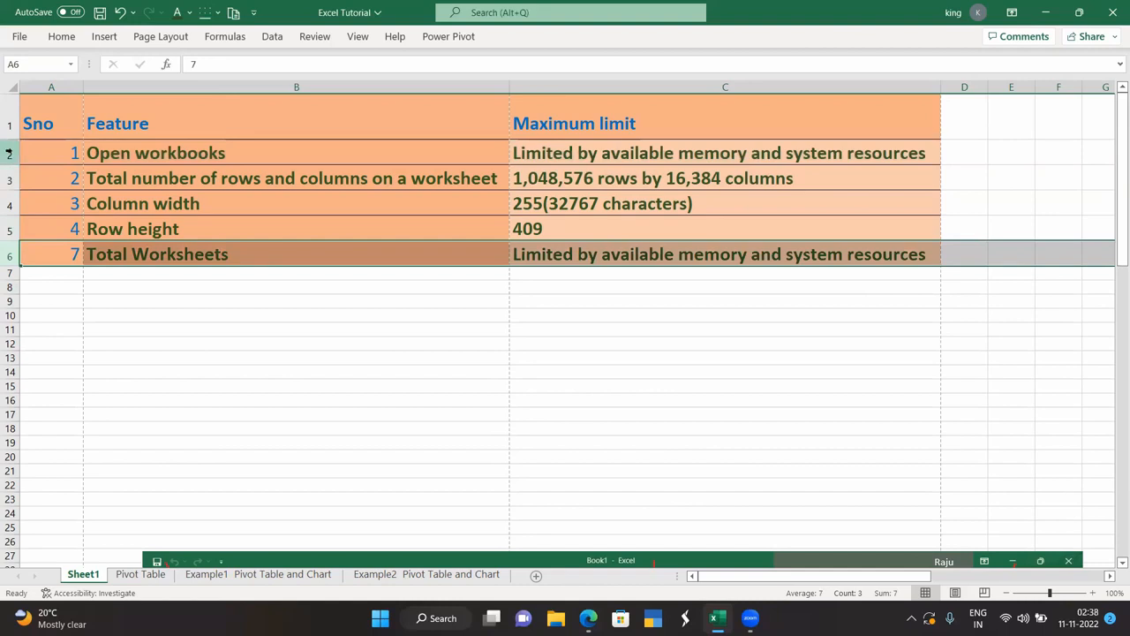
Select rows 2–6 of the Feature/Maximum limit table in turn, then scroll down toward the screenshot.
{"action": "left_click", "coordinate": [9, 178]}
{"action": "left_click", "coordinate": [9, 154]}
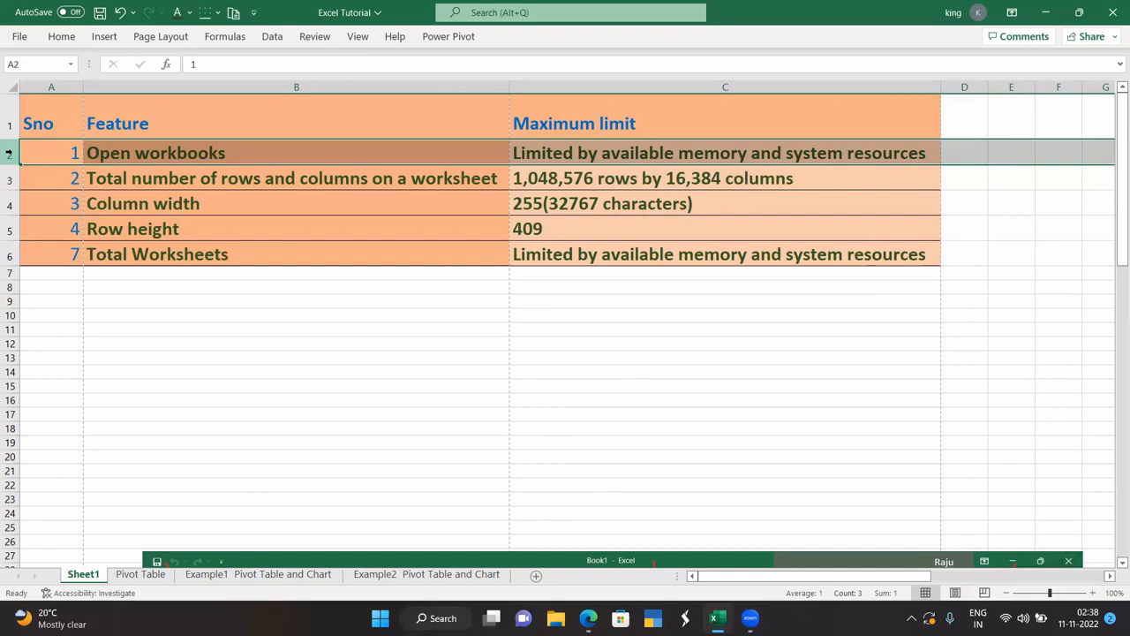
{"action": "left_click", "coordinate": [9, 179]}
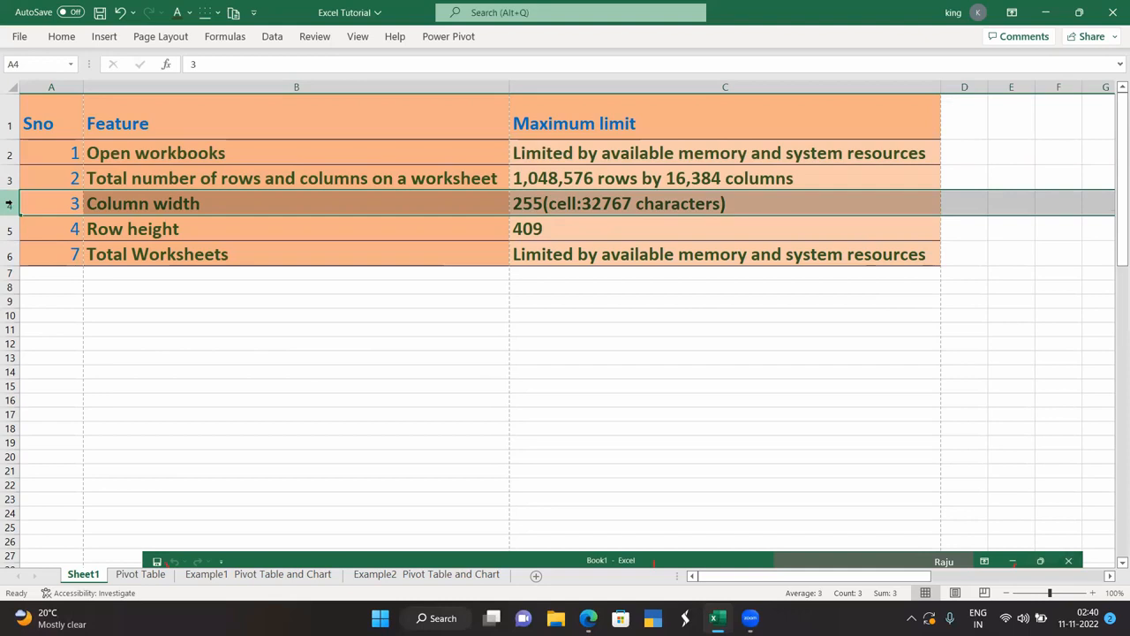
{"action": "left_click", "coordinate": [9, 230]}
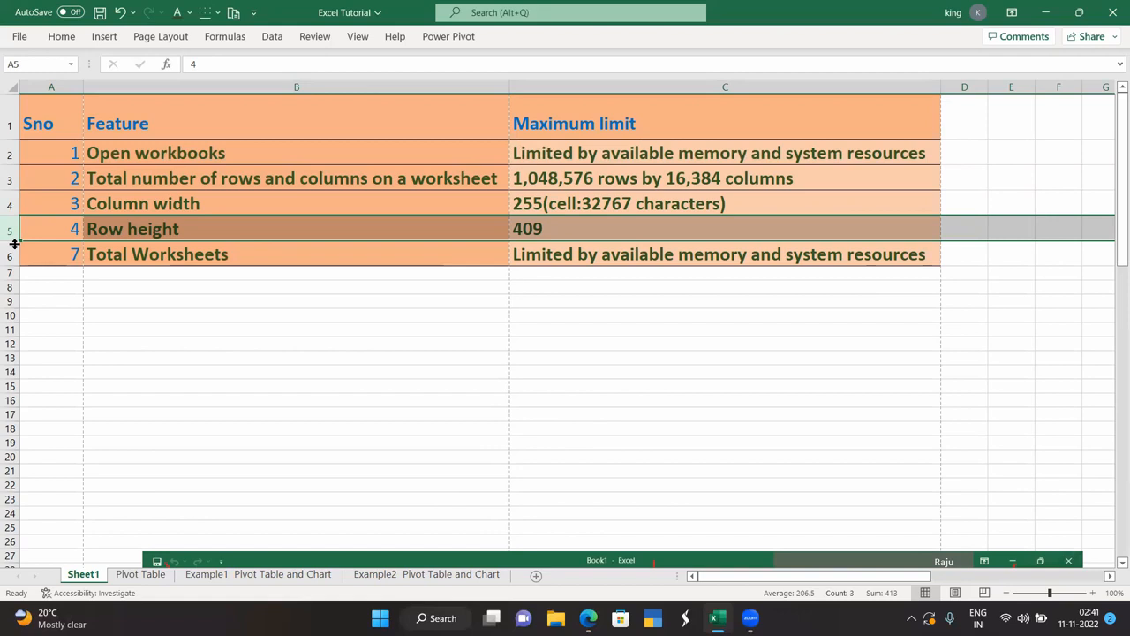
{"action": "left_click", "coordinate": [7, 155]}
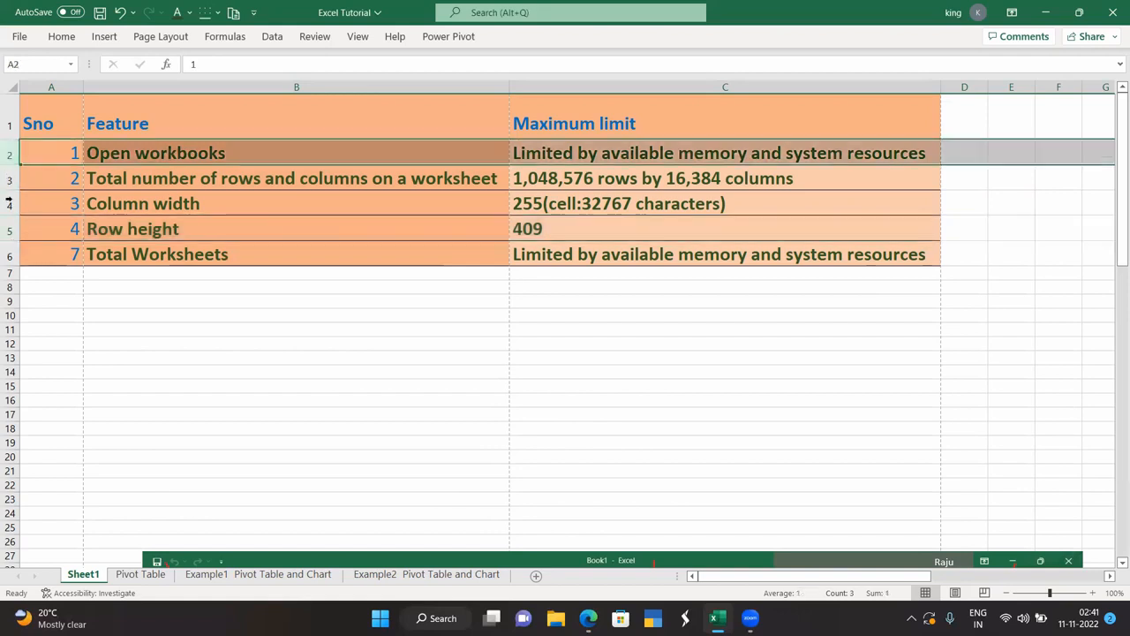
{"action": "left_click", "coordinate": [9, 251]}
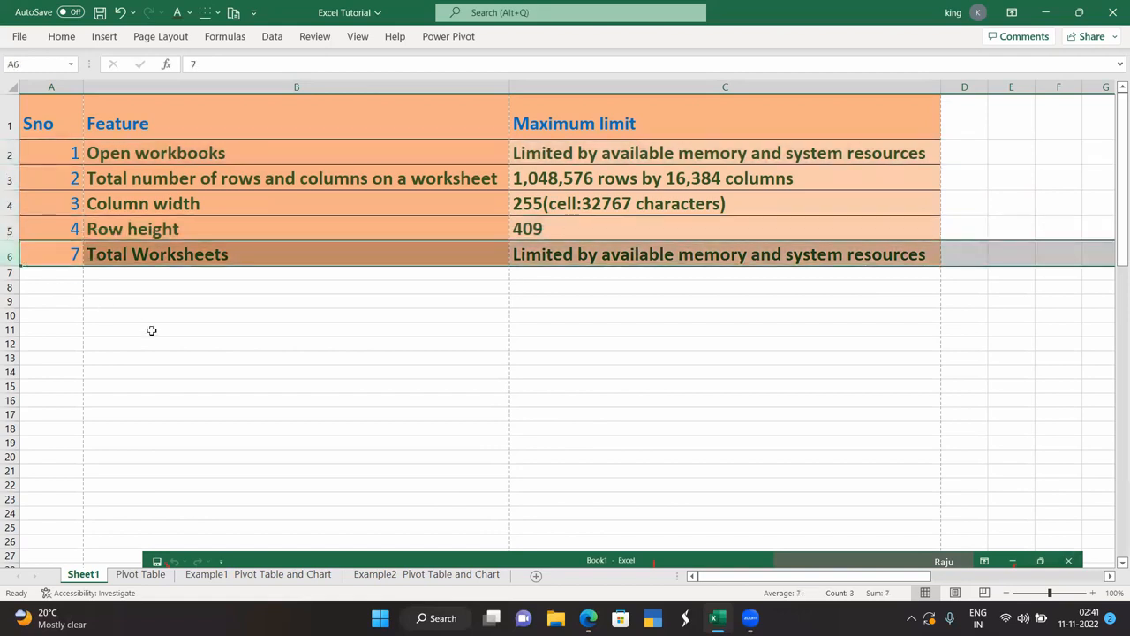
{"action": "scroll", "coordinate": [153, 330], "scroll_direction": "down", "scroll_amount": 4}
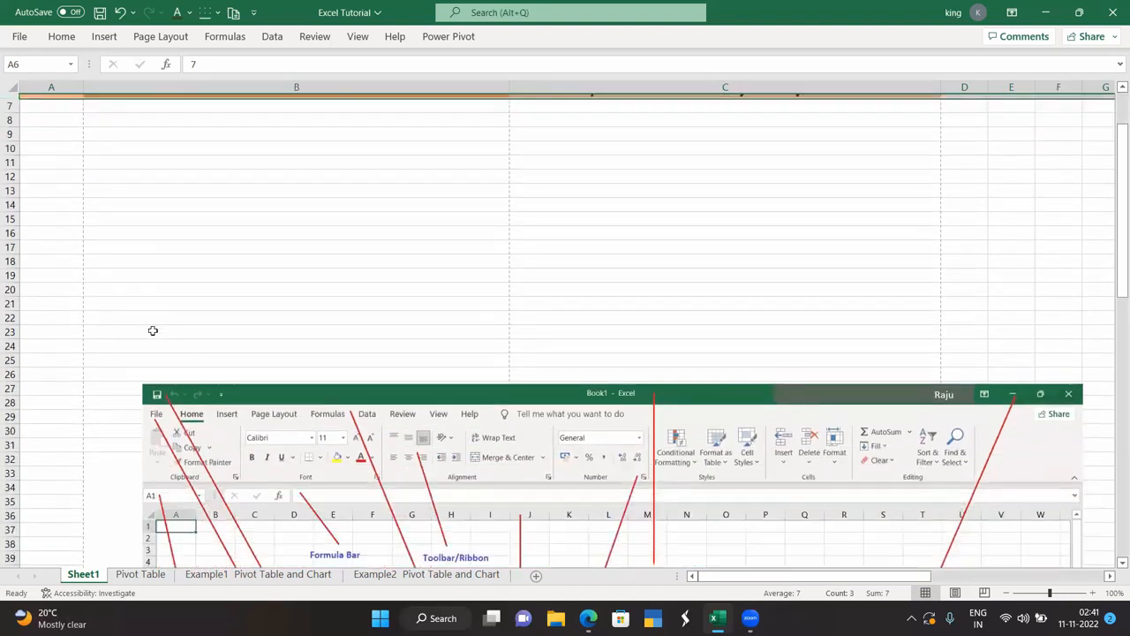
Scroll to the Quick Access Toolbar label and open the Customize Quick Access Toolbar dropdown.
{"action": "scroll", "coordinate": [153, 330], "scroll_direction": "down", "scroll_amount": 2}
{"action": "scroll", "coordinate": [153, 330], "scroll_direction": "down", "scroll_amount": 2}
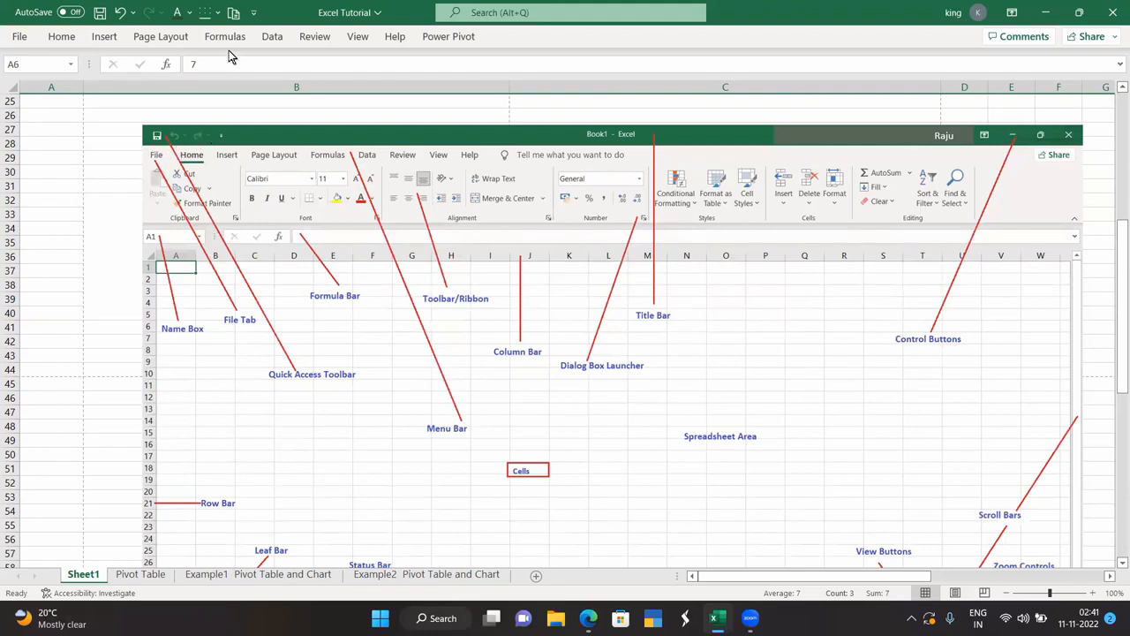
{"action": "left_click", "coordinate": [253, 13]}
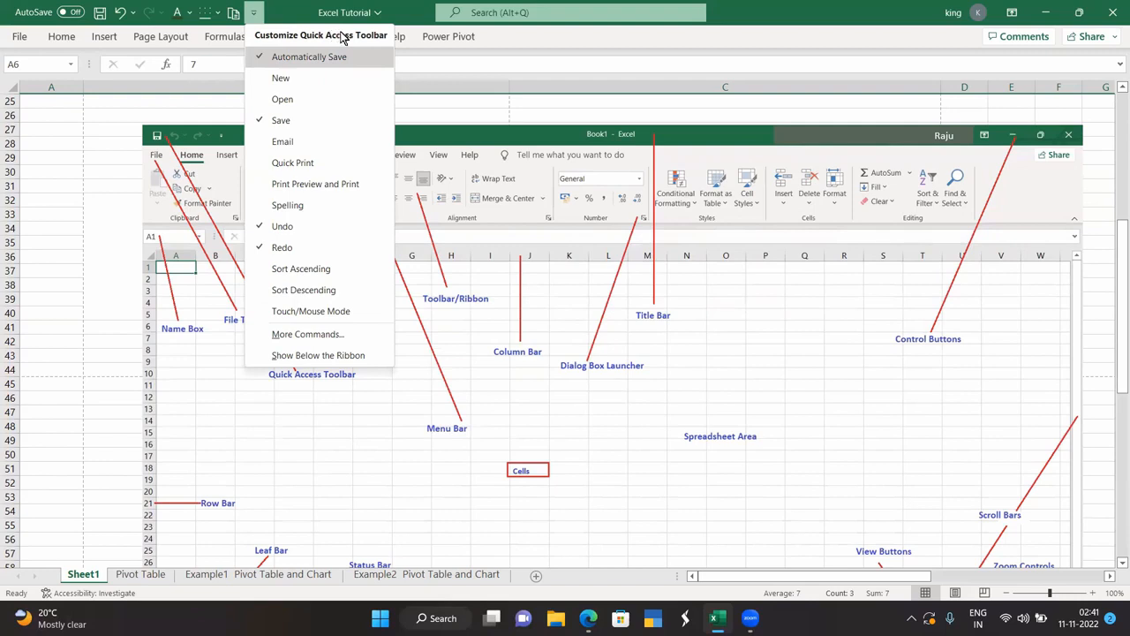
{"action": "left_click", "coordinate": [73, 167]}
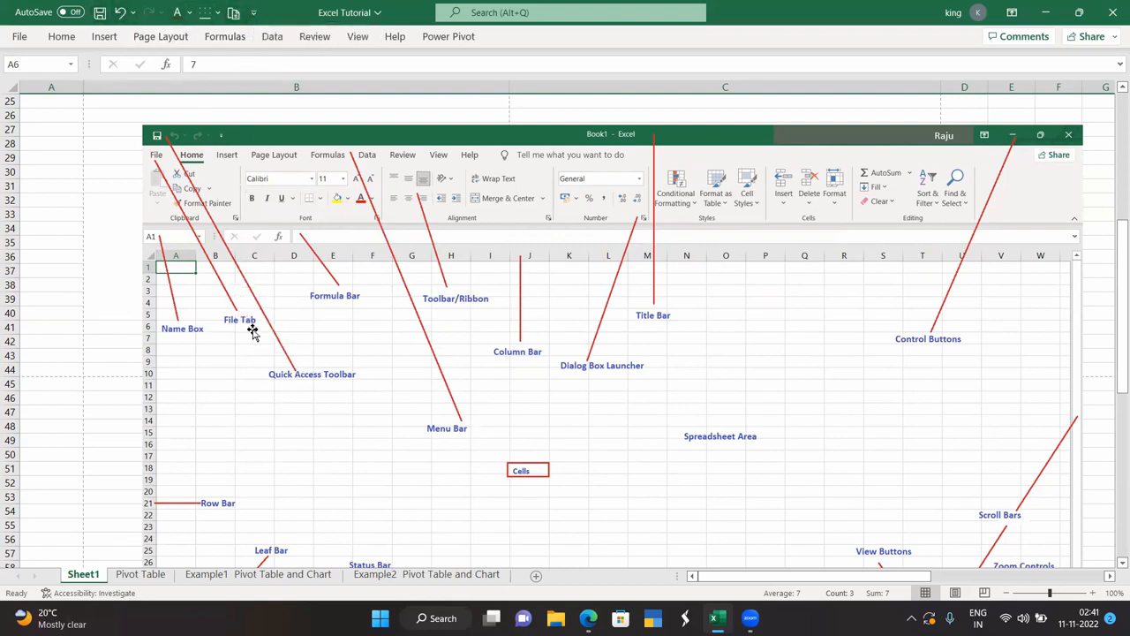
{"action": "left_click", "coordinate": [253, 15]}
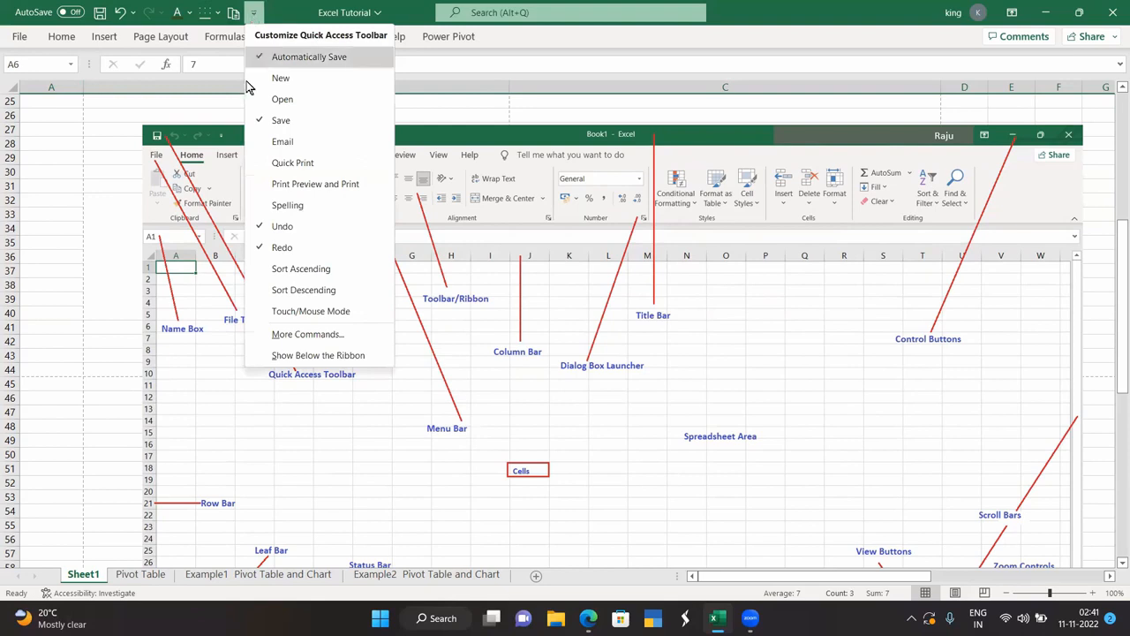
{"action": "left_click", "coordinate": [308, 333]}
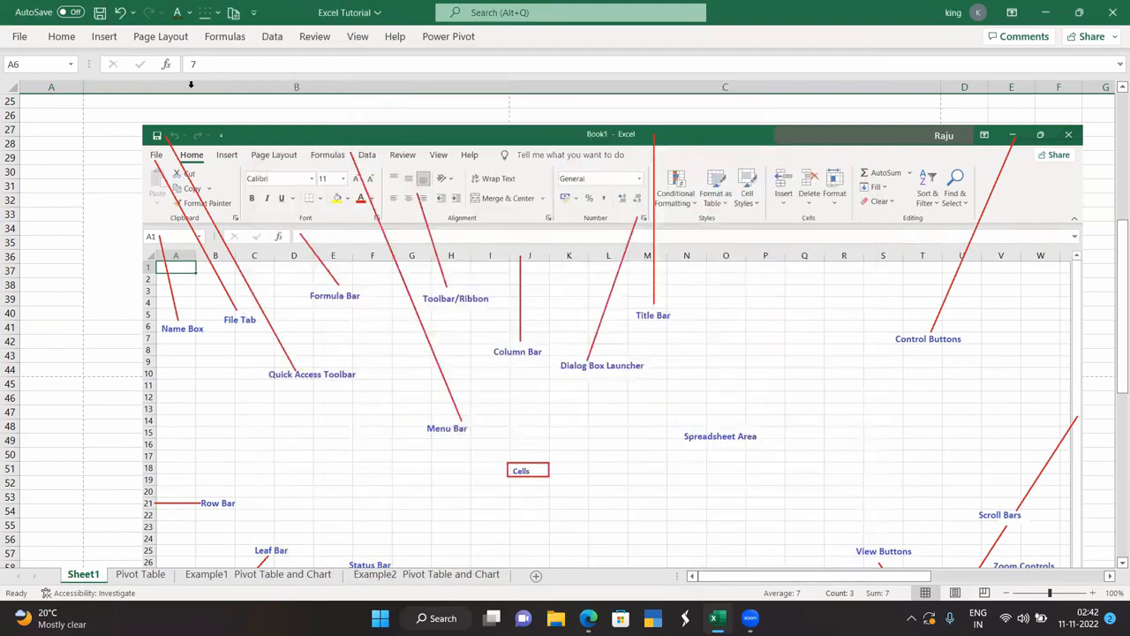
{"action": "left_click", "coordinate": [253, 12]}
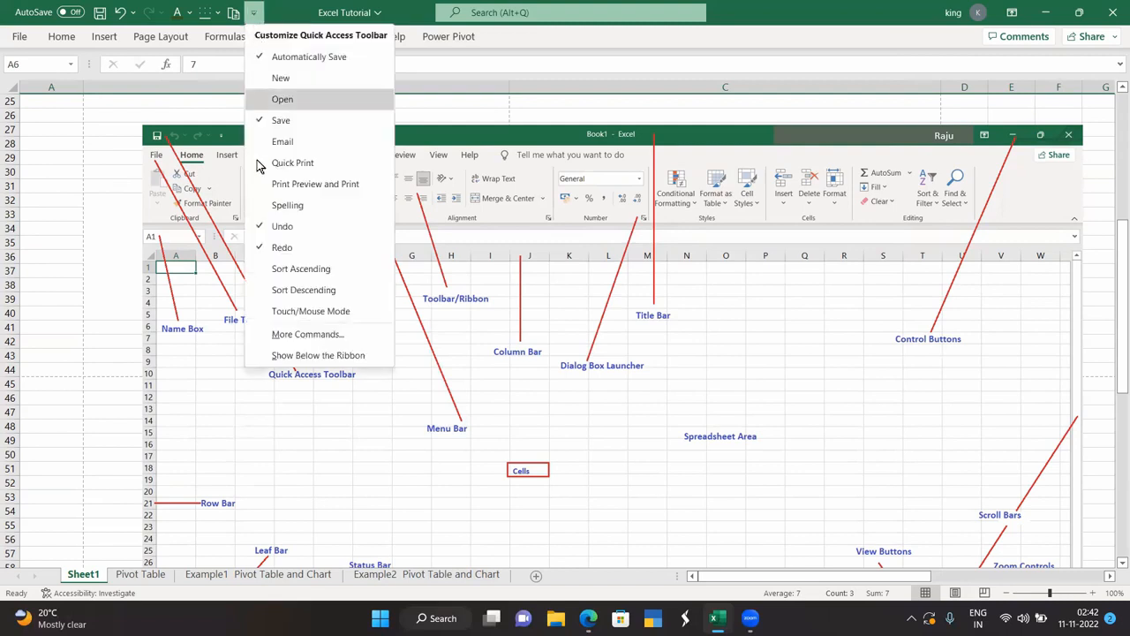
Add Insert Function from Popular Commands to the Quick Access Toolbar, then view Formulas and return to Home.
{"action": "left_click", "coordinate": [303, 334]}
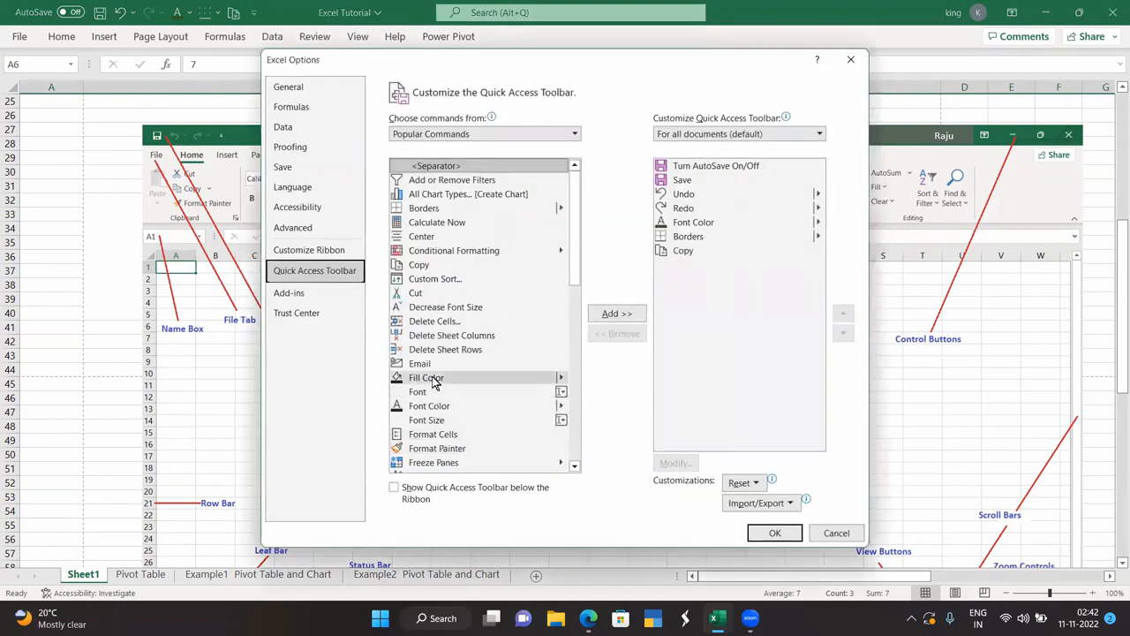
{"action": "scroll", "coordinate": [432, 388], "scroll_direction": "down", "scroll_amount": 2}
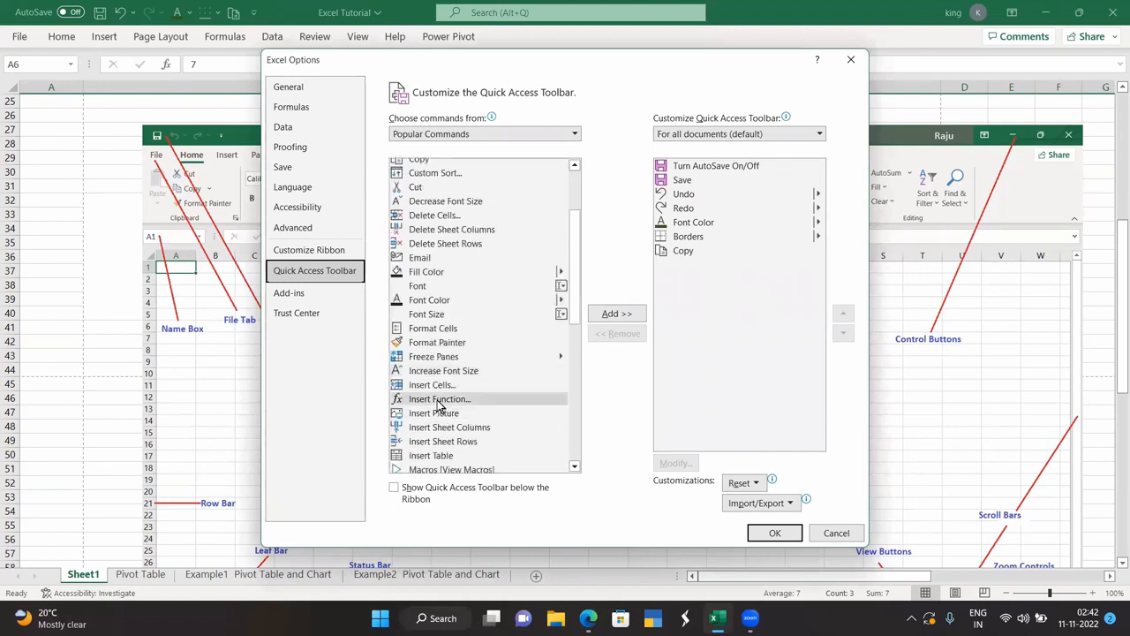
{"action": "left_click", "coordinate": [439, 401]}
{"action": "left_click", "coordinate": [609, 315]}
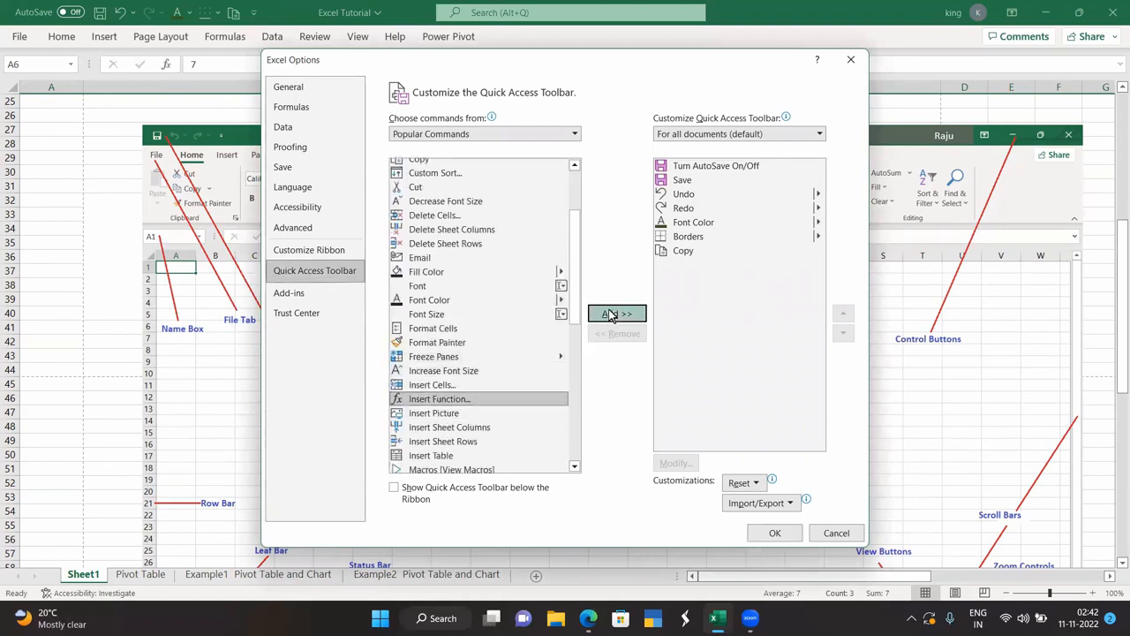
{"action": "left_click", "coordinate": [765, 531]}
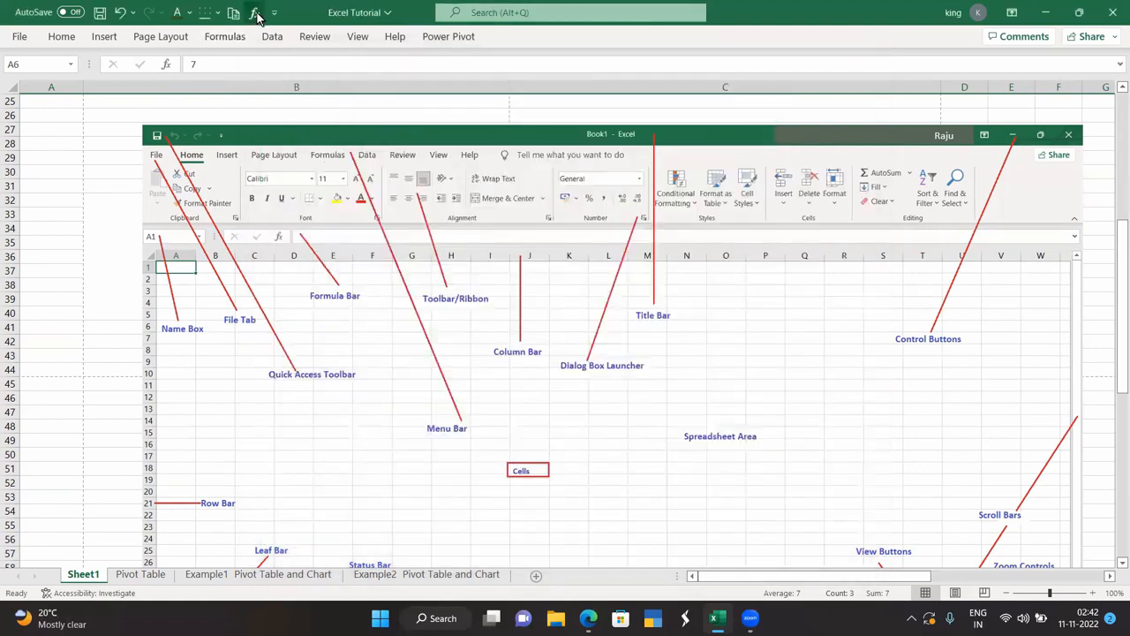
{"action": "left_click", "coordinate": [235, 41]}
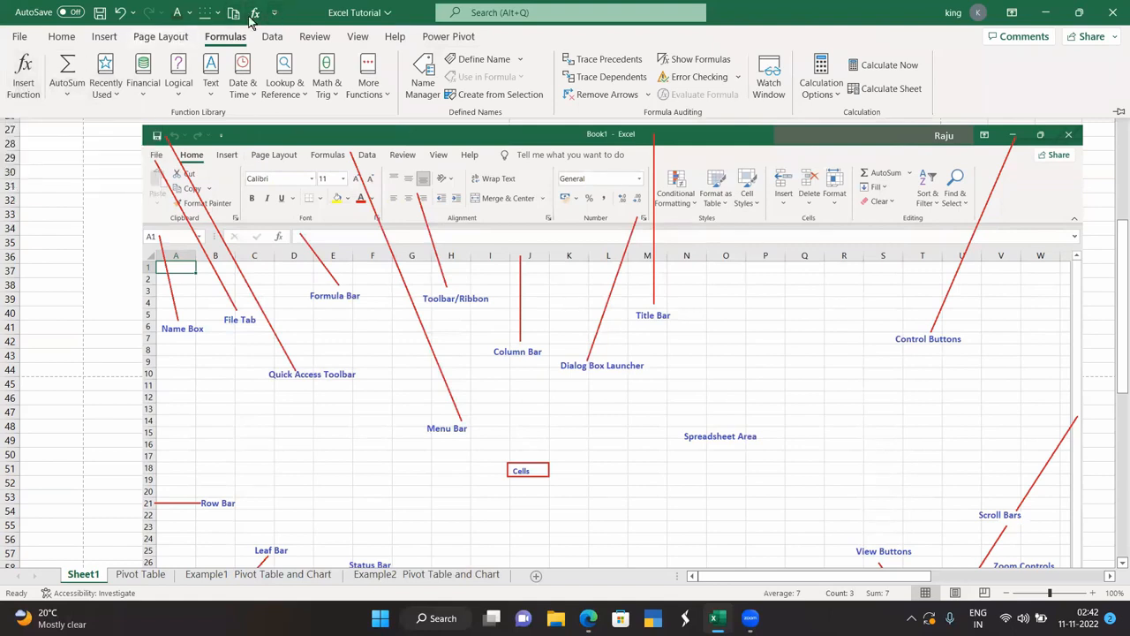
{"action": "left_click", "coordinate": [54, 39]}
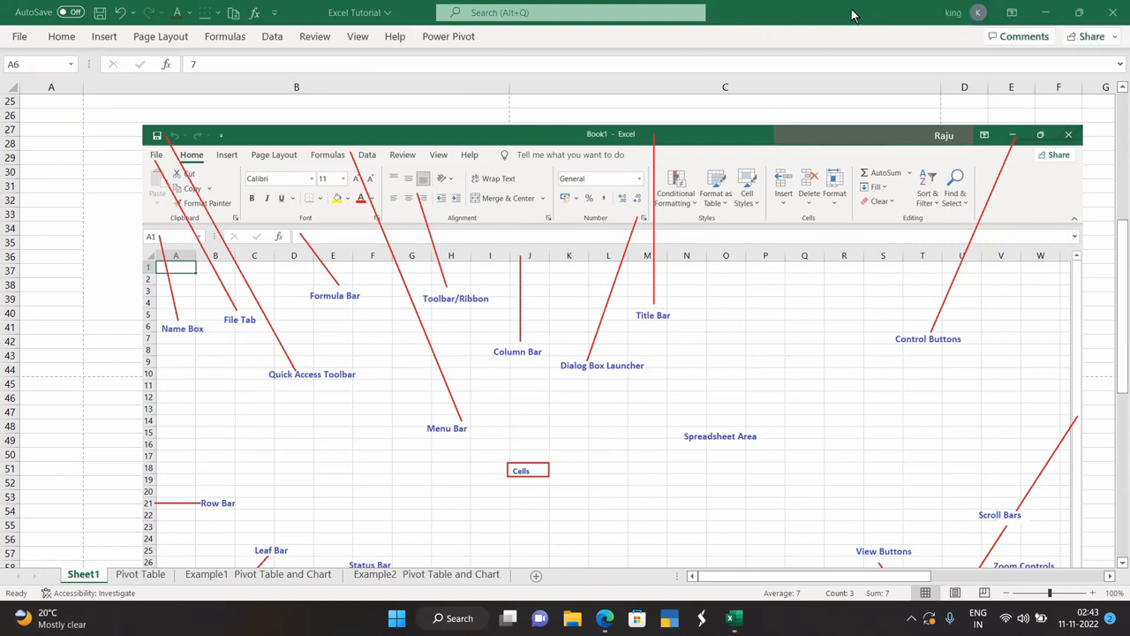
Cycle the ribbon through Auto-hide Ribbon, Show Tabs, then Show Tabs and Commands.
{"action": "left_click", "coordinate": [1011, 14]}
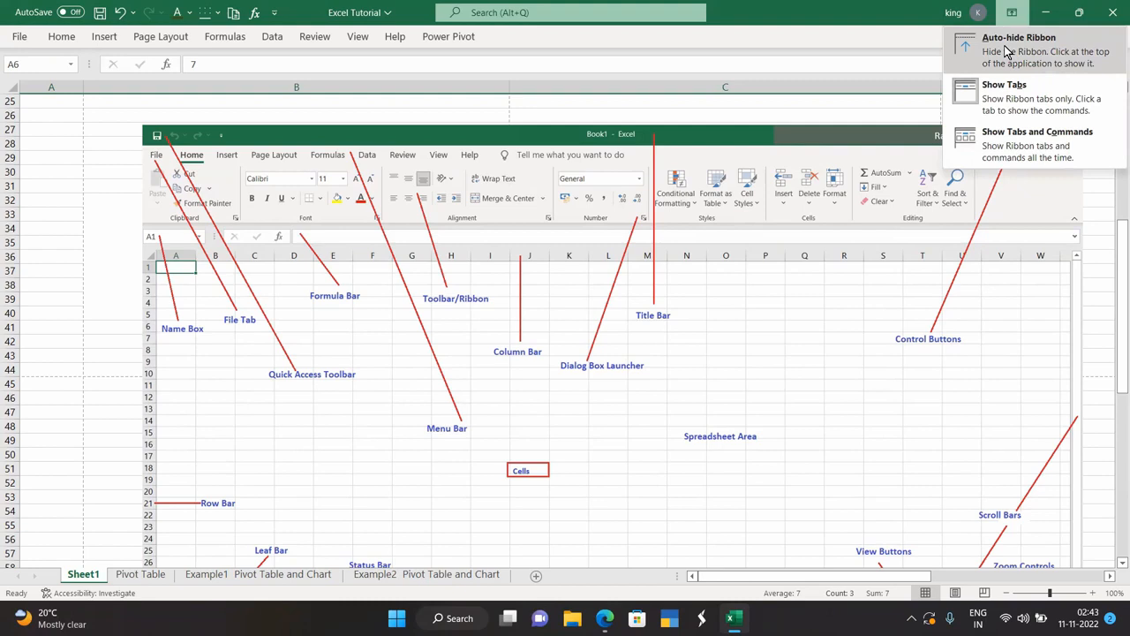
{"action": "left_click", "coordinate": [1007, 52]}
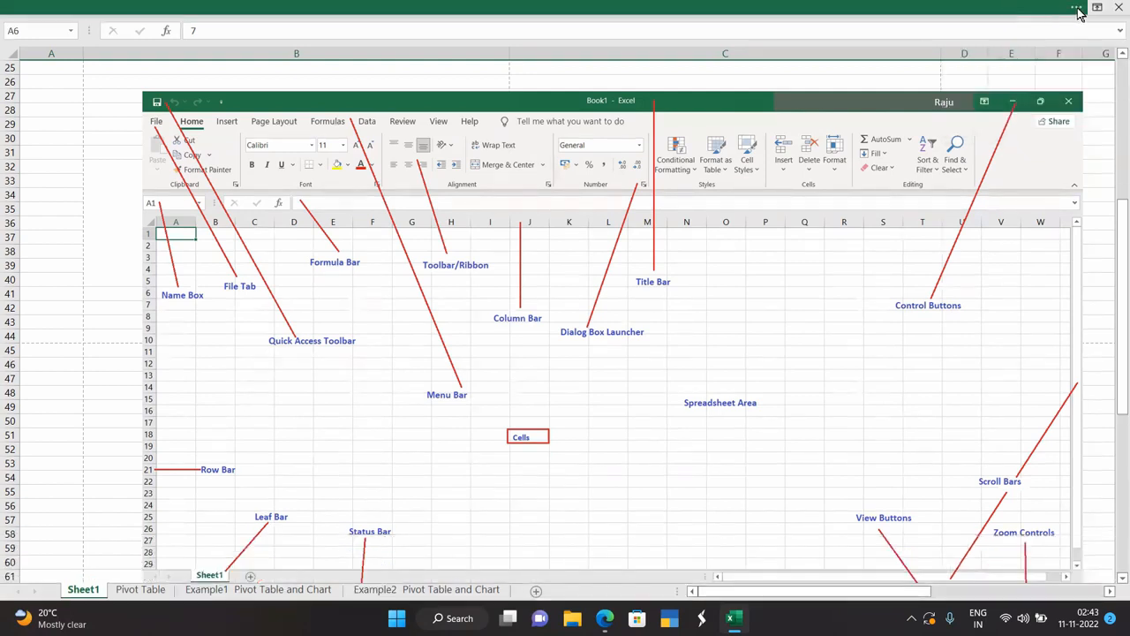
{"action": "left_click", "coordinate": [1076, 10]}
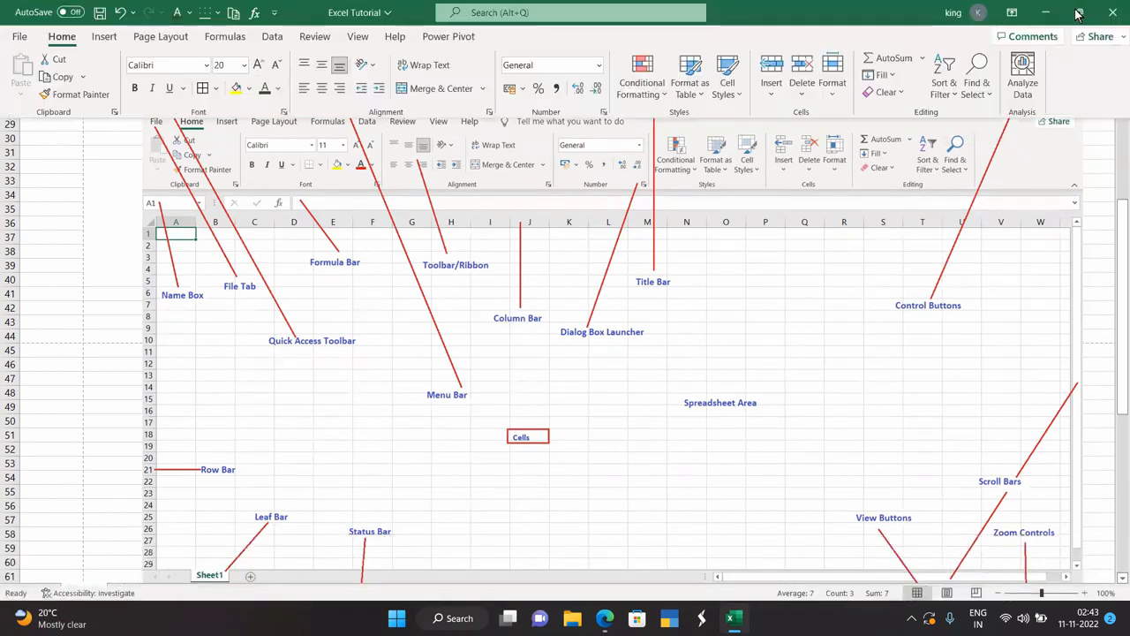
{"action": "left_click", "coordinate": [1011, 13]}
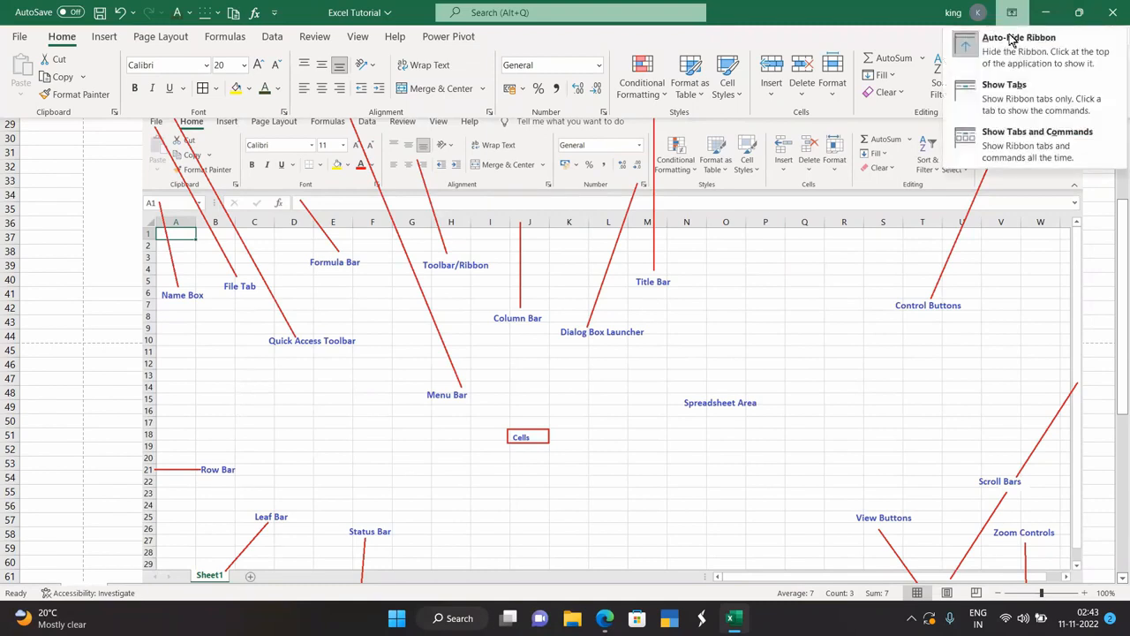
{"action": "left_click", "coordinate": [994, 96]}
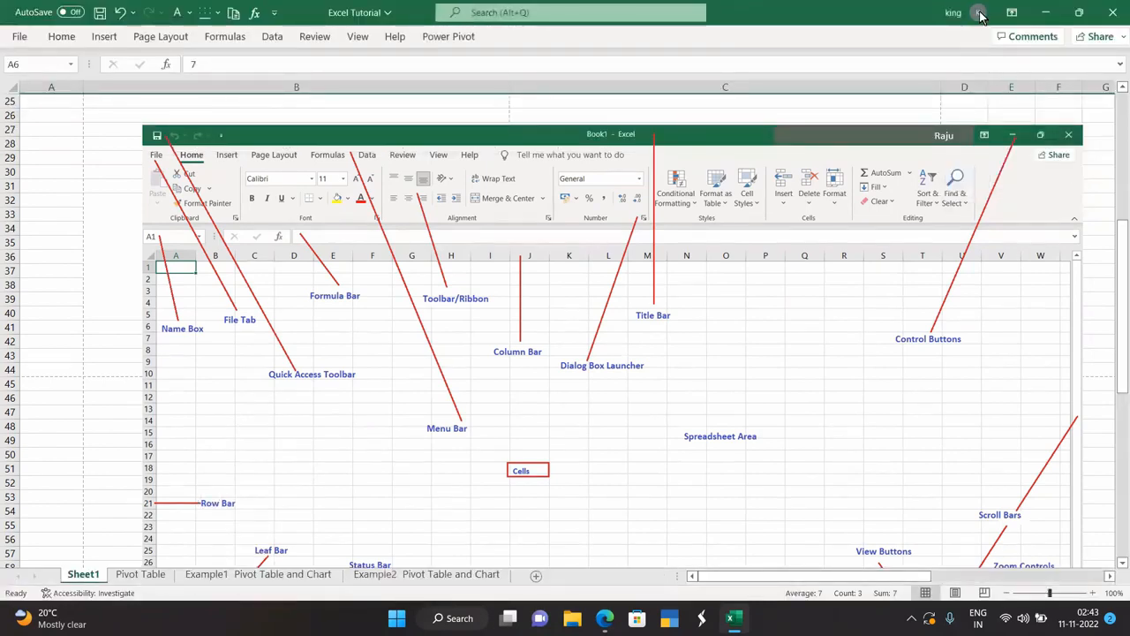
{"action": "left_click", "coordinate": [1009, 11]}
{"action": "left_click", "coordinate": [989, 132]}
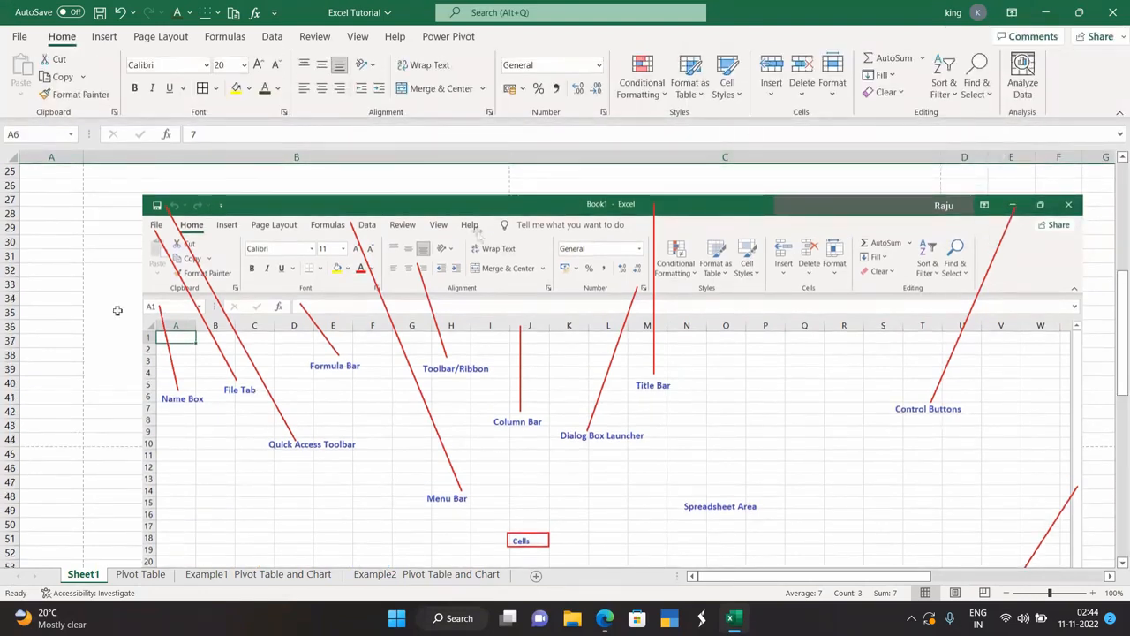
Toggle the ribbon with Ctrl+F1 and full-screen view with Ctrl+Shift+F1 on and off.
{"action": "key", "text": "ctrl+F1"}
{"action": "key", "text": "ctrl+F1"}
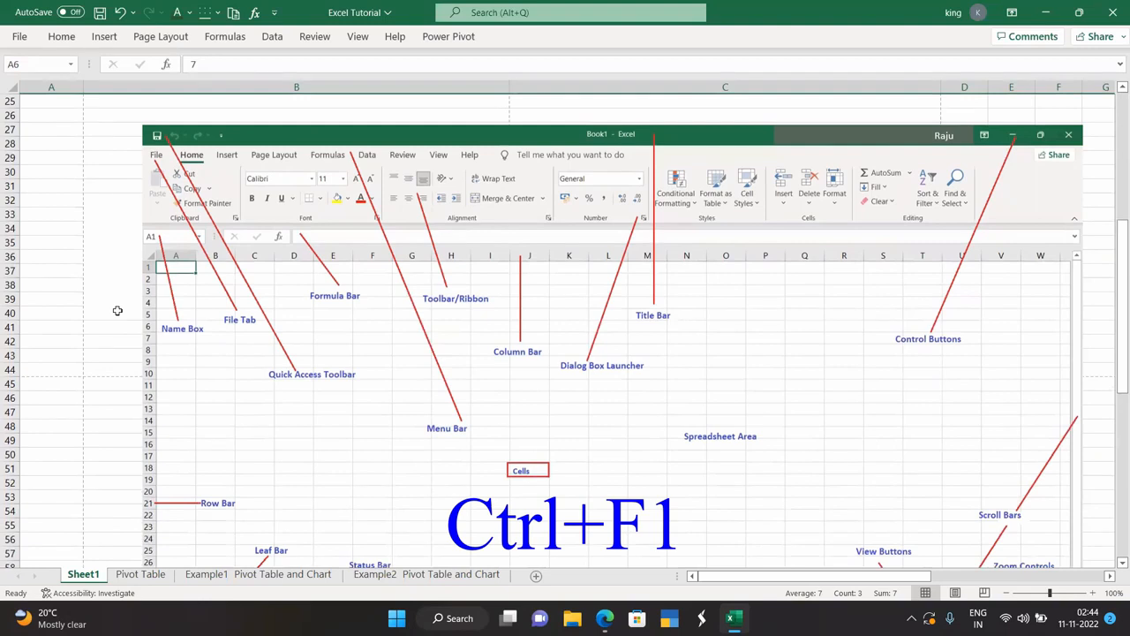
{"action": "key", "text": "ctrl+shift+F1"}
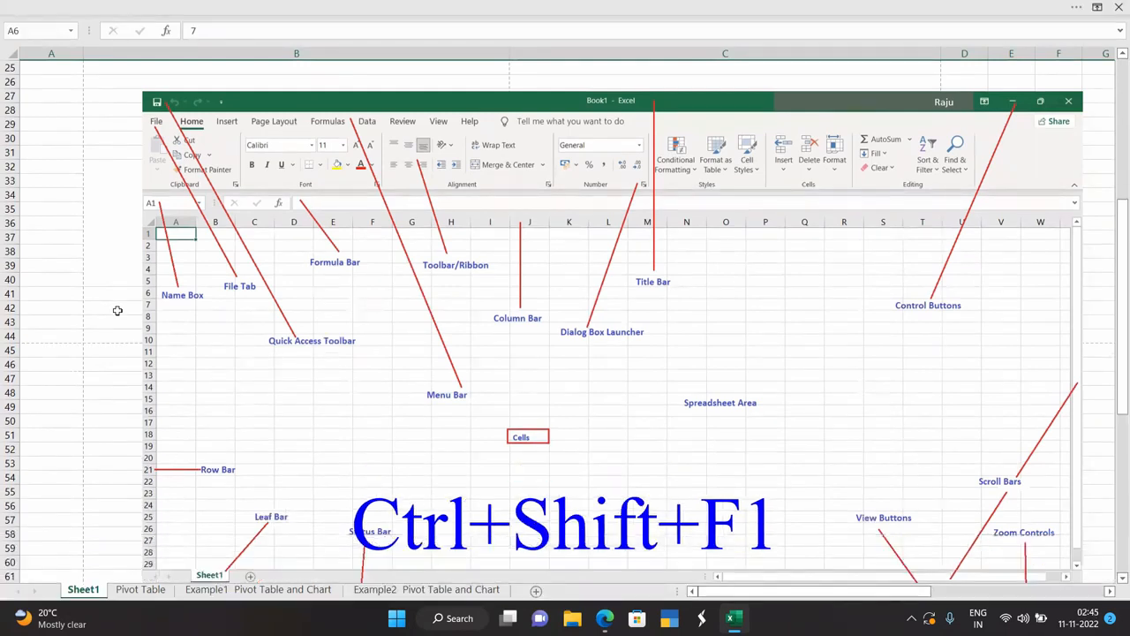
{"action": "key", "text": "ctrl+shift+F1"}
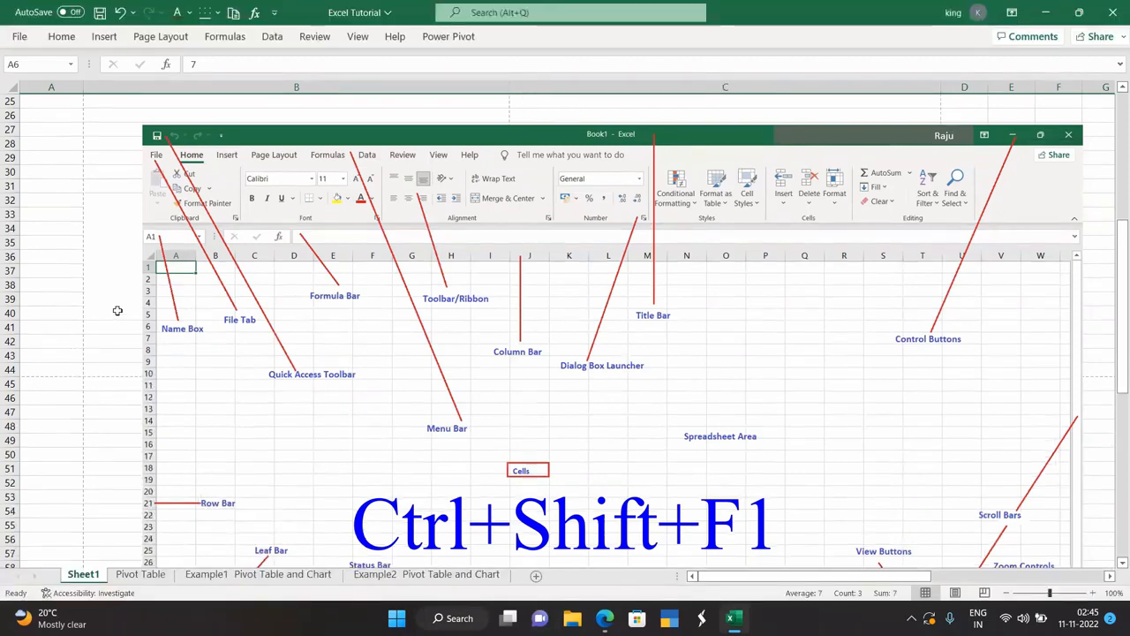
{"action": "key", "text": "ctrl+F1"}
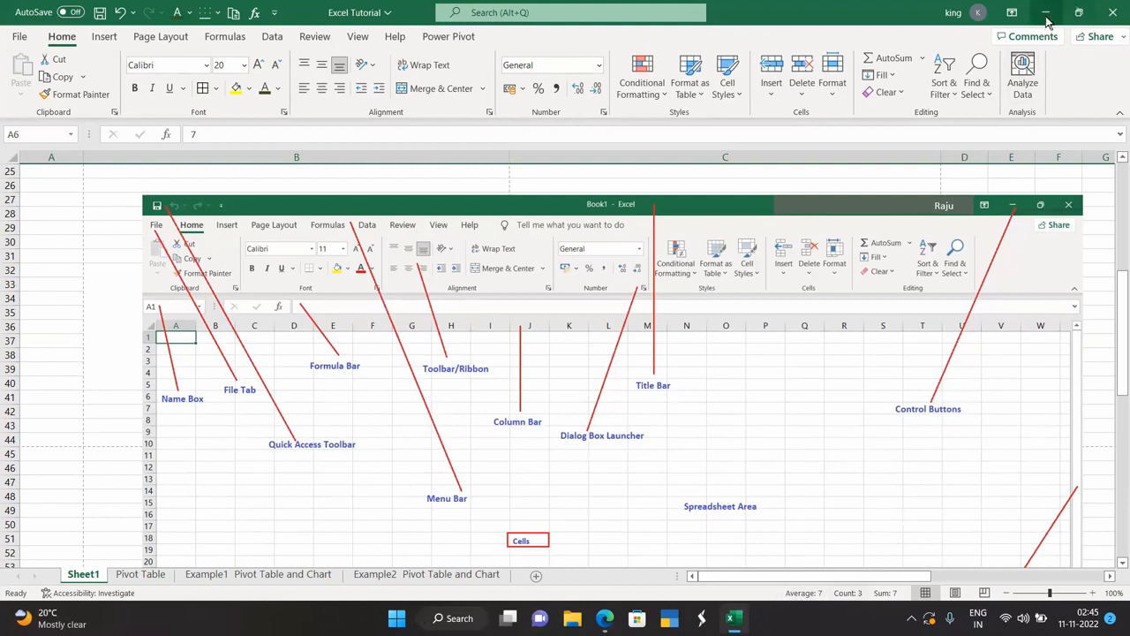
{"action": "left_click", "coordinate": [1078, 12]}
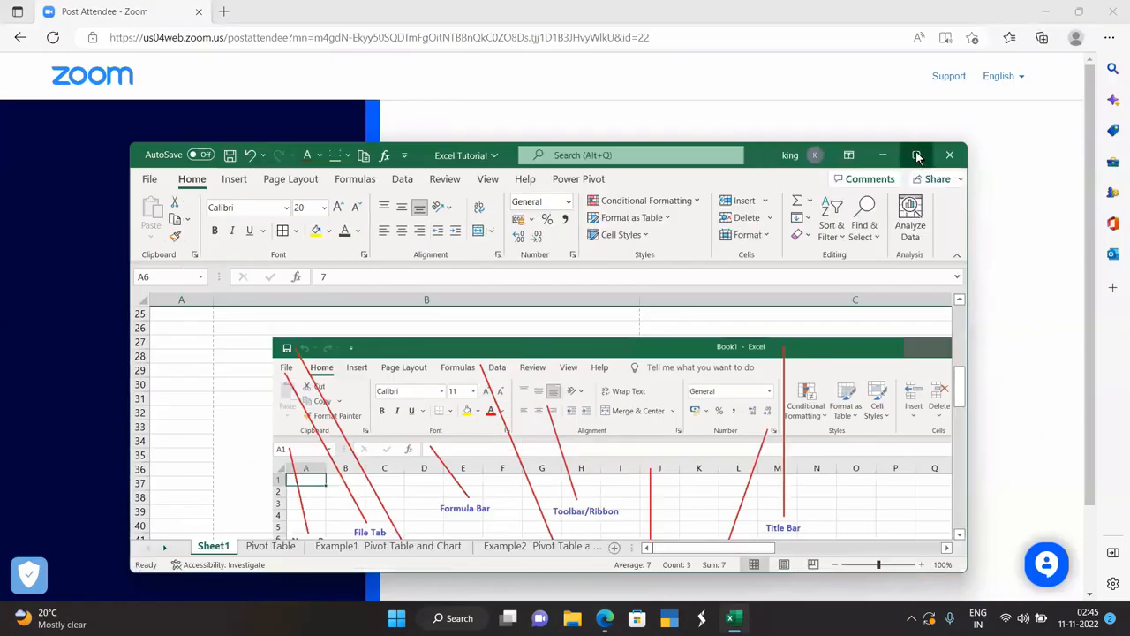
{"action": "left_click", "coordinate": [917, 155]}
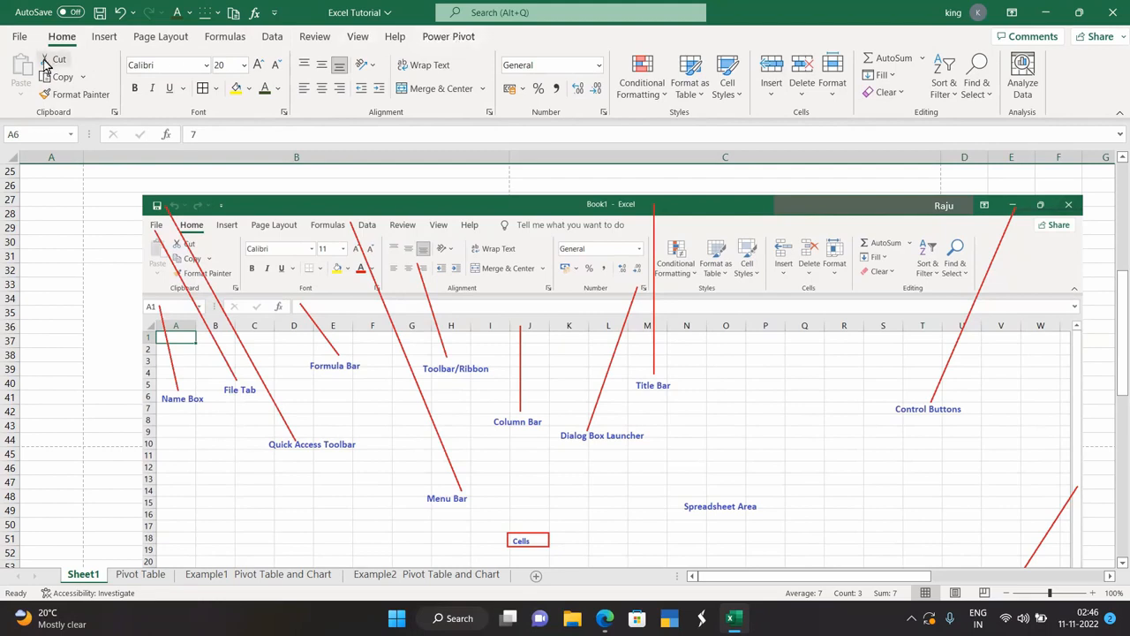
{"action": "left_click", "coordinate": [103, 36]}
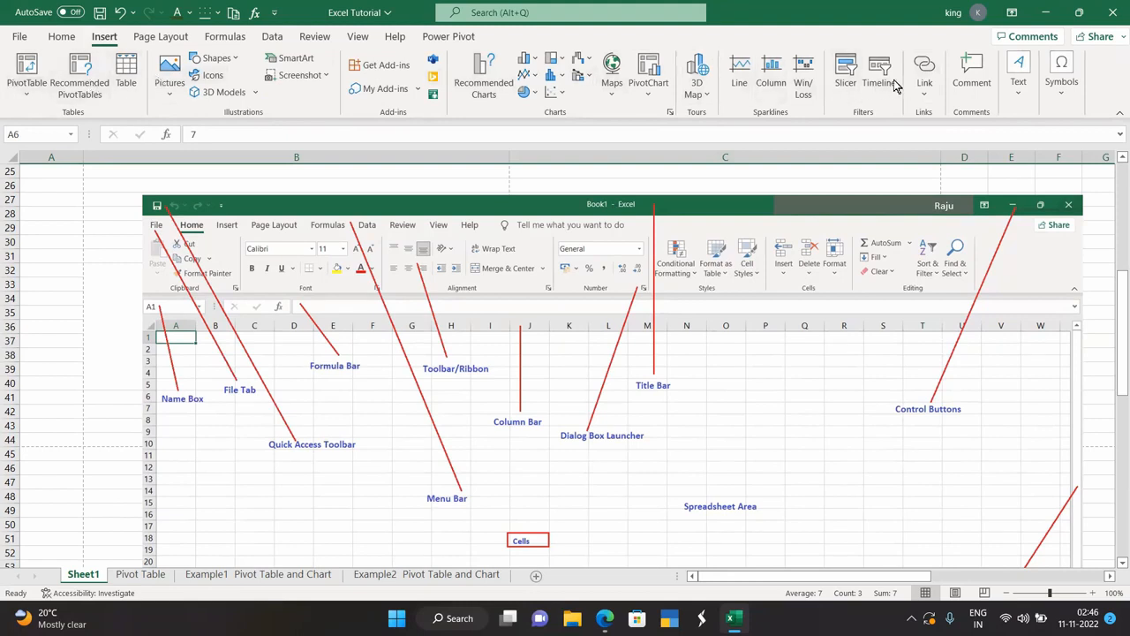
{"action": "left_click", "coordinate": [62, 37]}
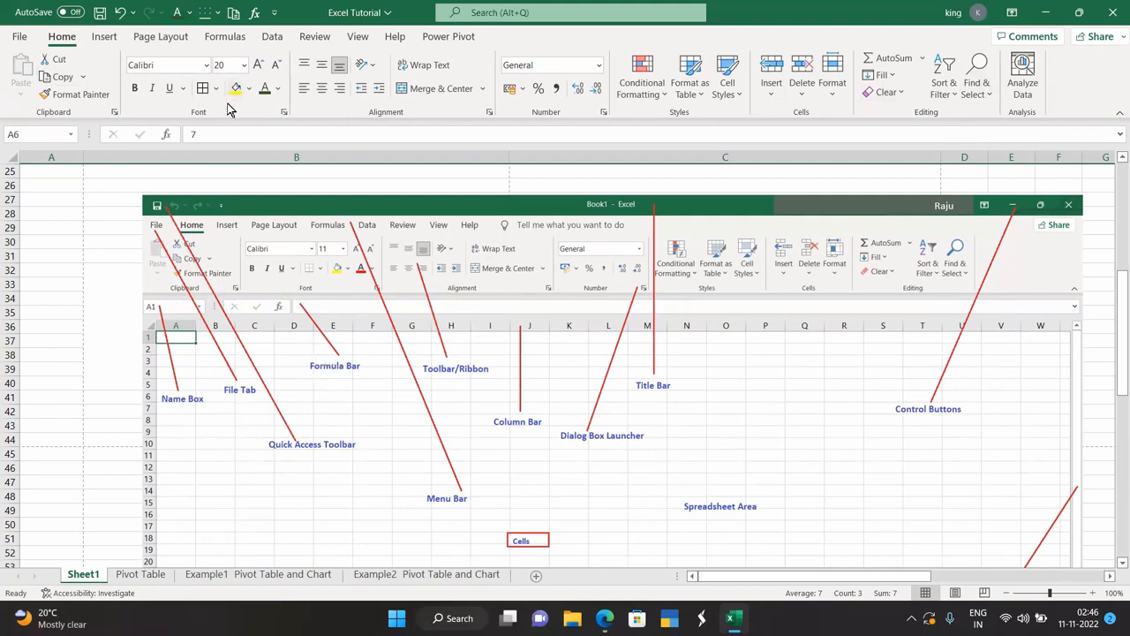
{"action": "left_click", "coordinate": [31, 135]}
{"action": "left_click", "coordinate": [49, 202]}
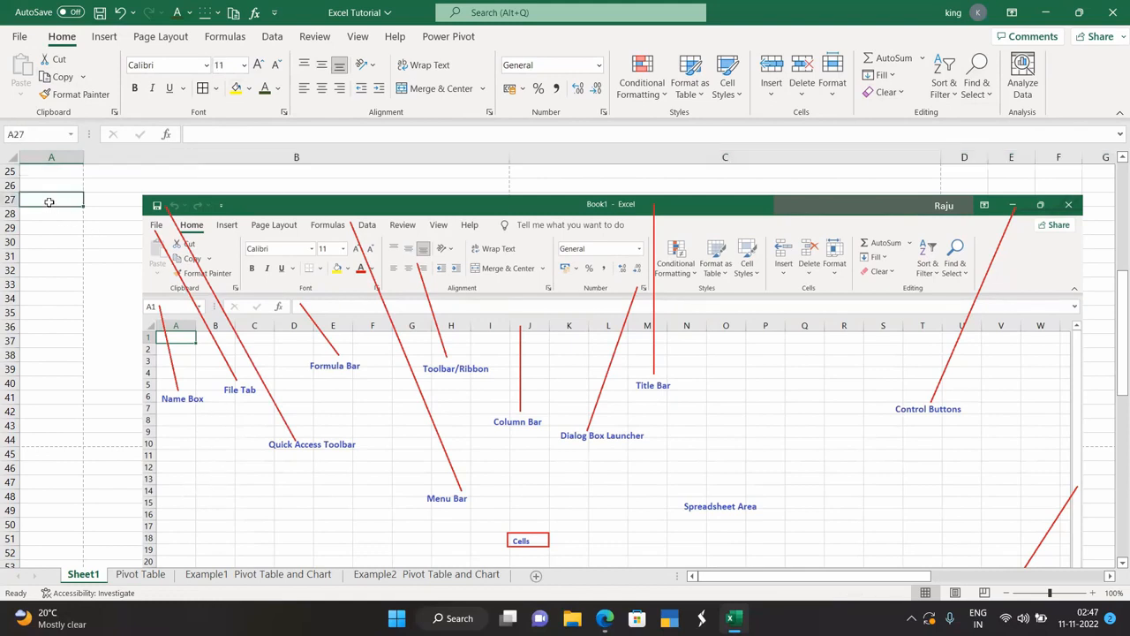
{"action": "left_click_drag", "start_coordinate": [50, 246], "coordinate": [13, 347]}
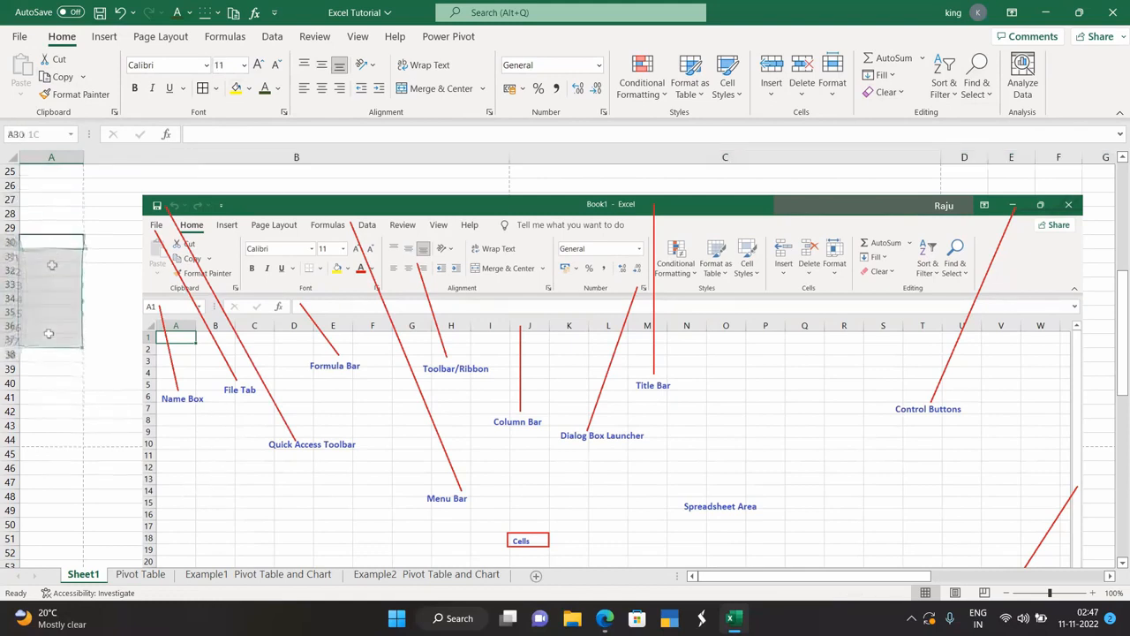
{"action": "left_click", "coordinate": [44, 227]}
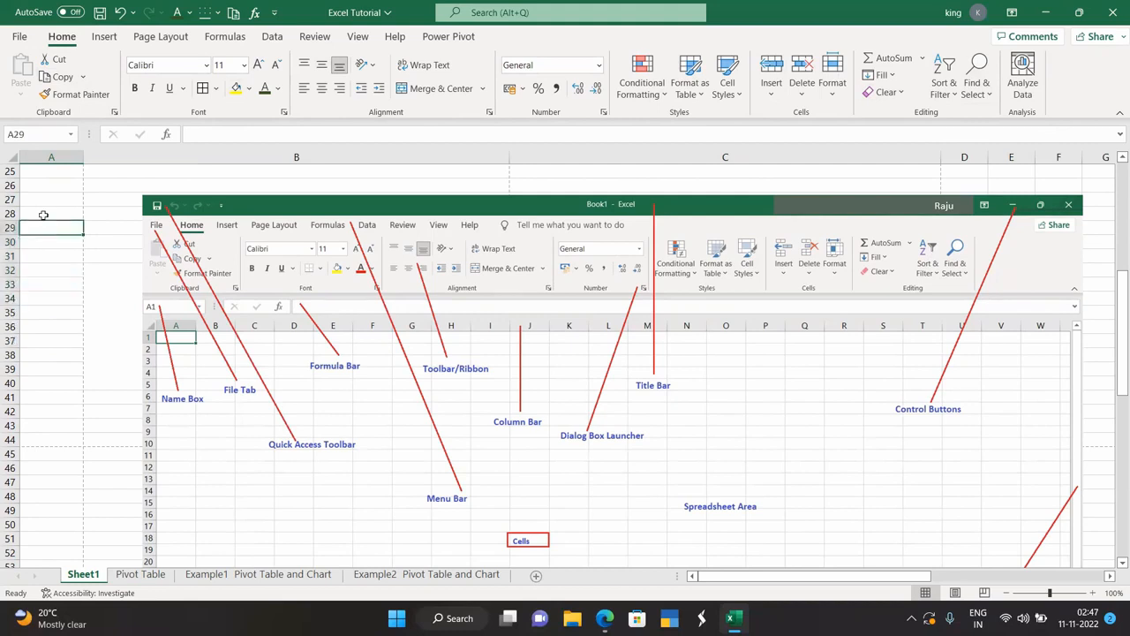
{"action": "left_click", "coordinate": [40, 199]}
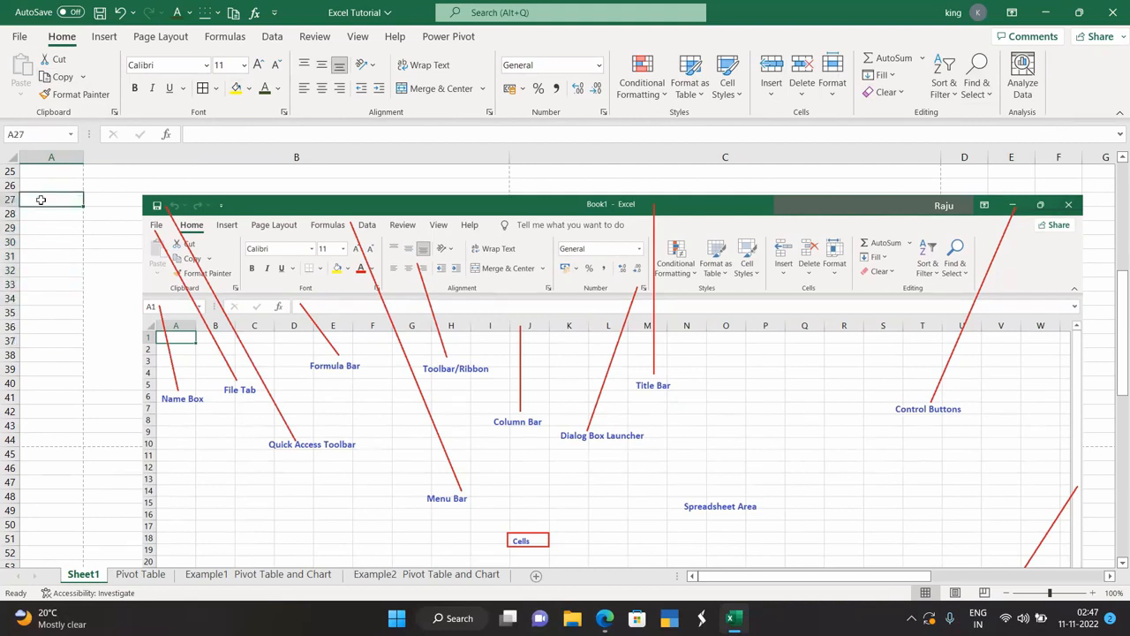
{"action": "left_click", "coordinate": [47, 292]}
{"action": "left_click", "coordinate": [43, 247]}
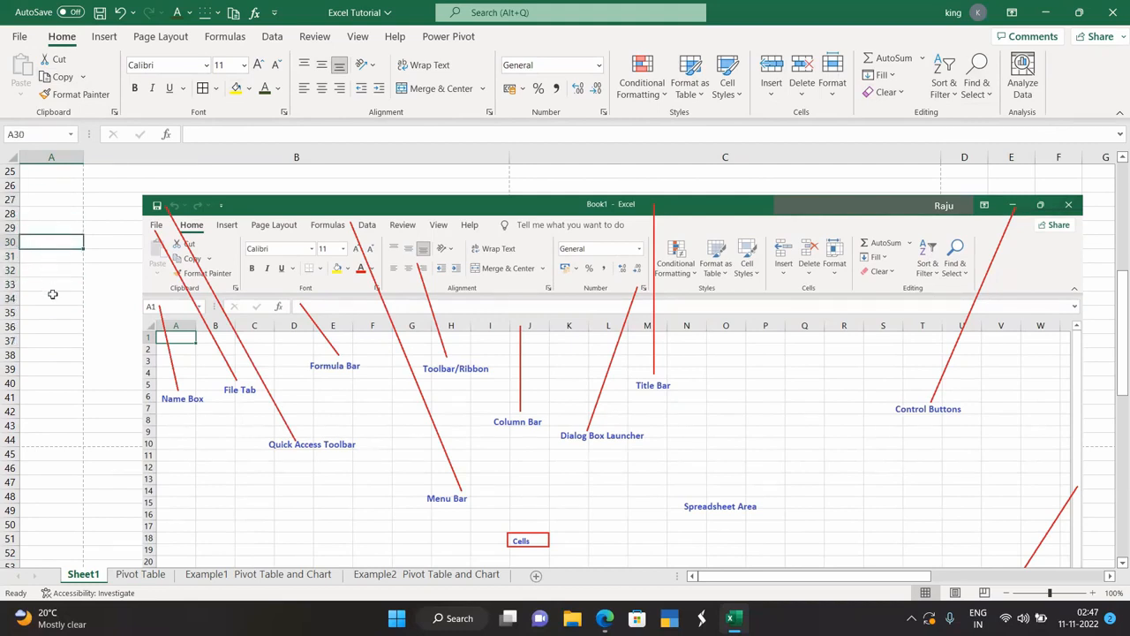
{"action": "left_click", "coordinate": [52, 297]}
{"action": "left_click", "coordinate": [54, 338]}
{"action": "left_click", "coordinate": [56, 246]}
{"action": "left_click", "coordinate": [202, 137]}
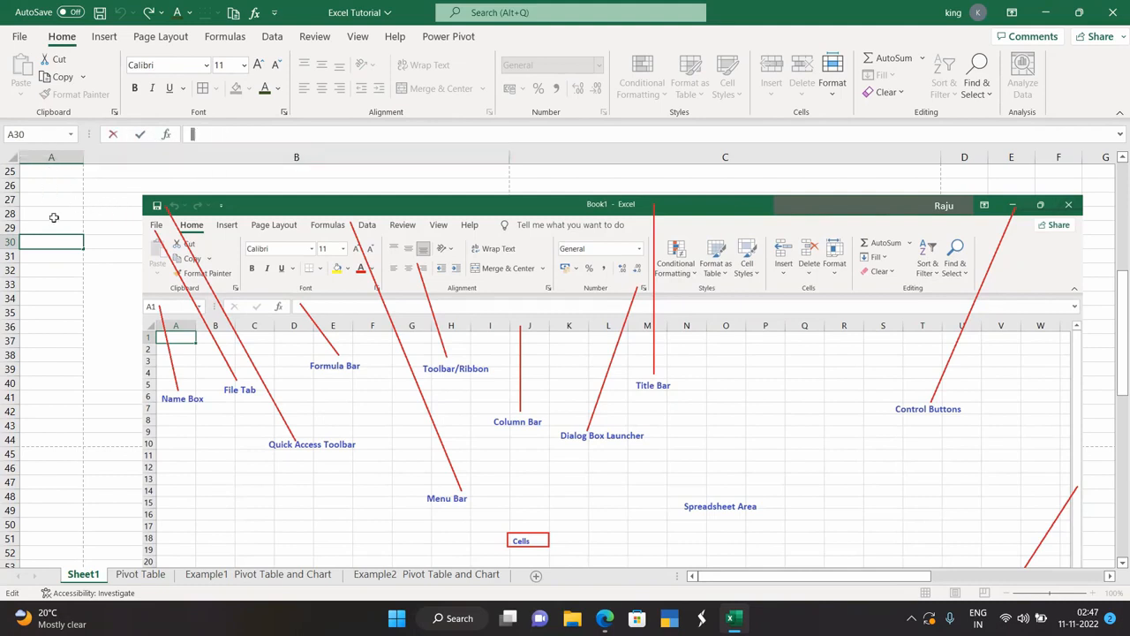
At the top table, select columns A–D, cell C3, then the whole worksheet, ending on B10.
{"action": "scroll", "coordinate": [54, 218], "scroll_direction": "up", "scroll_amount": 8}
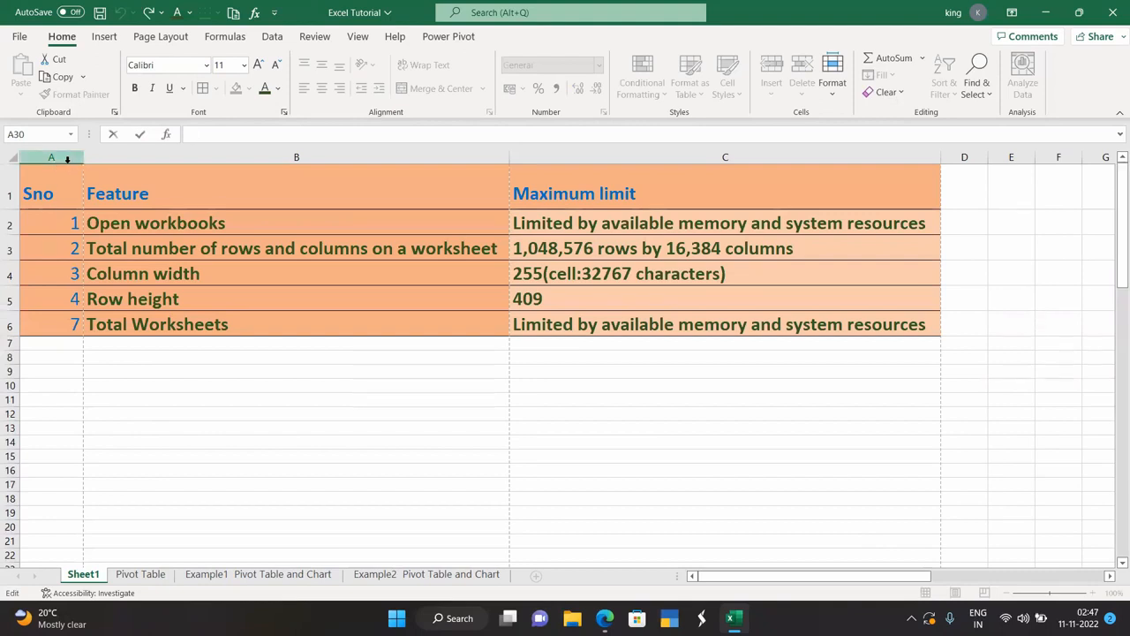
{"action": "left_click", "coordinate": [65, 156]}
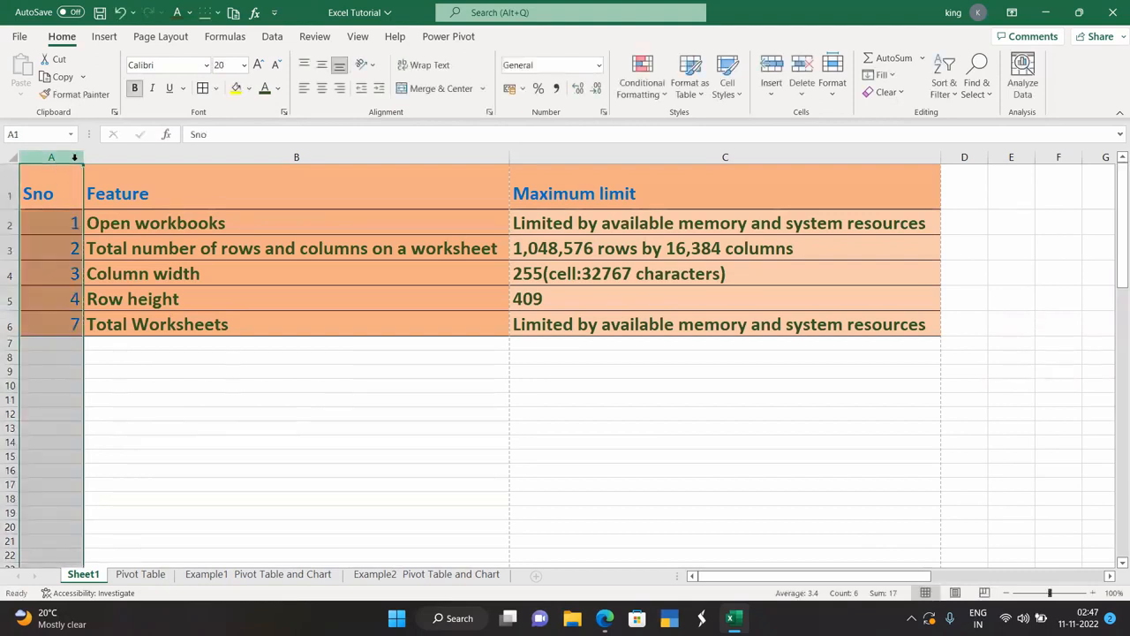
{"action": "left_click", "coordinate": [151, 156]}
{"action": "left_click", "coordinate": [547, 152]}
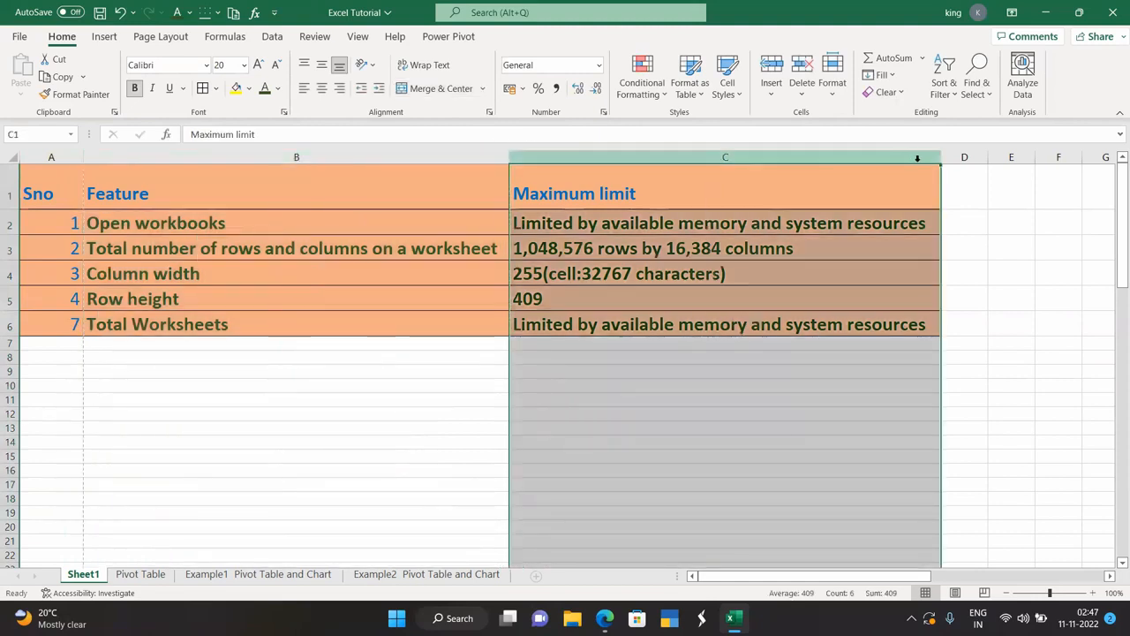
{"action": "left_click", "coordinate": [963, 156]}
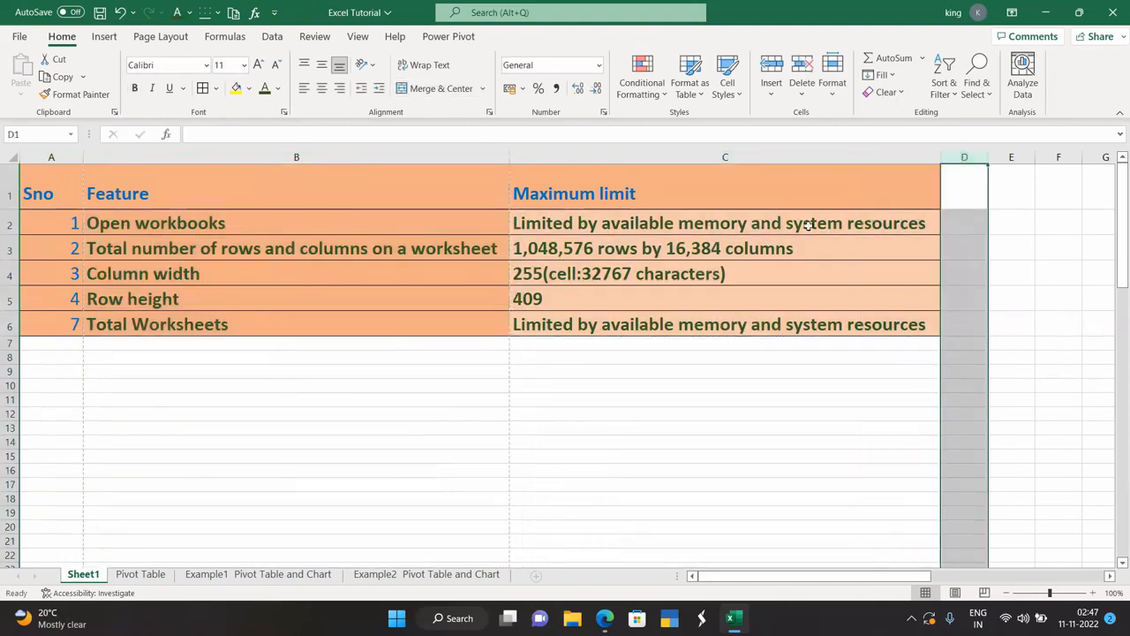
{"action": "left_click", "coordinate": [709, 248]}
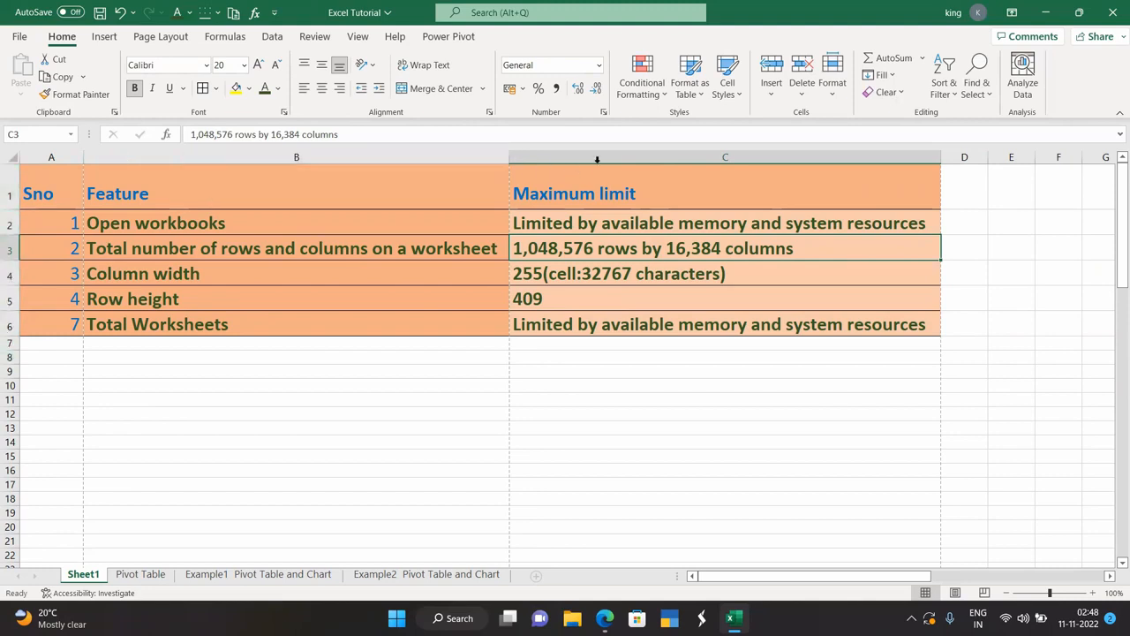
{"action": "left_click", "coordinate": [8, 157]}
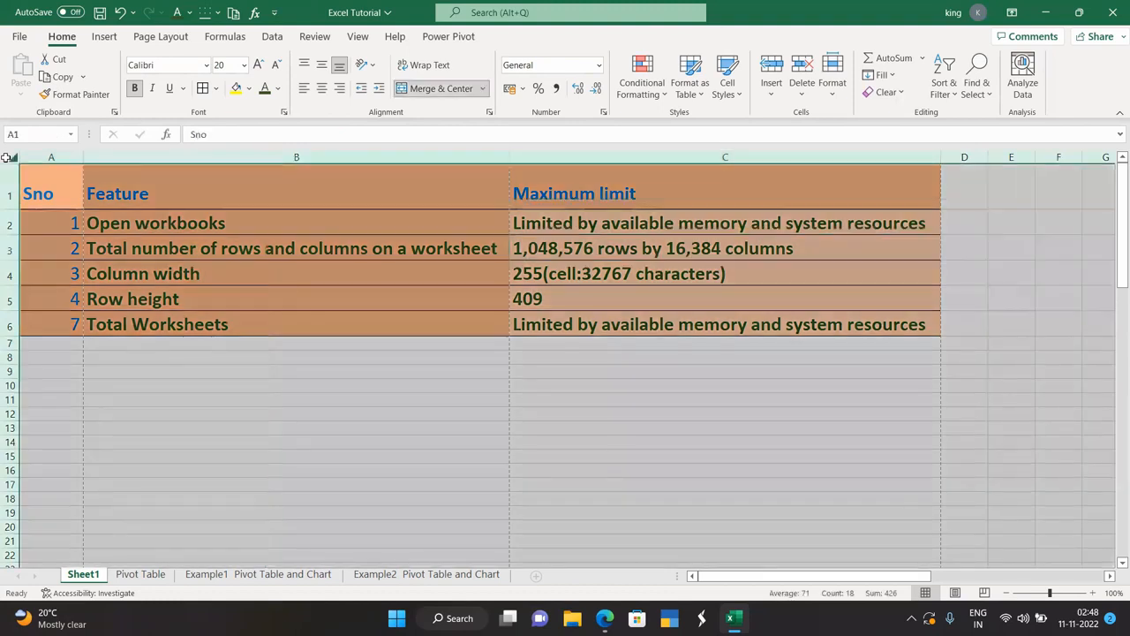
{"action": "left_click", "coordinate": [158, 384]}
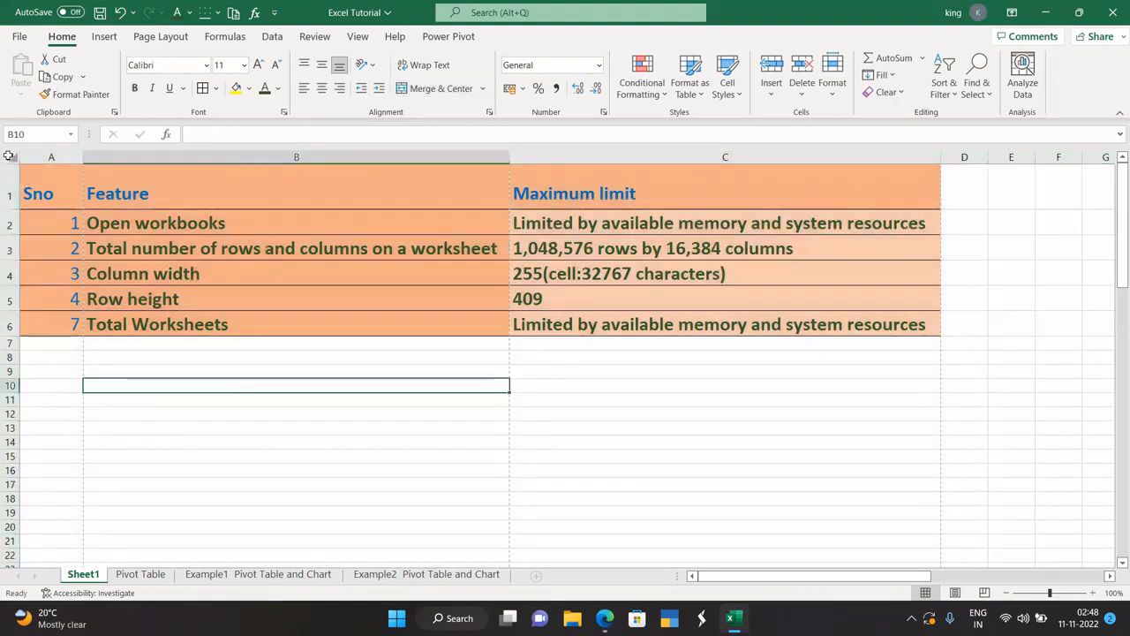
{"action": "left_click", "coordinate": [9, 156]}
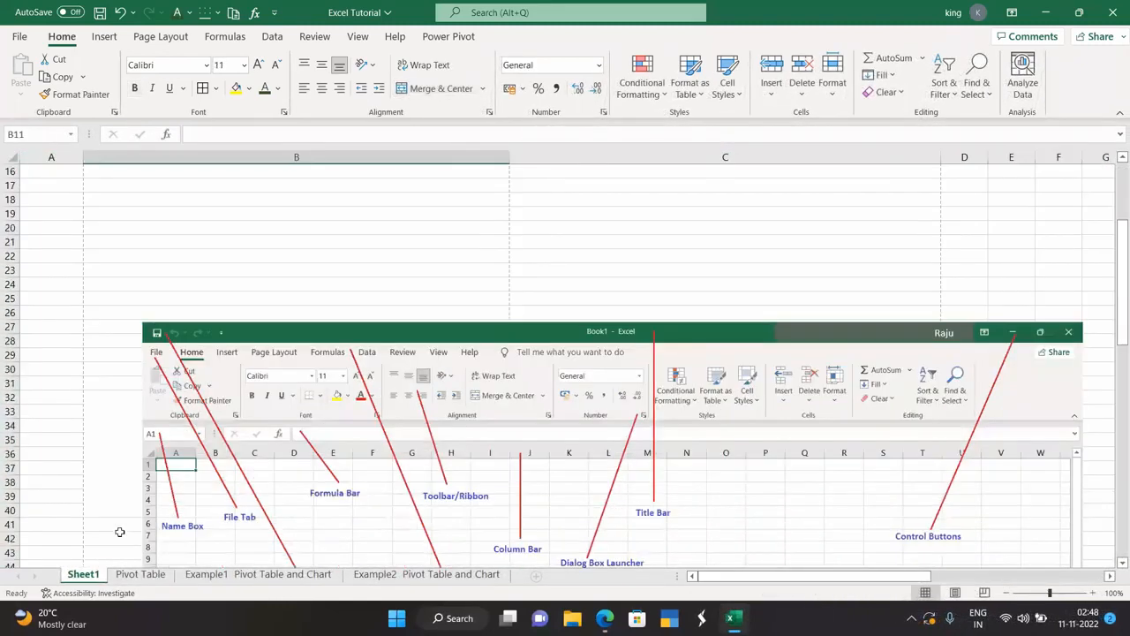
{"action": "scroll", "coordinate": [119, 531], "scroll_direction": "down", "scroll_amount": 7}
{"action": "scroll", "coordinate": [119, 531], "scroll_direction": "down", "scroll_amount": 2}
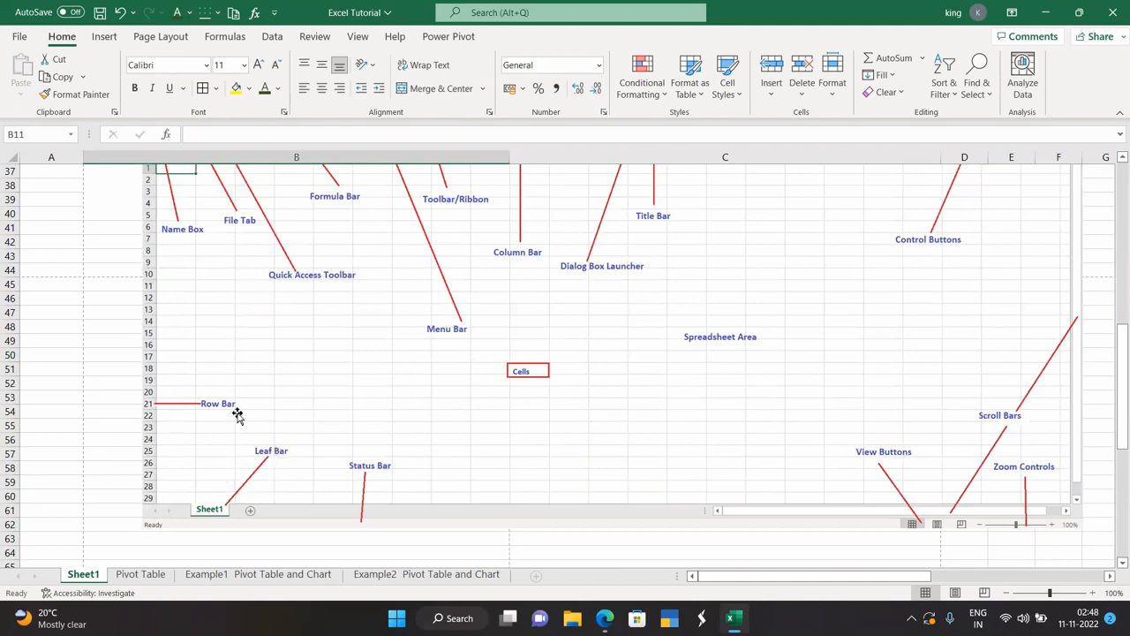
{"action": "scroll", "coordinate": [234, 415], "scroll_direction": "up", "scroll_amount": 3}
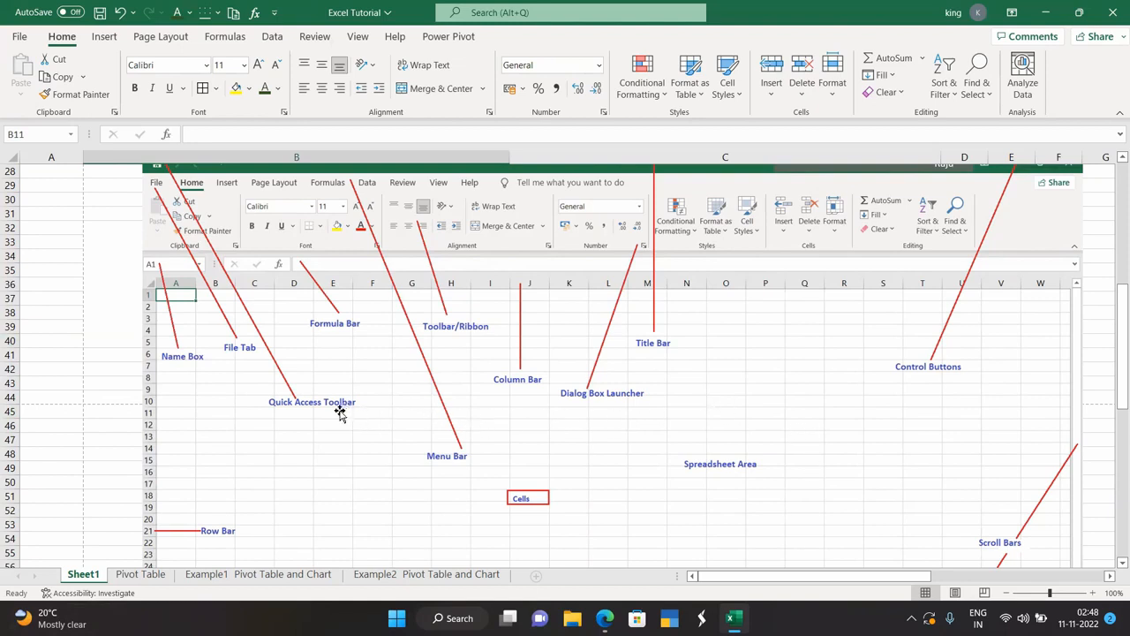
{"action": "scroll", "coordinate": [277, 413], "scroll_direction": "down", "scroll_amount": 1}
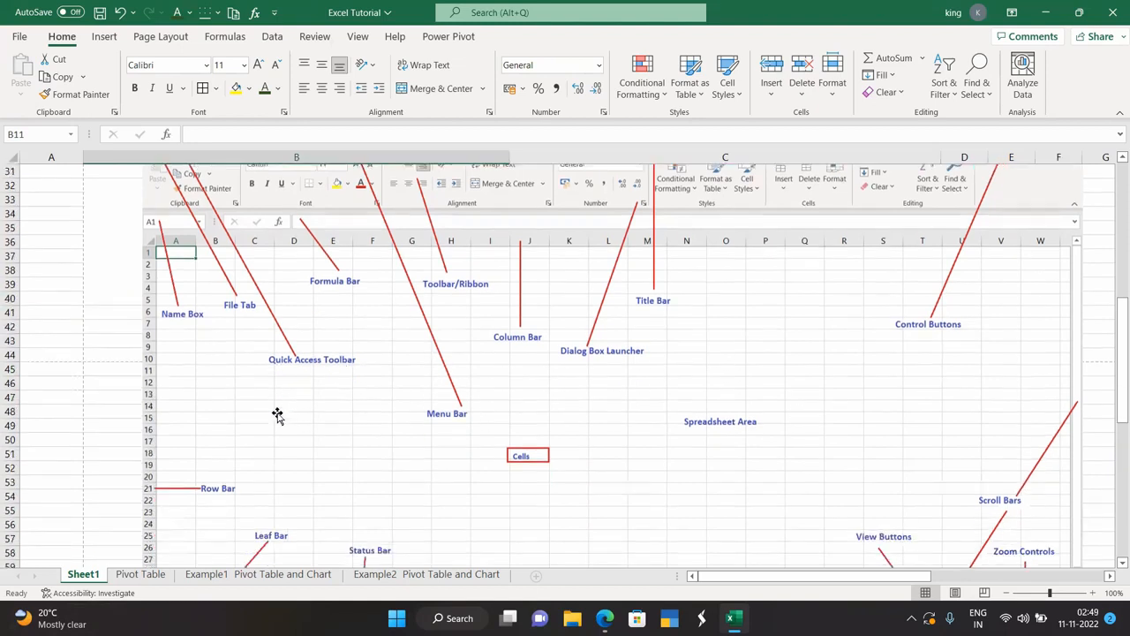
{"action": "scroll", "coordinate": [278, 413], "scroll_direction": "down", "scroll_amount": 2}
{"action": "scroll", "coordinate": [277, 415], "scroll_direction": "down", "scroll_amount": 3}
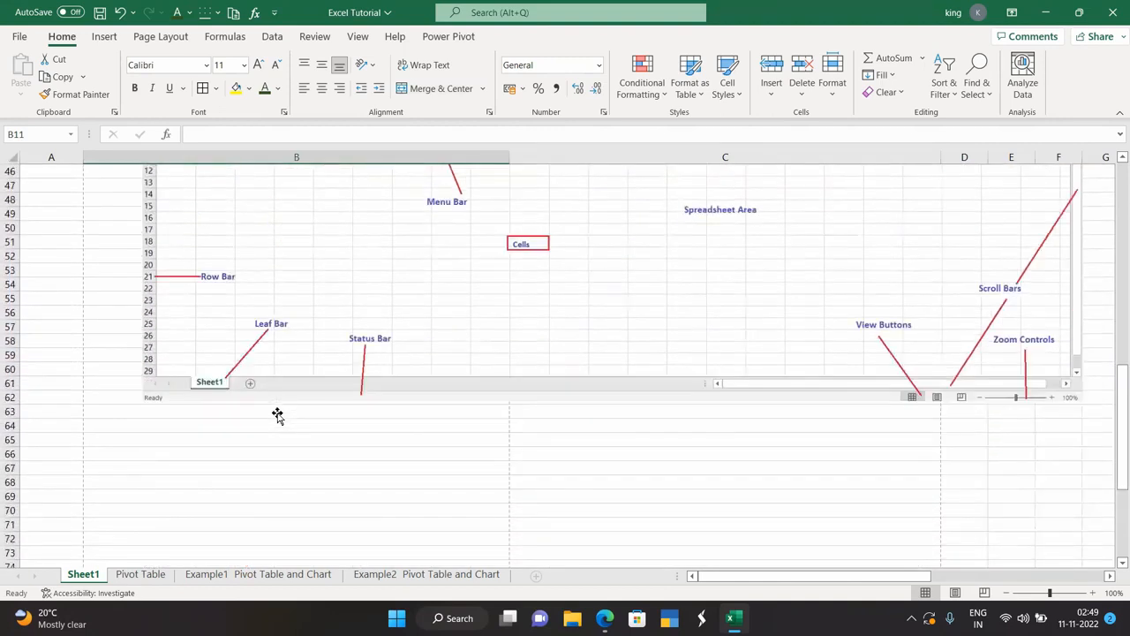
{"action": "scroll", "coordinate": [255, 426], "scroll_direction": "up", "scroll_amount": 15}
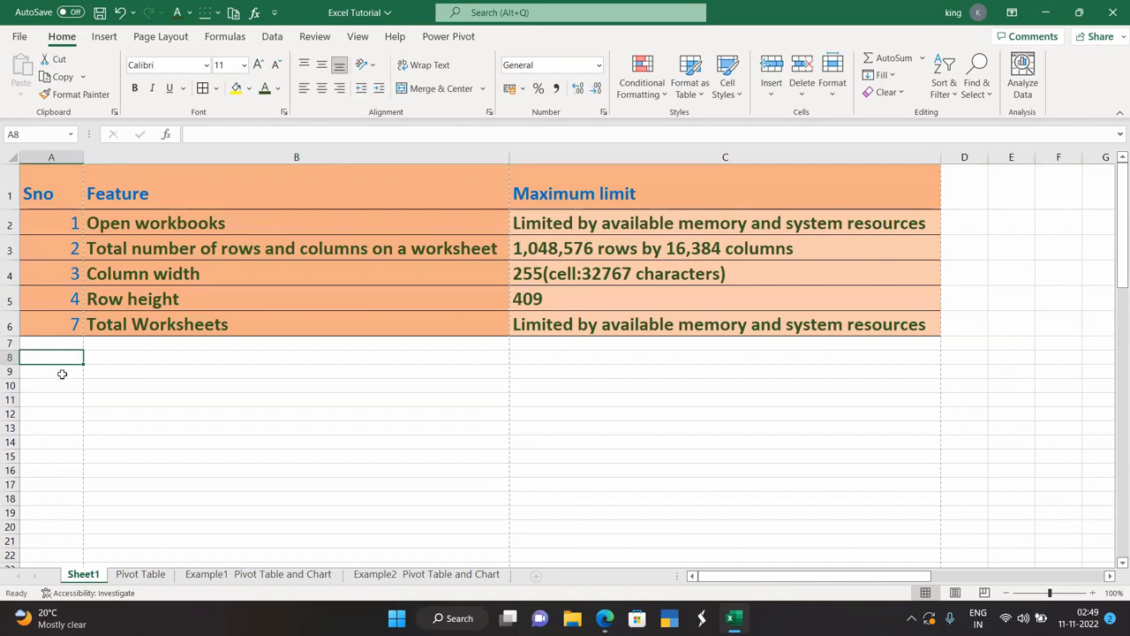
{"action": "left_click", "coordinate": [137, 362]}
{"action": "left_click", "coordinate": [577, 358]}
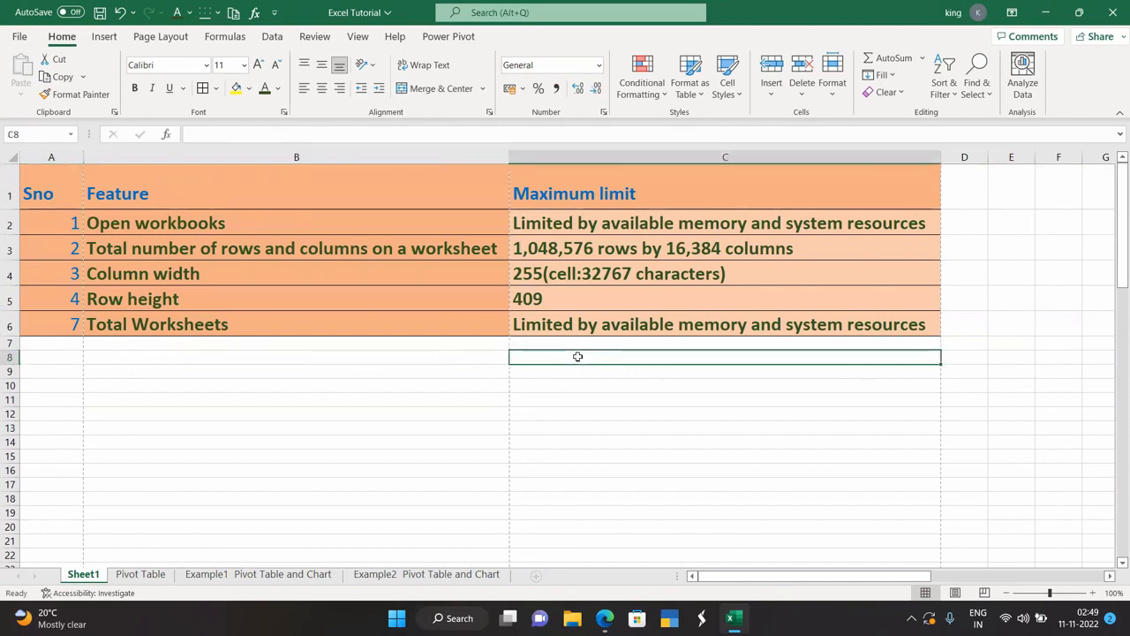
{"action": "left_click", "coordinate": [339, 355]}
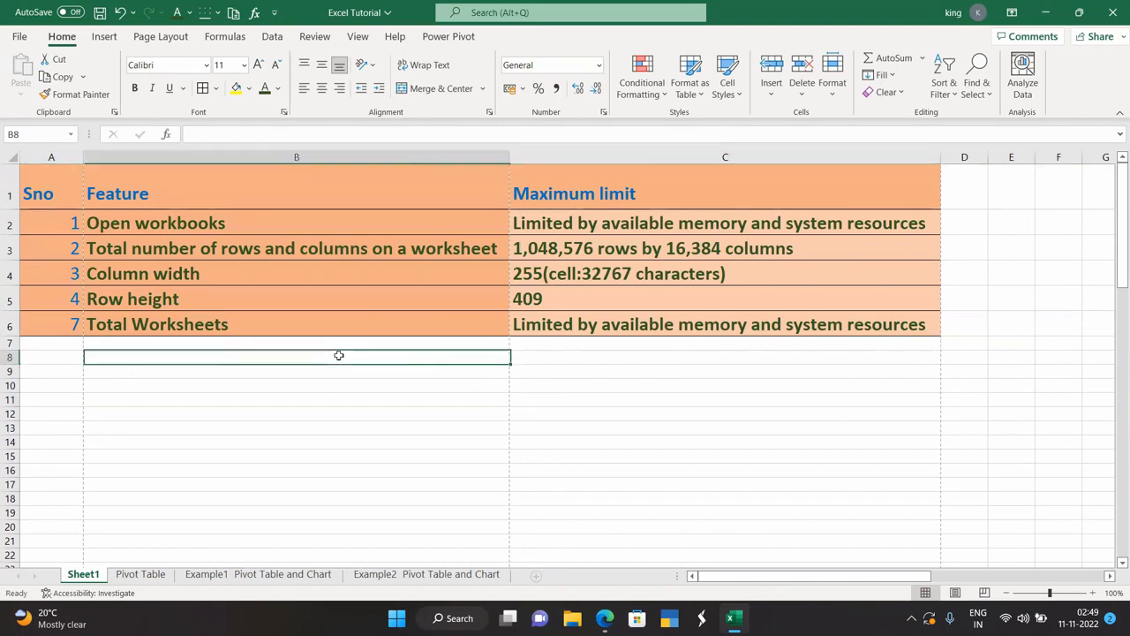
{"action": "left_click", "coordinate": [44, 356]}
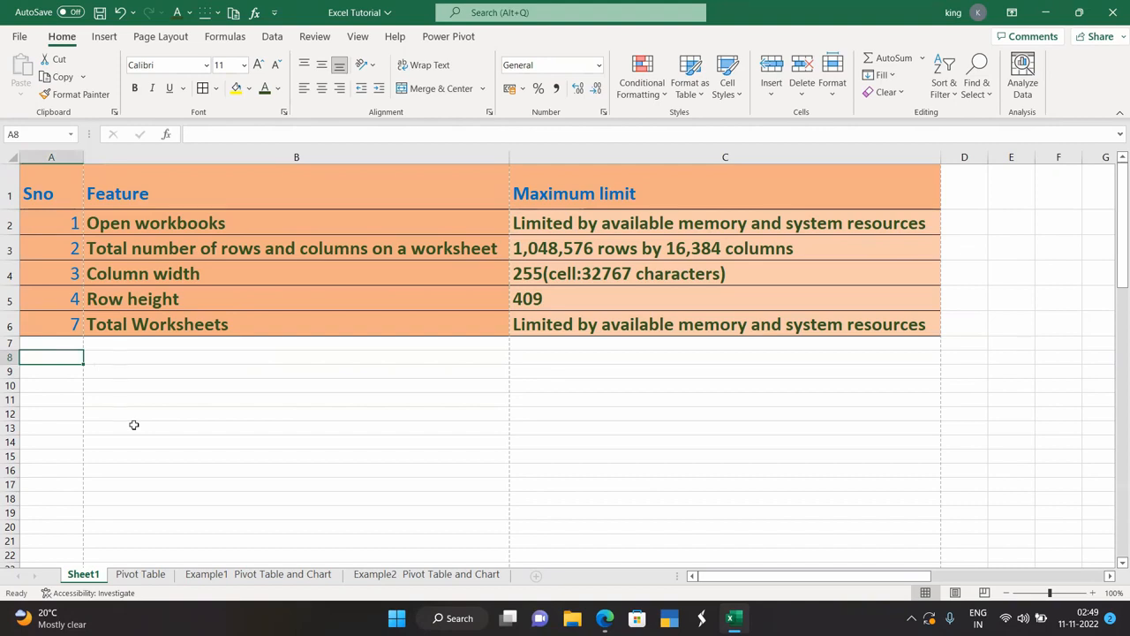
{"action": "left_click", "coordinate": [146, 356]}
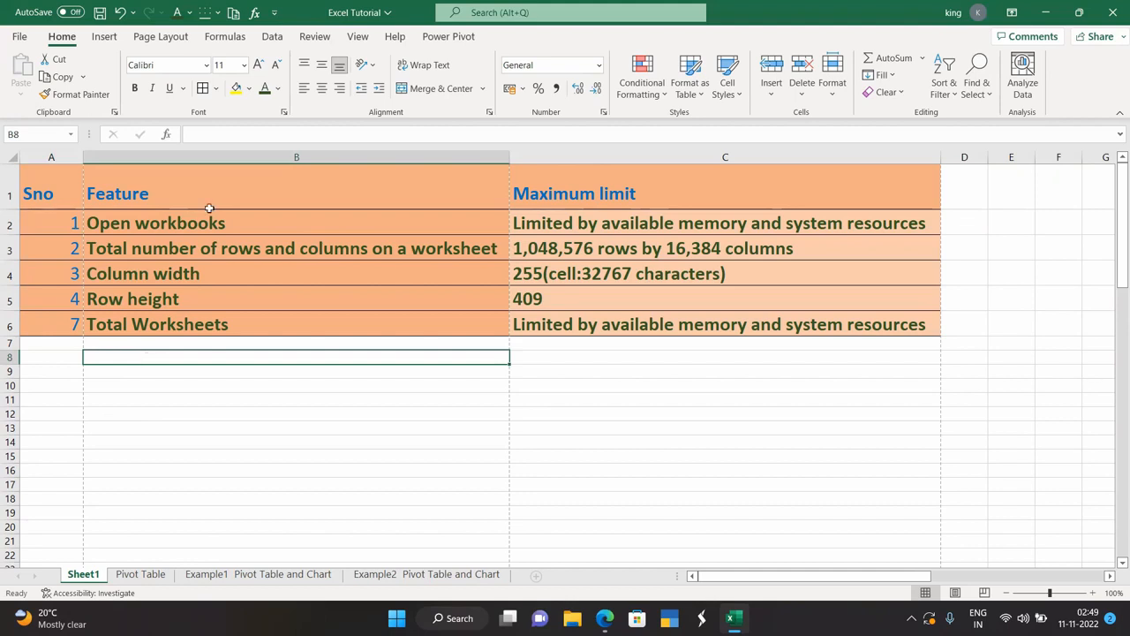
{"action": "left_click", "coordinate": [276, 373]}
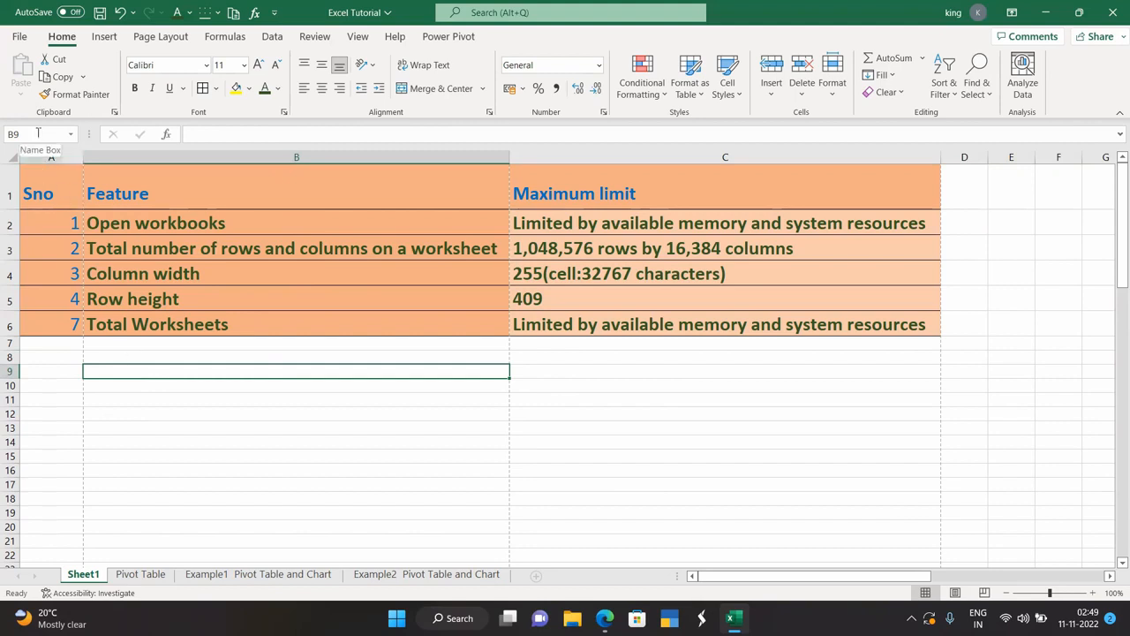
Scroll down until the annotated Excel window screenshot is fully visible.
{"action": "scroll", "coordinate": [210, 439], "scroll_direction": "down", "scroll_amount": 2}
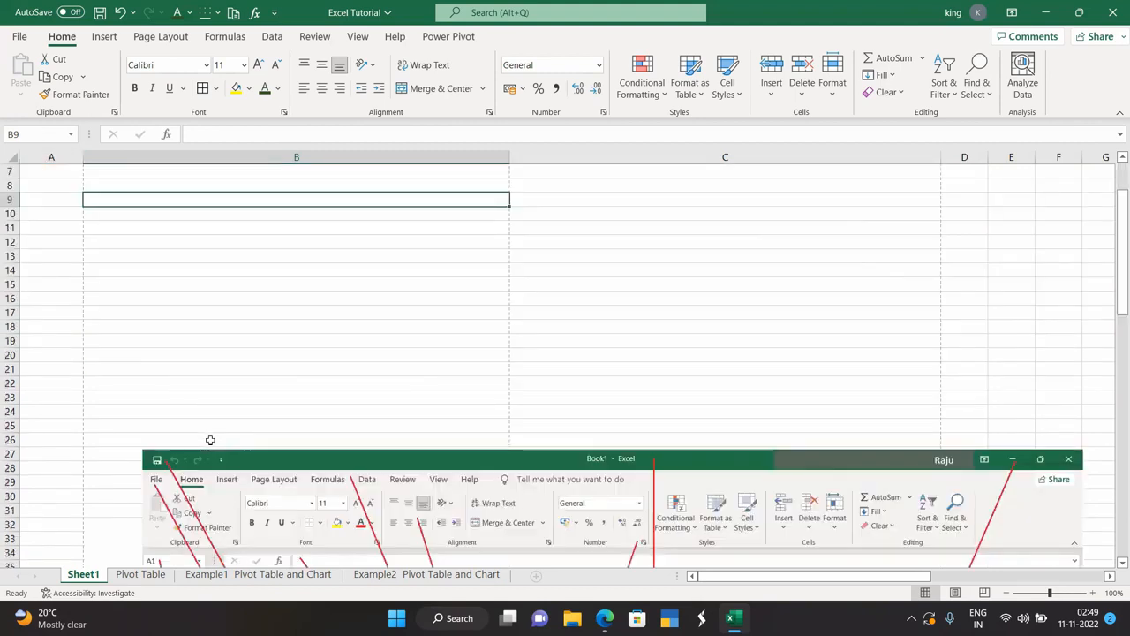
{"action": "scroll", "coordinate": [210, 439], "scroll_direction": "down", "scroll_amount": 6}
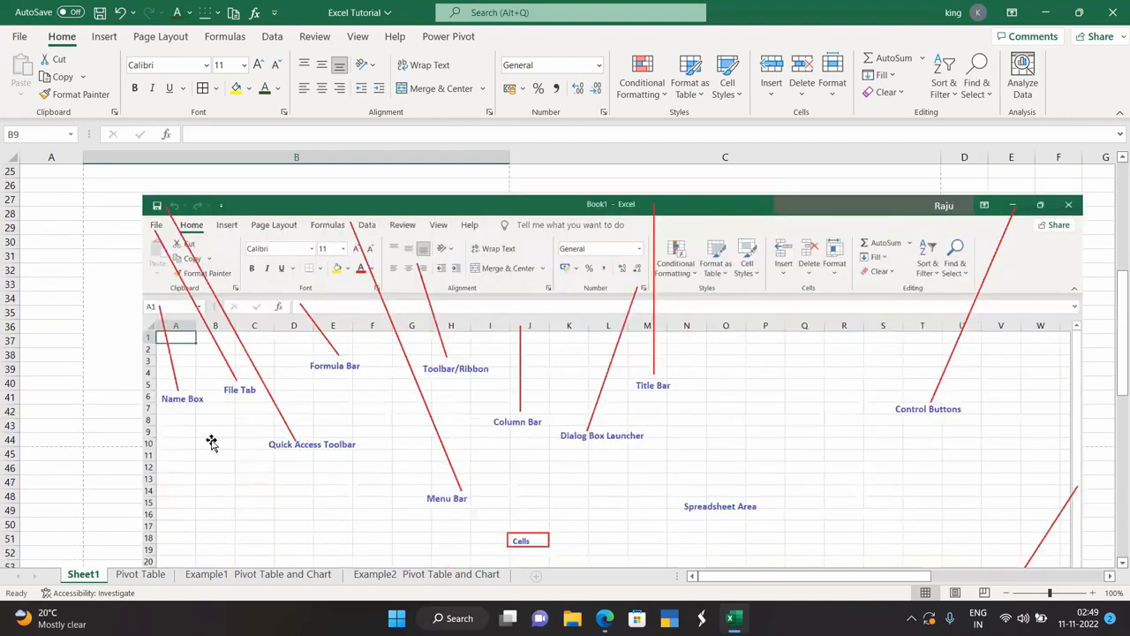
{"action": "scroll", "coordinate": [211, 441], "scroll_direction": "down", "scroll_amount": 5}
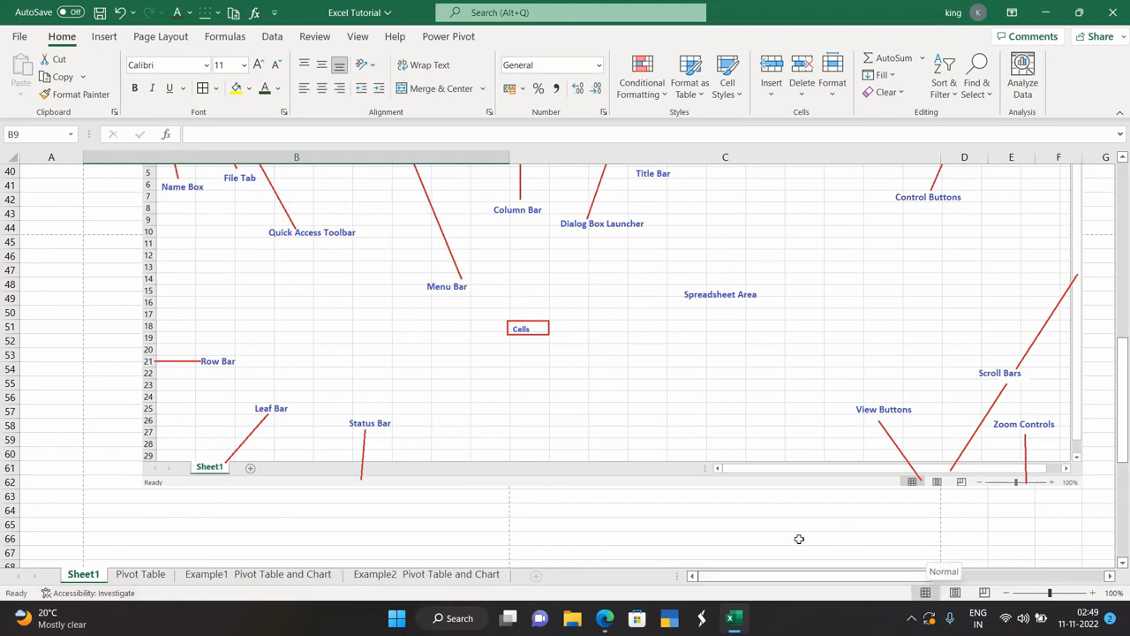
Switch from Page Layout to Normal view, then to Page Break Preview showing numbered pages.
{"action": "left_click", "coordinate": [953, 592]}
{"action": "scroll", "coordinate": [643, 462], "scroll_direction": "up", "scroll_amount": 2}
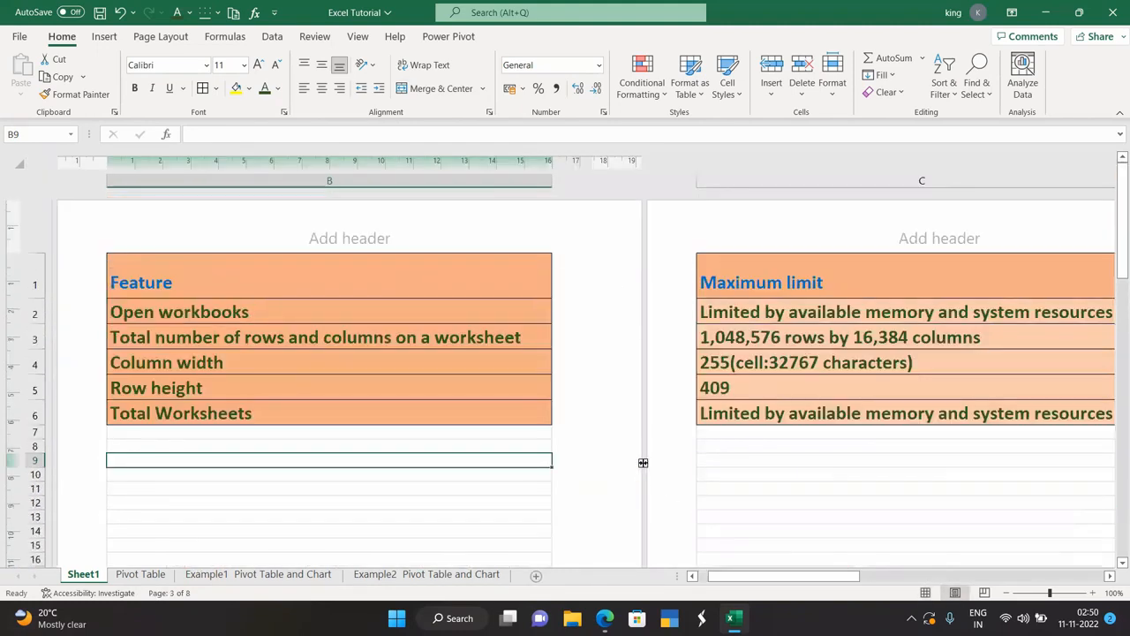
{"action": "scroll", "coordinate": [643, 463], "scroll_direction": "down", "scroll_amount": 8}
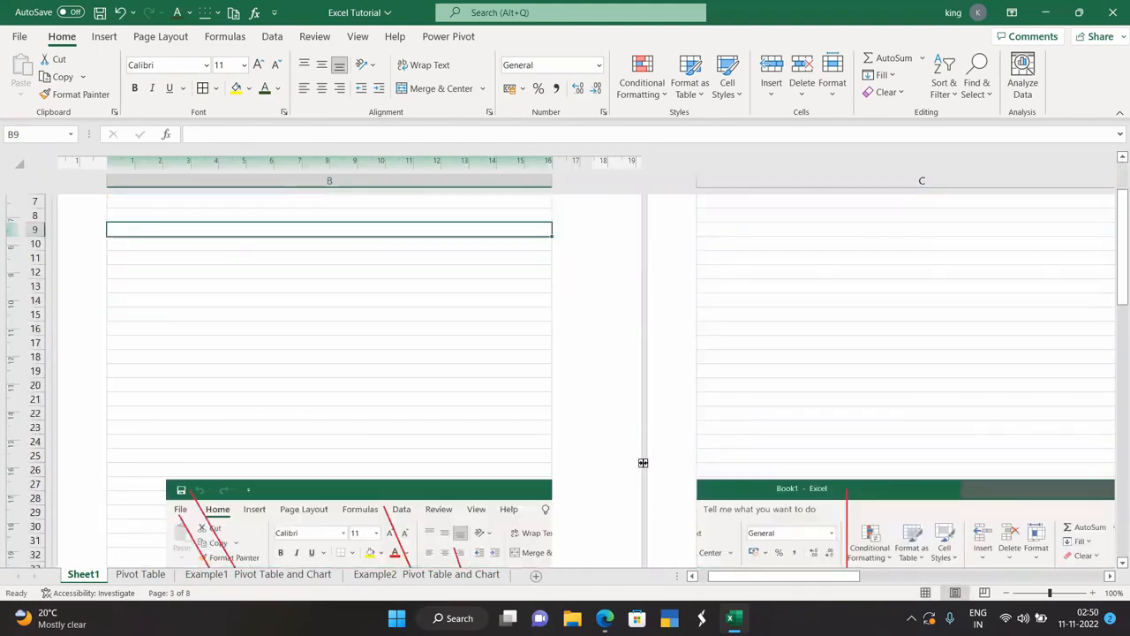
{"action": "scroll", "coordinate": [642, 462], "scroll_direction": "down", "scroll_amount": 5}
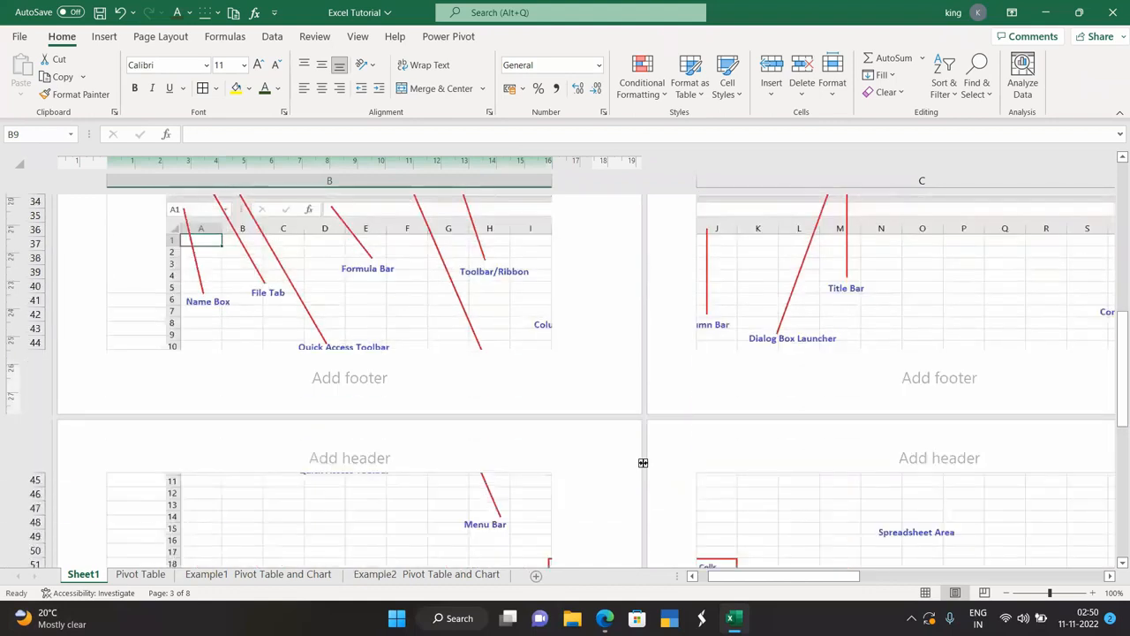
{"action": "scroll", "coordinate": [642, 463], "scroll_direction": "down", "scroll_amount": 5}
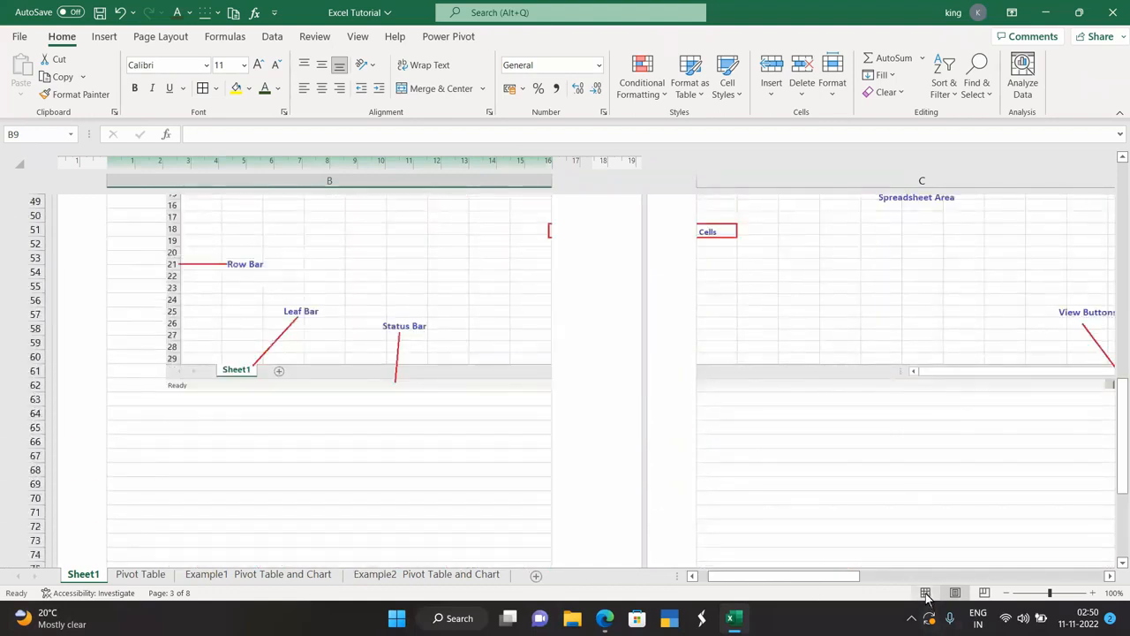
{"action": "left_click", "coordinate": [925, 597]}
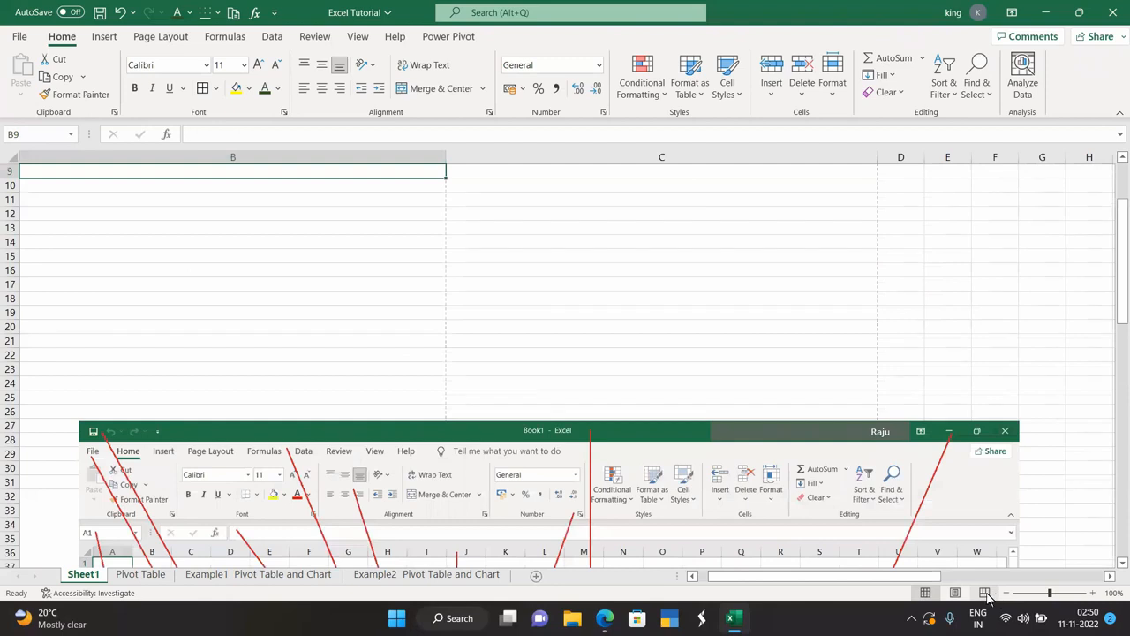
{"action": "left_click", "coordinate": [986, 593]}
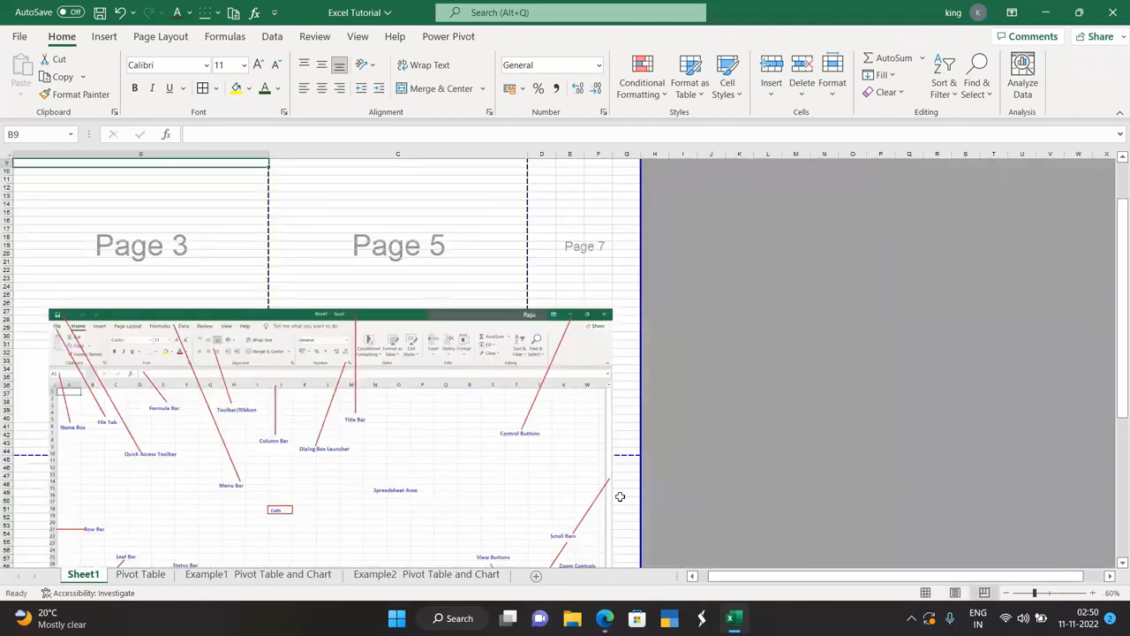
{"action": "scroll", "coordinate": [493, 460], "scroll_direction": "up", "scroll_amount": 3}
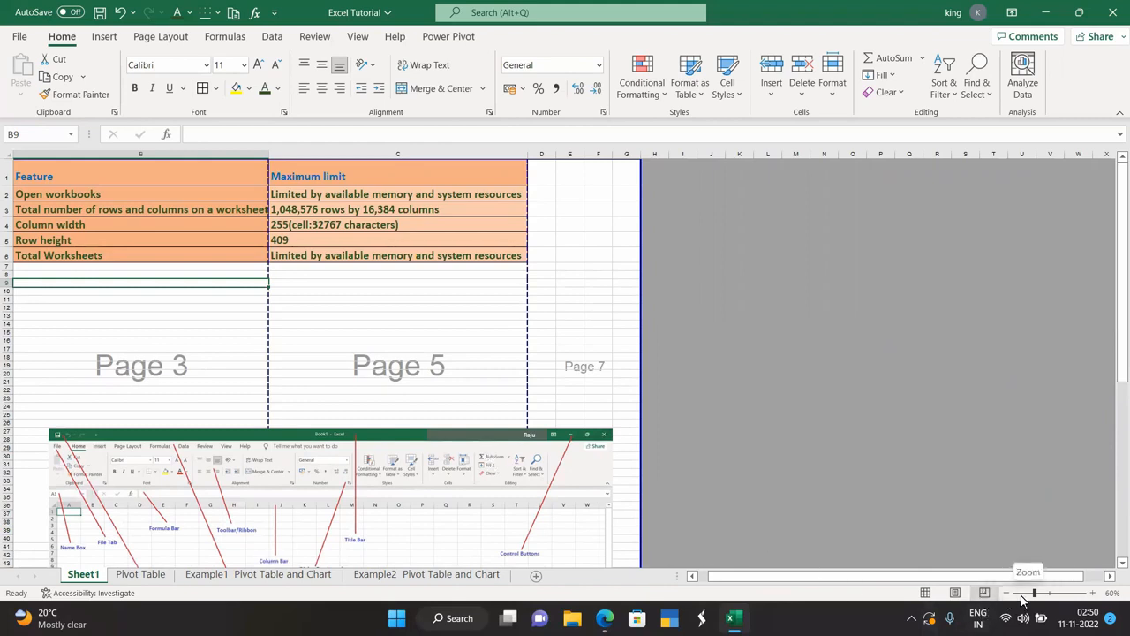
Return to Normal view and zoom the limits table to about 150% with the status-bar slider.
{"action": "left_click_drag", "start_coordinate": [1034, 593], "coordinate": [1042, 594]}
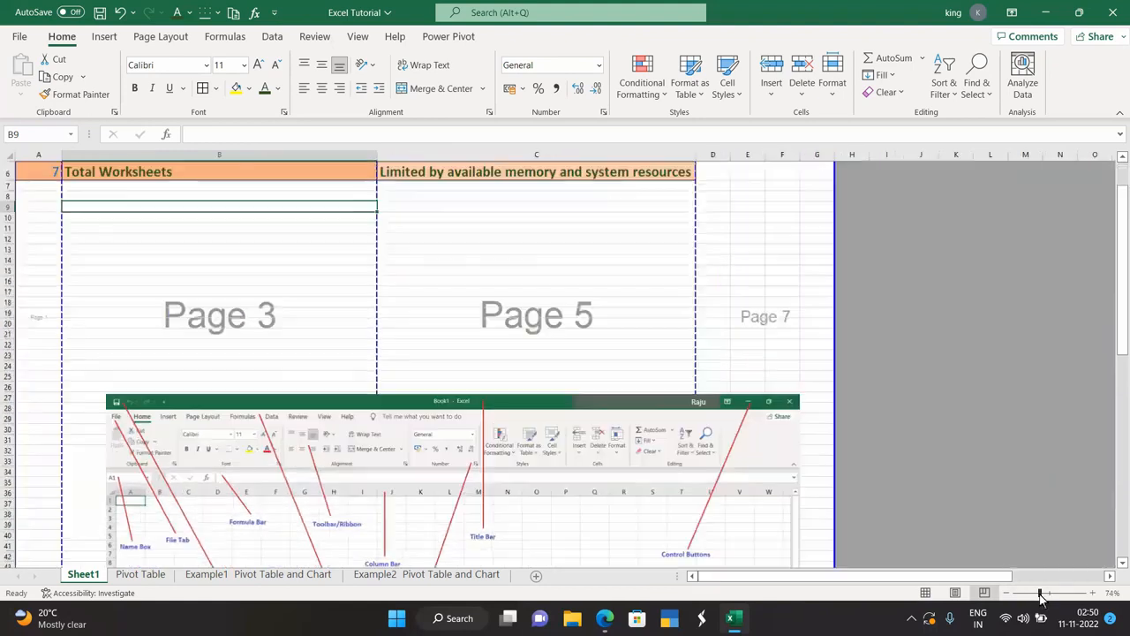
{"action": "left_click", "coordinate": [925, 592]}
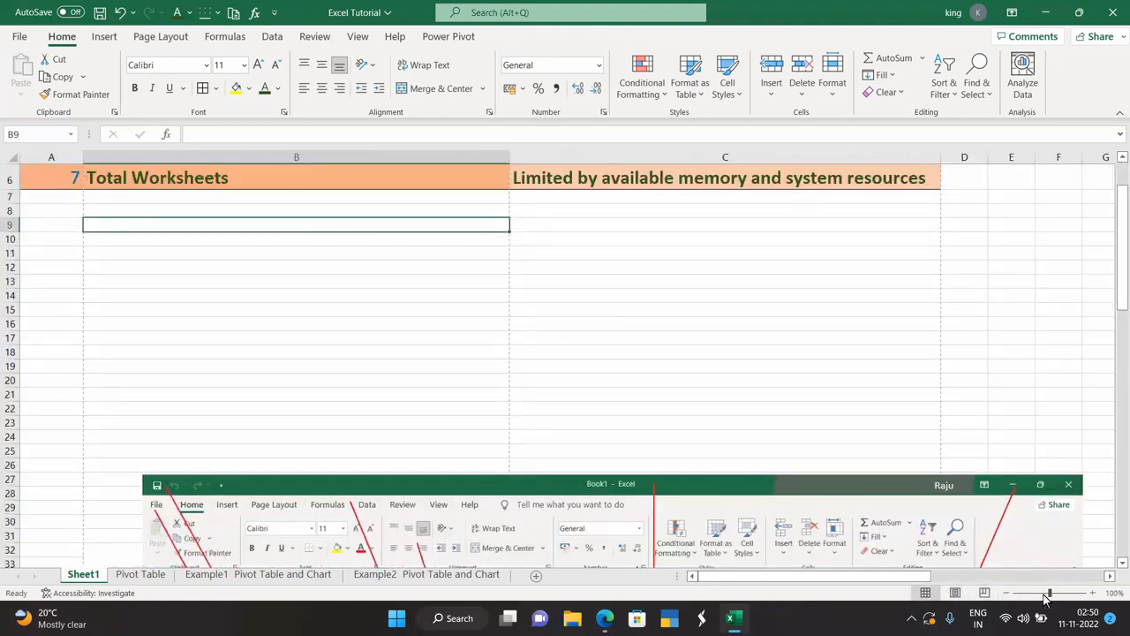
{"action": "scroll", "coordinate": [861, 494], "scroll_direction": "up", "scroll_amount": 2}
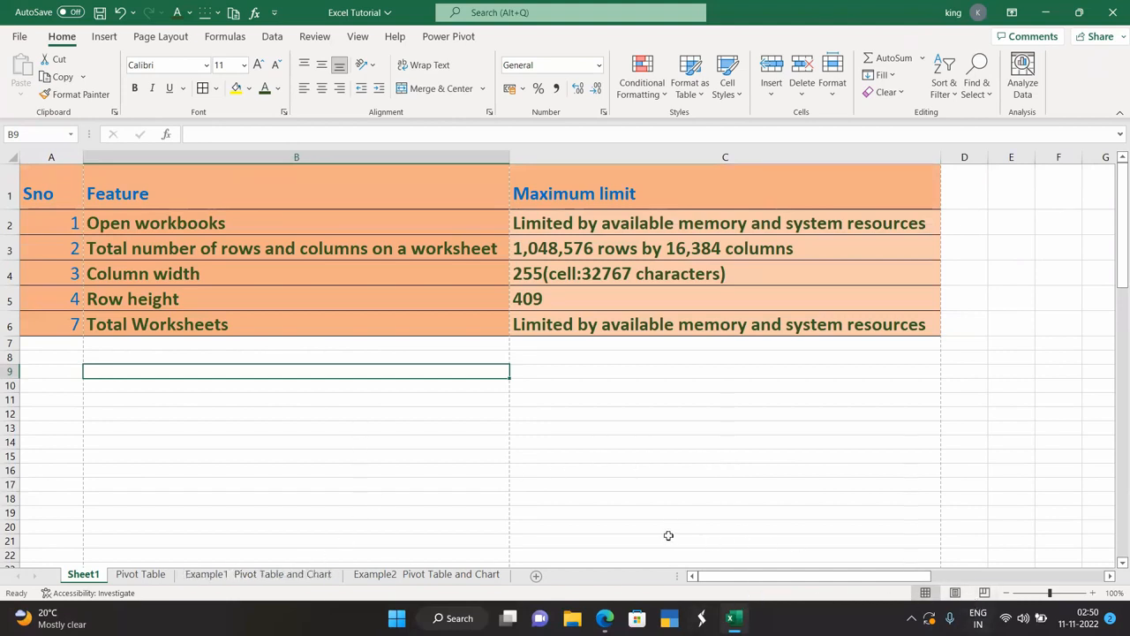
{"action": "left_click", "coordinate": [1037, 593]}
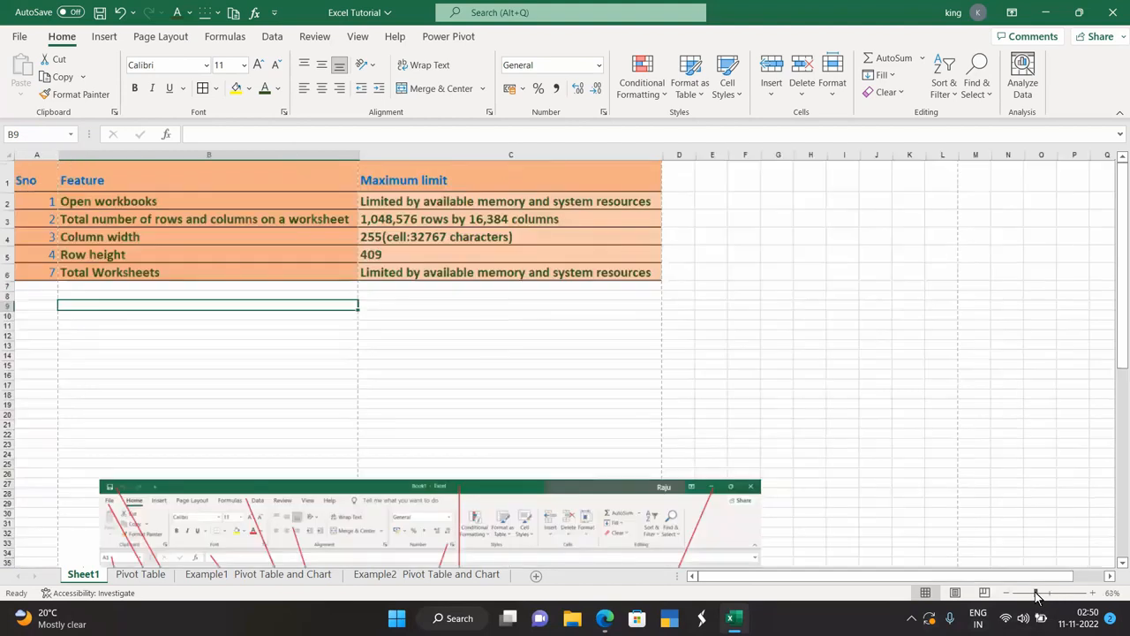
{"action": "mouse_move", "coordinate": [1036, 596]}
{"action": "left_mouse_down"}
{"action": "mouse_move", "coordinate": [1026, 596]}
{"action": "mouse_move", "coordinate": [1055, 597]}
{"action": "left_mouse_up"}
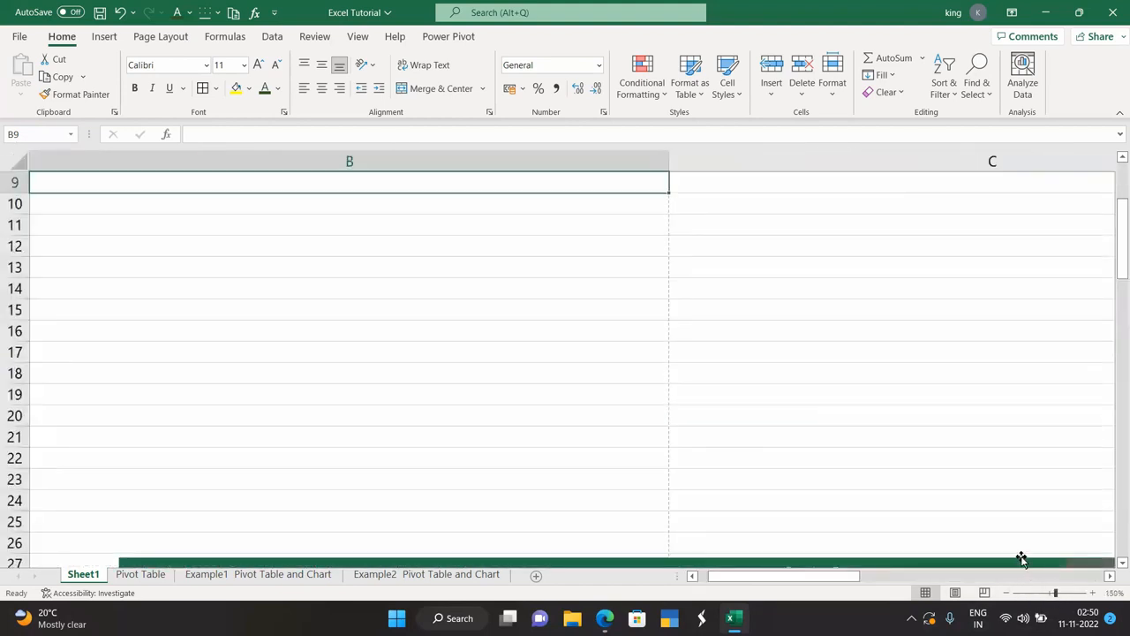
{"action": "scroll", "coordinate": [1019, 557], "scroll_direction": "up", "scroll_amount": 2}
{"action": "scroll", "coordinate": [1018, 552], "scroll_direction": "up", "scroll_amount": 3}
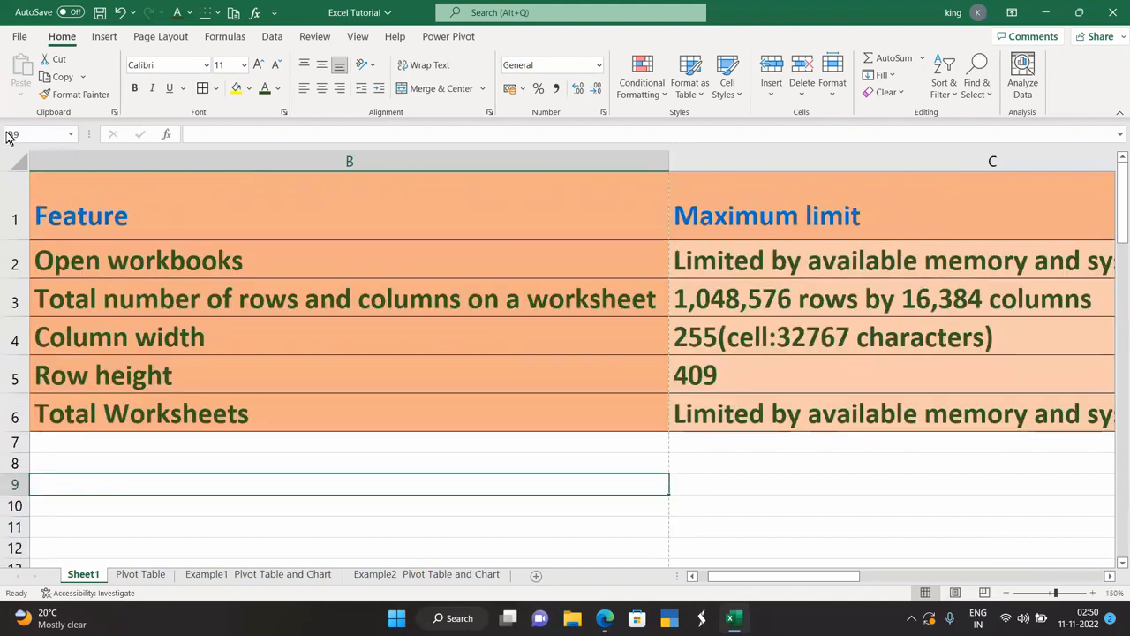
{"action": "left_click_drag", "start_coordinate": [1117, 211], "coordinate": [1116, 183]}
{"action": "left_click_drag", "start_coordinate": [807, 579], "coordinate": [653, 579]}
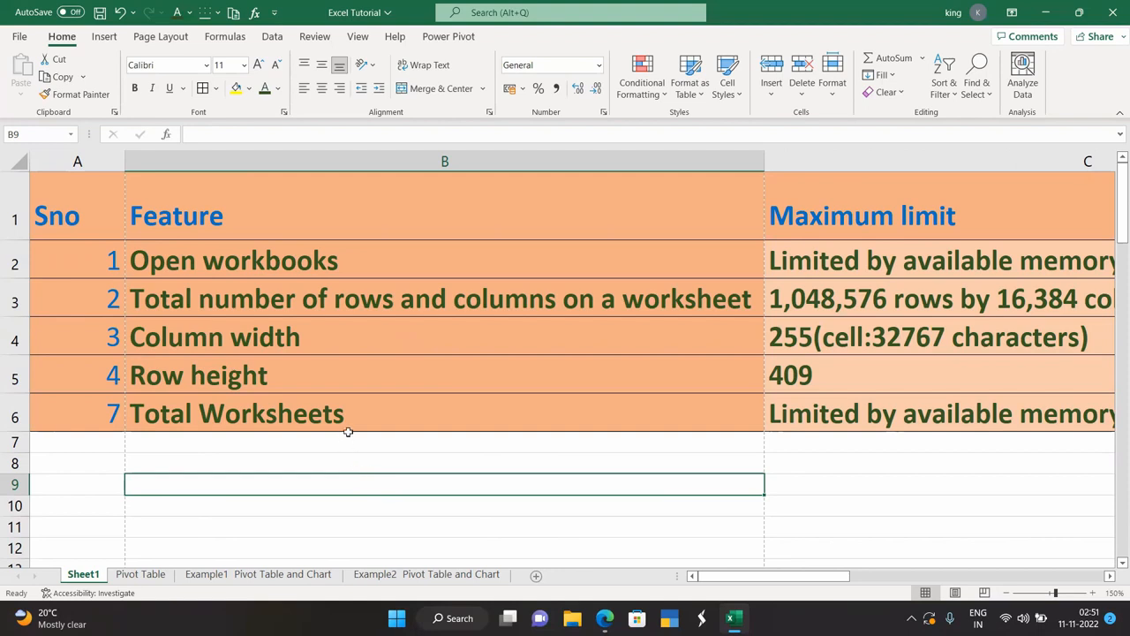
{"action": "scroll", "coordinate": [345, 444], "scroll_direction": "down", "scroll_amount": 2}
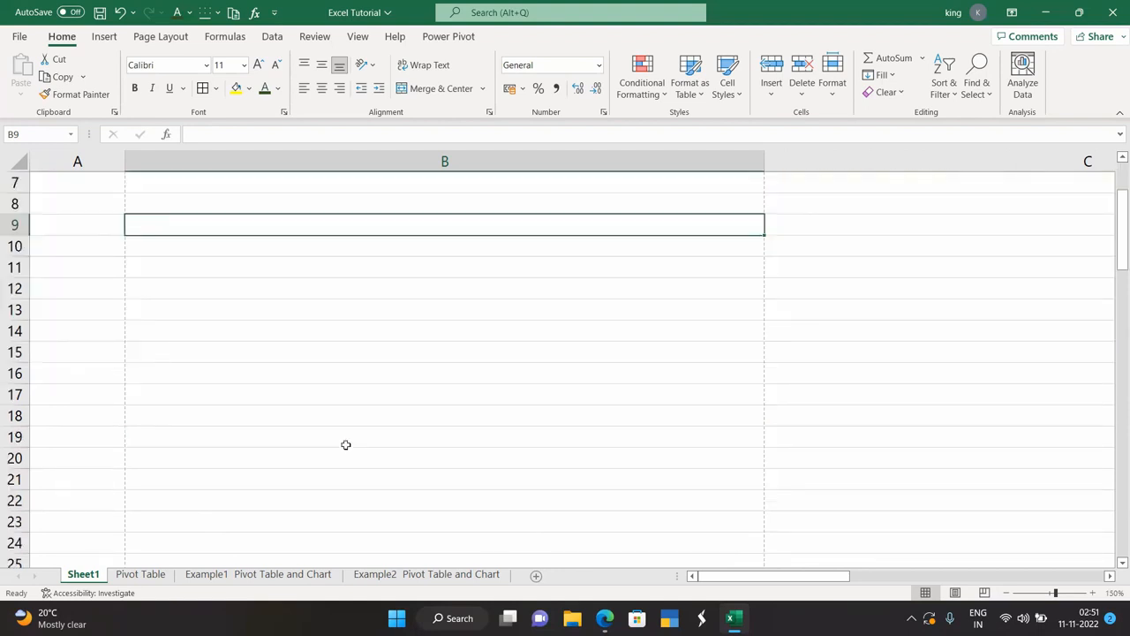
{"action": "scroll", "coordinate": [345, 444], "scroll_direction": "up", "scroll_amount": 2}
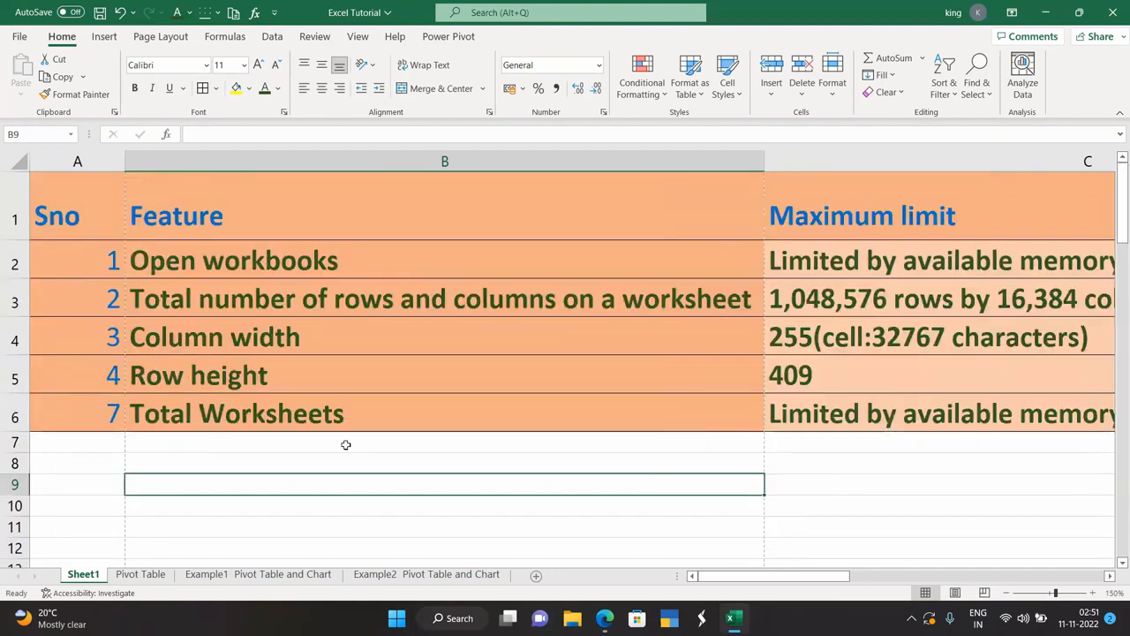
Scroll the sheet, then go to Backstage view listing templates and recent workbooks.
{"action": "scroll", "coordinate": [345, 444], "scroll_direction": "down", "scroll_amount": 1}
{"action": "left_click_drag", "start_coordinate": [781, 577], "coordinate": [735, 579]}
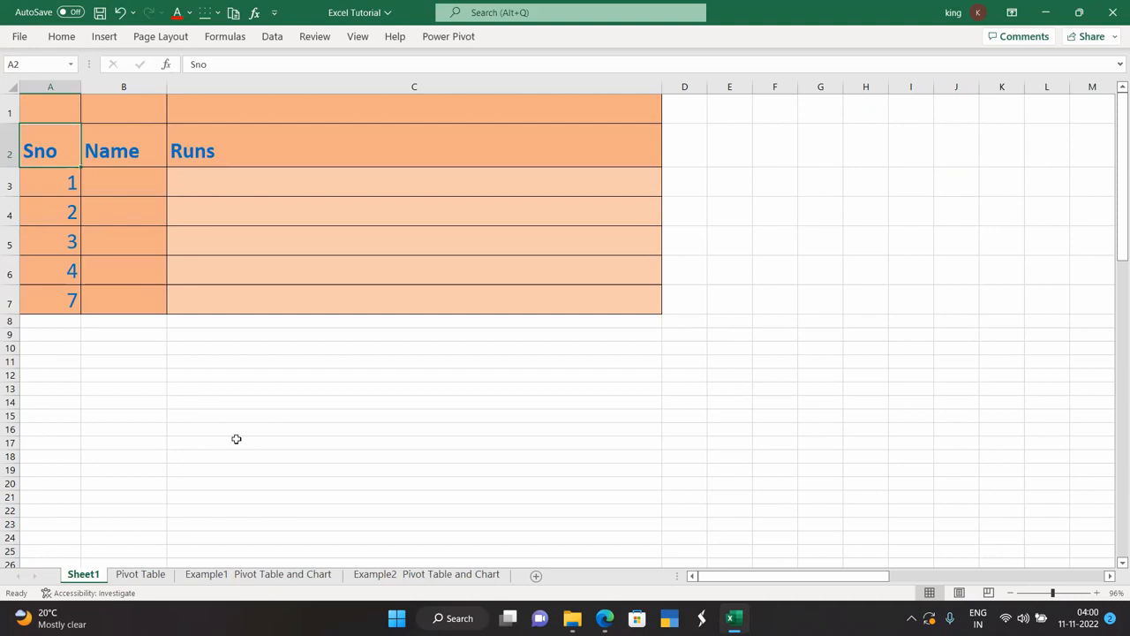
{"action": "left_click", "coordinate": [21, 39]}
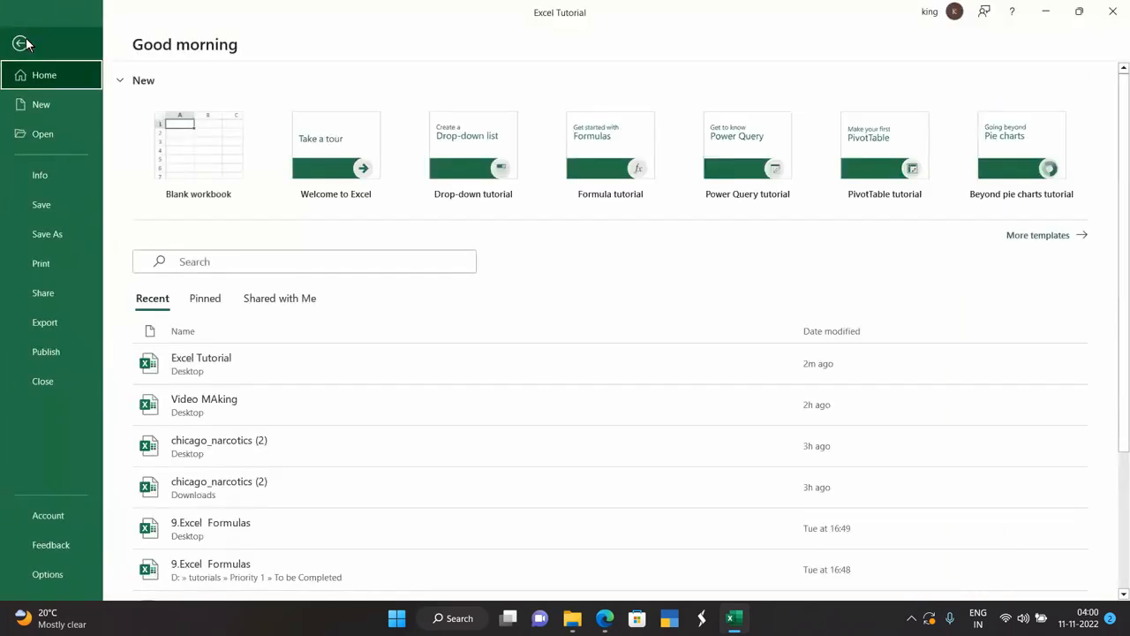
Browse the New template gallery, including Blank workbook, Take a tour and Drop-down tutorial.
{"action": "left_click", "coordinate": [48, 104]}
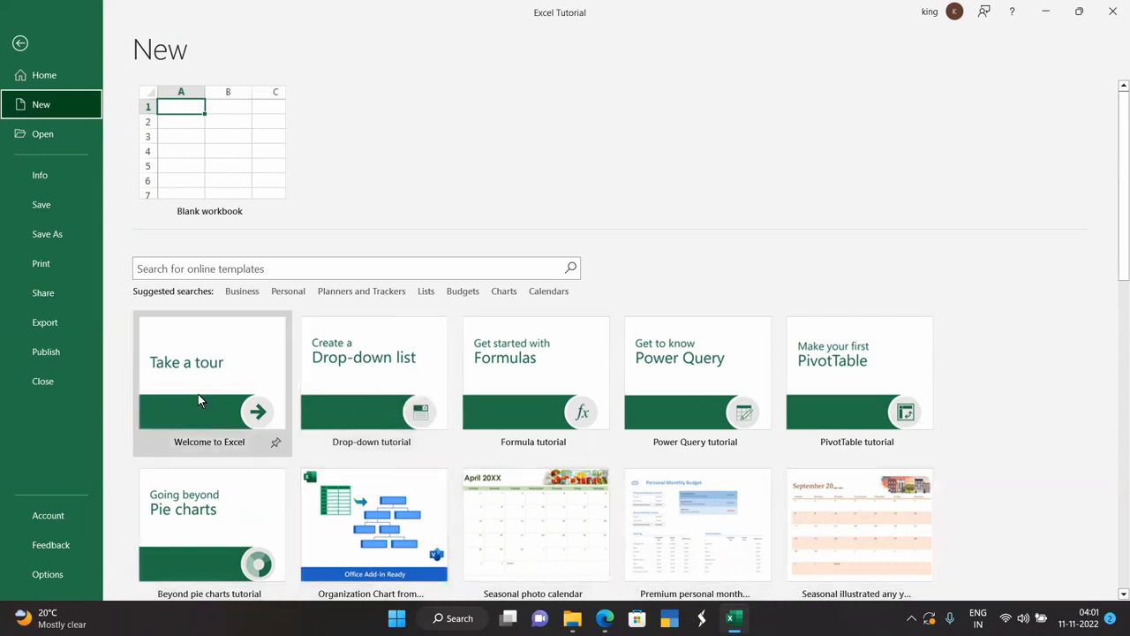
{"action": "scroll", "coordinate": [288, 413], "scroll_direction": "down", "scroll_amount": 3}
{"action": "scroll", "coordinate": [290, 455], "scroll_direction": "down", "scroll_amount": 2}
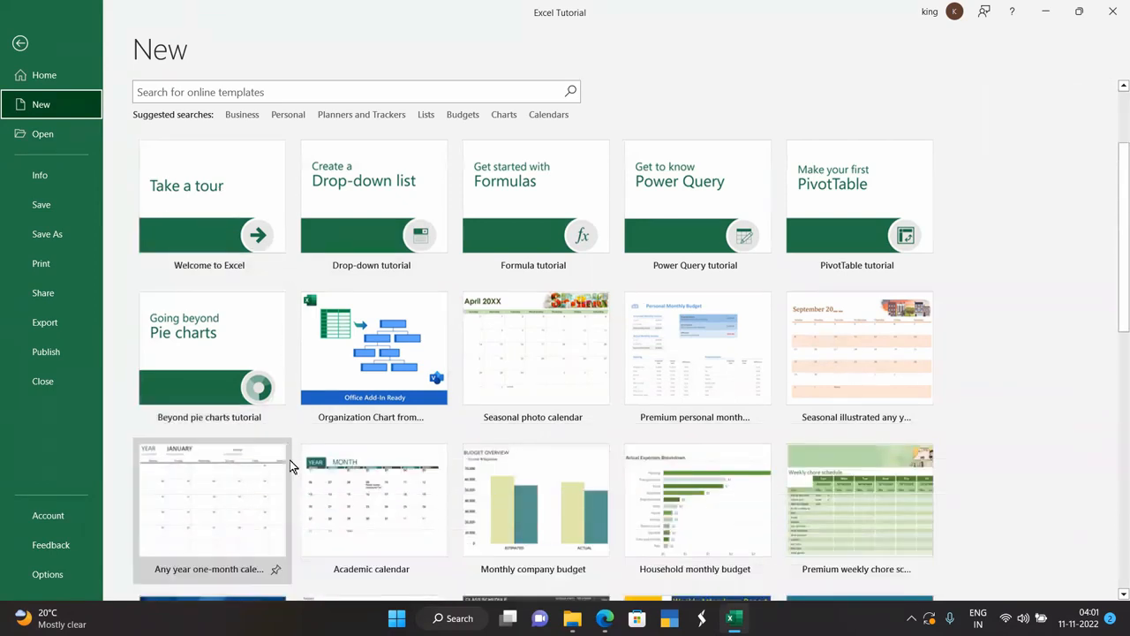
{"action": "scroll", "coordinate": [578, 529], "scroll_direction": "down", "scroll_amount": 5}
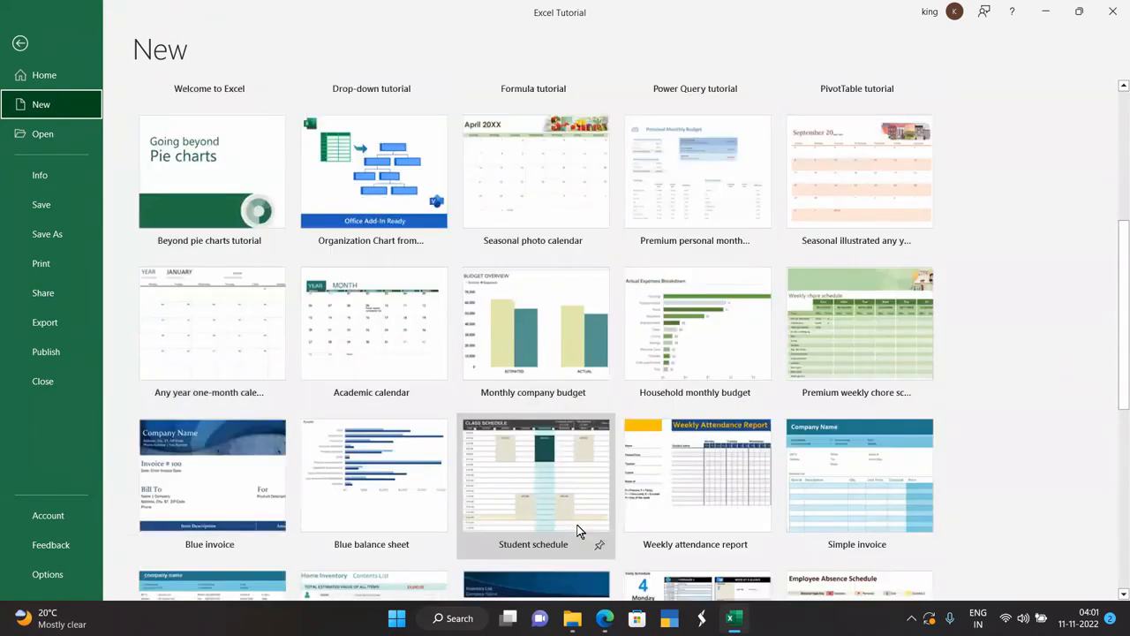
{"action": "scroll", "coordinate": [577, 530], "scroll_direction": "down", "scroll_amount": 1}
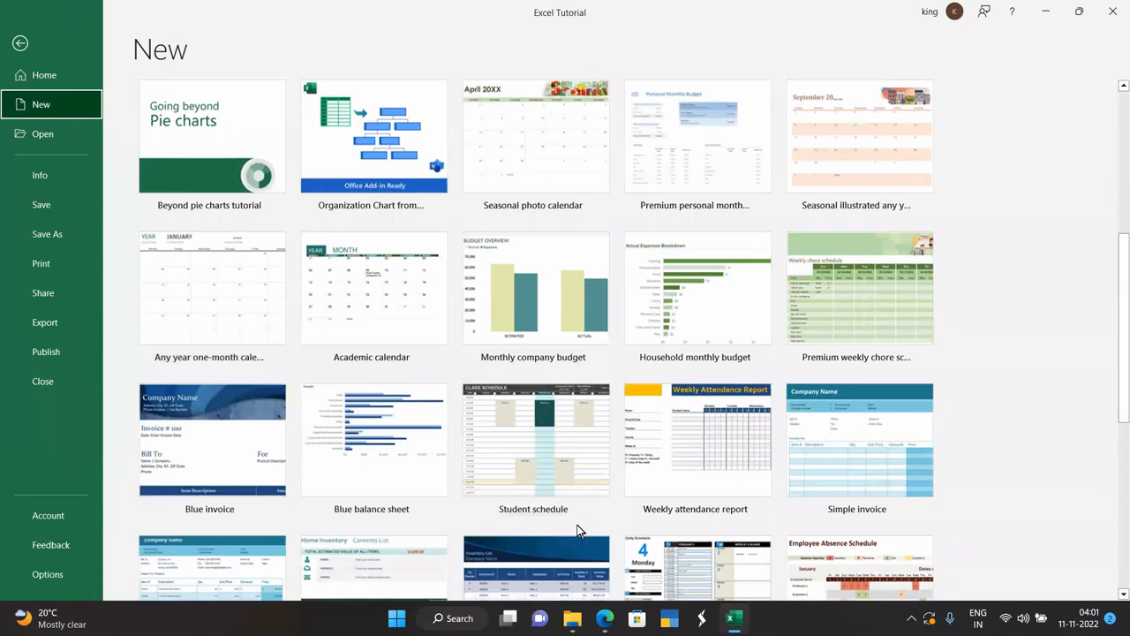
{"action": "scroll", "coordinate": [579, 529], "scroll_direction": "up", "scroll_amount": 3}
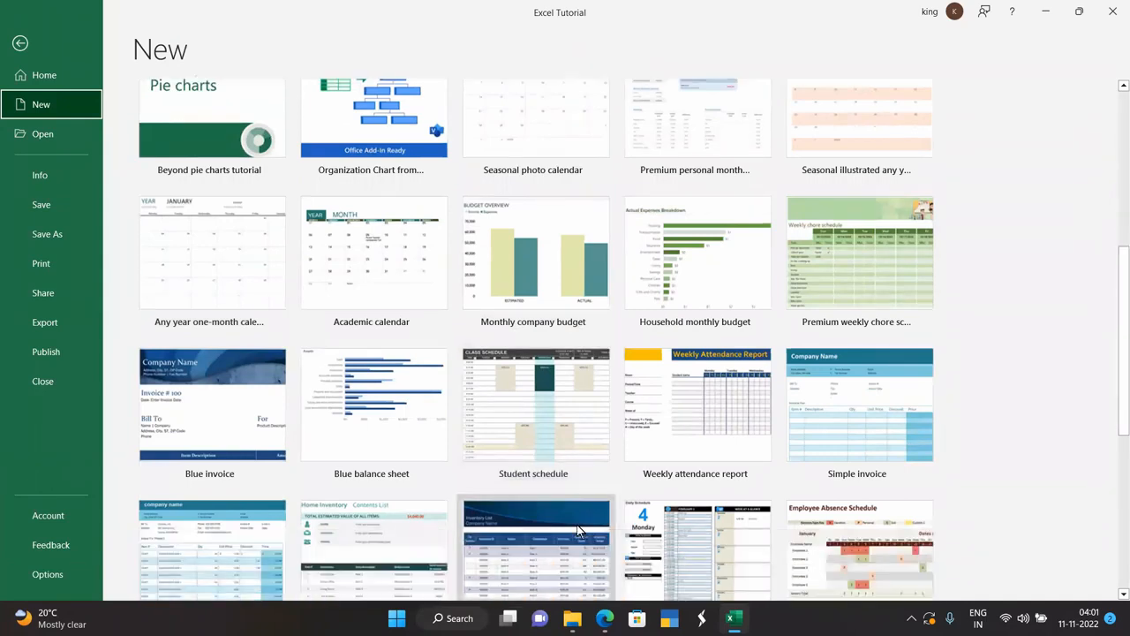
{"action": "scroll", "coordinate": [578, 530], "scroll_direction": "up", "scroll_amount": 1}
{"action": "scroll", "coordinate": [576, 529], "scroll_direction": "down", "scroll_amount": 3}
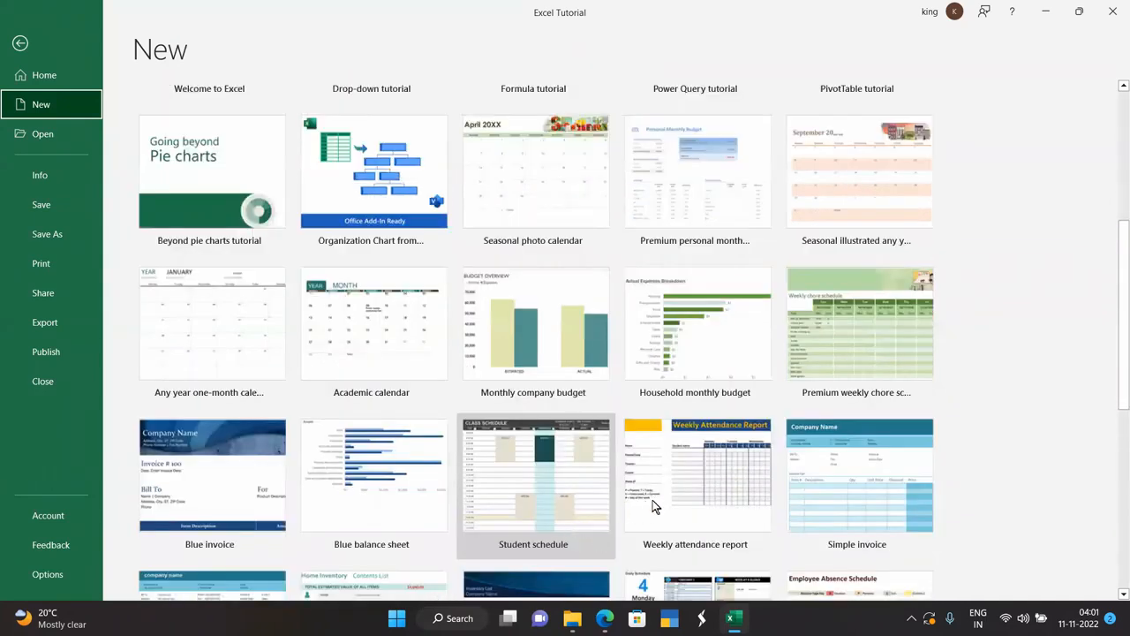
{"action": "scroll", "coordinate": [652, 500], "scroll_direction": "down", "scroll_amount": 2}
{"action": "scroll", "coordinate": [652, 505], "scroll_direction": "down", "scroll_amount": 3}
{"action": "scroll", "coordinate": [652, 505], "scroll_direction": "up", "scroll_amount": 11}
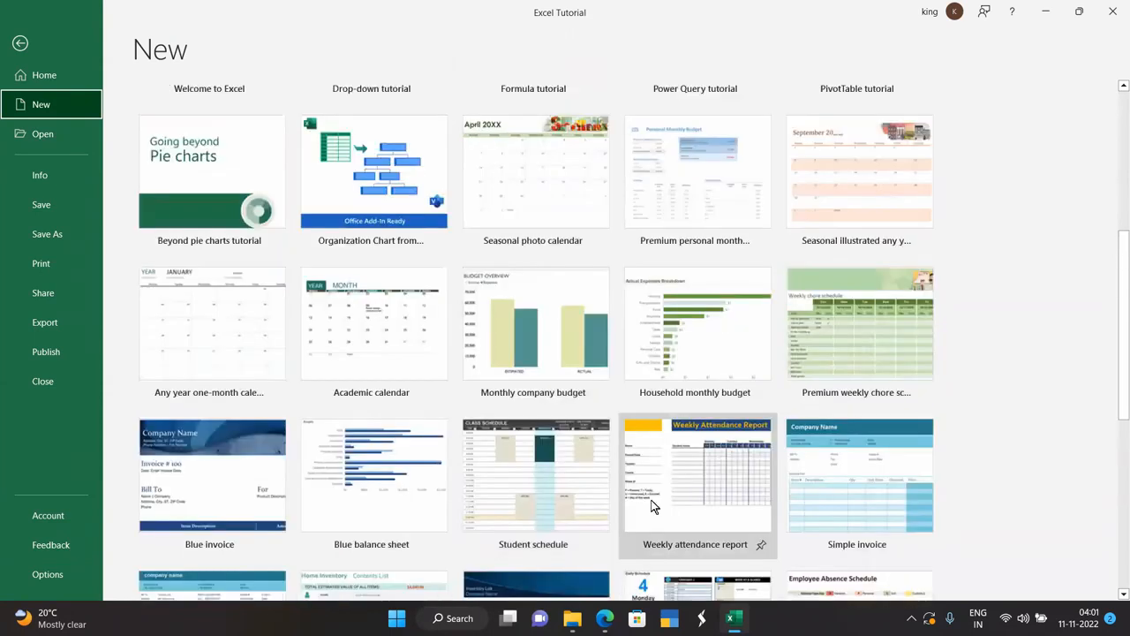
{"action": "scroll", "coordinate": [652, 505], "scroll_direction": "up", "scroll_amount": 3}
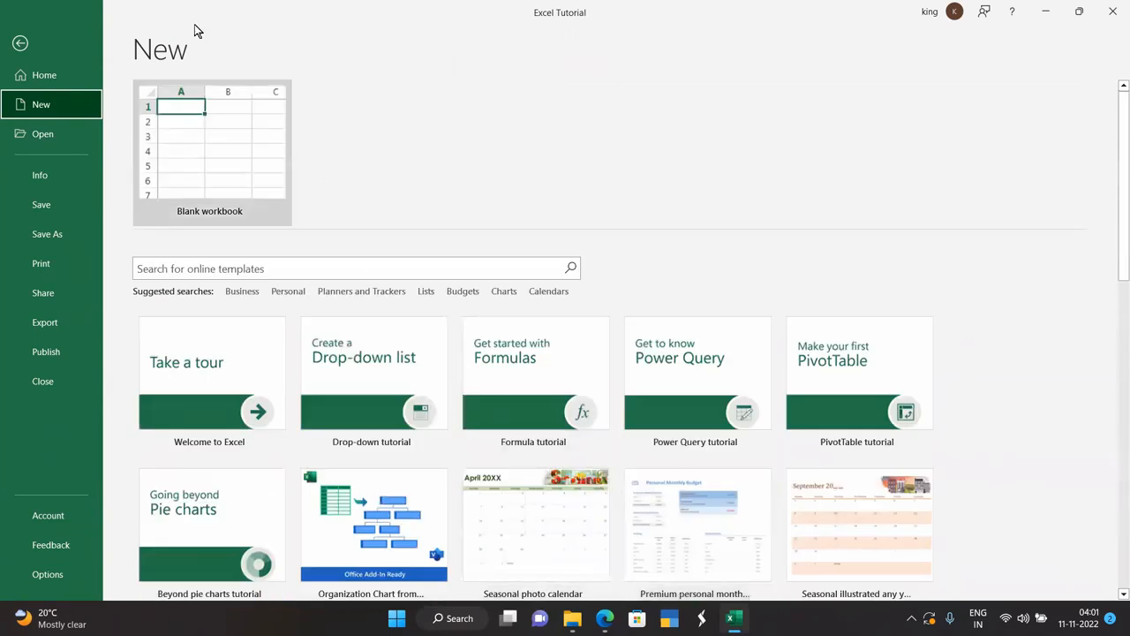
Browse This PC and the Browse dialog without opening anything, then show the workbook's Info page.
{"action": "left_click", "coordinate": [55, 132]}
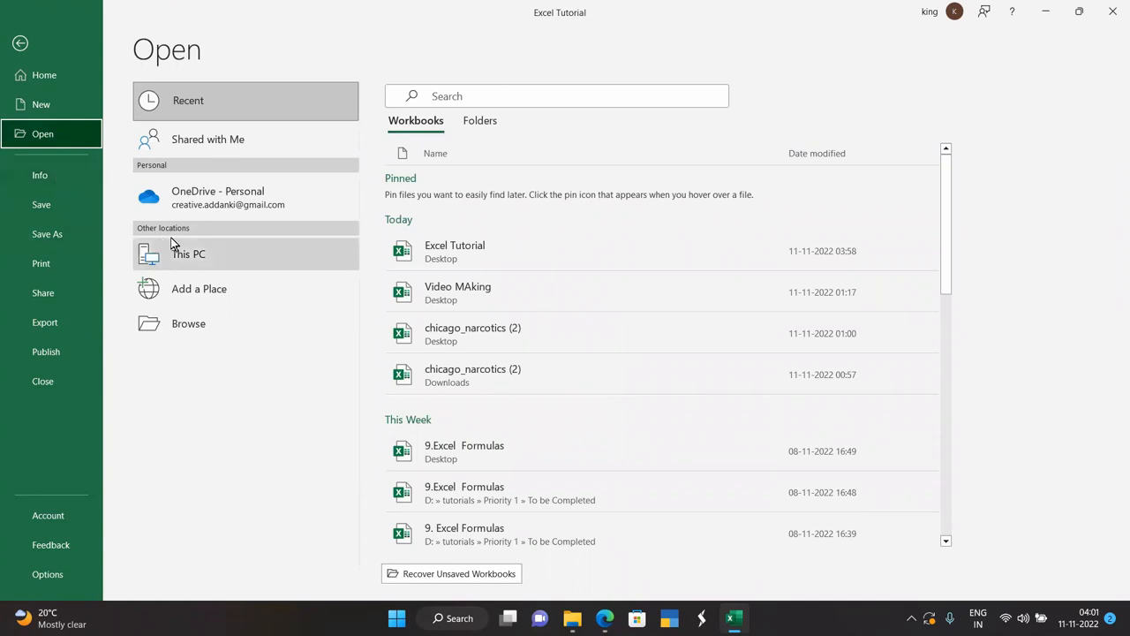
{"action": "left_click", "coordinate": [208, 251]}
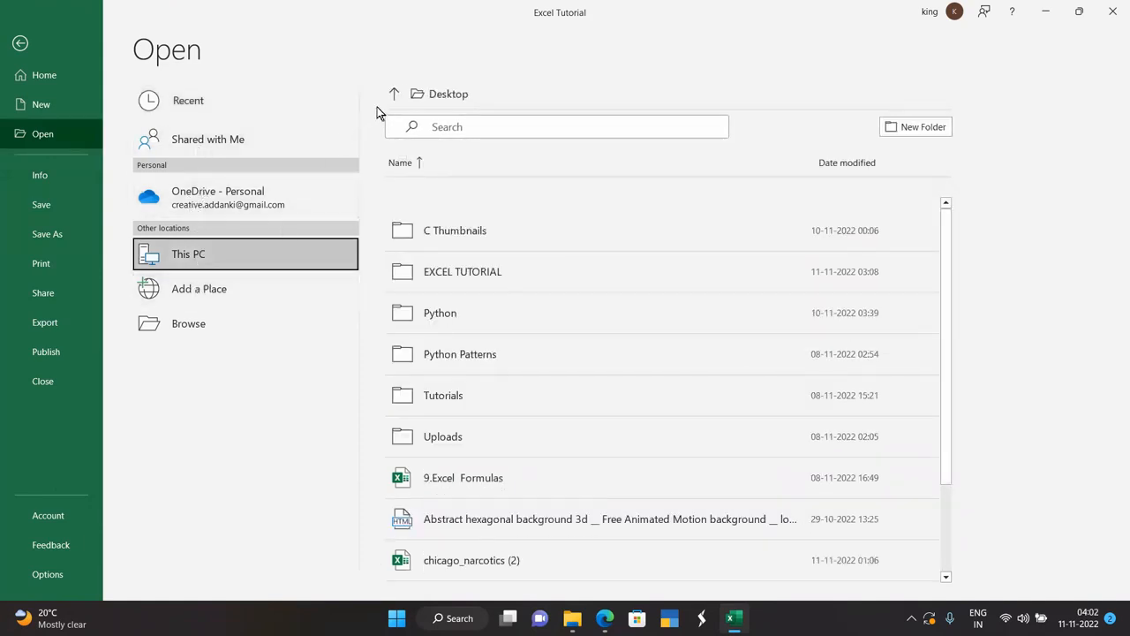
{"action": "left_click", "coordinate": [443, 95]}
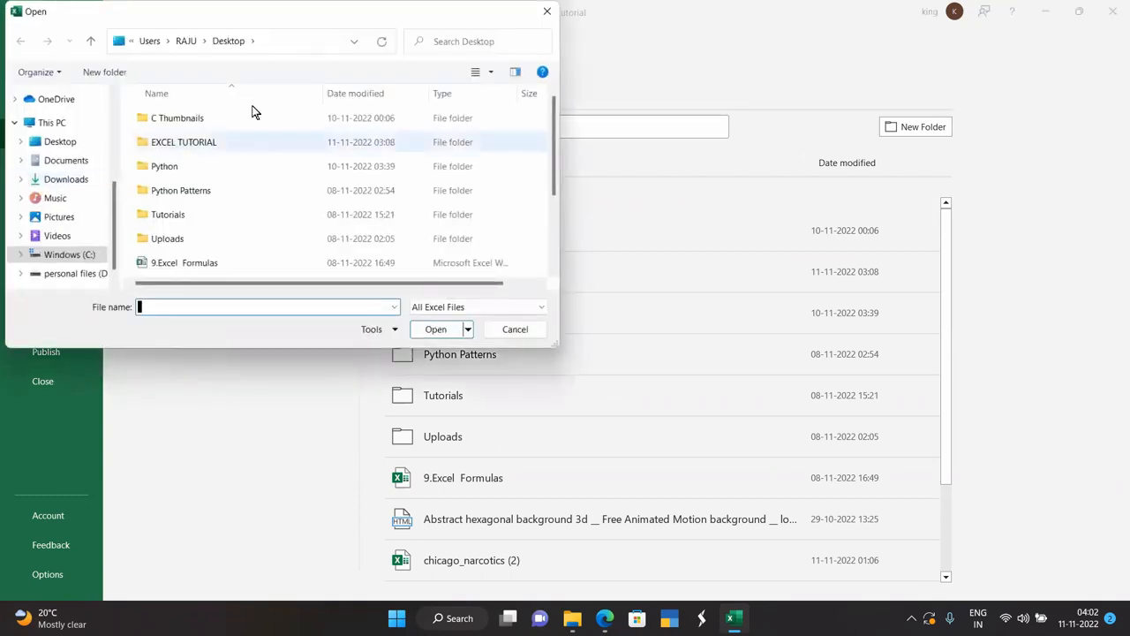
{"action": "left_click", "coordinate": [547, 11]}
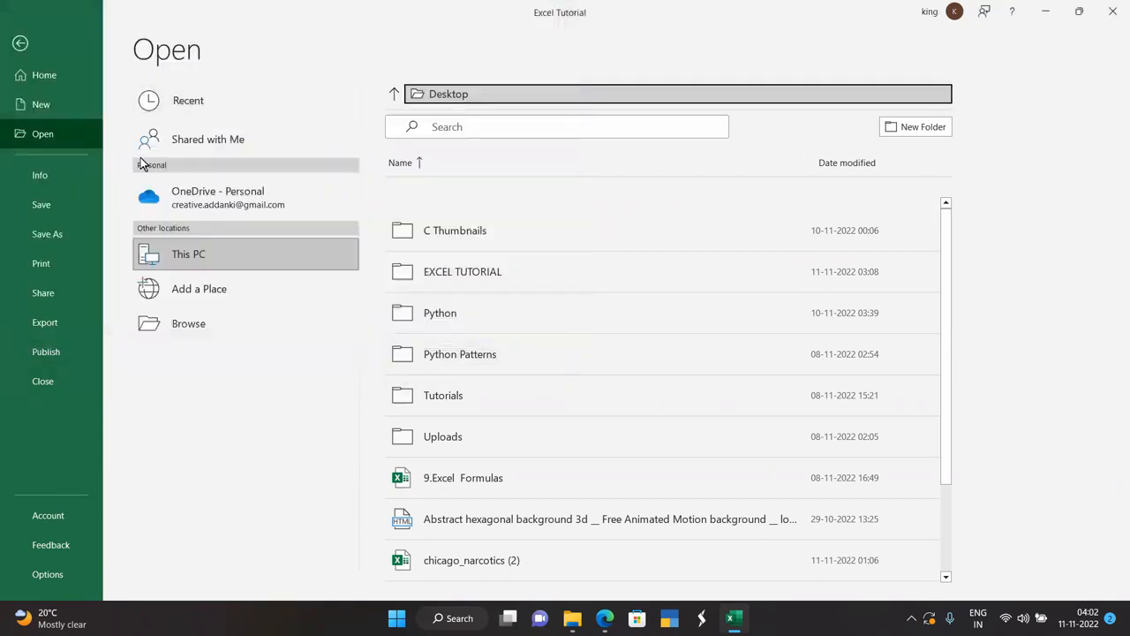
{"action": "left_click", "coordinate": [43, 175]}
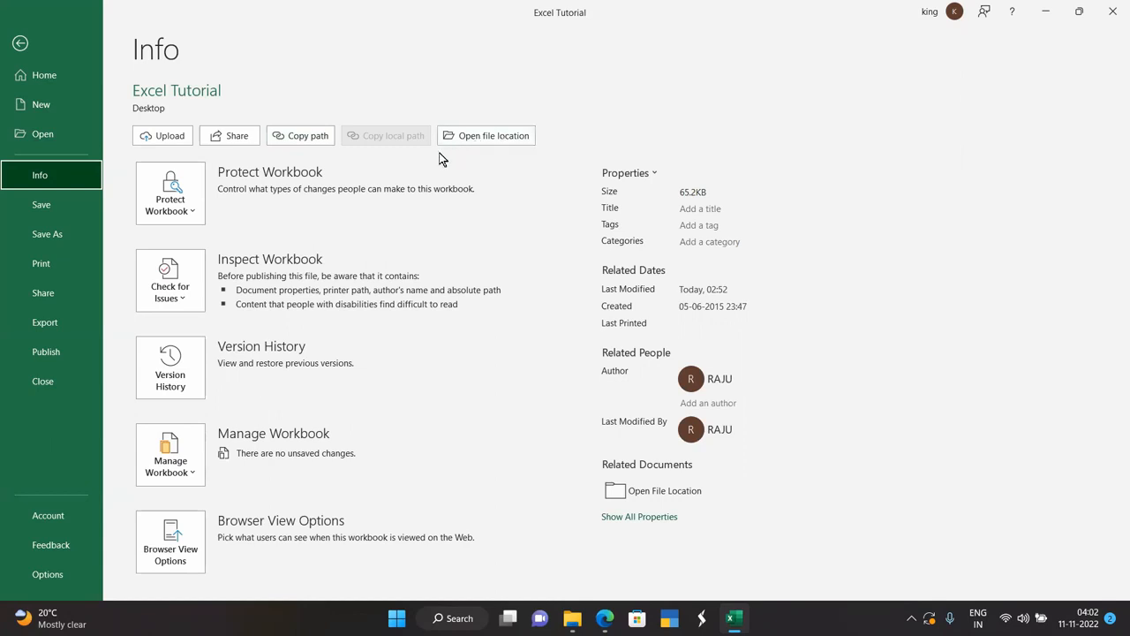
Save the workbook, then review the Save As, Print preview and Share options.
{"action": "left_click", "coordinate": [42, 205]}
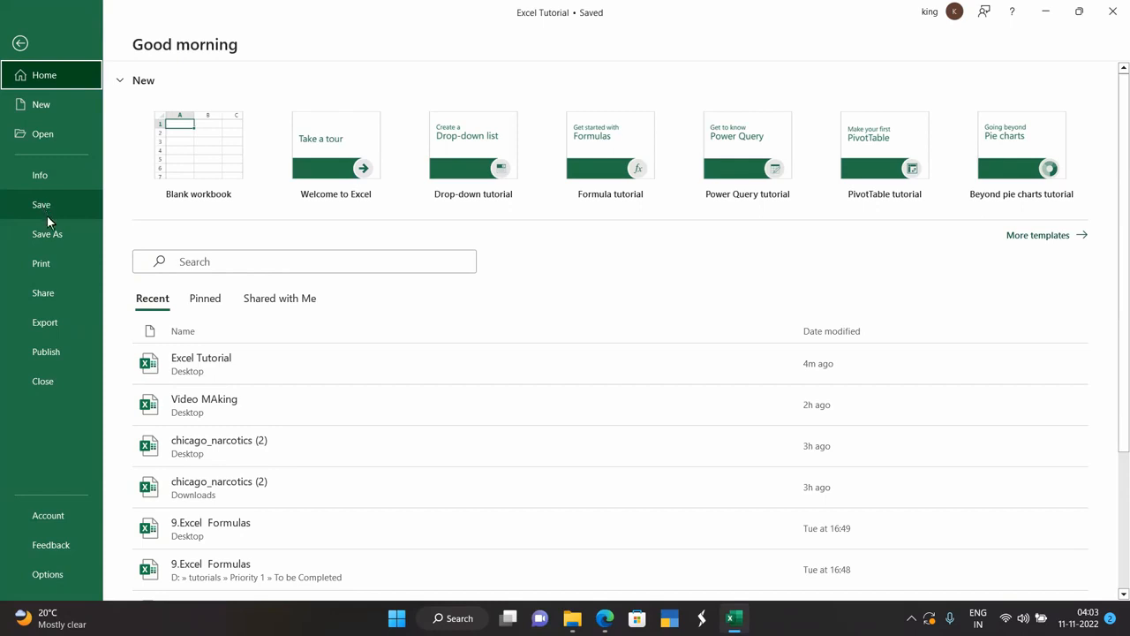
{"action": "left_click", "coordinate": [49, 235]}
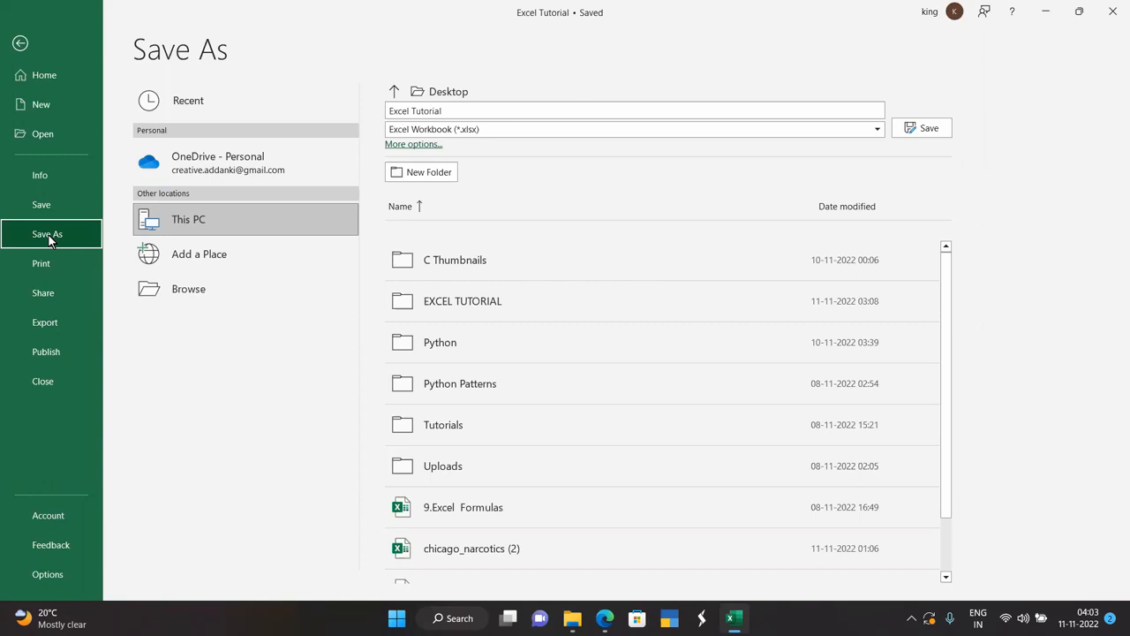
{"action": "left_click", "coordinate": [50, 264]}
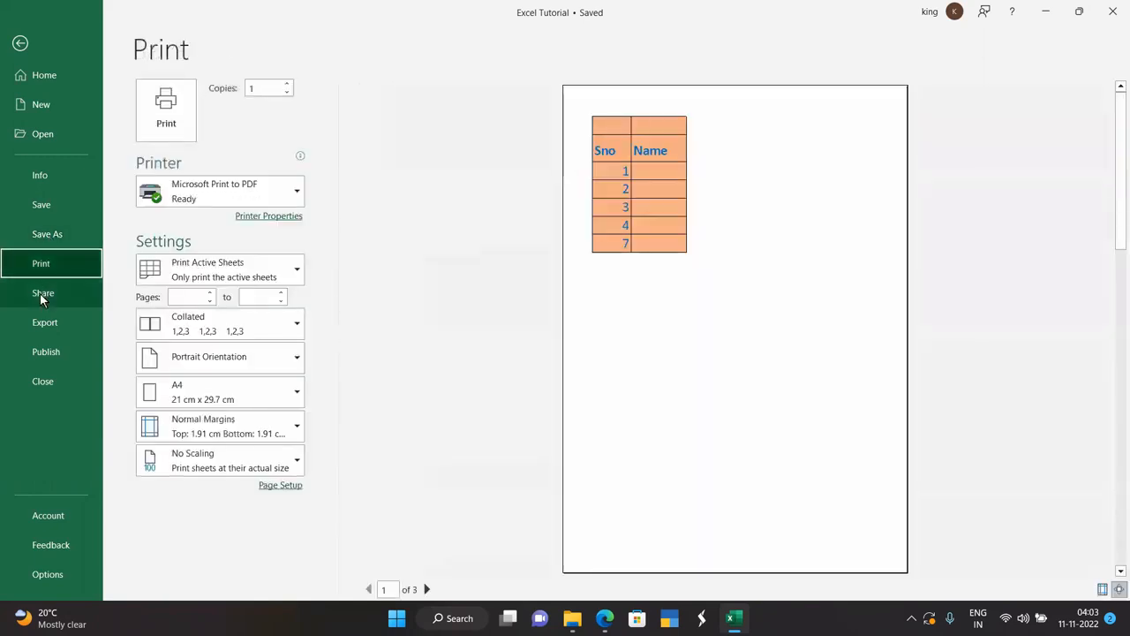
{"action": "left_click", "coordinate": [39, 293]}
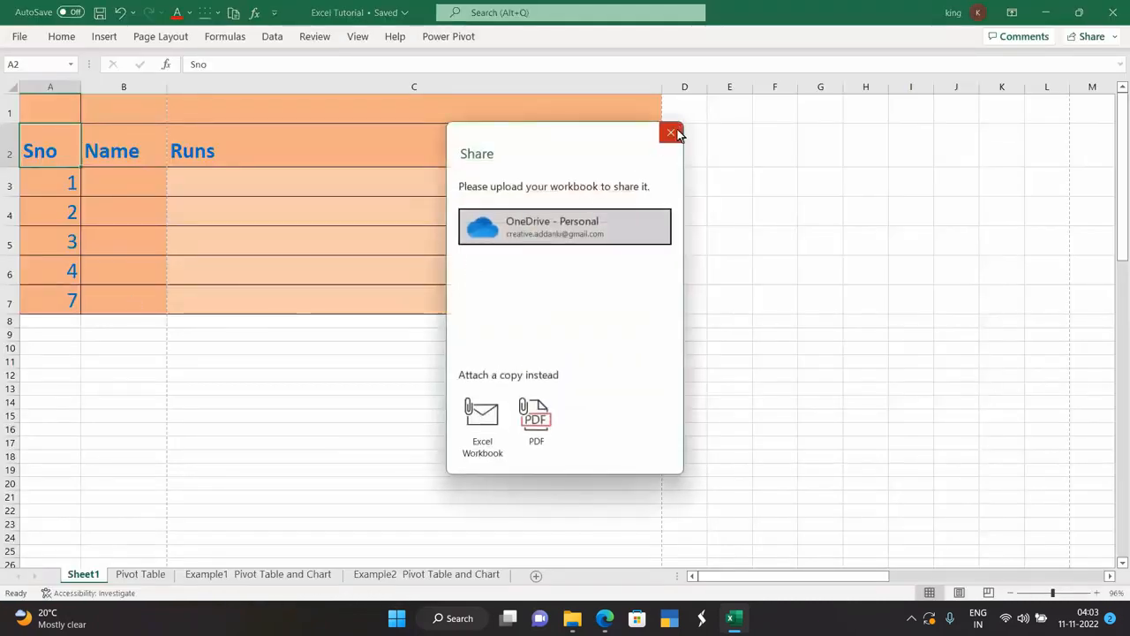
Dismiss Share, review the Export and Publish to Power BI pages, then close Excel Tutorial.
{"action": "left_click", "coordinate": [670, 132]}
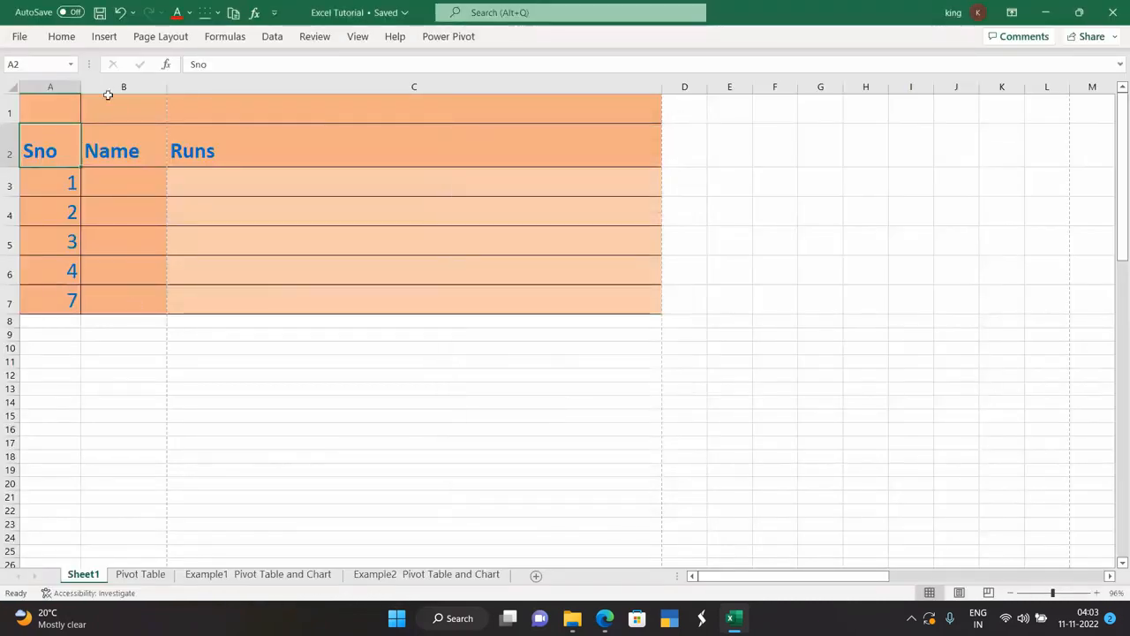
{"action": "left_click", "coordinate": [19, 37]}
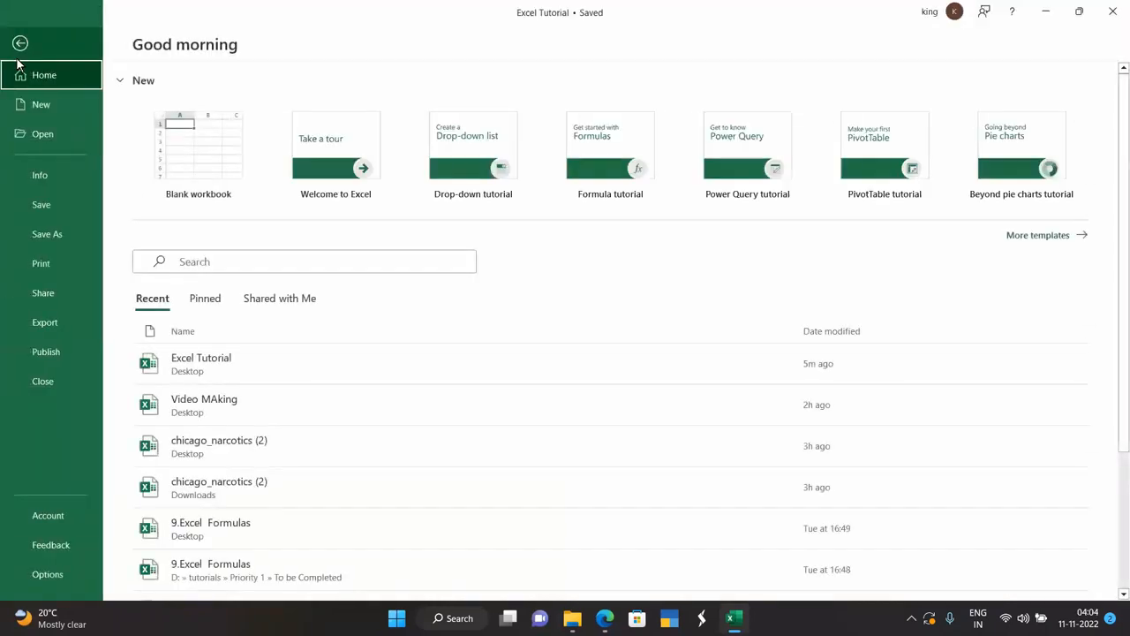
{"action": "left_click", "coordinate": [44, 322]}
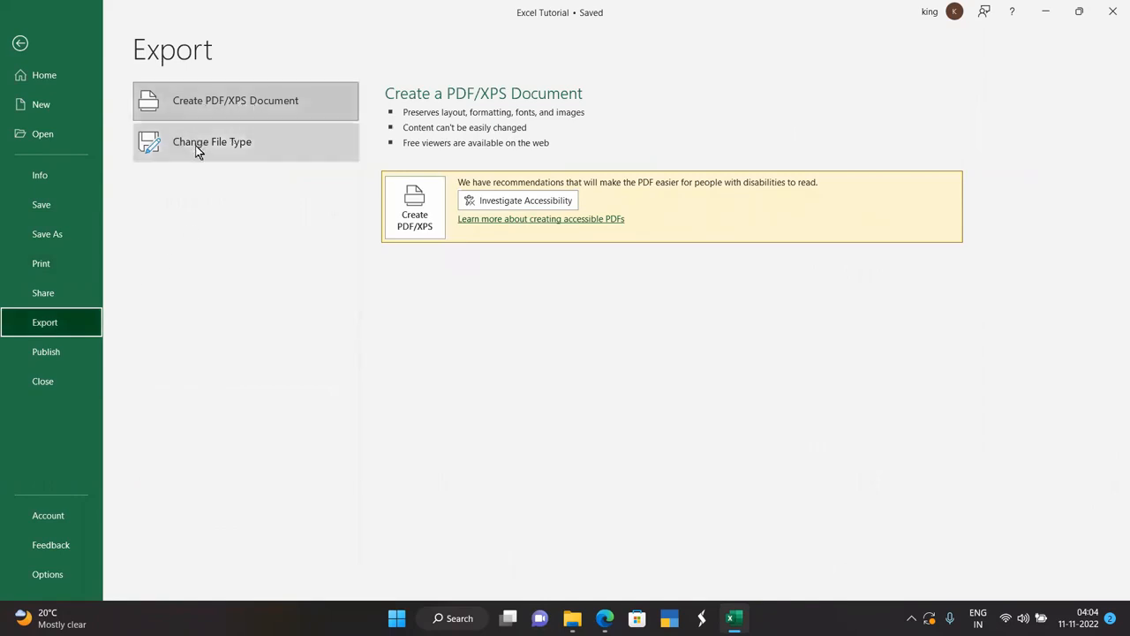
{"action": "left_click", "coordinate": [42, 351]}
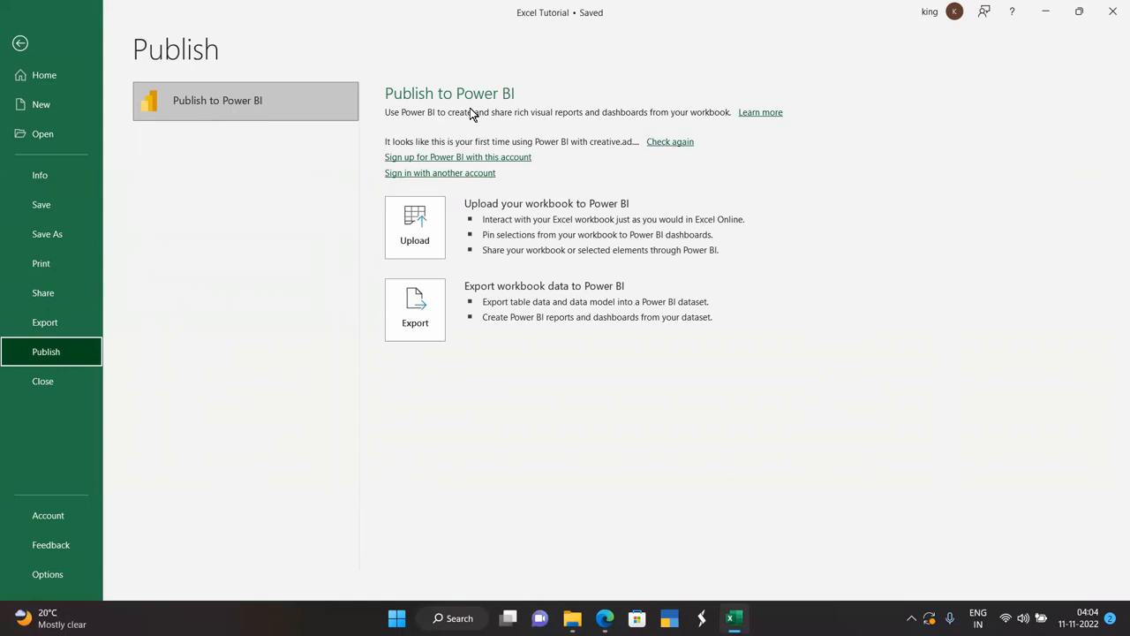
{"action": "left_click", "coordinate": [55, 381]}
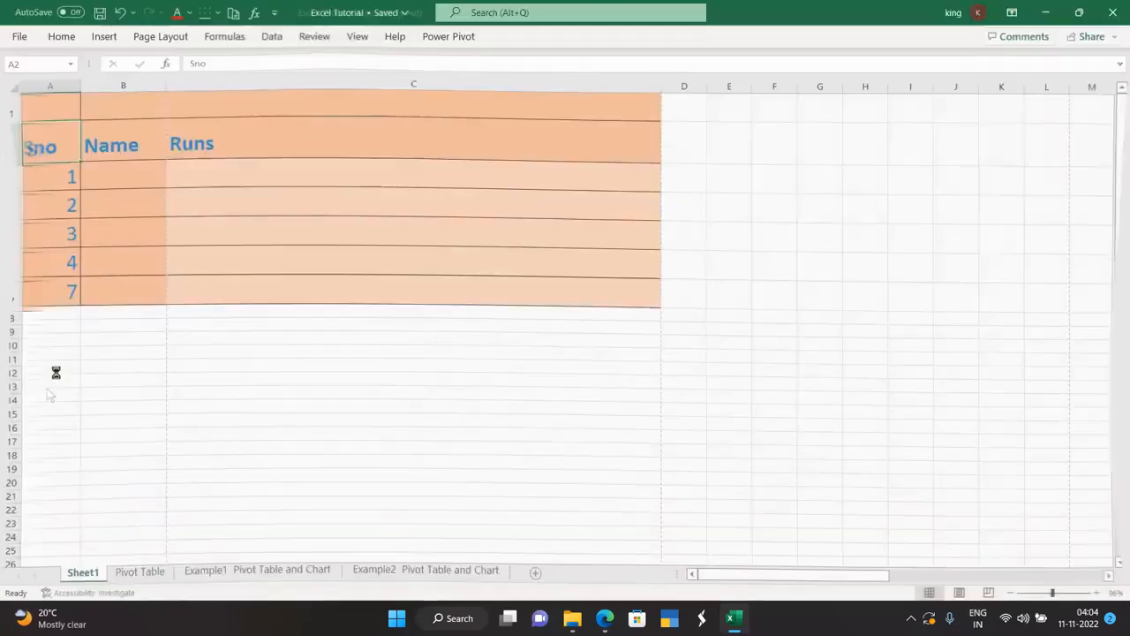
Create a new blank Book1 workbook, then revisit the File menu and return to the sheet.
{"action": "left_click", "coordinate": [21, 37]}
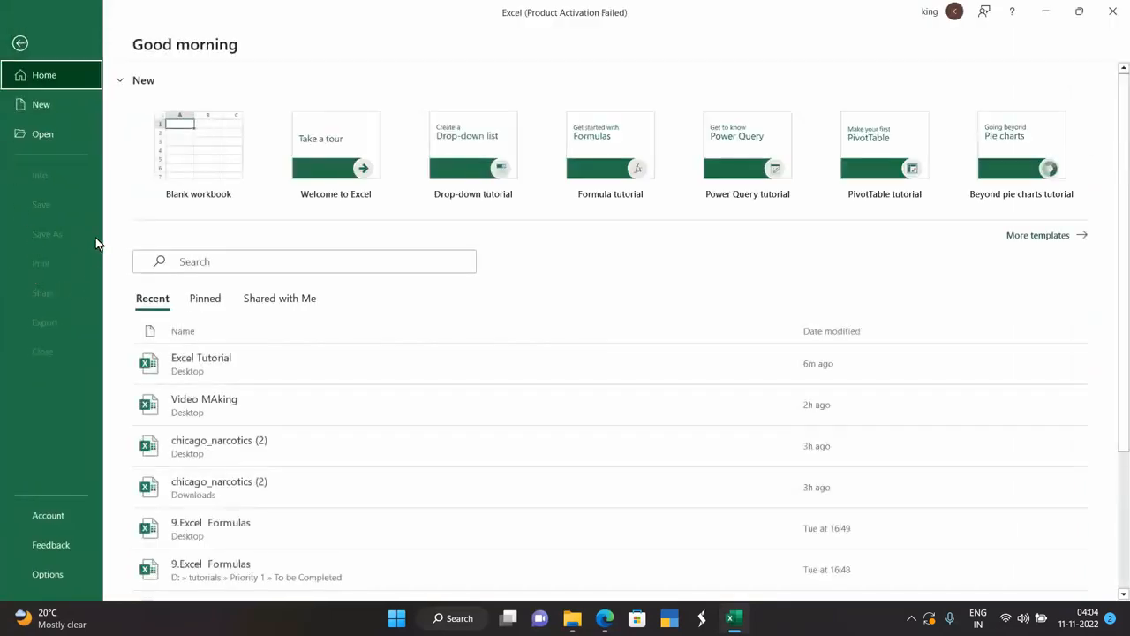
{"action": "left_click", "coordinate": [188, 139]}
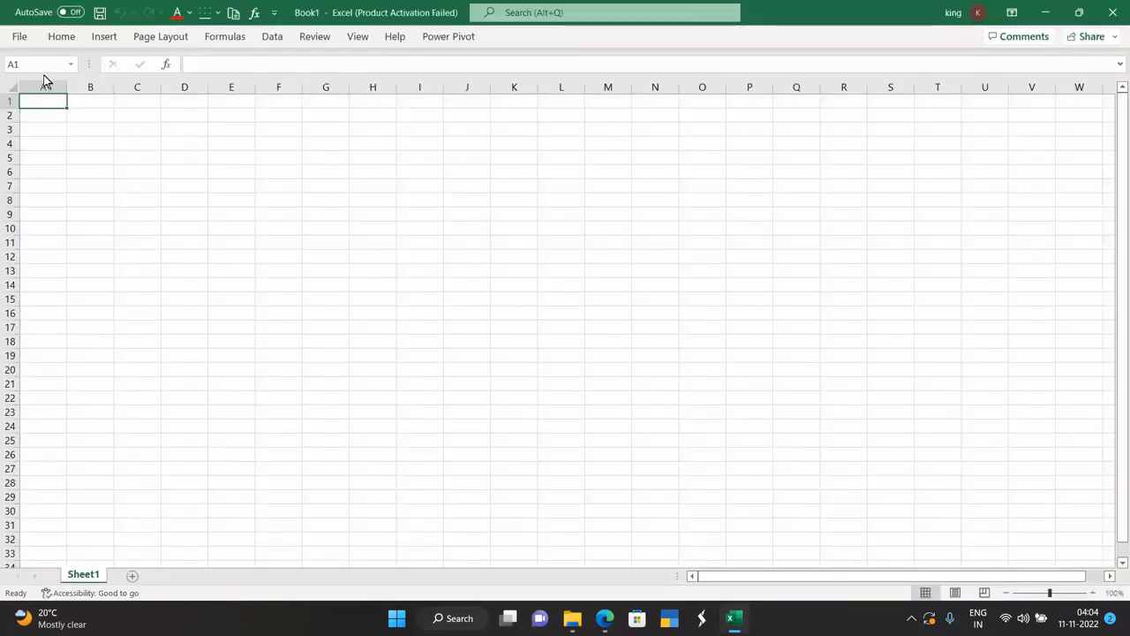
{"action": "left_click", "coordinate": [19, 36]}
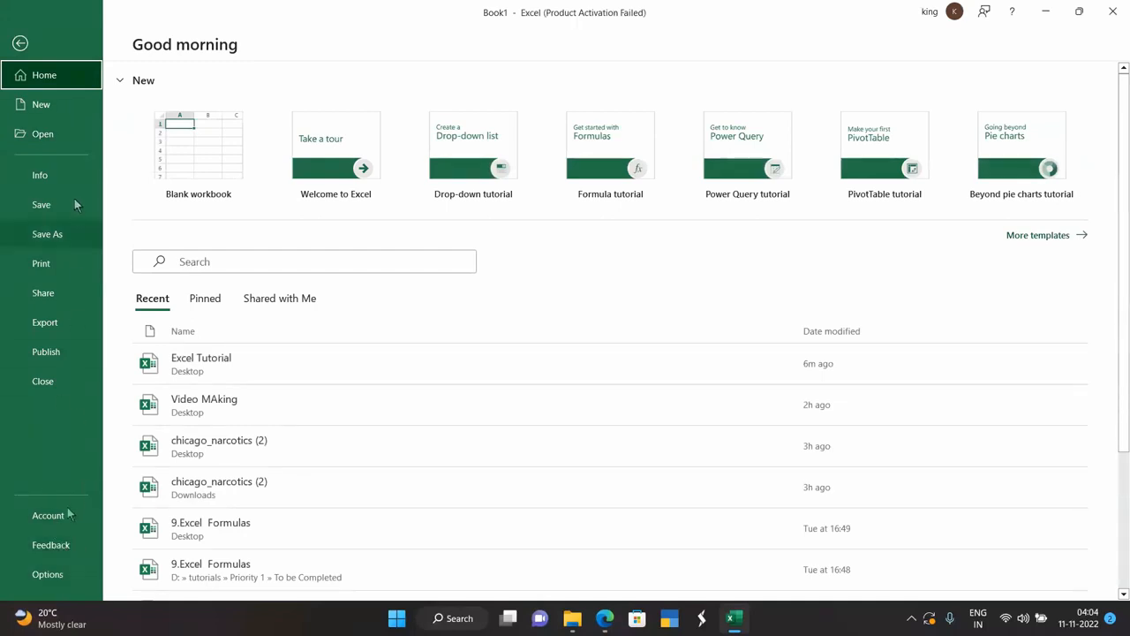
{"action": "left_click", "coordinate": [21, 43]}
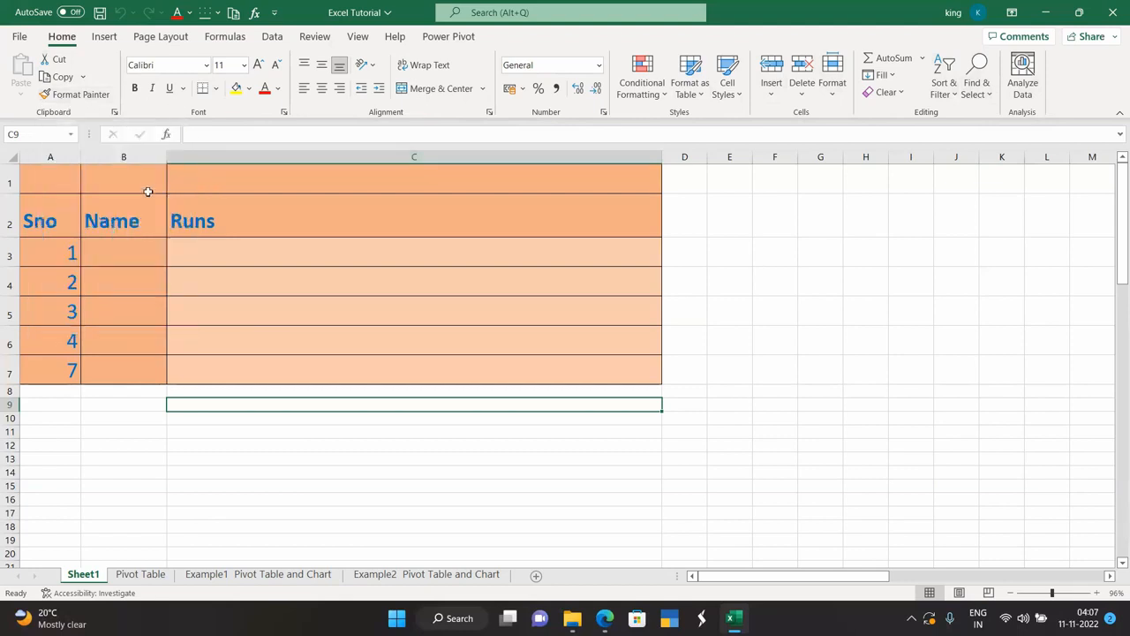
Bring up the Office Clipboard pane from the Clipboard group launcher.
{"action": "left_click", "coordinate": [114, 113]}
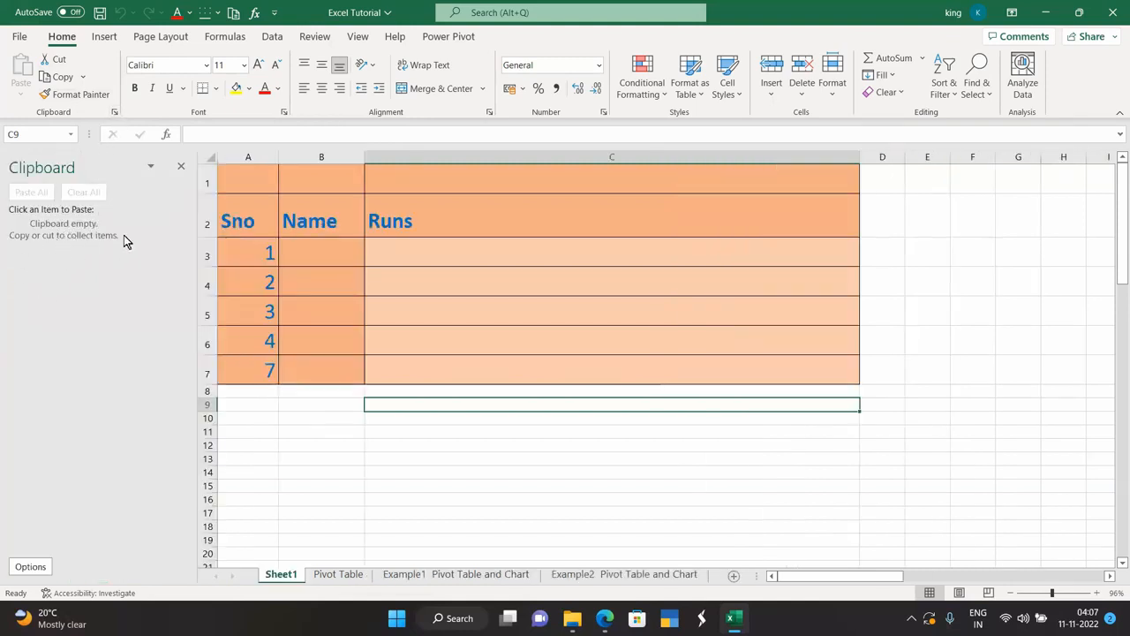
{"action": "left_click", "coordinate": [181, 168]}
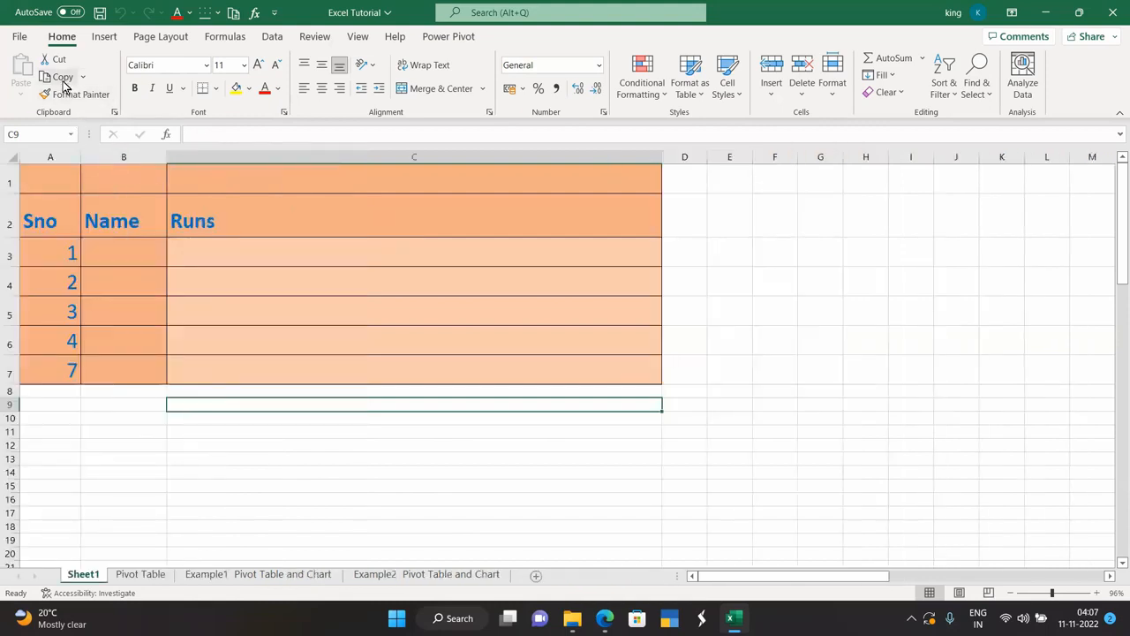
{"action": "left_click", "coordinate": [114, 112]}
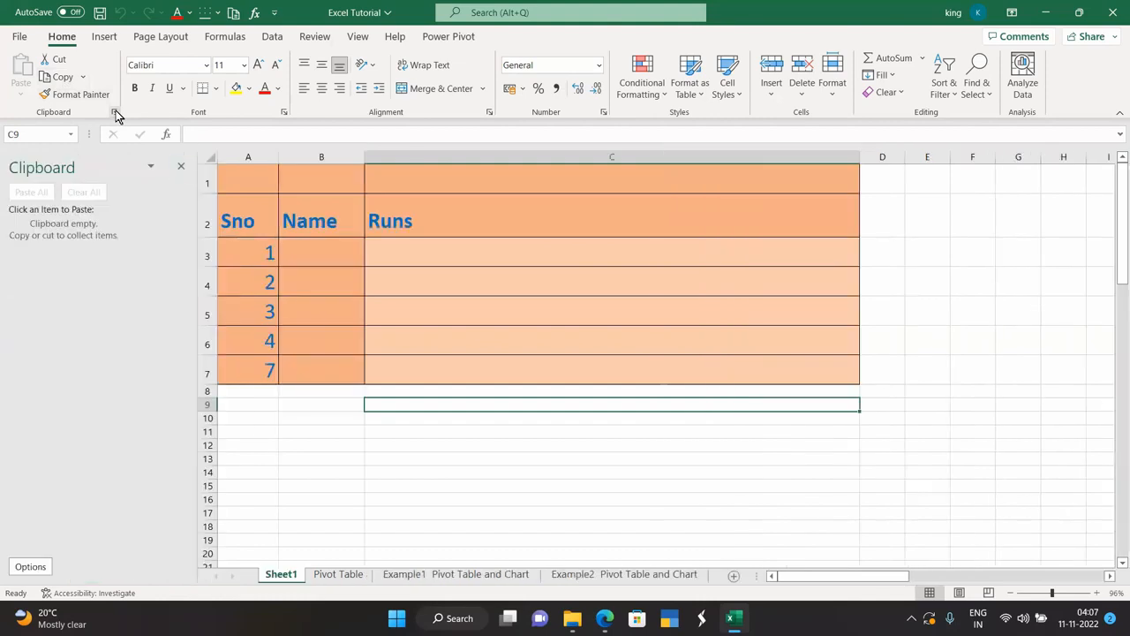
Copy the Sno header from A2 and cut the Name header from B2, then close the pane.
{"action": "left_click", "coordinate": [240, 216]}
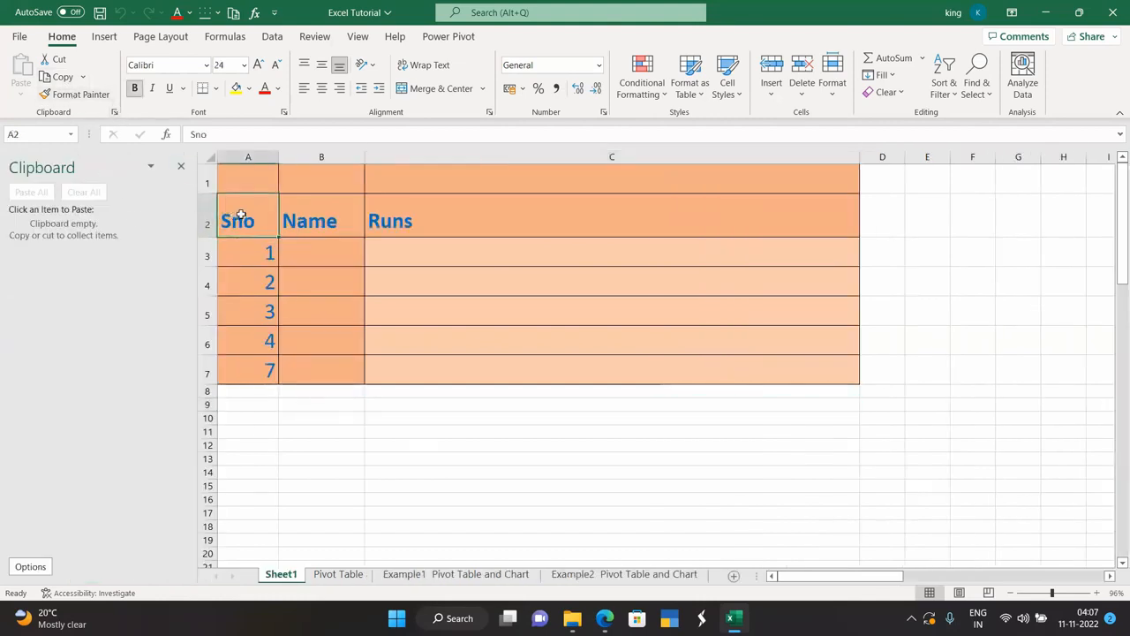
{"action": "key", "text": "ctrl+c"}
{"action": "left_click", "coordinate": [293, 219]}
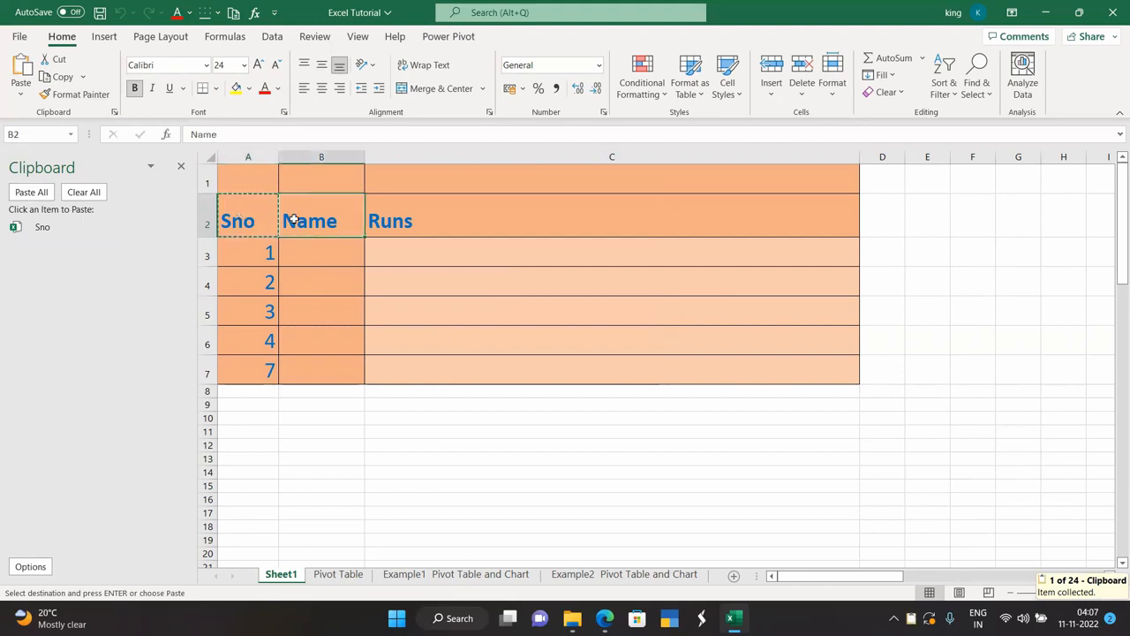
{"action": "key", "text": "ctrl+c"}
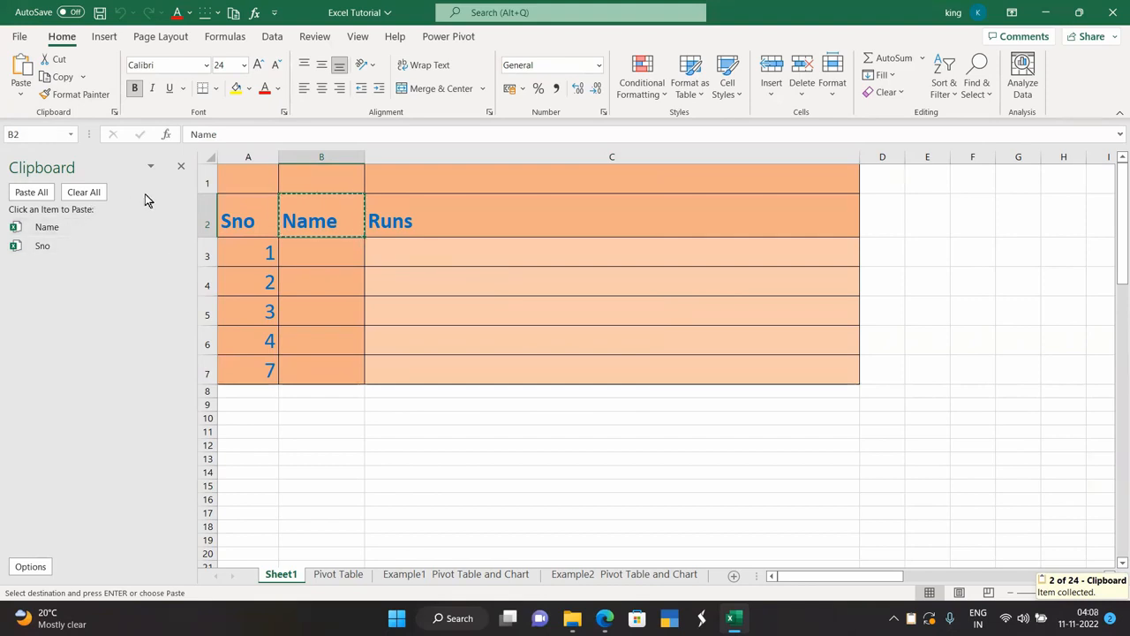
{"action": "left_click", "coordinate": [181, 166]}
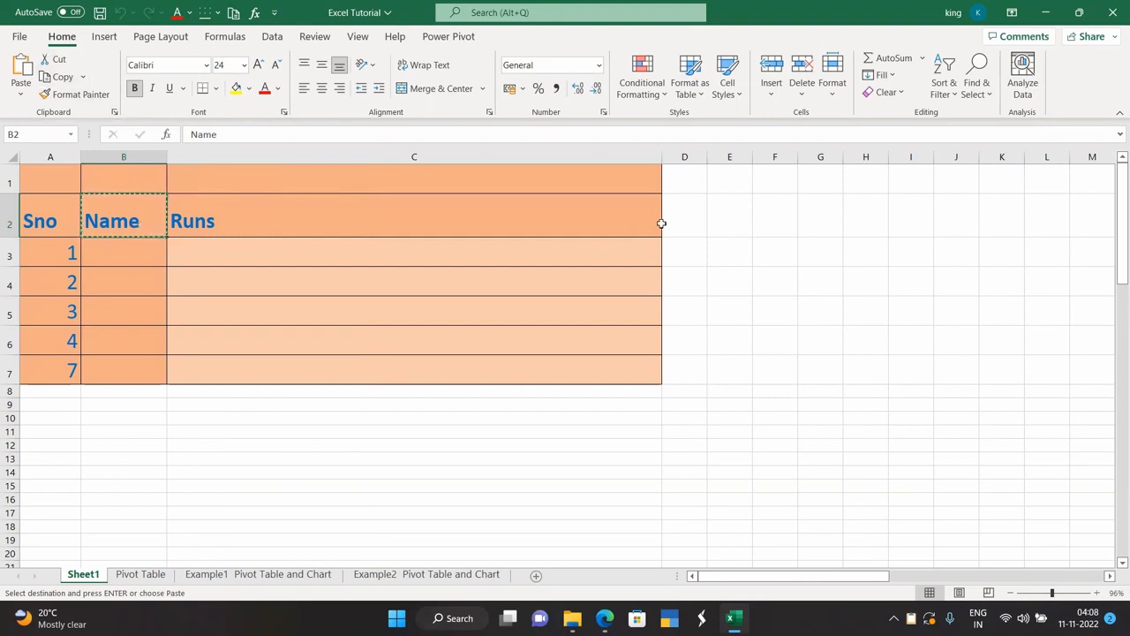
Paste the Name header into D2 and widen column D to fit it.
{"action": "left_click", "coordinate": [699, 214]}
{"action": "key", "text": "ctrl+v"}
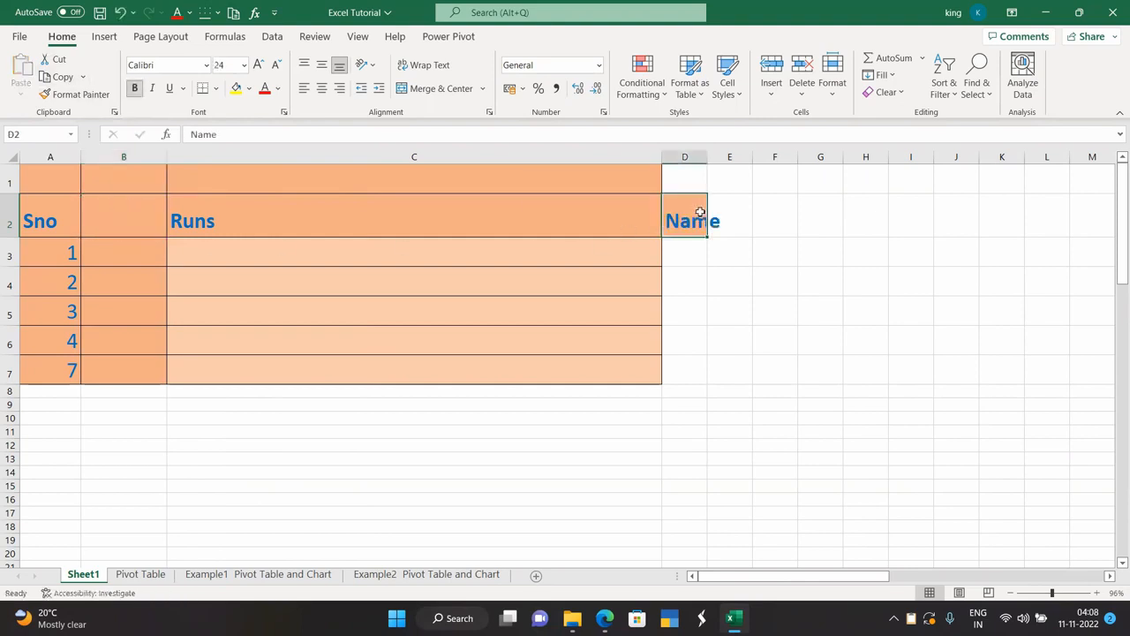
{"action": "left_click_drag", "start_coordinate": [707, 162], "coordinate": [737, 164]}
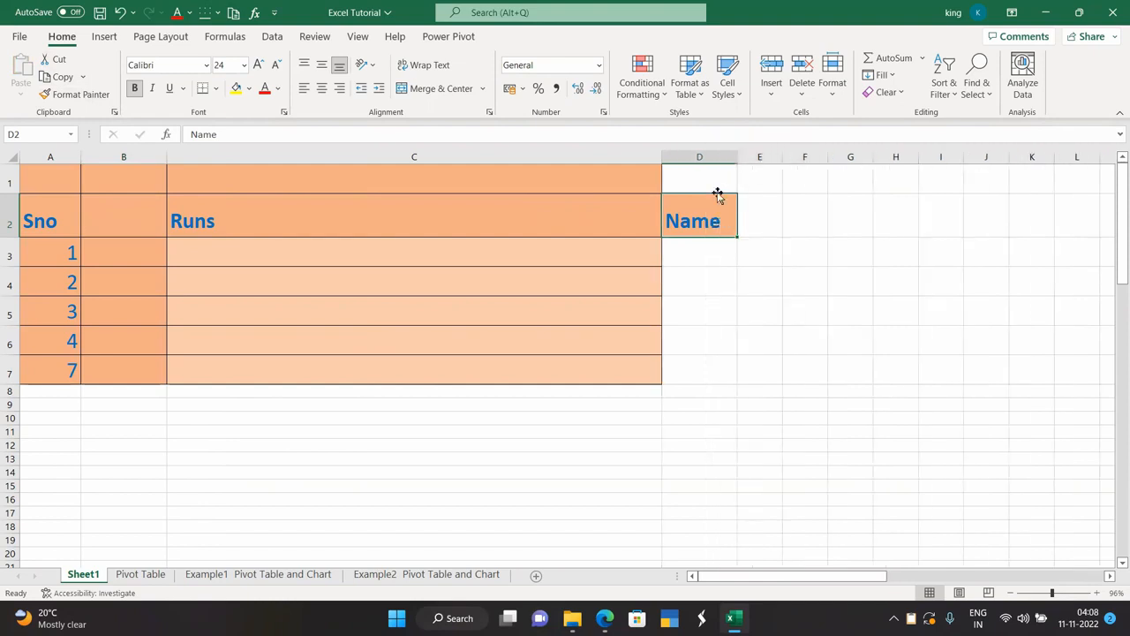
Copy the Name header from D2 into D3.
{"action": "key", "text": "ctrl+c"}
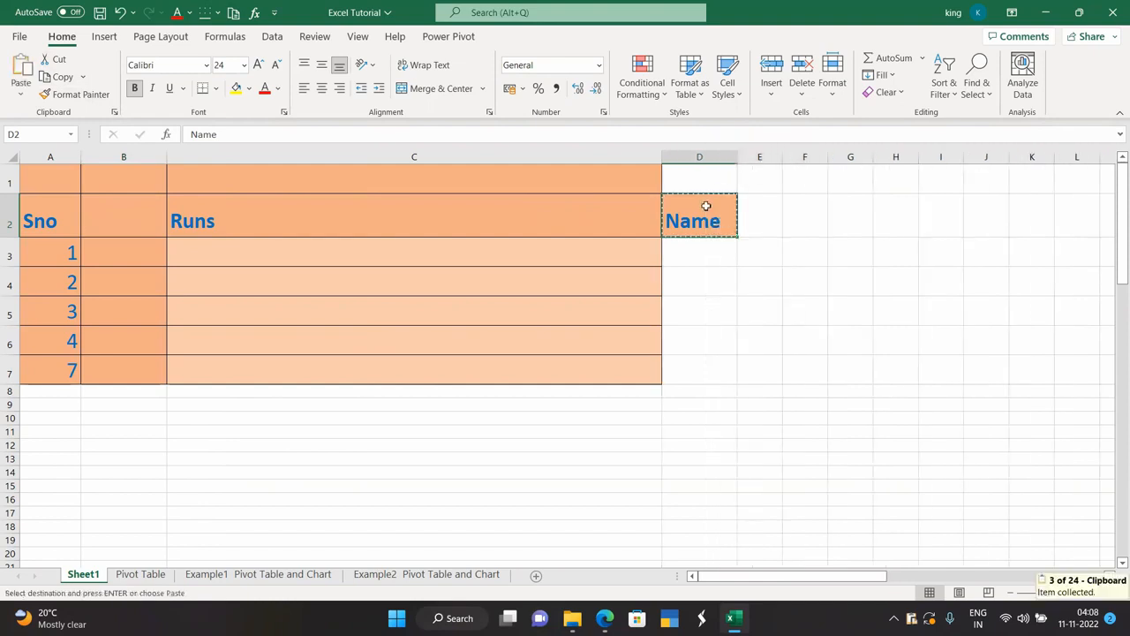
{"action": "left_click", "coordinate": [700, 246]}
{"action": "key", "text": "ctrl+v"}
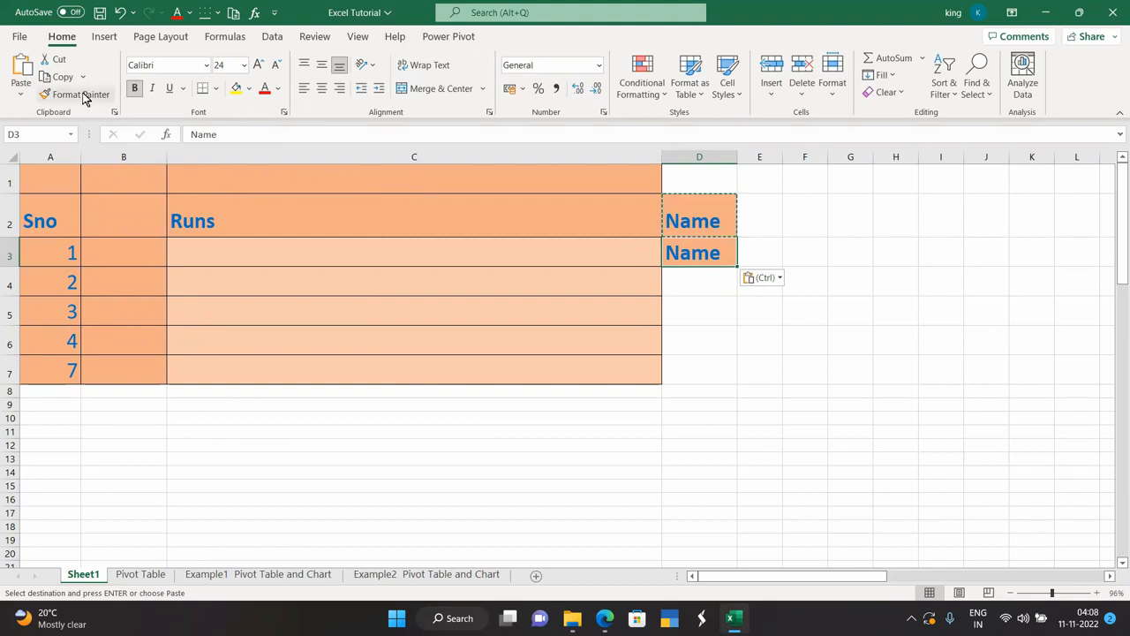
{"action": "left_click", "coordinate": [394, 430]}
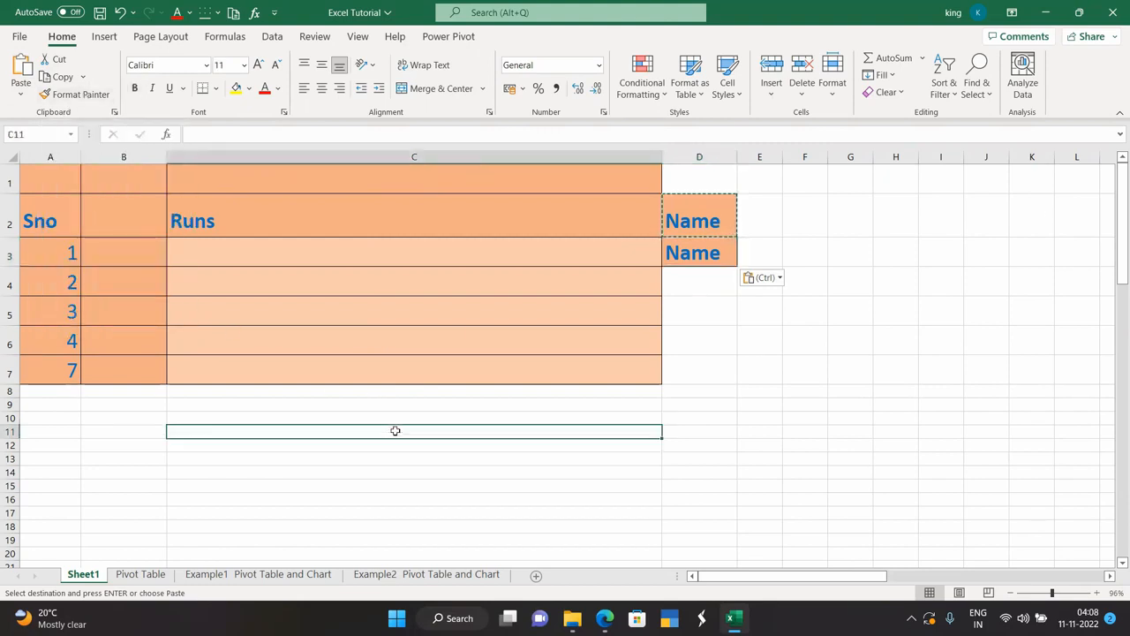
Copy the Runs header's formatting from C2 onto cell C5 with Format Painter.
{"action": "left_click", "coordinate": [714, 323]}
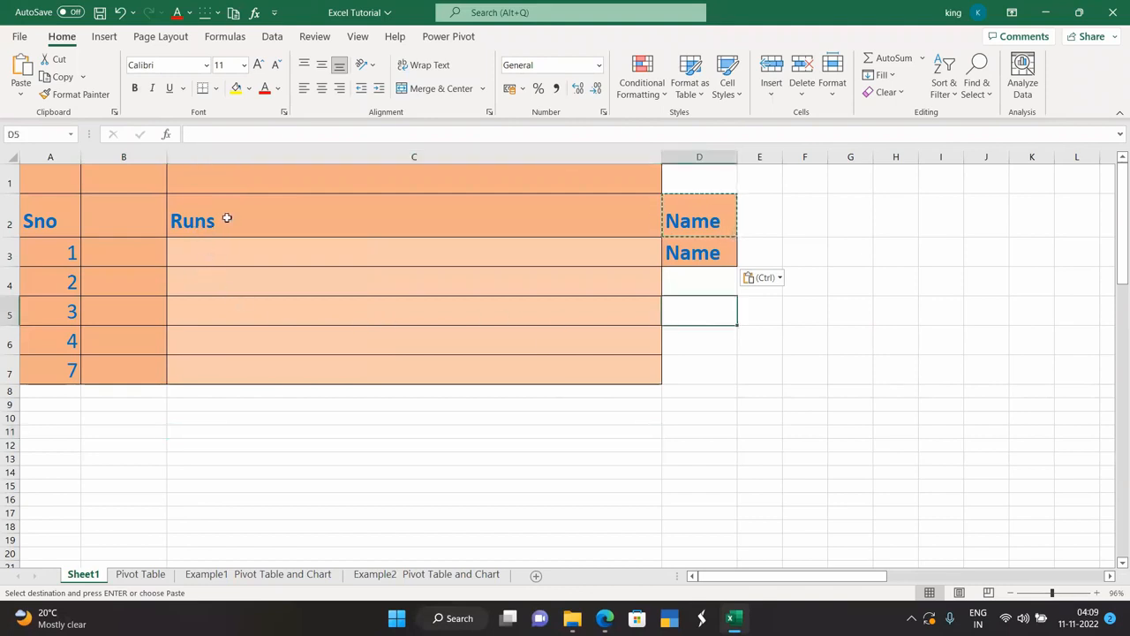
{"action": "left_click", "coordinate": [228, 251]}
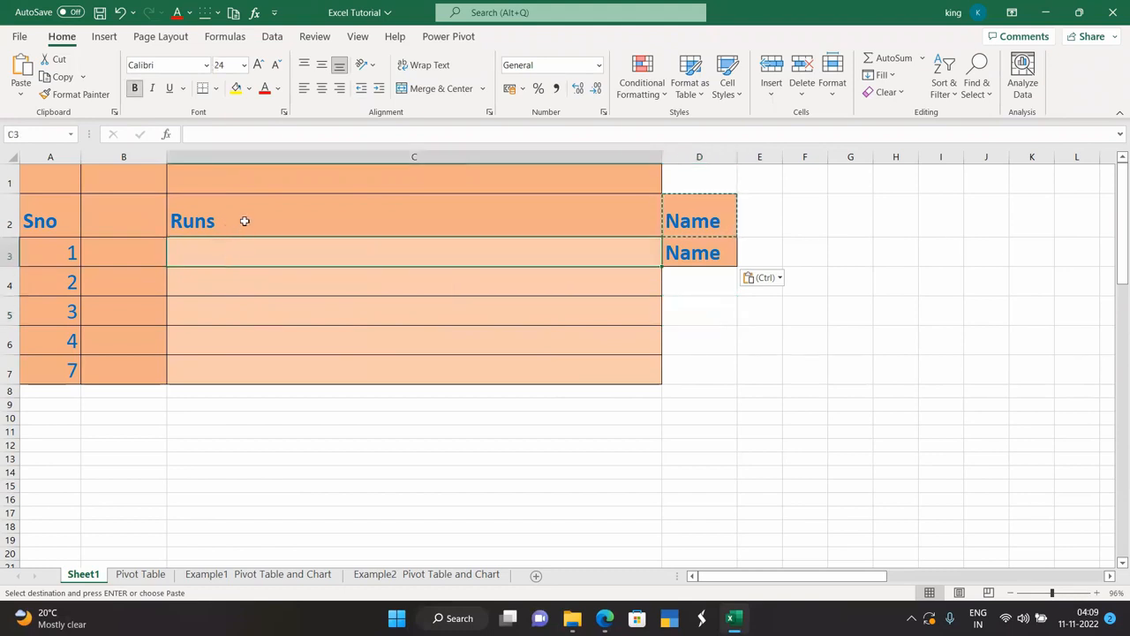
{"action": "left_click", "coordinate": [245, 218]}
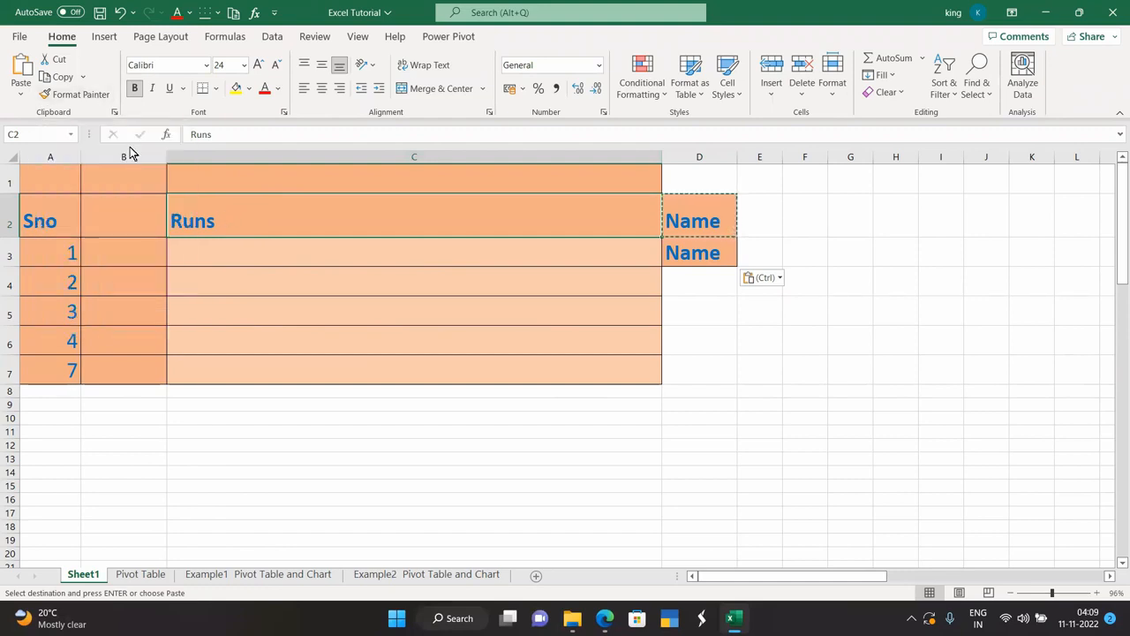
{"action": "left_click", "coordinate": [69, 94]}
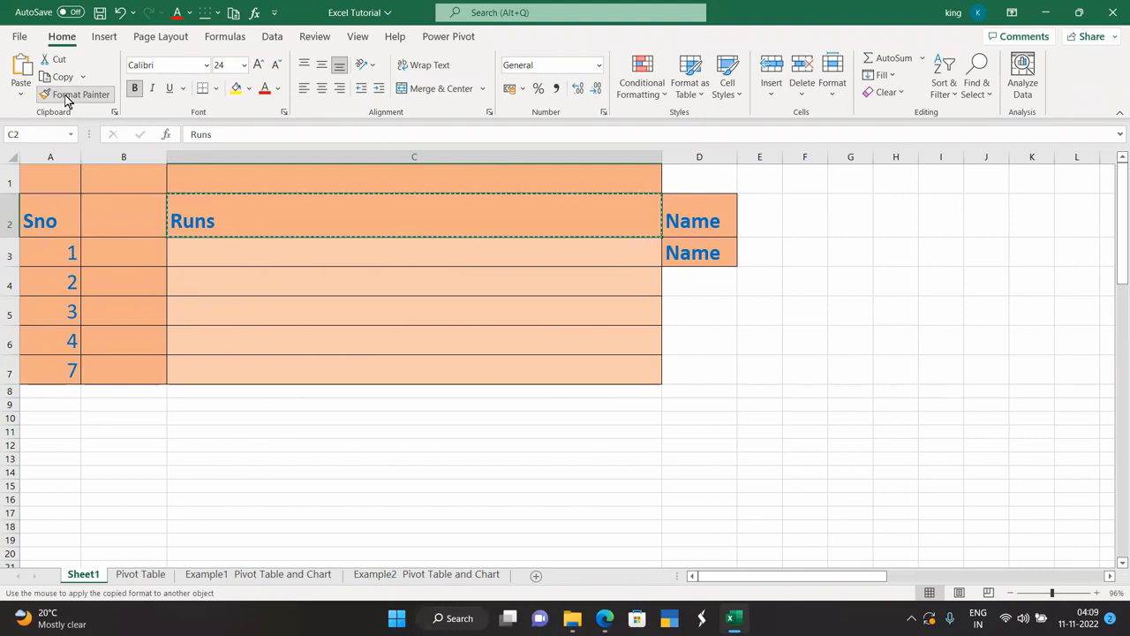
{"action": "left_click", "coordinate": [236, 311]}
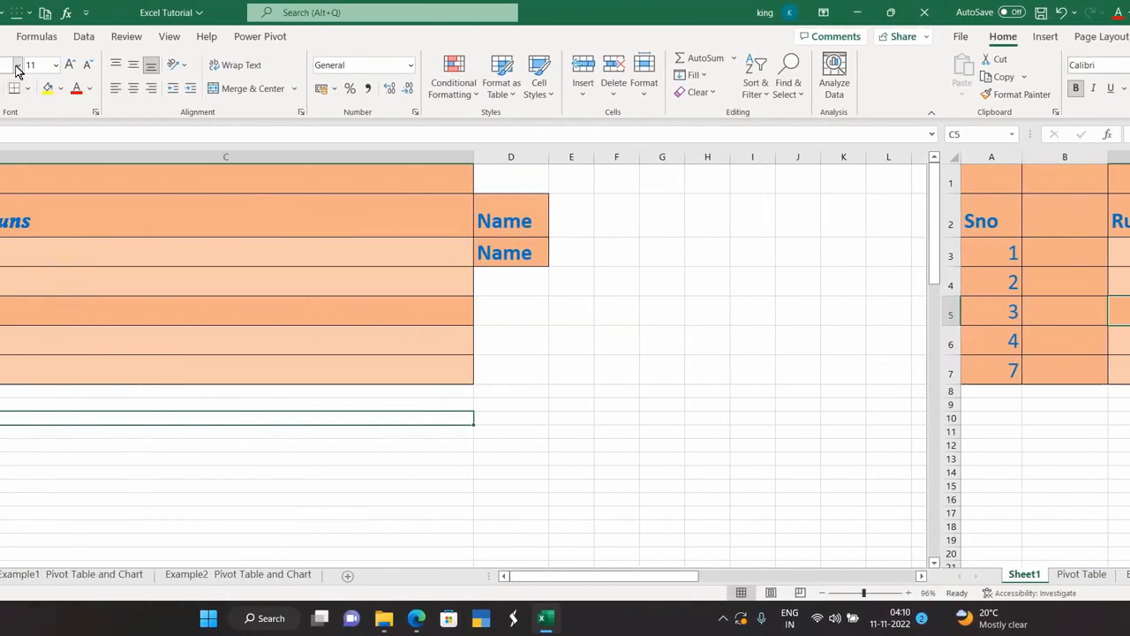
Set the Runs heading in C2 to Calibri after browsing the font list.
{"action": "left_click", "coordinate": [205, 71]}
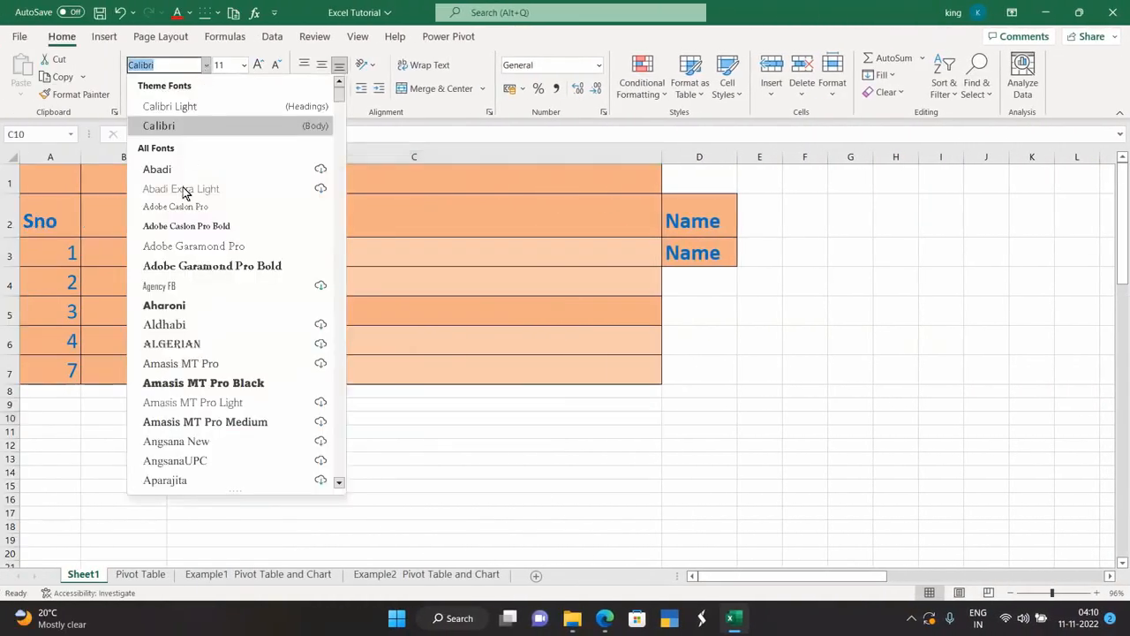
{"action": "key", "text": "Escape"}
{"action": "key", "text": "Escape"}
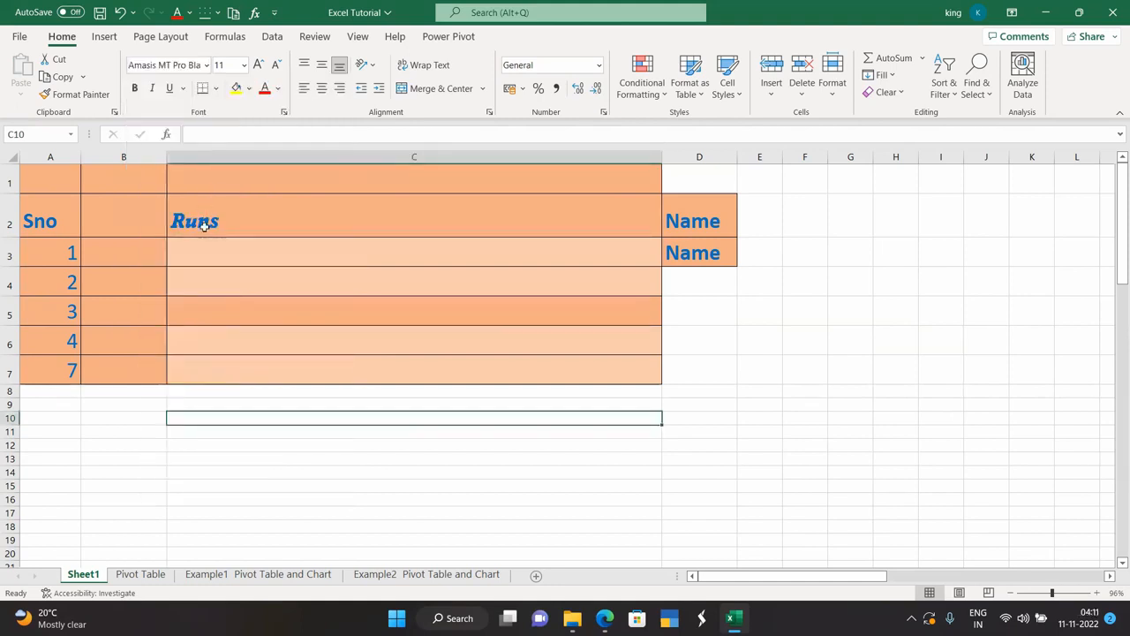
{"action": "left_click", "coordinate": [204, 226]}
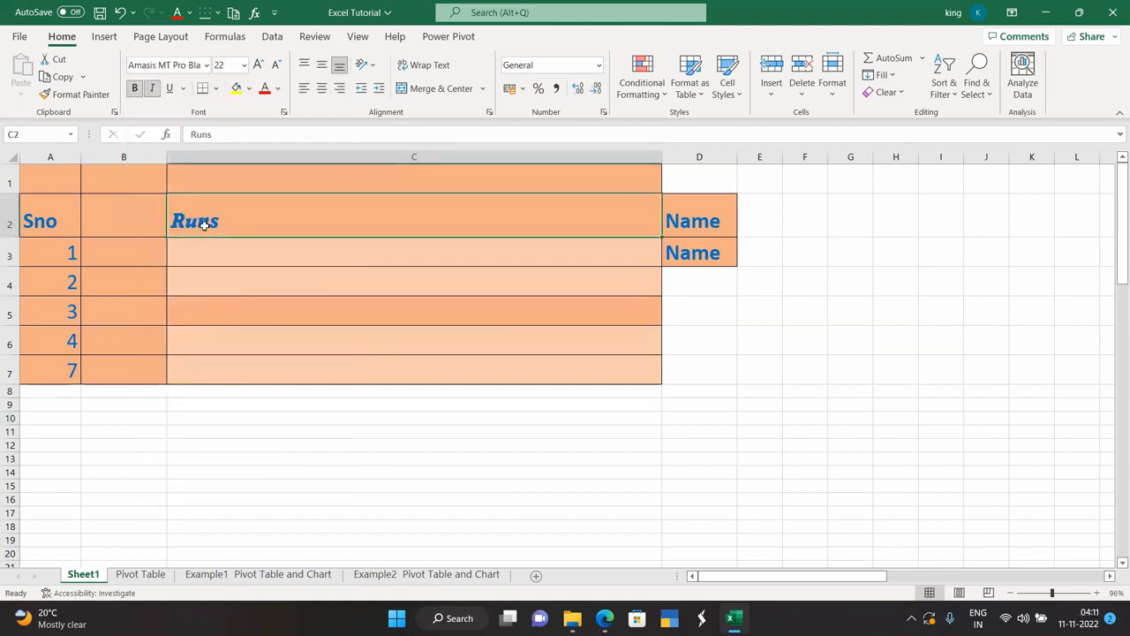
{"action": "left_click", "coordinate": [205, 71]}
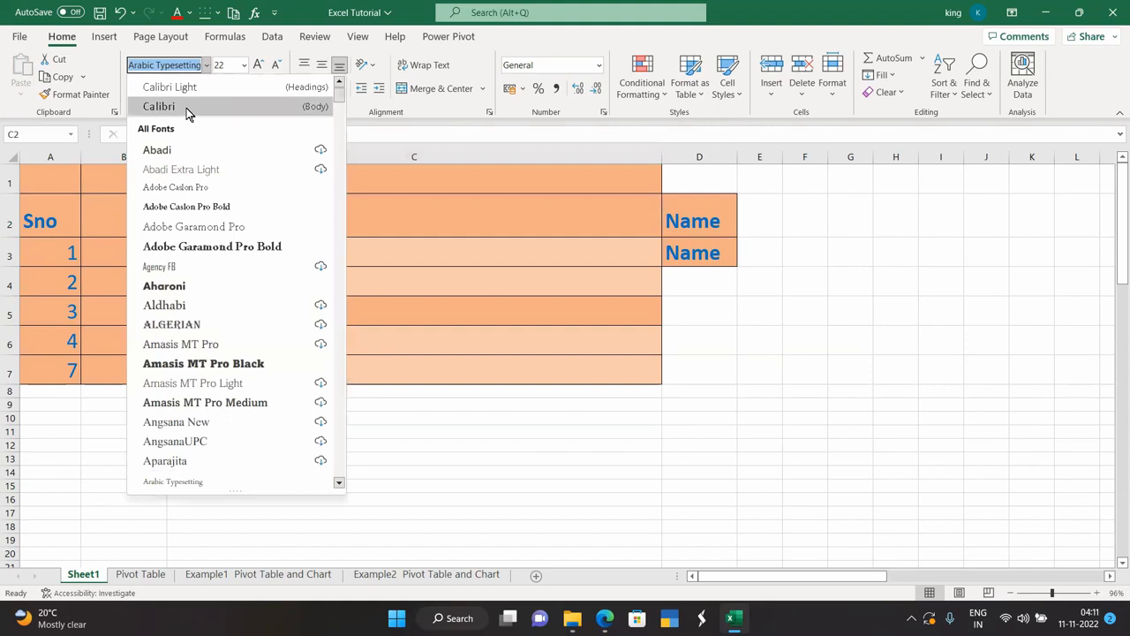
{"action": "left_click", "coordinate": [186, 110]}
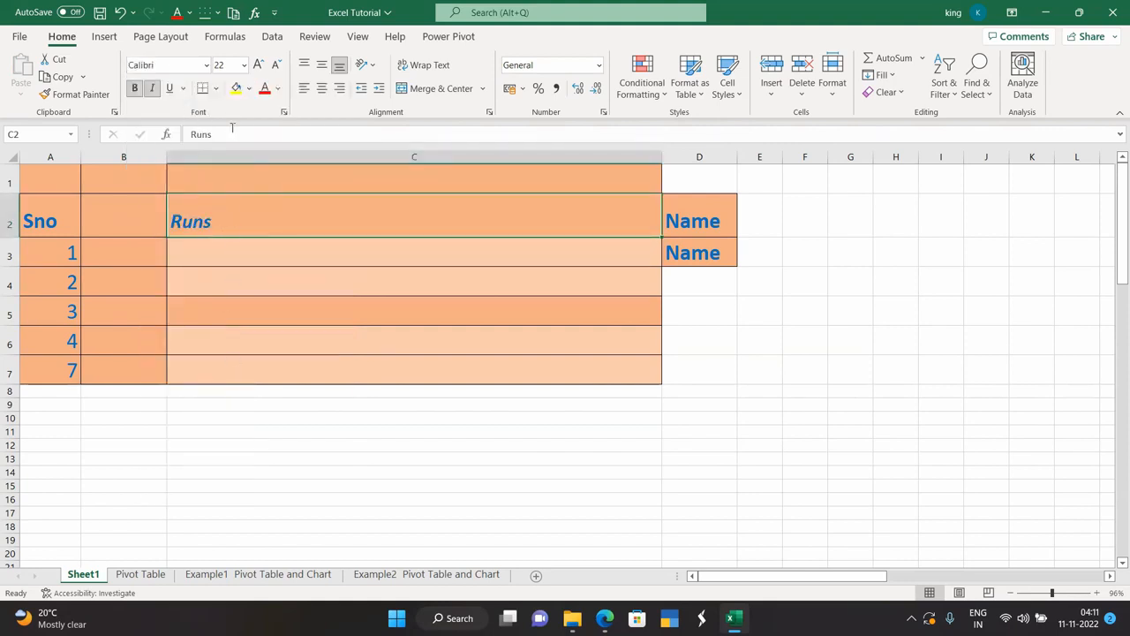
Settle the Runs heading at 26 pt after trying 72 pt and size steps, then underline it.
{"action": "left_click", "coordinate": [244, 68]}
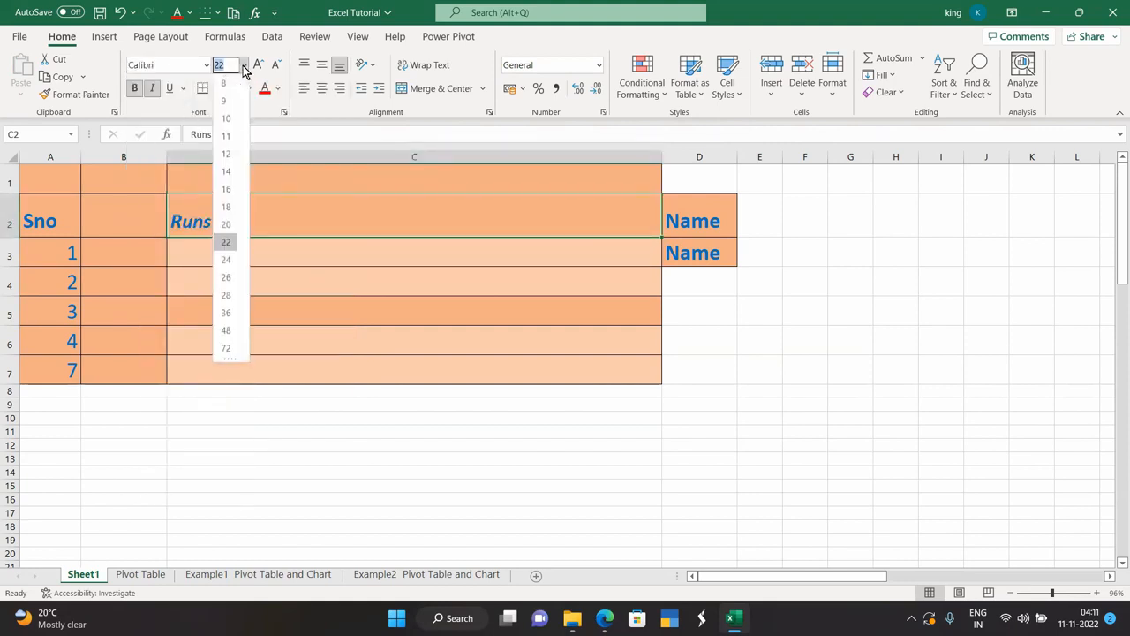
{"action": "left_click", "coordinate": [228, 349]}
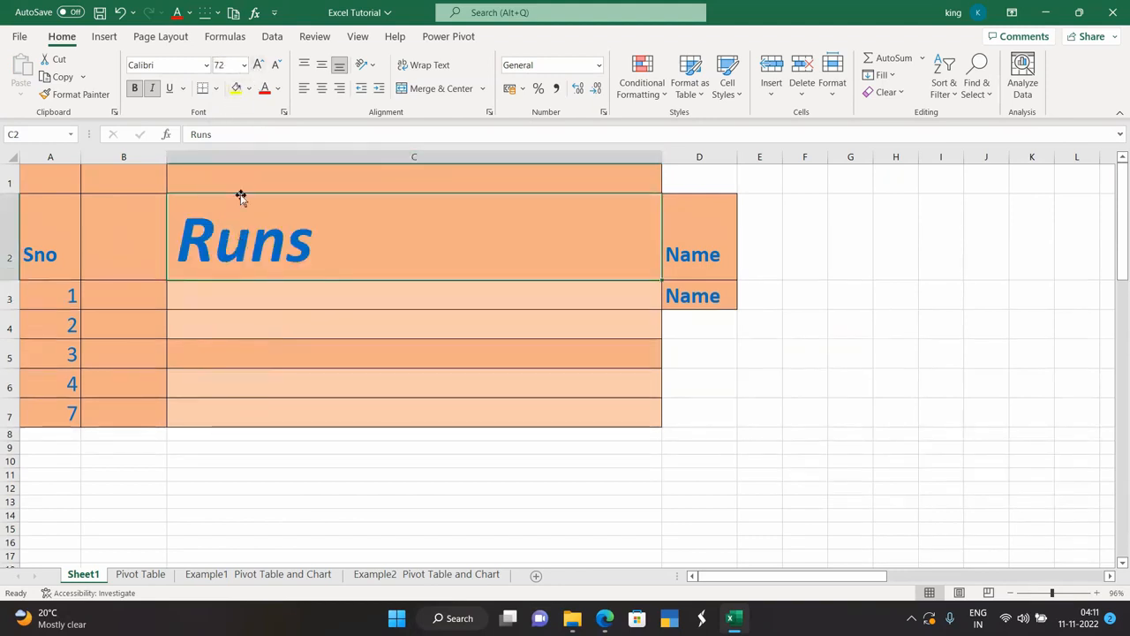
{"action": "left_click", "coordinate": [273, 65]}
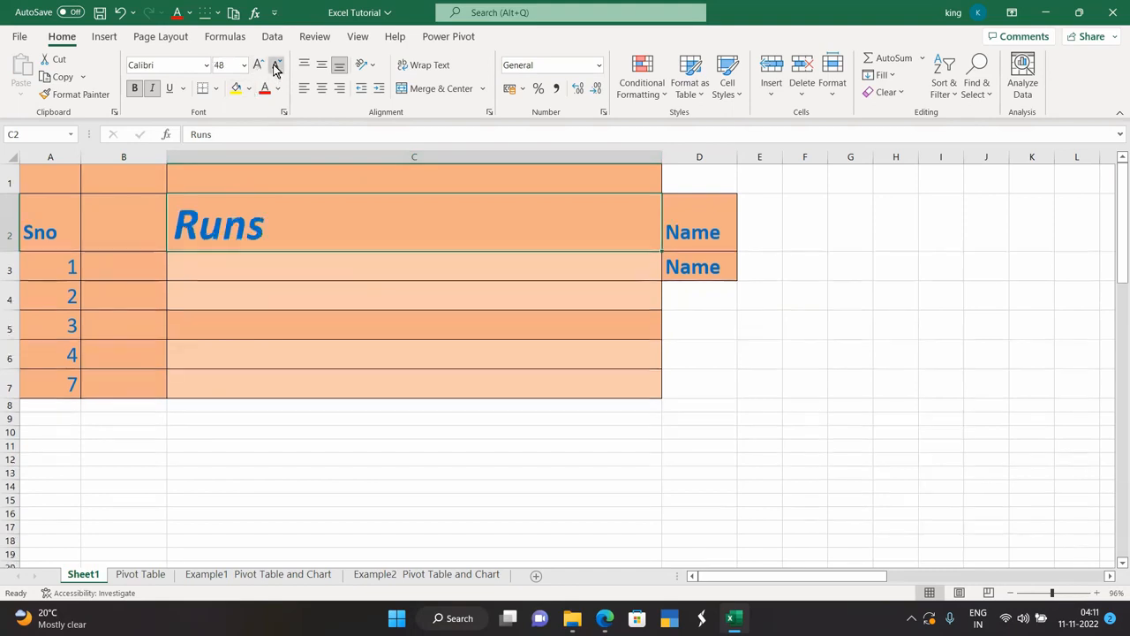
{"action": "left_click", "coordinate": [273, 65]}
{"action": "left_click", "coordinate": [273, 65]}
{"action": "left_click", "coordinate": [273, 65]}
{"action": "left_click", "coordinate": [273, 66]}
{"action": "left_click", "coordinate": [258, 65]}
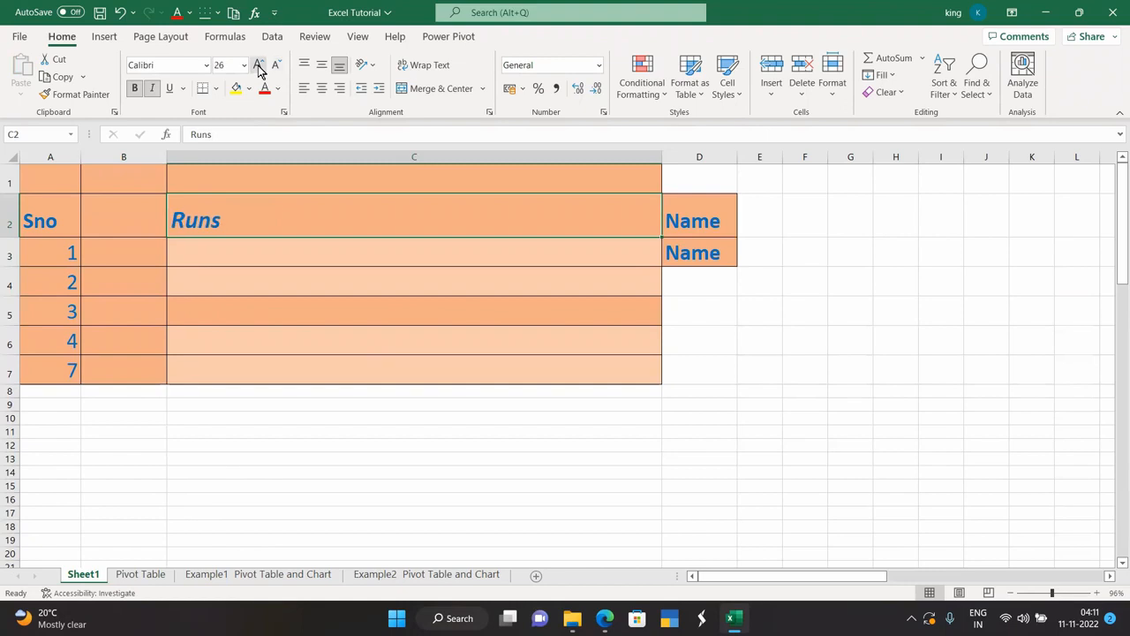
{"action": "left_click", "coordinate": [258, 65]}
{"action": "left_click", "coordinate": [258, 65]}
{"action": "left_click", "coordinate": [258, 66]}
{"action": "left_click", "coordinate": [258, 66]}
{"action": "left_click", "coordinate": [274, 67]}
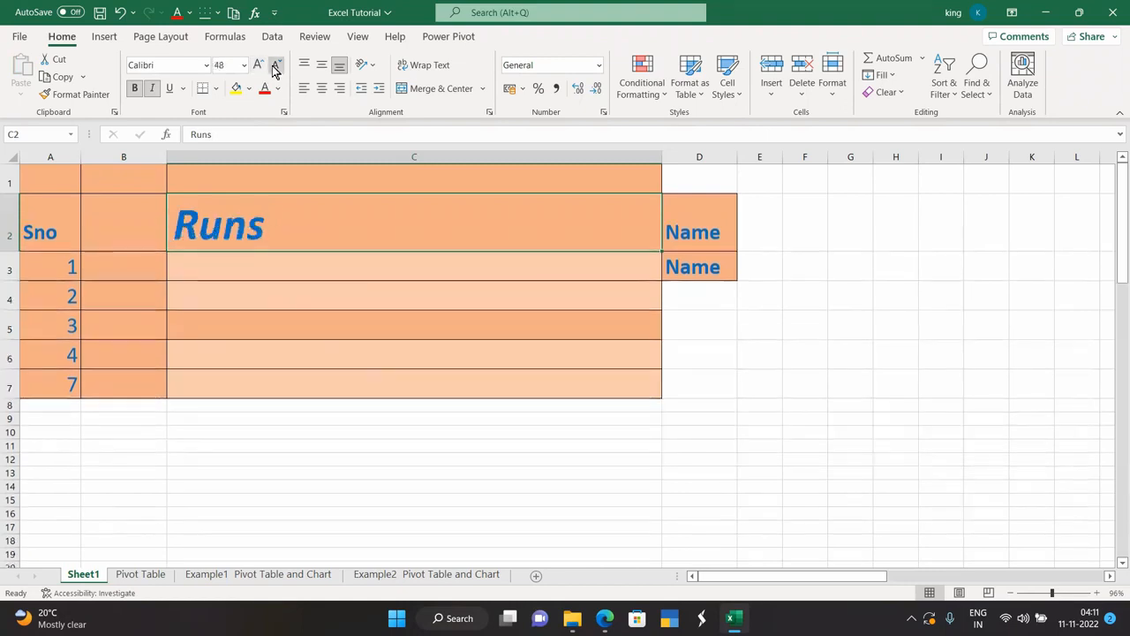
{"action": "left_click", "coordinate": [275, 67]}
{"action": "left_click", "coordinate": [274, 67]}
{"action": "left_click", "coordinate": [275, 67]}
{"action": "left_click", "coordinate": [275, 67]}
{"action": "left_click", "coordinate": [274, 67]}
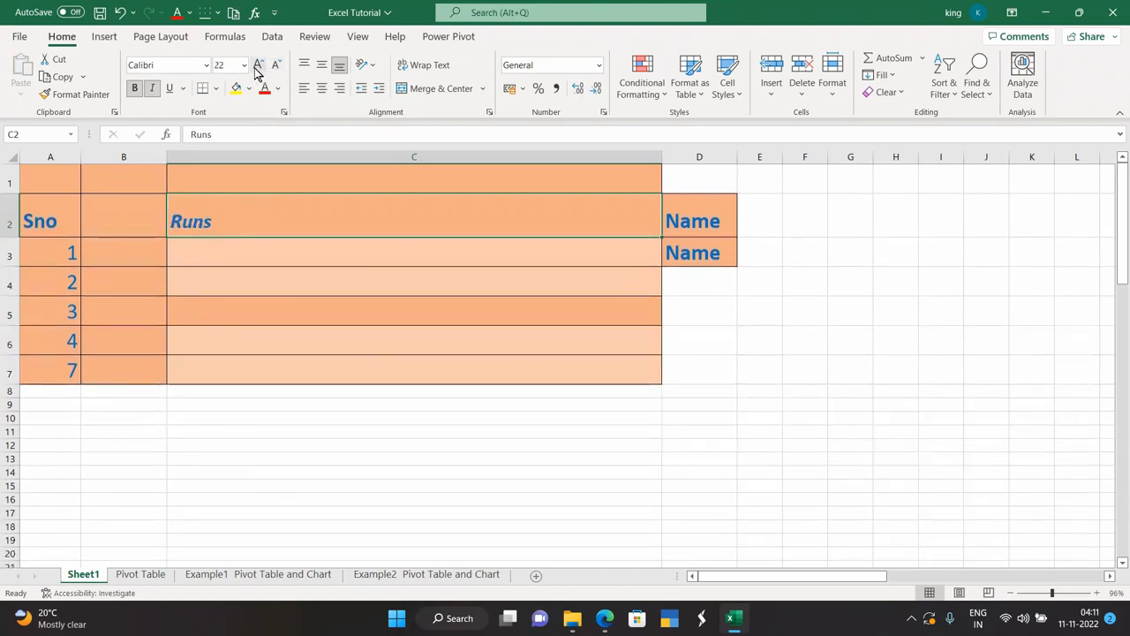
{"action": "left_click", "coordinate": [257, 65]}
{"action": "left_click", "coordinate": [258, 65]}
{"action": "left_click", "coordinate": [256, 67]}
{"action": "left_click", "coordinate": [256, 67]}
{"action": "left_click", "coordinate": [256, 67]}
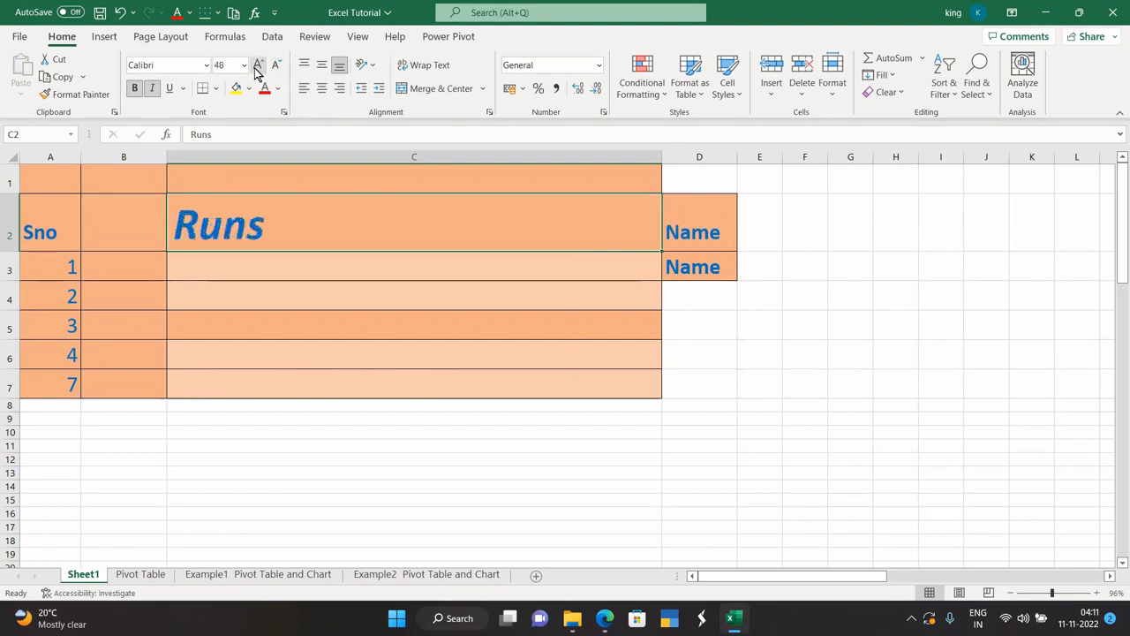
{"action": "left_click", "coordinate": [275, 68]}
{"action": "left_click", "coordinate": [275, 68]}
{"action": "left_click", "coordinate": [275, 68]}
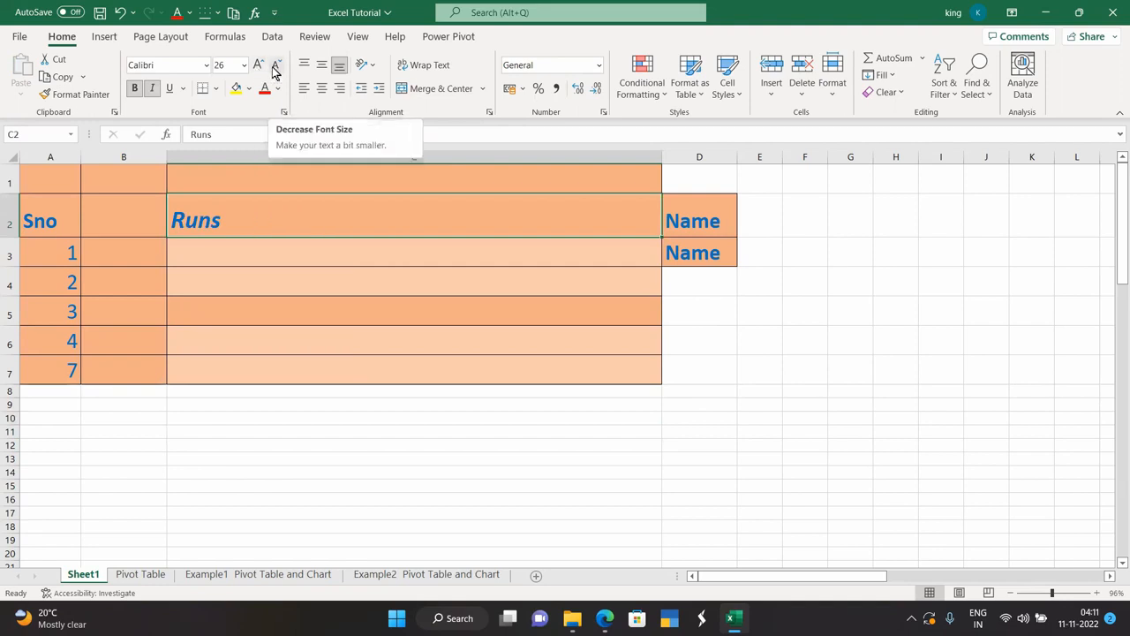
{"action": "left_click", "coordinate": [172, 88]}
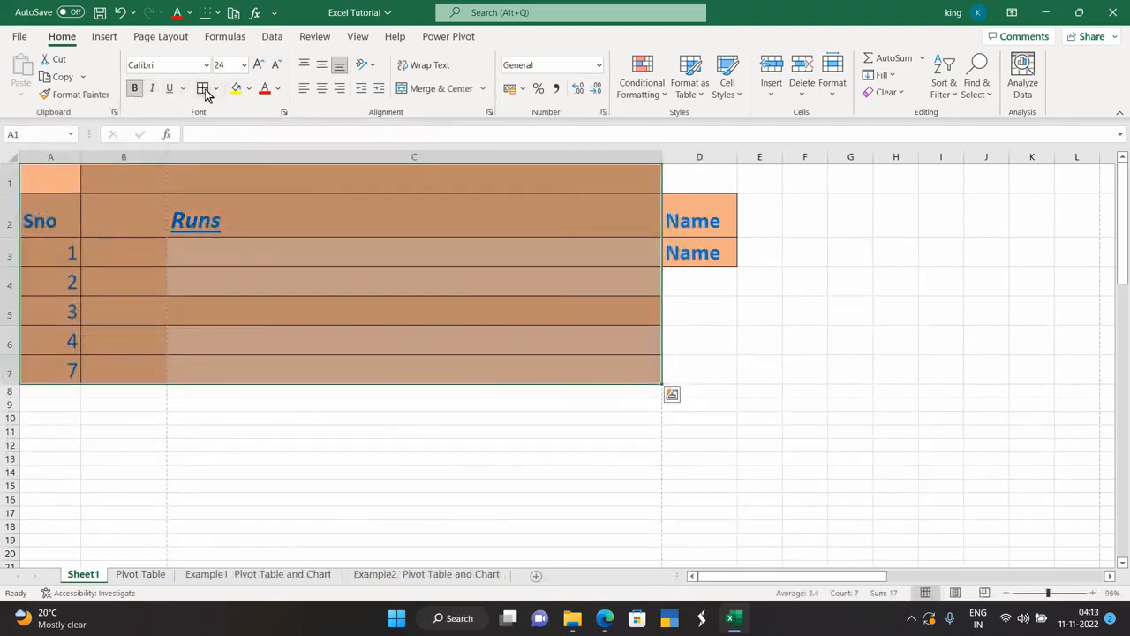
{"action": "left_click", "coordinate": [217, 92]}
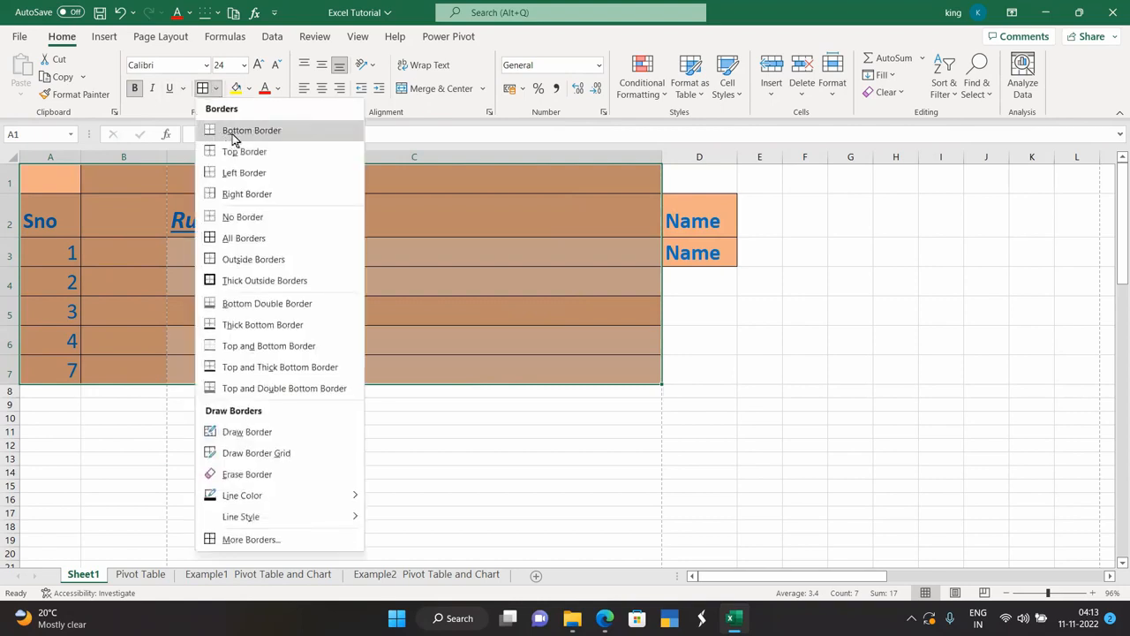
Apply All Borders to A1:C7, then select A1:C6 and look over the border options.
{"action": "left_click", "coordinate": [263, 240]}
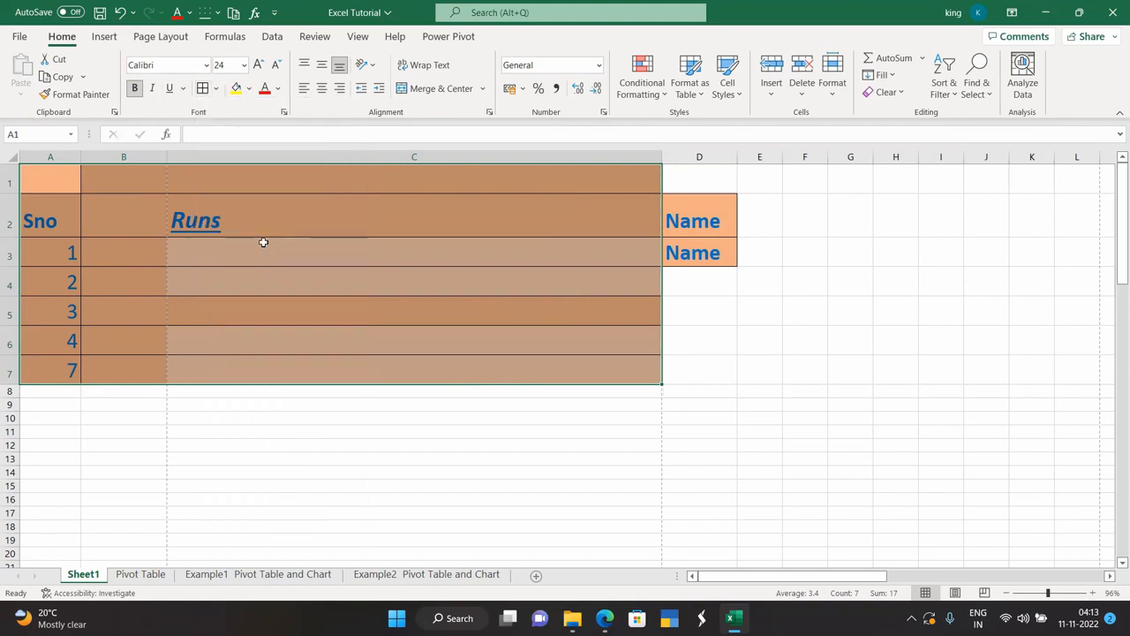
{"action": "left_click", "coordinate": [255, 398]}
{"action": "left_click_drag", "start_coordinate": [55, 174], "coordinate": [570, 378]}
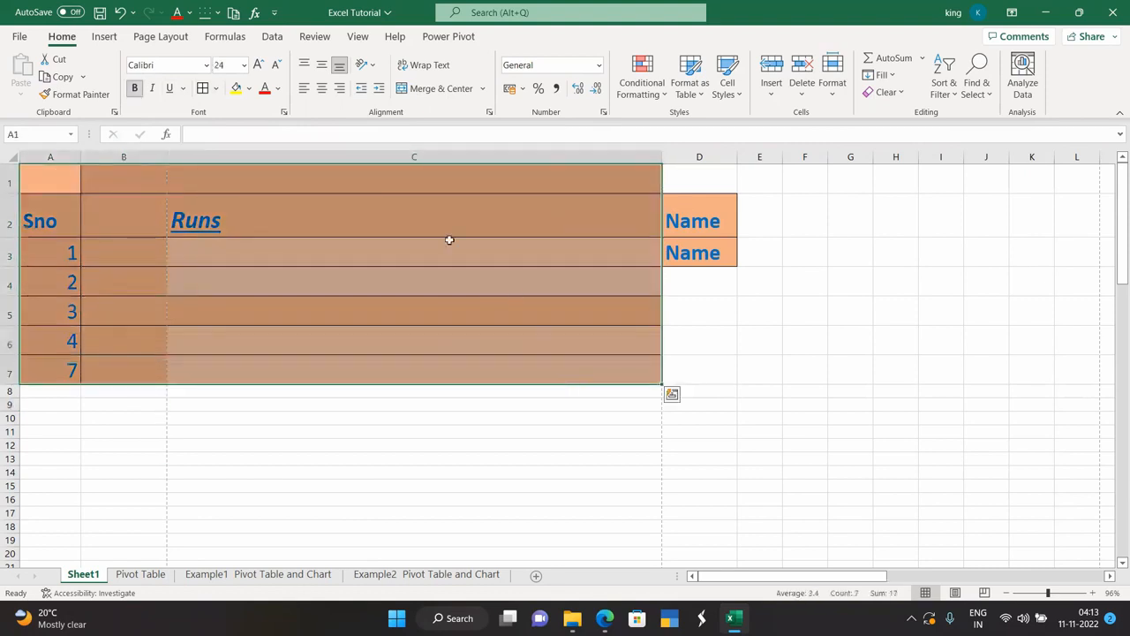
{"action": "left_click", "coordinate": [215, 88]}
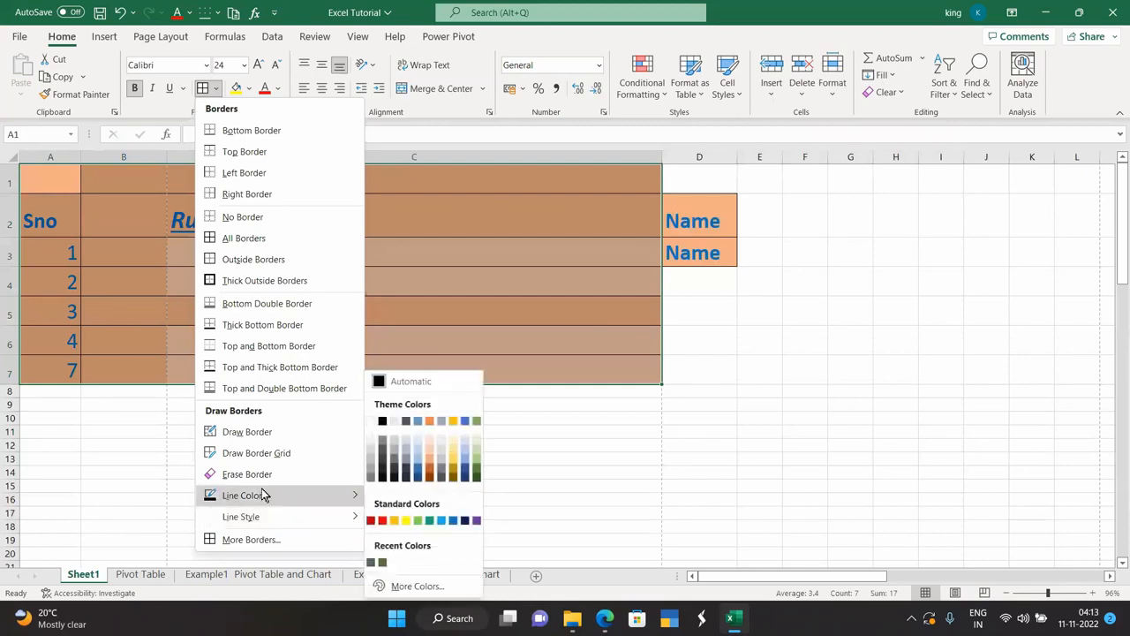
{"action": "left_click", "coordinate": [135, 467]}
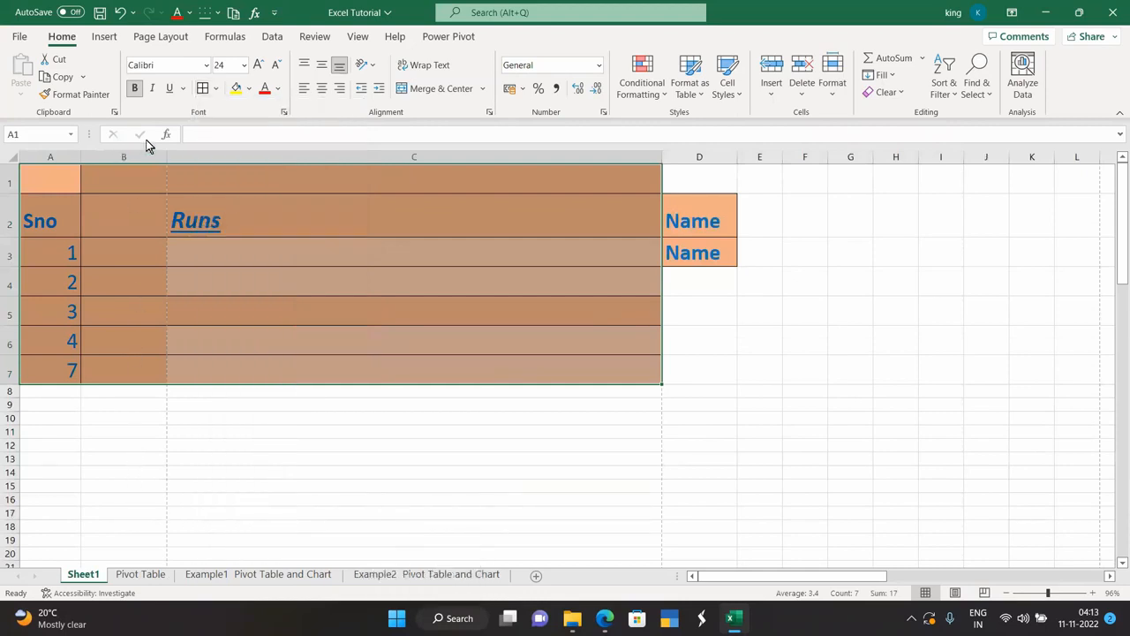
Draw thicker border lines under C7, C6 and C5 using a heavier line style.
{"action": "left_click", "coordinate": [215, 90]}
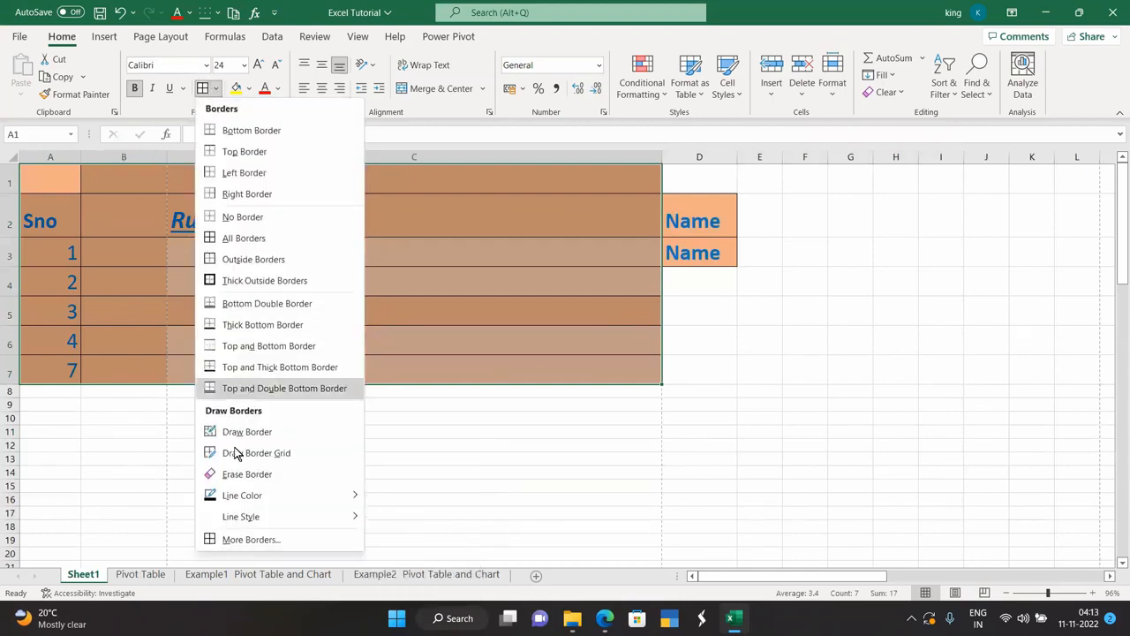
{"action": "mouse_move", "coordinate": [255, 516]}
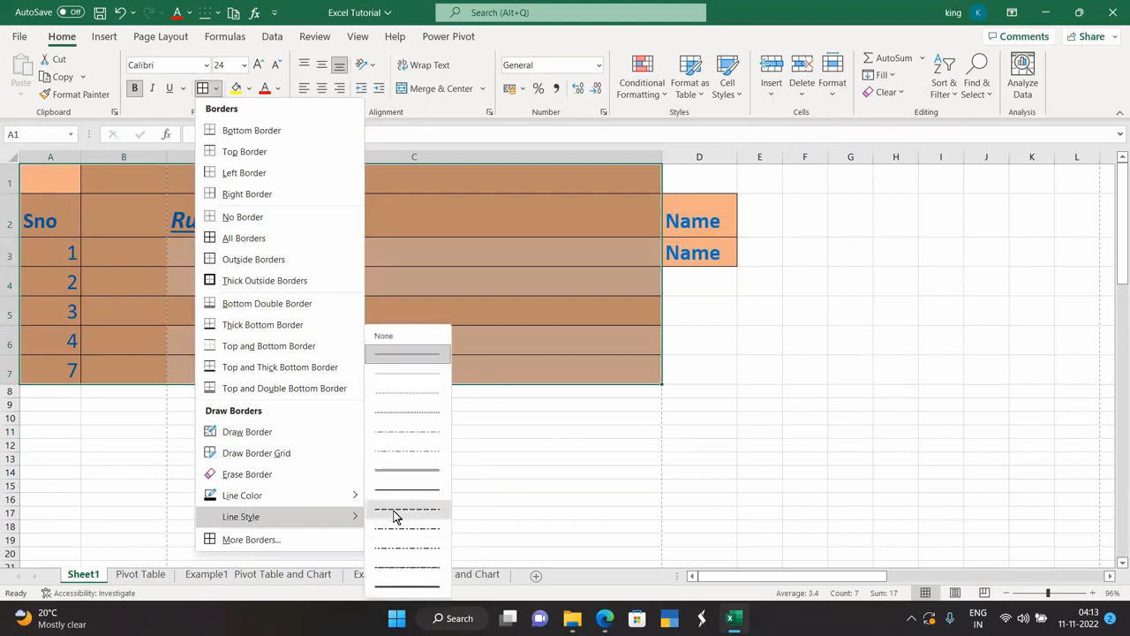
{"action": "left_click", "coordinate": [409, 466]}
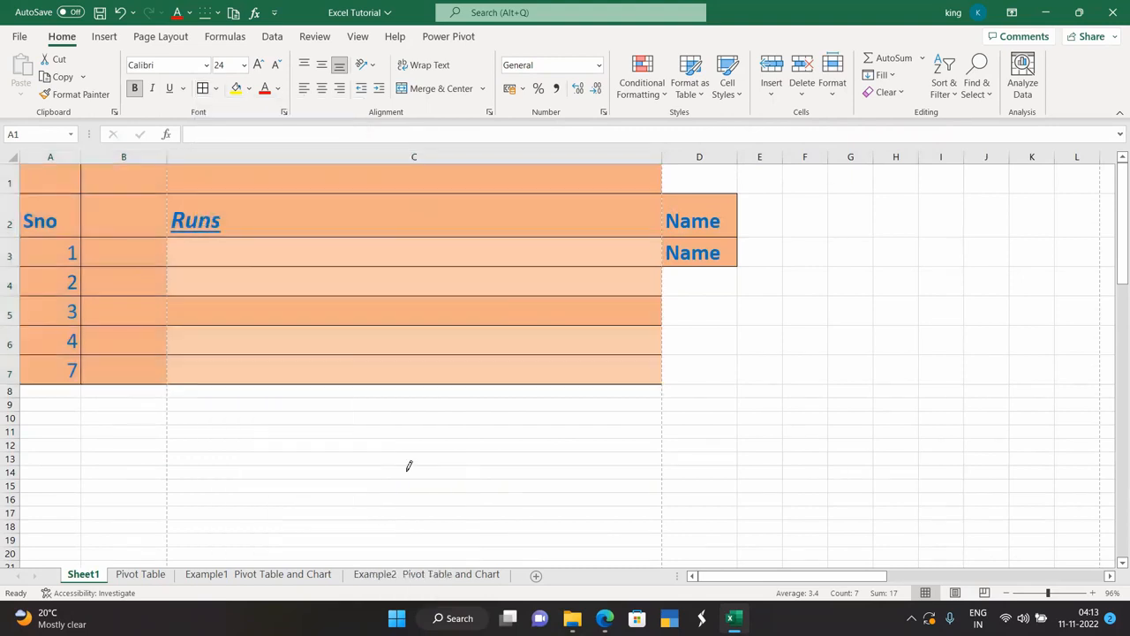
{"action": "left_click", "coordinate": [364, 381]}
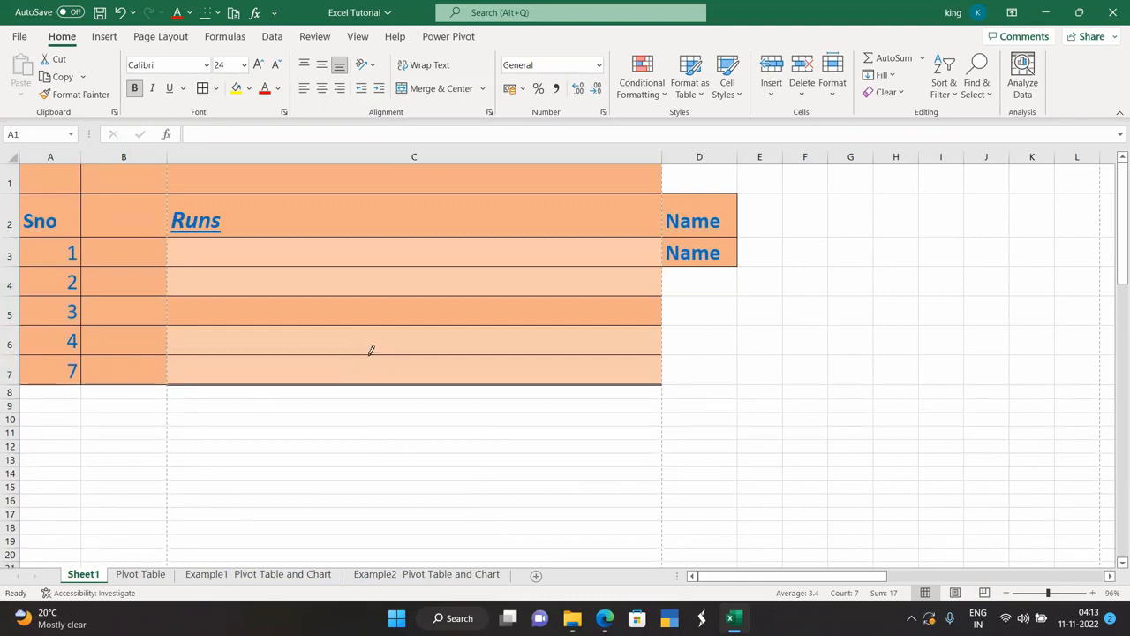
{"action": "left_click", "coordinate": [370, 353]}
{"action": "left_click", "coordinate": [373, 323]}
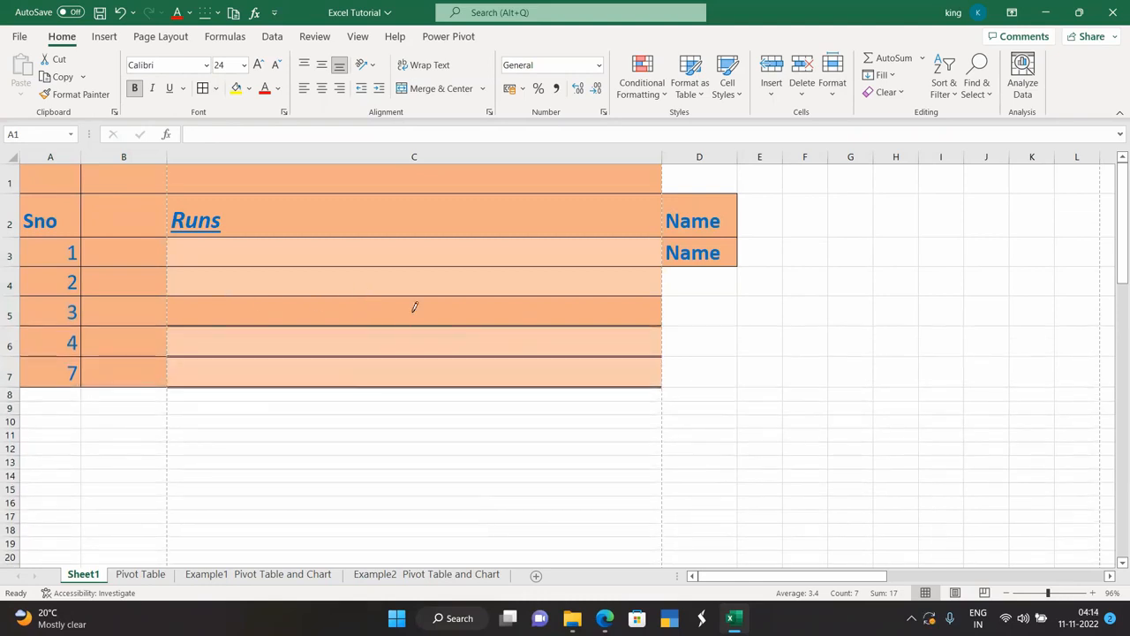
Stop drawing borders and fill cell E1 with yellow.
{"action": "key", "text": "Escape"}
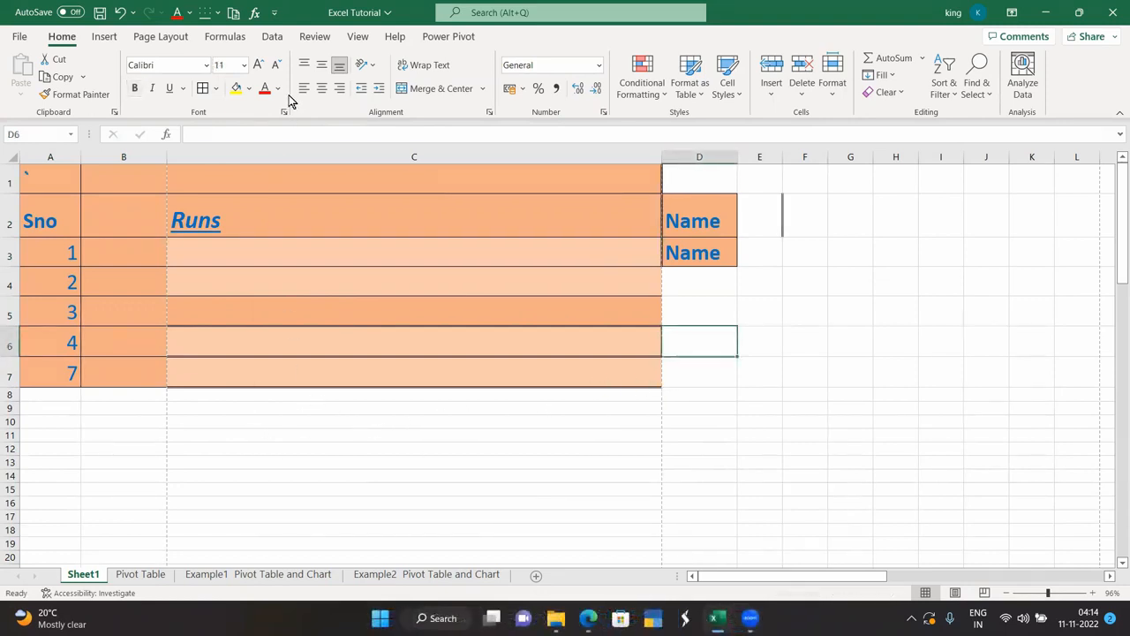
{"action": "left_click", "coordinate": [764, 178]}
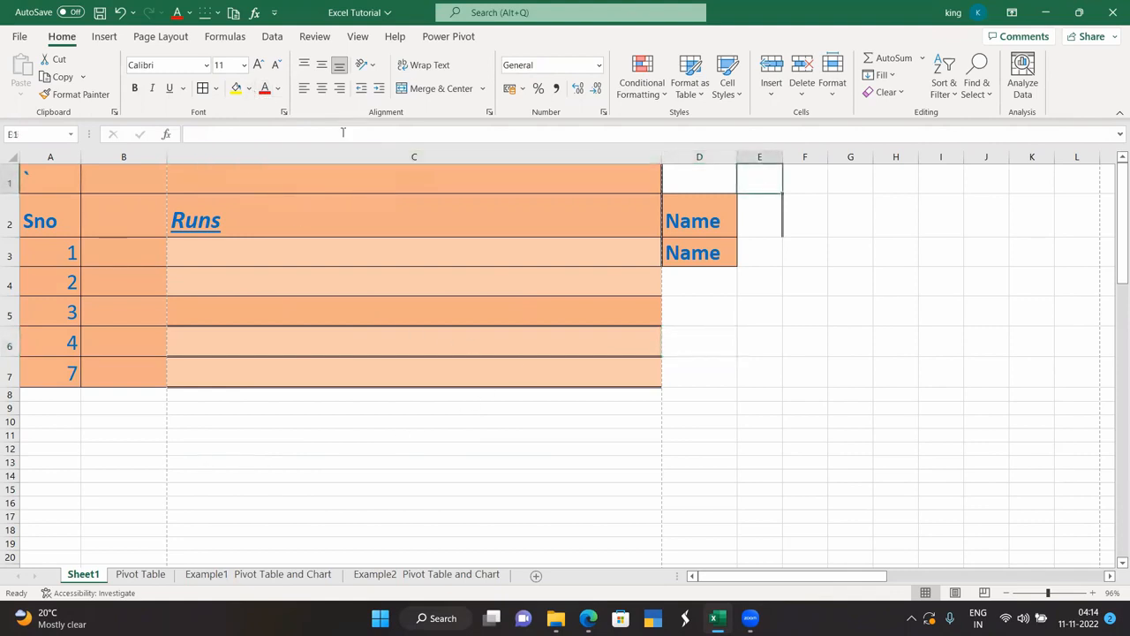
{"action": "left_click", "coordinate": [235, 88]}
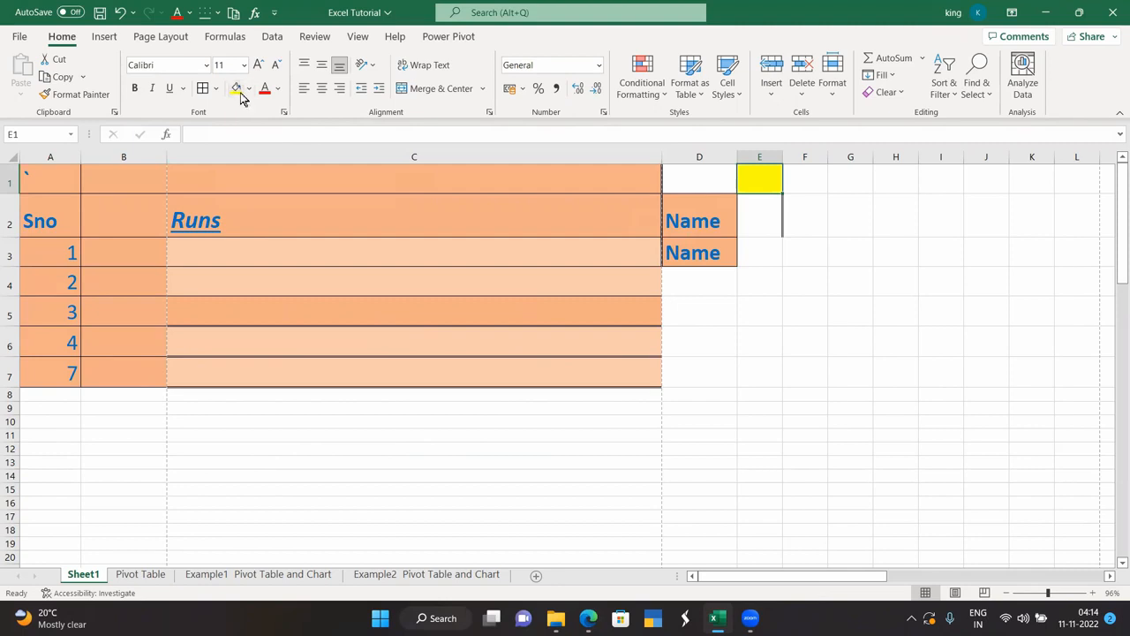
Colour the Runs heading in C2 red.
{"action": "left_click", "coordinate": [202, 206]}
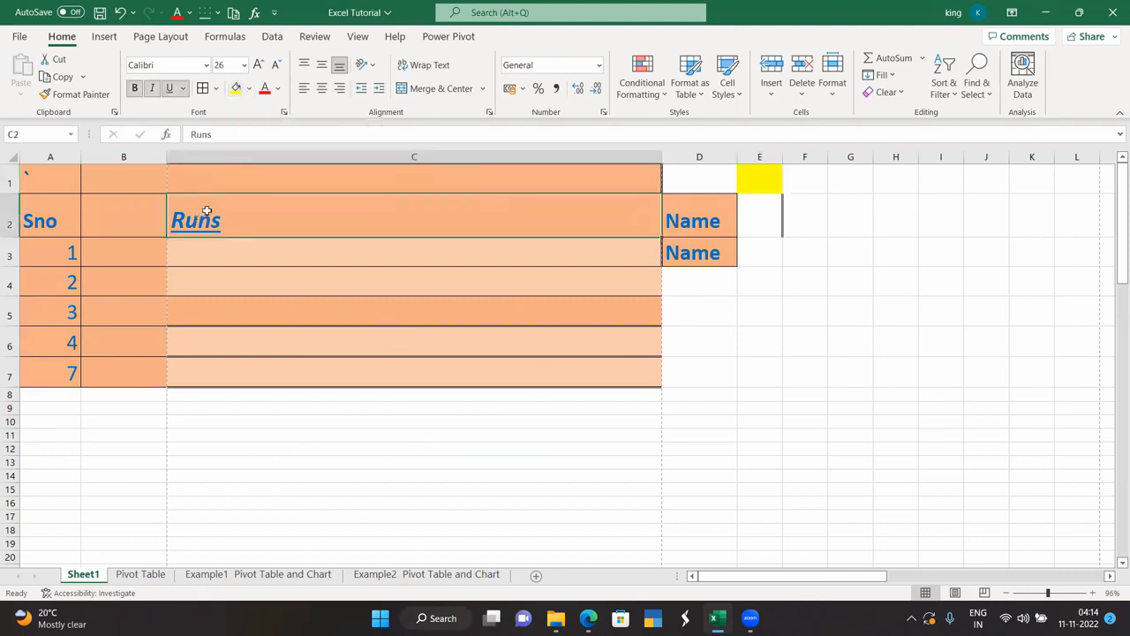
{"action": "left_click", "coordinate": [277, 89]}
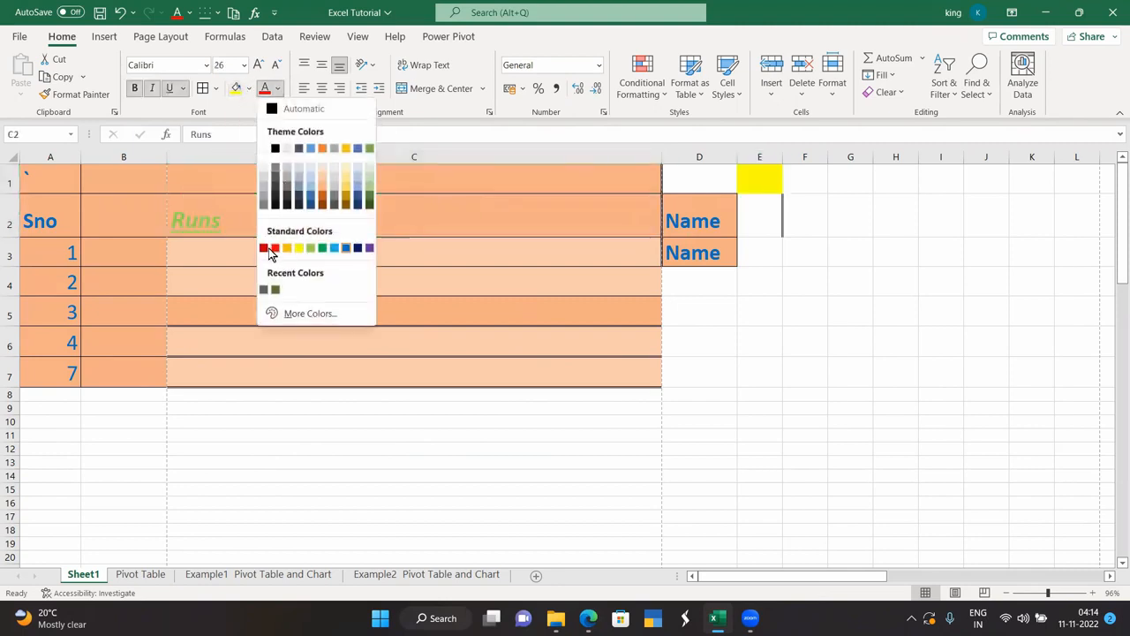
{"action": "left_click", "coordinate": [275, 249]}
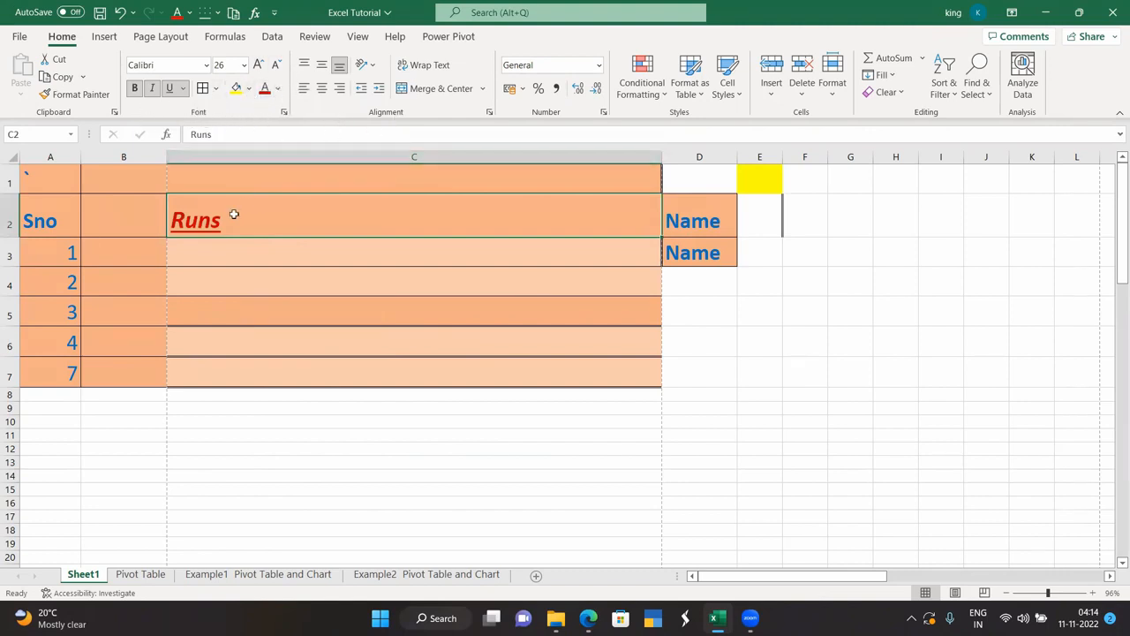
Right-align the Runs heading in C2.
{"action": "left_click", "coordinate": [303, 88]}
{"action": "left_click", "coordinate": [324, 89]}
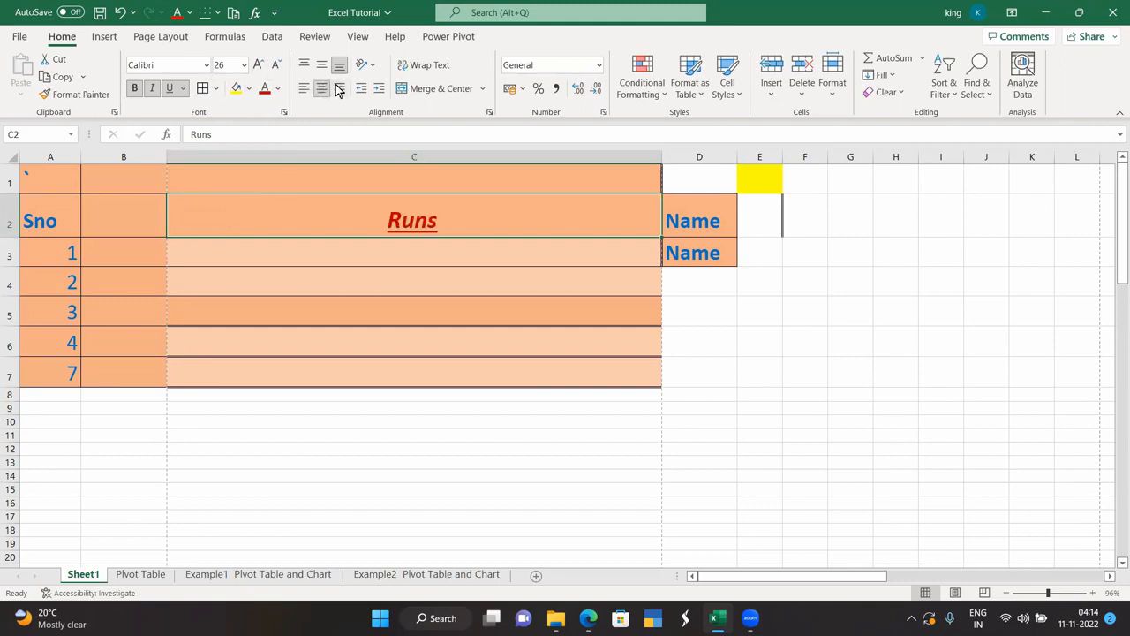
{"action": "left_click", "coordinate": [340, 88]}
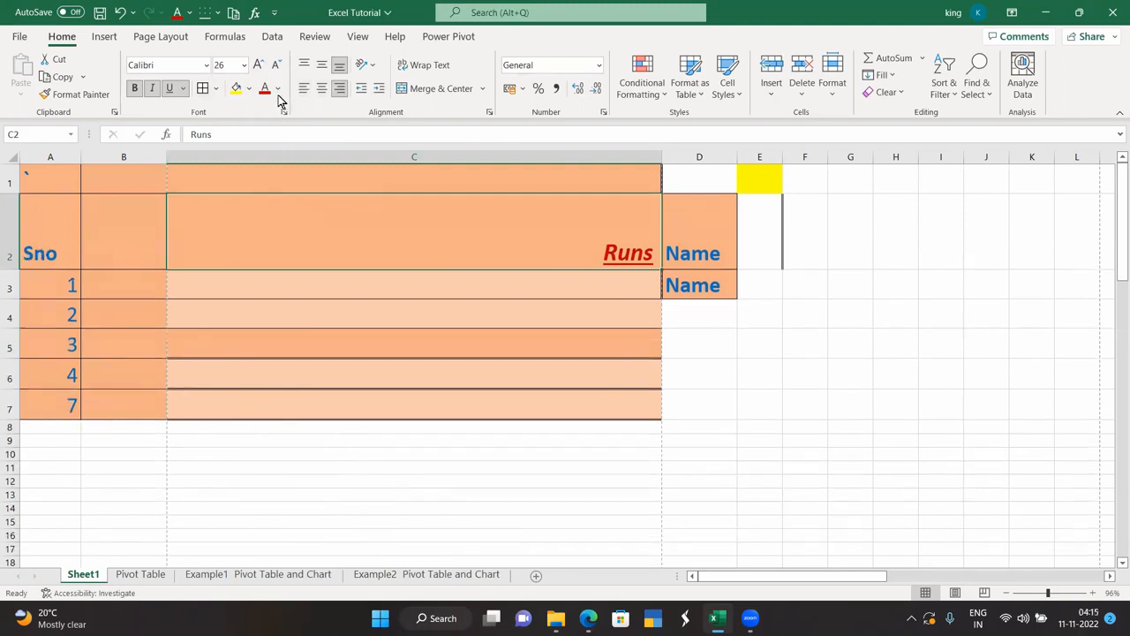
Top-align Runs in its cell and change it to vertical stacked text.
{"action": "left_click", "coordinate": [322, 66]}
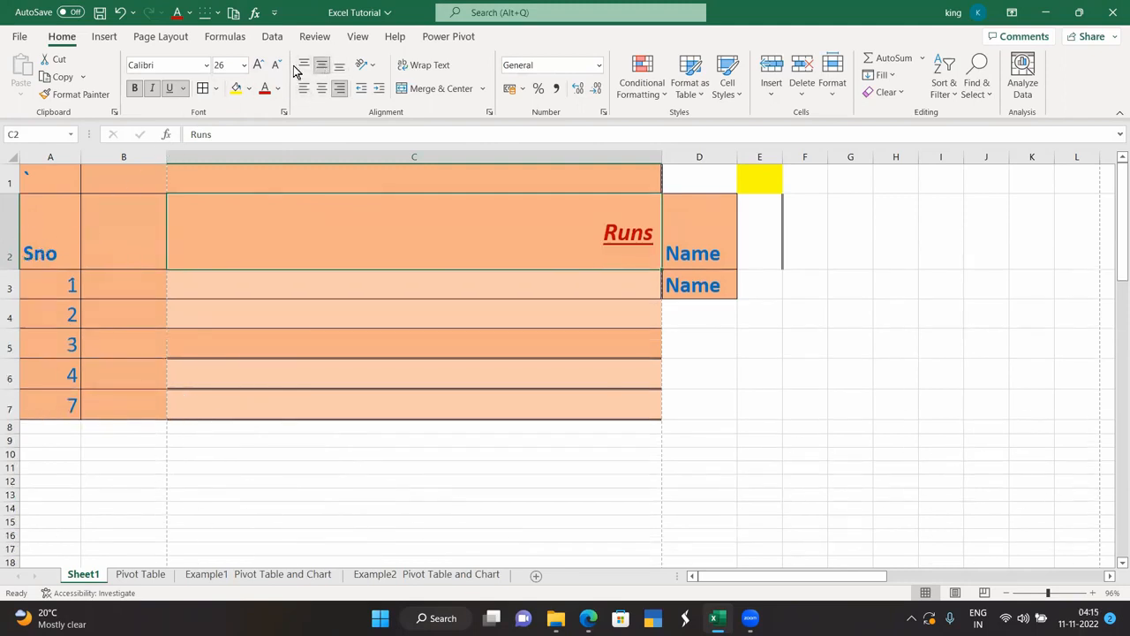
{"action": "left_click", "coordinate": [302, 68]}
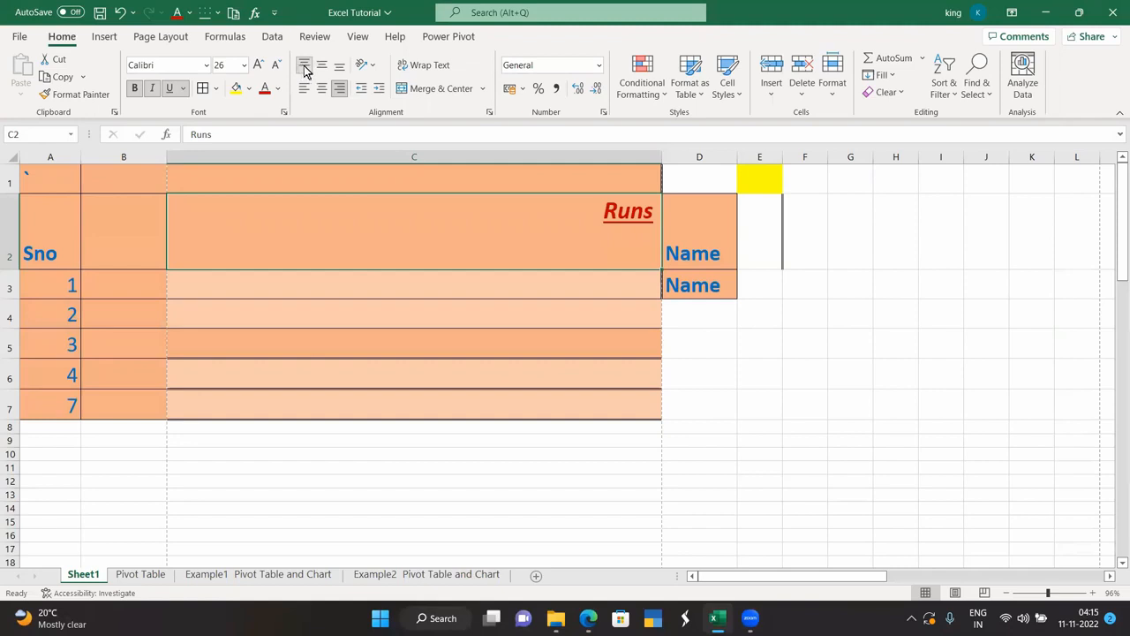
{"action": "left_click", "coordinate": [322, 67]}
{"action": "left_click", "coordinate": [339, 67]}
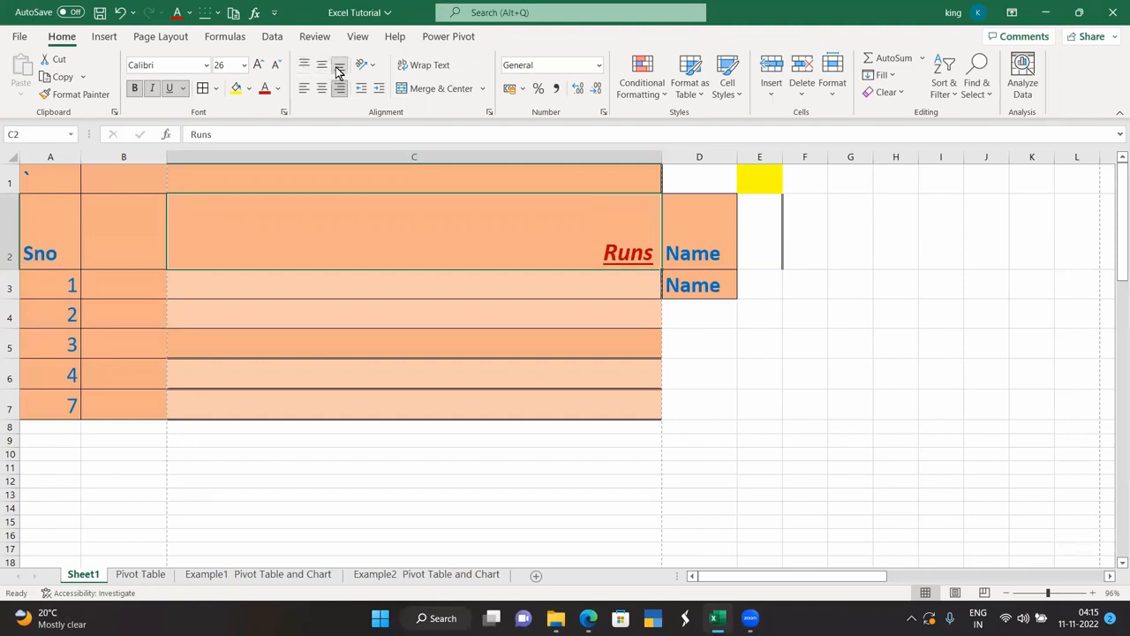
{"action": "left_click", "coordinate": [322, 67]}
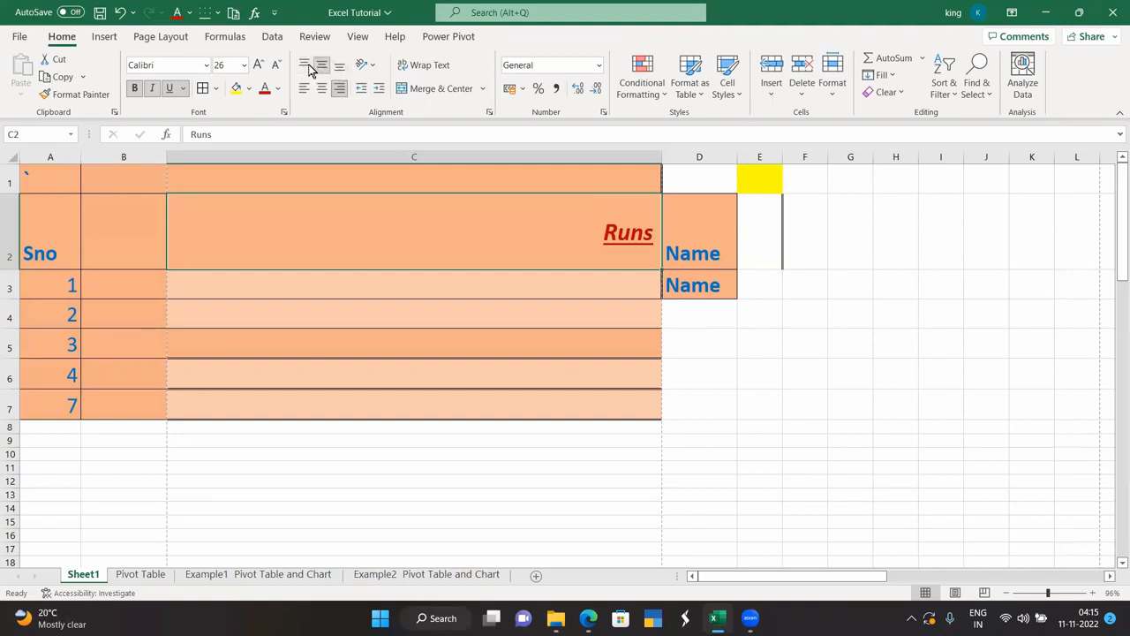
{"action": "left_click", "coordinate": [304, 67]}
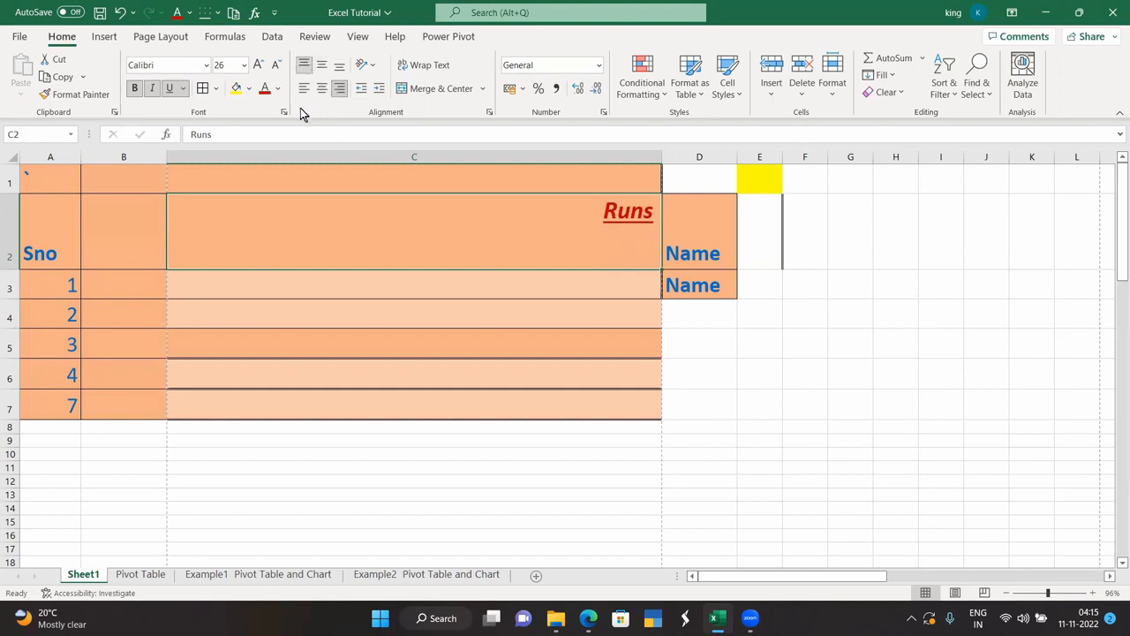
{"action": "left_click", "coordinate": [364, 64]}
{"action": "left_click", "coordinate": [393, 133]}
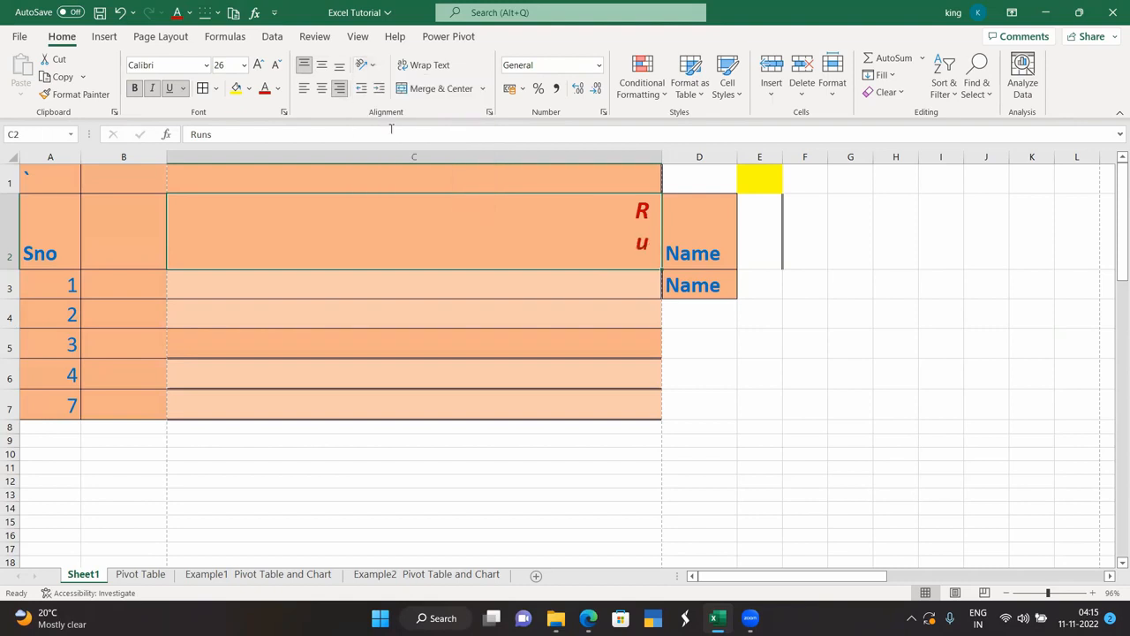
Rotate Runs to 45 degrees in Format Cells, then indent and un-indent it.
{"action": "left_click", "coordinate": [371, 67]}
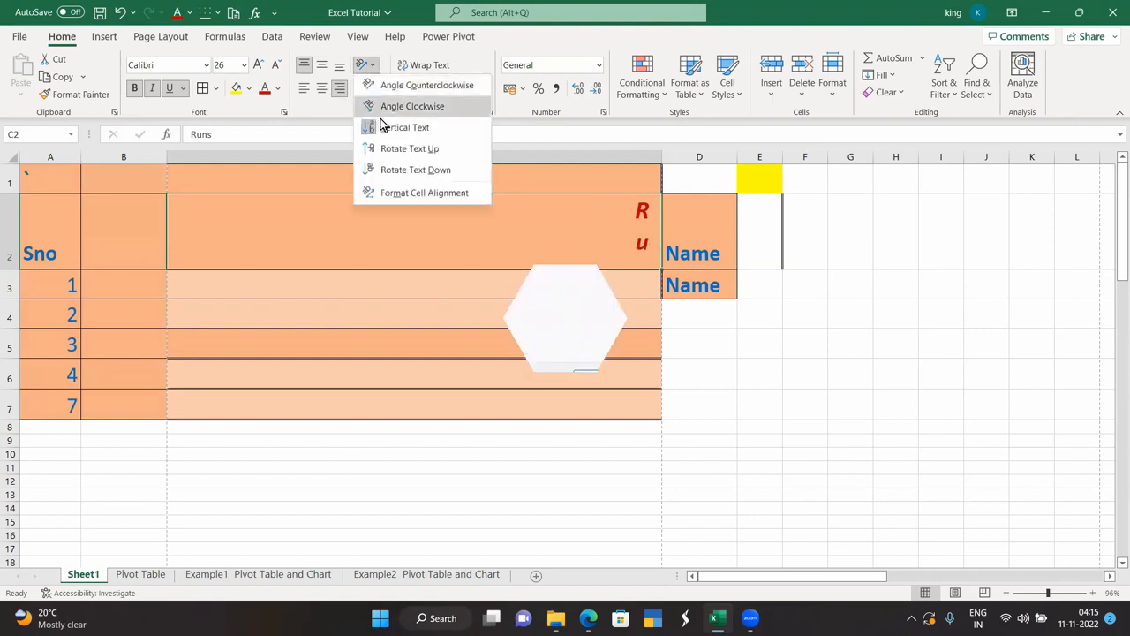
{"action": "left_click", "coordinate": [423, 193]}
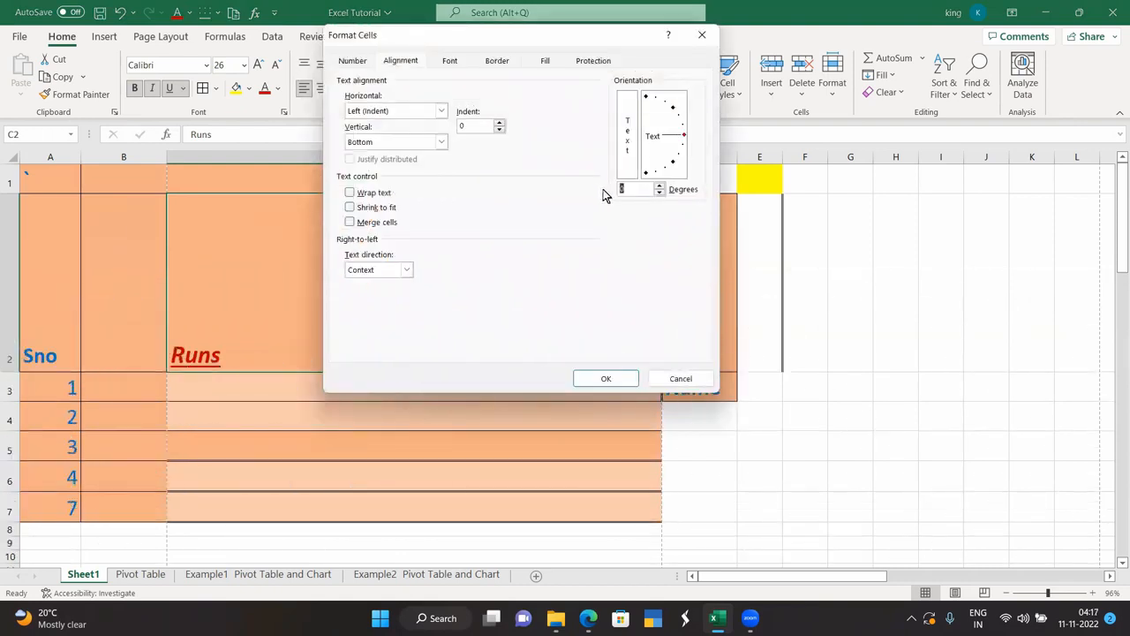
{"action": "type", "text": "45"}
{"action": "key", "text": "Return"}
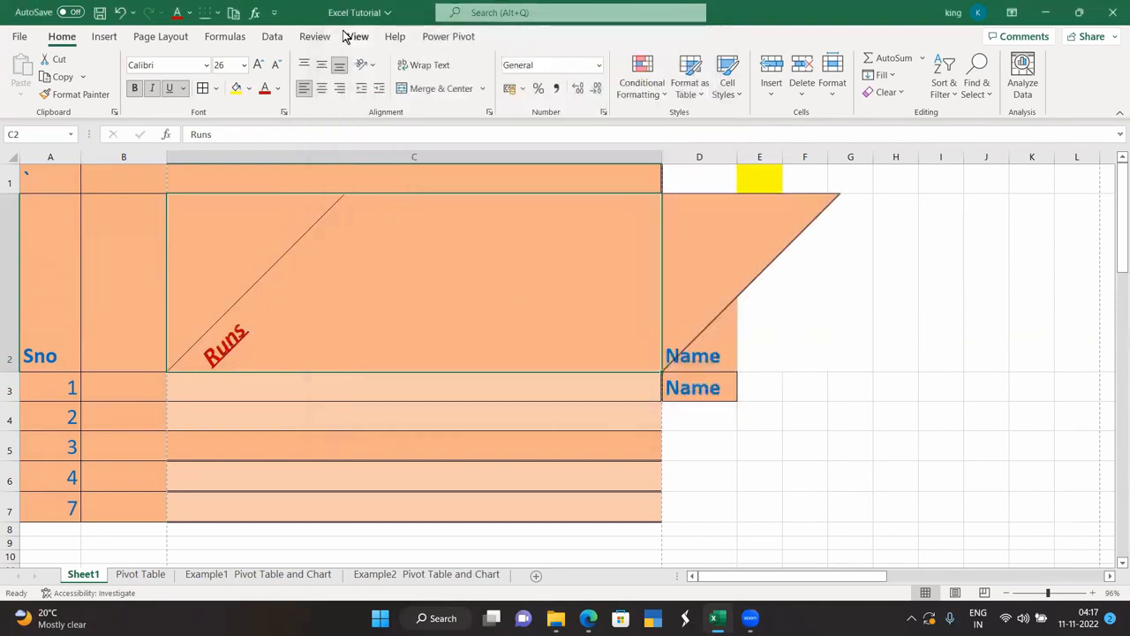
{"action": "left_click", "coordinate": [380, 93]}
{"action": "left_click", "coordinate": [362, 91]}
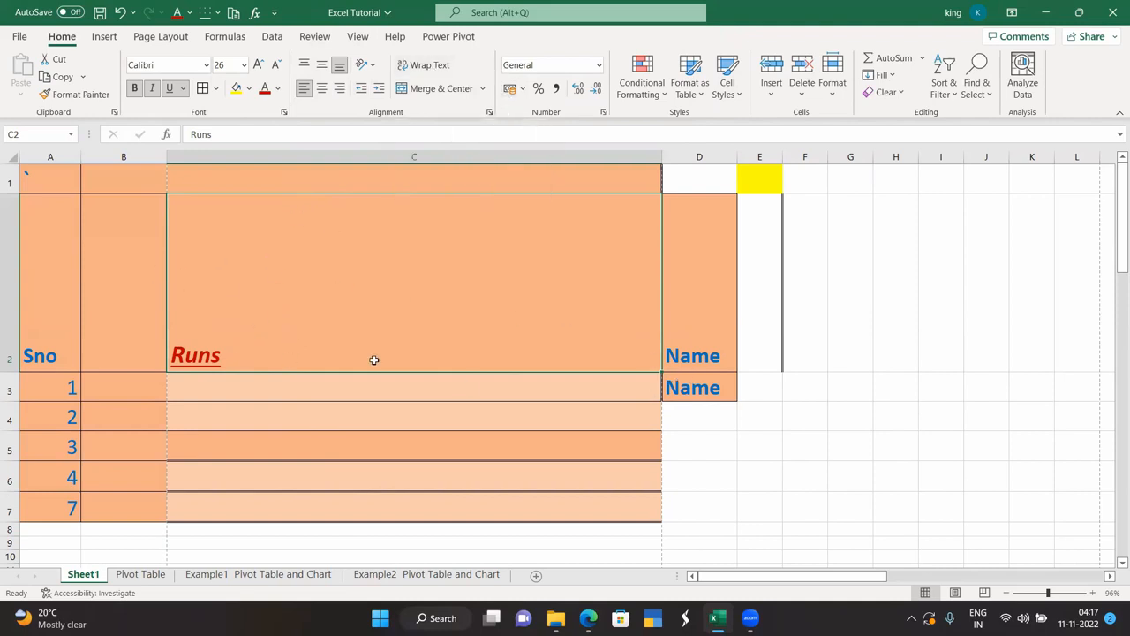
Narrow column C, wrap the Runs text and make row 1 much taller.
{"action": "left_click_drag", "start_coordinate": [661, 158], "coordinate": [544, 192]}
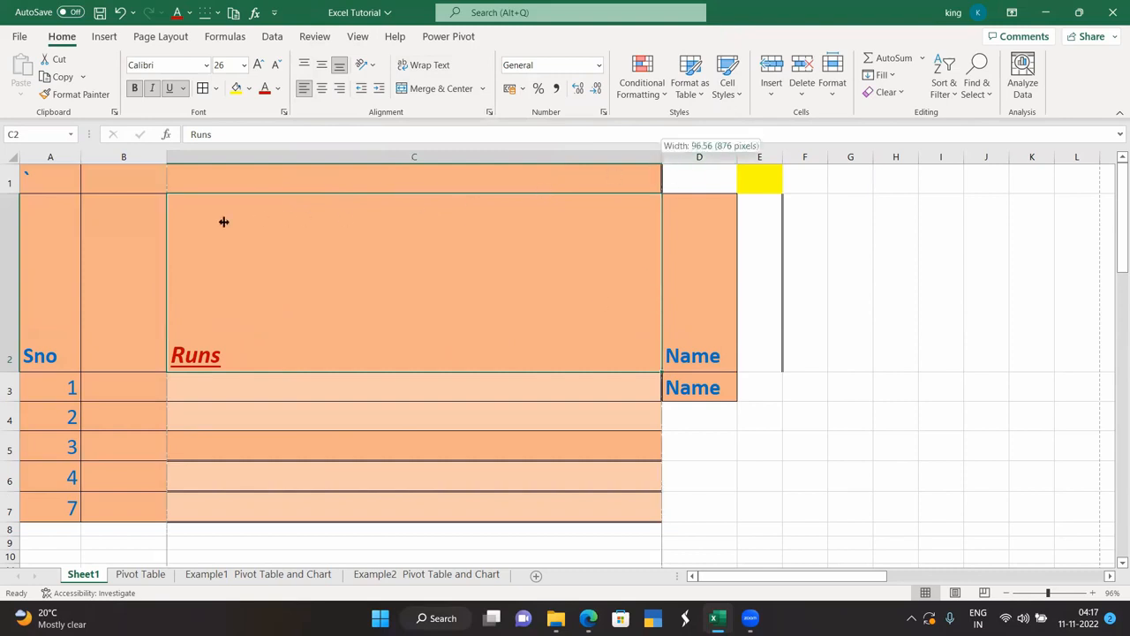
{"action": "left_click_drag", "start_coordinate": [204, 237], "coordinate": [207, 244]}
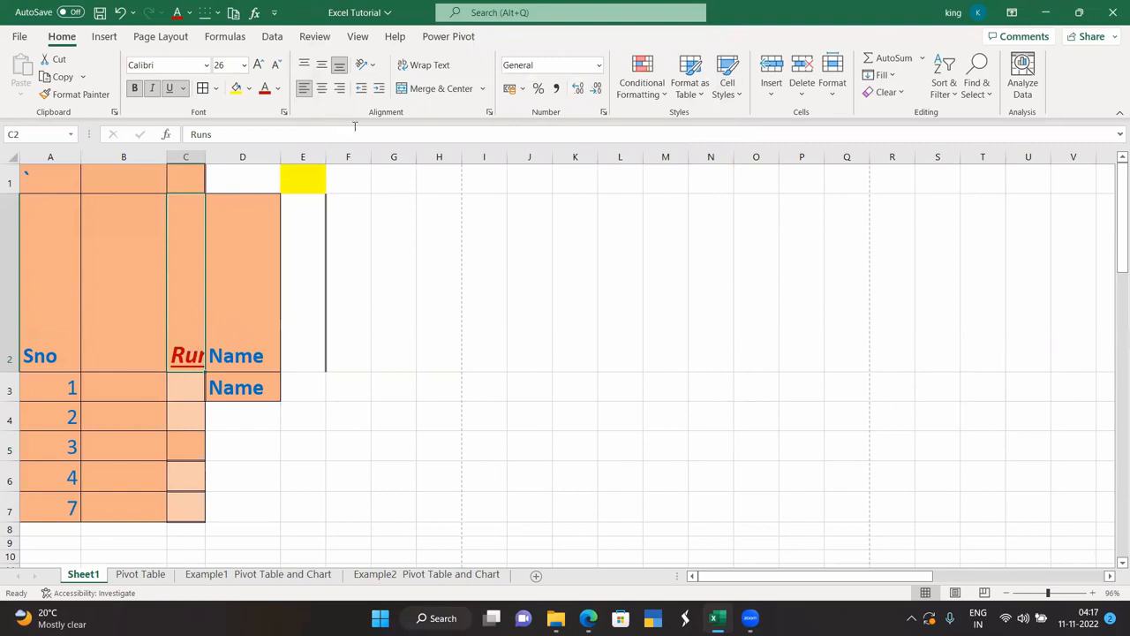
{"action": "left_click", "coordinate": [429, 71]}
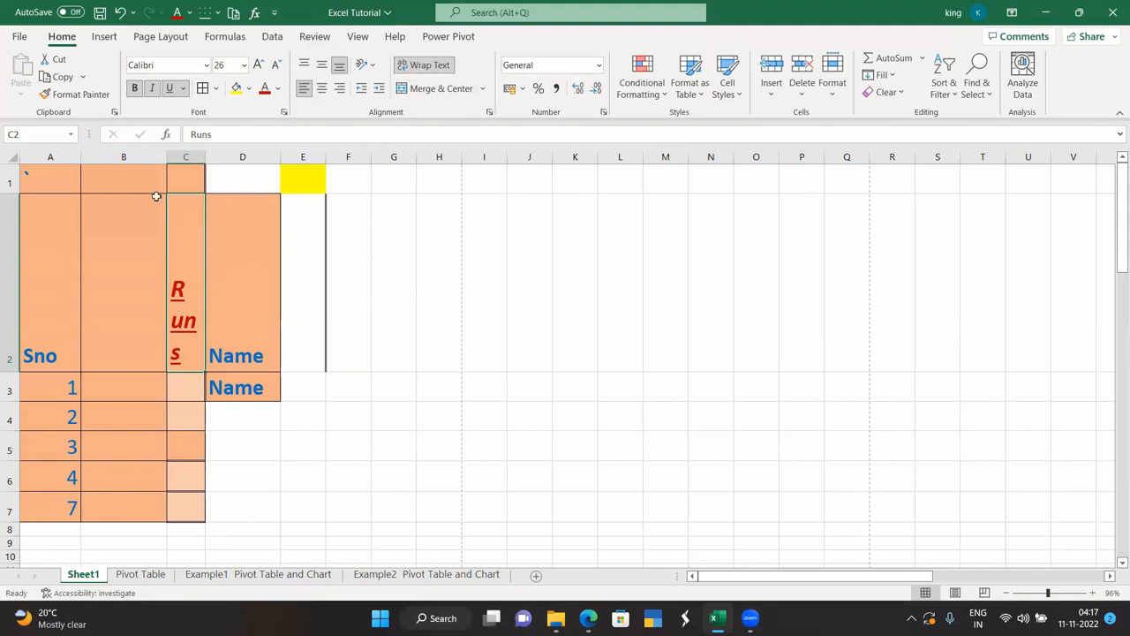
{"action": "left_click_drag", "start_coordinate": [10, 195], "coordinate": [33, 336]}
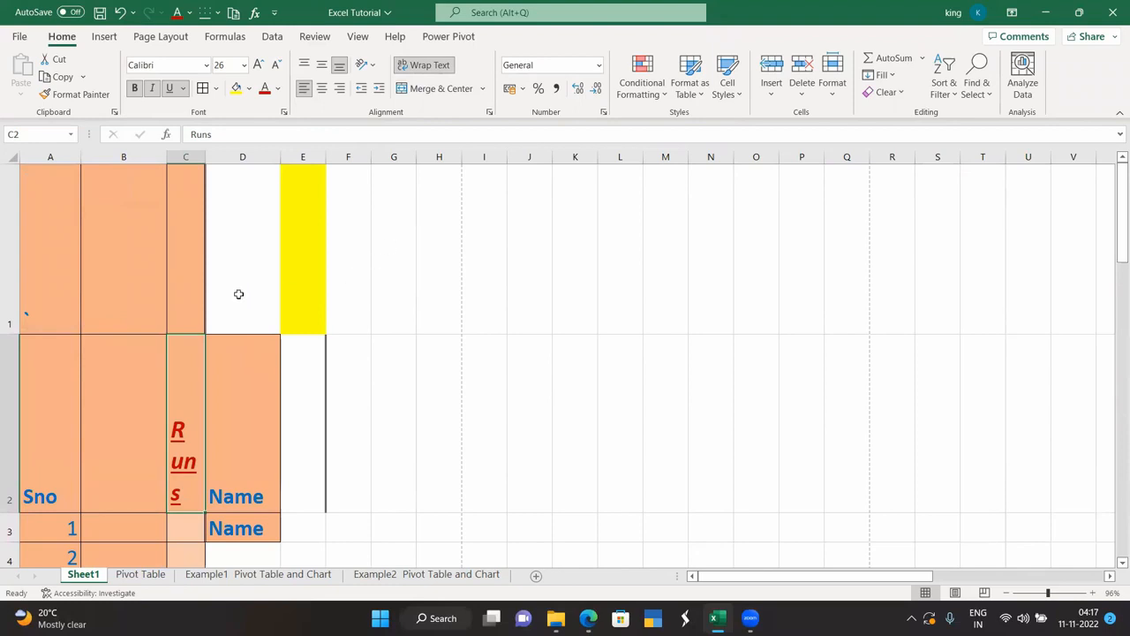
Undo the row height change, redo the wrap, and Merge & Center B2:C2.
{"action": "key", "text": "ctrl+z"}
{"action": "key", "text": "ctrl+z"}
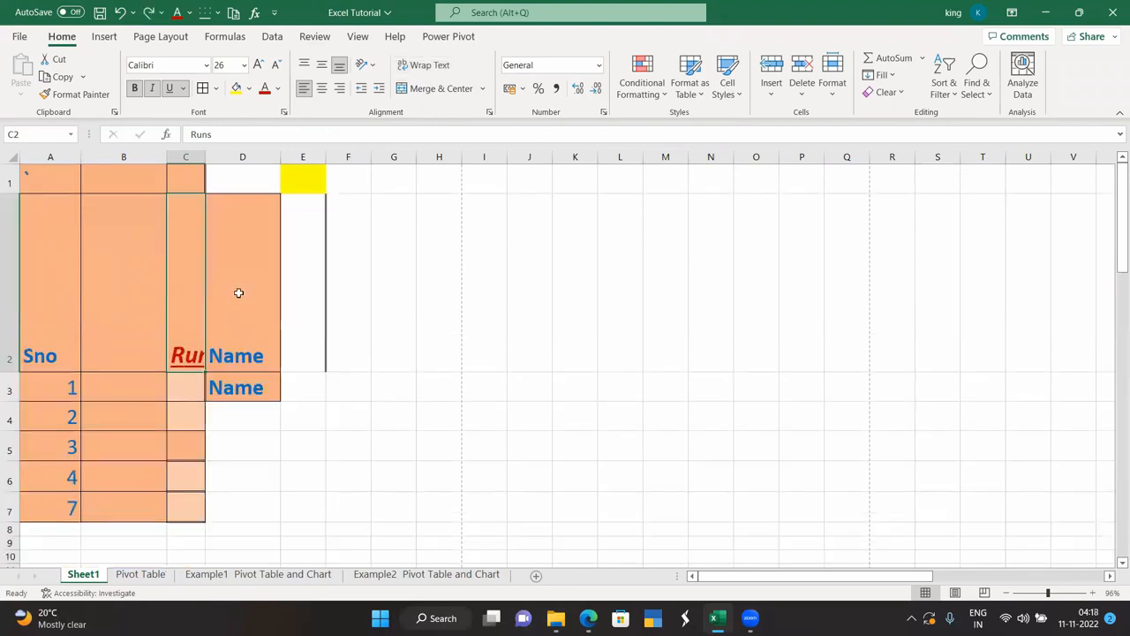
{"action": "key", "text": "ctrl+y"}
{"action": "left_click_drag", "start_coordinate": [124, 302], "coordinate": [178, 305]}
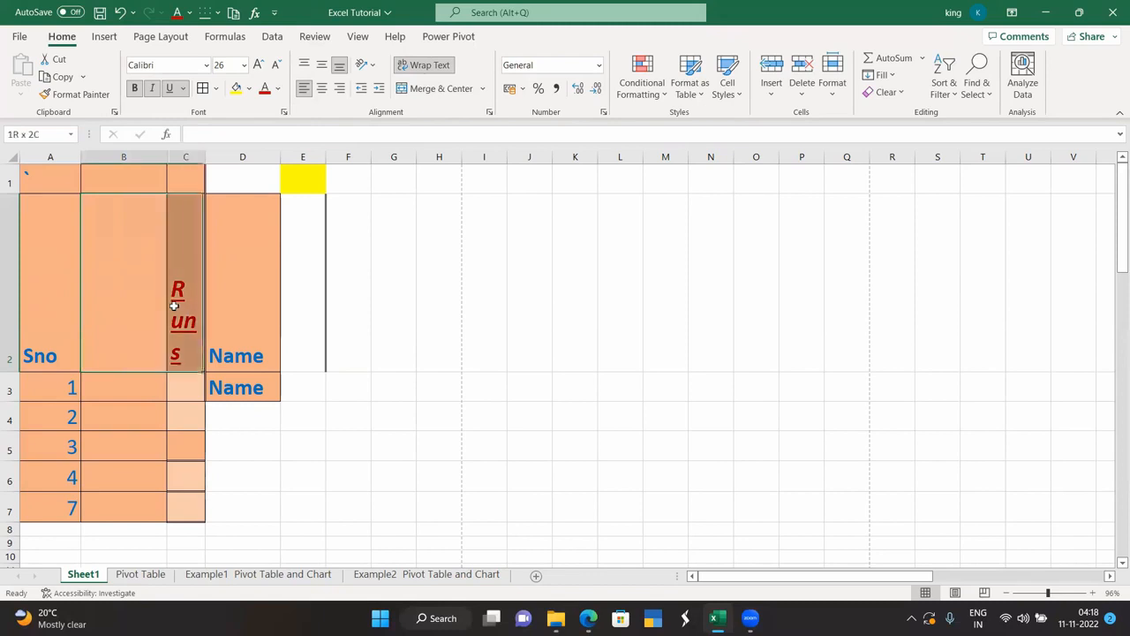
{"action": "left_click", "coordinate": [432, 88]}
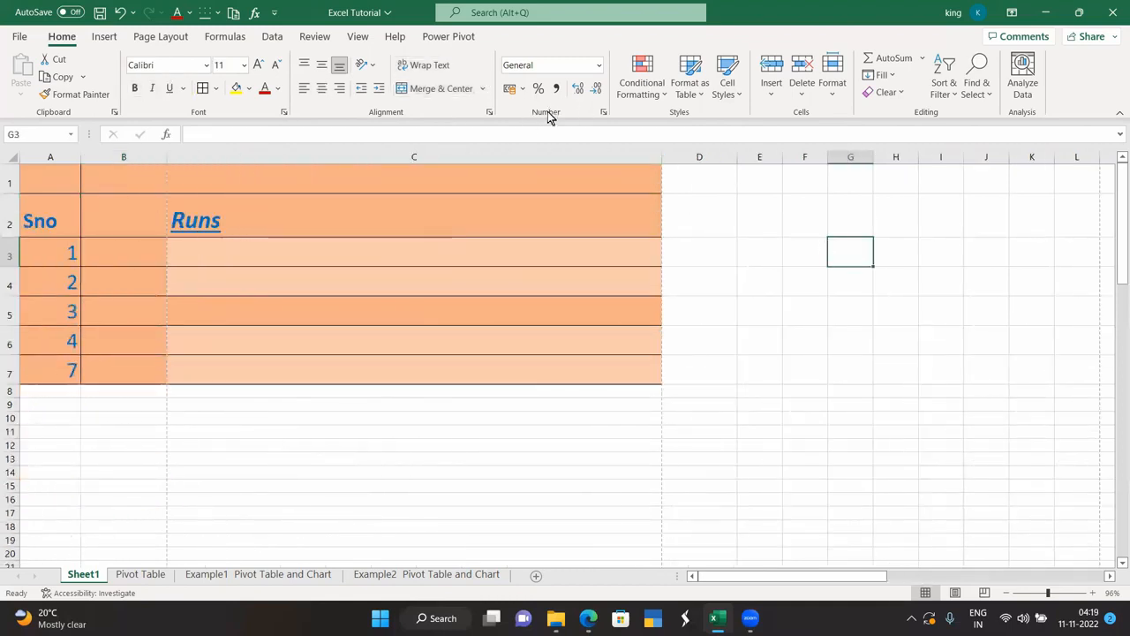
Enter the heading Amount in D1.
{"action": "left_click", "coordinate": [690, 186]}
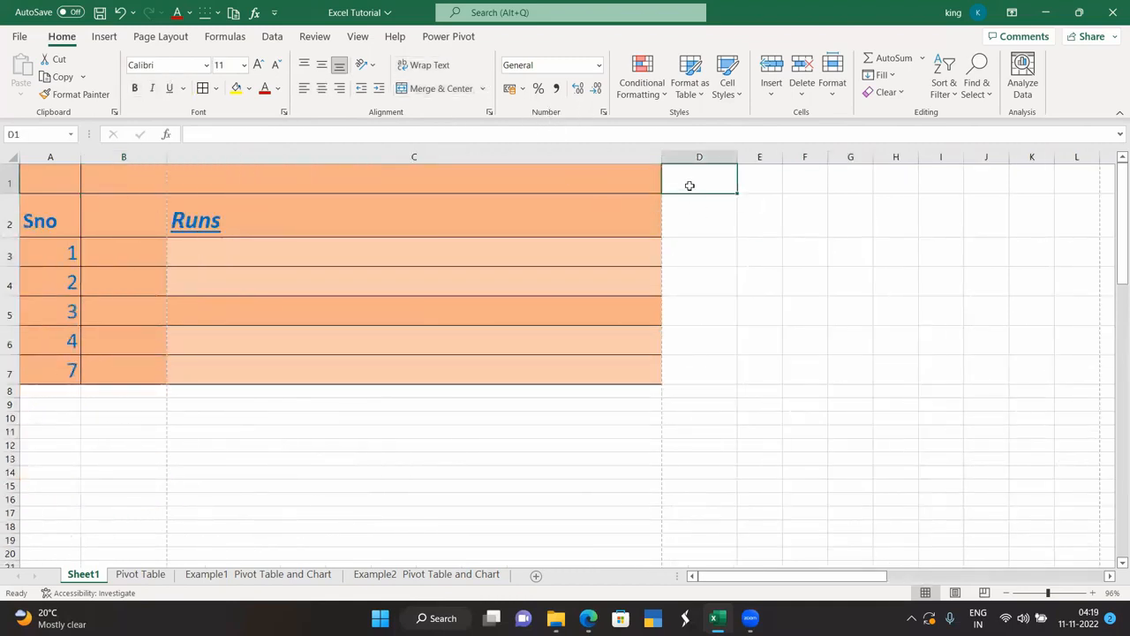
{"action": "type", "text": "MAtrk"}
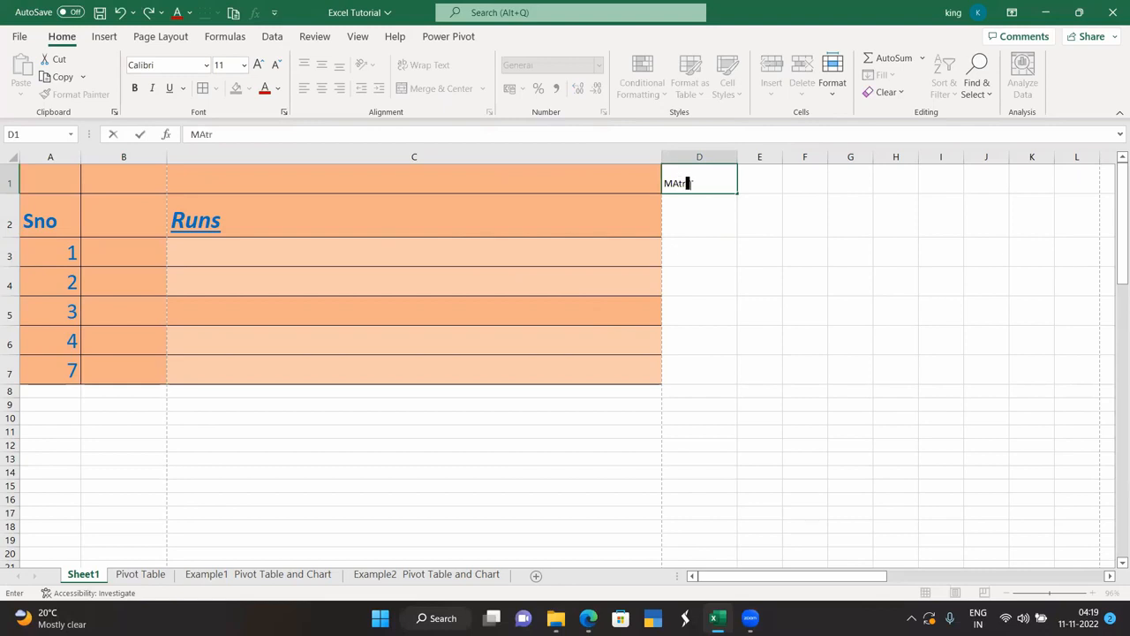
{"action": "key", "text": "BackSpace"}
{"action": "key", "text": "BackSpace"}
{"action": "key", "text": "BackSpace"}
{"action": "type", "text": "Amoun"}
{"action": "key", "text": "Return"}
Apply the Currency number format to column D and check D2 and E1.
{"action": "left_click", "coordinate": [597, 66]}
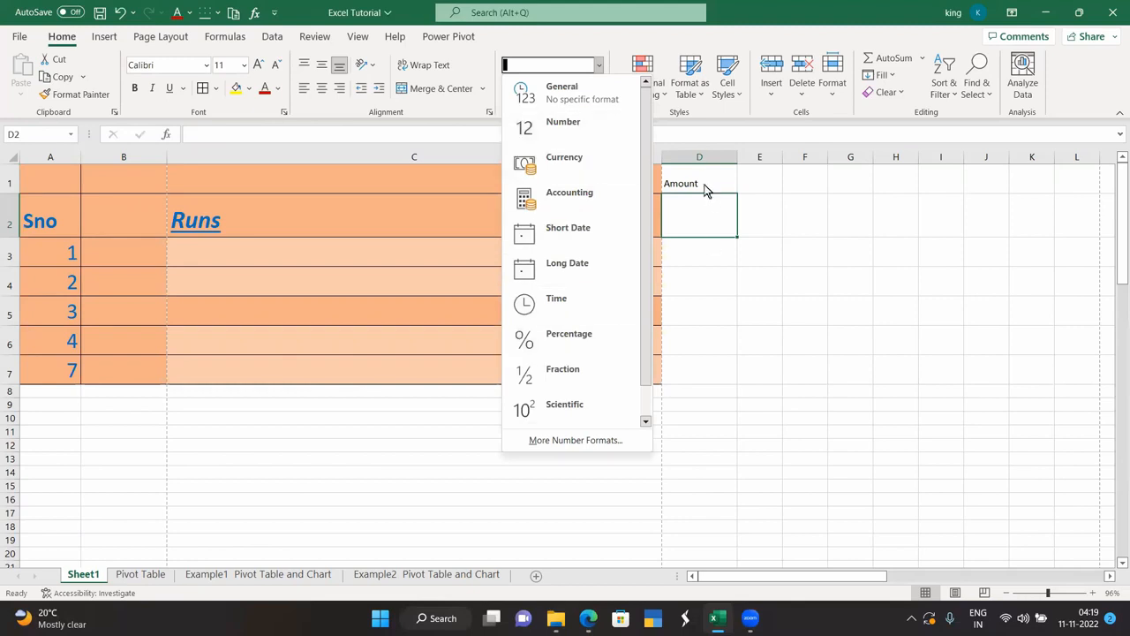
{"action": "left_click", "coordinate": [695, 151]}
{"action": "left_click", "coordinate": [696, 151]}
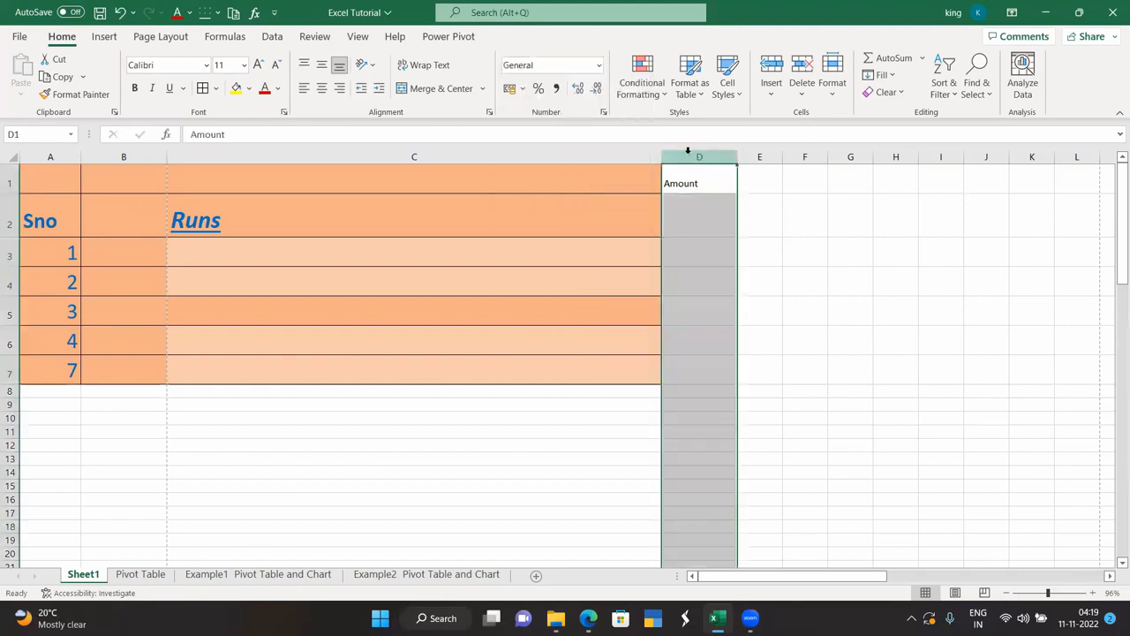
{"action": "left_click", "coordinate": [597, 66]}
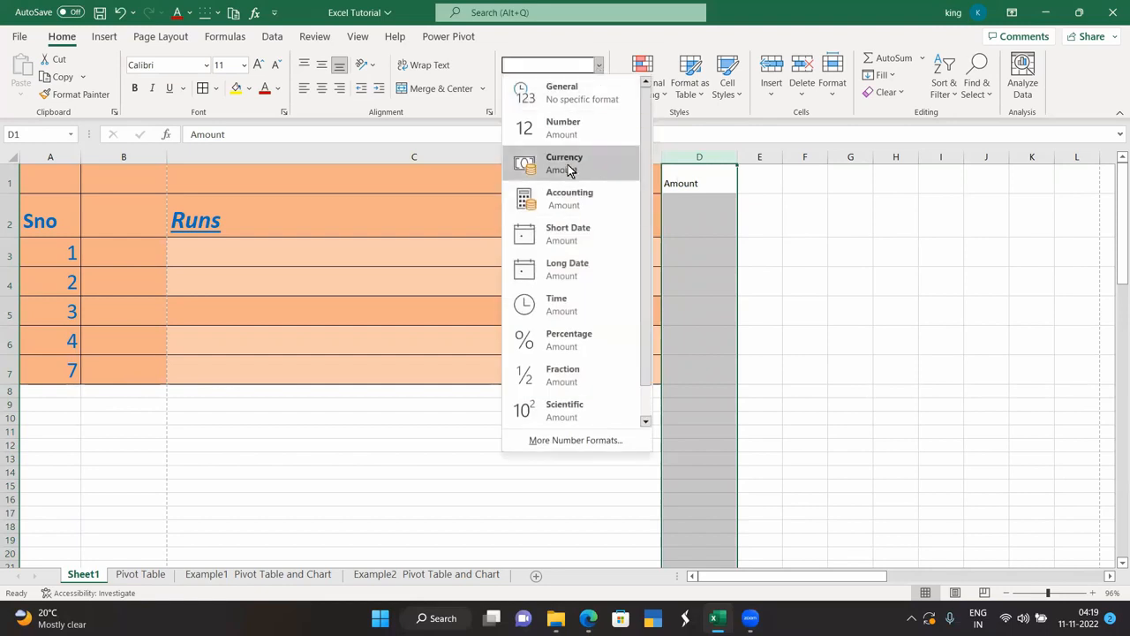
{"action": "left_click", "coordinate": [570, 167]}
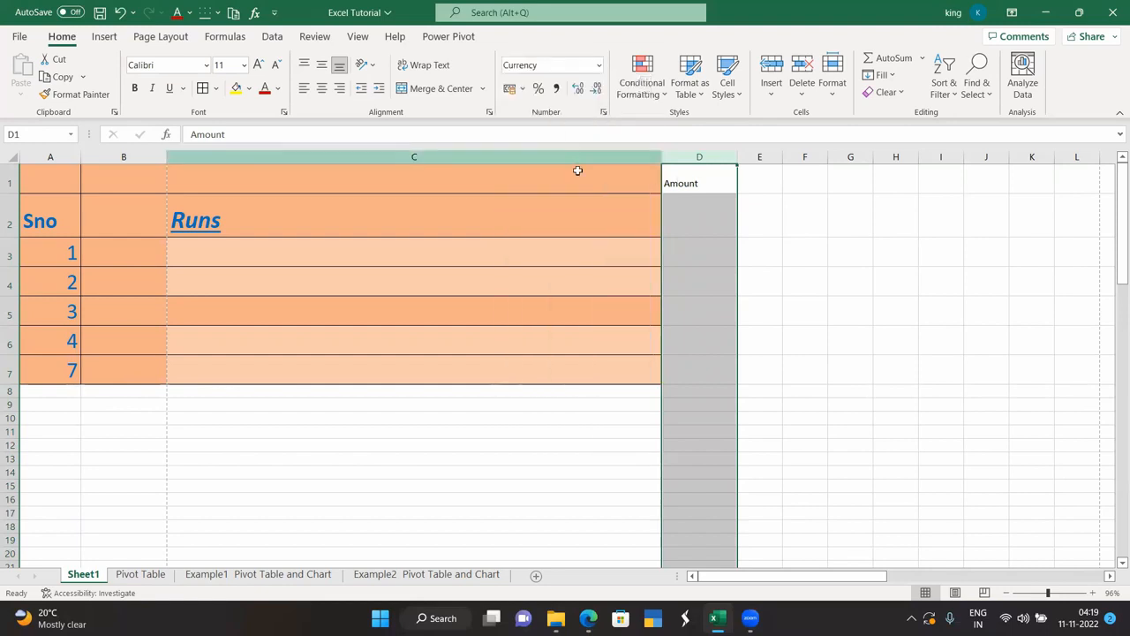
{"action": "left_click", "coordinate": [810, 256]}
{"action": "left_click", "coordinate": [704, 208]}
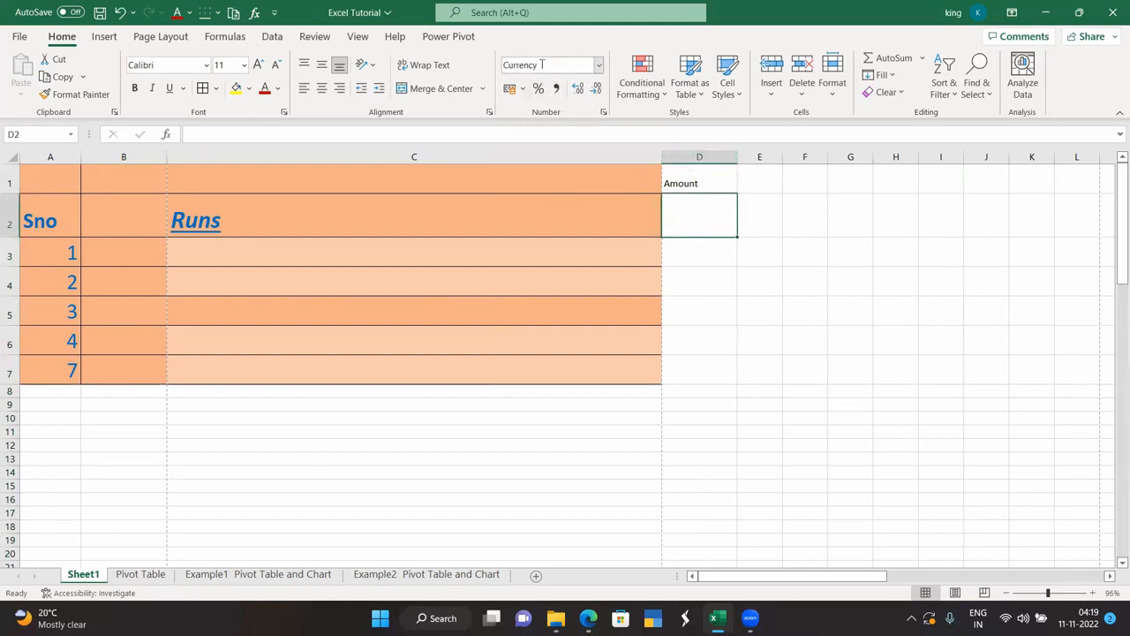
{"action": "left_click", "coordinate": [754, 181]}
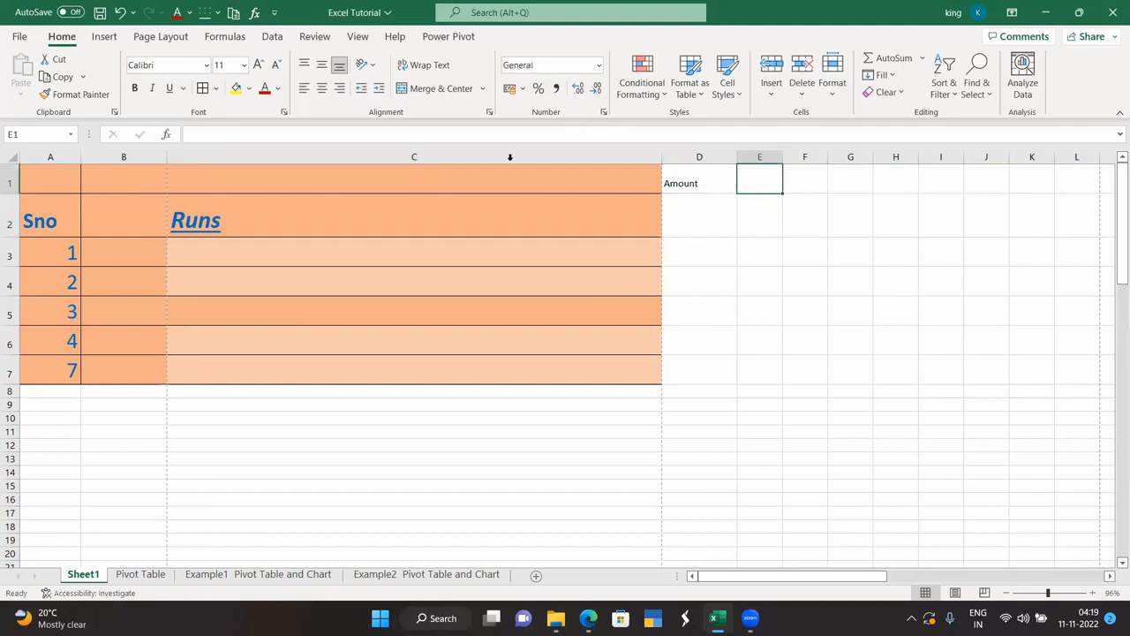
Give column A two decimals, reduce A3 to 1, and fill it down to A7.
{"action": "left_click", "coordinate": [50, 156]}
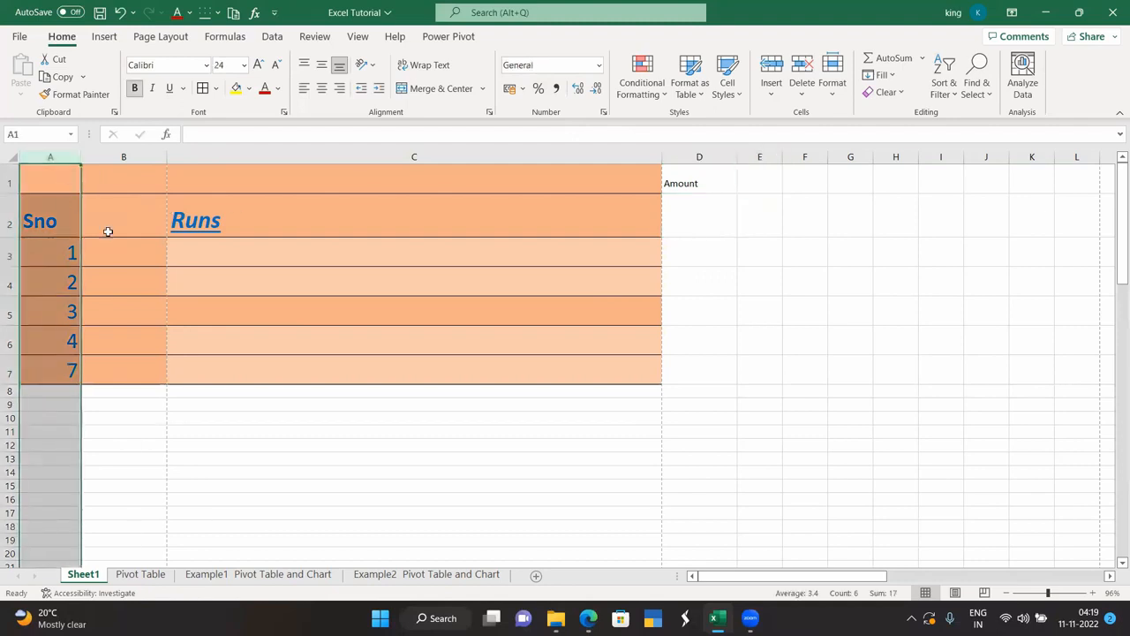
{"action": "left_click", "coordinate": [598, 67]}
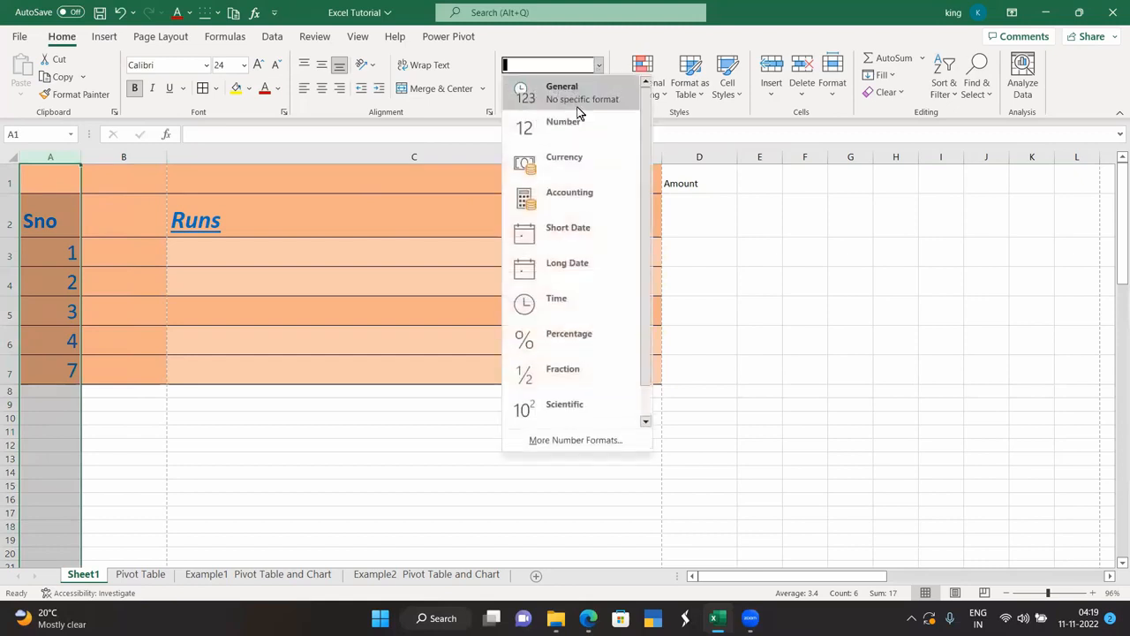
{"action": "left_click", "coordinate": [574, 123]}
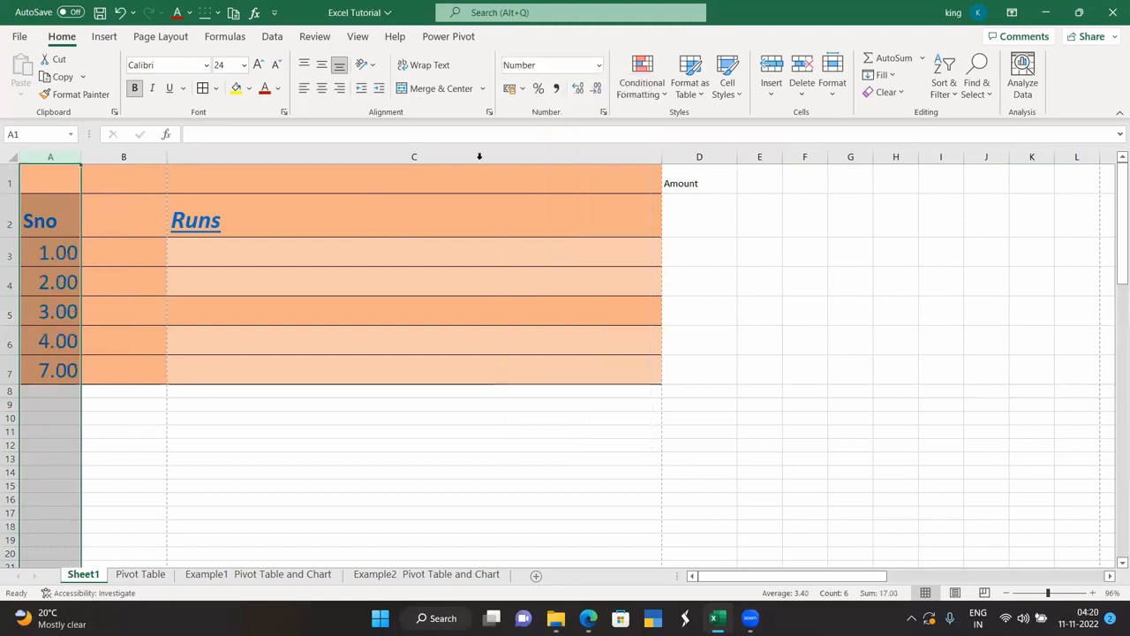
{"action": "left_click", "coordinate": [52, 258]}
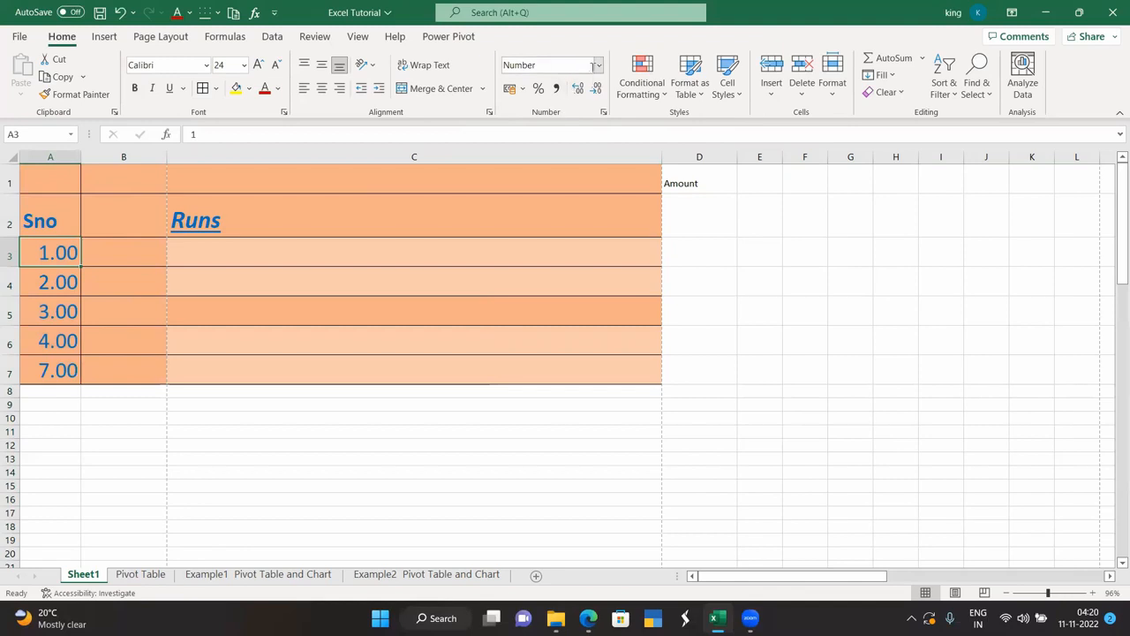
{"action": "left_click", "coordinate": [578, 95]}
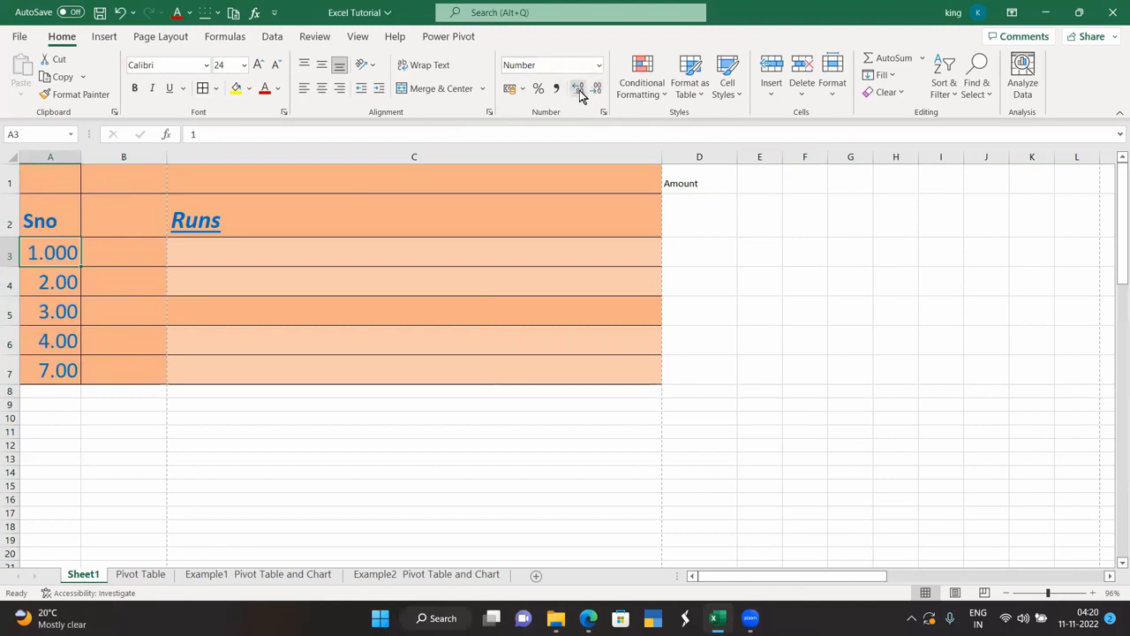
{"action": "left_click", "coordinate": [596, 91]}
{"action": "left_click", "coordinate": [596, 92]}
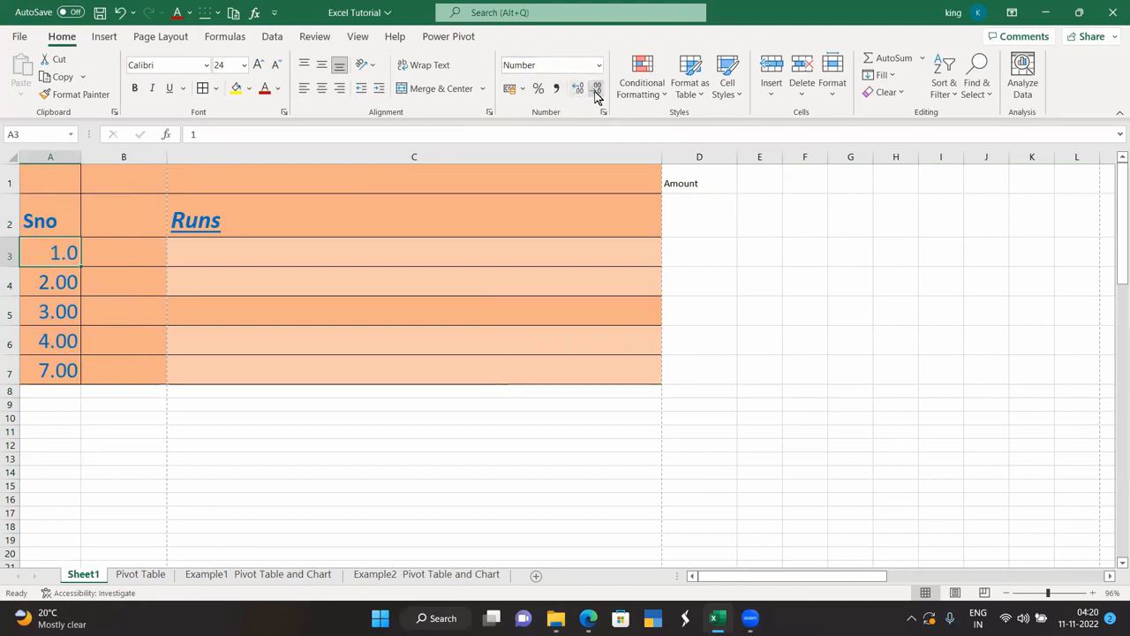
{"action": "left_click", "coordinate": [596, 91]}
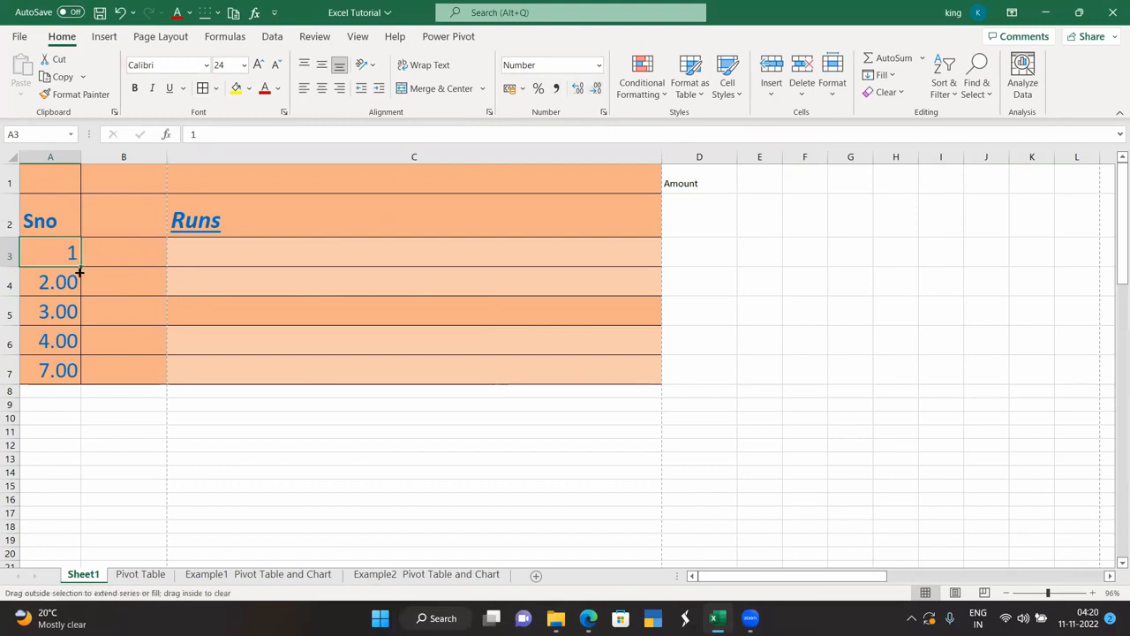
{"action": "left_click_drag", "start_coordinate": [79, 272], "coordinate": [88, 384]}
{"action": "left_click", "coordinate": [111, 409]}
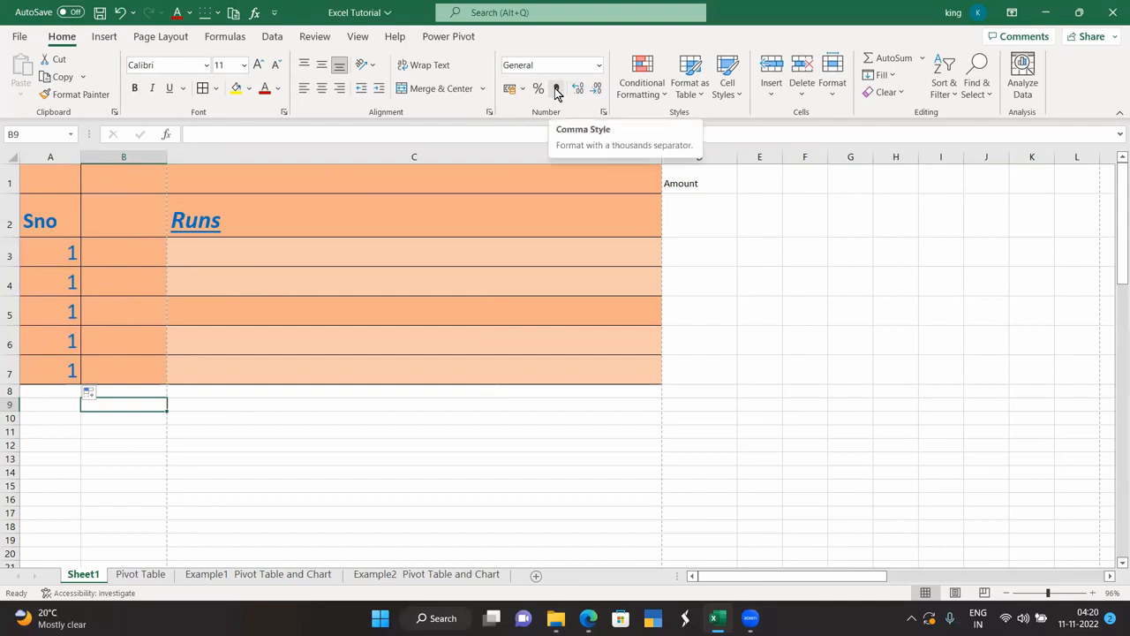
Enter 10000 in D2 and browse the accounting currency list without applying one.
{"action": "left_click", "coordinate": [690, 216]}
{"action": "type", "text": "10000"}
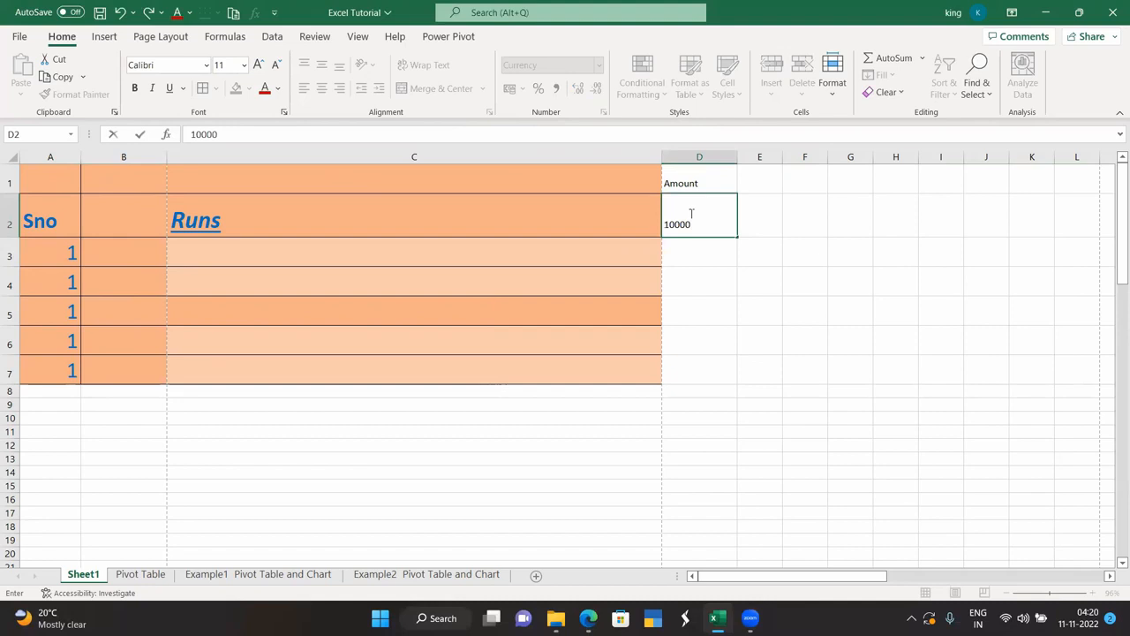
{"action": "key", "text": "Return"}
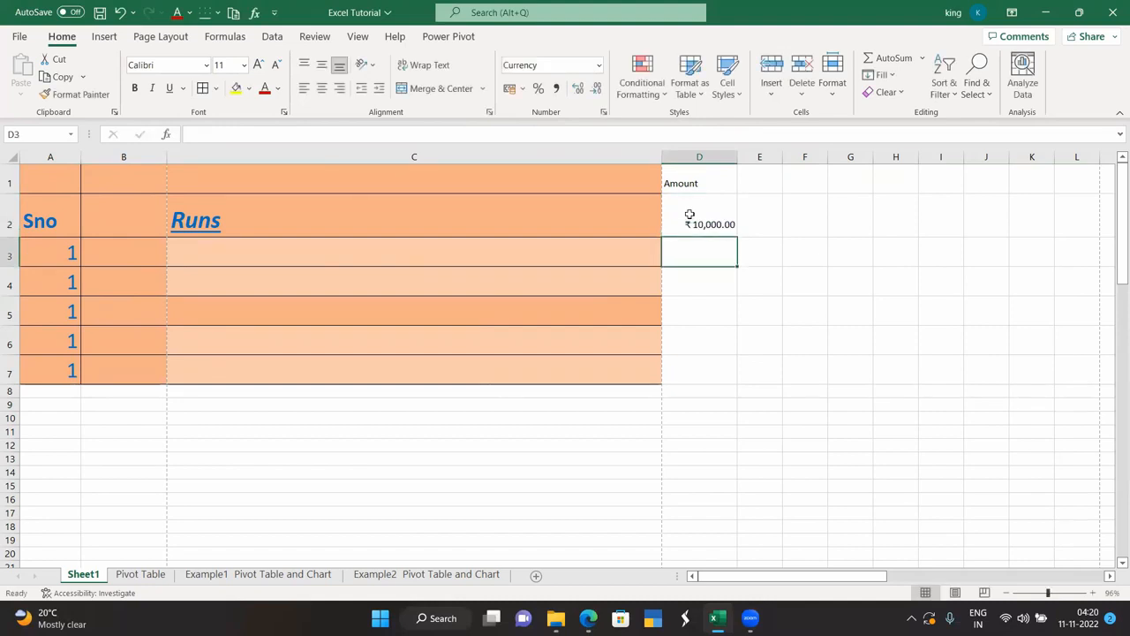
{"action": "left_click", "coordinate": [713, 220]}
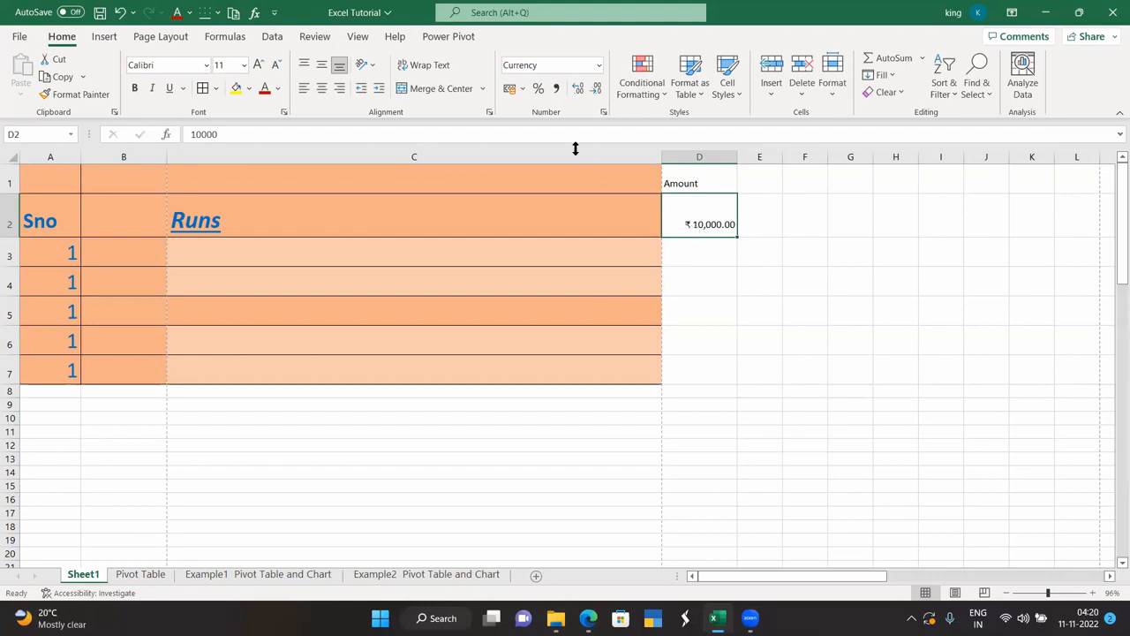
{"action": "left_click", "coordinate": [522, 89]}
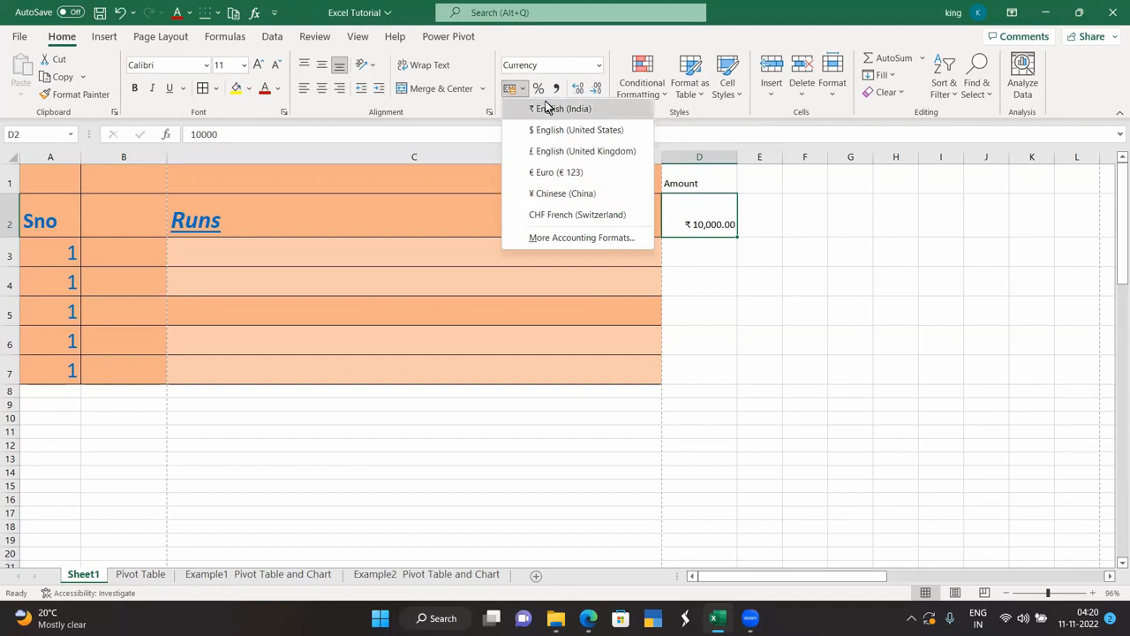
{"action": "left_click", "coordinate": [490, 152]}
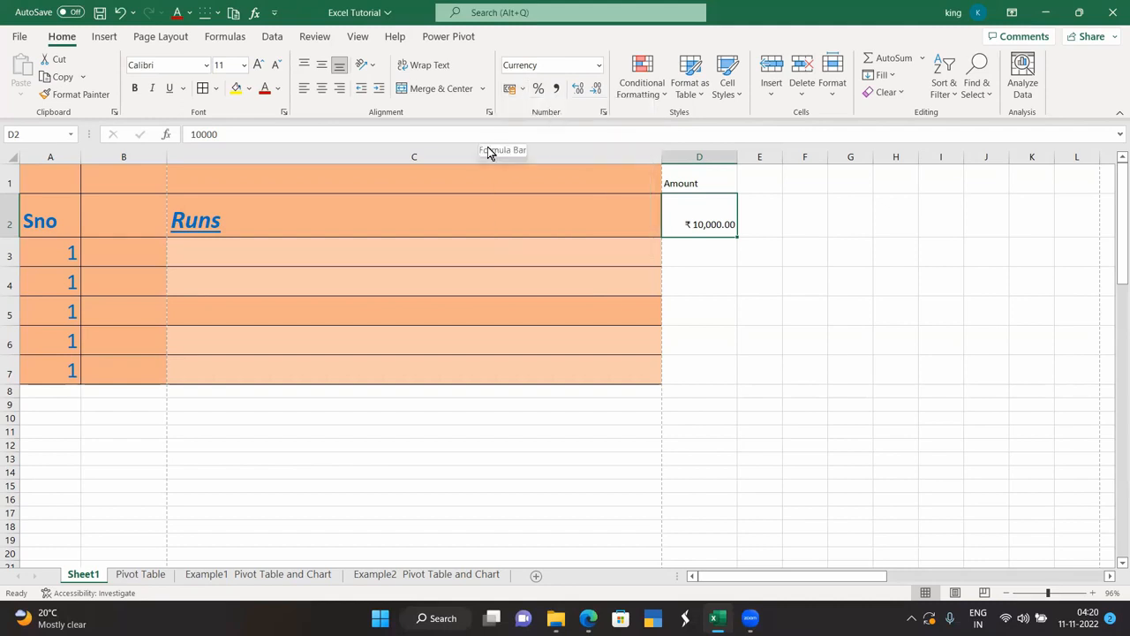
Adjust D2's decimal places and apply Comma Style so it shows 10,000.00.
{"action": "left_click", "coordinate": [593, 94]}
{"action": "left_click", "coordinate": [593, 94]}
{"action": "left_click", "coordinate": [582, 94]}
{"action": "left_click", "coordinate": [582, 93]}
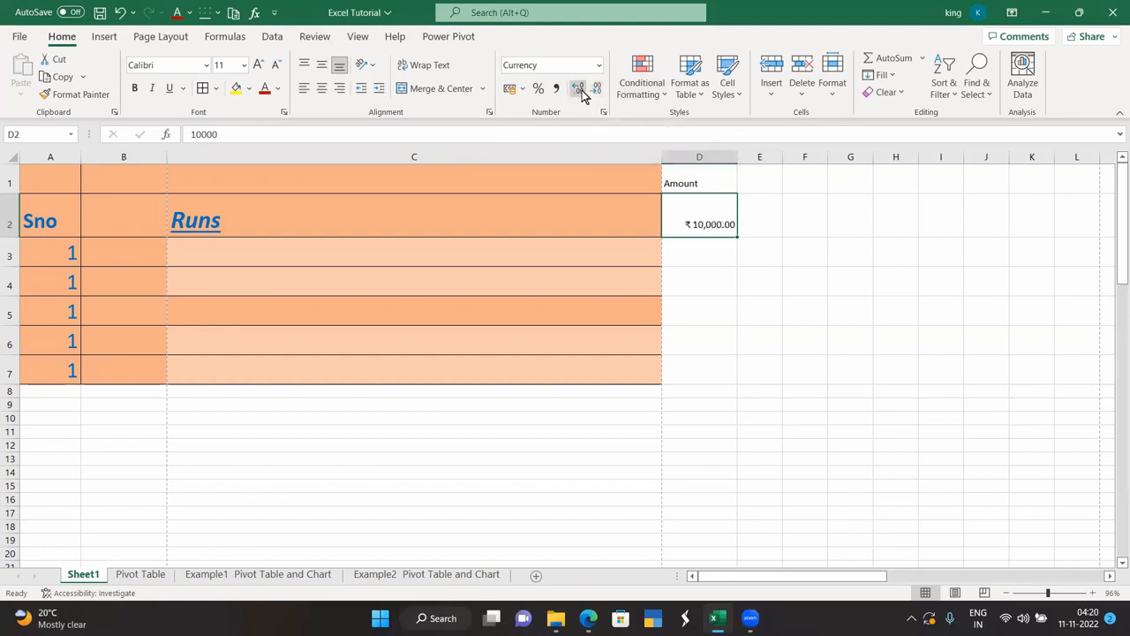
{"action": "left_click", "coordinate": [582, 94]}
{"action": "left_click", "coordinate": [582, 93]}
{"action": "left_click", "coordinate": [601, 94]}
{"action": "left_click", "coordinate": [602, 94]}
{"action": "left_click", "coordinate": [597, 92]}
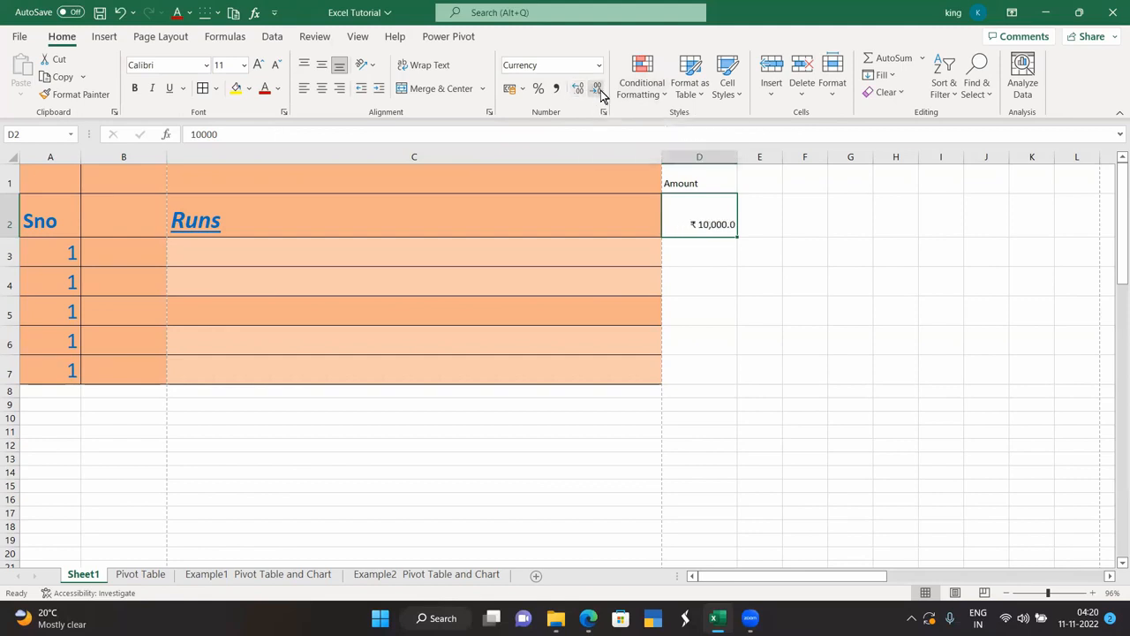
{"action": "left_click", "coordinate": [598, 92]}
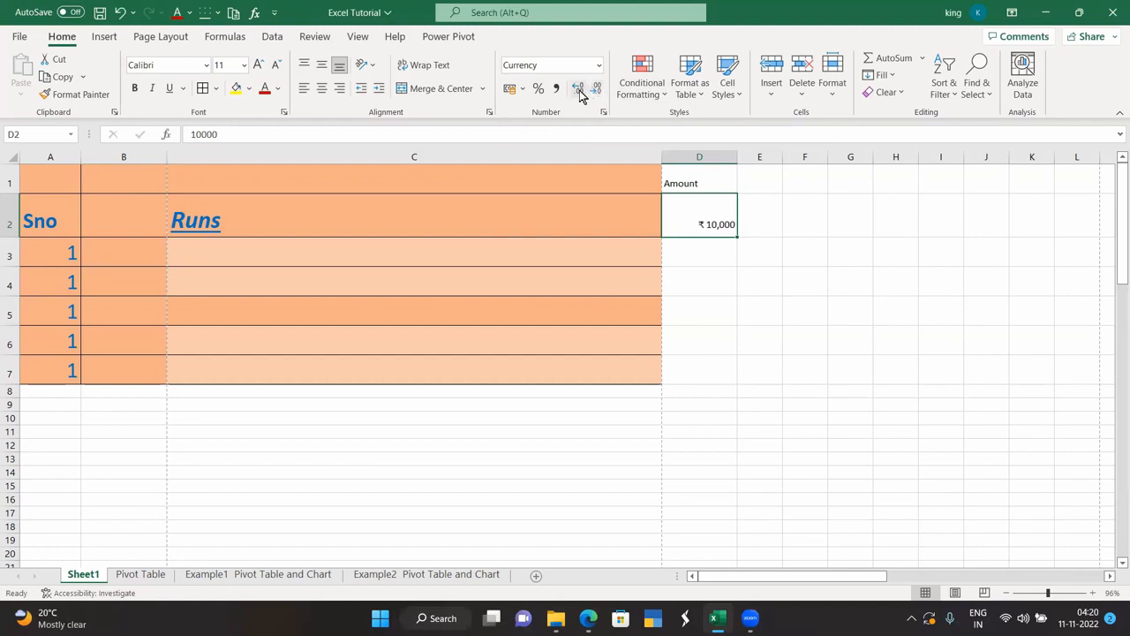
{"action": "left_click", "coordinate": [556, 92]}
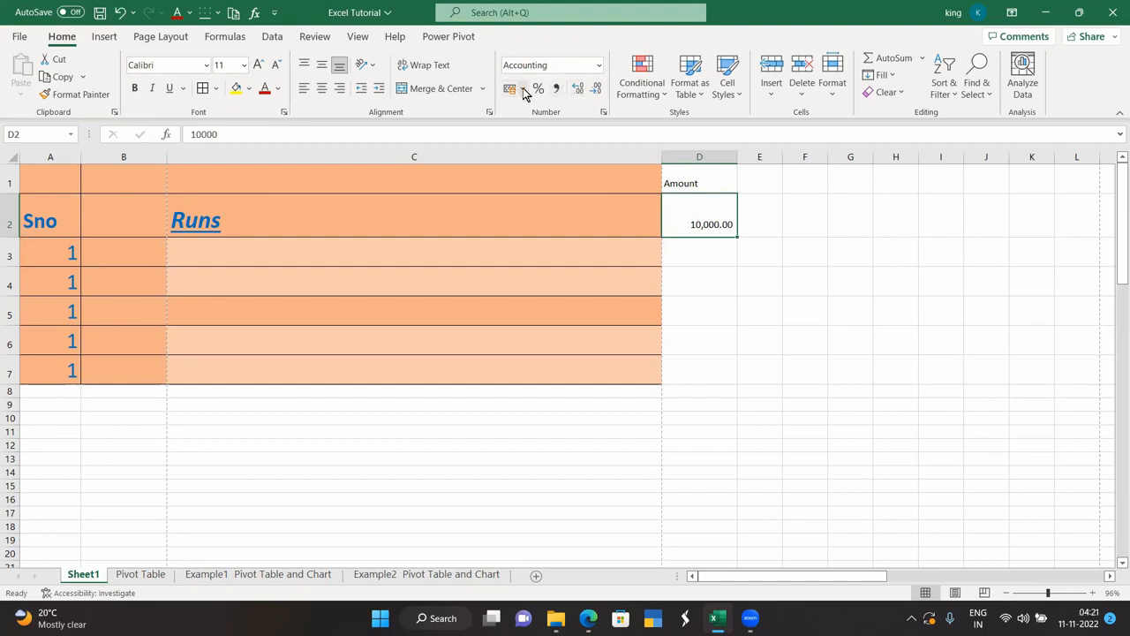
Apply the ₹ English (India) accounting format to D2, showing ₹ 10,000.00.
{"action": "left_click", "coordinate": [522, 89]}
{"action": "left_click", "coordinate": [545, 109]}
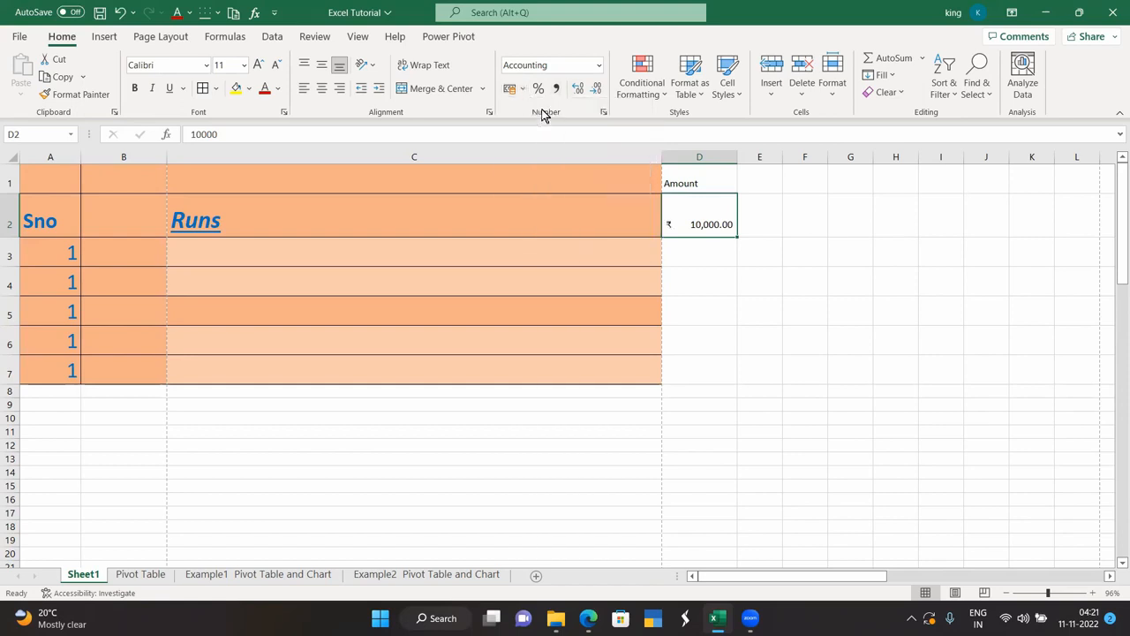
{"action": "left_click", "coordinate": [711, 254]}
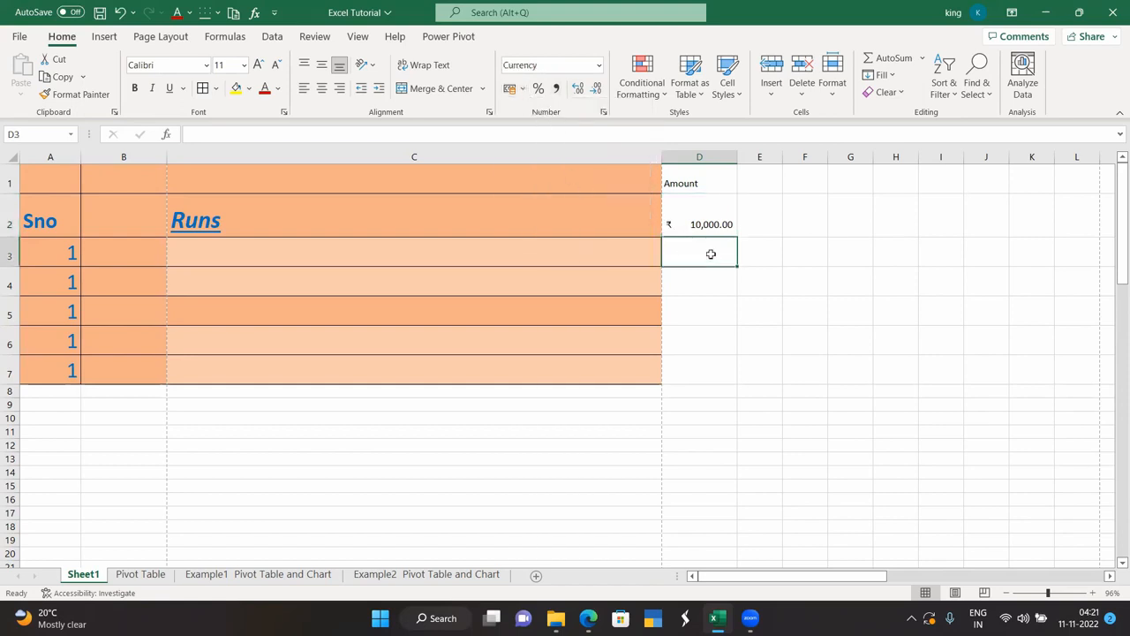
Try Percent Style on the cell below, then select the whole Amount column D.
{"action": "left_click", "coordinate": [537, 89]}
{"action": "left_click", "coordinate": [758, 263]}
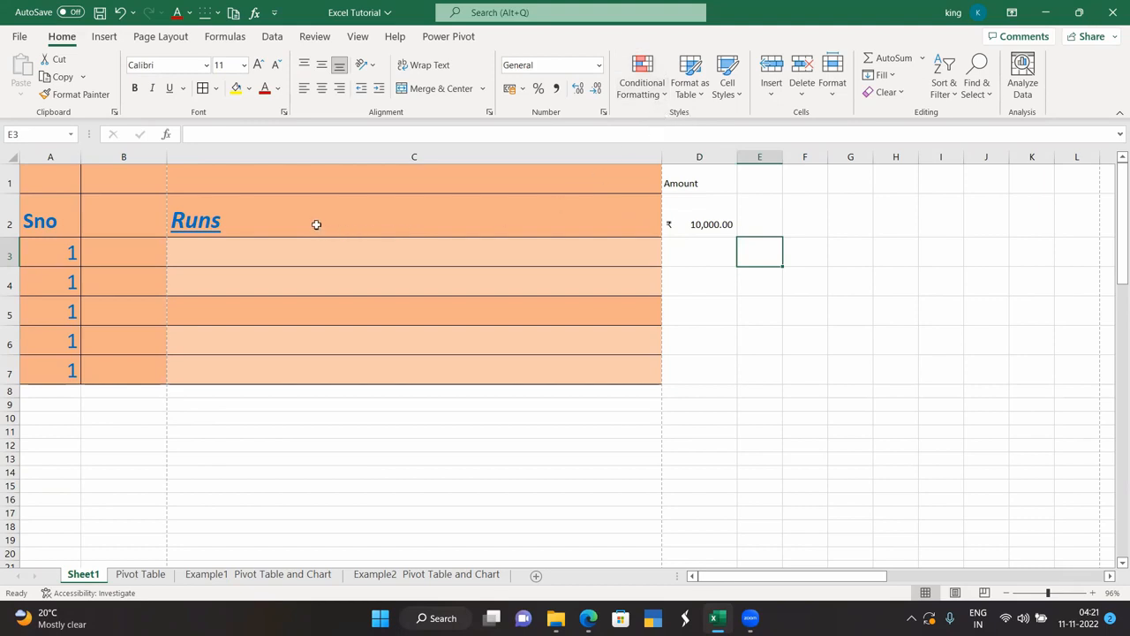
{"action": "left_click", "coordinate": [697, 221]}
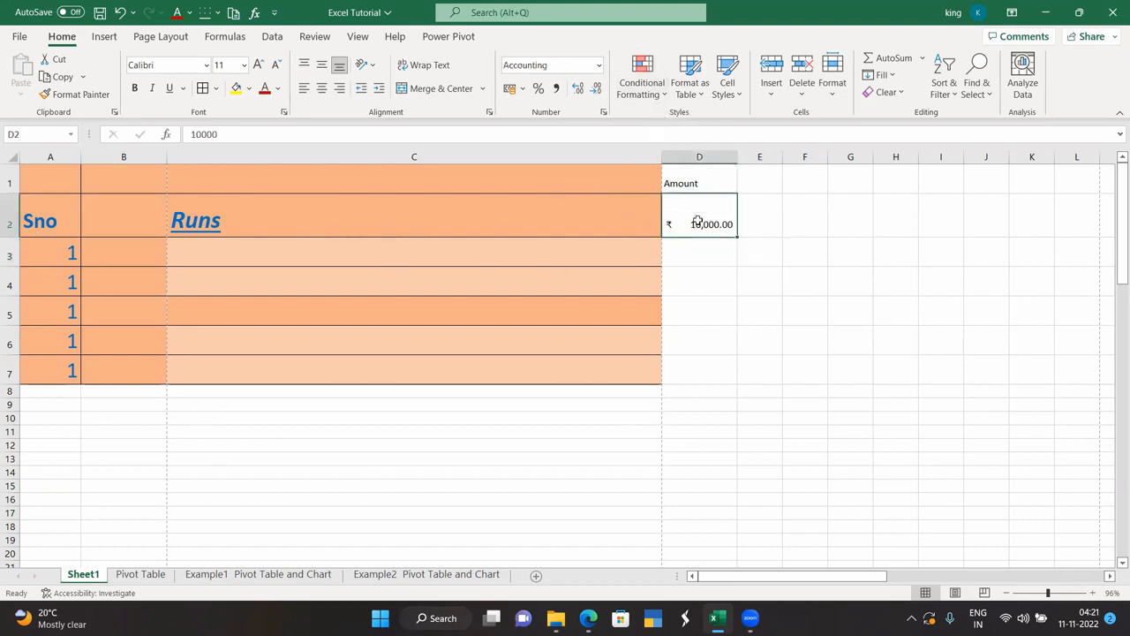
{"action": "left_click", "coordinate": [708, 168]}
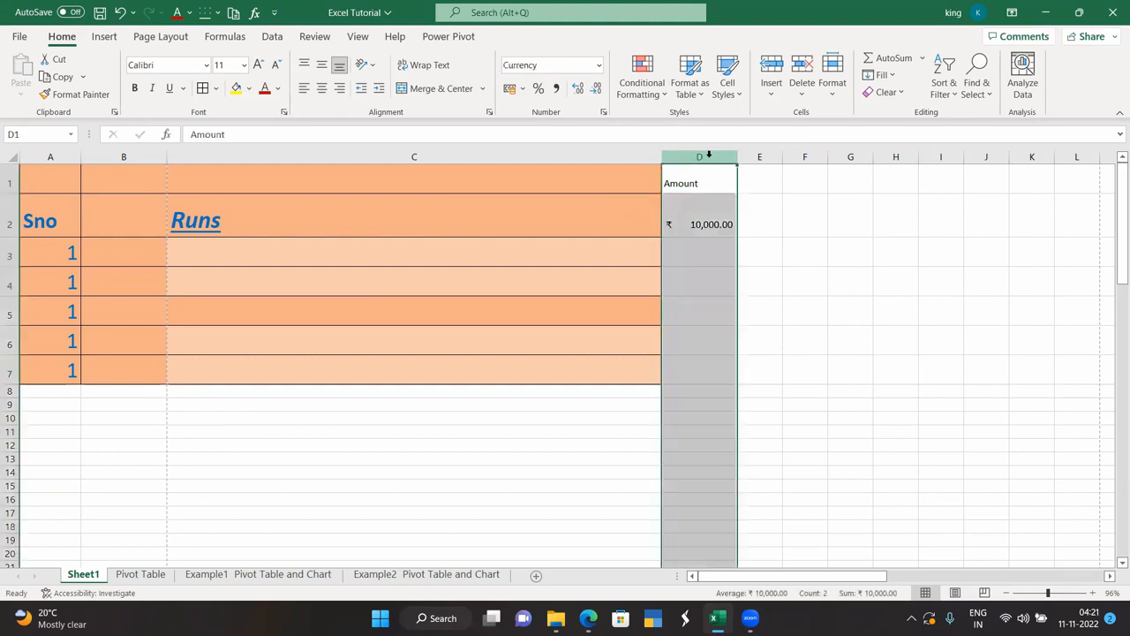
Browse the Conditional Formatting submenus for column D, then reopen the menu.
{"action": "left_click", "coordinate": [654, 104]}
{"action": "mouse_move", "coordinate": [687, 130]}
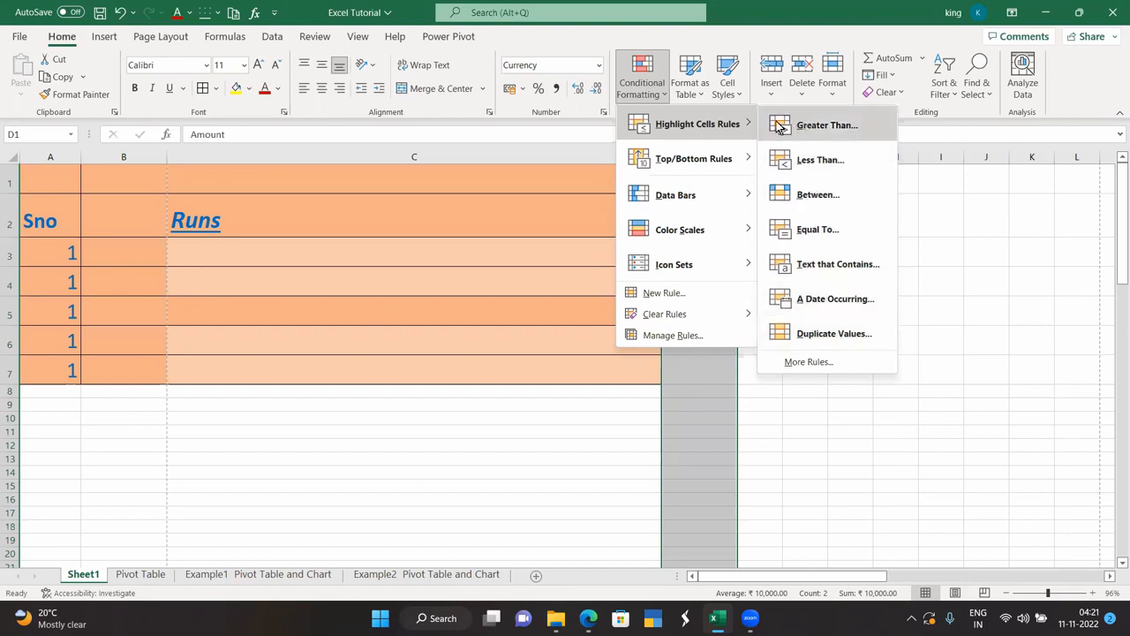
{"action": "mouse_move", "coordinate": [691, 161]}
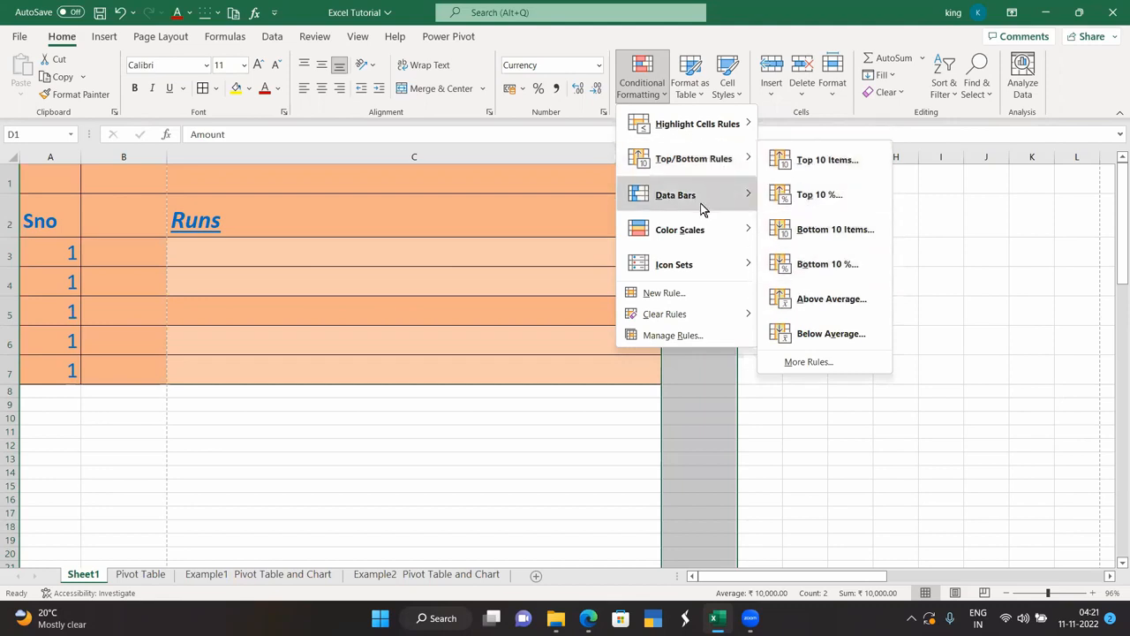
{"action": "mouse_move", "coordinate": [704, 197]}
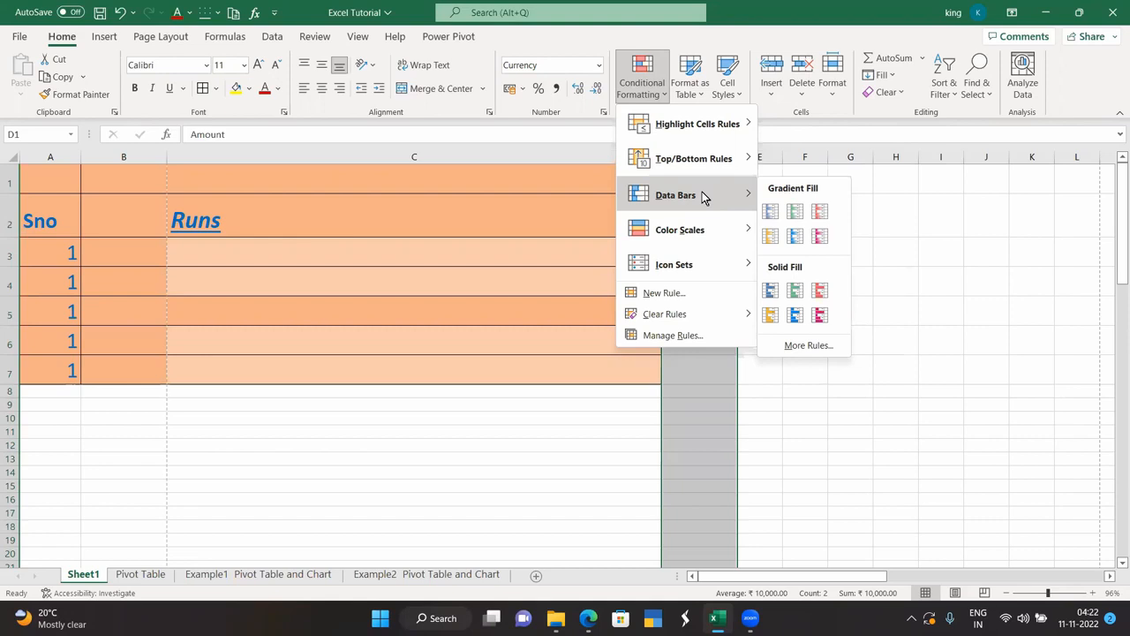
{"action": "mouse_move", "coordinate": [695, 230]}
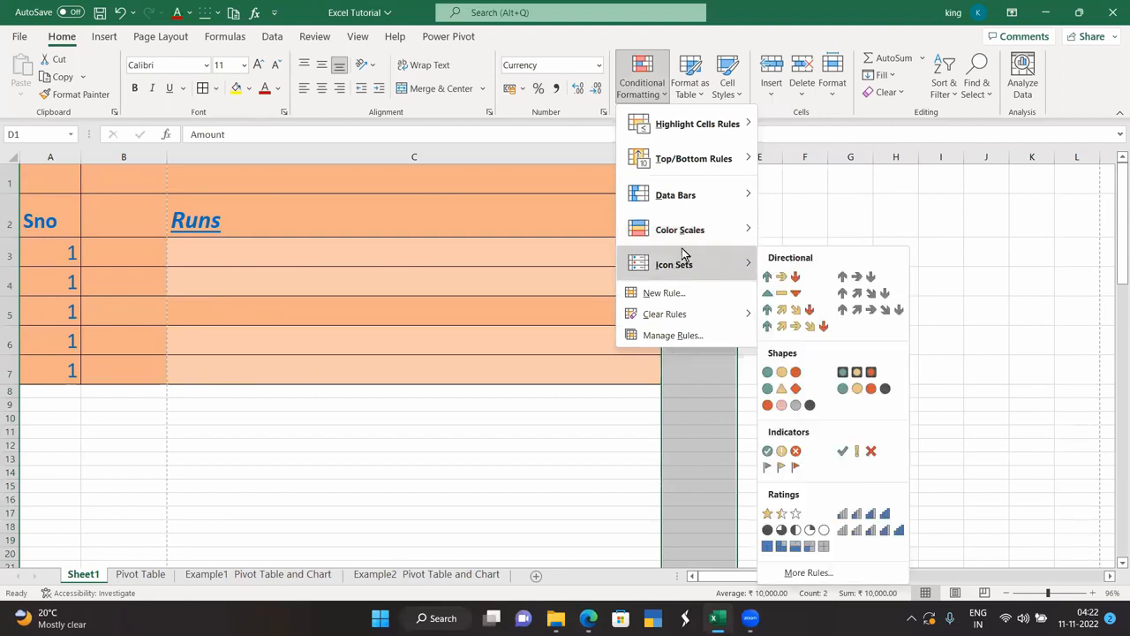
{"action": "left_click", "coordinate": [658, 88]}
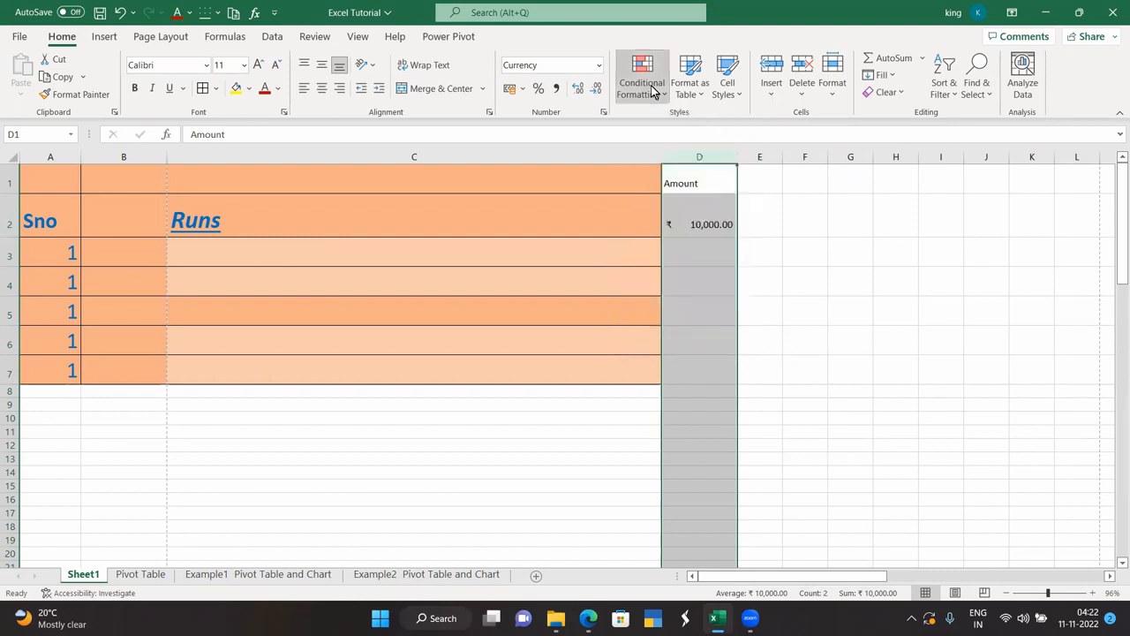
{"action": "left_click", "coordinate": [656, 92]}
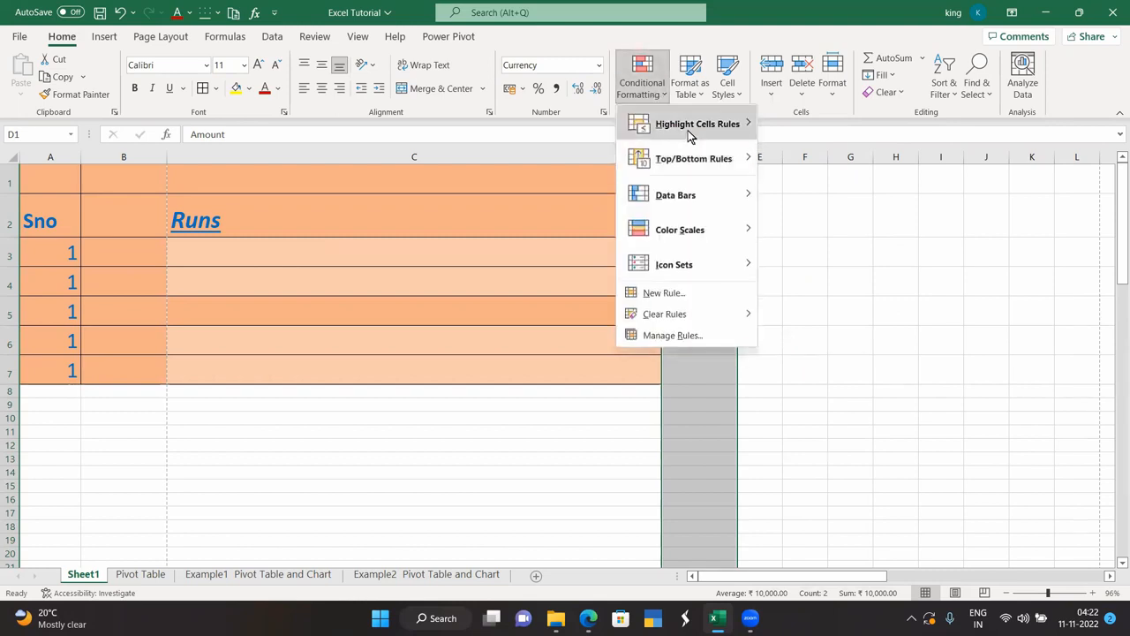
Add a Greater Than highlight rule to column D with red text.
{"action": "left_click", "coordinate": [800, 125]}
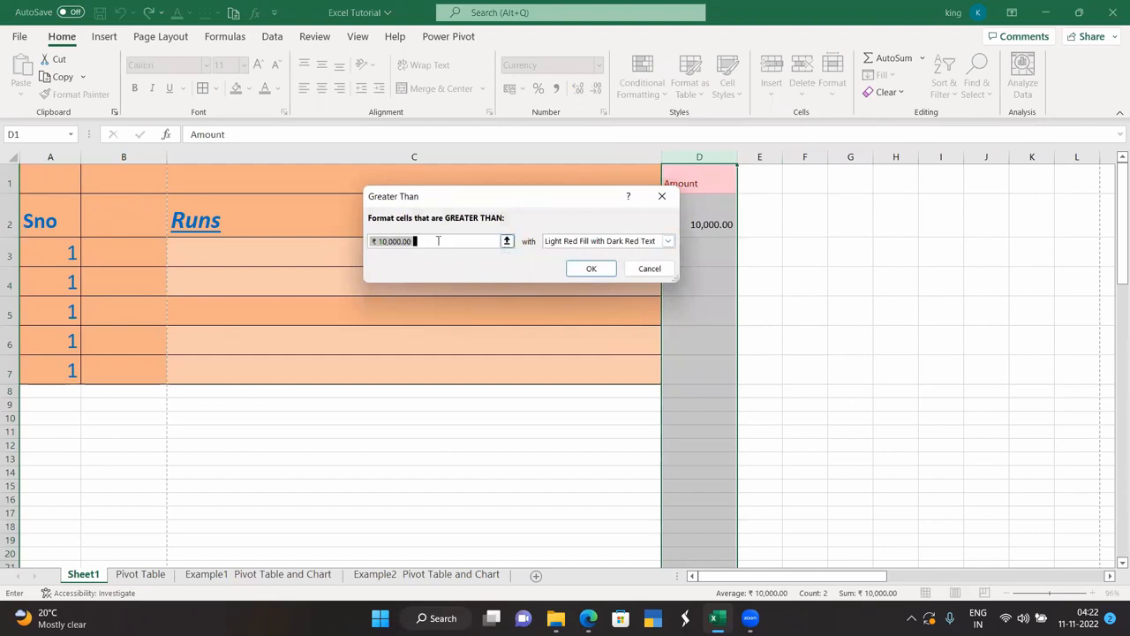
{"action": "key", "text": "BackSpace"}
{"action": "type", "text": "50"}
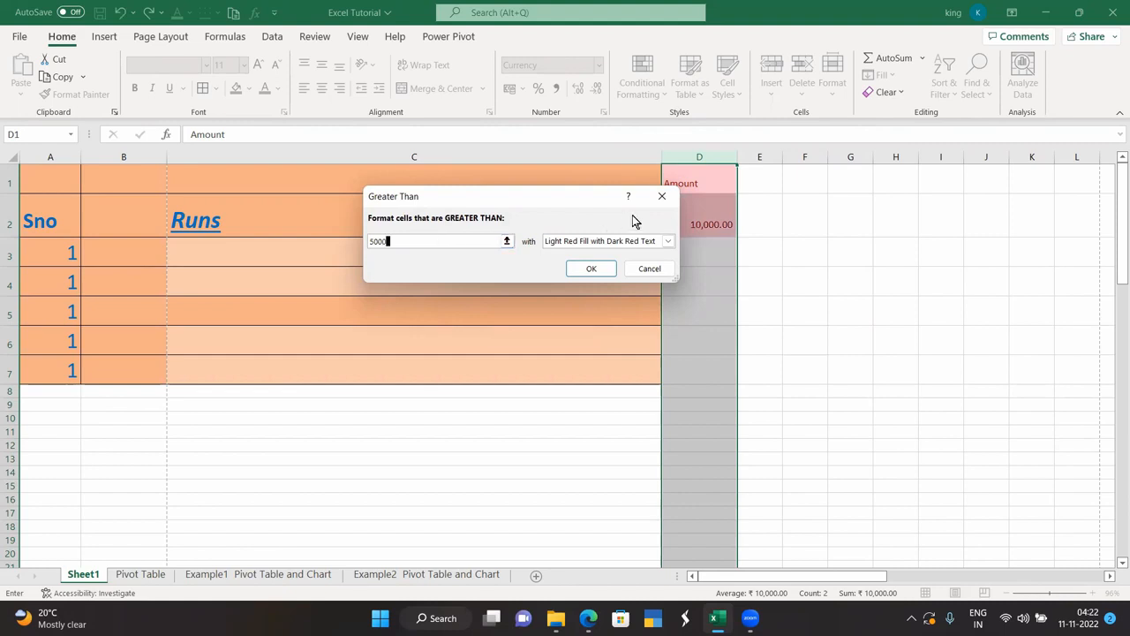
{"action": "left_click", "coordinate": [668, 241]}
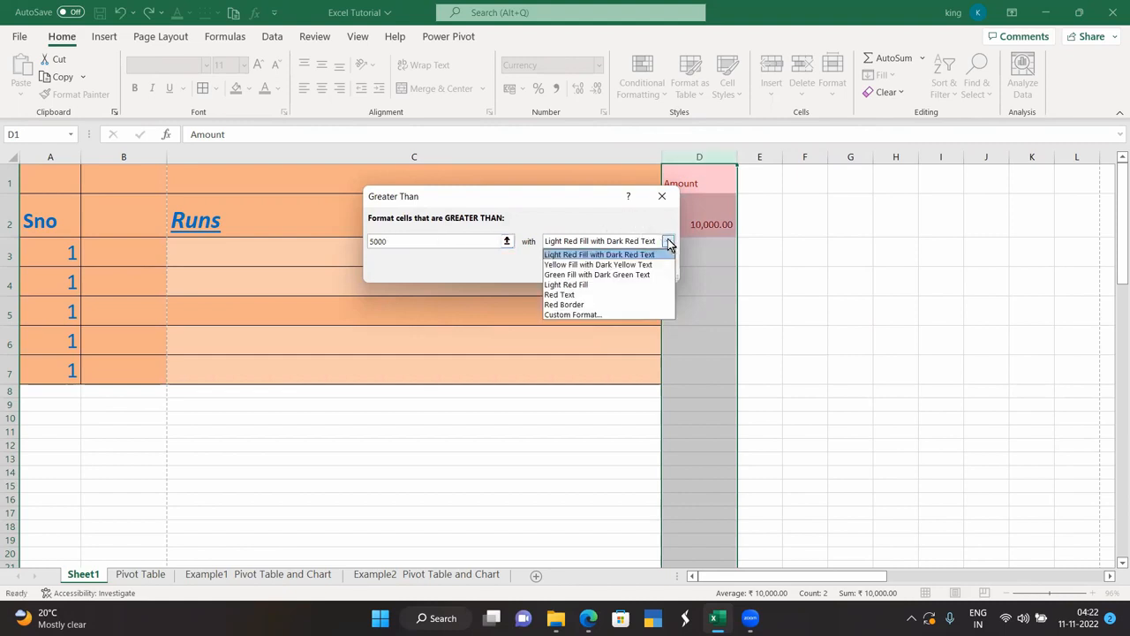
{"action": "left_click", "coordinate": [572, 294]}
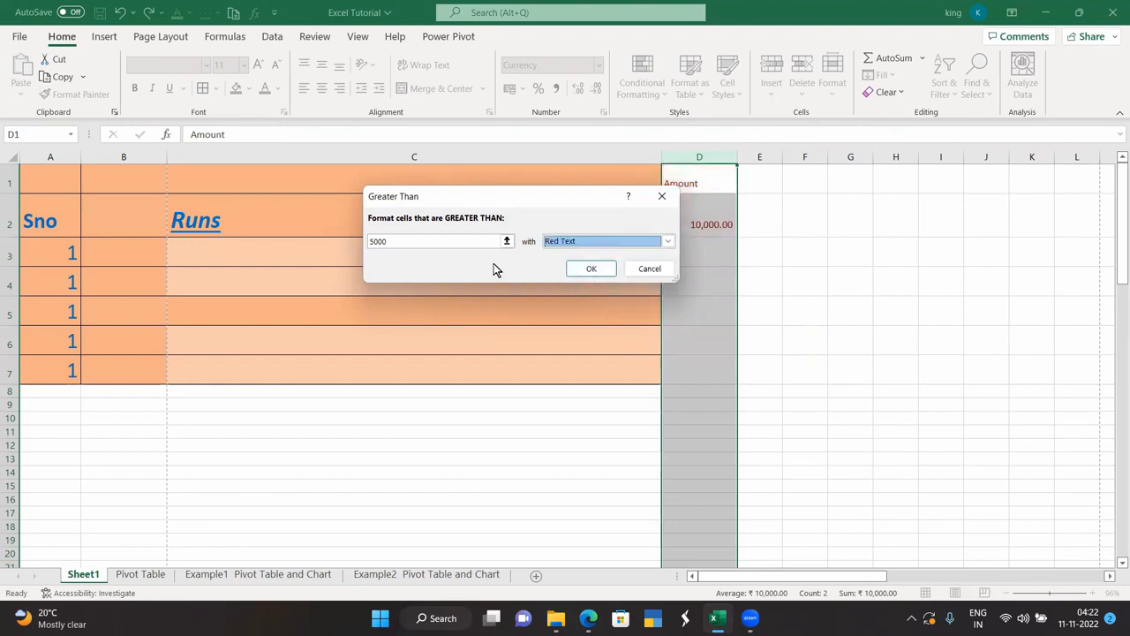
{"action": "left_click", "coordinate": [584, 271]}
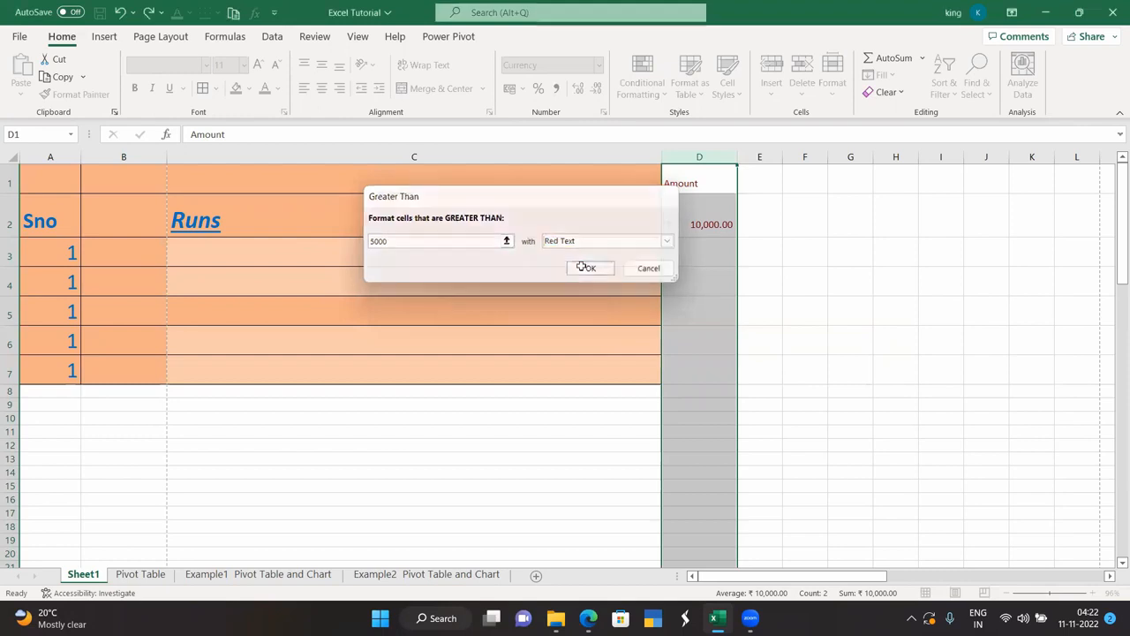
{"action": "left_click", "coordinate": [586, 270]}
Deselect the column and select D2, then the empty cell D3.
{"action": "left_click", "coordinate": [814, 222]}
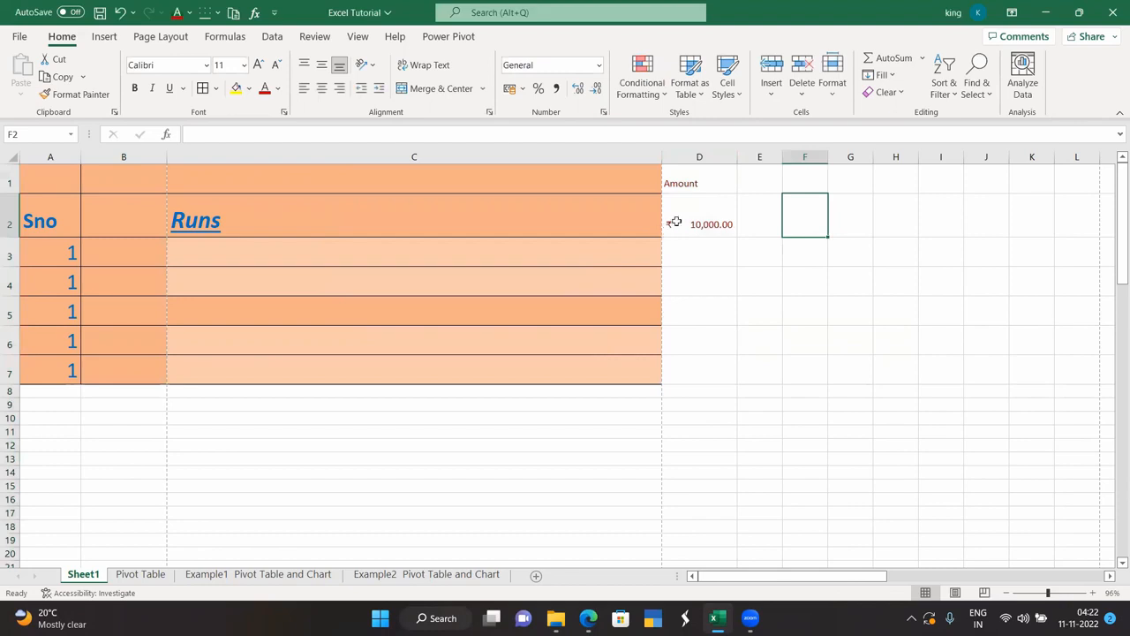
{"action": "left_click", "coordinate": [674, 222]}
{"action": "left_click", "coordinate": [695, 247]}
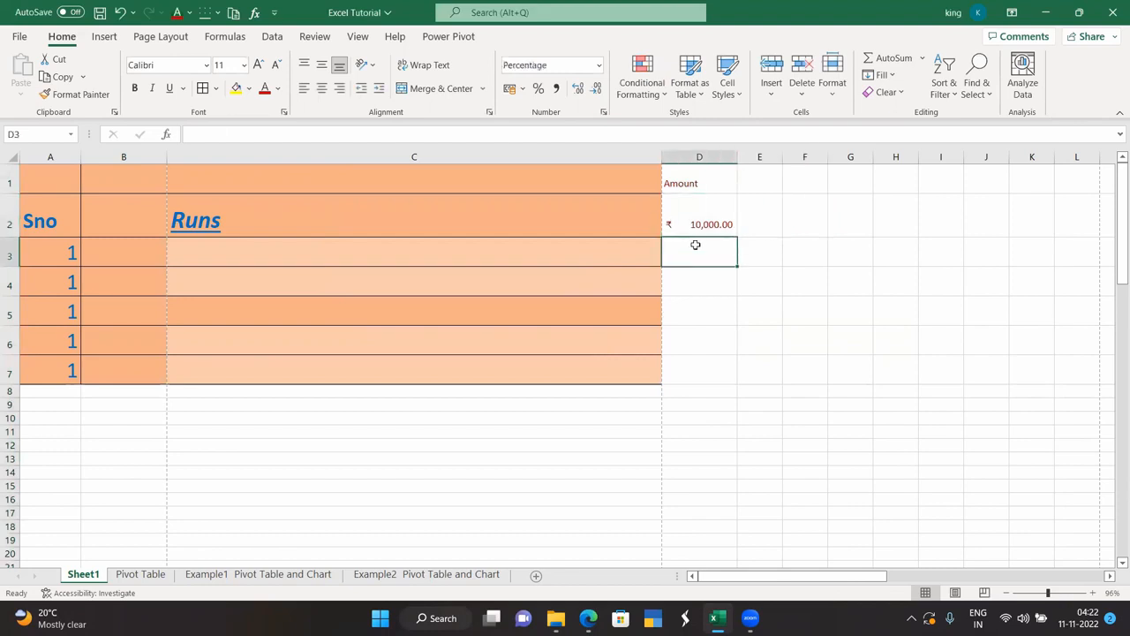
Enter 4000 in D3 and apply the Currency format to column D.
{"action": "type", "text": "4000"}
{"action": "key", "text": "Return"}
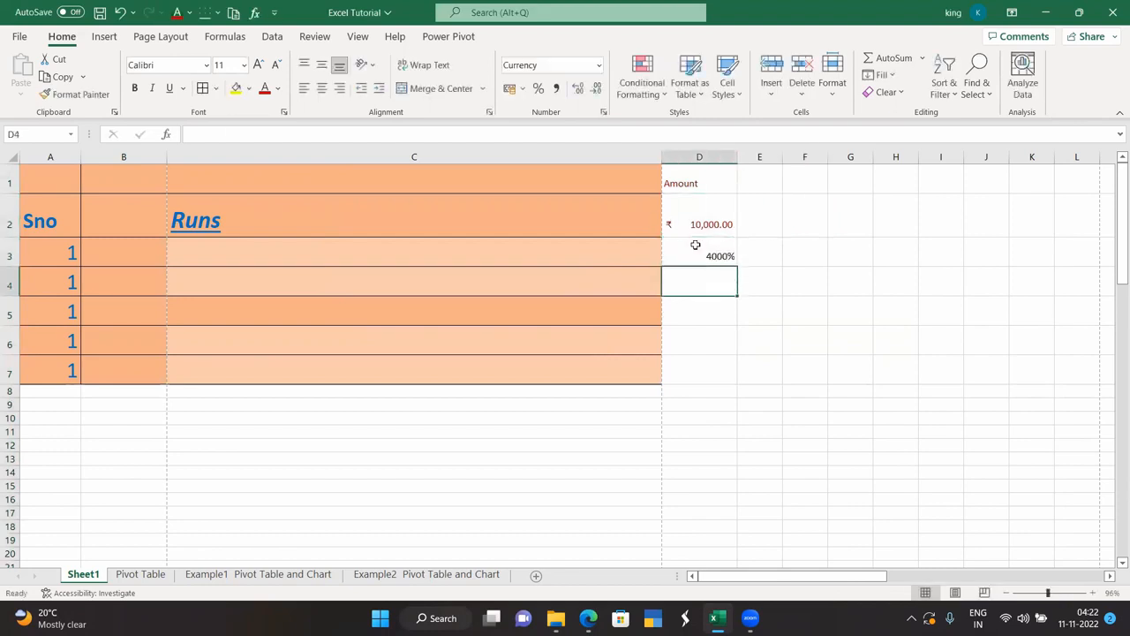
{"action": "left_click", "coordinate": [696, 155]}
{"action": "left_click", "coordinate": [600, 65]}
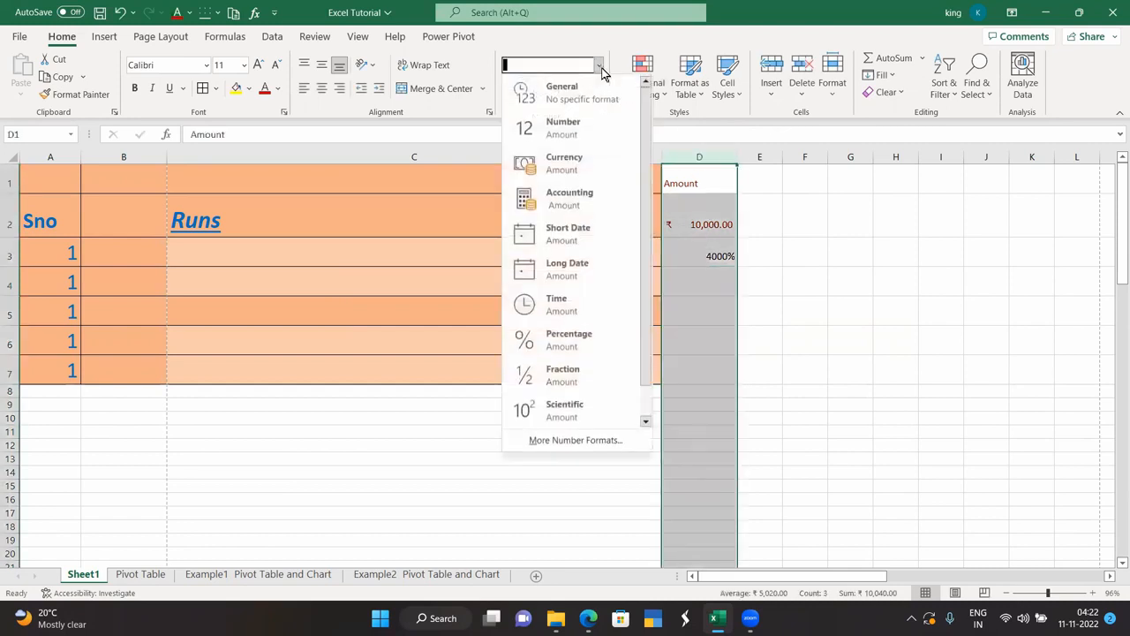
{"action": "left_click", "coordinate": [579, 167]}
Enter 5,454 as the next amount in D4.
{"action": "left_click_drag", "start_coordinate": [775, 221], "coordinate": [777, 227]}
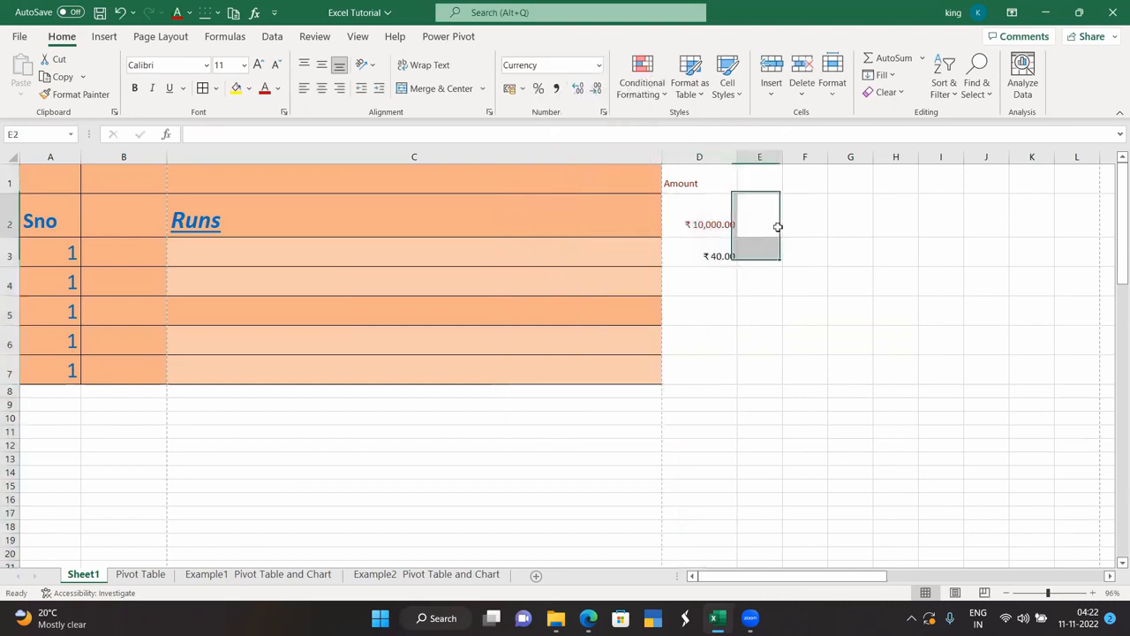
{"action": "left_click", "coordinate": [713, 249]}
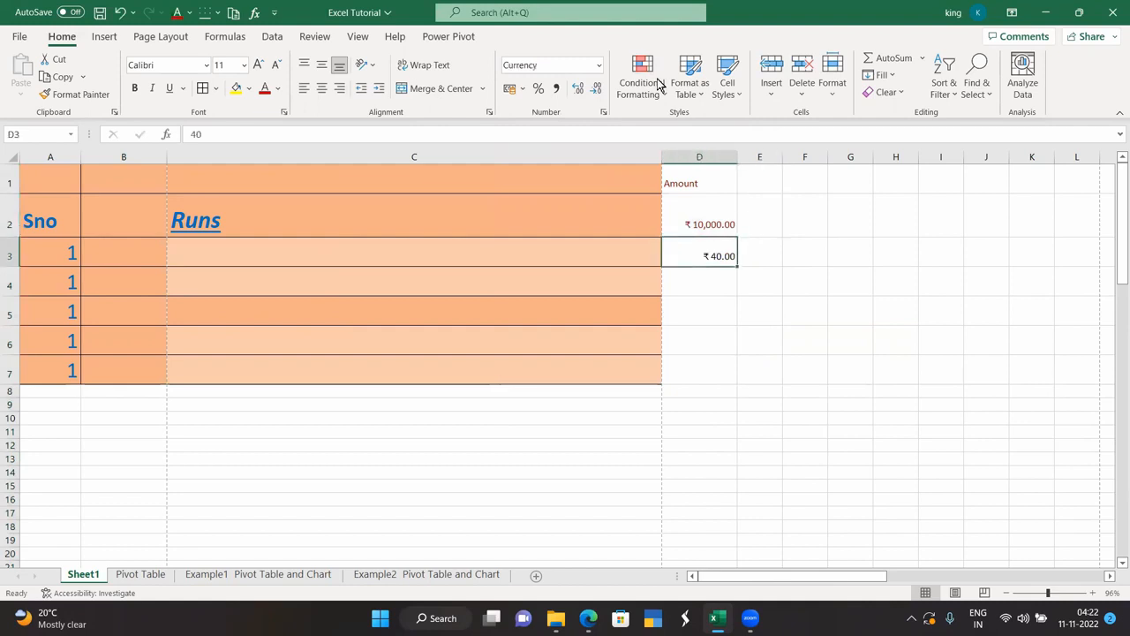
{"action": "left_click", "coordinate": [697, 281]}
{"action": "type", "text": "5,4"}
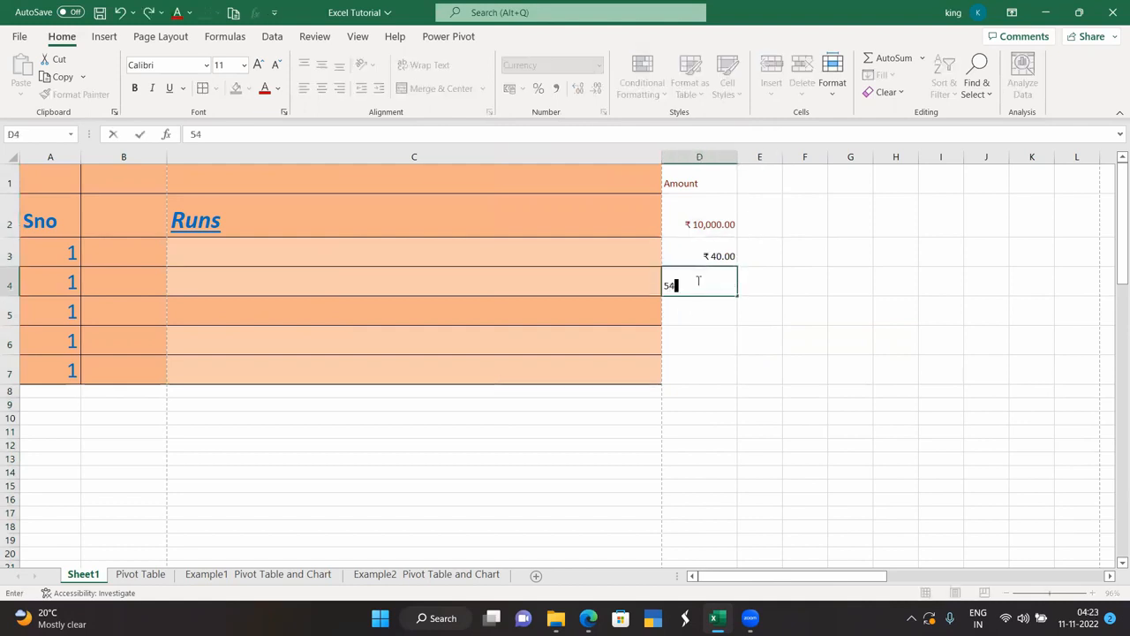
{"action": "type", "text": "54"}
{"action": "key", "text": "Return"}
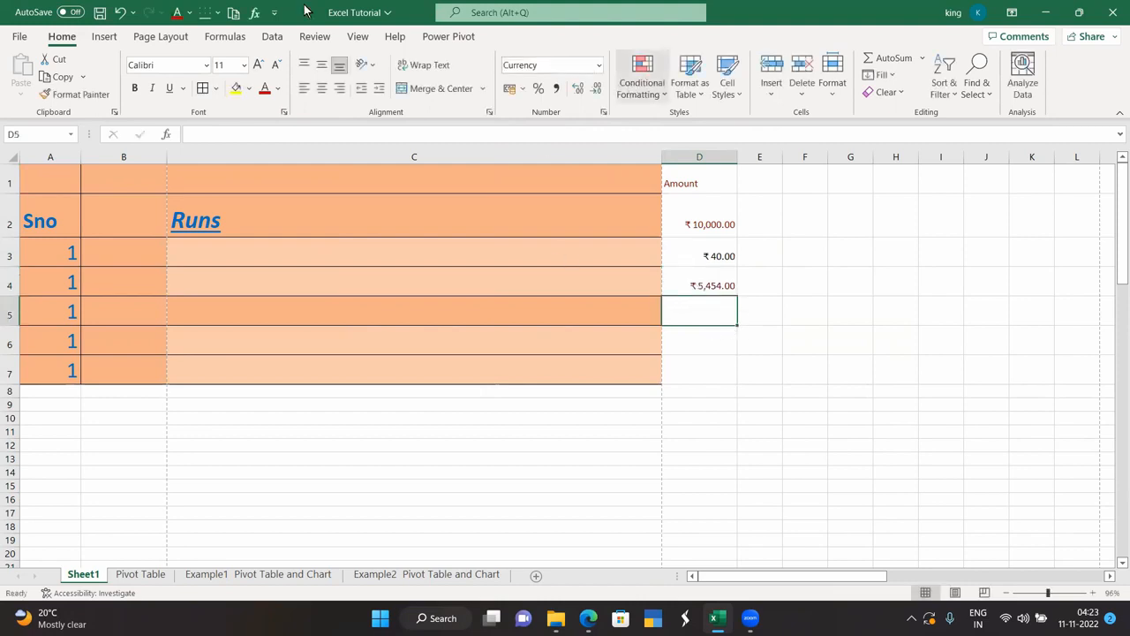
{"action": "left_click", "coordinate": [652, 97]}
{"action": "mouse_move", "coordinate": [675, 130]}
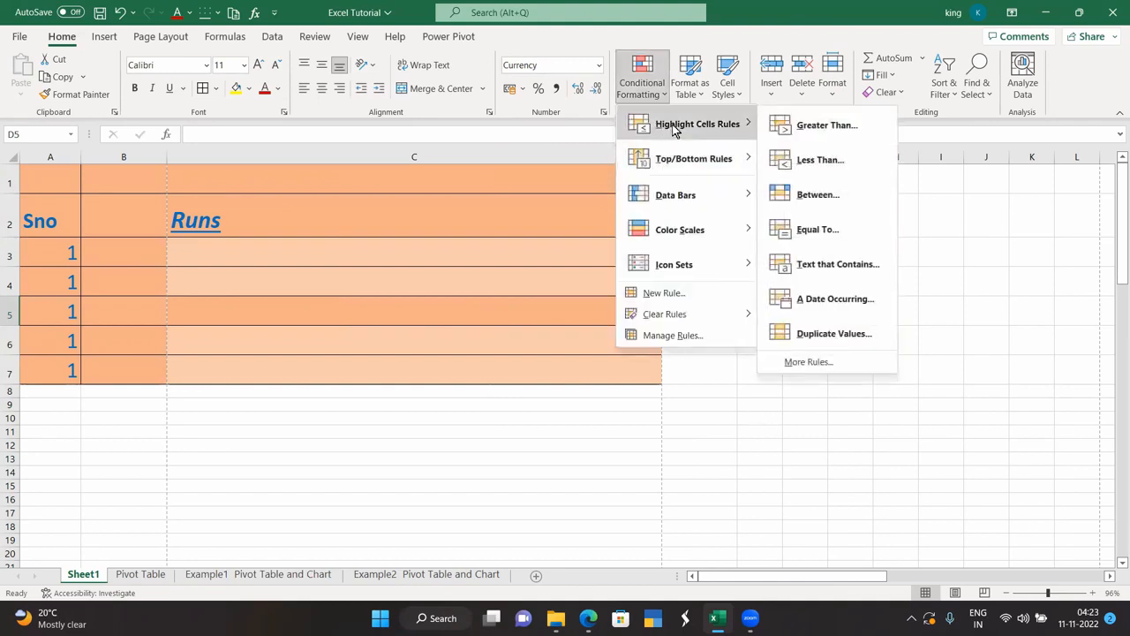
{"action": "mouse_move", "coordinate": [680, 168]}
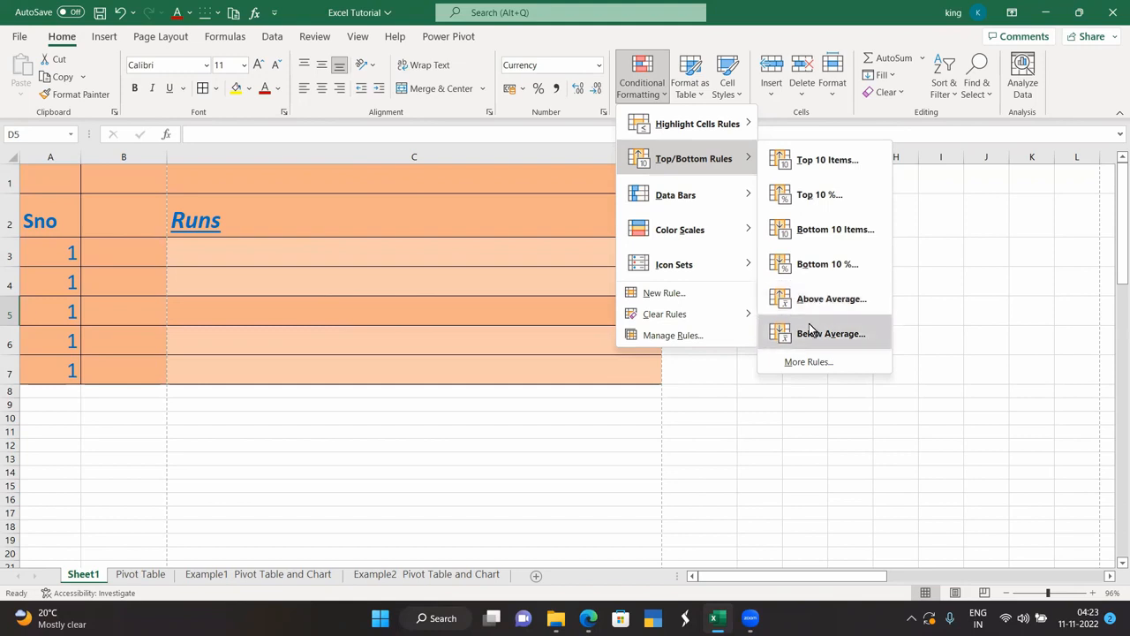
{"action": "mouse_move", "coordinate": [679, 202]}
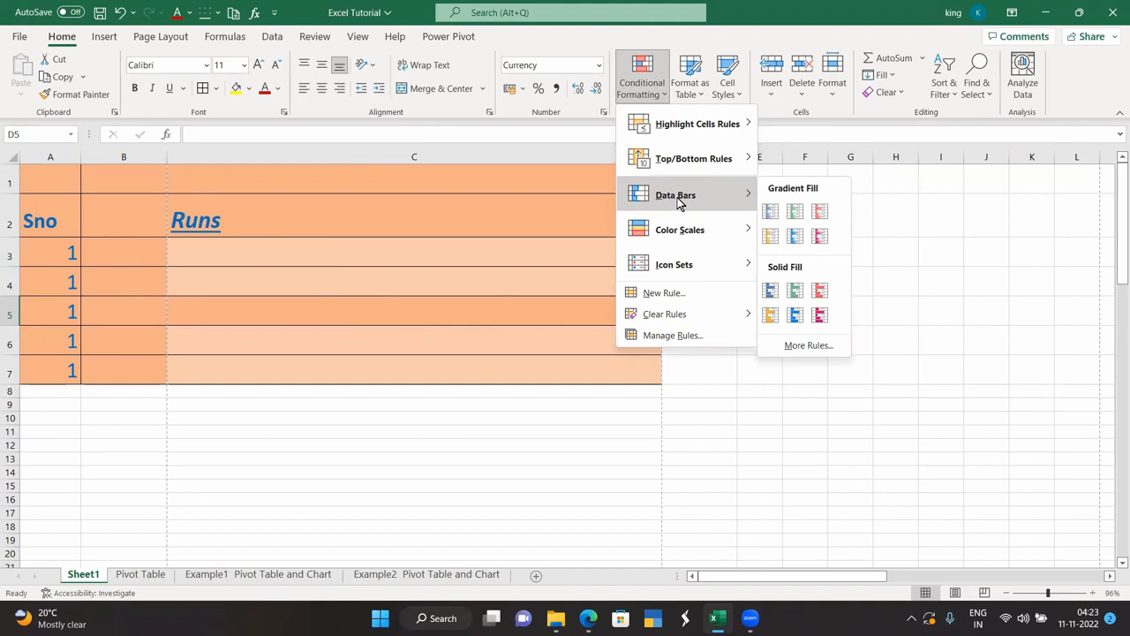
{"action": "key", "text": "Escape"}
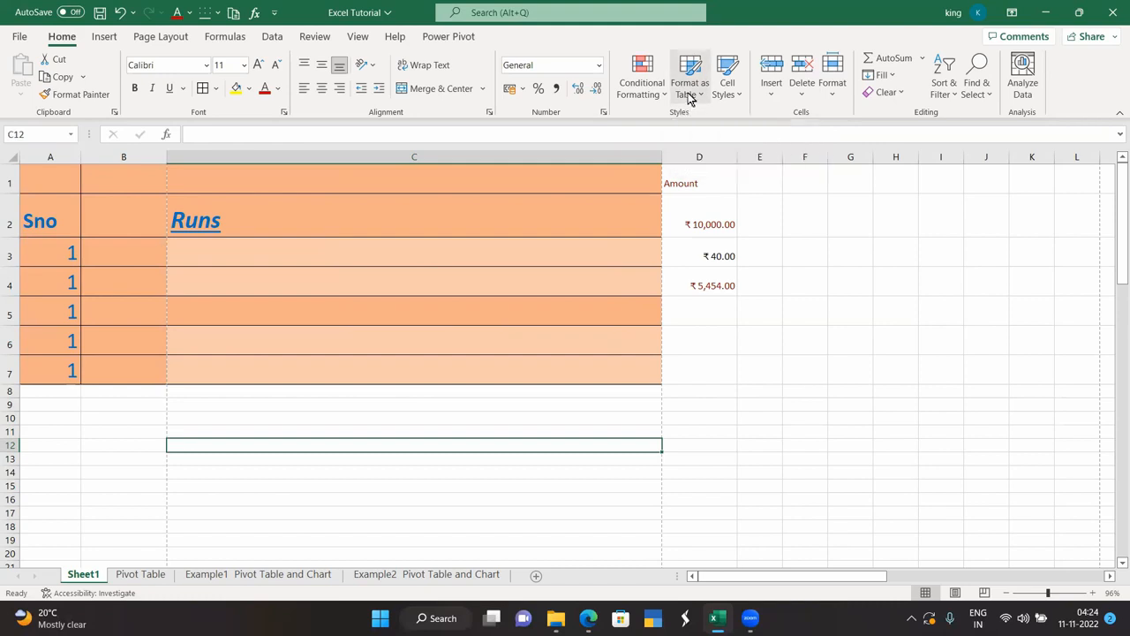
Format A1:C7 as a table with a Light style, confirming the Create Table dialog.
{"action": "left_click_drag", "start_coordinate": [47, 186], "coordinate": [446, 372]}
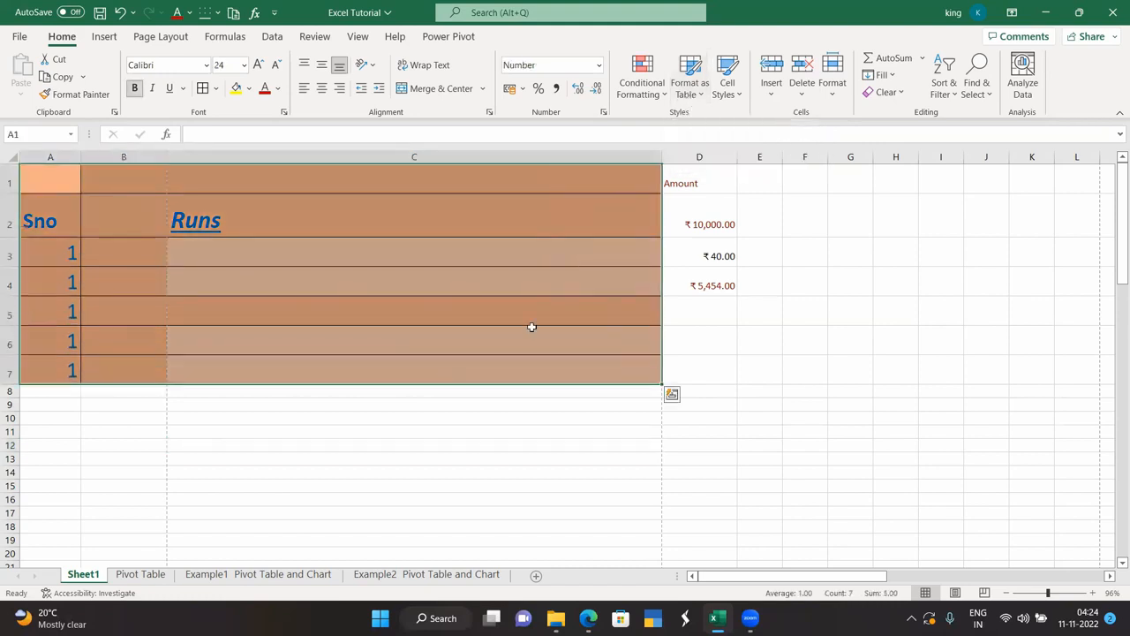
{"action": "left_click", "coordinate": [686, 99]}
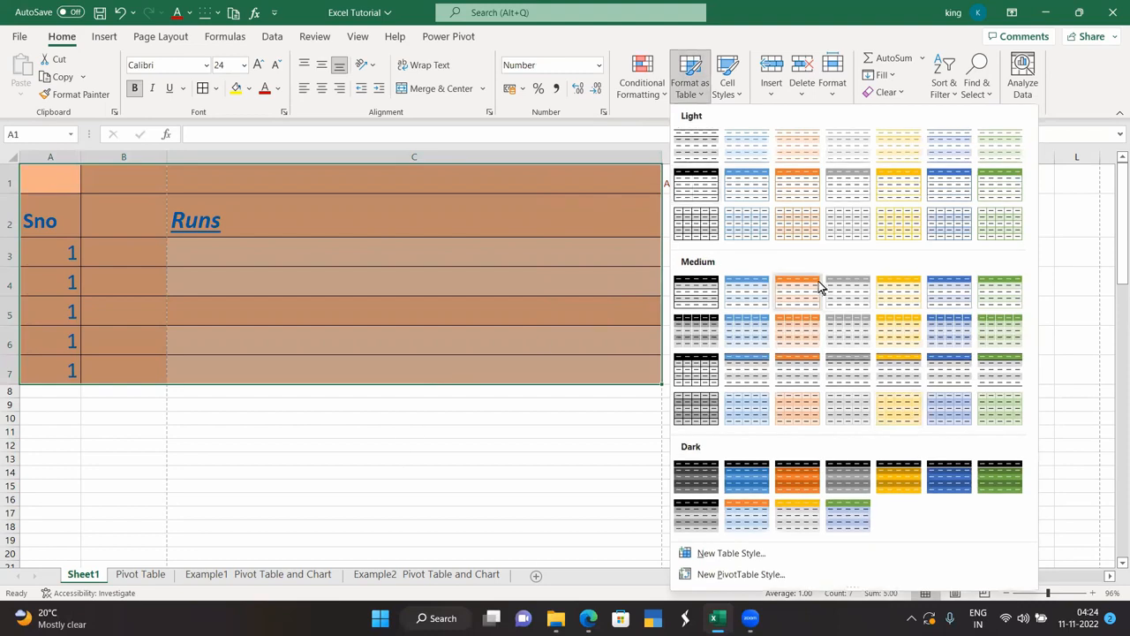
{"action": "left_click", "coordinate": [707, 218]}
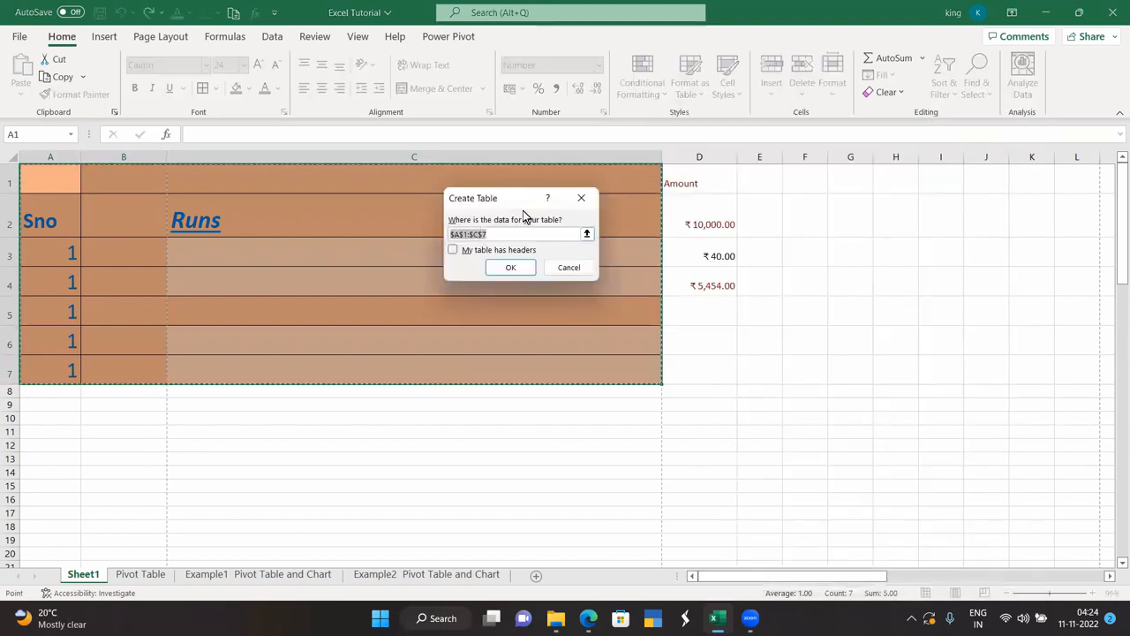
{"action": "left_click", "coordinate": [512, 266]}
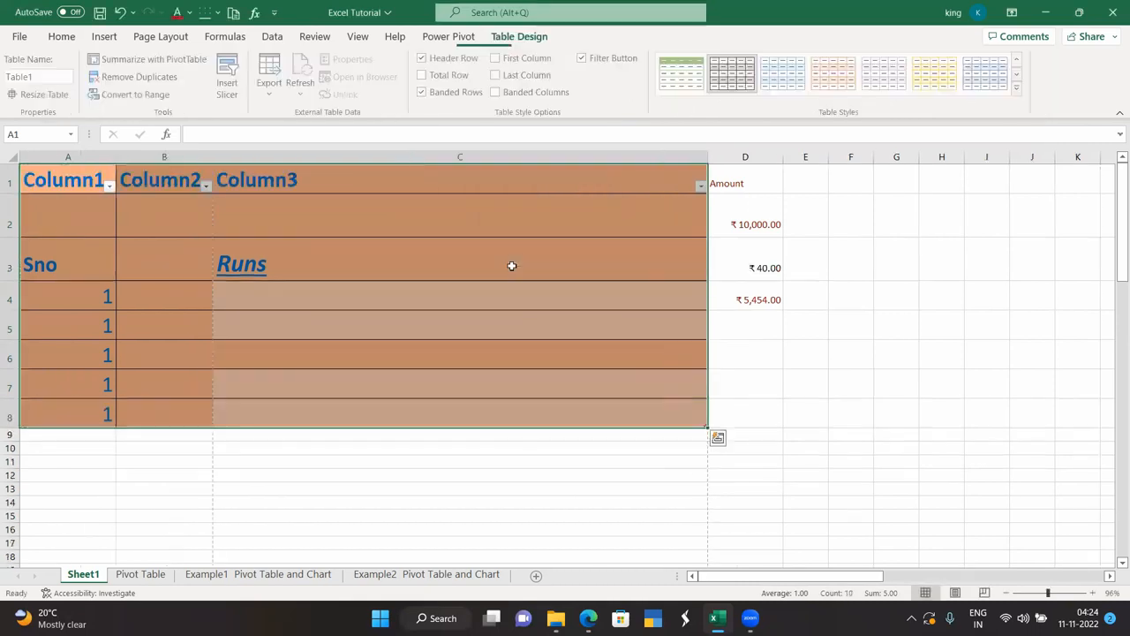
{"action": "left_click", "coordinate": [425, 466]}
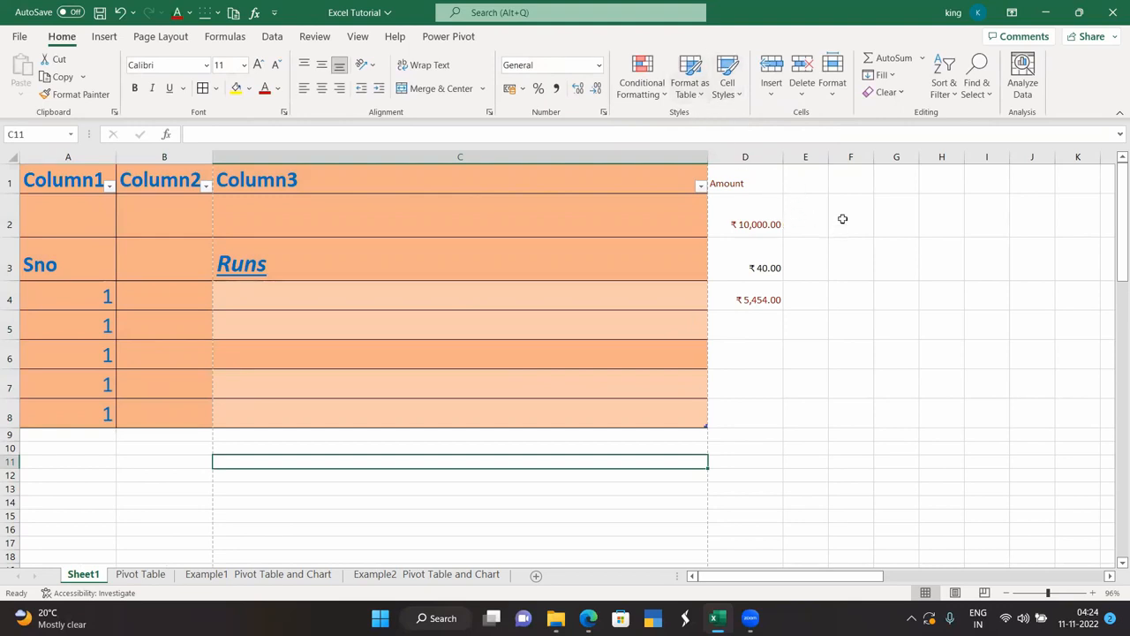
Apply the Accent4 cell style to cell E1.
{"action": "left_click", "coordinate": [813, 185]}
{"action": "left_click", "coordinate": [726, 76]}
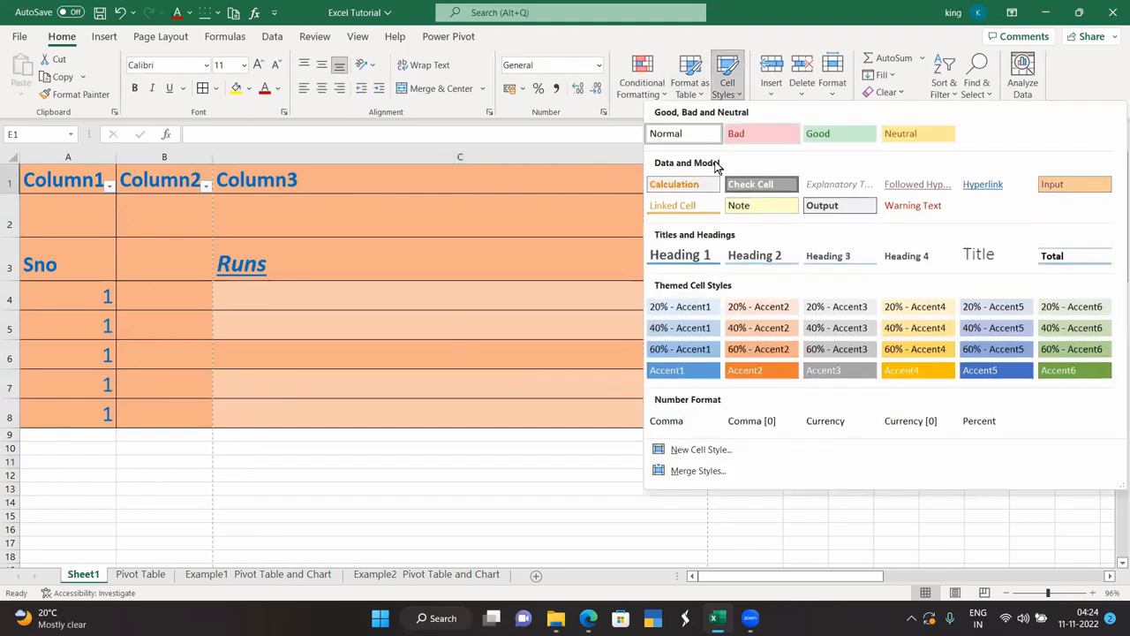
{"action": "left_click", "coordinate": [922, 364]}
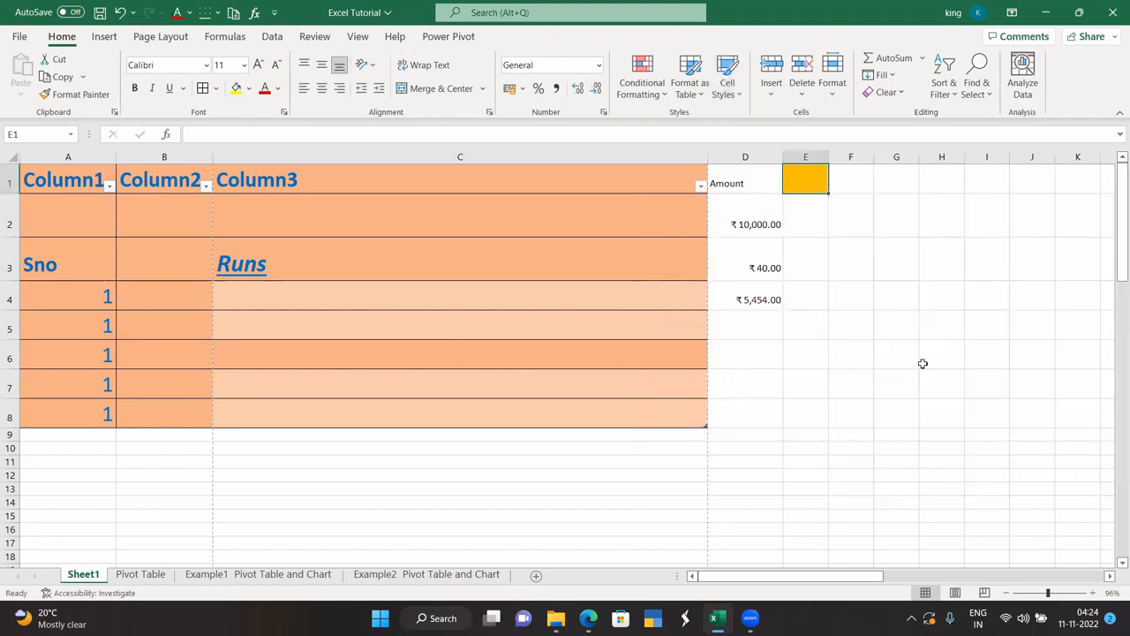
Apply the Accent2 cell style to cell G2.
{"action": "left_click", "coordinate": [900, 220]}
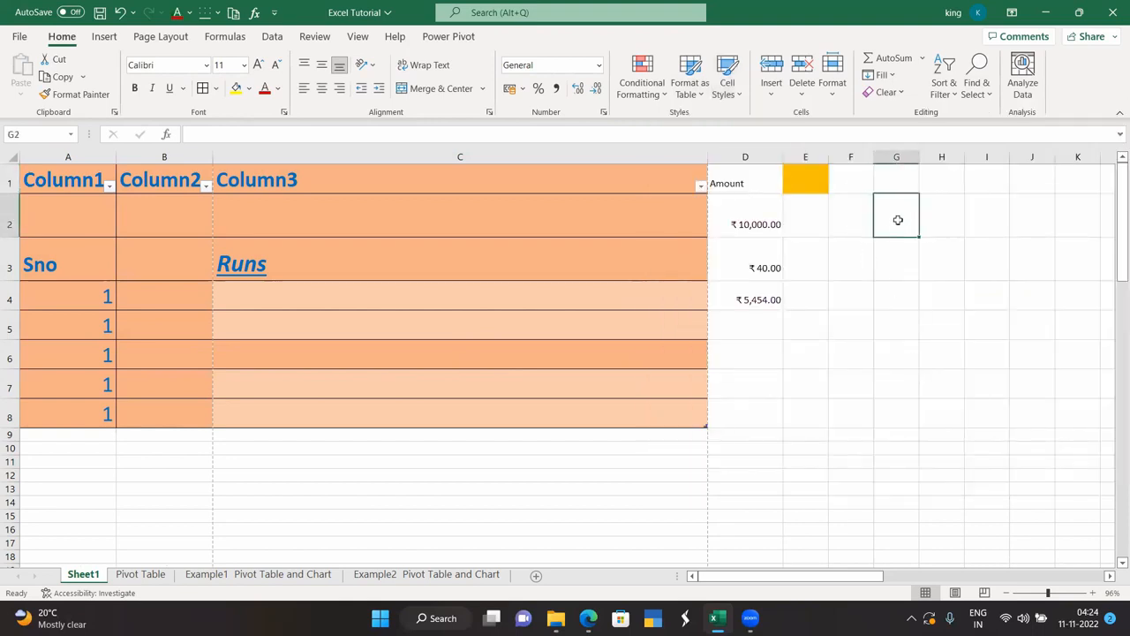
{"action": "left_click", "coordinate": [727, 79]}
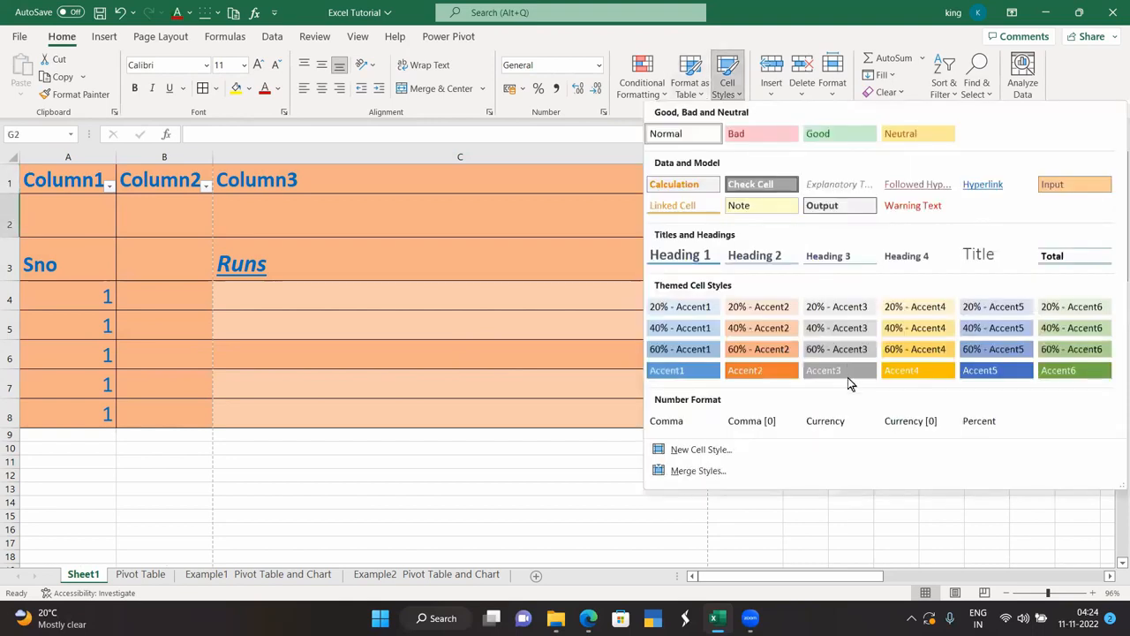
{"action": "left_click", "coordinate": [786, 370]}
{"action": "left_click", "coordinate": [891, 385]}
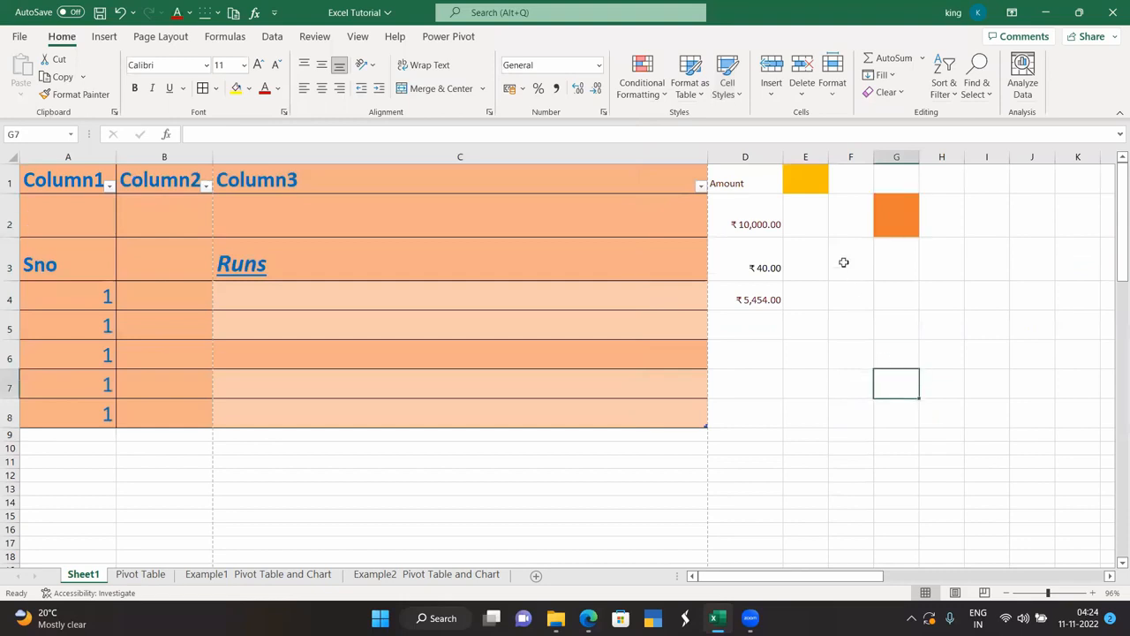
{"action": "left_click", "coordinate": [770, 86]}
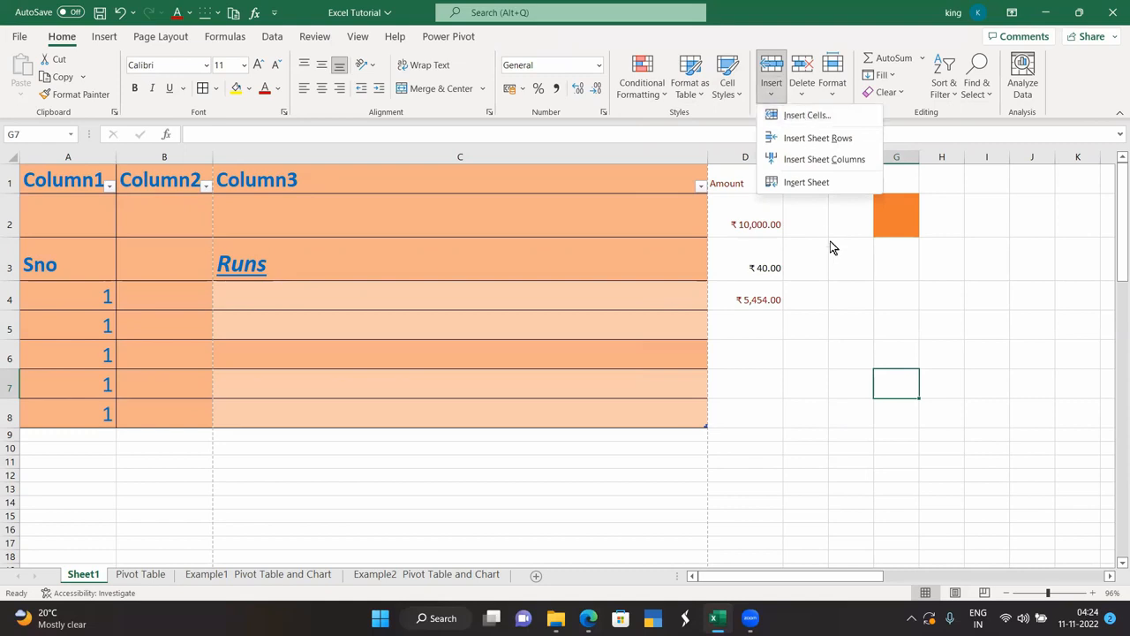
Insert an entire blank row above the ₹10,000.00 amount in D2.
{"action": "left_click", "coordinate": [731, 217]}
{"action": "left_click", "coordinate": [728, 197]}
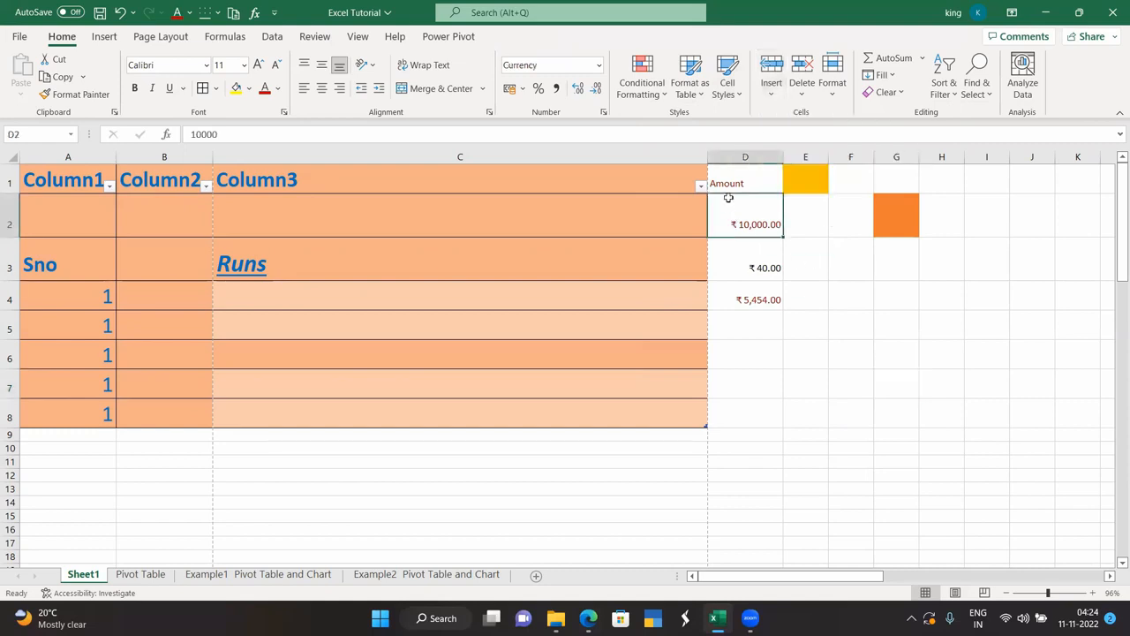
{"action": "left_click", "coordinate": [770, 86]}
{"action": "left_click", "coordinate": [795, 116]}
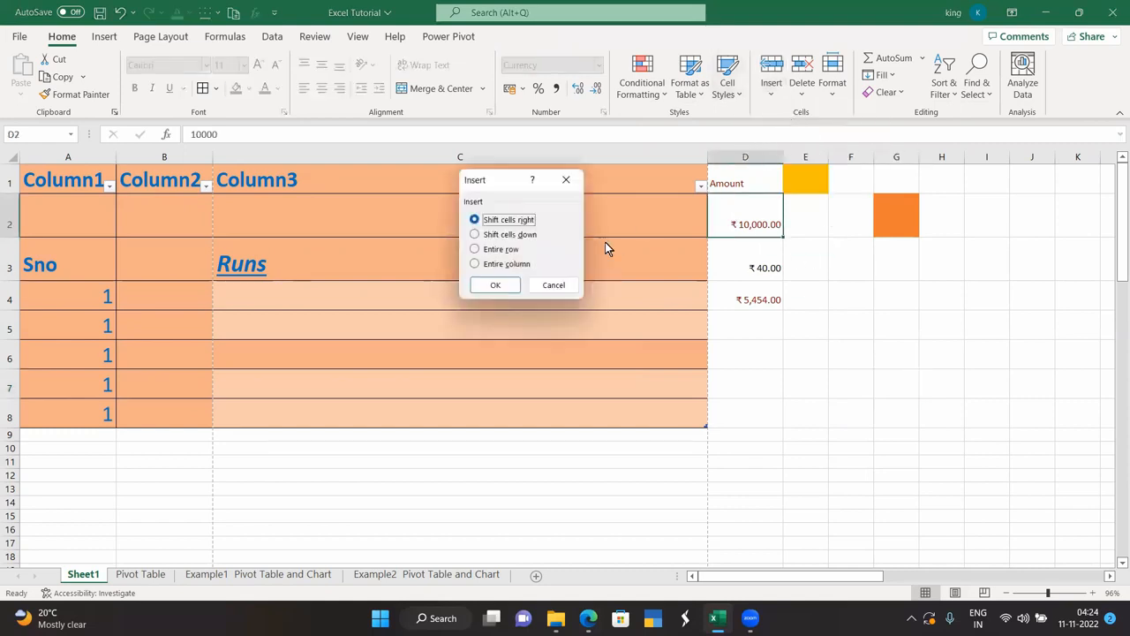
{"action": "left_click", "coordinate": [509, 248]}
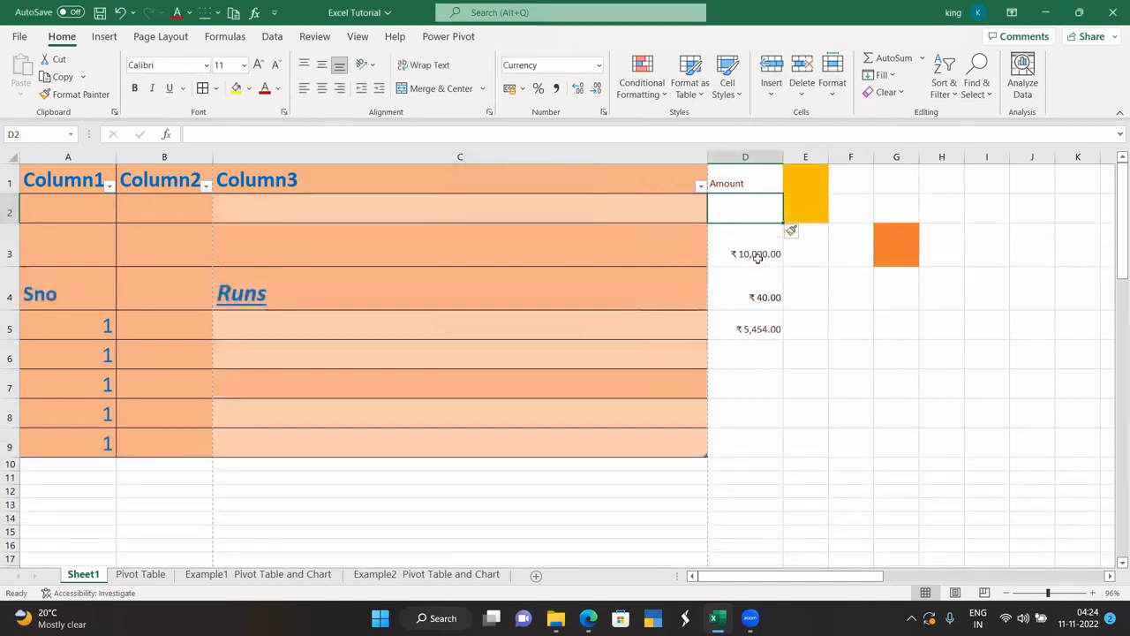
Browse the Insert and Delete dropdown options without choosing anything.
{"action": "left_click", "coordinate": [771, 92]}
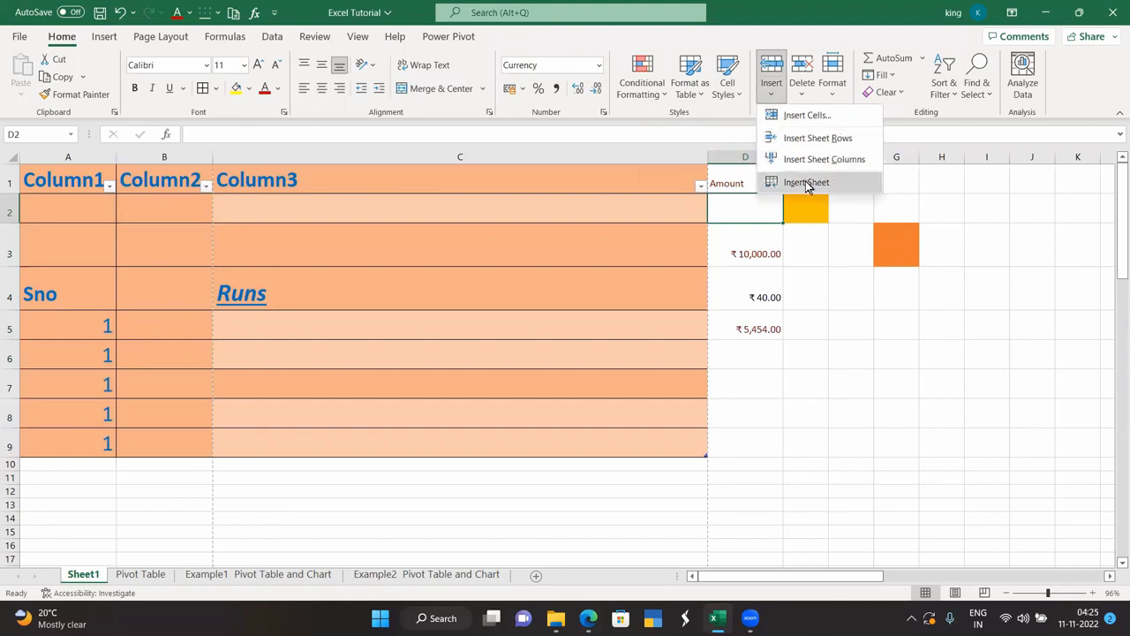
{"action": "left_click", "coordinate": [810, 296]}
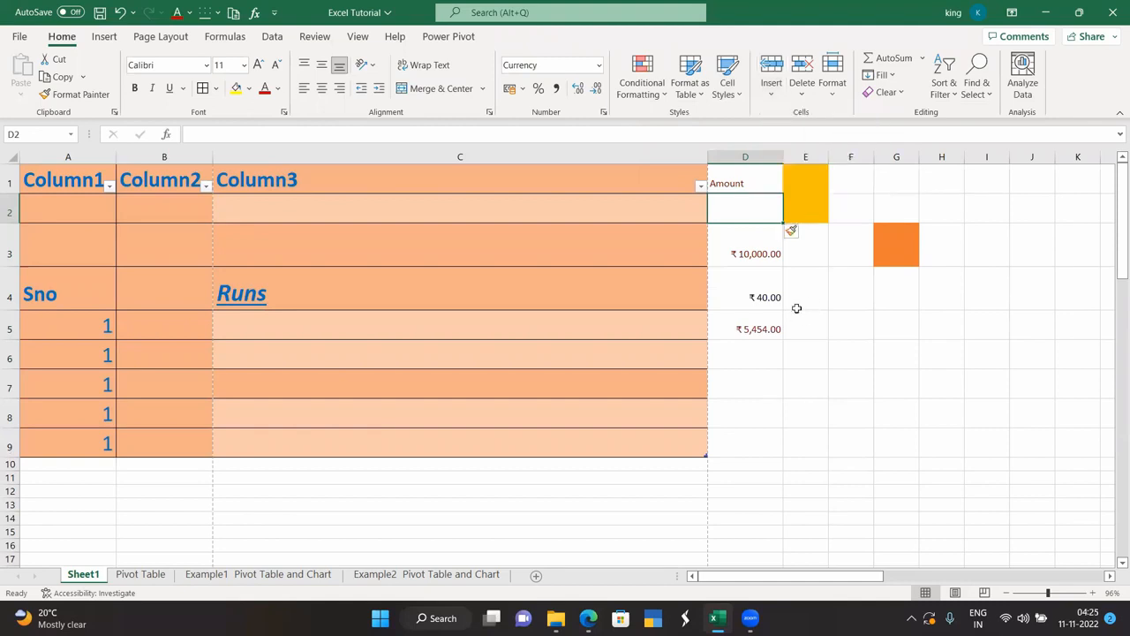
{"action": "left_click", "coordinate": [799, 94]}
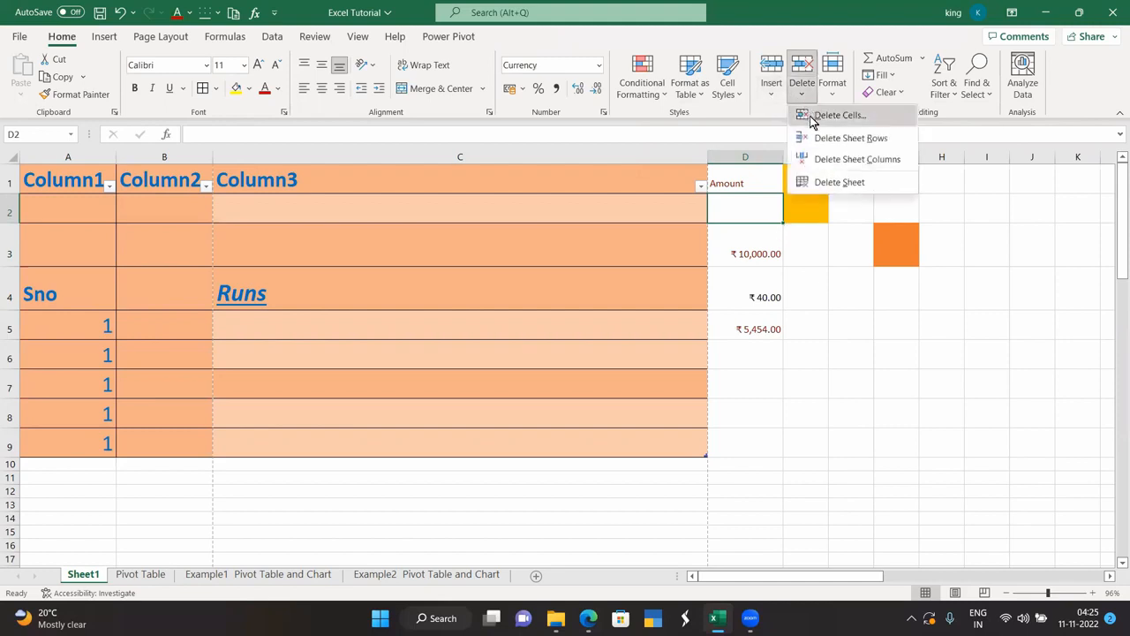
{"action": "left_click", "coordinate": [790, 227]}
{"action": "left_click", "coordinate": [799, 94]}
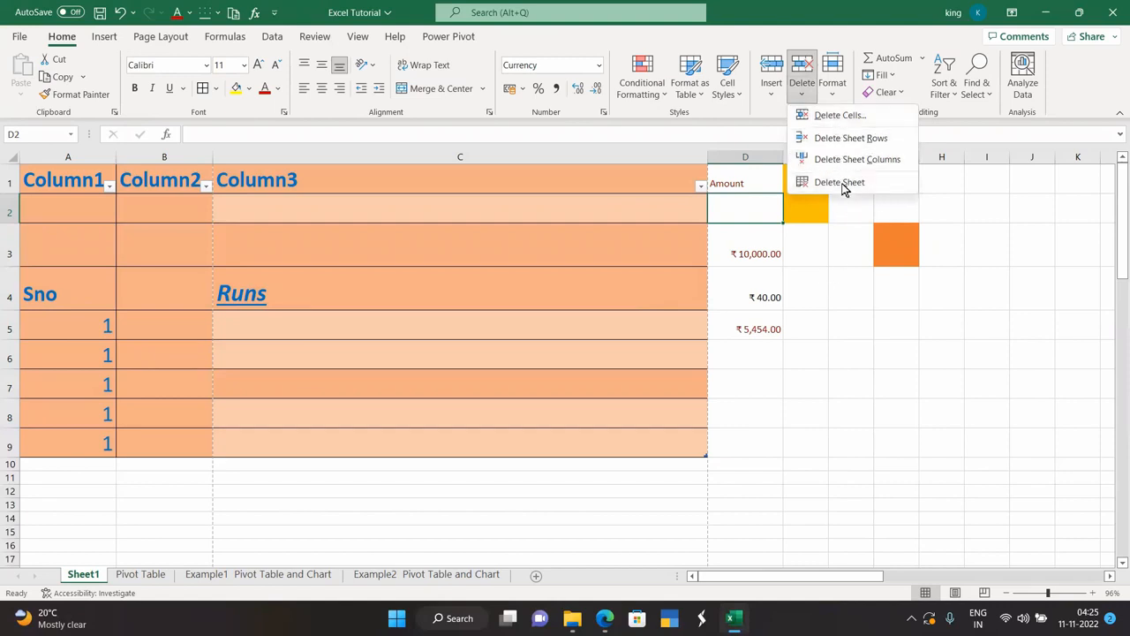
{"action": "left_click", "coordinate": [832, 279]}
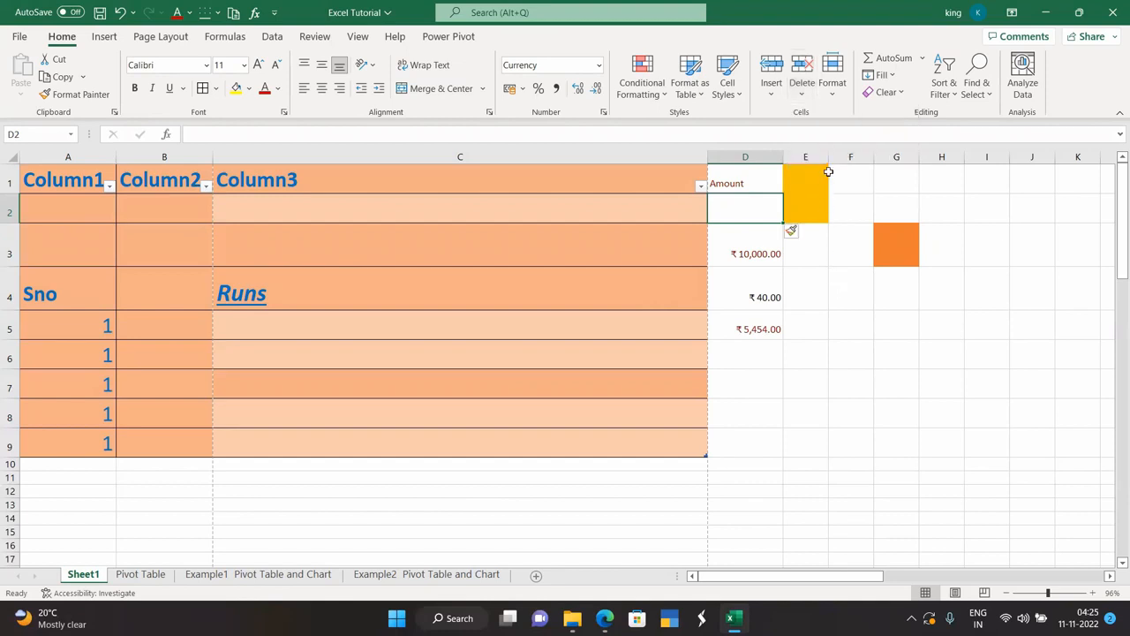
Try row heights of 24 and then 10 on row 2.
{"action": "left_click", "coordinate": [831, 102]}
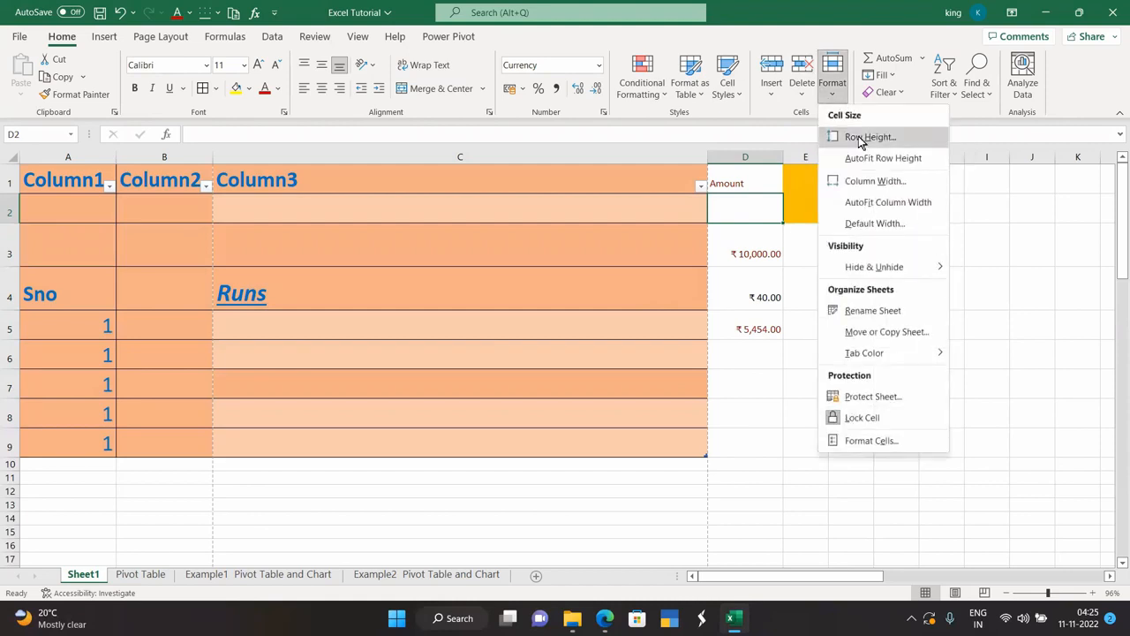
{"action": "left_click", "coordinate": [869, 137]}
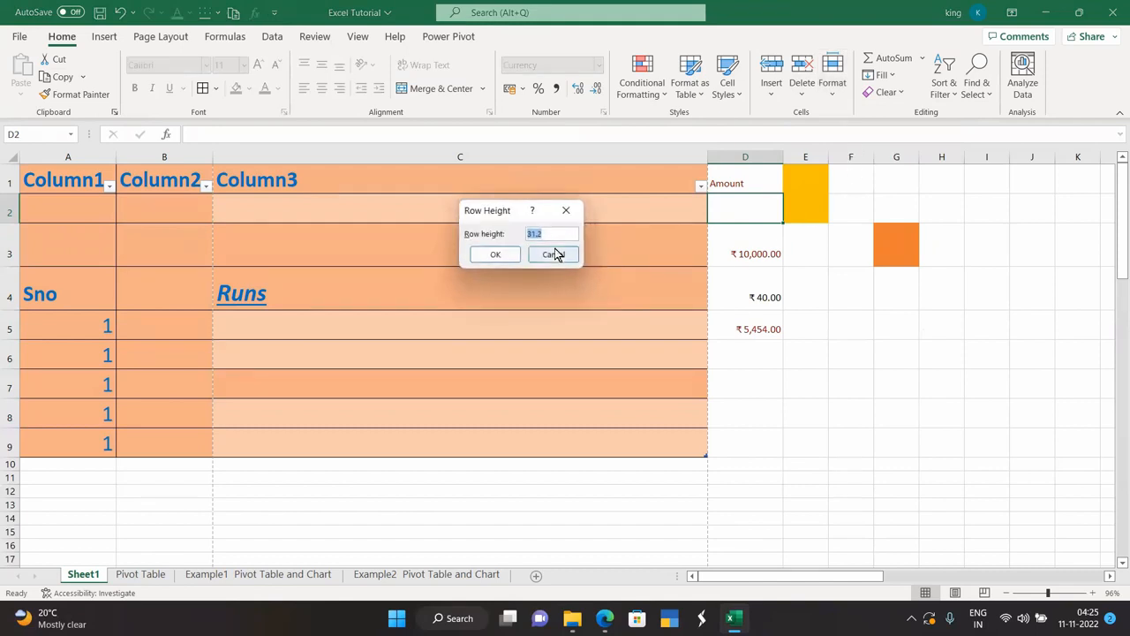
{"action": "type", "text": "24"}
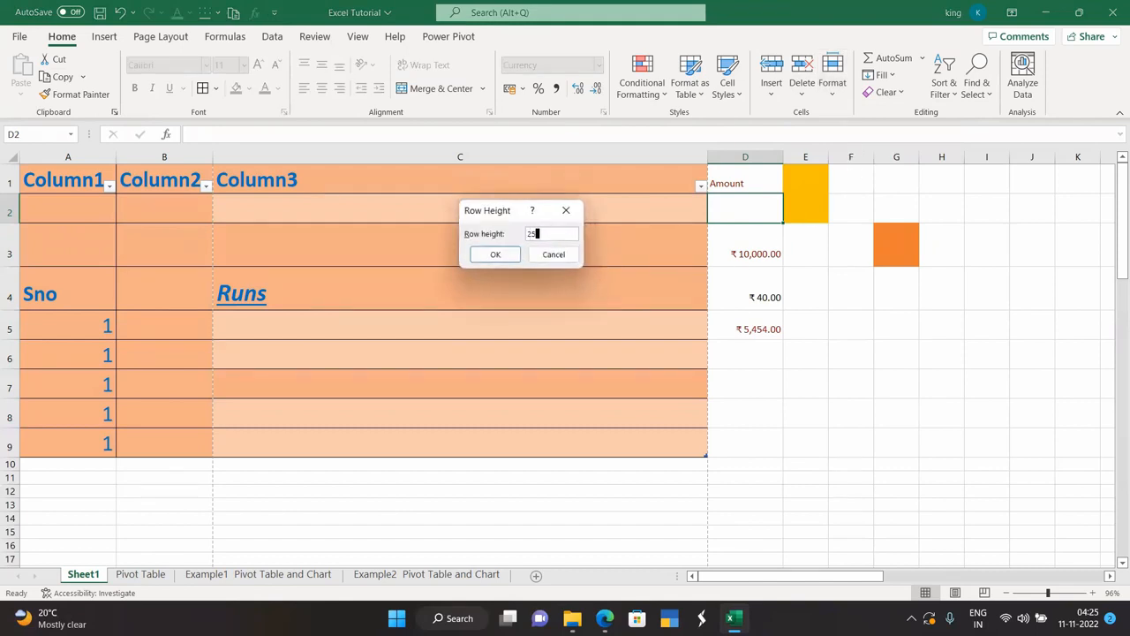
{"action": "key", "text": "Return"}
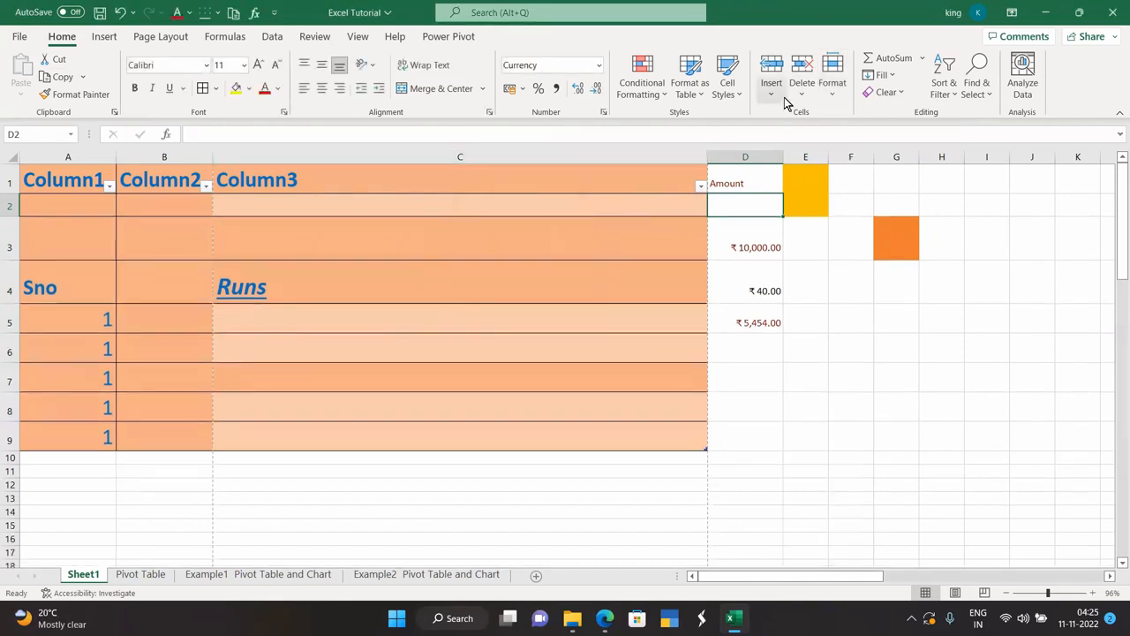
{"action": "left_click", "coordinate": [832, 81]}
{"action": "left_click", "coordinate": [853, 140]}
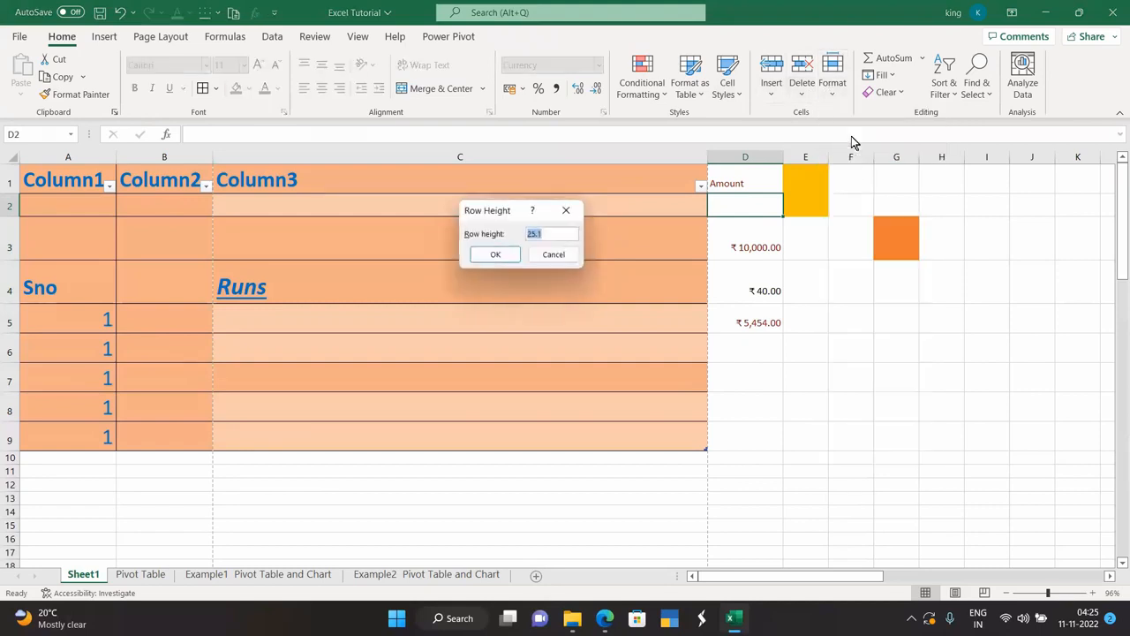
{"action": "type", "text": "10"}
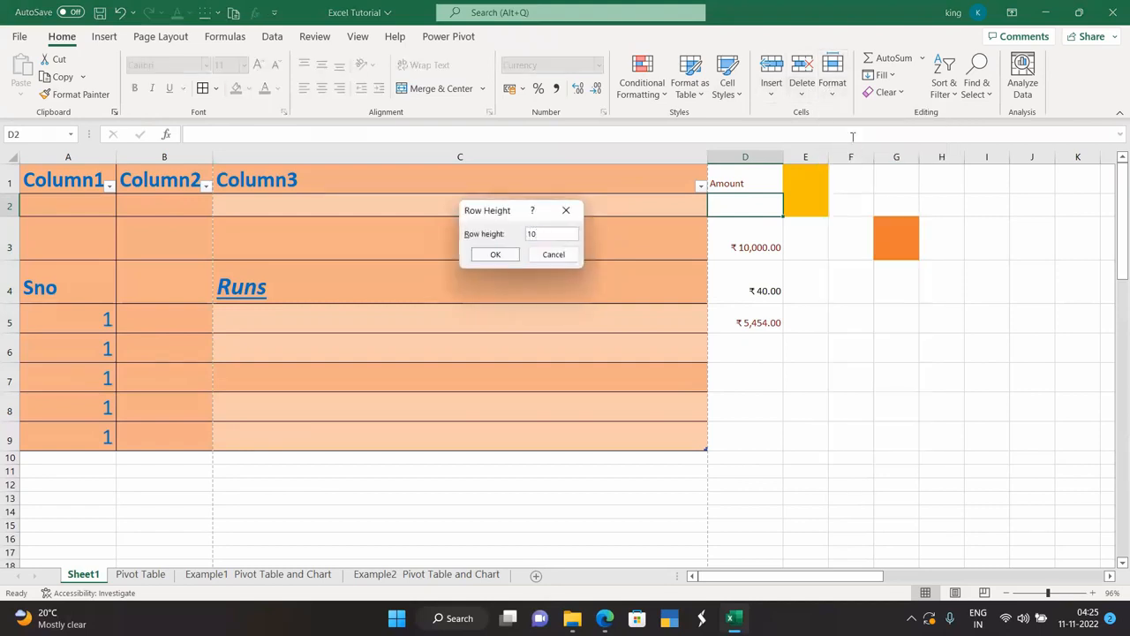
{"action": "left_click", "coordinate": [495, 254]}
Select the table rows 2 to 9 and try row heights of 15 and 25.
{"action": "left_click", "coordinate": [504, 374]}
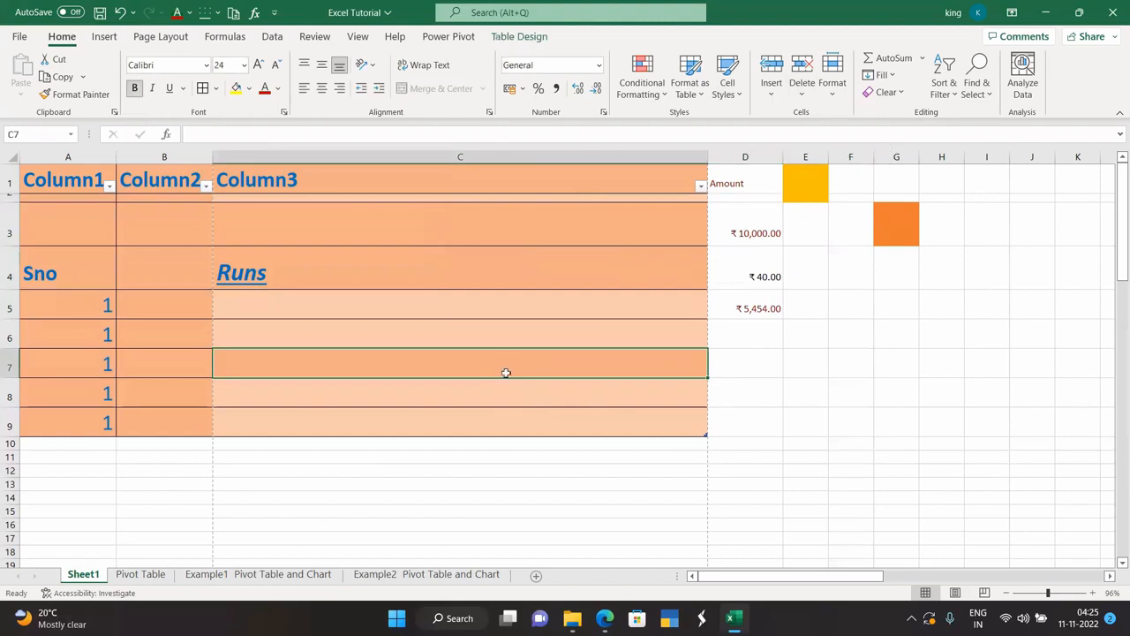
{"action": "key", "text": "ctrl+a"}
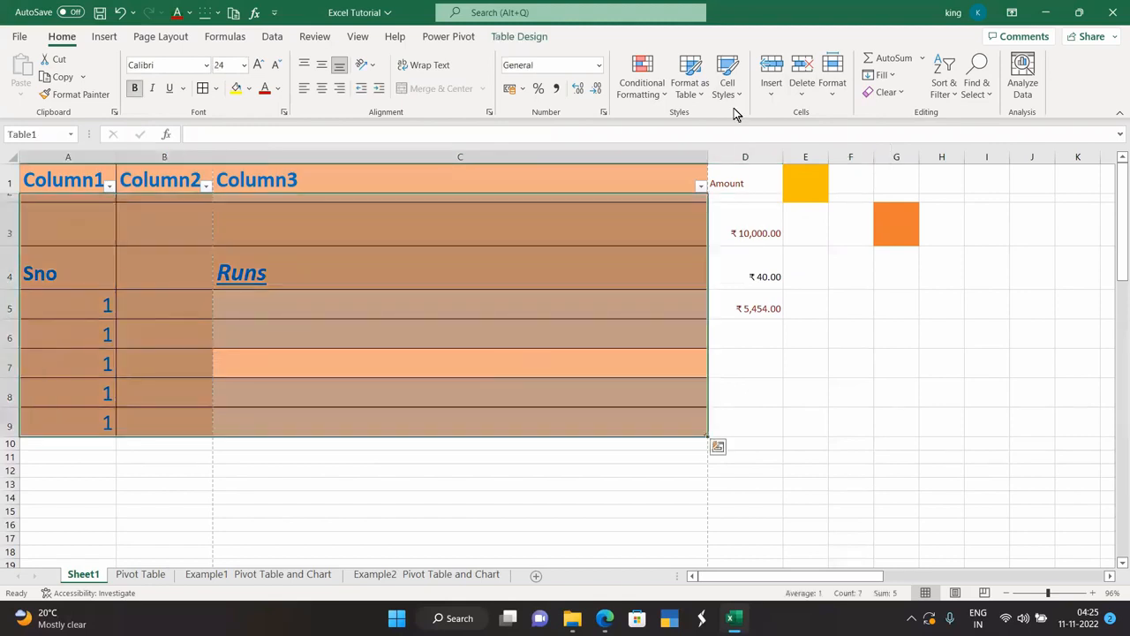
{"action": "left_click", "coordinate": [833, 87]}
{"action": "left_click", "coordinate": [851, 135]}
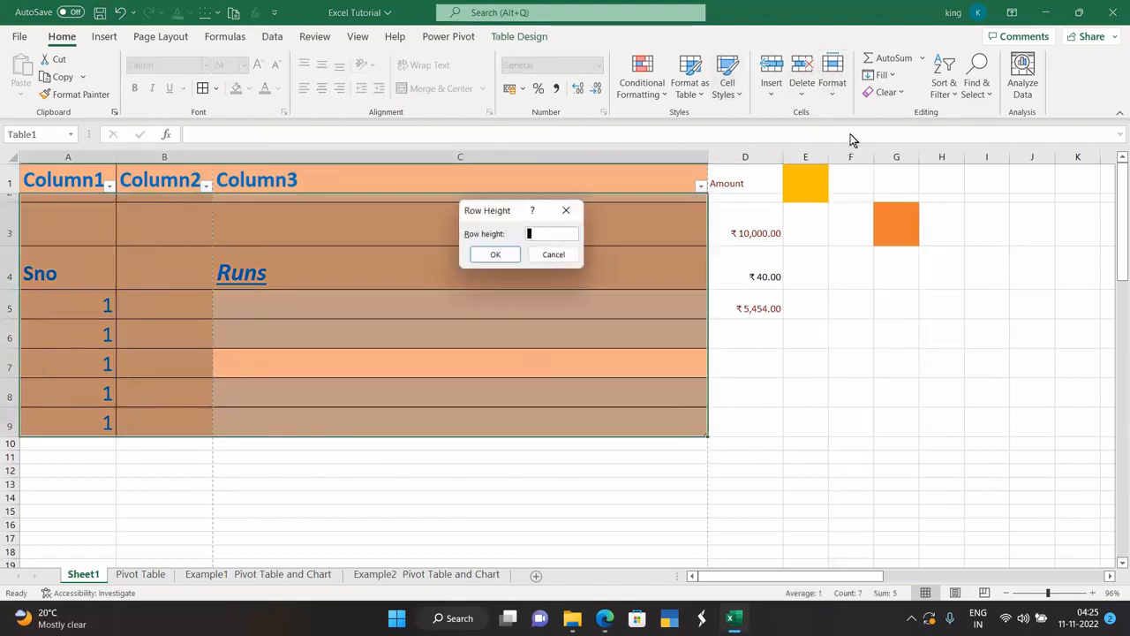
{"action": "key", "text": "Return"}
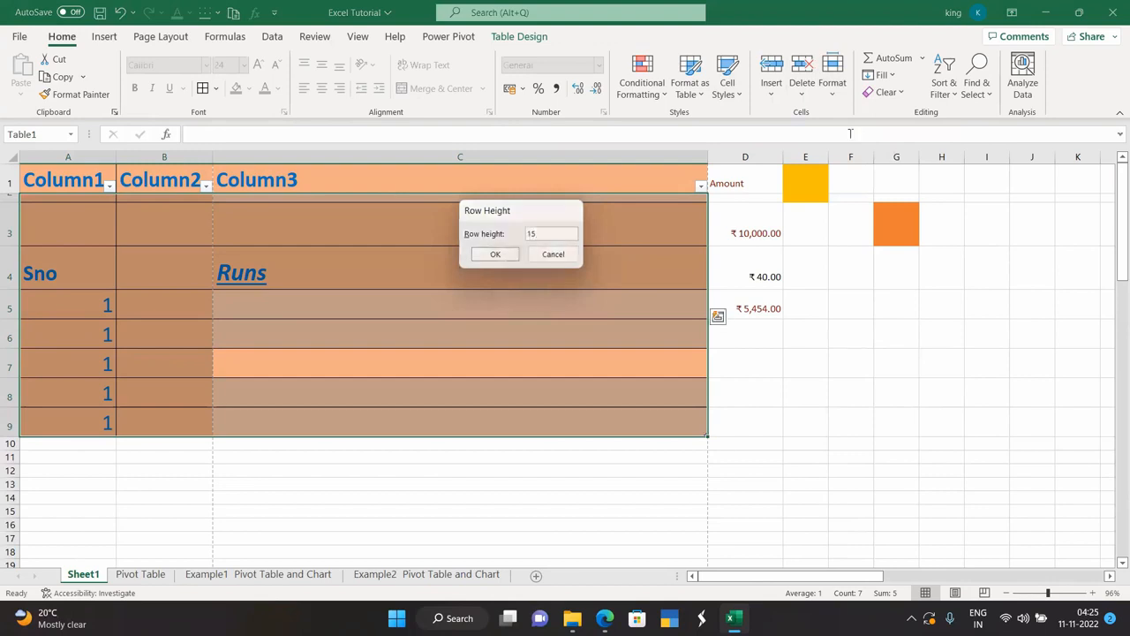
{"action": "left_click", "coordinate": [837, 89]}
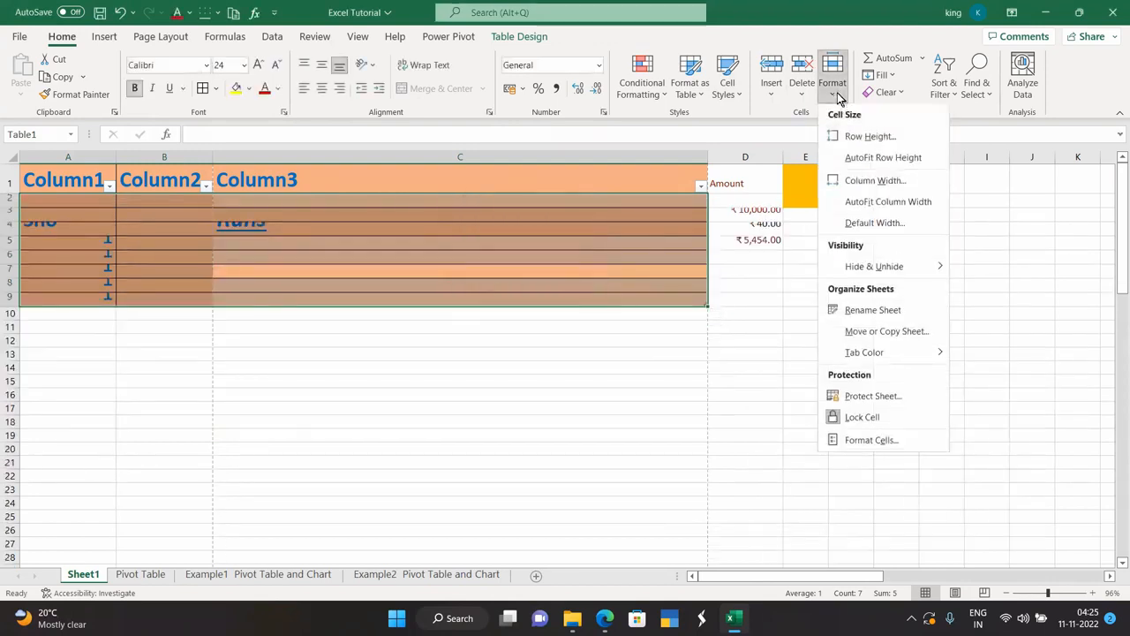
{"action": "left_click", "coordinate": [851, 137]}
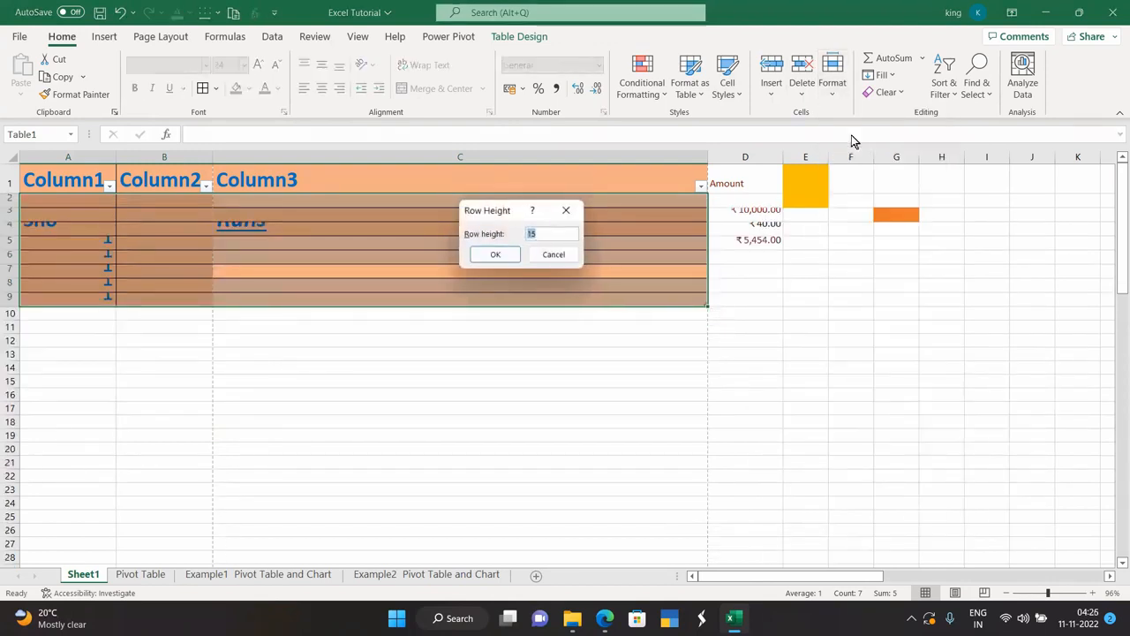
{"action": "type", "text": "2"}
{"action": "key", "text": "Return"}
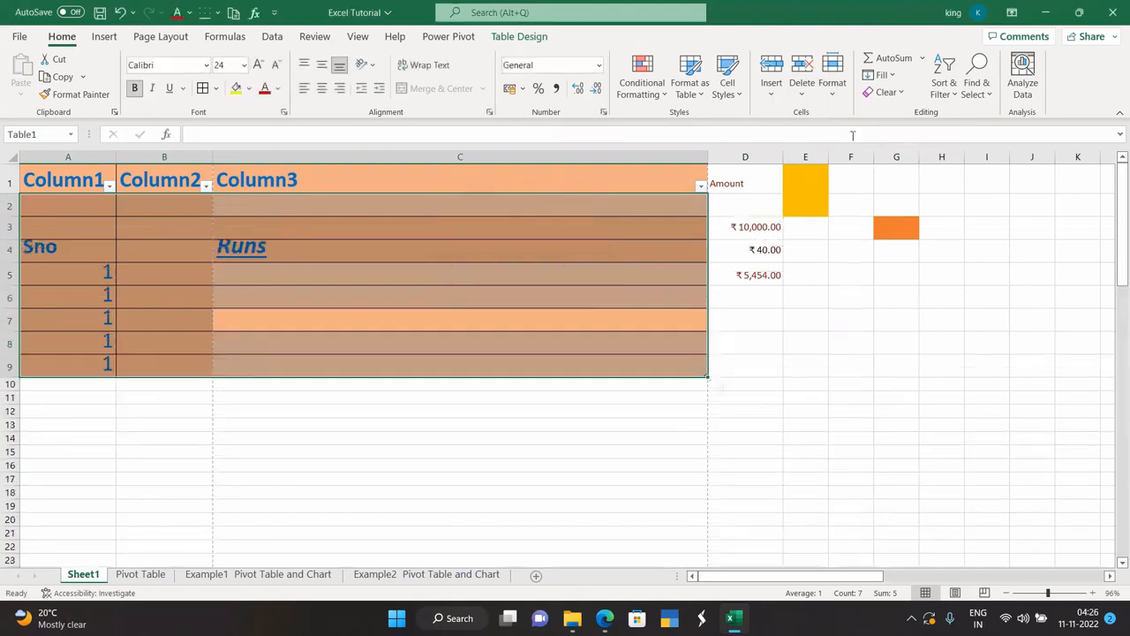
Set rows 2 to 9 to a row height of 35.
{"action": "left_click", "coordinate": [833, 86]}
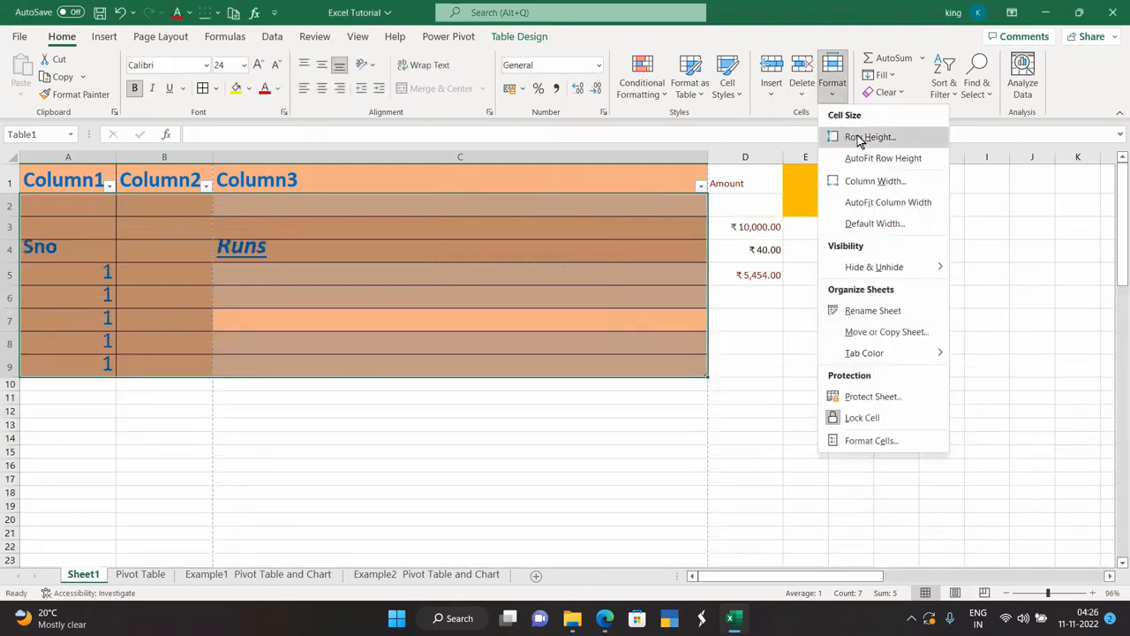
{"action": "left_click", "coordinate": [857, 135]}
{"action": "type", "text": "35"}
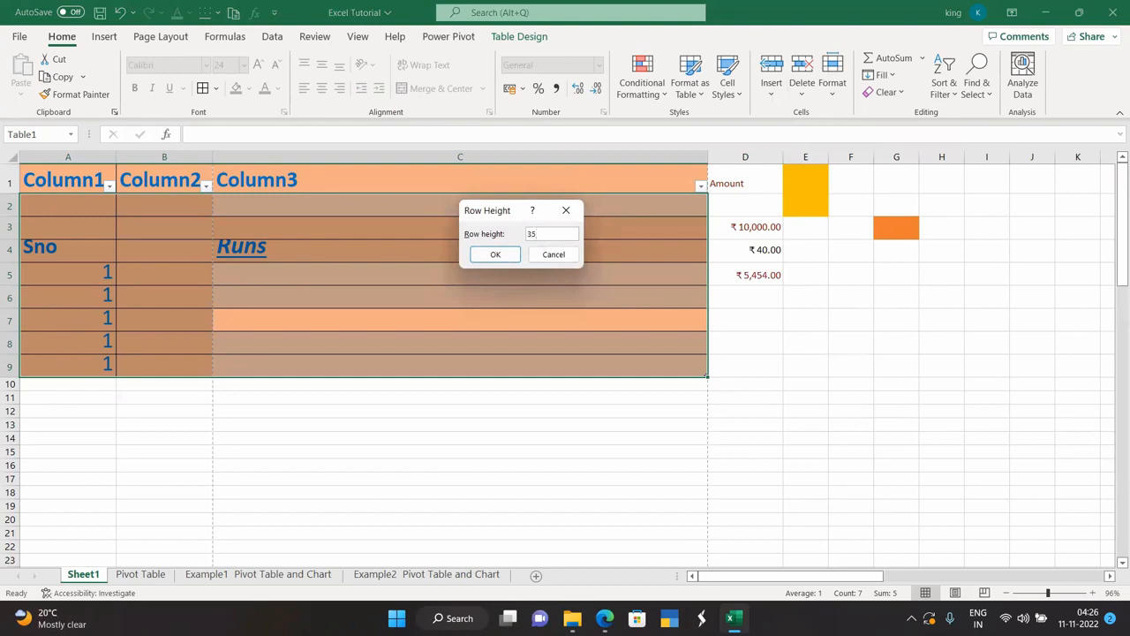
{"action": "left_click", "coordinate": [495, 254]}
{"action": "left_click", "coordinate": [848, 284]}
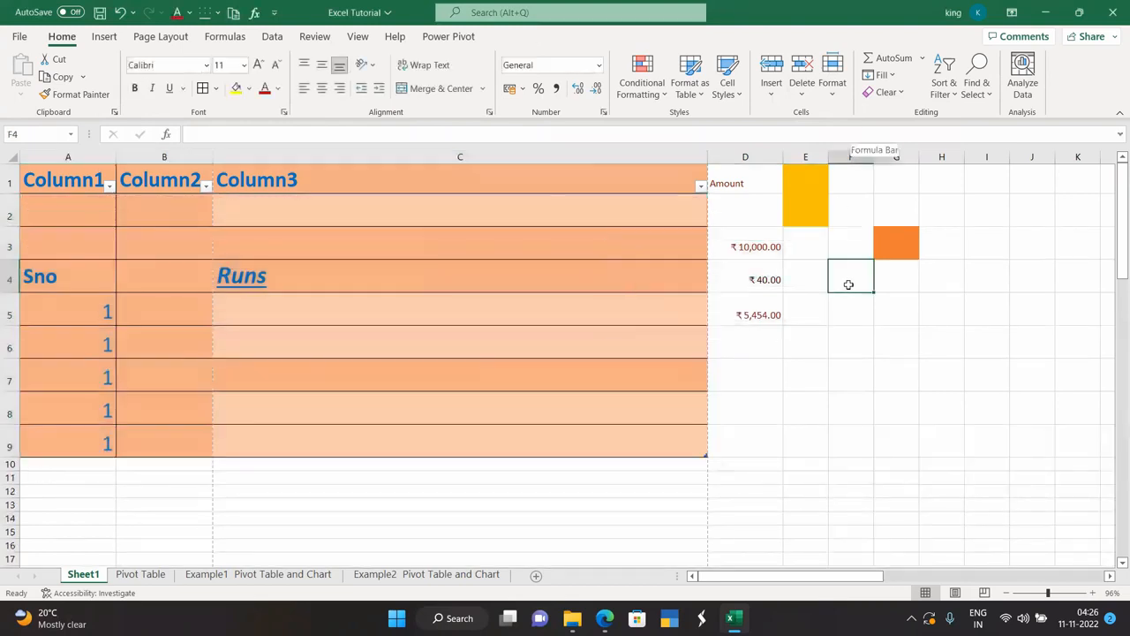
Select the table A1:C9 and AutoFit its row heights.
{"action": "left_click", "coordinate": [832, 84]}
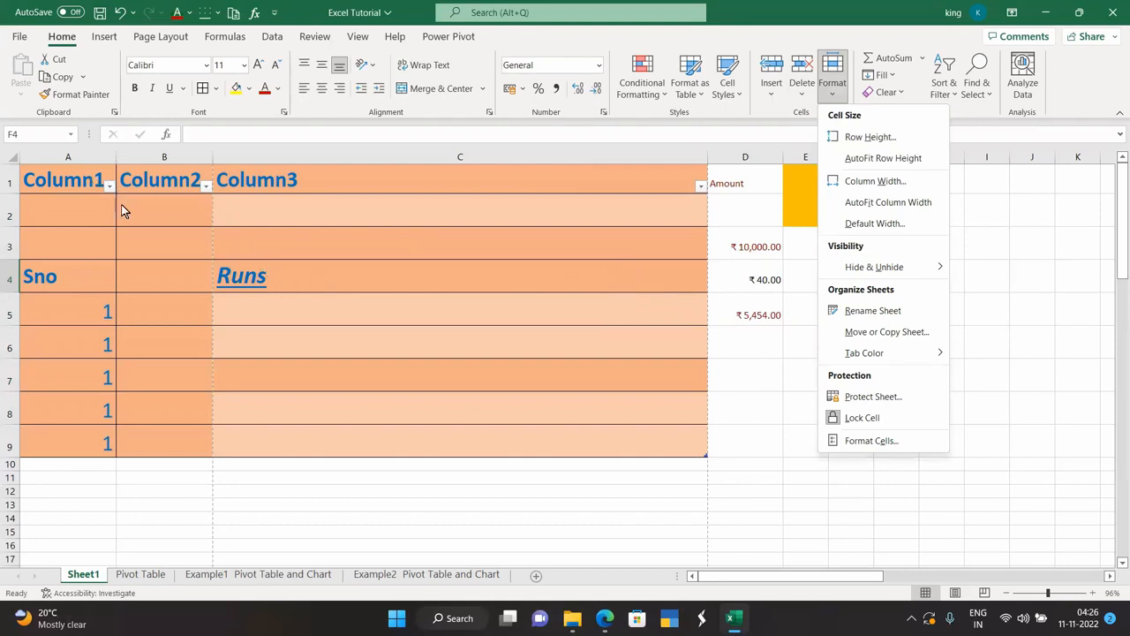
{"action": "left_click", "coordinate": [542, 280]}
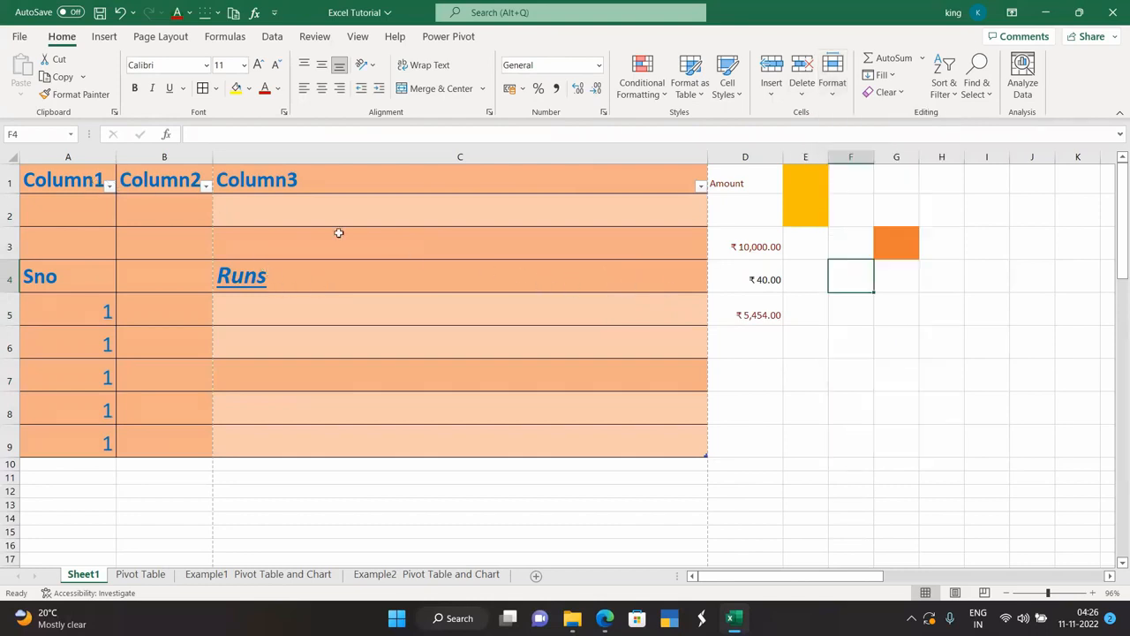
{"action": "left_click_drag", "start_coordinate": [73, 173], "coordinate": [479, 454]}
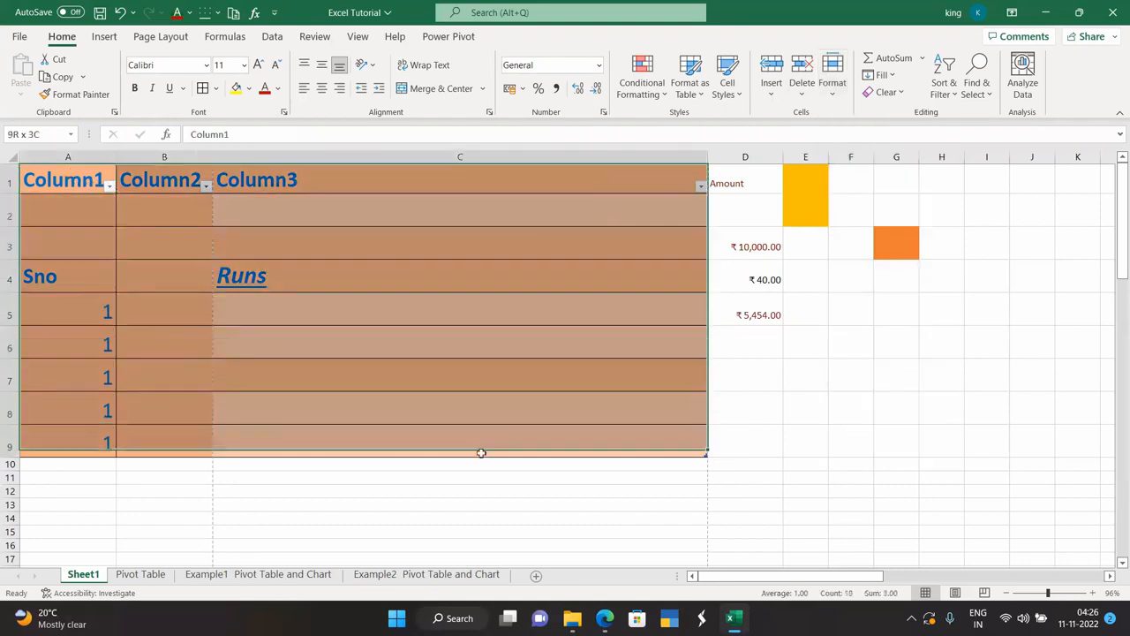
{"action": "left_click", "coordinate": [831, 81]}
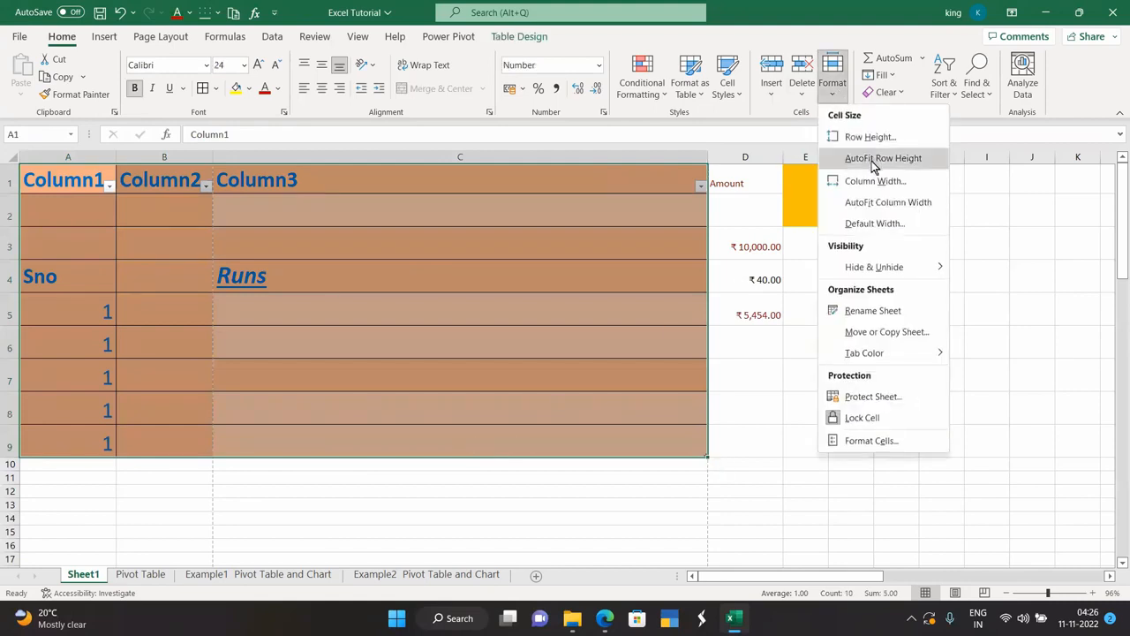
{"action": "left_click", "coordinate": [872, 159]}
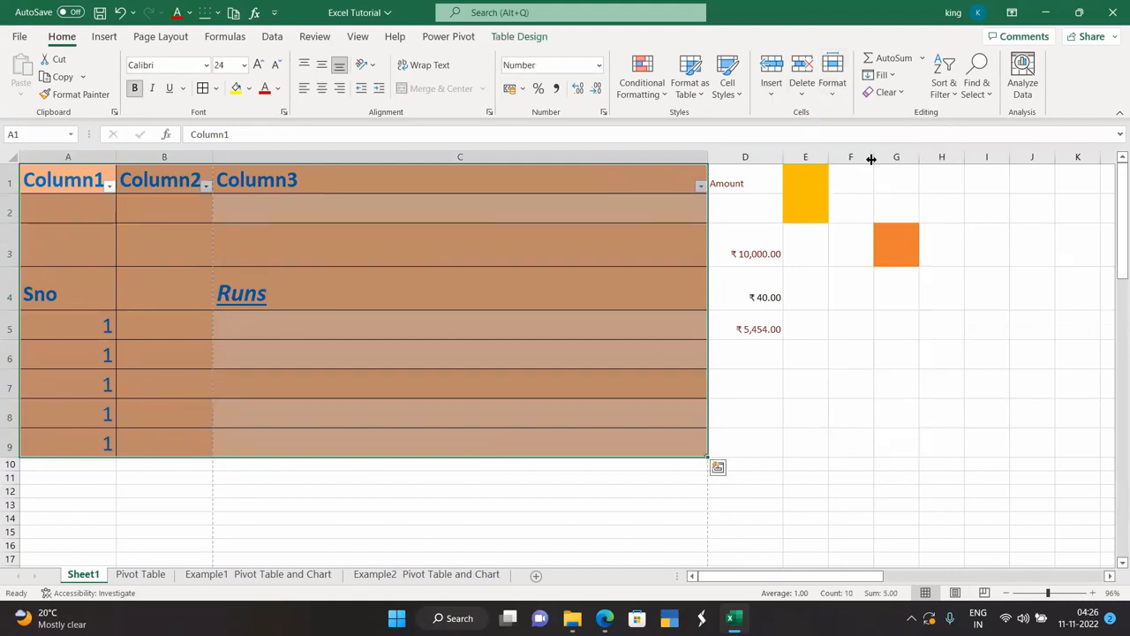
{"action": "left_click", "coordinate": [831, 82]}
{"action": "left_click", "coordinate": [861, 161]}
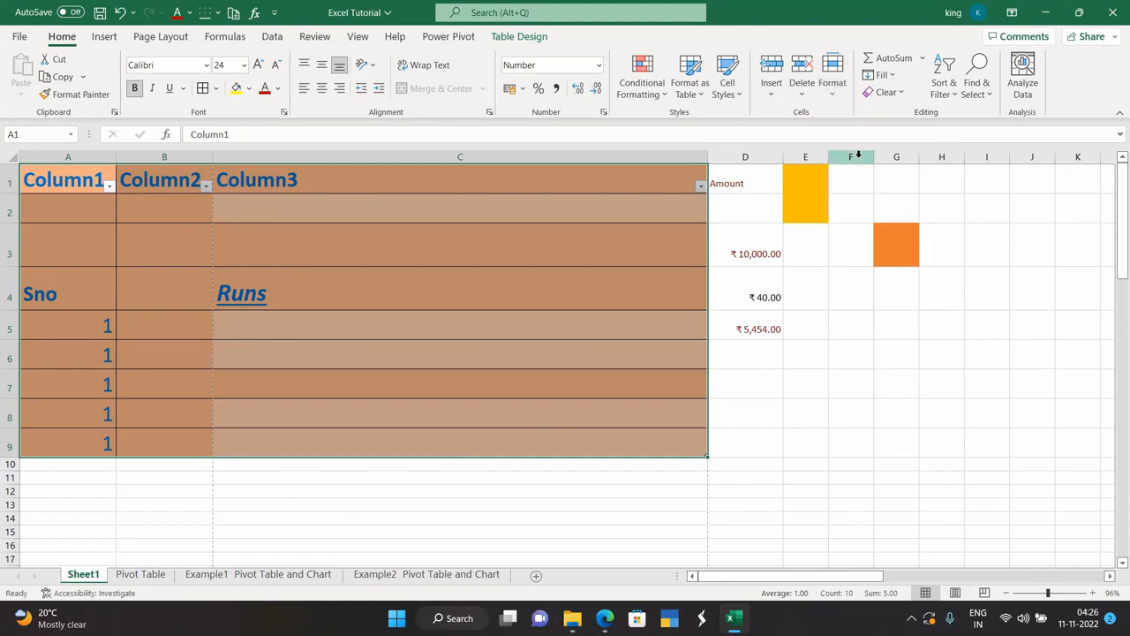
AutoFit the widths of columns A–C to their contents.
{"action": "left_click", "coordinate": [833, 83]}
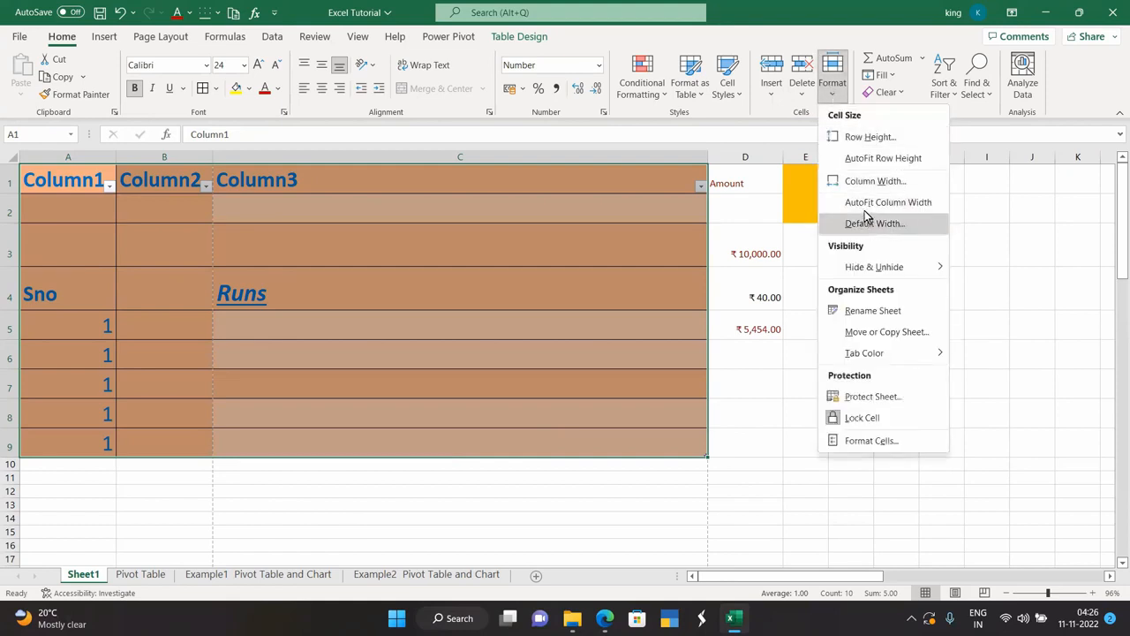
{"action": "left_click", "coordinate": [865, 202]}
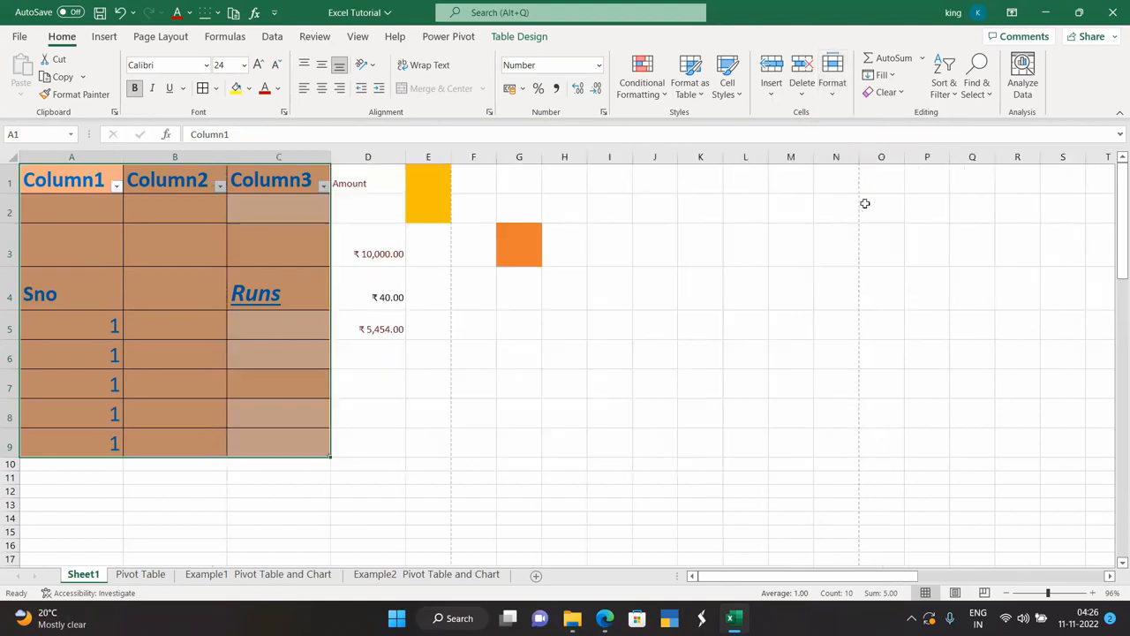
{"action": "left_click", "coordinate": [833, 81]}
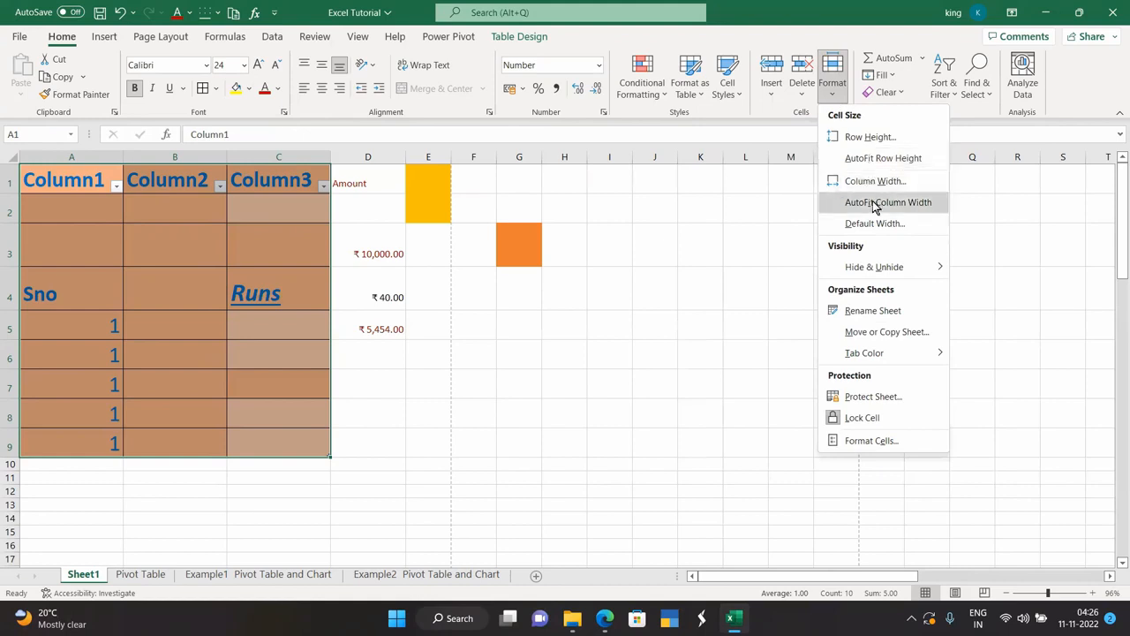
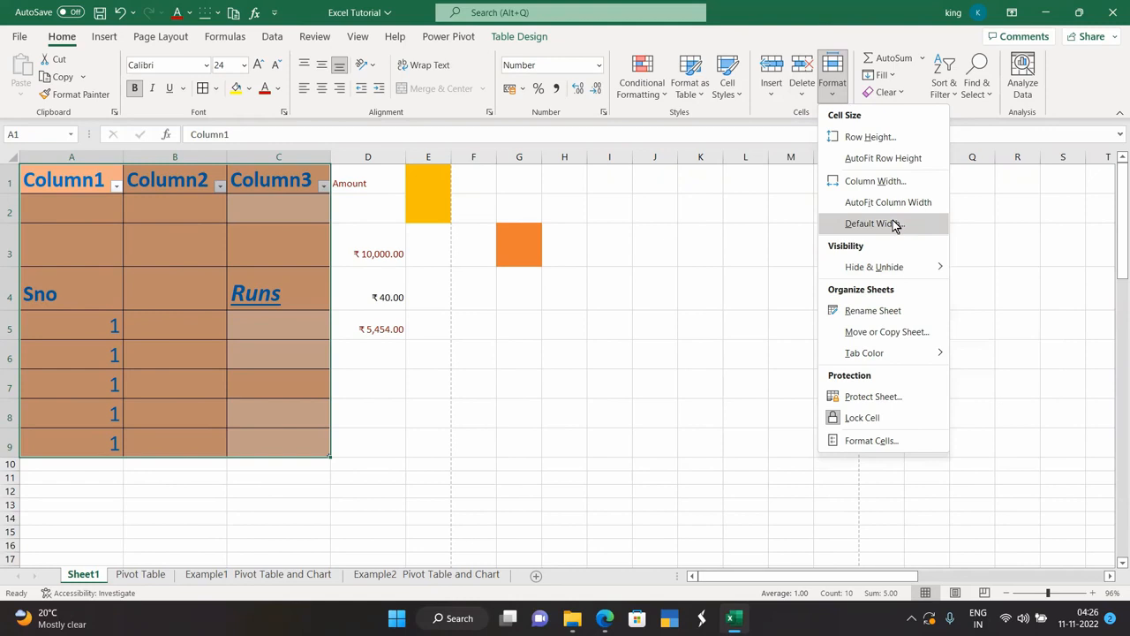
Browse the Format, AutoSum and Fill menus without making any changes.
{"action": "mouse_move", "coordinate": [896, 269]}
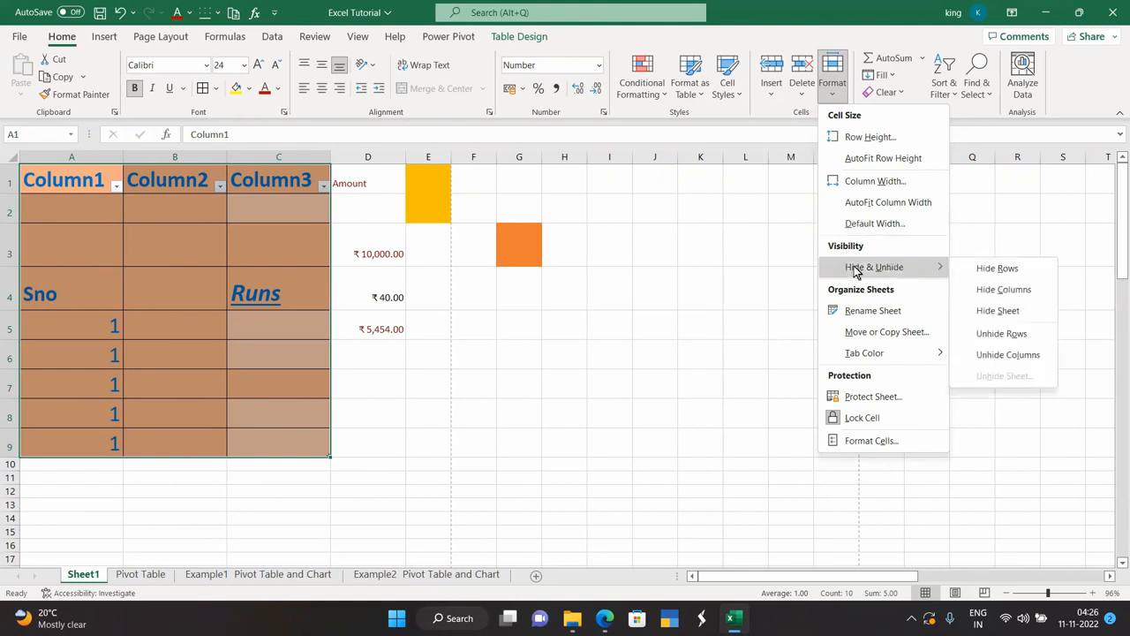
{"action": "left_click", "coordinate": [740, 288]}
{"action": "left_click", "coordinate": [838, 103]}
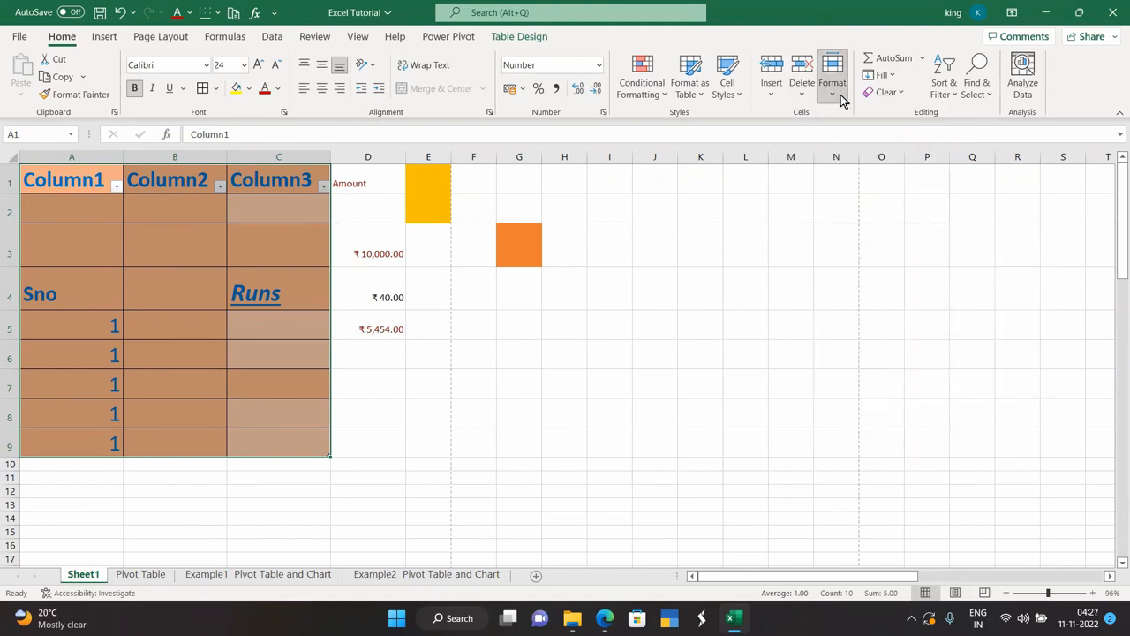
{"action": "mouse_move", "coordinate": [870, 275]}
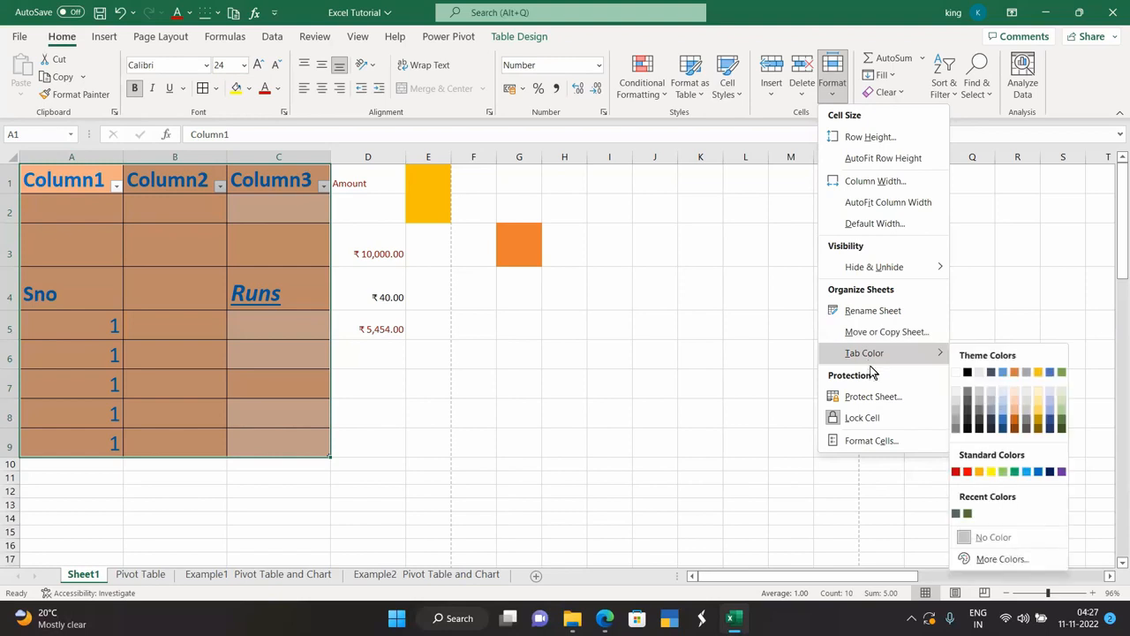
{"action": "left_click", "coordinate": [864, 417]}
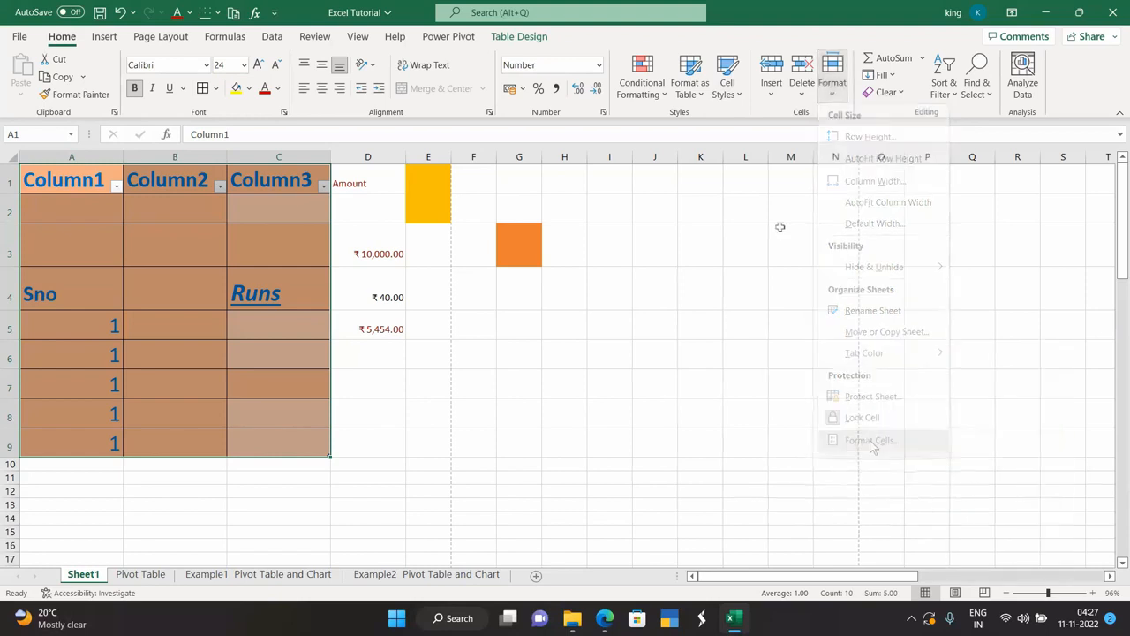
{"action": "left_click", "coordinate": [839, 102]}
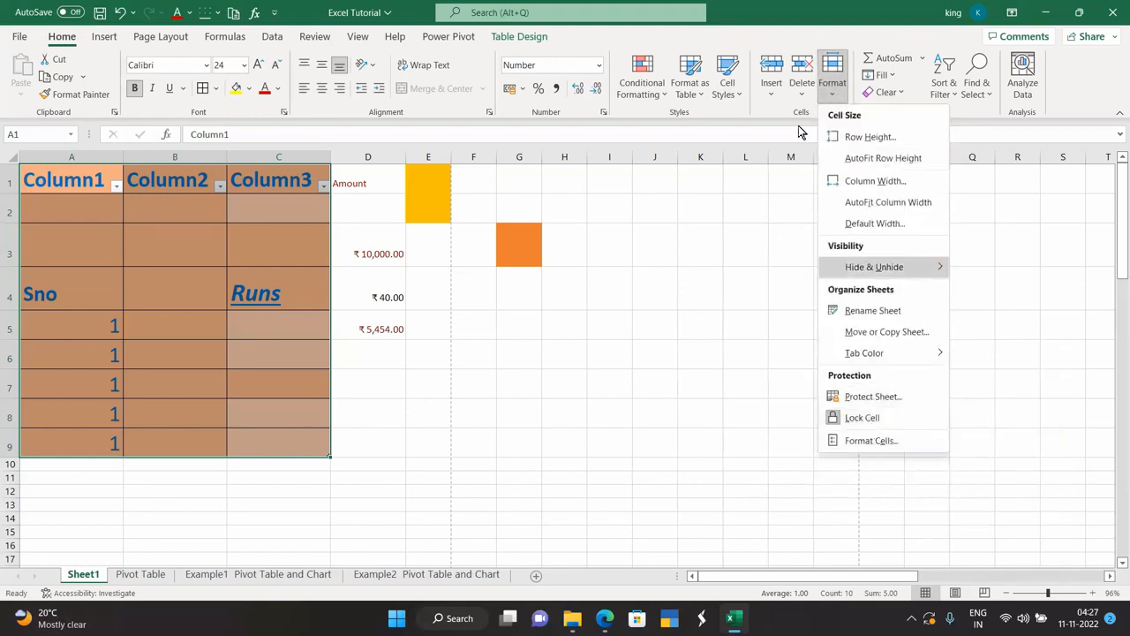
{"action": "left_click", "coordinate": [793, 218]}
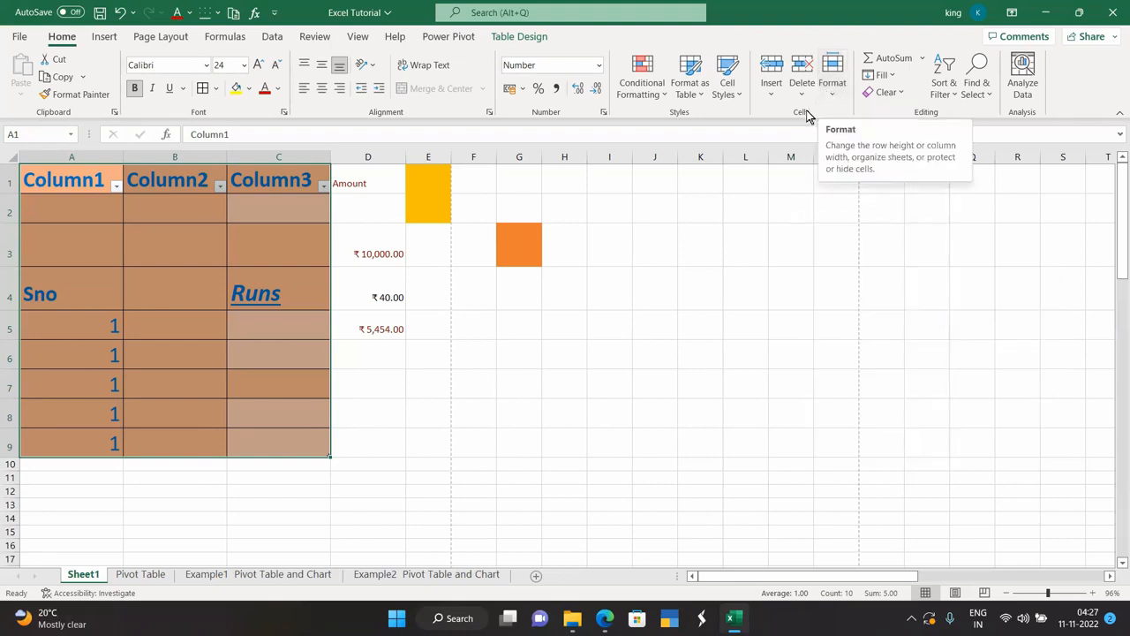
{"action": "left_click", "coordinate": [922, 58]}
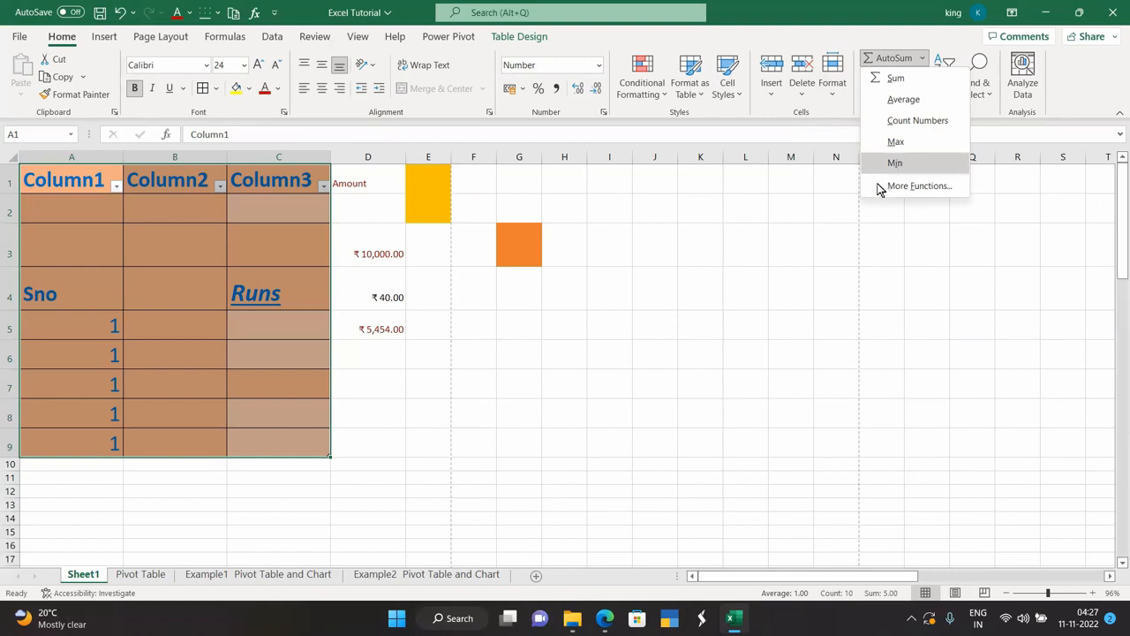
{"action": "left_click", "coordinate": [844, 200]}
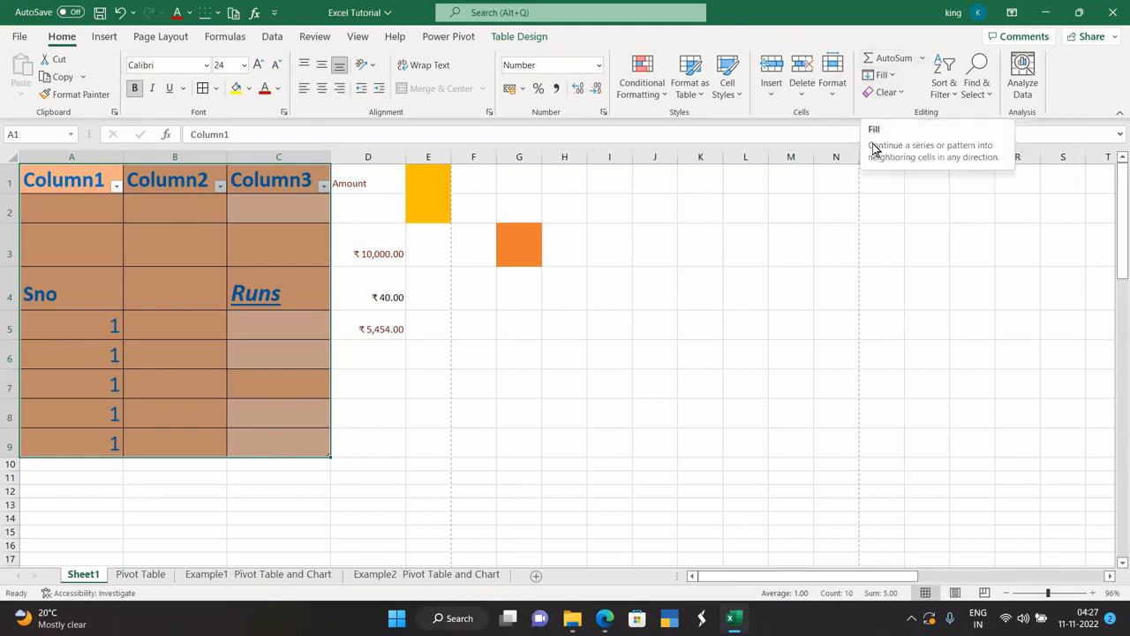
{"action": "left_click", "coordinate": [895, 77]}
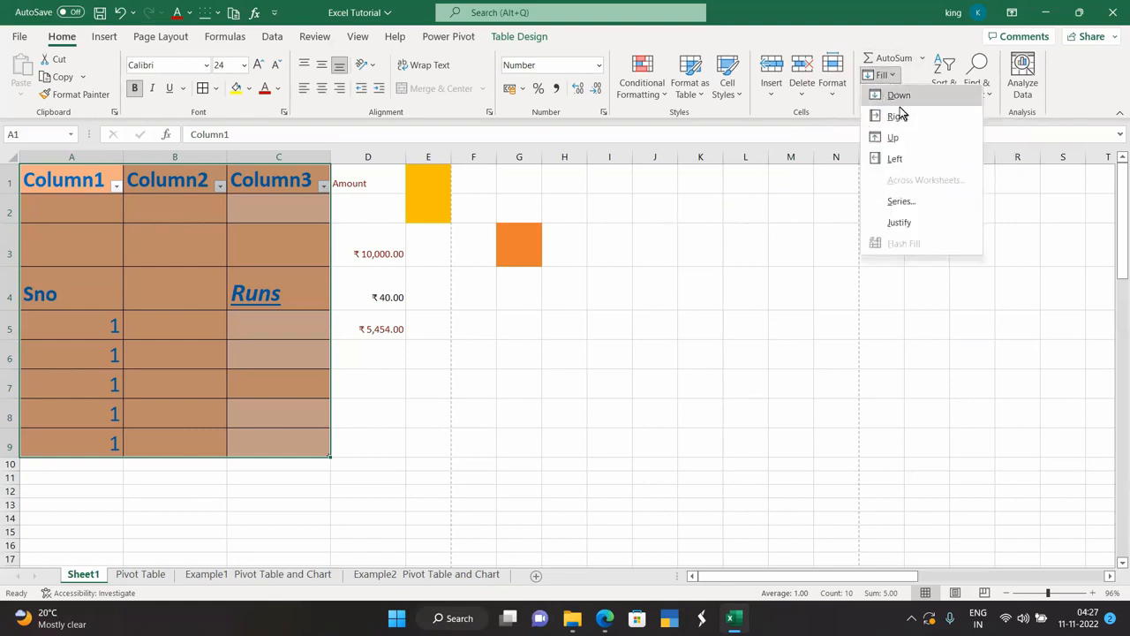
{"action": "left_click", "coordinate": [736, 195]}
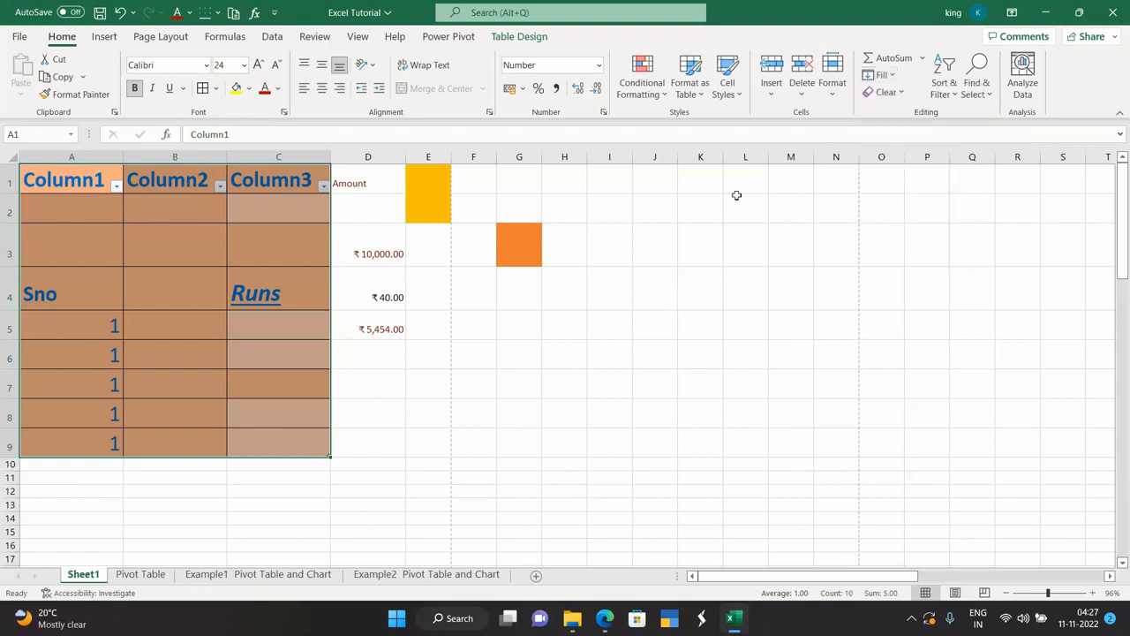
Enter 10 in K1 and fill it down through K4.
{"action": "left_click", "coordinate": [702, 181]}
{"action": "type", "text": "10"}
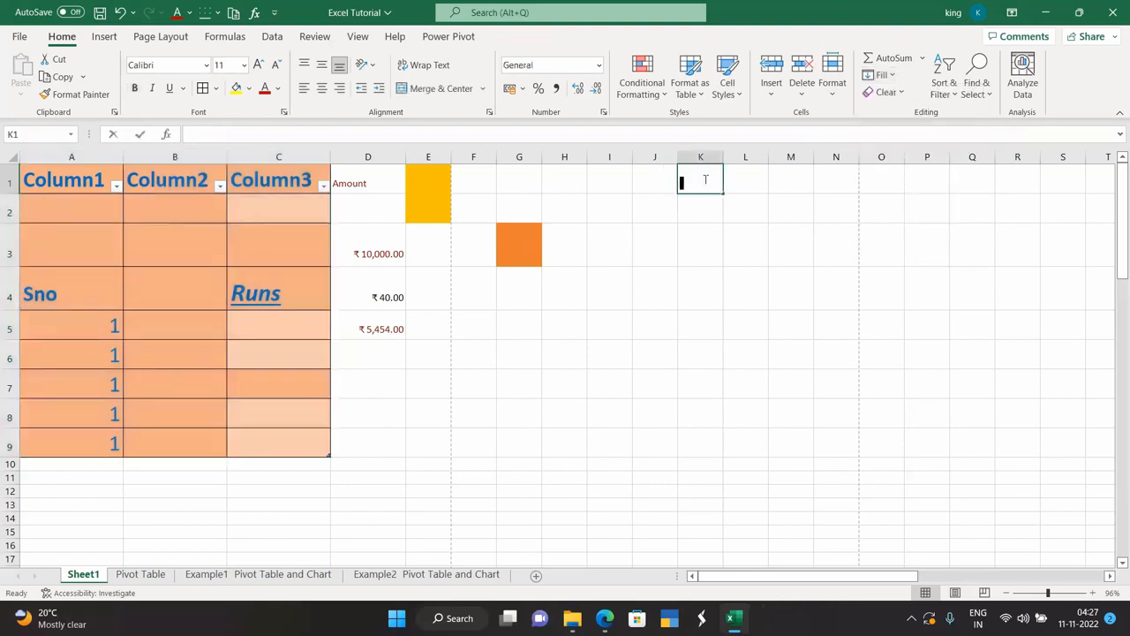
{"action": "key", "text": "Return"}
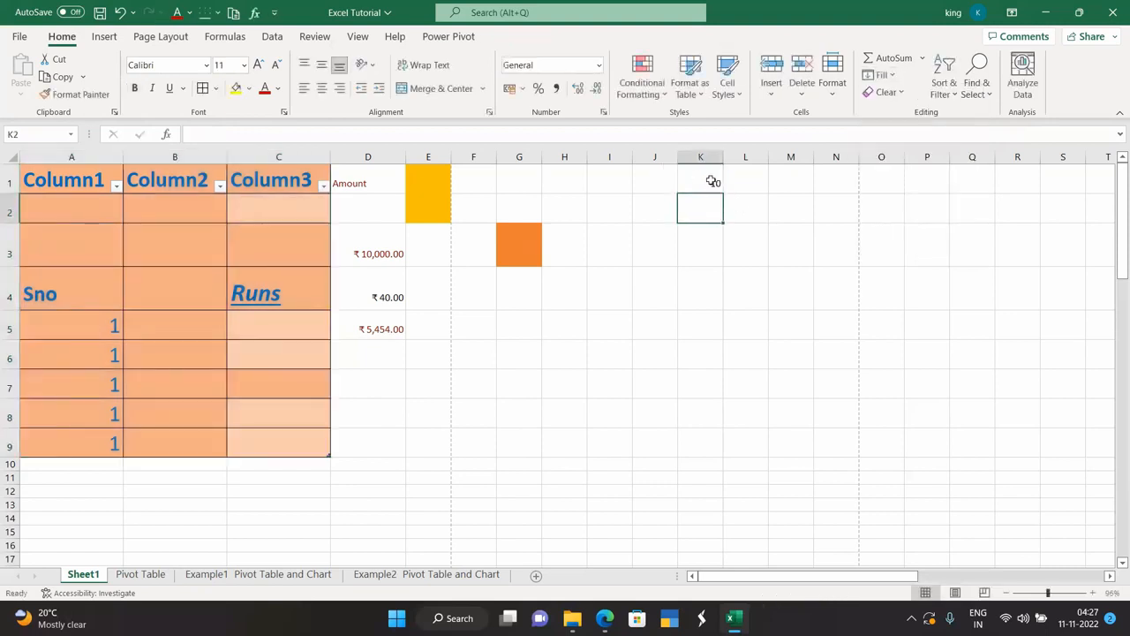
{"action": "left_click_drag", "start_coordinate": [712, 183], "coordinate": [712, 285]}
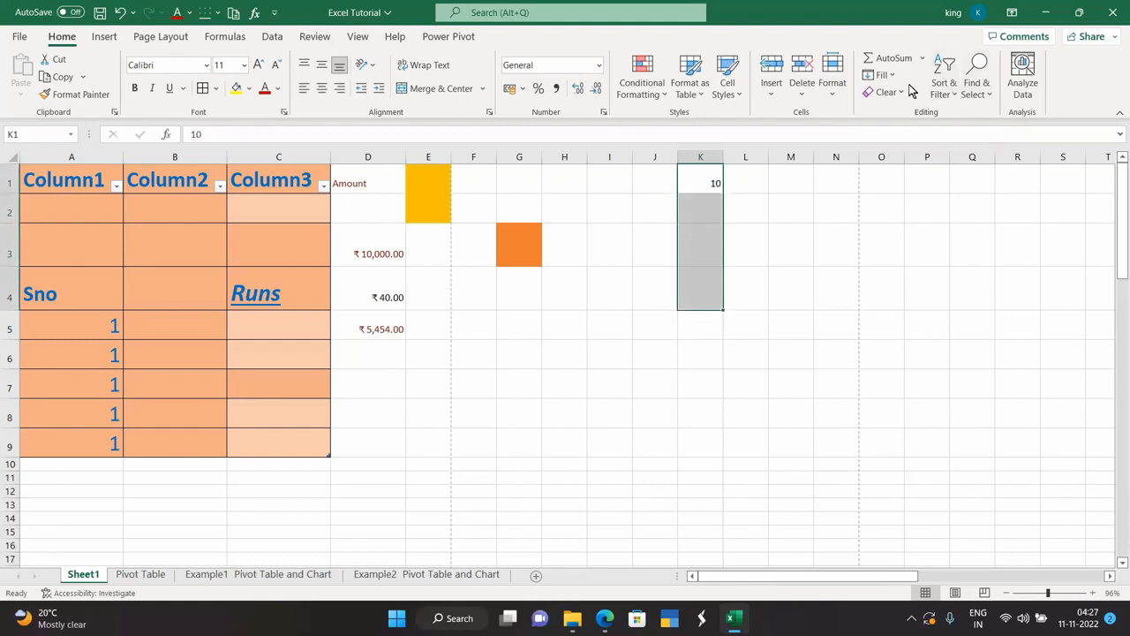
{"action": "left_click", "coordinate": [882, 75]}
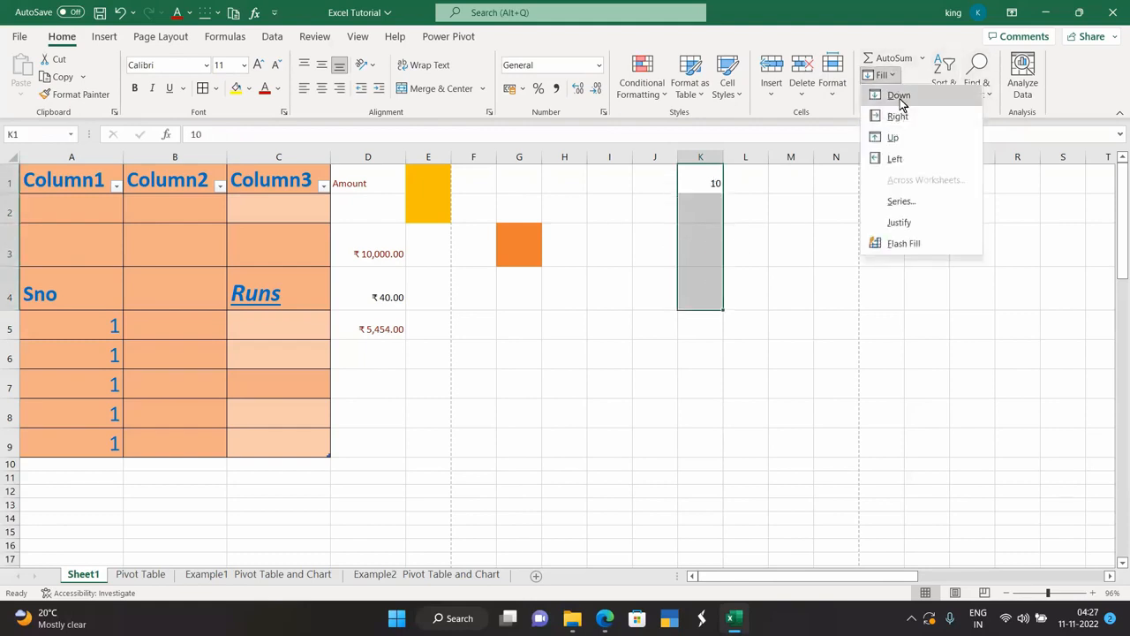
{"action": "left_click", "coordinate": [897, 94]}
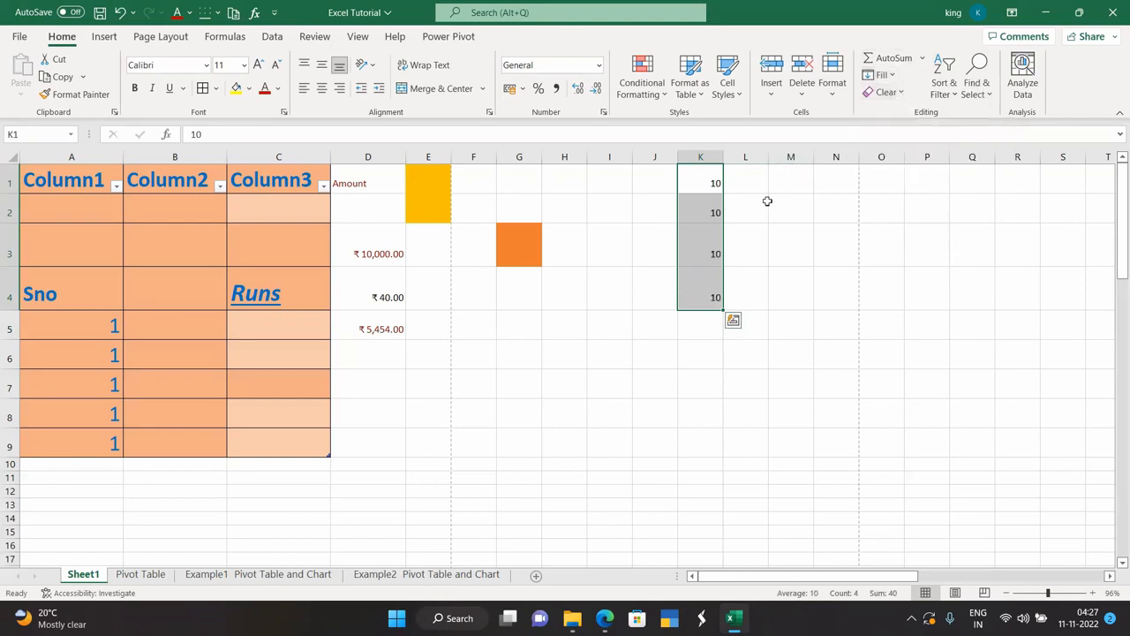
Fill the 10 from K1 right across L1:N1.
{"action": "left_click_drag", "start_coordinate": [716, 183], "coordinate": [850, 172]}
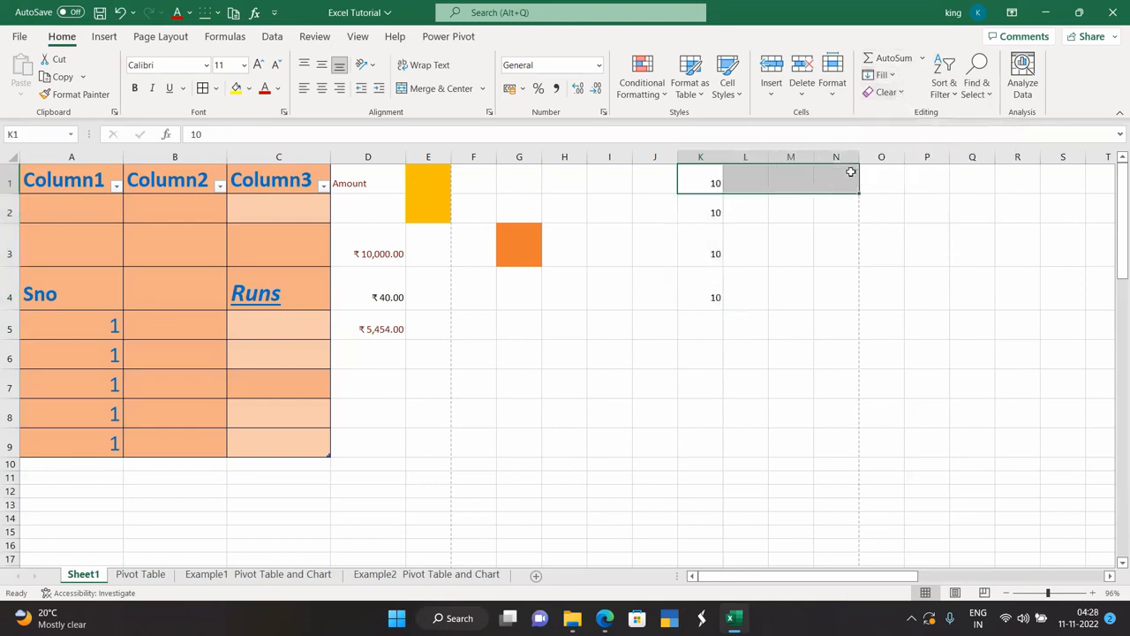
{"action": "left_click", "coordinate": [882, 75]}
{"action": "left_click", "coordinate": [897, 117]}
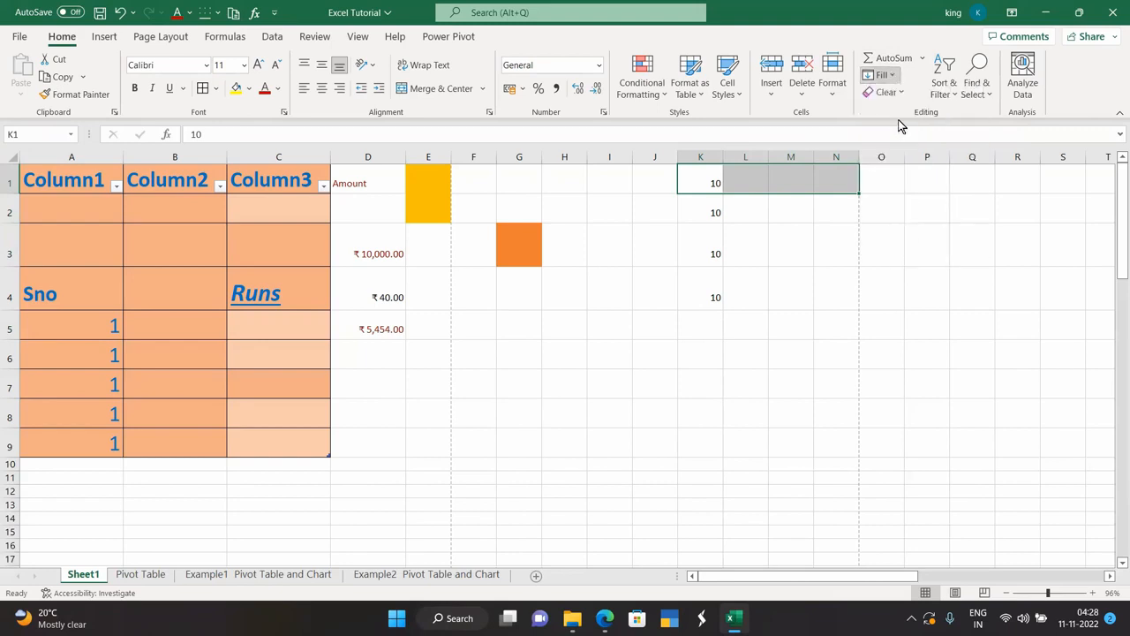
{"action": "left_click", "coordinate": [815, 262]}
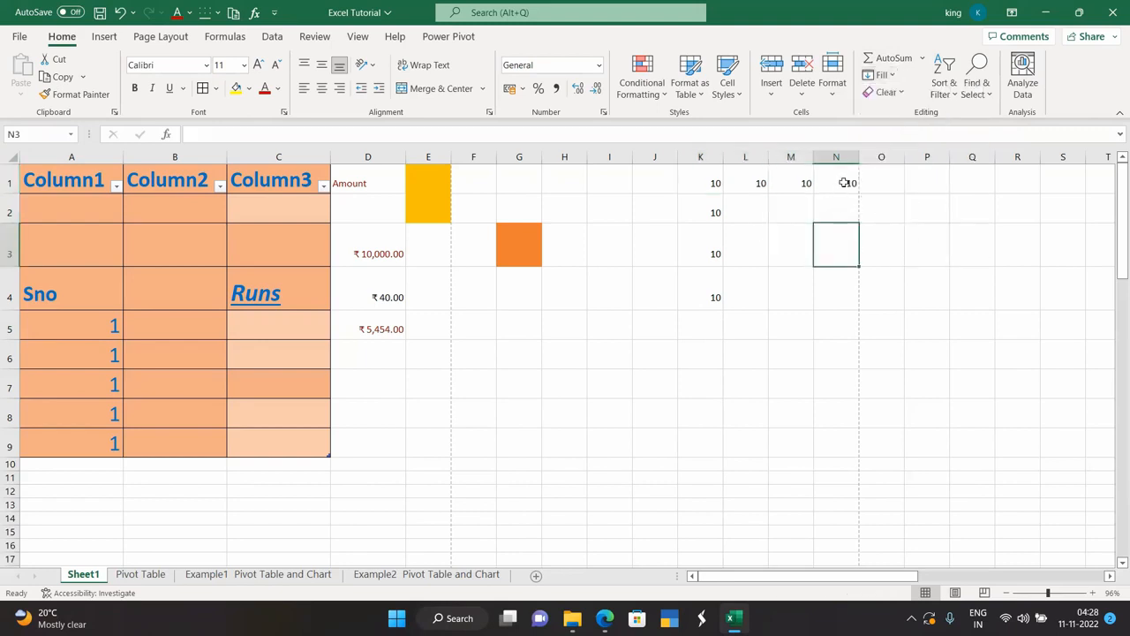
Enter 10 in J4 and fill it up through J1.
{"action": "left_click", "coordinate": [655, 295]}
{"action": "type", "text": "1"}
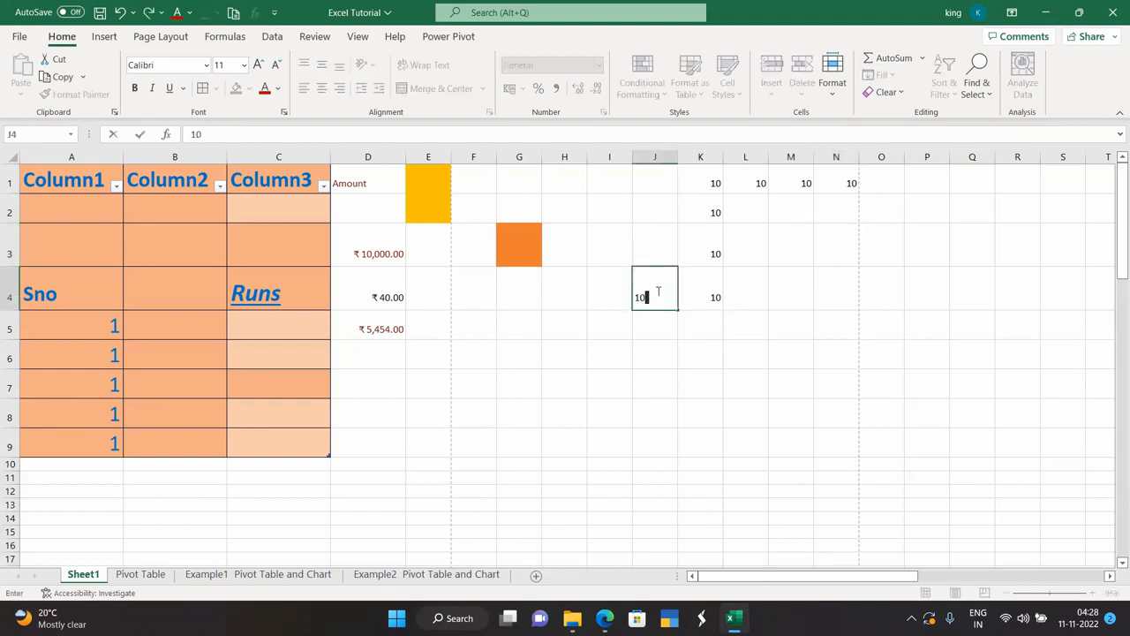
{"action": "type", "text": "0"}
{"action": "key", "text": "Return"}
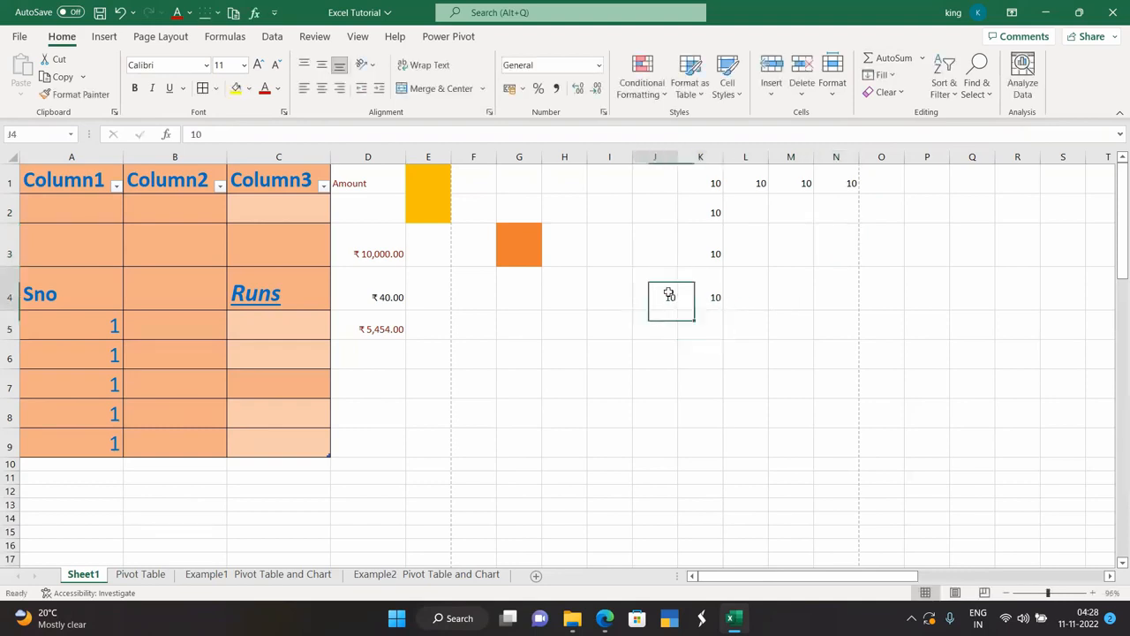
{"action": "left_click_drag", "start_coordinate": [660, 297], "coordinate": [666, 181]}
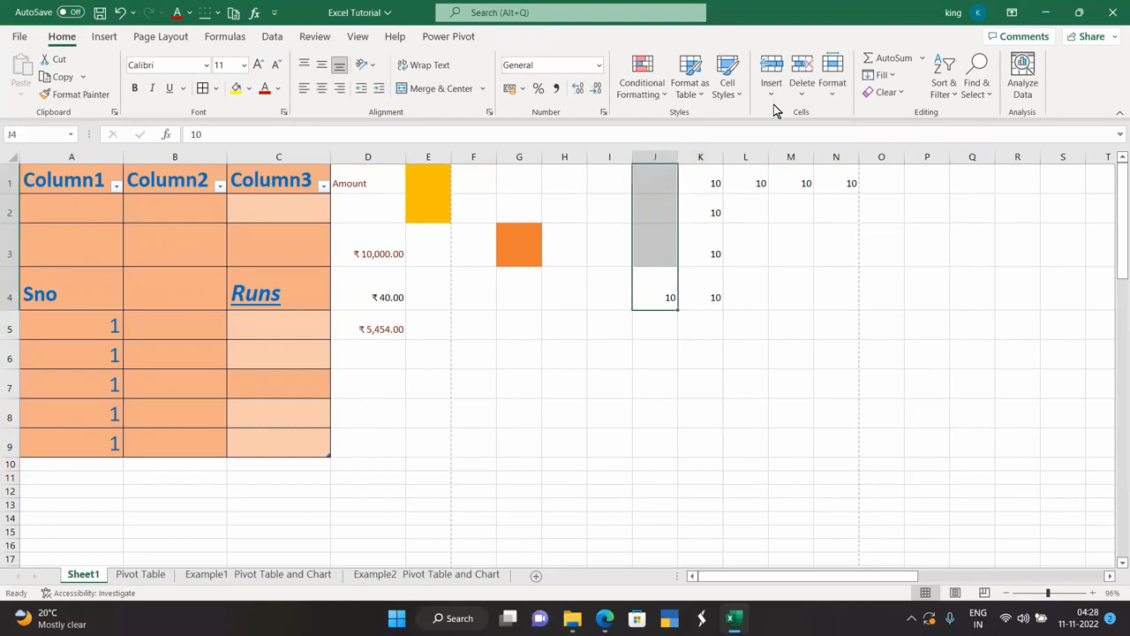
{"action": "left_click", "coordinate": [881, 75]}
{"action": "left_click", "coordinate": [894, 139]}
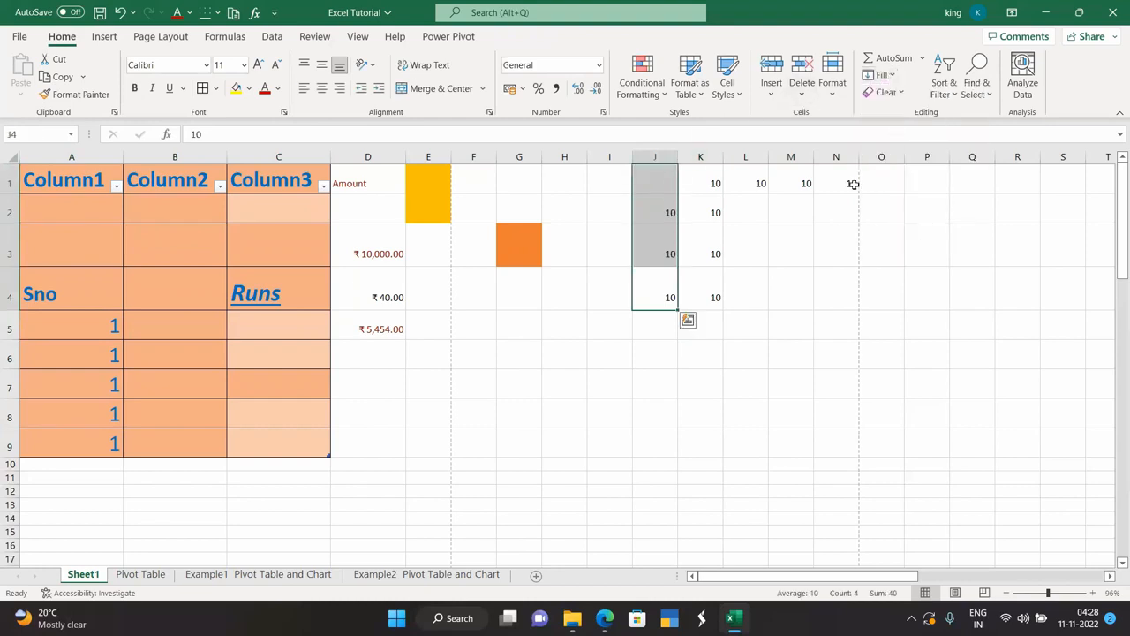
{"action": "left_click", "coordinate": [736, 325]}
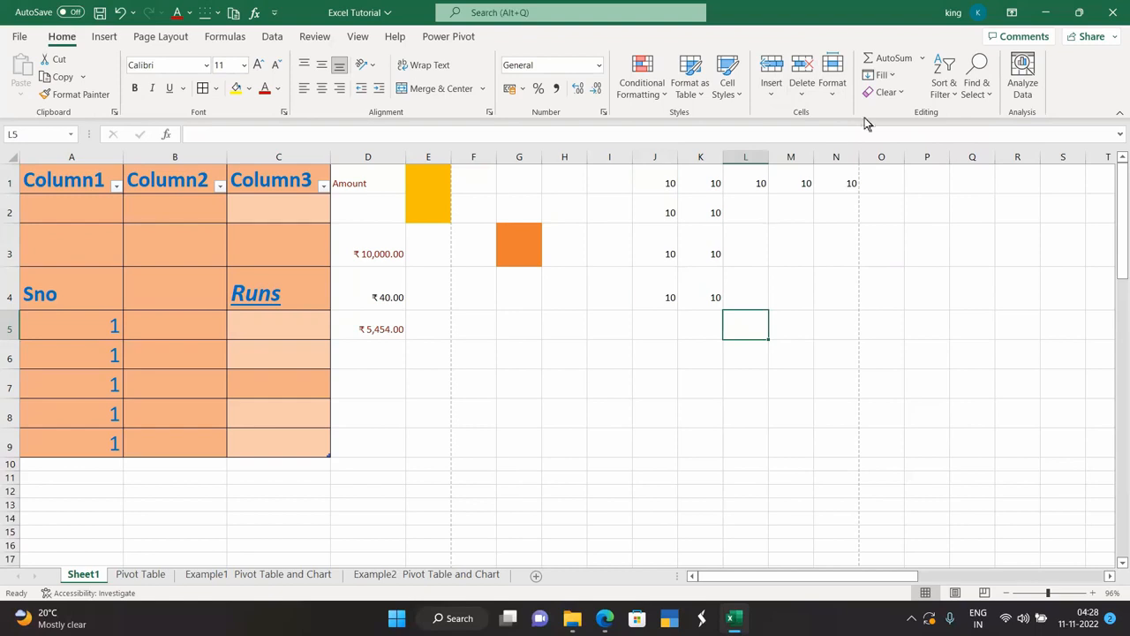
{"action": "left_click", "coordinate": [890, 76]}
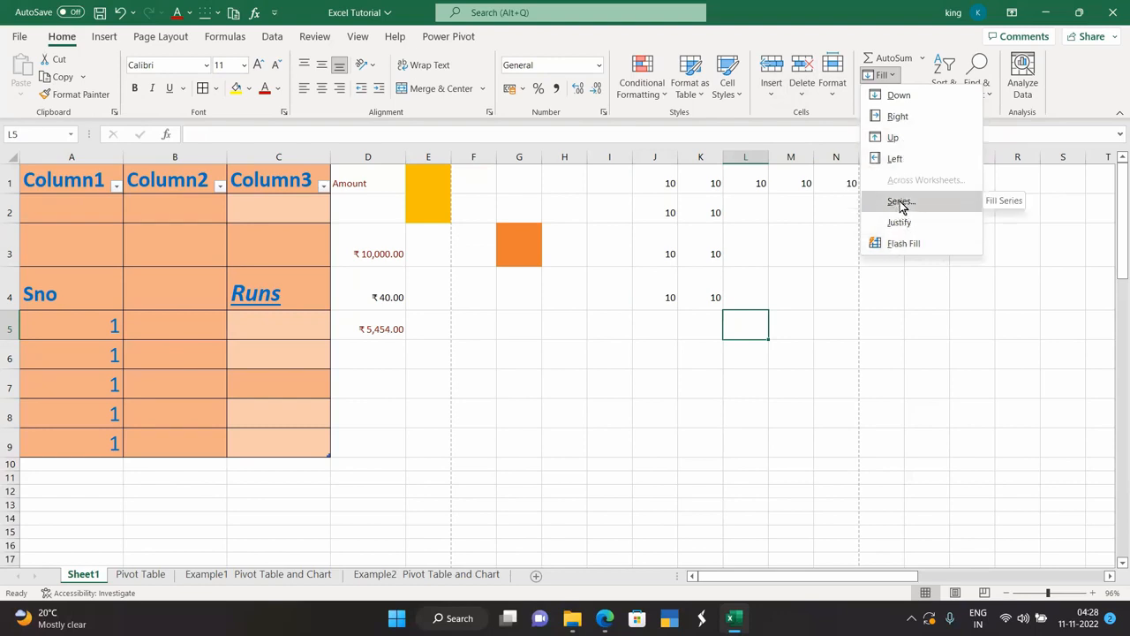
Enter 11 in N2 and fill N1:N5 as a linear column series with step 1.
{"action": "left_click", "coordinate": [810, 256]}
{"action": "left_click", "coordinate": [842, 204]}
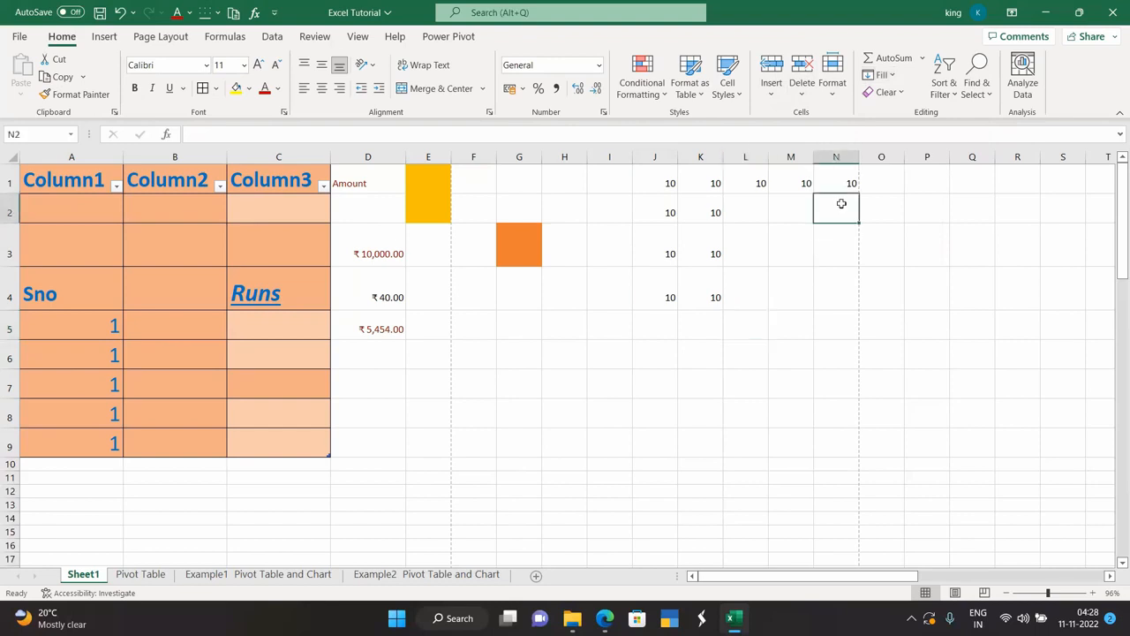
{"action": "type", "text": "11"}
{"action": "key", "text": "Return"}
{"action": "left_click_drag", "start_coordinate": [839, 187], "coordinate": [834, 327]}
{"action": "left_click", "coordinate": [882, 75]}
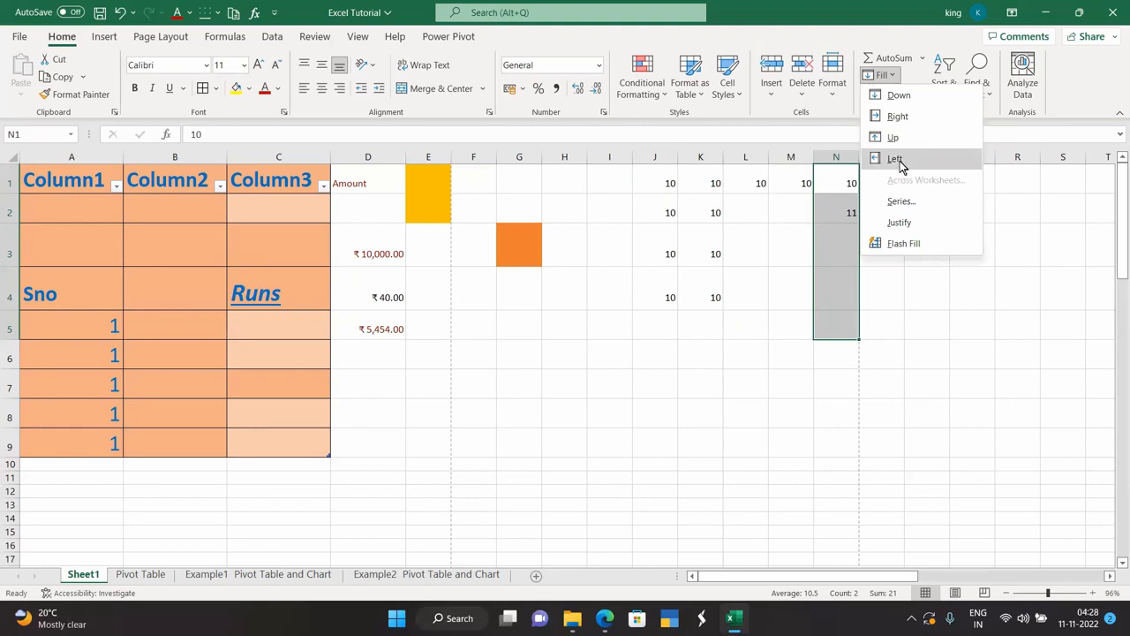
{"action": "left_click", "coordinate": [901, 201]}
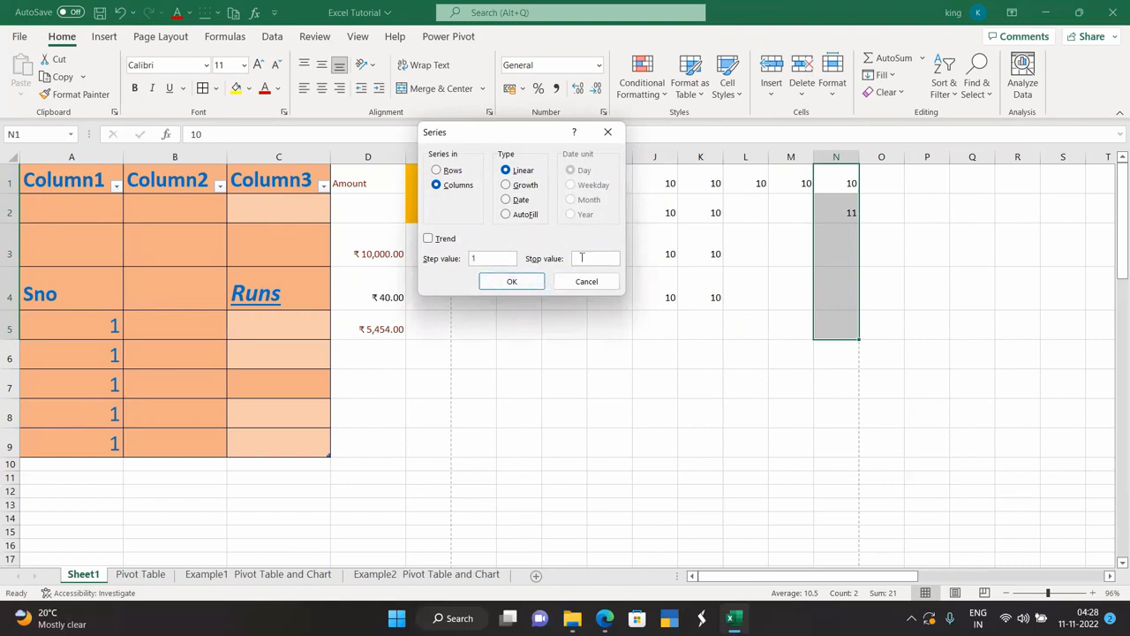
{"action": "left_click", "coordinate": [514, 281]}
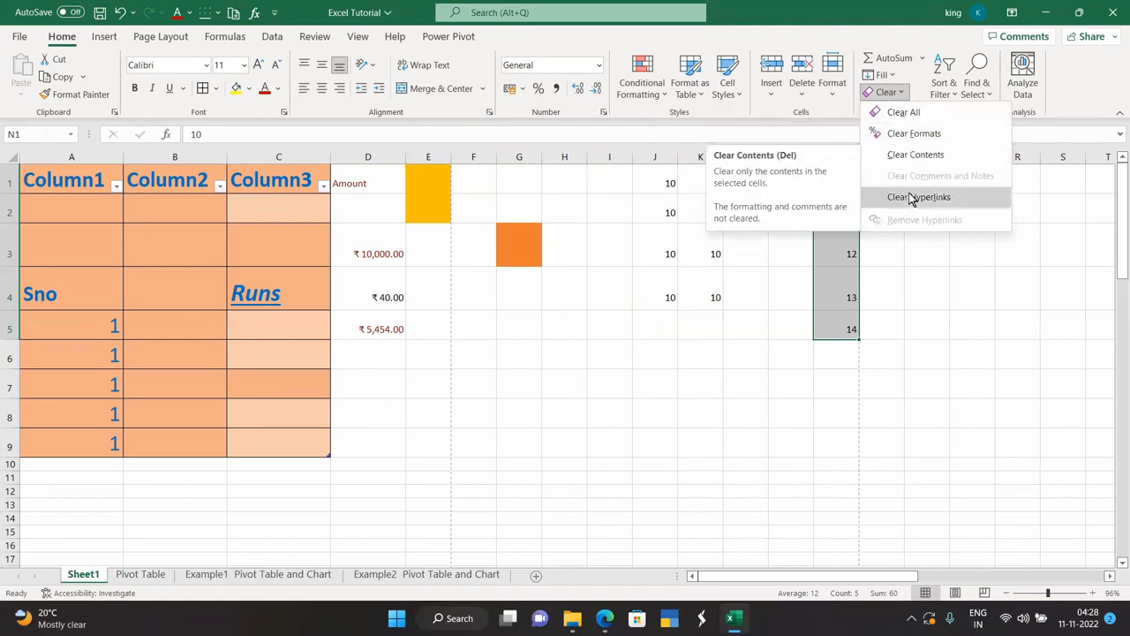
Sort column N smallest to largest, then largest to smallest, expanding the selection each time.
{"action": "left_click", "coordinate": [907, 254]}
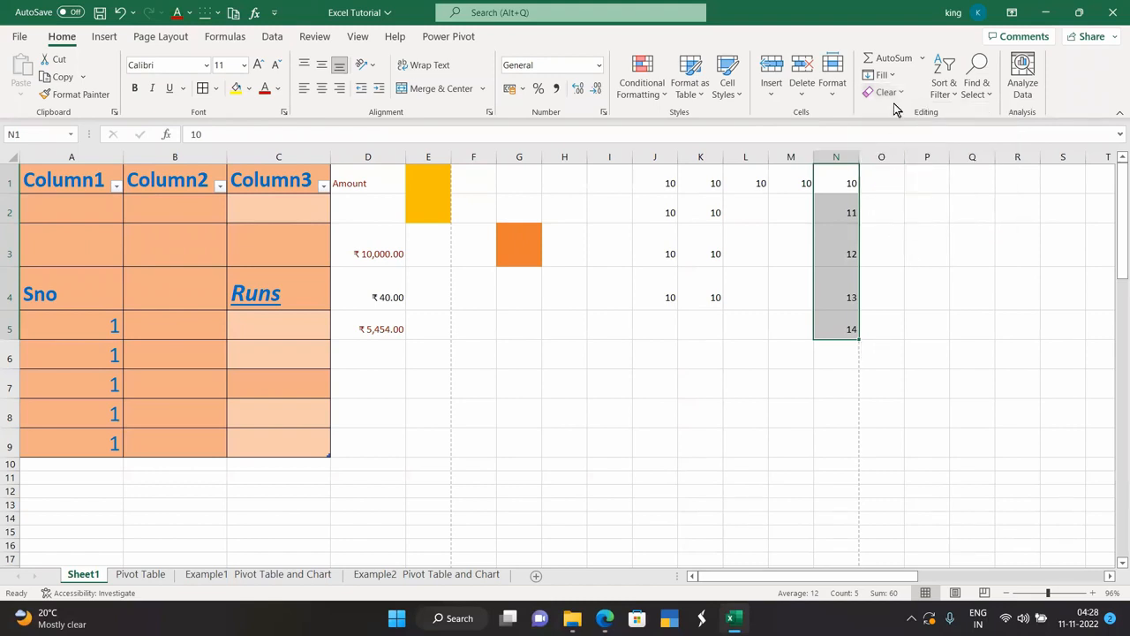
{"action": "left_click", "coordinate": [941, 89]}
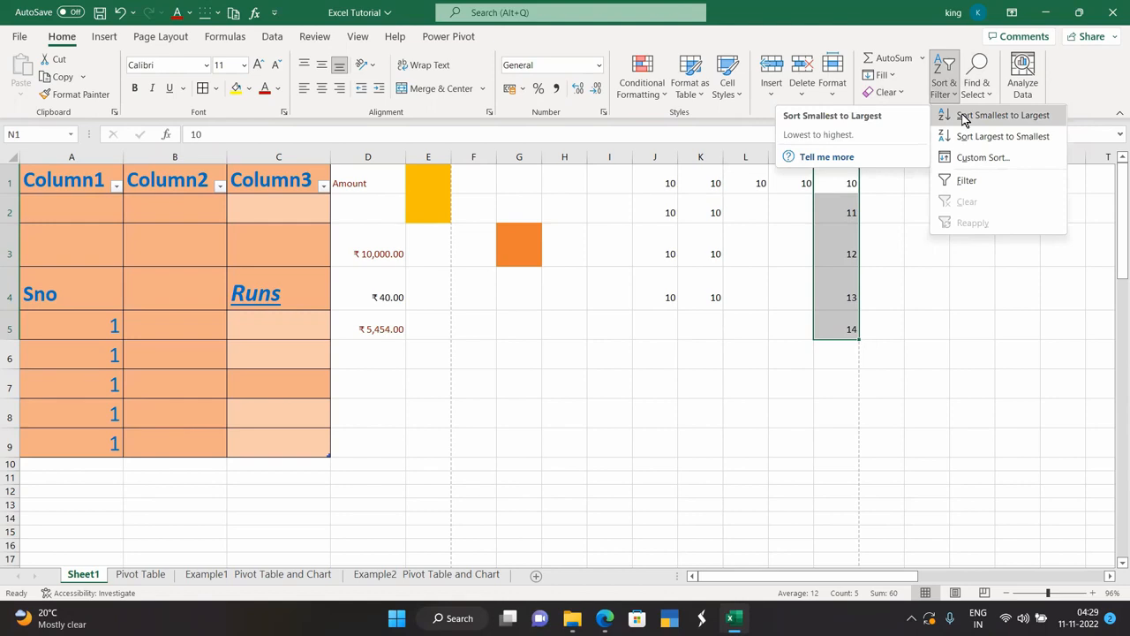
{"action": "left_click", "coordinate": [963, 120]}
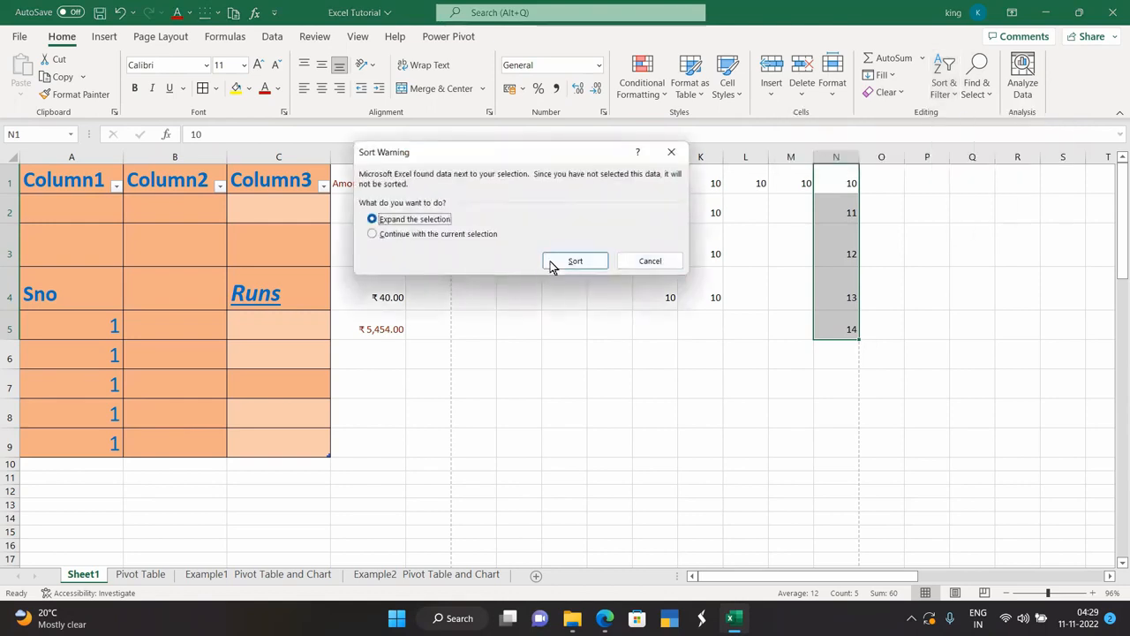
{"action": "left_click", "coordinate": [572, 260]}
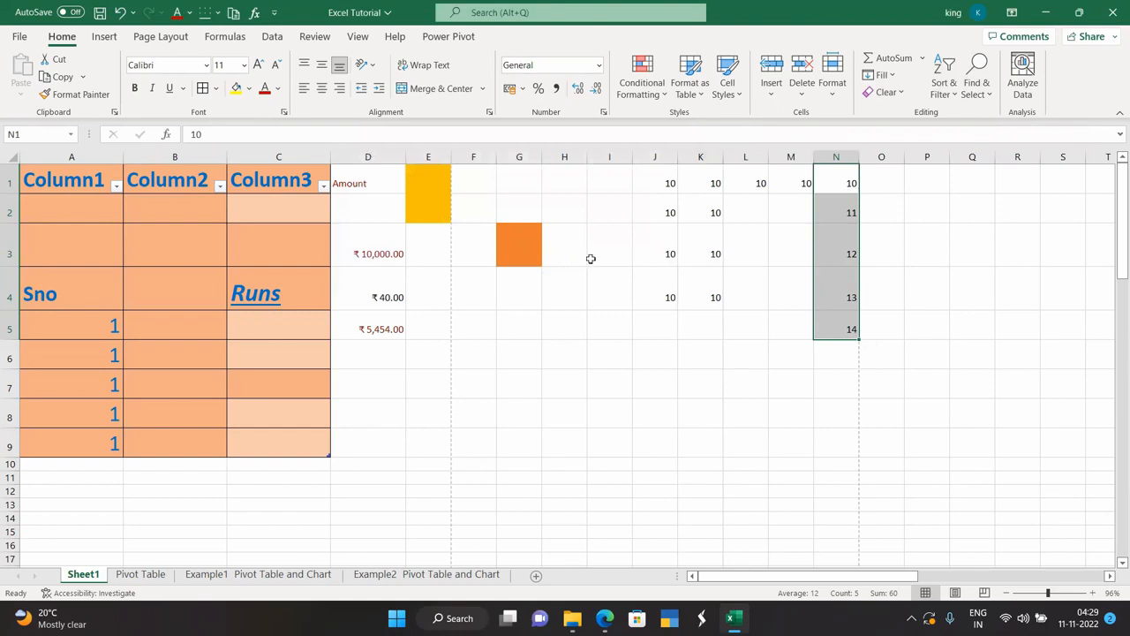
{"action": "left_click", "coordinate": [943, 84]}
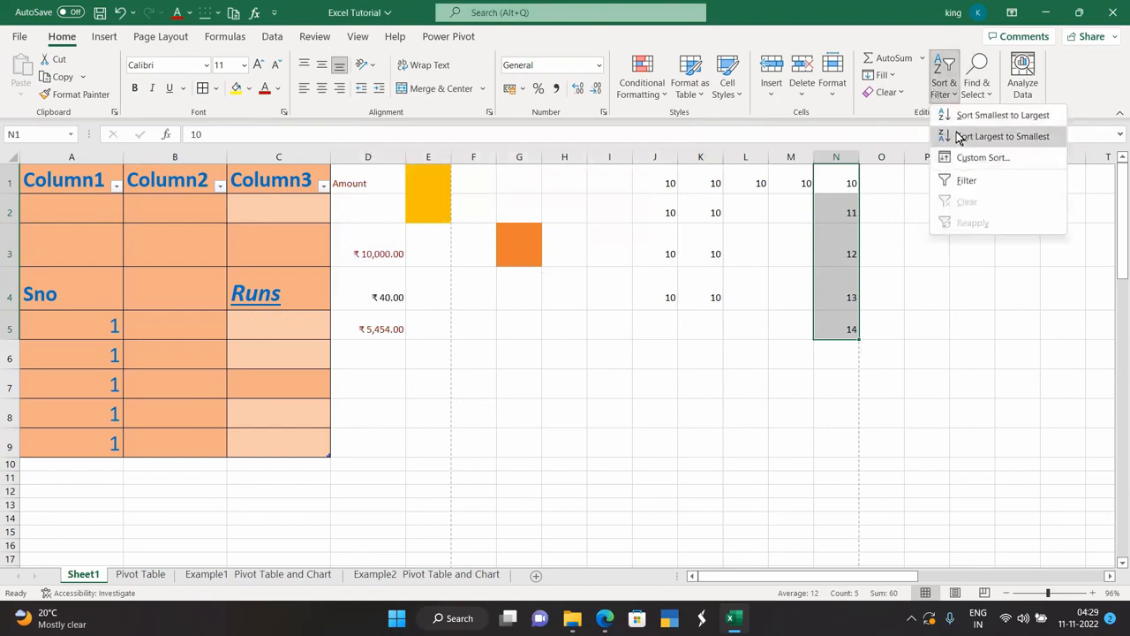
{"action": "left_click", "coordinate": [959, 138]}
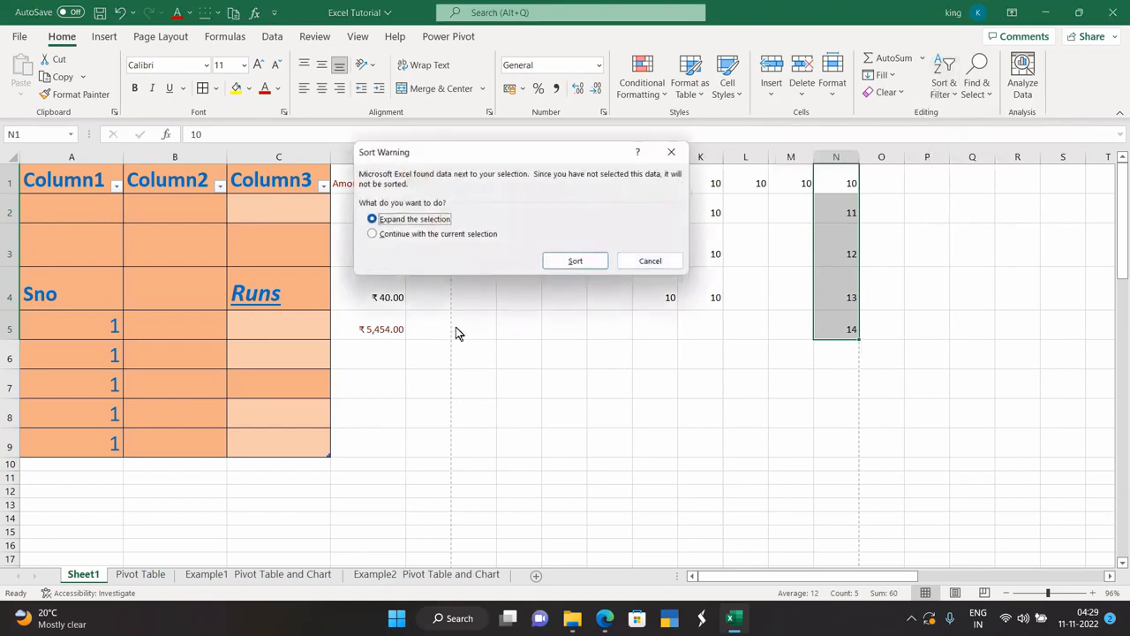
{"action": "left_click", "coordinate": [571, 260]}
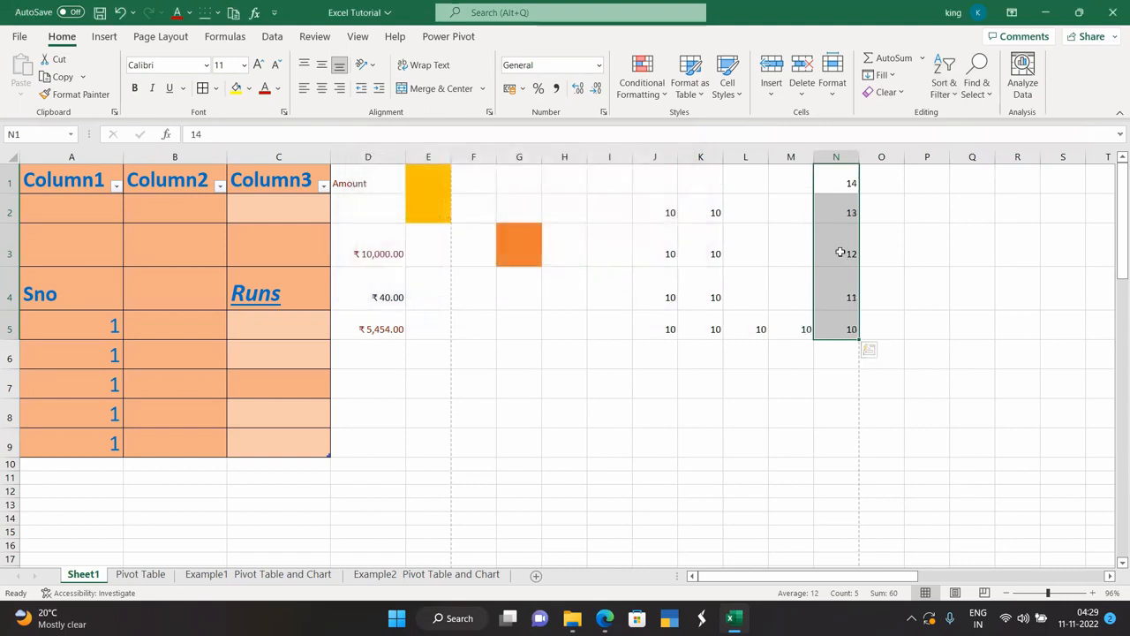
Re-sort column N ascending (10 to 14) and turn on the filter.
{"action": "left_click", "coordinate": [943, 88]}
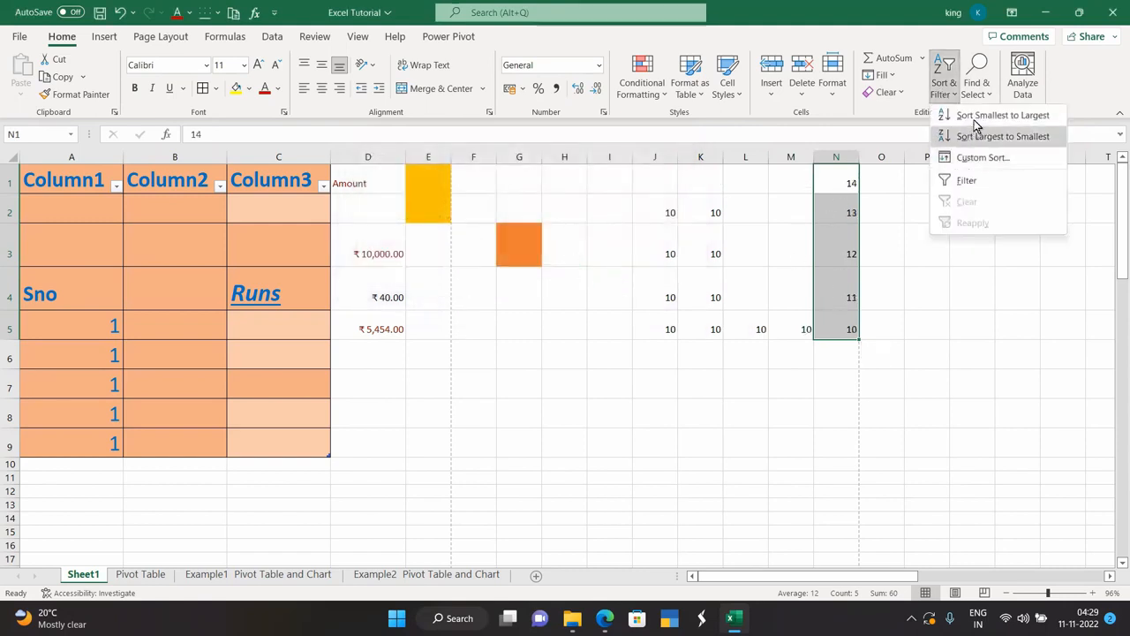
{"action": "left_click", "coordinate": [971, 118]}
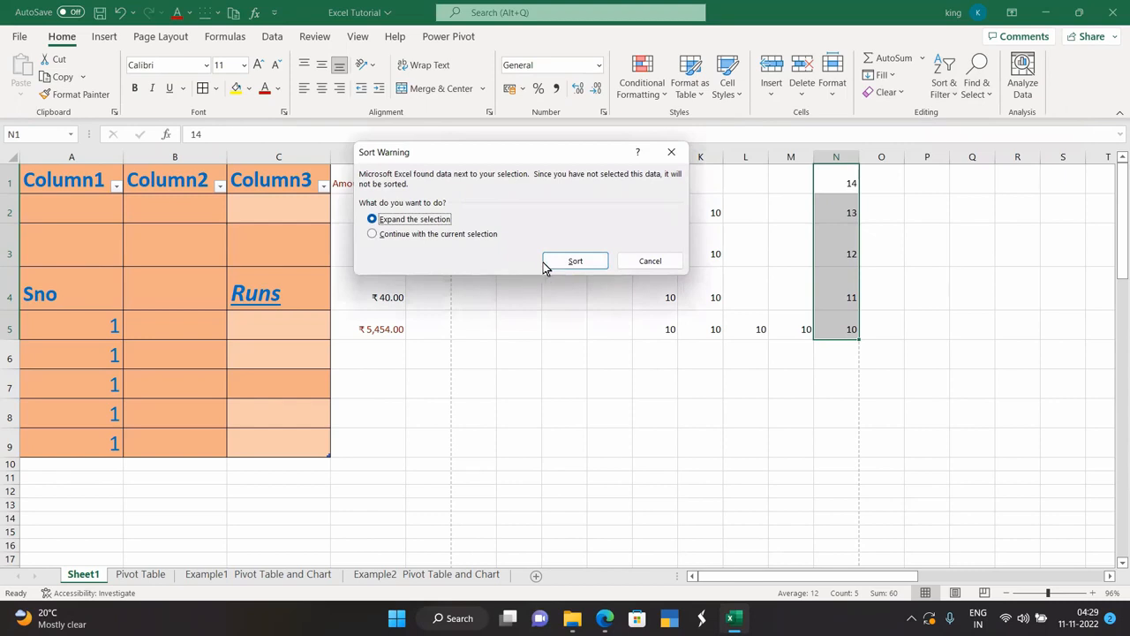
{"action": "left_click", "coordinate": [572, 261]}
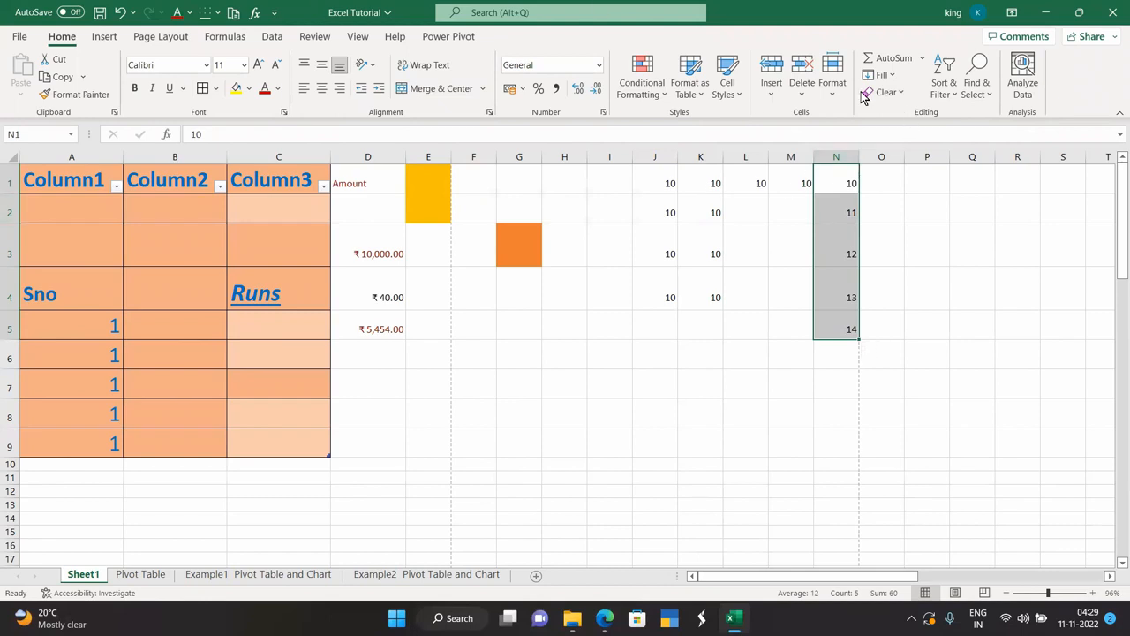
{"action": "left_click", "coordinate": [944, 95]}
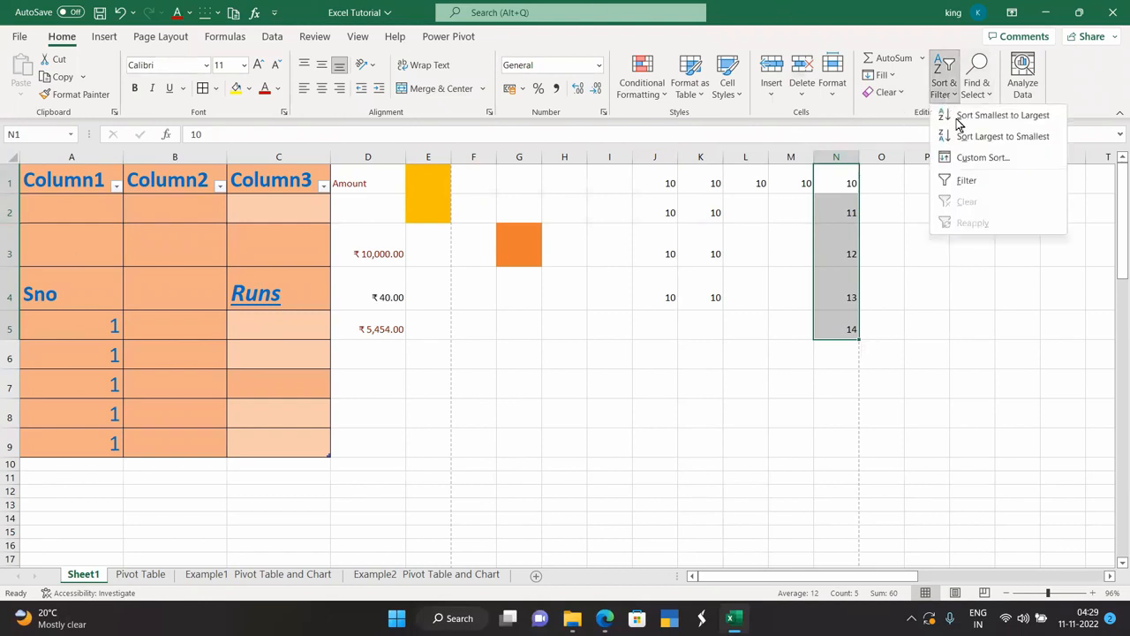
{"action": "left_click", "coordinate": [966, 181]}
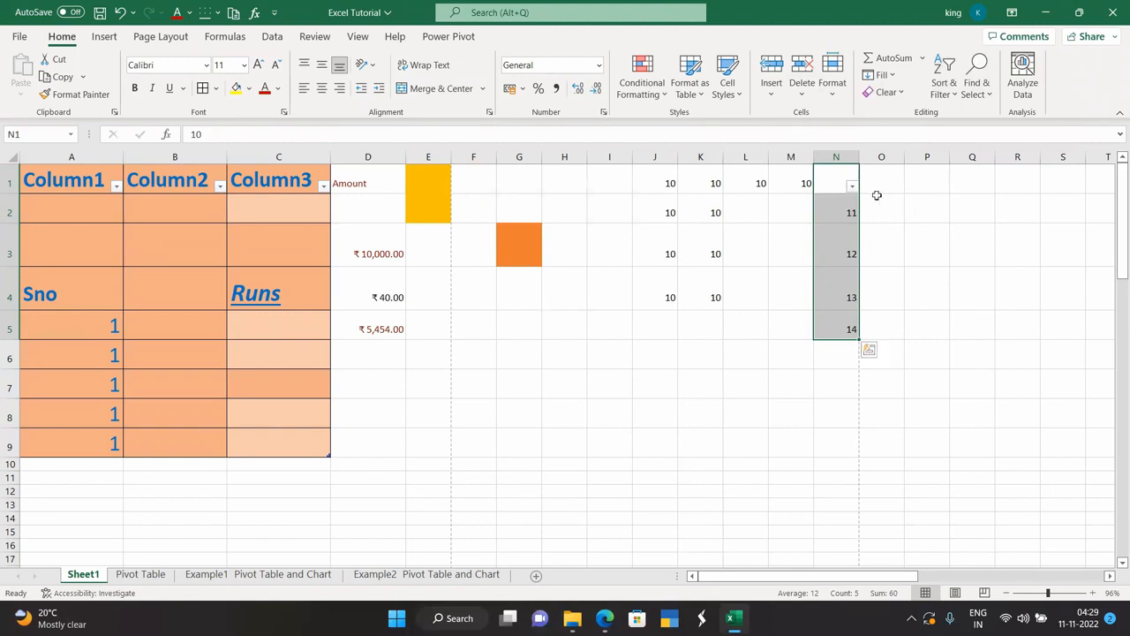
Filter column N to hide the 12 row, then re-include 12 so all rows show.
{"action": "left_click", "coordinate": [852, 187]}
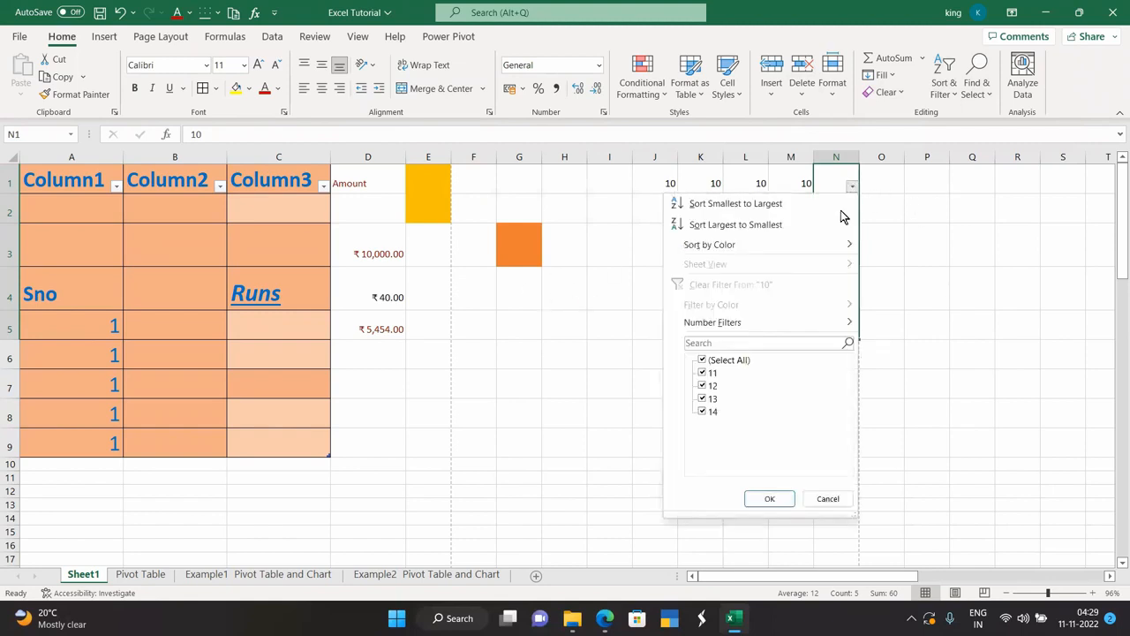
{"action": "left_click", "coordinate": [709, 387]}
{"action": "left_click", "coordinate": [767, 498]}
{"action": "left_click", "coordinate": [853, 188]}
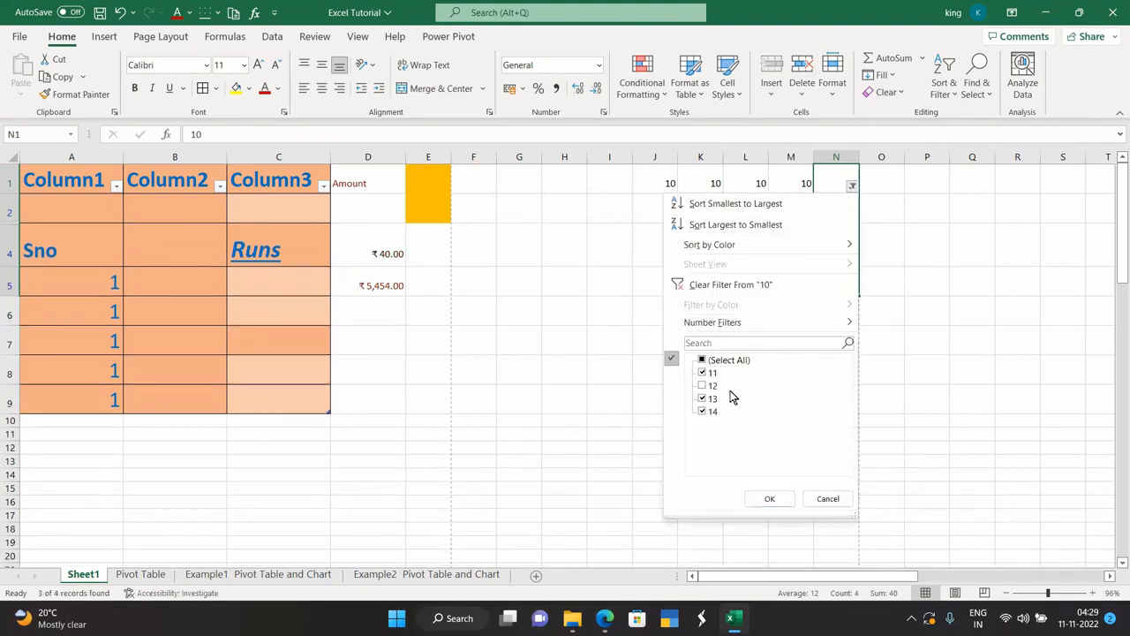
{"action": "left_click", "coordinate": [703, 385]}
{"action": "left_click", "coordinate": [769, 497]}
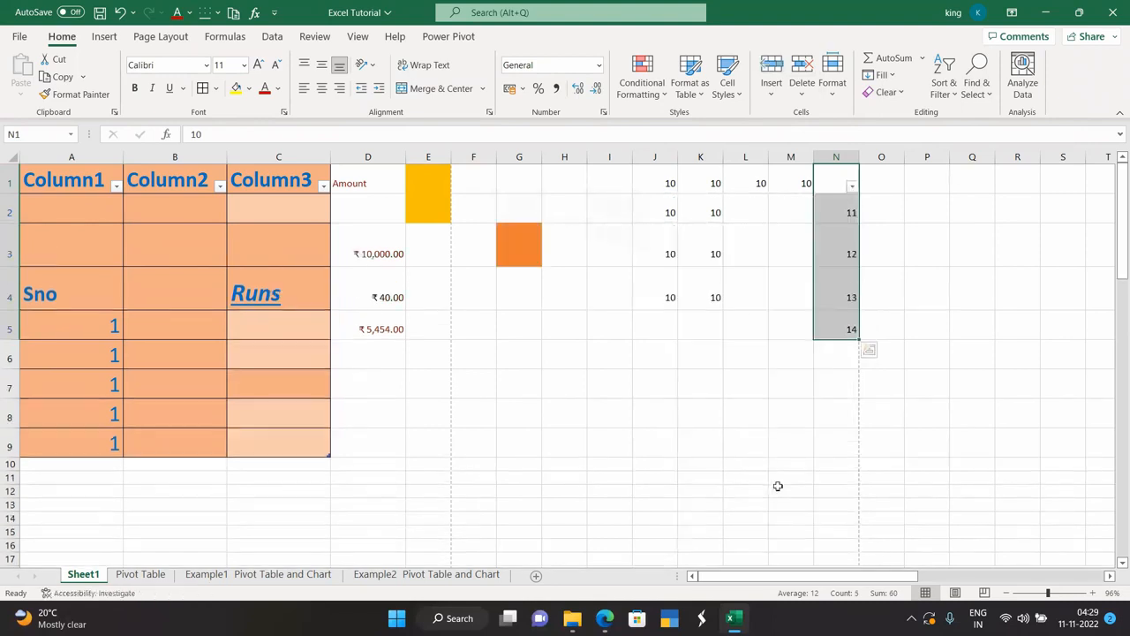
{"action": "left_click", "coordinate": [982, 95]}
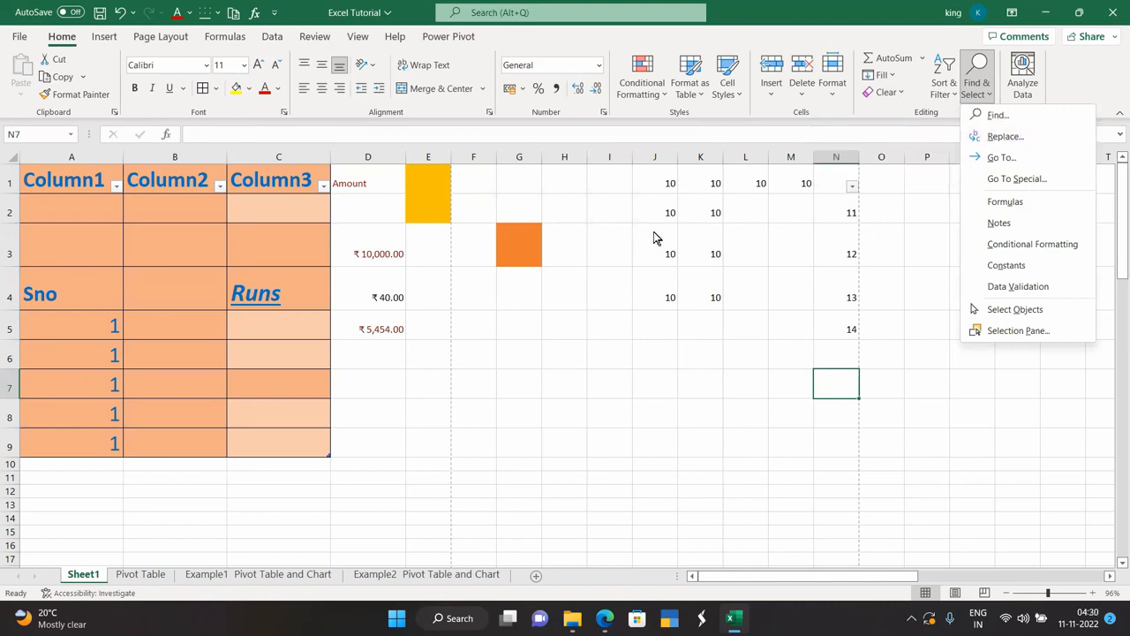
Replace all 10s on Sheet1 with 20, making 12 replacements.
{"action": "left_click", "coordinate": [618, 250]}
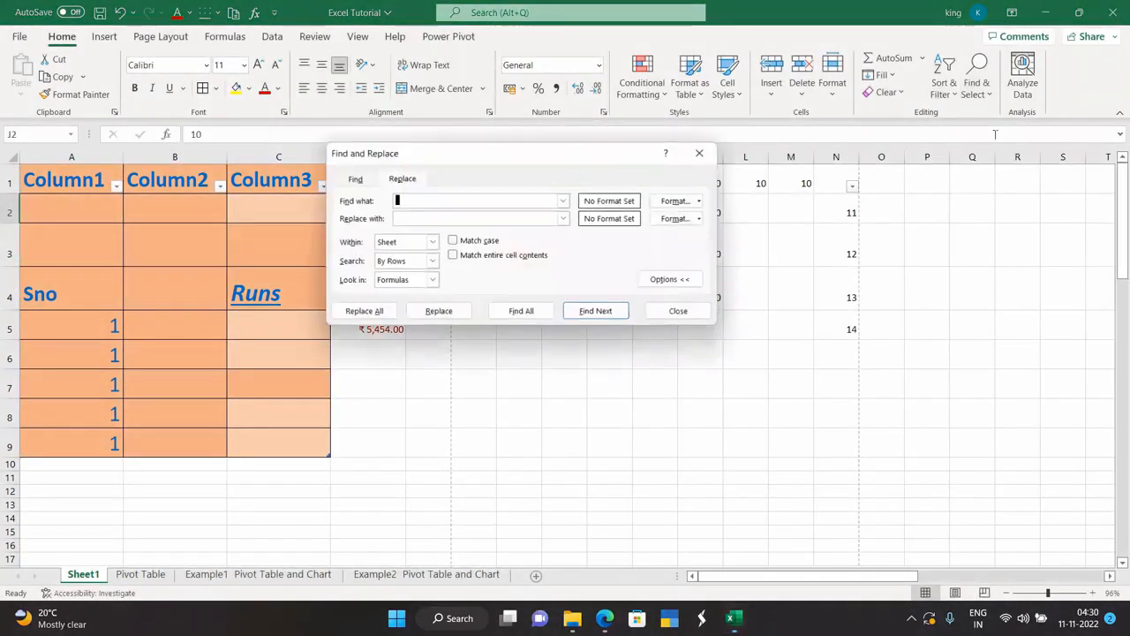
{"action": "type", "text": "10"}
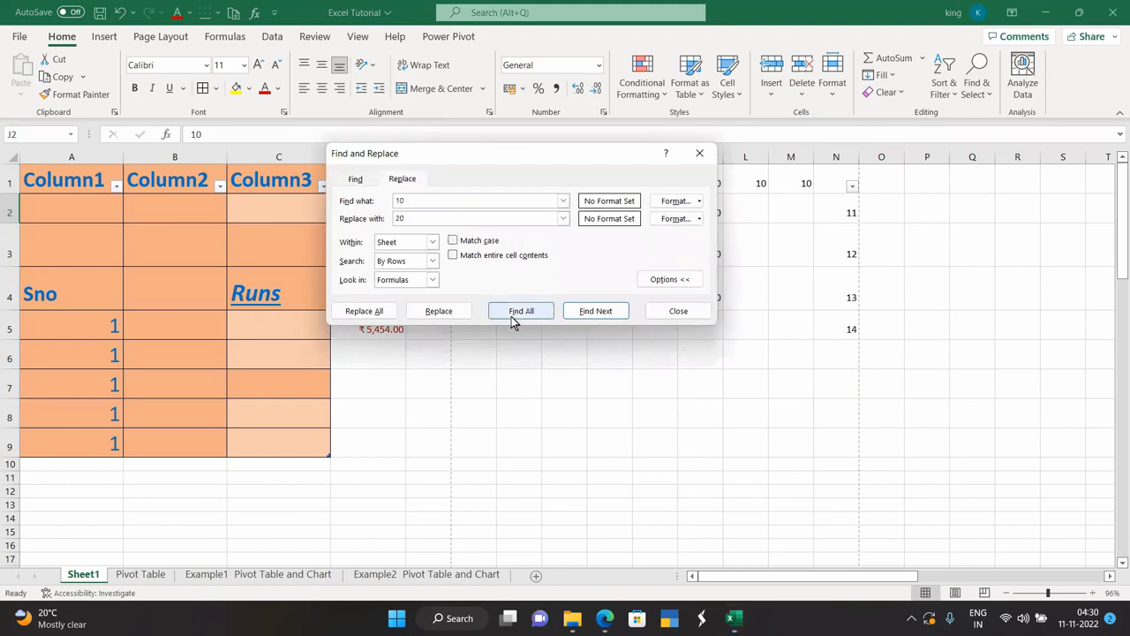
{"action": "left_click", "coordinate": [381, 313]}
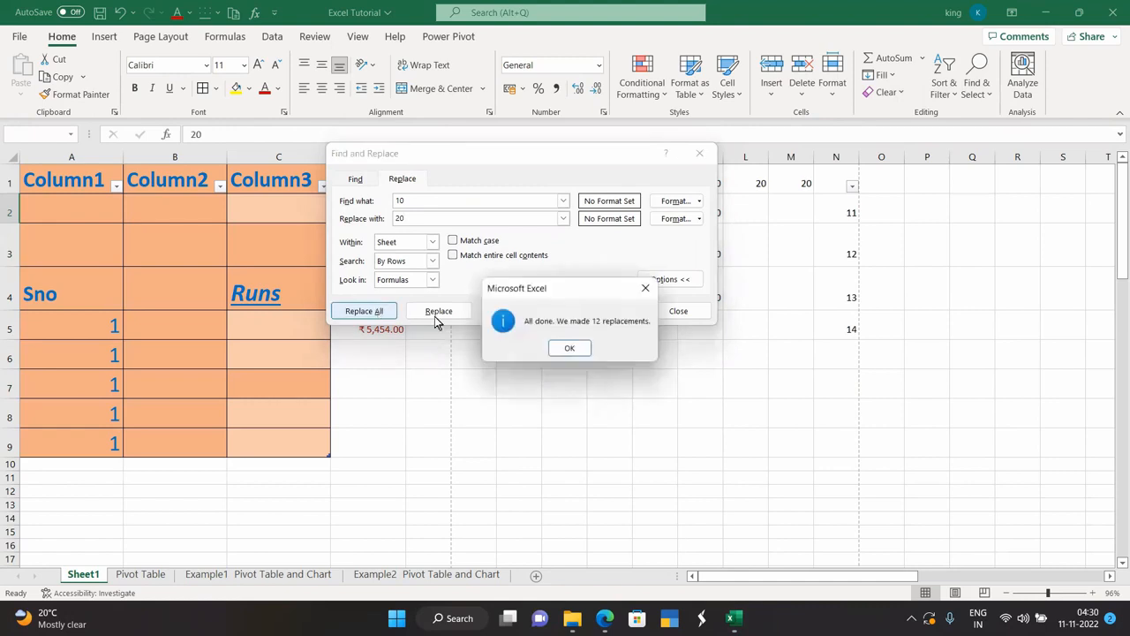
{"action": "left_click", "coordinate": [563, 345]}
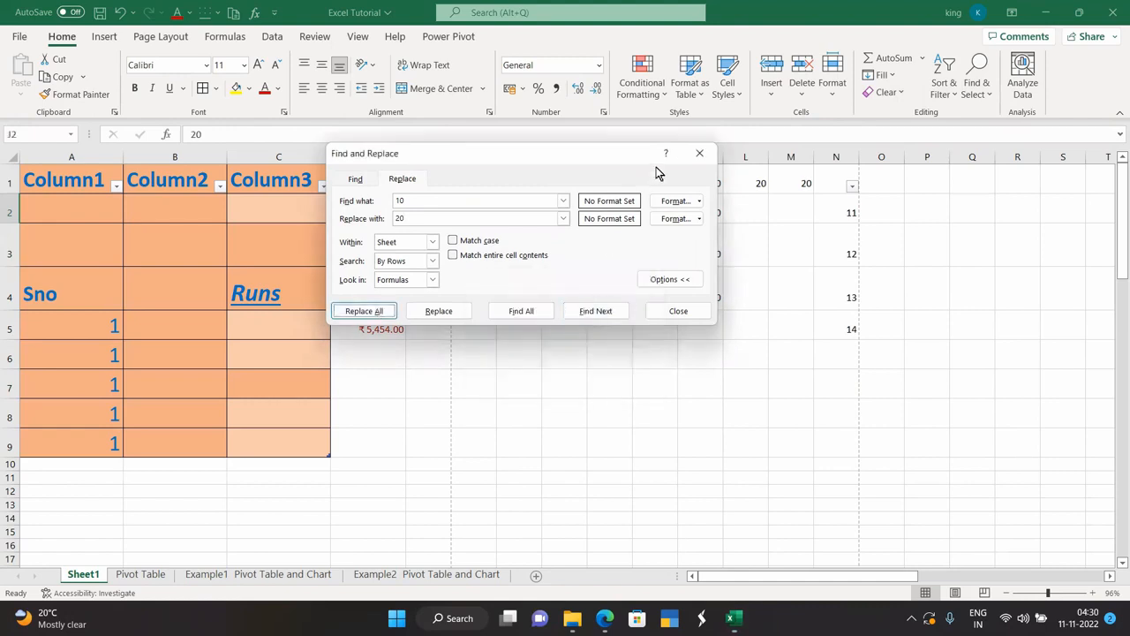
{"action": "left_click", "coordinate": [699, 154]}
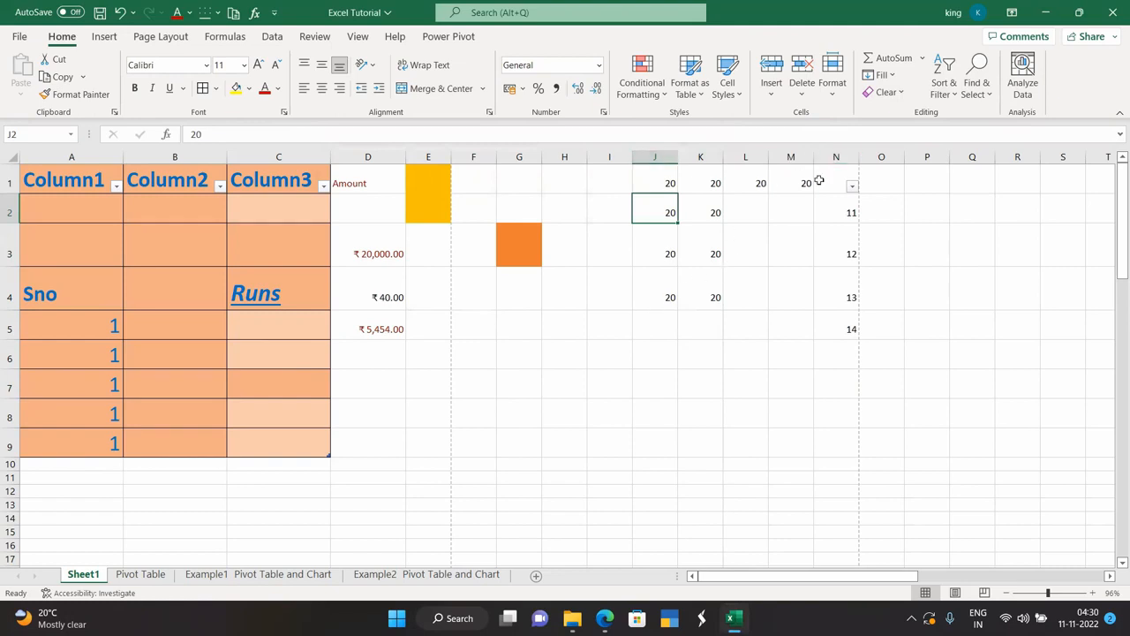
{"action": "left_click", "coordinate": [971, 106]}
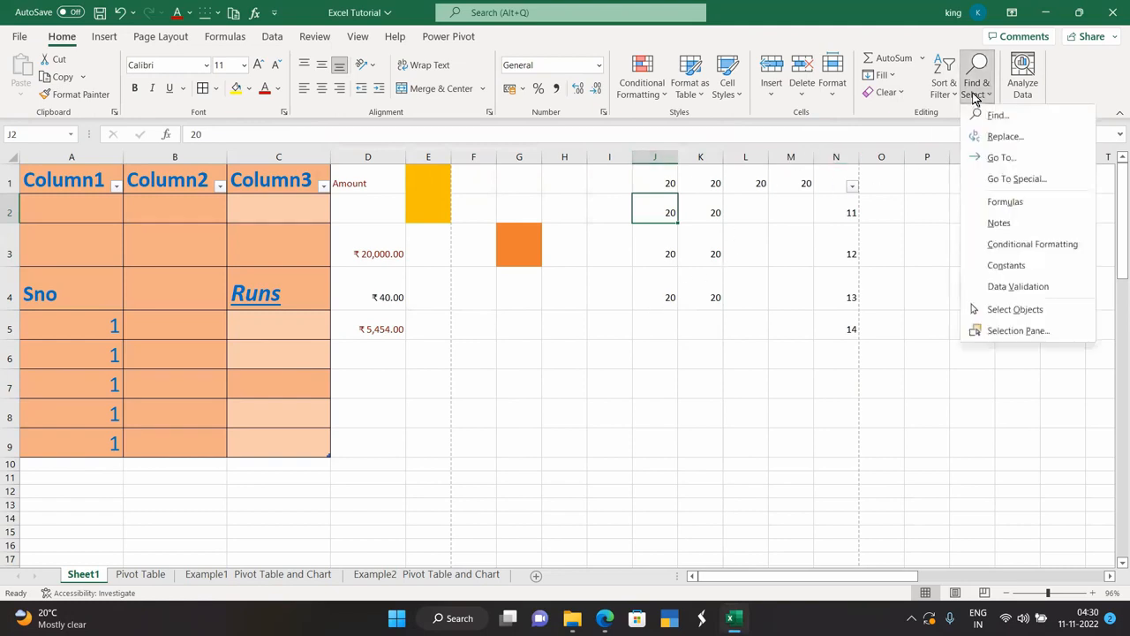
Use Go To Special with Conditional formats to select the Amount column D cells.
{"action": "left_click", "coordinate": [996, 159]}
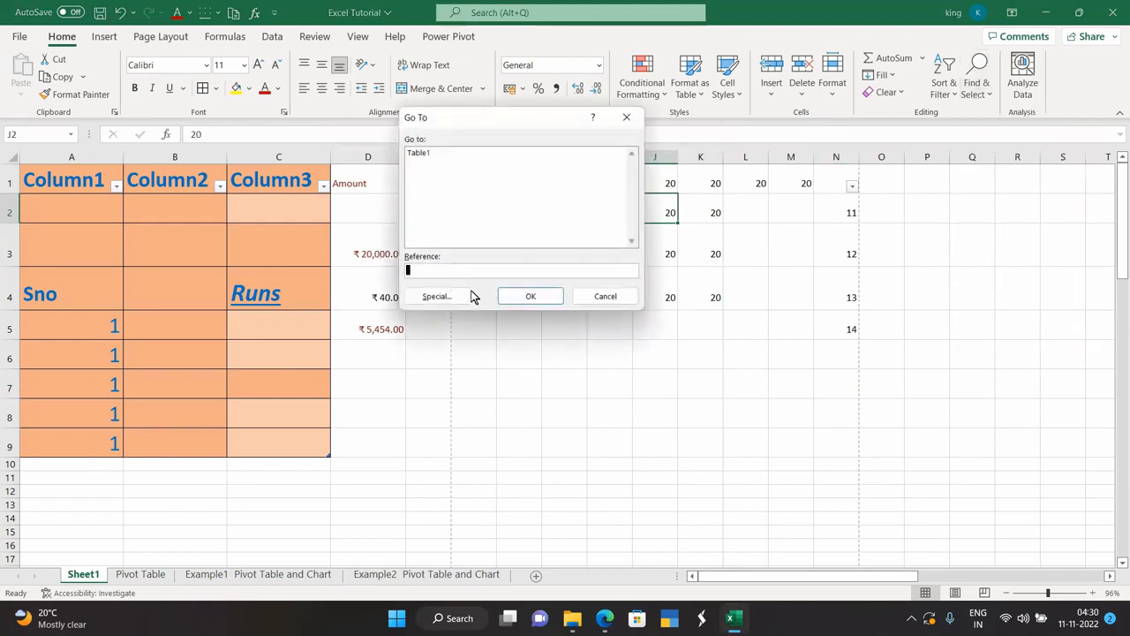
{"action": "left_click", "coordinate": [444, 296]}
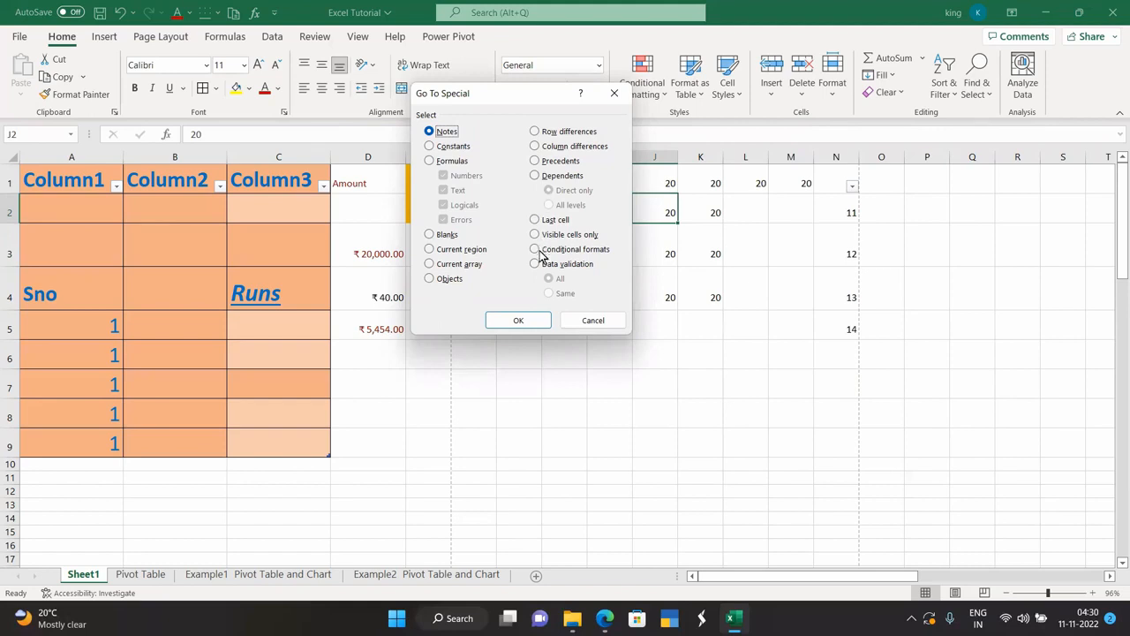
{"action": "left_click", "coordinate": [534, 220]}
{"action": "left_click", "coordinate": [430, 147]}
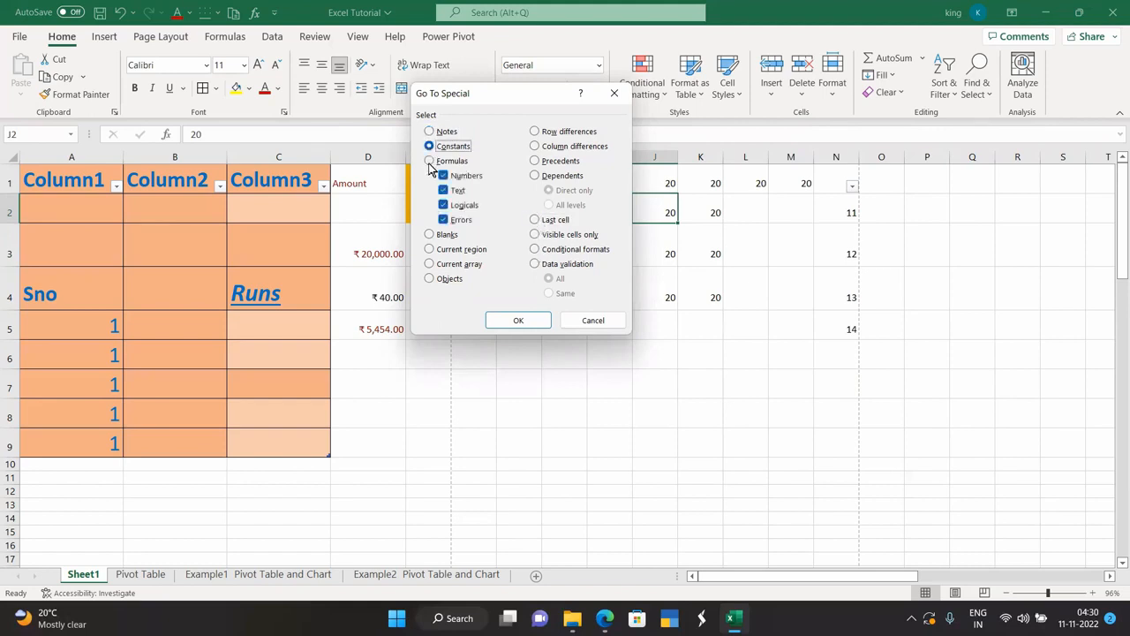
{"action": "left_click", "coordinate": [429, 161]}
{"action": "left_click", "coordinate": [534, 220]}
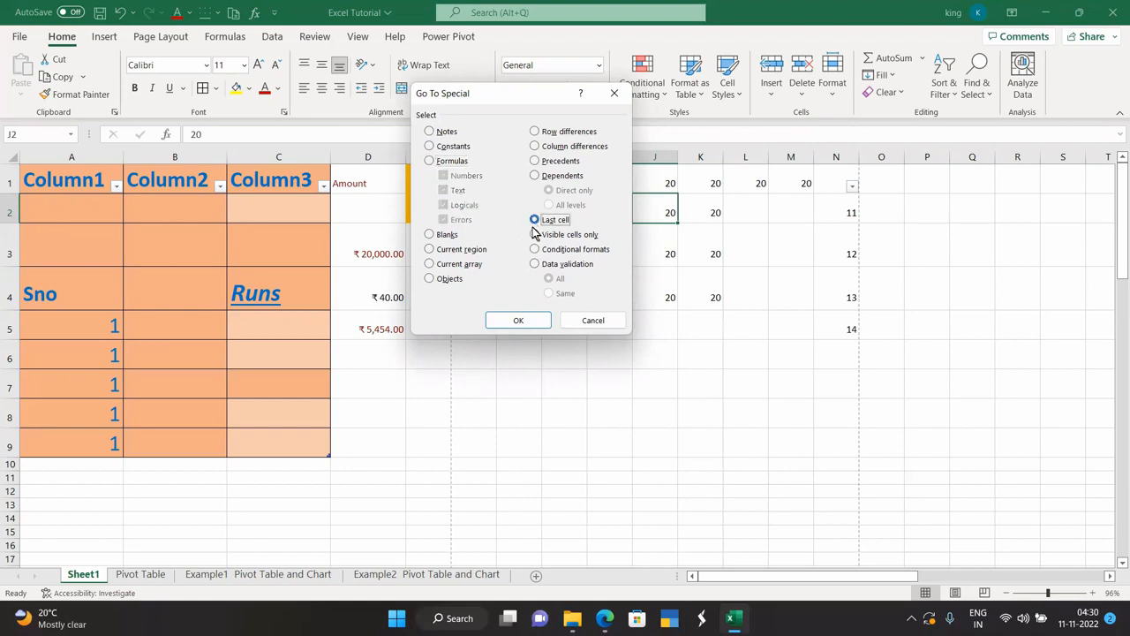
{"action": "left_click", "coordinate": [535, 234]}
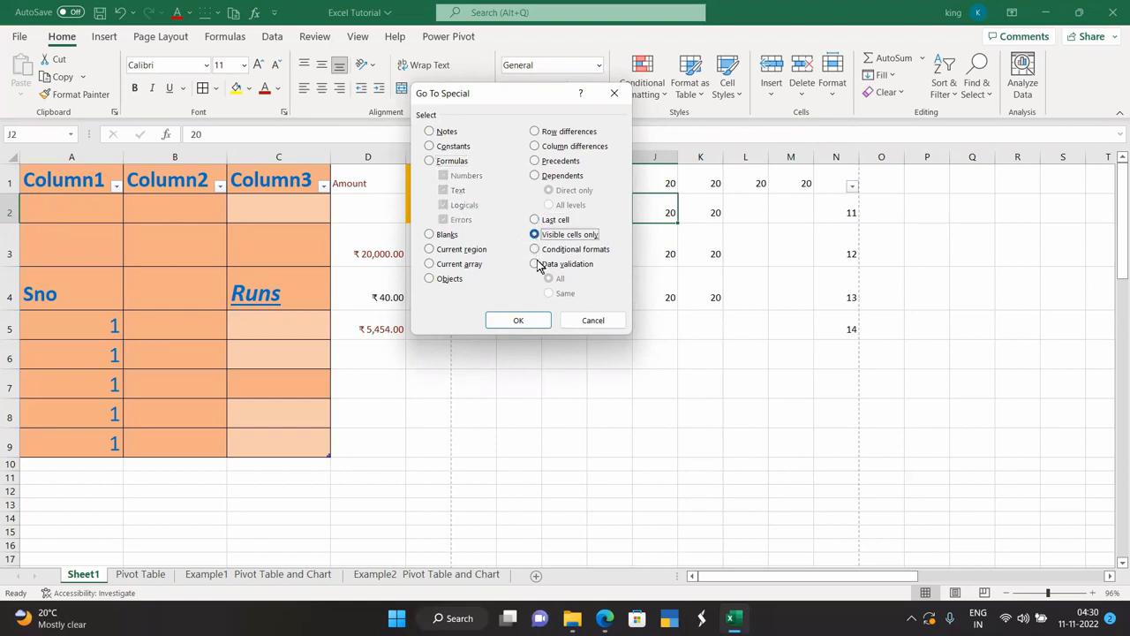
{"action": "left_click", "coordinate": [534, 250]}
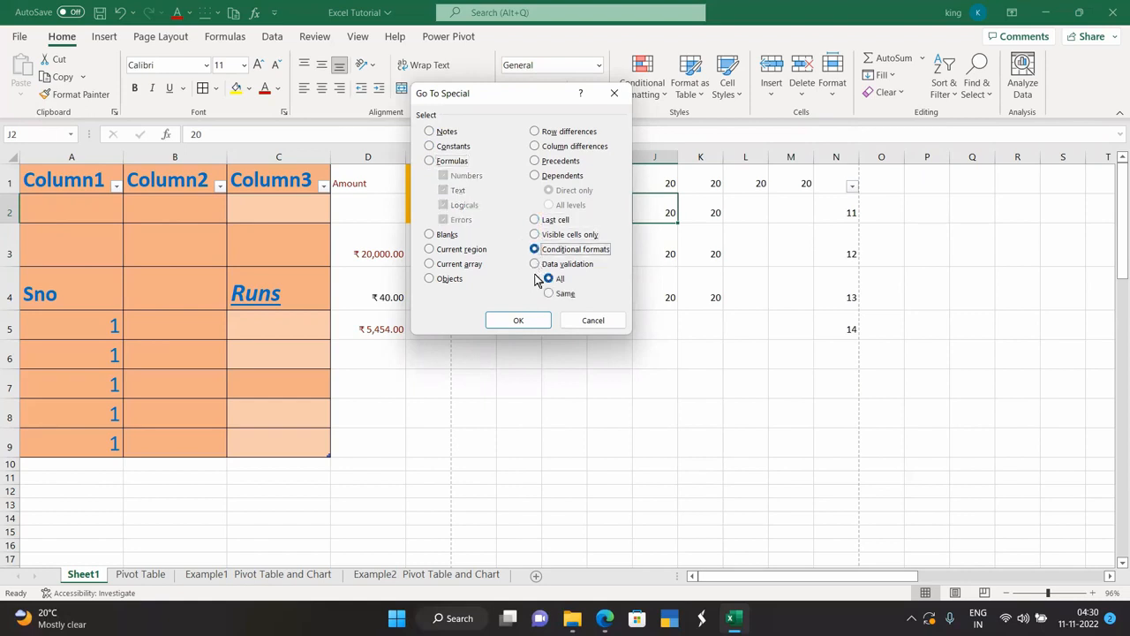
{"action": "left_click", "coordinate": [519, 323]}
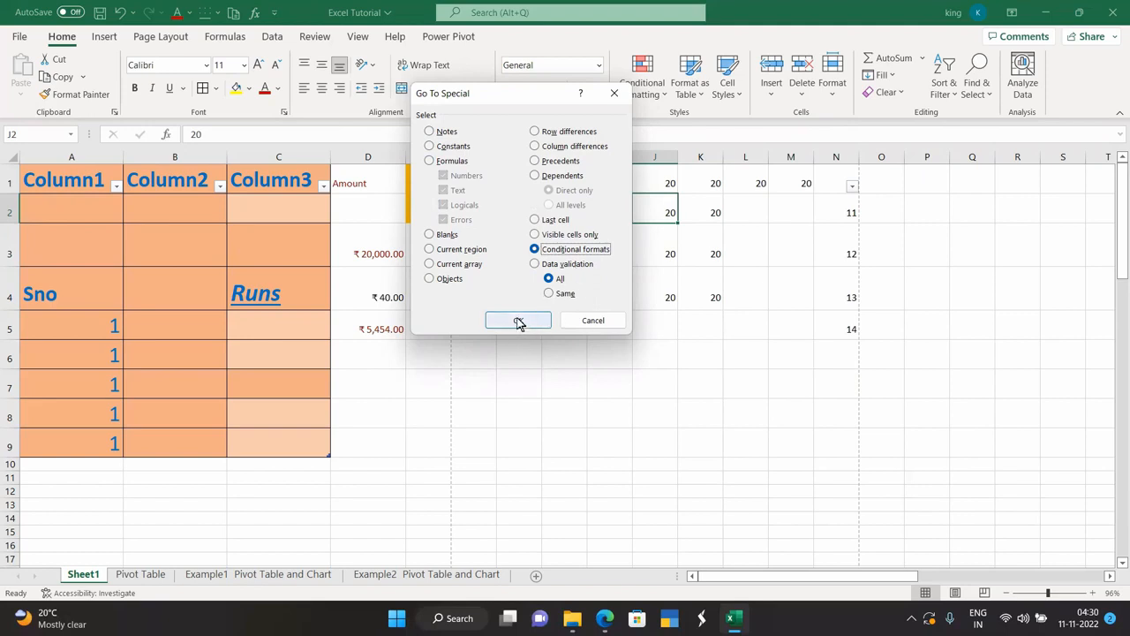
{"action": "left_click", "coordinate": [534, 264]}
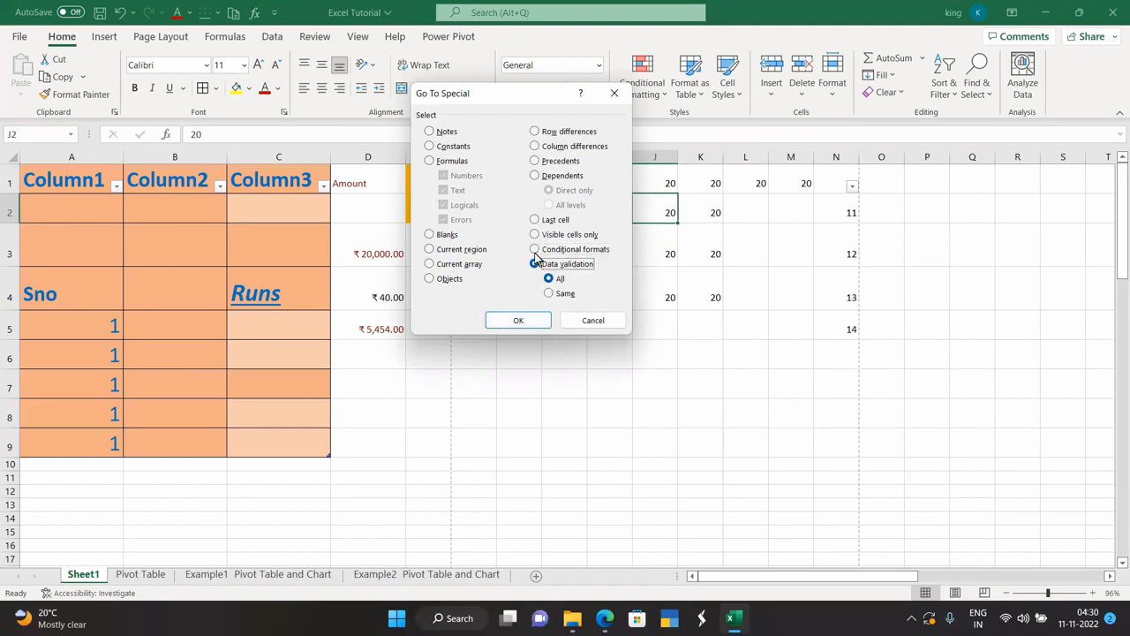
{"action": "left_click", "coordinate": [534, 249]}
{"action": "left_click", "coordinate": [518, 319]}
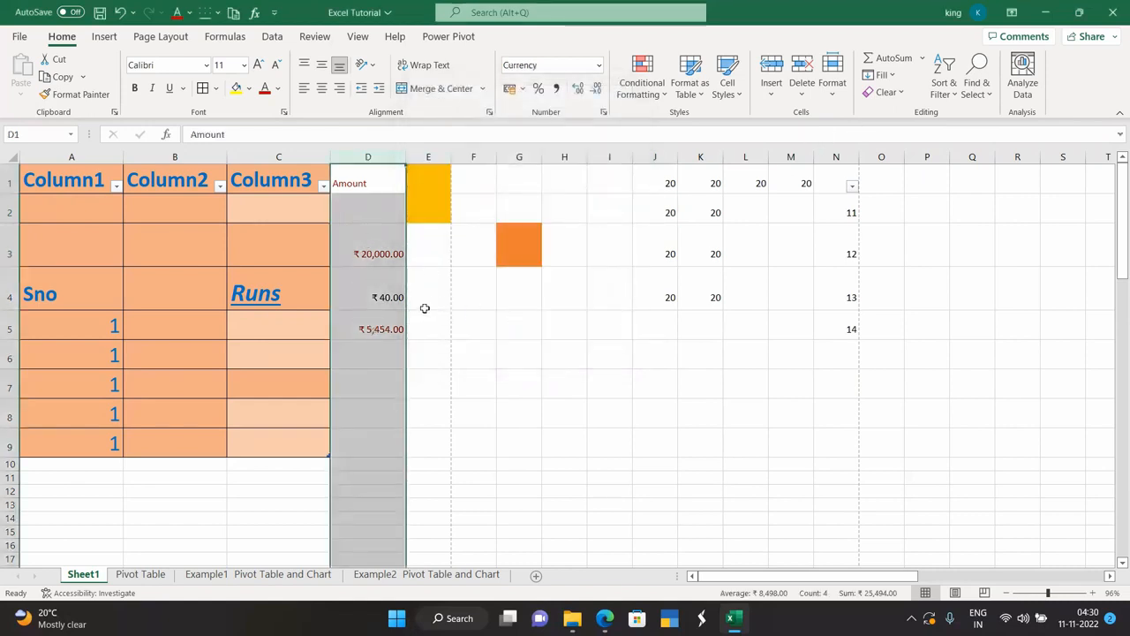
{"action": "left_click", "coordinate": [976, 84]}
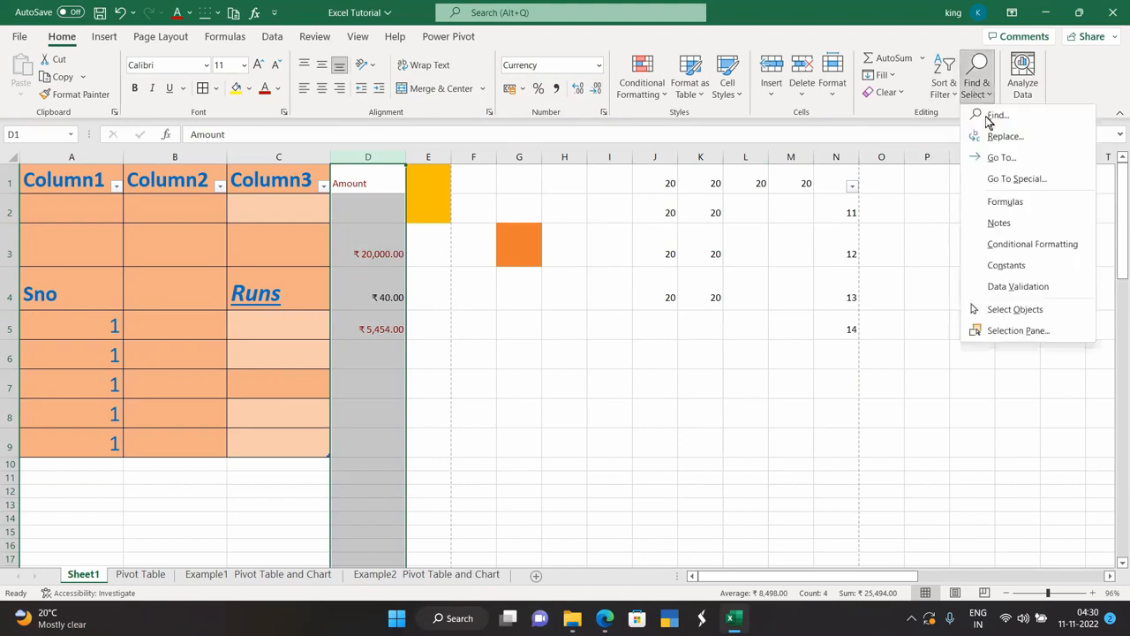
{"action": "left_click", "coordinate": [999, 159]}
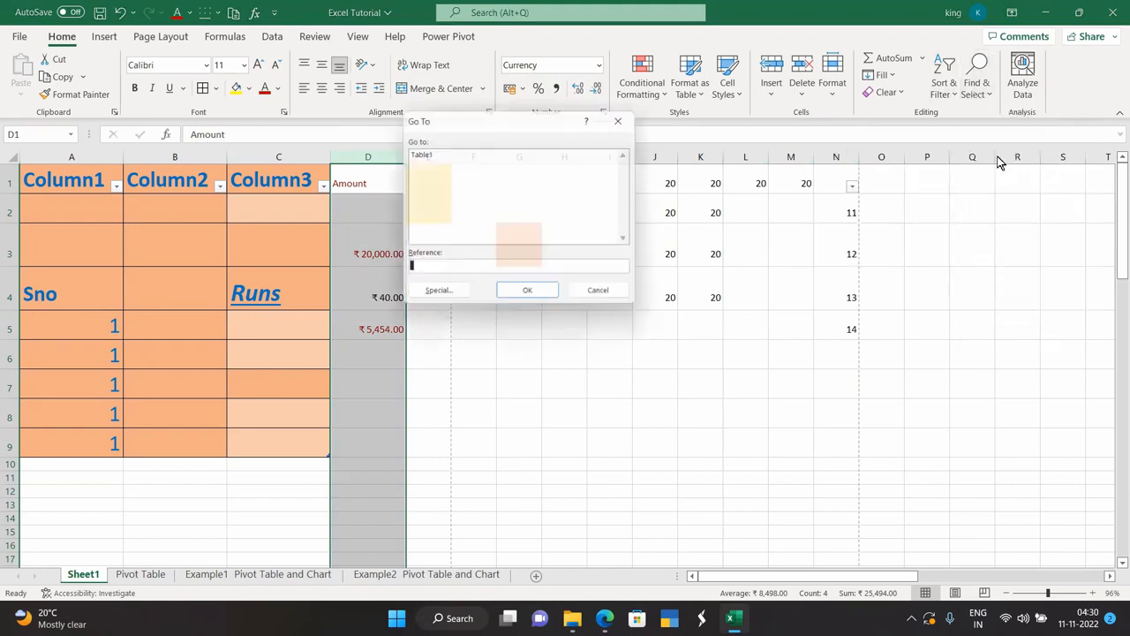
{"action": "left_click", "coordinate": [453, 296]}
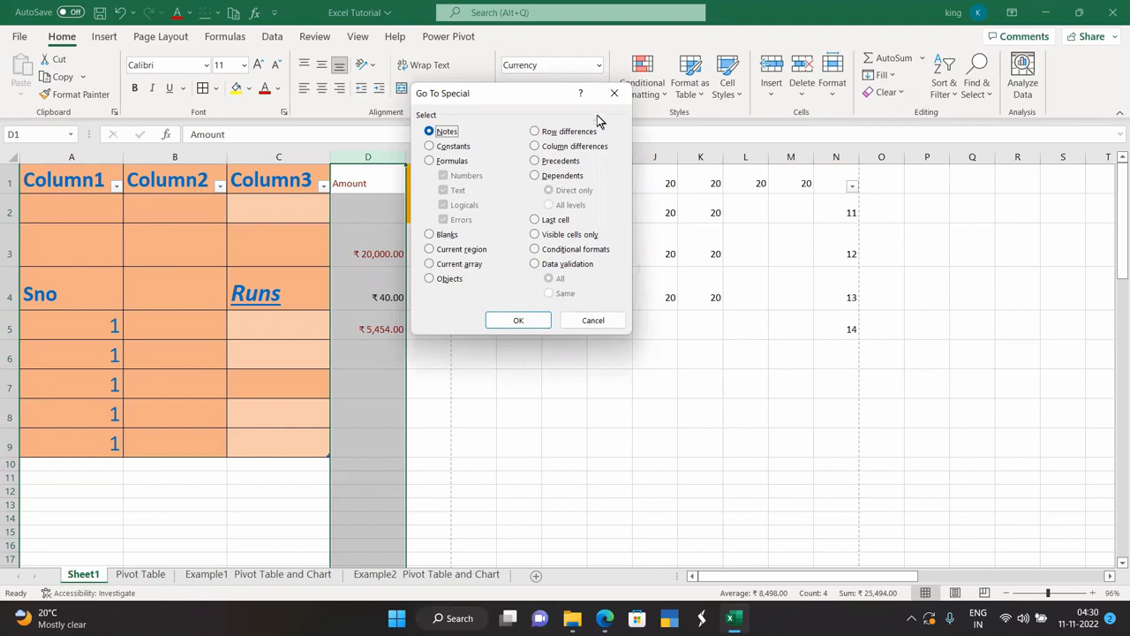
{"action": "left_click", "coordinate": [614, 93]}
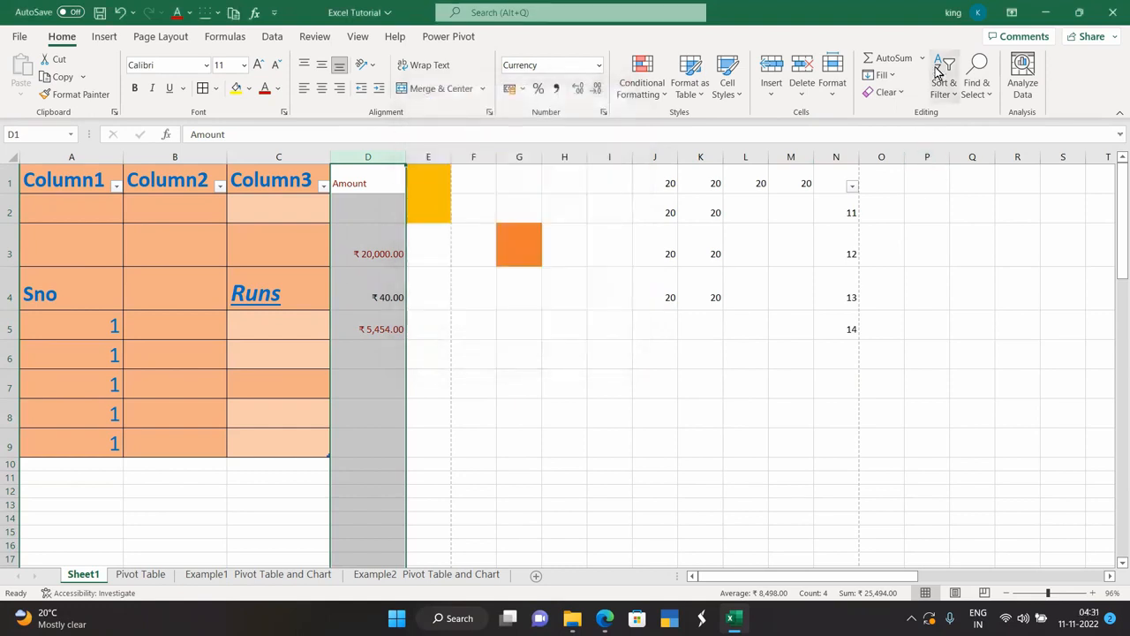
{"action": "left_click", "coordinate": [977, 88]}
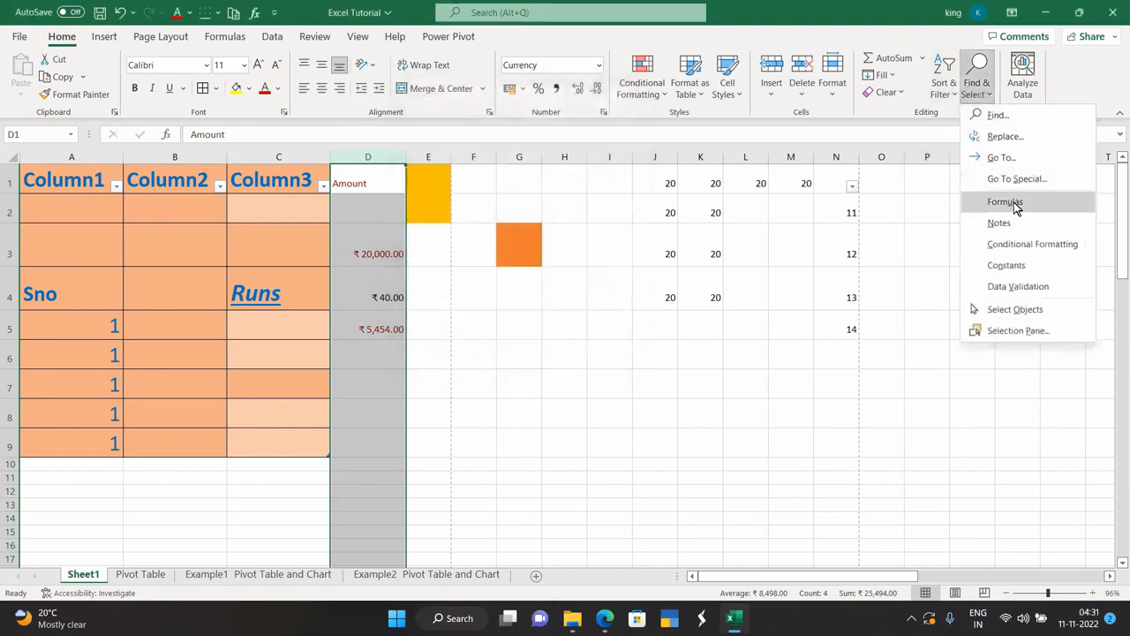
{"action": "left_click", "coordinate": [1014, 206]}
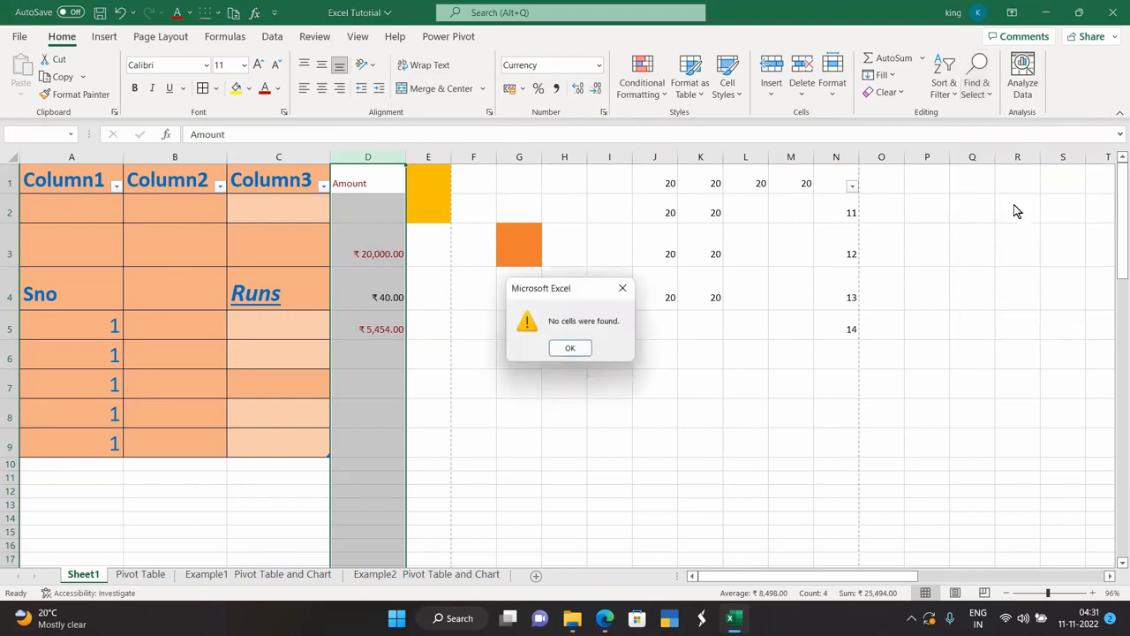
{"action": "left_click", "coordinate": [571, 346]}
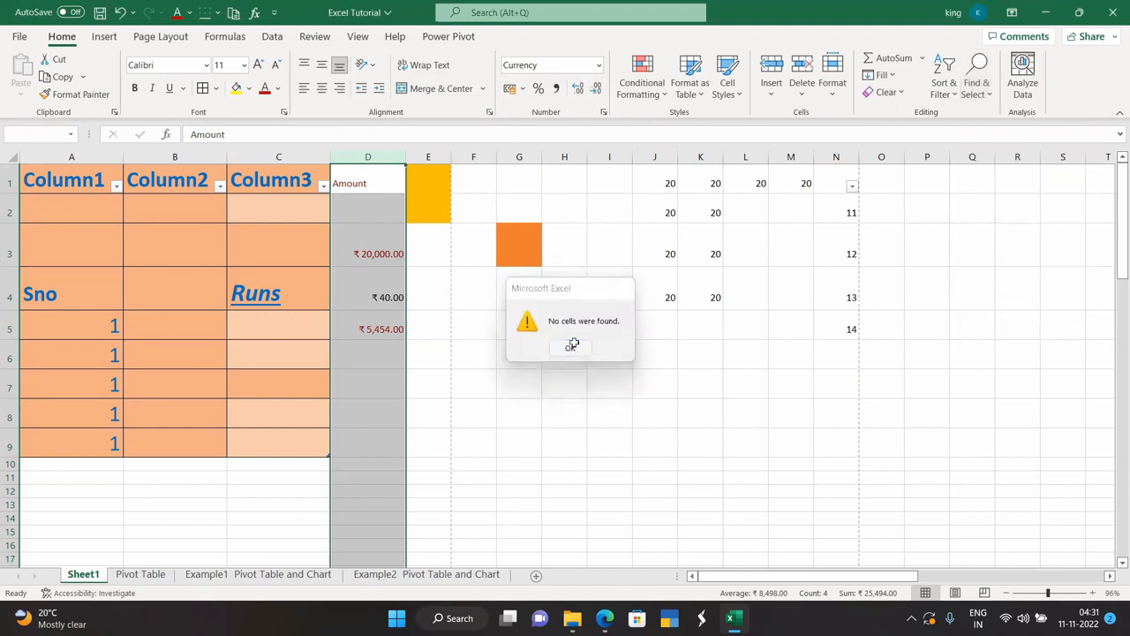
{"action": "left_click", "coordinate": [942, 88]}
{"action": "left_click", "coordinate": [984, 96]}
{"action": "left_click", "coordinate": [984, 95]}
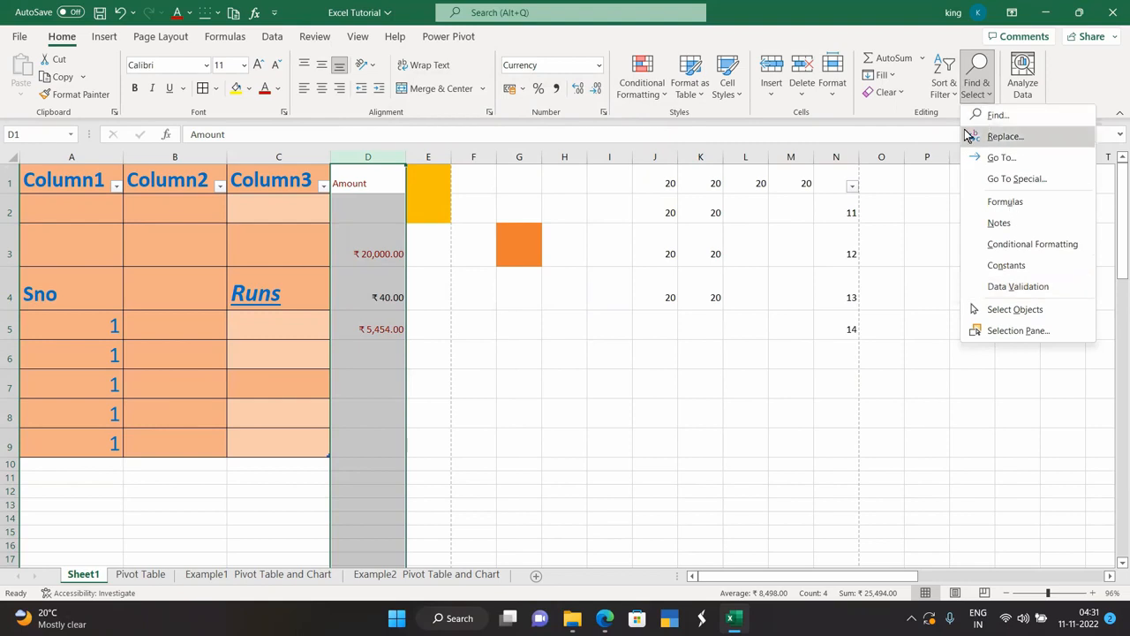
{"action": "key", "text": "Escape"}
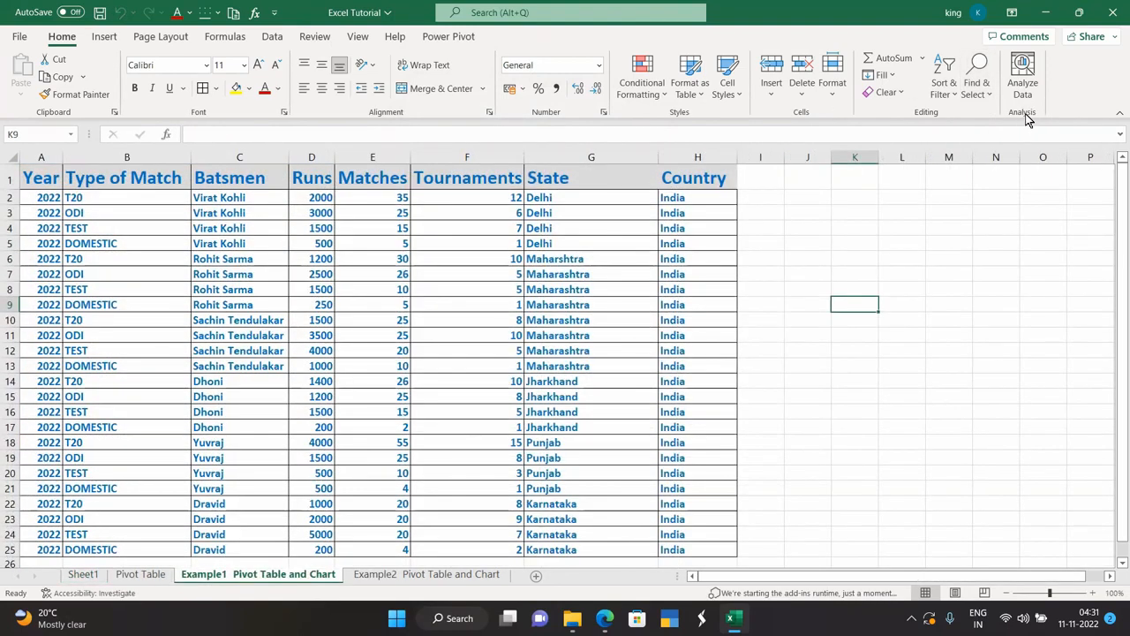
Select the cricket table A1:H25 and scroll through its Analyze Data insights.
{"action": "left_click_drag", "start_coordinate": [52, 180], "coordinate": [738, 547]}
{"action": "left_click", "coordinate": [1022, 78]}
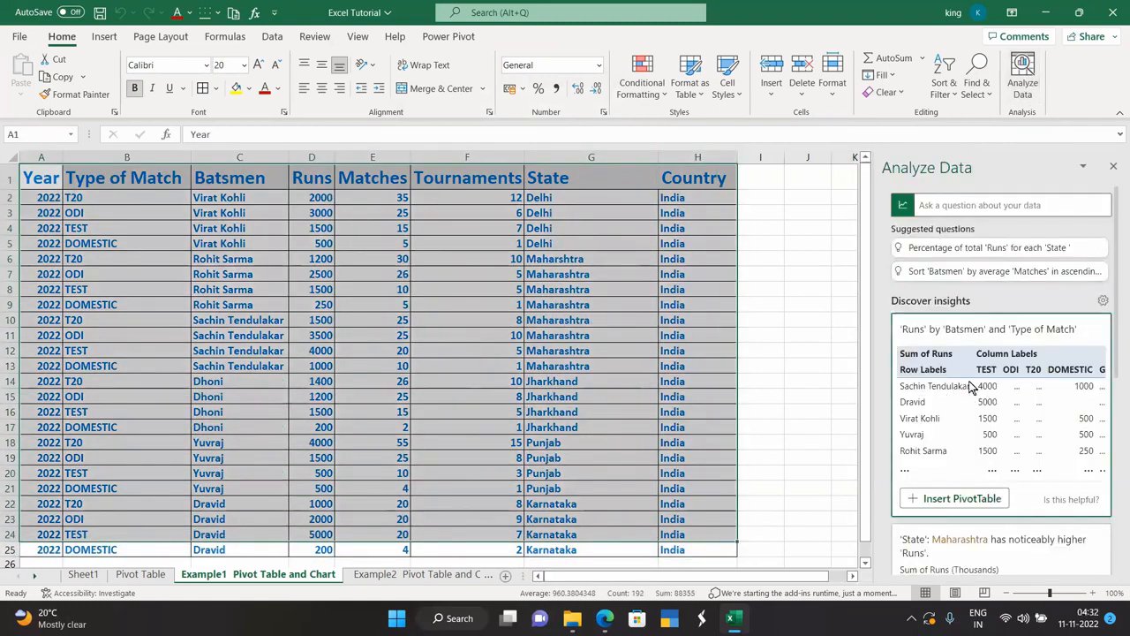
{"action": "scroll", "coordinate": [960, 375], "scroll_direction": "down", "scroll_amount": 3}
{"action": "scroll", "coordinate": [960, 375], "scroll_direction": "down", "scroll_amount": 5}
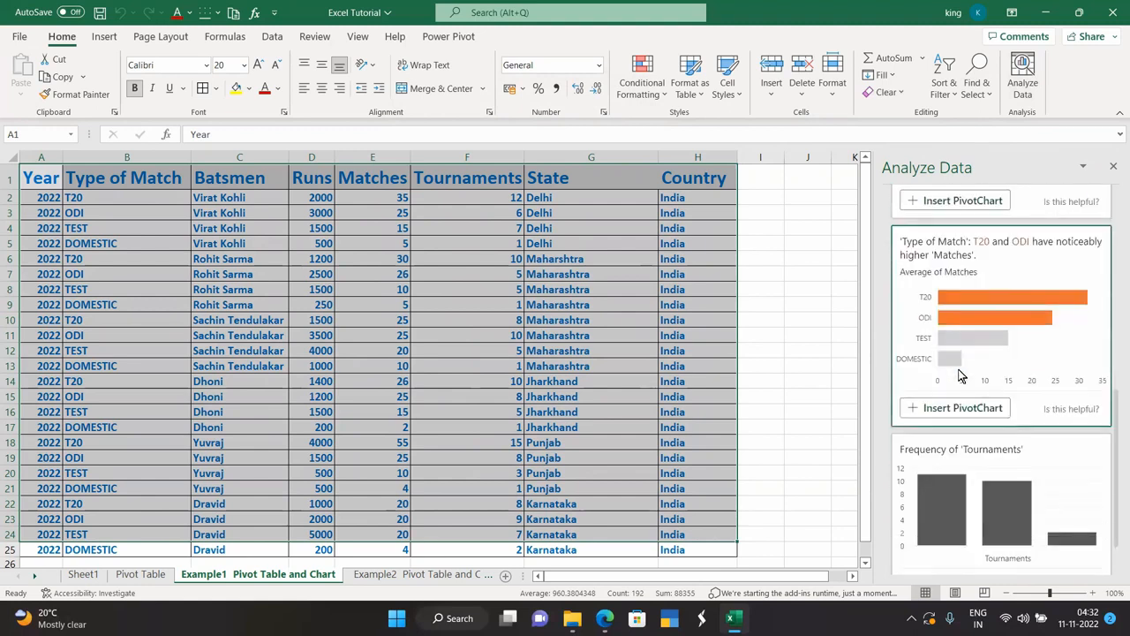
{"action": "scroll", "coordinate": [961, 375], "scroll_direction": "up", "scroll_amount": 8}
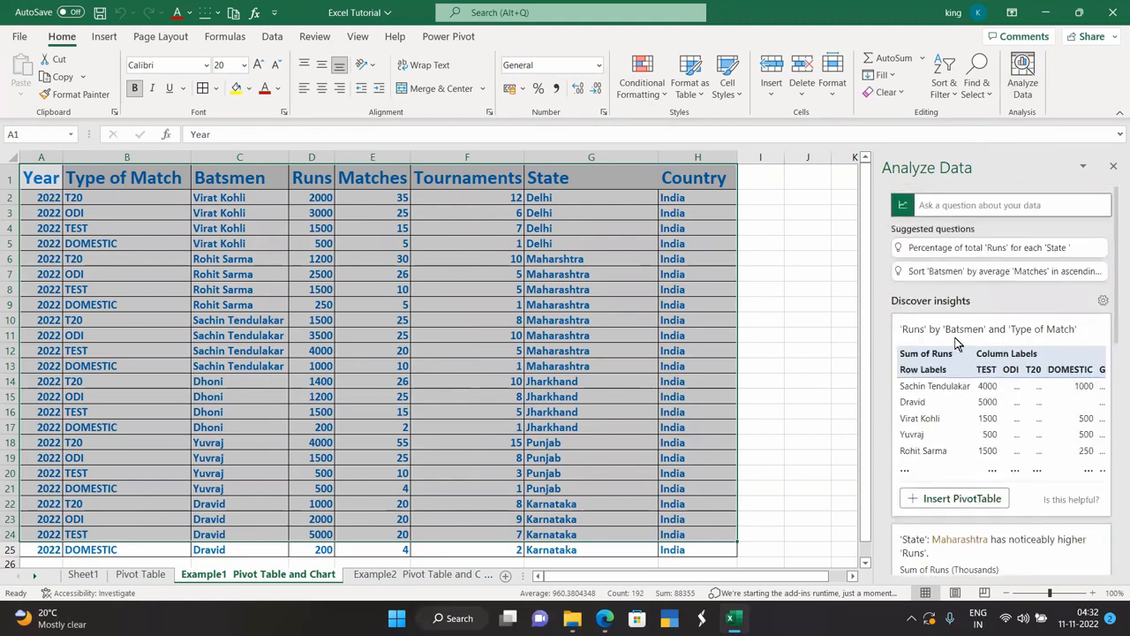
{"action": "scroll", "coordinate": [981, 376], "scroll_direction": "down", "scroll_amount": 2}
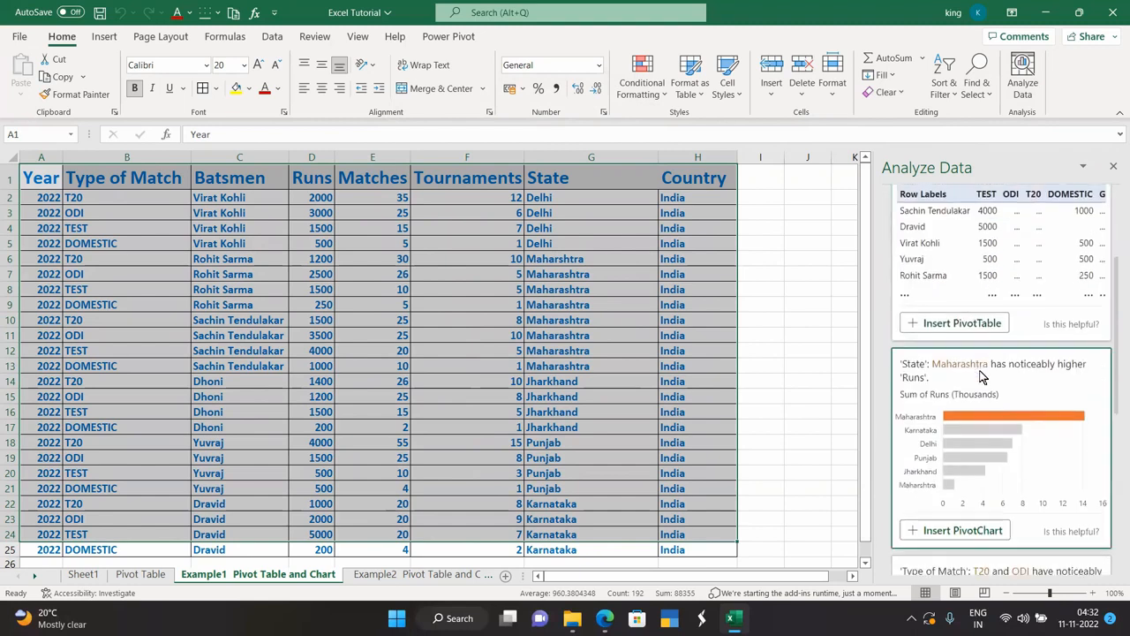
{"action": "scroll", "coordinate": [981, 349], "scroll_direction": "down", "scroll_amount": 3}
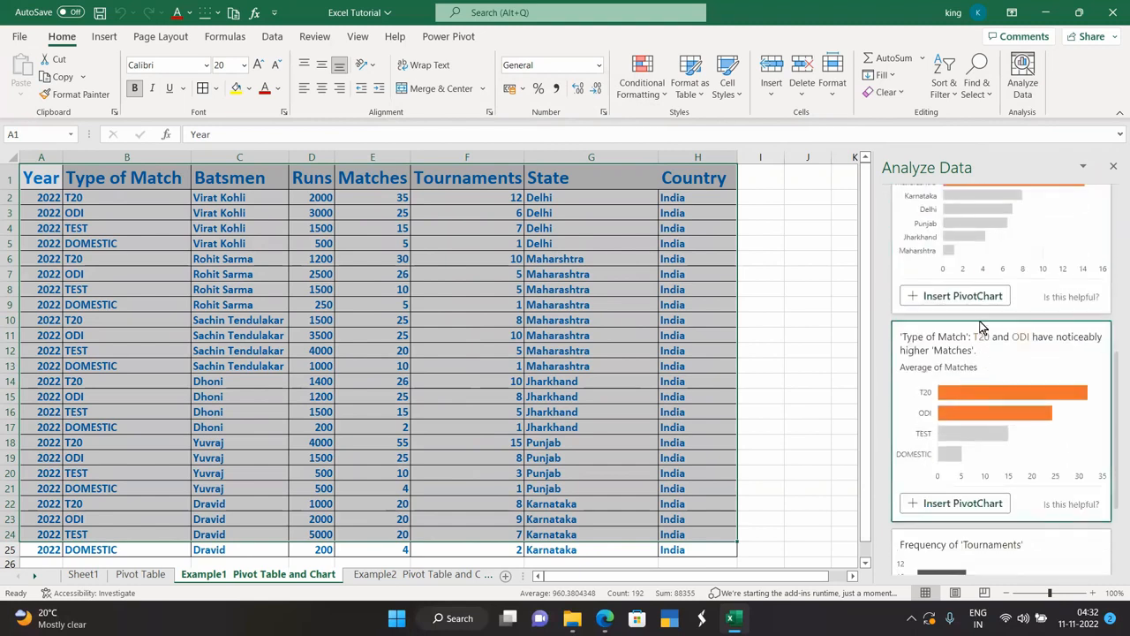
{"action": "scroll", "coordinate": [978, 396], "scroll_direction": "down", "scroll_amount": 3}
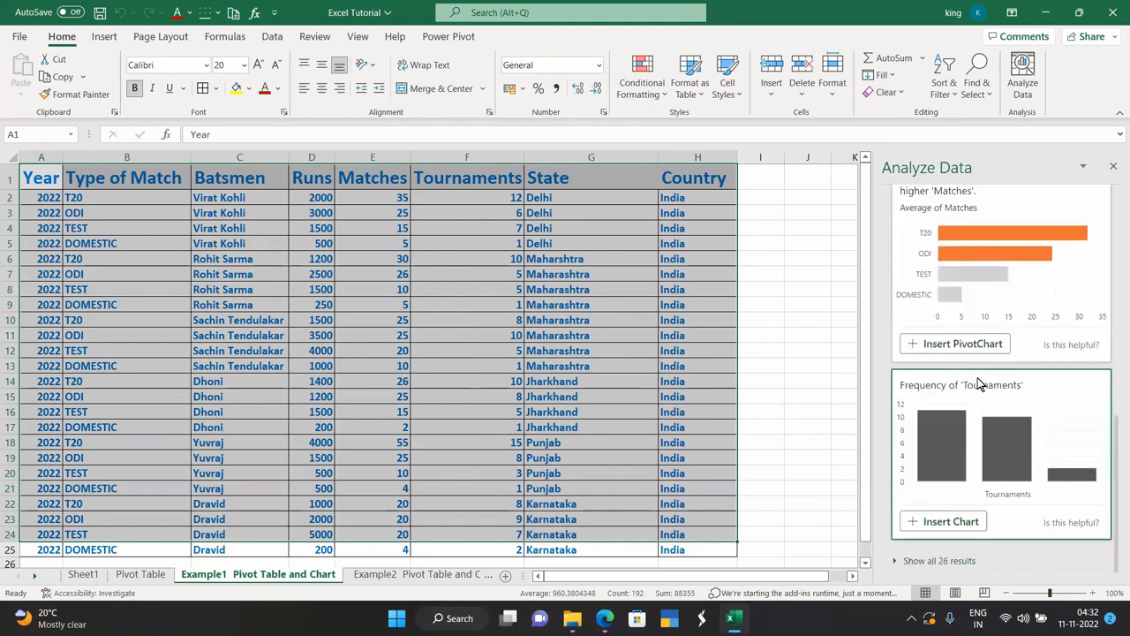
{"action": "scroll", "coordinate": [946, 355], "scroll_direction": "up", "scroll_amount": 4}
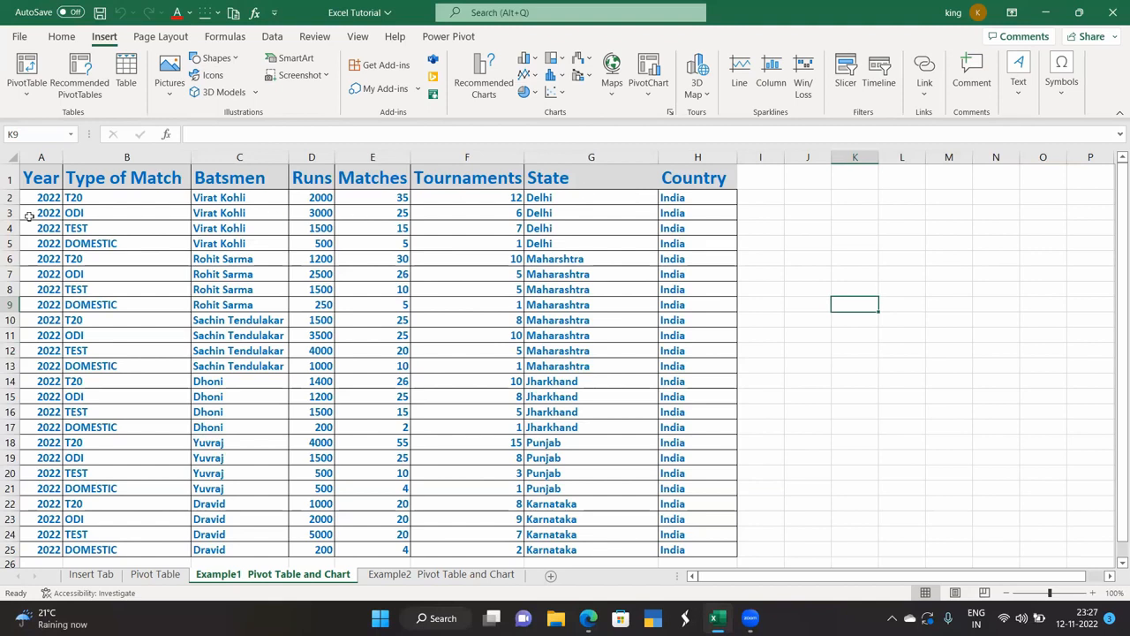
Select cell J9 and open the Insert PivotTable dropdown.
{"action": "scroll", "coordinate": [168, 505], "scroll_direction": "down", "scroll_amount": 2}
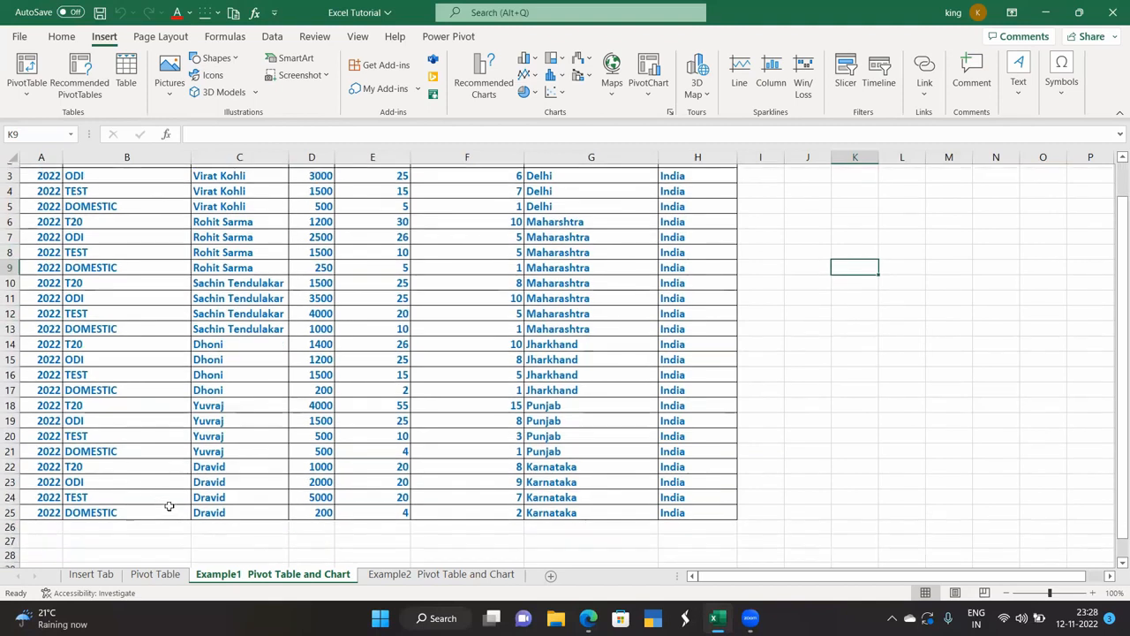
{"action": "scroll", "coordinate": [169, 504], "scroll_direction": "up", "scroll_amount": 2}
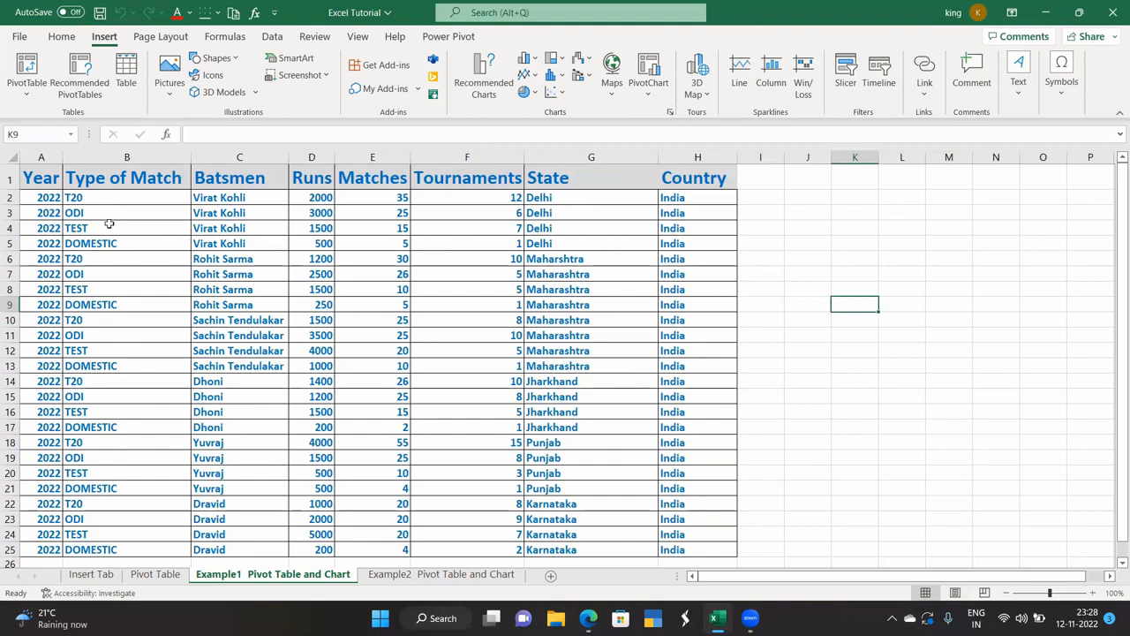
{"action": "left_click", "coordinate": [812, 306]}
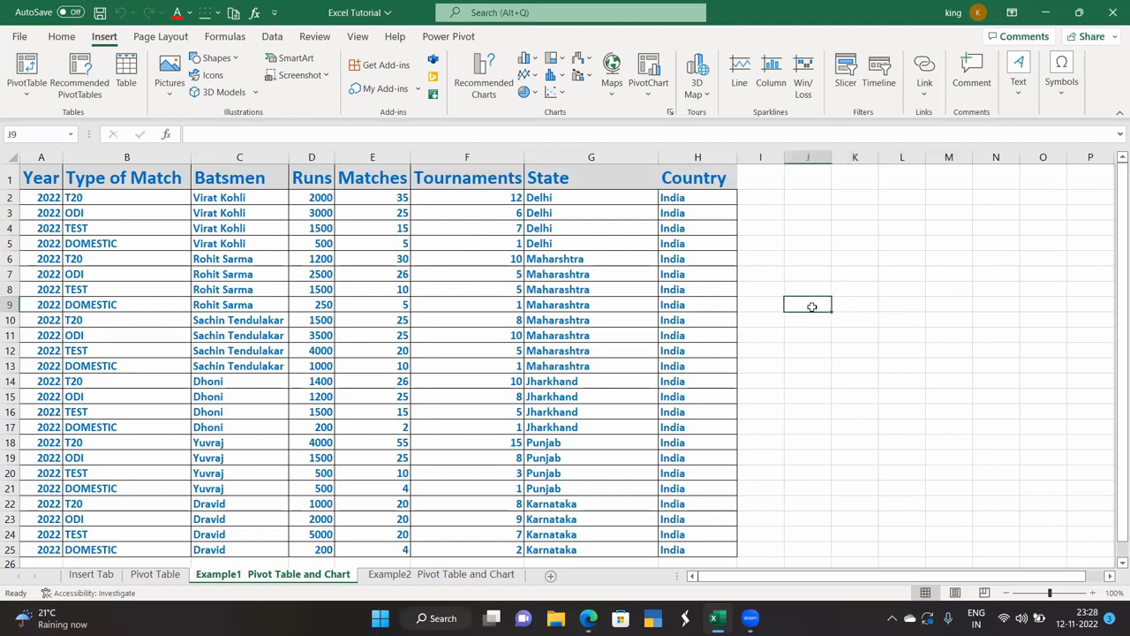
{"action": "left_click", "coordinate": [21, 97]}
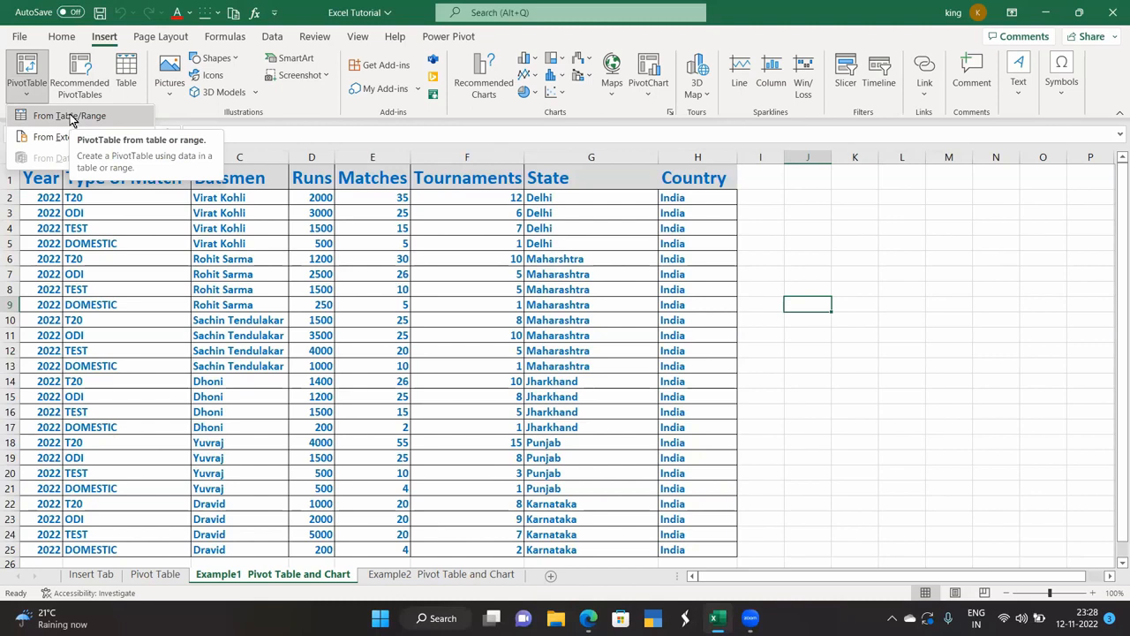
Create an empty PivotTable from Table/Range A1:H25 on the existing sheet at J9.
{"action": "left_click", "coordinate": [70, 118]}
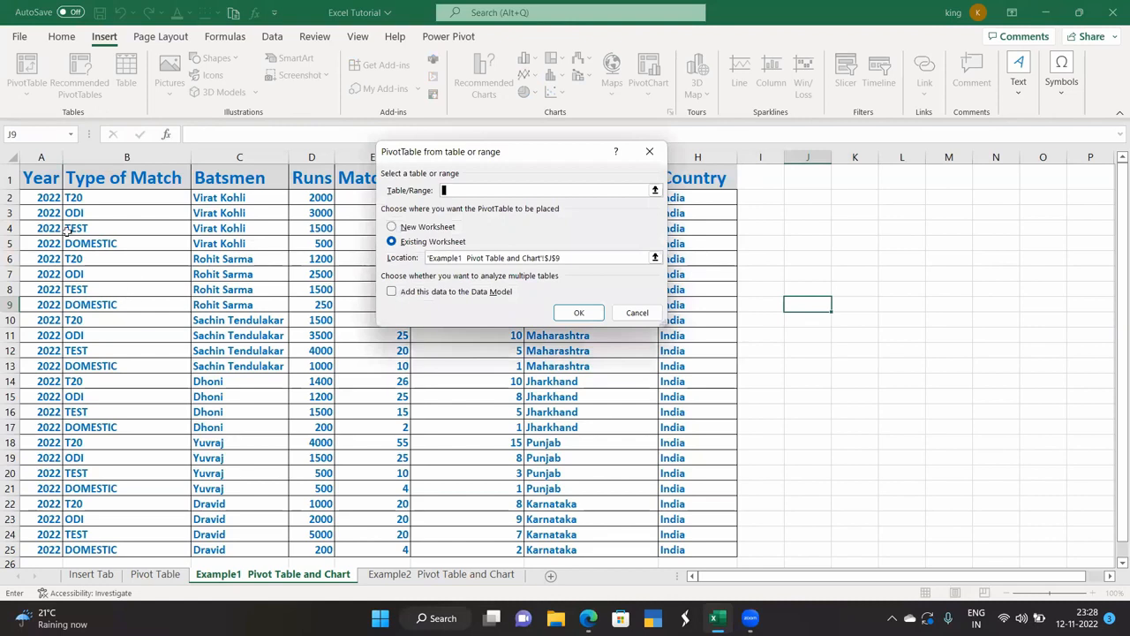
{"action": "left_click_drag", "start_coordinate": [41, 178], "coordinate": [701, 548]}
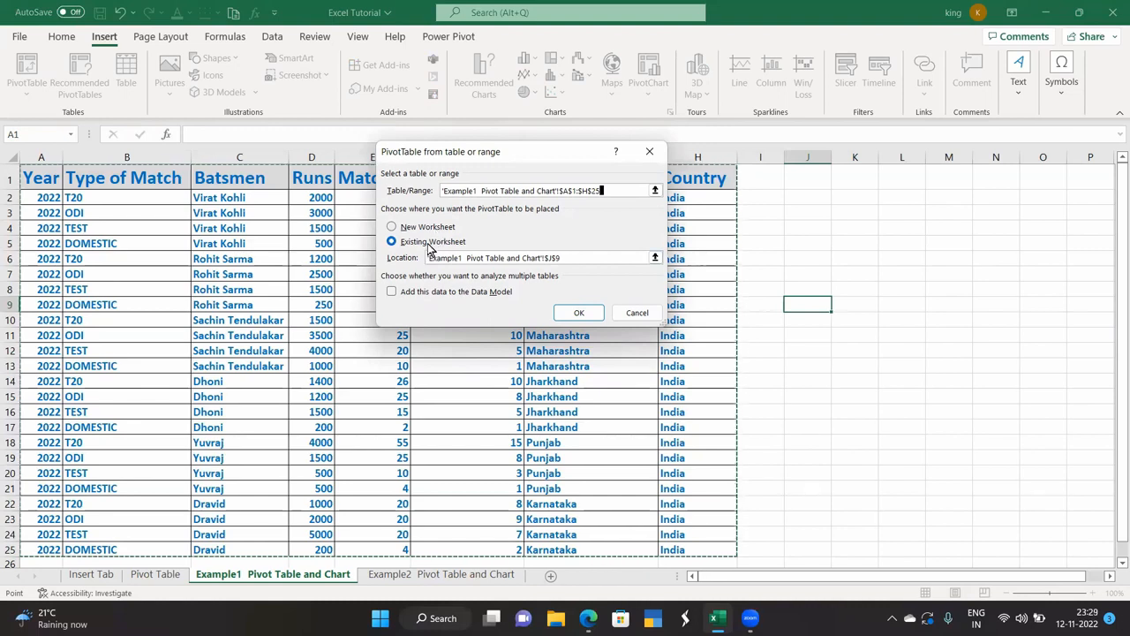
{"action": "left_click", "coordinate": [578, 314]}
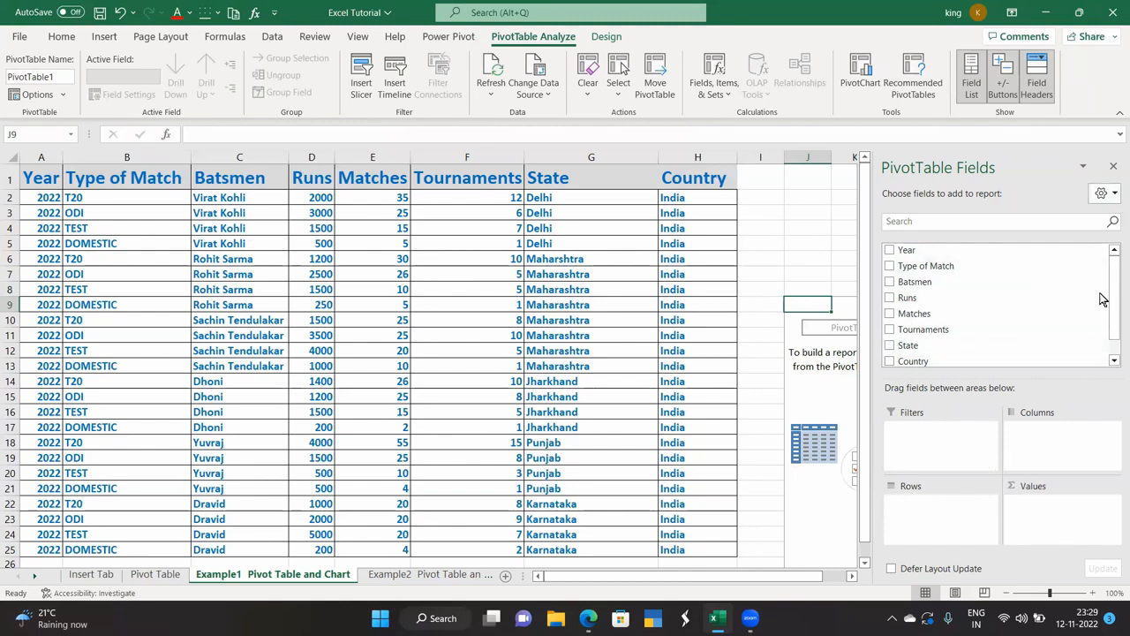
Set the field list to side-by-side layout and add Runs to Values, totalling 41450.
{"action": "left_click", "coordinate": [1115, 195]}
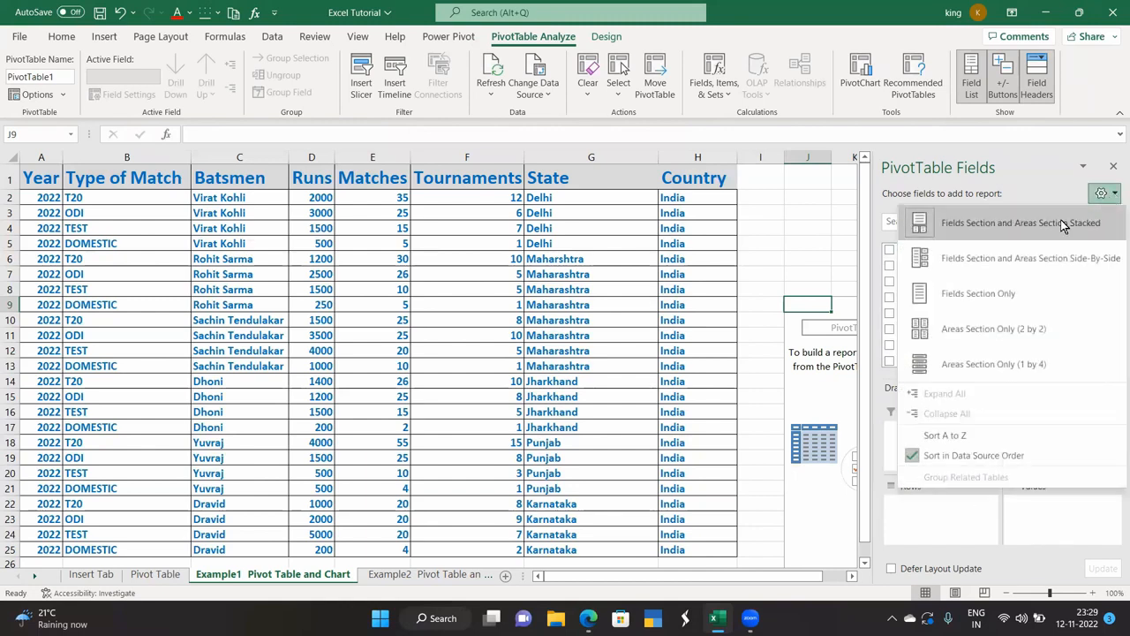
{"action": "left_click", "coordinate": [992, 262]}
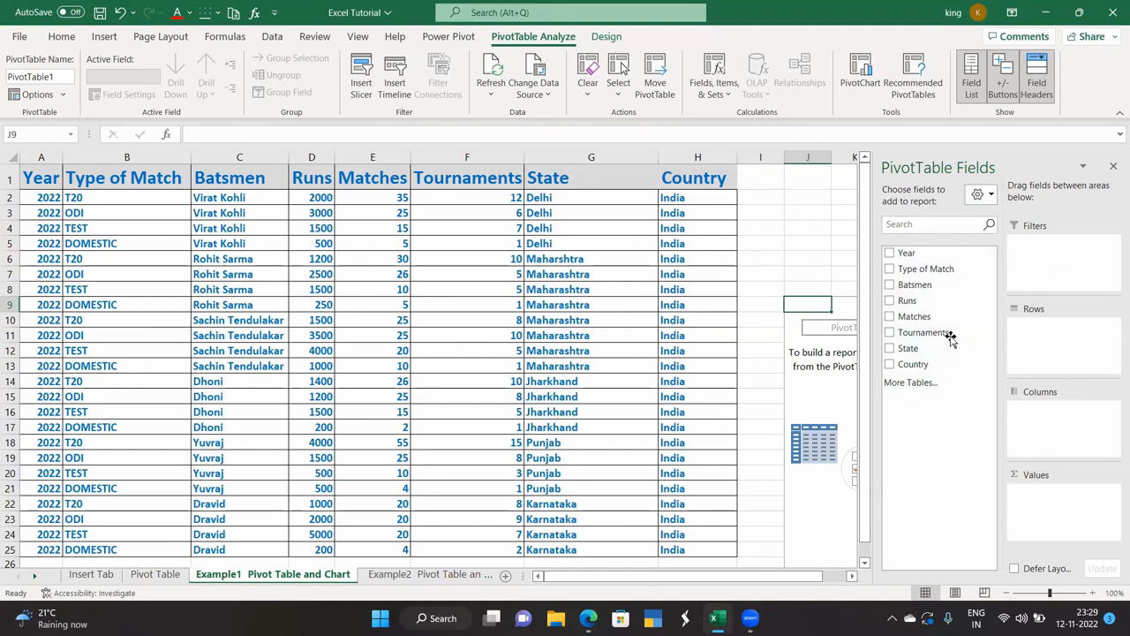
{"action": "left_click", "coordinate": [988, 195]}
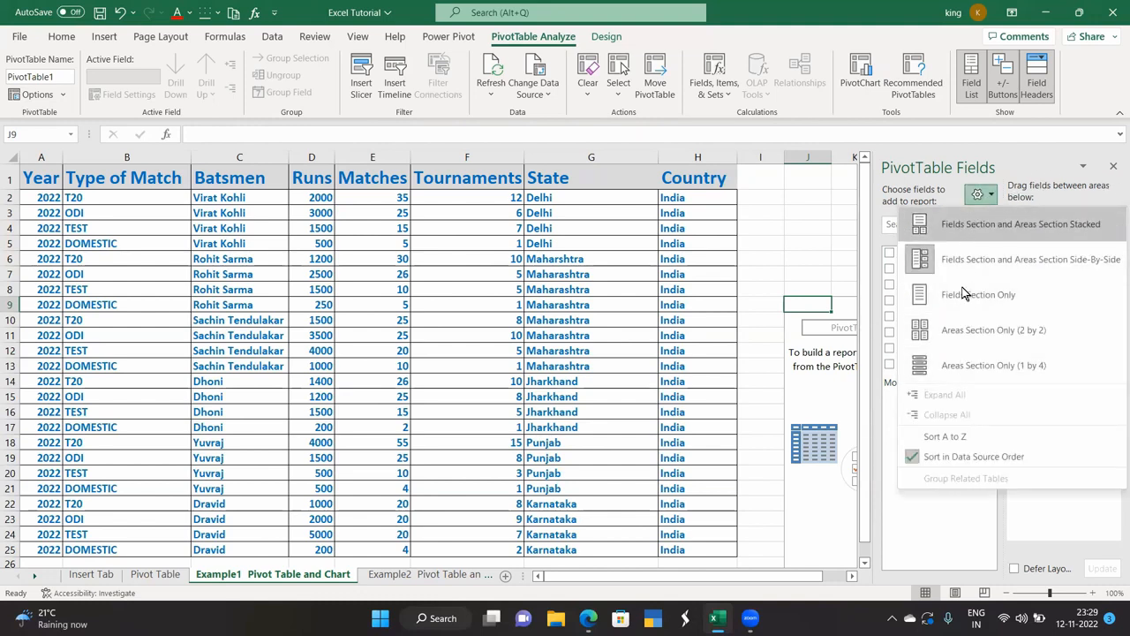
{"action": "left_click", "coordinate": [967, 222]}
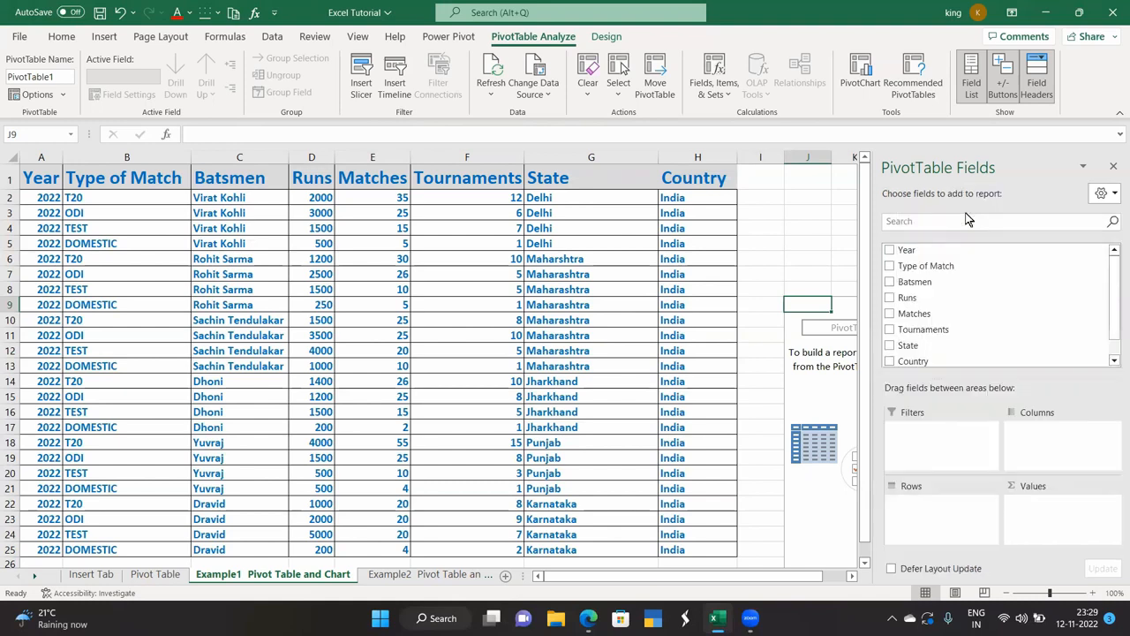
{"action": "left_click", "coordinate": [1104, 194]}
{"action": "left_click", "coordinate": [1013, 258]}
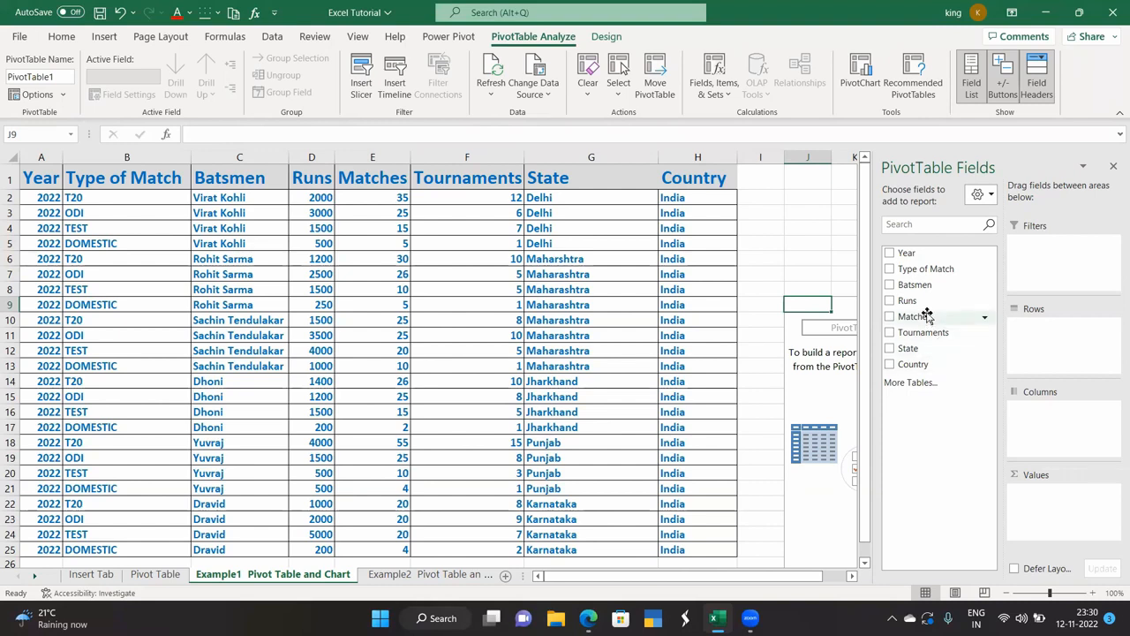
{"action": "left_click_drag", "start_coordinate": [919, 302], "coordinate": [1044, 512]}
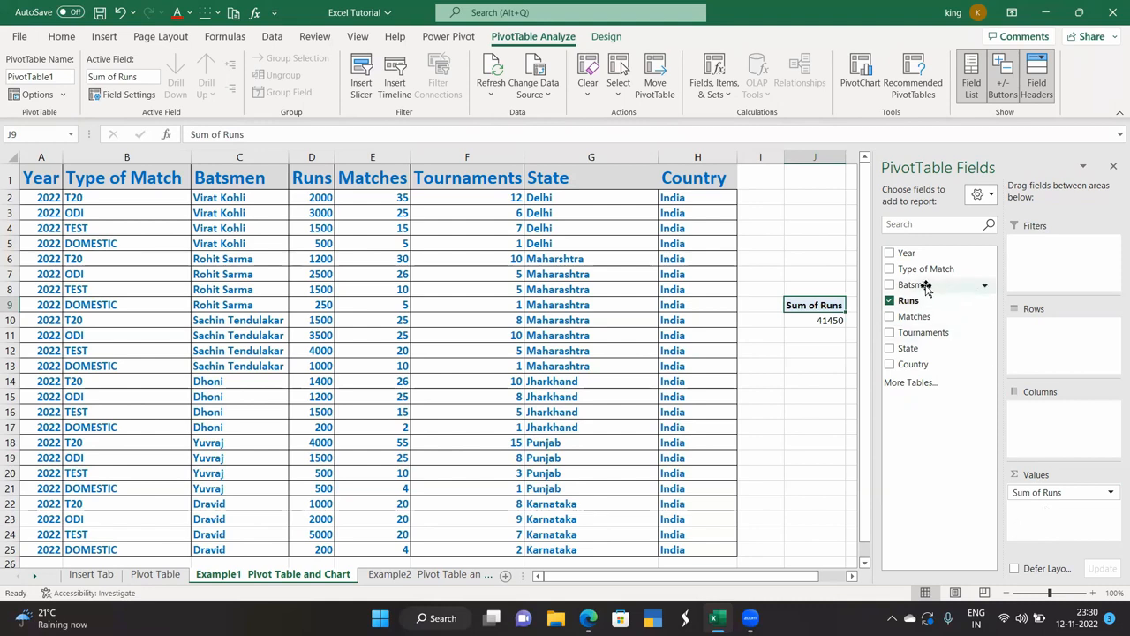
Add Batsmen as pivot rows and Type of Match as a report filter, then close the field list.
{"action": "left_click_drag", "start_coordinate": [925, 290], "coordinate": [1041, 341]}
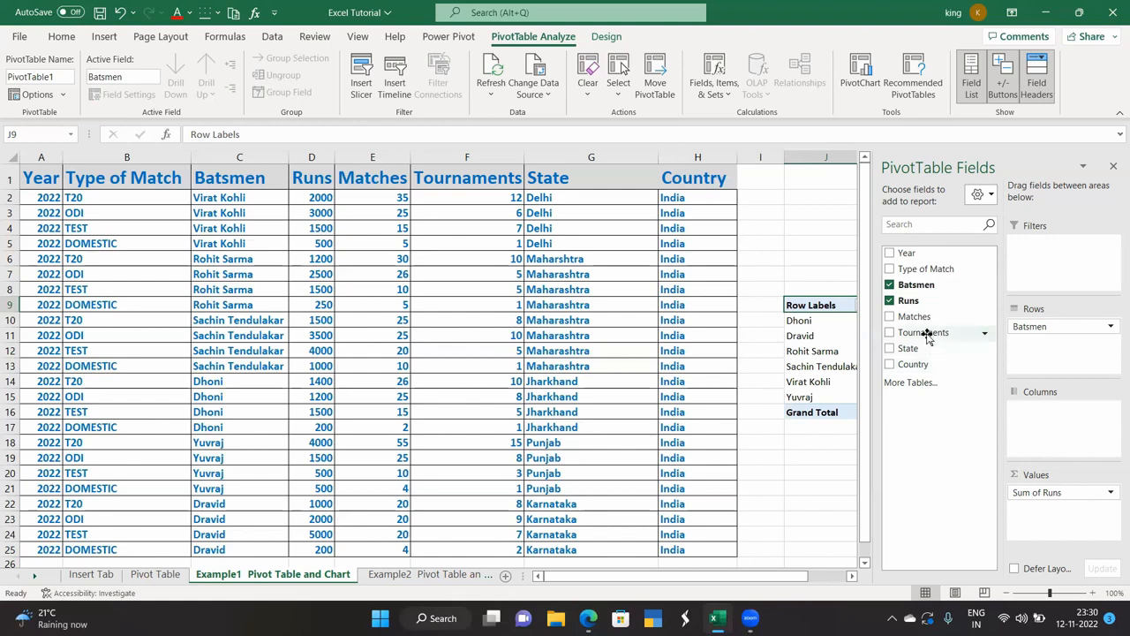
{"action": "left_click_drag", "start_coordinate": [927, 269], "coordinate": [1062, 253]}
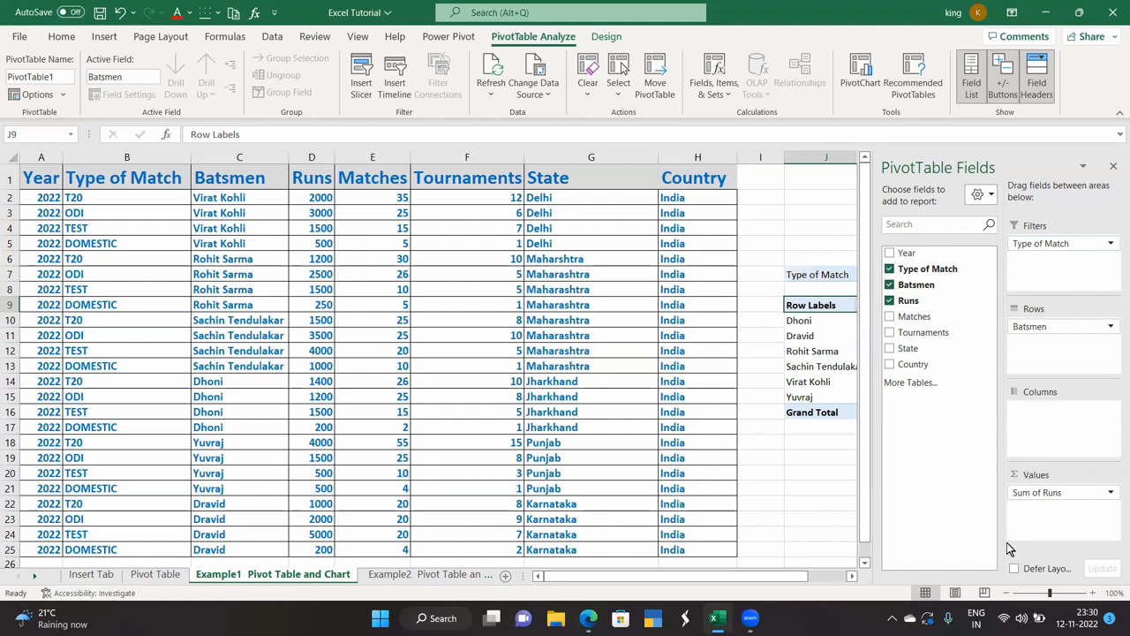
{"action": "left_click", "coordinate": [1112, 166]}
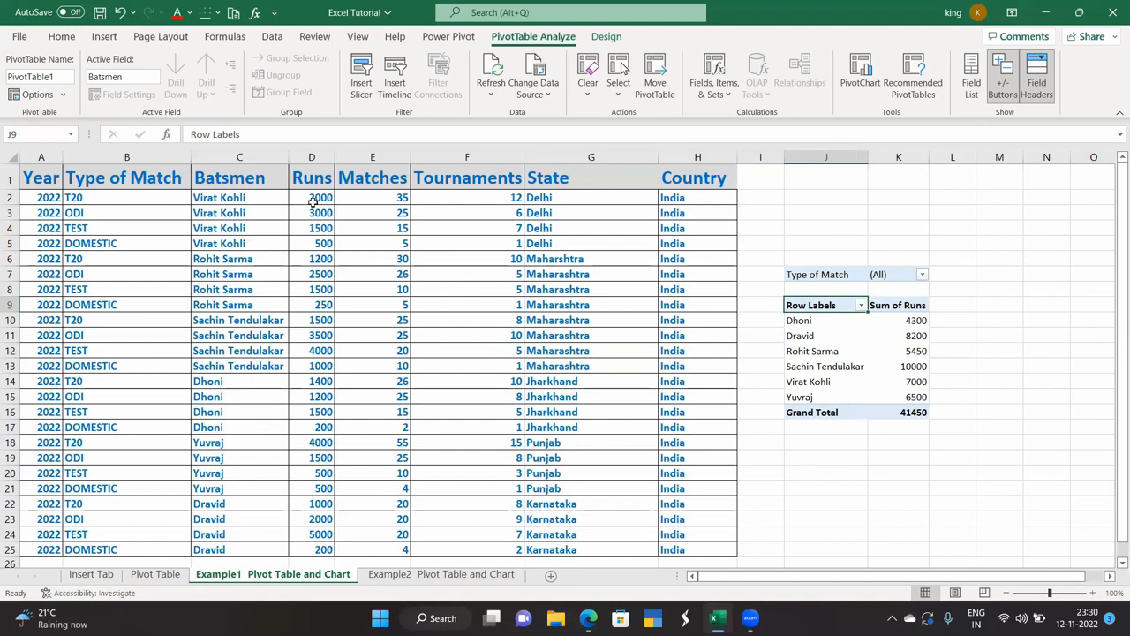
Drill into the 4300 and 10000 run totals to create detail sheets, returning to Example1.
{"action": "double_click", "coordinate": [910, 320]}
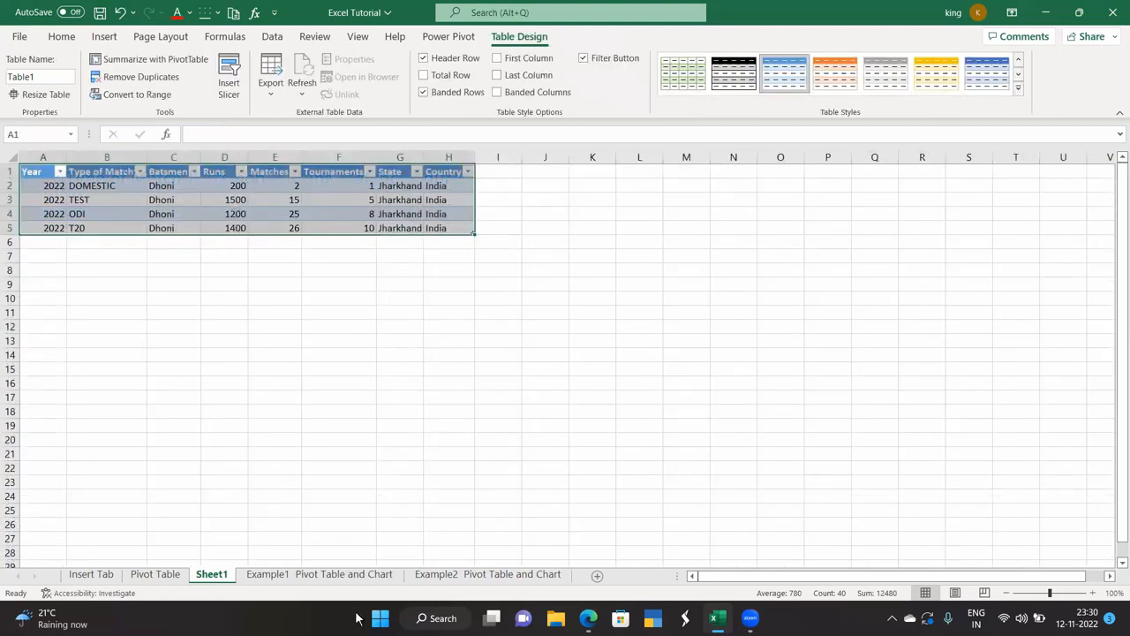
{"action": "left_click", "coordinate": [171, 574]}
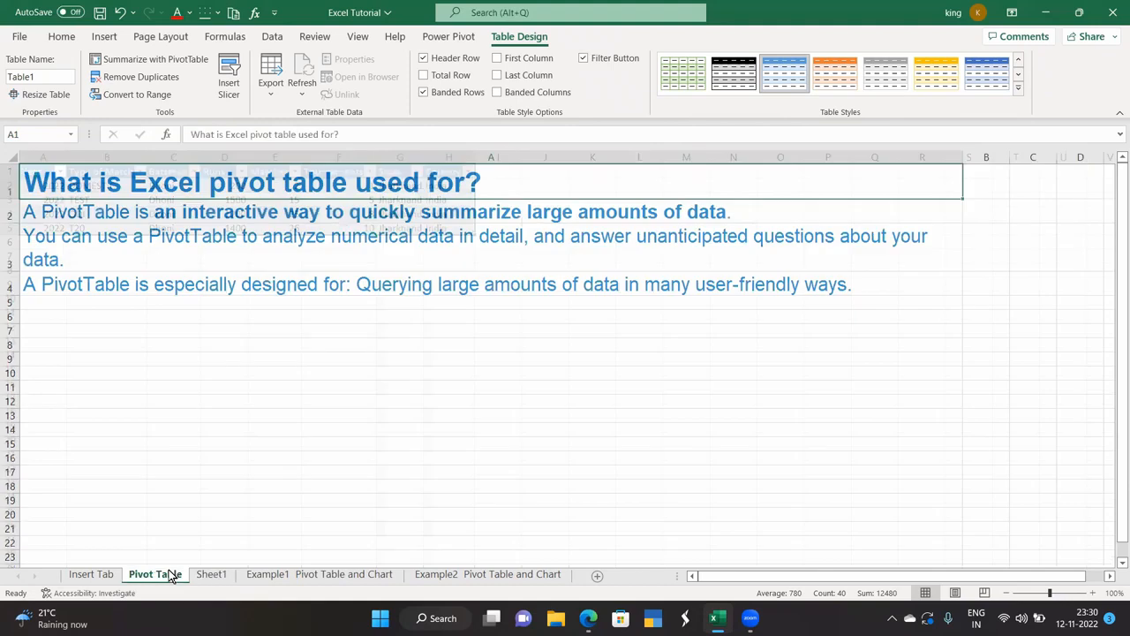
{"action": "left_click", "coordinate": [215, 574]}
{"action": "left_click", "coordinate": [268, 574]}
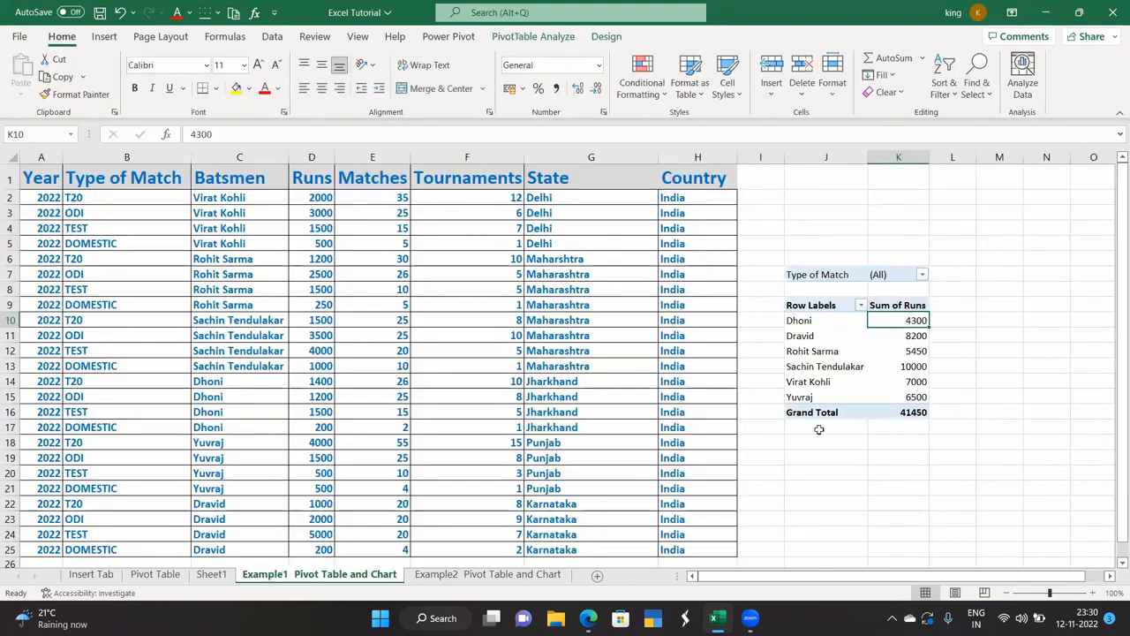
{"action": "double_click", "coordinate": [910, 365]}
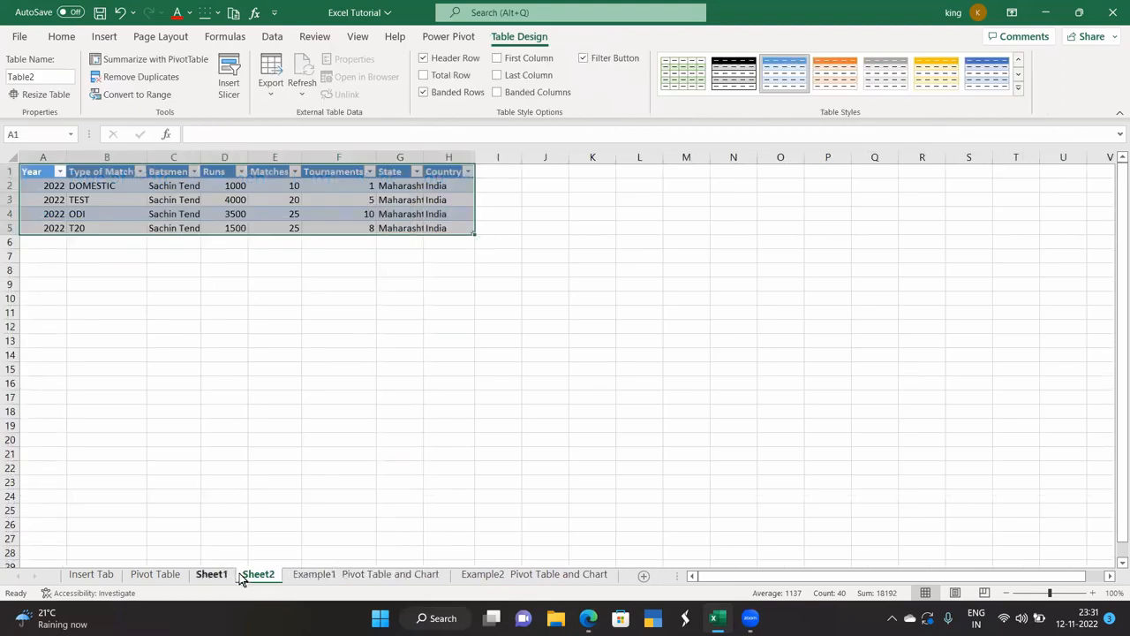
{"action": "left_click", "coordinate": [342, 574]}
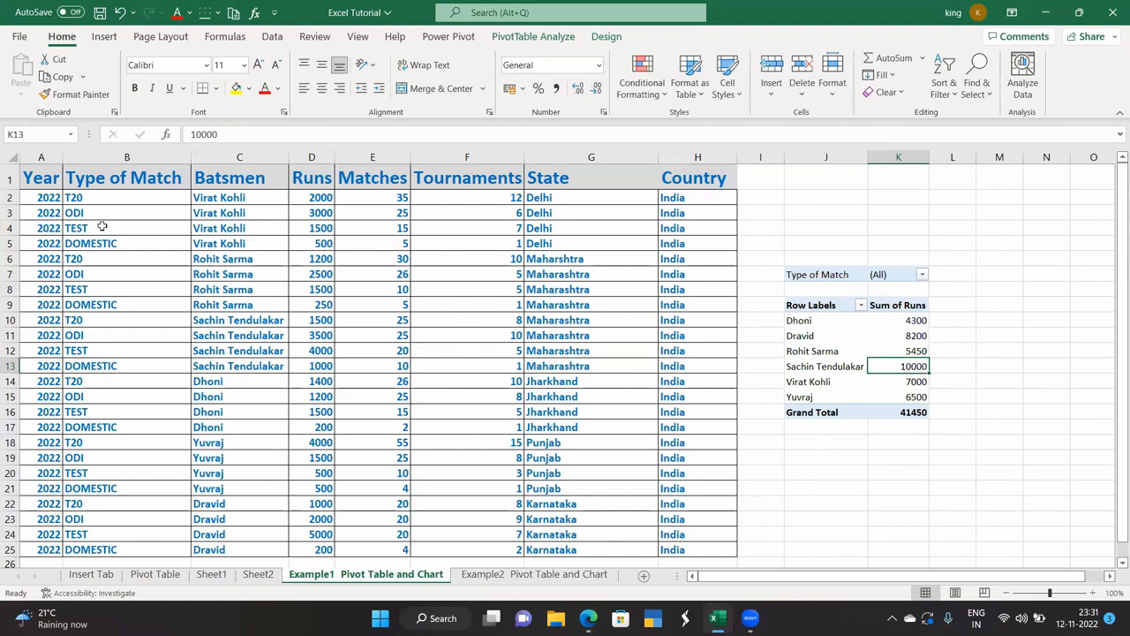
{"action": "left_click", "coordinate": [103, 38]}
{"action": "left_click", "coordinate": [127, 289]}
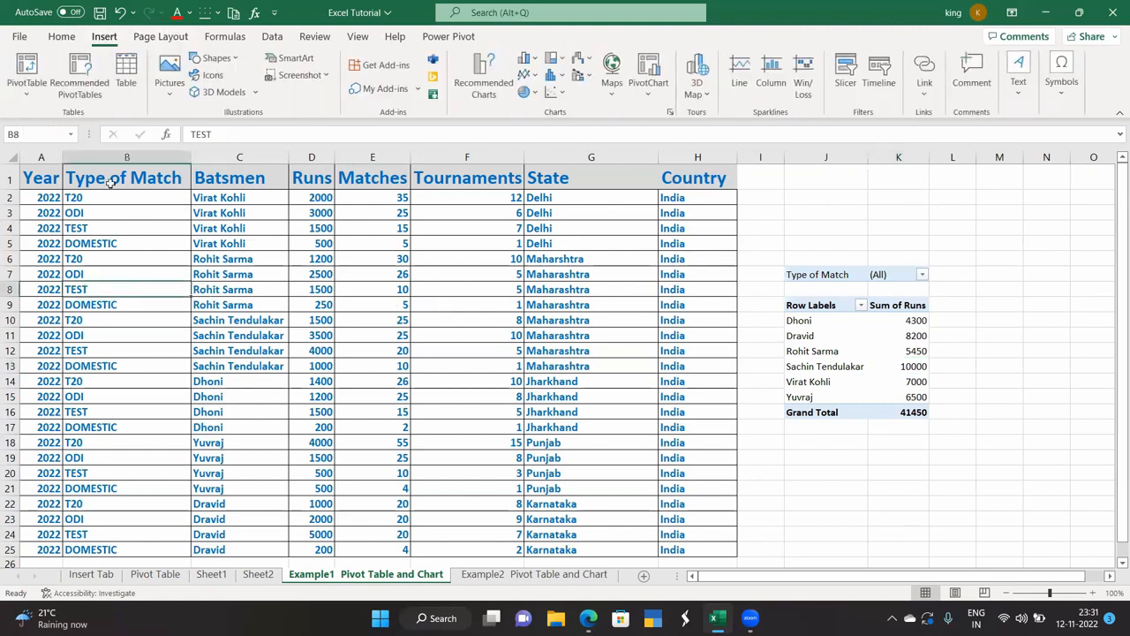
{"action": "left_click", "coordinate": [13, 94]}
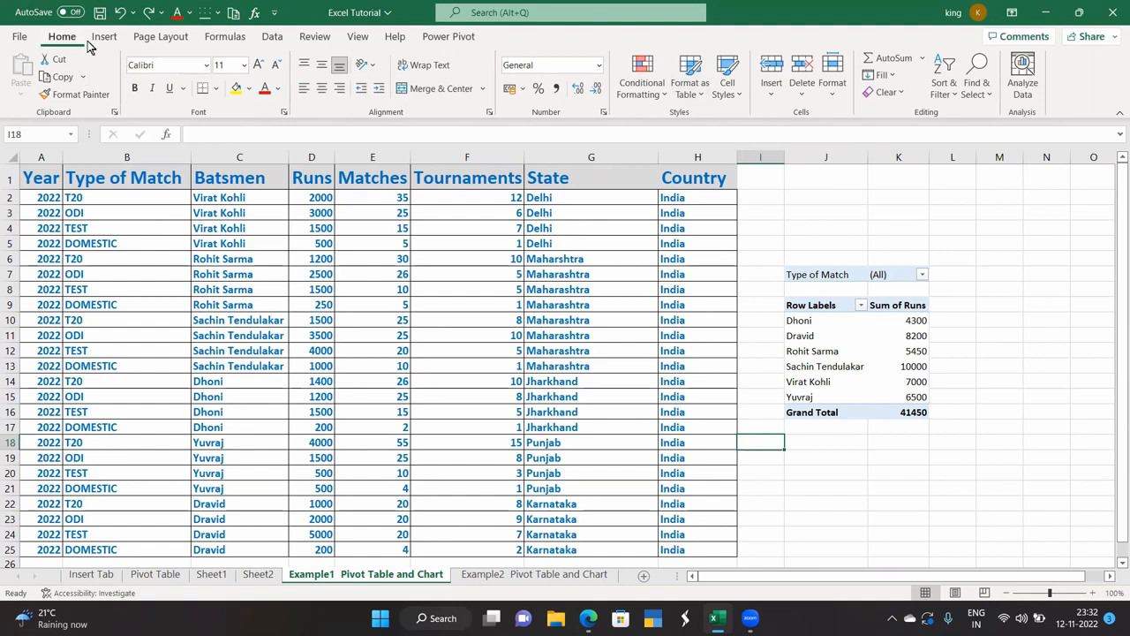
{"action": "left_click", "coordinate": [813, 412]}
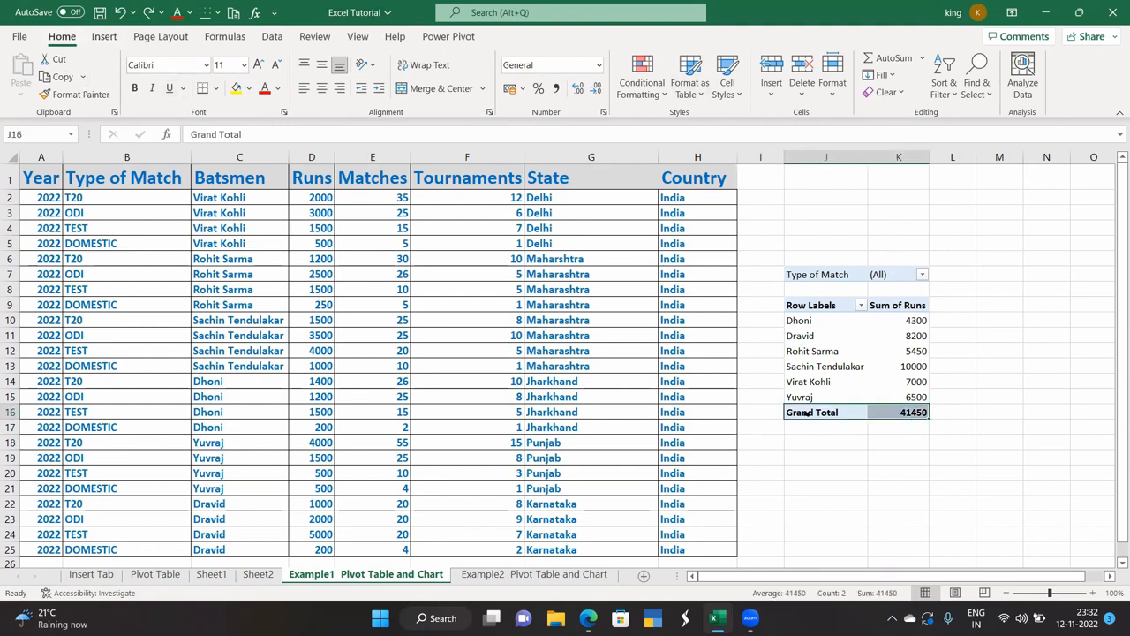
{"action": "left_click", "coordinate": [836, 456]}
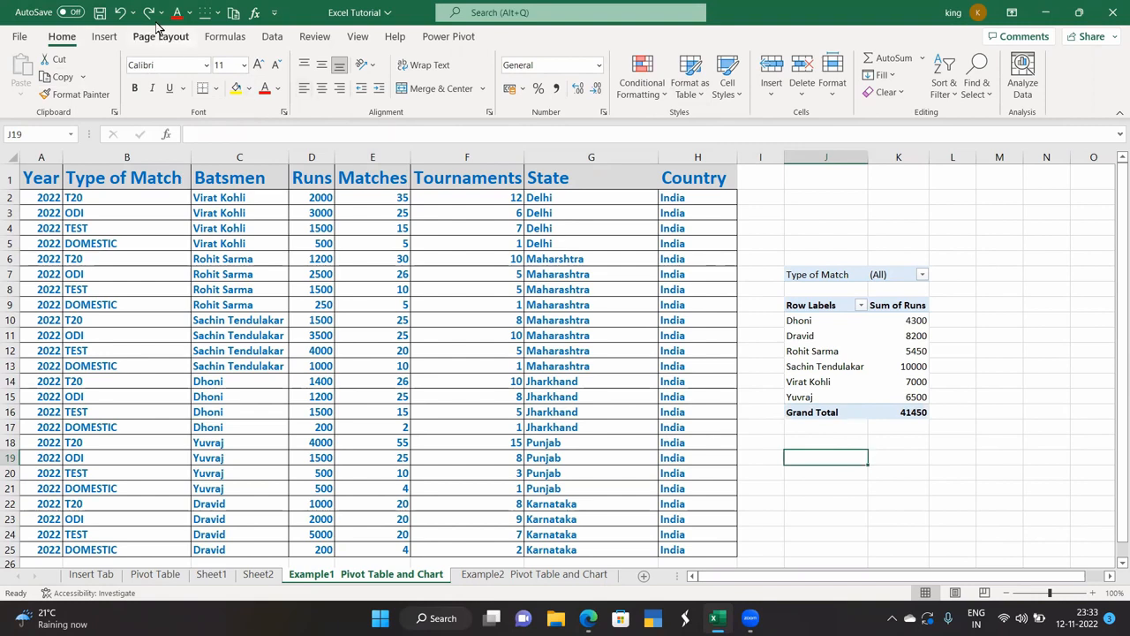
{"action": "left_click", "coordinate": [105, 38]}
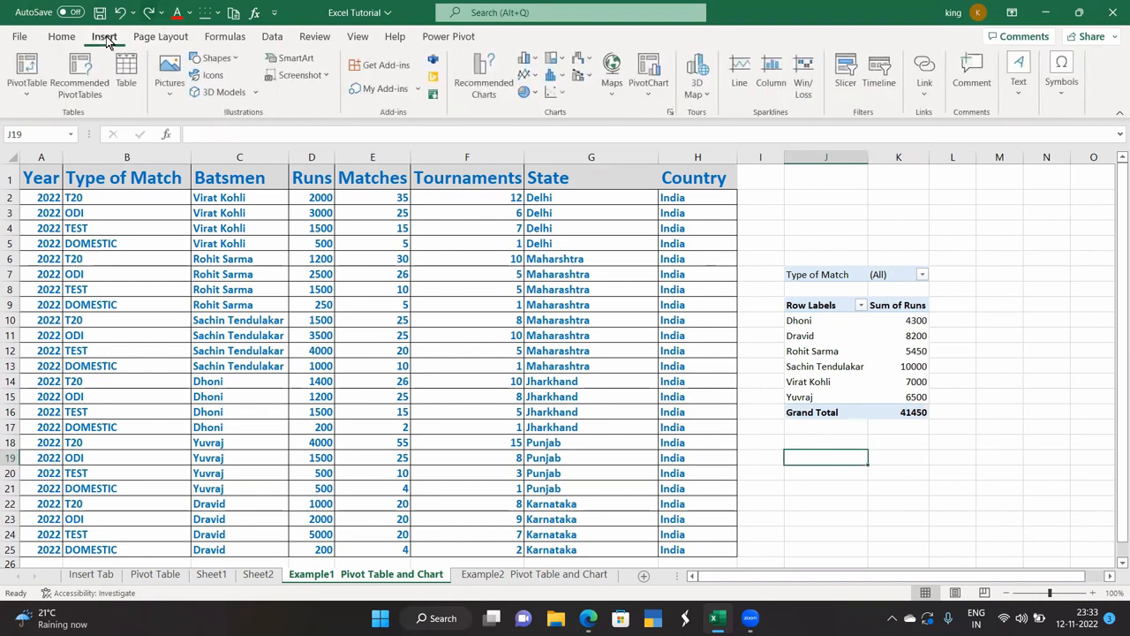
{"action": "left_click", "coordinate": [921, 275]}
{"action": "left_click", "coordinate": [777, 334]}
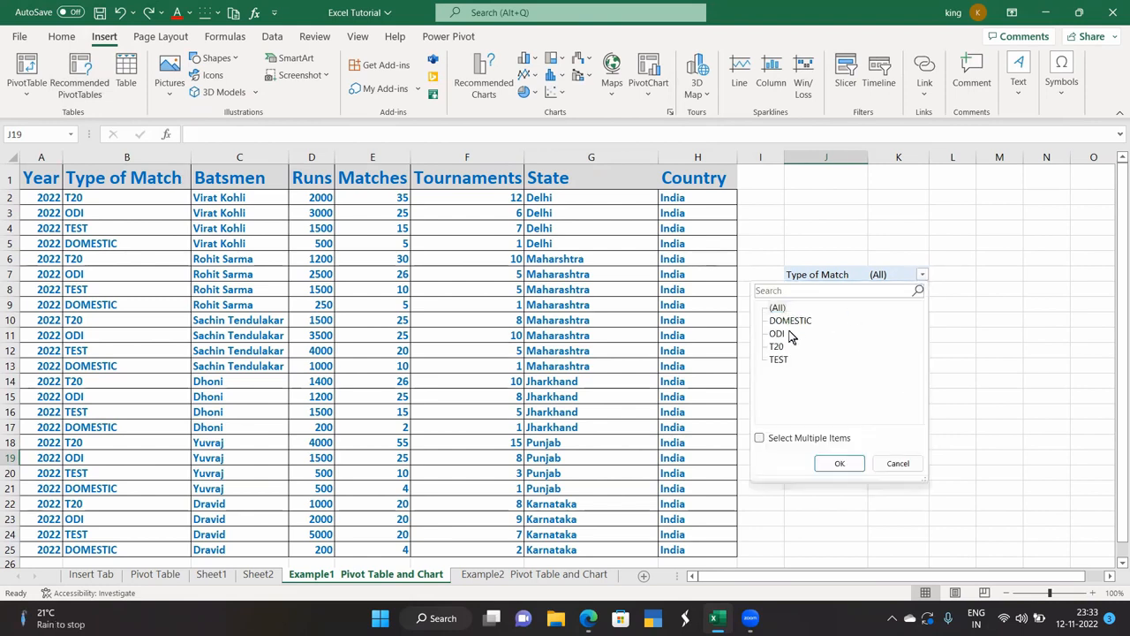
{"action": "left_click", "coordinate": [840, 464]}
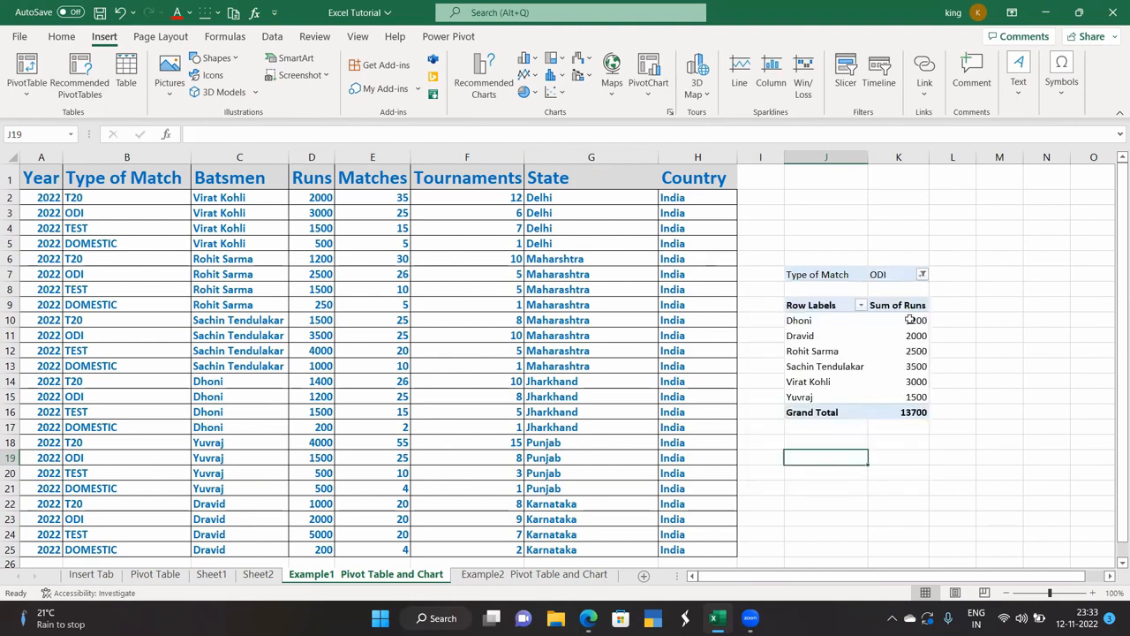
{"action": "left_click", "coordinate": [922, 275]}
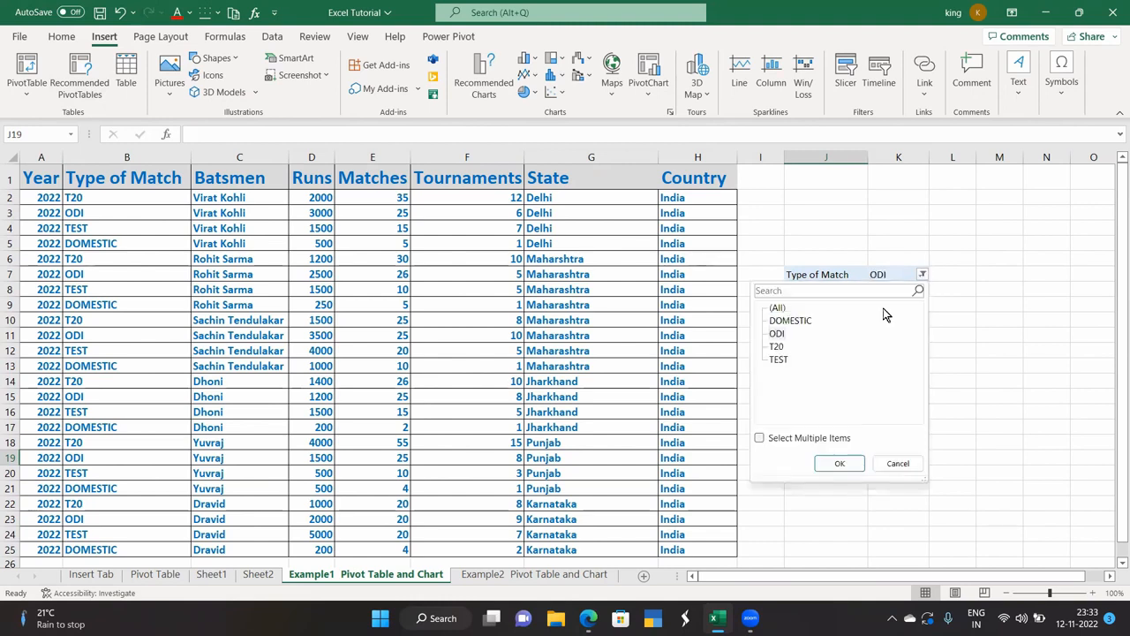
{"action": "left_click", "coordinate": [780, 360]}
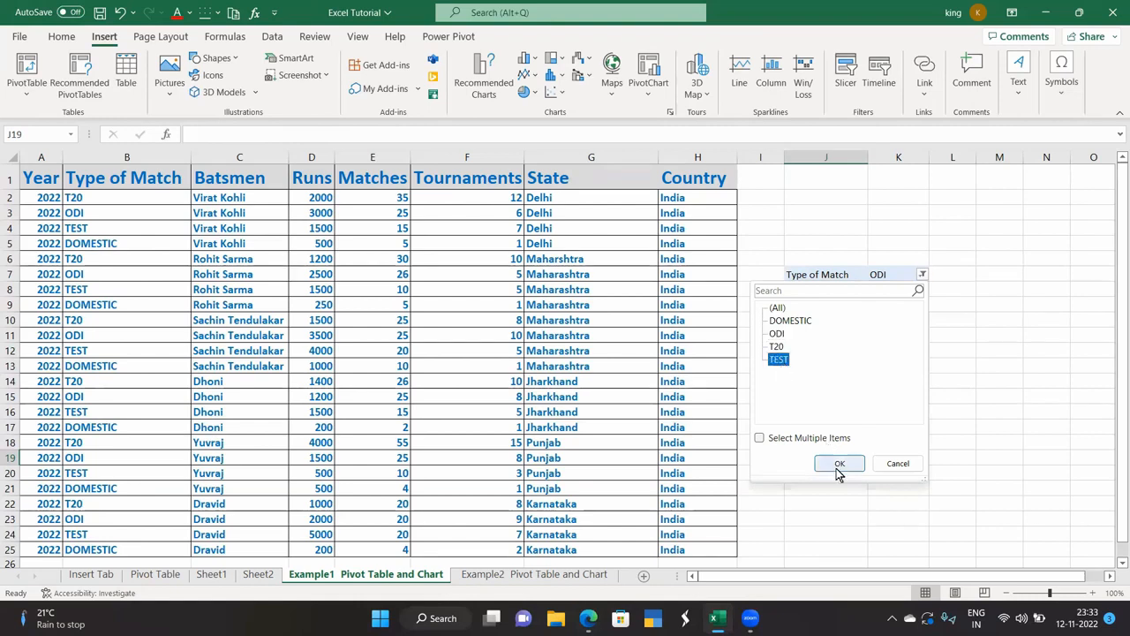
{"action": "left_click", "coordinate": [840, 466]}
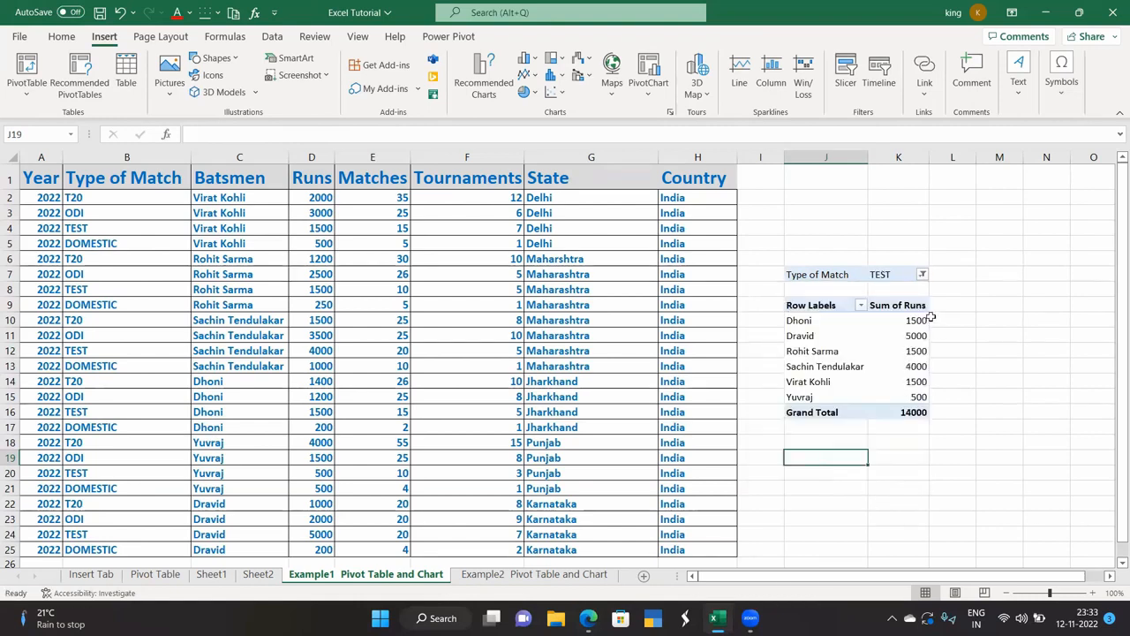
{"action": "left_click", "coordinate": [922, 274]}
{"action": "left_click", "coordinate": [777, 307]}
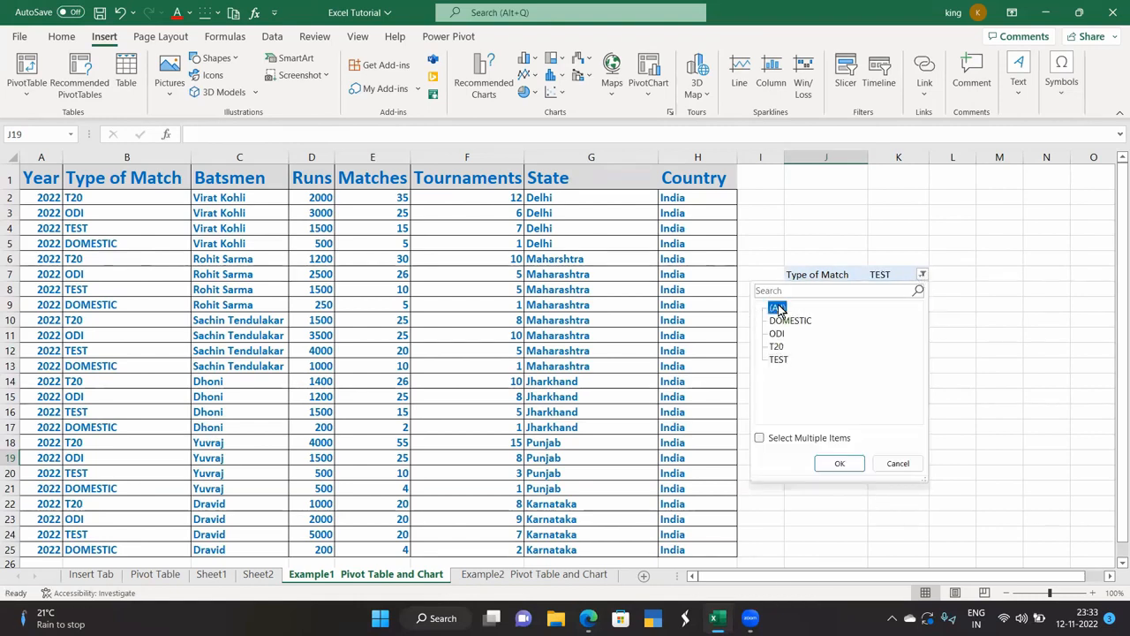
{"action": "left_click", "coordinate": [840, 463]}
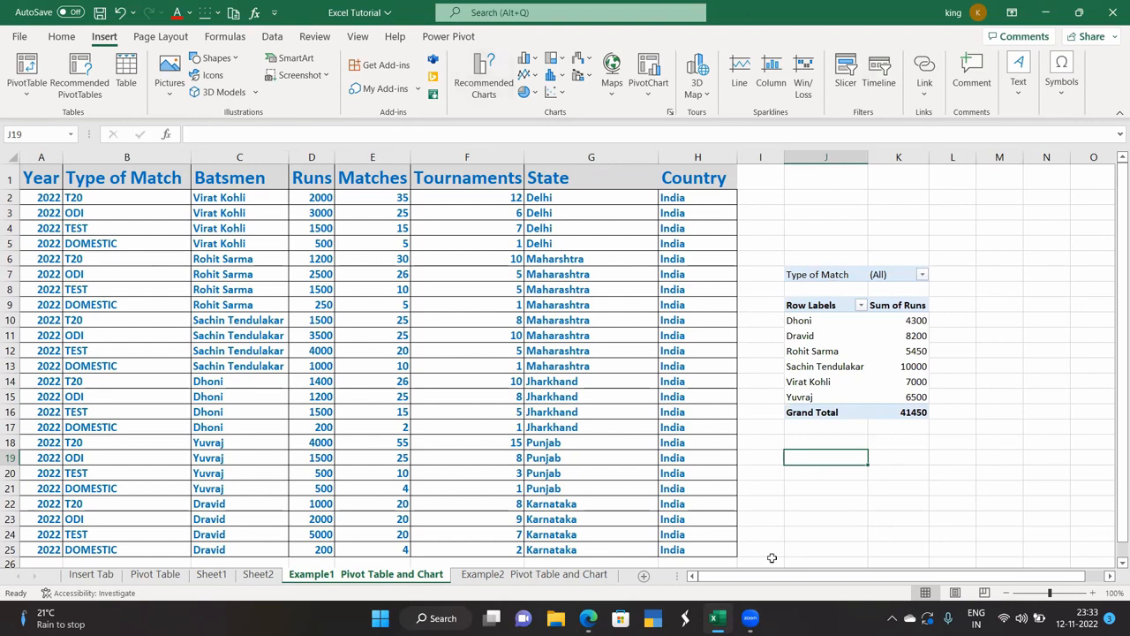
From an empty cell, request Recommended PivotTables and cancel the Choose Data Source prompt.
{"action": "left_click", "coordinate": [818, 486]}
{"action": "left_click", "coordinate": [818, 452]}
{"action": "left_click", "coordinate": [88, 84]}
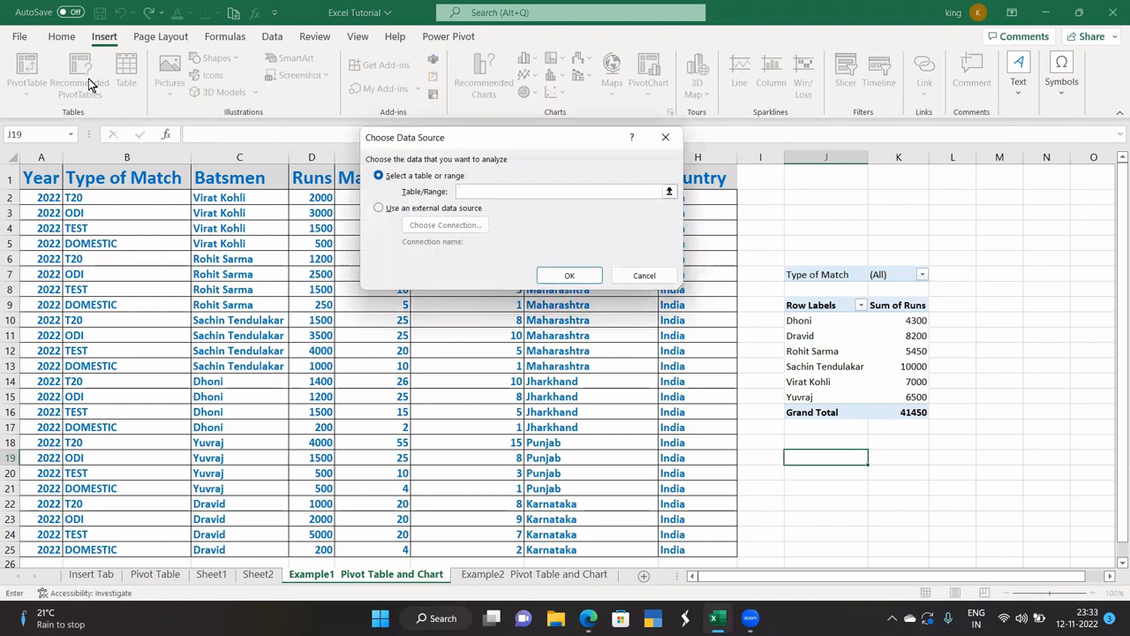
{"action": "left_click", "coordinate": [668, 137]}
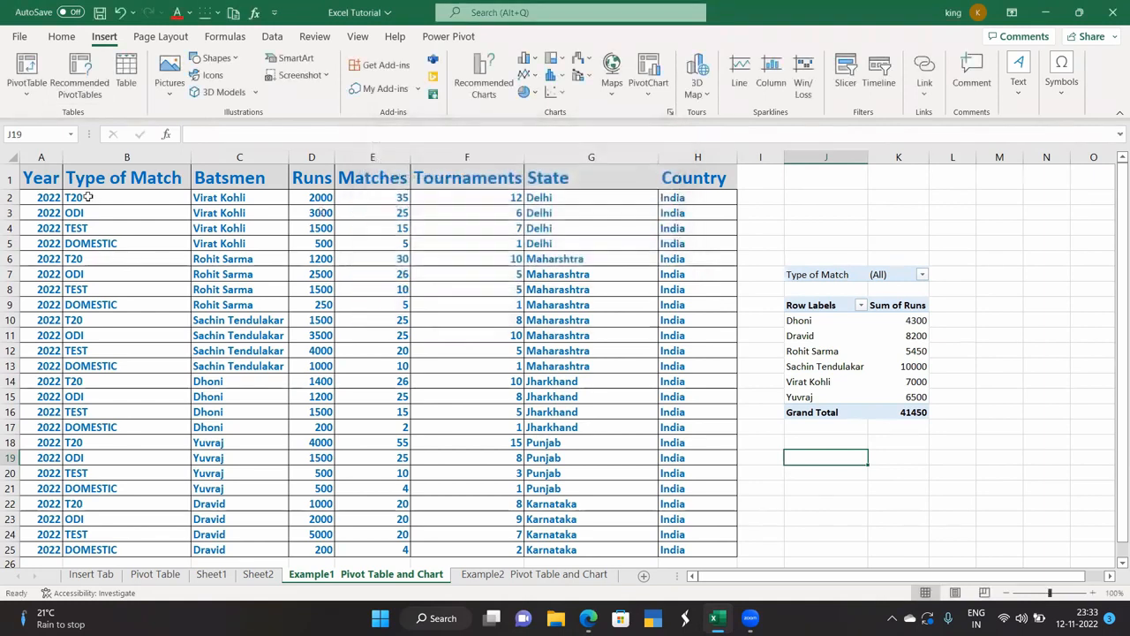
Select the cricket data range A1:H25, header row included.
{"action": "left_click_drag", "start_coordinate": [41, 177], "coordinate": [716, 522]}
{"action": "left_click", "coordinate": [51, 186]}
{"action": "scroll", "coordinate": [69, 265], "scroll_direction": "up", "scroll_amount": 1}
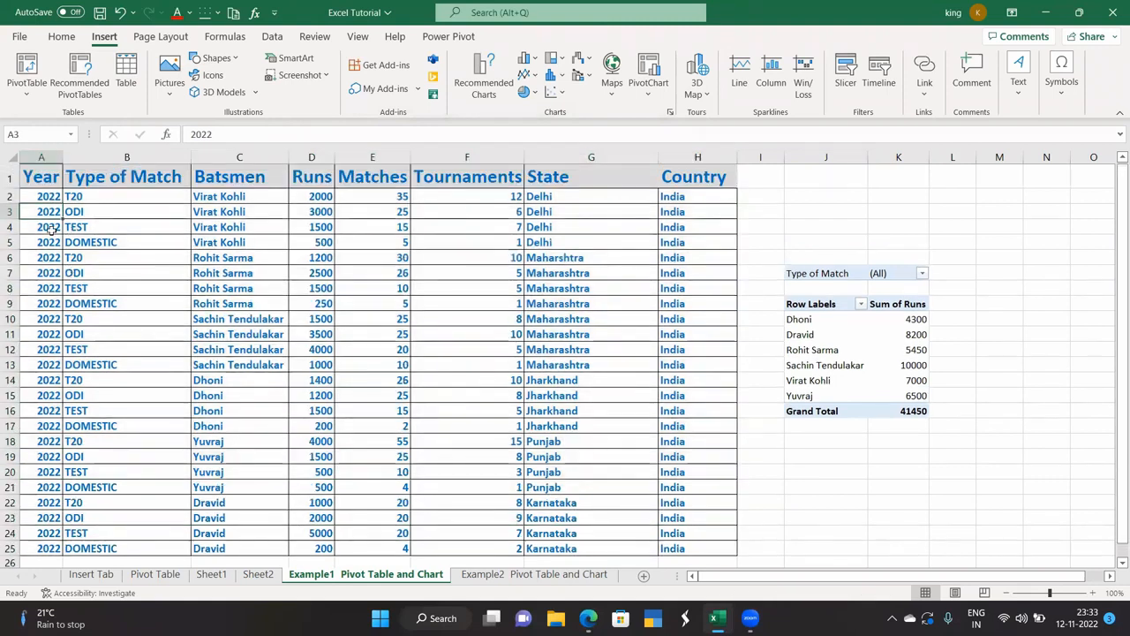
{"action": "left_click_drag", "start_coordinate": [40, 181], "coordinate": [494, 489]}
{"action": "left_click", "coordinate": [828, 468]}
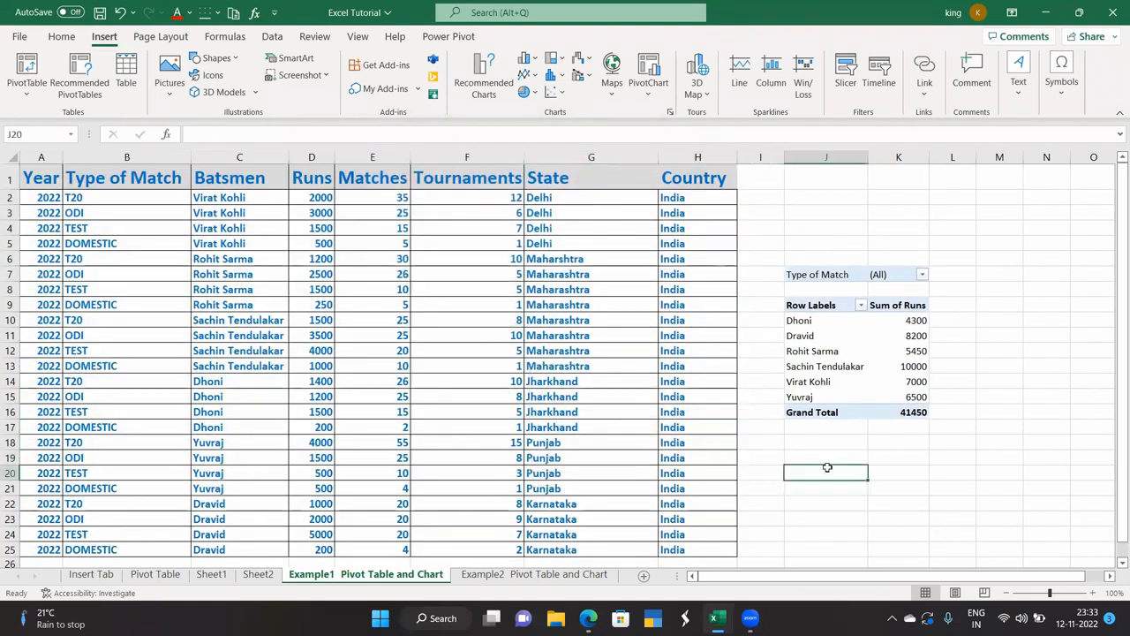
{"action": "left_click", "coordinate": [39, 180]}
{"action": "left_click_drag", "start_coordinate": [39, 179], "coordinate": [719, 550]}
Browse the Recommended PivotTables suggestions, then close the dialog without choosing one.
{"action": "left_click", "coordinate": [77, 64]}
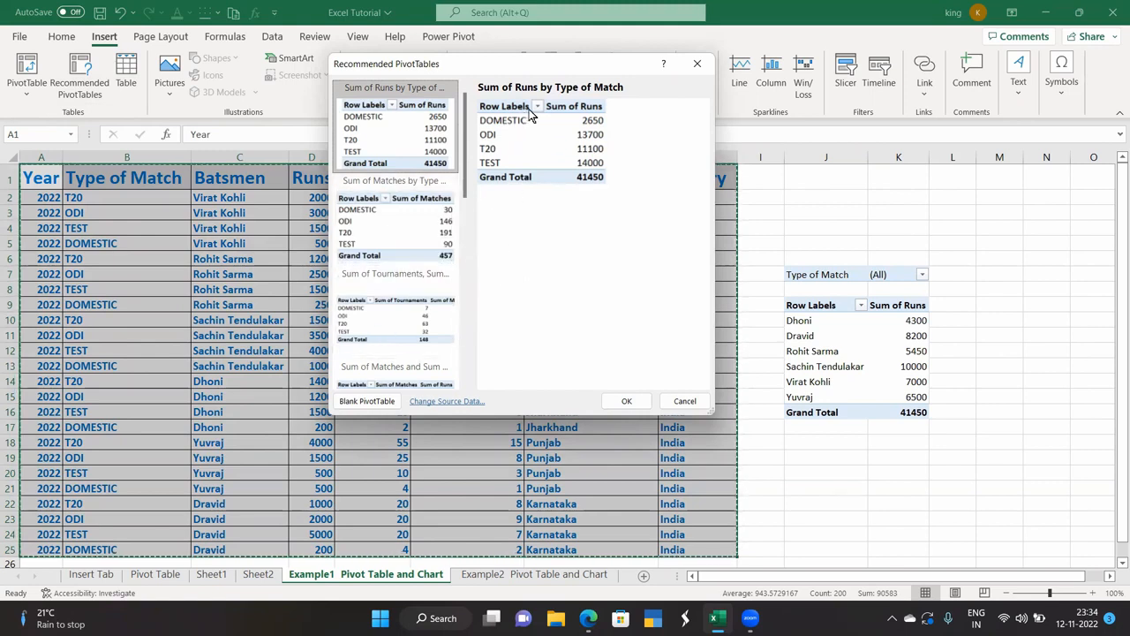
{"action": "scroll", "coordinate": [402, 344], "scroll_direction": "down", "scroll_amount": 5}
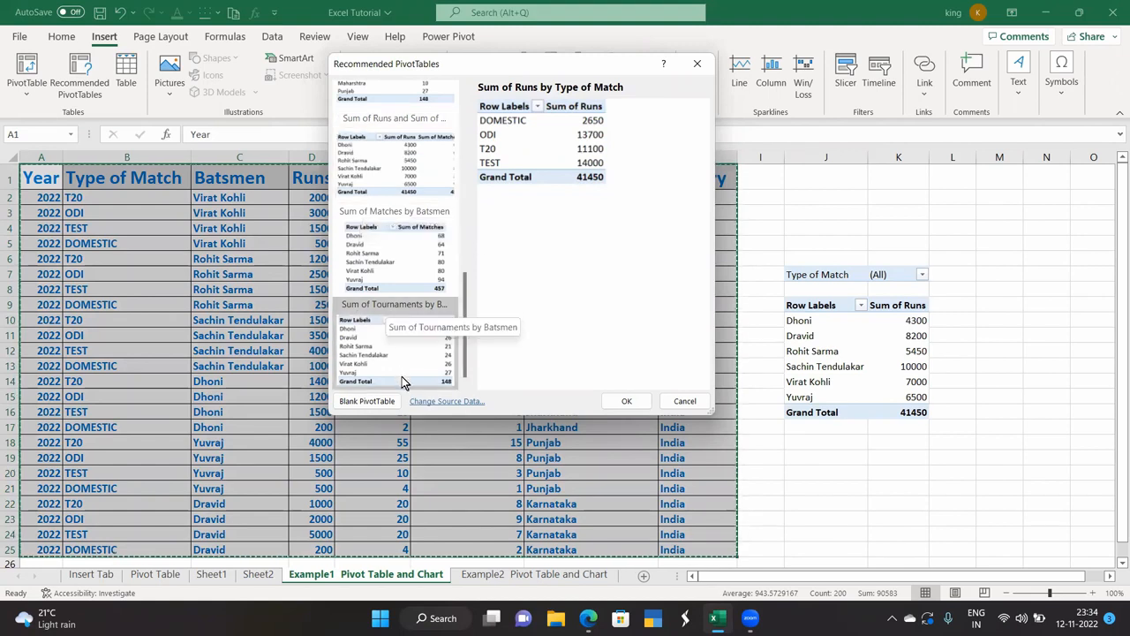
{"action": "scroll", "coordinate": [401, 381], "scroll_direction": "up", "scroll_amount": 3}
{"action": "scroll", "coordinate": [402, 381], "scroll_direction": "up", "scroll_amount": 3}
{"action": "scroll", "coordinate": [401, 382], "scroll_direction": "down", "scroll_amount": 3}
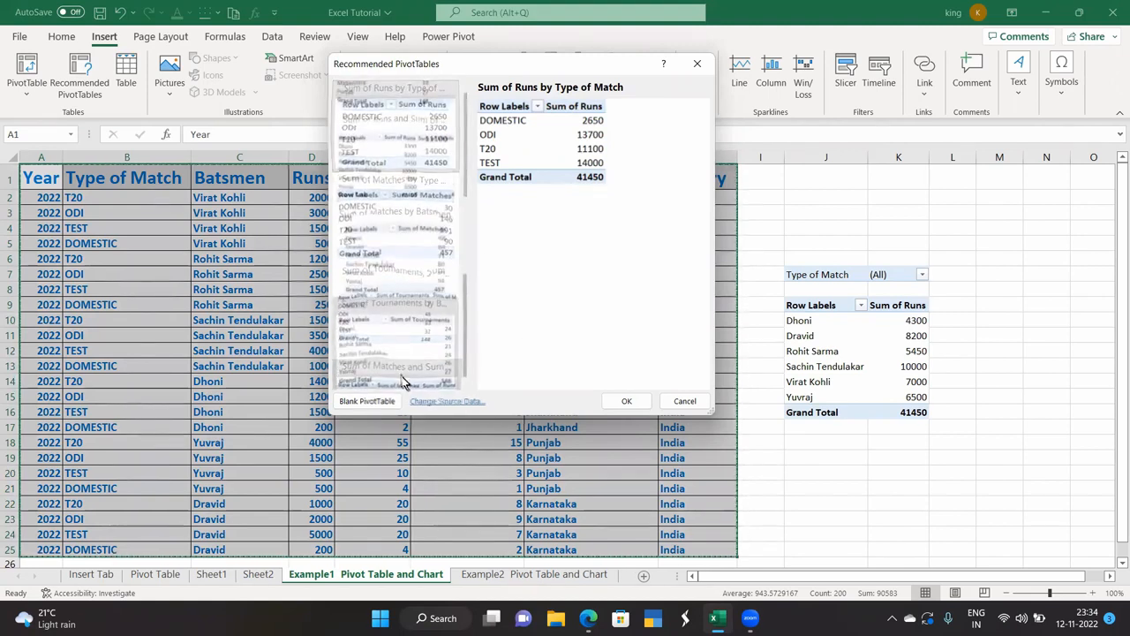
{"action": "scroll", "coordinate": [402, 381], "scroll_direction": "up", "scroll_amount": 3}
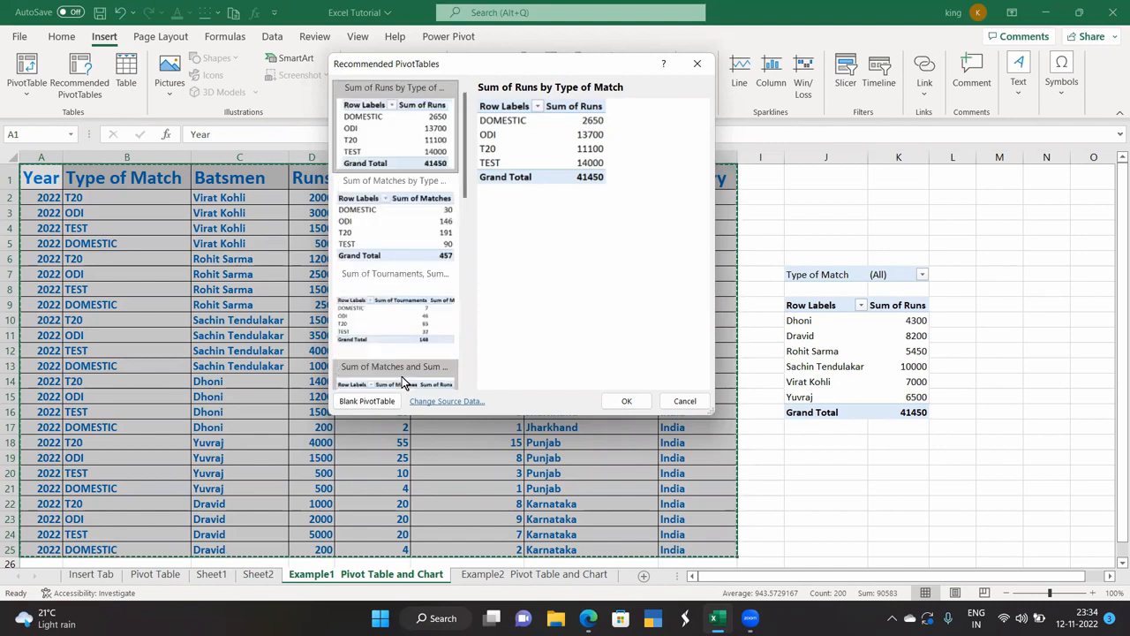
{"action": "scroll", "coordinate": [397, 265], "scroll_direction": "down", "scroll_amount": 5}
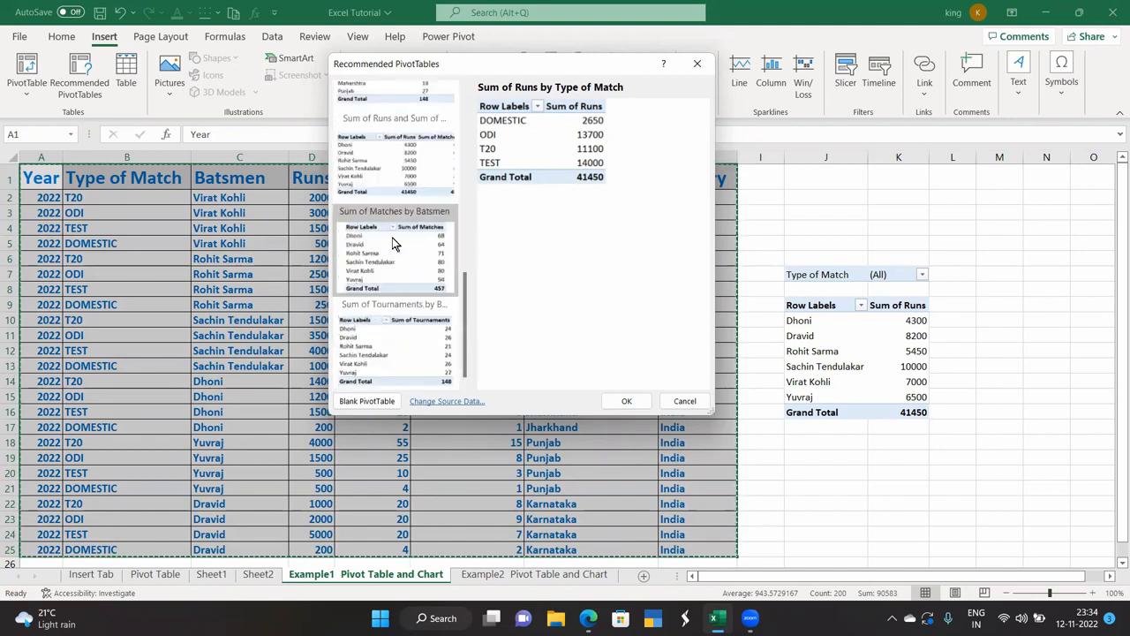
{"action": "scroll", "coordinate": [395, 244], "scroll_direction": "down", "scroll_amount": 3}
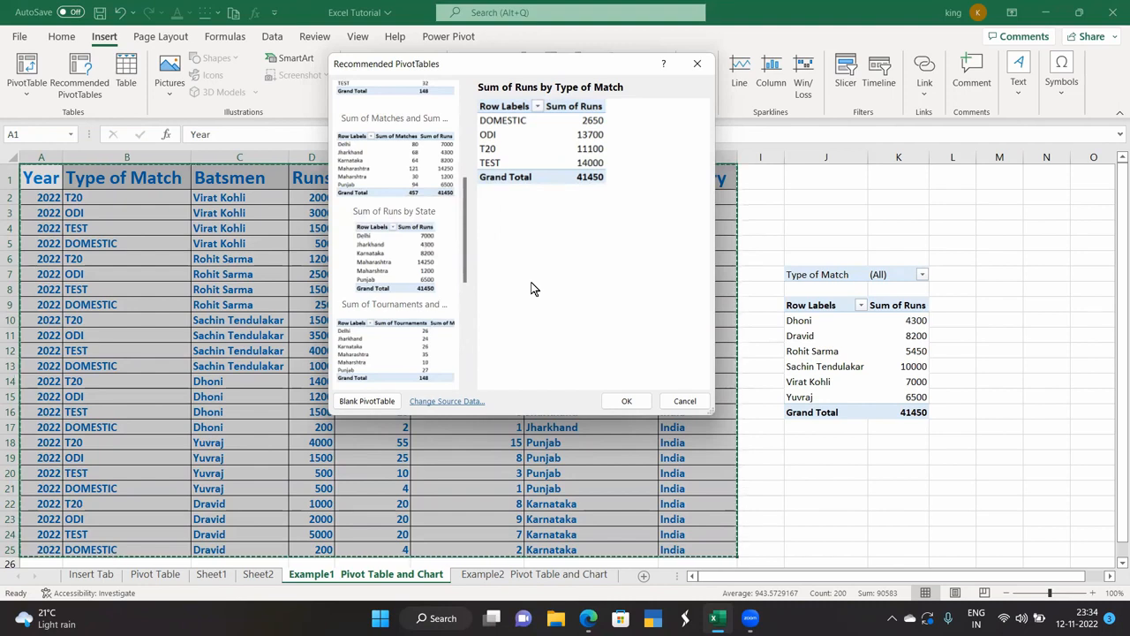
{"action": "left_click", "coordinate": [697, 65]}
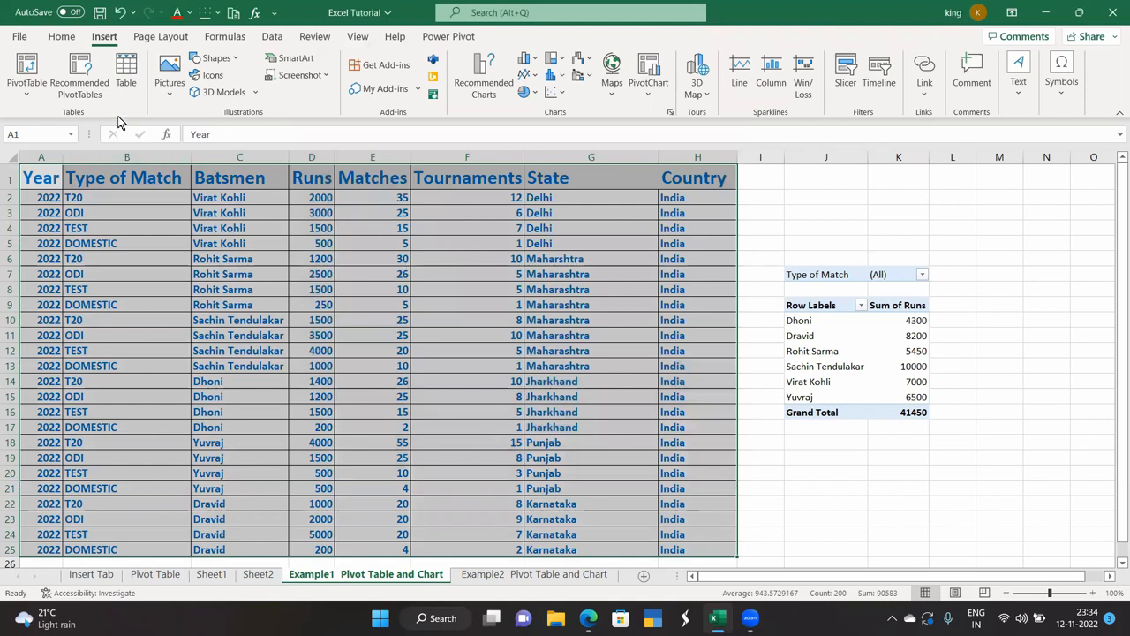
Insert the 'Sum of Runs and Sum of Matches by Batsmen' pivot on a new sheet.
{"action": "key", "text": "ctrl+c"}
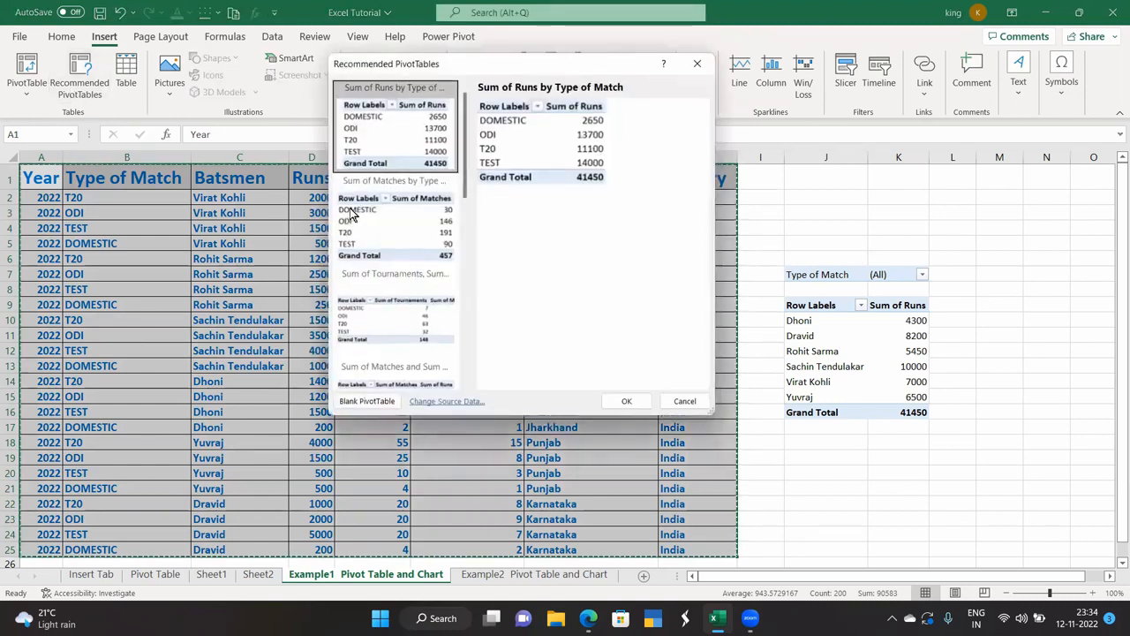
{"action": "scroll", "coordinate": [364, 216], "scroll_direction": "down", "scroll_amount": 3}
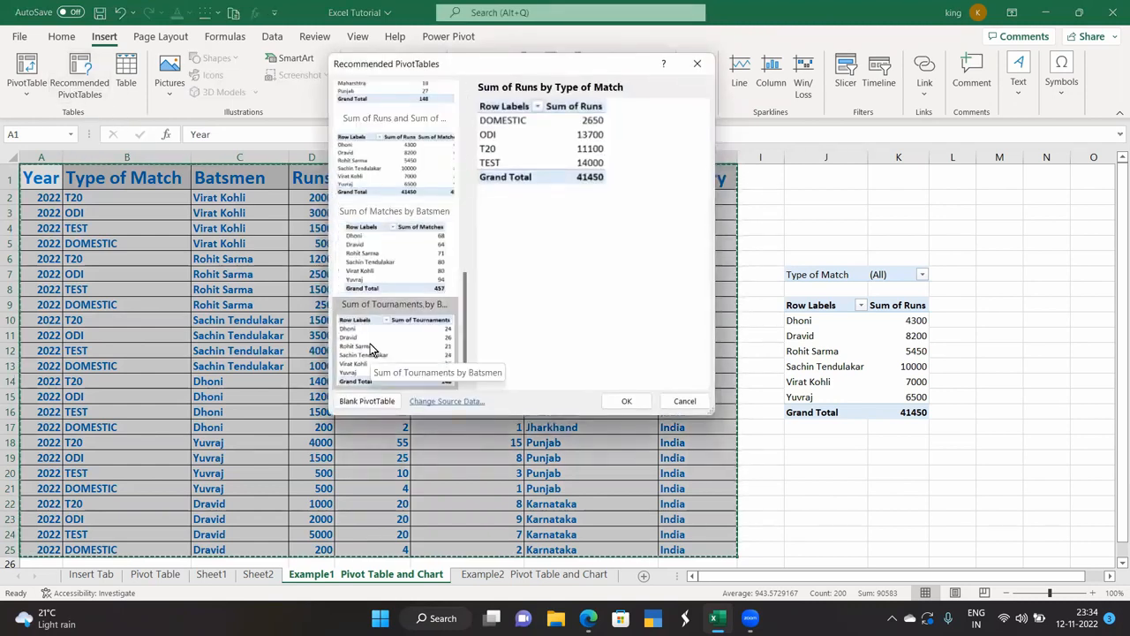
{"action": "scroll", "coordinate": [370, 348], "scroll_direction": "up", "scroll_amount": 5}
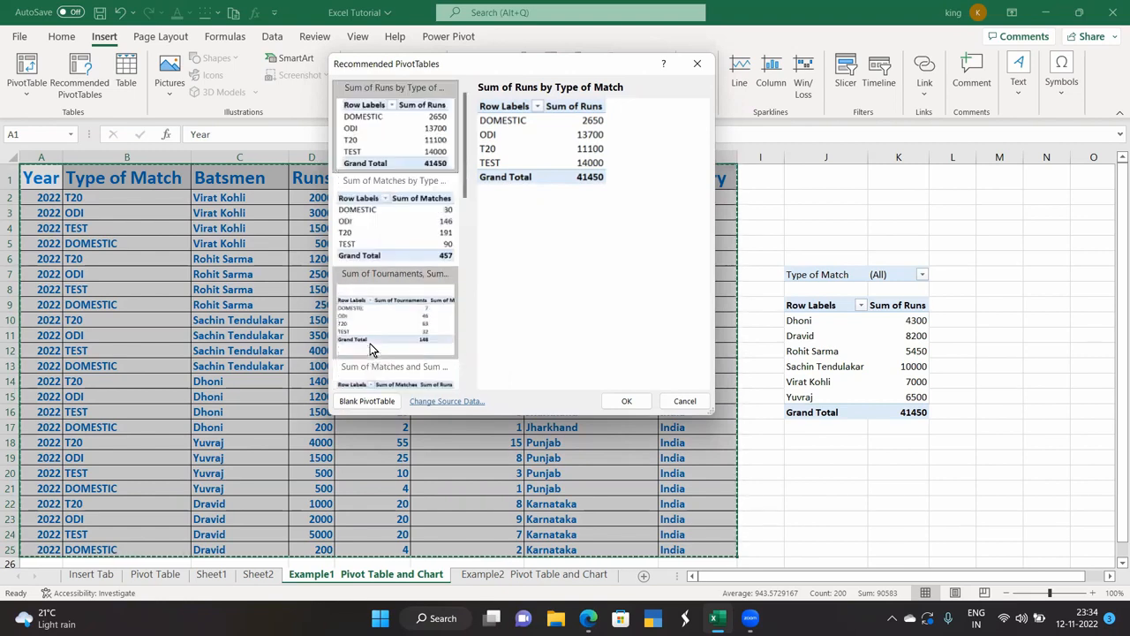
{"action": "scroll", "coordinate": [370, 343], "scroll_direction": "down", "scroll_amount": 5}
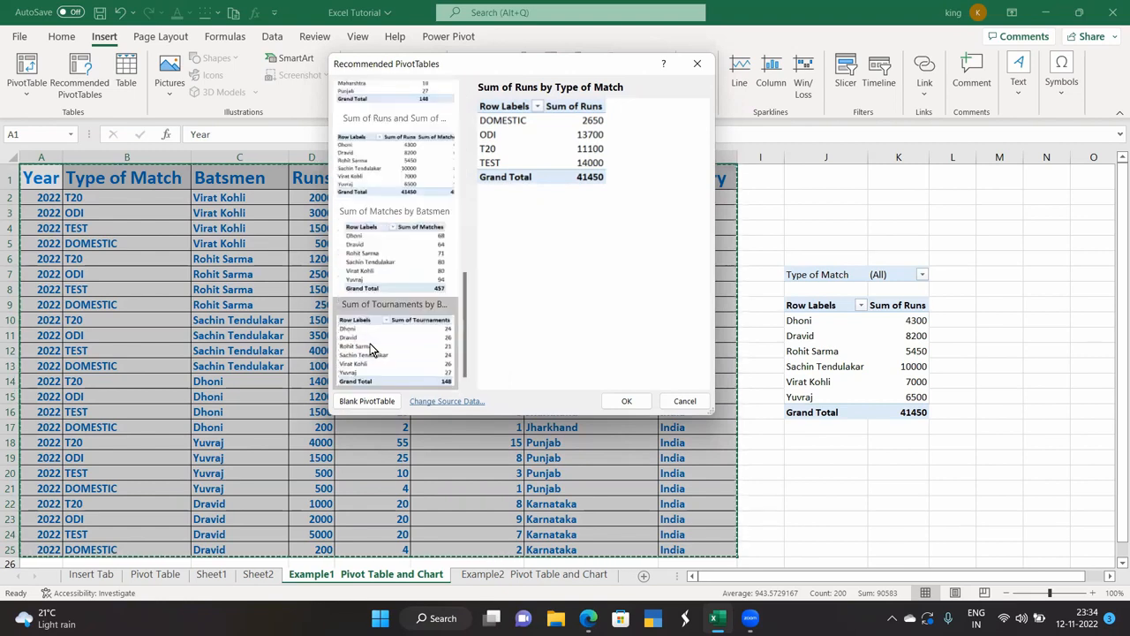
{"action": "left_click", "coordinate": [392, 161]}
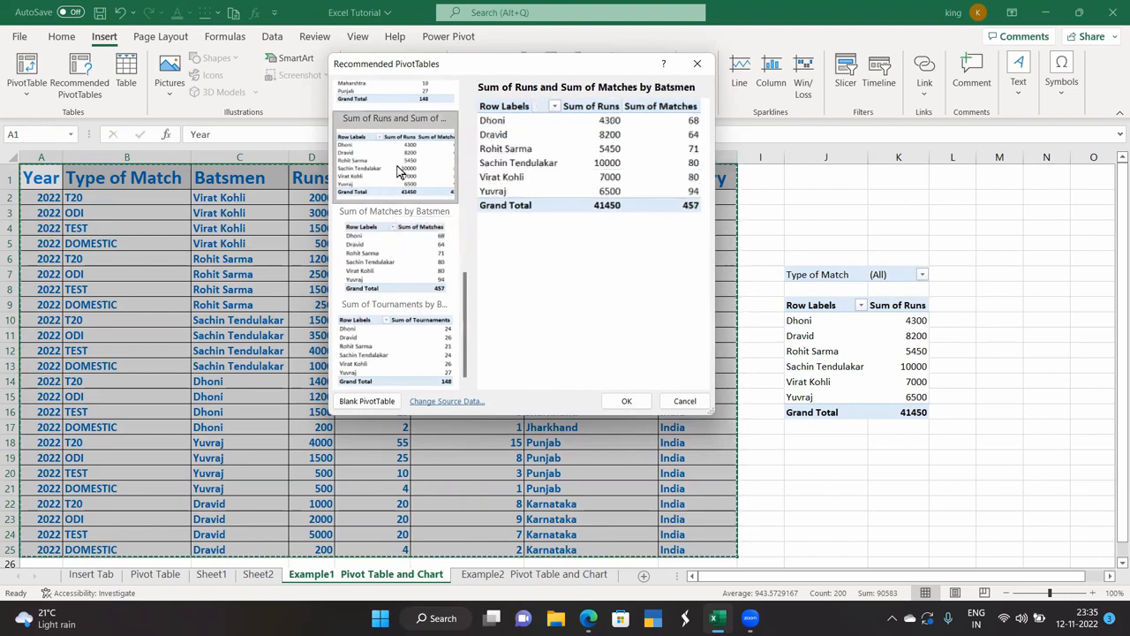
{"action": "double_click", "coordinate": [397, 168]}
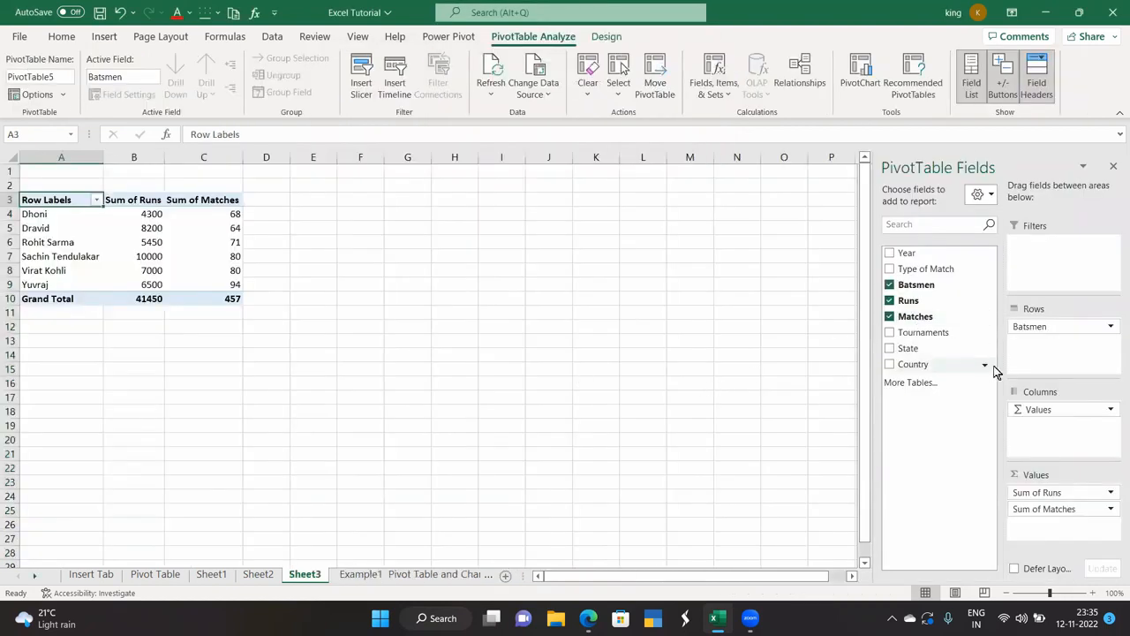
Close the field list, return to the Example1 sheet and select the whole data table.
{"action": "left_click", "coordinate": [1114, 166]}
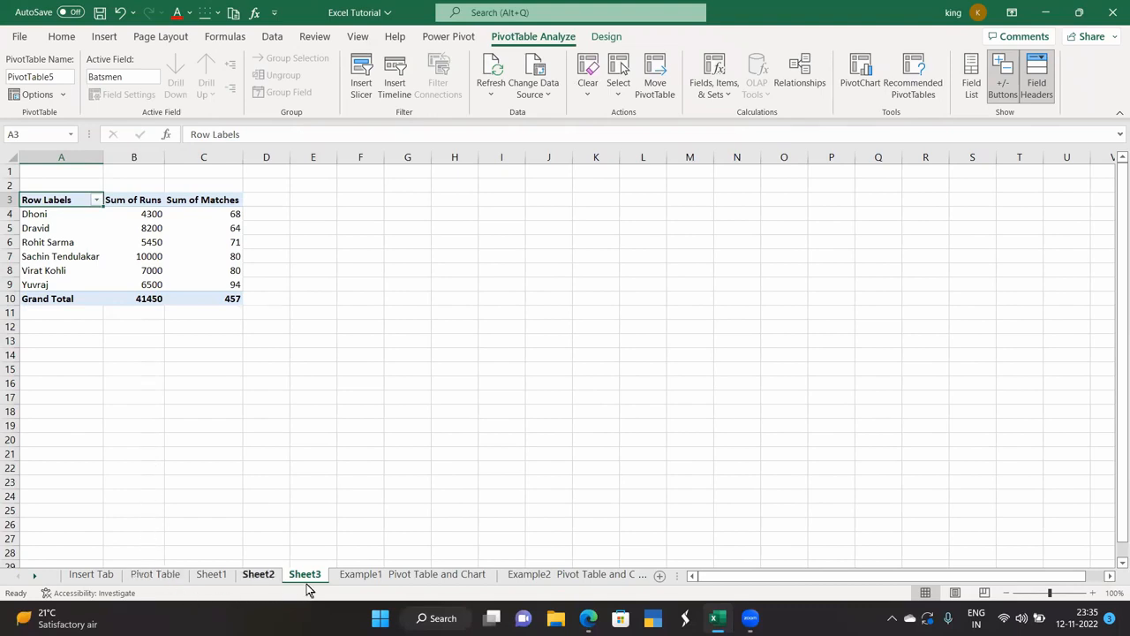
{"action": "left_click", "coordinate": [364, 574]}
{"action": "key", "text": "ctrl+a"}
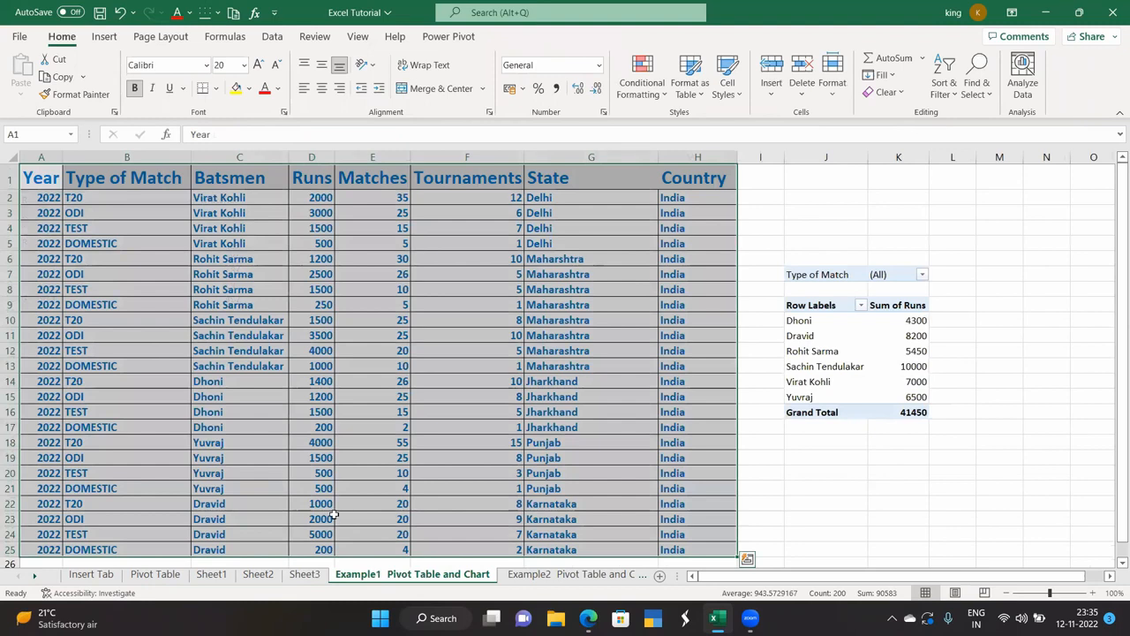
{"action": "left_click", "coordinate": [105, 37]}
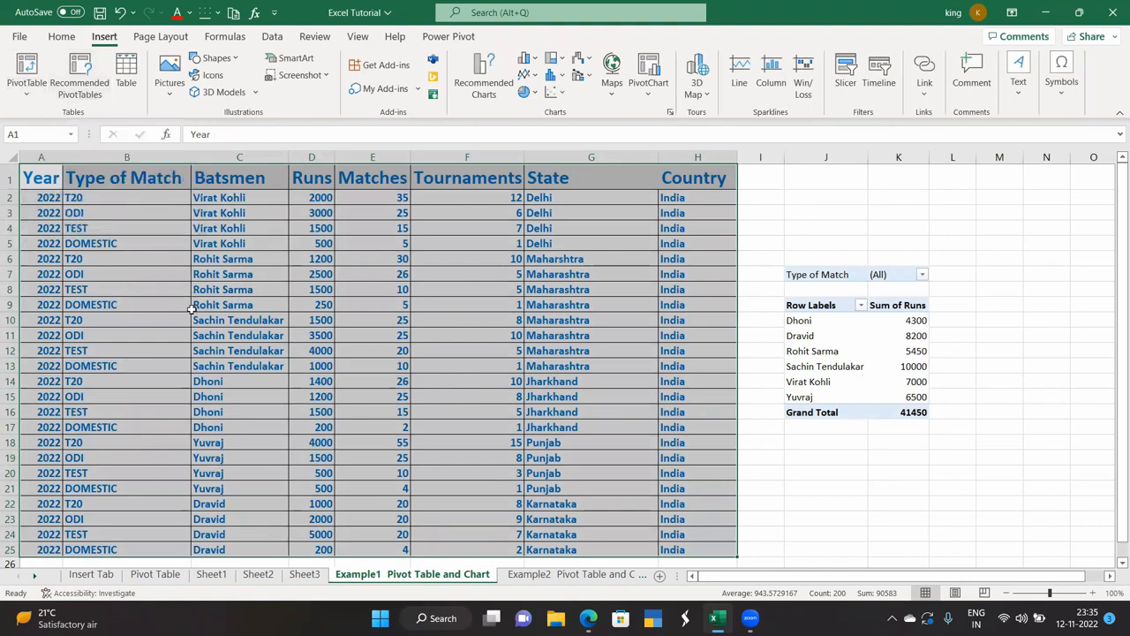
Select cells I18 through M18 below the pivot table.
{"action": "left_click", "coordinate": [786, 456]}
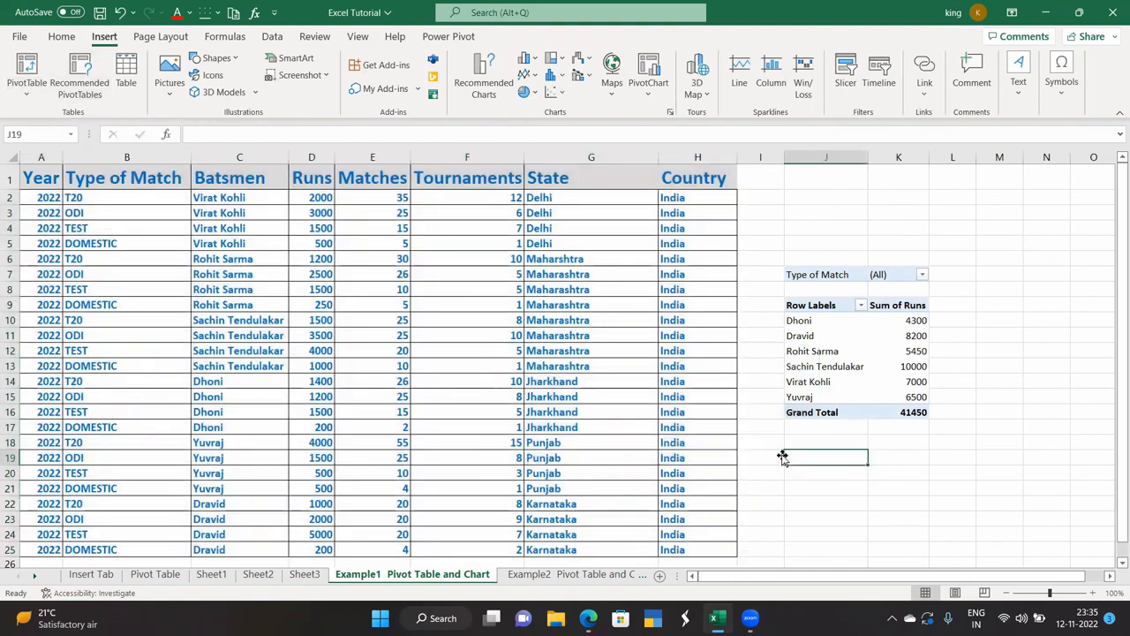
{"action": "left_click", "coordinate": [772, 443]}
{"action": "left_click", "coordinate": [799, 439]}
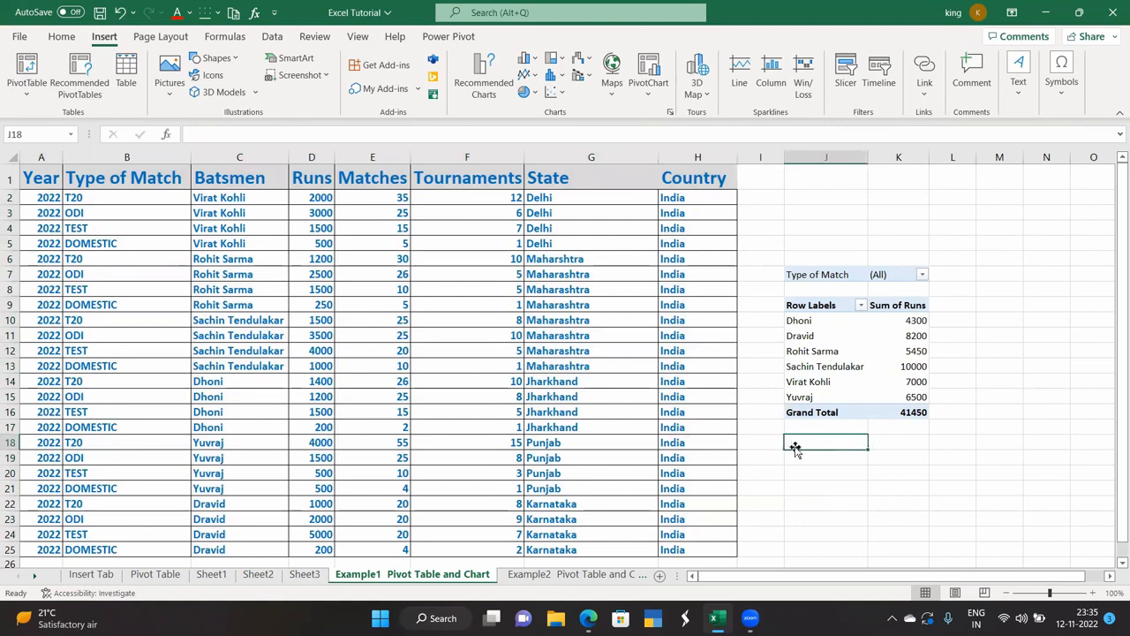
{"action": "left_click_drag", "start_coordinate": [770, 442], "coordinate": [1006, 441]}
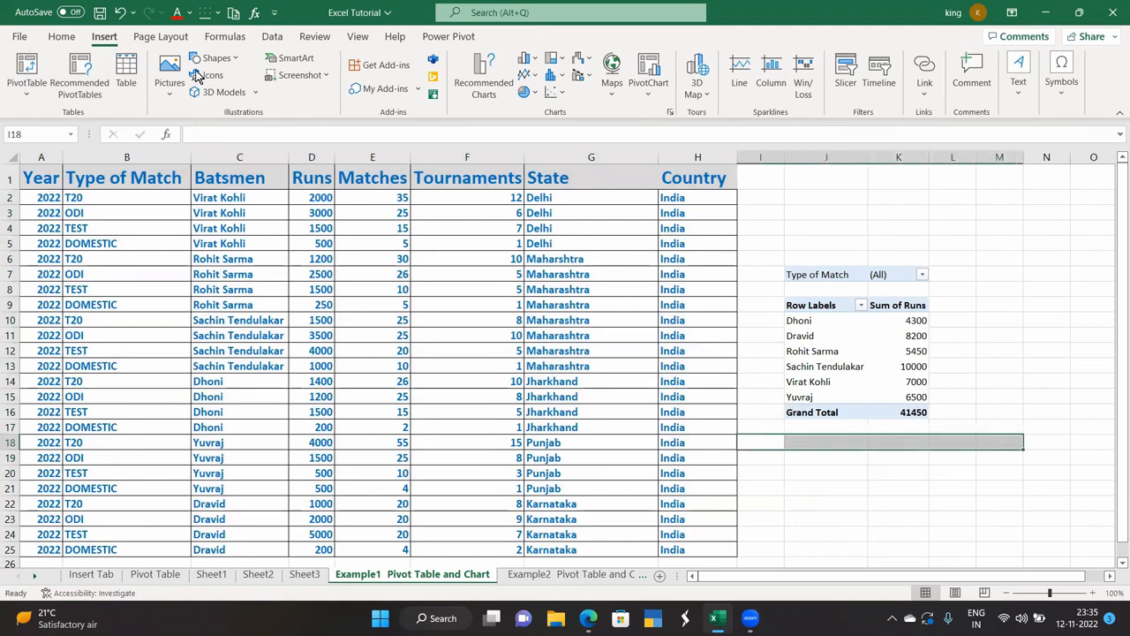
Apply Merge & Center to I18:M18 from the Home tab.
{"action": "left_click", "coordinate": [62, 36]}
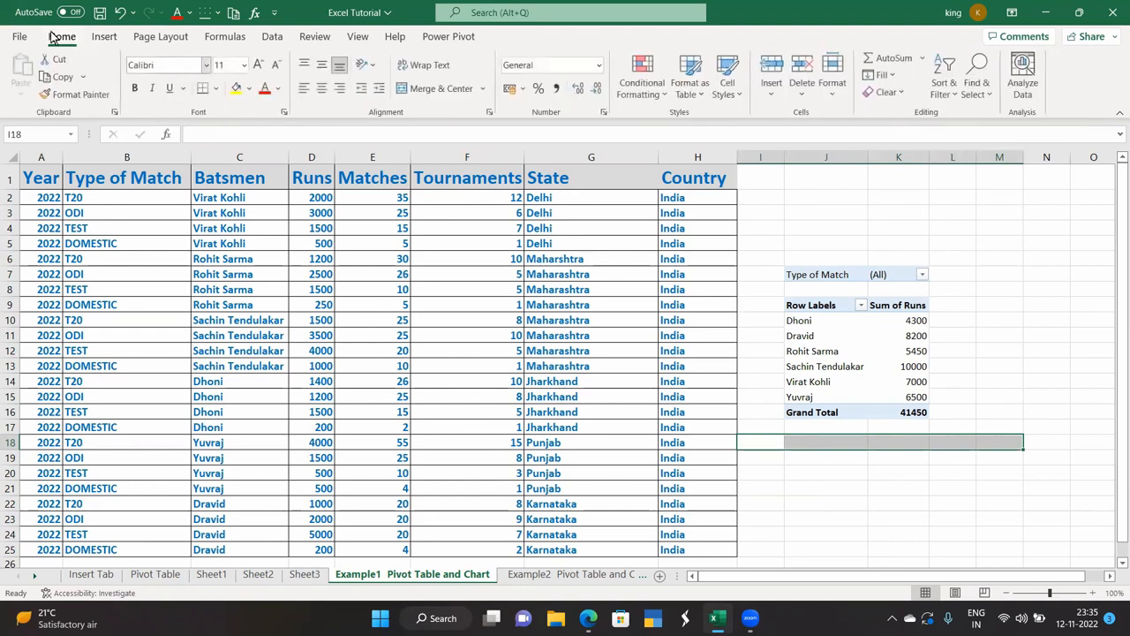
{"action": "left_click", "coordinate": [431, 90]}
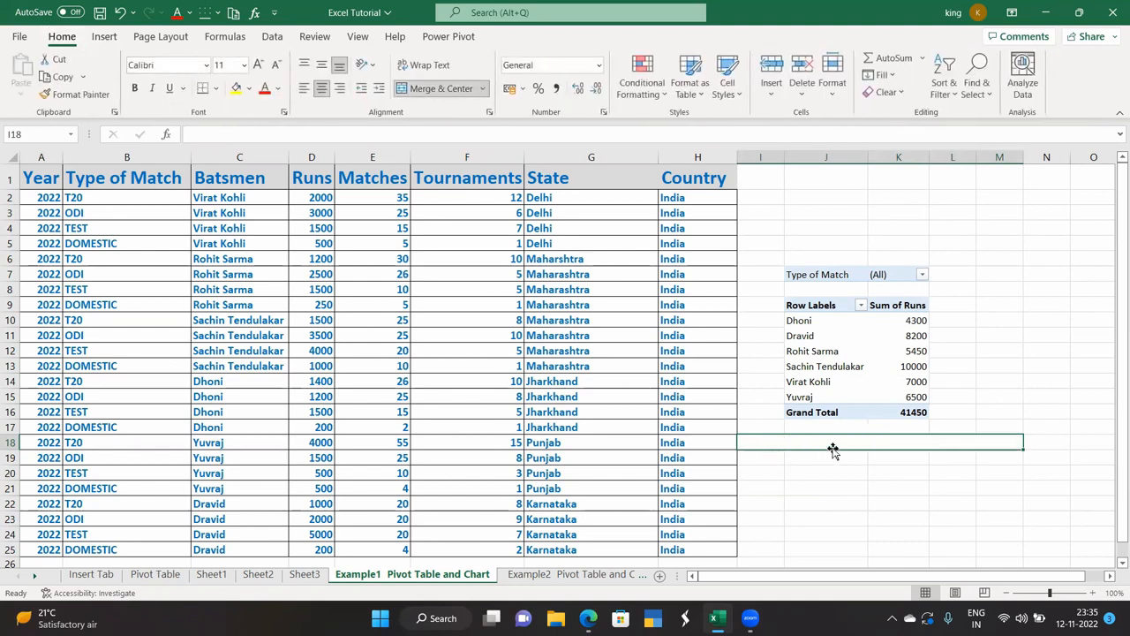
Enter notes '1. Headings Compulsary.', '2. No empty rows/columns' and '3. No totals /subtotals' in I18:I20.
{"action": "left_click_drag", "start_coordinate": [1022, 450], "coordinate": [1021, 475]}
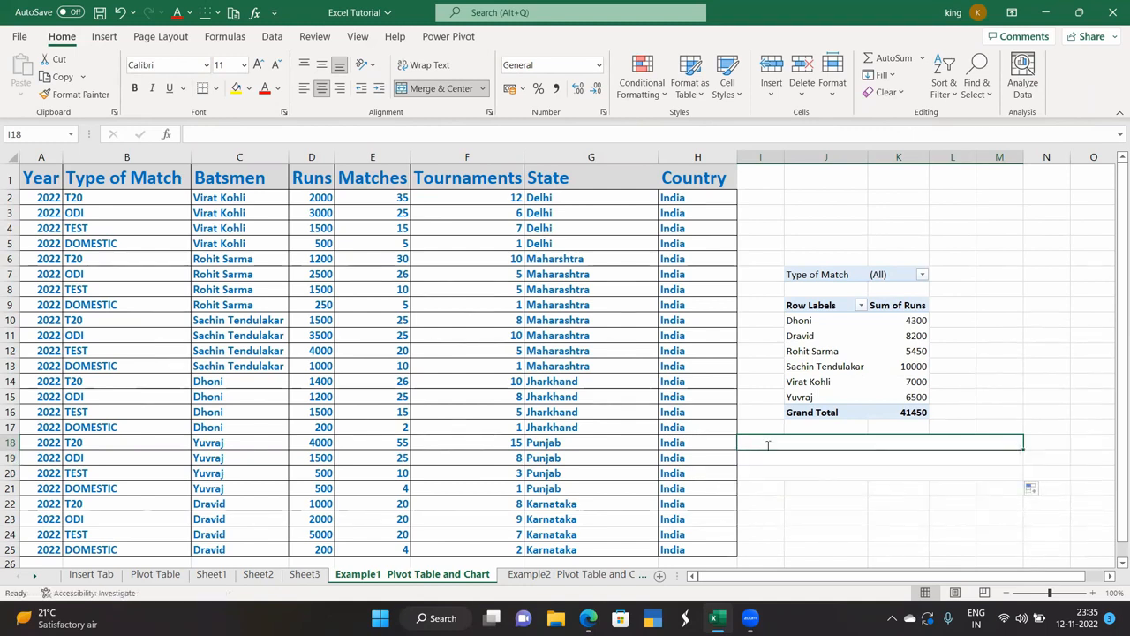
{"action": "double_click", "coordinate": [768, 445]}
{"action": "type", "text": "1"}
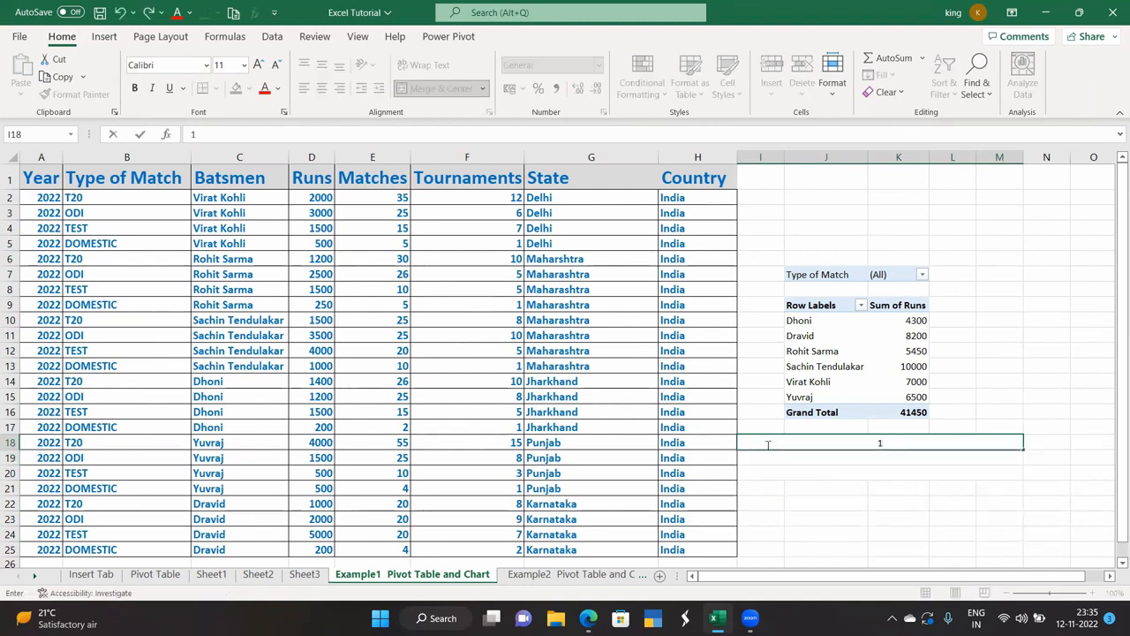
{"action": "type", "text": ". Head"}
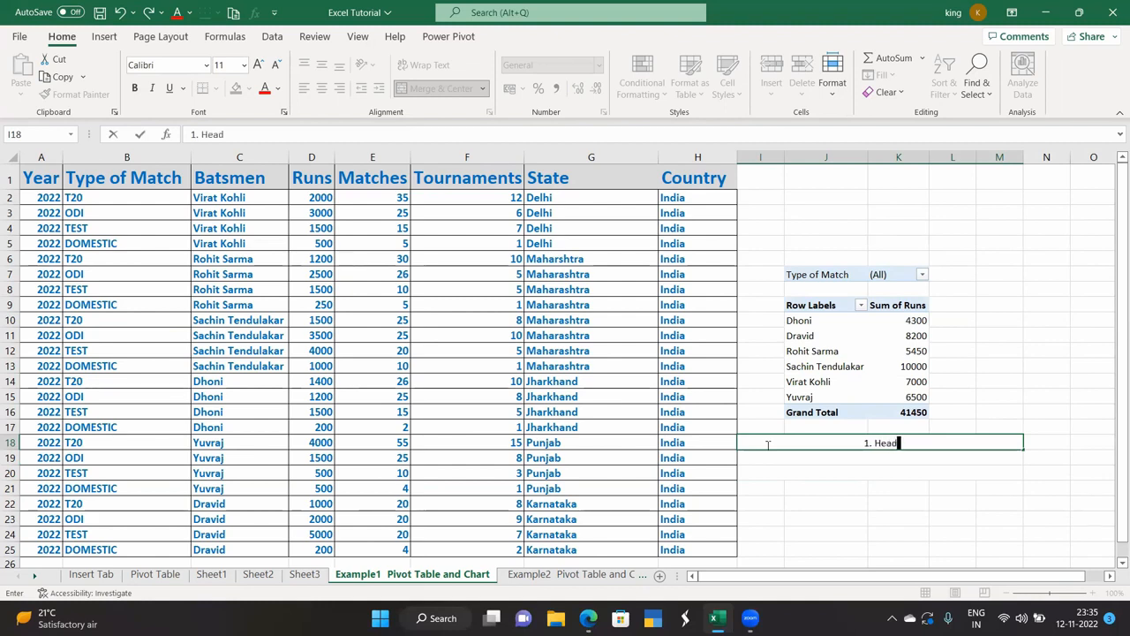
{"action": "type", "text": "ings Compulsa"}
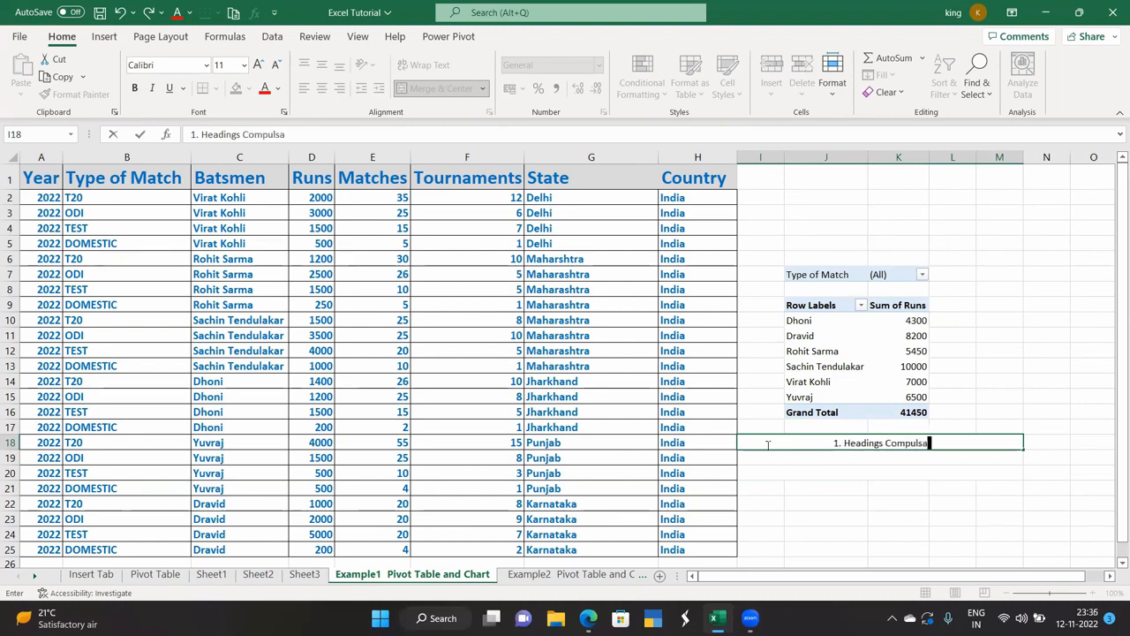
{"action": "type", "text": "ry."}
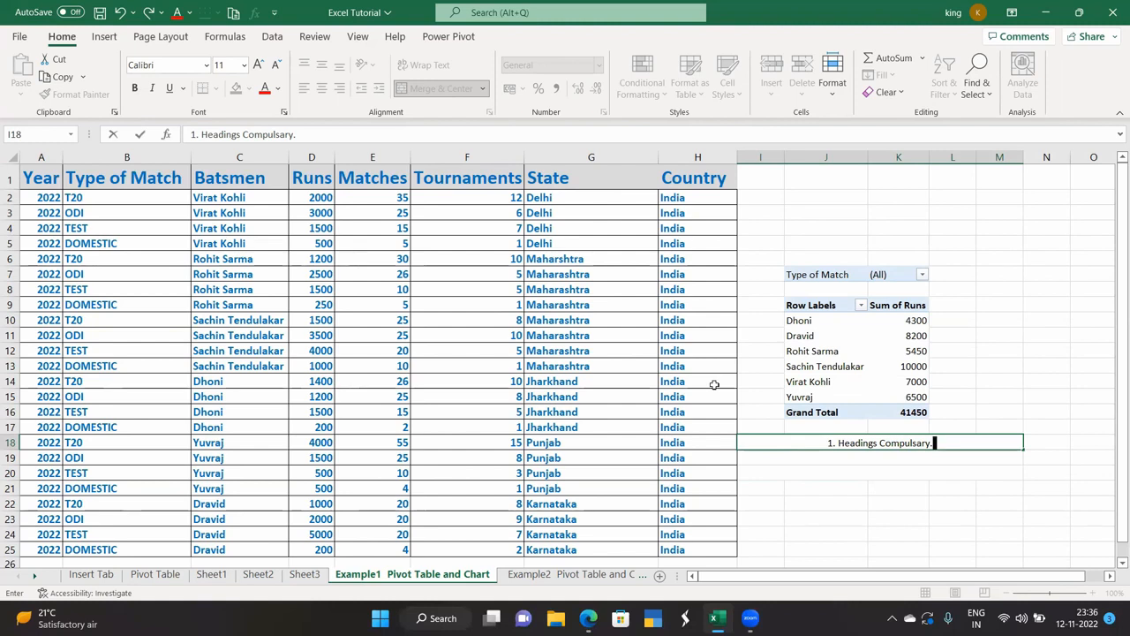
{"action": "key", "text": "Return"}
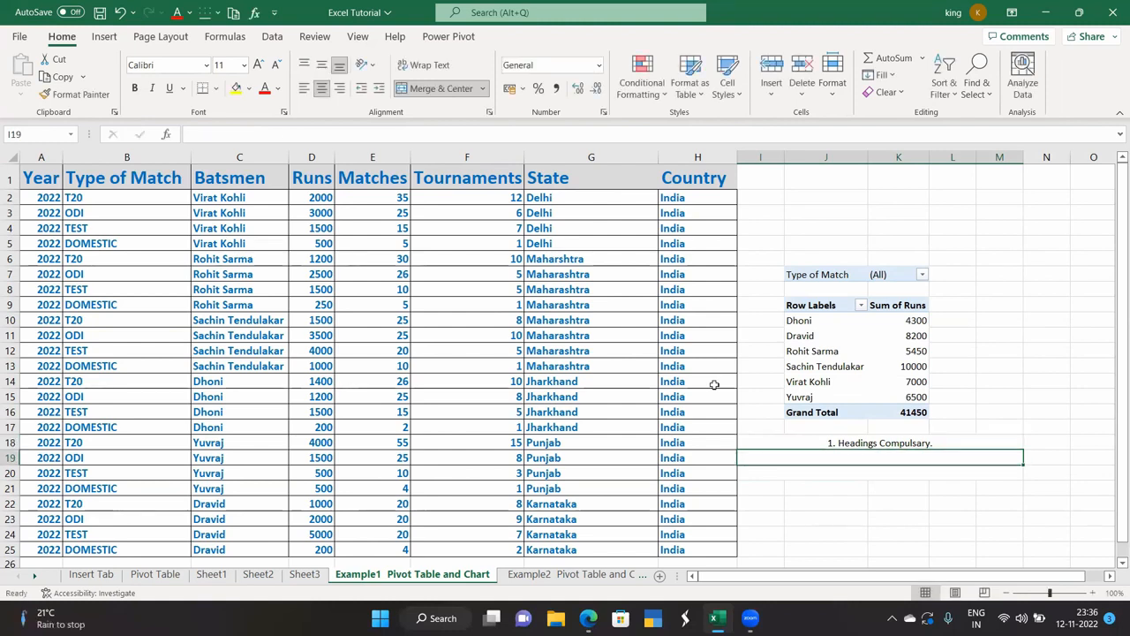
{"action": "type", "text": "2"}
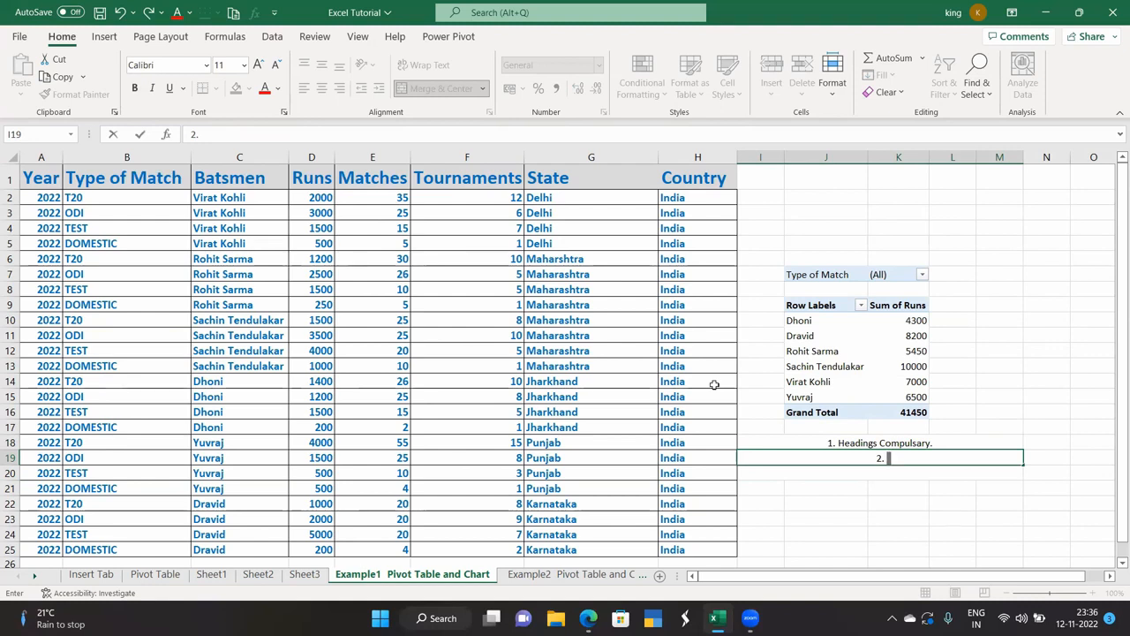
{"action": "type", "text": ". B"}
{"action": "key", "text": "BackSpace"}
{"action": "type", "text": "No empty"}
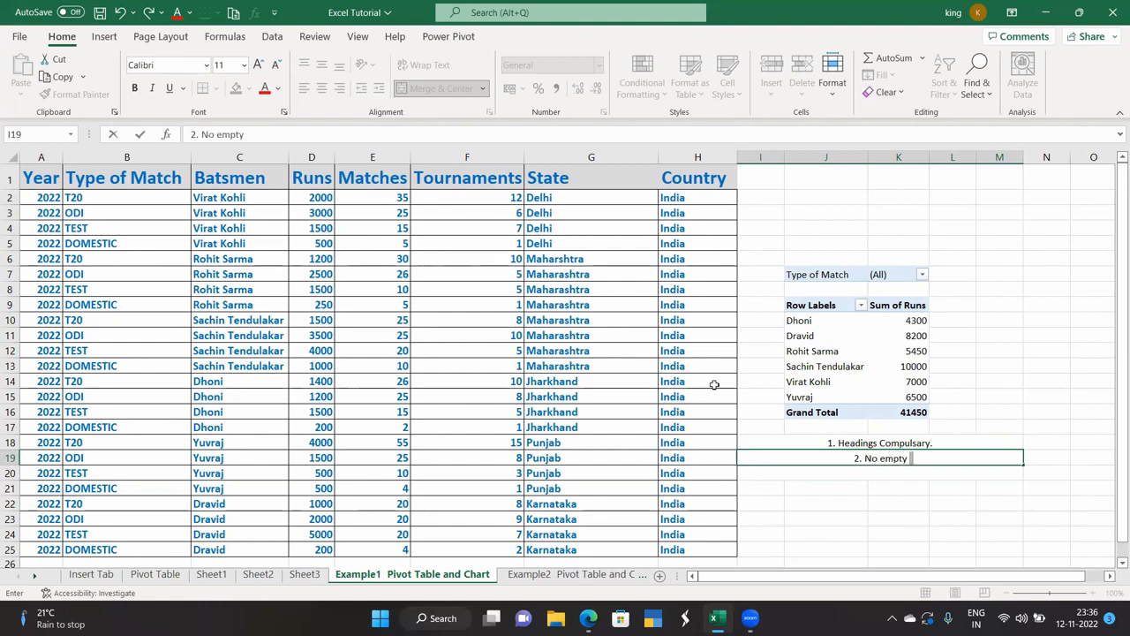
{"action": "type", "text": " row"}
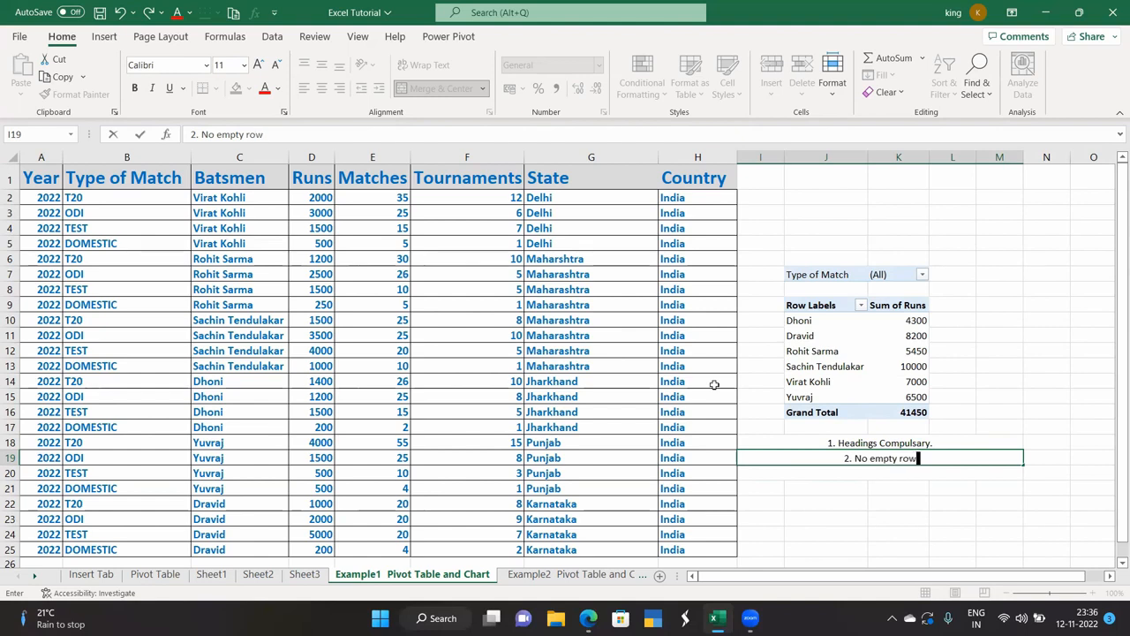
{"action": "type", "text": "s/col"}
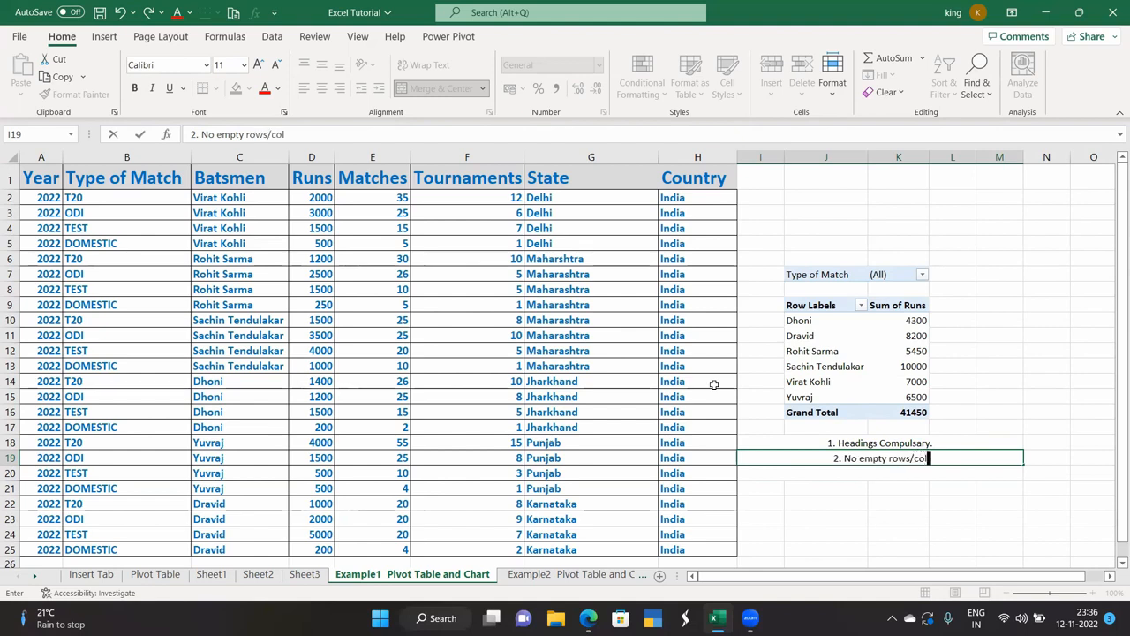
{"action": "type", "text": "umns"}
{"action": "key", "text": "Return"}
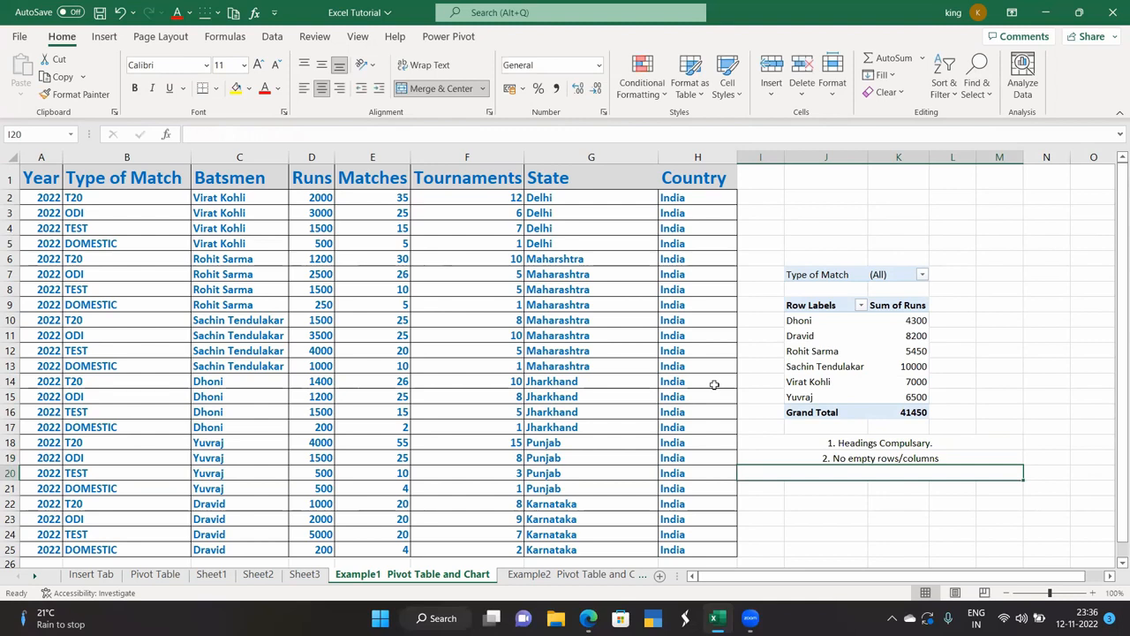
{"action": "type", "text": "3."}
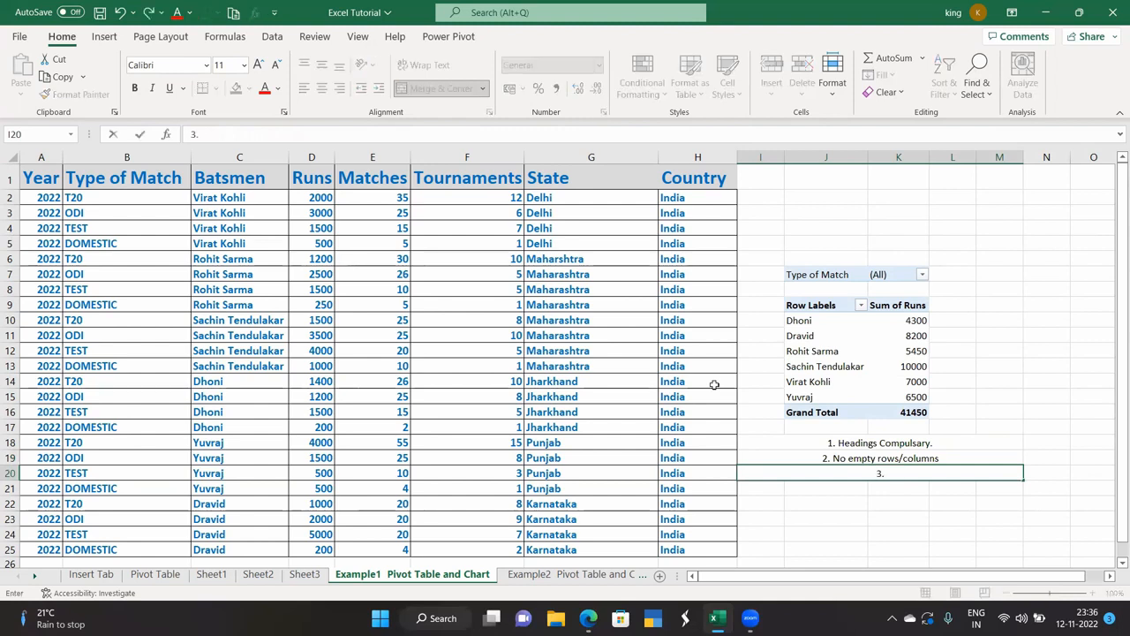
{"action": "type", "text": " No totals "}
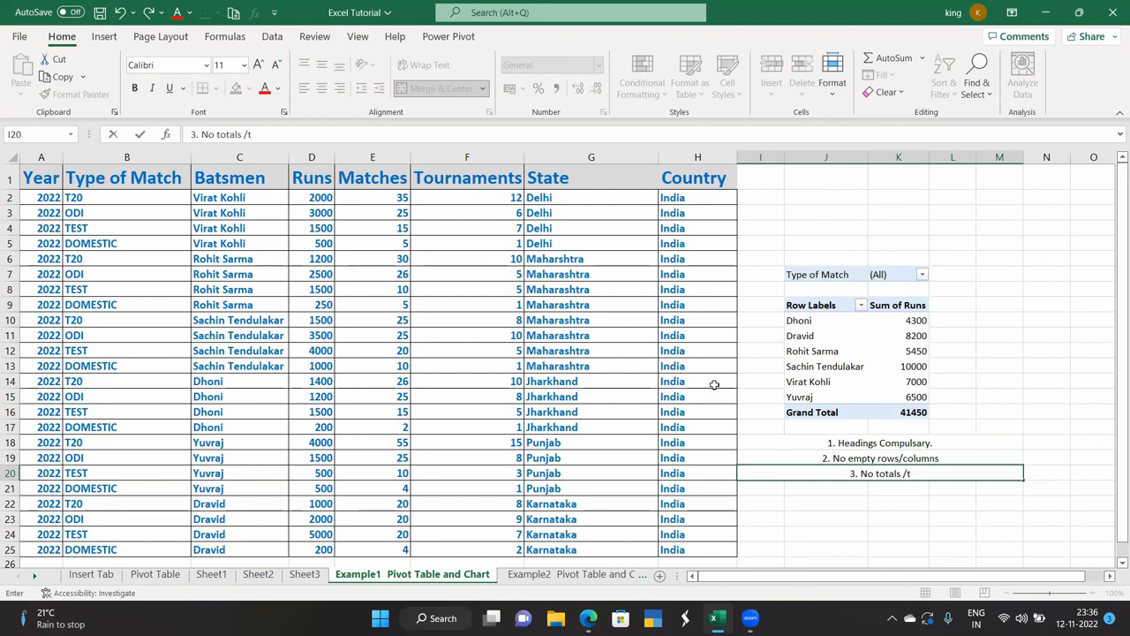
{"action": "type", "text": "/subto"}
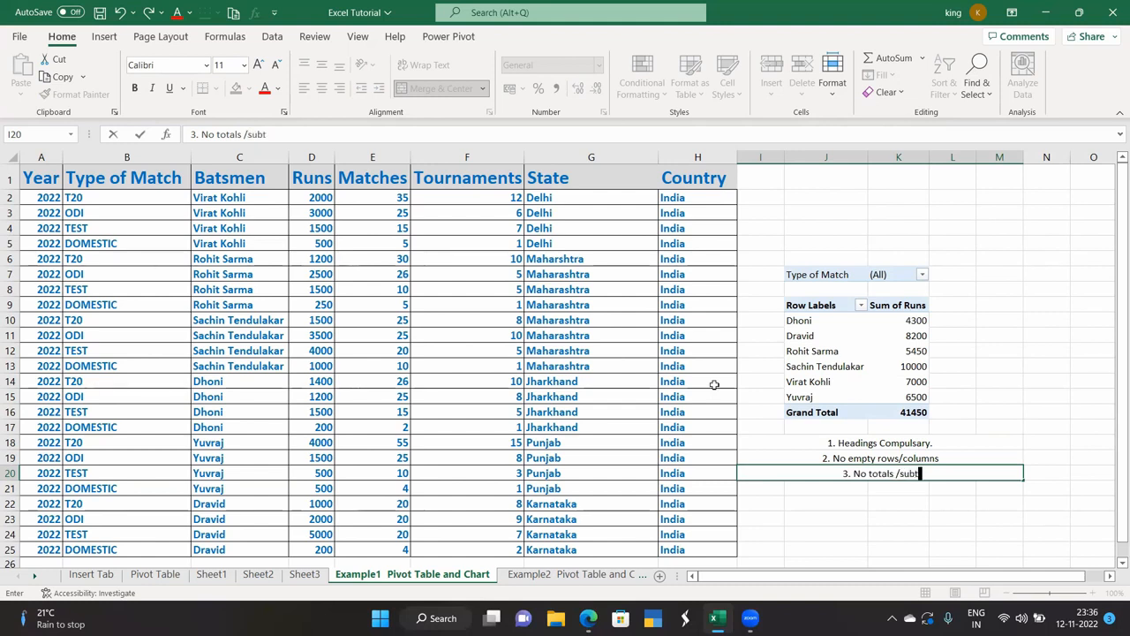
{"action": "type", "text": "tals"}
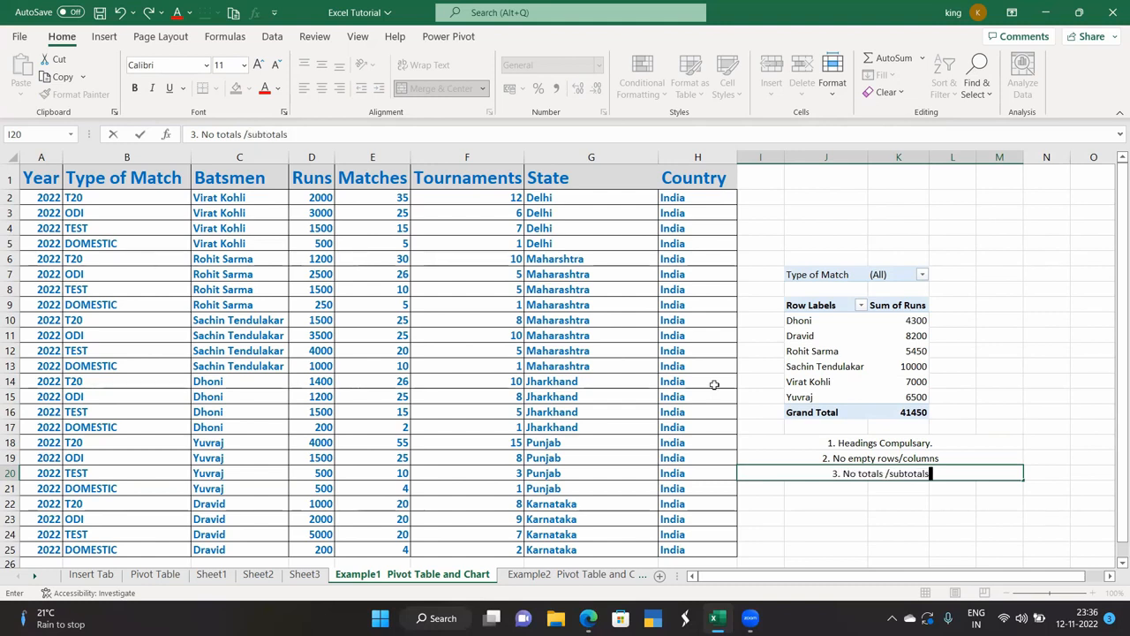
{"action": "key", "text": "Return"}
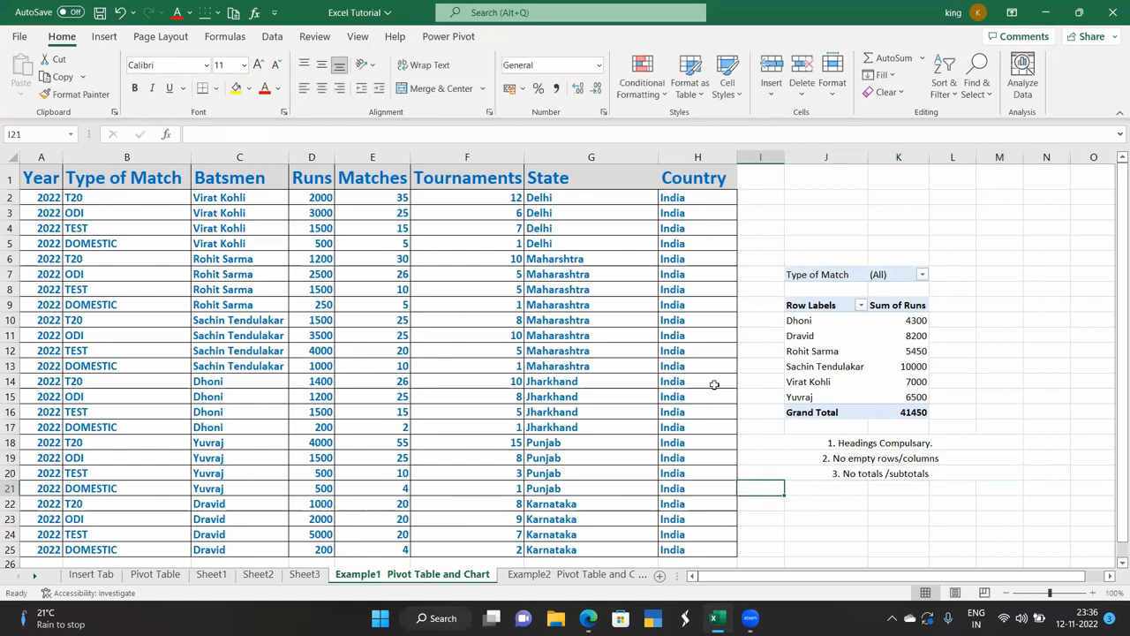
Make the three numbered notes dark red and left-aligned.
{"action": "left_click_drag", "start_coordinate": [810, 441], "coordinate": [949, 473]}
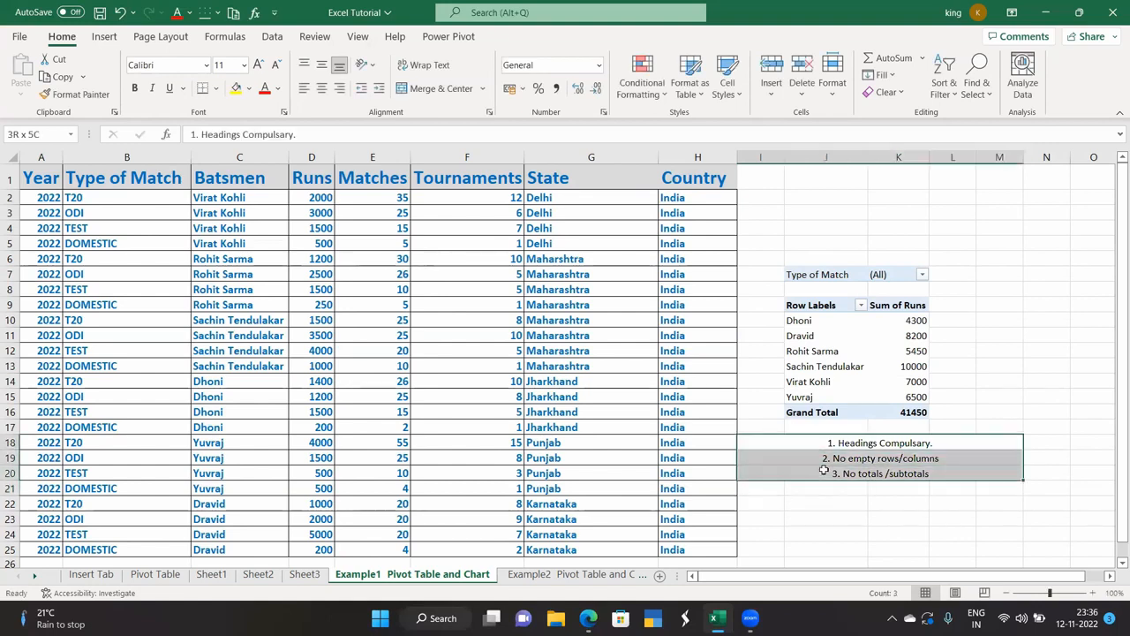
{"action": "left_click", "coordinate": [264, 88]}
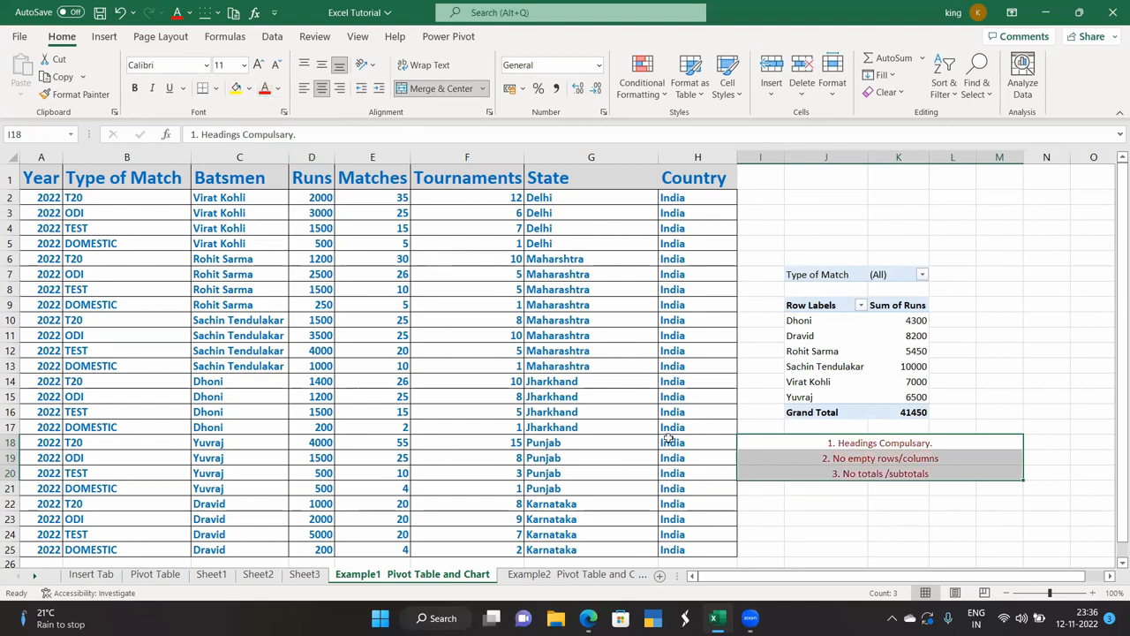
{"action": "left_click", "coordinate": [307, 88]}
{"action": "left_click", "coordinate": [846, 500]}
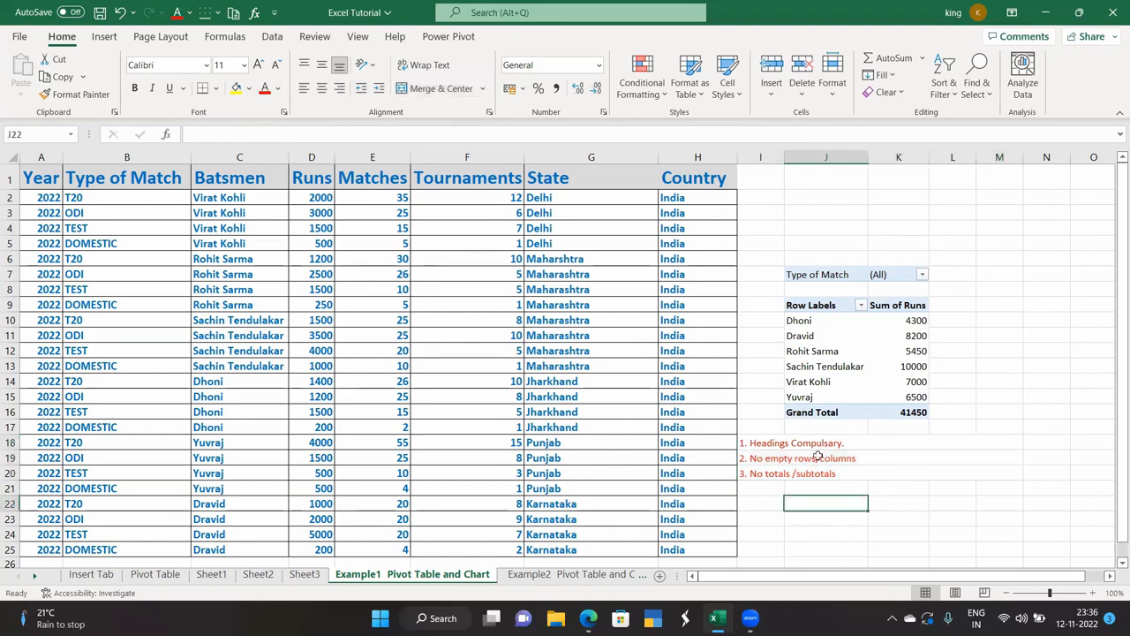
Set the three notes to 18-point font size and check each note.
{"action": "left_click_drag", "start_coordinate": [810, 443], "coordinate": [813, 472]}
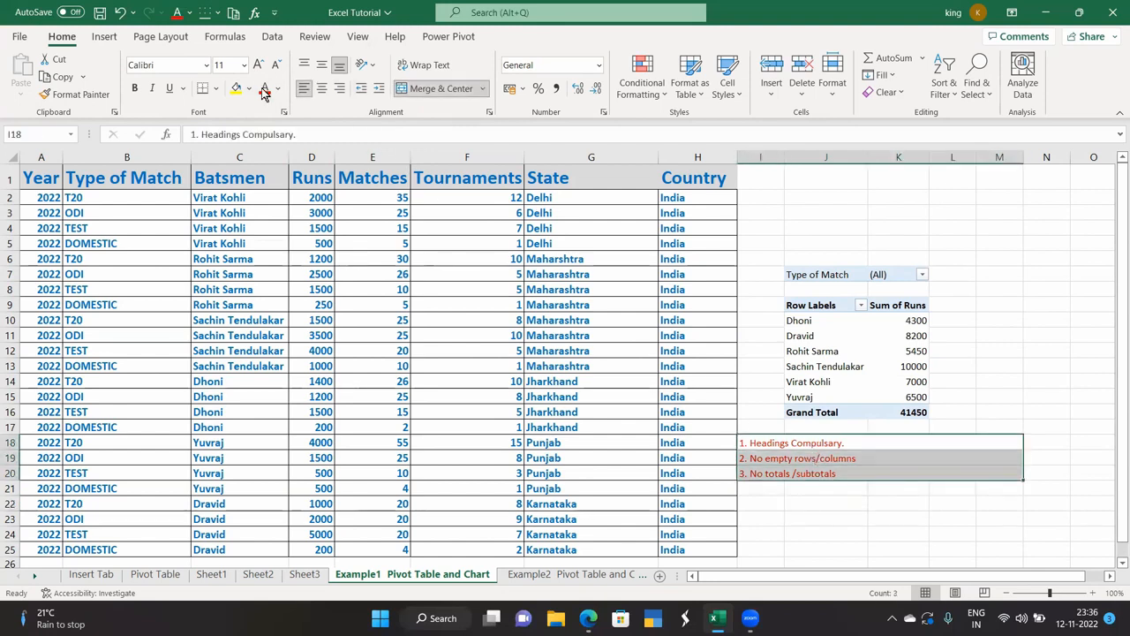
{"action": "left_click", "coordinate": [242, 64]}
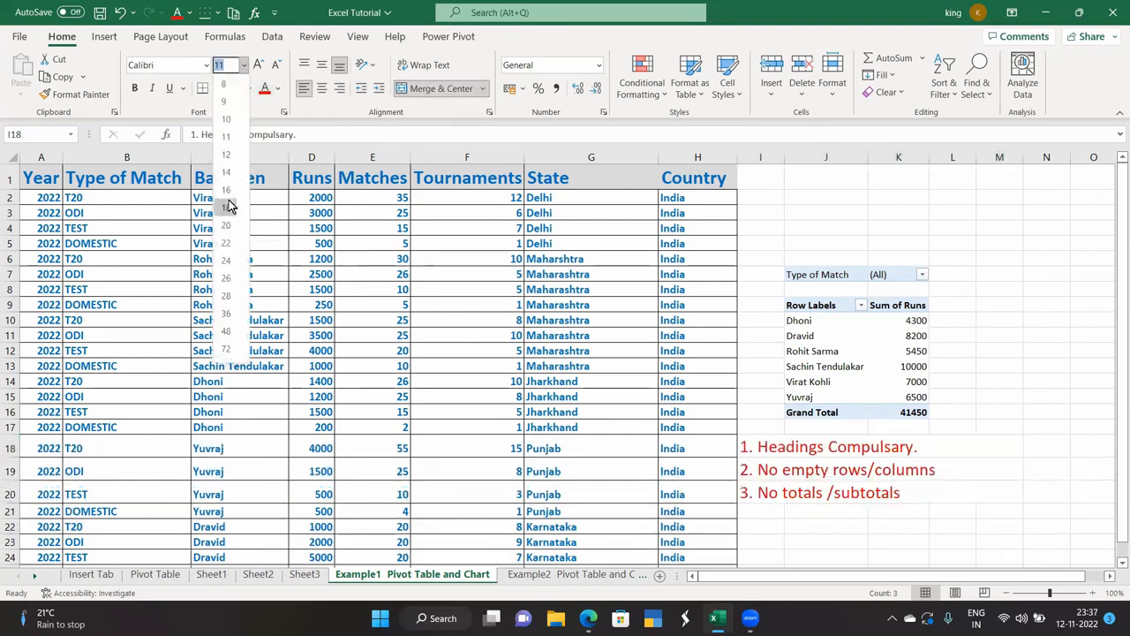
{"action": "left_click", "coordinate": [228, 208]}
{"action": "left_click", "coordinate": [958, 450]}
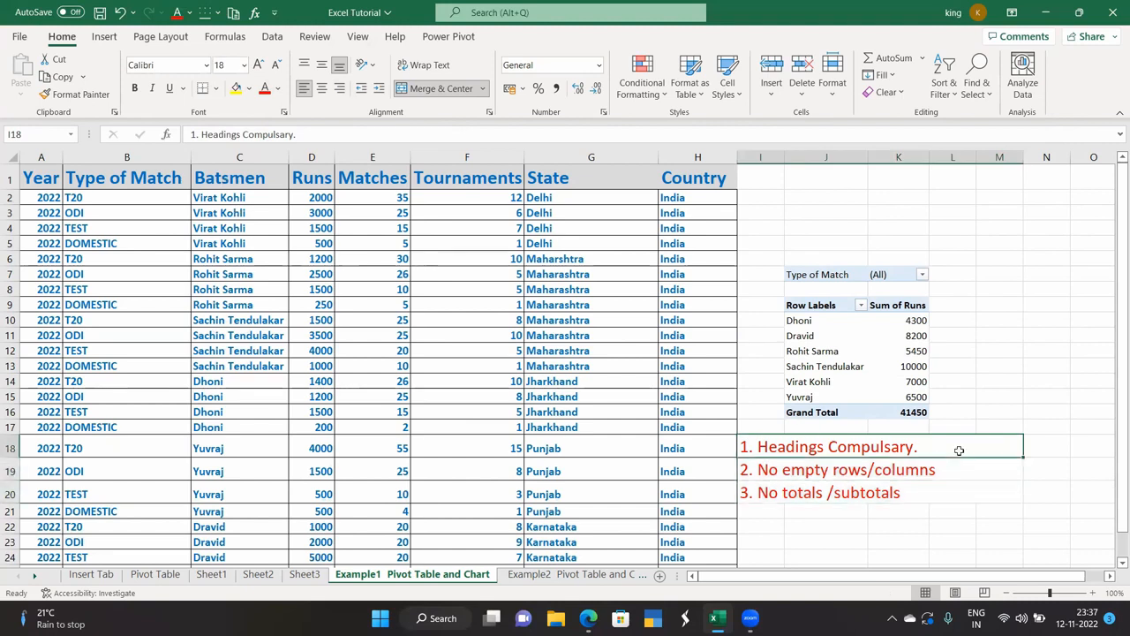
{"action": "left_click", "coordinate": [893, 532]}
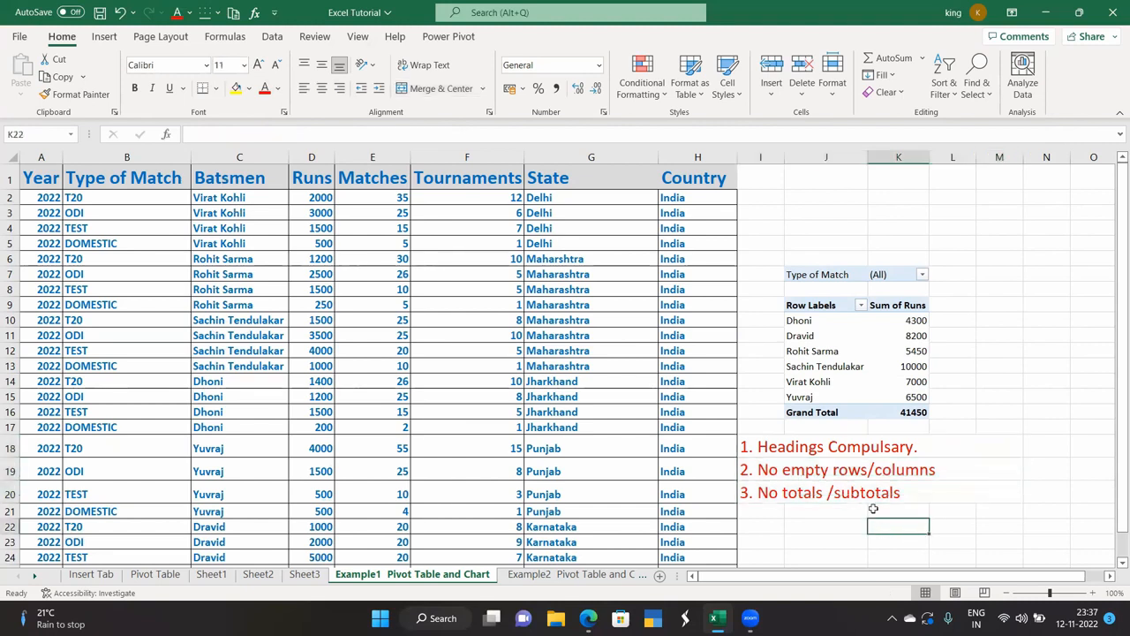
{"action": "left_click", "coordinate": [841, 438]}
{"action": "left_click", "coordinate": [835, 468]}
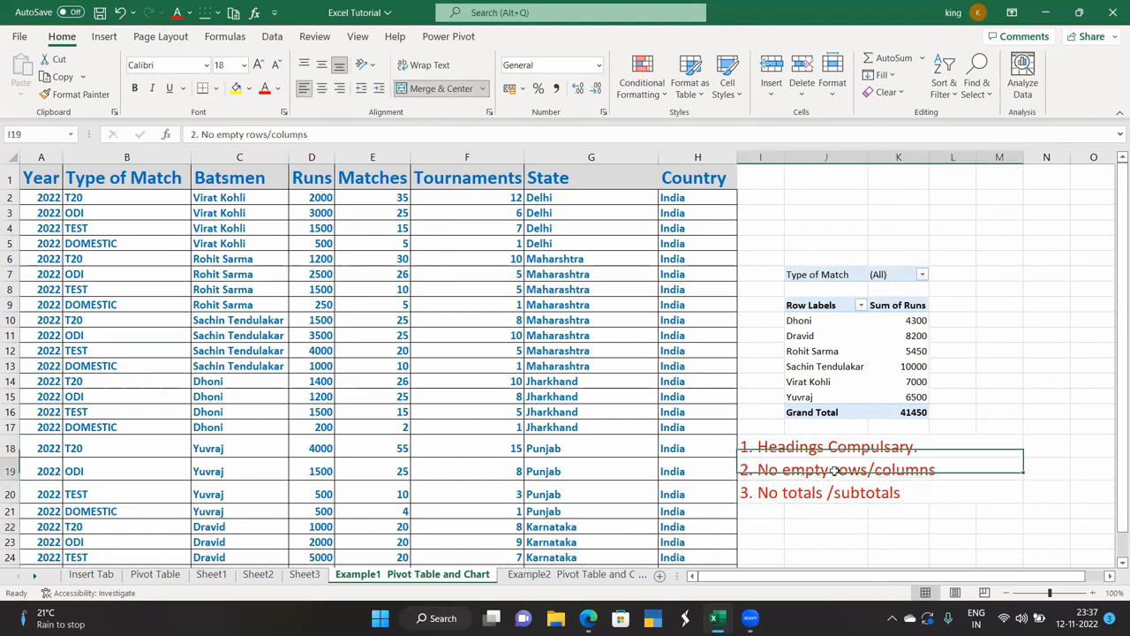
{"action": "left_click", "coordinate": [831, 496]}
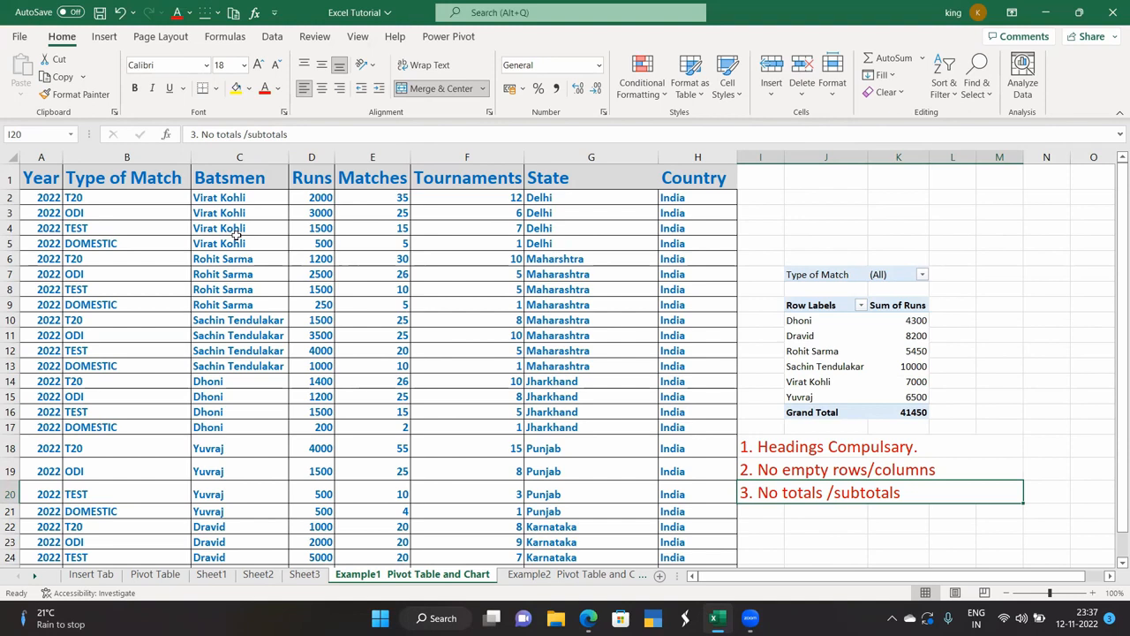
{"action": "left_click", "coordinate": [103, 36]}
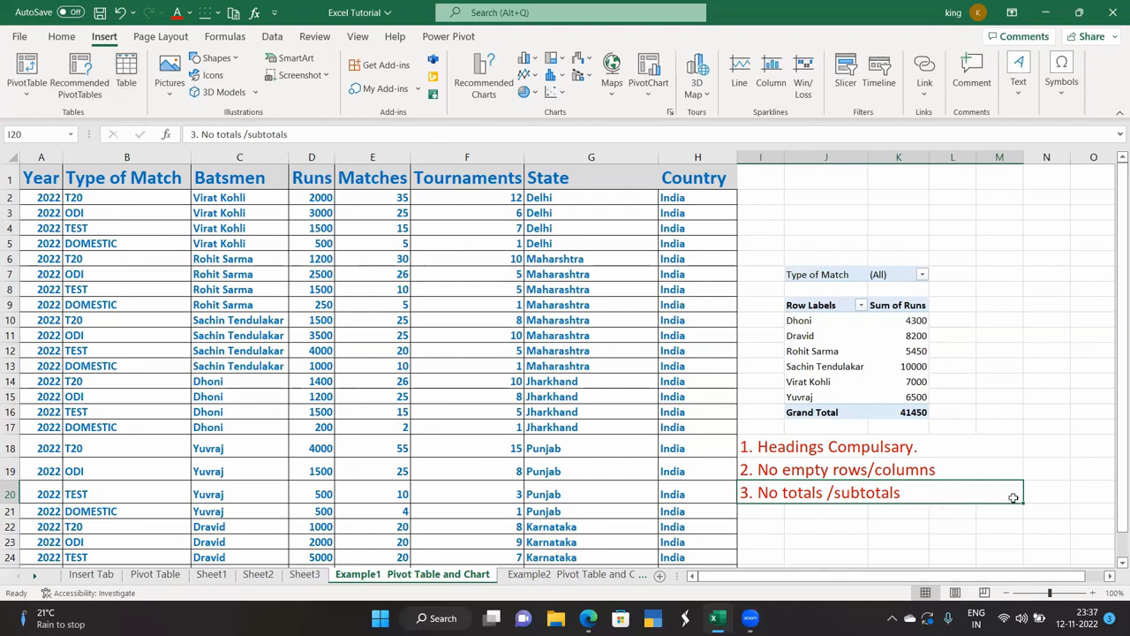
Copy the third note into I21 and rewrite it as '4. Updation.(Table format)'.
{"action": "left_click_drag", "start_coordinate": [1022, 504], "coordinate": [987, 515]}
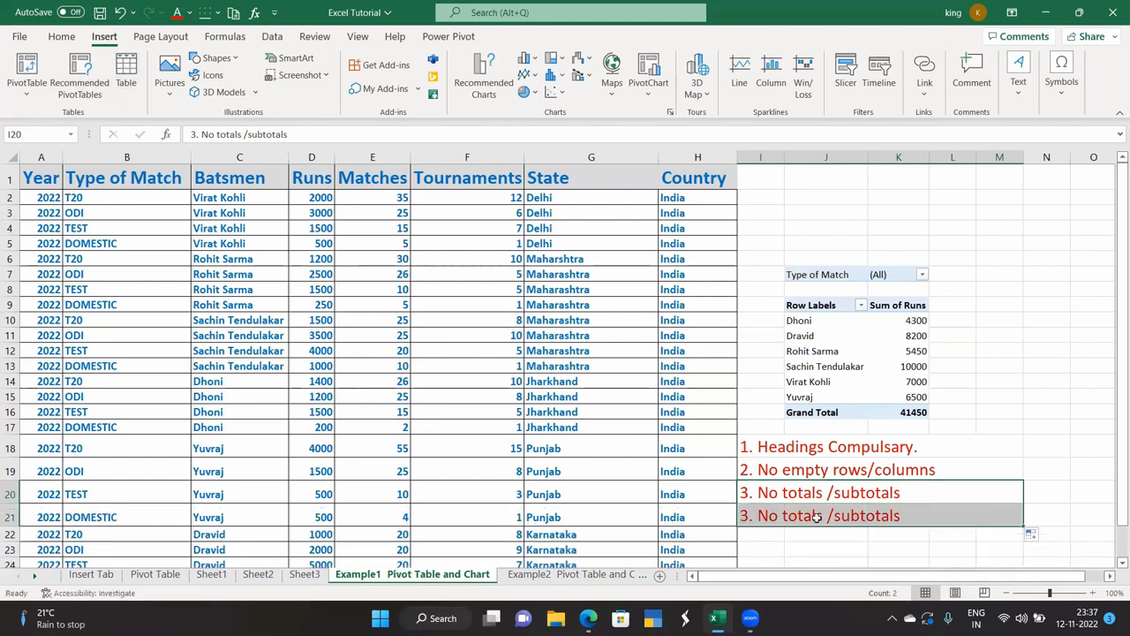
{"action": "double_click", "coordinate": [907, 518]}
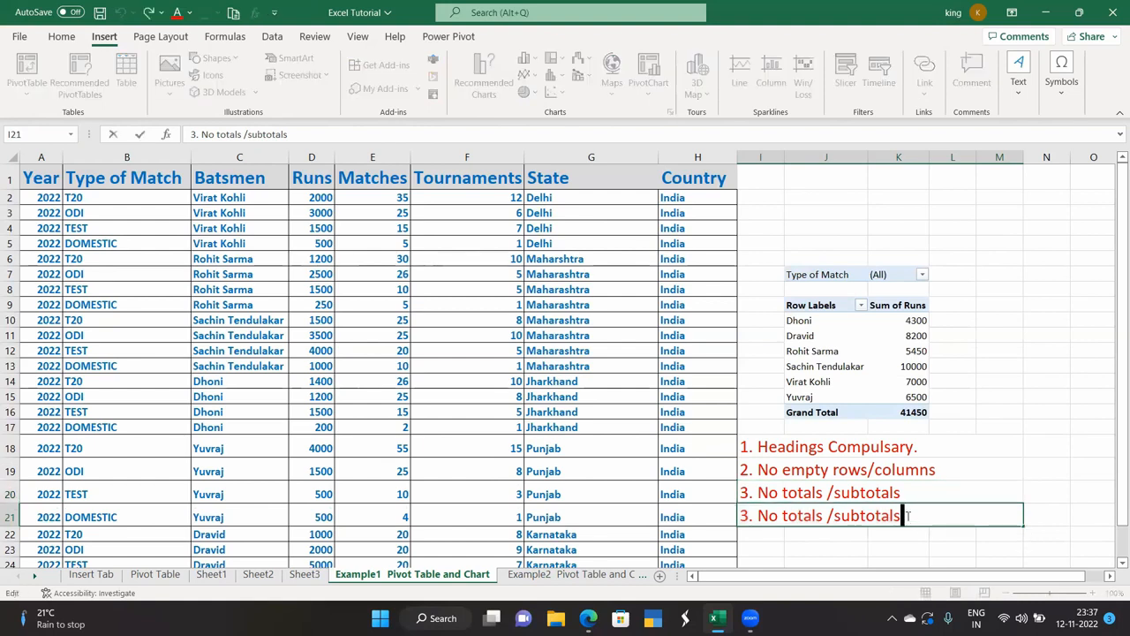
{"action": "left_click_drag", "start_coordinate": [902, 517], "coordinate": [729, 506]}
{"action": "key", "text": "BackSpace"}
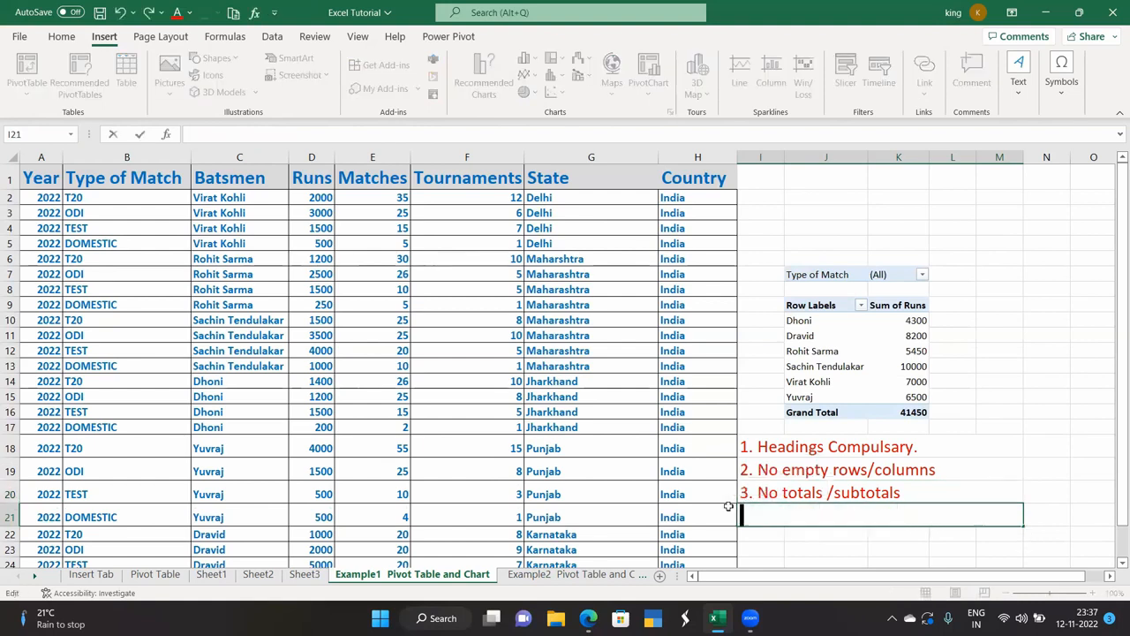
{"action": "type", "text": "4. Upd"}
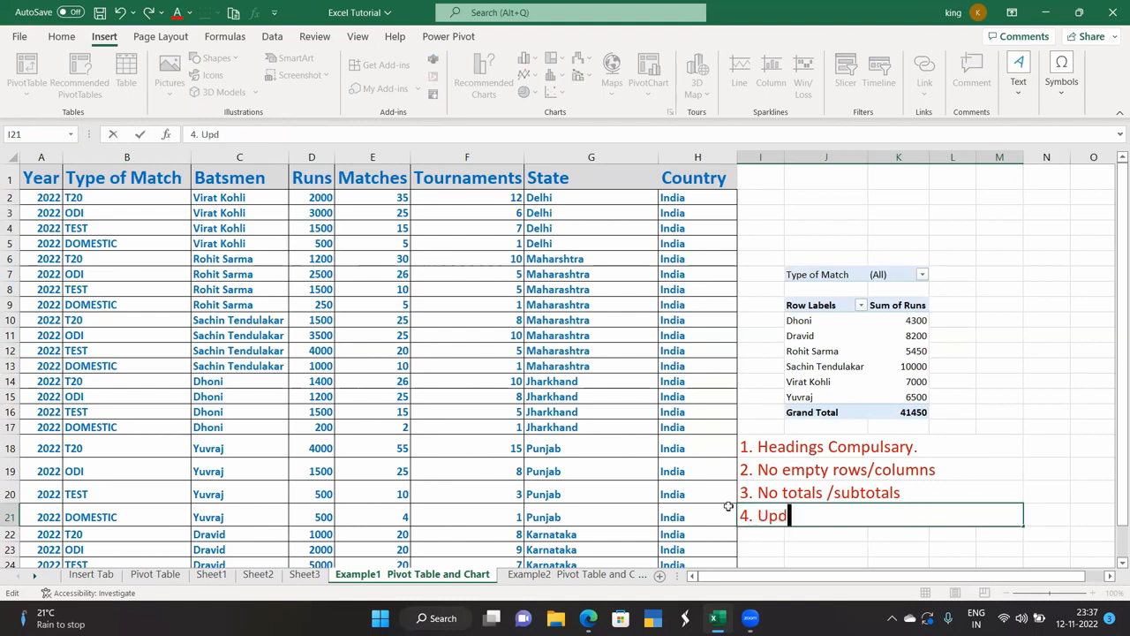
{"action": "type", "text": "ation."}
{"action": "left_click", "coordinate": [754, 545]}
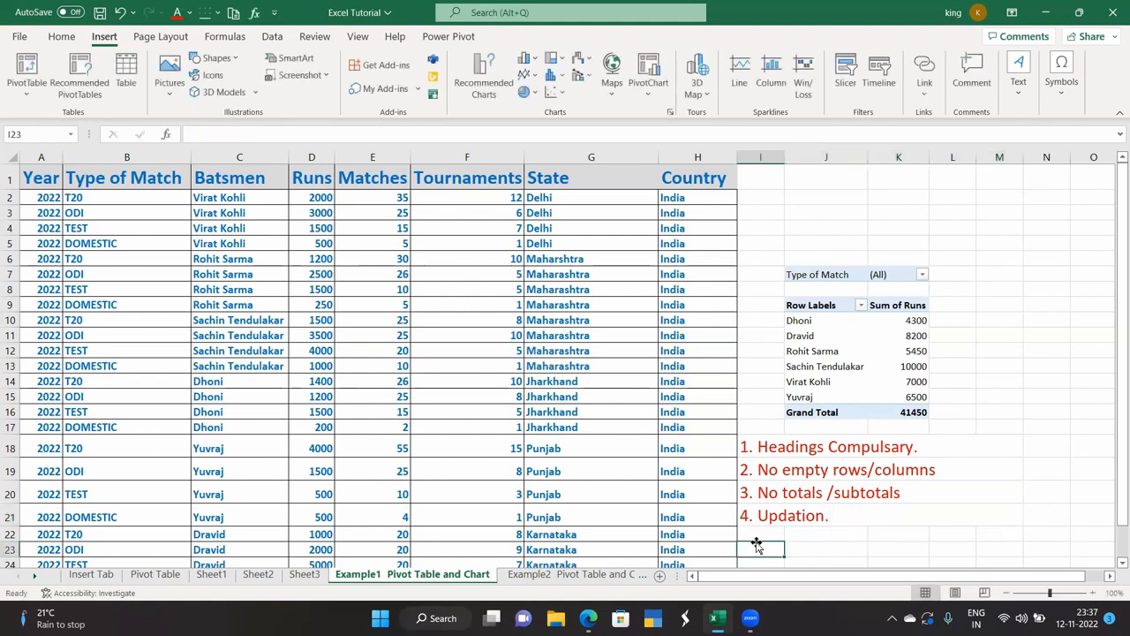
{"action": "double_click", "coordinate": [835, 515]}
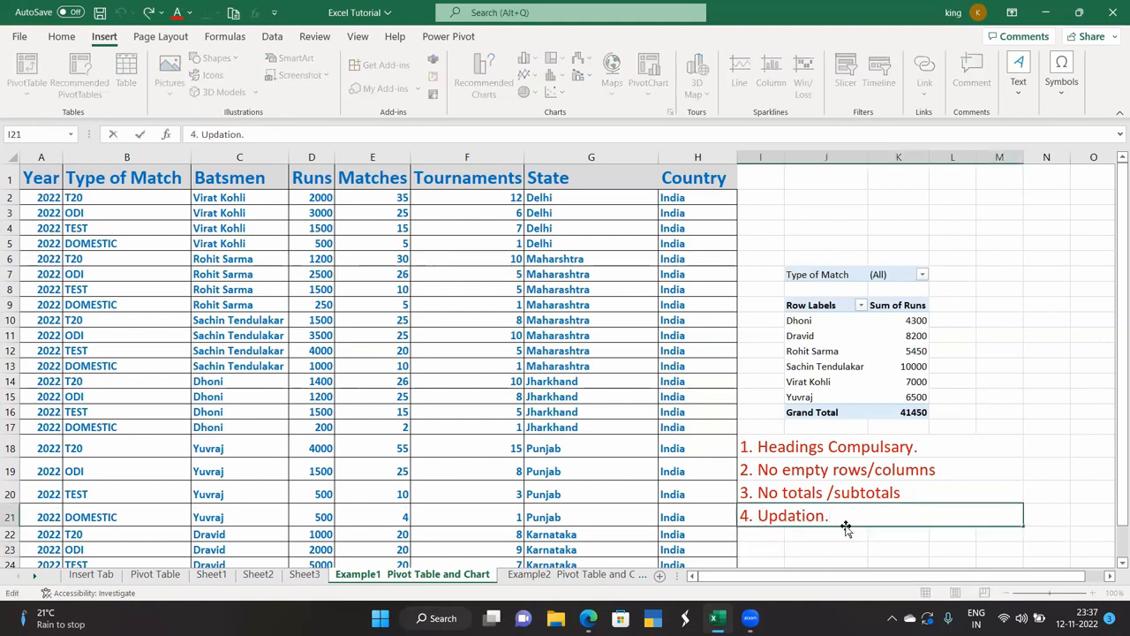
{"action": "type", "text": "()"}
{"action": "key", "text": "Left"}
{"action": "type", "text": "T"}
{"action": "type", "text": "able "}
{"action": "type", "text": "format"}
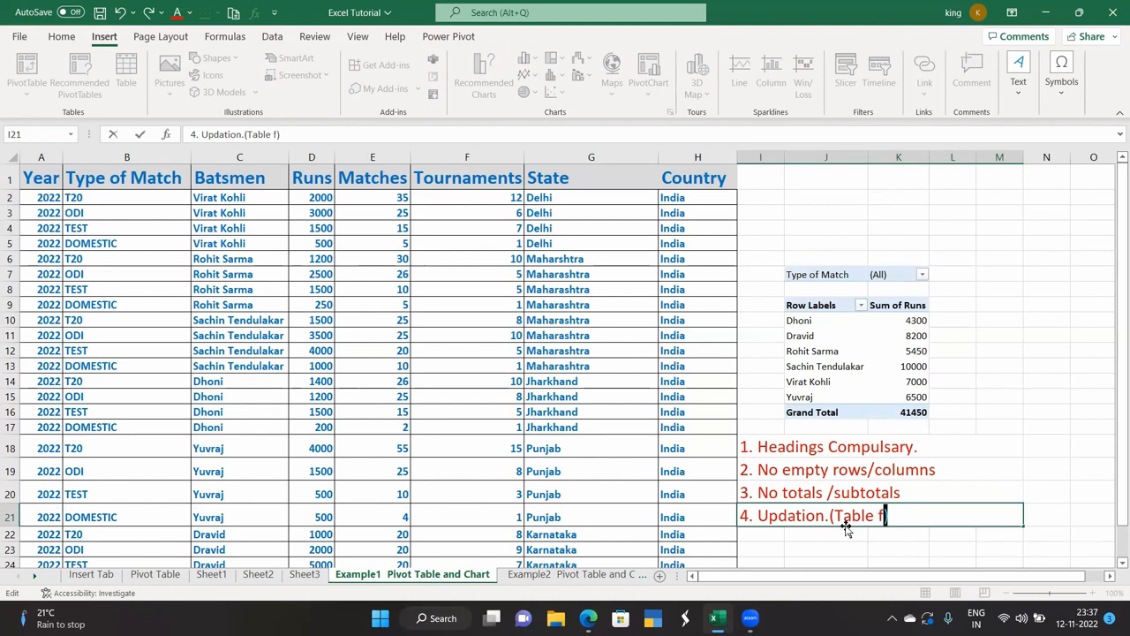
{"action": "key", "text": "Return"}
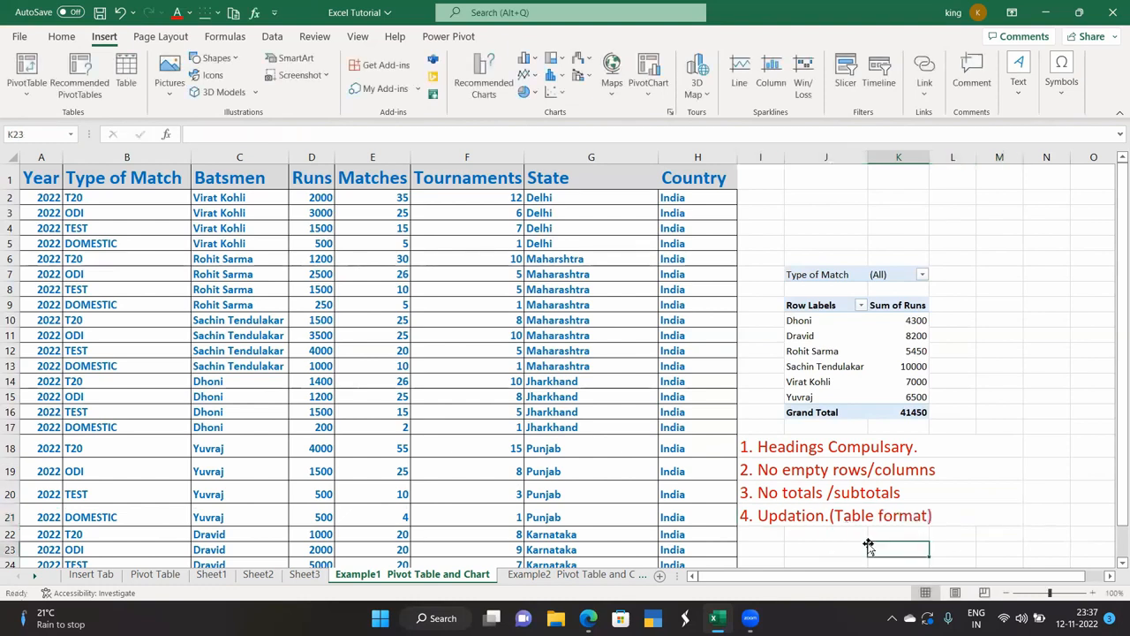
Convert the cricket data A1:H25 into an Excel table.
{"action": "left_click_drag", "start_coordinate": [33, 181], "coordinate": [695, 592]}
{"action": "left_click_drag", "start_coordinate": [686, 549], "coordinate": [672, 524]}
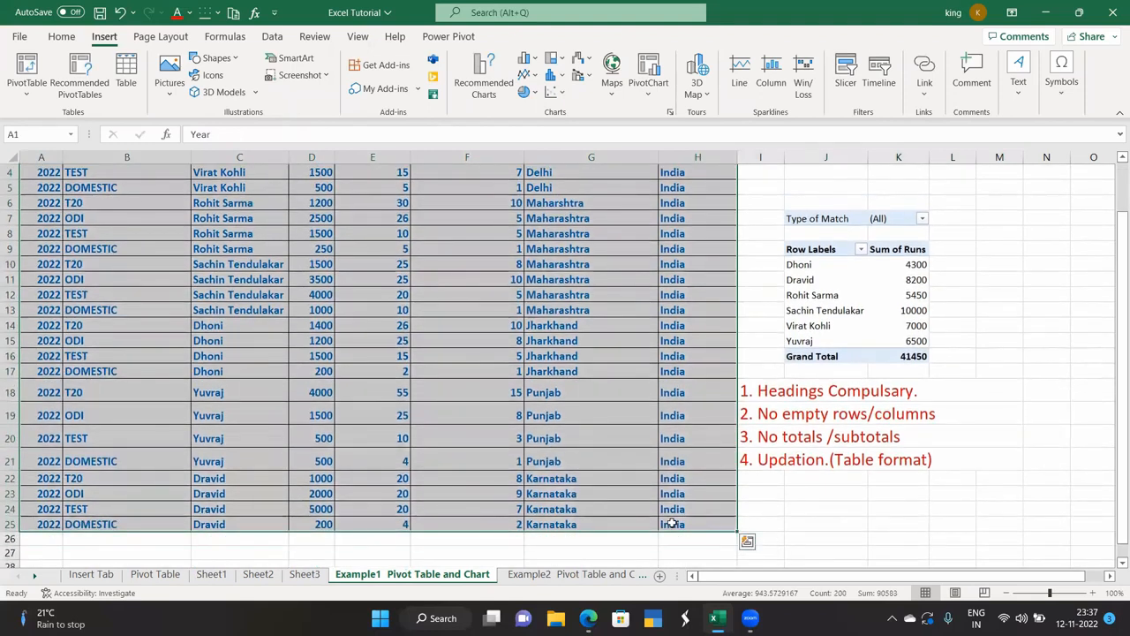
{"action": "key", "text": "ctrl+t"}
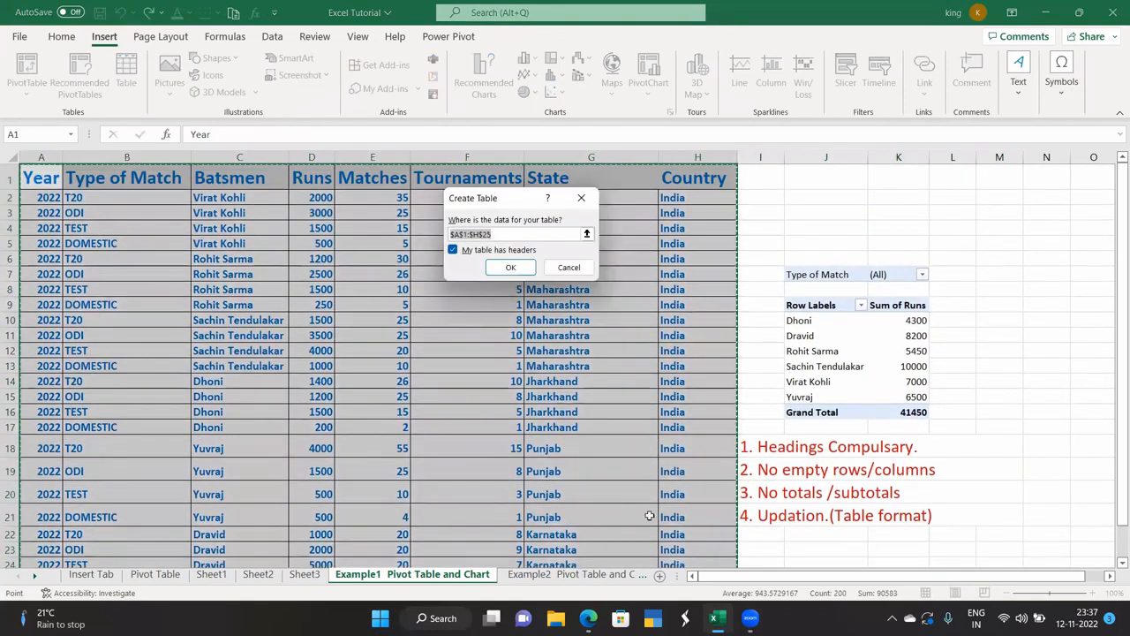
{"action": "left_click", "coordinate": [512, 271]}
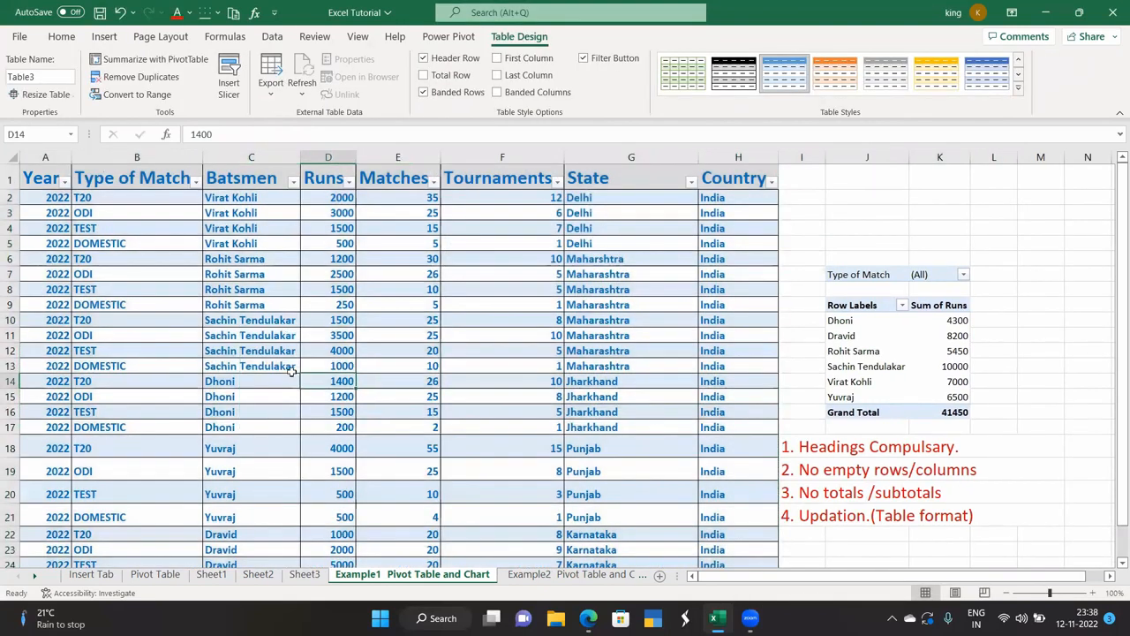
Apply the plain None table style, then reopen note cell I21 for editing.
{"action": "left_click", "coordinate": [293, 369]}
{"action": "key", "text": "ctrl+a"}
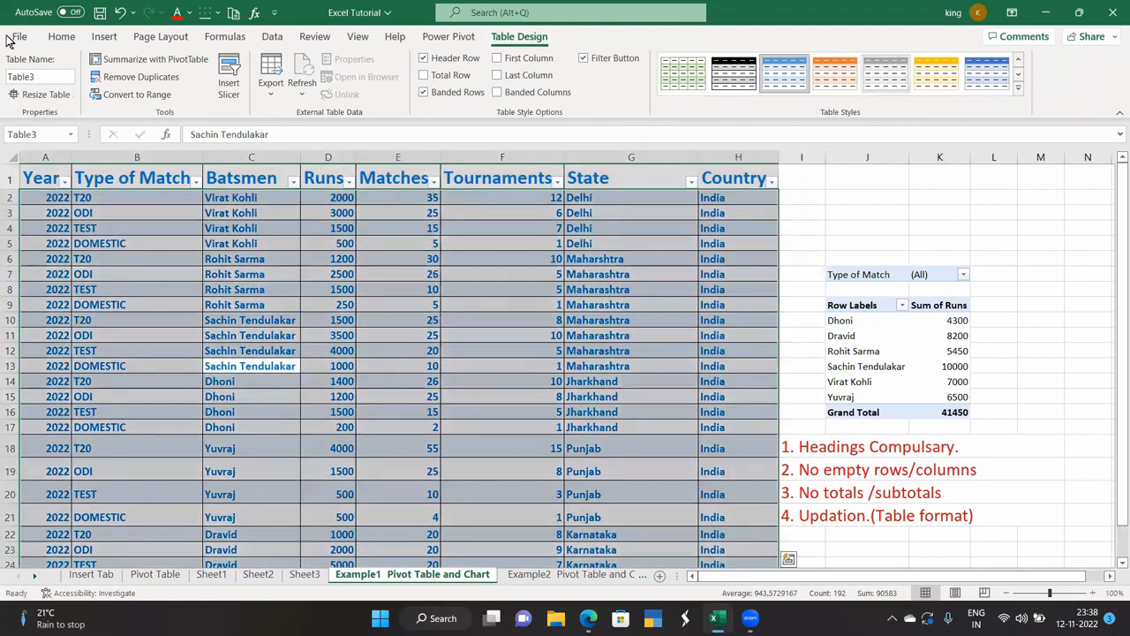
{"action": "left_click", "coordinate": [1019, 88]}
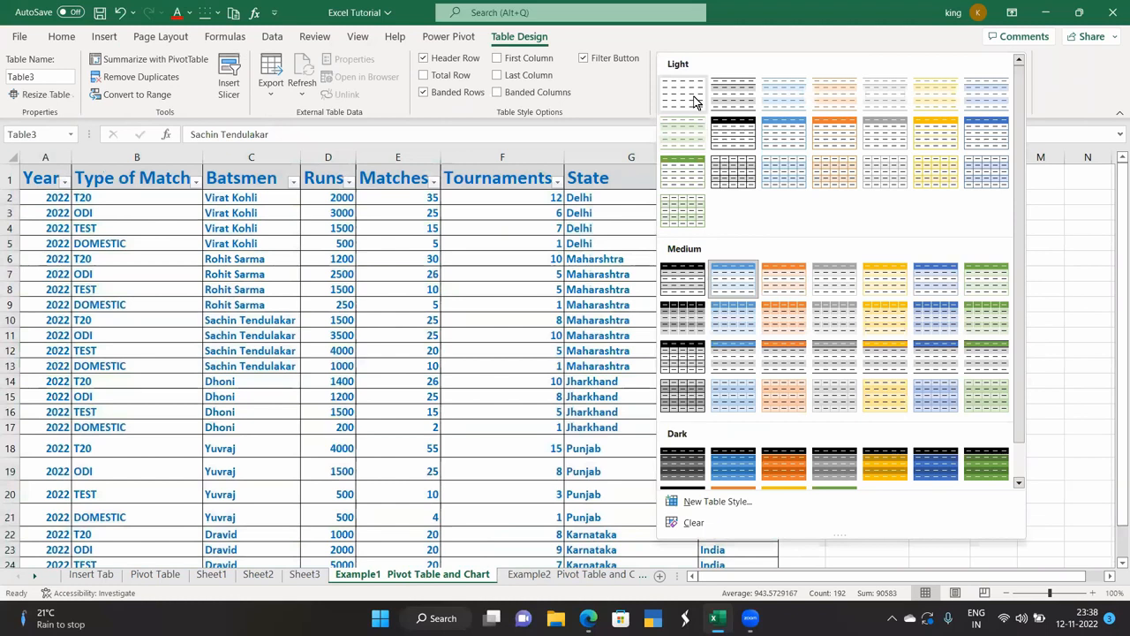
{"action": "left_click", "coordinate": [693, 102]}
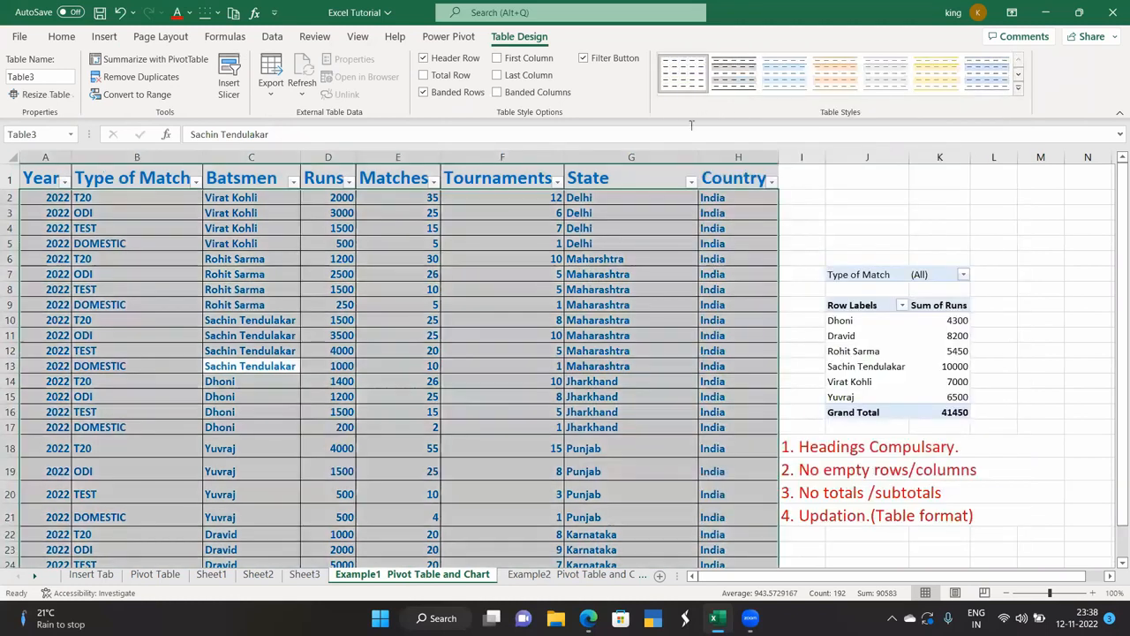
{"action": "left_click", "coordinate": [848, 203]}
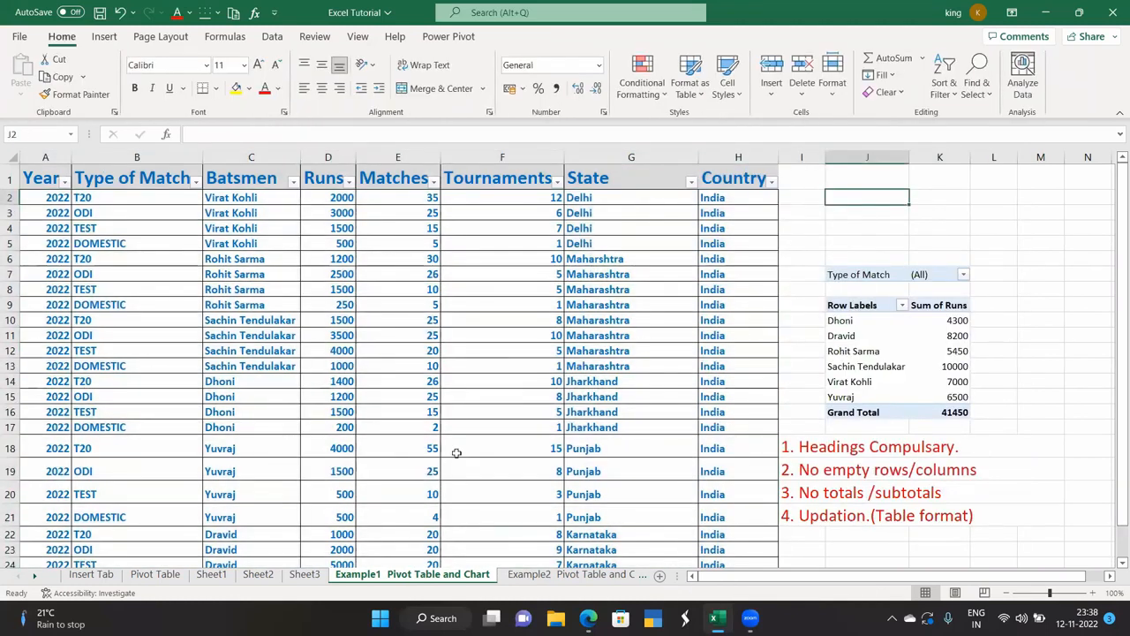
{"action": "left_click", "coordinate": [989, 514]}
{"action": "double_click", "coordinate": [988, 514]}
Append 'Refresh' to the fourth note in I21, then select the whole data table and open its shortcut menu.
{"action": "type", "text": "Ref"}
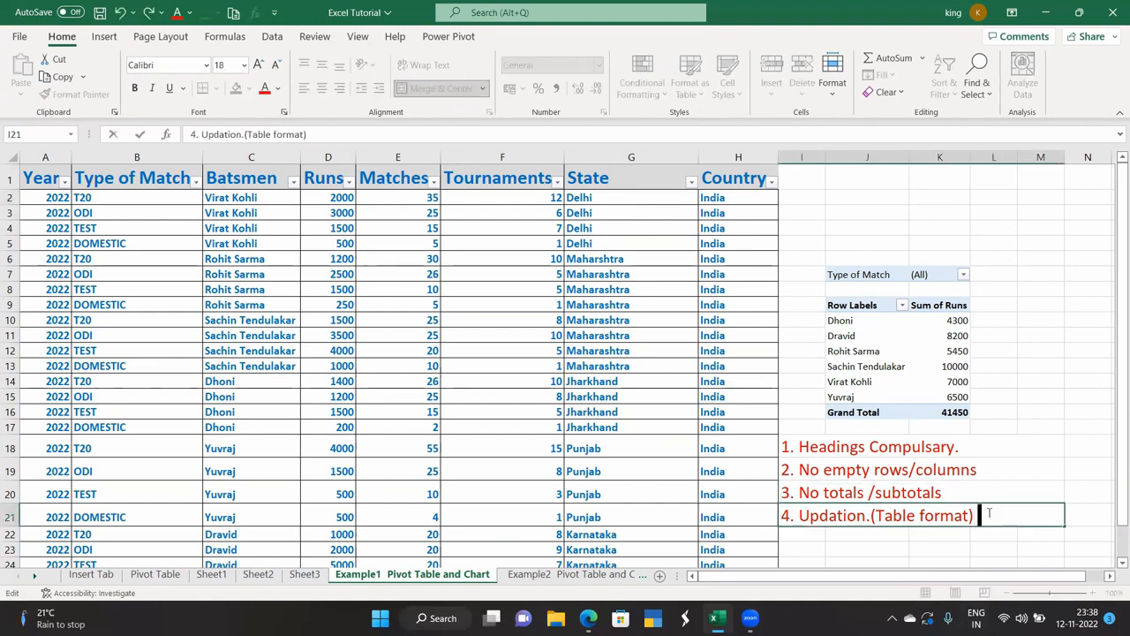
{"action": "type", "text": "re"}
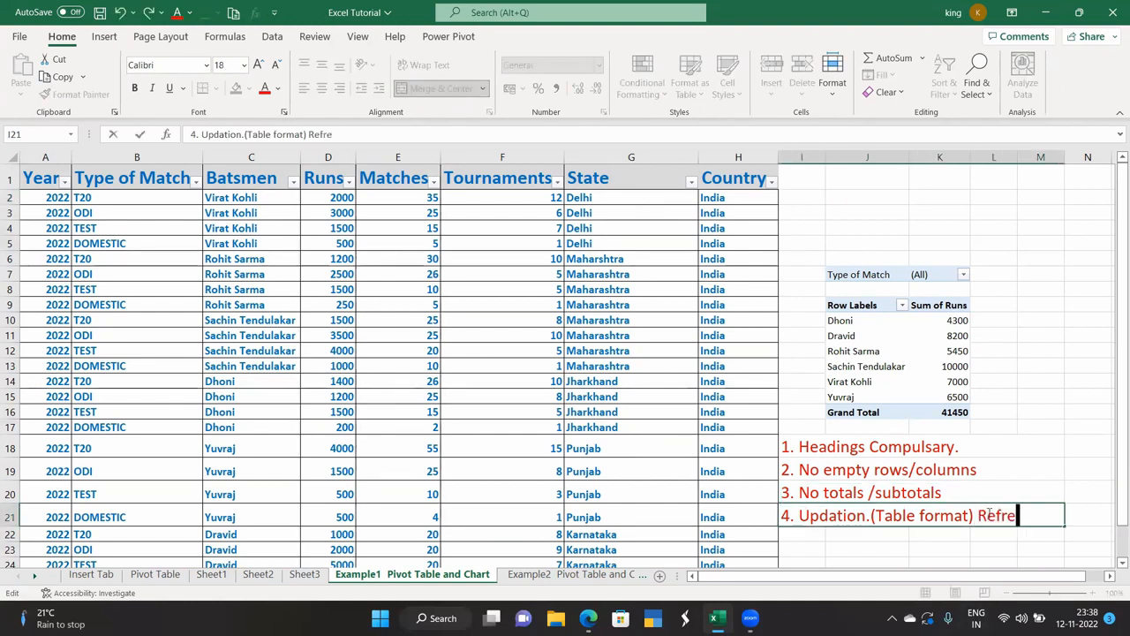
{"action": "type", "text": "sh"}
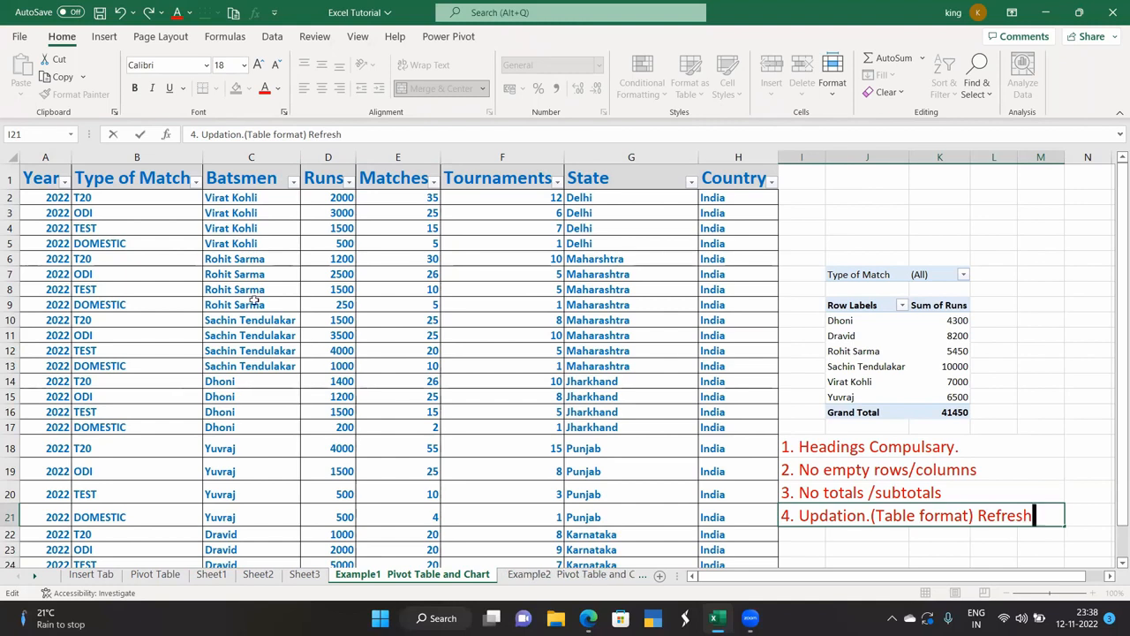
{"action": "left_click", "coordinate": [177, 307]}
{"action": "key", "text": "ctrl+a"}
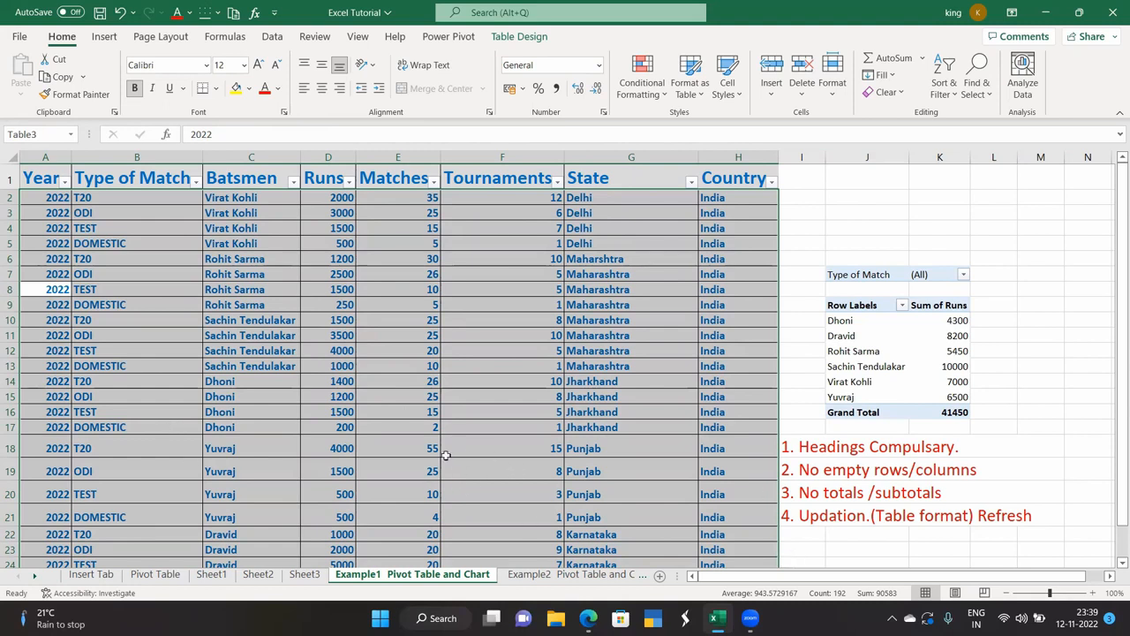
{"action": "right_click", "coordinate": [489, 384]}
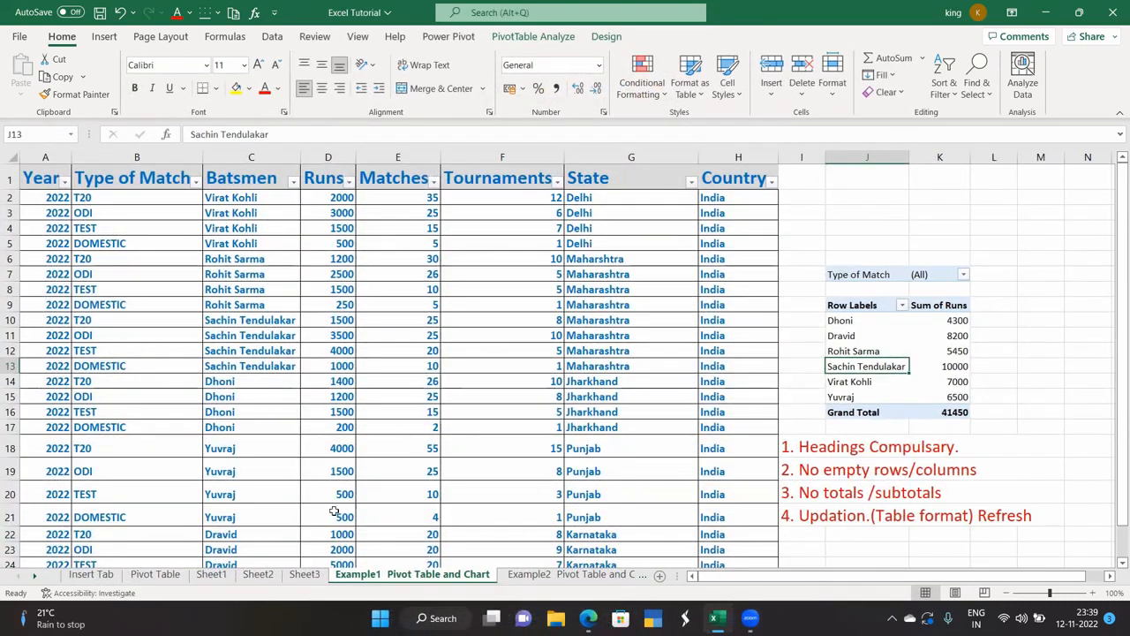
{"action": "scroll", "coordinate": [336, 511], "scroll_direction": "down", "scroll_amount": 3}
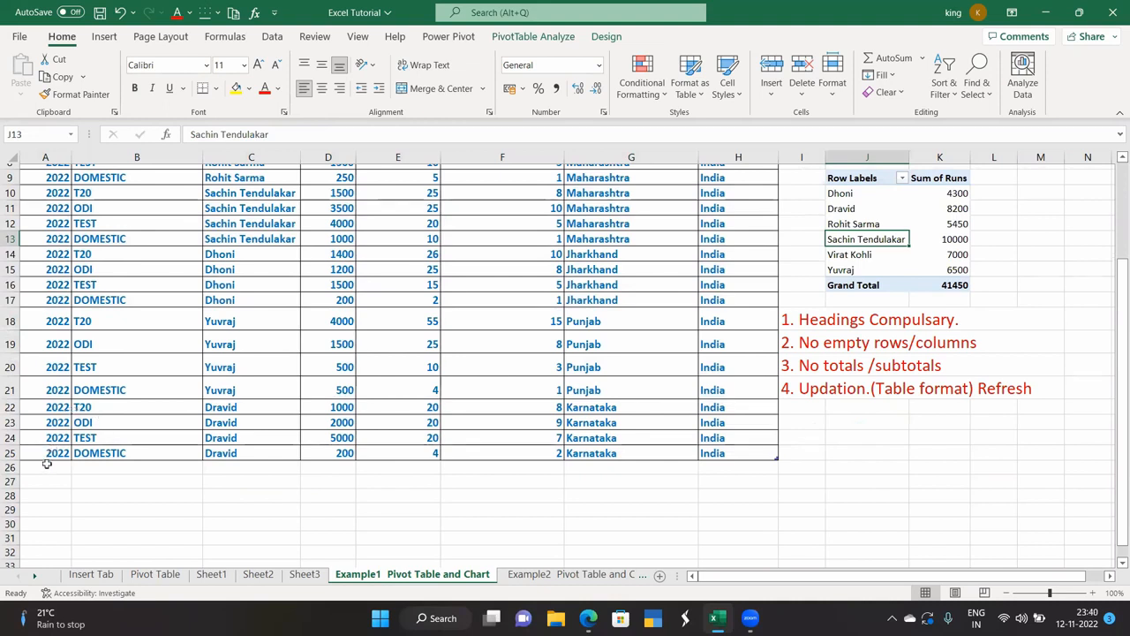
Copy Dravid's four rows A22:H25 and paste them starting at row 26.
{"action": "left_click_drag", "start_coordinate": [56, 404], "coordinate": [735, 452]}
{"action": "key", "text": "ctrl+c"}
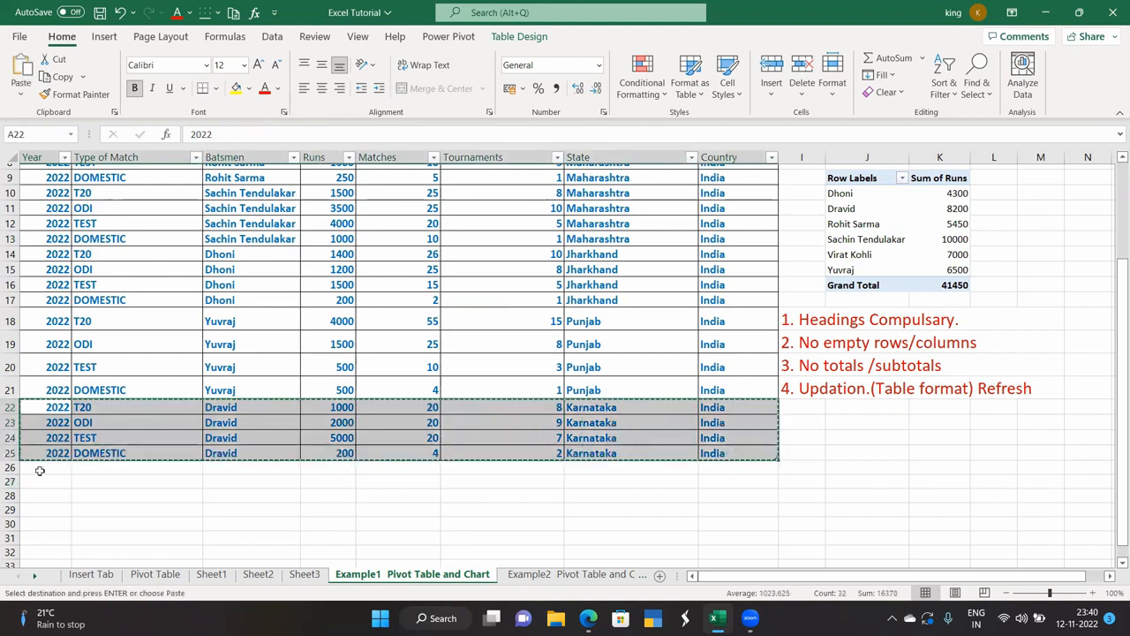
{"action": "left_click", "coordinate": [39, 470]}
{"action": "key", "text": "ctrl+v"}
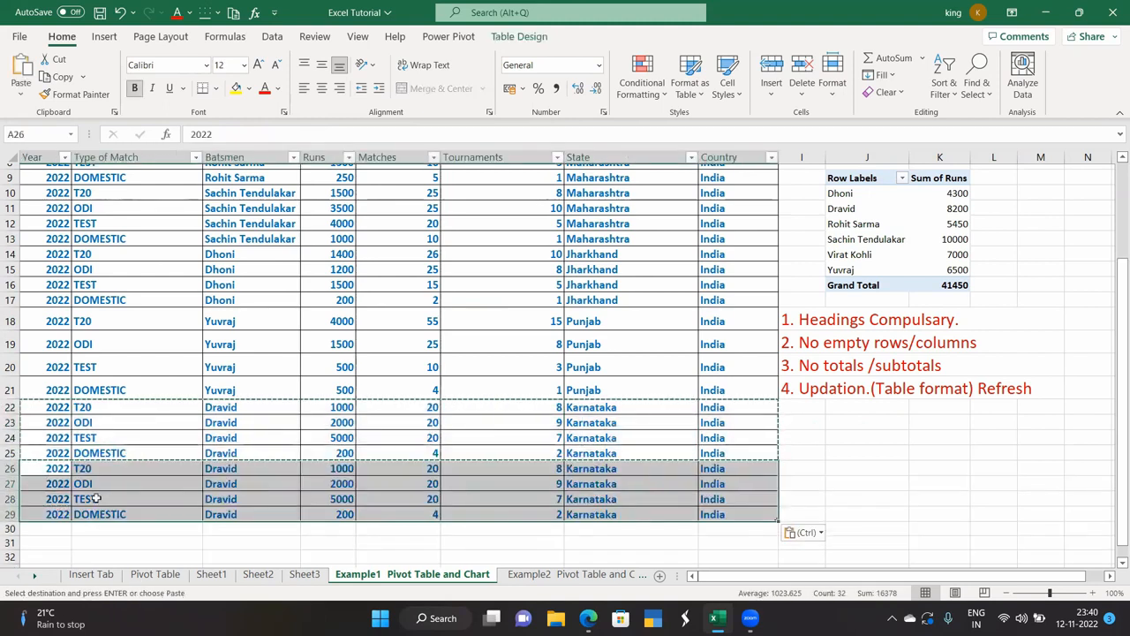
Change the batsman in C26 to KL Rahul and fill it down through C29.
{"action": "double_click", "coordinate": [255, 470]}
{"action": "key", "text": "BackSpace"}
{"action": "key", "text": "BackSpace"}
{"action": "key", "text": "BackSpace"}
{"action": "key", "text": "BackSpace"}
{"action": "key", "text": "BackSpace"}
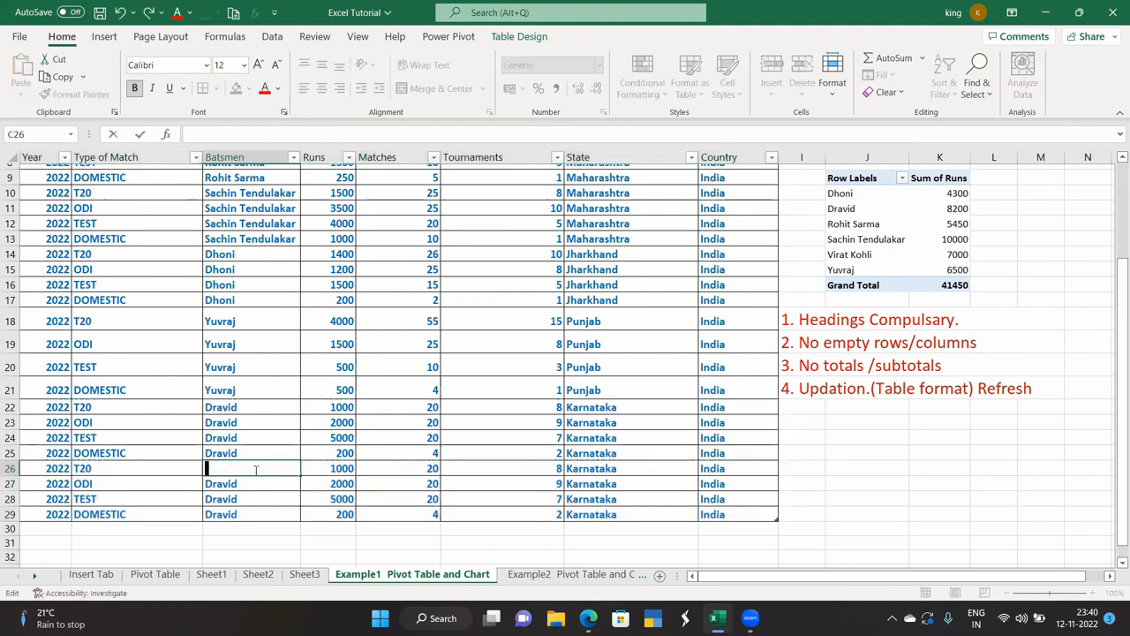
{"action": "type", "text": "KL Rahul"}
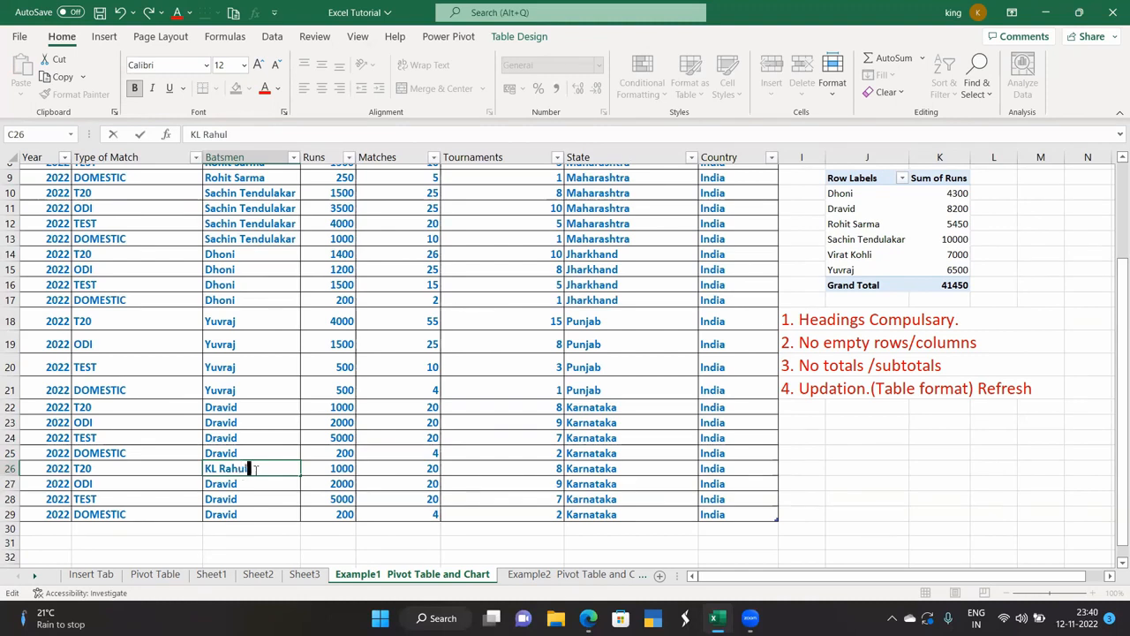
{"action": "left_click", "coordinate": [226, 556]}
{"action": "left_click", "coordinate": [231, 469]}
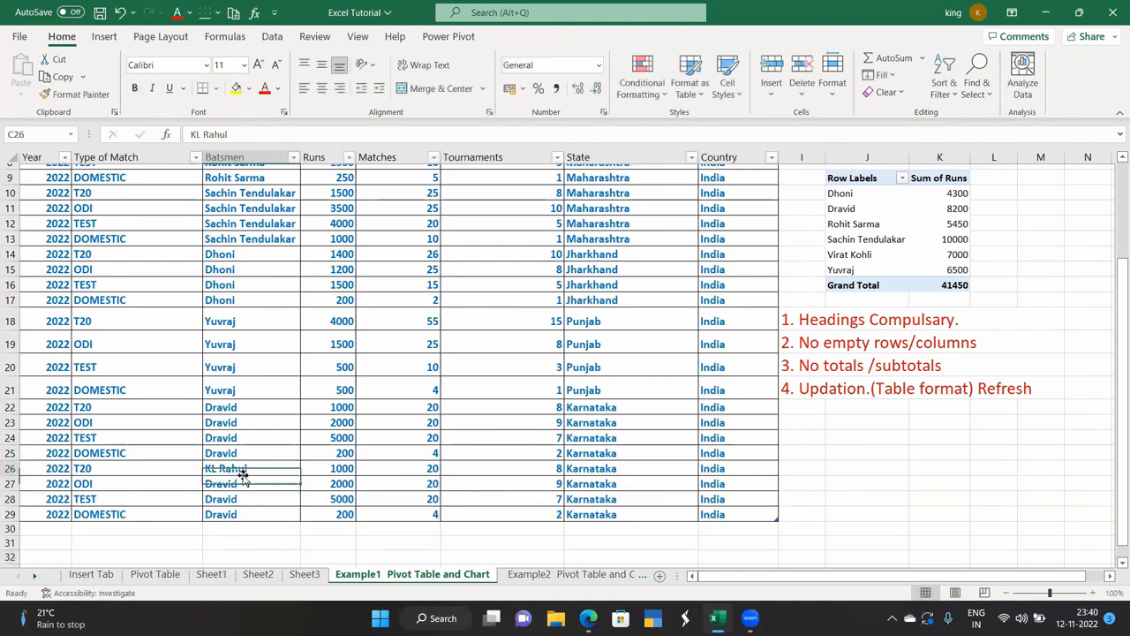
{"action": "left_click_drag", "start_coordinate": [310, 468], "coordinate": [300, 521]}
{"action": "scroll", "coordinate": [426, 545], "scroll_direction": "up", "scroll_amount": 3}
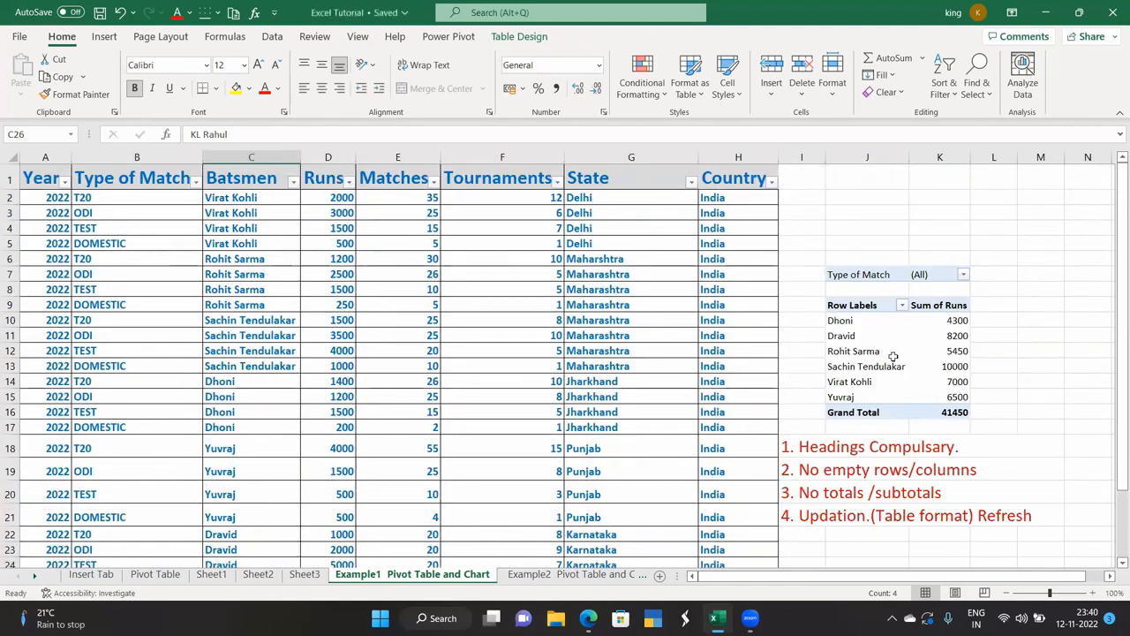
Refresh PivotTable1 so it shows KL Rahul with 8200 runs and a 49650 grand total.
{"action": "right_click", "coordinate": [890, 354]}
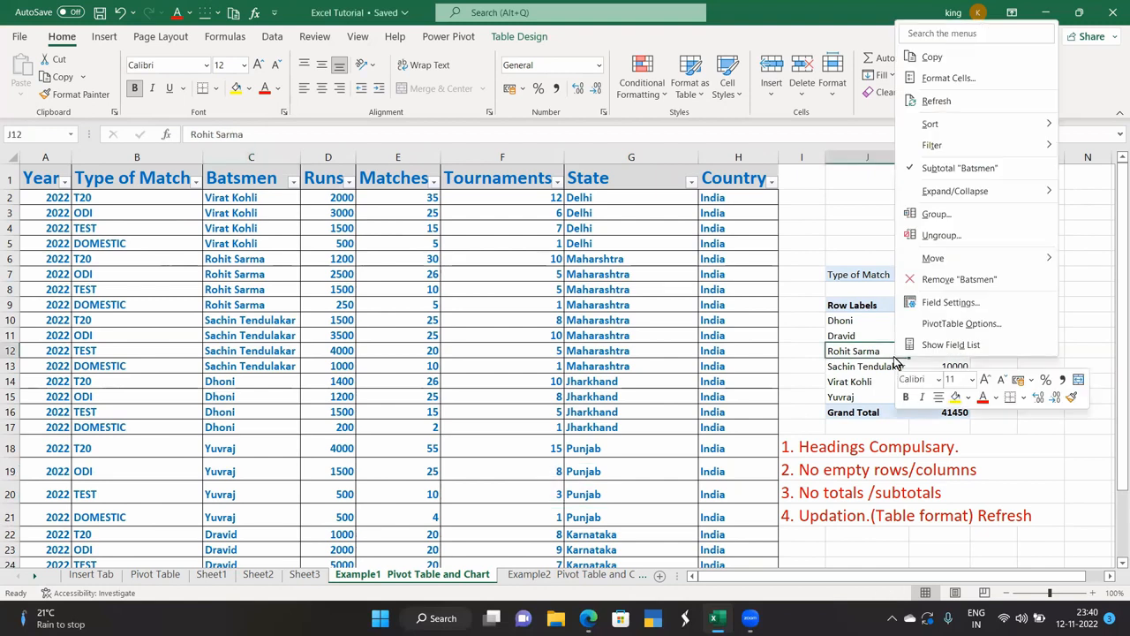
{"action": "left_click", "coordinate": [938, 101]}
{"action": "left_click", "coordinate": [856, 490]}
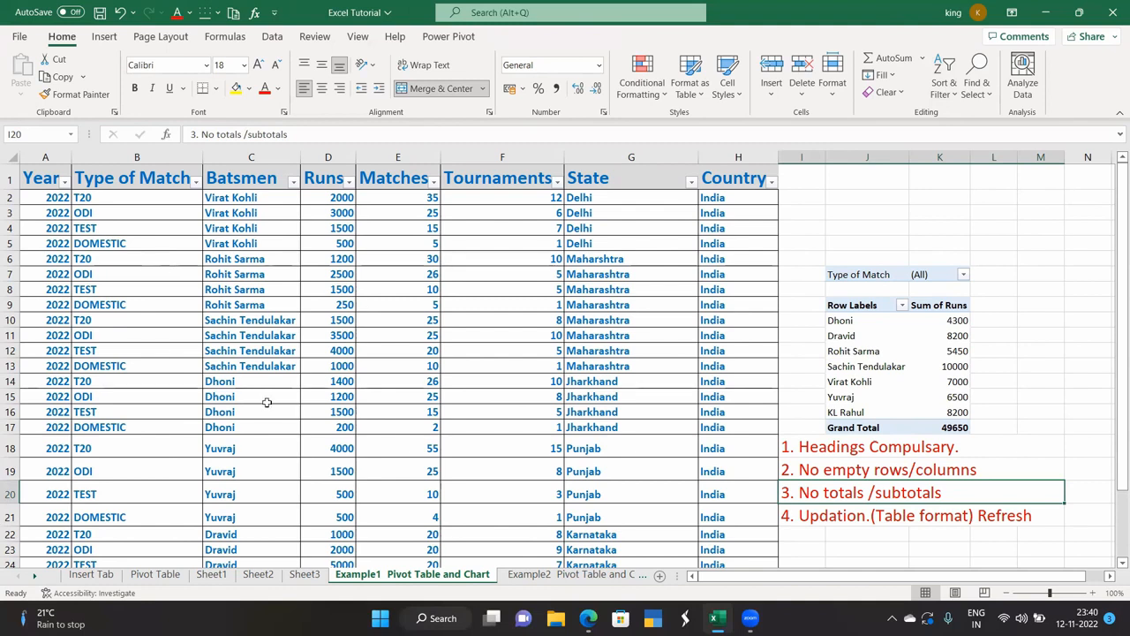
{"action": "scroll", "coordinate": [386, 499], "scroll_direction": "down", "scroll_amount": 3}
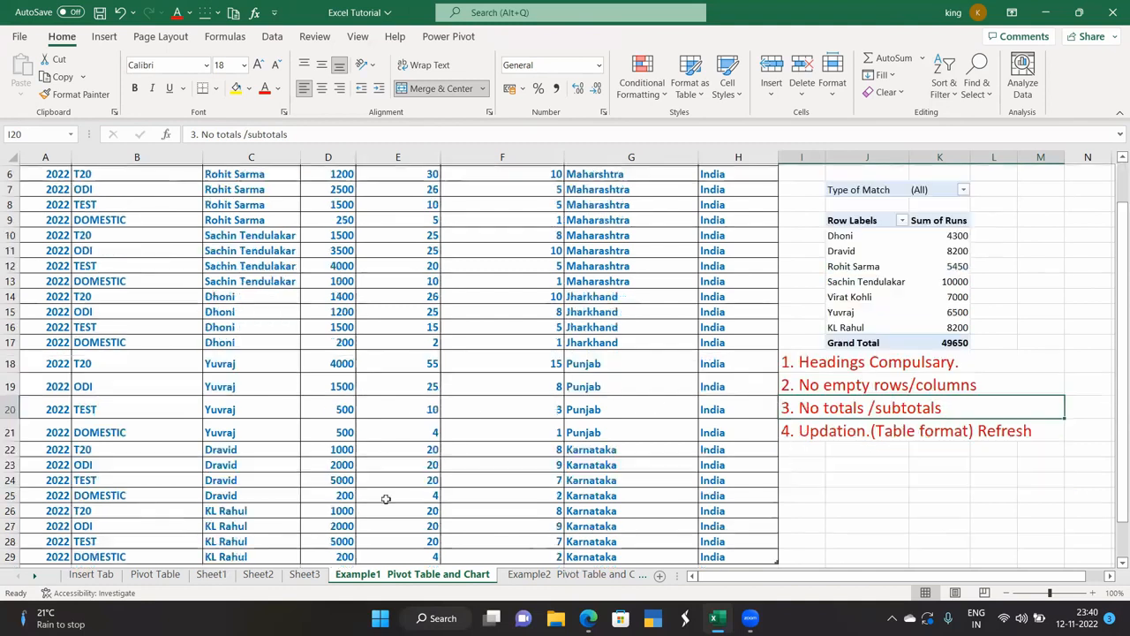
{"action": "scroll", "coordinate": [645, 474], "scroll_direction": "up", "scroll_amount": 3}
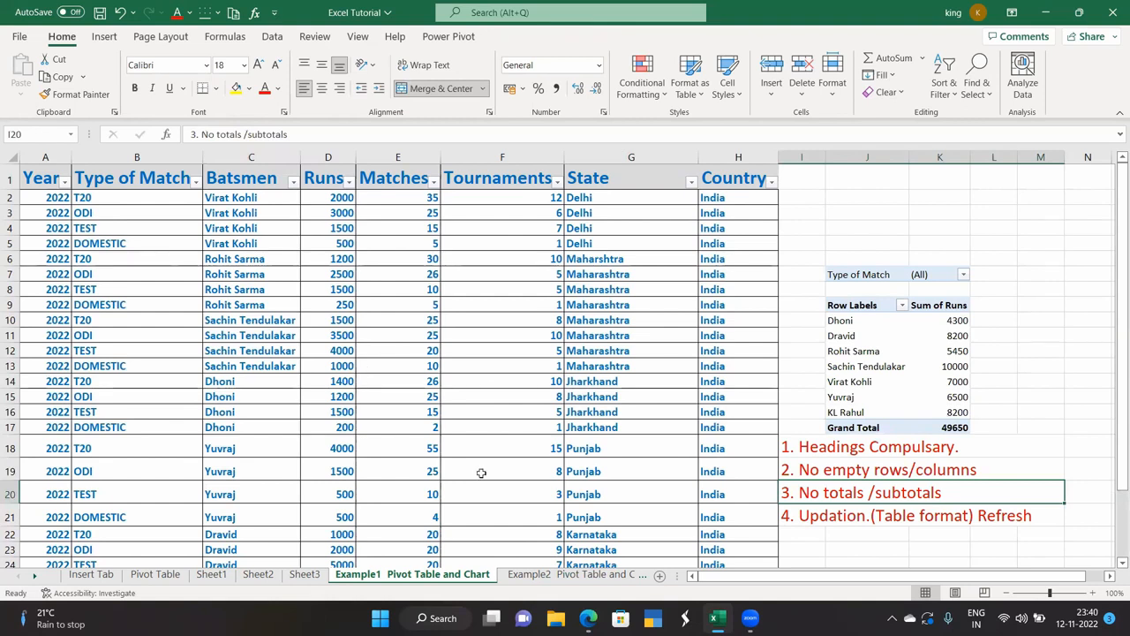
Refresh PivotTable1 again, then go to the Insert Tab sheet and select its Sno, Name and Runs table A2:C8.
{"action": "right_click", "coordinate": [905, 367]}
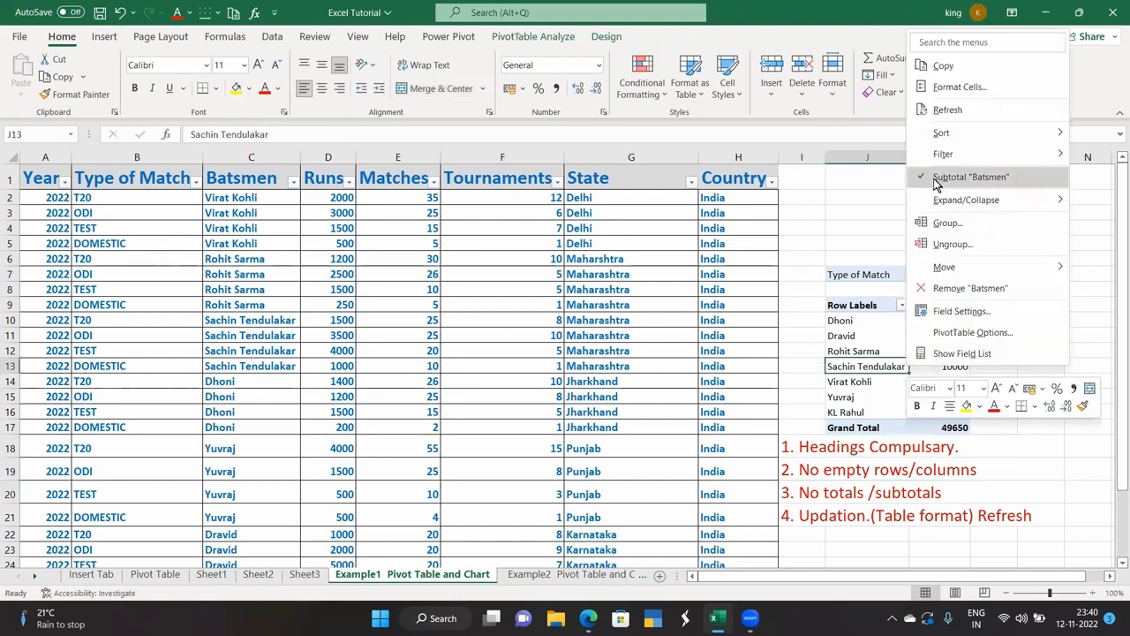
{"action": "left_click", "coordinate": [946, 111]}
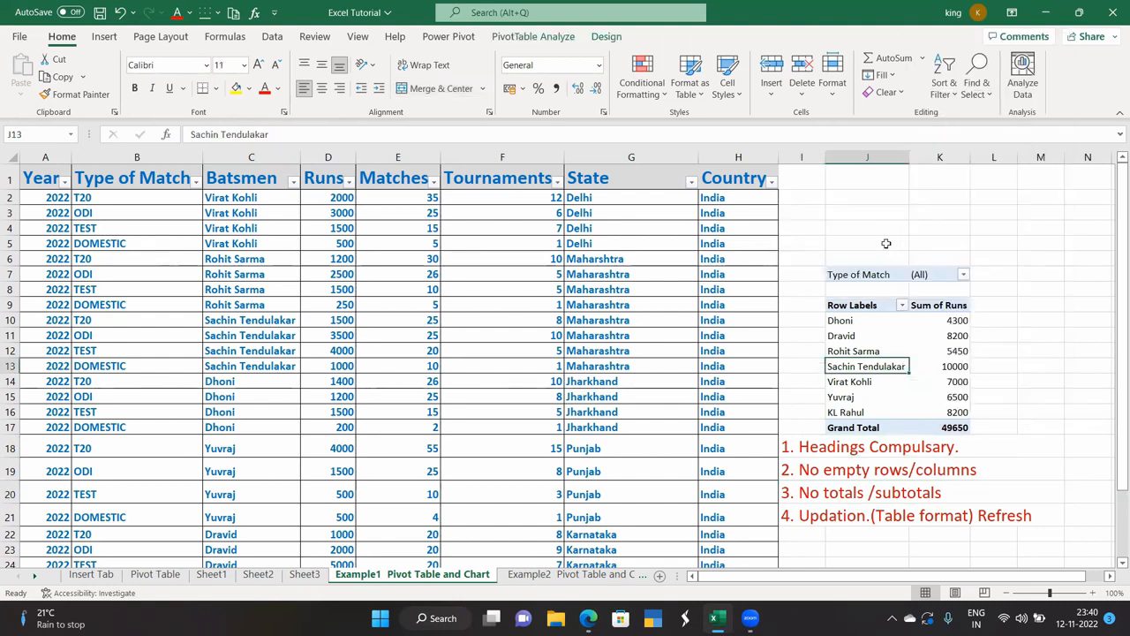
{"action": "left_click", "coordinate": [105, 36]}
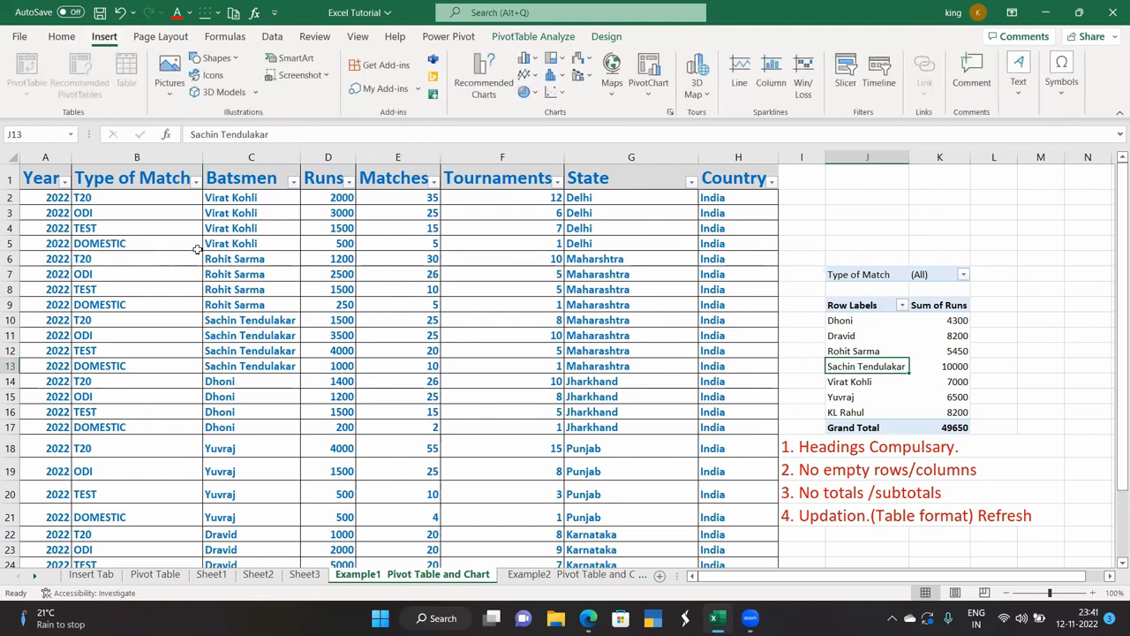
{"action": "left_click", "coordinate": [197, 250]}
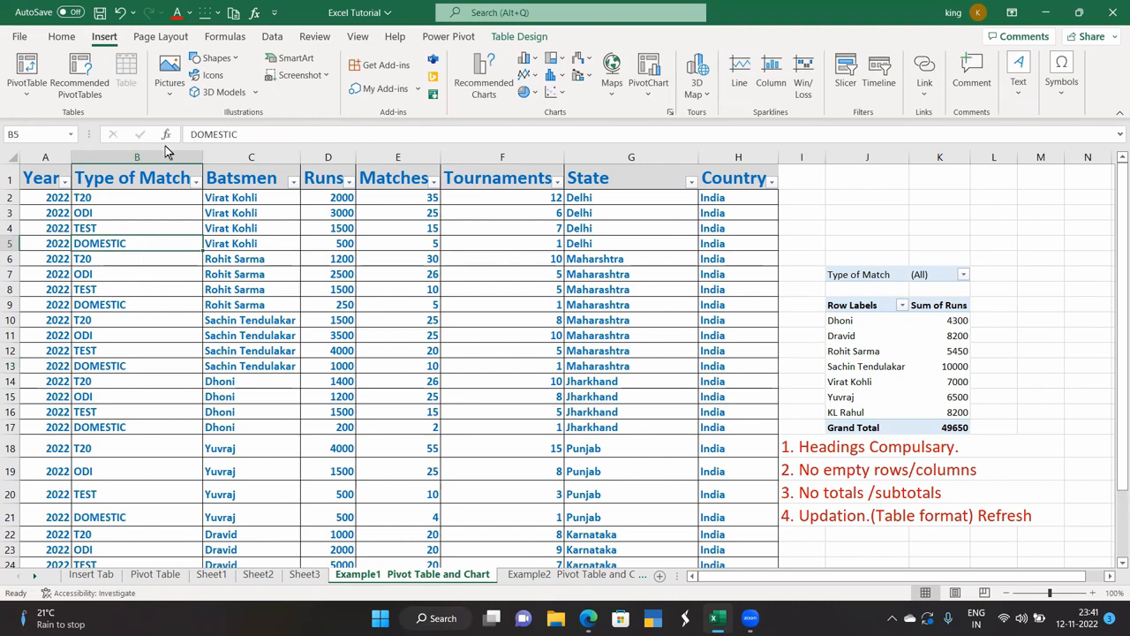
{"action": "left_click_drag", "start_coordinate": [37, 180], "coordinate": [734, 538]}
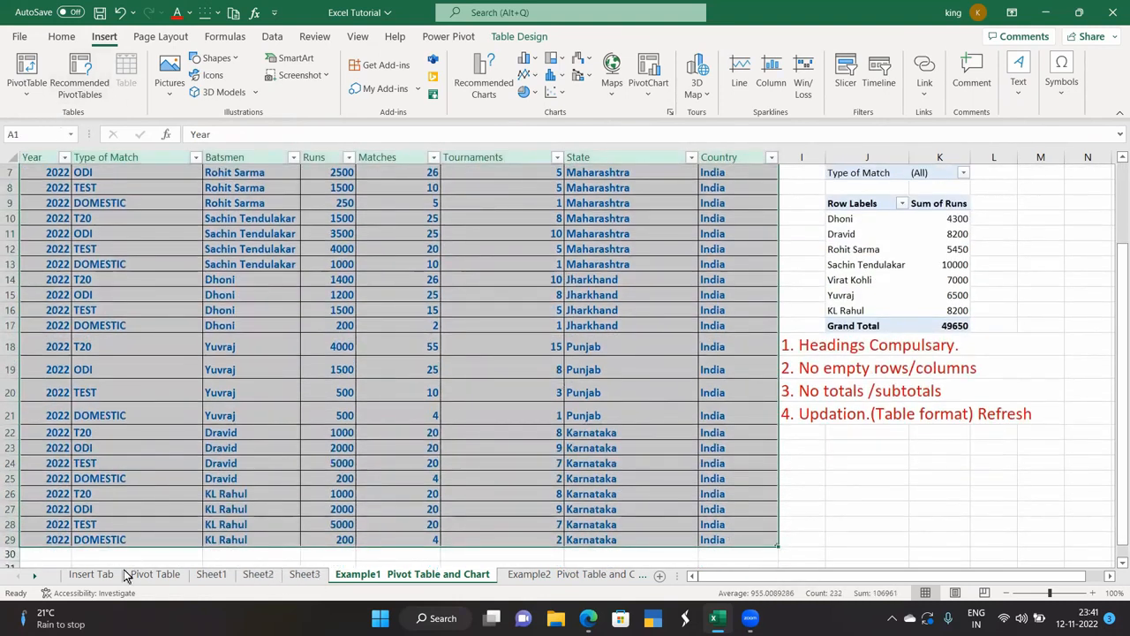
{"action": "left_click", "coordinate": [92, 574]}
{"action": "left_click_drag", "start_coordinate": [64, 221], "coordinate": [238, 398]}
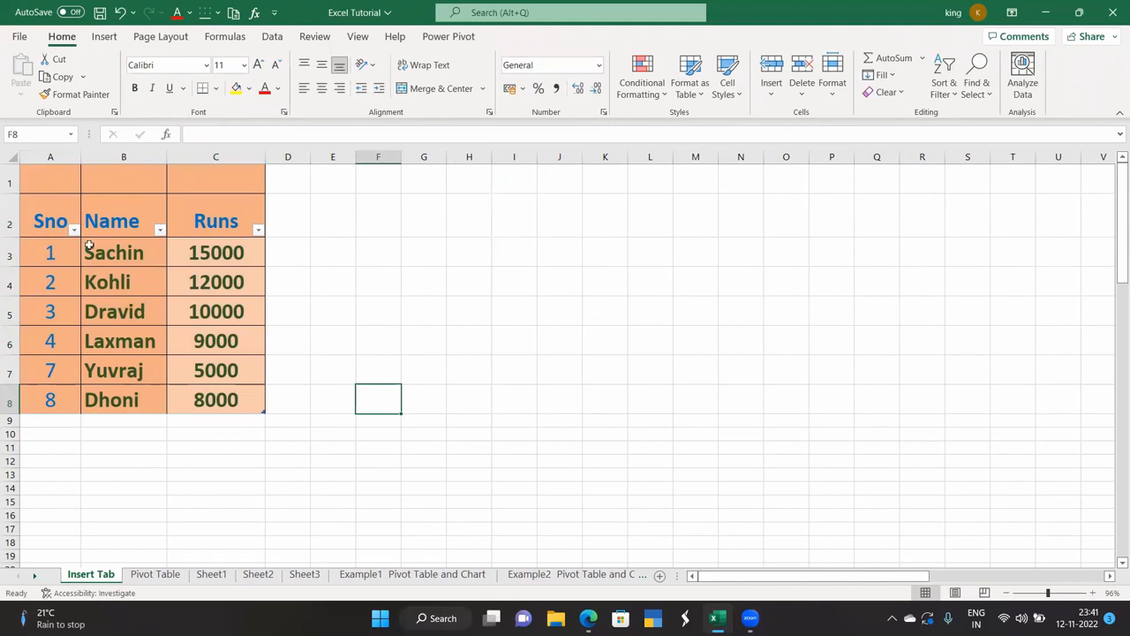
{"action": "left_click", "coordinate": [104, 37]}
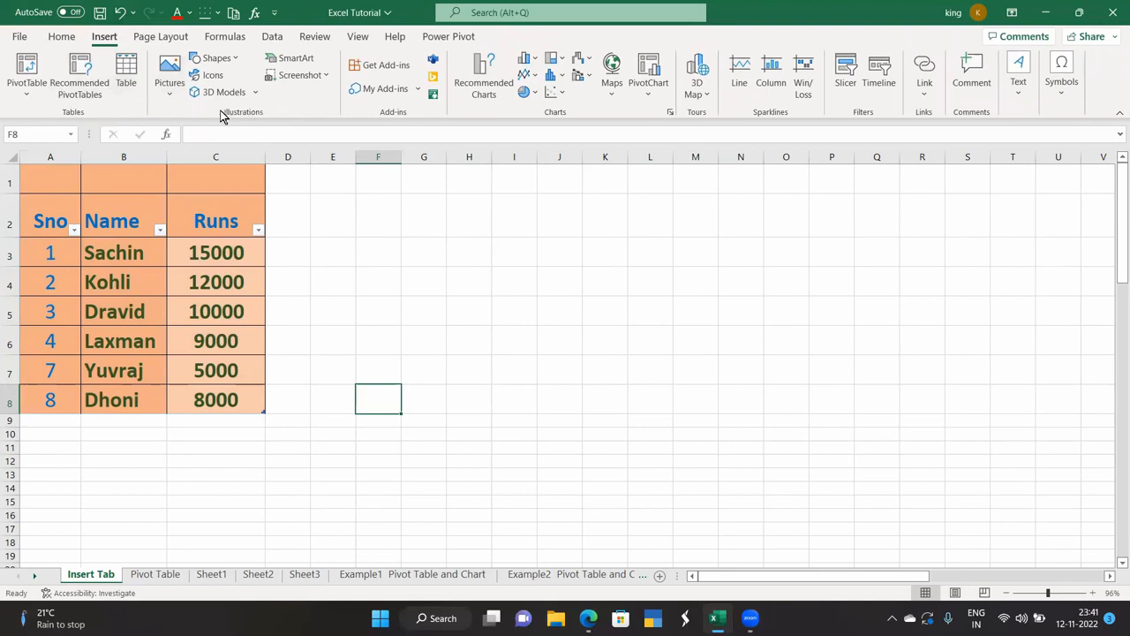
{"action": "left_click", "coordinate": [173, 100]}
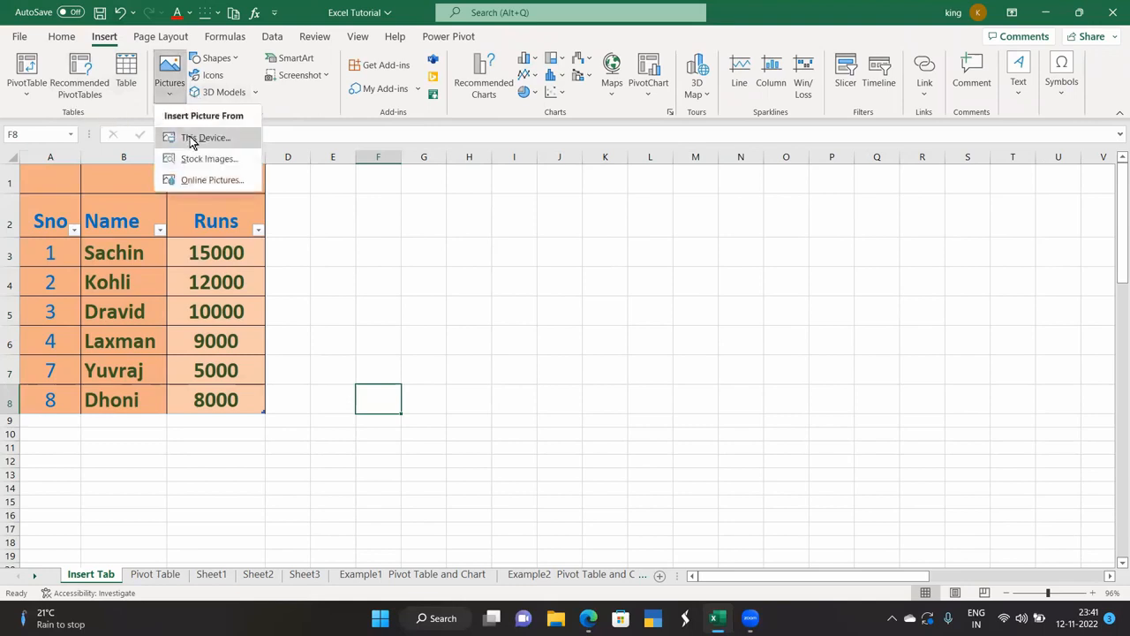
{"action": "left_click", "coordinate": [189, 135]}
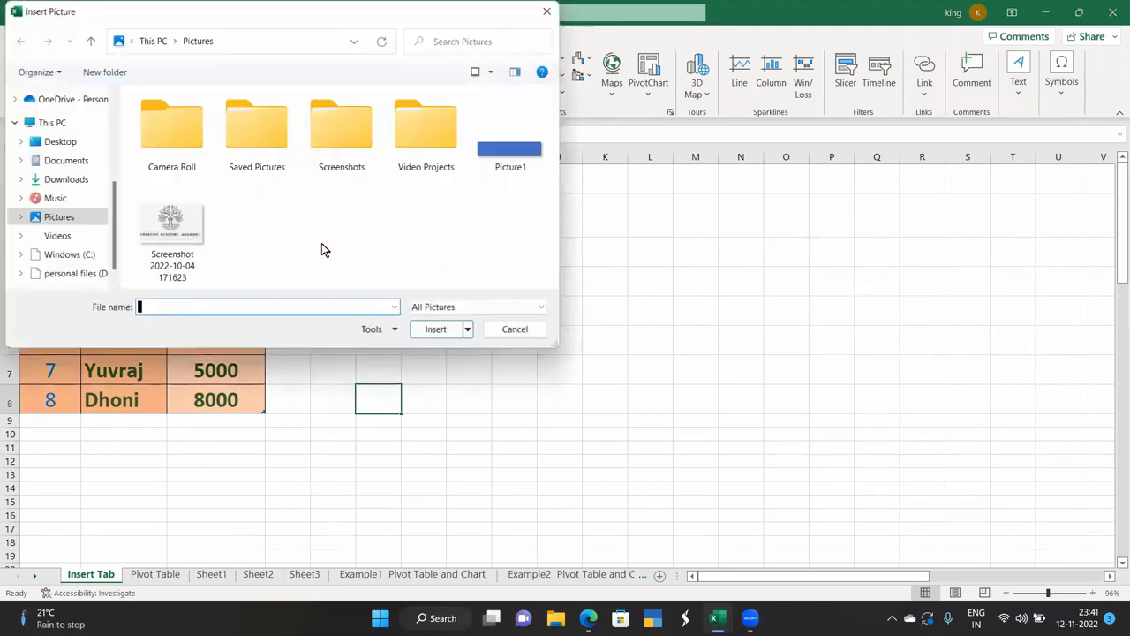
{"action": "left_click", "coordinate": [156, 229]}
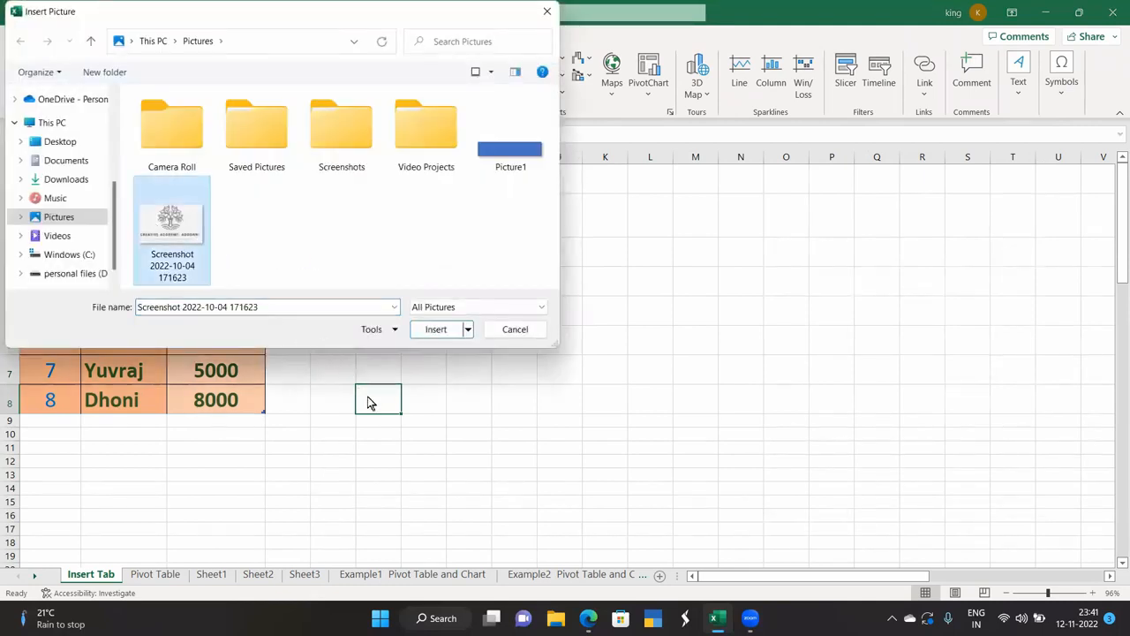
{"action": "left_click", "coordinate": [435, 330]}
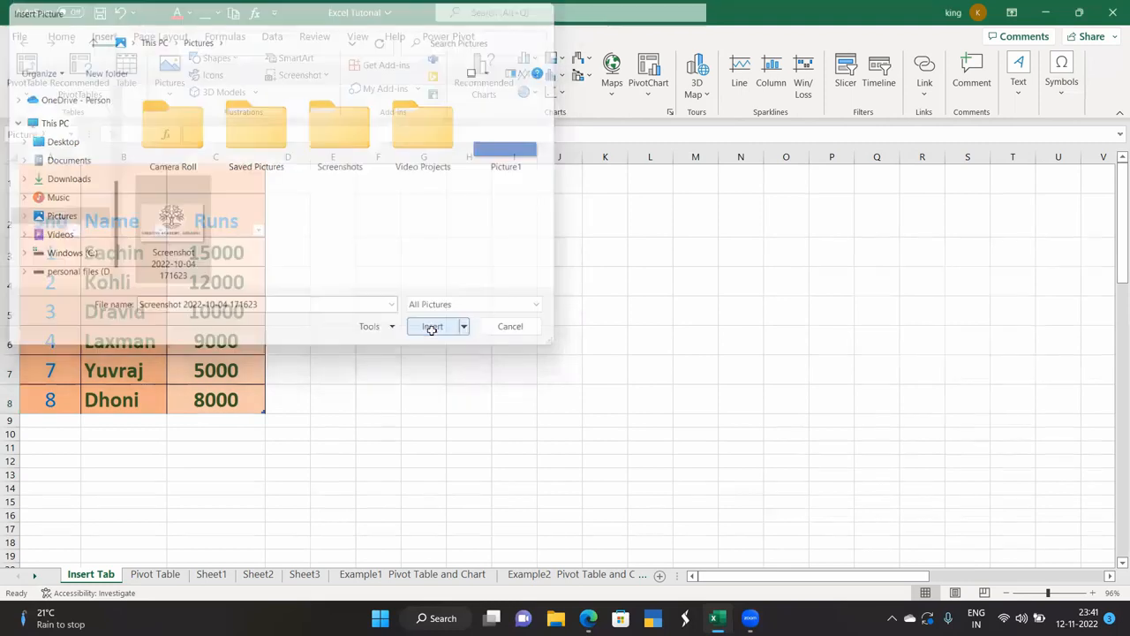
{"action": "left_click_drag", "start_coordinate": [445, 419], "coordinate": [444, 235]}
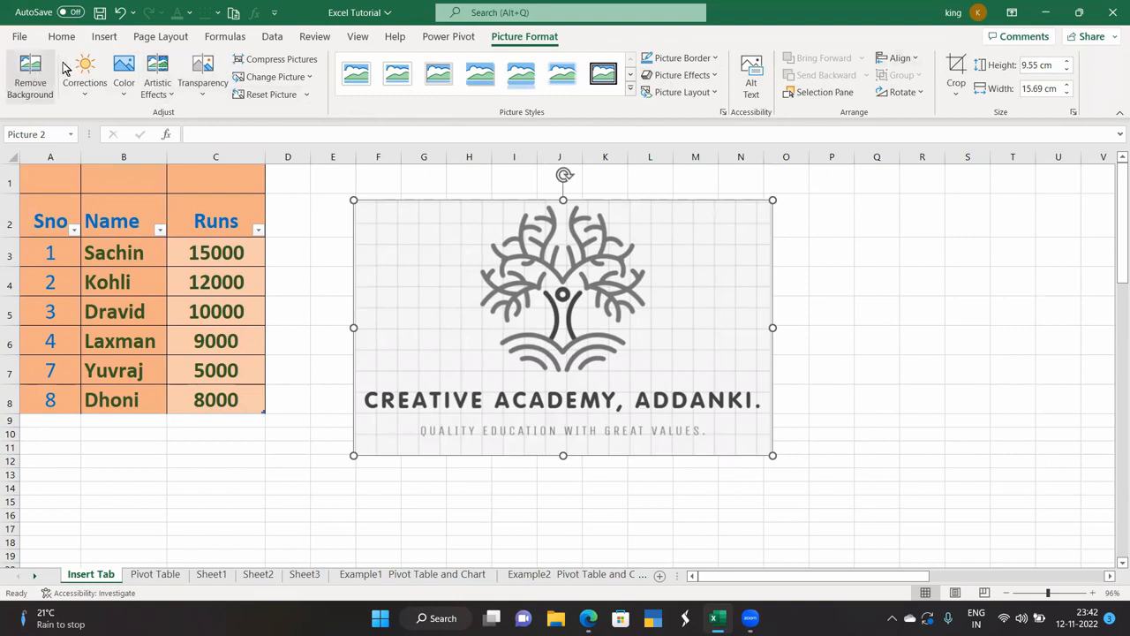
Apply the strongest Sharpen correction to the logo picture.
{"action": "left_click", "coordinate": [84, 91]}
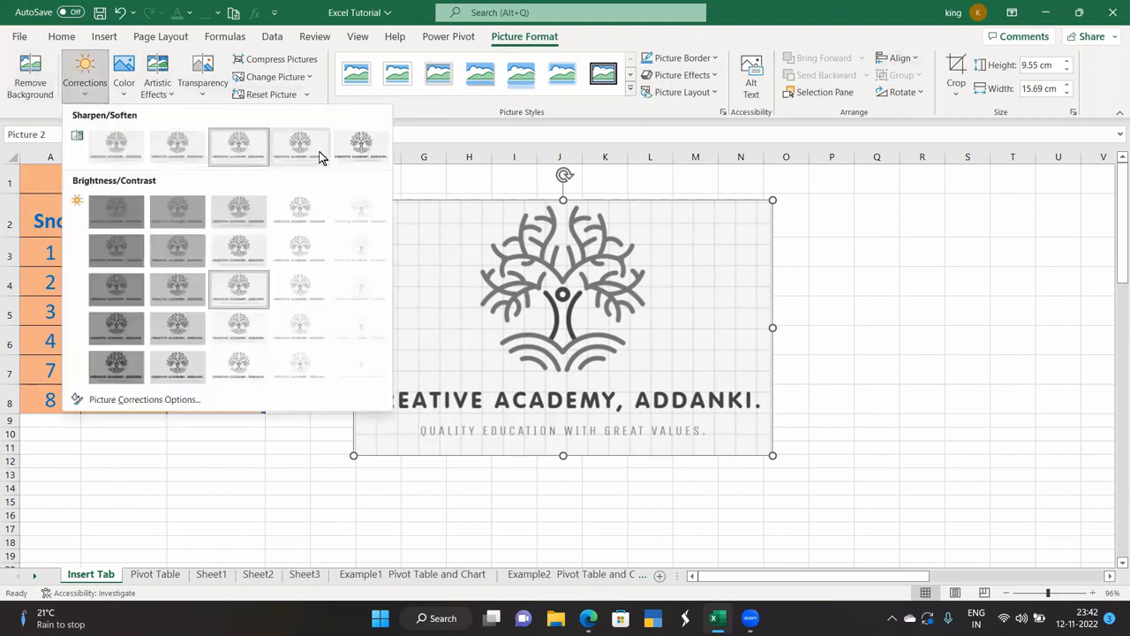
{"action": "left_click", "coordinate": [361, 145]}
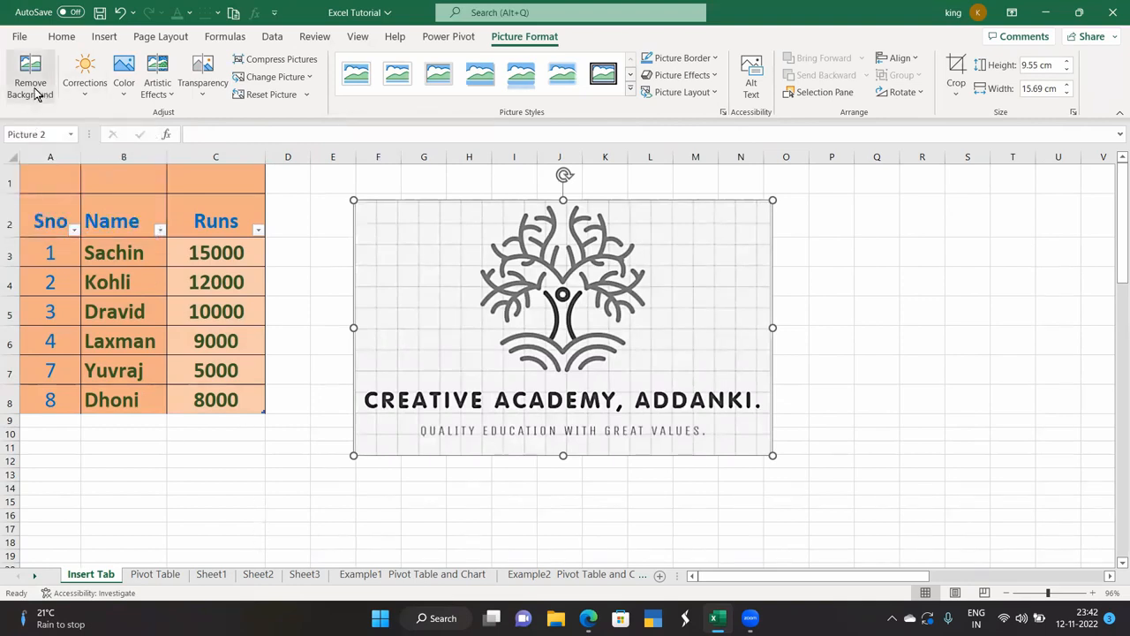
{"action": "left_click", "coordinate": [103, 36]}
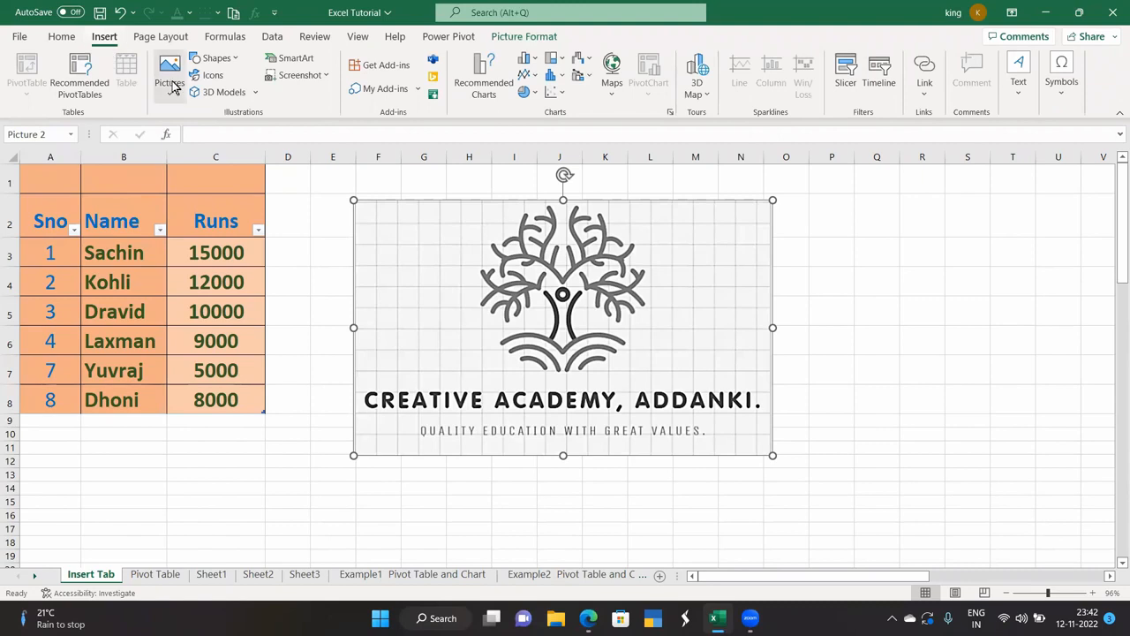
Draw a rectangle to the right of the logo and a five-point star below it.
{"action": "left_click", "coordinate": [232, 58]}
{"action": "left_click", "coordinate": [236, 97]}
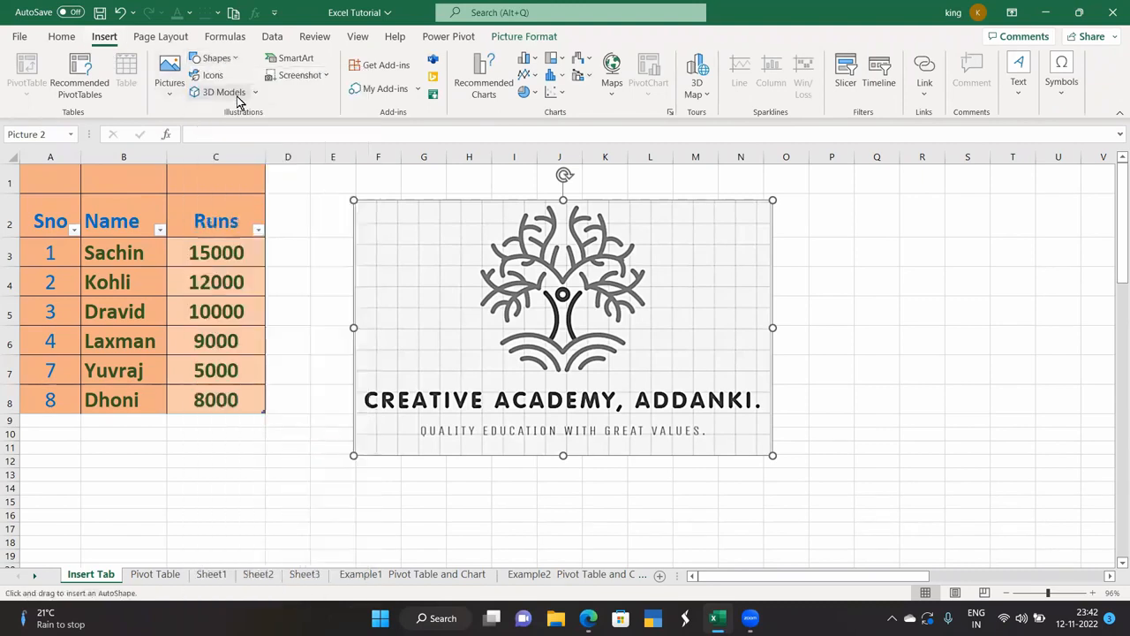
{"action": "left_click_drag", "start_coordinate": [827, 232], "coordinate": [1018, 287]}
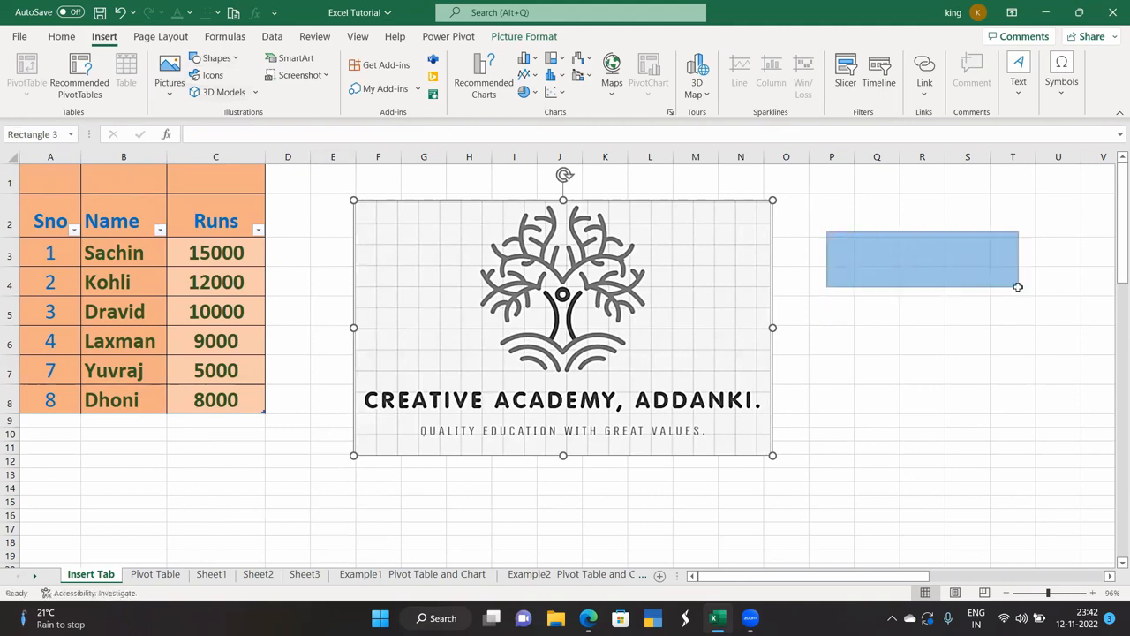
{"action": "left_click", "coordinate": [85, 88]}
{"action": "left_click_drag", "start_coordinate": [839, 343], "coordinate": [985, 469]}
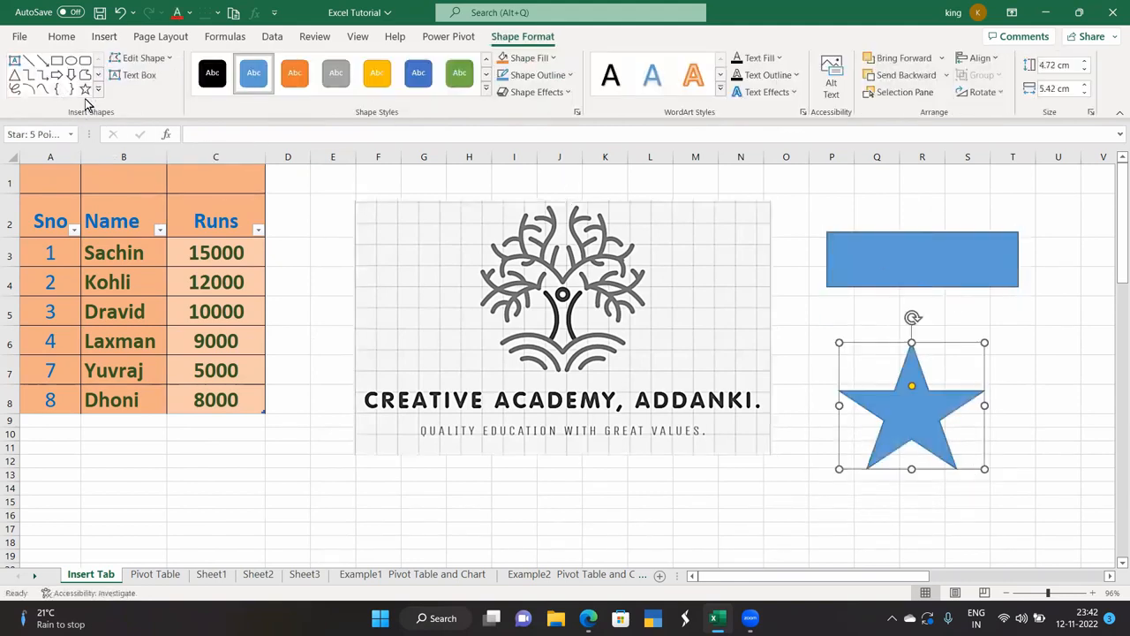
{"action": "left_click", "coordinate": [104, 37]}
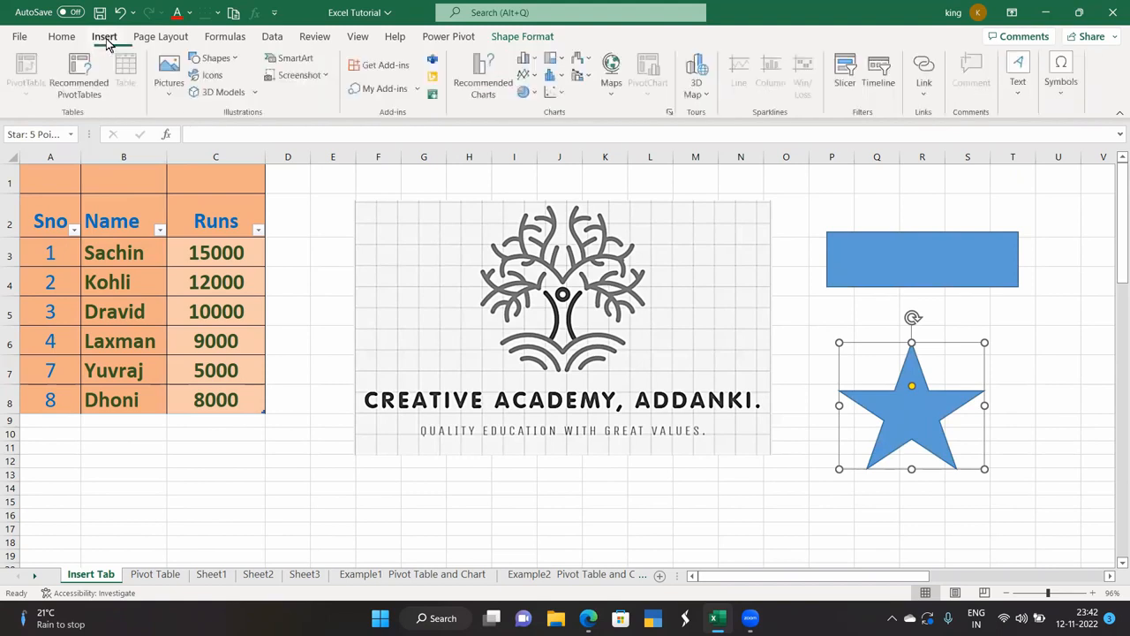
Insert the up-arrow icon and place it just below the table beside column D.
{"action": "left_click", "coordinate": [214, 75]}
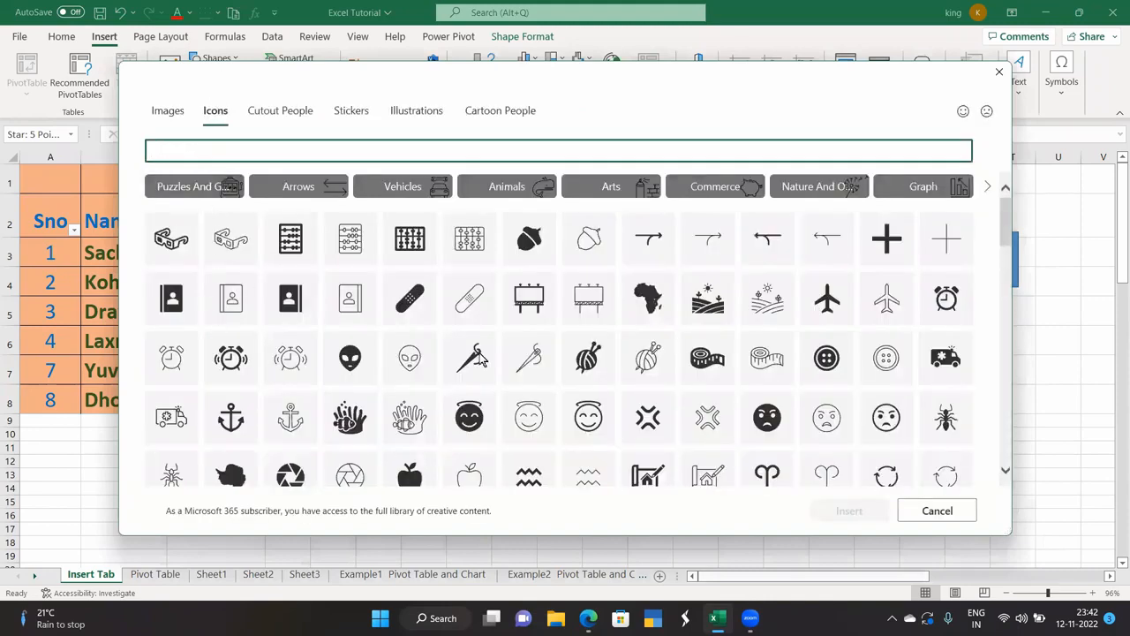
{"action": "scroll", "coordinate": [521, 405], "scroll_direction": "down", "scroll_amount": 2}
{"action": "scroll", "coordinate": [521, 405], "scroll_direction": "down", "scroll_amount": 4}
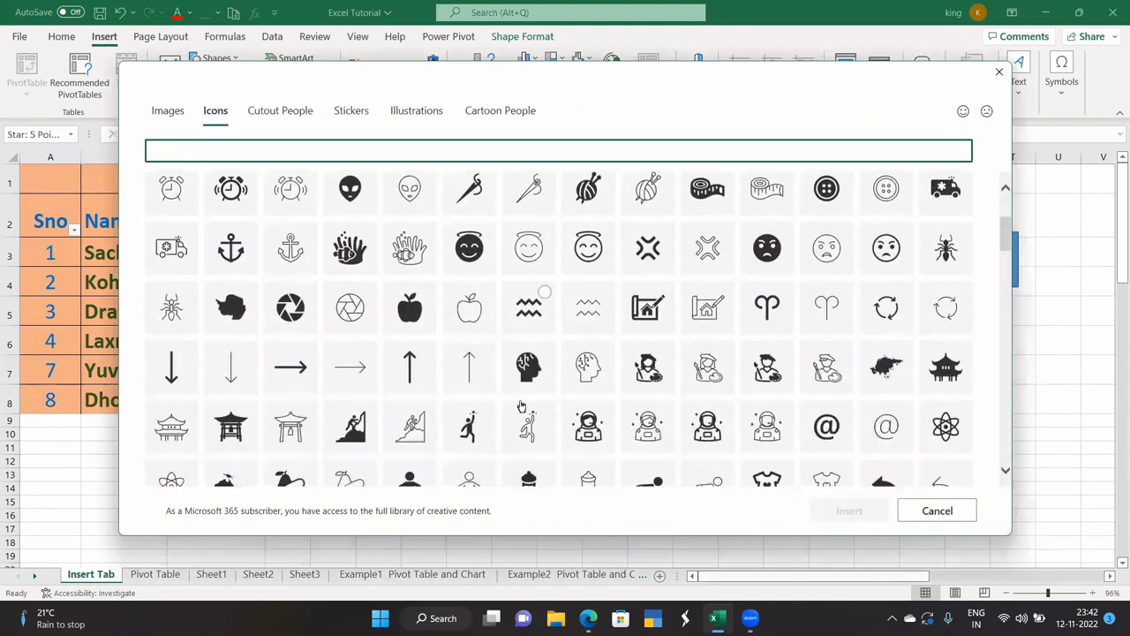
{"action": "left_click", "coordinate": [401, 252]}
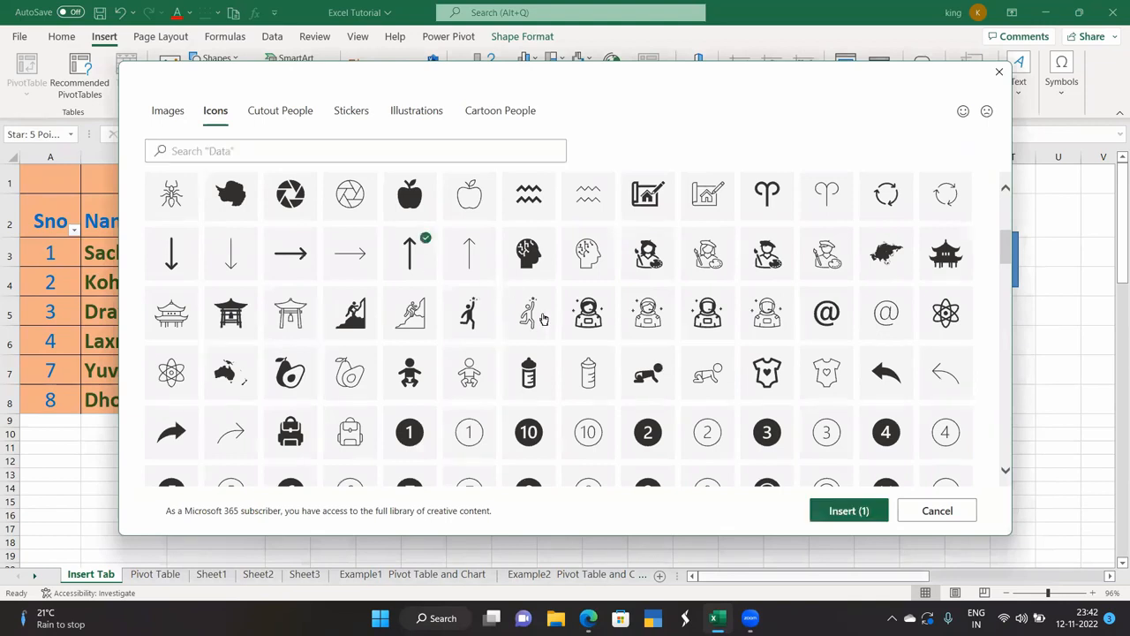
{"action": "left_click", "coordinate": [834, 512]}
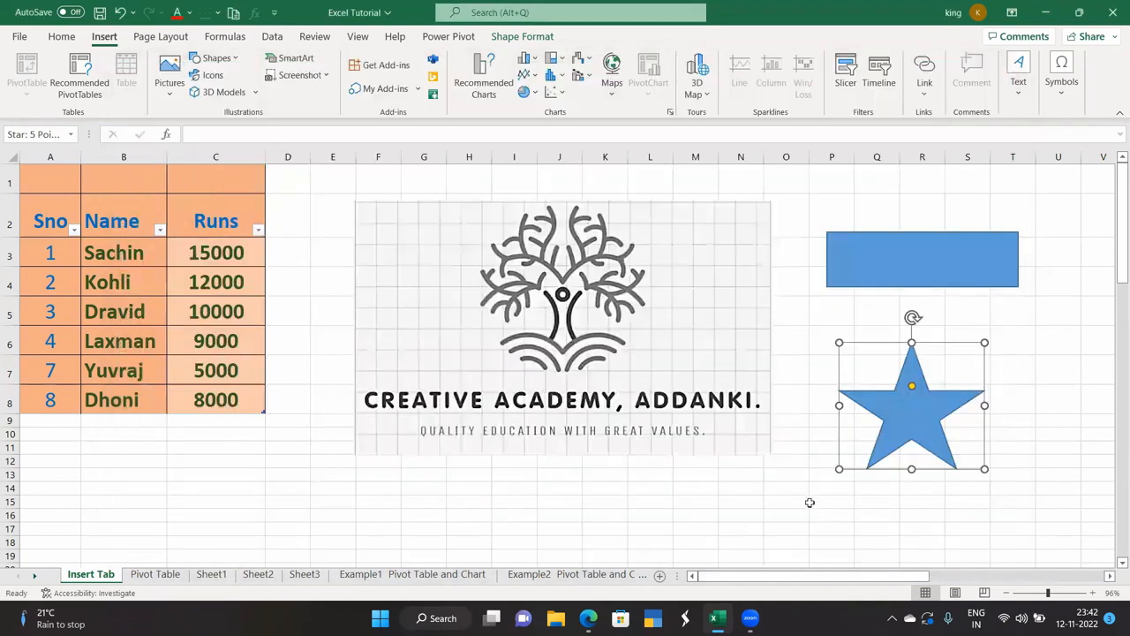
{"action": "left_click_drag", "start_coordinate": [399, 433], "coordinate": [298, 484]}
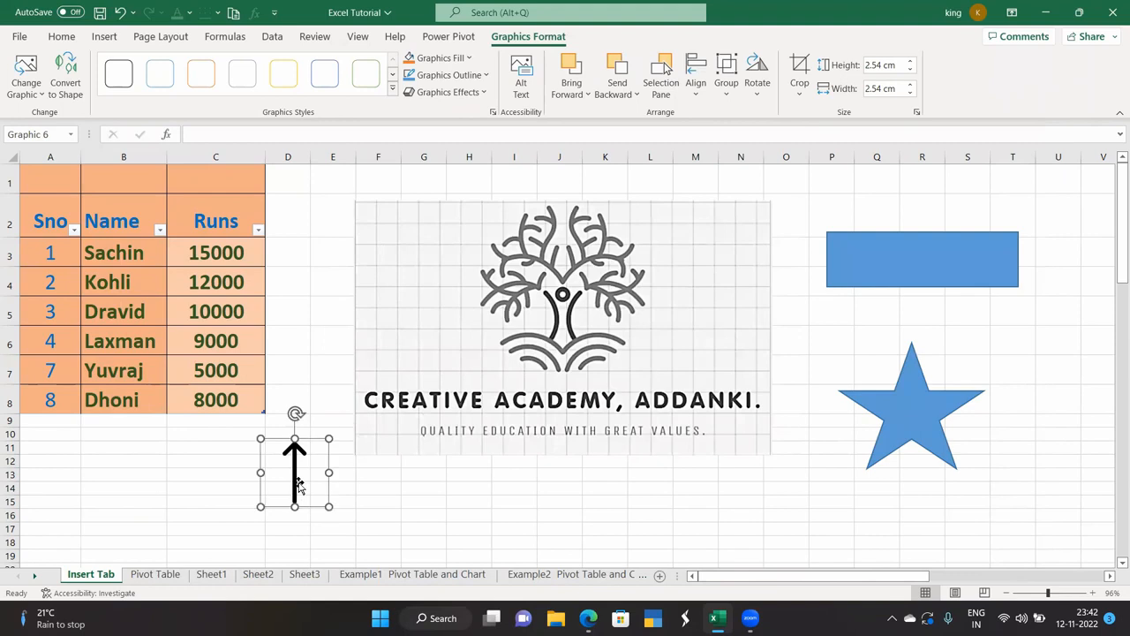
{"action": "left_click", "coordinate": [104, 37]}
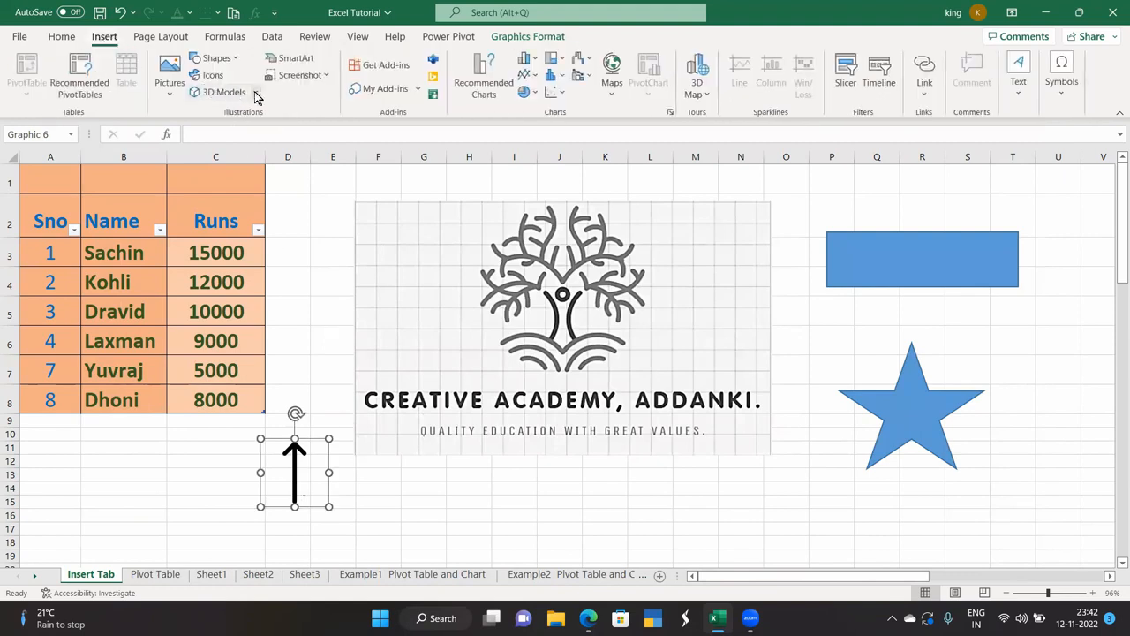
Open the stock 3D models library, after backing out of the file browser.
{"action": "left_click", "coordinate": [256, 92]}
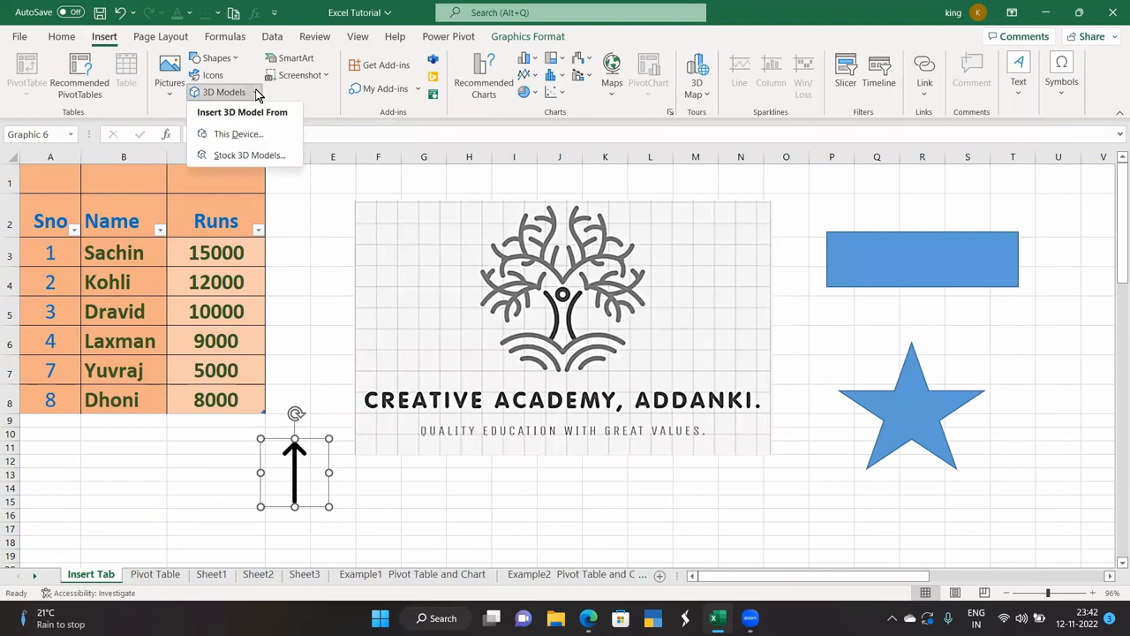
{"action": "left_click", "coordinate": [256, 137]}
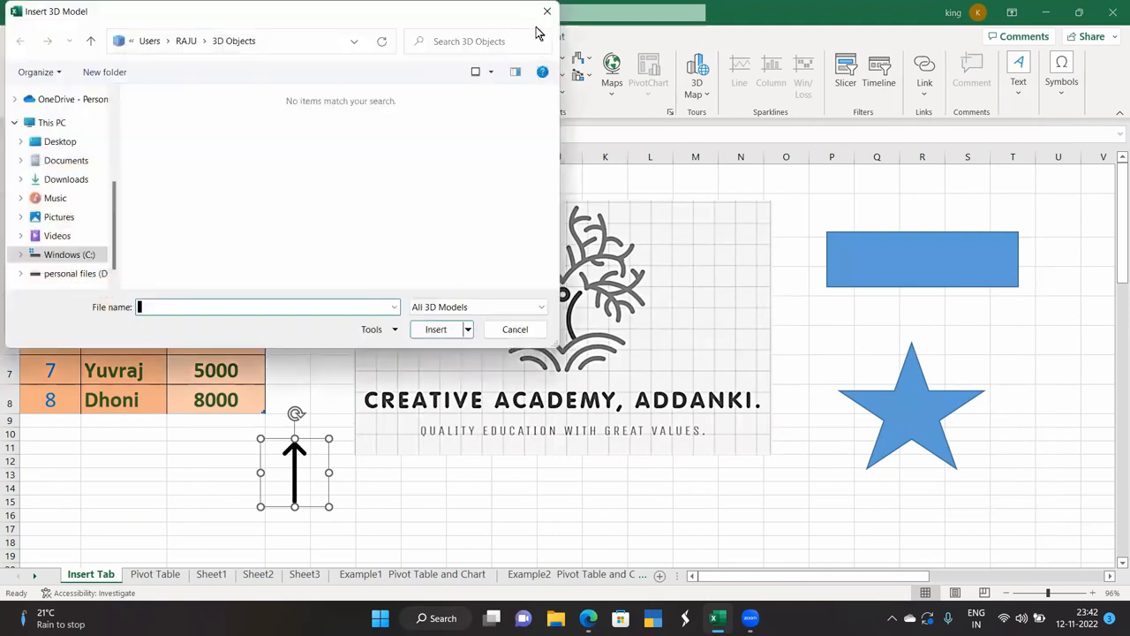
{"action": "left_click", "coordinate": [540, 13]}
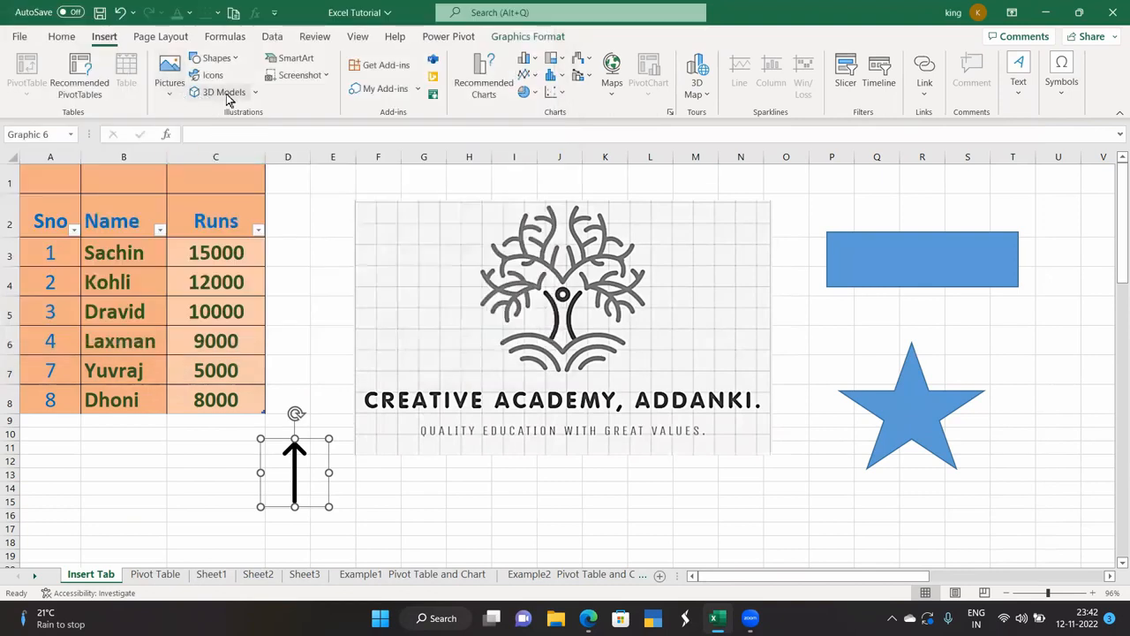
{"action": "left_click", "coordinate": [249, 95]}
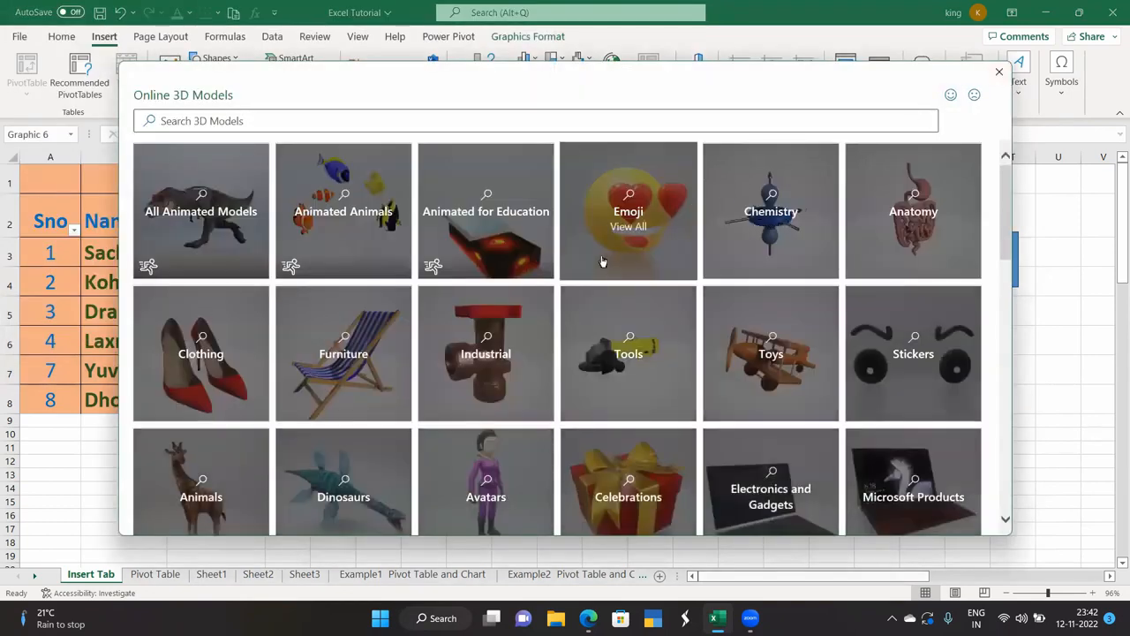
{"action": "scroll", "coordinate": [844, 297], "scroll_direction": "down", "scroll_amount": 1}
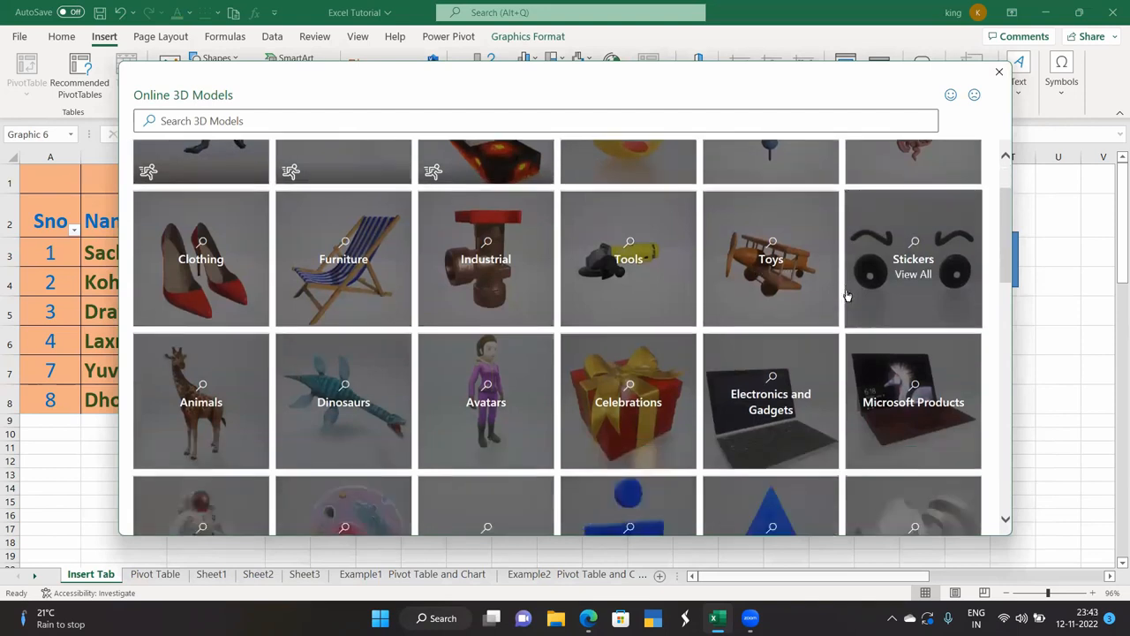
{"action": "scroll", "coordinate": [812, 300], "scroll_direction": "down", "scroll_amount": 1}
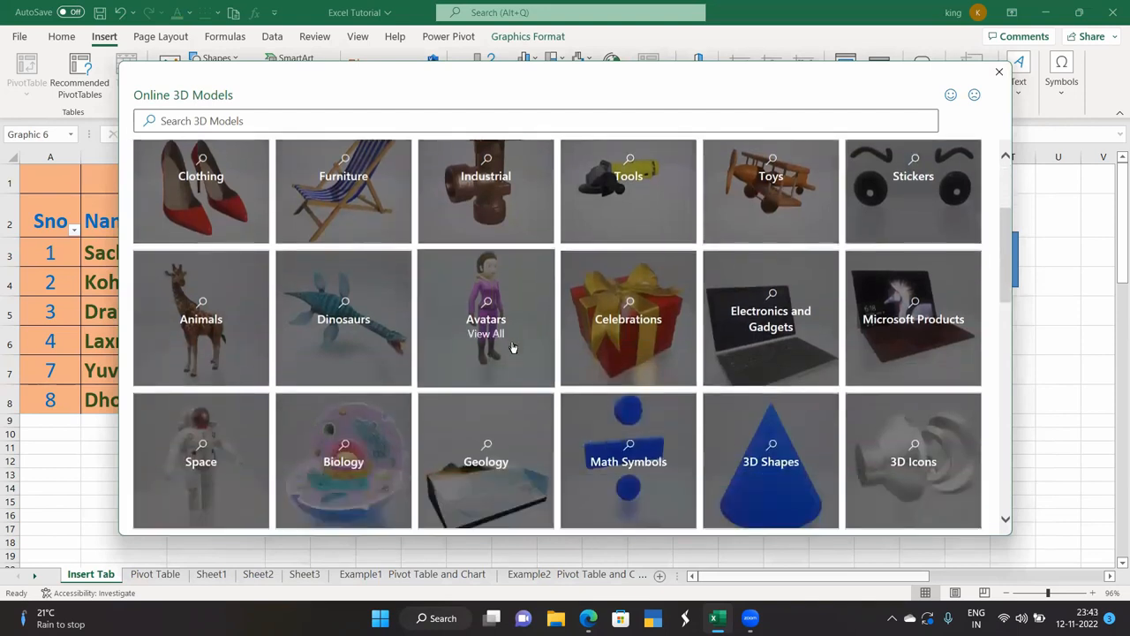
{"action": "scroll", "coordinate": [512, 347], "scroll_direction": "down", "scroll_amount": 1}
{"action": "scroll", "coordinate": [512, 346], "scroll_direction": "down", "scroll_amount": 1}
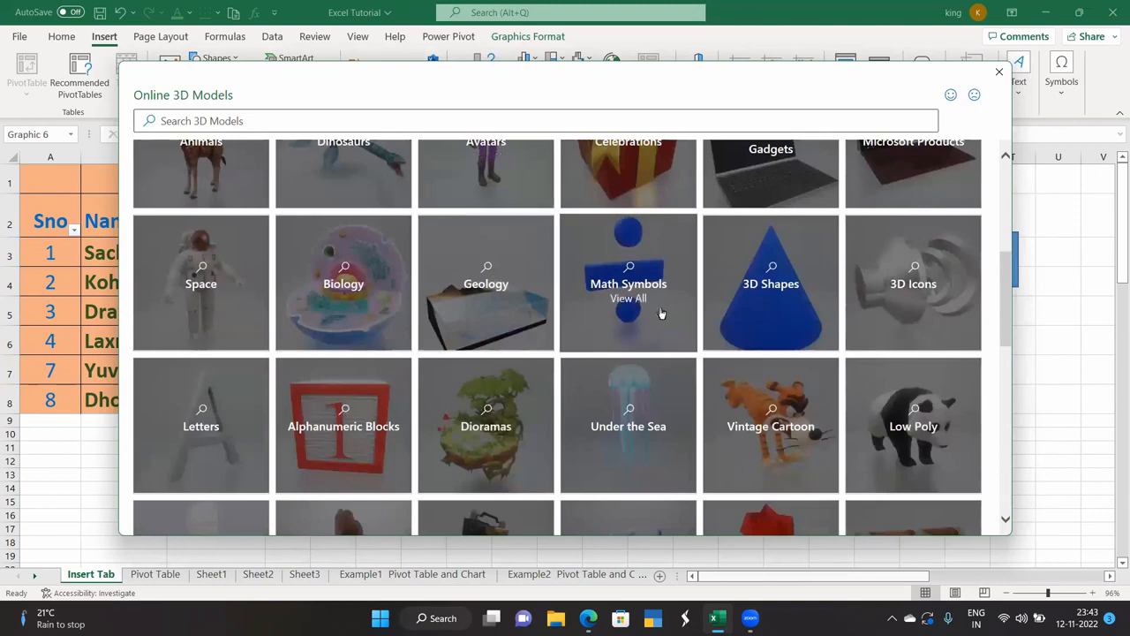
Insert the molecule model from Math Symbols and move it below the table beside the arrow.
{"action": "left_click", "coordinate": [659, 291]}
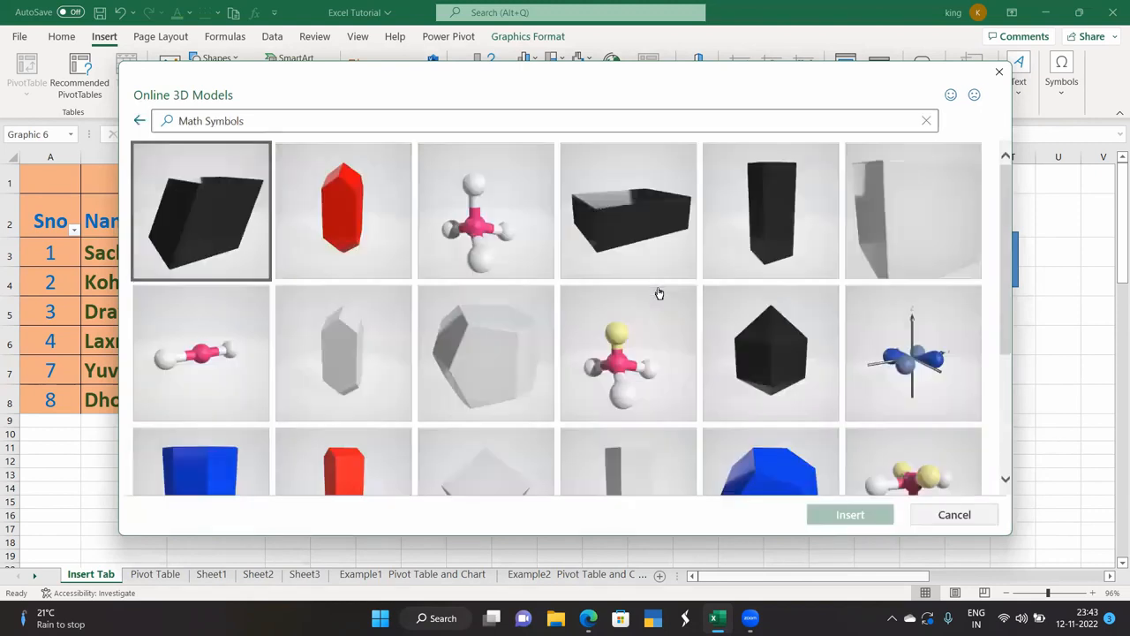
{"action": "scroll", "coordinate": [548, 353], "scroll_direction": "down", "scroll_amount": 1}
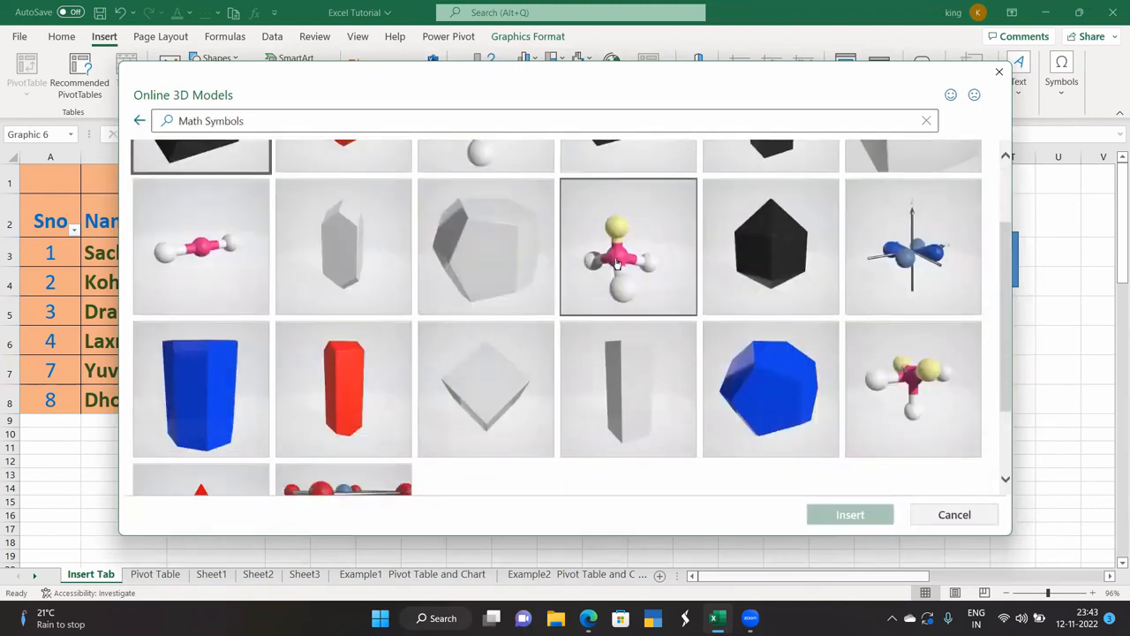
{"action": "left_click", "coordinate": [618, 265]}
{"action": "left_click", "coordinate": [831, 516]}
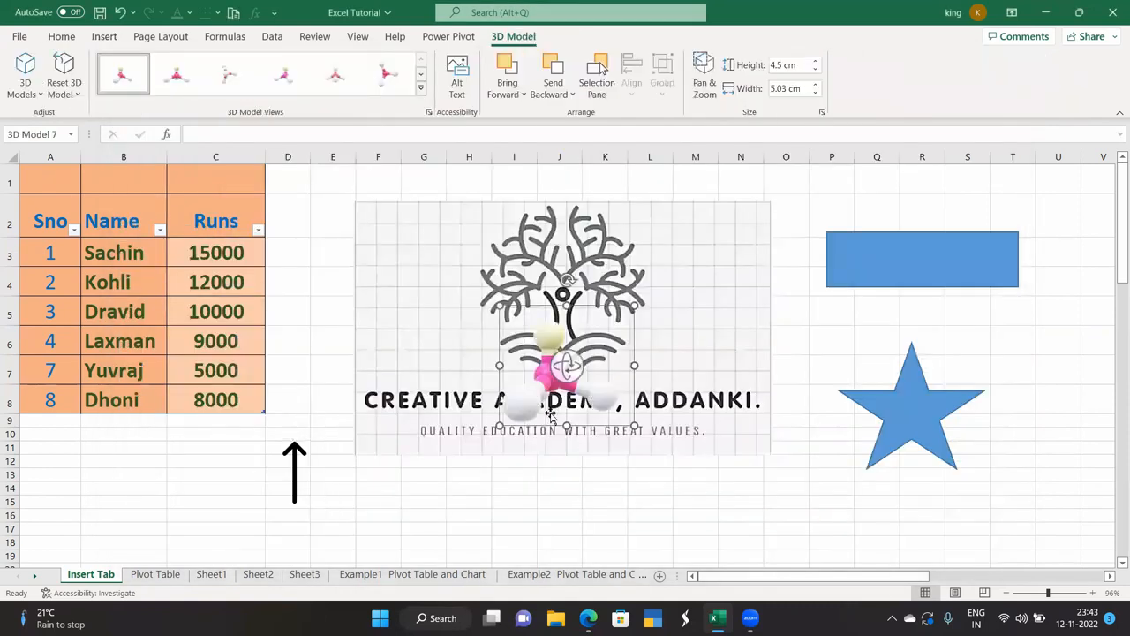
{"action": "left_click_drag", "start_coordinate": [541, 374], "coordinate": [184, 466]}
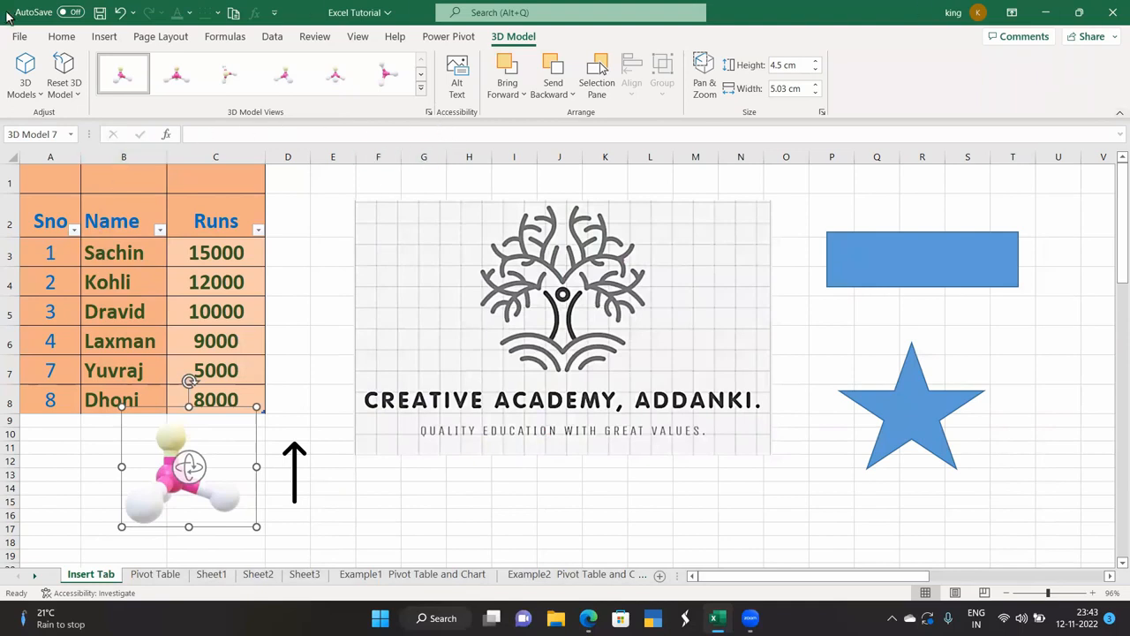
{"action": "left_click", "coordinate": [24, 88]}
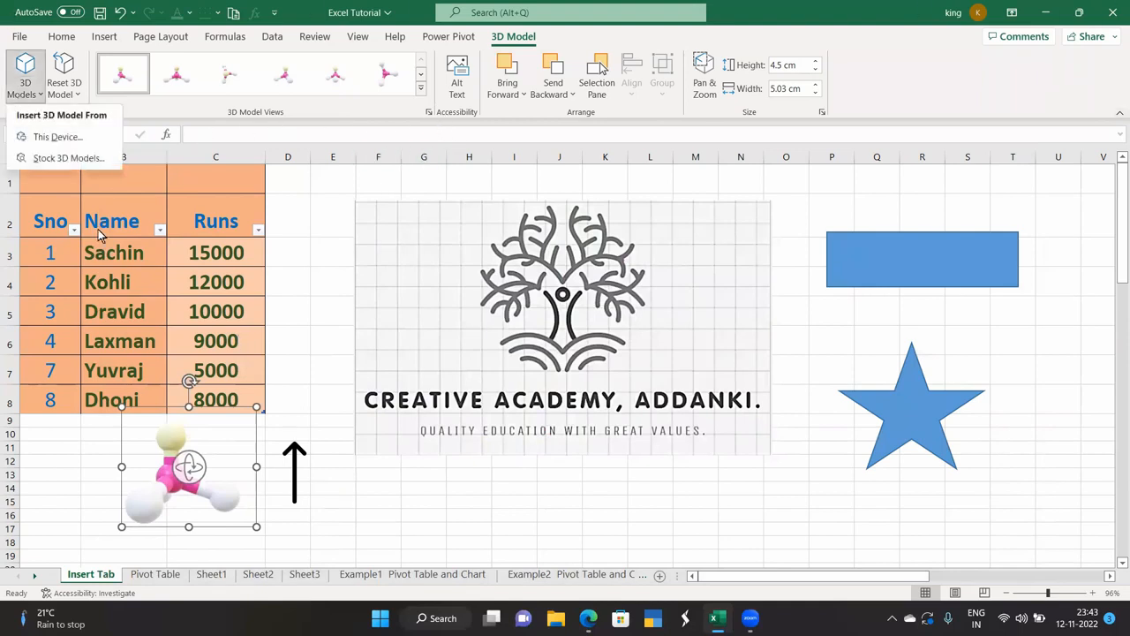
Insert the heart model from the Biology stock 3D collection and move it off the logo.
{"action": "left_click", "coordinate": [71, 158]}
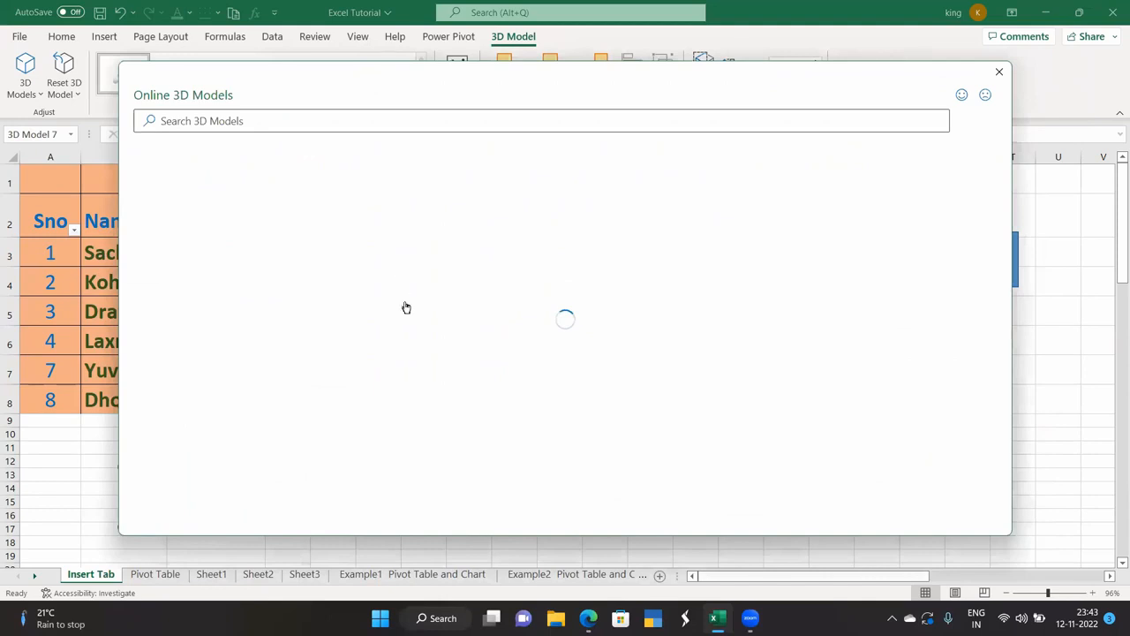
{"action": "scroll", "coordinate": [405, 307], "scroll_direction": "down", "scroll_amount": 2}
{"action": "scroll", "coordinate": [405, 306], "scroll_direction": "down", "scroll_amount": 5}
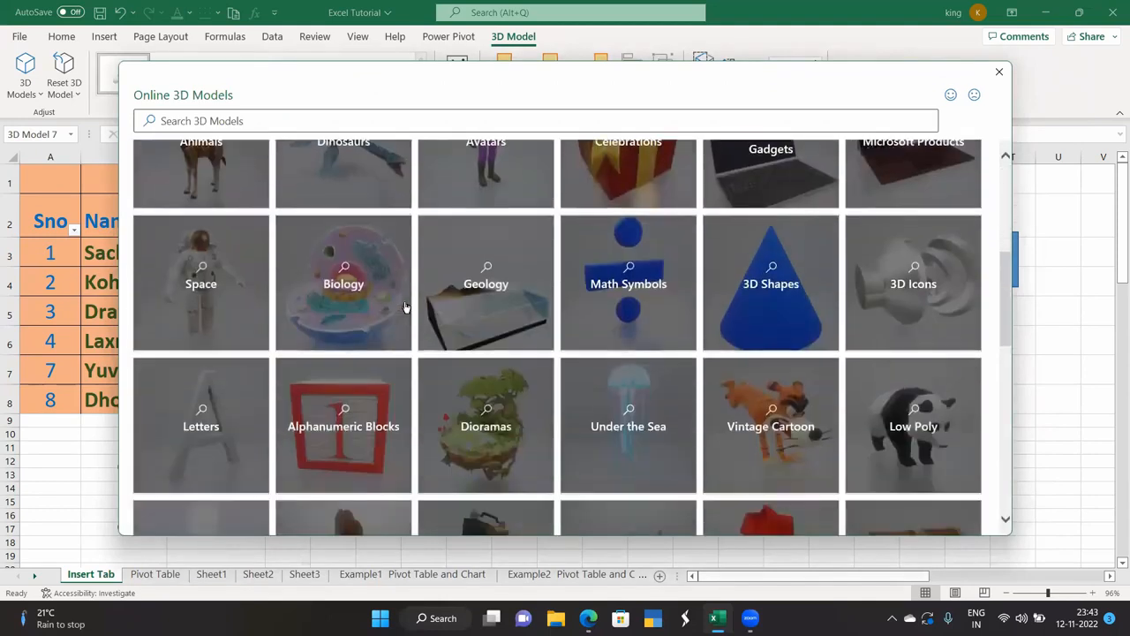
{"action": "scroll", "coordinate": [405, 306], "scroll_direction": "down", "scroll_amount": 4}
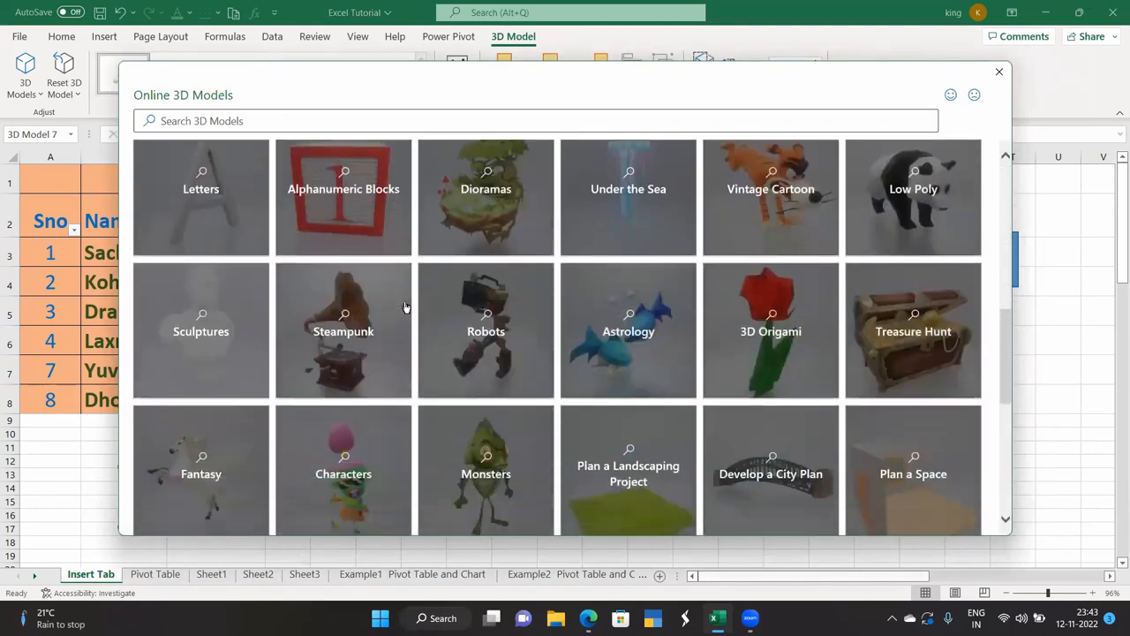
{"action": "scroll", "coordinate": [405, 306], "scroll_direction": "down", "scroll_amount": 2}
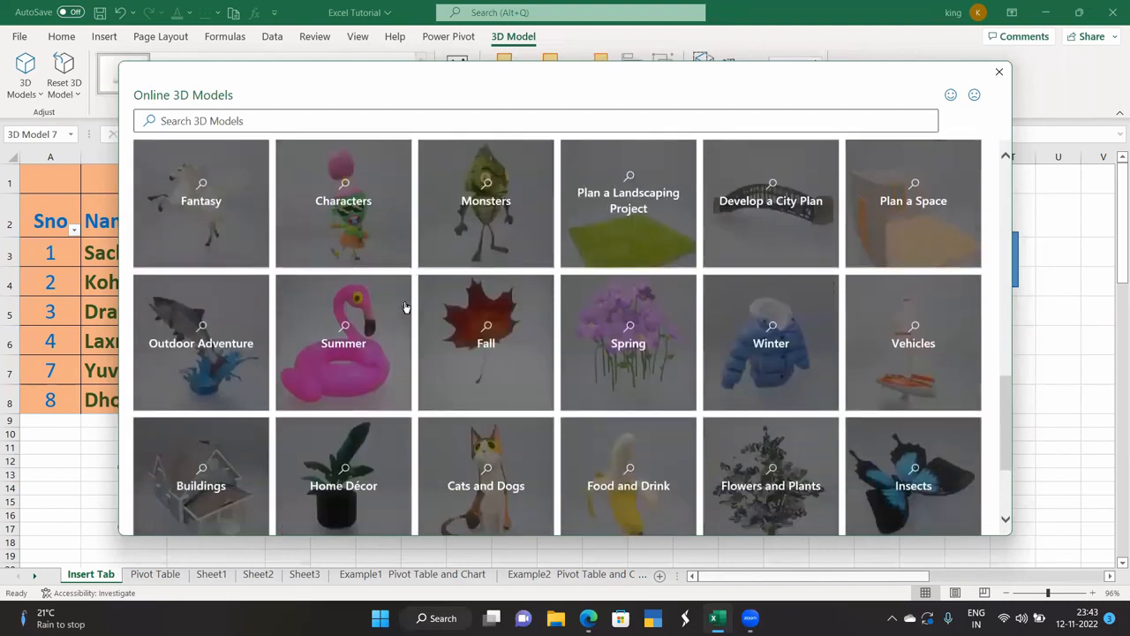
{"action": "scroll", "coordinate": [406, 306], "scroll_direction": "down", "scroll_amount": 2}
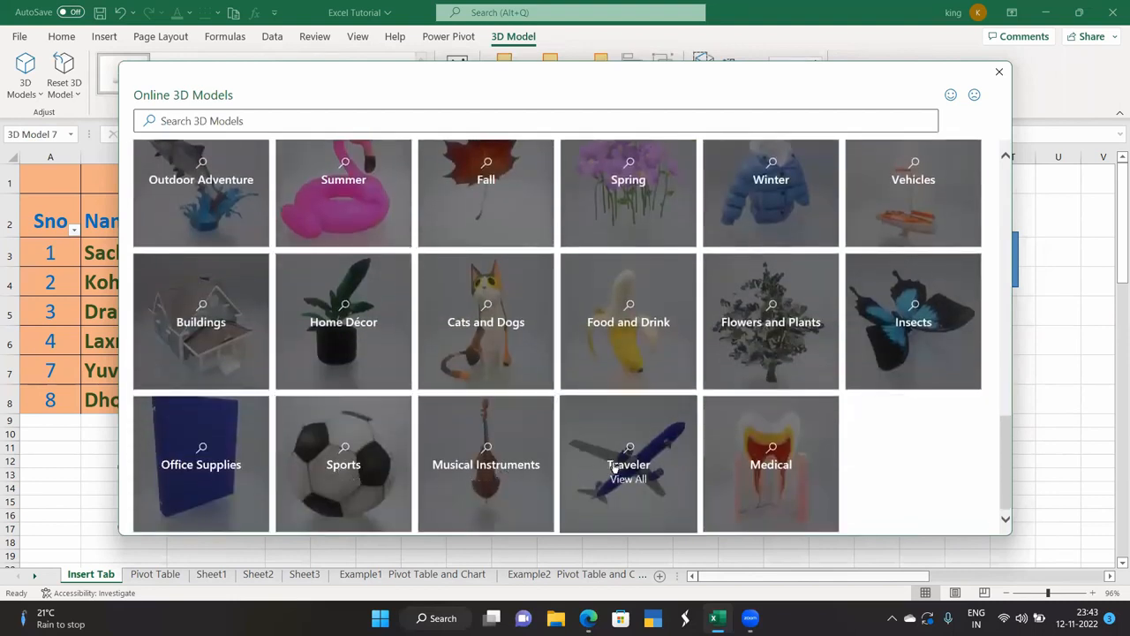
{"action": "scroll", "coordinate": [616, 468], "scroll_direction": "up", "scroll_amount": 6}
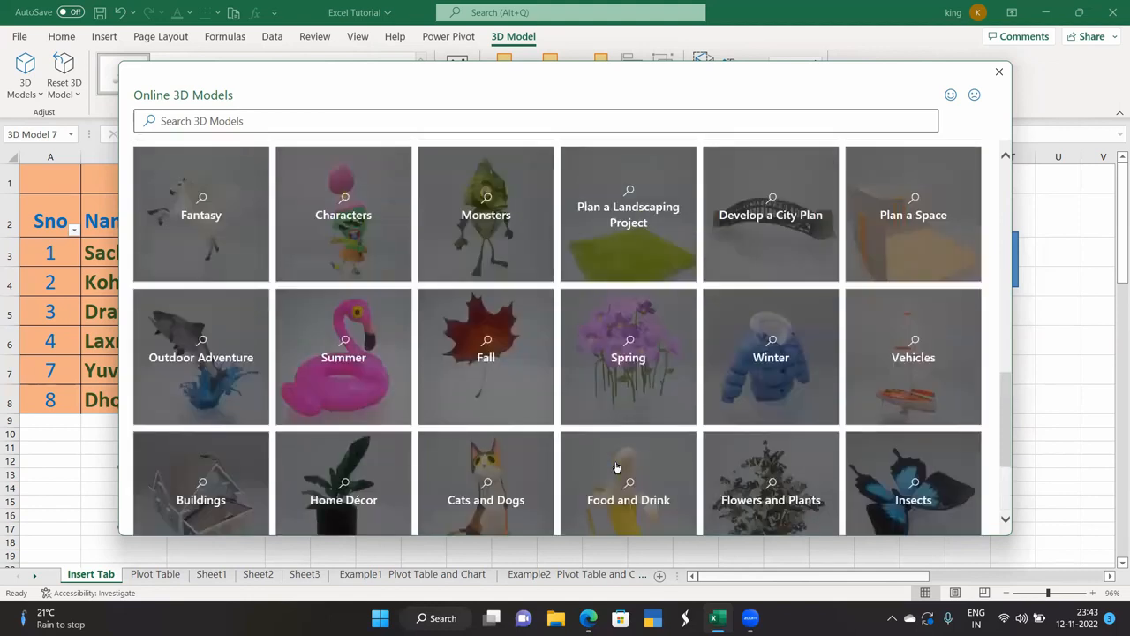
{"action": "scroll", "coordinate": [616, 468], "scroll_direction": "up", "scroll_amount": 2}
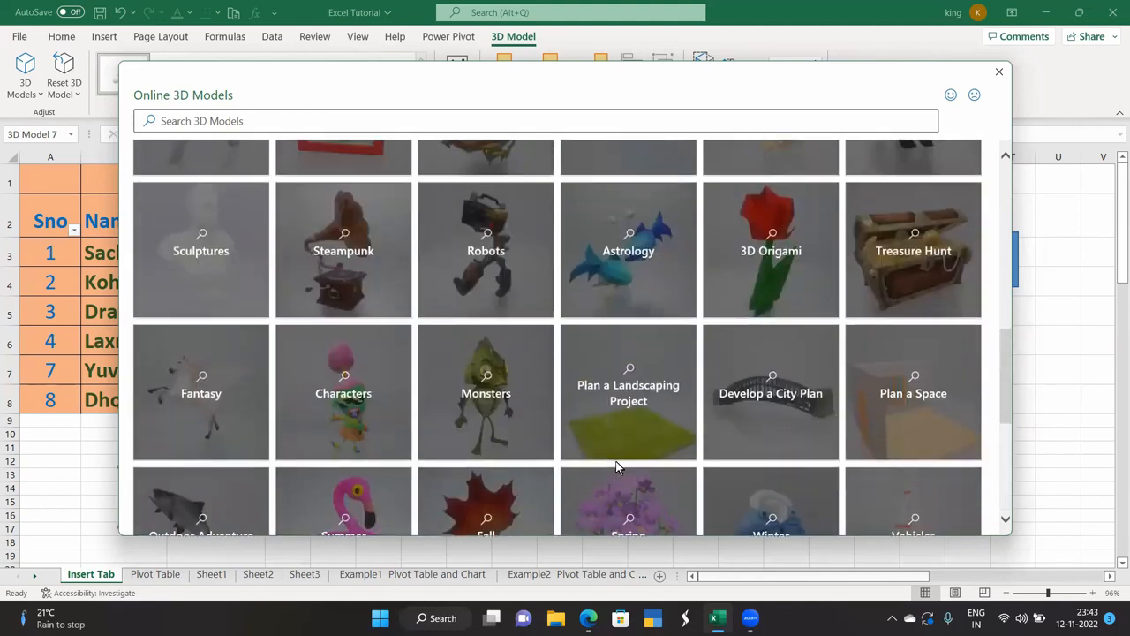
{"action": "scroll", "coordinate": [617, 468], "scroll_direction": "up", "scroll_amount": 5}
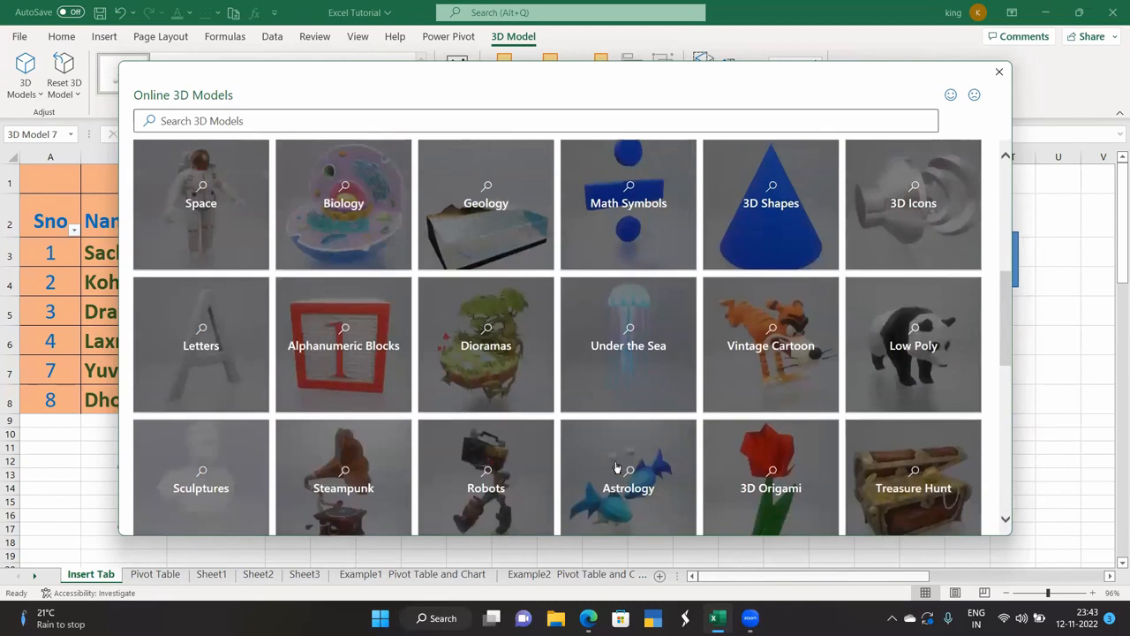
{"action": "scroll", "coordinate": [616, 468], "scroll_direction": "up", "scroll_amount": 5}
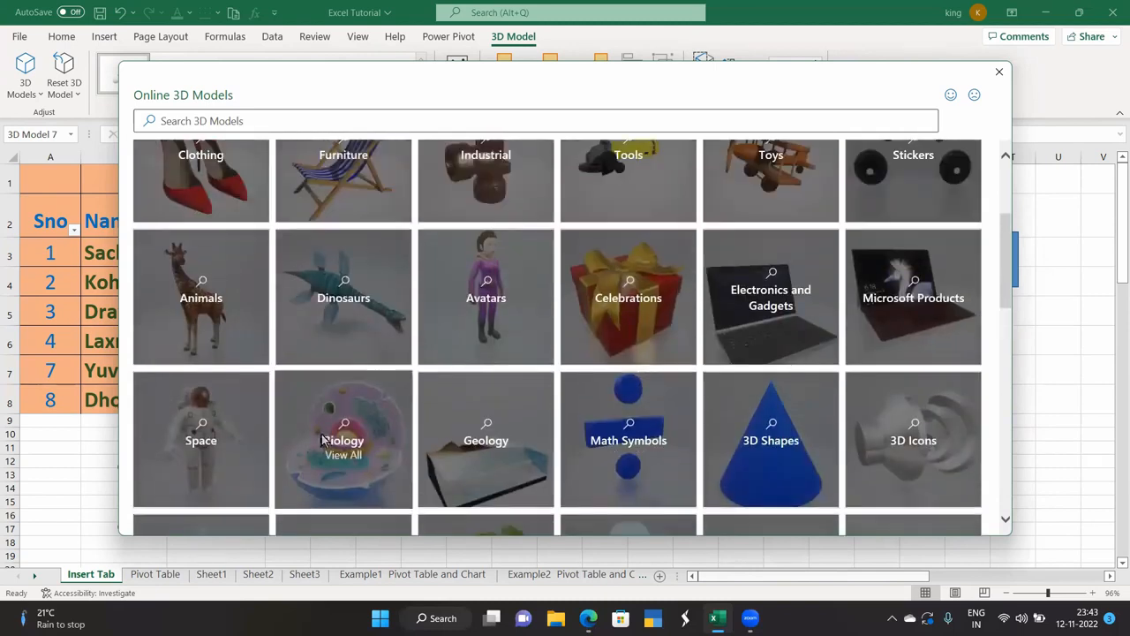
{"action": "left_click", "coordinate": [323, 441]}
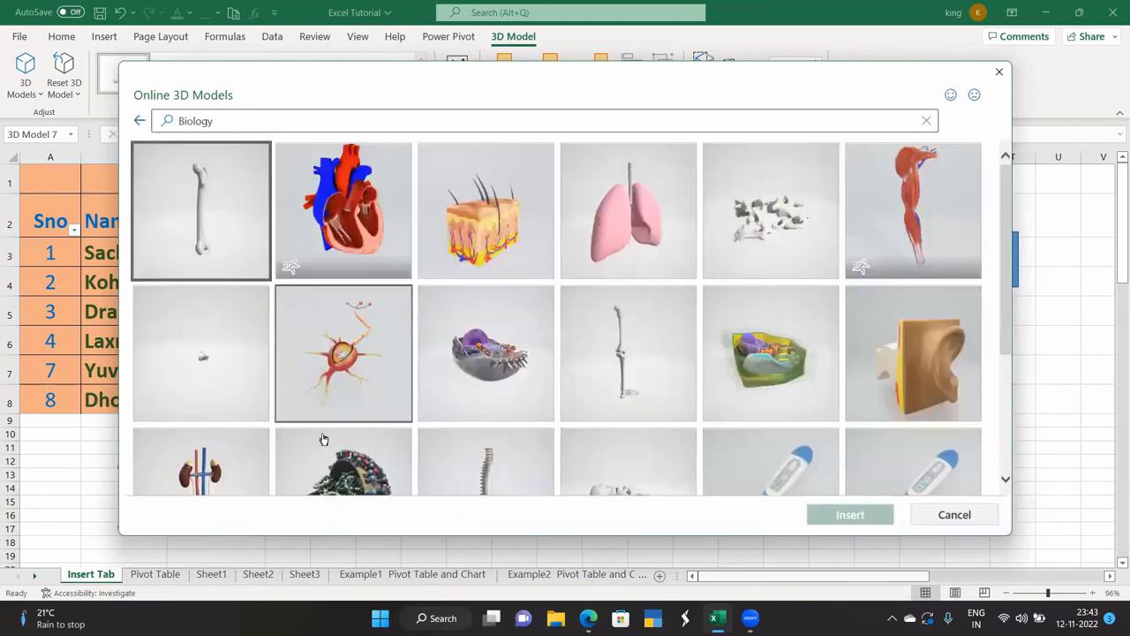
{"action": "left_click", "coordinate": [357, 259]}
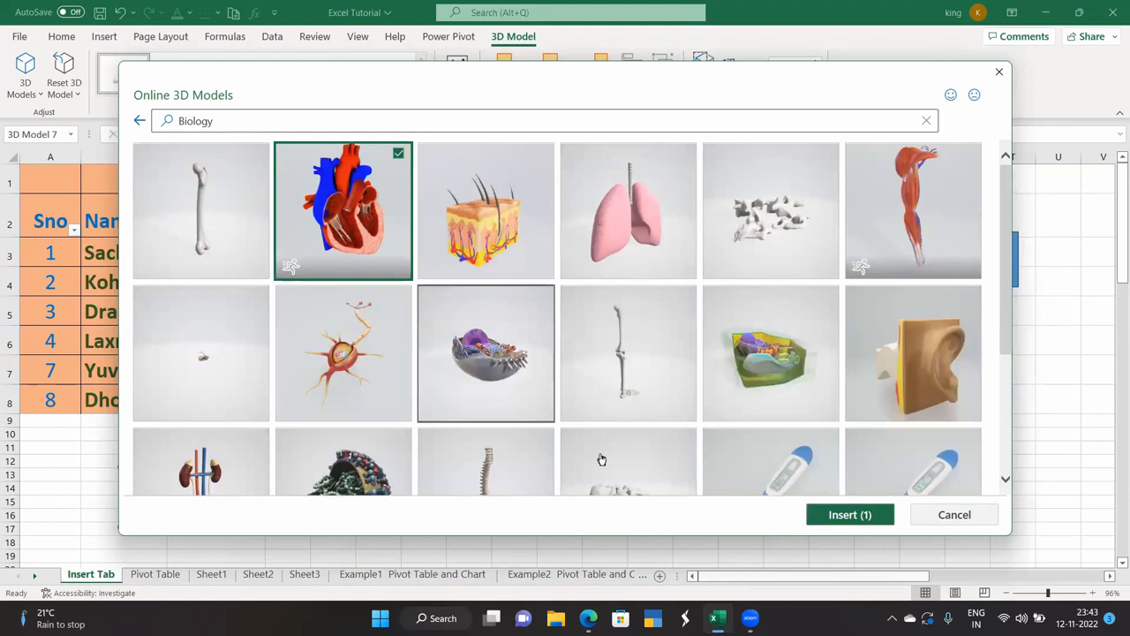
{"action": "left_click", "coordinate": [830, 516]}
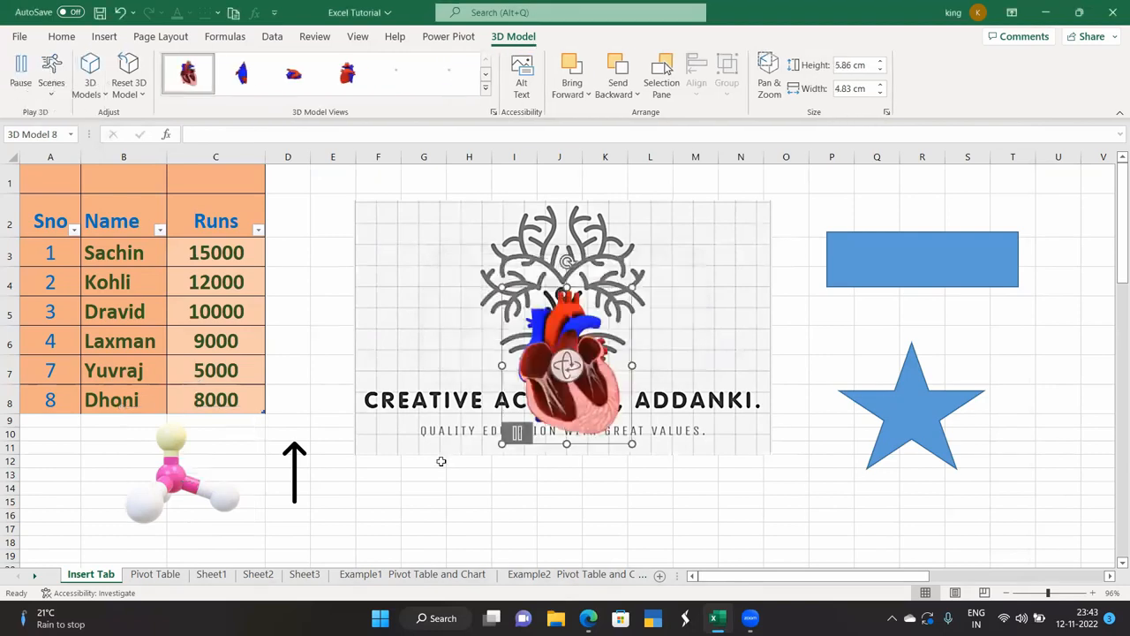
{"action": "left_click_drag", "start_coordinate": [589, 382], "coordinate": [869, 369]}
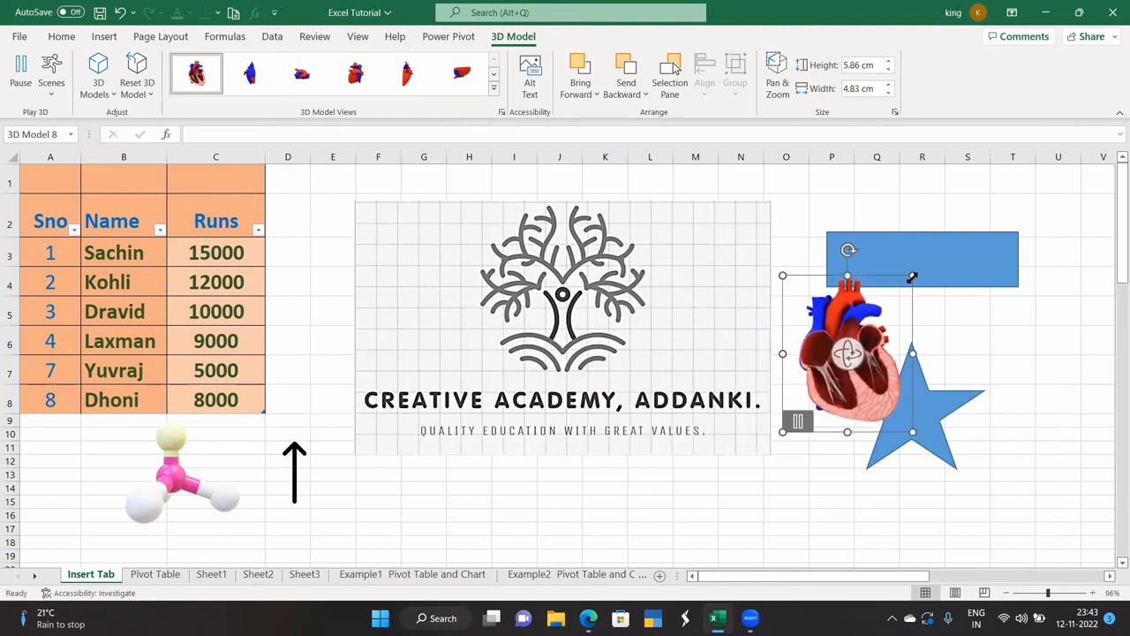
Delete the blue rectangle and star, then move the heart up beside the logo.
{"action": "left_click", "coordinate": [927, 256]}
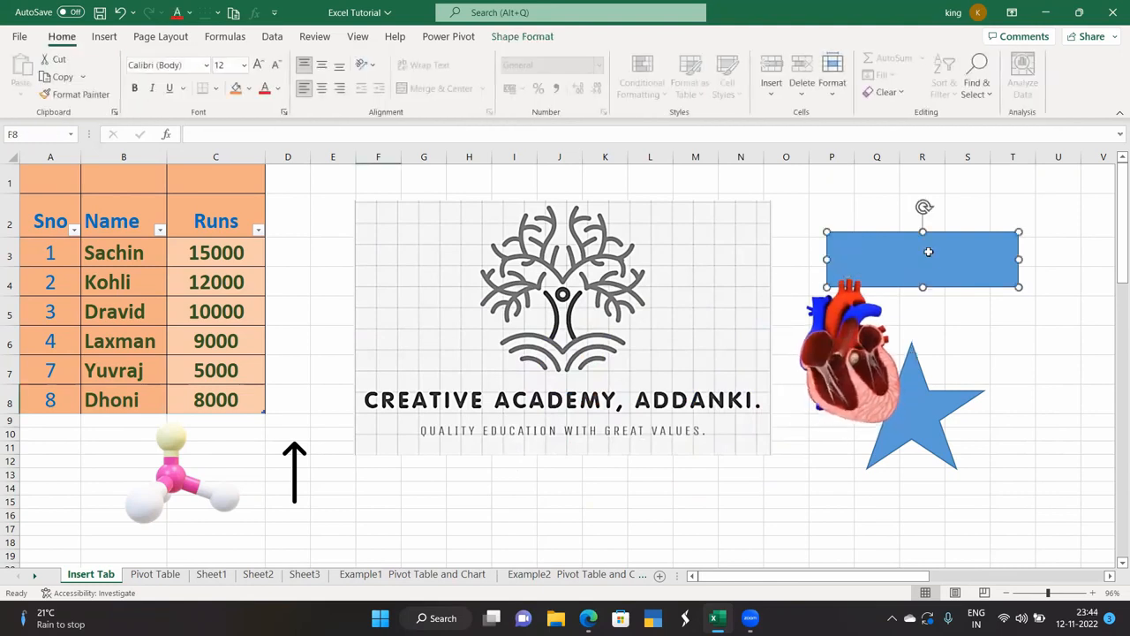
{"action": "key", "text": "Delete"}
{"action": "left_click", "coordinate": [901, 420]}
{"action": "key", "text": "Delete"}
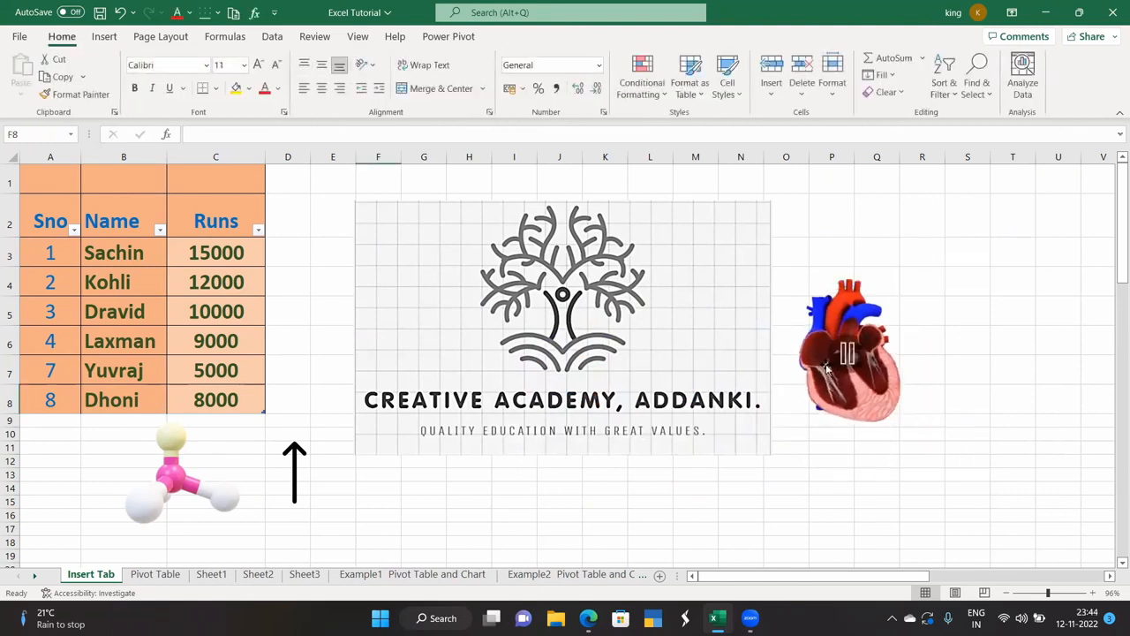
{"action": "left_click_drag", "start_coordinate": [864, 335], "coordinate": [927, 329]}
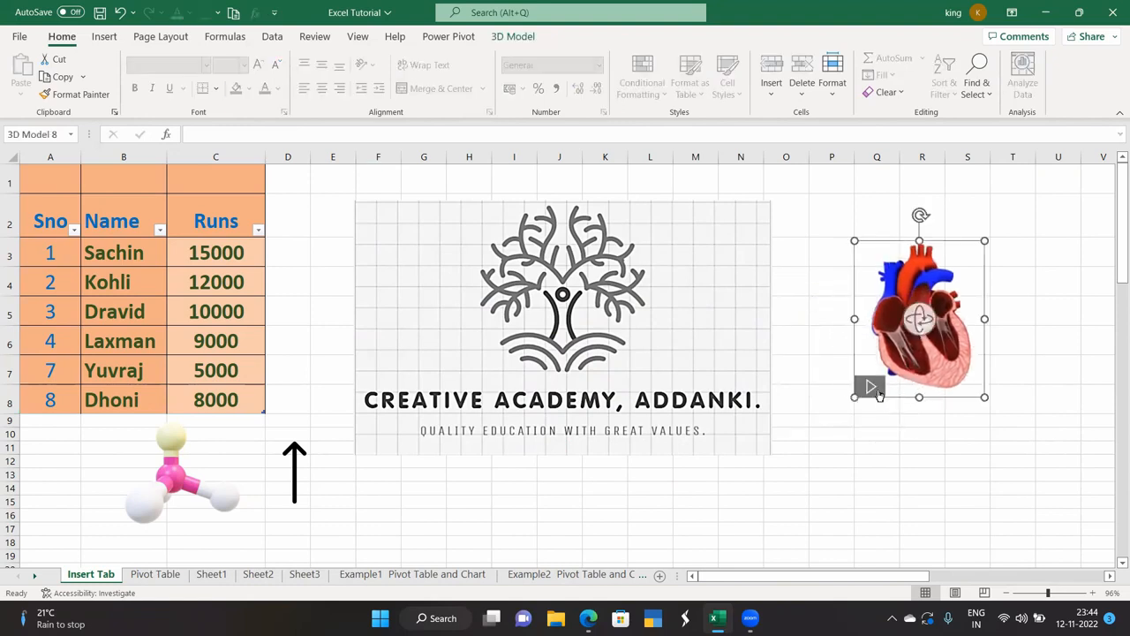
{"action": "left_click", "coordinate": [805, 473]}
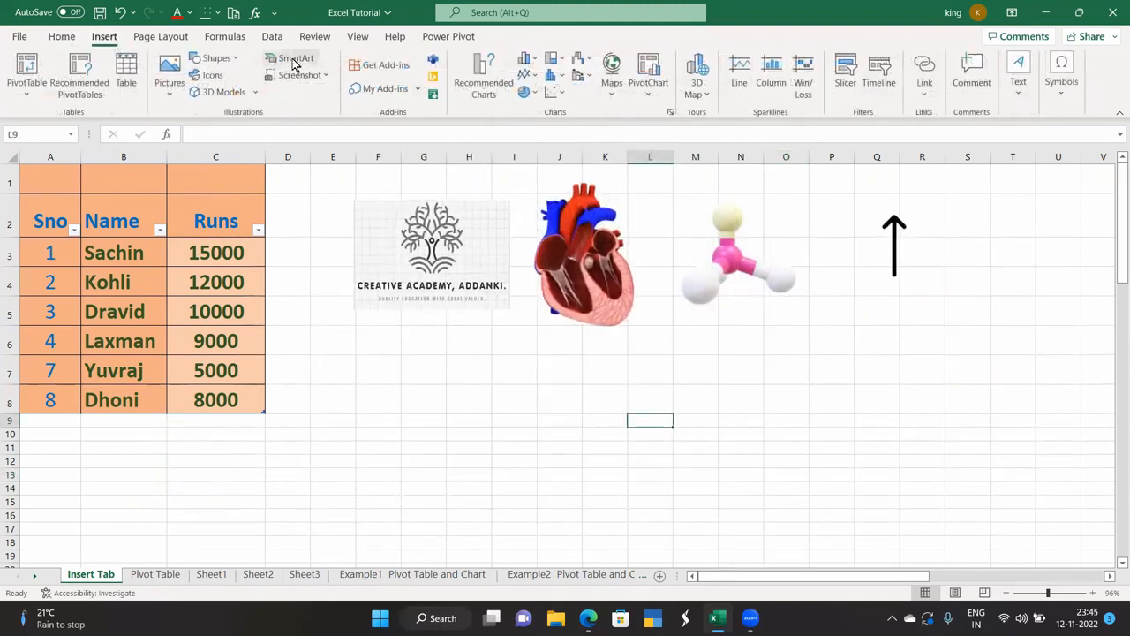
Insert a Basic Block List SmartArt with five [Text] blocks and position it below the logo.
{"action": "left_click", "coordinate": [294, 62]}
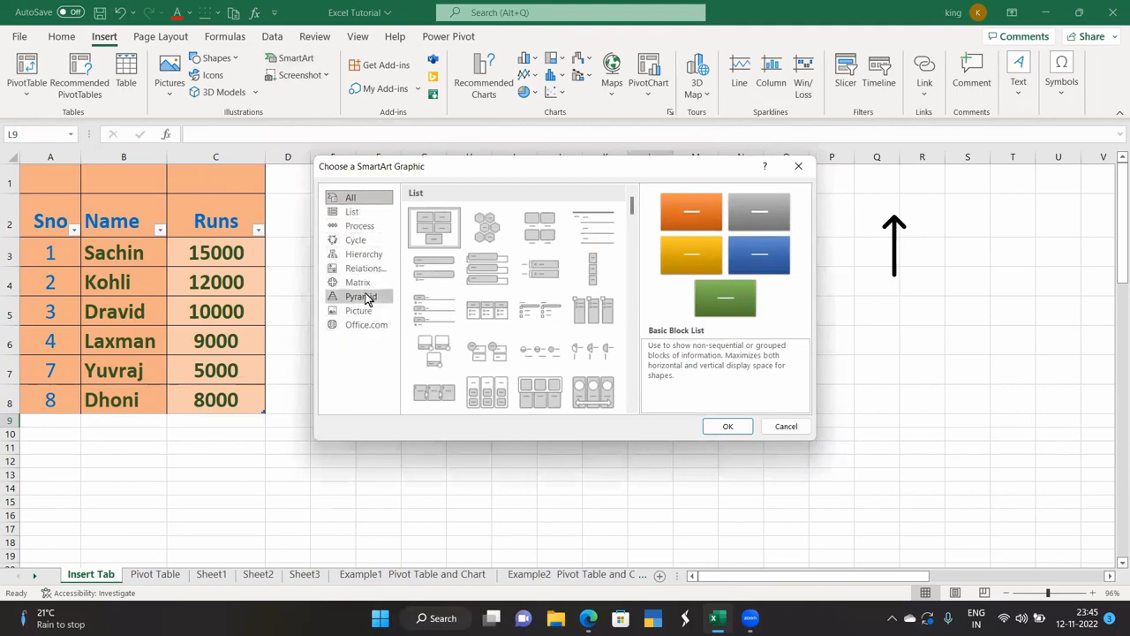
{"action": "left_click", "coordinate": [368, 258]}
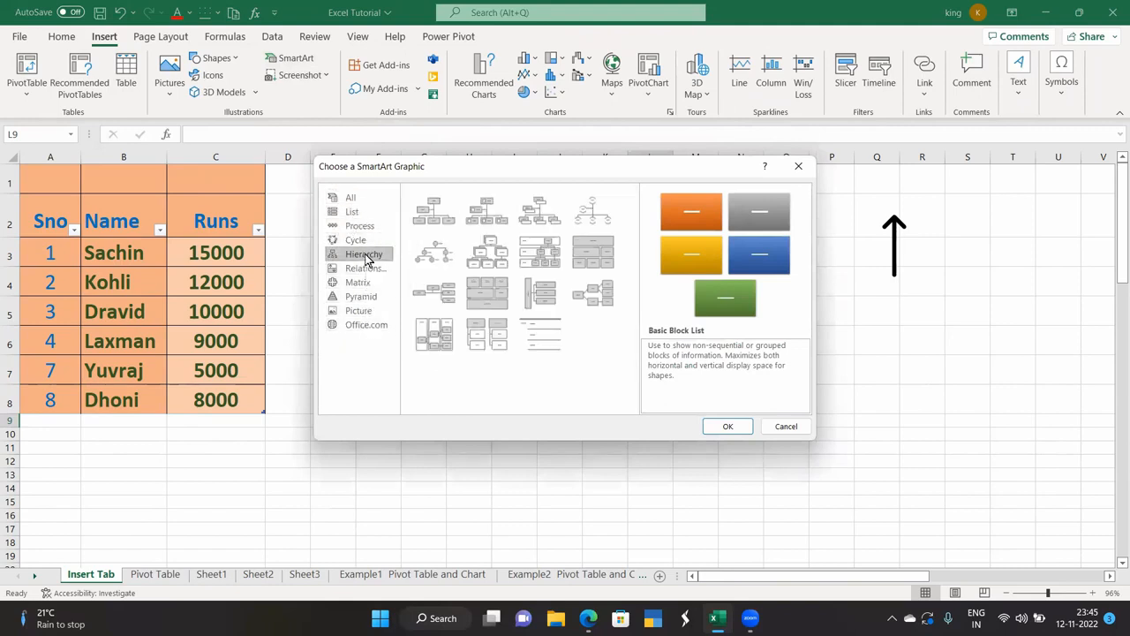
{"action": "left_click", "coordinate": [726, 423]}
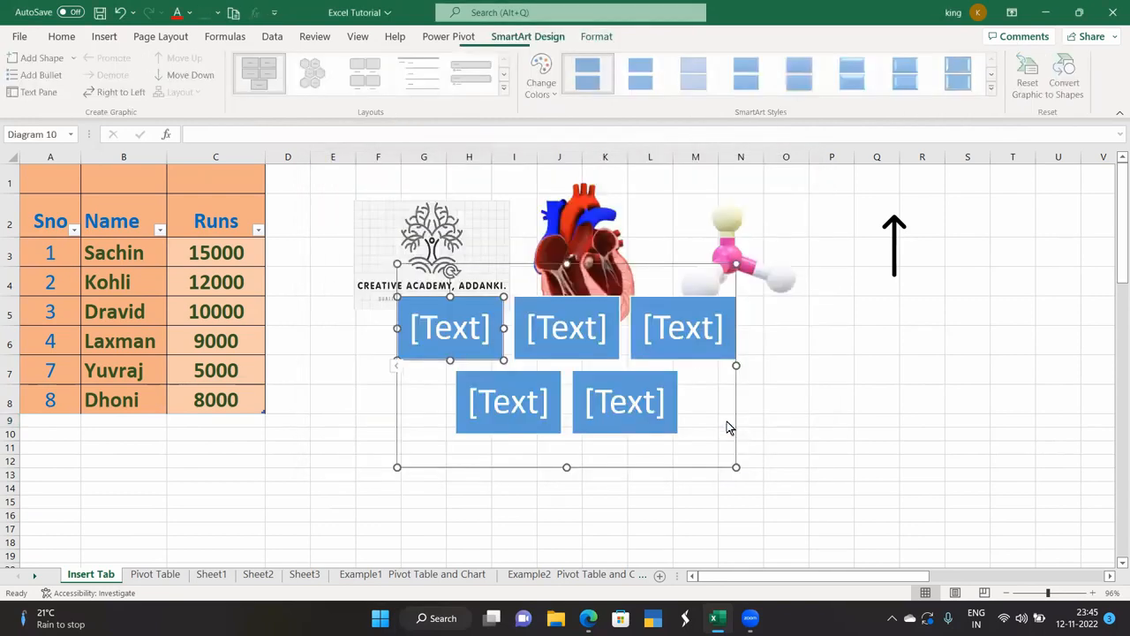
{"action": "left_click_drag", "start_coordinate": [550, 302], "coordinate": [527, 417]}
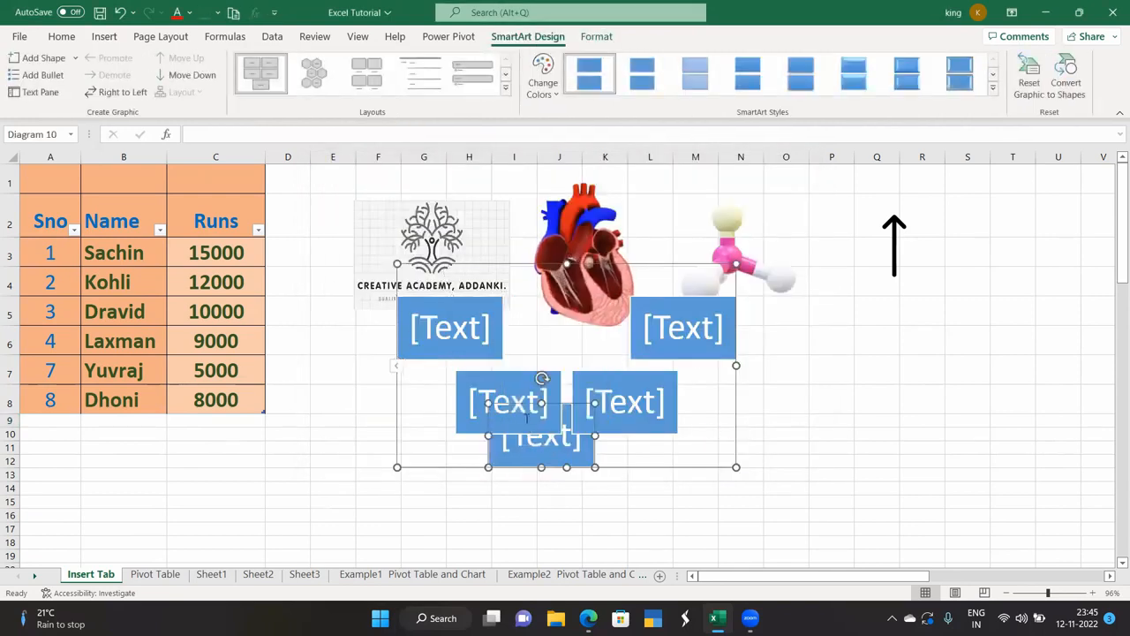
{"action": "key", "text": "ctrl+z"}
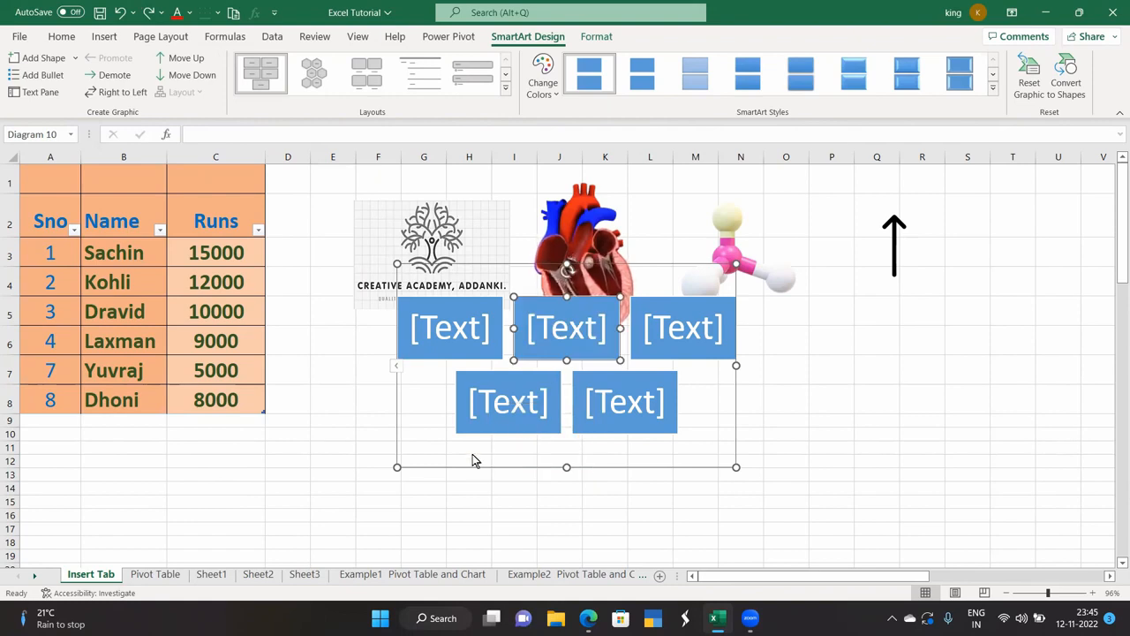
{"action": "left_click_drag", "start_coordinate": [472, 472], "coordinate": [407, 542]}
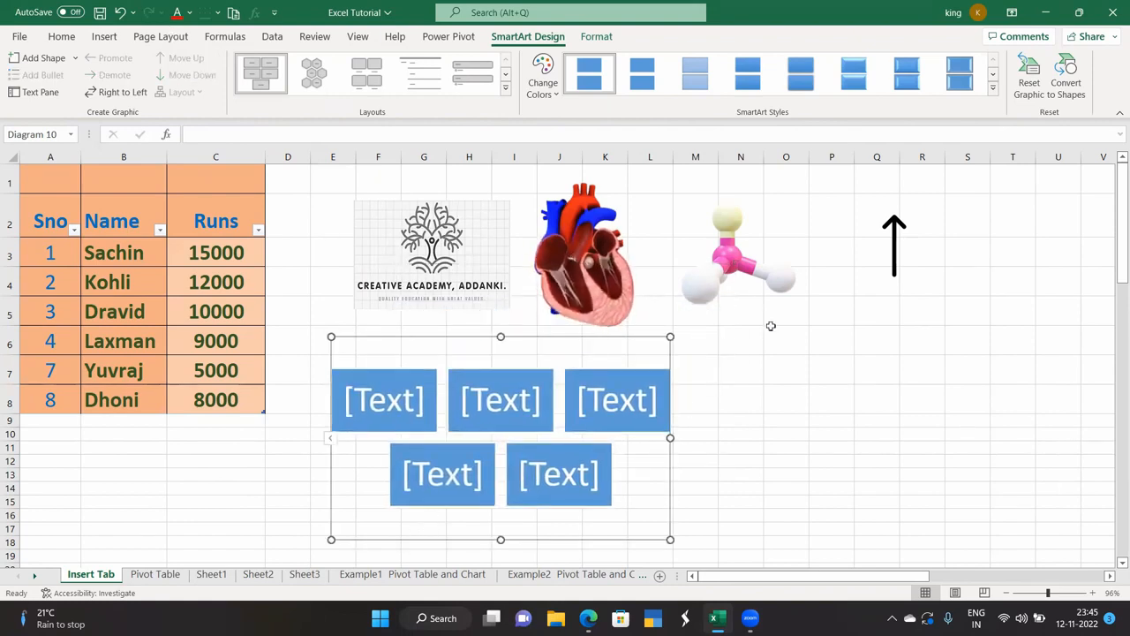
{"action": "left_click", "coordinate": [734, 379]}
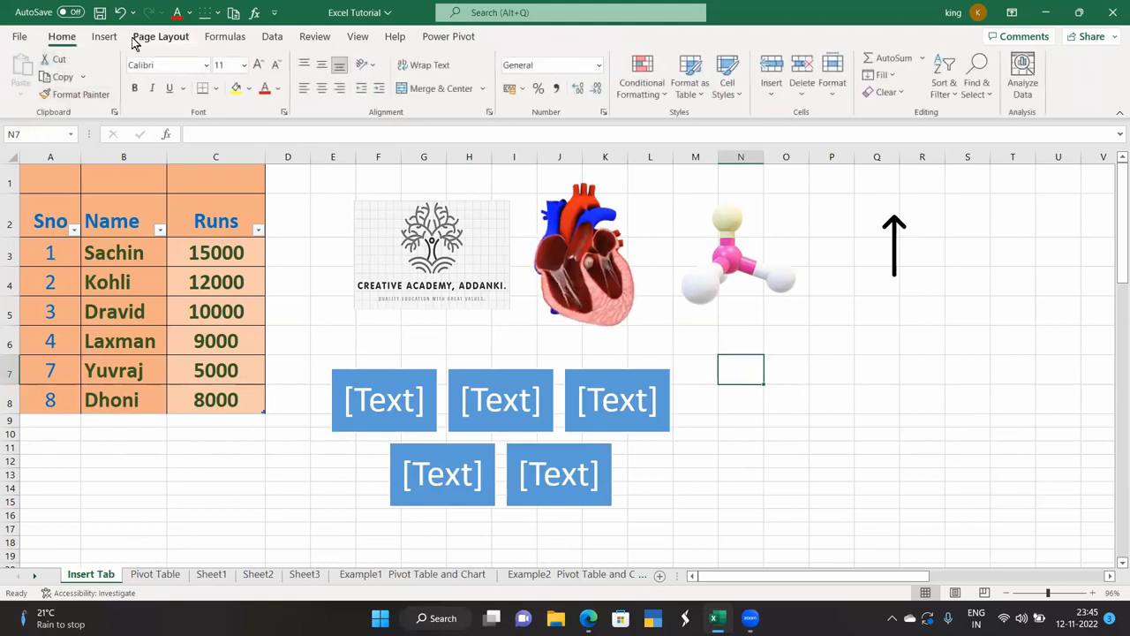
{"action": "left_click", "coordinate": [104, 36]}
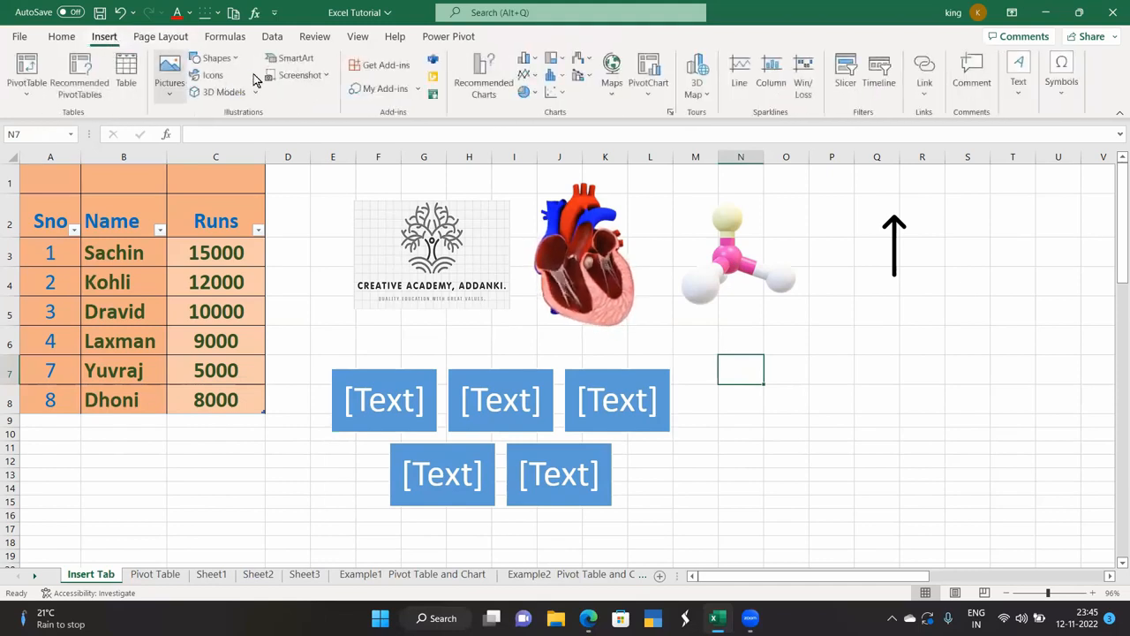
Insert a Basic Cycle SmartArt graphic with five [Text] circles.
{"action": "left_click", "coordinate": [291, 62]}
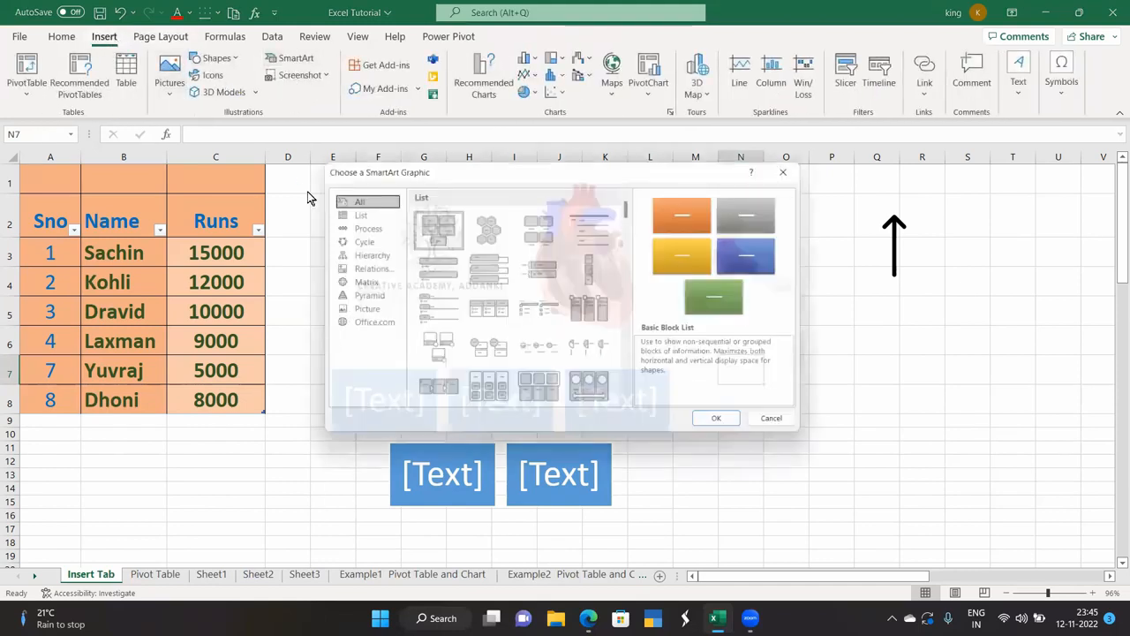
{"action": "left_click", "coordinate": [366, 241]}
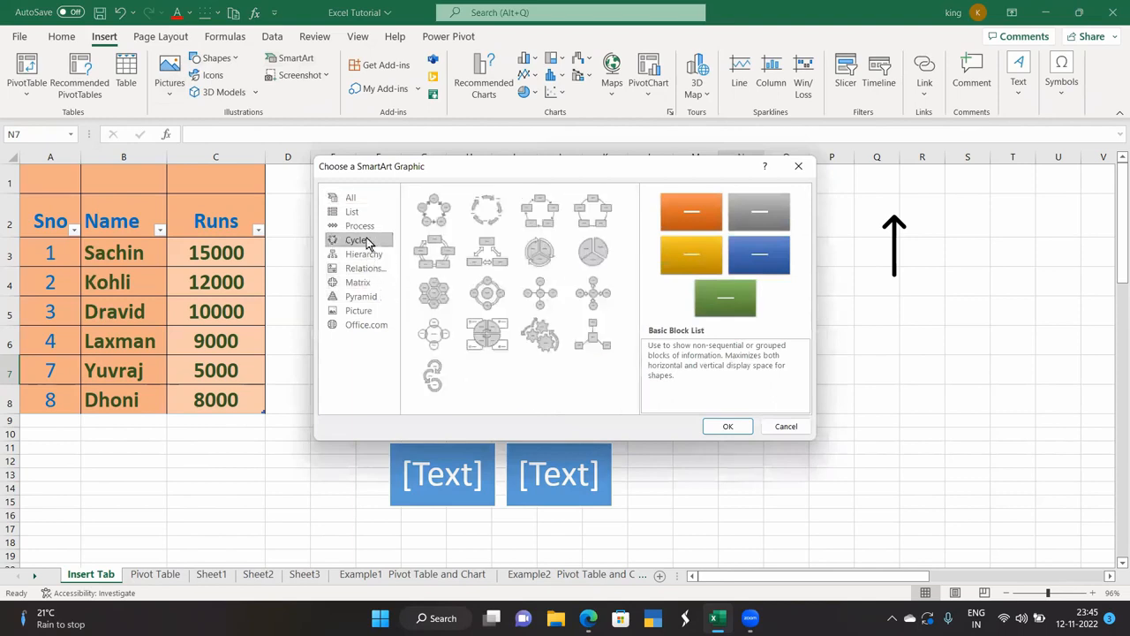
{"action": "left_click", "coordinate": [444, 227]}
{"action": "left_click", "coordinate": [727, 427]}
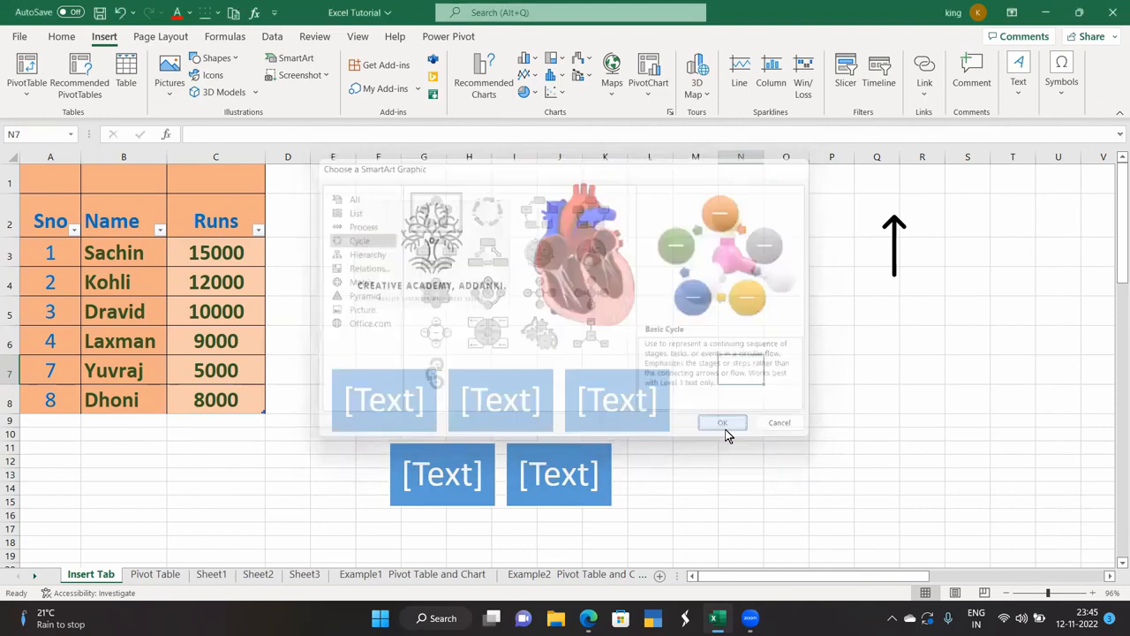
Place the cycle right of the block list, then expand the block list's SmartArt layout gallery.
{"action": "left_click_drag", "start_coordinate": [735, 414], "coordinate": [988, 470]}
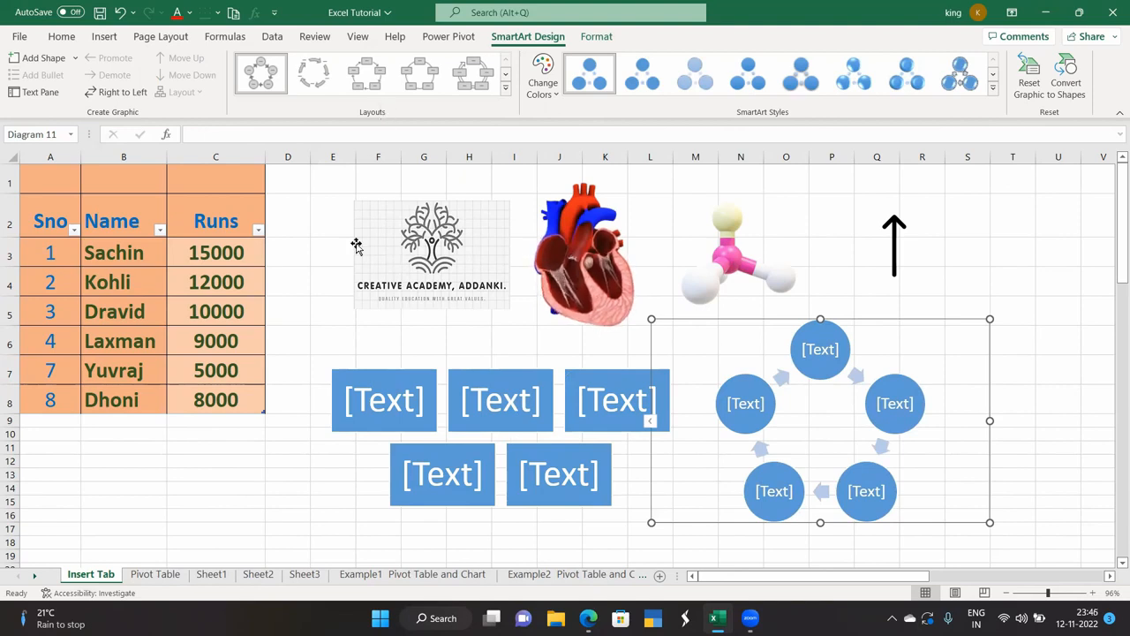
{"action": "left_click", "coordinate": [380, 399]}
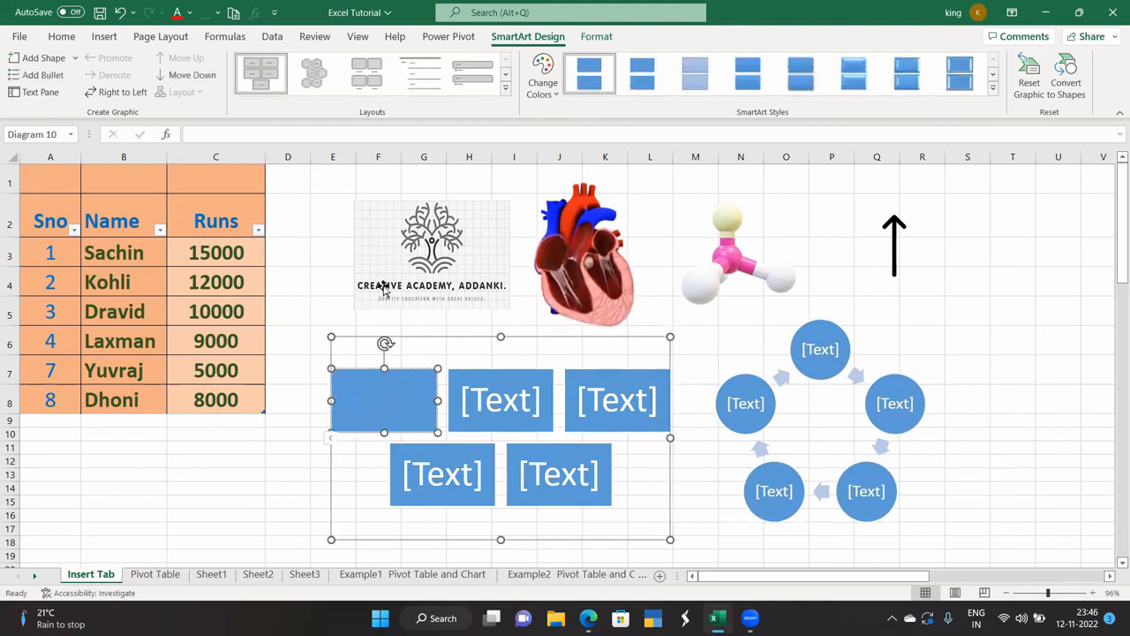
{"action": "left_click", "coordinate": [506, 91]}
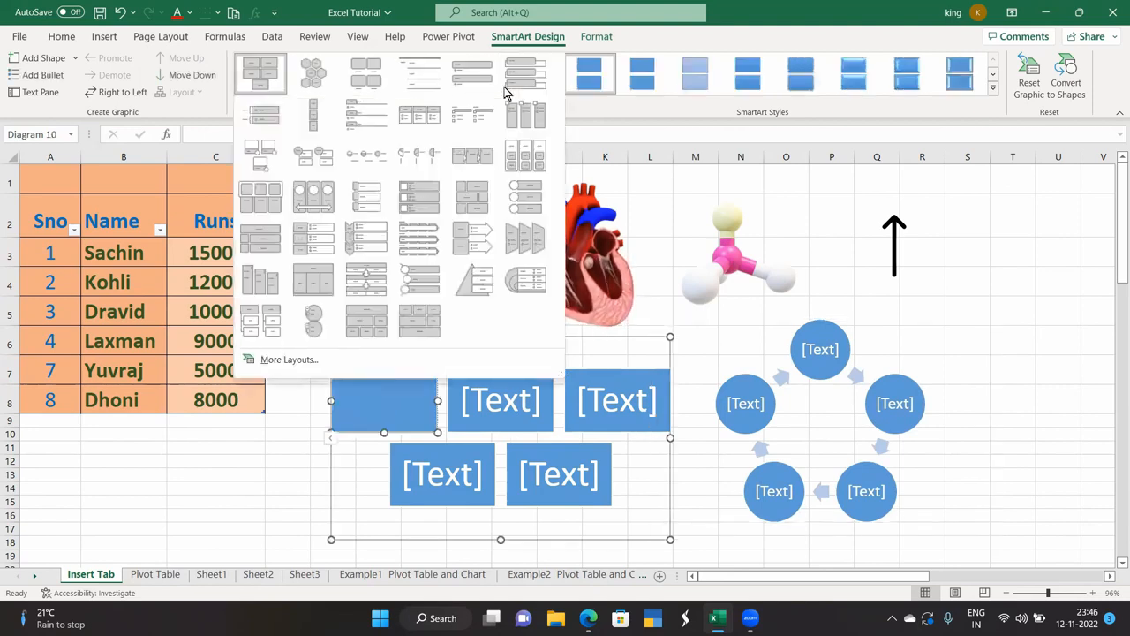
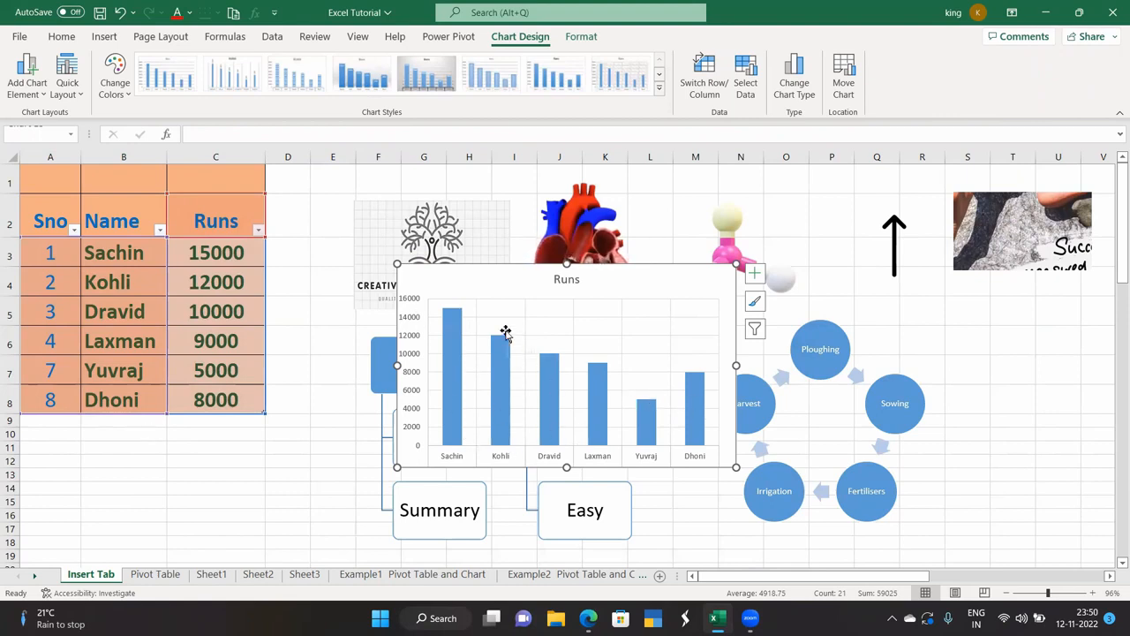
Convert the Runs chart to a 2-D pie and apply the last chart style.
{"action": "left_click", "coordinate": [106, 36]}
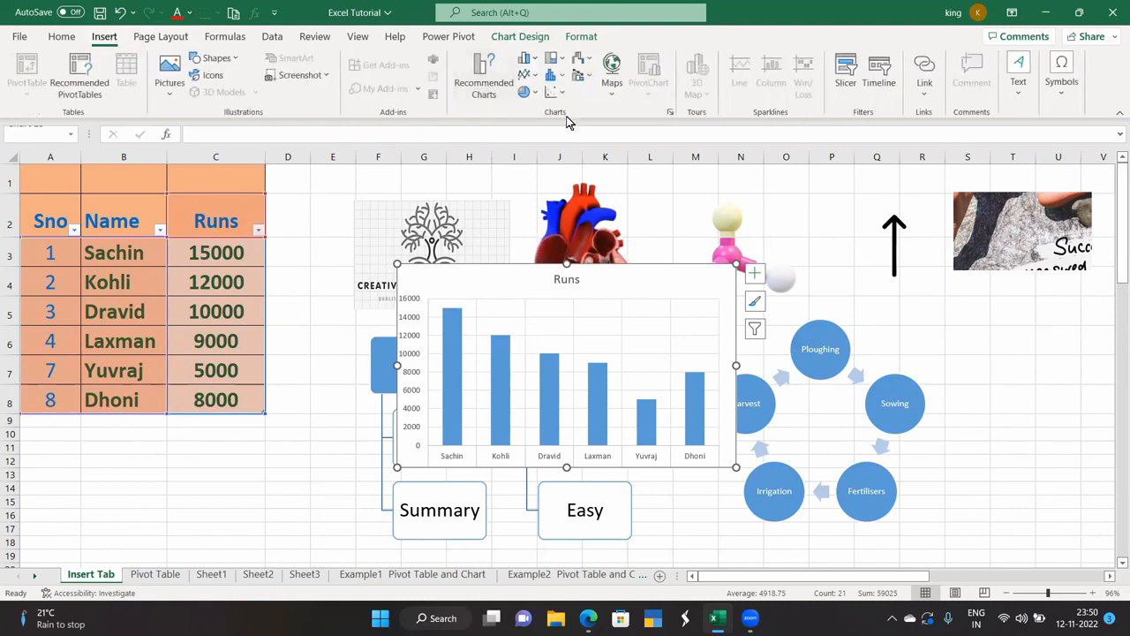
{"action": "left_click", "coordinate": [526, 94]}
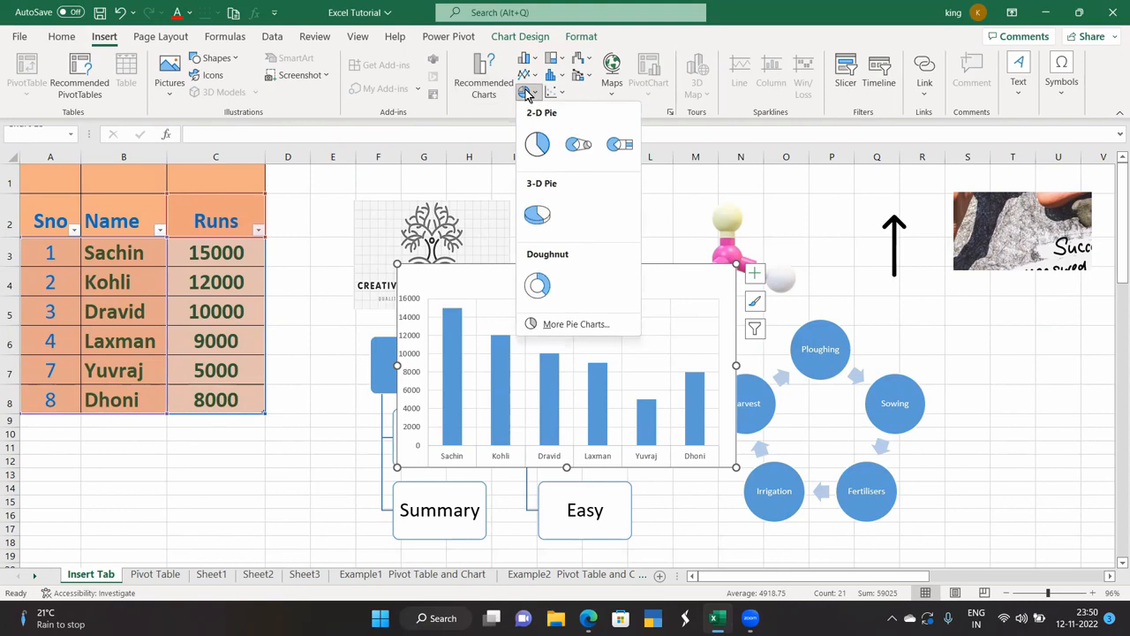
{"action": "left_click", "coordinate": [538, 142]}
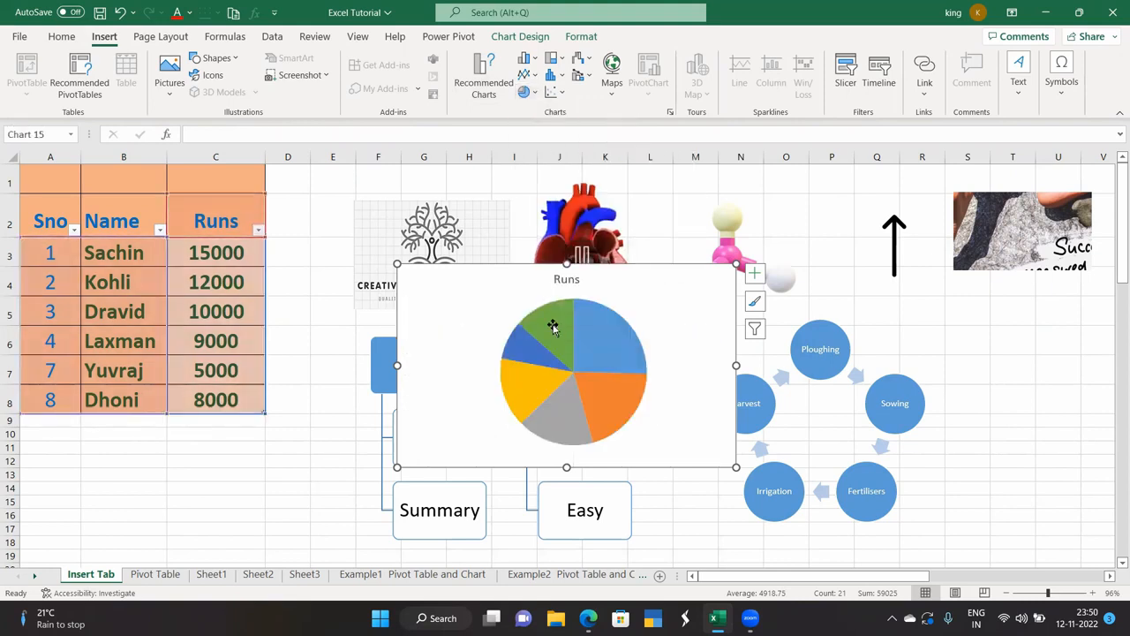
{"action": "mouse_move", "coordinate": [553, 326]}
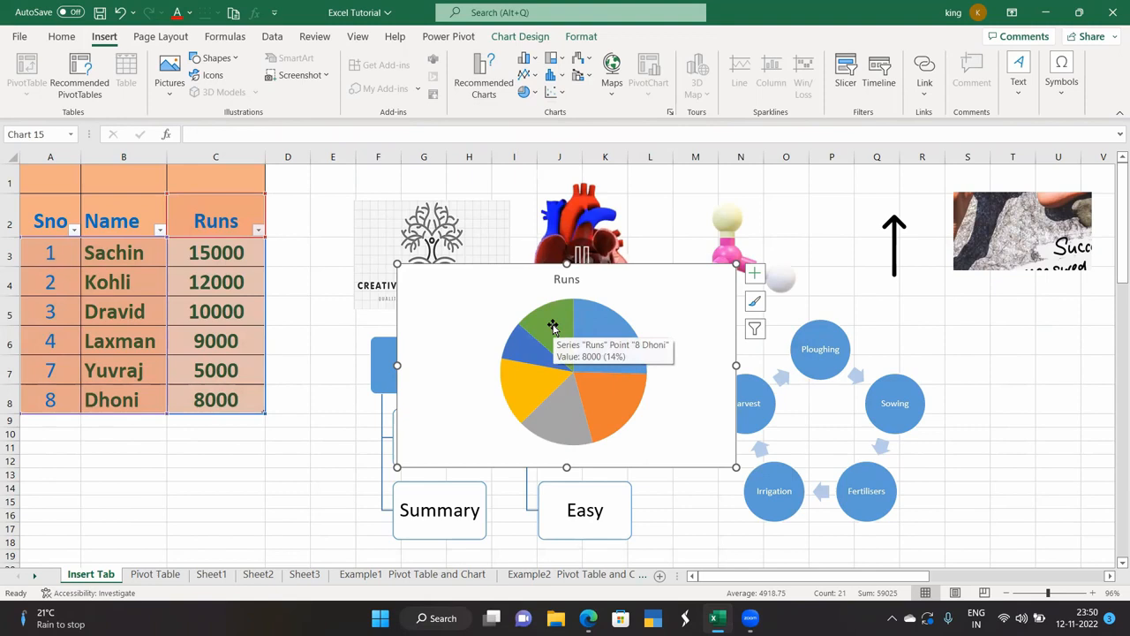
{"action": "left_click", "coordinate": [543, 37]}
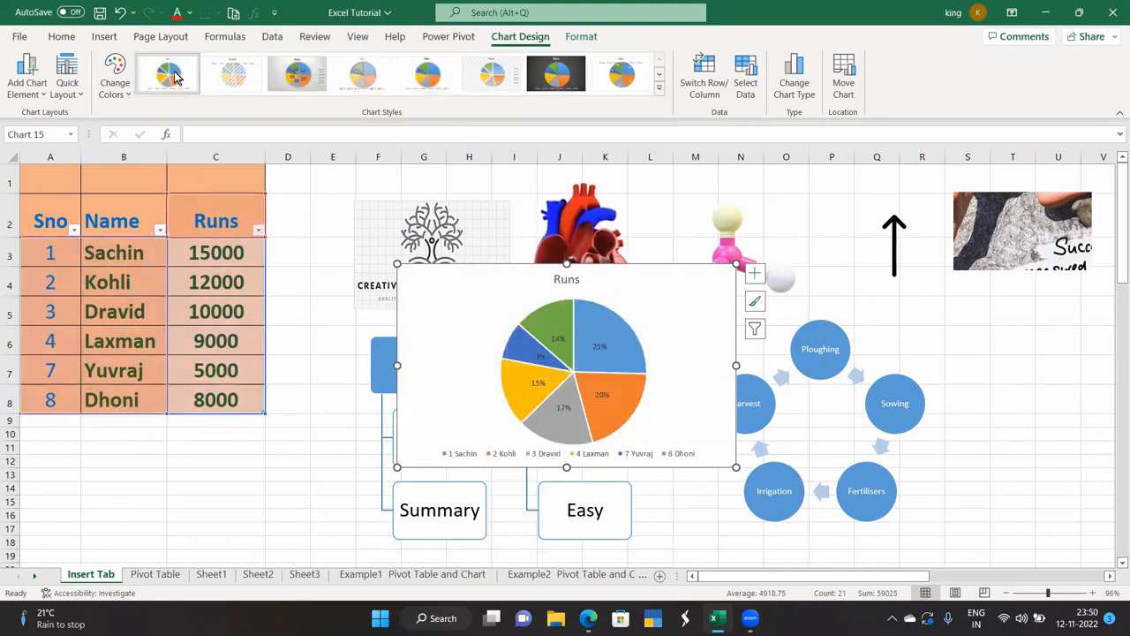
{"action": "left_click", "coordinate": [615, 77]}
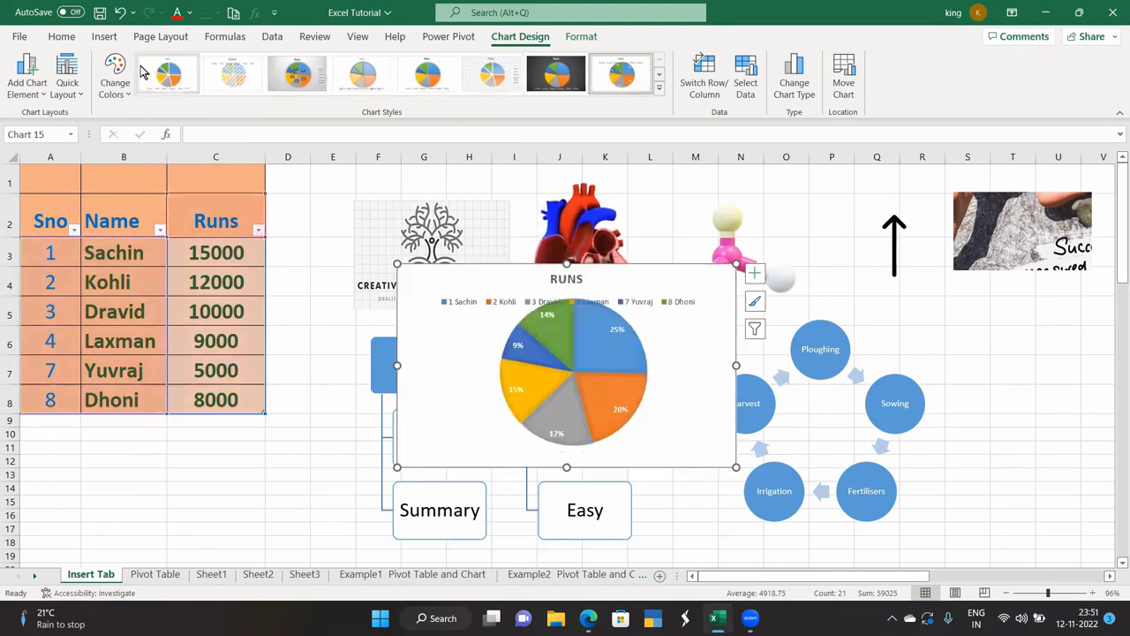
Change the chart type to Histogram, then delete the chart.
{"action": "left_click", "coordinate": [793, 76]}
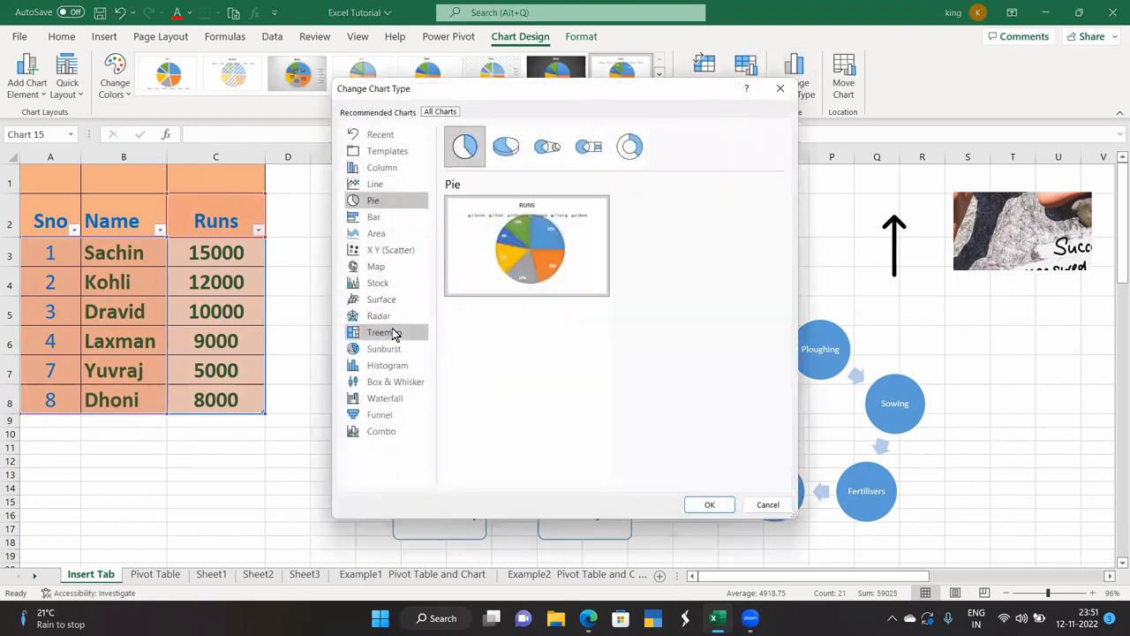
{"action": "left_click", "coordinate": [403, 367]}
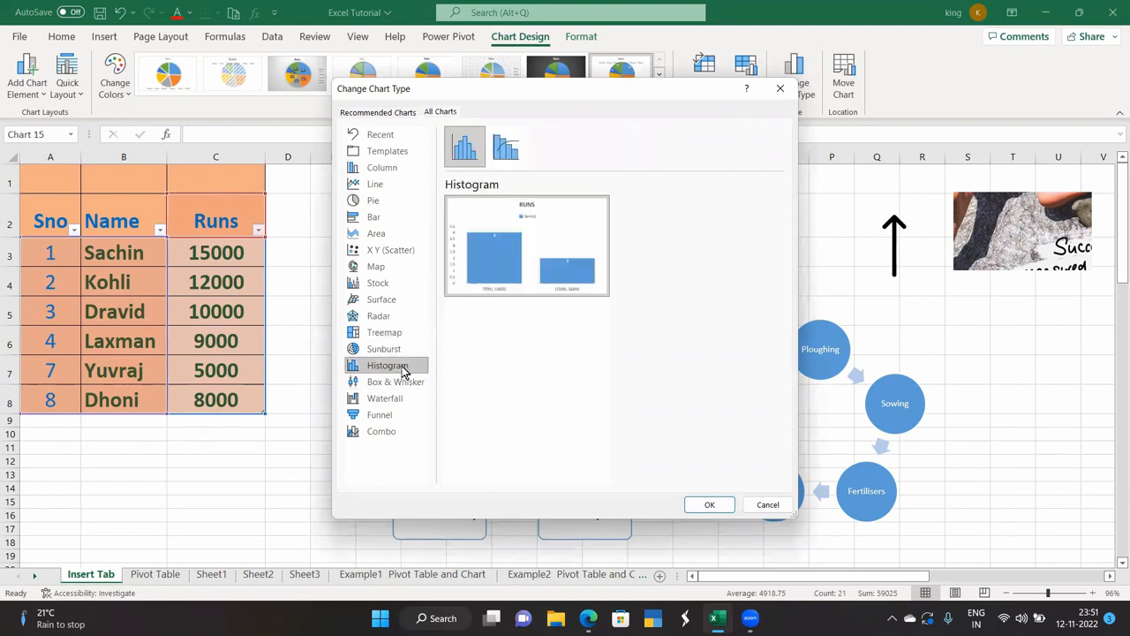
{"action": "left_click", "coordinate": [710, 505]}
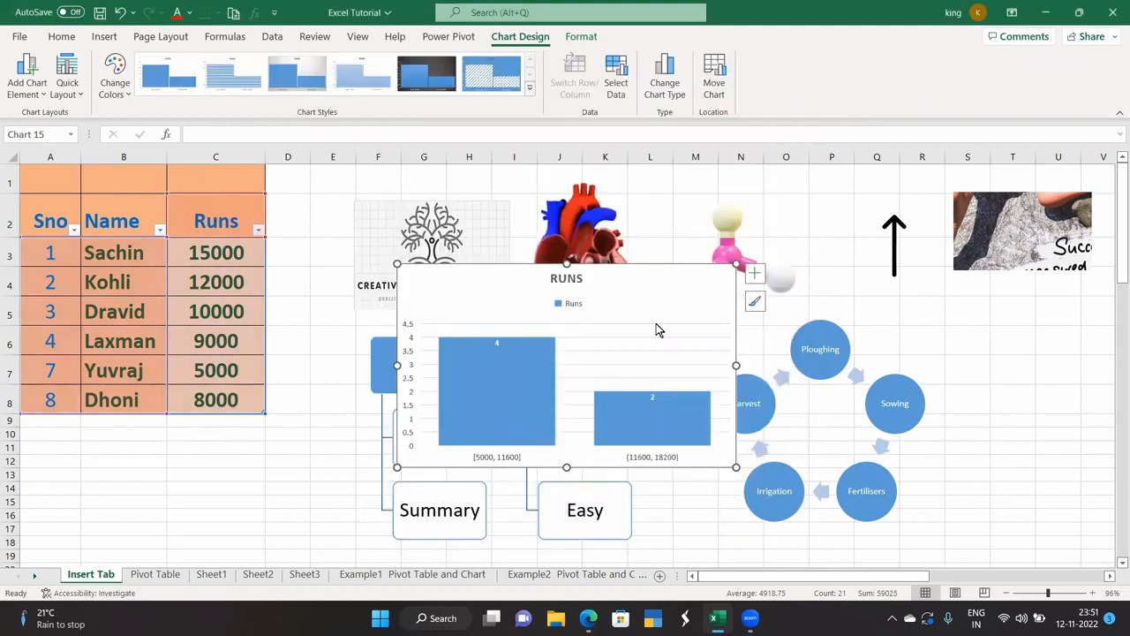
{"action": "key", "text": "Delete"}
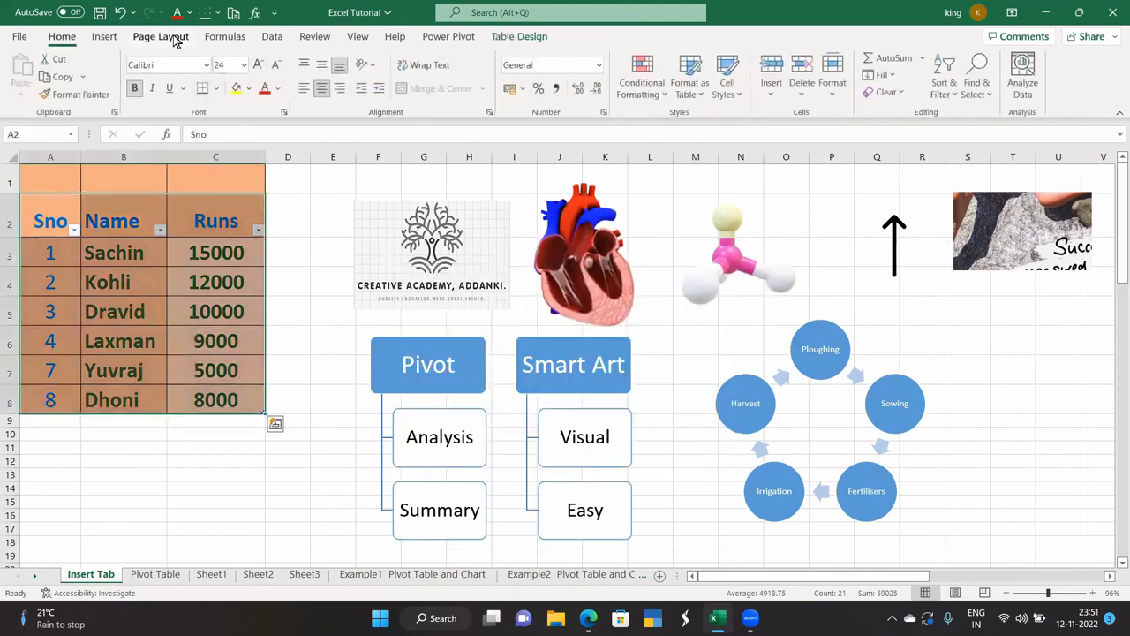
On the Example1 Pivot Table and Chart sheet, try a filled map from empty cell J2, then delete it.
{"action": "left_click", "coordinate": [102, 39]}
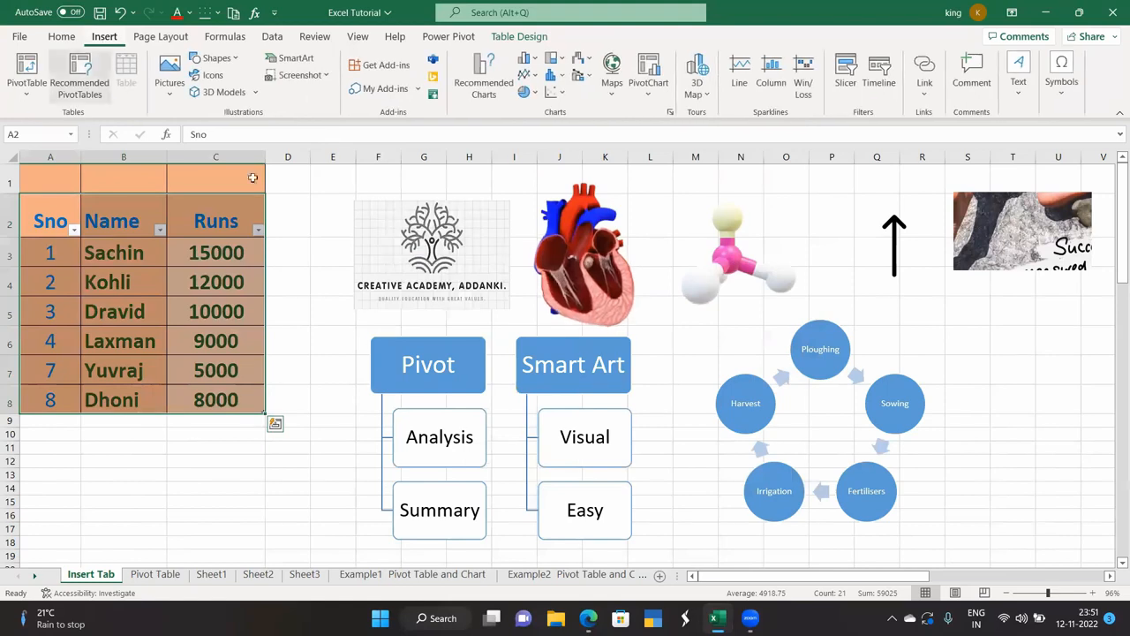
{"action": "left_click", "coordinate": [608, 92]}
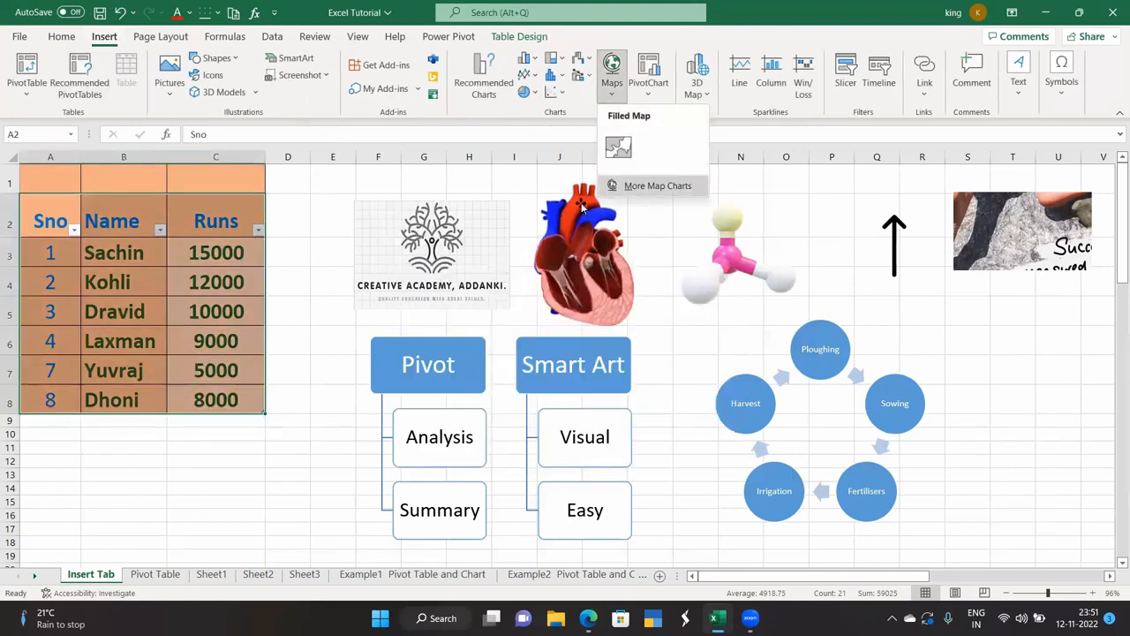
{"action": "left_click", "coordinate": [316, 316]}
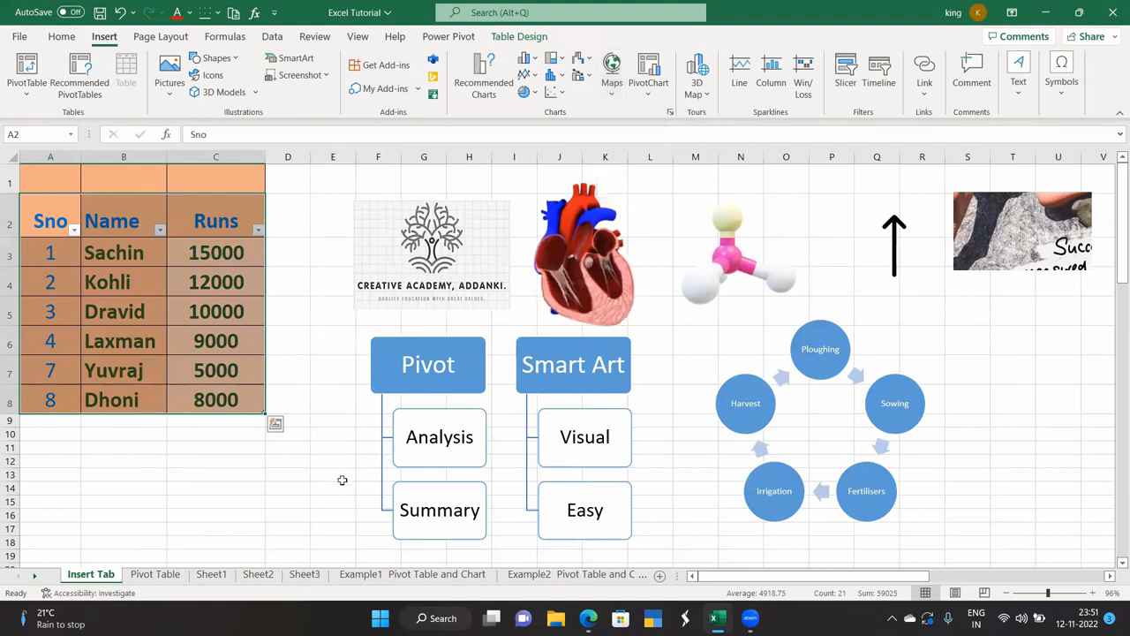
{"action": "left_click", "coordinate": [380, 577]}
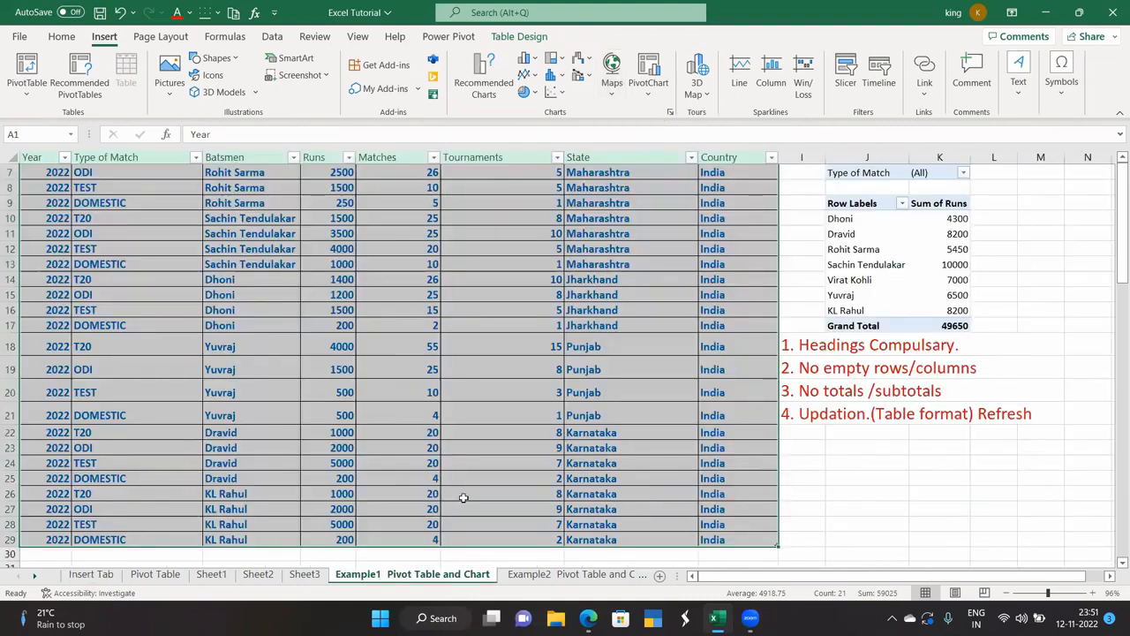
{"action": "left_click", "coordinate": [509, 390]}
{"action": "scroll", "coordinate": [508, 390], "scroll_direction": "up", "scroll_amount": 2}
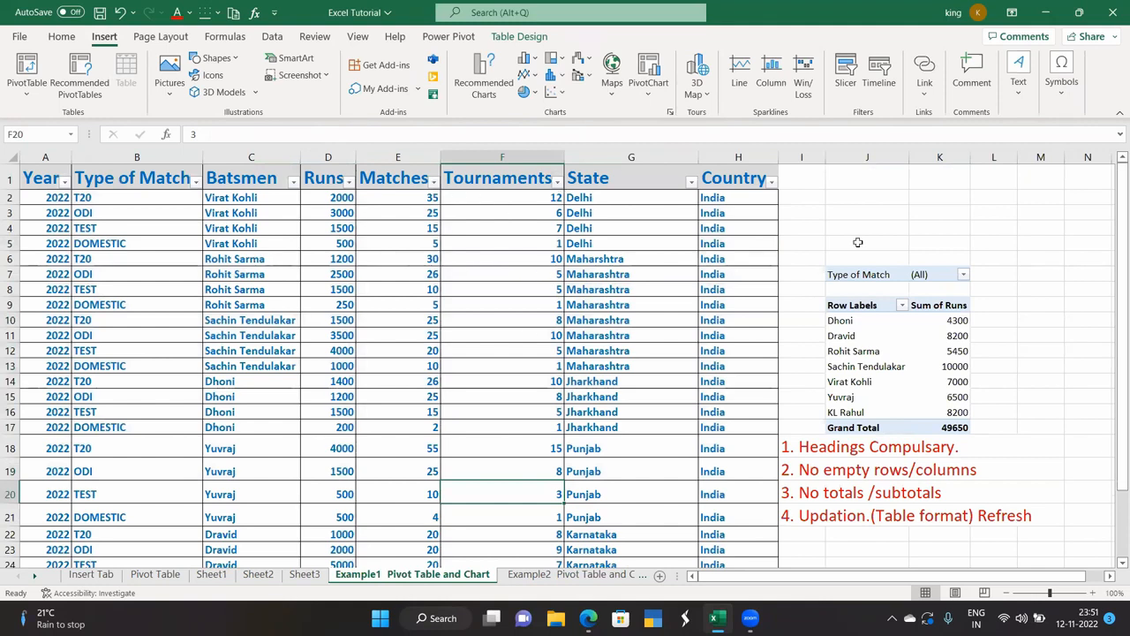
{"action": "left_click", "coordinate": [863, 203]}
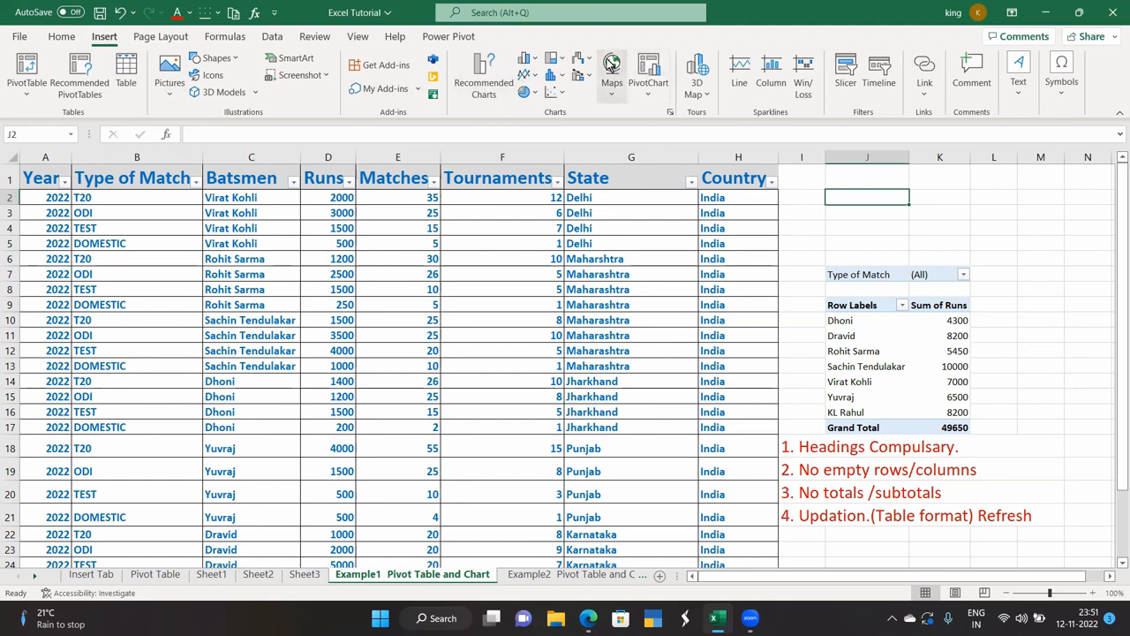
{"action": "left_click", "coordinate": [612, 66]}
{"action": "left_click", "coordinate": [618, 147]}
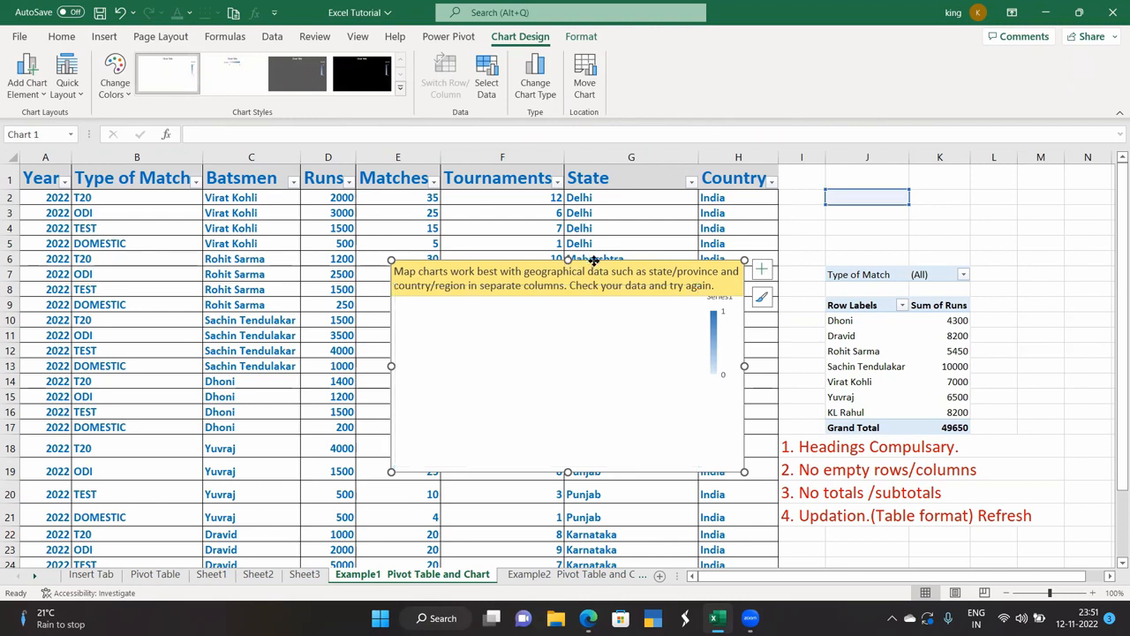
{"action": "key", "text": "Delete"}
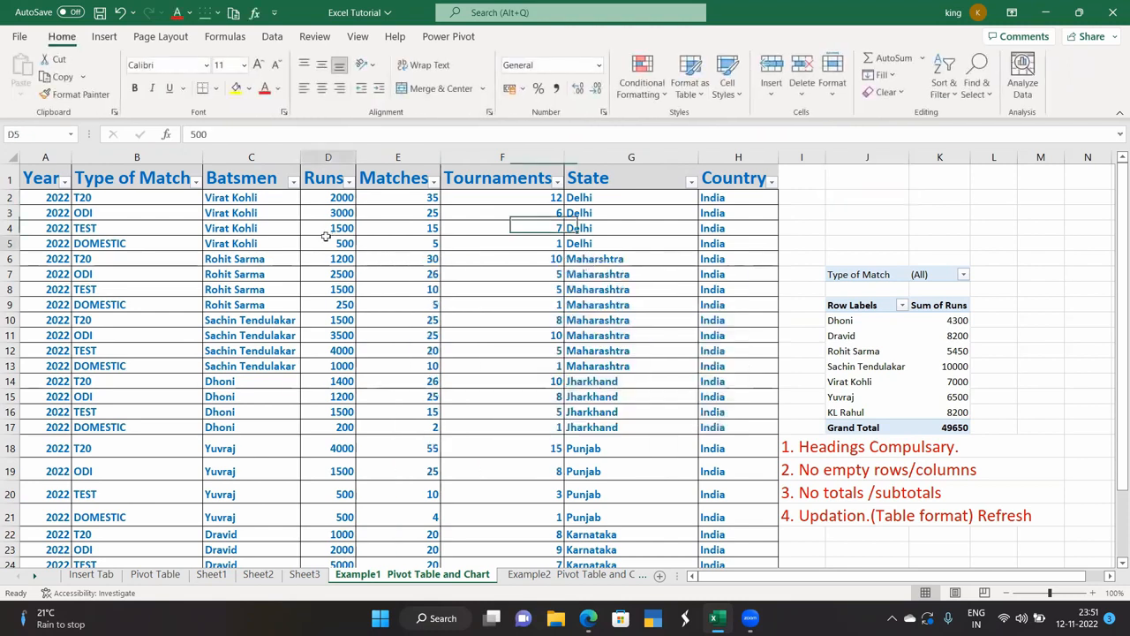
Select the whole cricket table with Ctrl+A and insert a Filled Map of its states.
{"action": "left_click", "coordinate": [326, 237]}
{"action": "key", "text": "ctrl+a"}
{"action": "key", "text": "ctrl+a"}
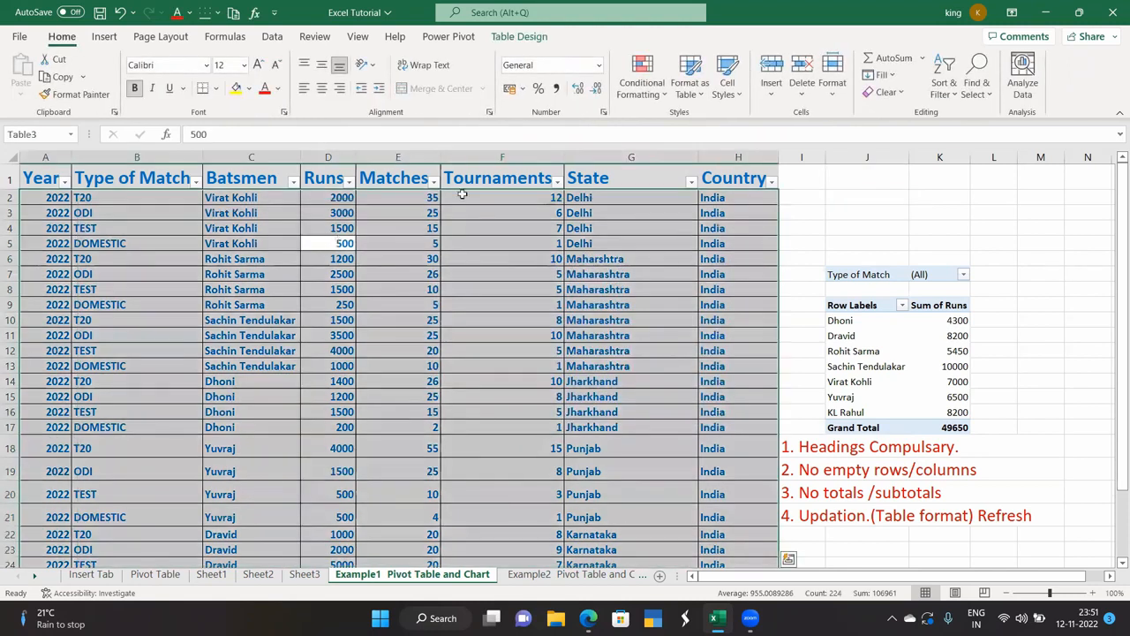
{"action": "left_click", "coordinate": [106, 39]}
{"action": "left_click", "coordinate": [609, 62]}
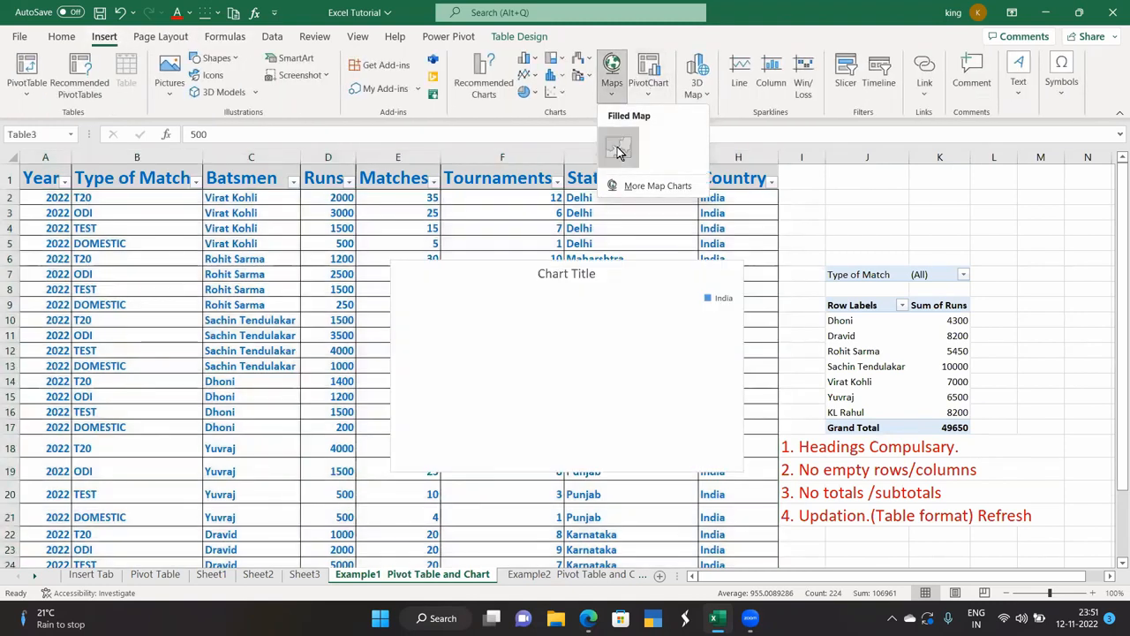
{"action": "left_click", "coordinate": [618, 148]}
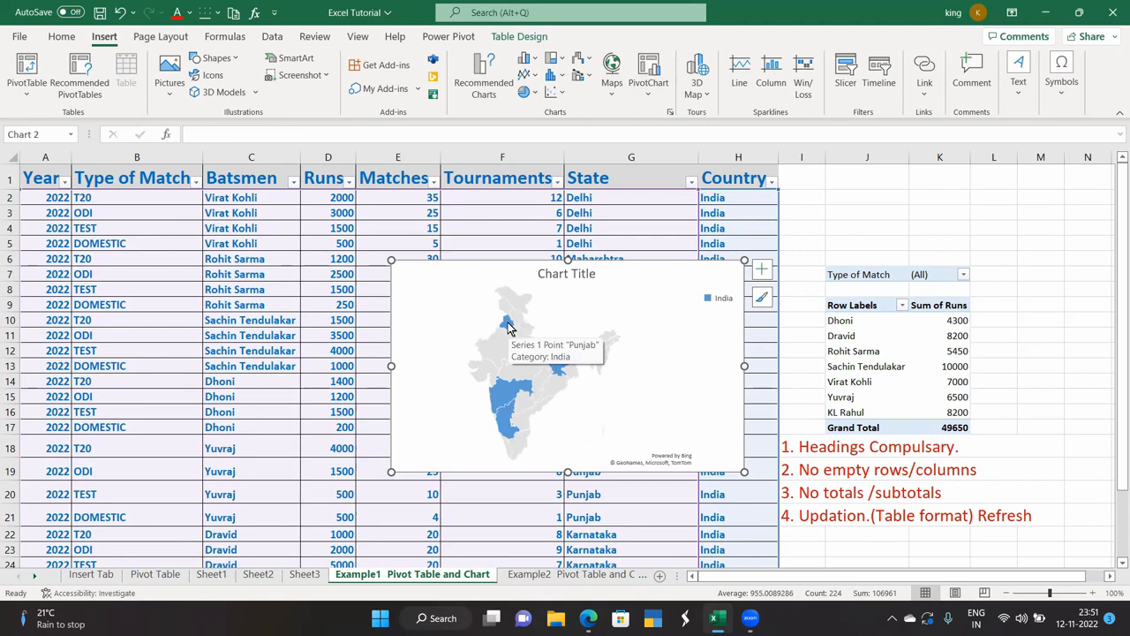
Open the map series formatting pane and drag the India map chart left over the cricket table.
{"action": "double_click", "coordinate": [508, 328]}
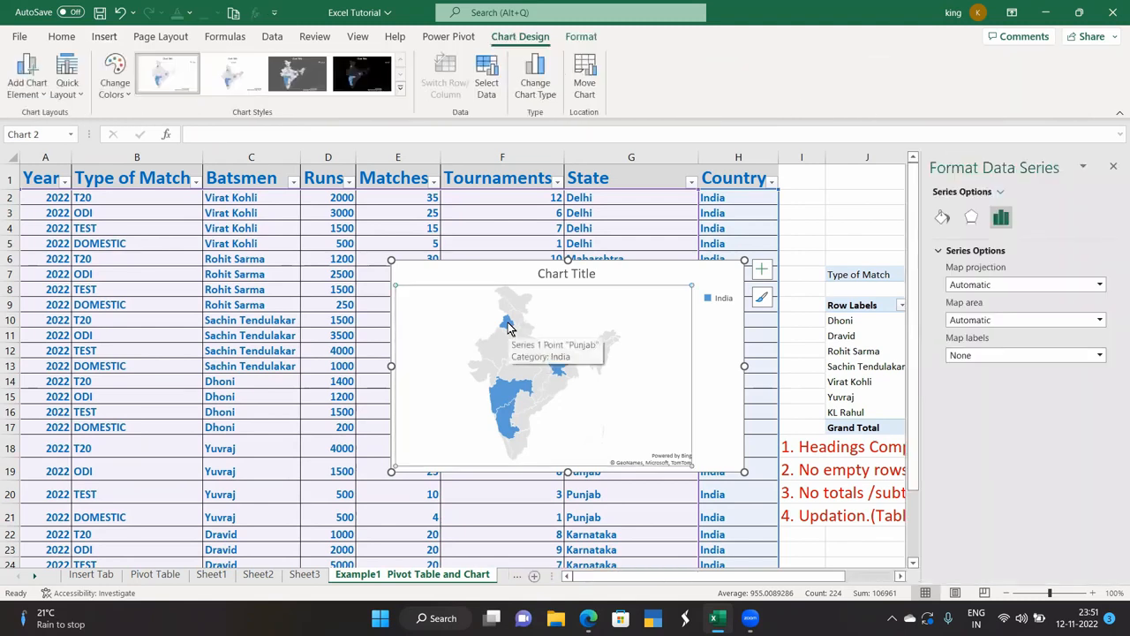
{"action": "mouse_move", "coordinate": [558, 371]}
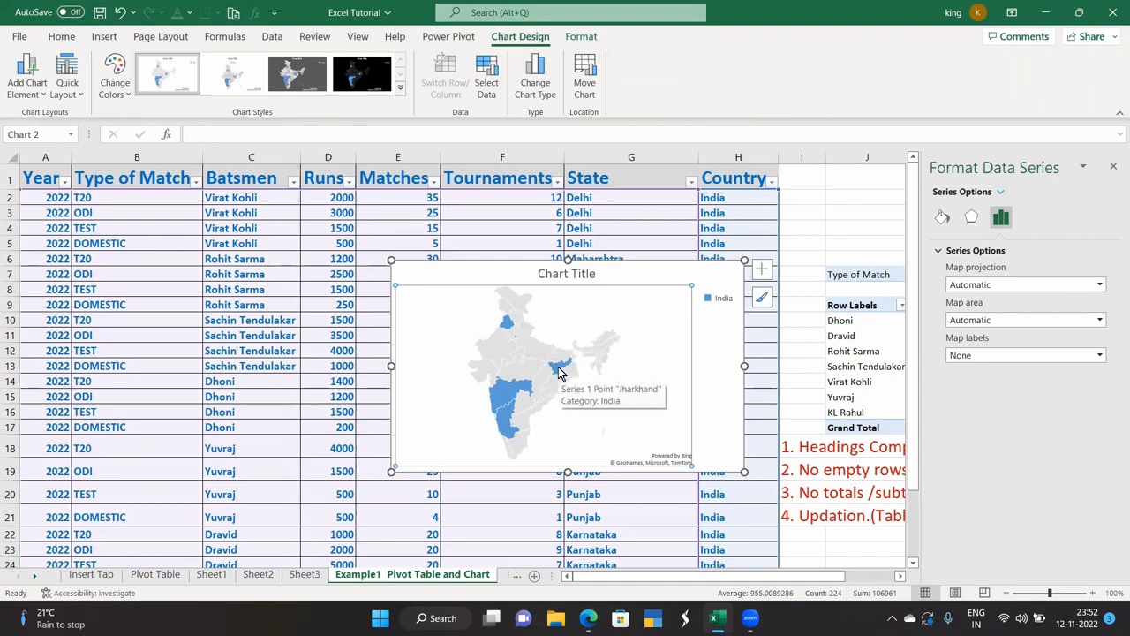
{"action": "mouse_move", "coordinate": [501, 394]}
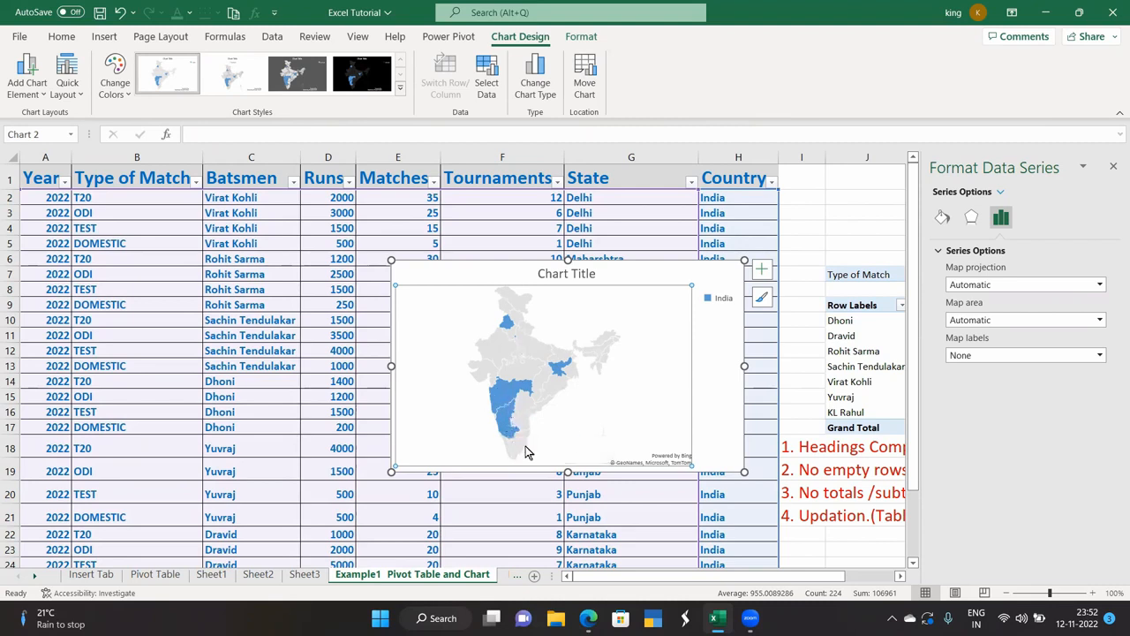
{"action": "left_click", "coordinate": [606, 323]}
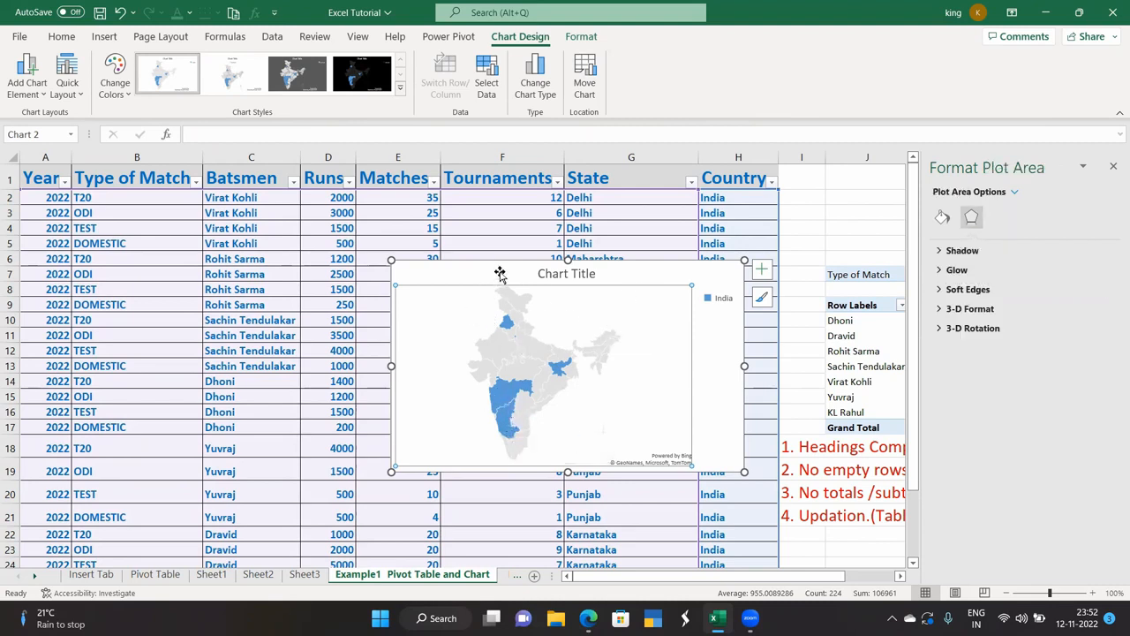
{"action": "left_click_drag", "start_coordinate": [492, 270], "coordinate": [360, 287]}
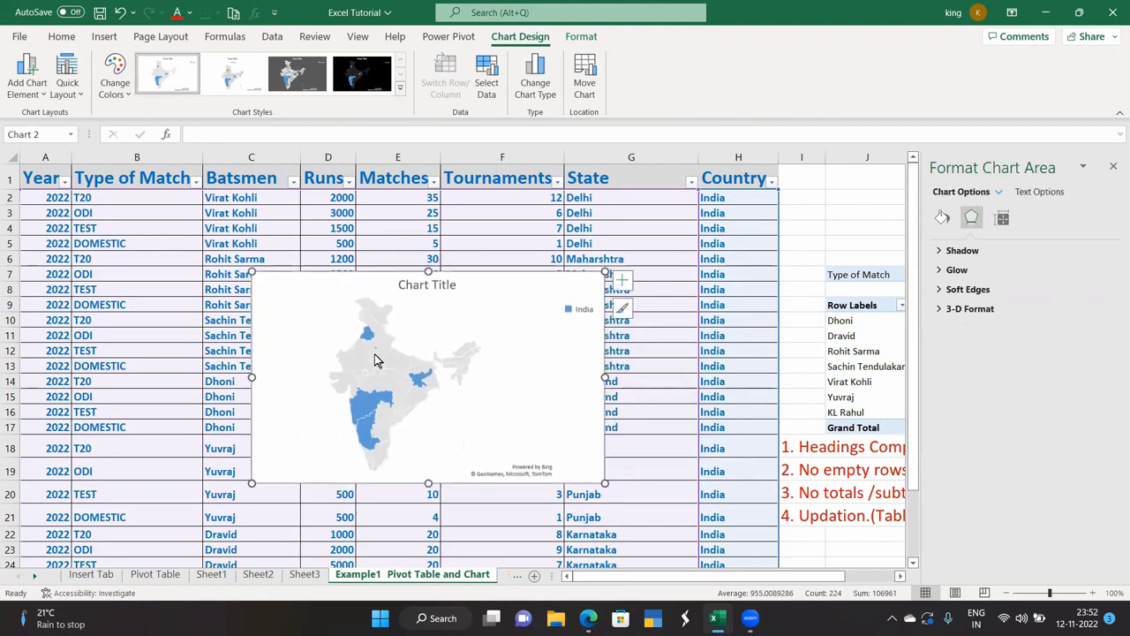
{"action": "mouse_move", "coordinate": [376, 353]}
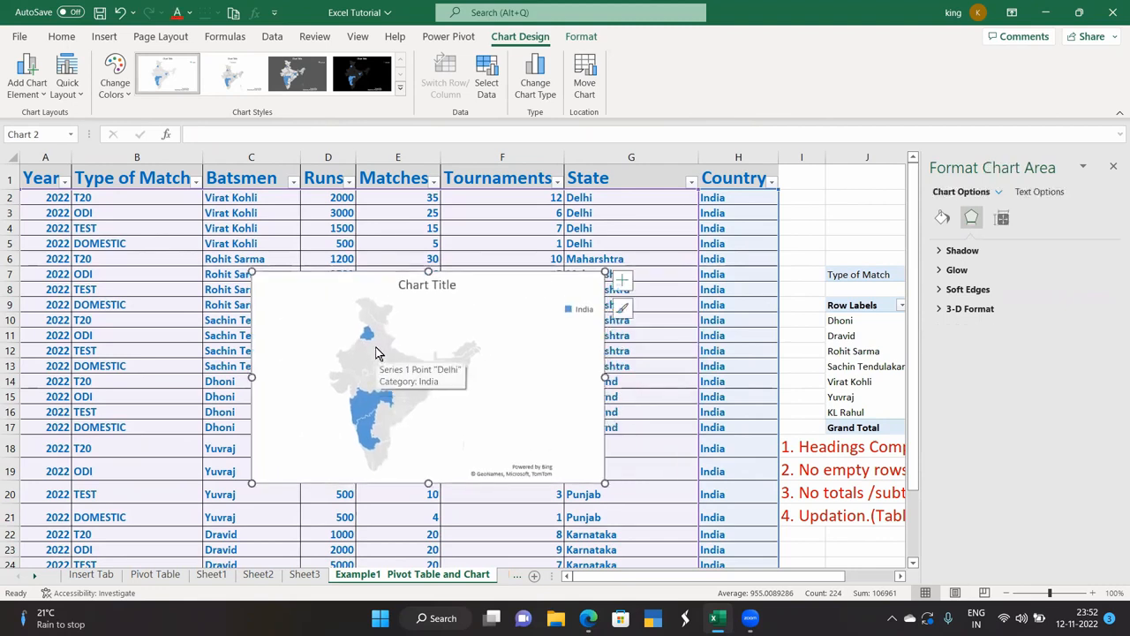
{"action": "left_click", "coordinate": [436, 315]}
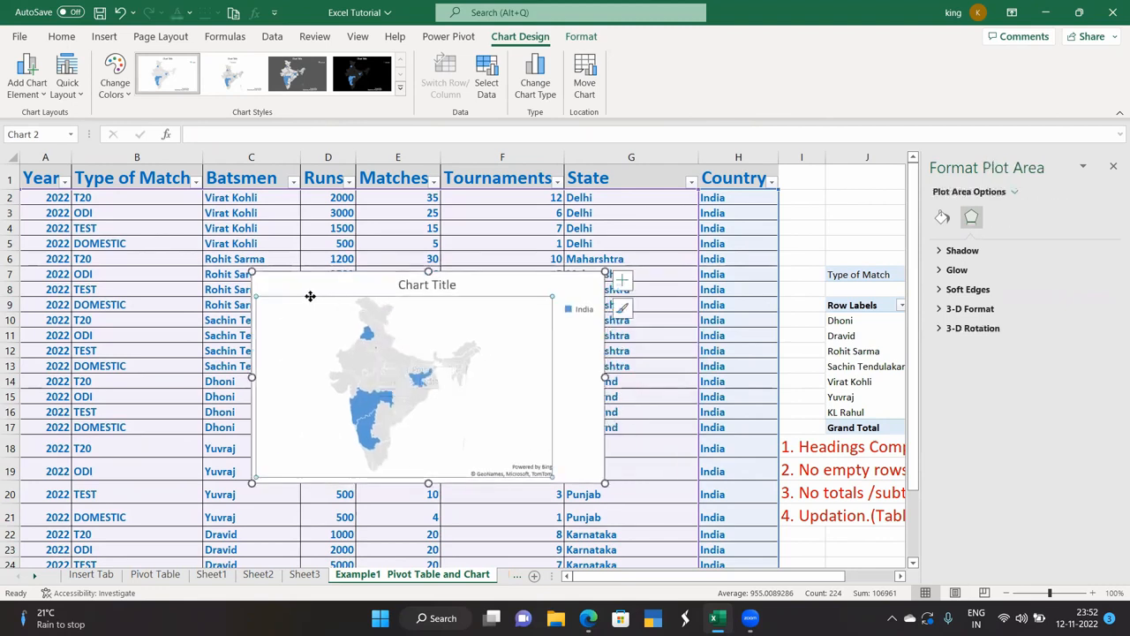
{"action": "left_click_drag", "start_coordinate": [486, 294], "coordinate": [396, 295]}
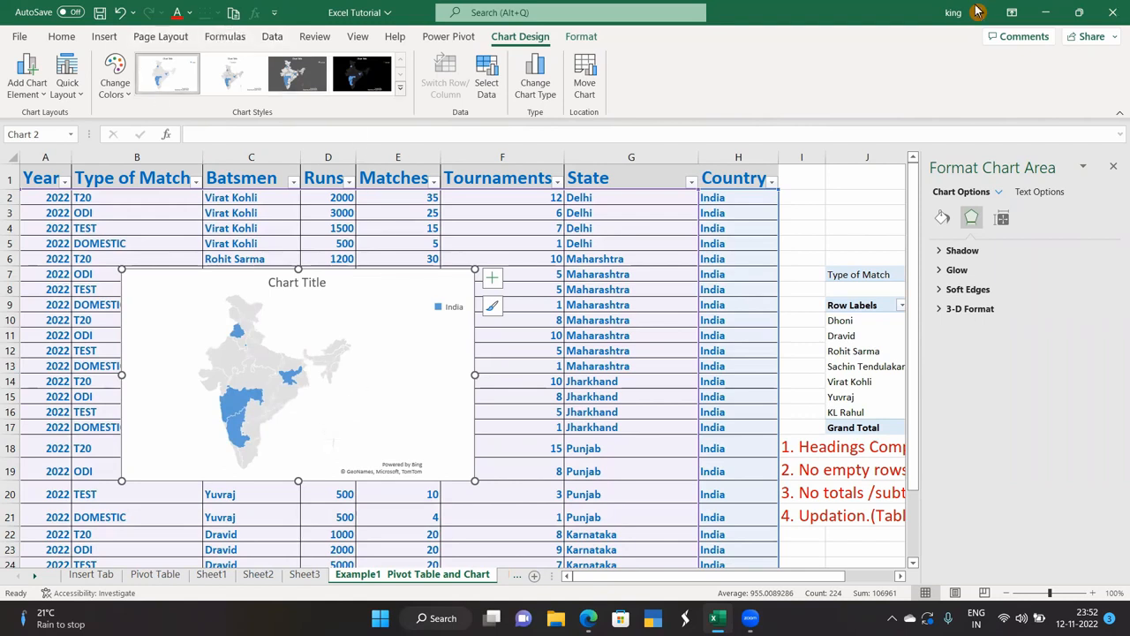
Preview Quick Layout presets and the Chart Title, Data Labels and Legend elements without applying any.
{"action": "left_click", "coordinate": [103, 37]}
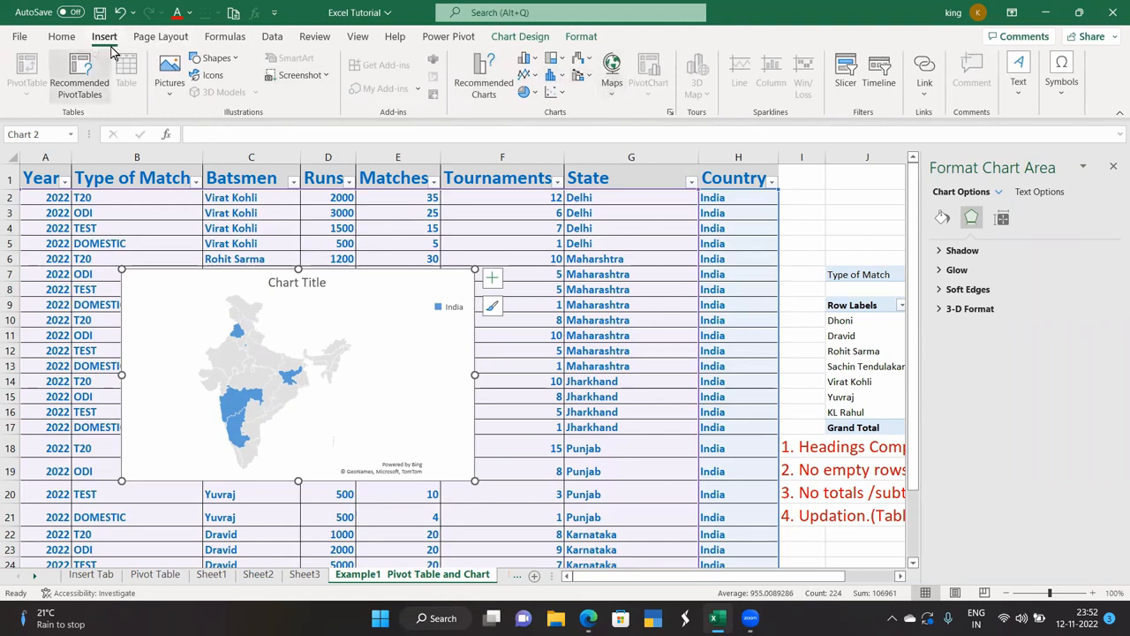
{"action": "left_click", "coordinate": [337, 308]}
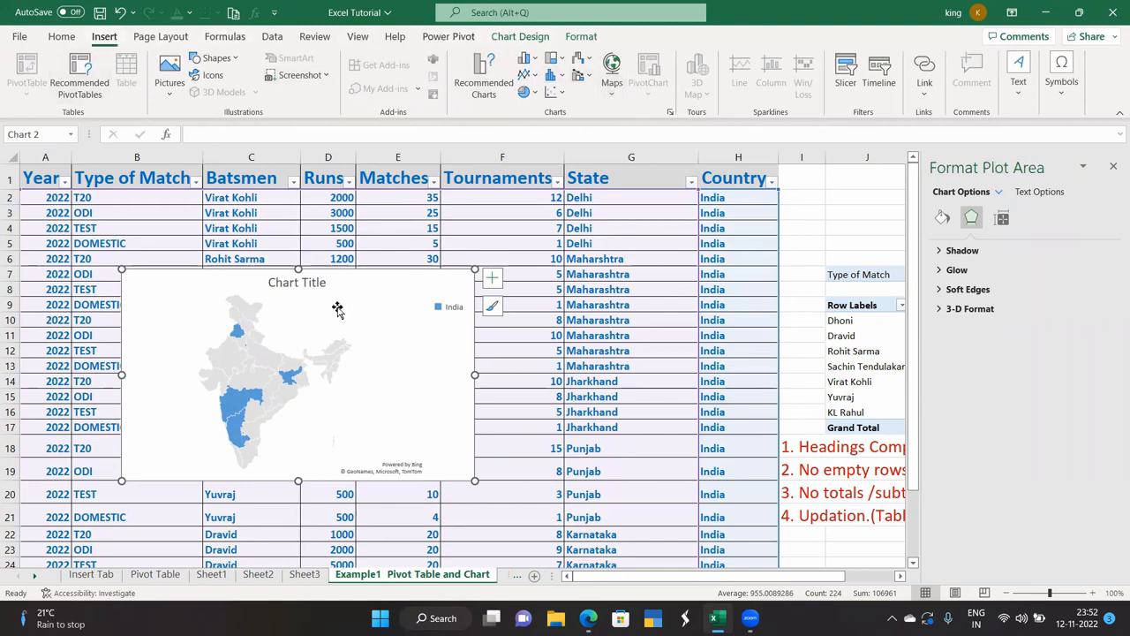
{"action": "left_click", "coordinate": [519, 36]}
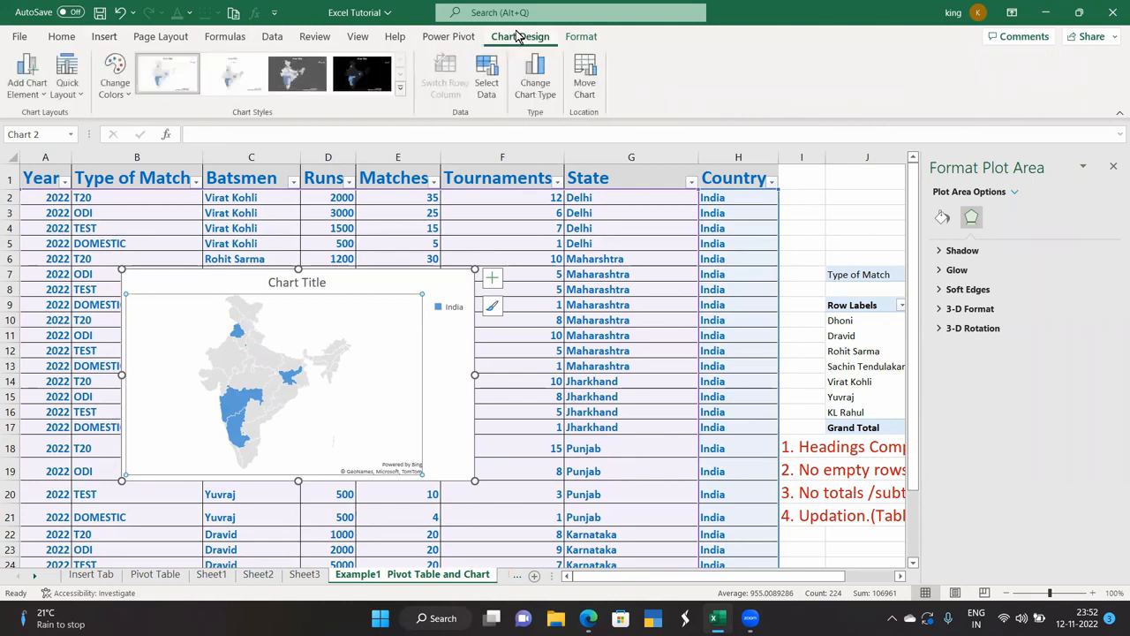
{"action": "left_click", "coordinate": [67, 86]}
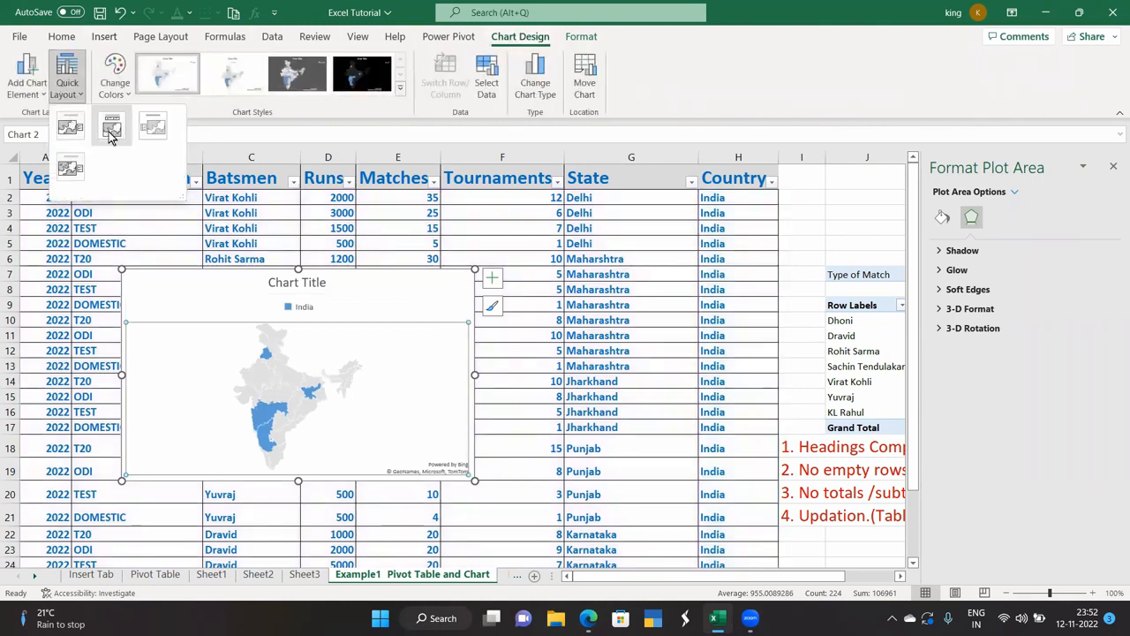
{"action": "left_click", "coordinate": [43, 97]}
{"action": "mouse_move", "coordinate": [51, 117]}
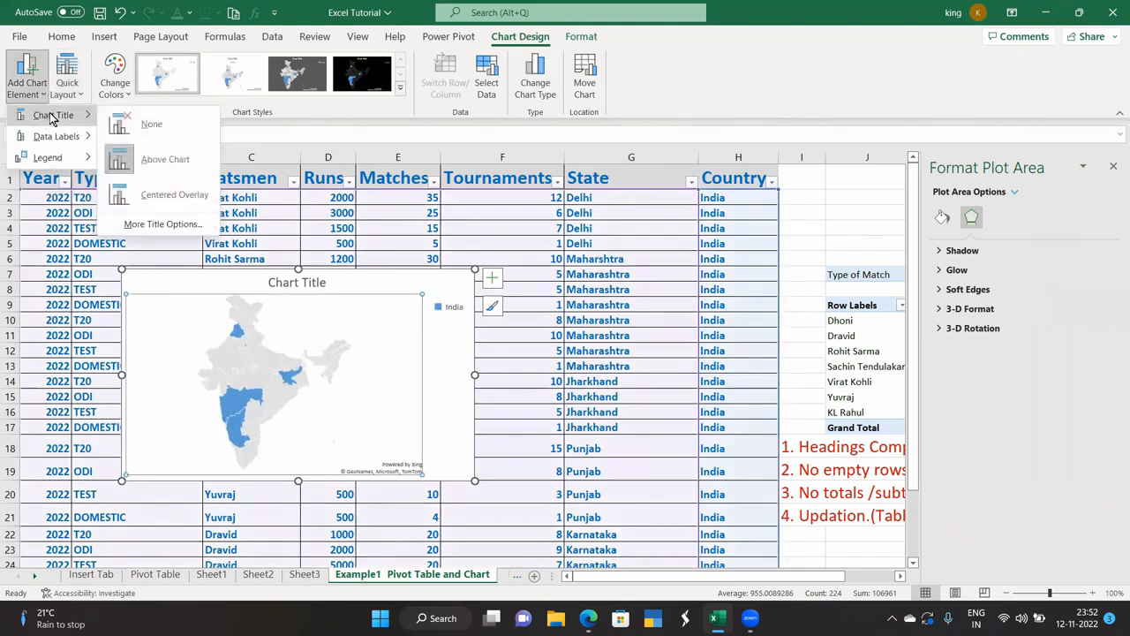
{"action": "mouse_move", "coordinate": [56, 139]}
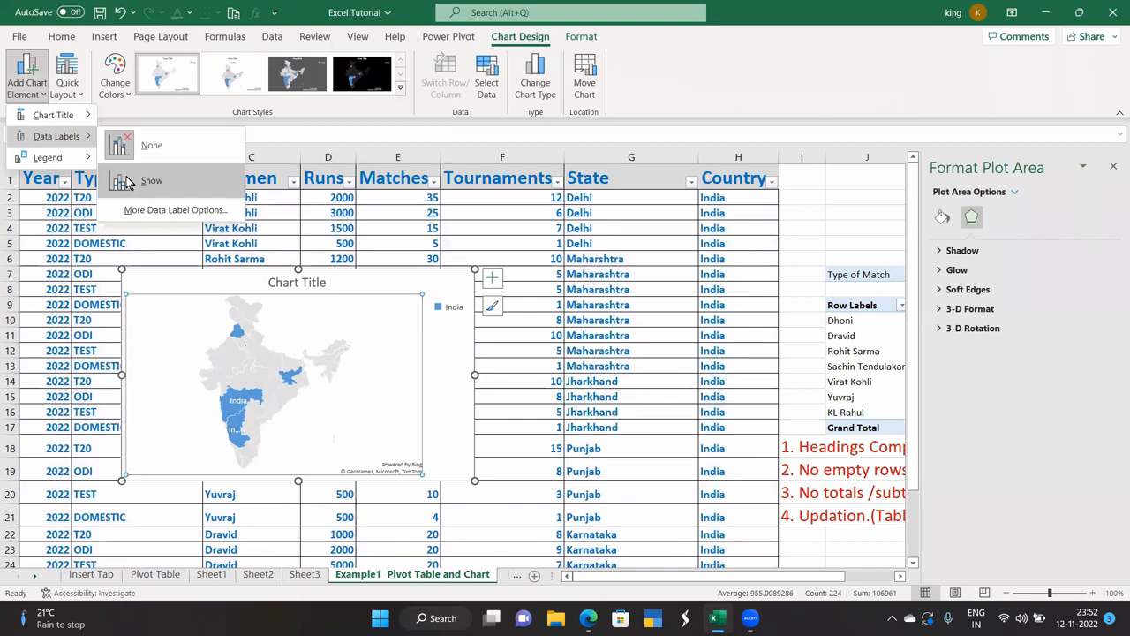
{"action": "mouse_move", "coordinate": [82, 158]}
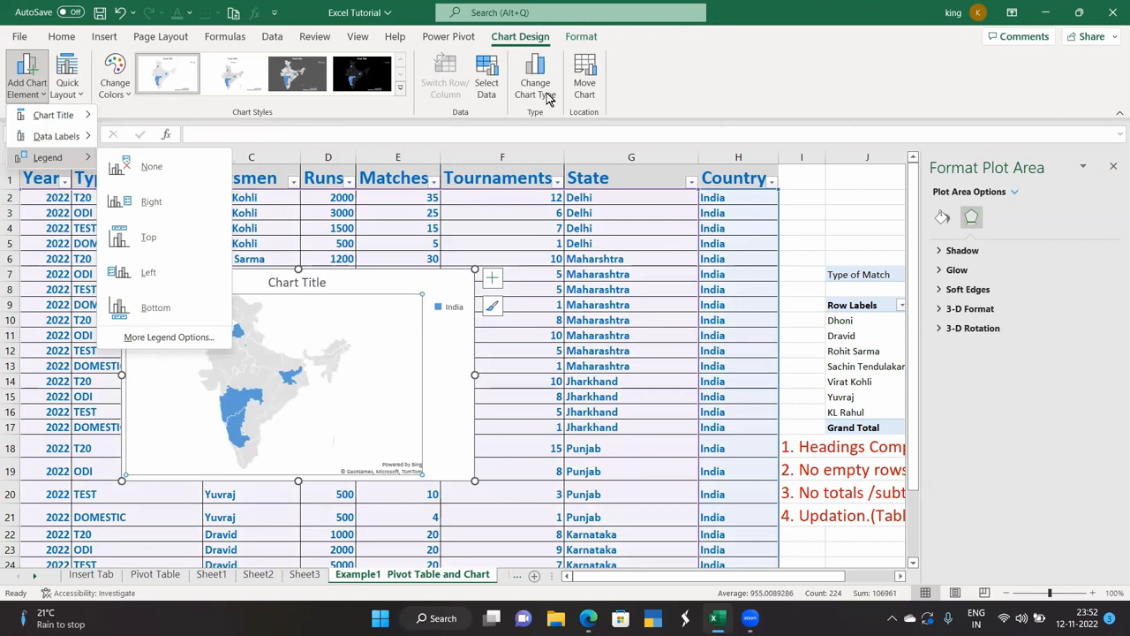
{"action": "left_click", "coordinate": [104, 39]}
{"action": "left_click", "coordinate": [104, 37]}
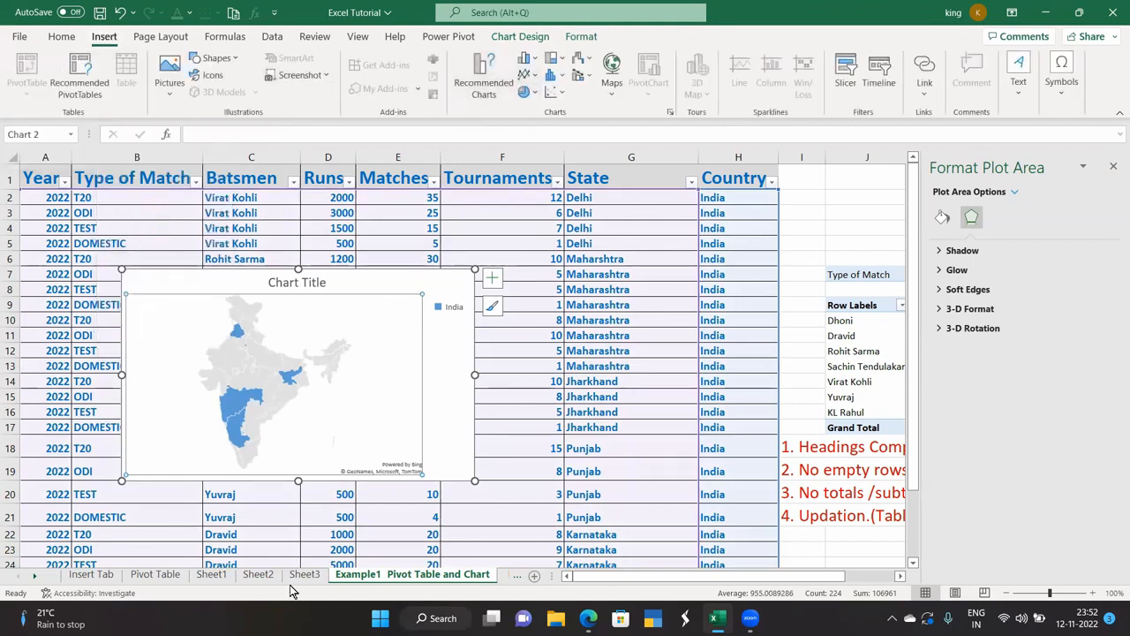
Create a PivotChart on a new worksheet from the cricket table on the Example1 sheet.
{"action": "left_click", "coordinate": [91, 574]}
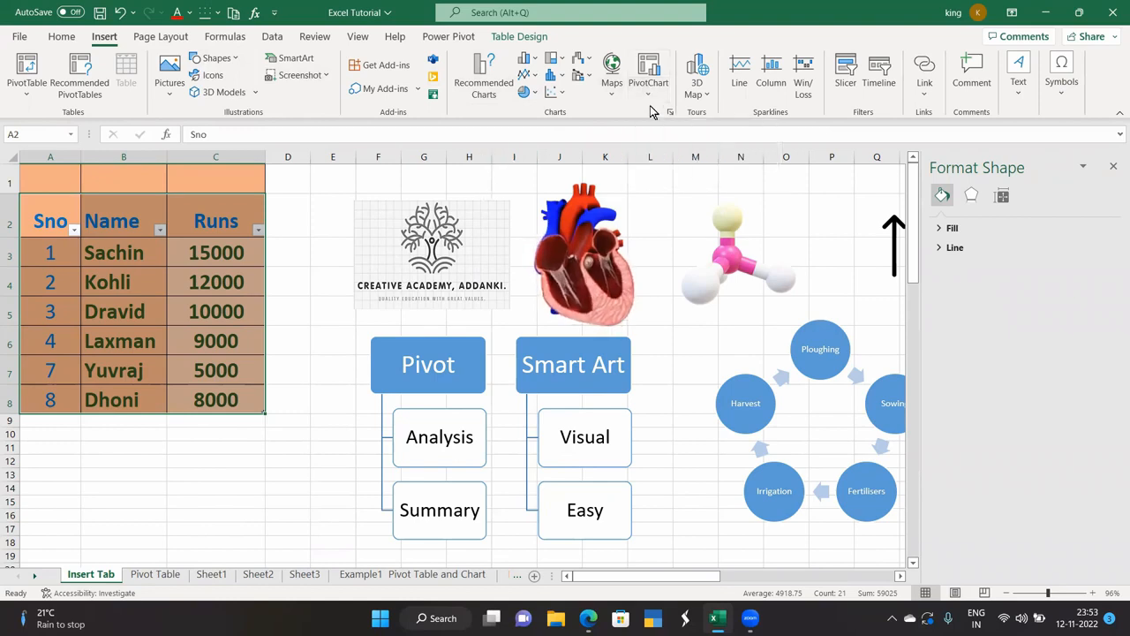
{"action": "left_click", "coordinate": [400, 575]}
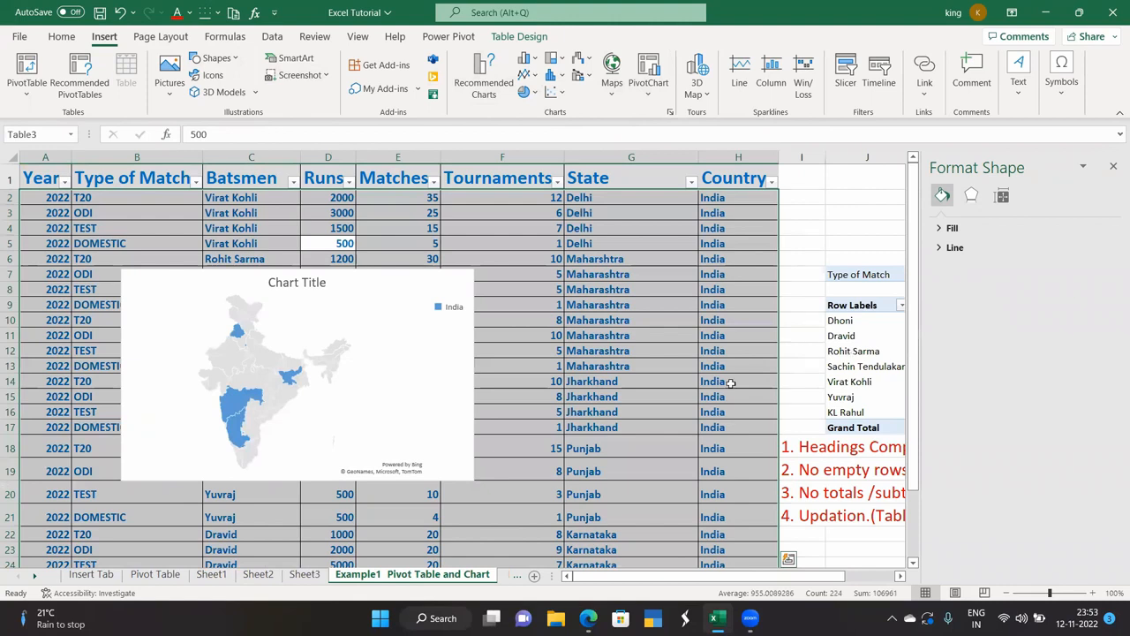
{"action": "left_click", "coordinate": [805, 210]}
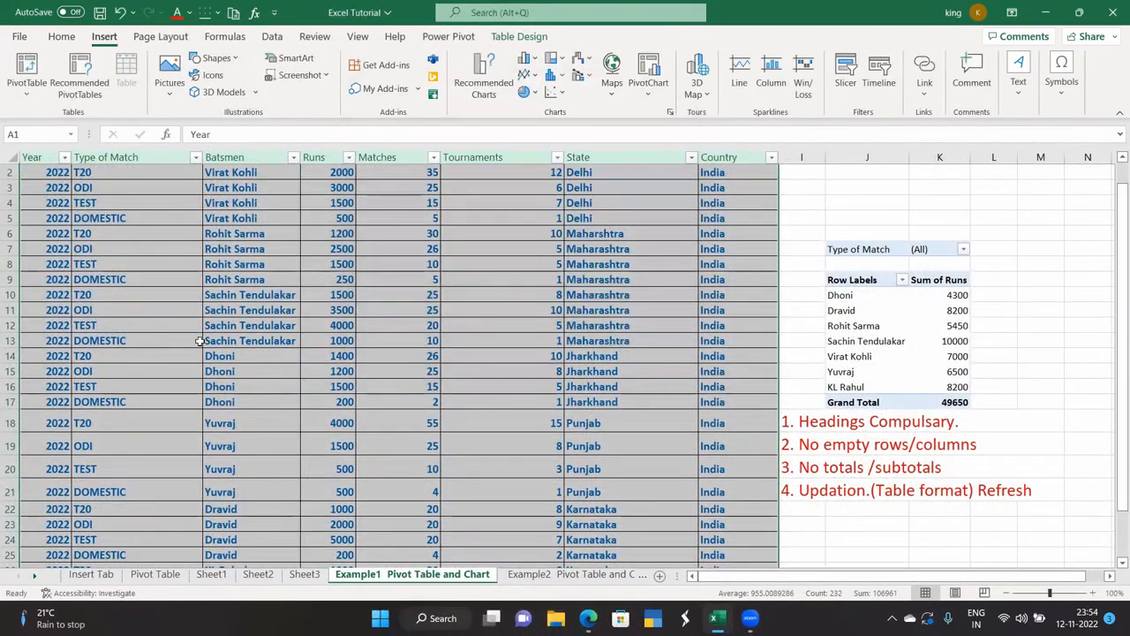
{"action": "scroll", "coordinate": [201, 341], "scroll_direction": "up", "scroll_amount": 1}
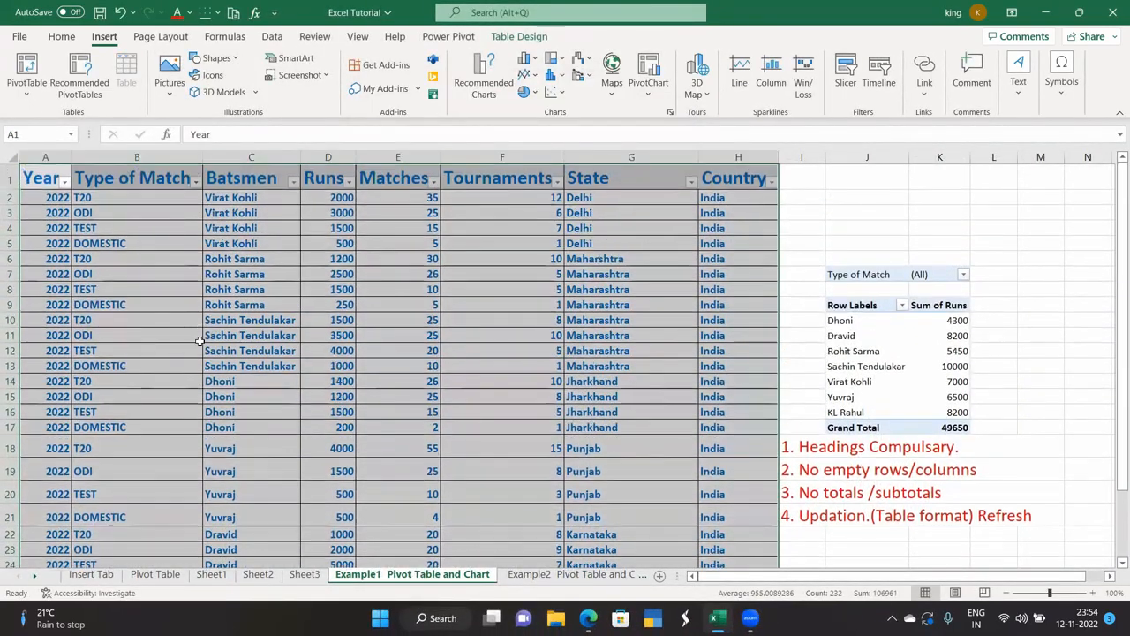
{"action": "left_click", "coordinate": [648, 88]}
{"action": "left_click", "coordinate": [668, 115]}
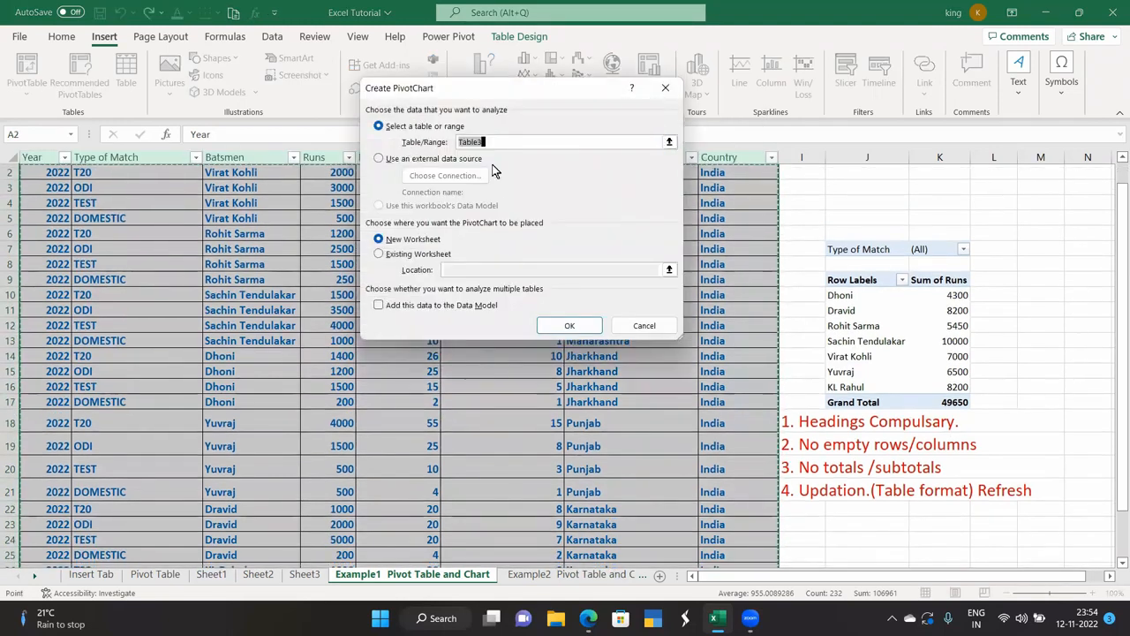
{"action": "left_click", "coordinate": [565, 326]}
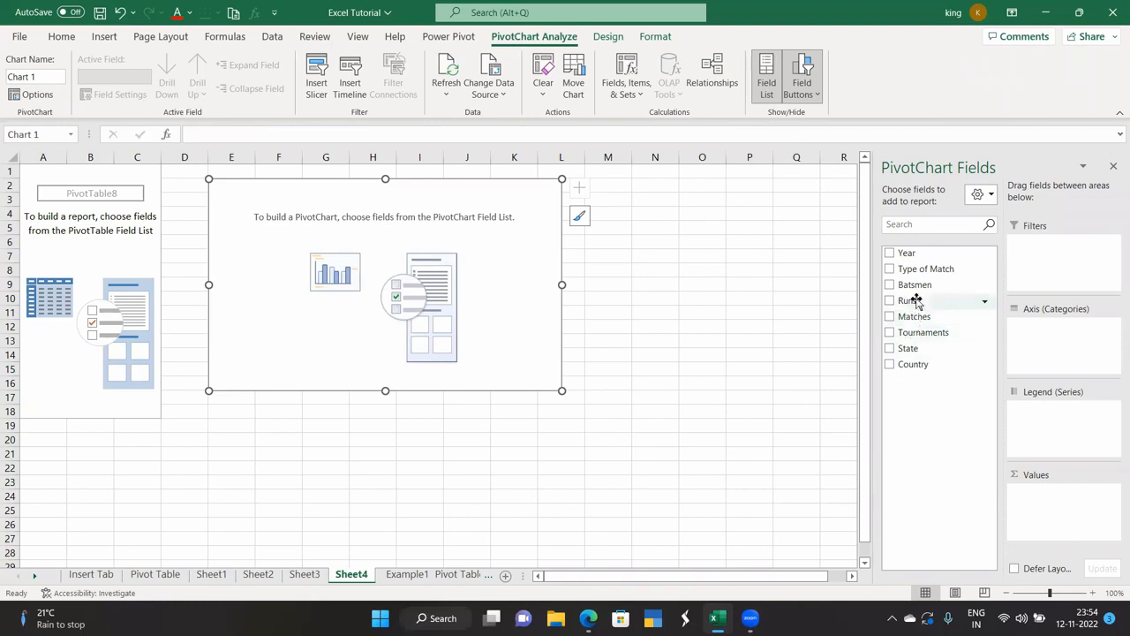
Place Runs in Values, Year in Legend, Batsmen on Axis, and Type of Match and State in Filters.
{"action": "mouse_move", "coordinate": [935, 300]}
{"action": "left_mouse_down"}
{"action": "mouse_move", "coordinate": [966, 320]}
{"action": "mouse_move", "coordinate": [1029, 413]}
{"action": "mouse_move", "coordinate": [1056, 517]}
{"action": "mouse_move", "coordinate": [977, 371]}
{"action": "mouse_move", "coordinate": [924, 401]}
{"action": "mouse_move", "coordinate": [909, 304]}
{"action": "mouse_move", "coordinate": [938, 334]}
{"action": "mouse_move", "coordinate": [1051, 535]}
{"action": "left_mouse_up"}
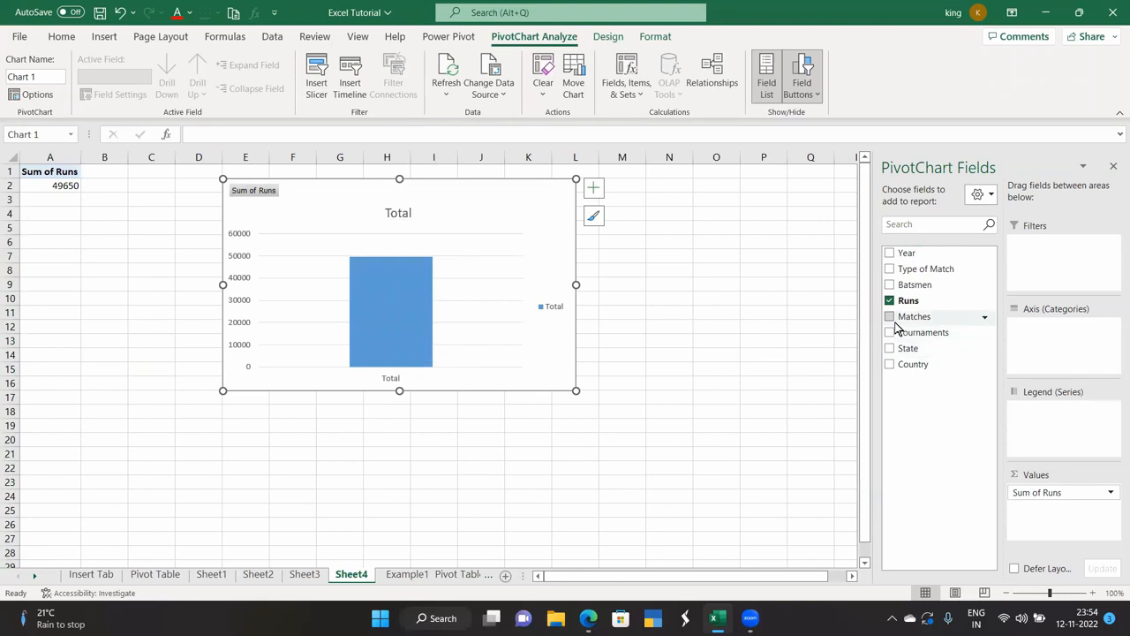
{"action": "left_click_drag", "start_coordinate": [903, 253], "coordinate": [1062, 439]}
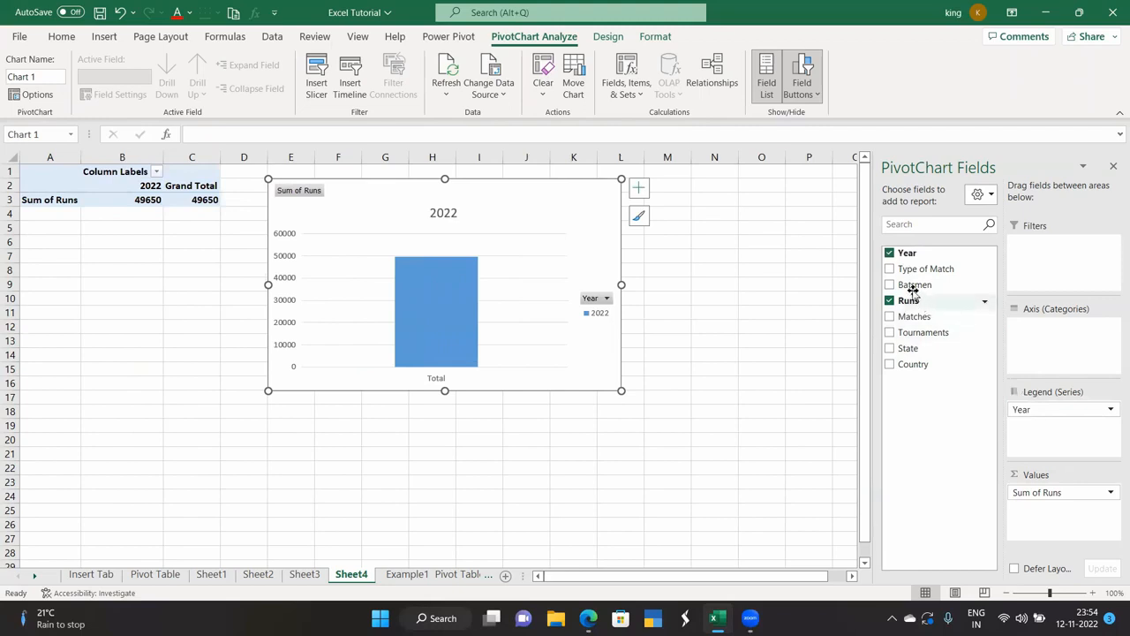
{"action": "left_click_drag", "start_coordinate": [995, 329], "coordinate": [1046, 352]}
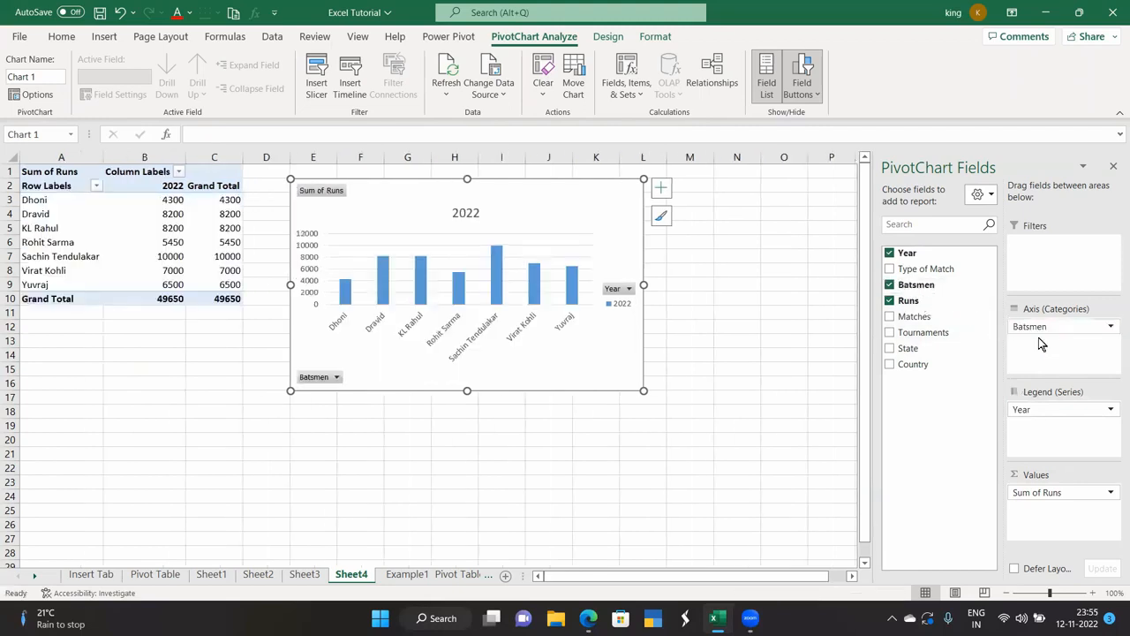
{"action": "left_click_drag", "start_coordinate": [910, 268], "coordinate": [1072, 269]}
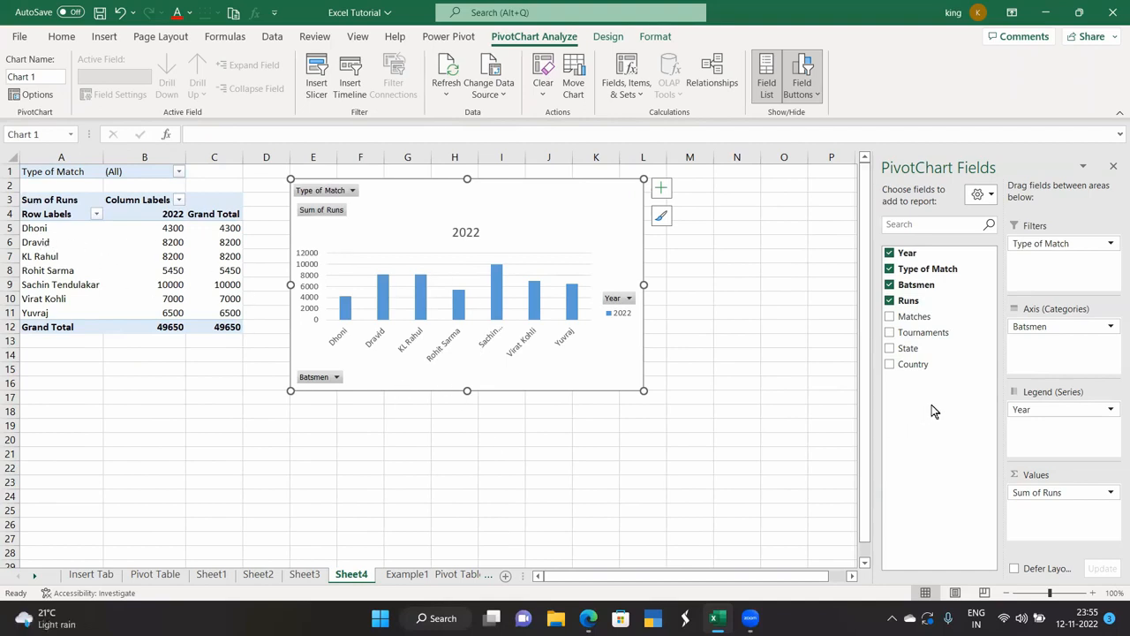
{"action": "left_click_drag", "start_coordinate": [909, 348], "coordinate": [1041, 275]}
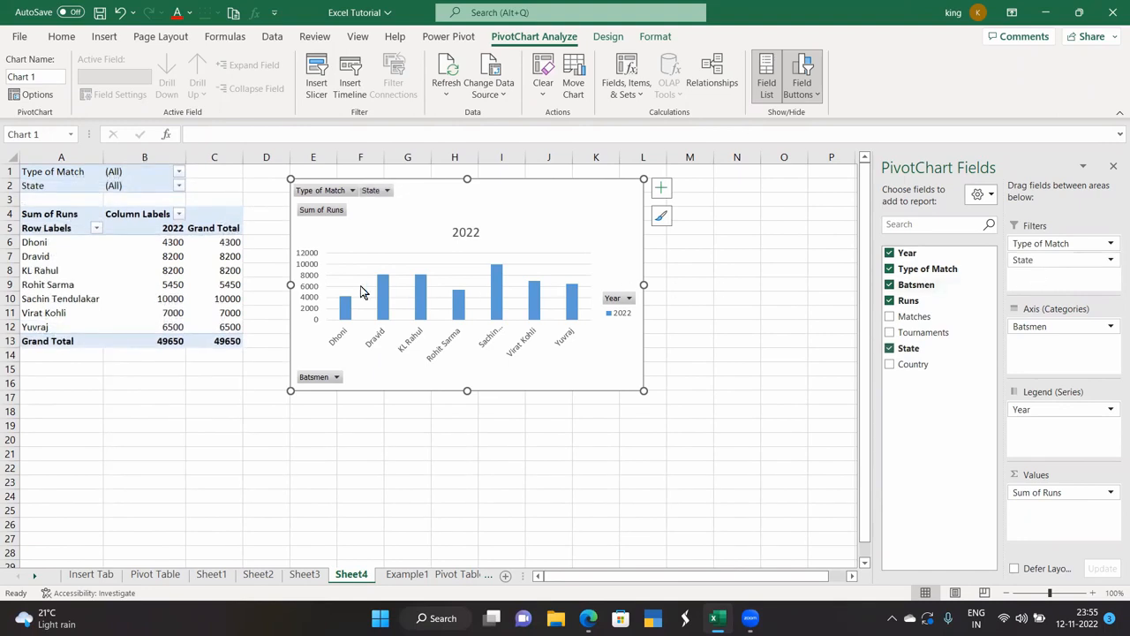
Filter the pivot to State Karnataka and Type of Match ODI, then hide the field list.
{"action": "left_click", "coordinate": [180, 187]}
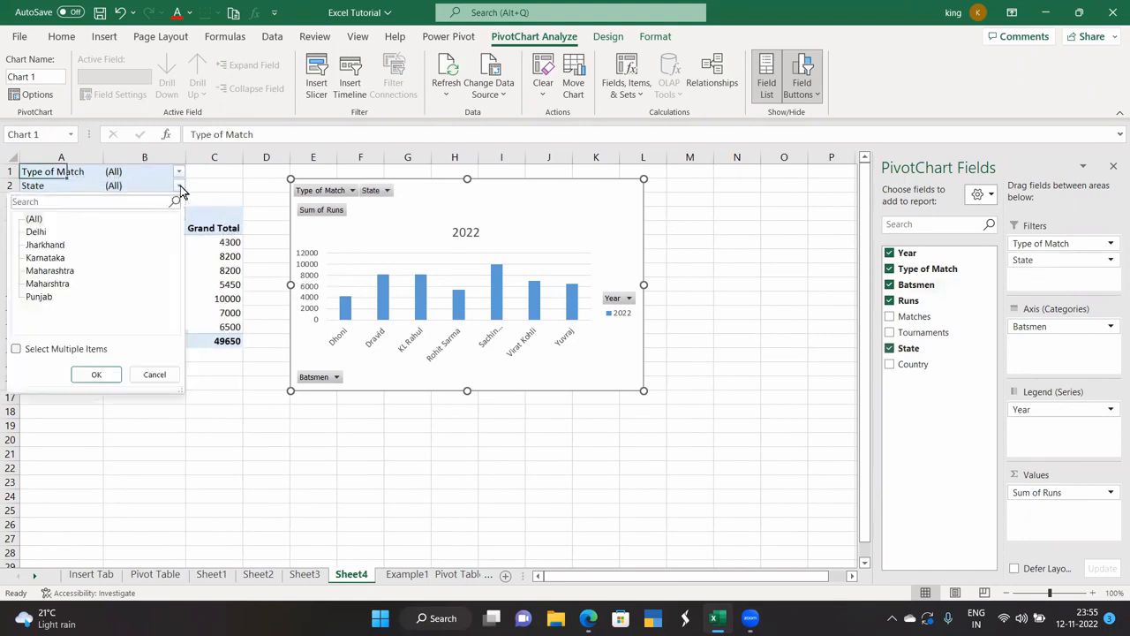
{"action": "left_click", "coordinate": [49, 257]}
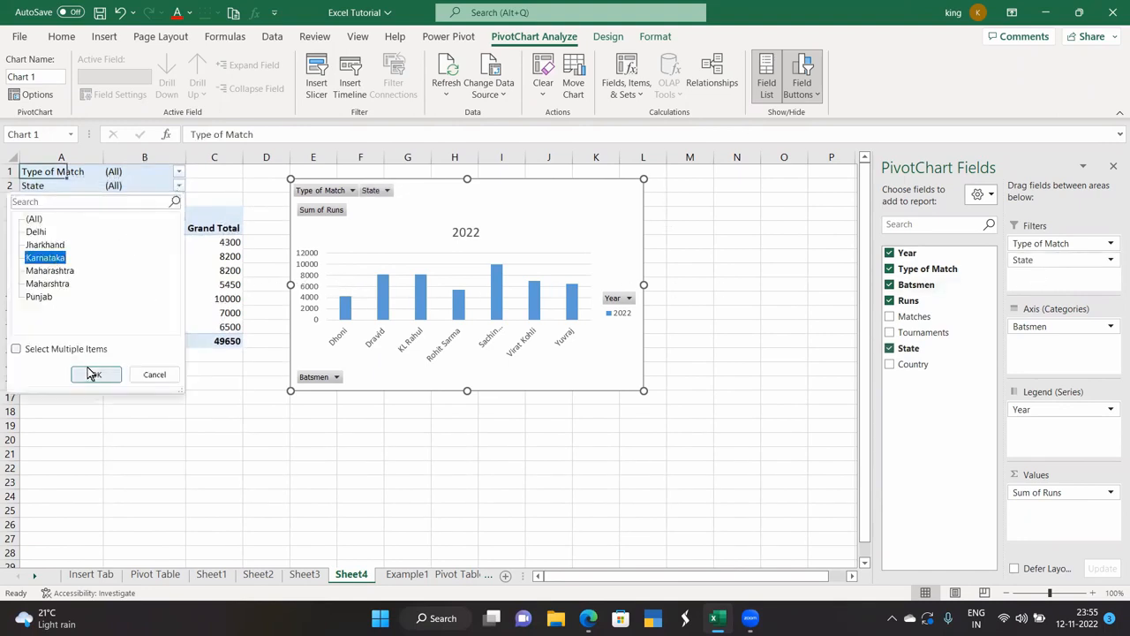
{"action": "left_click", "coordinate": [92, 374]}
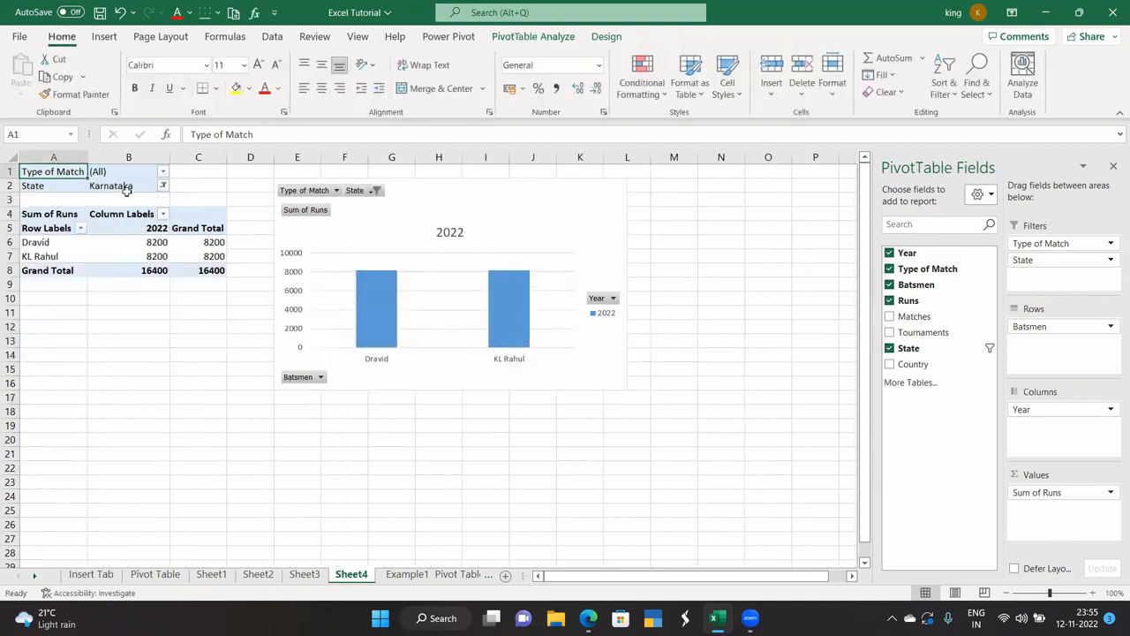
{"action": "left_click", "coordinate": [164, 173]}
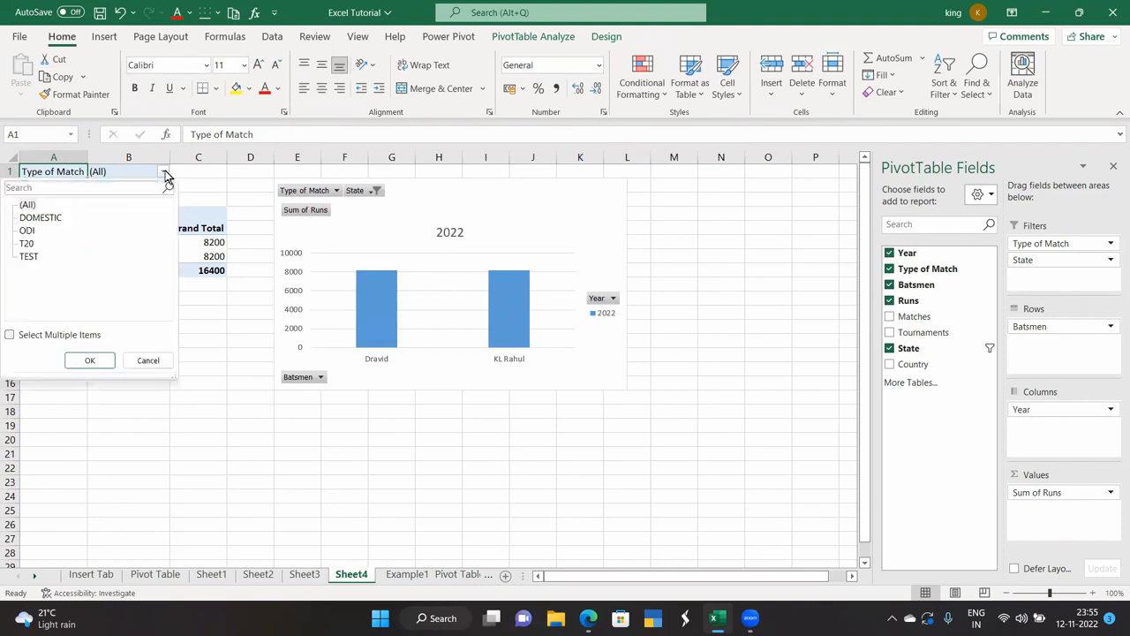
{"action": "left_click", "coordinate": [34, 230]}
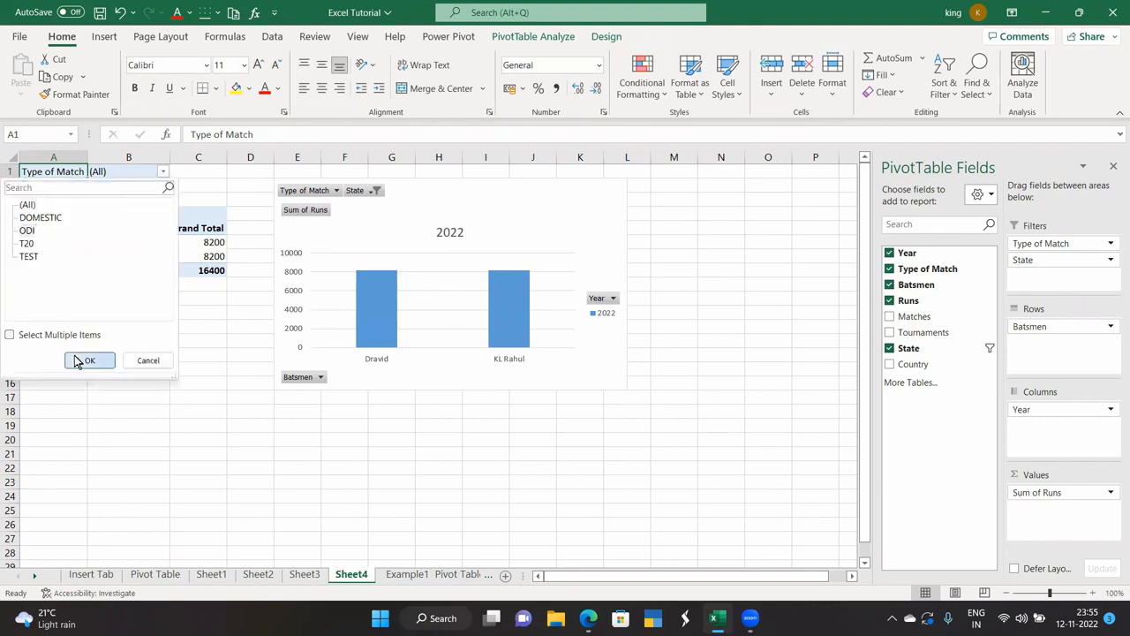
{"action": "left_click", "coordinate": [77, 360]}
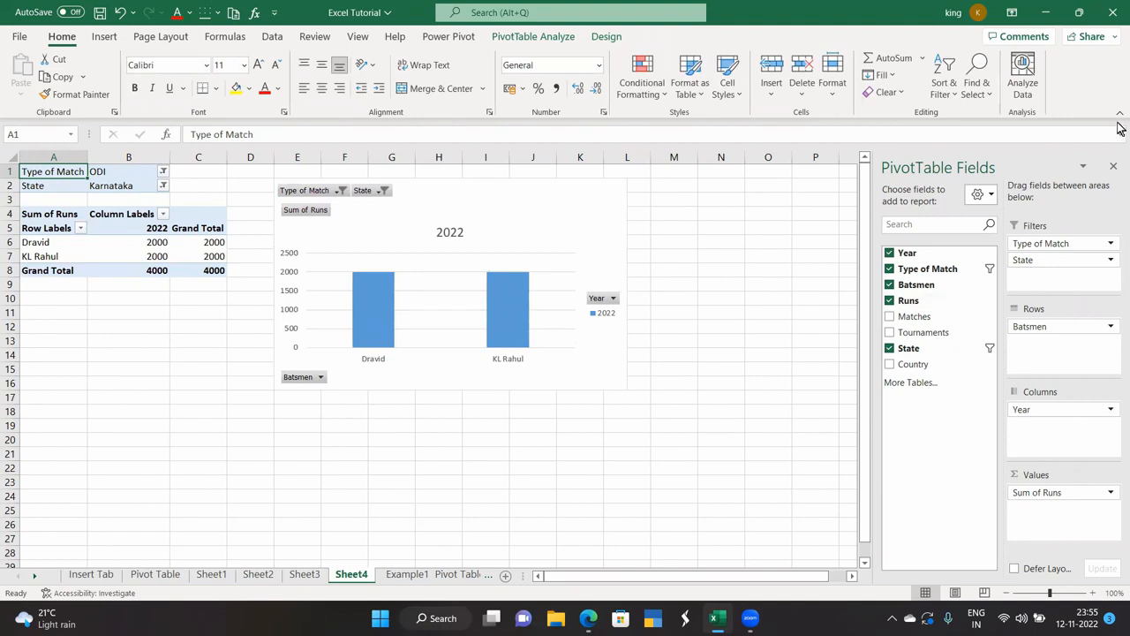
{"action": "left_click", "coordinate": [1114, 166]}
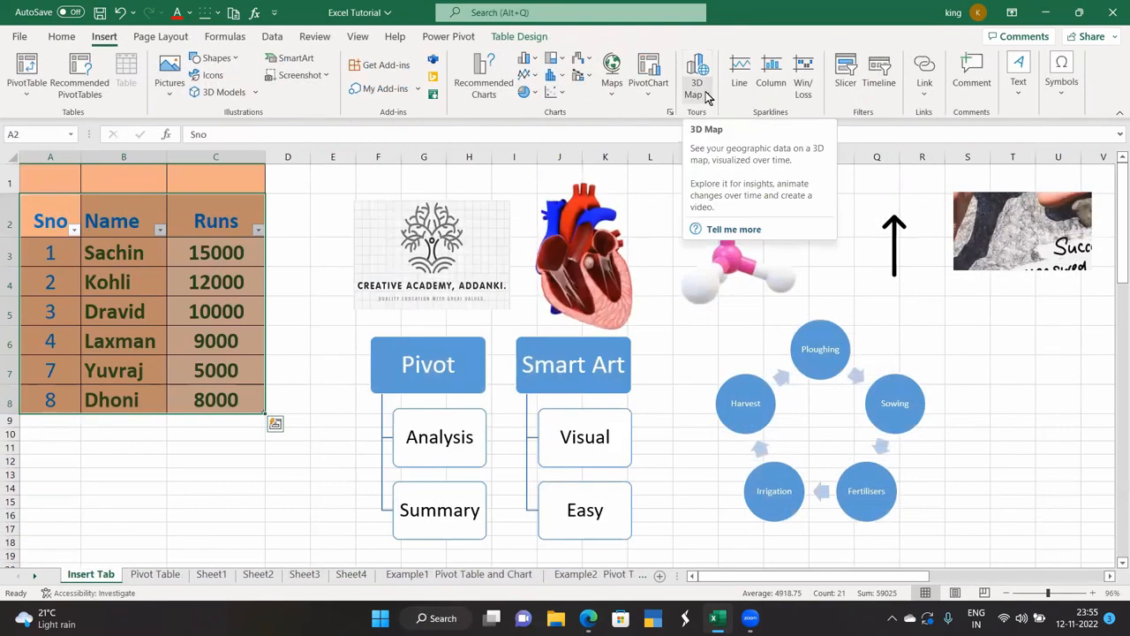
With an empty cell selected on the Insert Tab sheet, launch 3D Maps for the workbook.
{"action": "left_click", "coordinate": [705, 96]}
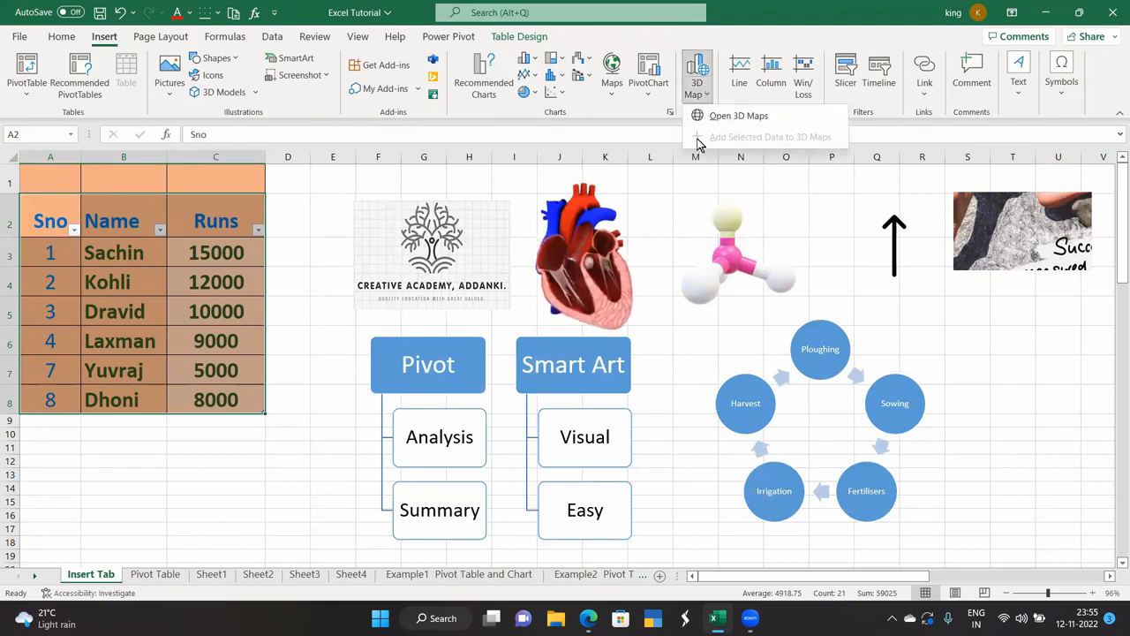
{"action": "left_click", "coordinate": [674, 207]}
{"action": "left_click", "coordinate": [652, 213]}
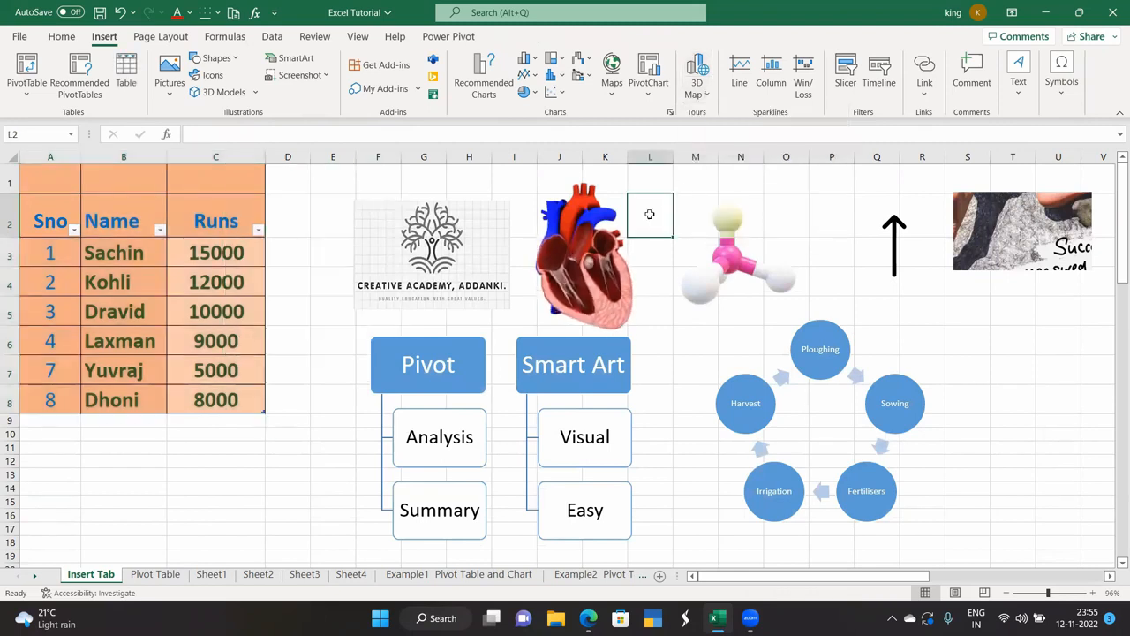
{"action": "left_click", "coordinate": [702, 92]}
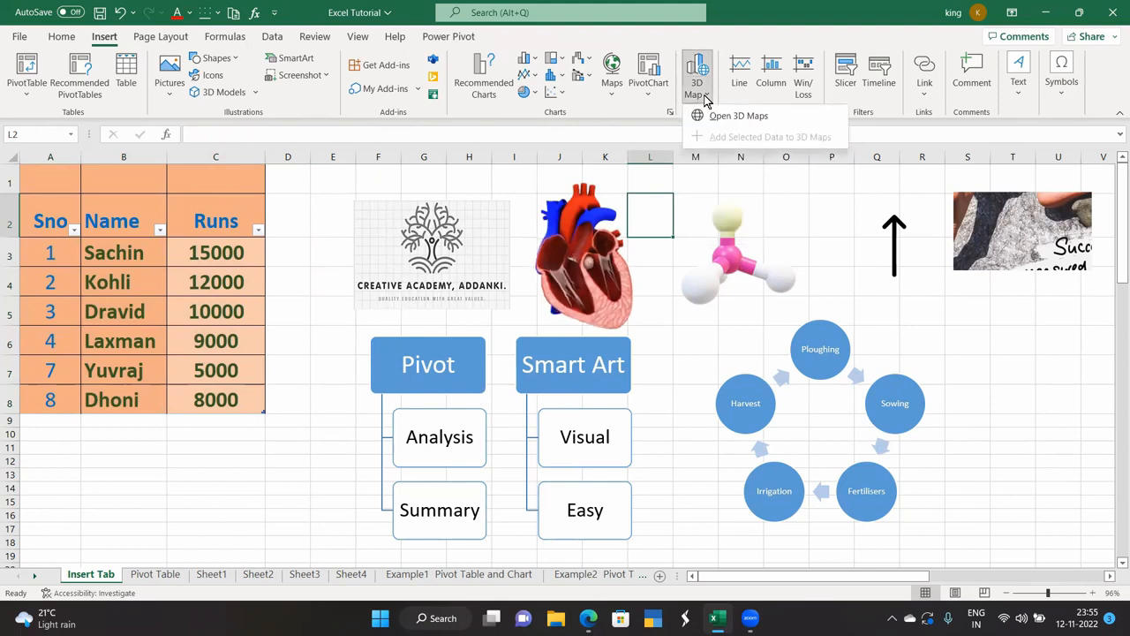
{"action": "left_click", "coordinate": [706, 115]}
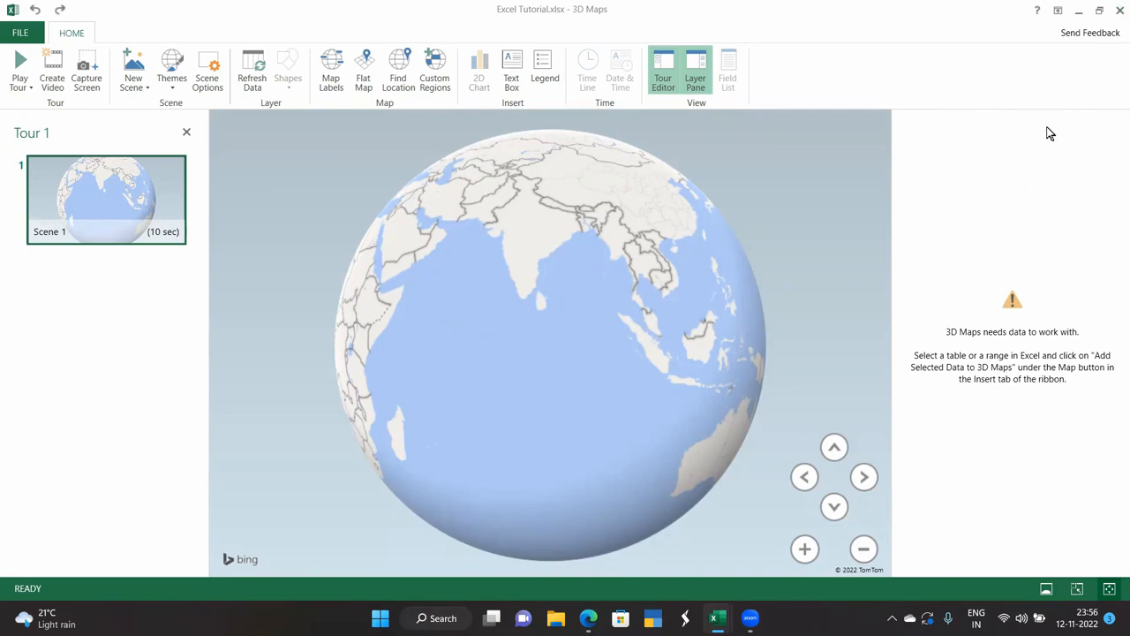
Close the 3D Maps window to return to the workbook.
{"action": "left_click", "coordinate": [1118, 11]}
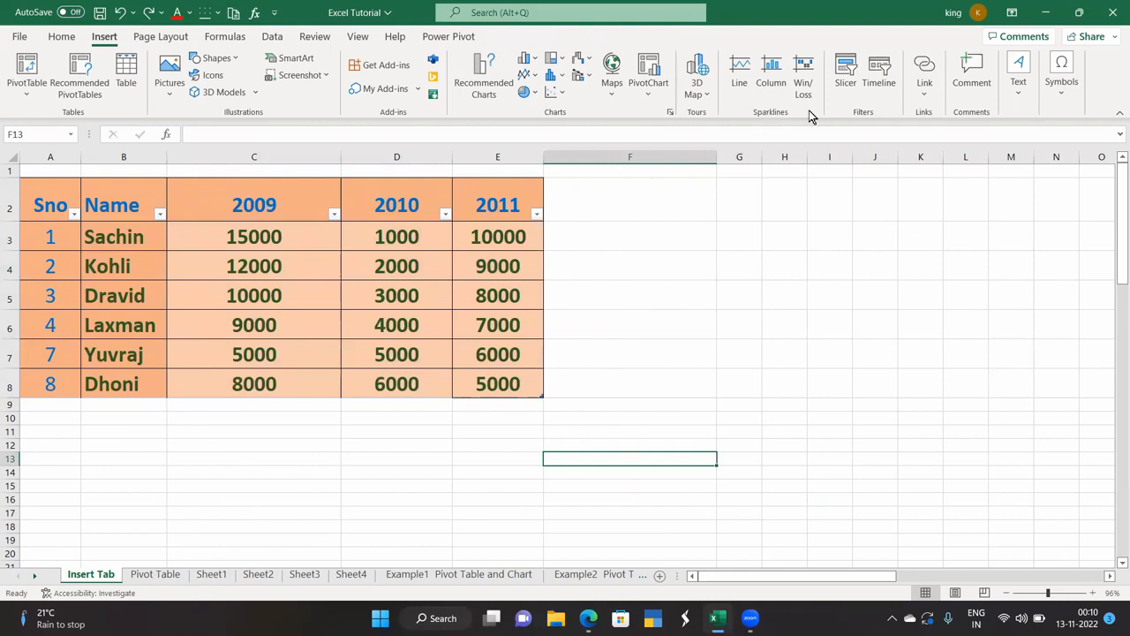
Add column sparklines in G3:G8 for the batsmen's yearly runs.
{"action": "left_click_drag", "start_coordinate": [126, 235], "coordinate": [512, 386]}
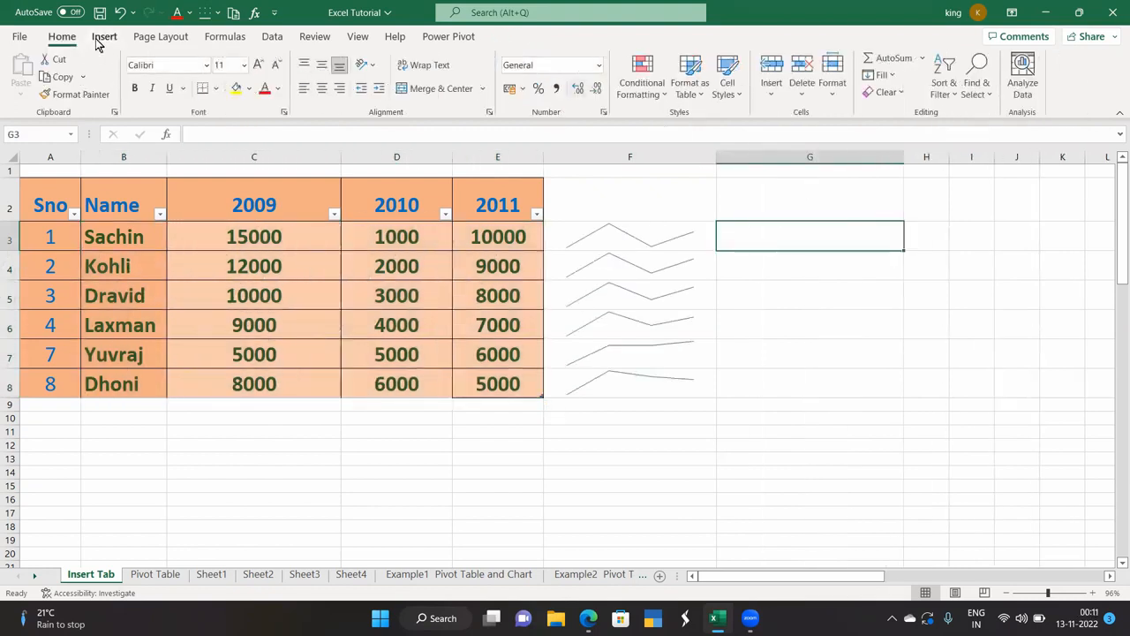
{"action": "left_click", "coordinate": [103, 39]}
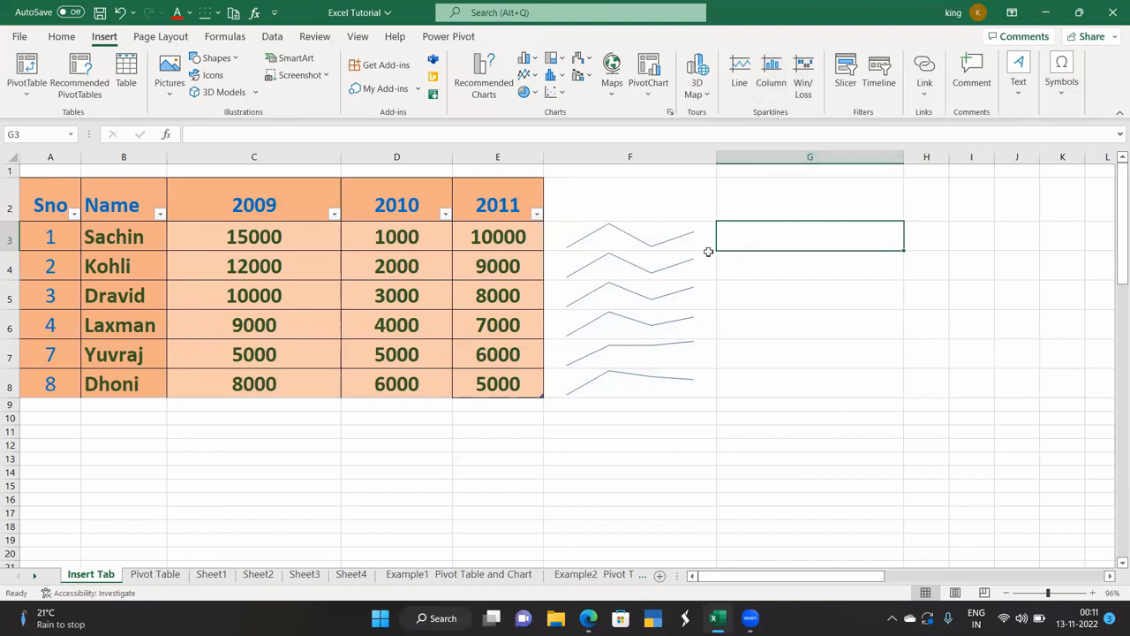
{"action": "left_click_drag", "start_coordinate": [116, 237], "coordinate": [492, 382]}
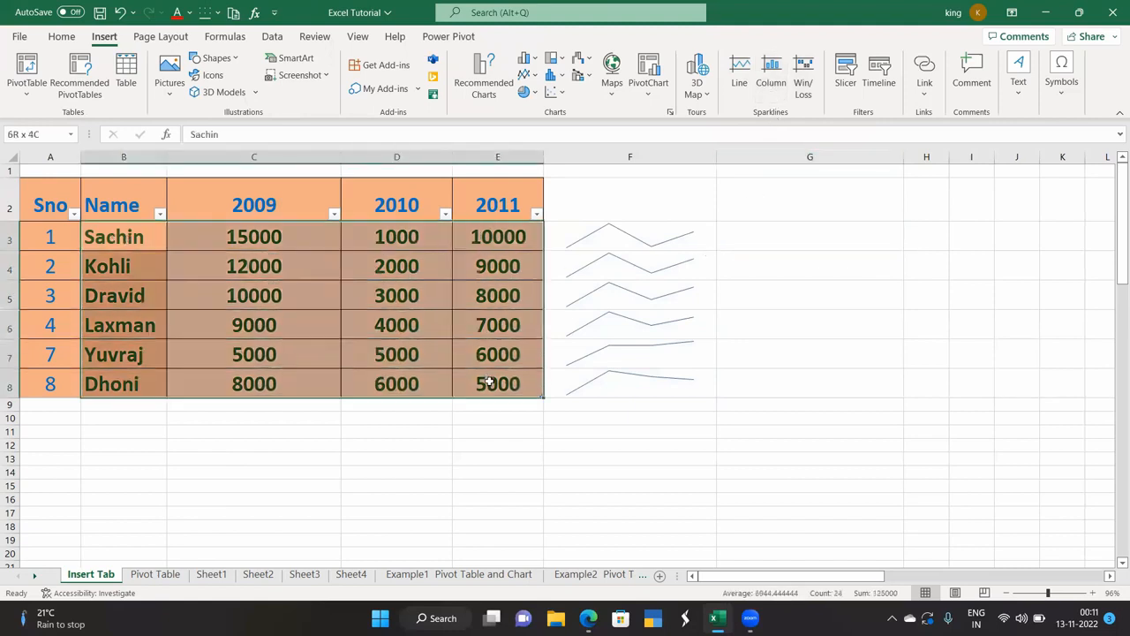
{"action": "left_click", "coordinate": [771, 78]}
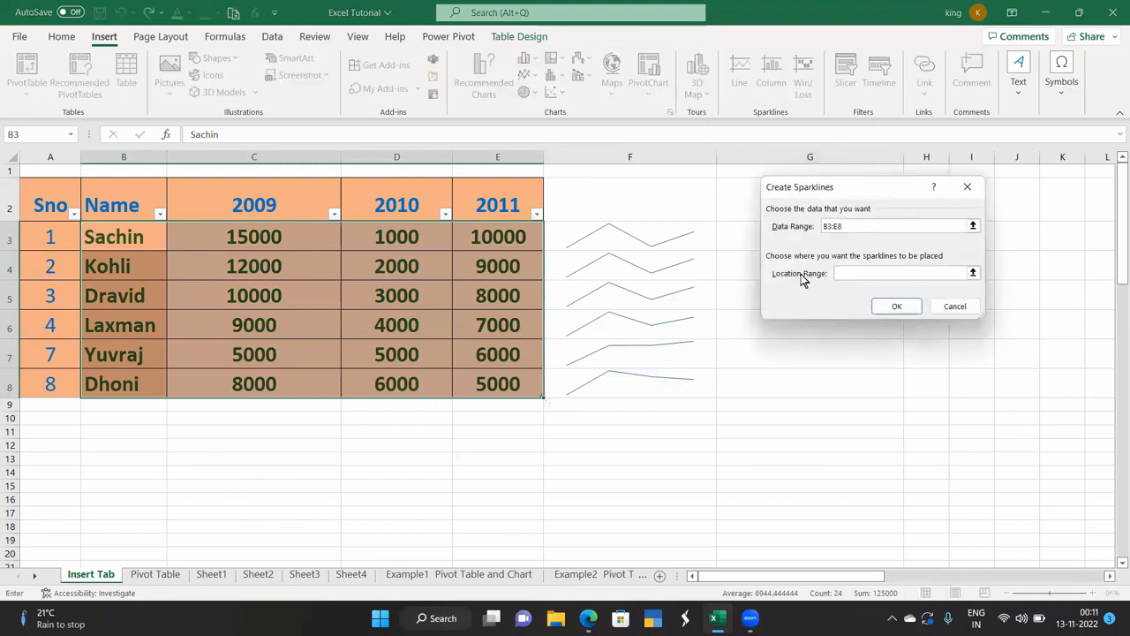
{"action": "left_click_drag", "start_coordinate": [736, 239], "coordinate": [749, 383]}
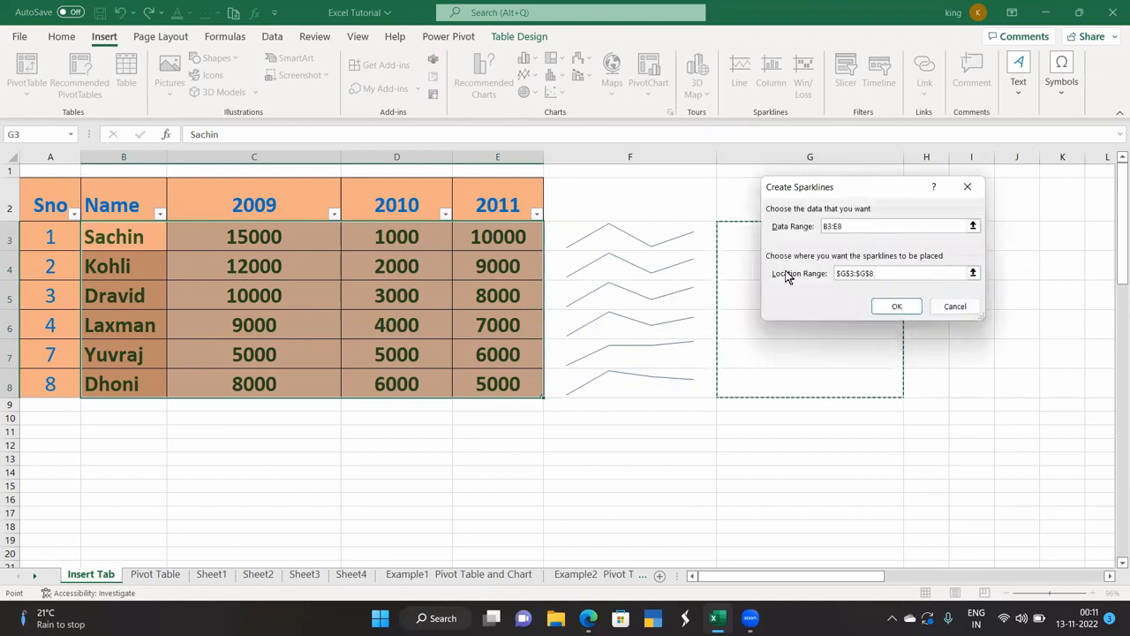
{"action": "left_click", "coordinate": [890, 308]}
Deselect the sparklines and widen column H by dragging its border.
{"action": "left_click", "coordinate": [774, 415]}
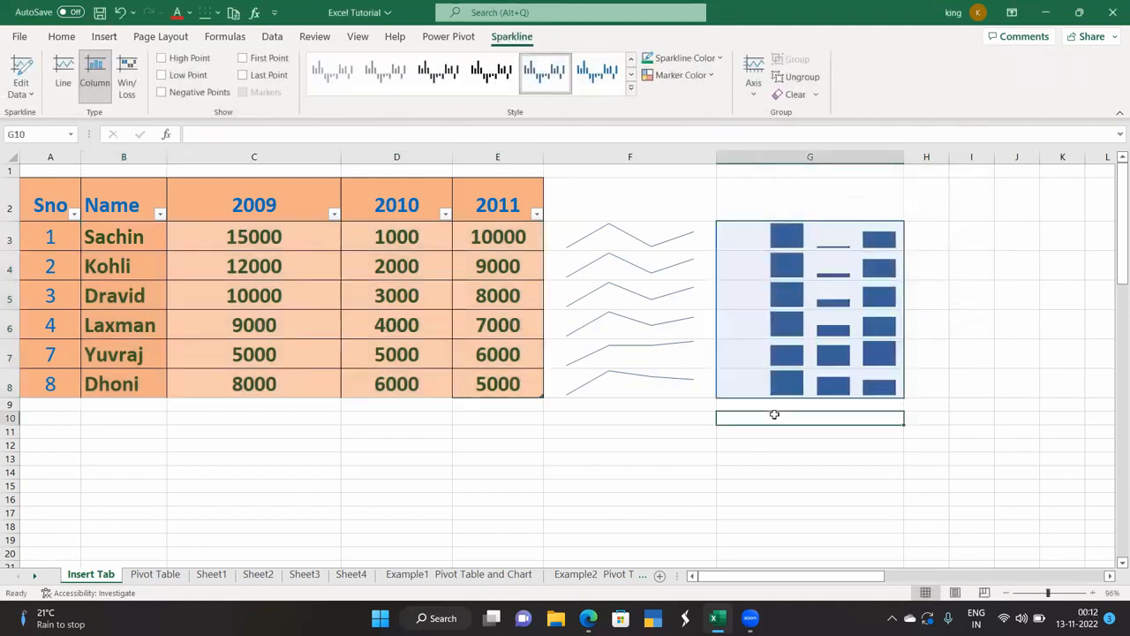
{"action": "left_click", "coordinate": [653, 482]}
{"action": "left_click", "coordinate": [847, 431]}
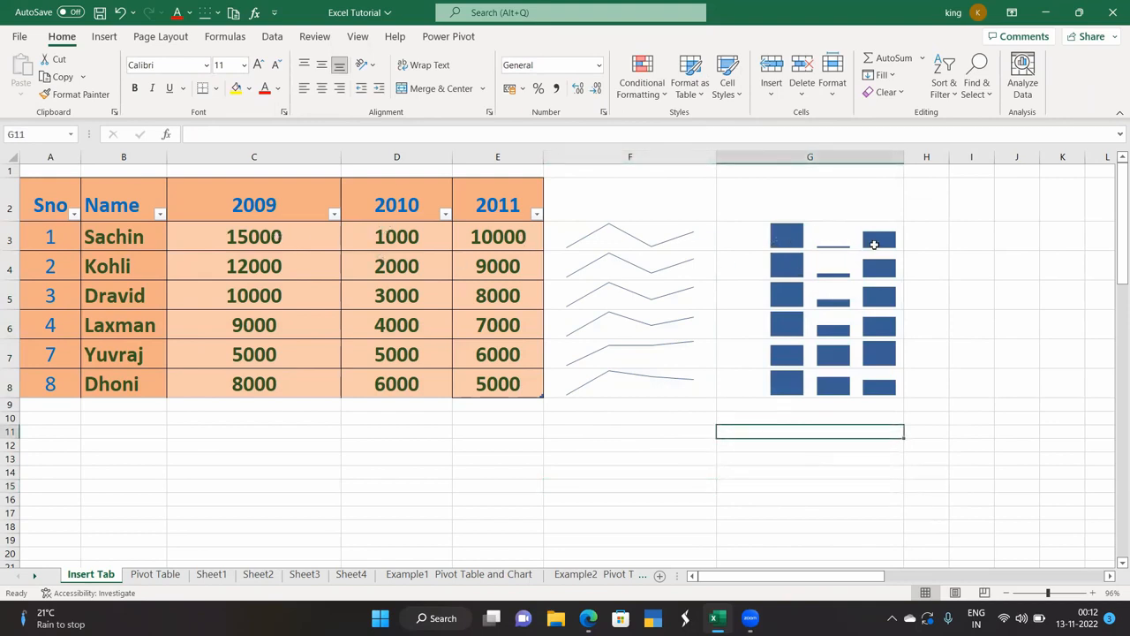
{"action": "left_click_drag", "start_coordinate": [949, 162], "coordinate": [1068, 200]}
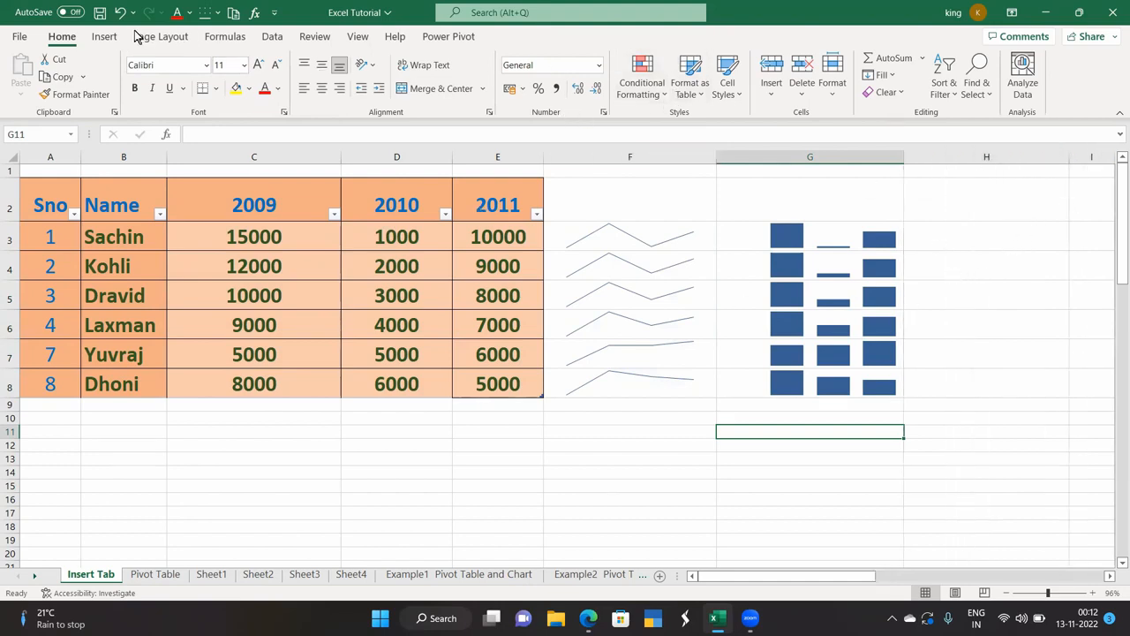
{"action": "left_click", "coordinate": [104, 36]}
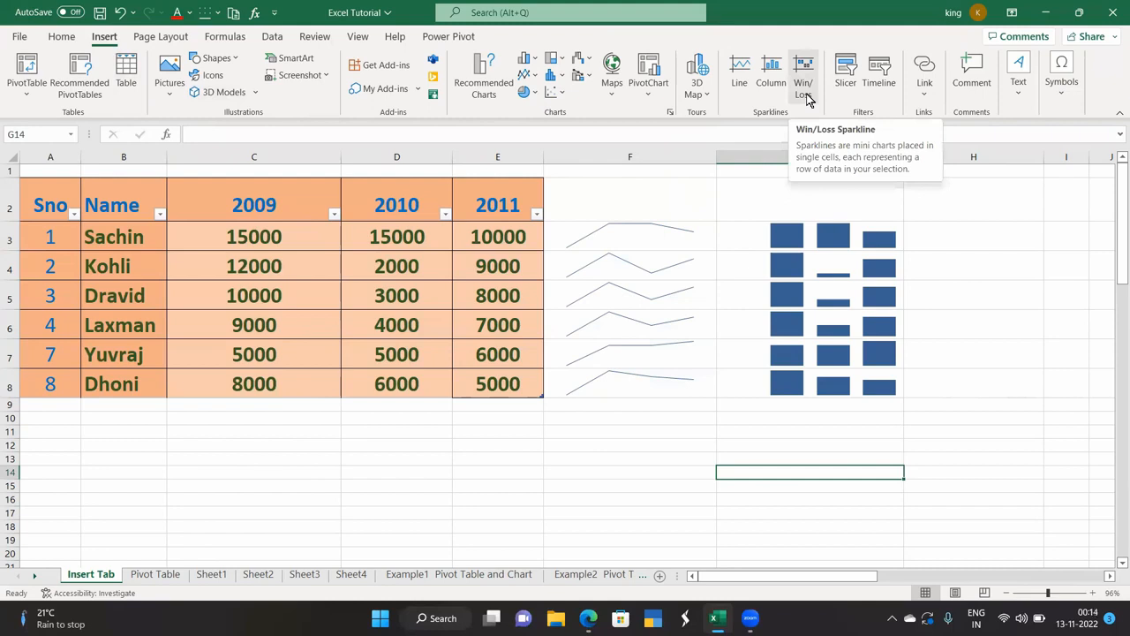
Change the 2010 value in D3 to -15000.
{"action": "double_click", "coordinate": [361, 234]}
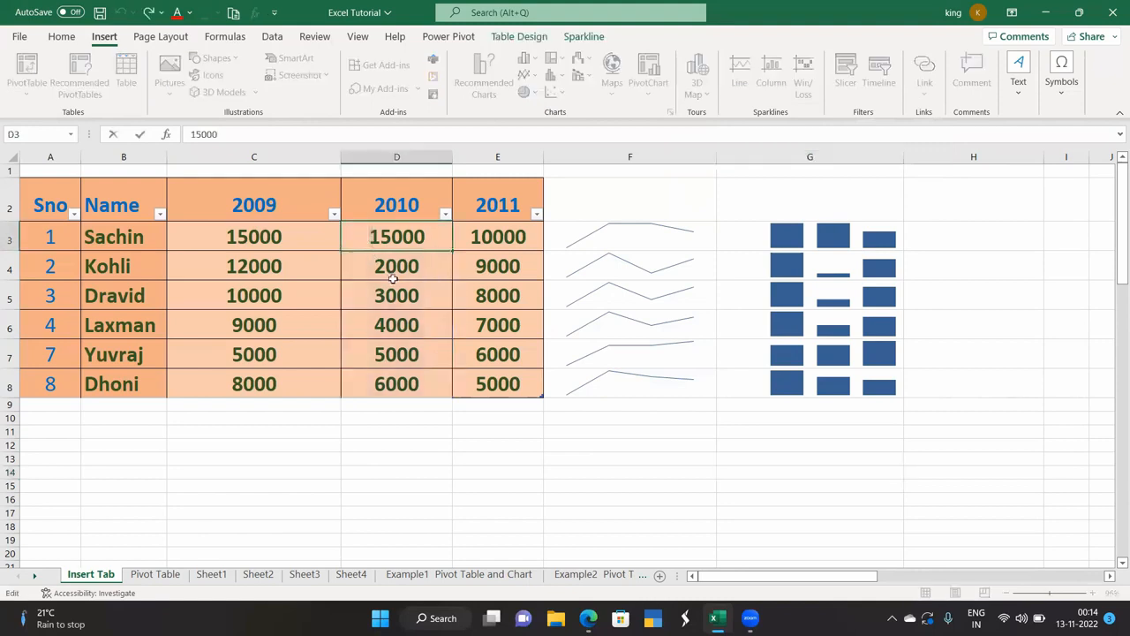
{"action": "type", "text": "-"}
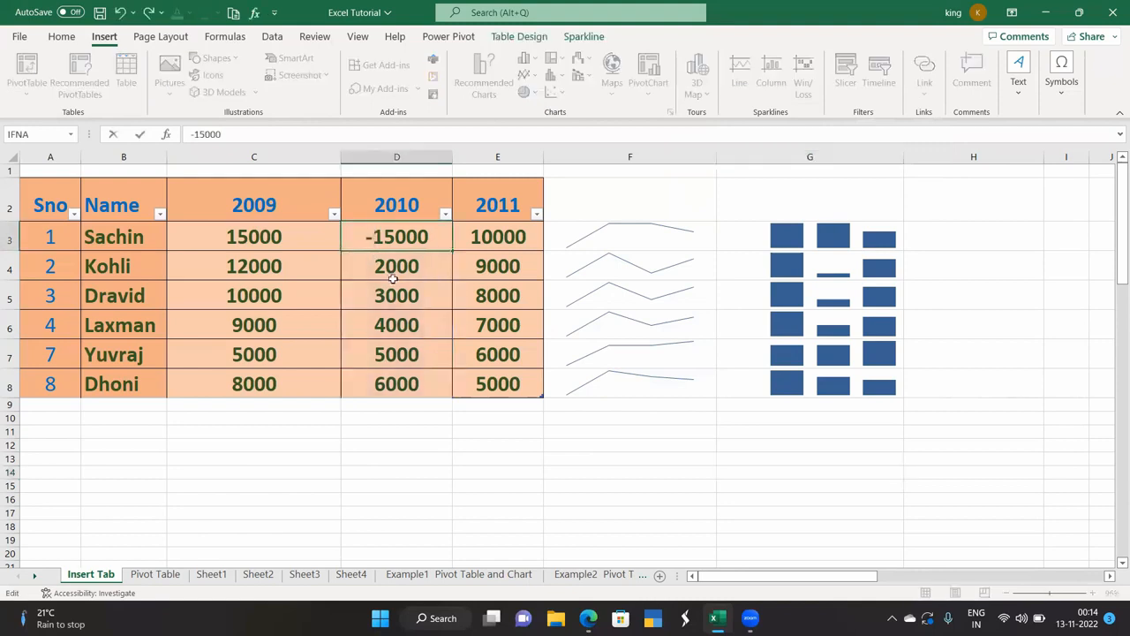
{"action": "left_click", "coordinate": [373, 327]}
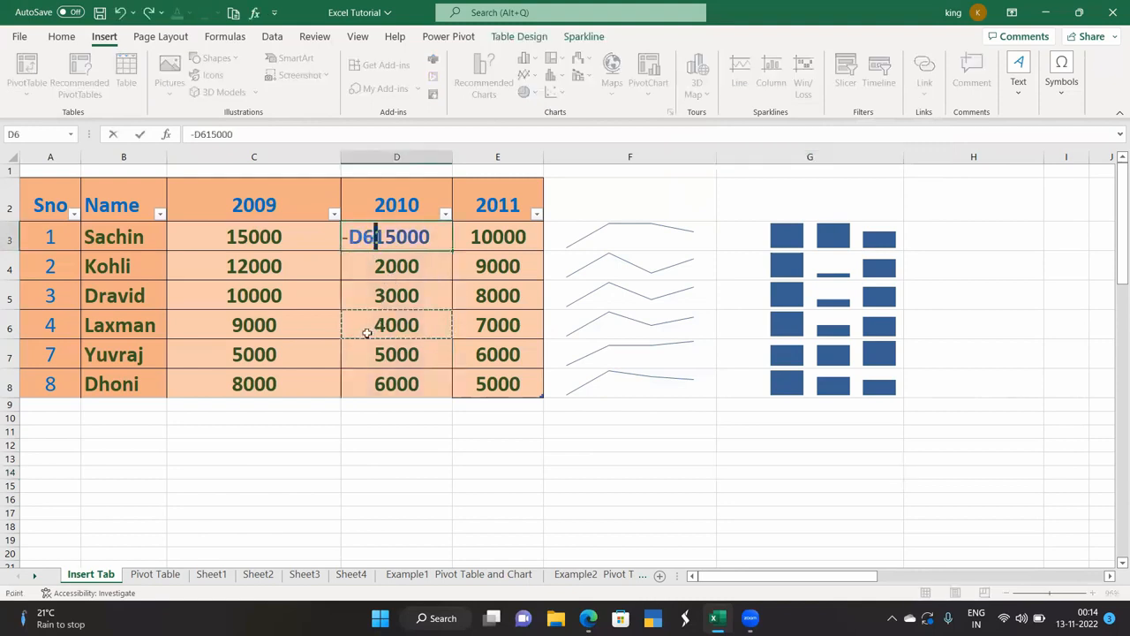
{"action": "left_click", "coordinate": [473, 325]}
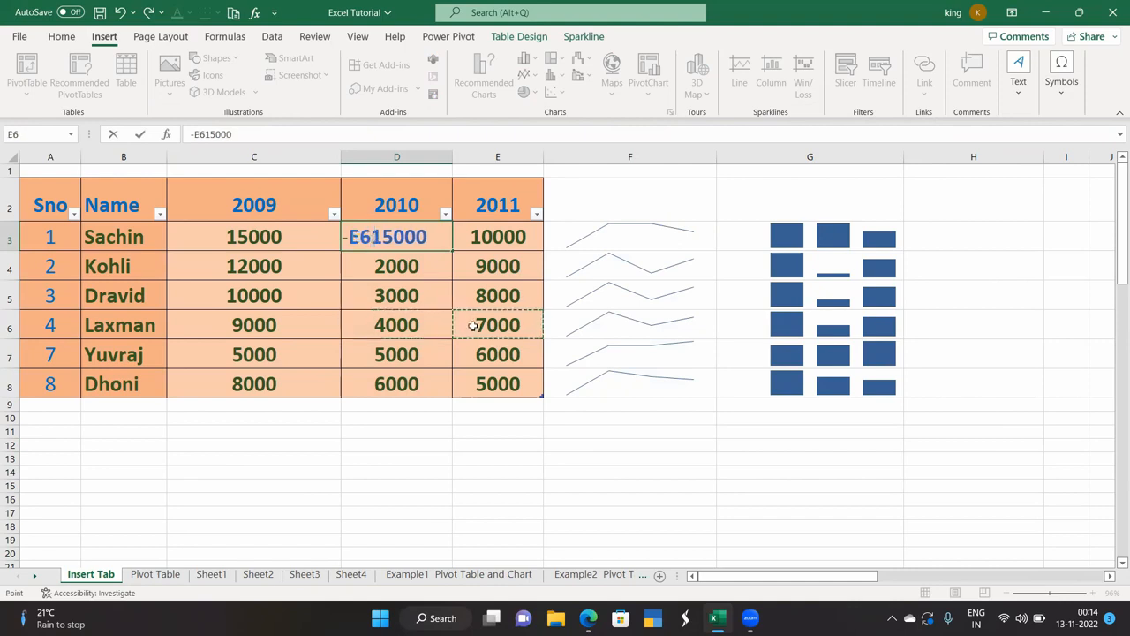
{"action": "key", "text": "BackSpace"}
{"action": "key", "text": "BackSpace"}
{"action": "key", "text": "Return"}
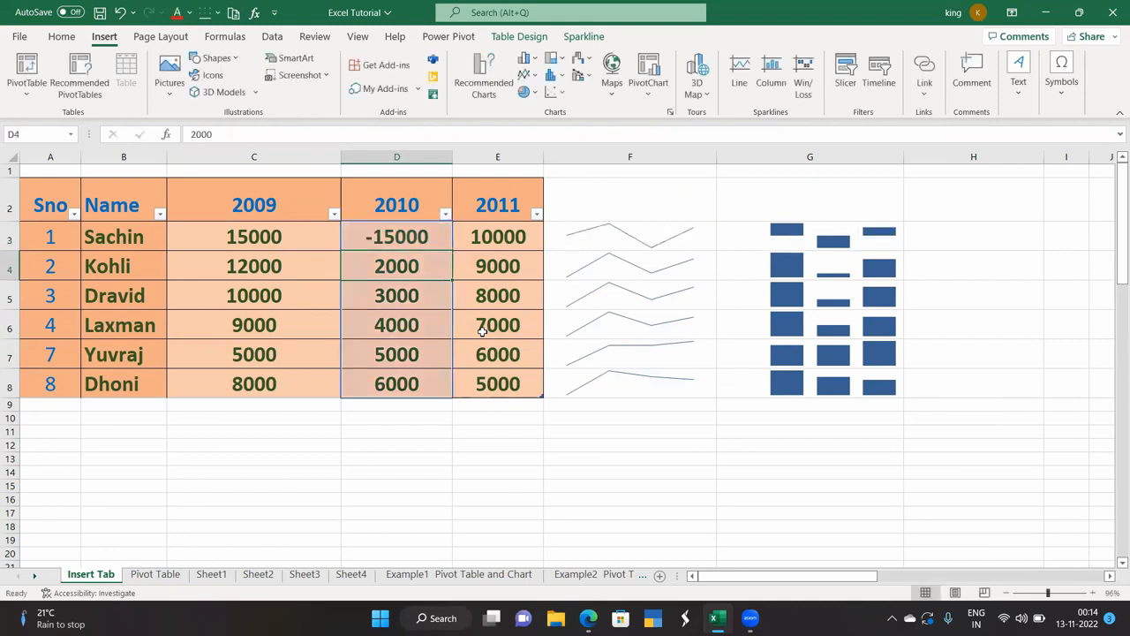
Change the 2011 value in E6 to -7000.
{"action": "left_click", "coordinate": [482, 329]}
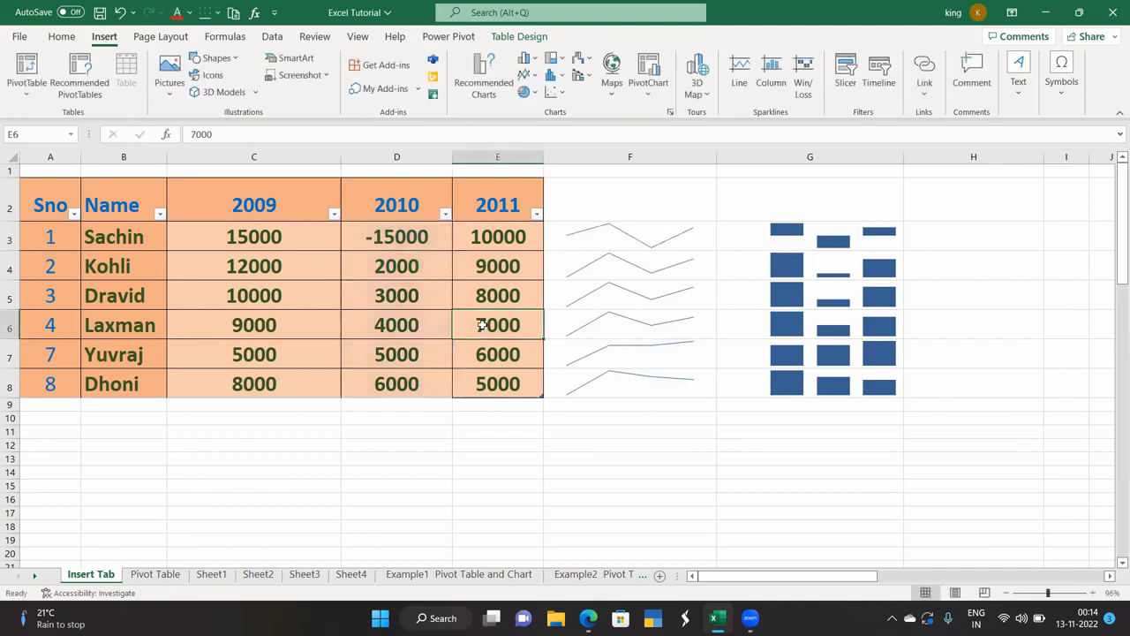
{"action": "left_click", "coordinate": [191, 133]}
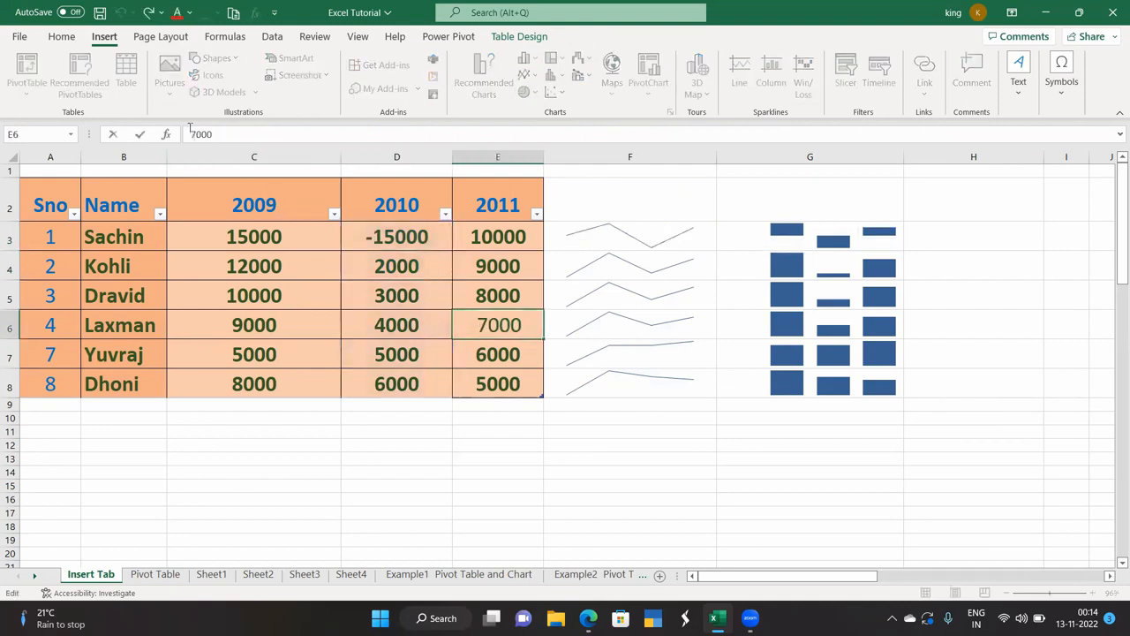
{"action": "type", "text": "-"}
{"action": "key", "text": "Return"}
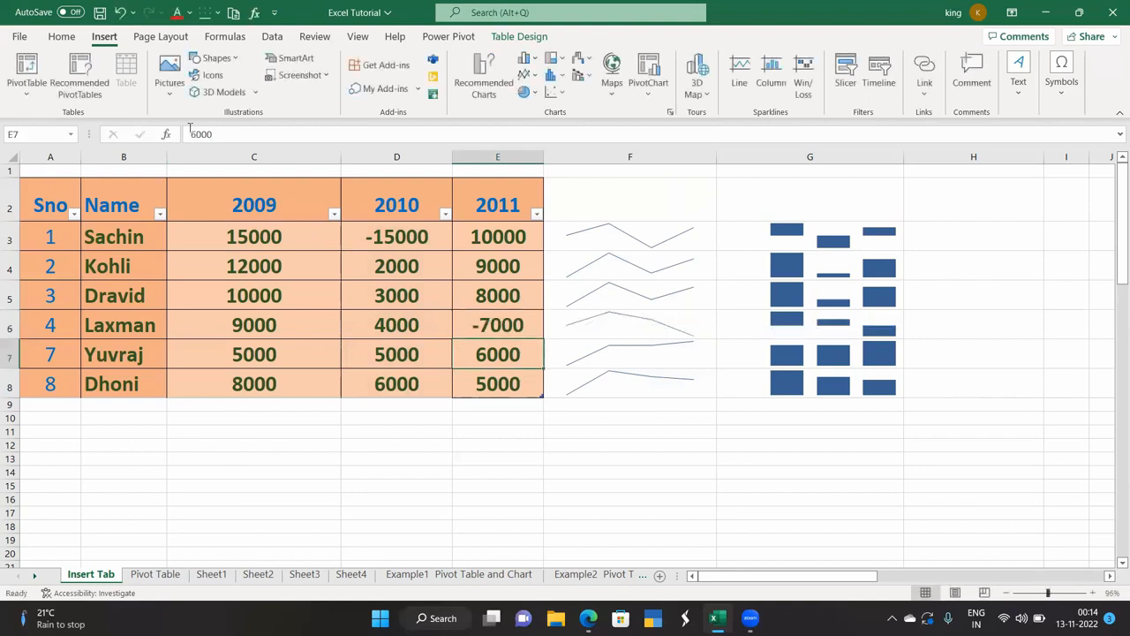
Select the names and yearly values in B3:E8 as sparkline data.
{"action": "left_click_drag", "start_coordinate": [932, 248], "coordinate": [936, 267]}
{"action": "left_click_drag", "start_coordinate": [118, 241], "coordinate": [473, 375]}
{"action": "left_click_drag", "start_coordinate": [447, 312], "coordinate": [449, 309]}
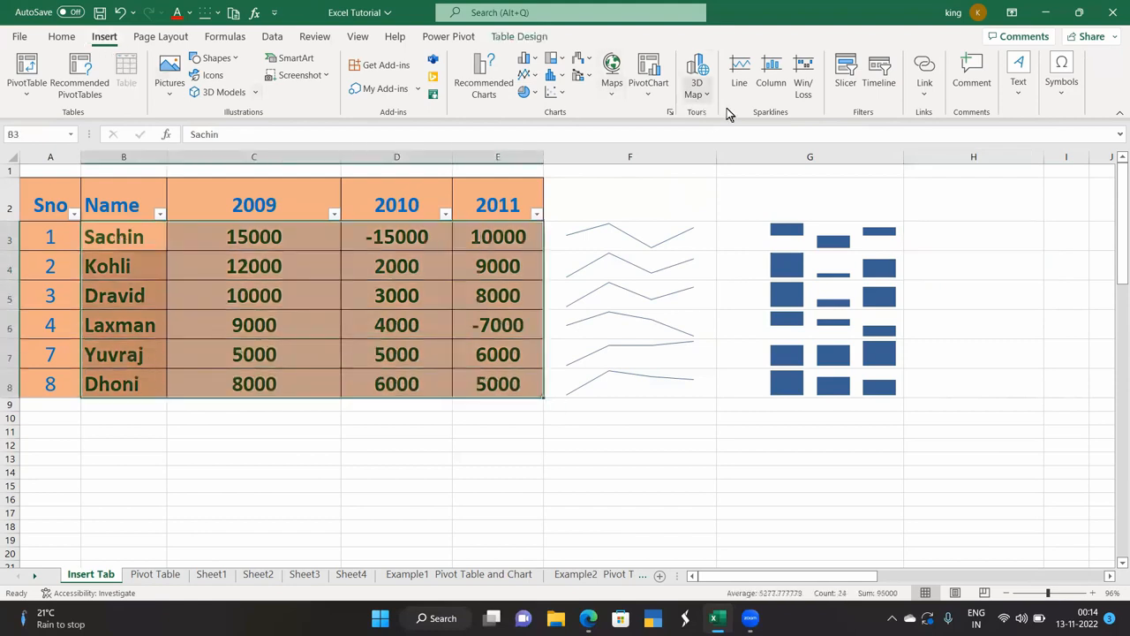
Insert win/loss sparklines into H3:H8 from the selected data.
{"action": "left_click", "coordinate": [804, 69]}
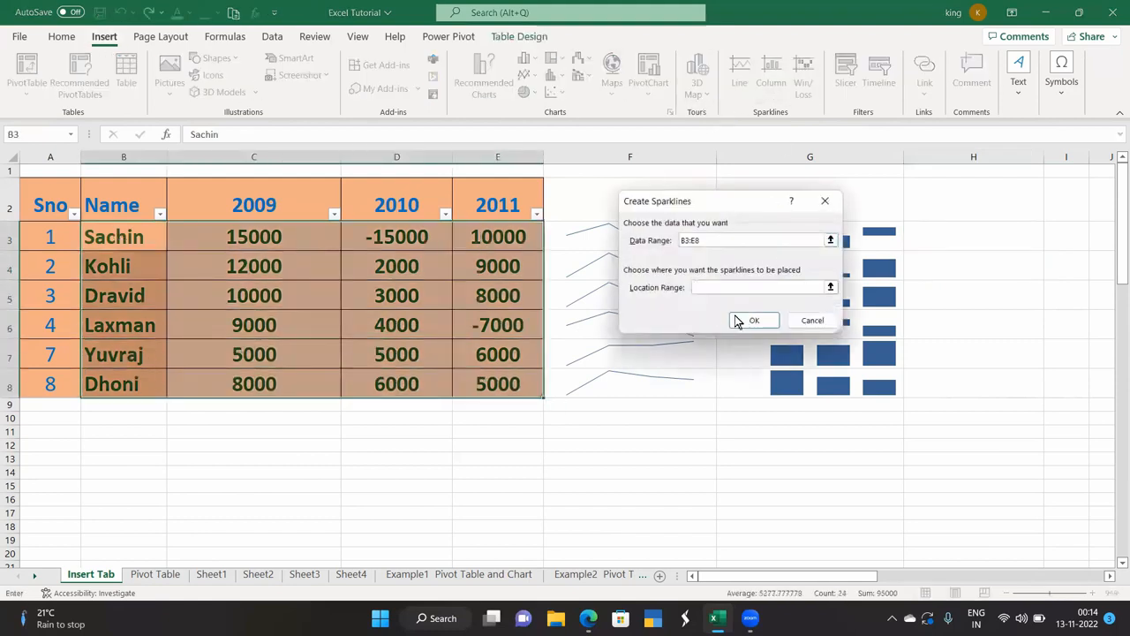
{"action": "left_click", "coordinate": [943, 238]}
{"action": "left_click_drag", "start_coordinate": [952, 290], "coordinate": [953, 384]}
{"action": "left_click", "coordinate": [756, 320]}
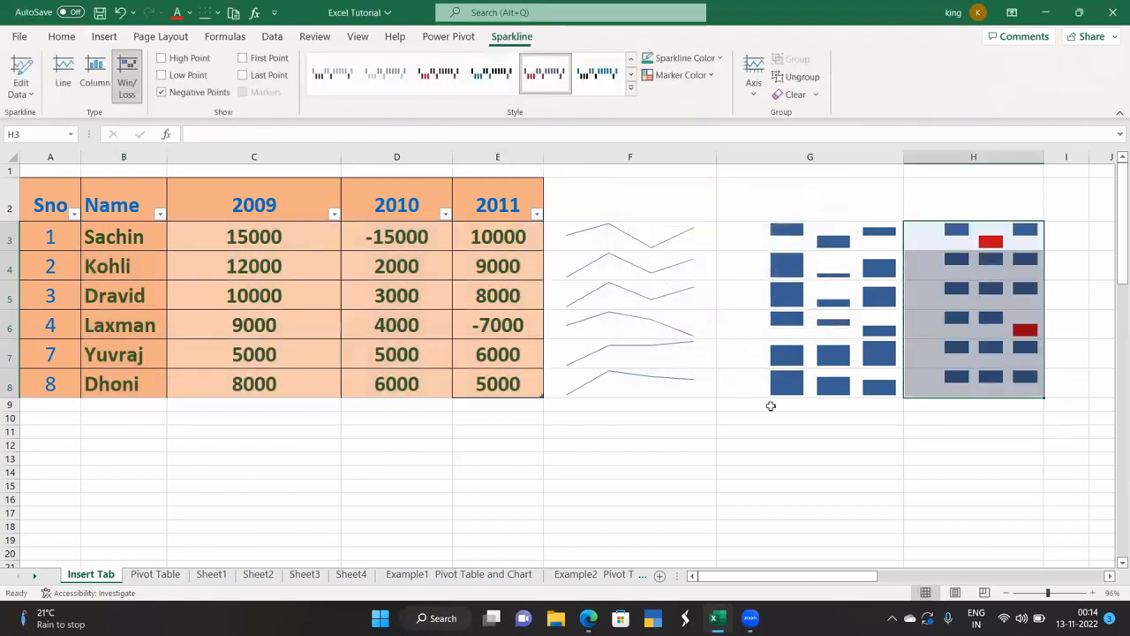
{"action": "left_click", "coordinate": [776, 431]}
Select the 2010 column values, then move to the Example1 Pivot Table and Chart sheet.
{"action": "left_click", "coordinate": [401, 237]}
{"action": "key", "text": "ctrl+shift+Down"}
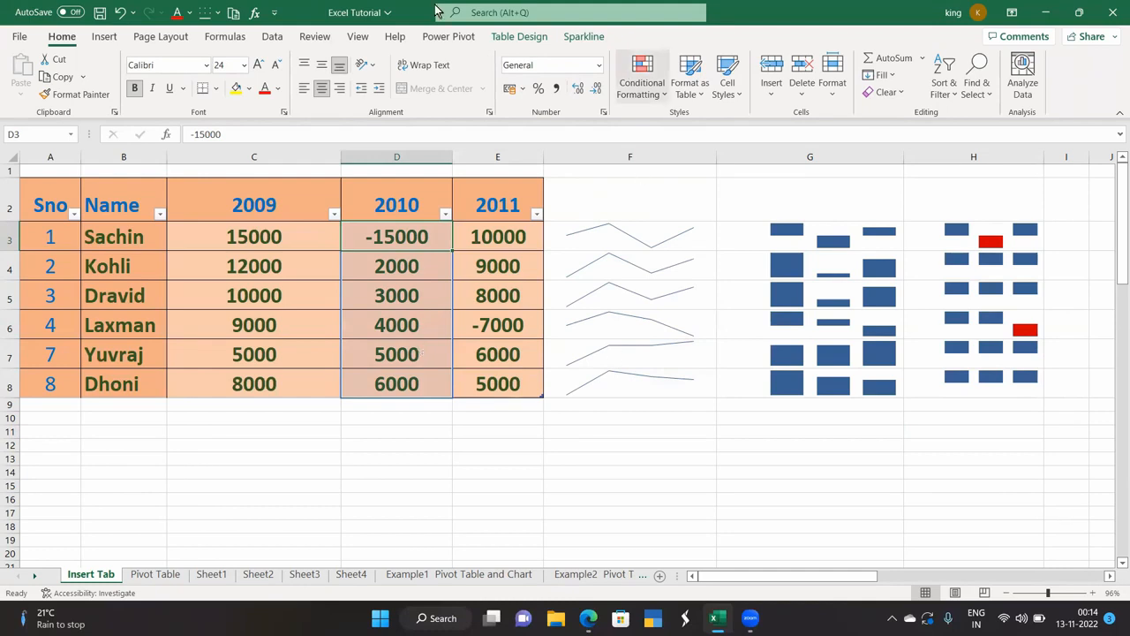
{"action": "left_click", "coordinate": [107, 36]}
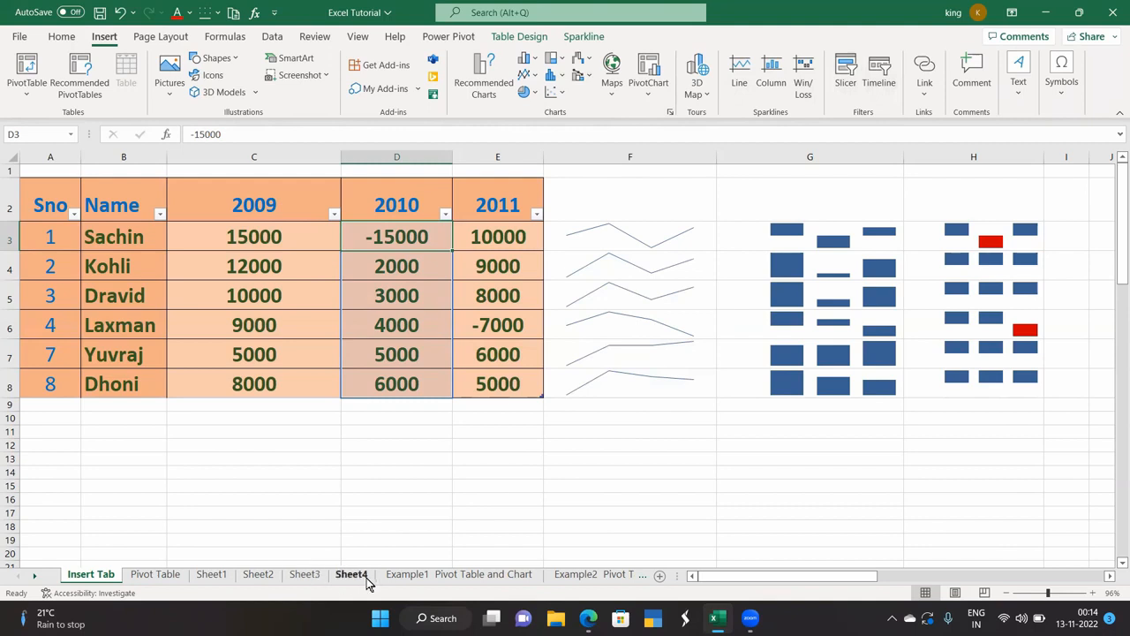
{"action": "left_click", "coordinate": [413, 575]}
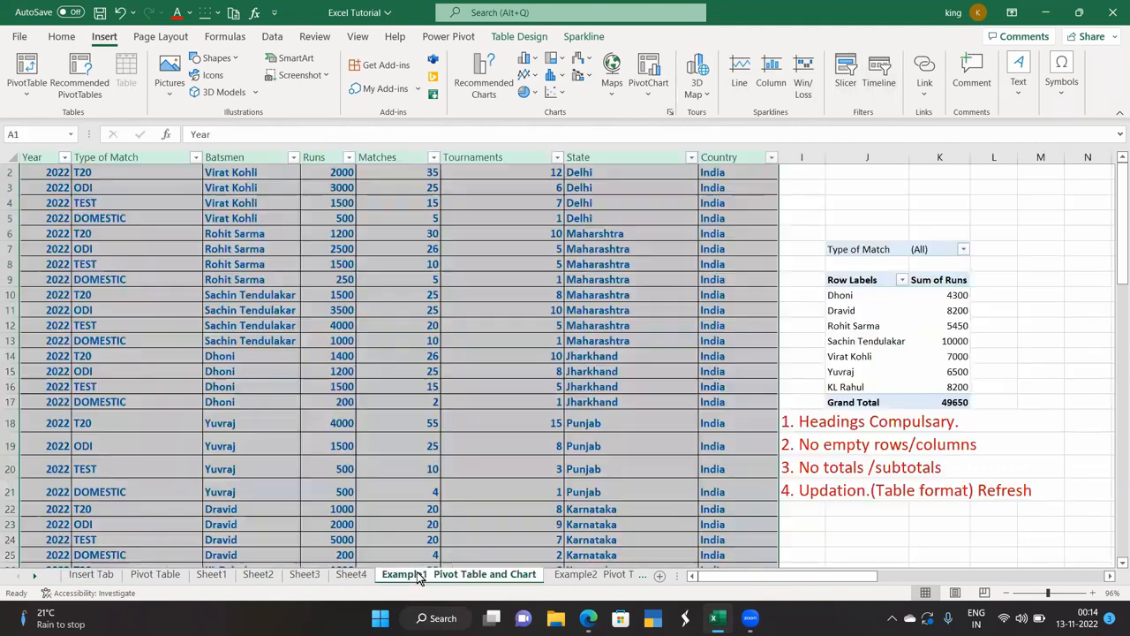
{"action": "left_click", "coordinate": [410, 372]}
{"action": "scroll", "coordinate": [744, 245], "scroll_direction": "up", "scroll_amount": 1}
{"action": "left_click", "coordinate": [864, 199]}
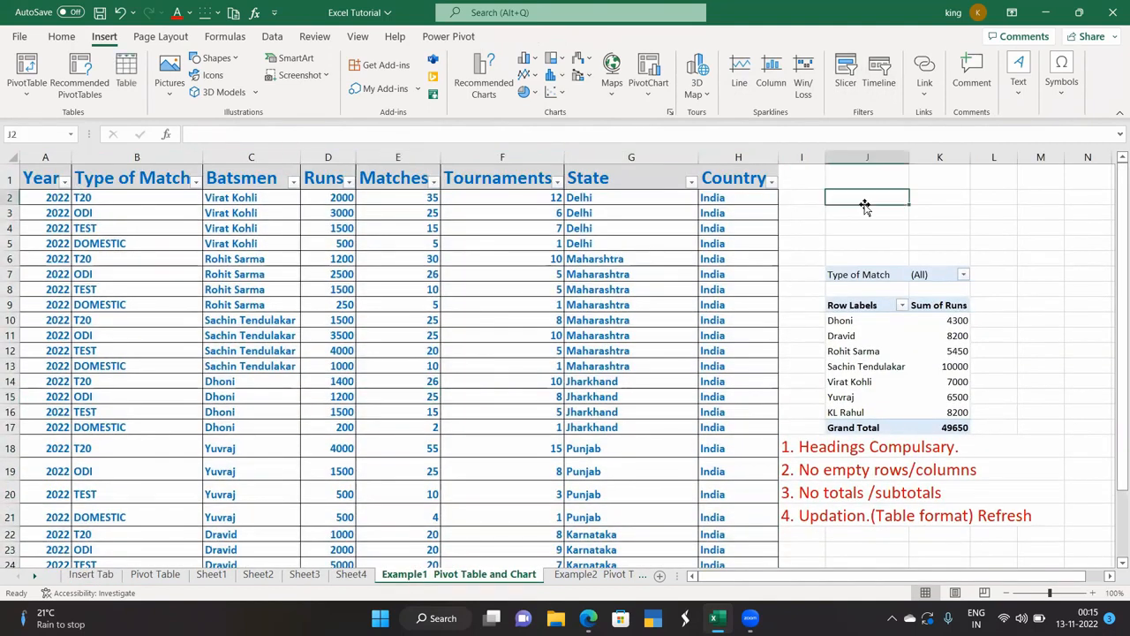
{"action": "left_click", "coordinate": [846, 71]}
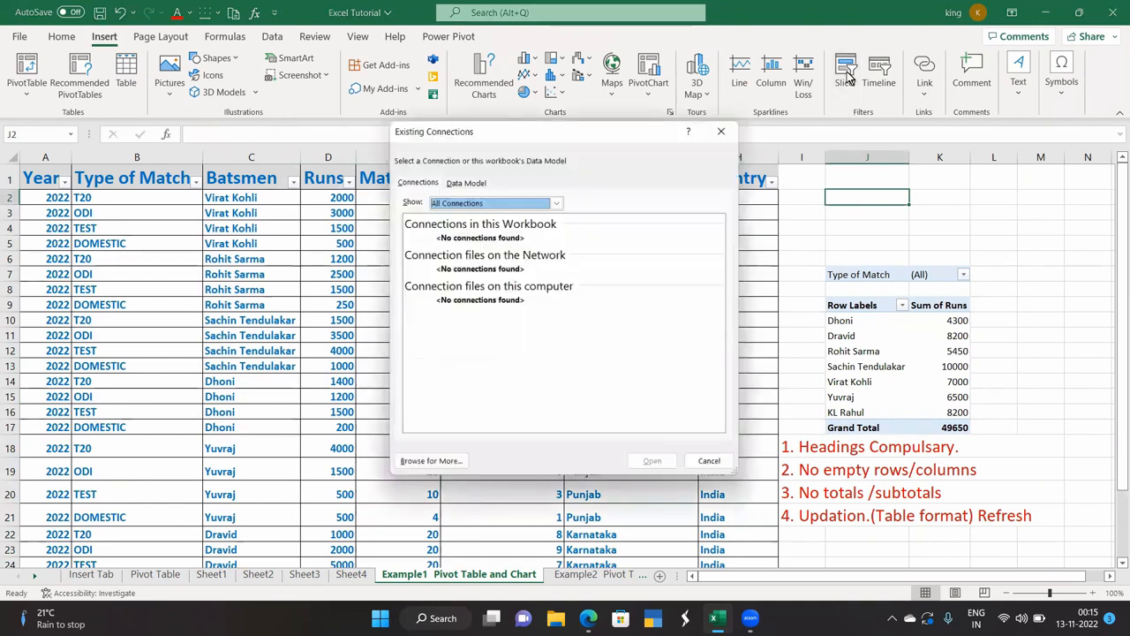
{"action": "left_click", "coordinate": [720, 130]}
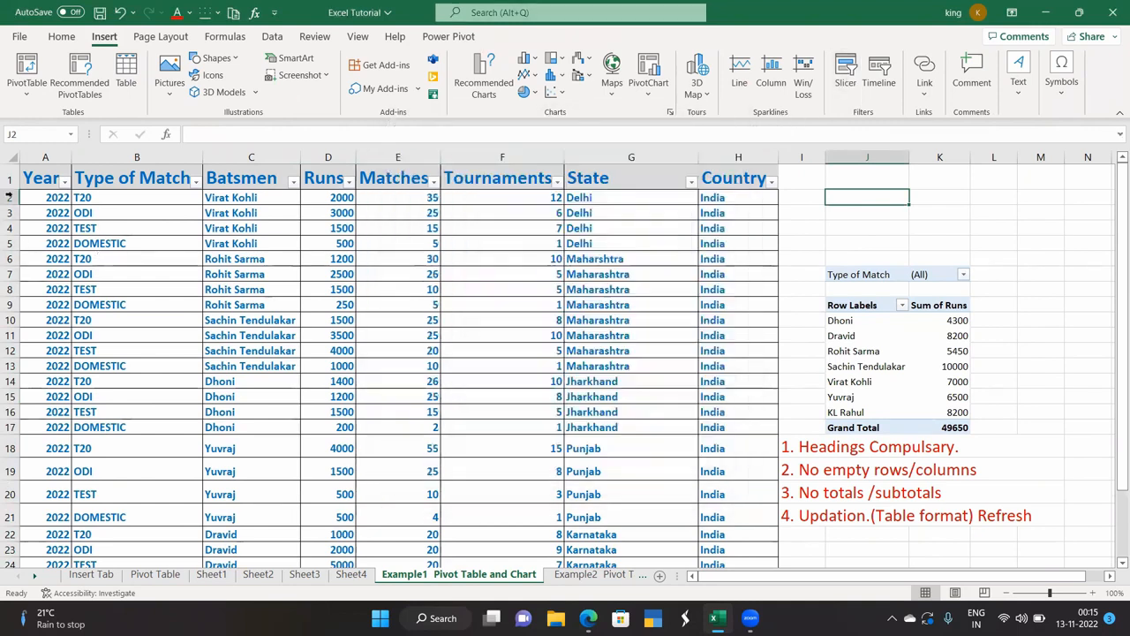
{"action": "left_click_drag", "start_coordinate": [49, 177], "coordinate": [738, 536]}
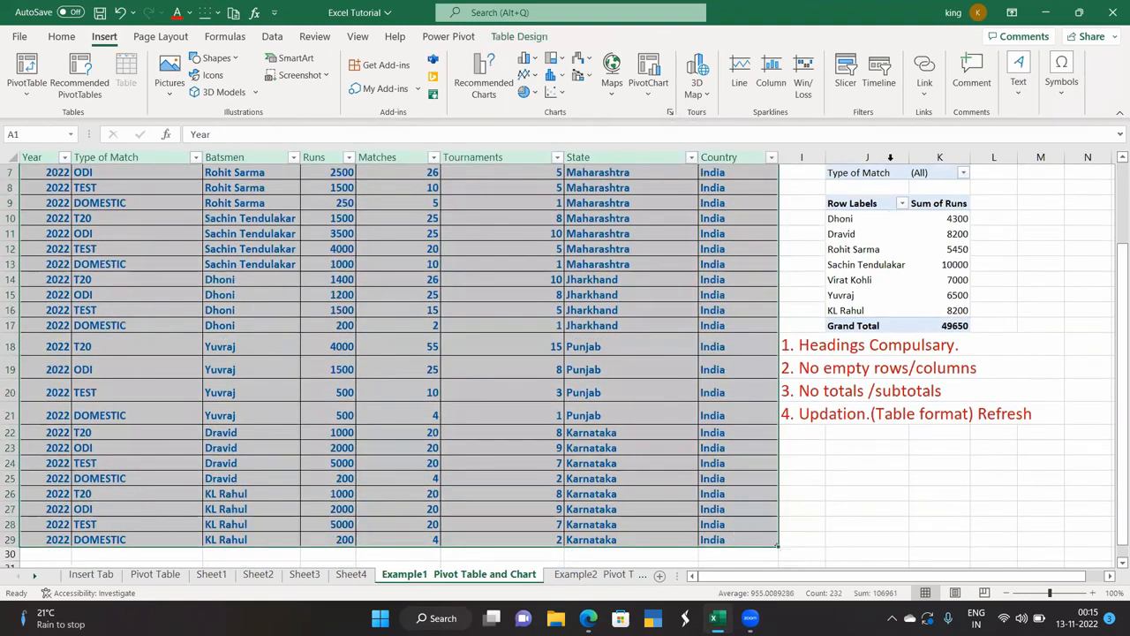
Add State, Batsmen and Type of Match slicers and move the State slicer beside the pivot table.
{"action": "left_click", "coordinate": [834, 66]}
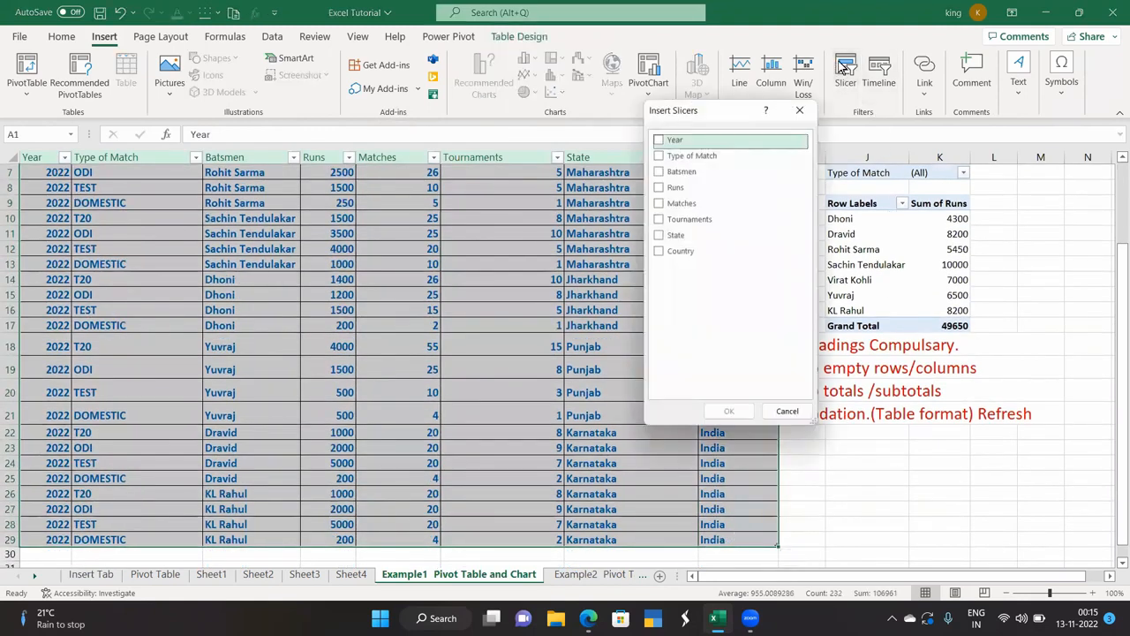
{"action": "left_click", "coordinate": [680, 254]}
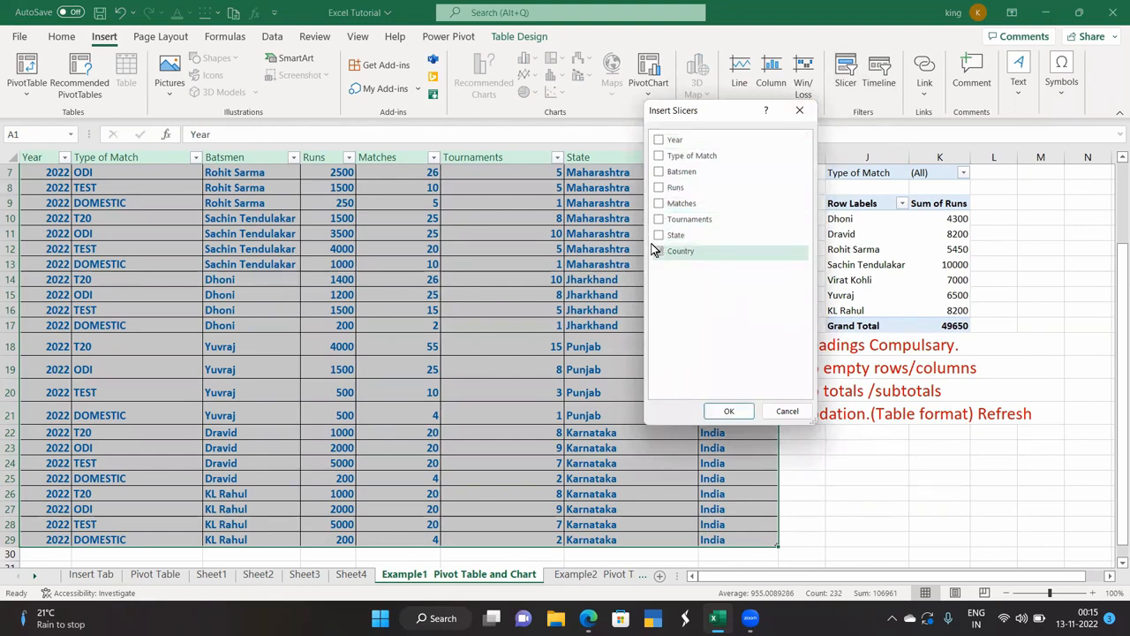
{"action": "left_click", "coordinate": [659, 249]}
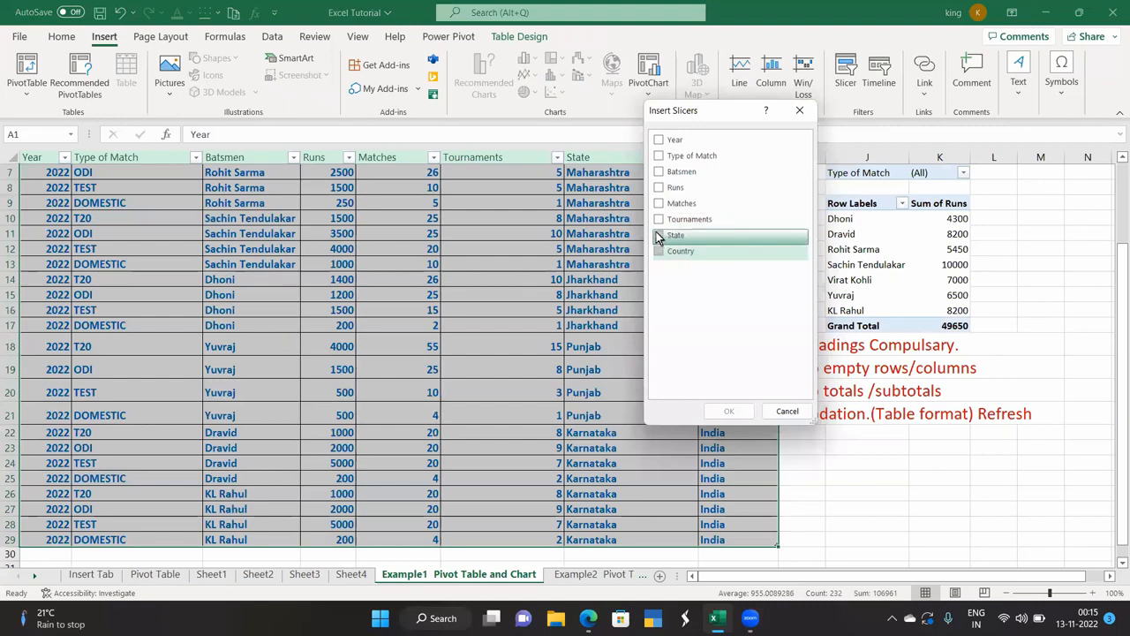
{"action": "left_click", "coordinate": [658, 237]}
{"action": "left_click", "coordinate": [658, 171]}
{"action": "left_click", "coordinate": [659, 155]}
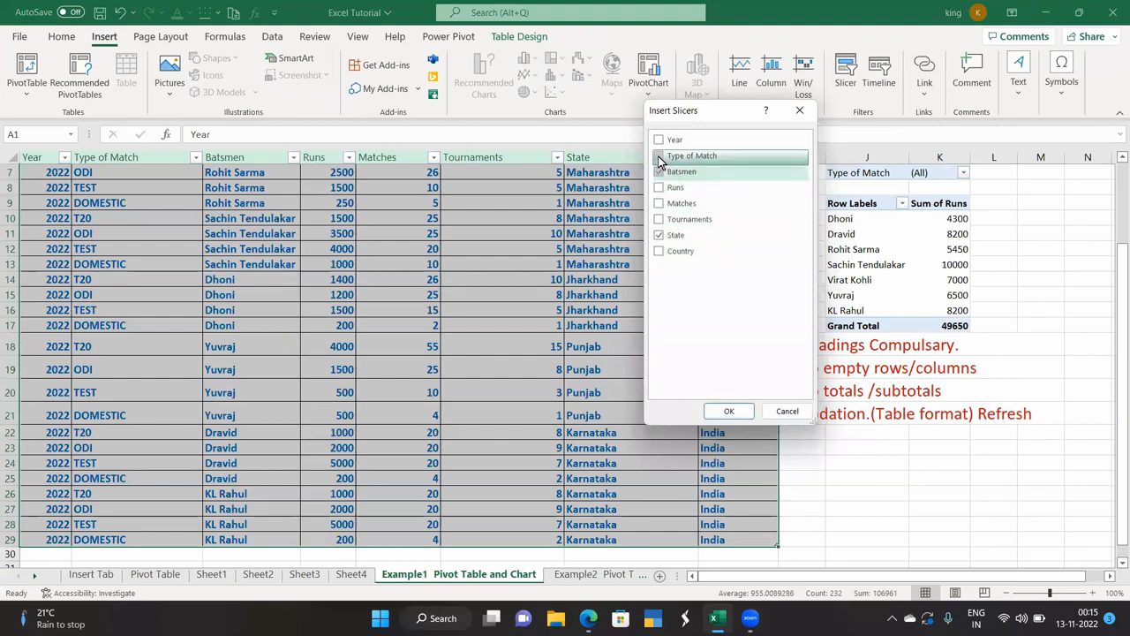
{"action": "left_click", "coordinate": [729, 412]}
{"action": "left_click", "coordinate": [863, 438]}
{"action": "left_click_drag", "start_coordinate": [607, 318], "coordinate": [843, 263]}
Arrange the State, Batsmen and Type of Match slicers side by side.
{"action": "left_click_drag", "start_coordinate": [851, 182], "coordinate": [852, 176]}
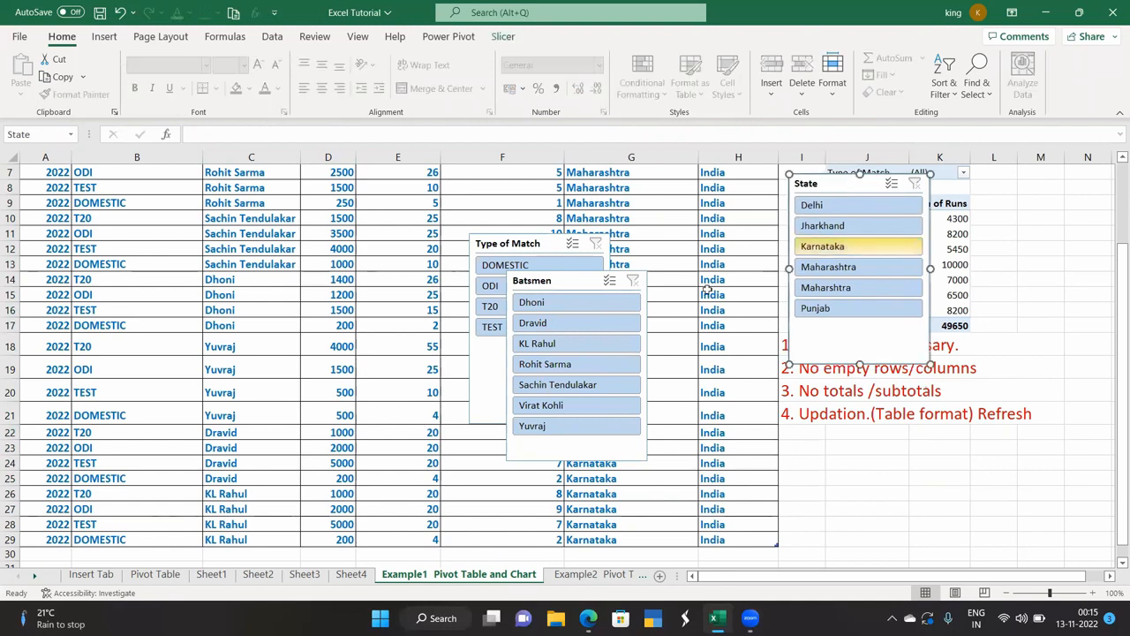
{"action": "left_click_drag", "start_coordinate": [576, 282], "coordinate": [858, 395]}
{"action": "left_click_drag", "start_coordinate": [532, 244], "coordinate": [1005, 208]}
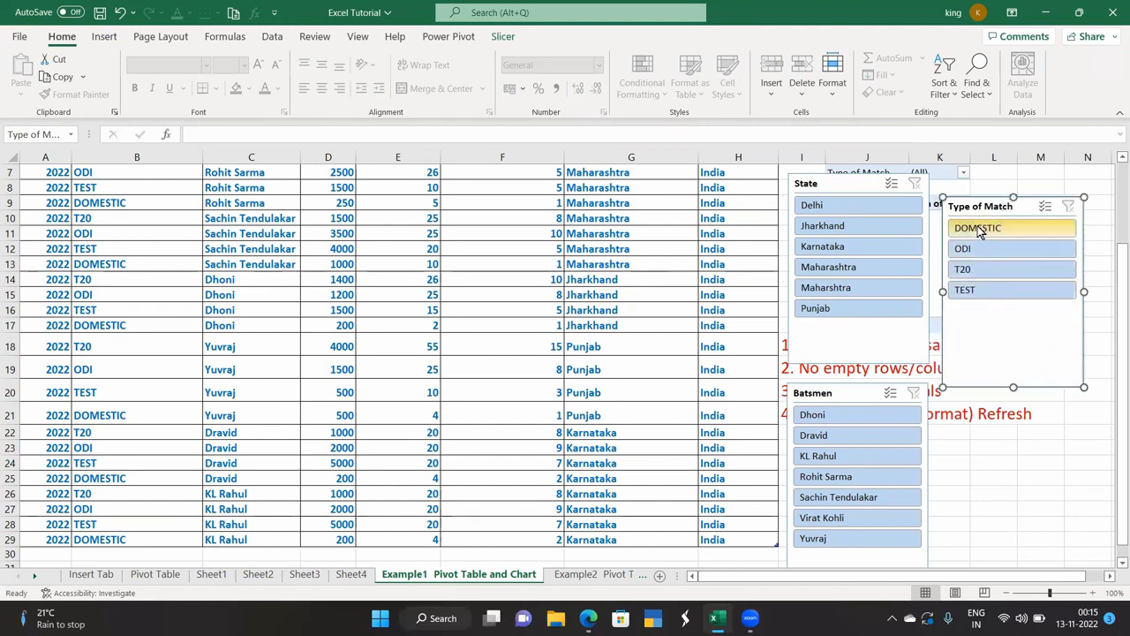
Filter by DOMESTIC and by Delhi, Jharkhand, Maharashtra, Punjab and Karnataka, including all match types again.
{"action": "left_click", "coordinate": [978, 228]}
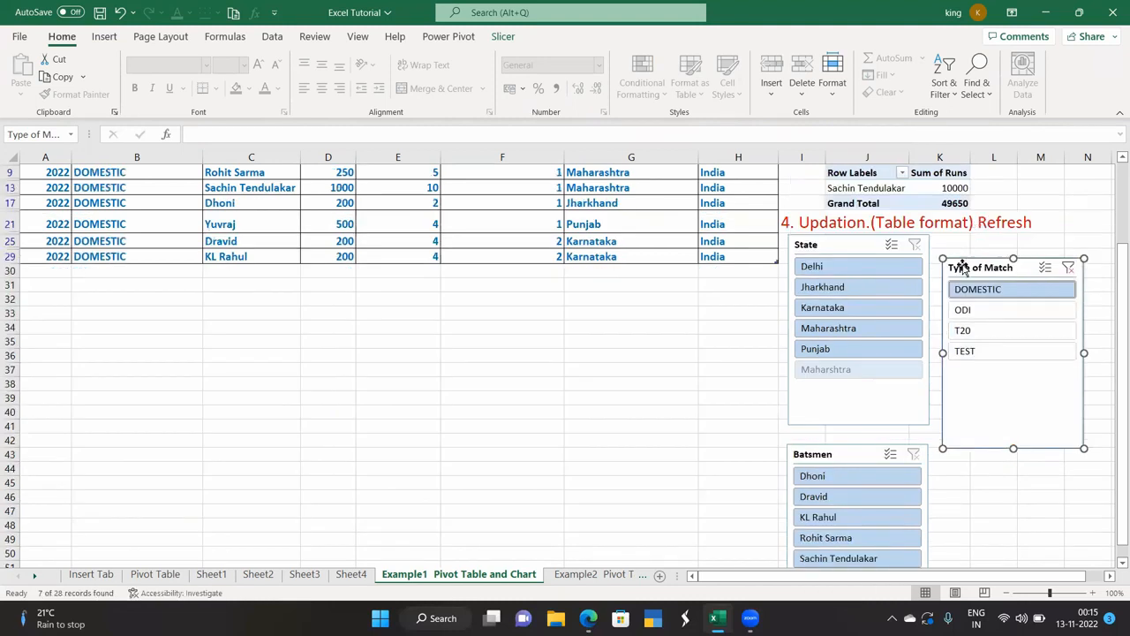
{"action": "left_click", "coordinate": [831, 267]}
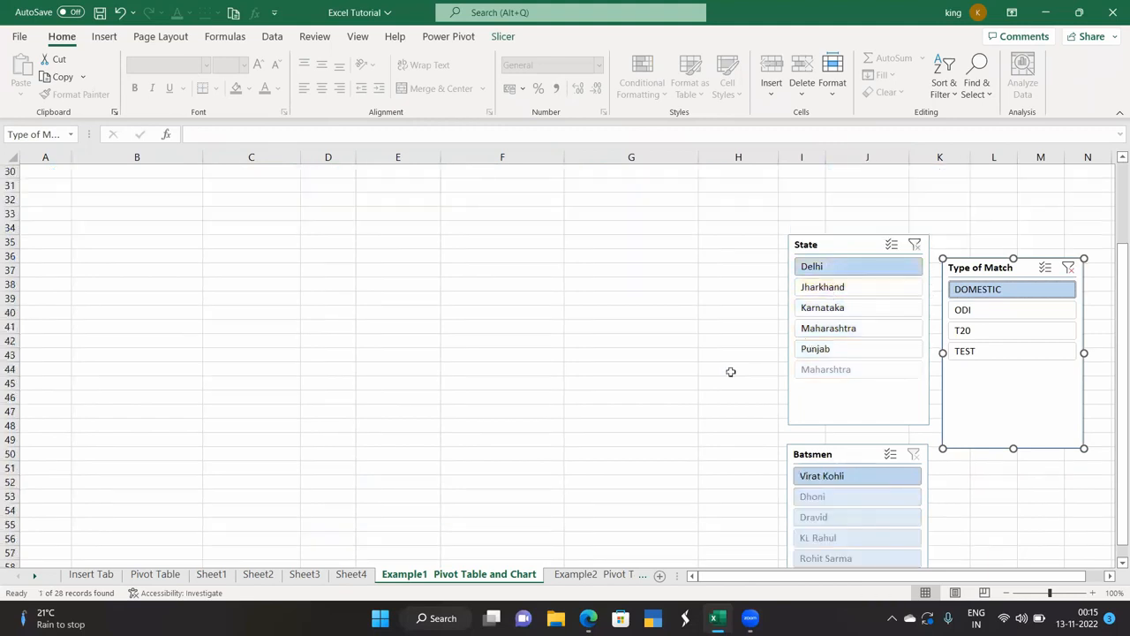
{"action": "left_click_drag", "start_coordinate": [1121, 305], "coordinate": [1121, 187]}
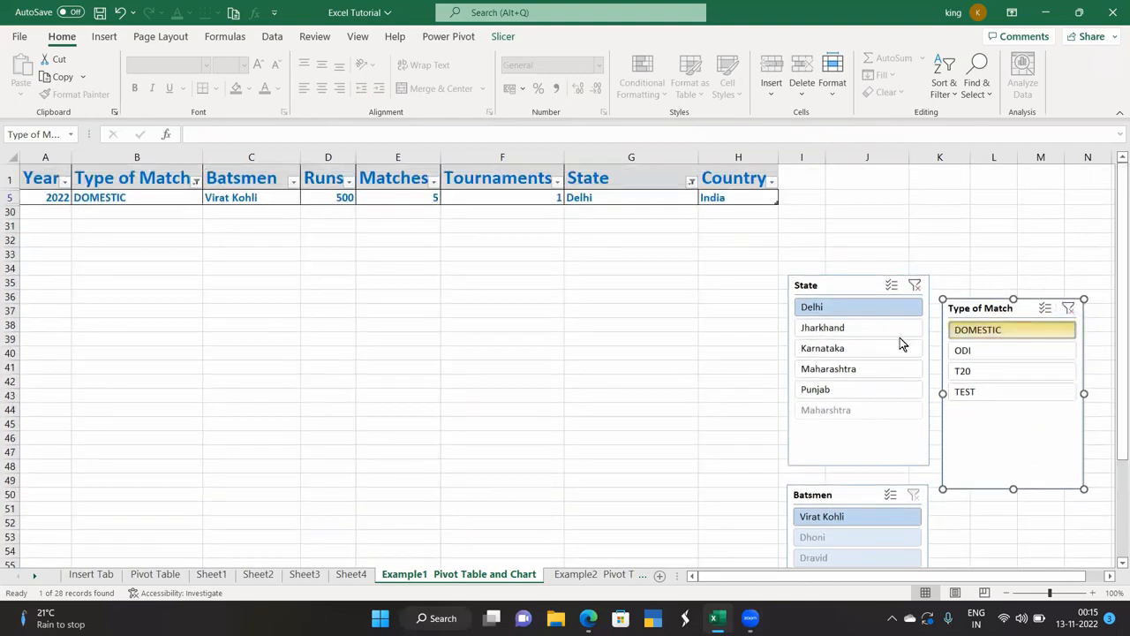
{"action": "left_click", "coordinate": [832, 332]}
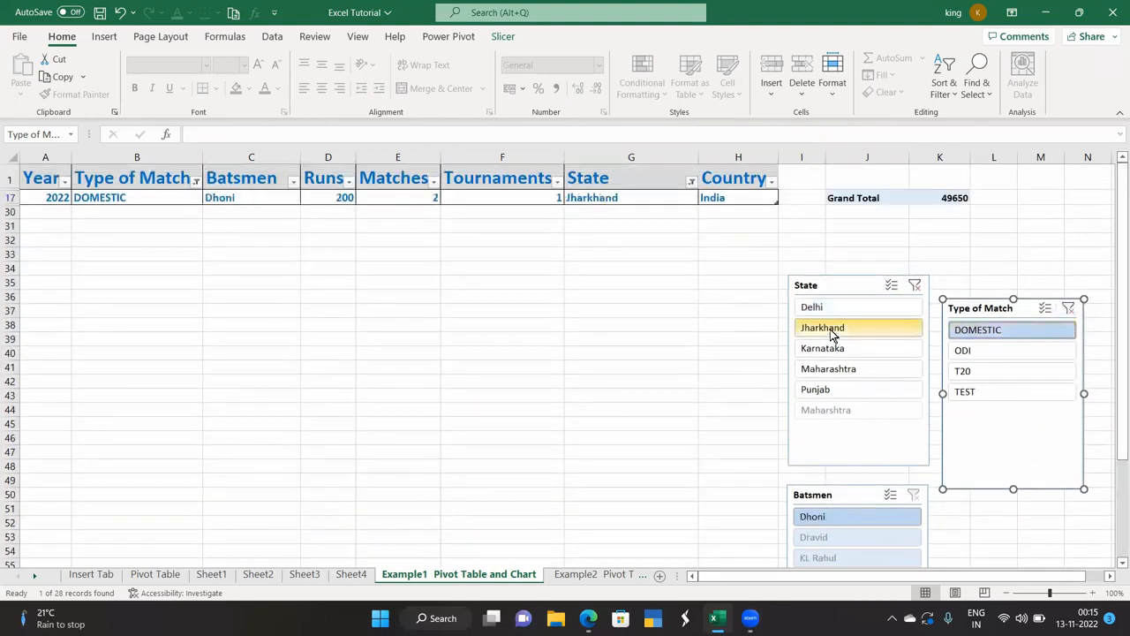
{"action": "left_click", "coordinate": [831, 373]}
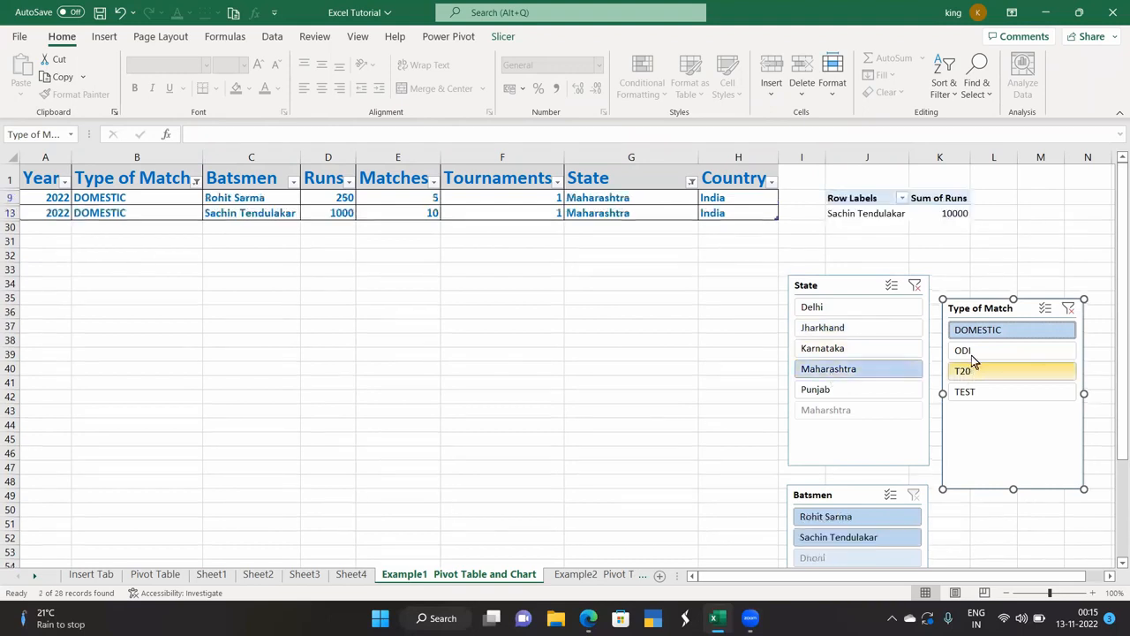
{"action": "left_click", "coordinate": [1069, 309]}
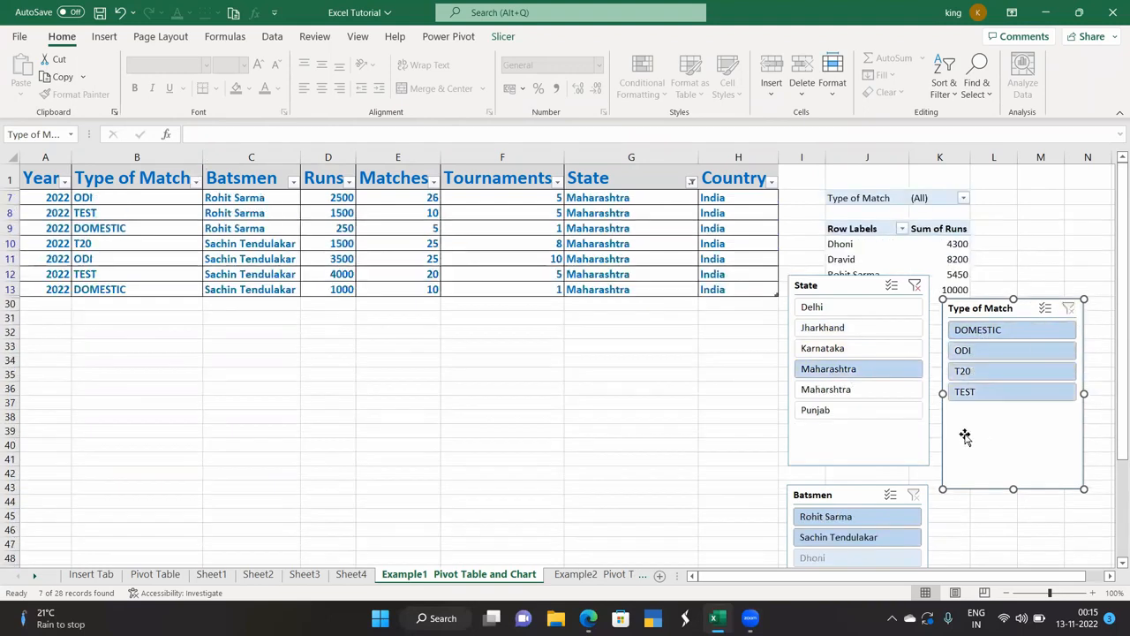
{"action": "left_click", "coordinate": [824, 413]}
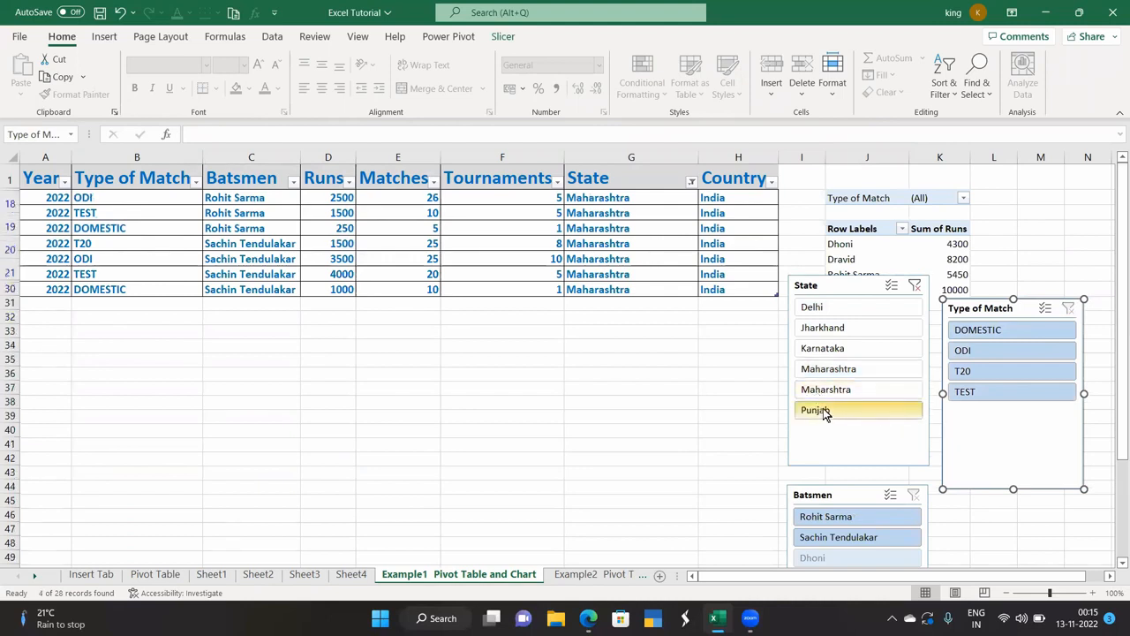
{"action": "left_click", "coordinate": [837, 352]}
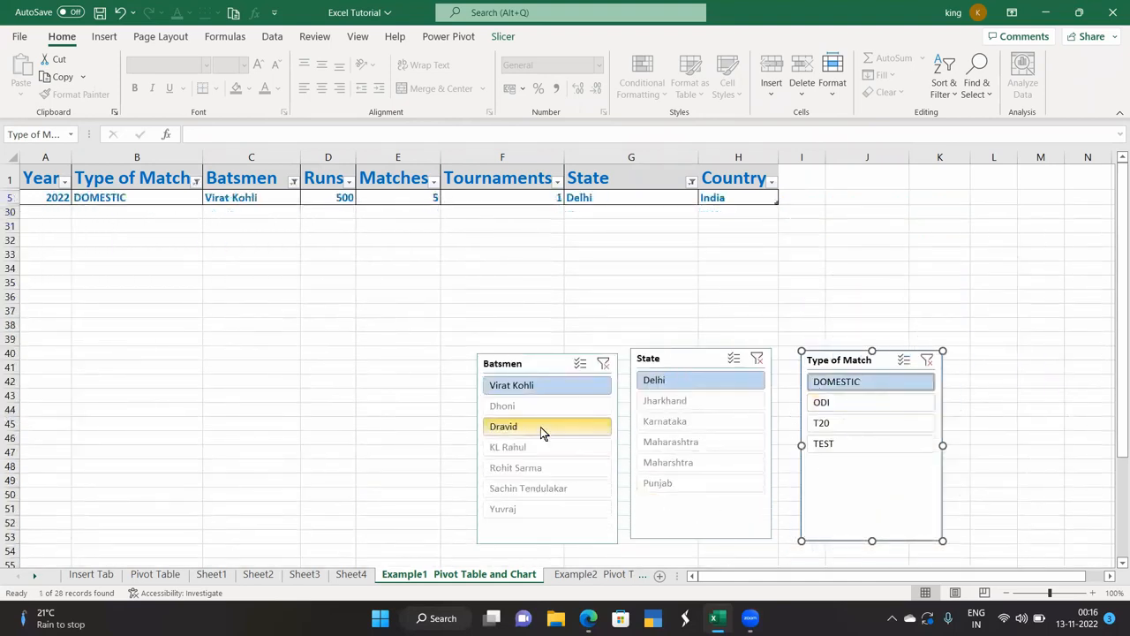
Filter to Dravid's Karnataka and Maharashtra records, then clear the batsman and state filters.
{"action": "left_click", "coordinate": [537, 430]}
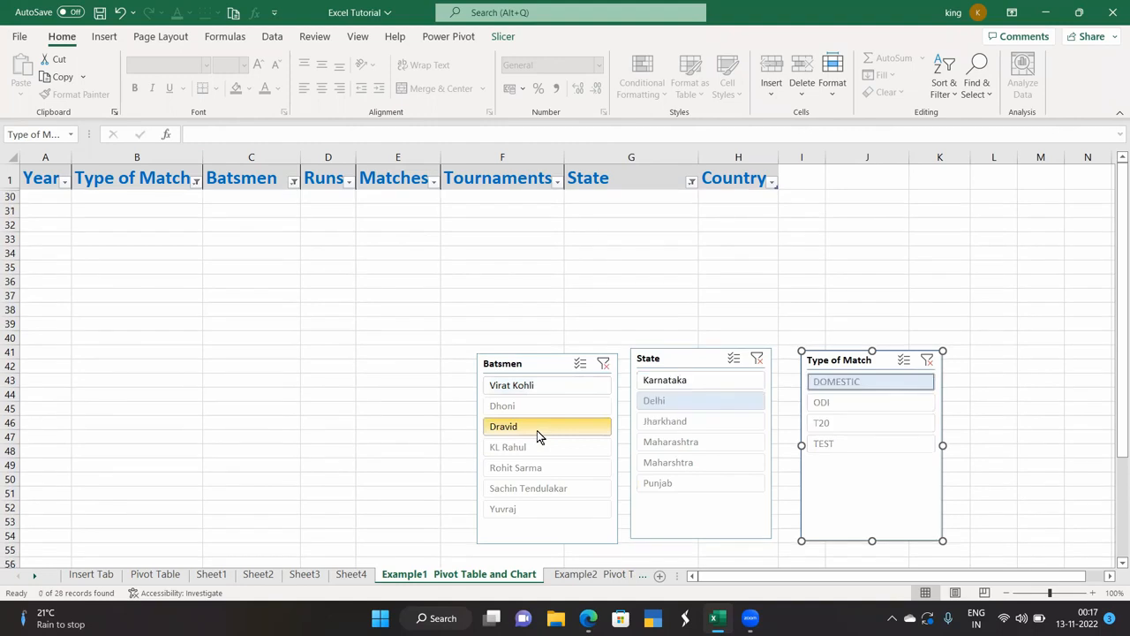
{"action": "left_click", "coordinate": [695, 381]}
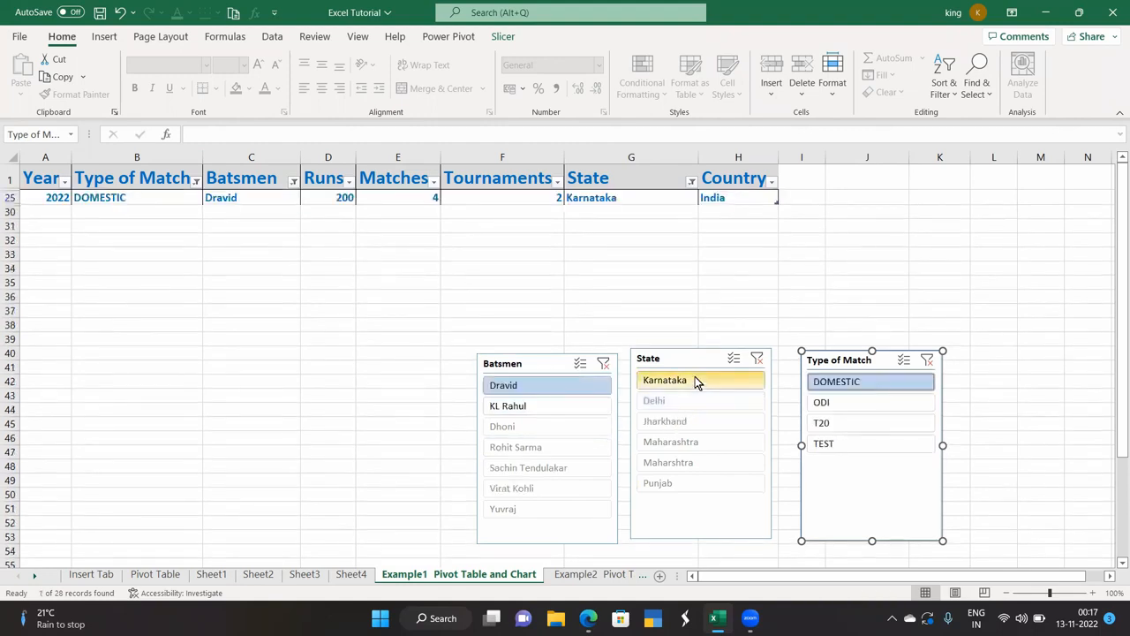
{"action": "left_click", "coordinate": [694, 463]}
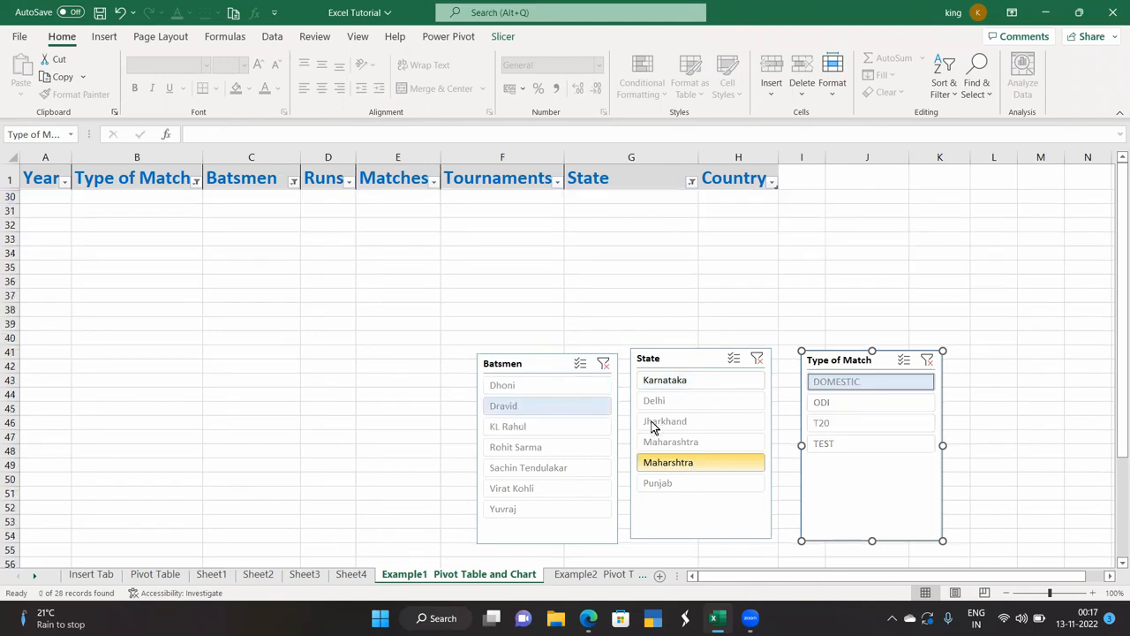
{"action": "left_click", "coordinate": [604, 365]}
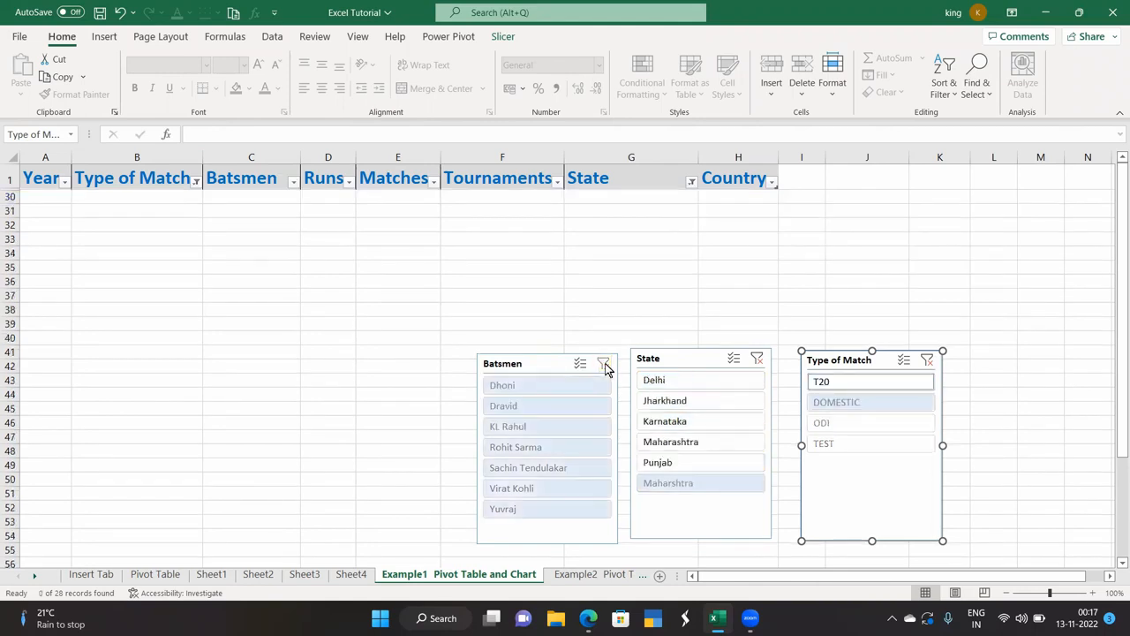
{"action": "left_click", "coordinate": [696, 445]}
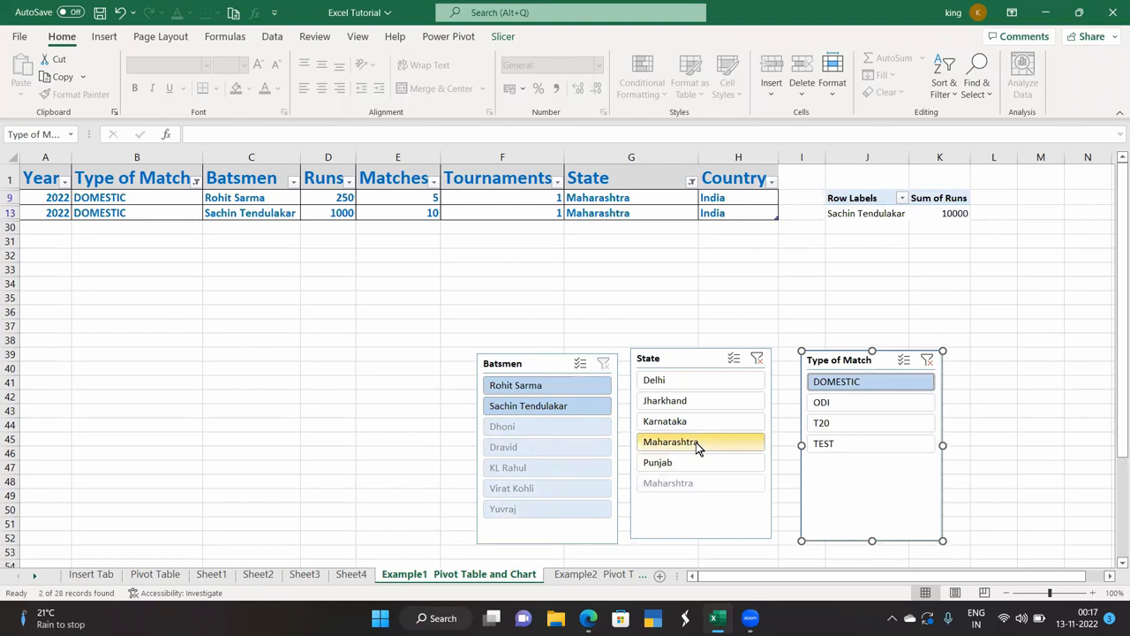
{"action": "left_click", "coordinate": [755, 358]}
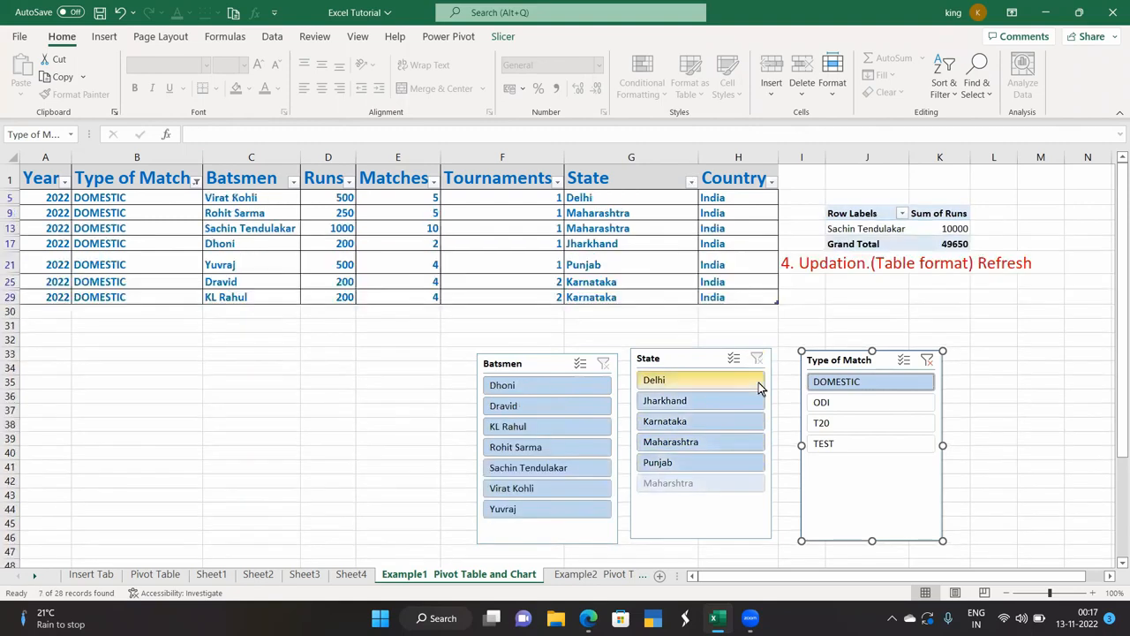
Try the T20 and Karnataka filters, clear them, and filter the table to Dhoni's records.
{"action": "left_click", "coordinate": [840, 422]}
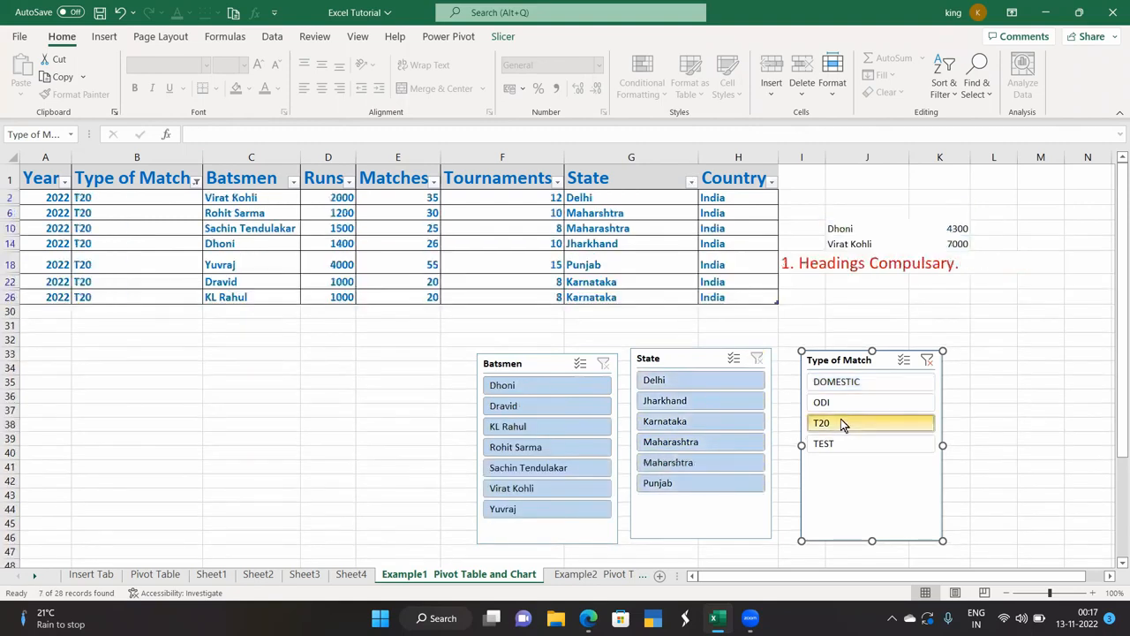
{"action": "left_click", "coordinate": [927, 359]}
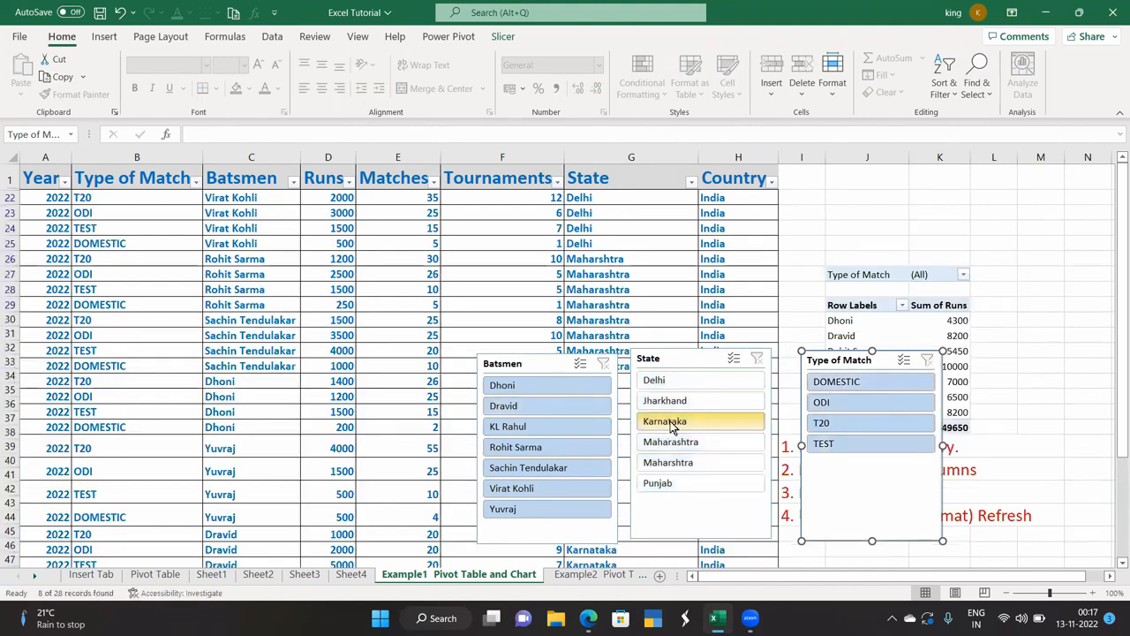
{"action": "left_click", "coordinate": [670, 421]}
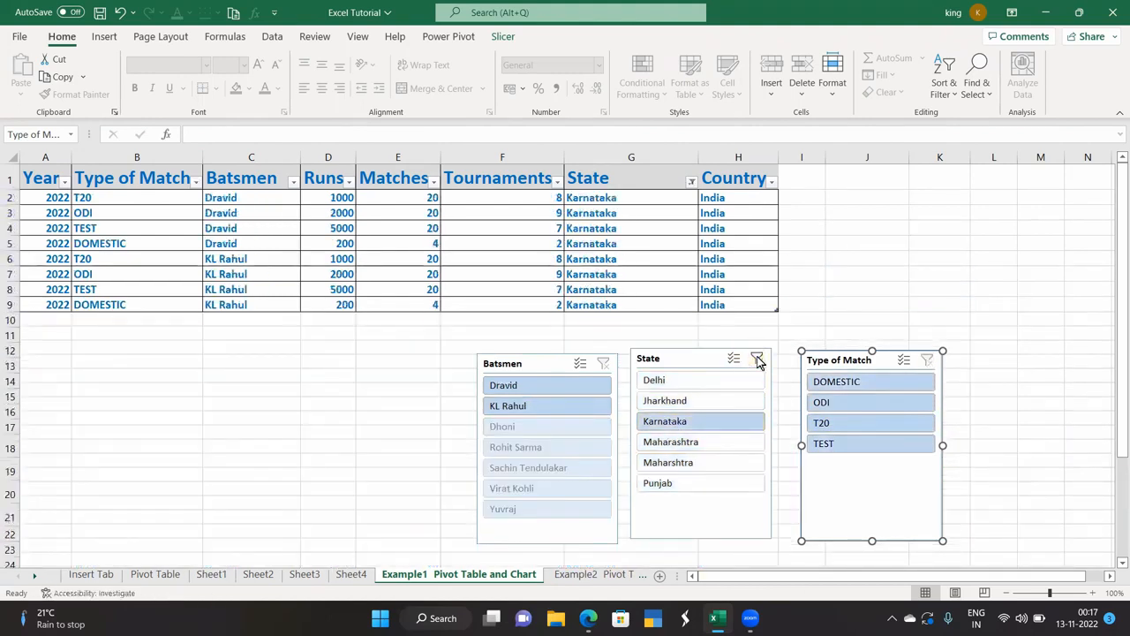
{"action": "left_click", "coordinate": [757, 357]}
{"action": "left_click", "coordinate": [512, 388]}
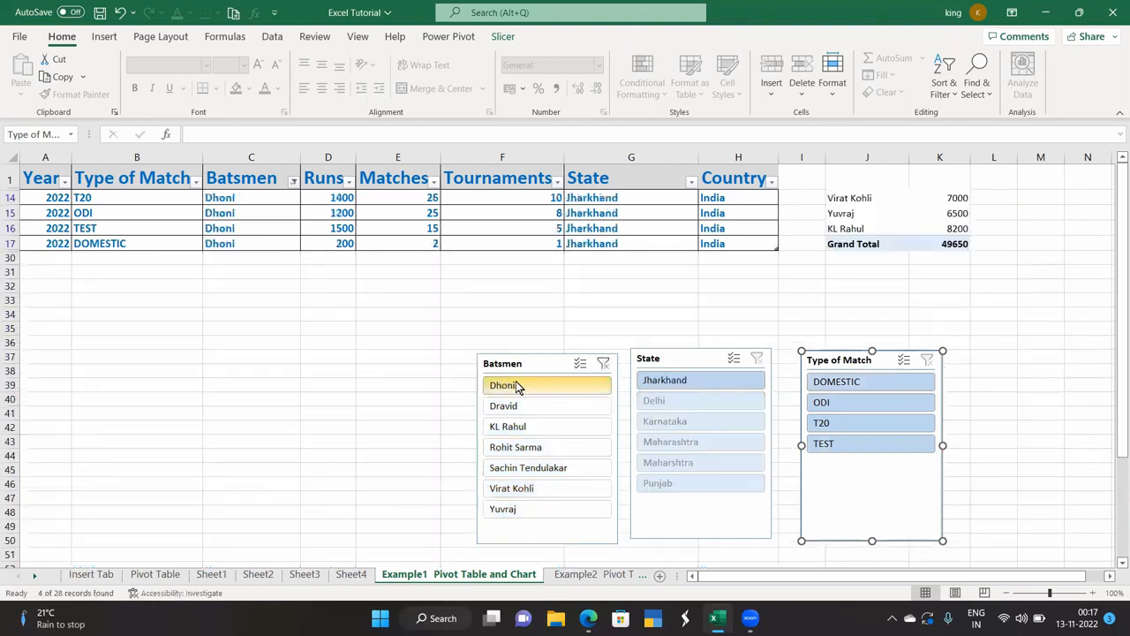
{"action": "left_click", "coordinate": [756, 360]}
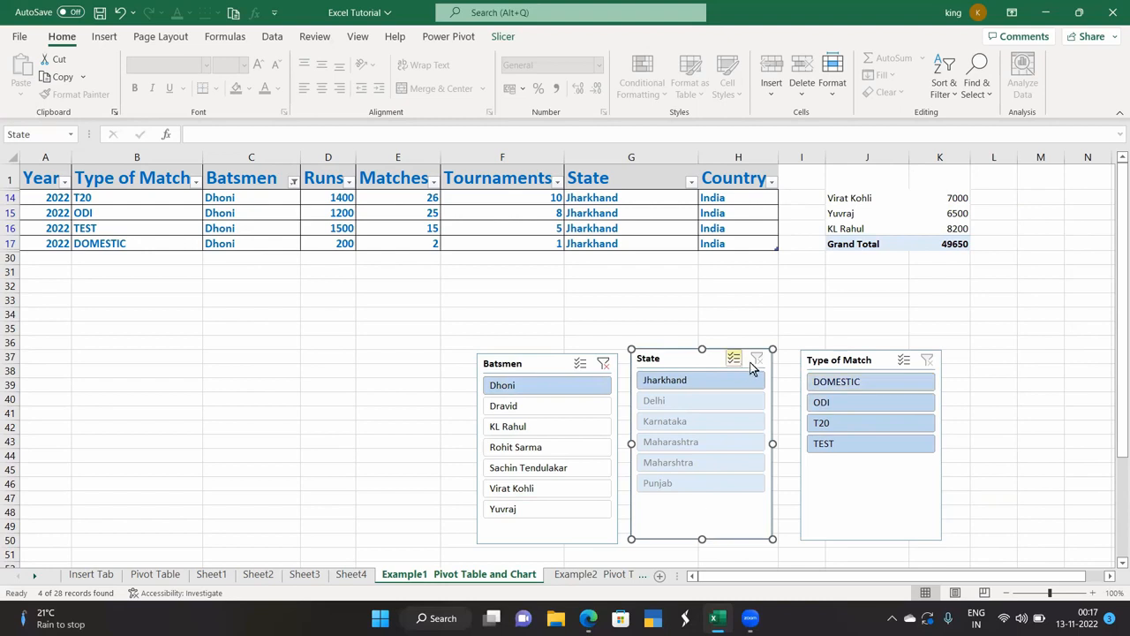
{"action": "left_click", "coordinate": [371, 433]}
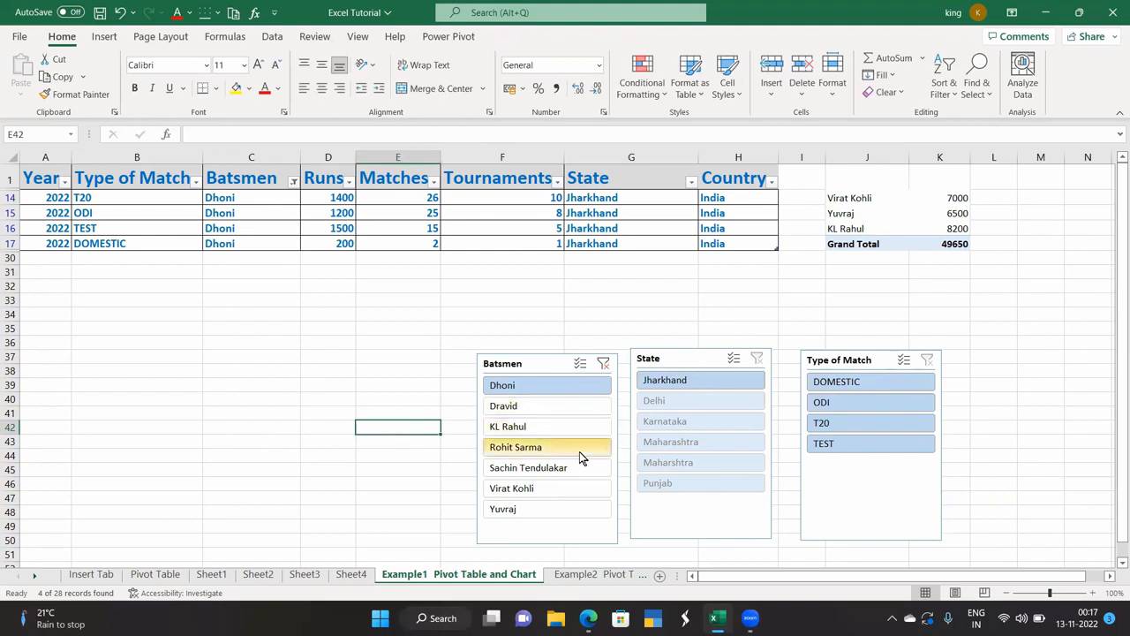
Enter 'sheet 1' in cell J5 and bring up the Link options for it.
{"action": "left_click", "coordinate": [103, 37]}
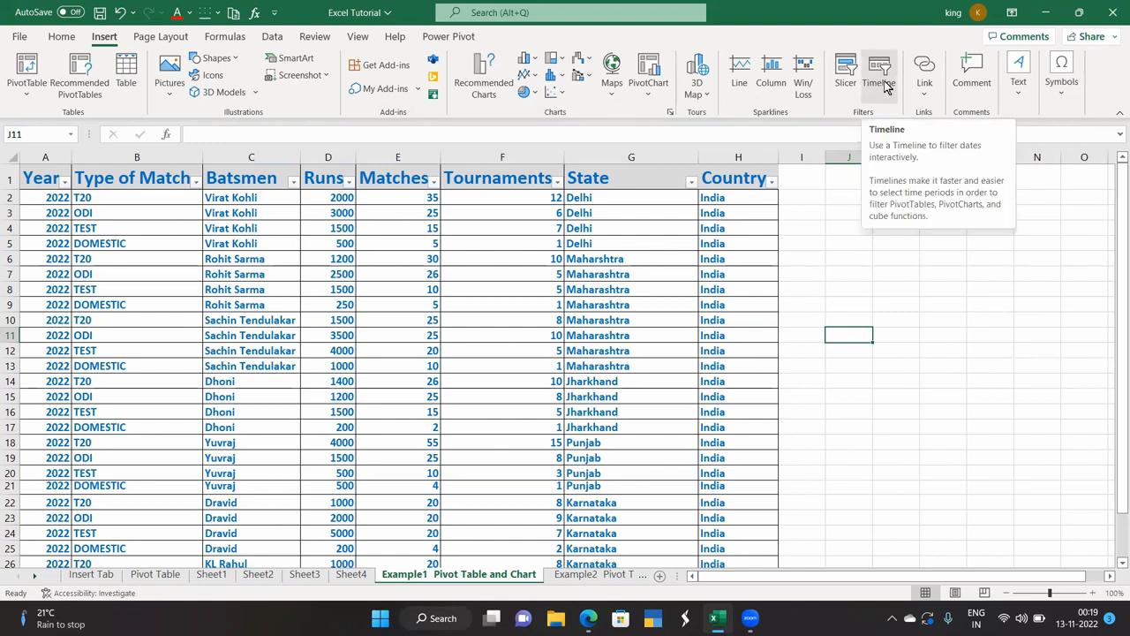
{"action": "left_click", "coordinate": [923, 93]}
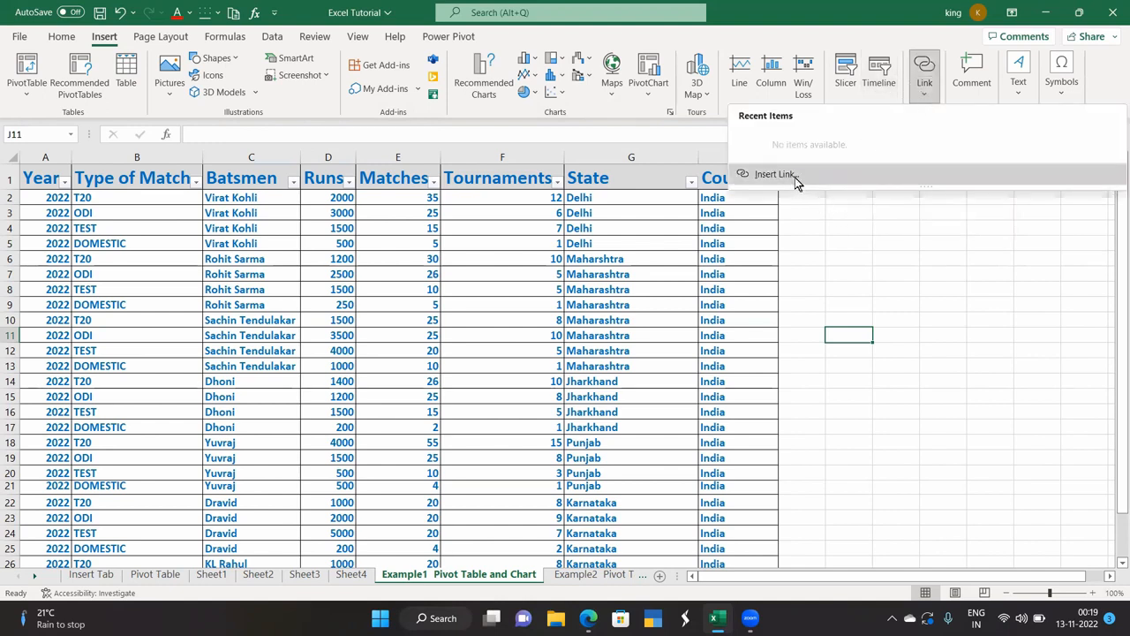
{"action": "left_click", "coordinate": [804, 242]}
{"action": "left_click", "coordinate": [841, 245]}
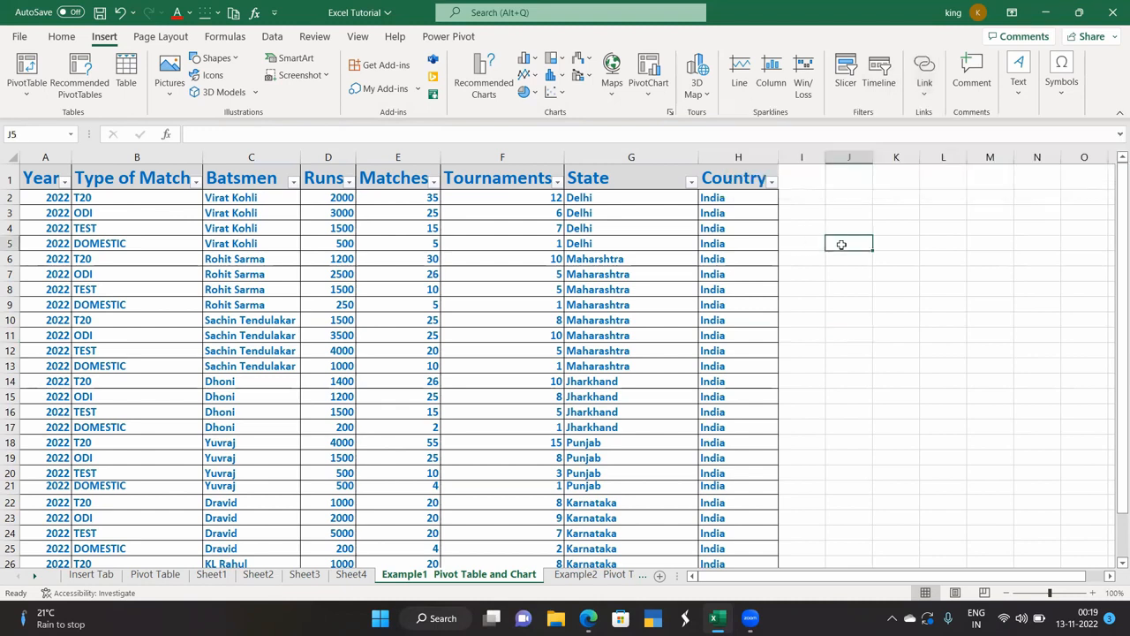
{"action": "type", "text": "shee"}
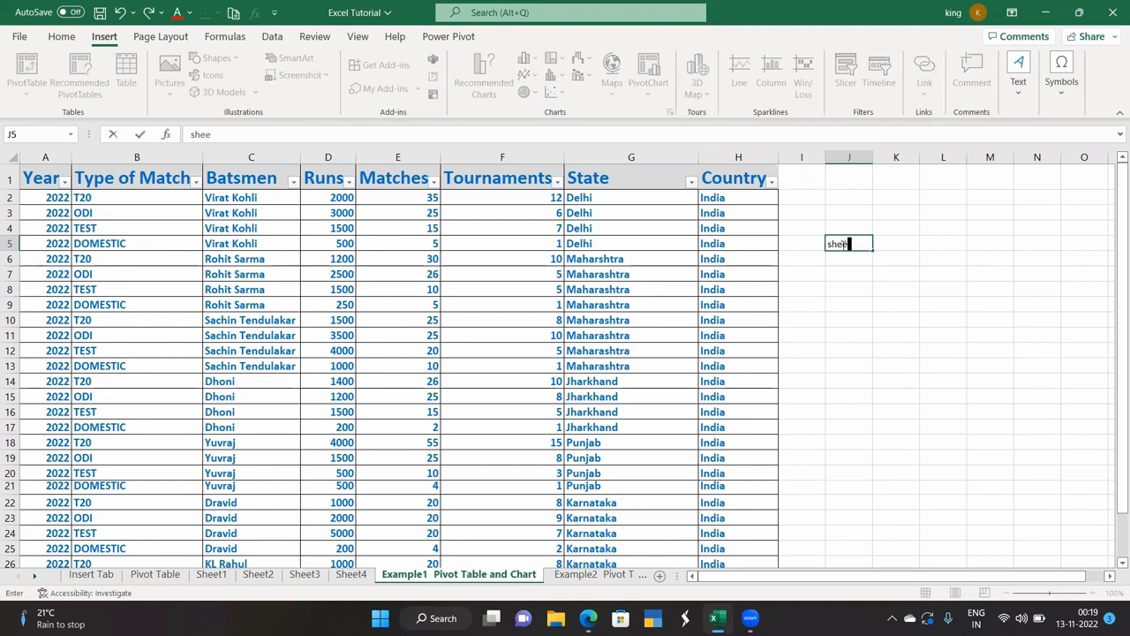
{"action": "type", "text": "t 1"}
{"action": "key", "text": "Return"}
{"action": "left_click", "coordinate": [844, 244]}
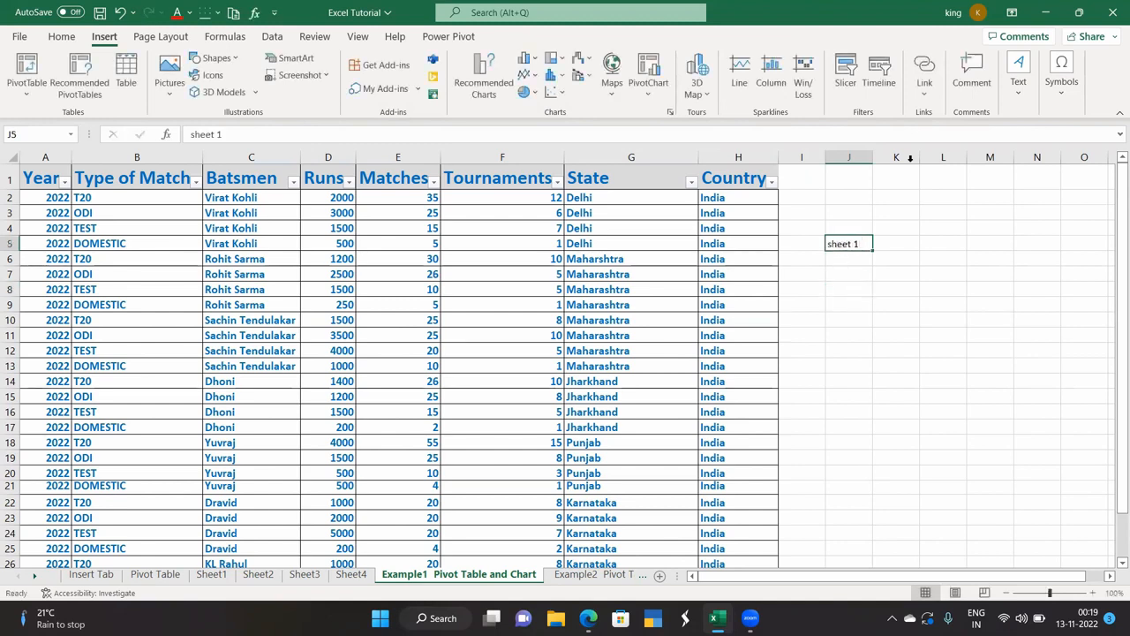
{"action": "left_click", "coordinate": [934, 95]}
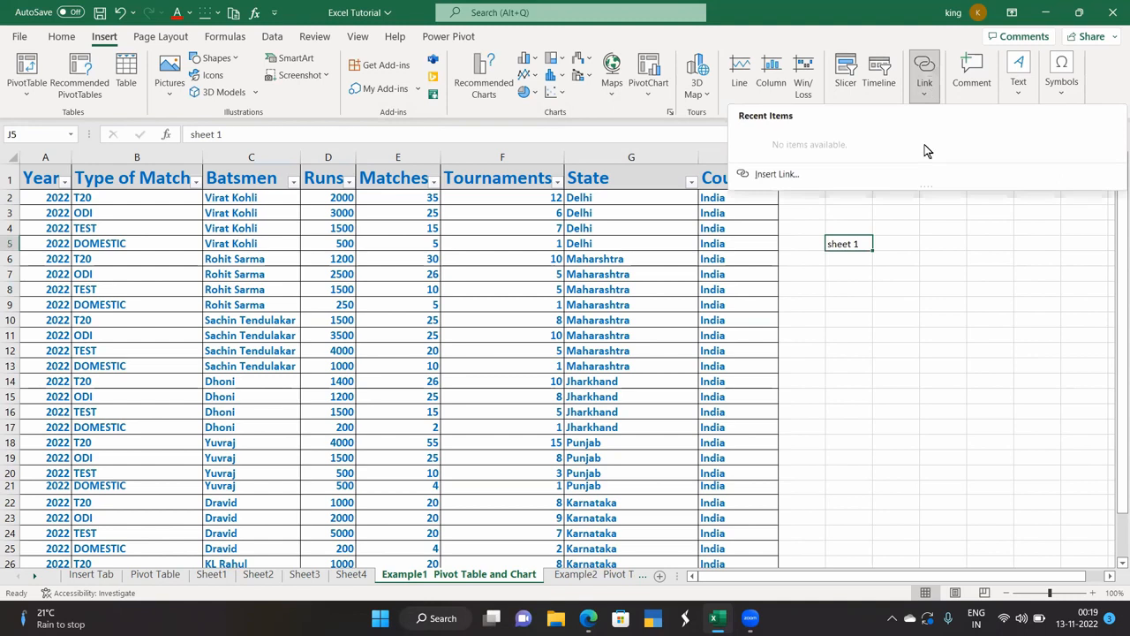
Hyperlink J5 to cell A1 of Sheet1 as a Place in This Document.
{"action": "left_click", "coordinate": [791, 179]}
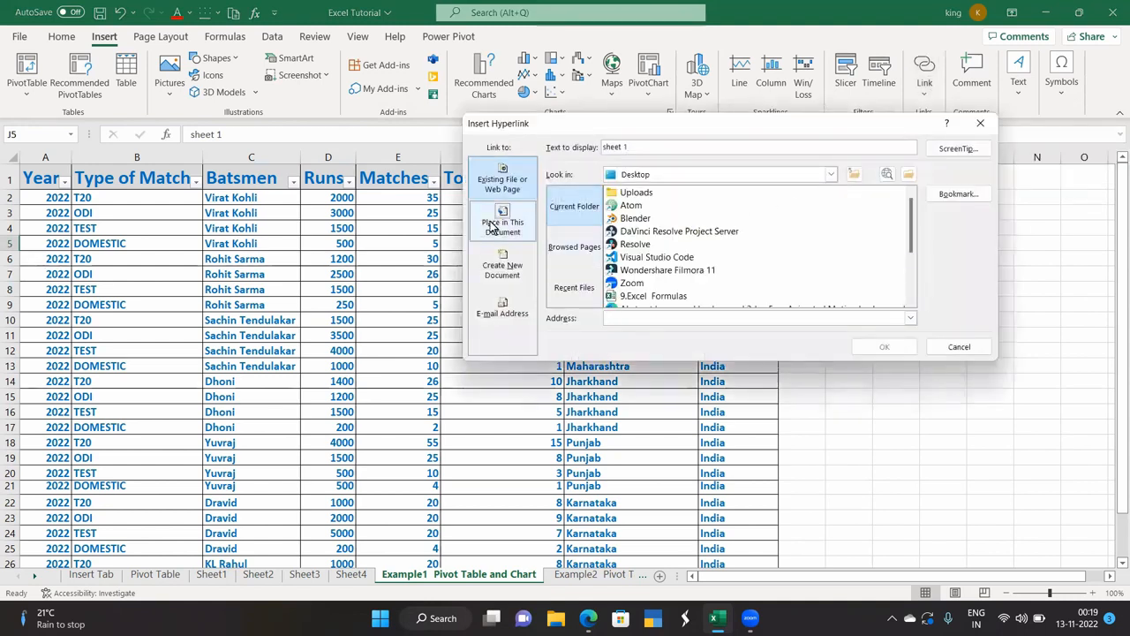
{"action": "left_click", "coordinate": [502, 224]}
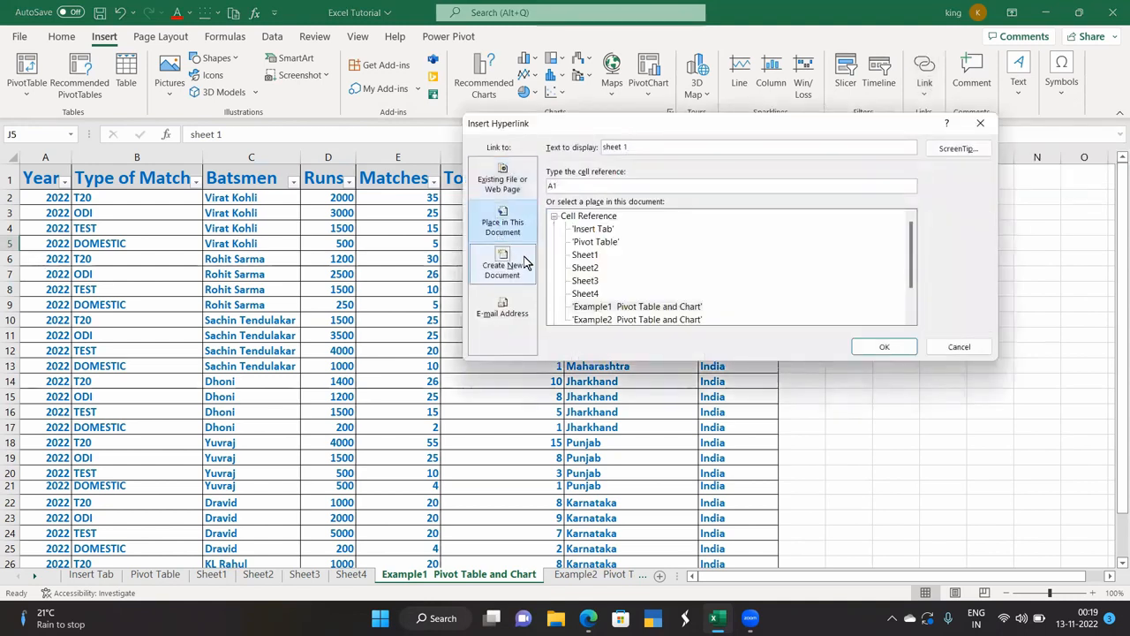
{"action": "left_click", "coordinate": [585, 255]}
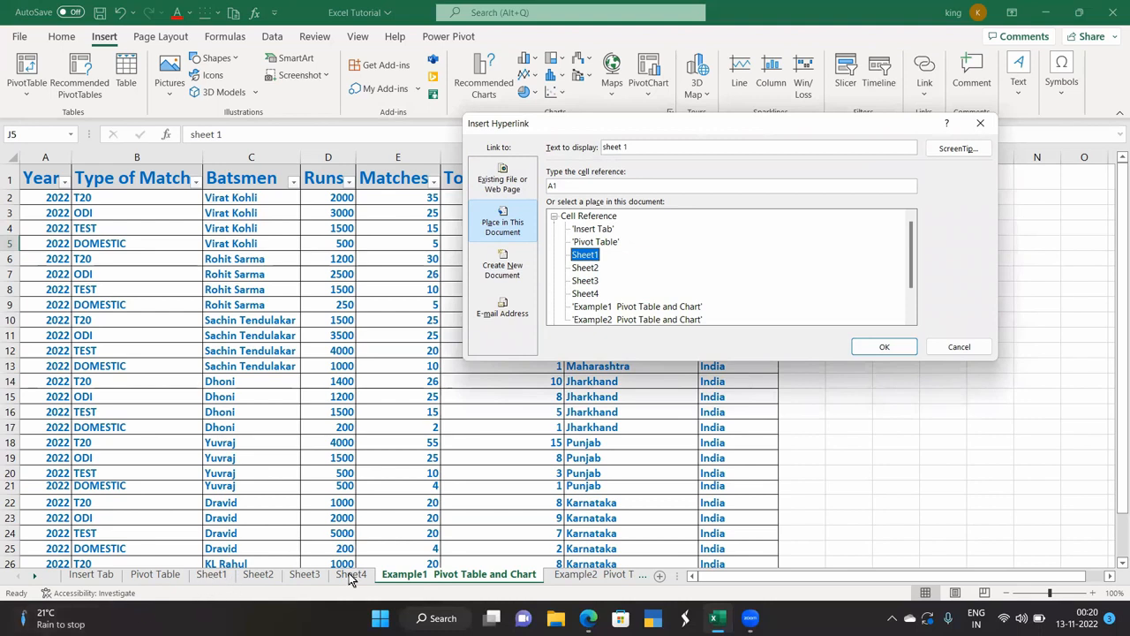
{"action": "left_click", "coordinate": [888, 347]}
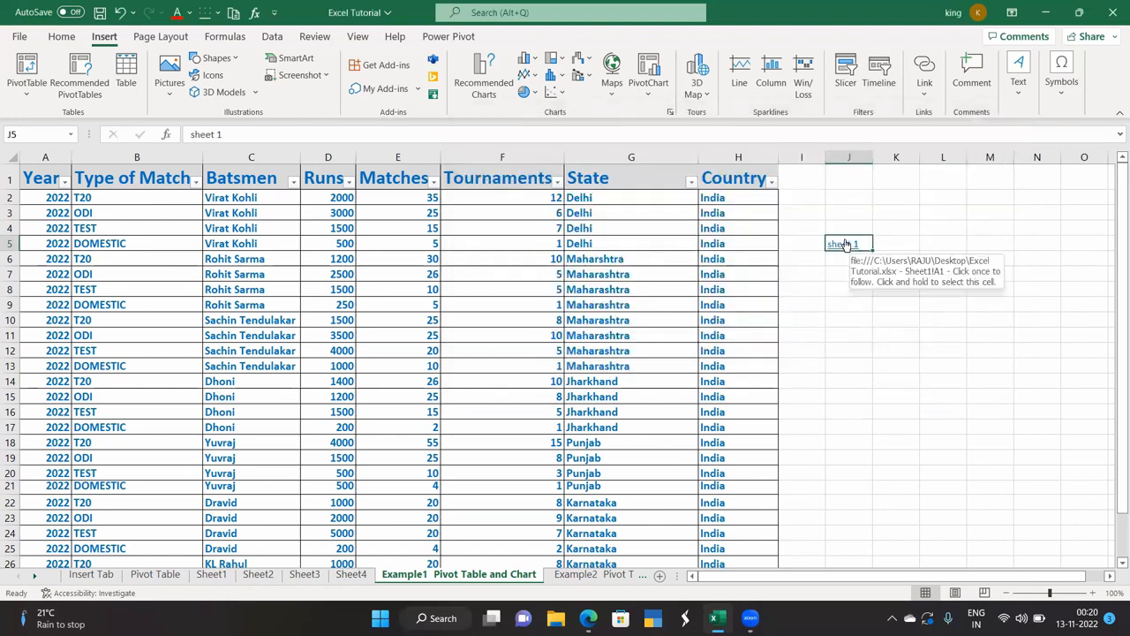
Test the J5 link to Sheet1 three times, returning each time to the Example1 sheet.
{"action": "left_click", "coordinate": [845, 244]}
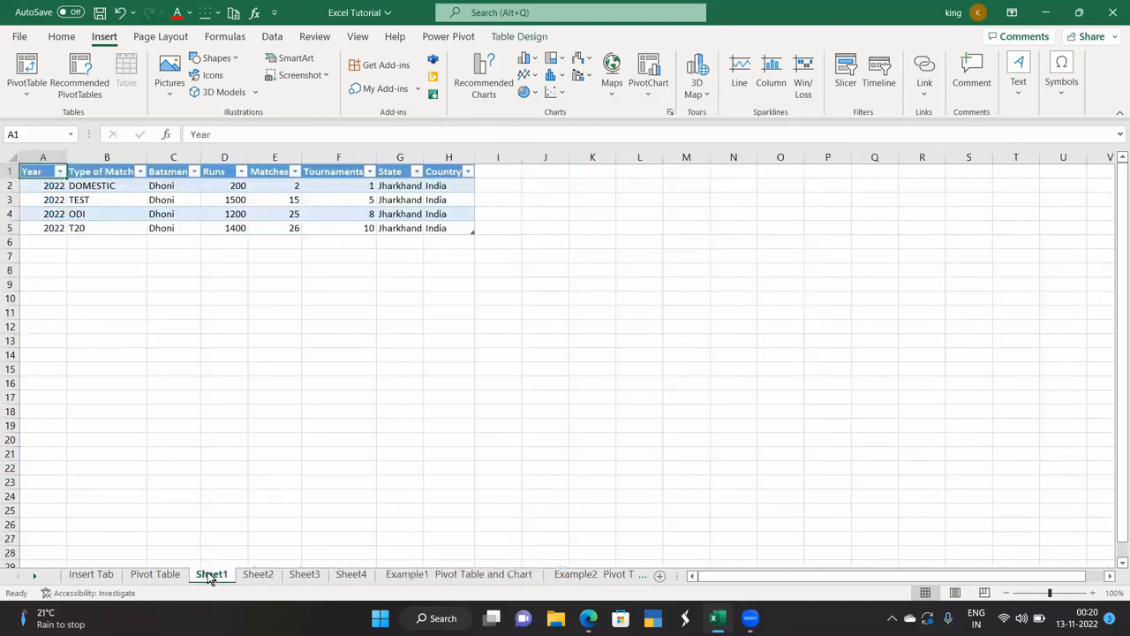
{"action": "left_click", "coordinate": [414, 575]}
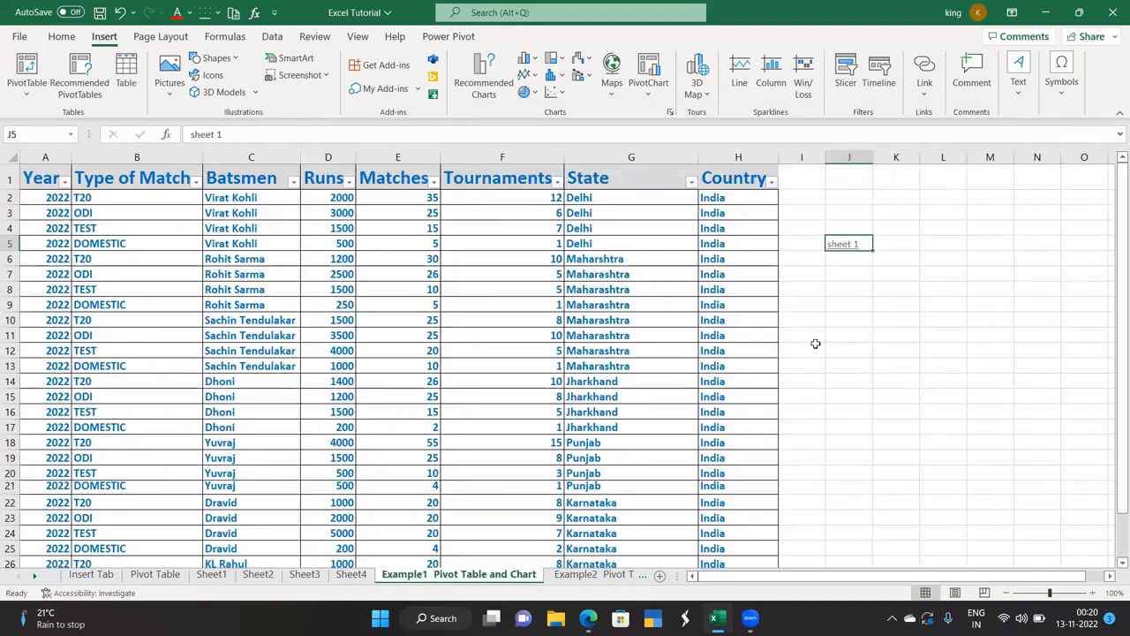
{"action": "left_click", "coordinate": [844, 246]}
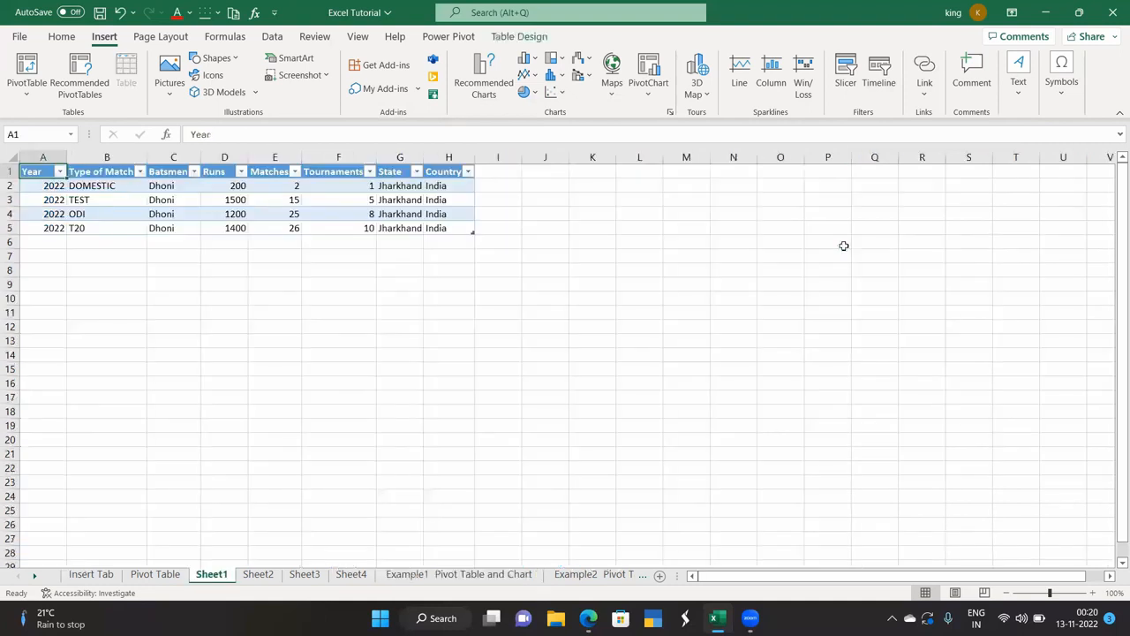
{"action": "left_click", "coordinate": [411, 575]}
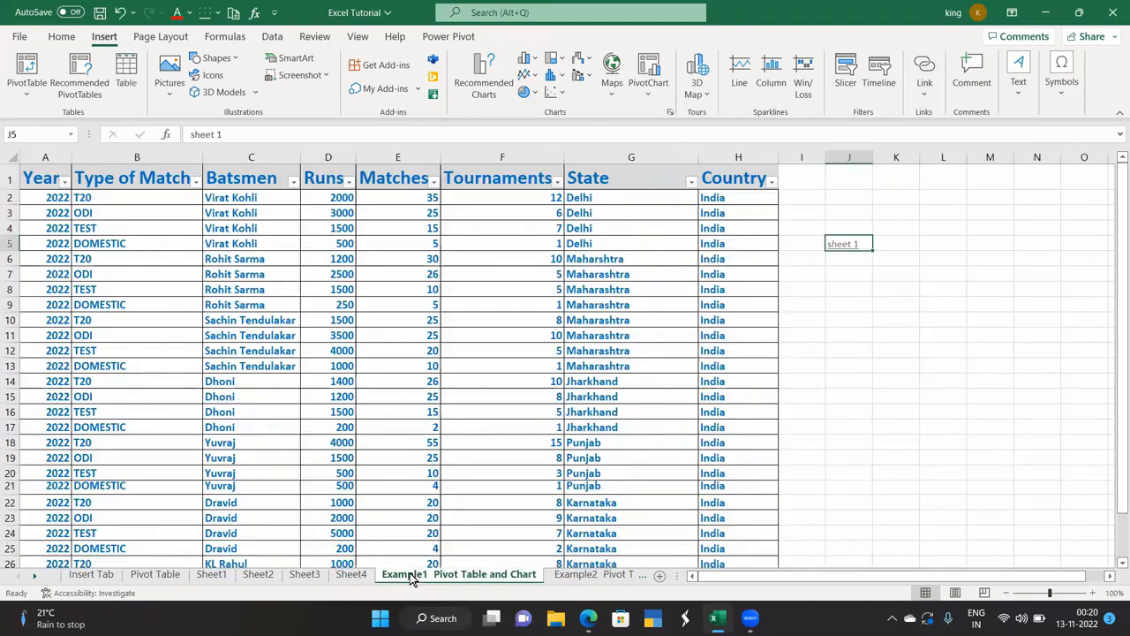
{"action": "left_click", "coordinate": [846, 245]}
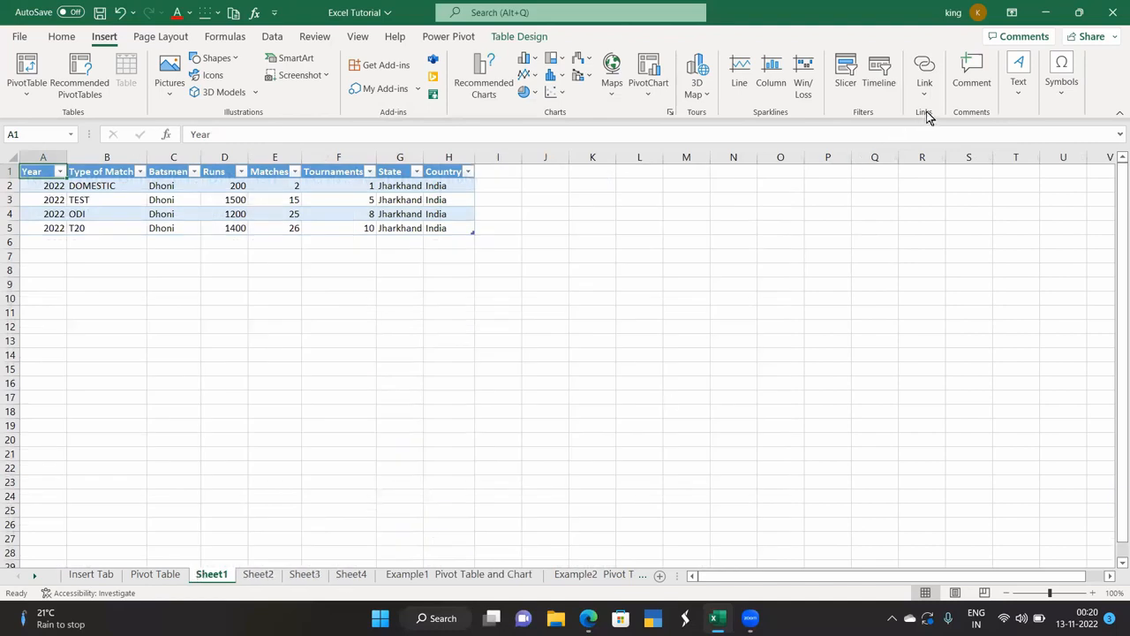
{"action": "left_click", "coordinate": [492, 574]}
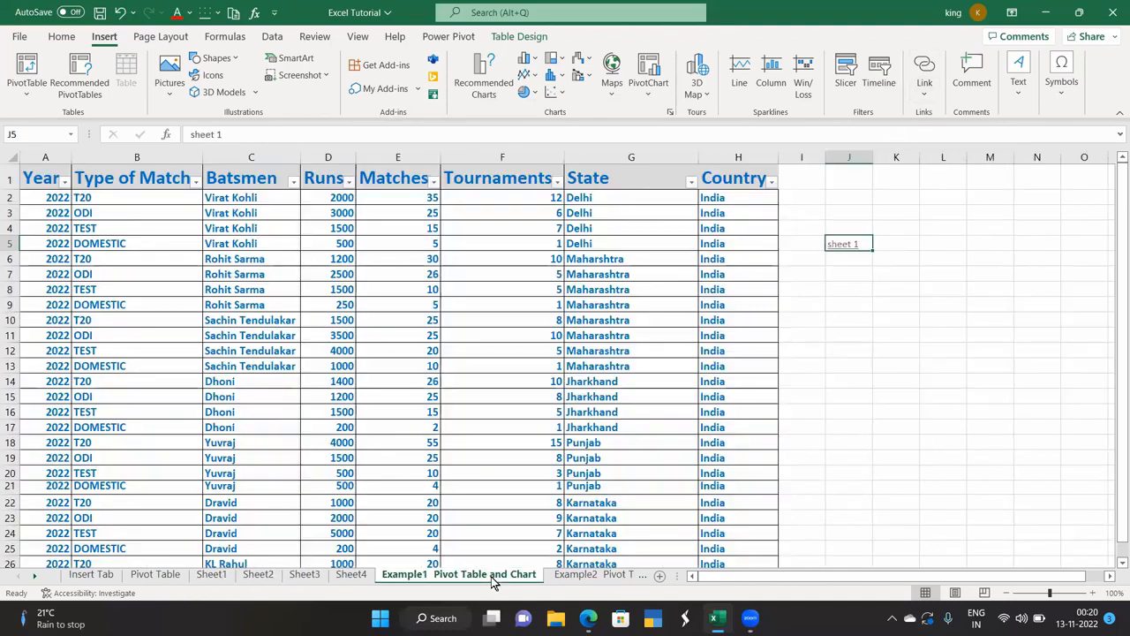
Enter 'Word' in cell J7.
{"action": "left_click", "coordinate": [850, 277]}
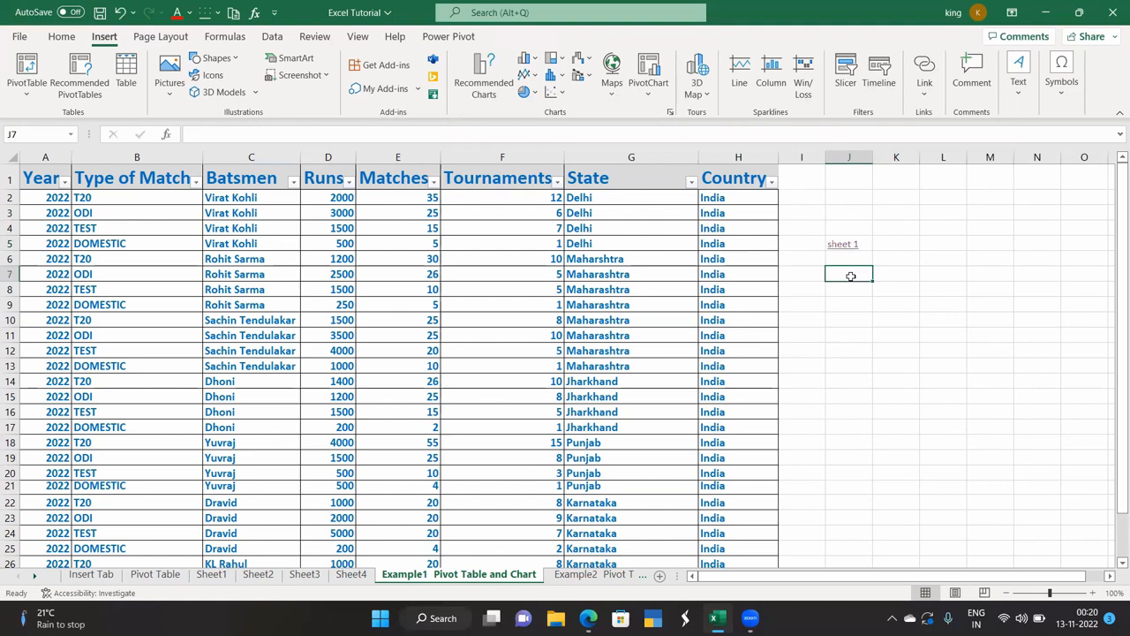
{"action": "type", "text": "Word"}
{"action": "key", "text": "Return"}
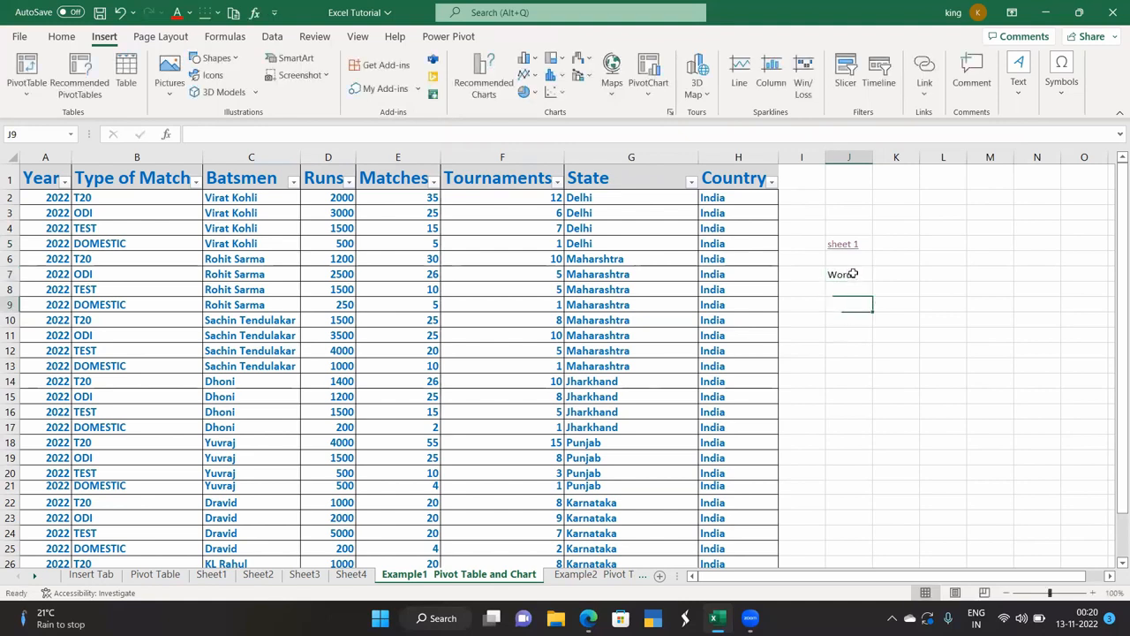
Hyperlink J7 to the Desktop's Datat types document and follow the link.
{"action": "left_click", "coordinate": [850, 274]}
{"action": "left_click", "coordinate": [925, 72]}
{"action": "left_click", "coordinate": [776, 175]}
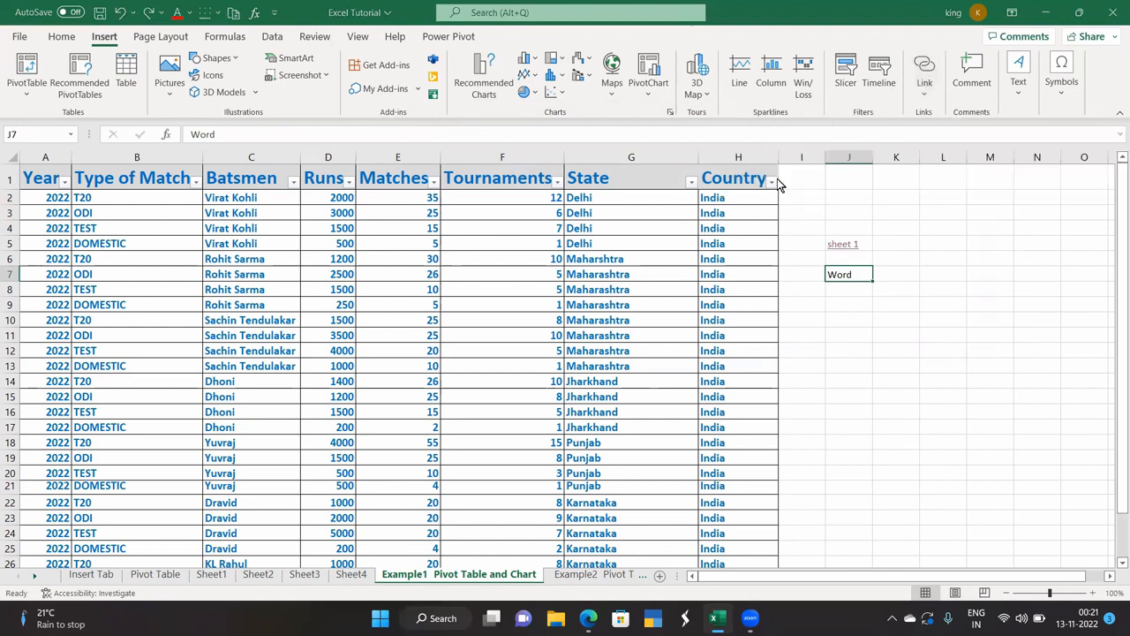
{"action": "scroll", "coordinate": [641, 285], "scroll_direction": "down", "scroll_amount": 2}
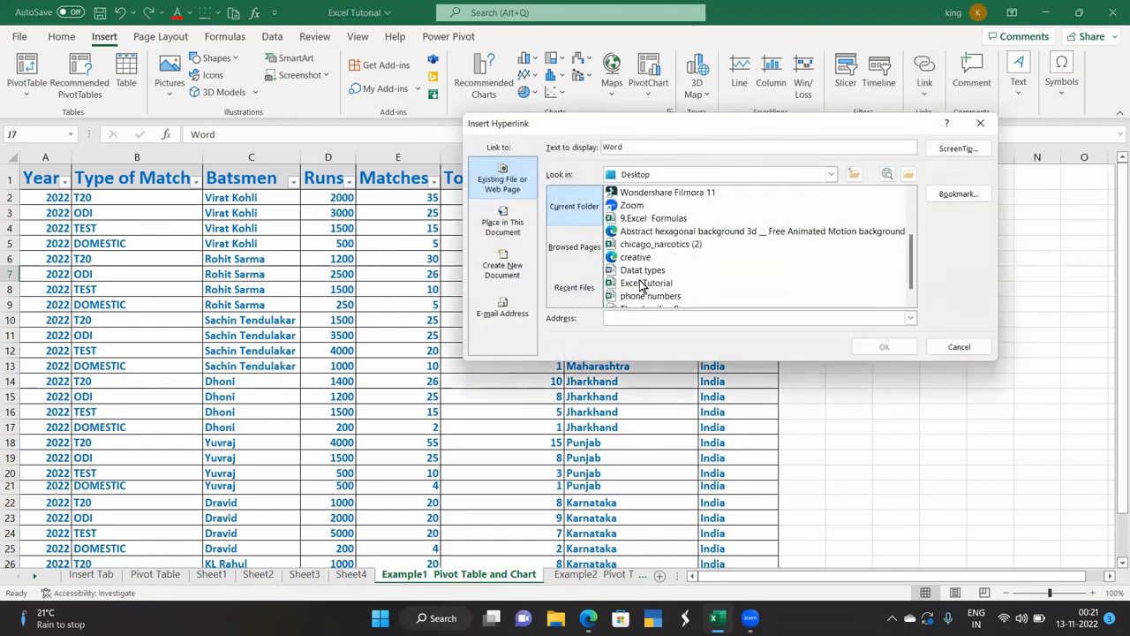
{"action": "left_click", "coordinate": [642, 270]}
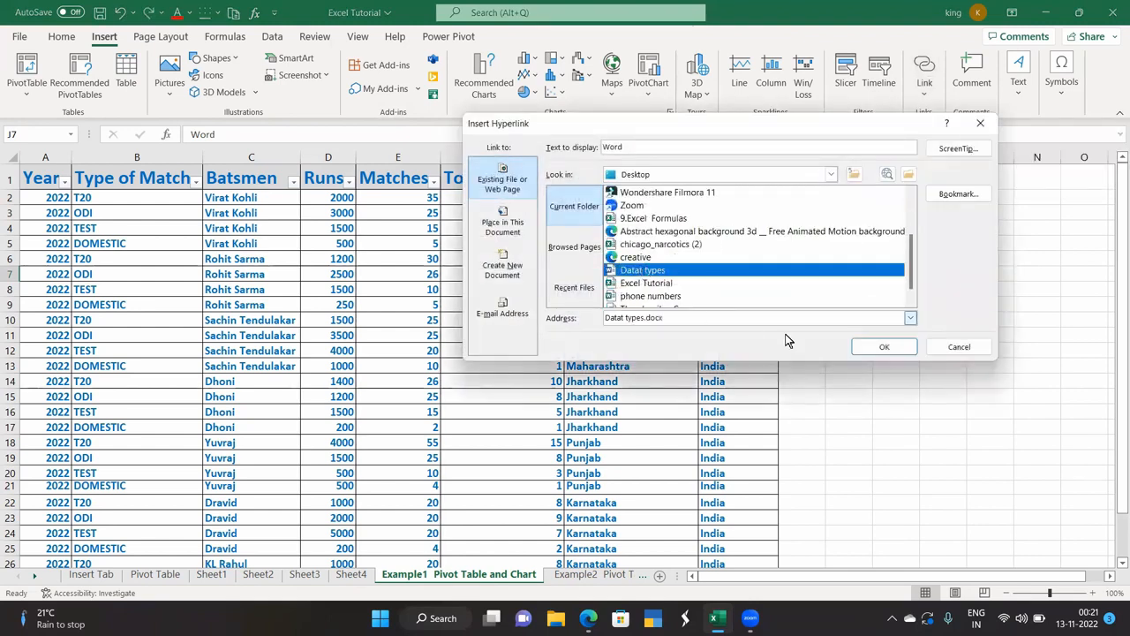
{"action": "left_click", "coordinate": [892, 345]}
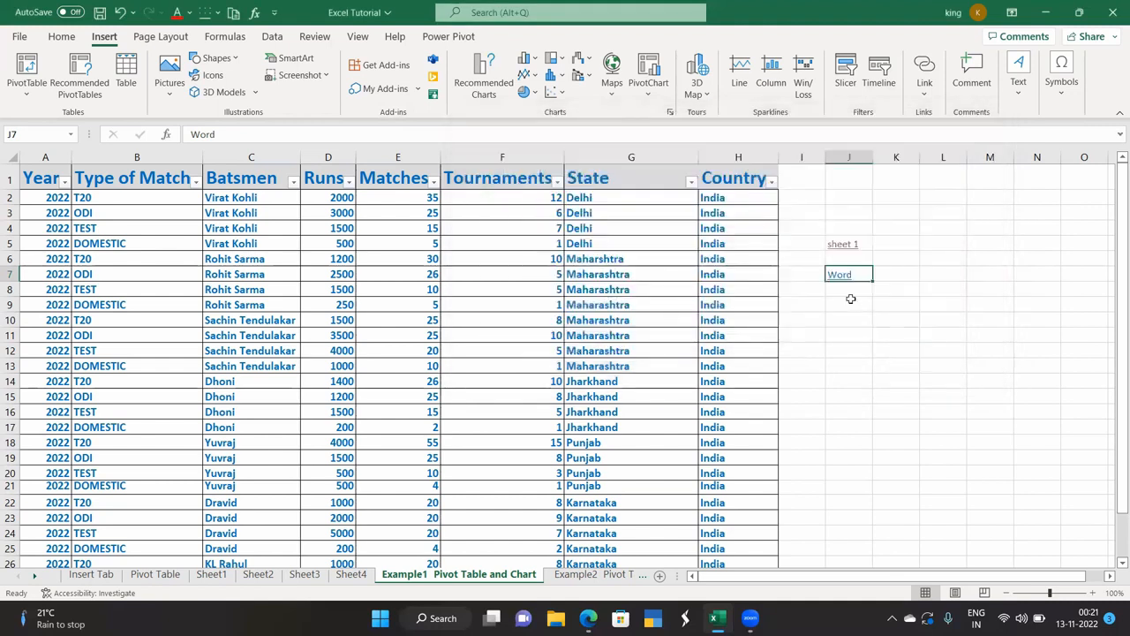
{"action": "left_click", "coordinate": [844, 276]}
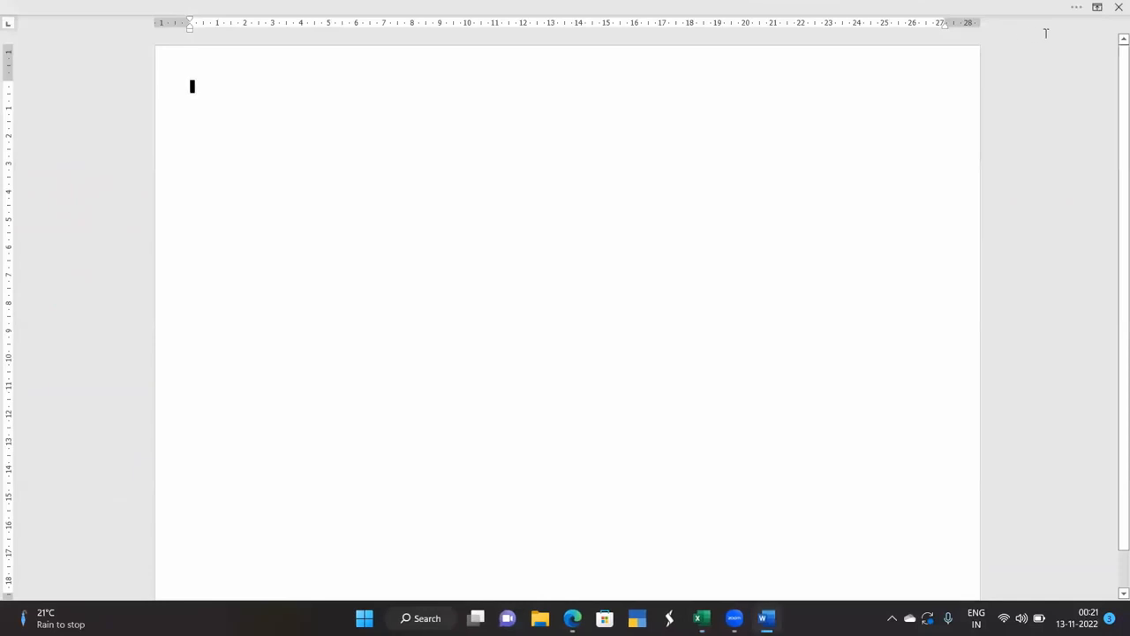
Close the Datat types document in Word to get back to Excel.
{"action": "left_click", "coordinate": [1118, 6]}
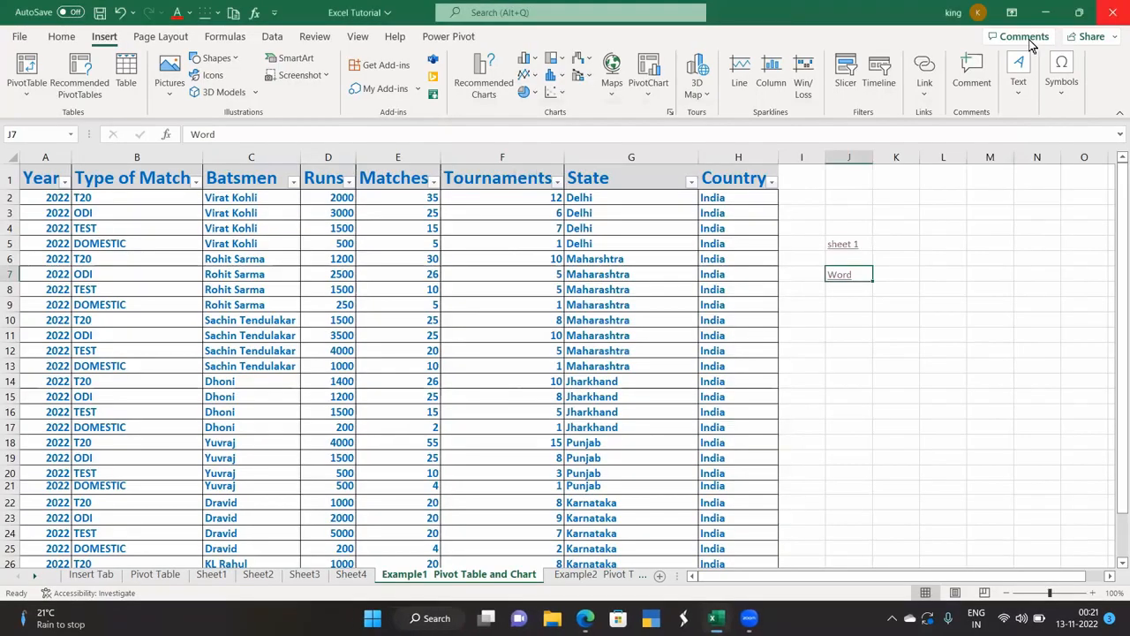
Add and post a comment on cell J7 reading 'Link to desktop file.'.
{"action": "left_click", "coordinate": [850, 332]}
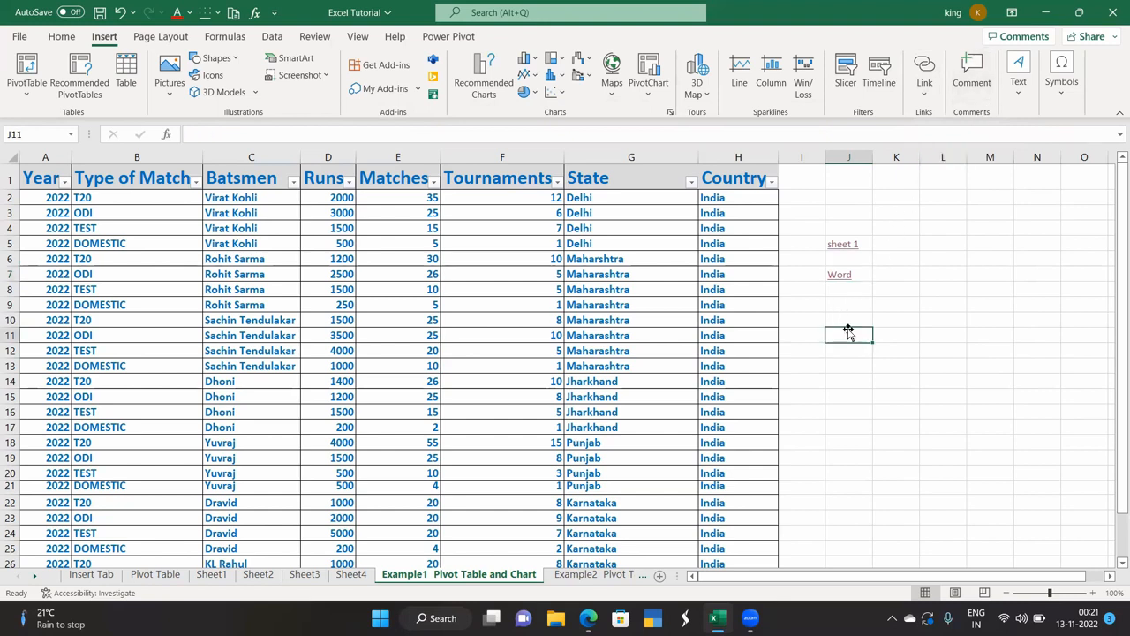
{"action": "left_click", "coordinate": [858, 269]}
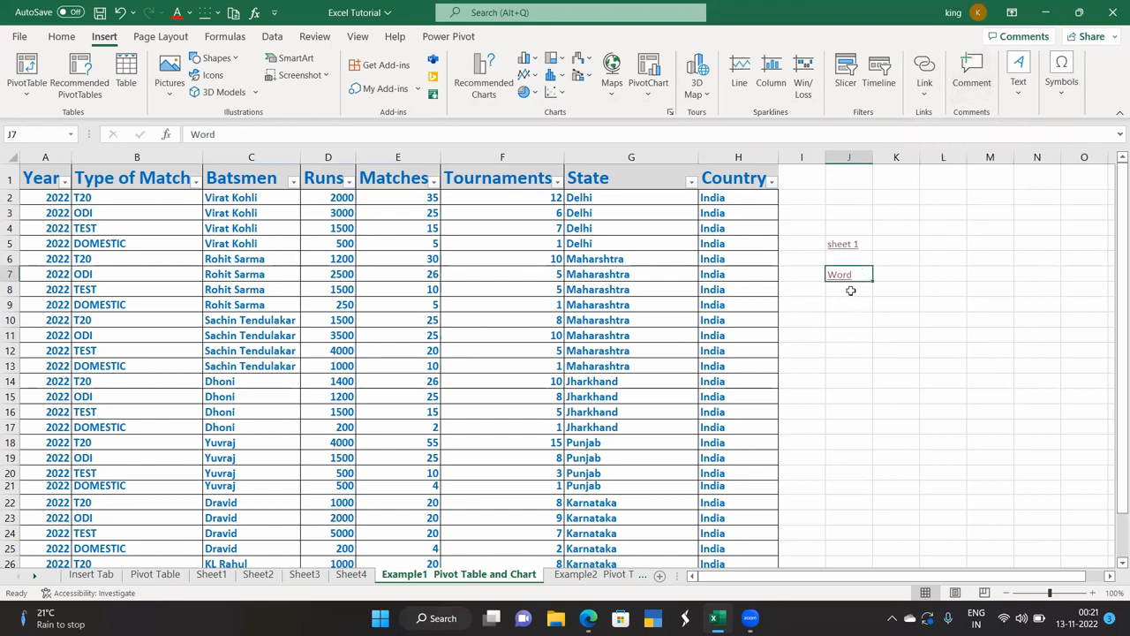
{"action": "left_click", "coordinate": [971, 79]}
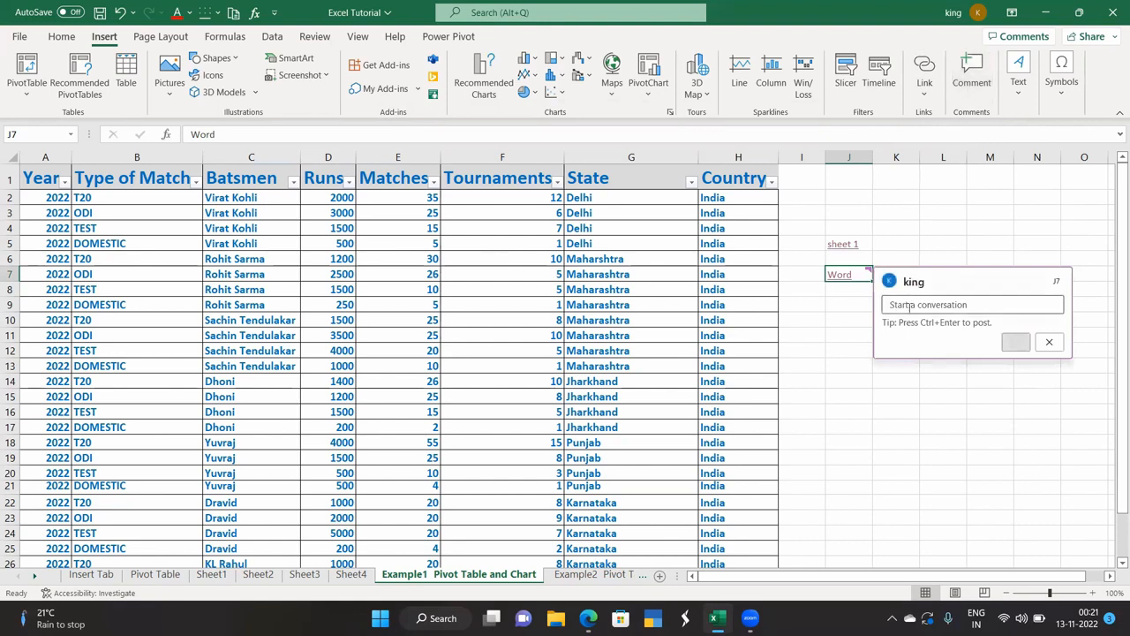
{"action": "type", "text": "L"}
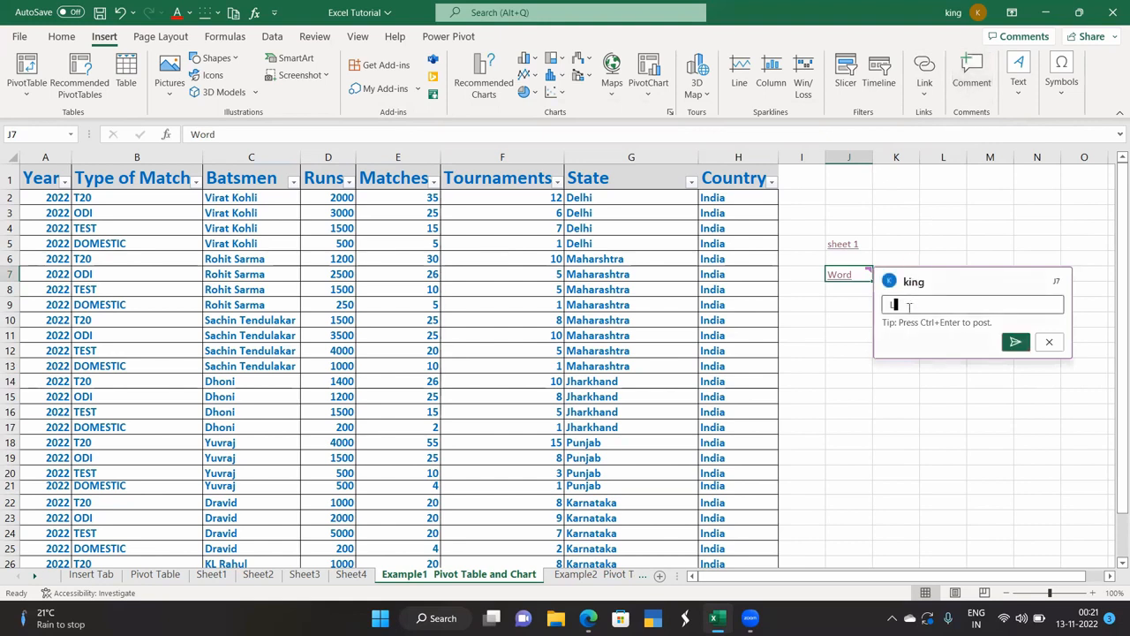
{"action": "type", "text": "ink to desktop file"}
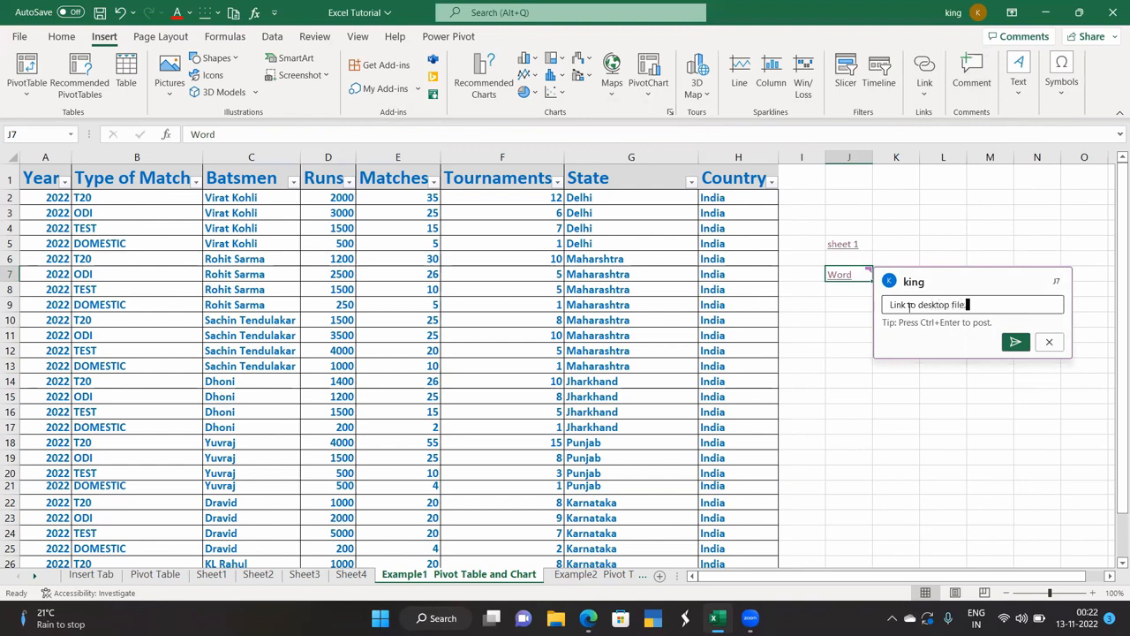
{"action": "left_click", "coordinate": [1015, 342]}
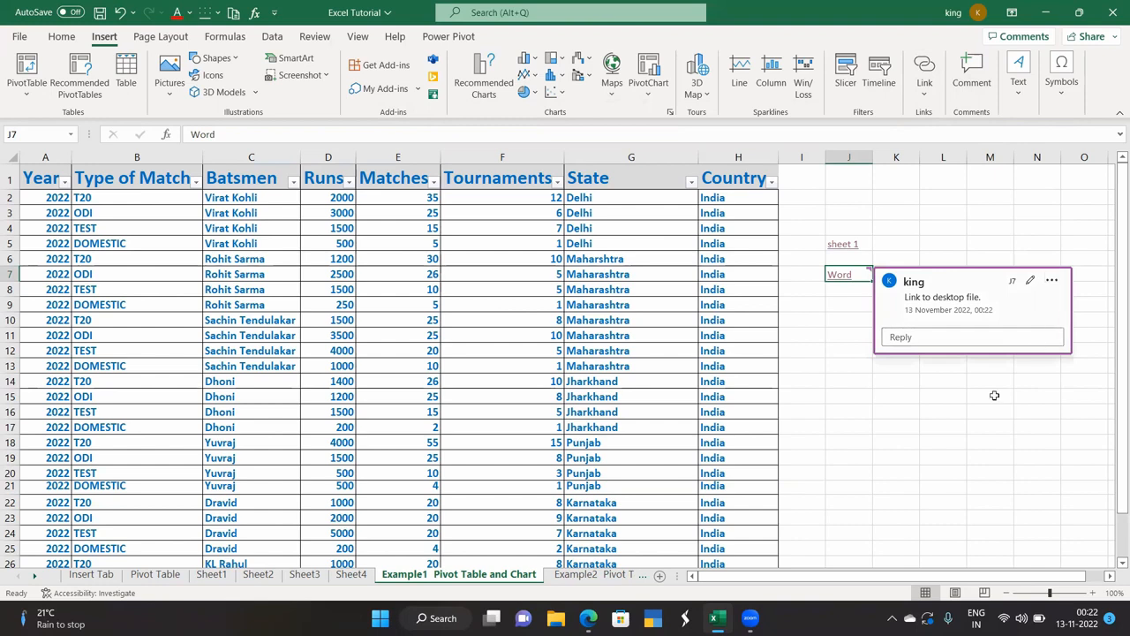
Close the comment card, check that J7's comment appears, then move to empty cell J17.
{"action": "left_click", "coordinate": [960, 429]}
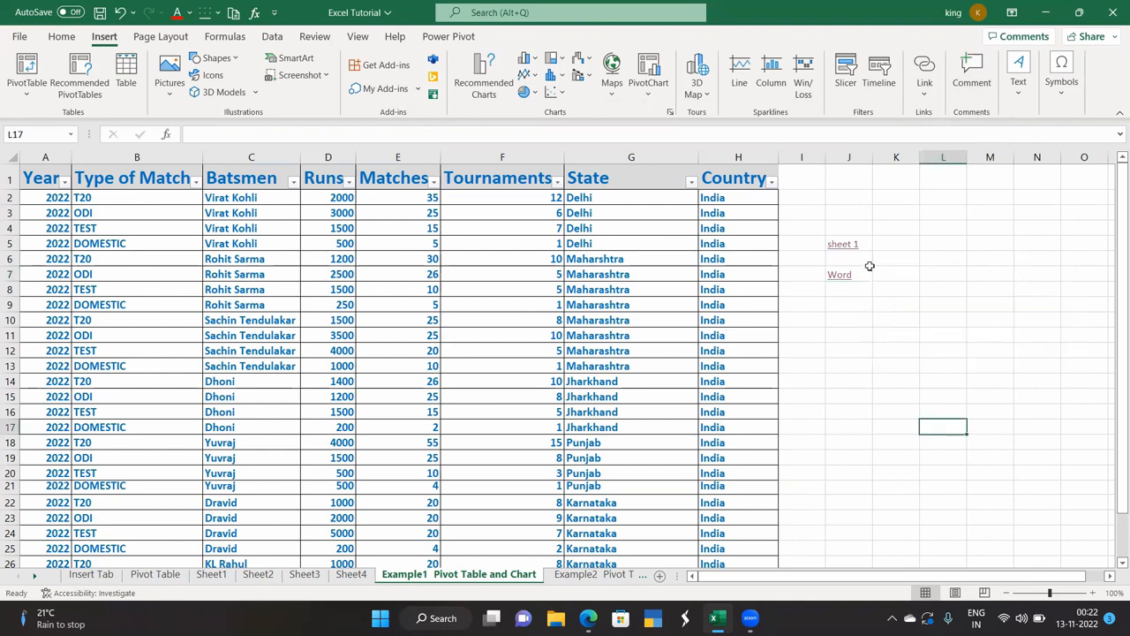
{"action": "left_click", "coordinate": [866, 268]}
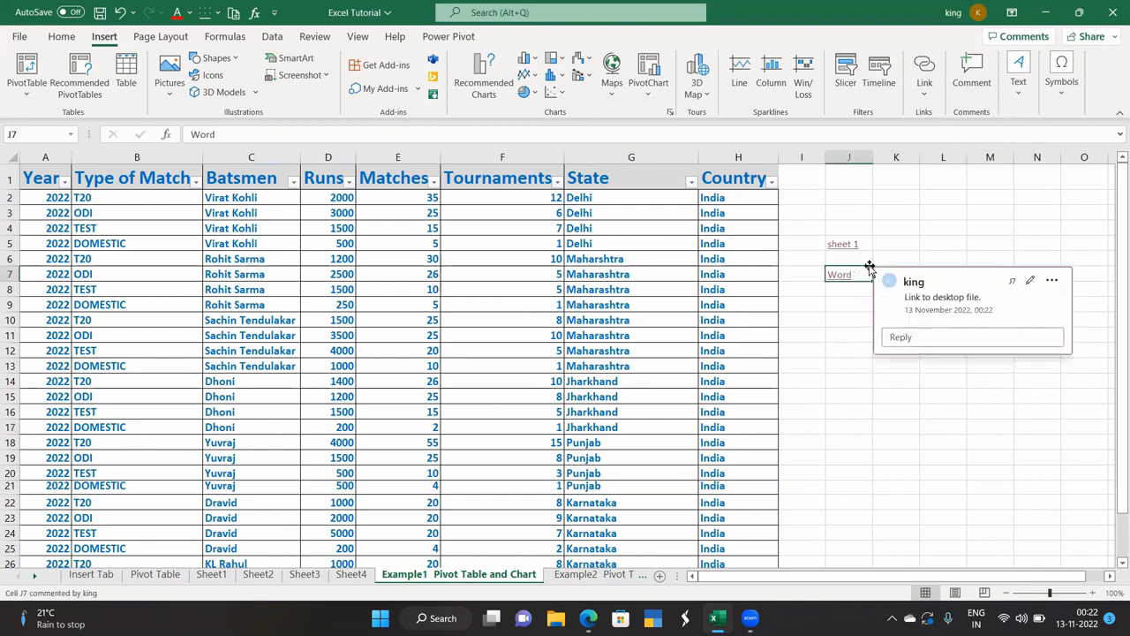
{"action": "mouse_move", "coordinate": [870, 268]}
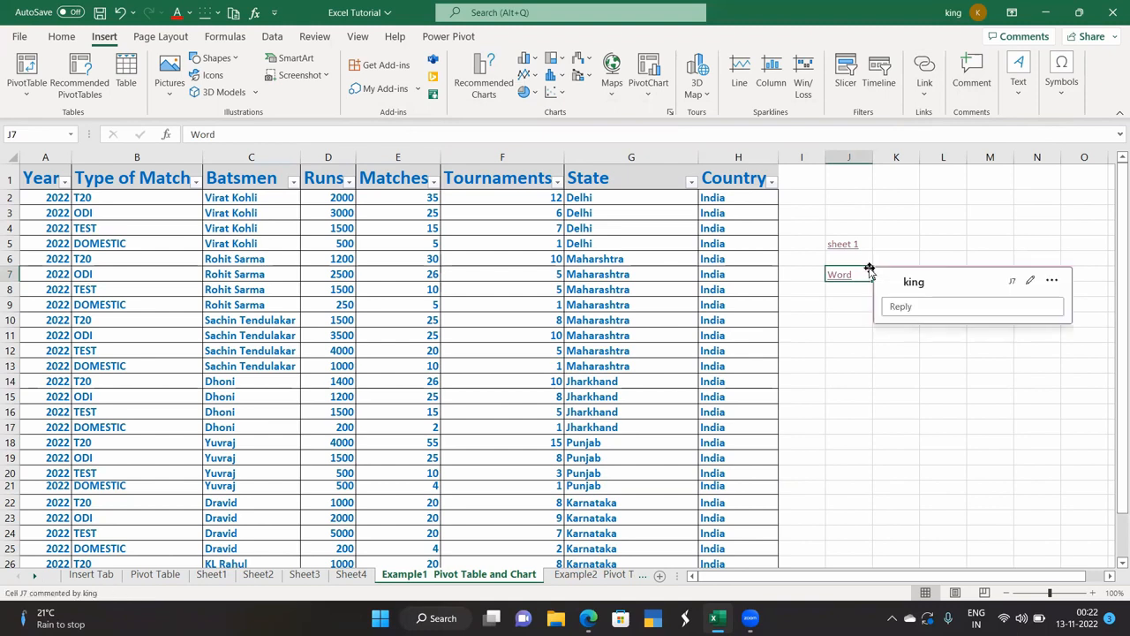
{"action": "left_click", "coordinate": [847, 316]}
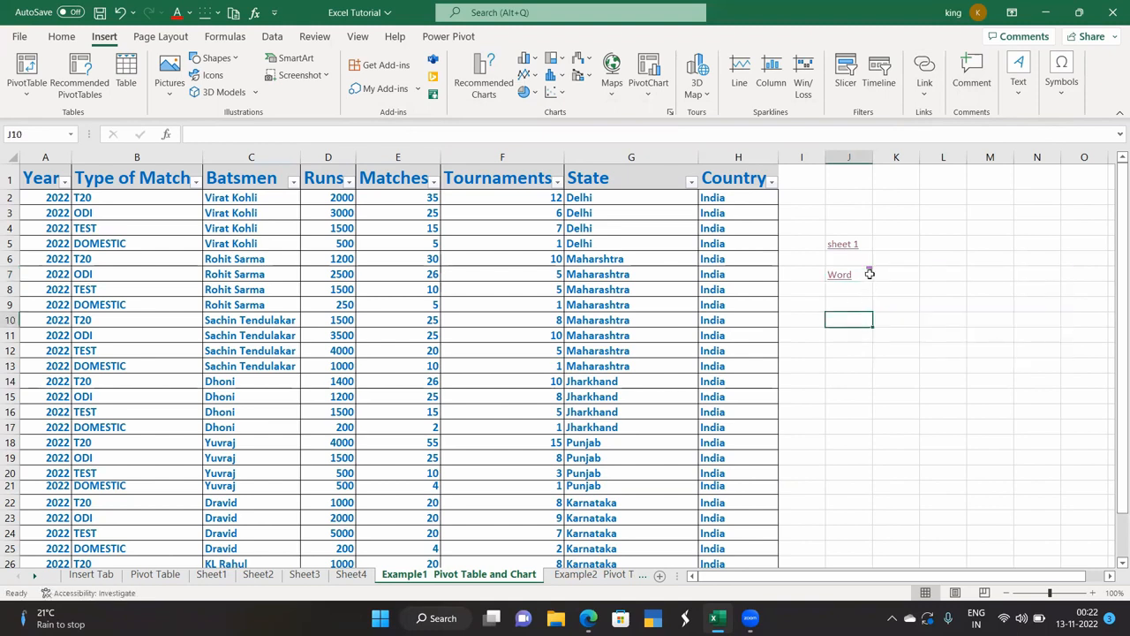
{"action": "left_click", "coordinate": [844, 368]}
{"action": "mouse_move", "coordinate": [869, 267]}
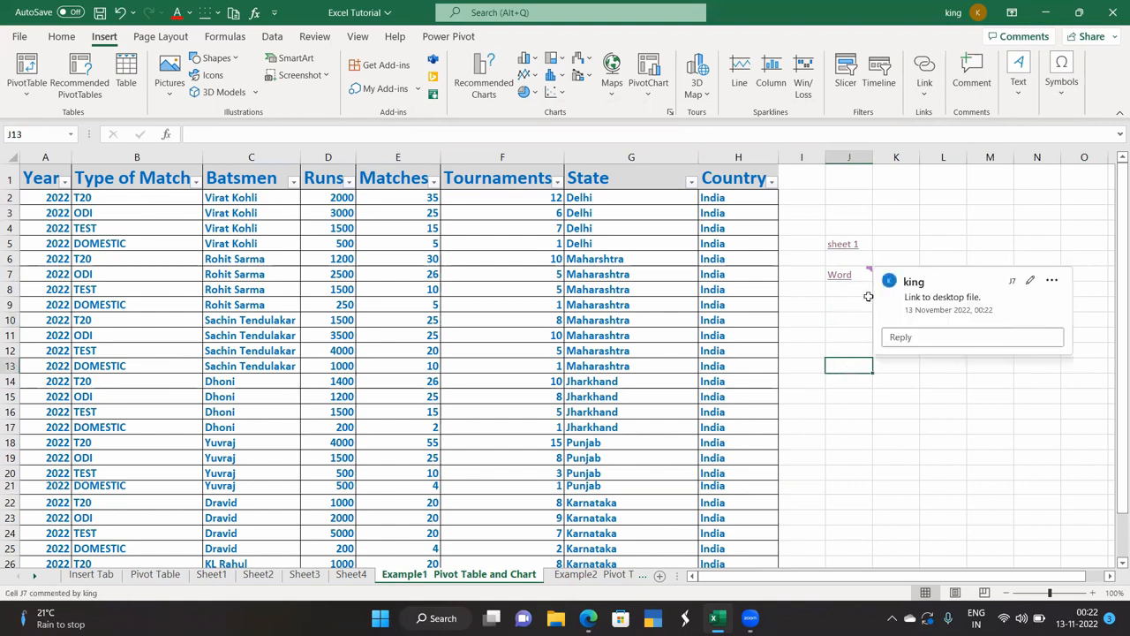
{"action": "left_click", "coordinate": [845, 425]}
{"action": "left_click", "coordinate": [1015, 103]}
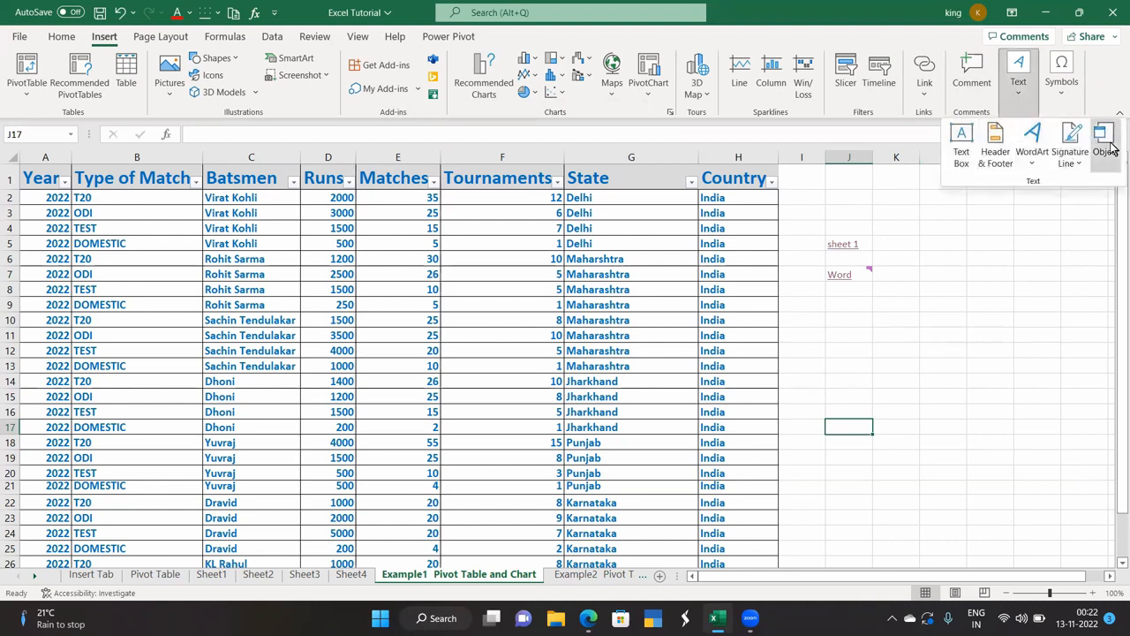
Draw an empty text box right of the table, spanning about rows 10 to 17.
{"action": "left_click", "coordinate": [961, 160]}
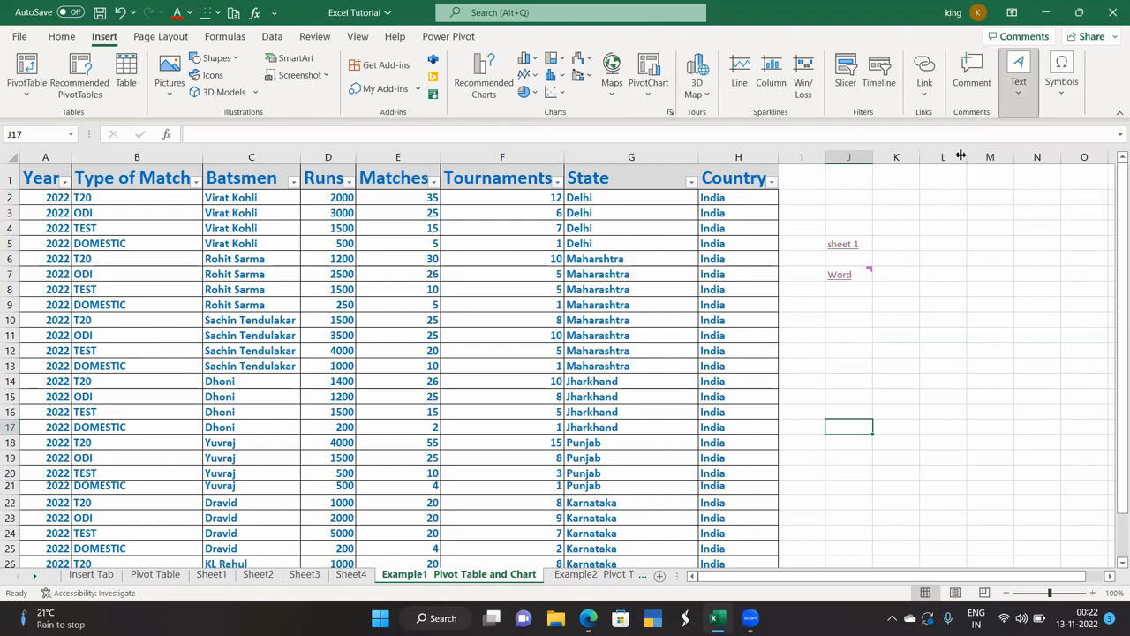
{"action": "left_click_drag", "start_coordinate": [871, 315], "coordinate": [1039, 426]}
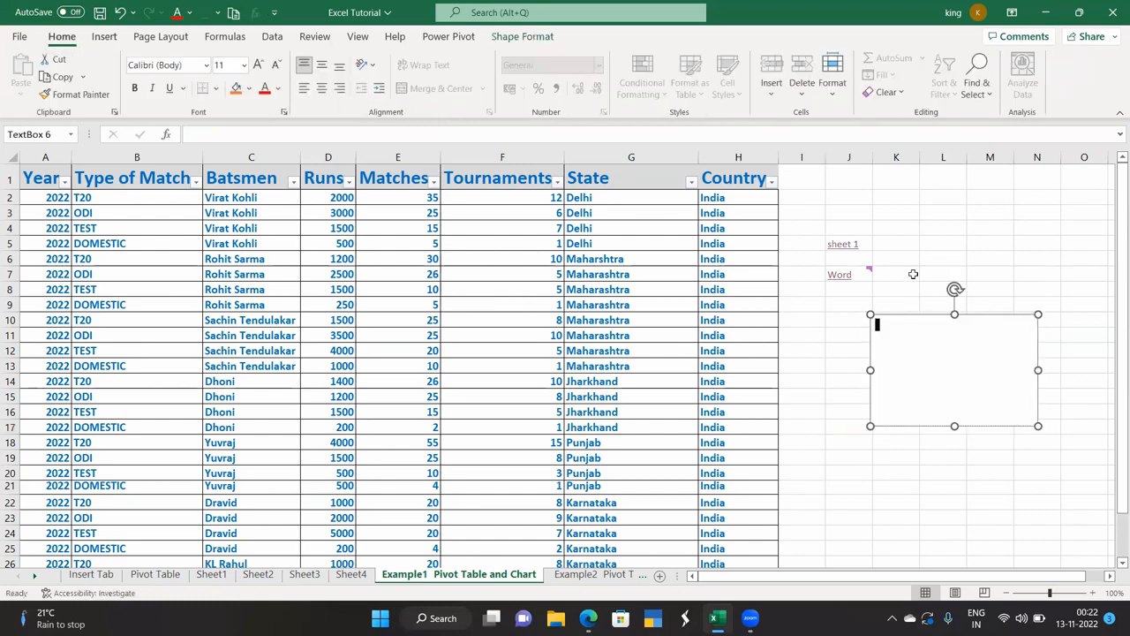
{"action": "left_click", "coordinate": [106, 40]}
Open the page header through Header & Footer and leave it empty.
{"action": "left_click", "coordinate": [1012, 94]}
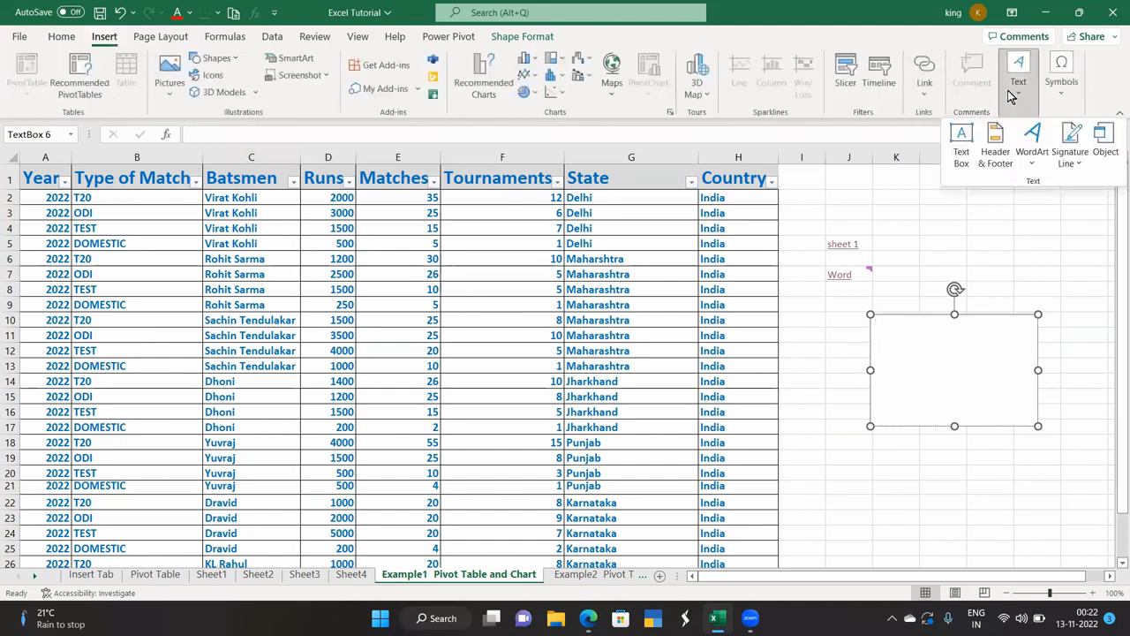
{"action": "left_click", "coordinate": [995, 148]}
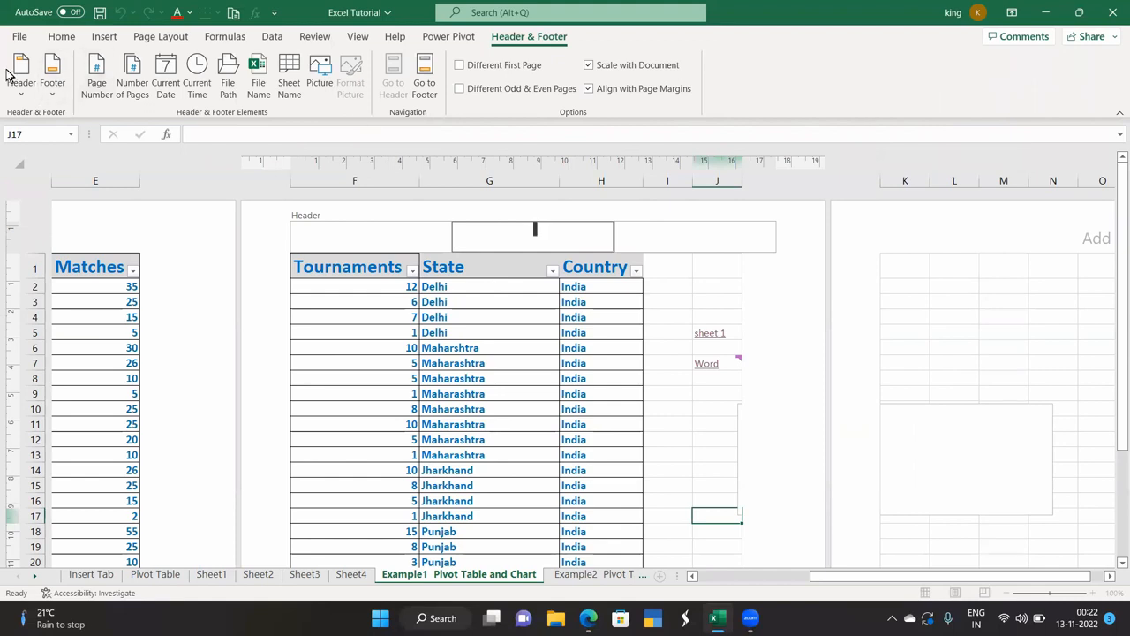
{"action": "left_click", "coordinate": [102, 37]}
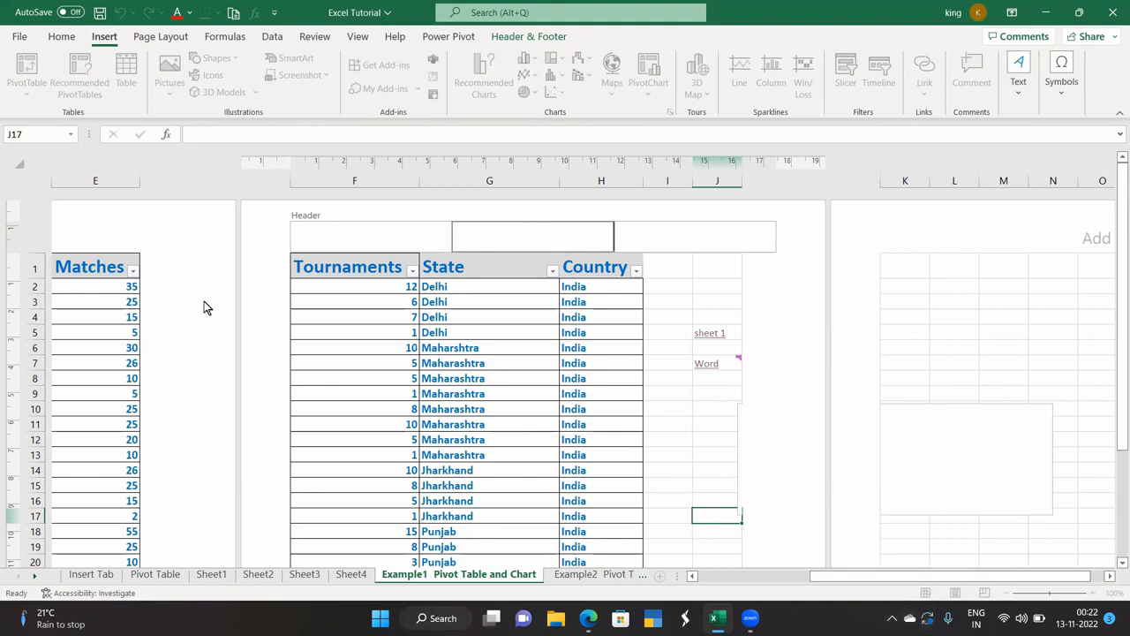
{"action": "left_click", "coordinate": [153, 310]}
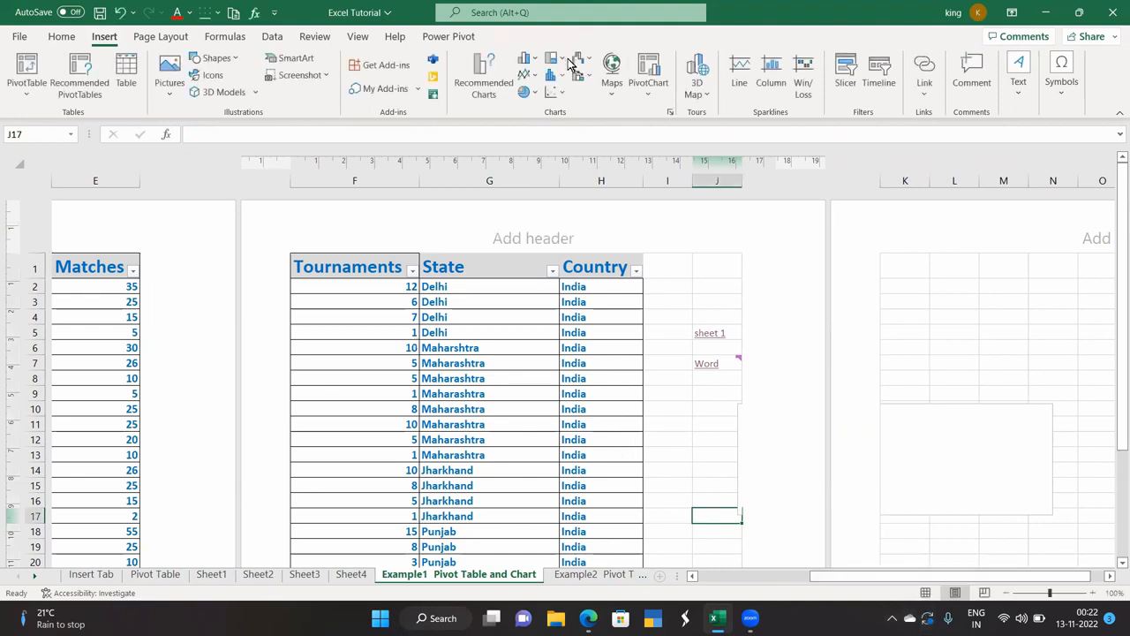
Return the sheet to Normal view and select empty cell M7.
{"action": "left_click", "coordinate": [358, 39]}
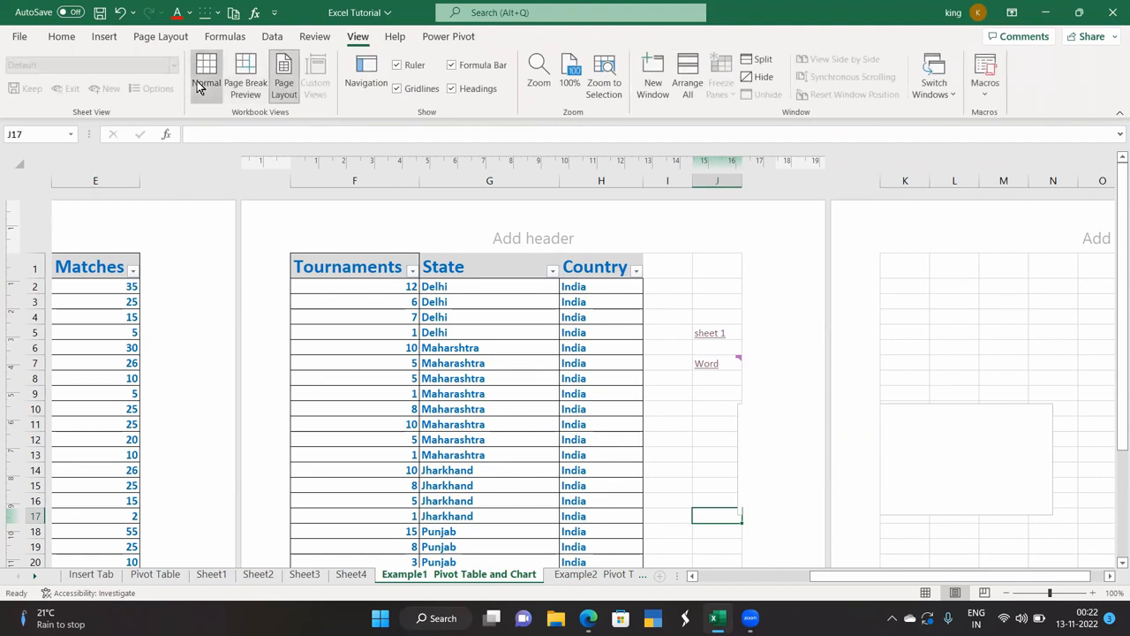
{"action": "left_click", "coordinate": [201, 84]}
{"action": "left_click", "coordinate": [655, 275]}
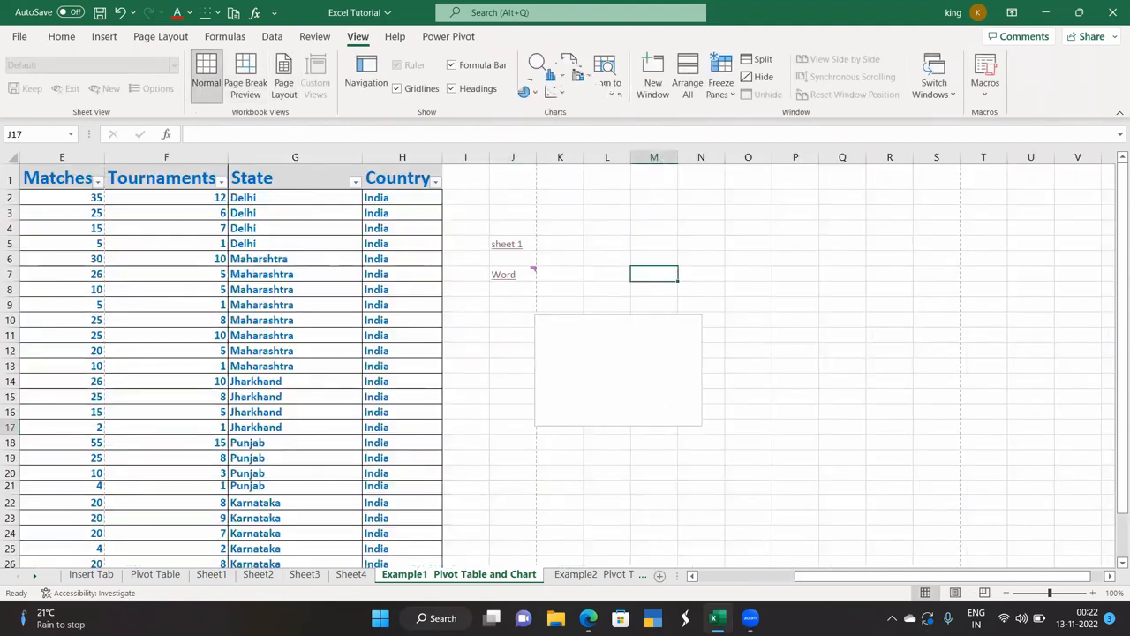
{"action": "left_click", "coordinate": [104, 37]}
Place an orange WordArt reading 'Creative Academy.' right of the table, around rows 7–9.
{"action": "left_click", "coordinate": [1020, 84]}
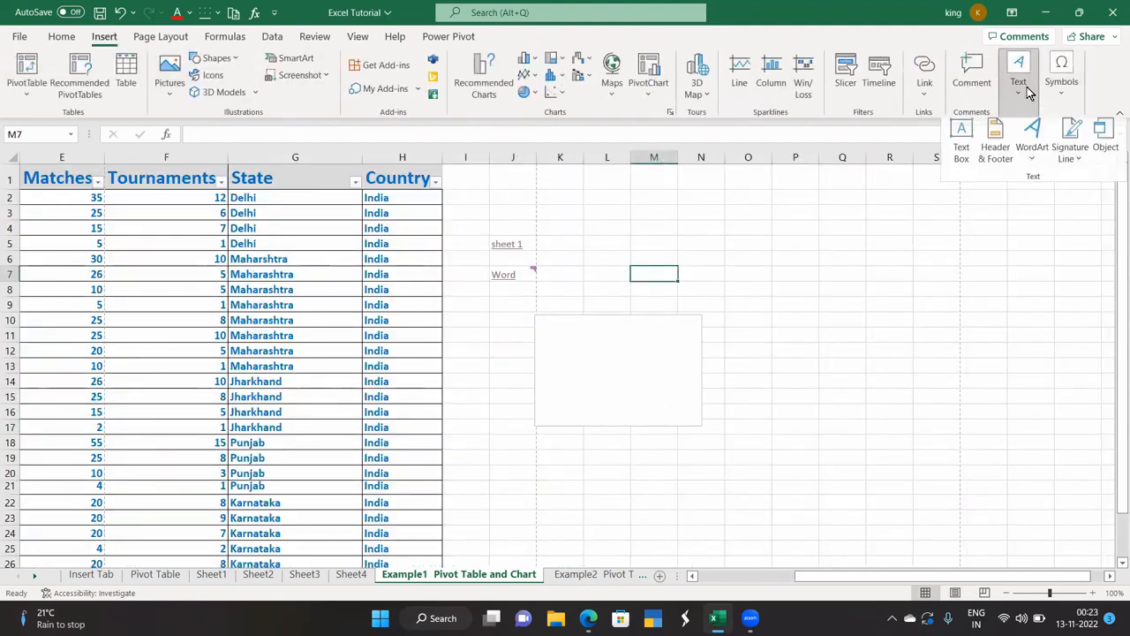
{"action": "left_click", "coordinate": [1033, 162]}
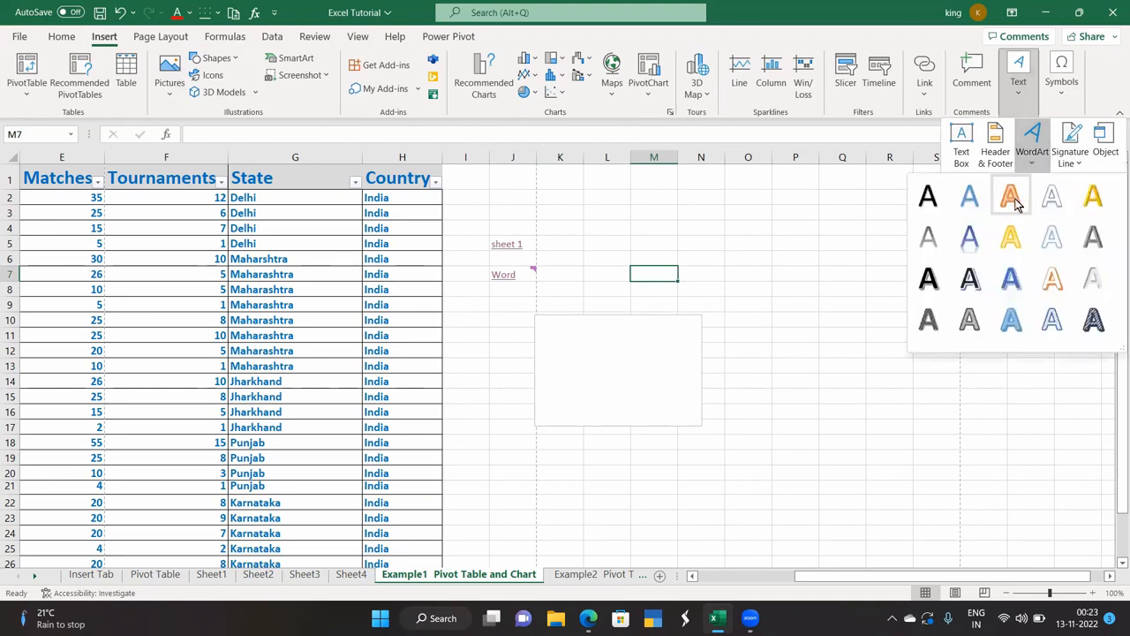
{"action": "left_click", "coordinate": [1011, 201]}
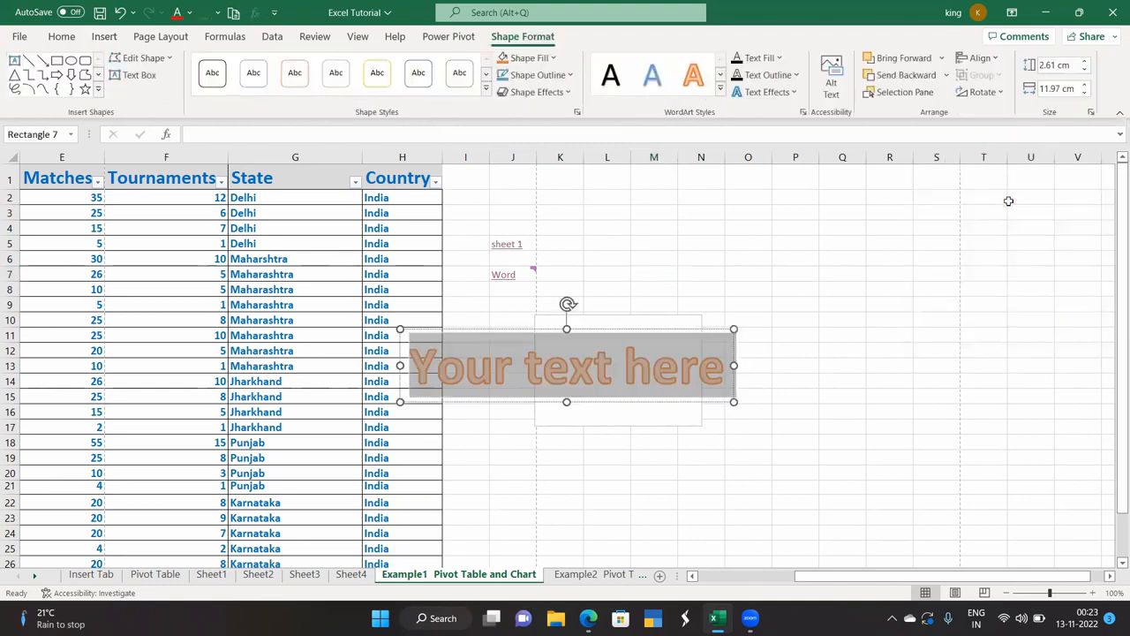
{"action": "left_click_drag", "start_coordinate": [676, 331], "coordinate": [888, 263]}
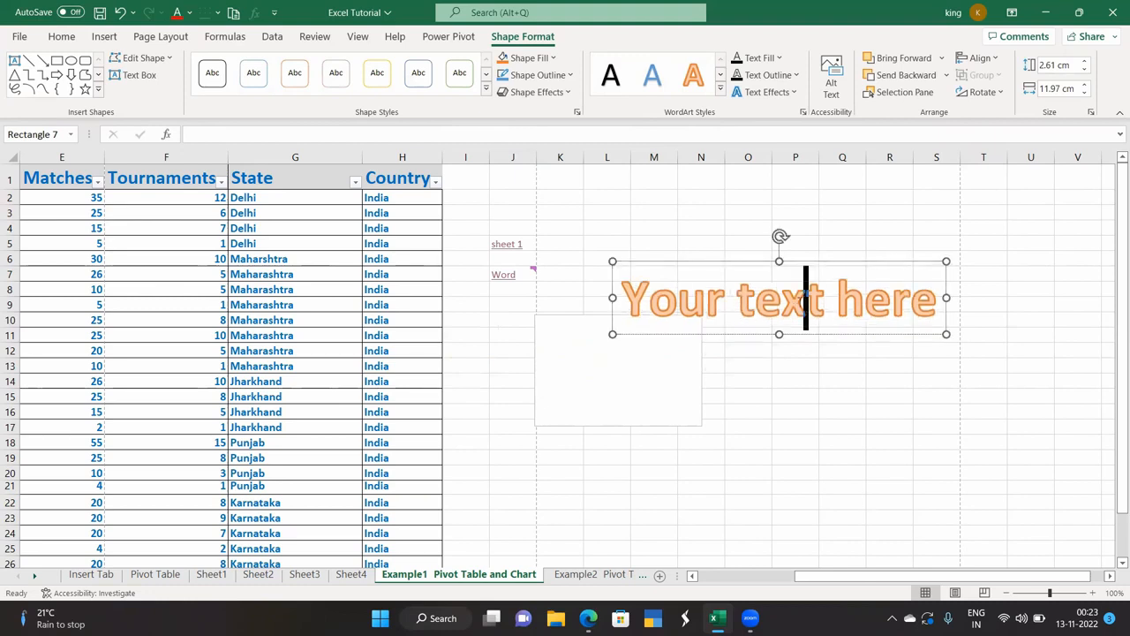
{"action": "key", "text": "ctrl+a"}
{"action": "key", "text": "Delete"}
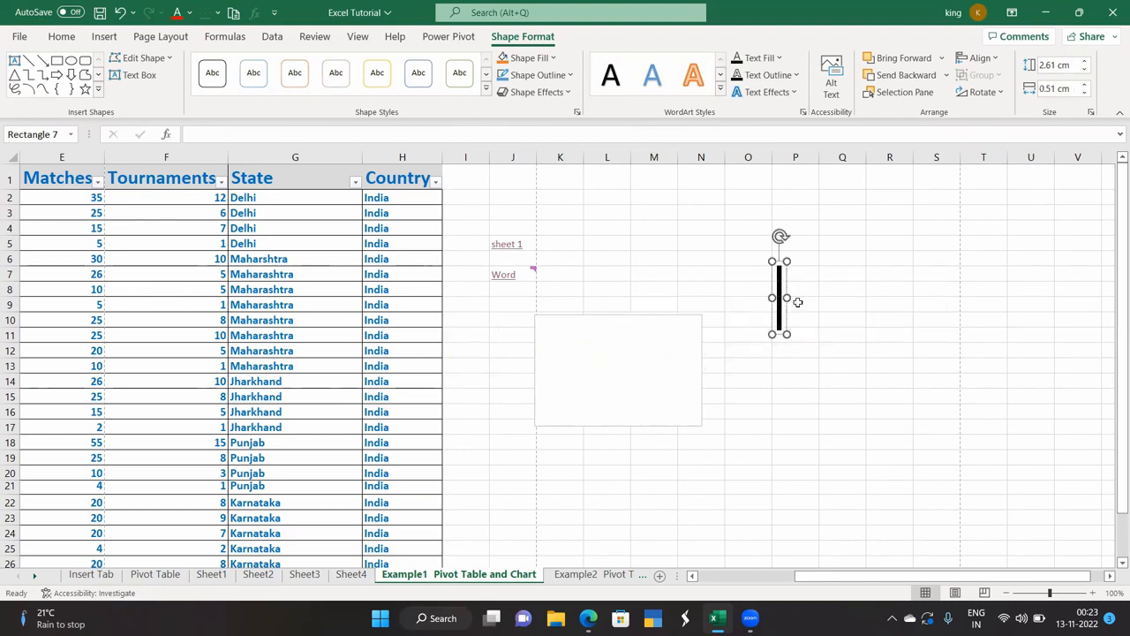
{"action": "type", "text": "Creative Academy"}
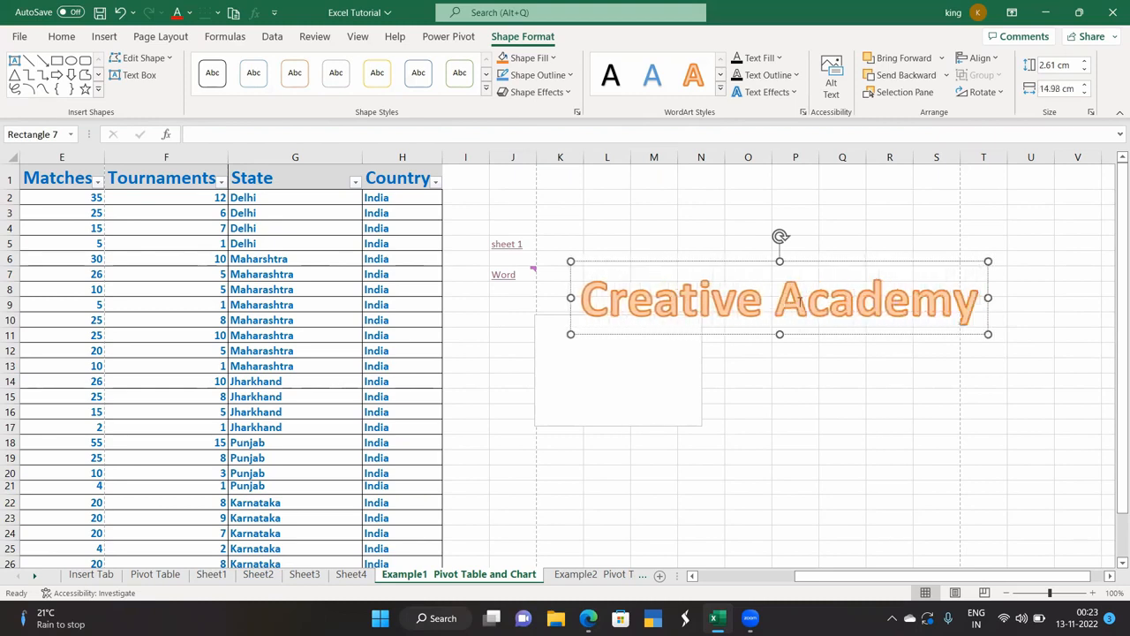
{"action": "type", "text": "."}
{"action": "left_click", "coordinate": [817, 404]}
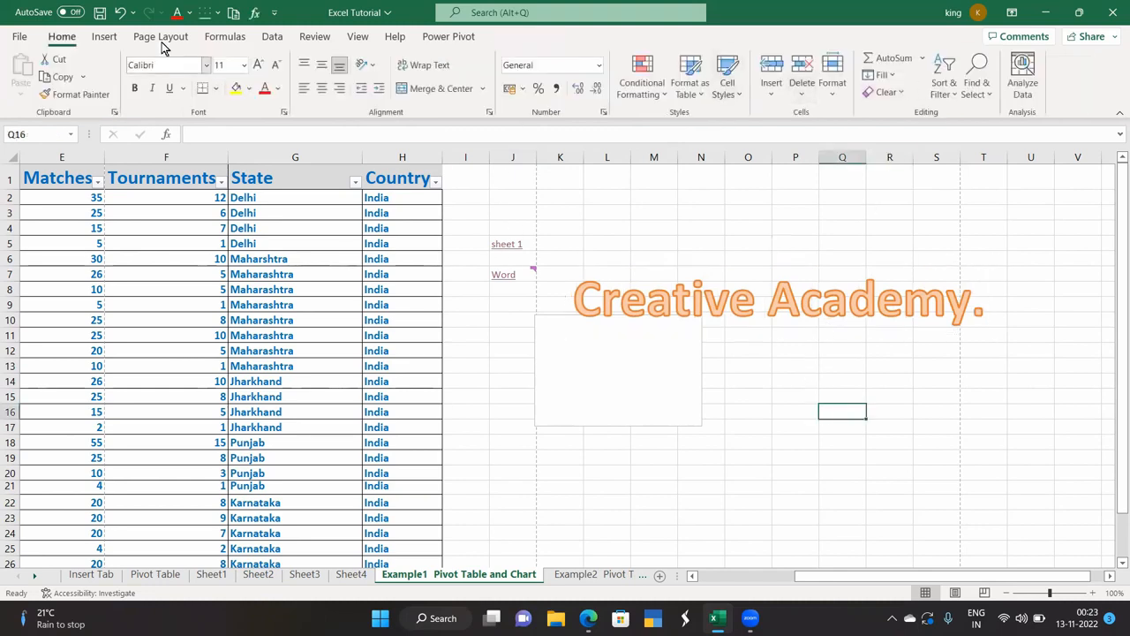
Embed a Microsoft PowerPoint Macro-Enabled Presentation object on the sheet.
{"action": "left_click", "coordinate": [108, 36]}
{"action": "left_click", "coordinate": [1017, 81]}
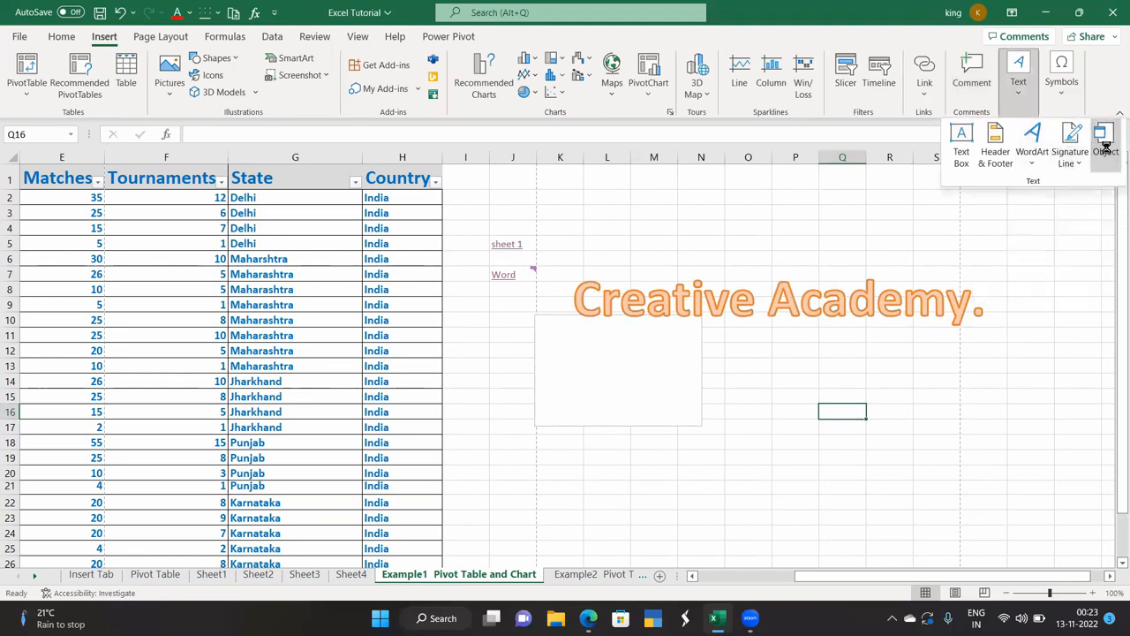
{"action": "left_click", "coordinate": [1103, 141]}
{"action": "left_click", "coordinate": [604, 172]}
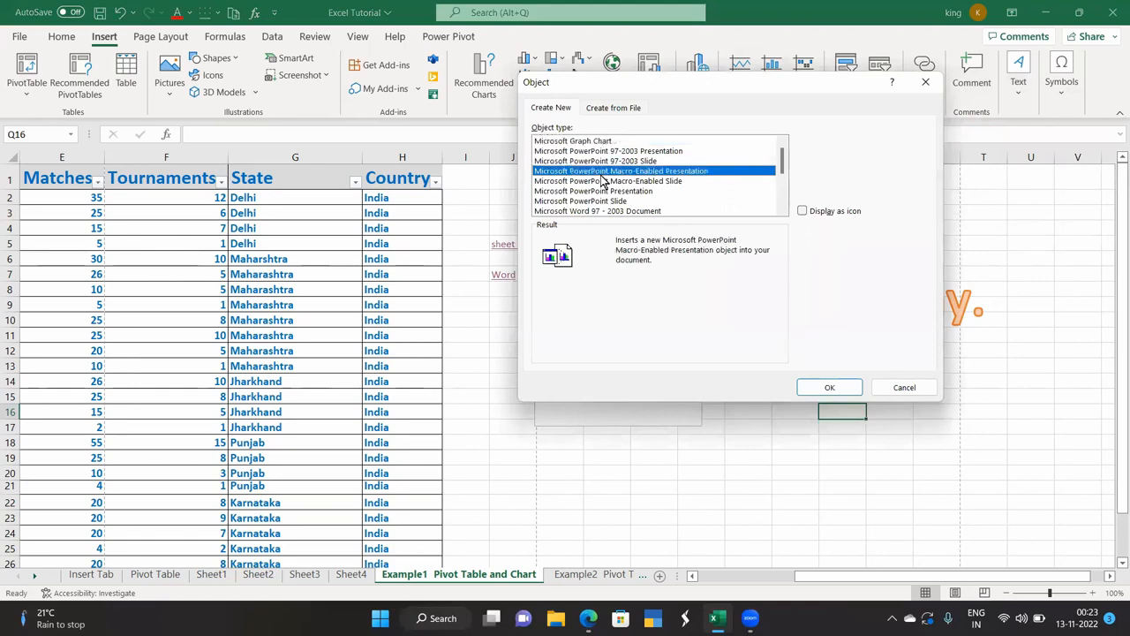
{"action": "scroll", "coordinate": [618, 194], "scroll_direction": "down", "scroll_amount": 3}
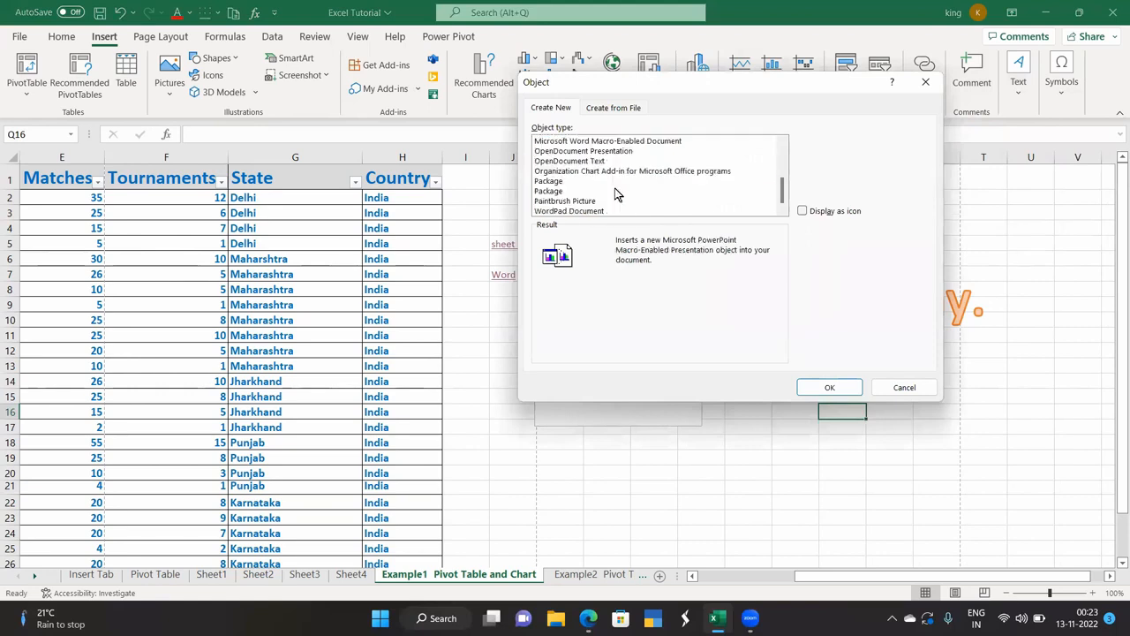
{"action": "scroll", "coordinate": [580, 198], "scroll_direction": "up", "scroll_amount": 4}
{"action": "scroll", "coordinate": [579, 200], "scroll_direction": "down", "scroll_amount": 4}
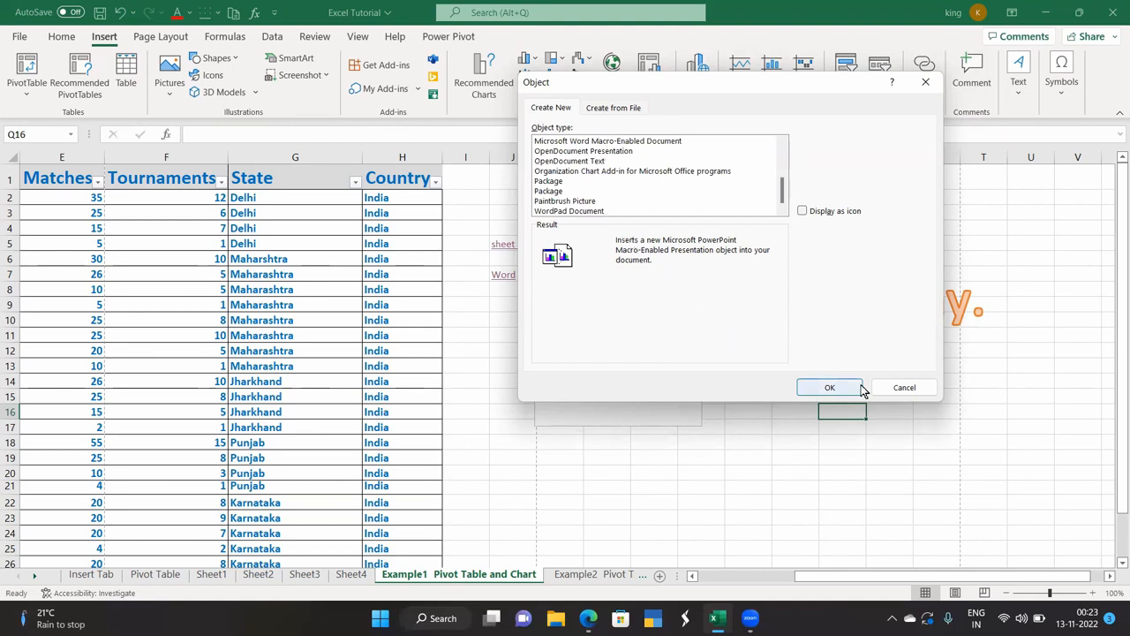
{"action": "left_click", "coordinate": [830, 387]}
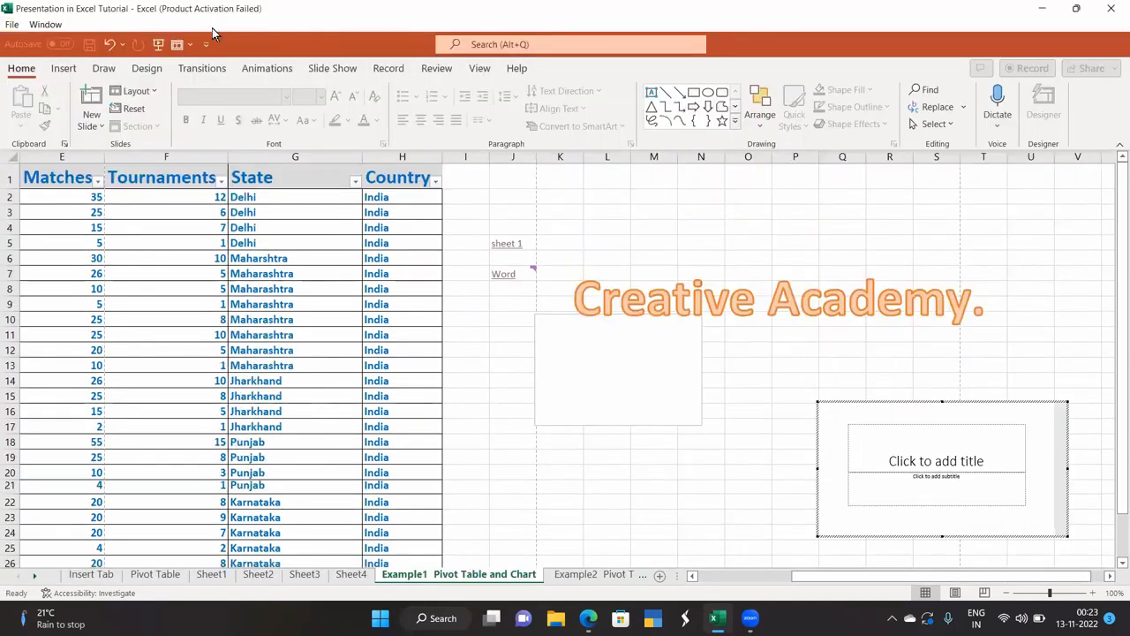
Exit the embedded presentation without saving and dismiss the Office activation message.
{"action": "left_click", "coordinate": [1110, 8]}
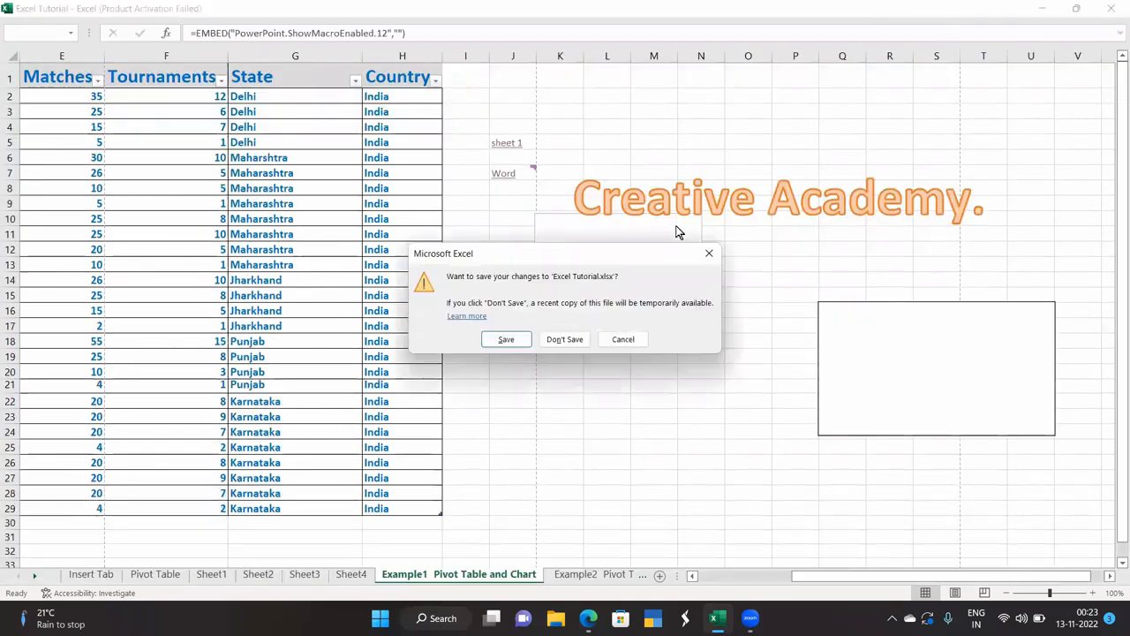
{"action": "left_click", "coordinate": [623, 339]}
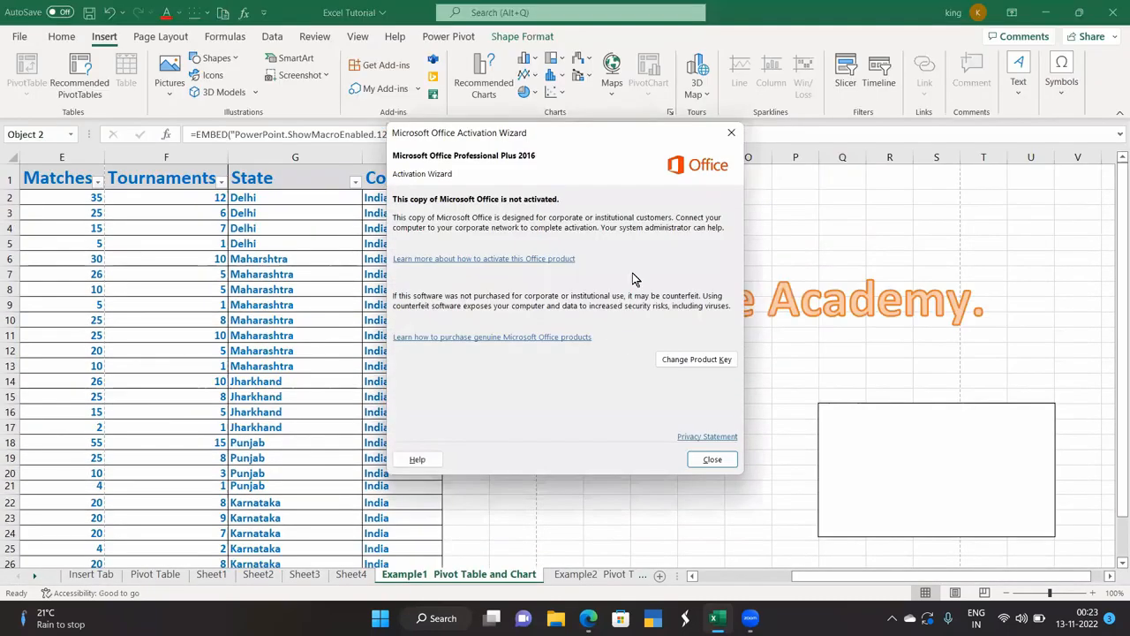
{"action": "left_click", "coordinate": [730, 133]}
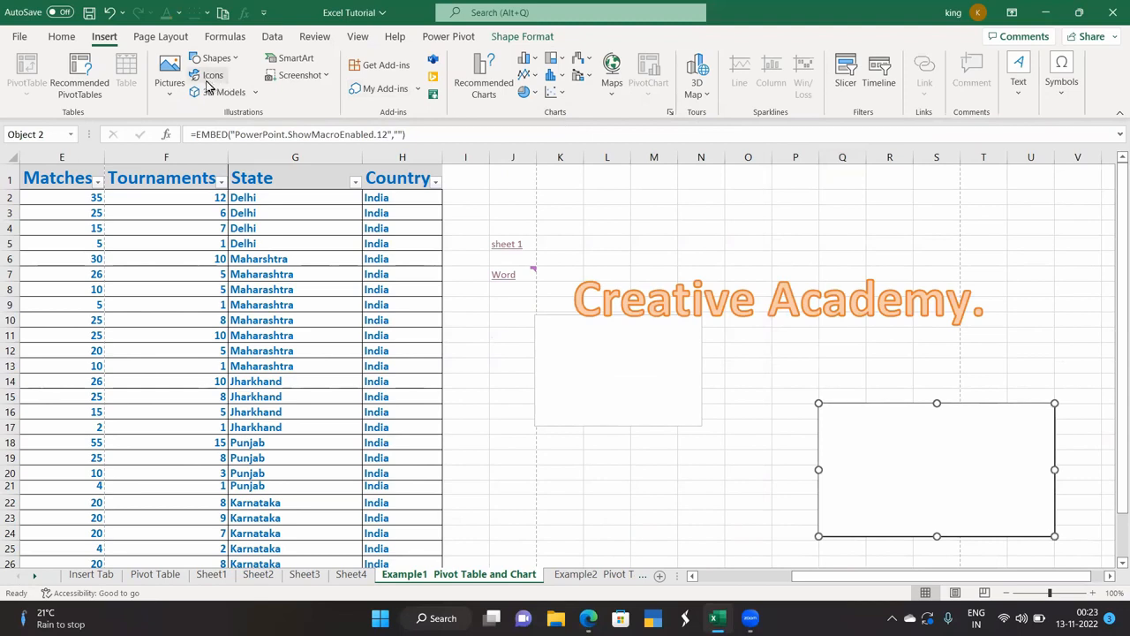
Browse the ready-made equation gallery and close it without inserting an equation.
{"action": "left_click", "coordinate": [1057, 95]}
{"action": "left_click", "coordinate": [1063, 163]}
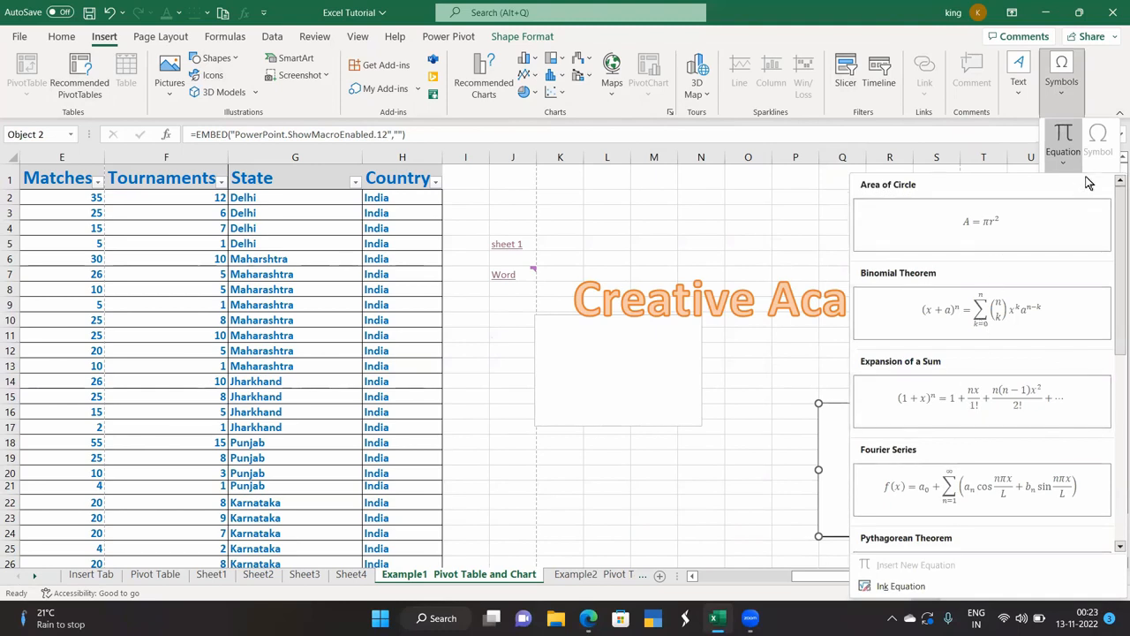
{"action": "left_click", "coordinate": [751, 226]}
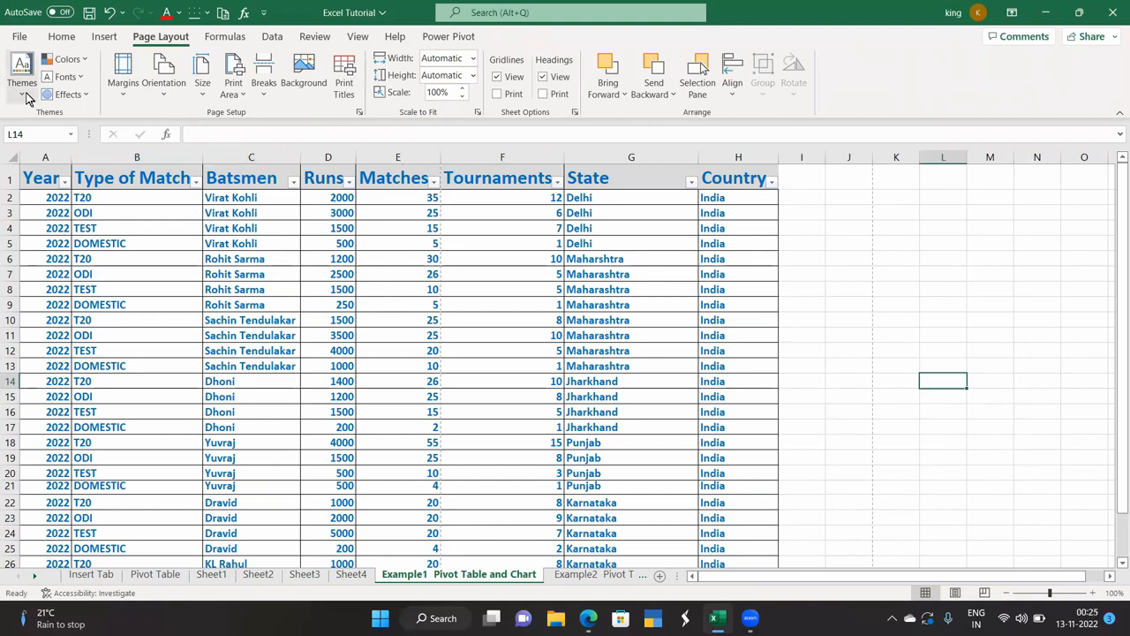
Select the table with Ctrl+A, browse themes without applying one, and list margin presets.
{"action": "left_click", "coordinate": [179, 341]}
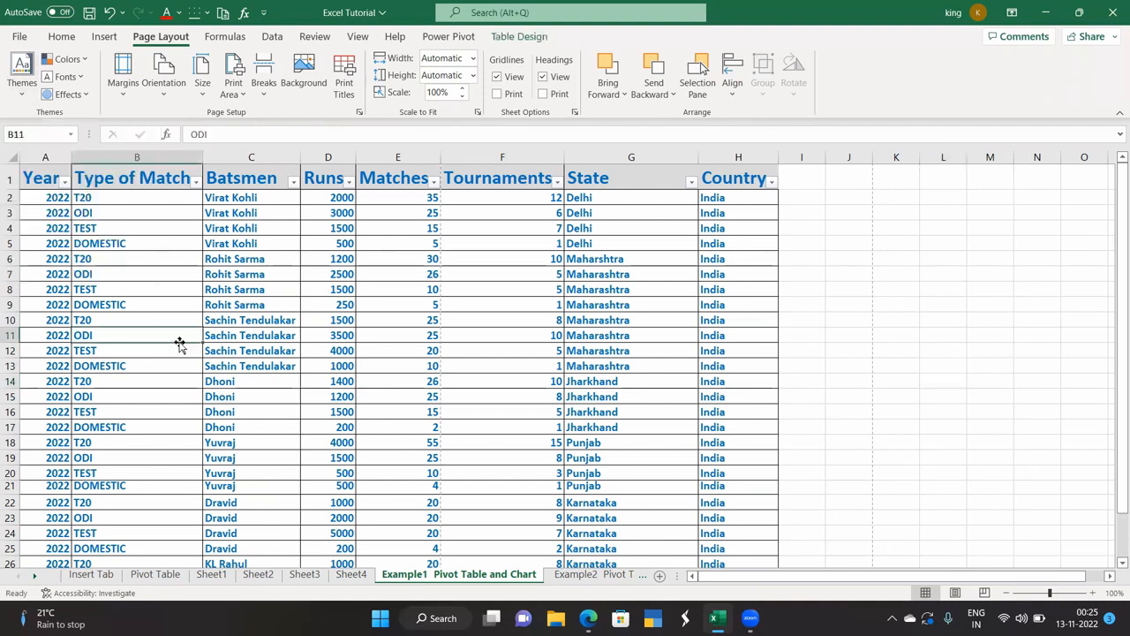
{"action": "key", "text": "ctrl+a"}
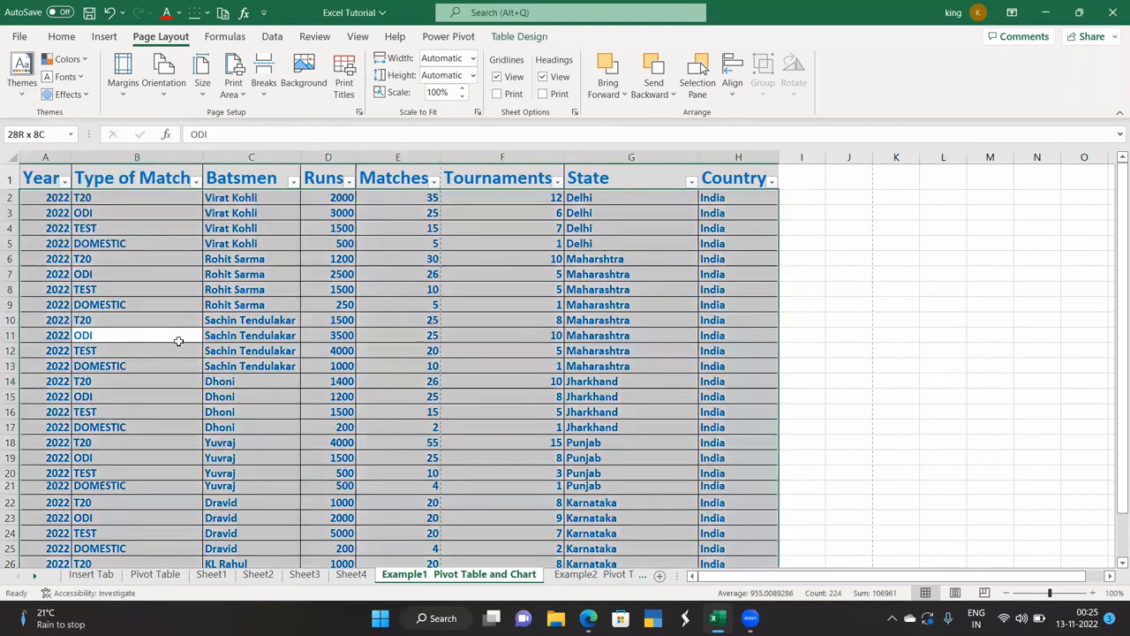
{"action": "left_click", "coordinate": [22, 75]}
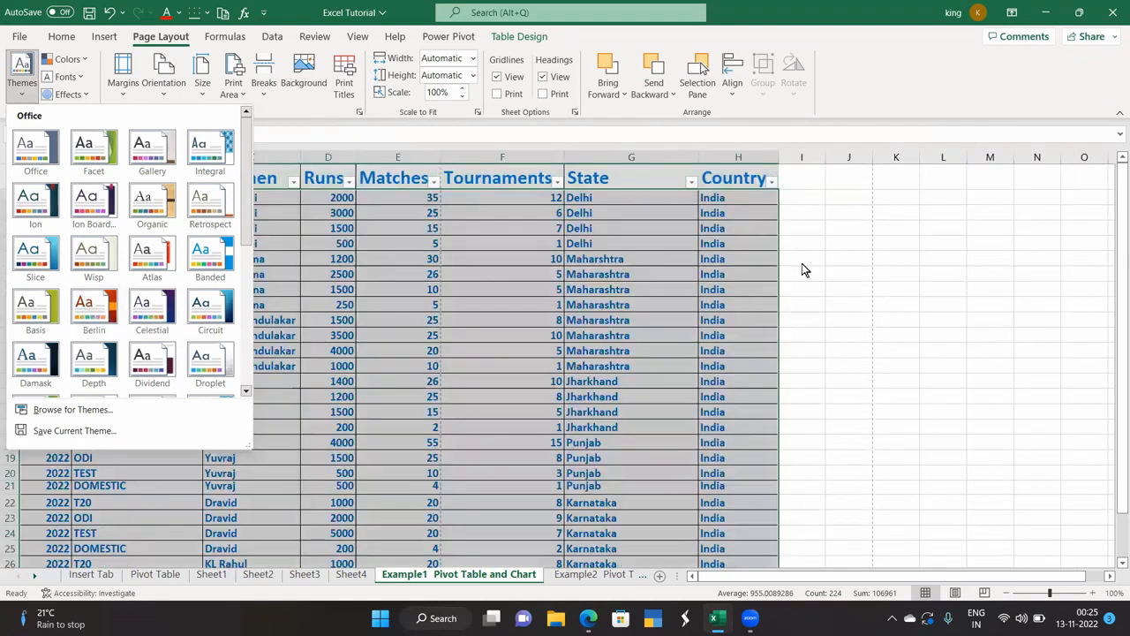
{"action": "left_click", "coordinate": [801, 263]}
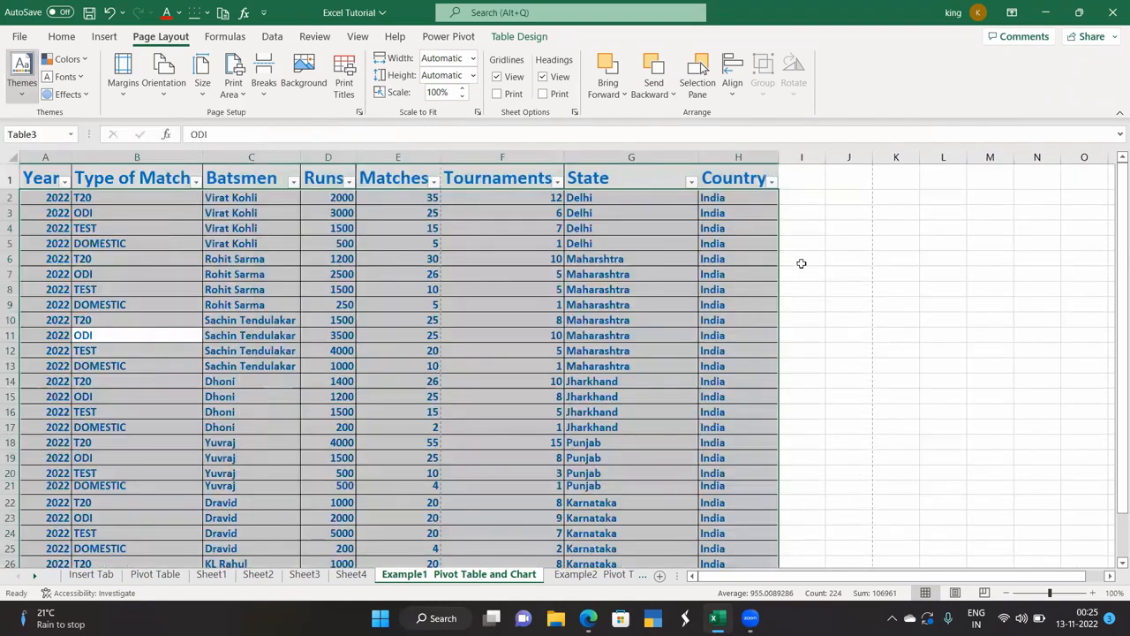
{"action": "left_click", "coordinate": [116, 101]}
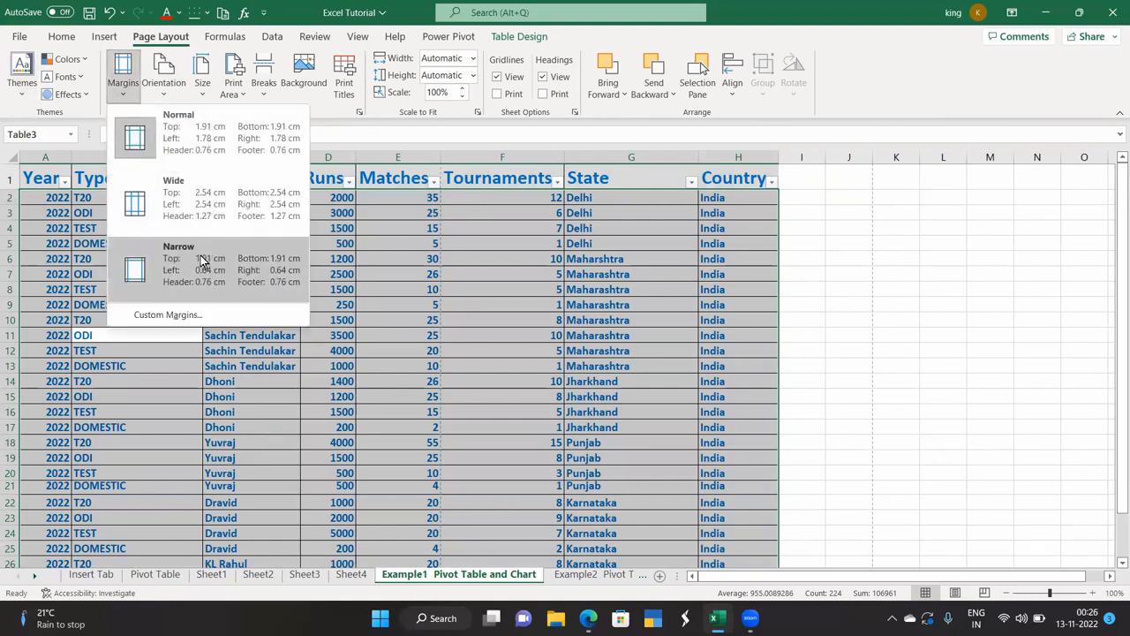
{"action": "left_click", "coordinate": [196, 315]}
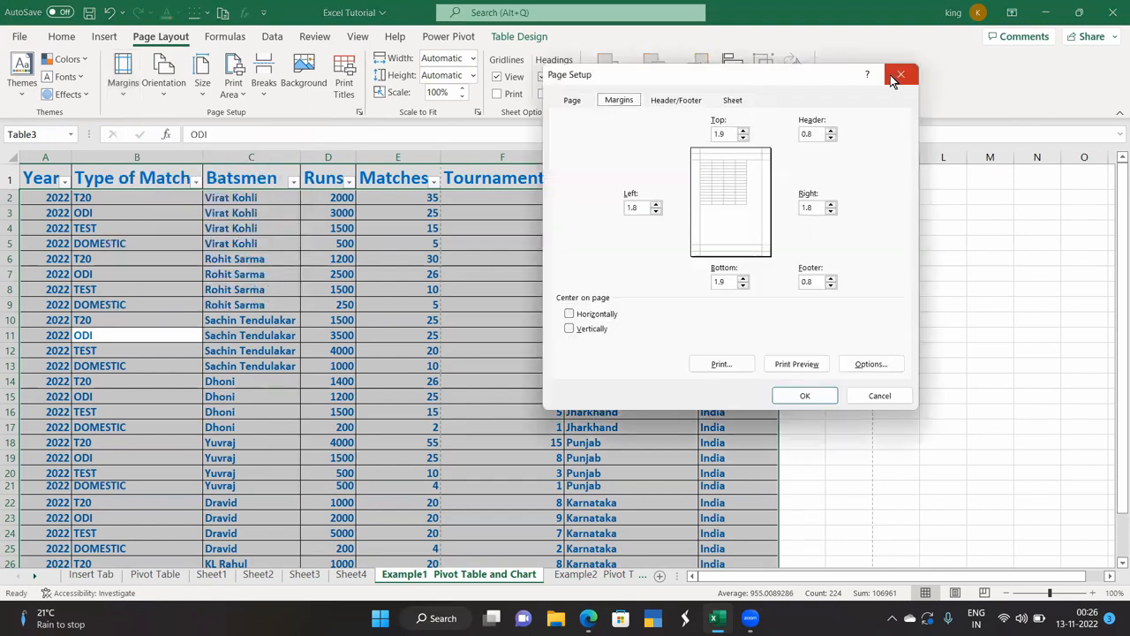
{"action": "left_click", "coordinate": [687, 104]}
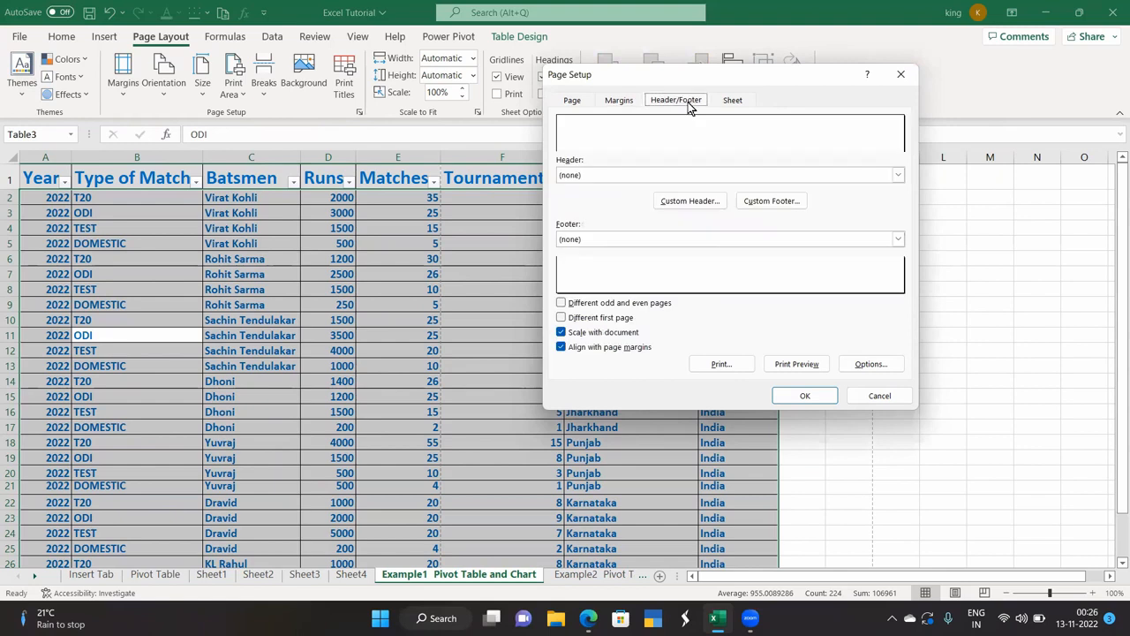
{"action": "left_click", "coordinate": [570, 101]}
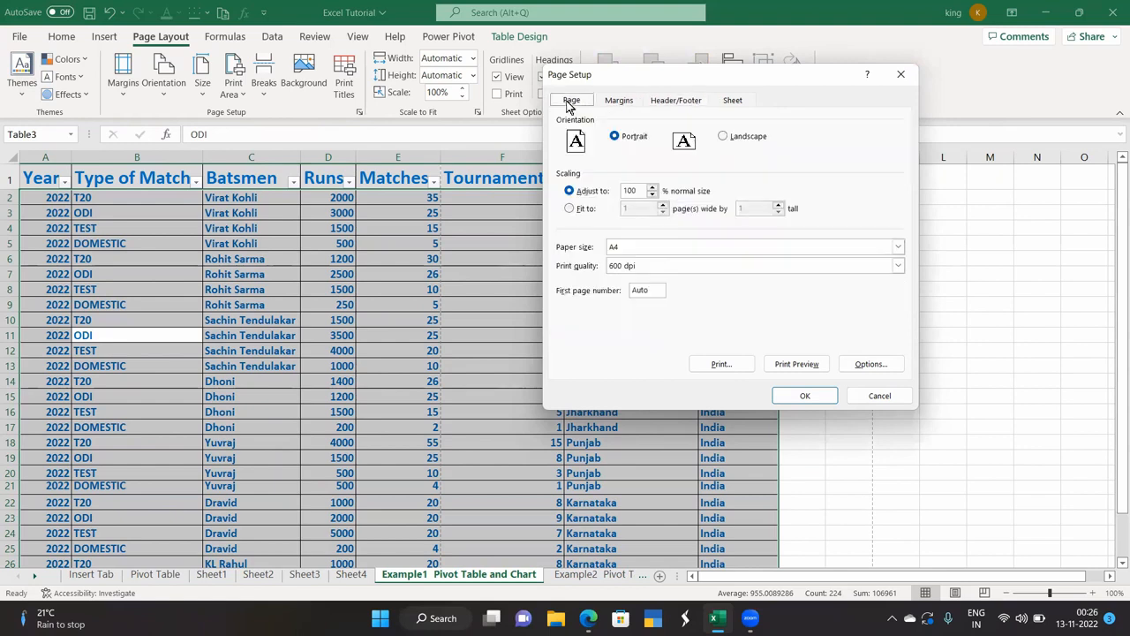
{"action": "left_click", "coordinate": [907, 76]}
{"action": "left_click", "coordinate": [164, 86]}
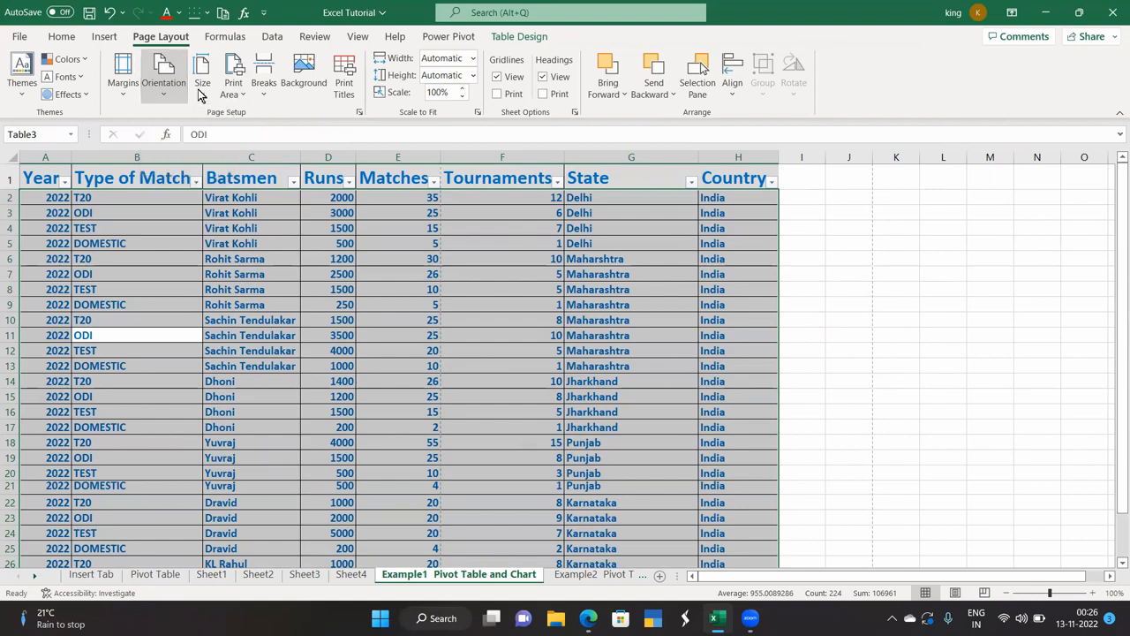
Check the paper size and print area options, then select range A1:H7 for printing.
{"action": "left_click", "coordinate": [201, 92]}
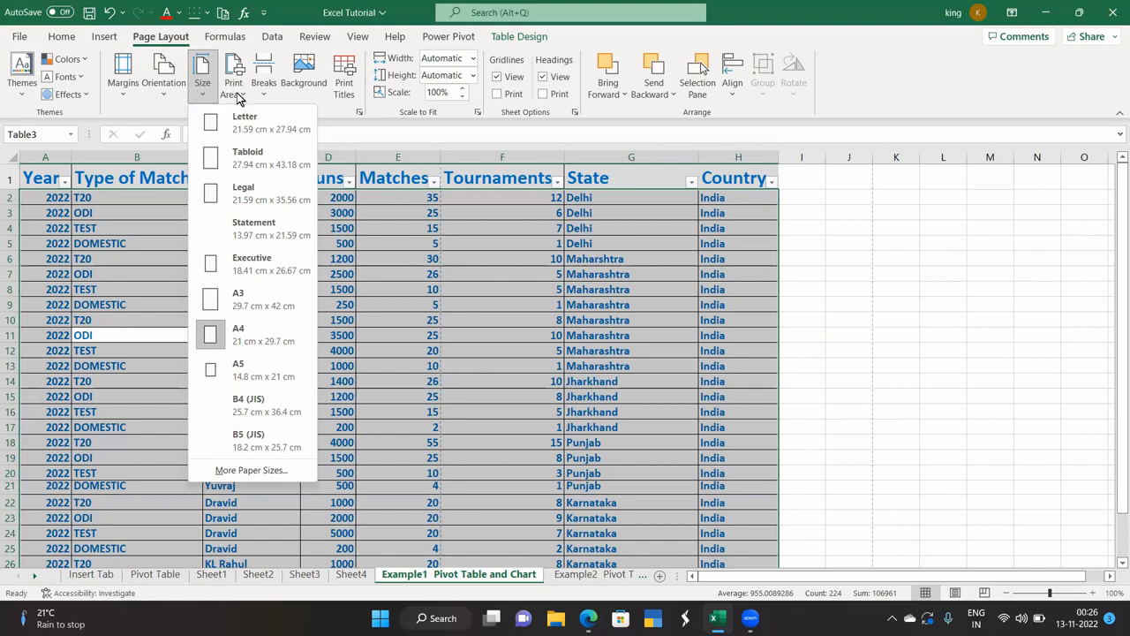
{"action": "left_click", "coordinate": [234, 92]}
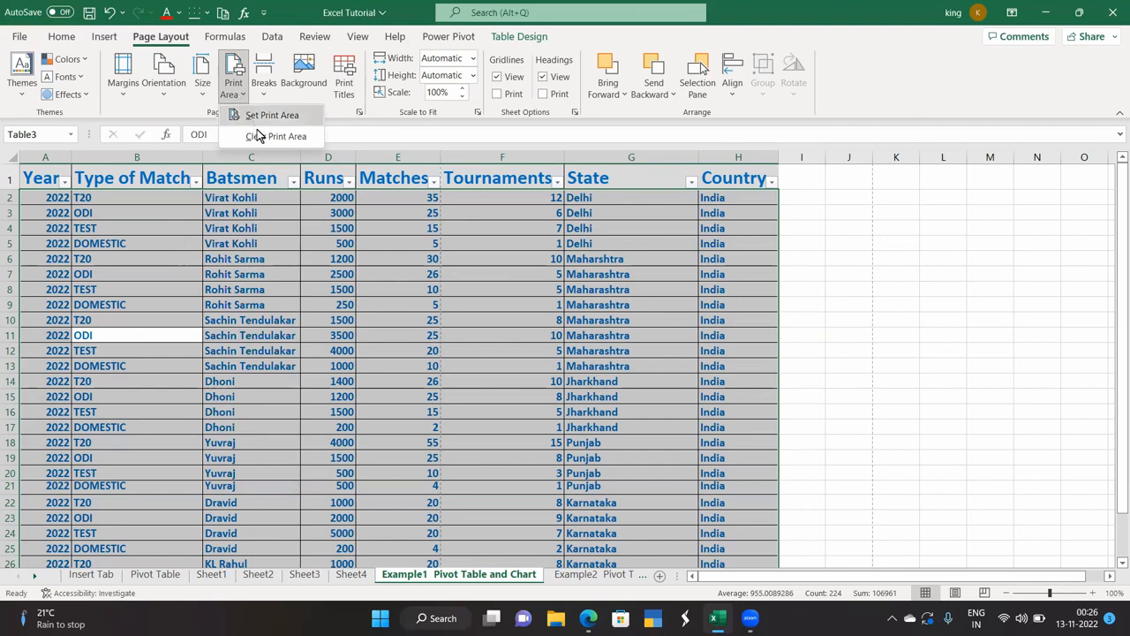
{"action": "left_click", "coordinate": [254, 256]}
{"action": "left_click_drag", "start_coordinate": [44, 179], "coordinate": [732, 270]}
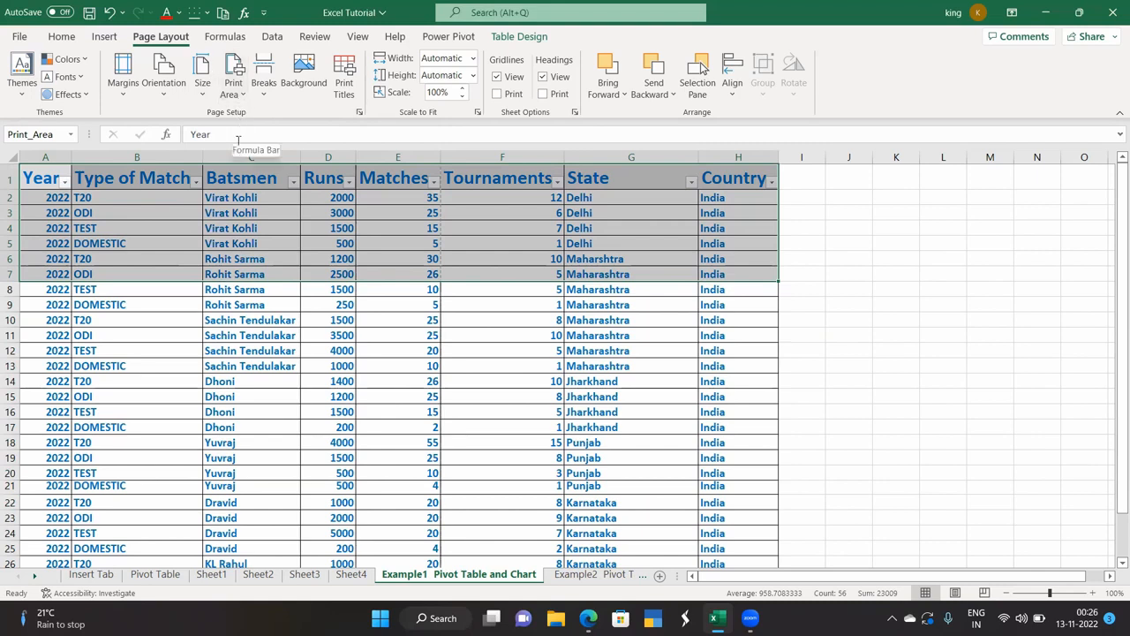
Preview the A1:H7 printout, then select cell B5 and bring up the page break options.
{"action": "key", "text": "ctrl+p"}
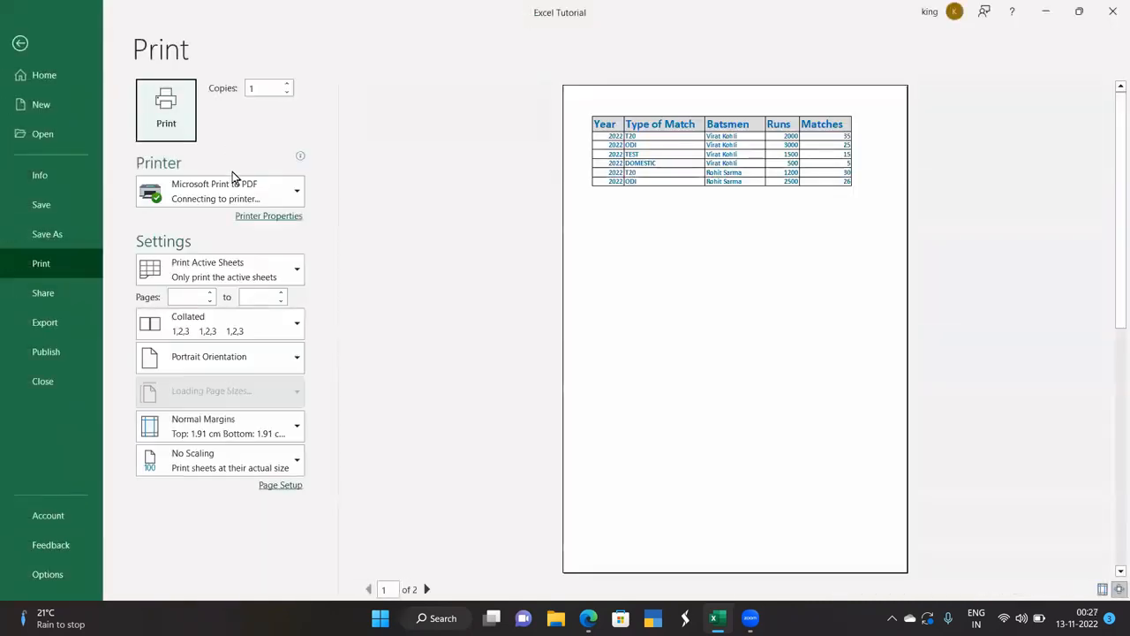
{"action": "left_click", "coordinate": [20, 43]}
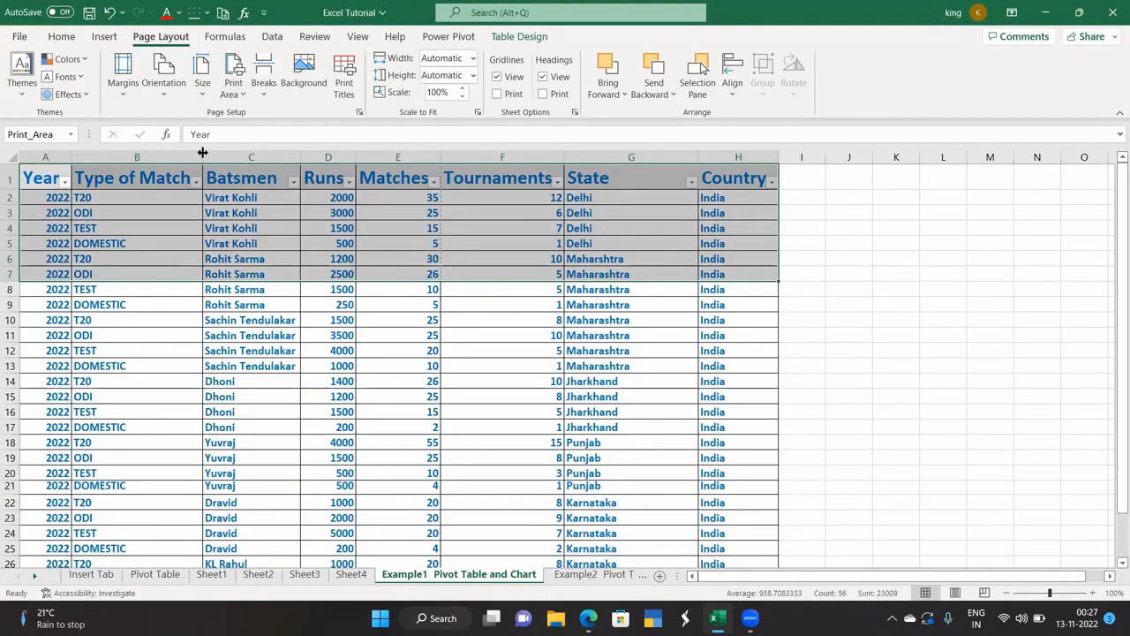
{"action": "left_click", "coordinate": [262, 91]}
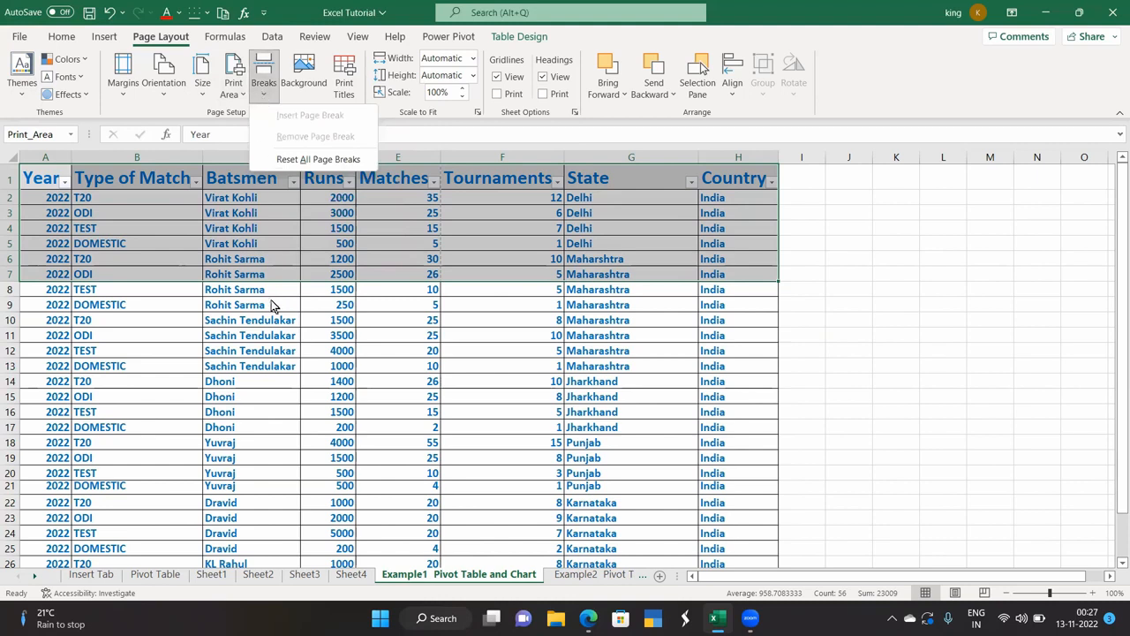
{"action": "key", "text": "Escape"}
{"action": "scroll", "coordinate": [442, 346], "scroll_direction": "down", "scroll_amount": 3}
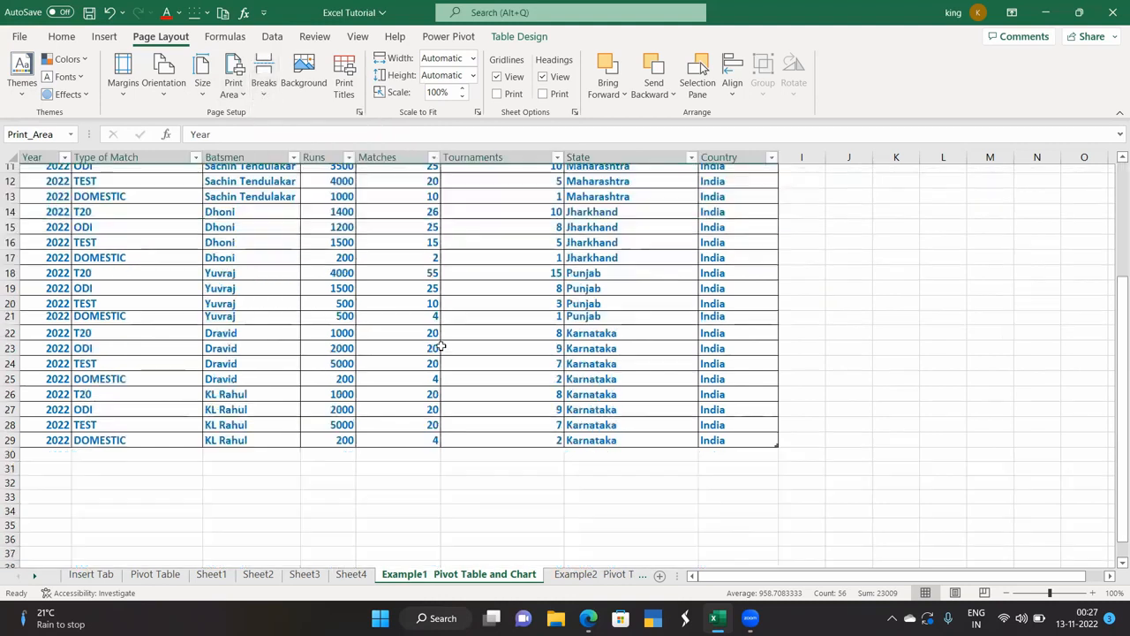
{"action": "scroll", "coordinate": [442, 345], "scroll_direction": "down", "scroll_amount": 3}
{"action": "scroll", "coordinate": [442, 345], "scroll_direction": "up", "scroll_amount": 6}
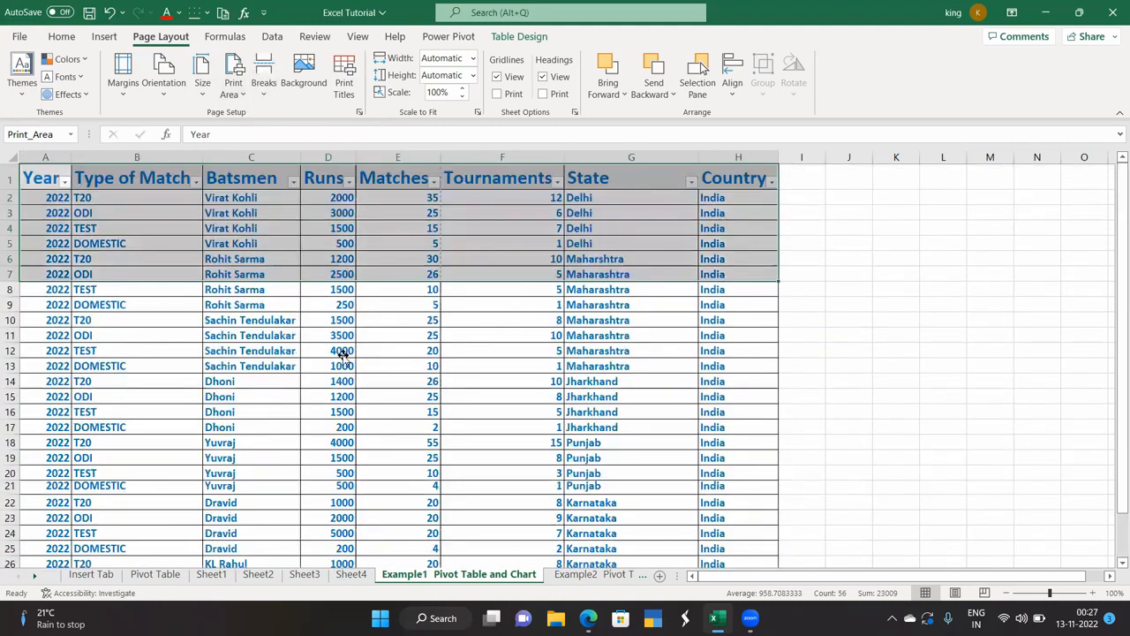
{"action": "left_click", "coordinate": [342, 354]}
{"action": "left_click", "coordinate": [138, 242]}
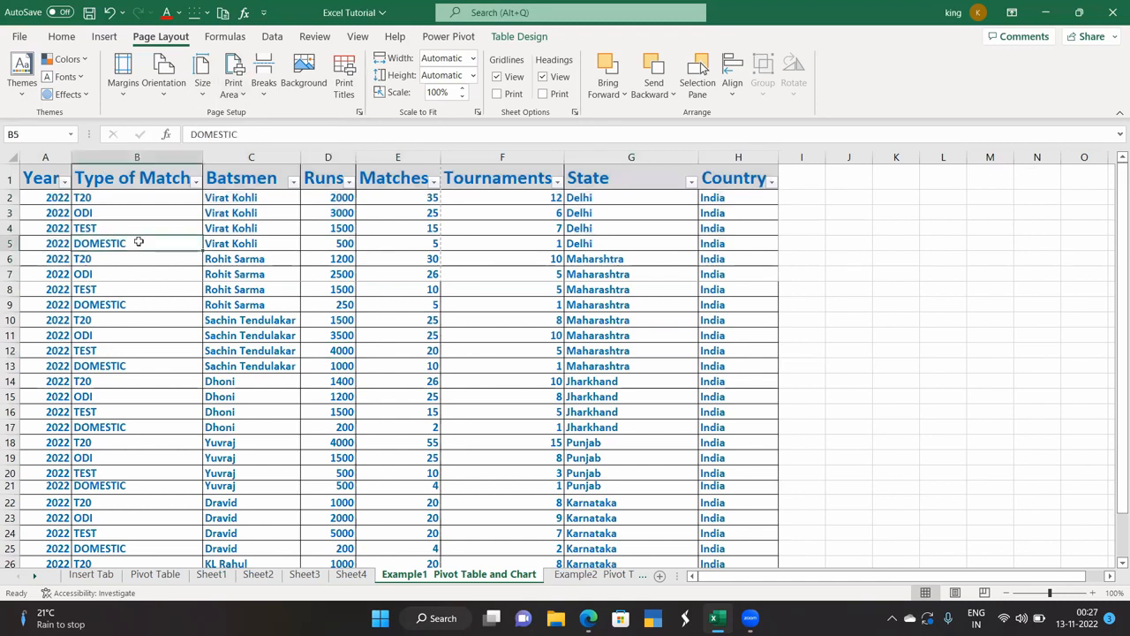
{"action": "left_click", "coordinate": [264, 84]}
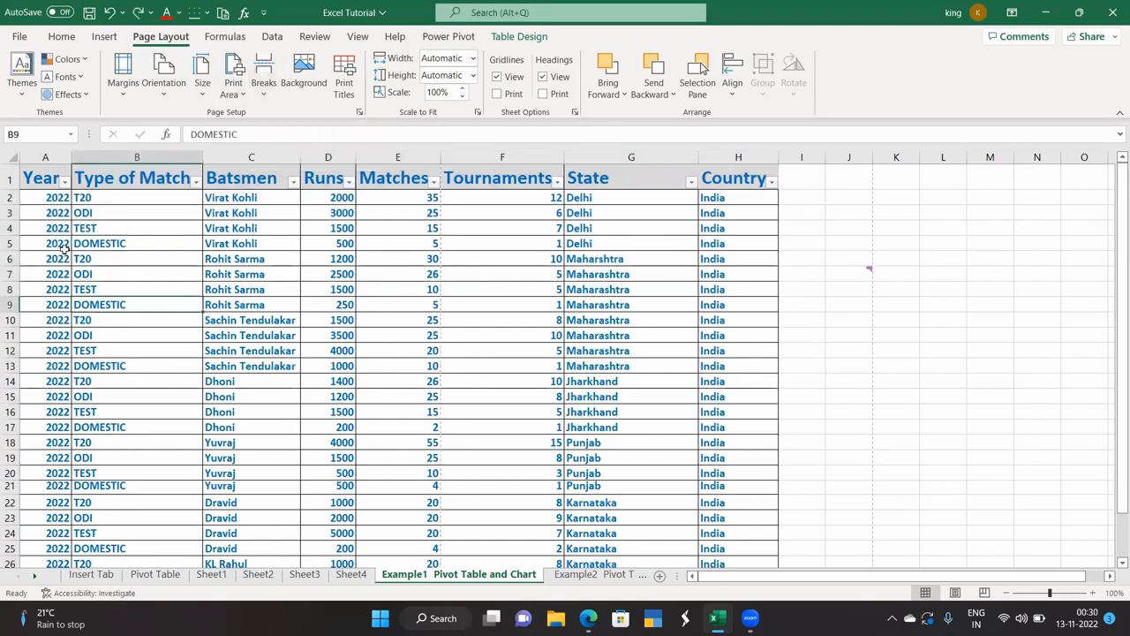
{"action": "left_click", "coordinate": [21, 38]}
{"action": "left_click", "coordinate": [43, 264]}
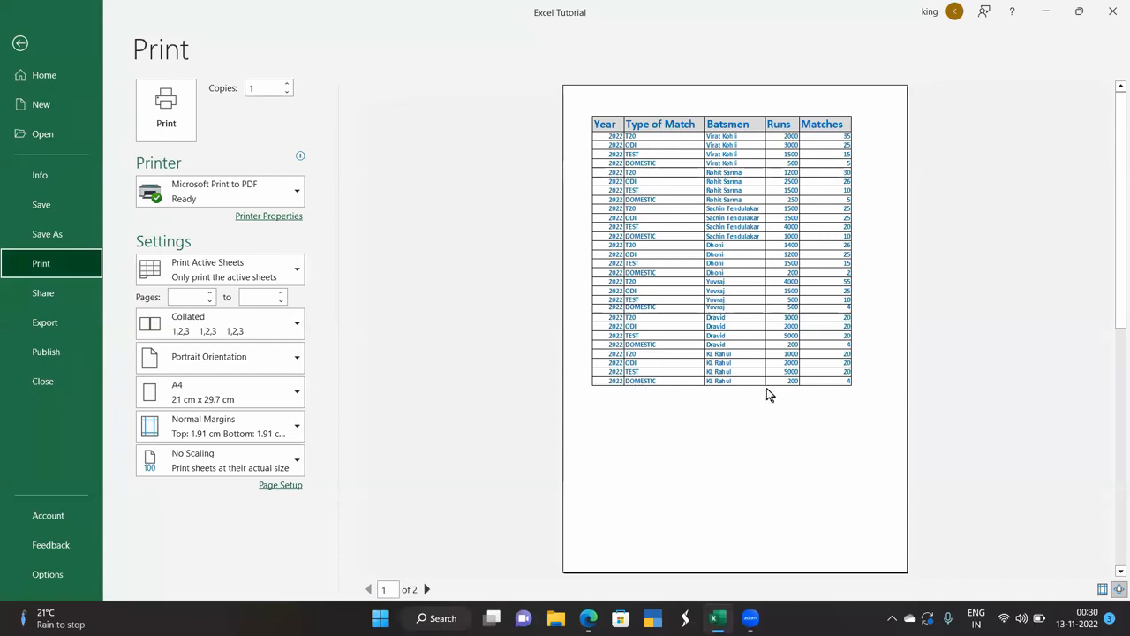
{"action": "left_click", "coordinate": [21, 44]}
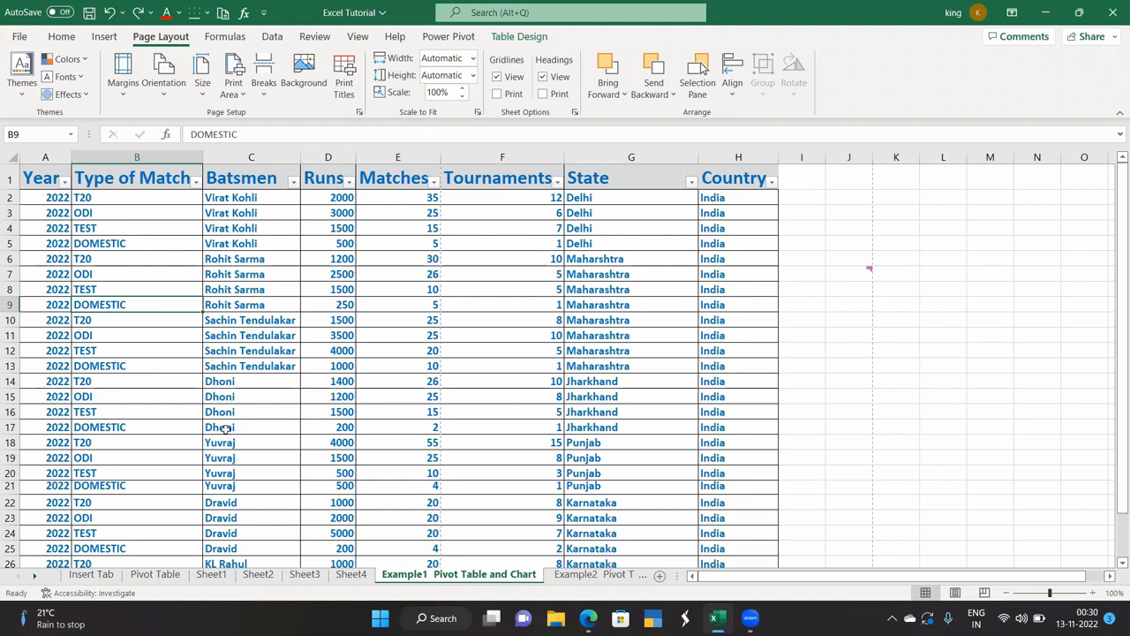
{"action": "left_click", "coordinate": [168, 428]}
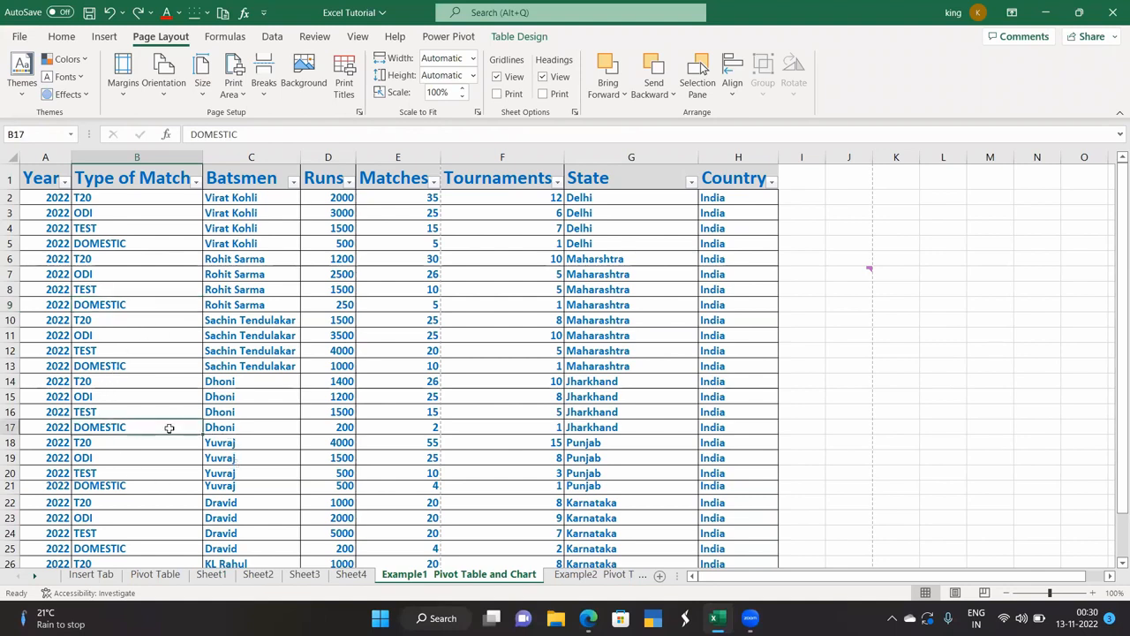
{"action": "left_click", "coordinate": [238, 426]}
{"action": "left_click", "coordinate": [393, 425]}
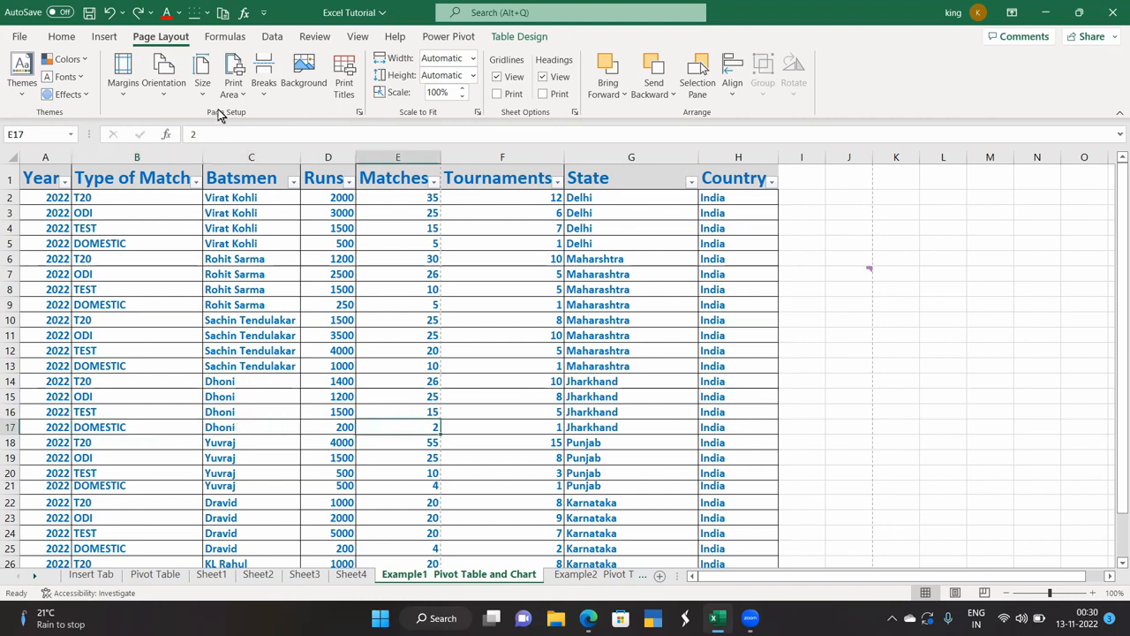
Insert a manual page break at E17 and preview the resulting four-page printout.
{"action": "left_click", "coordinate": [263, 84]}
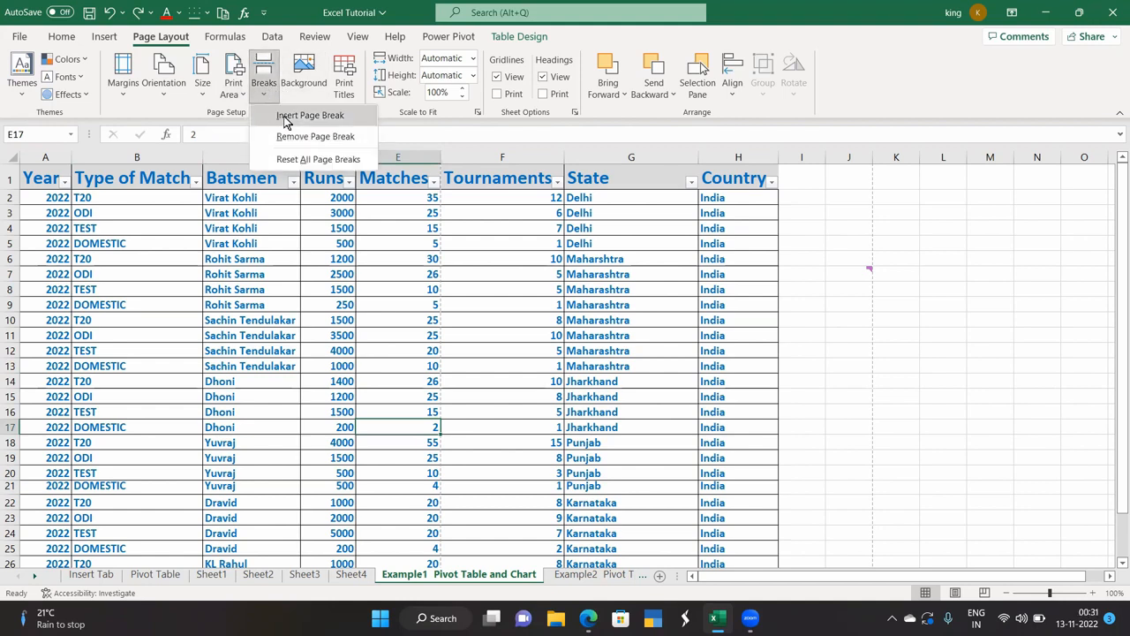
{"action": "left_click", "coordinate": [285, 116]}
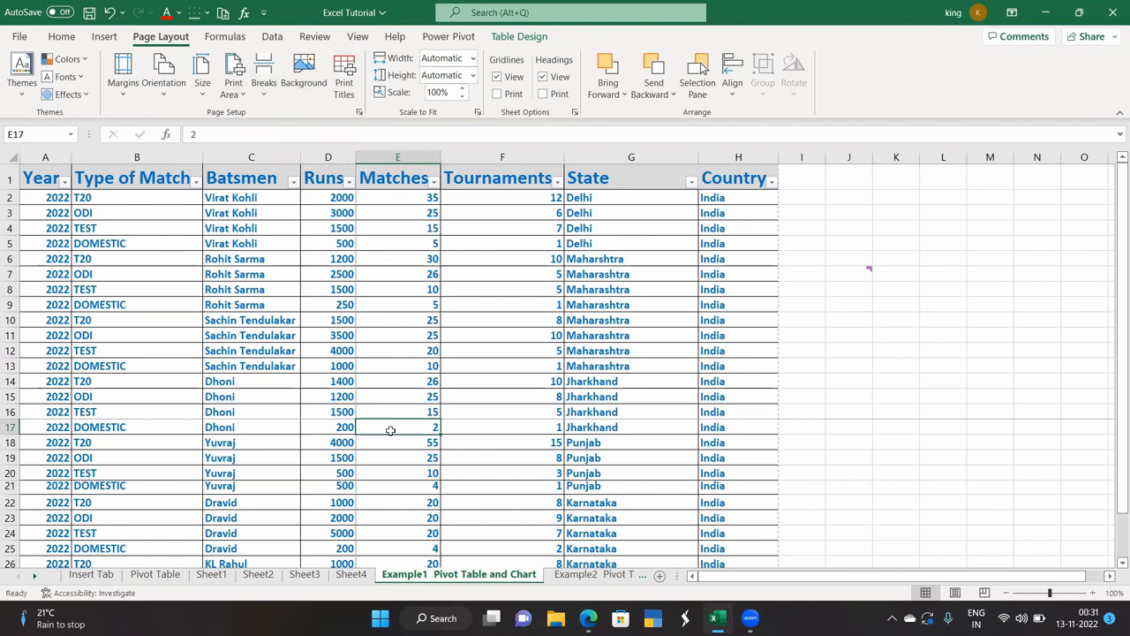
{"action": "left_click", "coordinate": [20, 37]}
{"action": "left_click", "coordinate": [53, 265]}
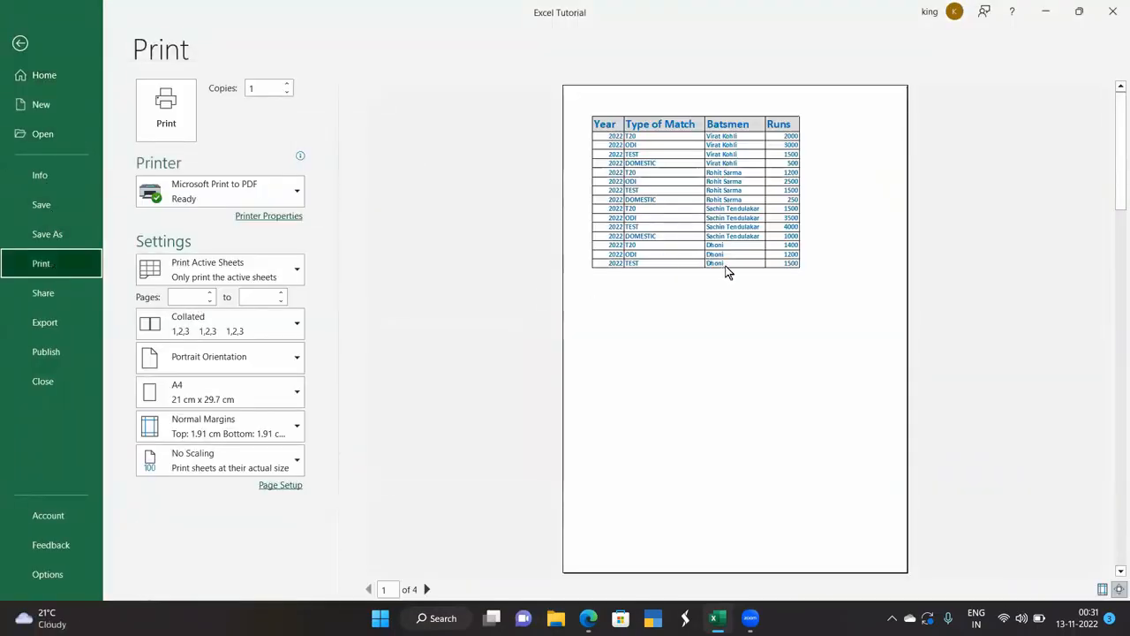
{"action": "left_click", "coordinate": [21, 43]}
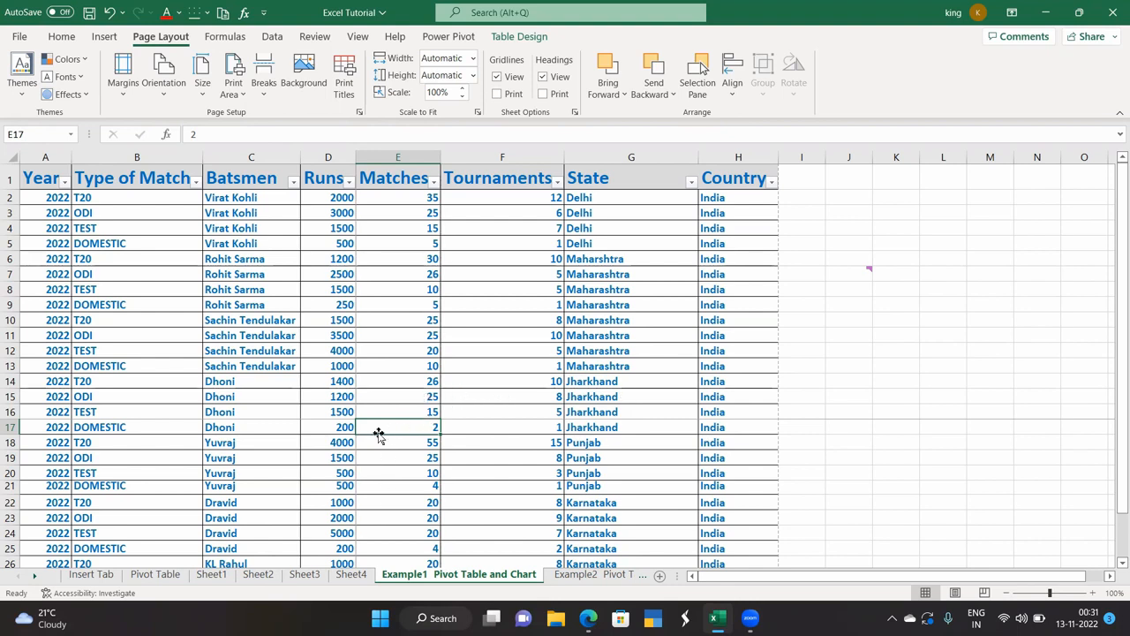
Select row 17 and check both pages of the print preview.
{"action": "left_click", "coordinate": [9, 427]}
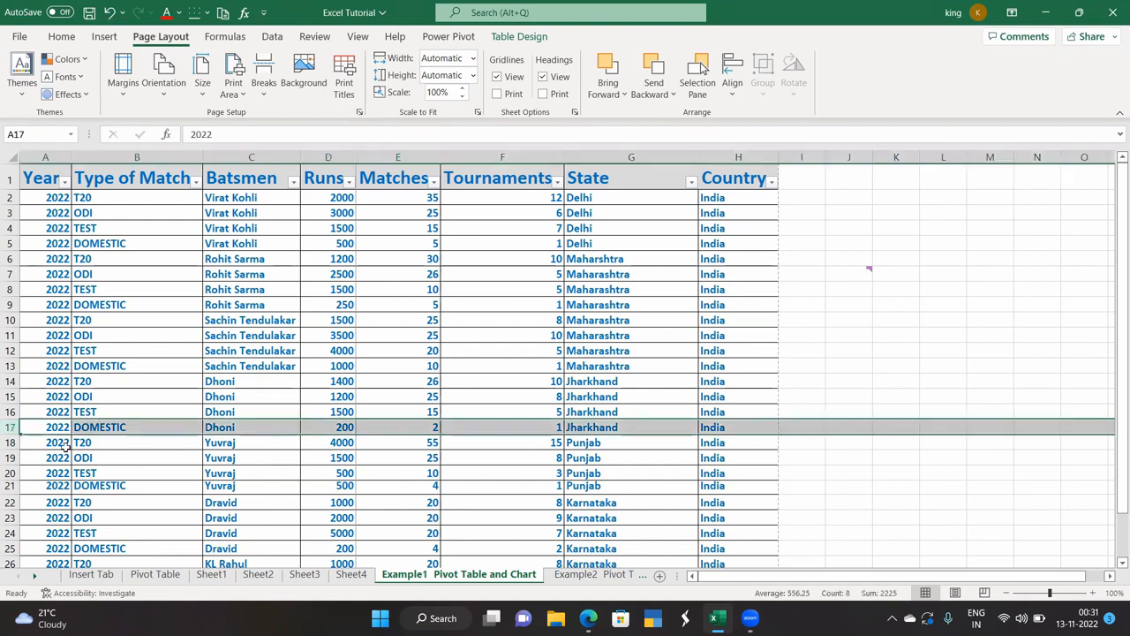
{"action": "scroll", "coordinate": [133, 461], "scroll_direction": "down", "scroll_amount": 3}
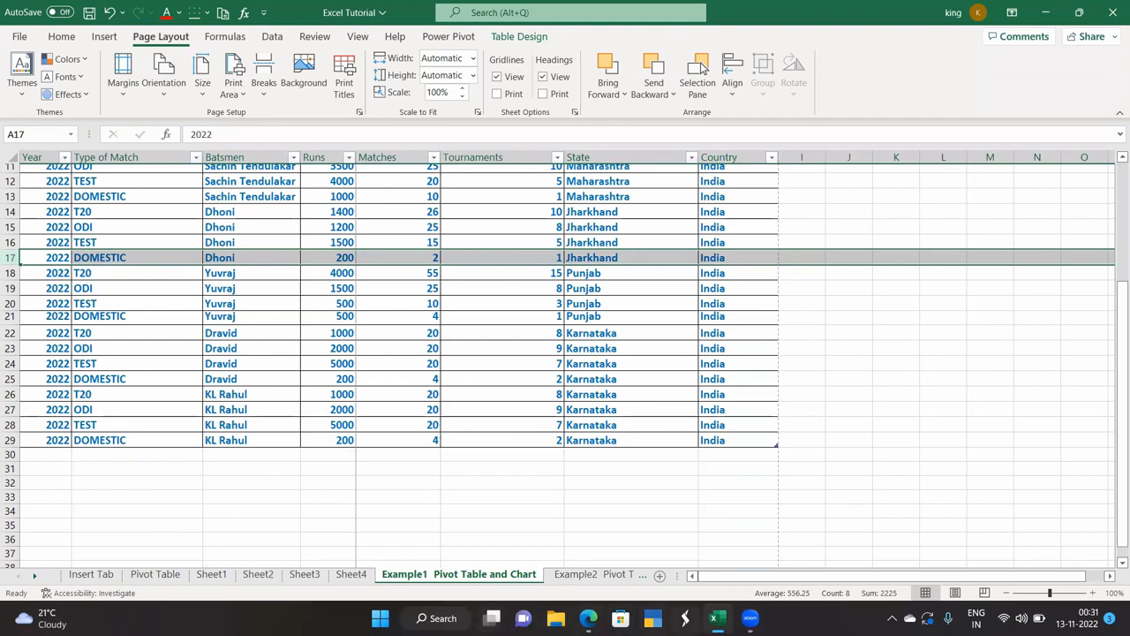
{"action": "left_click", "coordinate": [19, 36]}
{"action": "left_click", "coordinate": [53, 271]}
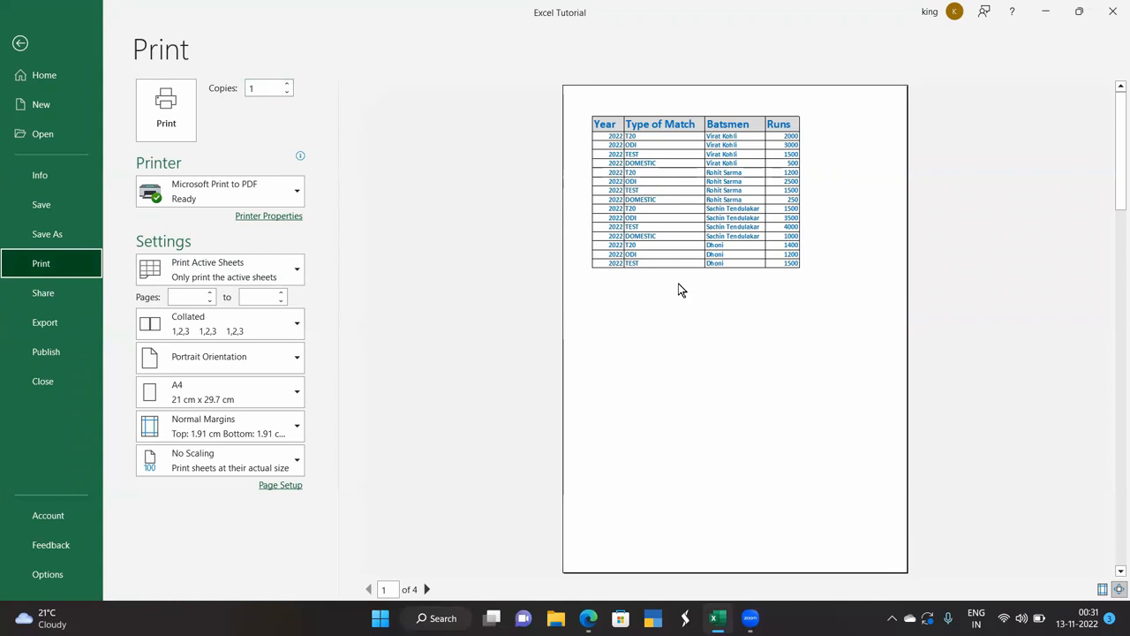
{"action": "key", "text": "Tab"}
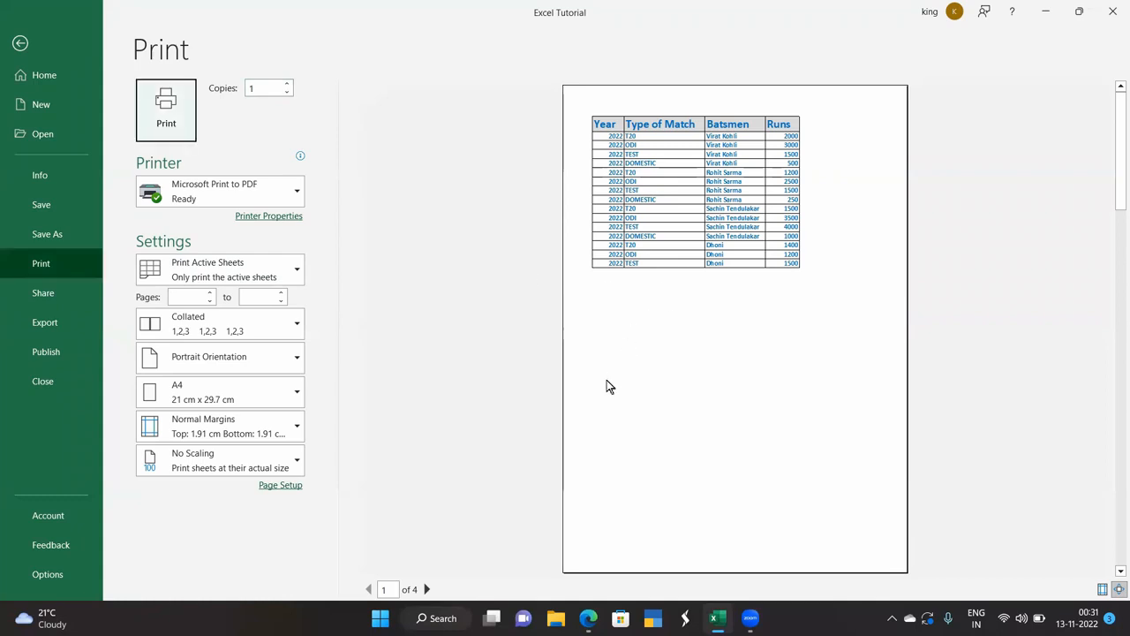
{"action": "left_click", "coordinate": [426, 589]}
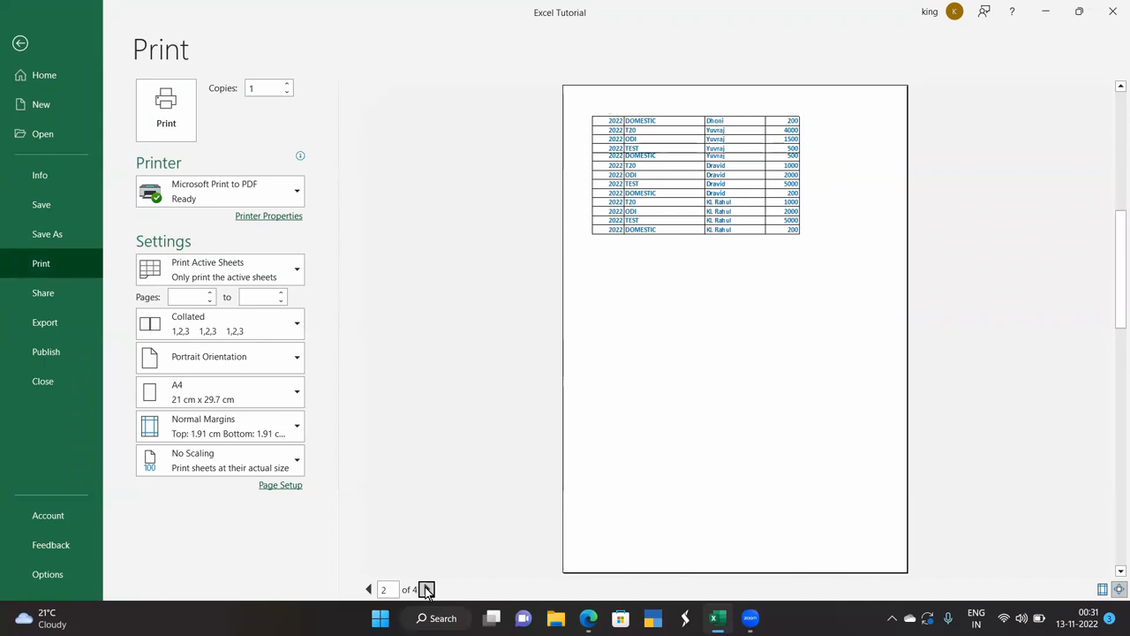
{"action": "left_click", "coordinate": [369, 588]}
{"action": "left_click", "coordinate": [426, 589]}
{"action": "left_click", "coordinate": [21, 44]}
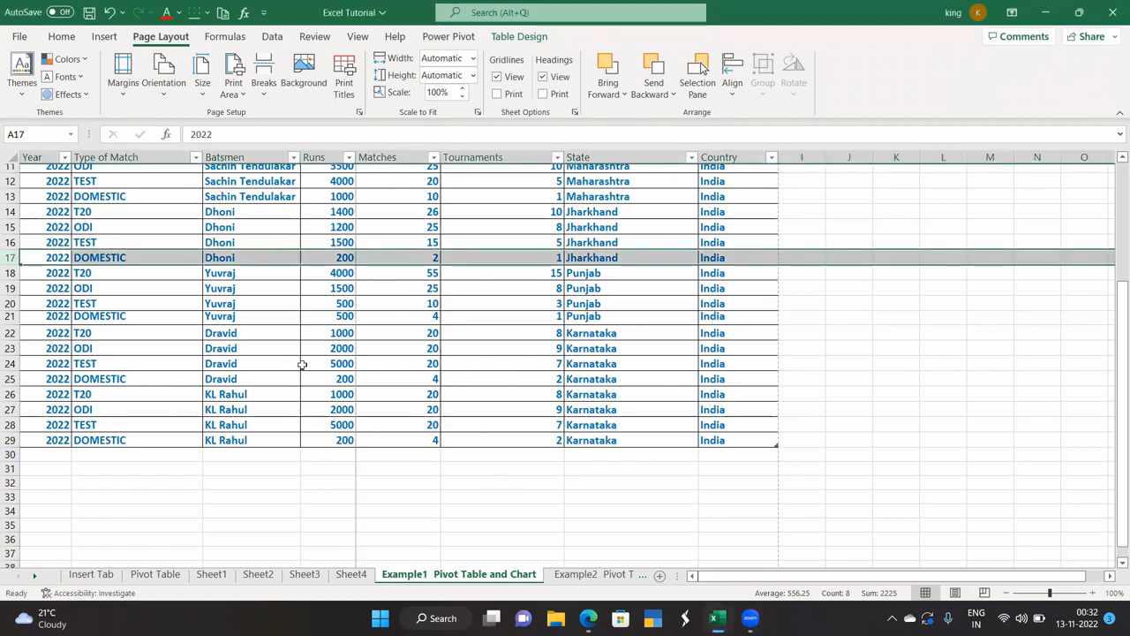
Remove the manual page break at E17 and preview the printout with Ctrl+P.
{"action": "left_click", "coordinate": [389, 255]}
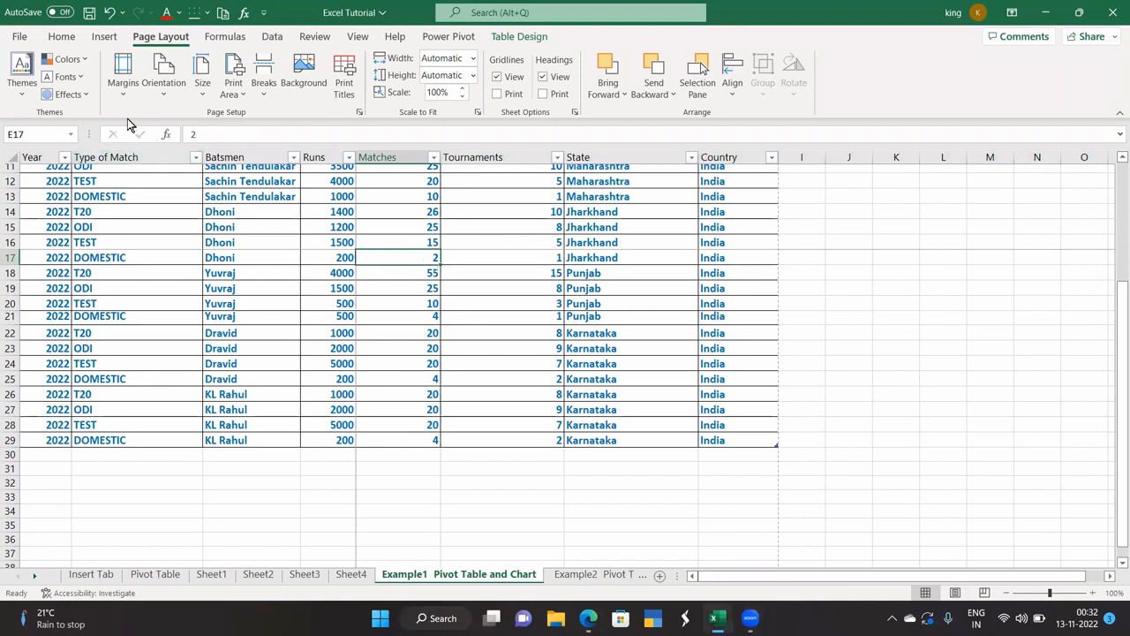
{"action": "left_click", "coordinate": [265, 90]}
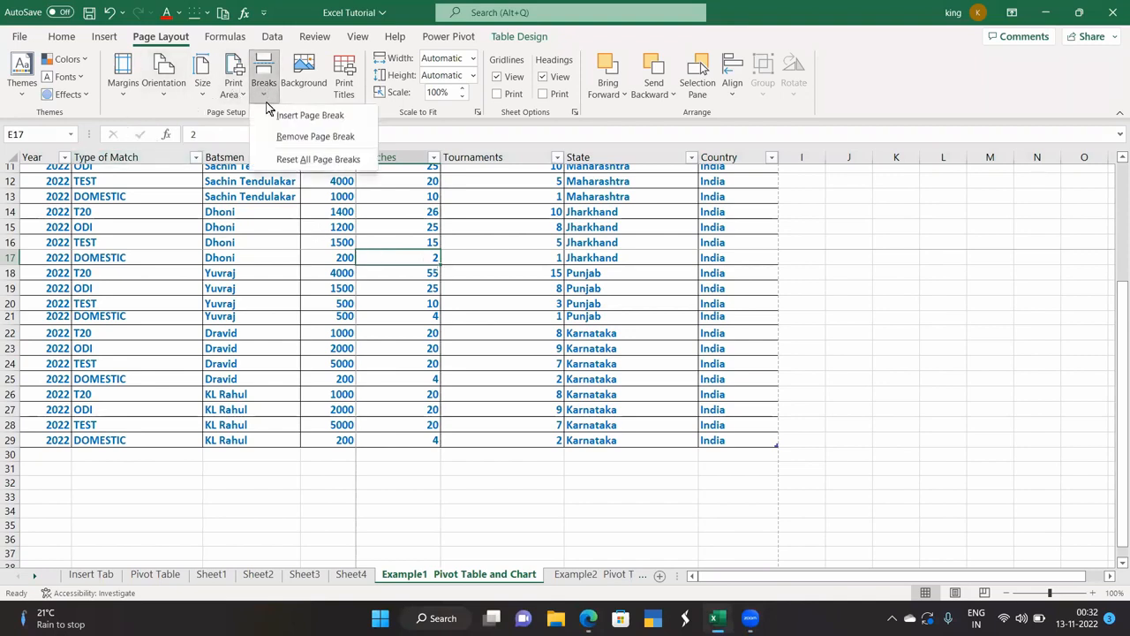
{"action": "left_click", "coordinate": [286, 133]}
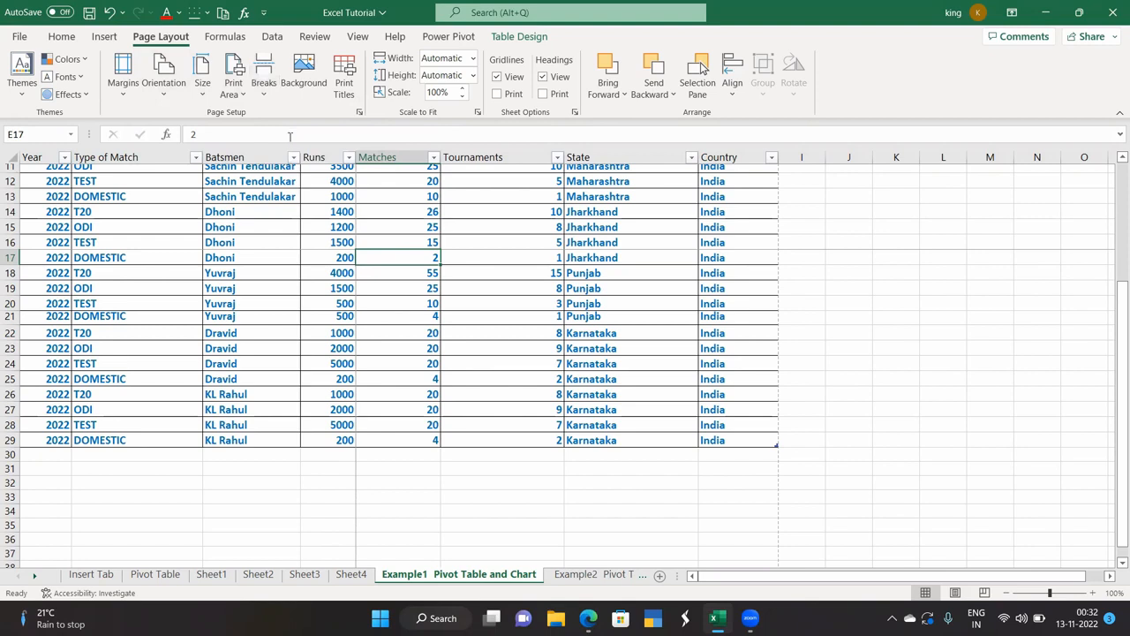
{"action": "left_click", "coordinate": [355, 474]}
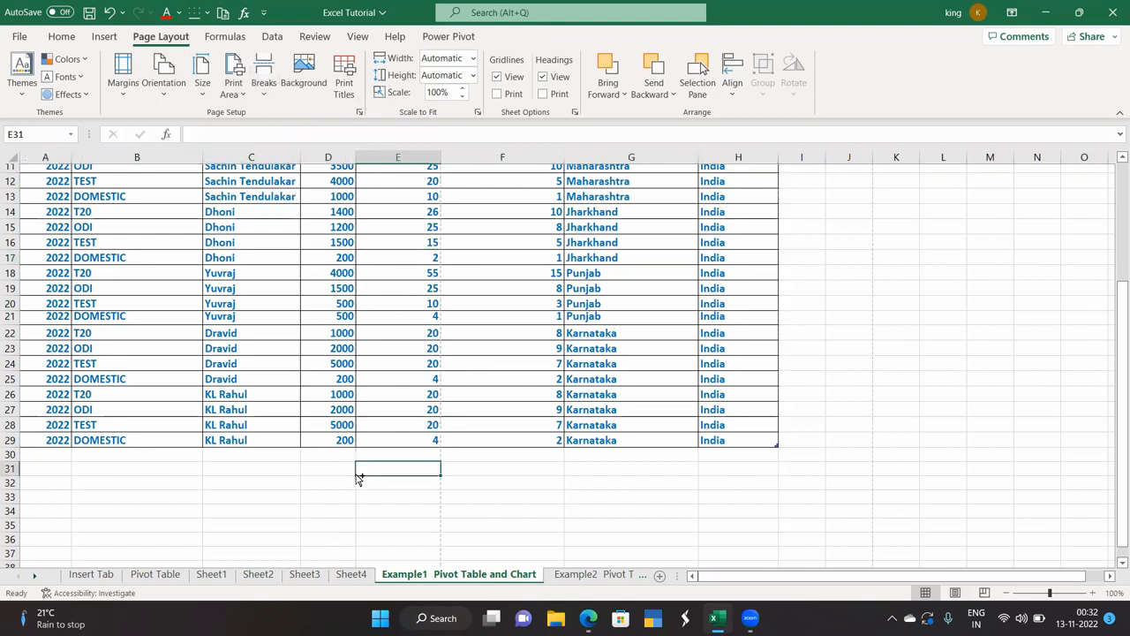
{"action": "key", "text": "ctrl+p"}
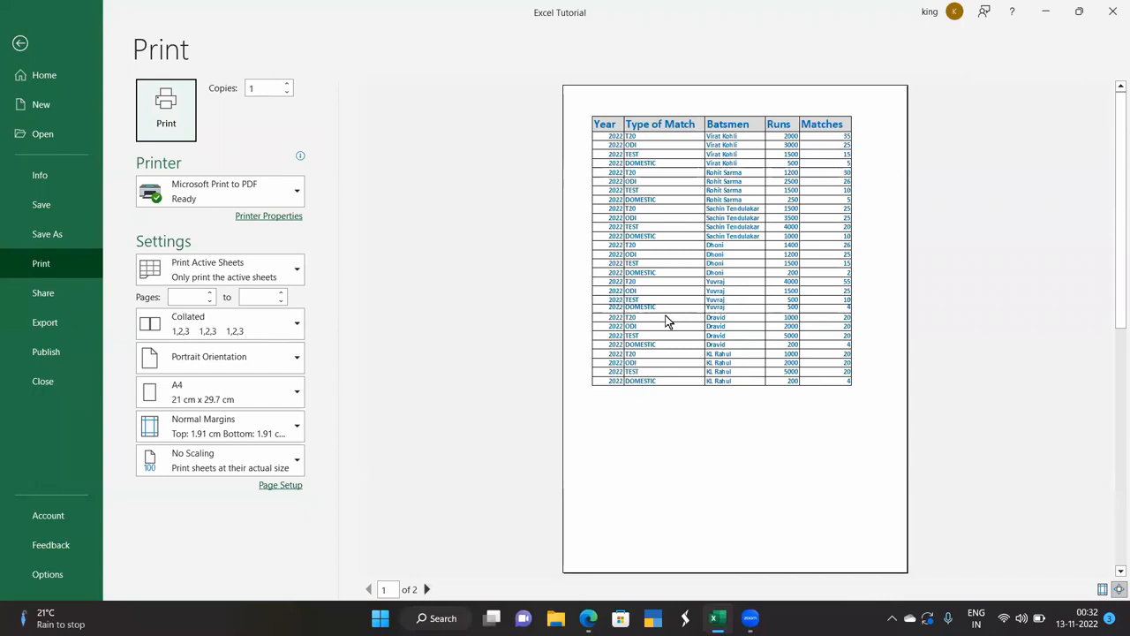
{"action": "left_click", "coordinate": [20, 44]}
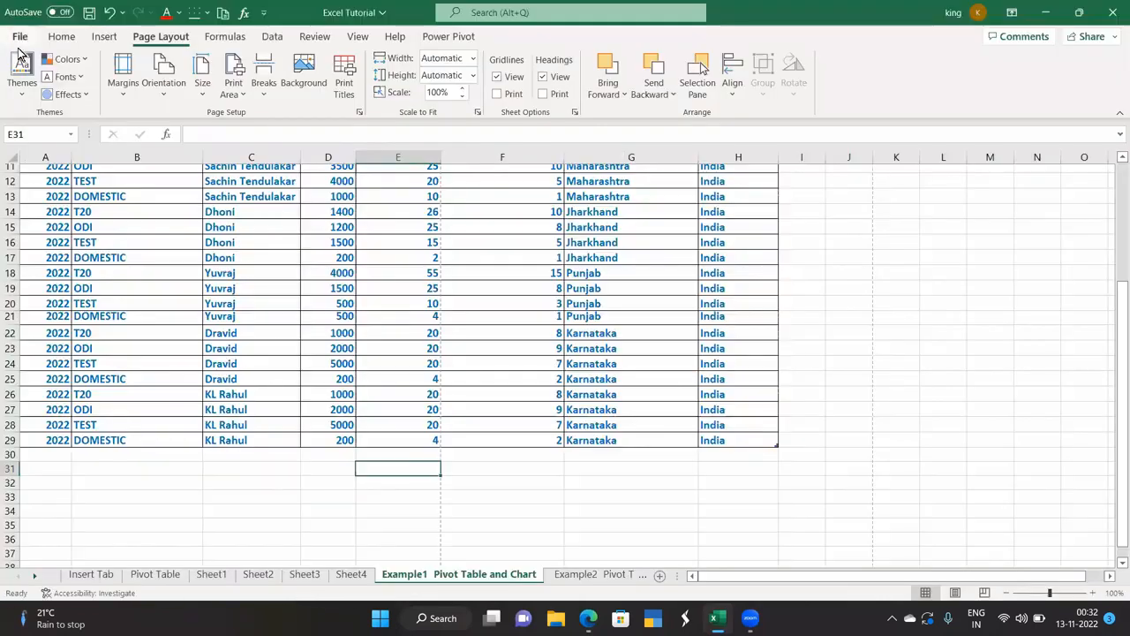
Reset all page breaks on the cricket table sheet.
{"action": "left_click", "coordinate": [264, 88]}
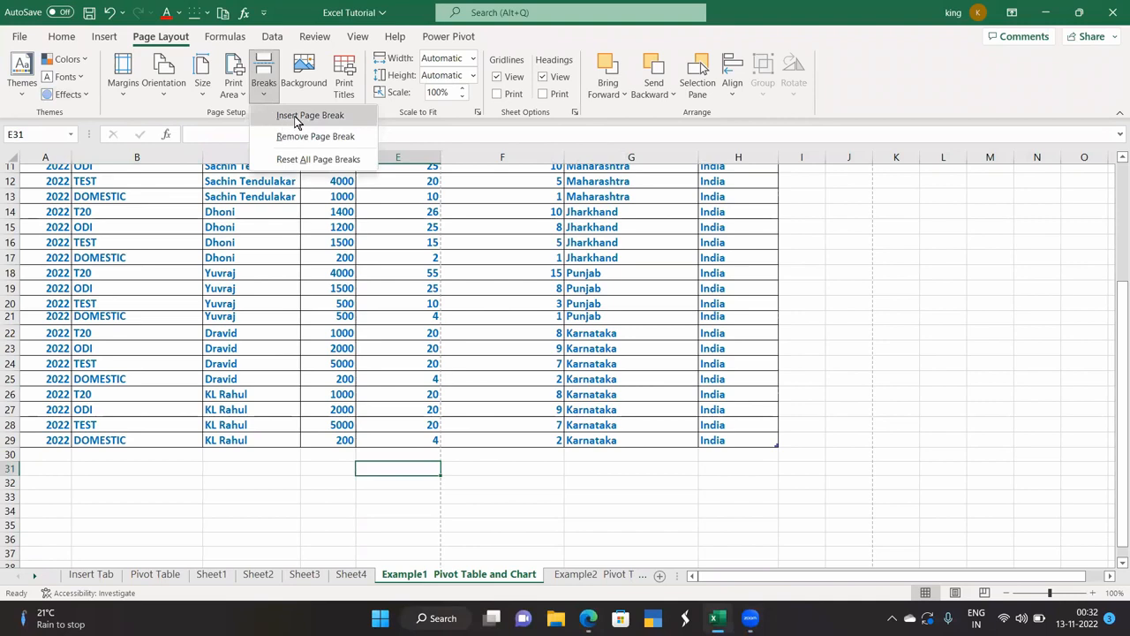
{"action": "left_click", "coordinate": [281, 266]}
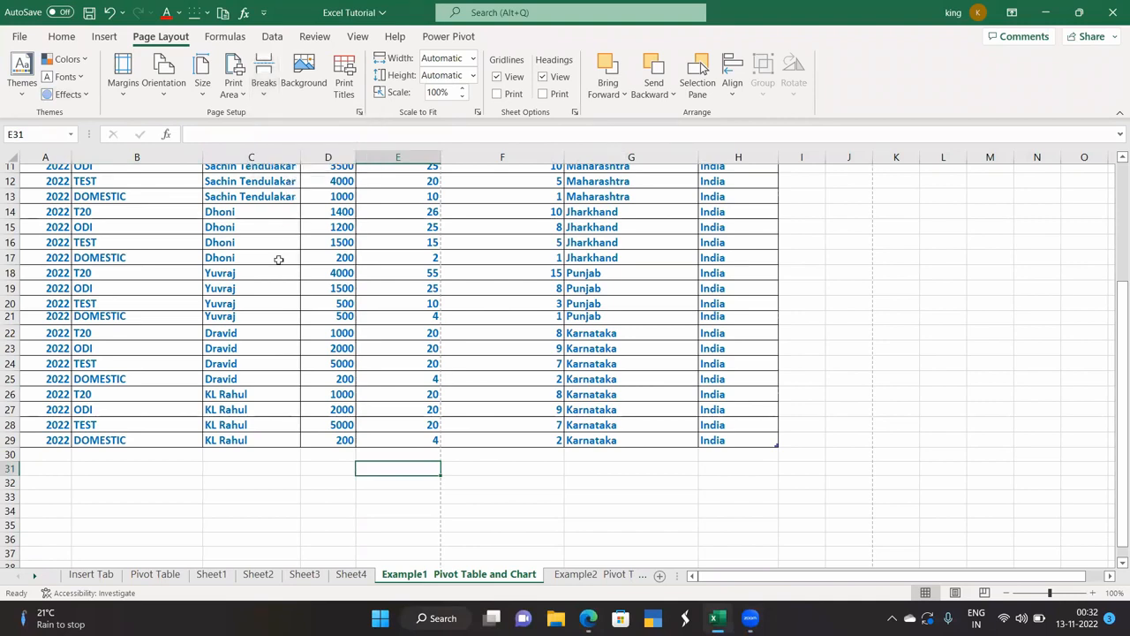
{"action": "scroll", "coordinate": [279, 261], "scroll_direction": "up", "scroll_amount": 4}
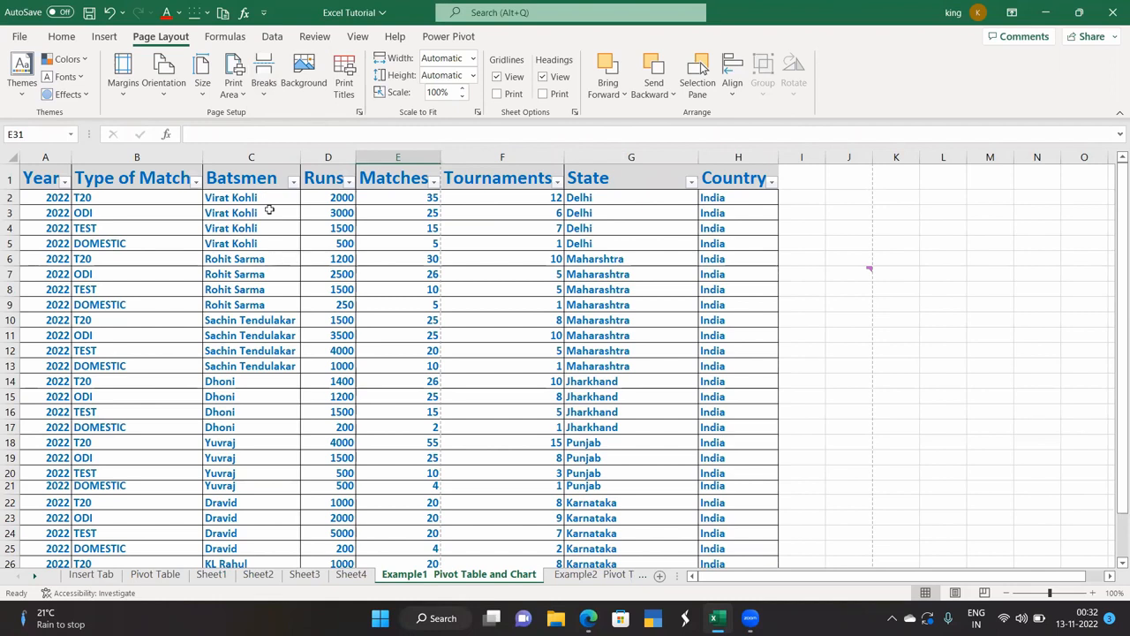
{"action": "left_click", "coordinate": [264, 79]}
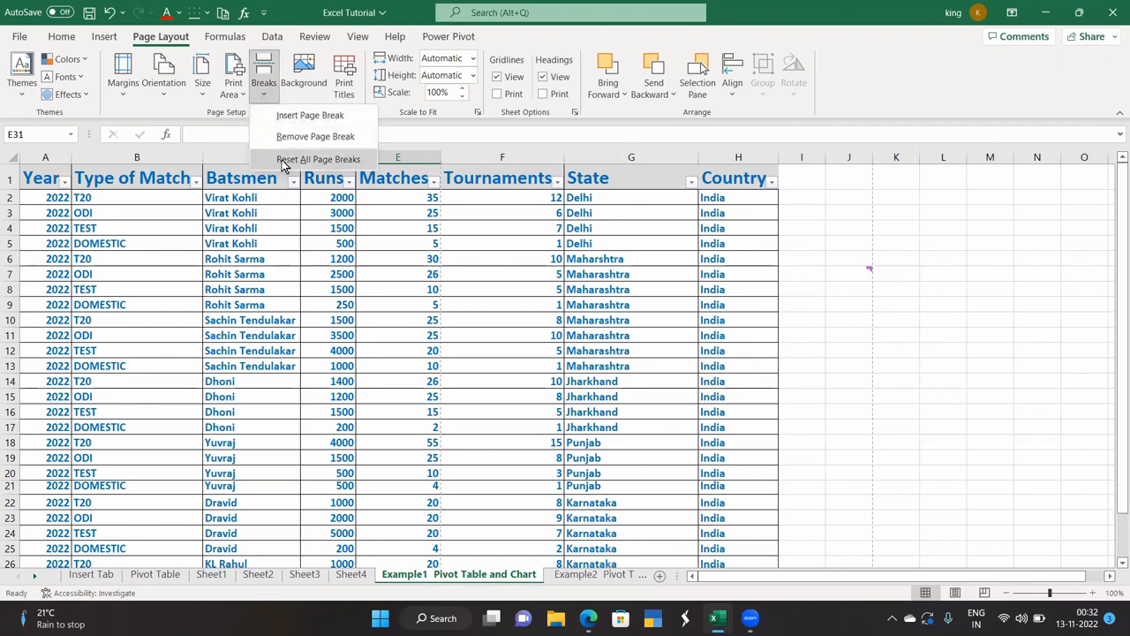
{"action": "left_click", "coordinate": [382, 272]}
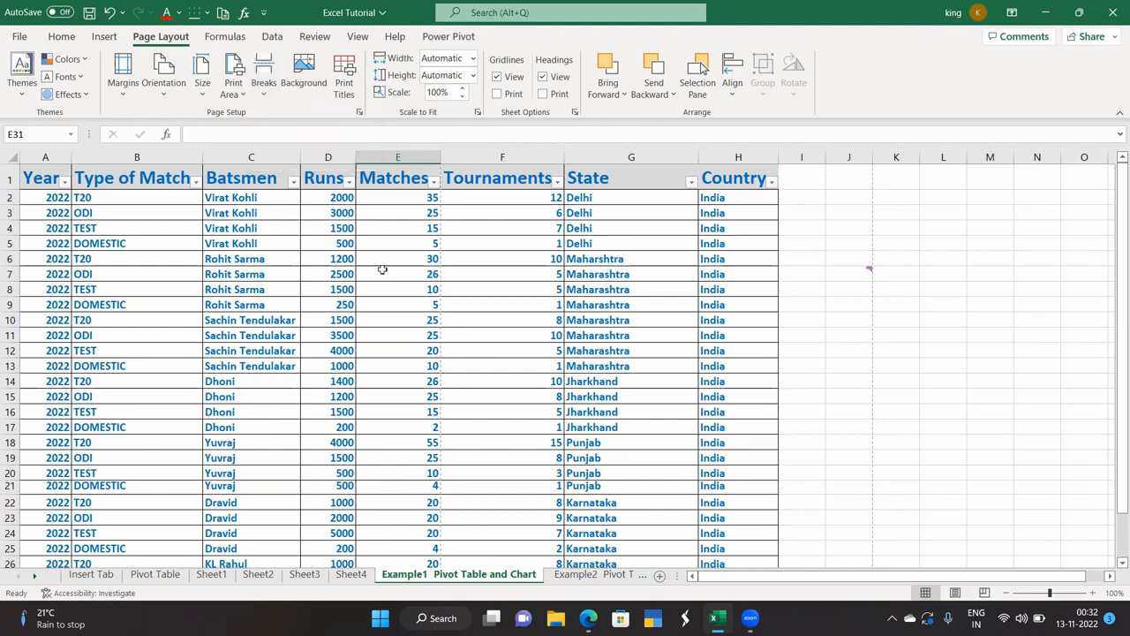
{"action": "left_click", "coordinate": [306, 85]}
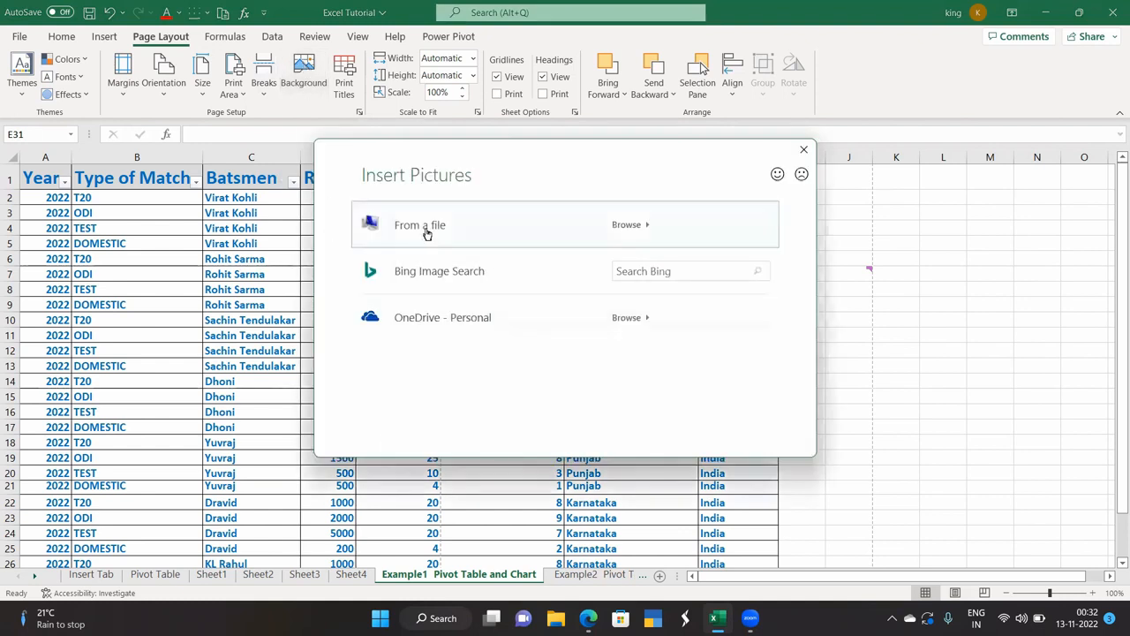
{"action": "left_click", "coordinate": [427, 228]}
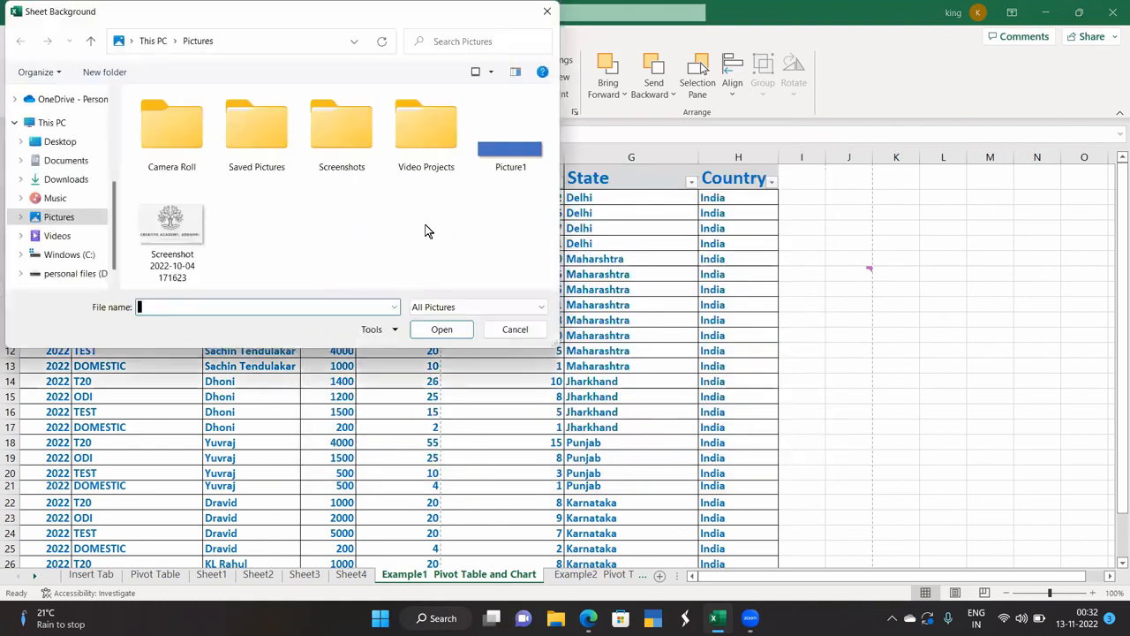
{"action": "left_click", "coordinate": [172, 225]}
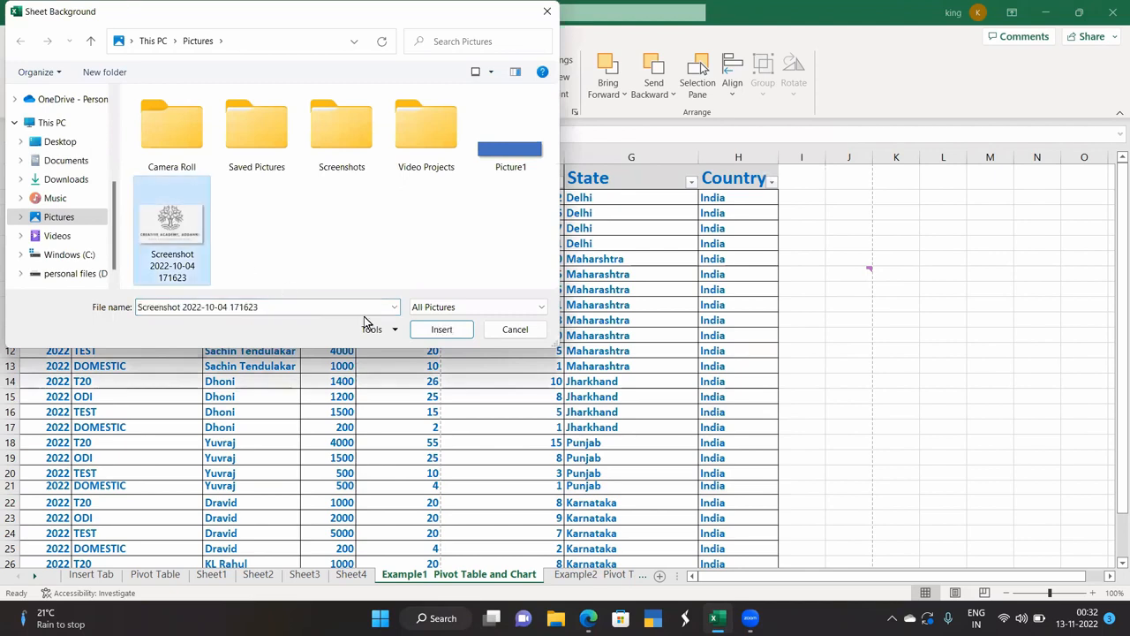
{"action": "left_click", "coordinate": [441, 328]}
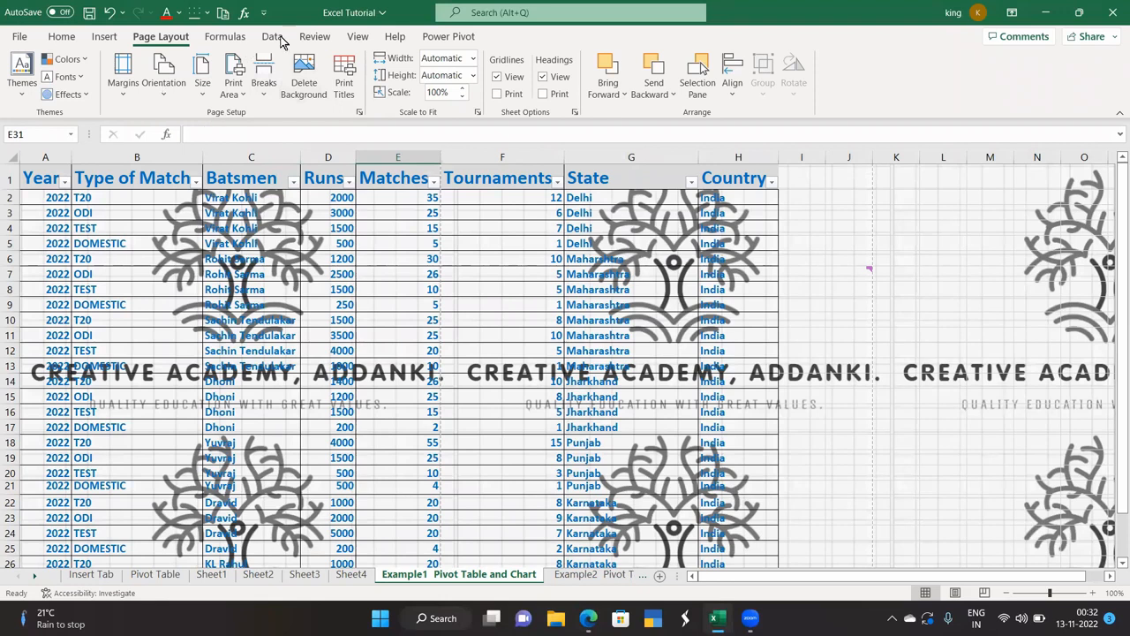
{"action": "left_click", "coordinate": [313, 274]}
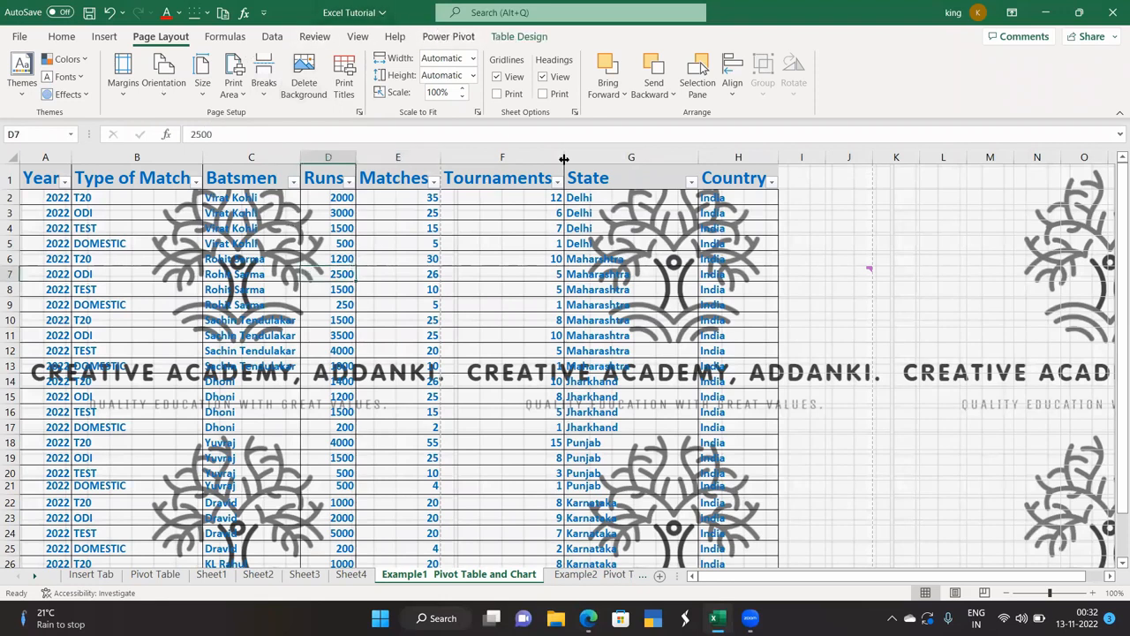
Delete the existing watermark background and insert the screenshot picture as the background instead.
{"action": "left_click", "coordinate": [305, 89]}
{"action": "left_click", "coordinate": [304, 89]}
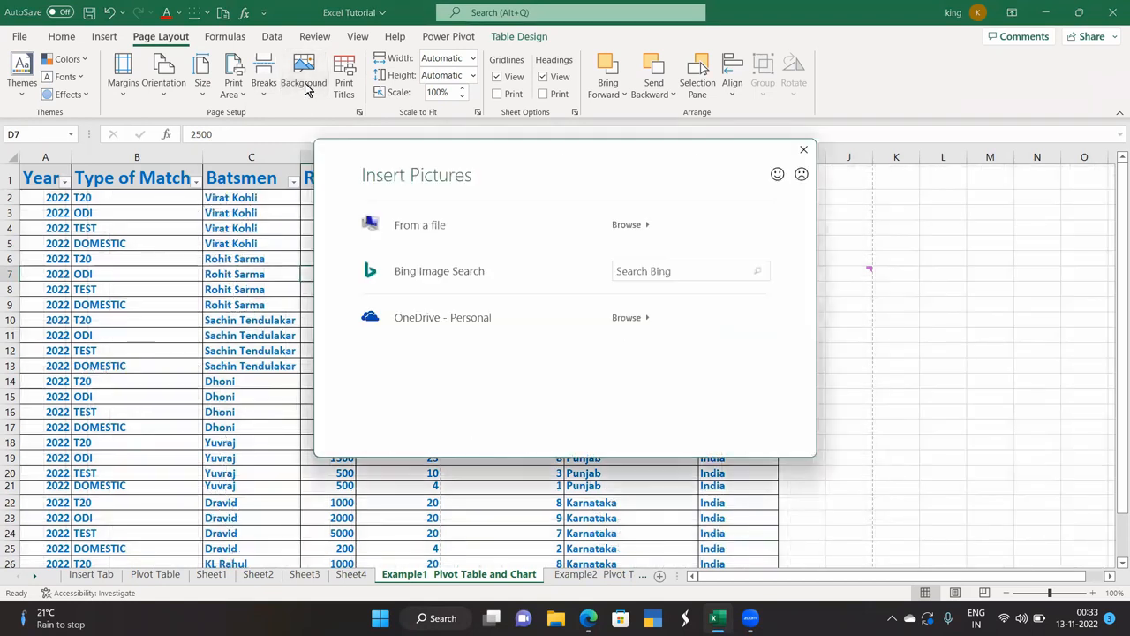
{"action": "left_click", "coordinate": [432, 228]}
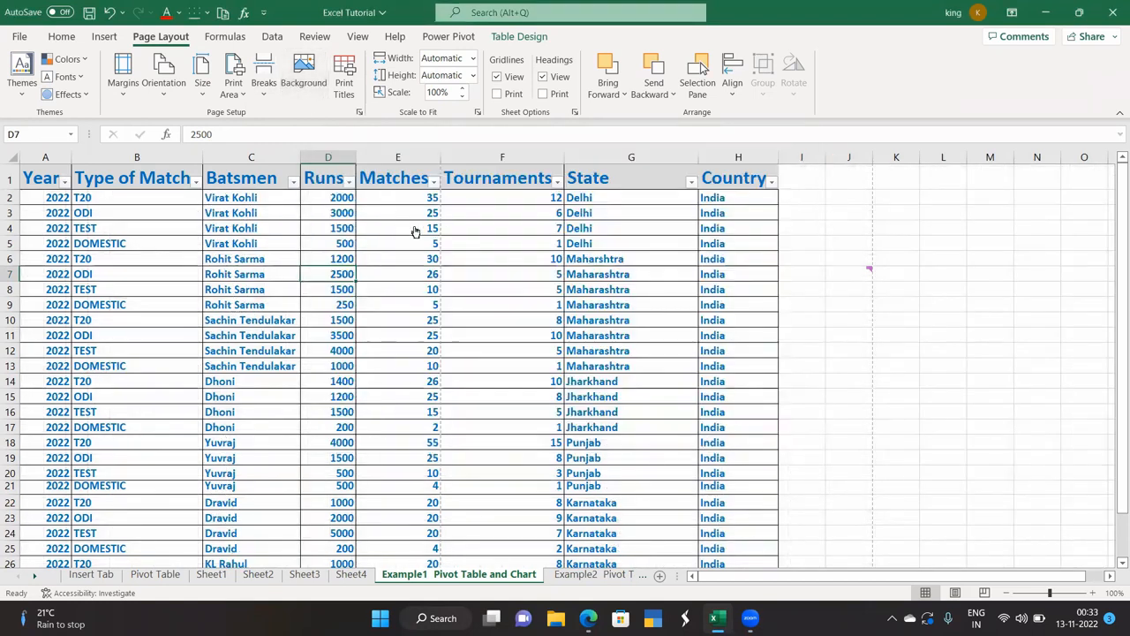
{"action": "left_click", "coordinate": [181, 265]}
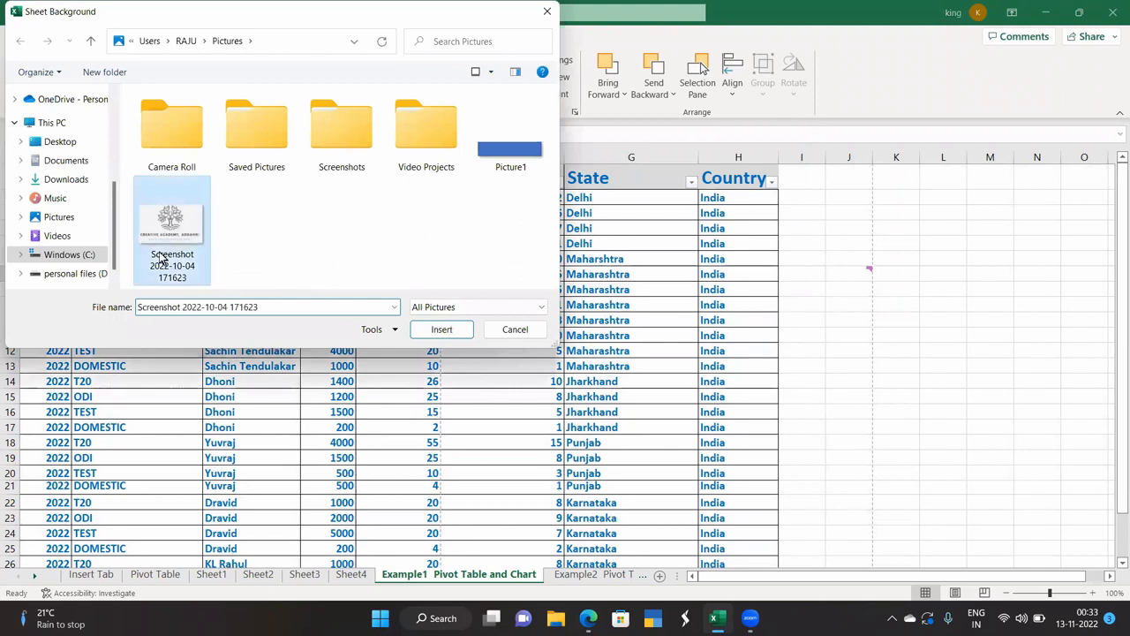
{"action": "left_click", "coordinate": [439, 330]}
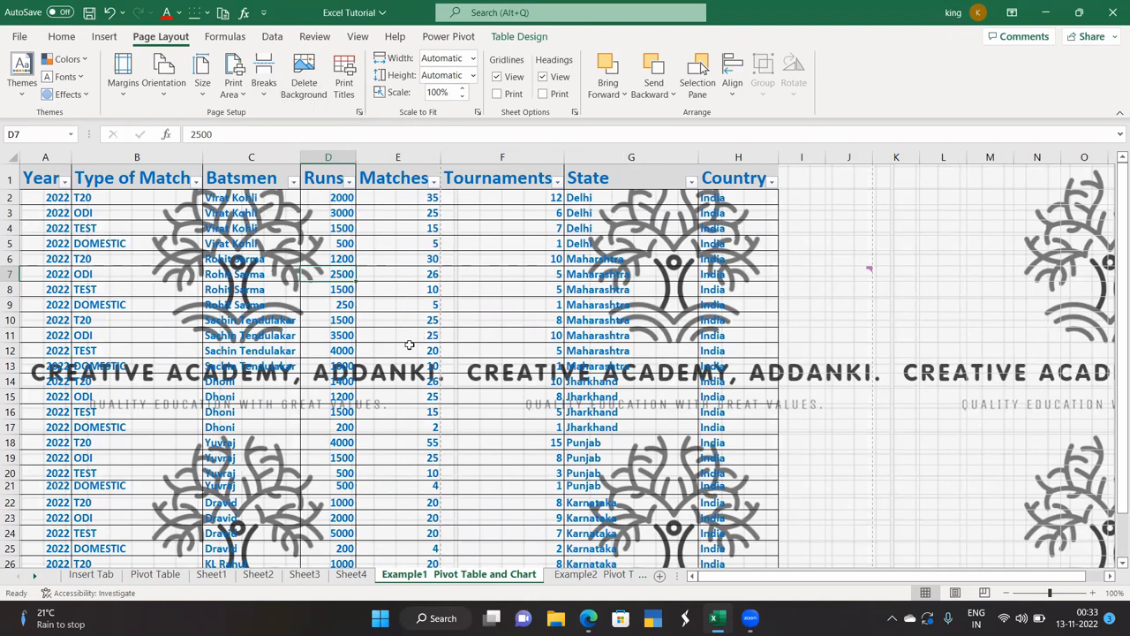
{"action": "left_click", "coordinate": [936, 229]}
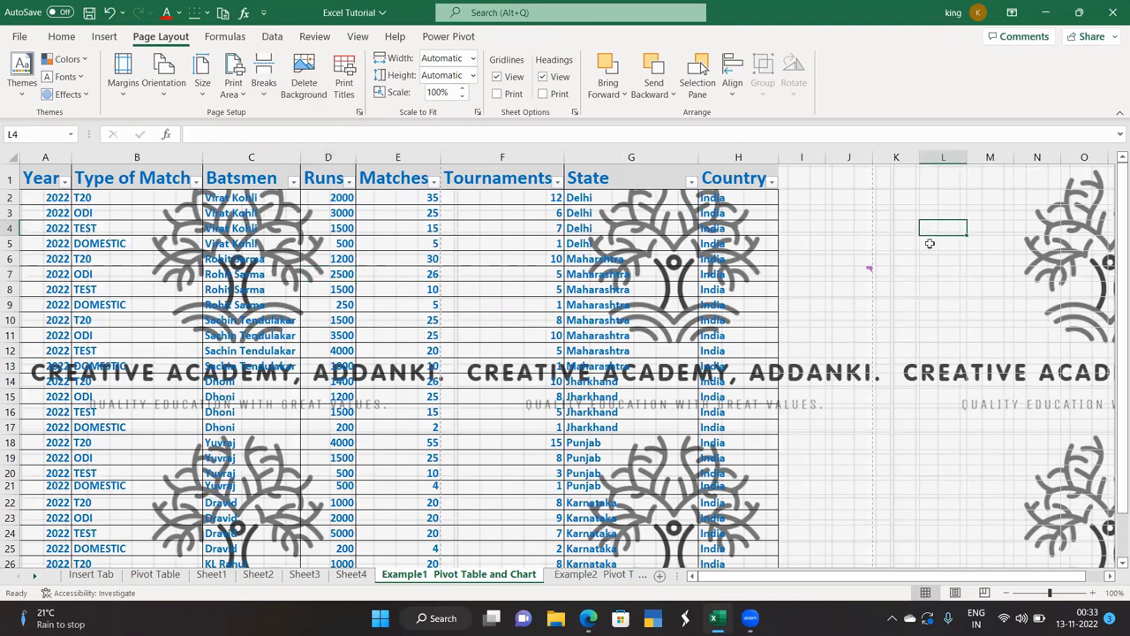
Take the background picture off, then narrow column D on the Insert Tab sheet.
{"action": "left_click", "coordinate": [299, 84]}
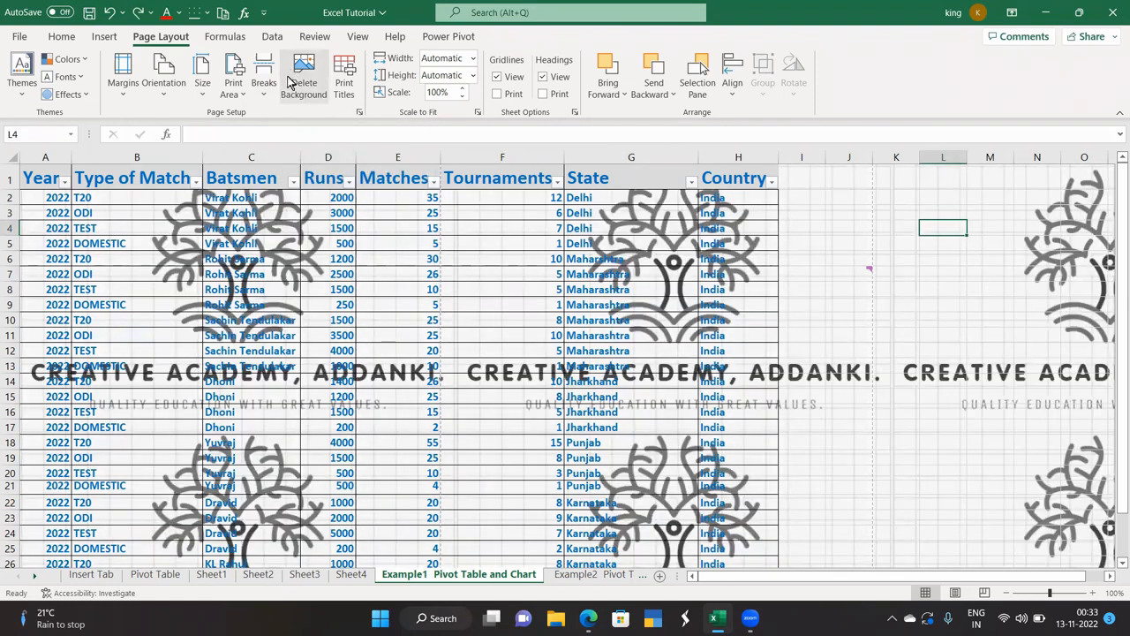
{"action": "key", "text": "ctrl+z"}
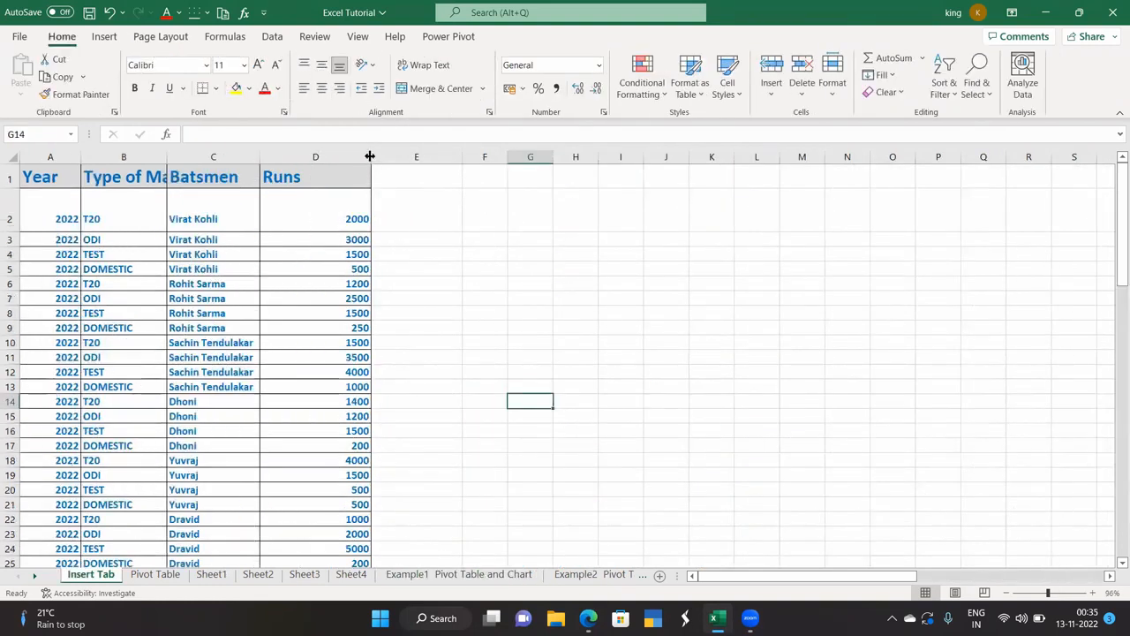
{"action": "left_click_drag", "start_coordinate": [372, 157], "coordinate": [308, 159]}
Check how the Insert Tab sheet looks in the print preview.
{"action": "left_click", "coordinate": [437, 319]}
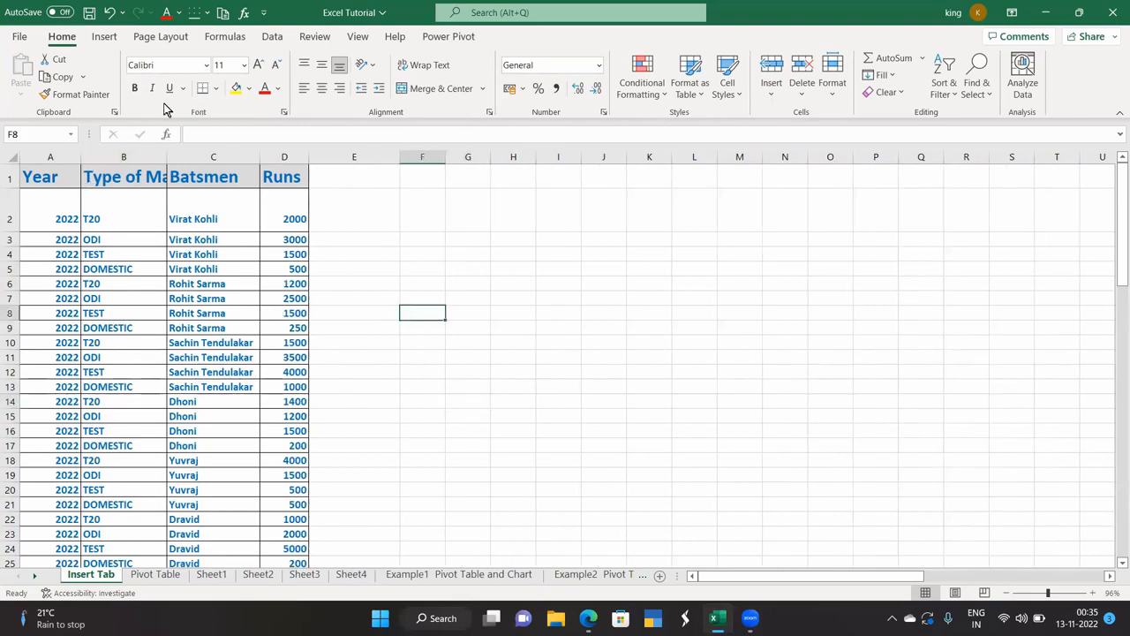
{"action": "left_click", "coordinate": [146, 38]}
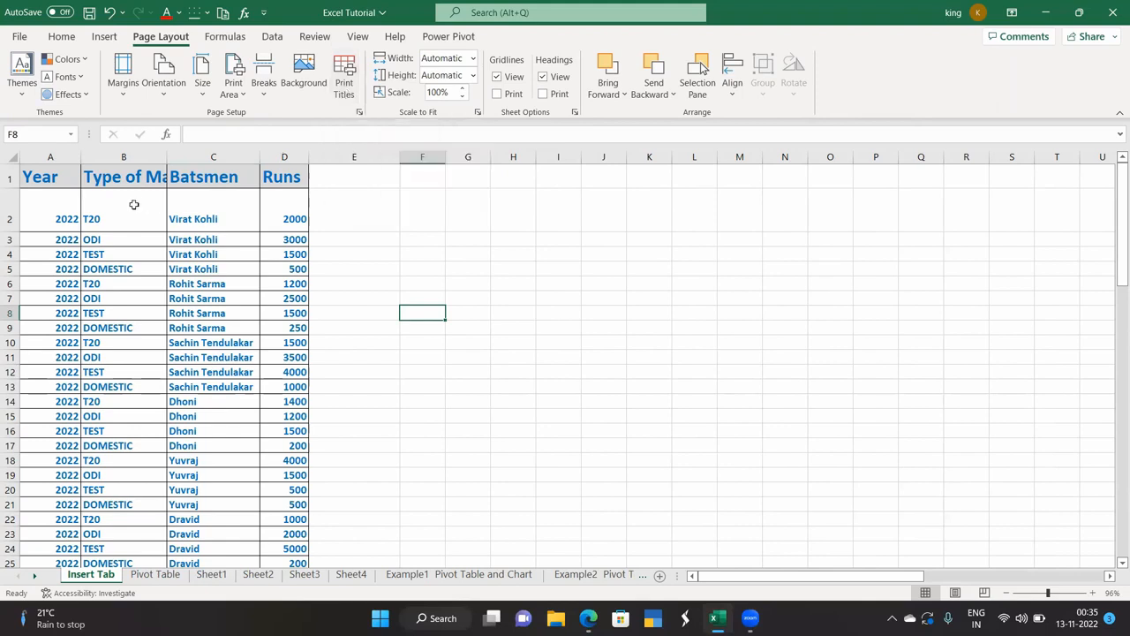
{"action": "left_click", "coordinate": [348, 92]}
{"action": "left_click", "coordinate": [19, 36]}
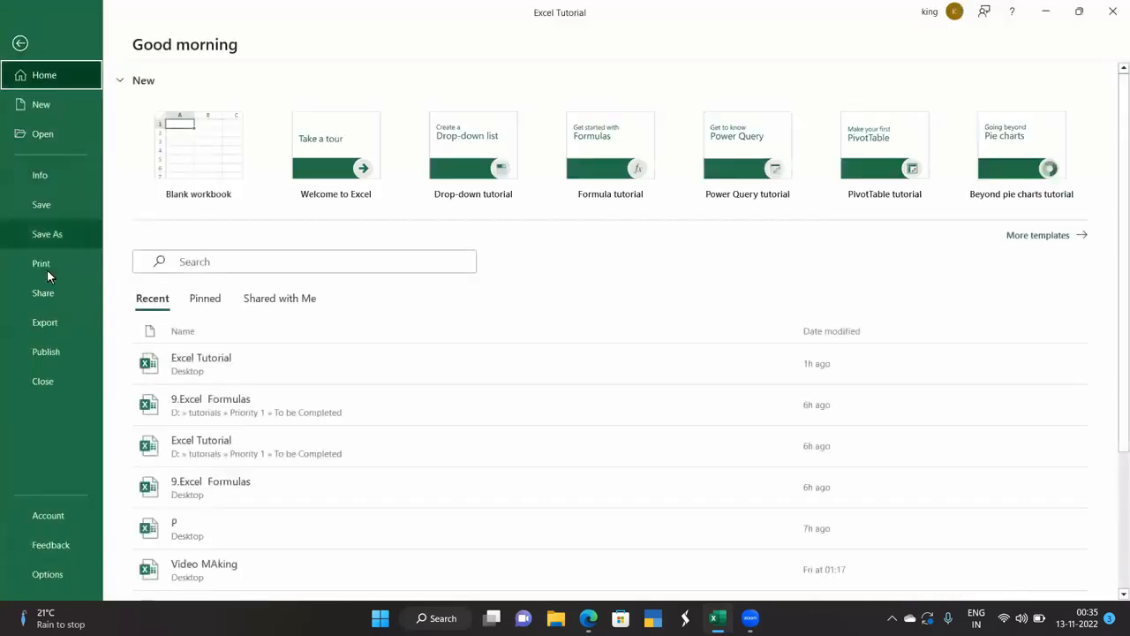
{"action": "left_click", "coordinate": [41, 263]}
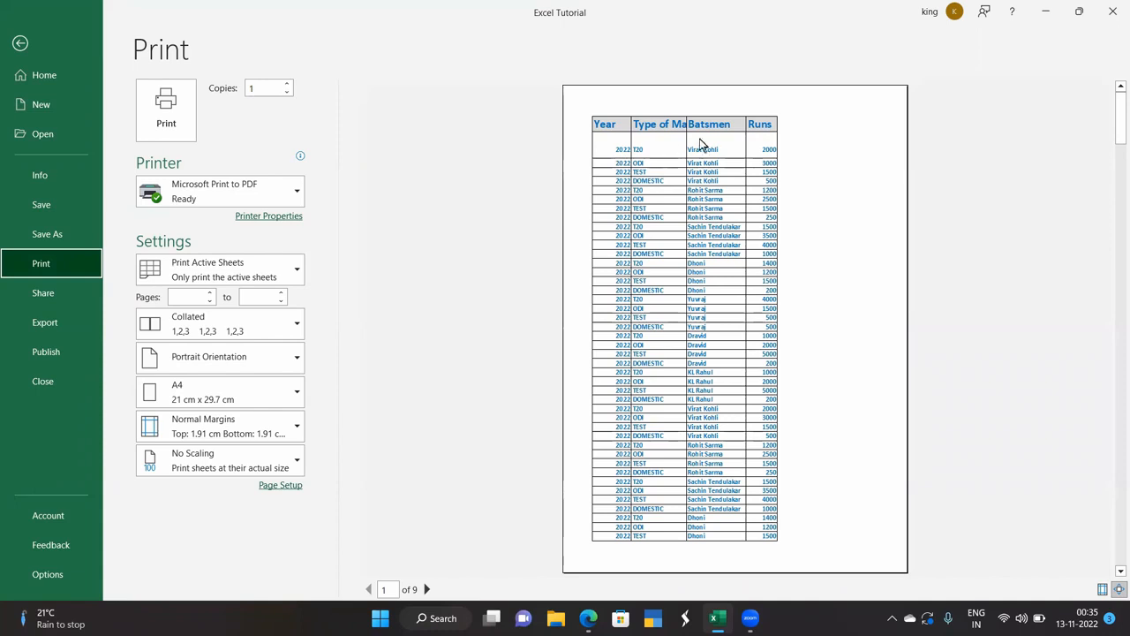
{"action": "scroll", "coordinate": [682, 400], "scroll_direction": "down", "scroll_amount": 1}
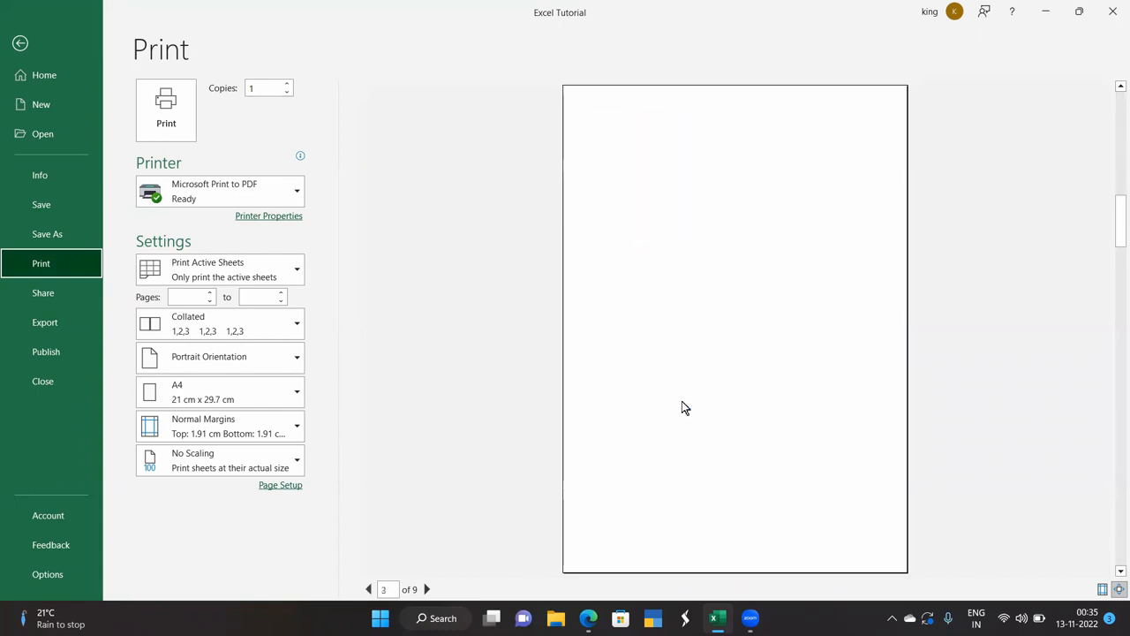
{"action": "scroll", "coordinate": [682, 401], "scroll_direction": "up", "scroll_amount": 1}
{"action": "scroll", "coordinate": [681, 402], "scroll_direction": "down", "scroll_amount": 1}
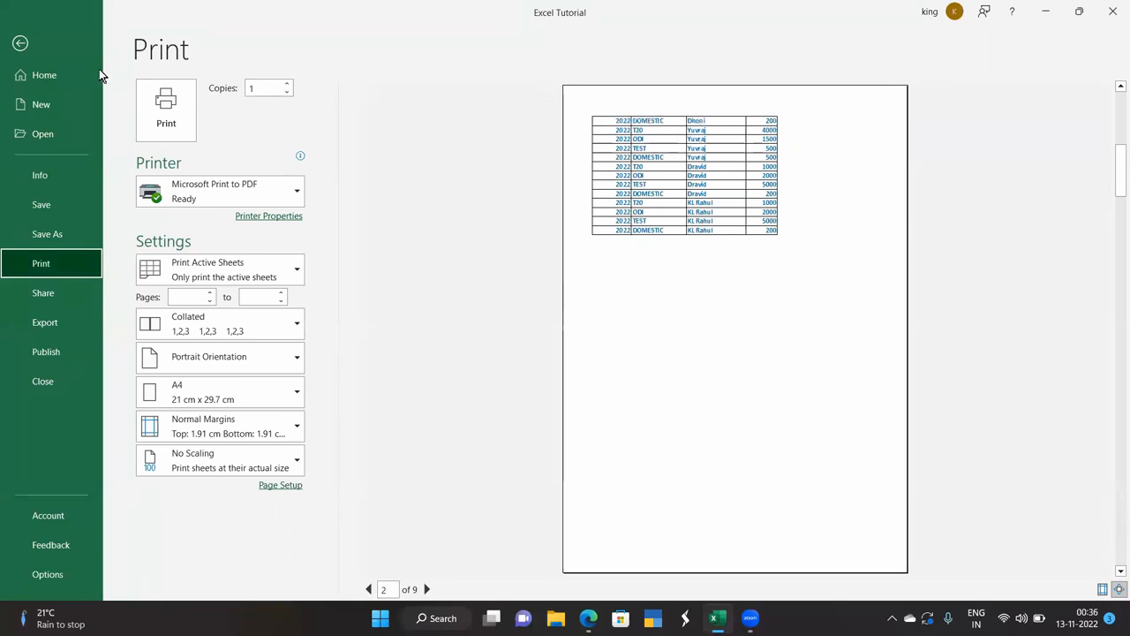
{"action": "left_click", "coordinate": [16, 46]}
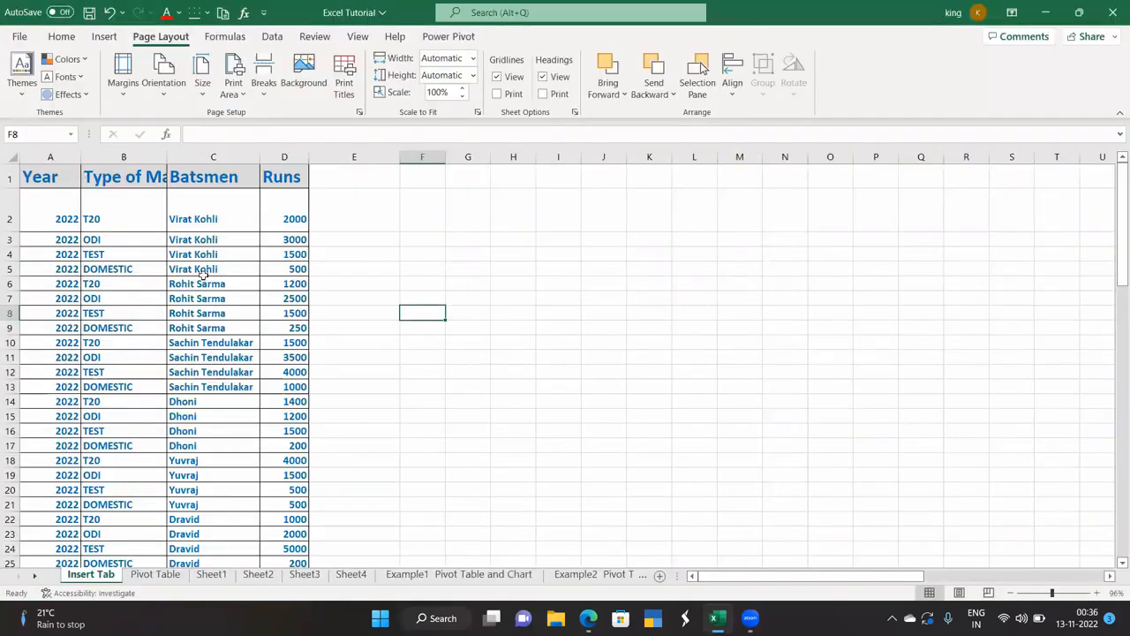
Widen column B so the Type of Match header shows in full.
{"action": "left_click_drag", "start_coordinate": [167, 156], "coordinate": [198, 168]}
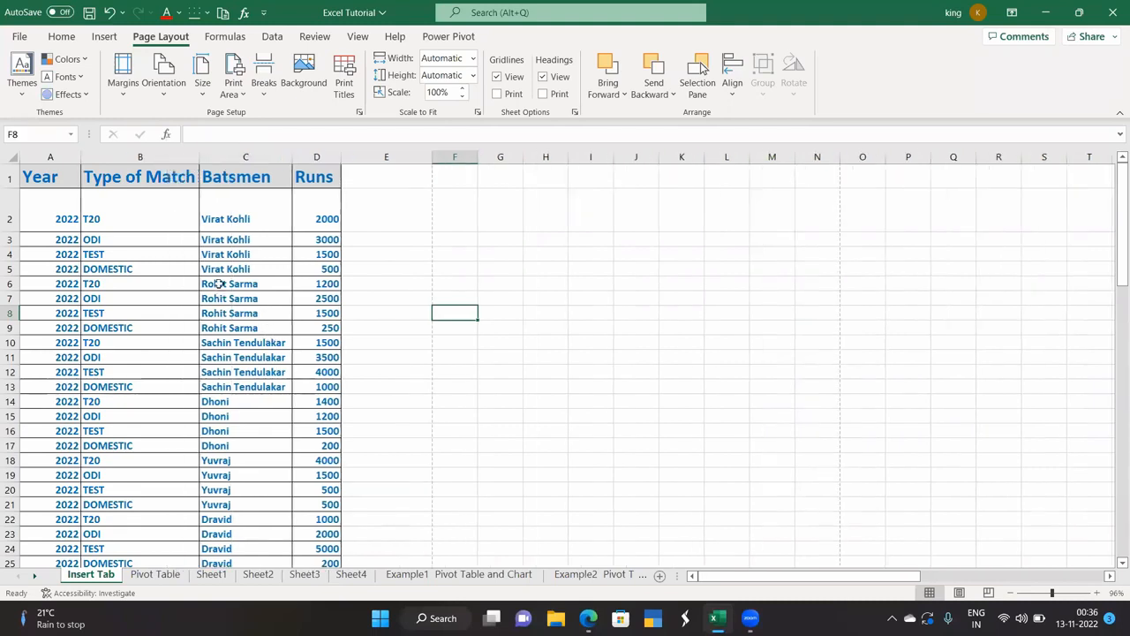
{"action": "scroll", "coordinate": [172, 331], "scroll_direction": "down", "scroll_amount": 4}
{"action": "scroll", "coordinate": [171, 330], "scroll_direction": "up", "scroll_amount": 4}
{"action": "left_click", "coordinate": [344, 87]}
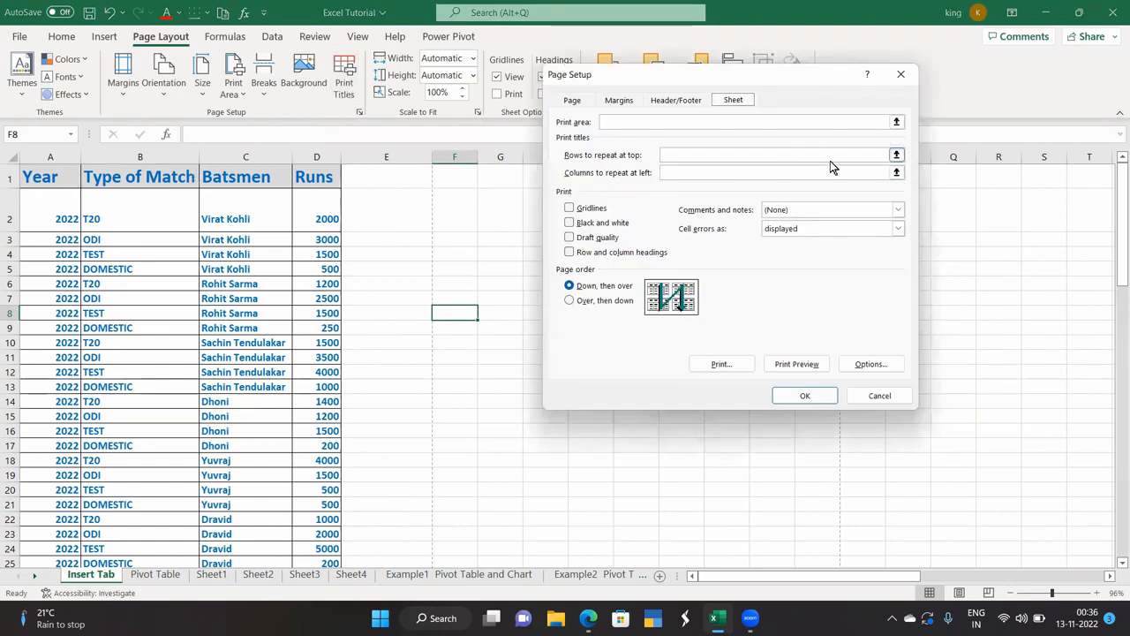
Set Rows to repeat at top to $1:$1 and preview the printout.
{"action": "left_click", "coordinate": [896, 155]}
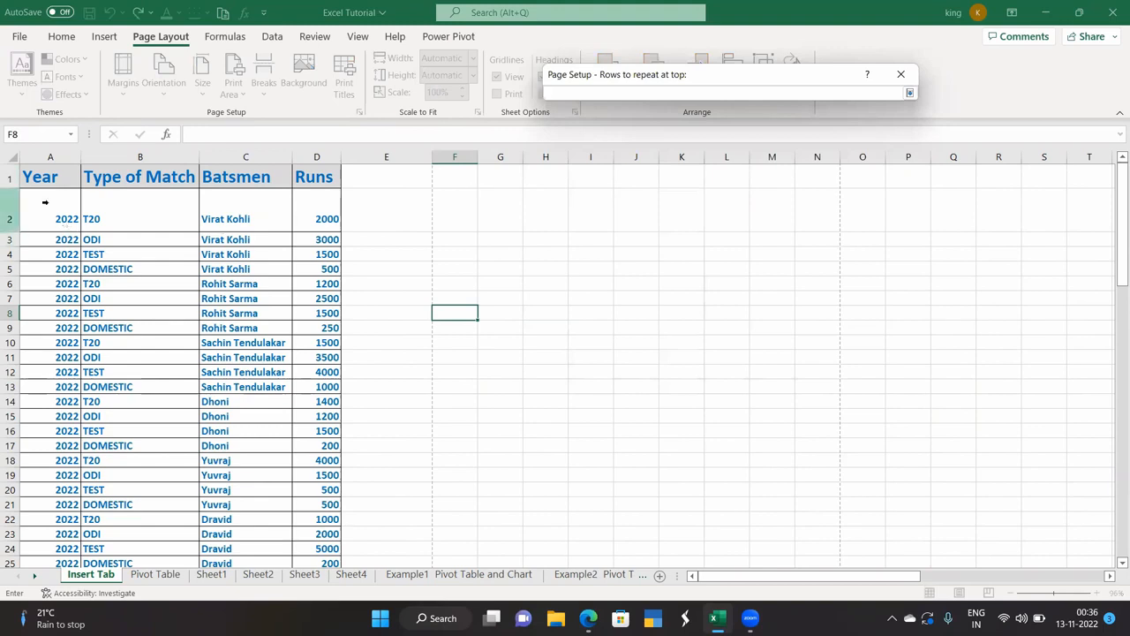
{"action": "left_click", "coordinate": [9, 178]}
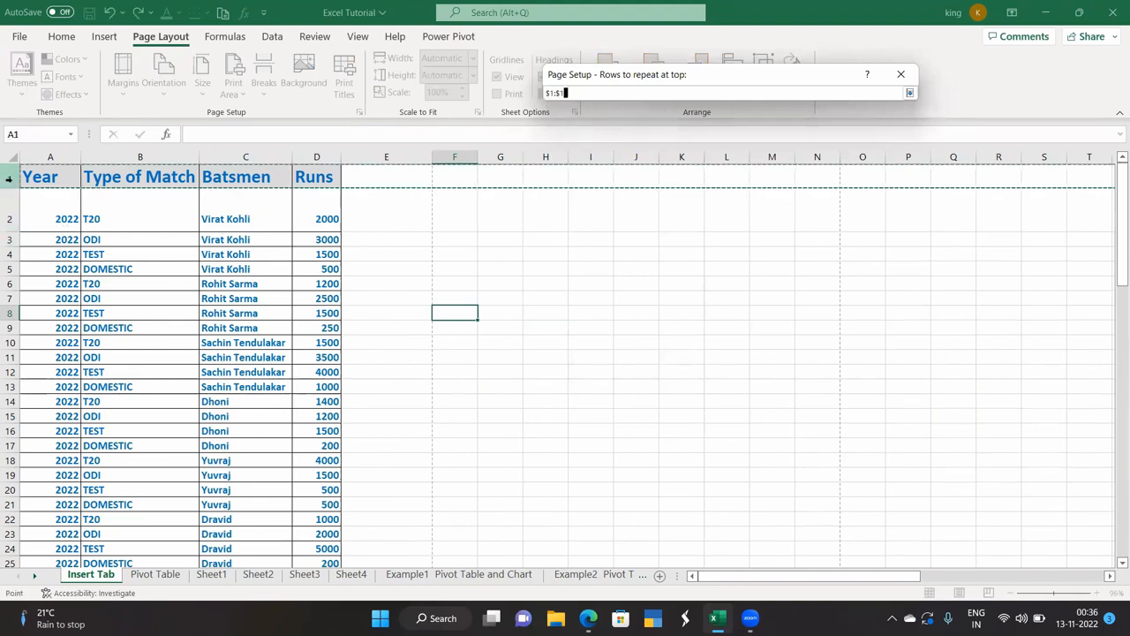
{"action": "left_click", "coordinate": [908, 95]}
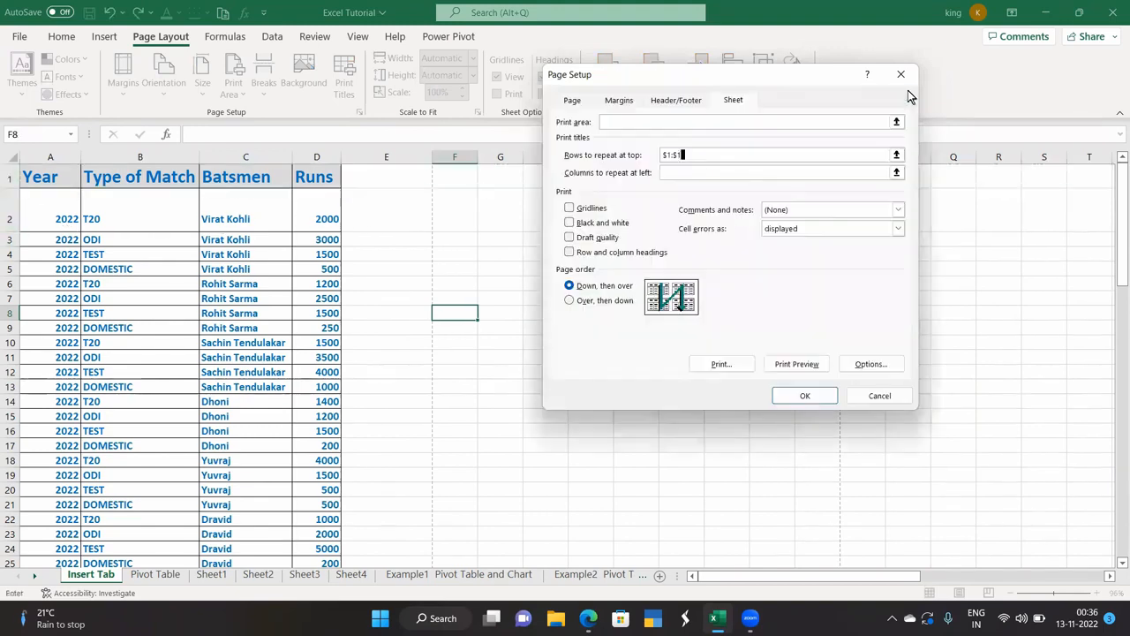
{"action": "left_click", "coordinate": [797, 365]}
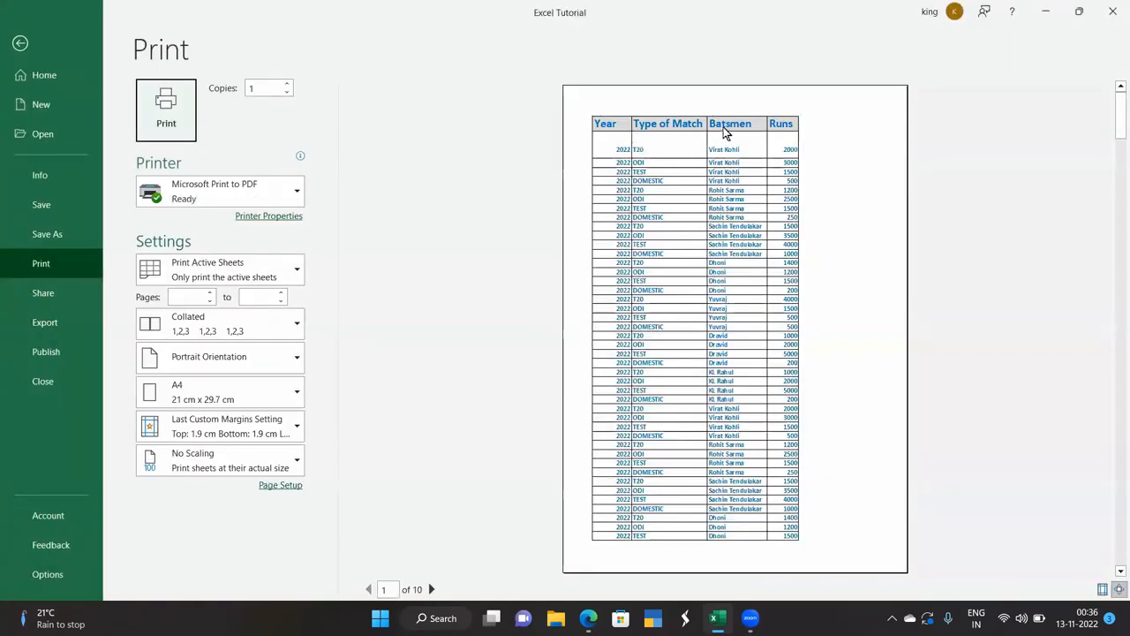
Confirm across preview pages 1–3 that the header row repeats, then recheck Print Titles.
{"action": "left_click", "coordinate": [431, 588]}
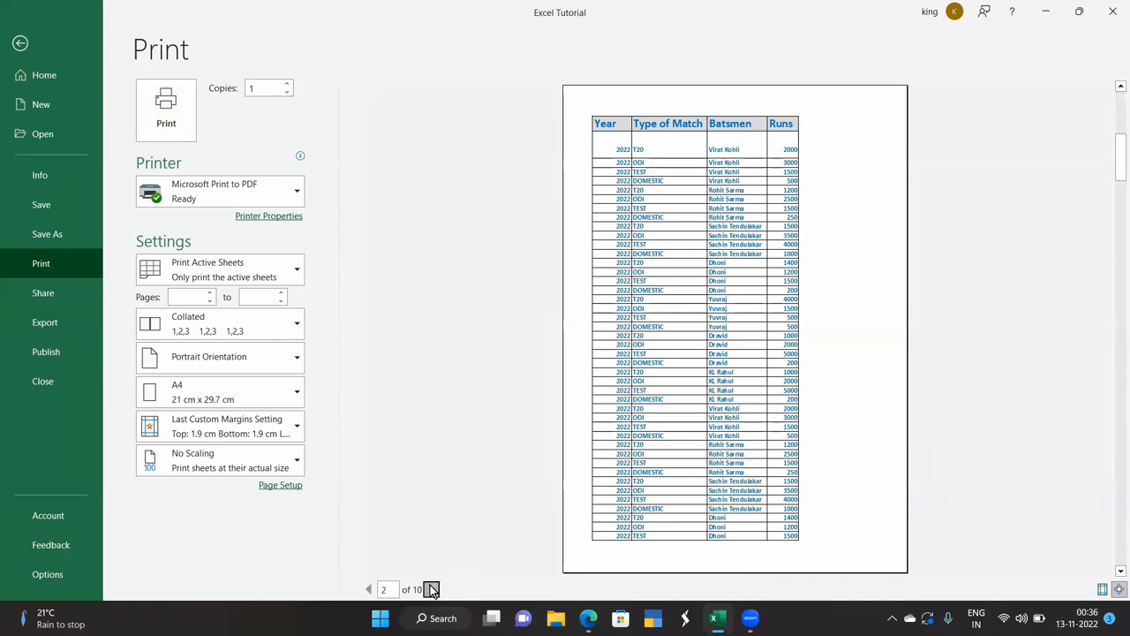
{"action": "left_click", "coordinate": [431, 589]}
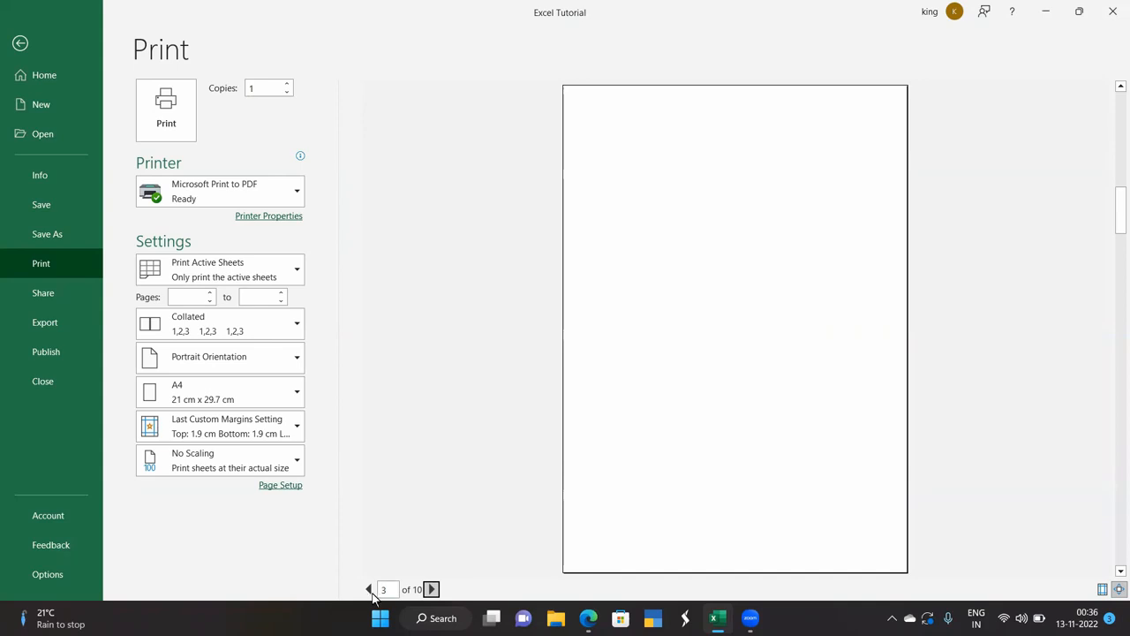
{"action": "left_click", "coordinate": [369, 589]}
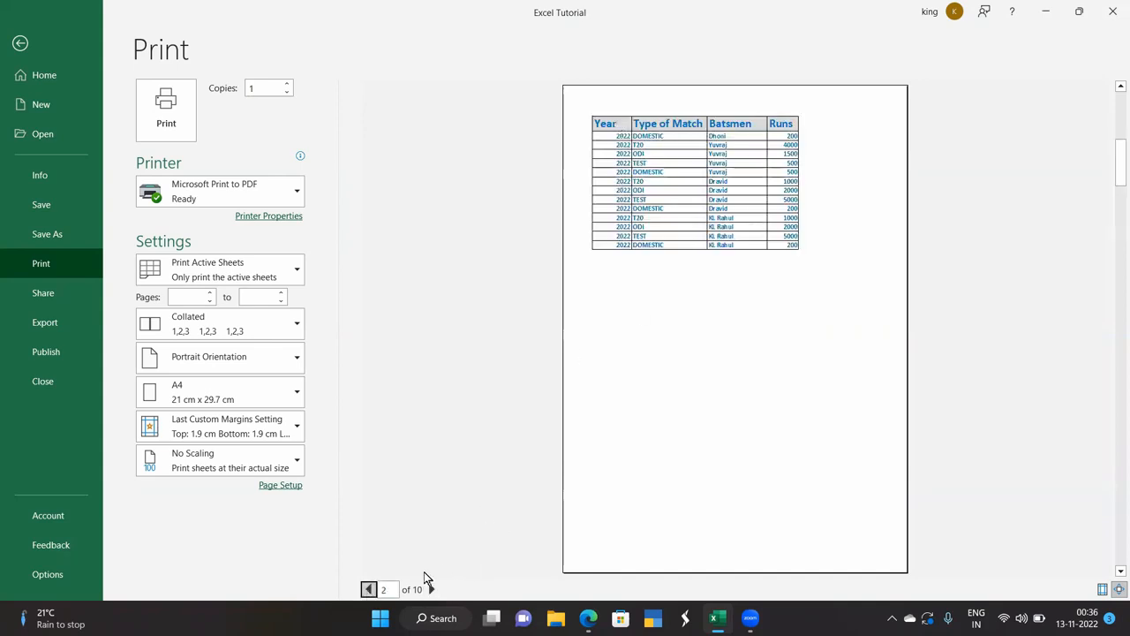
{"action": "left_click", "coordinate": [369, 591]}
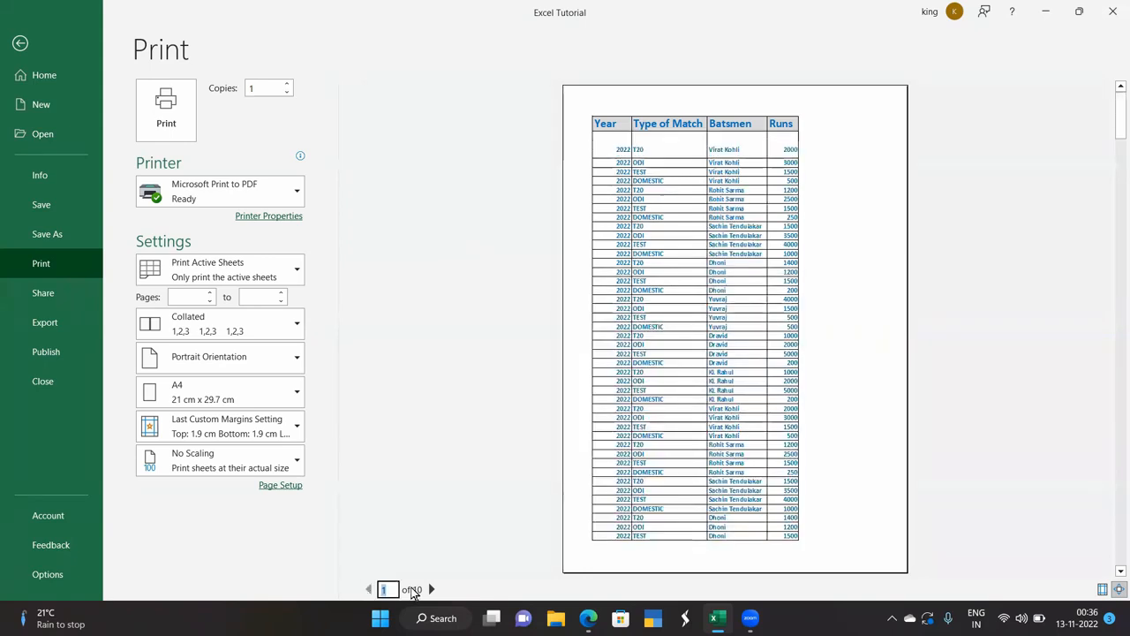
{"action": "left_click", "coordinate": [431, 588]}
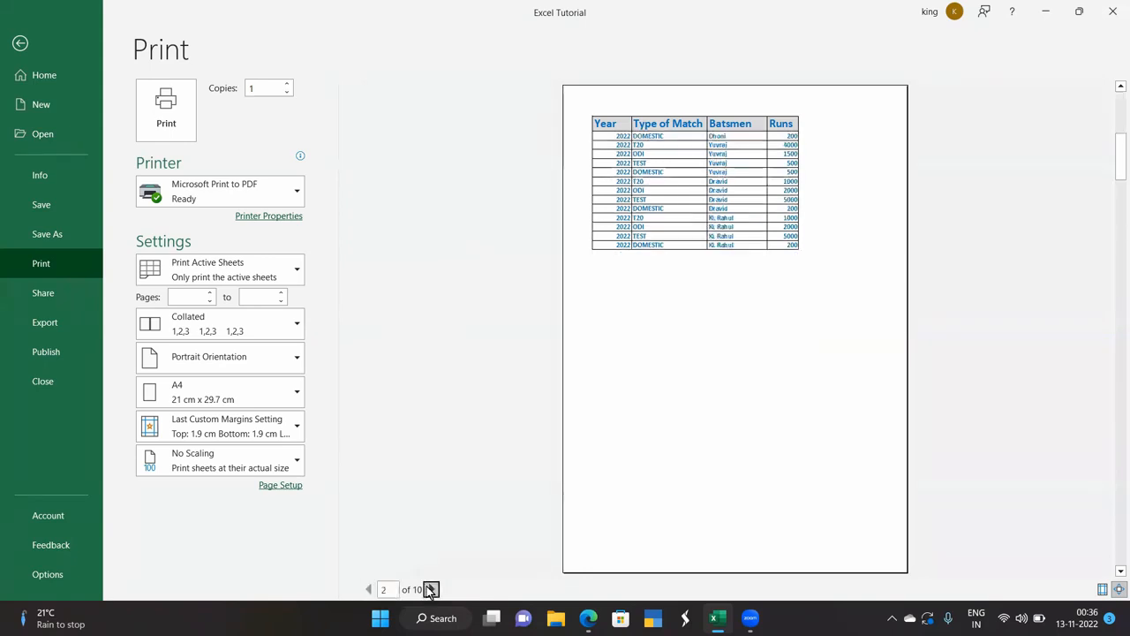
{"action": "left_click", "coordinate": [20, 42]}
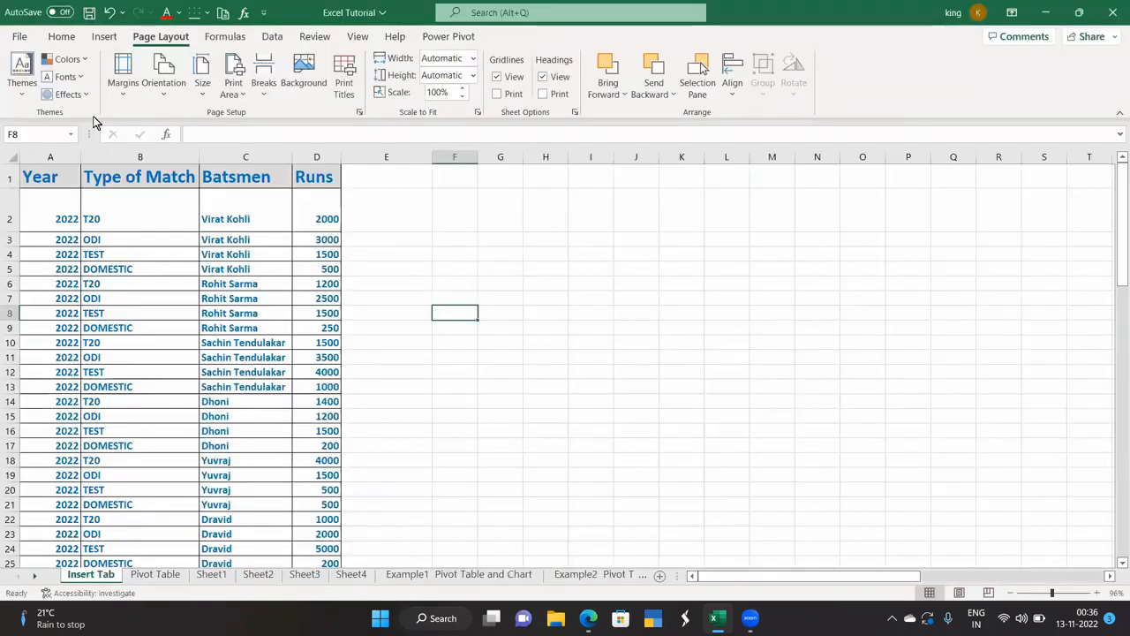
{"action": "left_click", "coordinate": [345, 87]}
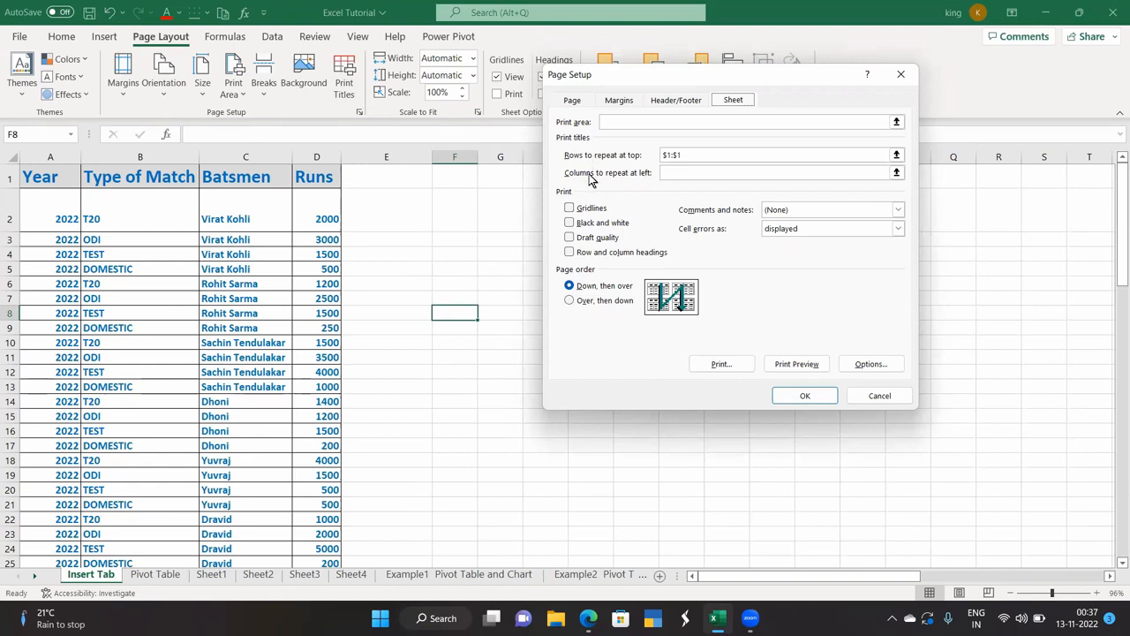
Close the Page Setup dialog to return to the cricket runs table.
{"action": "left_click", "coordinate": [900, 74]}
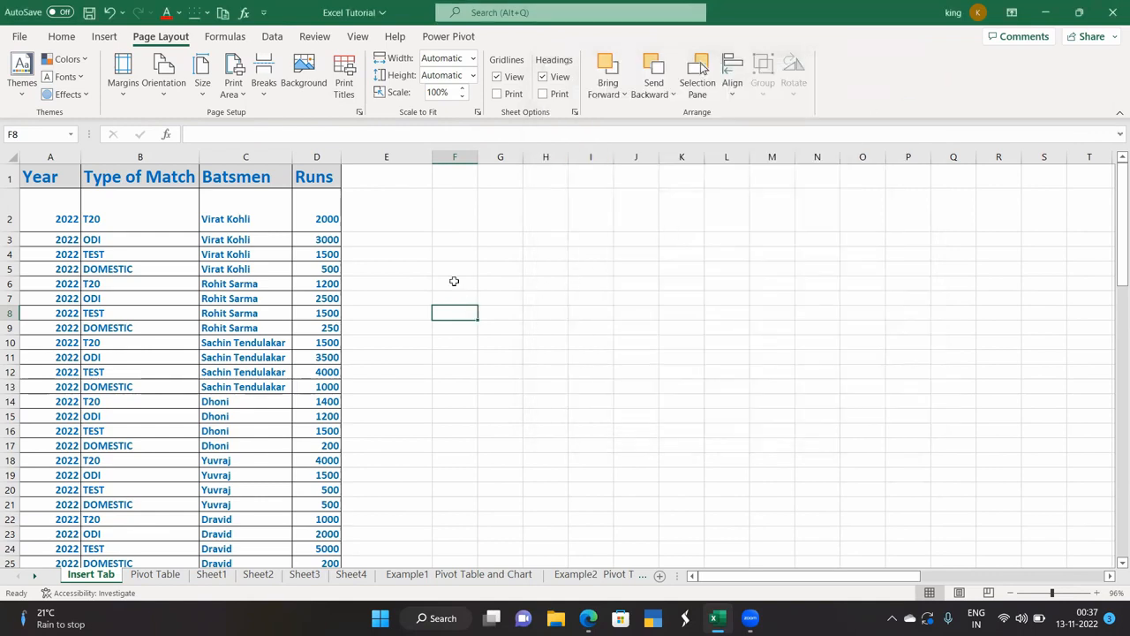
Type the labels Year, Runs and Team into cells F6, F7 and F8.
{"action": "left_click", "coordinate": [454, 280]}
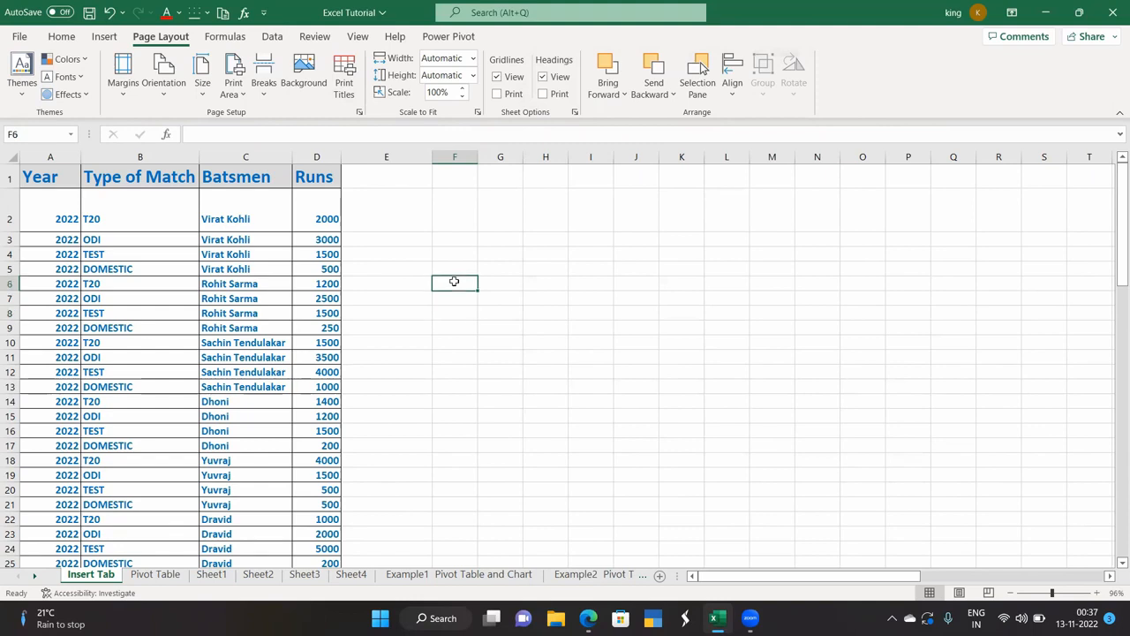
{"action": "type", "text": "Ye"}
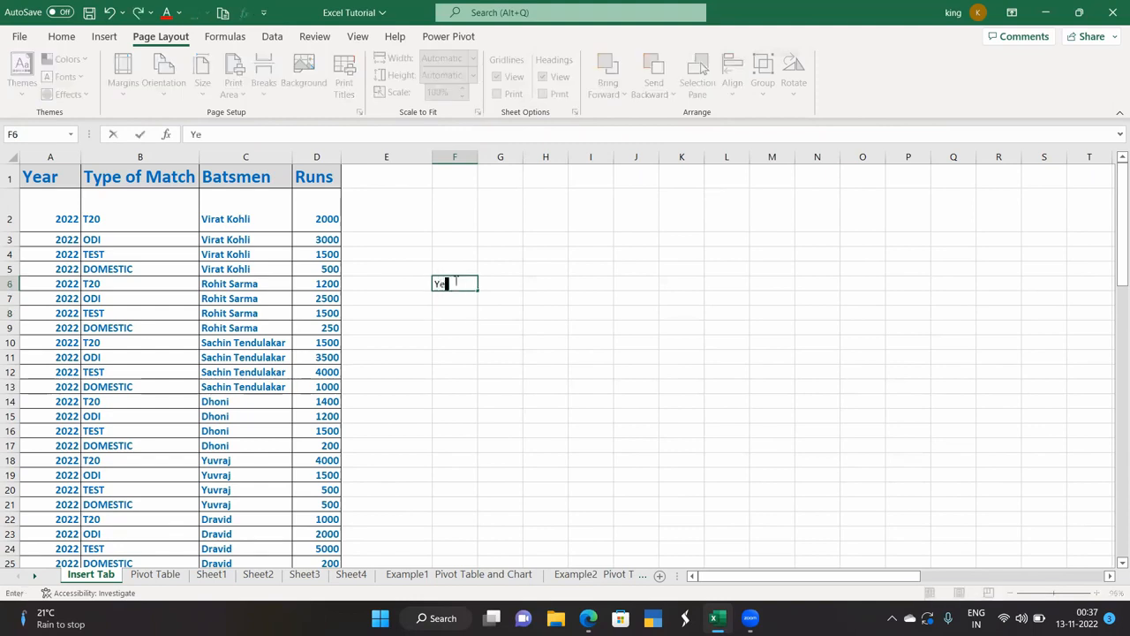
{"action": "left_click", "coordinate": [453, 295]}
{"action": "type", "text": "Runs"}
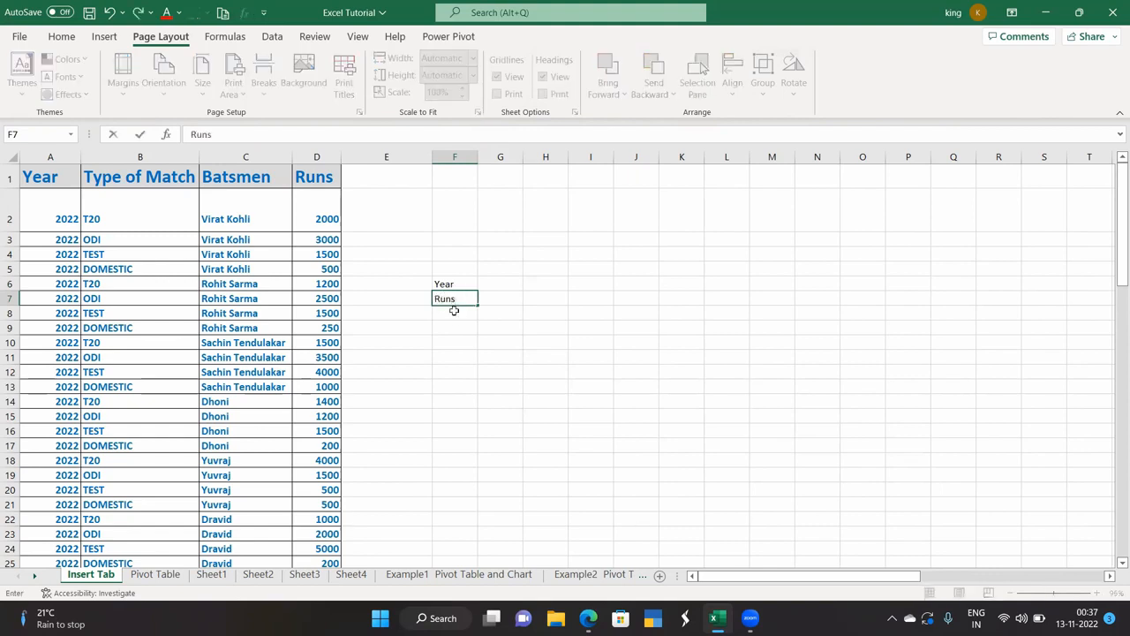
{"action": "left_click", "coordinate": [454, 310]}
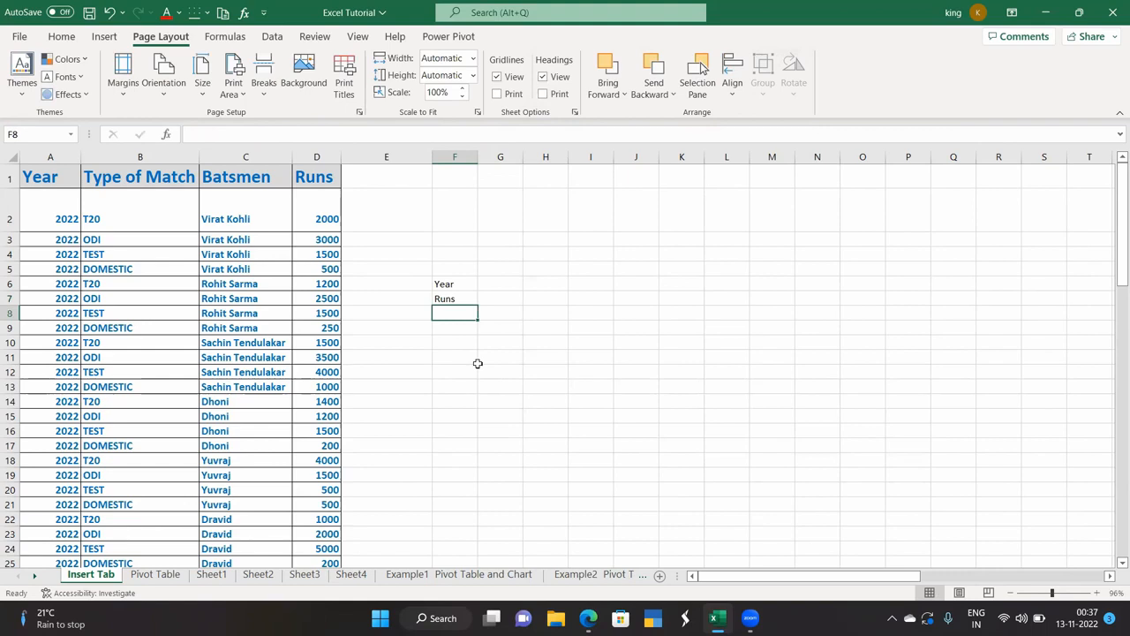
{"action": "type", "text": "Team"}
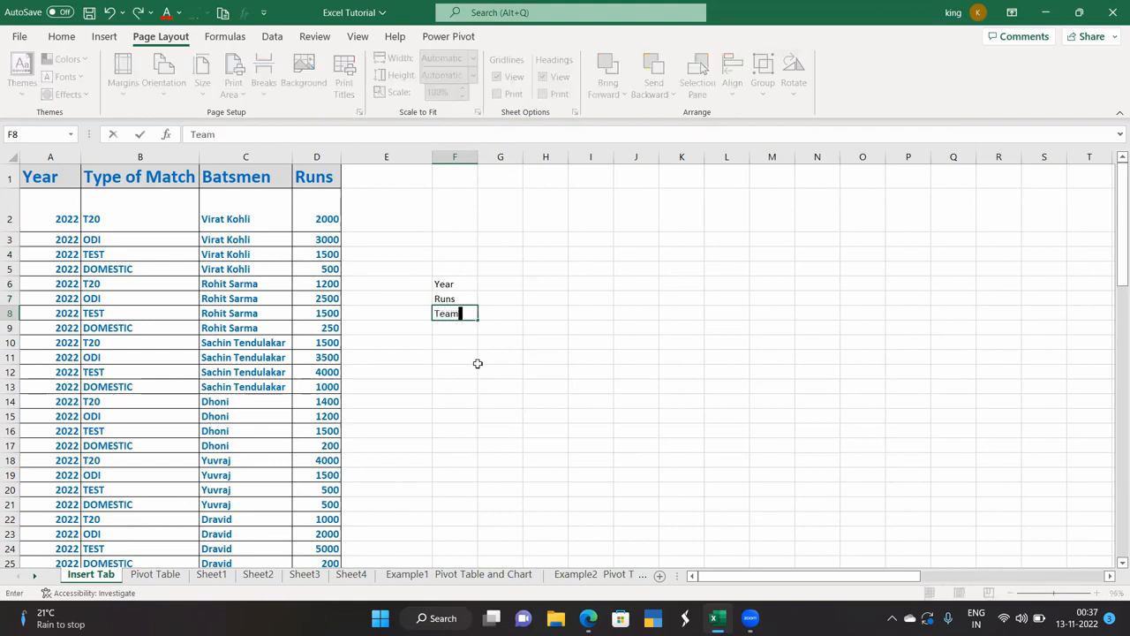
{"action": "left_click", "coordinate": [491, 353]}
Select G6:G8, then the Year and Runs labels, then the table from A1 downward.
{"action": "left_click", "coordinate": [504, 284]}
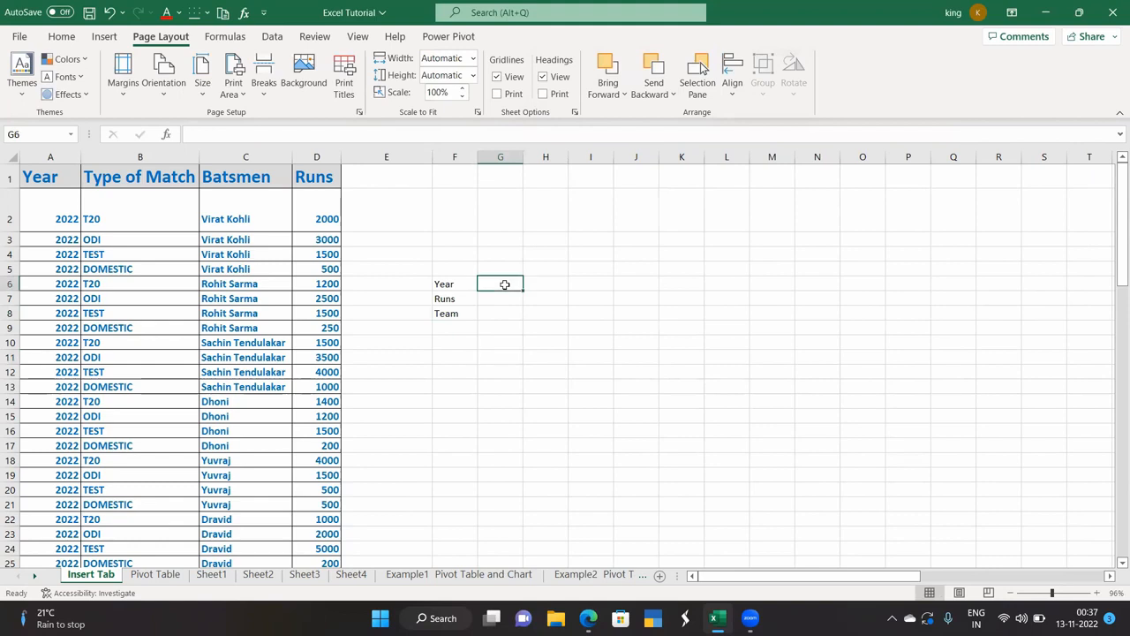
{"action": "left_click_drag", "start_coordinate": [498, 284], "coordinate": [497, 313]}
{"action": "left_click", "coordinate": [533, 286]}
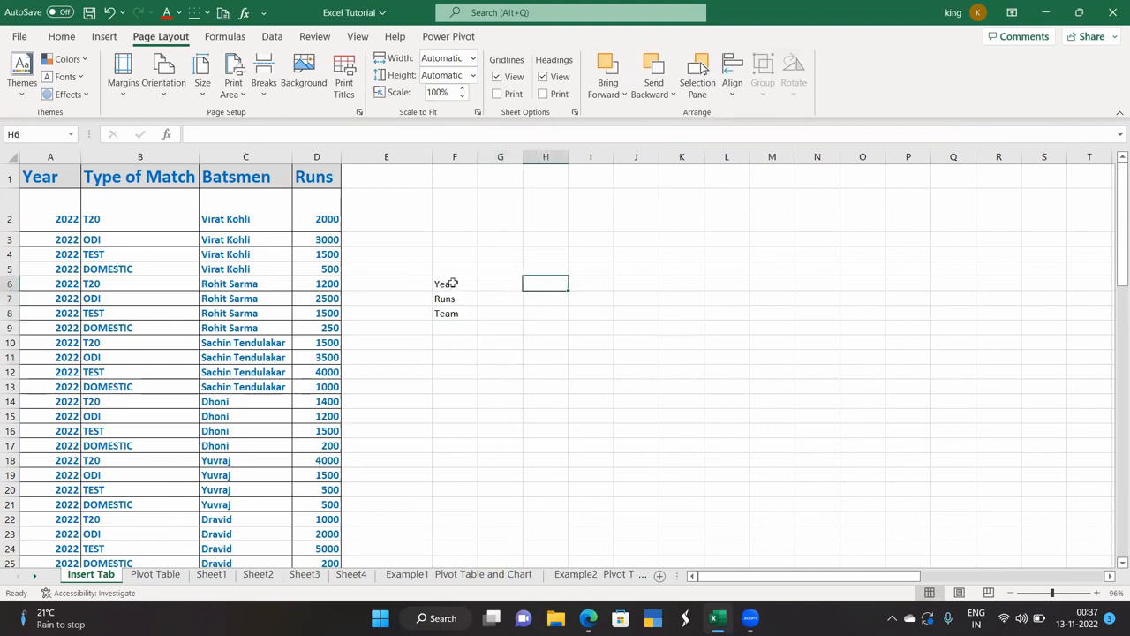
{"action": "left_click_drag", "start_coordinate": [451, 283], "coordinate": [465, 312]}
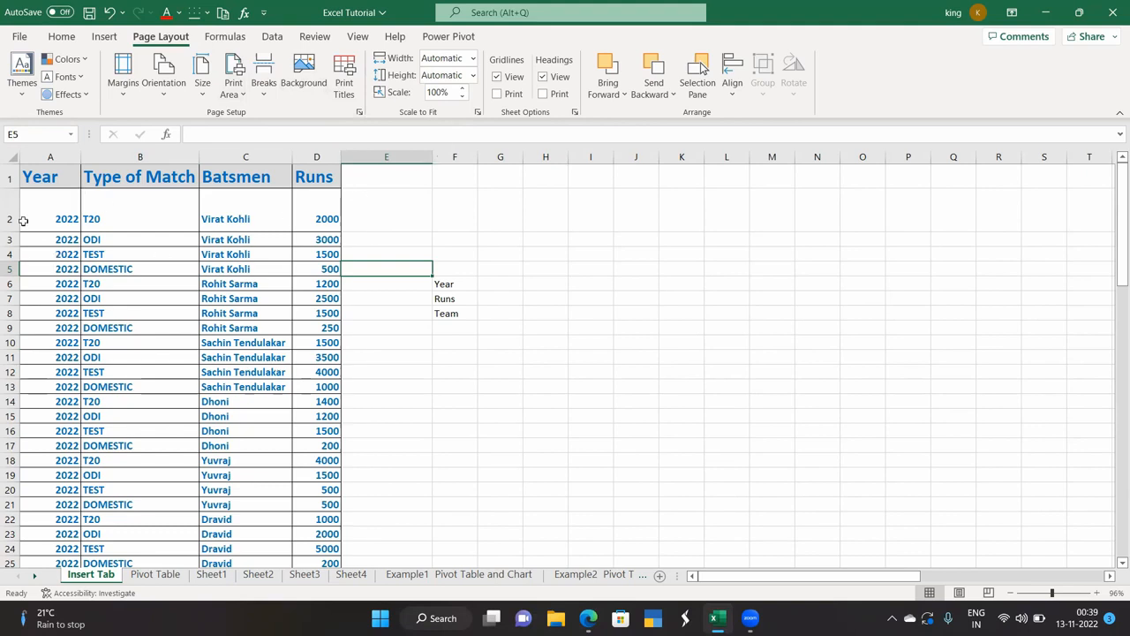
{"action": "left_click_drag", "start_coordinate": [50, 178], "coordinate": [315, 533]}
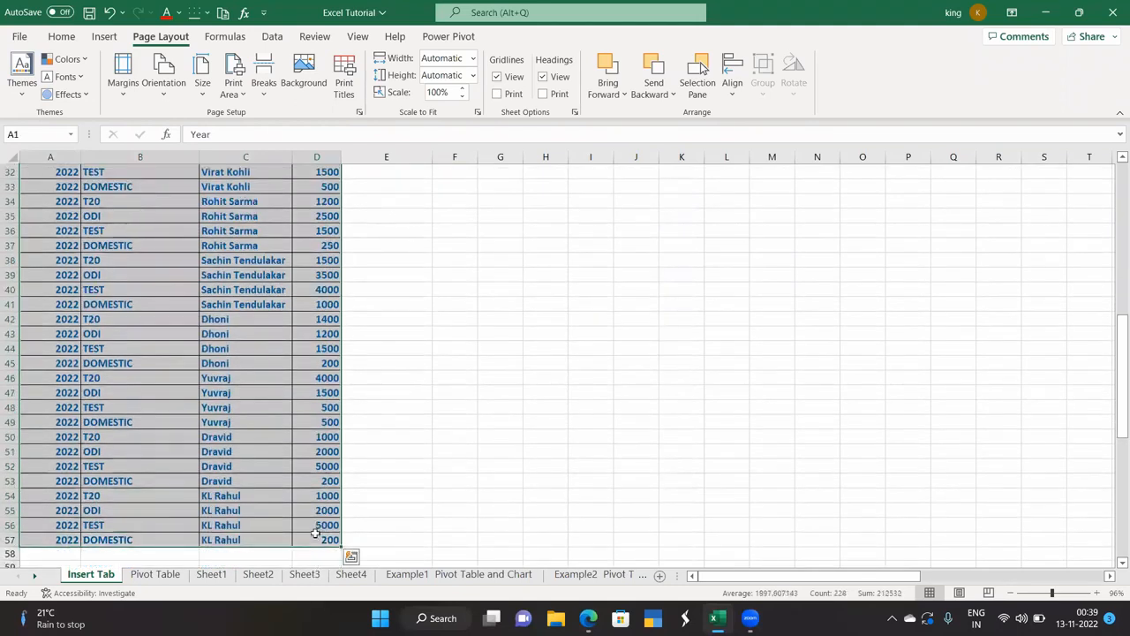
Fit the printout to 1 page wide by 1 page tall and preview it.
{"action": "left_click", "coordinate": [472, 59]}
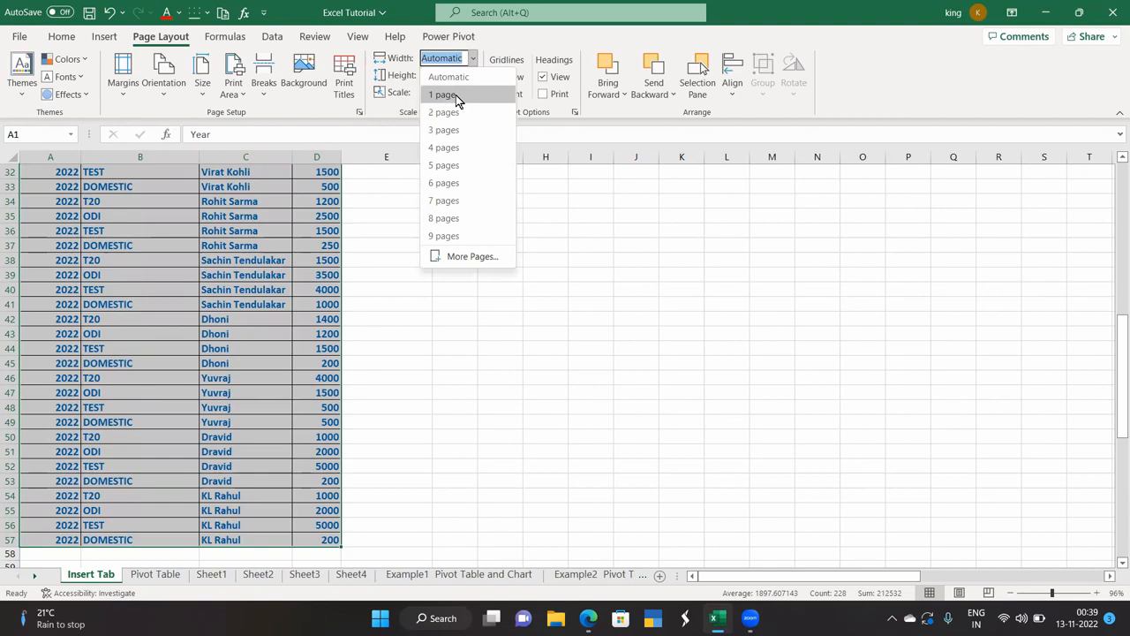
{"action": "left_click", "coordinate": [455, 94]}
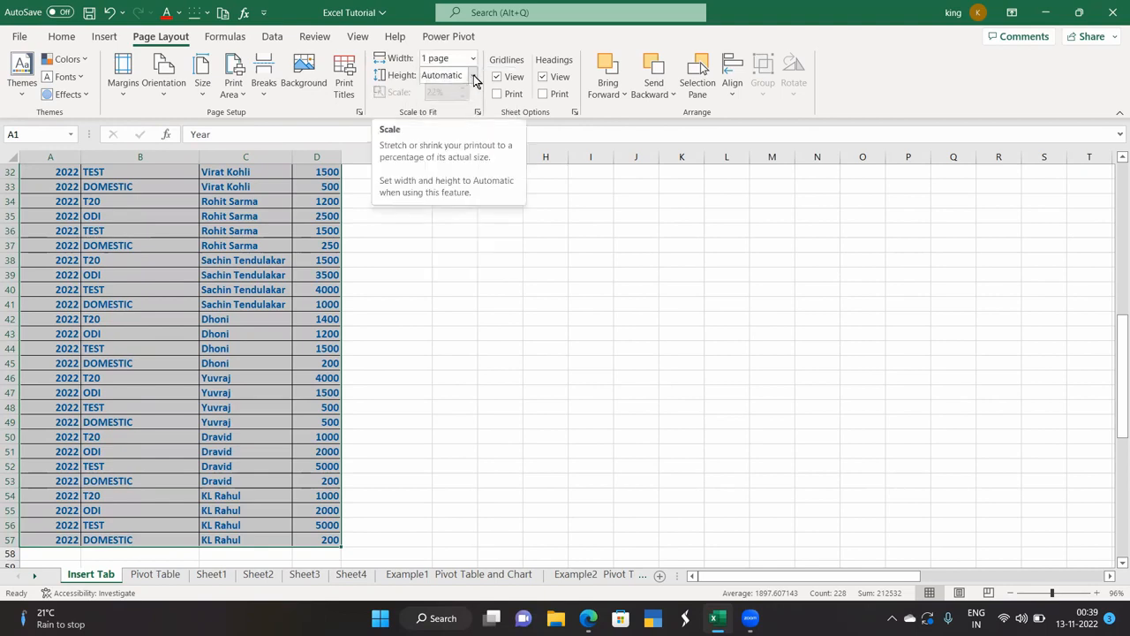
{"action": "left_click", "coordinate": [473, 76]}
{"action": "left_click", "coordinate": [445, 112]}
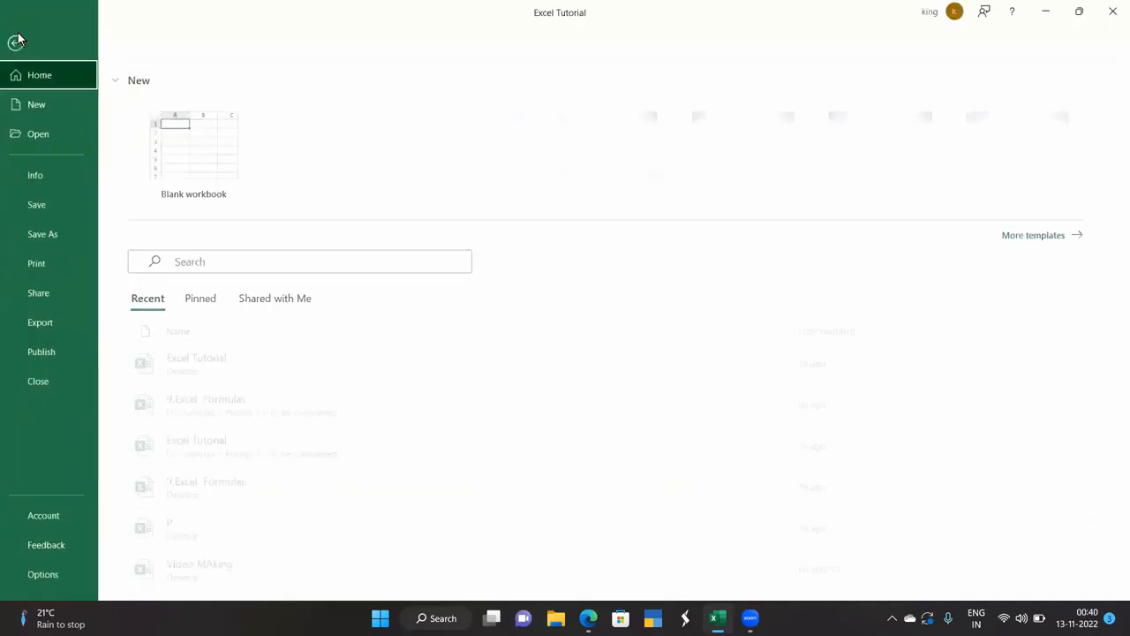
{"action": "left_click", "coordinate": [19, 36]}
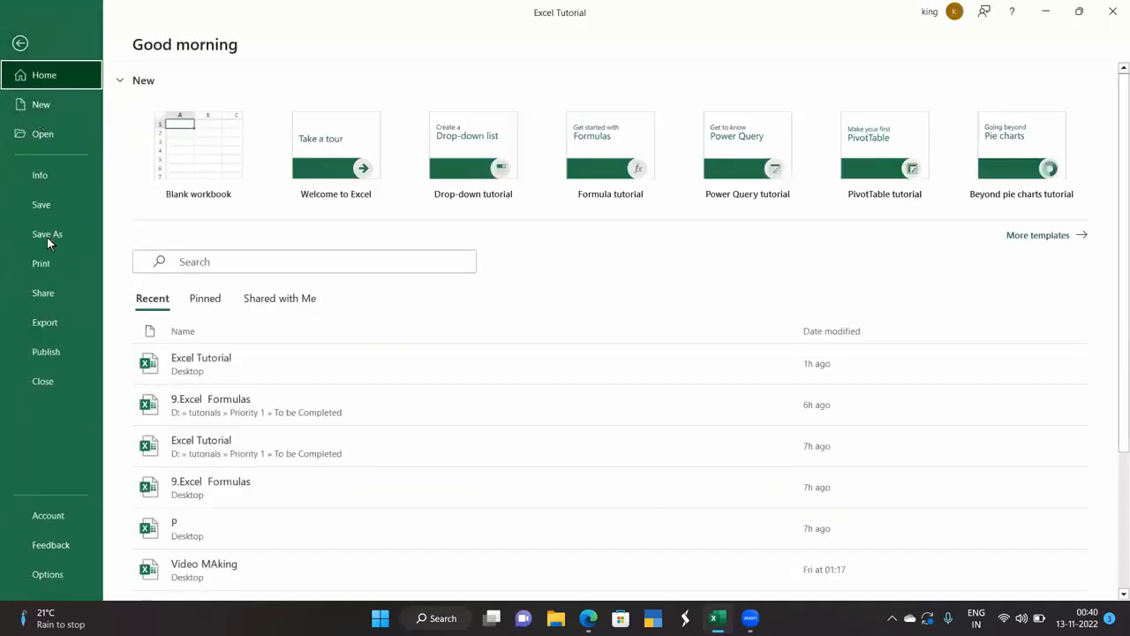
{"action": "left_click", "coordinate": [53, 274]}
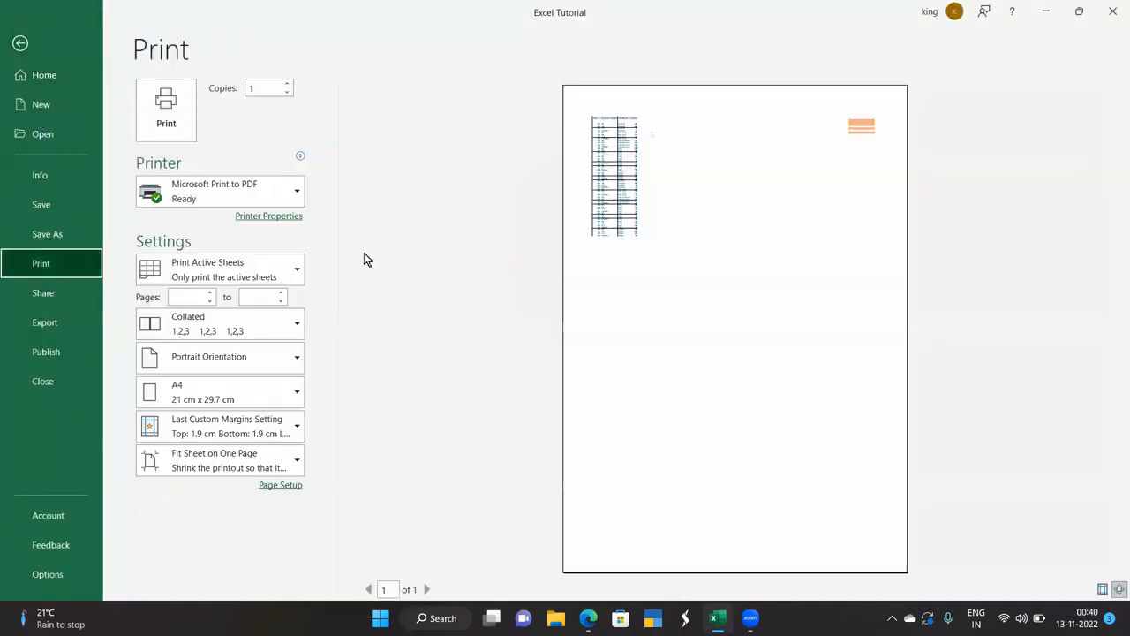
{"action": "left_click", "coordinate": [20, 44]}
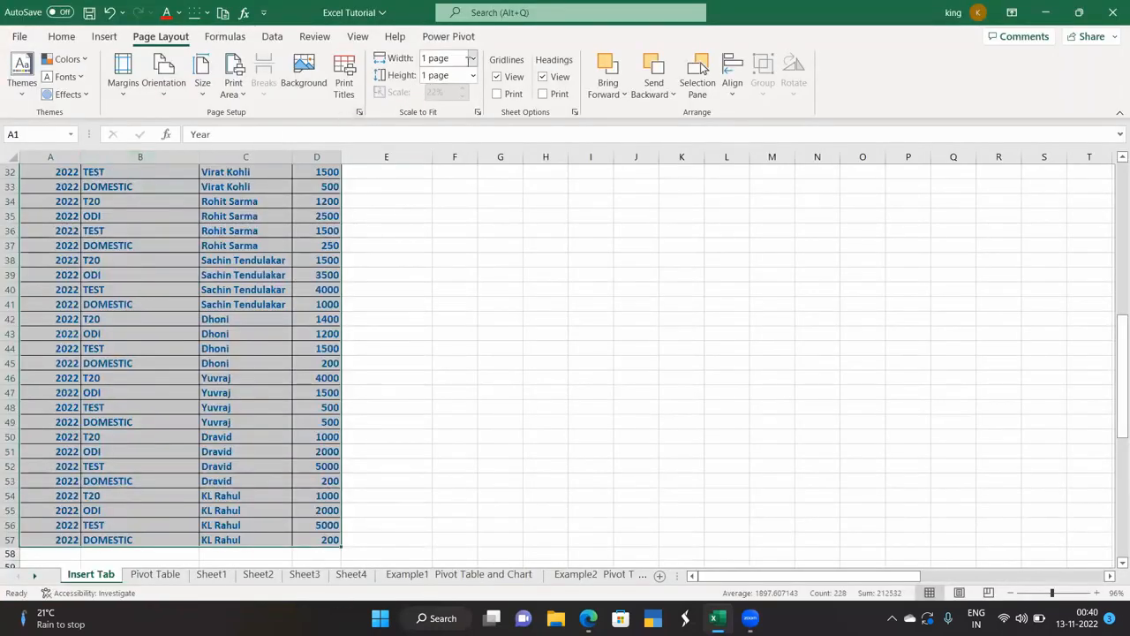
Reset print width and height to Automatic and the scale from 52% to 100%.
{"action": "left_click", "coordinate": [472, 60]}
{"action": "left_click", "coordinate": [461, 78]}
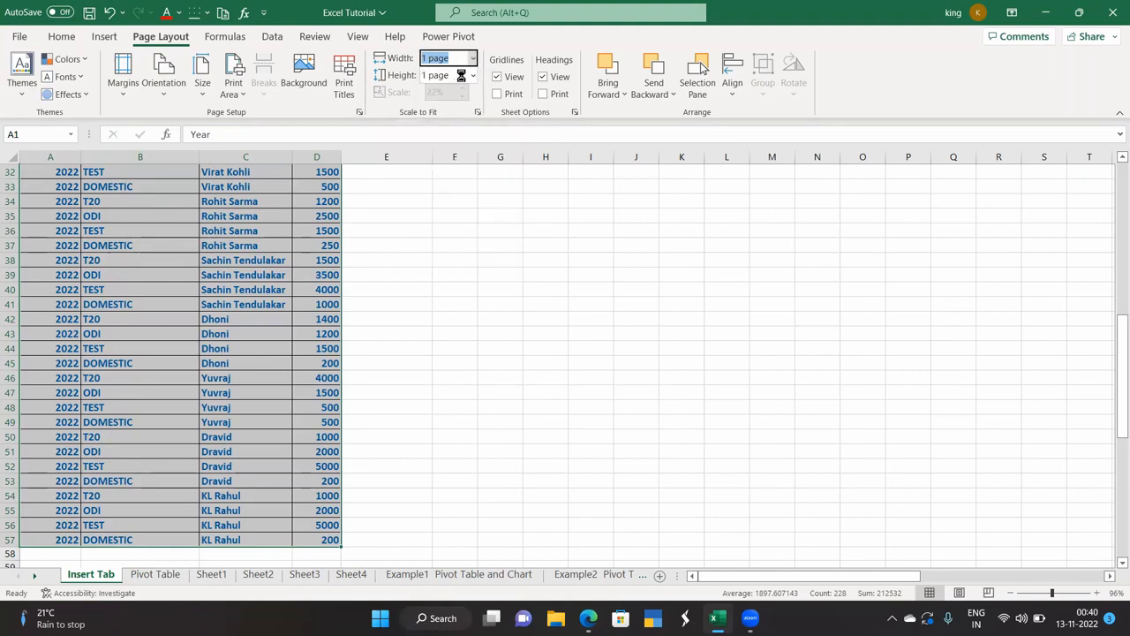
{"action": "left_click", "coordinate": [473, 78]}
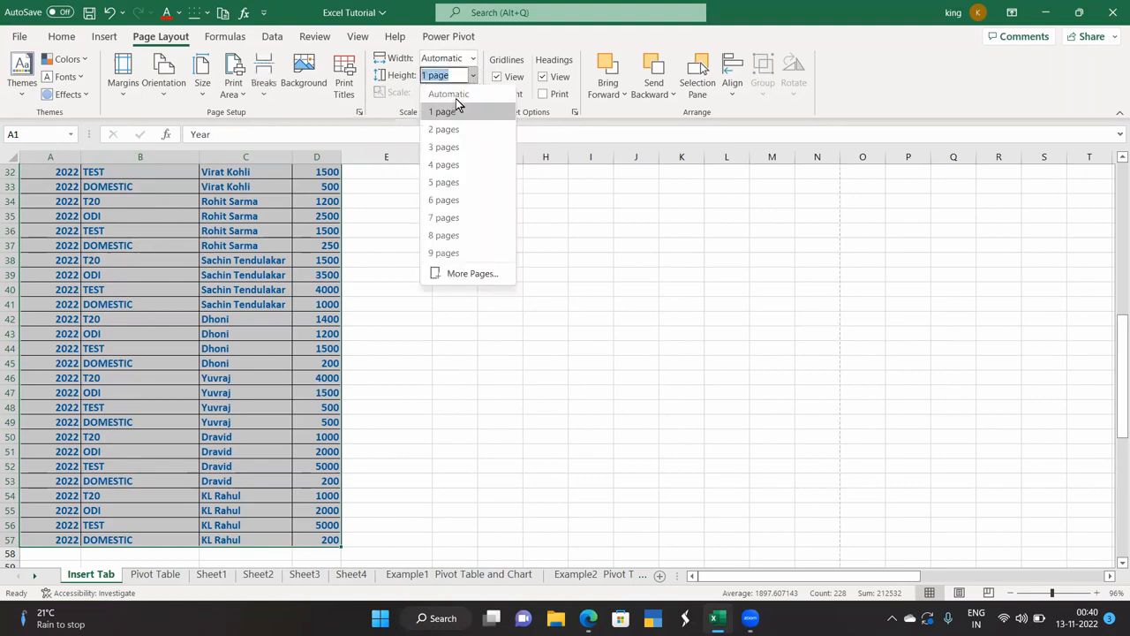
{"action": "left_click", "coordinate": [449, 94]}
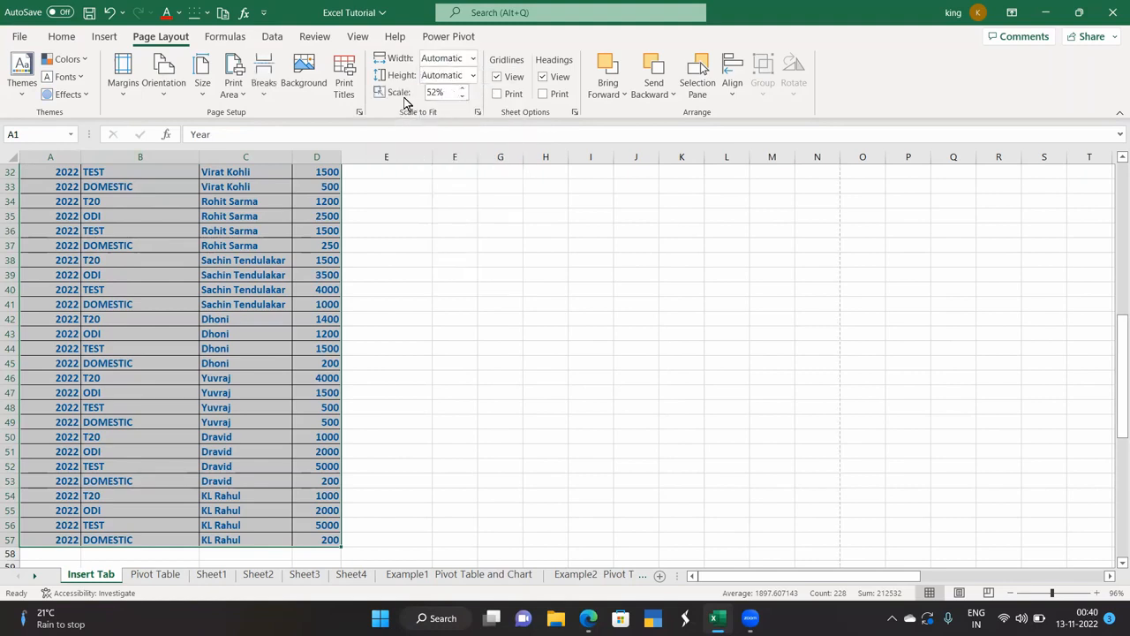
{"action": "left_click", "coordinate": [441, 95]}
{"action": "left_click_drag", "start_coordinate": [444, 91], "coordinate": [420, 91]}
{"action": "type", "text": "100"}
{"action": "key", "text": "Return"}
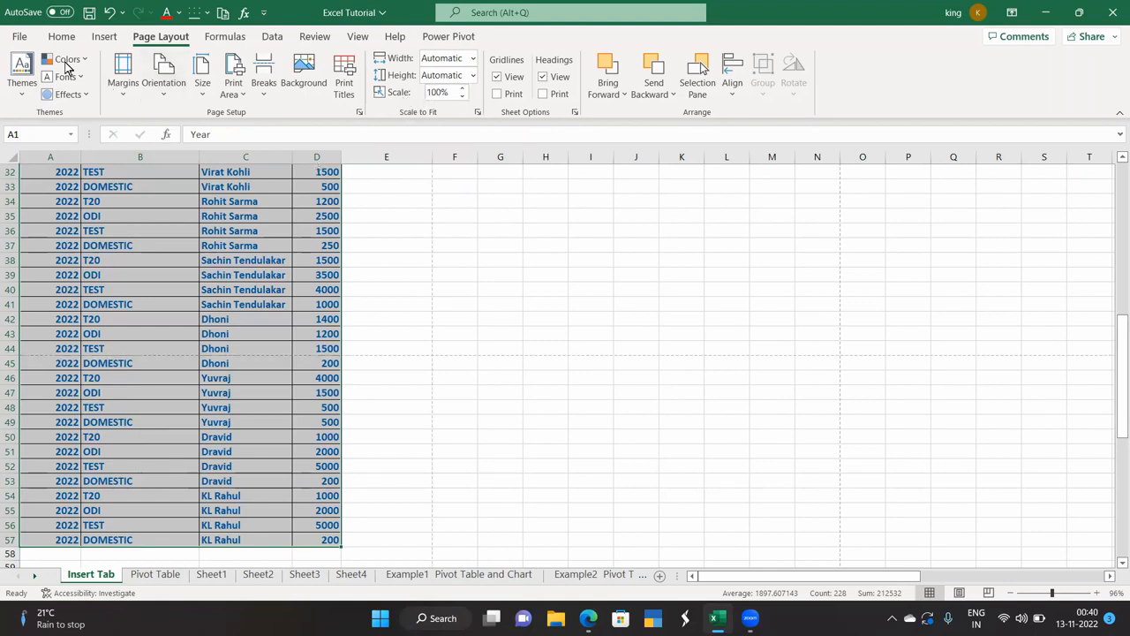
Preview the printout at 100%, then change the print scale to 70% and preview again.
{"action": "left_click", "coordinate": [22, 37]}
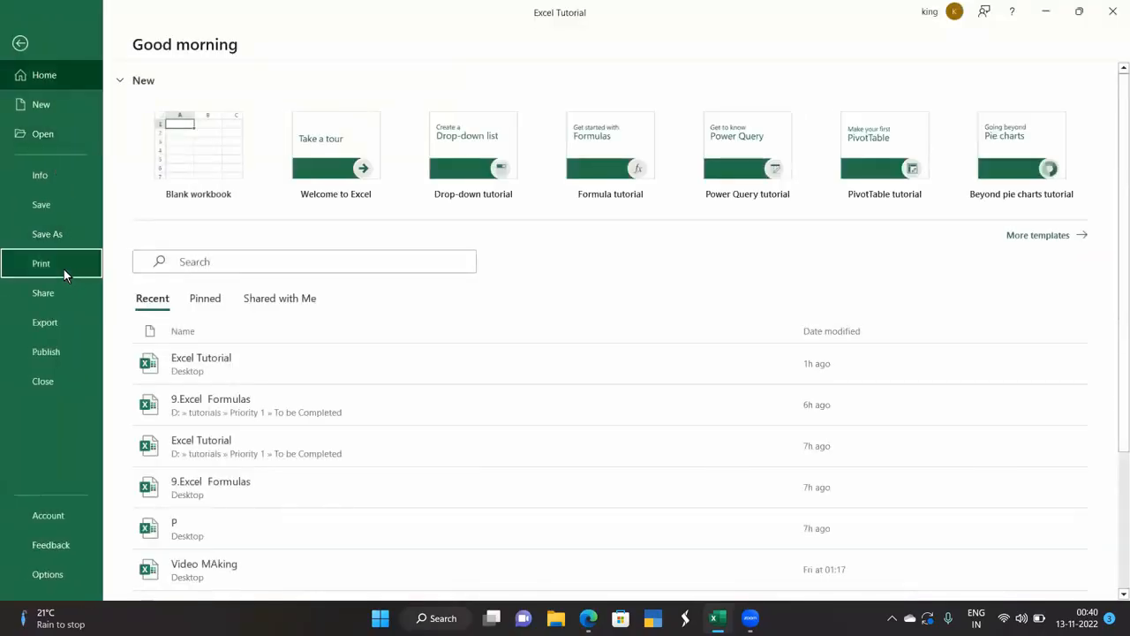
{"action": "left_click", "coordinate": [63, 267]}
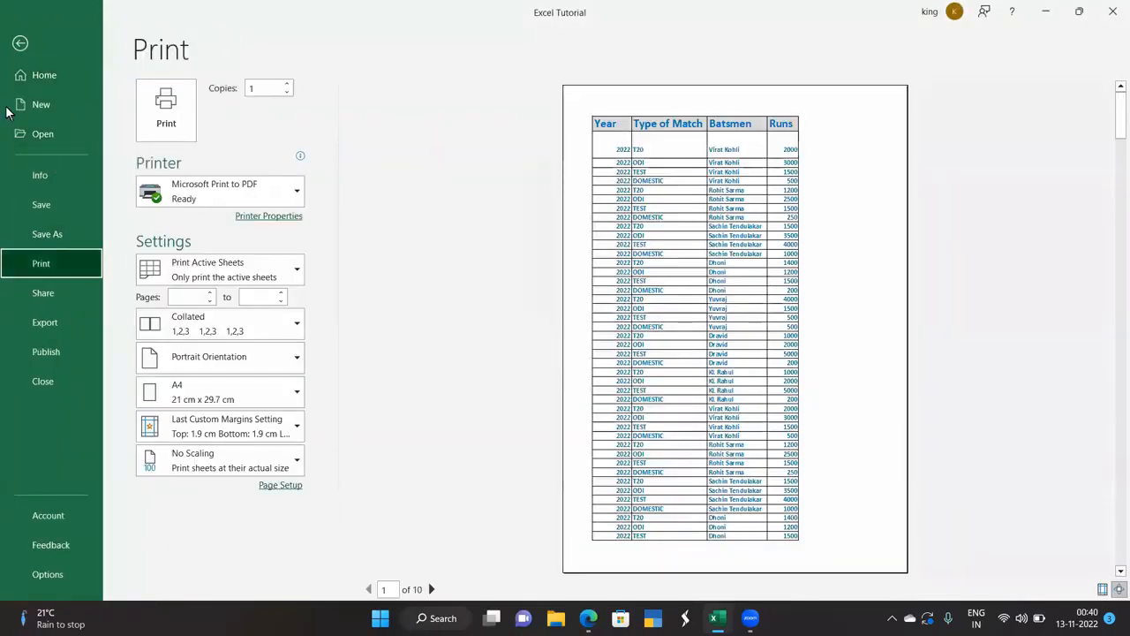
{"action": "left_click", "coordinate": [20, 44]}
{"action": "left_click", "coordinate": [445, 92]}
{"action": "left_click", "coordinate": [404, 97]}
{"action": "left_click_drag", "start_coordinate": [451, 85], "coordinate": [393, 85]}
{"action": "type", "text": "70"}
{"action": "key", "text": "Return"}
{"action": "left_click", "coordinate": [20, 39]}
{"action": "left_click", "coordinate": [54, 268]}
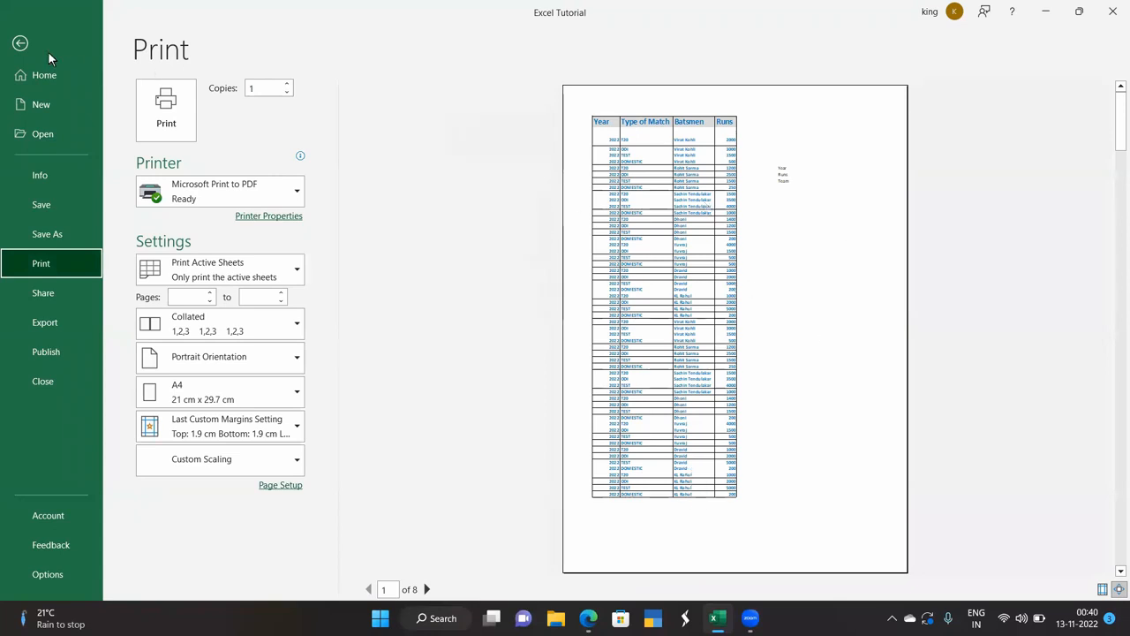
{"action": "left_click", "coordinate": [20, 44]}
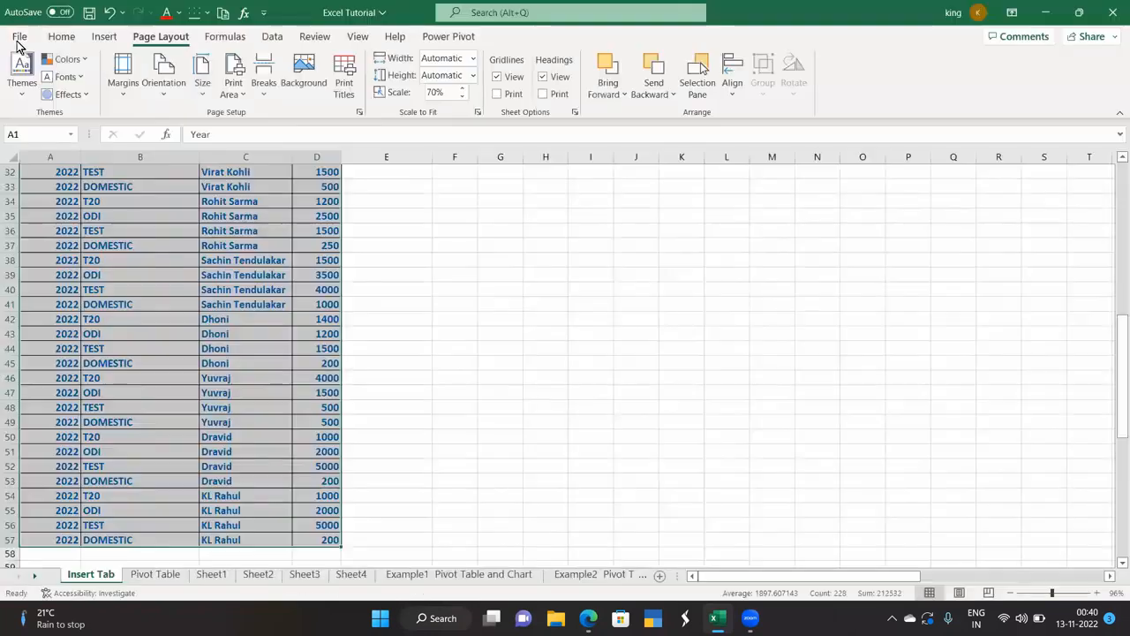
Change the print scale to 75%, preview the result, and scroll back to the top.
{"action": "left_click", "coordinate": [453, 93]}
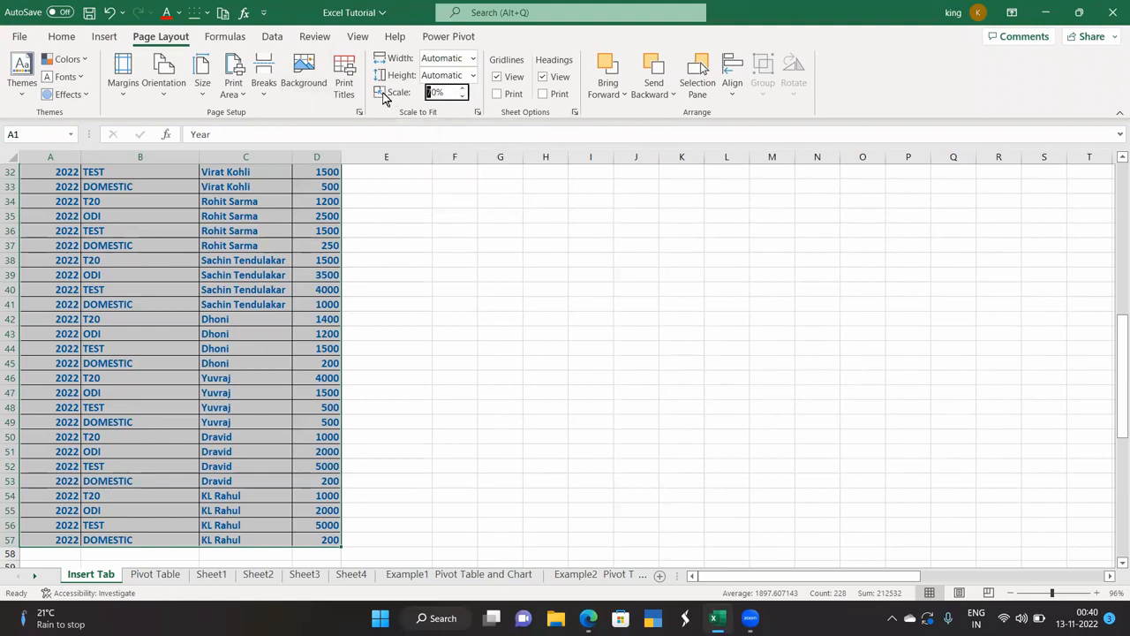
{"action": "left_click_drag", "start_coordinate": [446, 94], "coordinate": [416, 95]}
{"action": "type", "text": "75"}
{"action": "key", "text": "Return"}
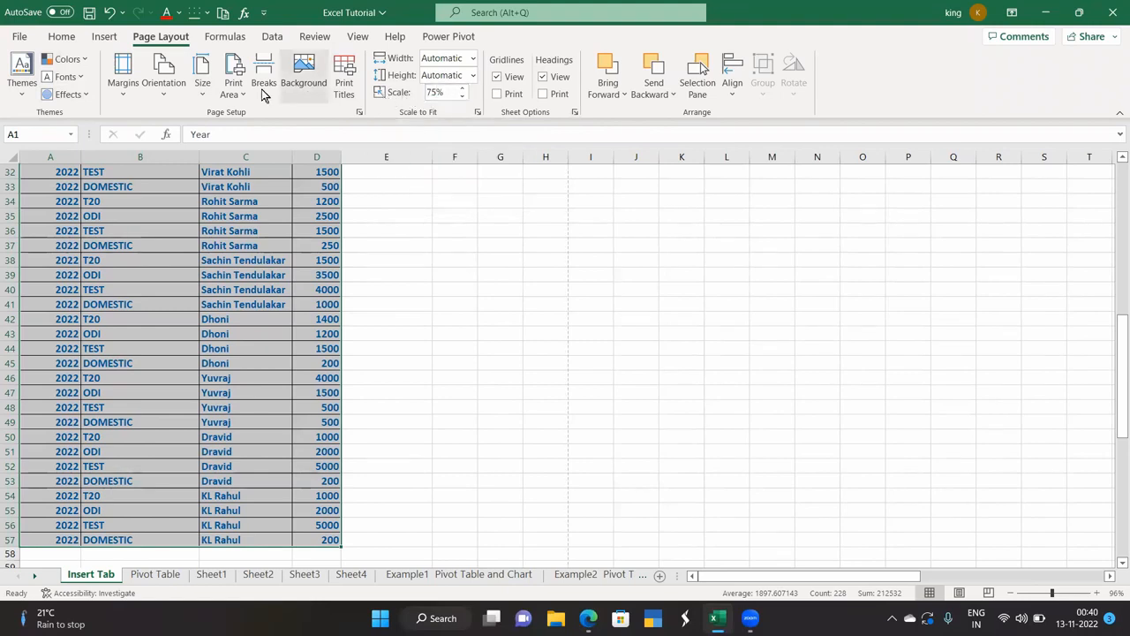
{"action": "left_click", "coordinate": [19, 36]}
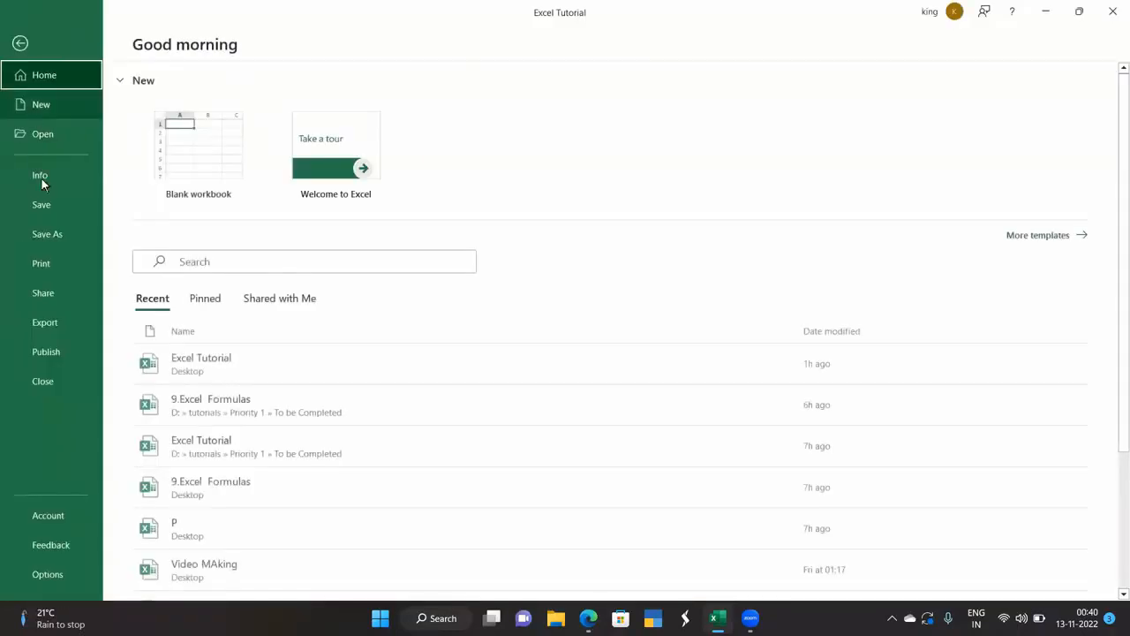
{"action": "left_click", "coordinate": [57, 263]}
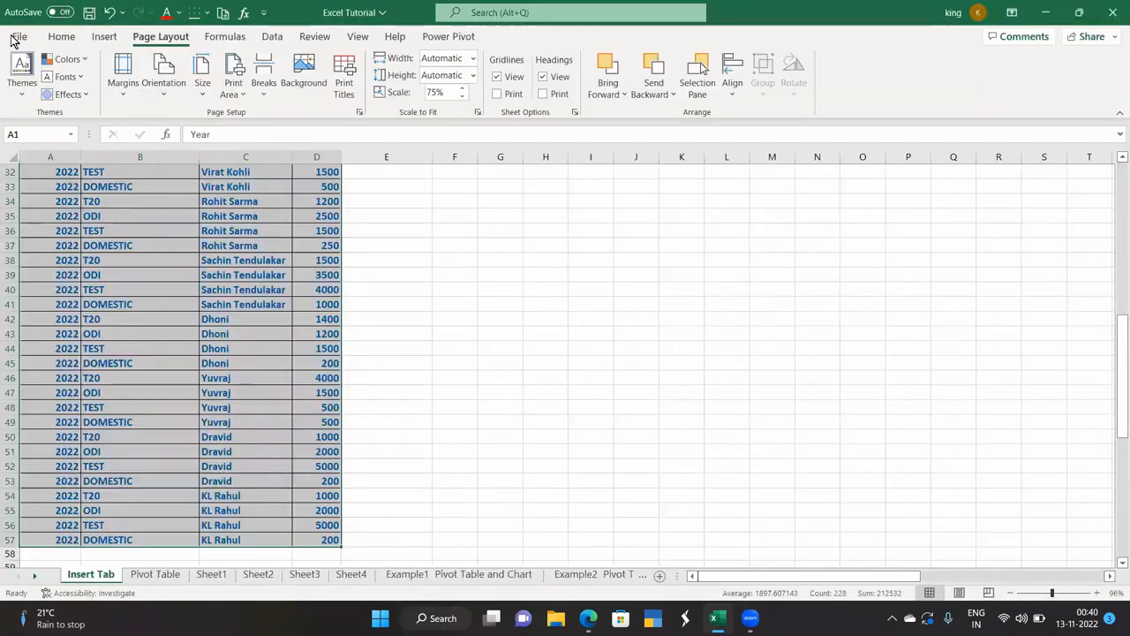
{"action": "left_click", "coordinate": [21, 43]}
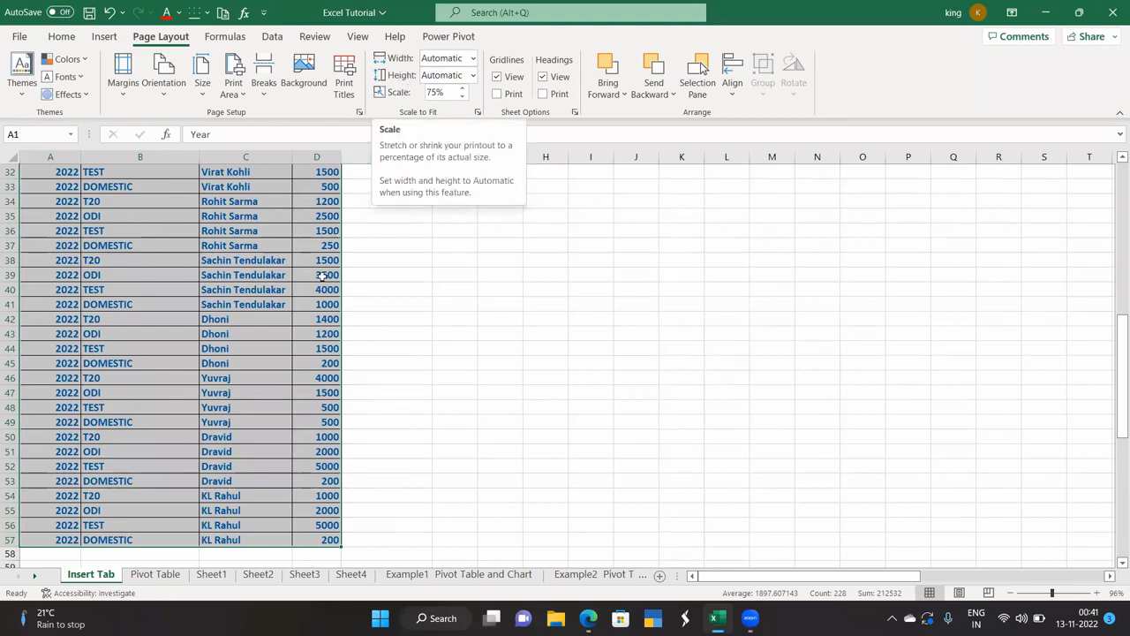
{"action": "scroll", "coordinate": [322, 276], "scroll_direction": "up", "scroll_amount": 10}
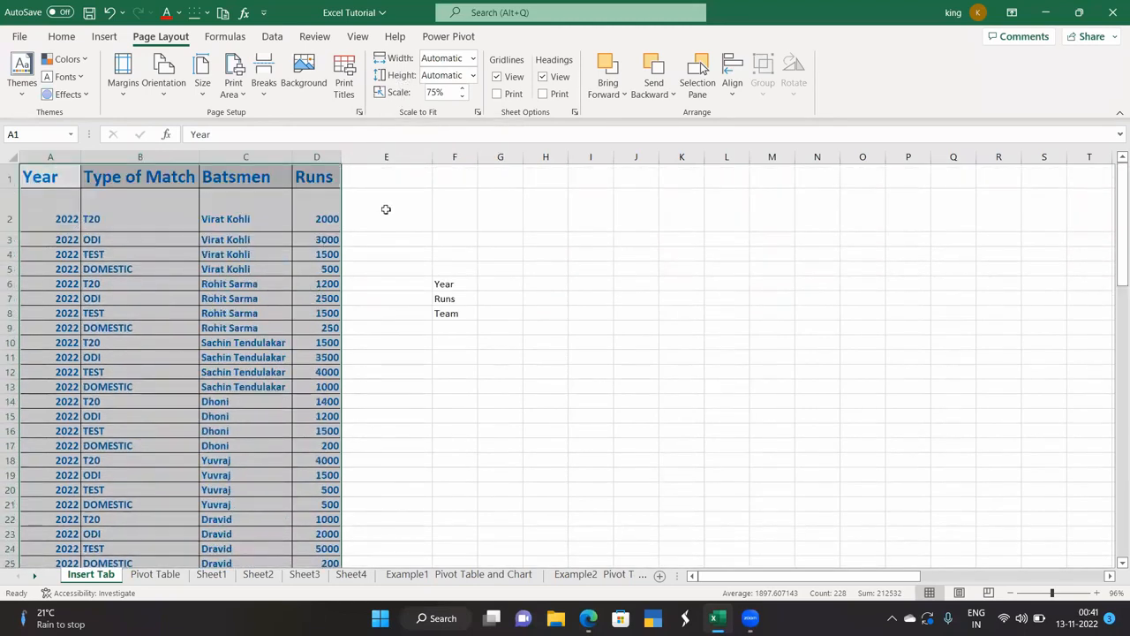
Clear the Year, Runs and Team labels from F6:F8 and select the runs table.
{"action": "left_click", "coordinate": [386, 209]}
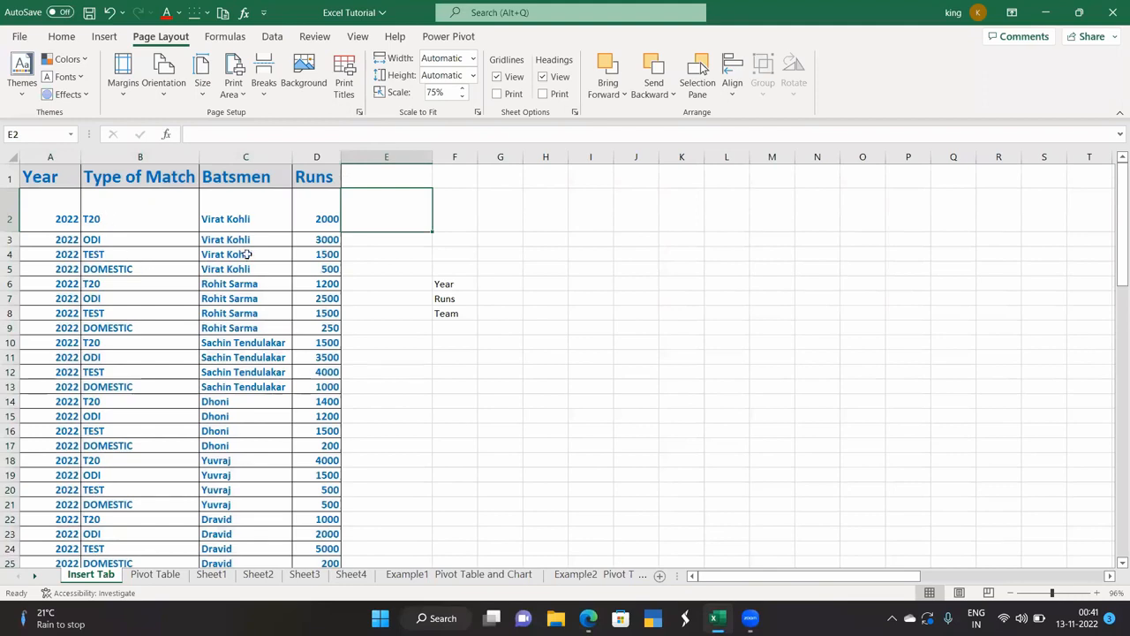
{"action": "left_click", "coordinate": [472, 58]}
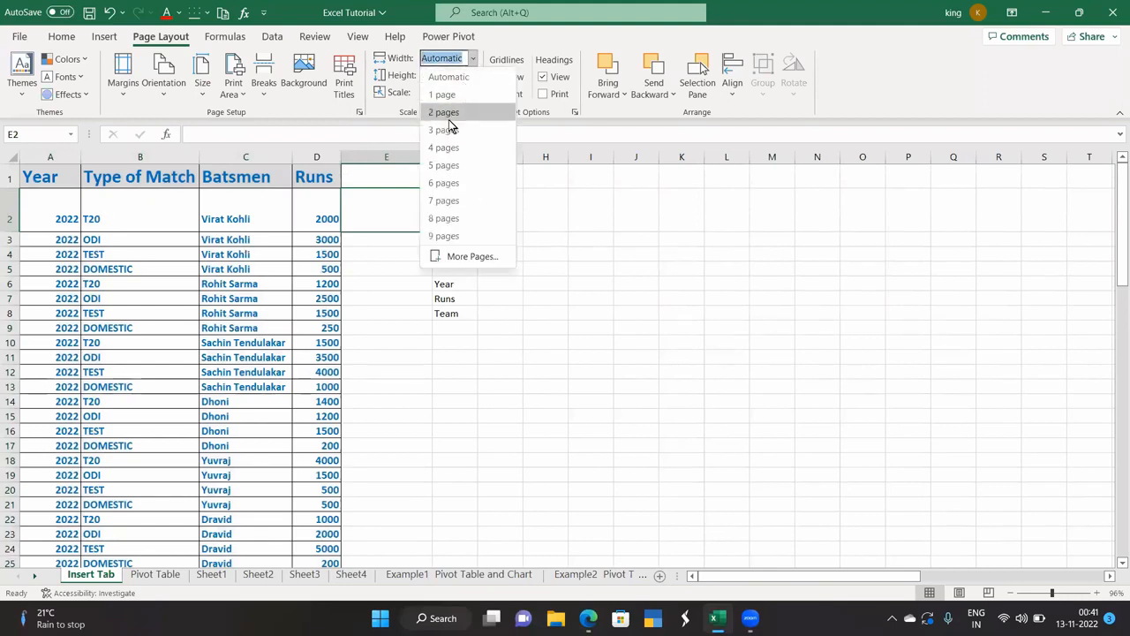
{"action": "left_click", "coordinate": [55, 192]}
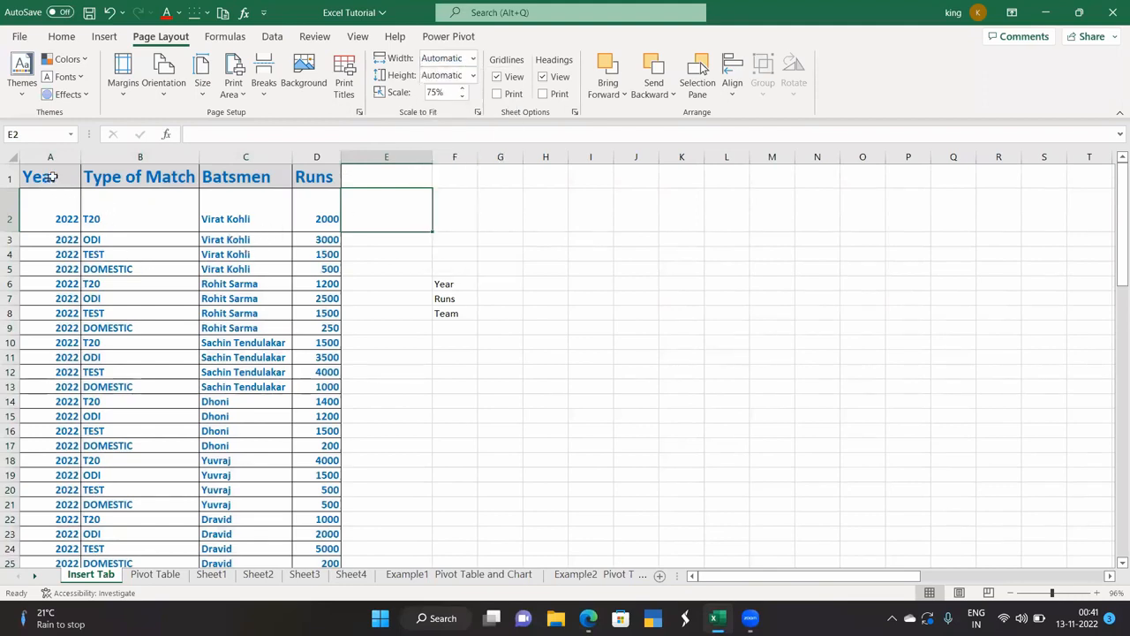
{"action": "left_click_drag", "start_coordinate": [440, 284], "coordinate": [445, 309]}
{"action": "right_click", "coordinate": [446, 309]}
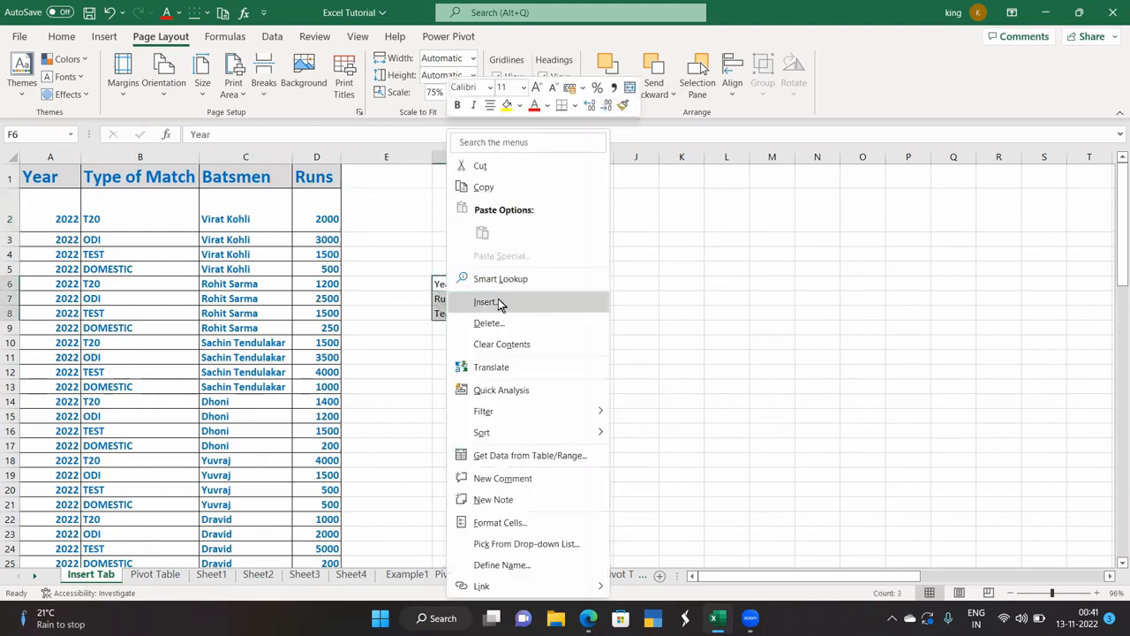
{"action": "left_click", "coordinate": [495, 345]}
{"action": "left_click_drag", "start_coordinate": [58, 178], "coordinate": [319, 524]}
Fit the printout to 2 pages wide by 2 pages tall and preview it.
{"action": "left_click", "coordinate": [472, 59]}
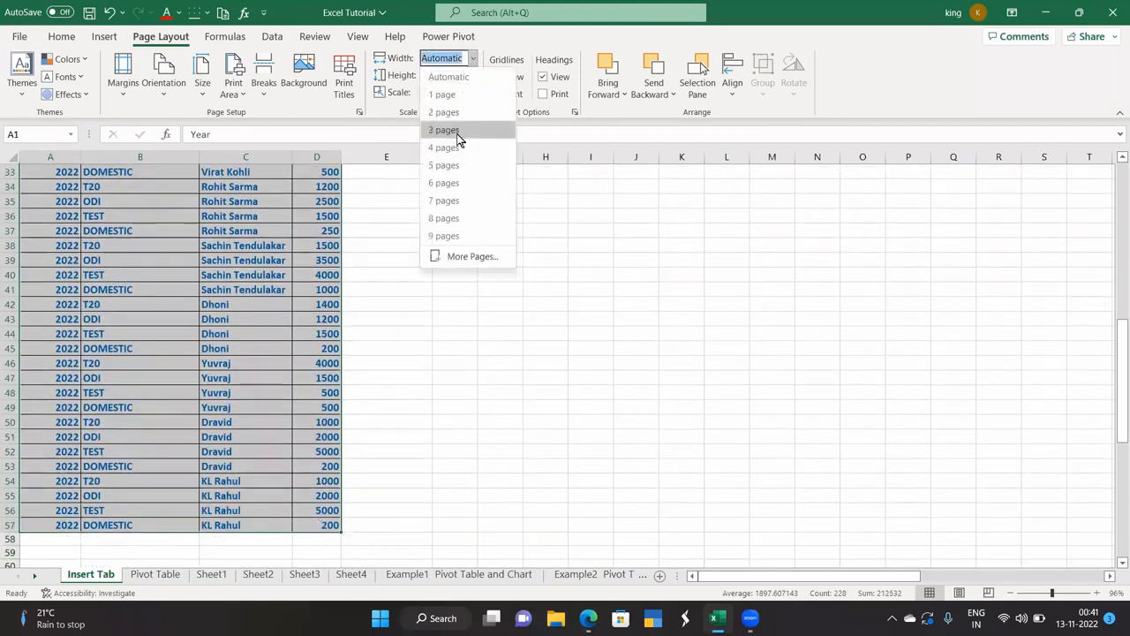
{"action": "left_click", "coordinate": [468, 79]}
{"action": "left_click", "coordinate": [473, 76]}
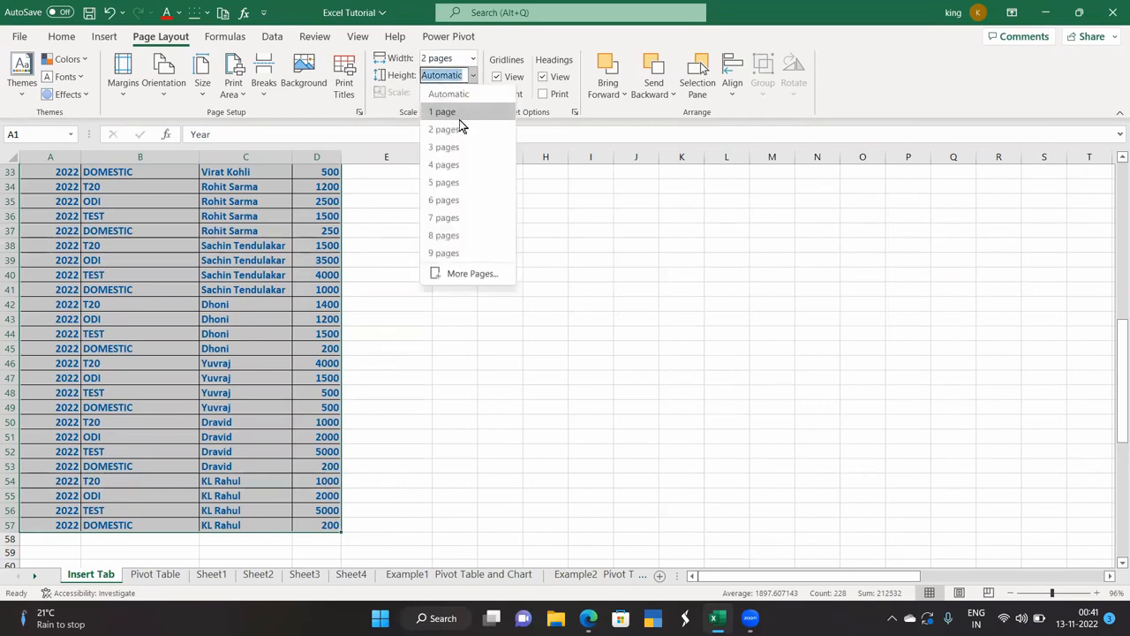
{"action": "left_click", "coordinate": [459, 131]}
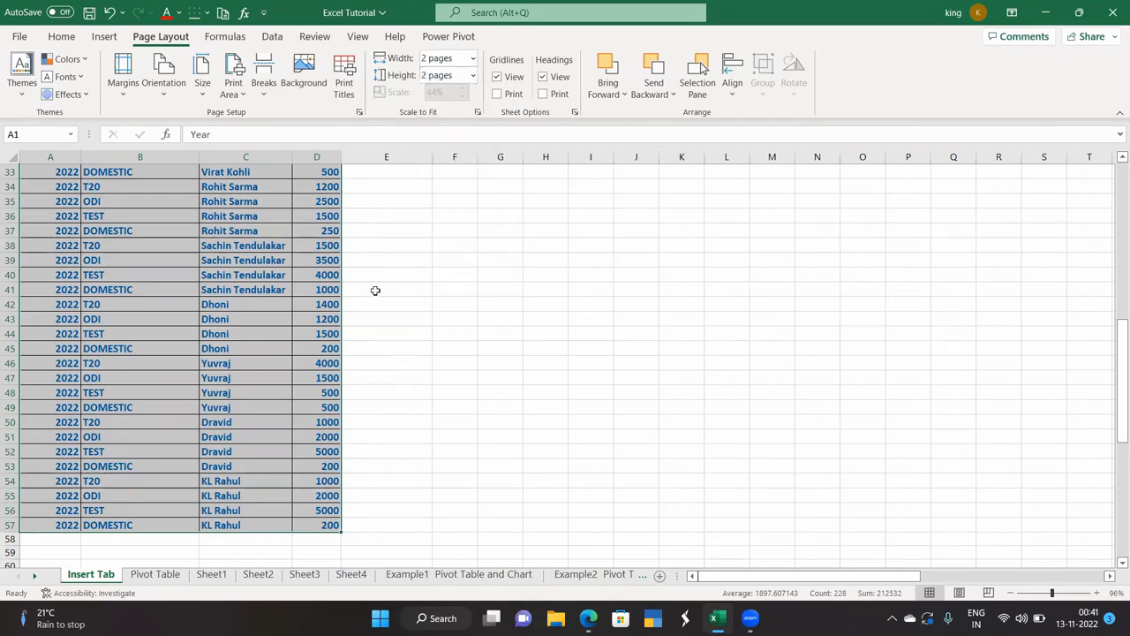
{"action": "left_click", "coordinate": [19, 37]}
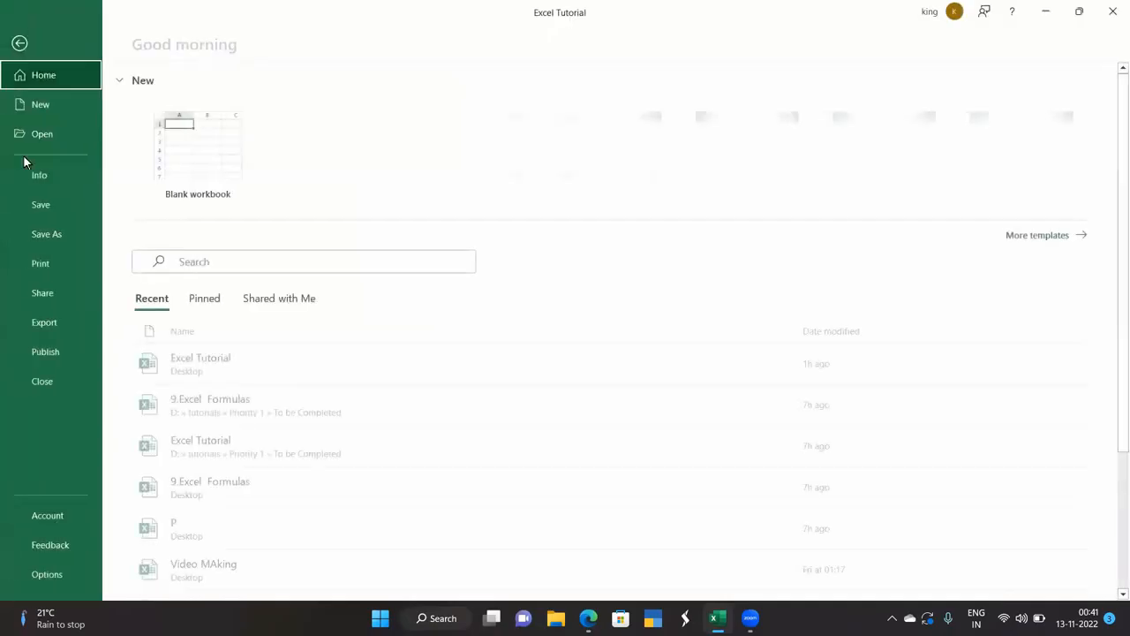
{"action": "left_click", "coordinate": [34, 270]}
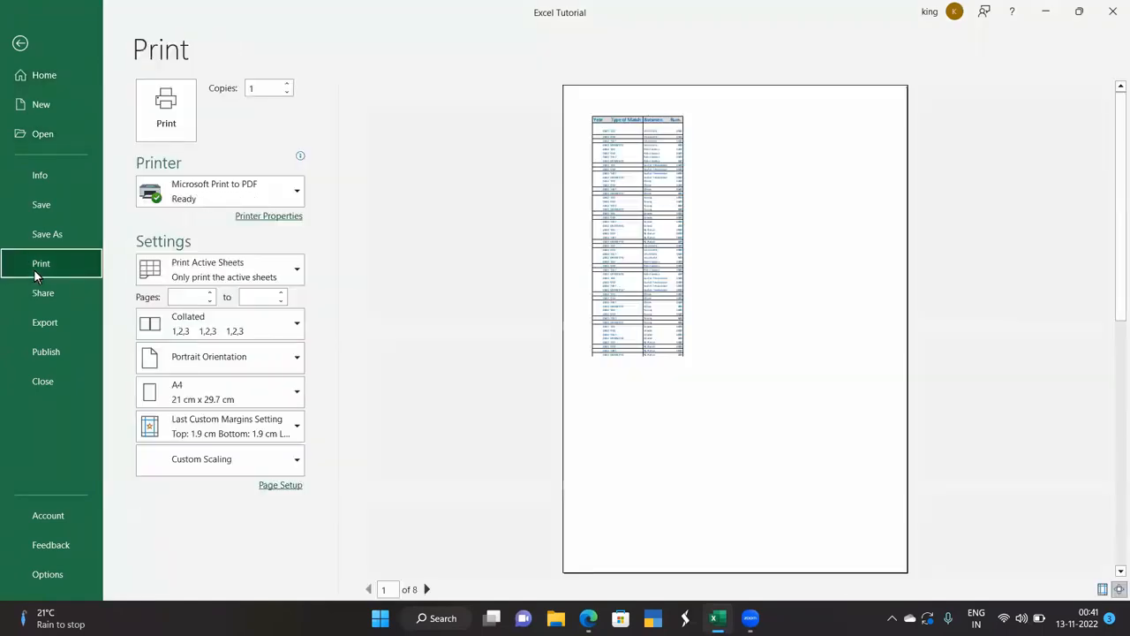
{"action": "left_click", "coordinate": [20, 42]}
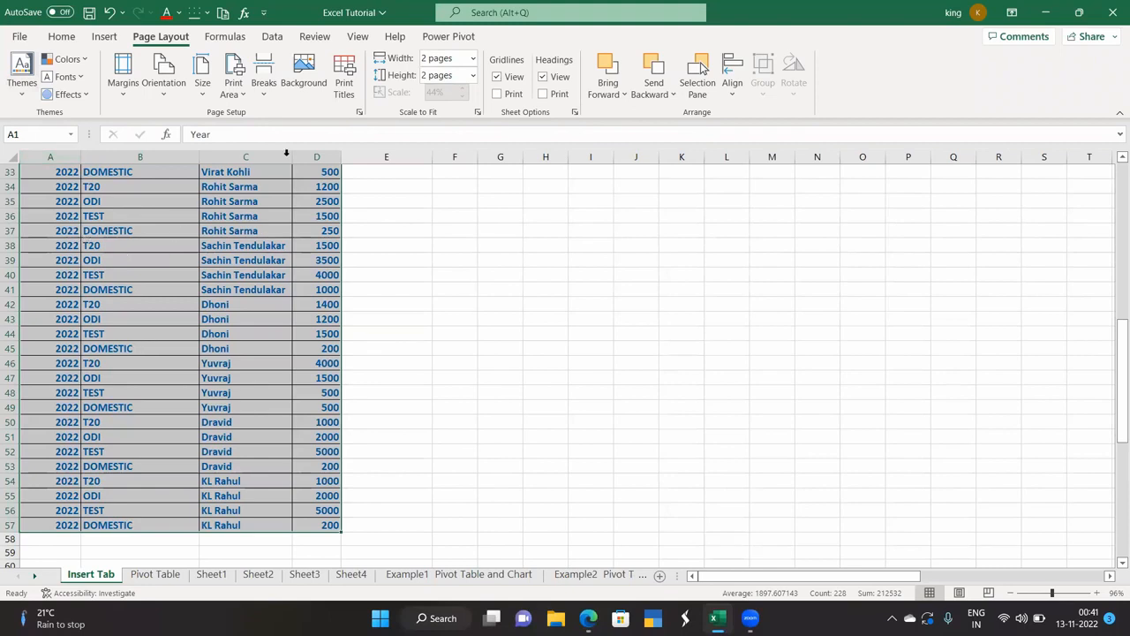
Reset the print width and height back to Automatic.
{"action": "left_click", "coordinate": [472, 58]}
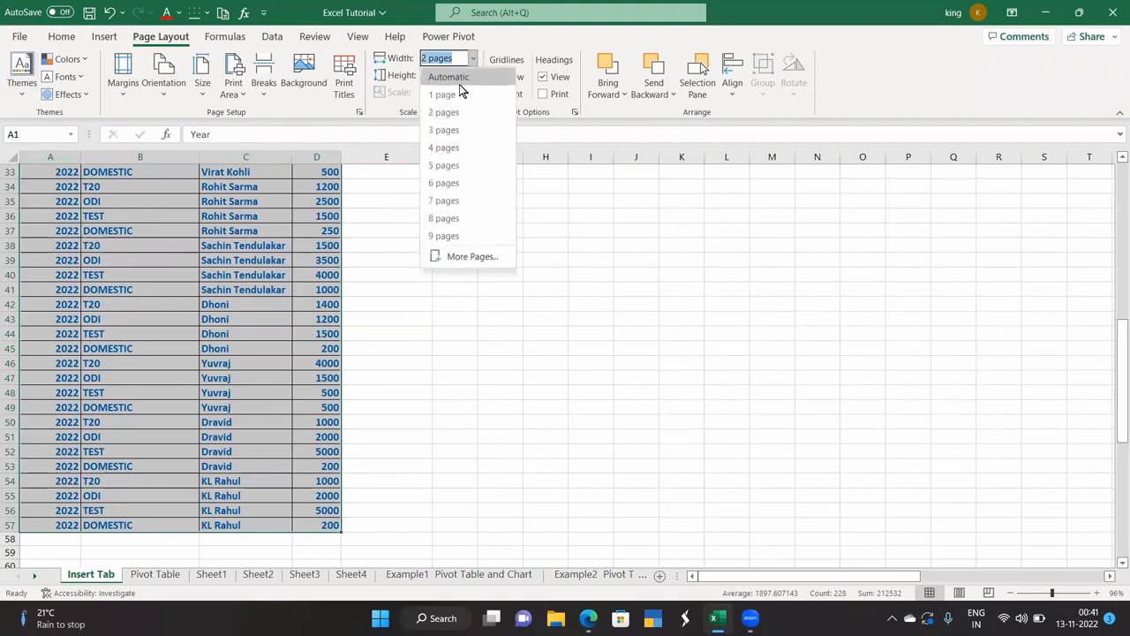
{"action": "left_click", "coordinate": [458, 78]}
{"action": "left_click", "coordinate": [472, 77]}
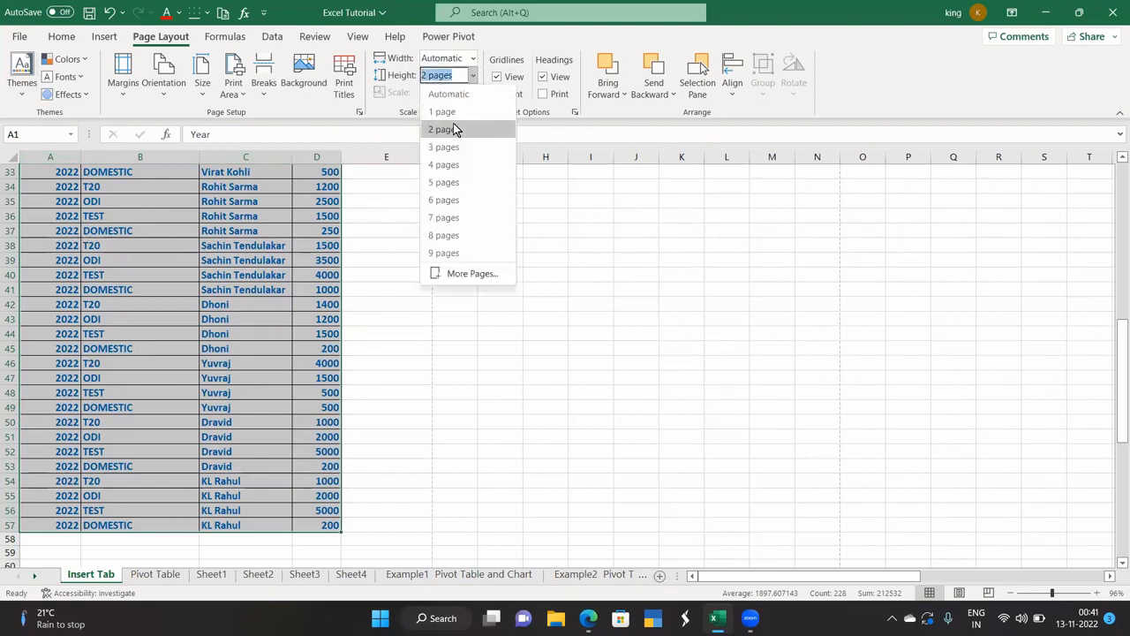
{"action": "left_click", "coordinate": [455, 94]}
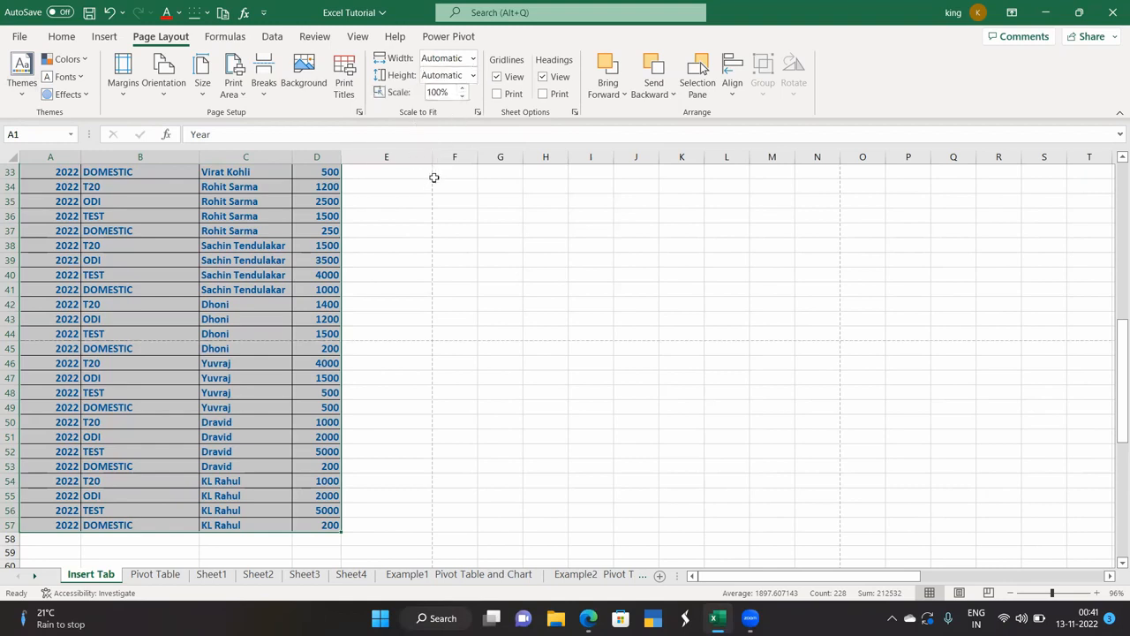
Turn on printing of gridlines and preview the printout.
{"action": "scroll", "coordinate": [248, 300], "scroll_direction": "up", "scroll_amount": 10}
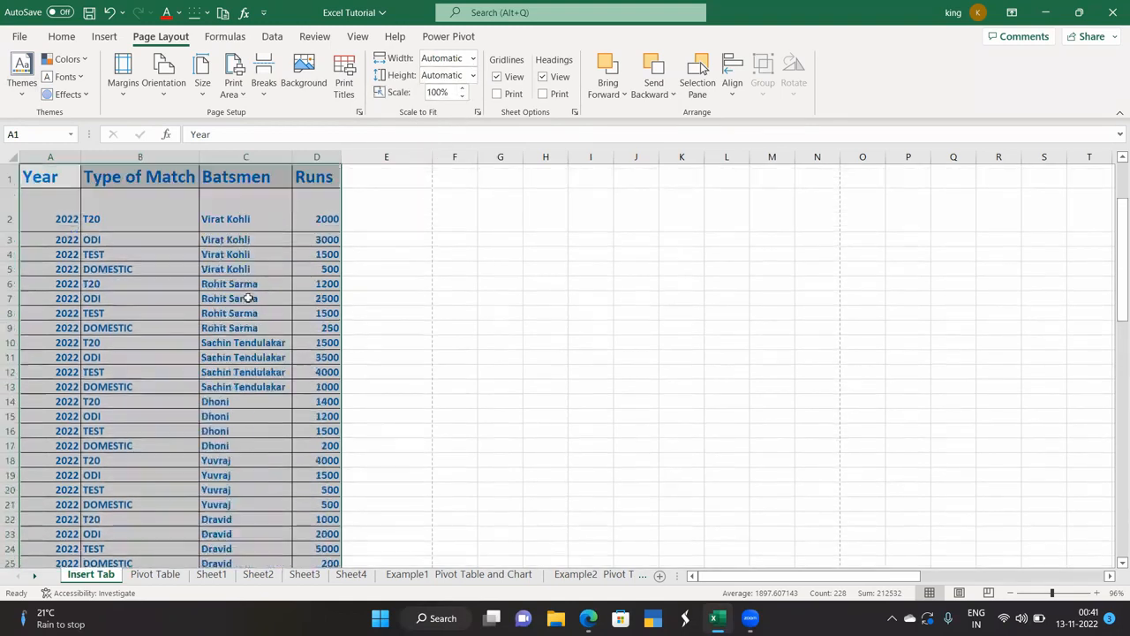
{"action": "left_click", "coordinate": [179, 220]}
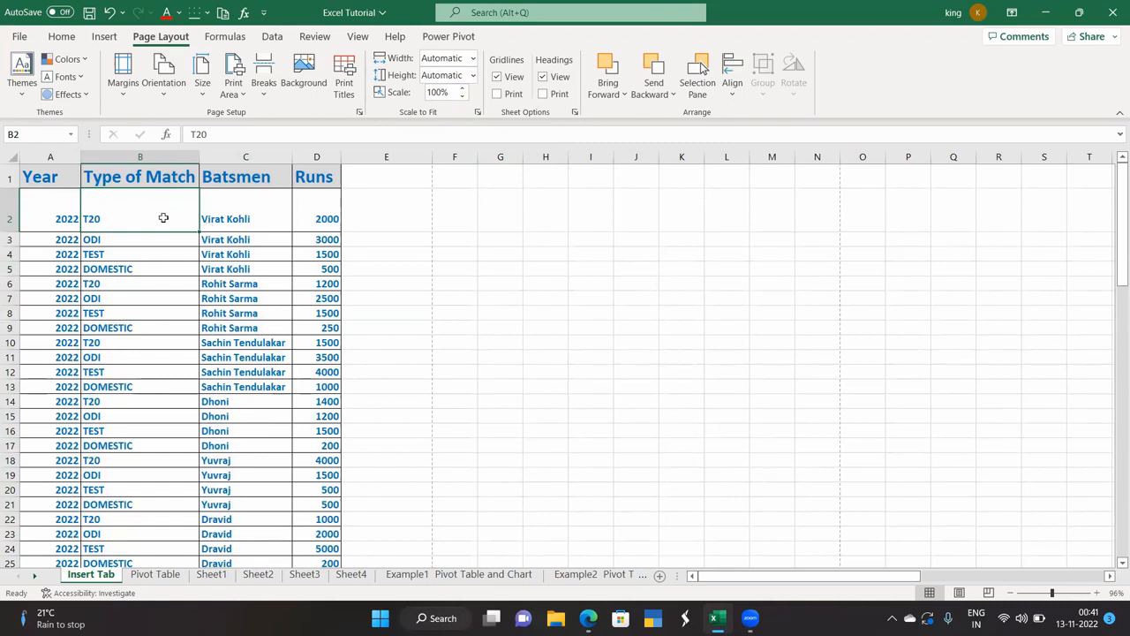
{"action": "left_click", "coordinate": [499, 96]}
{"action": "left_click", "coordinate": [19, 37]}
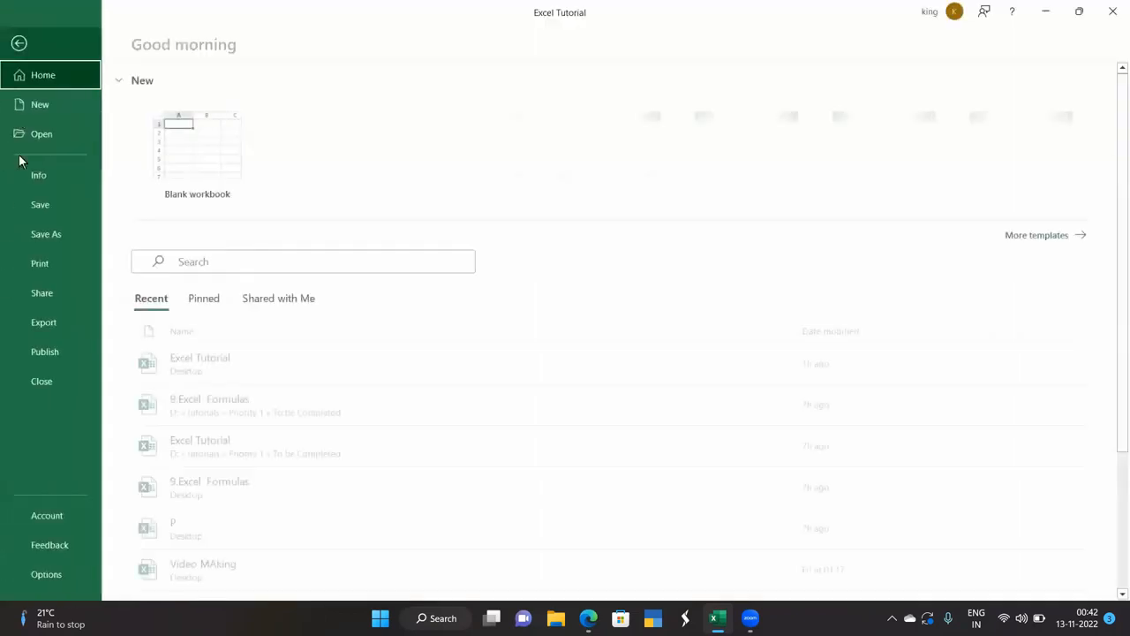
{"action": "left_click", "coordinate": [36, 263]}
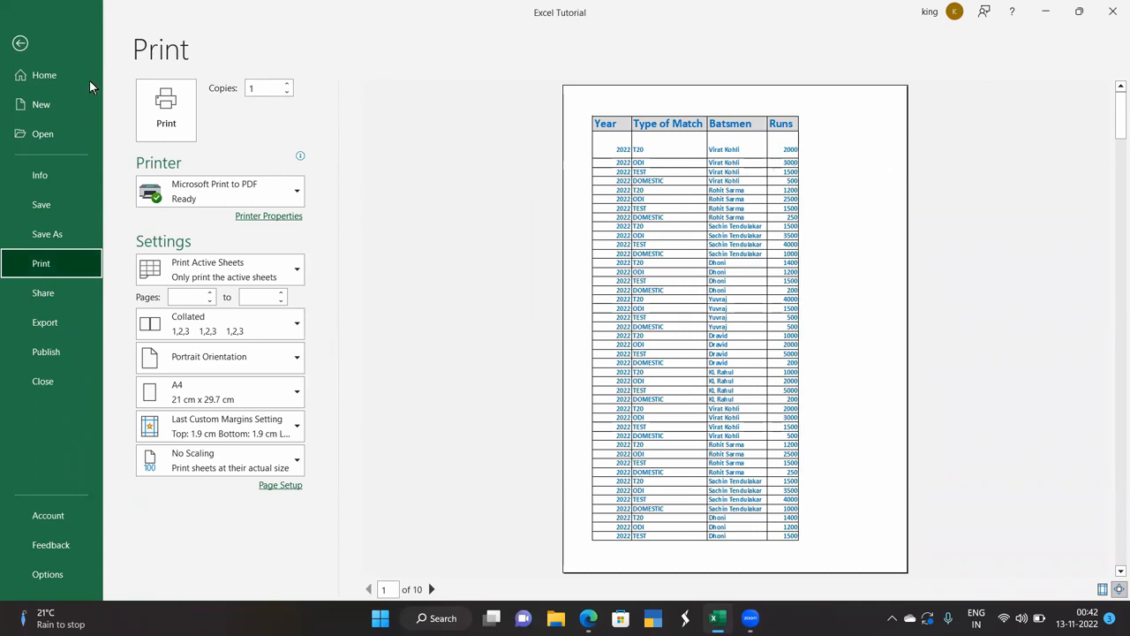
{"action": "left_click", "coordinate": [20, 43]}
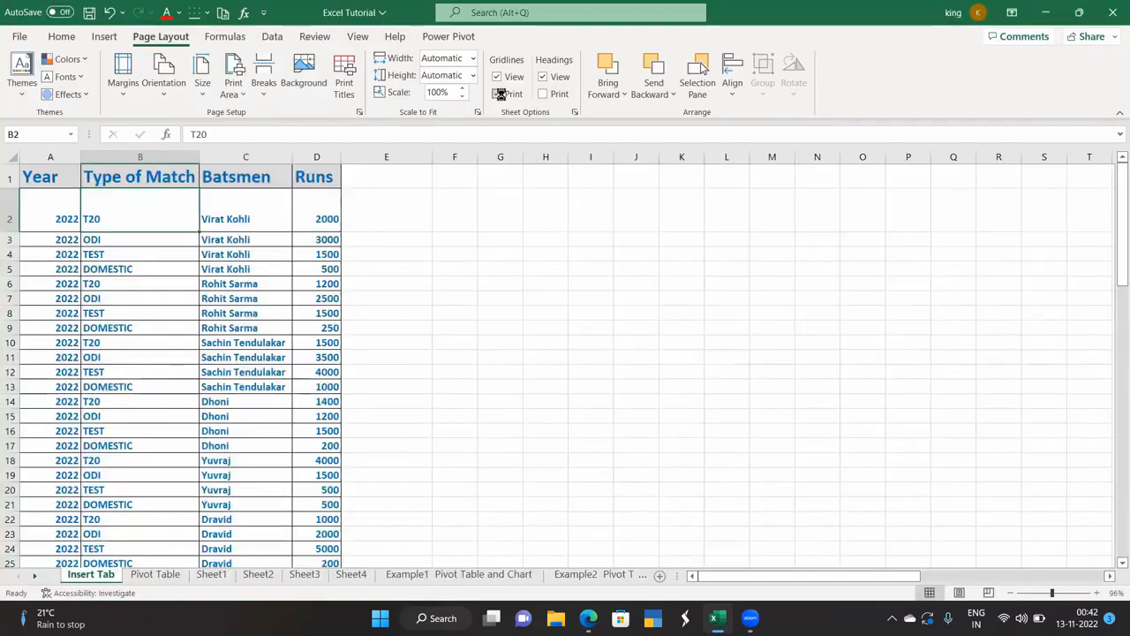
Preview the printout again, now with row and column headings included.
{"action": "left_click", "coordinate": [21, 37]}
{"action": "left_click", "coordinate": [48, 258]}
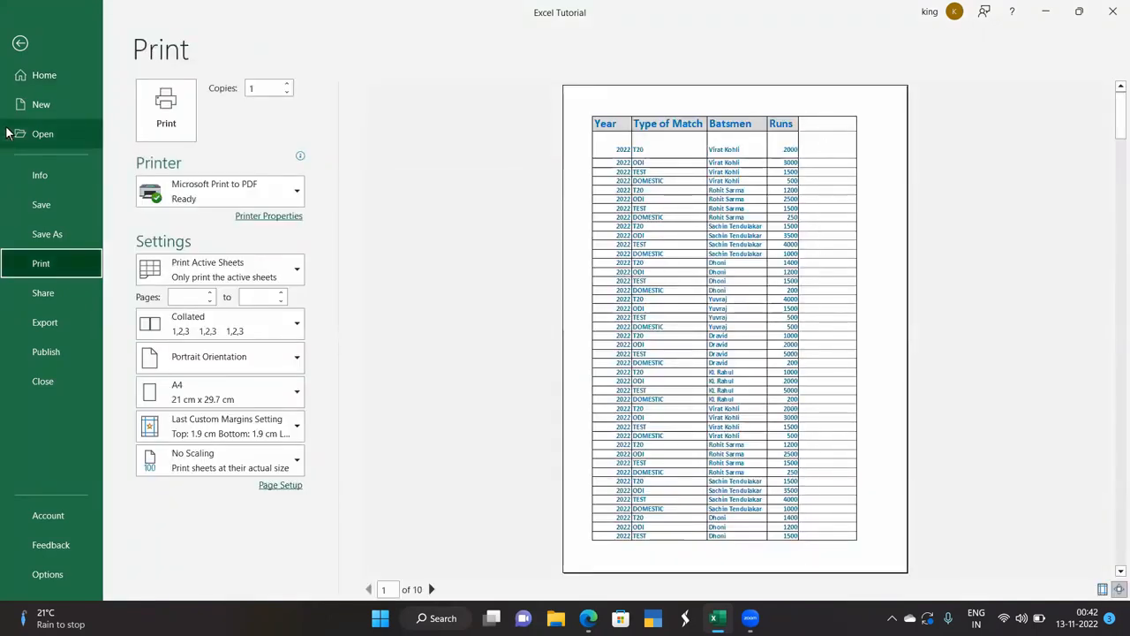
{"action": "left_click", "coordinate": [23, 41]}
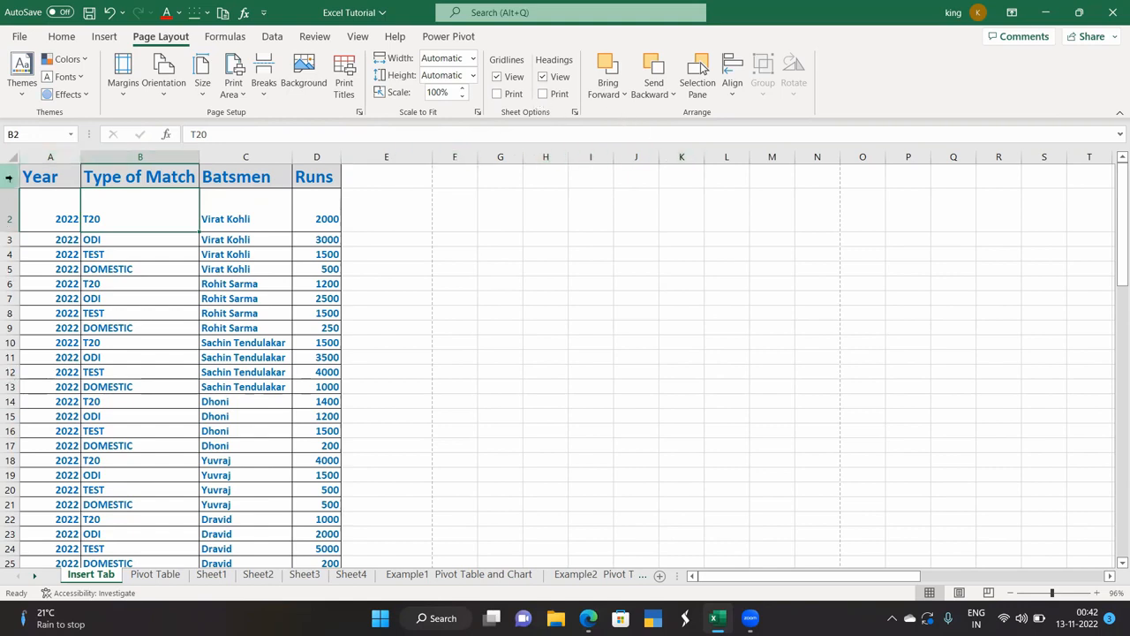
{"action": "left_click", "coordinate": [20, 38]}
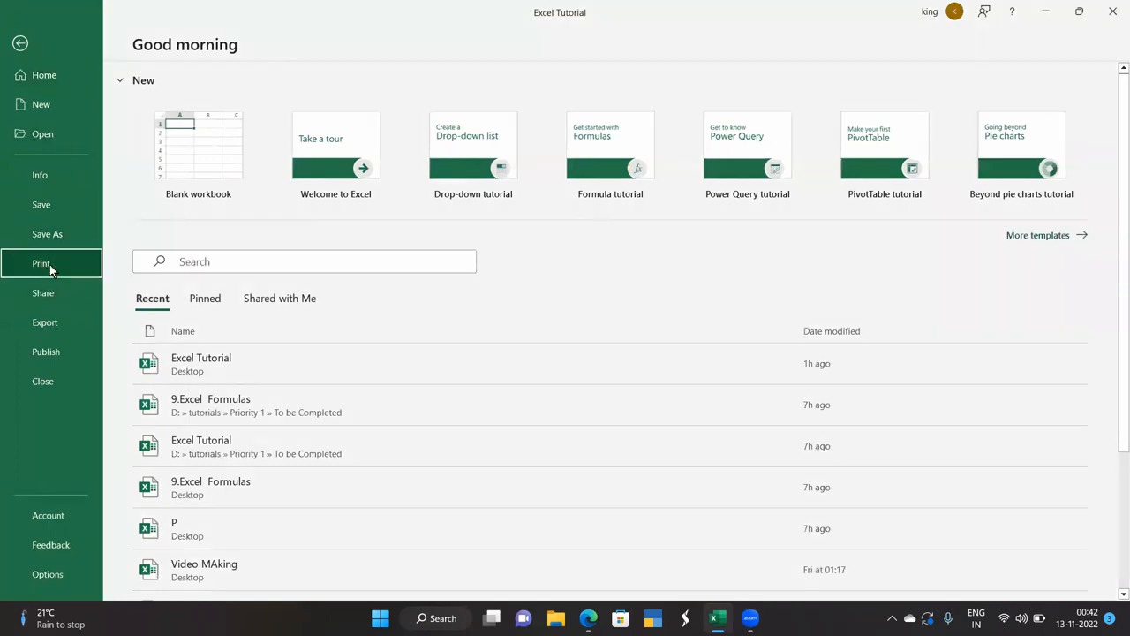
{"action": "left_click", "coordinate": [49, 264]}
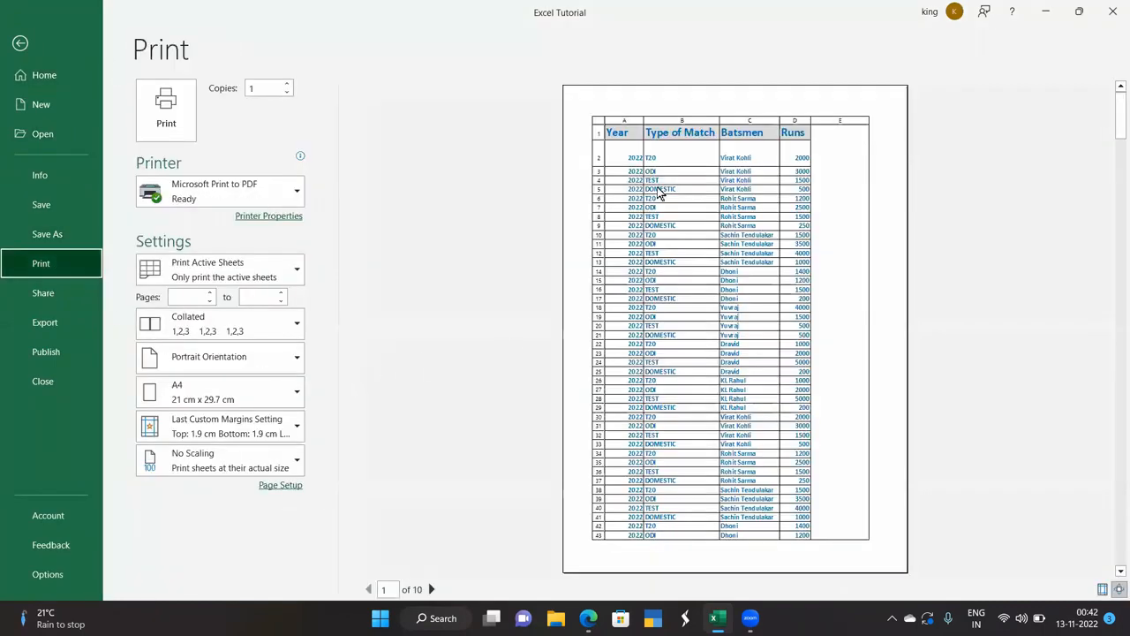
{"action": "left_click", "coordinate": [10, 40]}
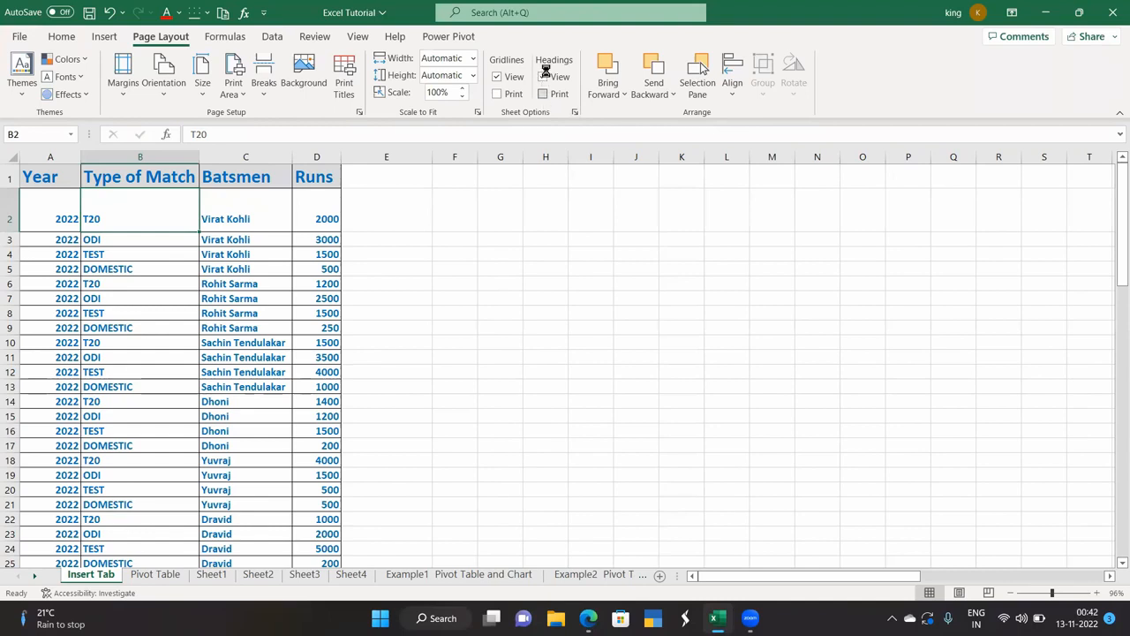
Stop printing headings and draw a blue rectangle over columns E–F, rows 1–4.
{"action": "left_click", "coordinate": [542, 94]}
{"action": "left_click", "coordinate": [104, 37]}
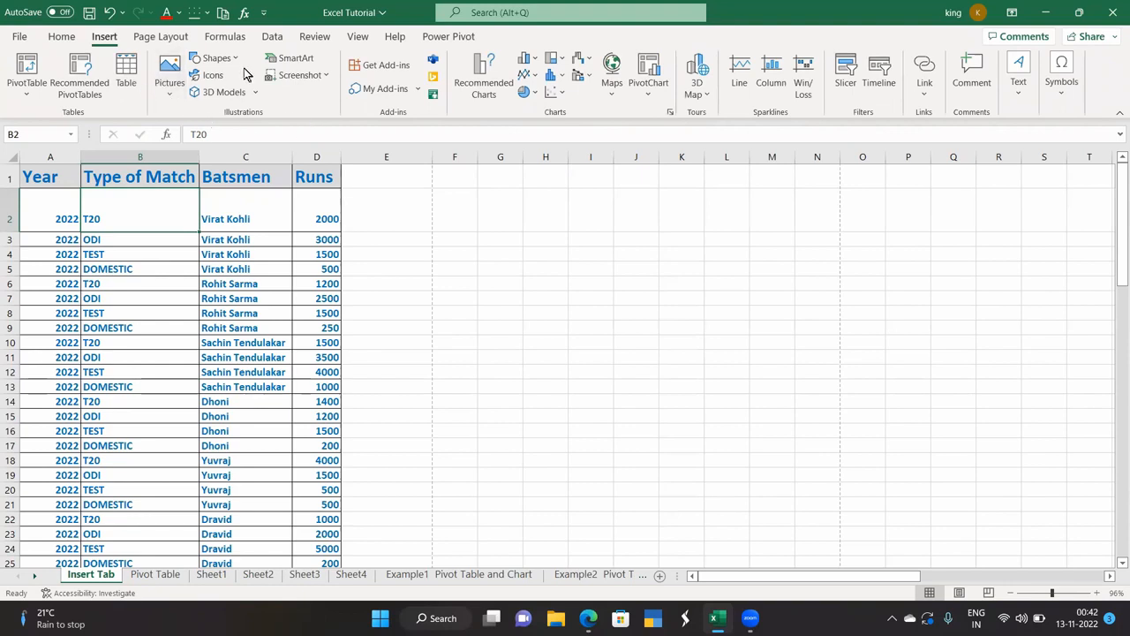
{"action": "left_click", "coordinate": [217, 59]}
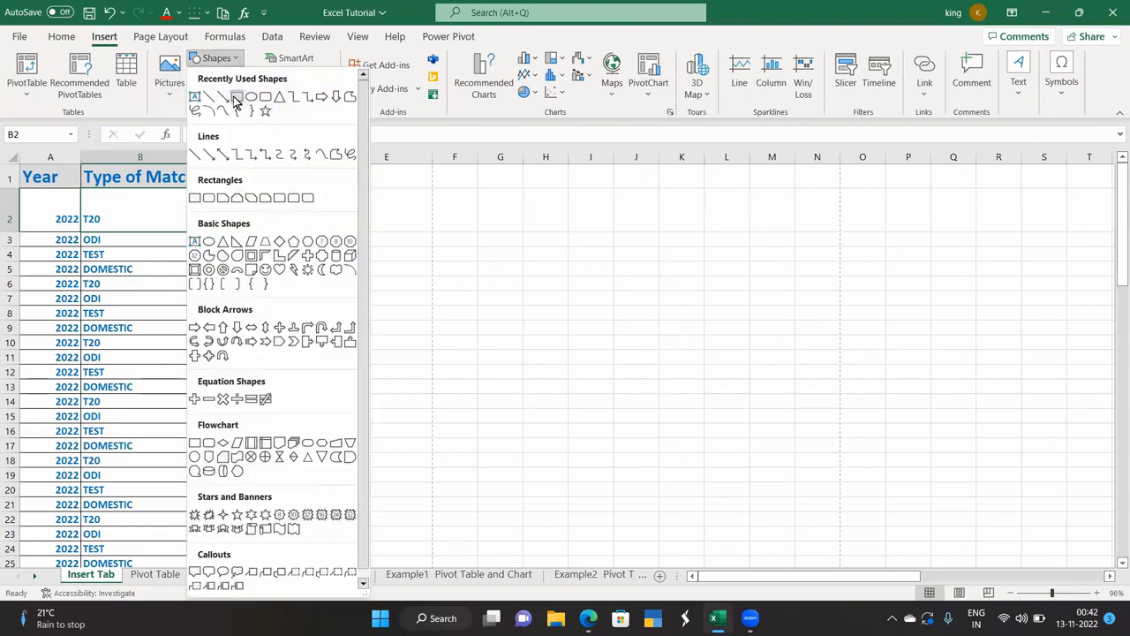
{"action": "left_click", "coordinate": [238, 96]}
{"action": "left_click_drag", "start_coordinate": [406, 187], "coordinate": [536, 259]}
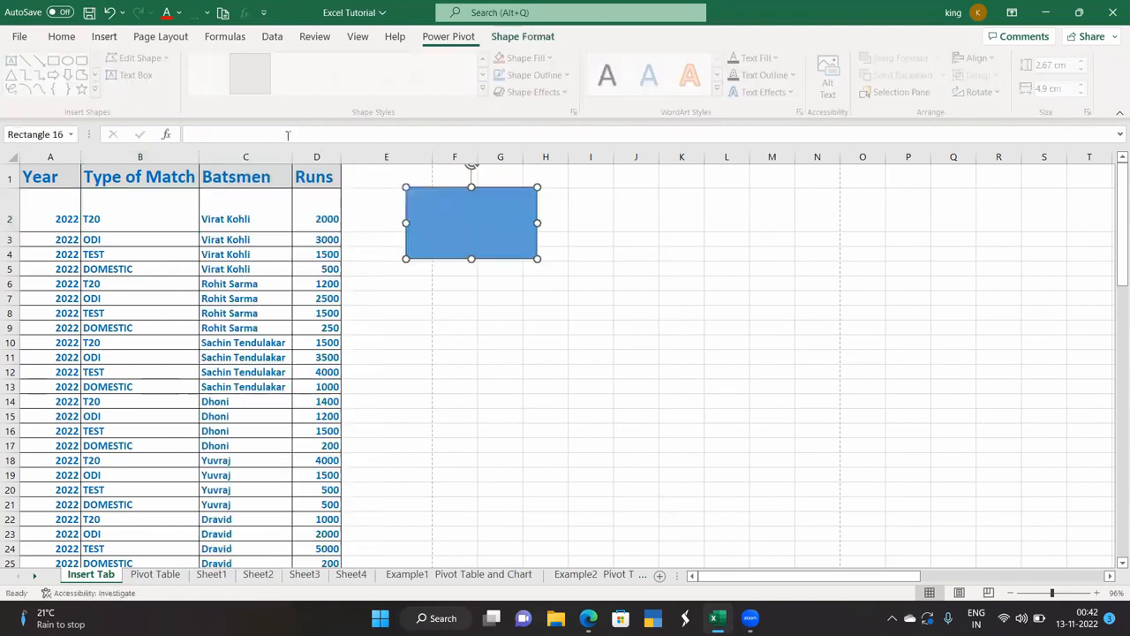
Draw an oval overlapping the rectangle and give it an orange fill style.
{"action": "left_click", "coordinate": [71, 60]}
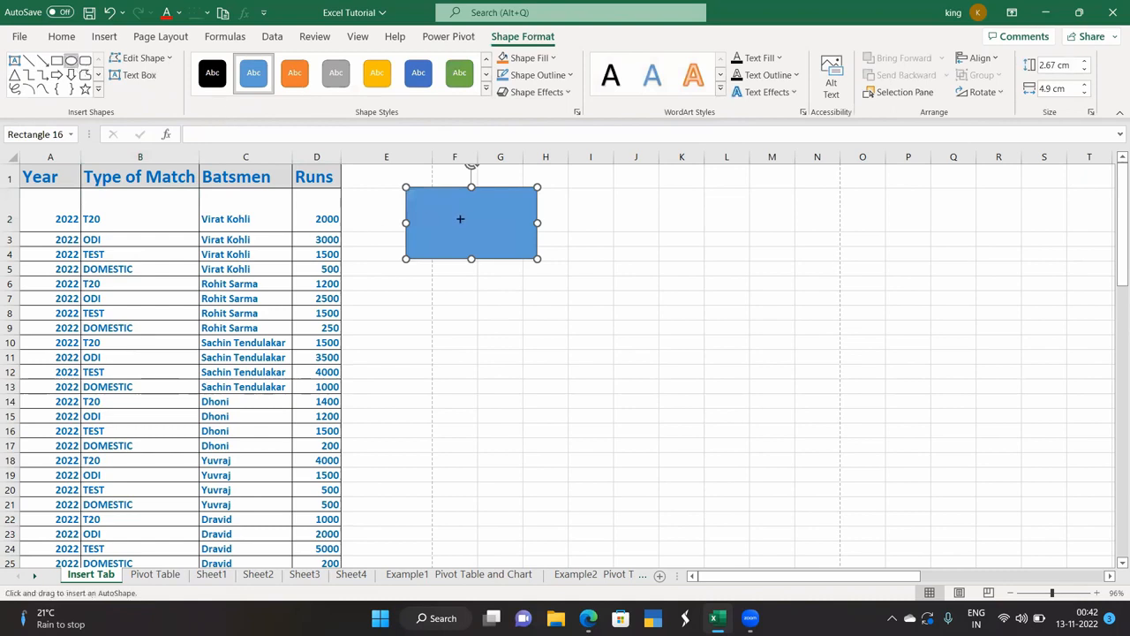
{"action": "left_click_drag", "start_coordinate": [469, 219], "coordinate": [615, 294]}
{"action": "left_click", "coordinate": [377, 72]}
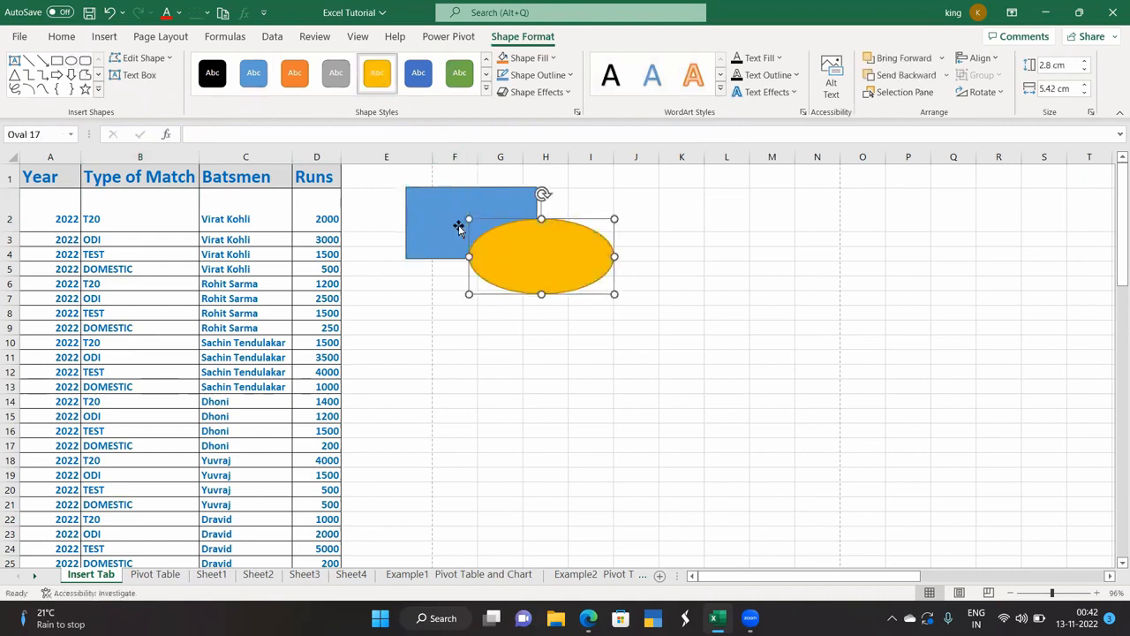
{"action": "left_click", "coordinate": [533, 354]}
{"action": "left_click", "coordinate": [436, 240]}
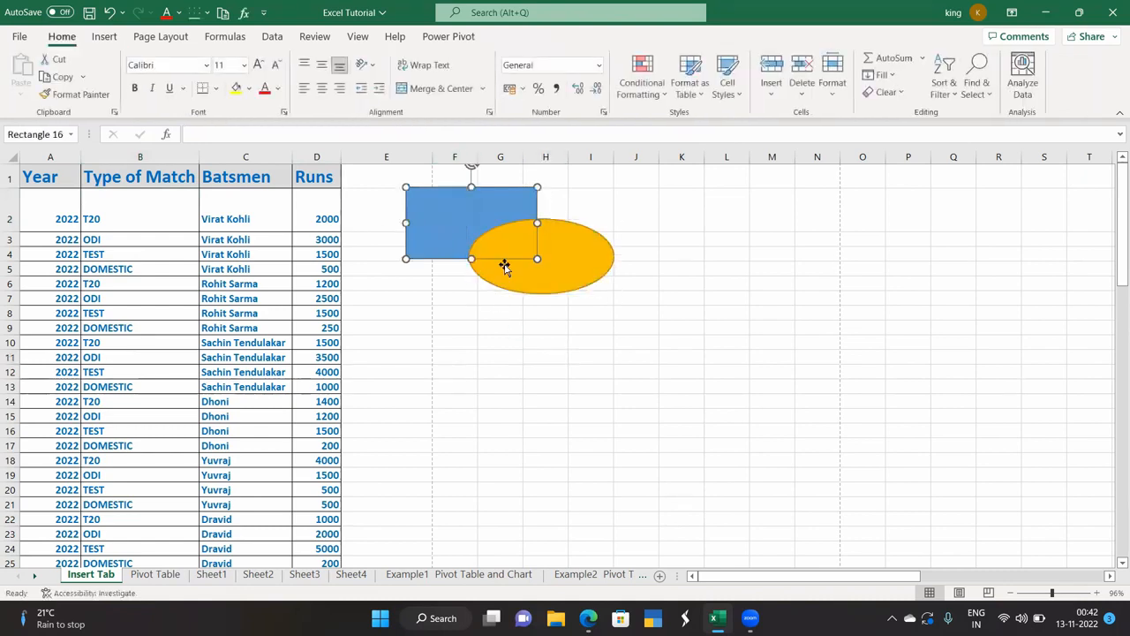
{"action": "left_click", "coordinate": [591, 265]}
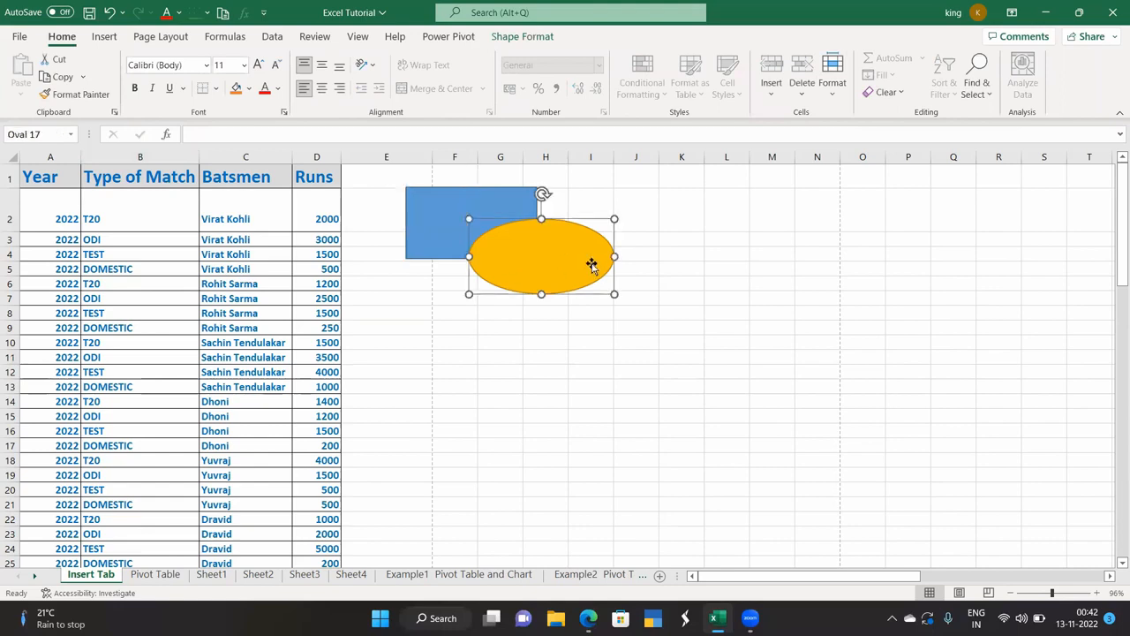
Bring the blue rectangle forward one layer, then send it behind the oval.
{"action": "left_click", "coordinate": [106, 38]}
{"action": "left_click", "coordinate": [158, 39]}
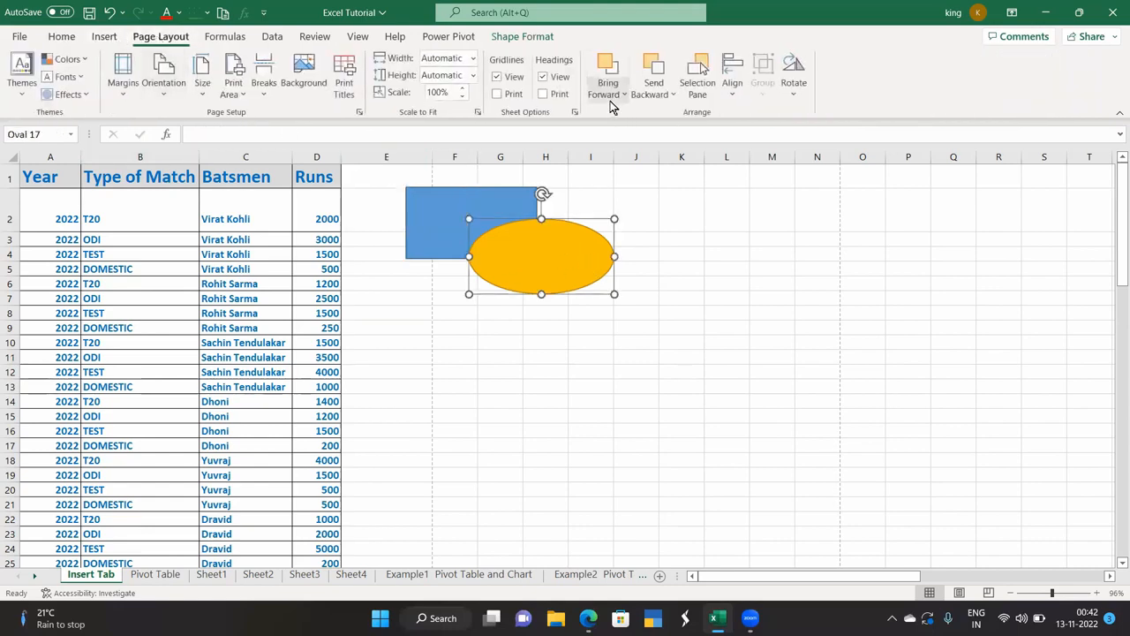
{"action": "left_click", "coordinate": [465, 198]}
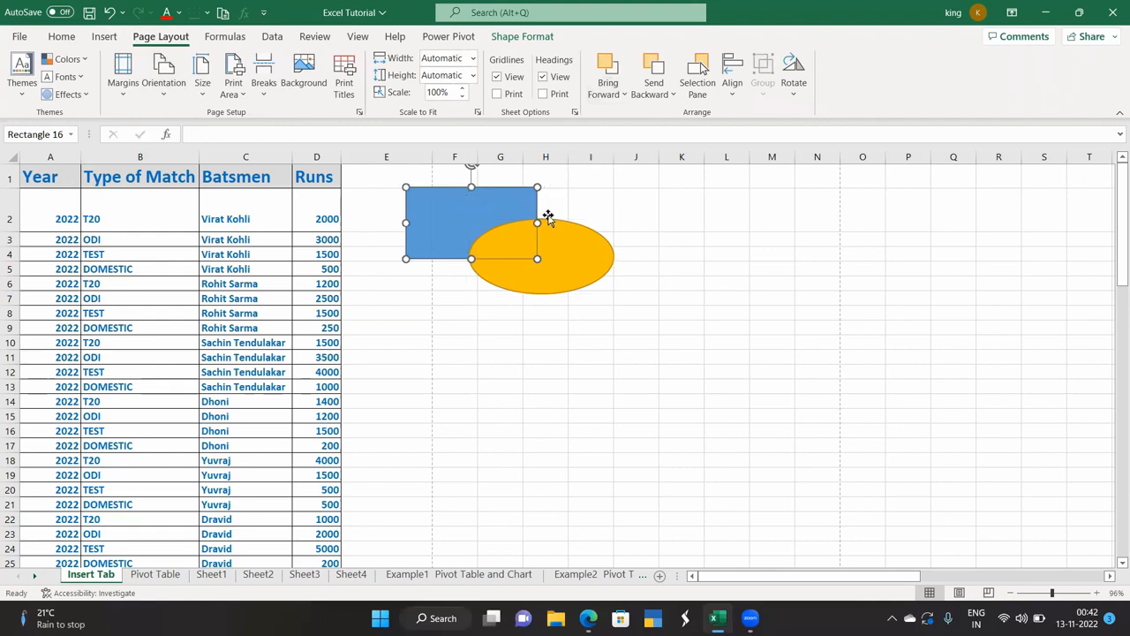
{"action": "left_click", "coordinate": [606, 93]}
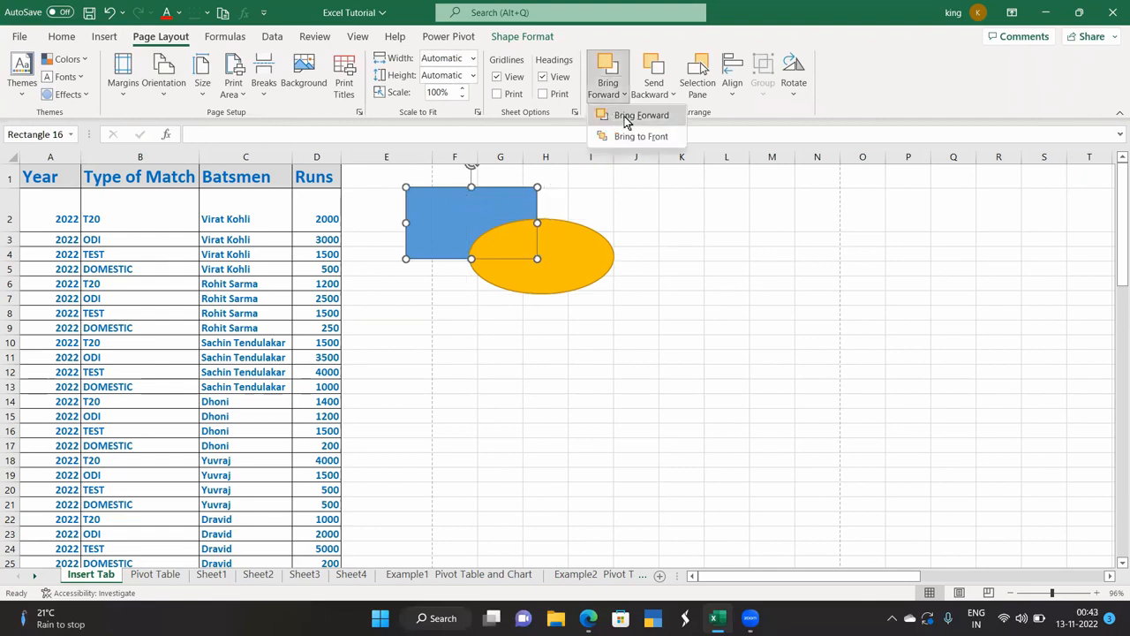
{"action": "left_click", "coordinate": [625, 117]}
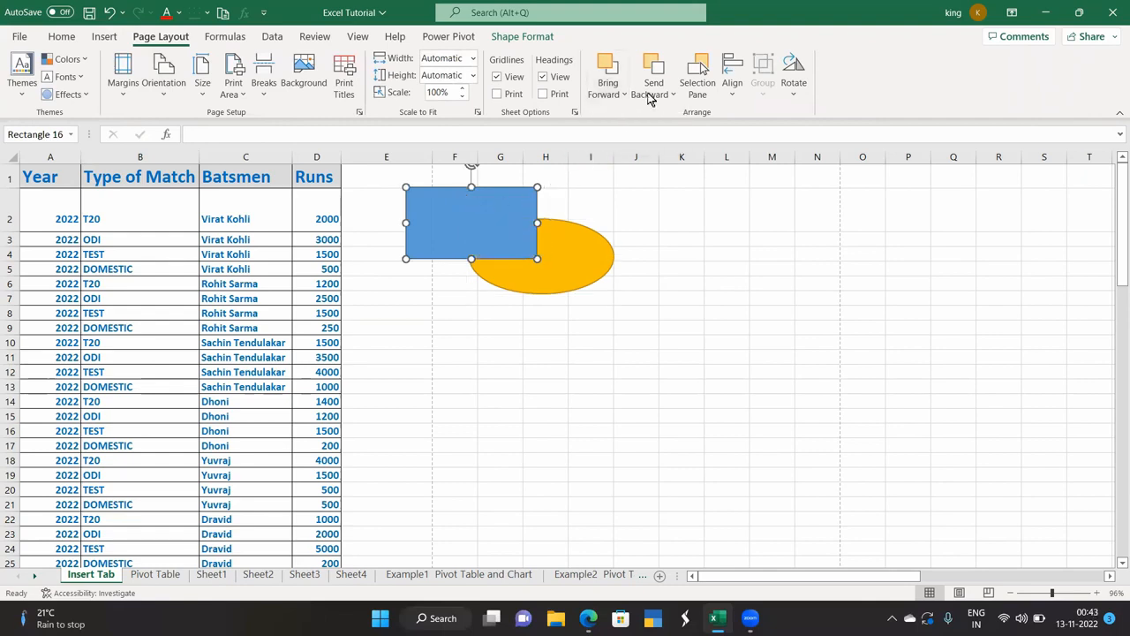
{"action": "left_click", "coordinate": [652, 93]}
{"action": "left_click", "coordinate": [666, 125]}
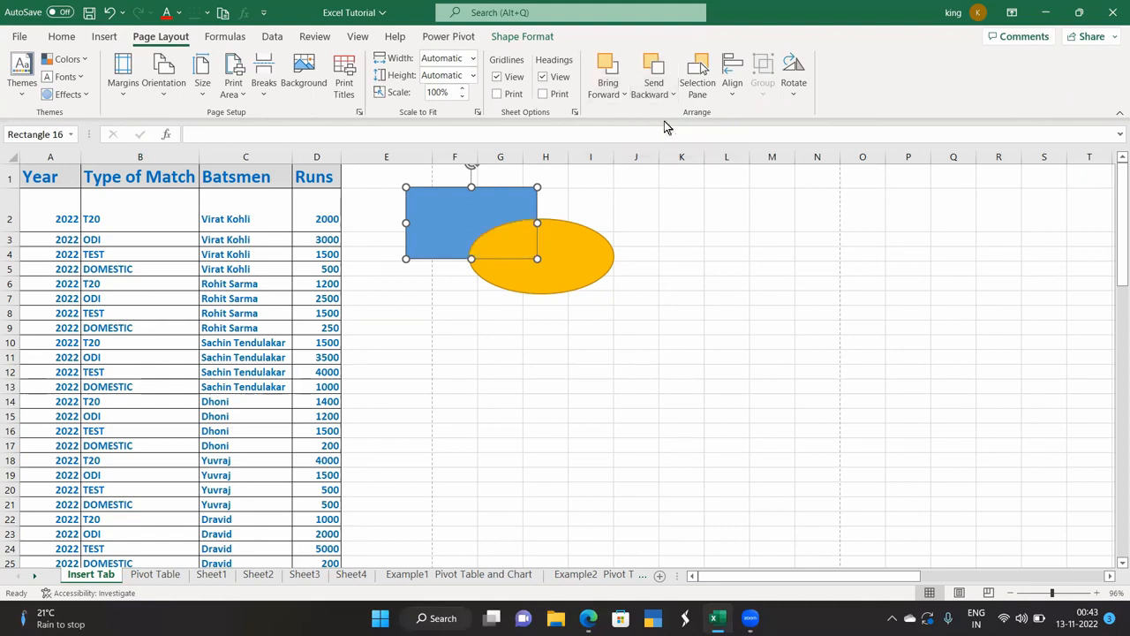
Bring the orange oval to the front, then bring the blue rectangle to the front.
{"action": "left_click", "coordinate": [553, 256]}
{"action": "left_click", "coordinate": [615, 95]}
{"action": "left_click", "coordinate": [625, 135]}
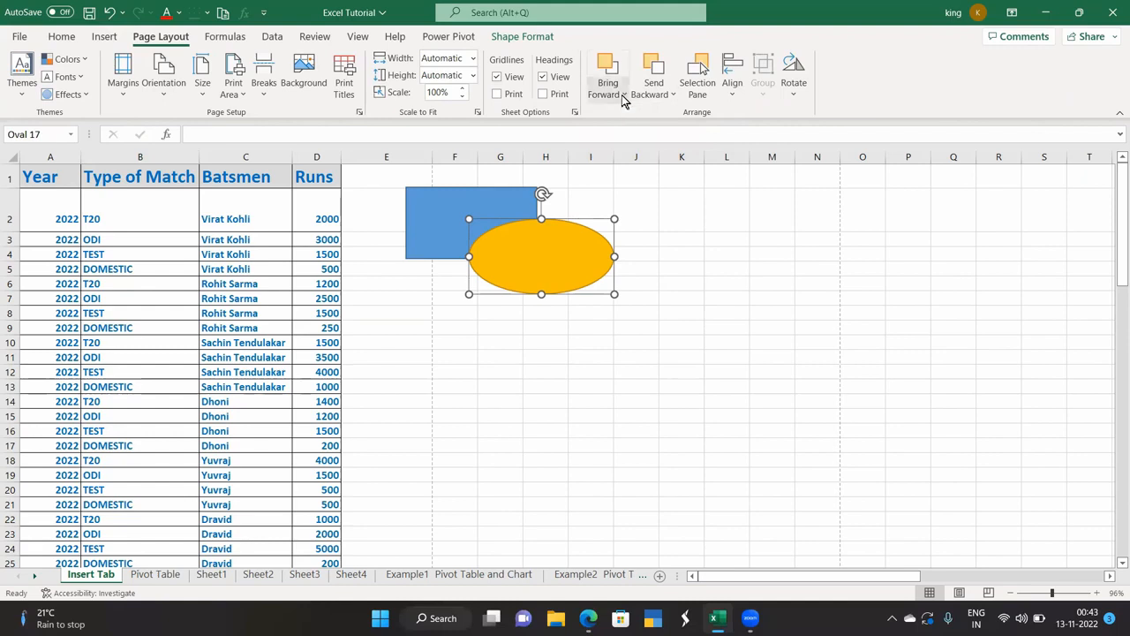
{"action": "left_click", "coordinate": [455, 198]}
{"action": "left_click", "coordinate": [600, 95]}
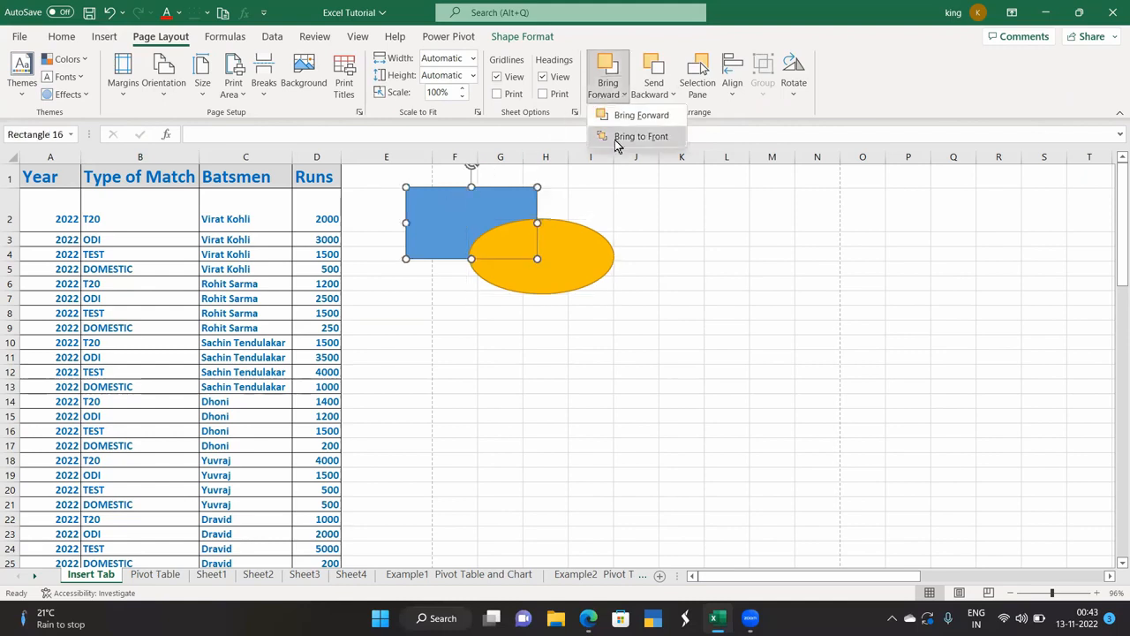
{"action": "left_click", "coordinate": [618, 136]}
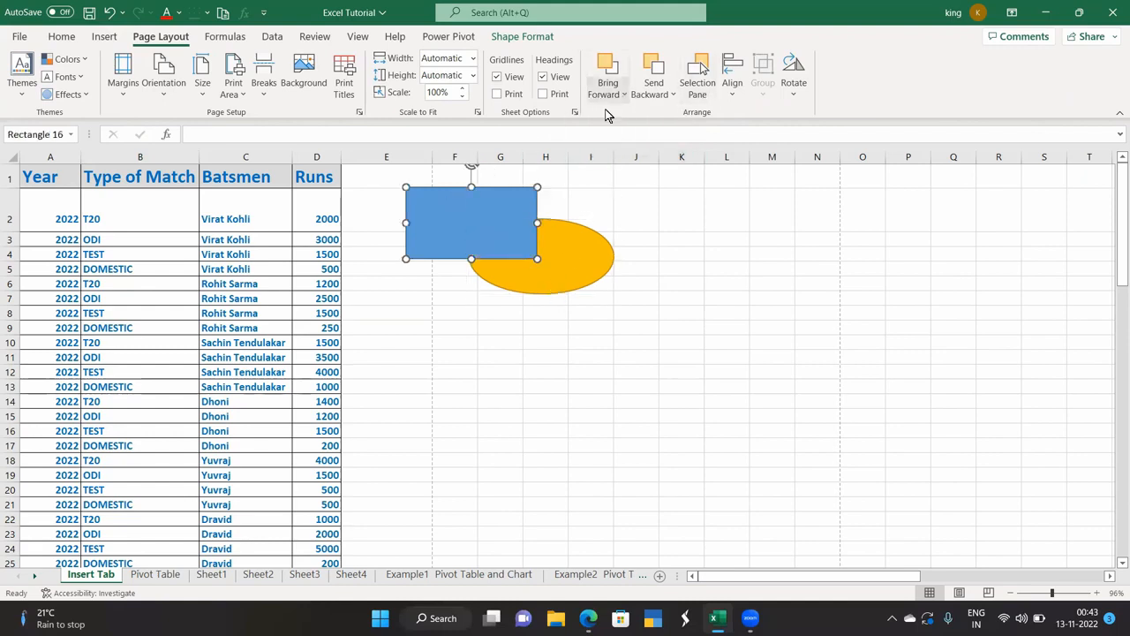
Pick Oval 17 and Rectangle 16 in the Selection Pane, then move the oval to columns L–N.
{"action": "left_click", "coordinate": [697, 95]}
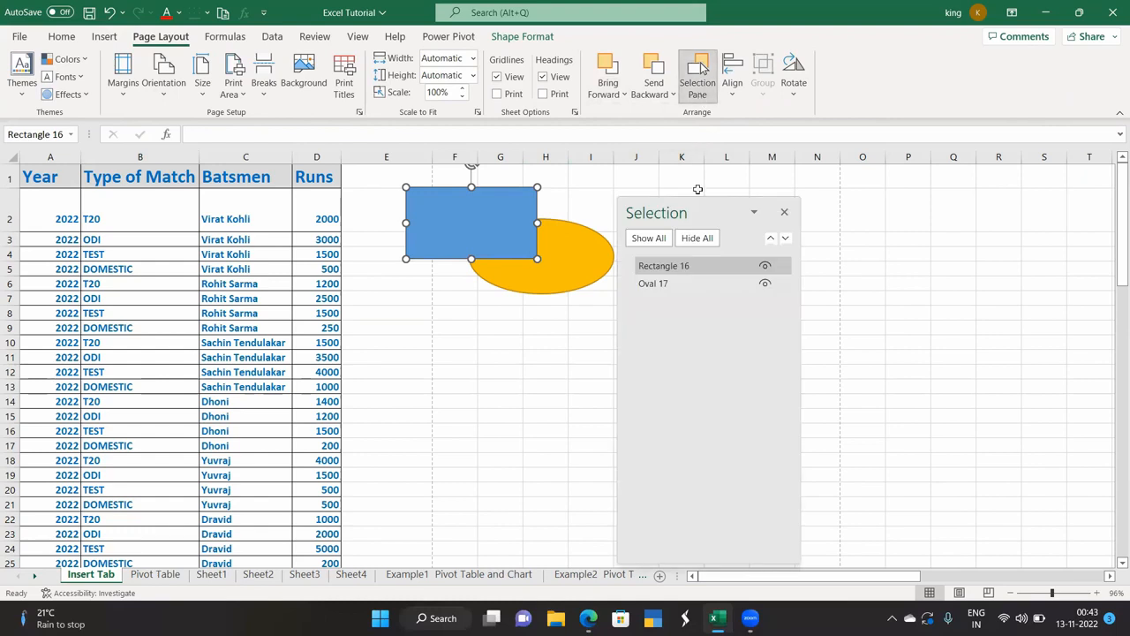
{"action": "left_click", "coordinate": [671, 283]}
{"action": "left_click", "coordinate": [674, 265]}
{"action": "left_click", "coordinate": [785, 213]}
{"action": "left_click", "coordinate": [732, 88]}
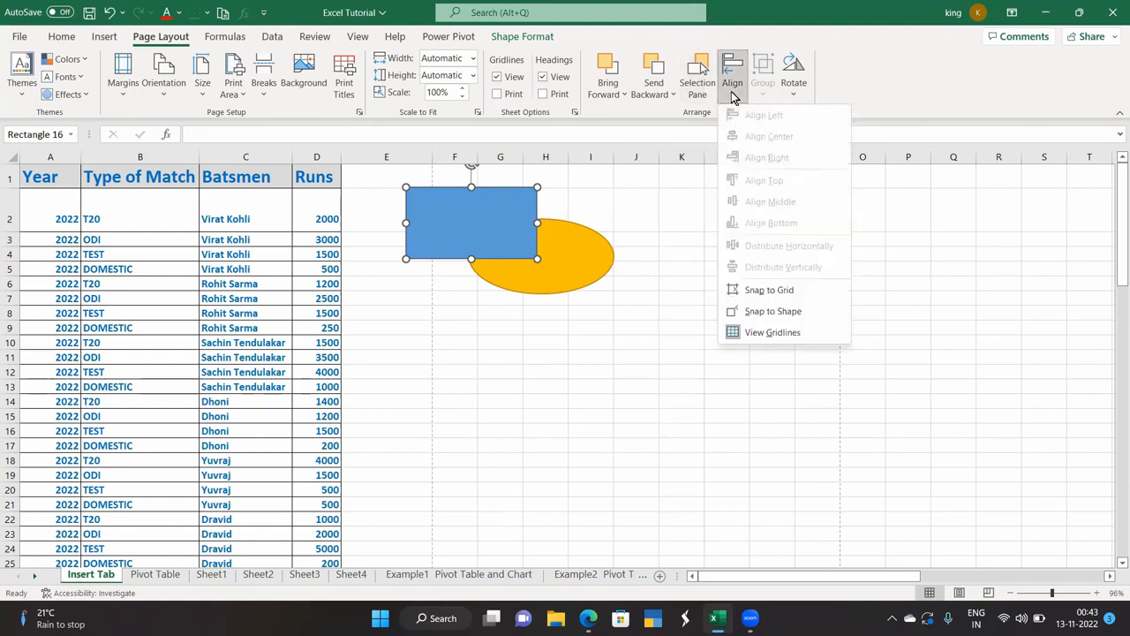
{"action": "left_click", "coordinate": [658, 345]}
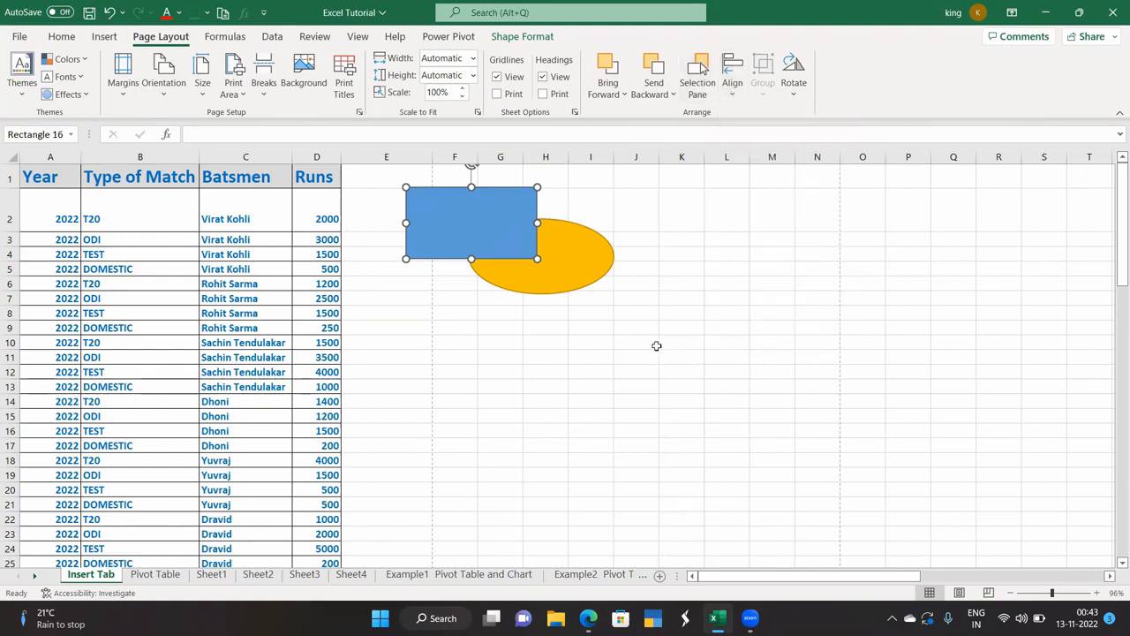
{"action": "left_click_drag", "start_coordinate": [557, 273], "coordinate": [798, 500]}
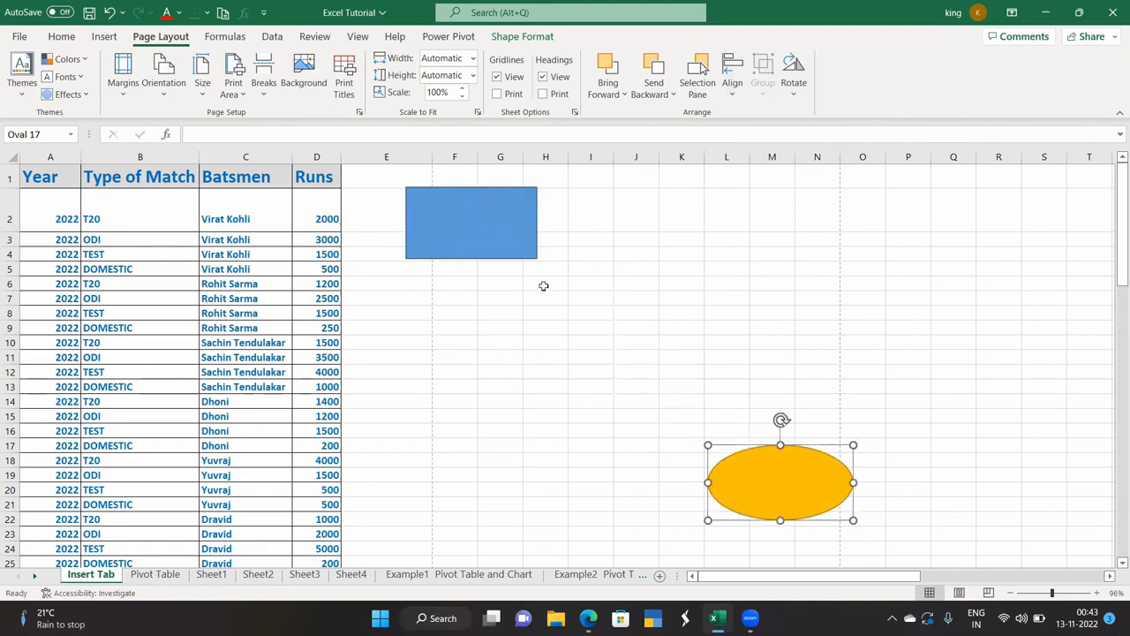
Move the blue rectangle to columns I–K, group it with the oval, and shift the group up-left.
{"action": "left_click_drag", "start_coordinate": [487, 237], "coordinate": [670, 383]}
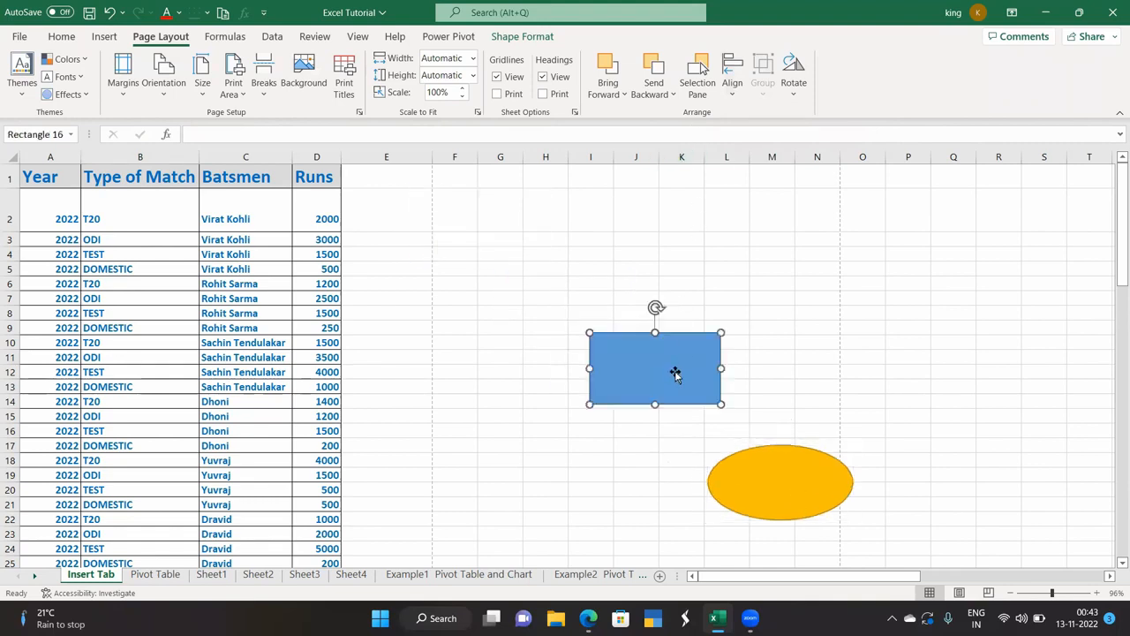
{"action": "left_click", "coordinate": [769, 478]}
{"action": "left_click_drag", "start_coordinate": [695, 387], "coordinate": [697, 387]}
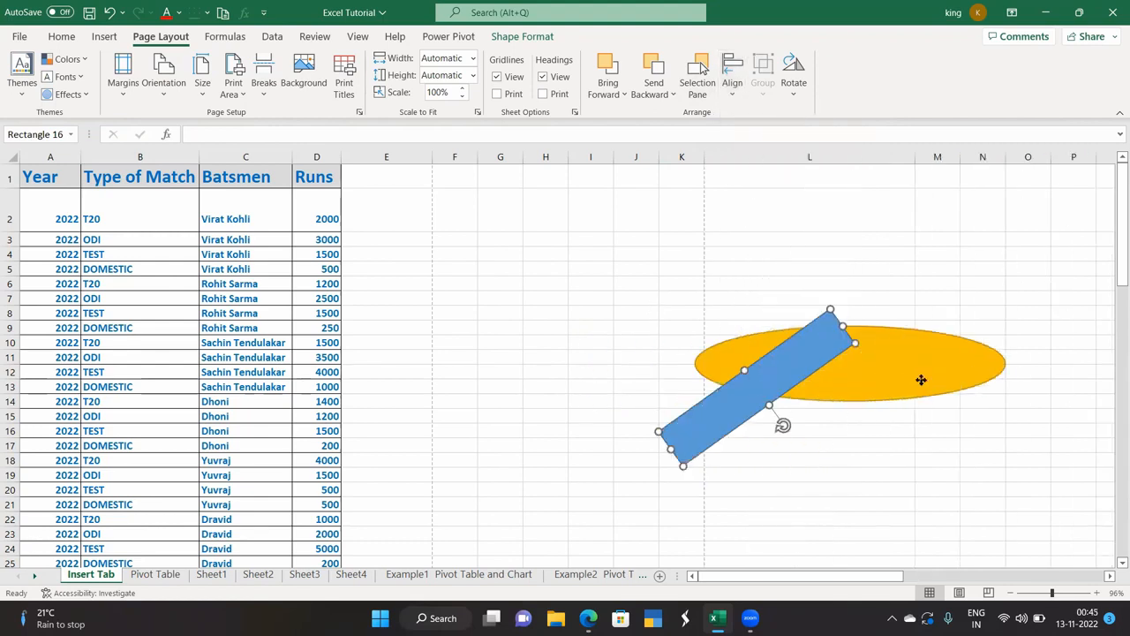
{"action": "left_click", "coordinate": [911, 349], "text": "shift"}
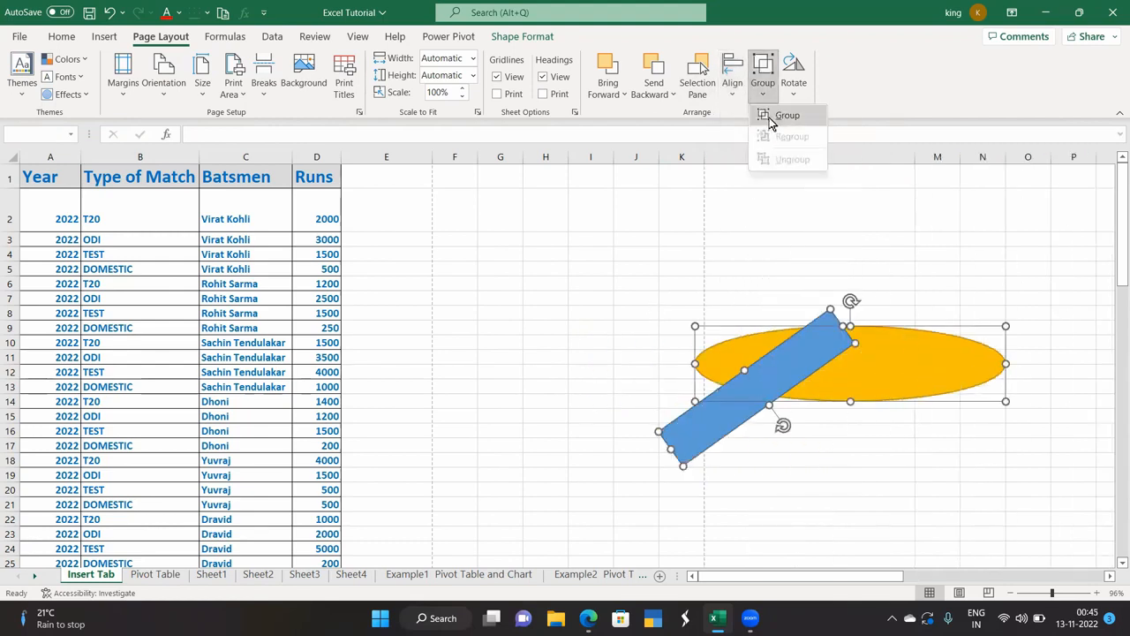
{"action": "left_click", "coordinate": [782, 115]}
{"action": "left_click_drag", "start_coordinate": [892, 394], "coordinate": [838, 343]}
Ungroup the oval and rectangle and nudge the oval slightly.
{"action": "left_click", "coordinate": [763, 83]}
{"action": "left_click", "coordinate": [777, 160]}
{"action": "left_click", "coordinate": [830, 415]}
{"action": "left_click", "coordinate": [875, 360]}
{"action": "mouse_move", "coordinate": [874, 360]}
{"action": "left_mouse_down"}
{"action": "mouse_move", "coordinate": [933, 365]}
{"action": "mouse_move", "coordinate": [861, 354]}
{"action": "left_mouse_up"}
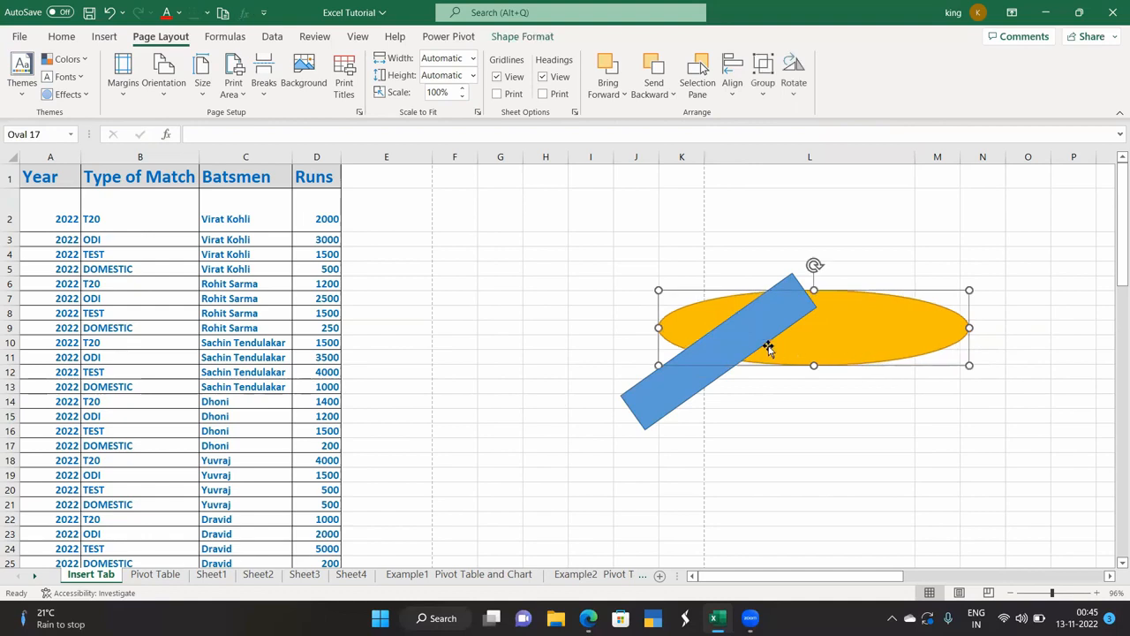
{"action": "left_click", "coordinate": [741, 340], "text": "ctrl"}
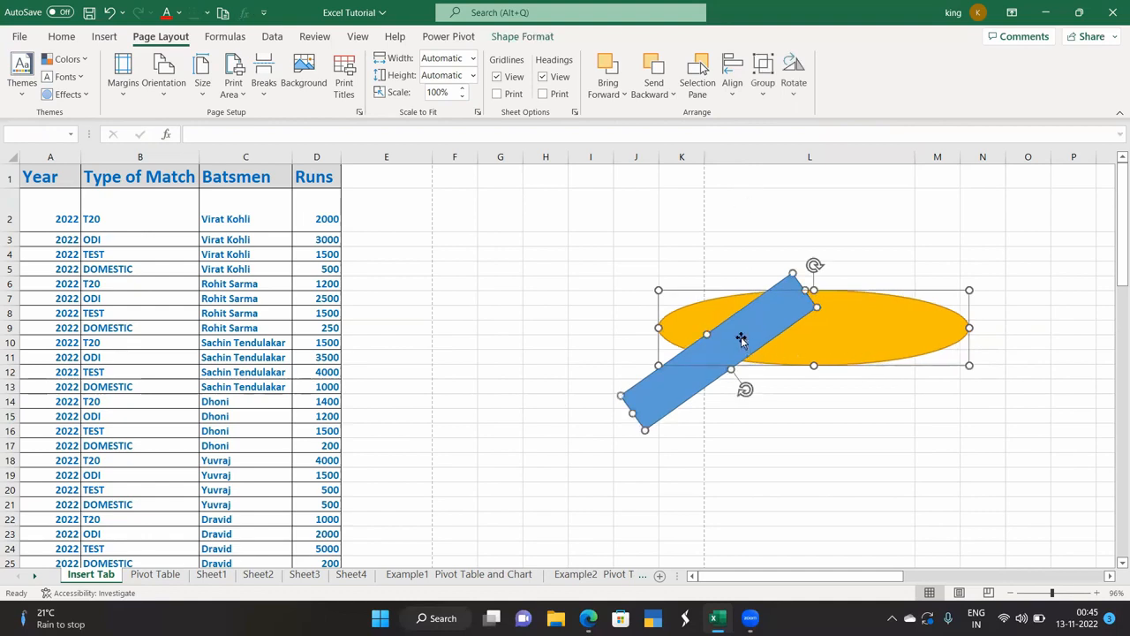
{"action": "left_click", "coordinate": [799, 462]}
Rotate the orange oval 90° to stand vertical, then select the blue rectangle.
{"action": "left_click", "coordinate": [833, 315]}
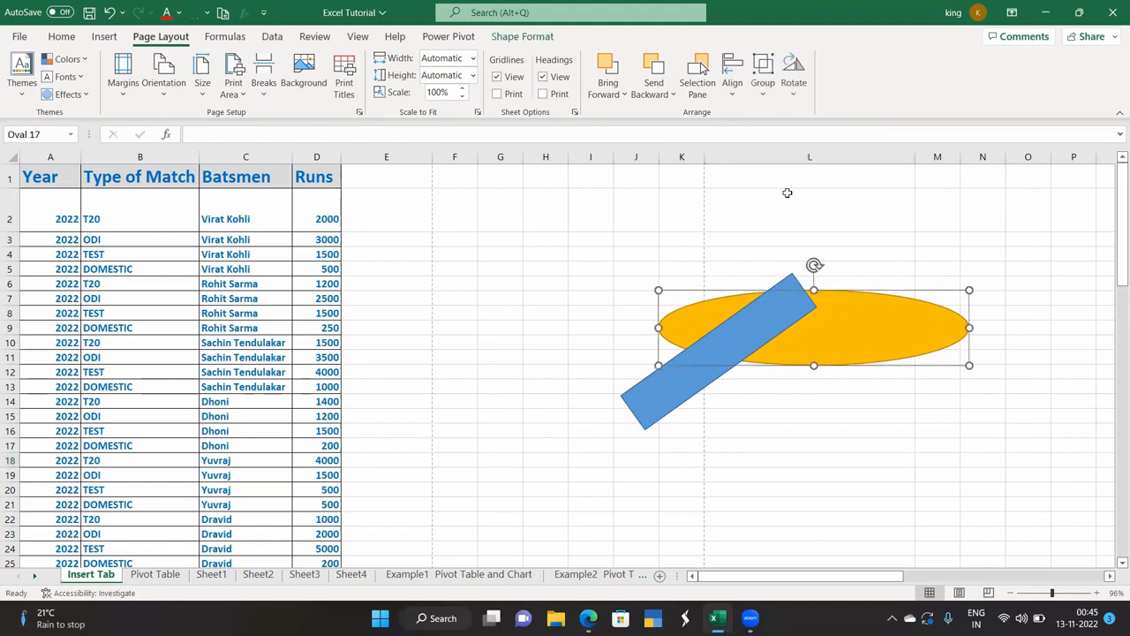
{"action": "left_click", "coordinate": [794, 82]}
{"action": "left_click", "coordinate": [813, 113]}
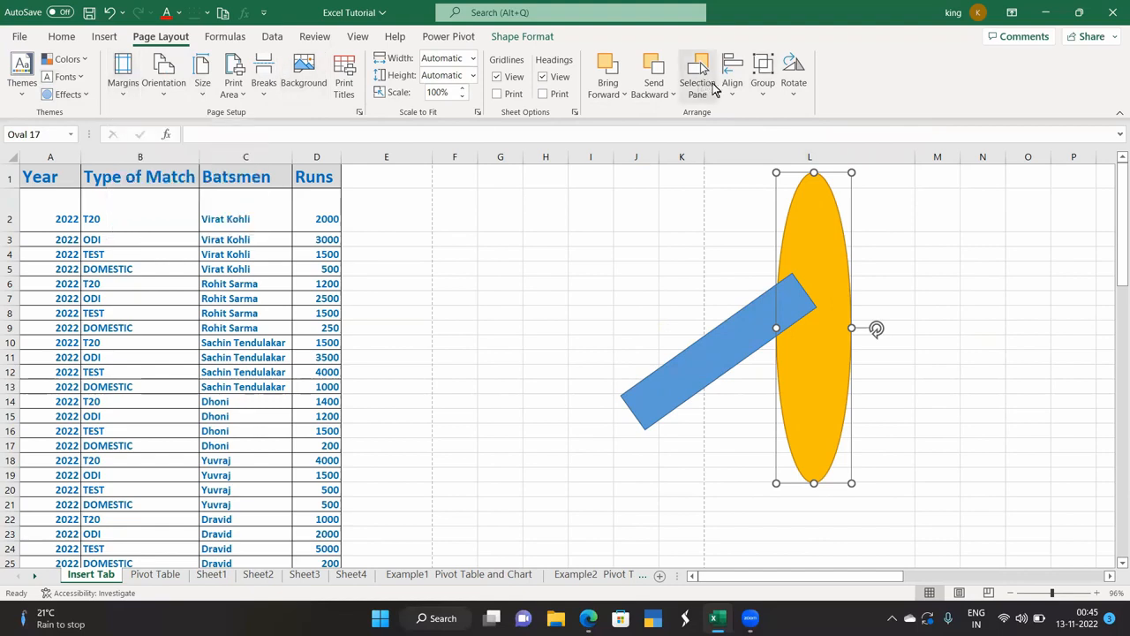
{"action": "left_click", "coordinate": [722, 86]}
{"action": "key", "text": "Escape"}
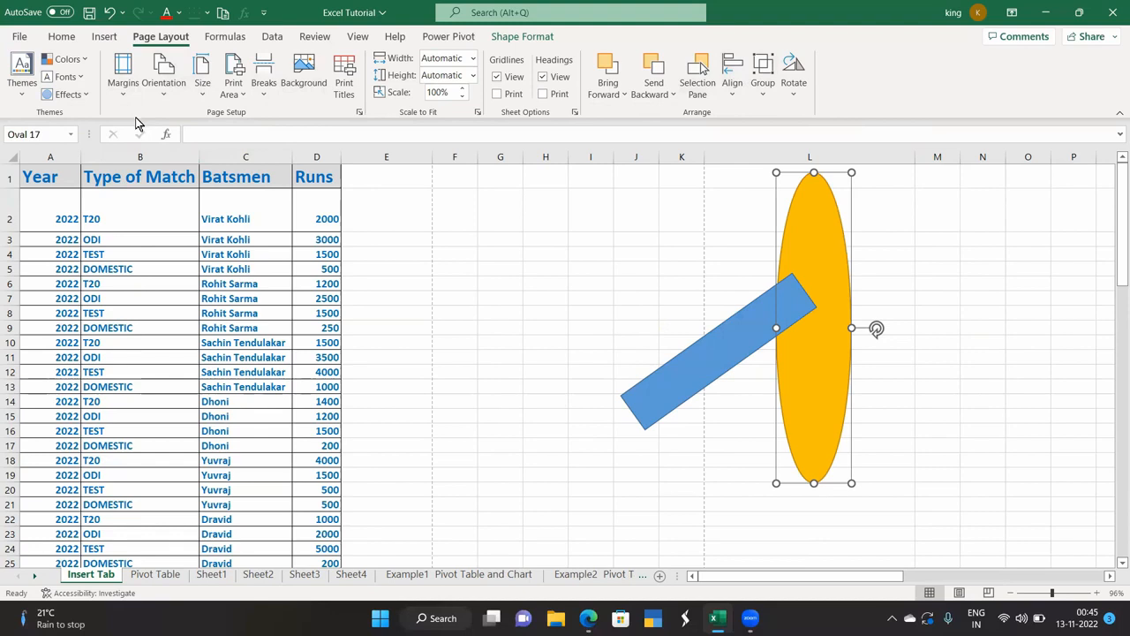
{"action": "left_click", "coordinate": [675, 397]}
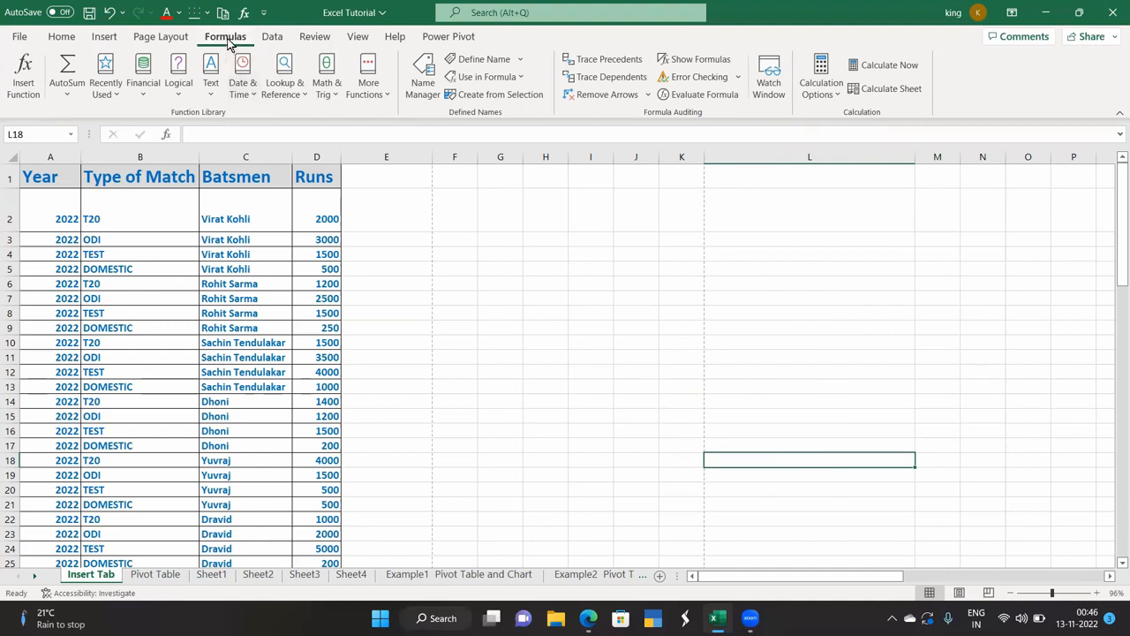
Enter =1+2 in E2 so it shows 3, then start the formula =A1+a2 in E3.
{"action": "left_click", "coordinate": [415, 220]}
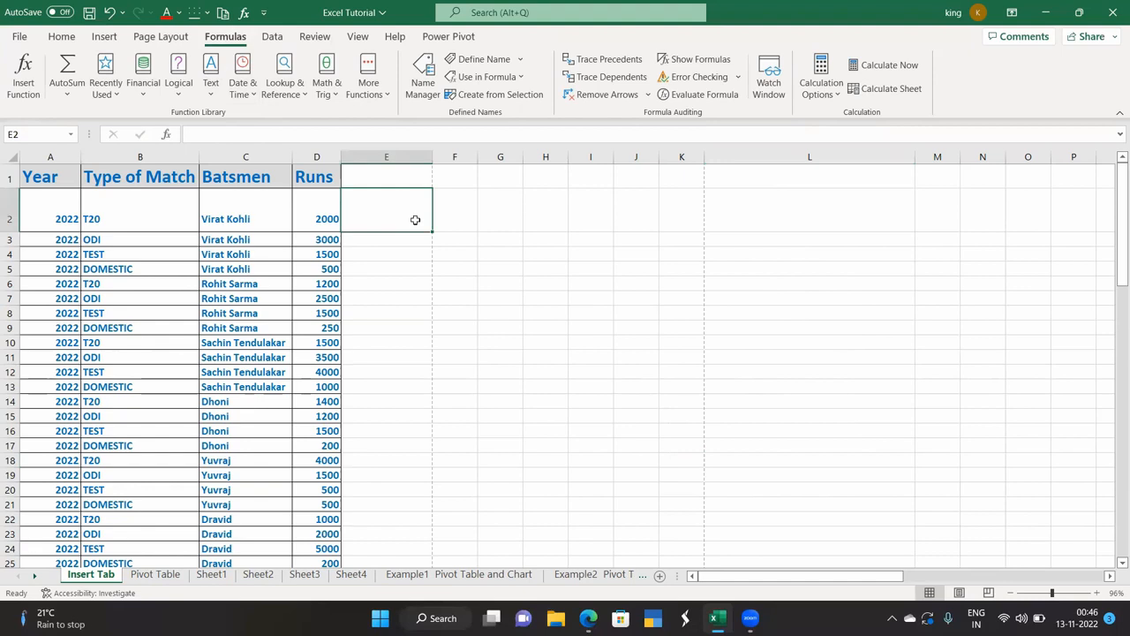
{"action": "type", "text": "="}
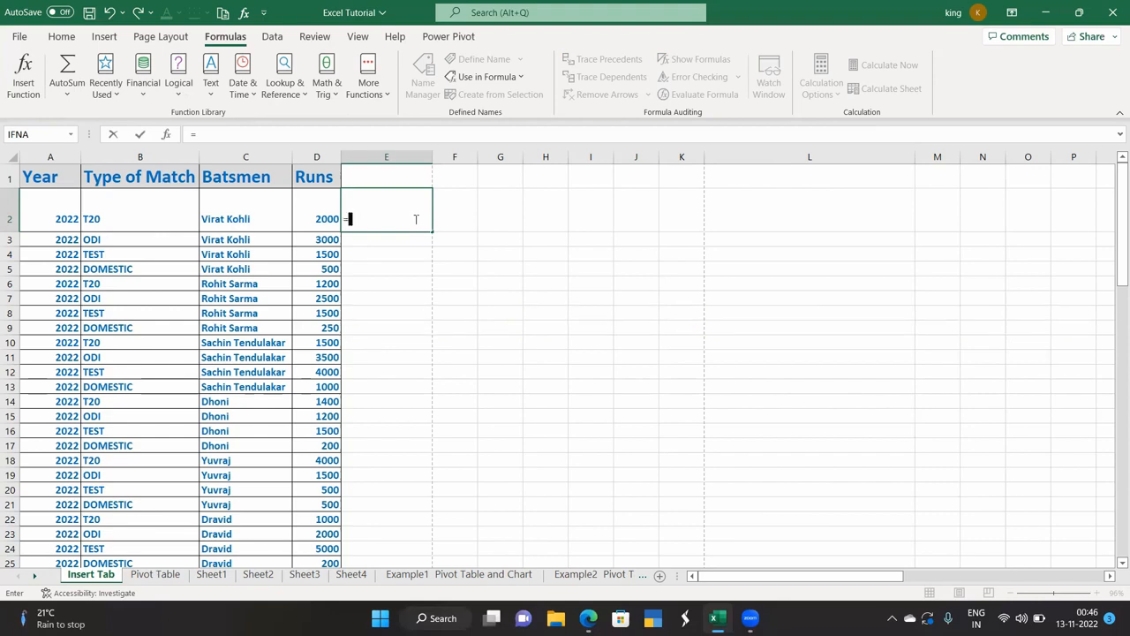
{"action": "left_click", "coordinate": [398, 268]}
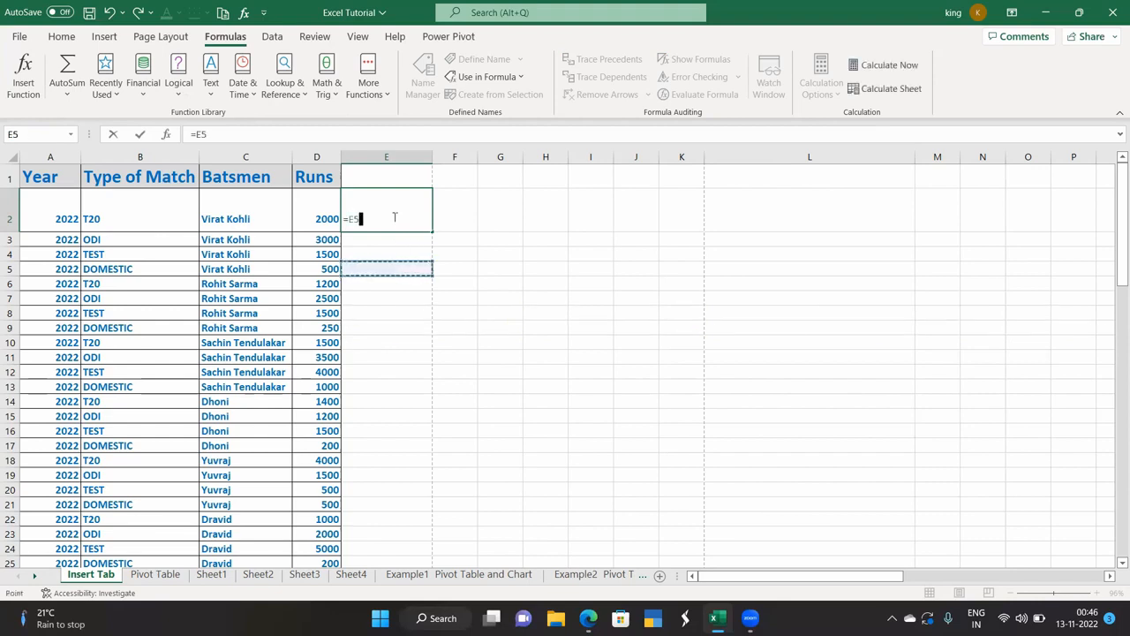
{"action": "key", "text": "BackSpace"}
{"action": "key", "text": "BackSpace"}
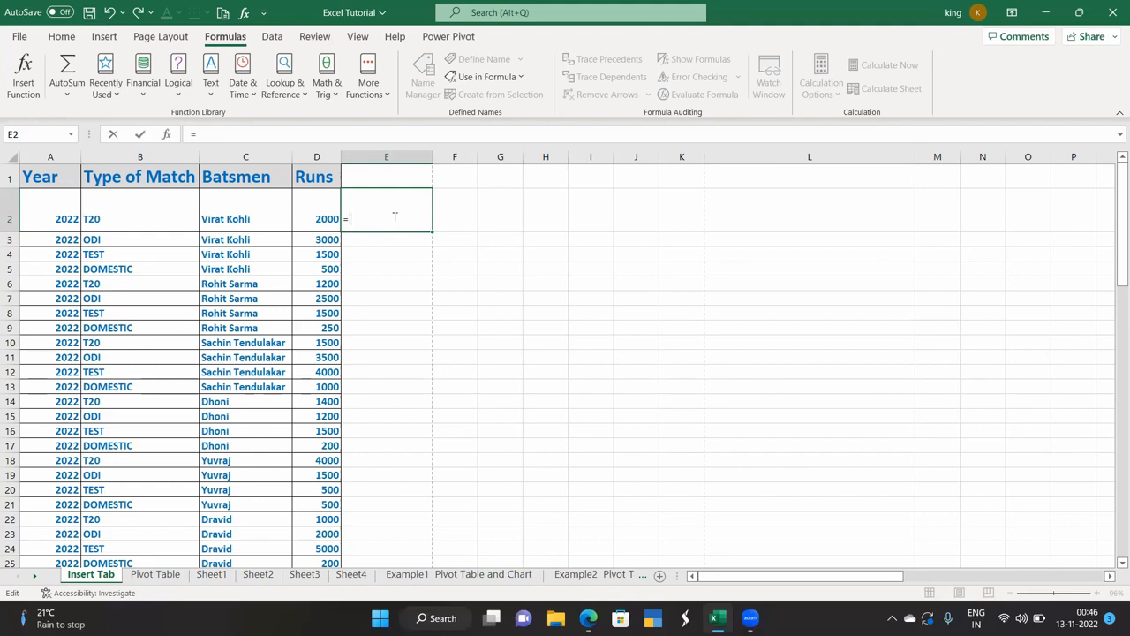
{"action": "type", "text": "1"}
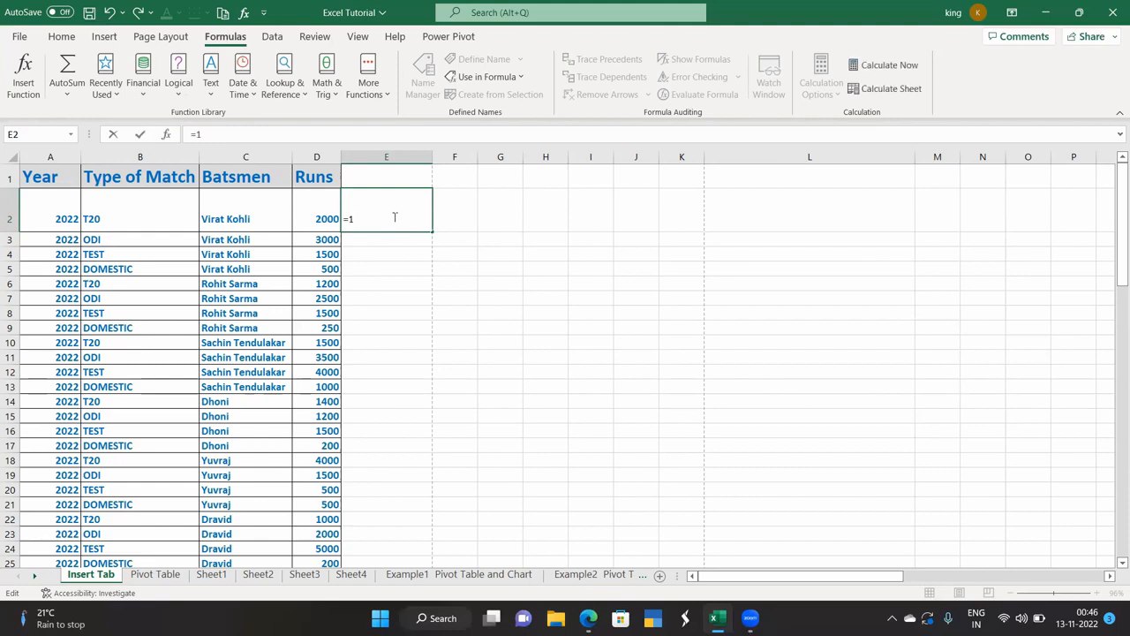
{"action": "type", "text": "+2"}
{"action": "key", "text": "Return"}
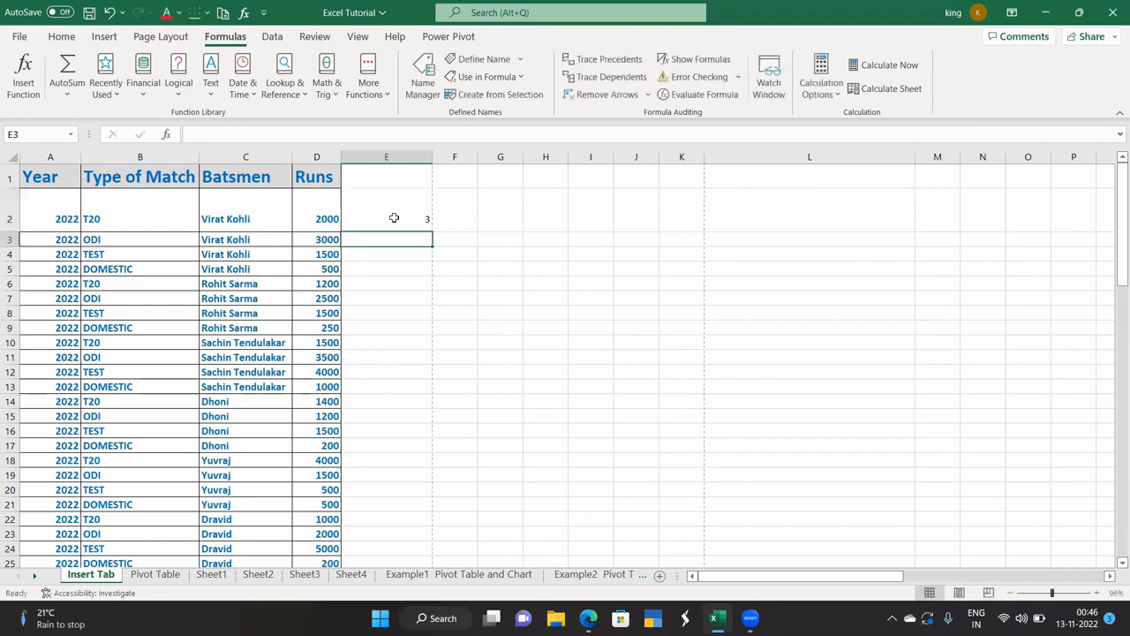
{"action": "left_click", "coordinate": [393, 217]}
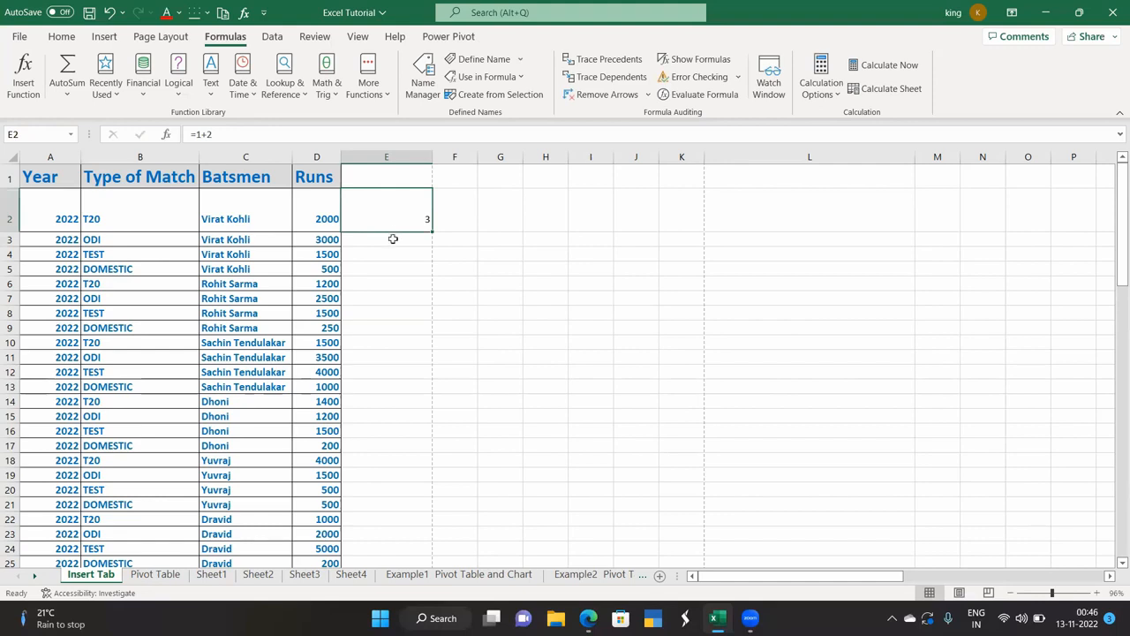
{"action": "left_click", "coordinate": [392, 238]}
{"action": "type", "text": "="}
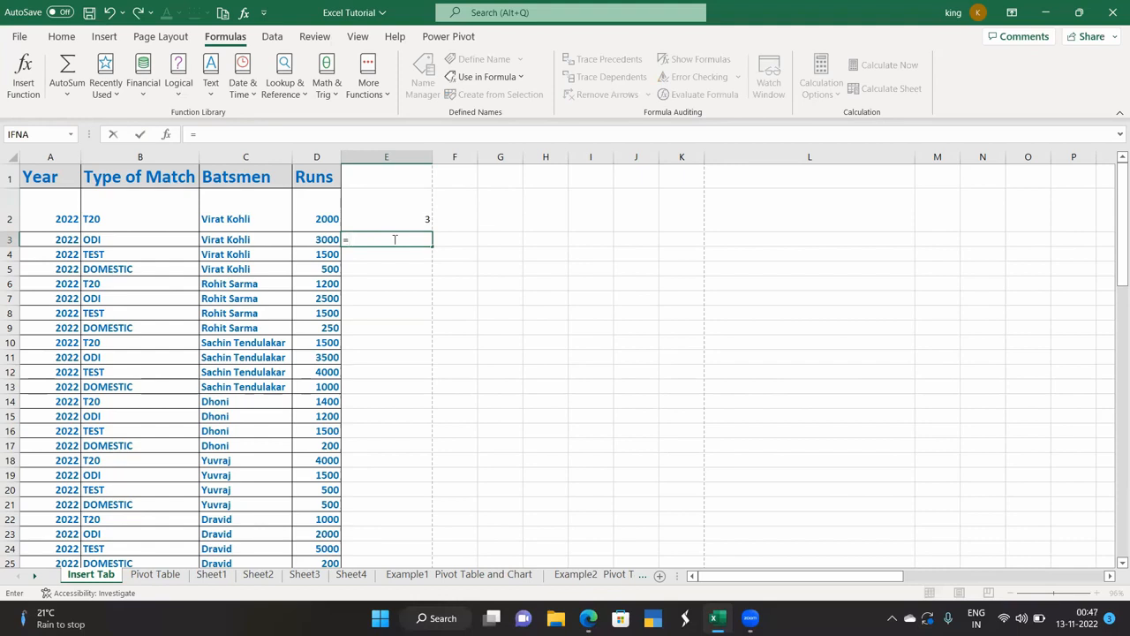
{"action": "type", "text": "A1"}
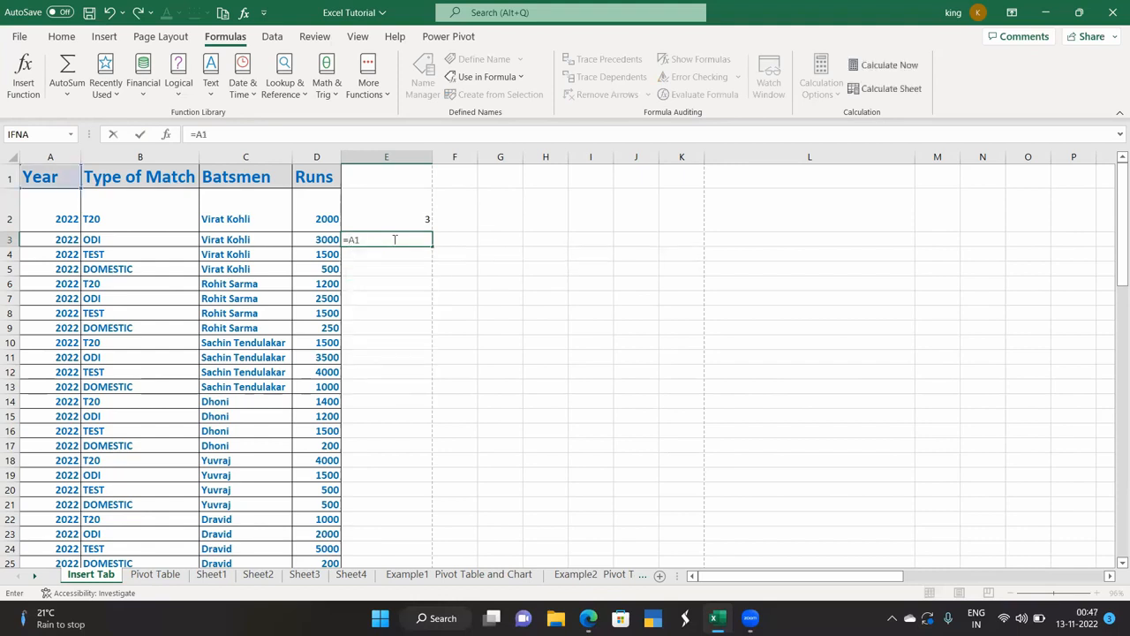
{"action": "type", "text": "+a2"}
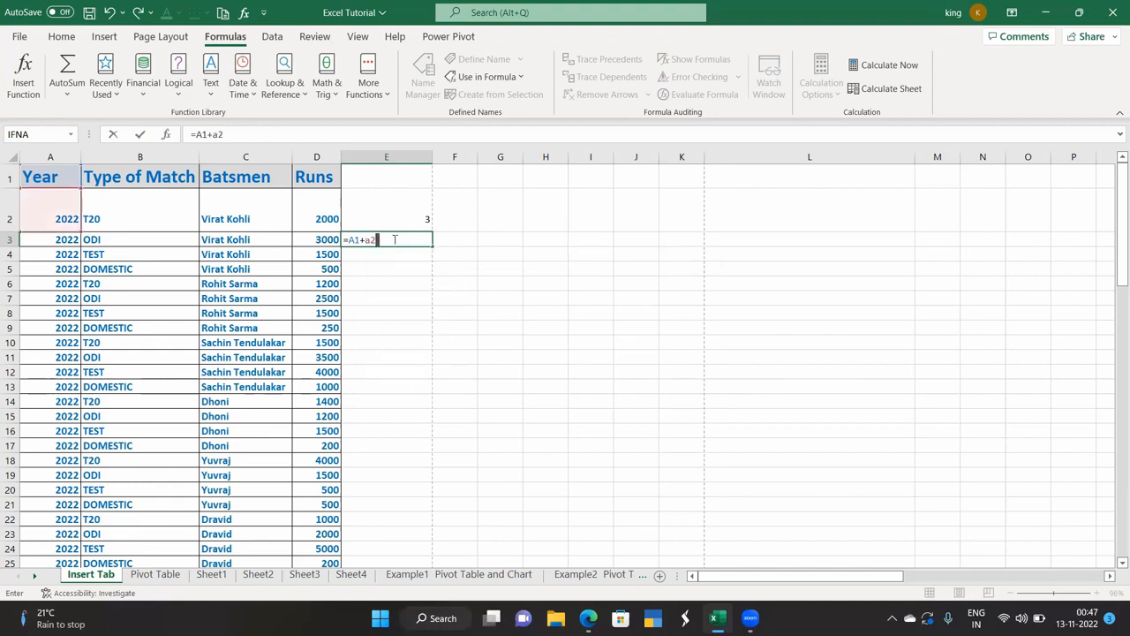
Rewrite E3's formula as =D2+D3 so it shows 5000.
{"action": "key", "text": "BackSpace"}
{"action": "key", "text": "BackSpace"}
{"action": "key", "text": "BackSpace"}
{"action": "key", "text": "BackSpace"}
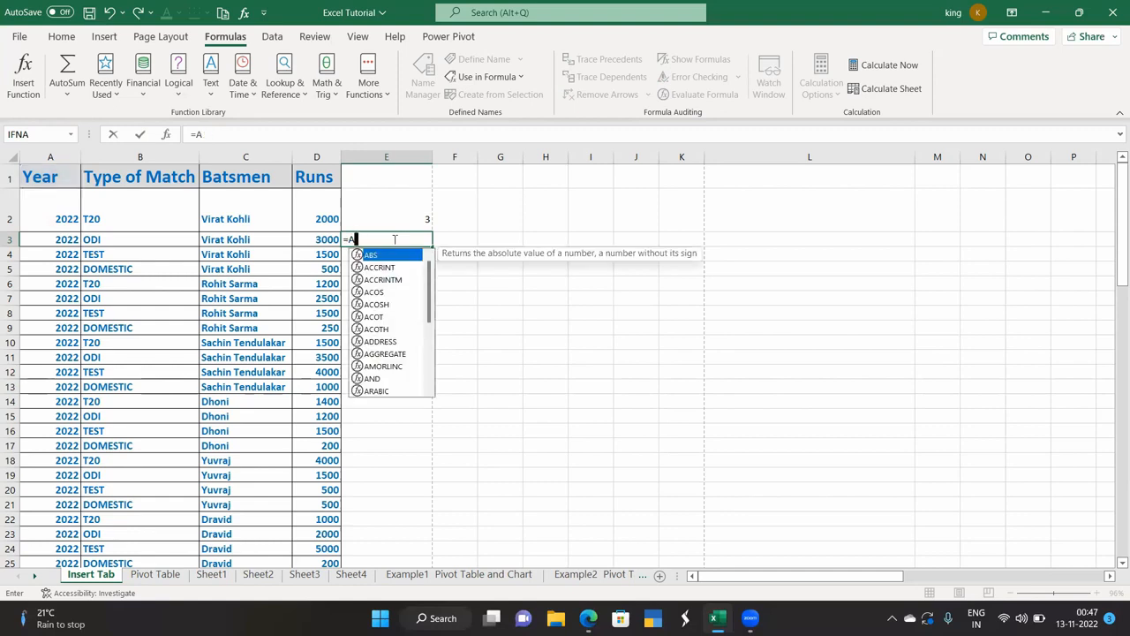
{"action": "key", "text": "BackSpace"}
{"action": "type", "text": "d"}
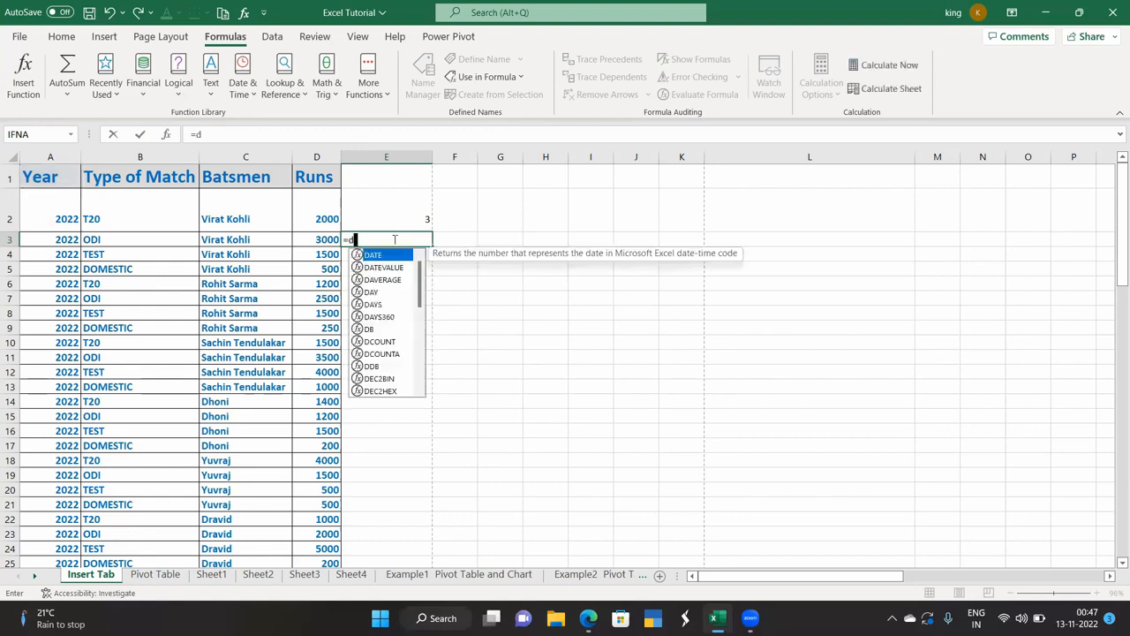
{"action": "type", "text": "2"}
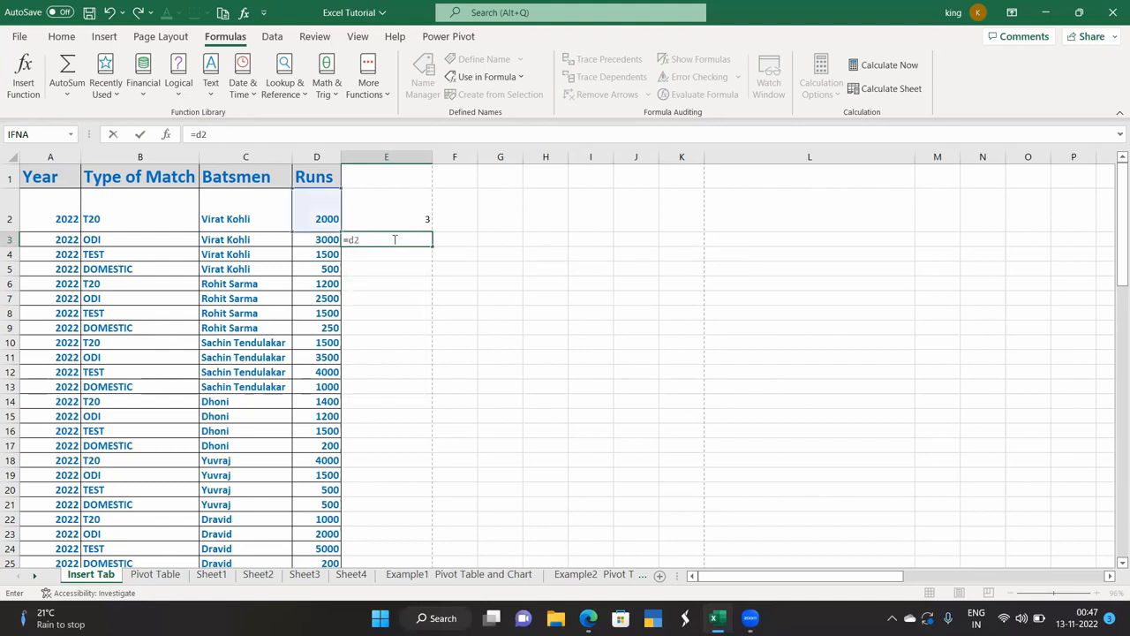
{"action": "type", "text": "+d3"}
{"action": "key", "text": "Return"}
{"action": "left_click", "coordinate": [396, 240]}
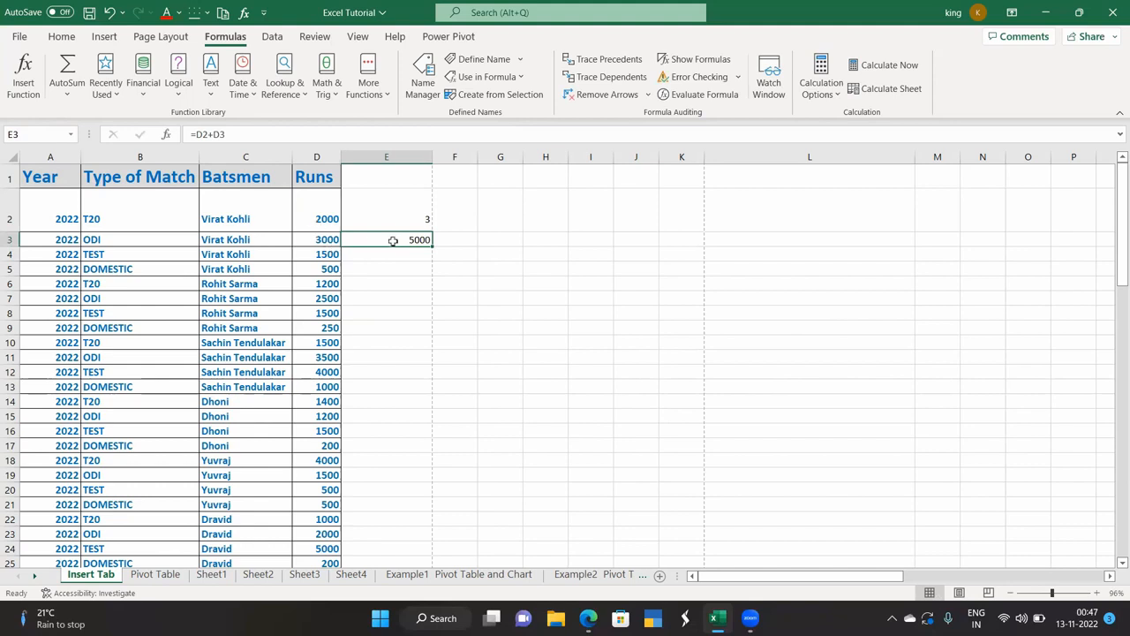
Review the formulas in E2 (=1+2) and E3 (=D2+D3).
{"action": "left_click", "coordinate": [393, 255]}
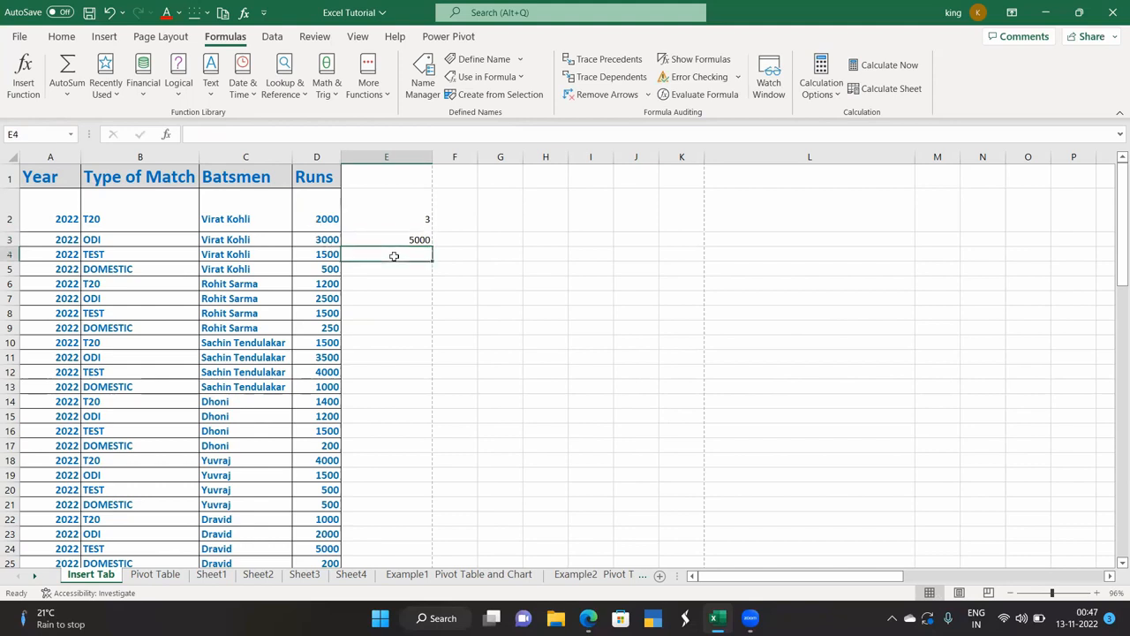
{"action": "left_click", "coordinate": [393, 240]}
{"action": "left_click", "coordinate": [404, 219]}
{"action": "left_click", "coordinate": [388, 285]}
{"action": "left_click", "coordinate": [386, 205]}
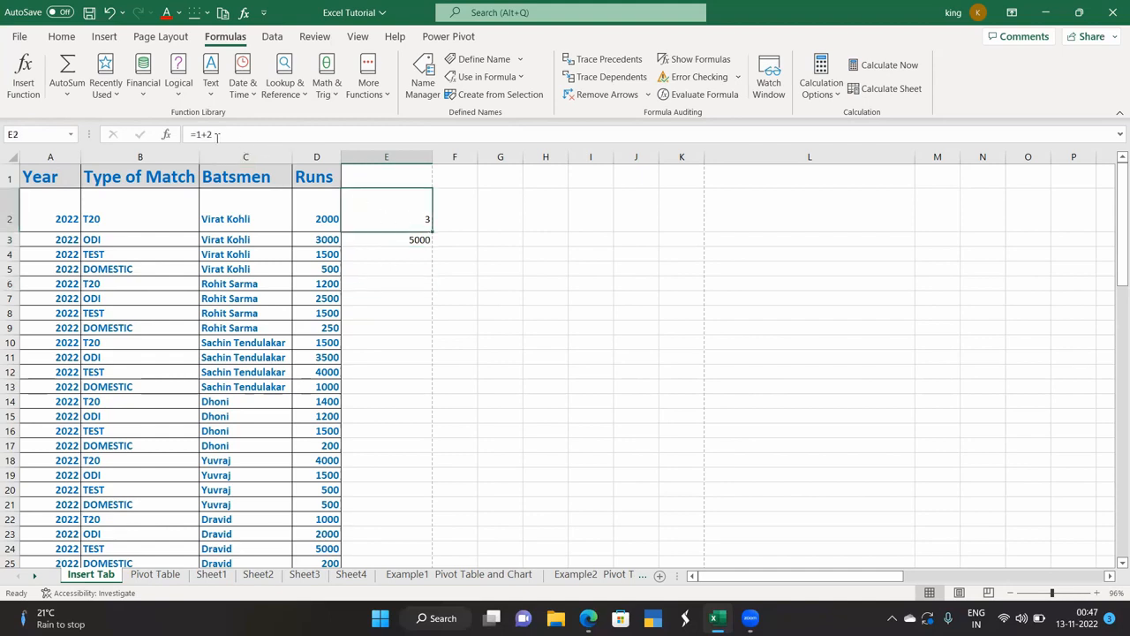
{"action": "left_click", "coordinate": [373, 238]}
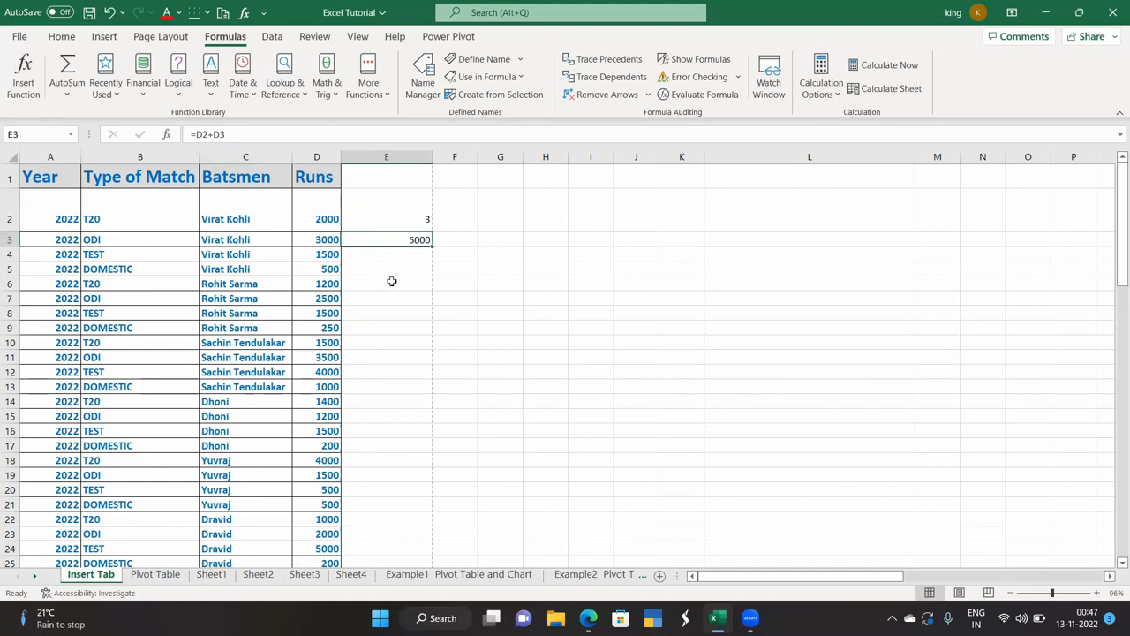
{"action": "left_click", "coordinate": [388, 256]}
Start a formula in E4 referencing the Runs values, then abandon it, leaving E4 empty.
{"action": "double_click", "coordinate": [388, 256]}
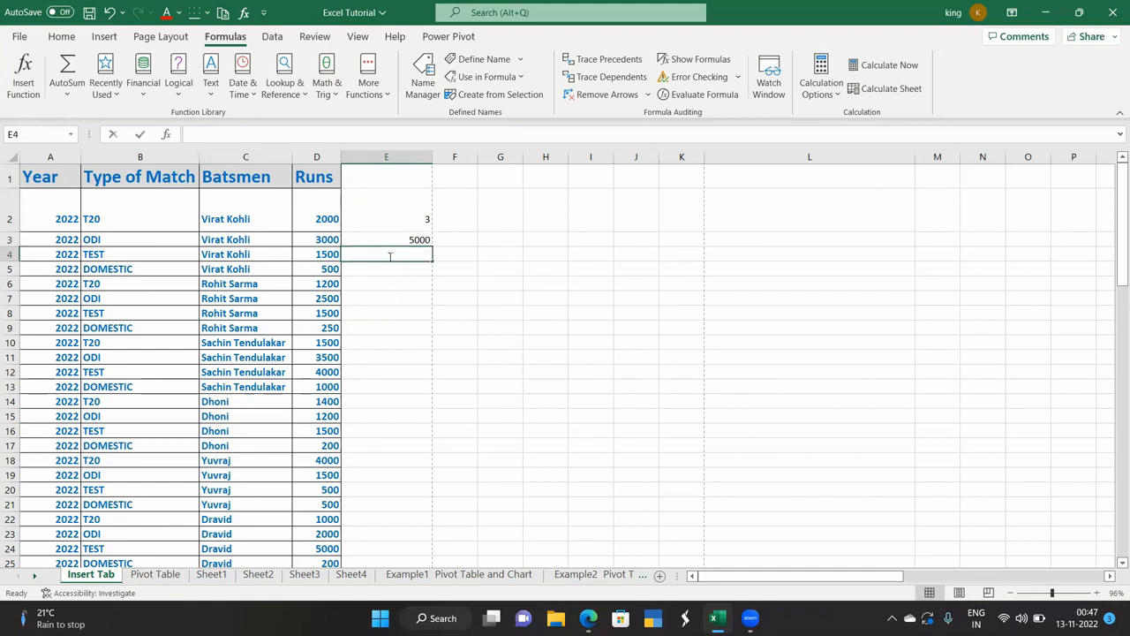
{"action": "type", "text": "="}
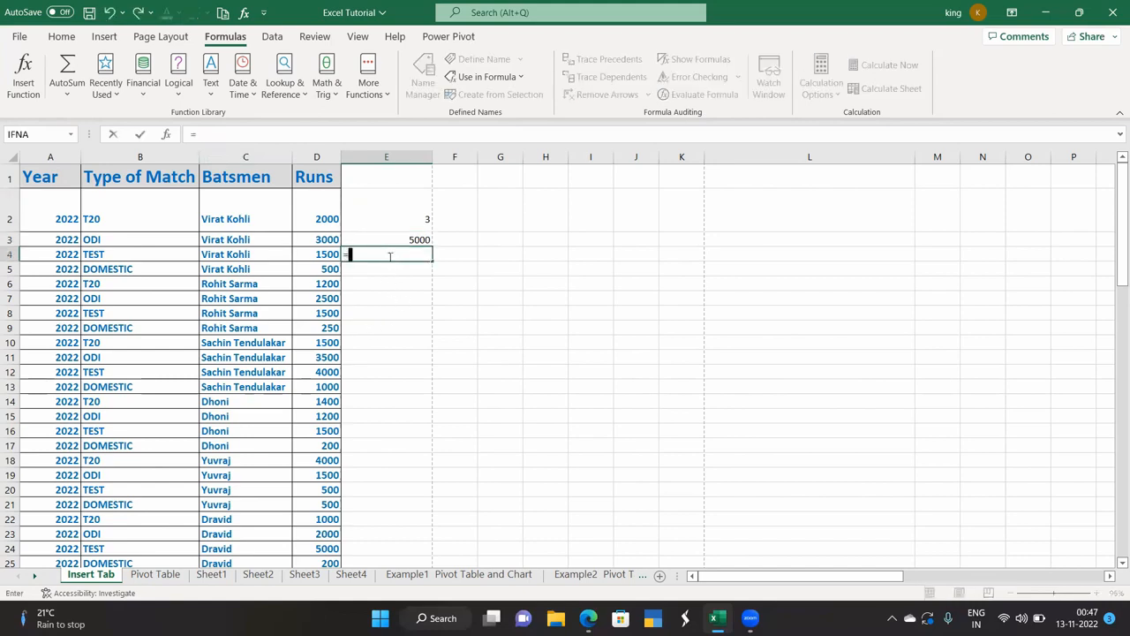
{"action": "left_click_drag", "start_coordinate": [316, 239], "coordinate": [335, 460]}
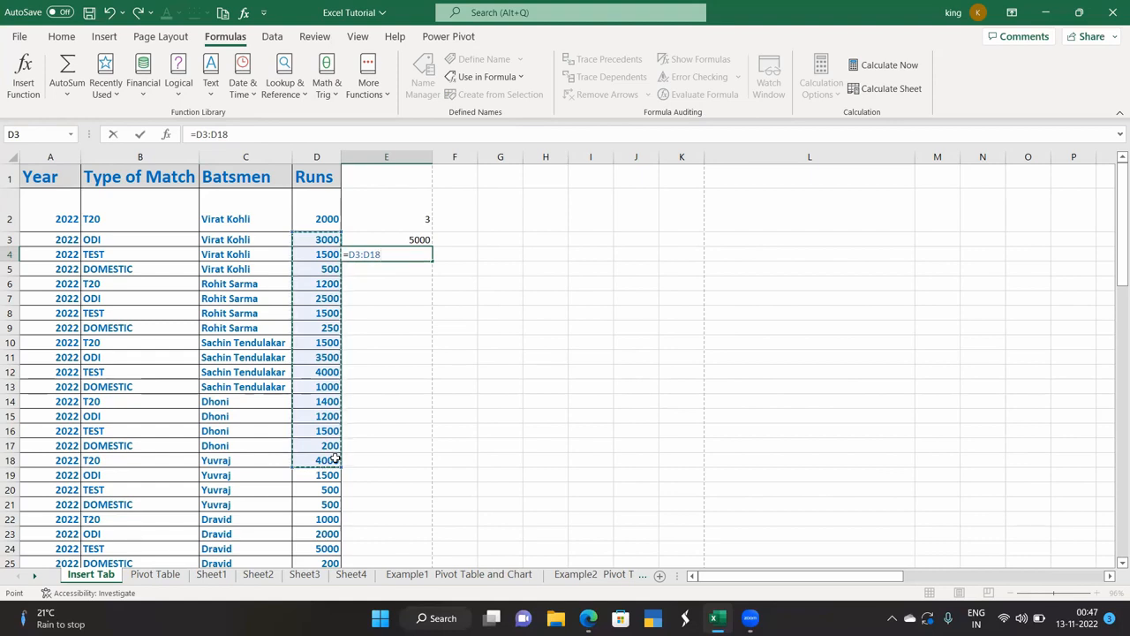
{"action": "key", "text": "BackSpace"}
{"action": "key", "text": "BackSpace"}
{"action": "key", "text": "BackSpace"}
{"action": "key", "text": "BackSpace"}
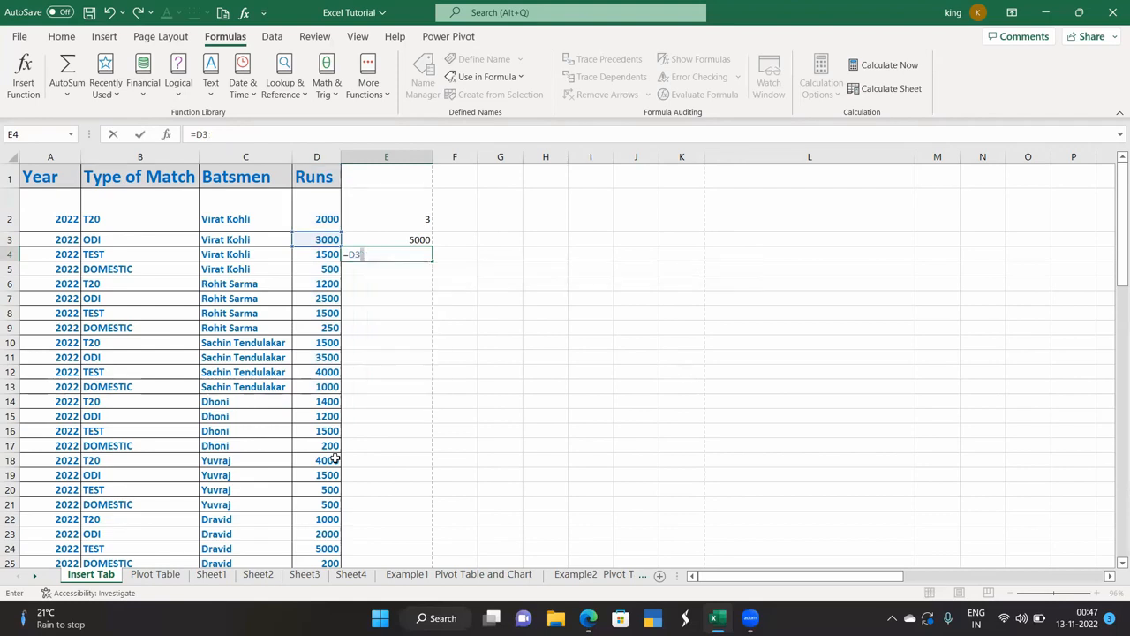
{"action": "key", "text": "BackSpace"}
{"action": "key", "text": "BackSpace"}
{"action": "key", "text": "BackSpace"}
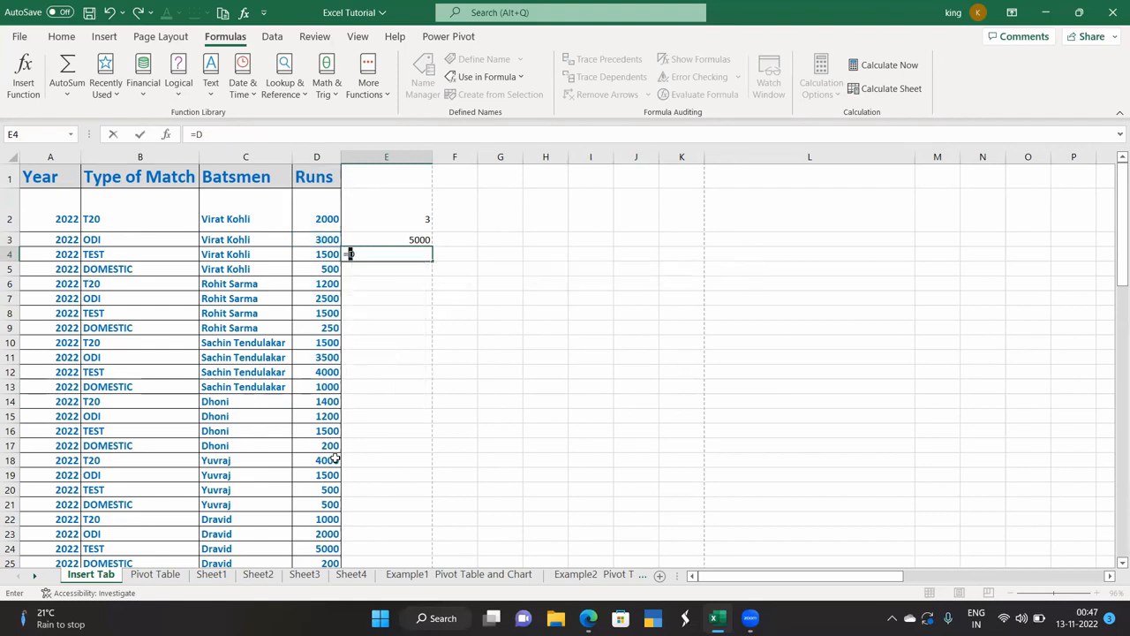
{"action": "left_click", "coordinate": [362, 417]}
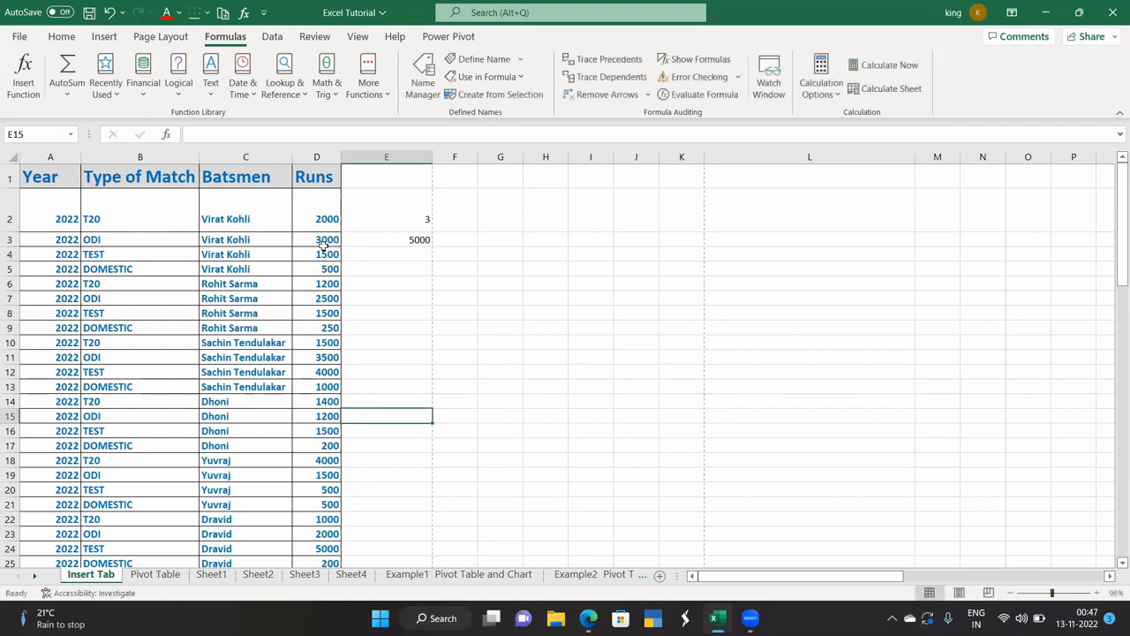
{"action": "left_click", "coordinate": [23, 80]}
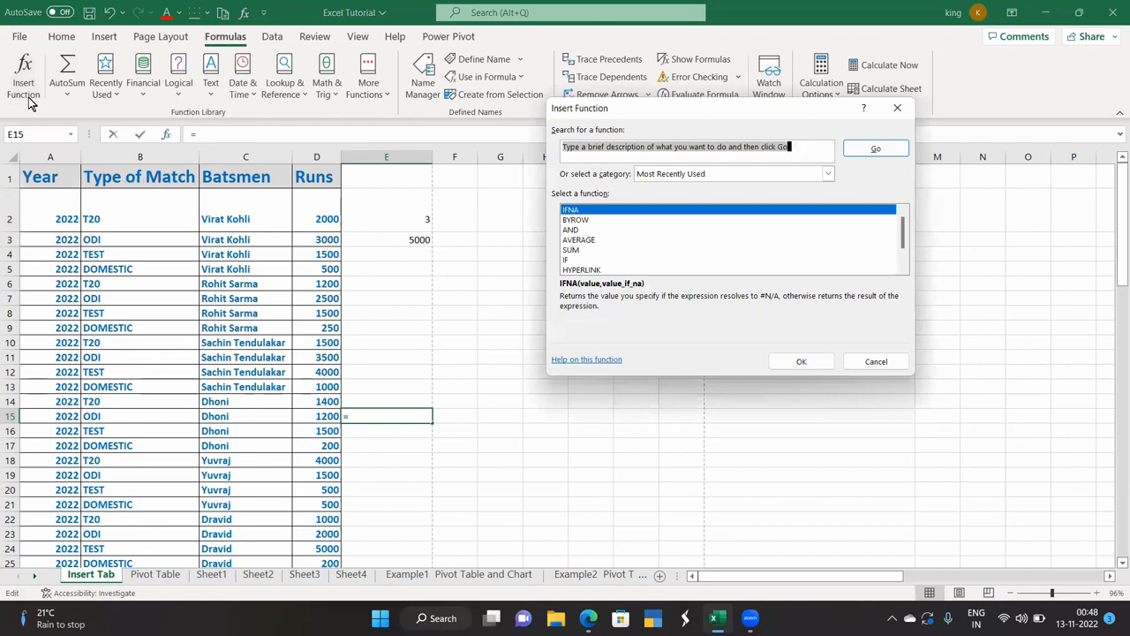
{"action": "left_click", "coordinate": [896, 108]}
{"action": "left_click", "coordinate": [412, 254]}
{"action": "left_click", "coordinate": [27, 90]}
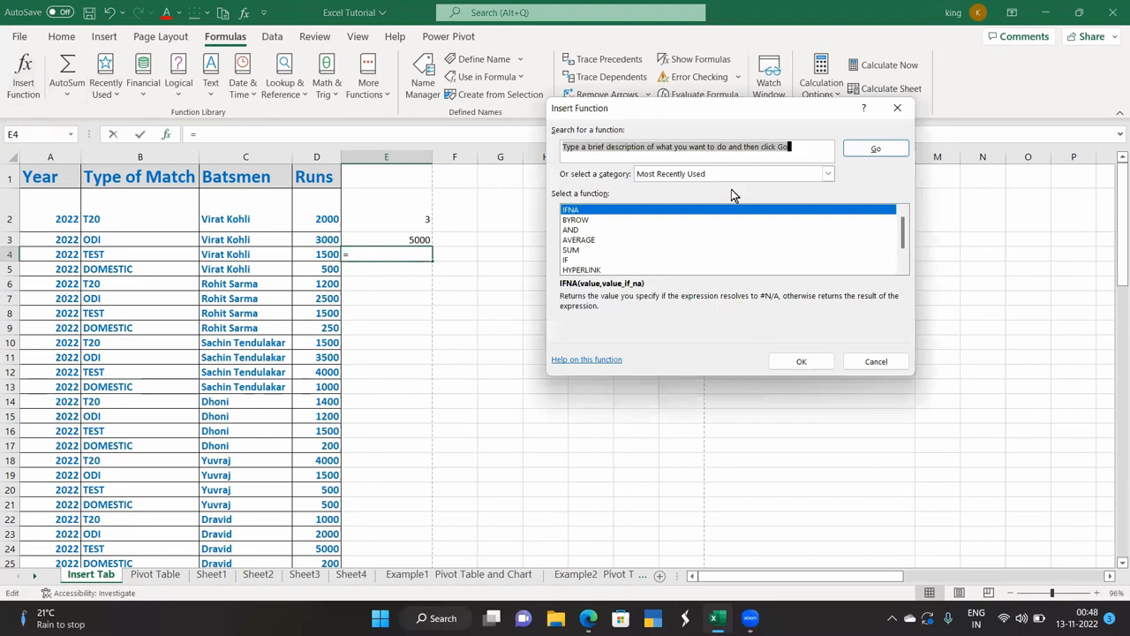
{"action": "left_click", "coordinate": [574, 249]}
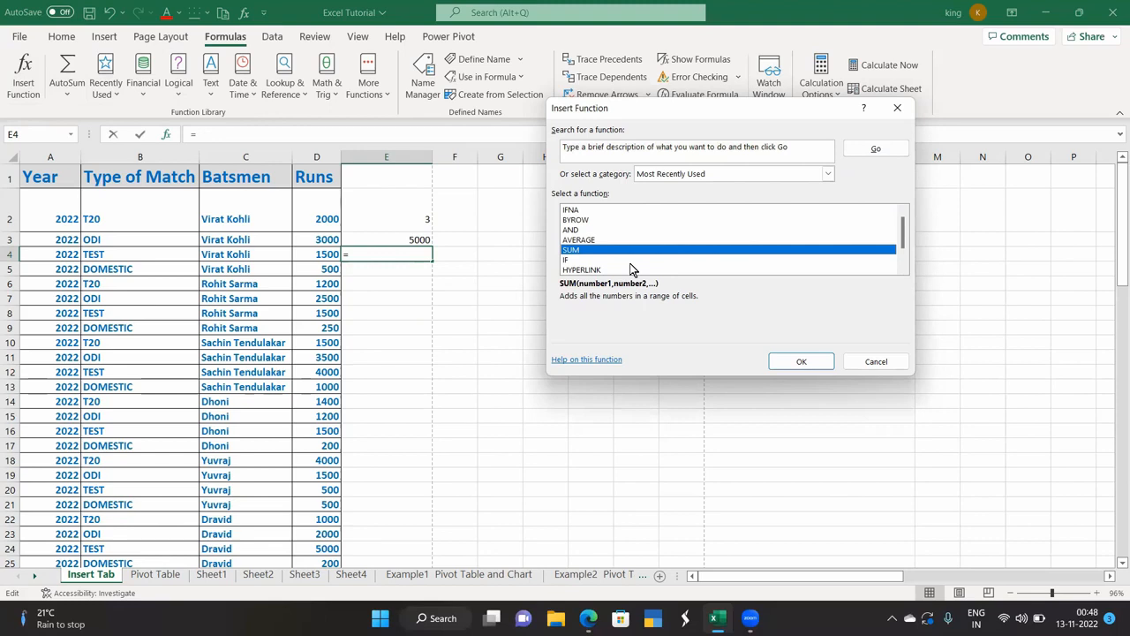
{"action": "left_click", "coordinate": [802, 362]}
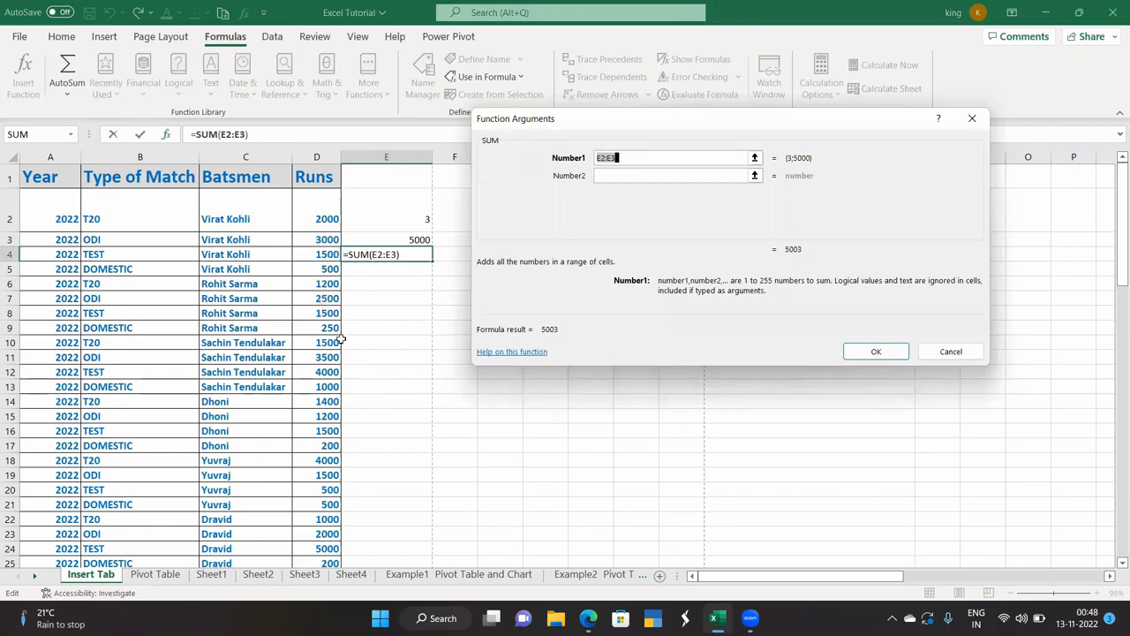
{"action": "left_click_drag", "start_coordinate": [318, 221], "coordinate": [327, 357]}
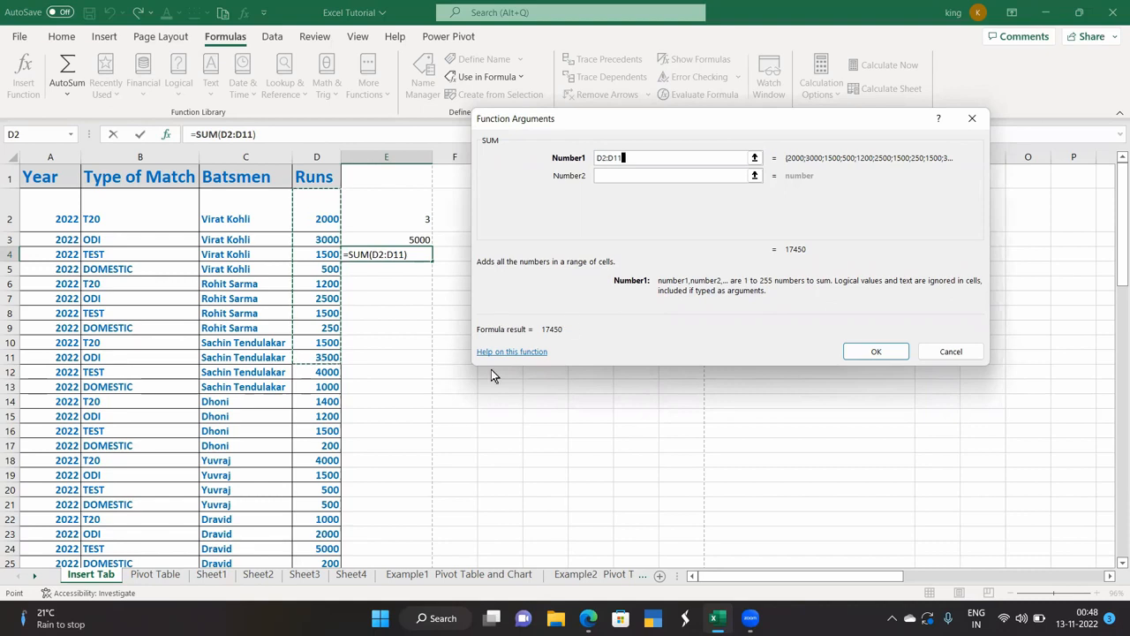
{"action": "left_click", "coordinate": [635, 175]}
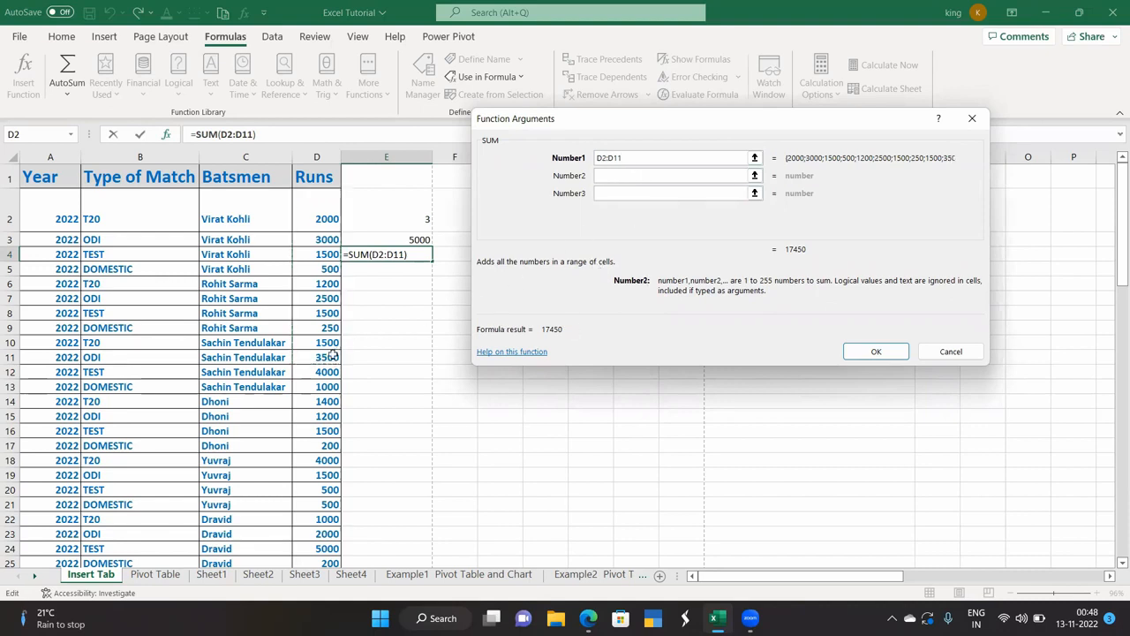
{"action": "left_click_drag", "start_coordinate": [328, 449], "coordinate": [338, 541]}
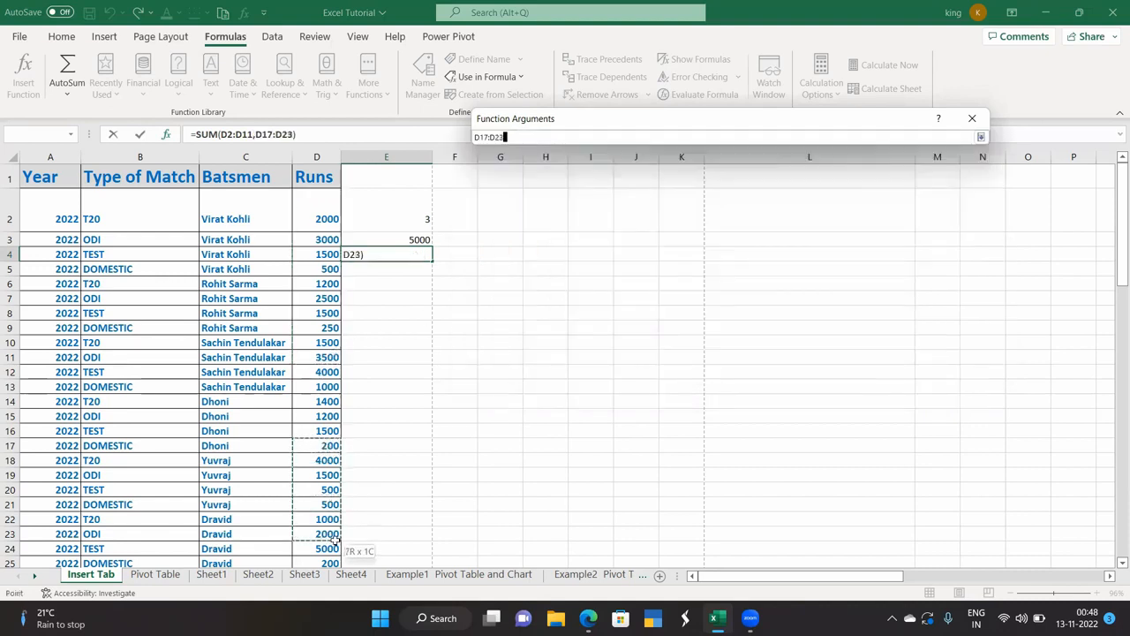
{"action": "left_click", "coordinate": [872, 348]}
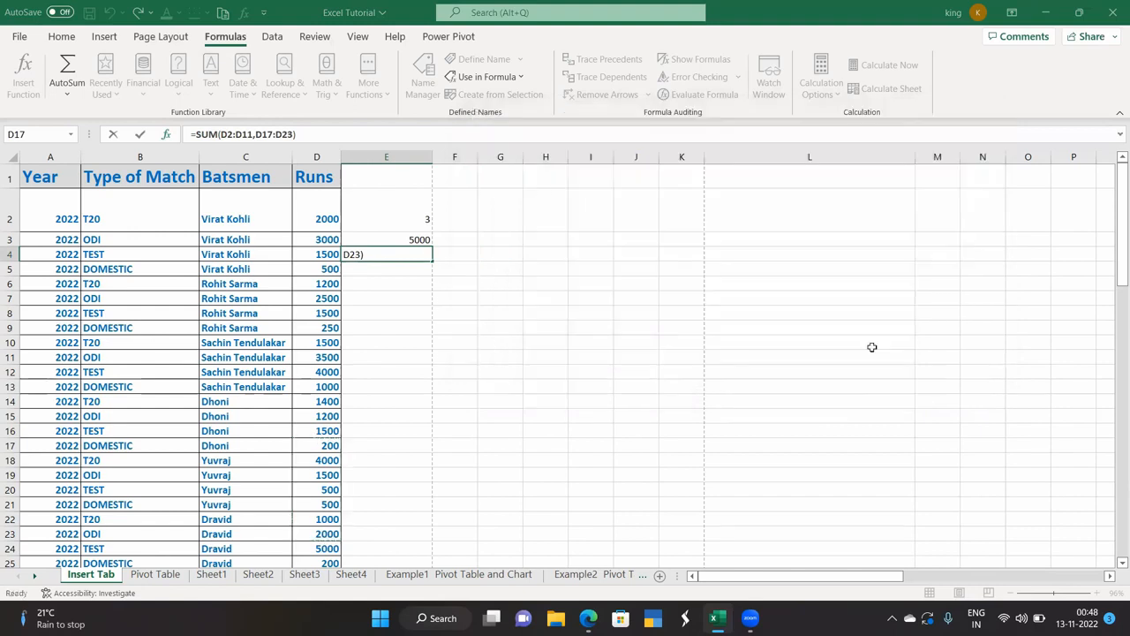
{"action": "left_click", "coordinate": [382, 282]}
{"action": "left_click", "coordinate": [384, 255]}
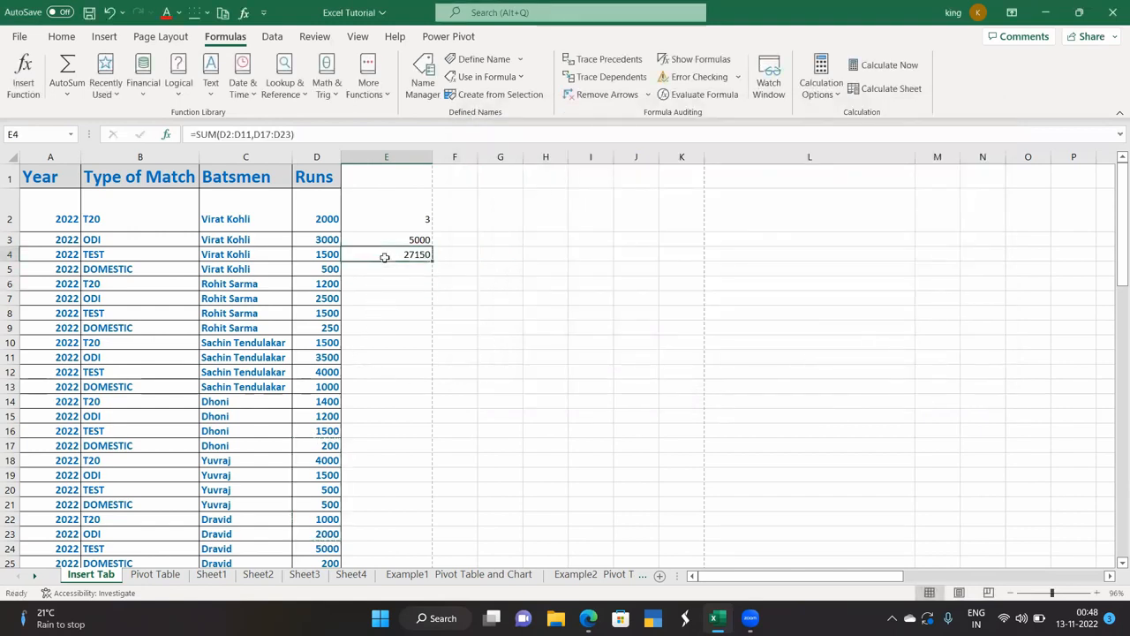
{"action": "key", "text": "Delete"}
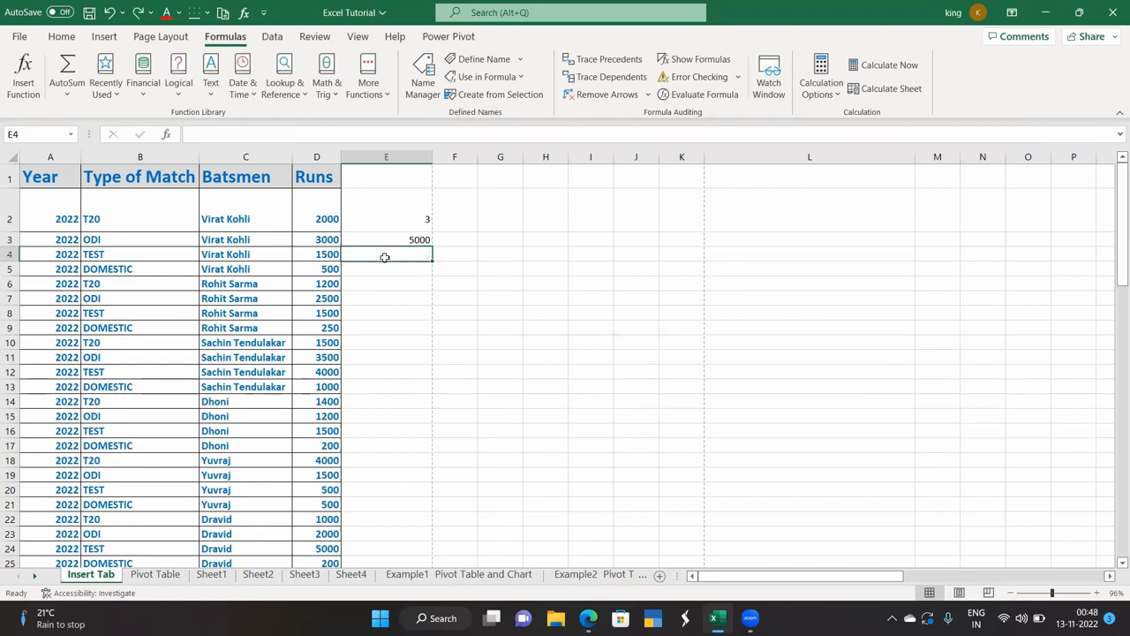
Insert =SUM(D2:D10,D11:D20) in E4 via Insert Function, giving 32750.
{"action": "left_click", "coordinate": [26, 89]}
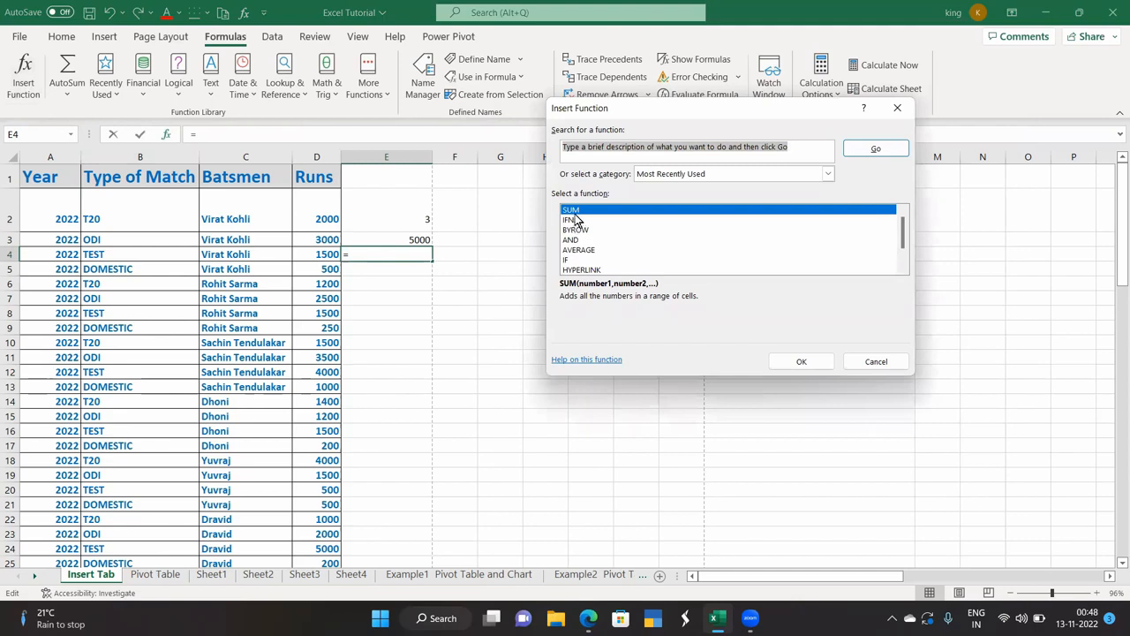
{"action": "left_click", "coordinate": [797, 361]}
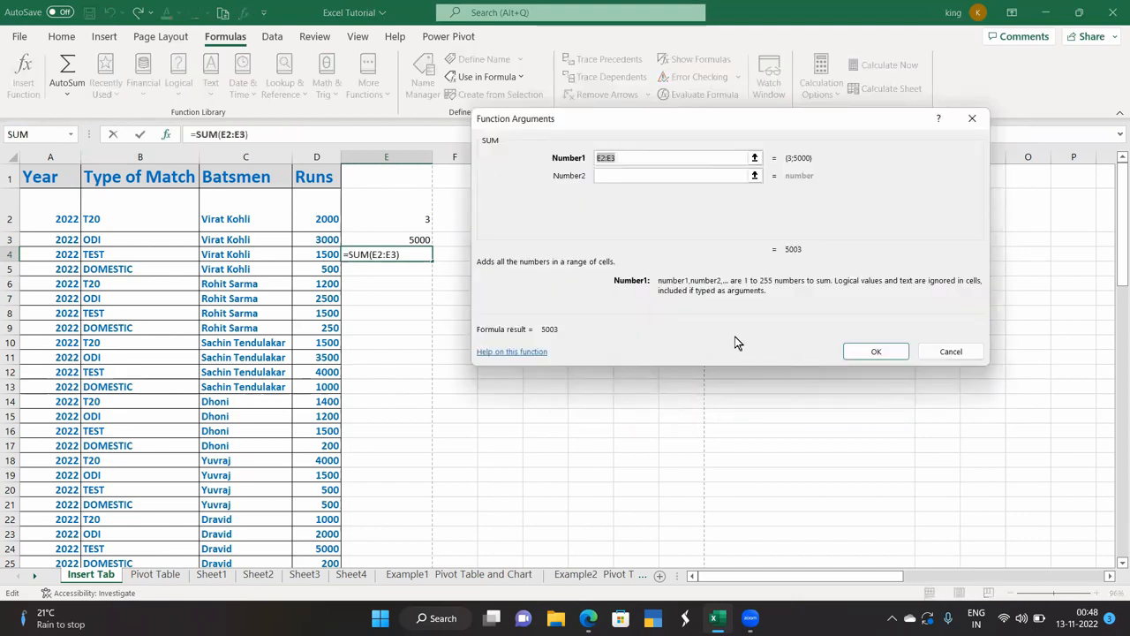
{"action": "left_click", "coordinate": [753, 157]}
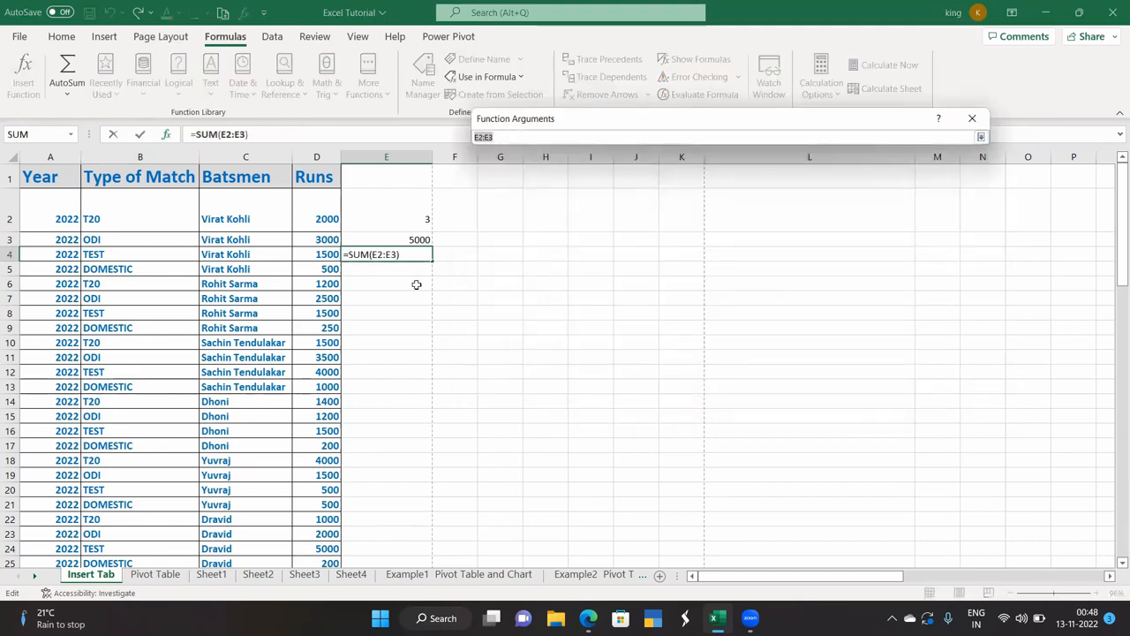
{"action": "left_click_drag", "start_coordinate": [325, 225], "coordinate": [331, 345]}
{"action": "left_click", "coordinate": [981, 139]}
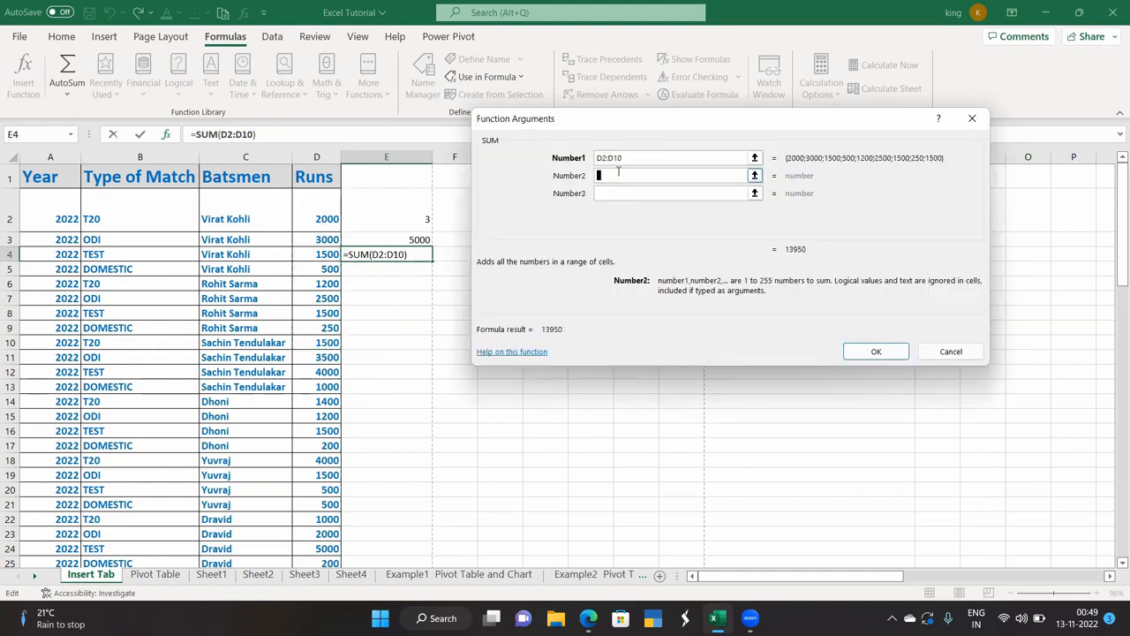
{"action": "left_click", "coordinate": [753, 174]}
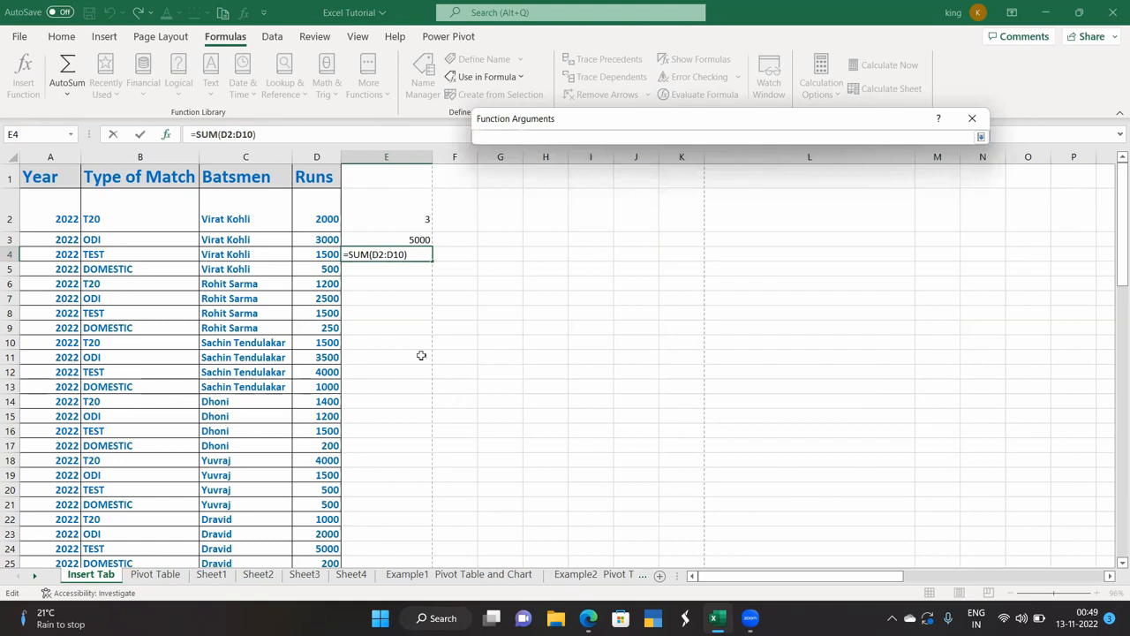
{"action": "left_click_drag", "start_coordinate": [308, 358], "coordinate": [322, 496]}
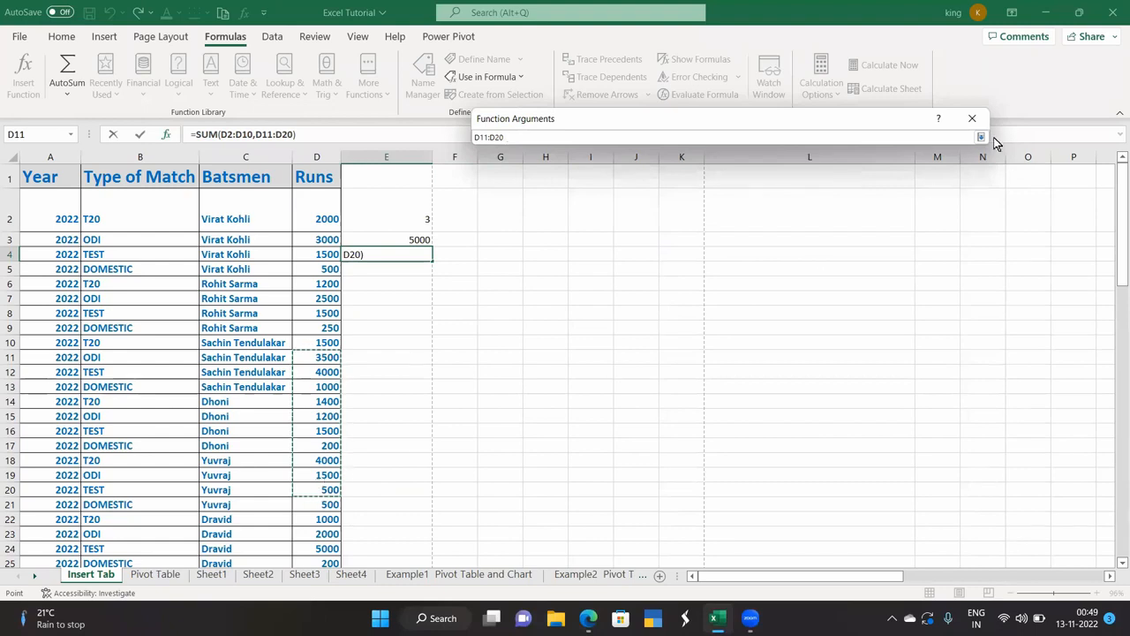
{"action": "left_click", "coordinate": [980, 137]}
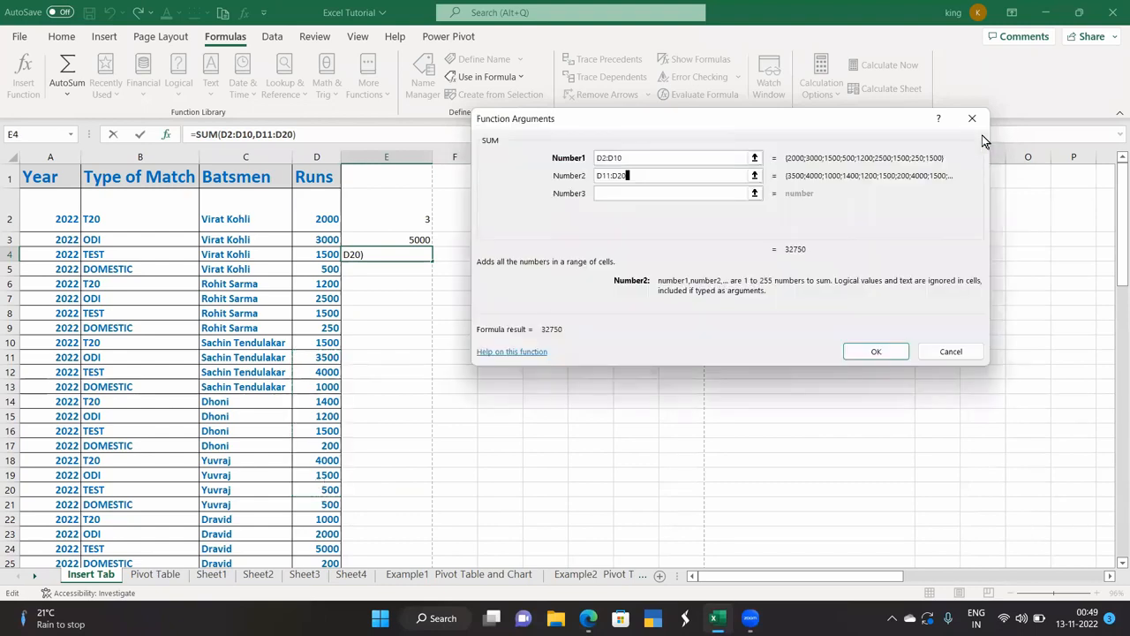
{"action": "left_click", "coordinate": [876, 350]}
{"action": "left_click", "coordinate": [413, 301]}
{"action": "left_click", "coordinate": [415, 253]}
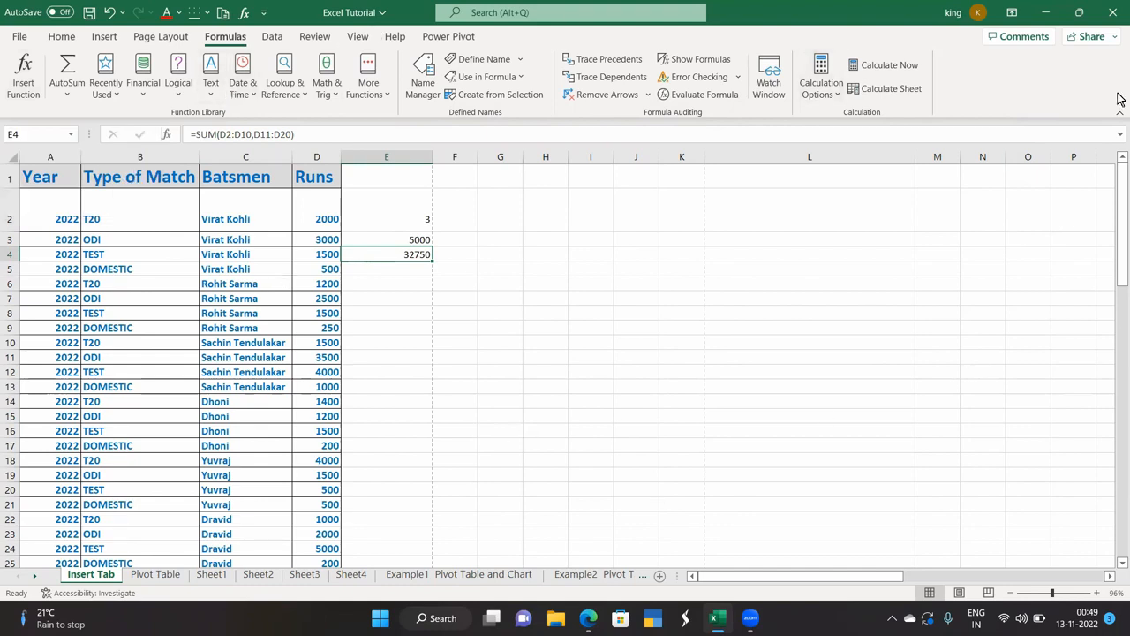
Enter =MAX(D2:D57) in F3 using AutoSum > Max, returning 5000.
{"action": "left_click", "coordinate": [68, 95]}
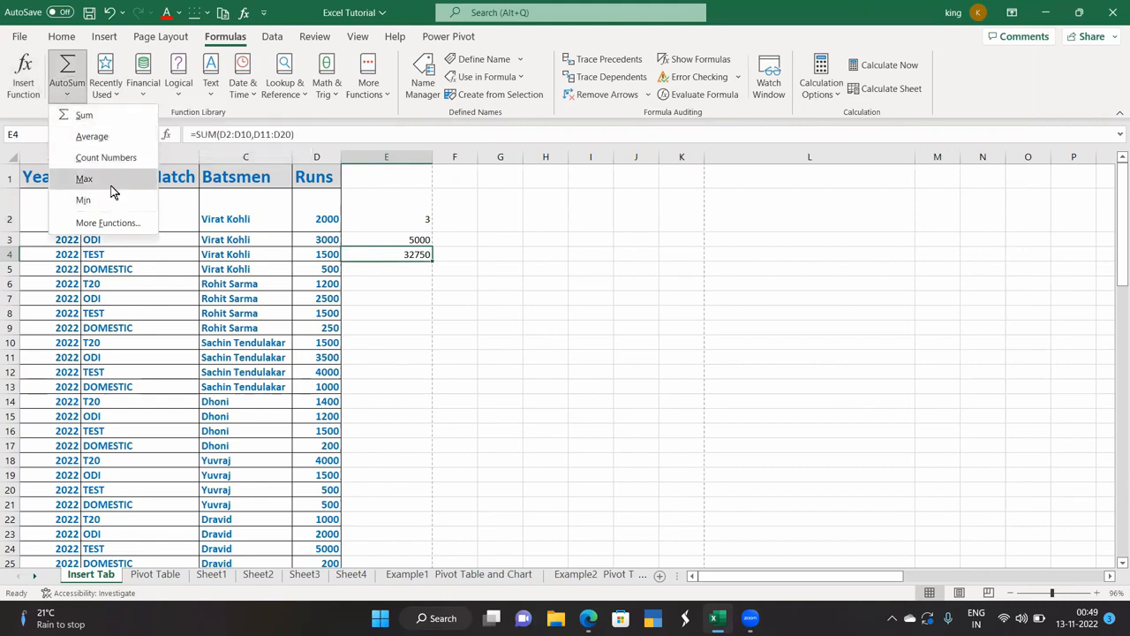
{"action": "left_click", "coordinate": [454, 240]}
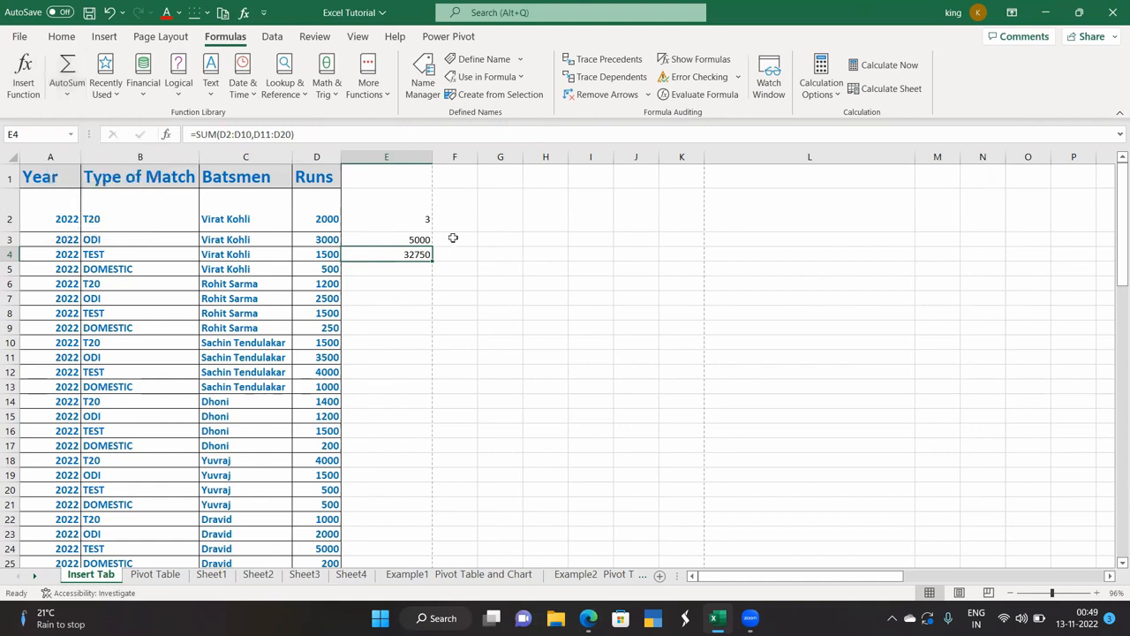
{"action": "left_click", "coordinate": [453, 239]}
{"action": "left_click", "coordinate": [61, 95]}
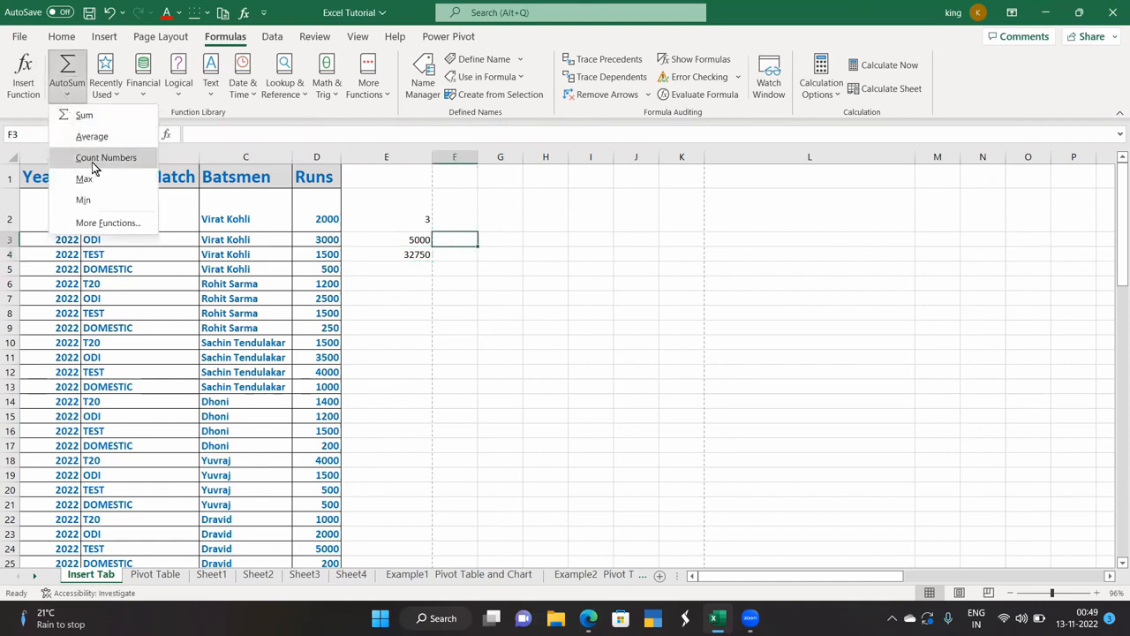
{"action": "left_click", "coordinate": [93, 179]}
{"action": "left_click_drag", "start_coordinate": [318, 219], "coordinate": [330, 540]}
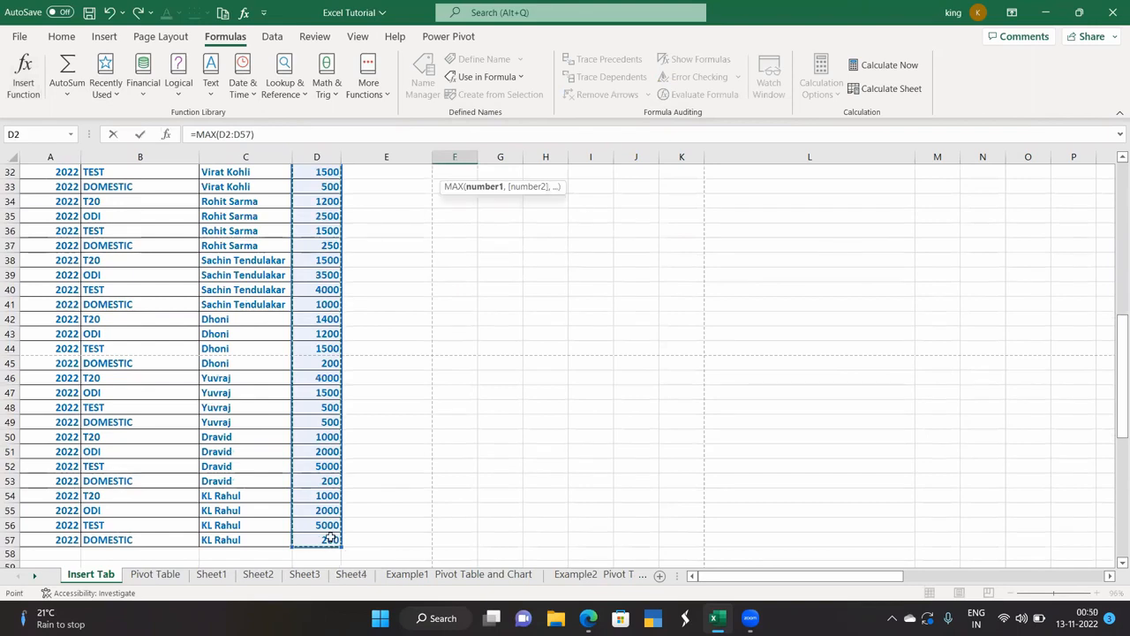
{"action": "key", "text": "Return"}
{"action": "scroll", "coordinate": [529, 417], "scroll_direction": "up", "scroll_amount": 1}
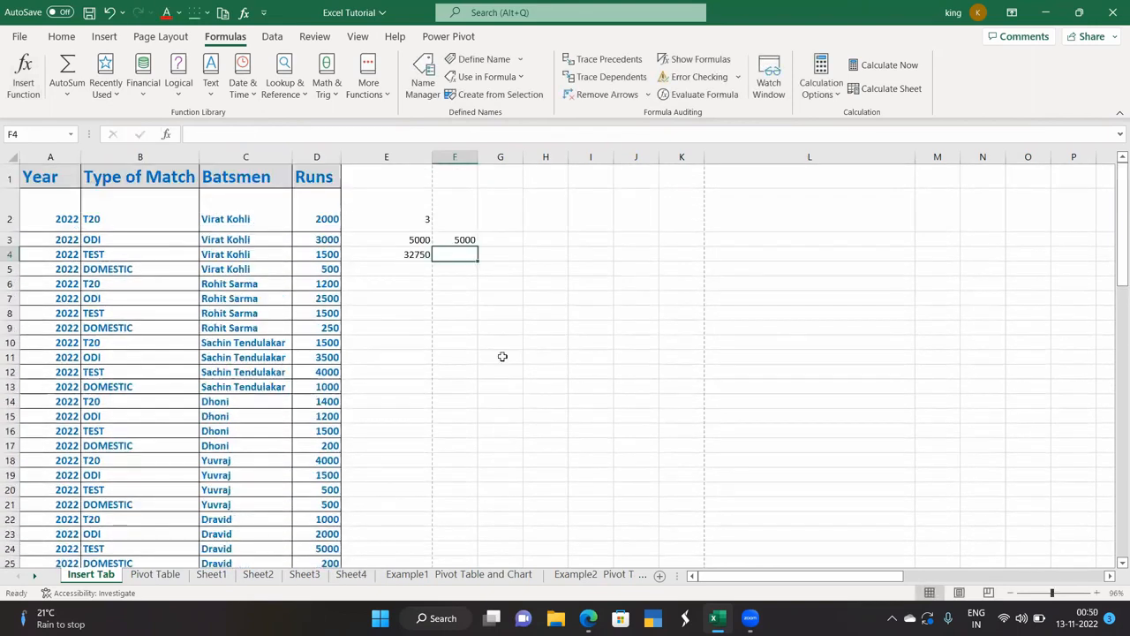
{"action": "left_click", "coordinate": [456, 238]}
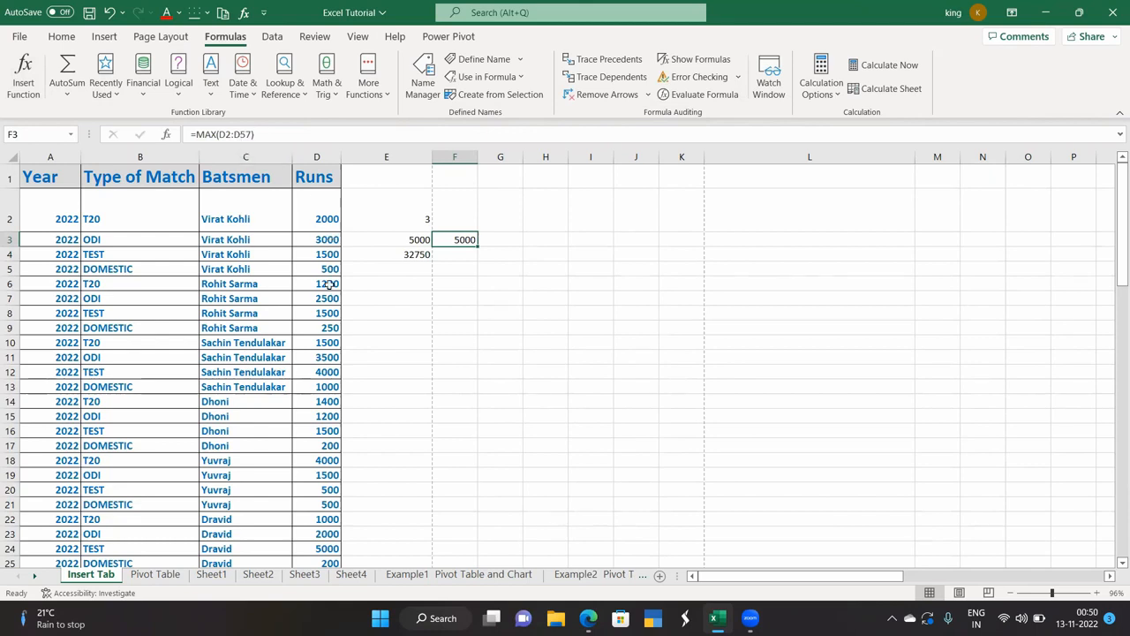
{"action": "left_click", "coordinate": [454, 261]}
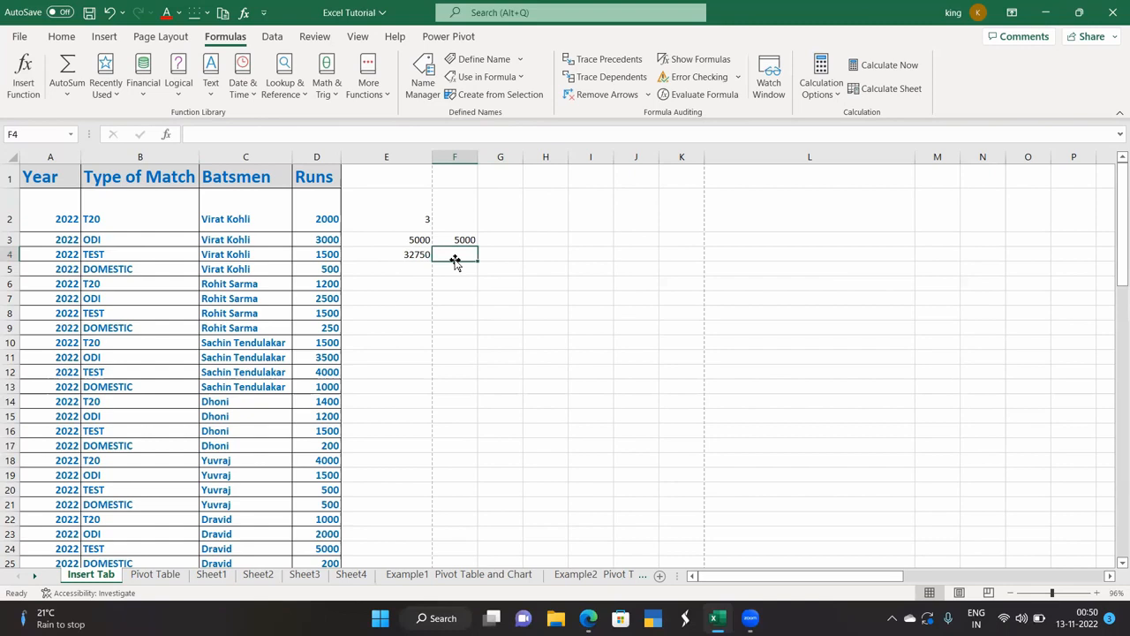
{"action": "left_click", "coordinate": [103, 97]}
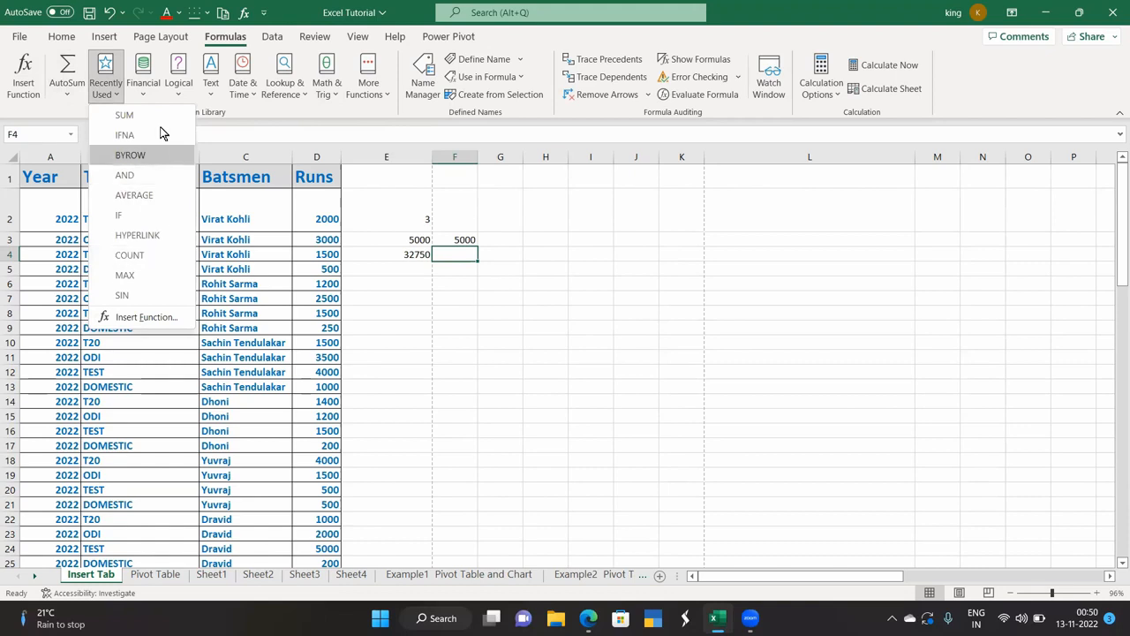
{"action": "left_click", "coordinate": [143, 84]}
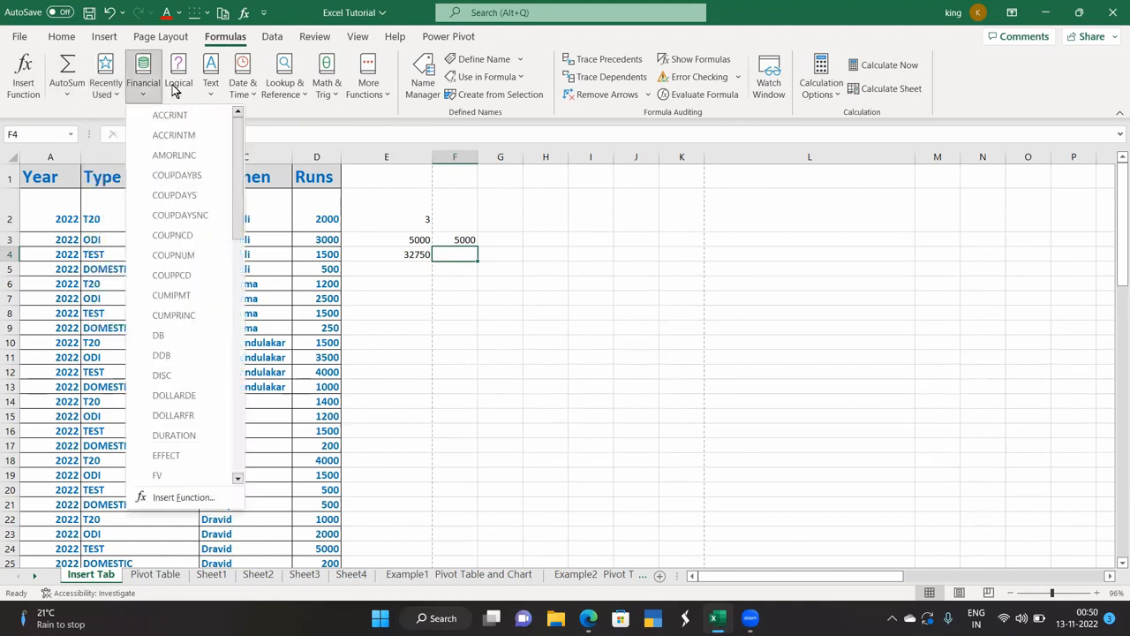
{"action": "left_click", "coordinate": [176, 92]}
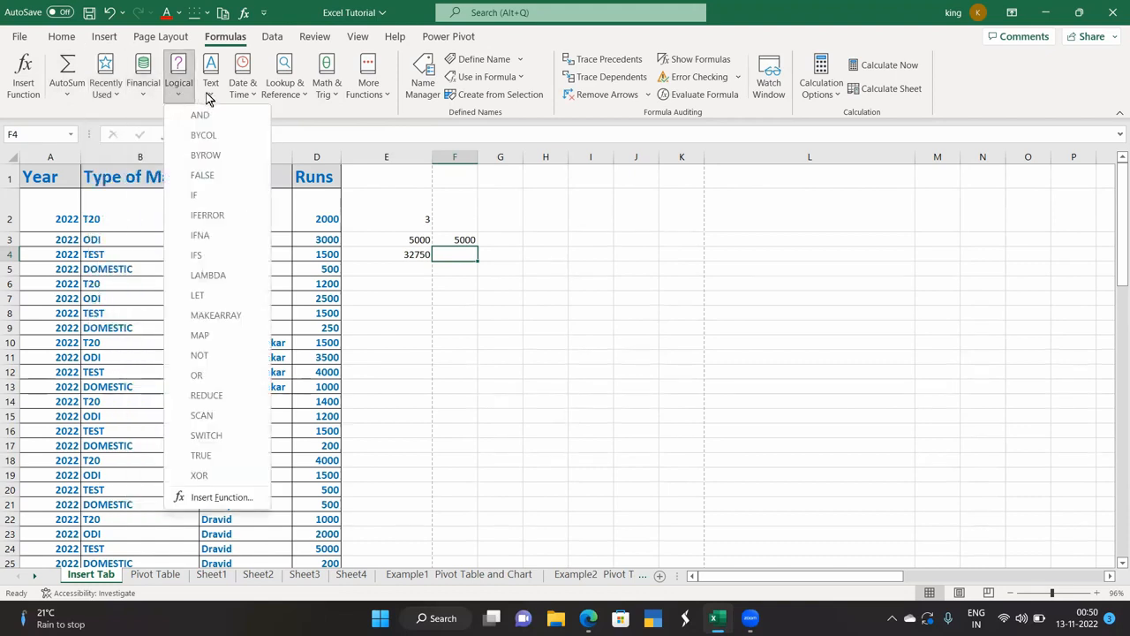
{"action": "left_click", "coordinate": [208, 93]}
{"action": "left_click", "coordinate": [246, 94]}
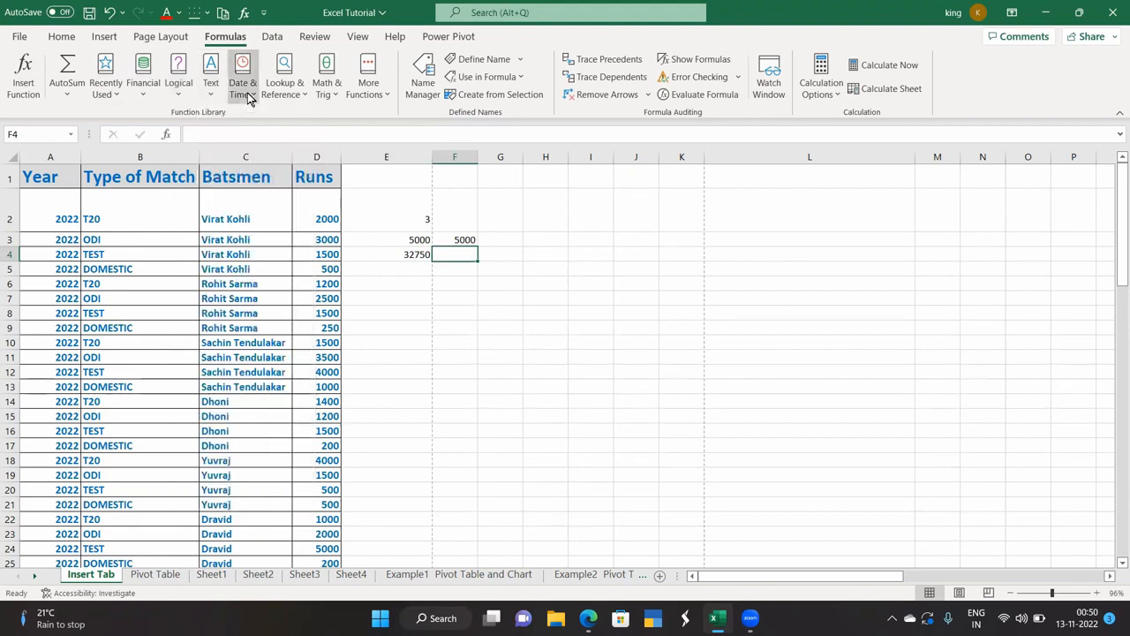
{"action": "left_click", "coordinate": [301, 93]}
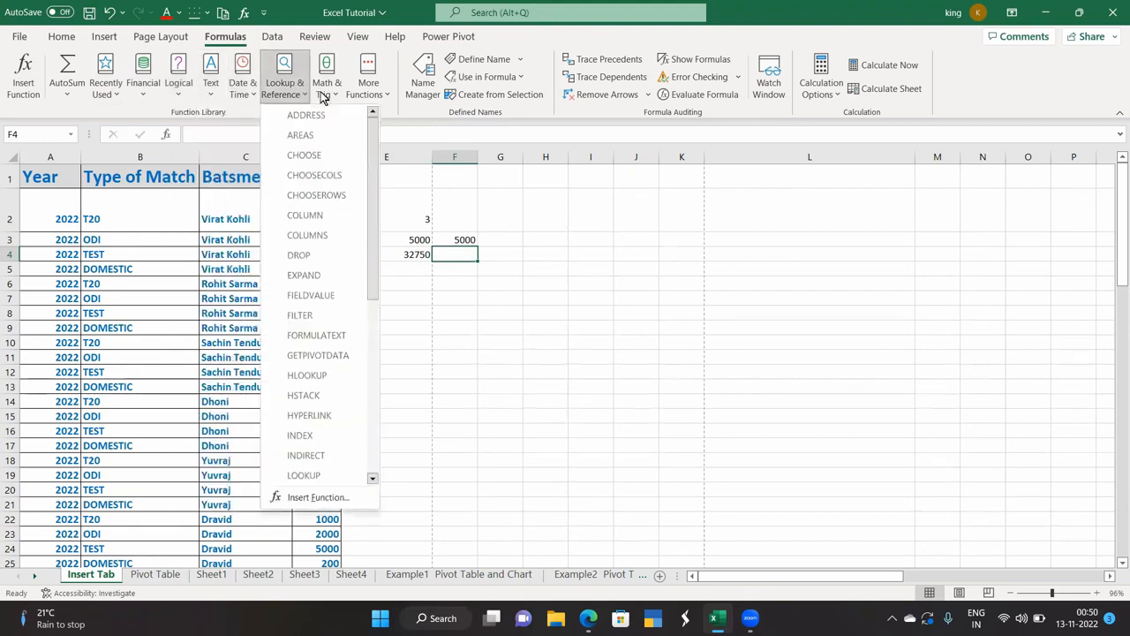
{"action": "left_click", "coordinate": [336, 94]}
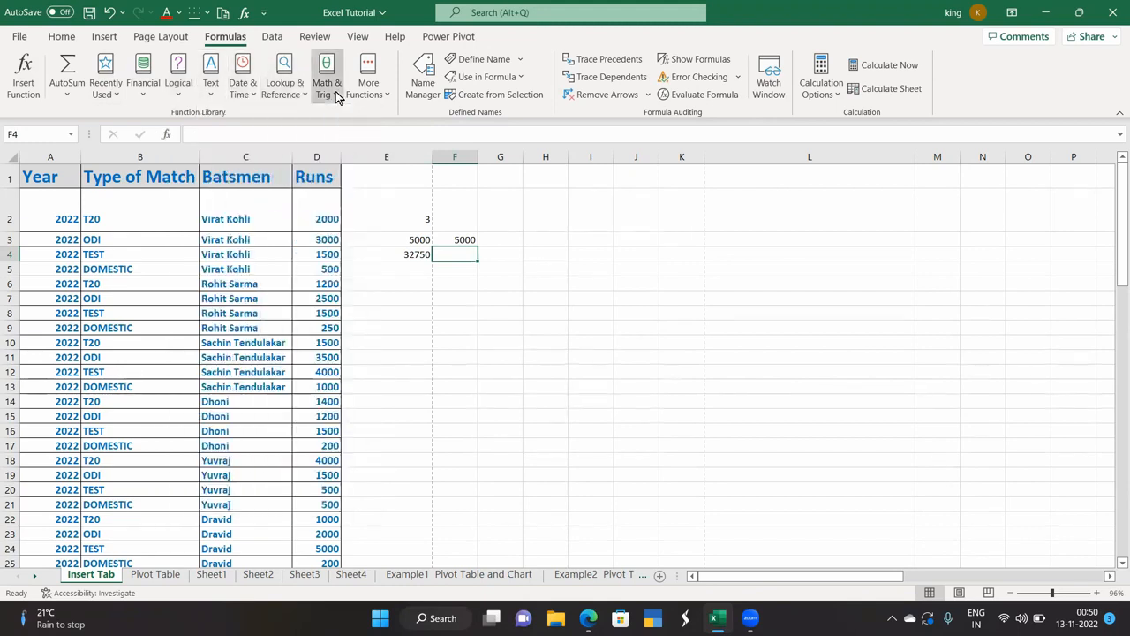
{"action": "left_click", "coordinate": [384, 95]}
{"action": "left_click", "coordinate": [385, 94]}
{"action": "mouse_move", "coordinate": [388, 114]}
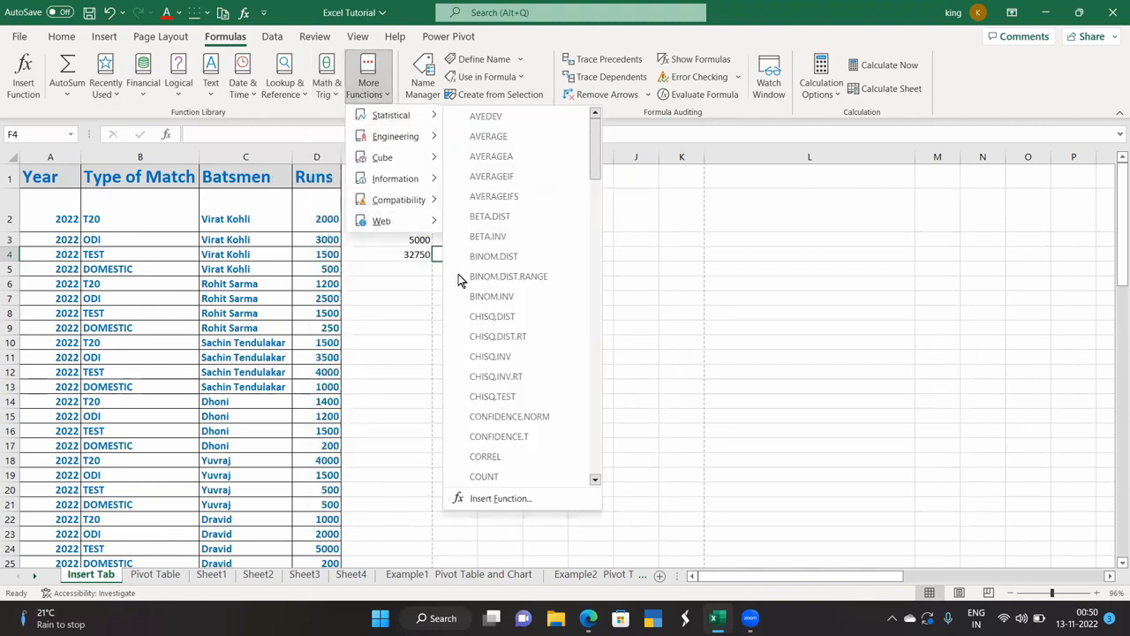
{"action": "left_click", "coordinate": [633, 250]}
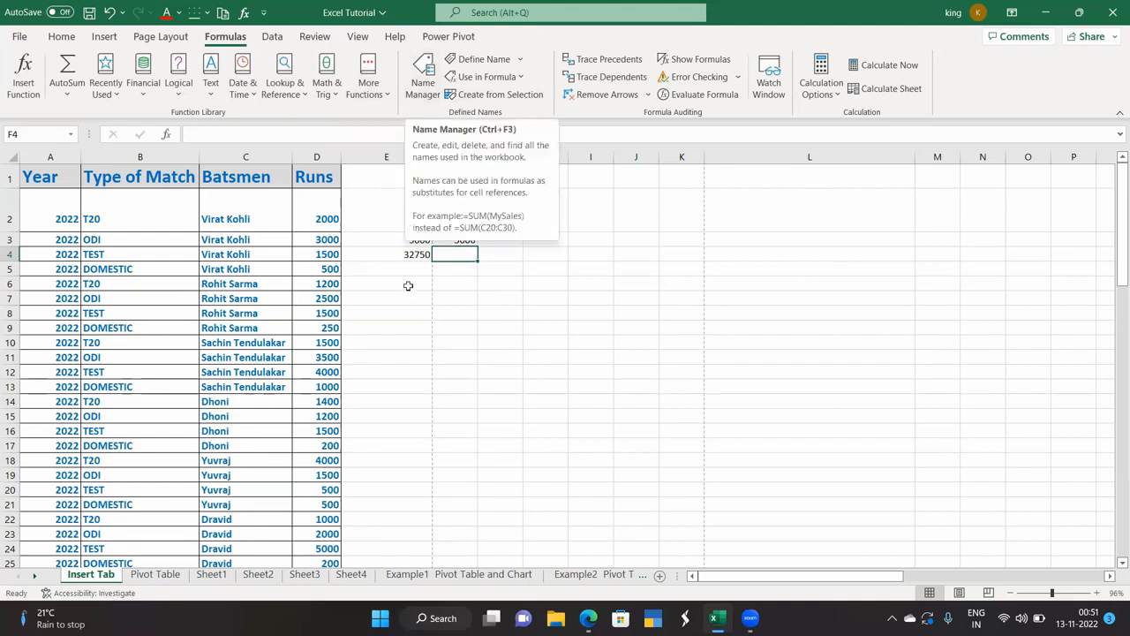
Define the name Kohli for the runs range D2:D5.
{"action": "left_click", "coordinate": [382, 300]}
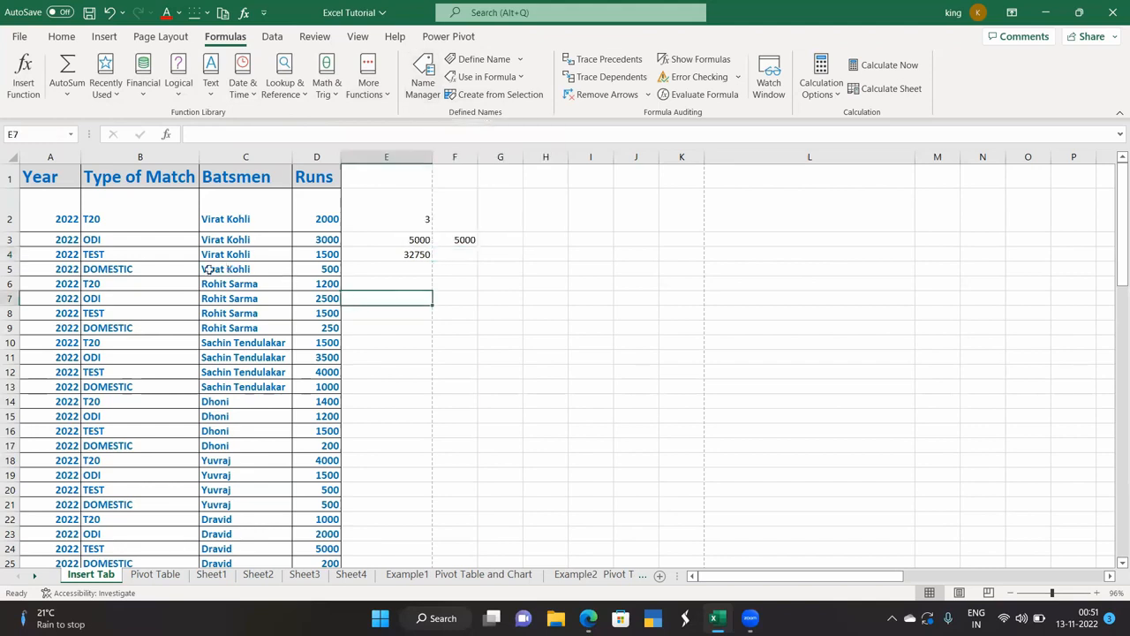
{"action": "left_click_drag", "start_coordinate": [305, 217], "coordinate": [322, 266]}
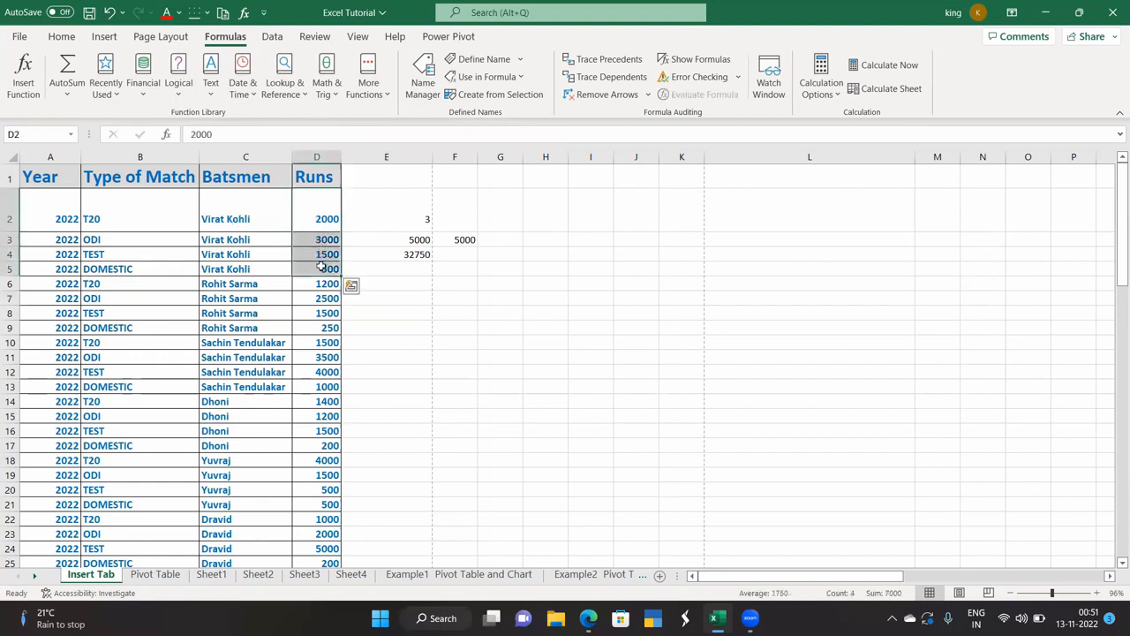
{"action": "left_click", "coordinate": [489, 62]}
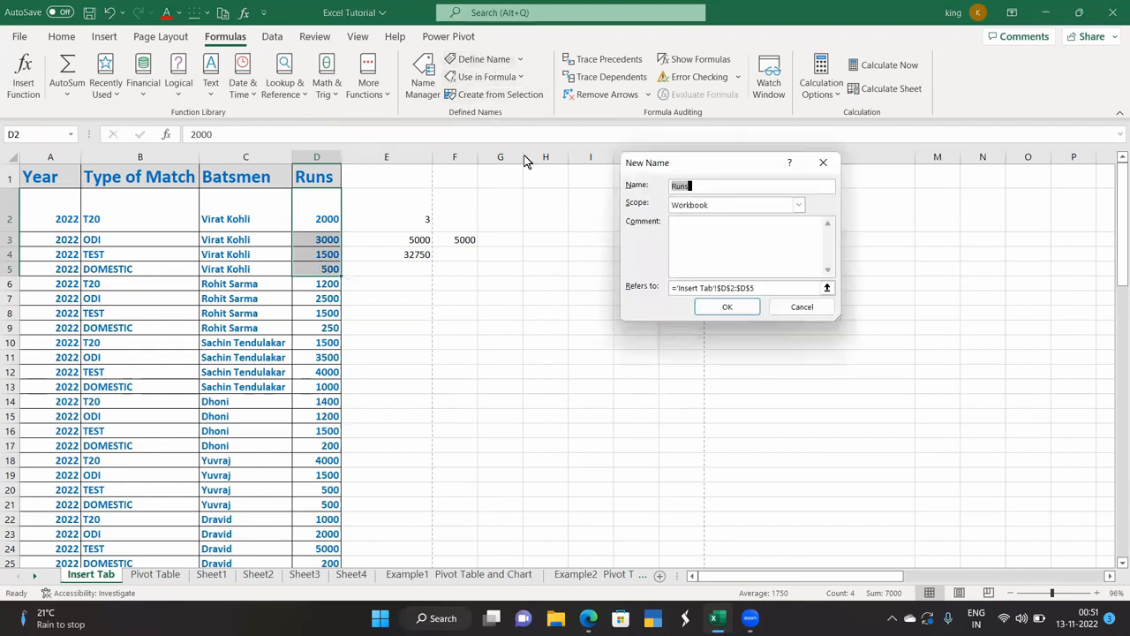
{"action": "key", "text": "BackSpace"}
{"action": "type", "text": "Kohli"}
{"action": "left_click", "coordinate": [717, 309]}
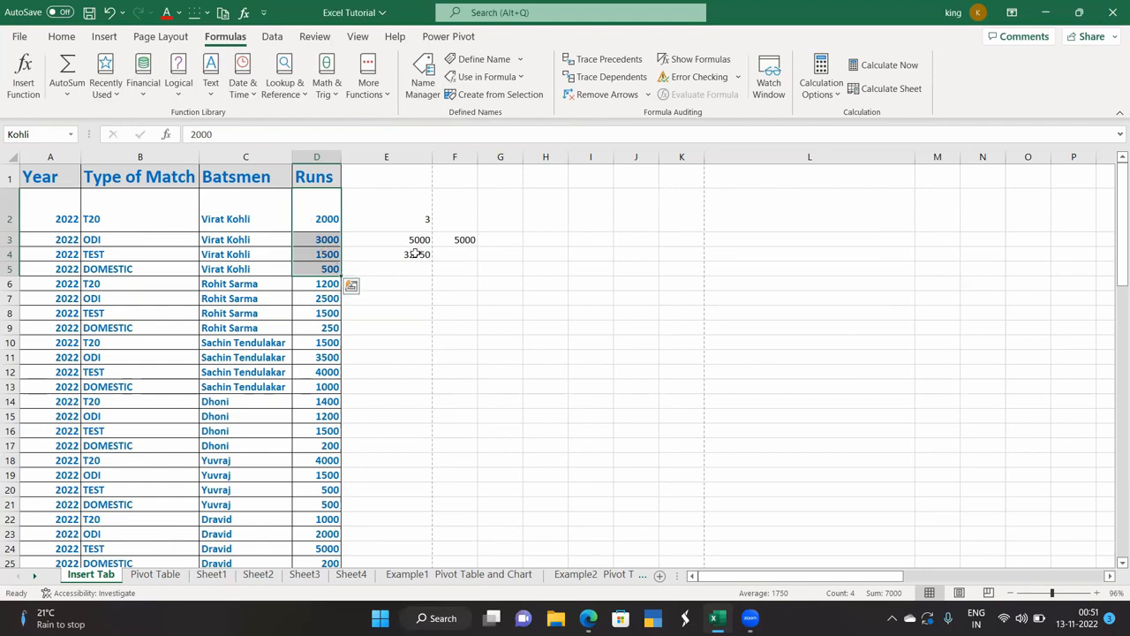
Enter =SUM(Kohli) in G3, showing 7000, and check it covers D2:D5.
{"action": "left_click", "coordinate": [508, 241]}
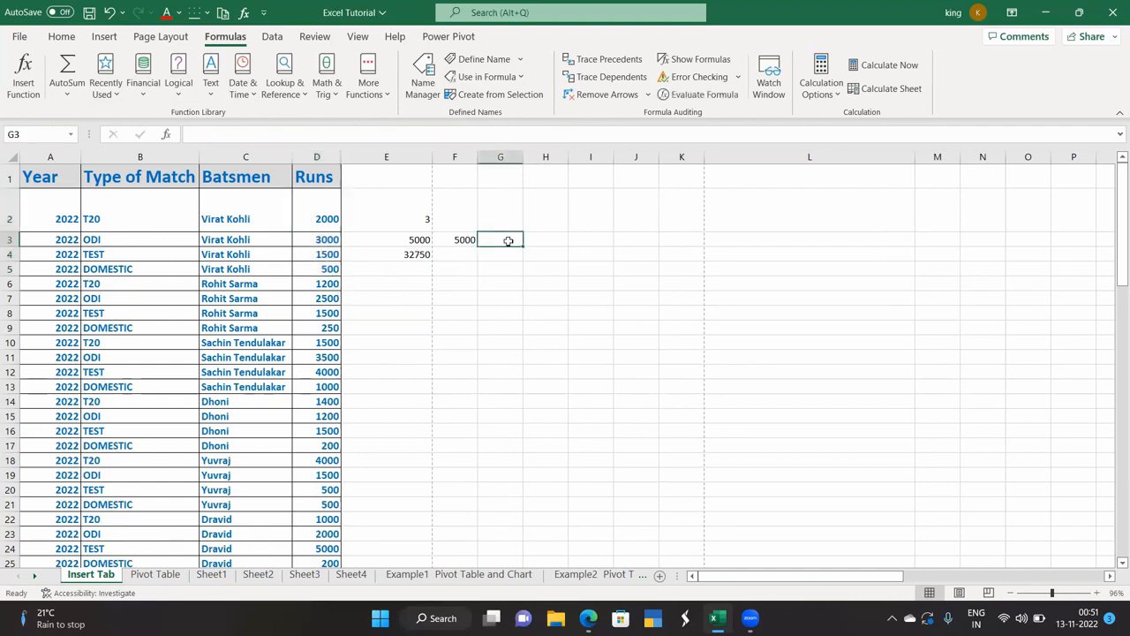
{"action": "type", "text": "="}
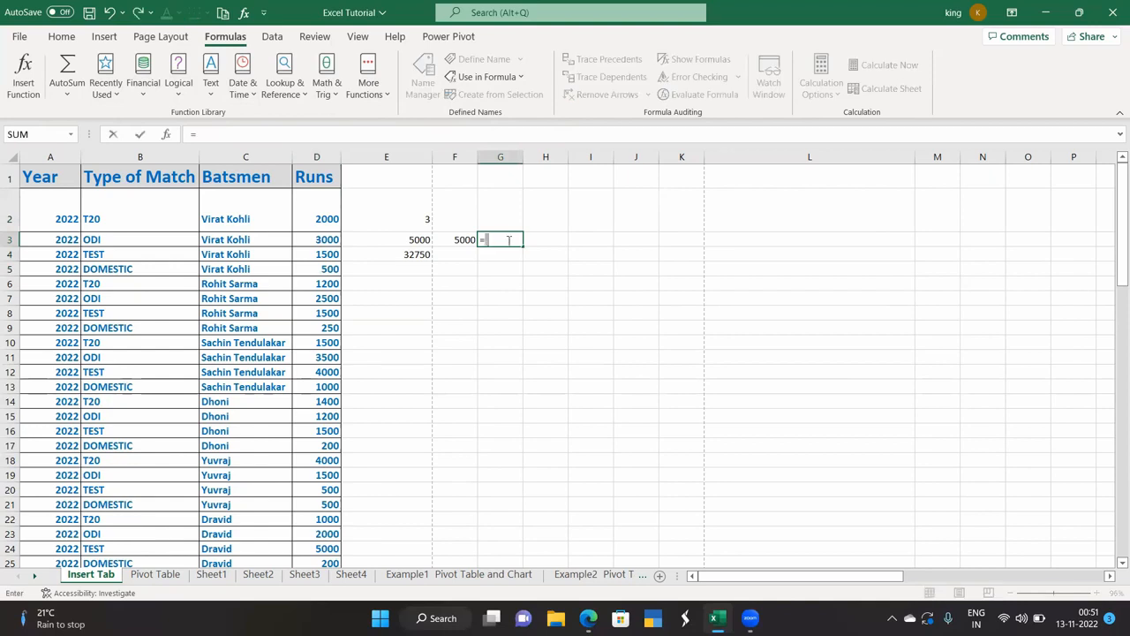
{"action": "type", "text": "sum"}
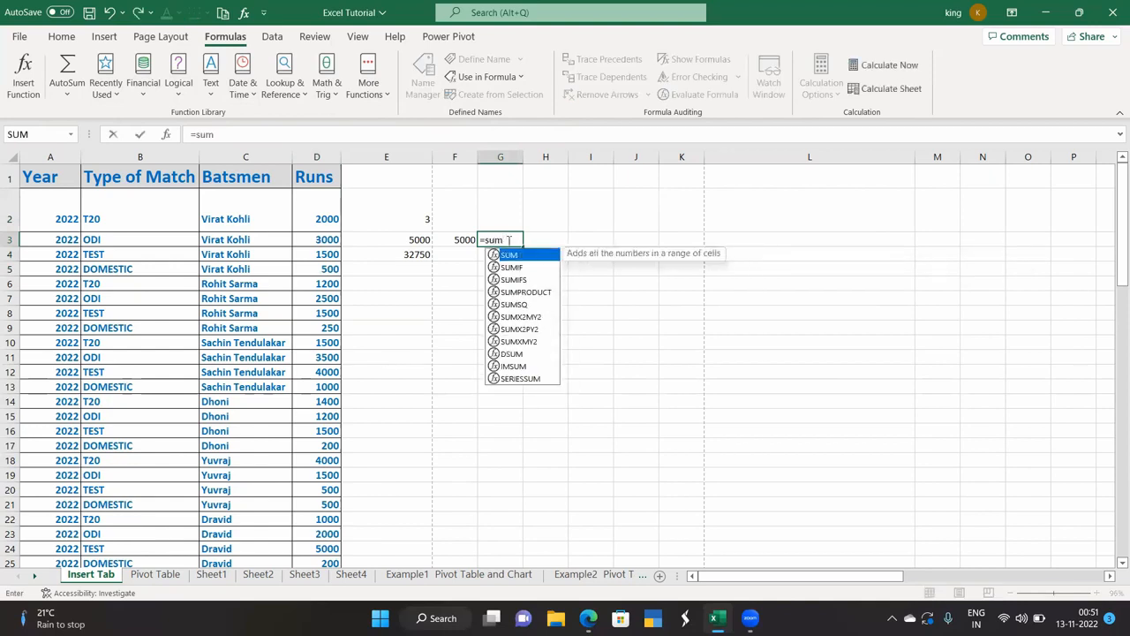
{"action": "type", "text": "(k"}
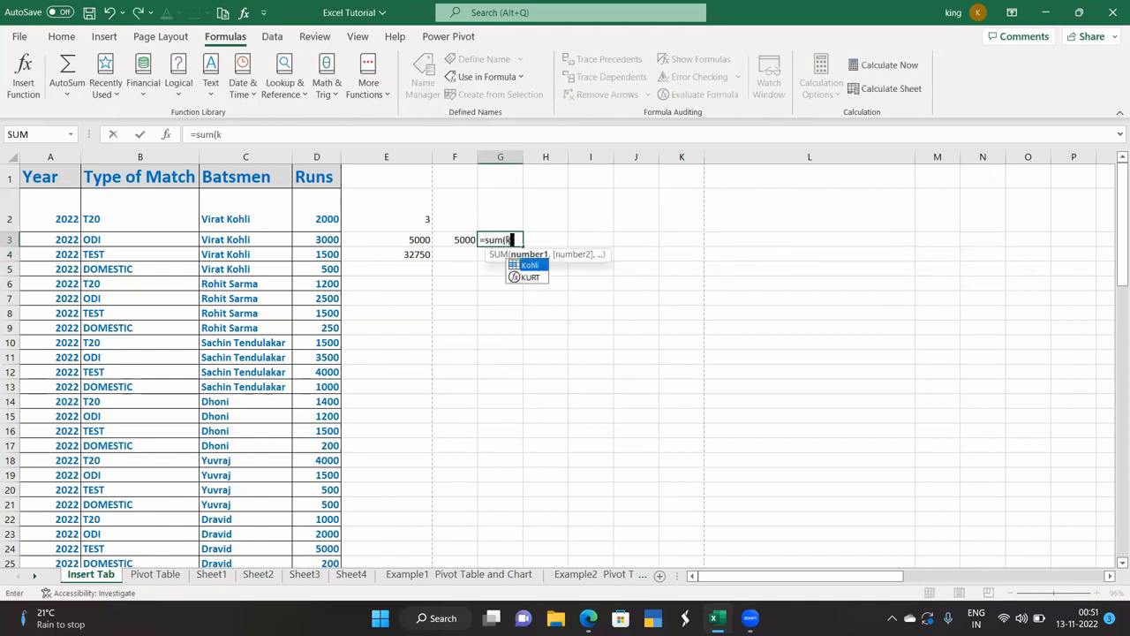
{"action": "type", "text": "ohli"}
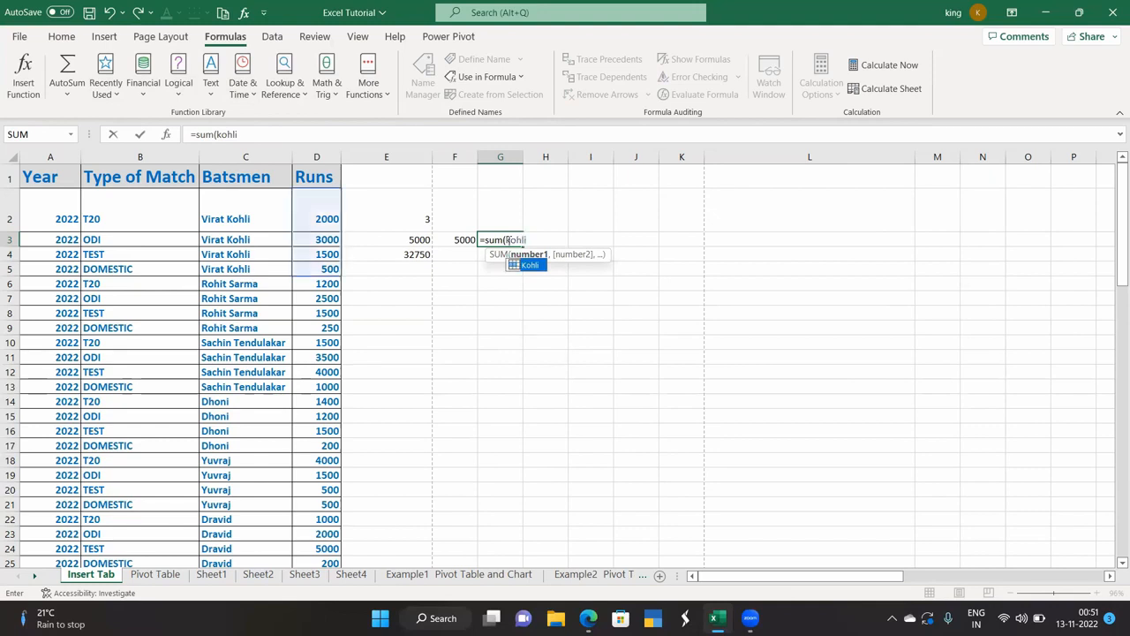
{"action": "type", "text": ")"}
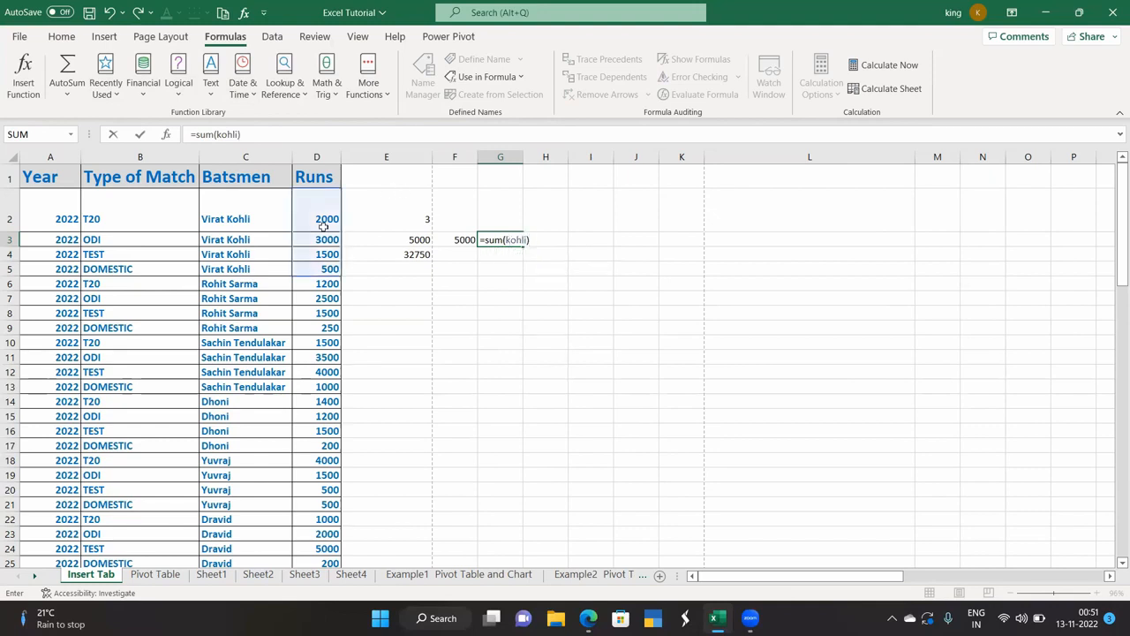
{"action": "left_click_drag", "start_coordinate": [309, 218], "coordinate": [312, 241]}
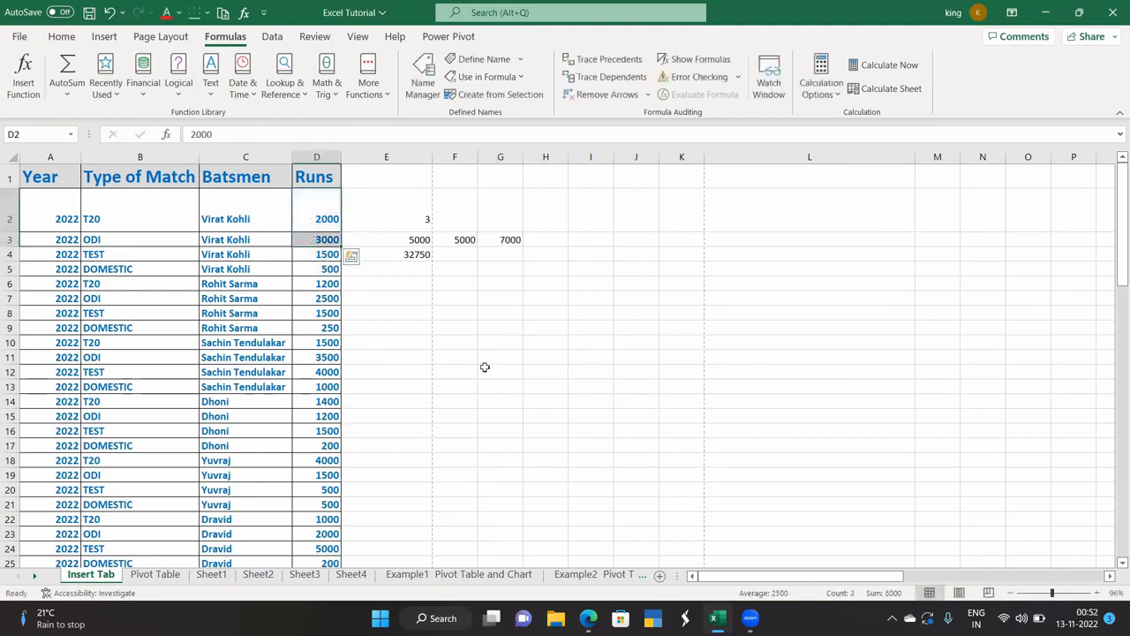
{"action": "left_click", "coordinate": [495, 240]}
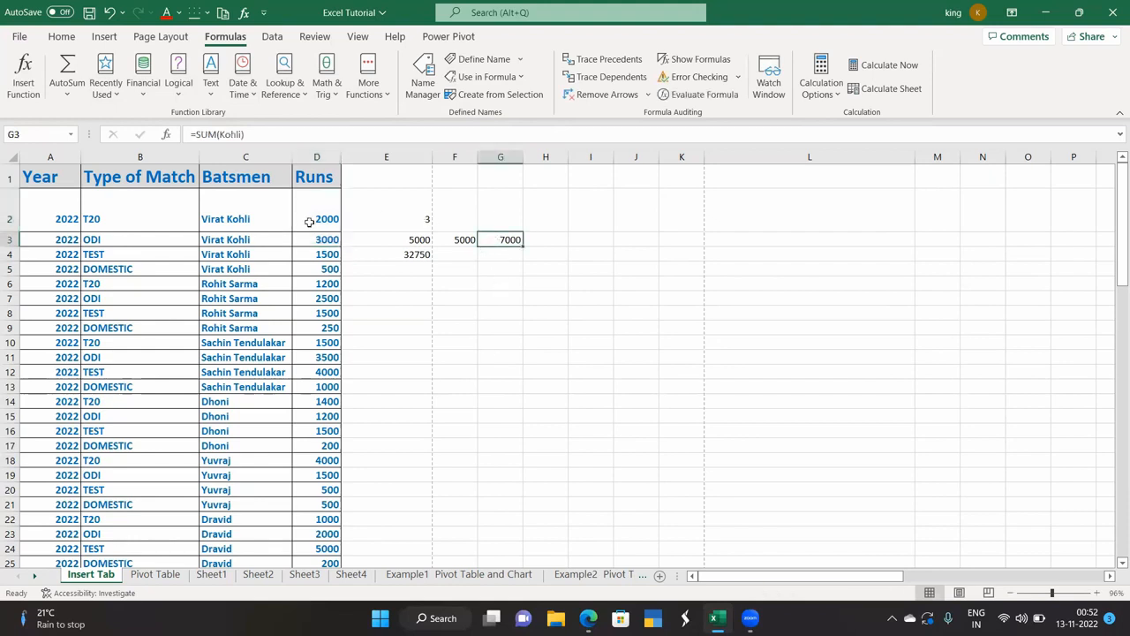
{"action": "left_click", "coordinate": [502, 294]}
{"action": "left_click", "coordinate": [507, 241]}
{"action": "key", "text": "Down"}
{"action": "key", "text": "Down"}
{"action": "left_click", "coordinate": [500, 240]}
{"action": "left_click_drag", "start_coordinate": [318, 218], "coordinate": [326, 275]}
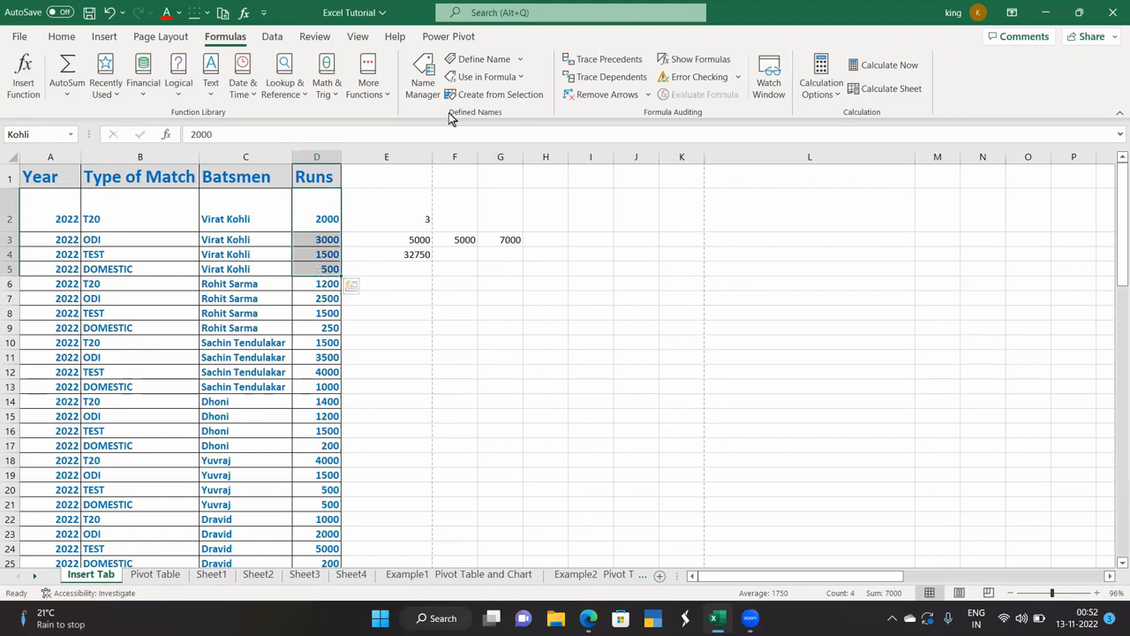
{"action": "left_click", "coordinate": [502, 241]}
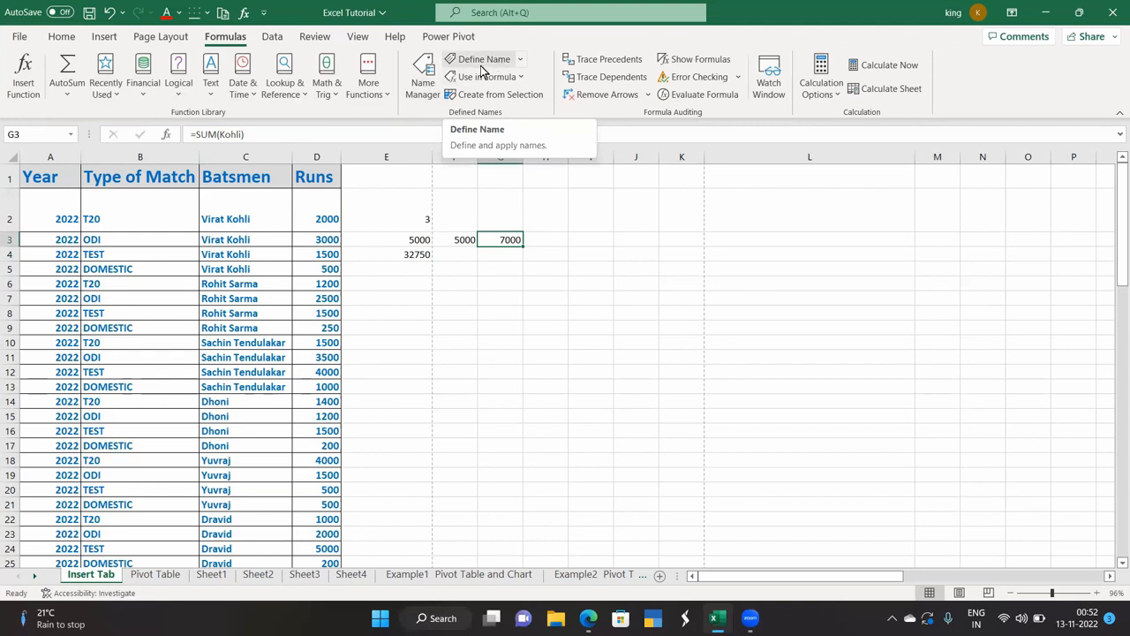
{"action": "left_click", "coordinate": [422, 85]}
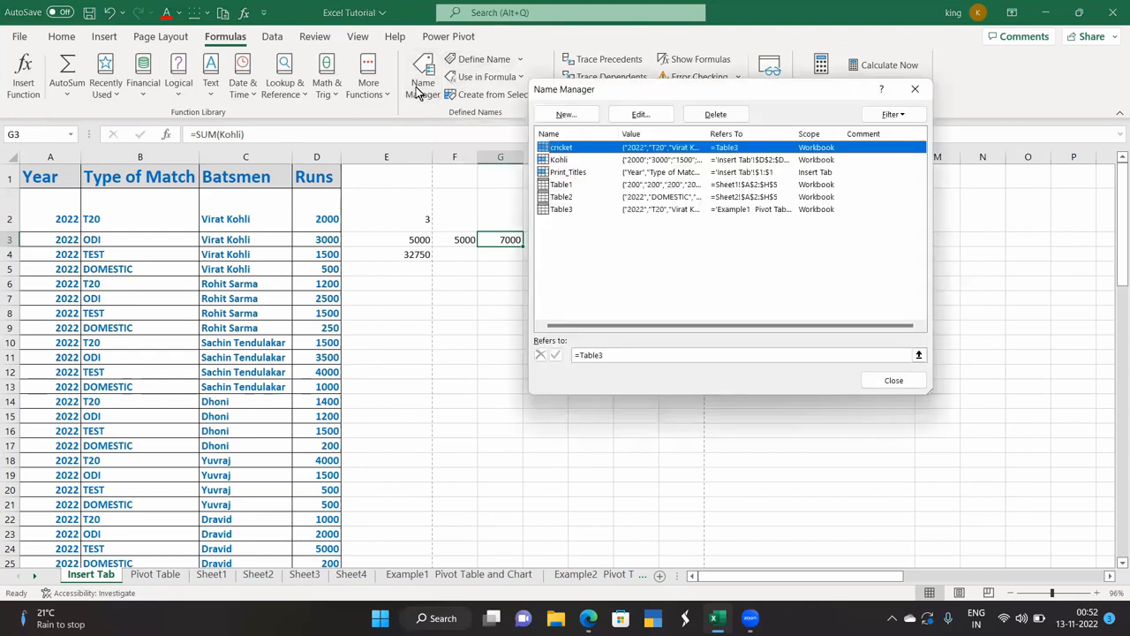
{"action": "left_click", "coordinate": [916, 89]}
{"action": "left_click", "coordinate": [496, 78]}
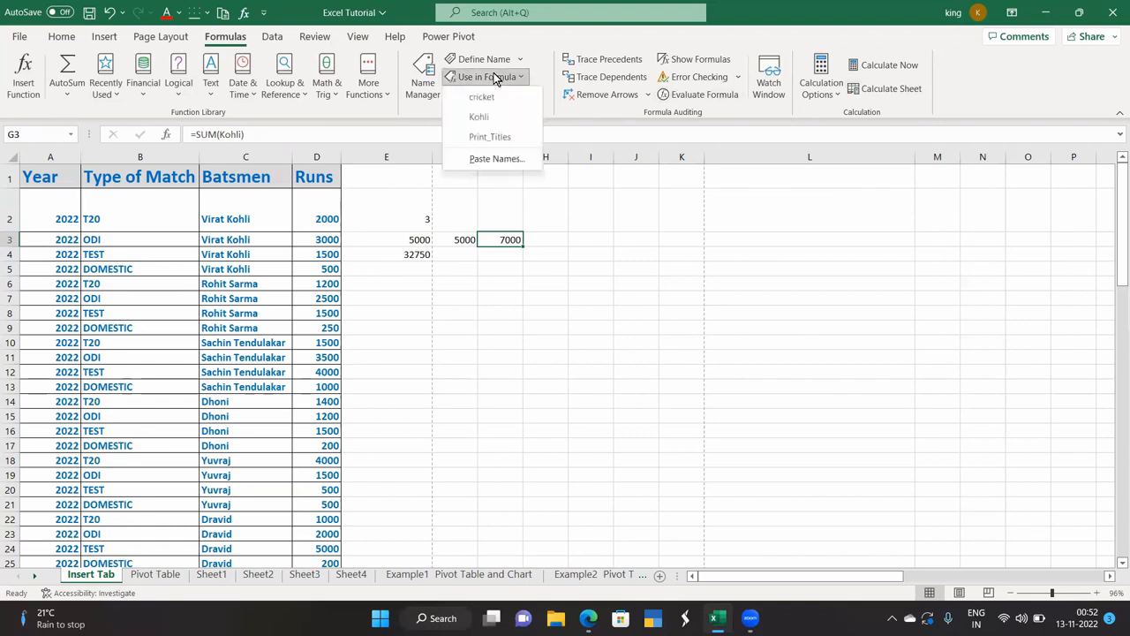
{"action": "left_click", "coordinate": [458, 293]}
{"action": "left_click", "coordinate": [492, 255]}
Enter =AVERAGE(Kohli) in G4 using Use in Formula, showing 1750.
{"action": "type", "text": "=av"}
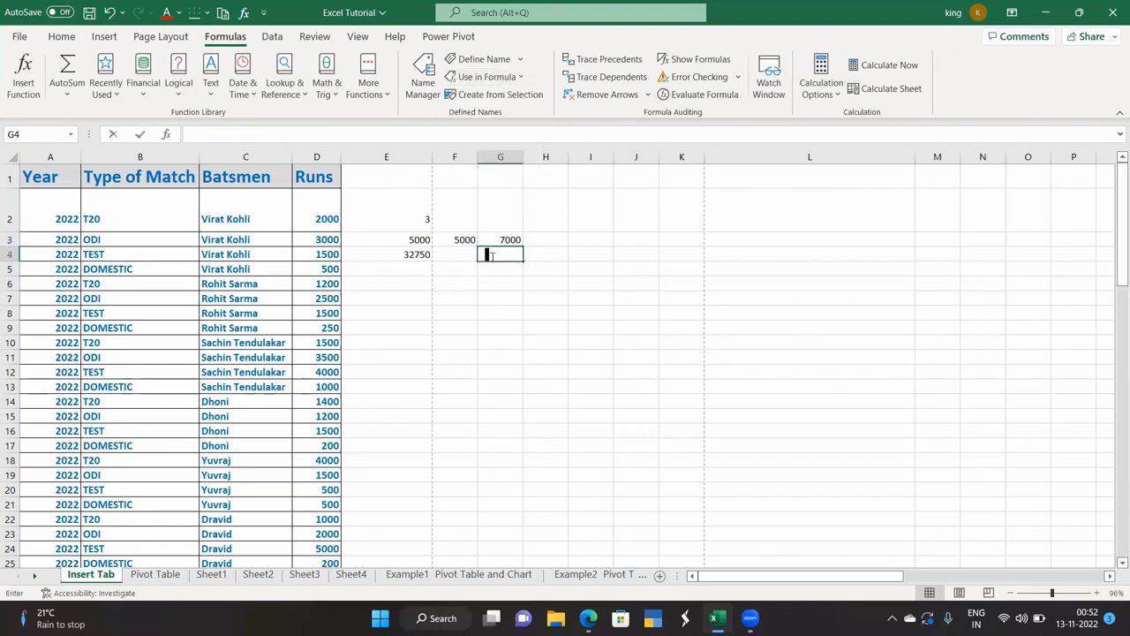
{"action": "type", "text": "e"}
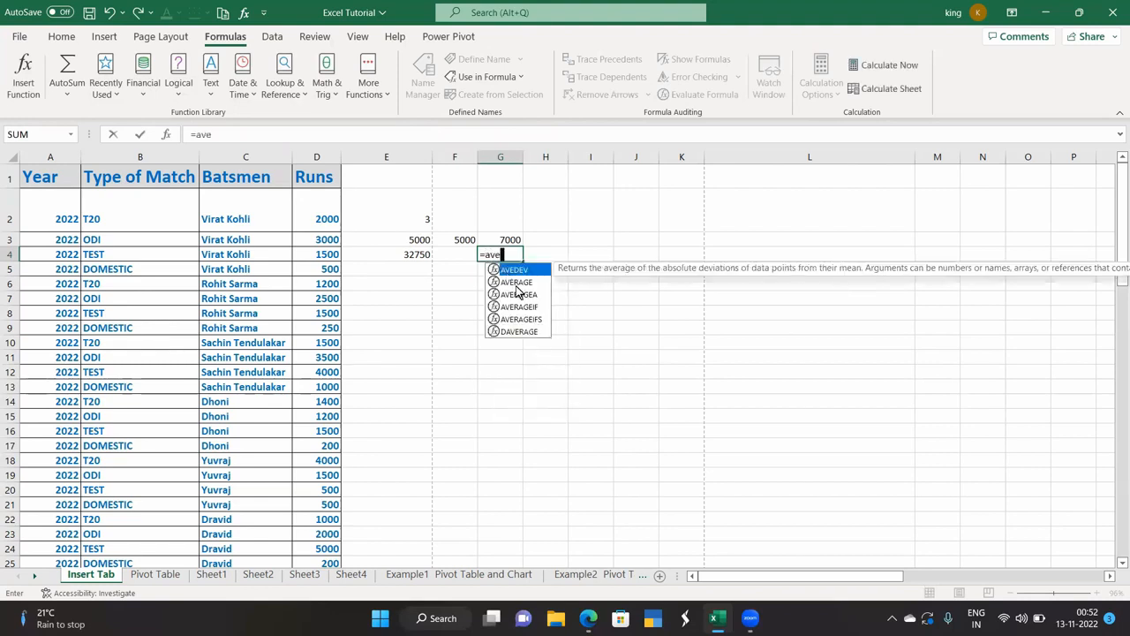
{"action": "left_click", "coordinate": [517, 281]}
{"action": "left_click", "coordinate": [488, 80]}
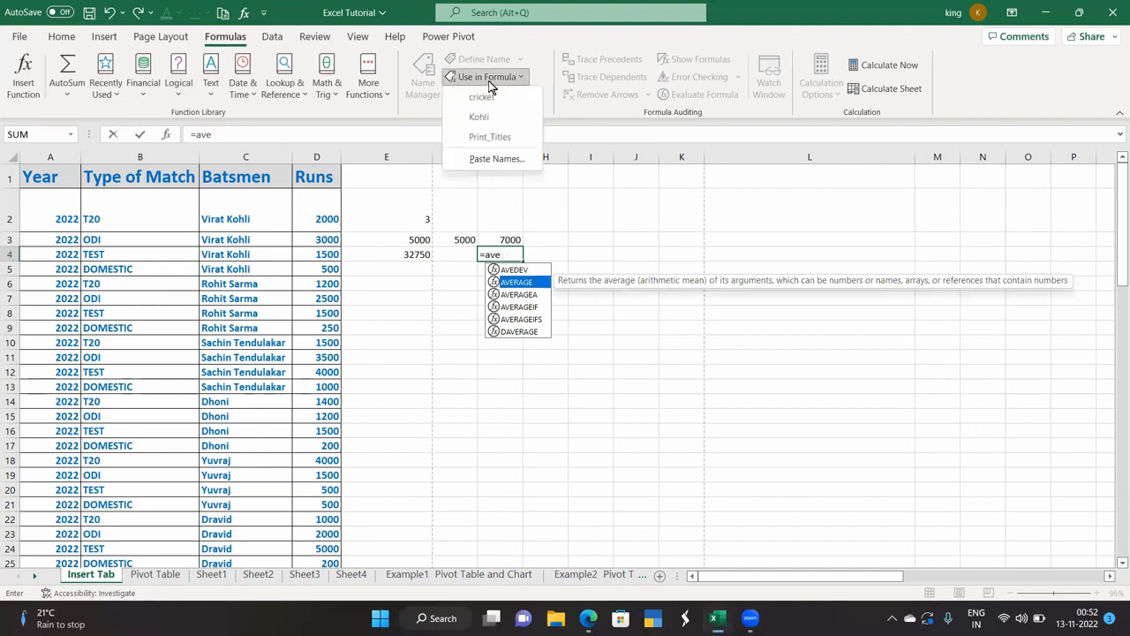
{"action": "left_click", "coordinate": [517, 283]}
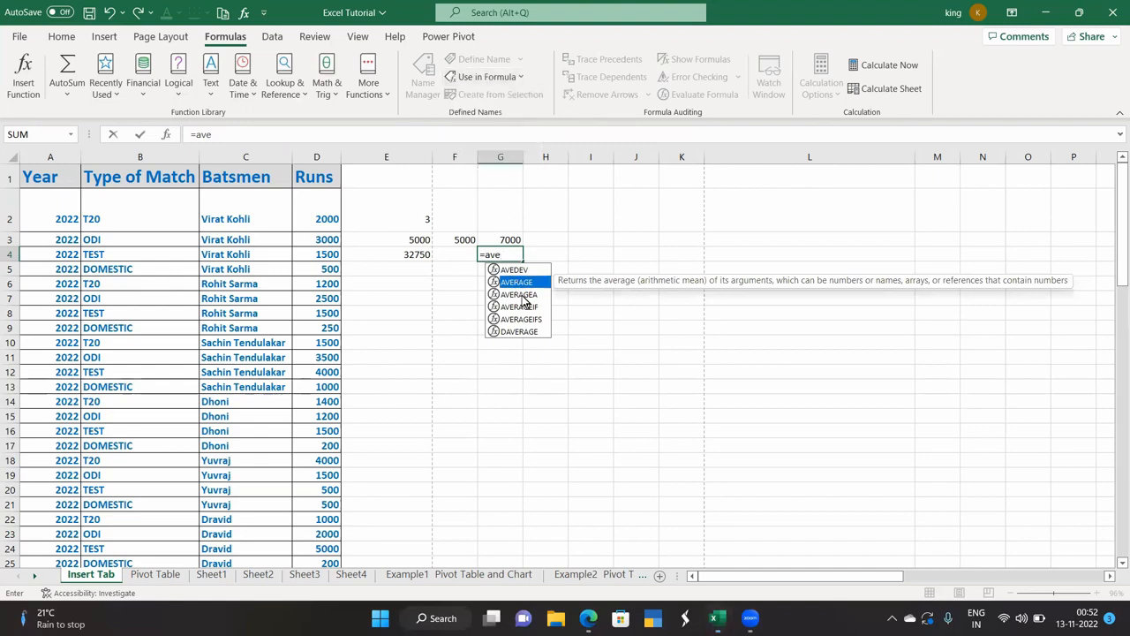
{"action": "left_click", "coordinate": [507, 254]}
{"action": "key", "text": "BackSpace"}
{"action": "key", "text": "BackSpace"}
{"action": "key", "text": "BackSpace"}
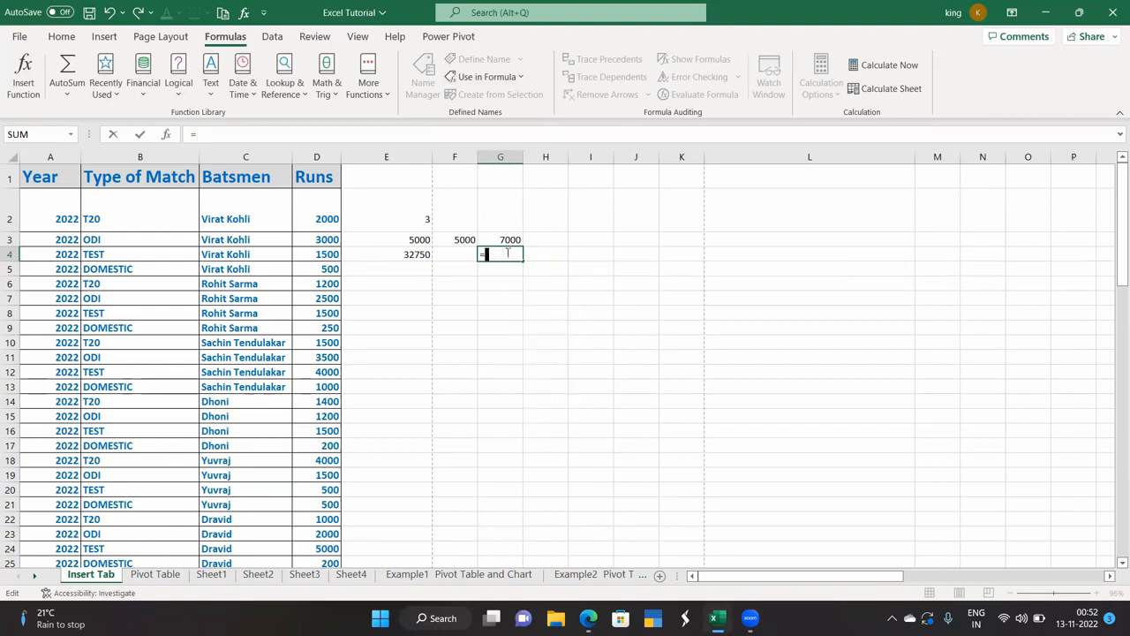
{"action": "left_click", "coordinate": [510, 79]}
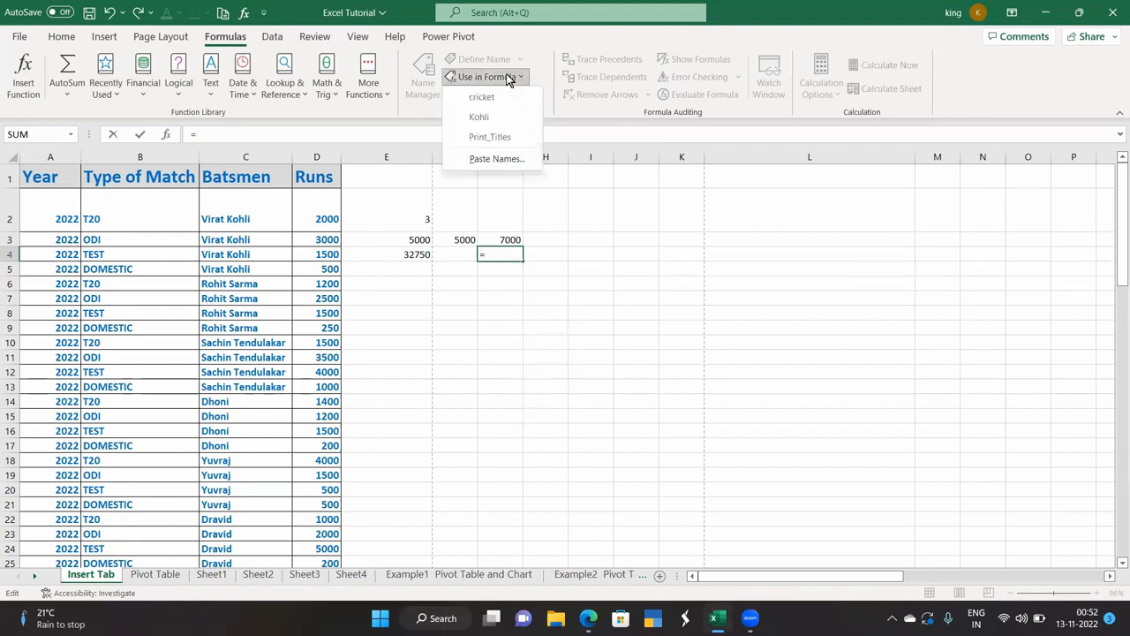
{"action": "left_click", "coordinate": [485, 120]}
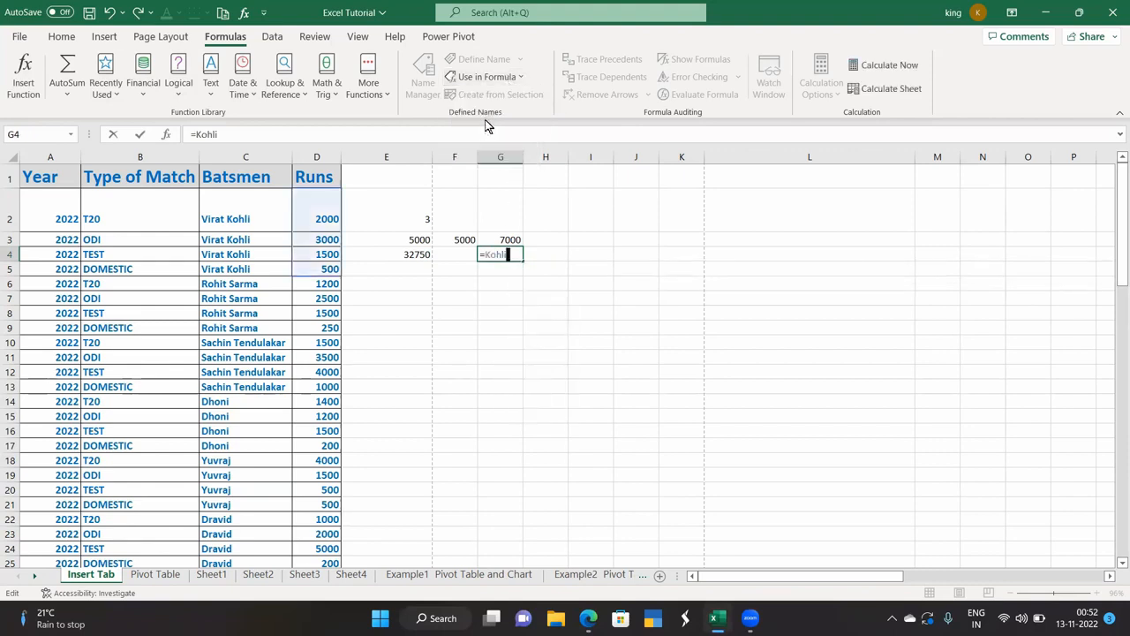
{"action": "key", "text": "Left"}
{"action": "key", "text": "Left"}
{"action": "key", "text": "Left"}
{"action": "key", "text": "Left"}
{"action": "key", "text": "Left"}
{"action": "type", "text": "average"}
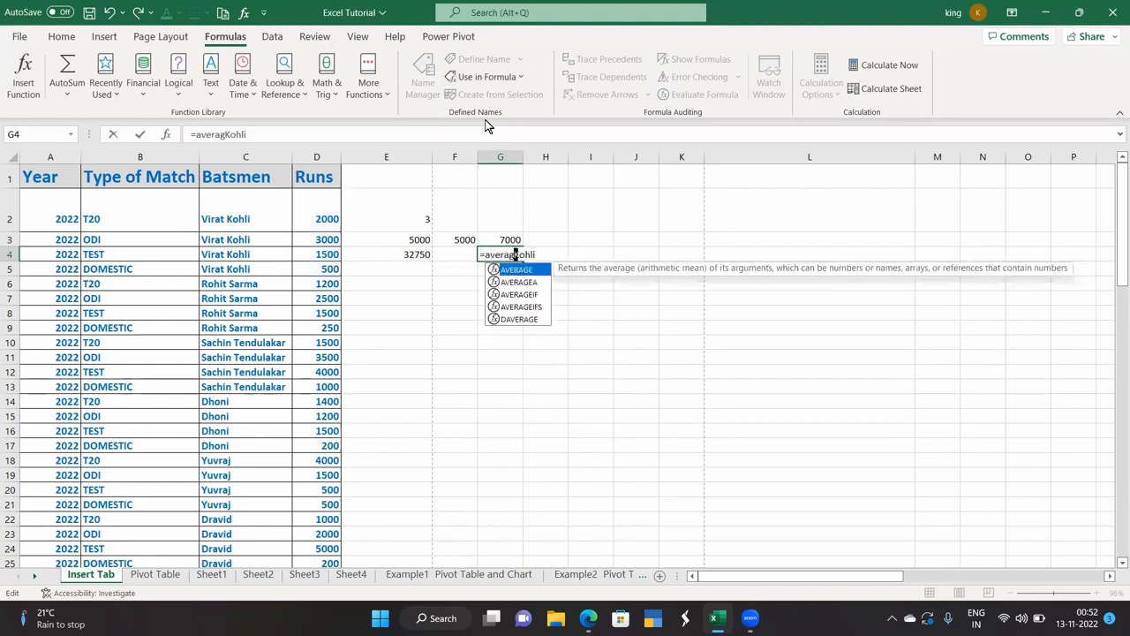
{"action": "type", "text": "("}
{"action": "type", "text": ")"}
{"action": "key", "text": "Return"}
{"action": "left_click", "coordinate": [503, 254]}
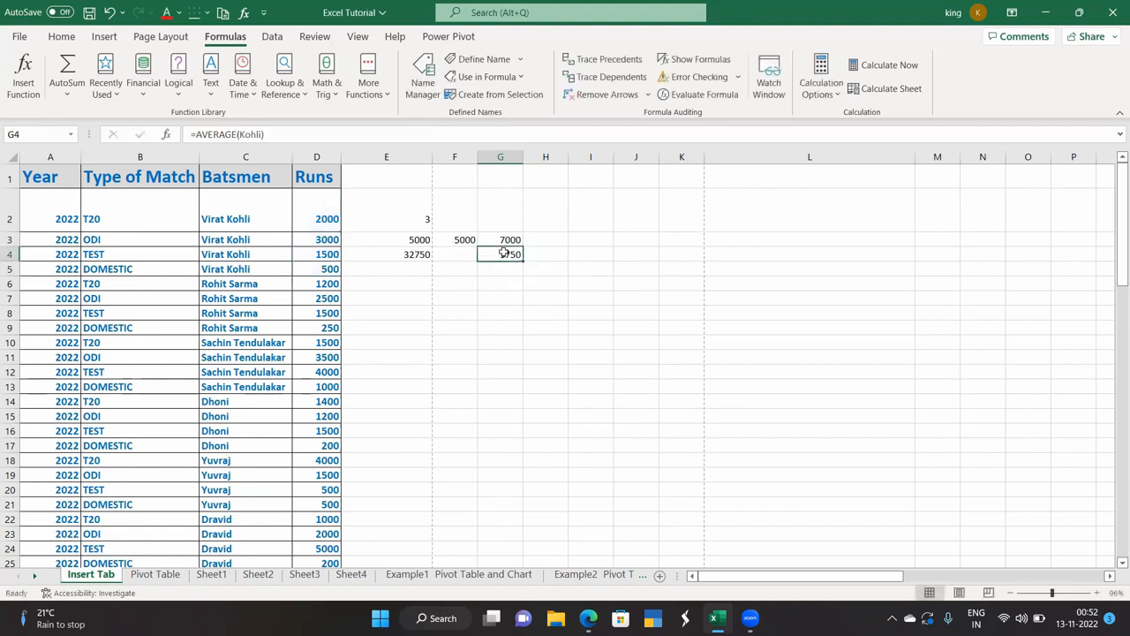
Trace the precedents of E4's 32750 total back to D2:D10 and D11:D20.
{"action": "left_click", "coordinate": [497, 96]}
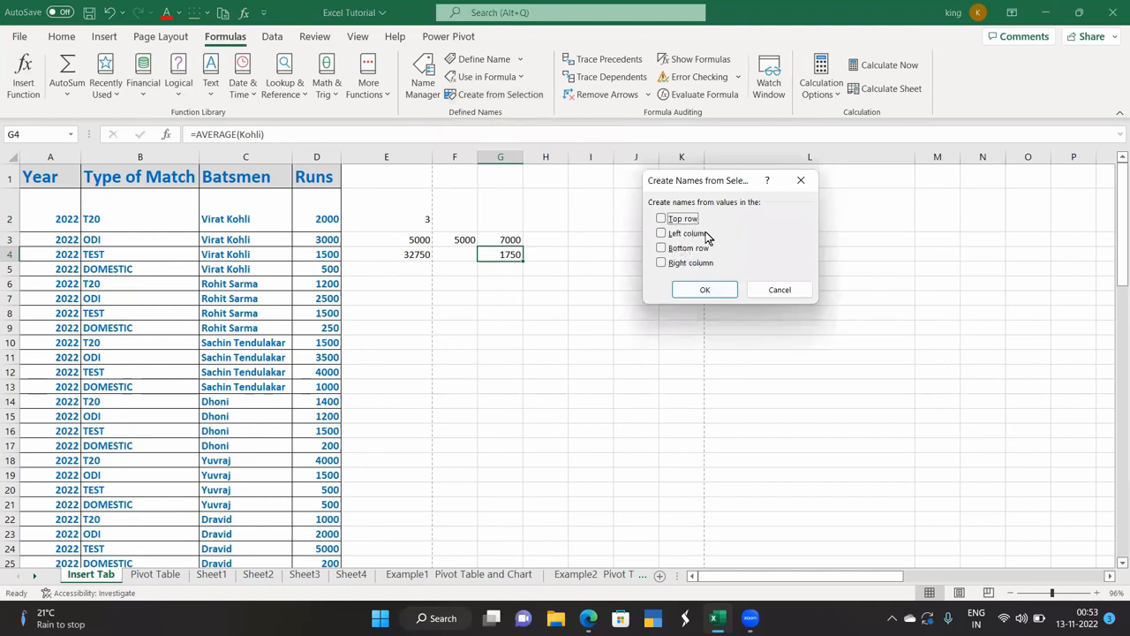
{"action": "left_click", "coordinate": [799, 182]}
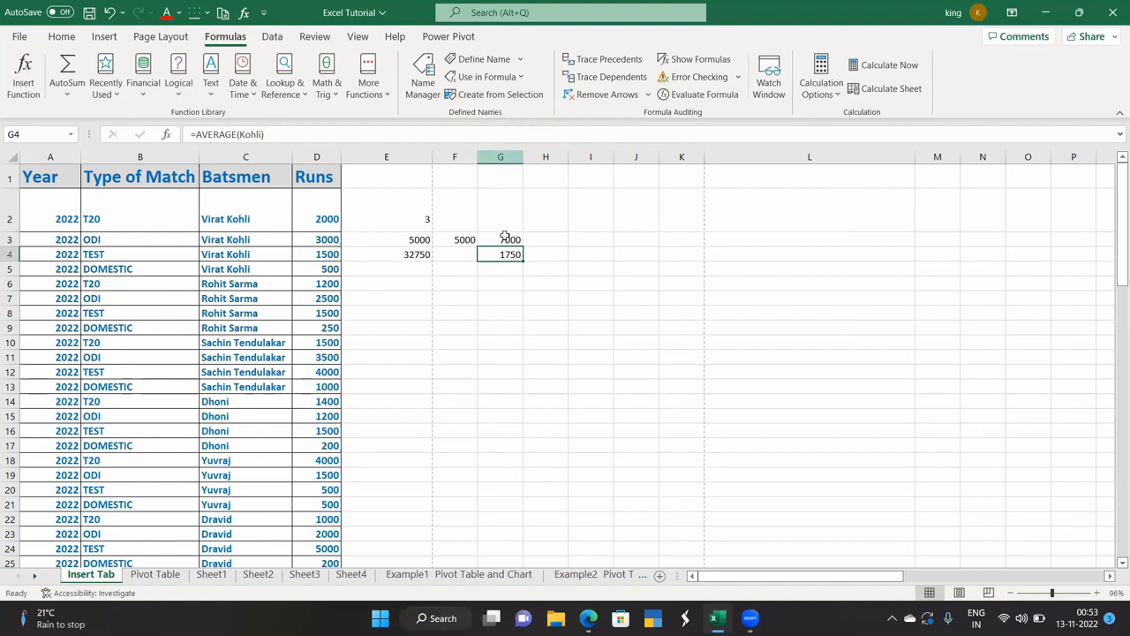
{"action": "left_click", "coordinate": [413, 256]}
{"action": "left_click", "coordinate": [616, 68]}
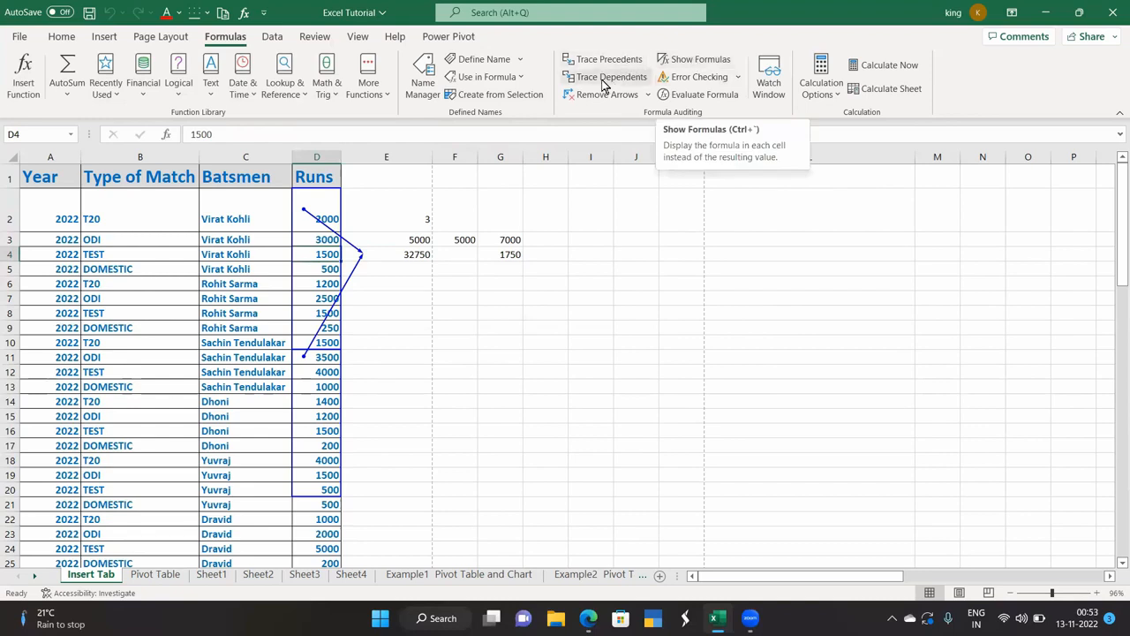
Trace dependents of D4 and D2, remove the arrows, then retrace only D2's dependents.
{"action": "left_click", "coordinate": [602, 78]}
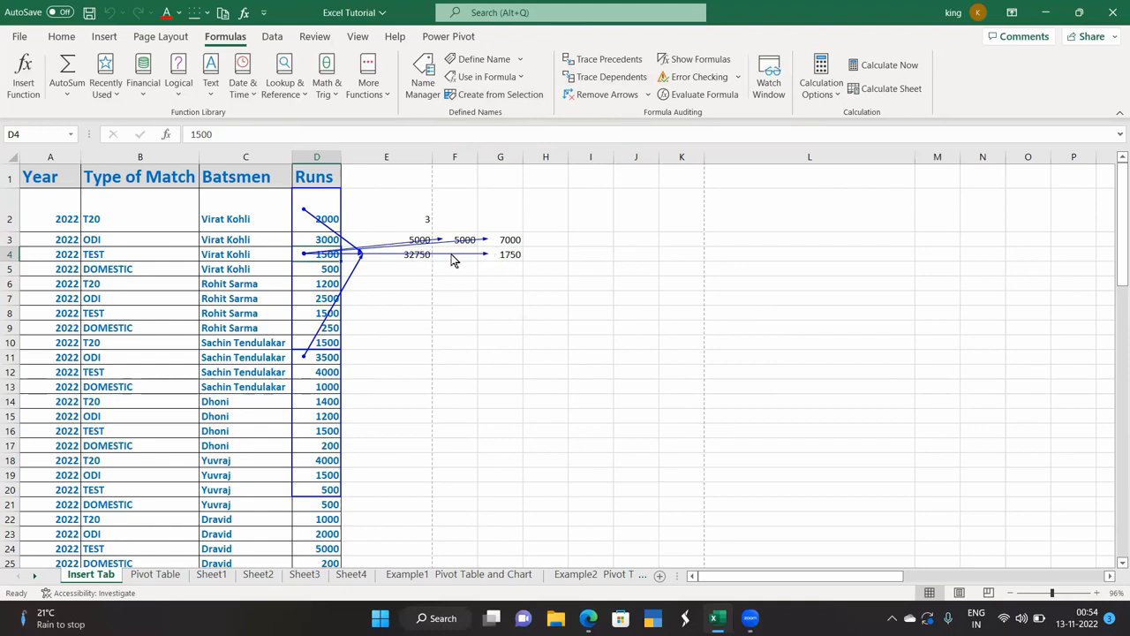
{"action": "key", "text": "Up"}
{"action": "key", "text": "Up"}
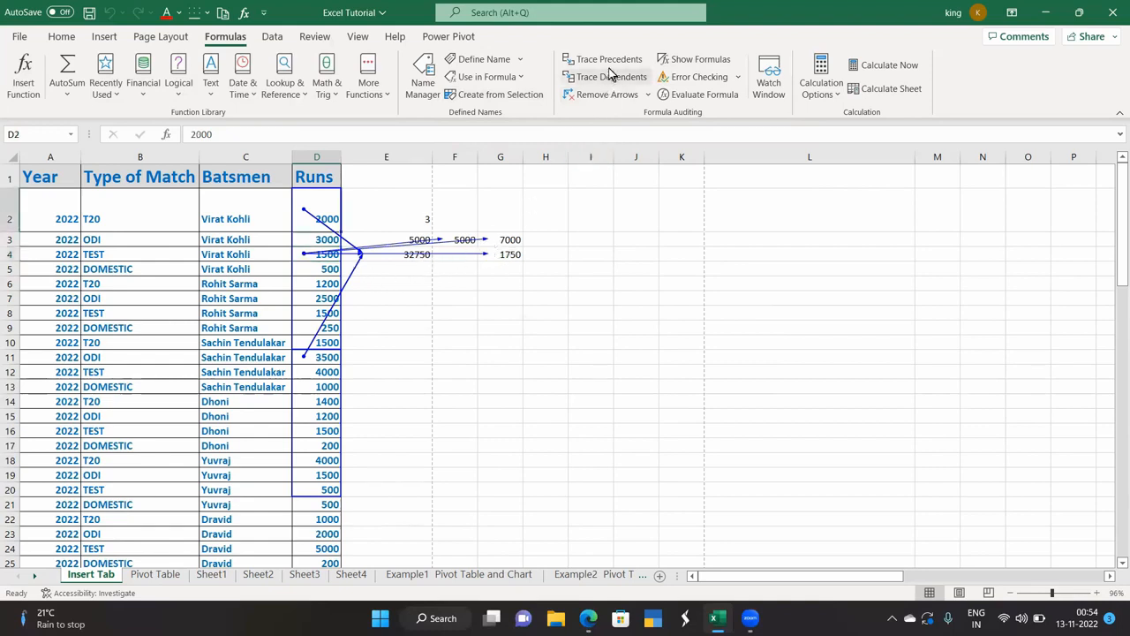
{"action": "left_click", "coordinate": [609, 78]}
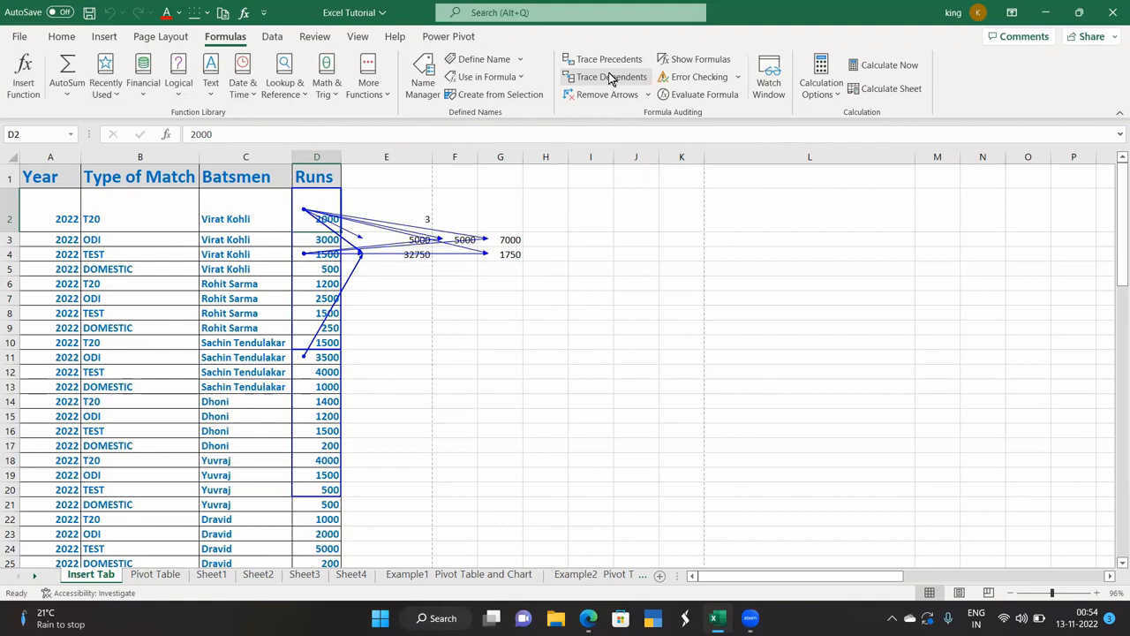
{"action": "left_click", "coordinate": [495, 389]}
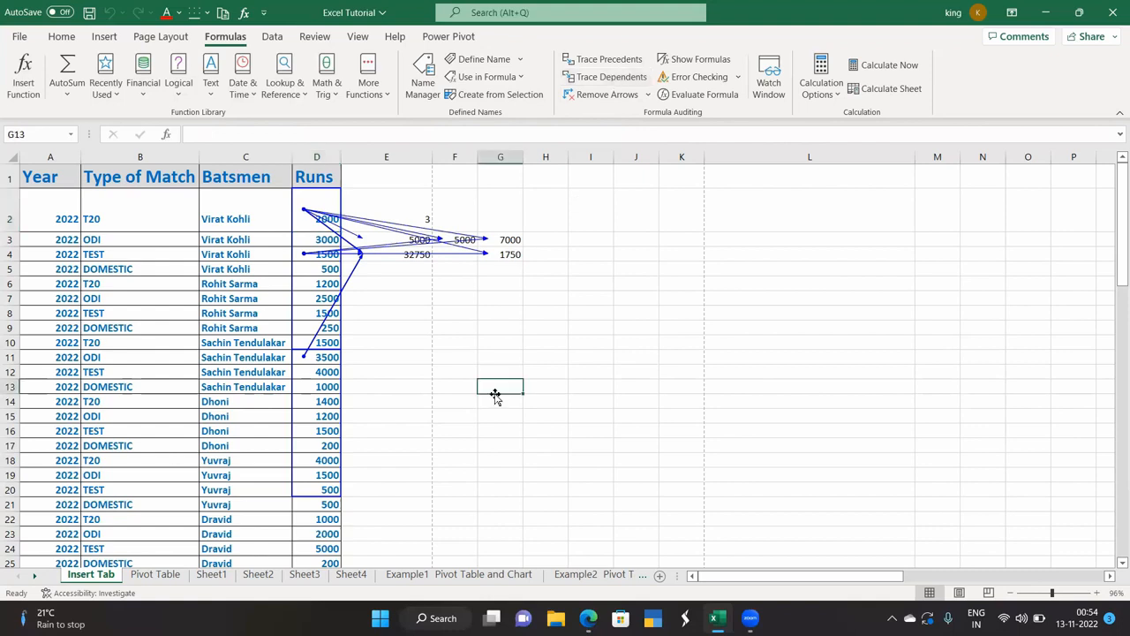
{"action": "left_click", "coordinate": [635, 95]}
{"action": "left_click", "coordinate": [389, 355]}
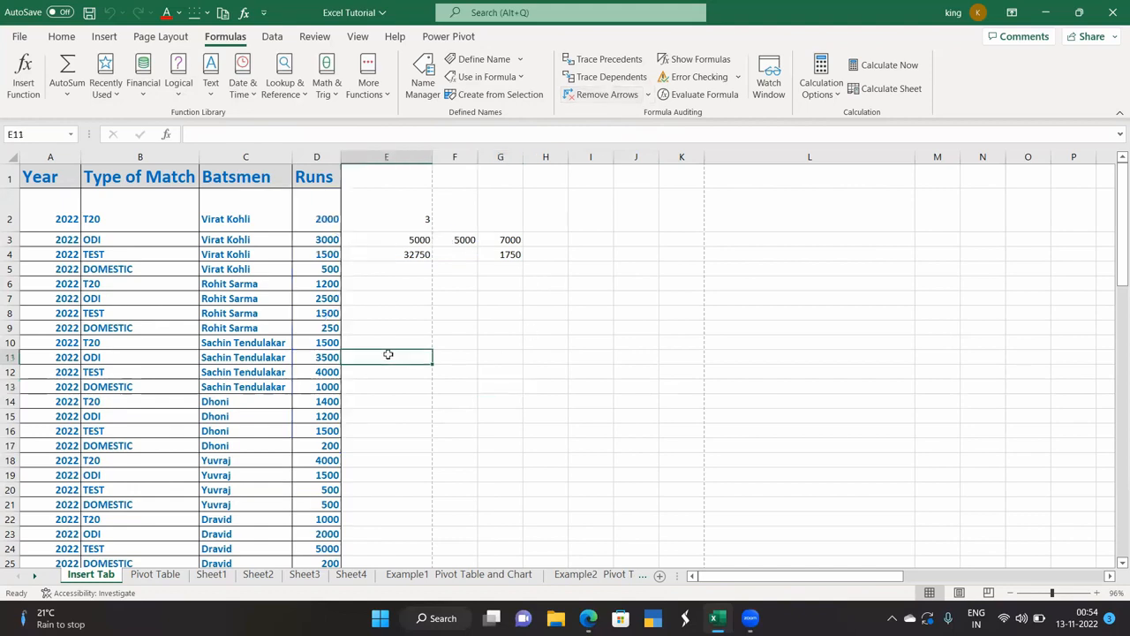
{"action": "left_click", "coordinate": [324, 221]}
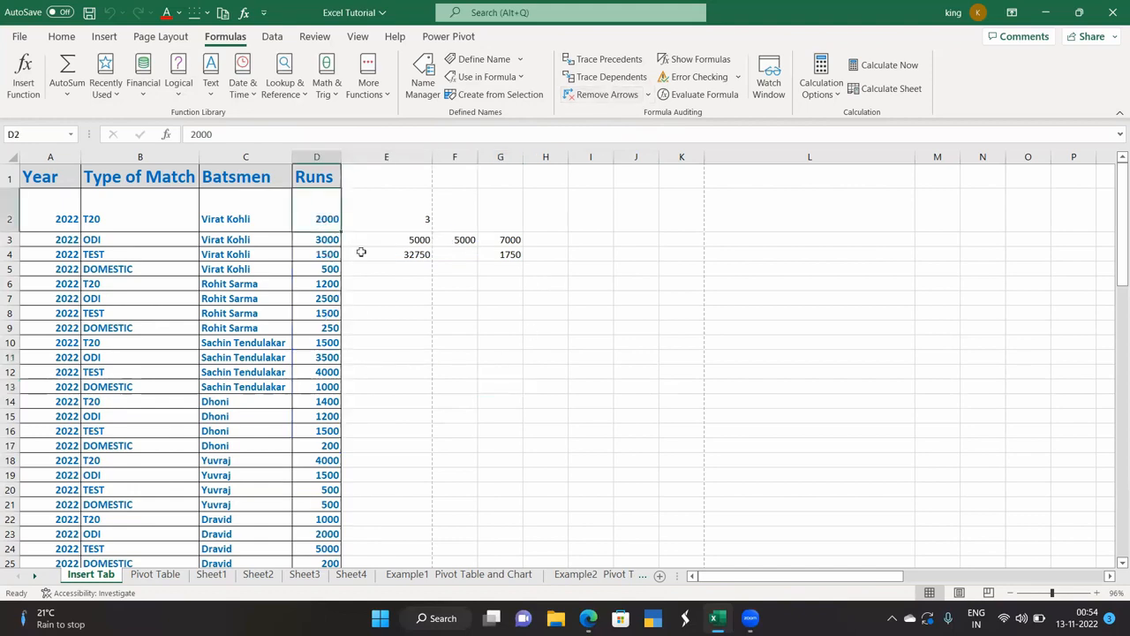
{"action": "left_click", "coordinate": [611, 78]}
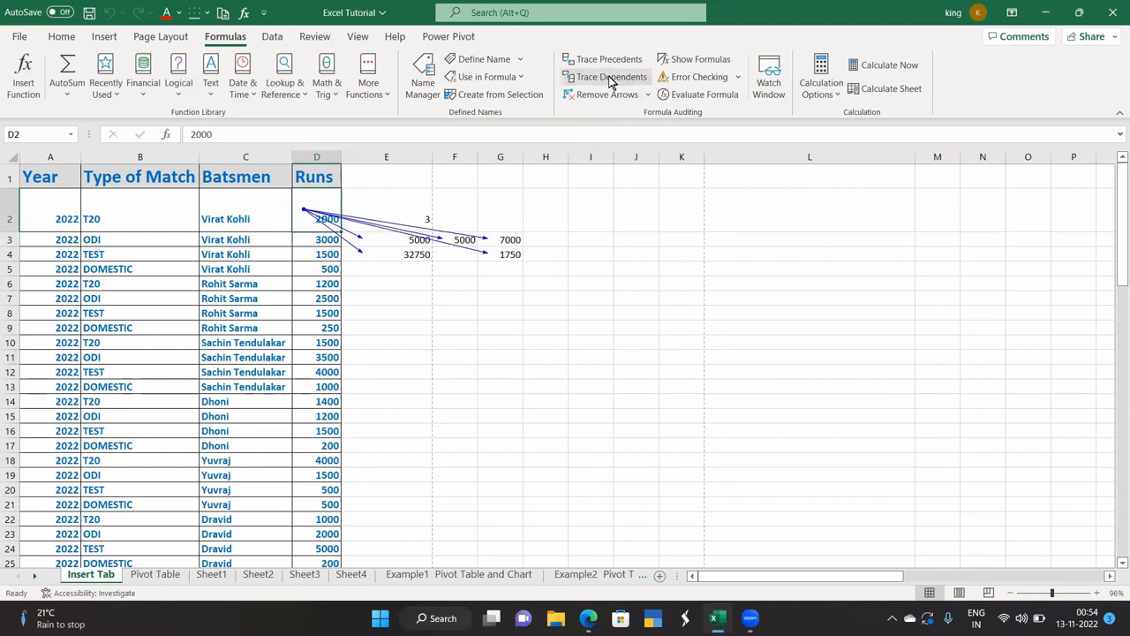
Toggle Show Formulas on and off, then run a sheet-wide Error Checking.
{"action": "left_click", "coordinate": [386, 343]}
{"action": "left_click", "coordinate": [694, 59]}
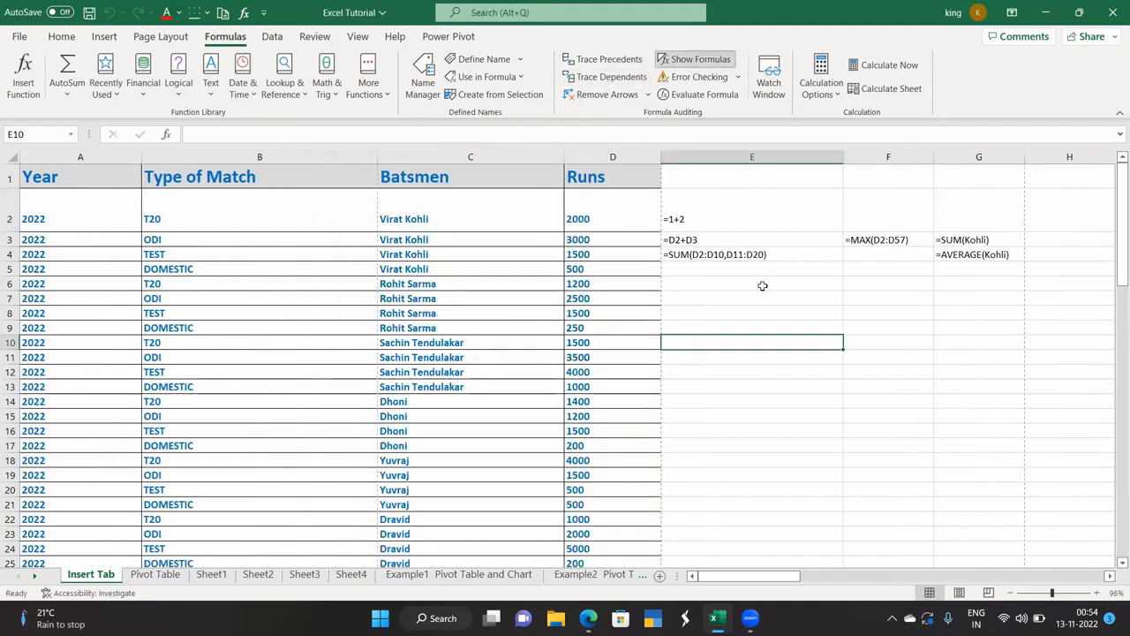
{"action": "left_click", "coordinate": [694, 59]}
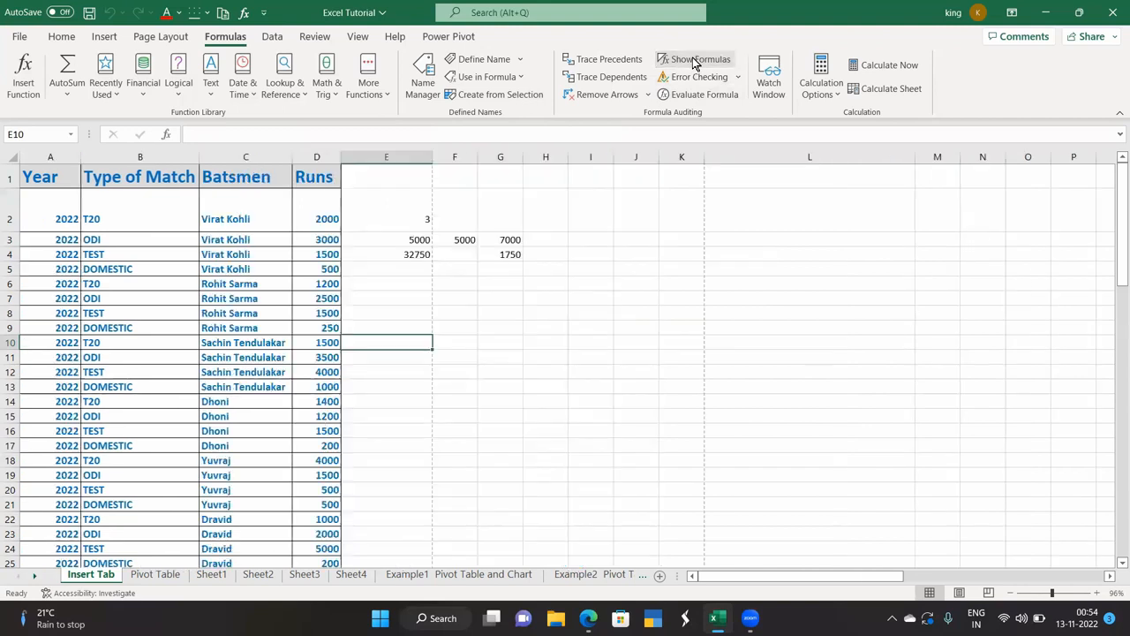
{"action": "left_click", "coordinate": [694, 59]}
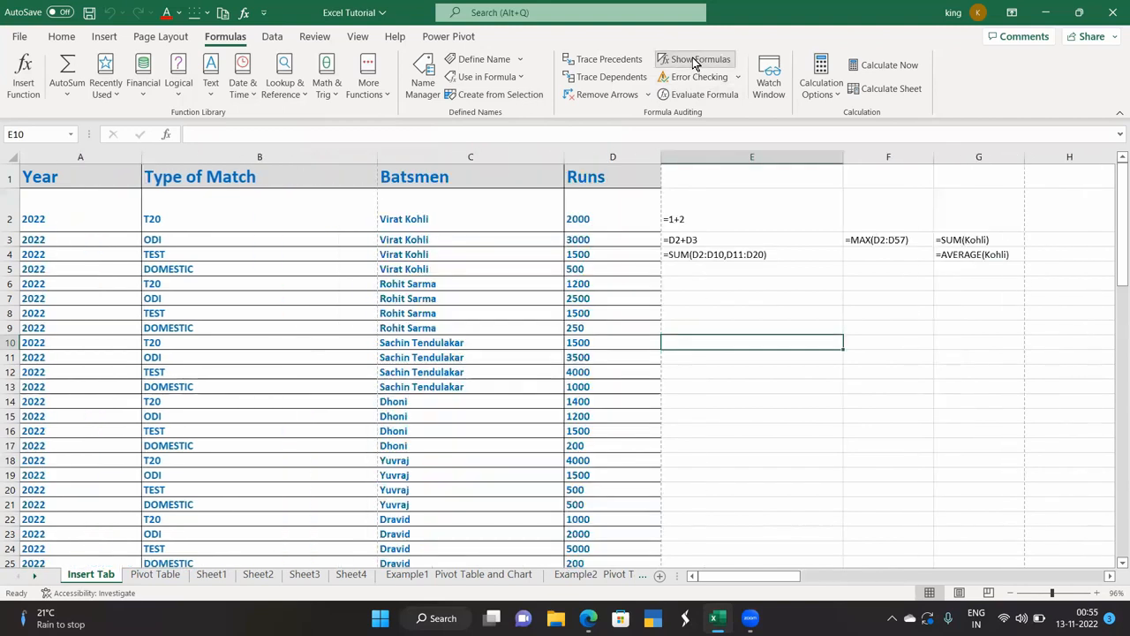
{"action": "left_click", "coordinate": [694, 60]}
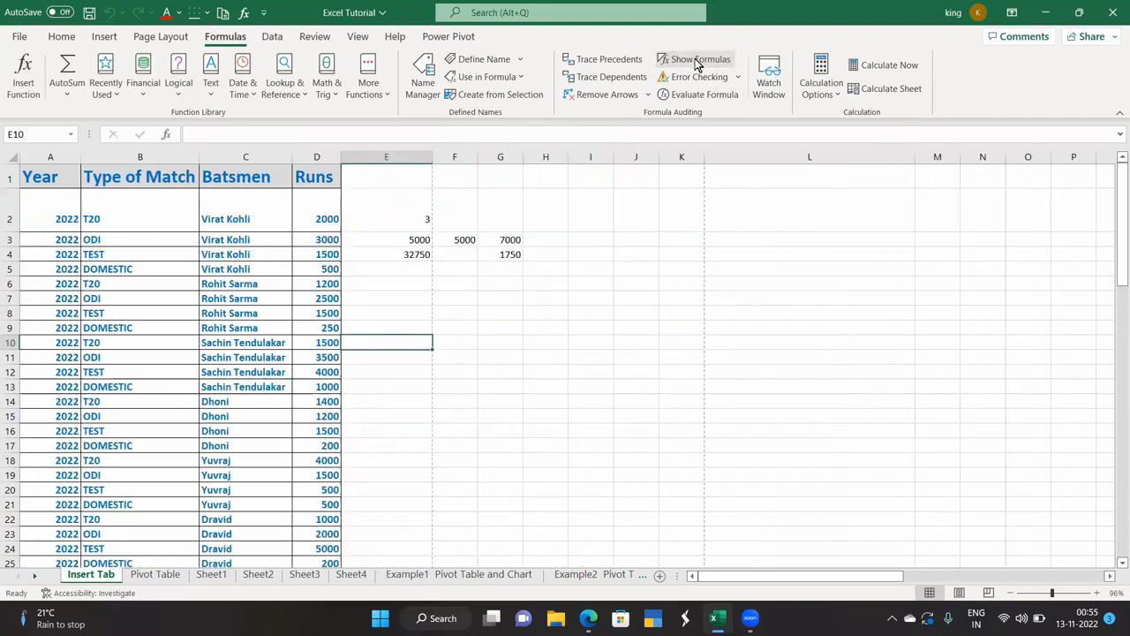
{"action": "left_click", "coordinate": [695, 77]}
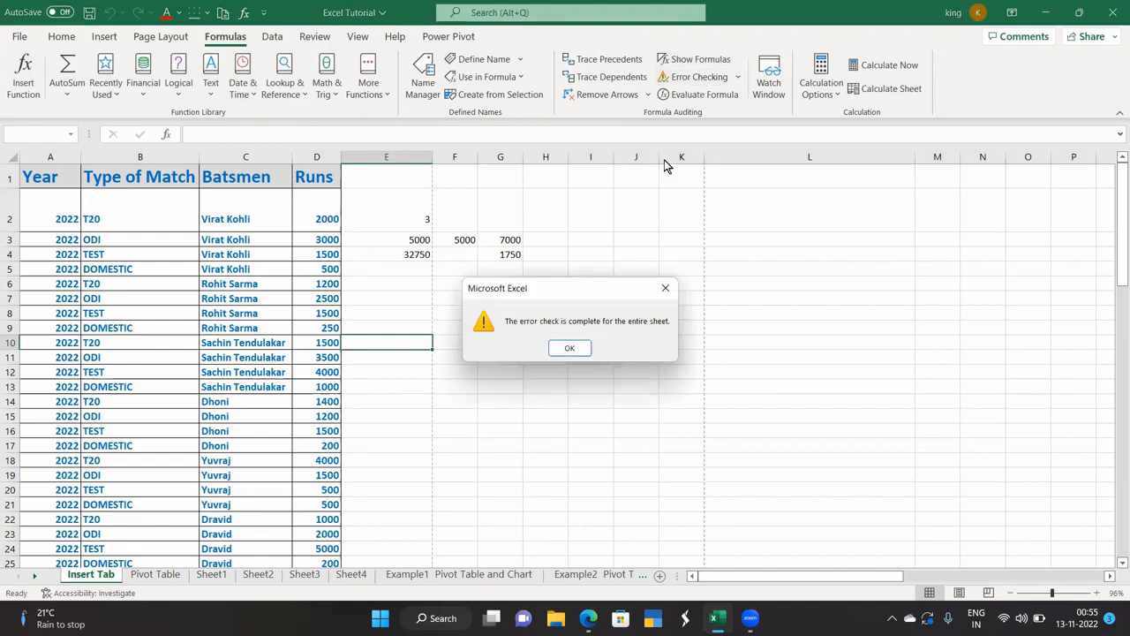
{"action": "left_click", "coordinate": [561, 348]}
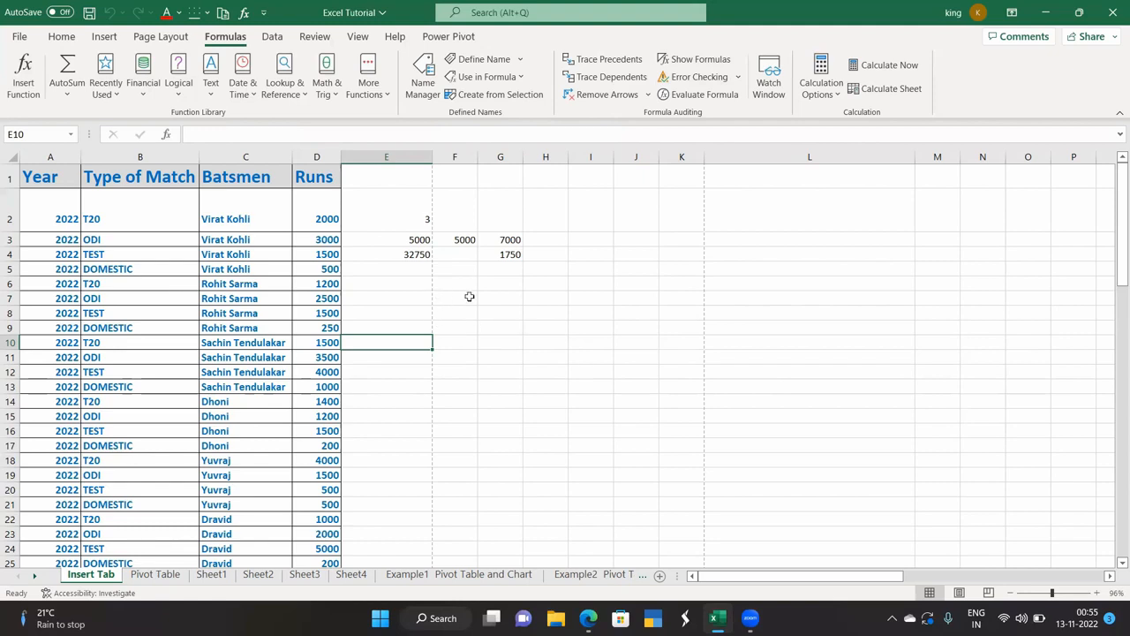
Step through E4's SUM with Evaluate Formula to 32750, then open the Watch Window.
{"action": "left_click", "coordinate": [709, 97]}
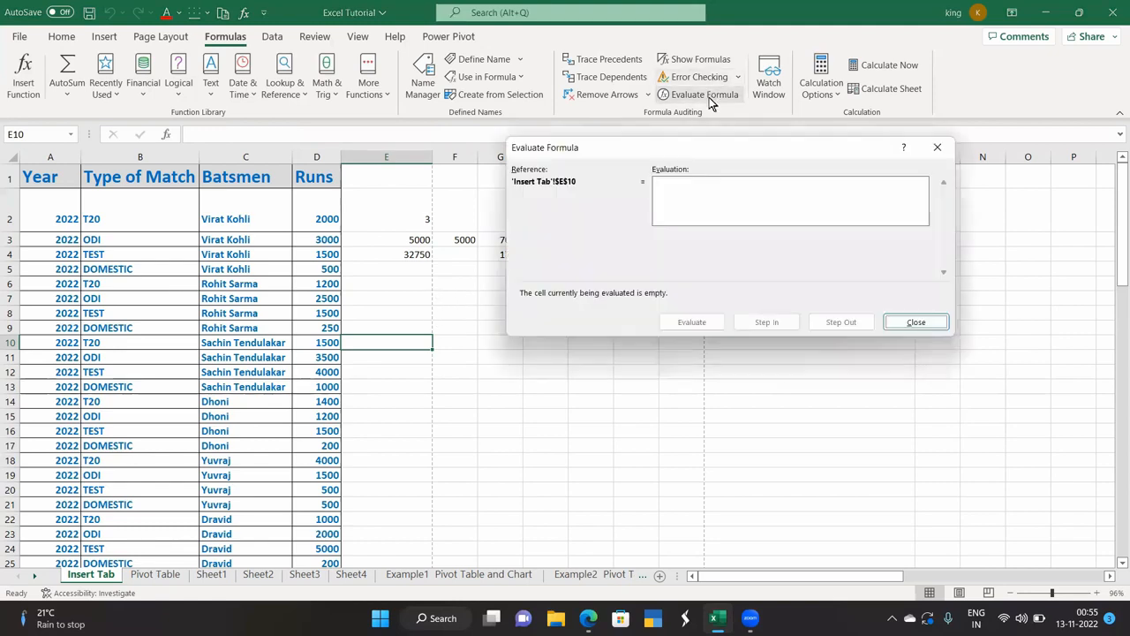
{"action": "left_click", "coordinate": [937, 146]}
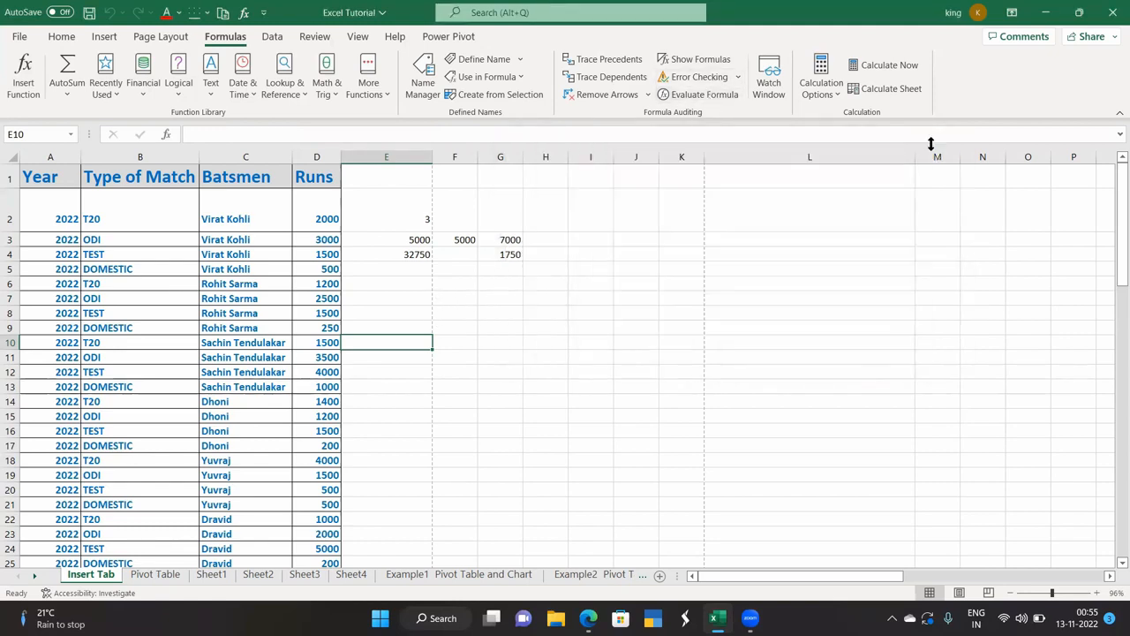
{"action": "left_click", "coordinate": [422, 256]}
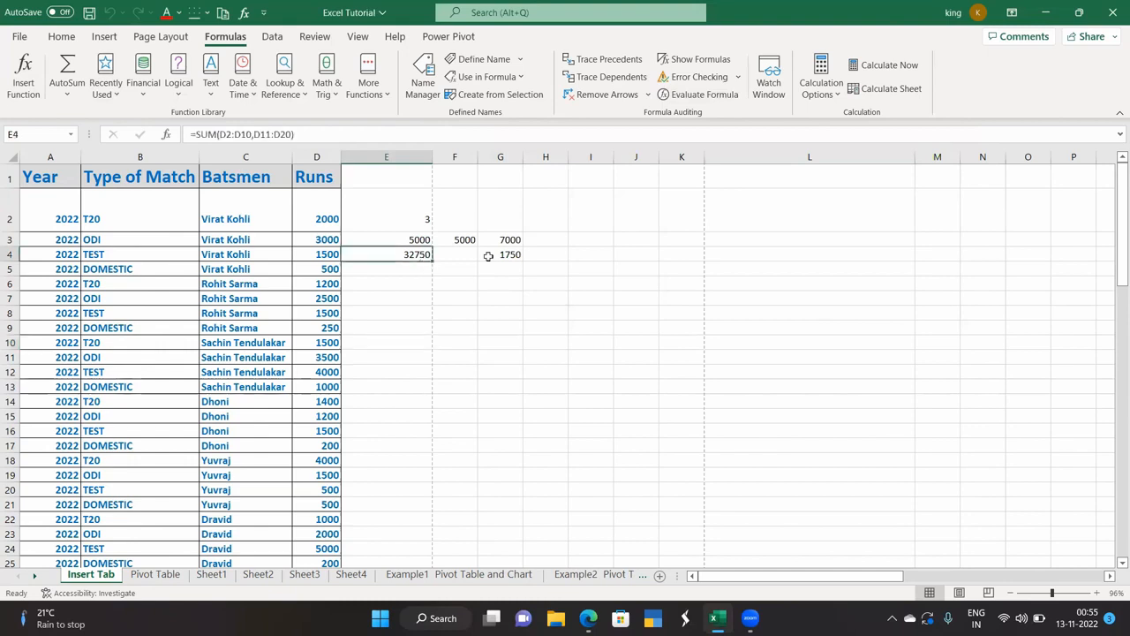
{"action": "left_click", "coordinate": [707, 98]}
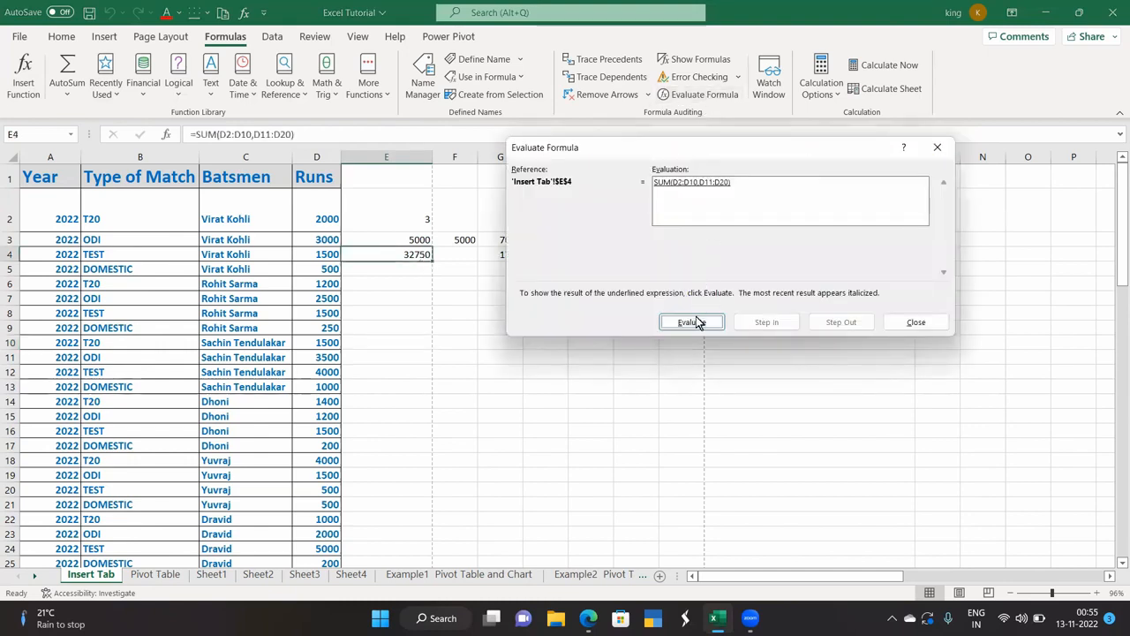
{"action": "left_click", "coordinate": [697, 322]}
{"action": "left_click", "coordinate": [698, 322]}
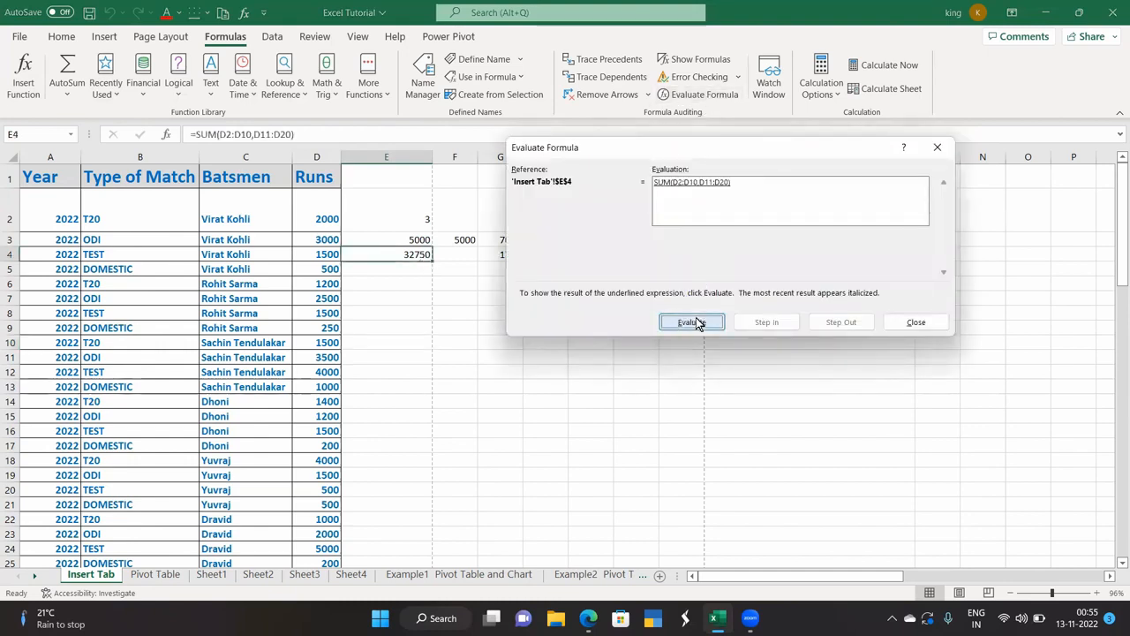
{"action": "left_click", "coordinate": [698, 321]}
{"action": "left_click", "coordinate": [698, 321]}
{"action": "left_click", "coordinate": [937, 147]}
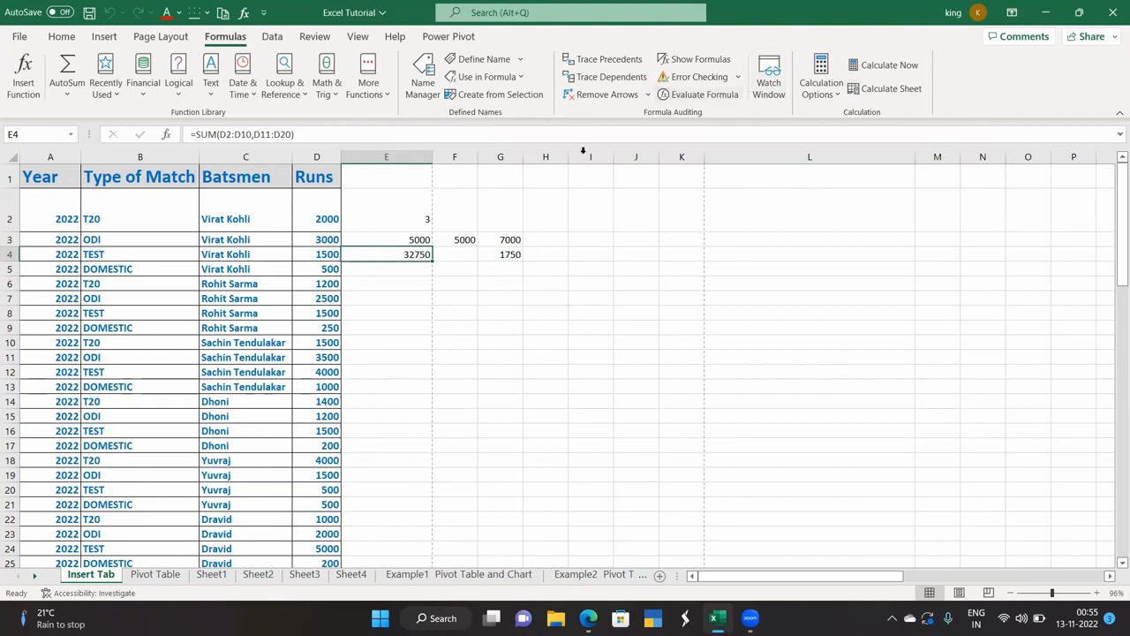
{"action": "left_click", "coordinate": [773, 89]}
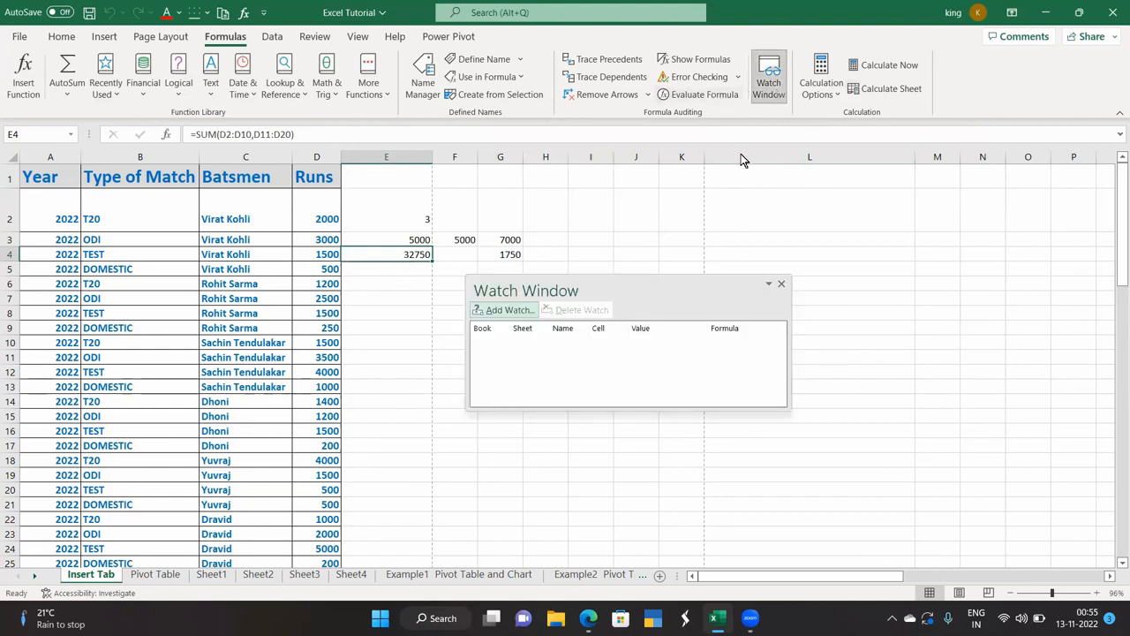
Add a watch on cell D6 in the Watch Window.
{"action": "left_click_drag", "start_coordinate": [645, 284], "coordinate": [867, 239]}
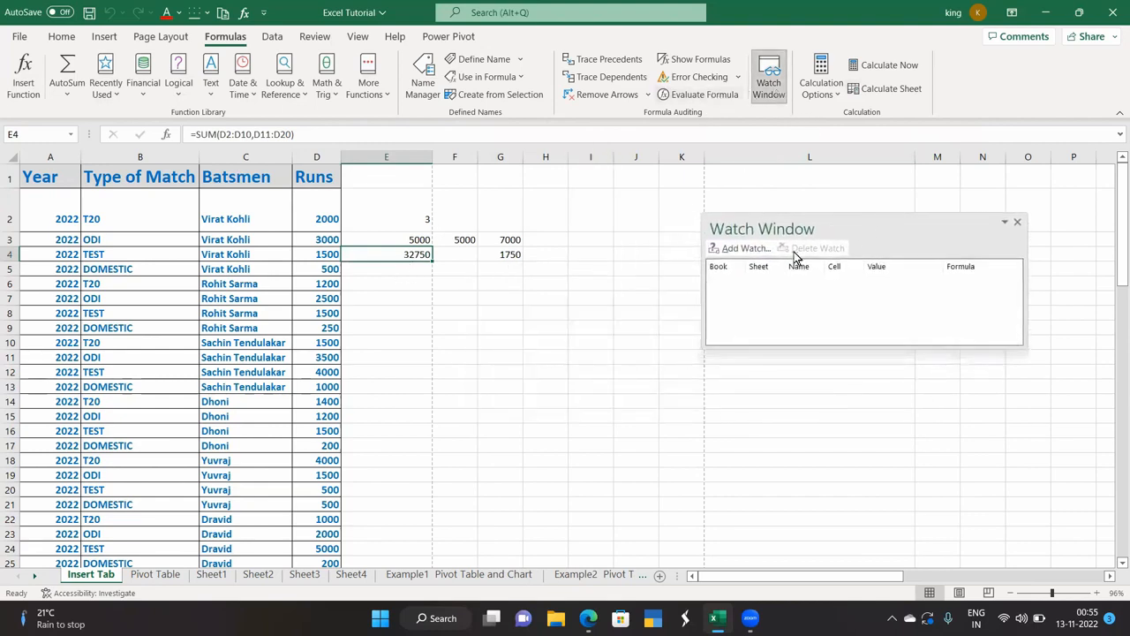
{"action": "left_click", "coordinate": [329, 281]}
{"action": "left_click", "coordinate": [737, 248]}
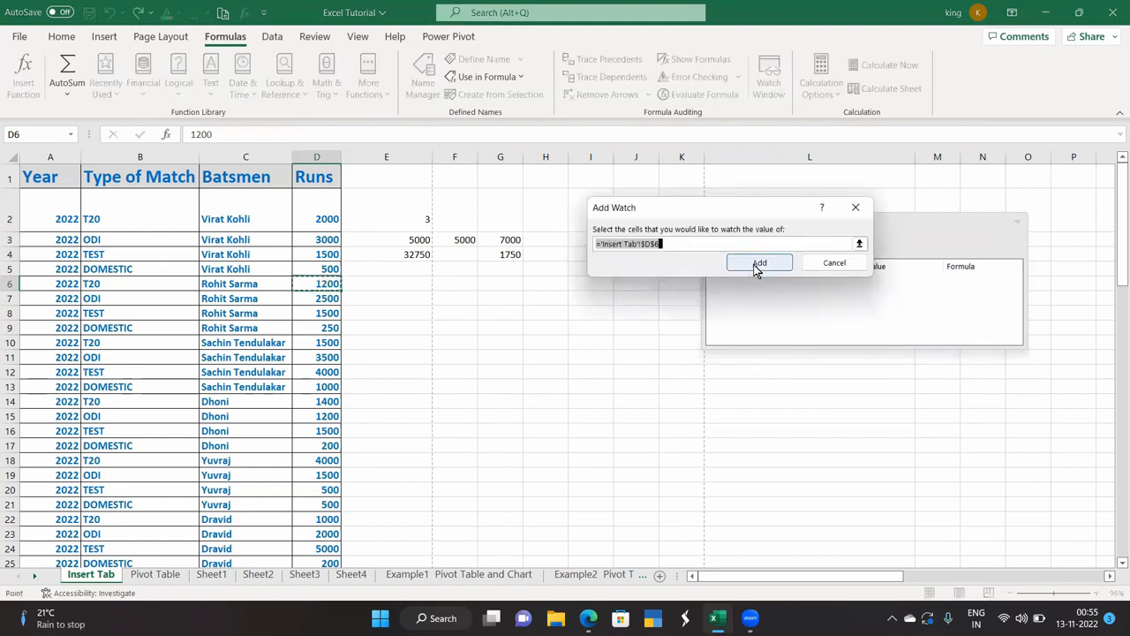
{"action": "left_click", "coordinate": [757, 267]}
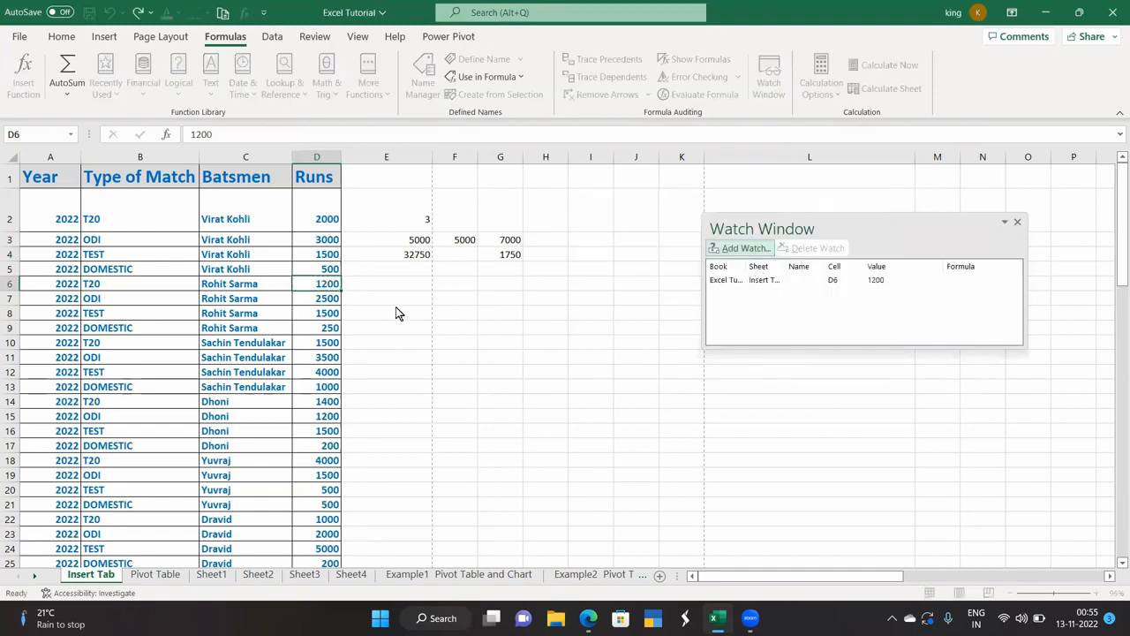
{"action": "left_click", "coordinate": [364, 356]}
Change D6 from 1200 to 1000 so E4 recalculates to 32550.
{"action": "left_click", "coordinate": [311, 290]}
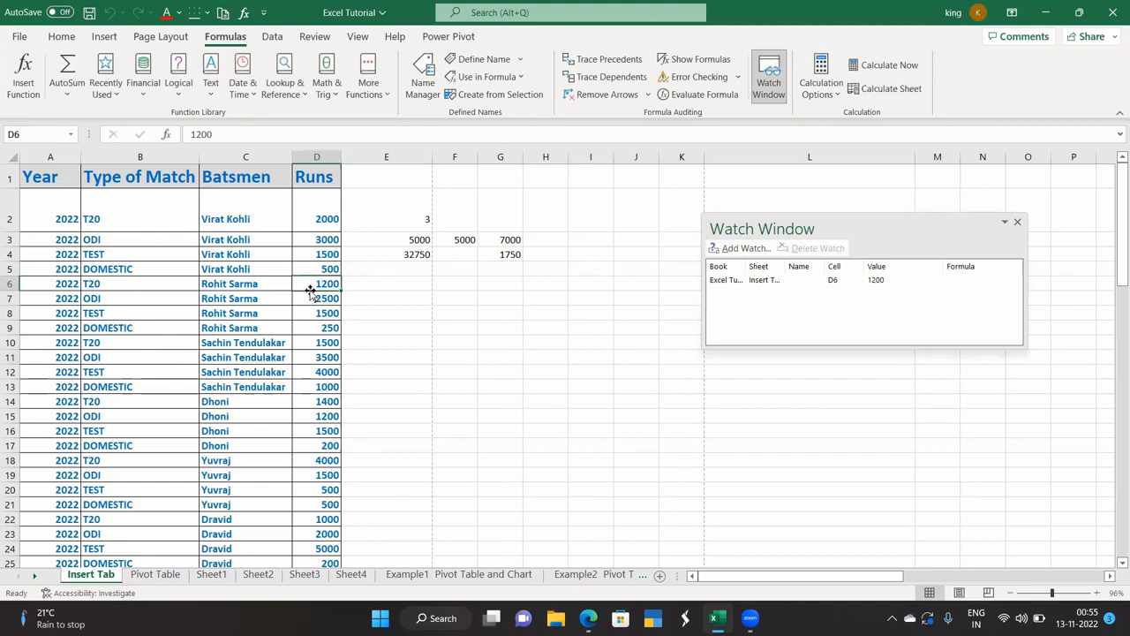
{"action": "type", "text": "1000"}
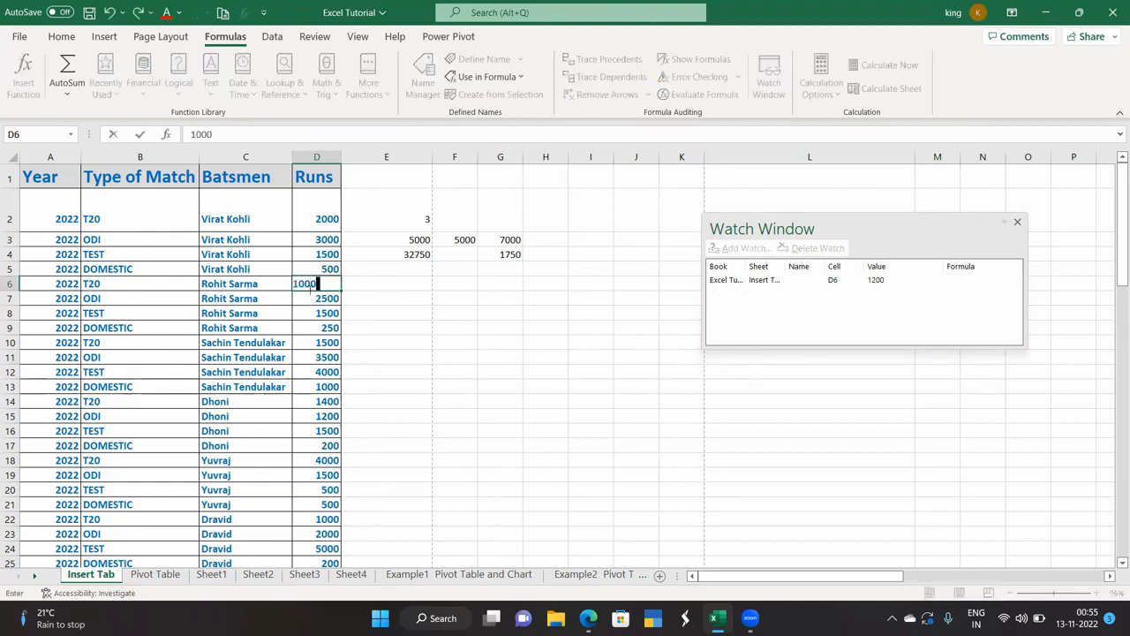
{"action": "key", "text": "Return"}
{"action": "left_click", "coordinate": [323, 286]}
{"action": "left_click", "coordinate": [325, 300]}
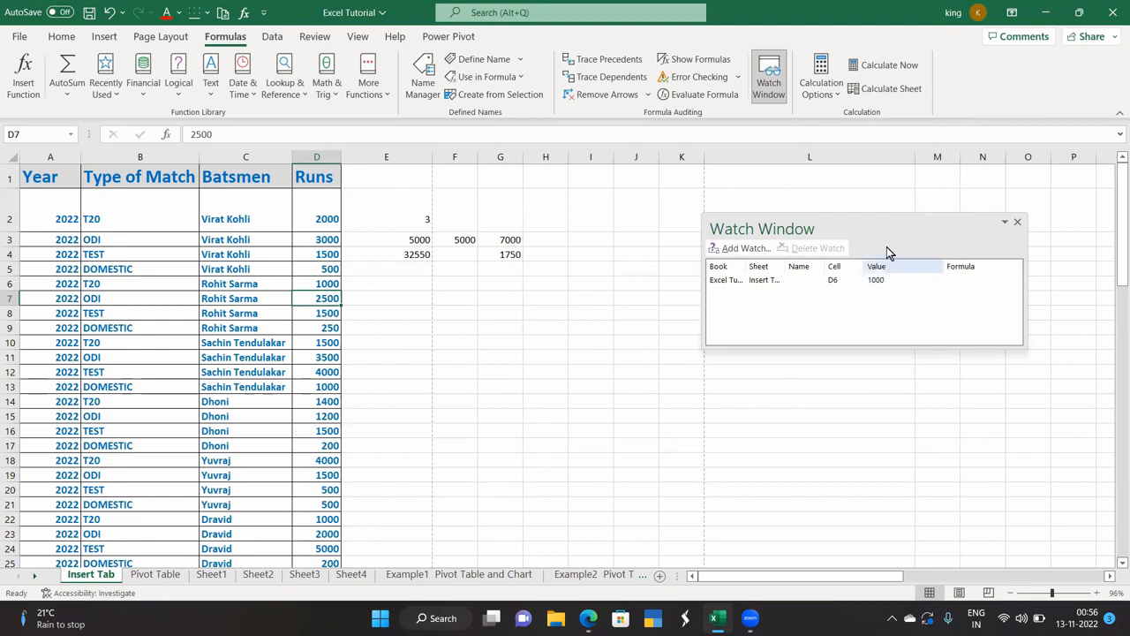
{"action": "left_click_drag", "start_coordinate": [888, 228], "coordinate": [926, 205]}
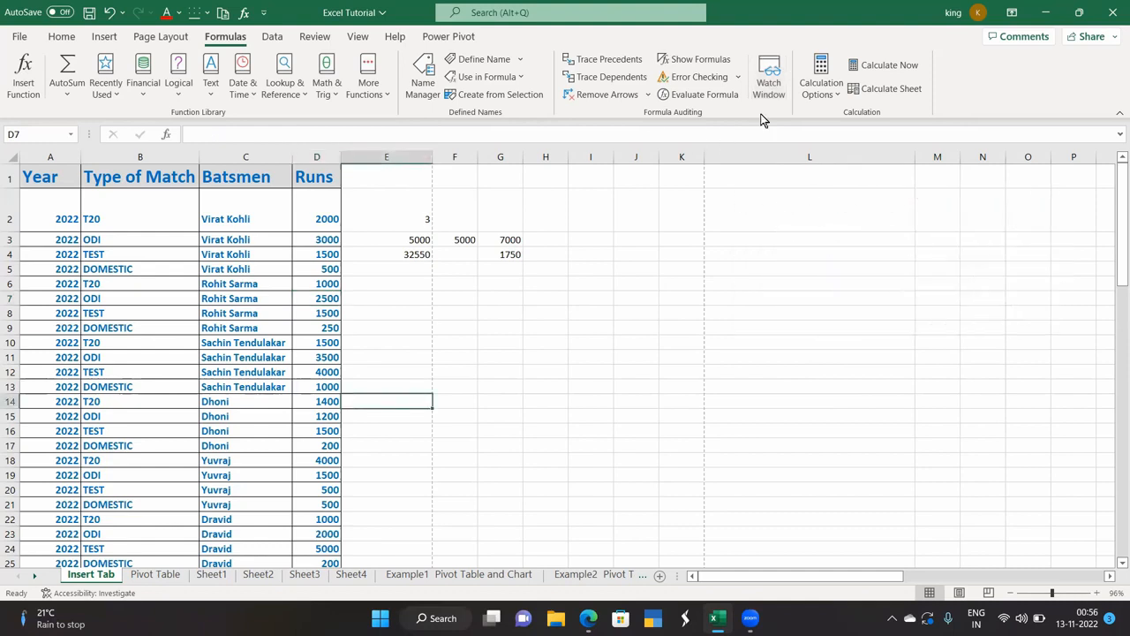
Close the Watch Window, then switch calculation to Manual and back to Automatic.
{"action": "left_click", "coordinate": [837, 95]}
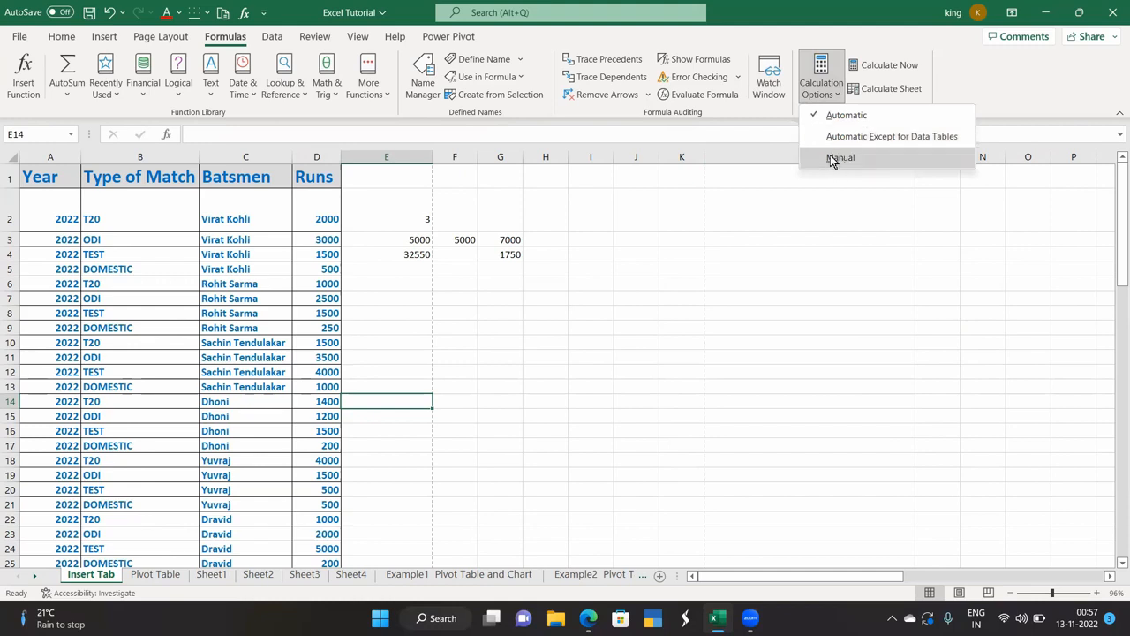
{"action": "left_click", "coordinate": [831, 156]}
{"action": "left_click", "coordinate": [822, 97]}
{"action": "left_click", "coordinate": [835, 113]}
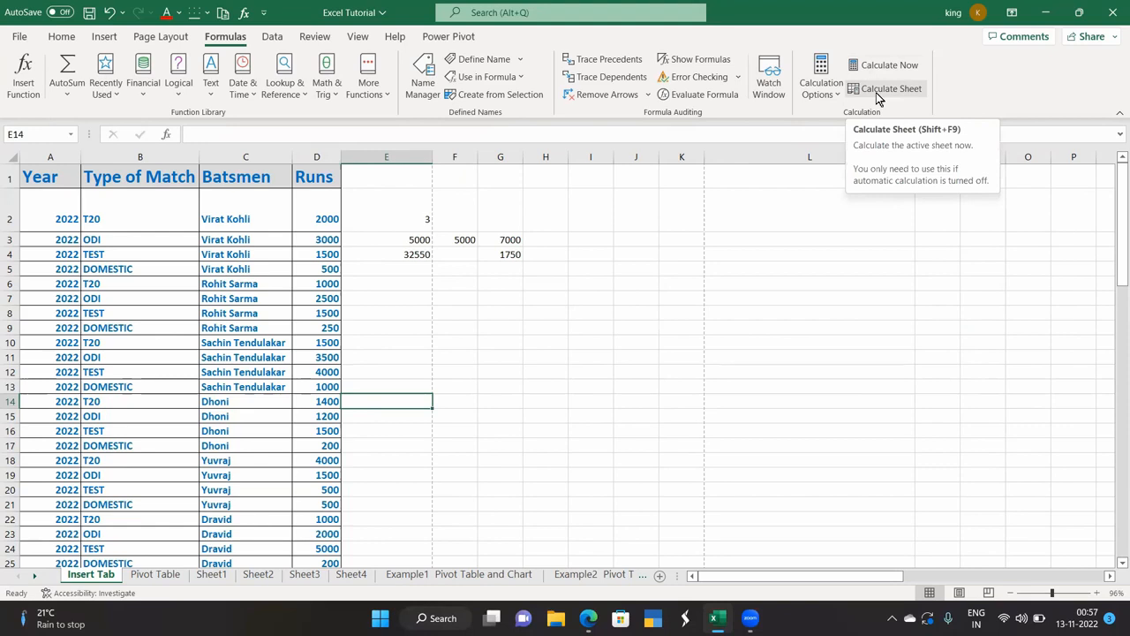
{"action": "left_click", "coordinate": [272, 39]}
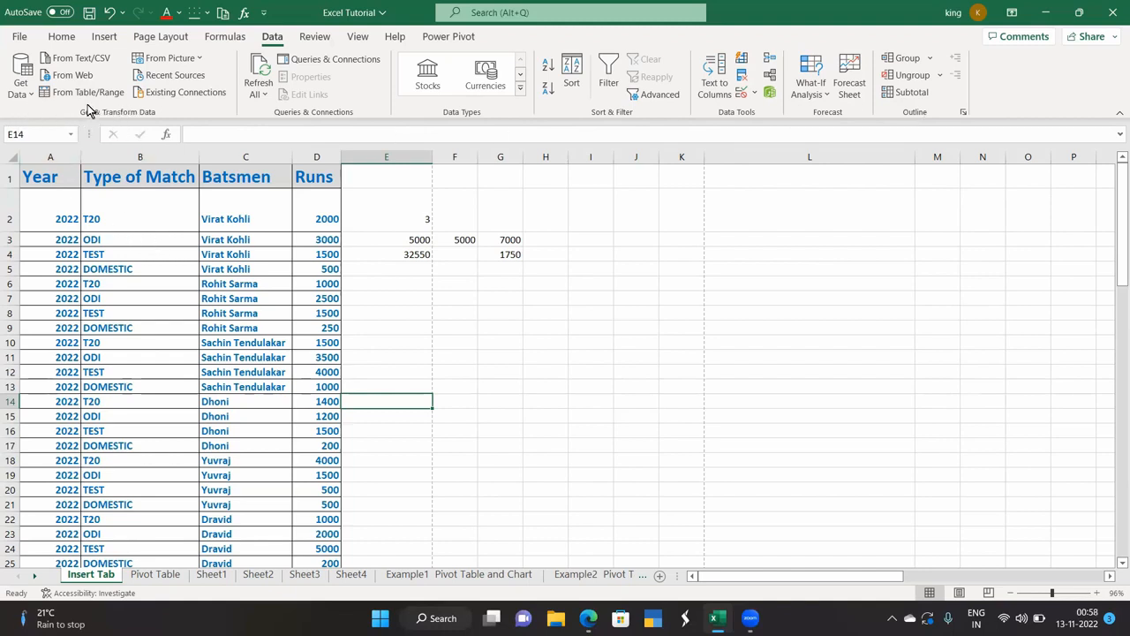
Browse the Get Data import source menus.
{"action": "left_click", "coordinate": [20, 98]}
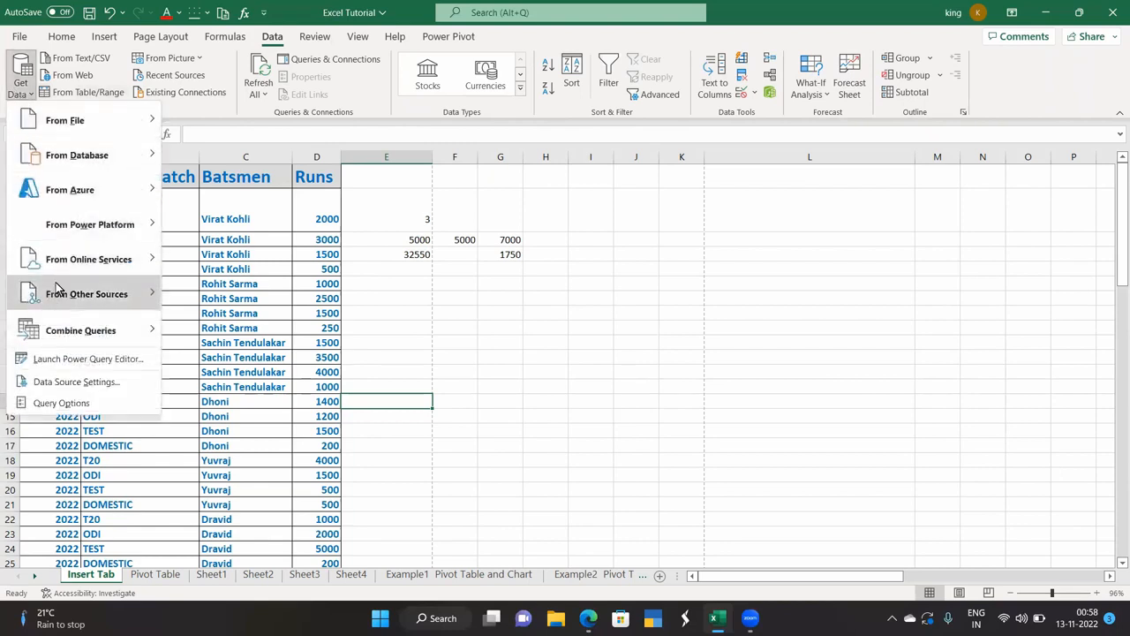
{"action": "mouse_move", "coordinate": [75, 338]}
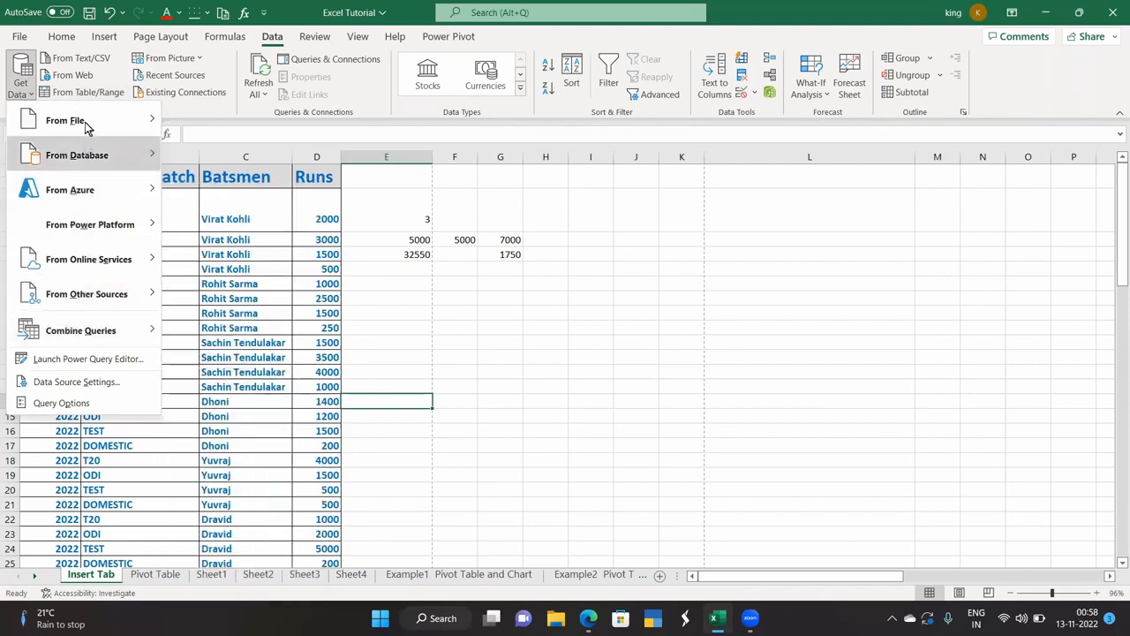
{"action": "mouse_move", "coordinate": [53, 148]}
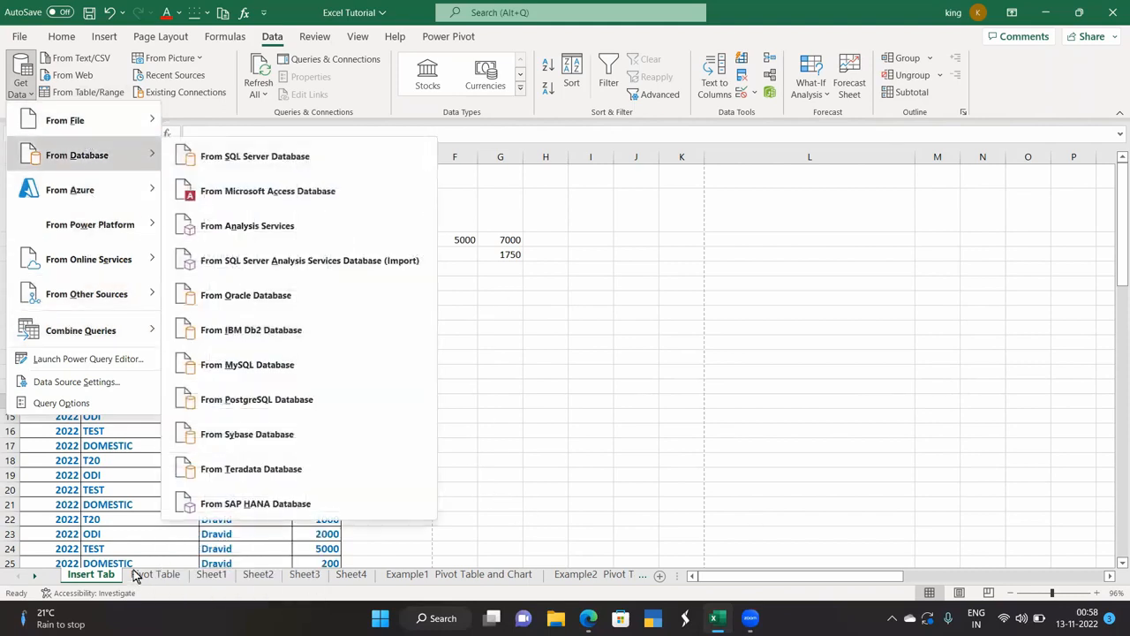
{"action": "left_click", "coordinate": [659, 577]}
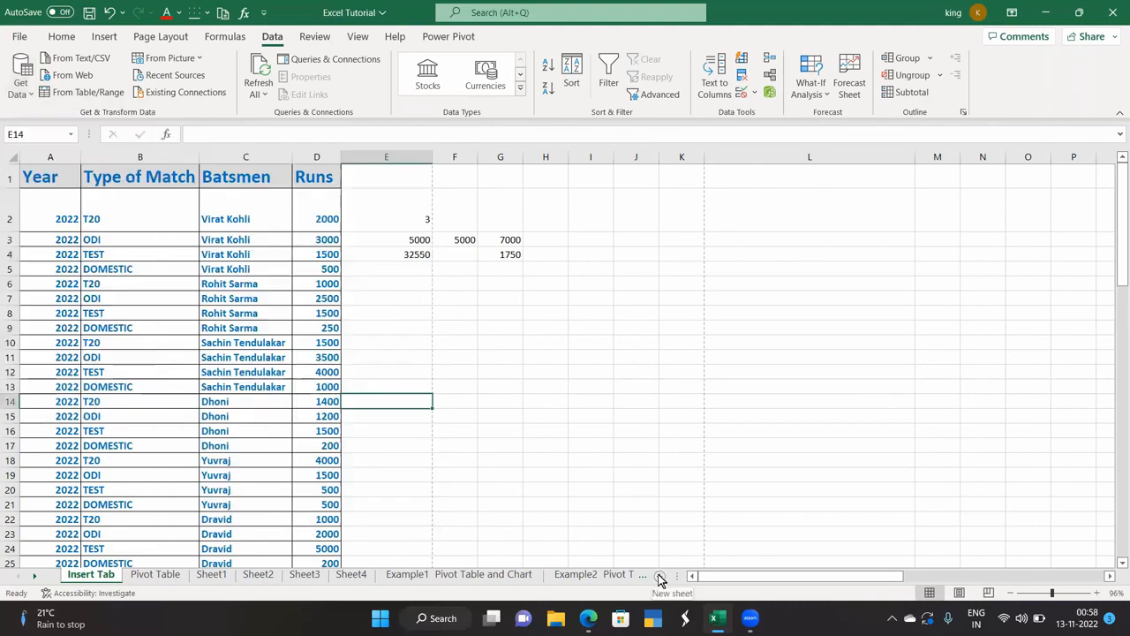
Add a new blank Sheet5 and open Get Data > From File.
{"action": "left_click", "coordinate": [659, 577]}
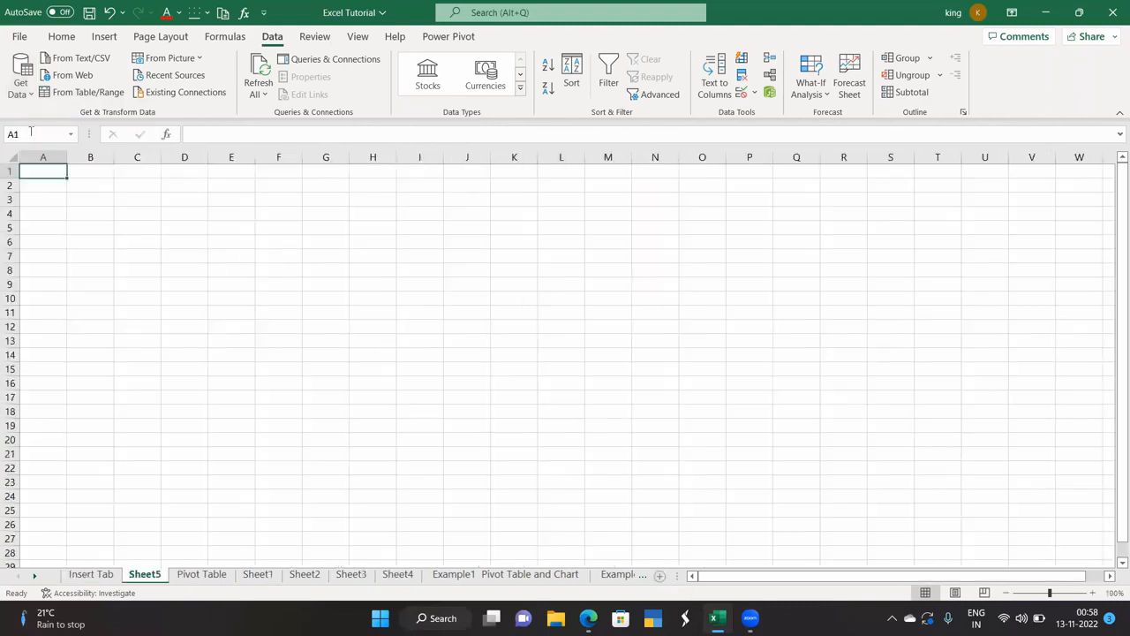
{"action": "left_click", "coordinate": [19, 88]}
{"action": "mouse_move", "coordinate": [74, 128]}
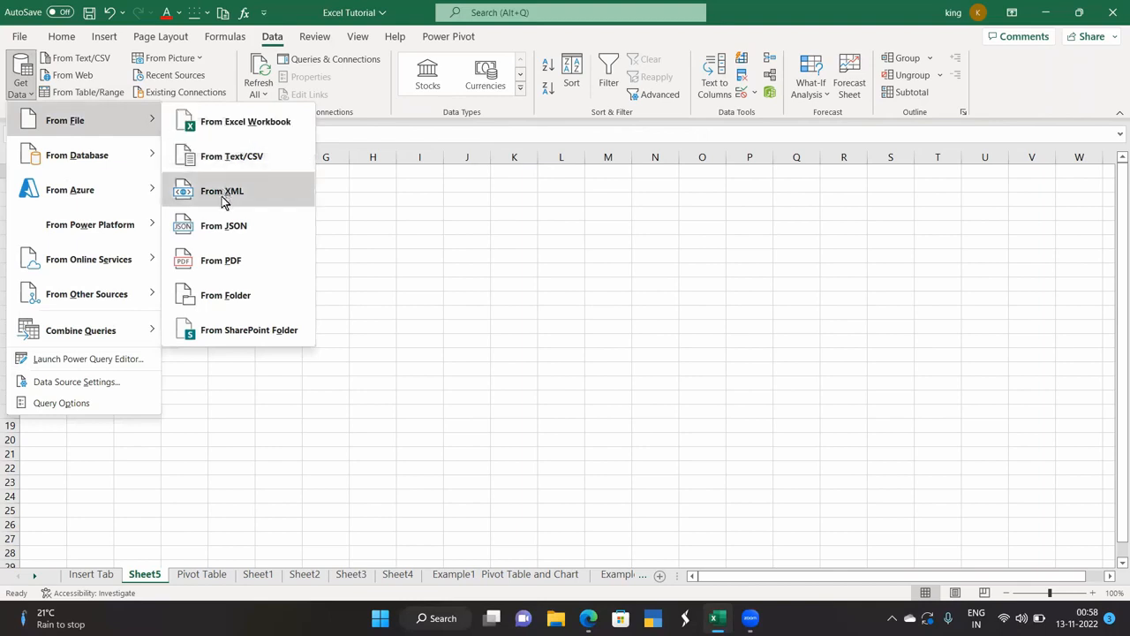
Import the Desktop workbook chicago_narcotics (2).xlsx using From Excel Workbook.
{"action": "left_click", "coordinate": [237, 124]}
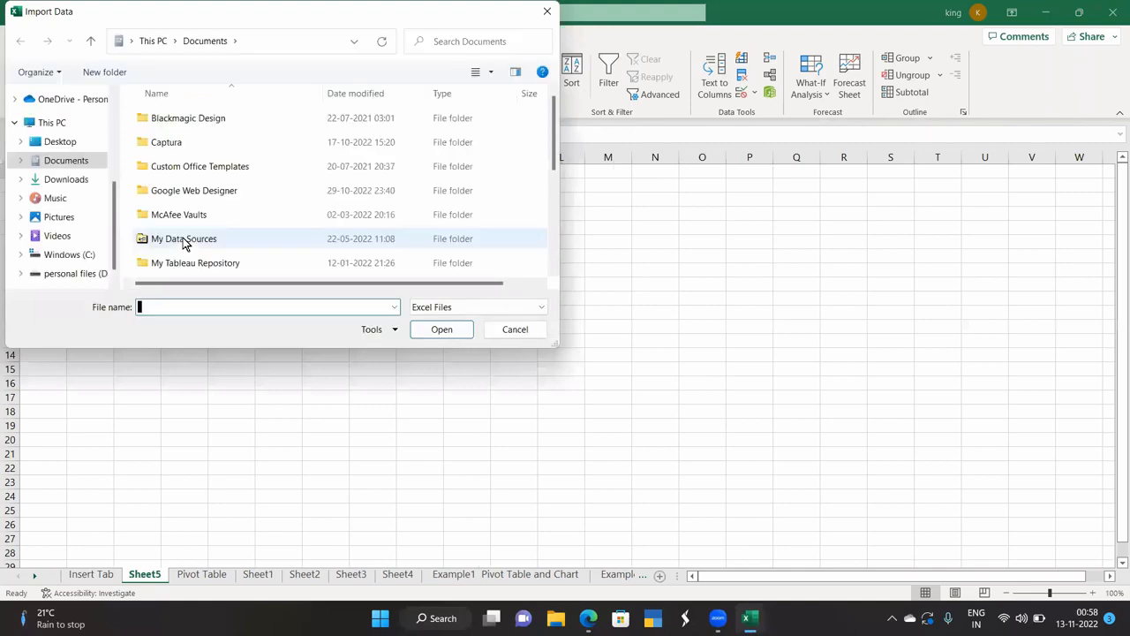
{"action": "left_click", "coordinate": [60, 141]}
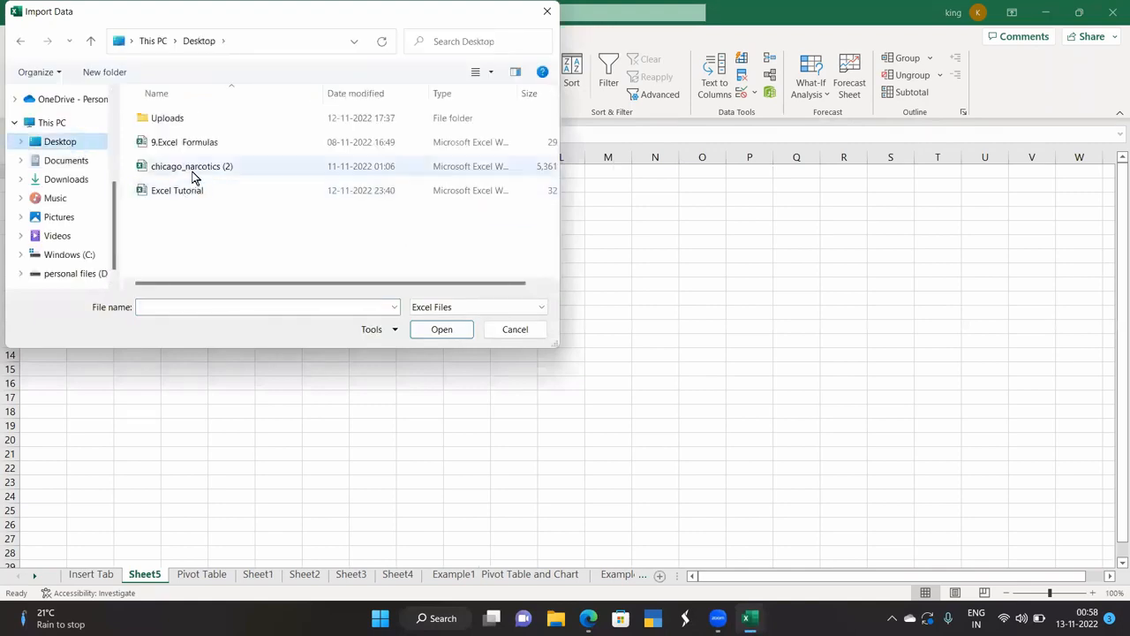
{"action": "left_click", "coordinate": [195, 168]}
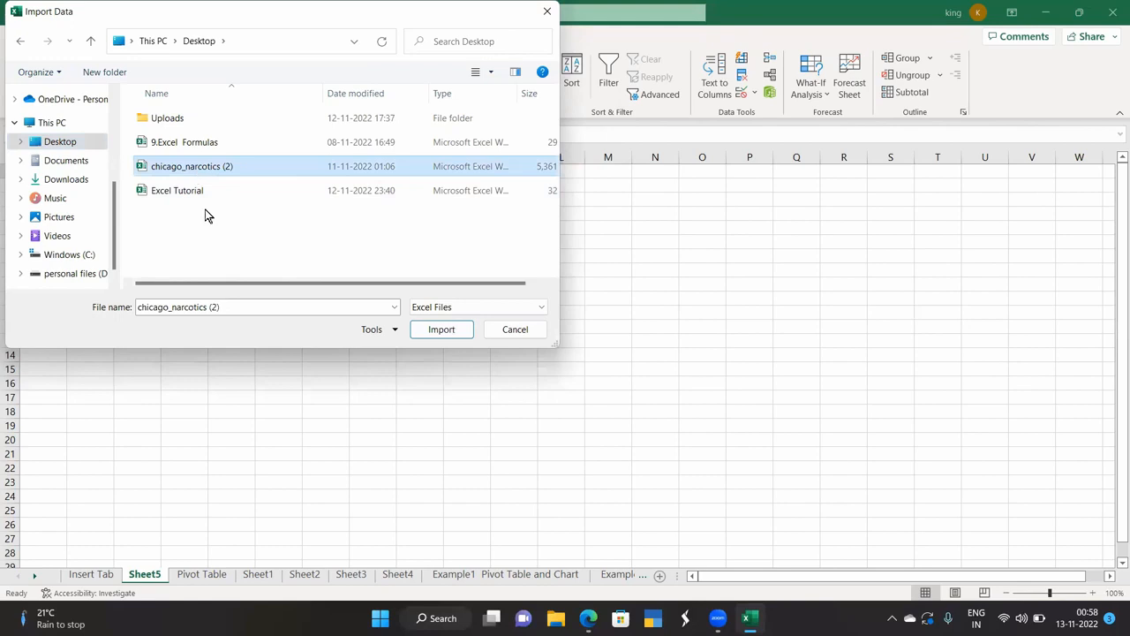
{"action": "left_click", "coordinate": [440, 330]}
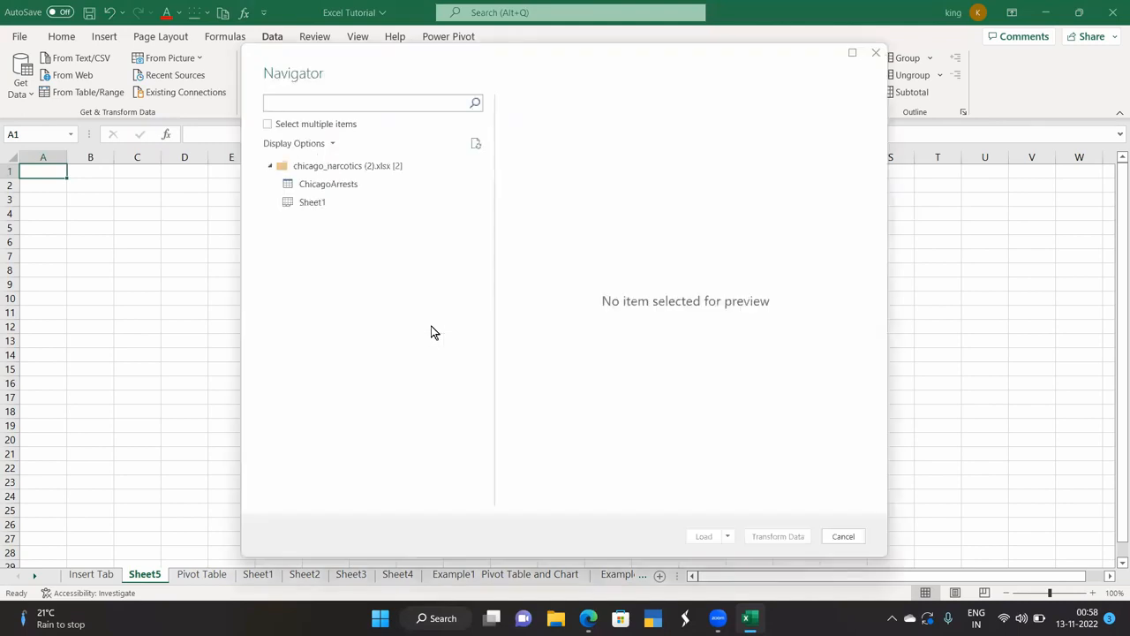
Open Sheet1 in Power Query, then close the editor and keep it to load 38,449 rows.
{"action": "left_click", "coordinate": [313, 204]}
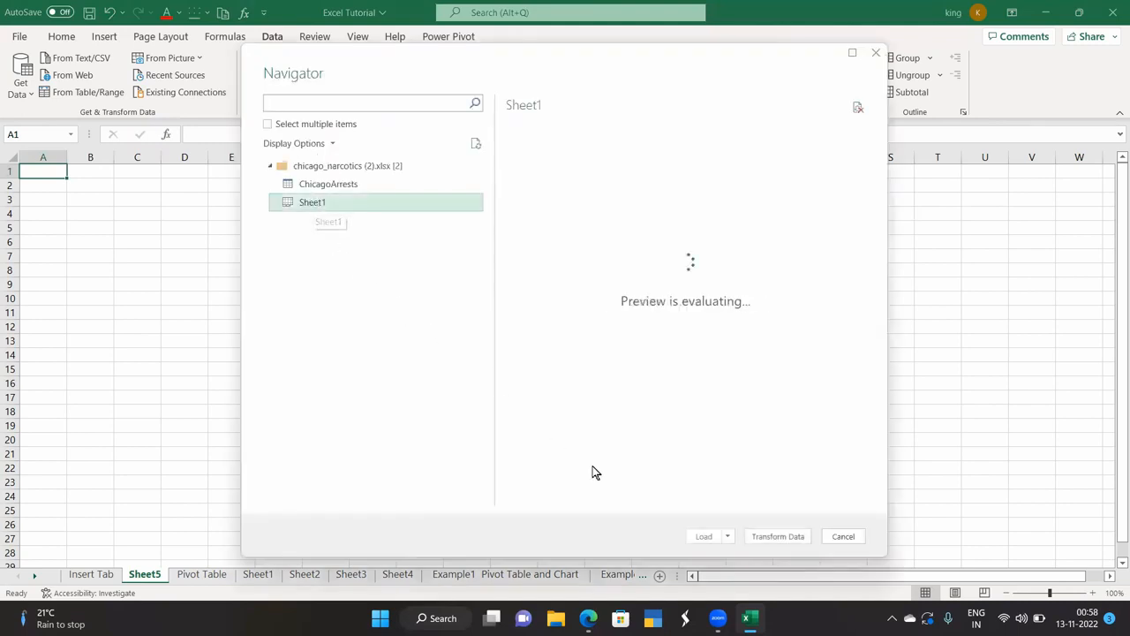
{"action": "left_click", "coordinate": [776, 536]}
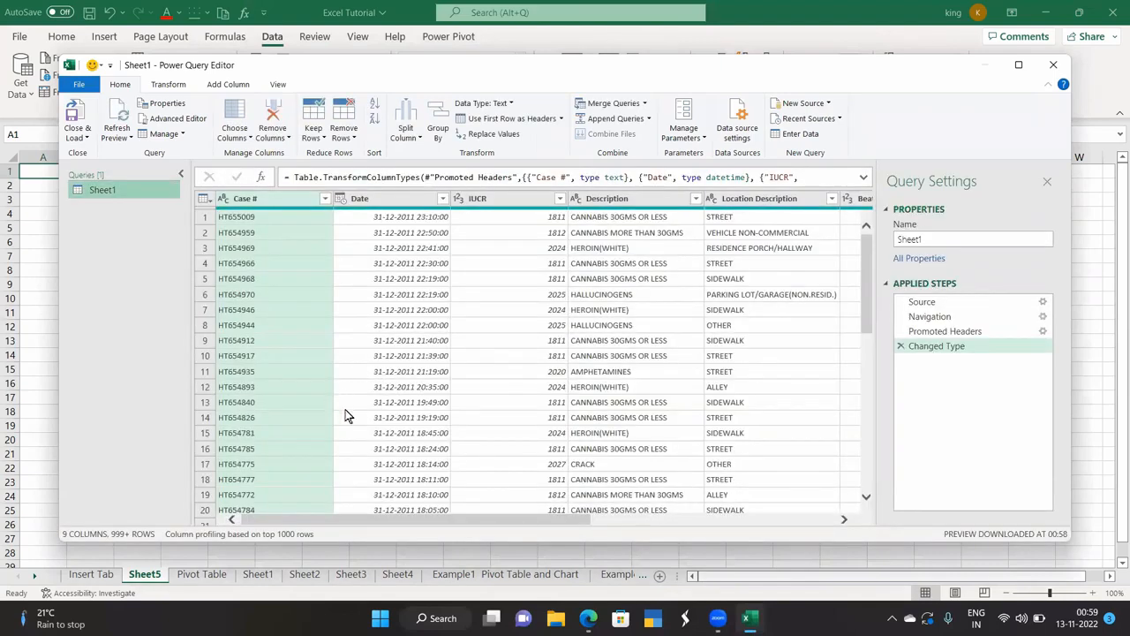
{"action": "left_click", "coordinate": [929, 317]}
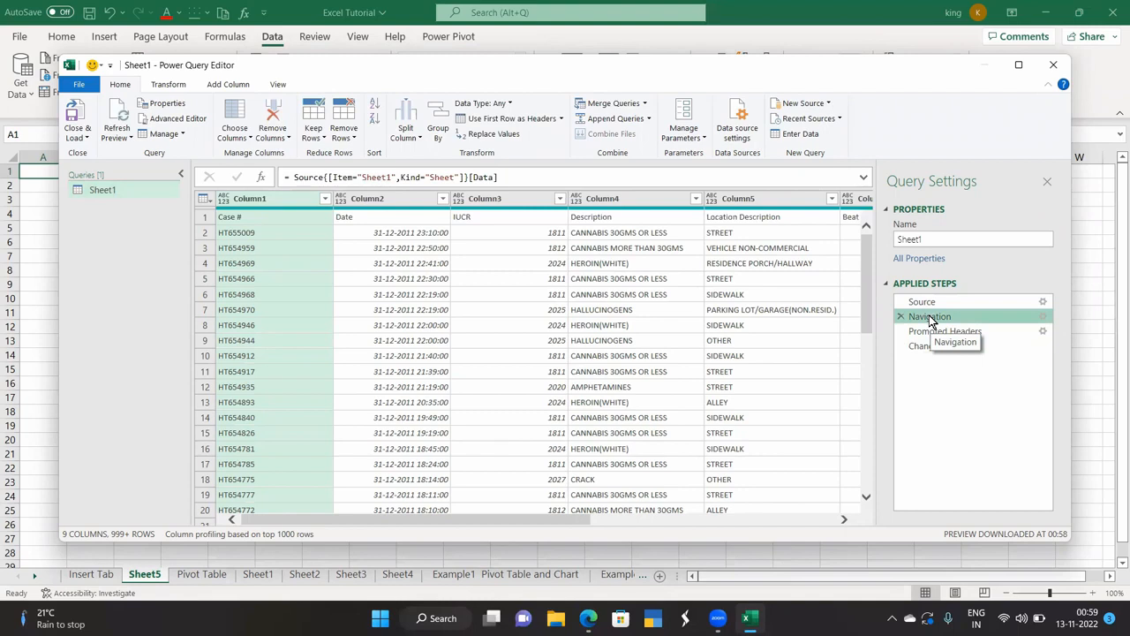
{"action": "left_click", "coordinate": [1050, 69]}
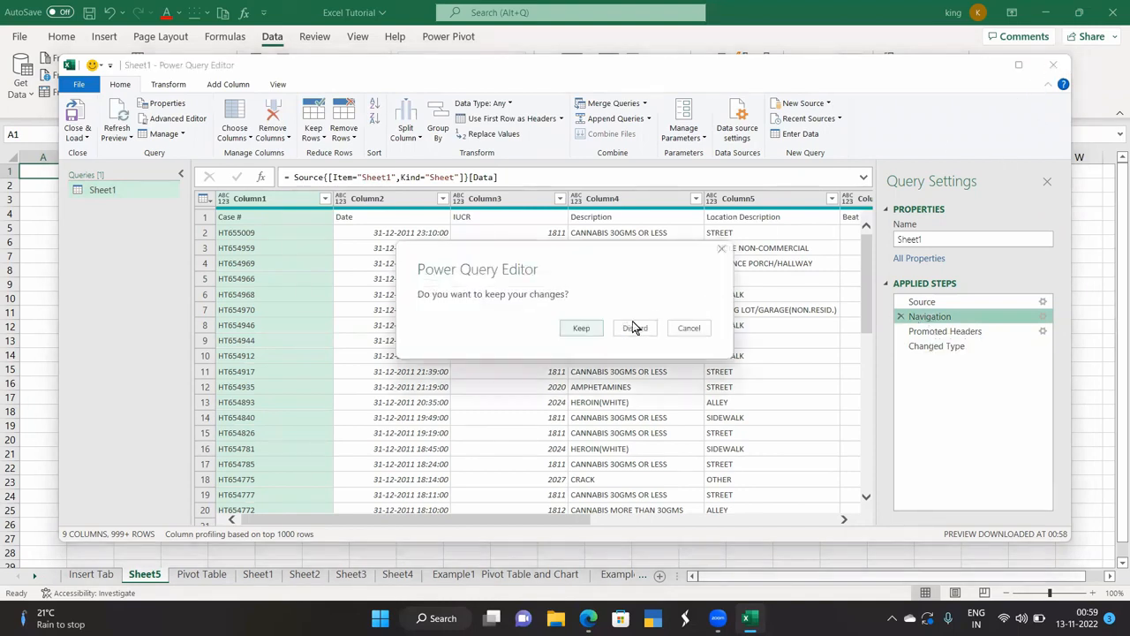
{"action": "left_click", "coordinate": [586, 329]}
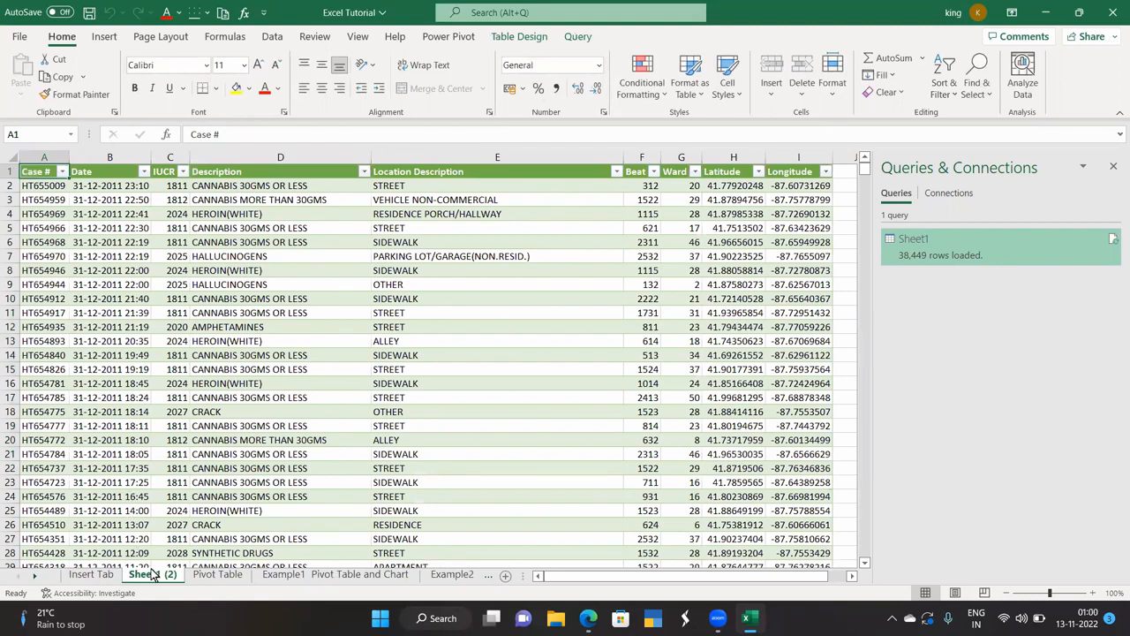
Browse the online Get Data sources, then add a new blank Sheet6.
{"action": "left_click", "coordinate": [271, 37]}
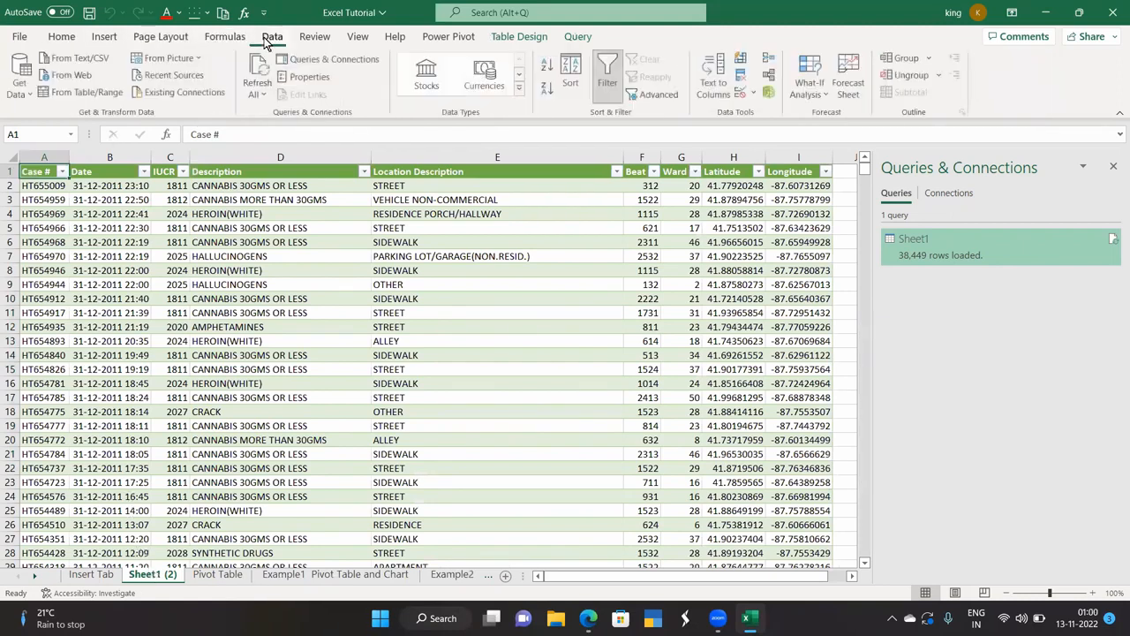
{"action": "left_click", "coordinate": [22, 99]}
{"action": "mouse_move", "coordinate": [73, 126]}
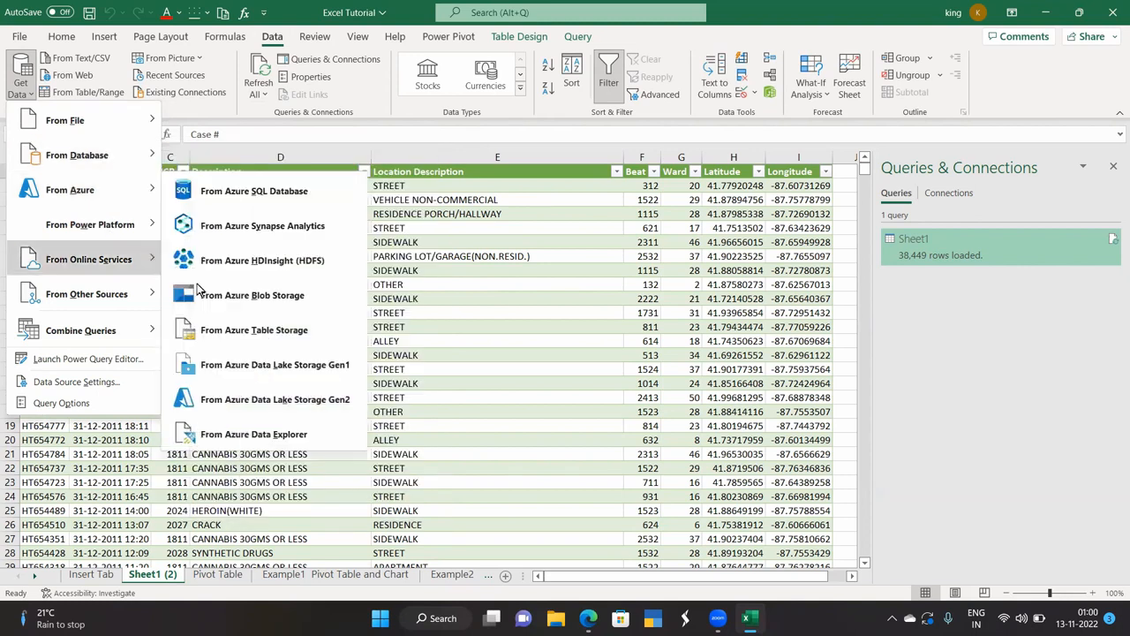
{"action": "left_click", "coordinate": [454, 291]}
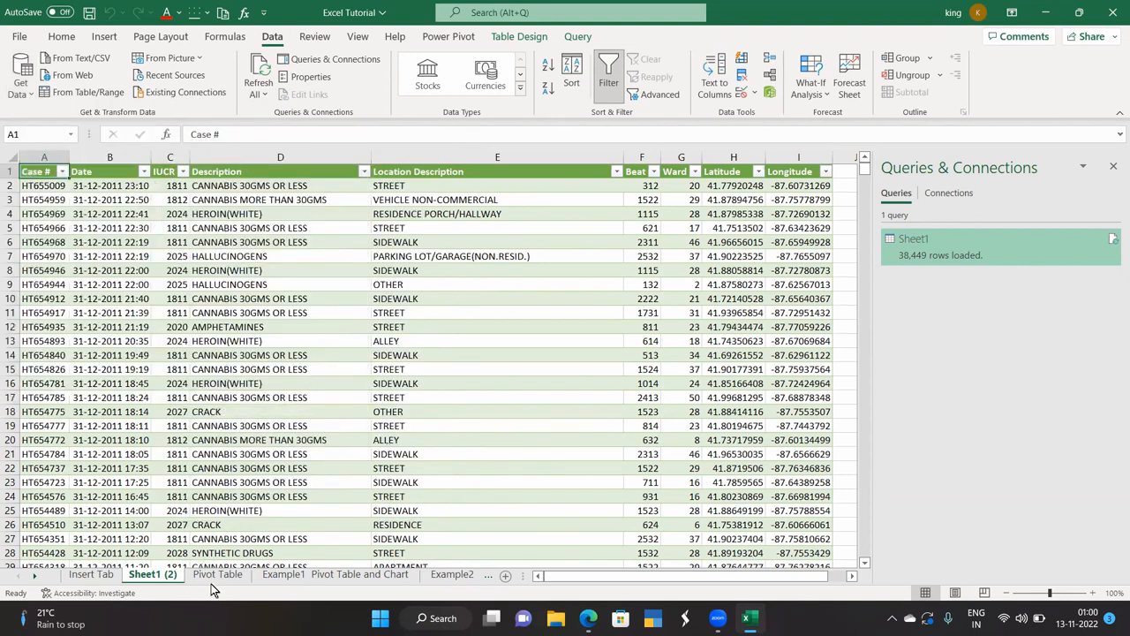
{"action": "left_click", "coordinate": [90, 574]}
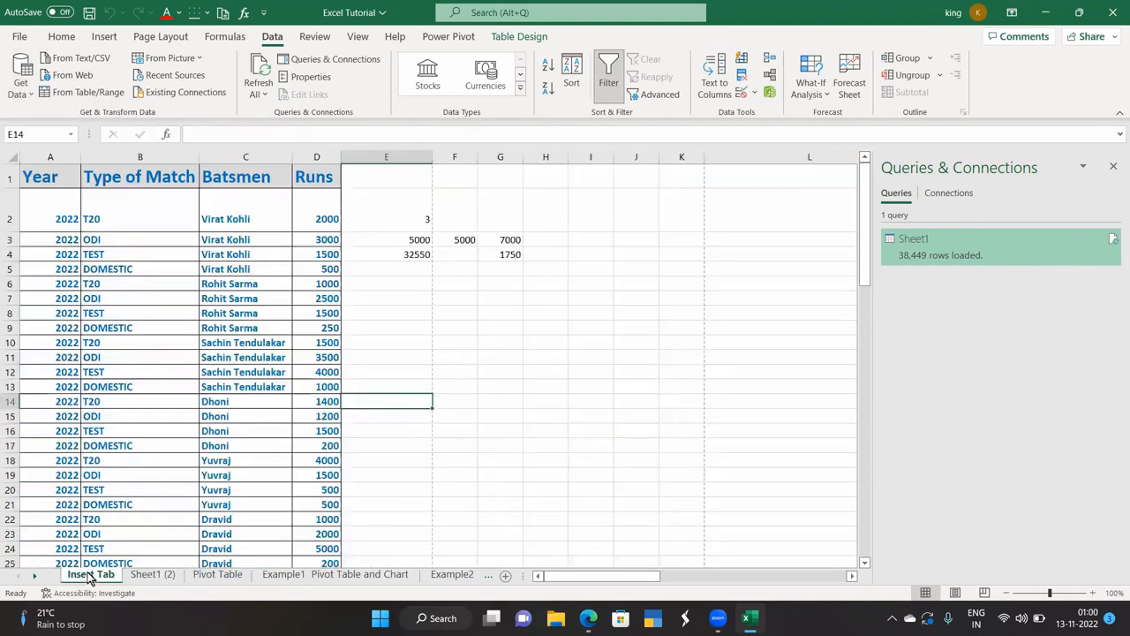
{"action": "left_click", "coordinate": [164, 575]}
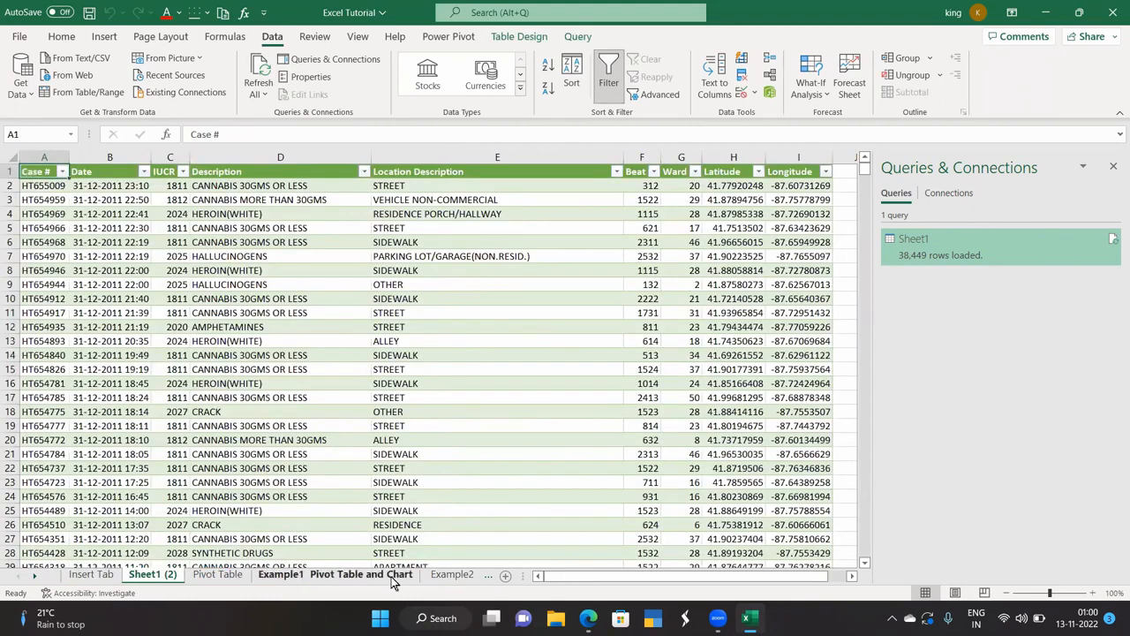
{"action": "left_click", "coordinate": [505, 575]}
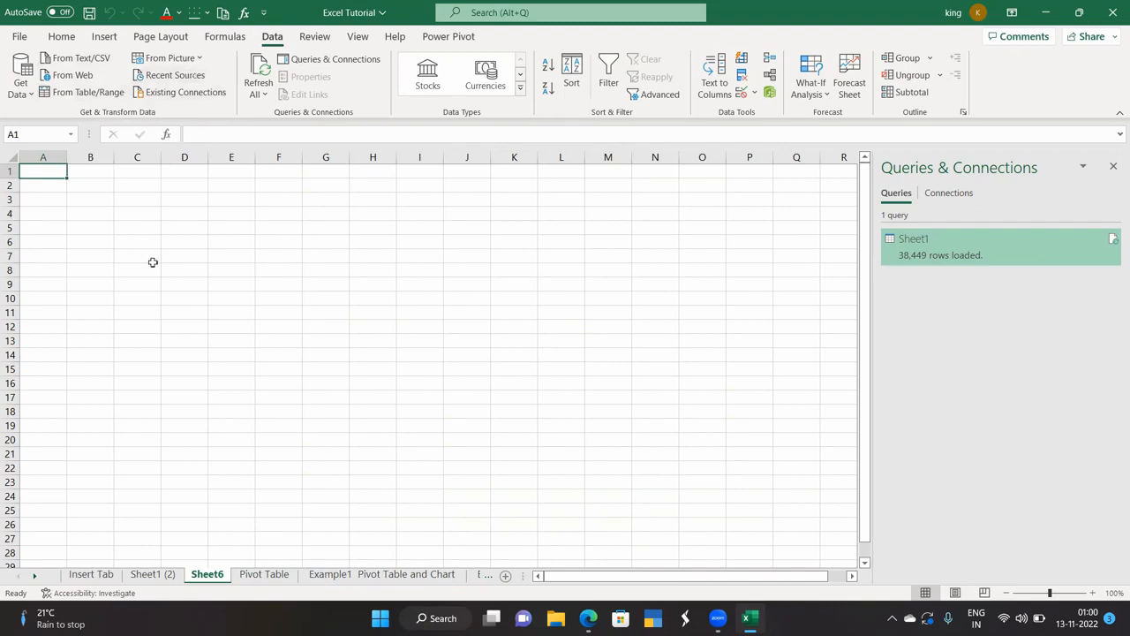
Start a From Web import of amazon.in.
{"action": "left_click", "coordinate": [69, 78]}
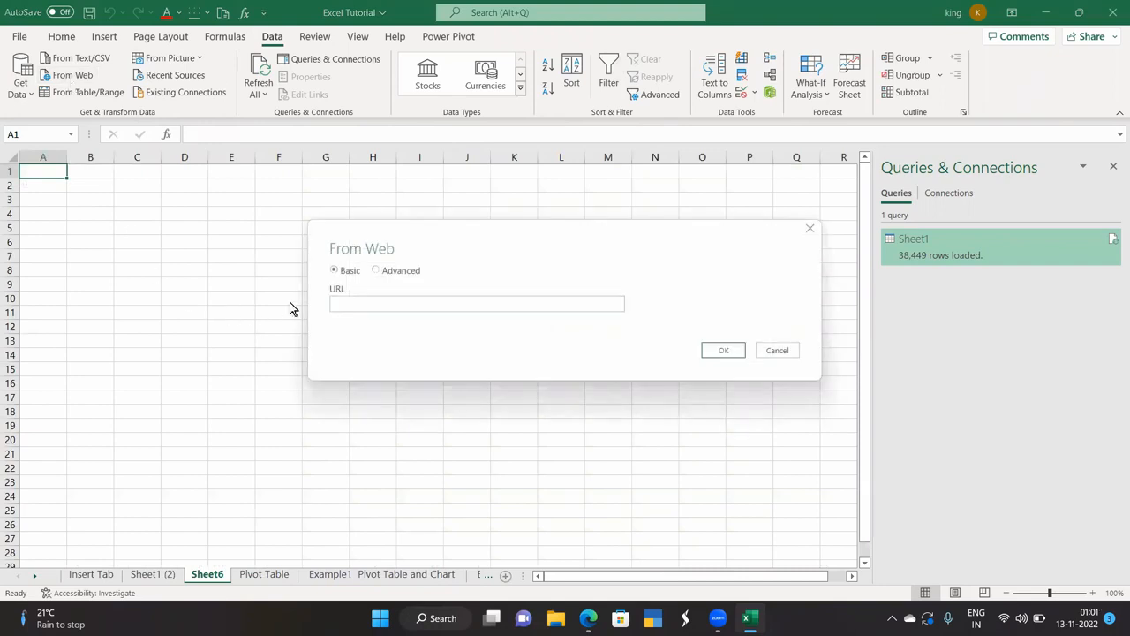
{"action": "type", "text": "amazon.in"}
{"action": "left_click", "coordinate": [723, 350]}
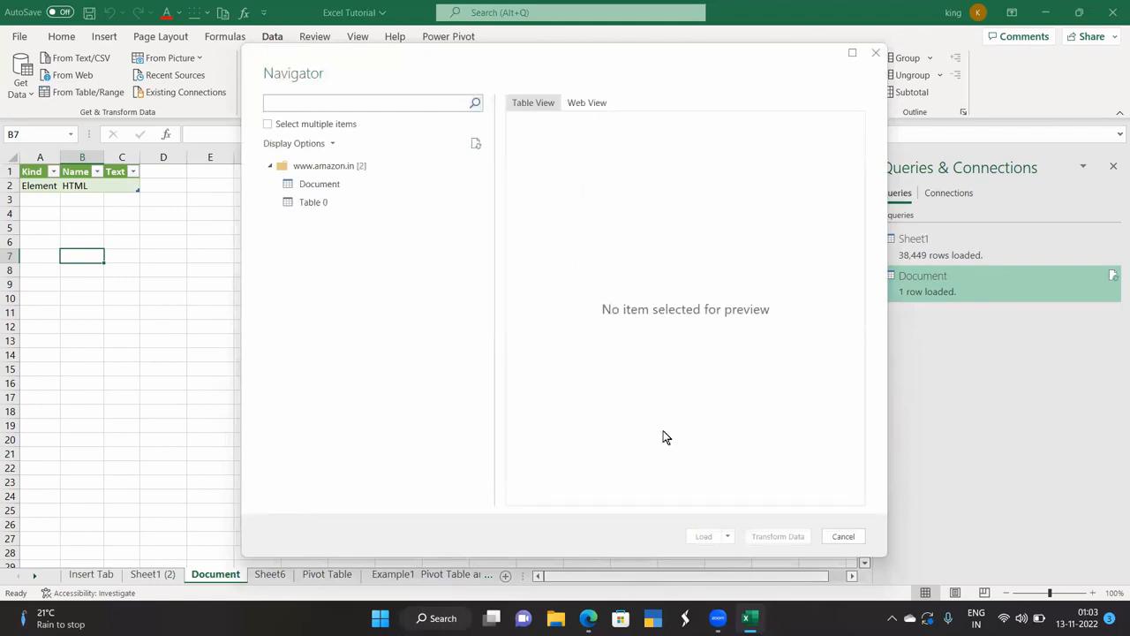
Preview the amazon.in Document and Table 0 tables, then open Table 0 in Power Query.
{"action": "left_click", "coordinate": [334, 188]}
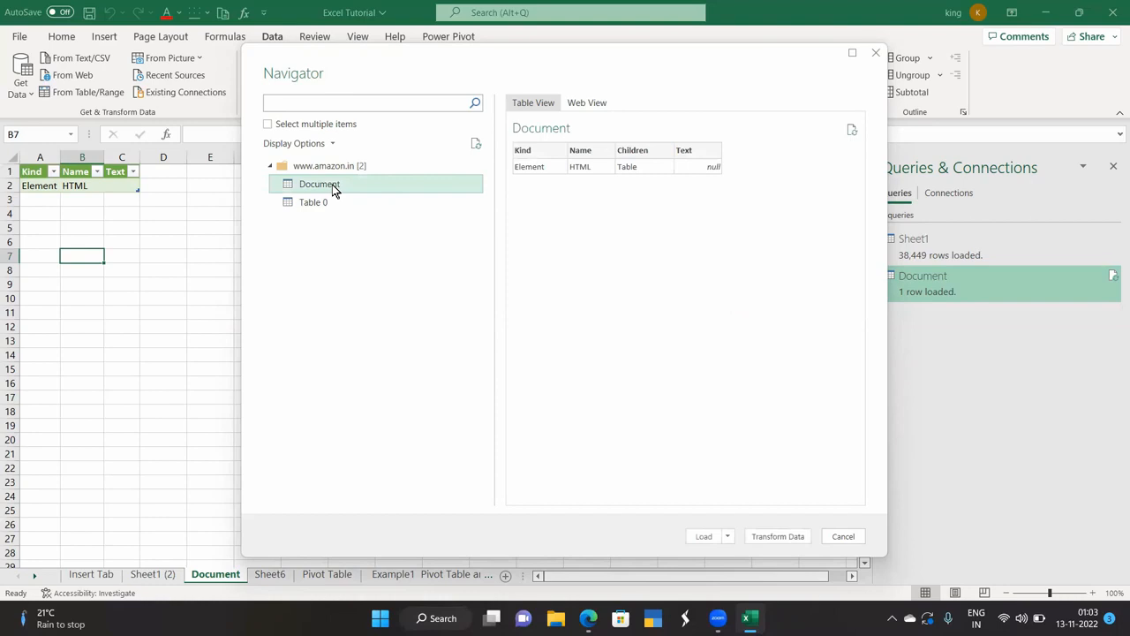
{"action": "left_click", "coordinate": [332, 167]}
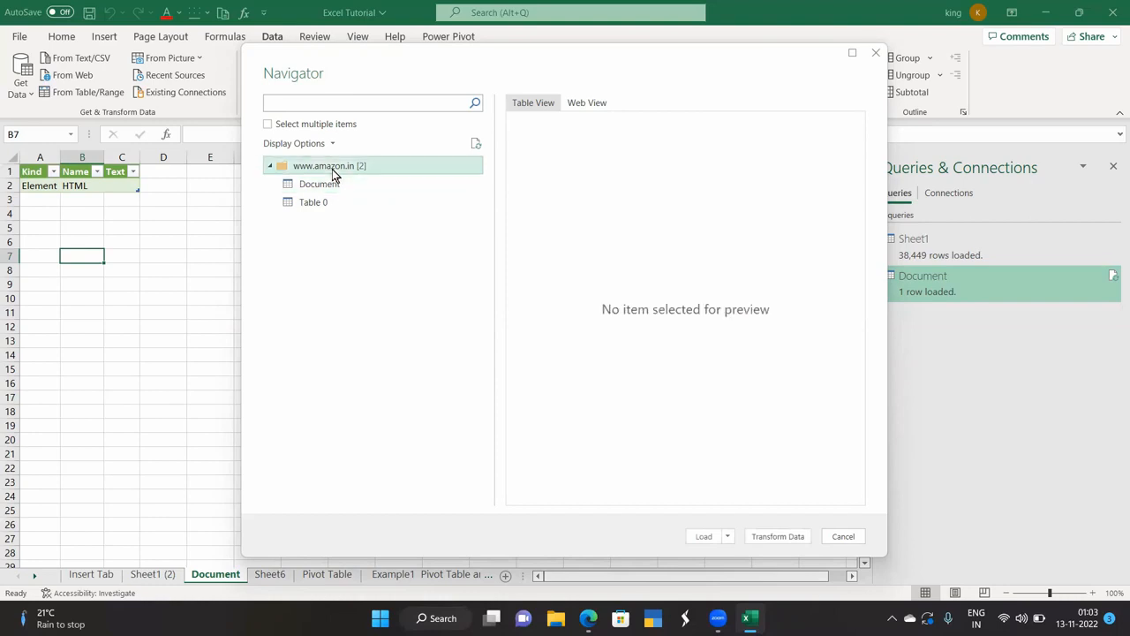
{"action": "left_click", "coordinate": [332, 184]}
{"action": "left_click", "coordinate": [331, 202]}
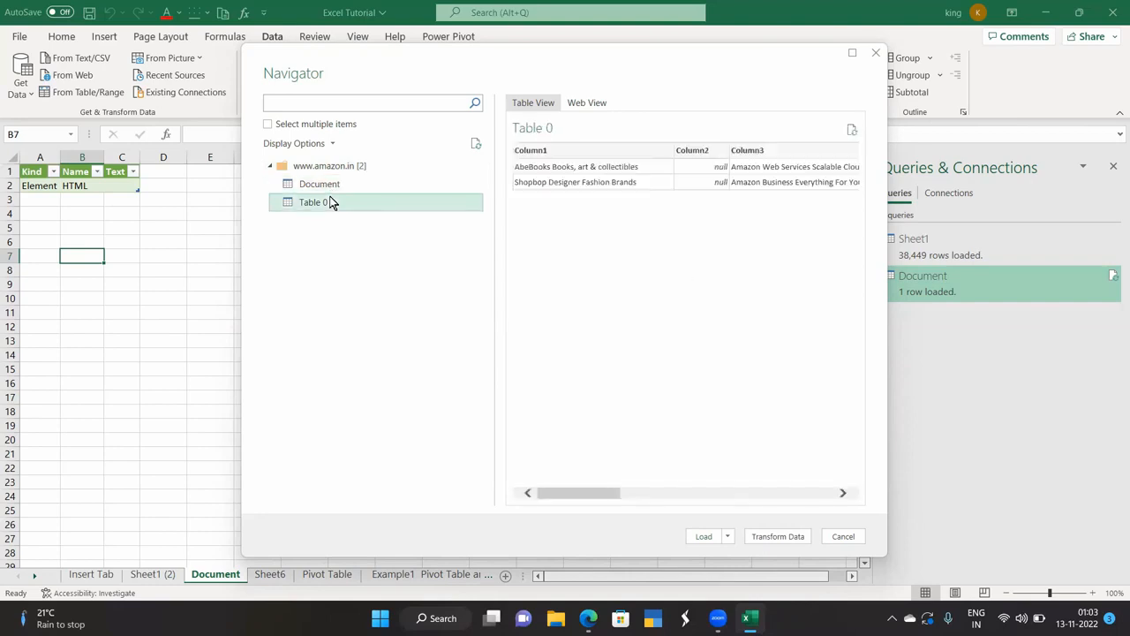
{"action": "left_click", "coordinate": [765, 536]}
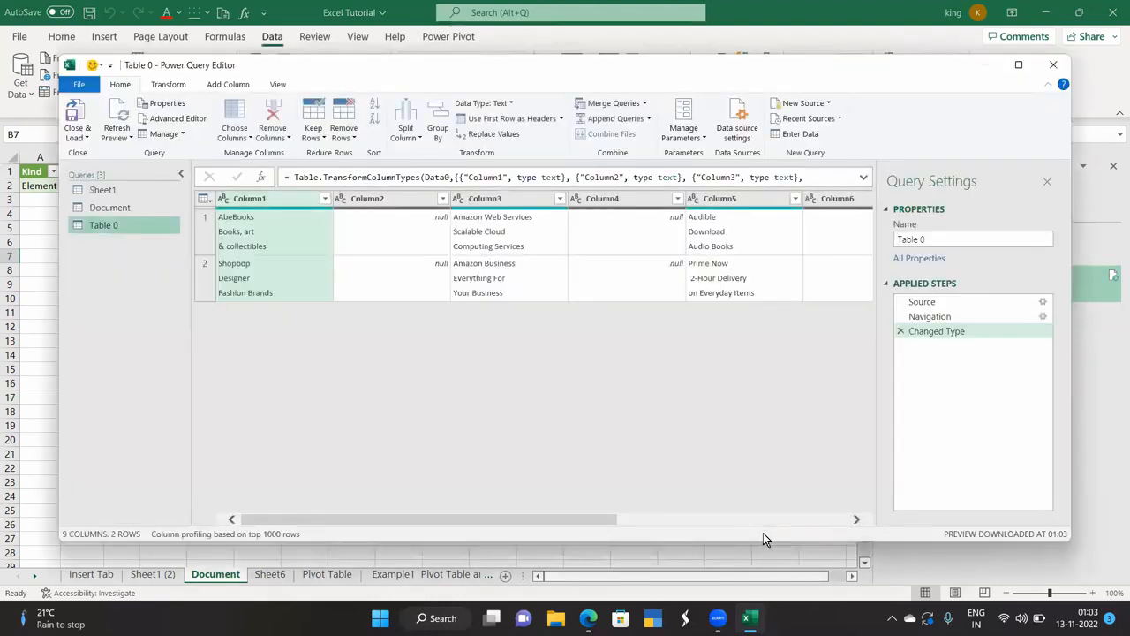
Load amazon.in Table 0 onto its own sheet, then Refresh All three queries.
{"action": "left_click", "coordinate": [1053, 64]}
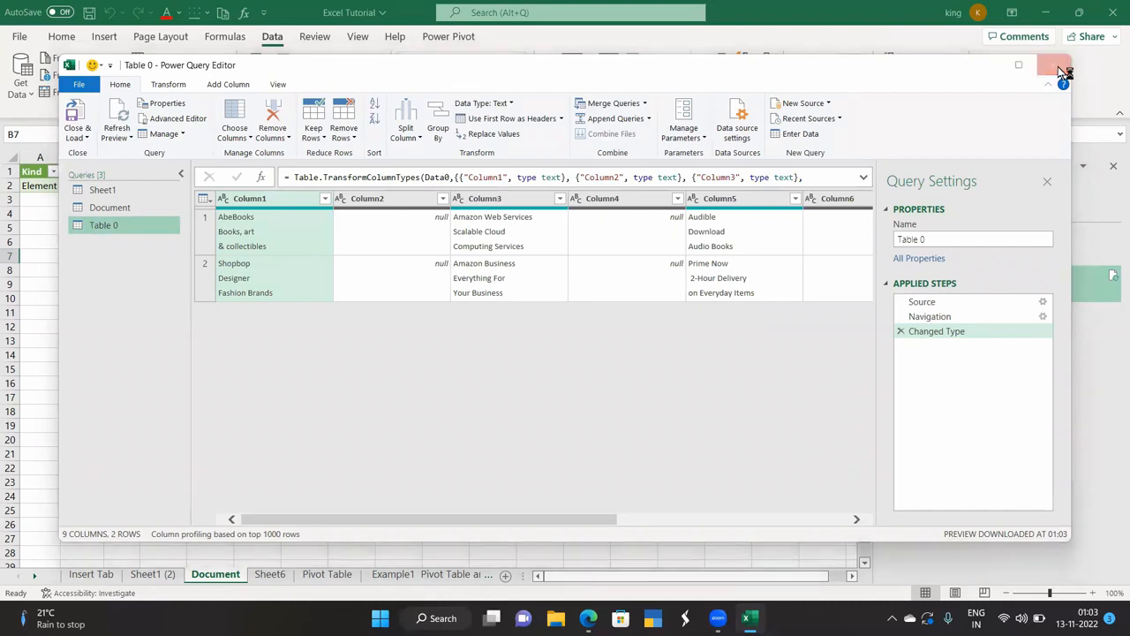
{"action": "left_click", "coordinate": [597, 334]}
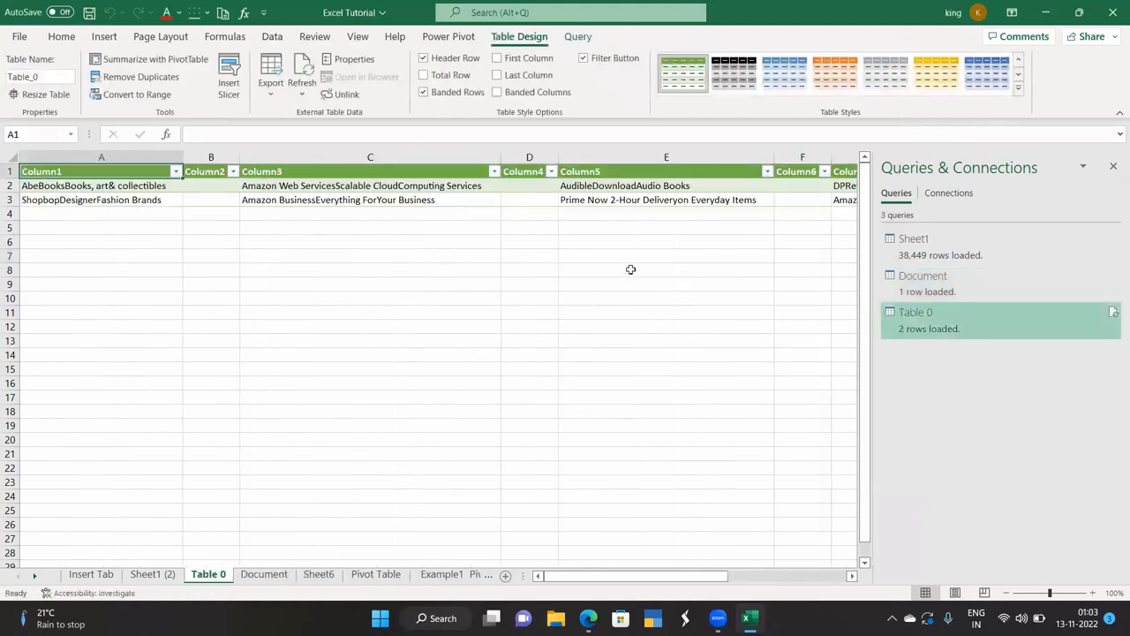
{"action": "left_click_drag", "start_coordinate": [600, 577], "coordinate": [565, 551]}
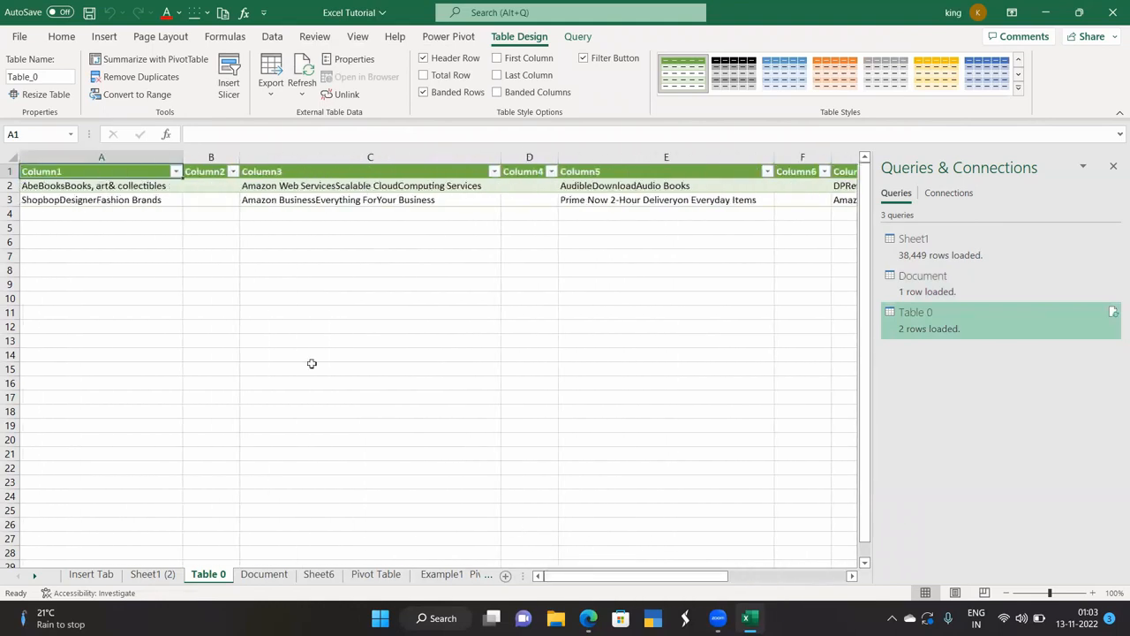
{"action": "left_click", "coordinate": [271, 40]}
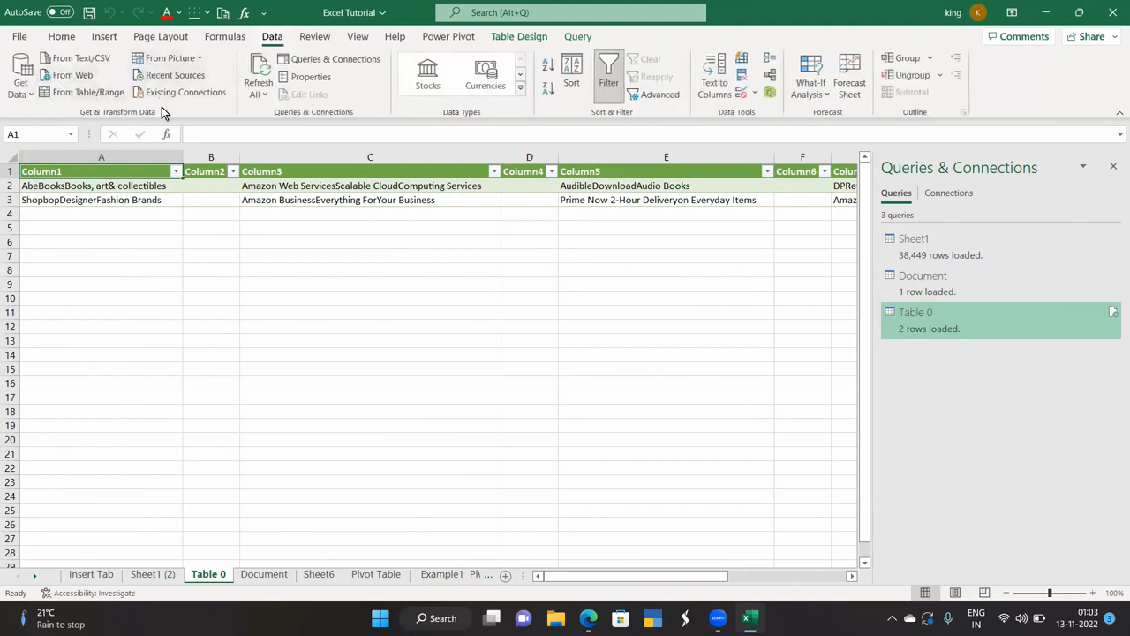
{"action": "left_click", "coordinate": [252, 76]}
Close the queries pane and review Table 0's external data properties without changes.
{"action": "left_click", "coordinate": [1114, 170]}
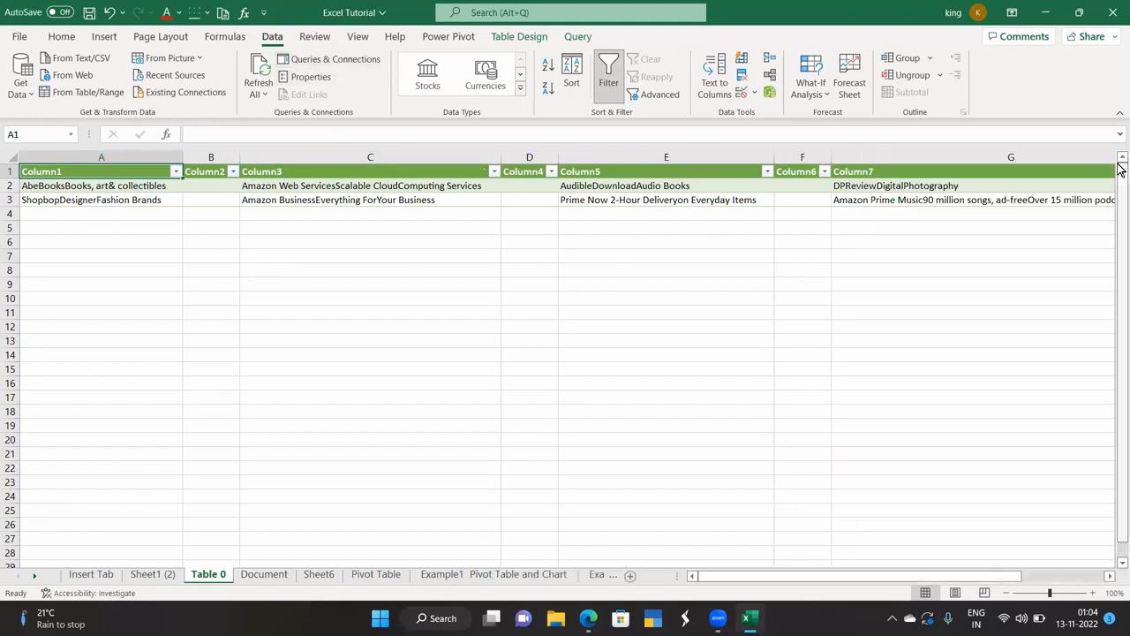
{"action": "left_click", "coordinate": [311, 77]}
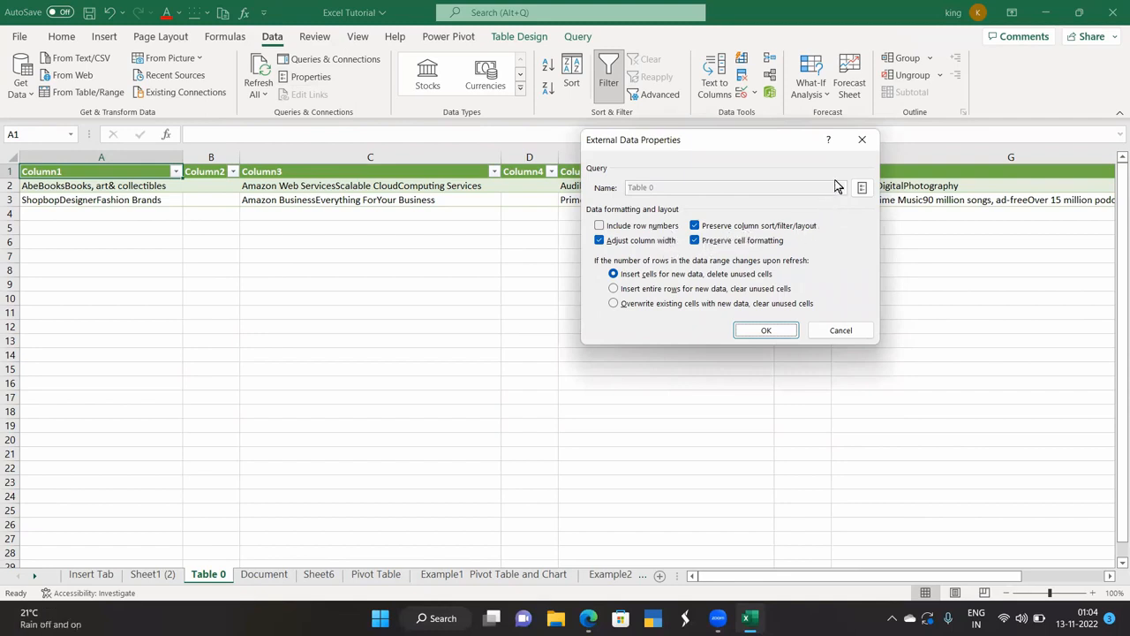
{"action": "left_click", "coordinate": [861, 140]}
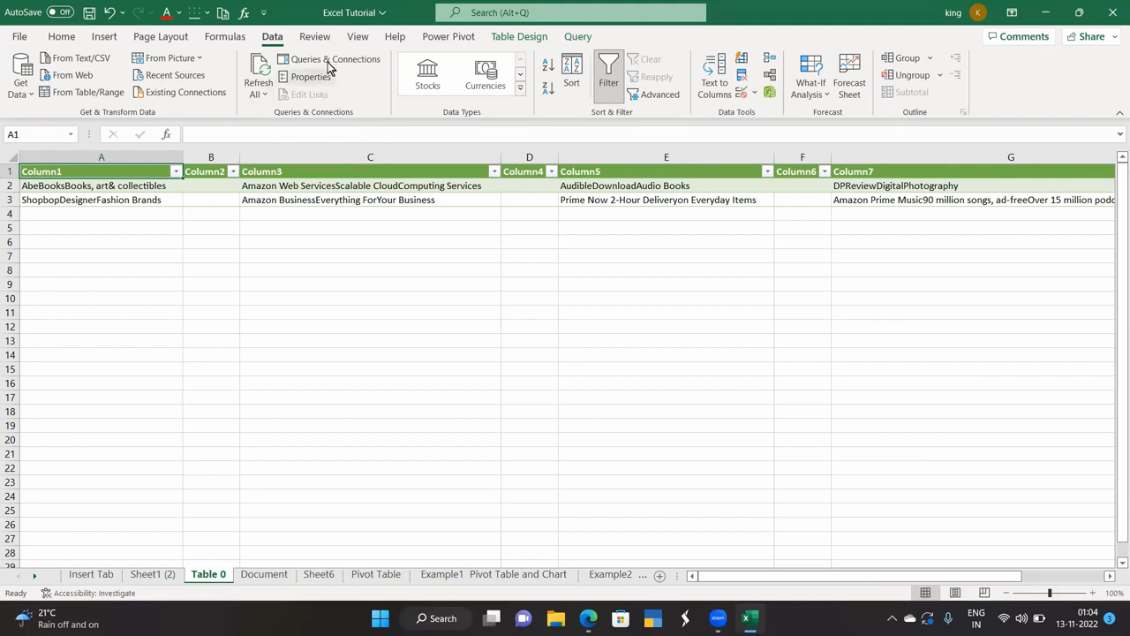
Jump through the Sheet1, Document and Table 0 queries' data in Queries & Connections, then close it.
{"action": "left_click", "coordinate": [326, 60]}
{"action": "left_click", "coordinate": [939, 253]}
{"action": "left_click", "coordinate": [939, 278]}
{"action": "left_click", "coordinate": [935, 317]}
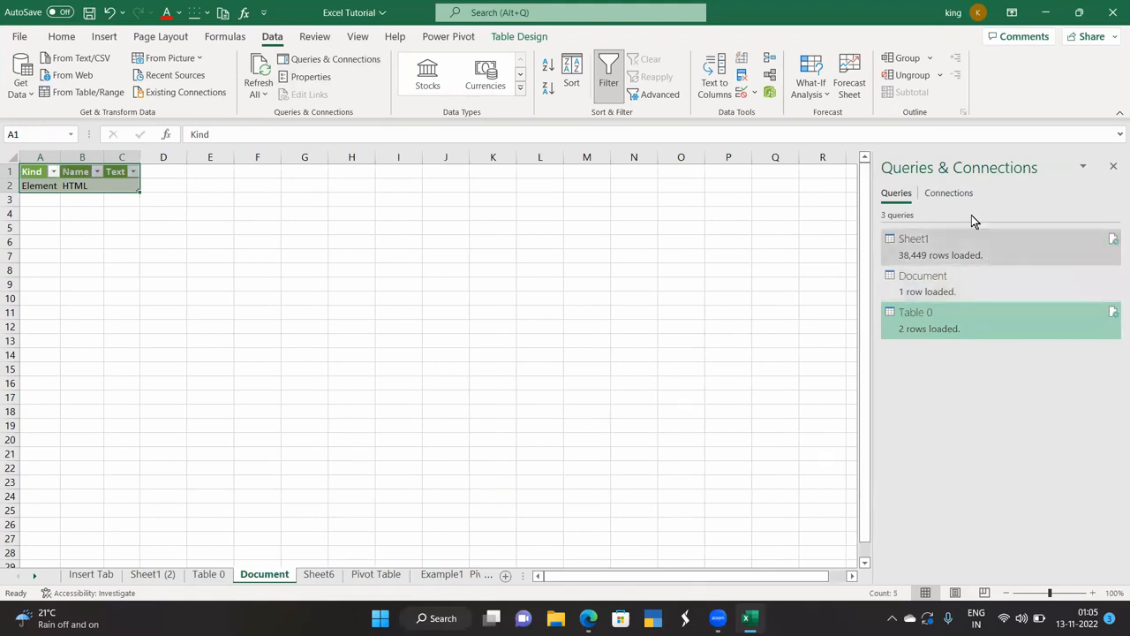
{"action": "left_click", "coordinate": [1113, 169]}
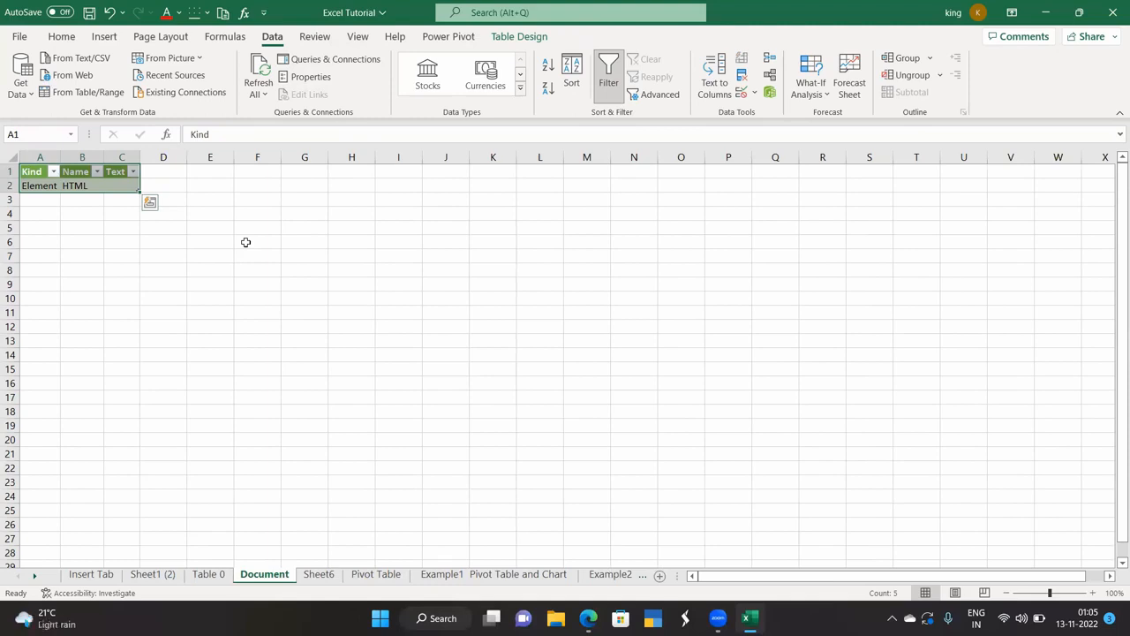
{"action": "left_click", "coordinate": [340, 59]}
{"action": "left_click", "coordinate": [1113, 165]}
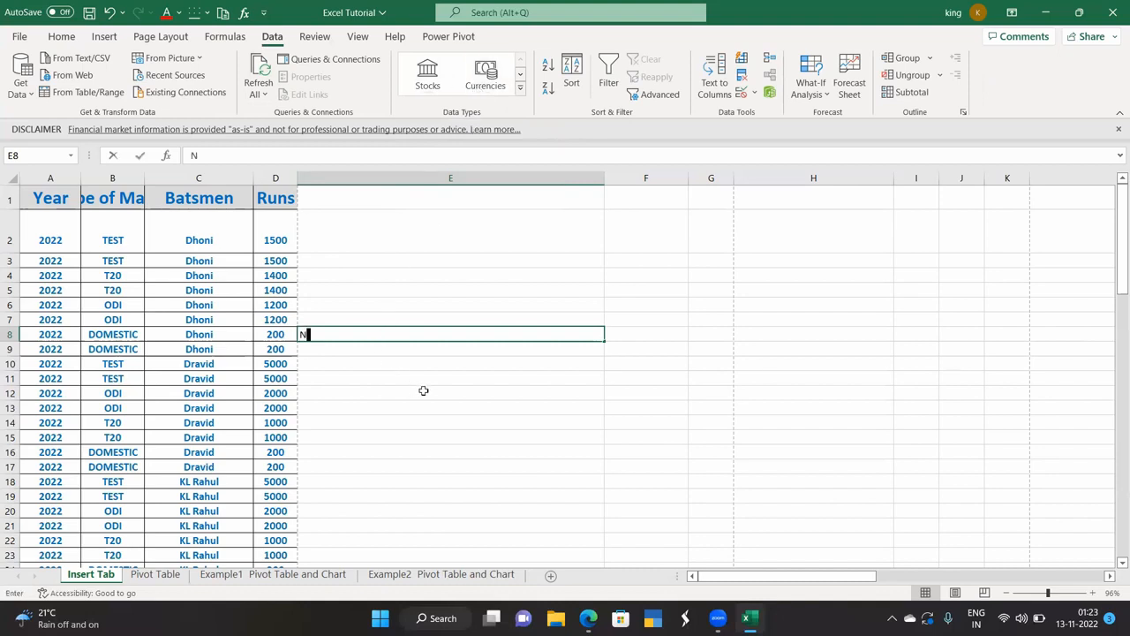
Enter NTPC in E8 and convert it to the NTPC LIMITED stock data type.
{"action": "type", "text": "NTPC"}
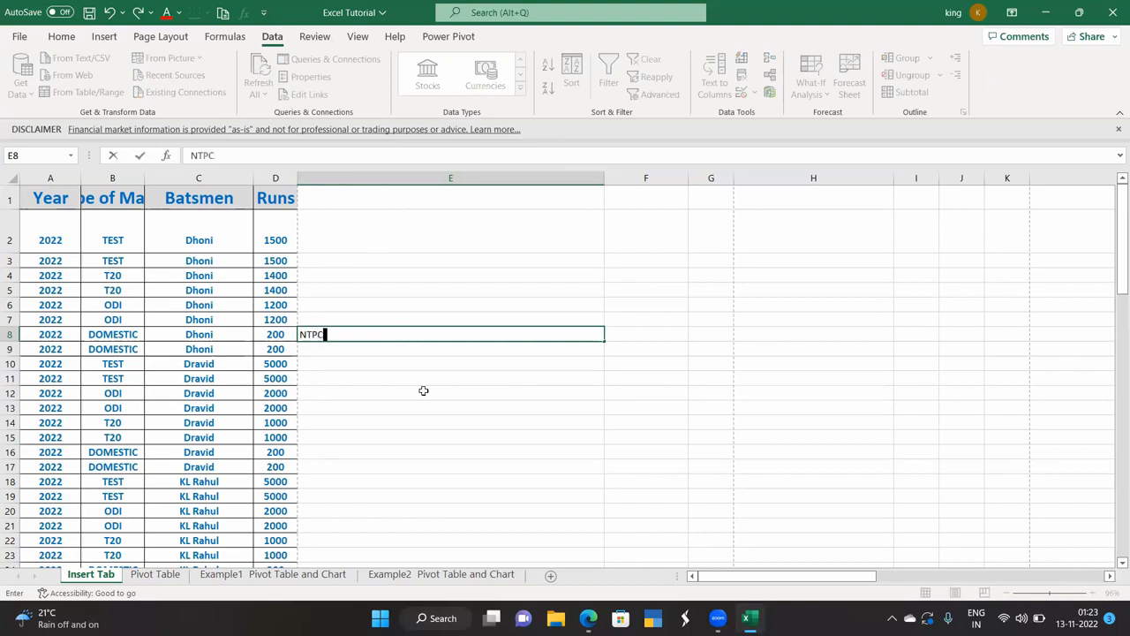
{"action": "left_click", "coordinate": [422, 392]}
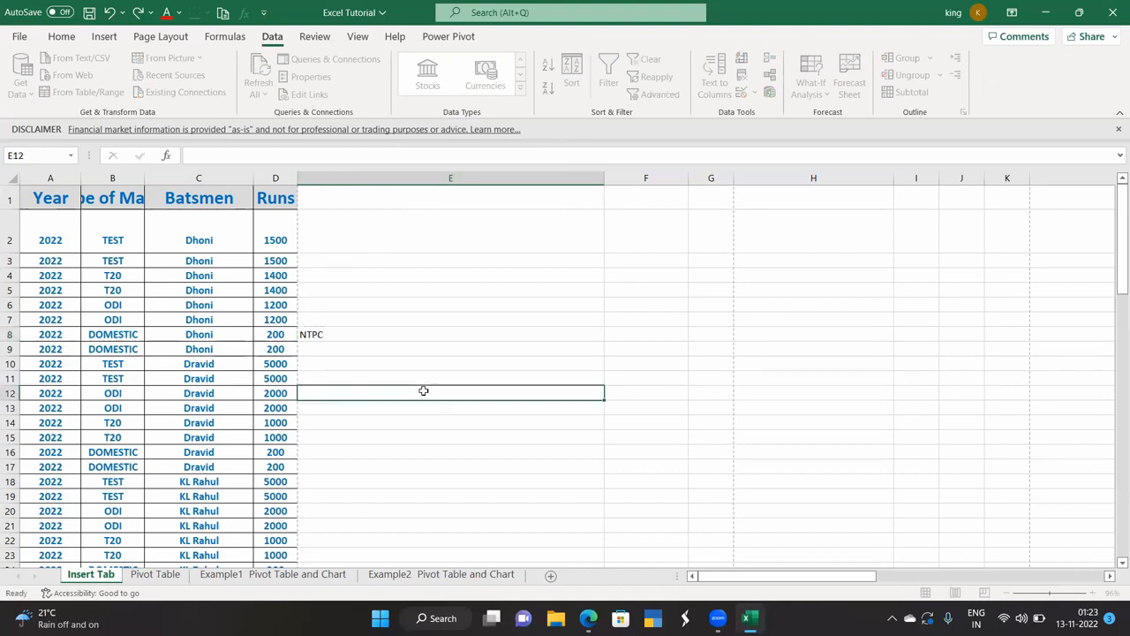
{"action": "left_click", "coordinate": [425, 332]}
{"action": "left_click", "coordinate": [427, 78]}
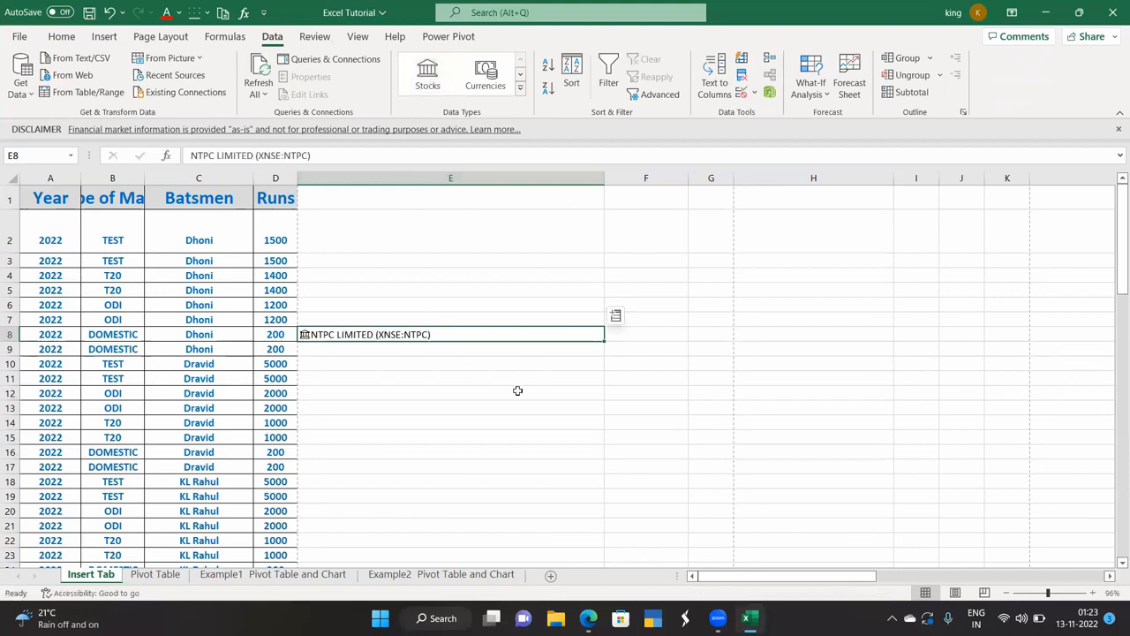
Add NTPC's 52 week high (₹182.95) and low (₹119.10) to F8 and G8, widening column G.
{"action": "left_click", "coordinate": [616, 316]}
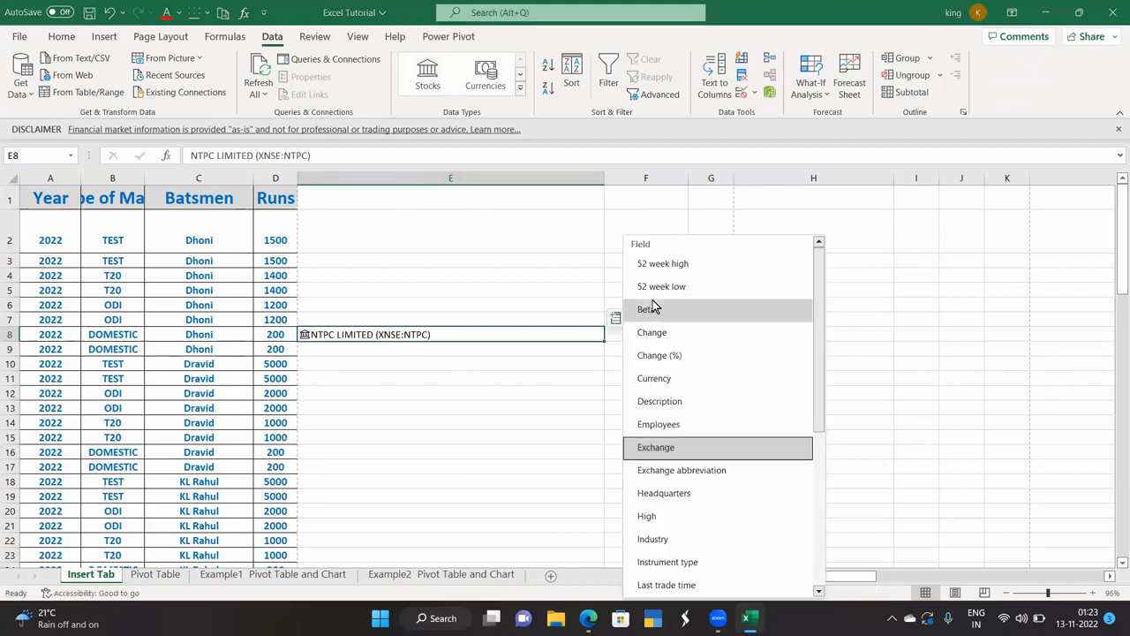
{"action": "left_click", "coordinate": [662, 265]}
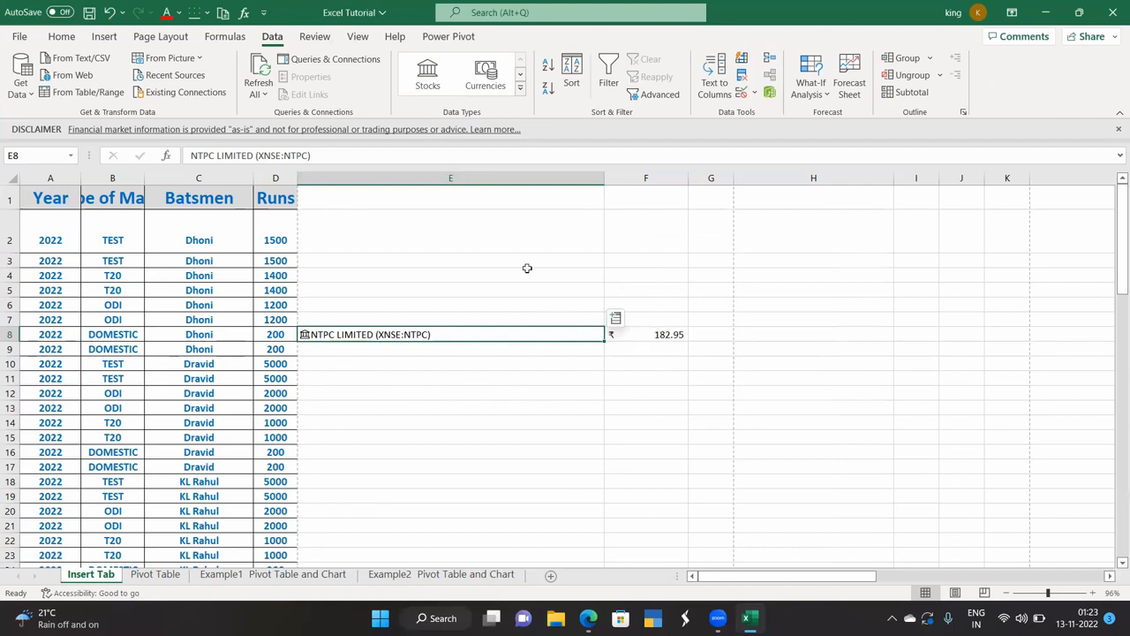
{"action": "left_click", "coordinate": [615, 318]}
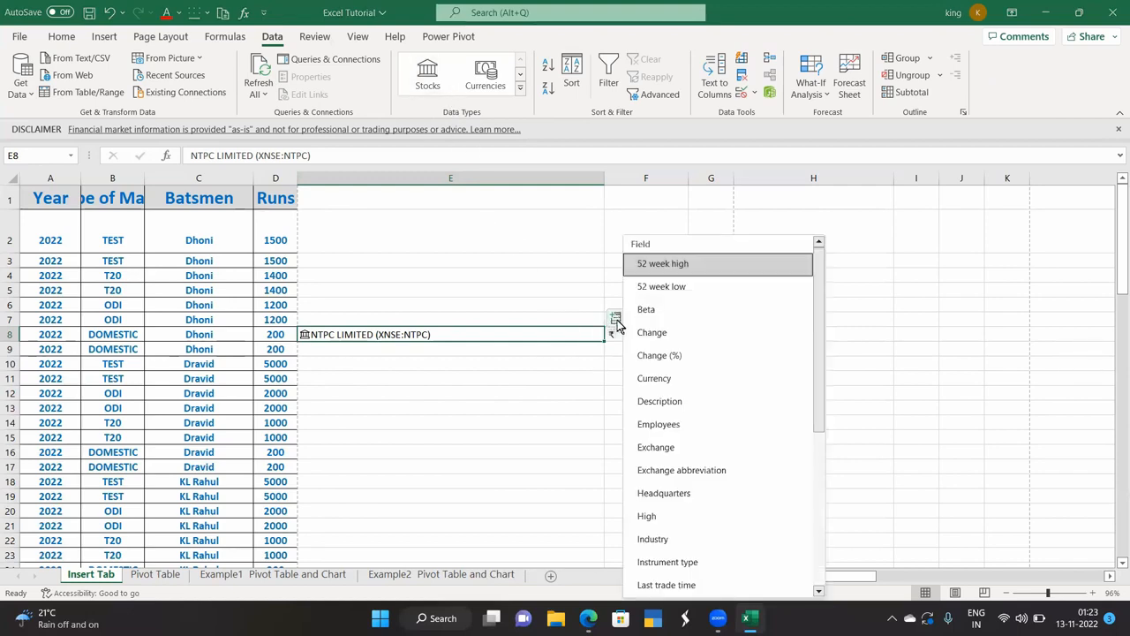
{"action": "left_click", "coordinate": [662, 287]}
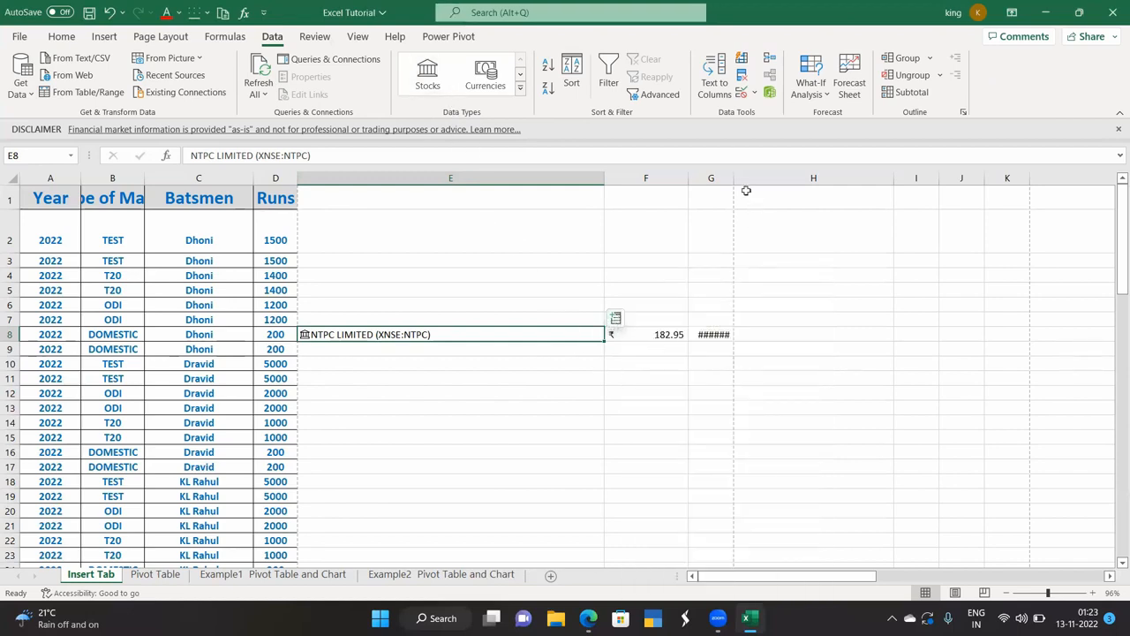
{"action": "left_click_drag", "start_coordinate": [735, 180], "coordinate": [766, 181]}
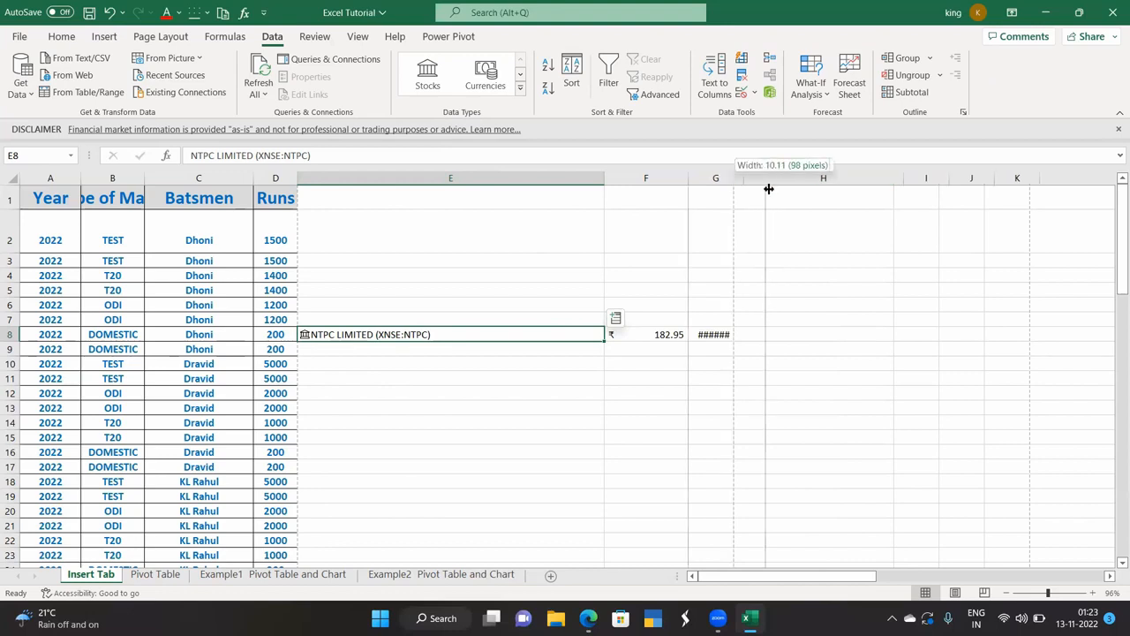
{"action": "left_click", "coordinate": [651, 385]}
{"action": "left_click", "coordinate": [448, 334]}
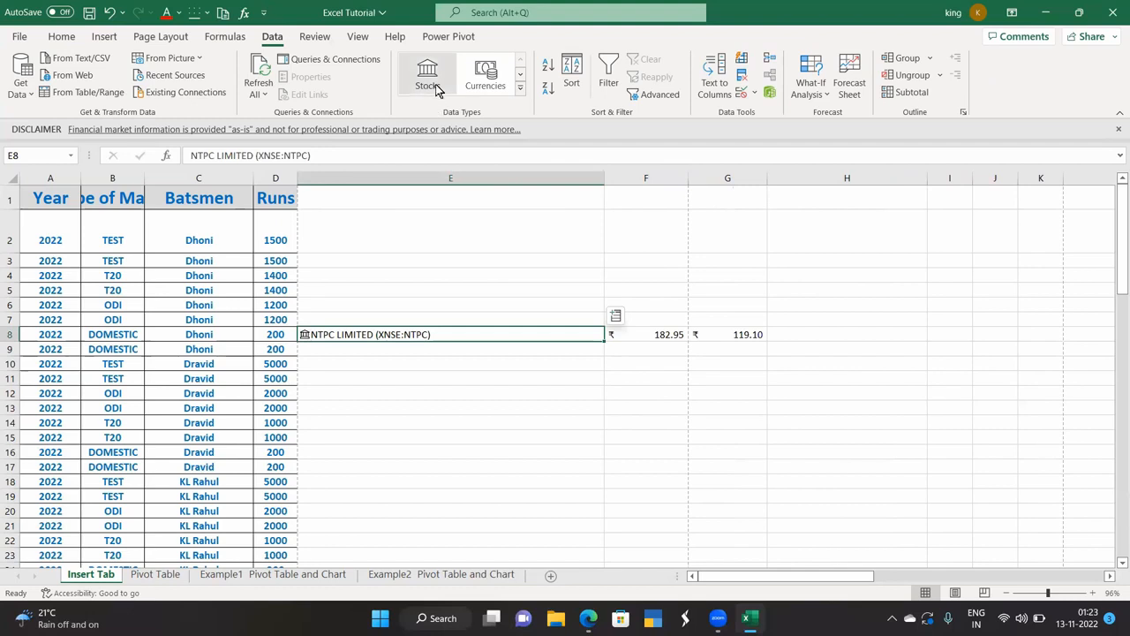
{"action": "left_click", "coordinate": [391, 350]}
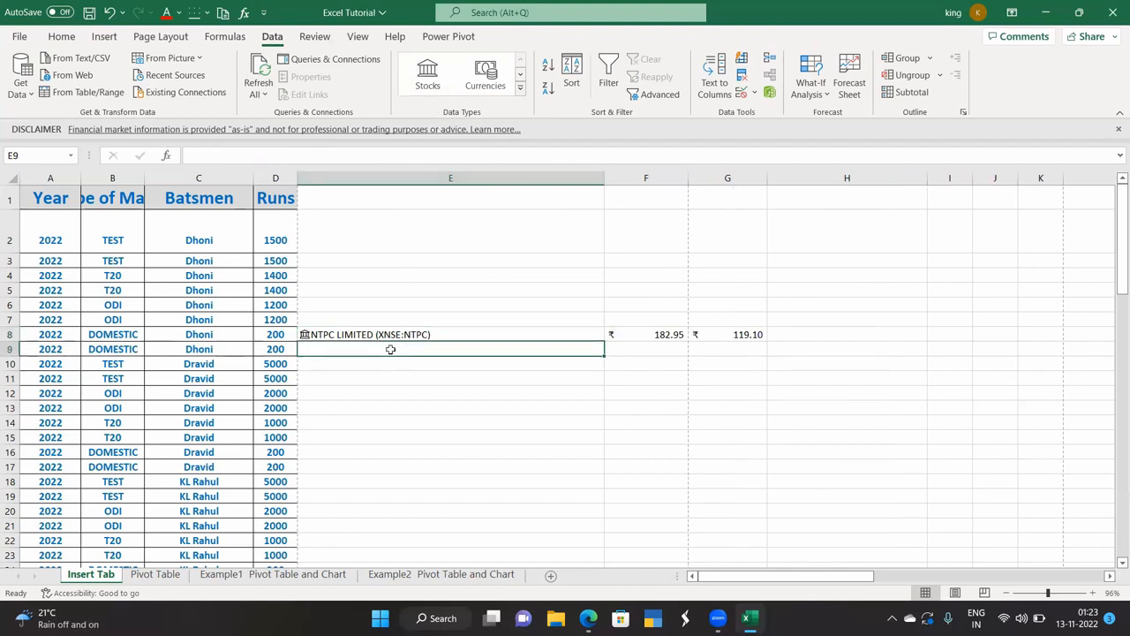
Enter USD/EUR in E9 and USD/INR in E10.
{"action": "type", "text": "USD/EUR"}
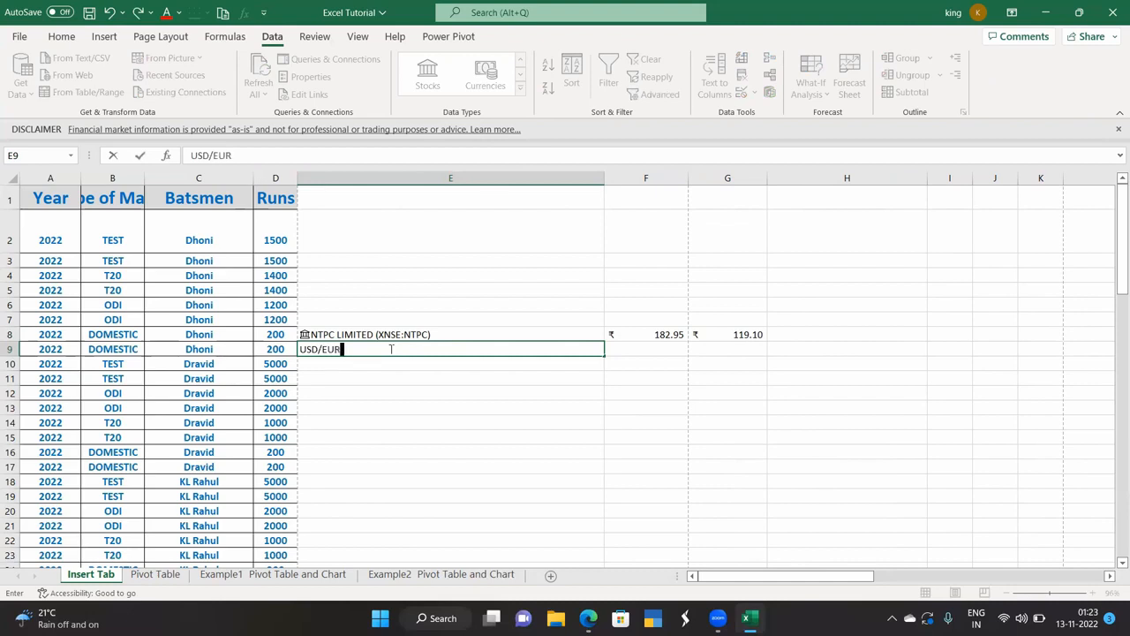
{"action": "left_click", "coordinate": [336, 366]}
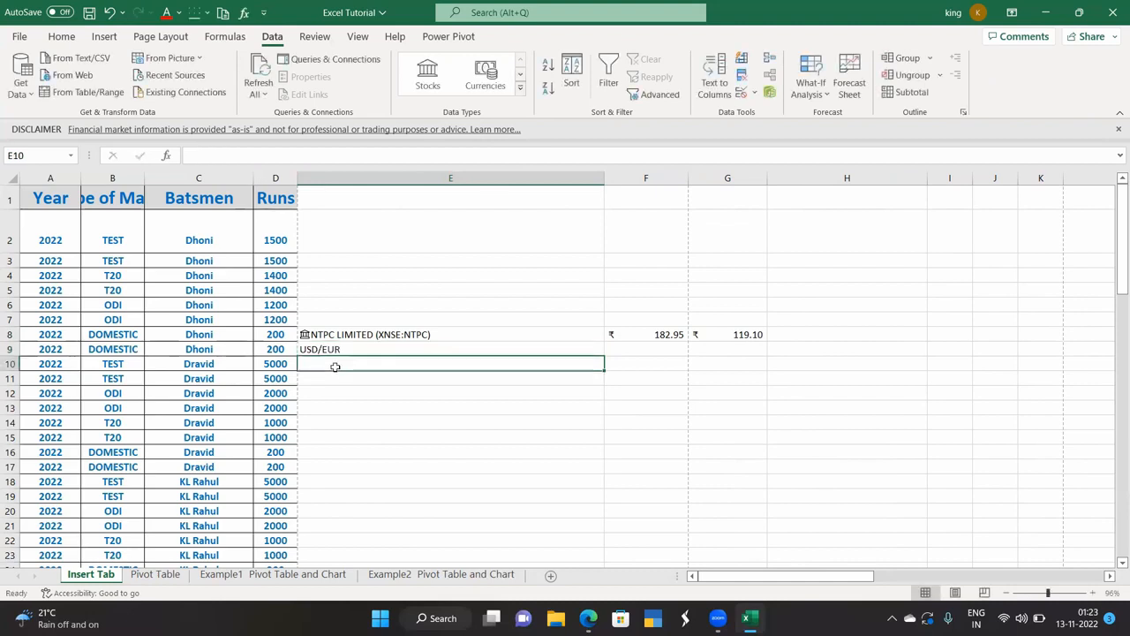
{"action": "type", "text": "USD"}
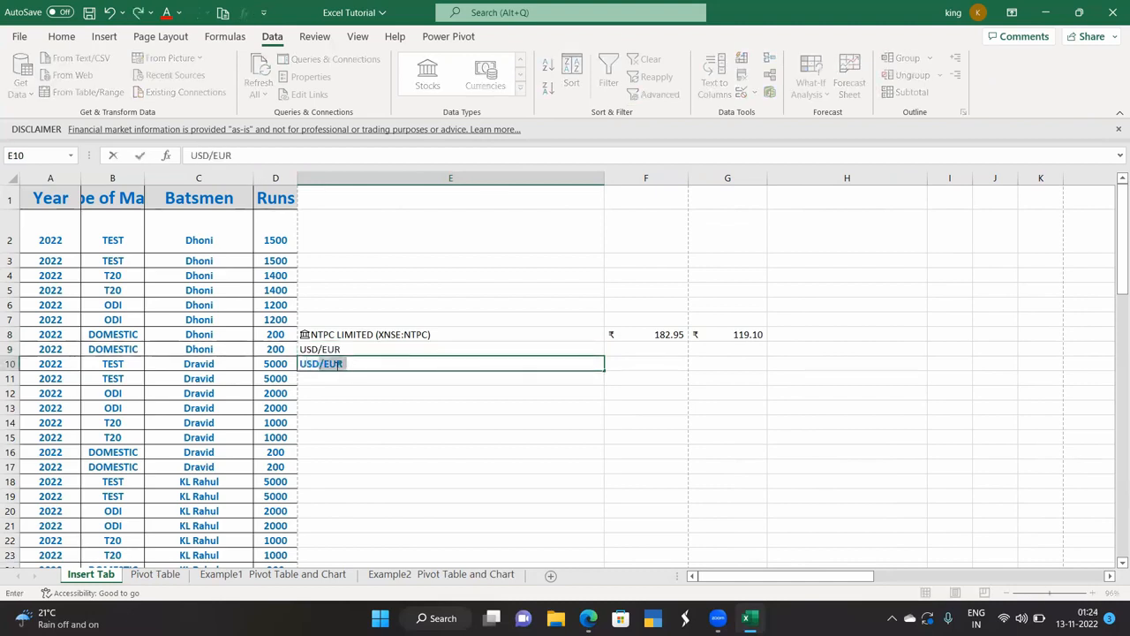
{"action": "type", "text": "/"}
{"action": "key", "text": "BackSpace"}
{"action": "type", "text": "INR"}
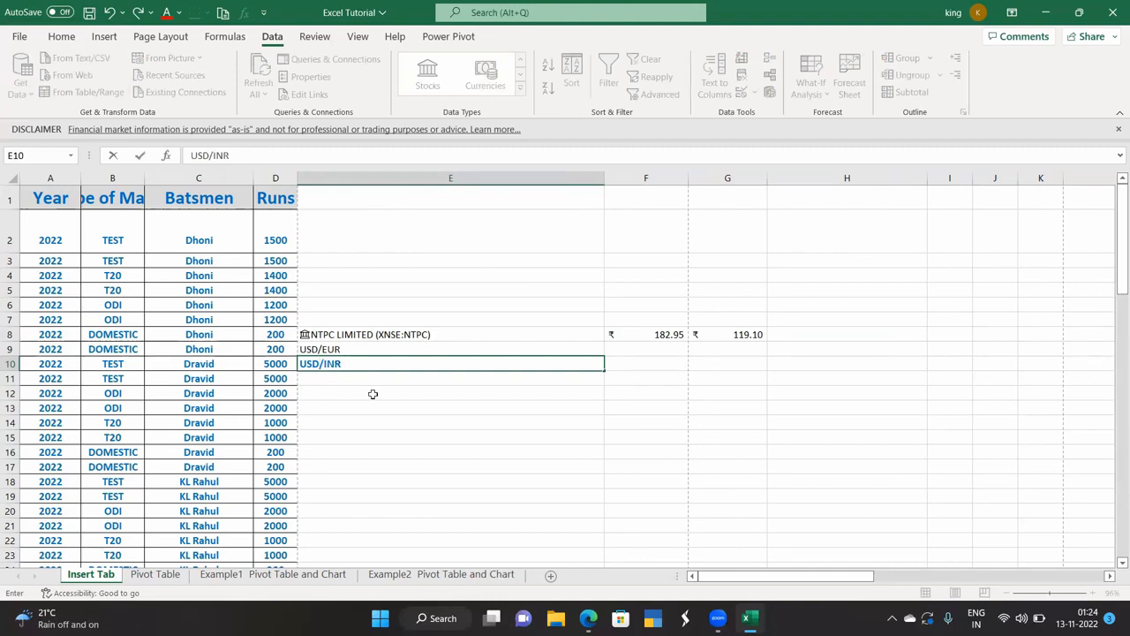
{"action": "left_click", "coordinate": [373, 393]}
{"action": "left_click_drag", "start_coordinate": [355, 350], "coordinate": [359, 363]}
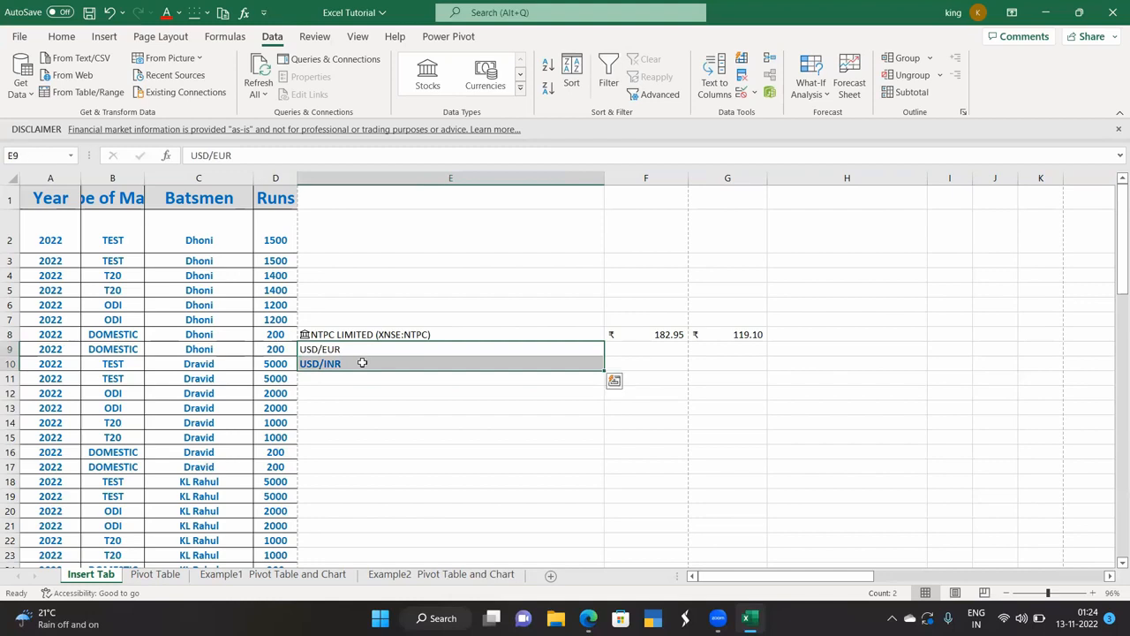
Convert both pairs to Currencies and add their 52 week highs (€1.05, ₹83.26).
{"action": "left_click", "coordinate": [484, 80]}
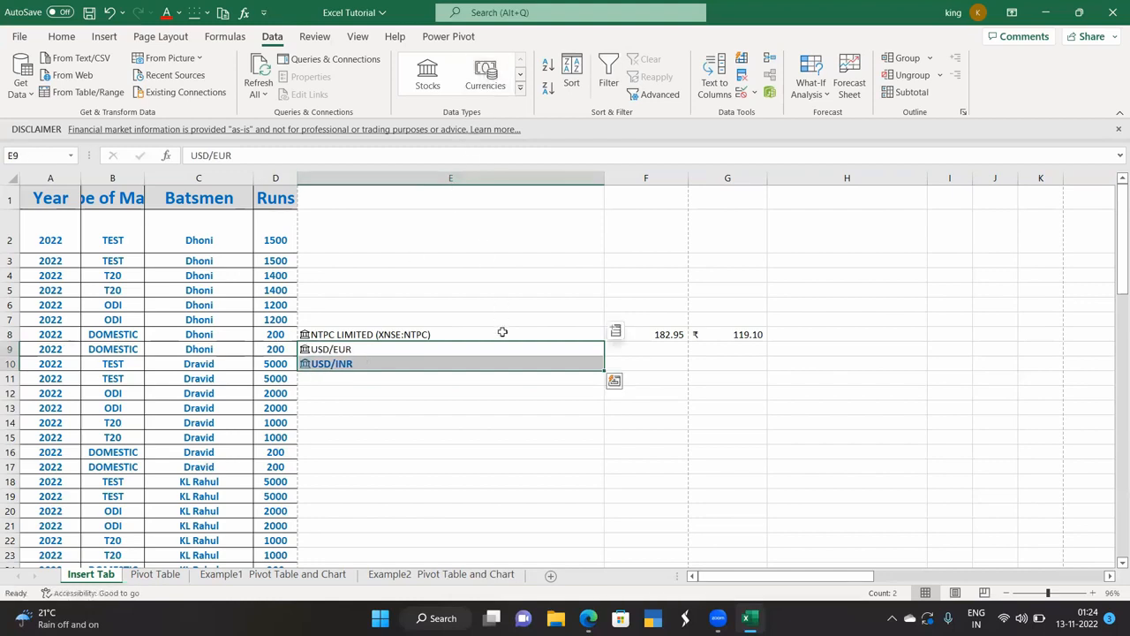
{"action": "left_click", "coordinate": [617, 333]}
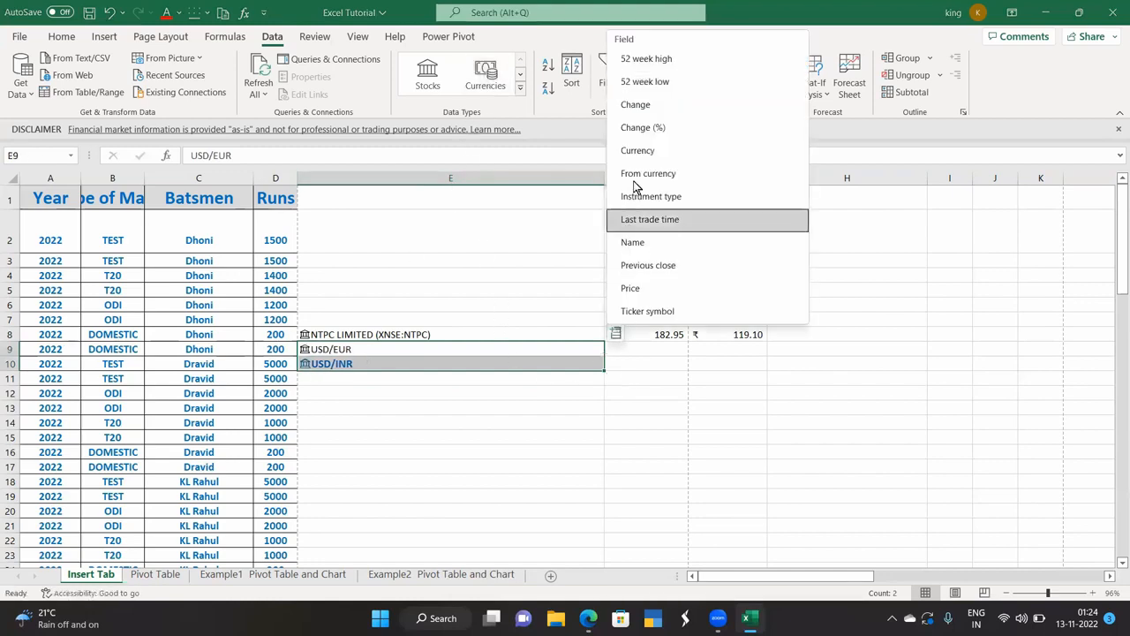
{"action": "left_click", "coordinate": [651, 60]}
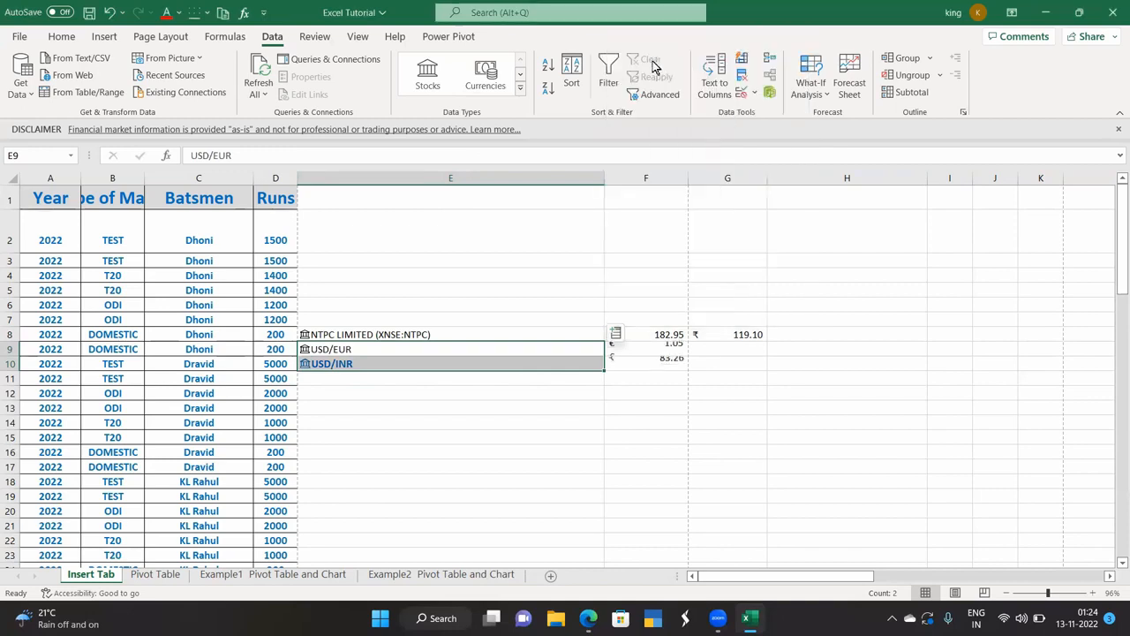
{"action": "left_click", "coordinate": [641, 424]}
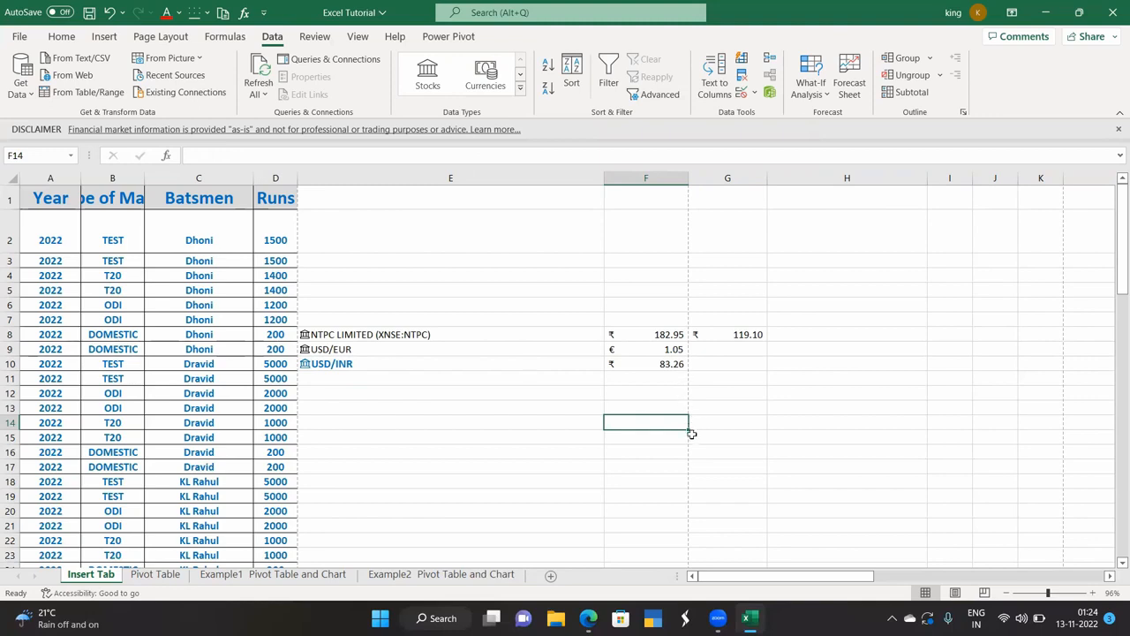
{"action": "left_click", "coordinate": [679, 365]}
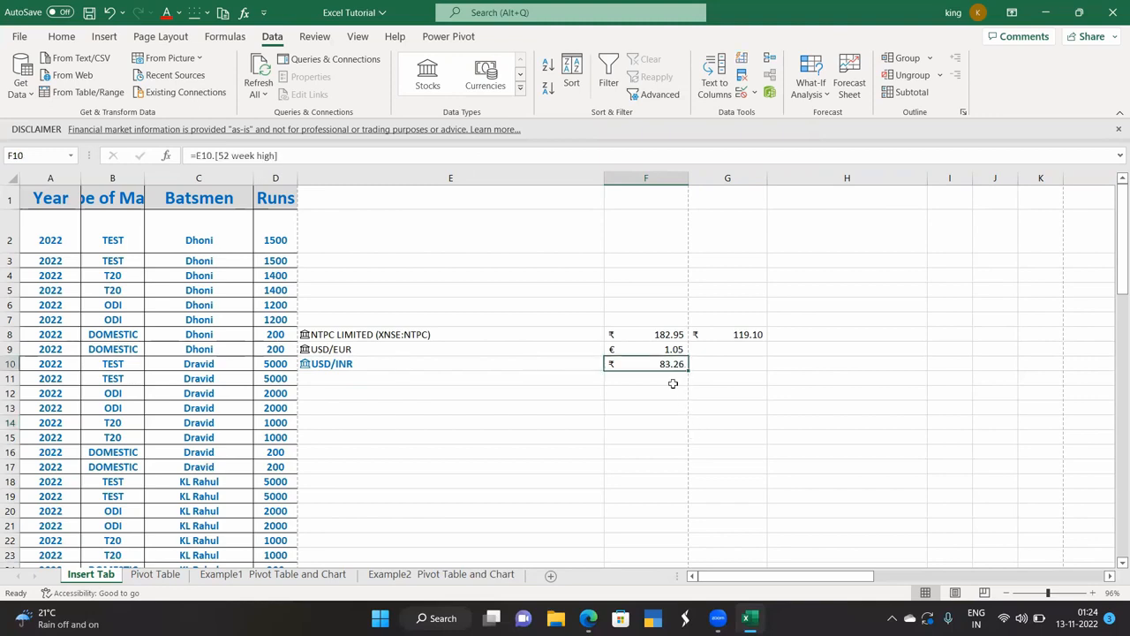
{"action": "left_click", "coordinate": [344, 350]}
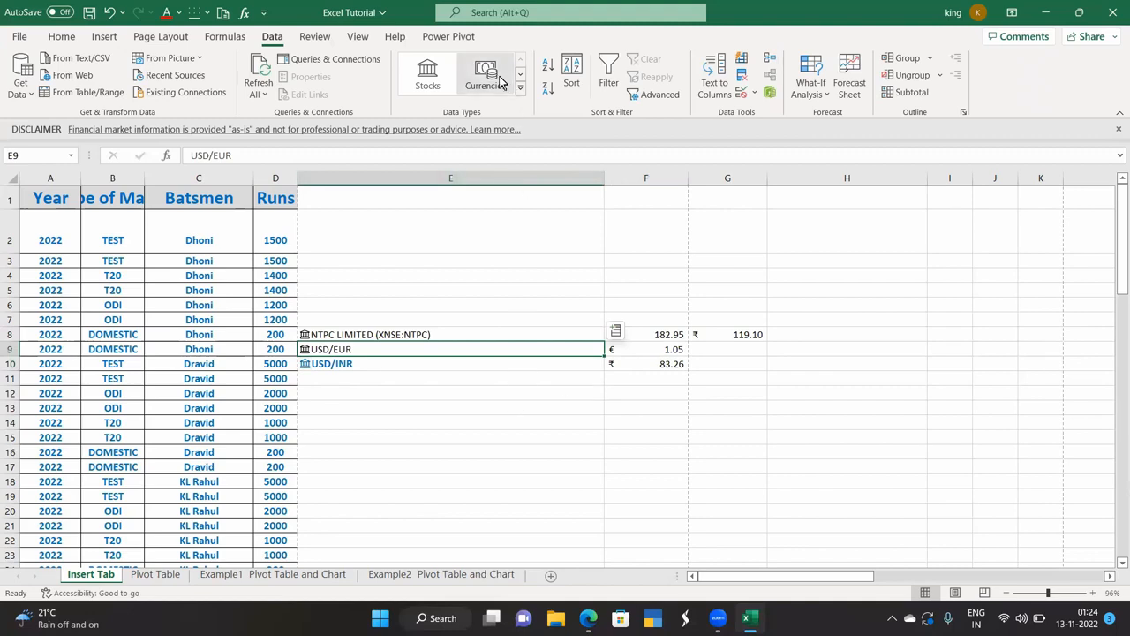
{"action": "left_click", "coordinate": [495, 450]}
{"action": "left_click", "coordinate": [379, 377]}
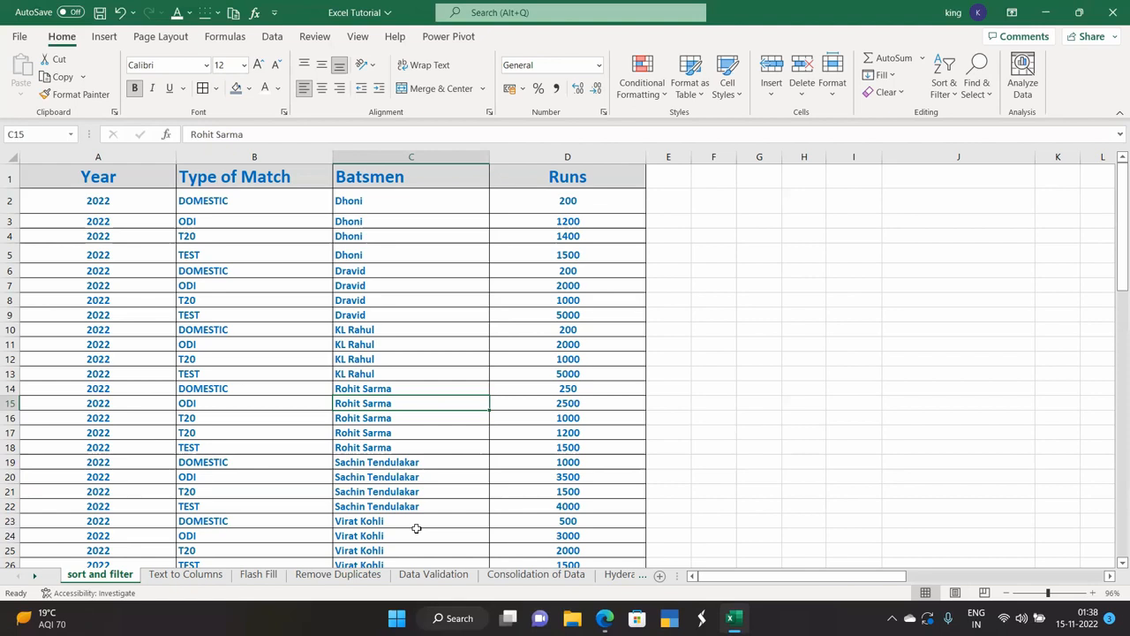
{"action": "left_click", "coordinate": [272, 38]}
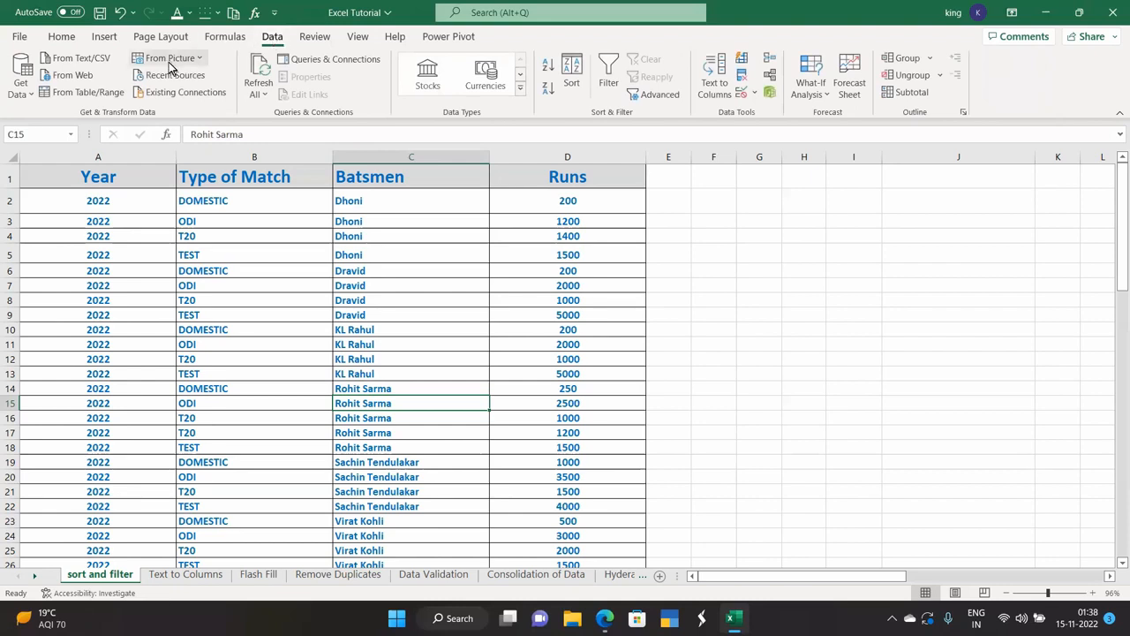
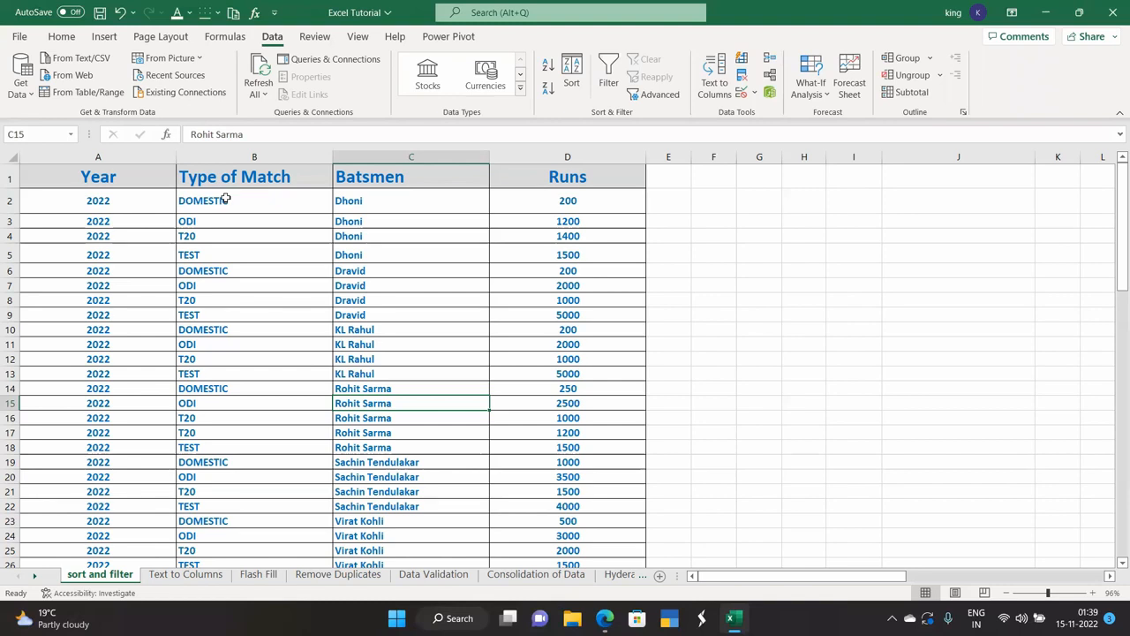
Sort the cricket table by Type of Match A to Z, then Z to A, ending with TEST rows first.
{"action": "left_click", "coordinate": [226, 199]}
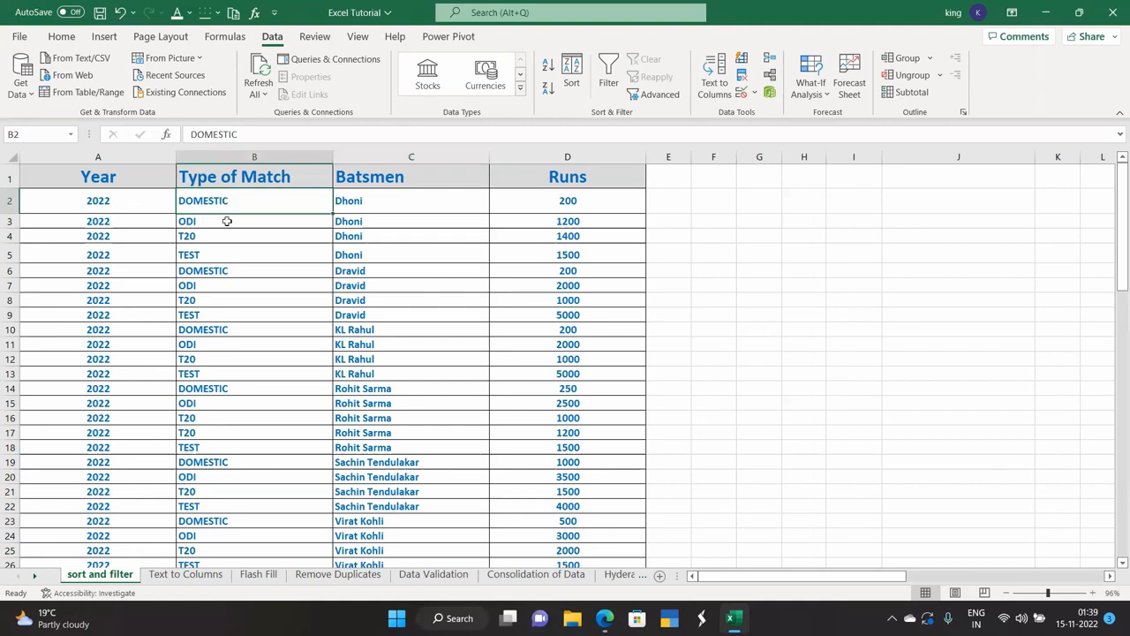
{"action": "left_click", "coordinate": [547, 68]}
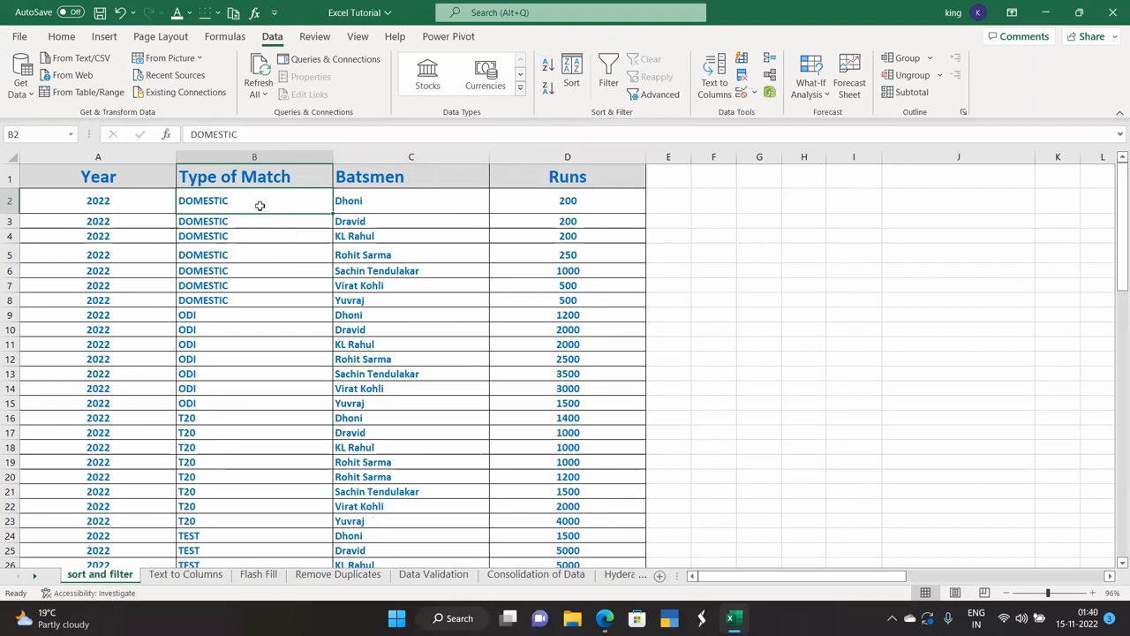
{"action": "left_click", "coordinate": [262, 235]}
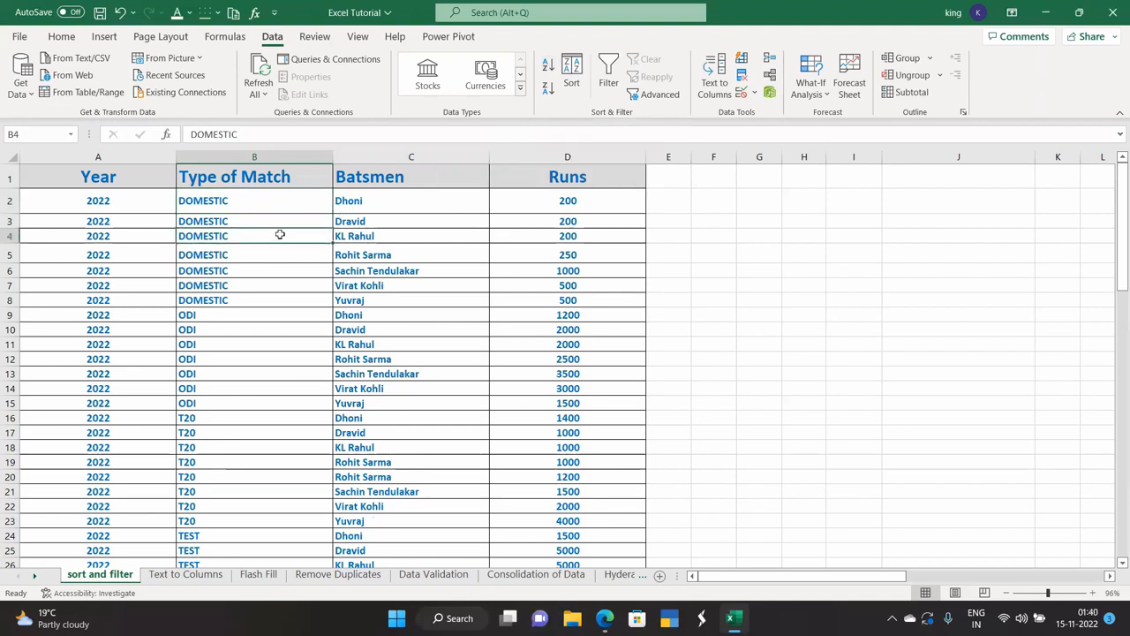
{"action": "left_click", "coordinate": [547, 92]}
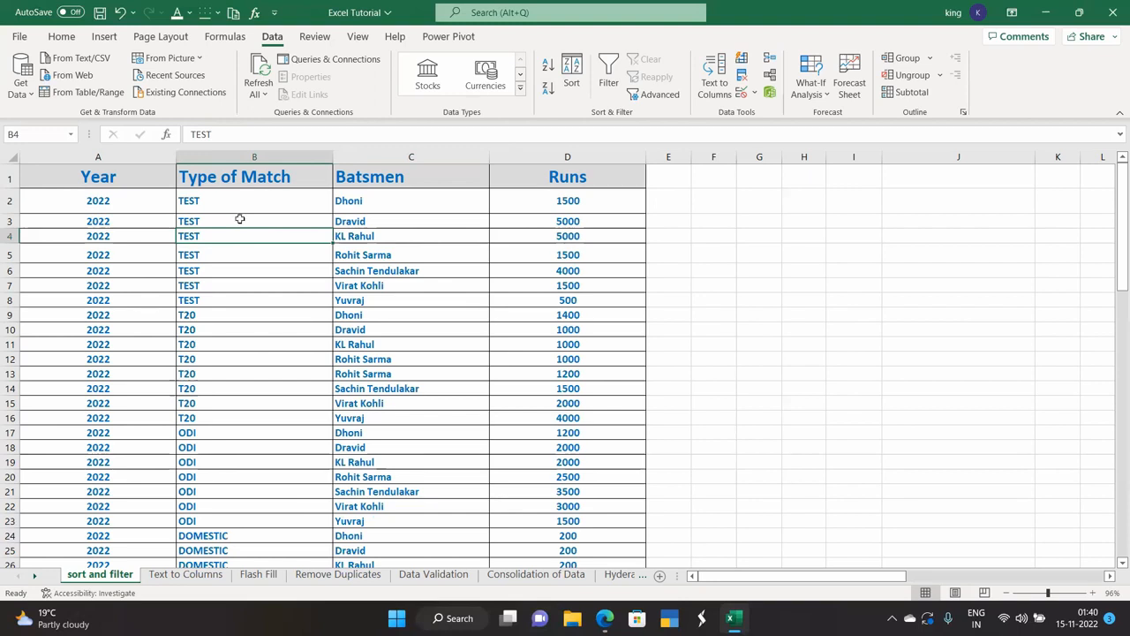
{"action": "left_click", "coordinate": [545, 69]}
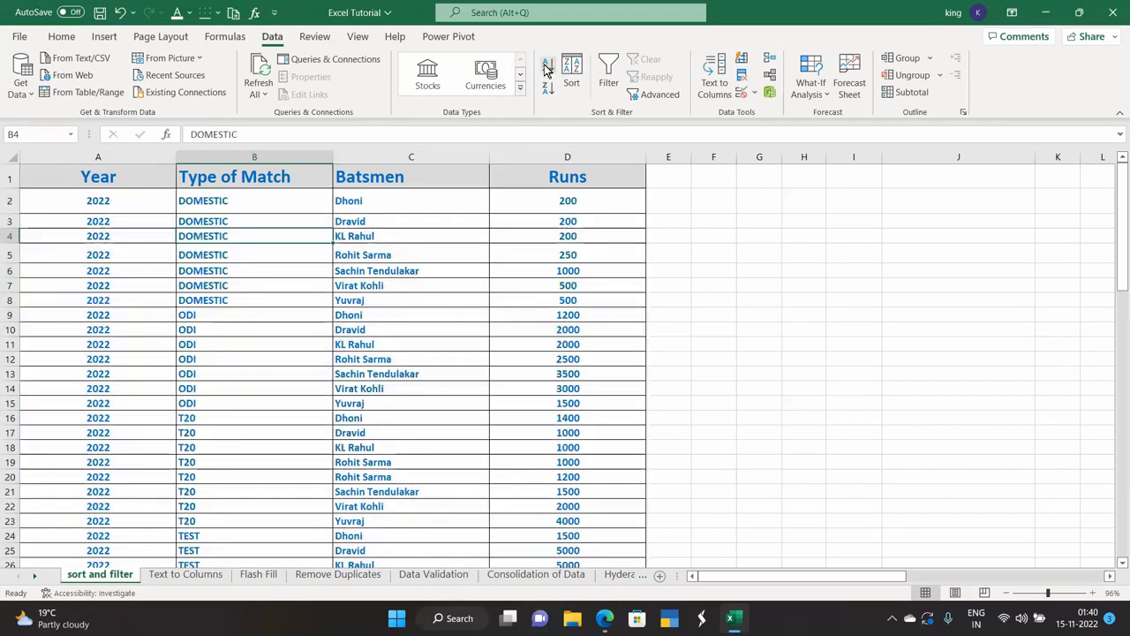
{"action": "left_click", "coordinate": [548, 88]}
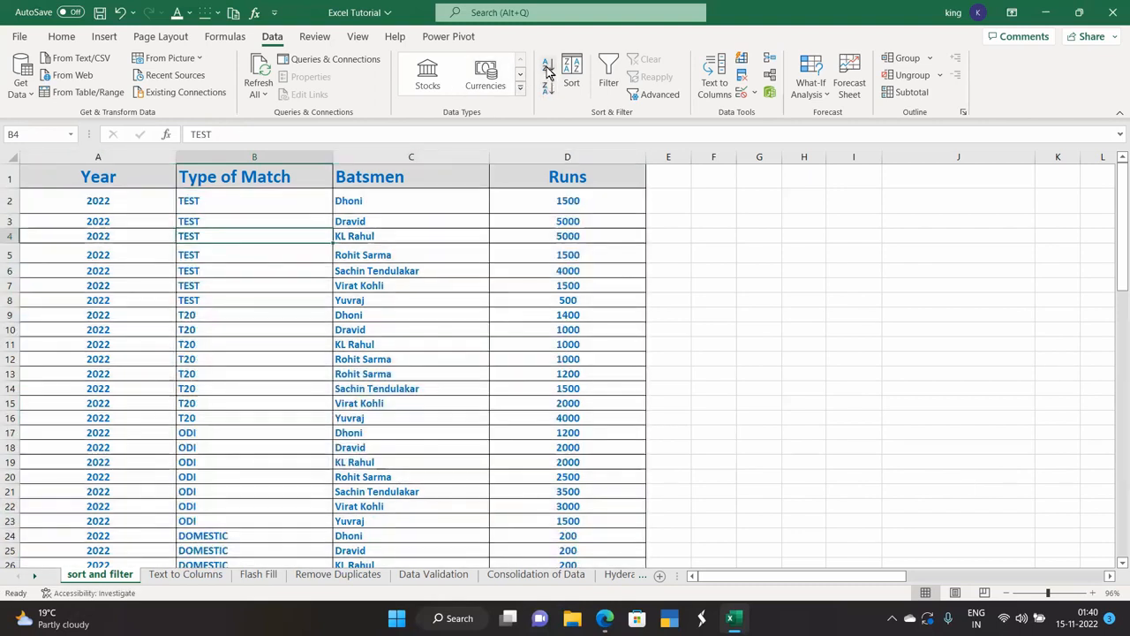
{"action": "left_click", "coordinate": [547, 65]}
{"action": "left_click", "coordinate": [547, 87]}
{"action": "left_click", "coordinate": [548, 223]}
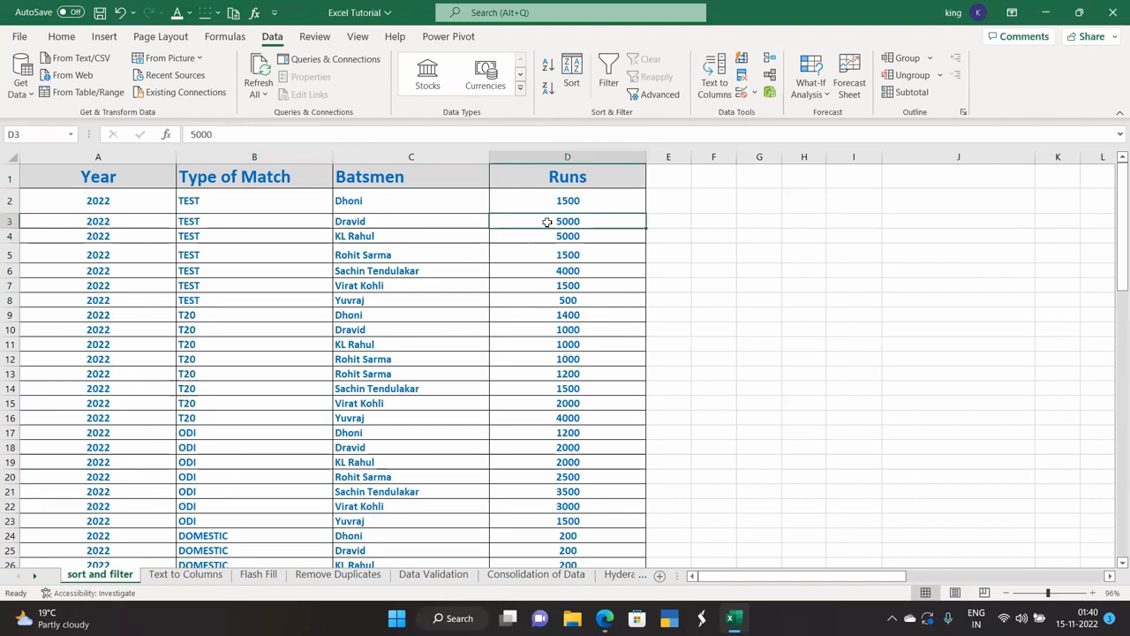
Try both Runs sort orders, settle on smallest to largest, and bring up the custom Sort dialog.
{"action": "left_click", "coordinate": [547, 71]}
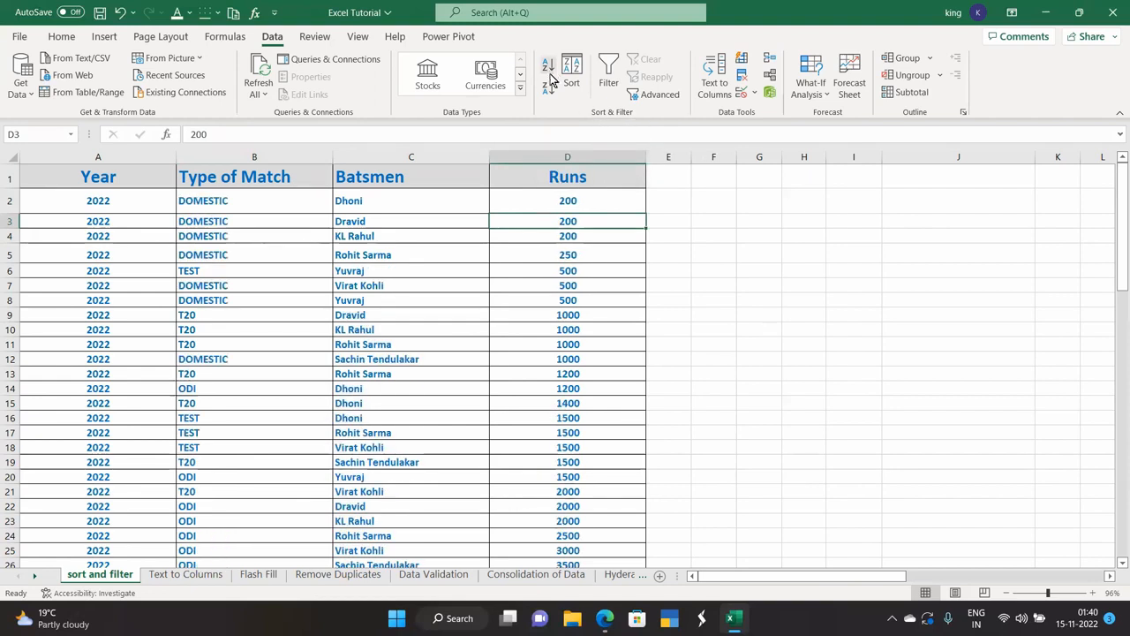
{"action": "left_click", "coordinate": [548, 90]}
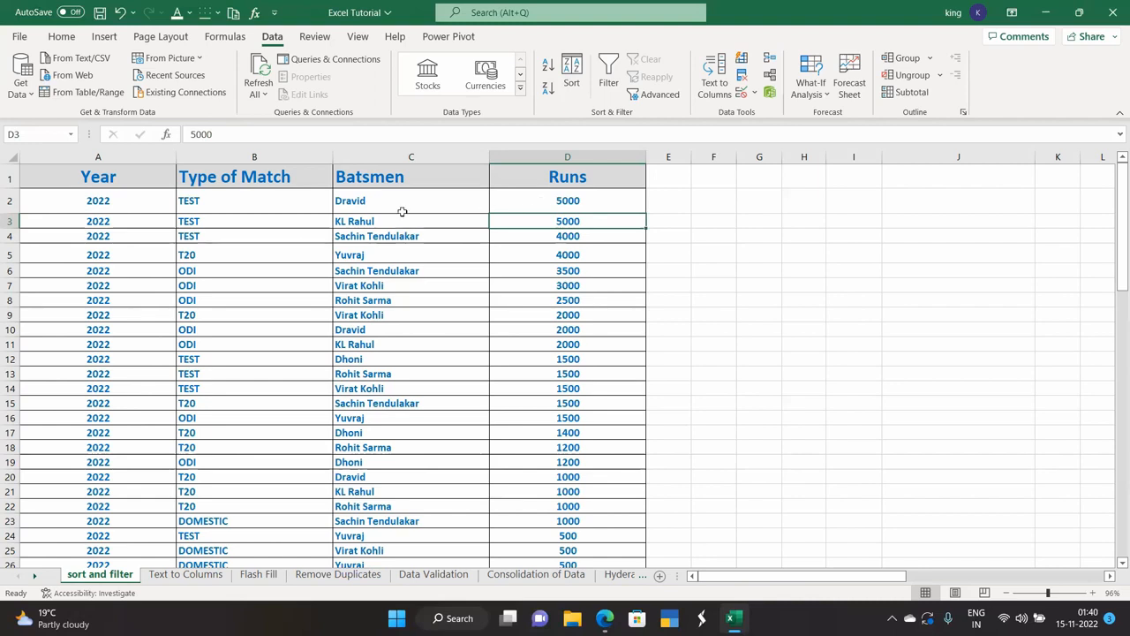
{"action": "left_click", "coordinate": [548, 67]}
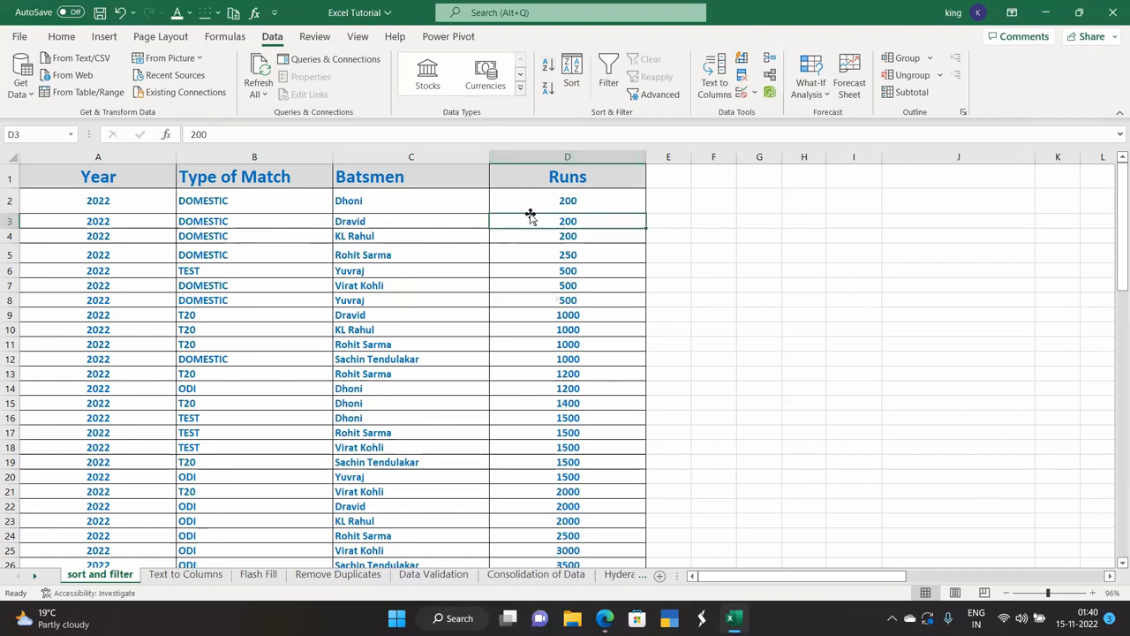
{"action": "left_click", "coordinate": [563, 198]}
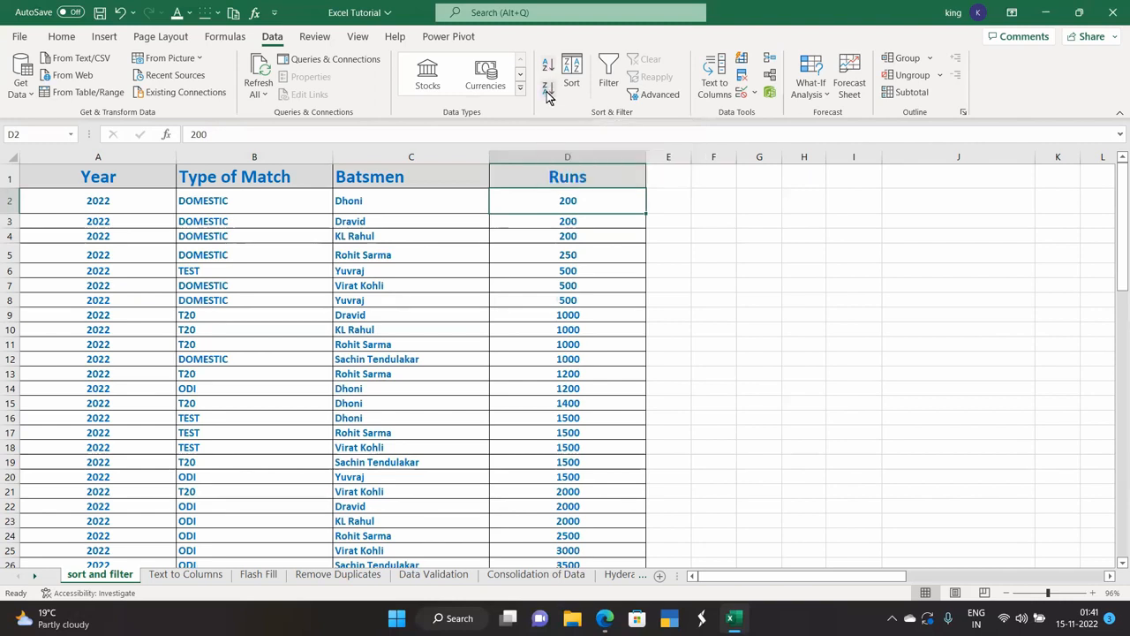
{"action": "left_click", "coordinate": [571, 75]}
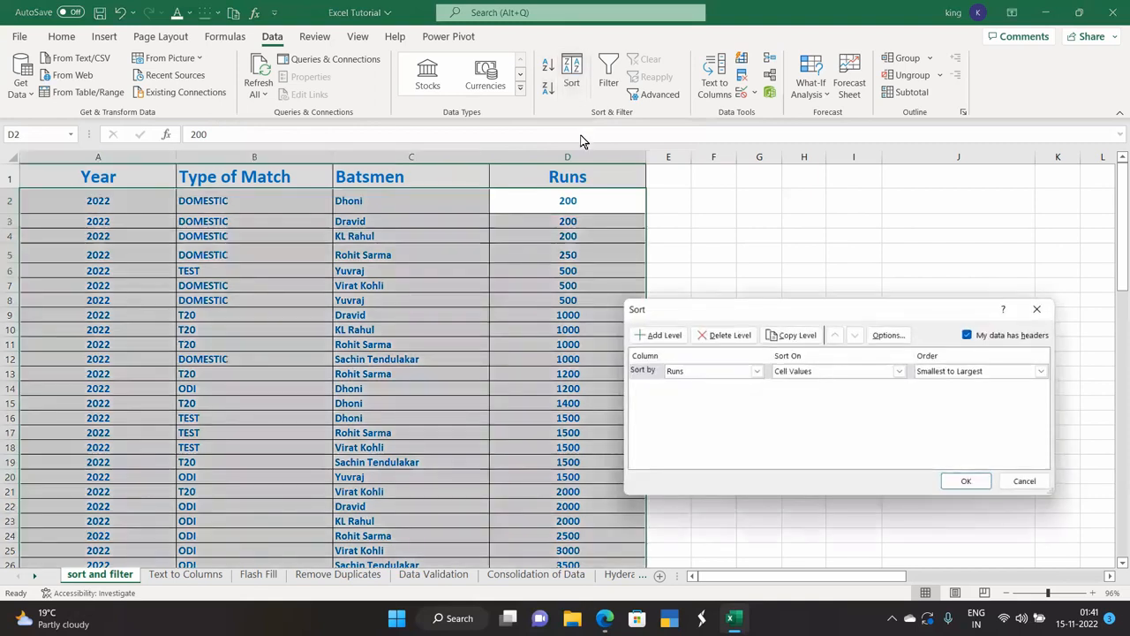
Select the whole table A1:D26 and set the first sort level to Type of Match, A to Z.
{"action": "left_click", "coordinate": [1035, 306]}
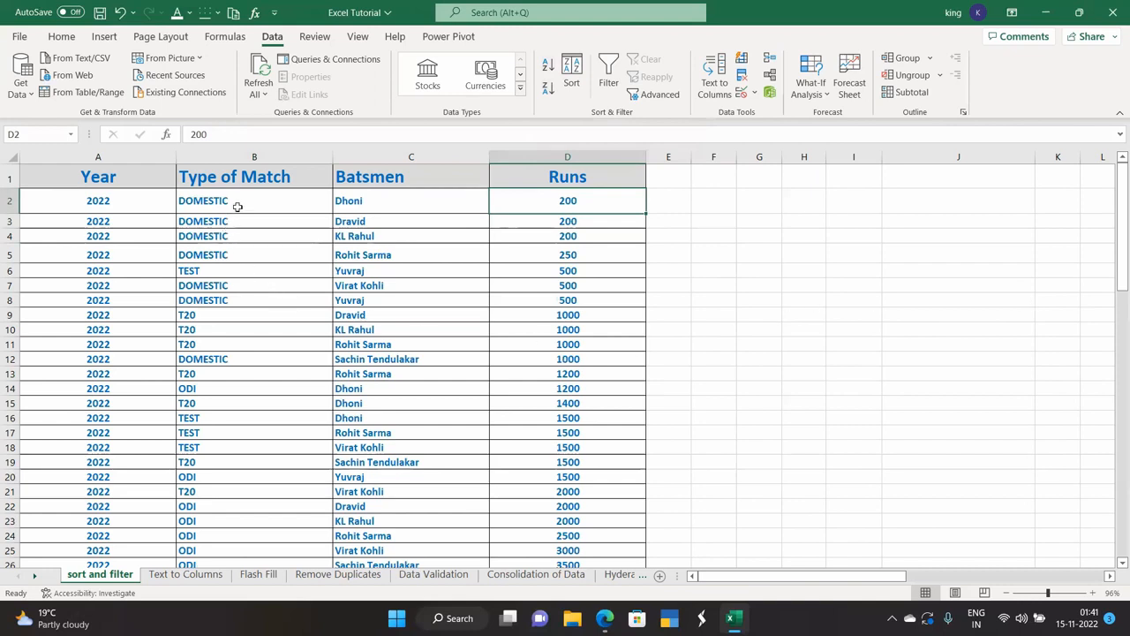
{"action": "left_click", "coordinate": [114, 179]}
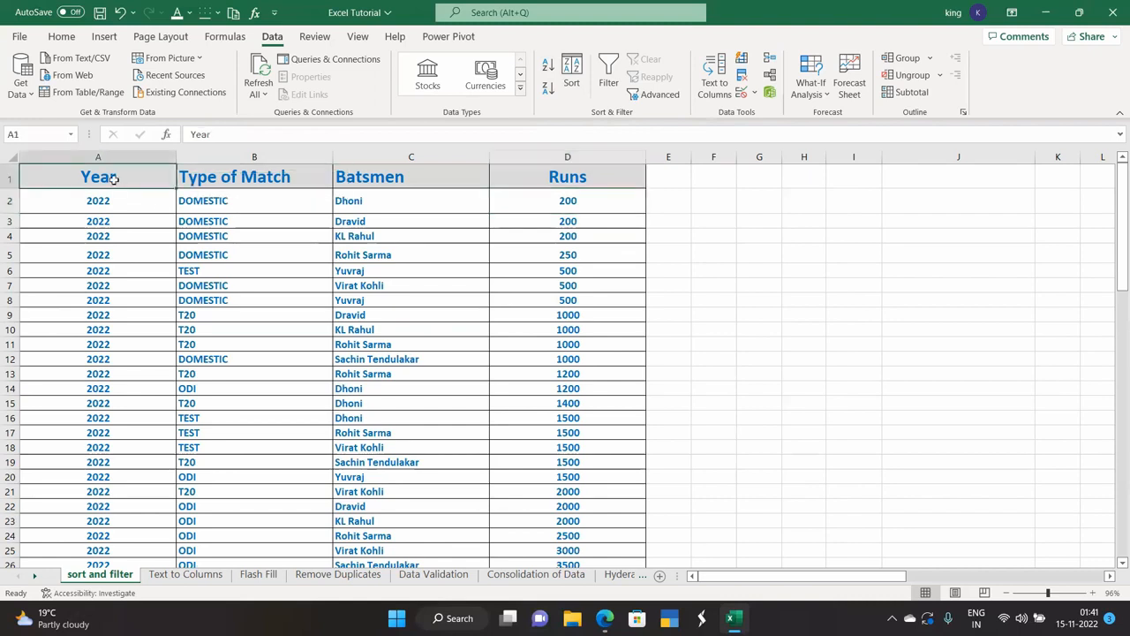
{"action": "key", "text": "ctrl+shift+Right"}
{"action": "key", "text": "ctrl+shift+Down"}
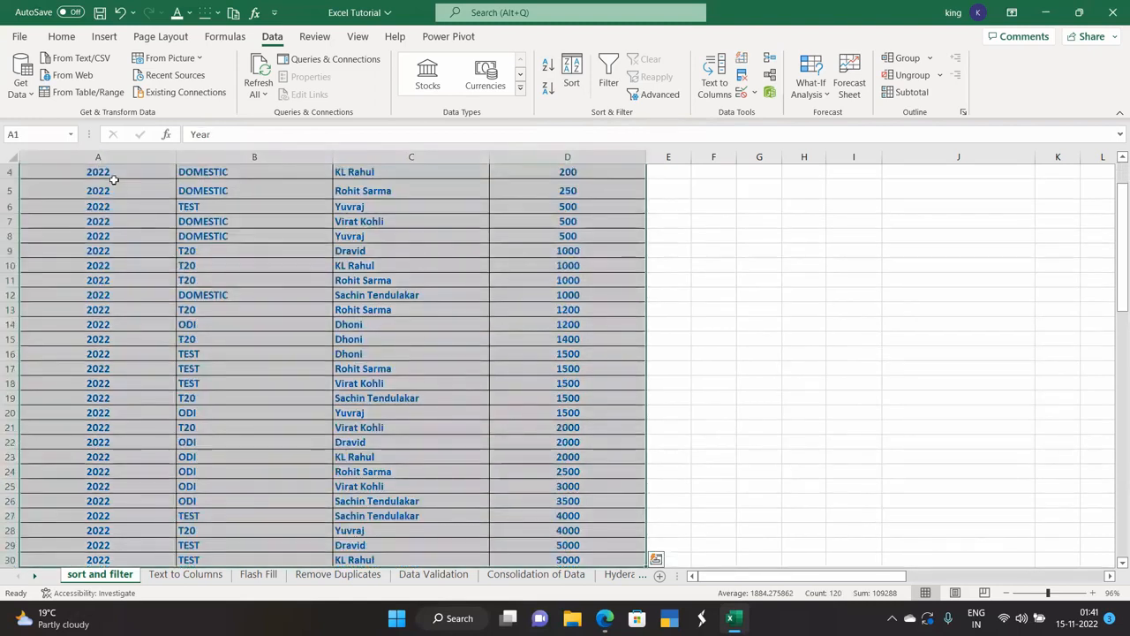
{"action": "left_click", "coordinate": [572, 74]}
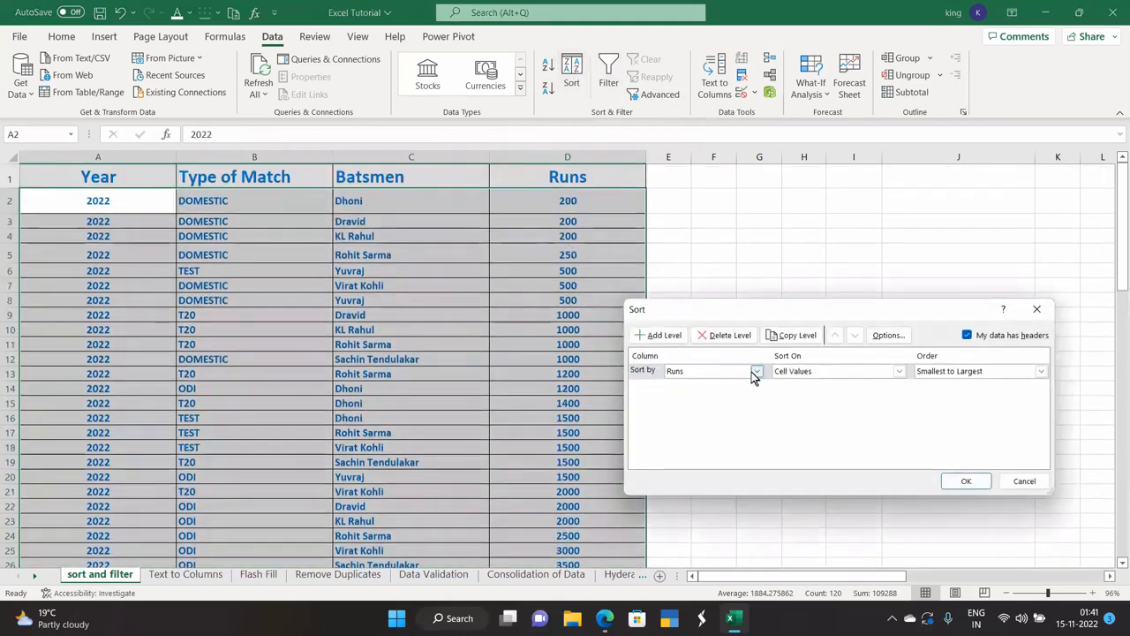
{"action": "left_click", "coordinate": [756, 372]}
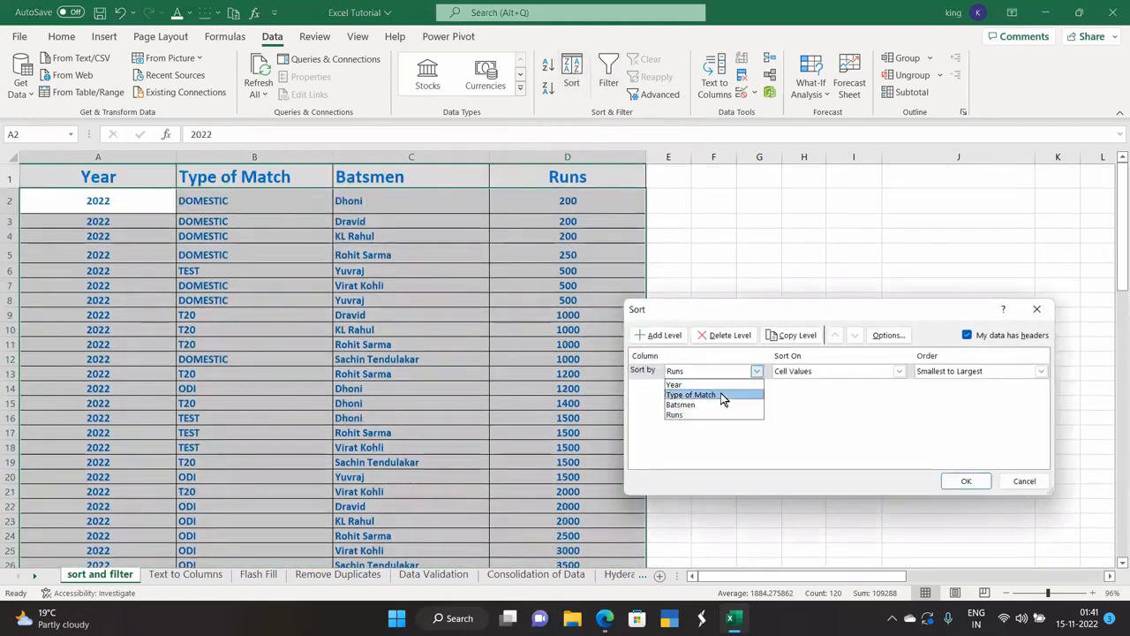
{"action": "left_click", "coordinate": [720, 394]}
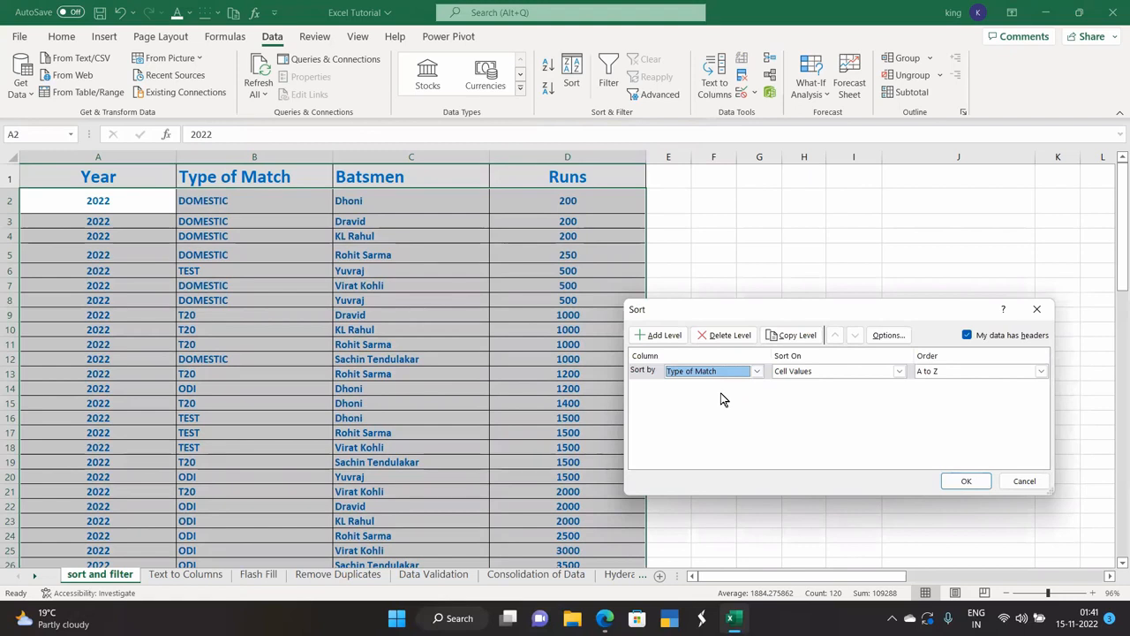
{"action": "left_click", "coordinate": [936, 375]}
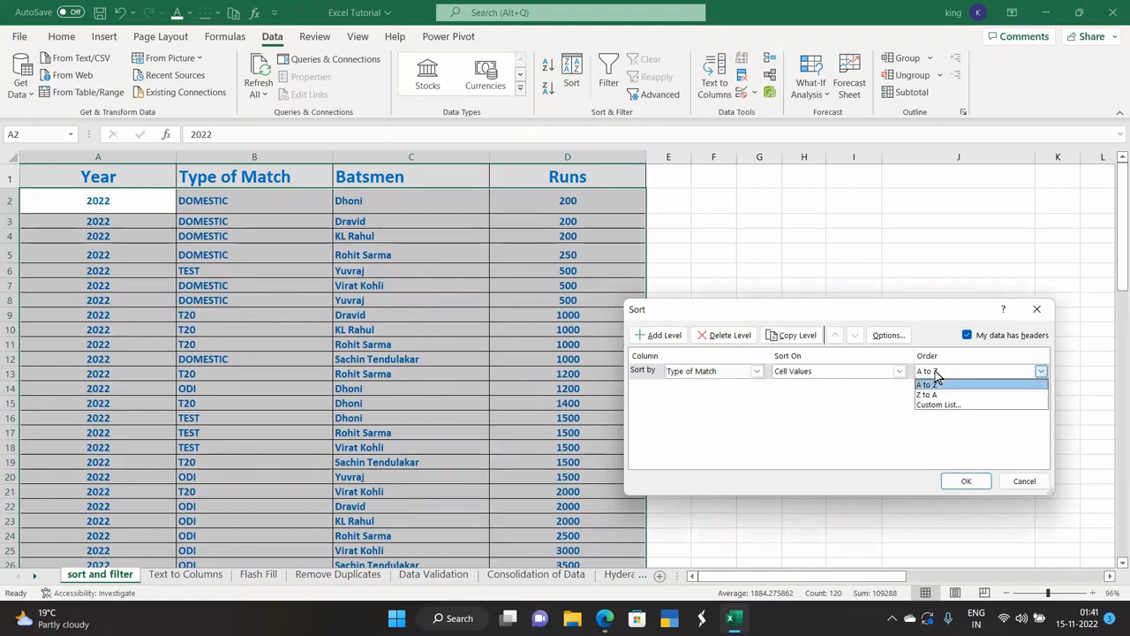
{"action": "left_click", "coordinate": [937, 385]}
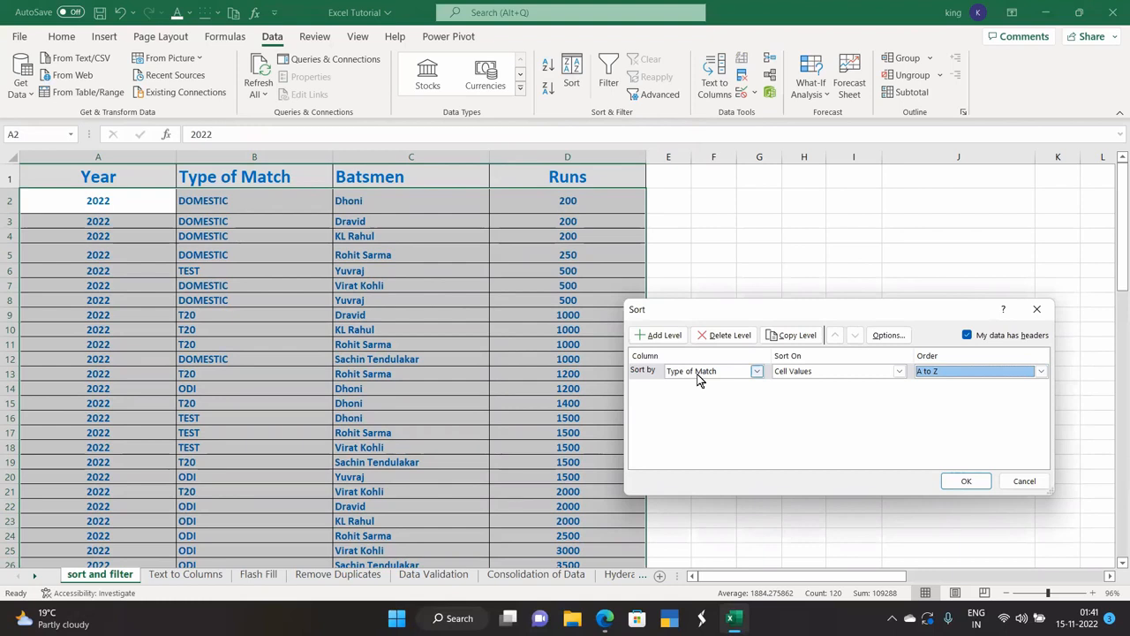
Add a second sort level of Runs, largest to smallest, and apply the sort.
{"action": "left_click", "coordinate": [668, 338]}
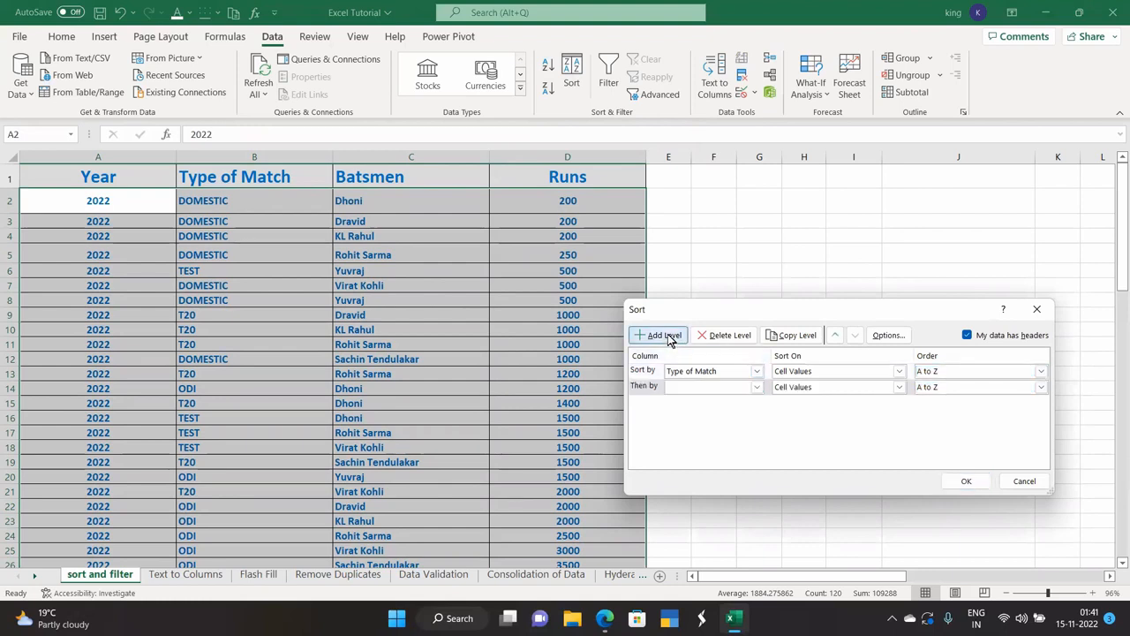
{"action": "left_click", "coordinate": [756, 388]}
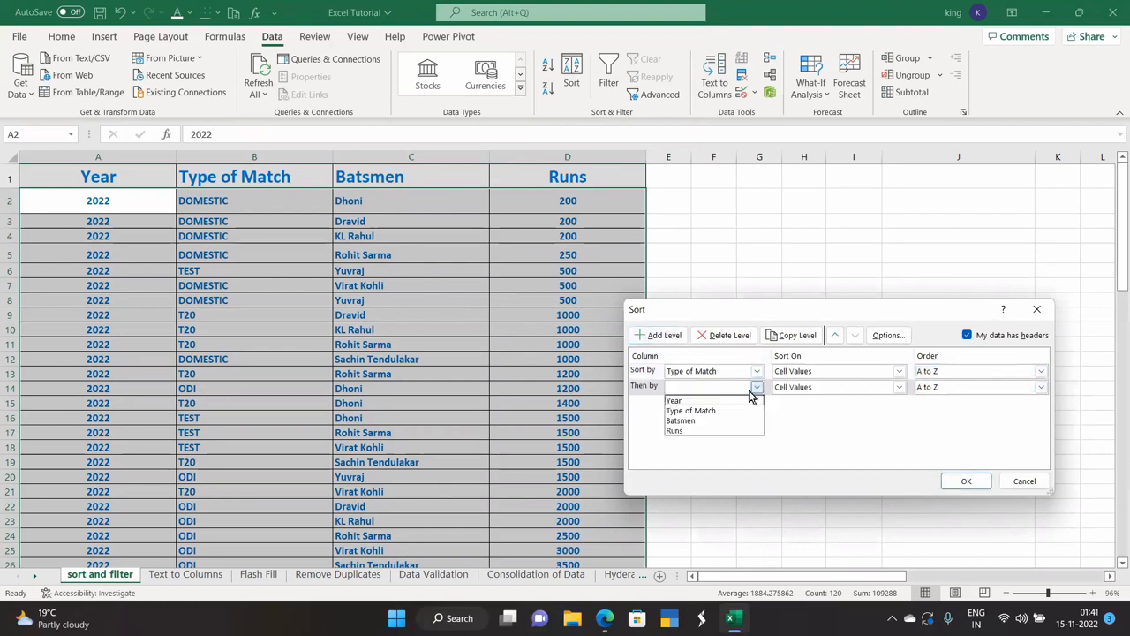
{"action": "left_click", "coordinate": [715, 431]}
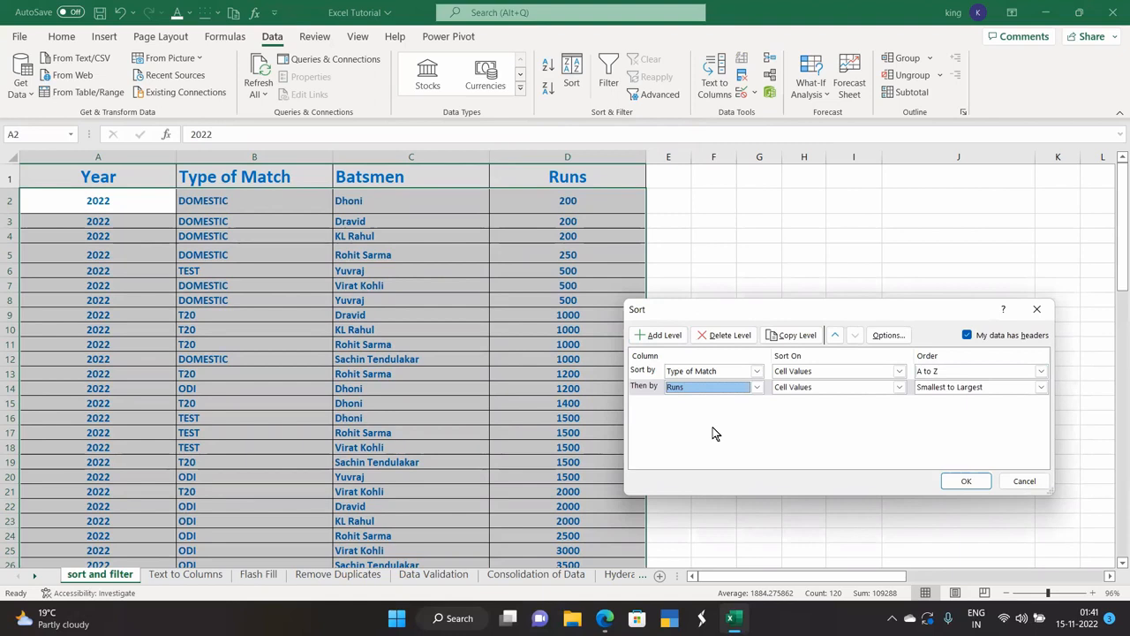
{"action": "left_click", "coordinate": [981, 387]}
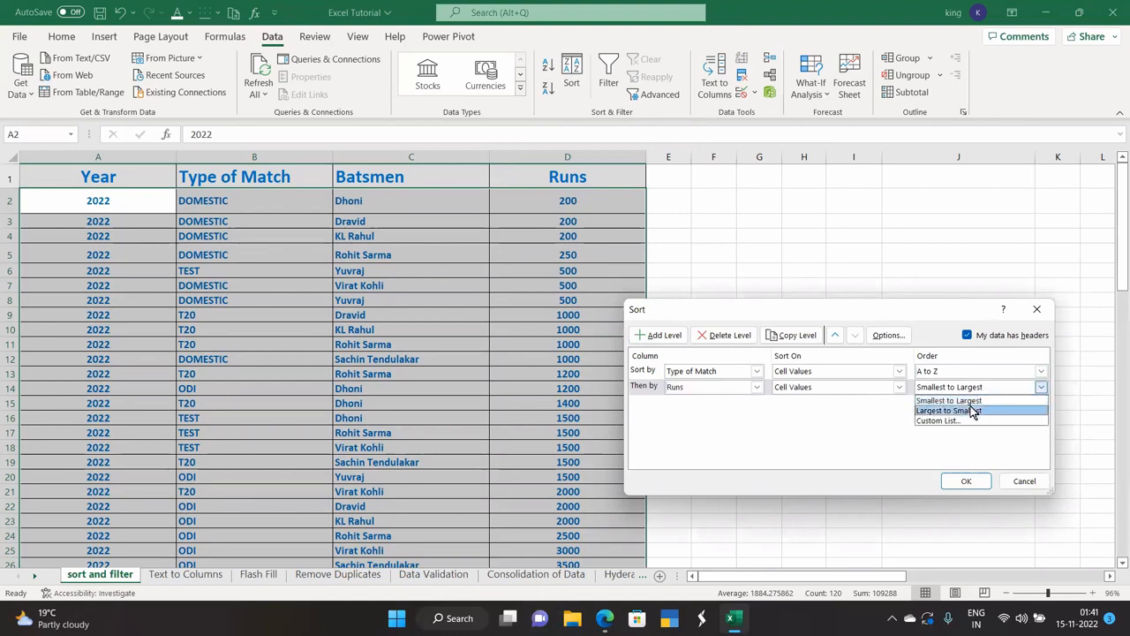
{"action": "left_click", "coordinate": [972, 408]}
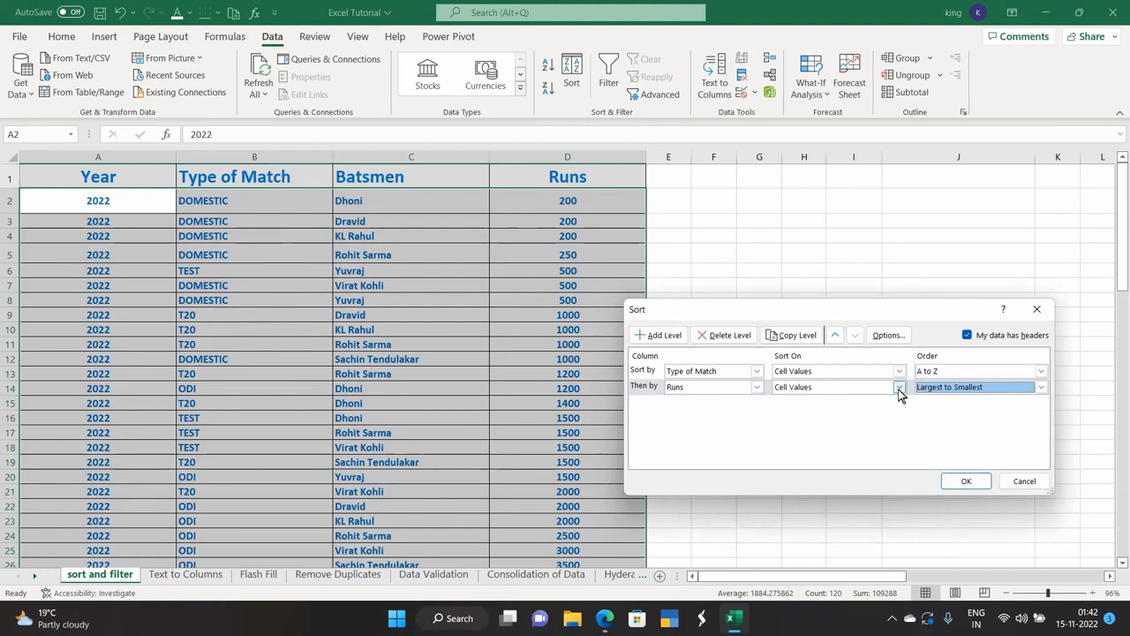
{"action": "left_click", "coordinate": [965, 482]}
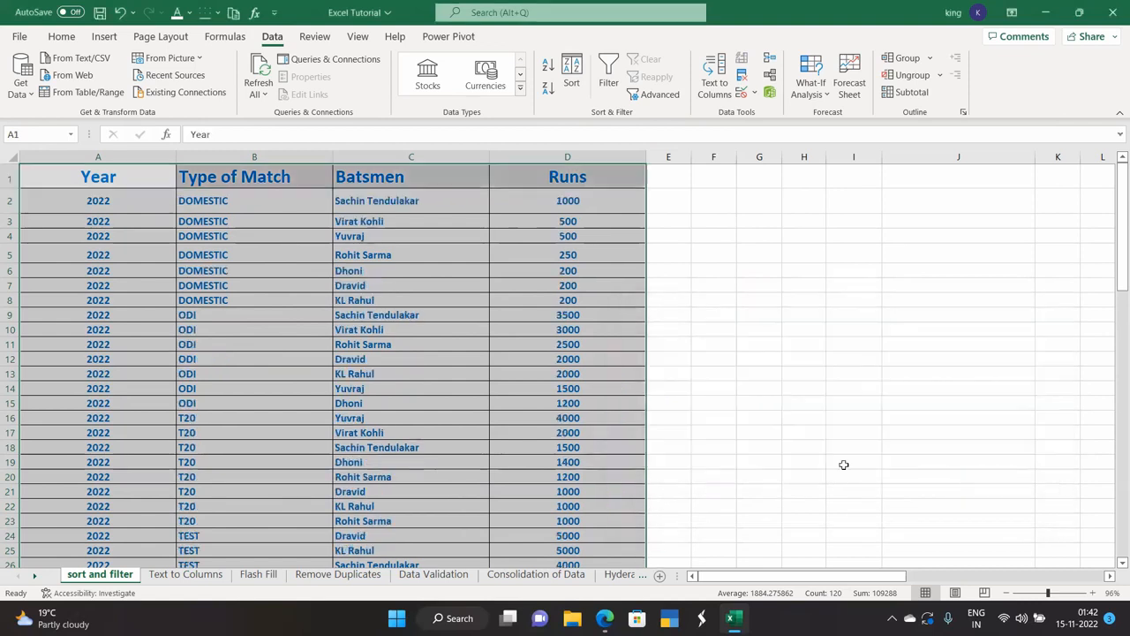
{"action": "left_click", "coordinate": [303, 399]}
{"action": "left_click", "coordinate": [254, 207]}
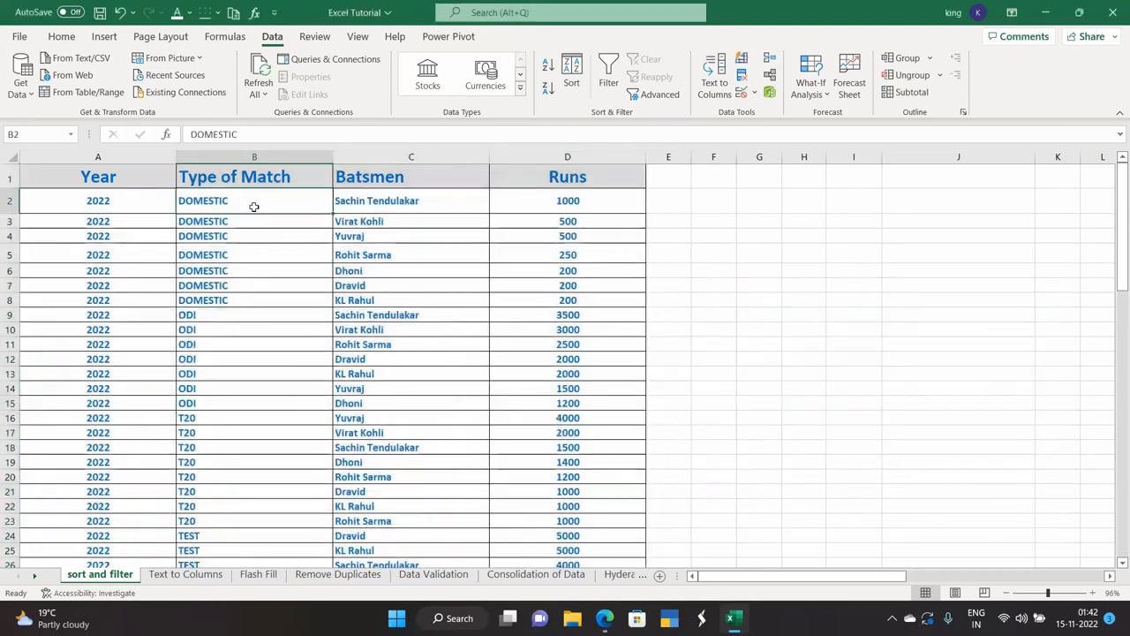
{"action": "left_click", "coordinate": [464, 206]}
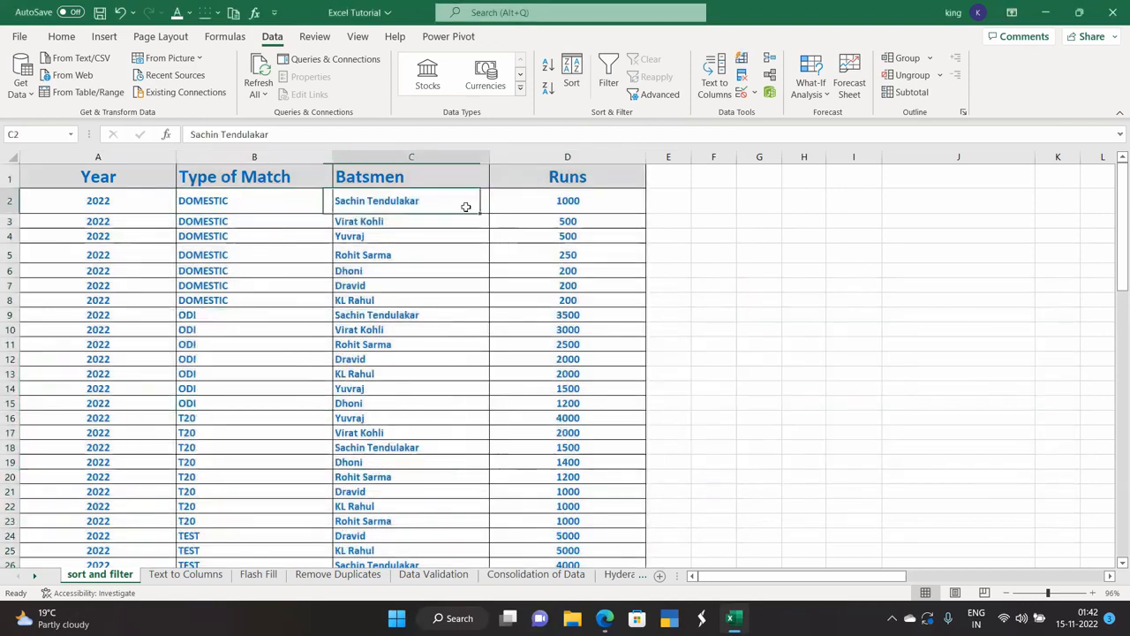
{"action": "left_click", "coordinate": [526, 206]}
{"action": "left_click", "coordinate": [296, 320]}
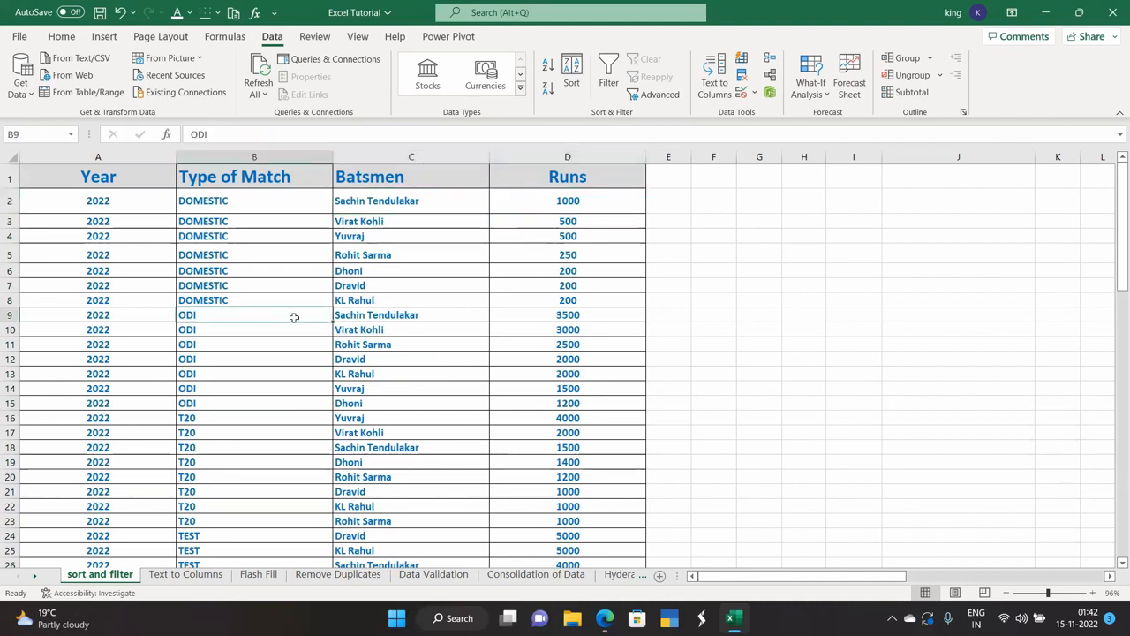
{"action": "left_click", "coordinate": [388, 318]}
{"action": "left_click", "coordinate": [513, 316]}
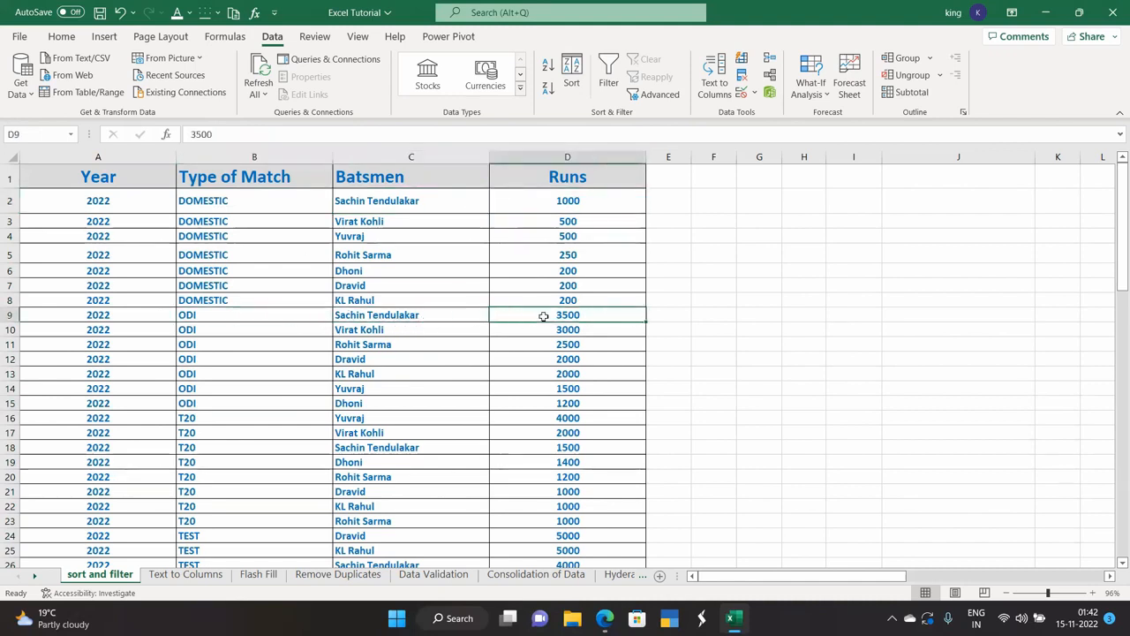
{"action": "left_click", "coordinate": [247, 412]}
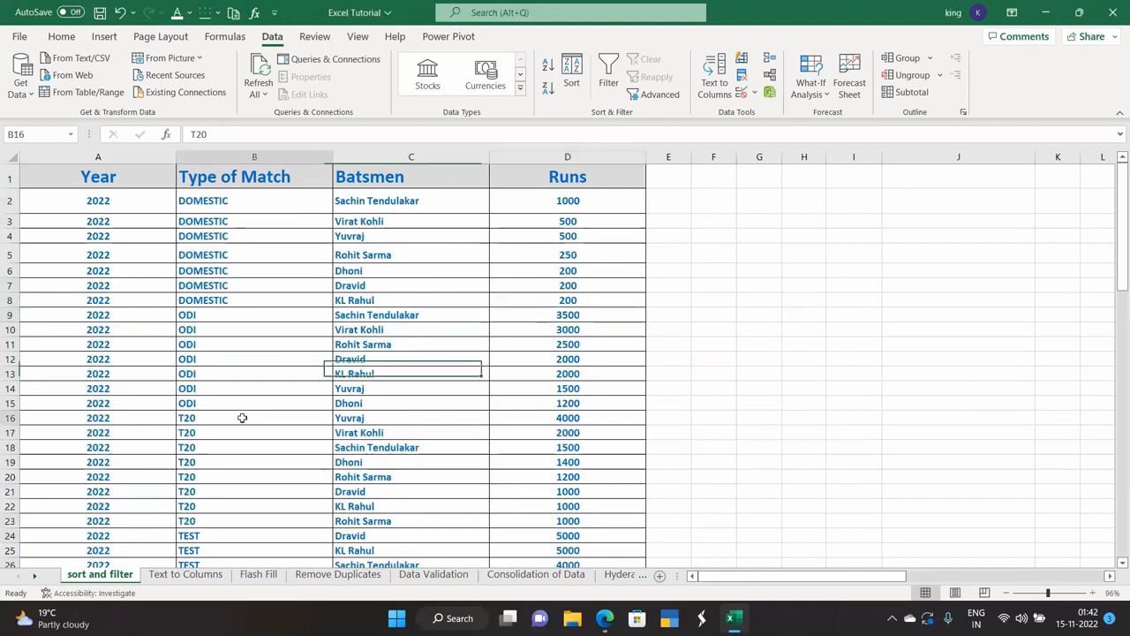
{"action": "left_click", "coordinate": [362, 420]}
{"action": "left_click", "coordinate": [549, 420]}
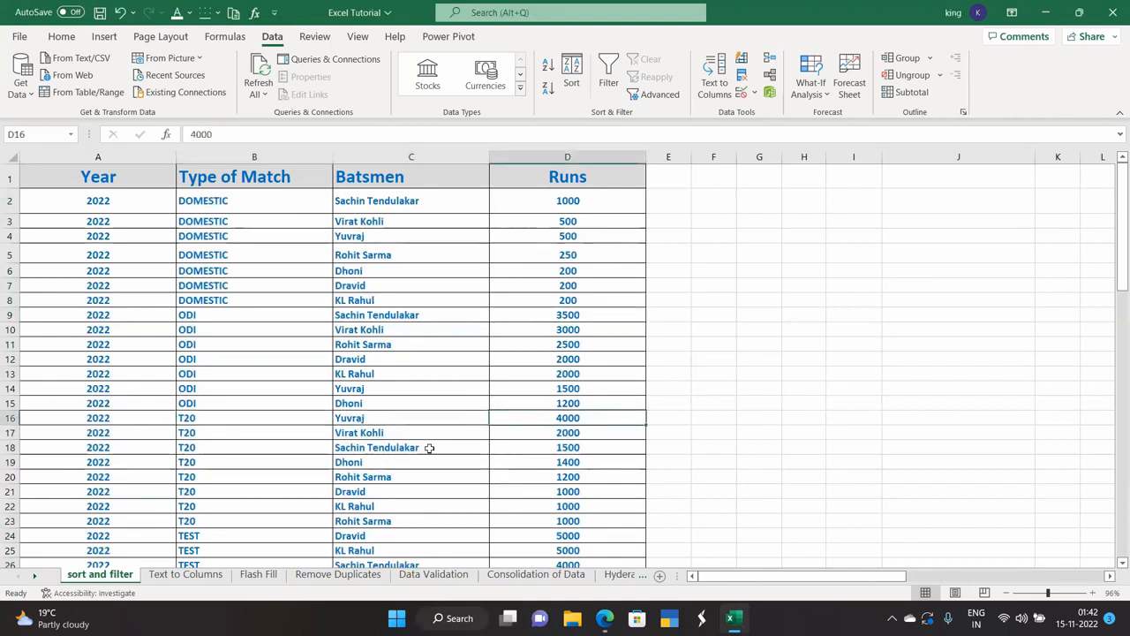
{"action": "scroll", "coordinate": [244, 497], "scroll_direction": "down", "scroll_amount": 1}
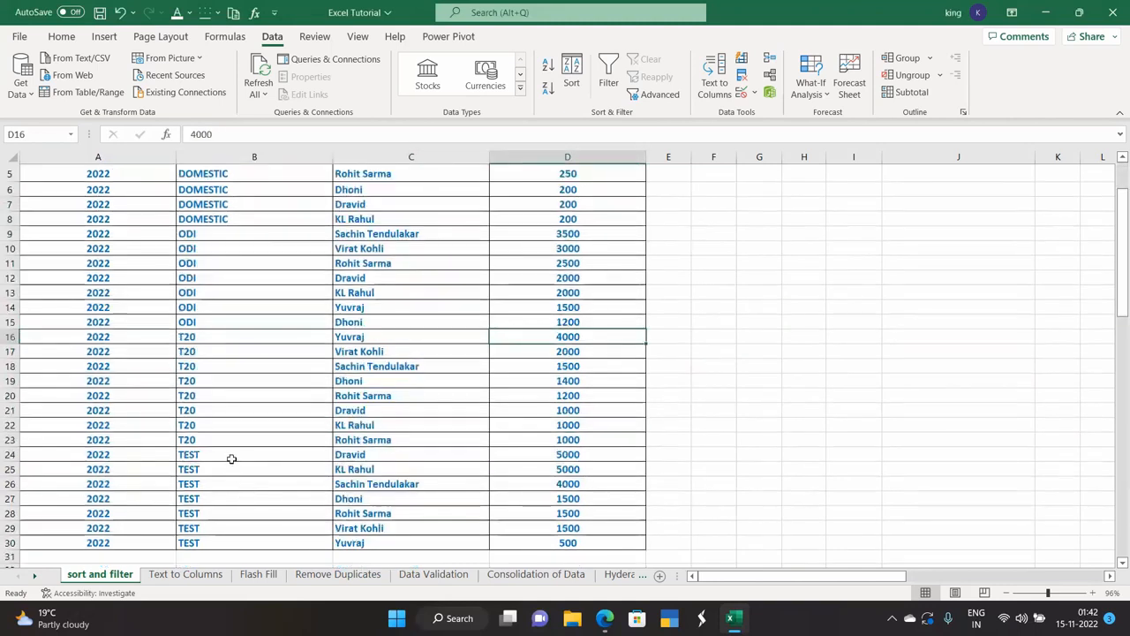
{"action": "left_click", "coordinate": [232, 457]}
{"action": "left_click", "coordinate": [353, 455]}
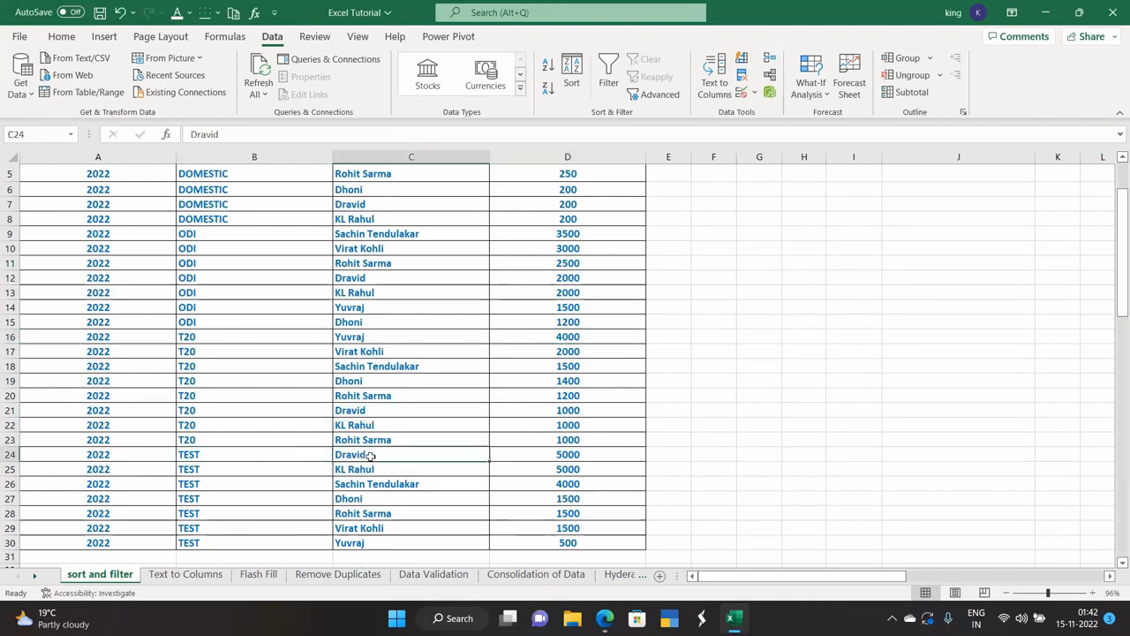
{"action": "left_click", "coordinate": [529, 454]}
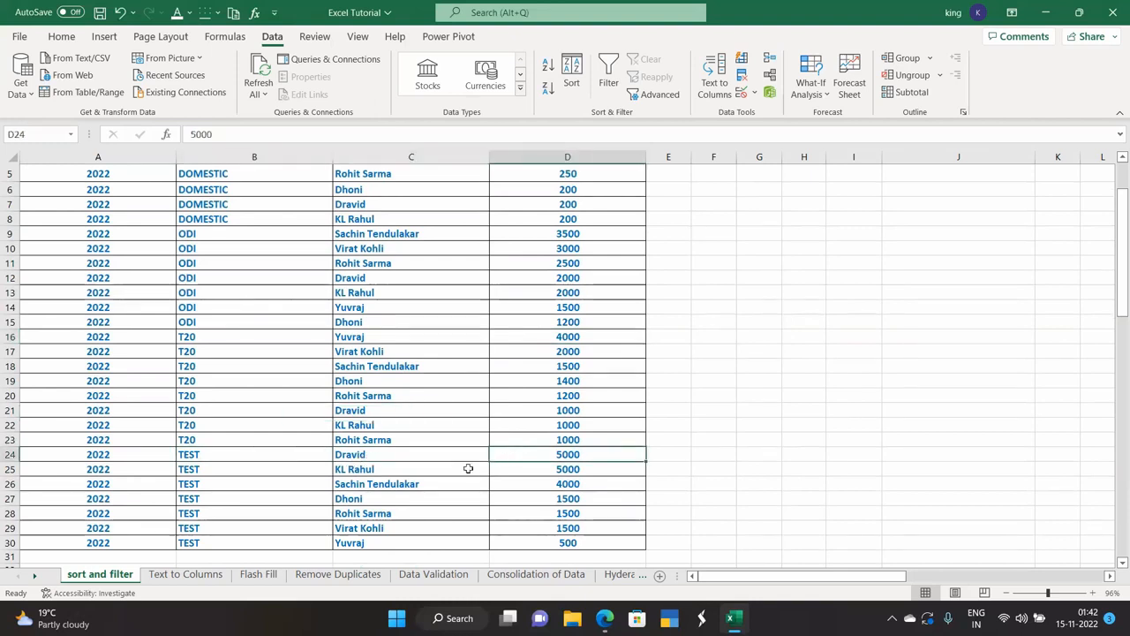
{"action": "scroll", "coordinate": [465, 468], "scroll_direction": "up", "scroll_amount": 1}
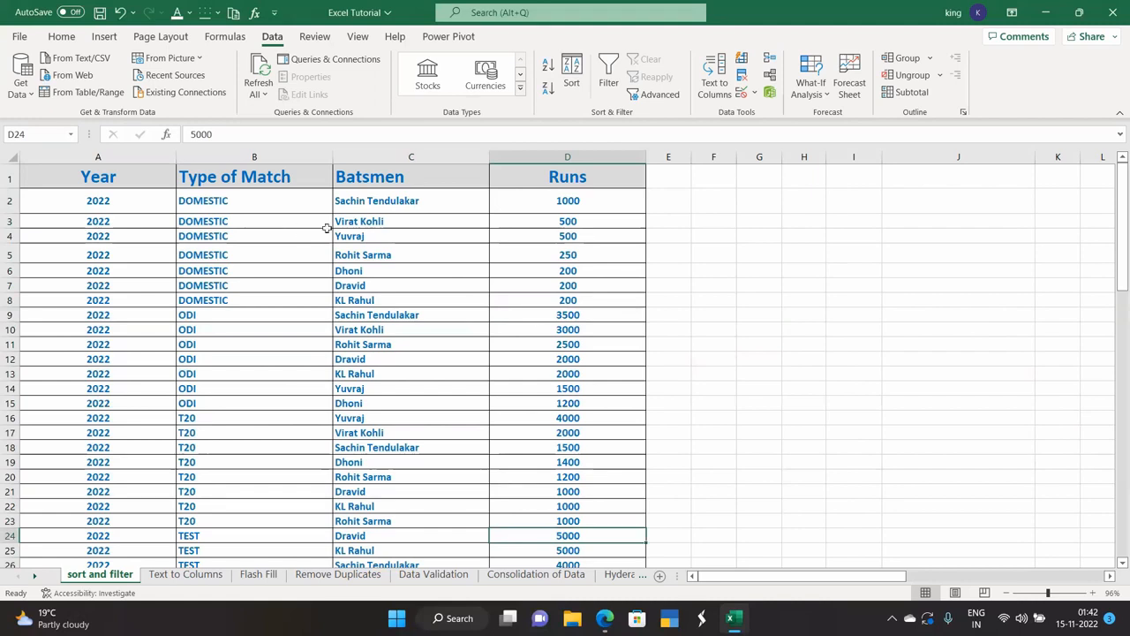
Delete the Runs sort level and re-sort by Type of Match only.
{"action": "left_click", "coordinate": [571, 72]}
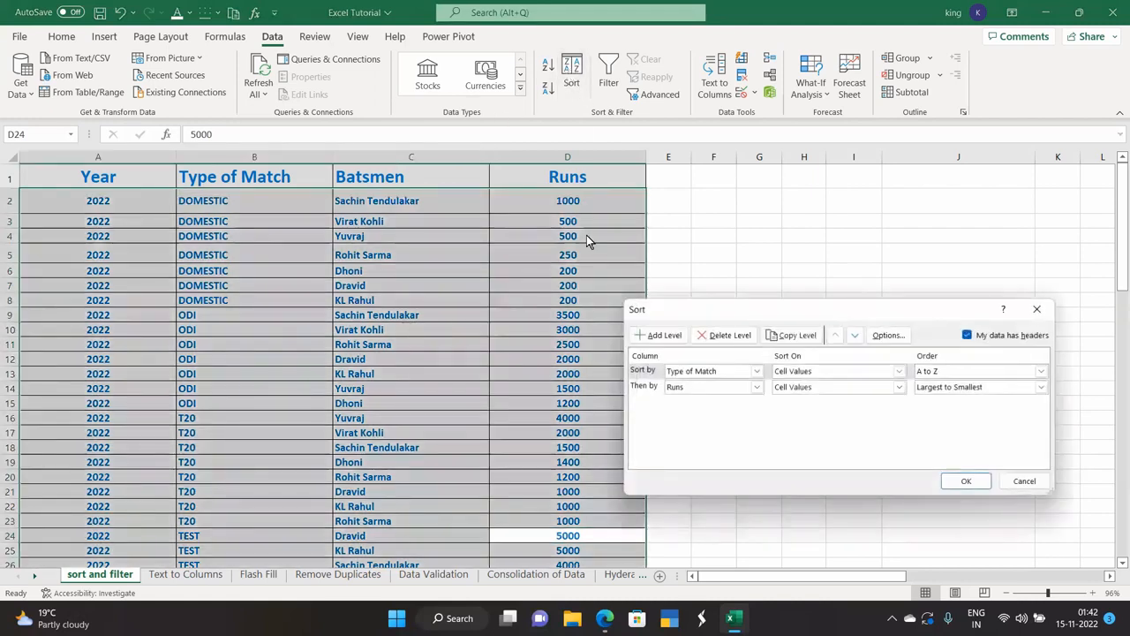
{"action": "left_click", "coordinate": [717, 385]}
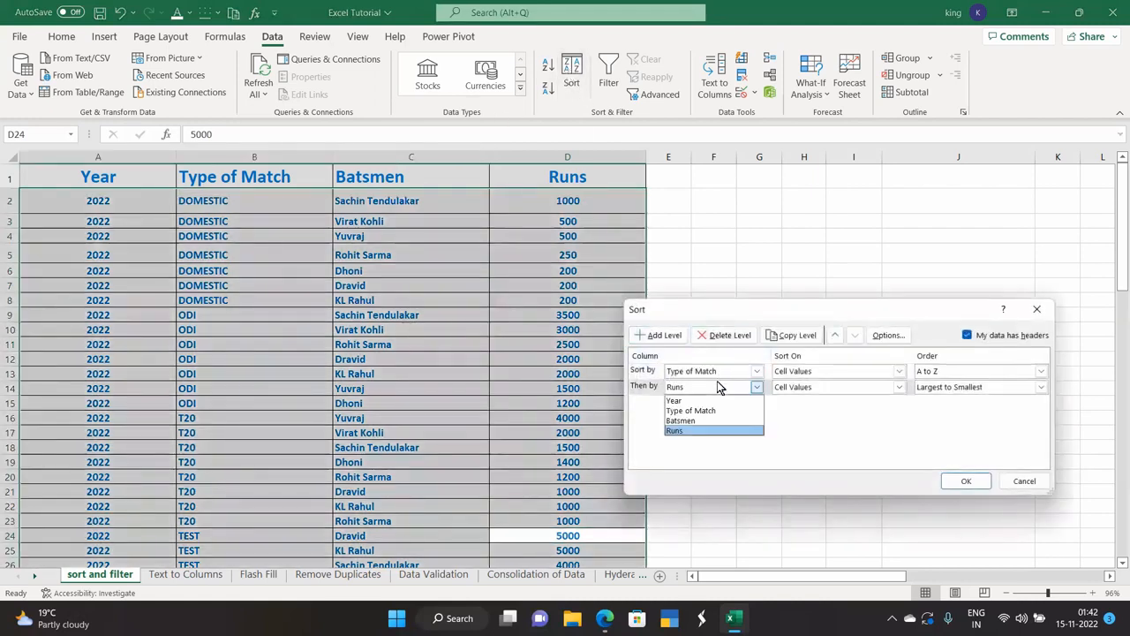
{"action": "left_click", "coordinate": [727, 337]}
{"action": "left_click", "coordinate": [727, 338]}
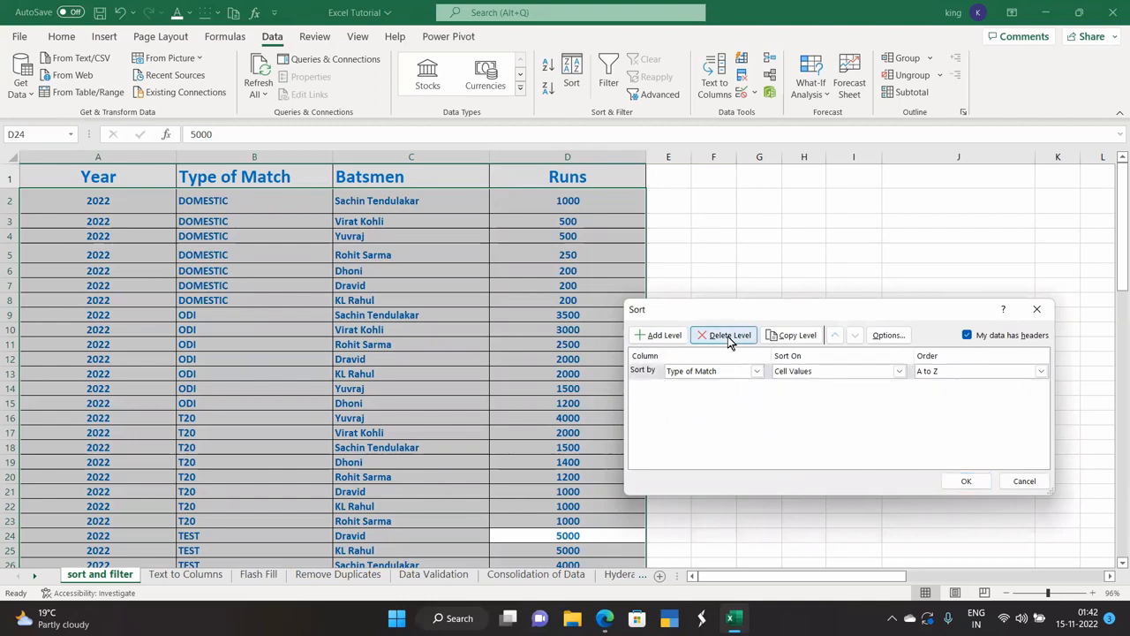
{"action": "left_click", "coordinate": [968, 479]}
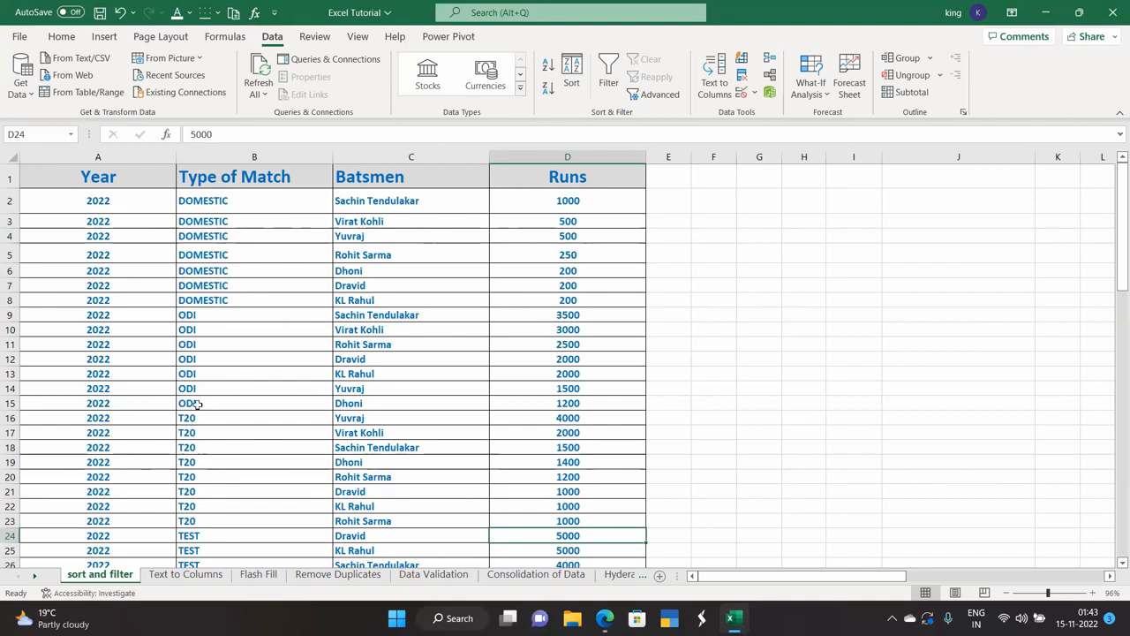
Select the whole table and sort by Type of Match, then by Batsmen A to Z.
{"action": "left_click", "coordinate": [378, 176]}
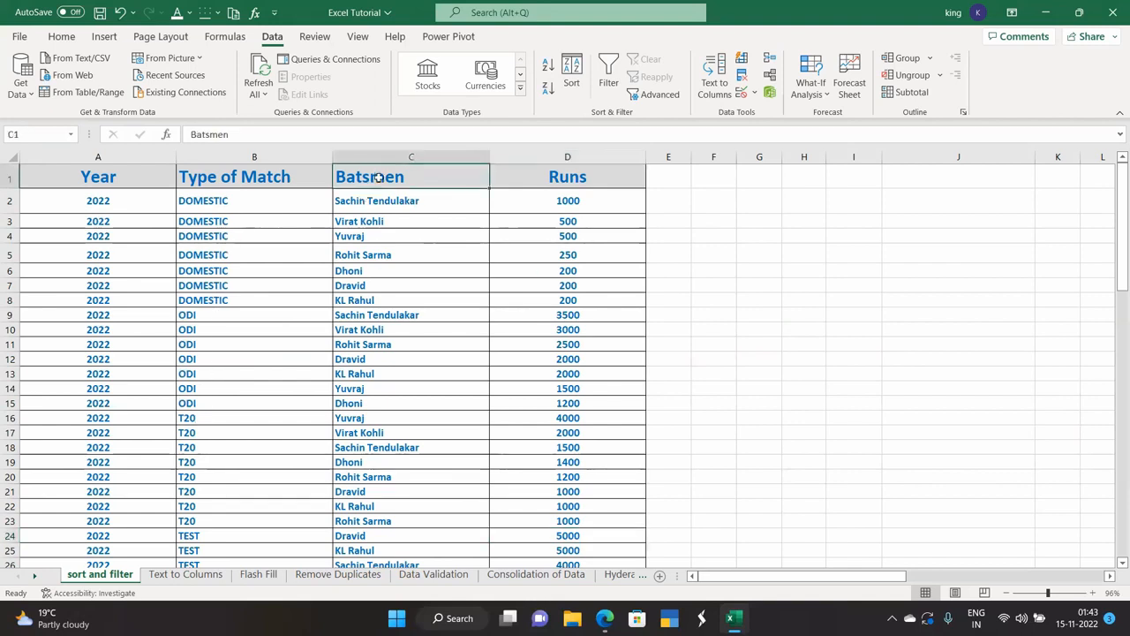
{"action": "key", "text": "ctrl+a"}
{"action": "scroll", "coordinate": [530, 221], "scroll_direction": "down", "scroll_amount": 1}
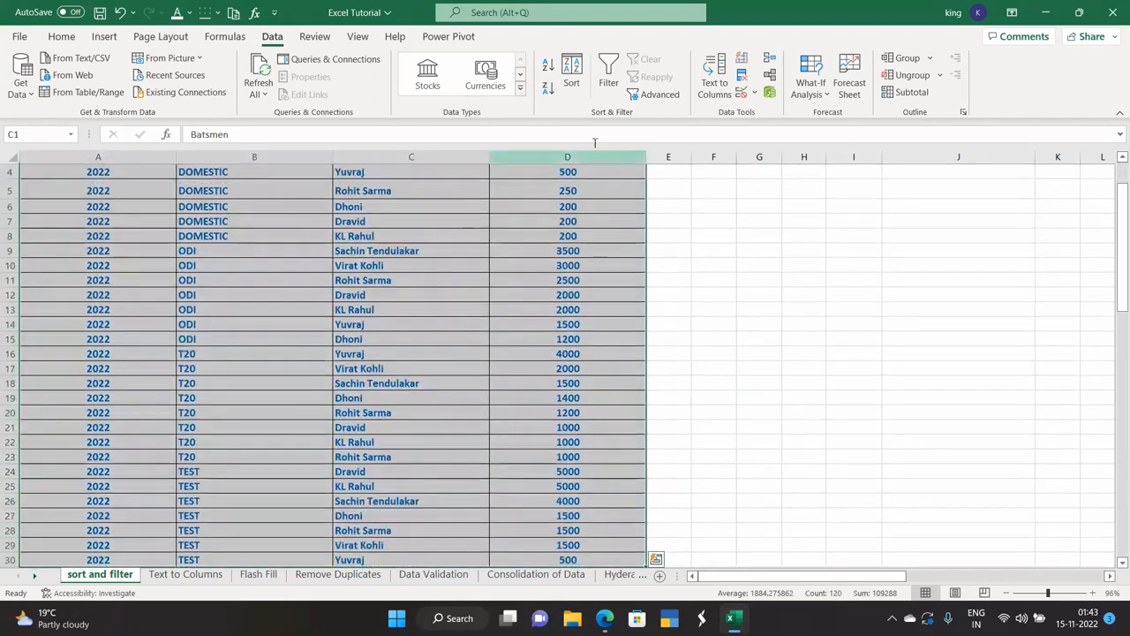
{"action": "left_click", "coordinate": [571, 71]}
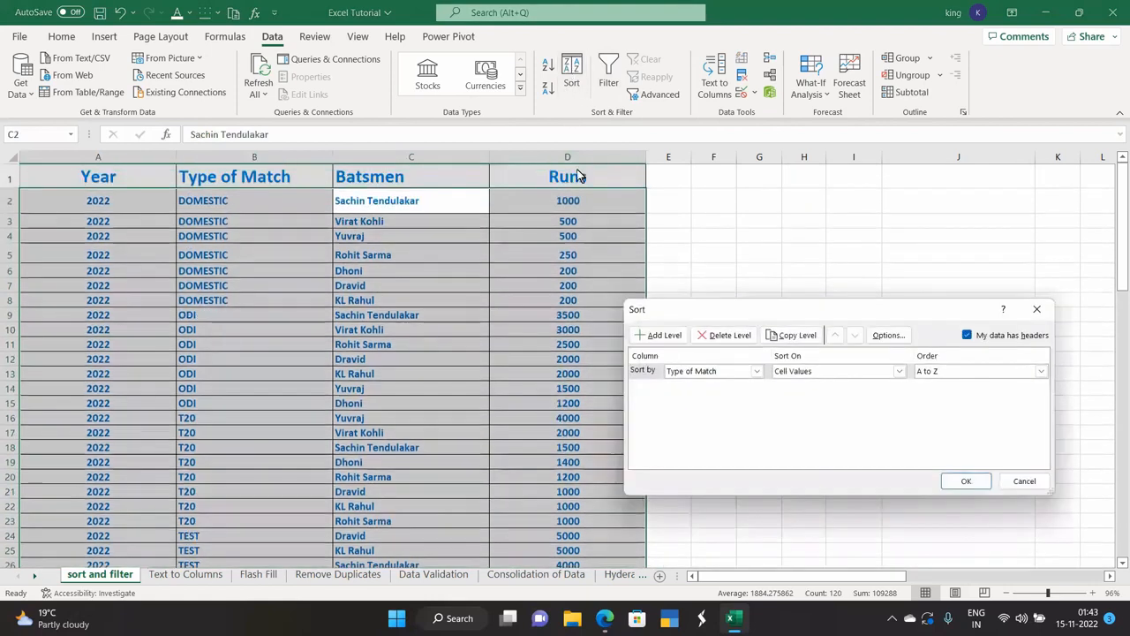
{"action": "left_click", "coordinate": [675, 334]}
{"action": "left_click", "coordinate": [757, 386]}
{"action": "left_click", "coordinate": [690, 422]}
{"action": "left_click", "coordinate": [971, 482]}
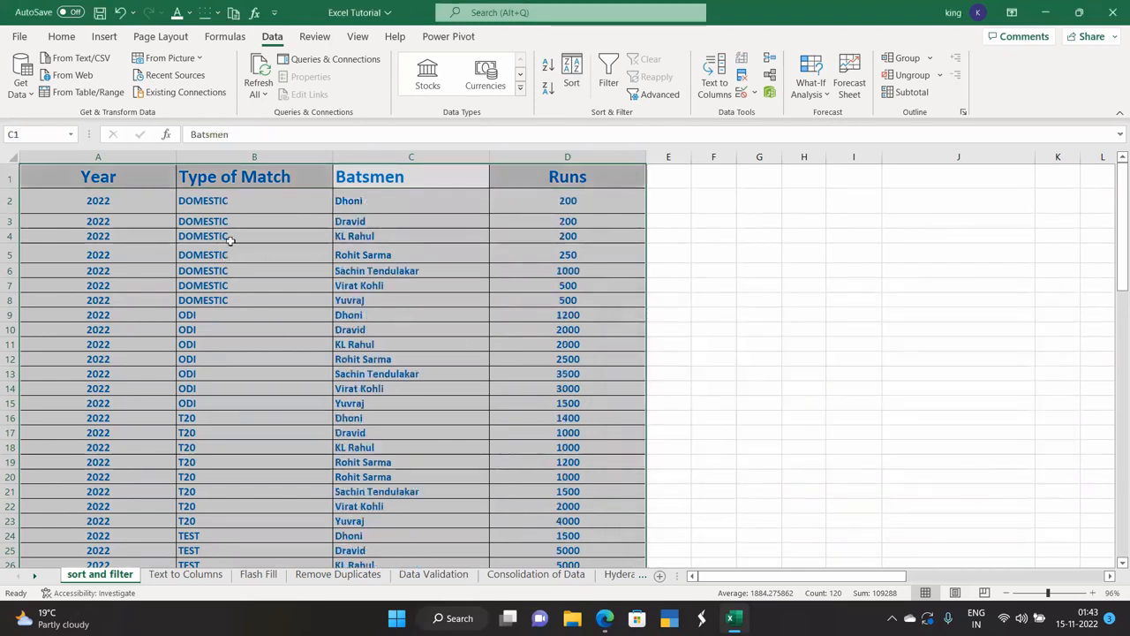
{"action": "left_click", "coordinate": [237, 205]}
Try sorting only the DOMESTIC batsman names, then cancel the sort warning.
{"action": "left_click_drag", "start_coordinate": [346, 204], "coordinate": [349, 302]}
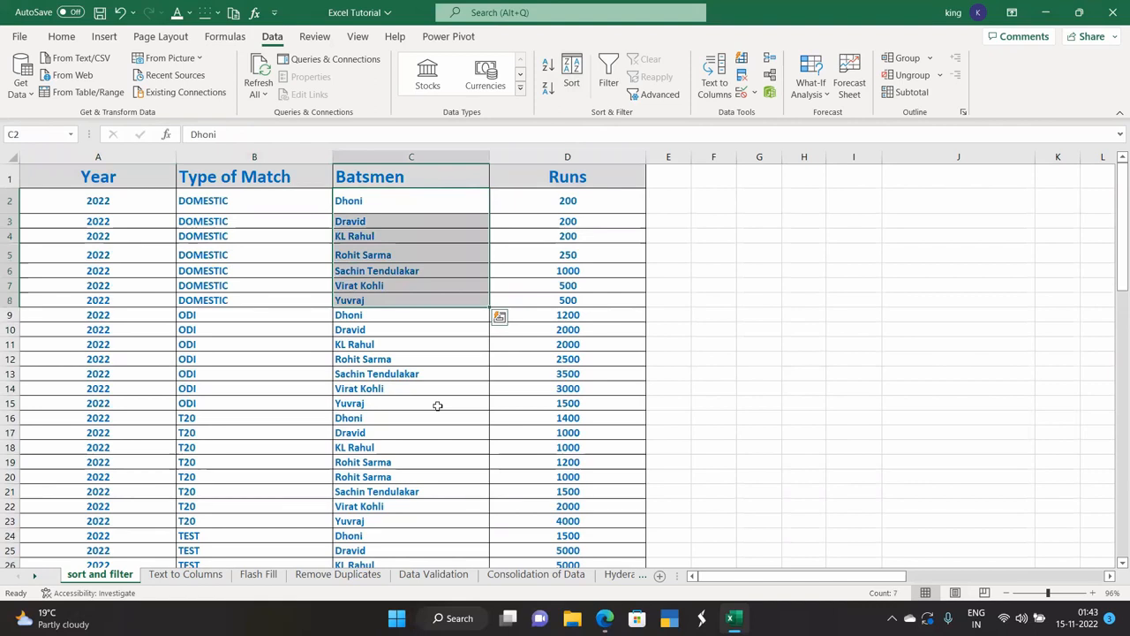
{"action": "left_click", "coordinate": [568, 86]}
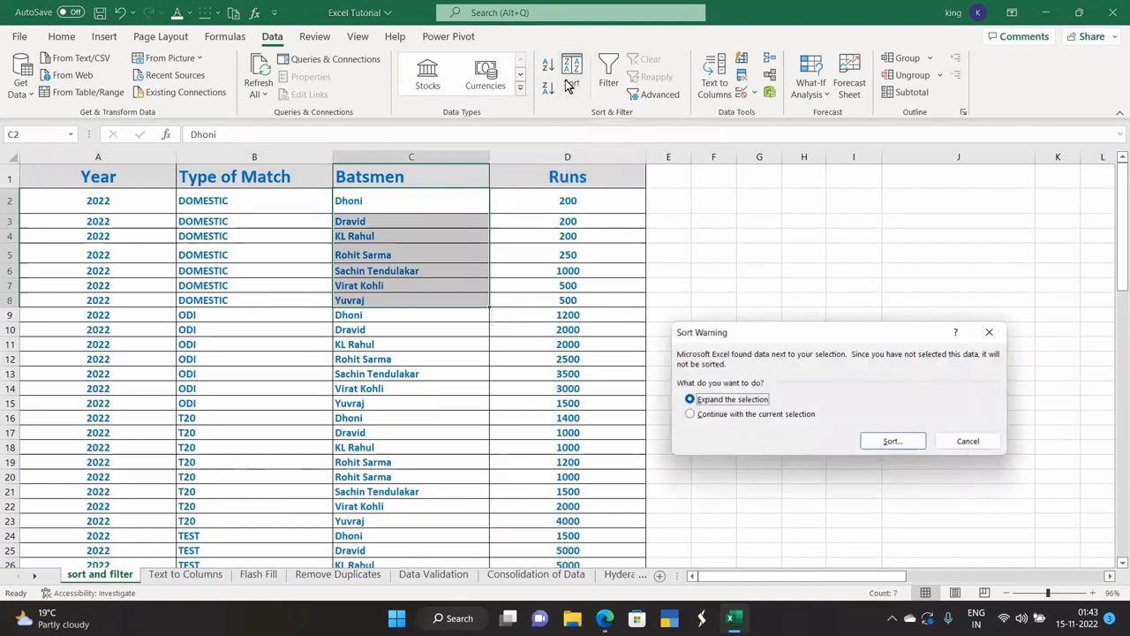
{"action": "left_click", "coordinate": [989, 333]}
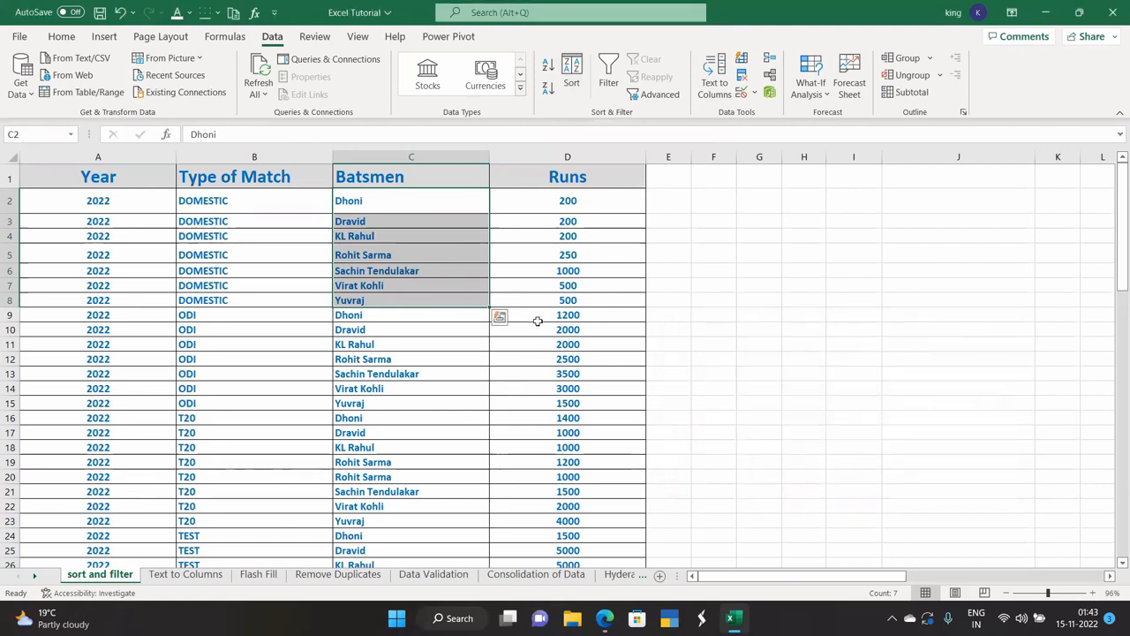
{"action": "left_click", "coordinate": [458, 336]}
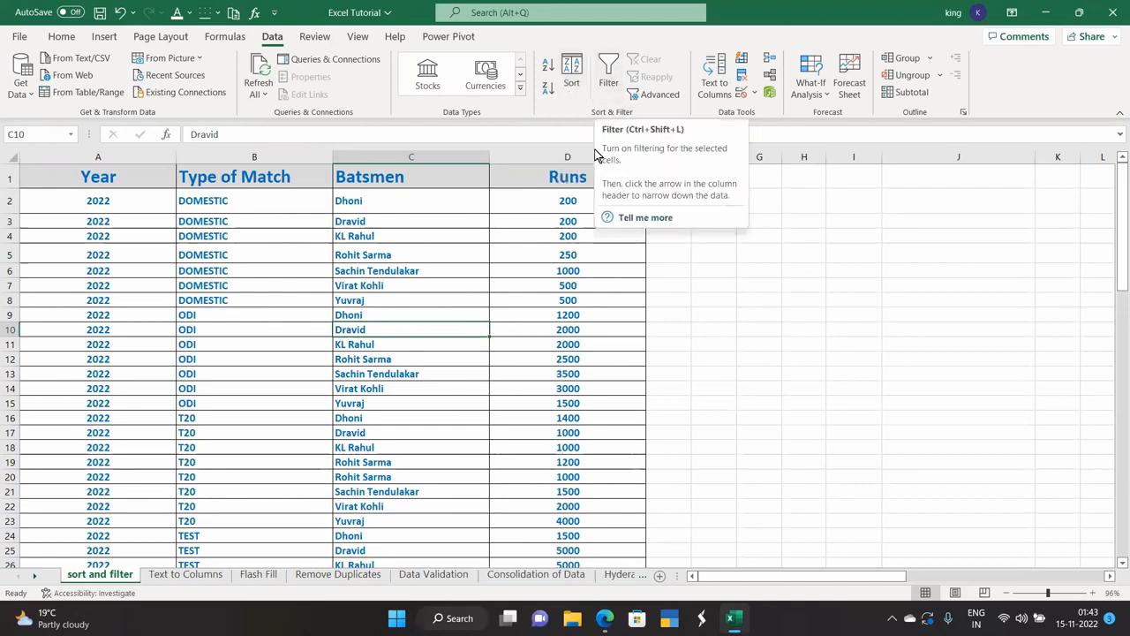
Turn on AutoFilter arrows for the whole cricket table.
{"action": "left_click", "coordinate": [470, 266]}
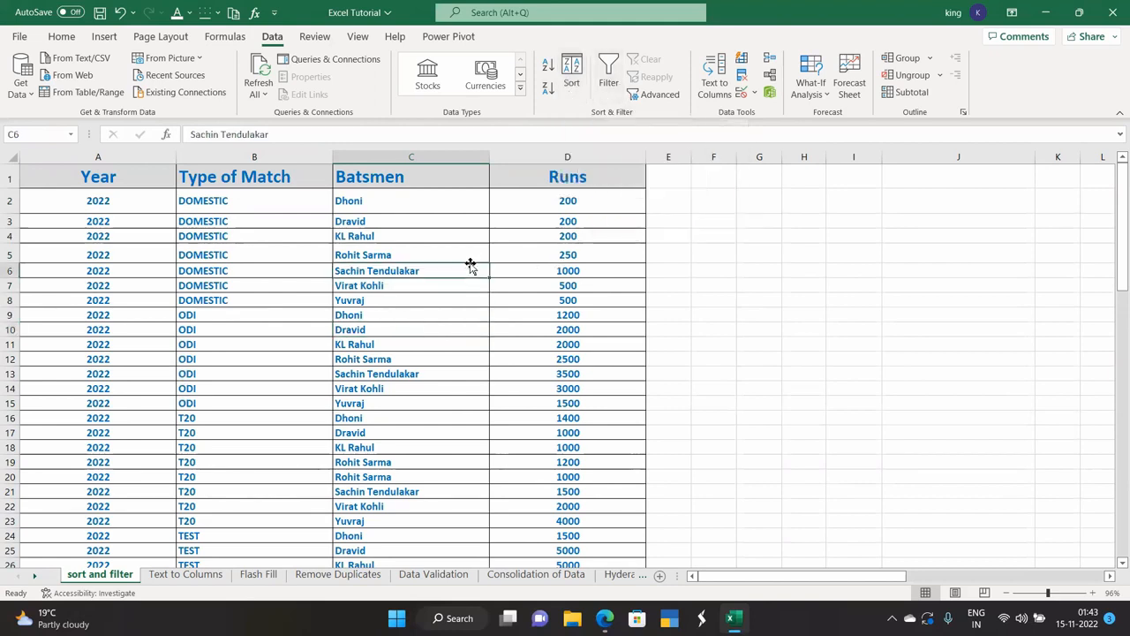
{"action": "left_click", "coordinate": [102, 191]}
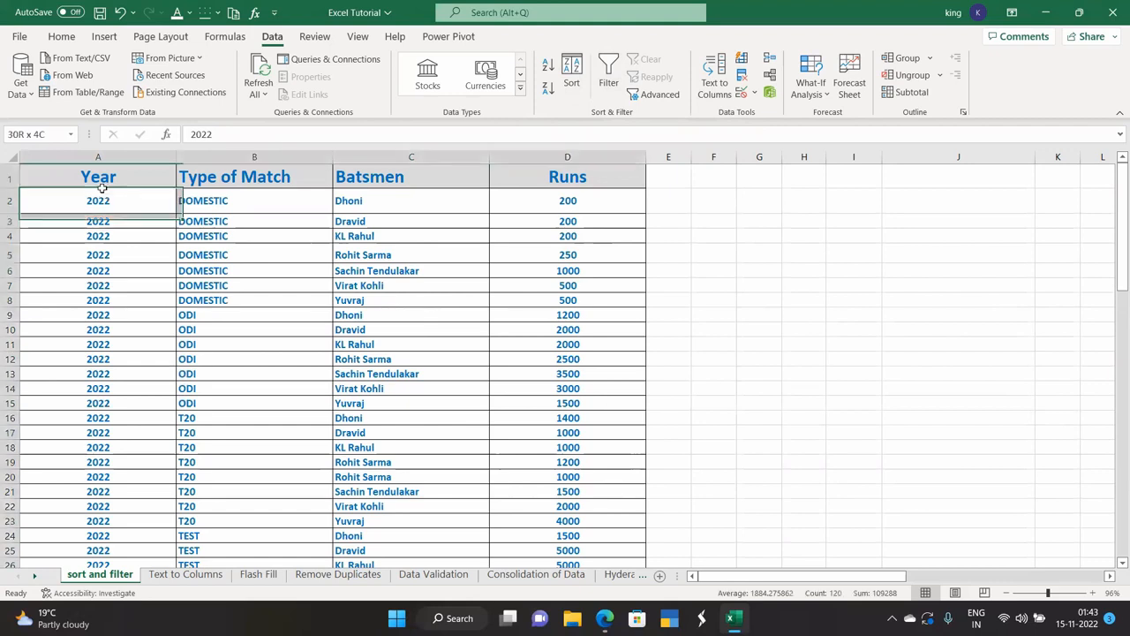
{"action": "key", "text": "ctrl+a"}
{"action": "left_click", "coordinate": [608, 68]}
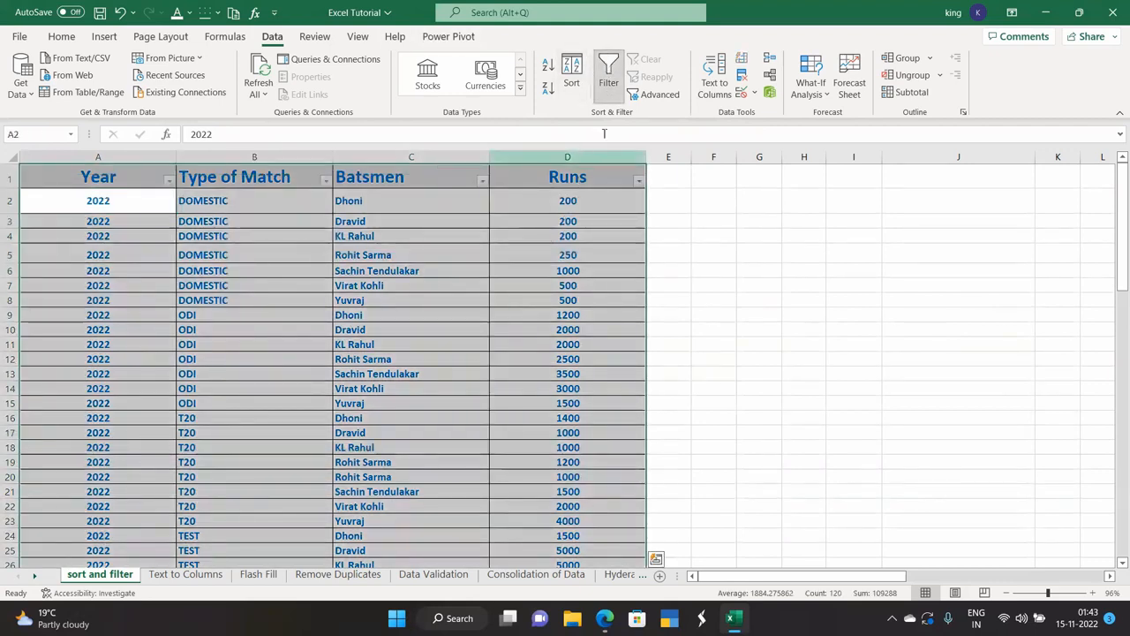
{"action": "left_click", "coordinate": [670, 259]}
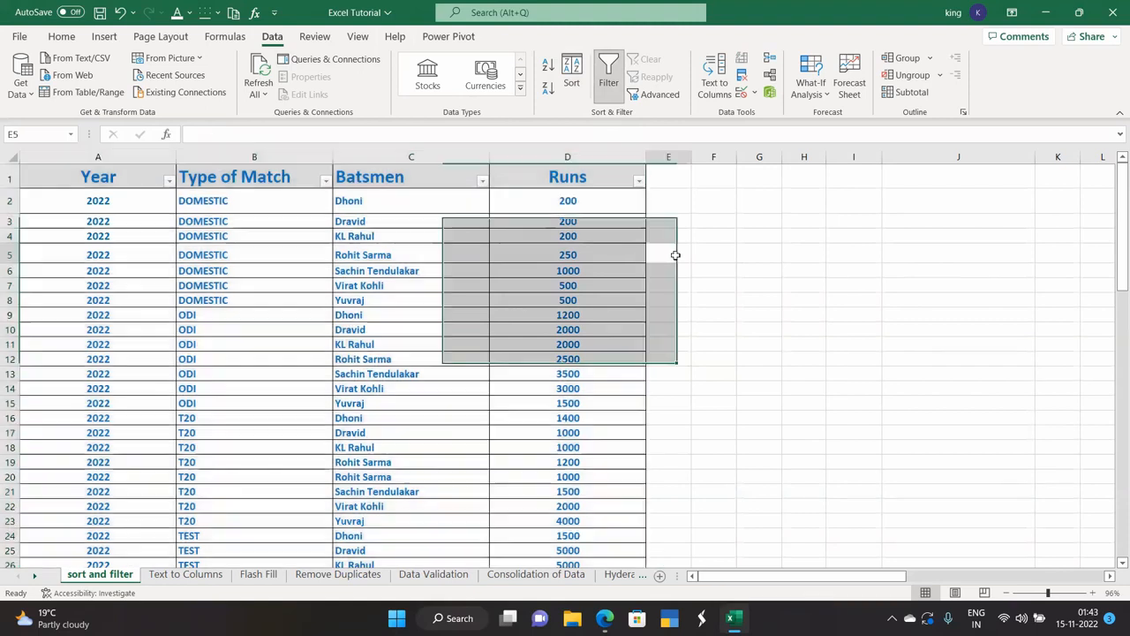
Filter Runs to exclude 250, 500, 1000, 1200, 1400 and 3000, leaving 16 records.
{"action": "left_click", "coordinate": [639, 183]}
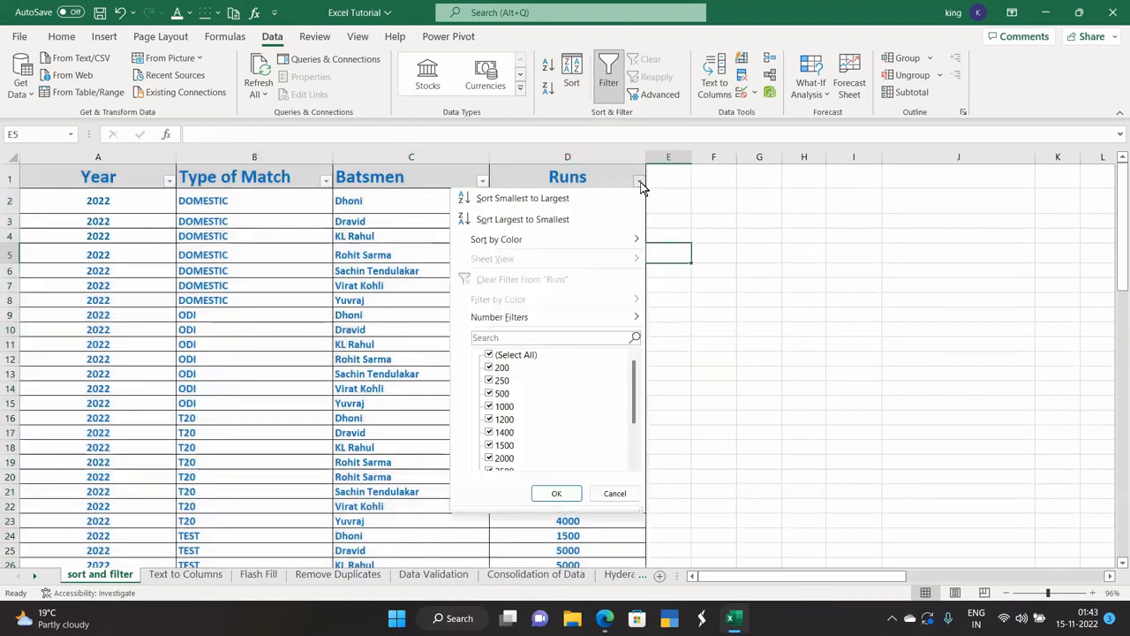
{"action": "scroll", "coordinate": [505, 387], "scroll_direction": "down", "scroll_amount": 2}
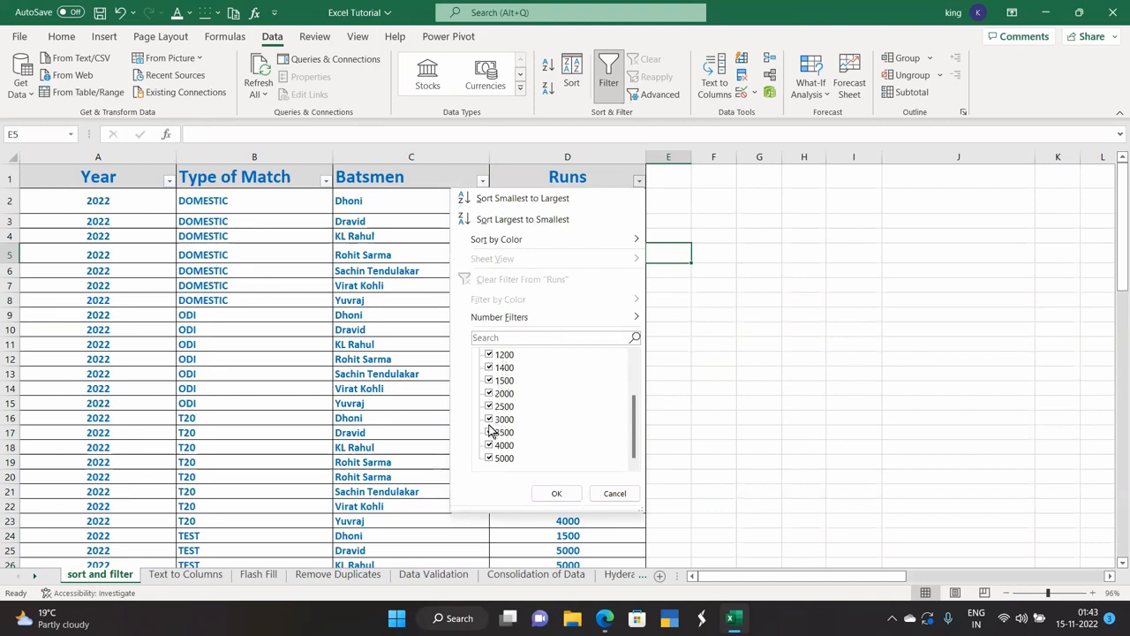
{"action": "scroll", "coordinate": [497, 428], "scroll_direction": "up", "scroll_amount": 2}
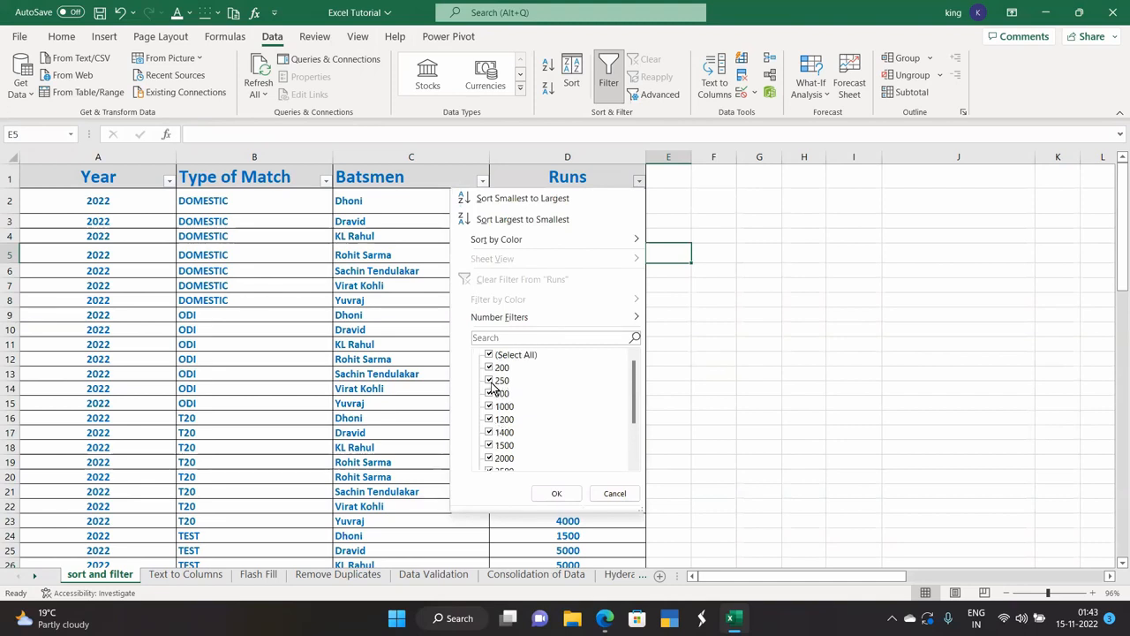
{"action": "left_click", "coordinate": [491, 381]}
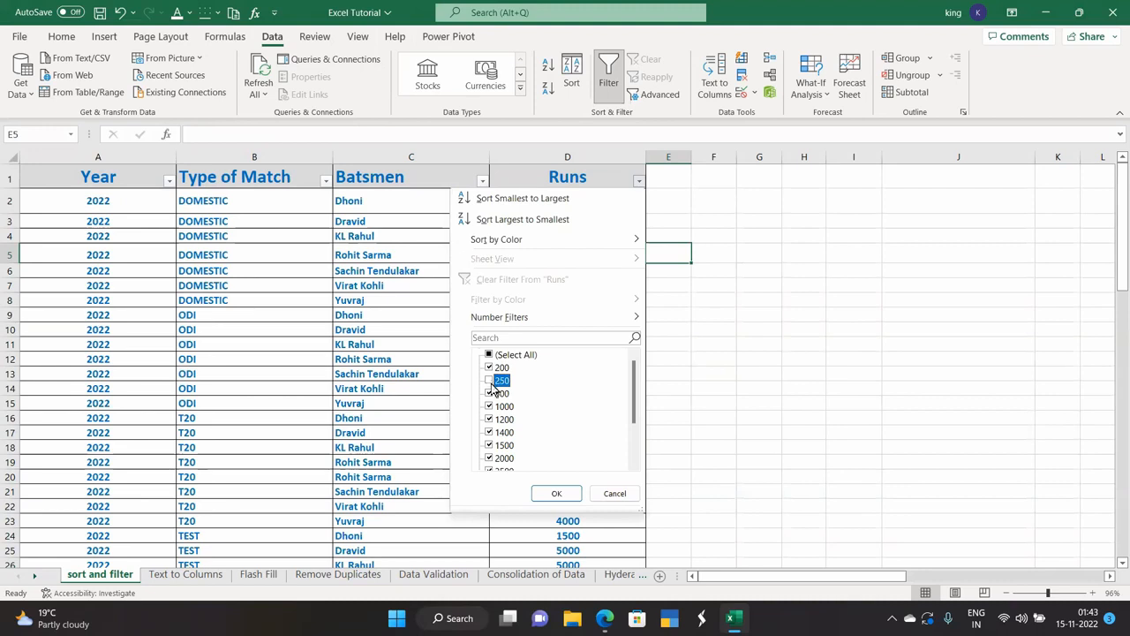
{"action": "left_click", "coordinate": [490, 394]}
{"action": "left_click", "coordinate": [490, 407]}
{"action": "left_click", "coordinate": [490, 419]}
{"action": "left_click", "coordinate": [491, 433]}
{"action": "scroll", "coordinate": [492, 433], "scroll_direction": "down", "scroll_amount": 3}
{"action": "left_click", "coordinate": [490, 420]}
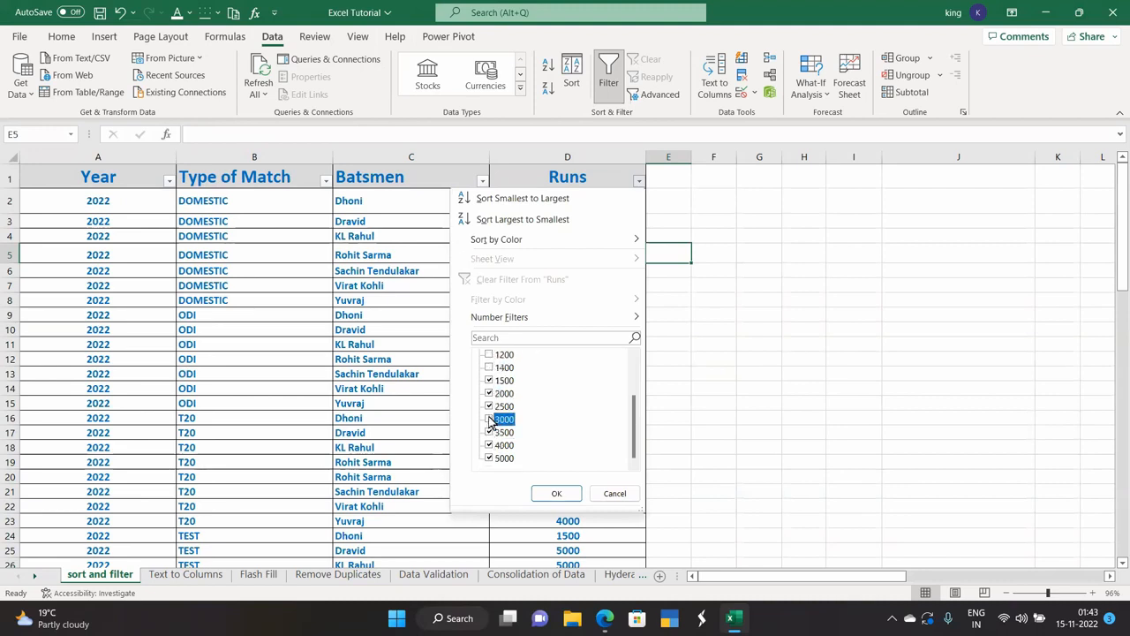
{"action": "left_click", "coordinate": [543, 490]}
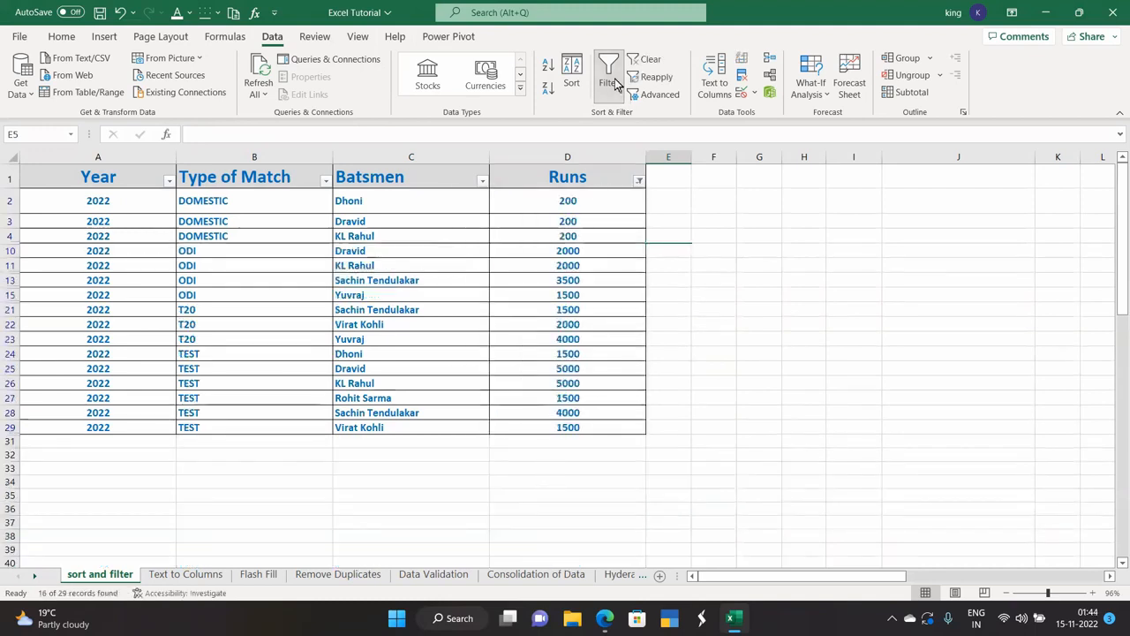
Clear the Runs filter by ticking Select All so every row shows again.
{"action": "left_click", "coordinate": [638, 182]}
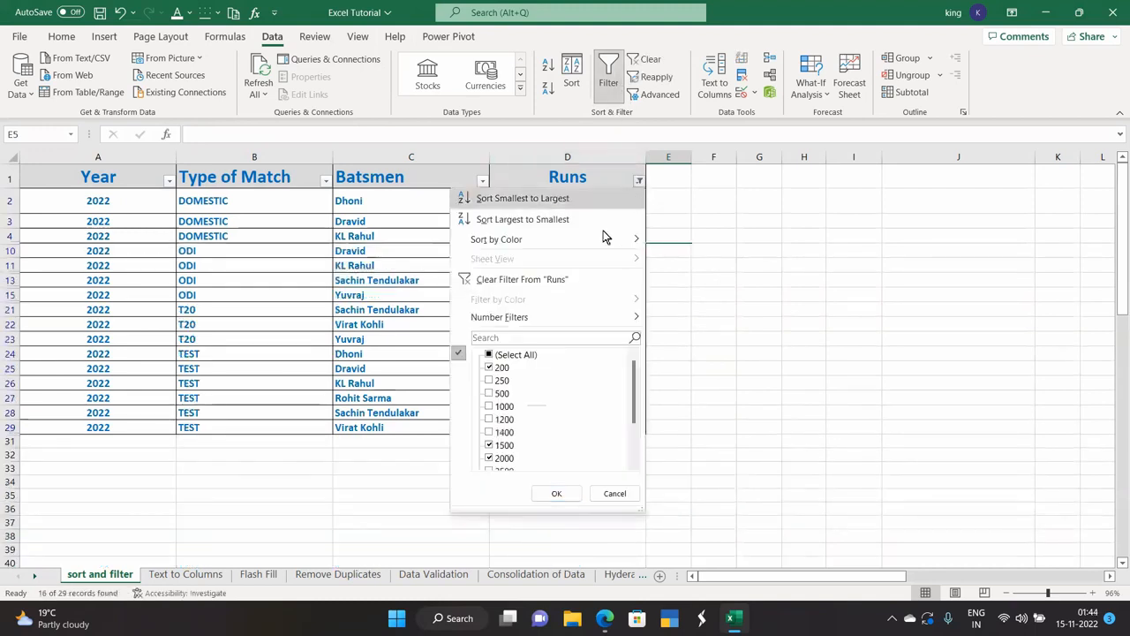
{"action": "left_click", "coordinate": [489, 354]}
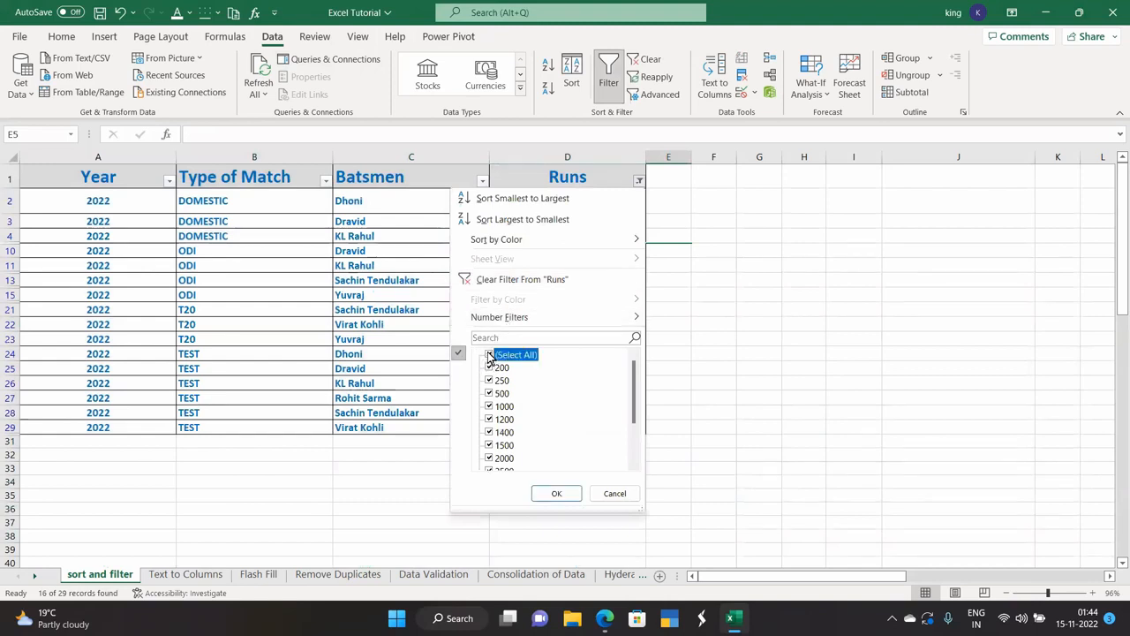
{"action": "left_click", "coordinate": [559, 493]}
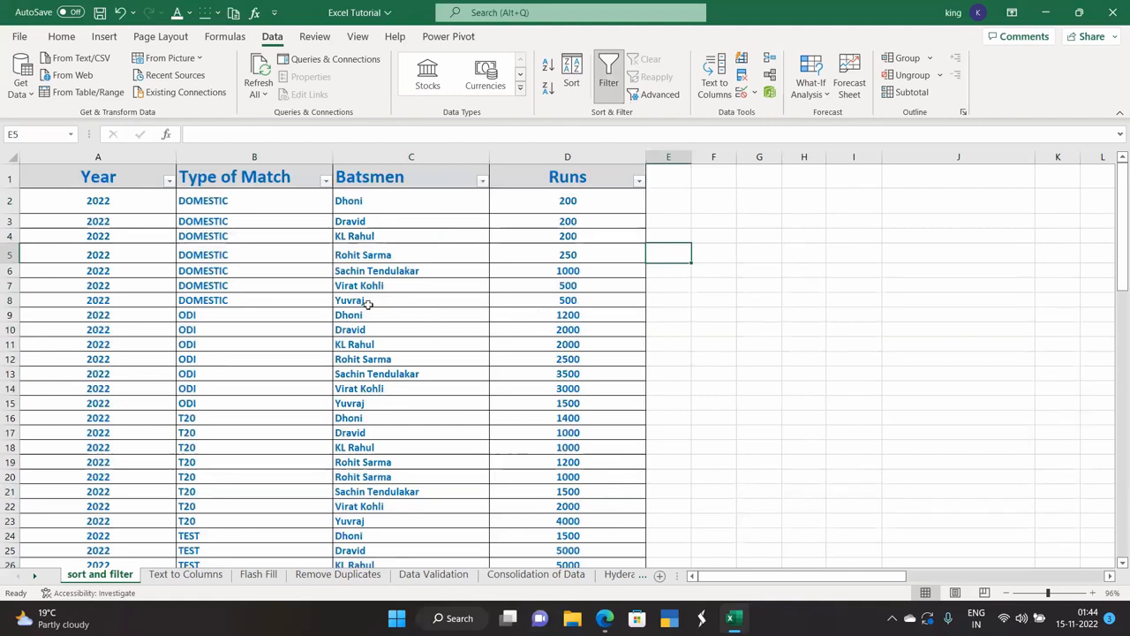
{"action": "left_click", "coordinate": [365, 272]}
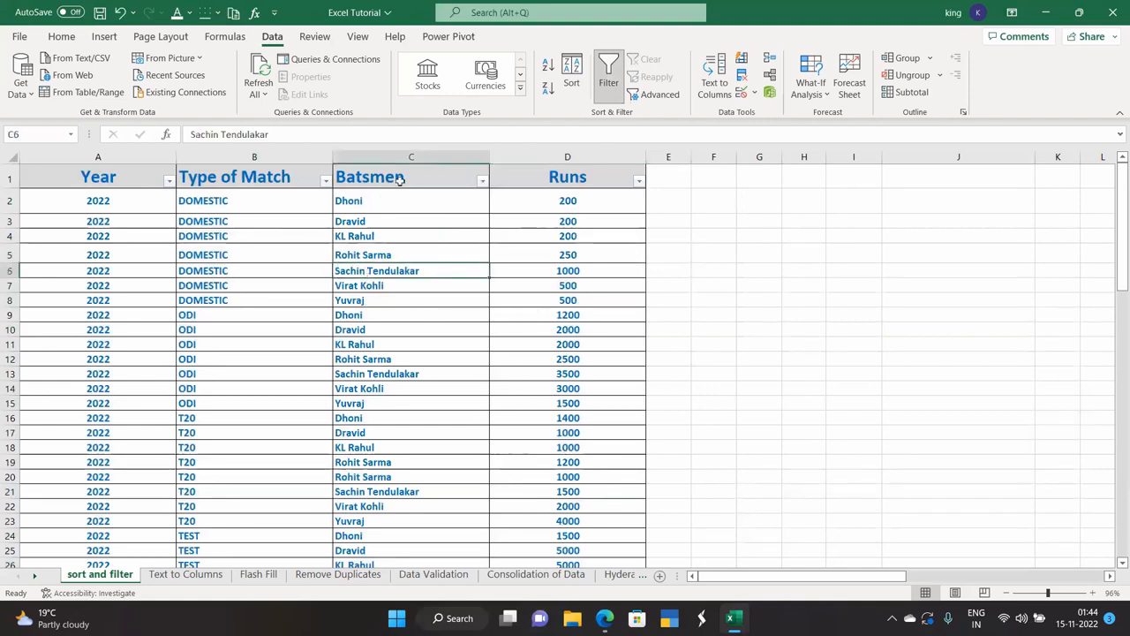
{"action": "left_click", "coordinate": [482, 181]}
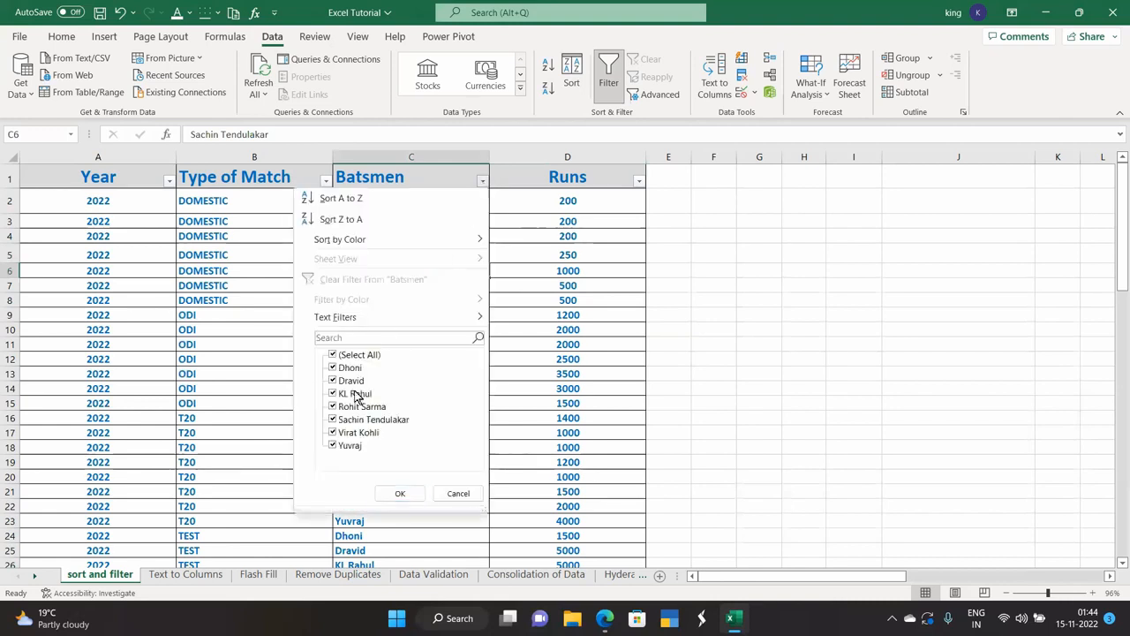
{"action": "left_click", "coordinate": [334, 407]}
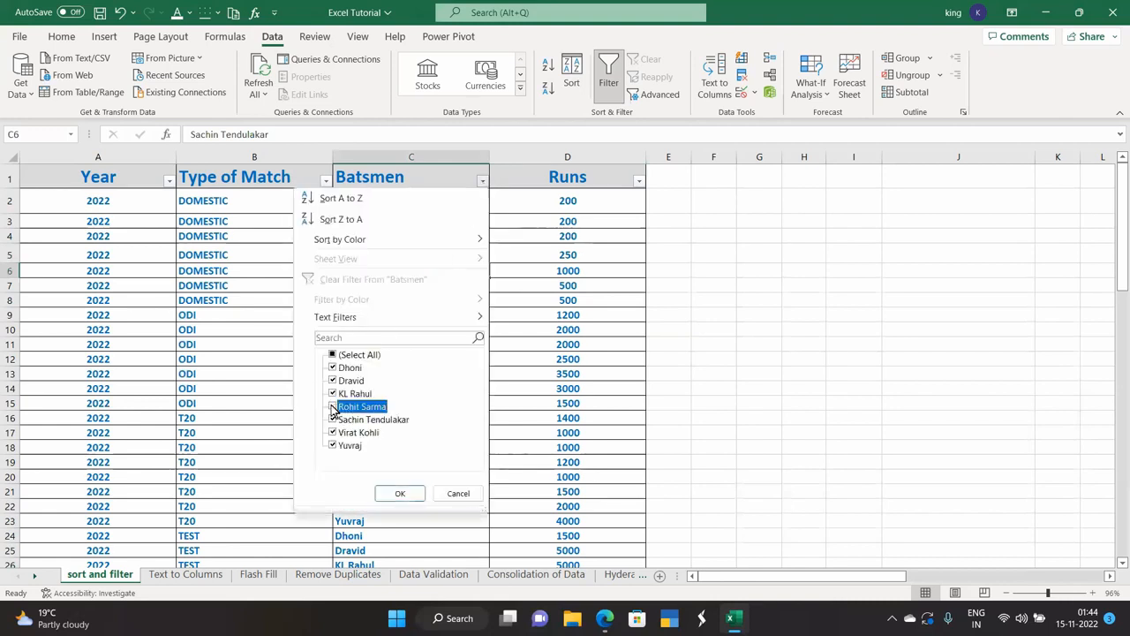
{"action": "left_click", "coordinate": [334, 394]}
{"action": "left_click", "coordinate": [333, 381]}
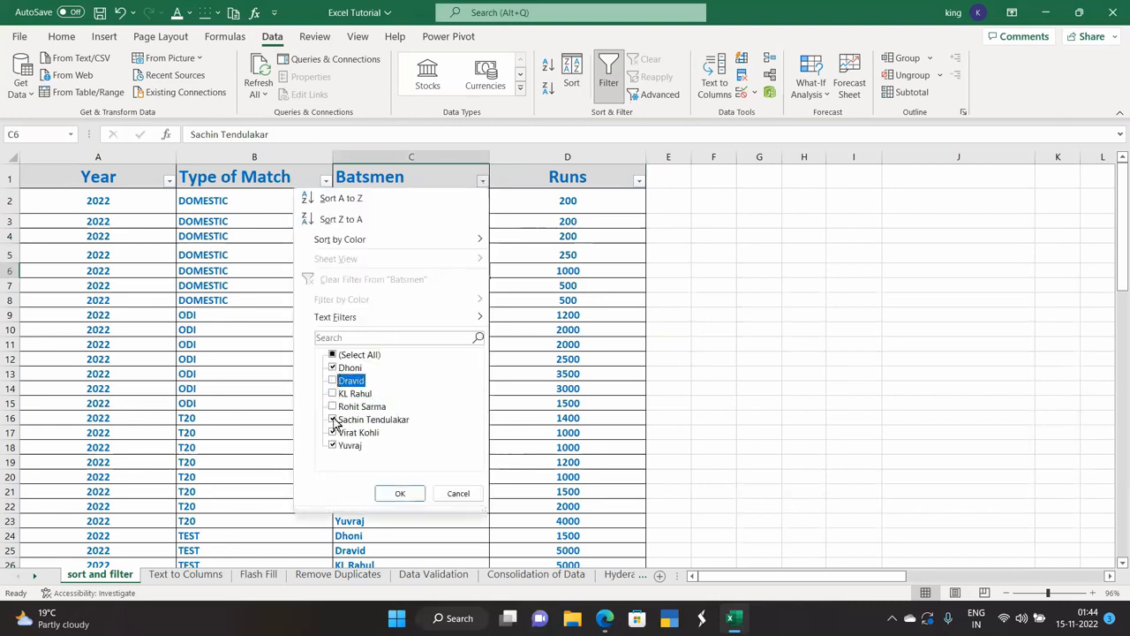
{"action": "left_click", "coordinate": [333, 433]}
{"action": "left_click", "coordinate": [332, 447]}
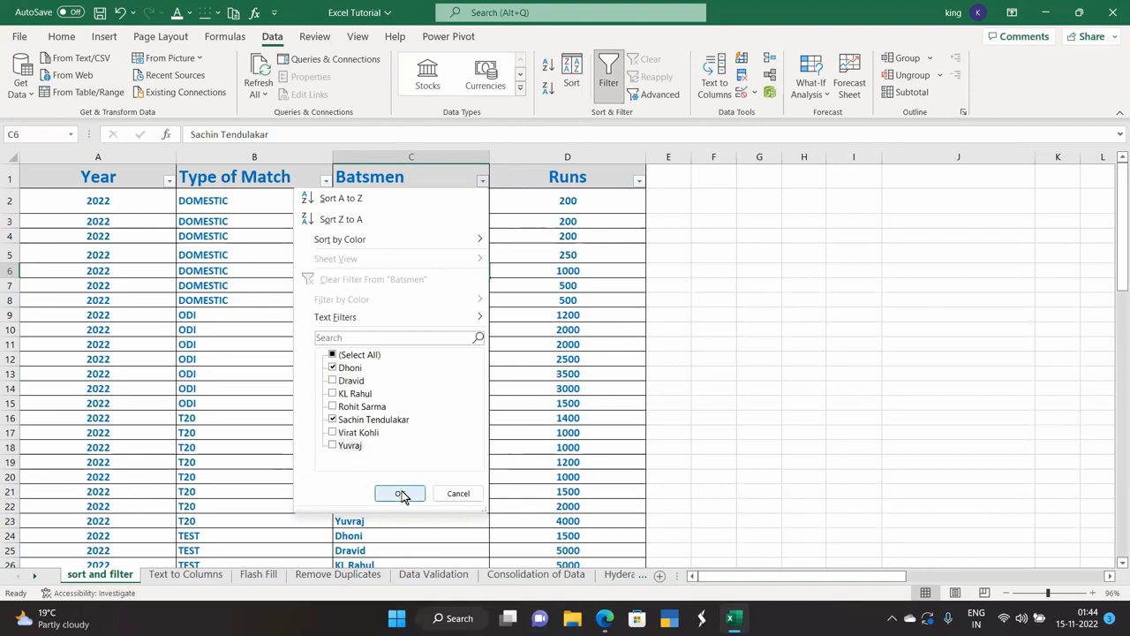
{"action": "left_click", "coordinate": [400, 493]}
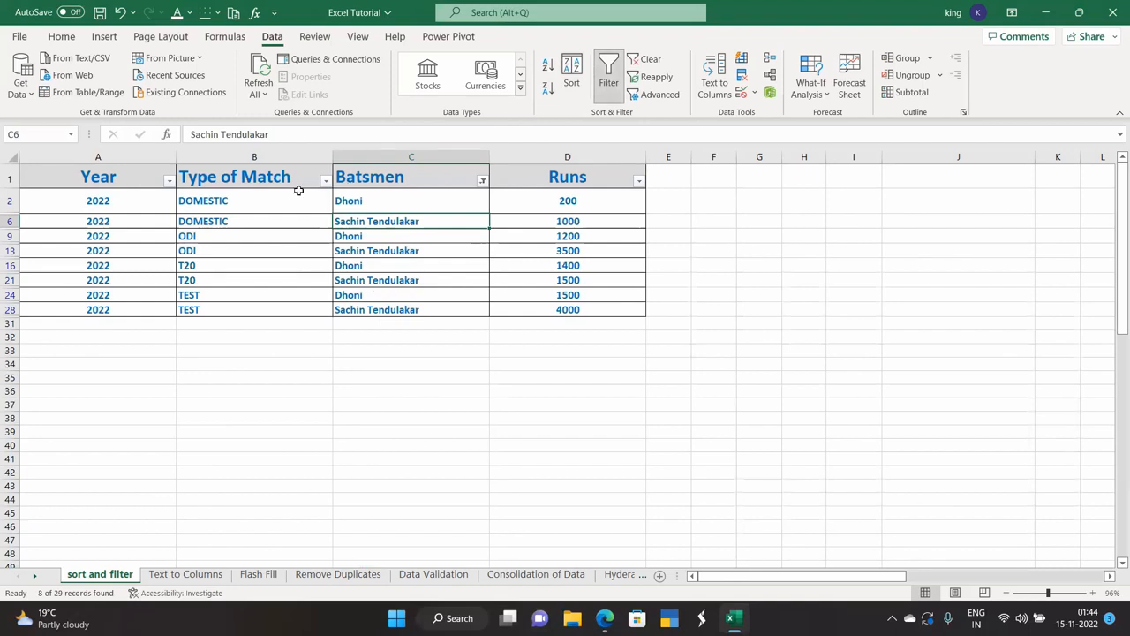
{"action": "left_click", "coordinate": [482, 181]}
{"action": "left_click", "coordinate": [333, 368]}
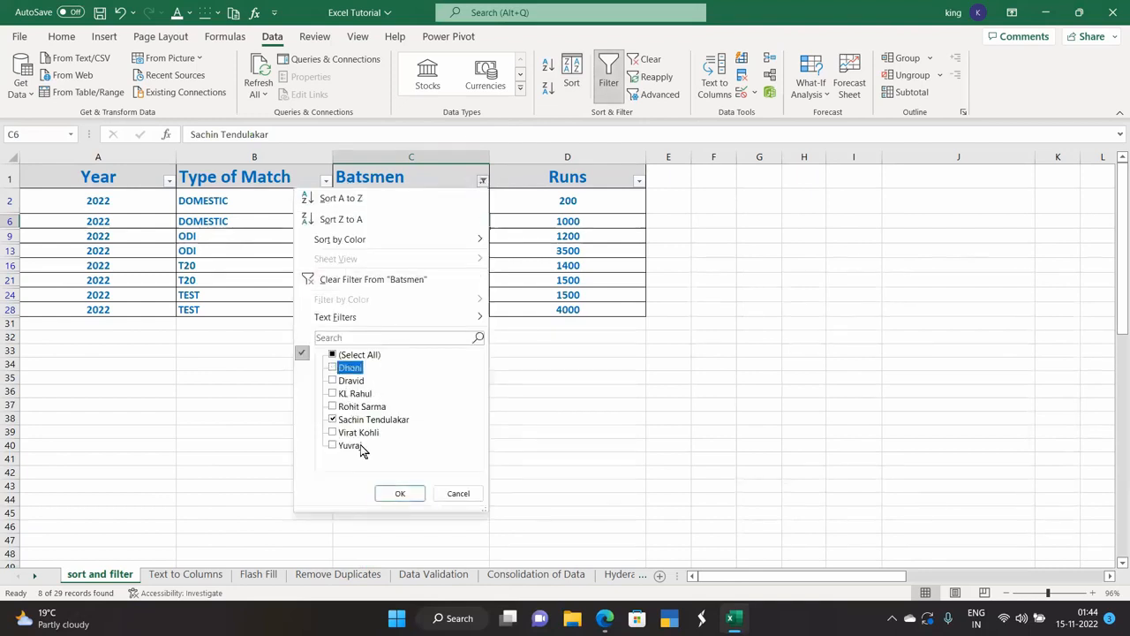
{"action": "left_click", "coordinate": [400, 492]}
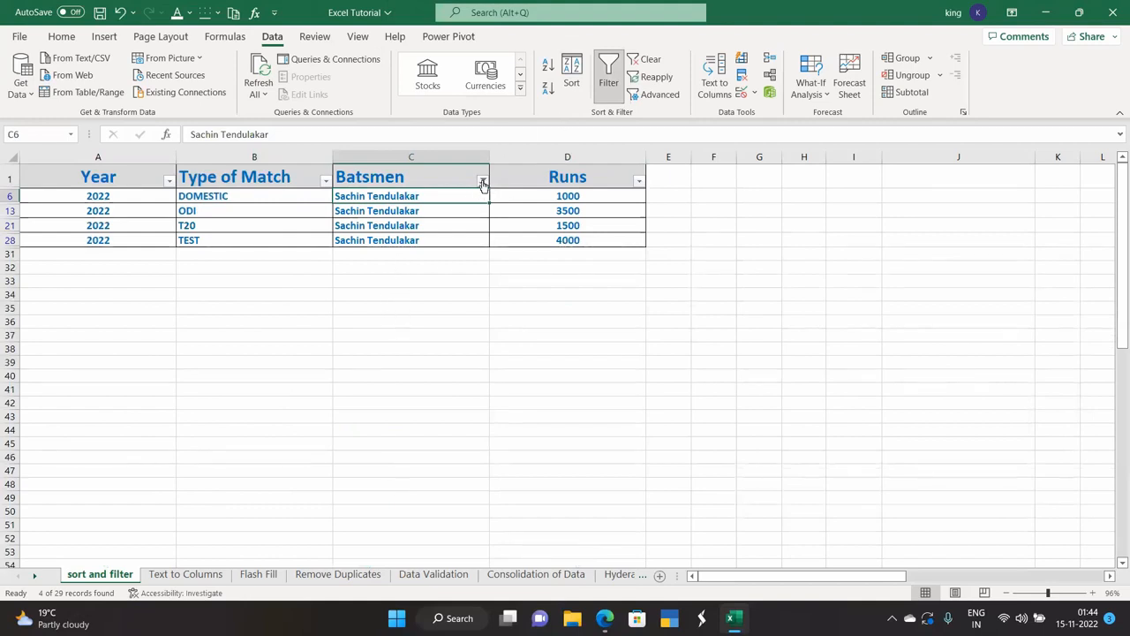
{"action": "left_click", "coordinate": [482, 181]}
{"action": "left_click", "coordinate": [341, 446]}
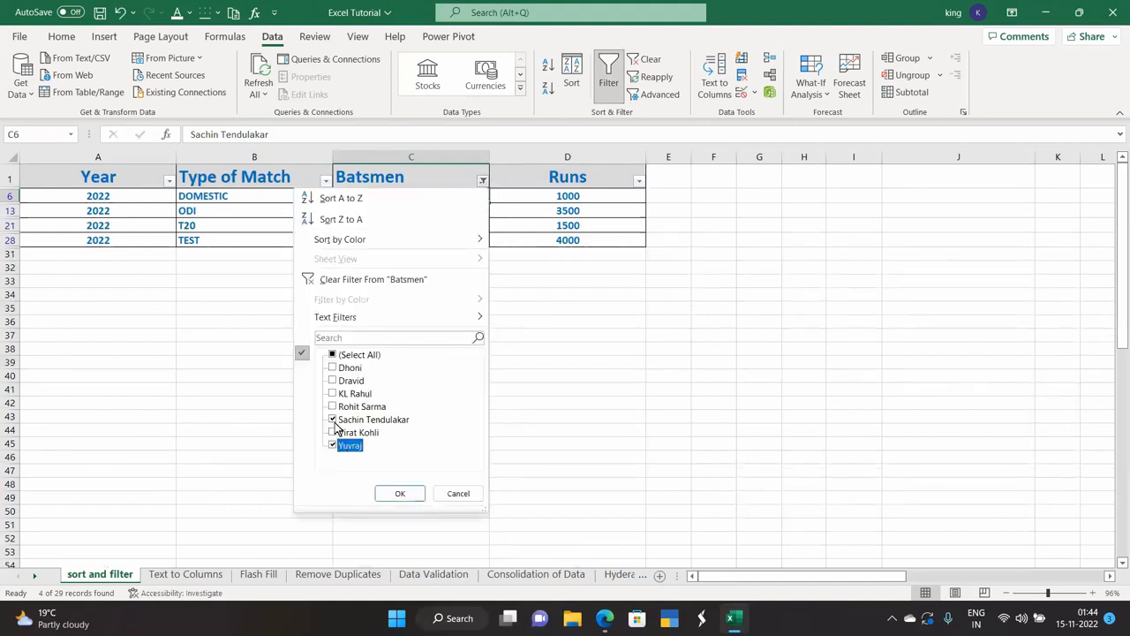
{"action": "left_click", "coordinate": [333, 419]}
{"action": "left_click", "coordinate": [398, 492]}
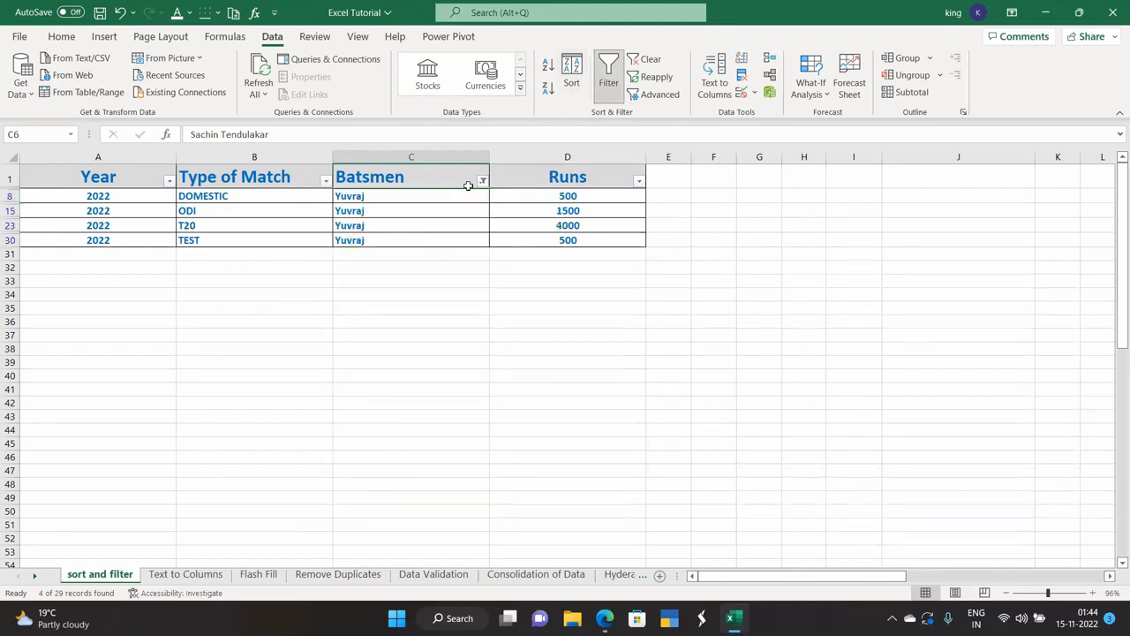
{"action": "left_click", "coordinate": [482, 181]}
{"action": "left_click", "coordinate": [350, 381]}
{"action": "left_click", "coordinate": [345, 446]}
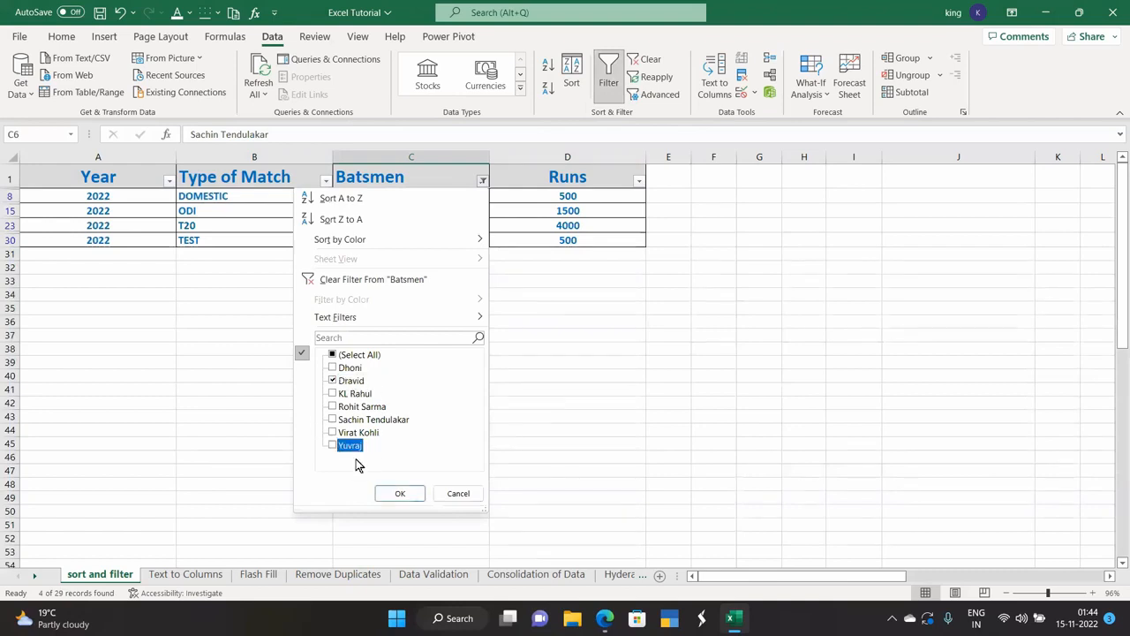
{"action": "left_click", "coordinate": [397, 493]}
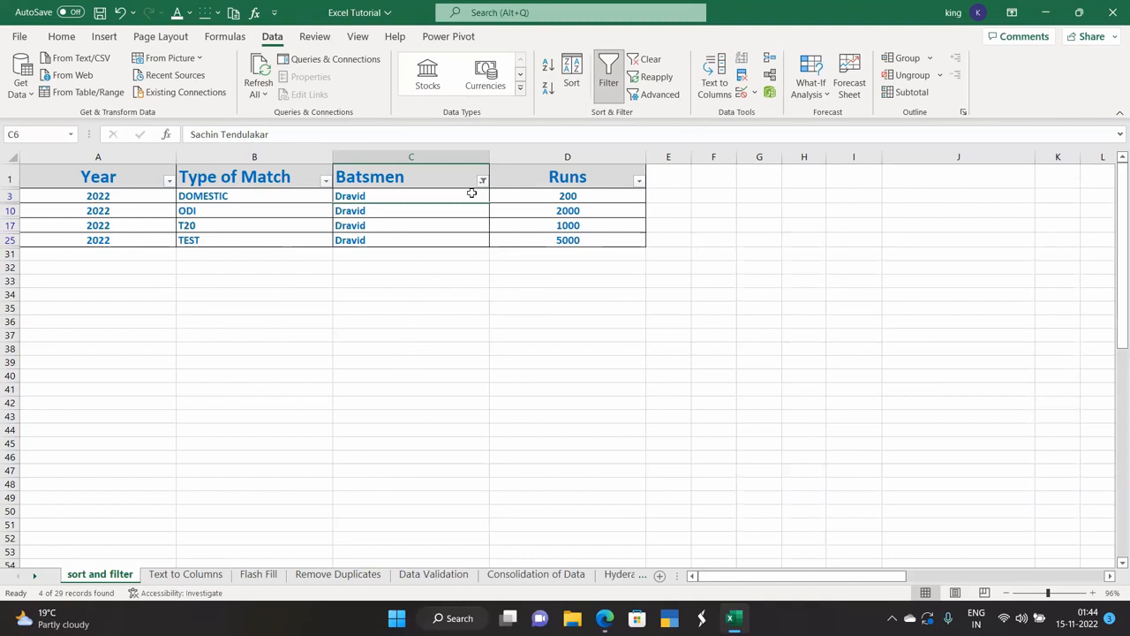
{"action": "left_click", "coordinate": [482, 182]}
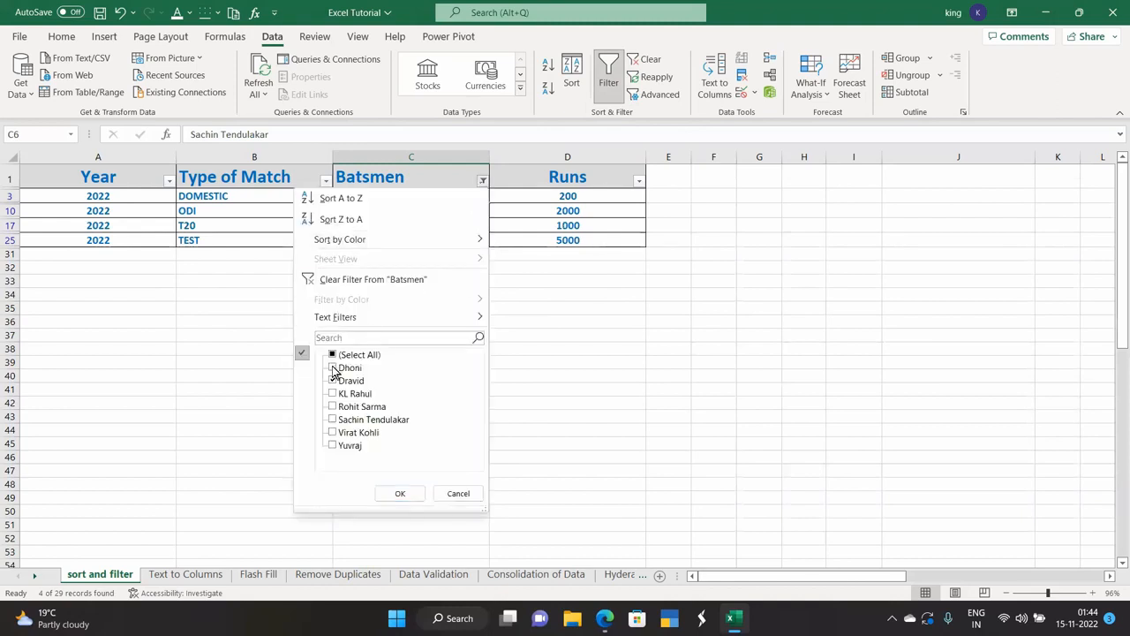
{"action": "left_click", "coordinate": [333, 354]}
{"action": "left_click", "coordinate": [395, 493]}
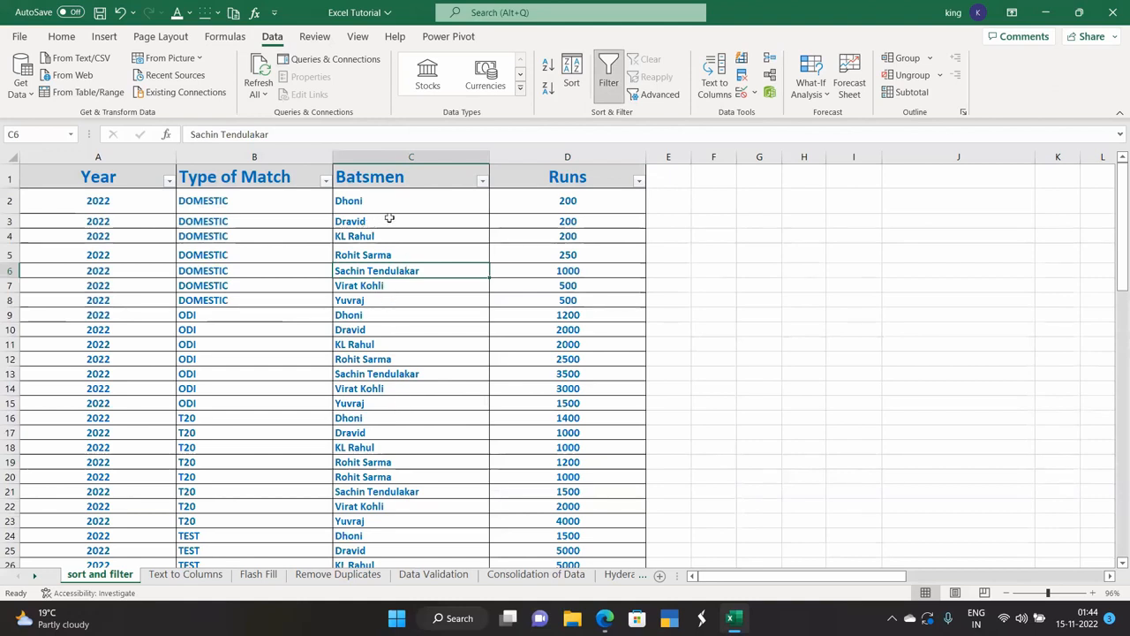
{"action": "left_click", "coordinate": [326, 181]}
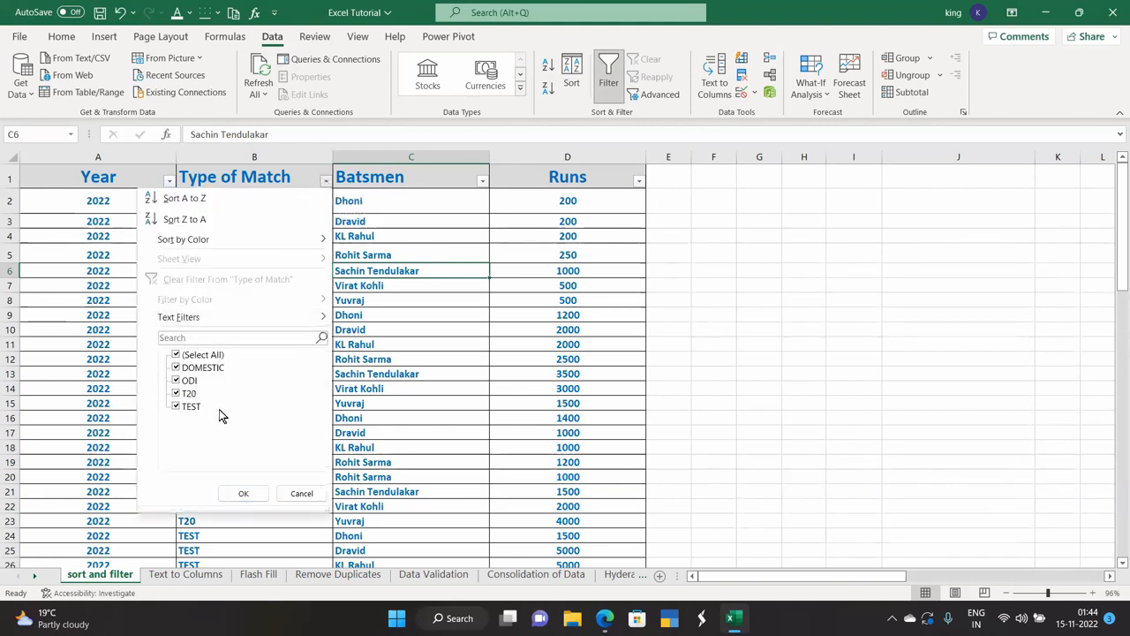
Filter Type of Match to values beginning with 'T', leaving the 15 T20 and TEST rows.
{"action": "mouse_move", "coordinate": [222, 319]}
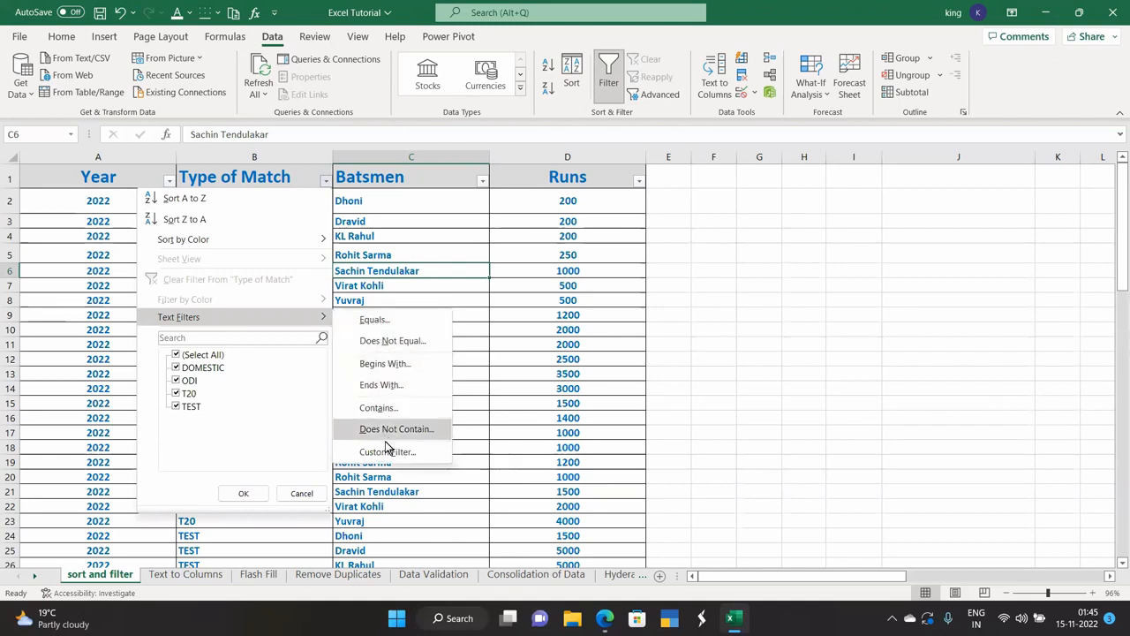
{"action": "left_click", "coordinate": [396, 369]}
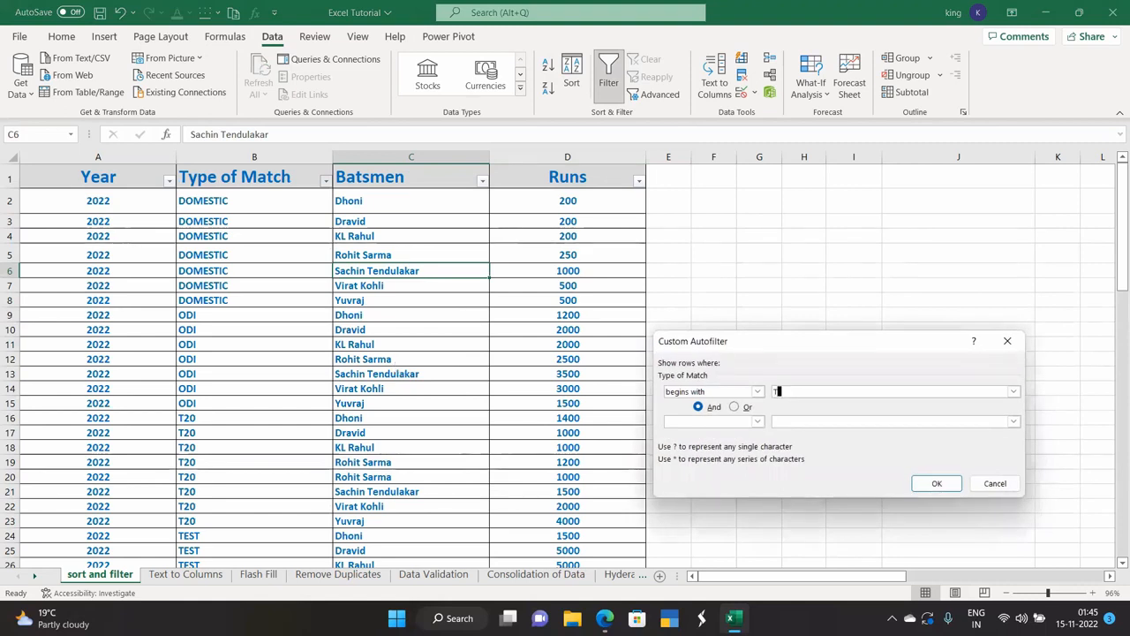
{"action": "left_click", "coordinate": [936, 483]}
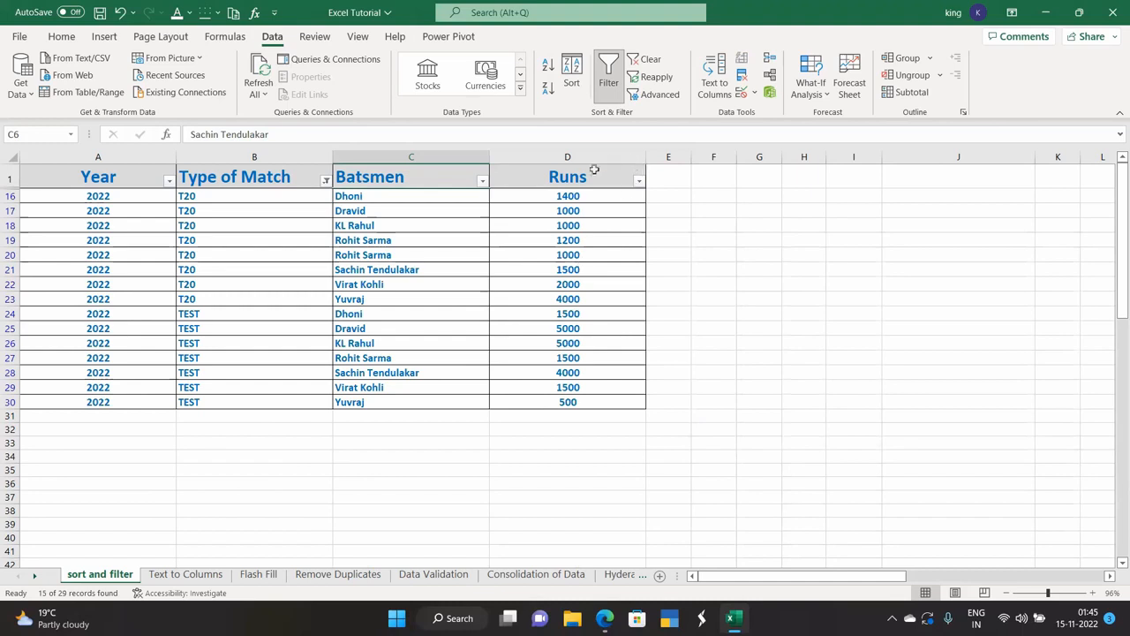
Add a Runs number filter for values greater than 1000.
{"action": "left_click", "coordinate": [640, 181]}
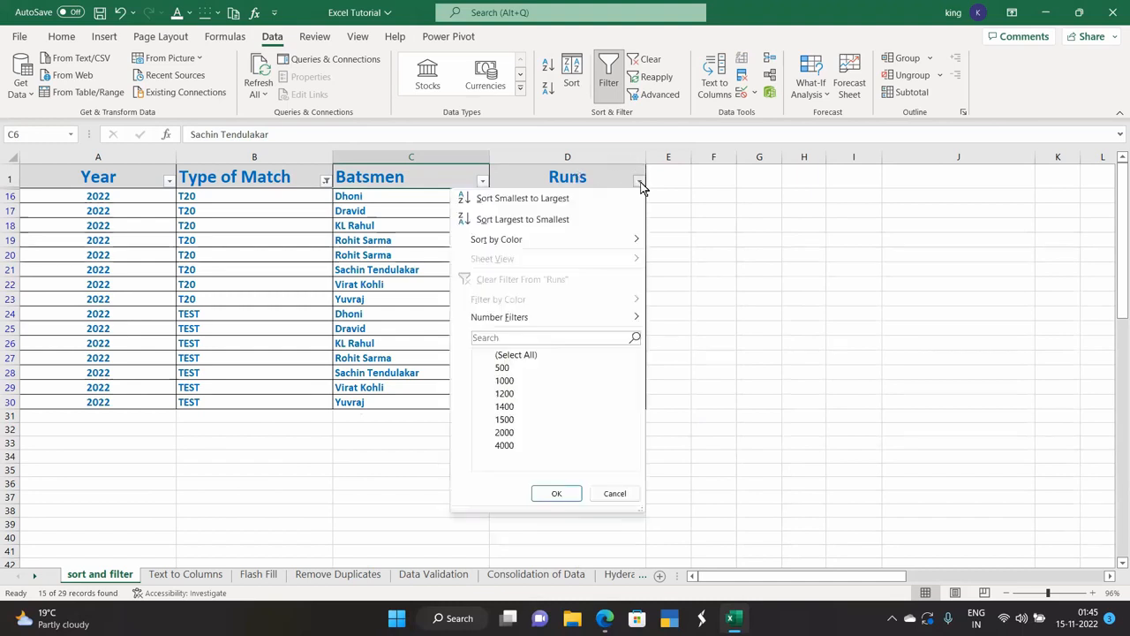
{"action": "mouse_move", "coordinate": [545, 320]}
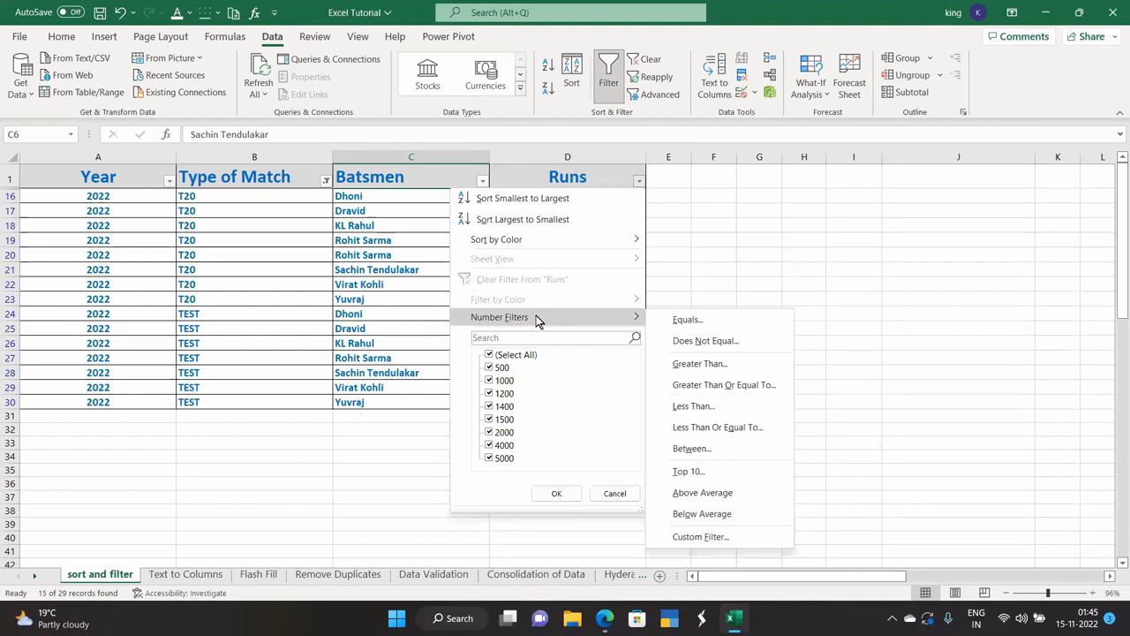
{"action": "left_click", "coordinate": [436, 433]}
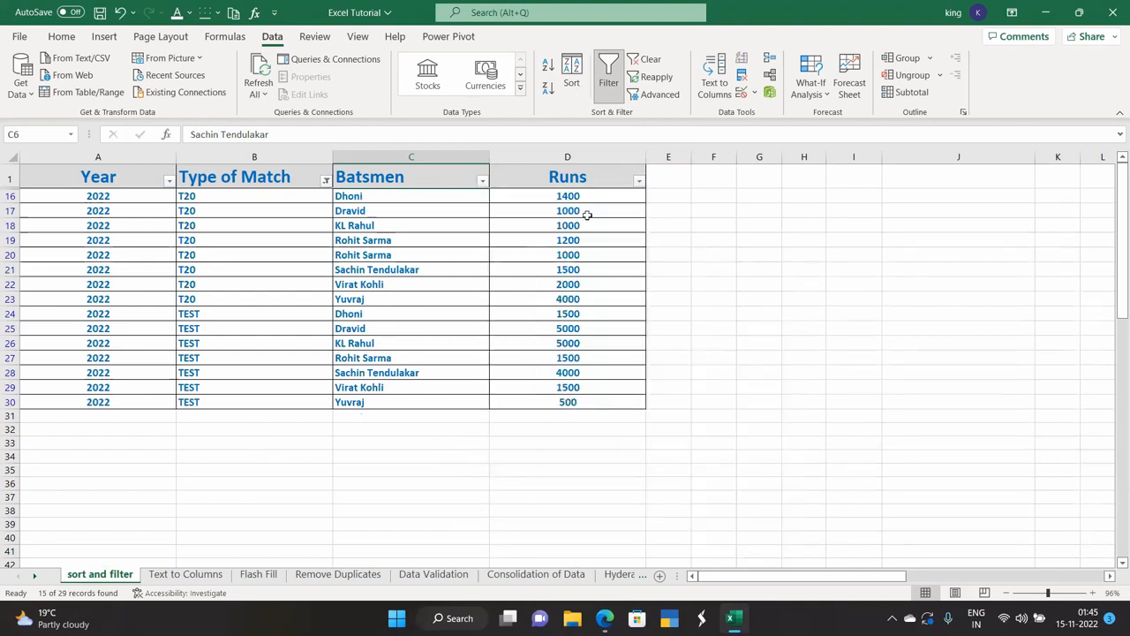
{"action": "left_click", "coordinate": [637, 182]}
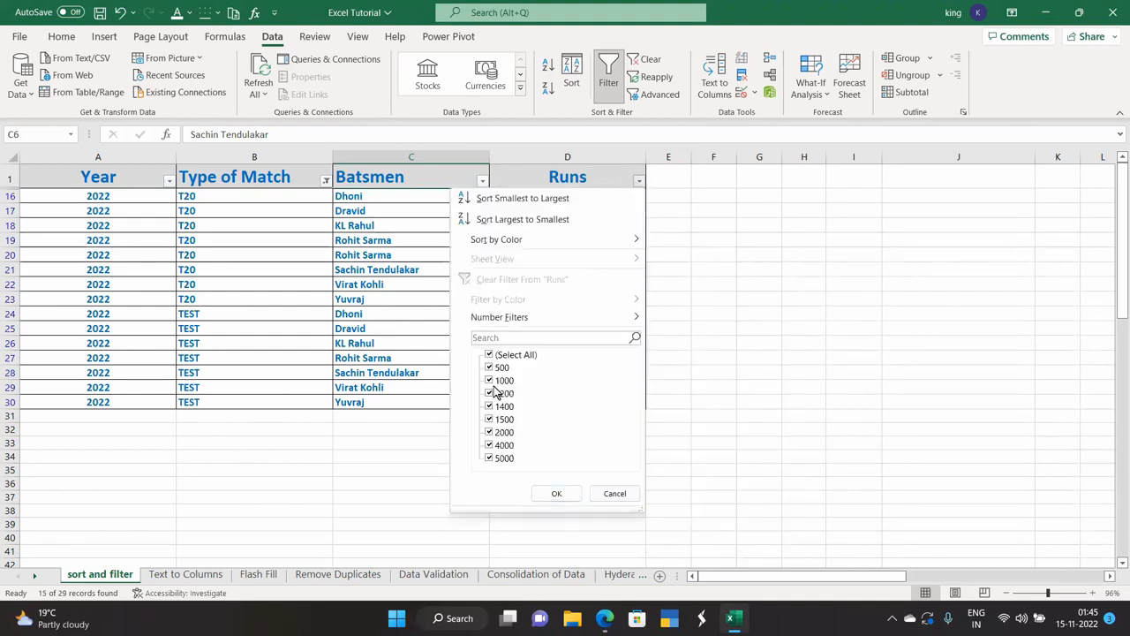
{"action": "mouse_move", "coordinate": [525, 316]}
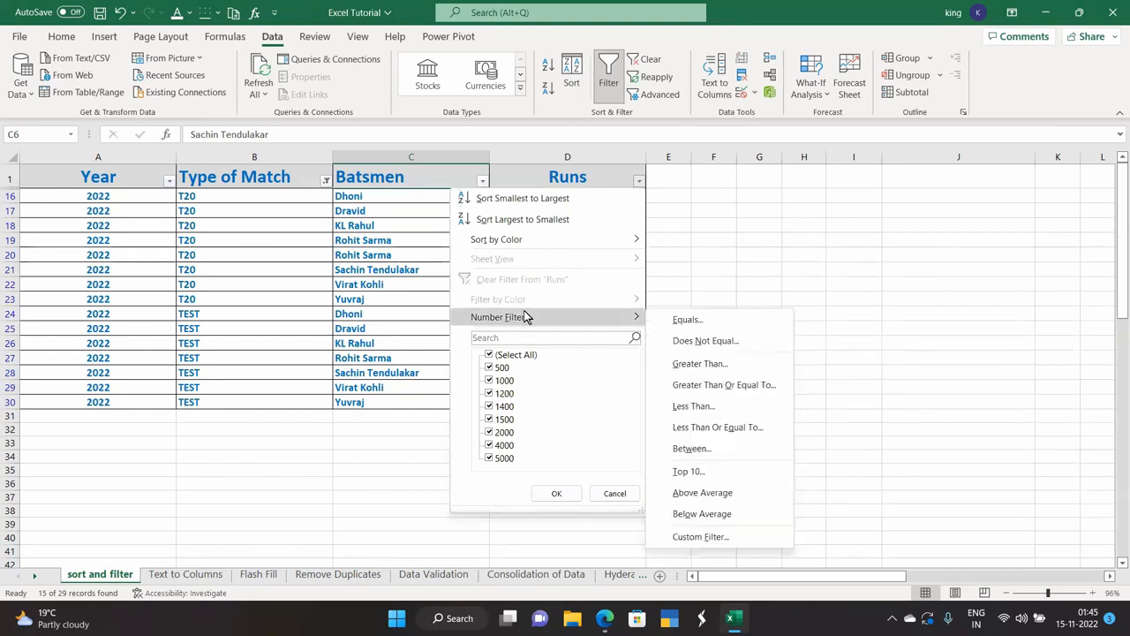
{"action": "left_click", "coordinate": [693, 369]}
{"action": "type", "text": "1000"}
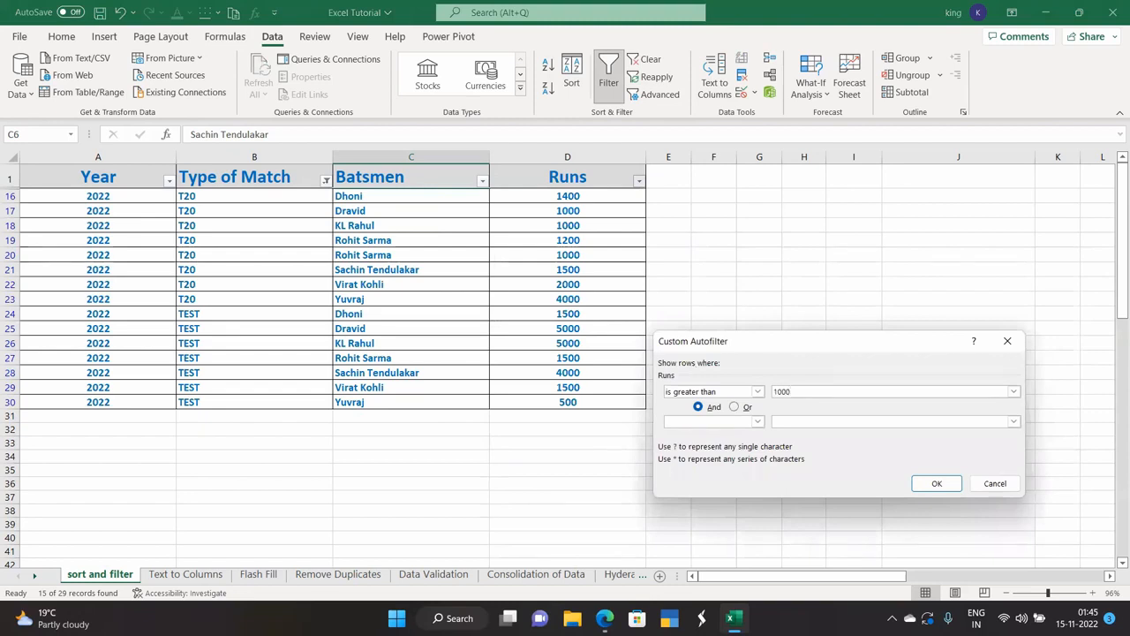
{"action": "left_click", "coordinate": [927, 482]}
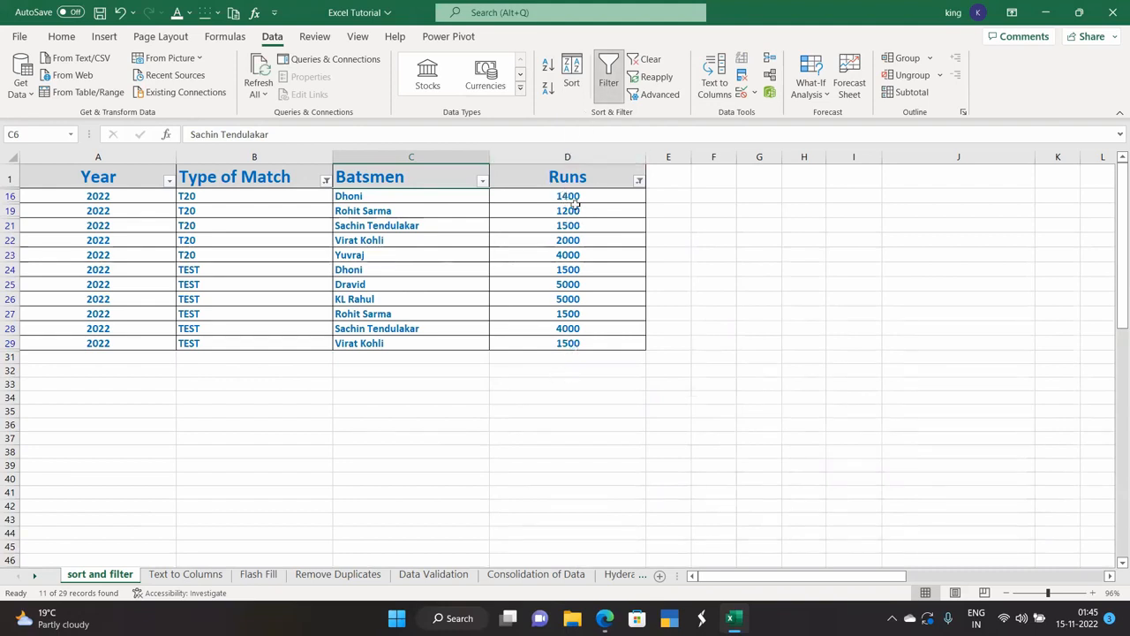
Change the Runs filter to between 1000 and 2000, leaving 10 of 29 records.
{"action": "left_click", "coordinate": [639, 181]}
{"action": "mouse_move", "coordinate": [555, 319]}
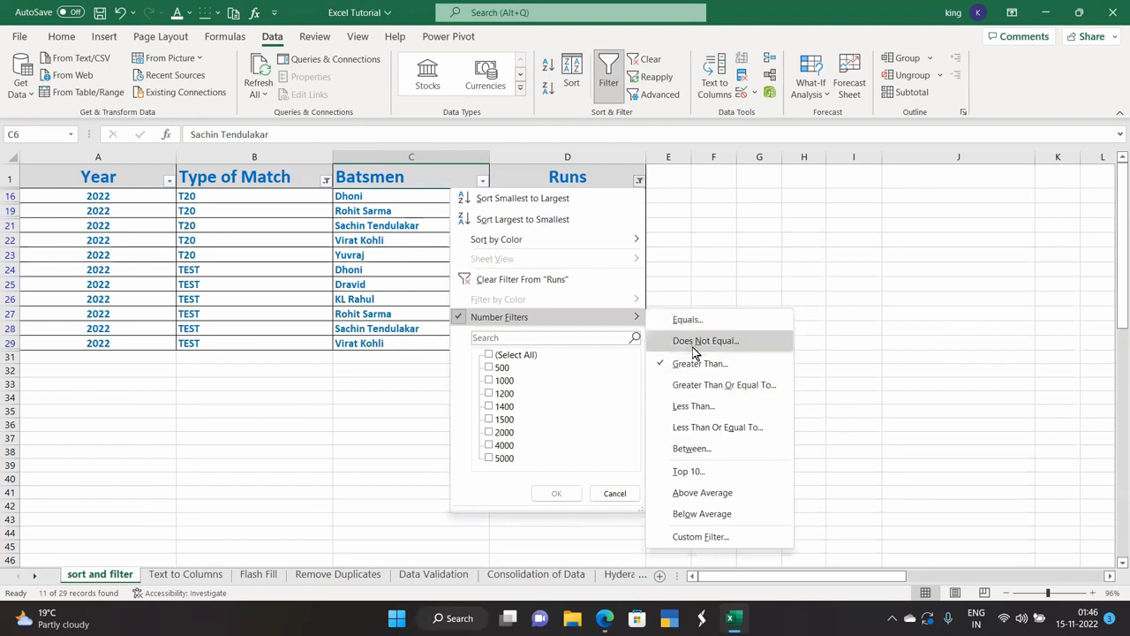
{"action": "left_click", "coordinate": [694, 450]}
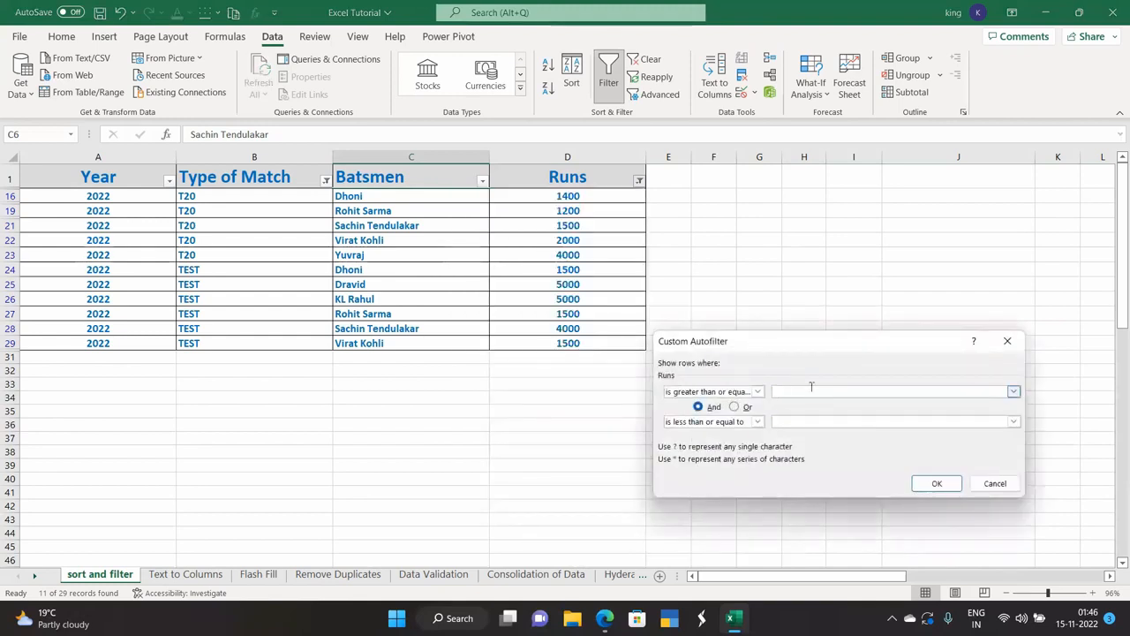
{"action": "type", "text": "1000"}
{"action": "left_click", "coordinate": [840, 420]}
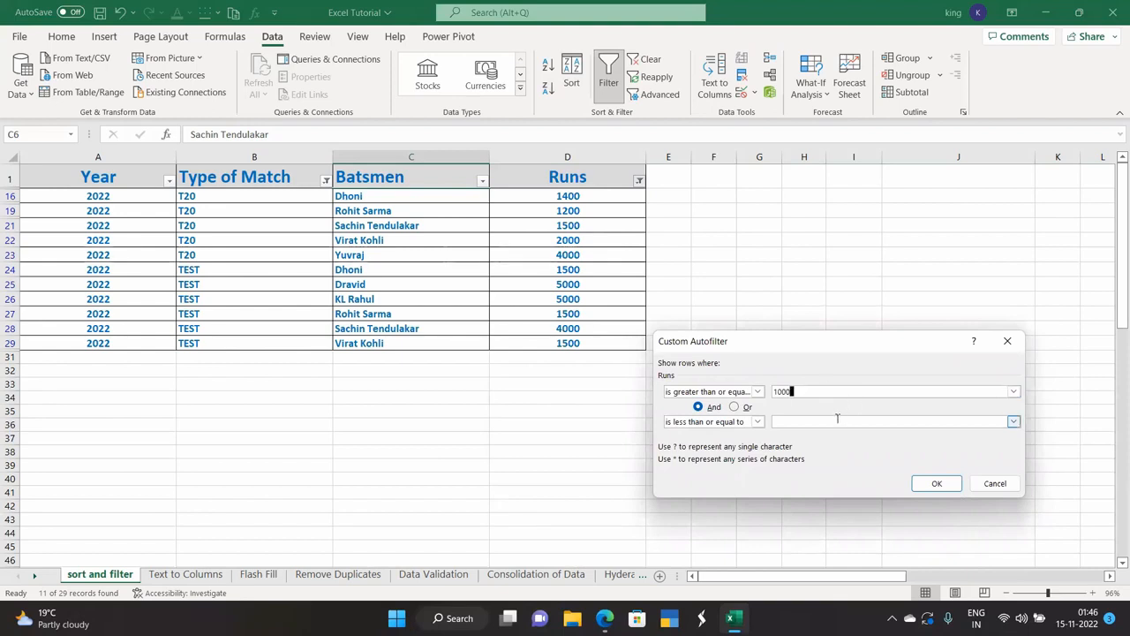
{"action": "type", "text": "2000"}
{"action": "key", "text": "Return"}
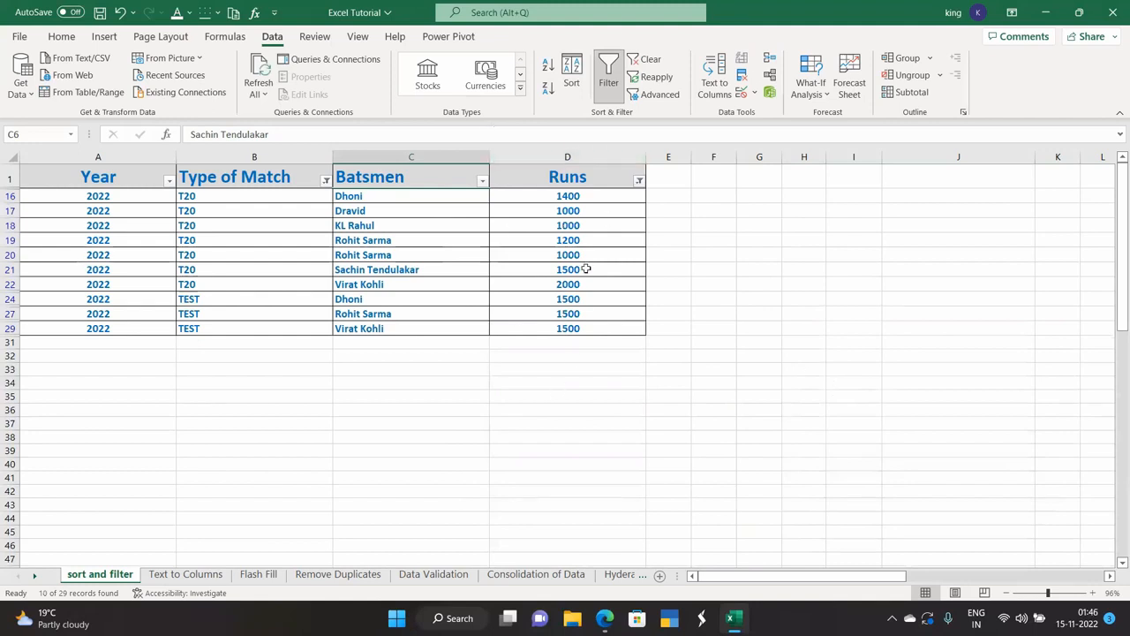
{"action": "left_click", "coordinate": [638, 180]}
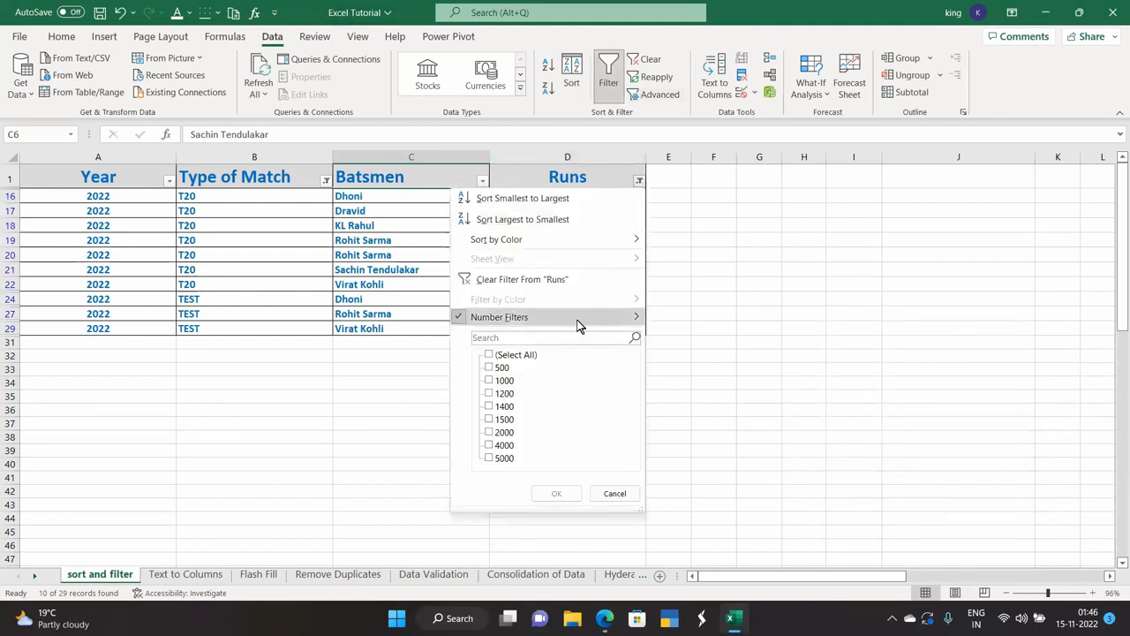
Apply a Batsmen contains 's' text filter, then undo it.
{"action": "mouse_move", "coordinate": [603, 316]}
{"action": "left_click", "coordinate": [383, 171]}
{"action": "left_click", "coordinate": [382, 169]}
{"action": "left_click", "coordinate": [482, 182]}
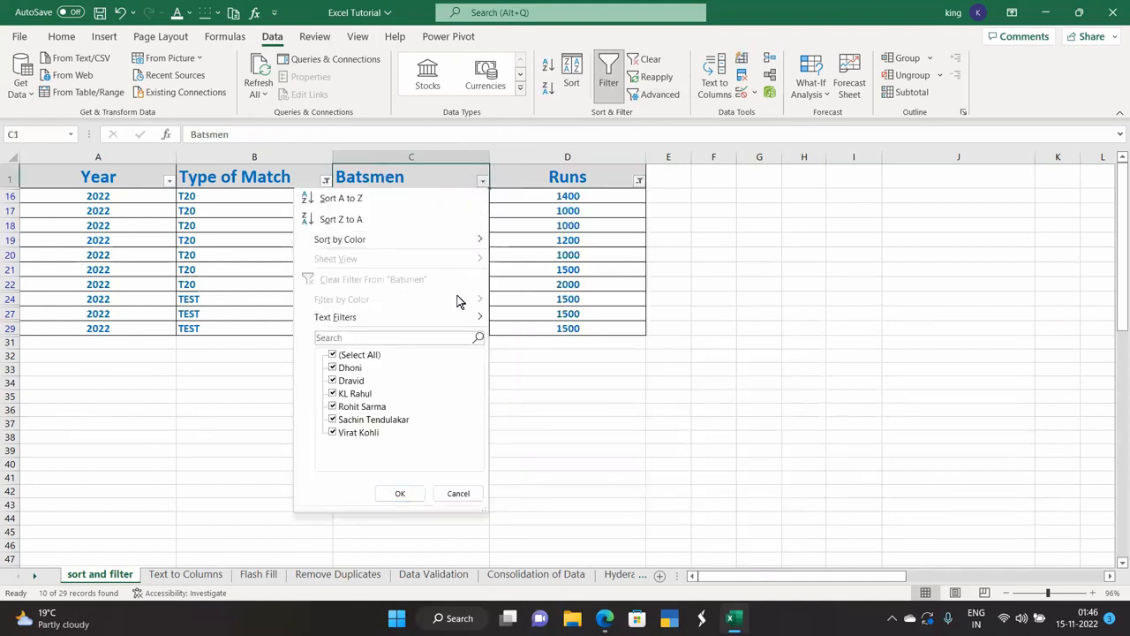
{"action": "mouse_move", "coordinate": [436, 316]}
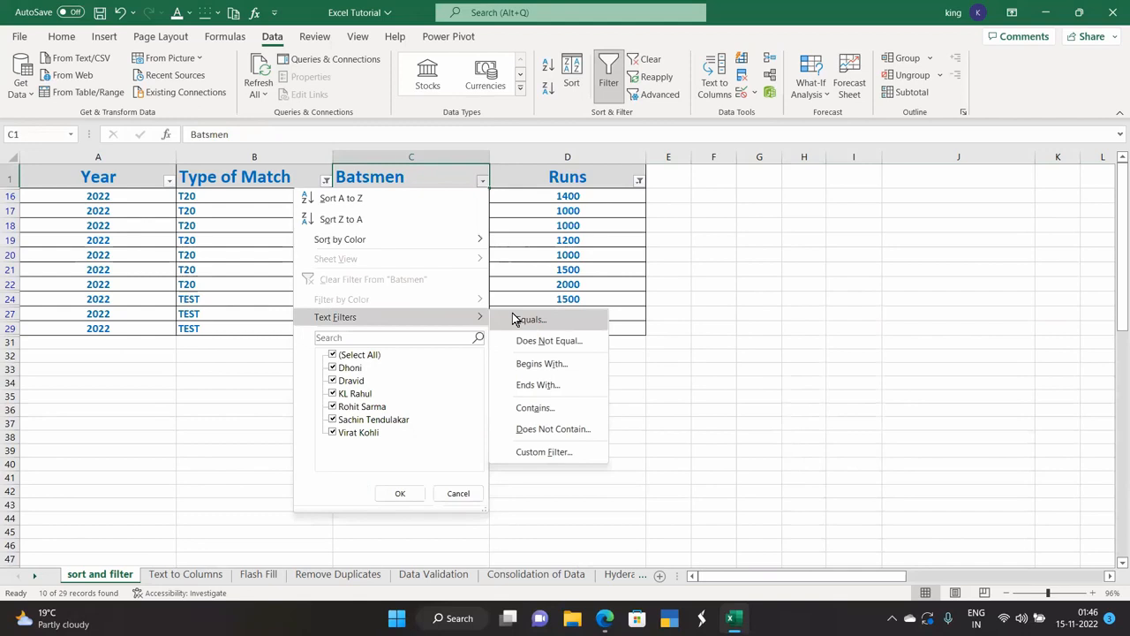
{"action": "left_click", "coordinate": [536, 408]}
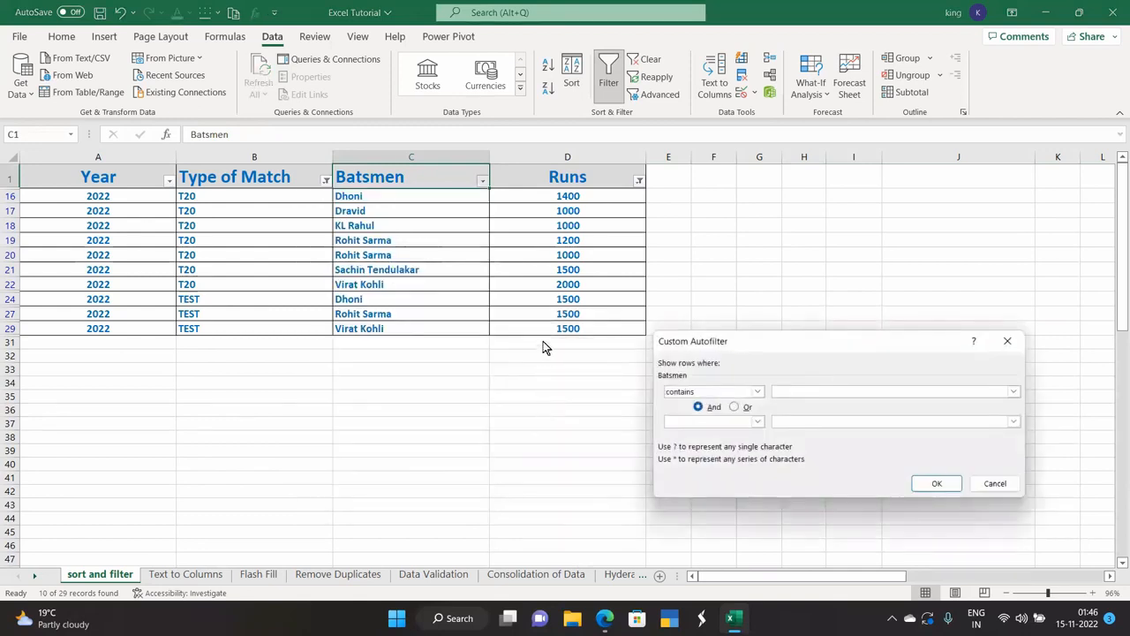
{"action": "type", "text": "sachin"}
{"action": "left_click", "coordinate": [952, 483]}
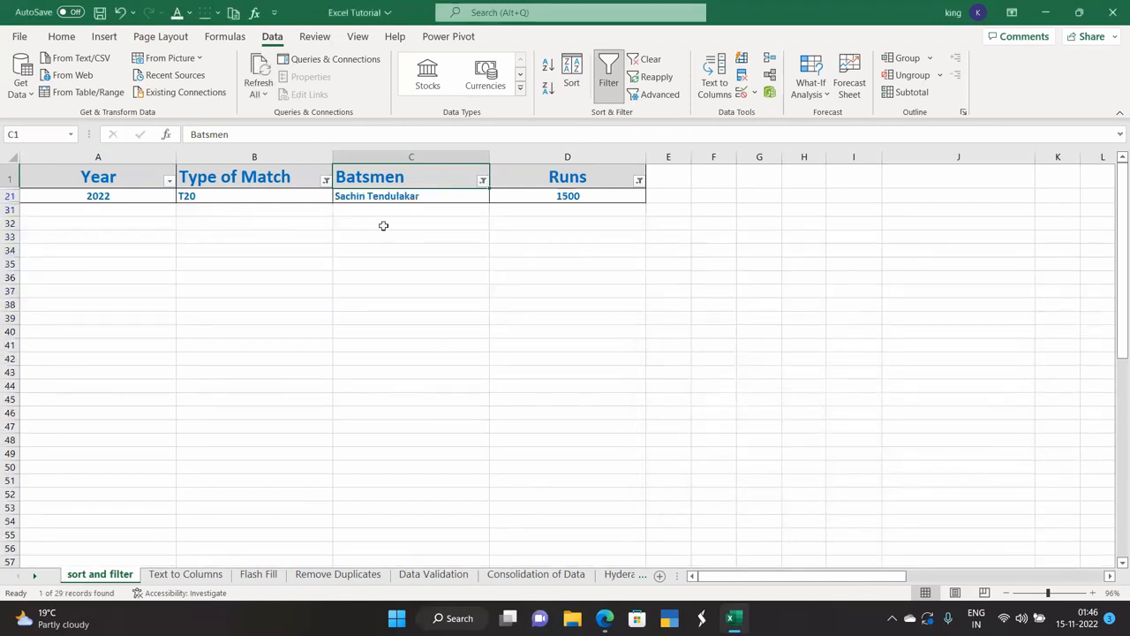
{"action": "key", "text": "ctrl+z"}
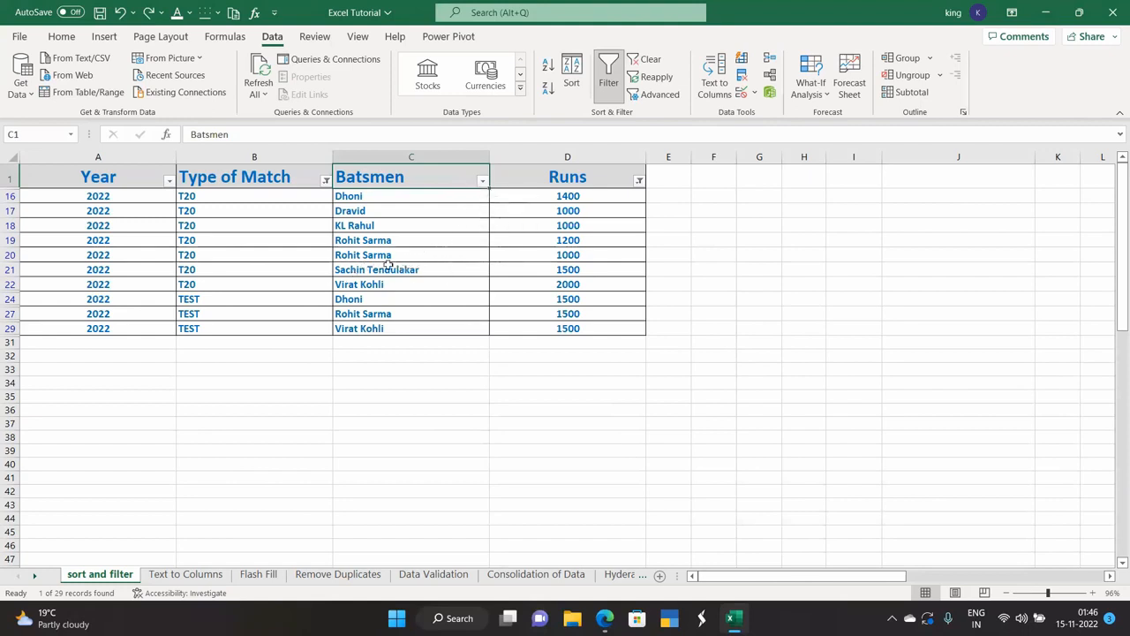
Filter Batsmen to names containing 'sachi', then switch filtering off to show all rows.
{"action": "left_click", "coordinate": [482, 180]}
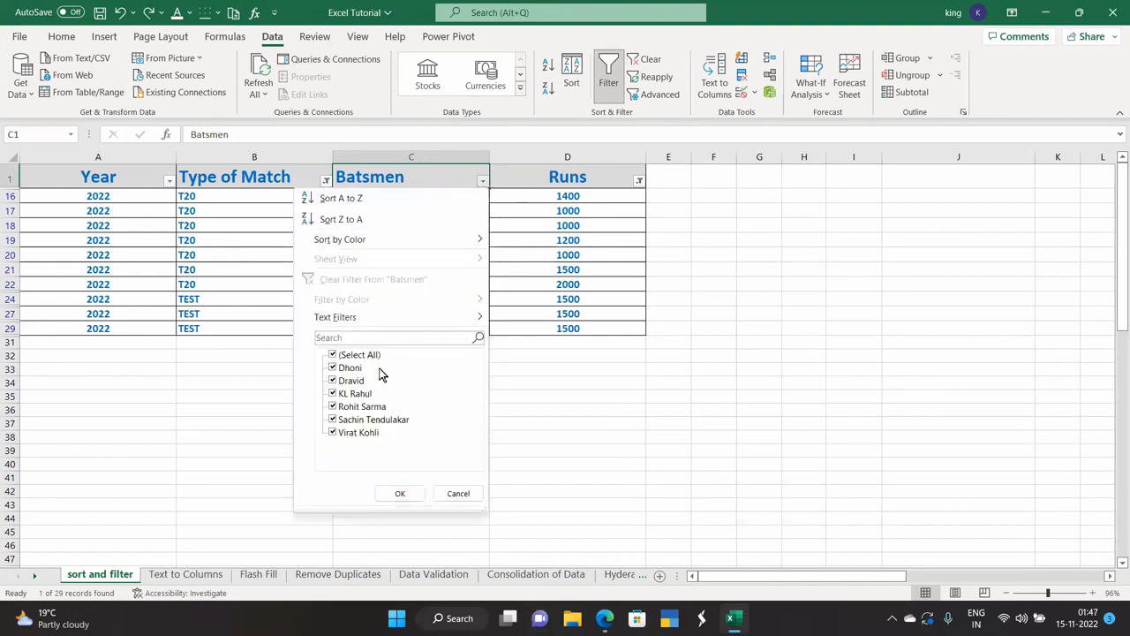
{"action": "mouse_move", "coordinate": [392, 318]}
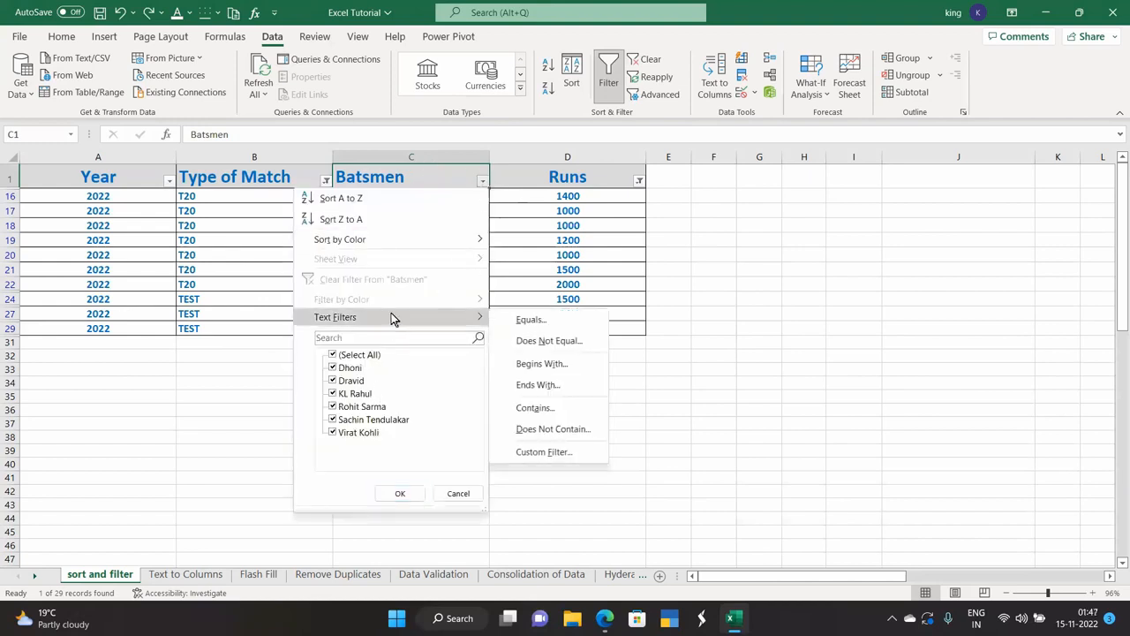
{"action": "left_click", "coordinate": [538, 408]}
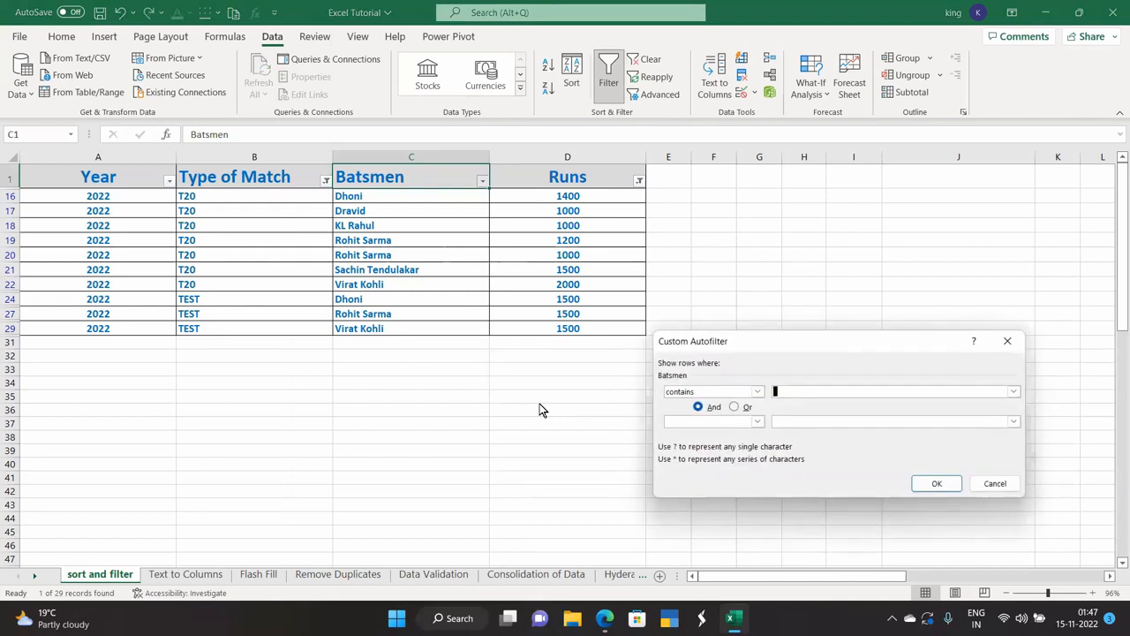
{"action": "type", "text": "sachi"}
{"action": "left_click", "coordinate": [933, 484]}
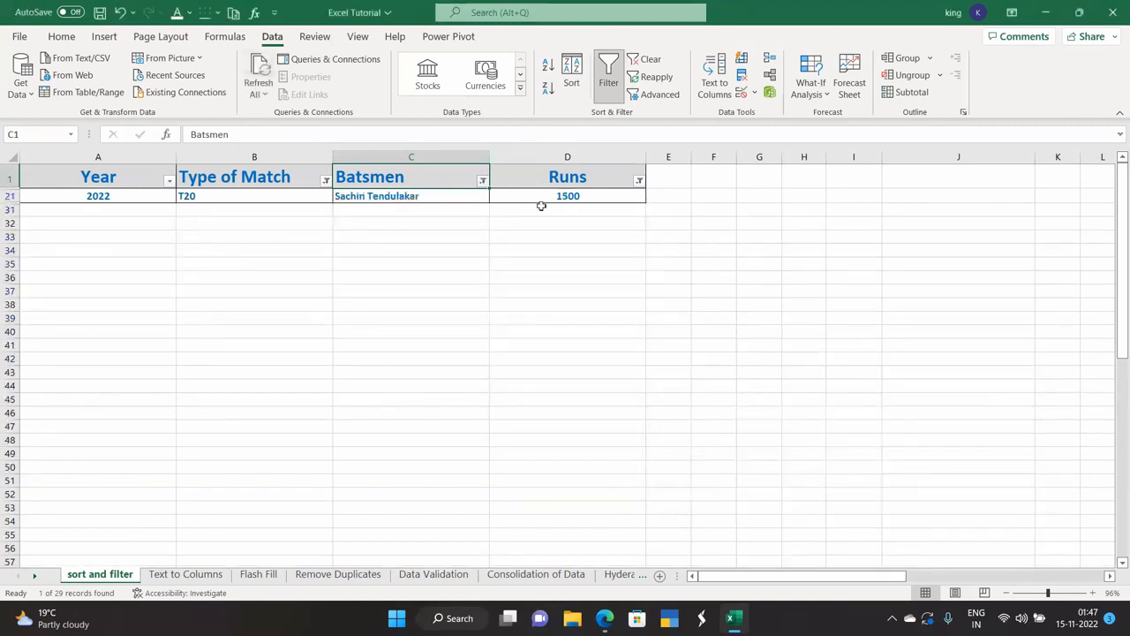
{"action": "left_click", "coordinate": [609, 80]}
Turn filters back on, filter Runs equal to 2500, then undo that filter.
{"action": "left_click", "coordinate": [606, 80]}
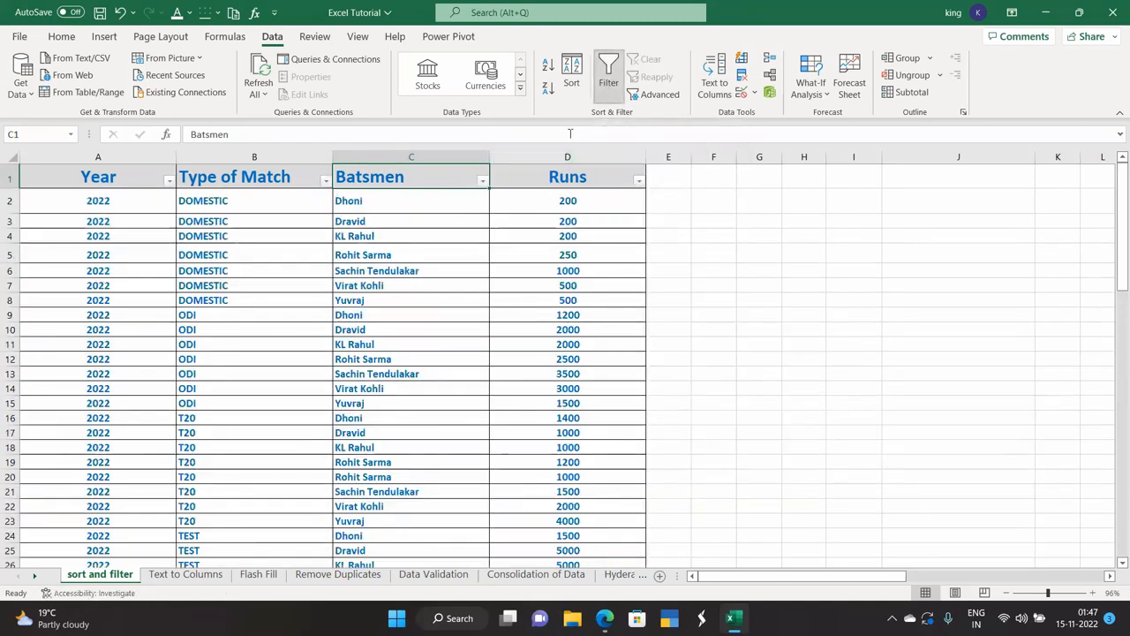
{"action": "left_click", "coordinate": [639, 181]}
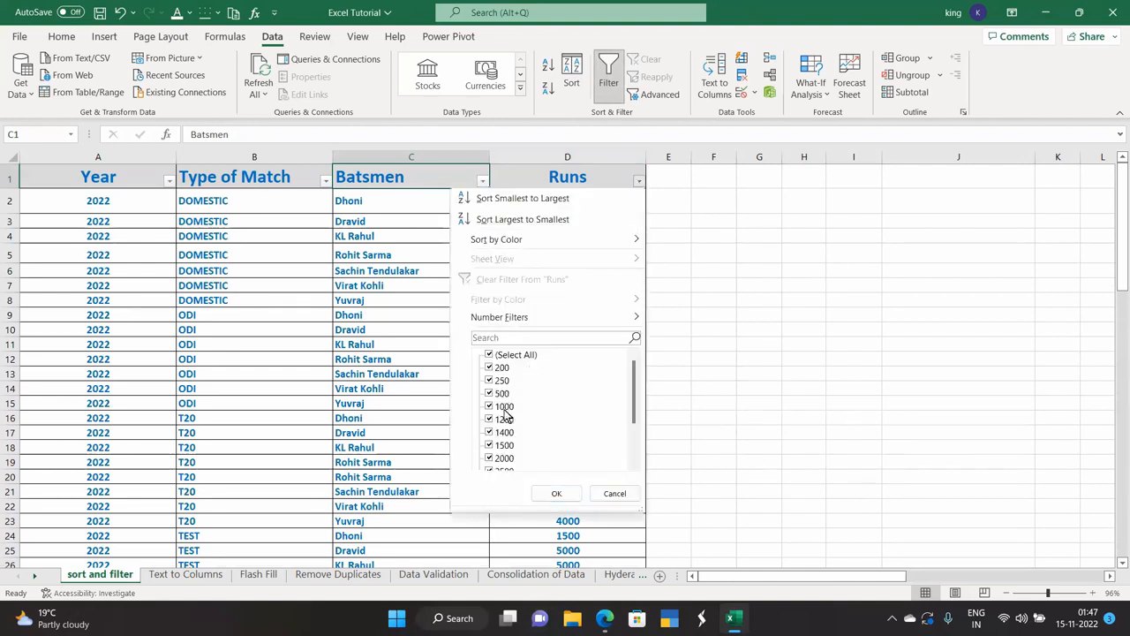
{"action": "mouse_move", "coordinate": [530, 325]}
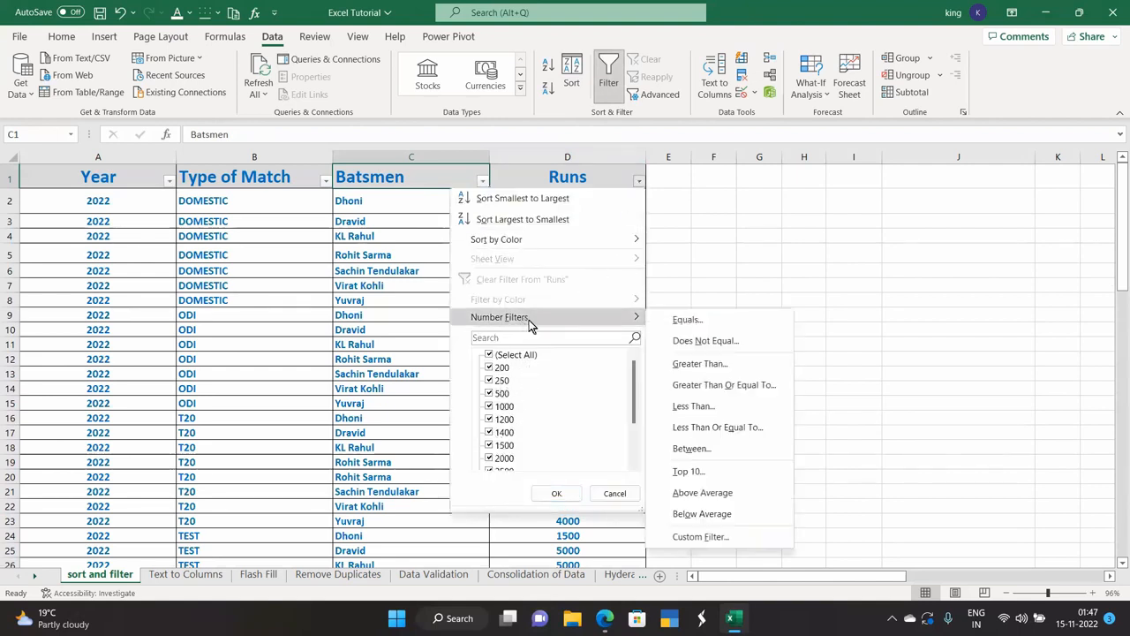
{"action": "left_click", "coordinate": [702, 319]}
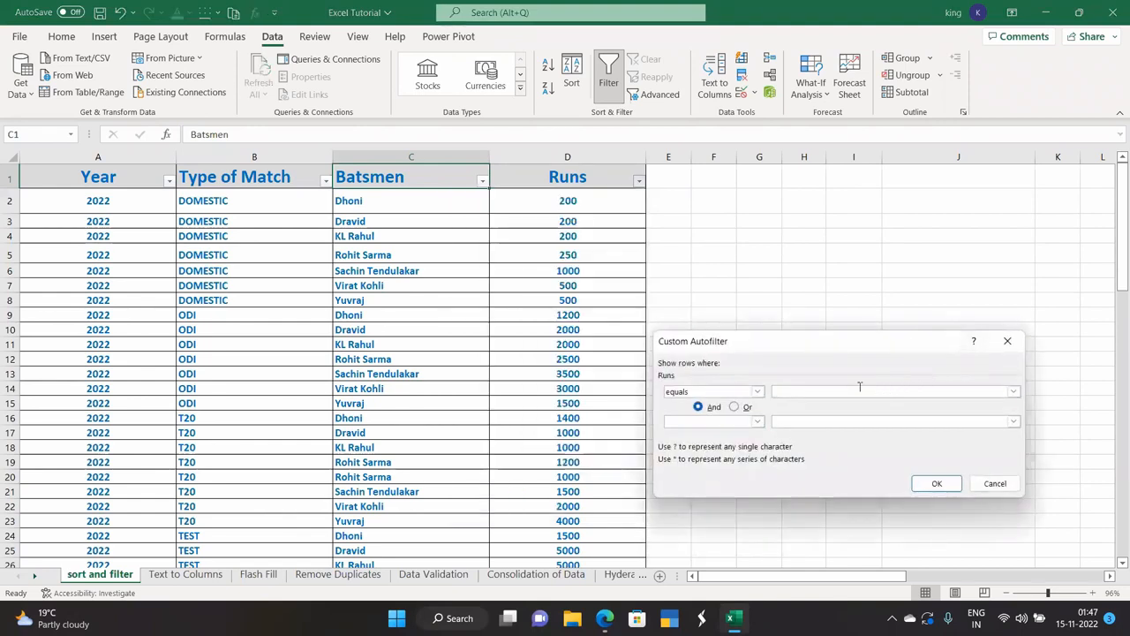
{"action": "type", "text": "2500"}
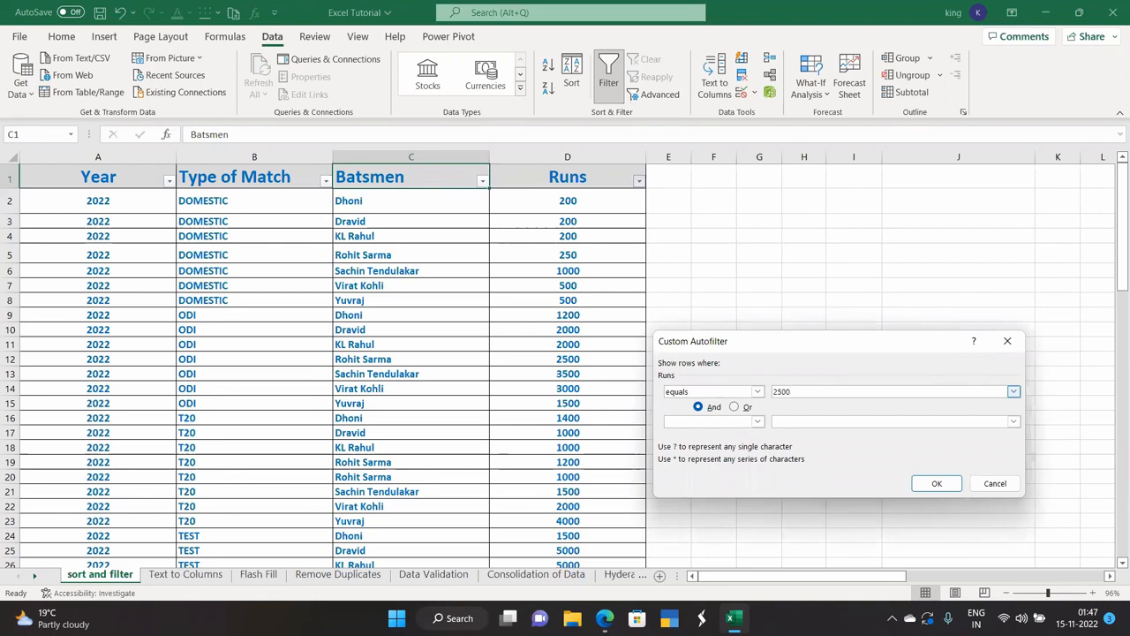
{"action": "left_click", "coordinate": [927, 482]}
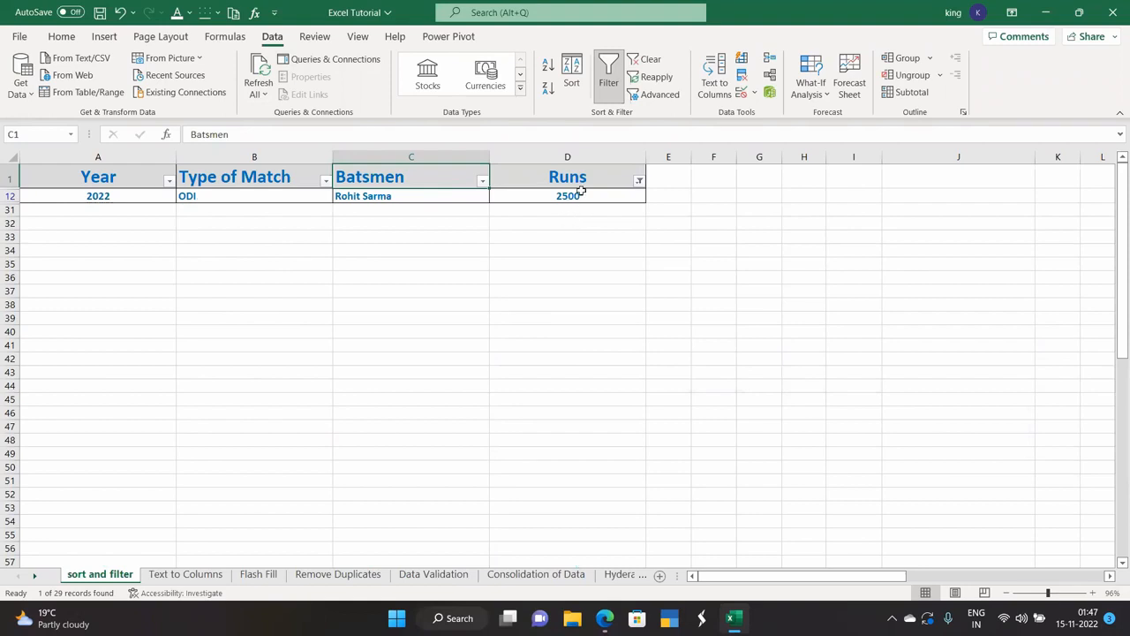
{"action": "key", "text": "ctrl+z"}
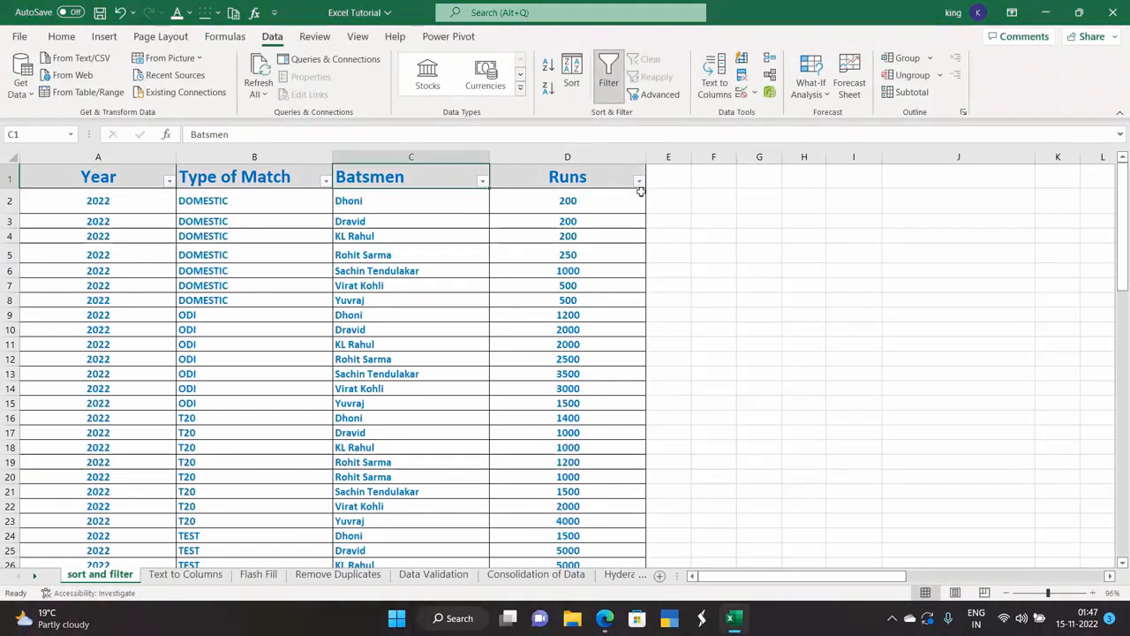
Review the Runs Number Filters options without changes, then select the Type of Match header.
{"action": "left_click", "coordinate": [639, 181]}
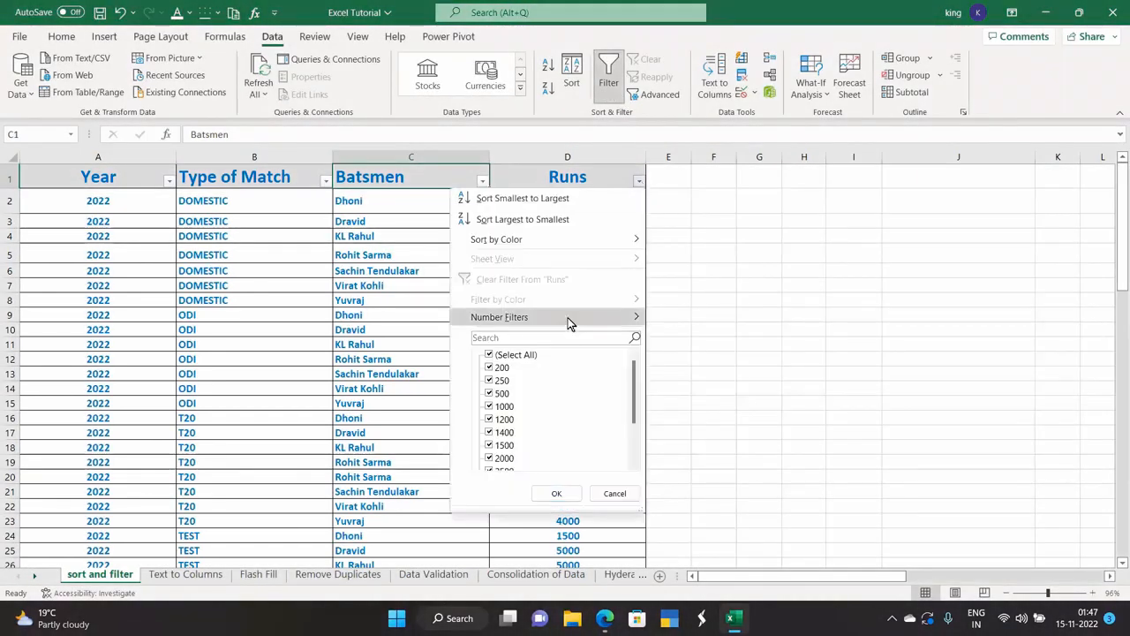
{"action": "mouse_move", "coordinate": [638, 320]}
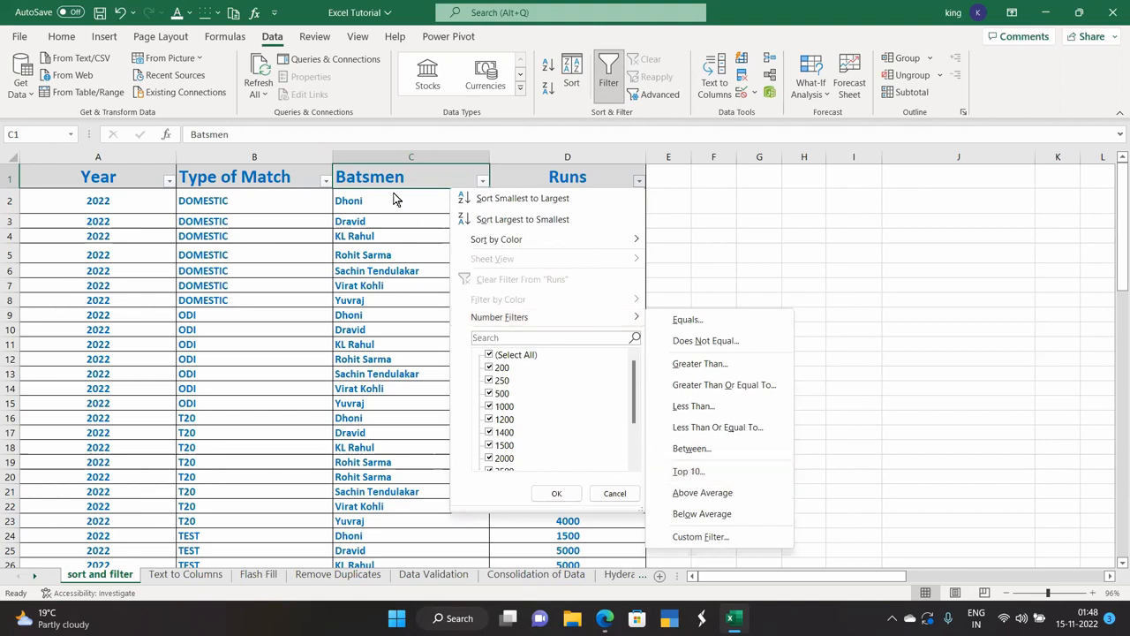
{"action": "left_click", "coordinate": [297, 169]}
{"action": "left_click", "coordinate": [297, 169]}
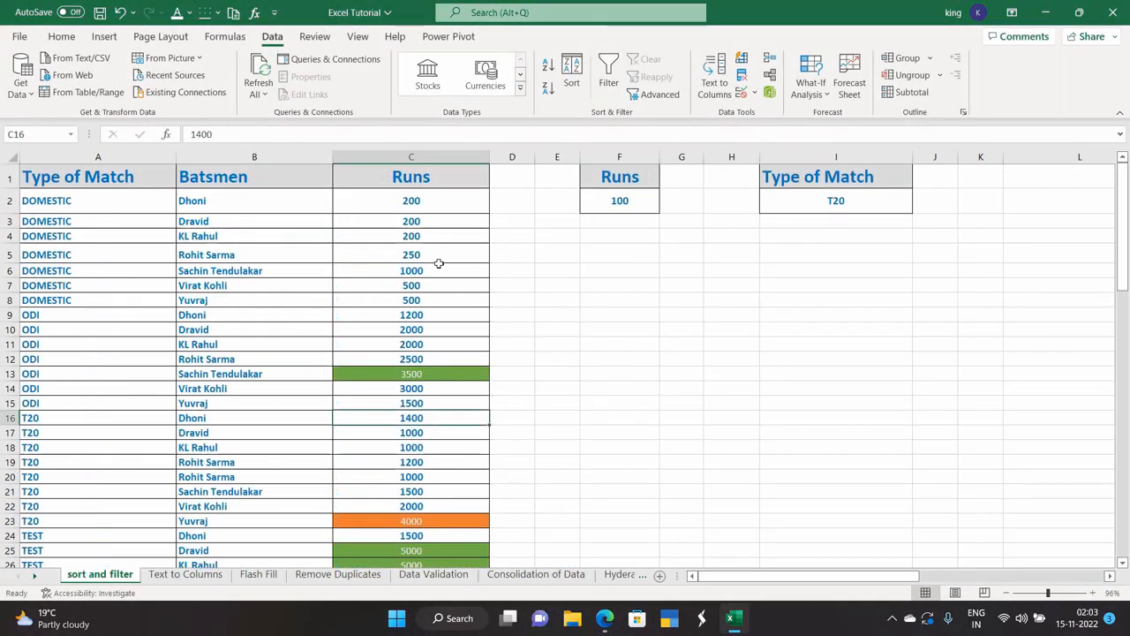
Turn on AutoFilter for the cricket table from cell C3.
{"action": "scroll", "coordinate": [439, 263], "scroll_direction": "down", "scroll_amount": 1}
{"action": "scroll", "coordinate": [438, 264], "scroll_direction": "up", "scroll_amount": 1}
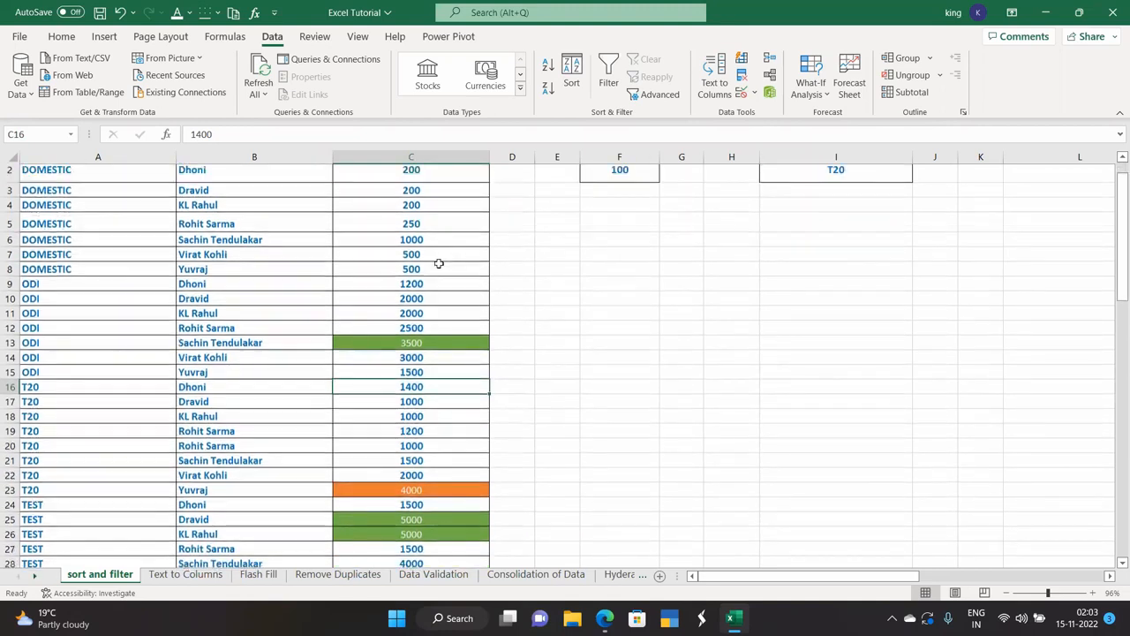
{"action": "left_click", "coordinate": [435, 226]}
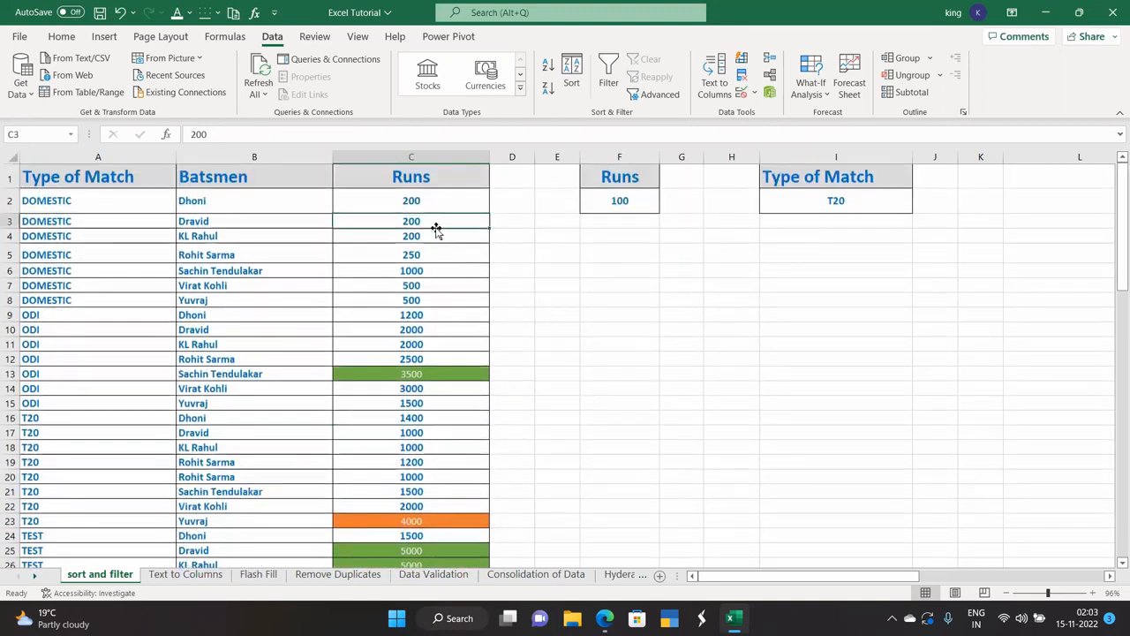
{"action": "left_click", "coordinate": [603, 83]}
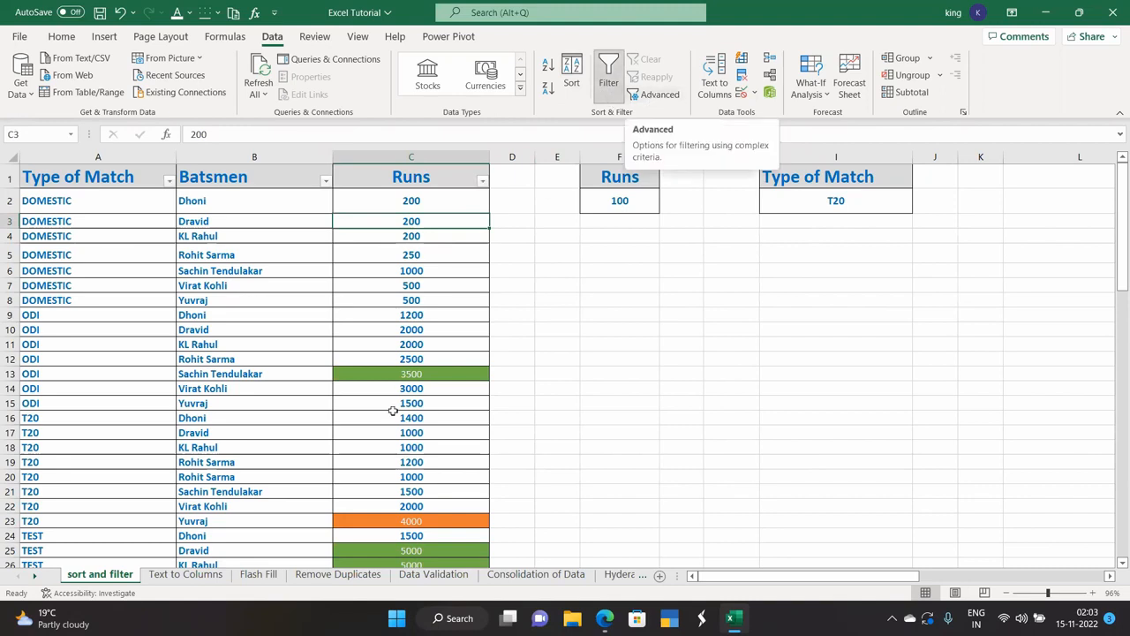
Filter Runs by the green fill of C13, leaving the 3500, 5000 and 5000 rows.
{"action": "right_click", "coordinate": [409, 369]}
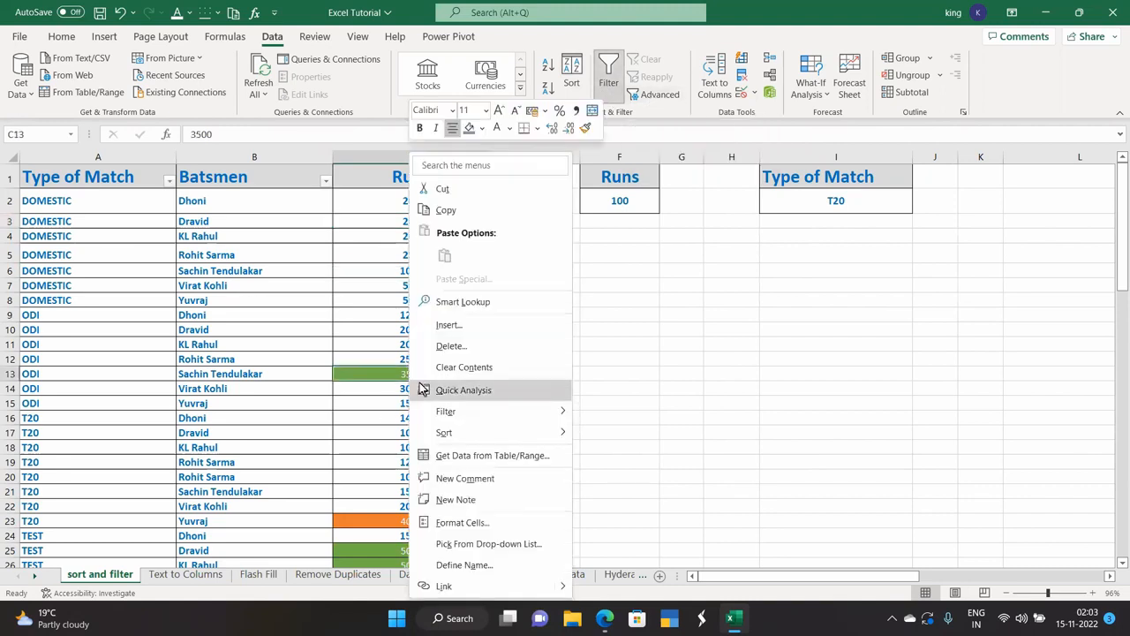
{"action": "mouse_move", "coordinate": [456, 414]}
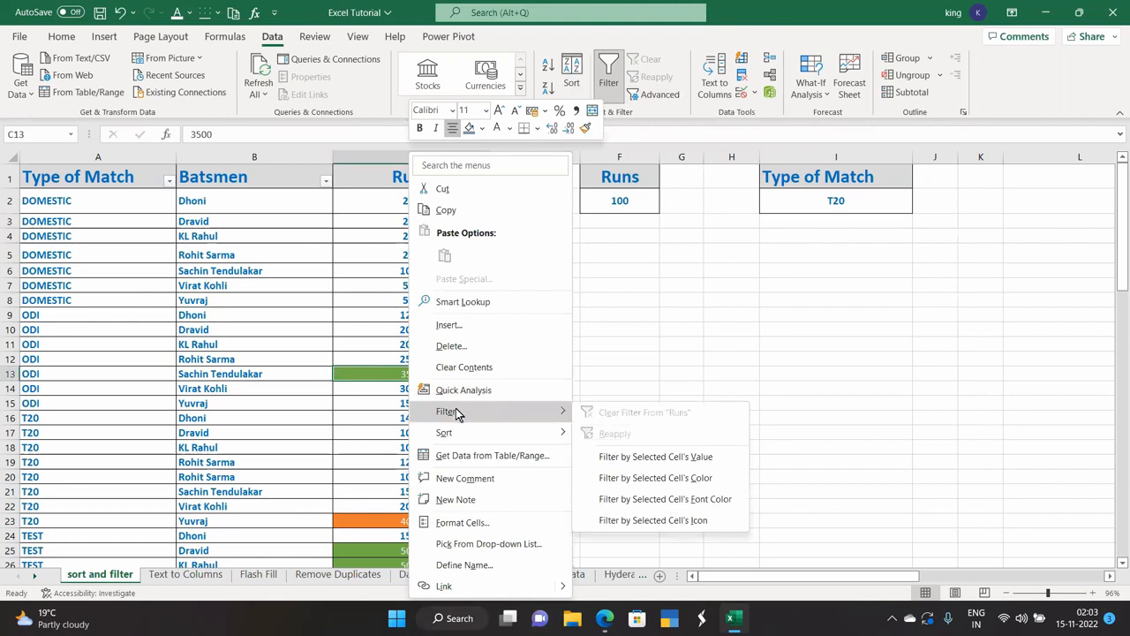
{"action": "left_click", "coordinate": [653, 478]}
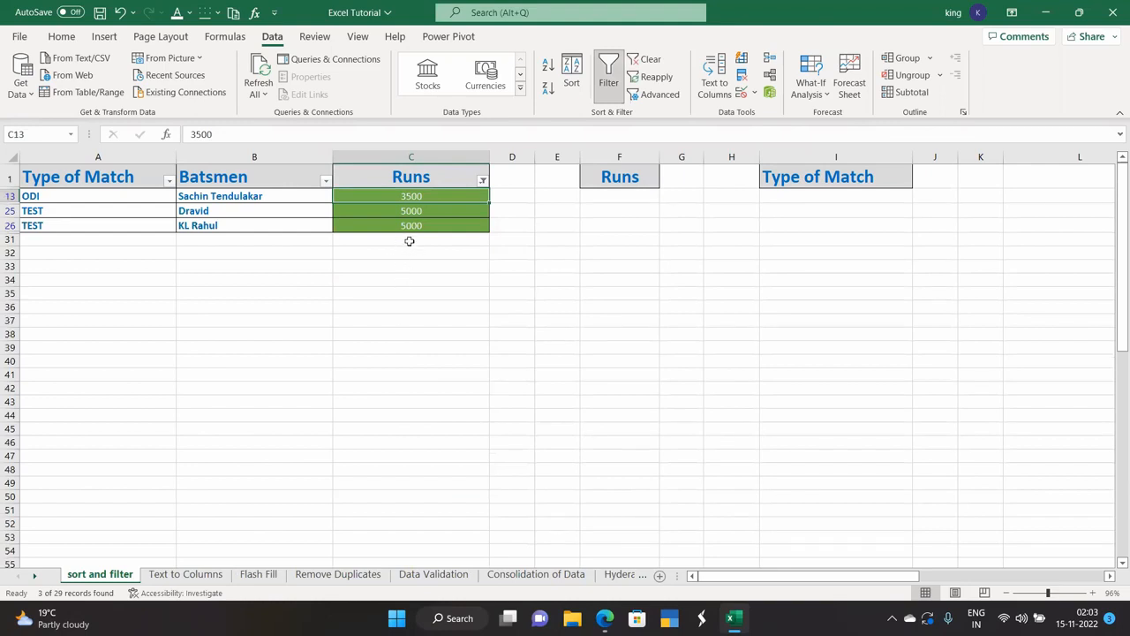
{"action": "left_click", "coordinate": [482, 181]}
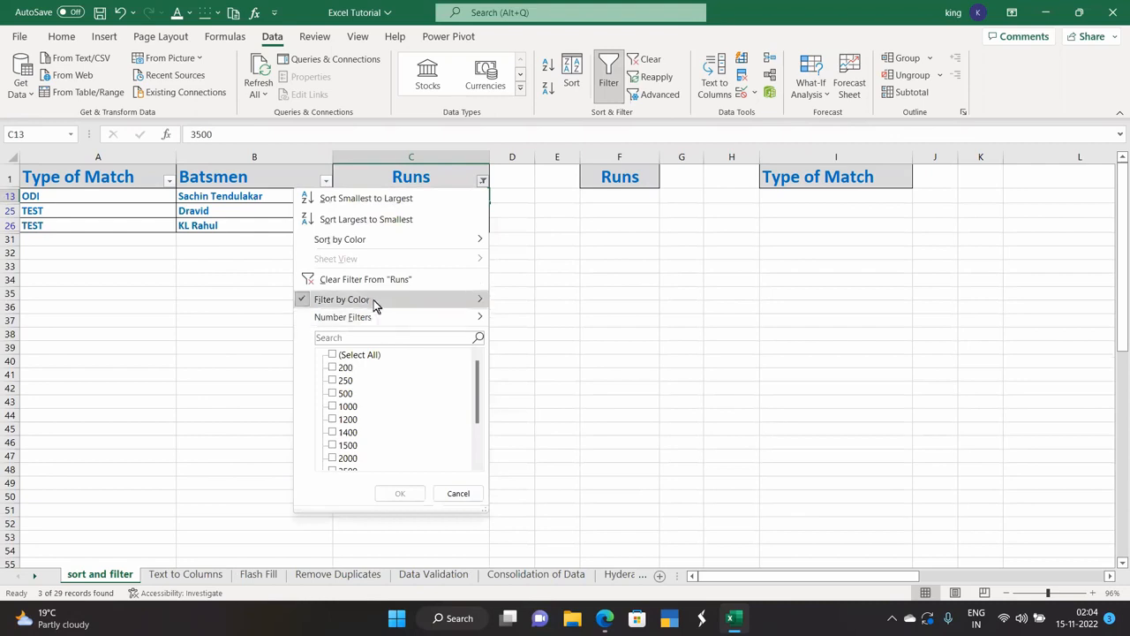
Switch the Runs colour filter to No Fill, showing 25 of 29 records.
{"action": "mouse_move", "coordinate": [373, 301]}
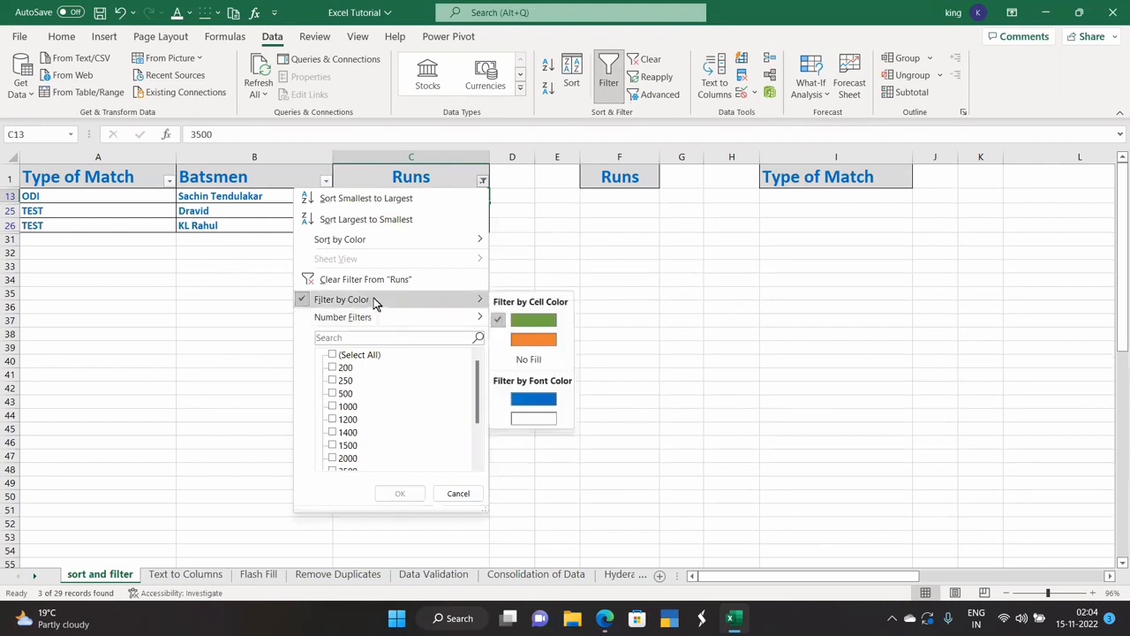
{"action": "left_click", "coordinate": [528, 362]}
{"action": "scroll", "coordinate": [444, 350], "scroll_direction": "down", "scroll_amount": 3}
{"action": "scroll", "coordinate": [444, 348], "scroll_direction": "up", "scroll_amount": 3}
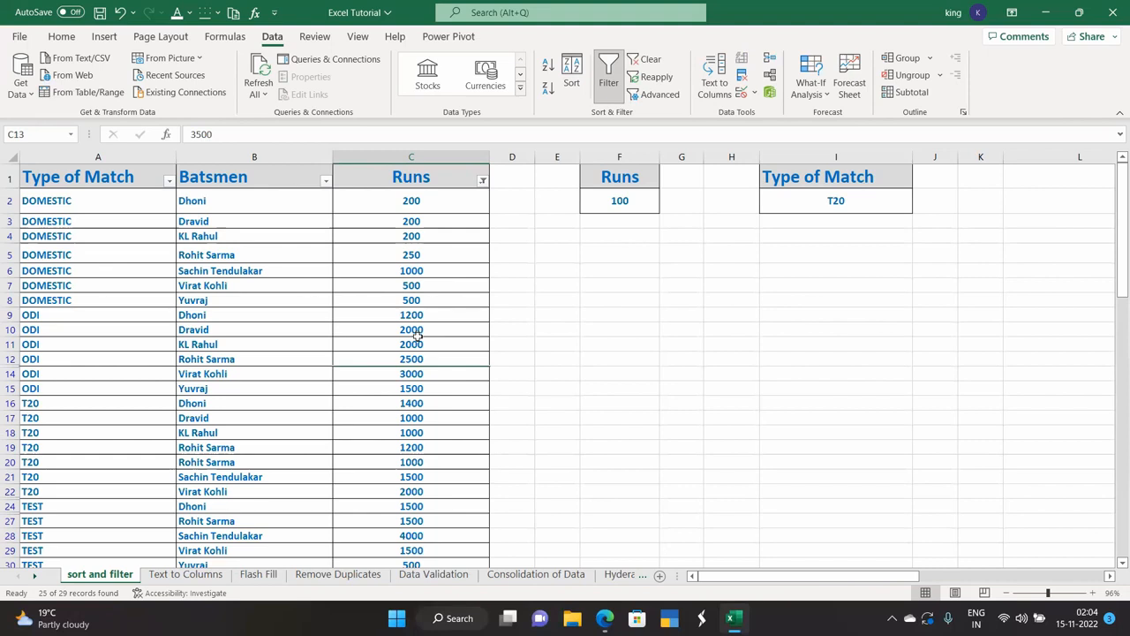
Select C28 (4000) and undo back to the green-only Runs filter.
{"action": "scroll", "coordinate": [390, 417], "scroll_direction": "down", "scroll_amount": 2}
{"action": "left_click", "coordinate": [402, 413]}
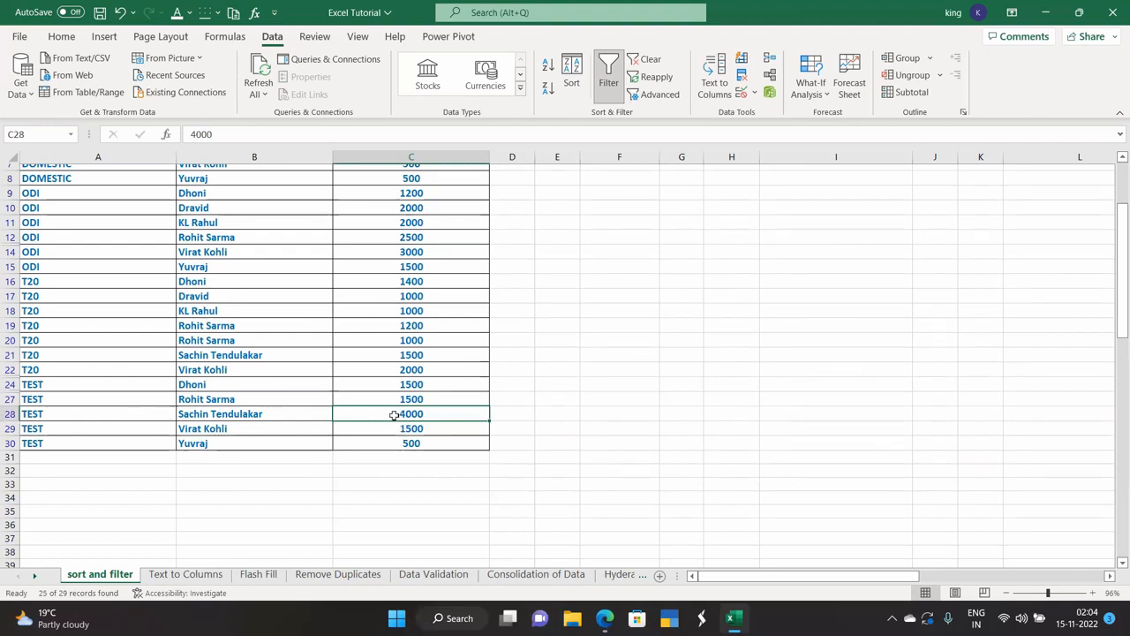
{"action": "key", "text": "ctrl+z"}
{"action": "key", "text": "ctrl+z"}
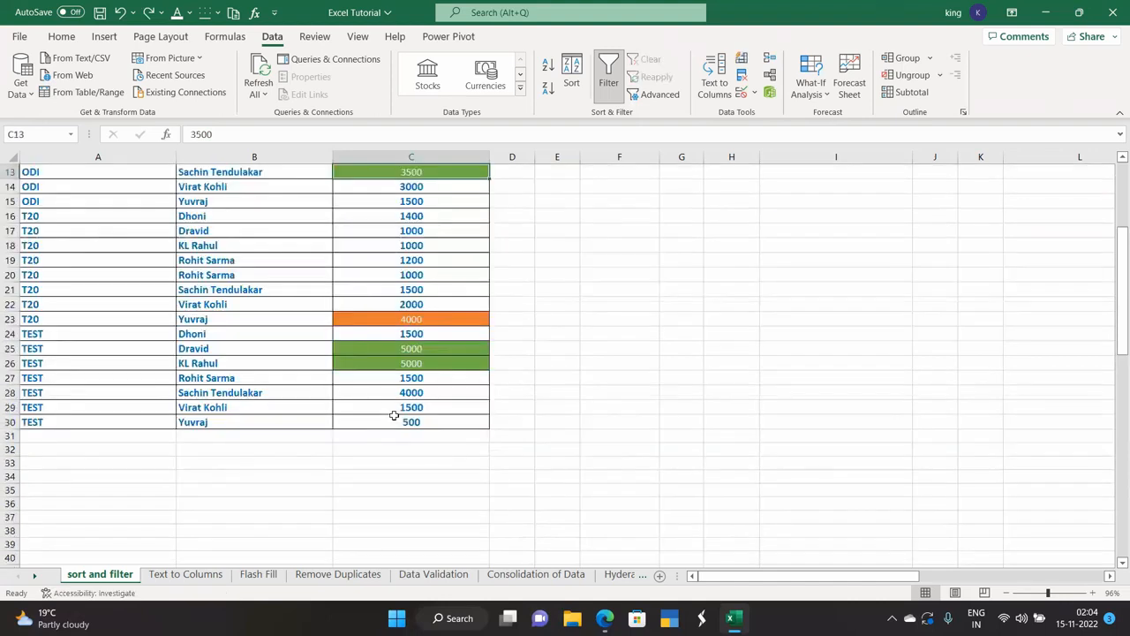
{"action": "scroll", "coordinate": [396, 414], "scroll_direction": "up", "scroll_amount": 4}
{"action": "scroll", "coordinate": [396, 414], "scroll_direction": "down", "scroll_amount": 1}
{"action": "scroll", "coordinate": [396, 414], "scroll_direction": "down", "scroll_amount": 1}
{"action": "scroll", "coordinate": [398, 450], "scroll_direction": "down", "scroll_amount": 2}
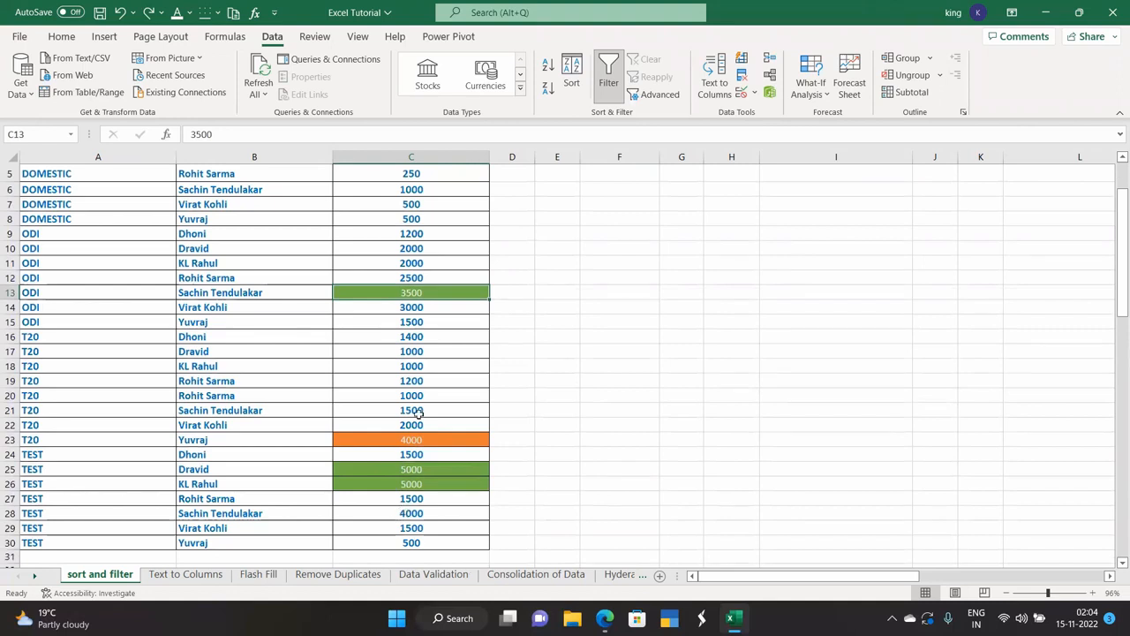
{"action": "scroll", "coordinate": [417, 421], "scroll_direction": "up", "scroll_amount": 2}
{"action": "scroll", "coordinate": [411, 420], "scroll_direction": "down", "scroll_amount": 2}
Undo and redo back to the no-fill Runs filter, then select the 4000 in C28.
{"action": "key", "text": "Up"}
{"action": "key", "text": "Up"}
{"action": "key", "text": "Up"}
{"action": "key", "text": "Up"}
{"action": "key", "text": "Up"}
{"action": "key", "text": "Up"}
{"action": "key", "text": "Up"}
{"action": "key", "text": "Up"}
{"action": "key", "text": "Up"}
{"action": "key", "text": "Up"}
{"action": "key", "text": "ctrl+z"}
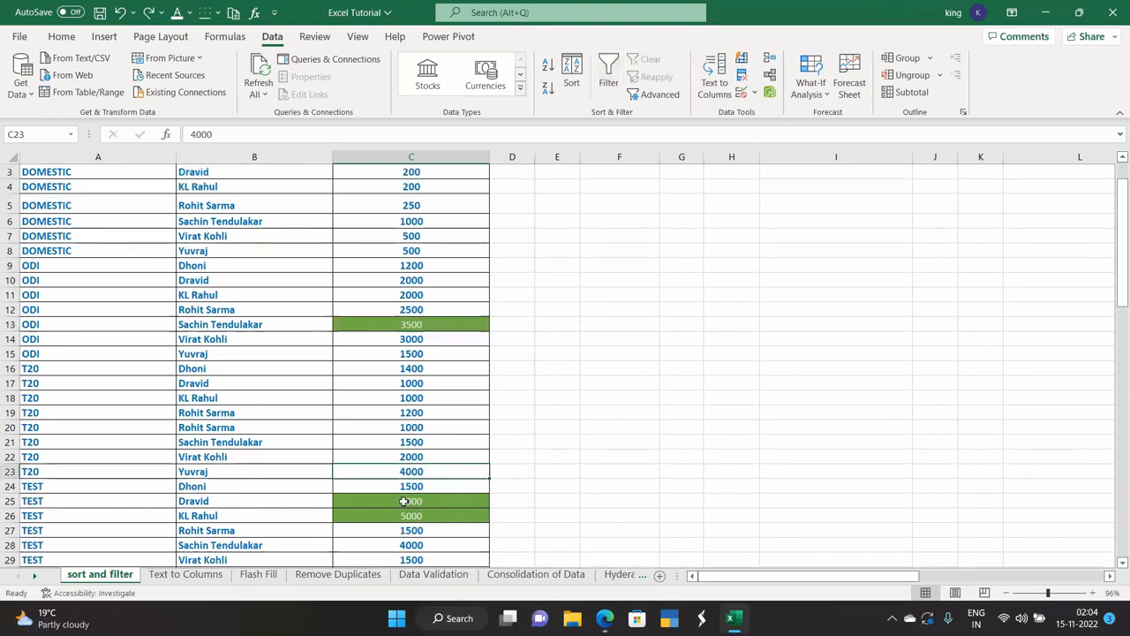
{"action": "key", "text": "ctrl+y"}
{"action": "key", "text": "ctrl+y"}
{"action": "key", "text": "ctrl+y"}
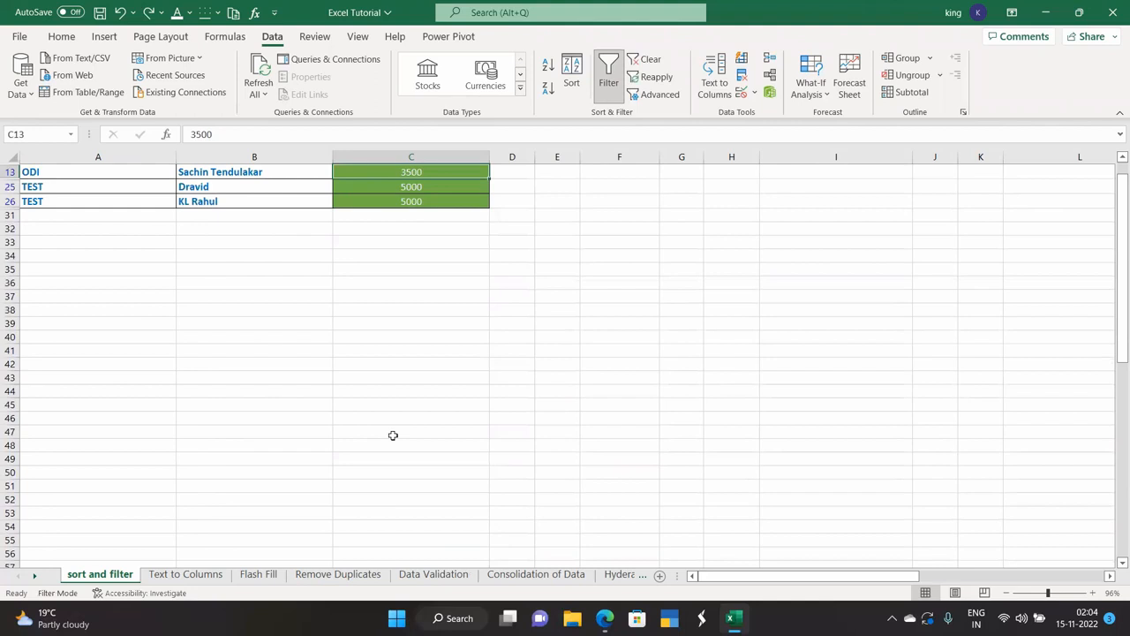
{"action": "key", "text": "ctrl+y"}
{"action": "scroll", "coordinate": [395, 435], "scroll_direction": "up", "scroll_amount": 4}
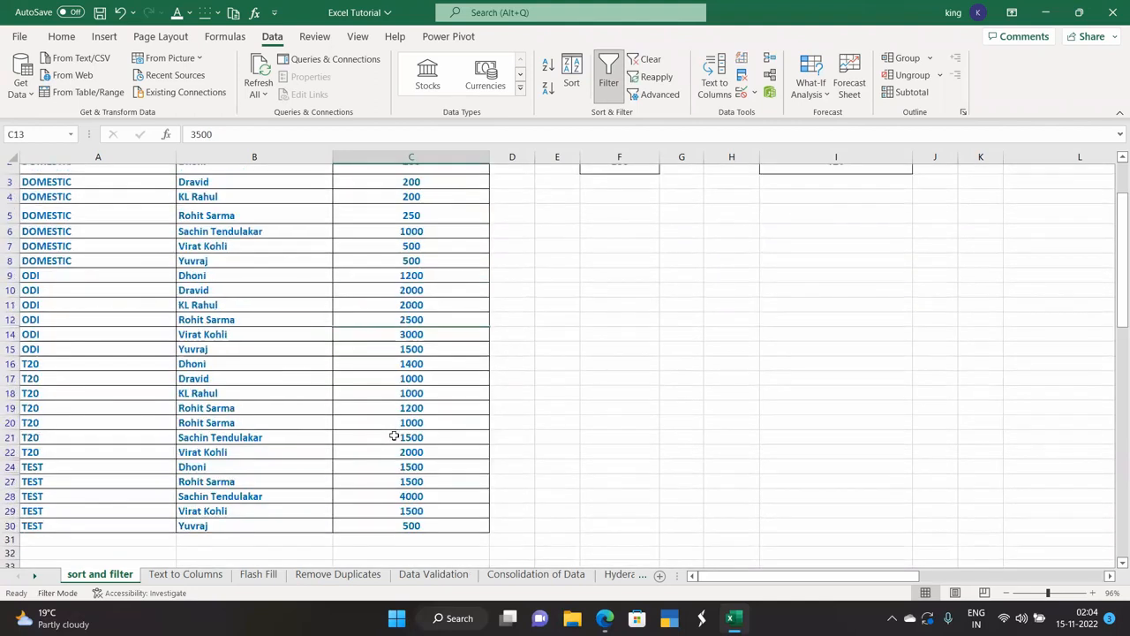
{"action": "left_click", "coordinate": [408, 496]}
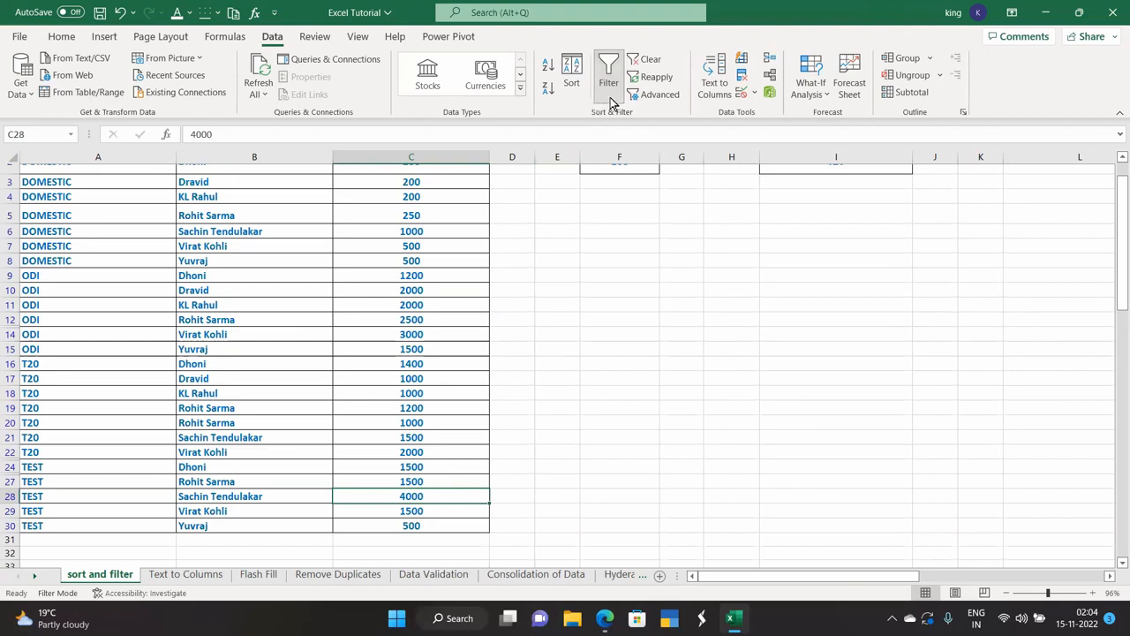
Give C28 (4000) the orange Accent2 cell style.
{"action": "left_click", "coordinate": [61, 36]}
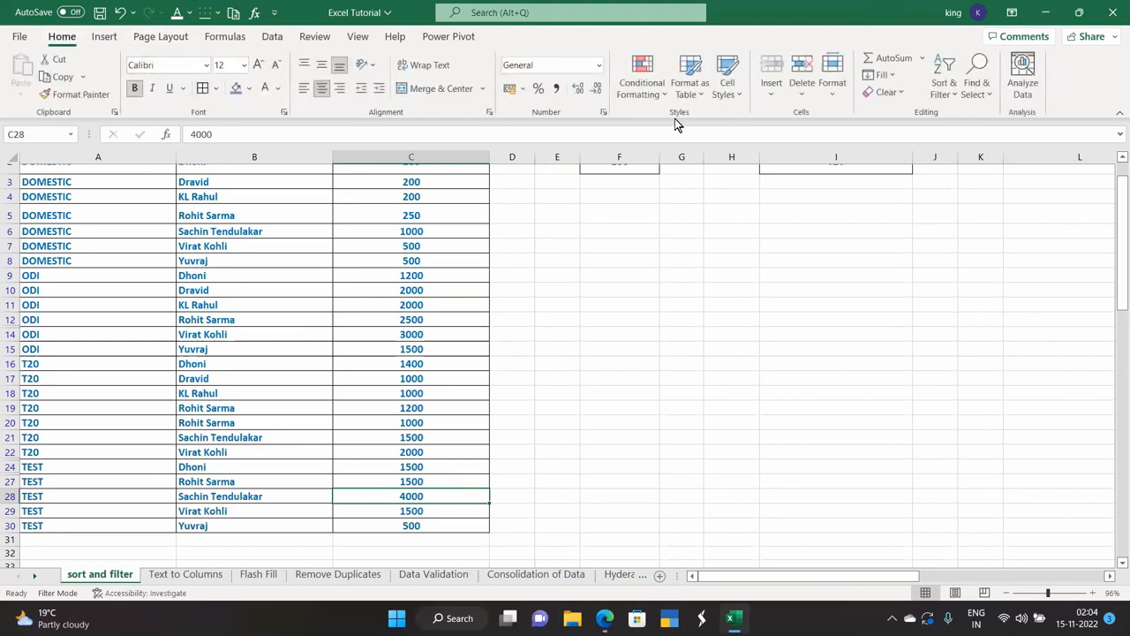
{"action": "left_click", "coordinate": [722, 97]}
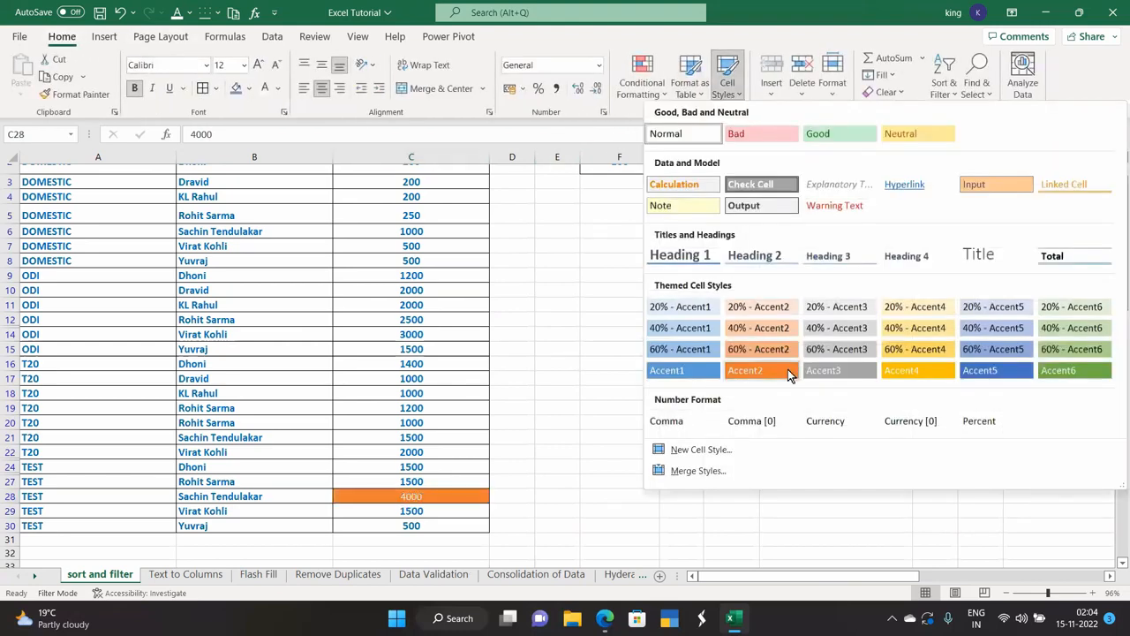
{"action": "left_click", "coordinate": [795, 369]}
{"action": "scroll", "coordinate": [530, 398], "scroll_direction": "up", "scroll_amount": 1}
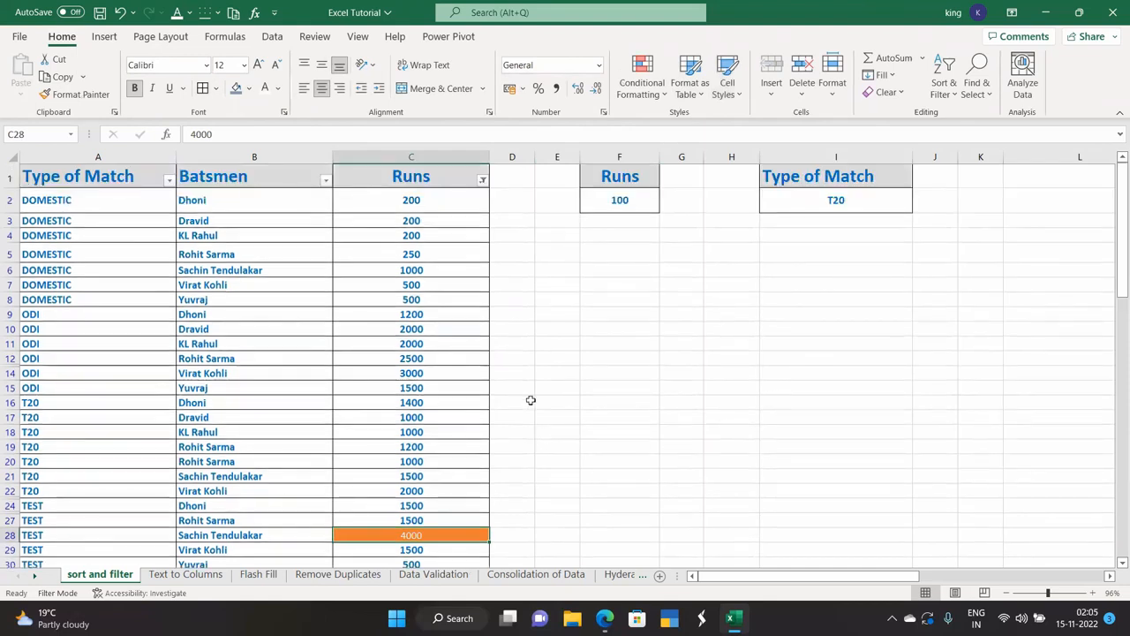
{"action": "scroll", "coordinate": [509, 348], "scroll_direction": "down", "scroll_amount": 2}
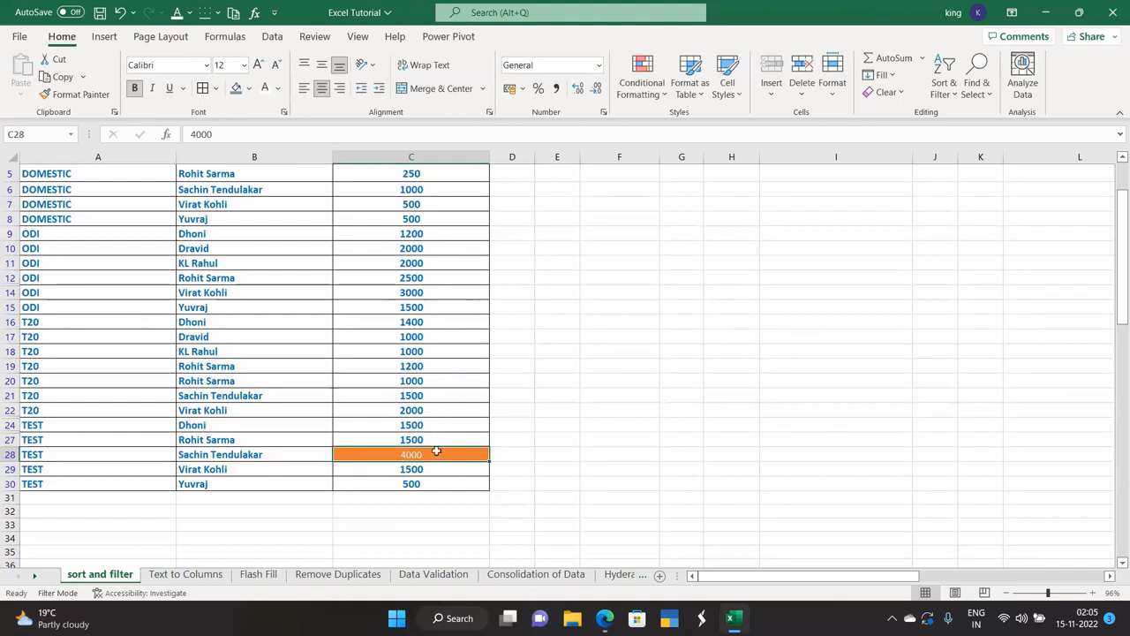
{"action": "scroll", "coordinate": [442, 431], "scroll_direction": "up", "scroll_amount": 2}
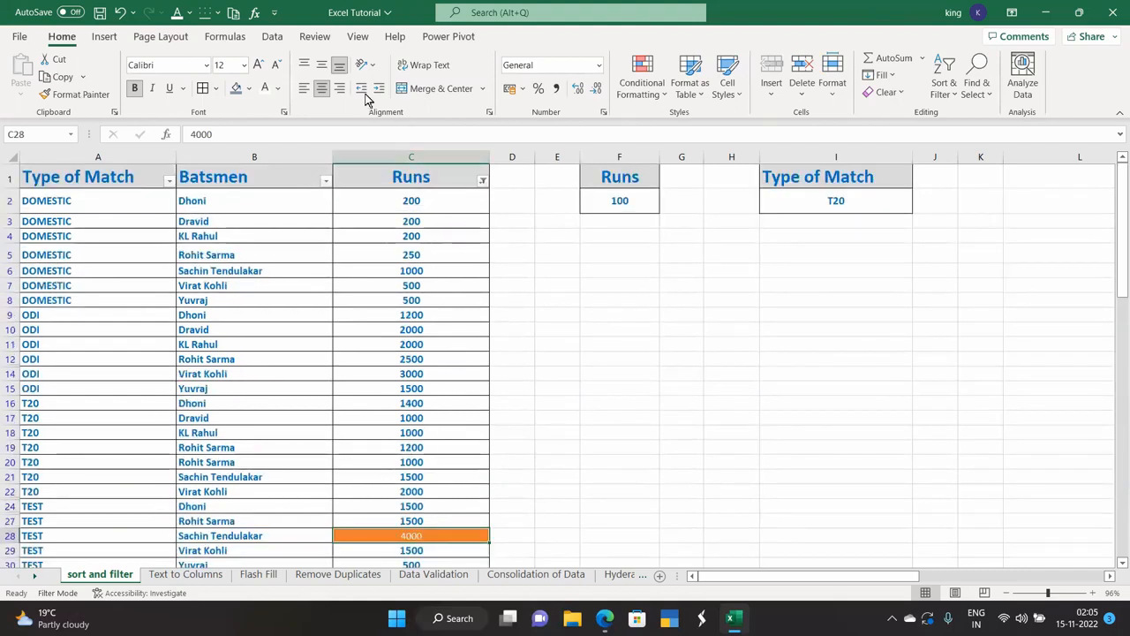
{"action": "left_click", "coordinate": [271, 39]}
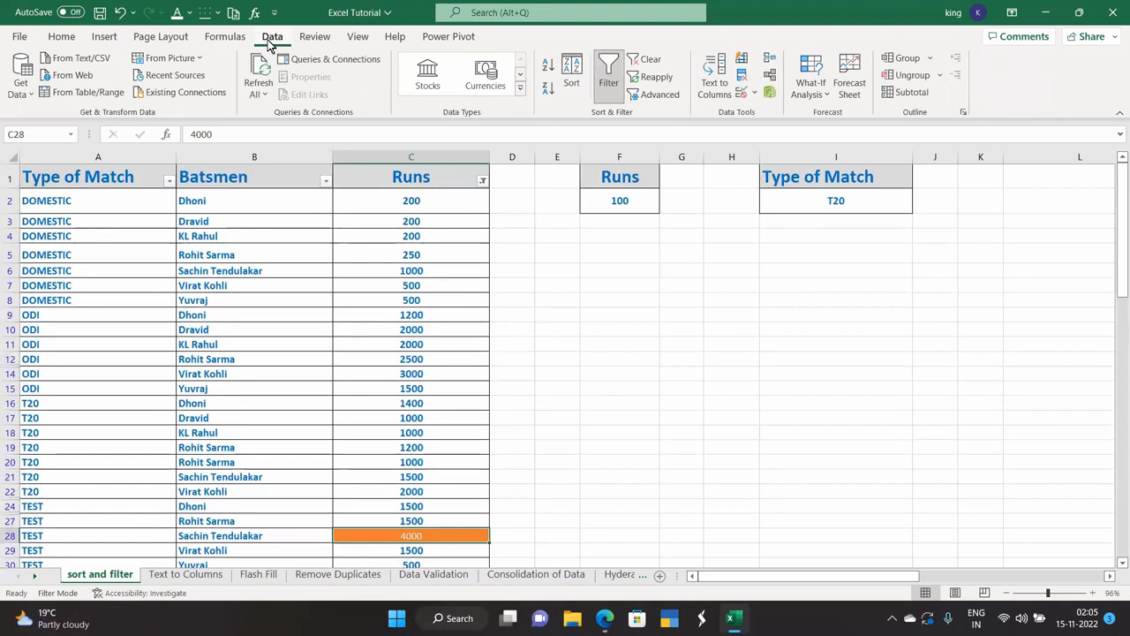
Reapply the no-fill filter so row 28 drops out, leaving 24 of 29 records.
{"action": "left_click", "coordinate": [656, 77]}
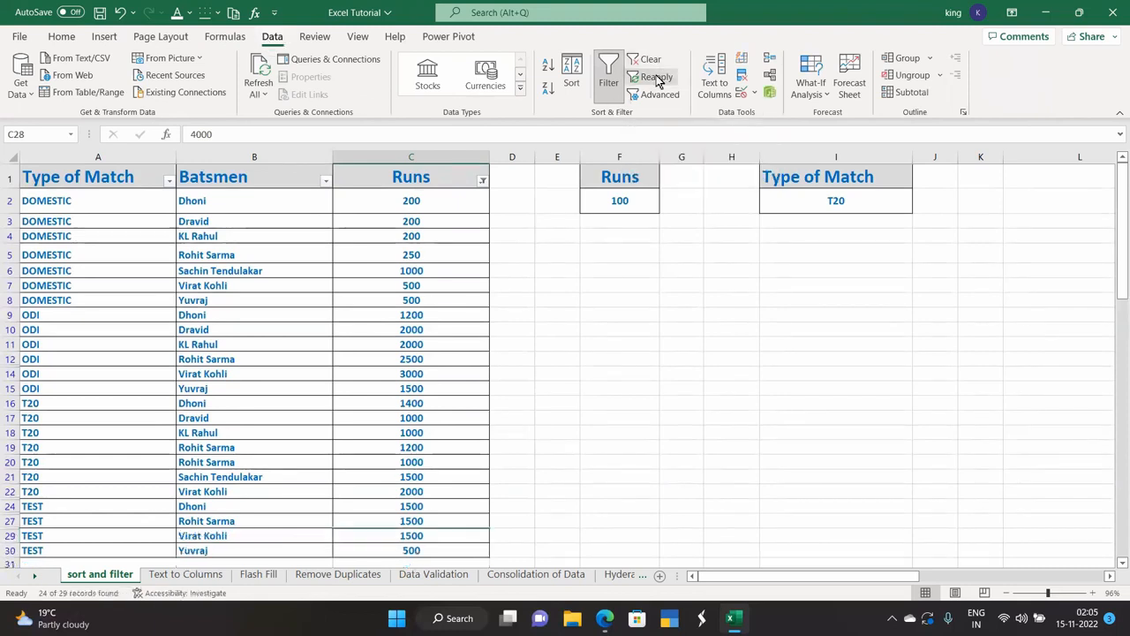
{"action": "scroll", "coordinate": [453, 386], "scroll_direction": "down", "scroll_amount": 2}
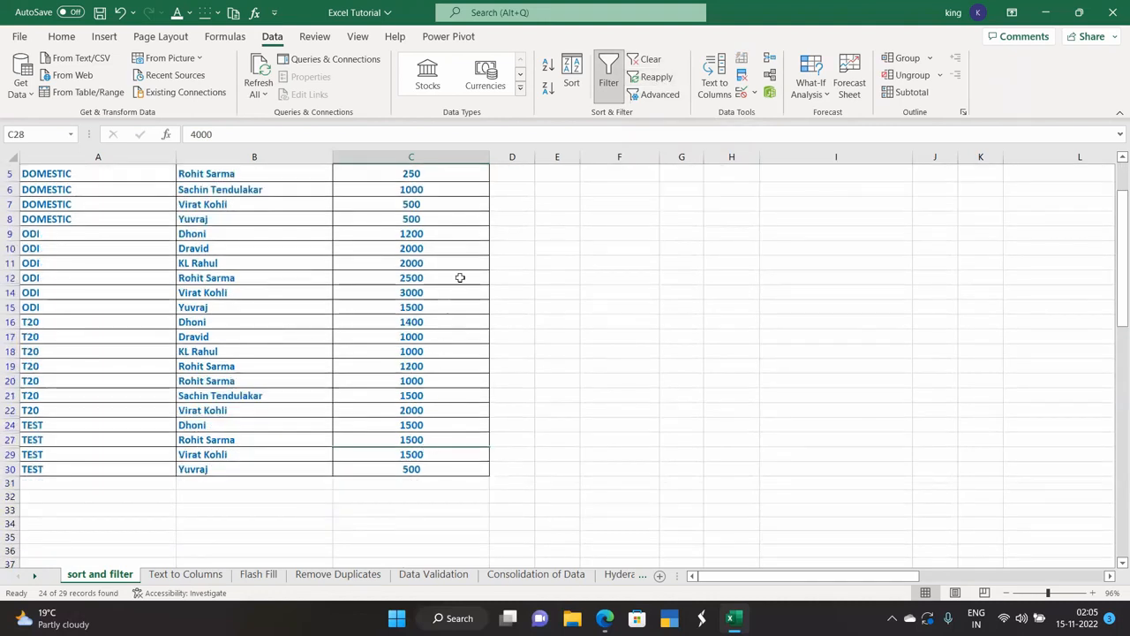
{"action": "scroll", "coordinate": [444, 345], "scroll_direction": "up", "scroll_amount": 2}
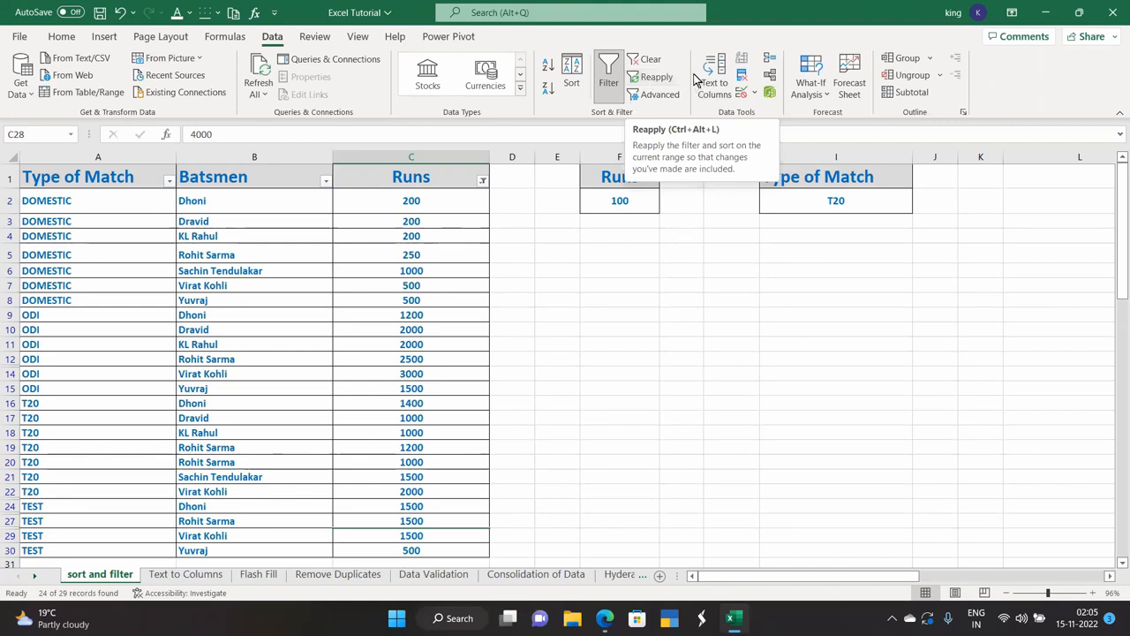
Clear the filter so every cricket record shows again.
{"action": "left_click", "coordinate": [645, 62]}
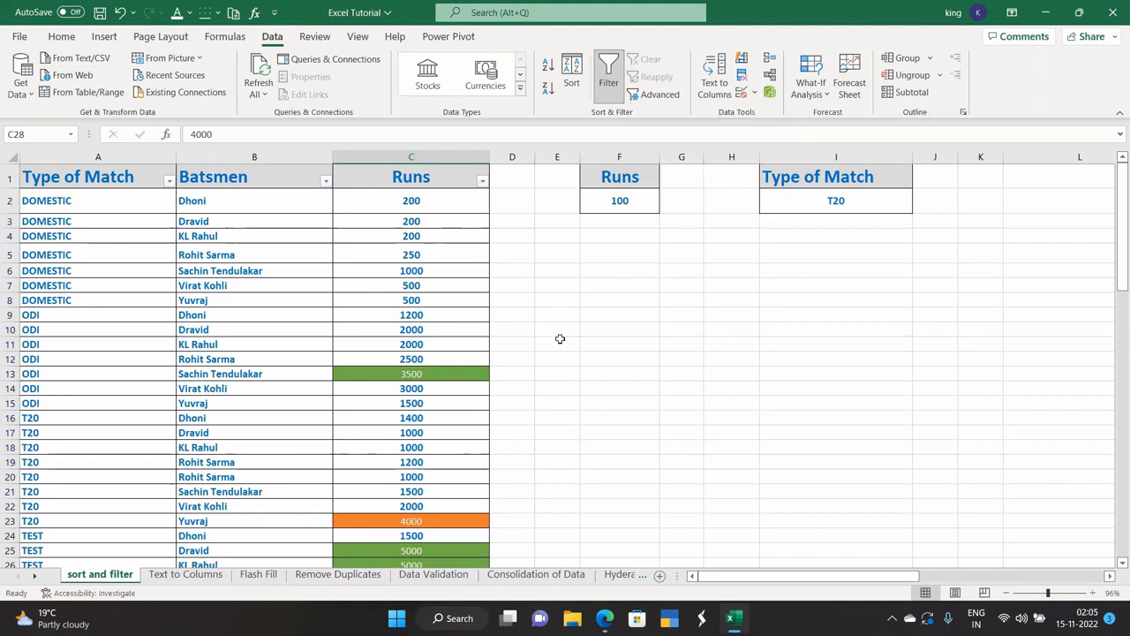
{"action": "scroll", "coordinate": [550, 356], "scroll_direction": "down", "scroll_amount": 1}
{"action": "scroll", "coordinate": [547, 355], "scroll_direction": "up", "scroll_amount": 1}
{"action": "scroll", "coordinate": [547, 355], "scroll_direction": "down", "scroll_amount": 1}
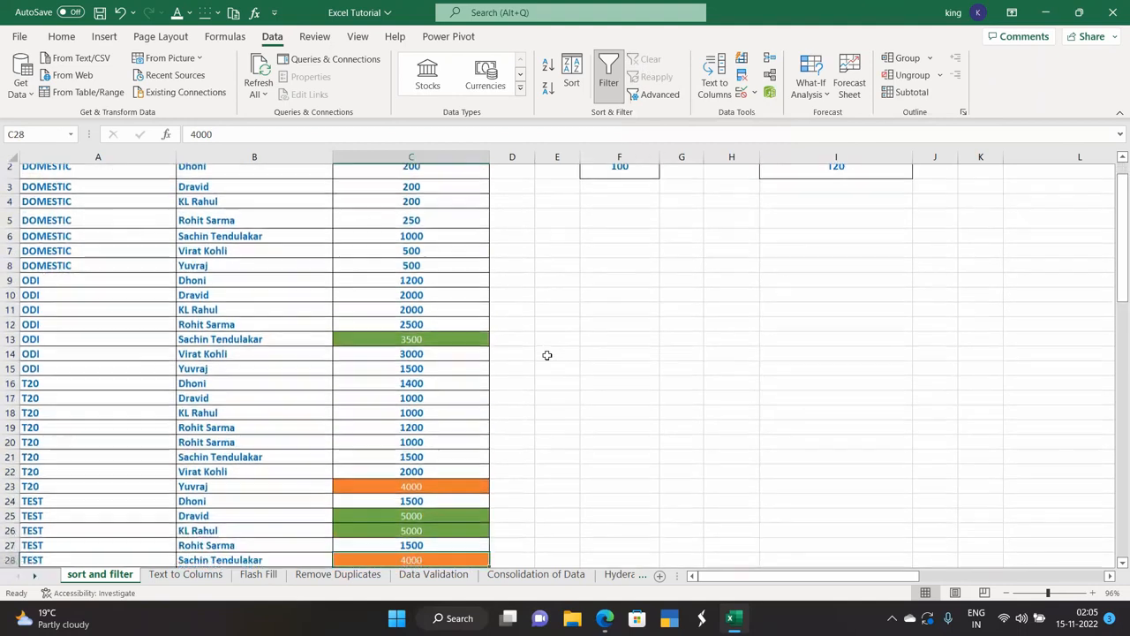
{"action": "scroll", "coordinate": [500, 329], "scroll_direction": "up", "scroll_amount": 1}
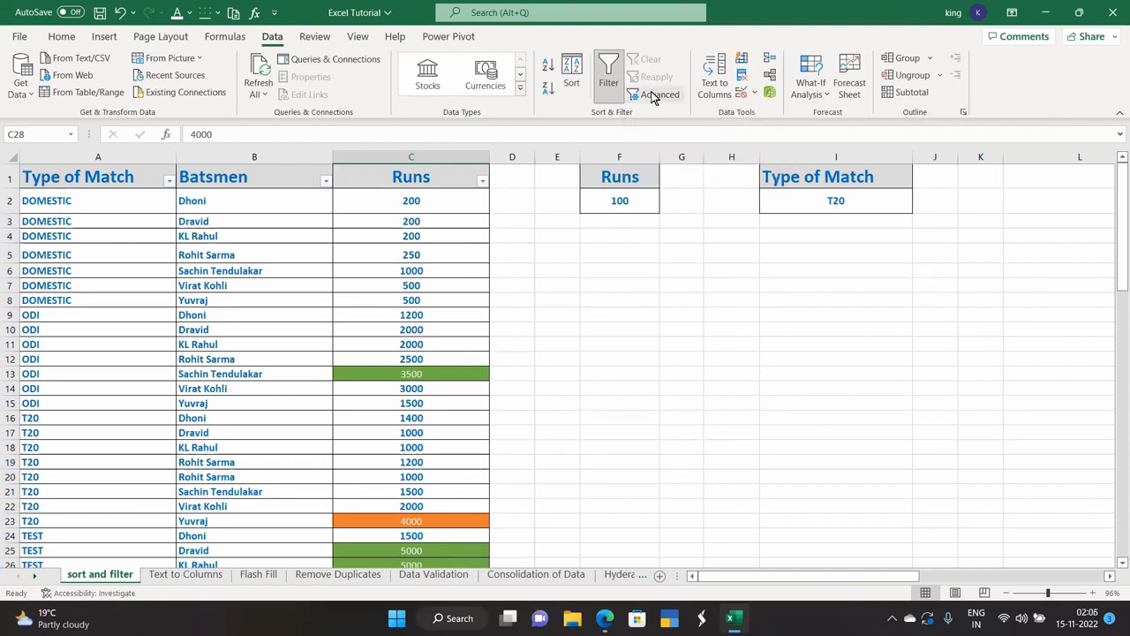
{"action": "left_click", "coordinate": [654, 96]}
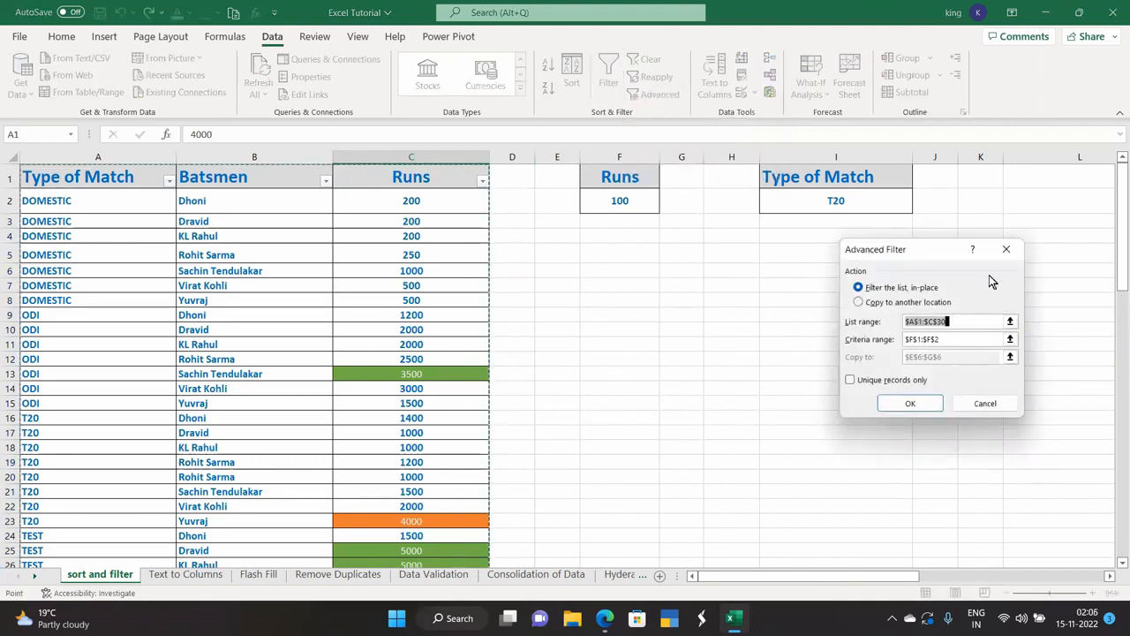
{"action": "left_click", "coordinate": [997, 249]}
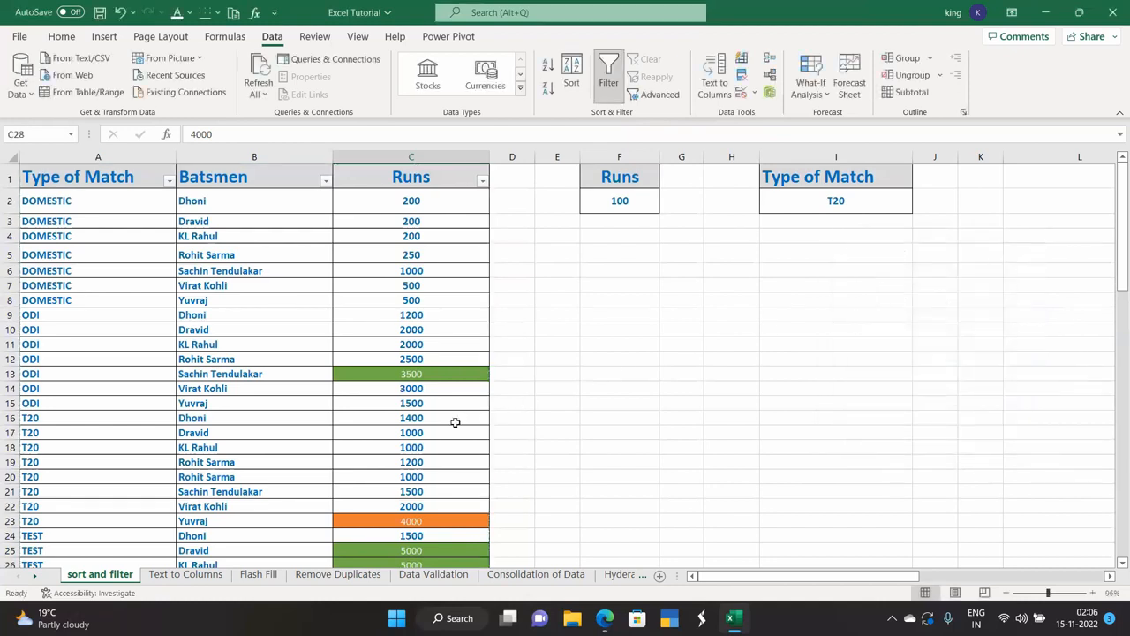
{"action": "scroll", "coordinate": [429, 413], "scroll_direction": "down", "scroll_amount": 1}
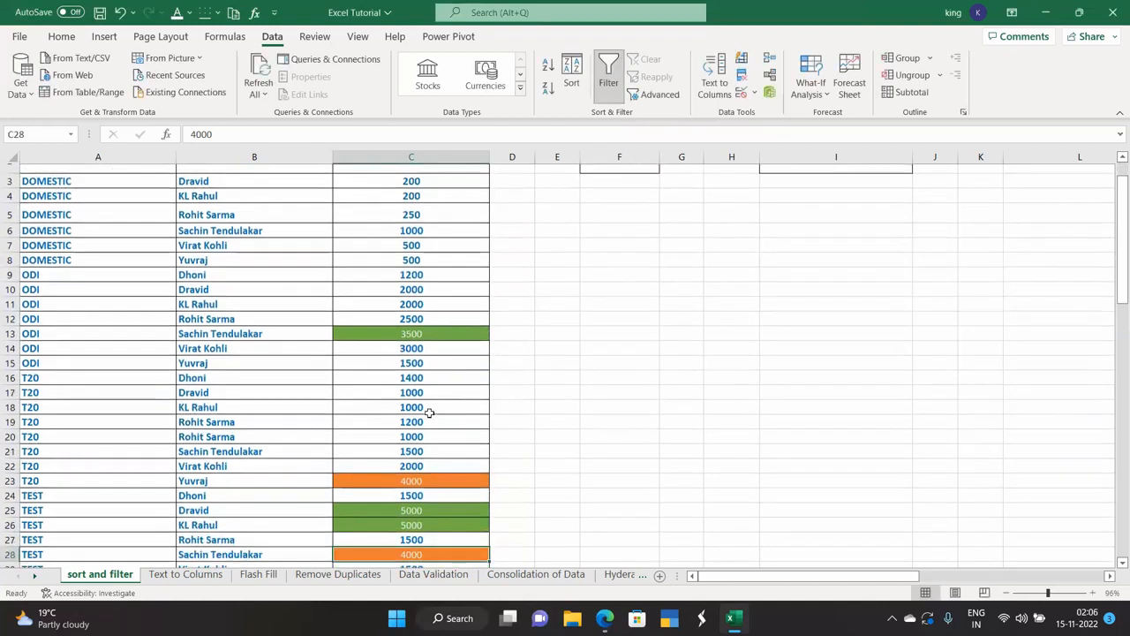
{"action": "left_click", "coordinate": [653, 103]}
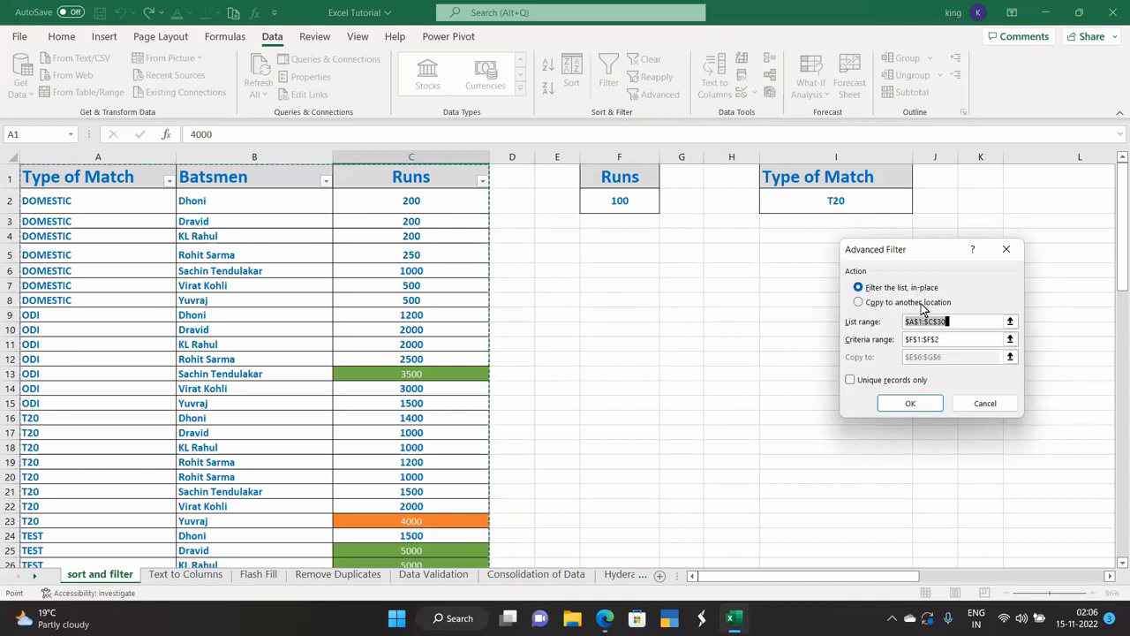
{"action": "left_click", "coordinate": [859, 302]}
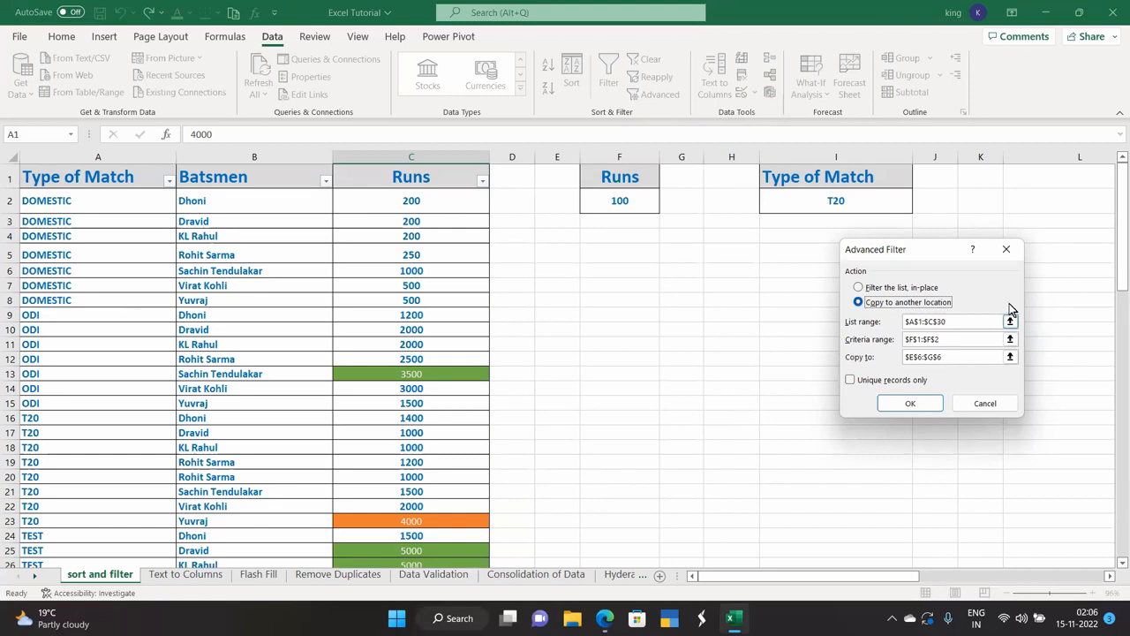
{"action": "left_click", "coordinate": [1005, 249]}
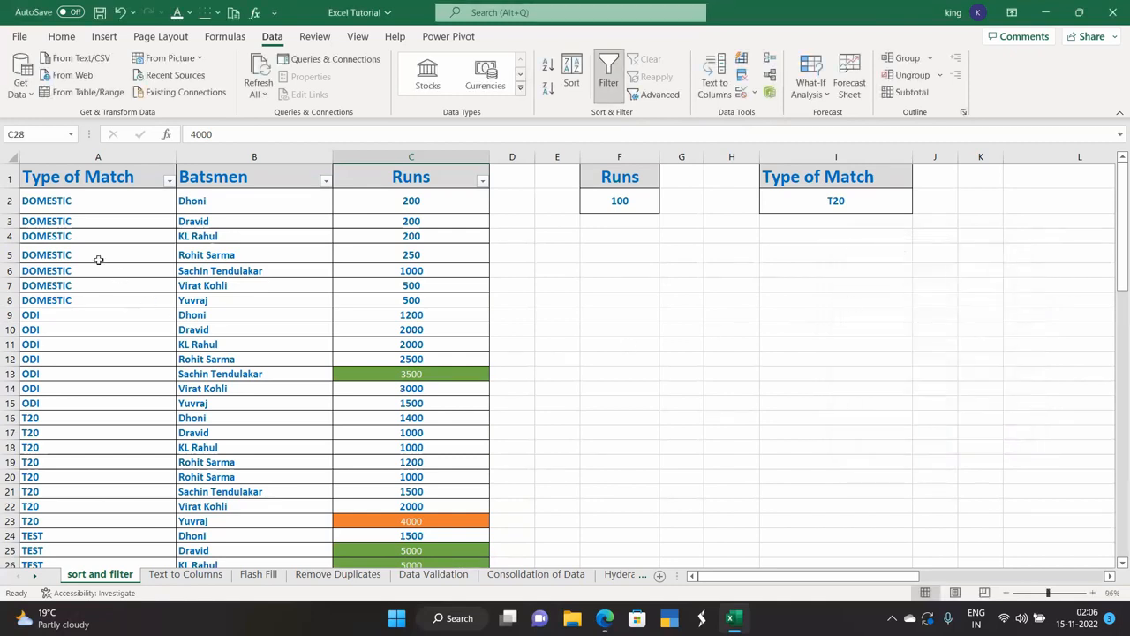
{"action": "left_click_drag", "start_coordinate": [82, 181], "coordinate": [431, 540]}
{"action": "scroll", "coordinate": [446, 525], "scroll_direction": "up", "scroll_amount": 2}
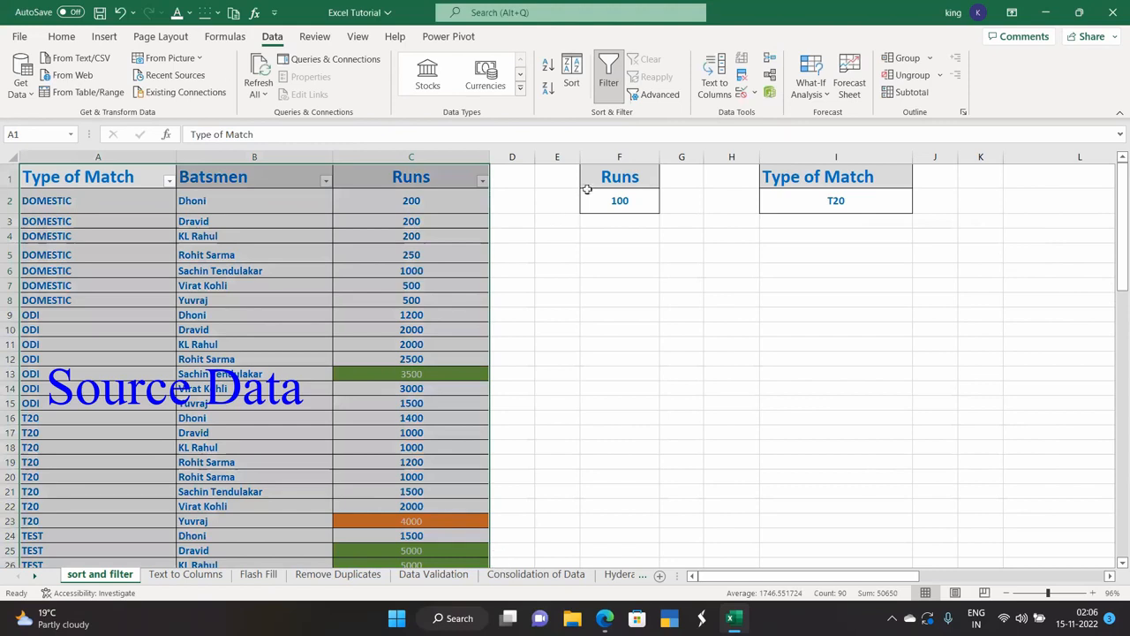
{"action": "left_click", "coordinate": [597, 176]}
{"action": "left_click_drag", "start_coordinate": [598, 176], "coordinate": [608, 207]}
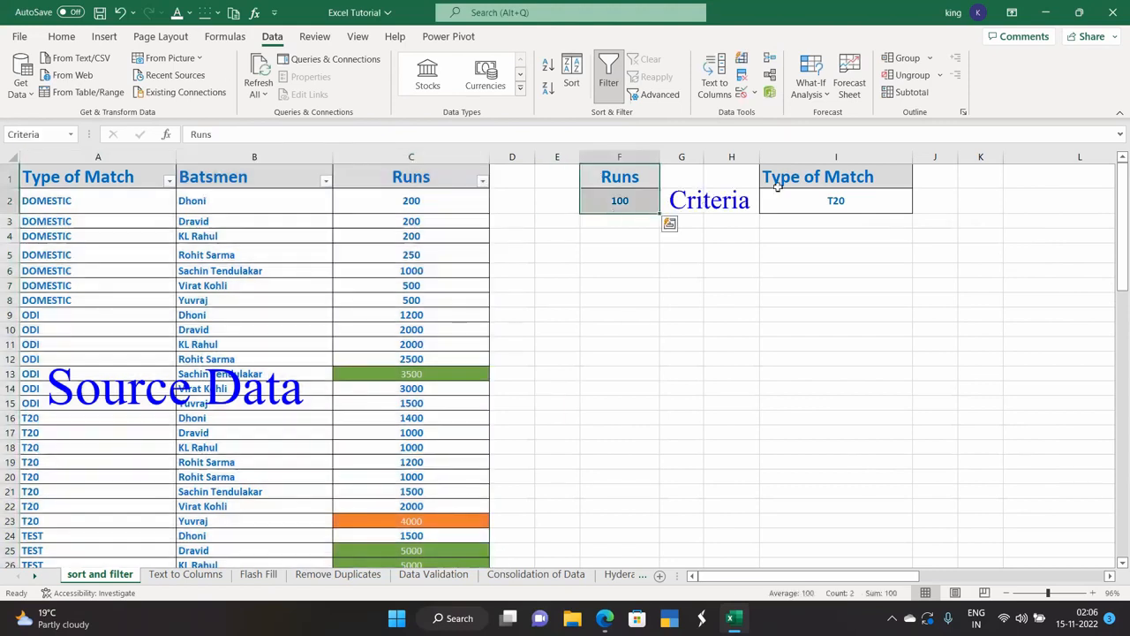
{"action": "left_click_drag", "start_coordinate": [786, 175], "coordinate": [789, 207]}
{"action": "left_click_drag", "start_coordinate": [600, 176], "coordinate": [604, 196]}
{"action": "left_click_drag", "start_coordinate": [803, 177], "coordinate": [801, 209]}
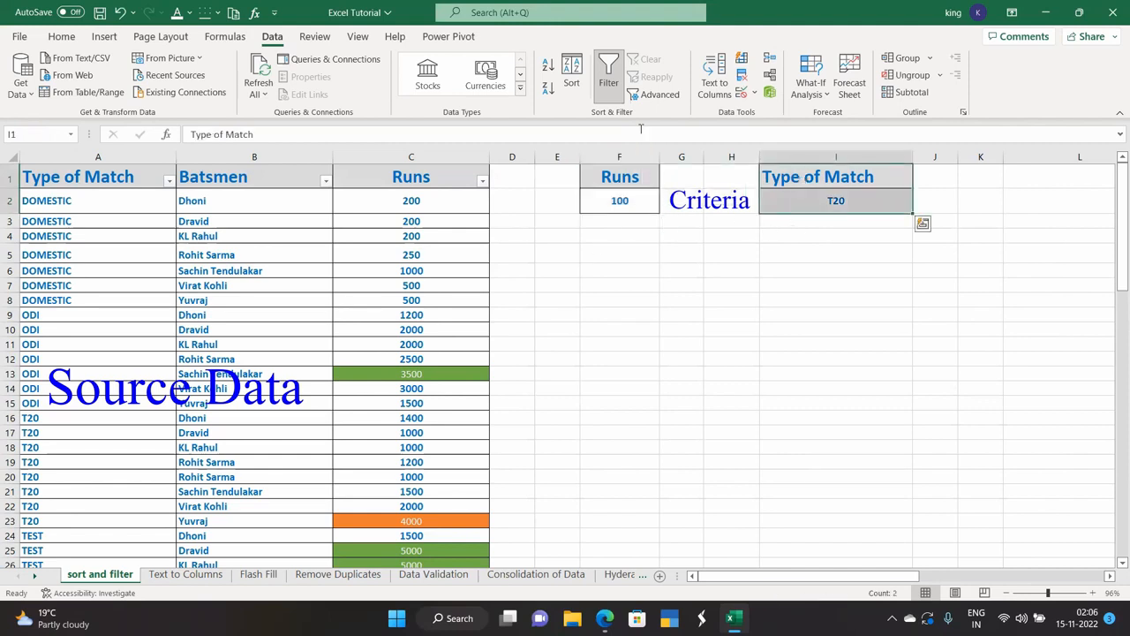
{"action": "left_click", "coordinate": [657, 94]}
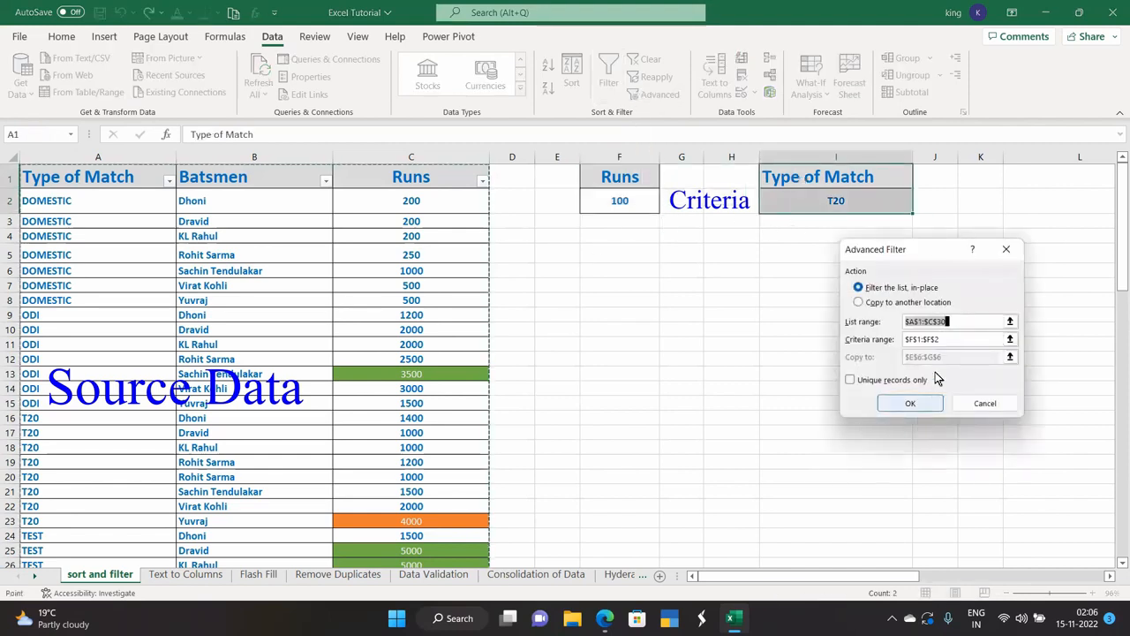
{"action": "left_click", "coordinate": [1005, 249]}
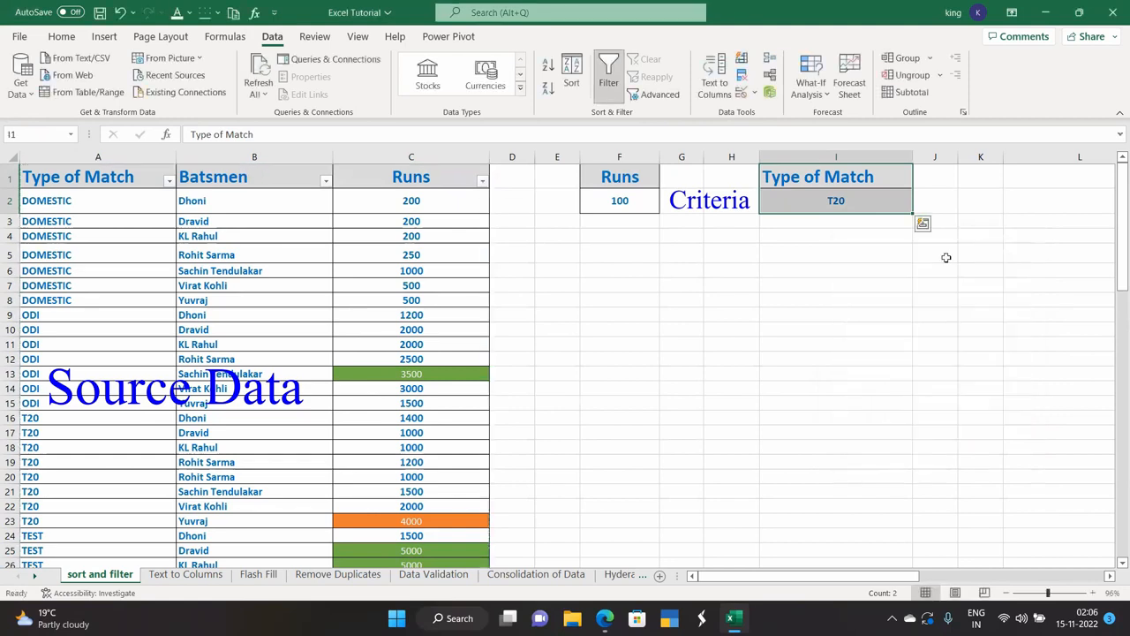
{"action": "left_click", "coordinate": [606, 300]}
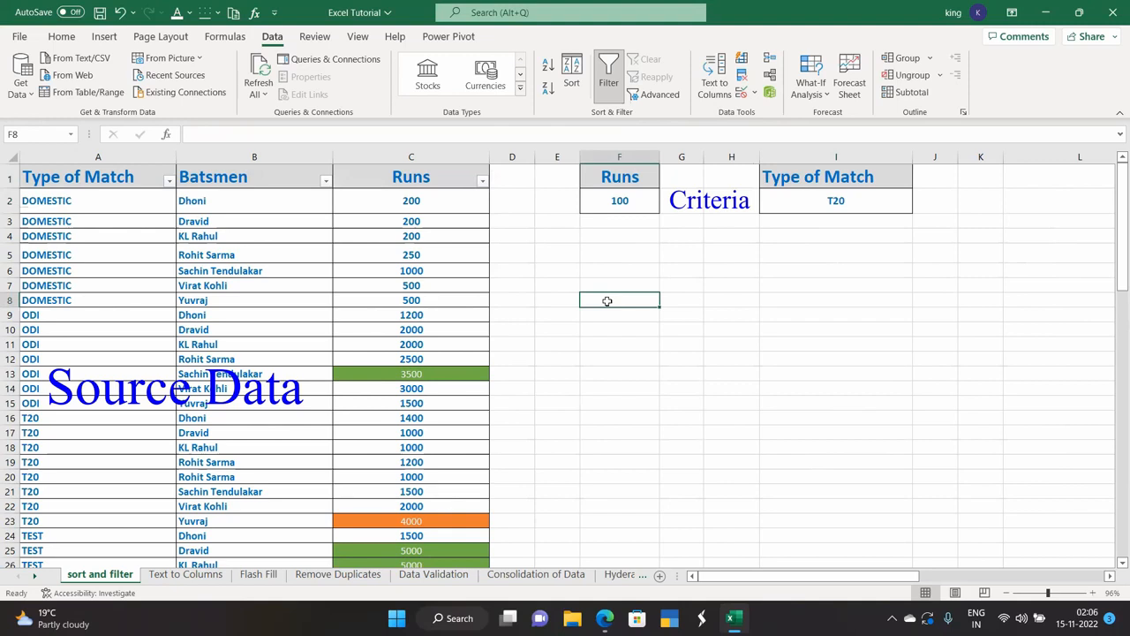
Set Advanced Filter to copy to another location with list range A1:C30.
{"action": "left_click", "coordinate": [659, 95]}
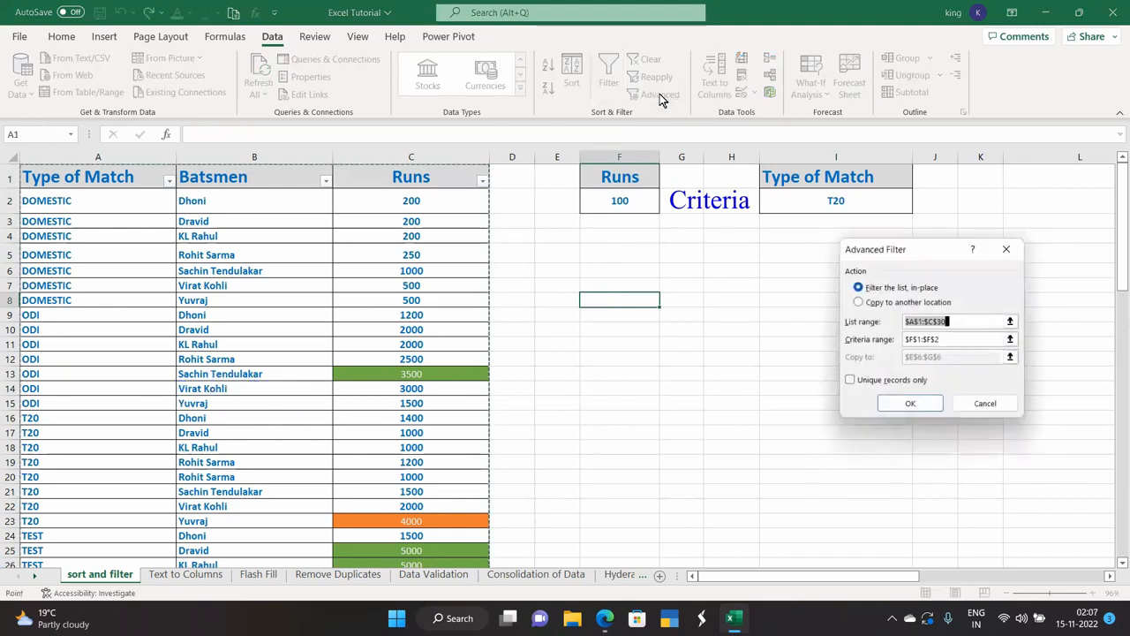
{"action": "left_click", "coordinate": [860, 303]}
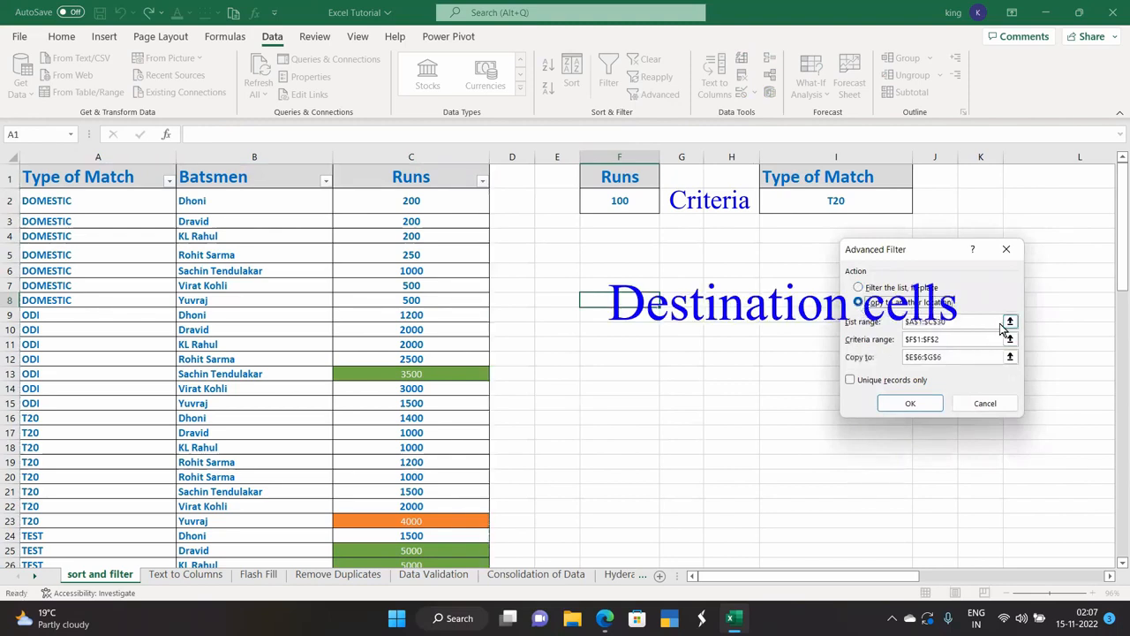
{"action": "left_click", "coordinate": [1011, 322]}
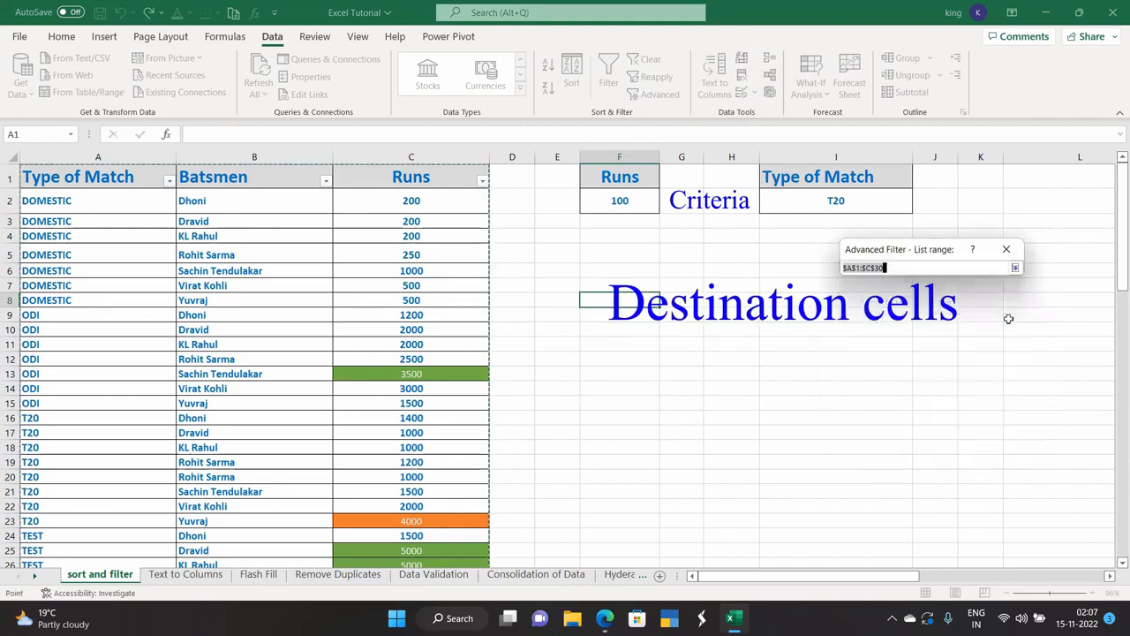
{"action": "left_click_drag", "start_coordinate": [67, 179], "coordinate": [428, 542]}
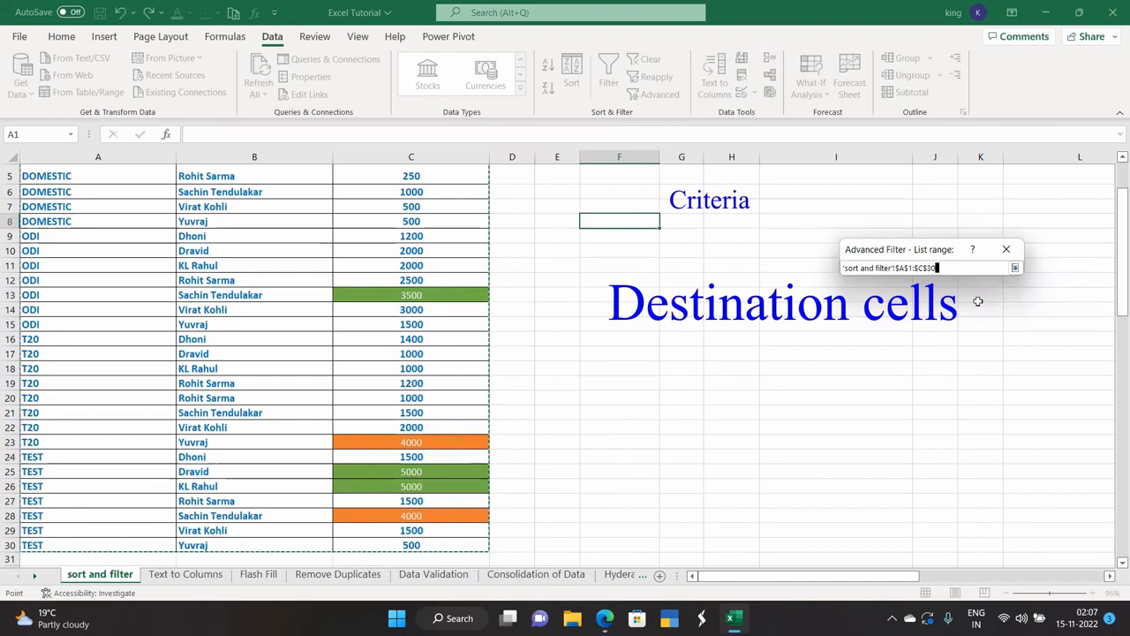
{"action": "left_click", "coordinate": [1014, 267]}
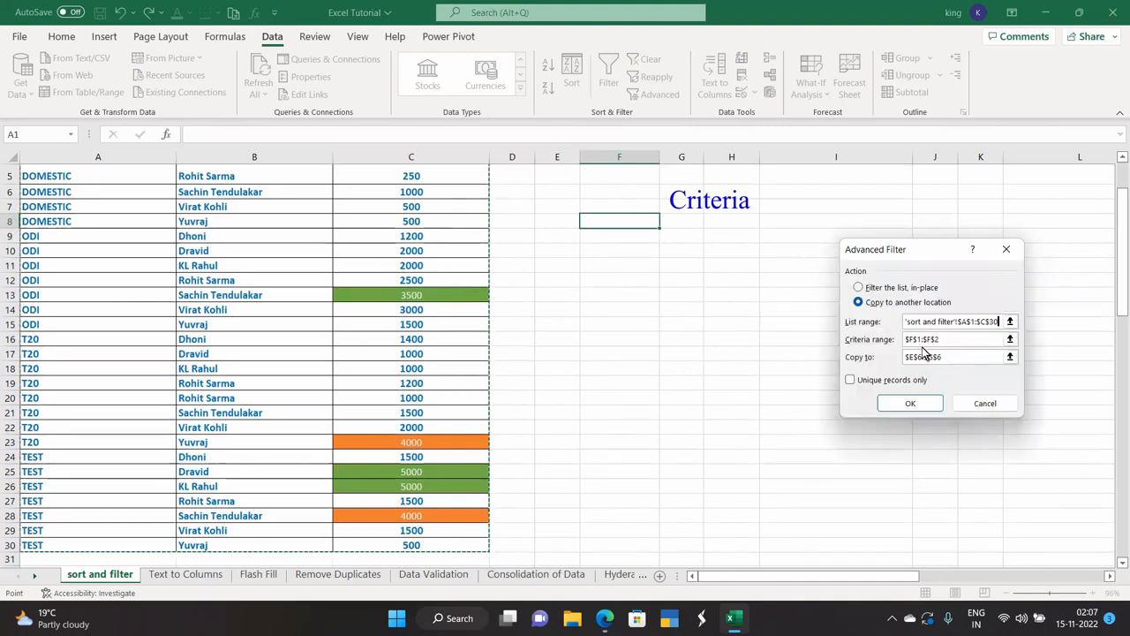
Use F1:F2 as the criteria range, E6 as the destination, and run the filter.
{"action": "left_click", "coordinate": [1009, 339]}
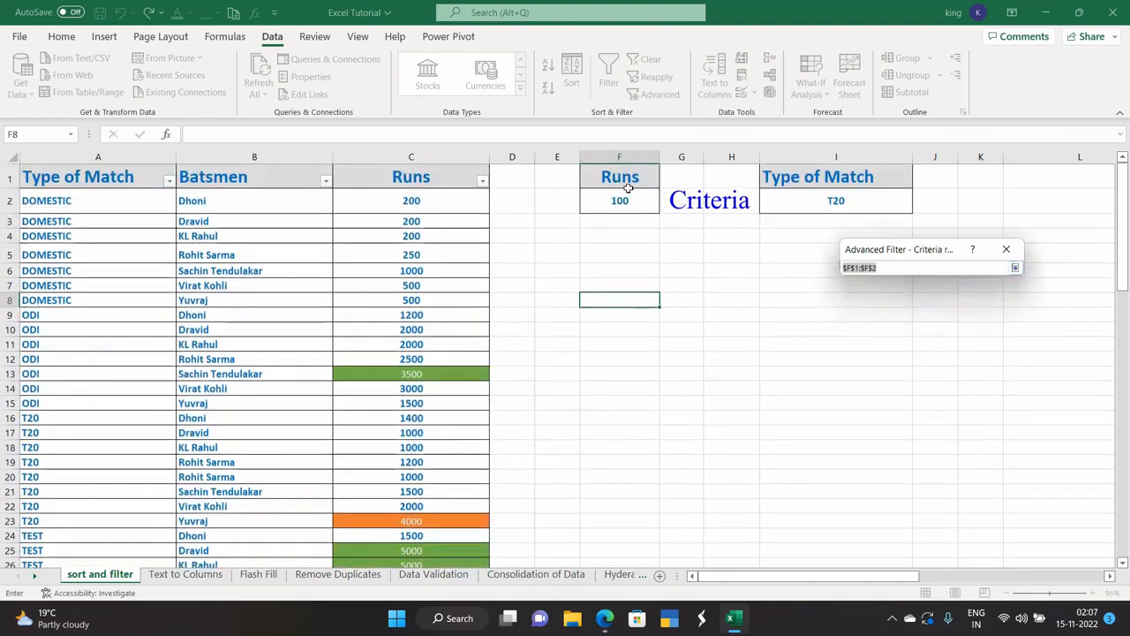
{"action": "left_click_drag", "start_coordinate": [624, 179], "coordinate": [630, 204]}
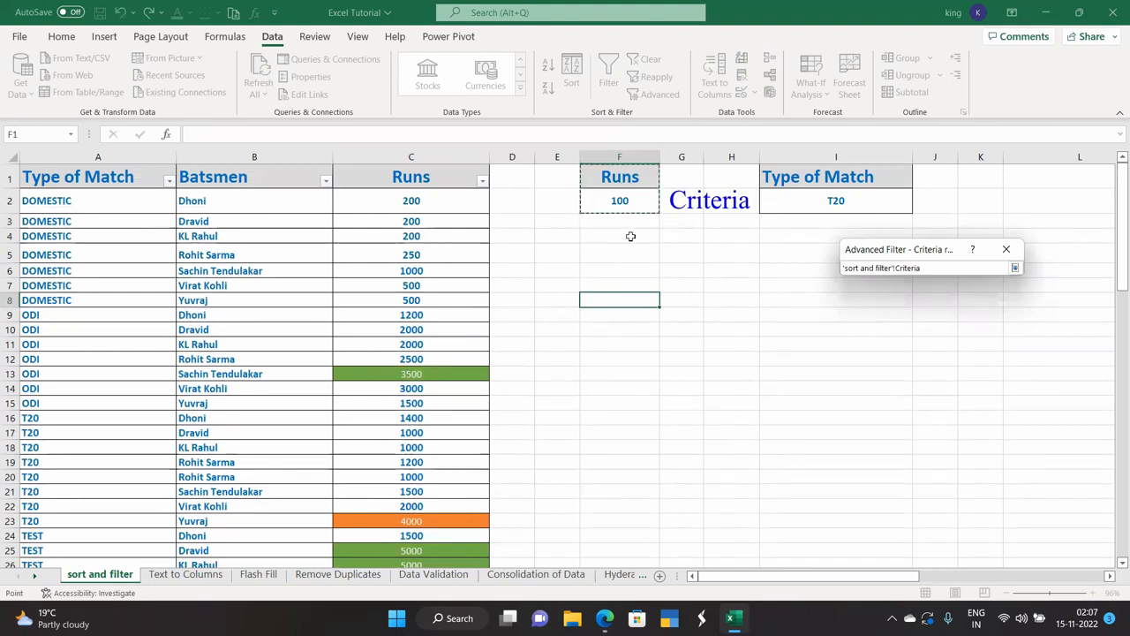
{"action": "left_click_drag", "start_coordinate": [609, 175], "coordinate": [620, 206]}
{"action": "left_click", "coordinate": [1014, 268]}
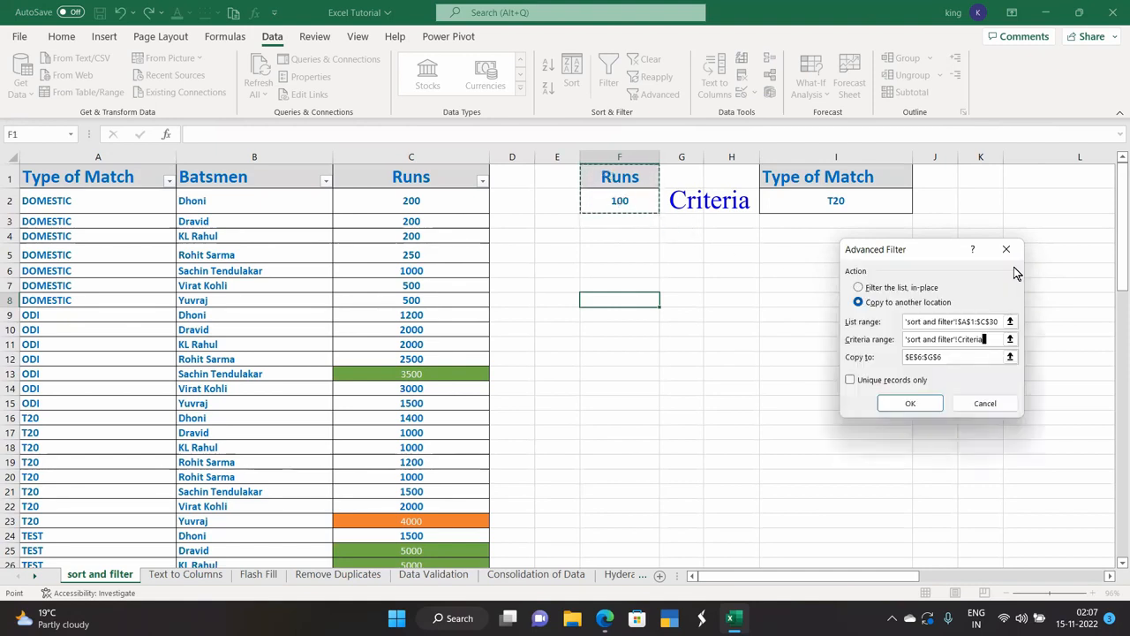
{"action": "left_click", "coordinate": [1008, 355]}
{"action": "left_click", "coordinate": [571, 274]}
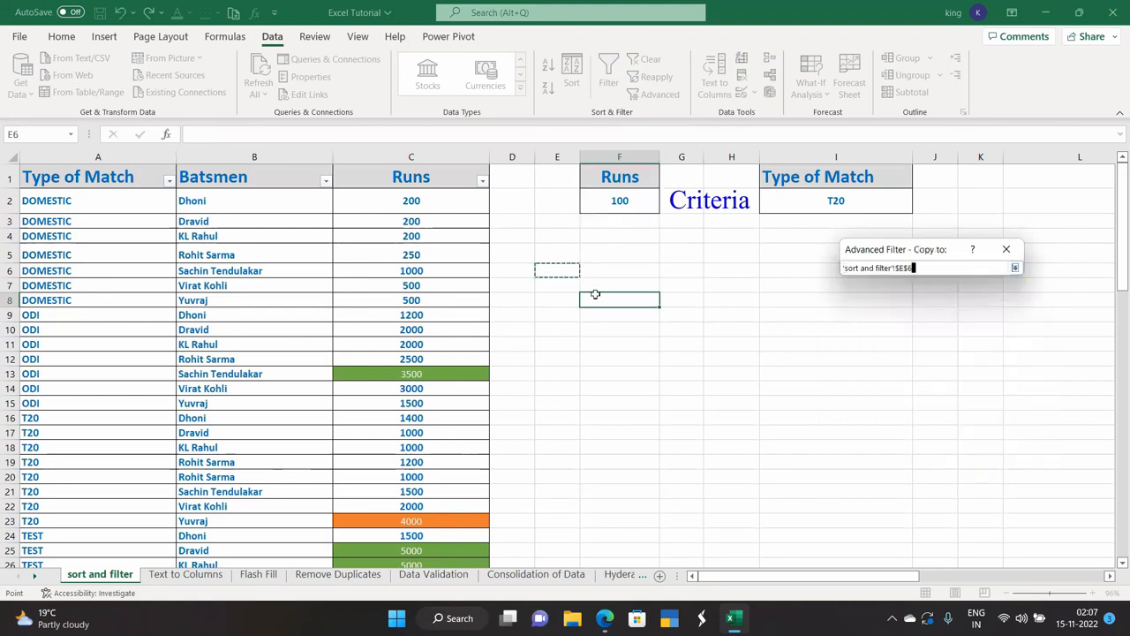
{"action": "left_click", "coordinate": [1014, 268]}
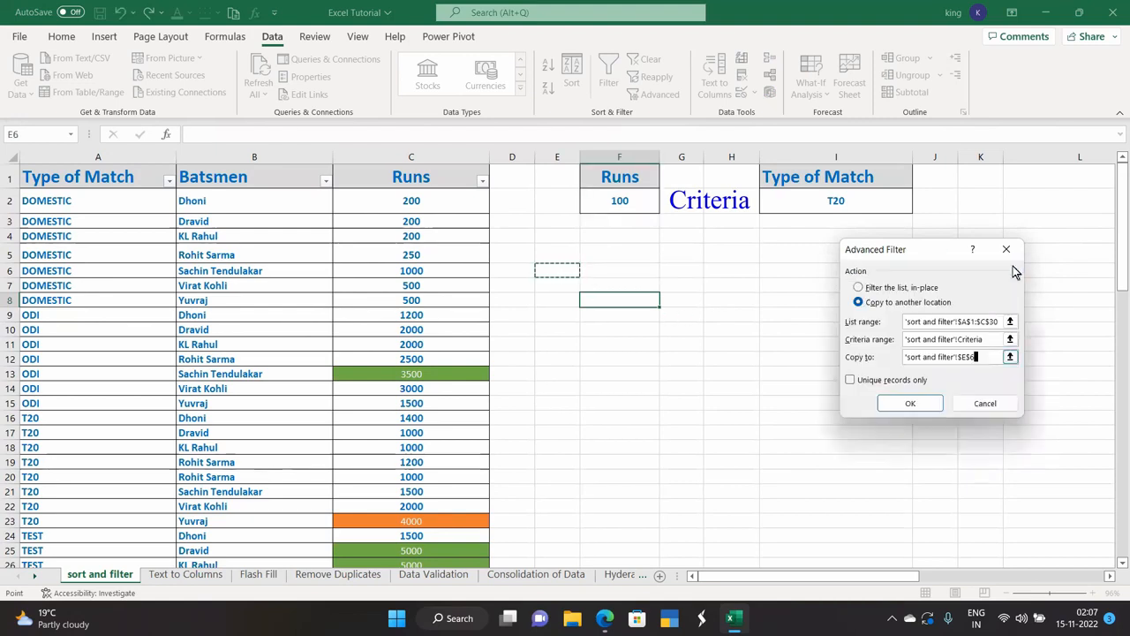
{"action": "left_click", "coordinate": [910, 404]}
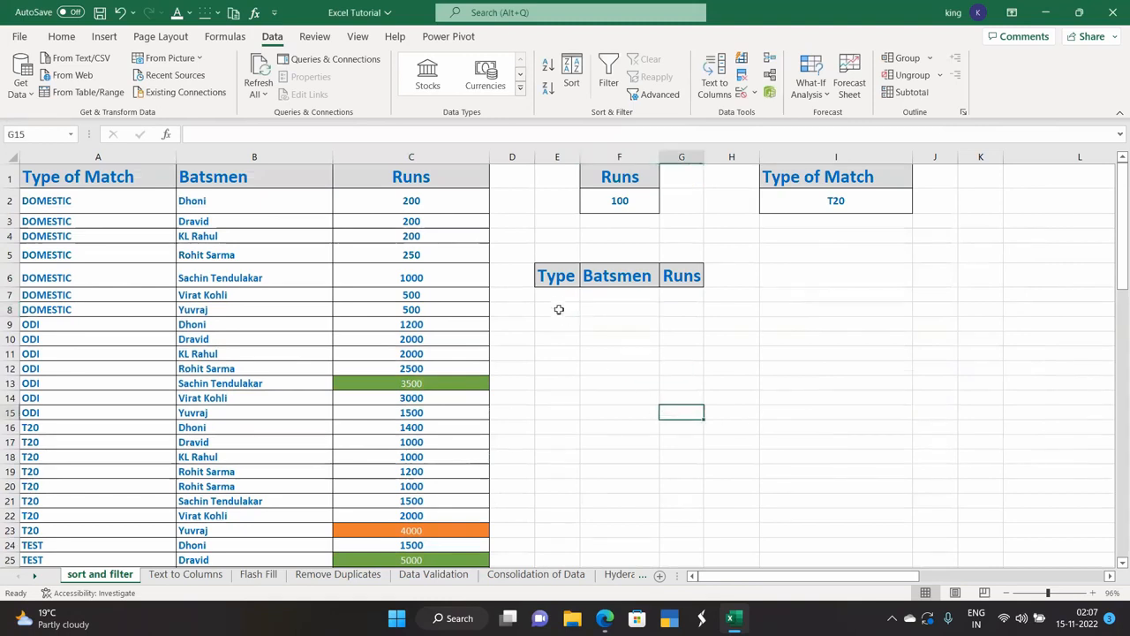
Change the Runs criterion in F2 to 1000.
{"action": "left_click", "coordinate": [557, 308]}
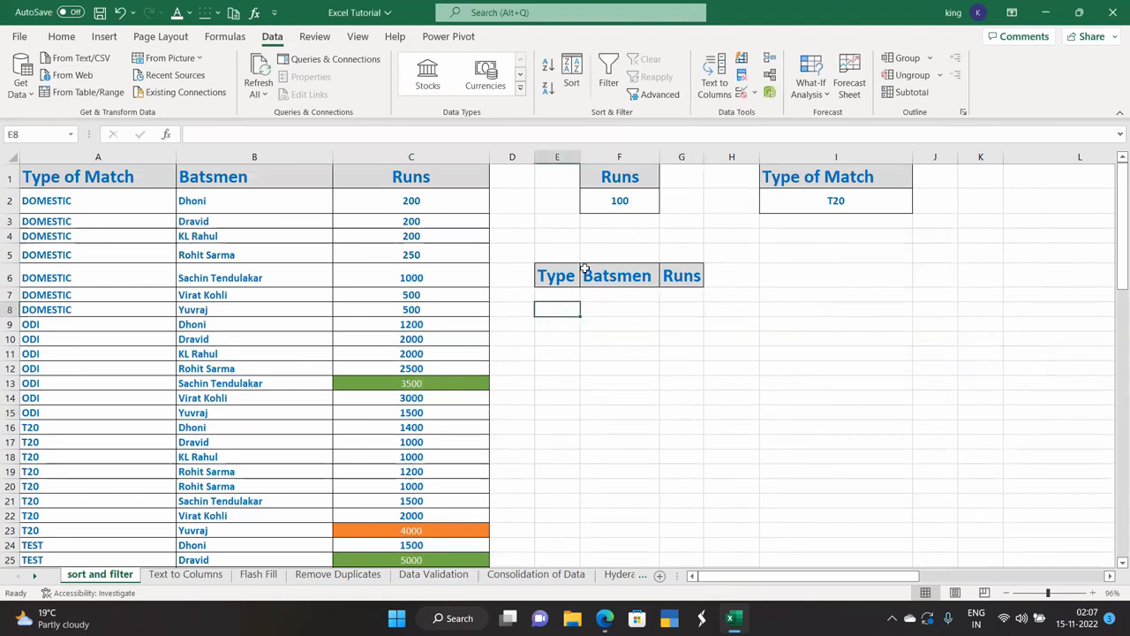
{"action": "scroll", "coordinate": [373, 429], "scroll_direction": "down", "scroll_amount": 4}
{"action": "scroll", "coordinate": [371, 433], "scroll_direction": "up", "scroll_amount": 4}
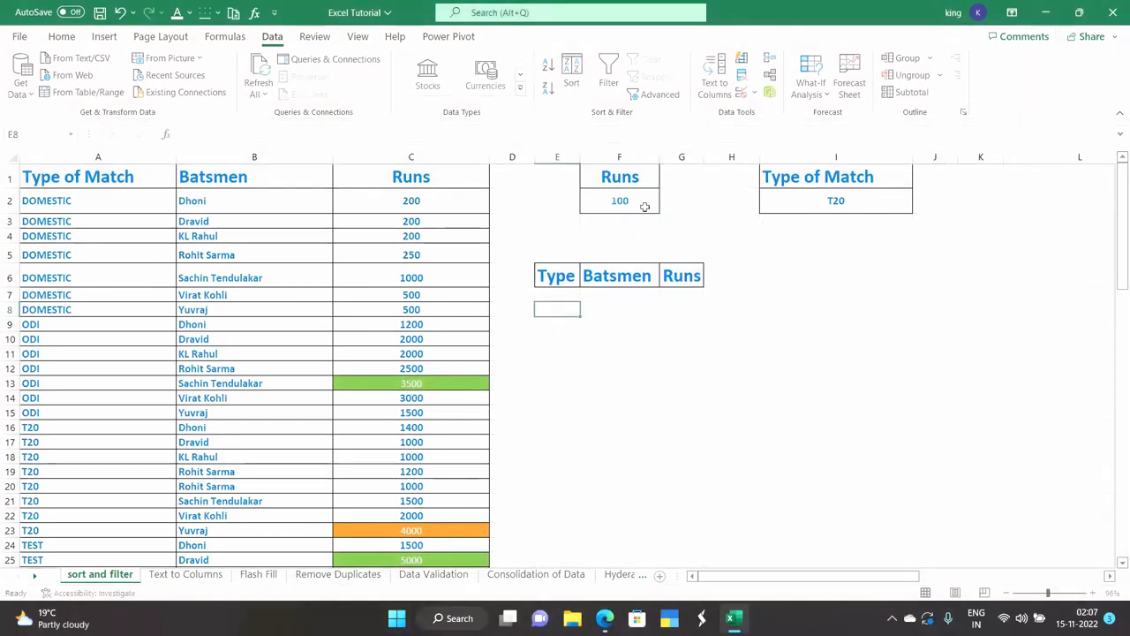
{"action": "double_click", "coordinate": [642, 206]}
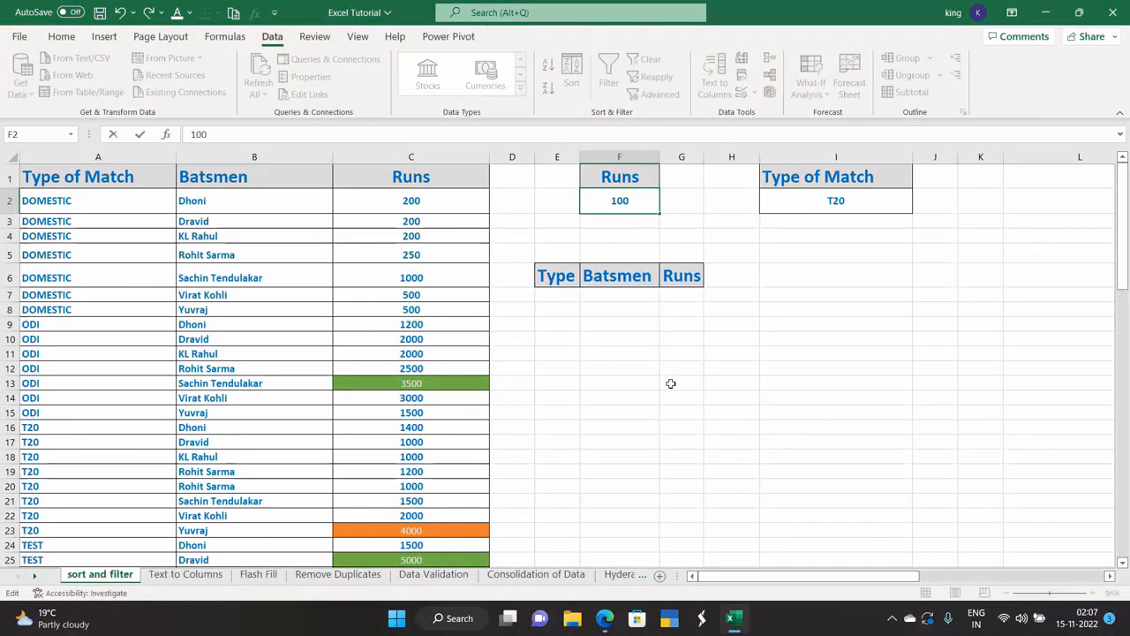
{"action": "key", "text": "Escape"}
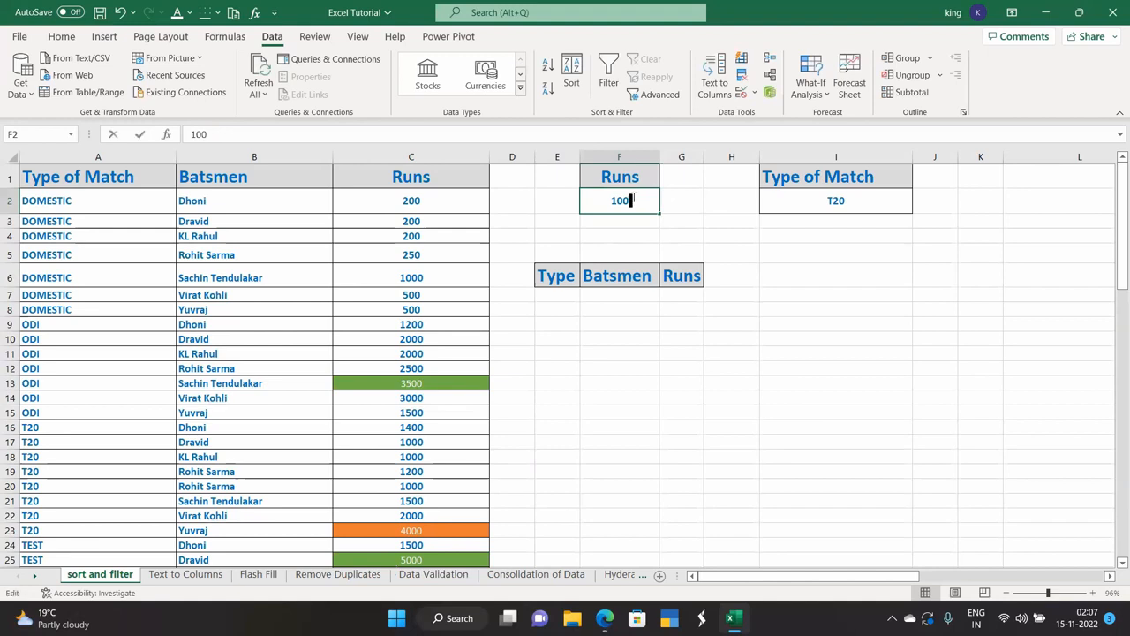
{"action": "type", "text": "0"}
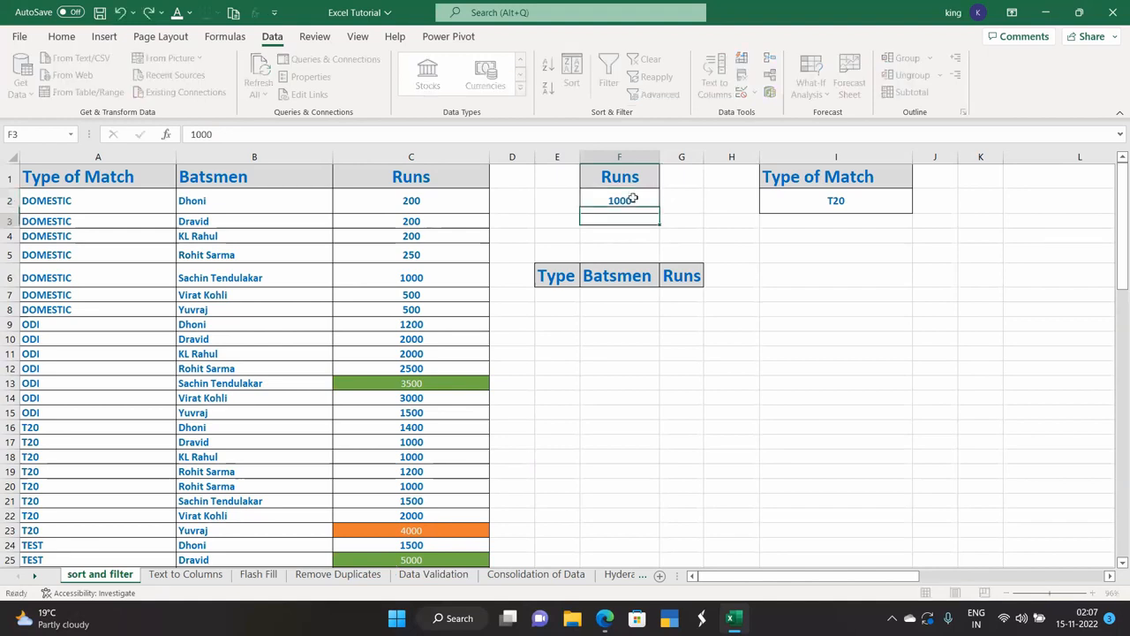
{"action": "key", "text": "Return"}
{"action": "left_click", "coordinate": [608, 200]}
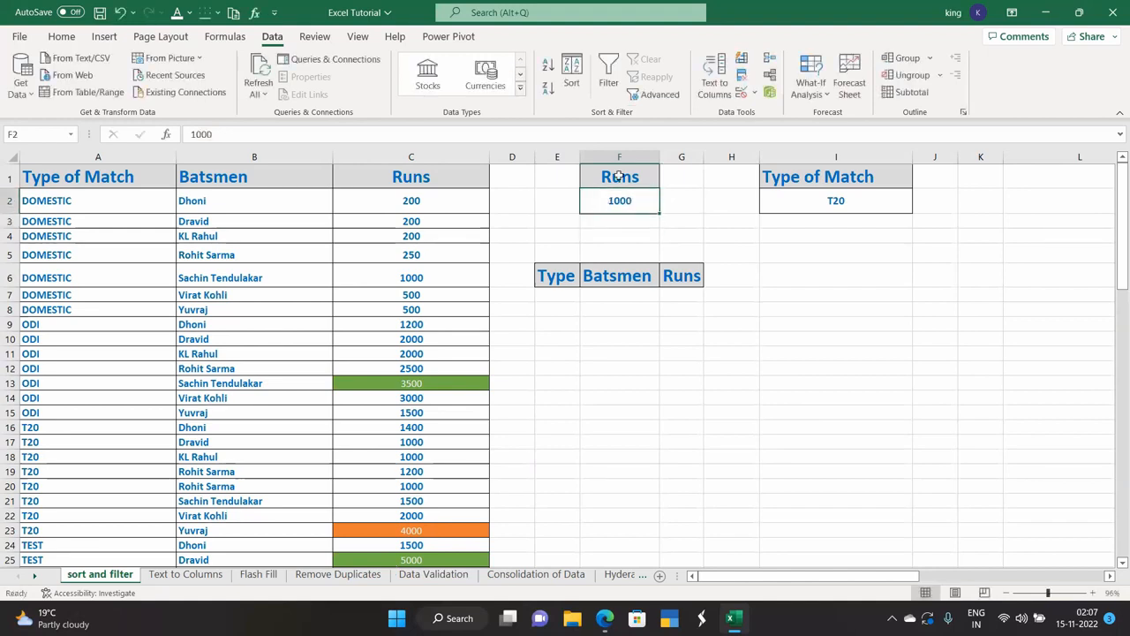
Clear the contents and formats of the copied headings in E6:G6.
{"action": "left_click", "coordinate": [606, 275]}
{"action": "left_click_drag", "start_coordinate": [559, 277], "coordinate": [681, 276]}
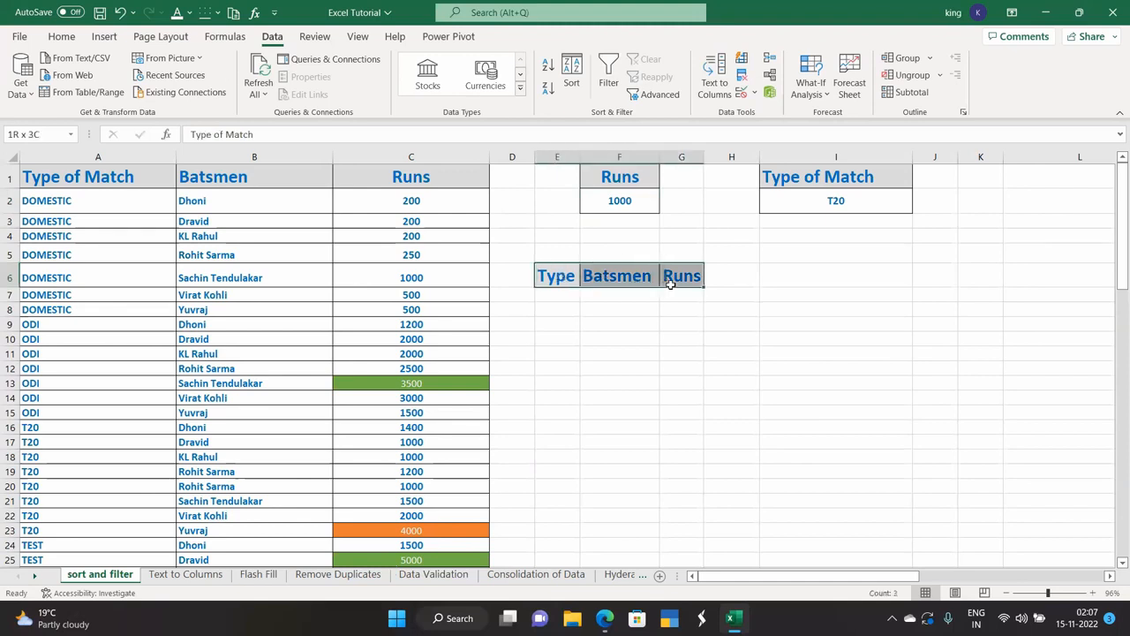
{"action": "right_click", "coordinate": [611, 281]}
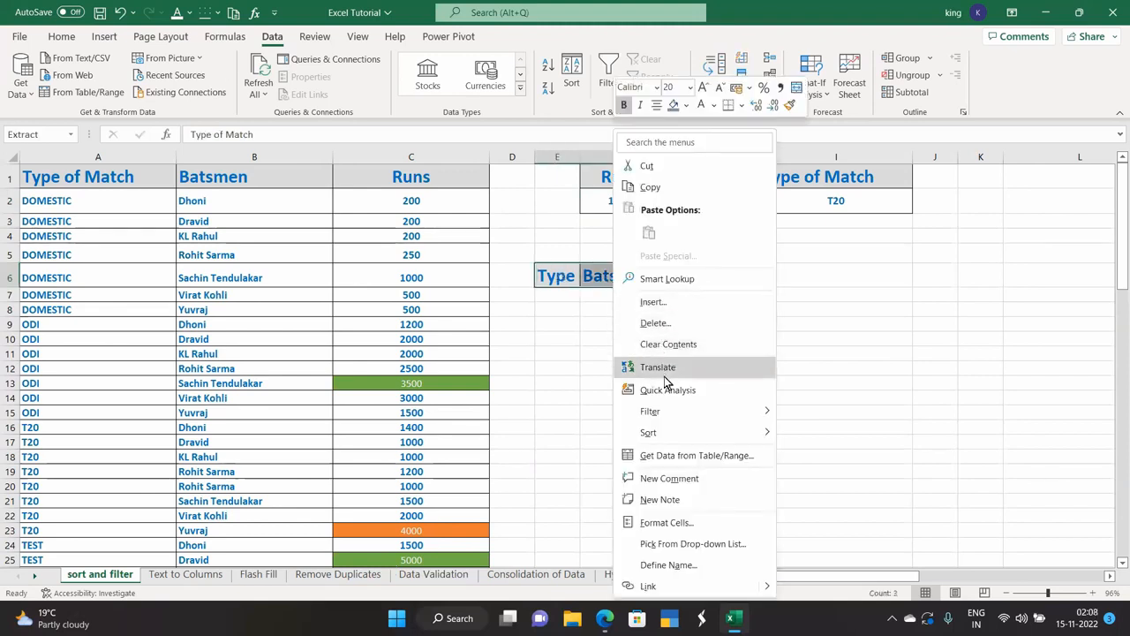
{"action": "left_click", "coordinate": [668, 344]}
{"action": "left_click", "coordinate": [626, 351]}
{"action": "left_click_drag", "start_coordinate": [556, 270], "coordinate": [682, 274]}
{"action": "left_click", "coordinate": [62, 36]}
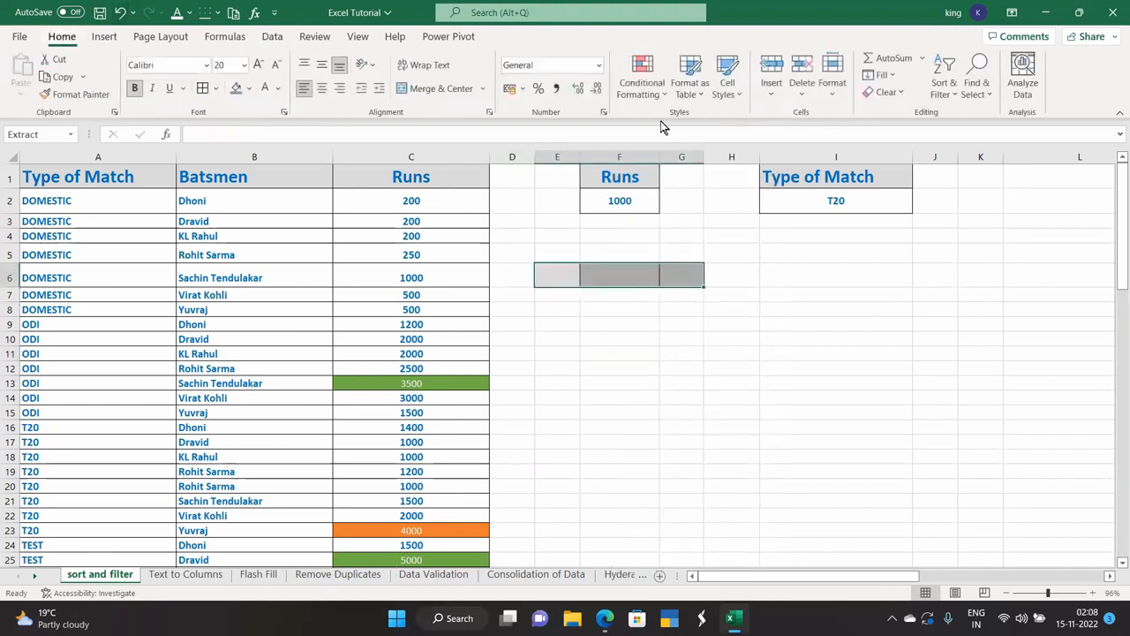
{"action": "left_click", "coordinate": [885, 92]}
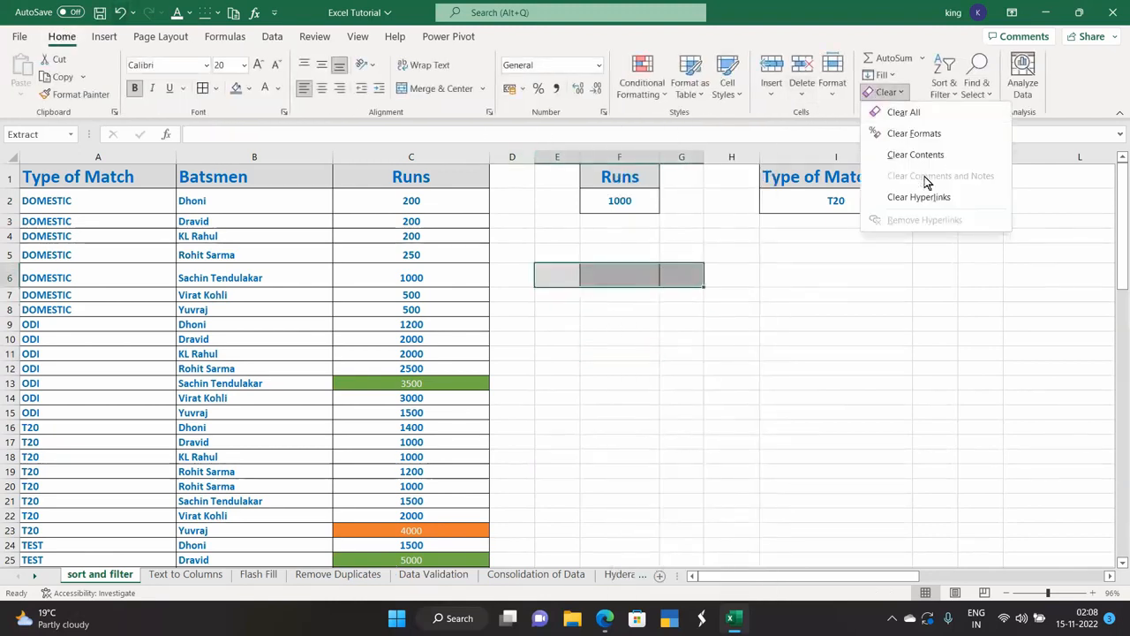
{"action": "left_click", "coordinate": [914, 134]}
{"action": "left_click", "coordinate": [680, 371]}
{"action": "left_click", "coordinate": [605, 270]}
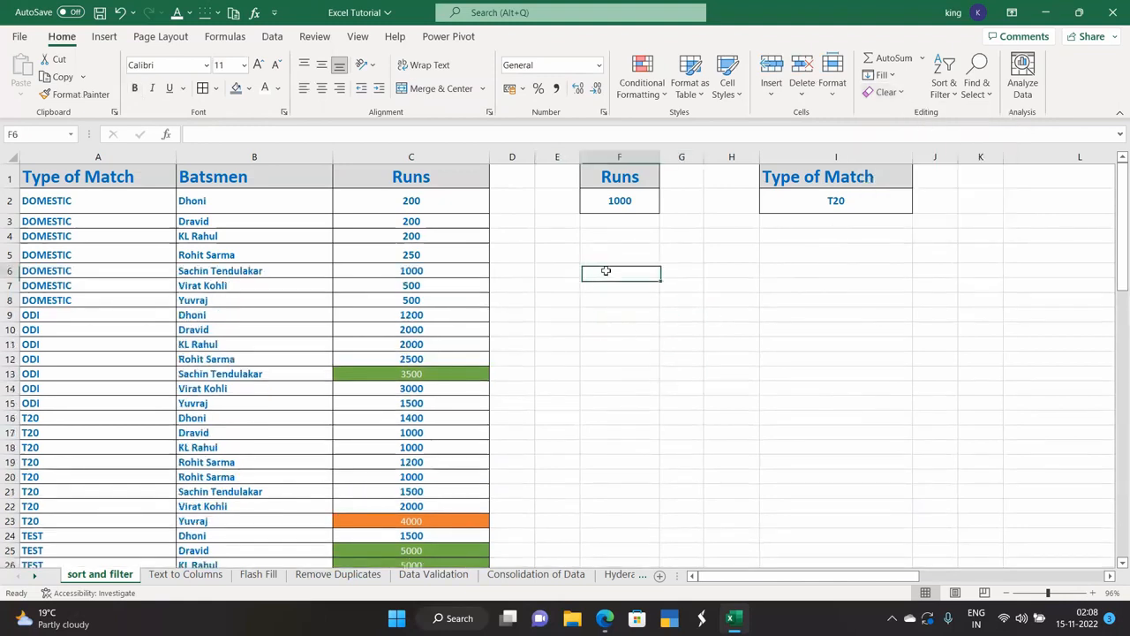
Reopen Advanced Filter set to copy results to another location.
{"action": "left_click", "coordinate": [272, 36]}
{"action": "left_click", "coordinate": [663, 94]}
{"action": "left_click", "coordinate": [858, 301]}
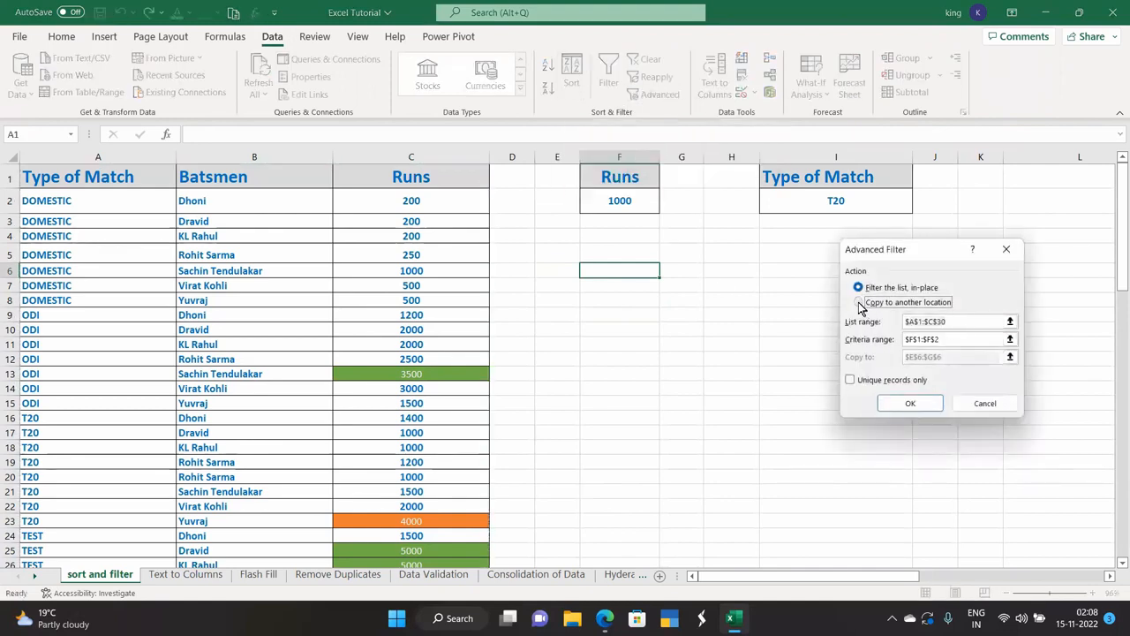
{"action": "left_click", "coordinate": [1011, 321]}
{"action": "left_click", "coordinate": [97, 181]}
{"action": "left_click_drag", "start_coordinate": [97, 181], "coordinate": [462, 544]}
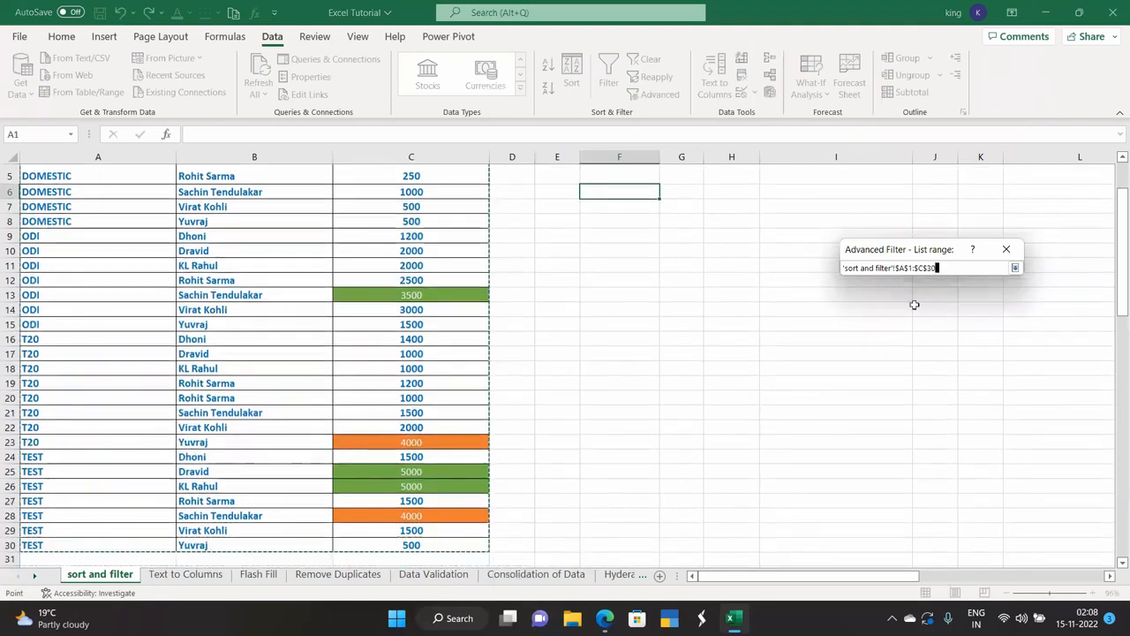
{"action": "left_click", "coordinate": [1014, 267]}
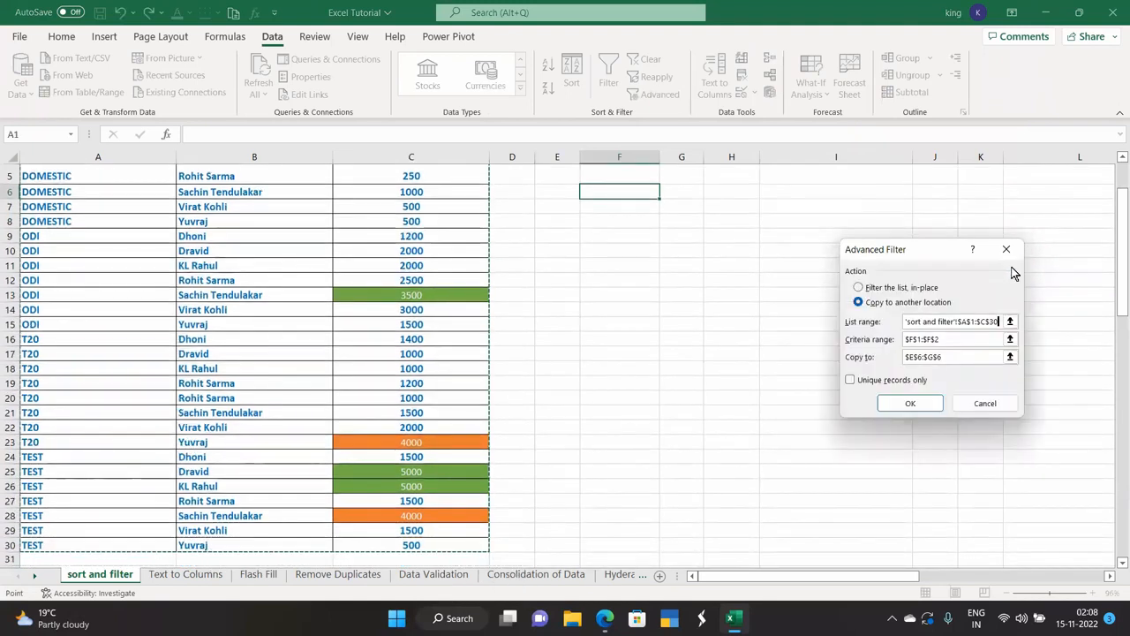
{"action": "left_click", "coordinate": [1009, 339]}
{"action": "scroll", "coordinate": [1006, 330], "scroll_direction": "up", "scroll_amount": 2}
{"action": "left_click_drag", "start_coordinate": [619, 173], "coordinate": [626, 205]}
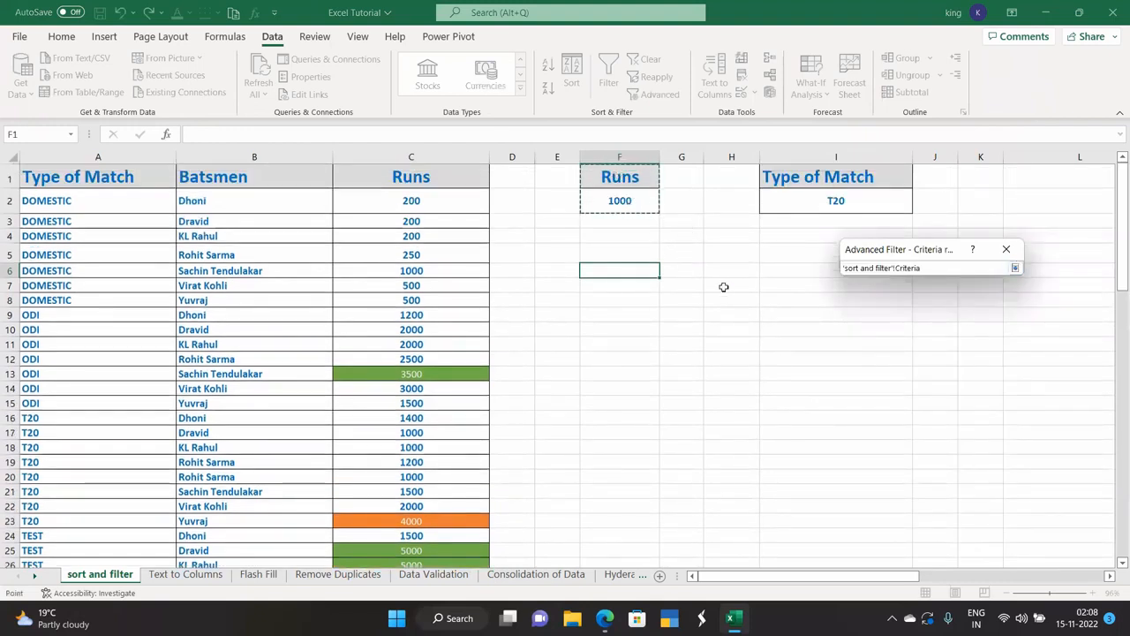
{"action": "left_click", "coordinate": [1015, 268]}
{"action": "left_click", "coordinate": [1010, 357]}
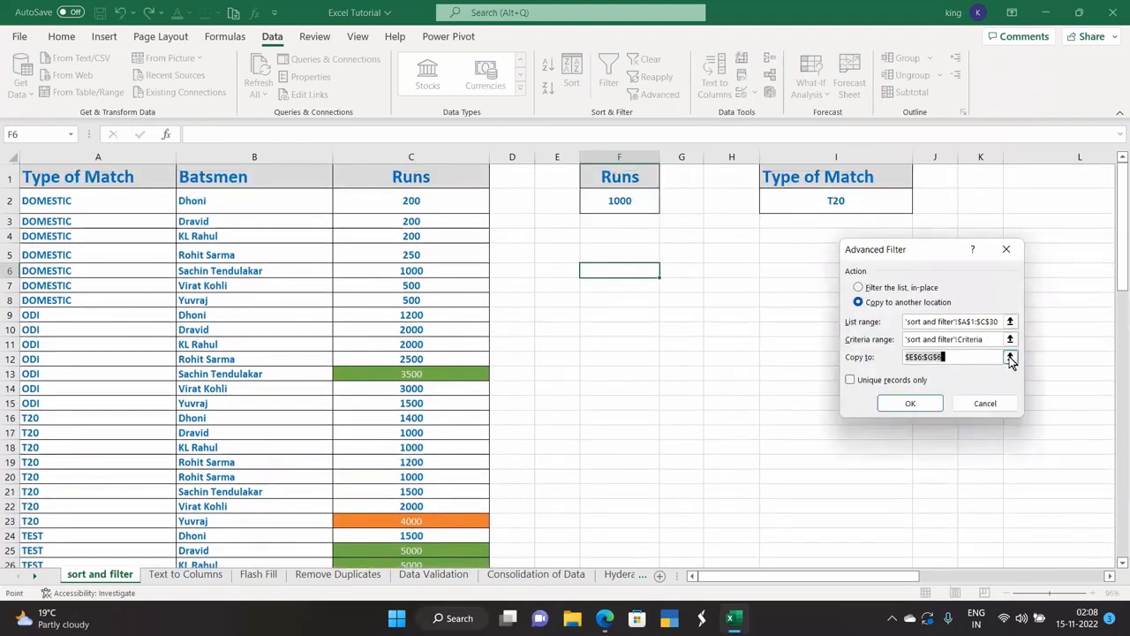
{"action": "left_click", "coordinate": [607, 271]}
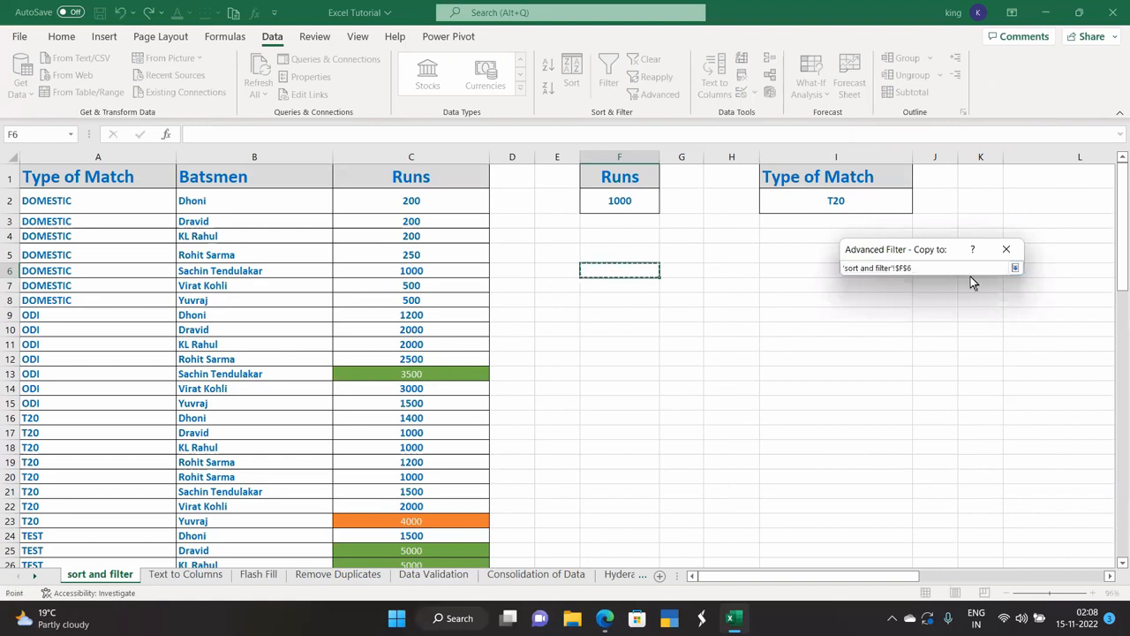
{"action": "left_click", "coordinate": [1012, 268]}
{"action": "left_click", "coordinate": [911, 404]}
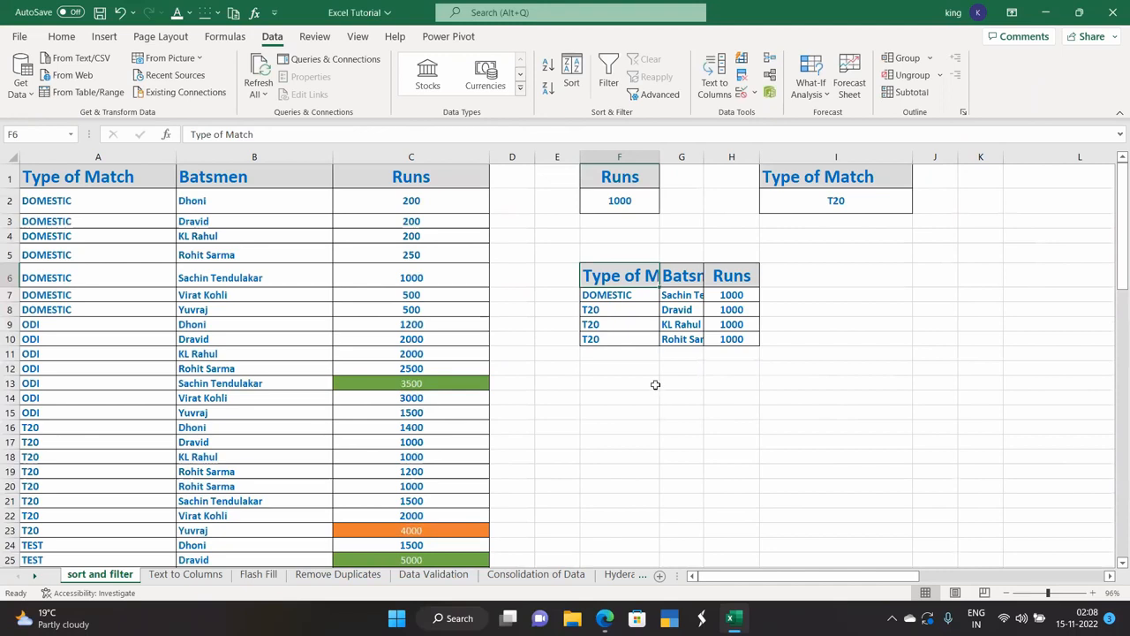
{"action": "left_click_drag", "start_coordinate": [708, 159], "coordinate": [761, 159]}
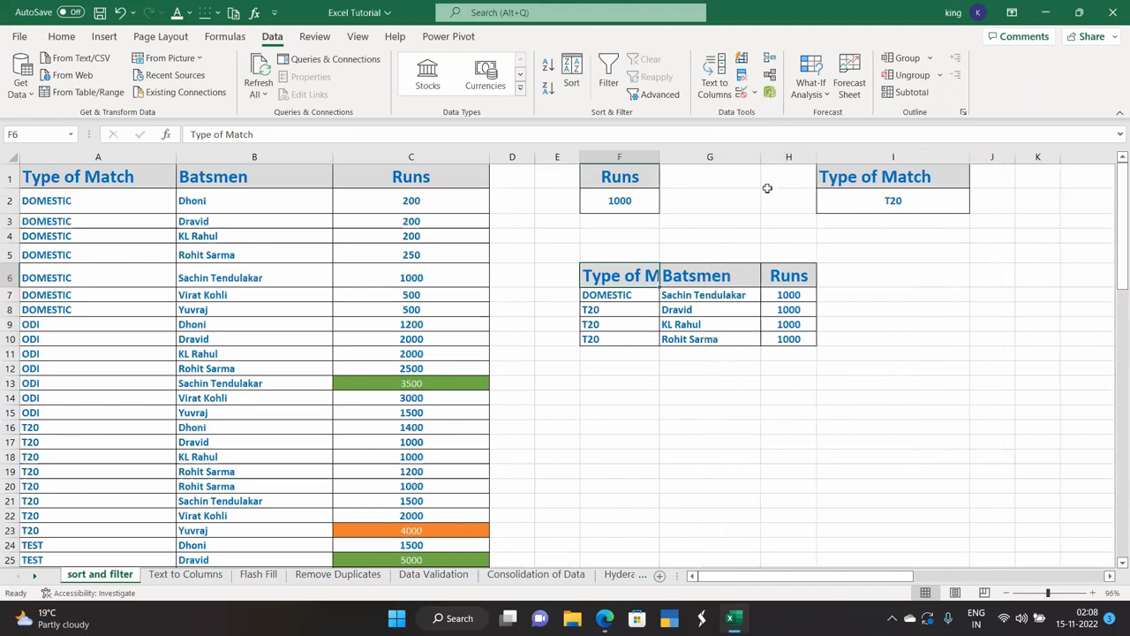
{"action": "left_click", "coordinate": [804, 298]}
{"action": "left_click", "coordinate": [416, 277]}
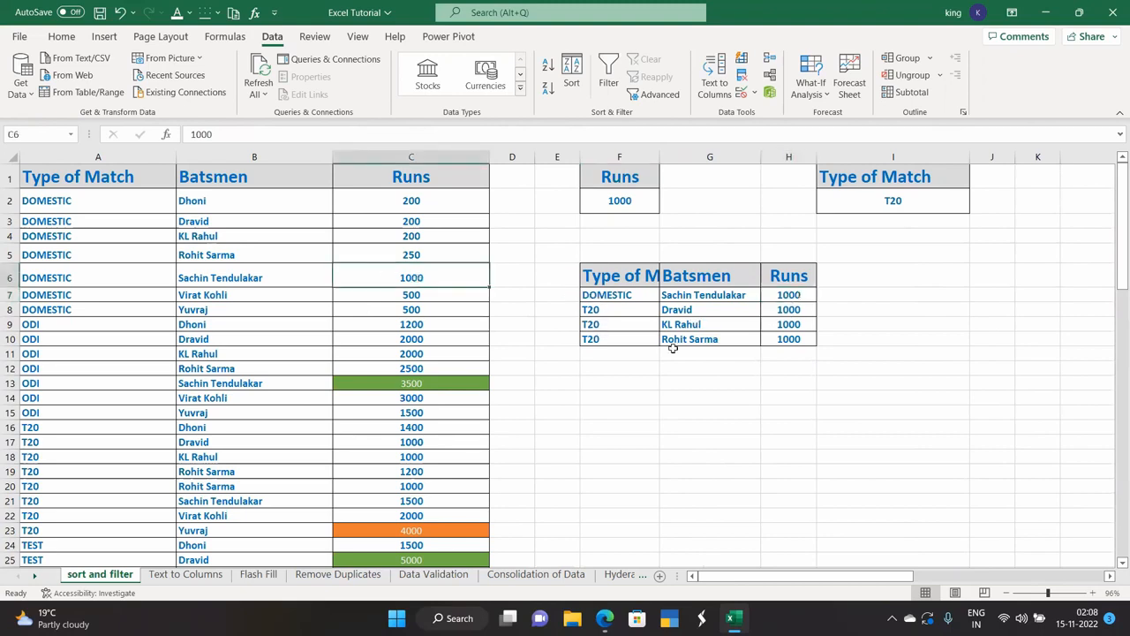
Change the Runs criterion in F2 to >1000.
{"action": "double_click", "coordinate": [600, 199]}
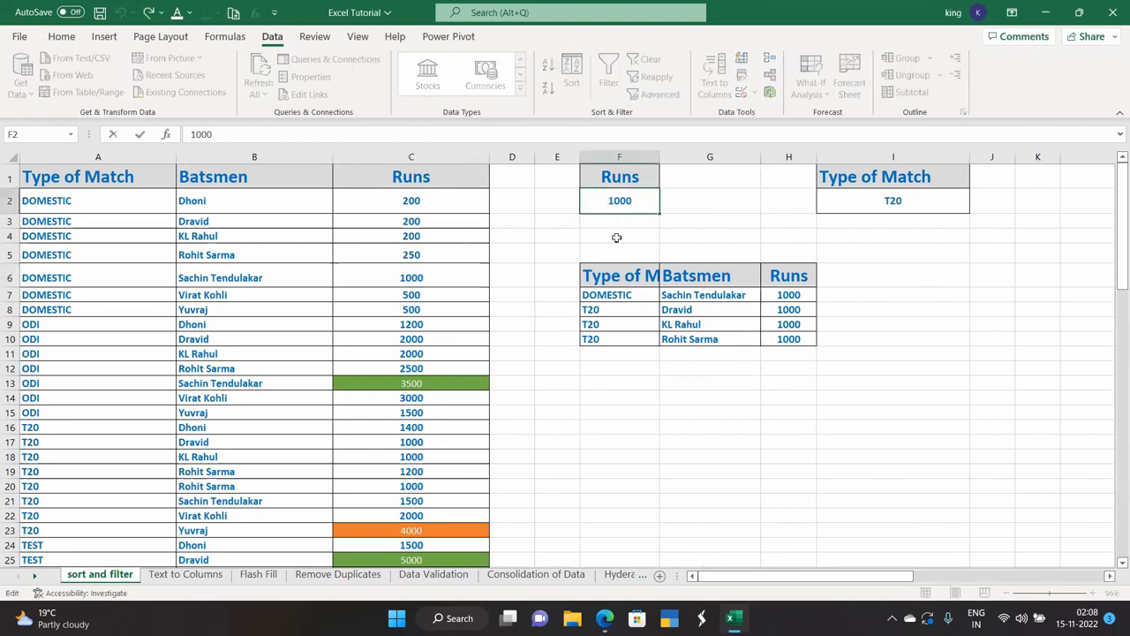
{"action": "type", "text": ">"}
{"action": "key", "text": "Return"}
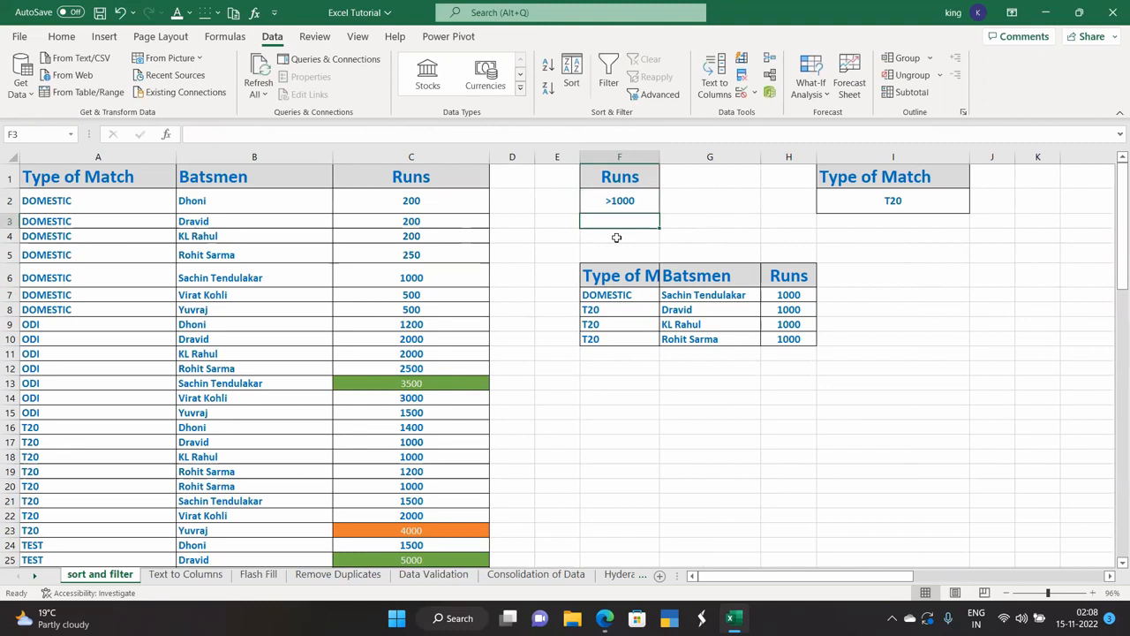
{"action": "left_click", "coordinate": [620, 203]}
{"action": "left_click", "coordinate": [633, 278]}
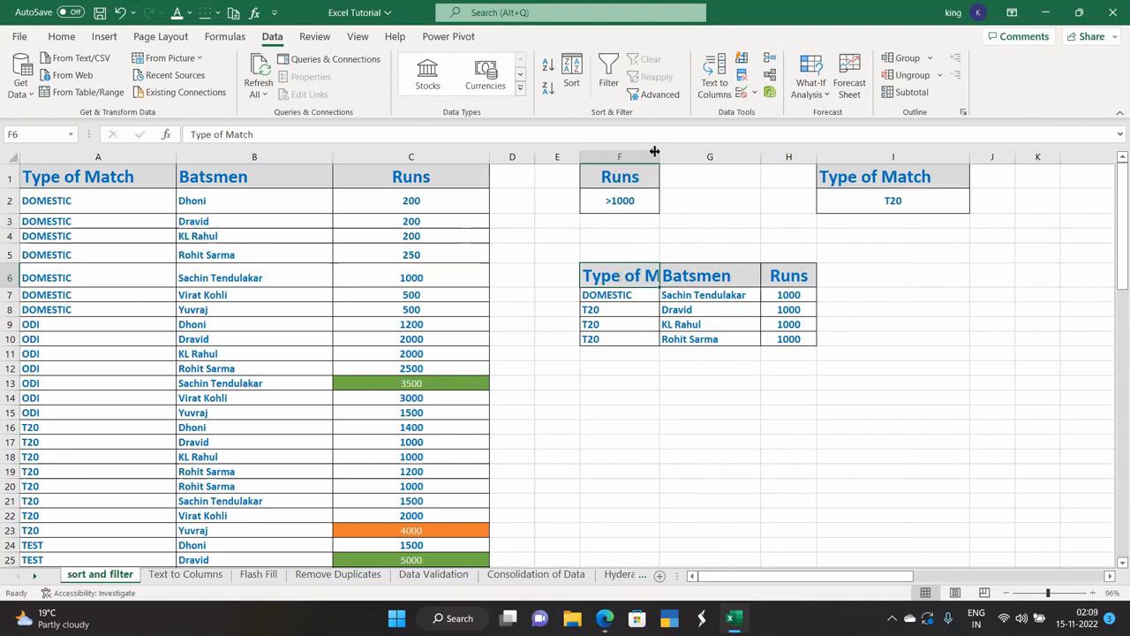
Run Advanced Filter with criteria F1:F3, copying matches to F6.
{"action": "left_click", "coordinate": [653, 95]}
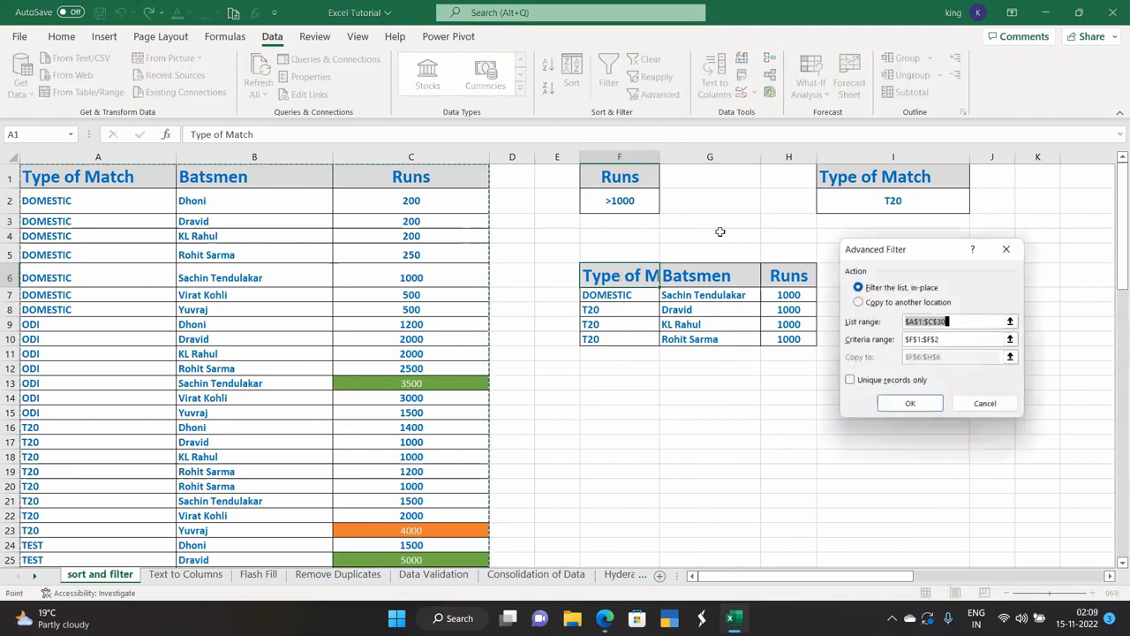
{"action": "left_click", "coordinate": [1010, 340]}
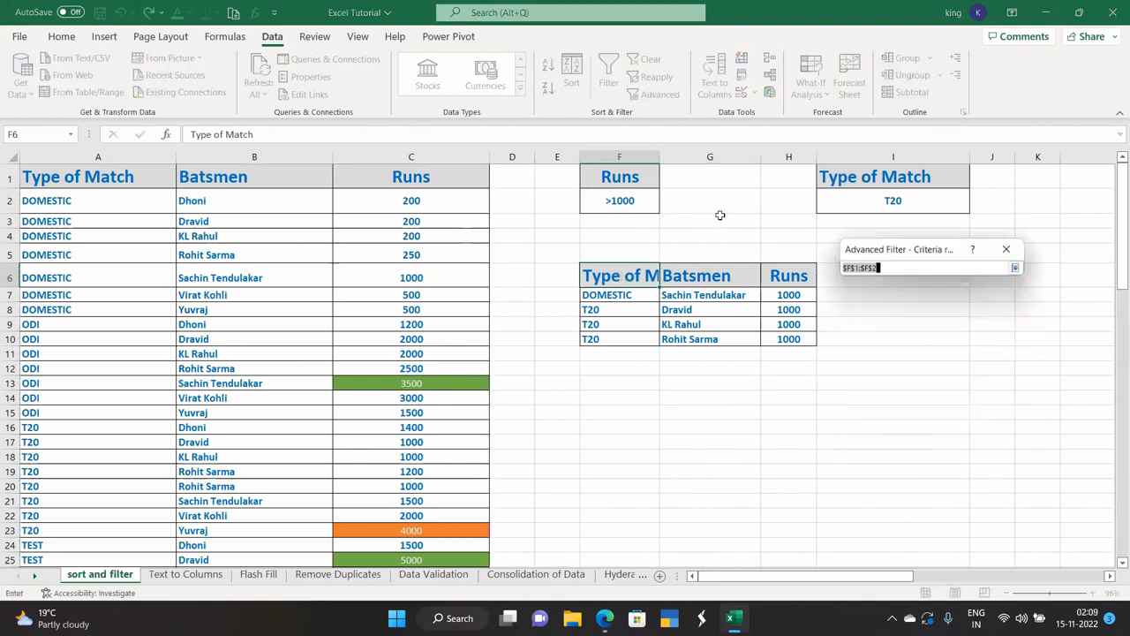
{"action": "left_click_drag", "start_coordinate": [620, 181], "coordinate": [626, 206]}
{"action": "left_click", "coordinate": [1016, 268]}
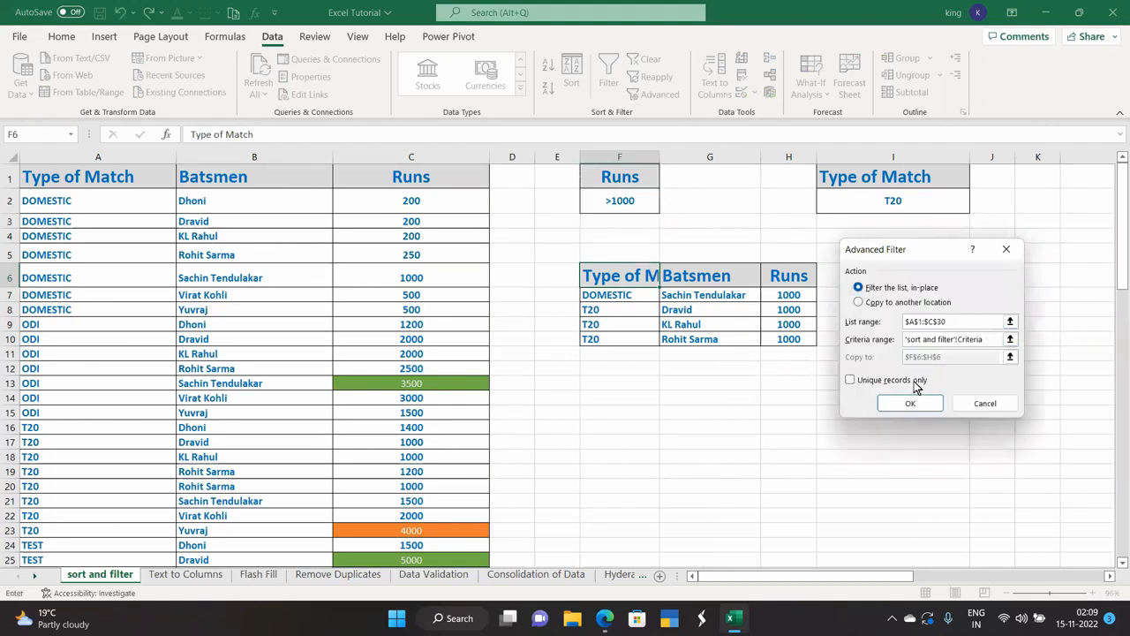
{"action": "left_click", "coordinate": [861, 302]}
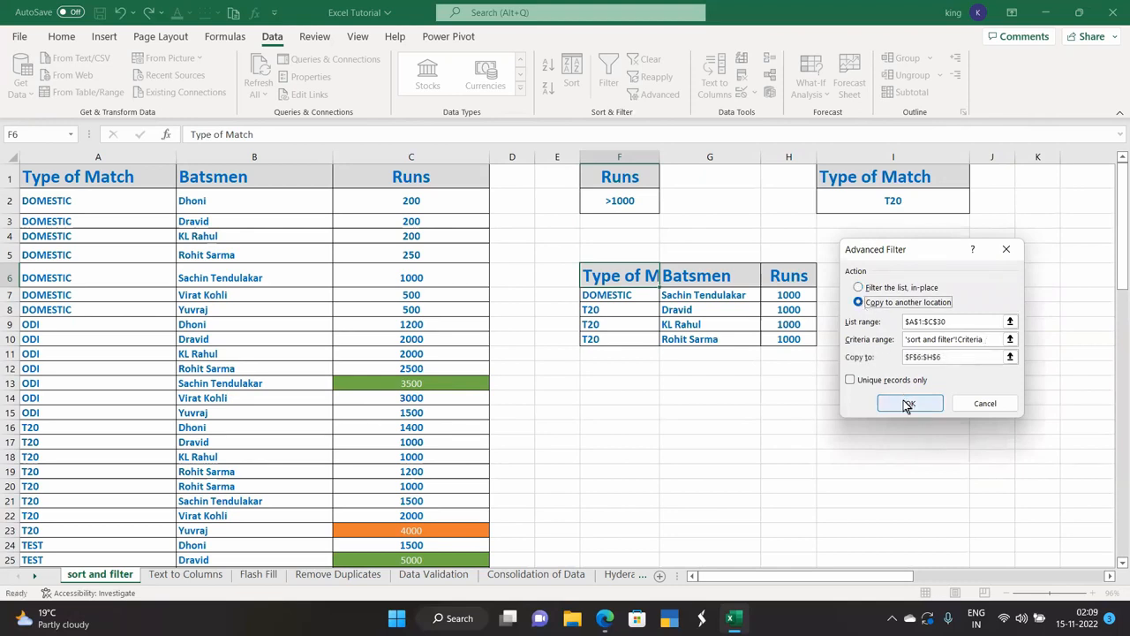
{"action": "left_click", "coordinate": [1011, 357]}
{"action": "left_click", "coordinate": [617, 279]}
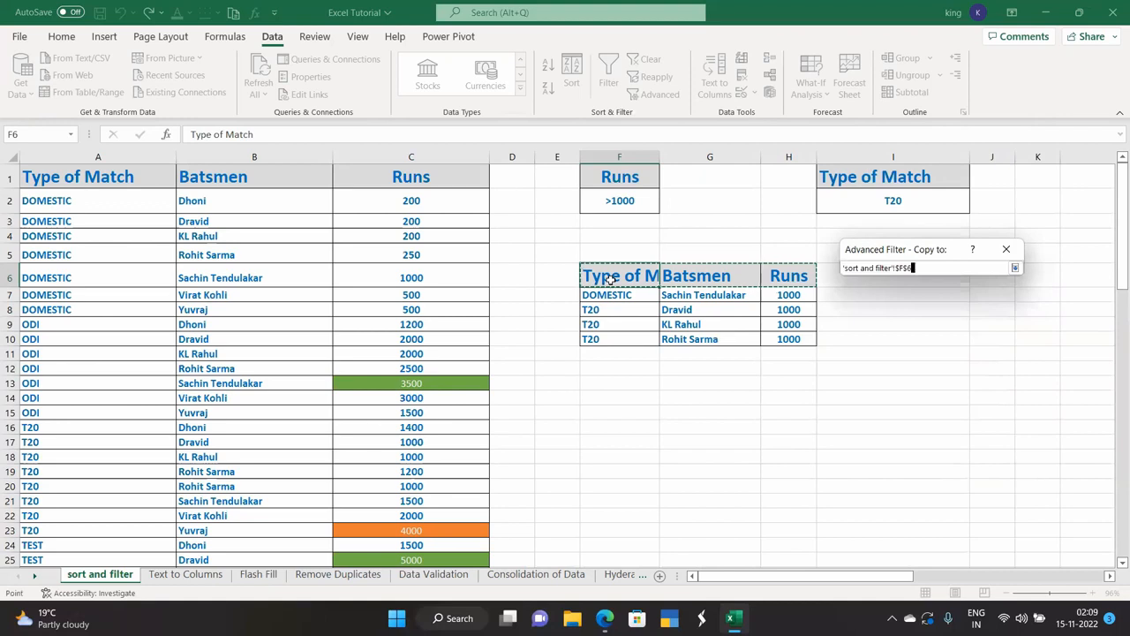
{"action": "left_click", "coordinate": [1014, 268]}
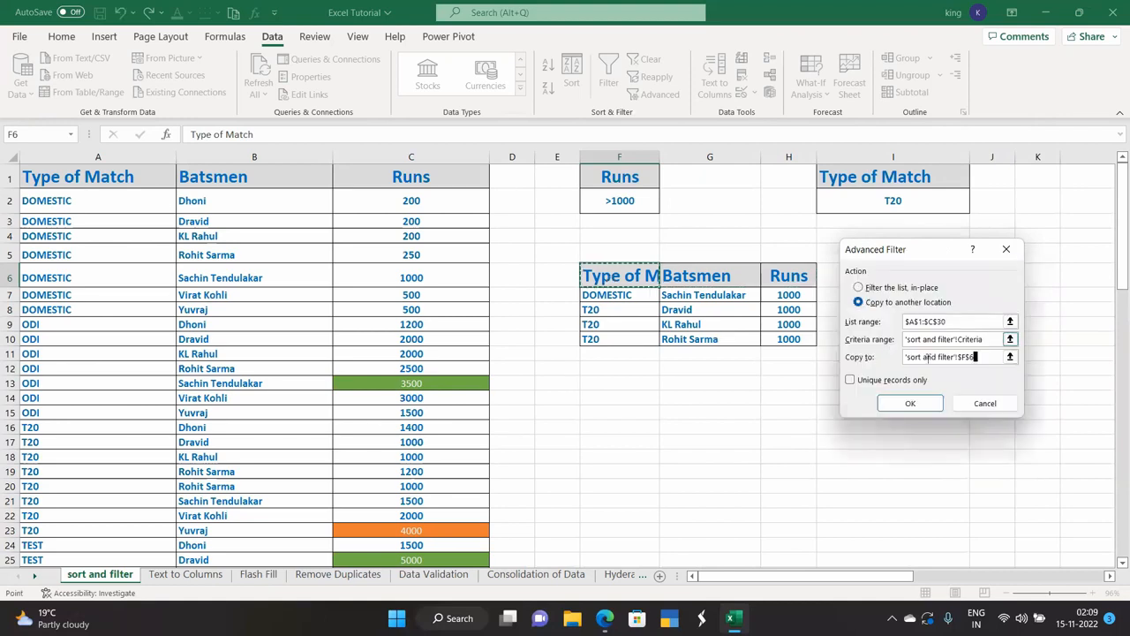
{"action": "left_click", "coordinate": [907, 403]}
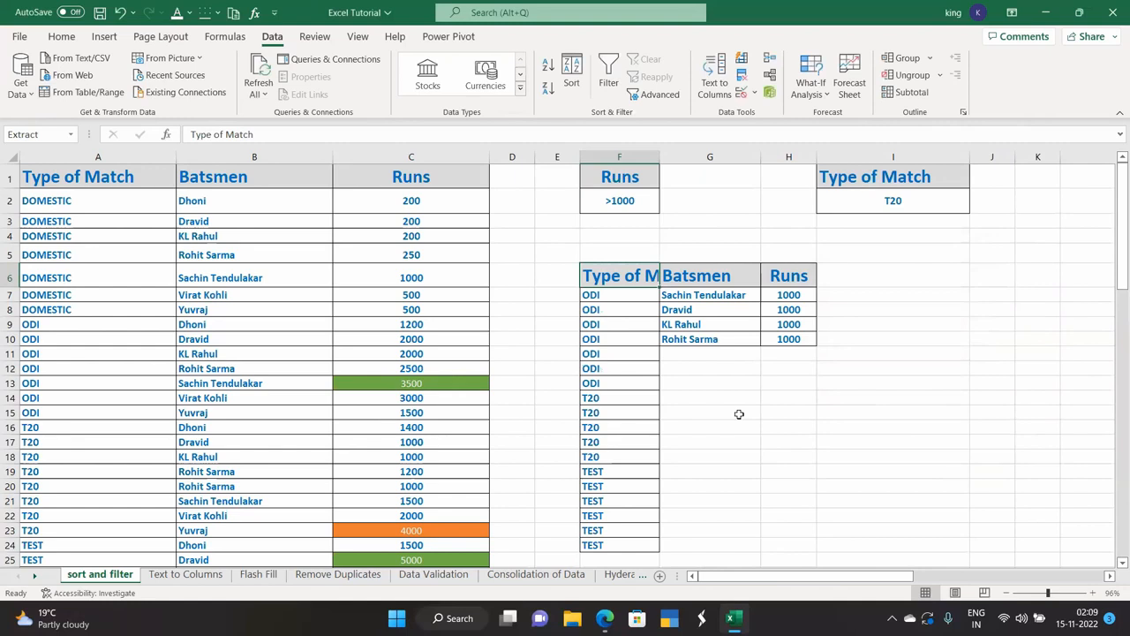
Rerun Advanced Filter copying to the F6:H23 range and confirm overwriting below it.
{"action": "scroll", "coordinate": [739, 413], "scroll_direction": "down", "scroll_amount": 2}
{"action": "scroll", "coordinate": [739, 413], "scroll_direction": "up", "scroll_amount": 1}
{"action": "left_click_drag", "start_coordinate": [591, 236], "coordinate": [798, 505]}
{"action": "left_click", "coordinate": [658, 97]}
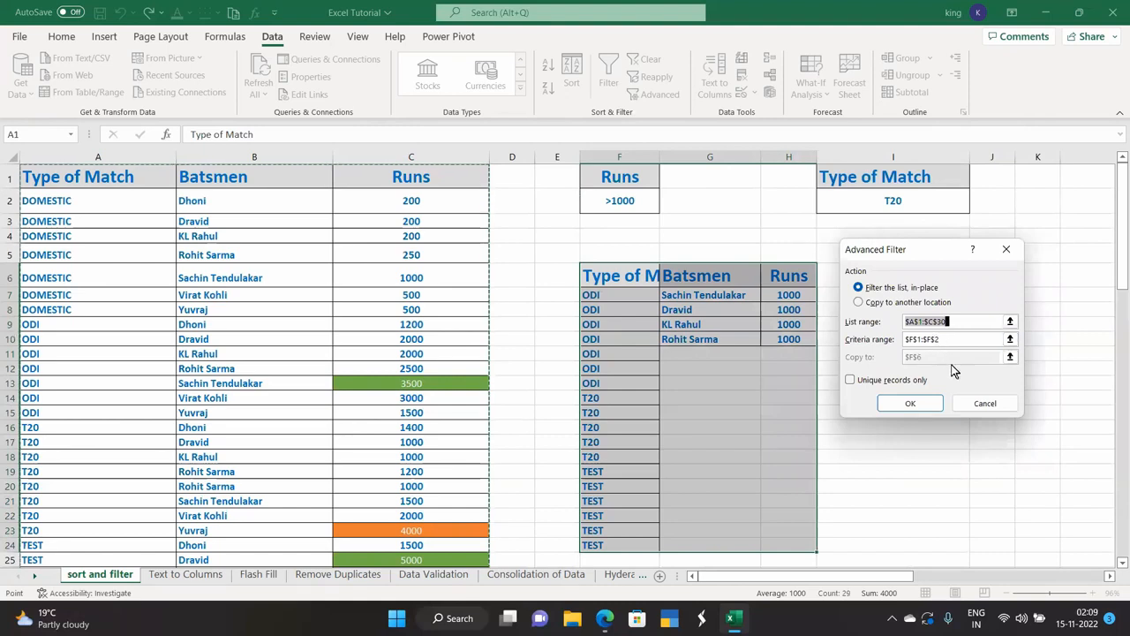
{"action": "left_click", "coordinate": [855, 303]}
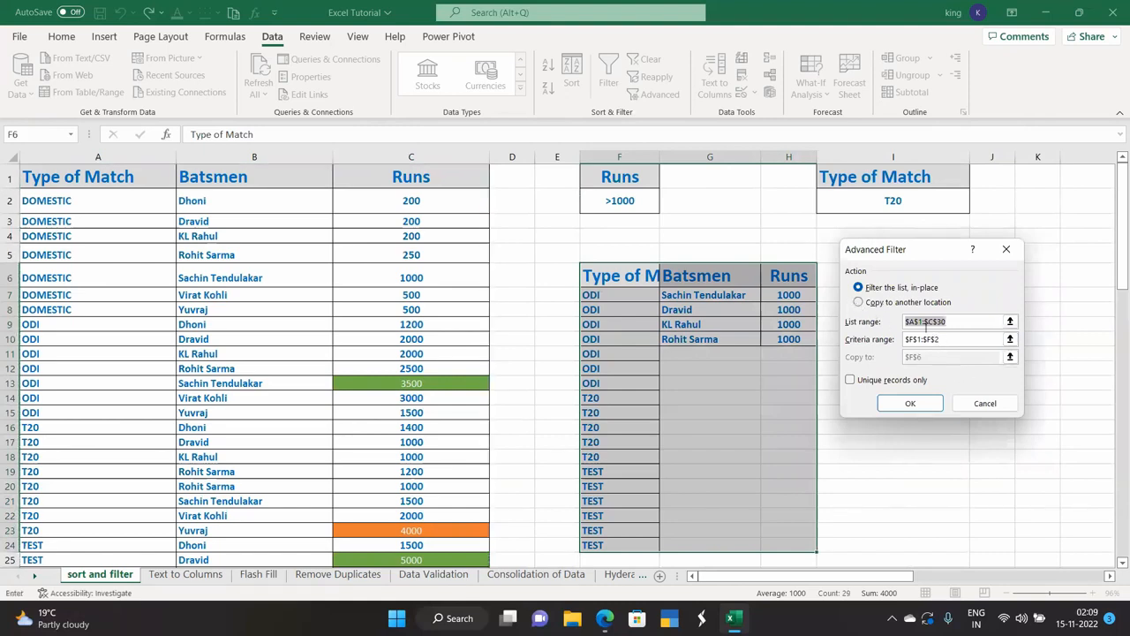
{"action": "left_click", "coordinate": [858, 303]}
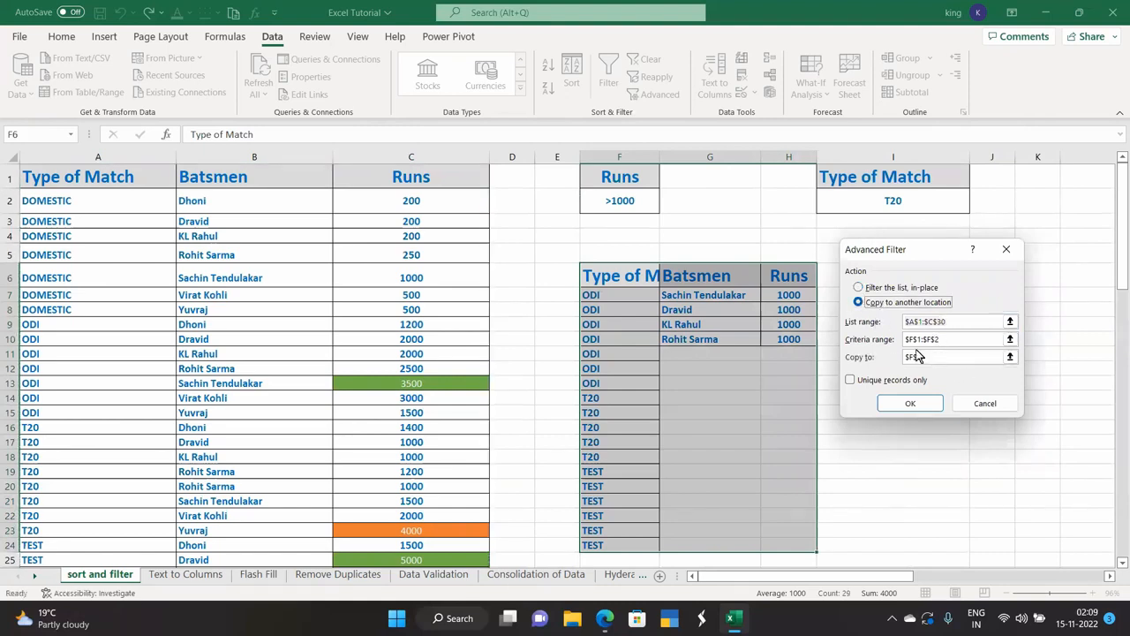
{"action": "left_click", "coordinate": [1009, 357]}
{"action": "left_click_drag", "start_coordinate": [631, 281], "coordinate": [842, 497]}
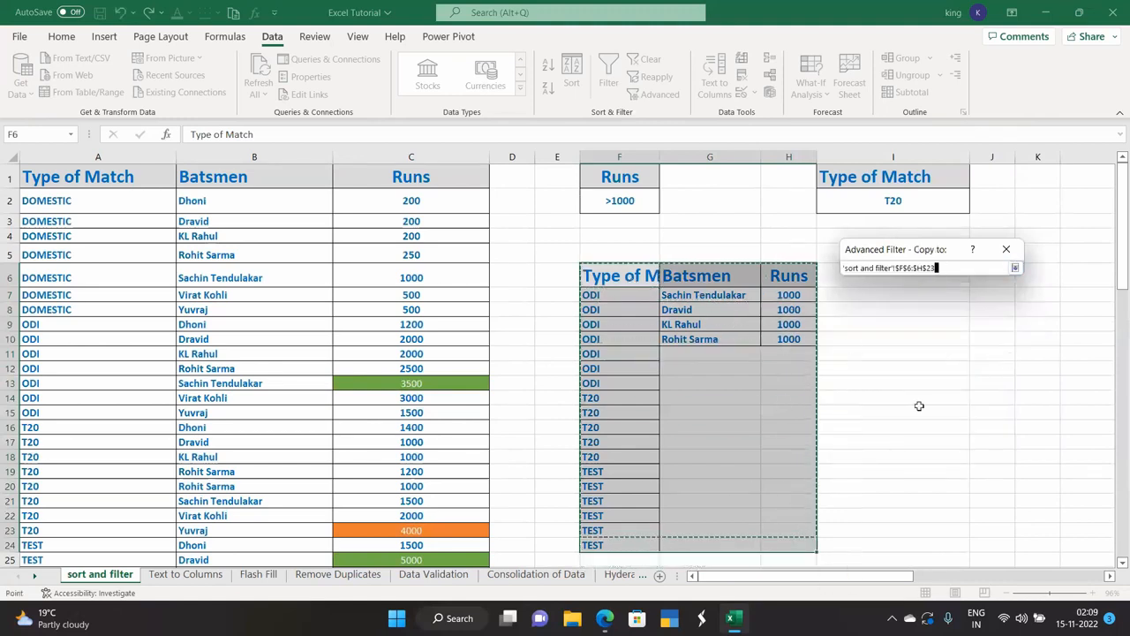
{"action": "left_click", "coordinate": [1014, 266]}
{"action": "left_click", "coordinate": [904, 401]}
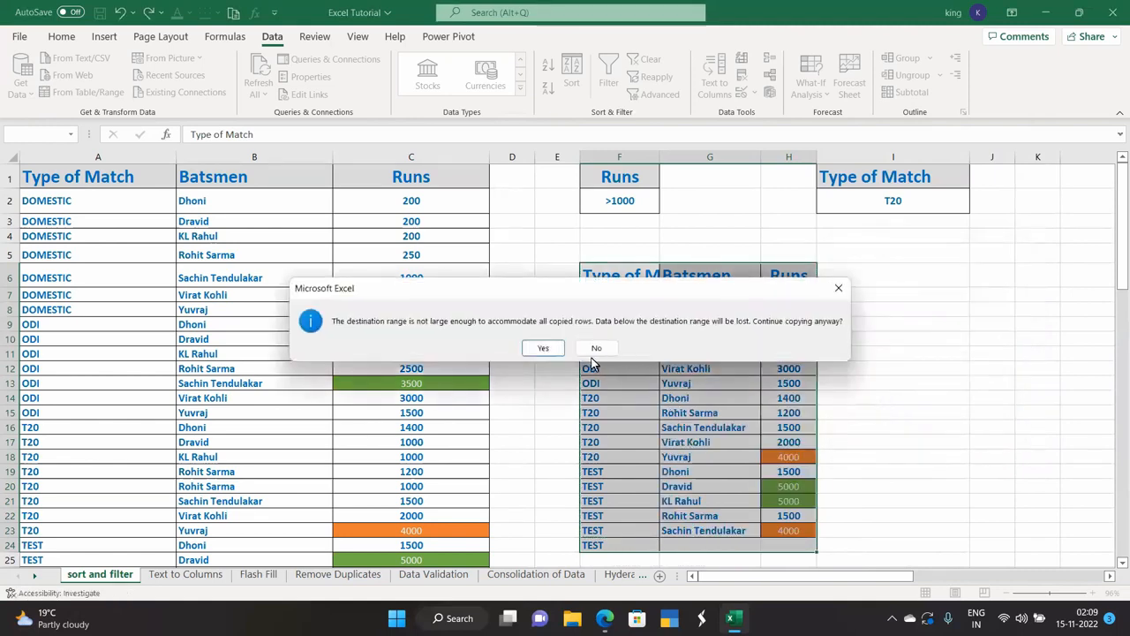
{"action": "left_click", "coordinate": [542, 348]}
Review the 18 records above 1000 runs and select the extract F6:H24.
{"action": "left_click", "coordinate": [858, 380]}
{"action": "scroll", "coordinate": [781, 386], "scroll_direction": "down", "scroll_amount": 1}
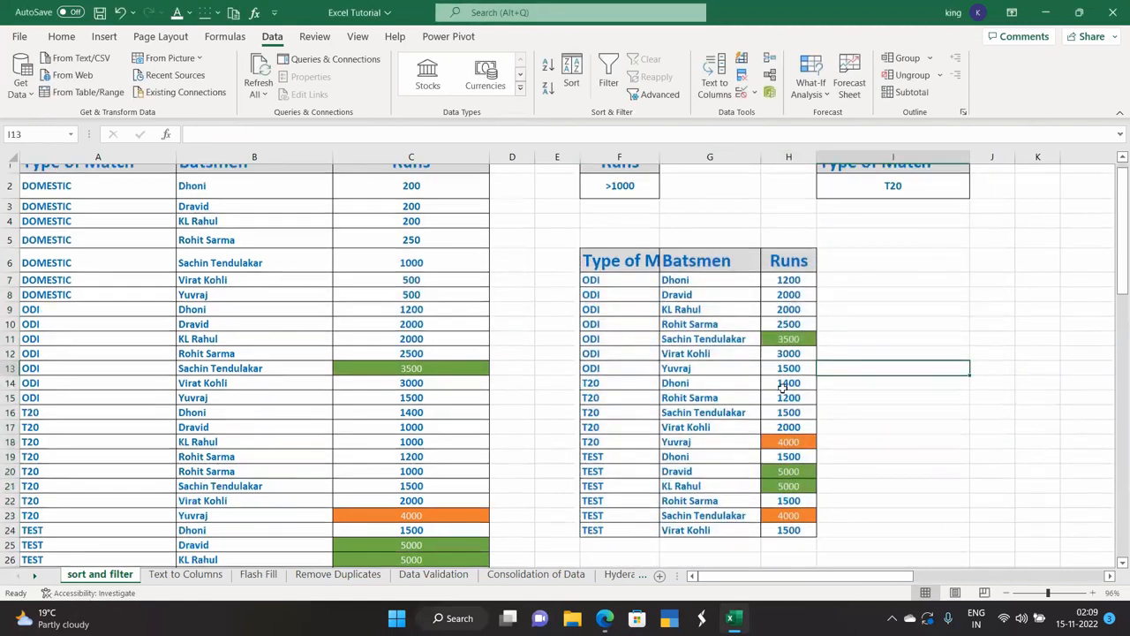
{"action": "scroll", "coordinate": [781, 386], "scroll_direction": "down", "scroll_amount": 2}
{"action": "scroll", "coordinate": [777, 353], "scroll_direction": "up", "scroll_amount": 3}
{"action": "scroll", "coordinate": [771, 325], "scroll_direction": "down", "scroll_amount": 1}
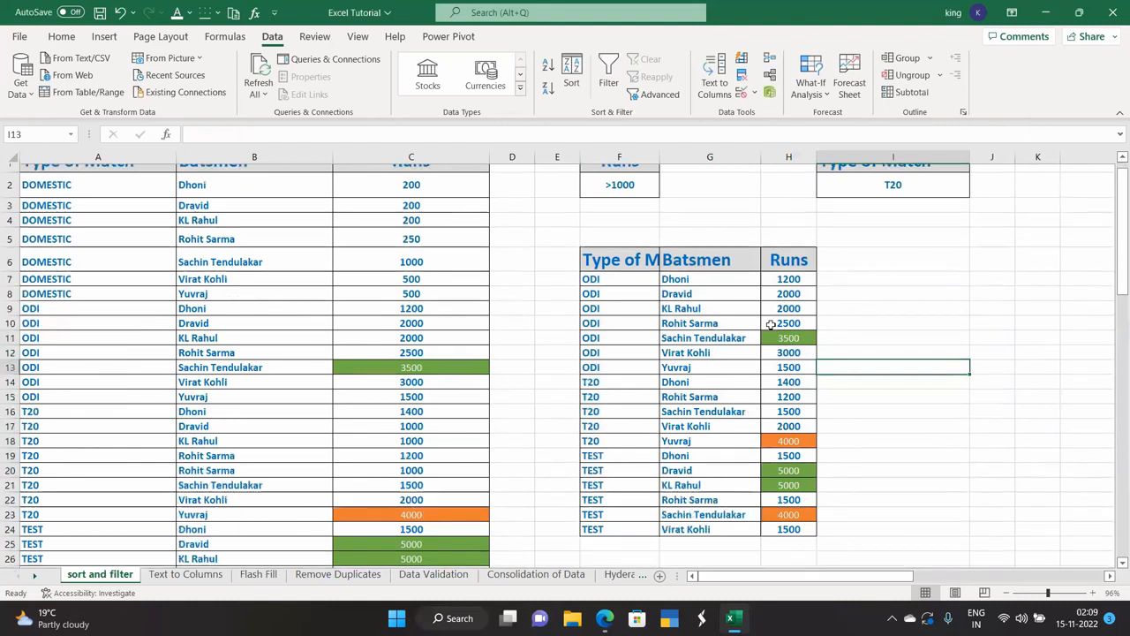
{"action": "scroll", "coordinate": [771, 325], "scroll_direction": "up", "scroll_amount": 1}
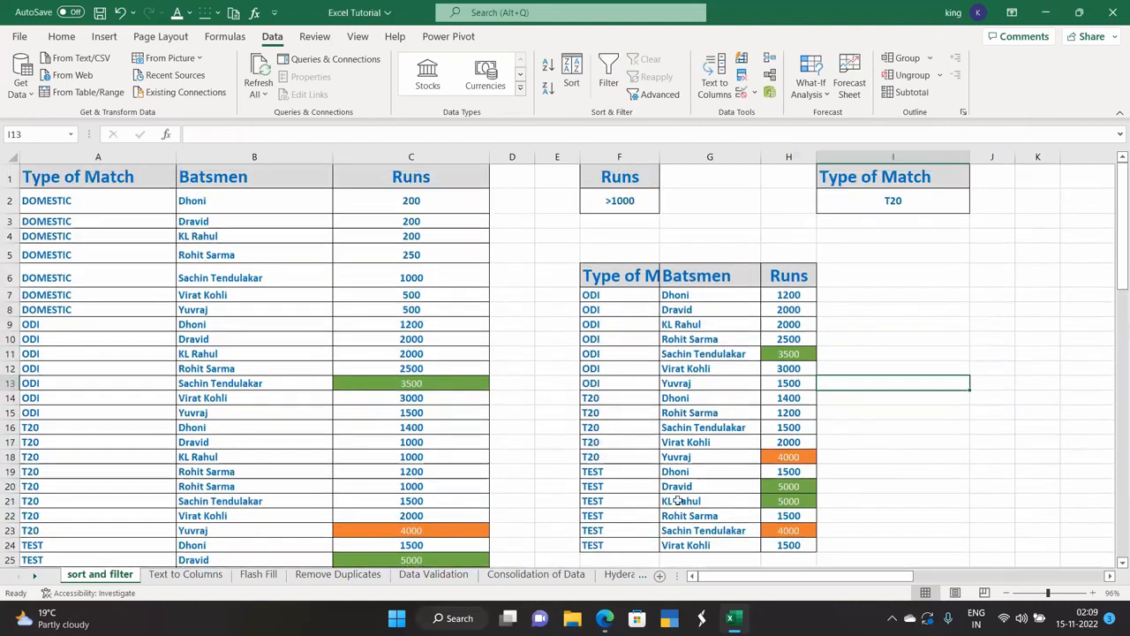
{"action": "scroll", "coordinate": [677, 473], "scroll_direction": "down", "scroll_amount": 2}
{"action": "scroll", "coordinate": [676, 470], "scroll_direction": "up", "scroll_amount": 2}
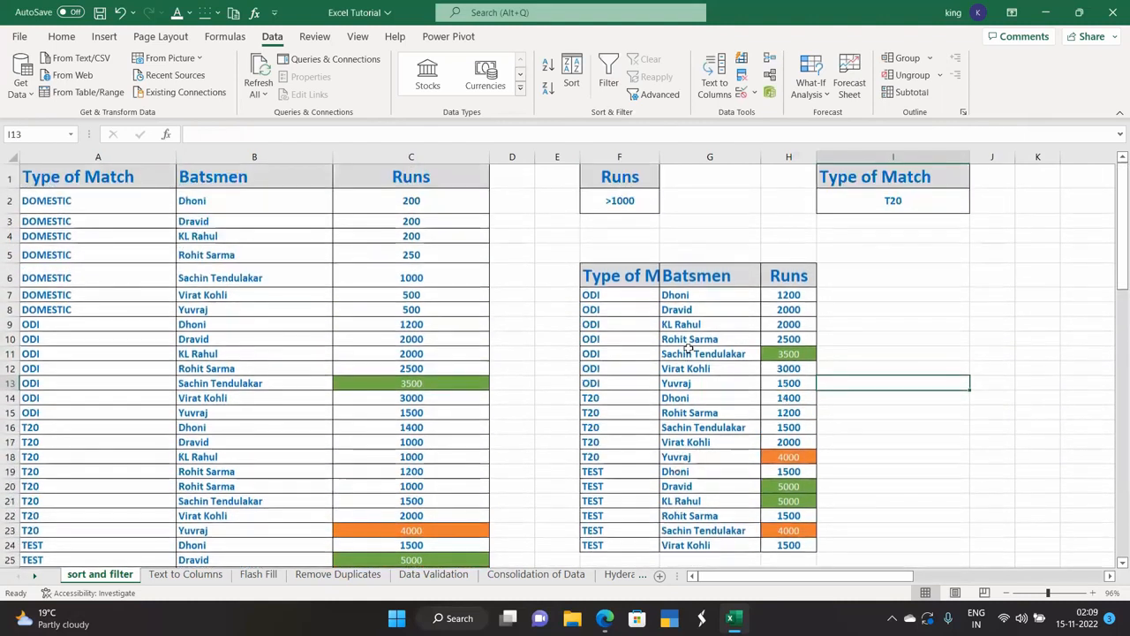
{"action": "left_click", "coordinate": [632, 199]}
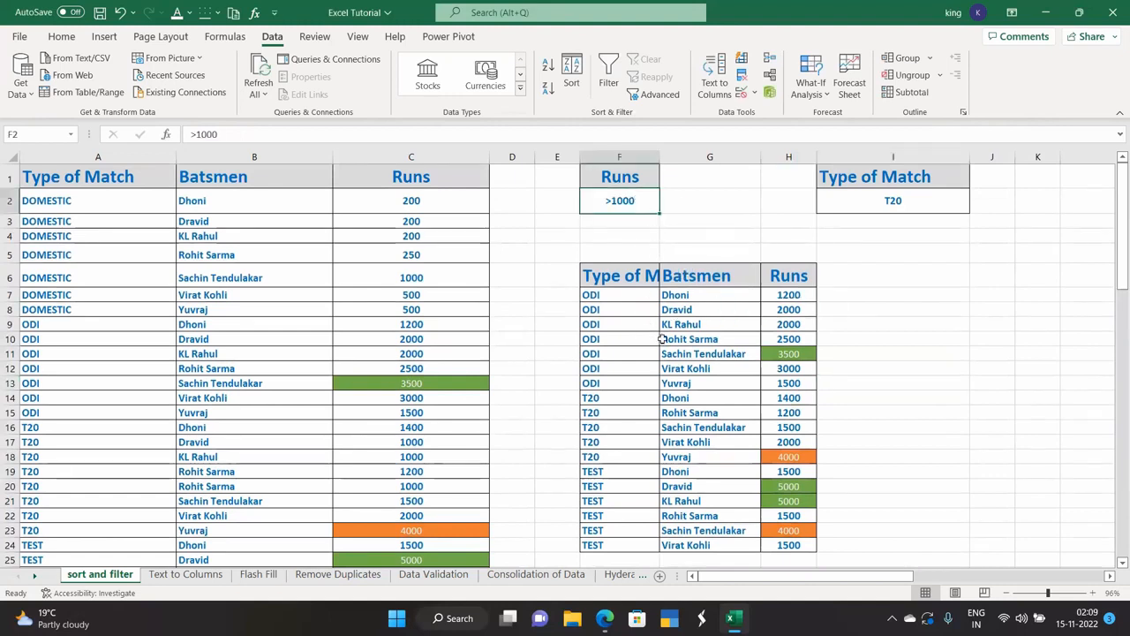
{"action": "left_click_drag", "start_coordinate": [613, 276], "coordinate": [796, 546]}
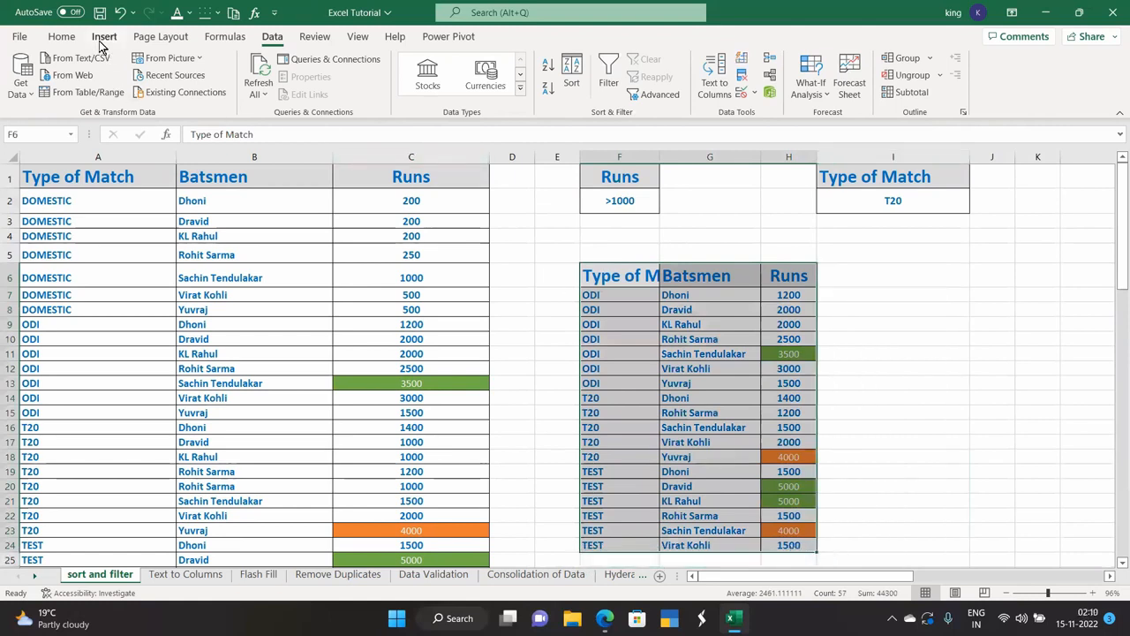
Clear the contents and then the formats of the F6:H24 extract.
{"action": "left_click", "coordinate": [63, 37]}
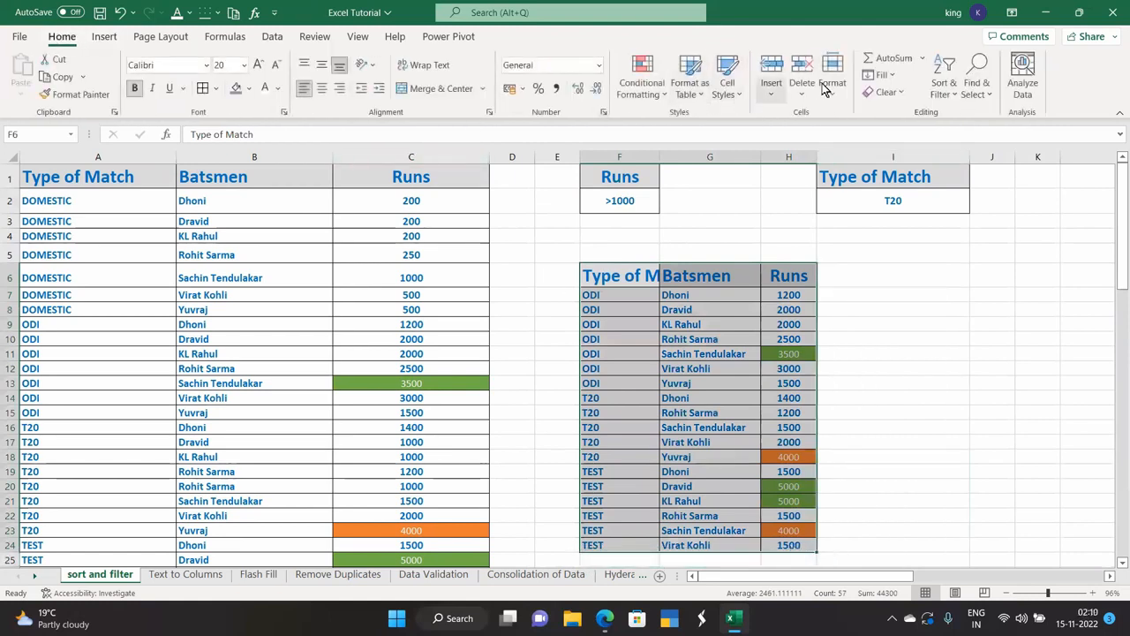
{"action": "left_click", "coordinate": [901, 94]}
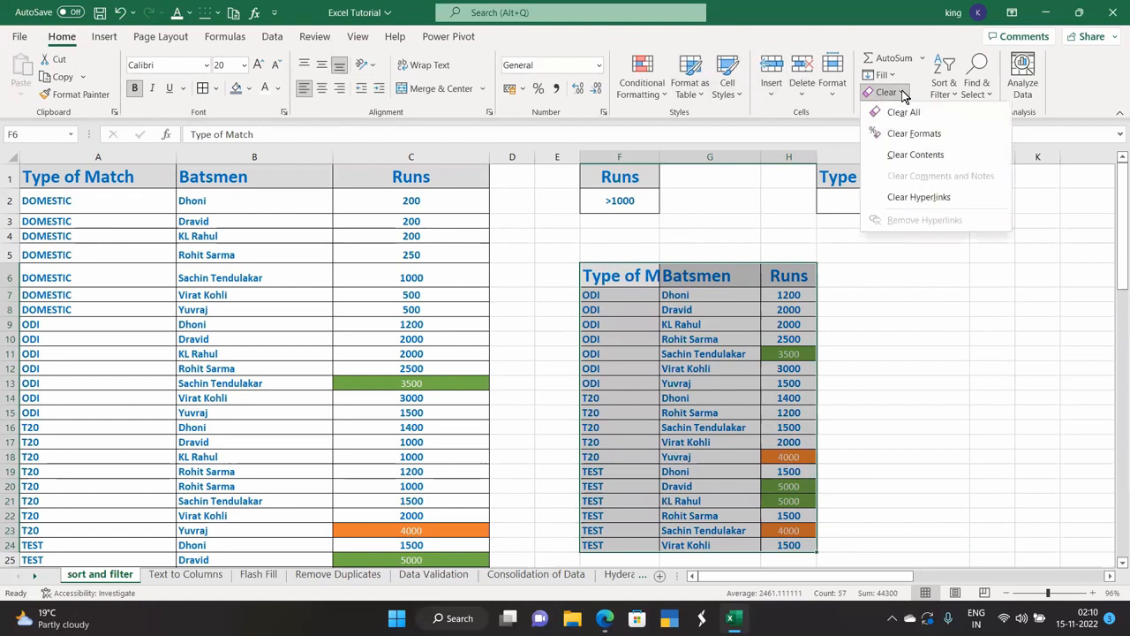
{"action": "left_click", "coordinate": [915, 154]}
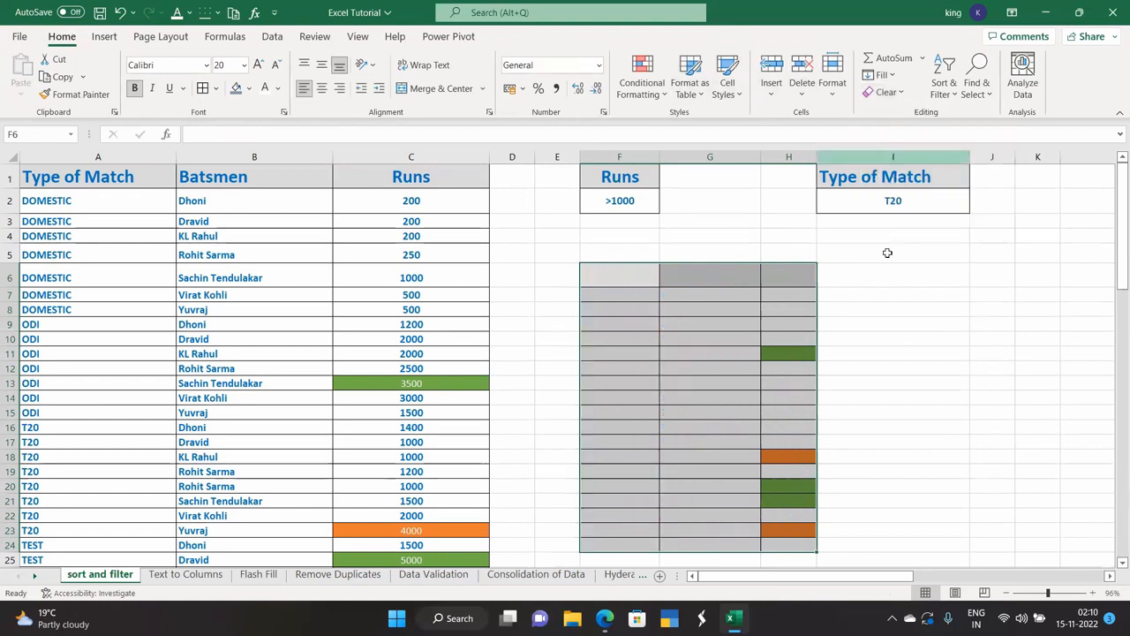
{"action": "left_click", "coordinate": [900, 94]}
{"action": "left_click", "coordinate": [914, 133]}
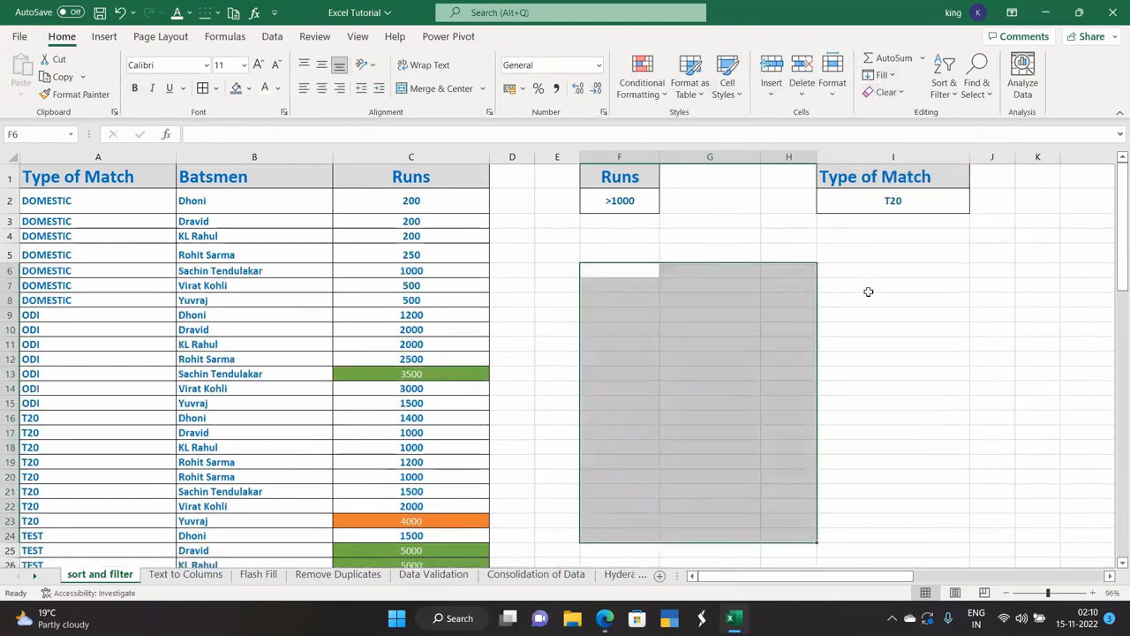
Select the Type of Match criterion cells I1:I2, then F6 as the new output start.
{"action": "left_click", "coordinate": [865, 310]}
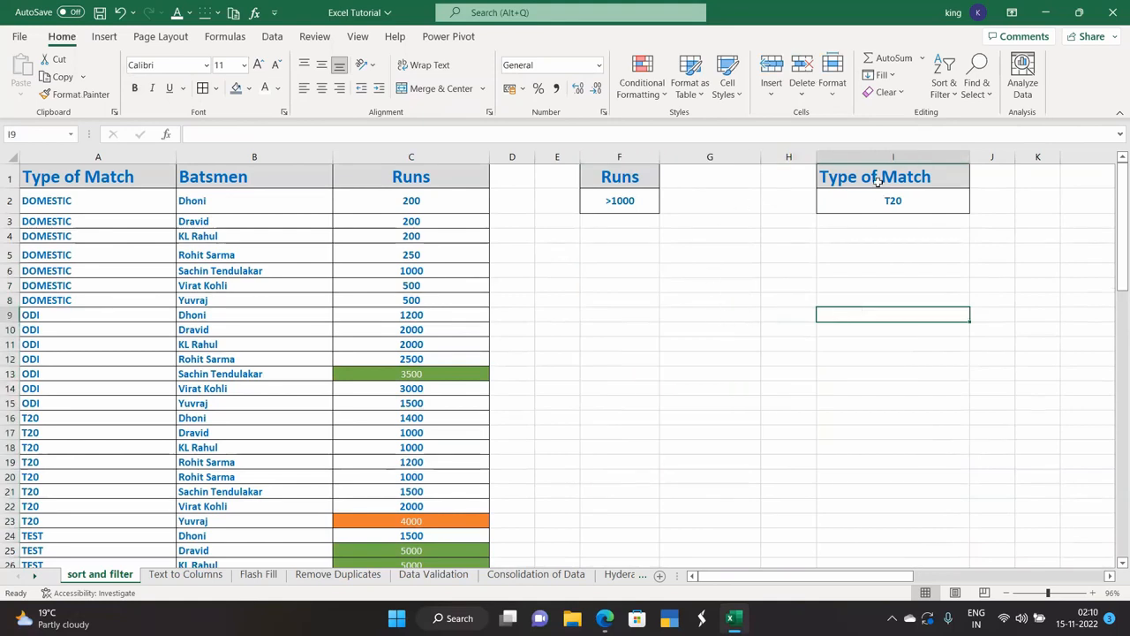
{"action": "left_click_drag", "start_coordinate": [871, 179], "coordinate": [871, 192]}
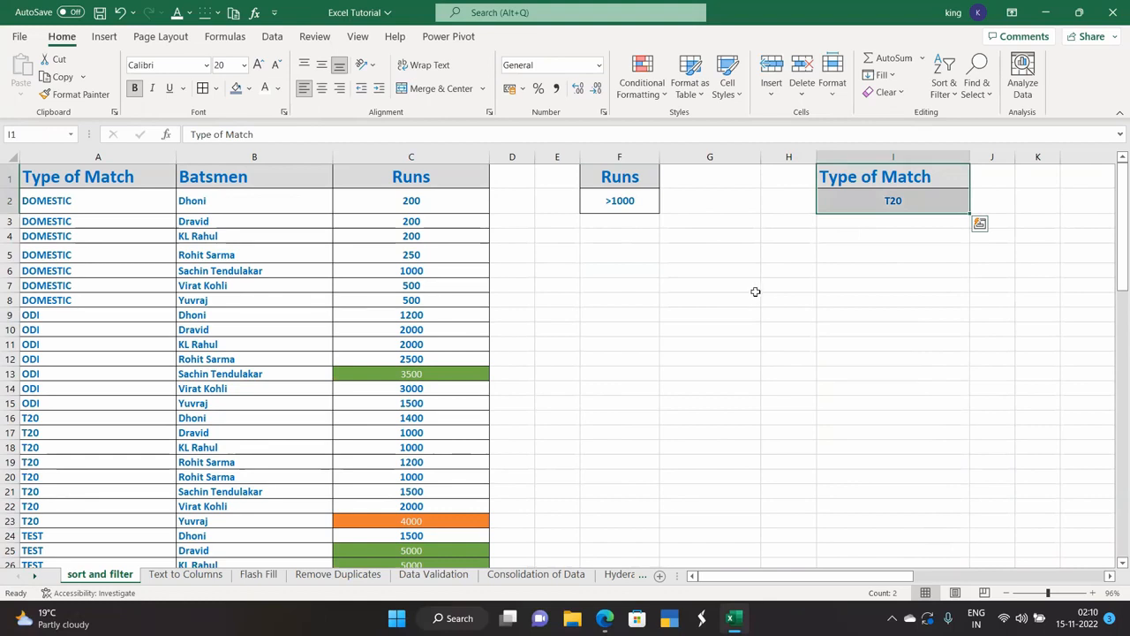
{"action": "left_click", "coordinate": [599, 267]}
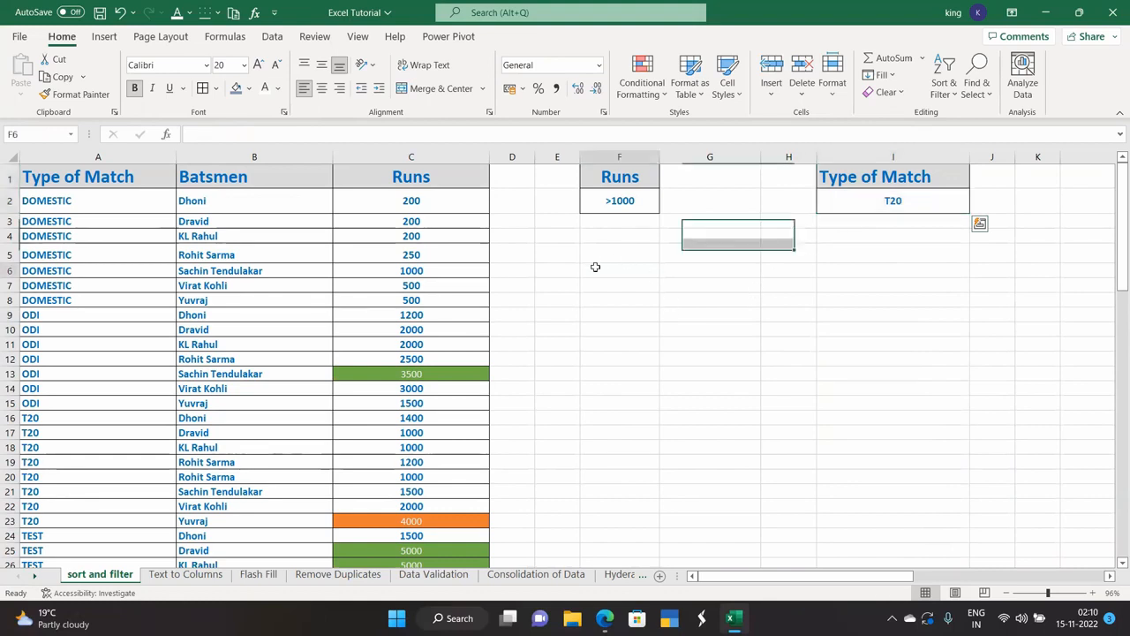
{"action": "left_click", "coordinate": [229, 40]}
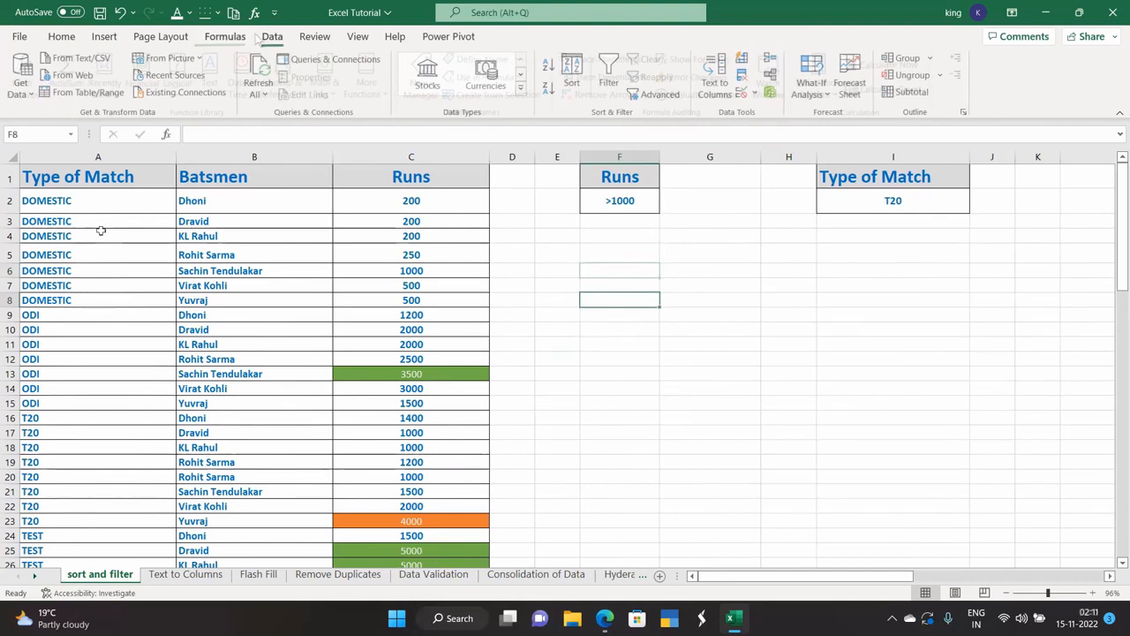
Select the match table A1:C30, the criterion cells and output cell F6 on the sheet.
{"action": "left_click", "coordinate": [101, 221]}
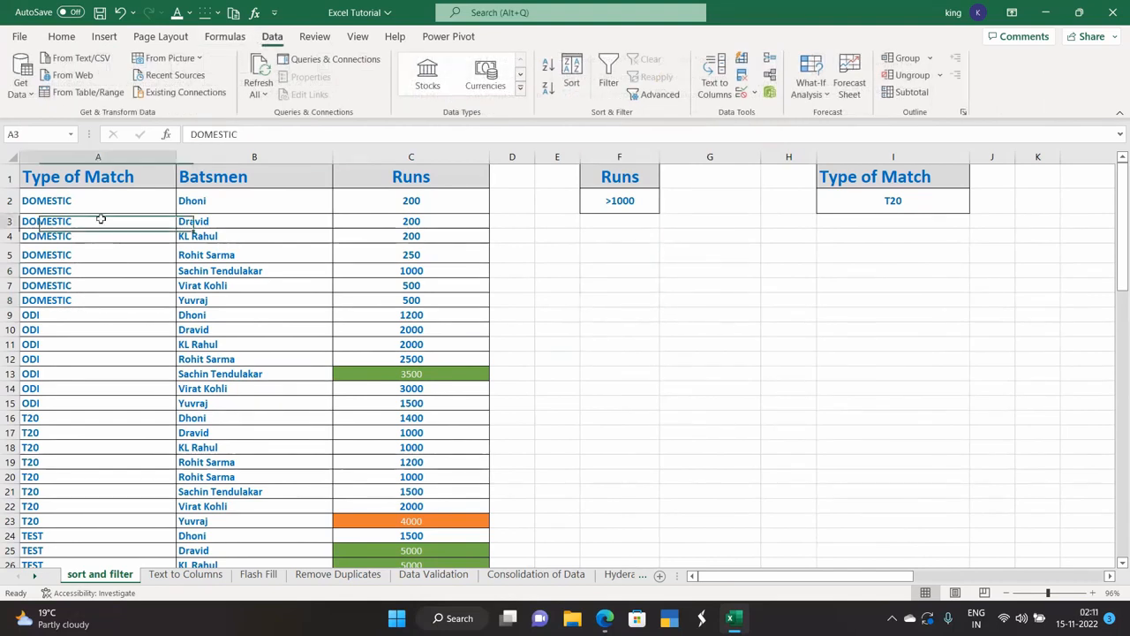
{"action": "left_click_drag", "start_coordinate": [97, 177], "coordinate": [408, 510]}
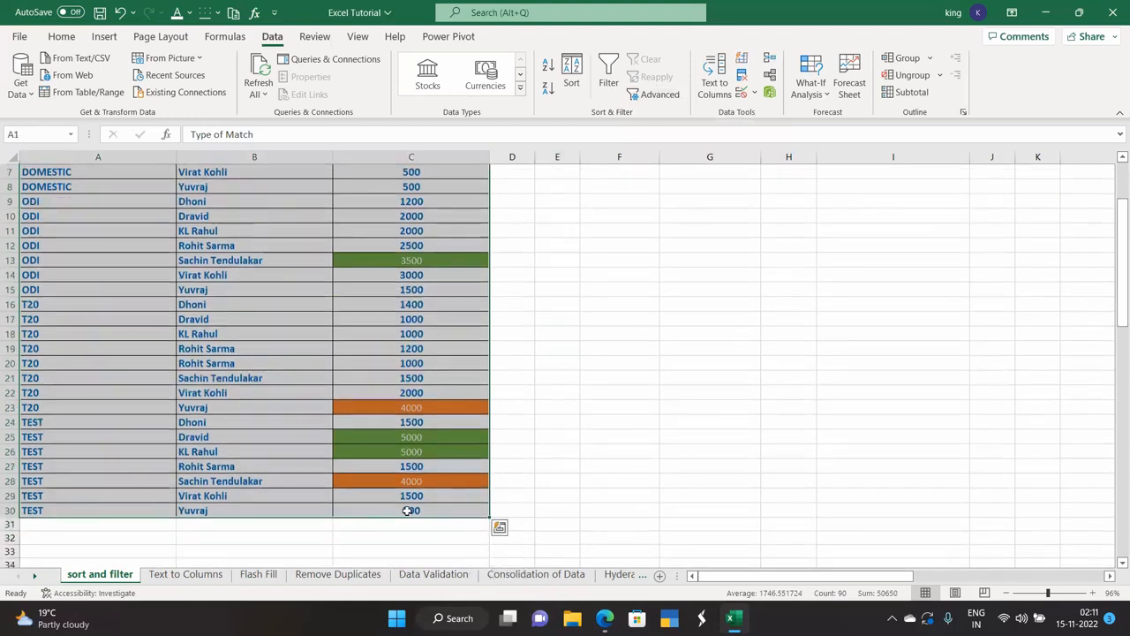
{"action": "scroll", "coordinate": [407, 510], "scroll_direction": "up", "scroll_amount": 2}
{"action": "left_click_drag", "start_coordinate": [618, 174], "coordinate": [615, 200]}
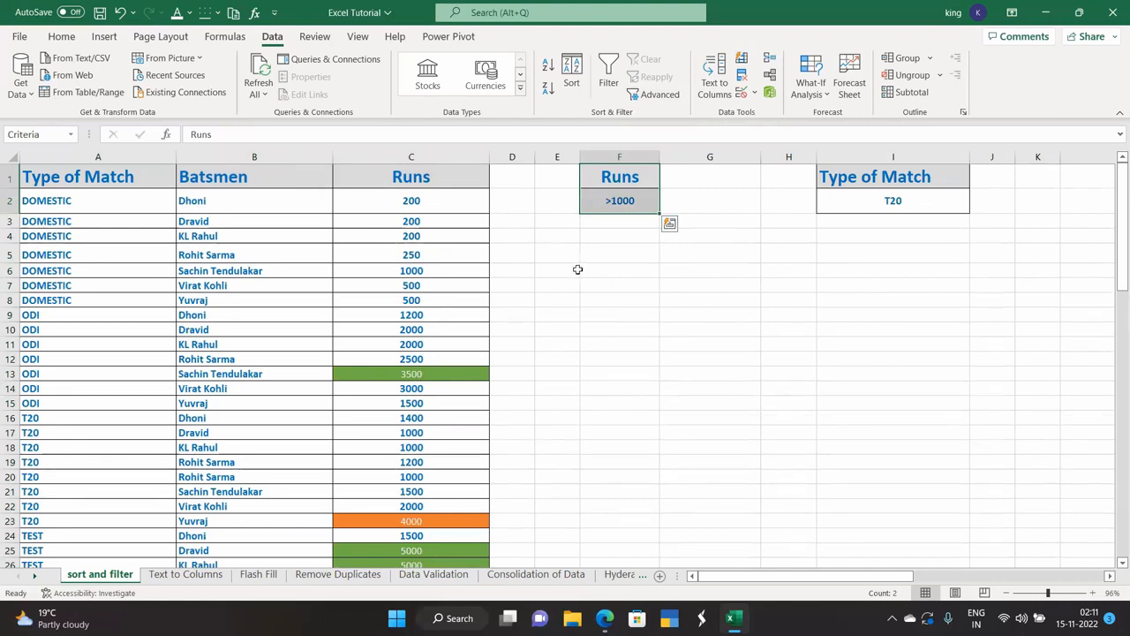
{"action": "left_click", "coordinate": [590, 270]}
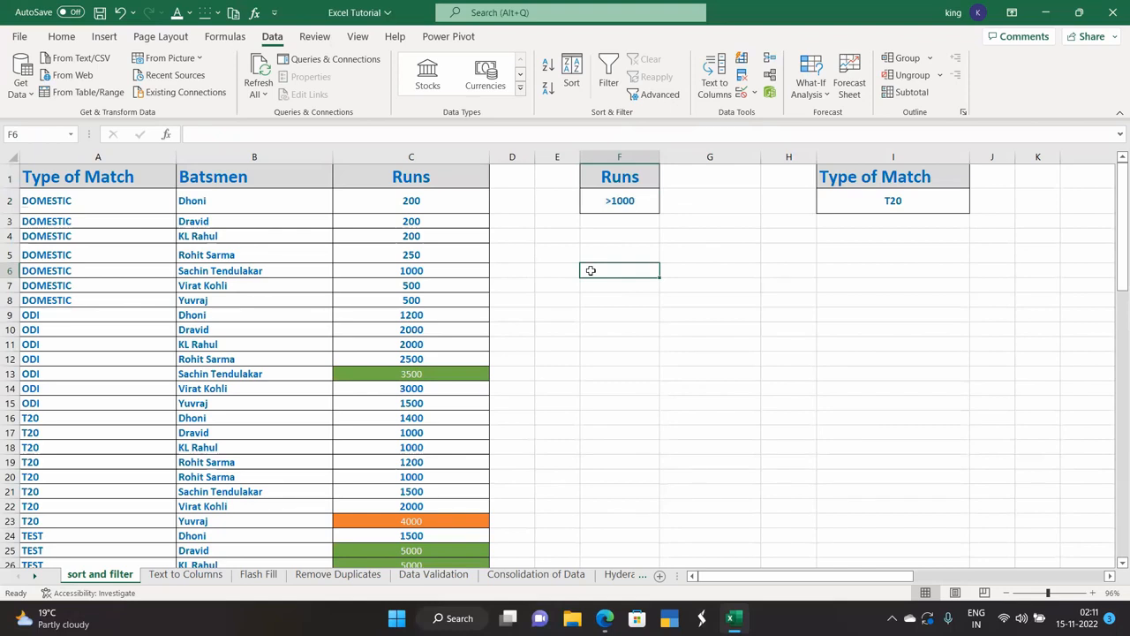
In Advanced Filter, choose Copy to another location with list range A1:C30.
{"action": "left_click", "coordinate": [660, 96]}
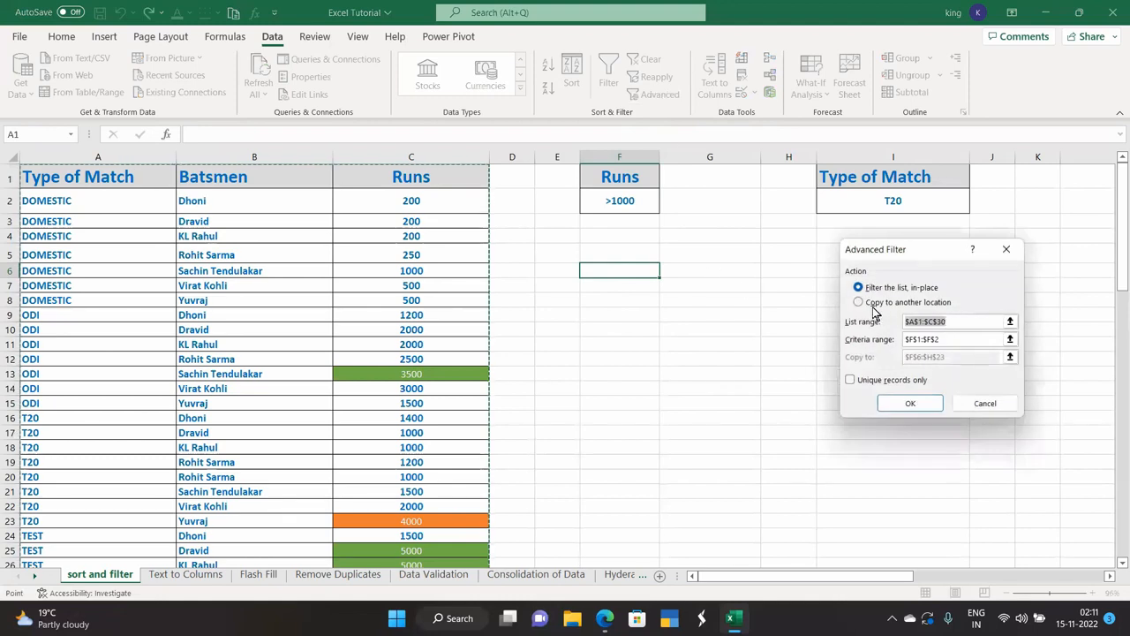
{"action": "left_click", "coordinate": [859, 305]}
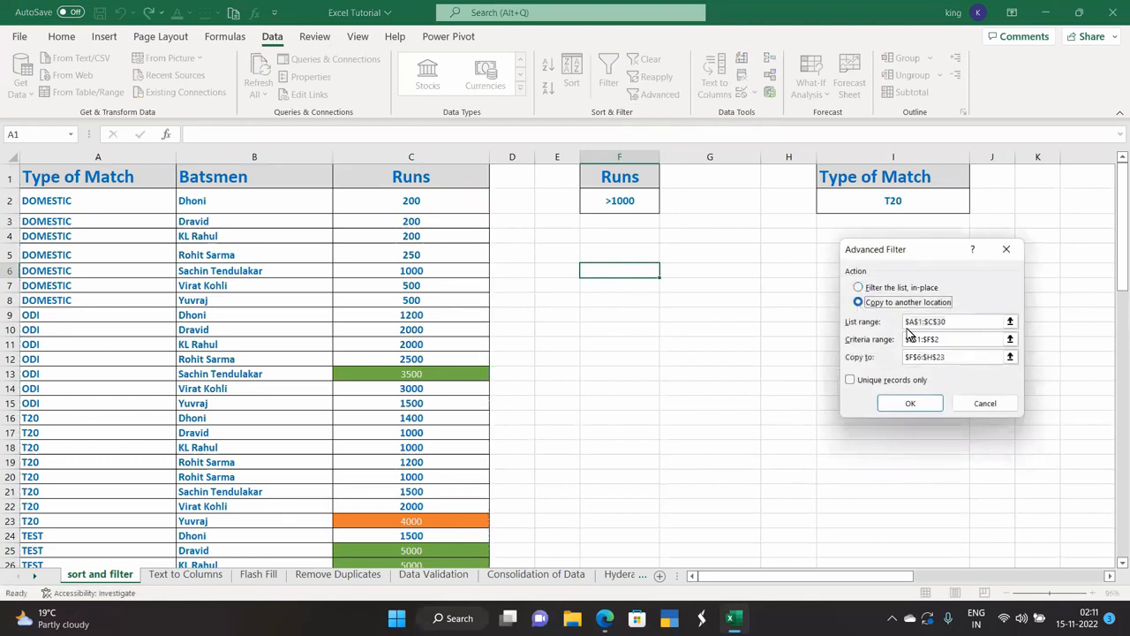
{"action": "left_click", "coordinate": [1012, 323]}
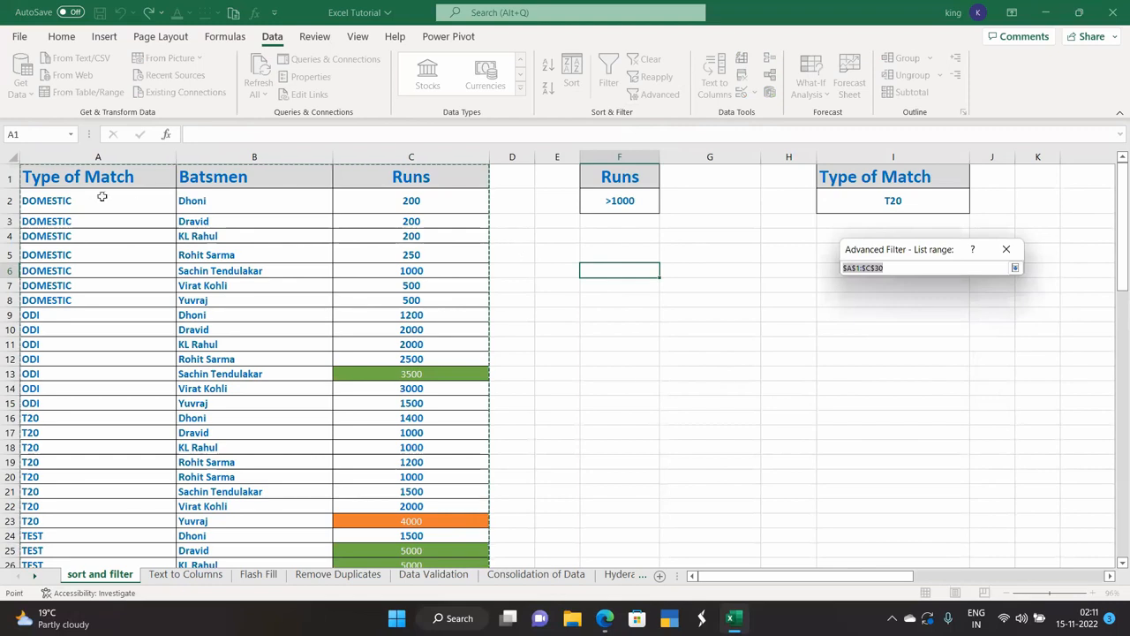
{"action": "left_click_drag", "start_coordinate": [90, 176], "coordinate": [445, 457]}
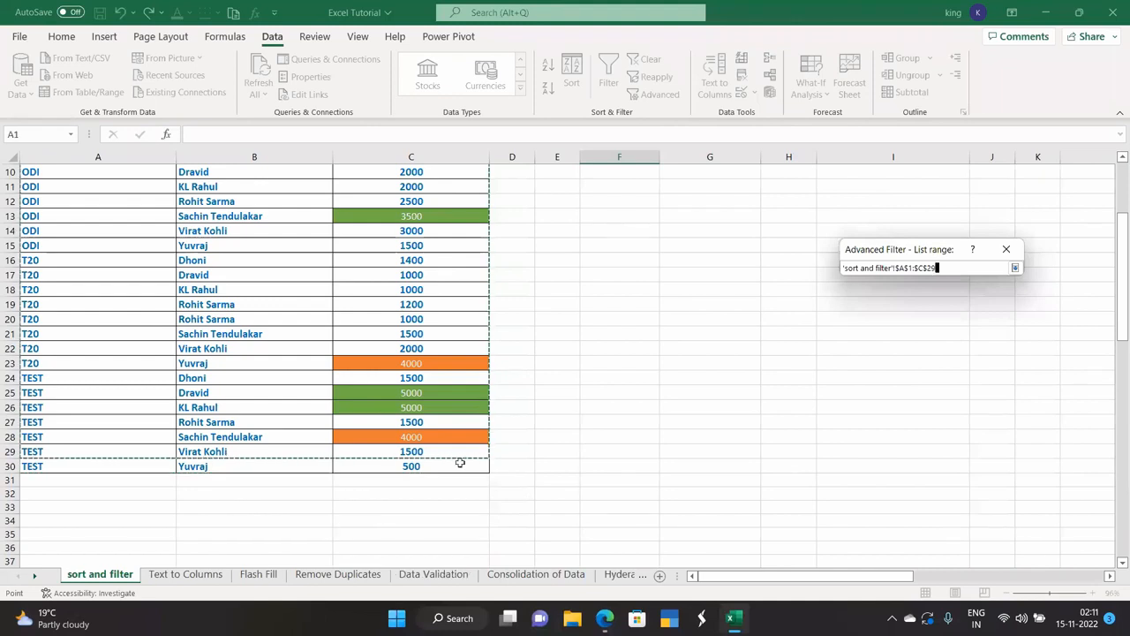
{"action": "scroll", "coordinate": [496, 458], "scroll_direction": "up", "scroll_amount": 3}
{"action": "left_click_drag", "start_coordinate": [66, 182], "coordinate": [444, 509]}
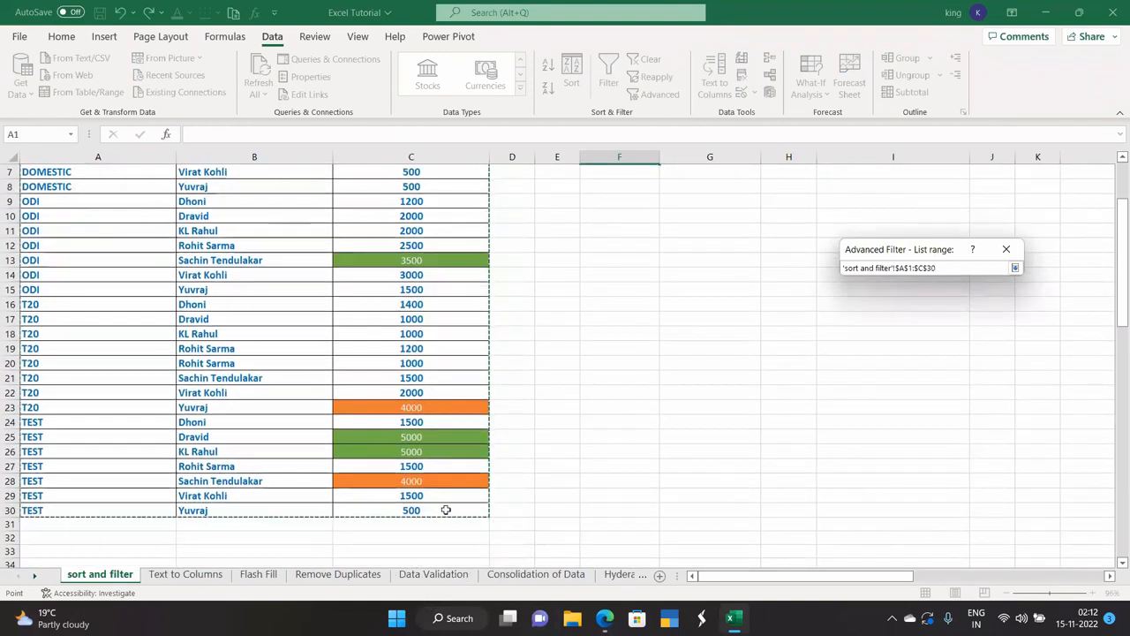
{"action": "left_click", "coordinate": [1012, 267]}
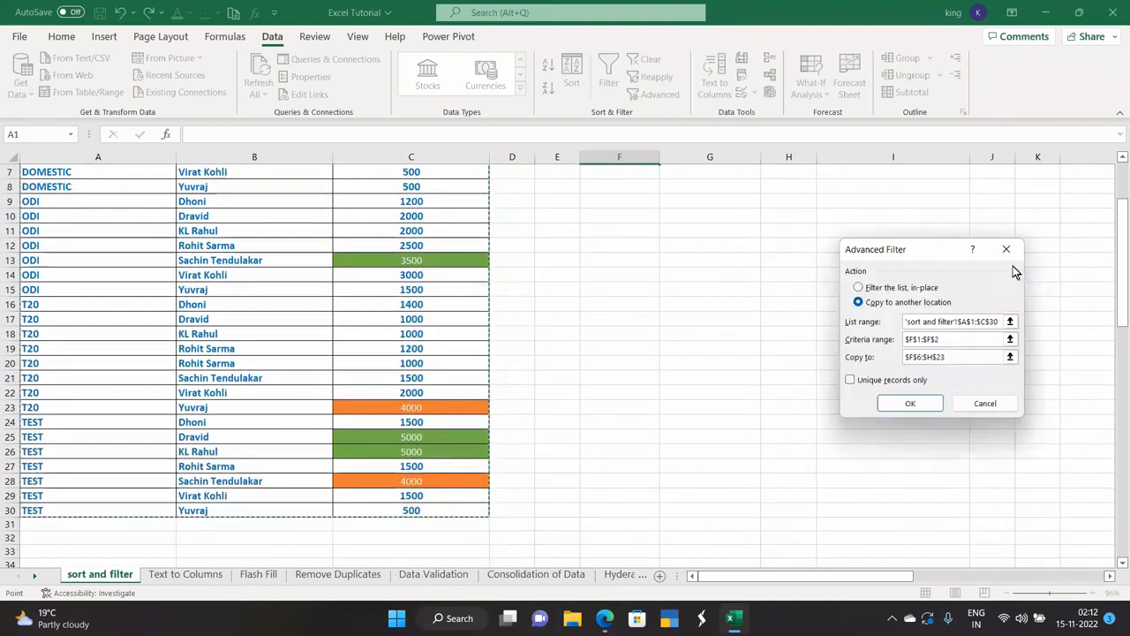
Set criteria range I1:I2 and Copy to F6, then run the filter to extract T20 rows.
{"action": "left_click", "coordinate": [1010, 339]}
{"action": "left_click_drag", "start_coordinate": [858, 177], "coordinate": [872, 200]}
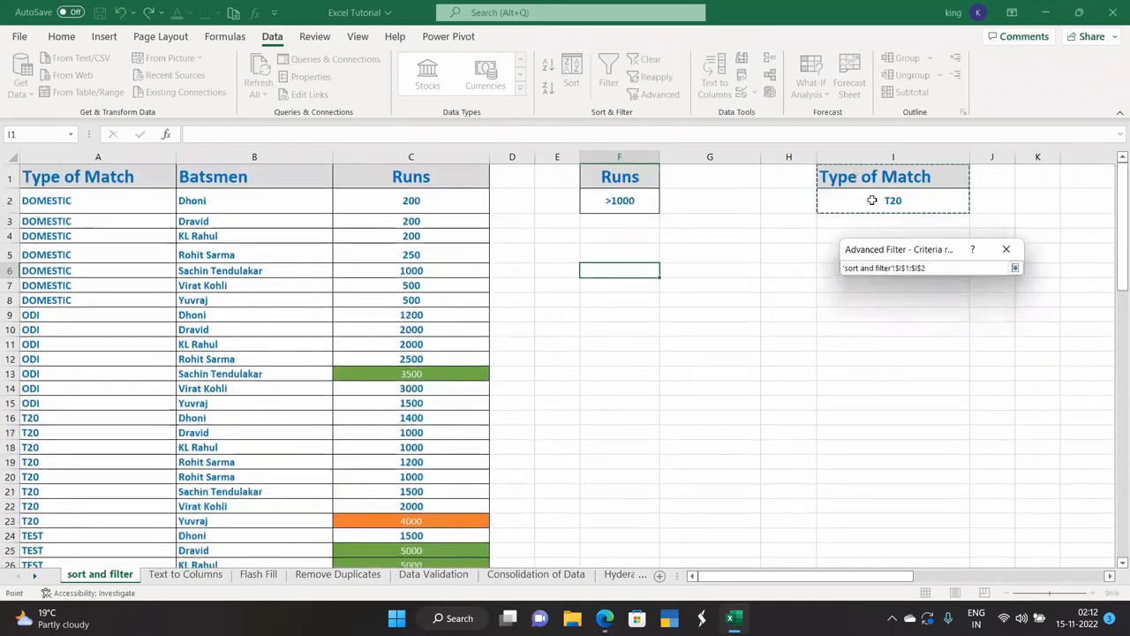
{"action": "left_click", "coordinate": [1014, 269]}
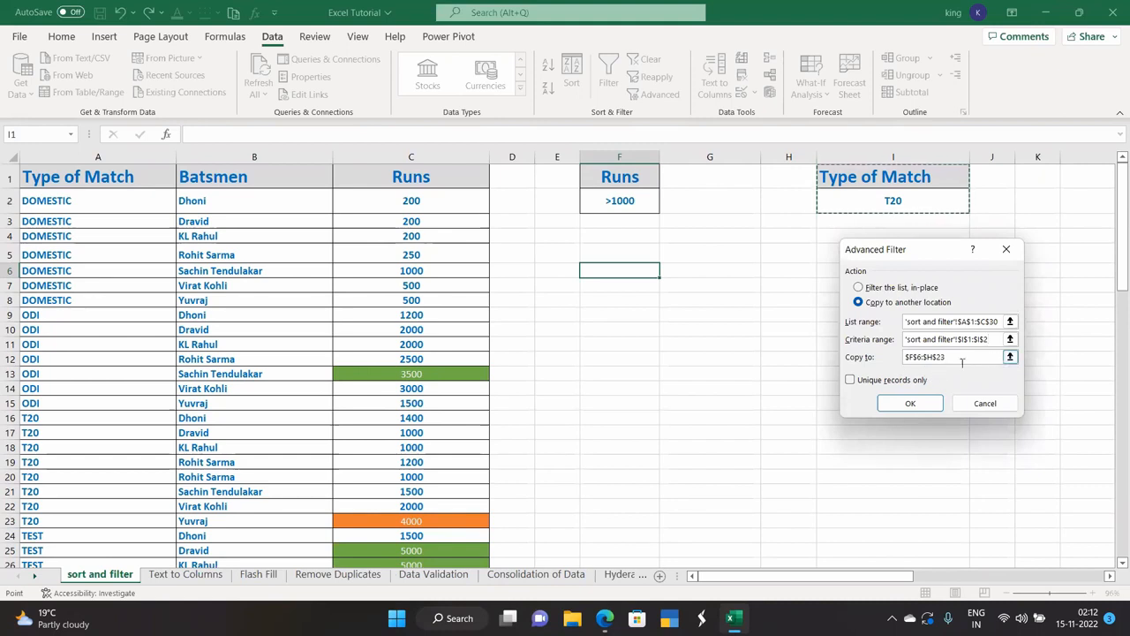
{"action": "left_click", "coordinate": [623, 270]}
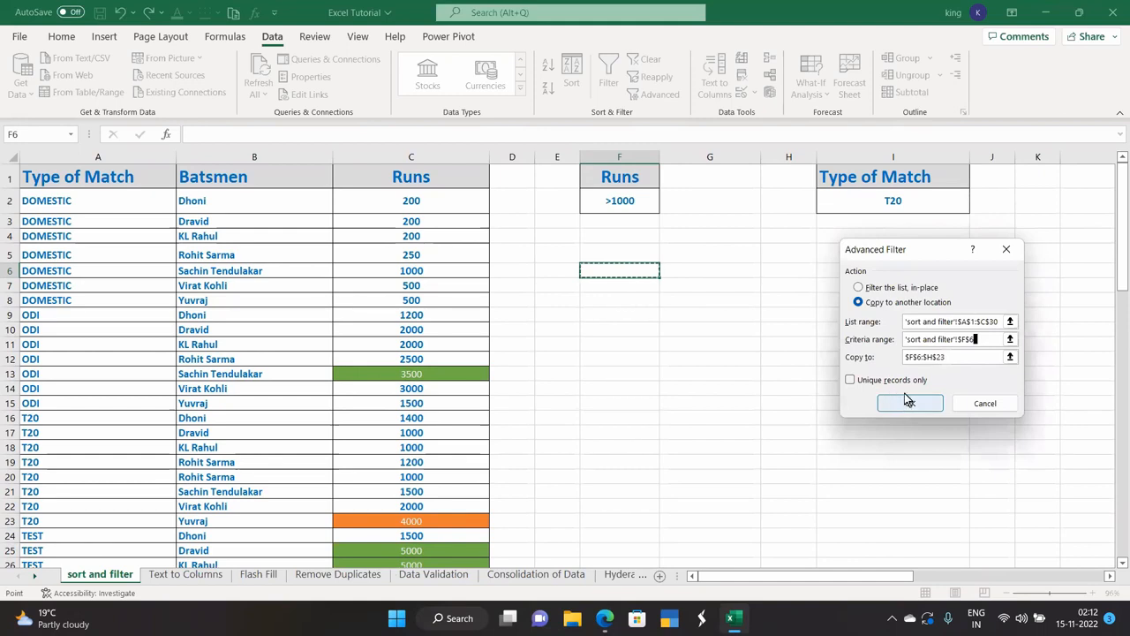
{"action": "key", "text": "ctrl+z"}
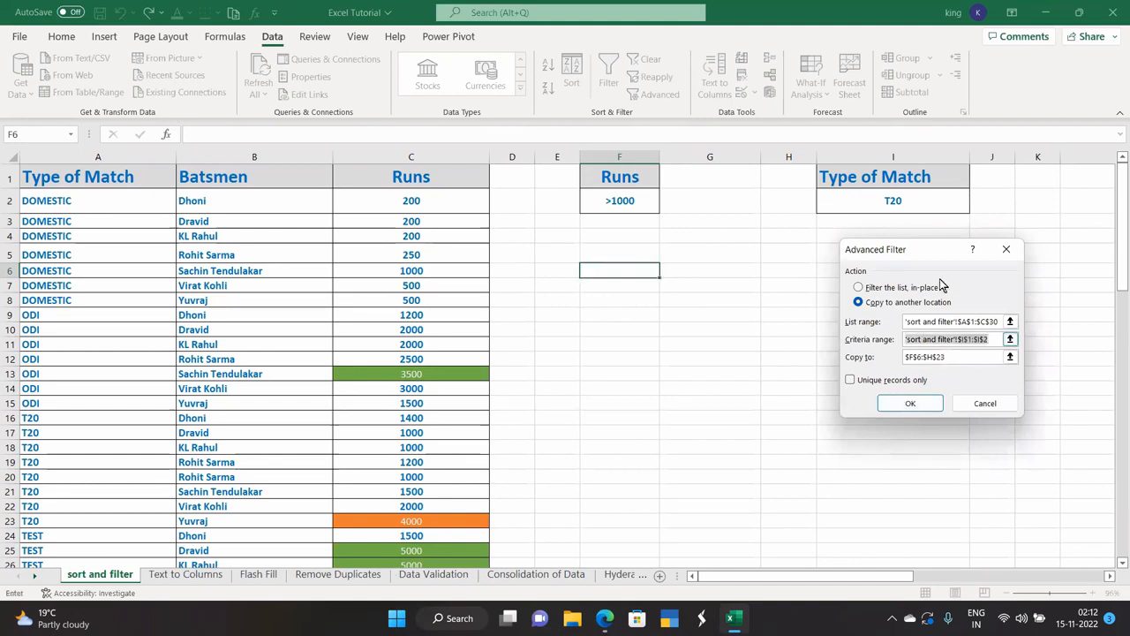
{"action": "left_click", "coordinate": [1010, 356]}
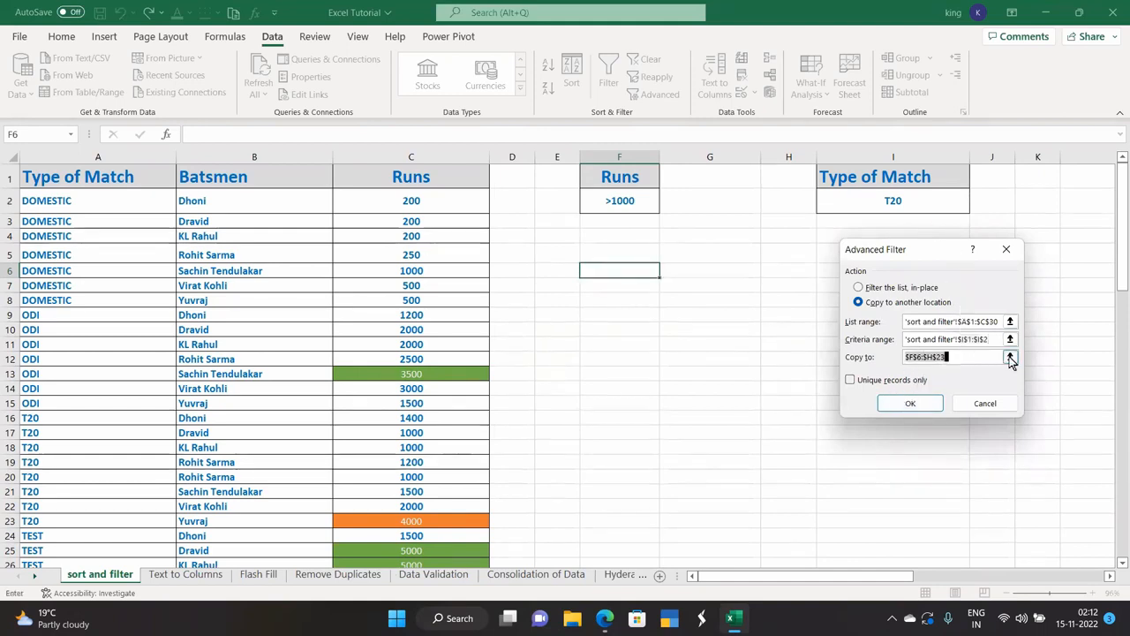
{"action": "left_click", "coordinate": [634, 271]}
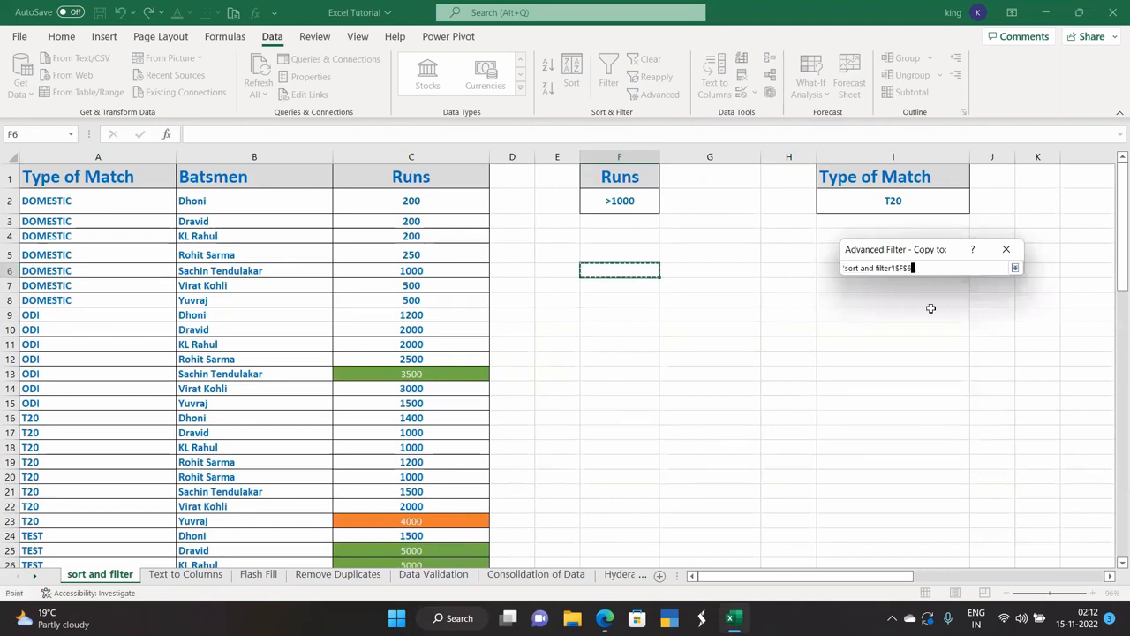
{"action": "left_click", "coordinate": [1010, 268]}
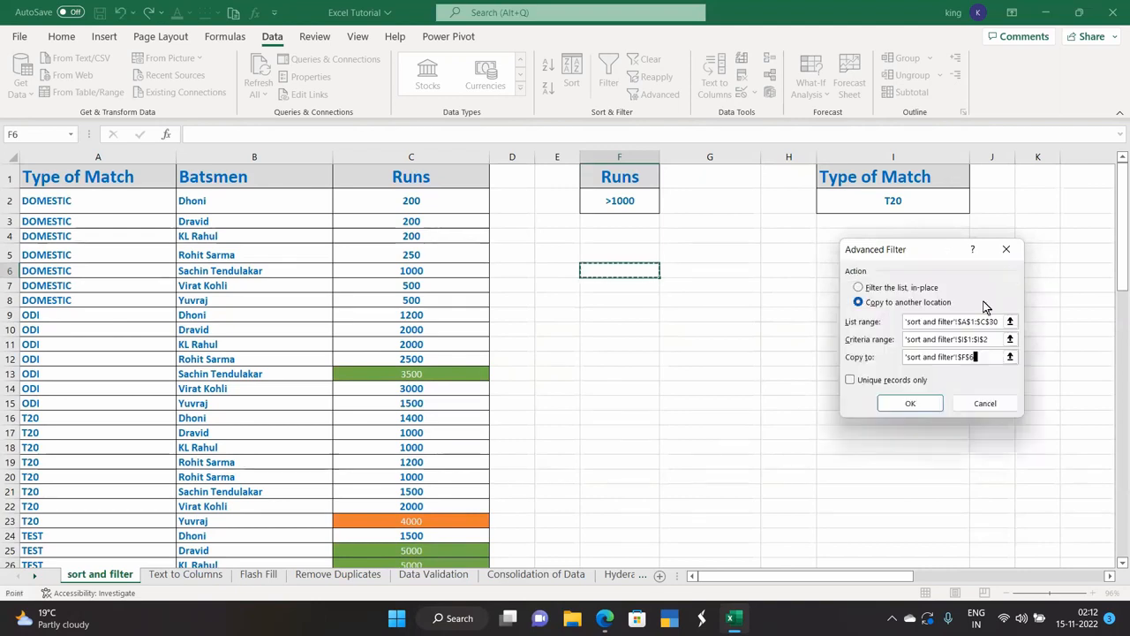
{"action": "left_click", "coordinate": [910, 403]}
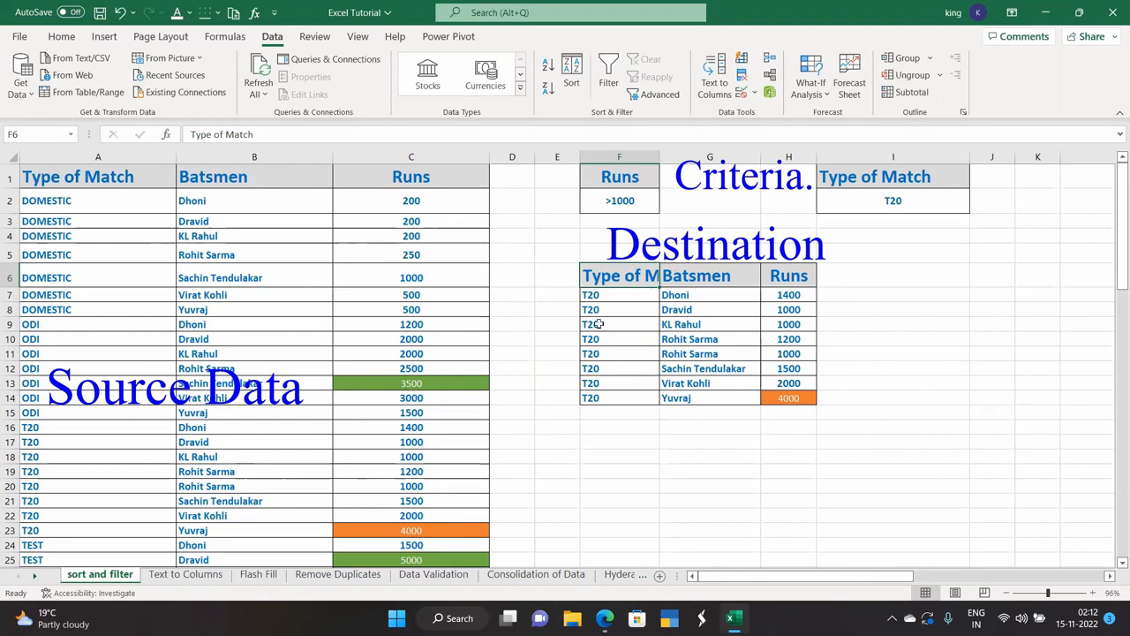
Review the source data, Runs criterion and copied T20 results, then reopen Advanced Filter.
{"action": "left_click_drag", "start_coordinate": [343, 227], "coordinate": [165, 328]}
{"action": "left_click", "coordinate": [608, 198]}
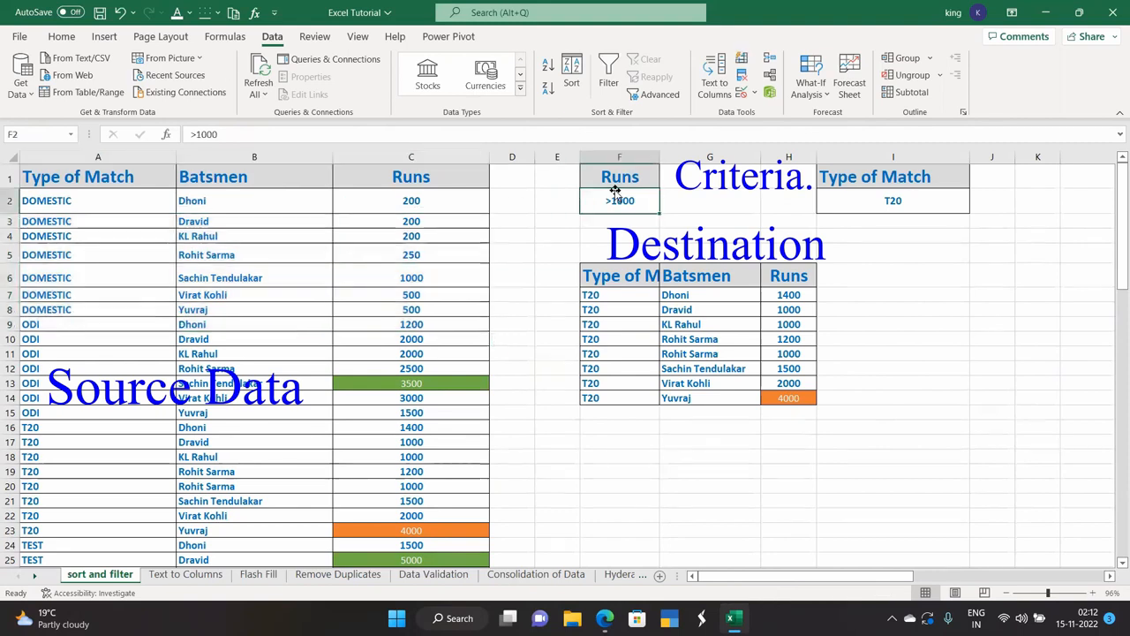
{"action": "left_click", "coordinate": [640, 307]}
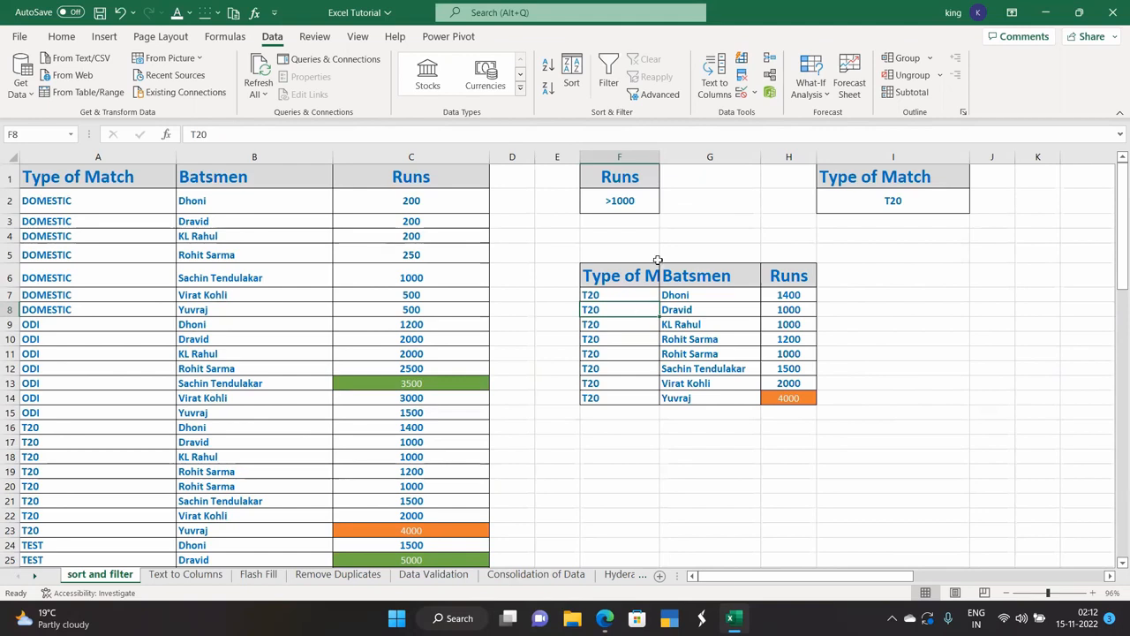
{"action": "left_click", "coordinate": [659, 93]}
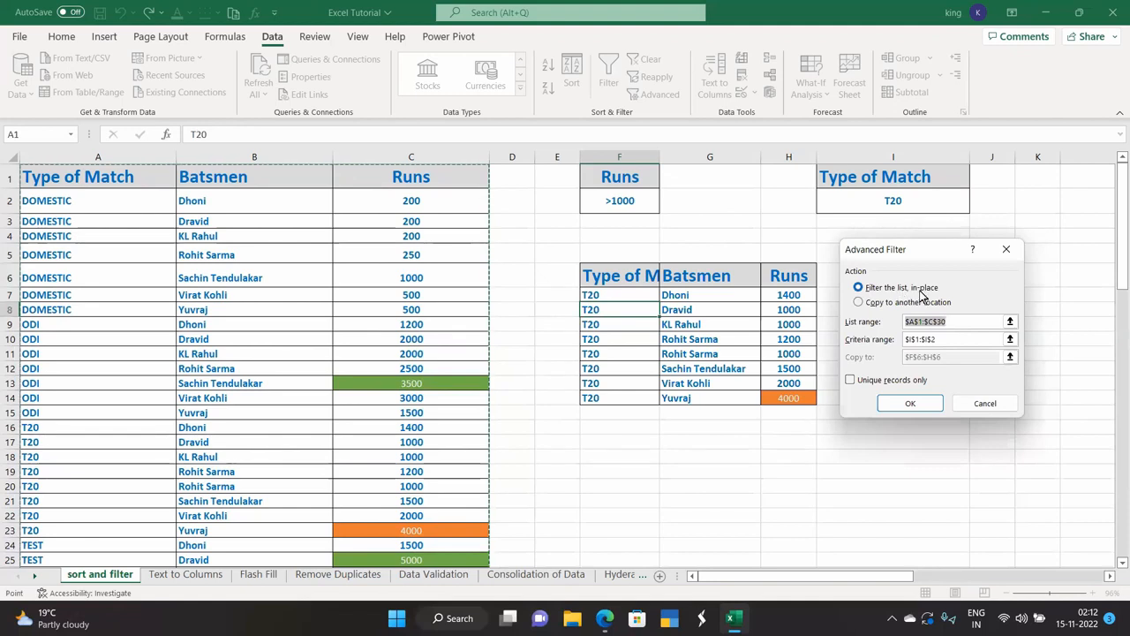
Rerun the T20 copy with Unique records only, then reopen and dismiss Advanced Filter.
{"action": "left_click", "coordinate": [858, 302]}
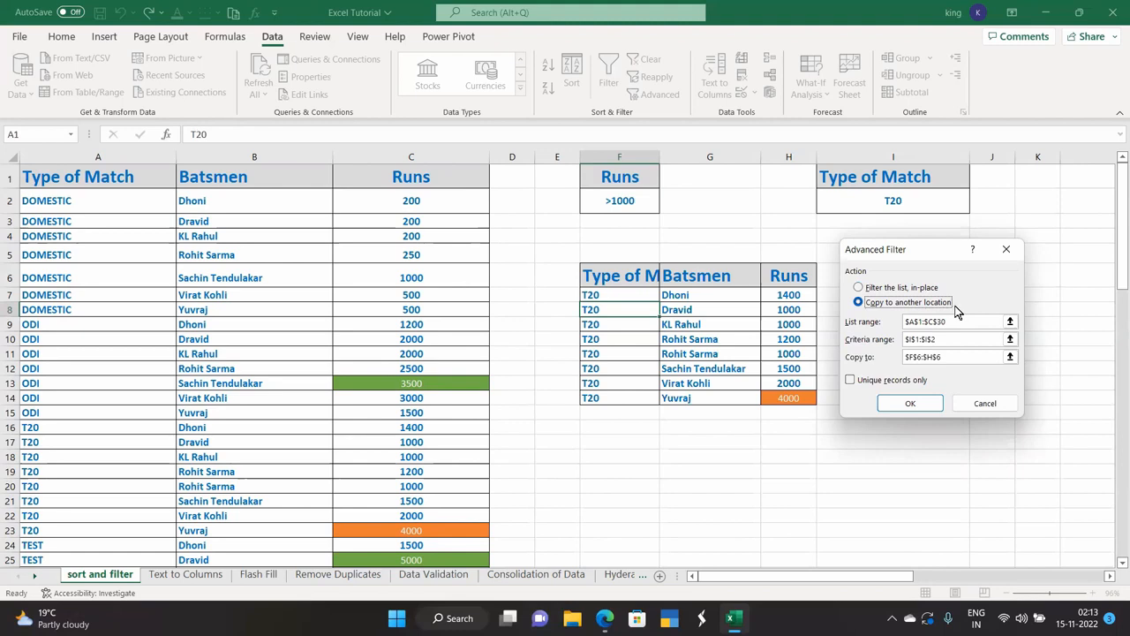
{"action": "left_click", "coordinate": [851, 380]}
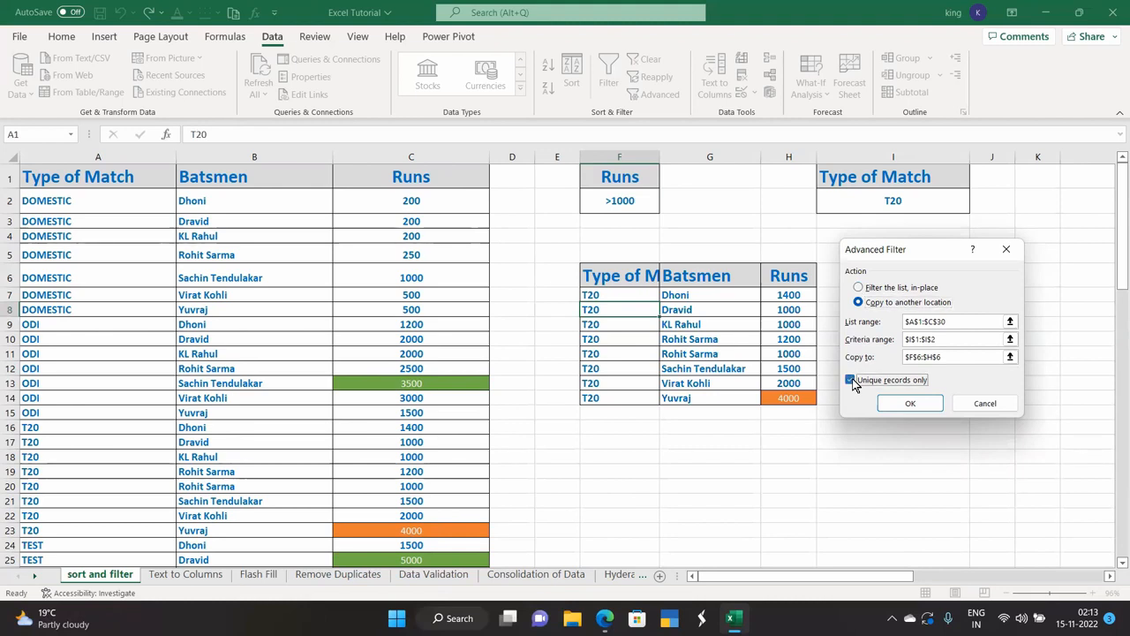
{"action": "left_click", "coordinate": [906, 406]}
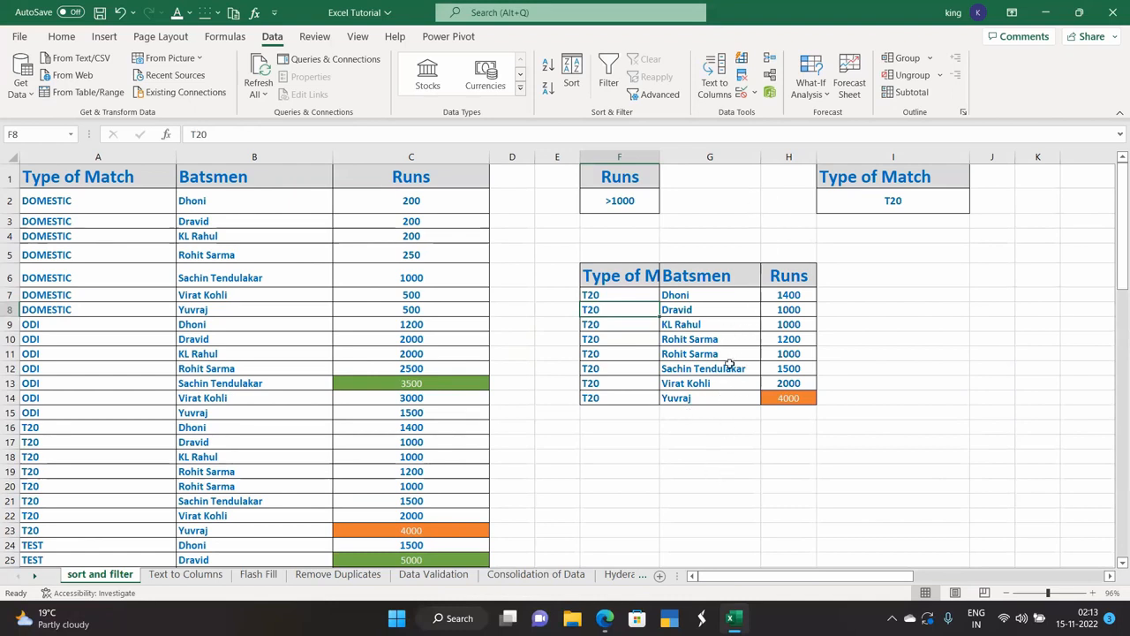
{"action": "left_click", "coordinate": [660, 94]}
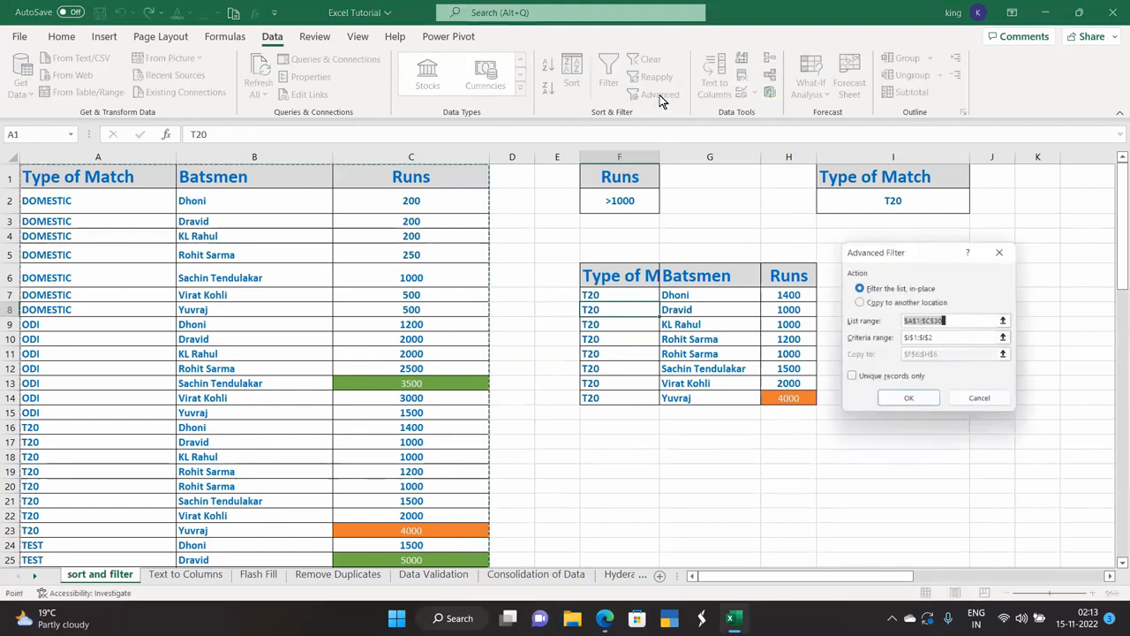
{"action": "left_click", "coordinate": [1006, 249]}
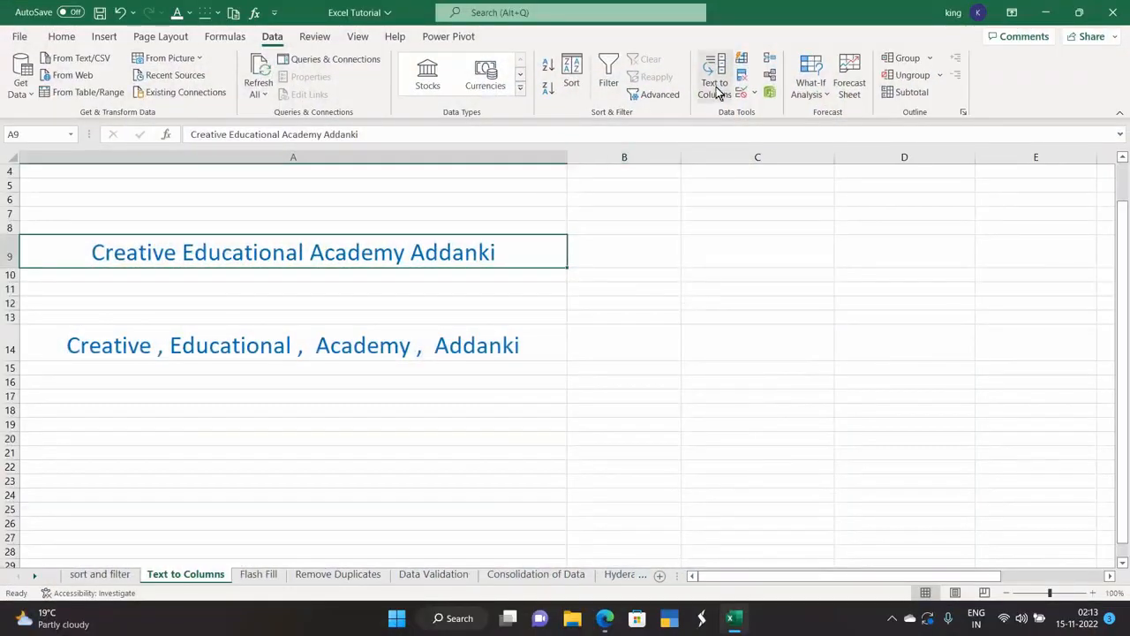
Launch Text to Columns on A9's text and move the wizard up and left.
{"action": "left_click", "coordinate": [716, 89]}
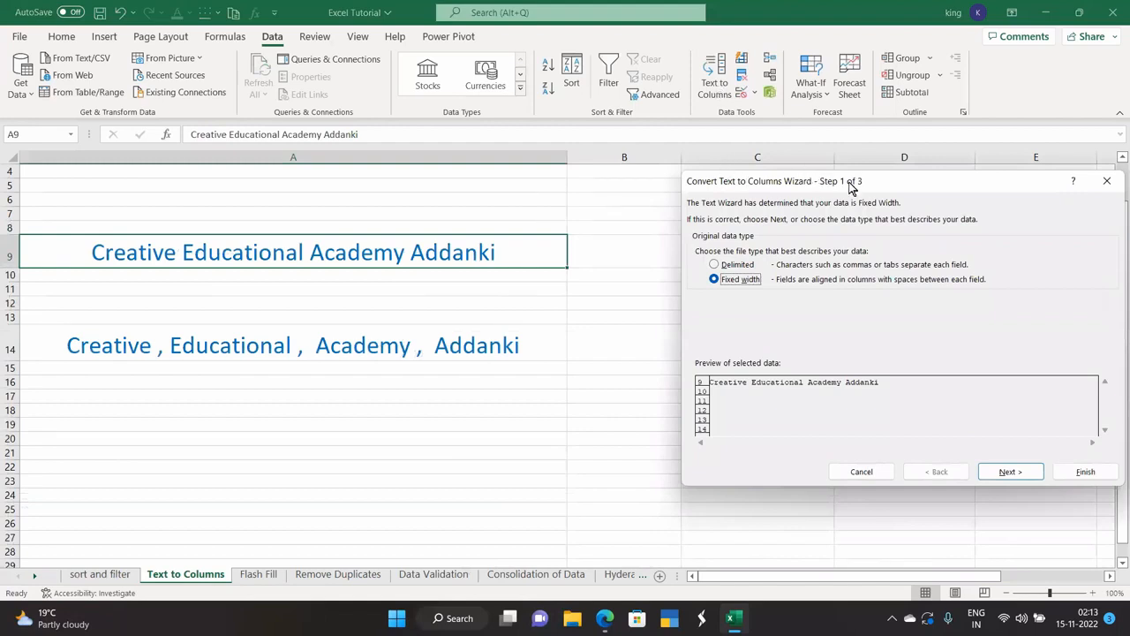
{"action": "left_click_drag", "start_coordinate": [855, 185], "coordinate": [744, 144]}
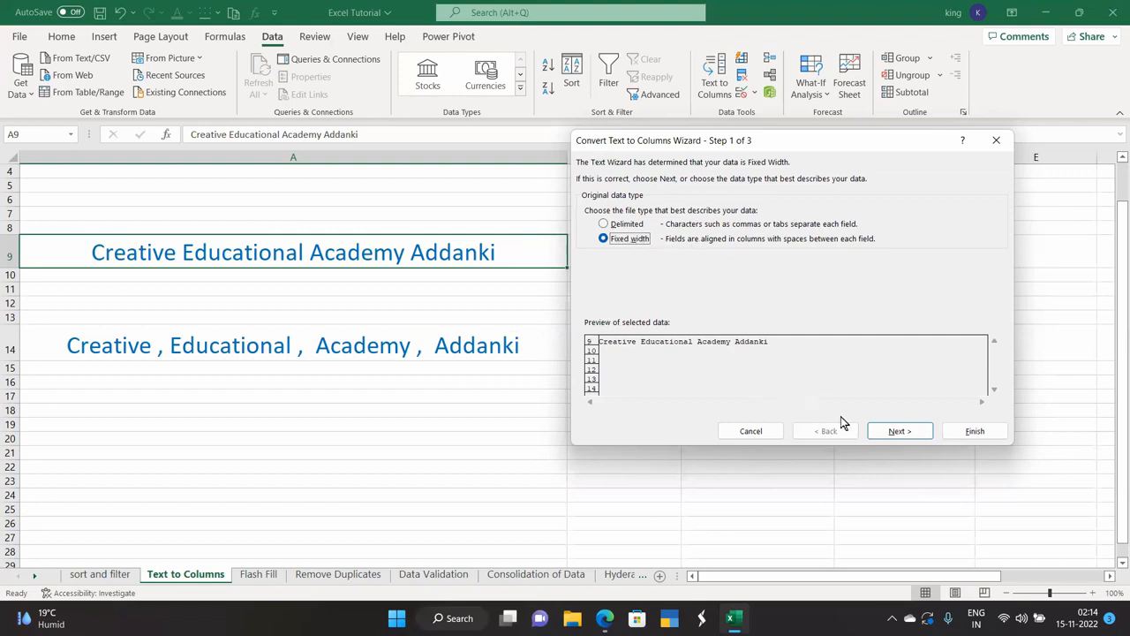
Complete the fixed-width split of A9 into Creative, Education, Academy and Addanki, then select A14.
{"action": "left_click", "coordinate": [897, 431]}
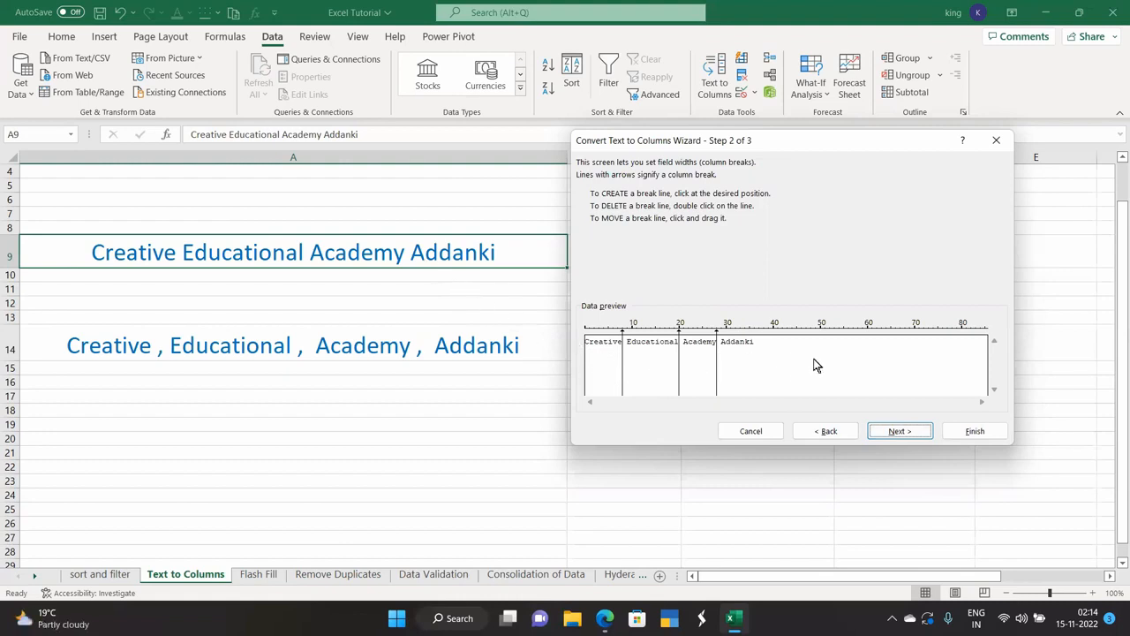
{"action": "left_click", "coordinate": [890, 436]}
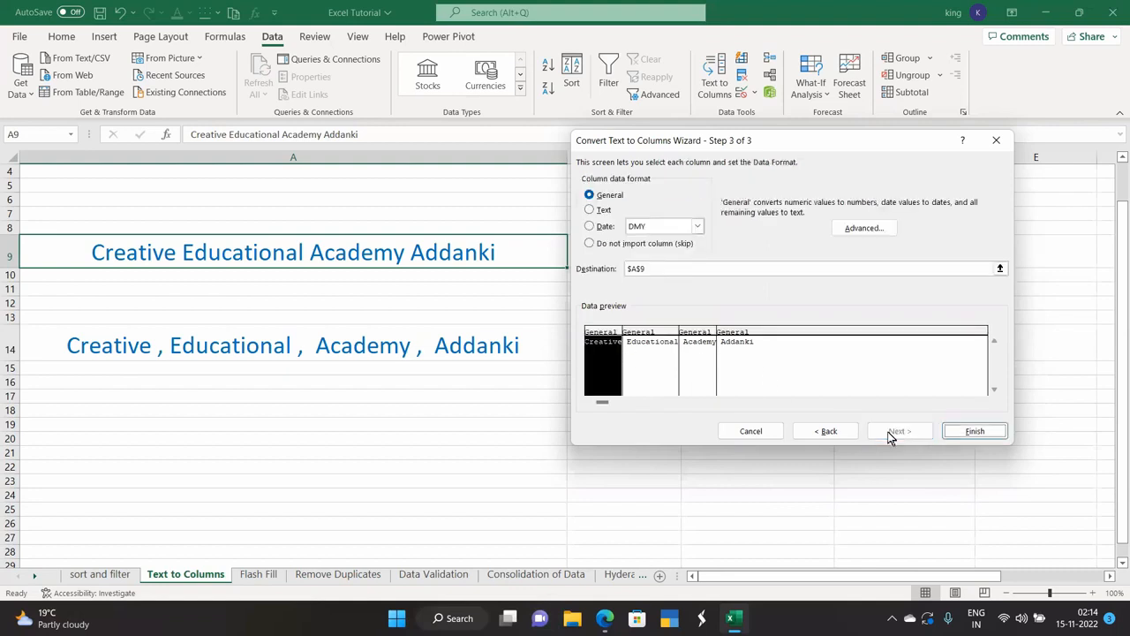
{"action": "left_click", "coordinate": [956, 432]}
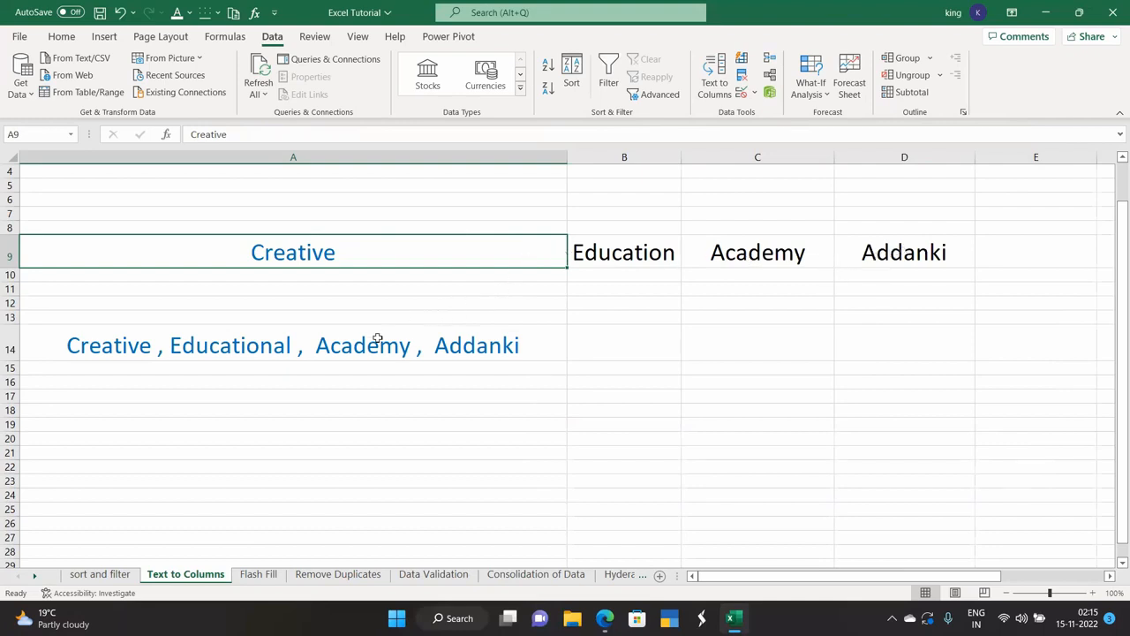
{"action": "left_click", "coordinate": [212, 343]}
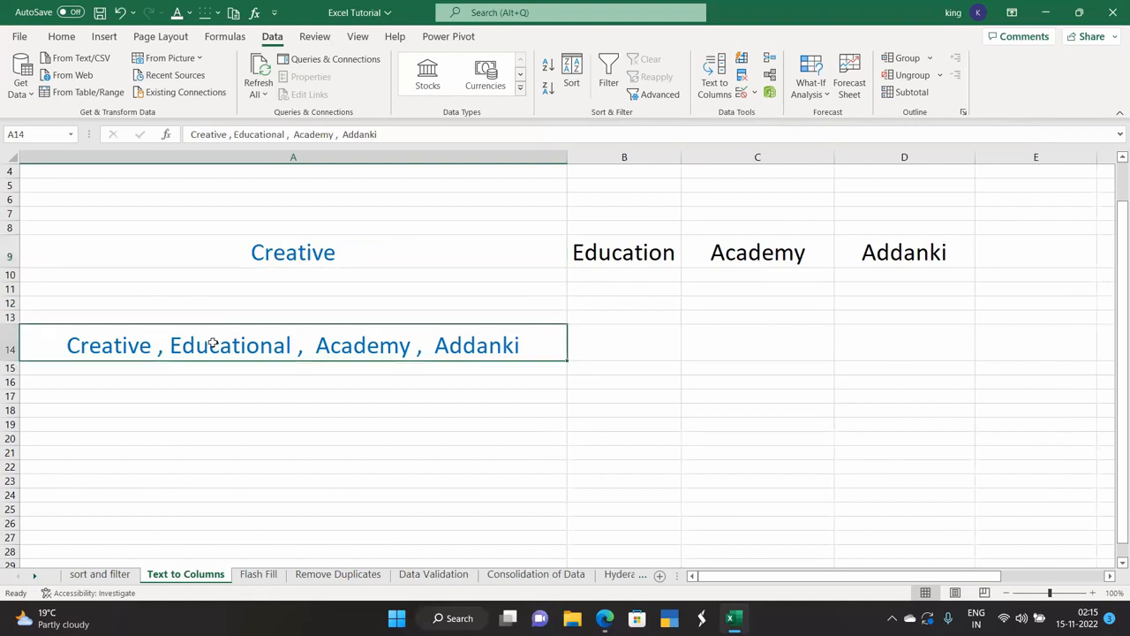
Split A14's text into columns as Delimited, using Comma only with Tab unticked.
{"action": "left_click", "coordinate": [713, 87]}
{"action": "left_click", "coordinate": [612, 224]}
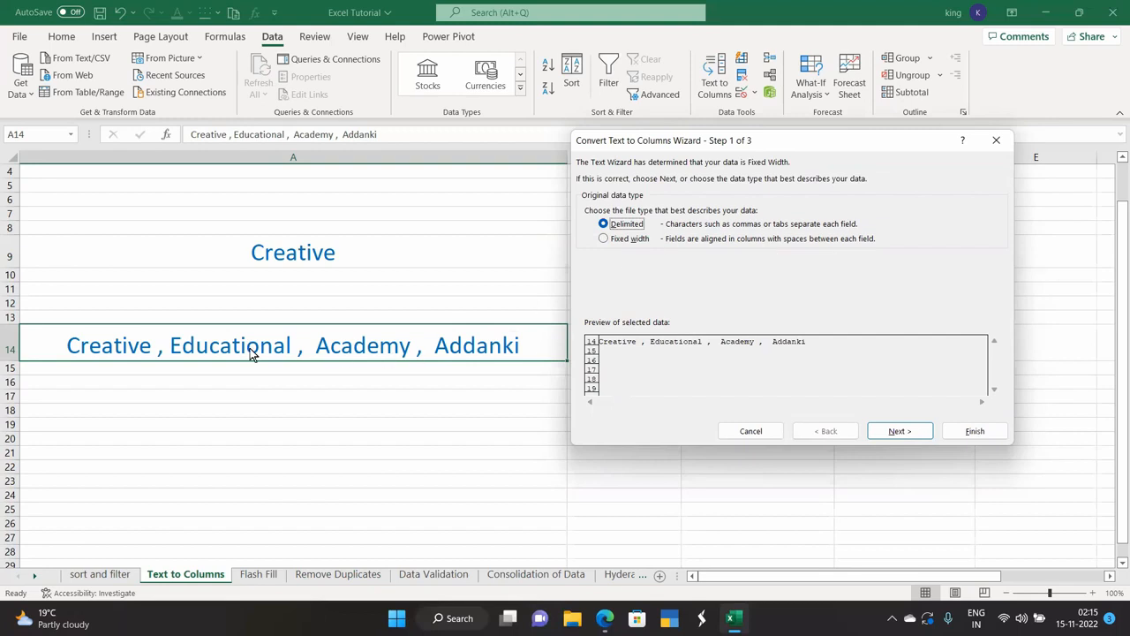
{"action": "left_click", "coordinate": [899, 430]}
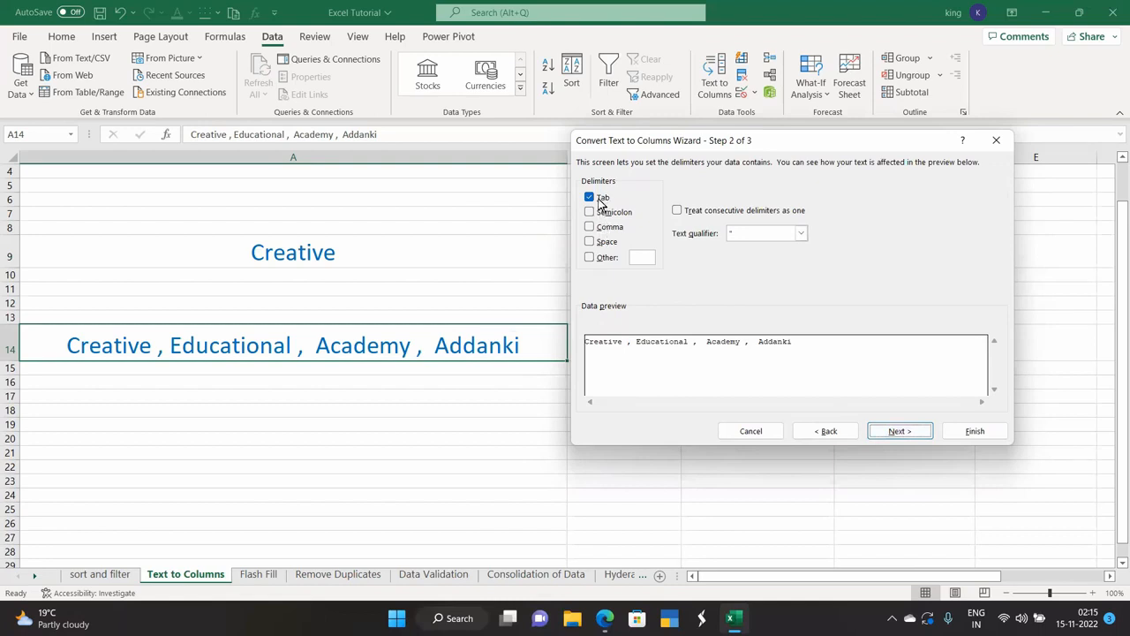
{"action": "left_click", "coordinate": [588, 227]}
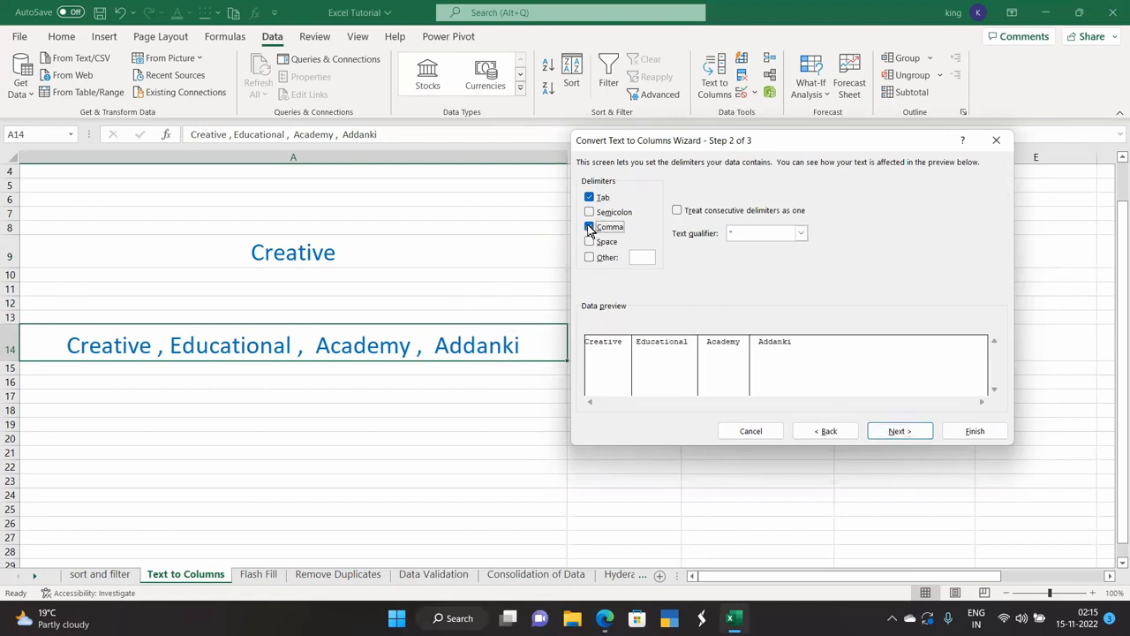
{"action": "left_click", "coordinate": [589, 197]}
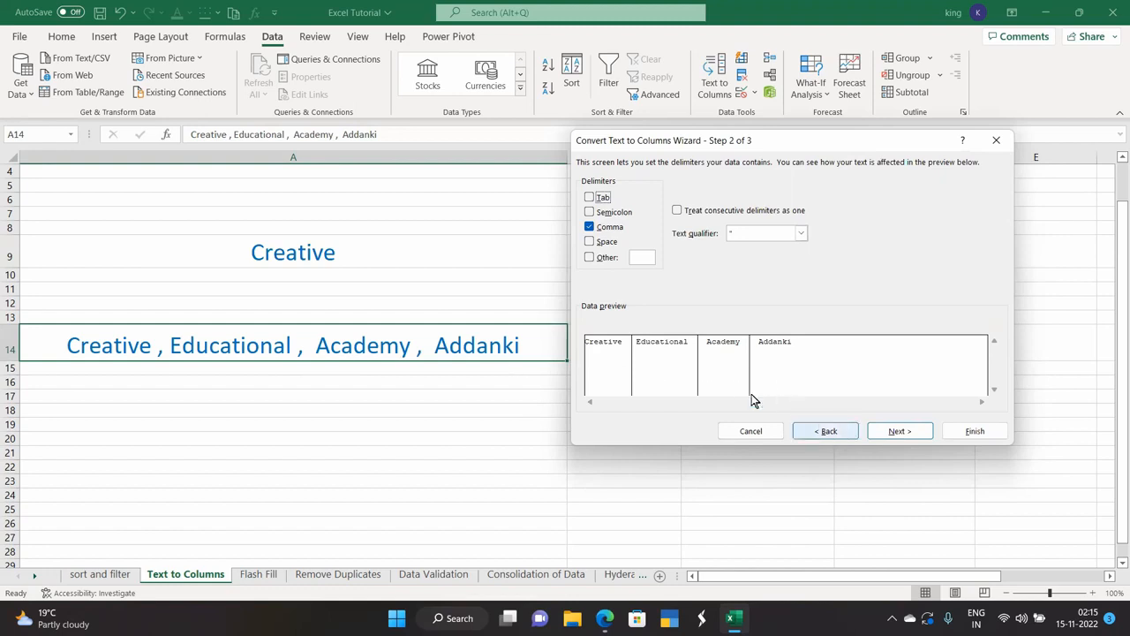
{"action": "left_click", "coordinate": [887, 429]}
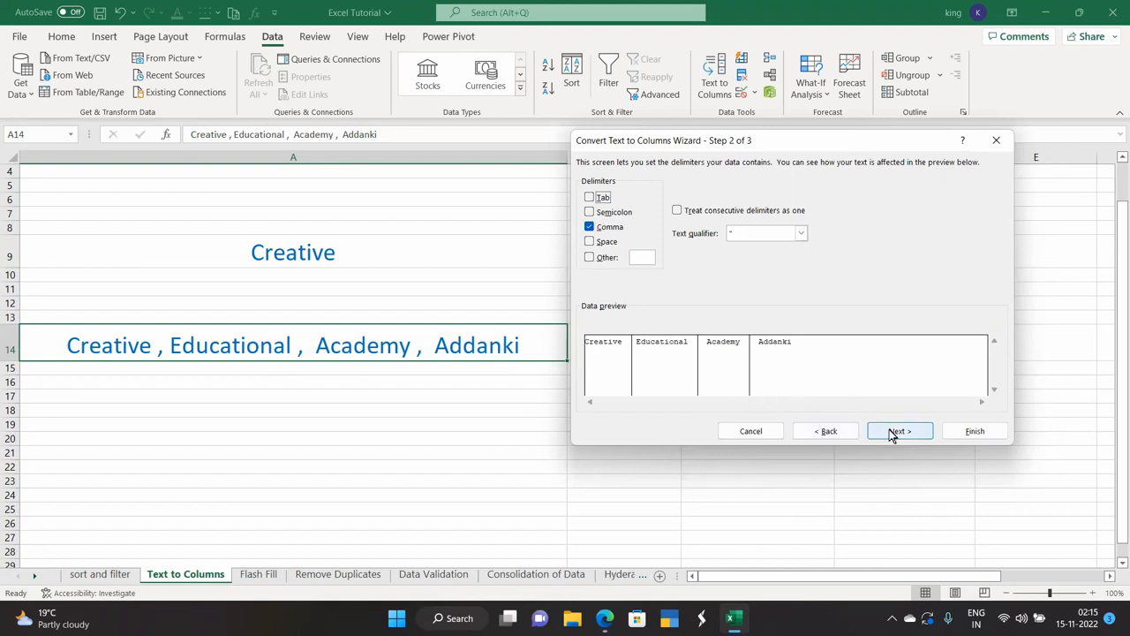
{"action": "left_click", "coordinate": [972, 430]}
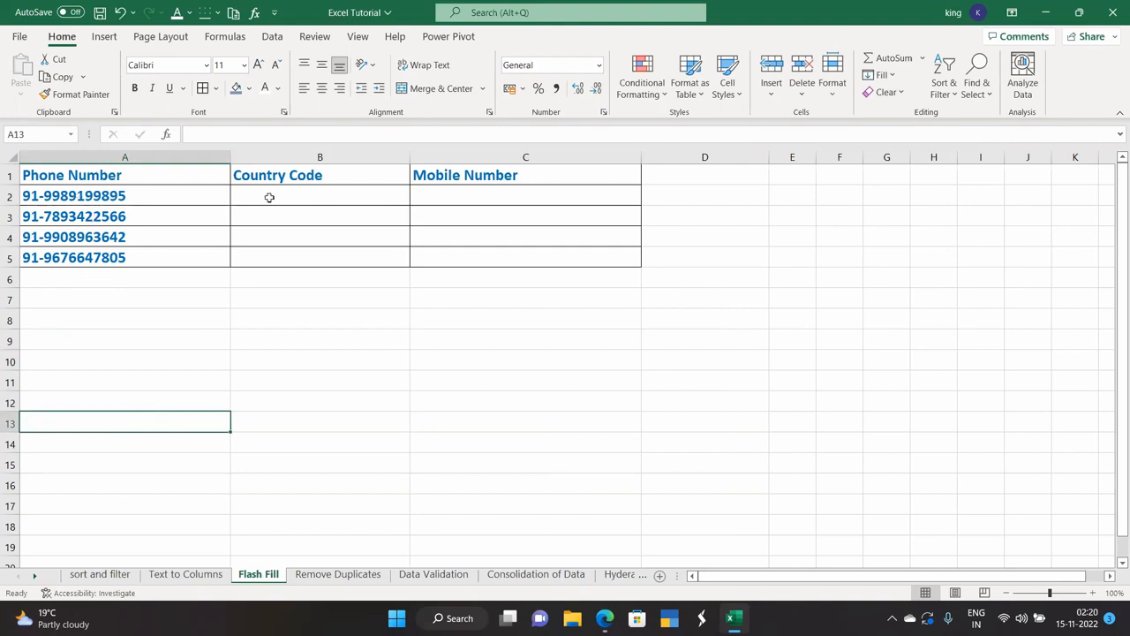
{"action": "left_click", "coordinate": [130, 196]}
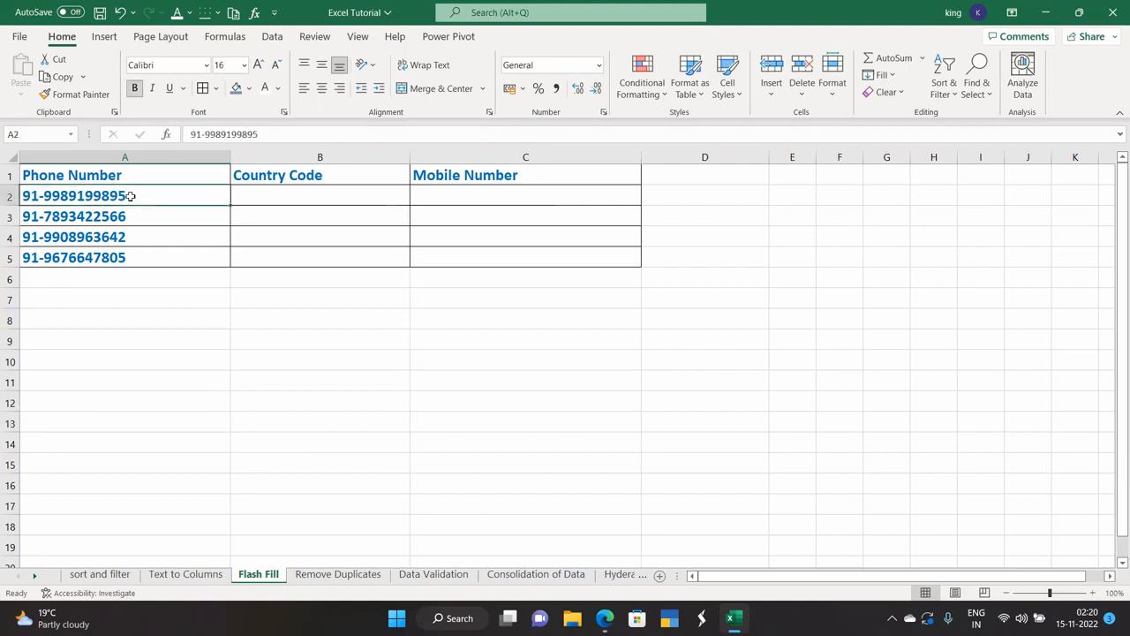
{"action": "left_click", "coordinate": [269, 196]}
{"action": "type", "text": "91"}
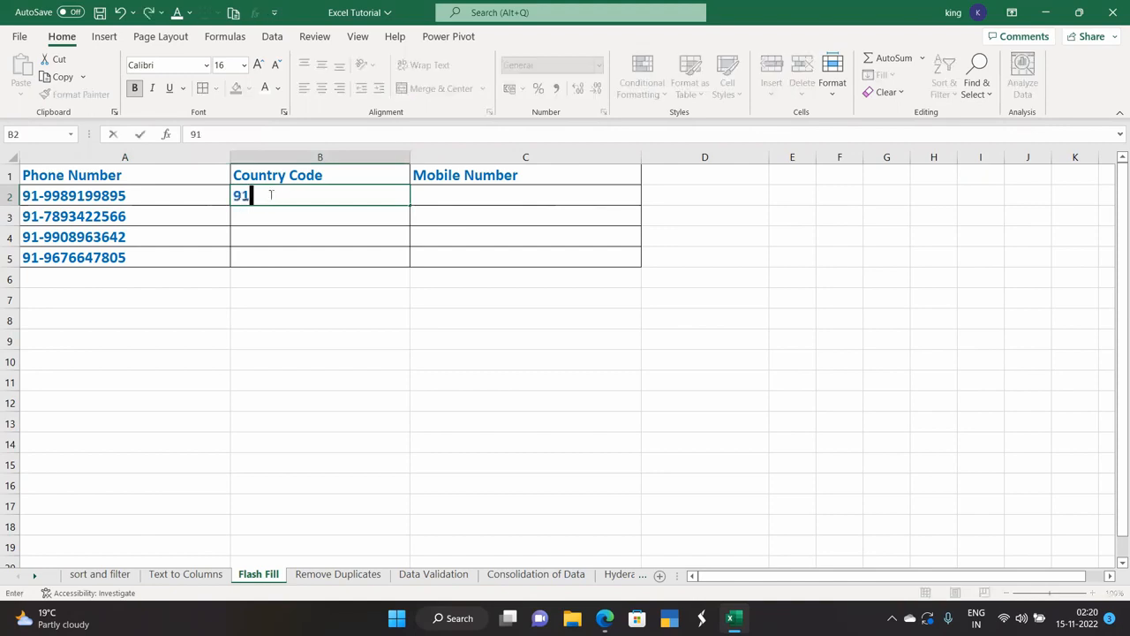
{"action": "left_click", "coordinate": [456, 194]}
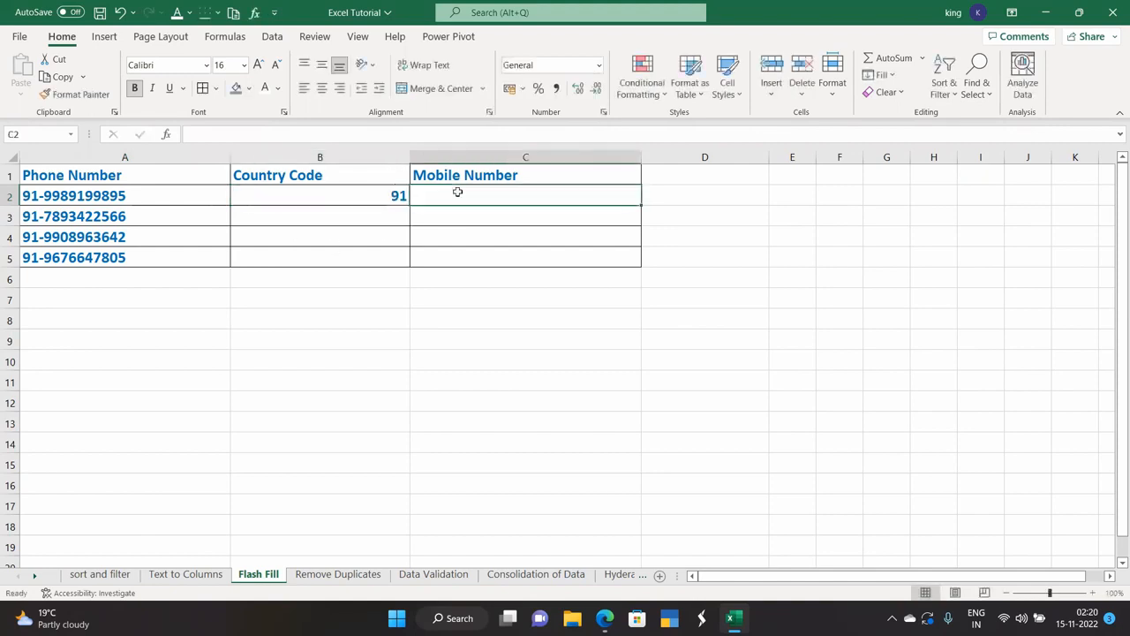
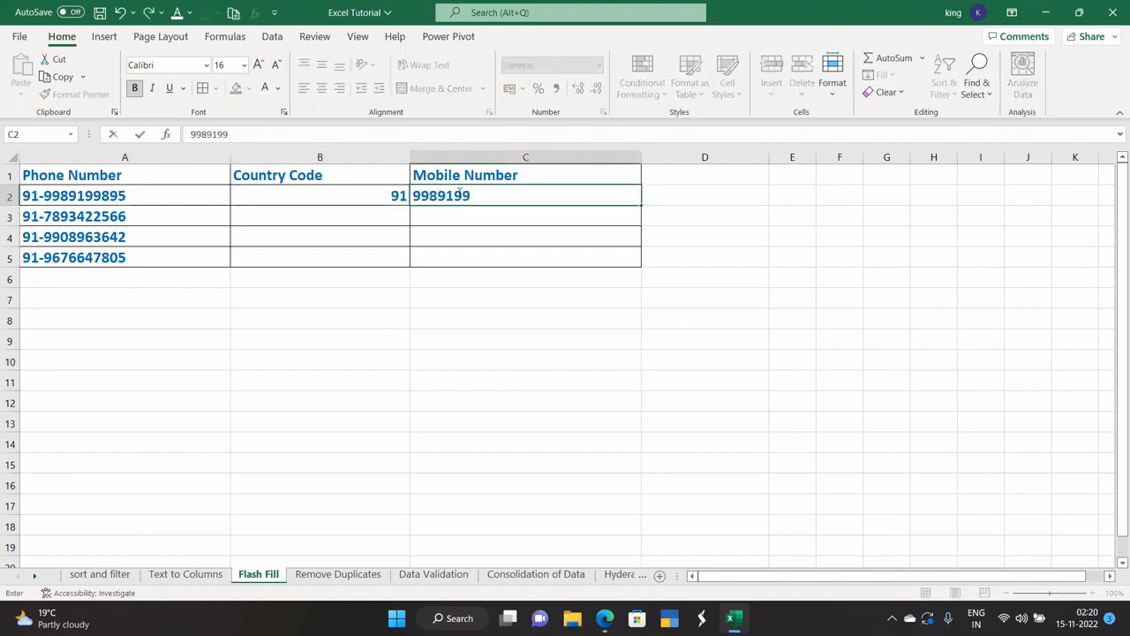
{"action": "left_click", "coordinate": [437, 320]}
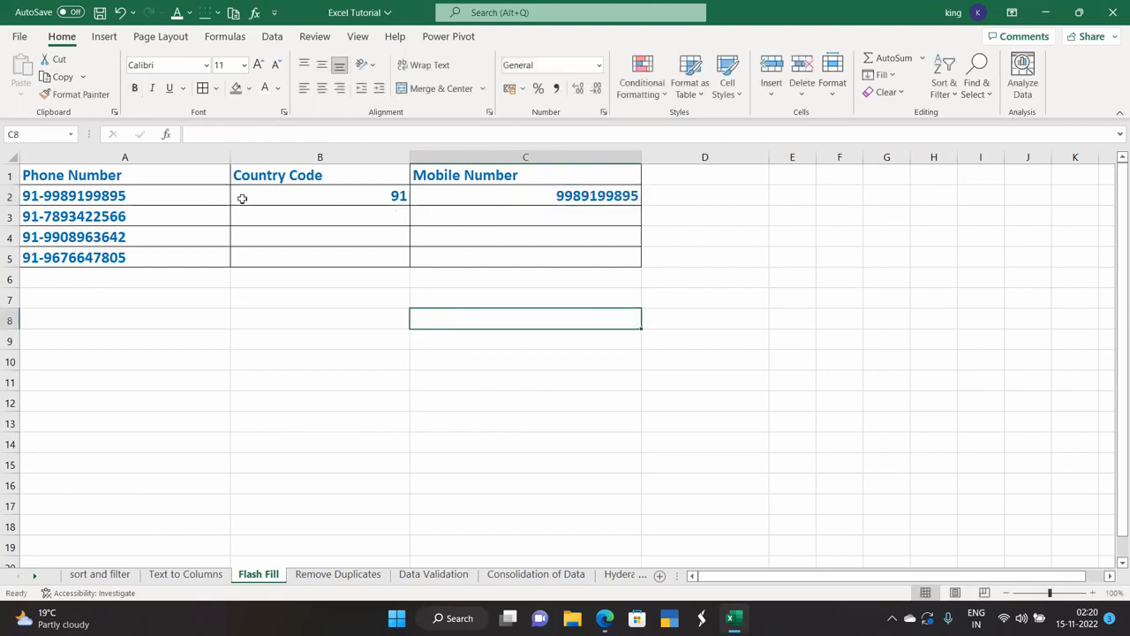
{"action": "left_click", "coordinate": [270, 195]}
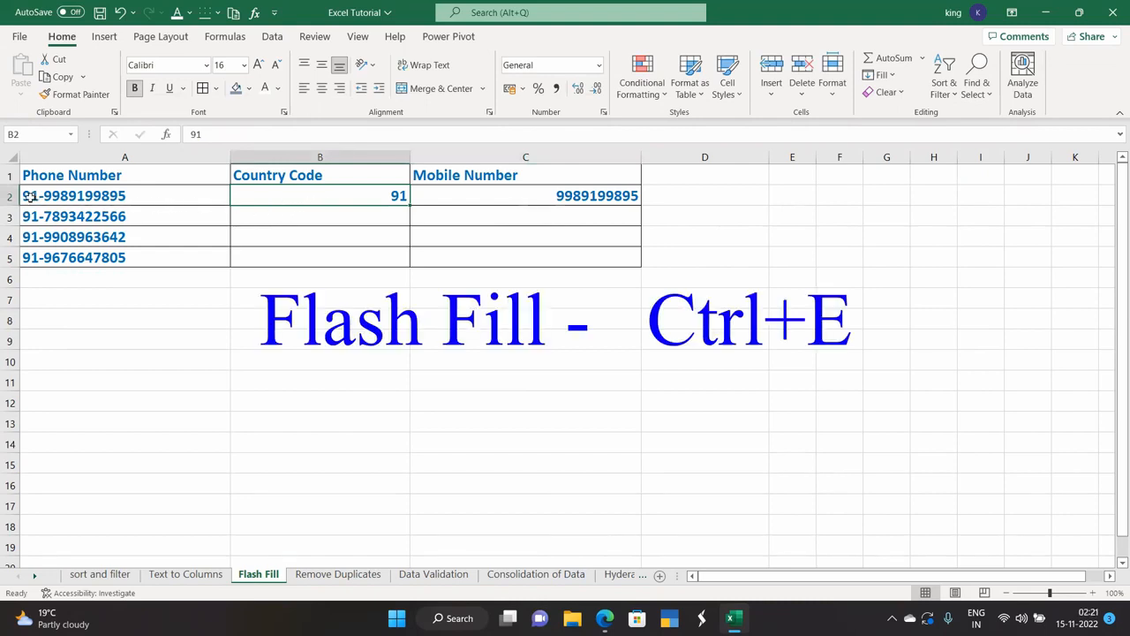
{"action": "left_click", "coordinate": [500, 195]}
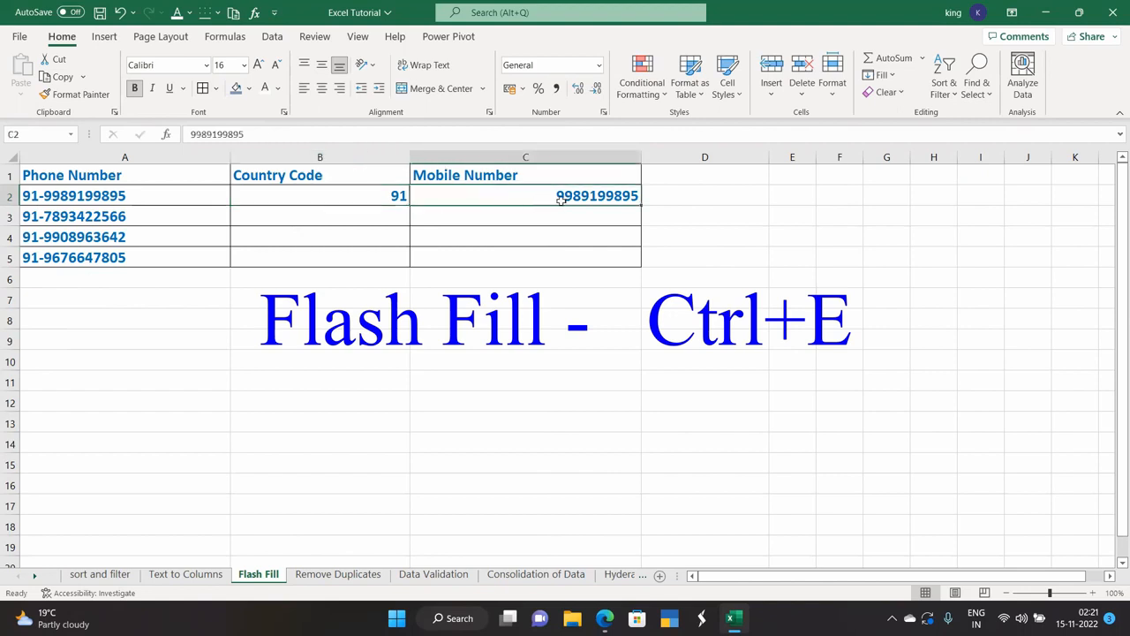
{"action": "left_click", "coordinate": [326, 216]}
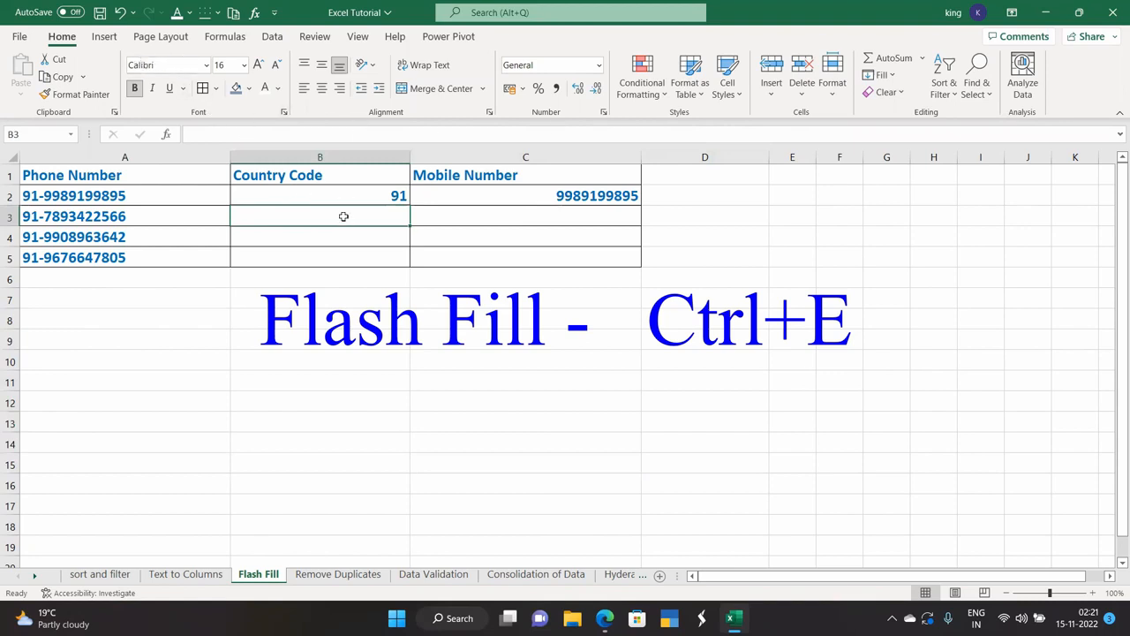
Flash Fill Country Code from B3 and Mobile Number from C3, then go to the Remove Duplicates sheet.
{"action": "left_click", "coordinate": [272, 36]}
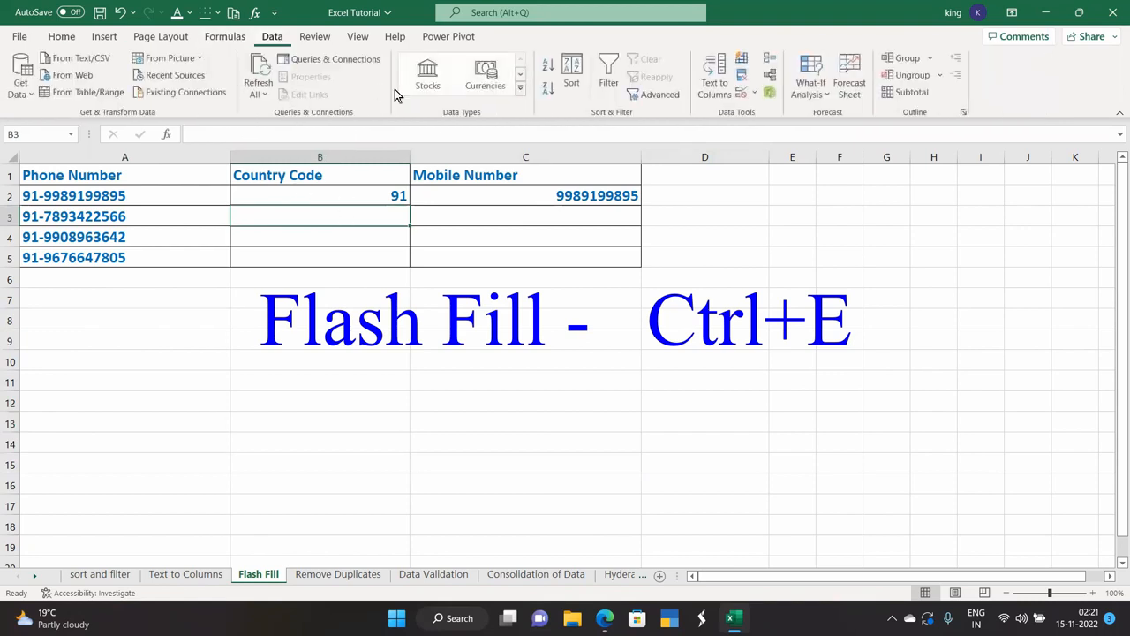
{"action": "left_click", "coordinate": [741, 59]}
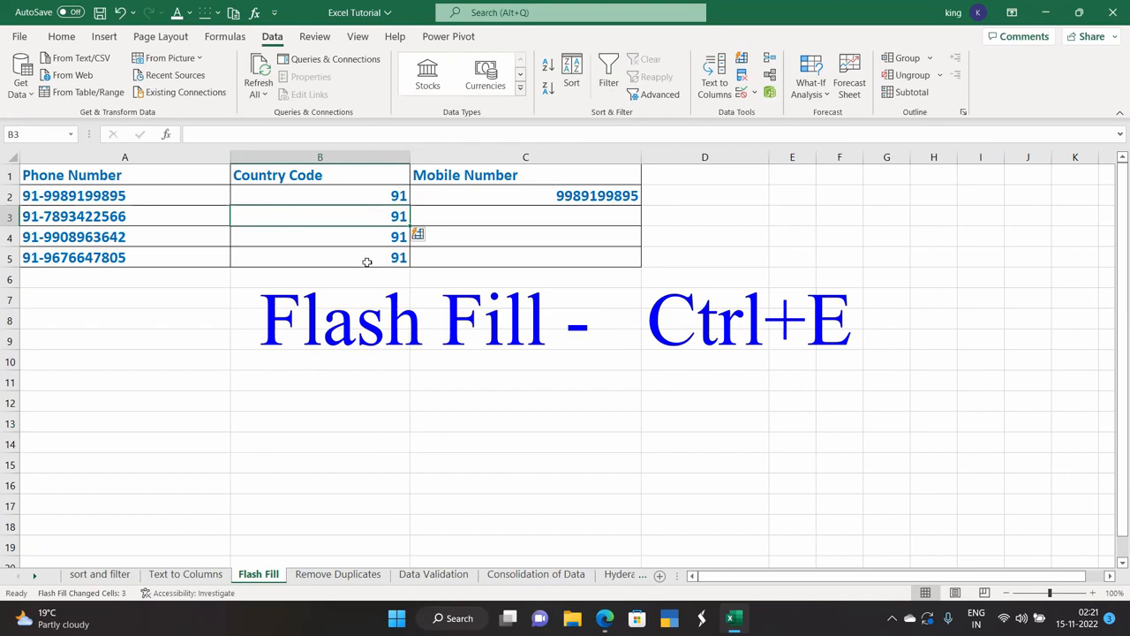
{"action": "left_click", "coordinate": [516, 218]}
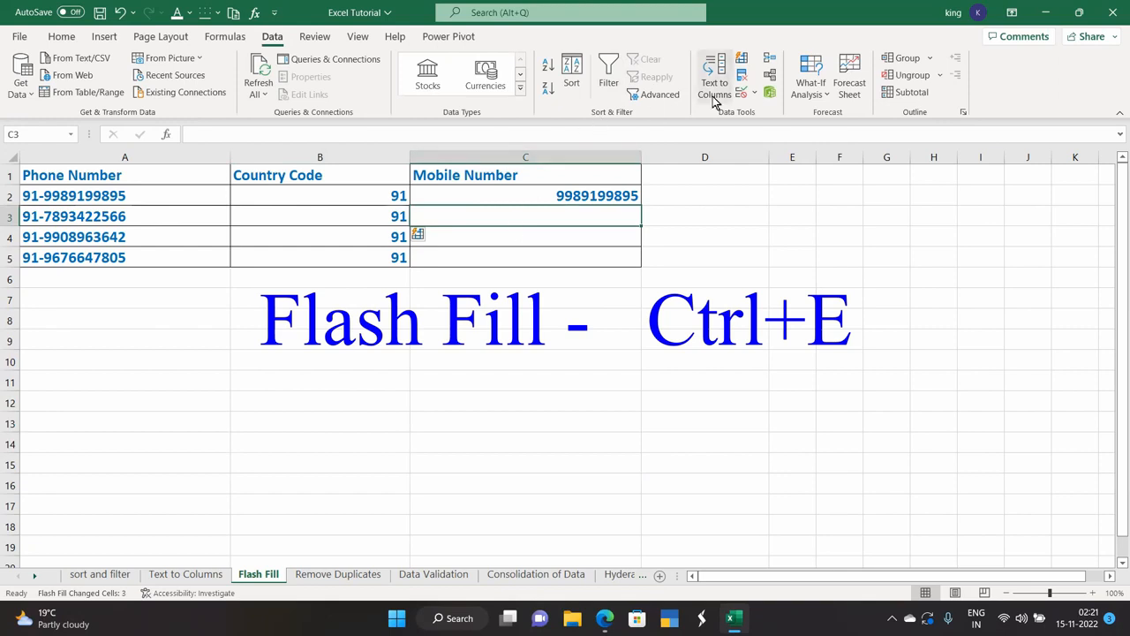
{"action": "left_click", "coordinate": [742, 61]}
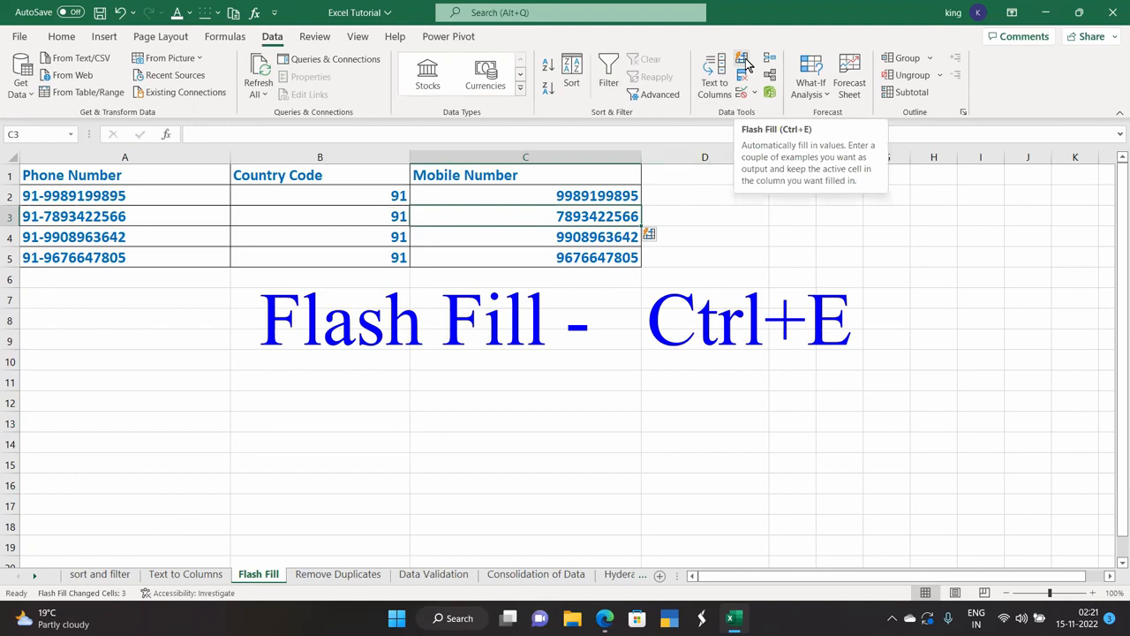
{"action": "left_click", "coordinate": [331, 578]}
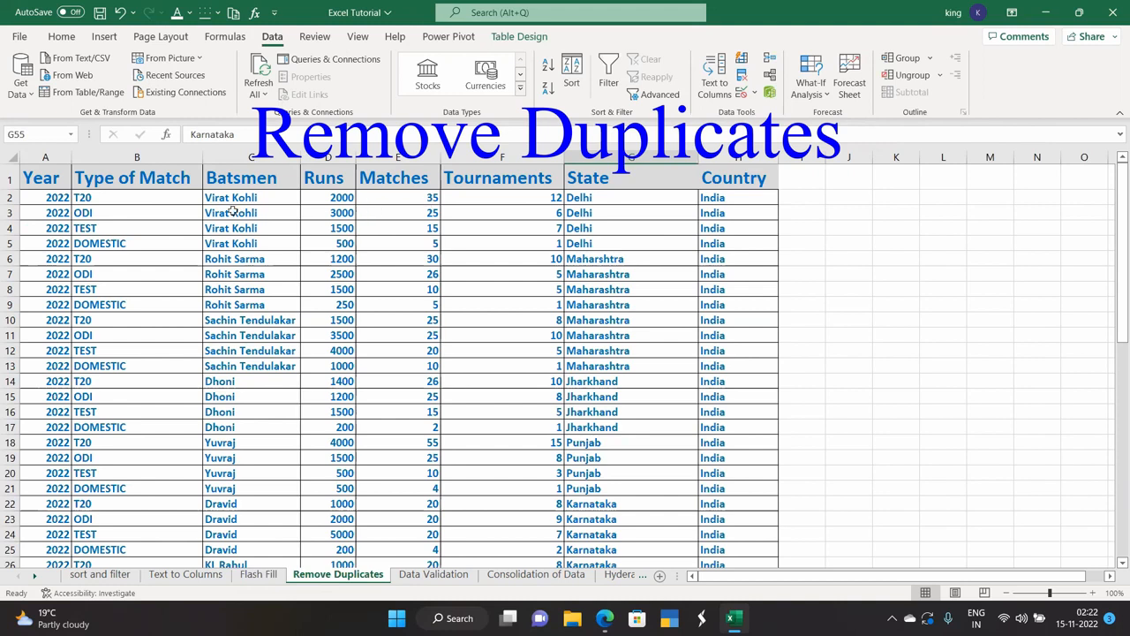
Review the cricket batting records and open Remove Duplicates with every column checked.
{"action": "scroll", "coordinate": [267, 327], "scroll_direction": "down", "scroll_amount": 5}
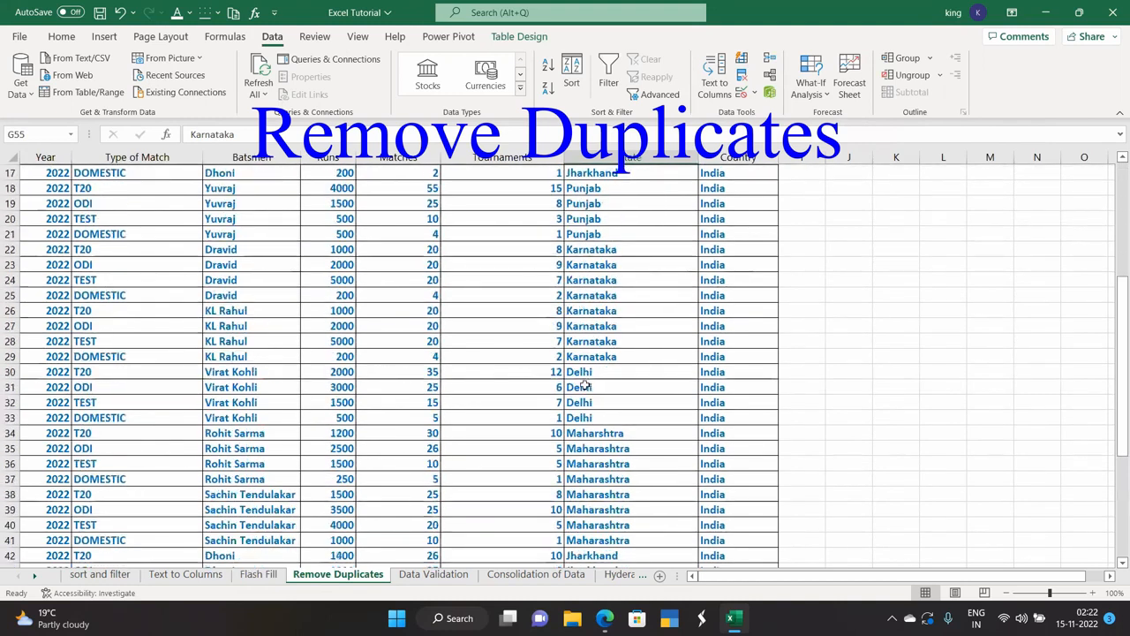
{"action": "scroll", "coordinate": [165, 406], "scroll_direction": "down", "scroll_amount": 7}
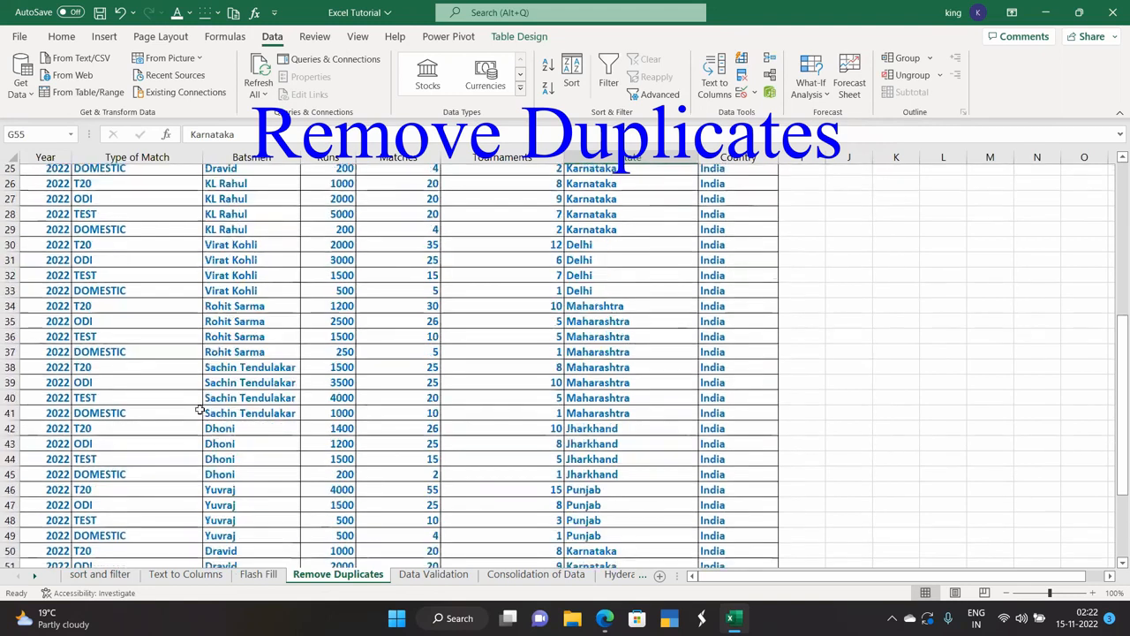
{"action": "scroll", "coordinate": [200, 420], "scroll_direction": "up", "scroll_amount": 5}
{"action": "scroll", "coordinate": [199, 420], "scroll_direction": "up", "scroll_amount": 8}
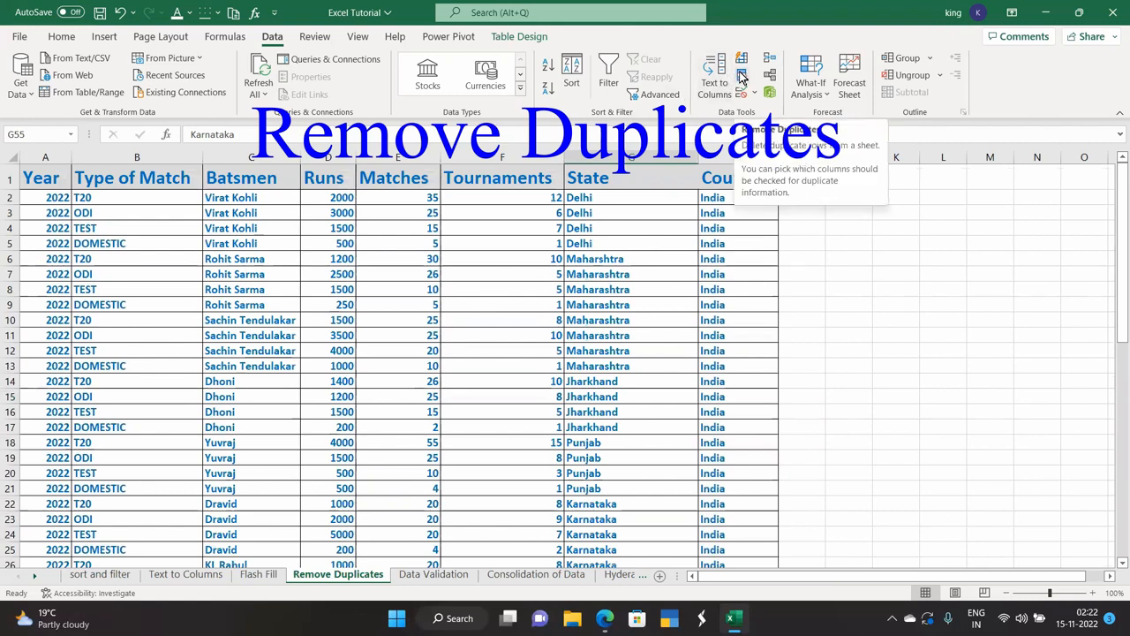
{"action": "scroll", "coordinate": [137, 341], "scroll_direction": "down", "scroll_amount": 7}
{"action": "scroll", "coordinate": [106, 333], "scroll_direction": "up", "scroll_amount": 6}
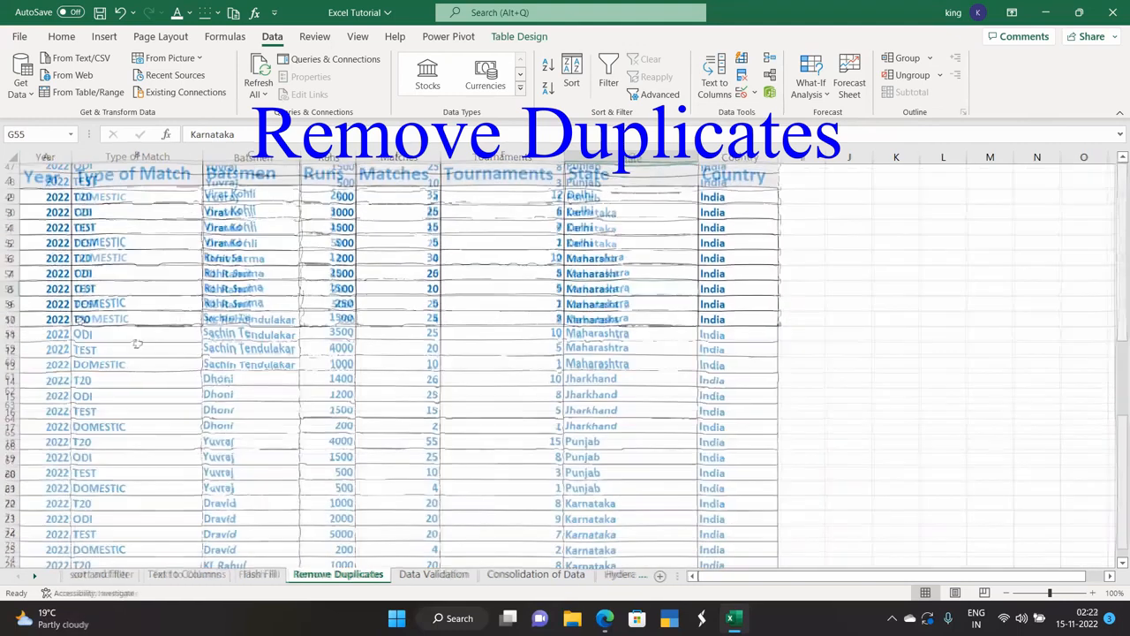
{"action": "scroll", "coordinate": [80, 327], "scroll_direction": "down", "scroll_amount": 12}
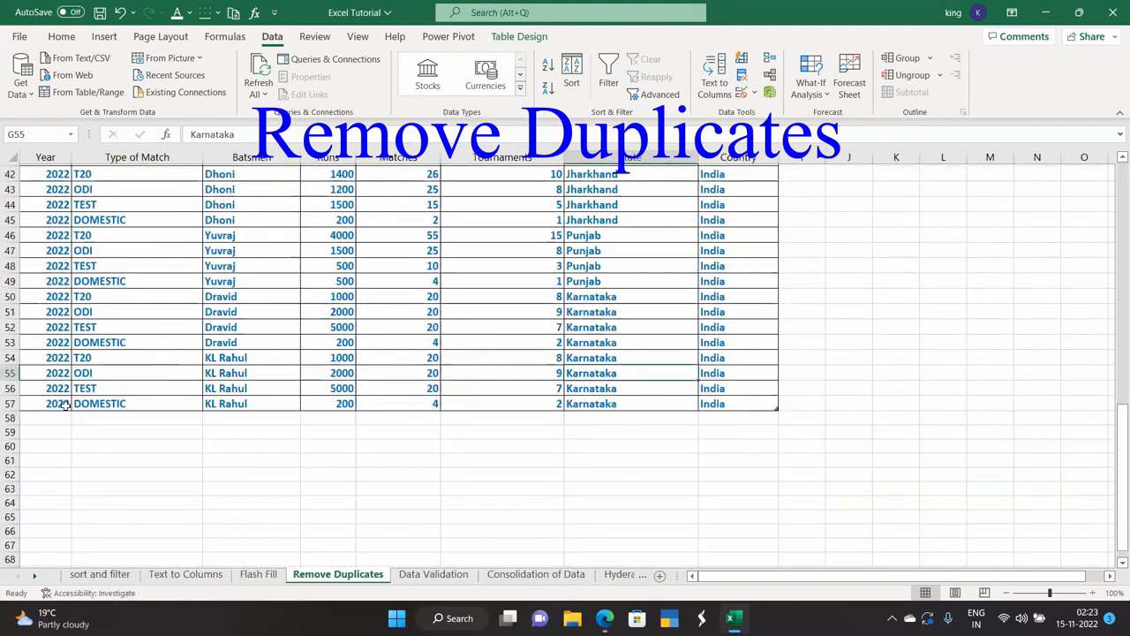
{"action": "scroll", "coordinate": [65, 405], "scroll_direction": "up", "scroll_amount": 14}
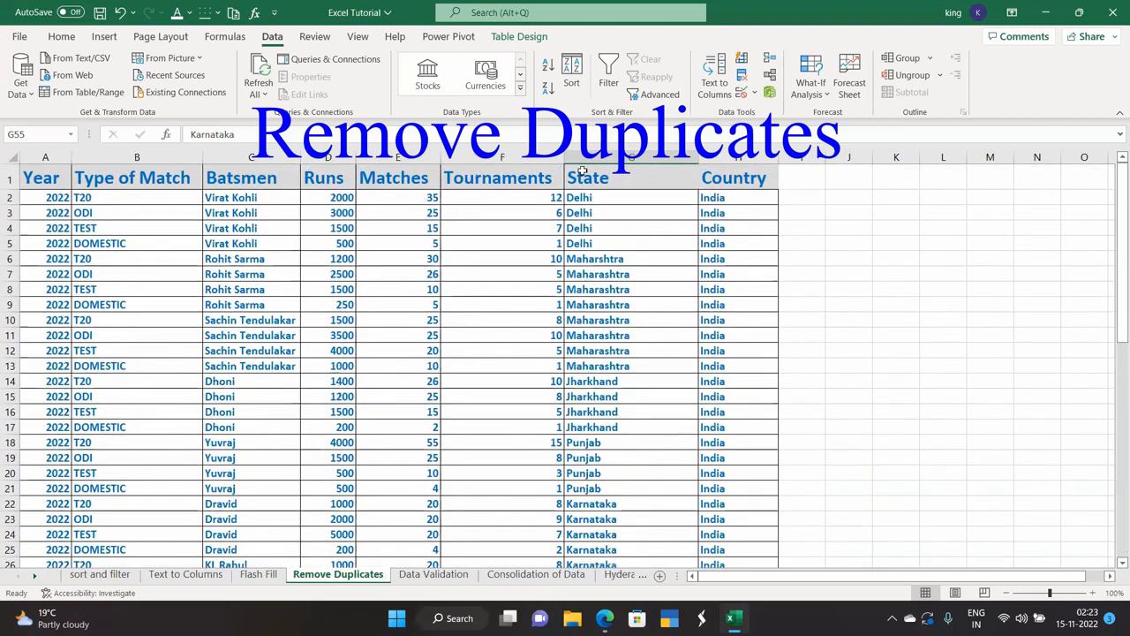
{"action": "left_click", "coordinate": [739, 82]}
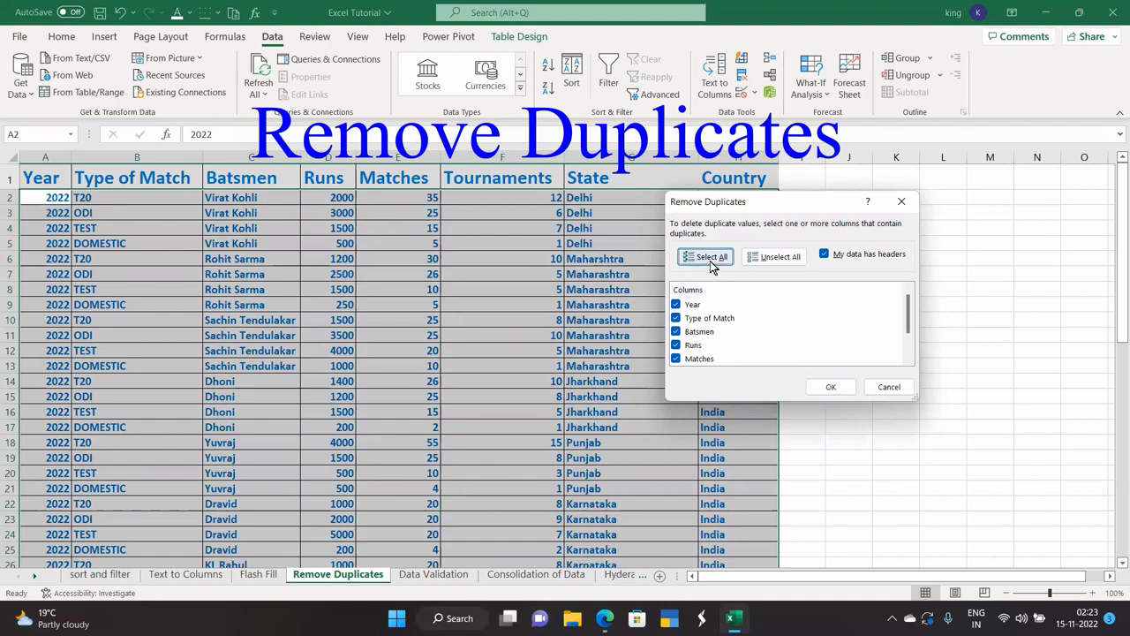
Remove the 28 duplicate batting rows, review the table, then go to the Data Validation sheet.
{"action": "left_click", "coordinate": [828, 388]}
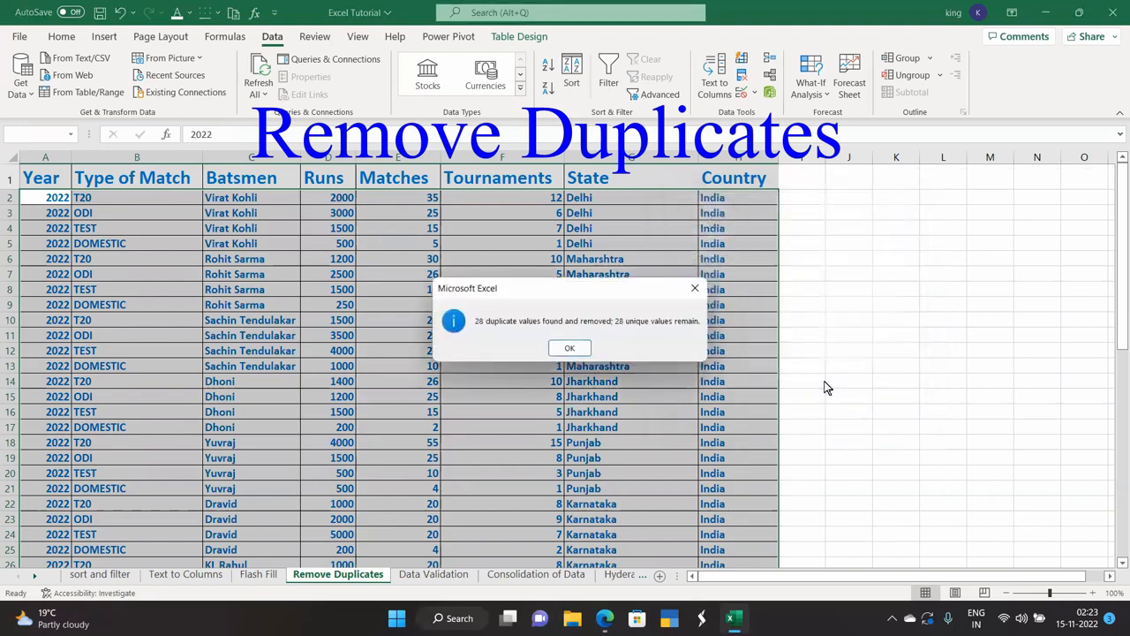
{"action": "left_click", "coordinate": [568, 352]}
{"action": "scroll", "coordinate": [289, 376], "scroll_direction": "up", "scroll_amount": 6}
{"action": "scroll", "coordinate": [290, 375], "scroll_direction": "up", "scroll_amount": 7}
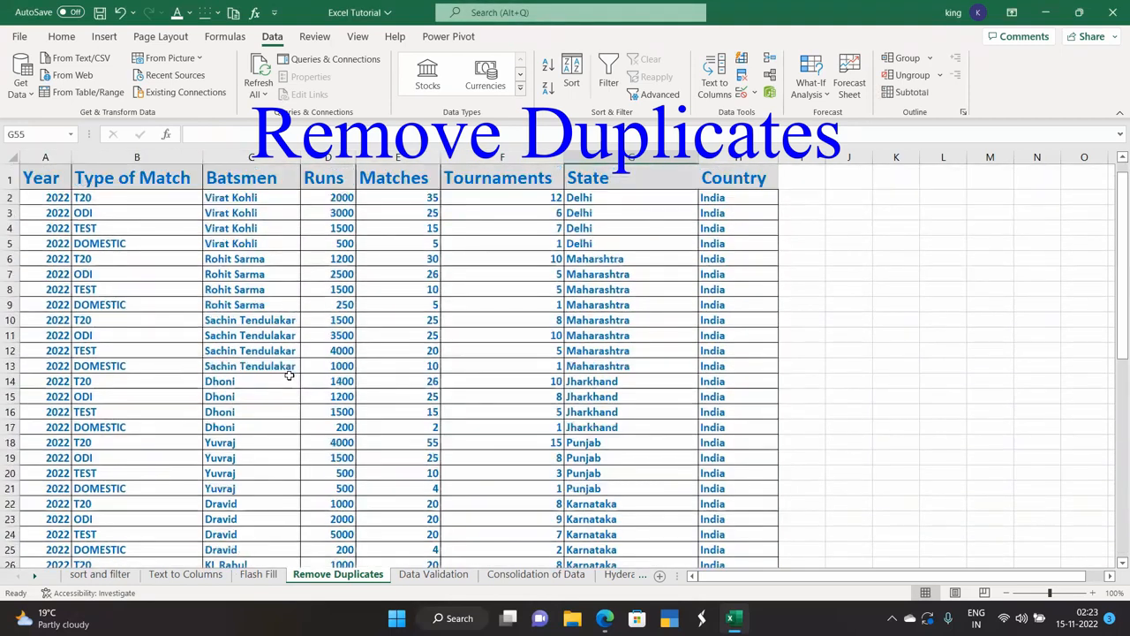
{"action": "scroll", "coordinate": [289, 376], "scroll_direction": "down", "scroll_amount": 3}
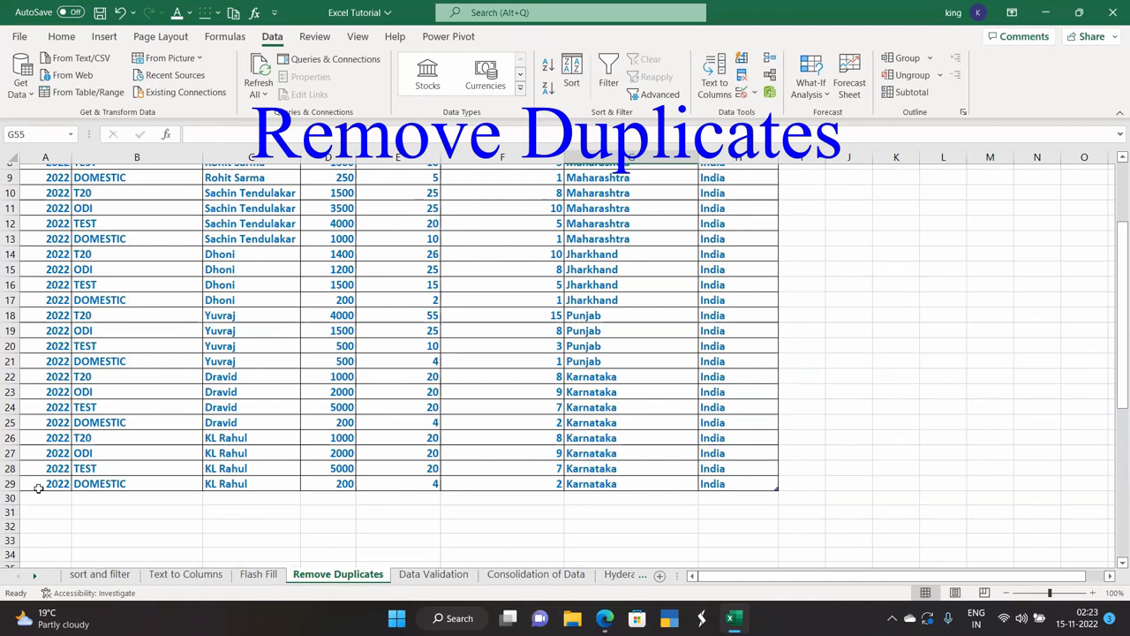
{"action": "scroll", "coordinate": [39, 487], "scroll_direction": "up", "scroll_amount": 3}
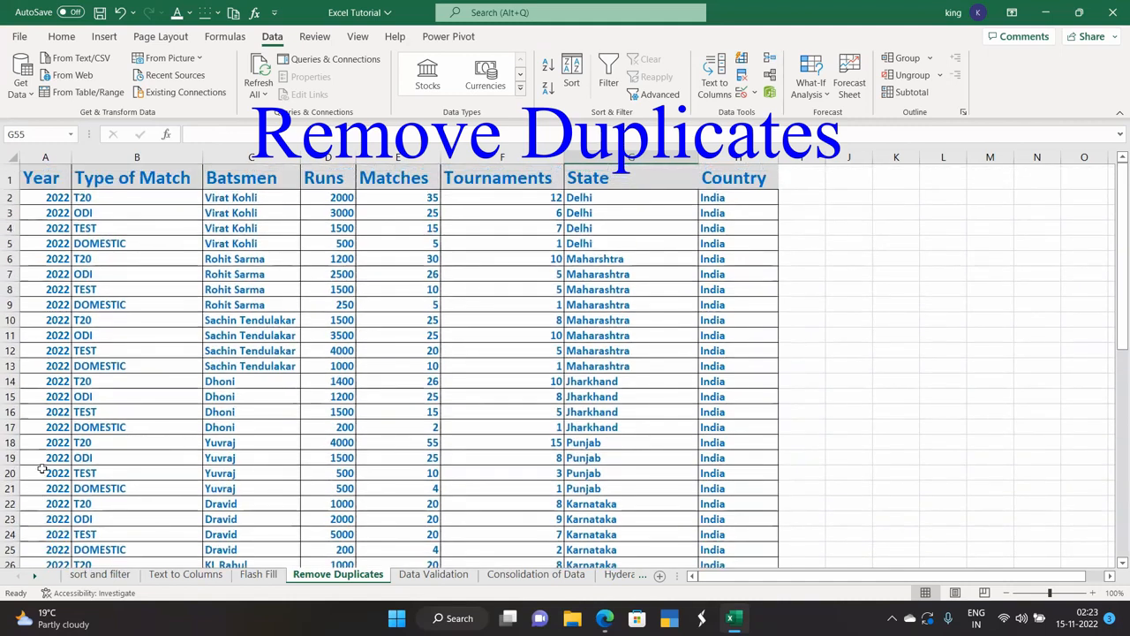
{"action": "scroll", "coordinate": [119, 436], "scroll_direction": "down", "scroll_amount": 5}
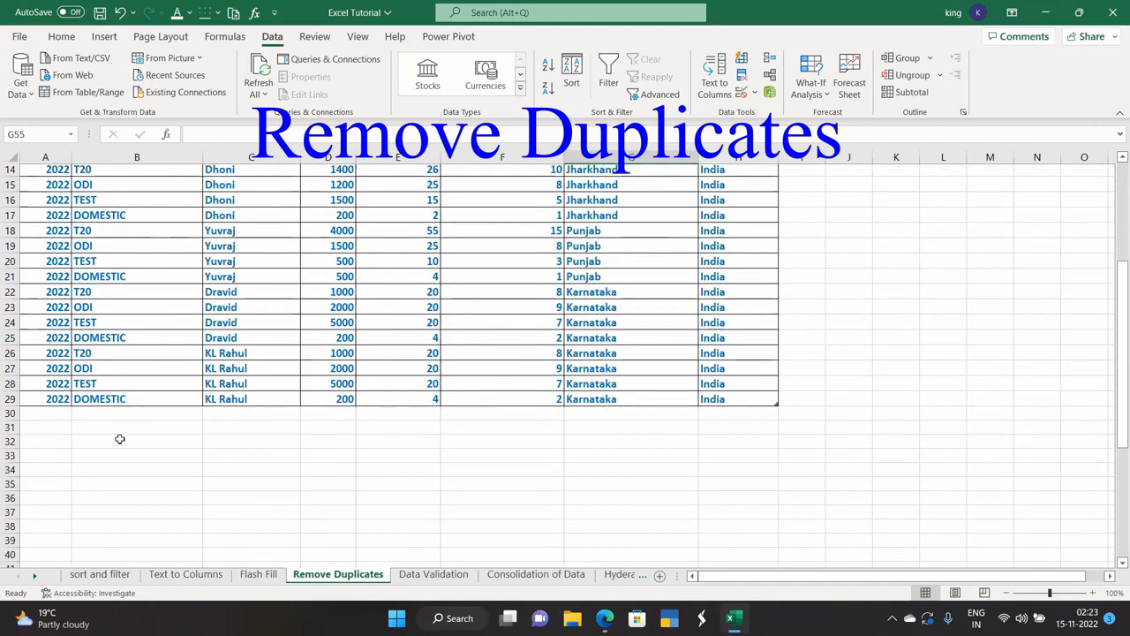
{"action": "scroll", "coordinate": [119, 438], "scroll_direction": "up", "scroll_amount": 5}
{"action": "left_click", "coordinate": [753, 95]}
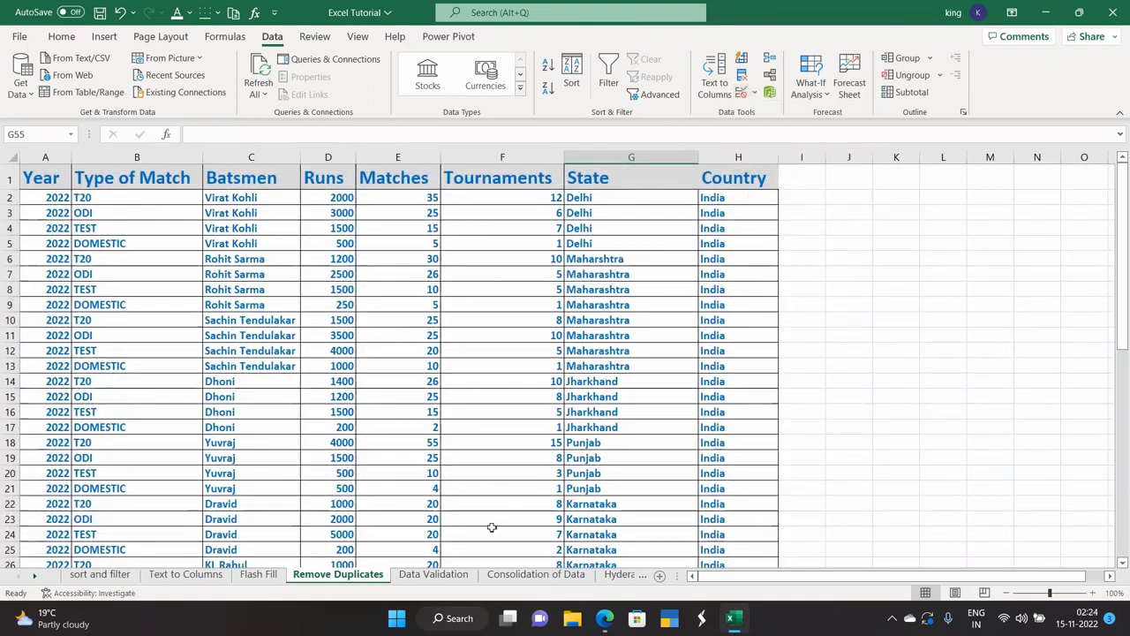
{"action": "left_click", "coordinate": [441, 575]}
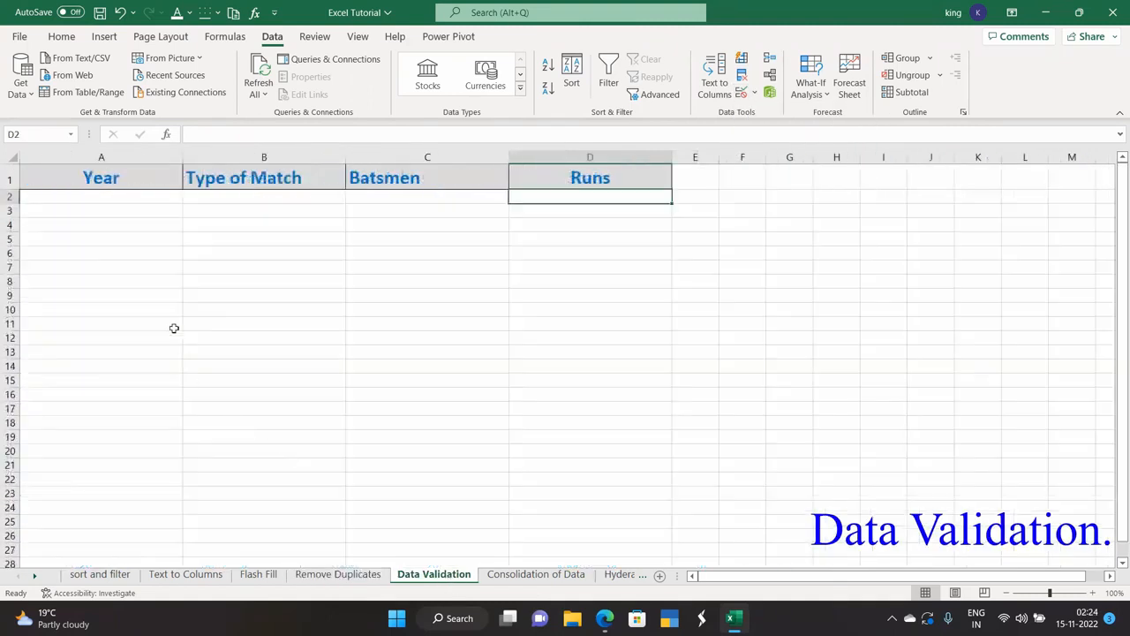
Select the Year column A and open Data Validation for it.
{"action": "left_click", "coordinate": [135, 151]}
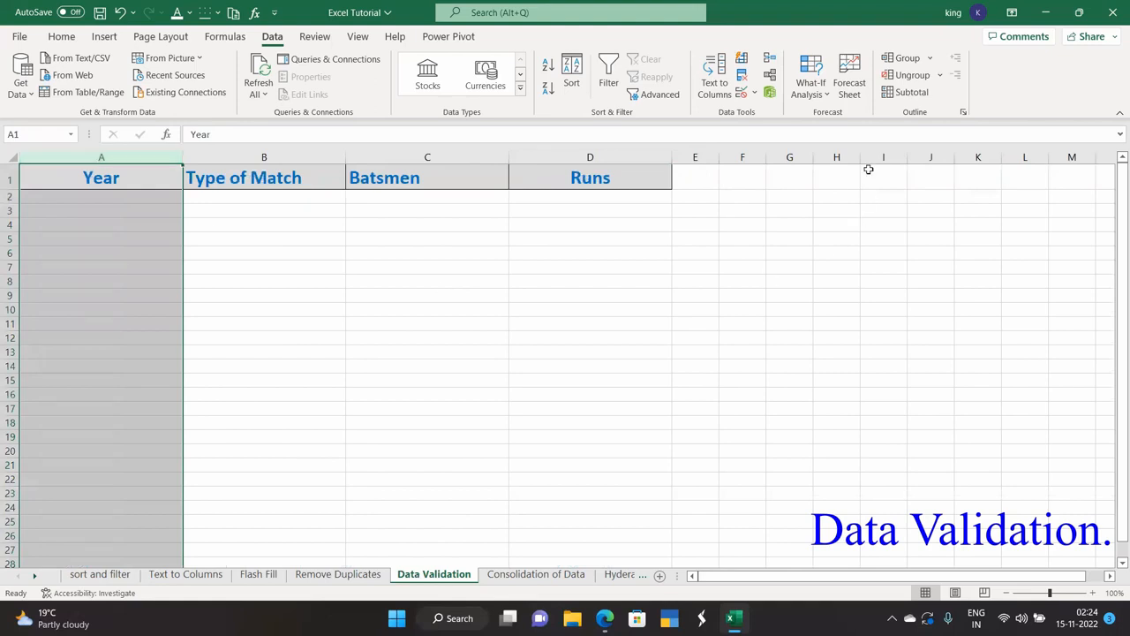
{"action": "left_click", "coordinate": [744, 93]}
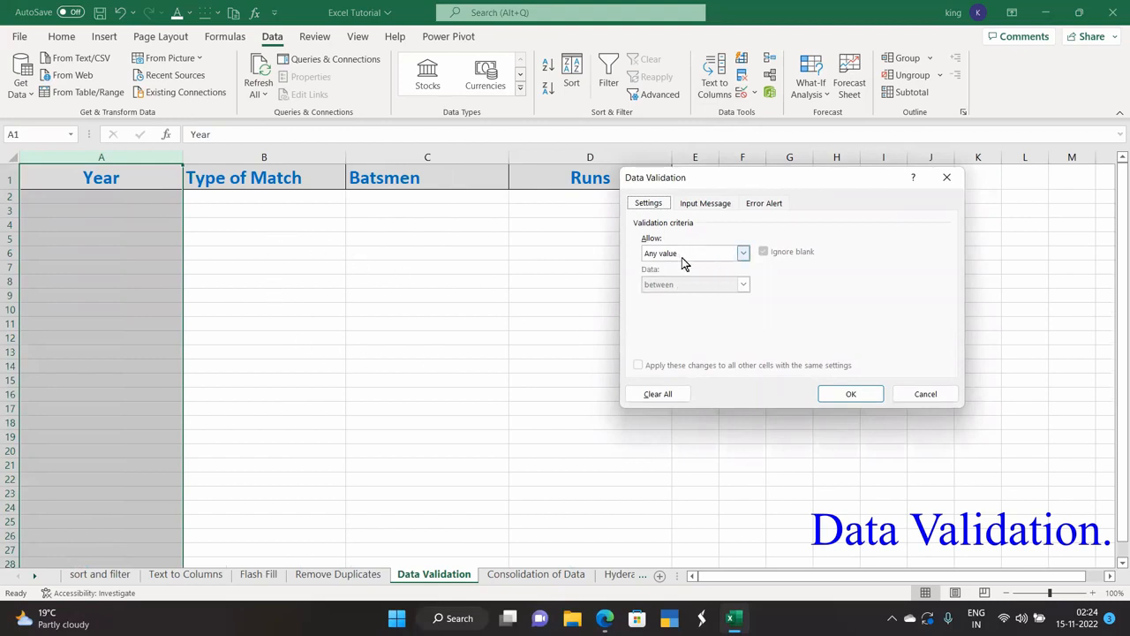
Limit Year entries to whole numbers greater than 1877.
{"action": "left_click", "coordinate": [742, 253]}
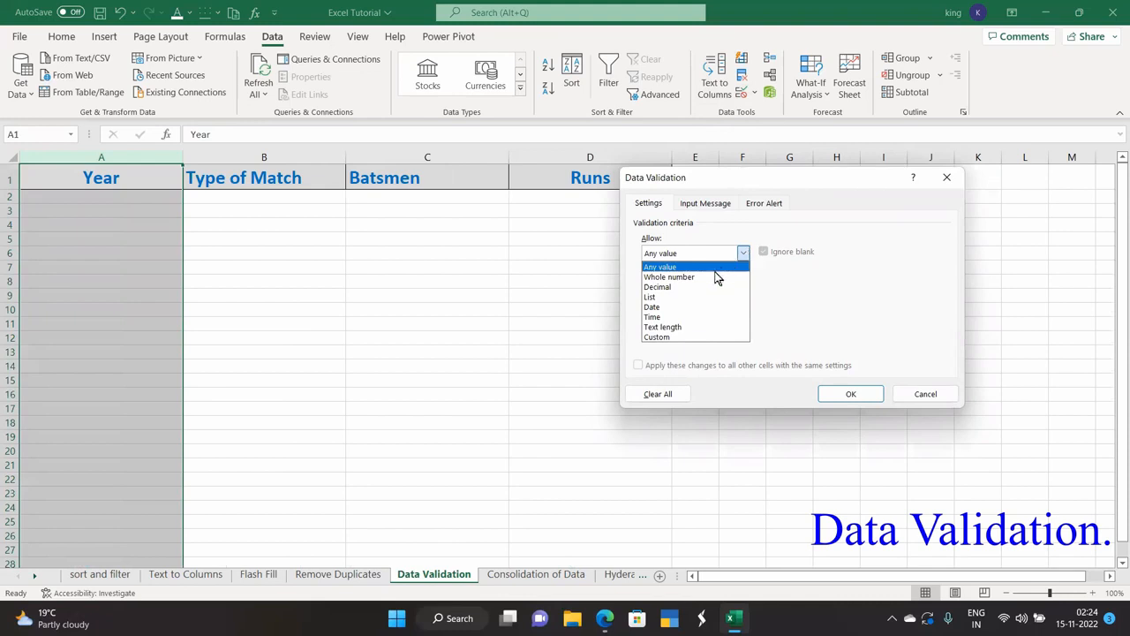
{"action": "left_click", "coordinate": [673, 277]}
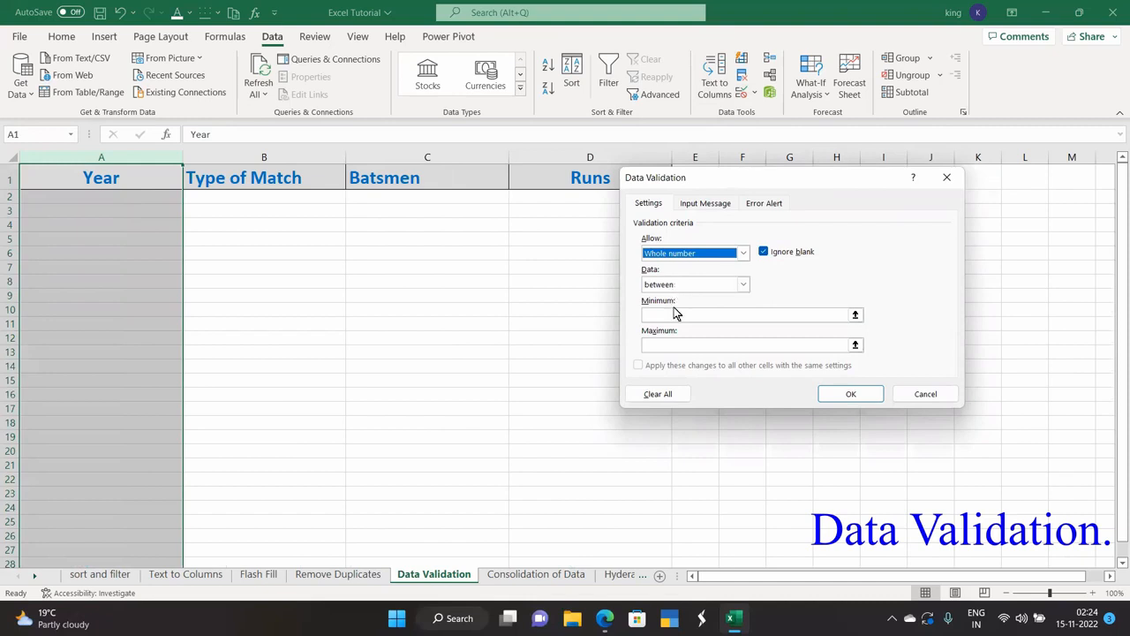
{"action": "left_click", "coordinate": [672, 311]}
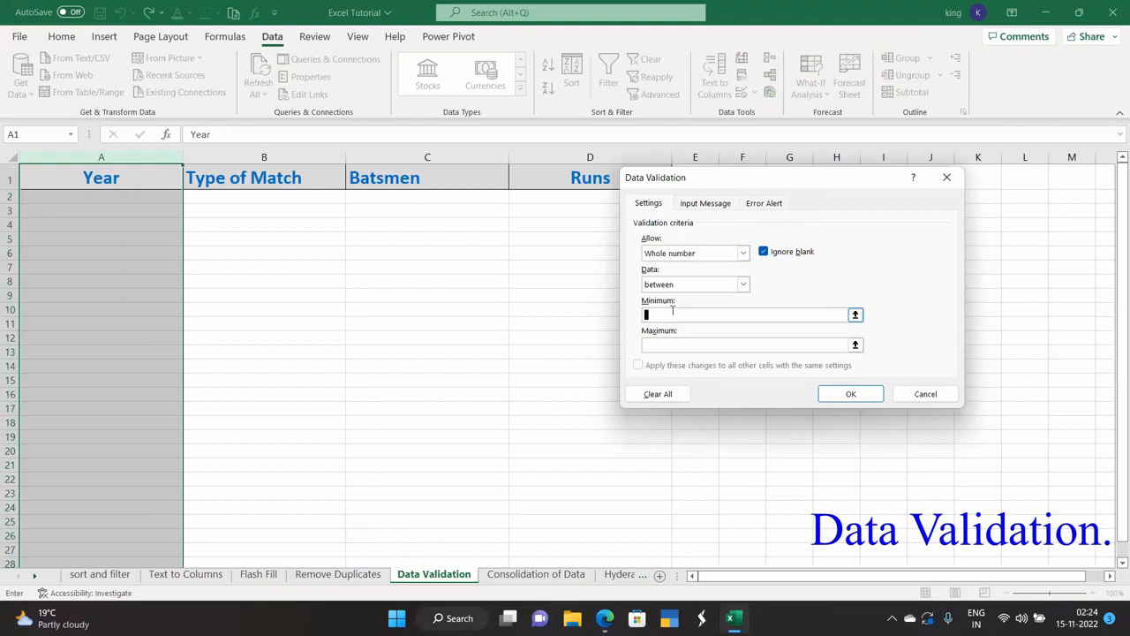
{"action": "type", "text": "1877"}
{"action": "left_click", "coordinate": [663, 344]}
{"action": "left_click", "coordinate": [666, 314]}
{"action": "left_click", "coordinate": [690, 345]}
{"action": "left_click", "coordinate": [743, 284]}
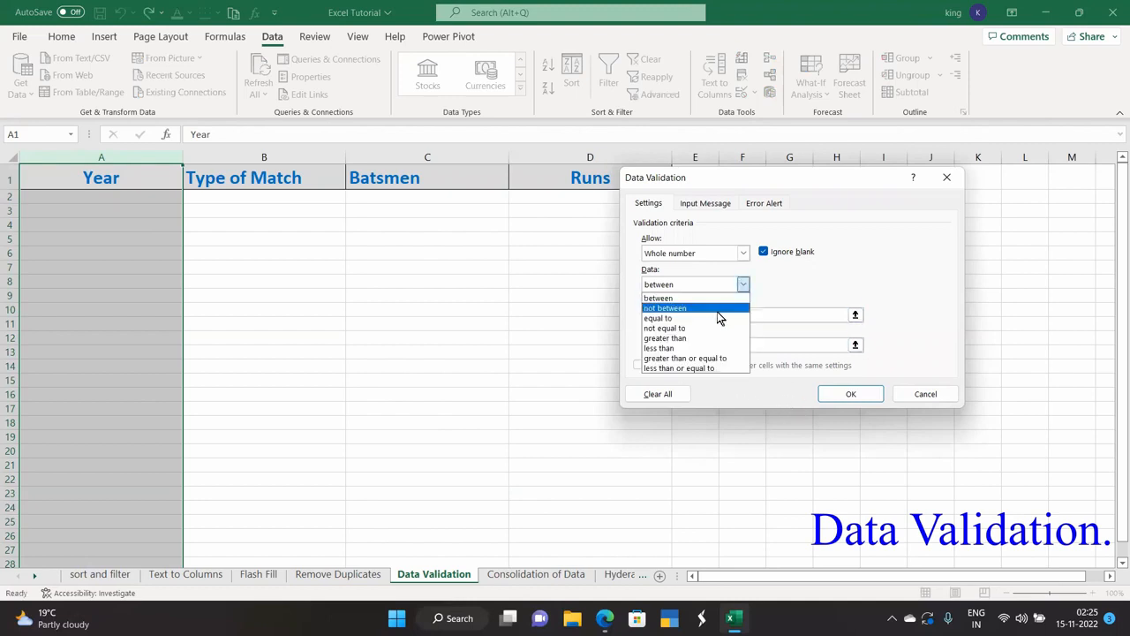
{"action": "left_click", "coordinate": [682, 338]}
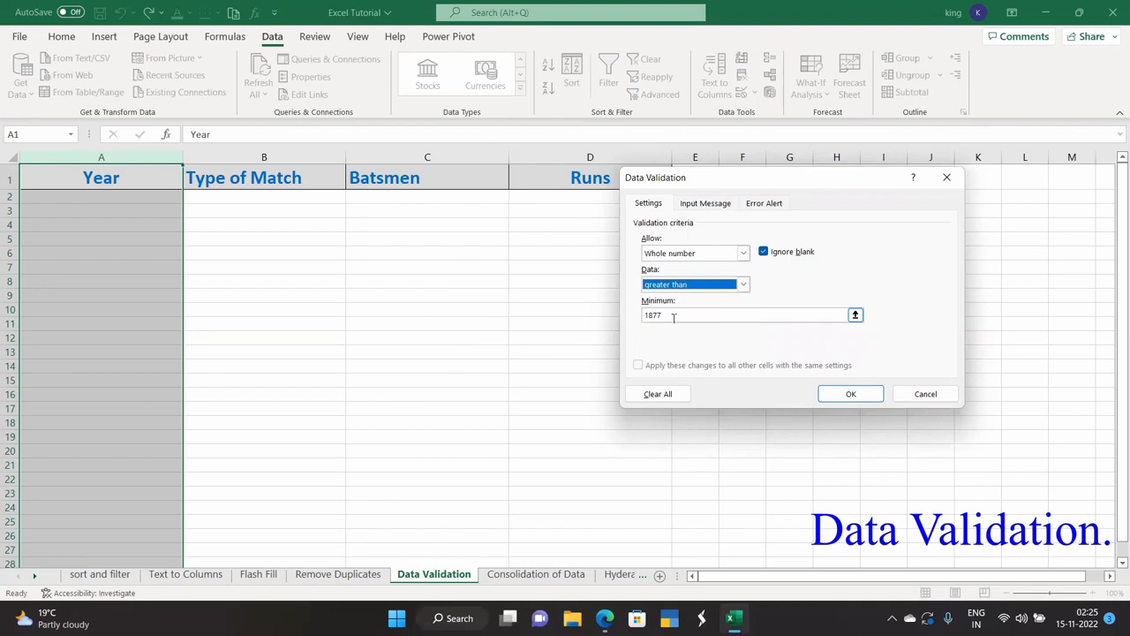
{"action": "left_click", "coordinate": [826, 397]}
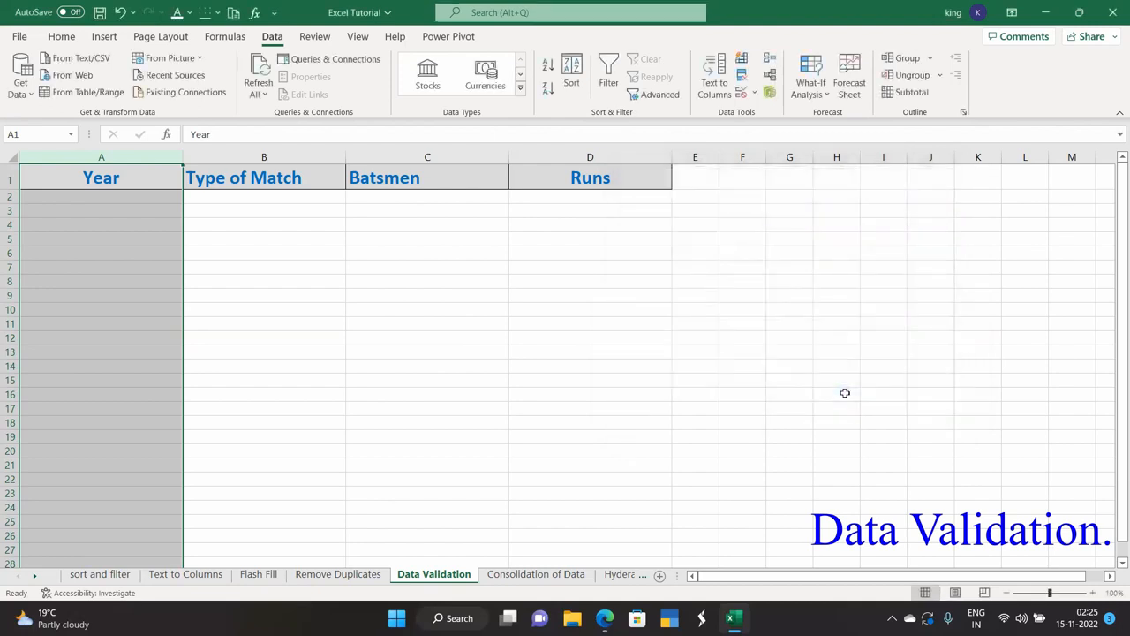
Require Type of Match column B entries to have text length greater than 3.
{"action": "left_click", "coordinate": [251, 156]}
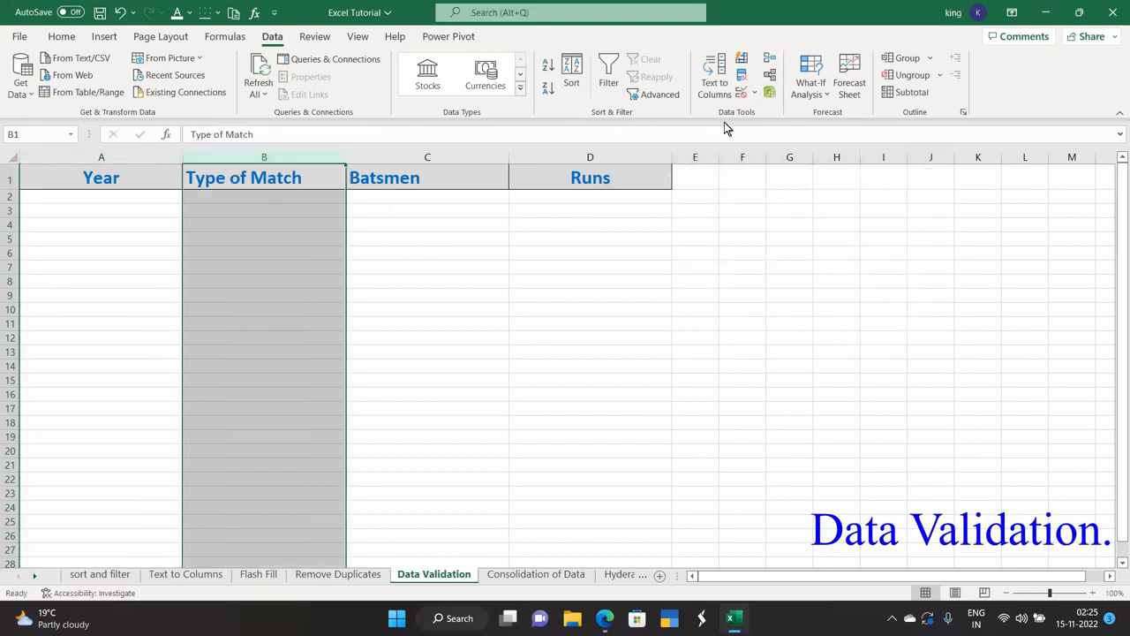
{"action": "left_click", "coordinate": [753, 94]}
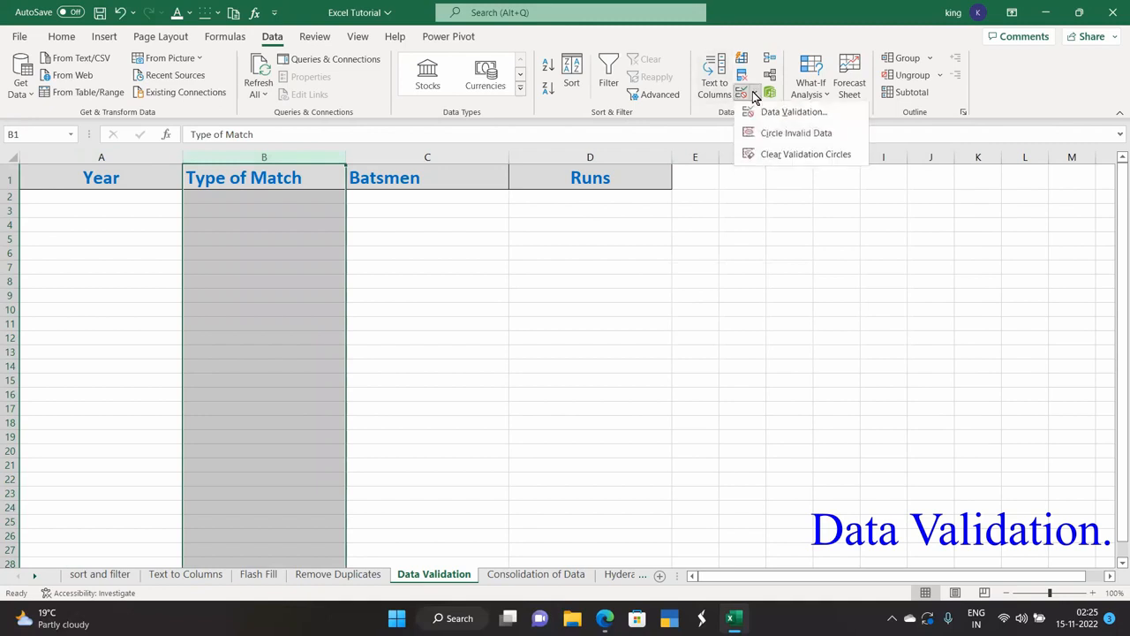
{"action": "left_click", "coordinate": [764, 113]}
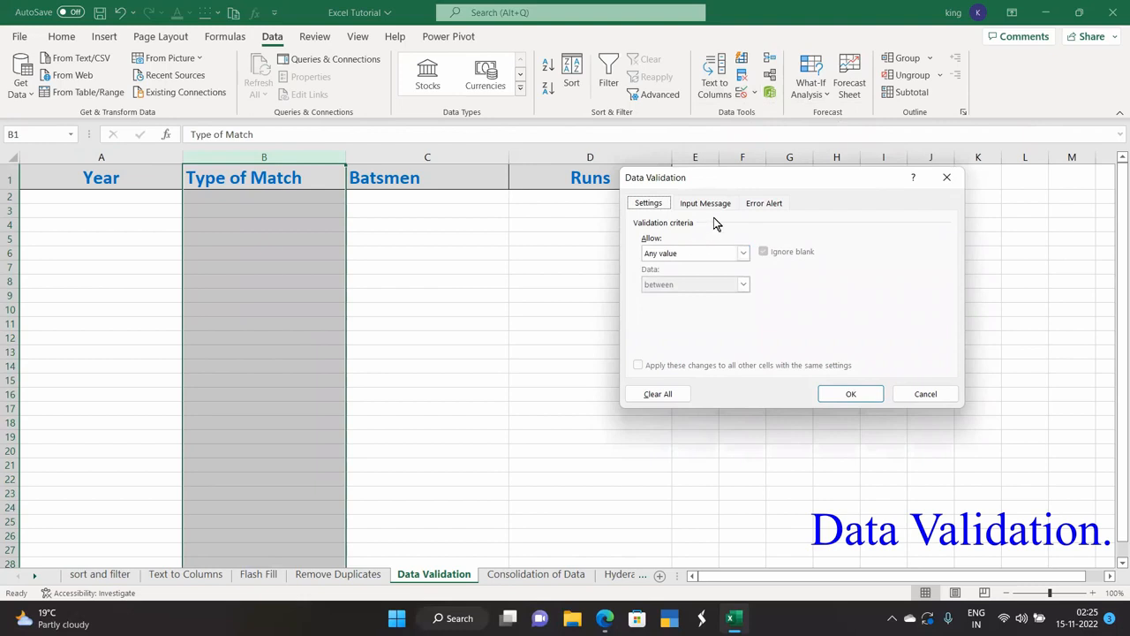
{"action": "left_click", "coordinate": [741, 254]}
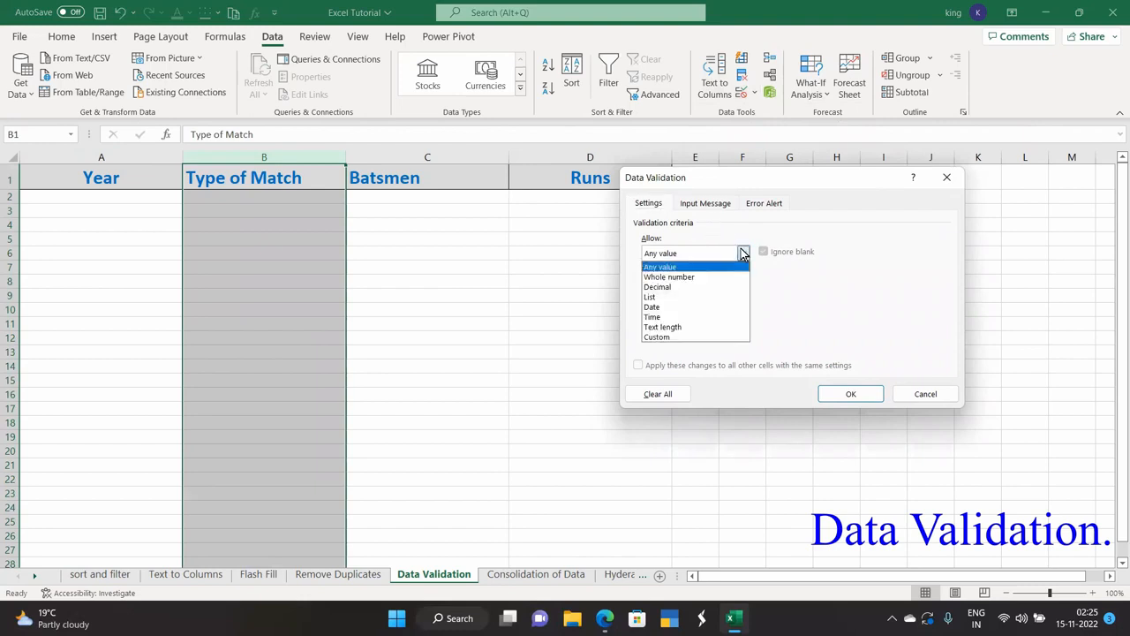
{"action": "left_click", "coordinate": [681, 326]}
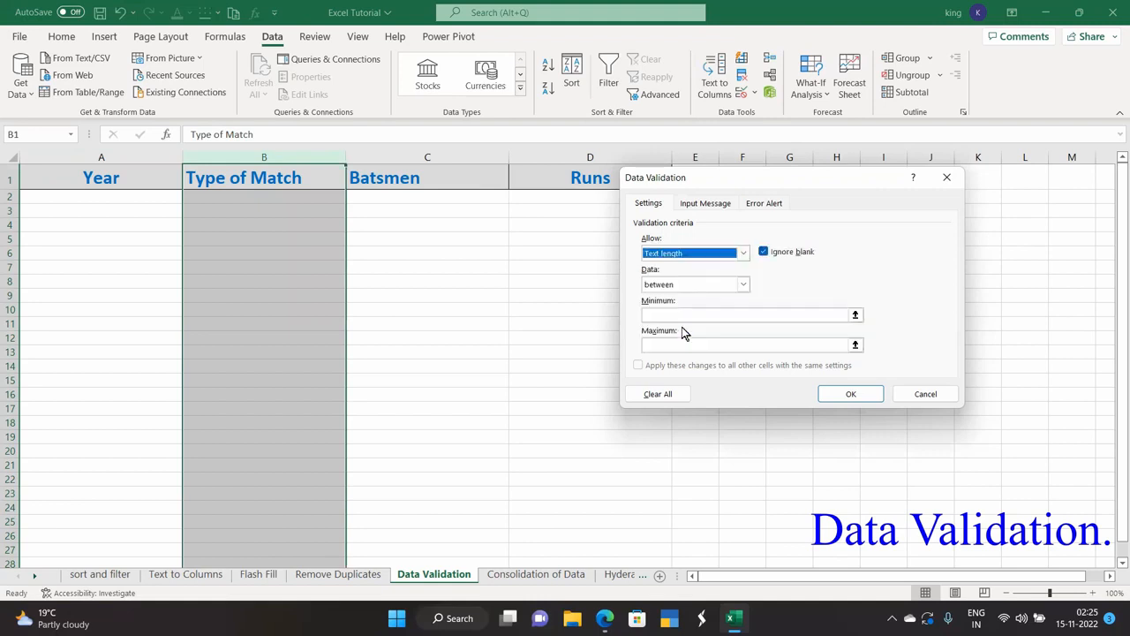
{"action": "left_click", "coordinate": [743, 285]}
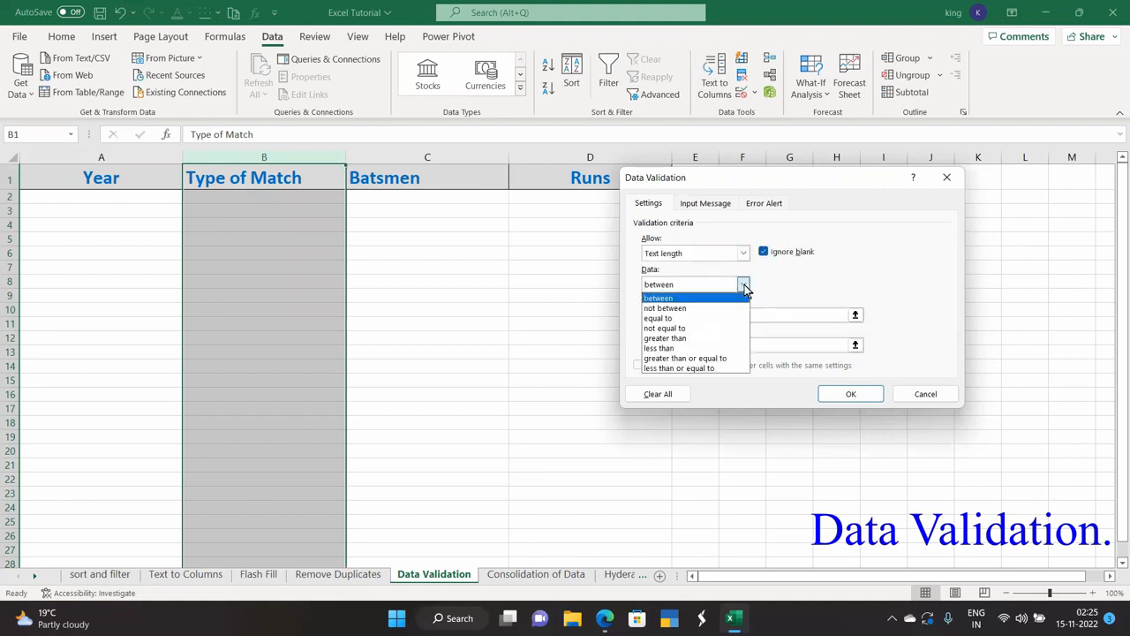
{"action": "left_click", "coordinate": [699, 338]}
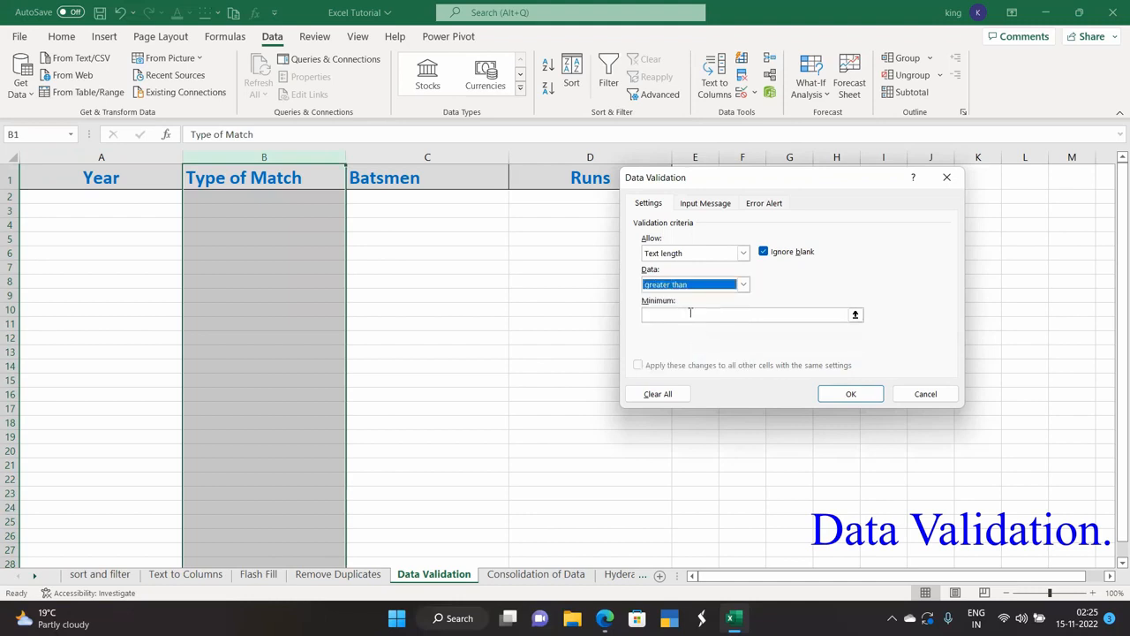
{"action": "left_click", "coordinate": [689, 314]}
{"action": "type", "text": "3"}
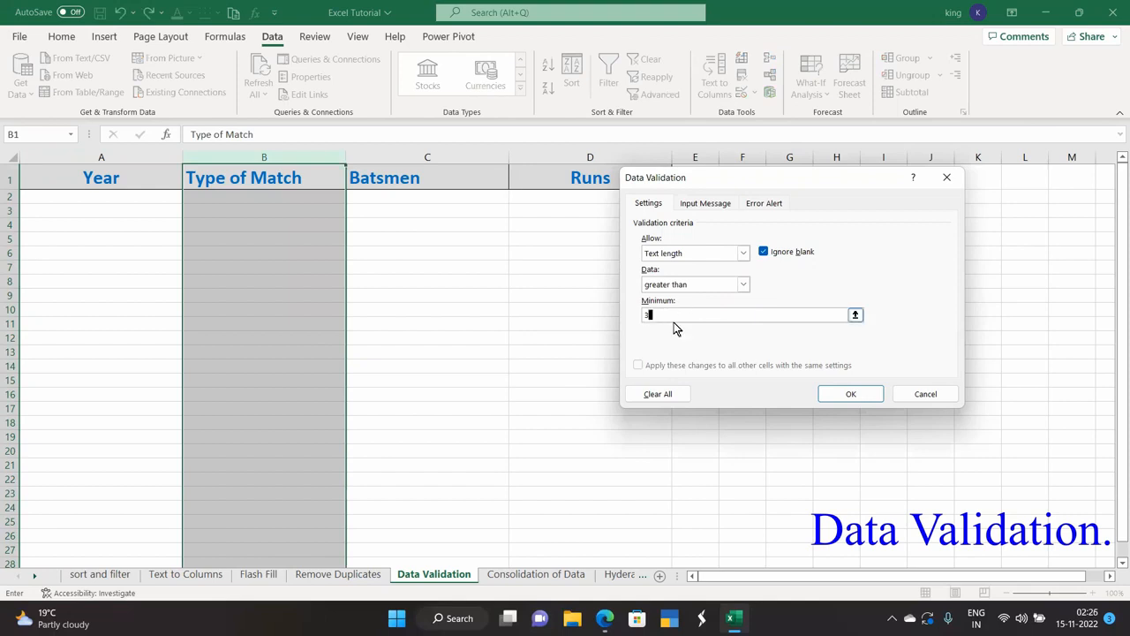
{"action": "left_click", "coordinate": [843, 397]}
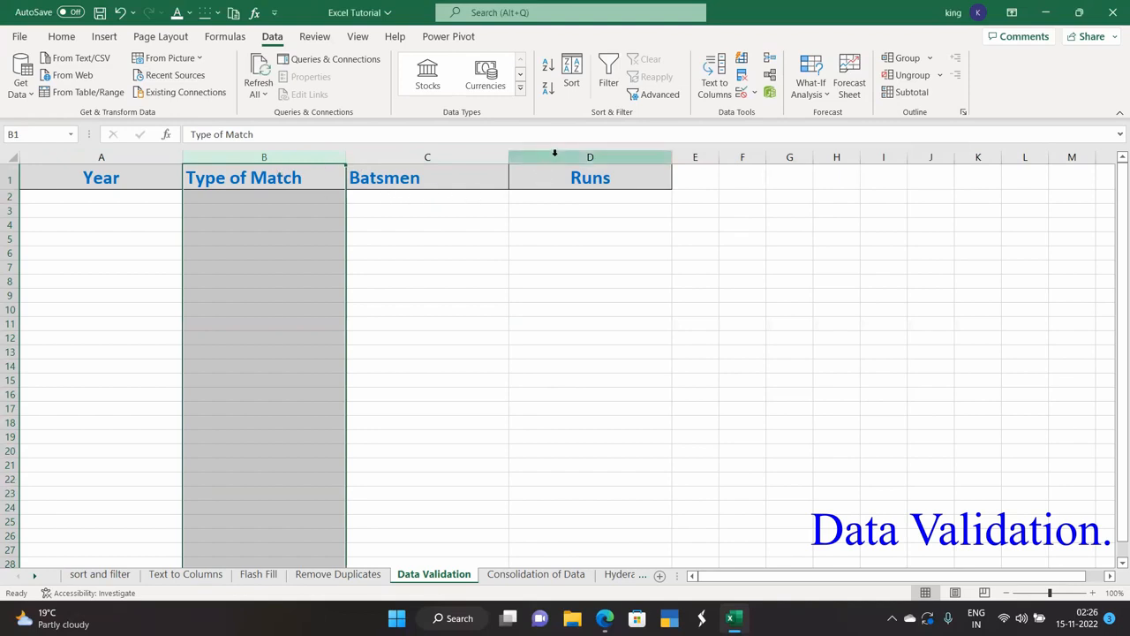
{"action": "left_click", "coordinate": [554, 153]}
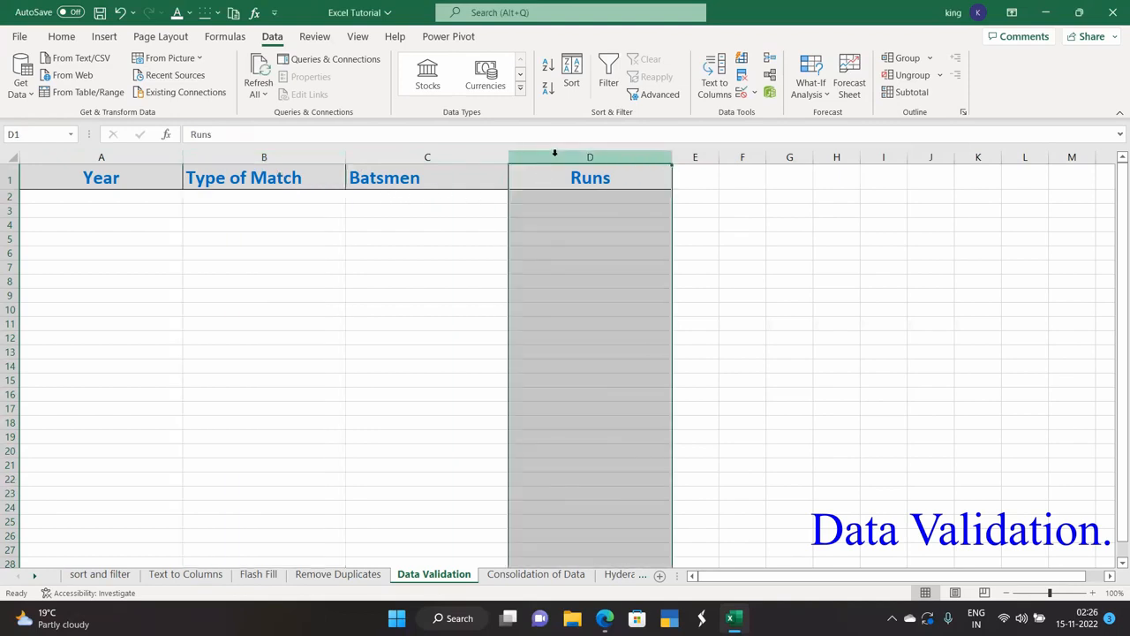
Limit Runs column D to whole numbers greater than 0, then deselect the column.
{"action": "left_click", "coordinate": [752, 99]}
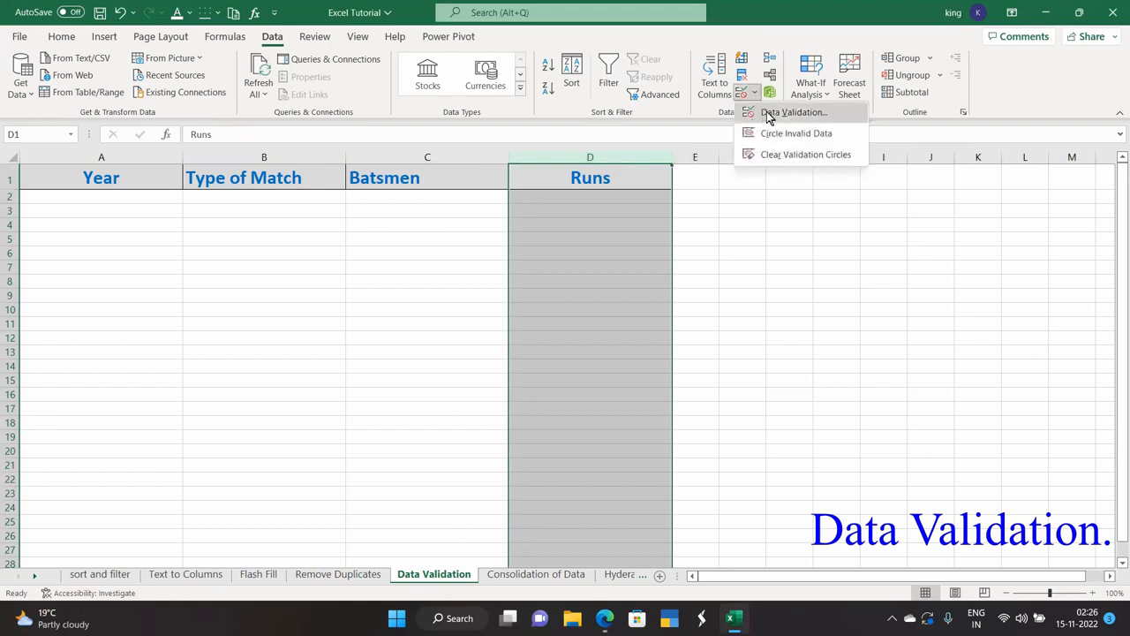
{"action": "left_click", "coordinate": [768, 115]}
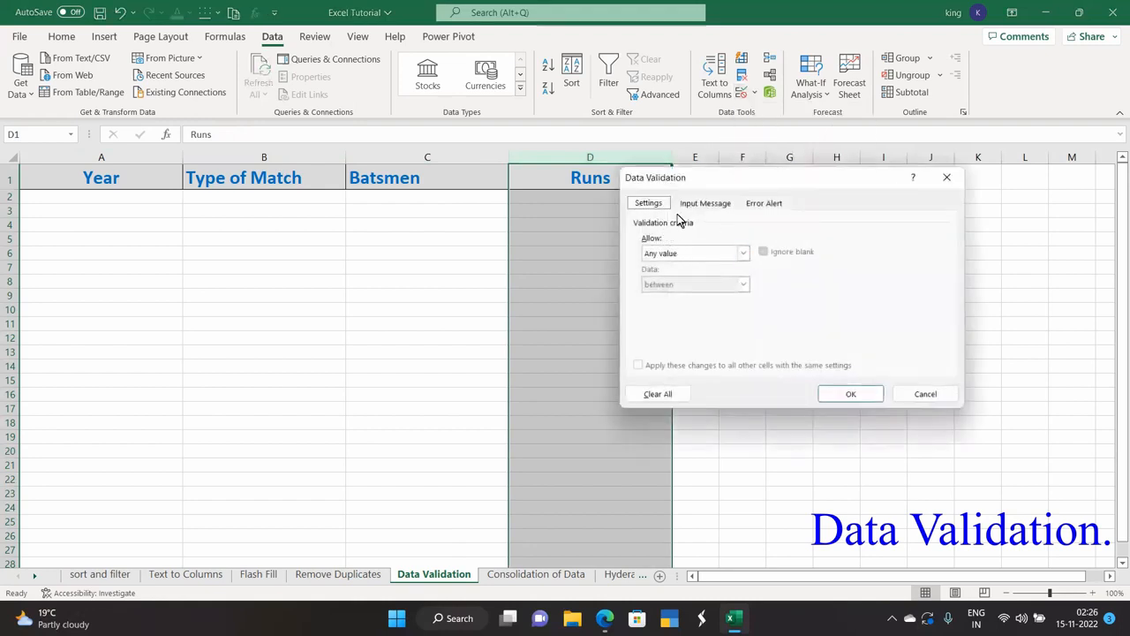
{"action": "left_click", "coordinate": [743, 252]}
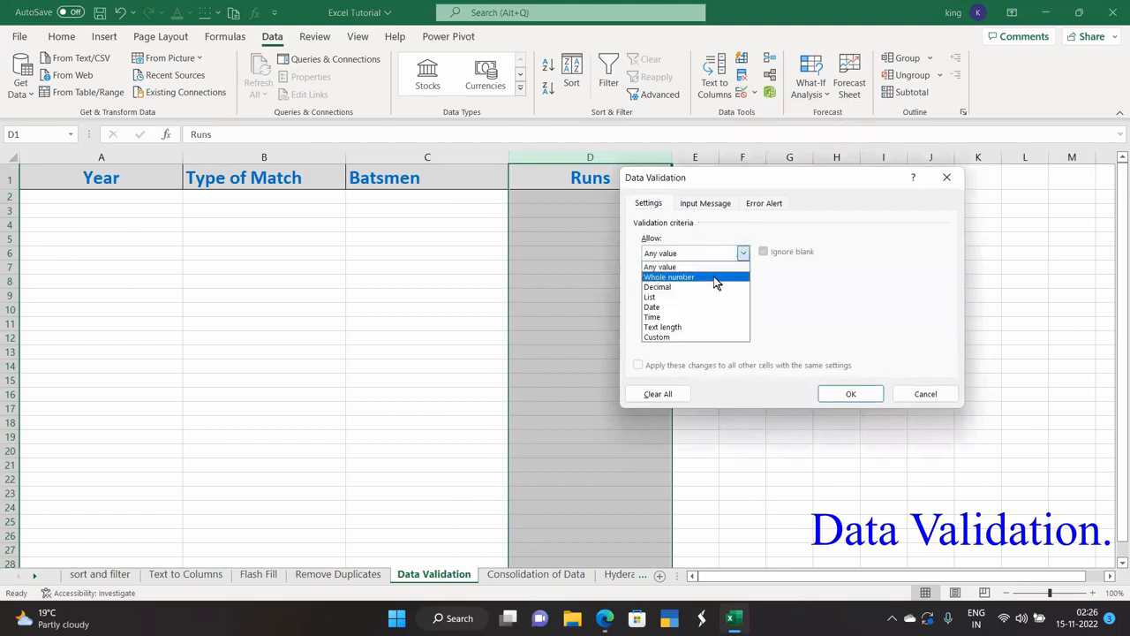
{"action": "left_click", "coordinate": [714, 276]}
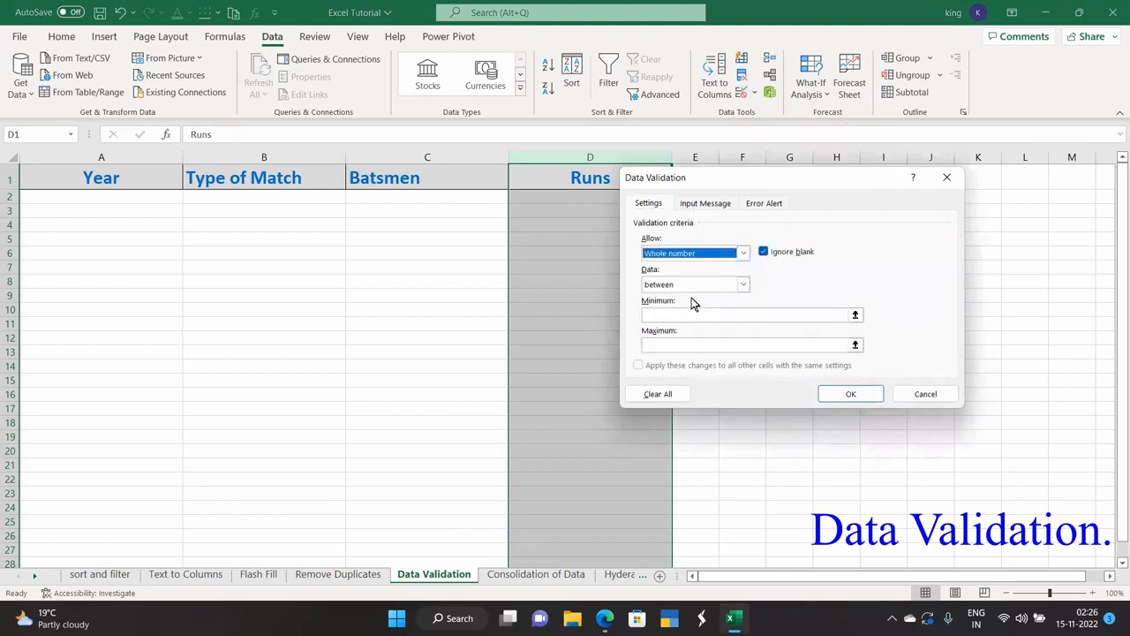
{"action": "left_click", "coordinate": [744, 284]}
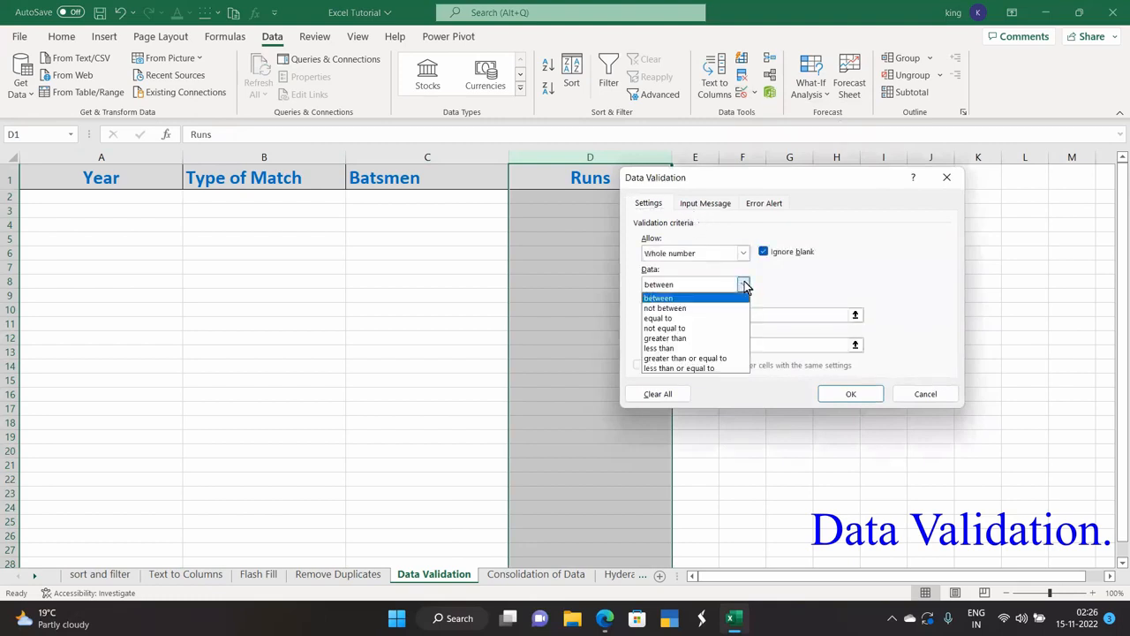
{"action": "left_click", "coordinate": [693, 338]}
{"action": "left_click", "coordinate": [688, 313]}
{"action": "type", "text": "0"}
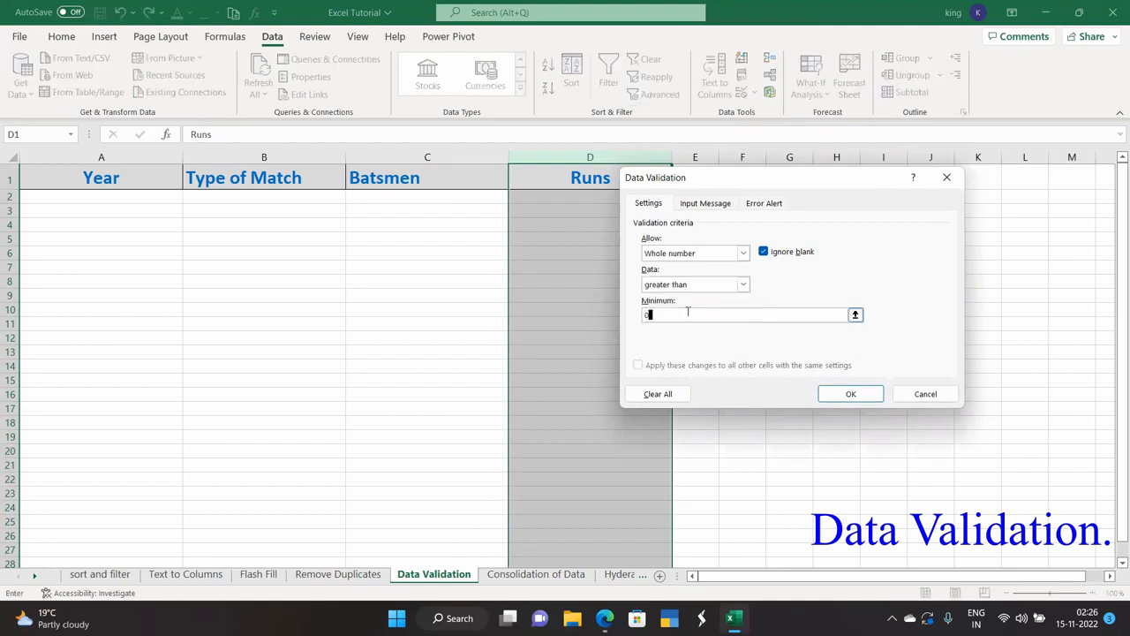
{"action": "left_click", "coordinate": [849, 394]}
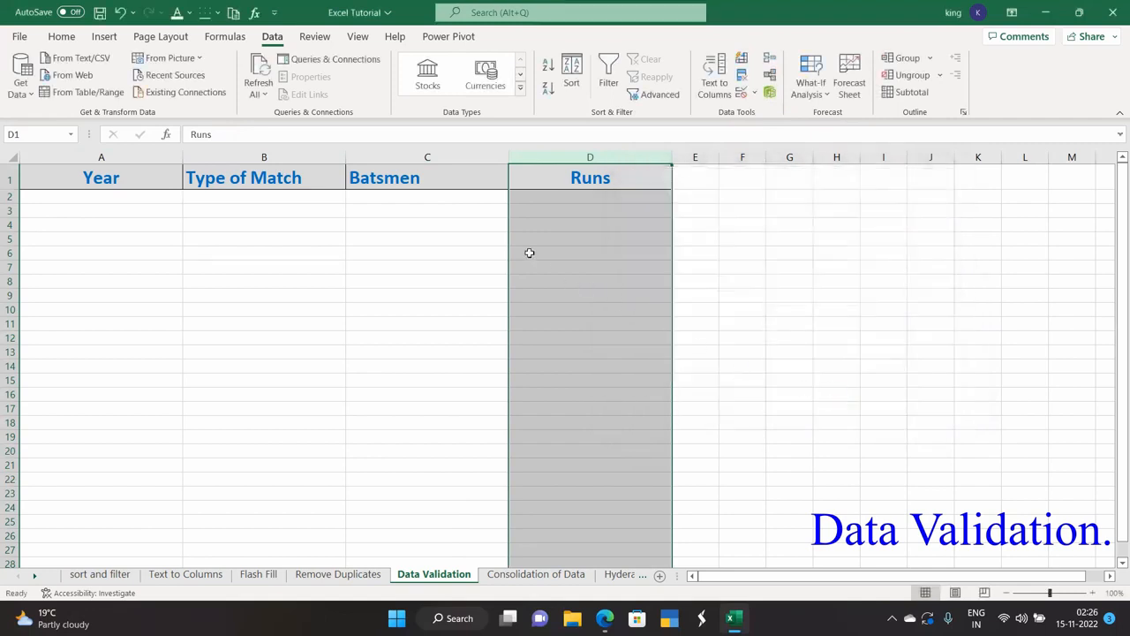
{"action": "left_click", "coordinate": [208, 240]}
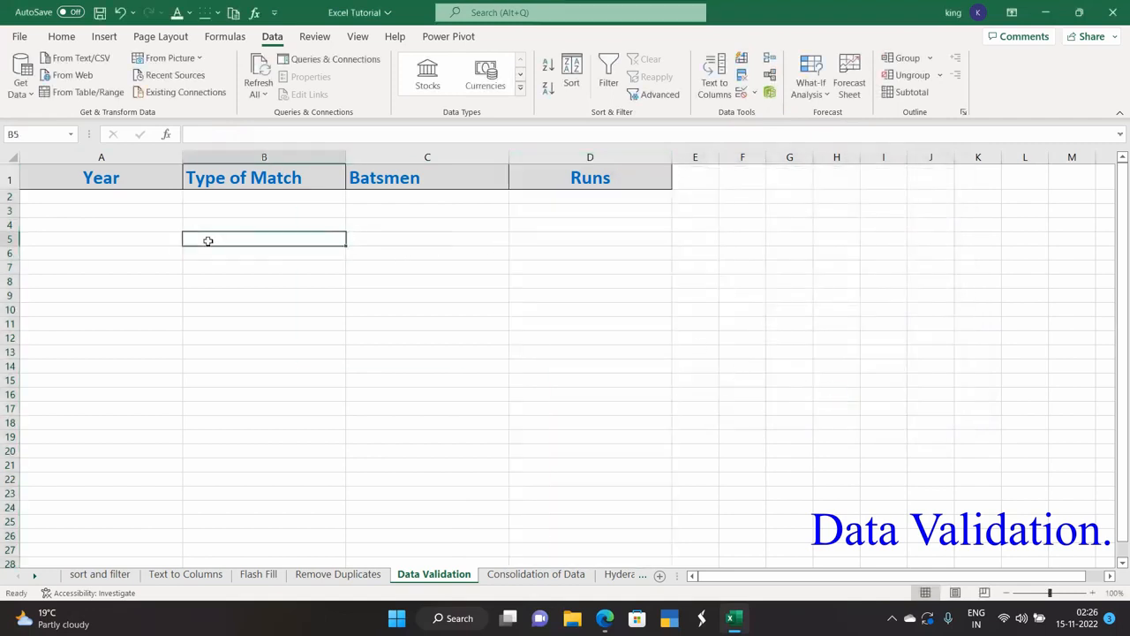
{"action": "left_click", "coordinate": [118, 156]}
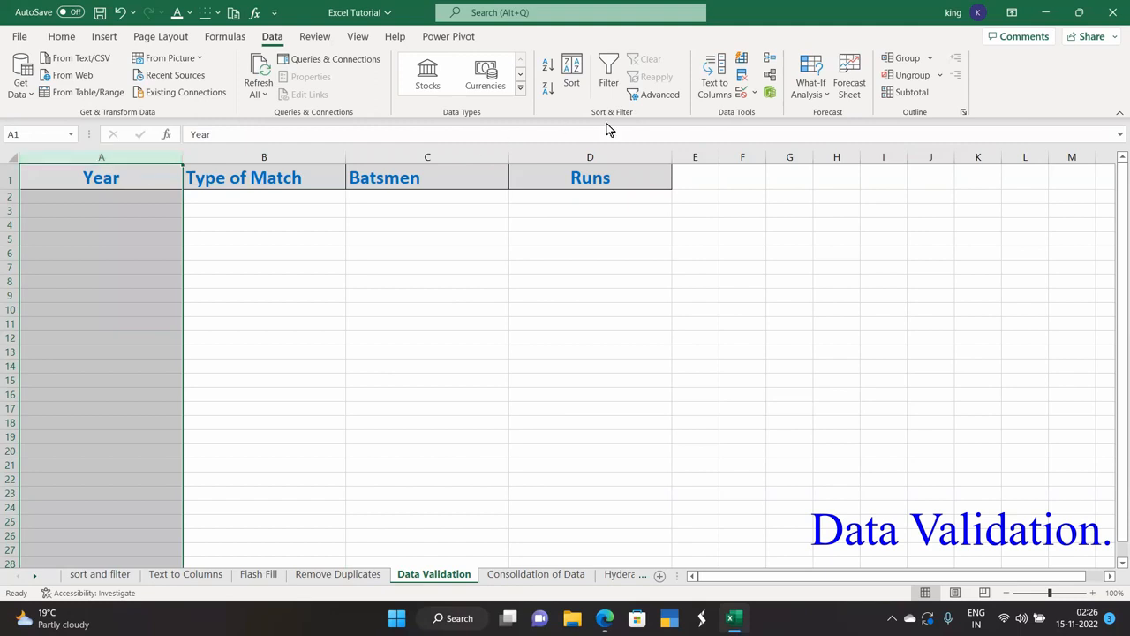
{"action": "left_click", "coordinate": [94, 197]}
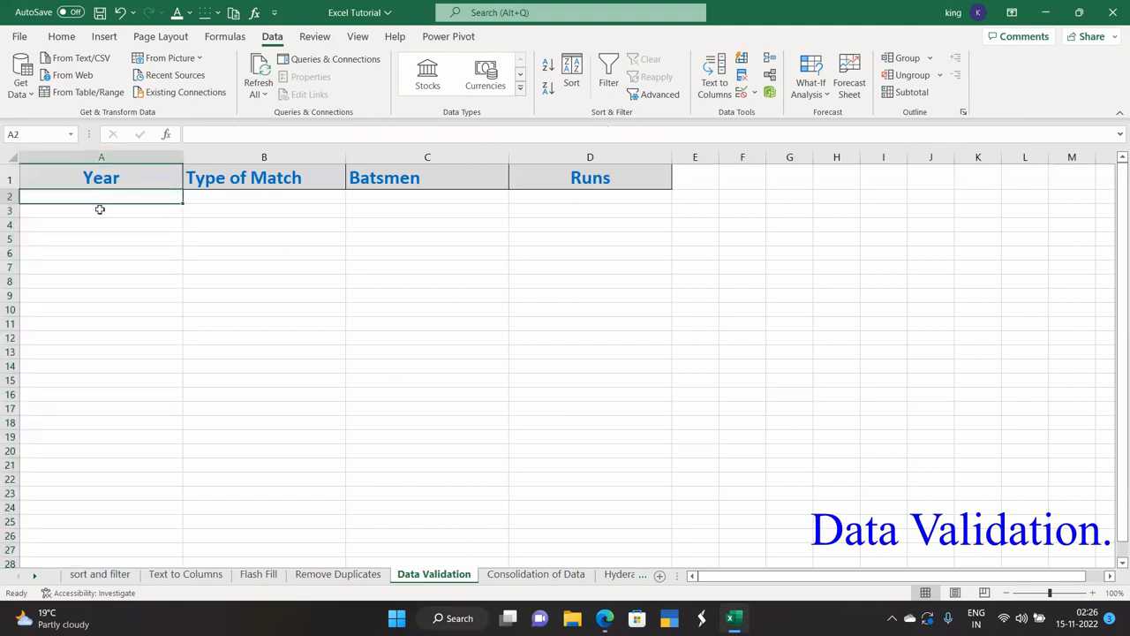
{"action": "type", "text": "1850"}
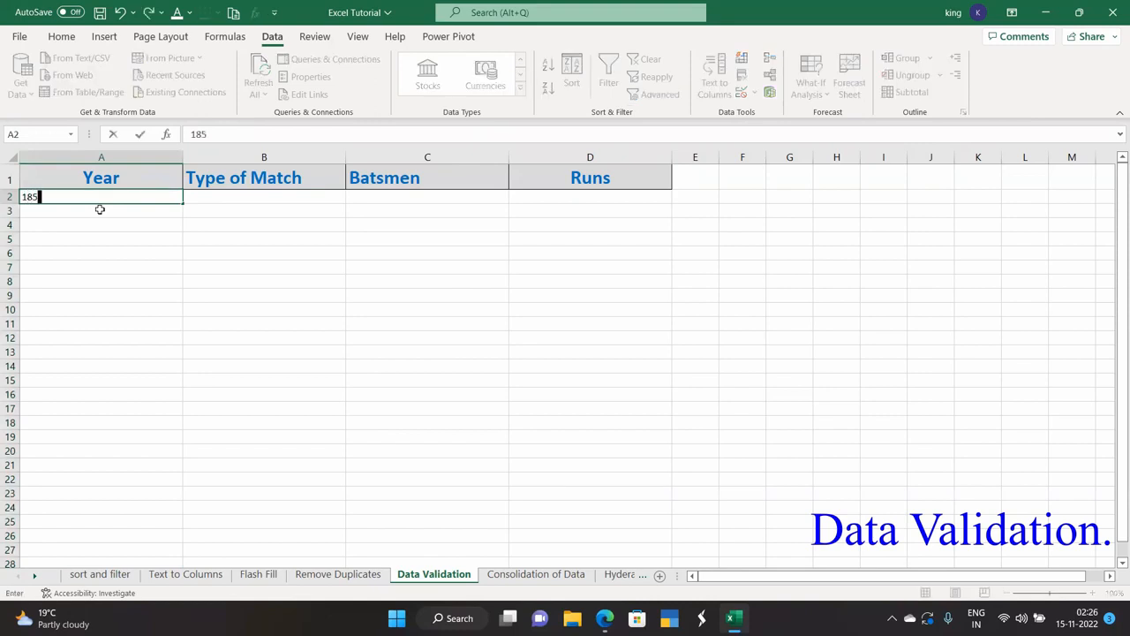
{"action": "key", "text": "Return"}
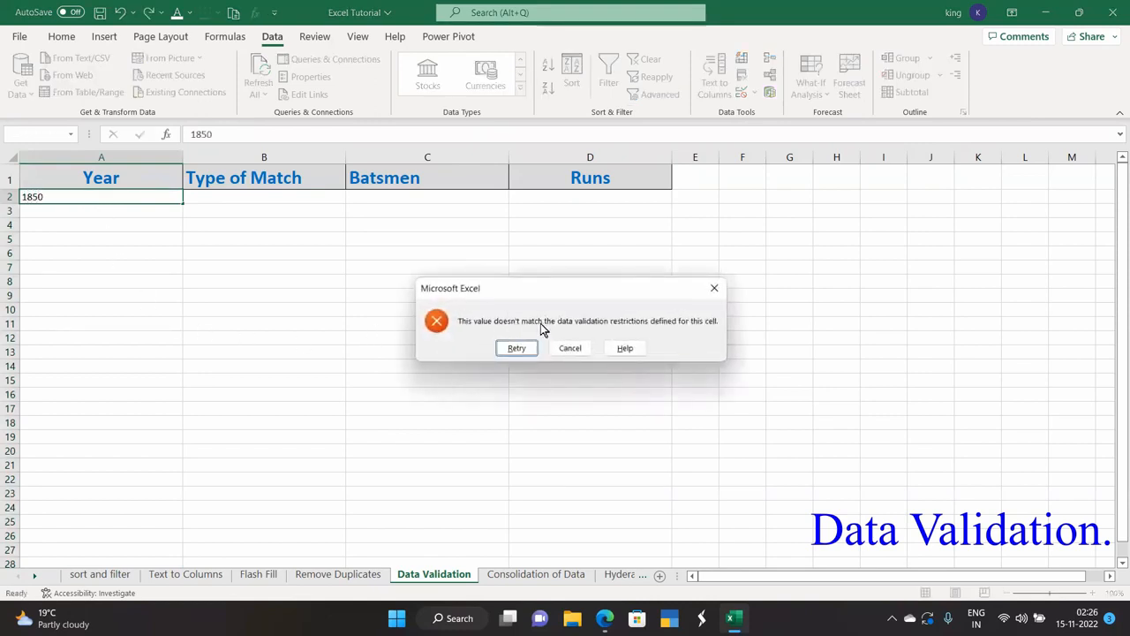
{"action": "left_click", "coordinate": [713, 291]}
{"action": "left_click", "coordinate": [247, 195]}
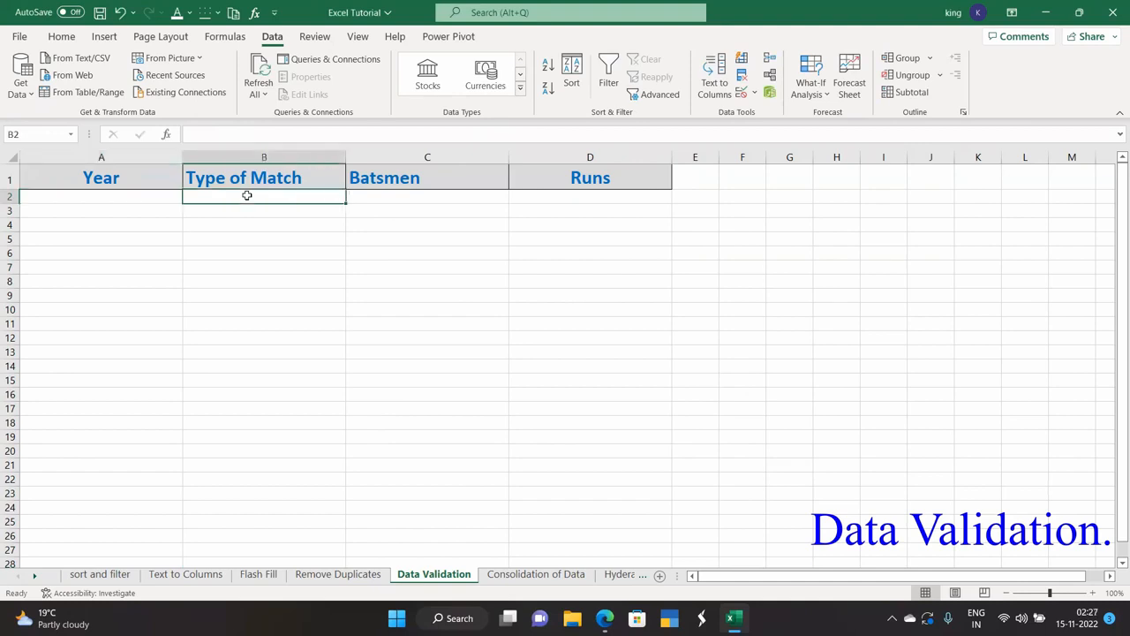
{"action": "type", "text": "od"}
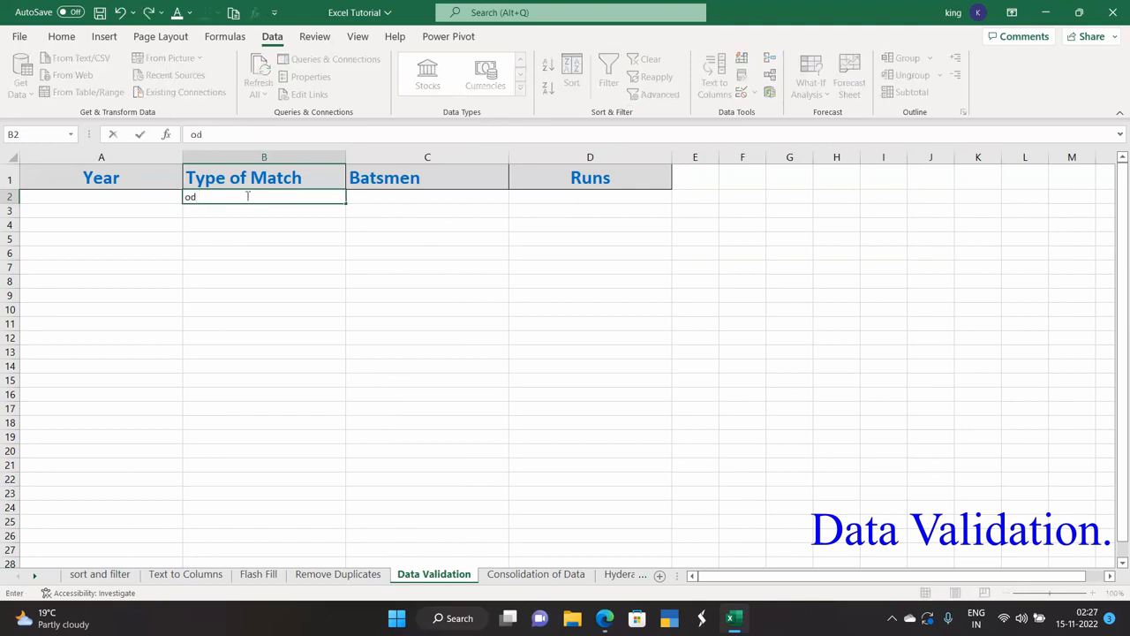
{"action": "key", "text": "Return"}
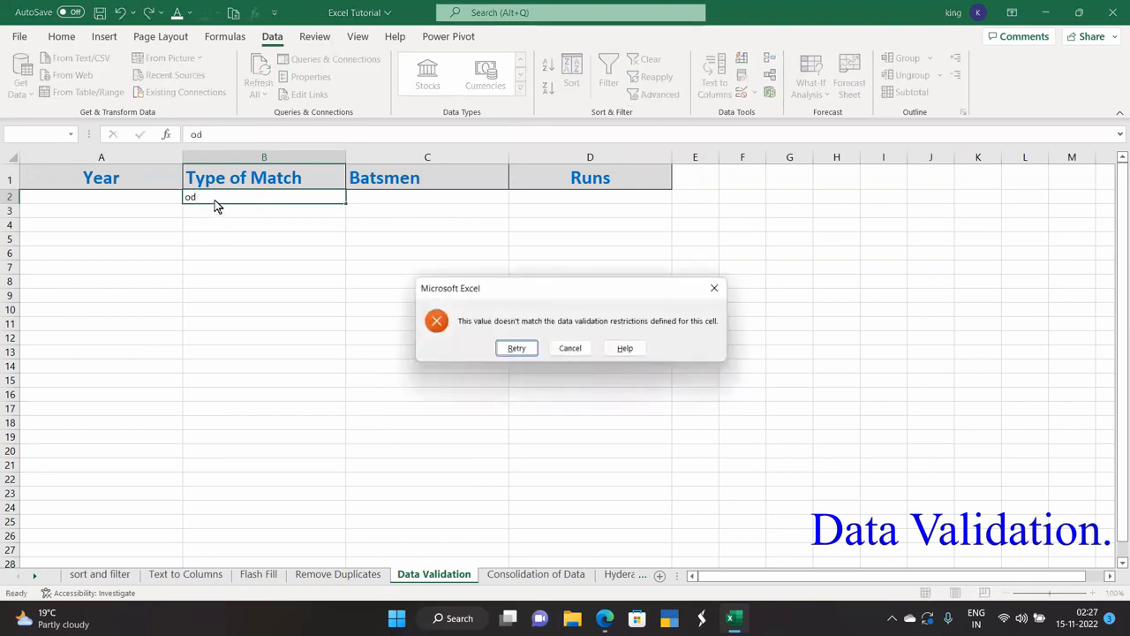
{"action": "left_click", "coordinate": [576, 349]}
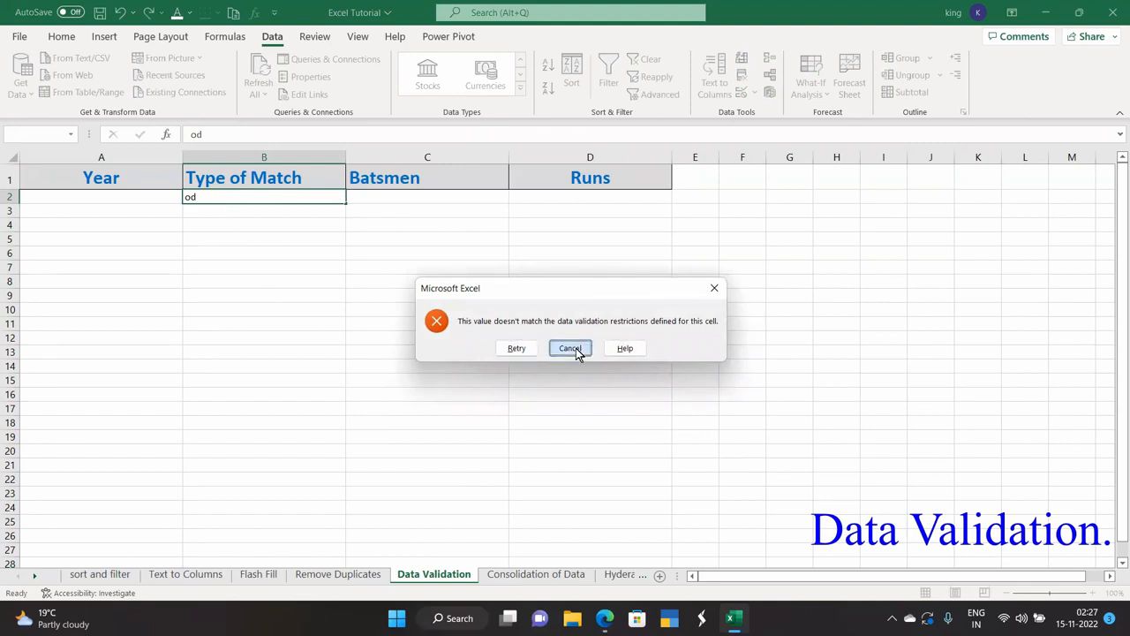
{"action": "left_click", "coordinate": [348, 336]}
{"action": "left_click", "coordinate": [232, 200]}
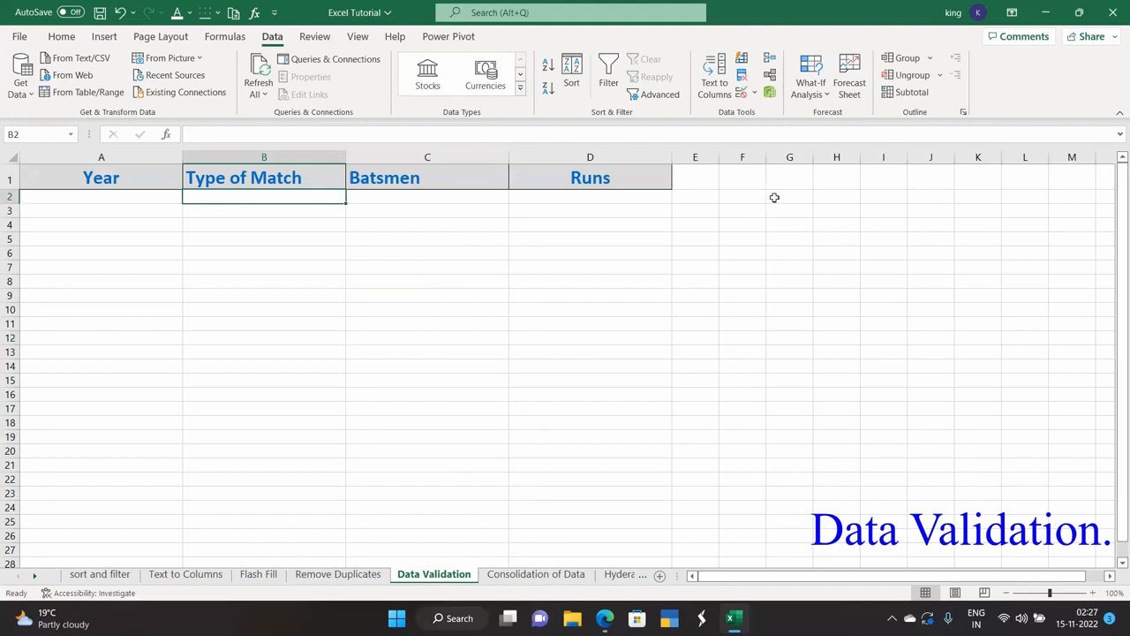
Circle invalid data, then inspect B2's Input Message validation settings and close without saving.
{"action": "left_click", "coordinate": [755, 94]}
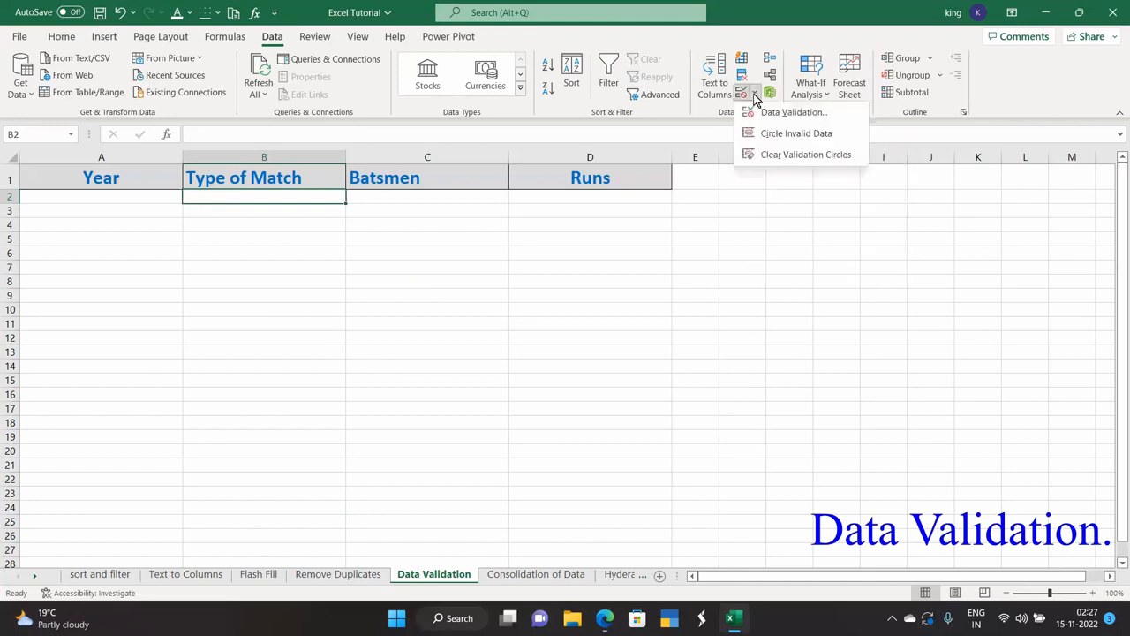
{"action": "left_click", "coordinate": [775, 134]}
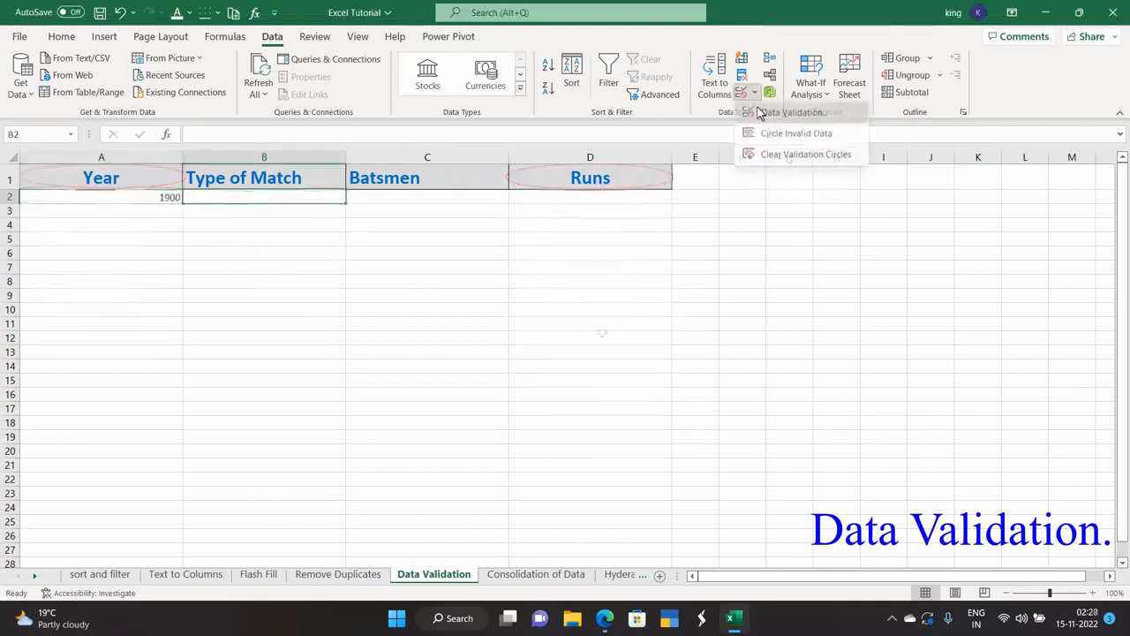
{"action": "left_click", "coordinate": [758, 110]}
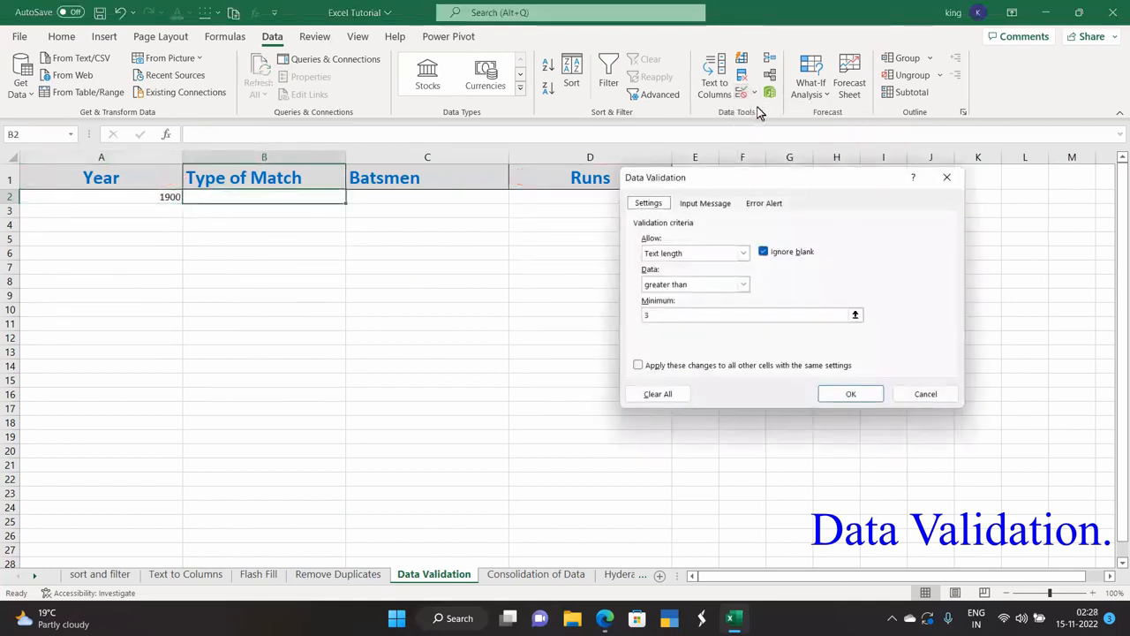
{"action": "left_click", "coordinate": [704, 205]}
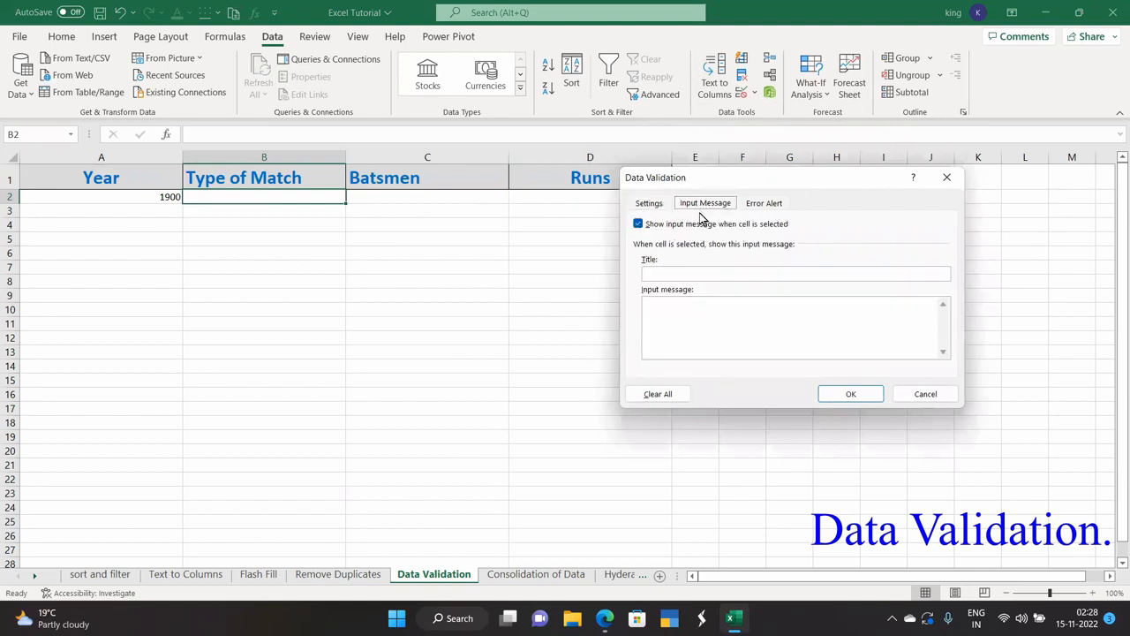
{"action": "left_click", "coordinate": [674, 271]}
{"action": "type", "text": "Yea"}
{"action": "left_click", "coordinate": [946, 177]}
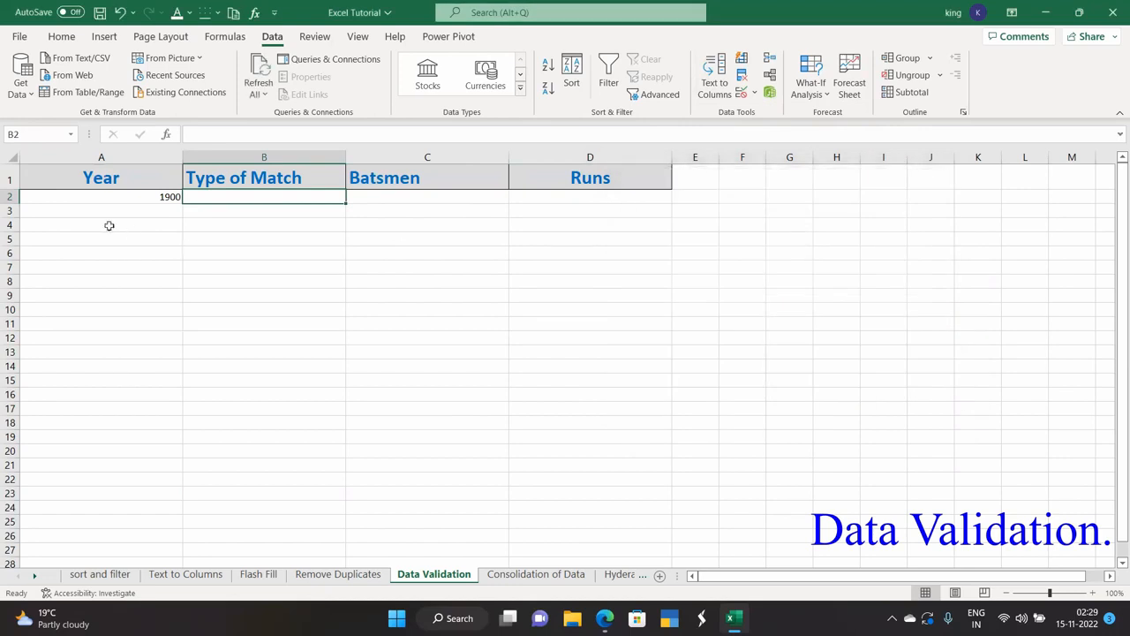
Give column A an input message titled 'Year entry' reading 'Please enter year after 1877'.
{"action": "left_click", "coordinate": [120, 158]}
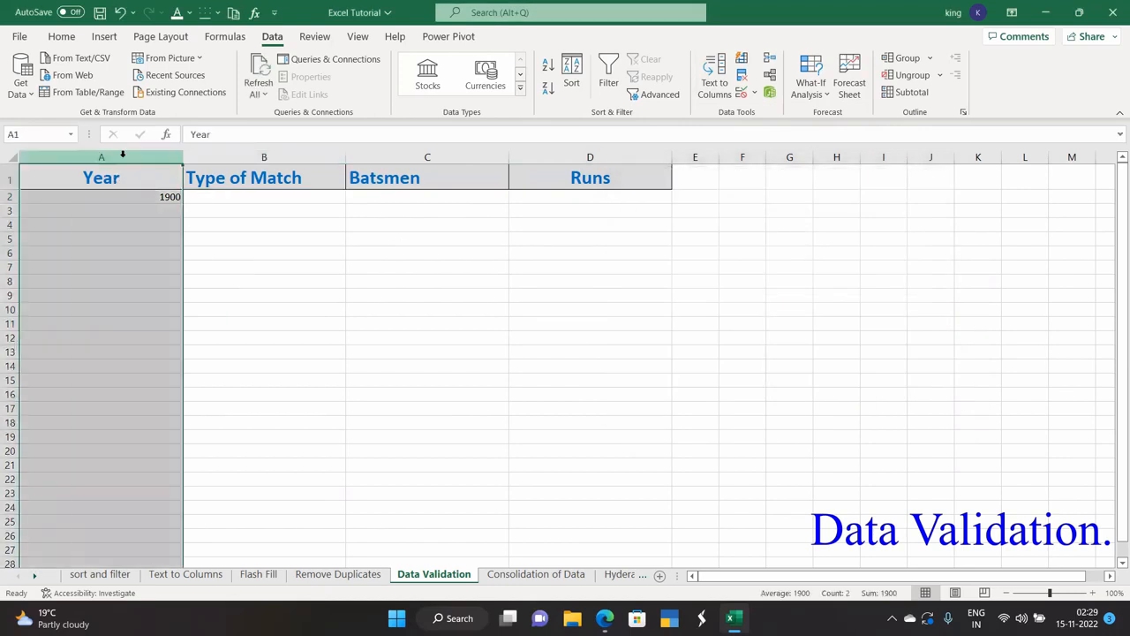
{"action": "left_click", "coordinate": [754, 93]}
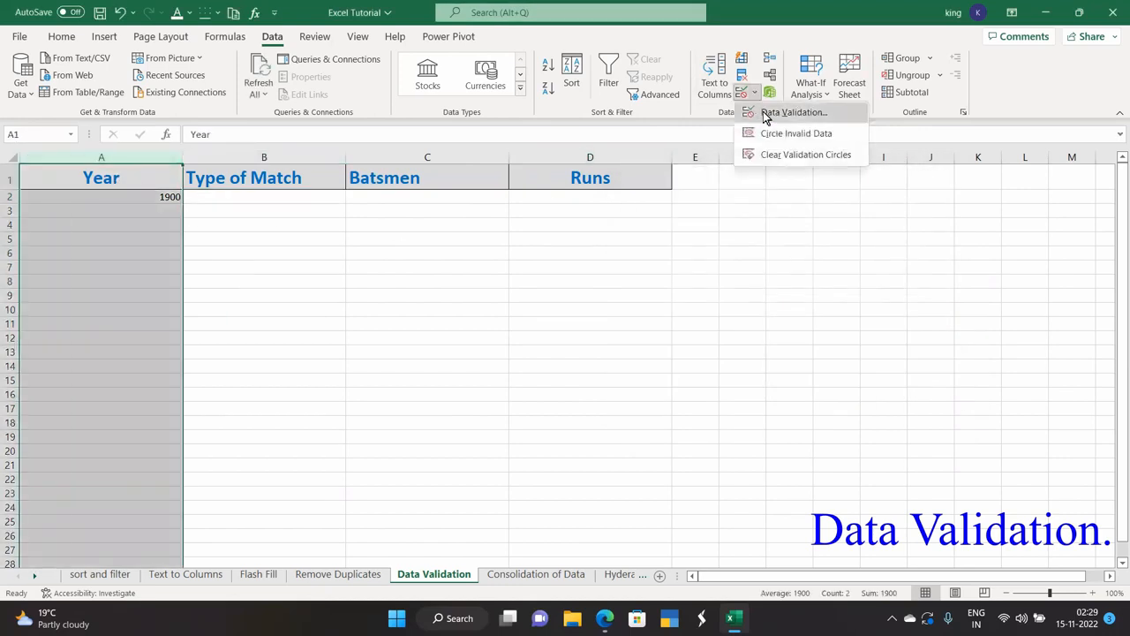
{"action": "left_click", "coordinate": [771, 113]}
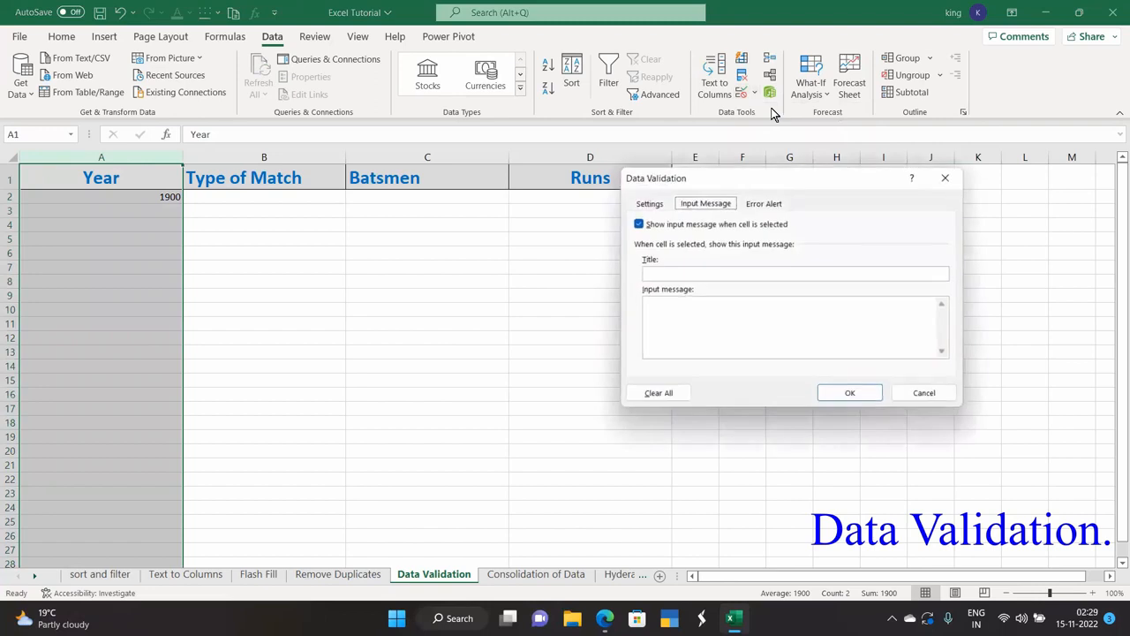
{"action": "left_click", "coordinate": [670, 275]}
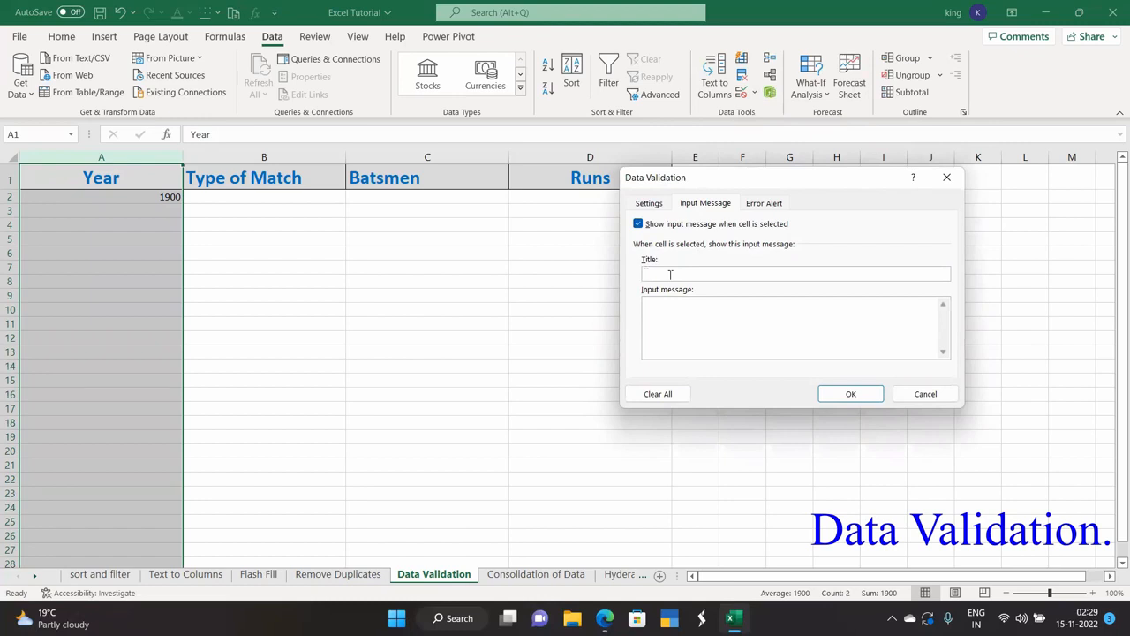
{"action": "type", "text": "Year"}
{"action": "double_click", "coordinate": [670, 274]}
{"action": "type", "text": "entry"}
{"action": "left_click", "coordinate": [676, 304]}
{"action": "type", "text": "Please enter year after 1877"}
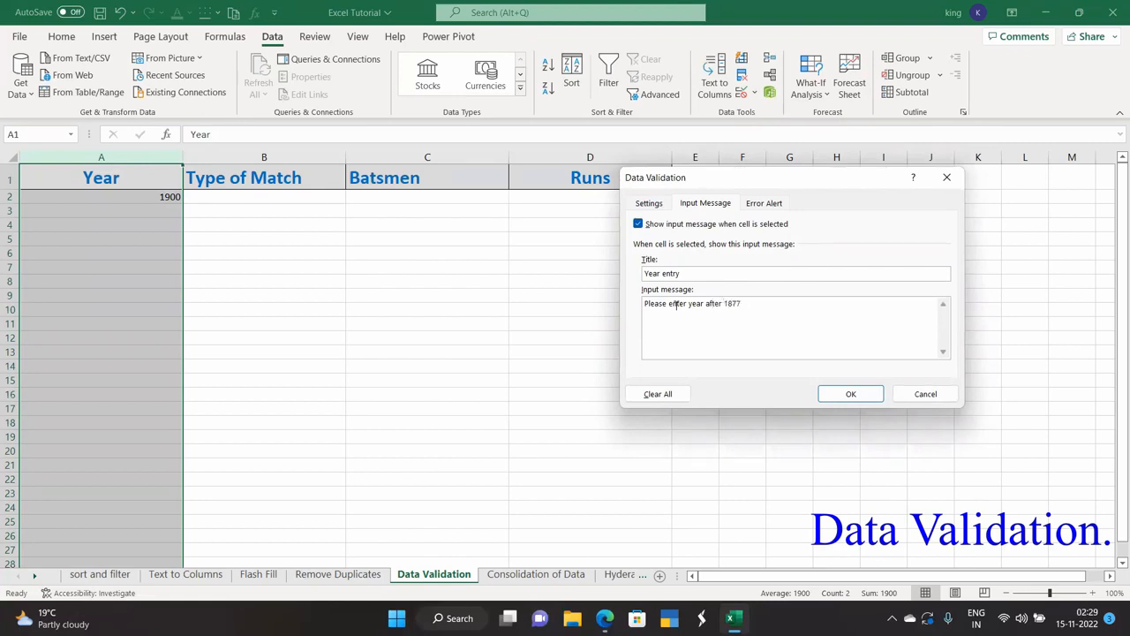
{"action": "left_click", "coordinate": [835, 394]}
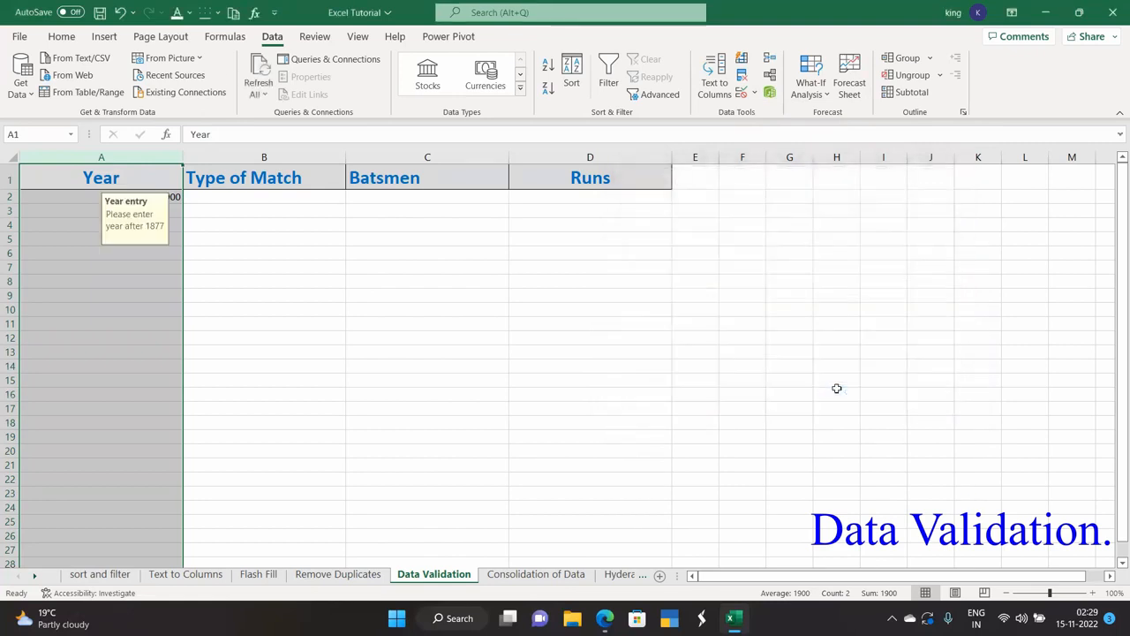
{"action": "left_click", "coordinate": [292, 351]}
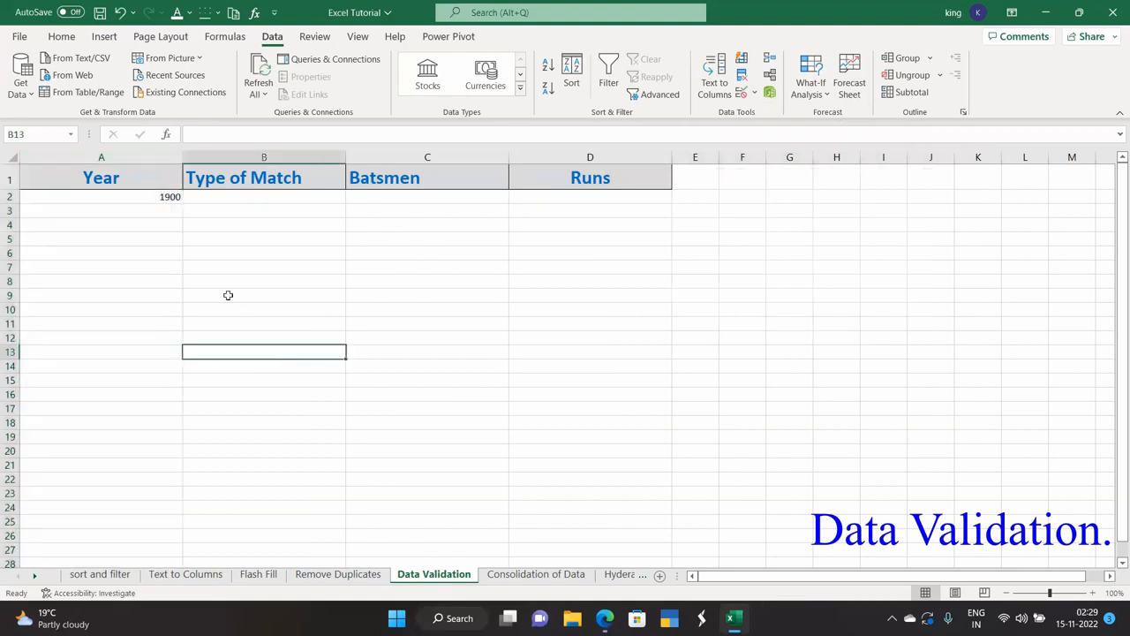
Set the Year validation error alert to Warning style with a 'Wrong entry… enter year after 1877' message.
{"action": "left_click", "coordinate": [155, 197]}
{"action": "left_click", "coordinate": [72, 207]}
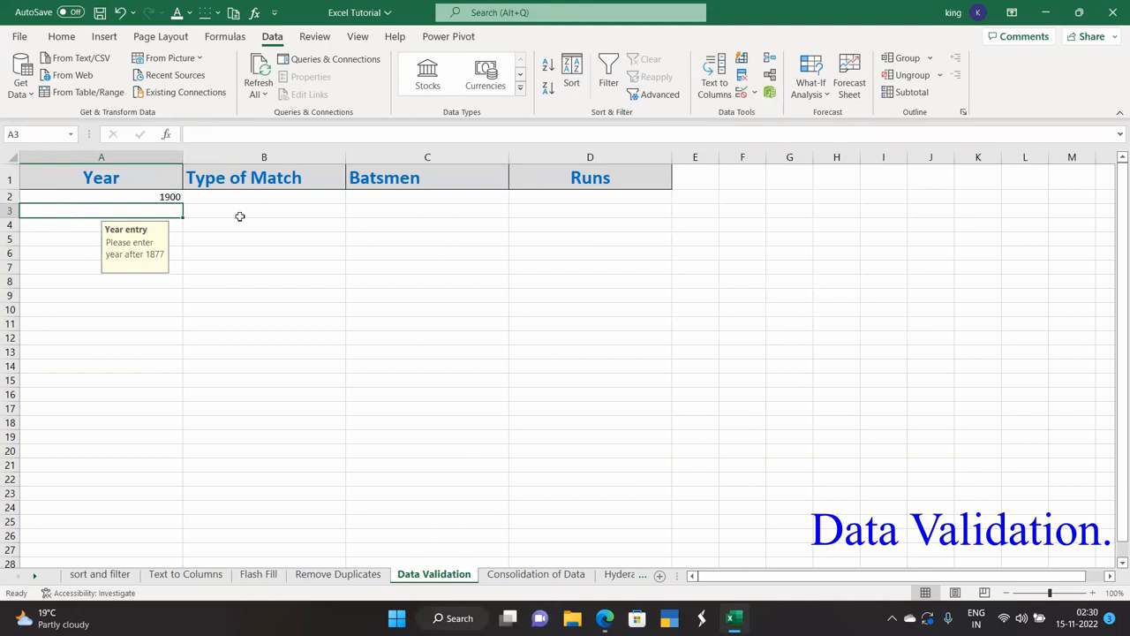
{"action": "left_click", "coordinate": [754, 95]}
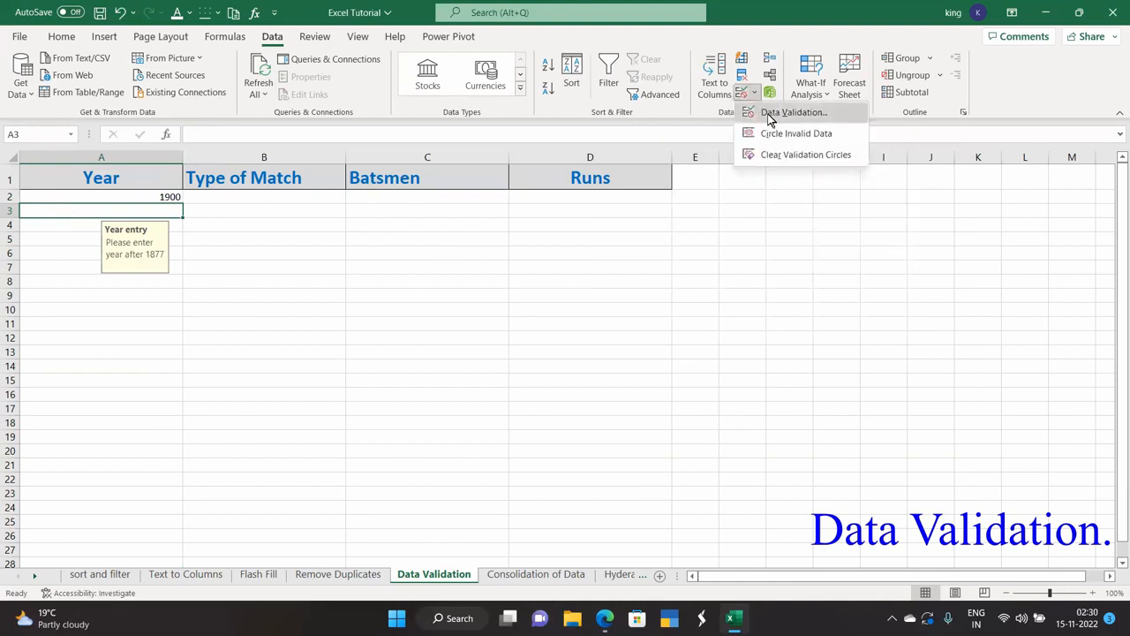
{"action": "left_click", "coordinate": [761, 112]}
{"action": "left_click", "coordinate": [752, 206]}
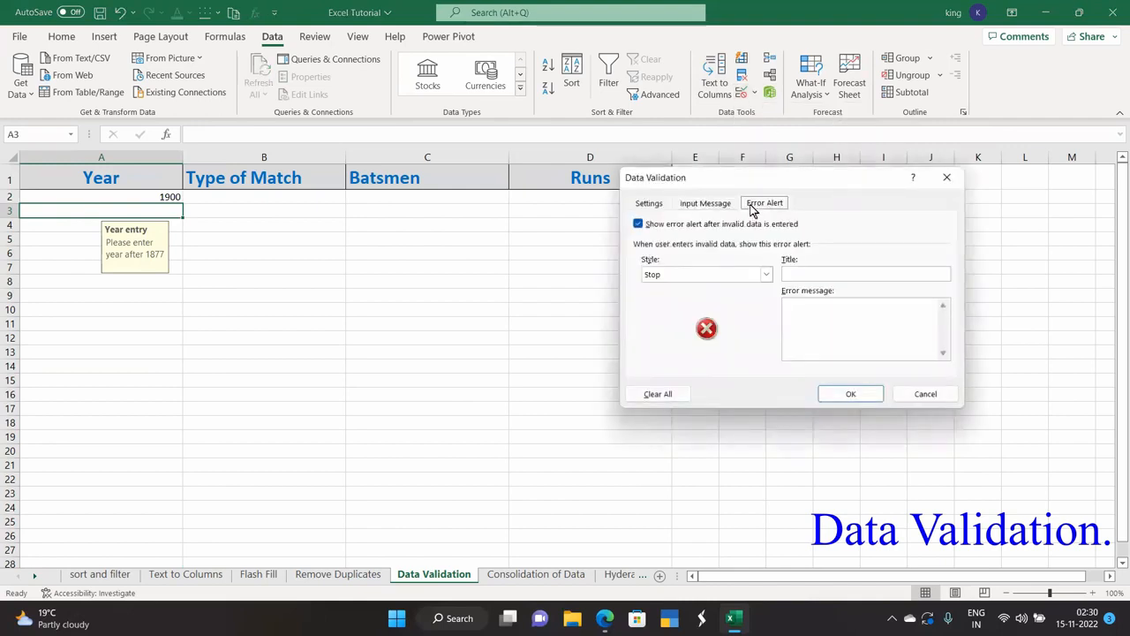
{"action": "left_click", "coordinate": [711, 274]}
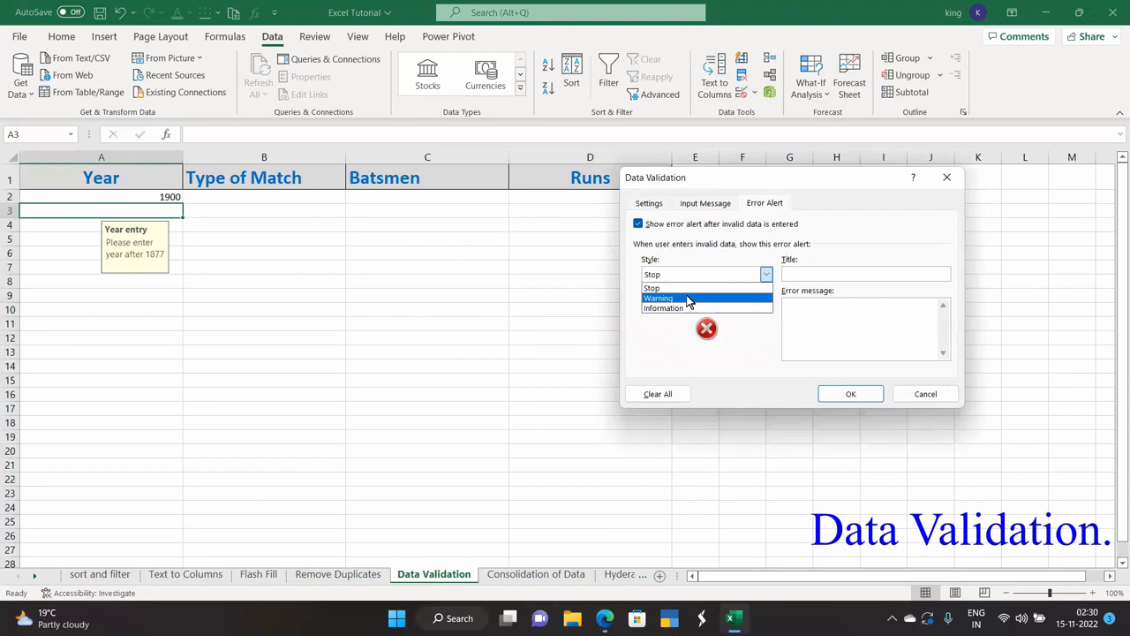
{"action": "left_click", "coordinate": [686, 299]}
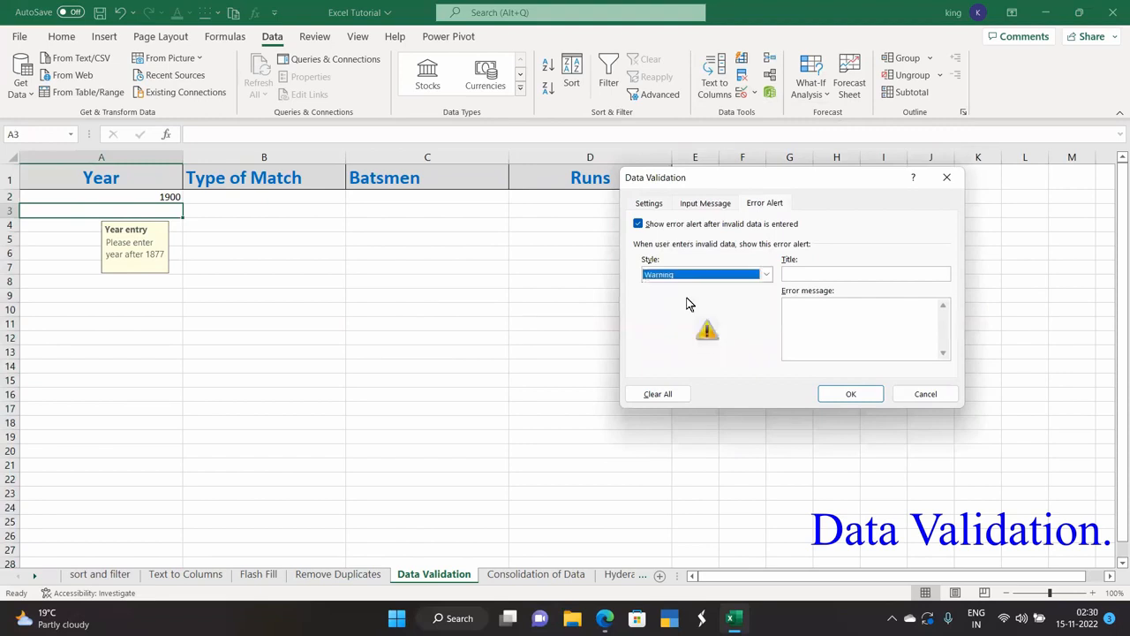
{"action": "left_click", "coordinate": [787, 303]}
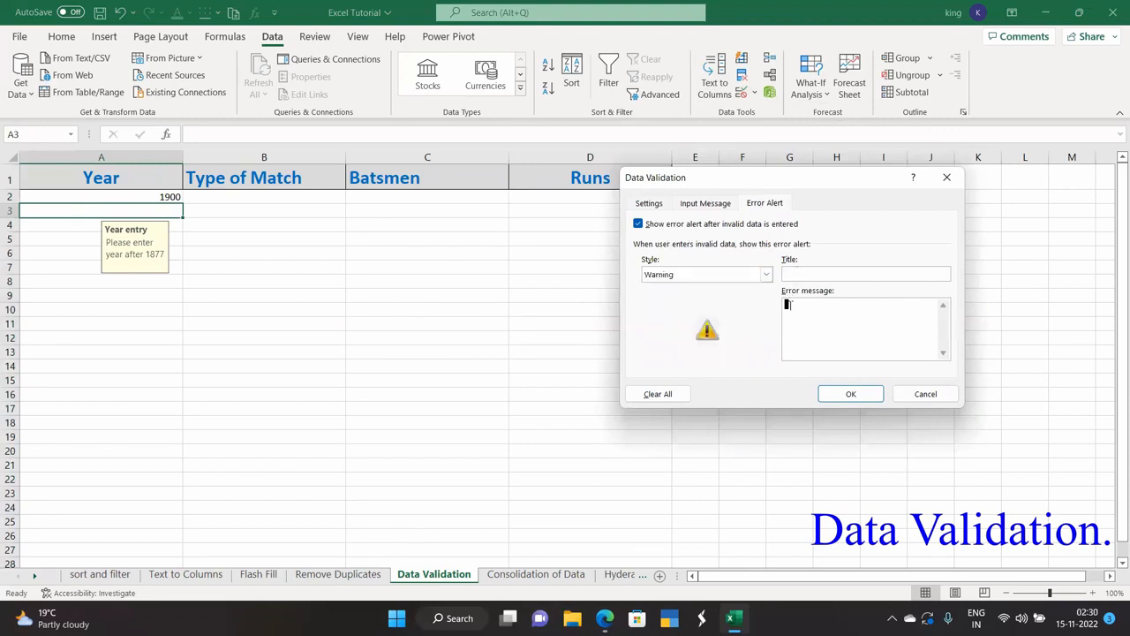
{"action": "type", "text": "Wrong entry.please e"}
{"action": "type", "text": "orrect.it an"}
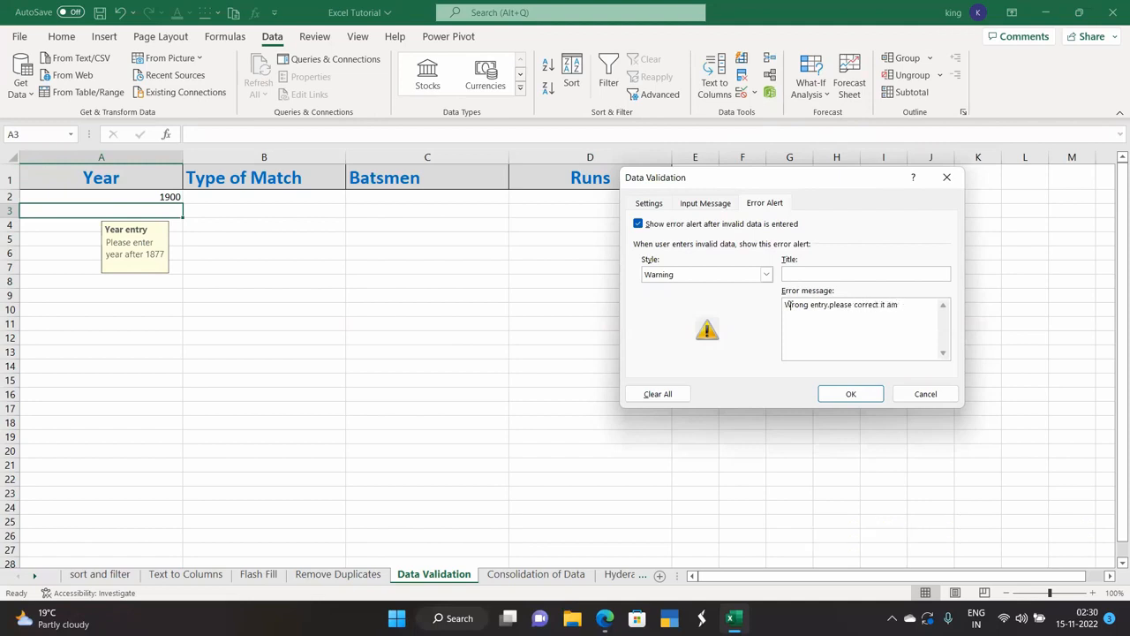
{"action": "type", "text": "d enter year after 1877"}
{"action": "left_click", "coordinate": [850, 394]}
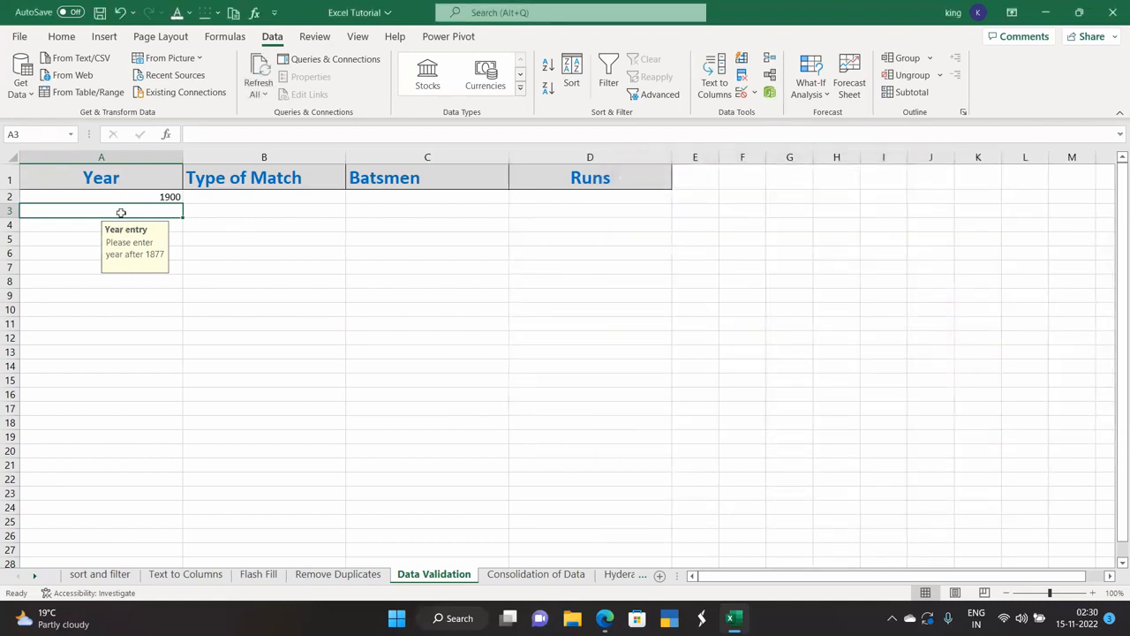
Enter test year 1850 in A3 and accept it past the validation warning.
{"action": "key", "text": "Up"}
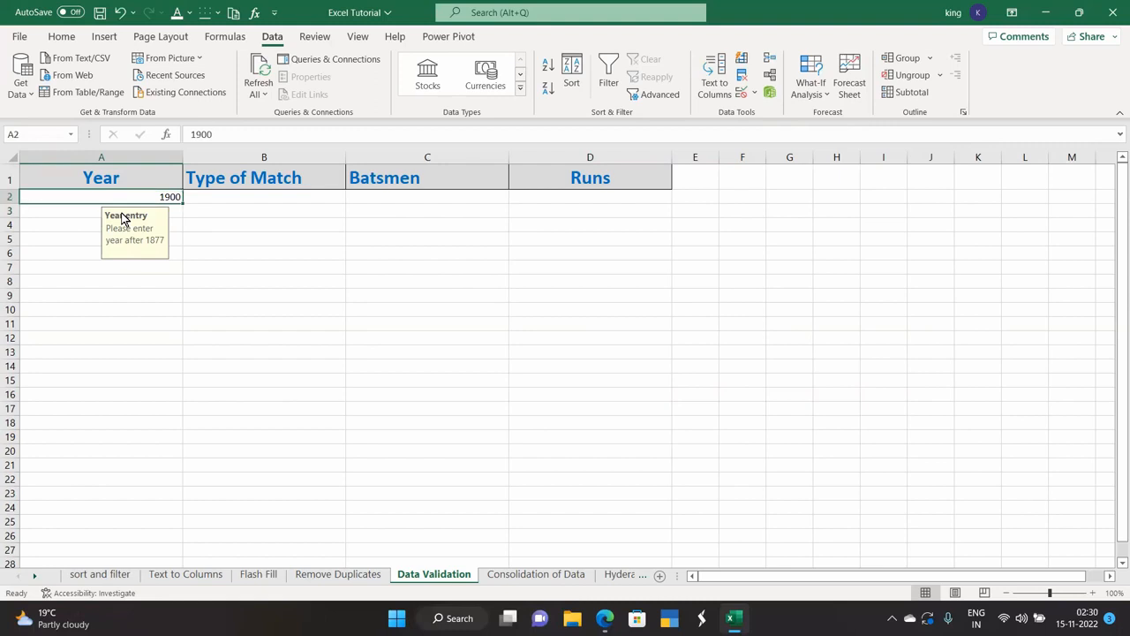
{"action": "left_click", "coordinate": [97, 283]}
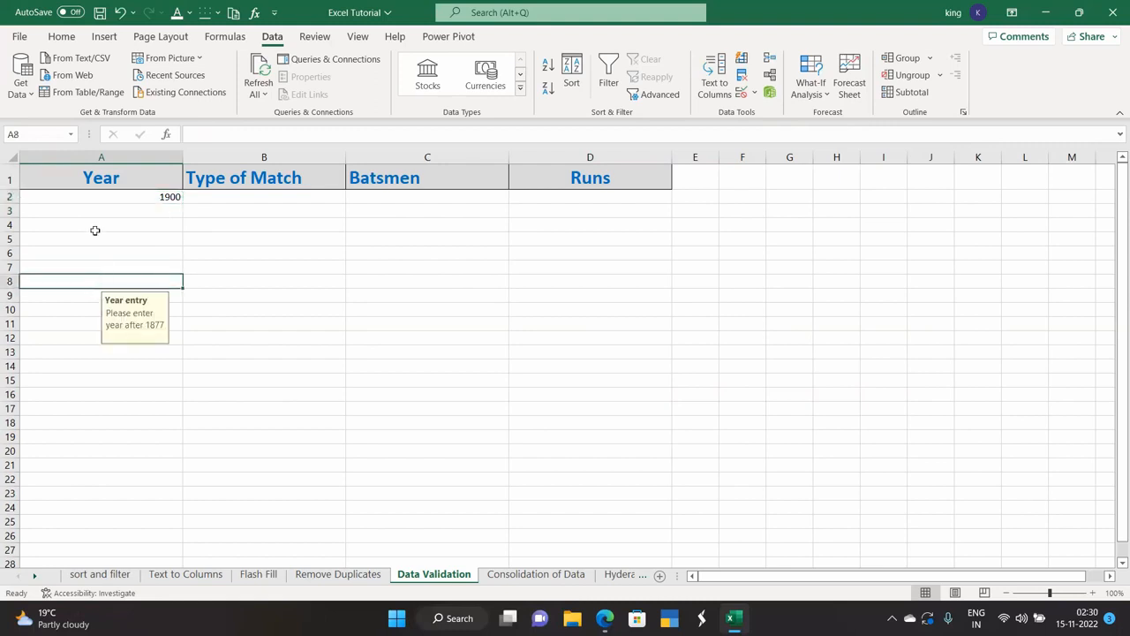
{"action": "left_click", "coordinate": [108, 209]}
{"action": "key", "text": "Up"}
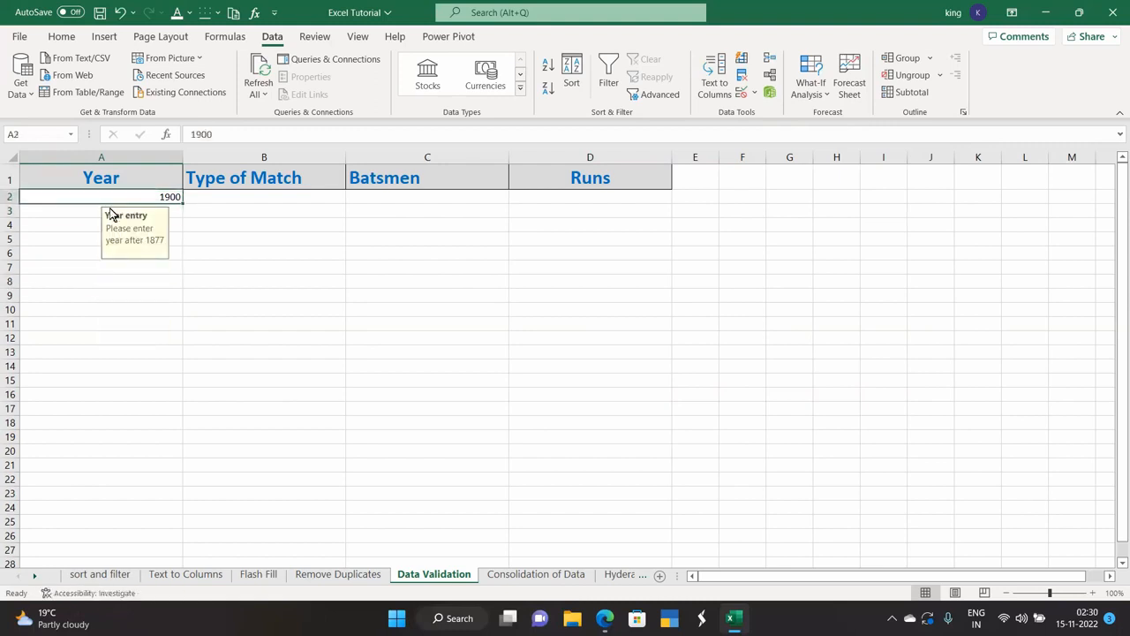
{"action": "left_click", "coordinate": [85, 209]}
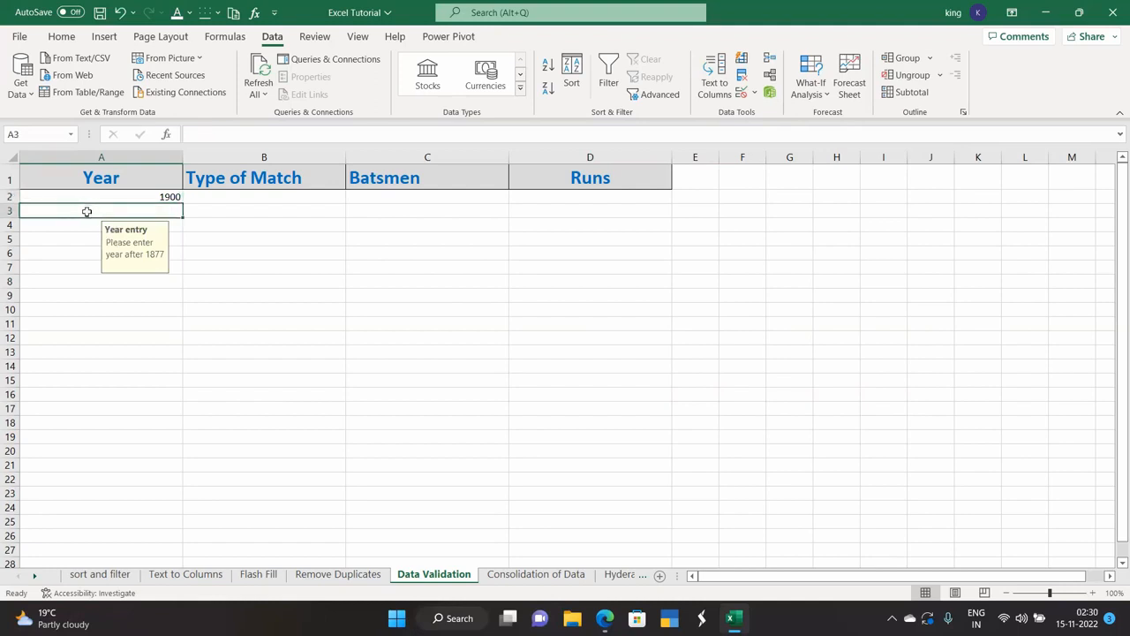
{"action": "type", "text": "18502"}
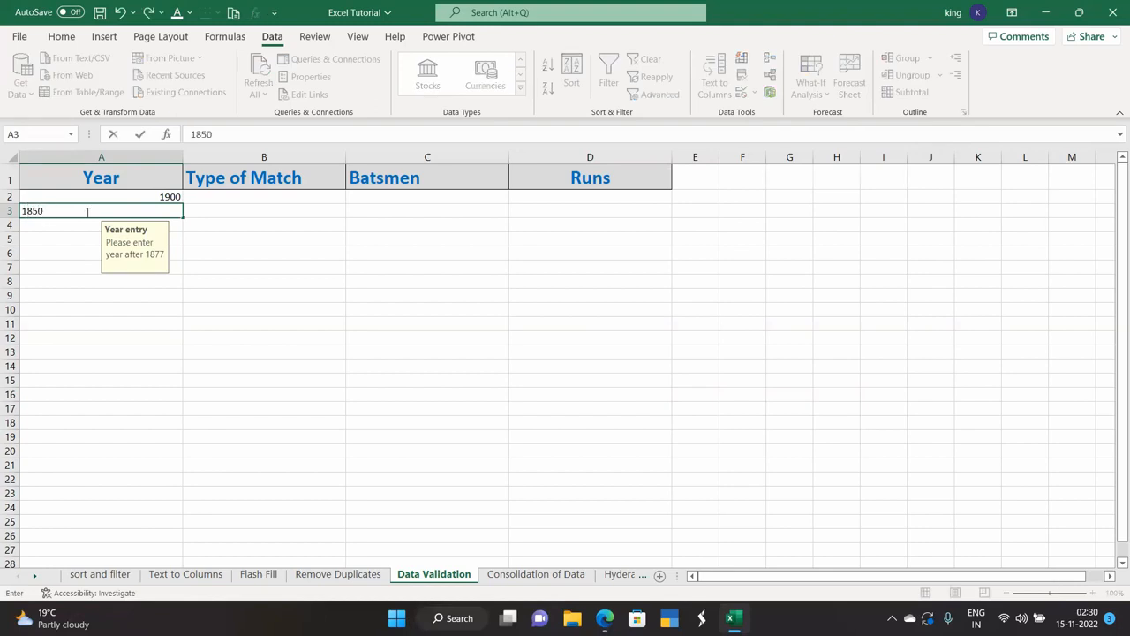
{"action": "key", "text": "Return"}
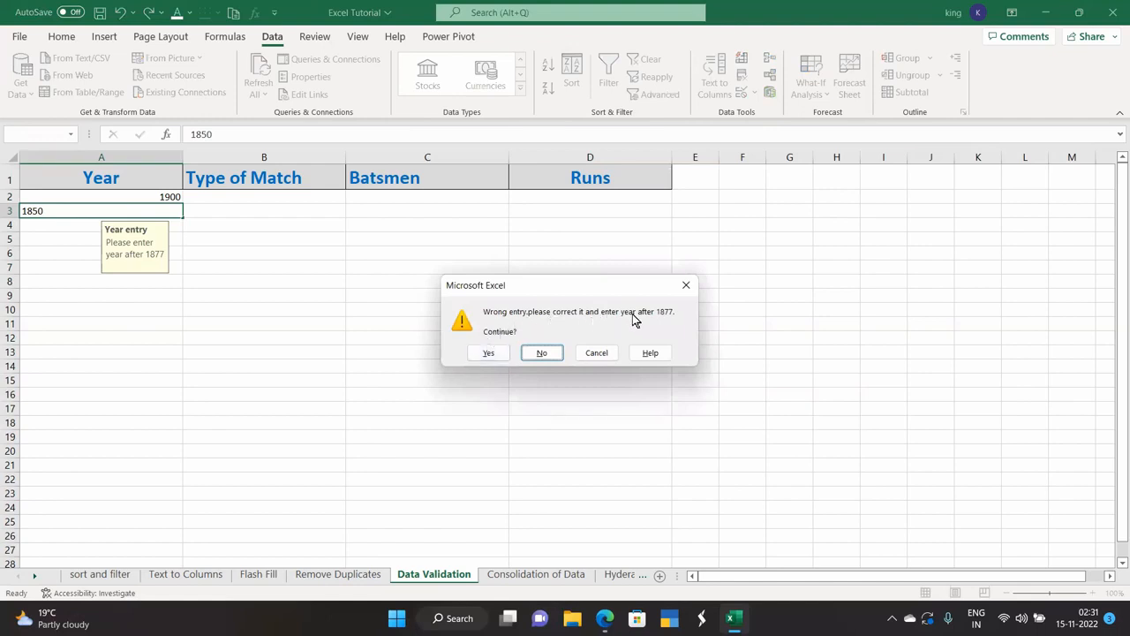
{"action": "left_click", "coordinate": [491, 352]}
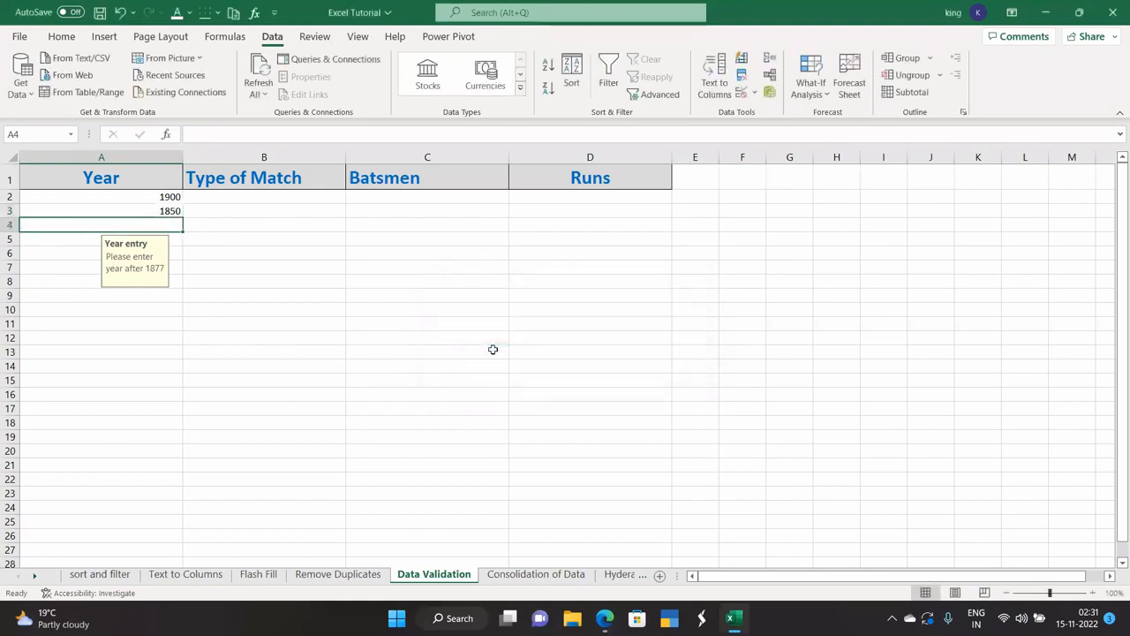
Replace the 1850 test entry in A3 with 1900.
{"action": "left_click", "coordinate": [160, 209]}
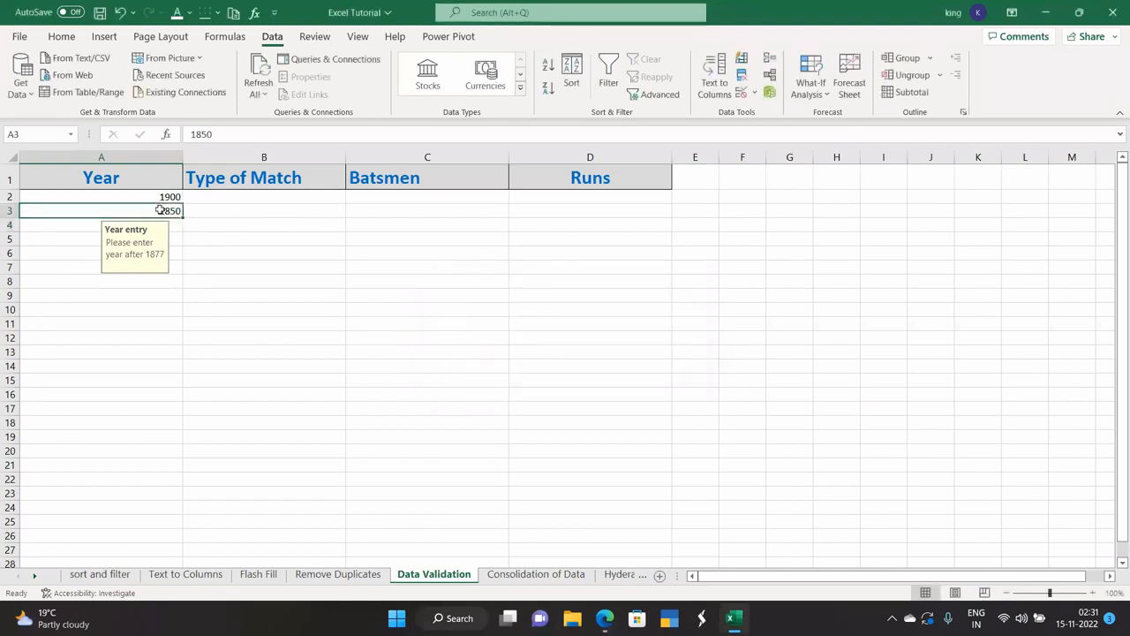
{"action": "type", "text": "1900"}
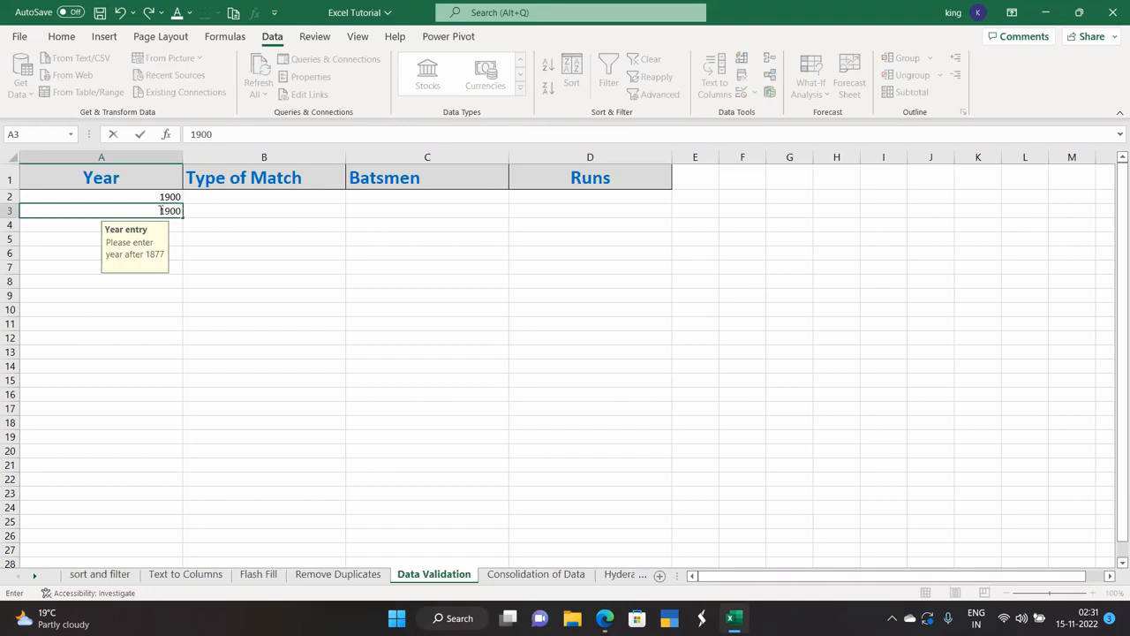
{"action": "key", "text": "Return"}
{"action": "left_click", "coordinate": [176, 305]}
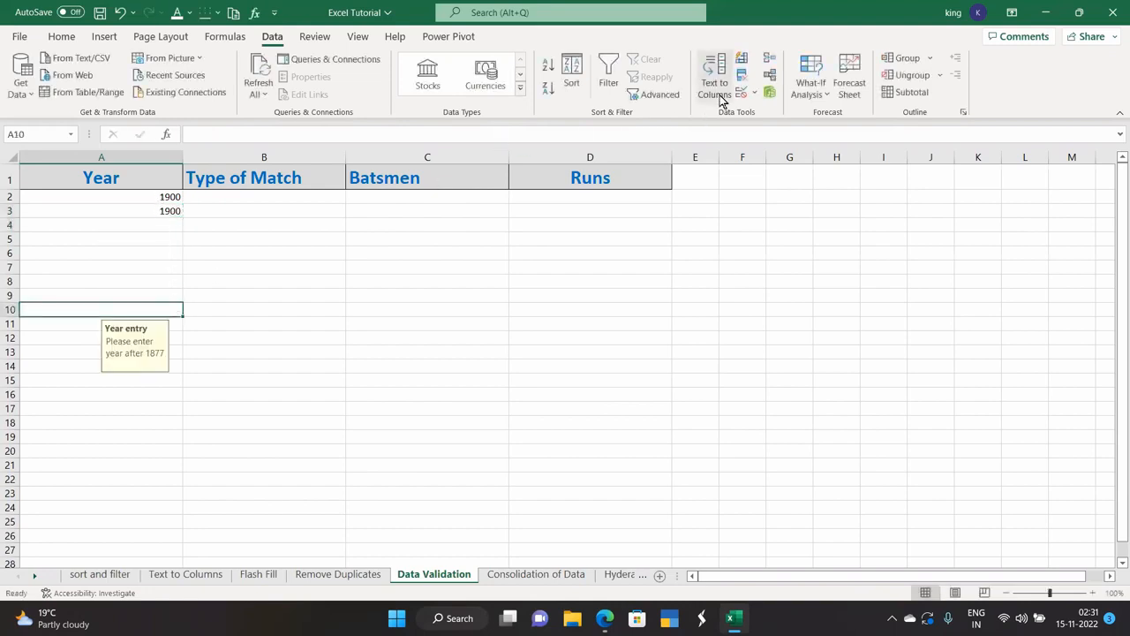
{"action": "left_click", "coordinate": [755, 94]}
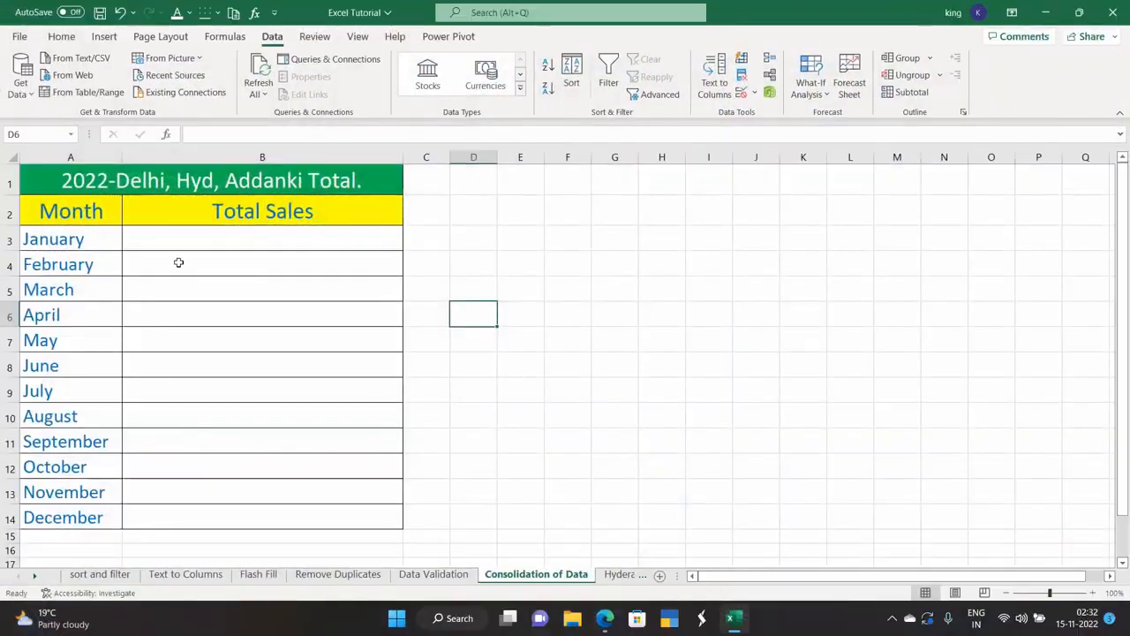
Change the Hyderabad Store sheet's A1 title from Delhi to 2022-Hyderabad Sales.
{"action": "left_click", "coordinate": [620, 574]}
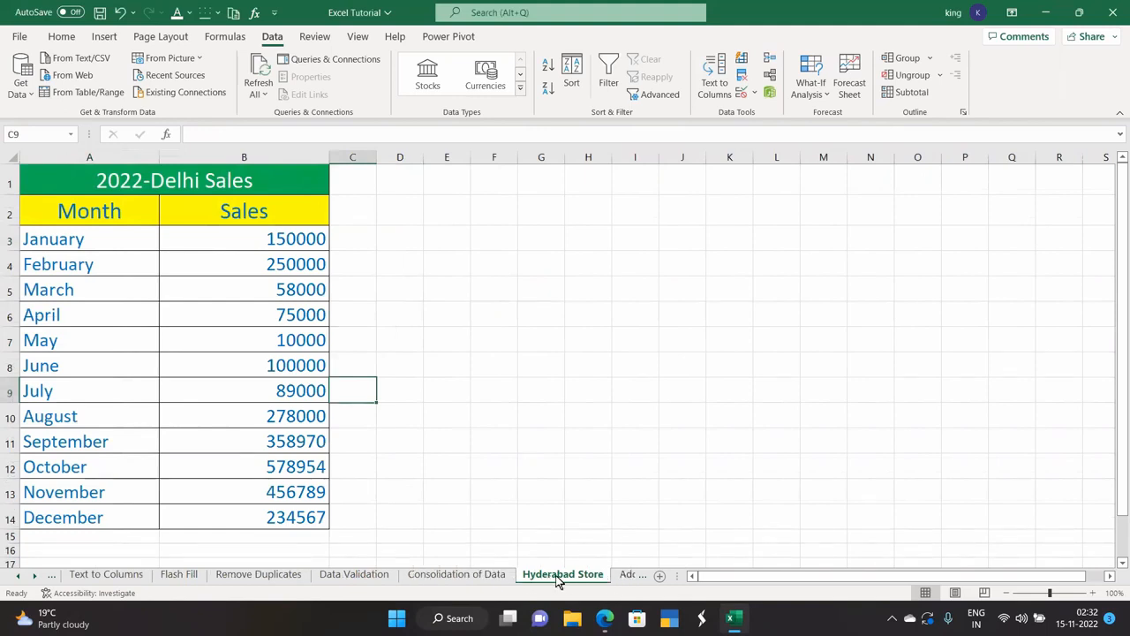
{"action": "double_click", "coordinate": [202, 180]}
{"action": "key", "text": "BackSpace"}
{"action": "key", "text": "BackSpace"}
{"action": "key", "text": "BackSpace"}
{"action": "key", "text": "BackSpace"}
{"action": "key", "text": "BackSpace"}
{"action": "type", "text": "Hyd"}
{"action": "type", "text": "era"}
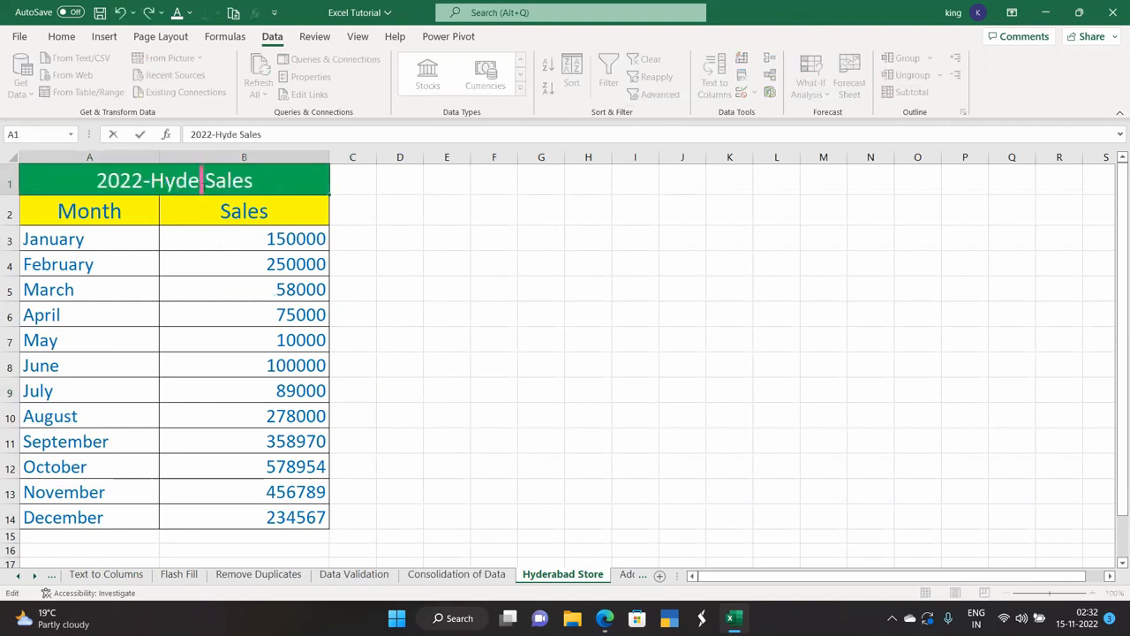
{"action": "type", "text": "bad"}
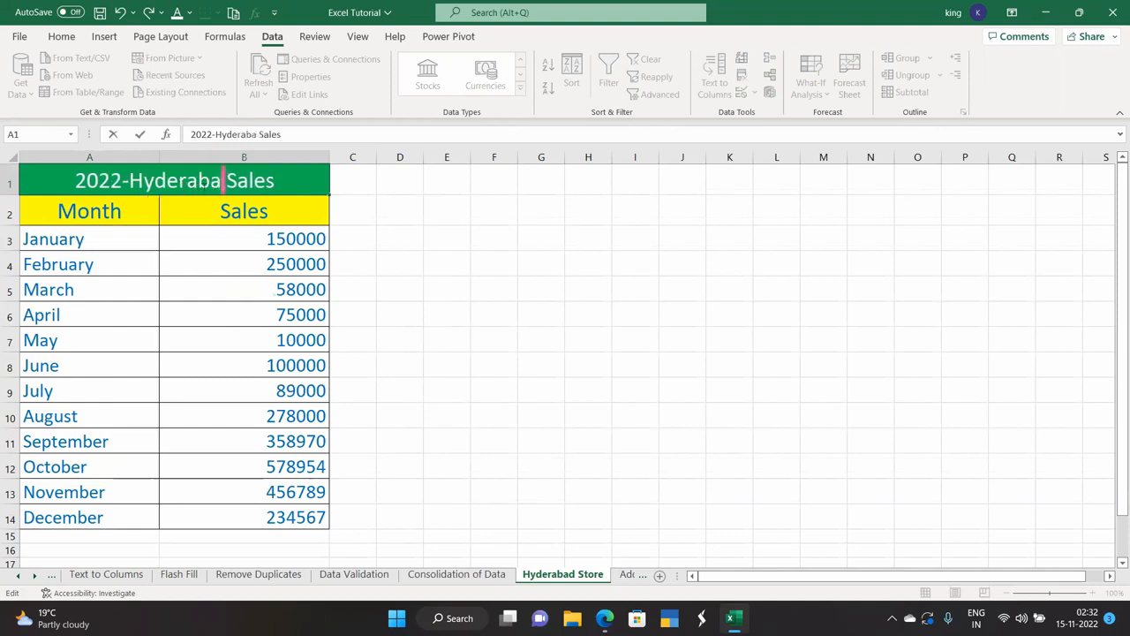
Retitle the Addanki Store sheet as 2022-Addanki Sales and review the store sheets.
{"action": "left_click", "coordinate": [624, 574]}
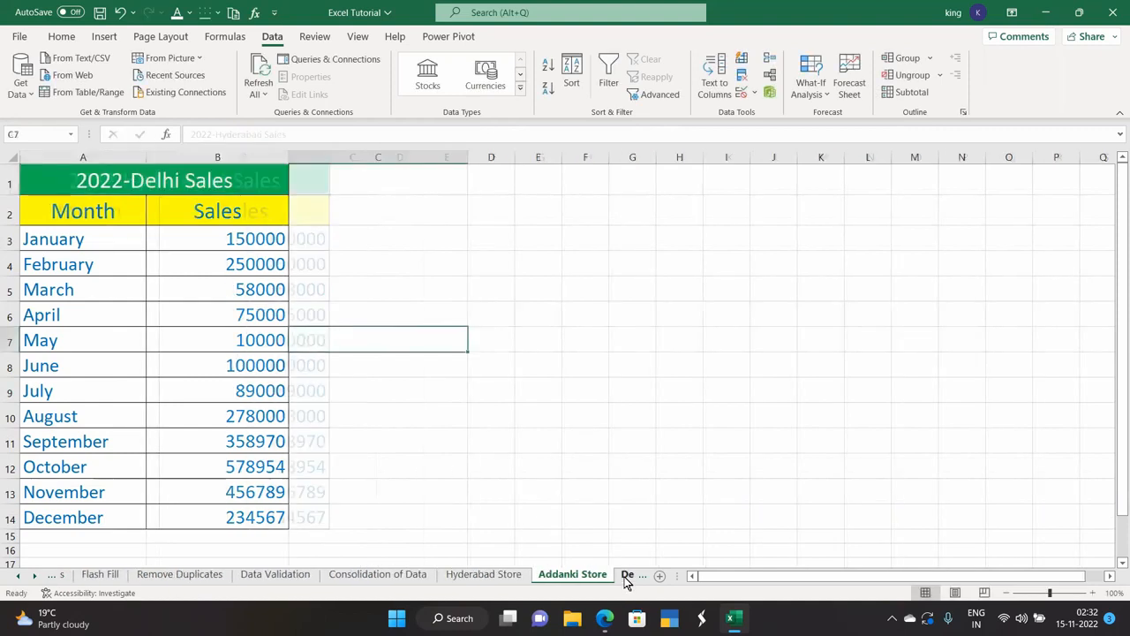
{"action": "double_click", "coordinate": [176, 181]}
{"action": "key", "text": "BackSpace"}
{"action": "key", "text": "BackSpace"}
{"action": "key", "text": "BackSpace"}
{"action": "key", "text": "BackSpace"}
{"action": "key", "text": "BackSpace"}
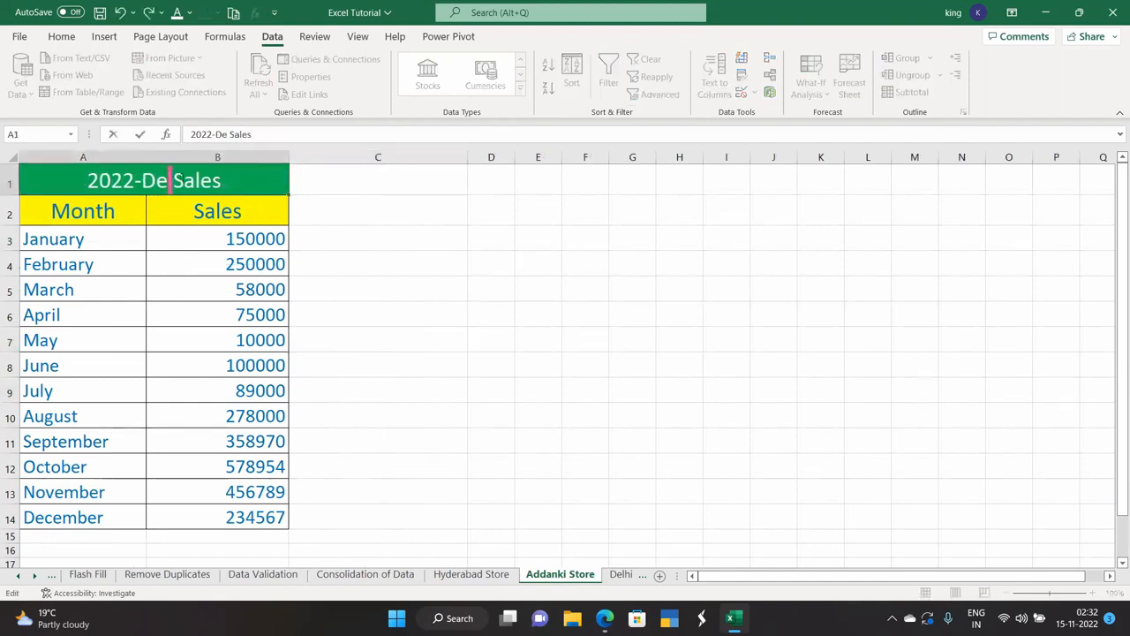
{"action": "type", "text": "Addanki"}
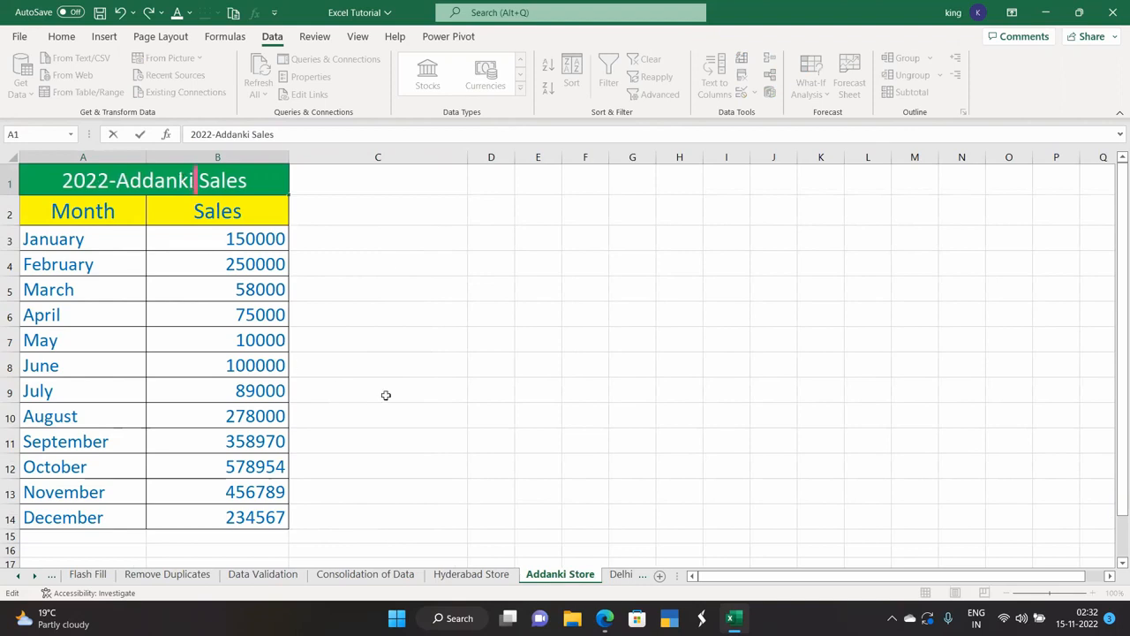
{"action": "left_click", "coordinate": [622, 575]}
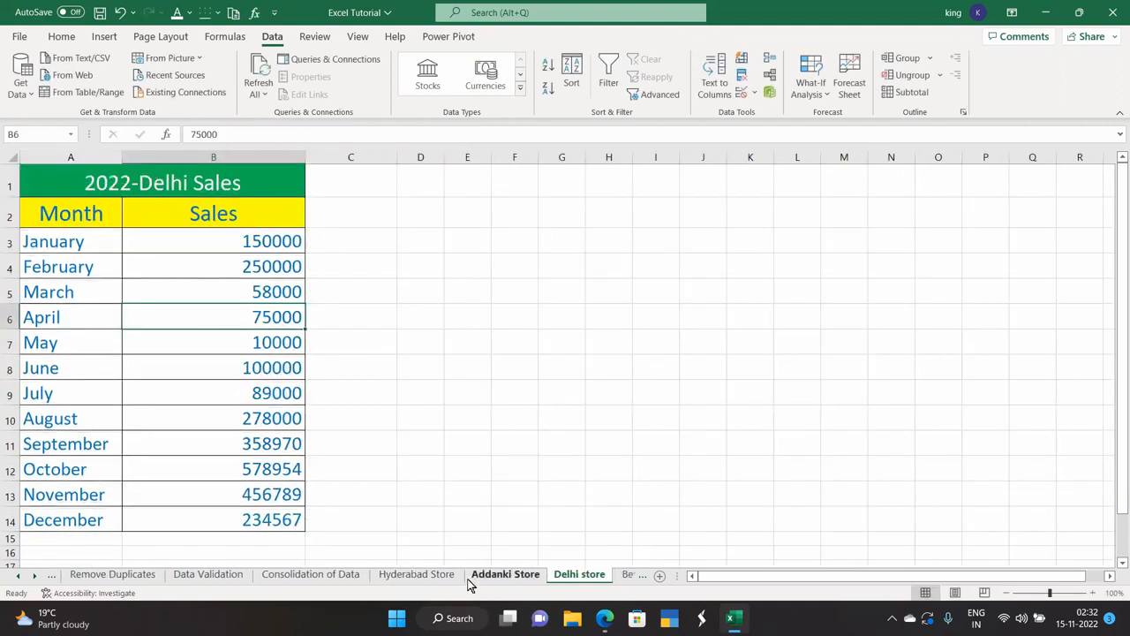
{"action": "left_click", "coordinate": [444, 577]}
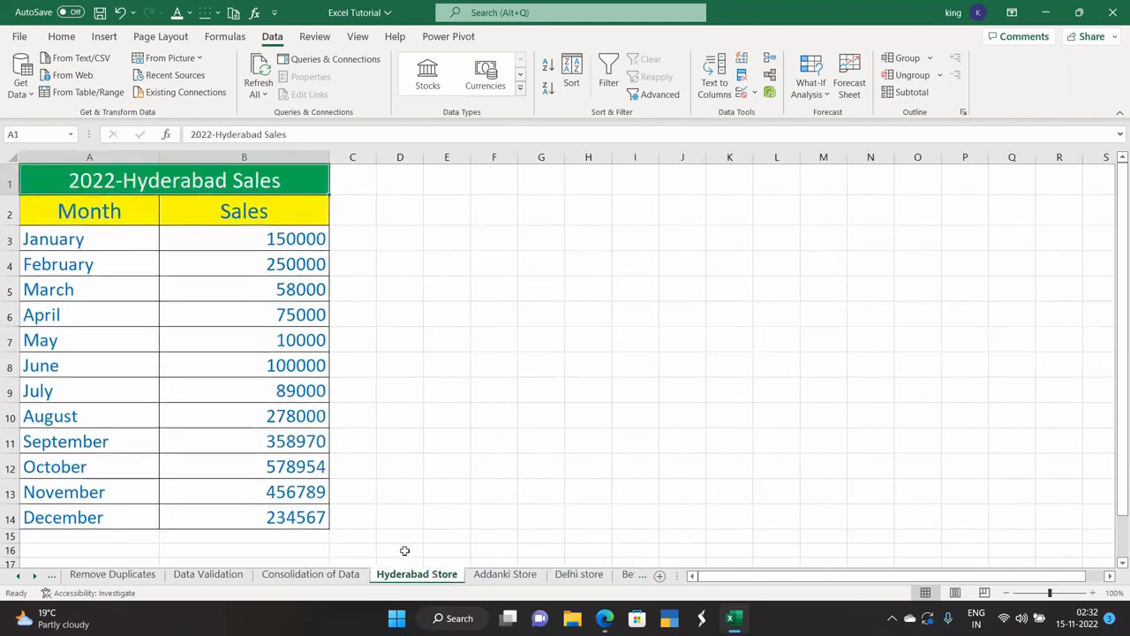
{"action": "left_click", "coordinate": [490, 578]}
{"action": "left_click", "coordinate": [434, 578]}
{"action": "left_click", "coordinate": [503, 576]}
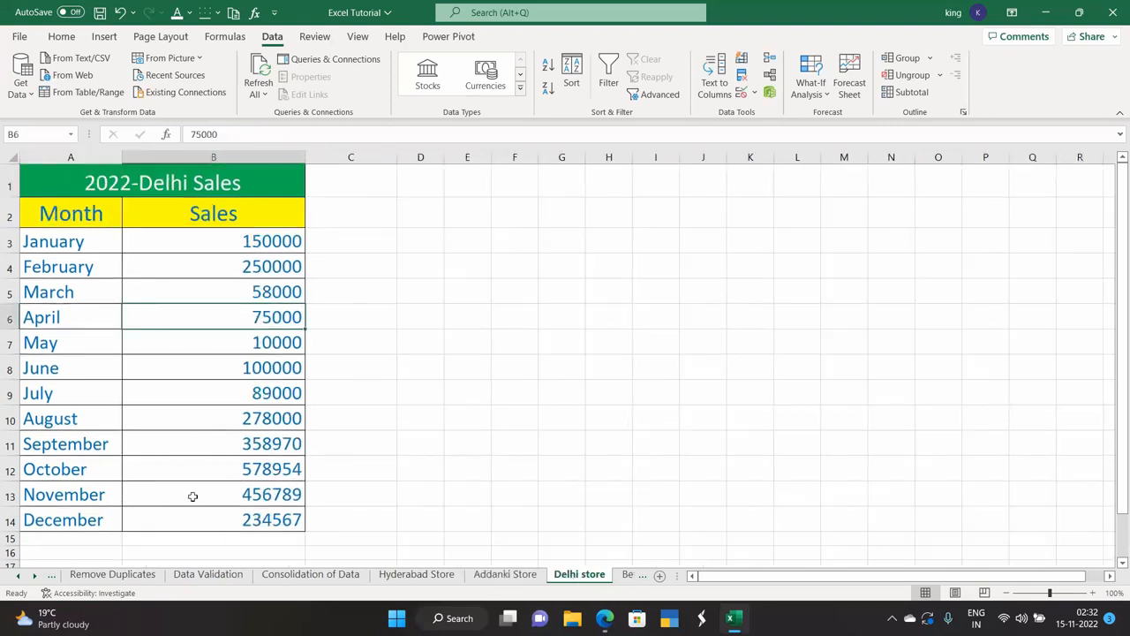
Go to the Consolidation of Data sheet and select B3, the first Total Sales cell.
{"action": "left_click", "coordinate": [320, 574]}
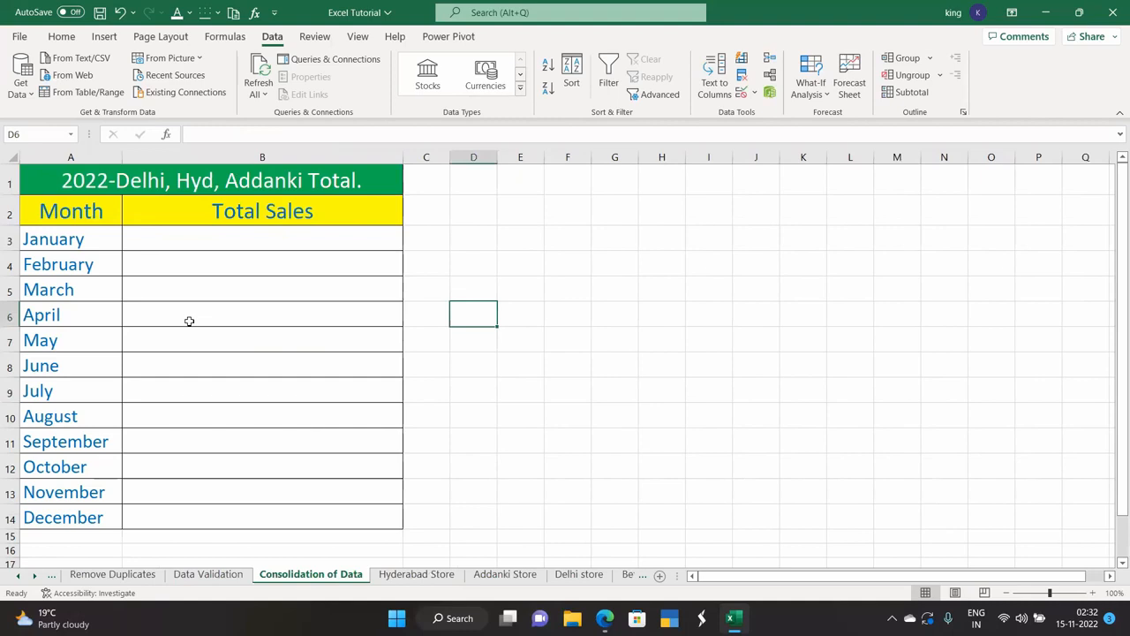
{"action": "left_click", "coordinate": [158, 181]}
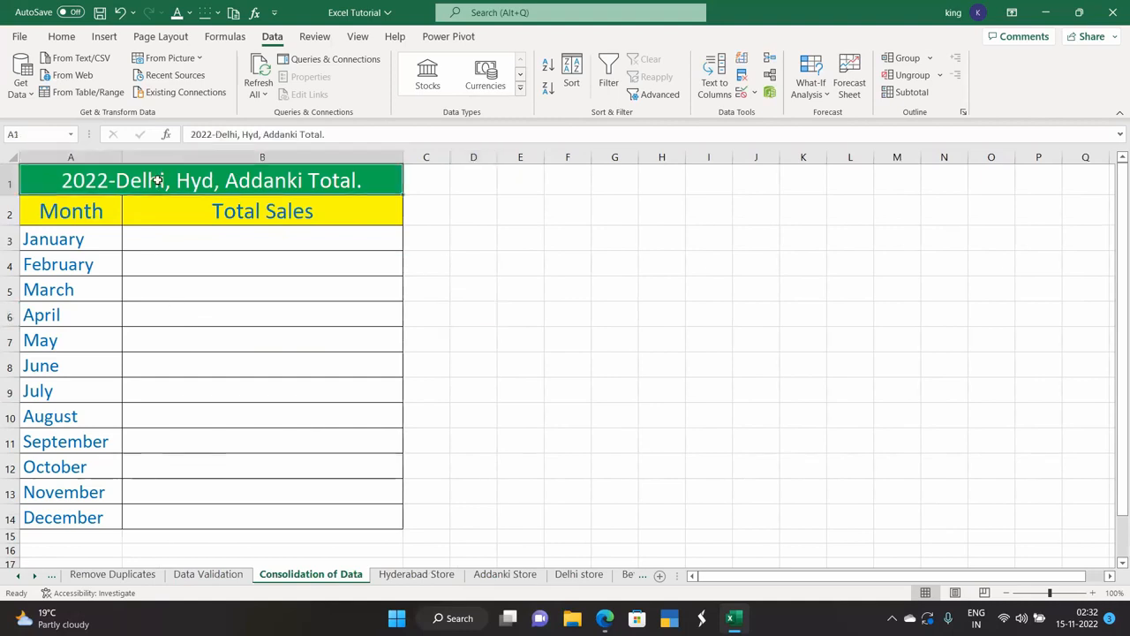
{"action": "left_click", "coordinate": [273, 286]}
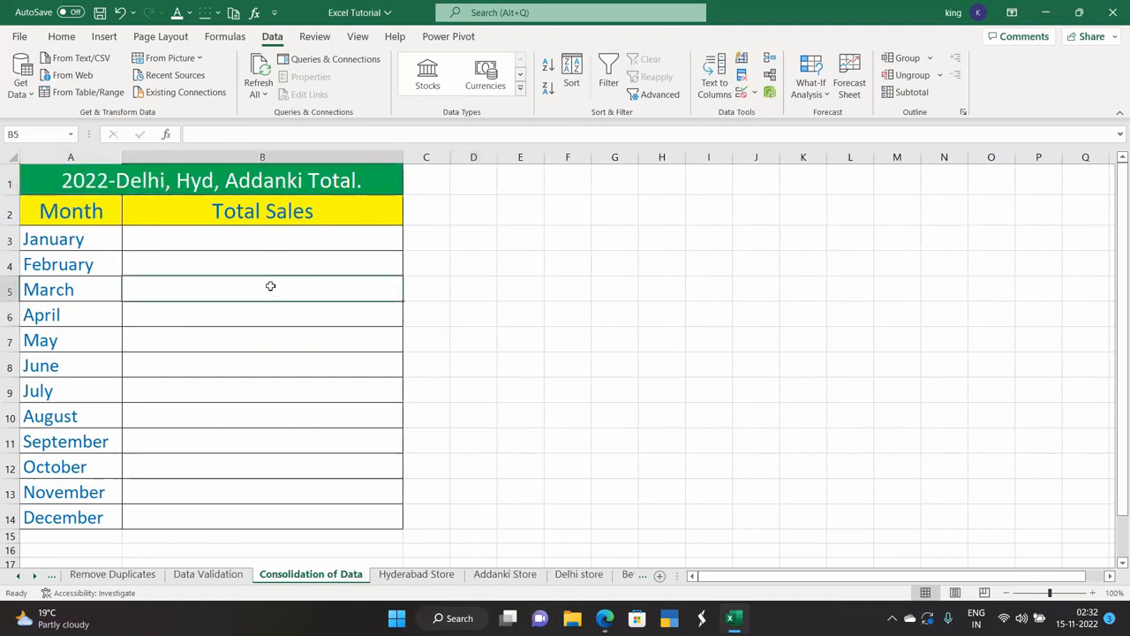
{"action": "left_click", "coordinate": [217, 236]}
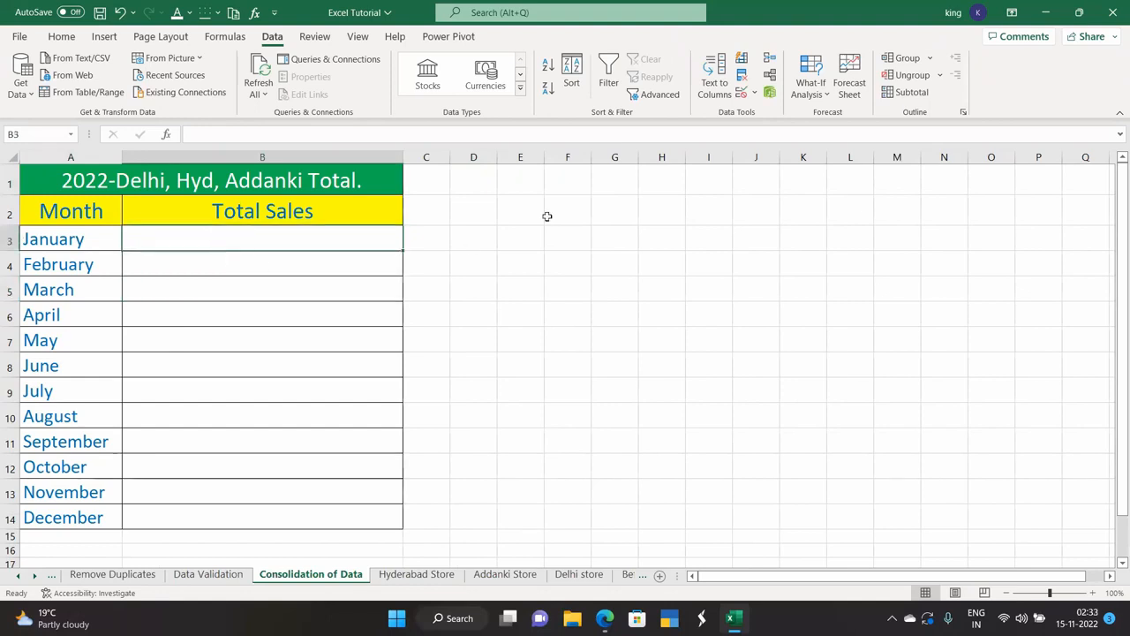
Delete the Delhi, Hyderabad and Addanki ranges from Consolidate's references and close the dialog.
{"action": "left_click", "coordinate": [767, 65]}
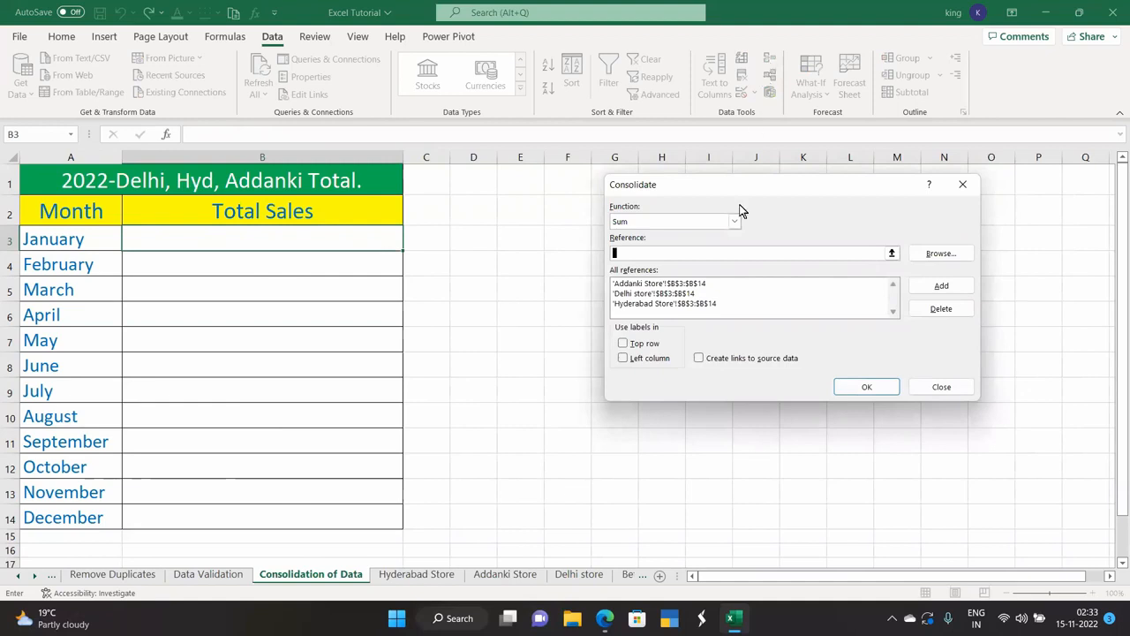
{"action": "left_click", "coordinate": [927, 315]}
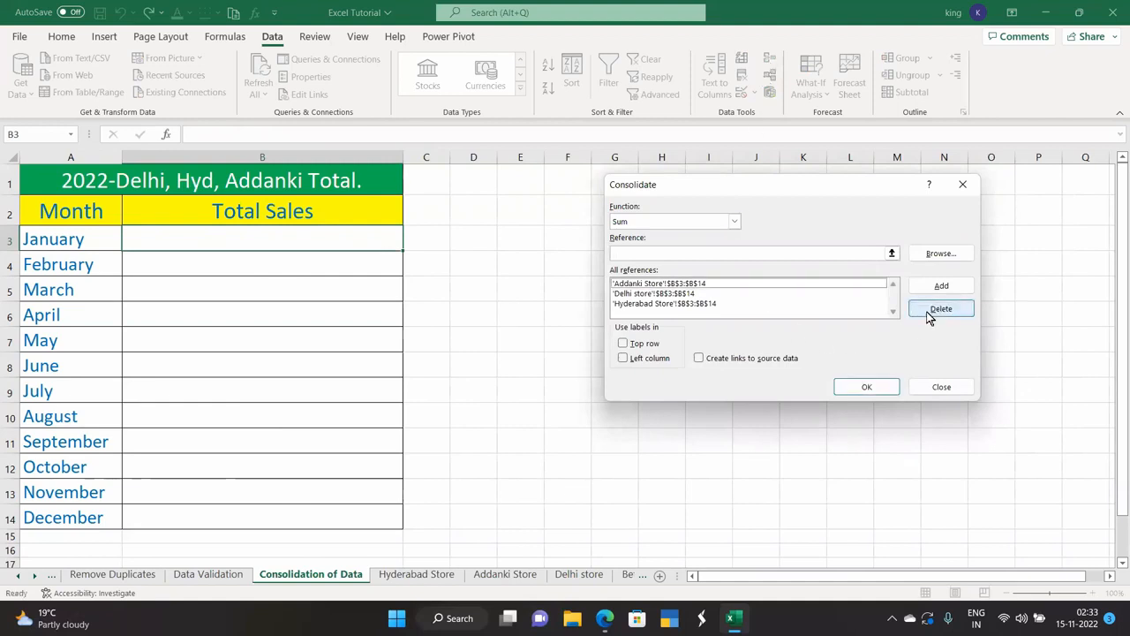
{"action": "left_click", "coordinate": [685, 293]}
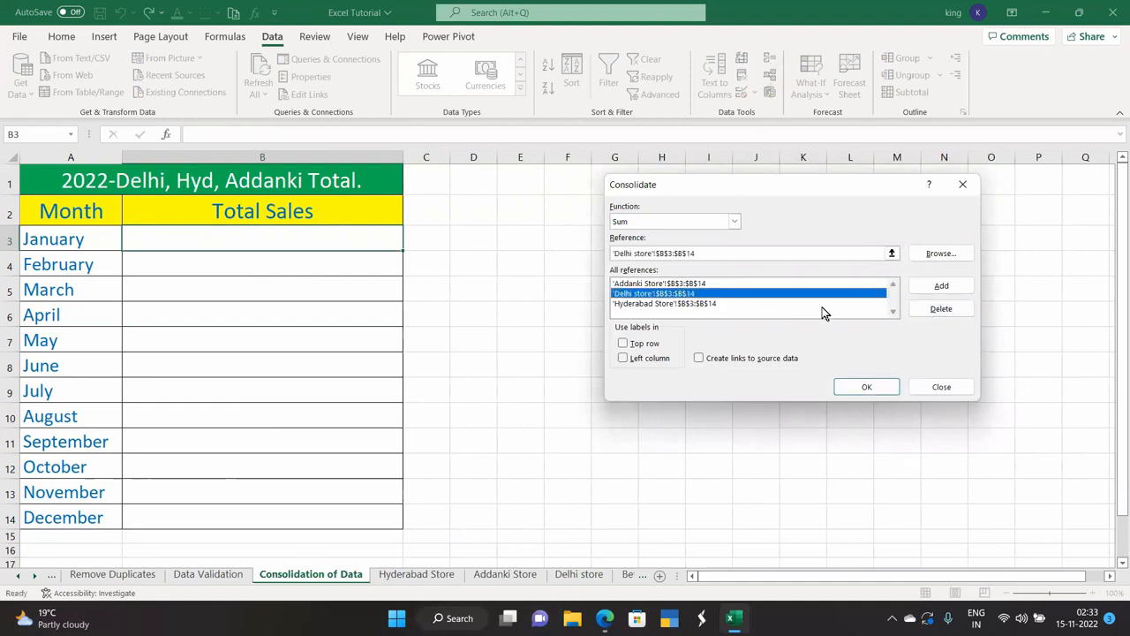
{"action": "left_click", "coordinate": [925, 316]}
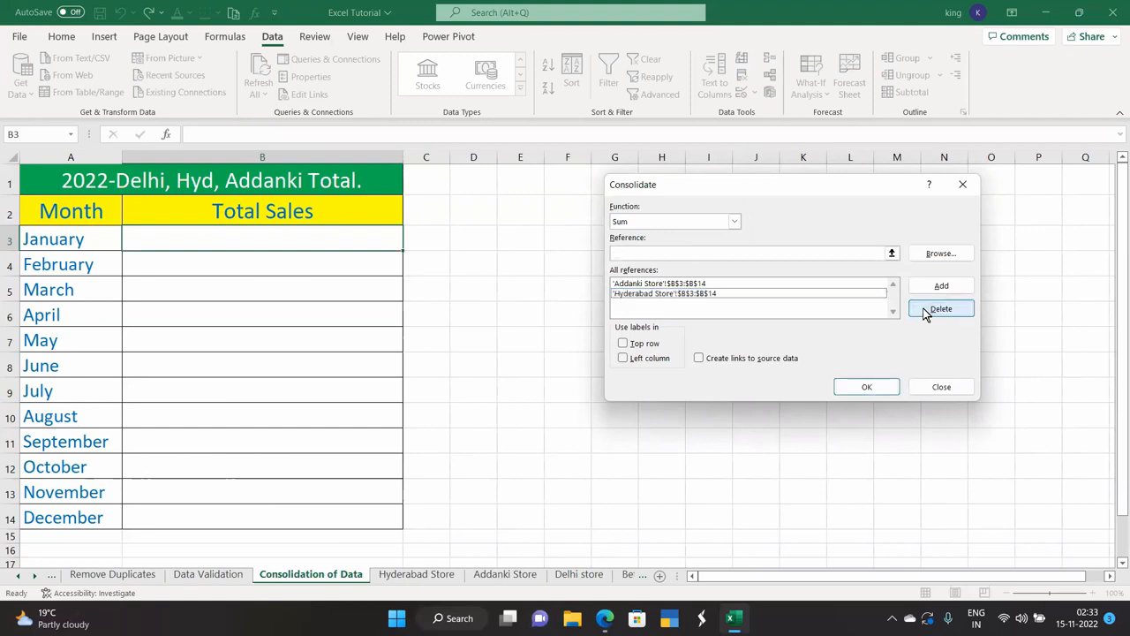
{"action": "left_click", "coordinate": [752, 294]}
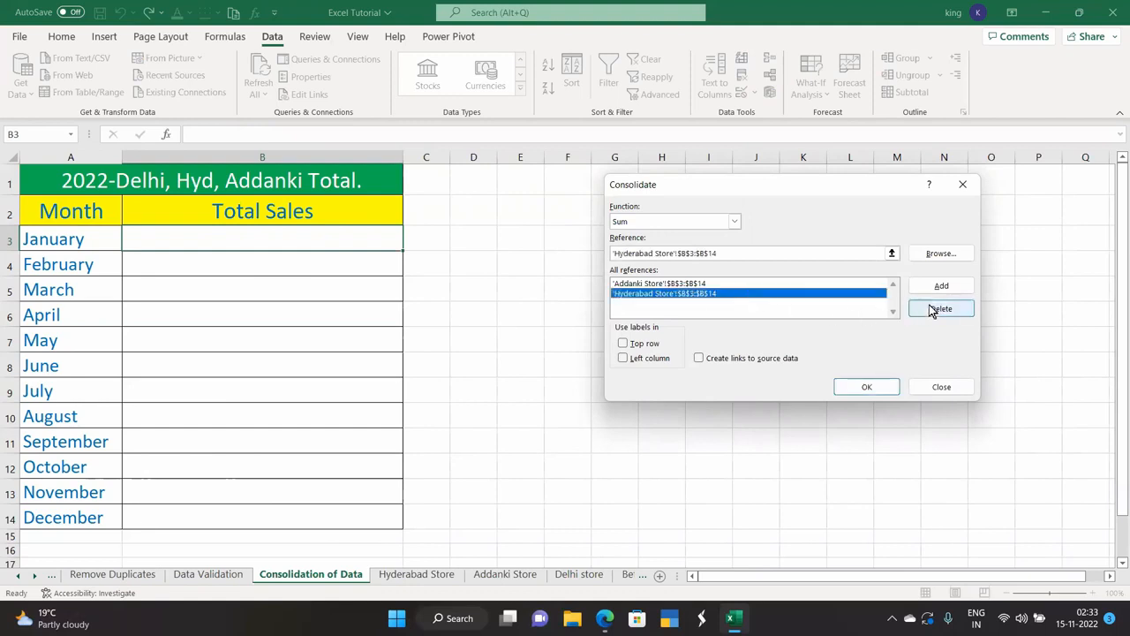
{"action": "left_click", "coordinate": [924, 310]}
{"action": "left_click", "coordinate": [731, 284]}
{"action": "left_click", "coordinate": [923, 311]}
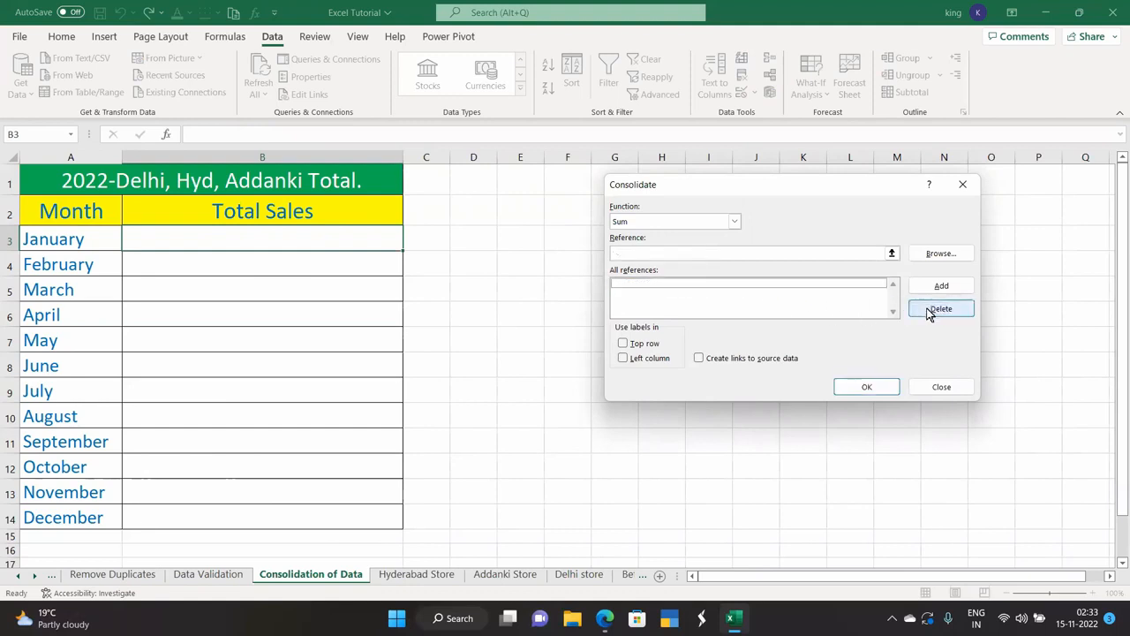
{"action": "left_click", "coordinate": [960, 187]}
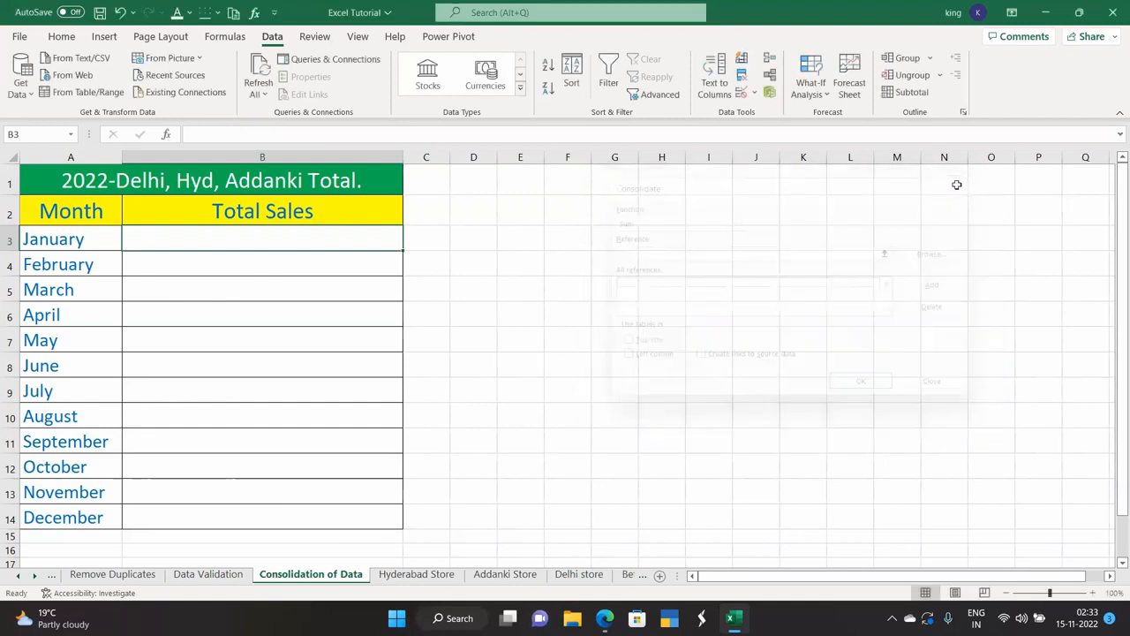
{"action": "left_click", "coordinate": [304, 315]}
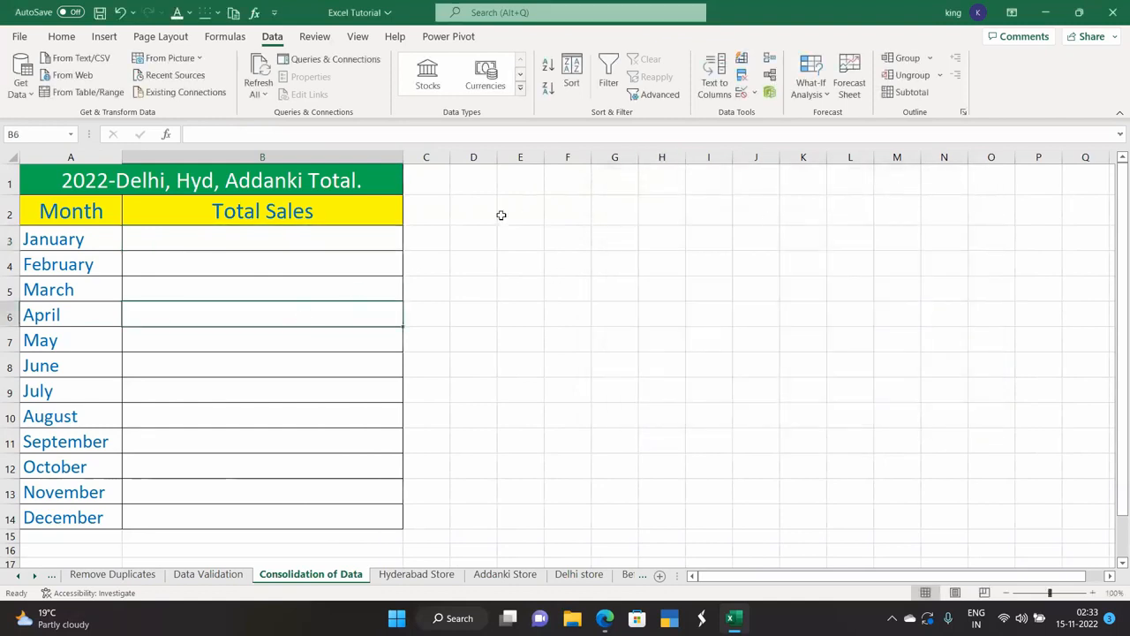
Select Total Sales B3:B14 and open Consolidate with Sum as the function.
{"action": "left_click_drag", "start_coordinate": [204, 242], "coordinate": [245, 508]}
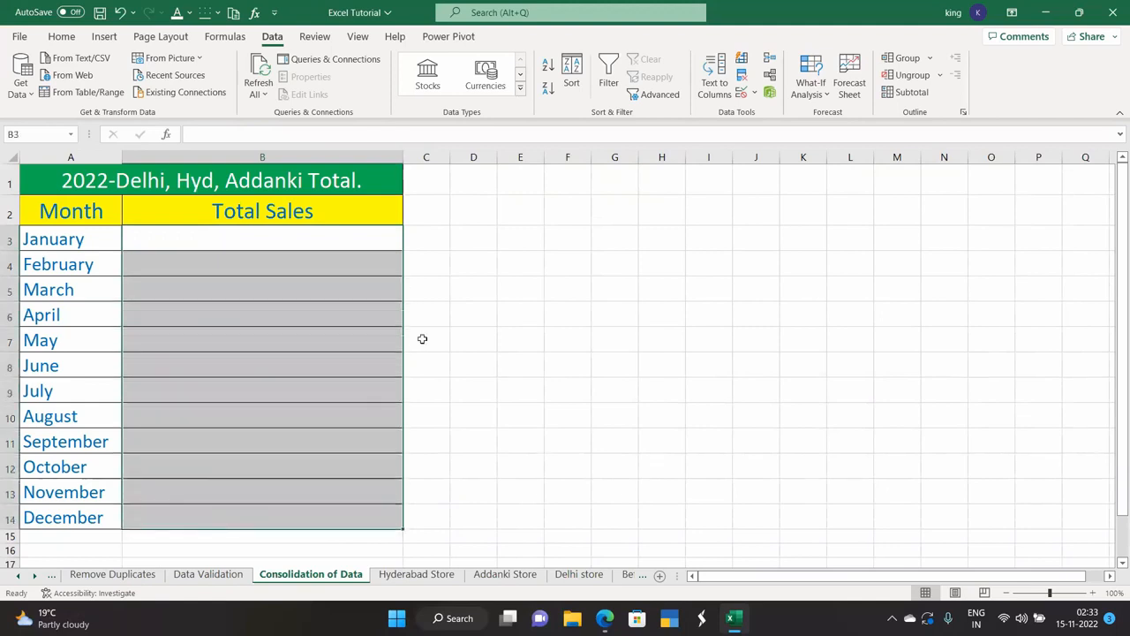
{"action": "left_click", "coordinate": [444, 316]}
{"action": "left_click_drag", "start_coordinate": [308, 243], "coordinate": [327, 517]}
{"action": "left_click", "coordinate": [769, 62]}
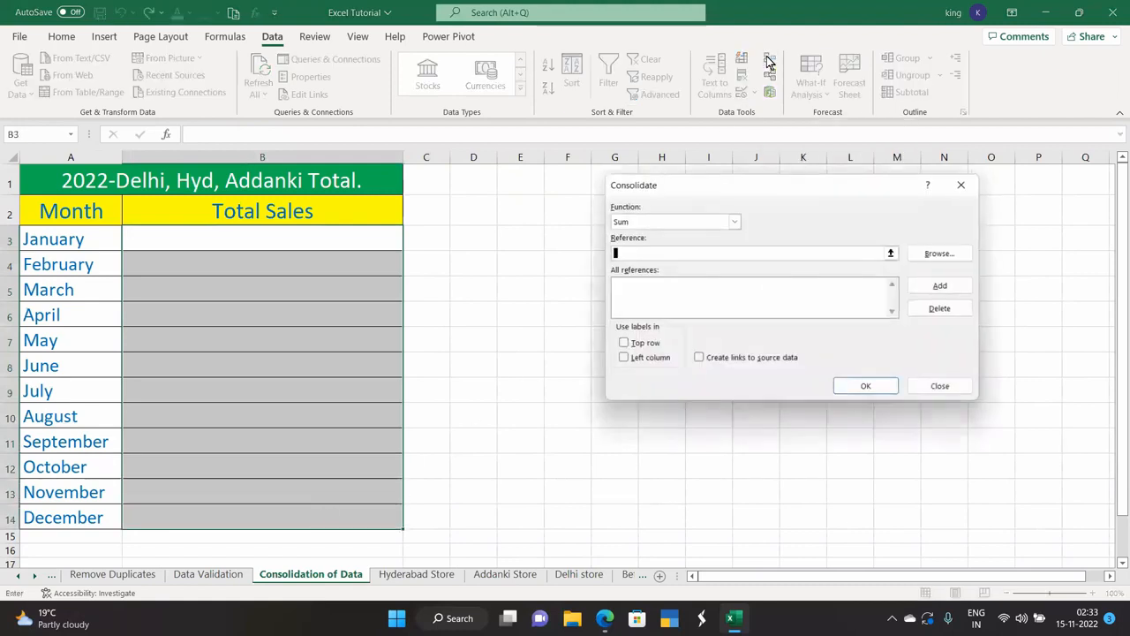
{"action": "left_click", "coordinate": [733, 221]}
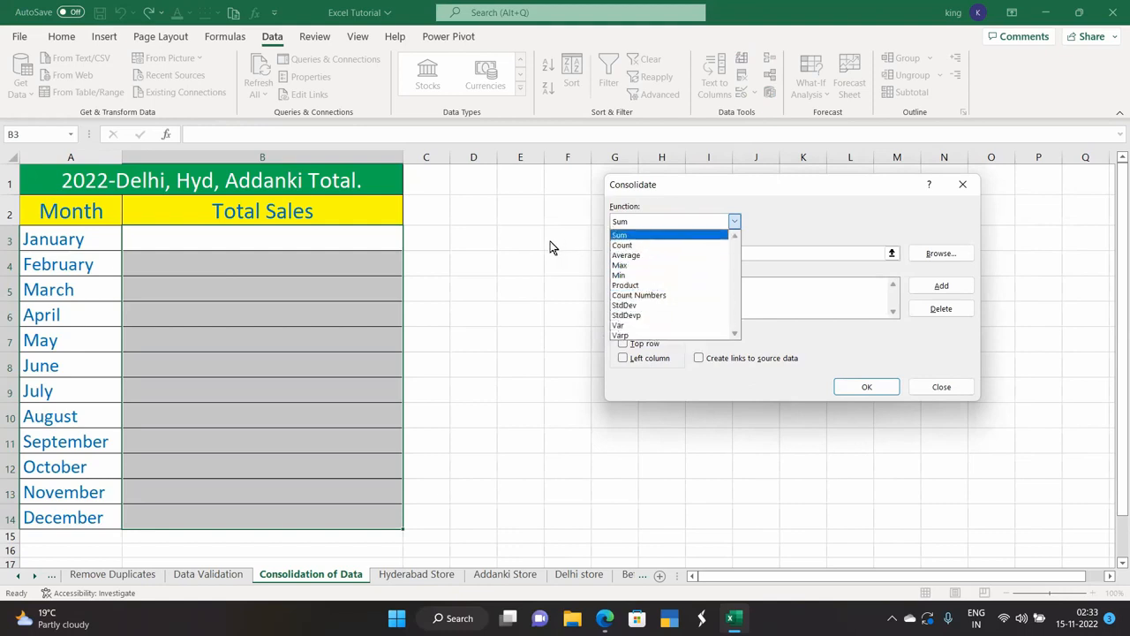
{"action": "left_click", "coordinate": [952, 184]}
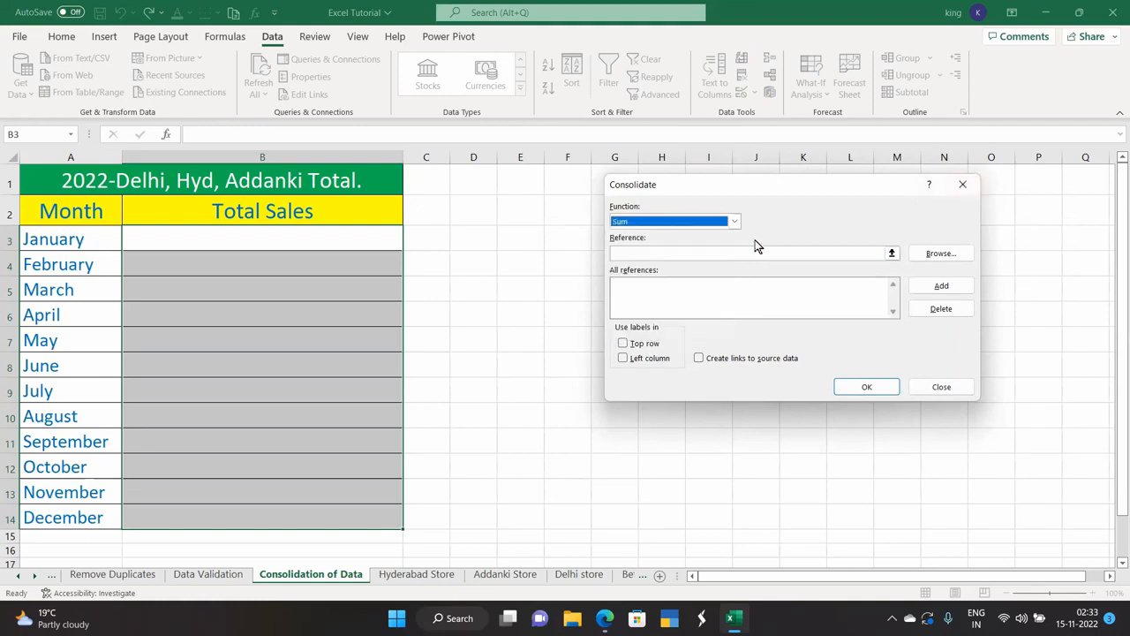
{"action": "left_click", "coordinate": [733, 221]}
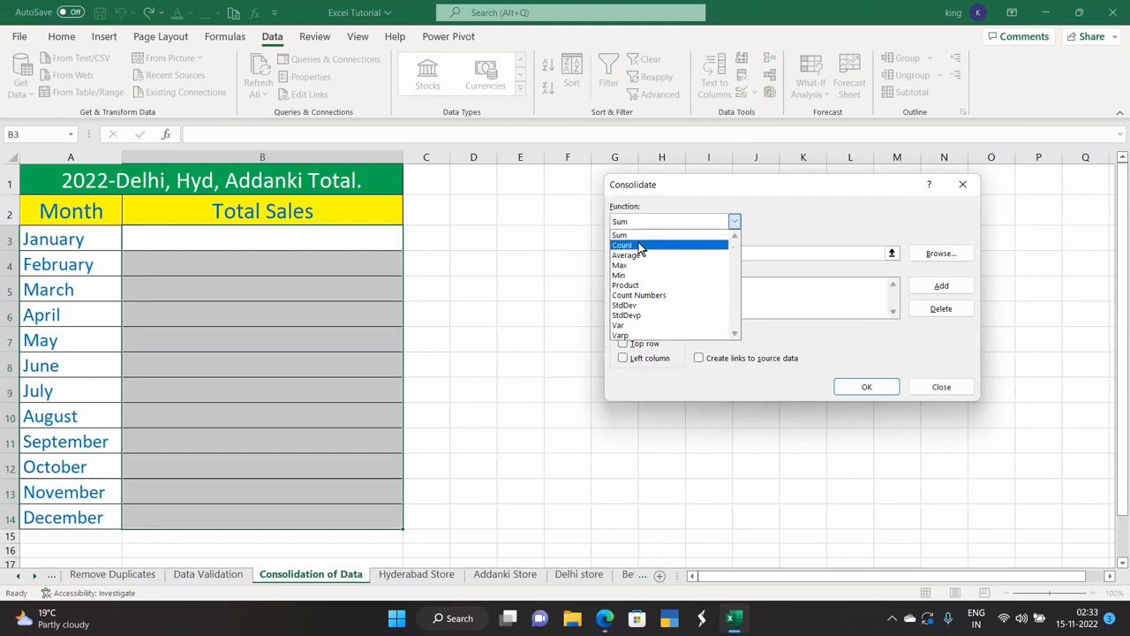
{"action": "left_click", "coordinate": [794, 222]}
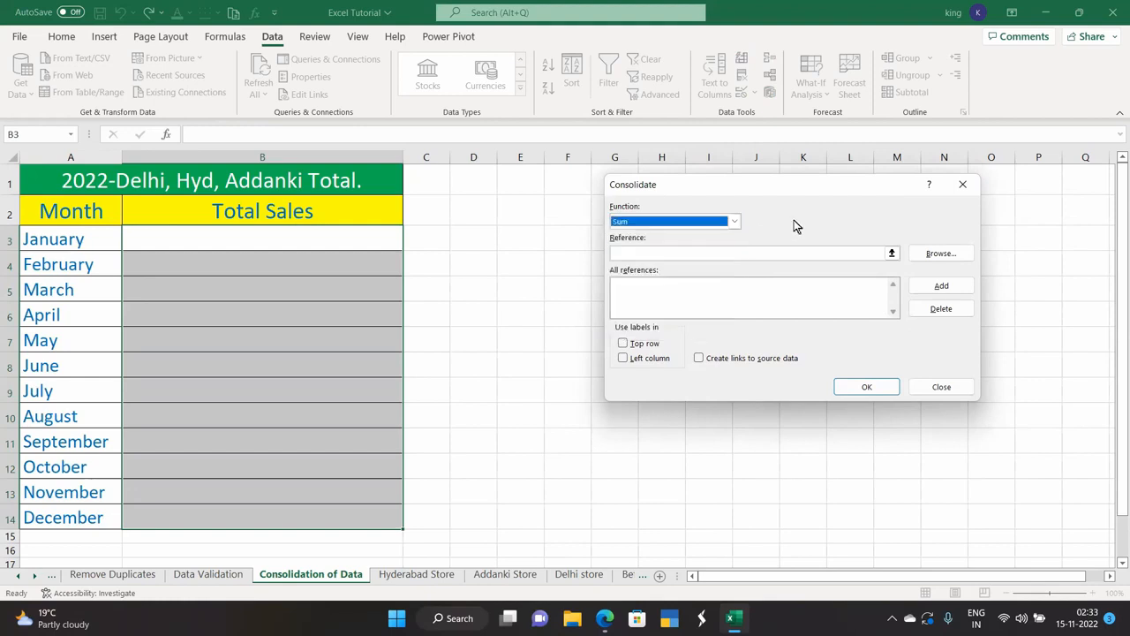
{"action": "left_click", "coordinate": [735, 222]}
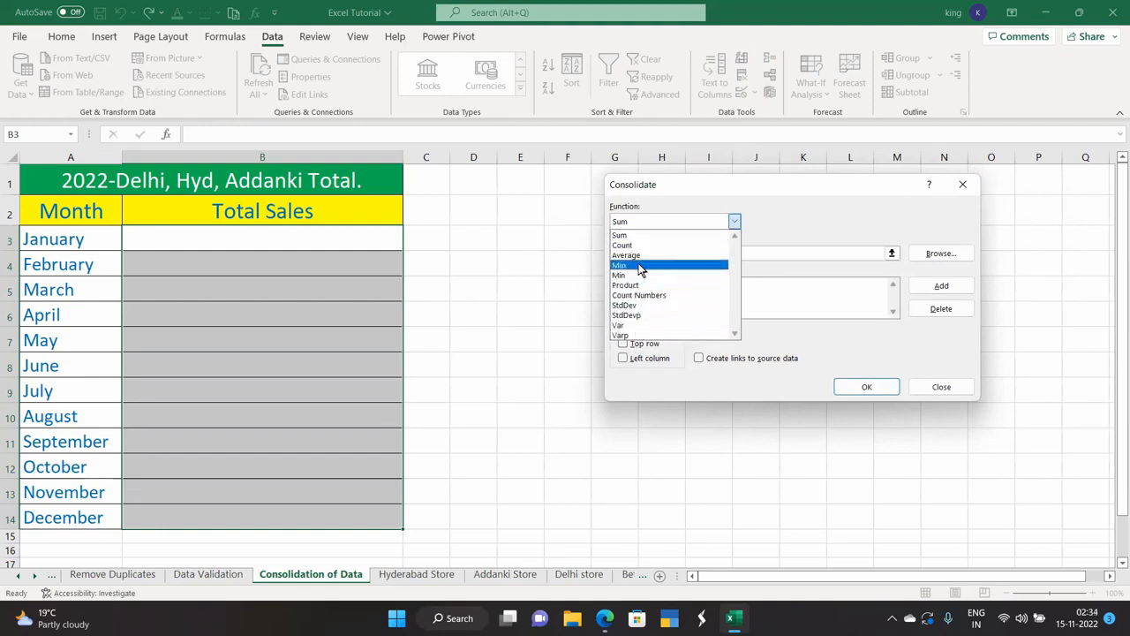
{"action": "left_click", "coordinate": [770, 205]}
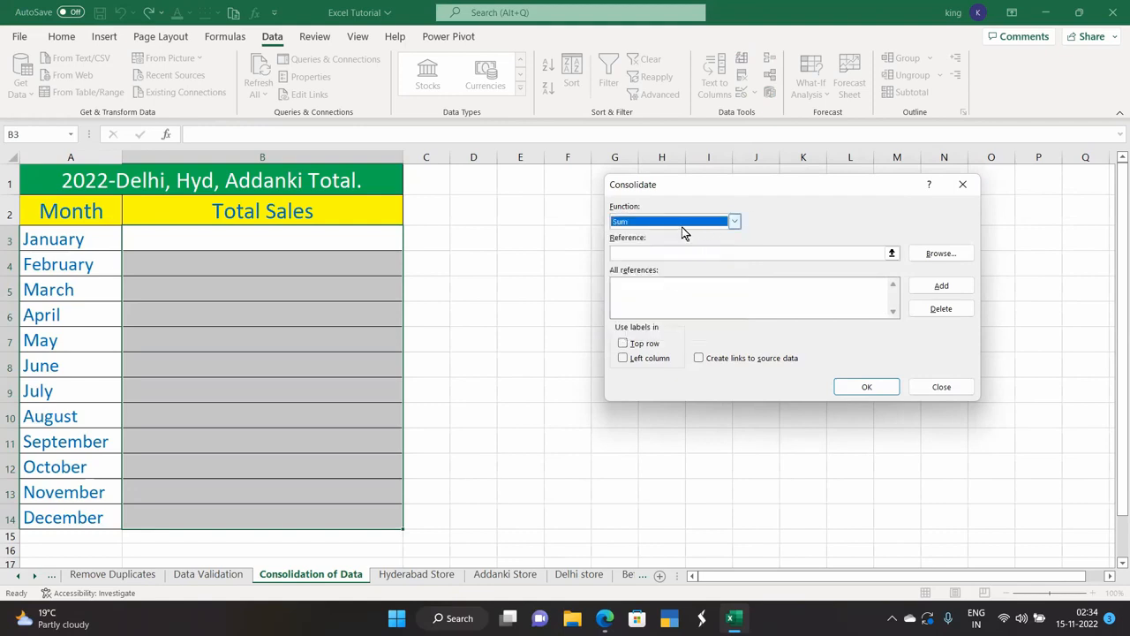
{"action": "left_click", "coordinate": [892, 253]}
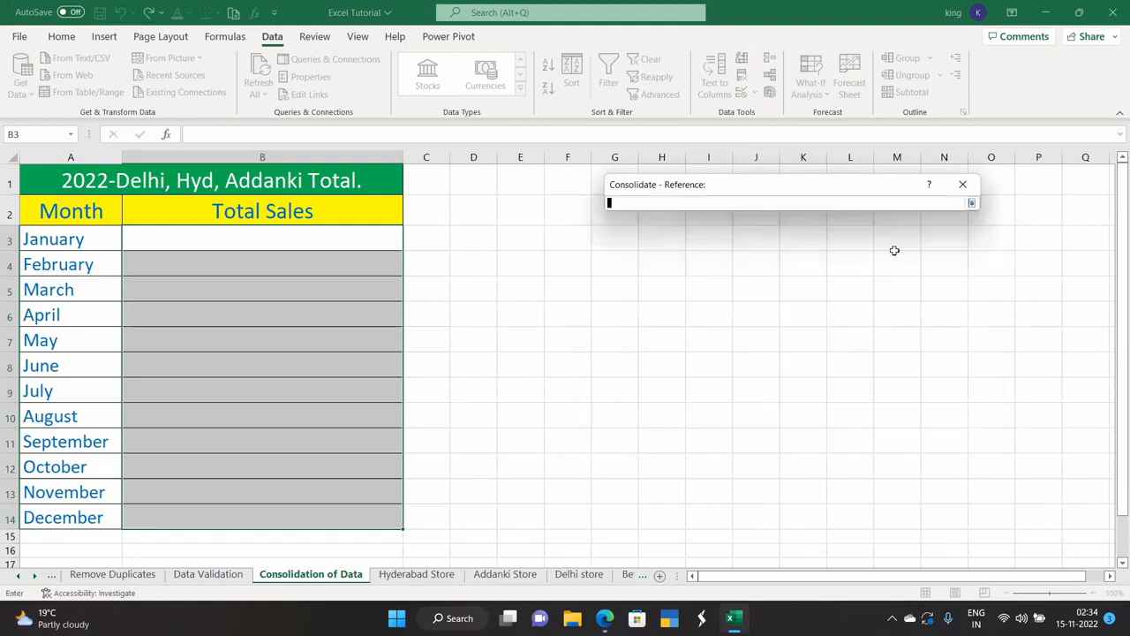
{"action": "left_click", "coordinate": [972, 203]}
Add B3:B14 from the Hyderabad, Addanki and Delhi store sheets as consolidation sources.
{"action": "left_click", "coordinate": [416, 575]}
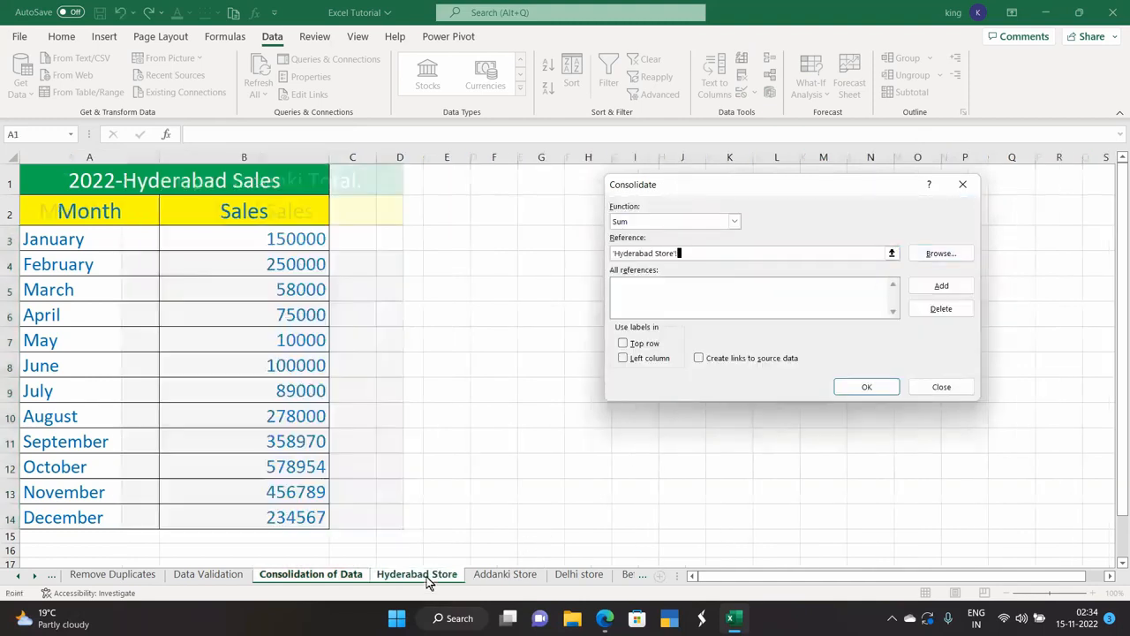
{"action": "left_click_drag", "start_coordinate": [284, 244], "coordinate": [298, 519]}
{"action": "left_click", "coordinate": [939, 284]}
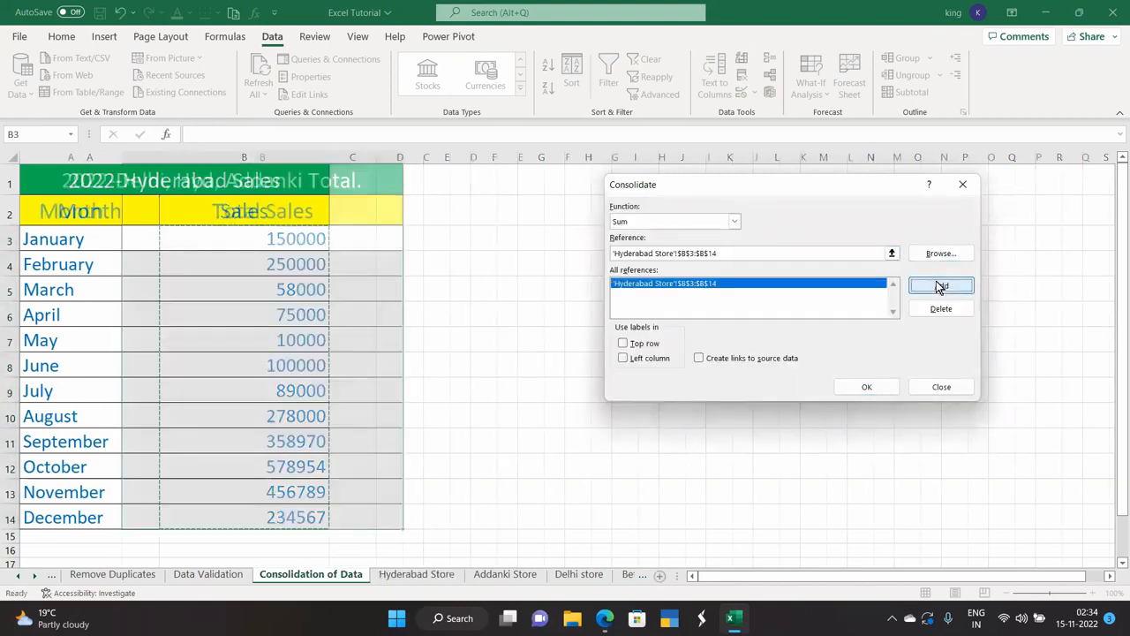
{"action": "left_click", "coordinate": [893, 254]}
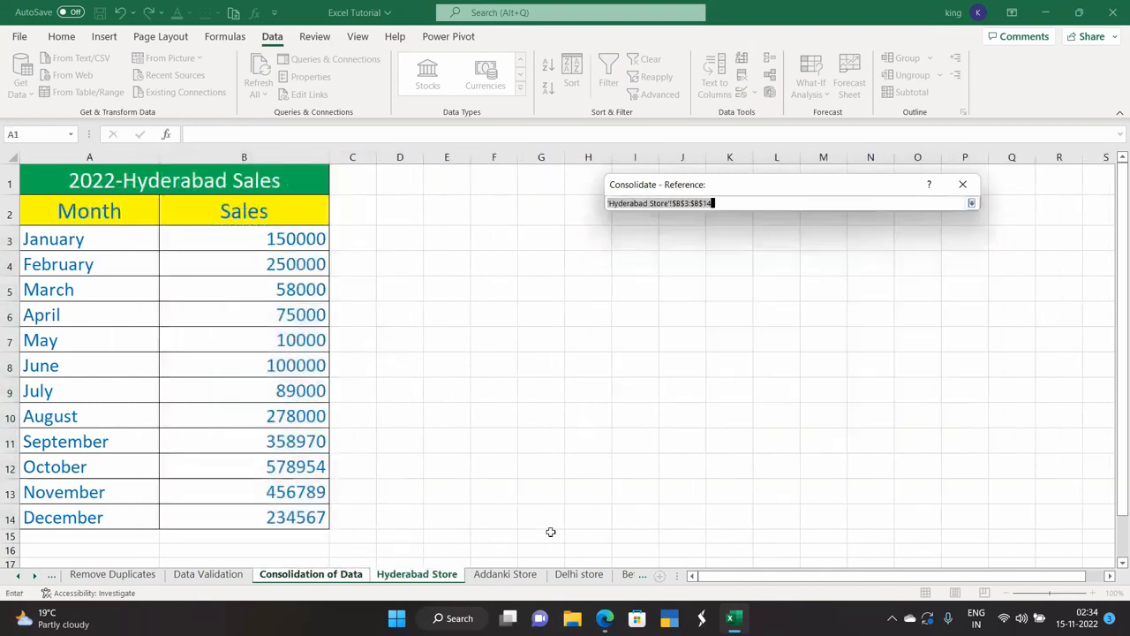
{"action": "left_click", "coordinate": [491, 575]}
{"action": "left_click_drag", "start_coordinate": [247, 239], "coordinate": [240, 519]}
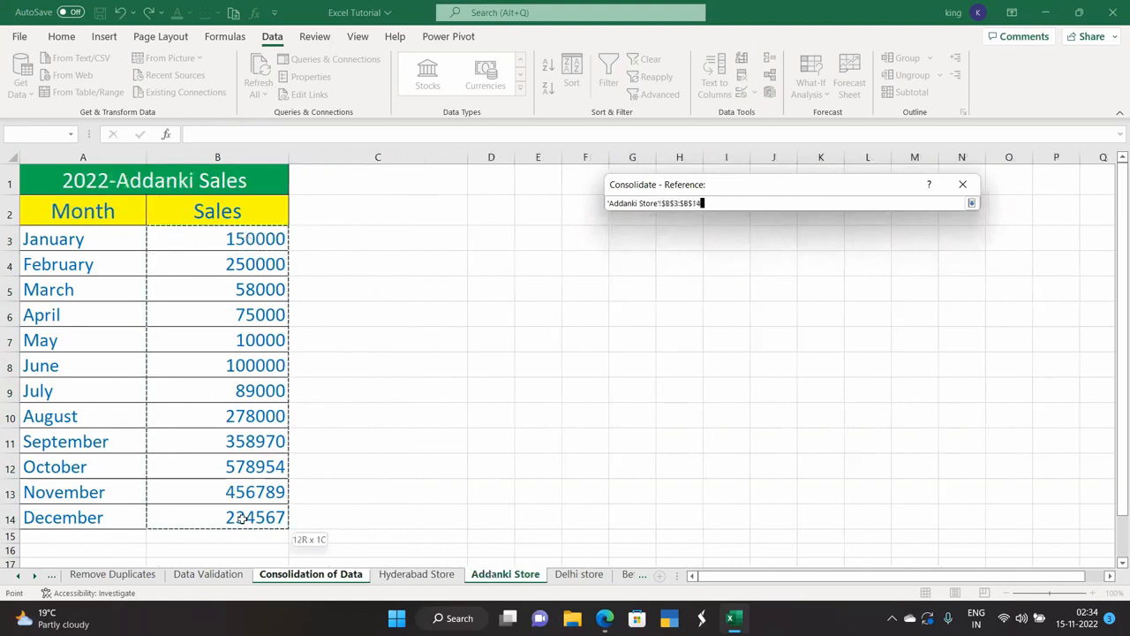
{"action": "left_click", "coordinate": [970, 203]}
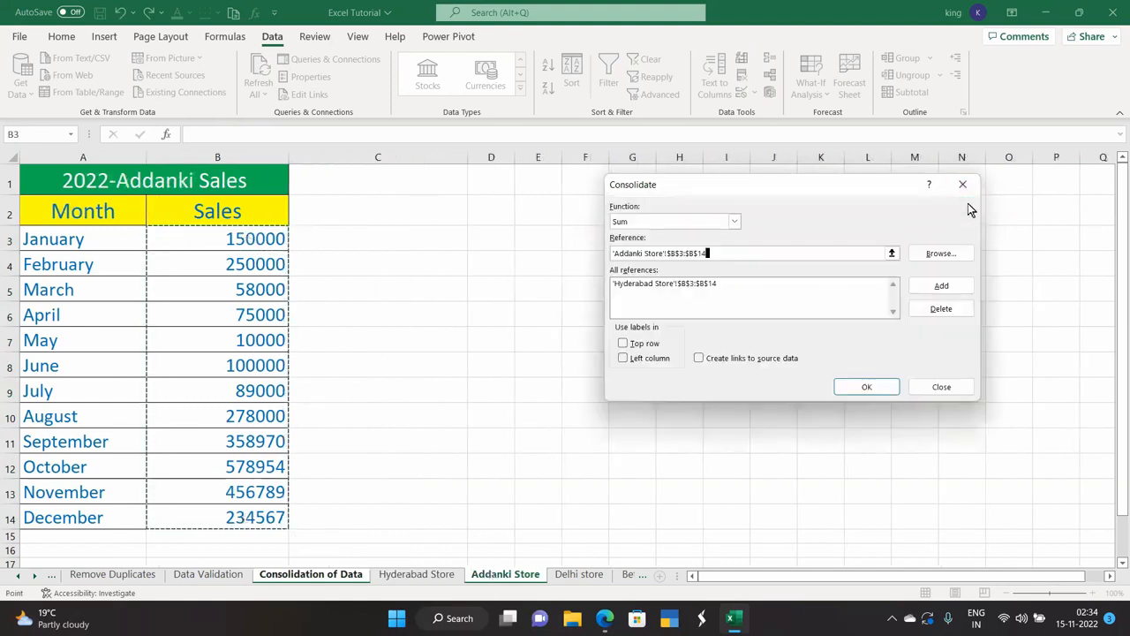
{"action": "left_click", "coordinate": [941, 285]}
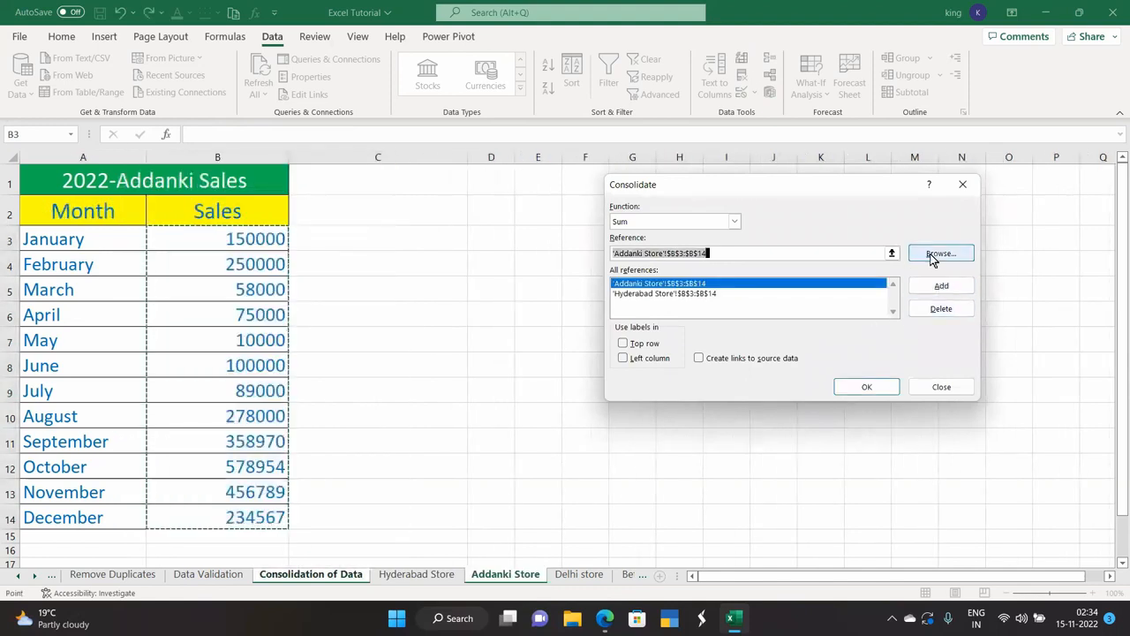
{"action": "left_click", "coordinate": [893, 252]}
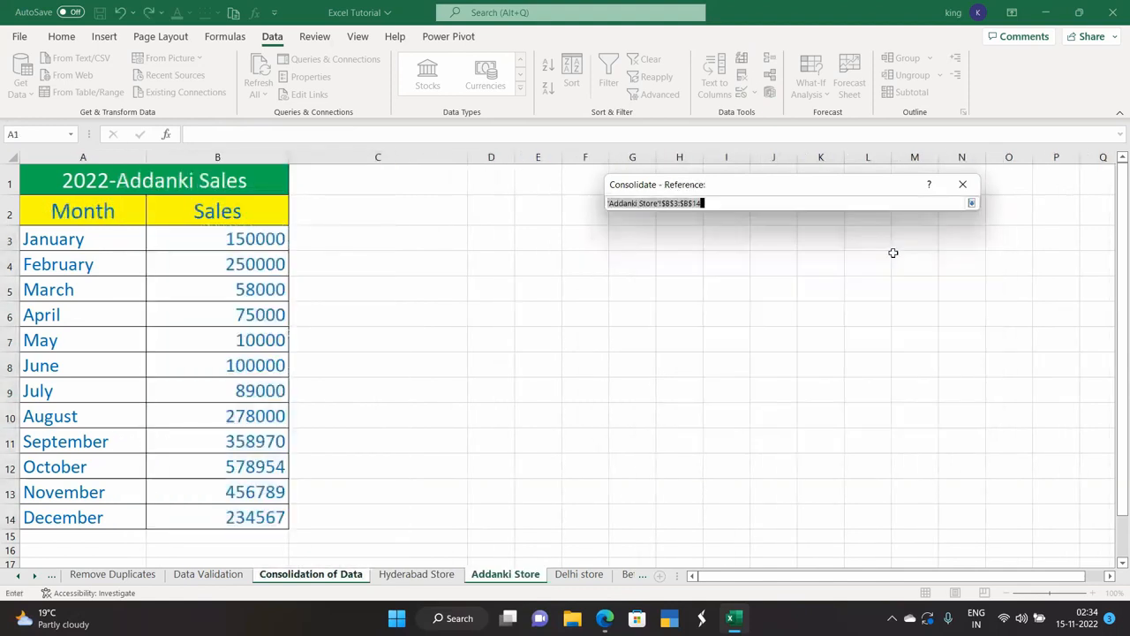
{"action": "left_click", "coordinate": [593, 575]}
{"action": "left_click_drag", "start_coordinate": [279, 241], "coordinate": [305, 521]}
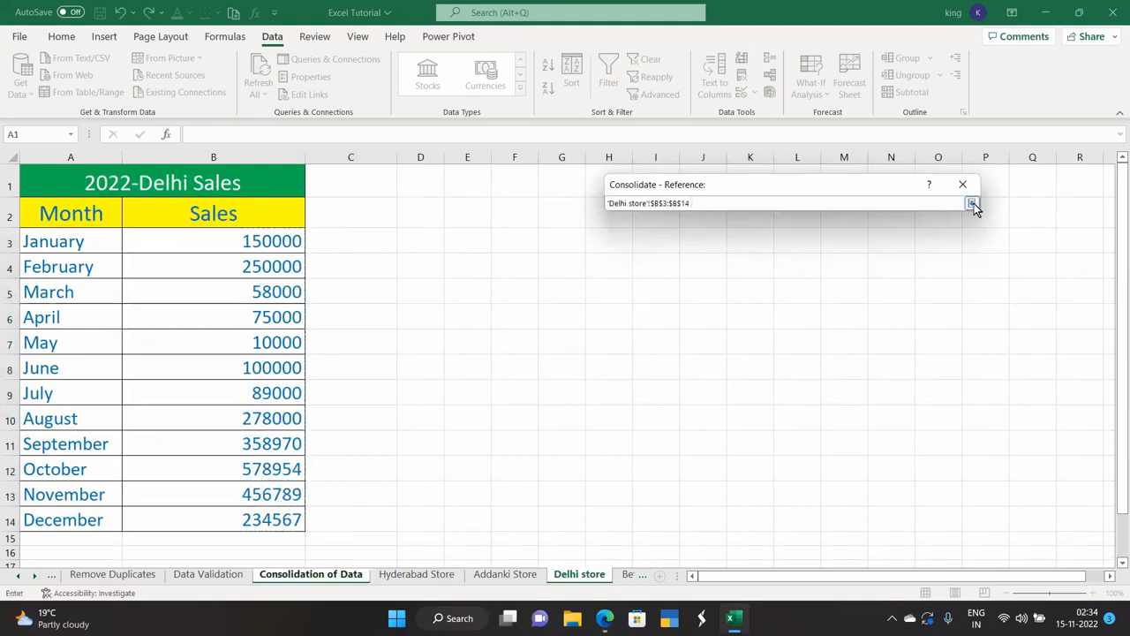
{"action": "left_click", "coordinate": [971, 203]}
{"action": "left_click", "coordinate": [939, 286]}
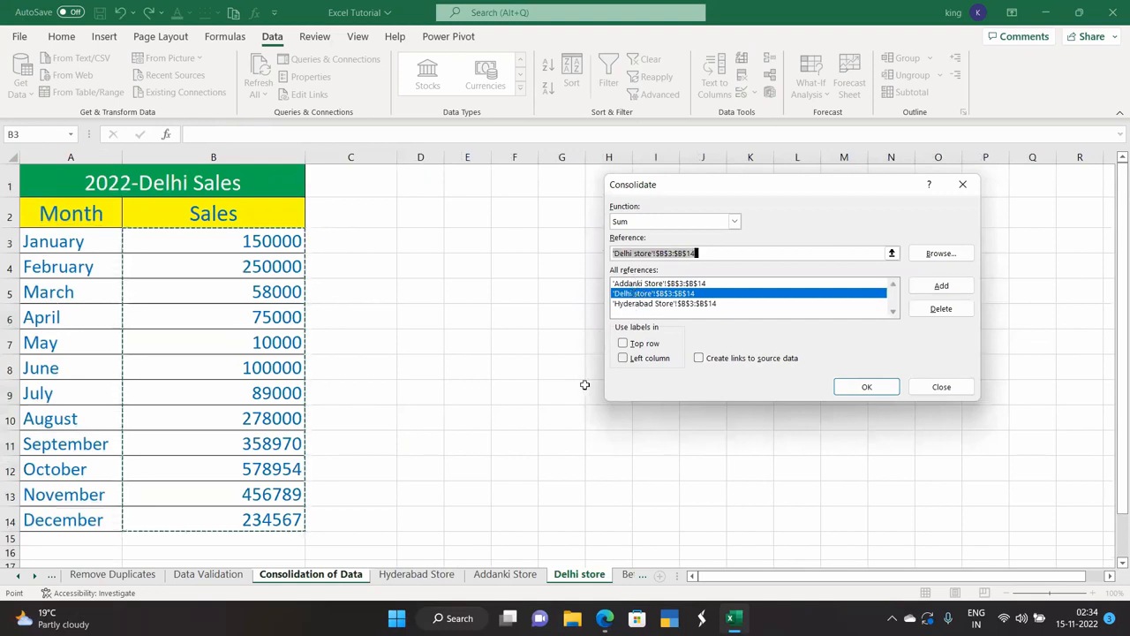
Apply the consolidation, filling Total Sales from 450000 in January to 703701 in December.
{"action": "left_click", "coordinate": [439, 576]}
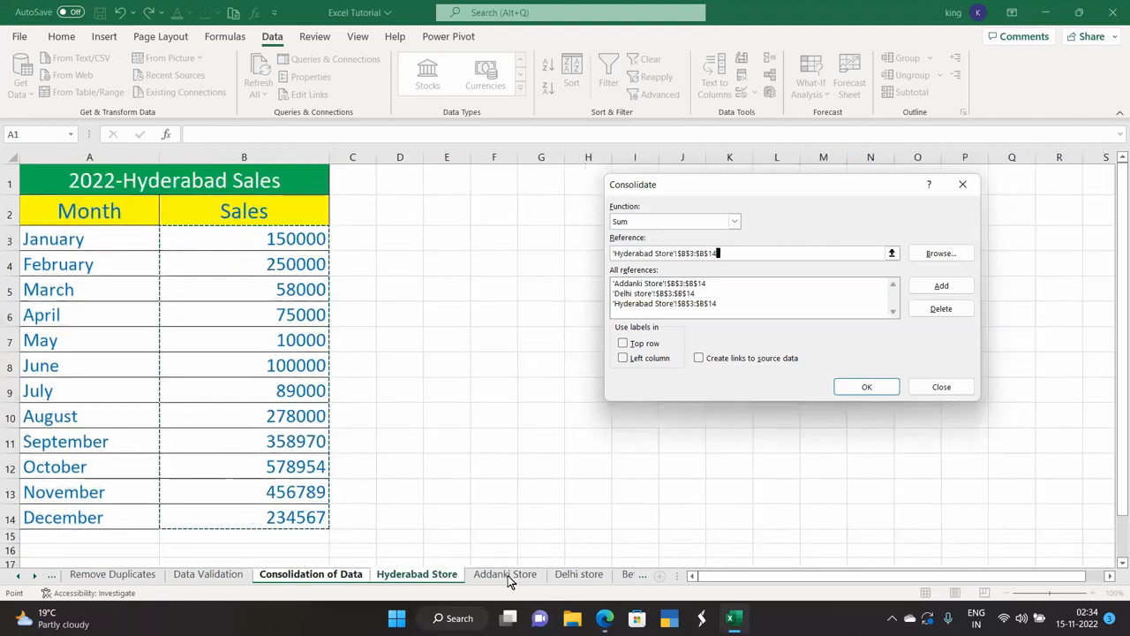
{"action": "left_click", "coordinate": [504, 575]}
{"action": "left_click", "coordinate": [575, 574]}
{"action": "left_click", "coordinate": [524, 579]}
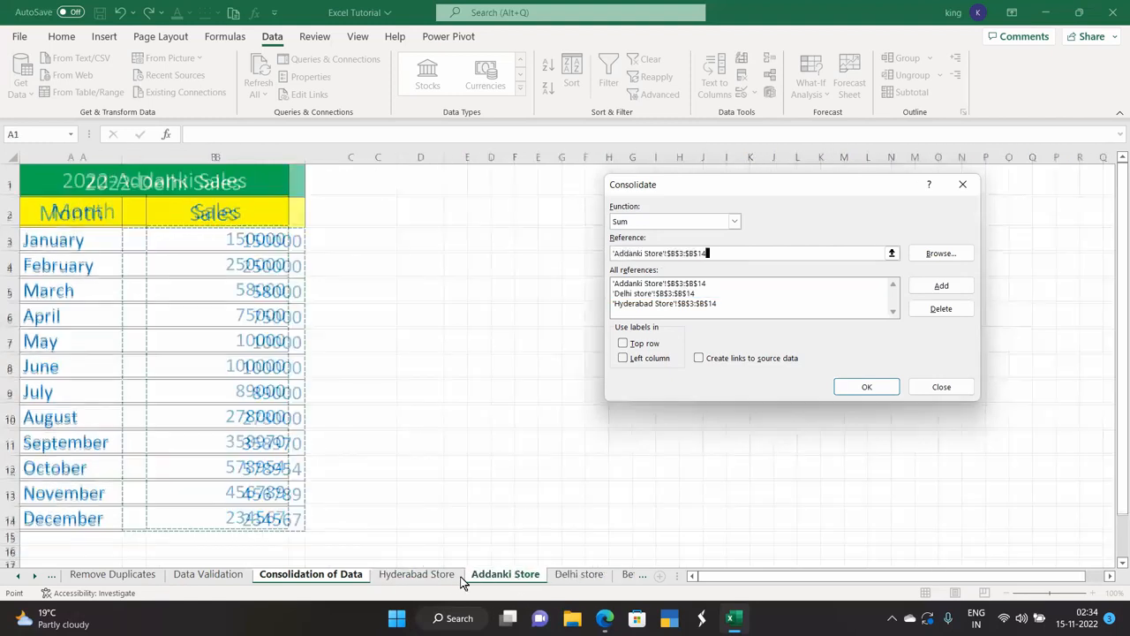
{"action": "left_click", "coordinate": [422, 575]}
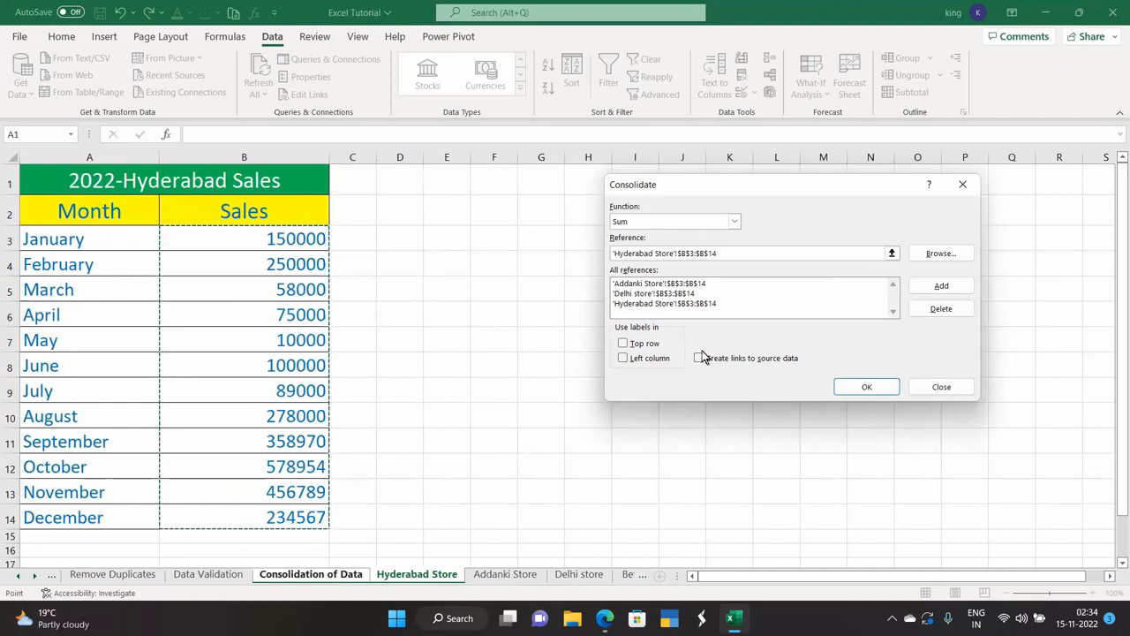
{"action": "left_click", "coordinate": [864, 388]}
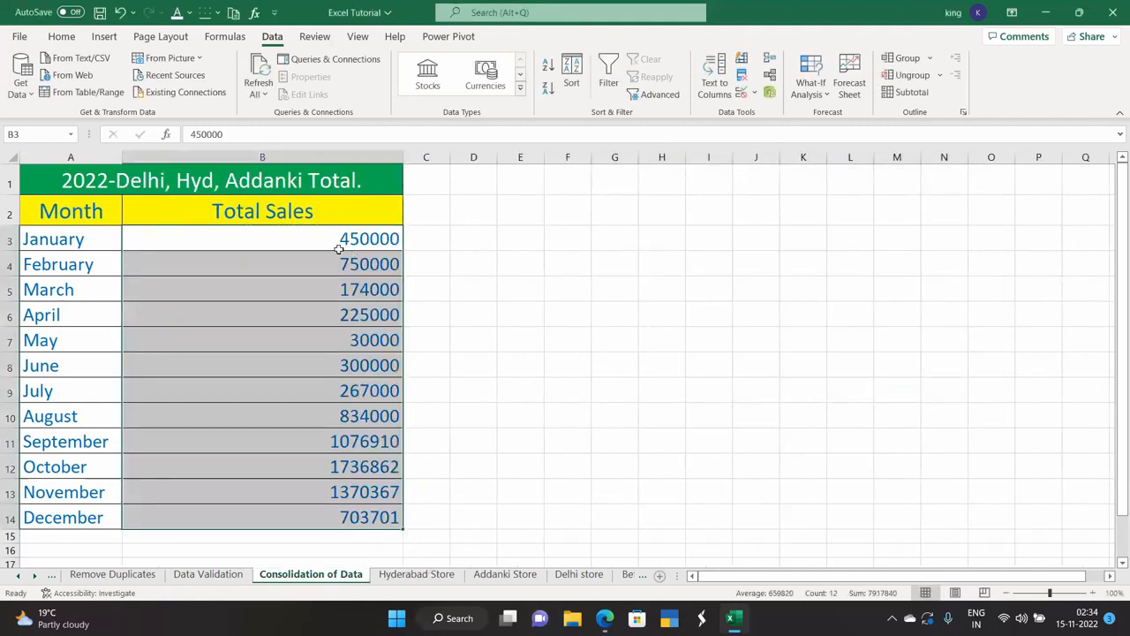
Compare the Hyderabad, Addanki and Delhi store sales against the consolidated totals.
{"action": "left_click", "coordinate": [313, 241]}
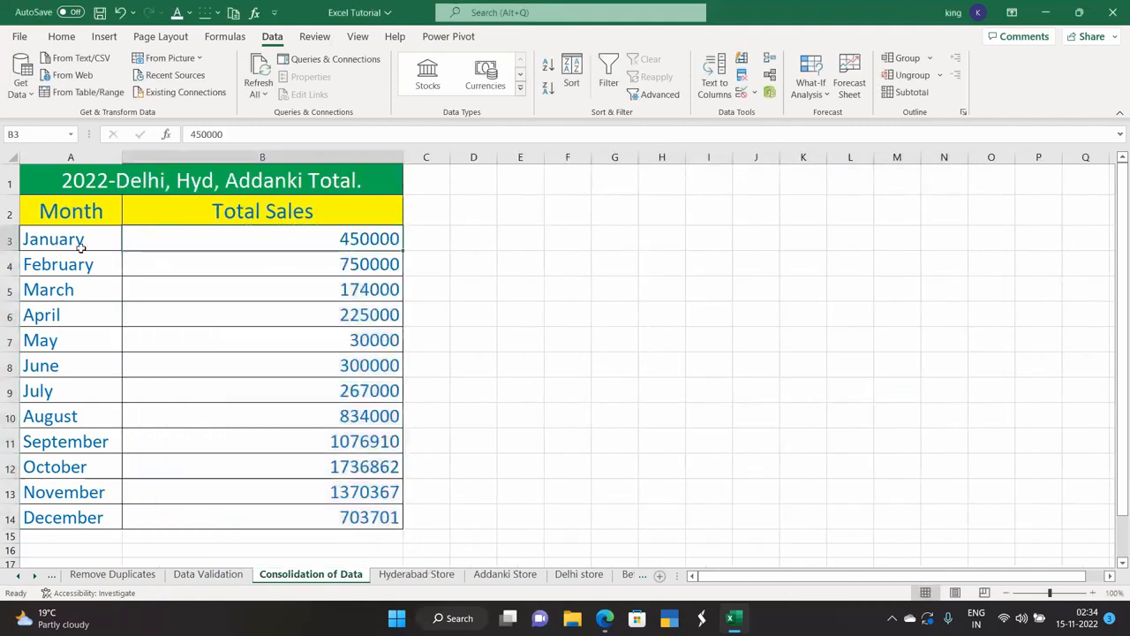
{"action": "left_click", "coordinate": [441, 573]}
{"action": "left_click", "coordinate": [509, 575]}
{"action": "left_click", "coordinate": [576, 574]}
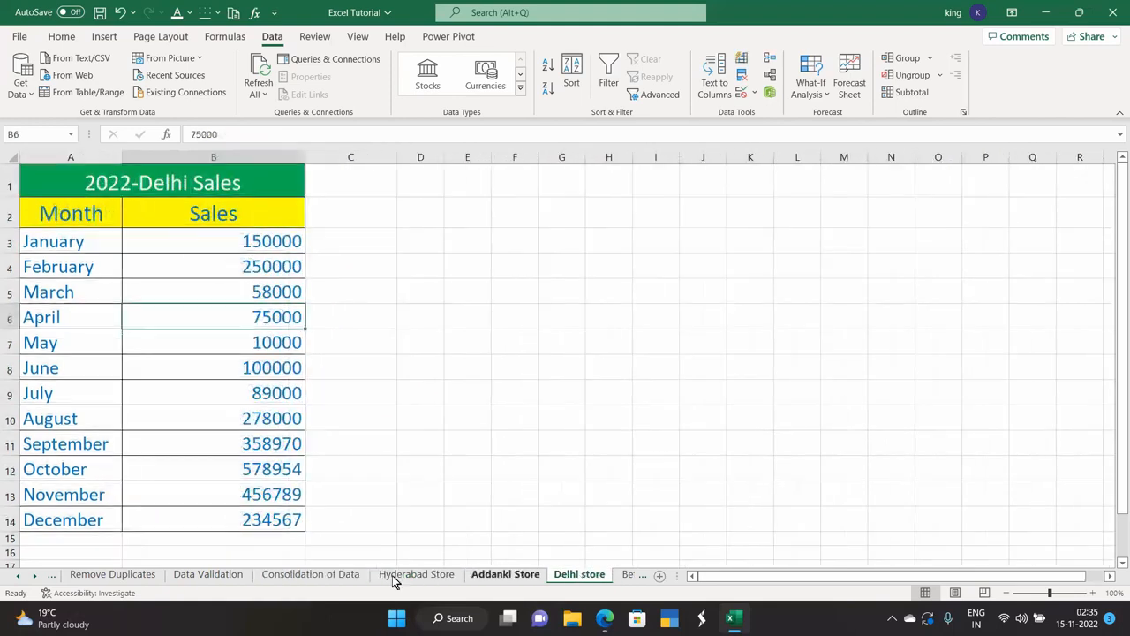
{"action": "left_click", "coordinate": [313, 574]}
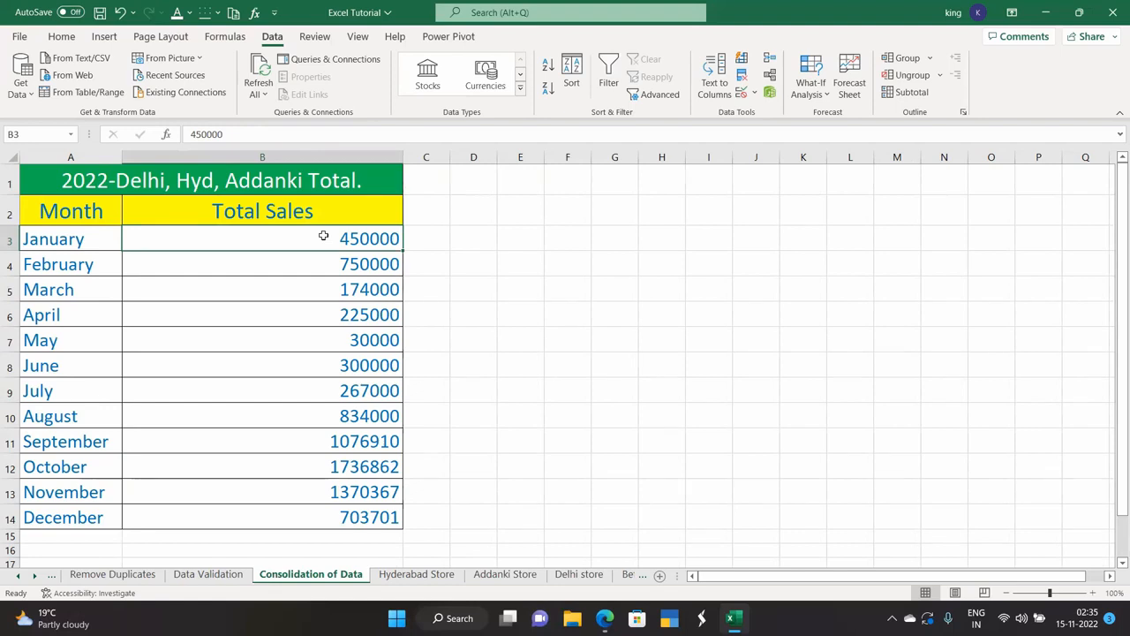
Run Consolidate with no references and dismiss the resulting error.
{"action": "left_click_drag", "start_coordinate": [99, 239], "coordinate": [256, 506]}
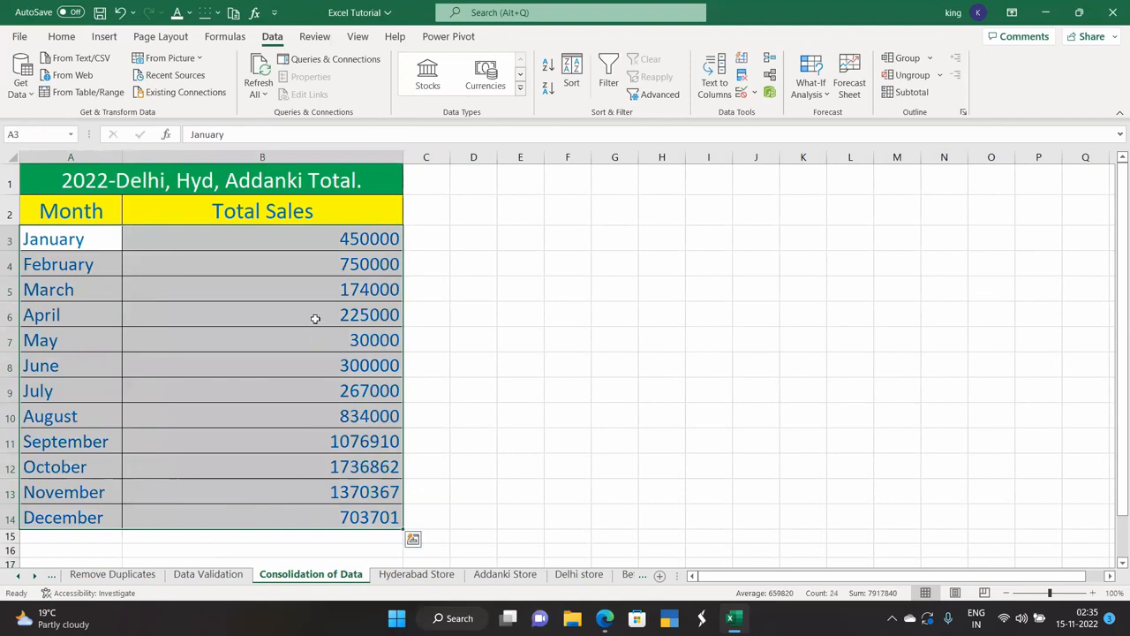
{"action": "left_click", "coordinate": [429, 331]}
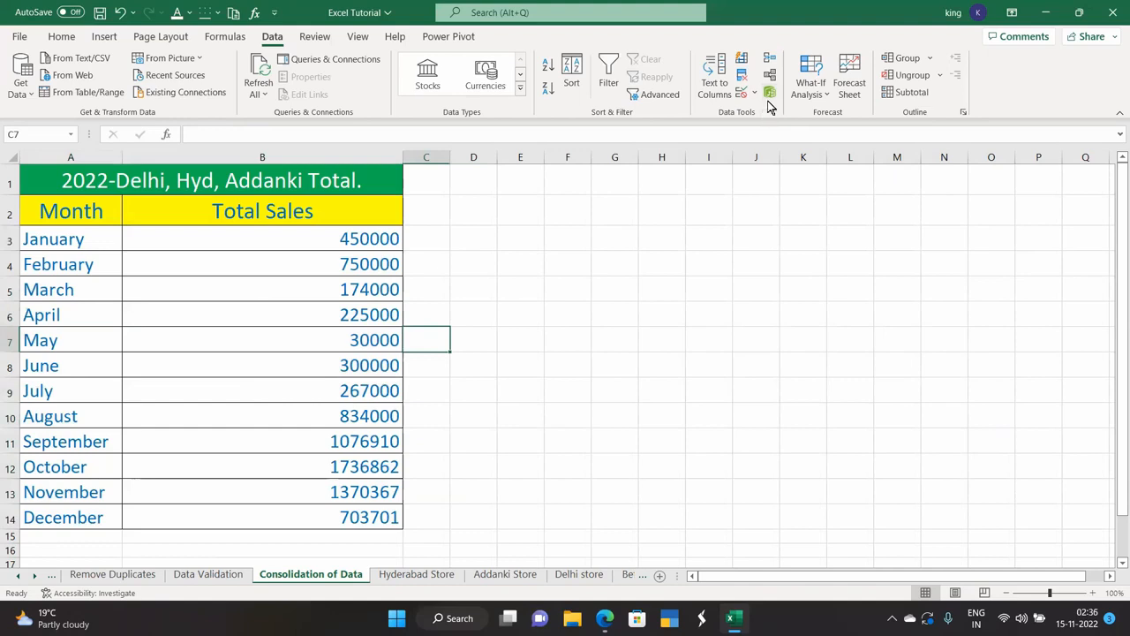
{"action": "left_click", "coordinate": [770, 57]}
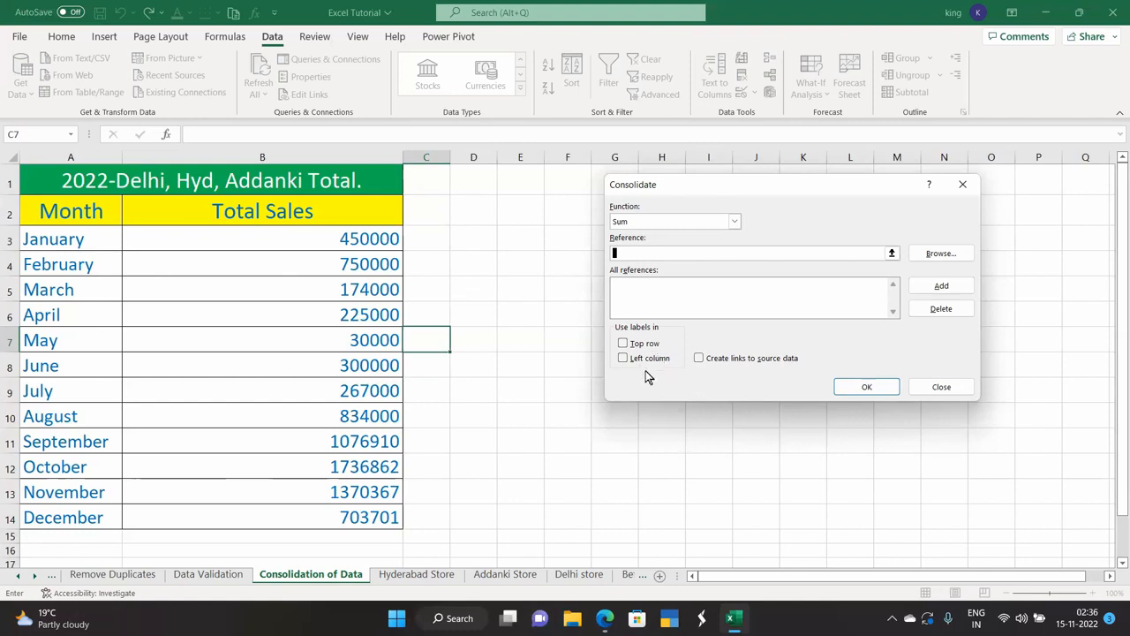
{"action": "left_click", "coordinate": [867, 387]}
{"action": "left_click", "coordinate": [569, 350]}
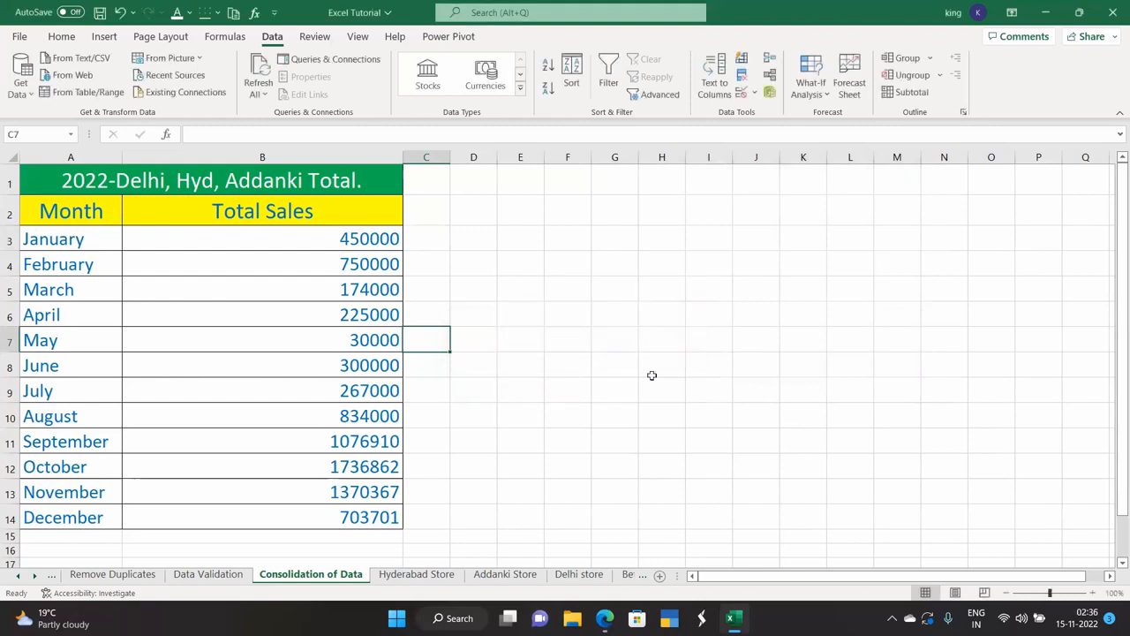
{"action": "left_click", "coordinate": [632, 362]}
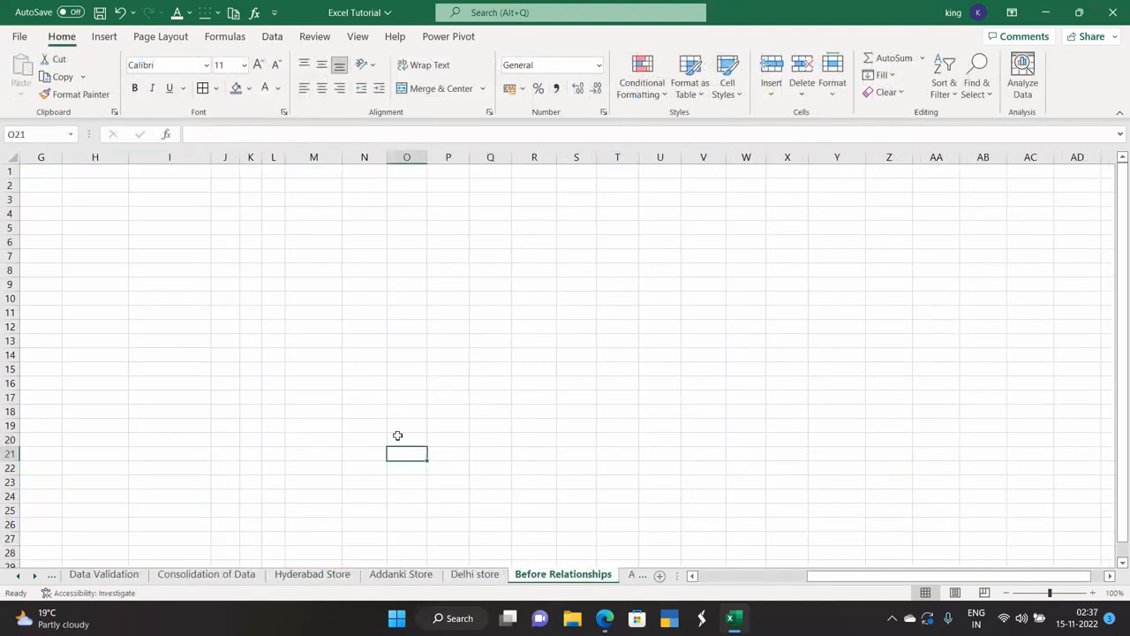
Insert a PivotTable from the Data Model at cell M12 on the existing worksheet.
{"action": "left_click", "coordinate": [309, 327]}
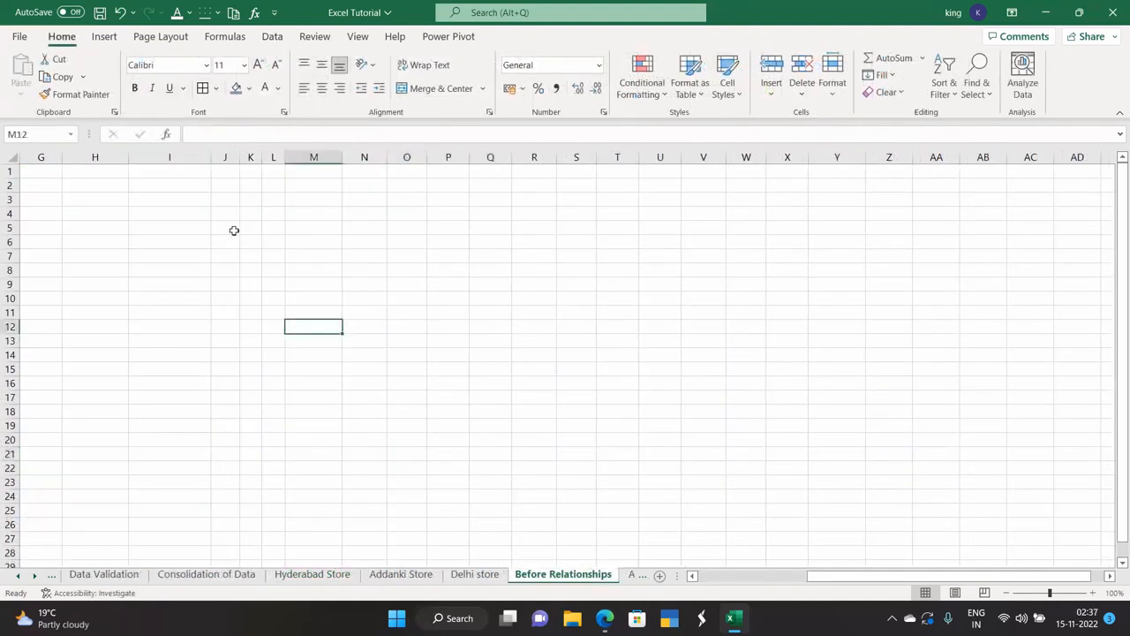
{"action": "left_click", "coordinate": [99, 38]}
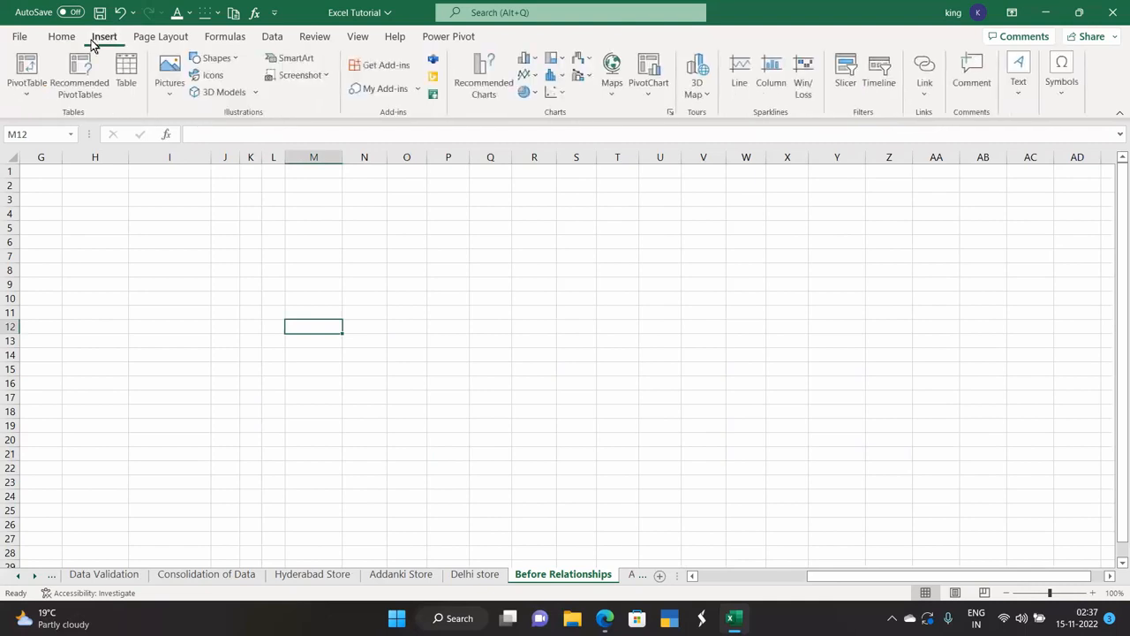
{"action": "left_click", "coordinate": [25, 98]}
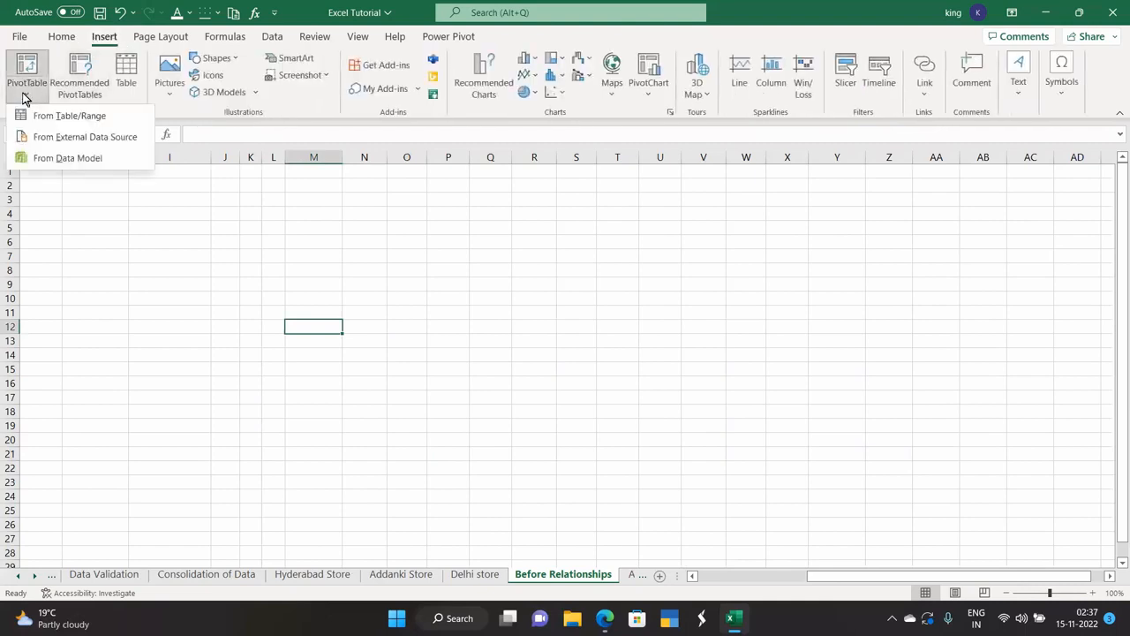
{"action": "left_click", "coordinate": [54, 158]}
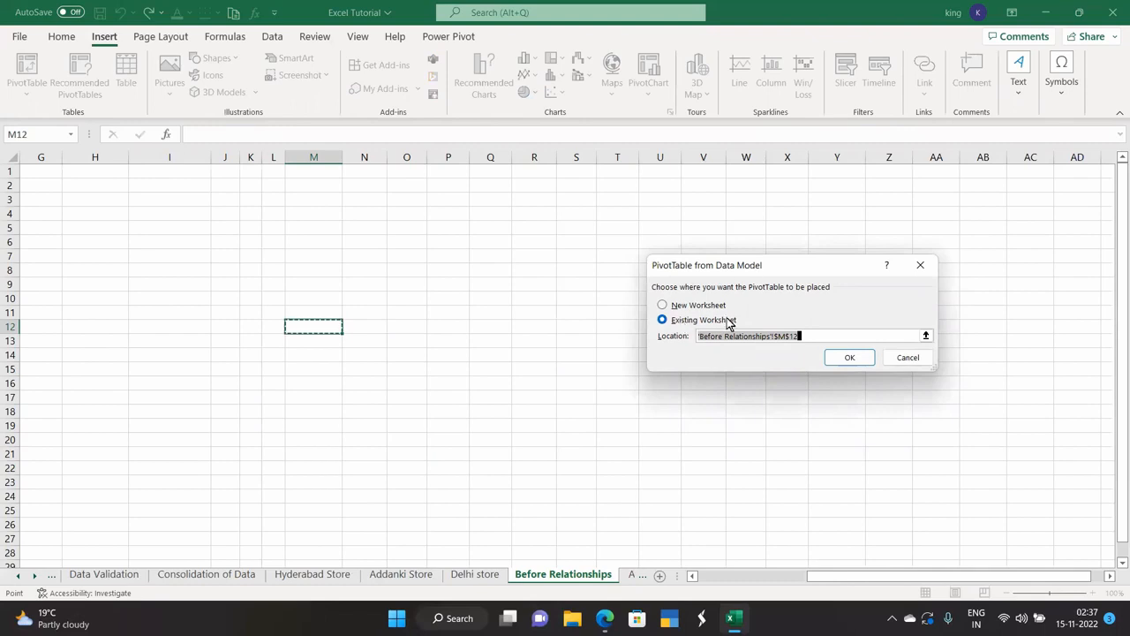
{"action": "left_click", "coordinate": [848, 357]}
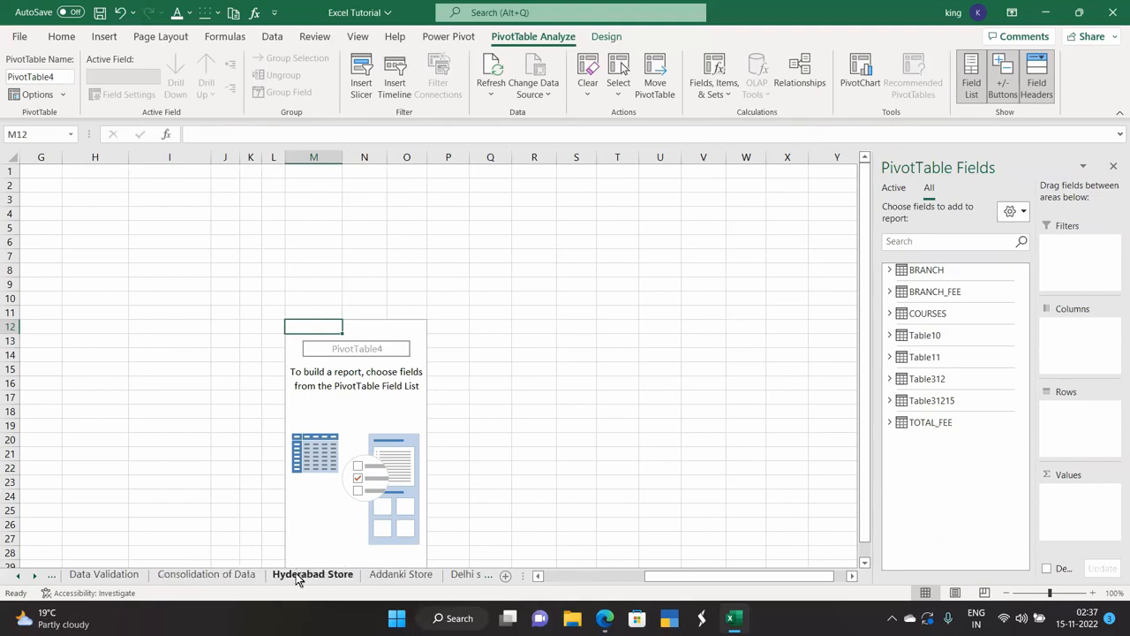
Review the Students, Branch Student, Branches and Courses data sheets and their tables.
{"action": "left_click", "coordinate": [487, 579]}
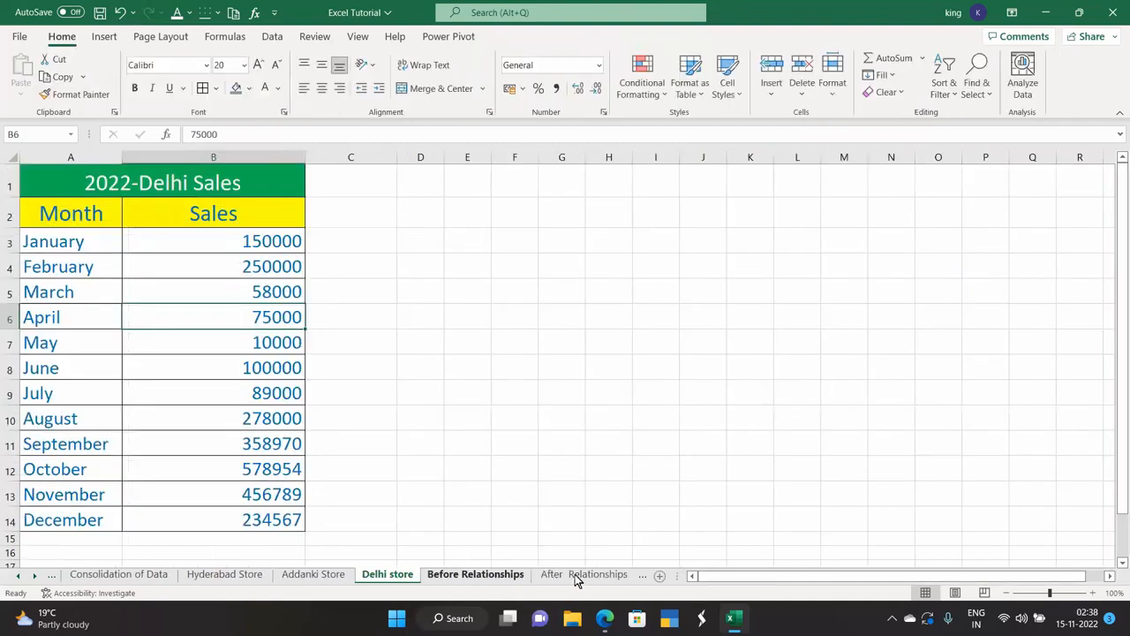
{"action": "left_click", "coordinate": [645, 576]}
{"action": "left_click", "coordinate": [643, 575]}
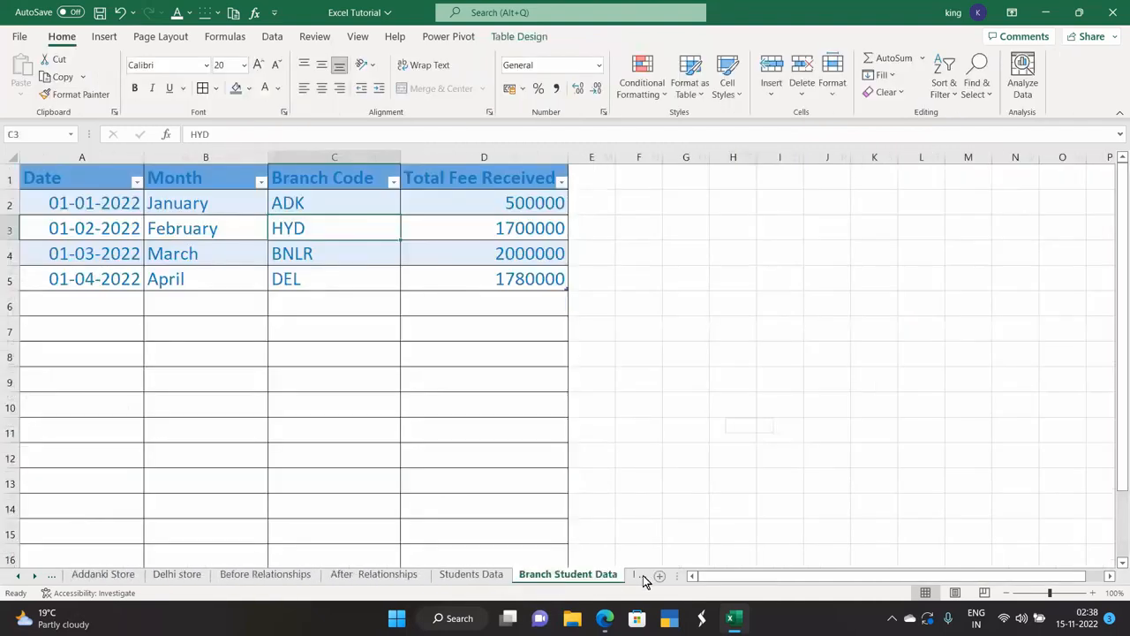
{"action": "left_click", "coordinate": [642, 574]}
{"action": "left_click", "coordinate": [642, 575]}
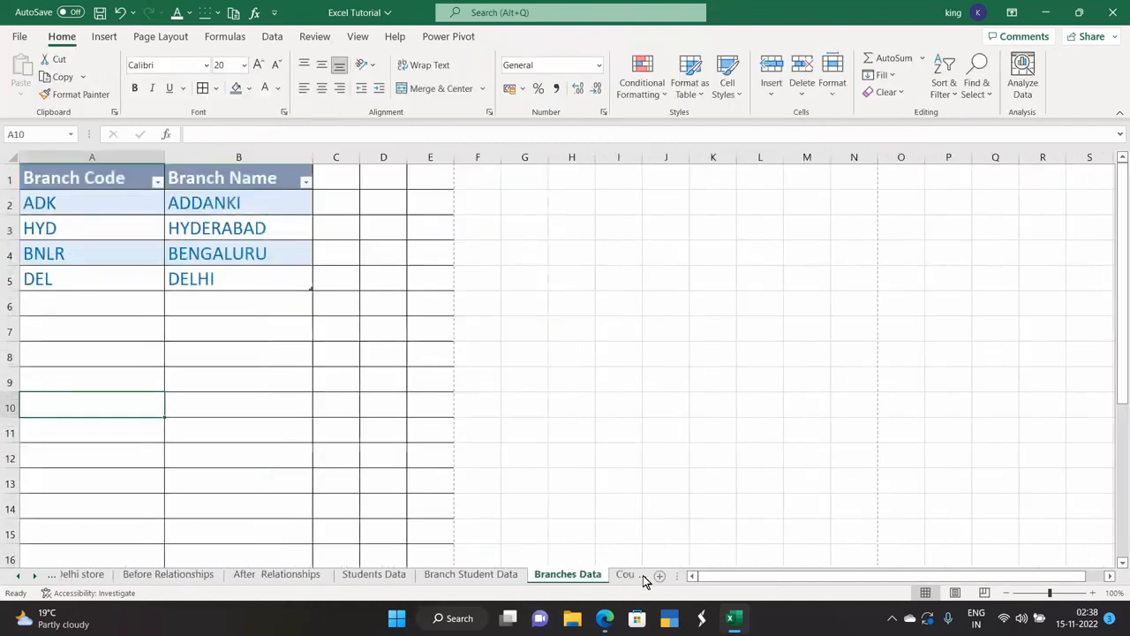
{"action": "left_click", "coordinate": [642, 574]}
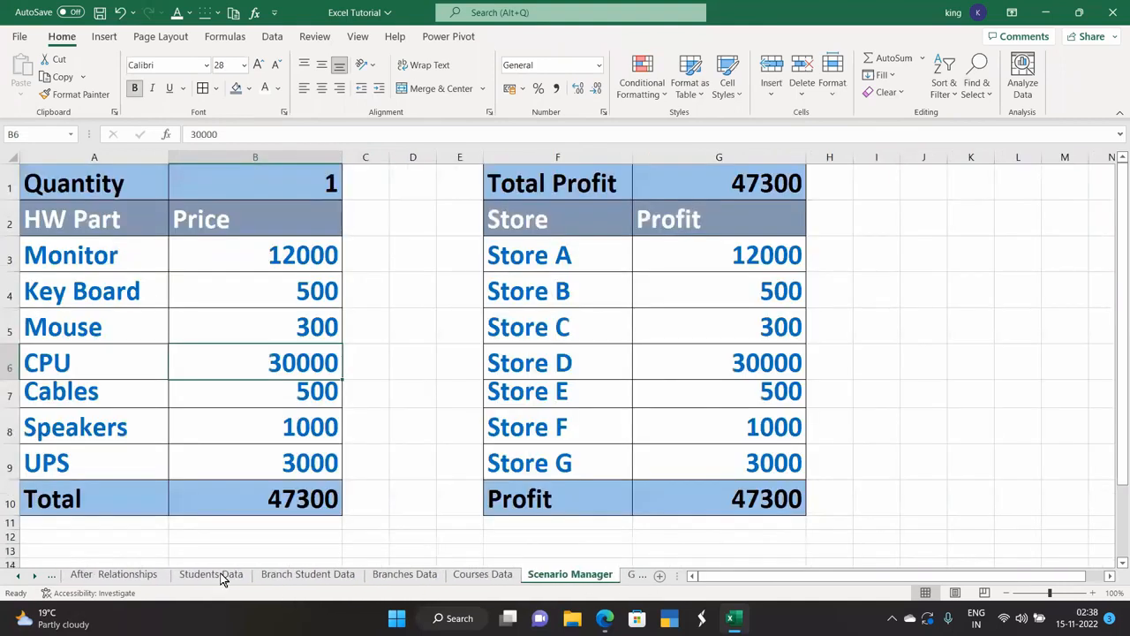
{"action": "left_click", "coordinate": [218, 576]}
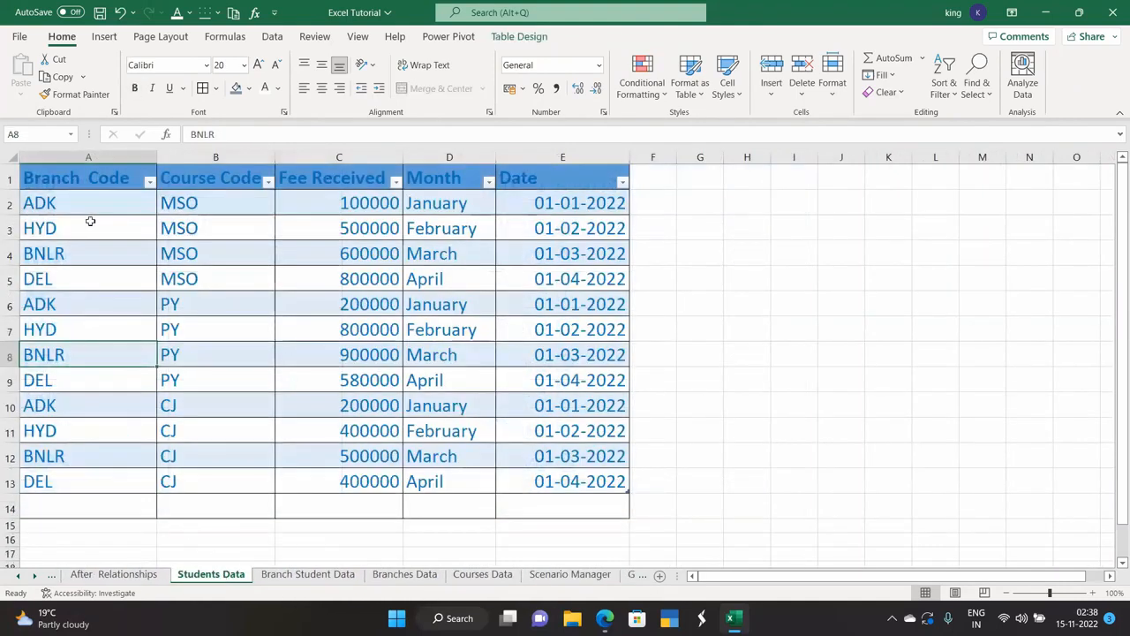
{"action": "left_click", "coordinate": [520, 38]}
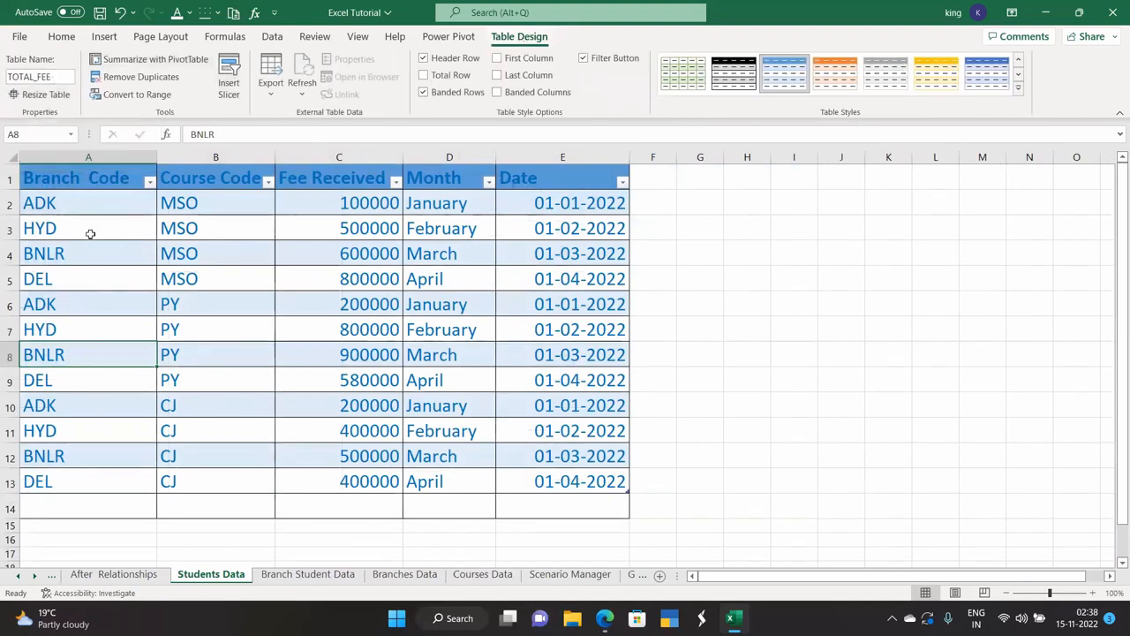
{"action": "left_click", "coordinate": [334, 577]}
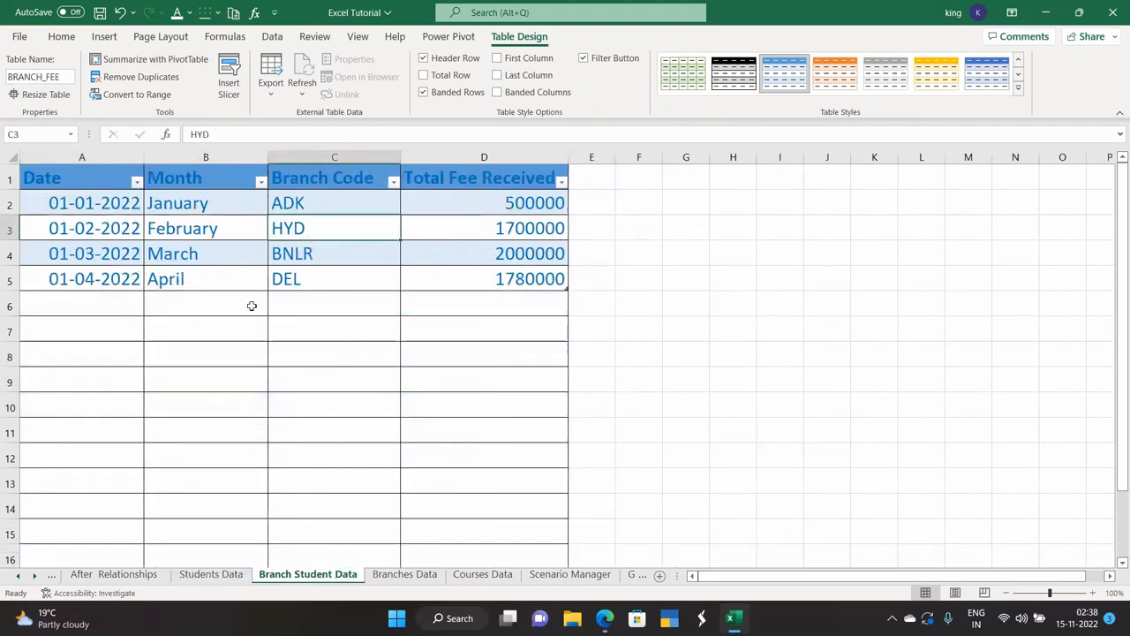
{"action": "left_click", "coordinate": [420, 576]}
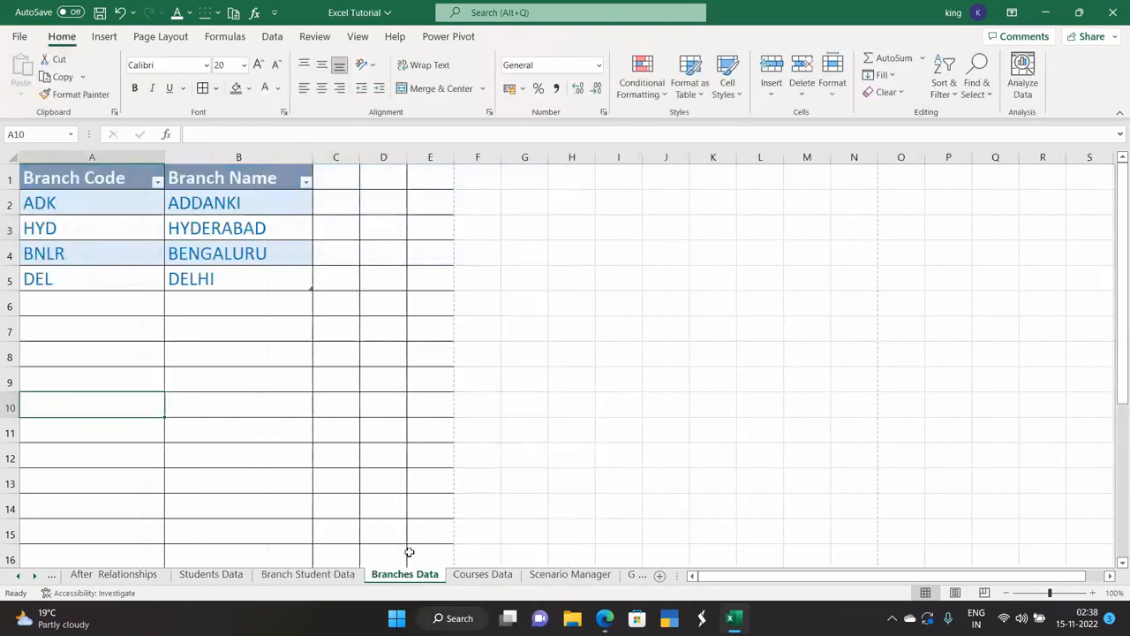
{"action": "left_click", "coordinate": [499, 575]}
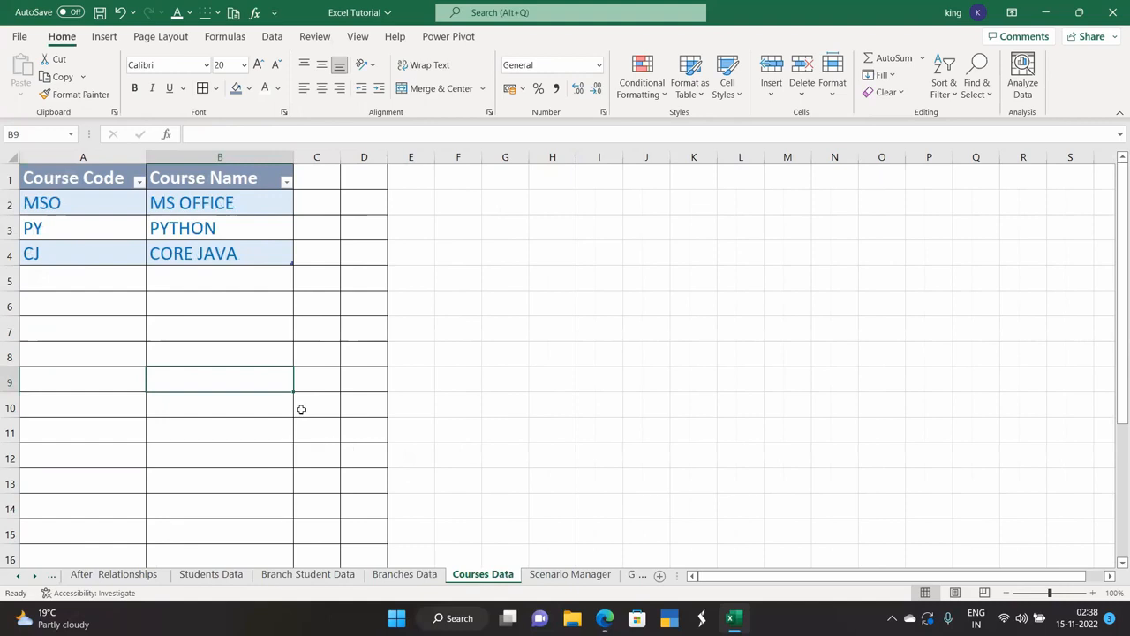
{"action": "left_click", "coordinate": [234, 575]}
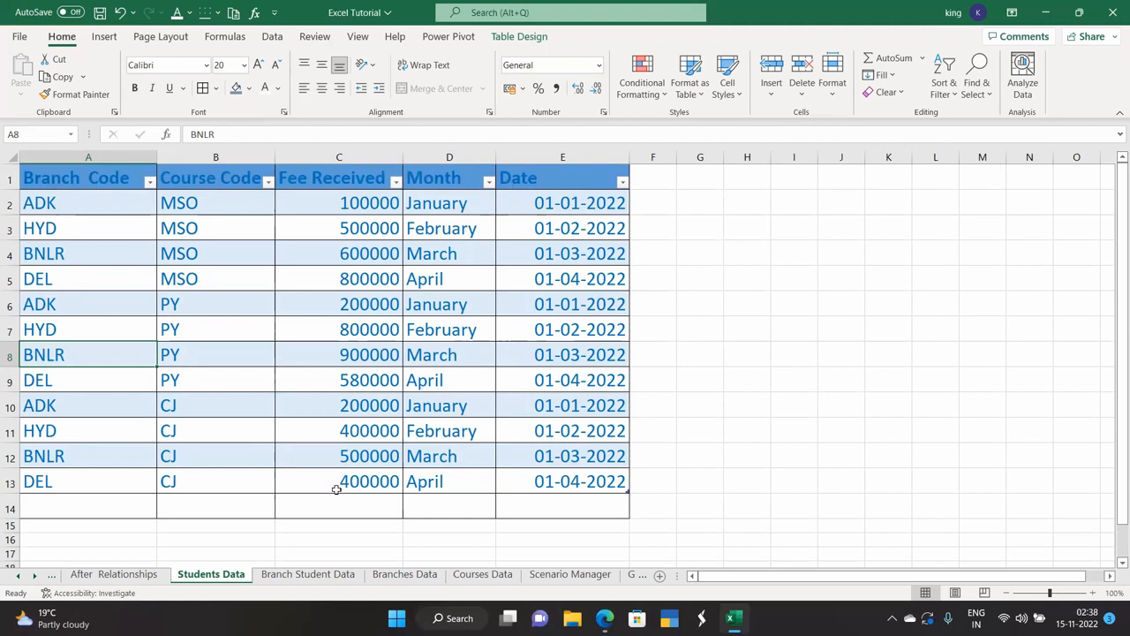
{"action": "left_click", "coordinate": [323, 575]}
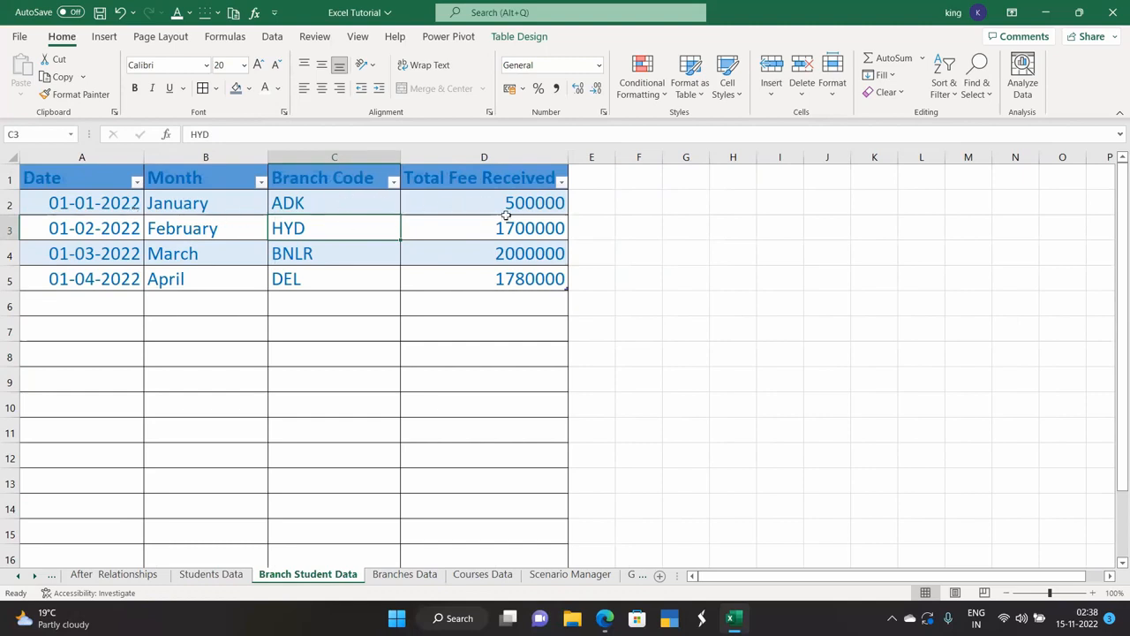
{"action": "left_click", "coordinate": [411, 581]}
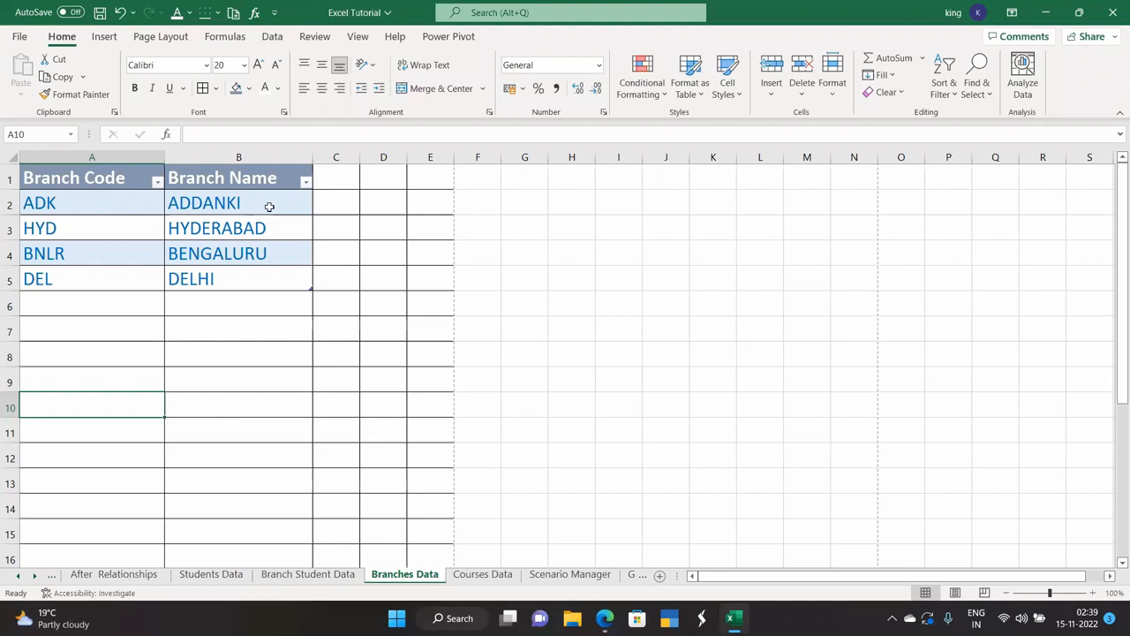
{"action": "left_click", "coordinate": [481, 575]}
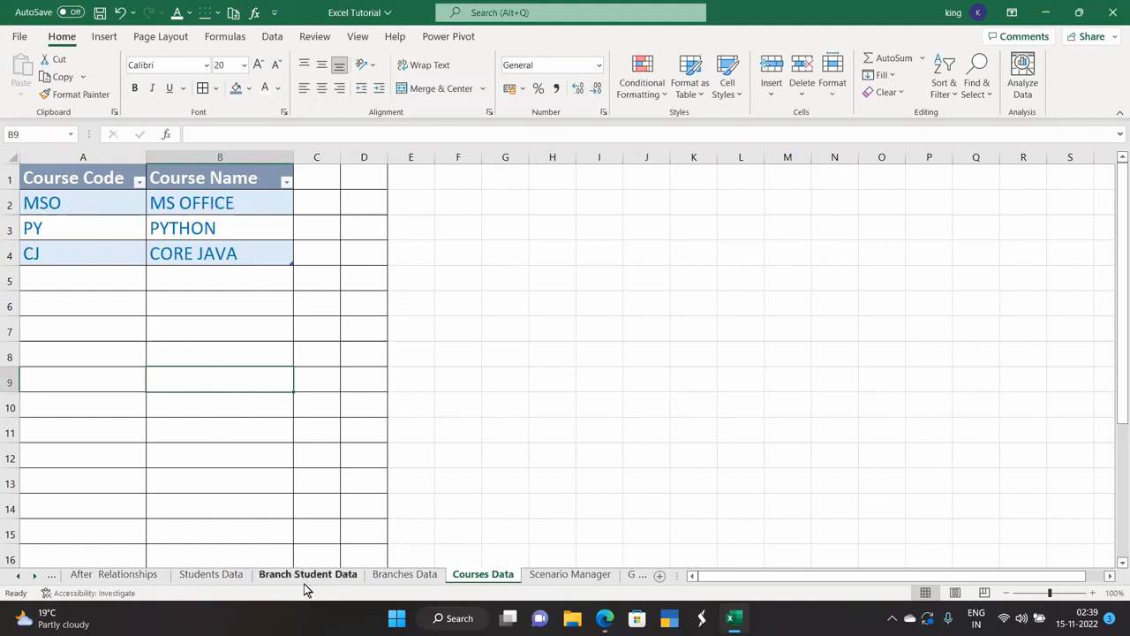
{"action": "left_click", "coordinate": [405, 575]}
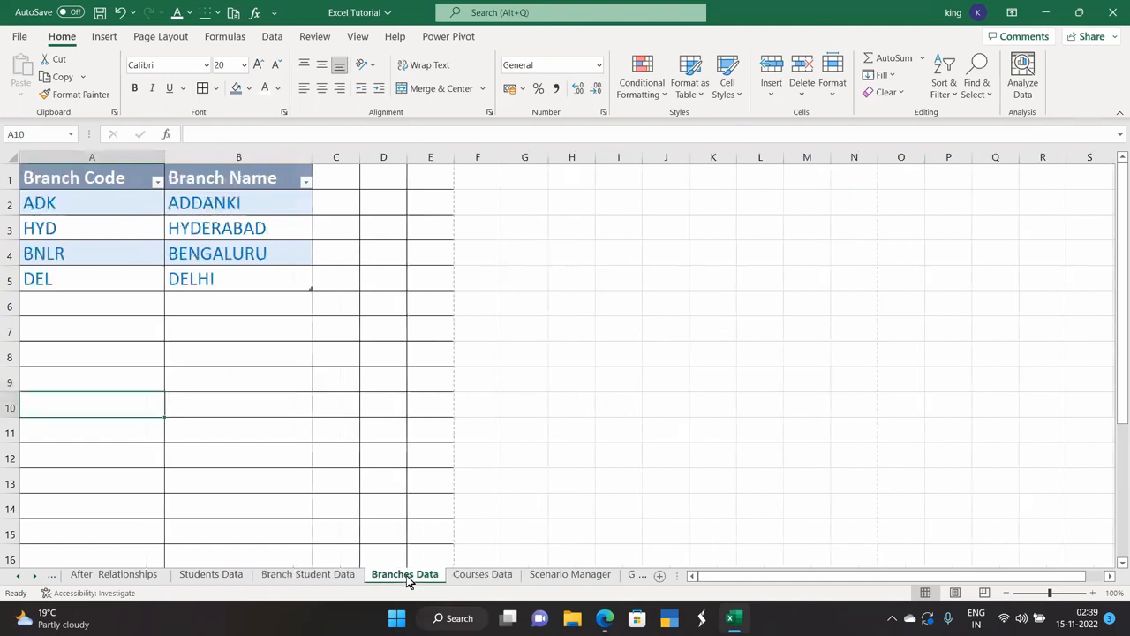
{"action": "left_click", "coordinate": [327, 575]}
{"action": "left_click", "coordinate": [212, 574]}
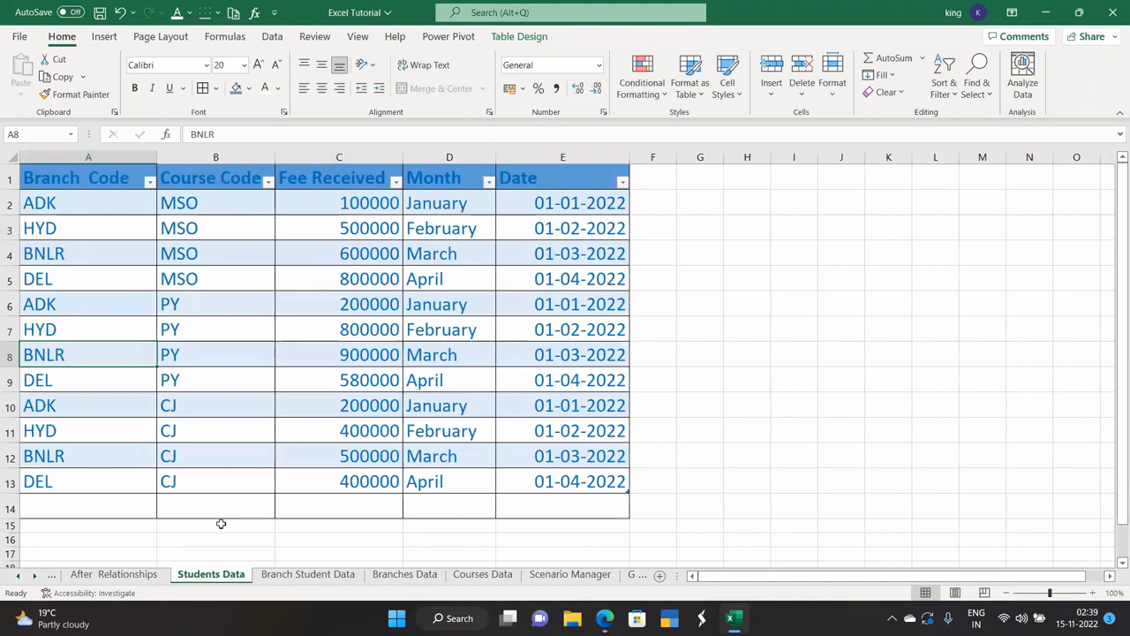
{"action": "left_click", "coordinate": [286, 576]}
{"action": "left_click", "coordinate": [404, 574]}
{"action": "left_click", "coordinate": [482, 575]}
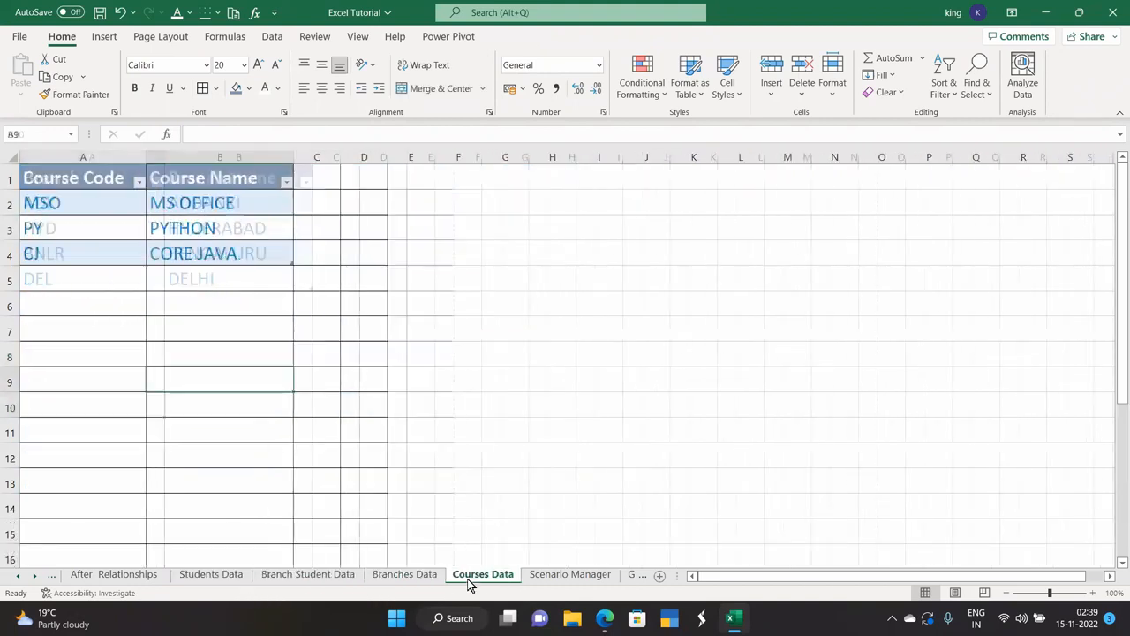
{"action": "left_click", "coordinate": [223, 574]}
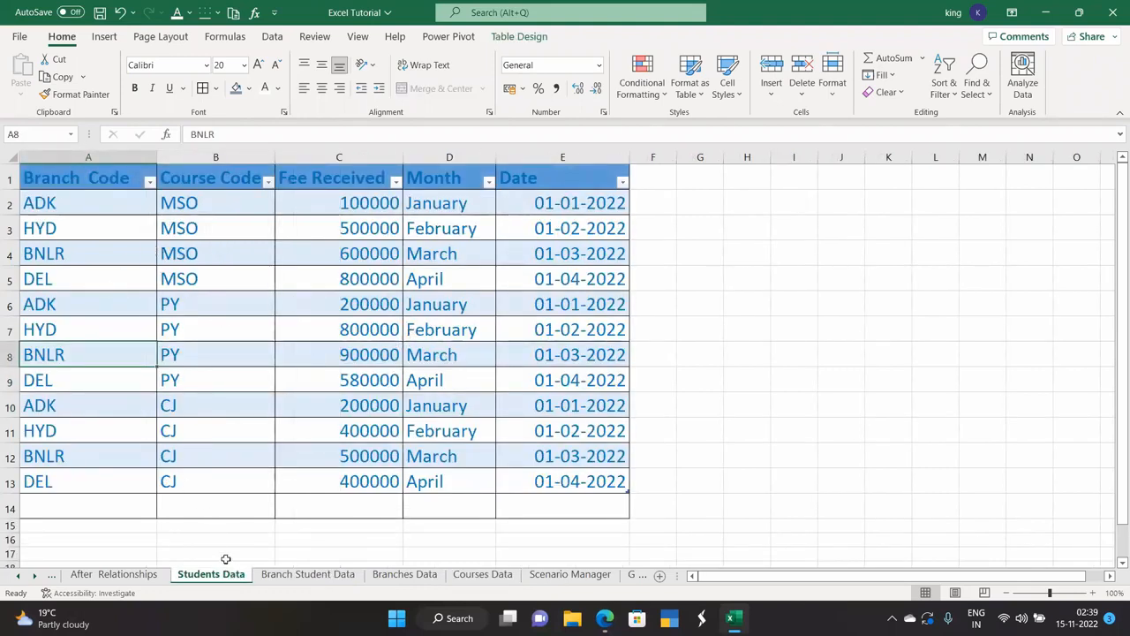
{"action": "left_click", "coordinate": [292, 575]}
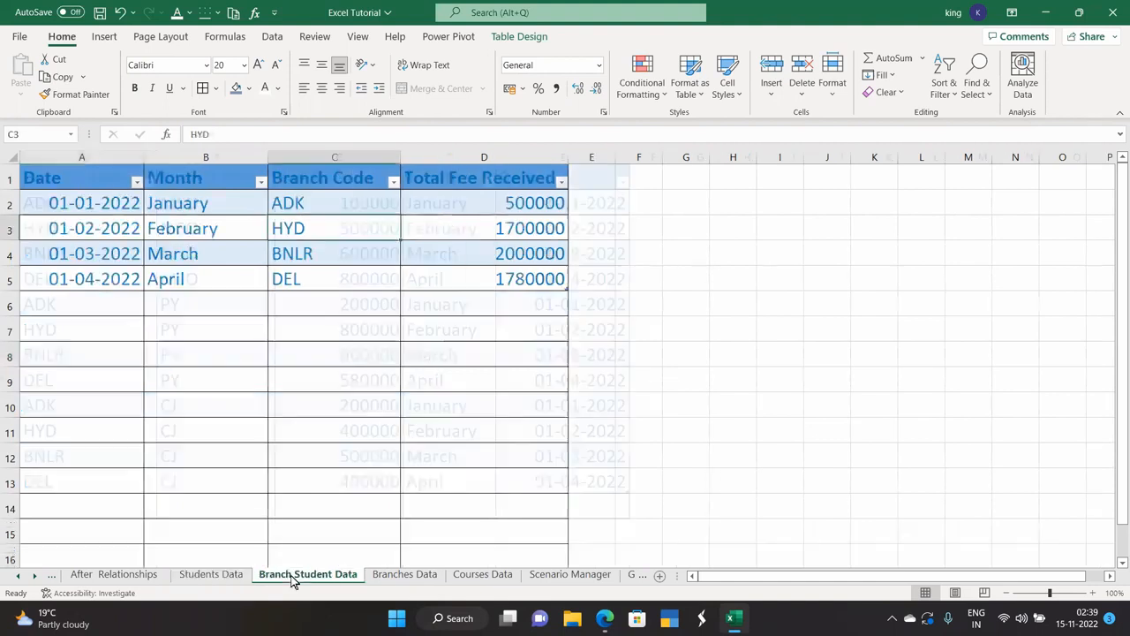
{"action": "left_click", "coordinate": [236, 575]}
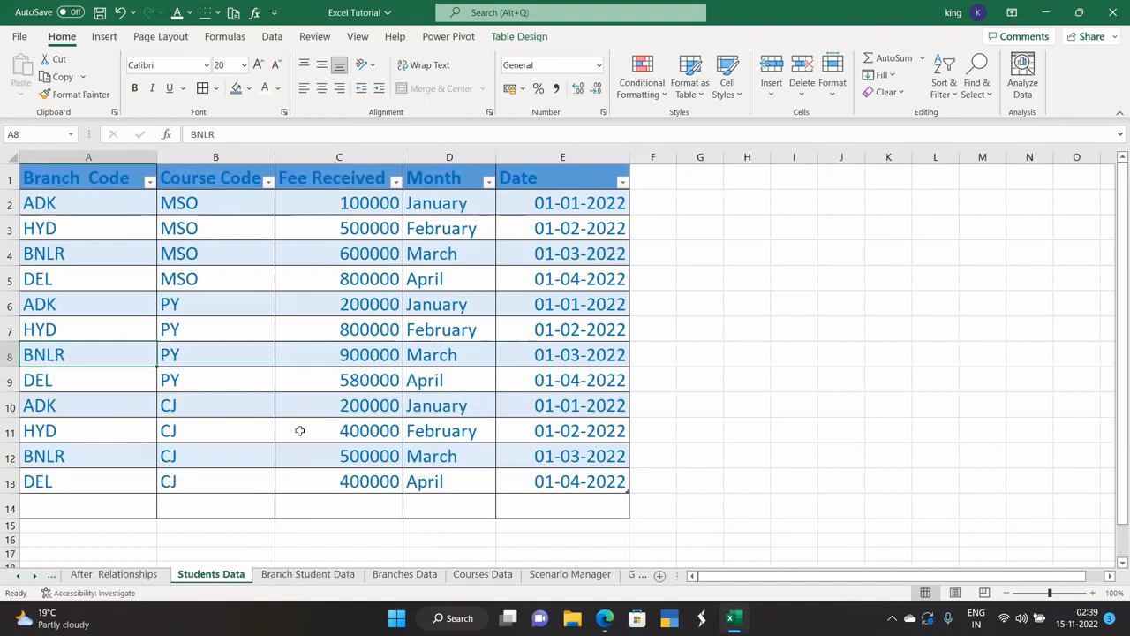
{"action": "left_click", "coordinate": [311, 575]}
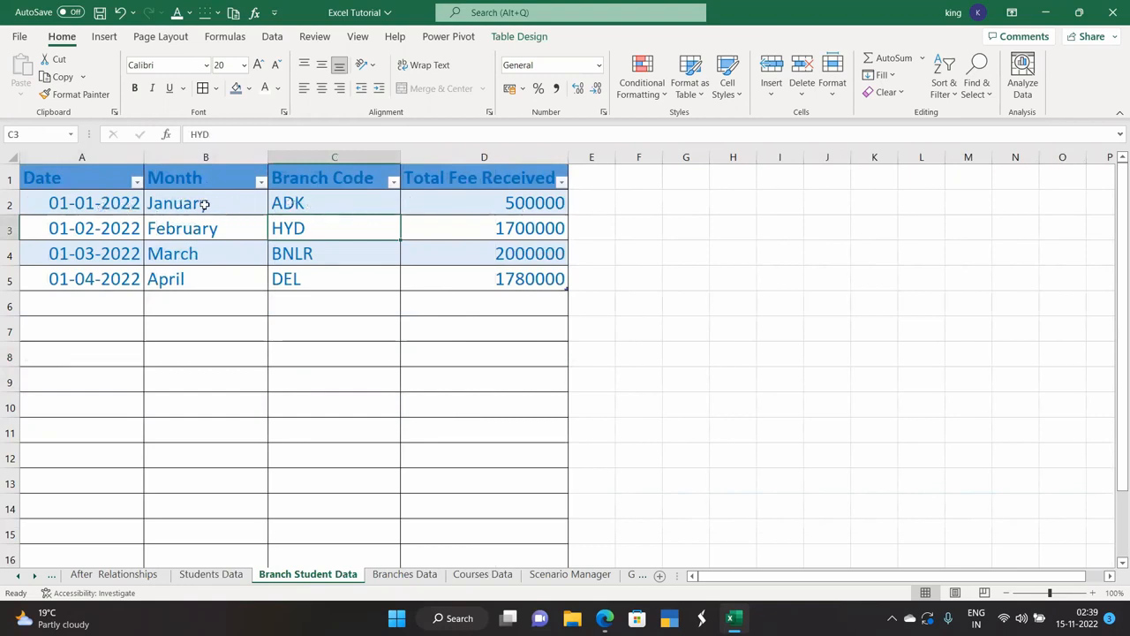
{"action": "left_click", "coordinate": [217, 578]}
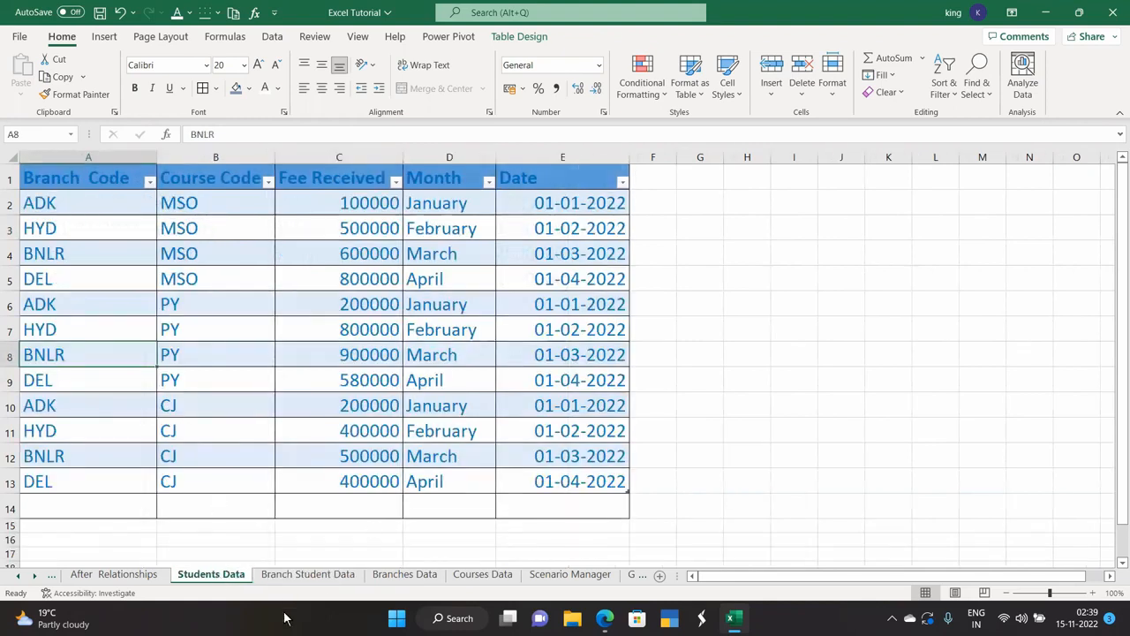
{"action": "left_click", "coordinate": [309, 578]}
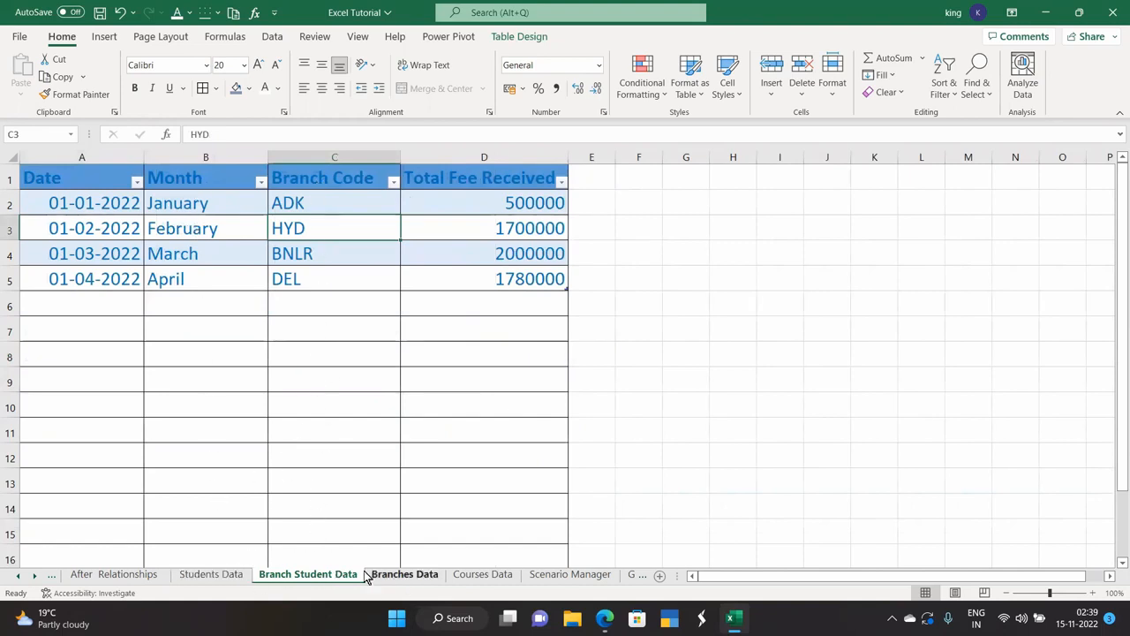
{"action": "left_click", "coordinate": [216, 576]}
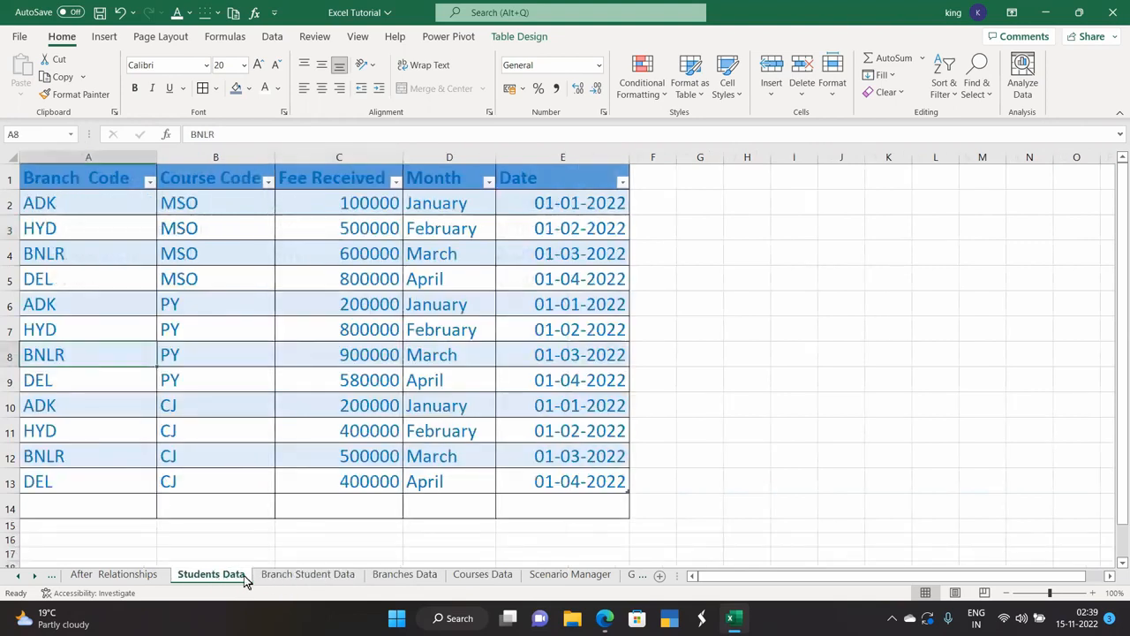
{"action": "left_click", "coordinate": [297, 578]}
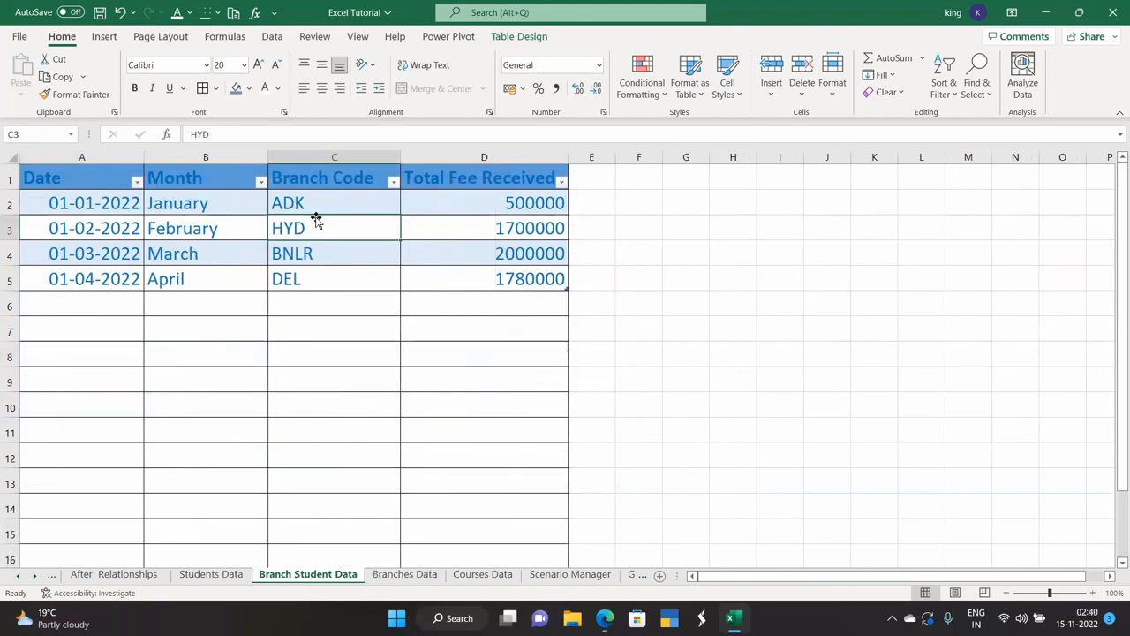
{"action": "left_click", "coordinate": [392, 576]}
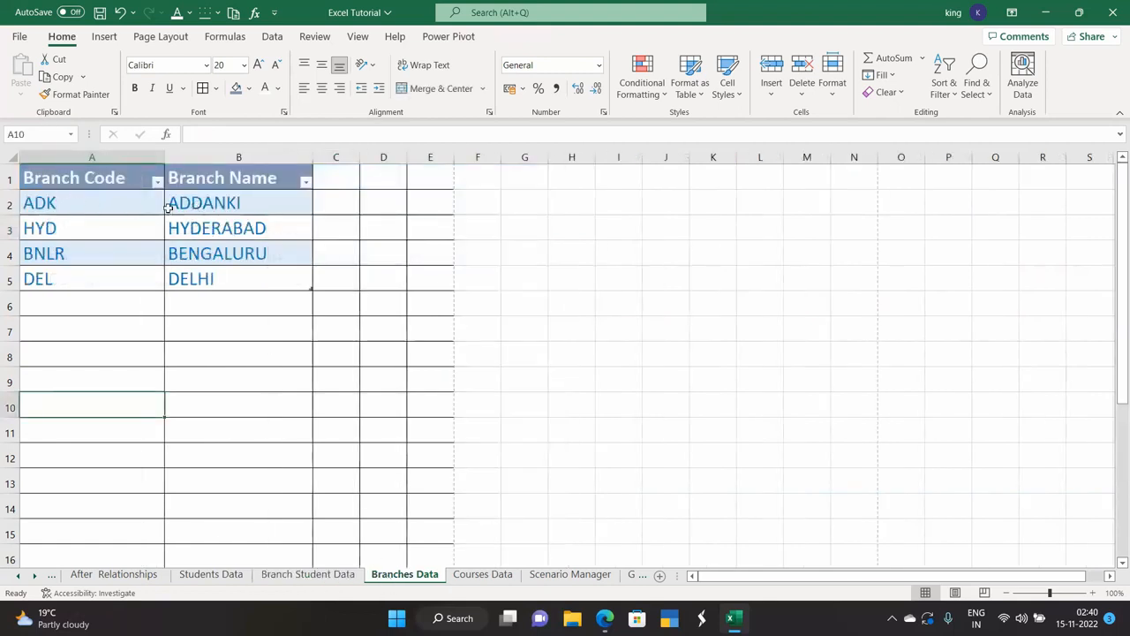
{"action": "left_click", "coordinate": [124, 204]}
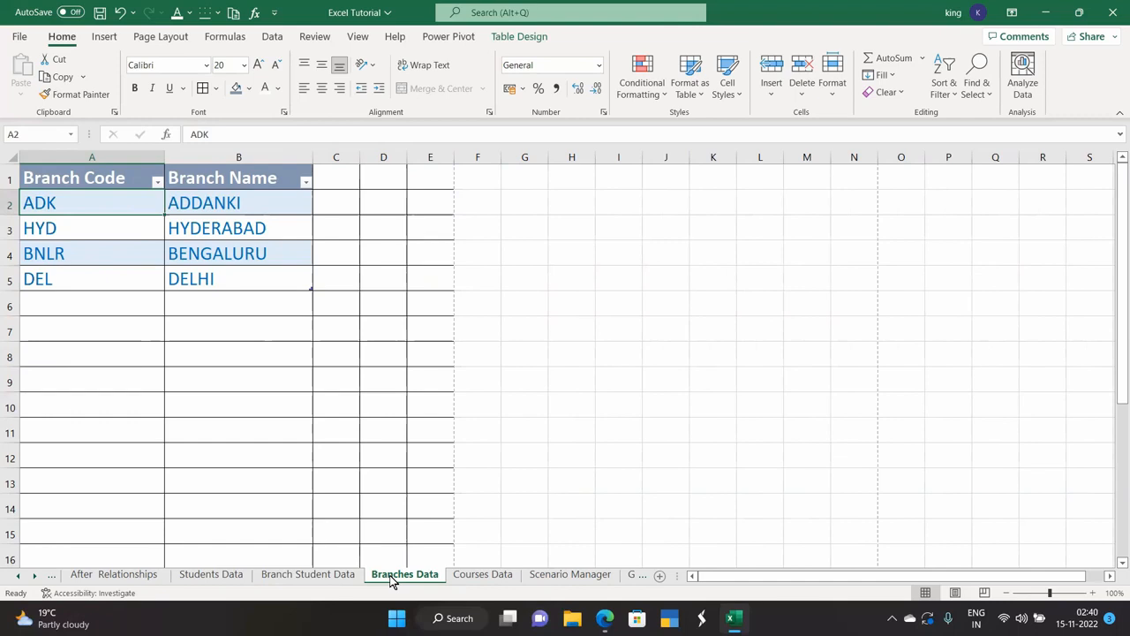
{"action": "left_click", "coordinate": [346, 575]}
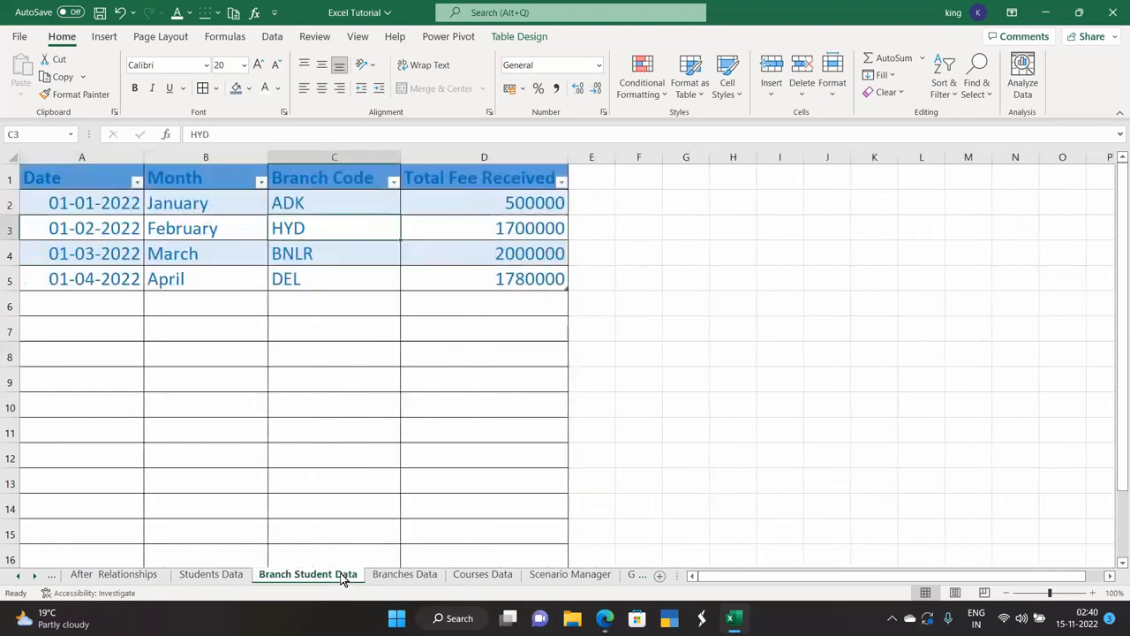
{"action": "left_click", "coordinate": [216, 574]}
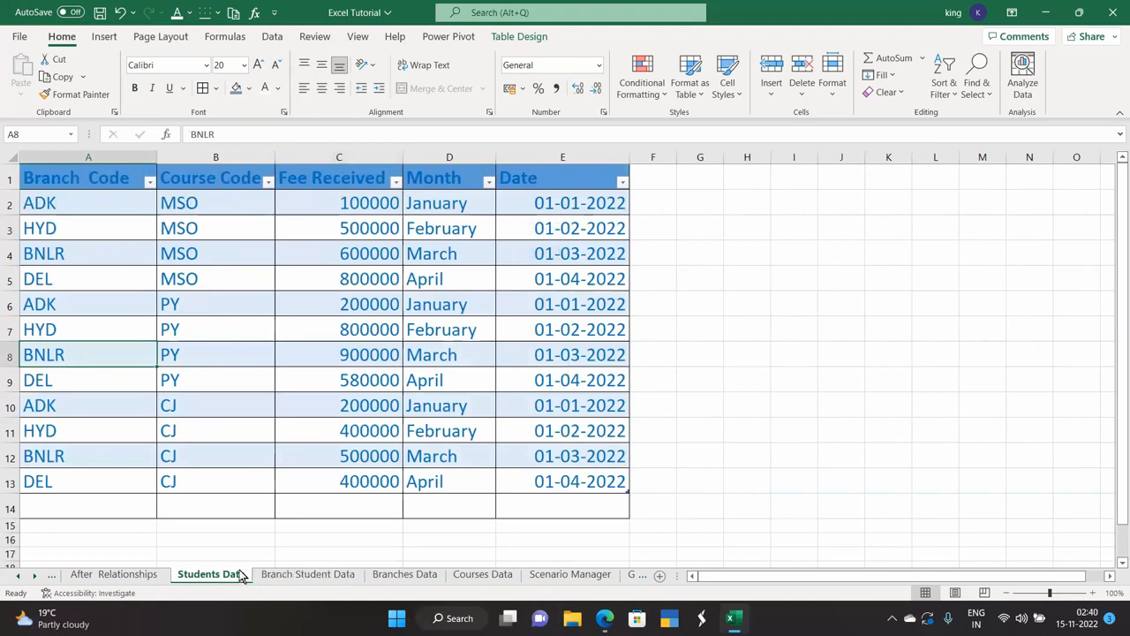
{"action": "left_click", "coordinate": [461, 575]}
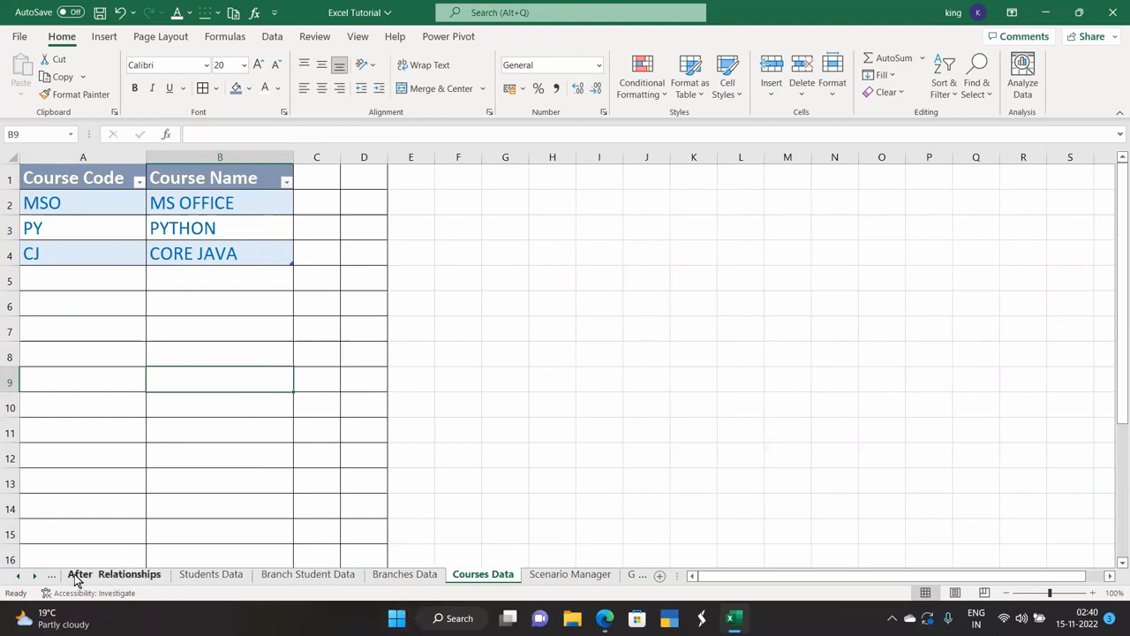
Go to the Before Relationships sheet with its empty PivotTable4.
{"action": "left_click", "coordinate": [18, 576]}
{"action": "left_click", "coordinate": [17, 575]}
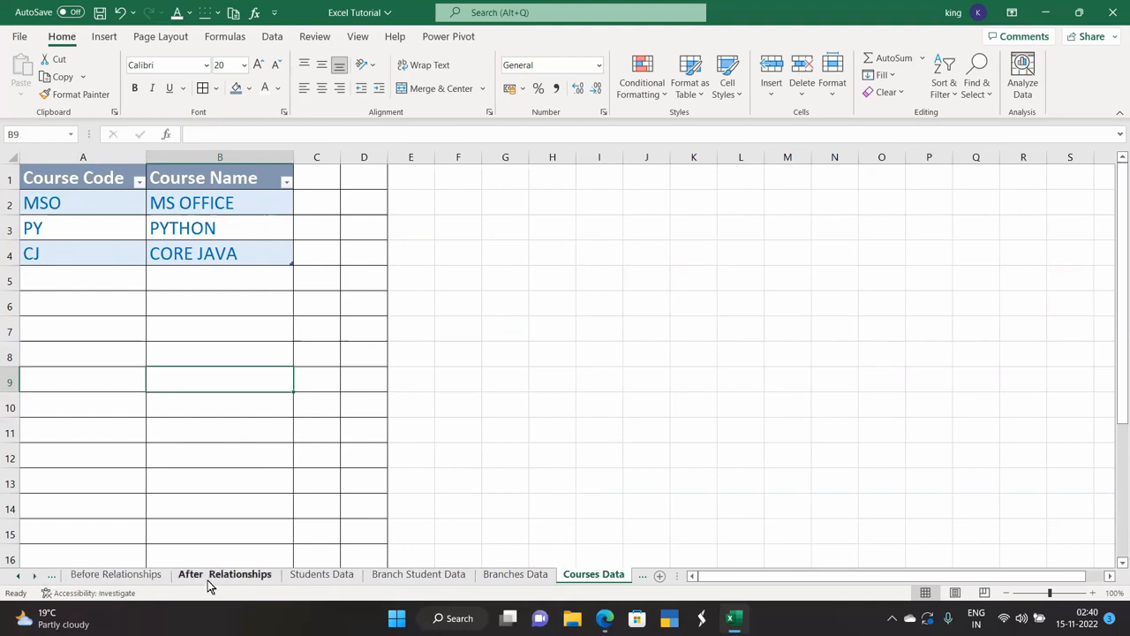
{"action": "left_click", "coordinate": [110, 576]}
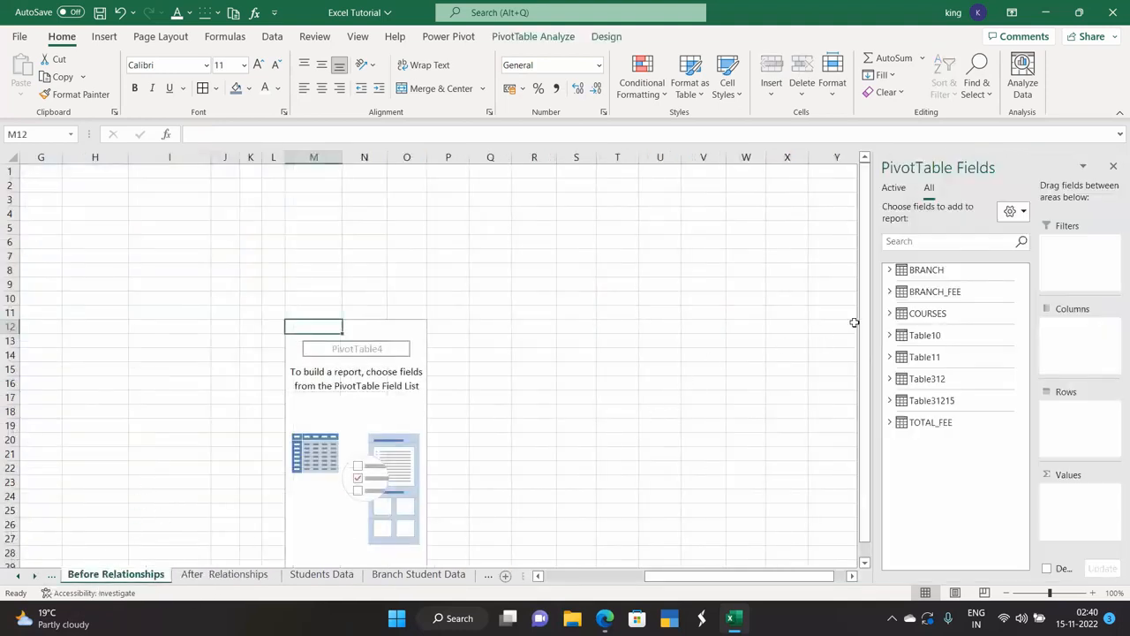
Make BRANCH Branch Name the pivot filter and COURSES Course Name the columns.
{"action": "left_click", "coordinate": [889, 270]}
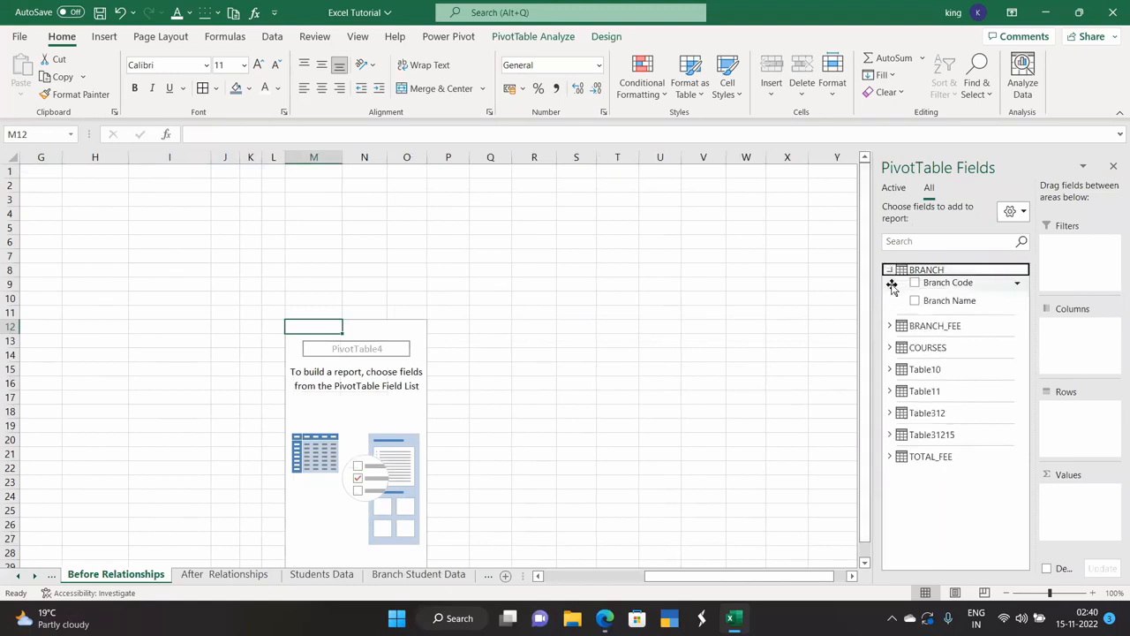
{"action": "left_click", "coordinate": [915, 286]}
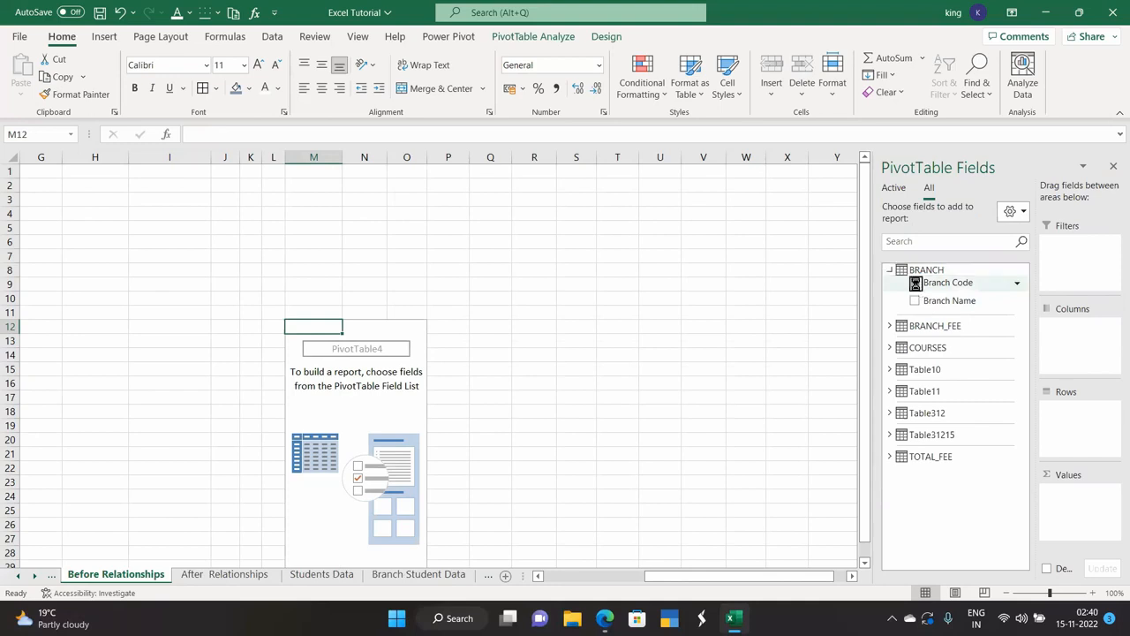
{"action": "left_click", "coordinate": [916, 285]}
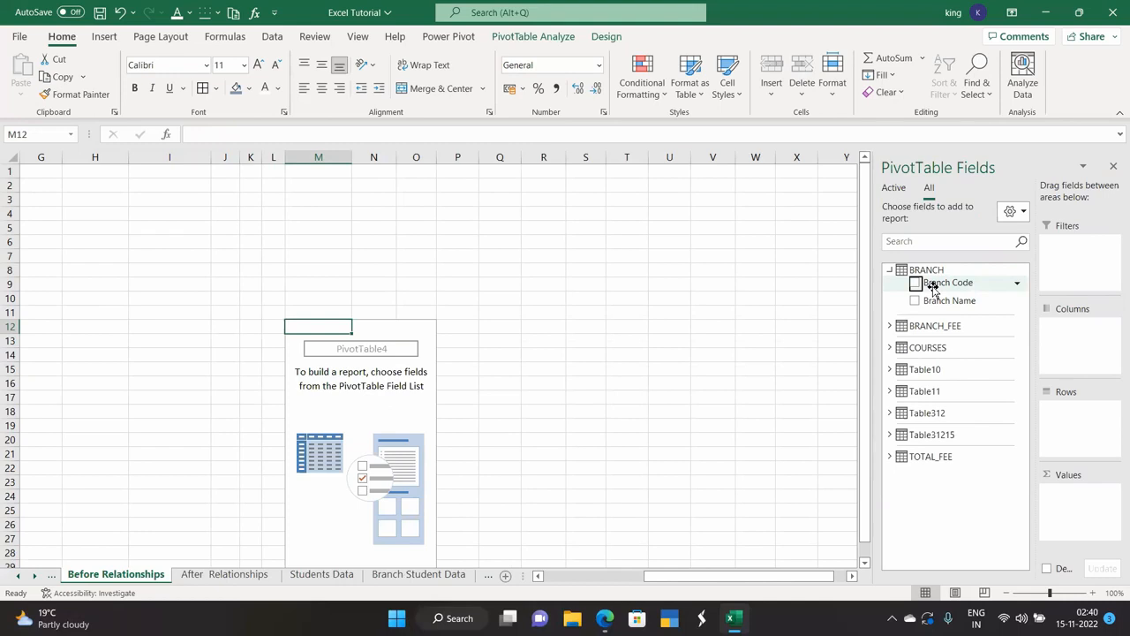
{"action": "left_click_drag", "start_coordinate": [944, 303], "coordinate": [1075, 253]}
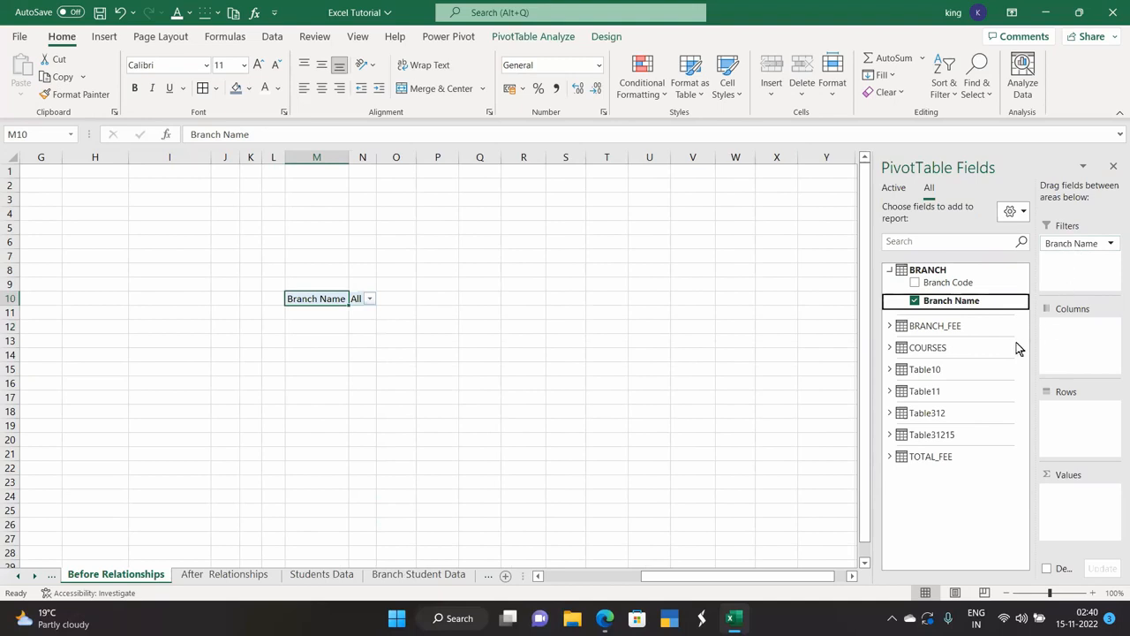
{"action": "left_click", "coordinate": [890, 347]}
{"action": "left_click", "coordinate": [890, 349]}
{"action": "left_click_drag", "start_coordinate": [937, 382], "coordinate": [1073, 331]}
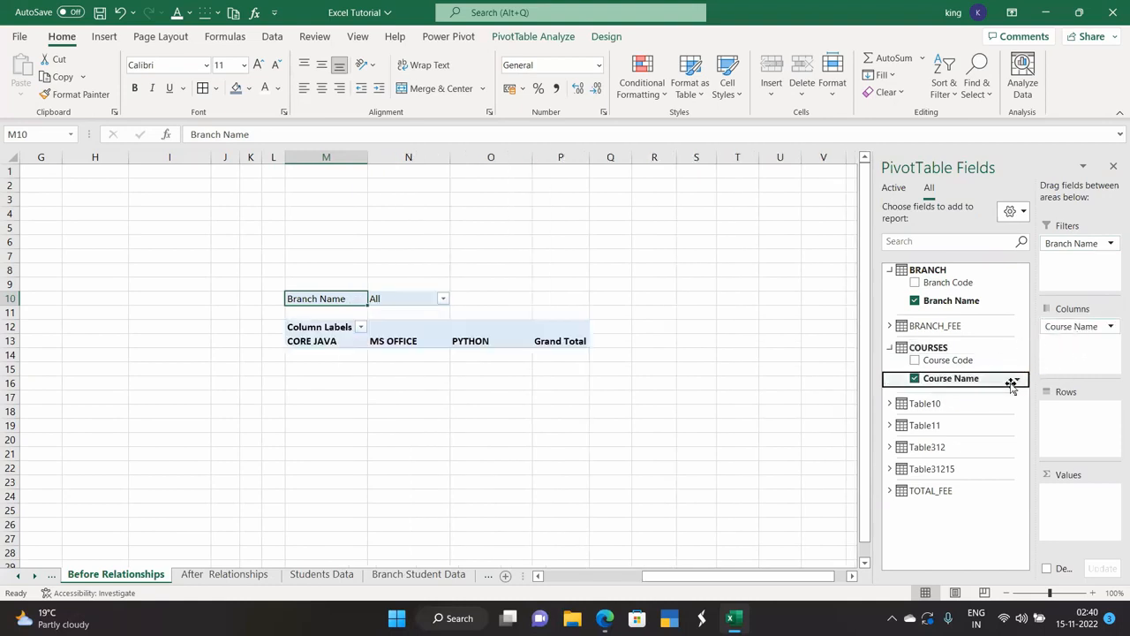
Sum TOTAL_FEE Fee Received as values with TOTAL_FEE Course Code as rows.
{"action": "left_click", "coordinate": [889, 490]}
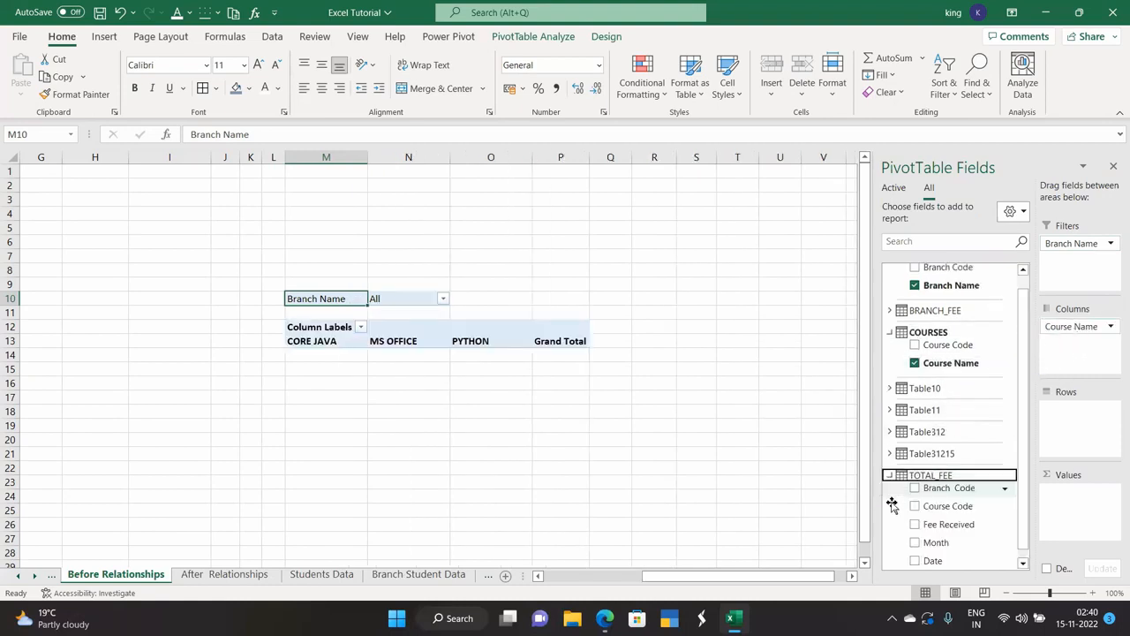
{"action": "left_click_drag", "start_coordinate": [938, 516], "coordinate": [1075, 512]}
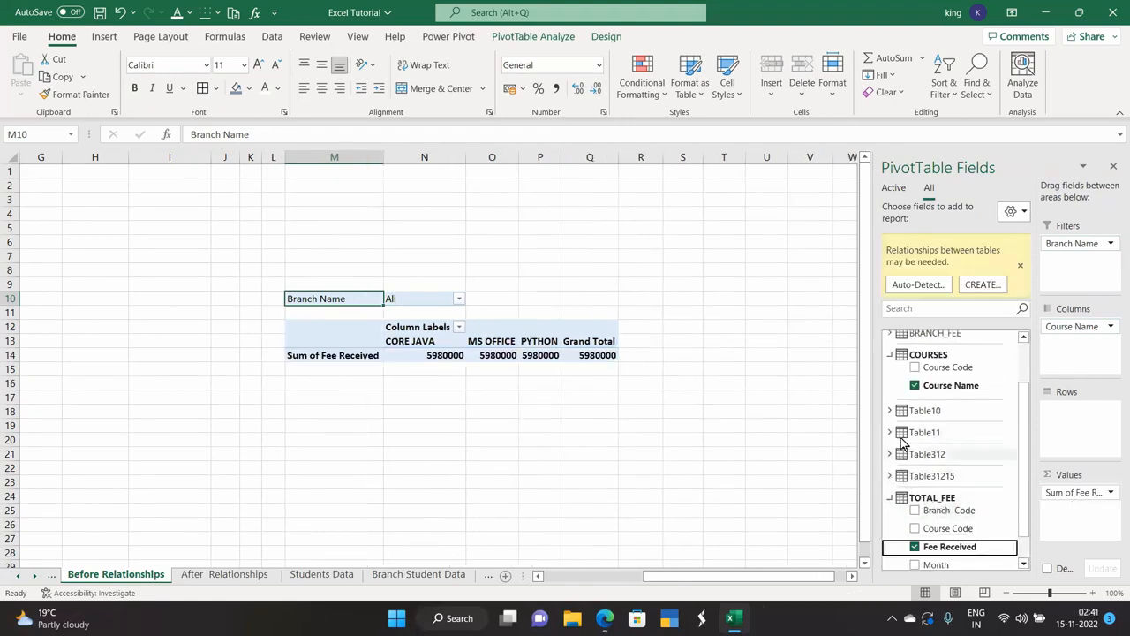
{"action": "scroll", "coordinate": [918, 524], "scroll_direction": "down", "scroll_amount": 1}
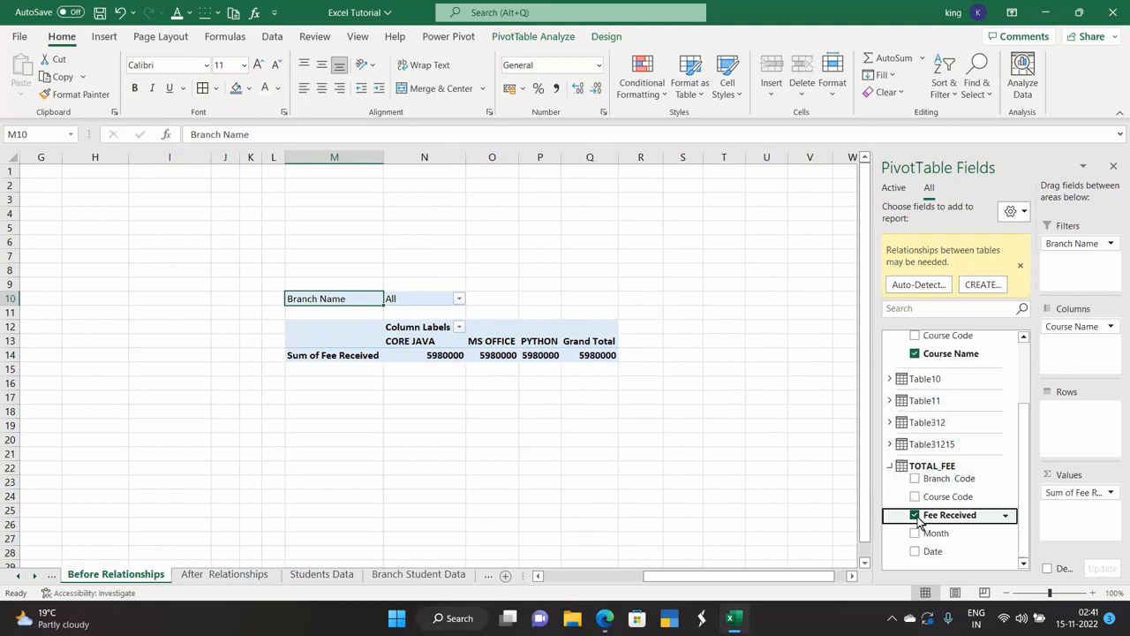
{"action": "left_click_drag", "start_coordinate": [933, 495], "coordinate": [1076, 432]}
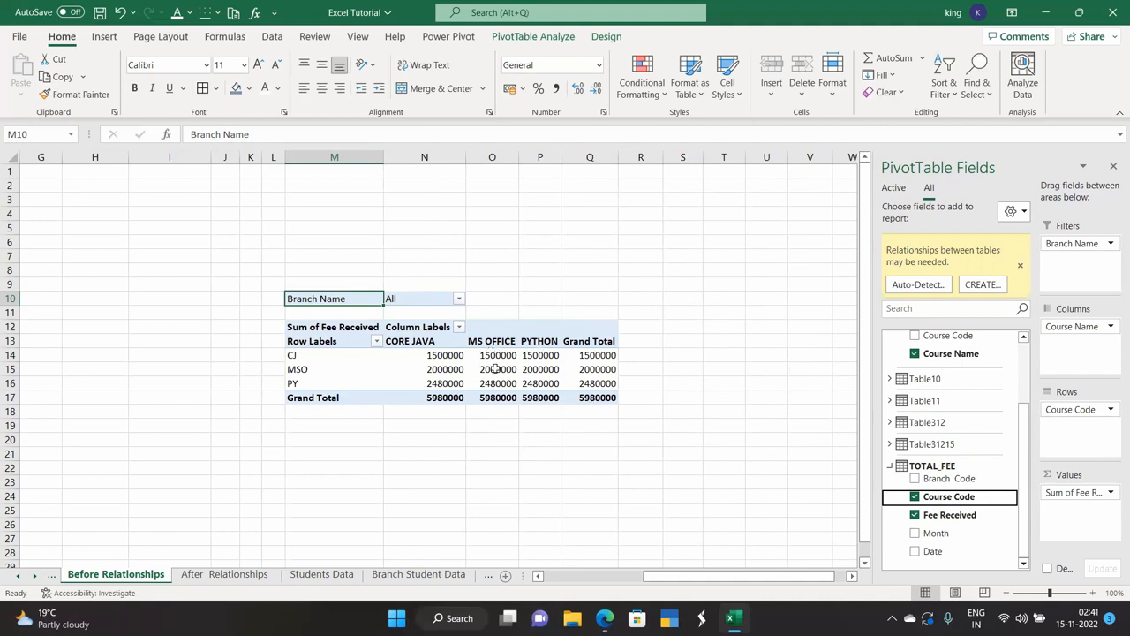
Leave the Branch Name filter on all branches and start creating a table relationship.
{"action": "left_click", "coordinate": [458, 298]}
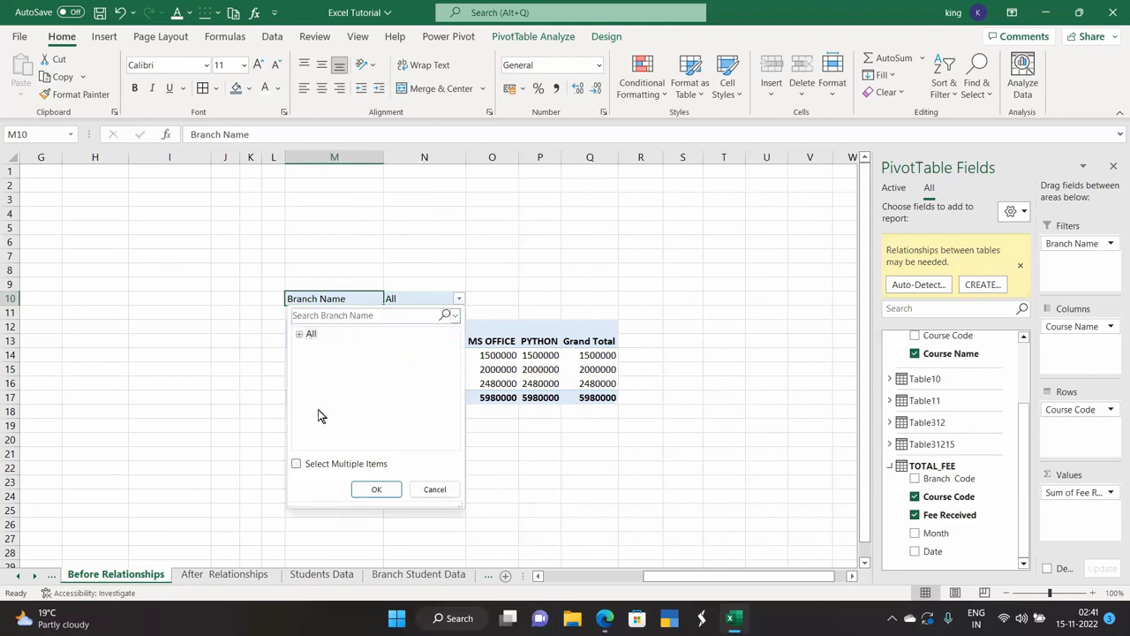
{"action": "left_click", "coordinate": [376, 489]}
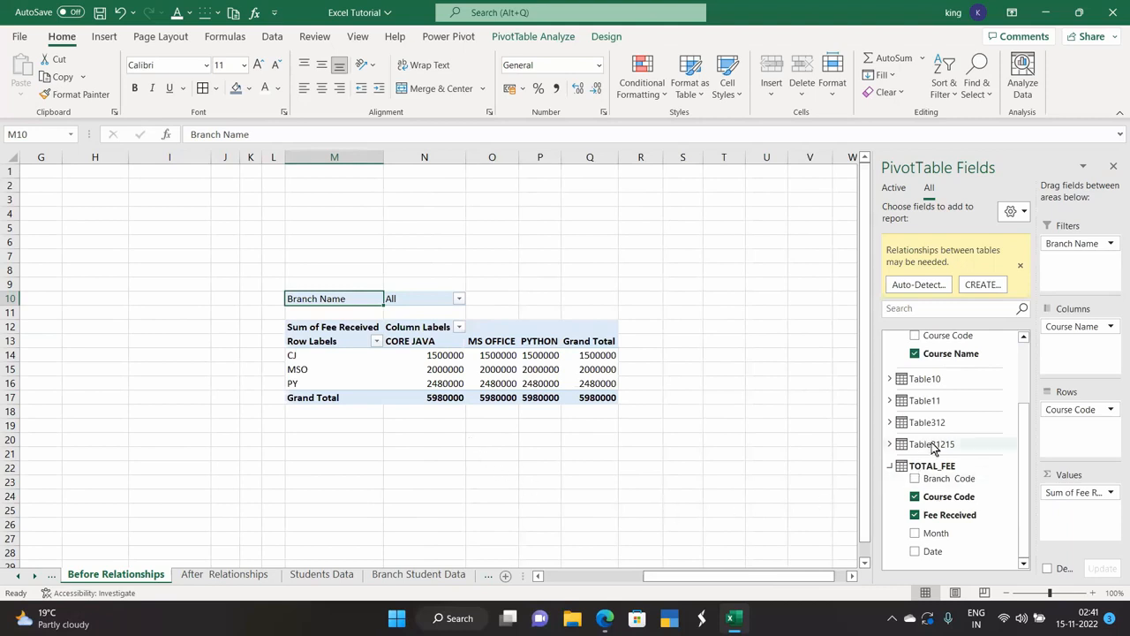
{"action": "mouse_move", "coordinate": [443, 390]}
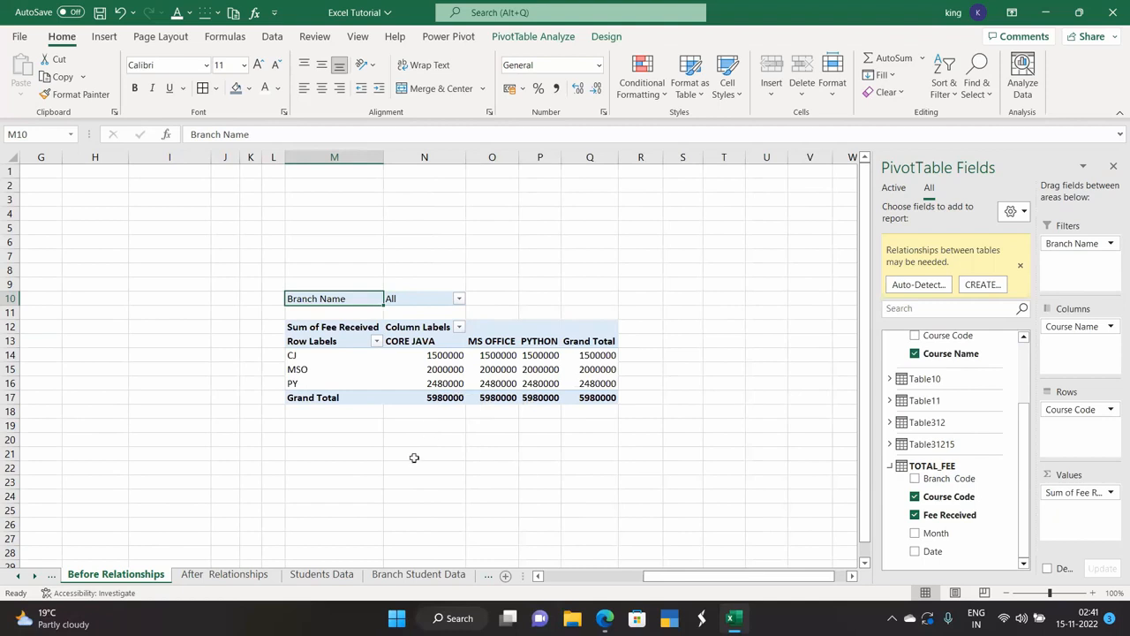
{"action": "left_click", "coordinate": [980, 285]}
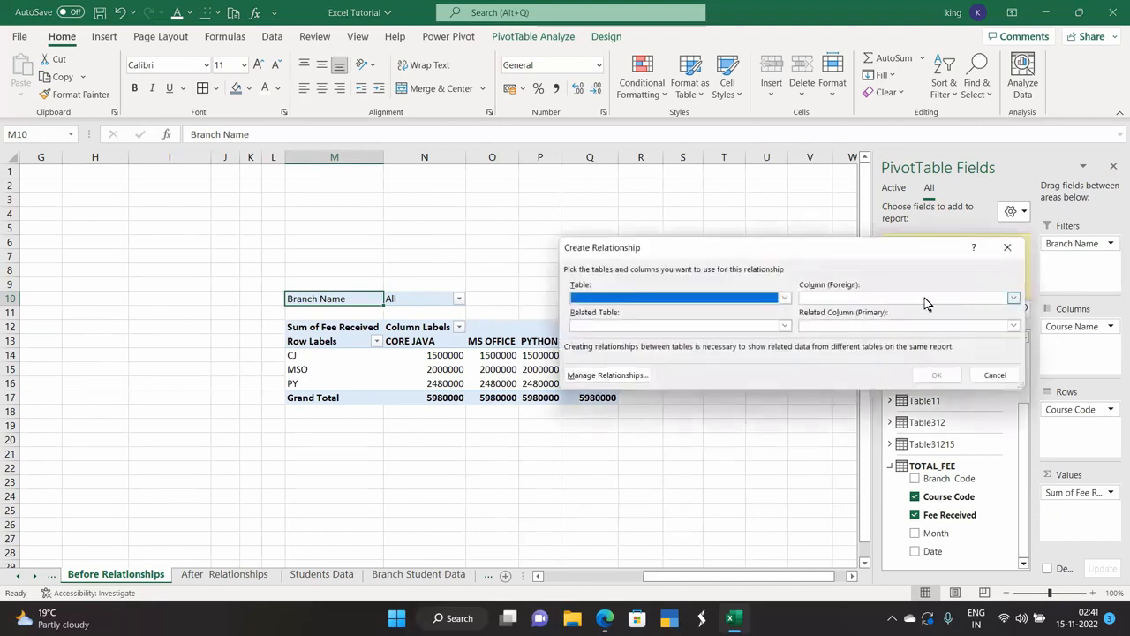
Relate TOTAL_FEE's Course Code column to COURSES' Course Code column.
{"action": "left_click", "coordinate": [785, 298]}
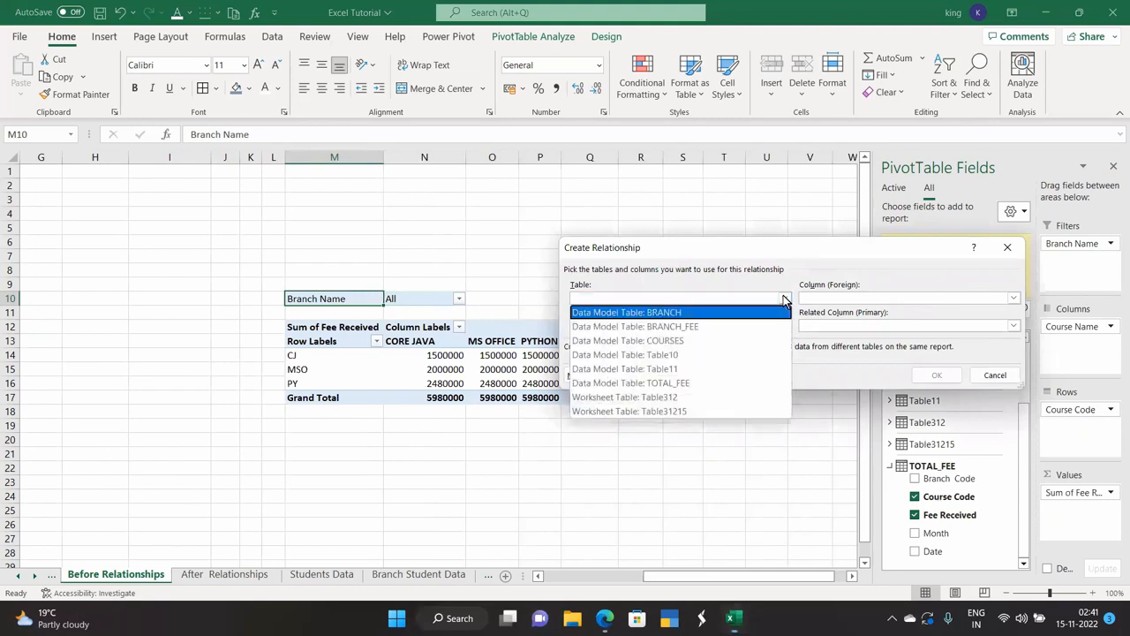
{"action": "left_click", "coordinate": [687, 383]}
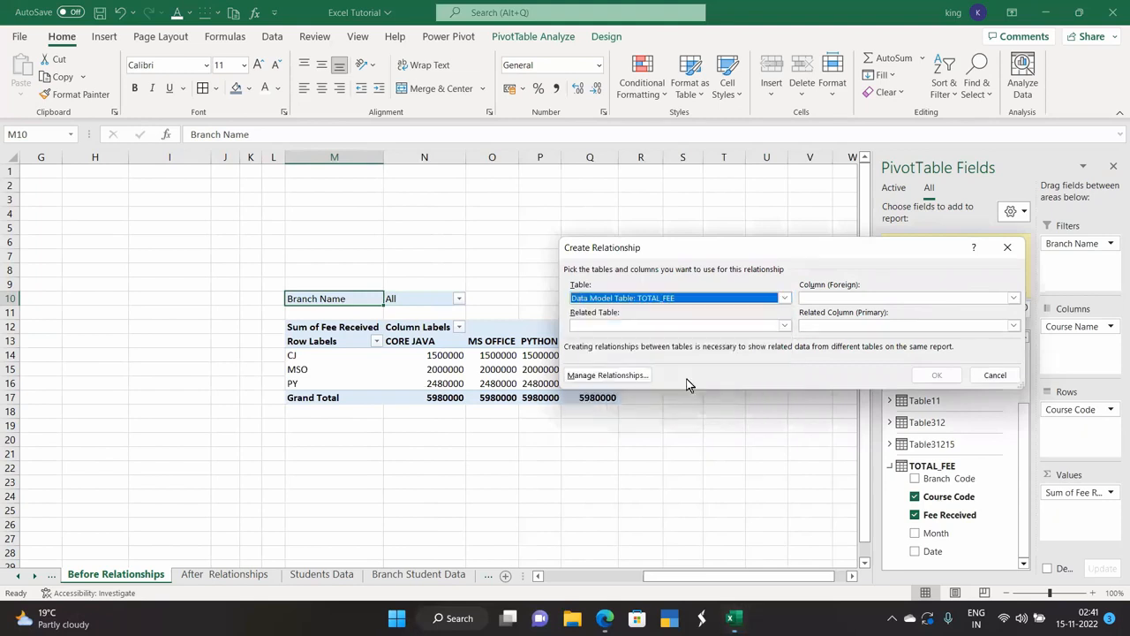
{"action": "left_click", "coordinate": [825, 298]}
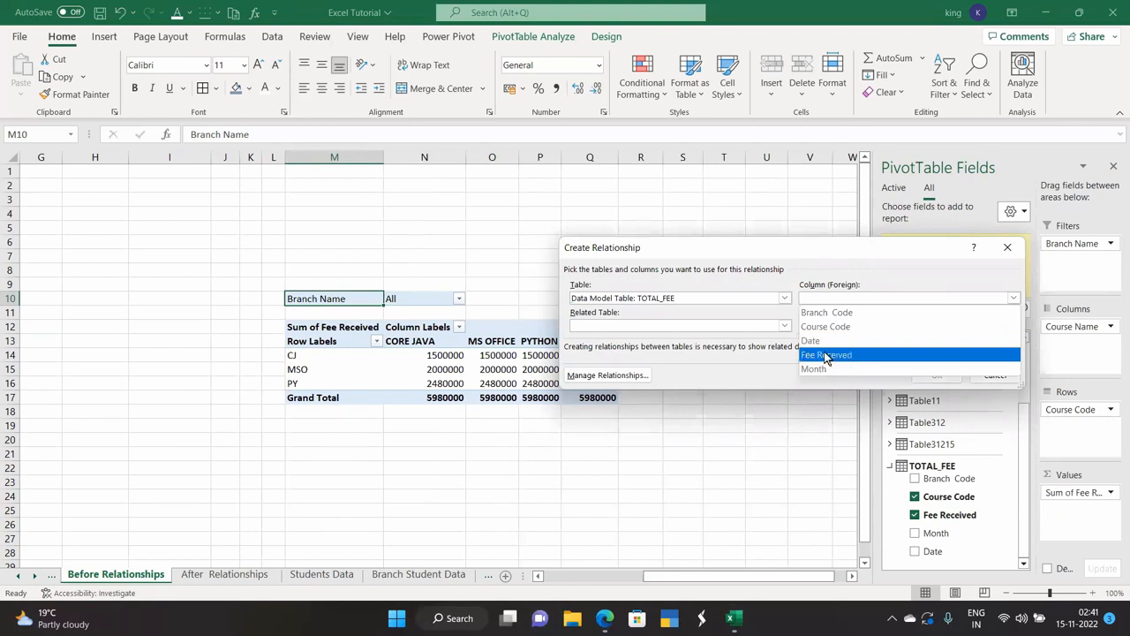
{"action": "left_click", "coordinate": [830, 326]}
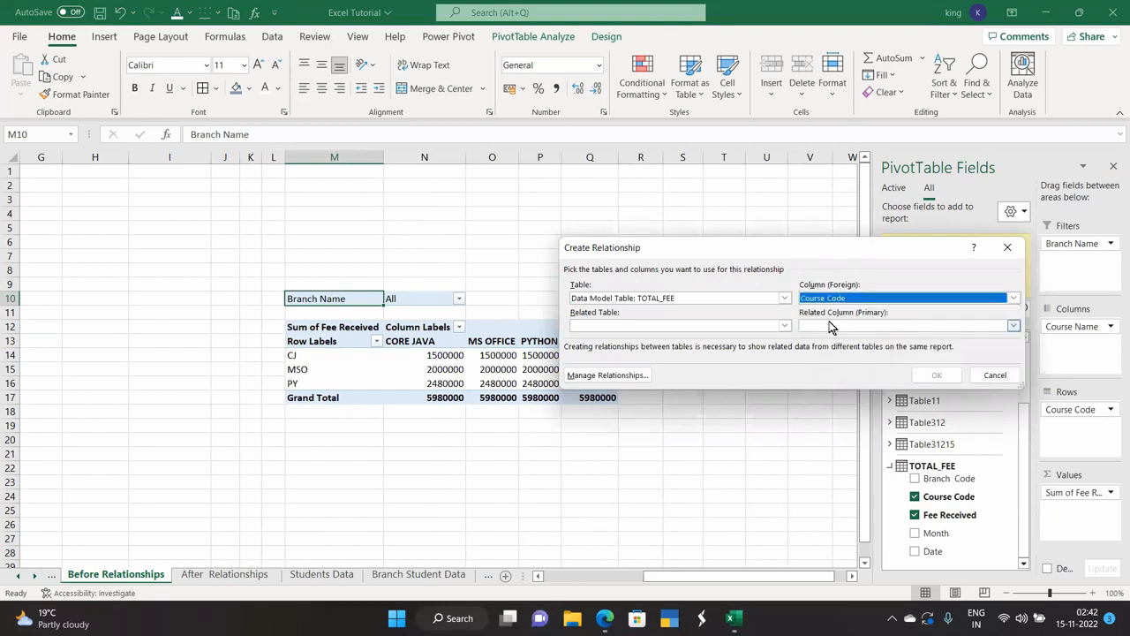
{"action": "left_click", "coordinate": [700, 326]}
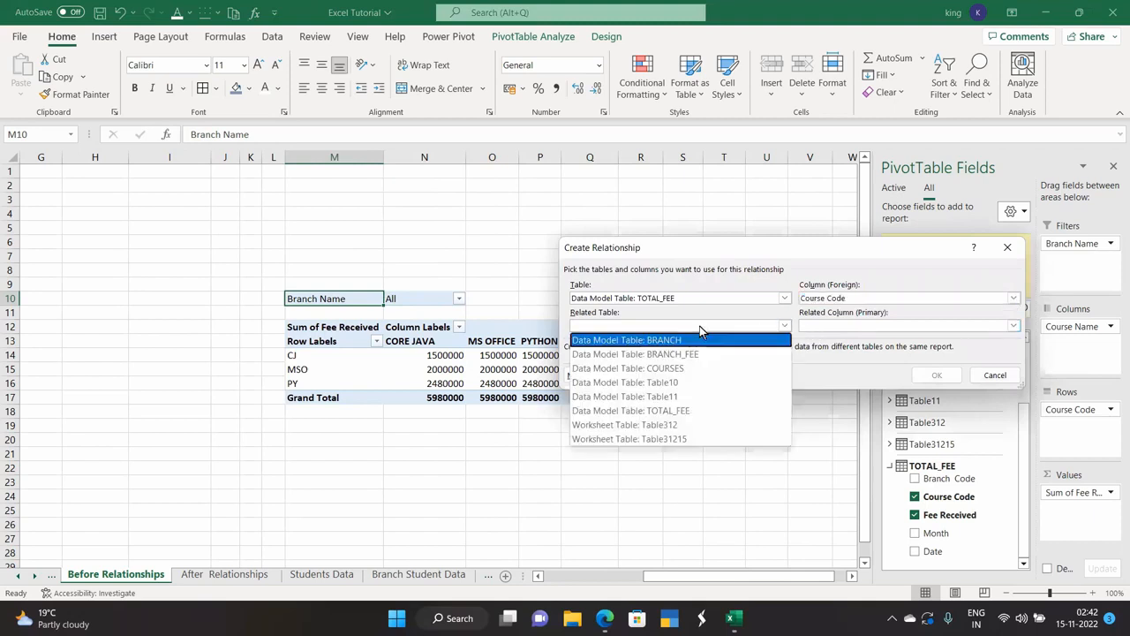
{"action": "left_click", "coordinate": [666, 369]}
{"action": "left_click", "coordinate": [821, 325]}
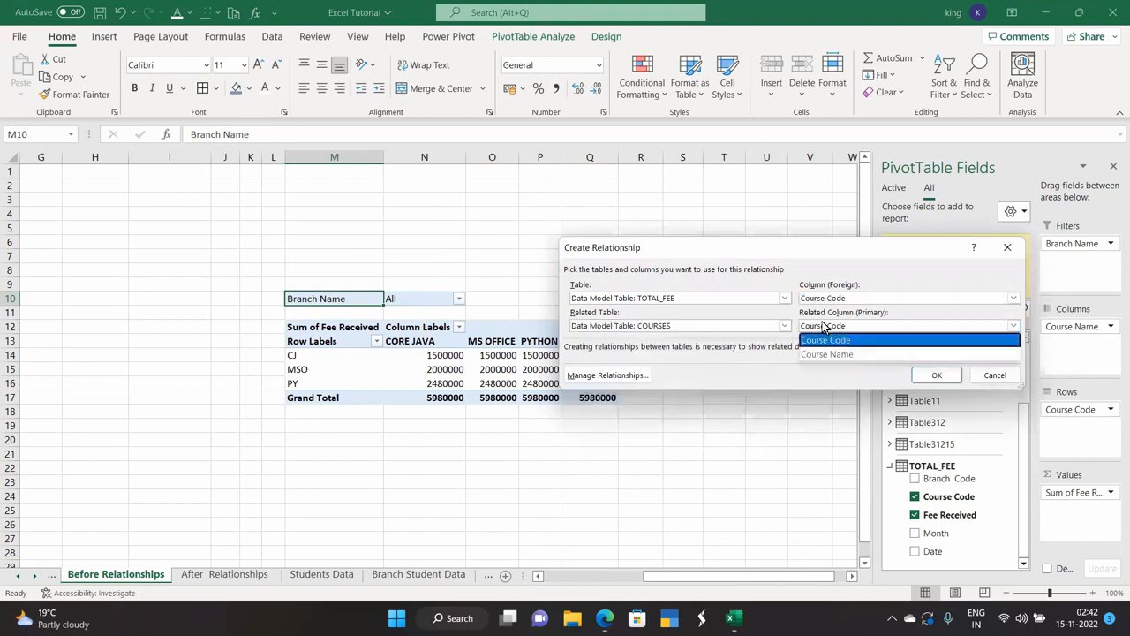
{"action": "left_click", "coordinate": [823, 340]}
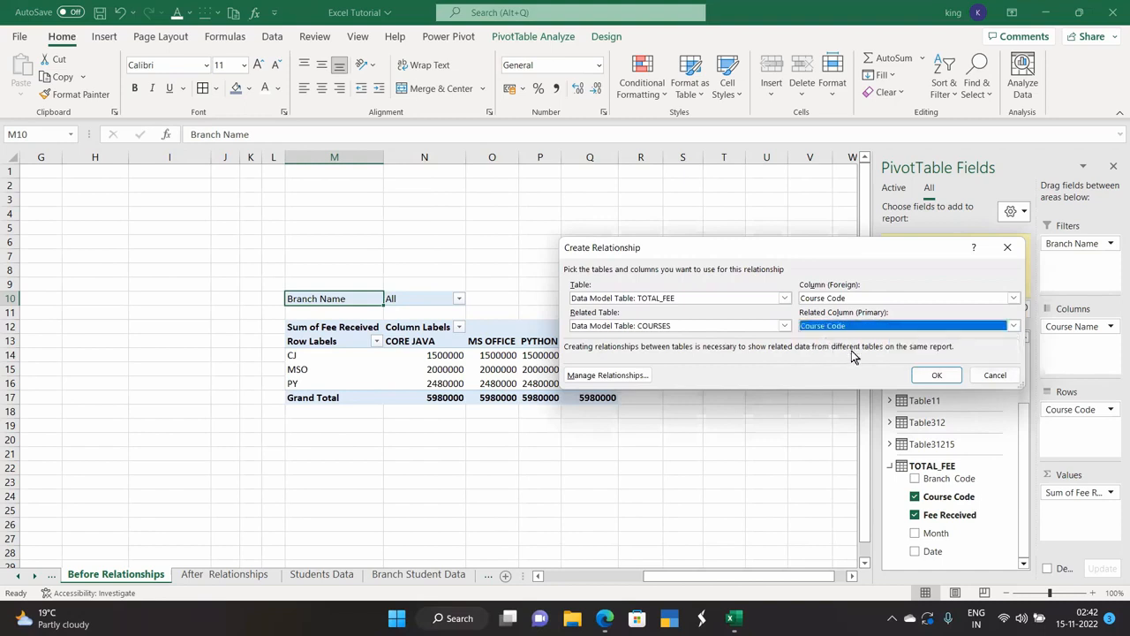
{"action": "left_click", "coordinate": [929, 377]}
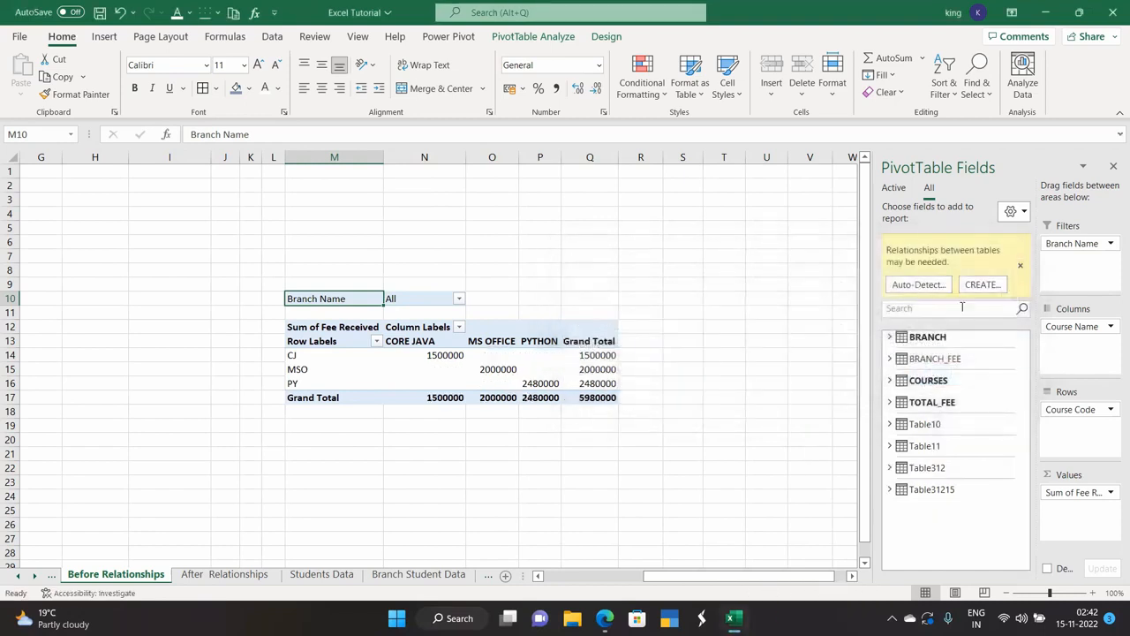
Create a second relationship from TOTAL_FEE Branch Code to BRANCH Branch Code.
{"action": "left_click", "coordinate": [974, 290]}
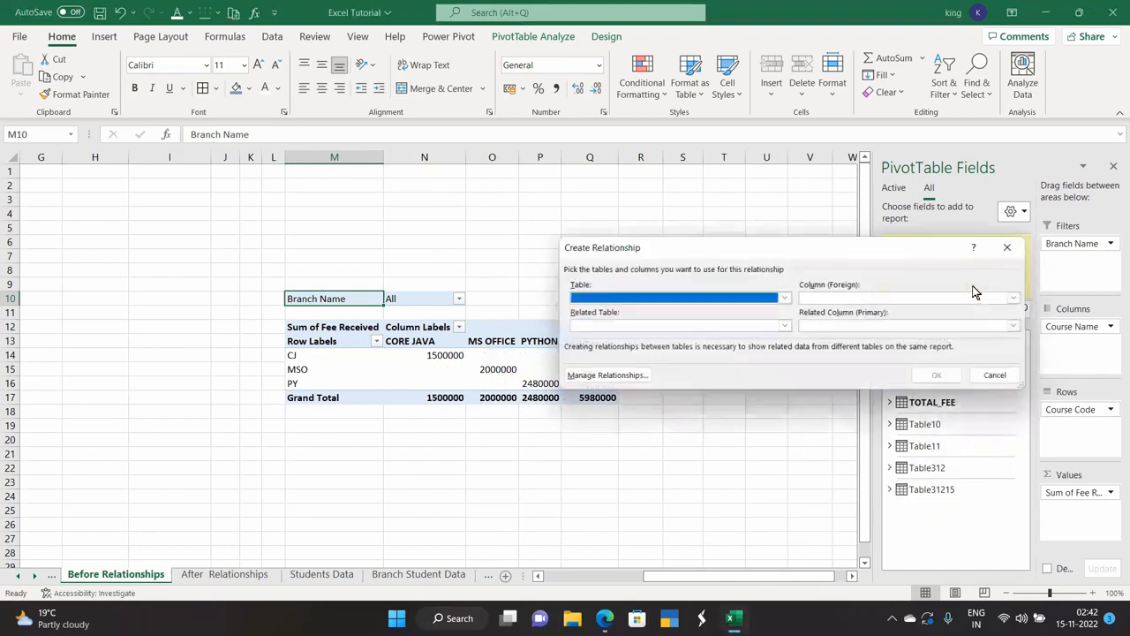
{"action": "left_click", "coordinate": [740, 298]}
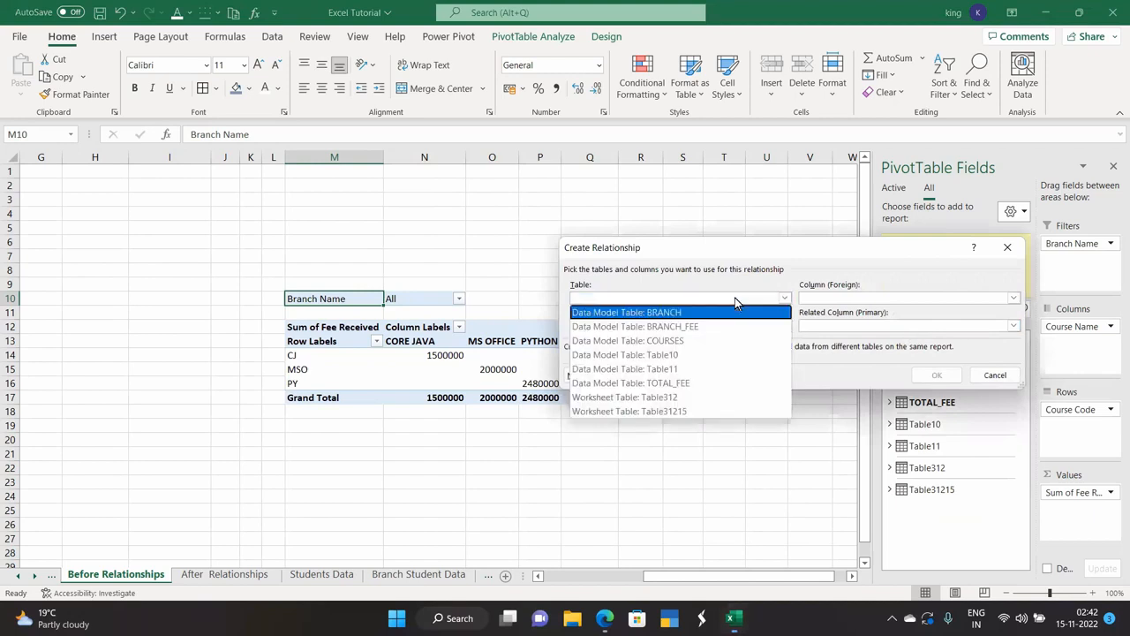
{"action": "left_click", "coordinate": [660, 383]}
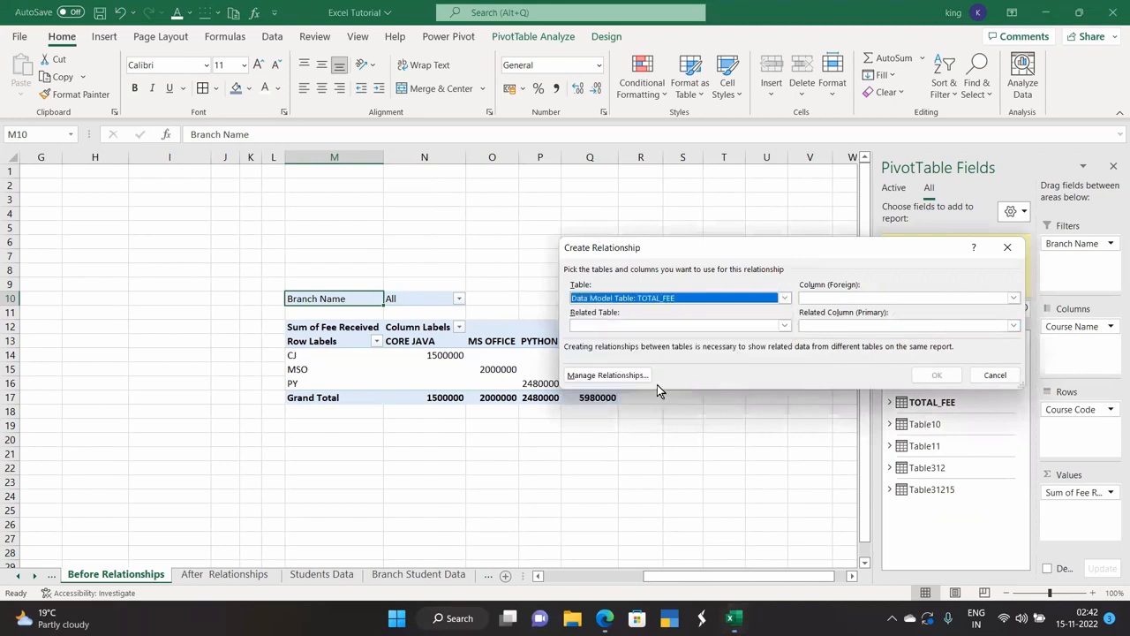
{"action": "left_click", "coordinate": [845, 301]}
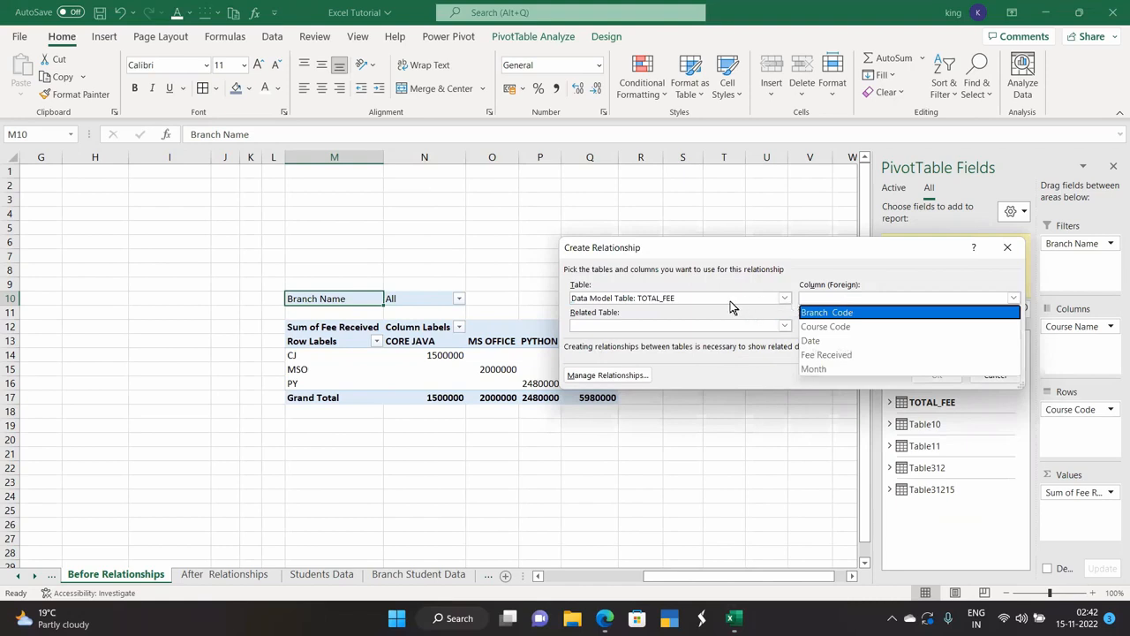
{"action": "left_click", "coordinate": [837, 316]}
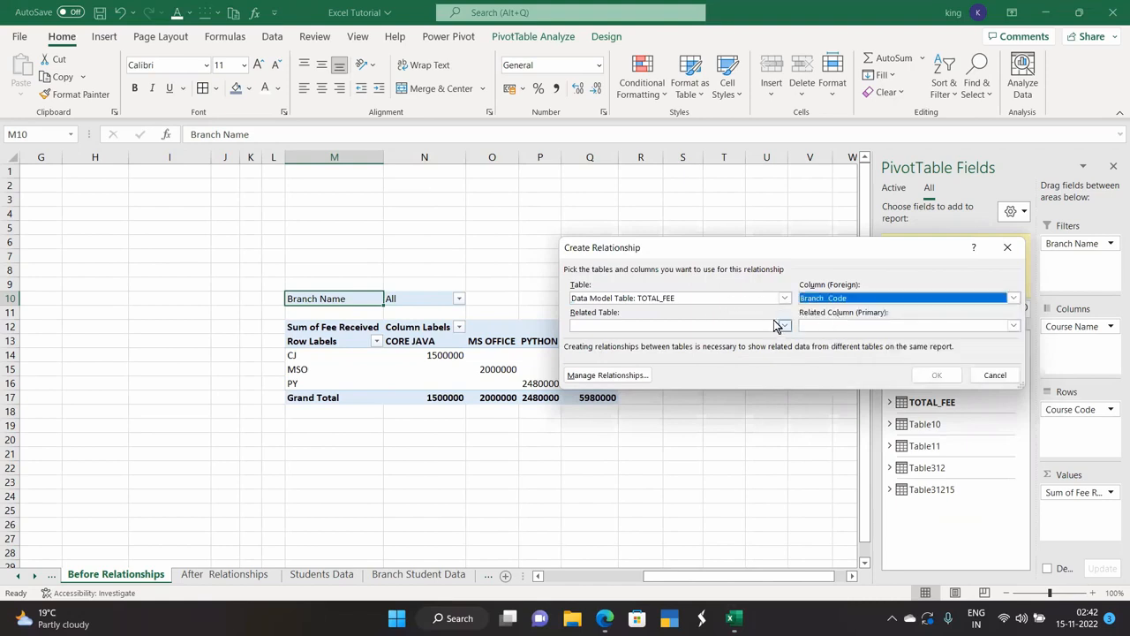
{"action": "left_click", "coordinate": [782, 325]}
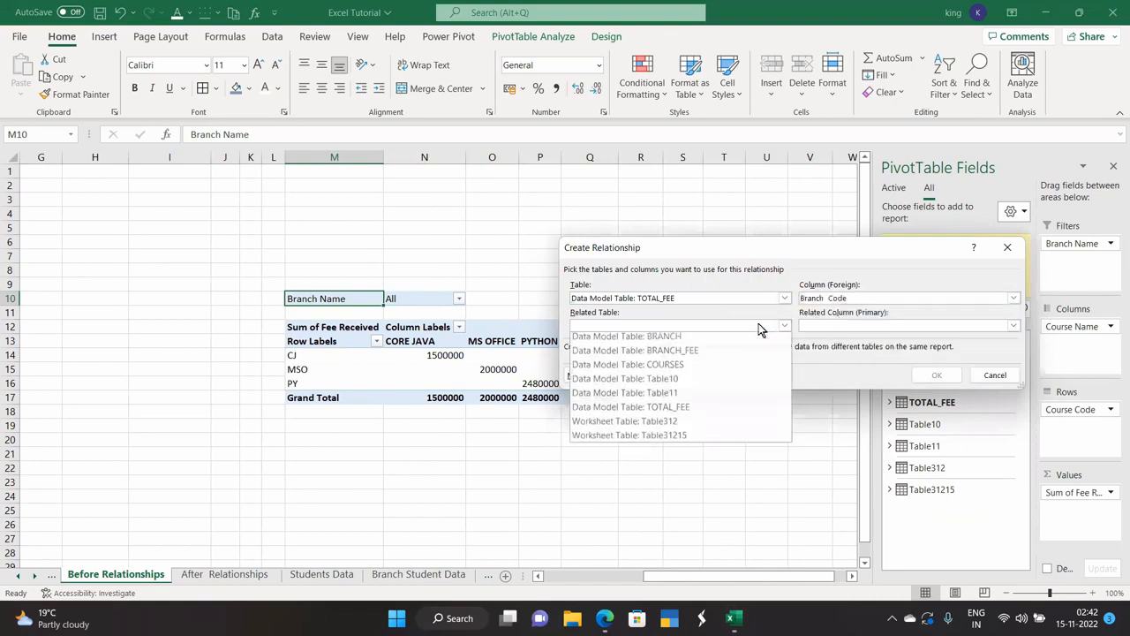
{"action": "left_click", "coordinate": [682, 343]}
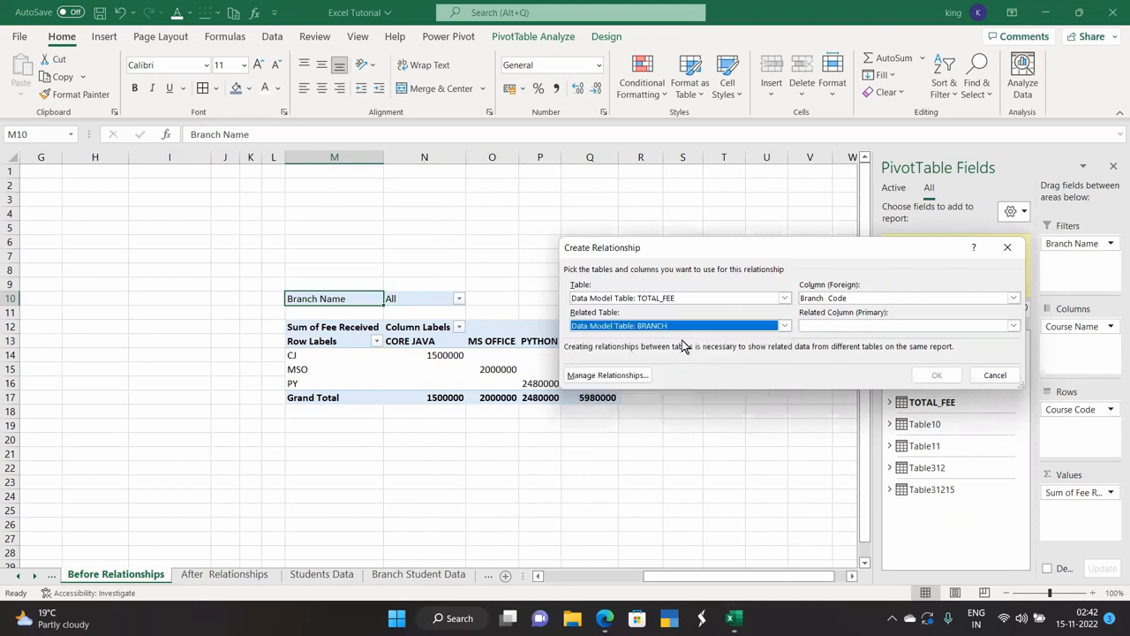
{"action": "left_click", "coordinate": [849, 326]}
{"action": "left_click", "coordinate": [846, 341]}
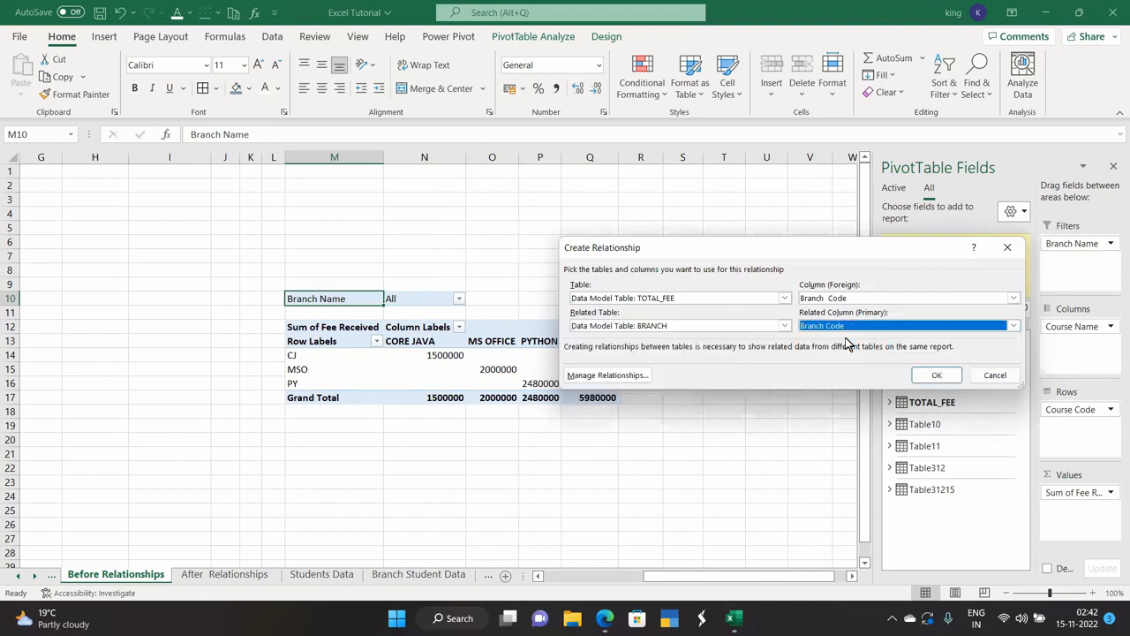
{"action": "left_click", "coordinate": [934, 376]}
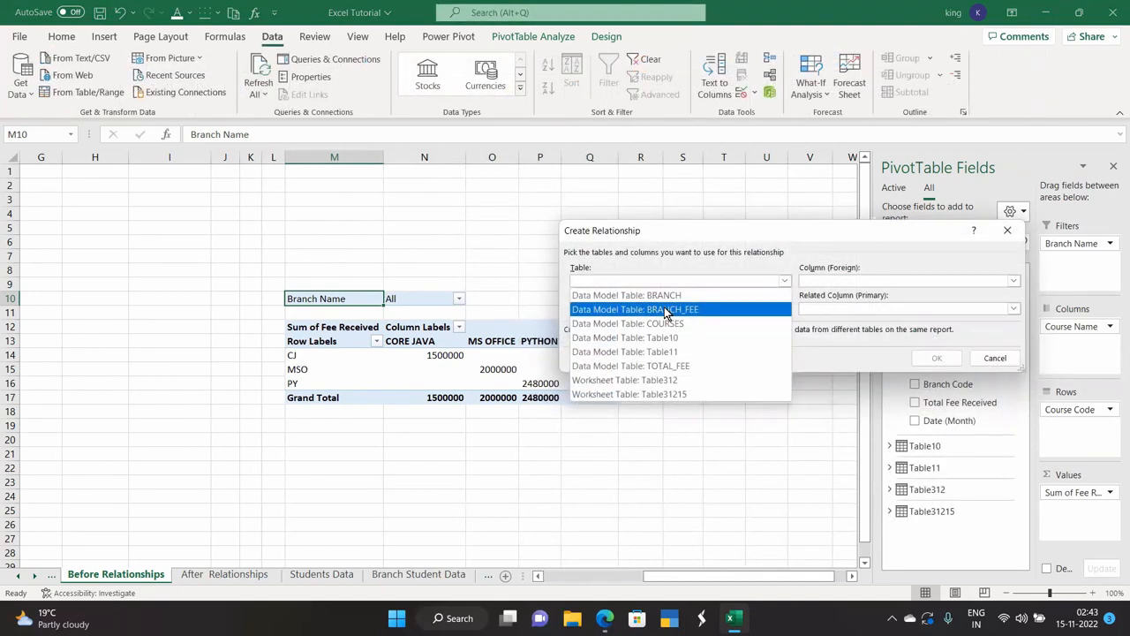
Relate BRANCH_FEE's Branch Code to BRANCH's Branch Code and close the relationships overview.
{"action": "left_click", "coordinate": [663, 306]}
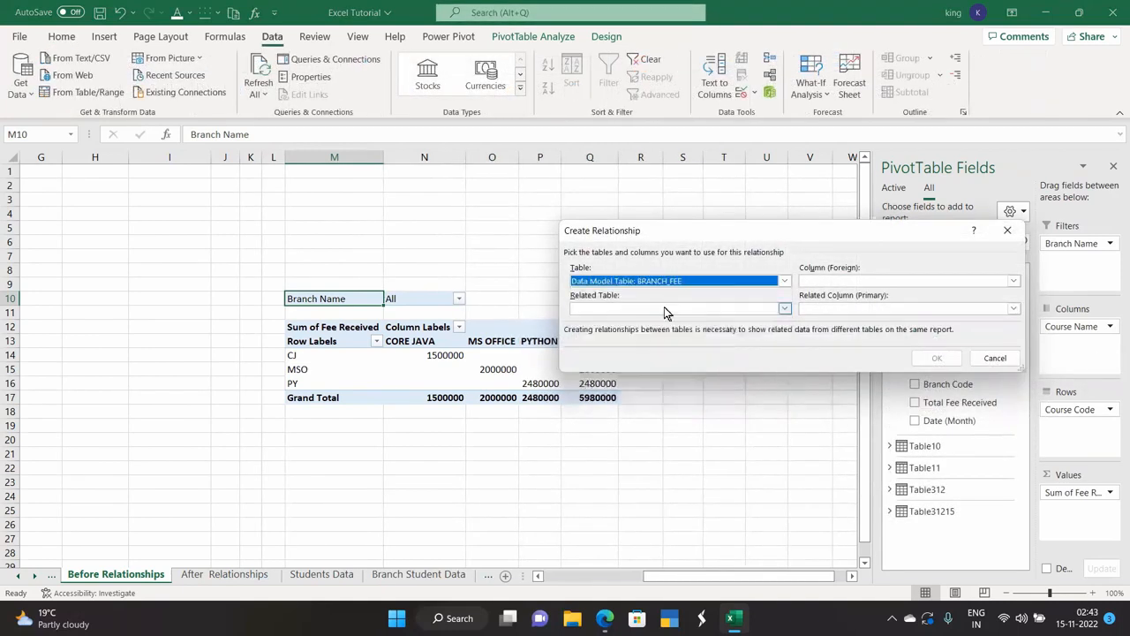
{"action": "left_click", "coordinate": [832, 283]}
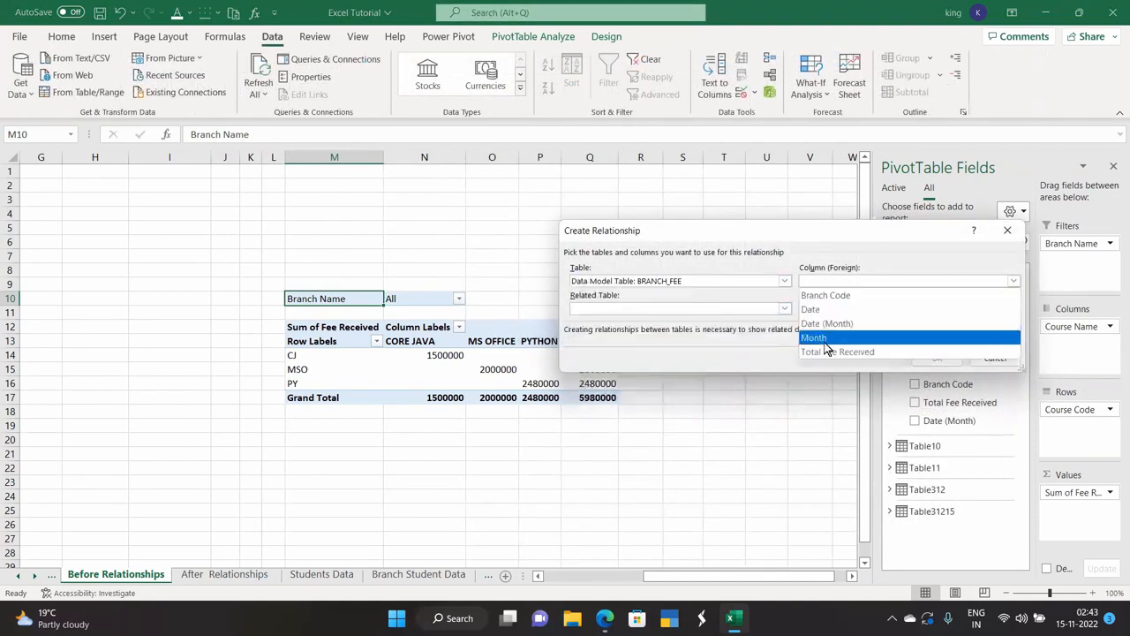
{"action": "left_click", "coordinate": [827, 300]}
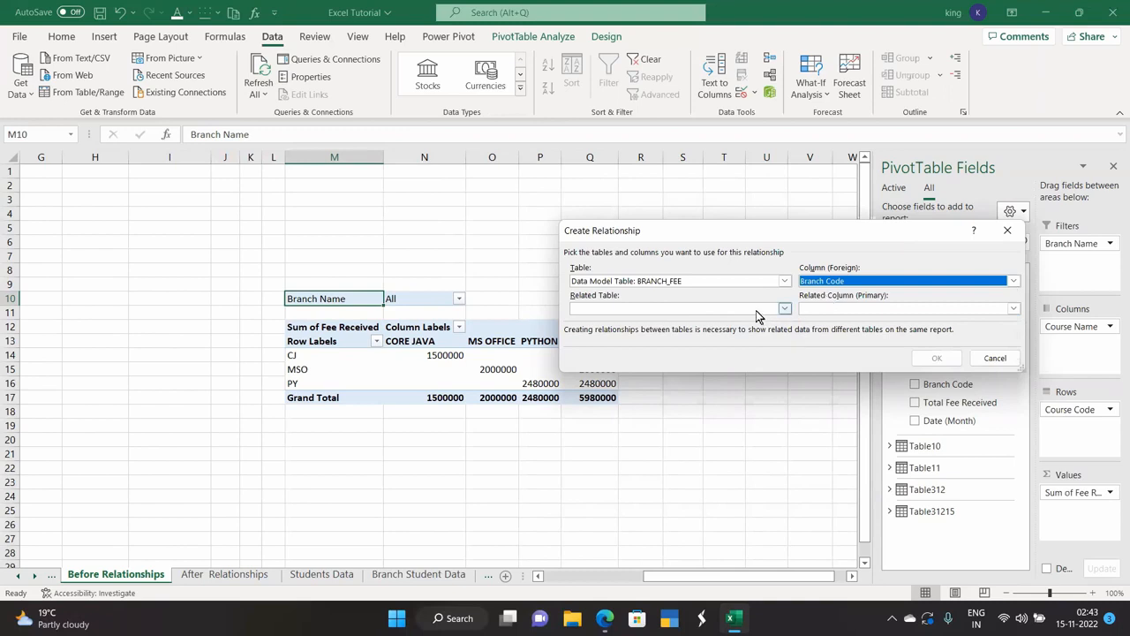
{"action": "left_click", "coordinate": [756, 309]}
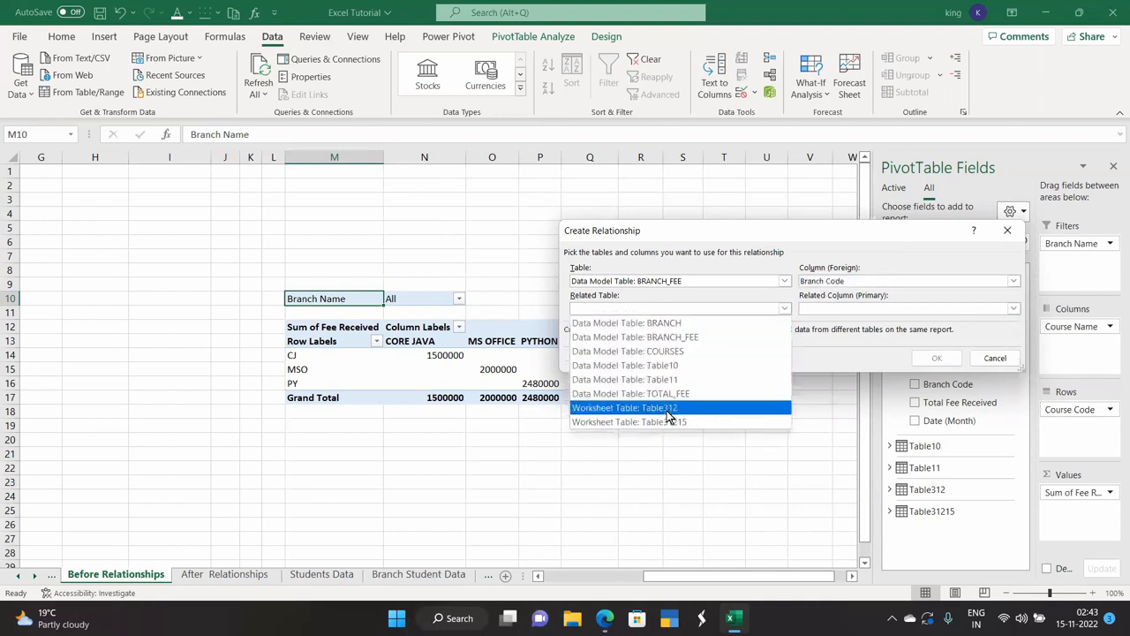
{"action": "left_click", "coordinate": [671, 323]}
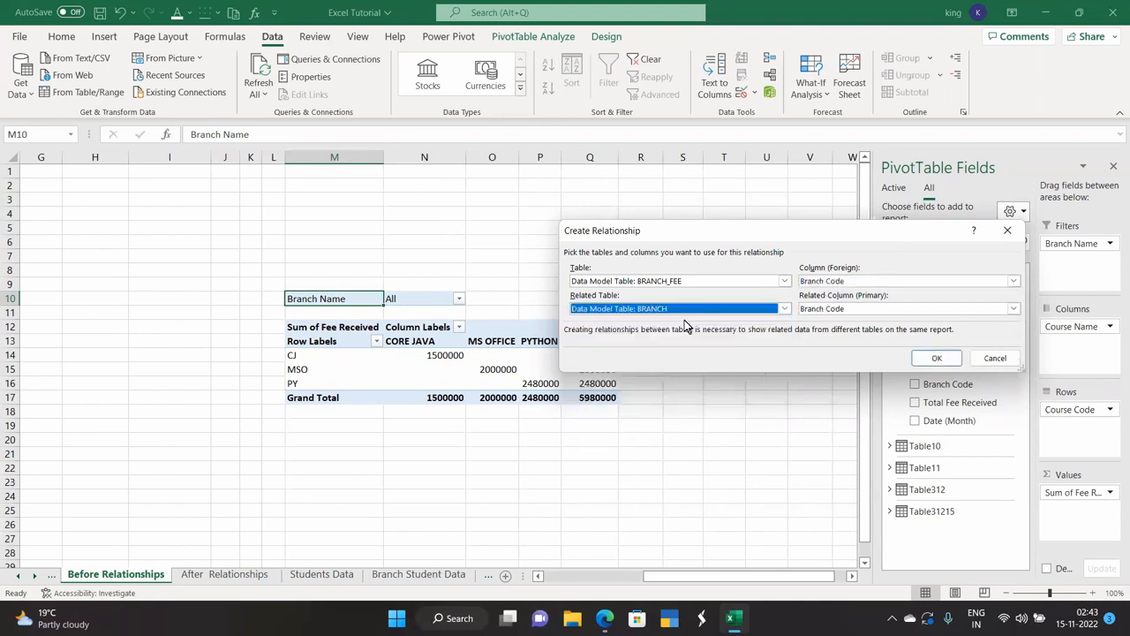
{"action": "left_click", "coordinate": [1013, 308]}
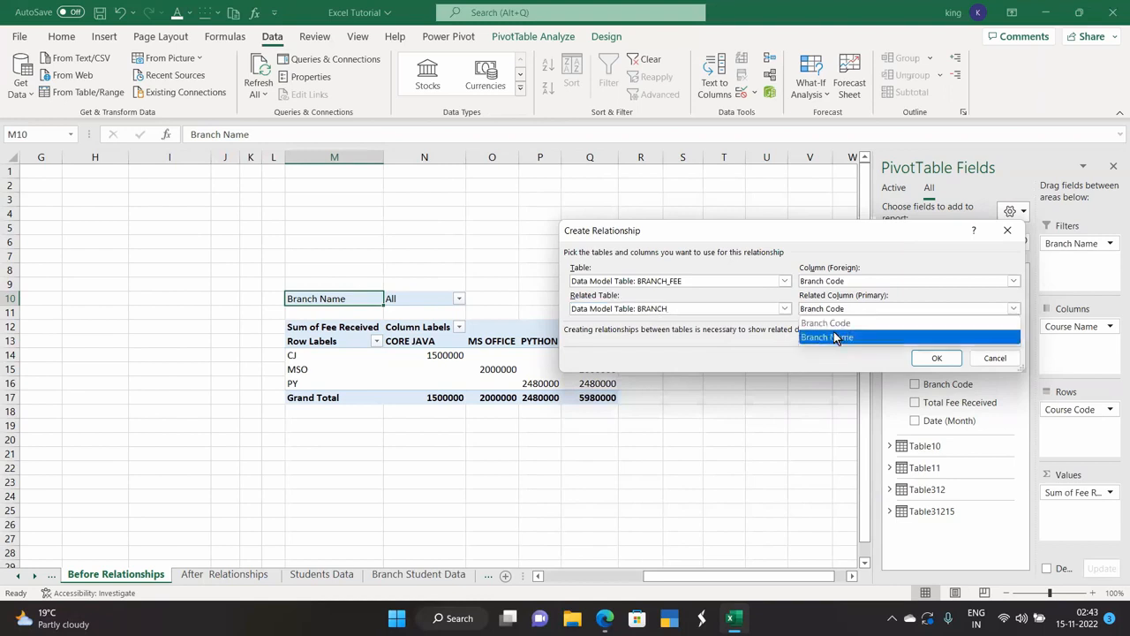
{"action": "left_click", "coordinate": [835, 324]}
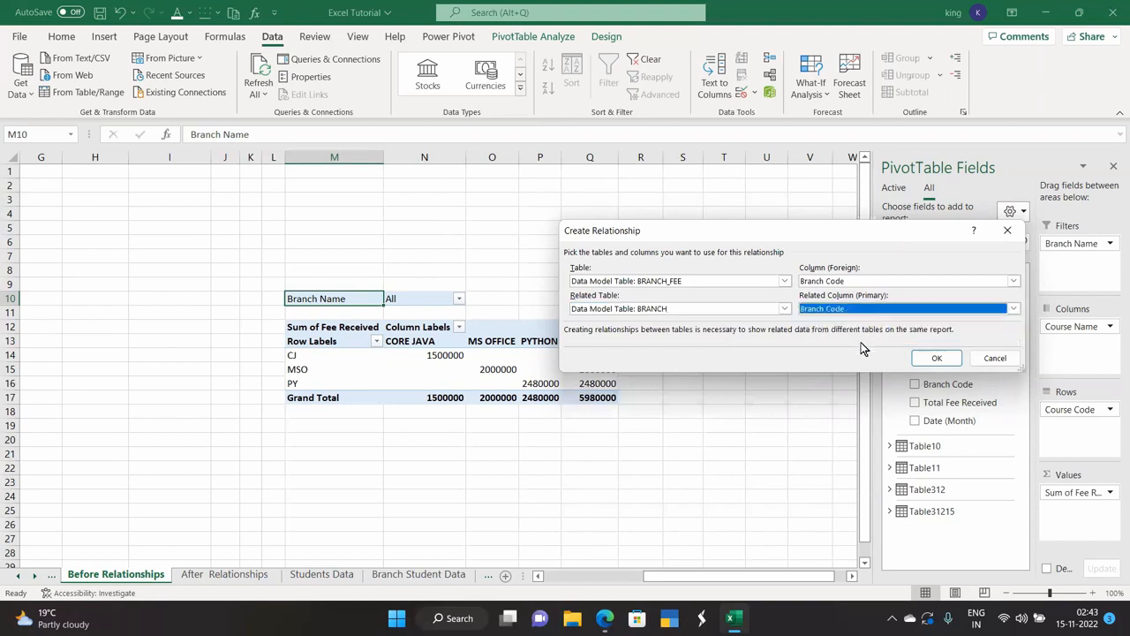
{"action": "left_click", "coordinate": [937, 358]}
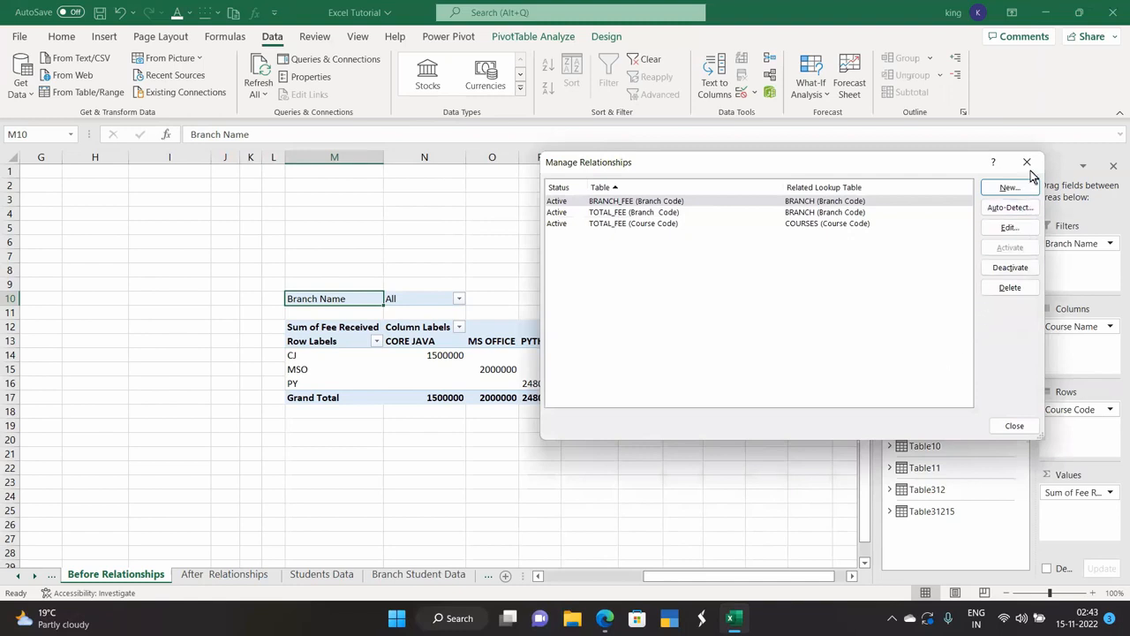
{"action": "left_click", "coordinate": [1030, 164]}
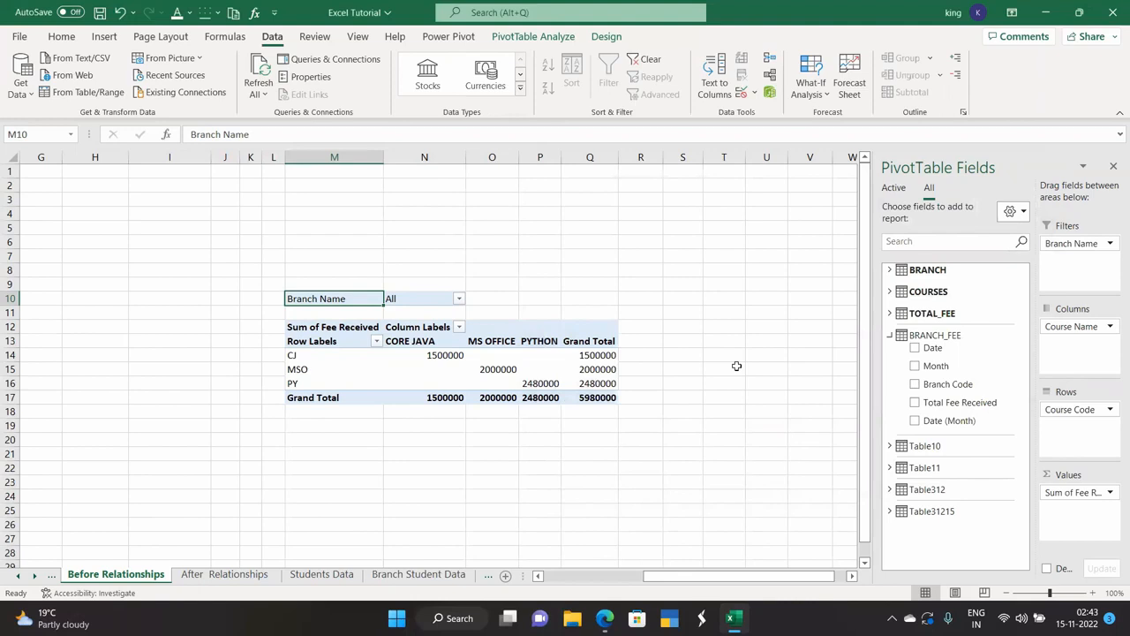
Refresh the pivot table and review the existing relationships.
{"action": "right_click", "coordinate": [572, 357]}
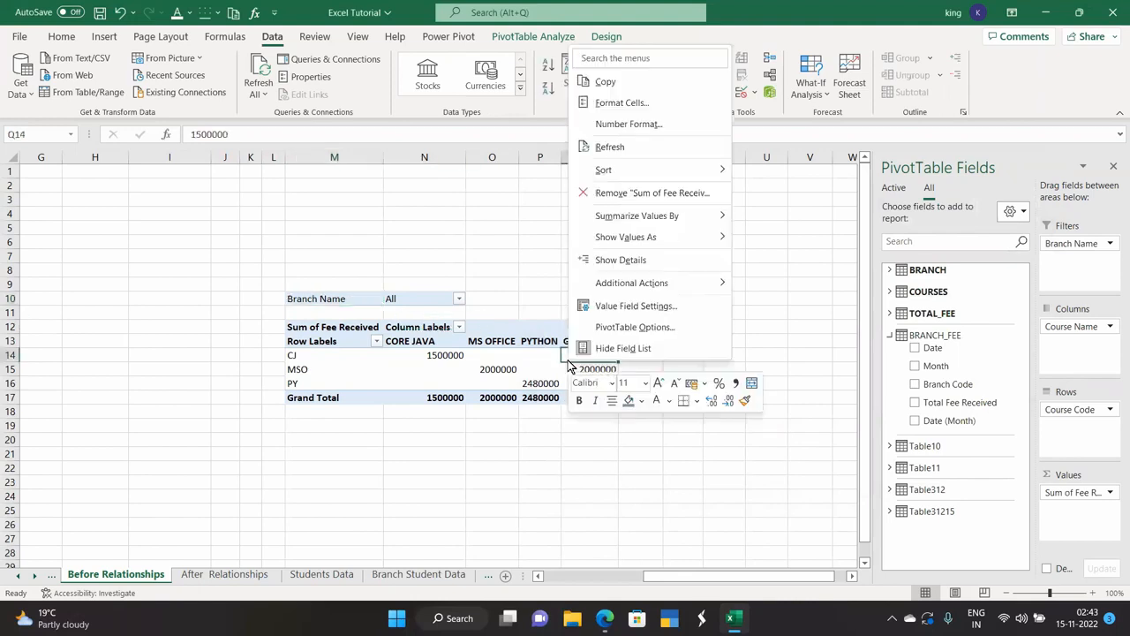
{"action": "left_click", "coordinate": [628, 146]}
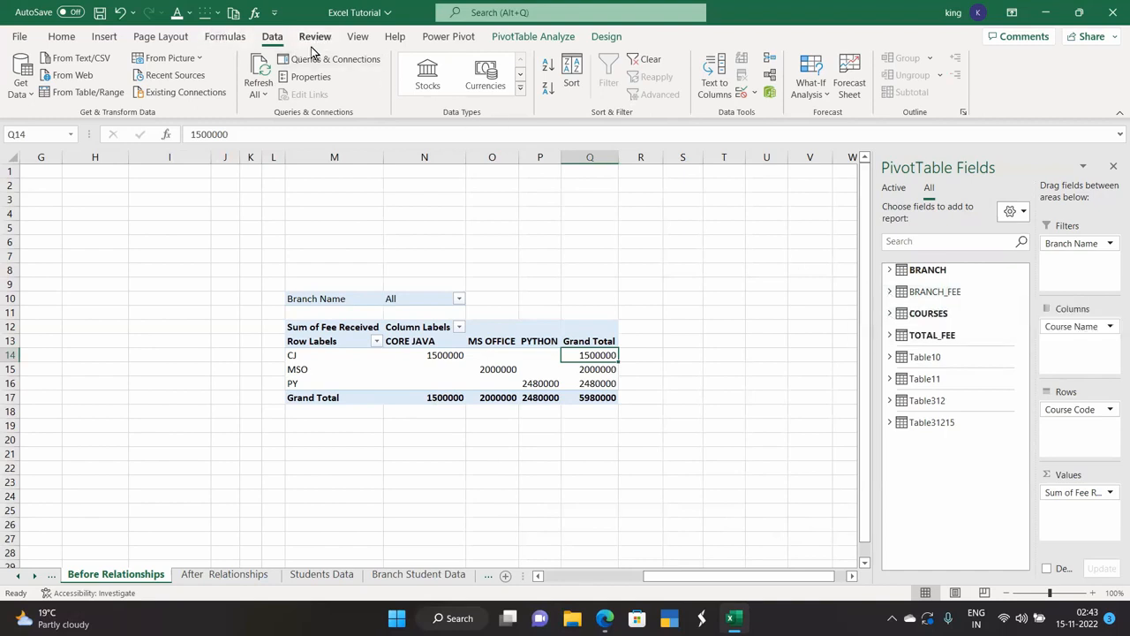
{"action": "left_click", "coordinate": [770, 75]}
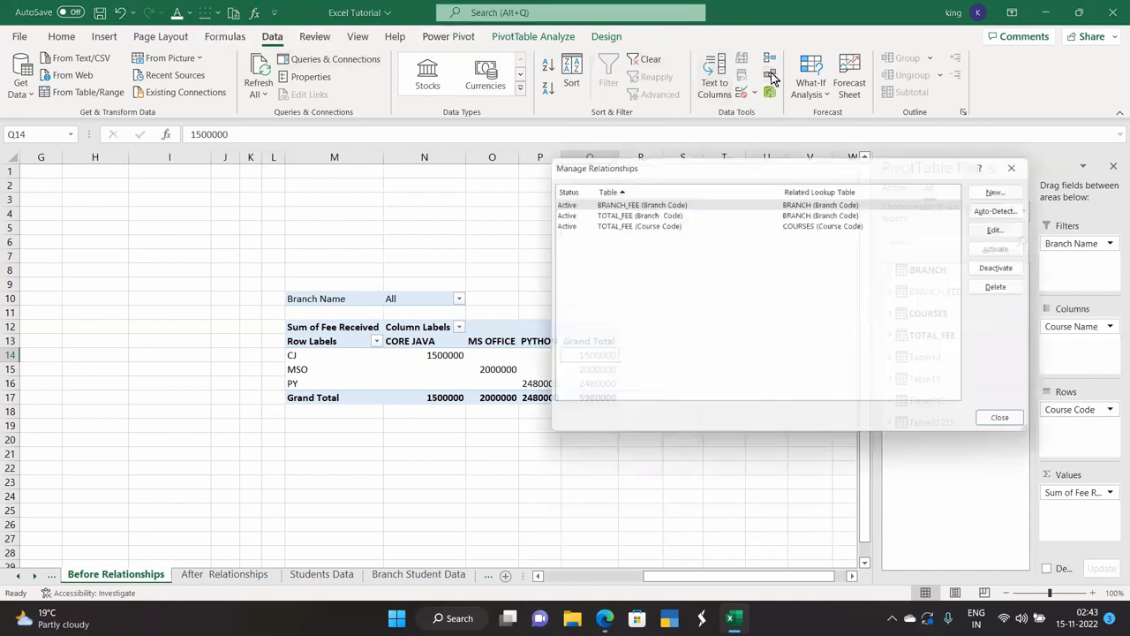
Try a duplicate TOTAL_FEE Branch Code to BRANCH Branch Code relationship.
{"action": "left_click", "coordinate": [1006, 187]}
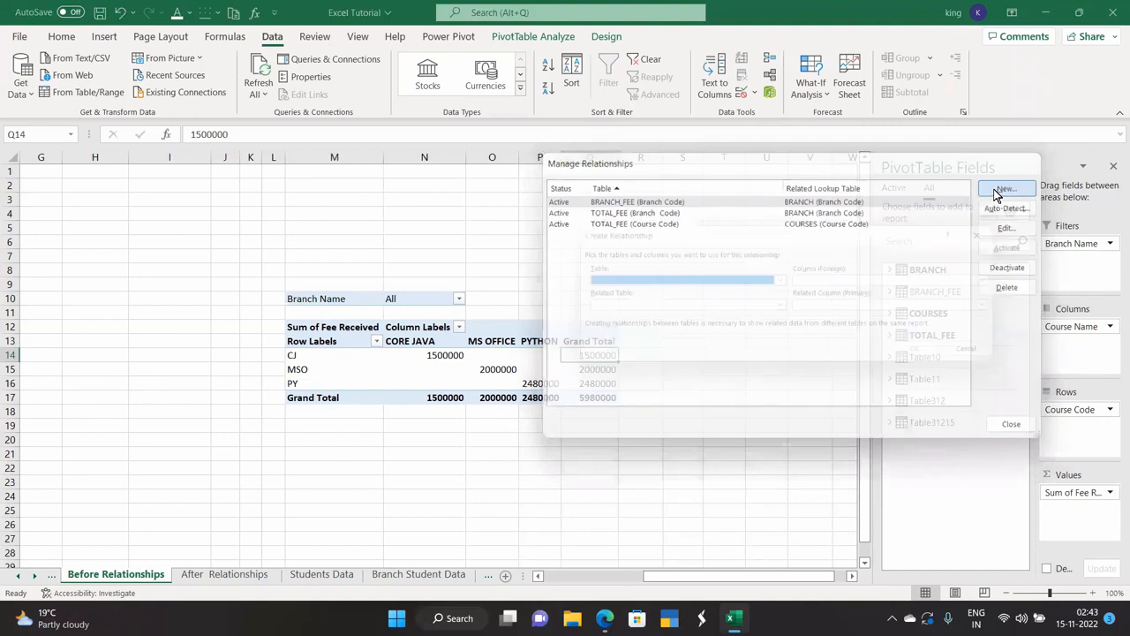
{"action": "left_click", "coordinate": [688, 279]}
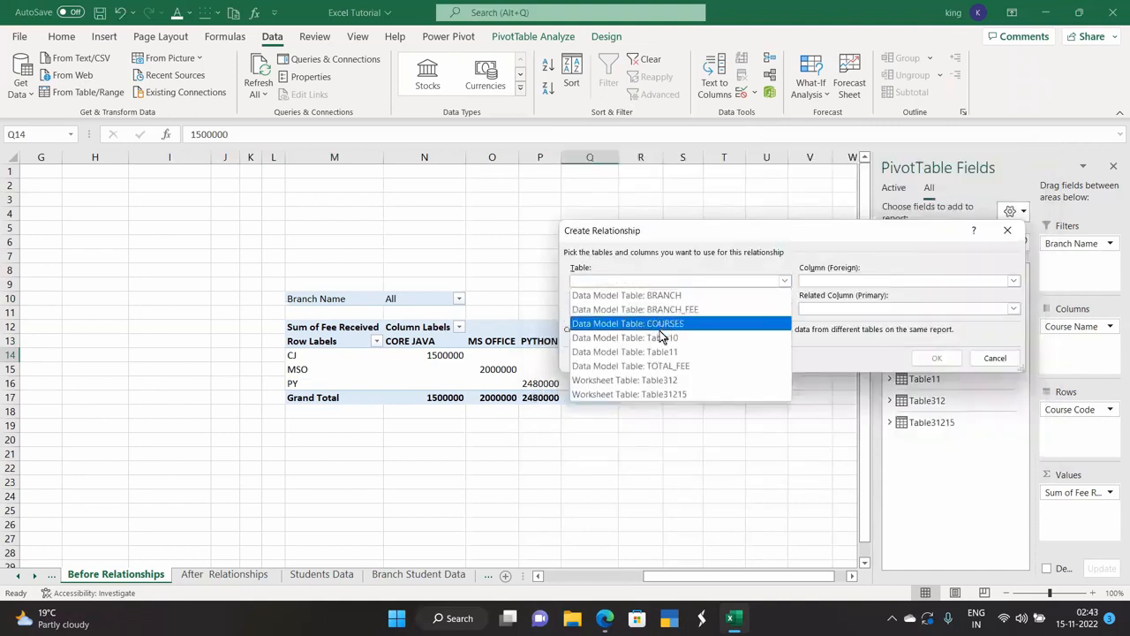
{"action": "left_click", "coordinate": [676, 366]}
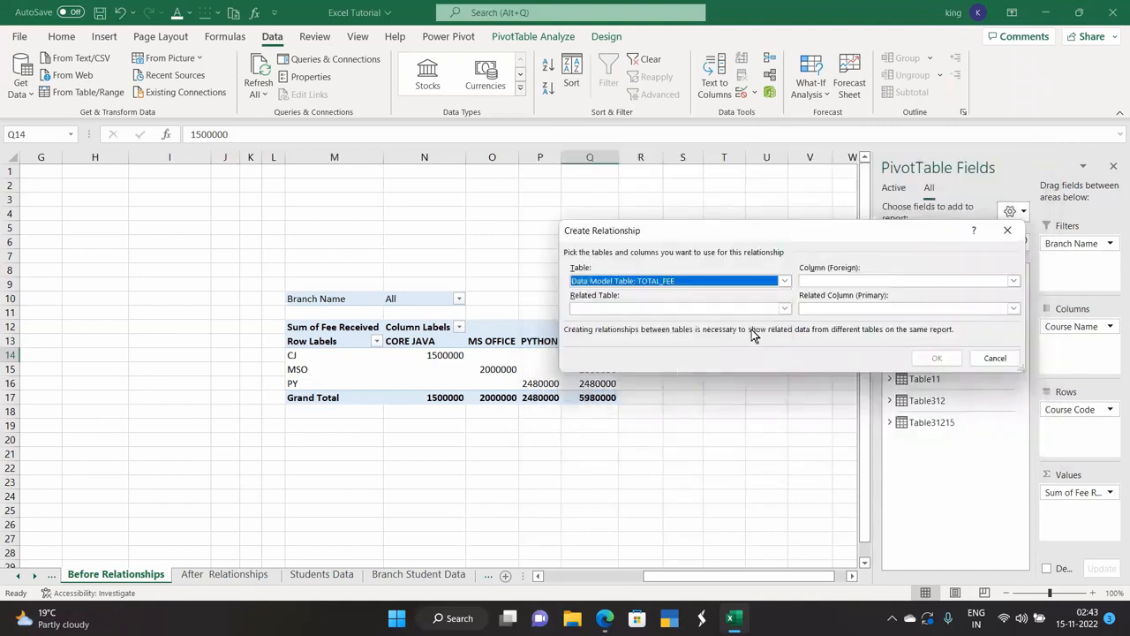
{"action": "left_click", "coordinate": [850, 280]}
{"action": "left_click", "coordinate": [848, 296]}
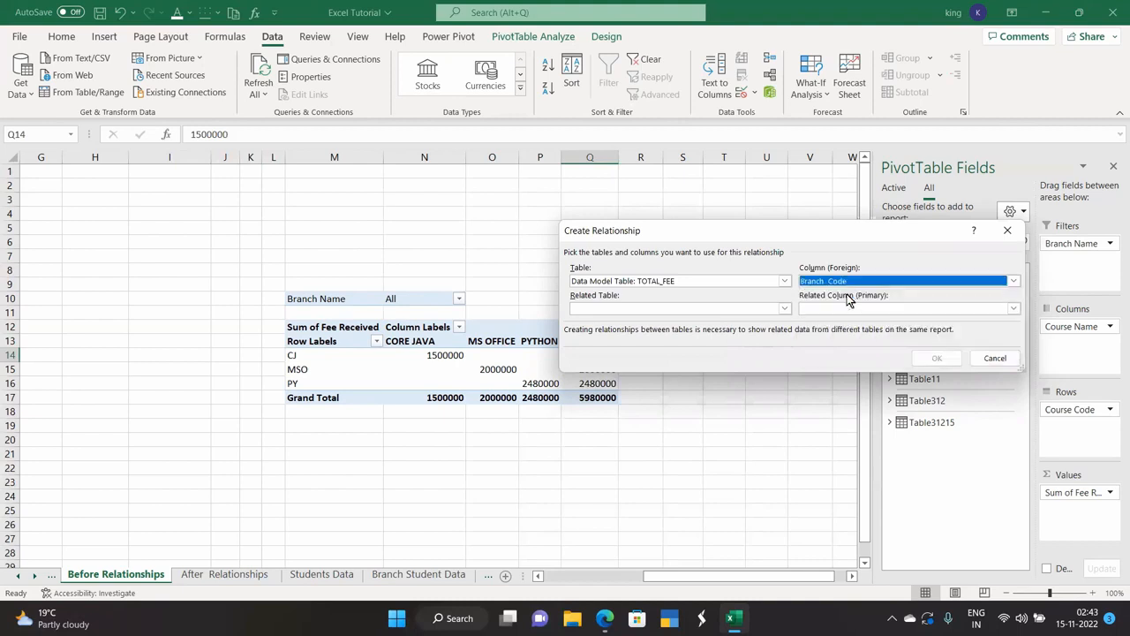
{"action": "left_click", "coordinate": [717, 306]}
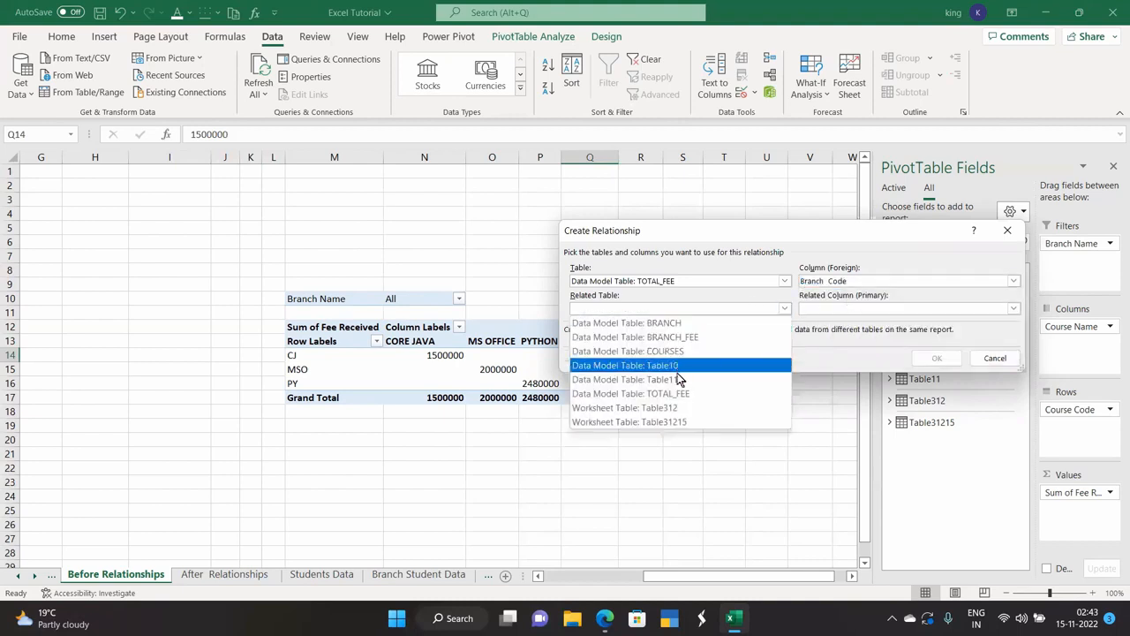
{"action": "left_click", "coordinate": [682, 323]}
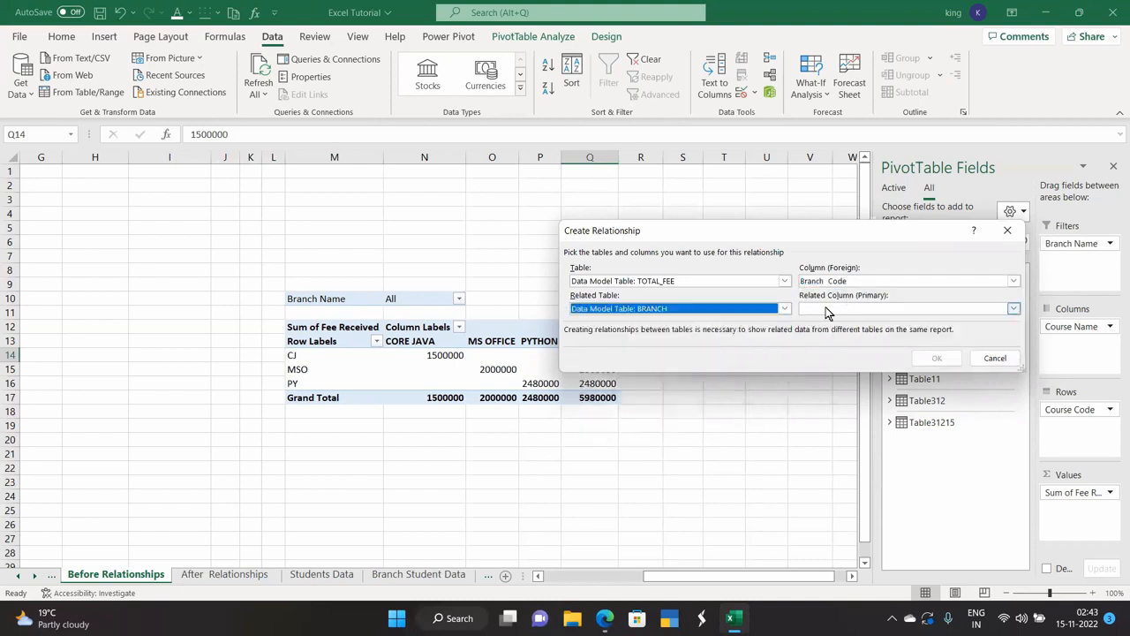
{"action": "left_click", "coordinate": [805, 309]}
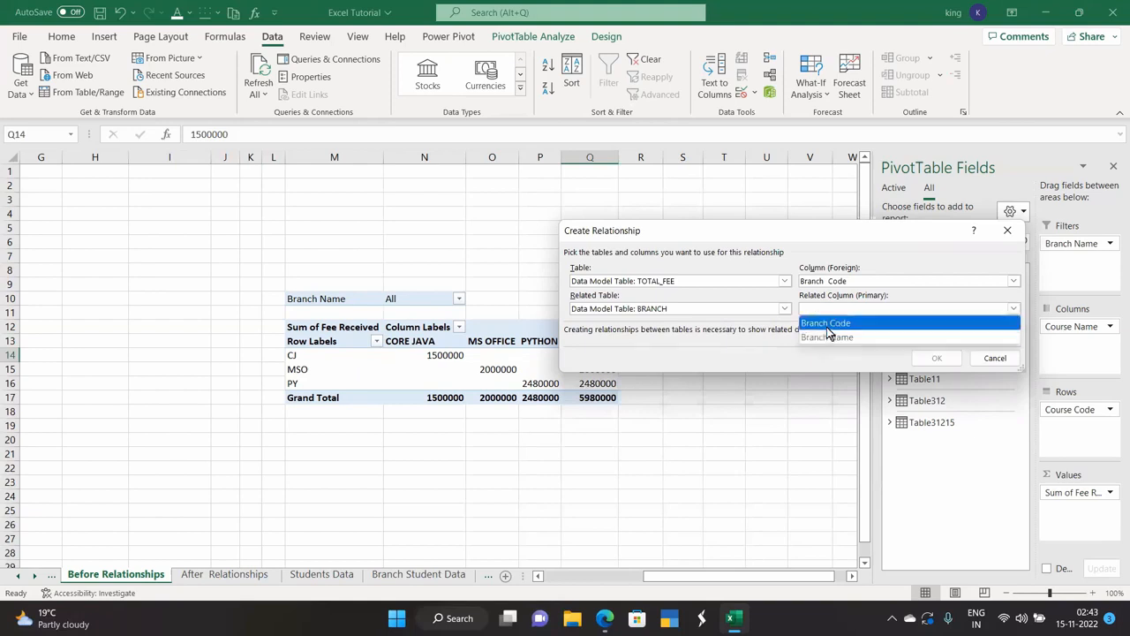
{"action": "left_click", "coordinate": [827, 323]}
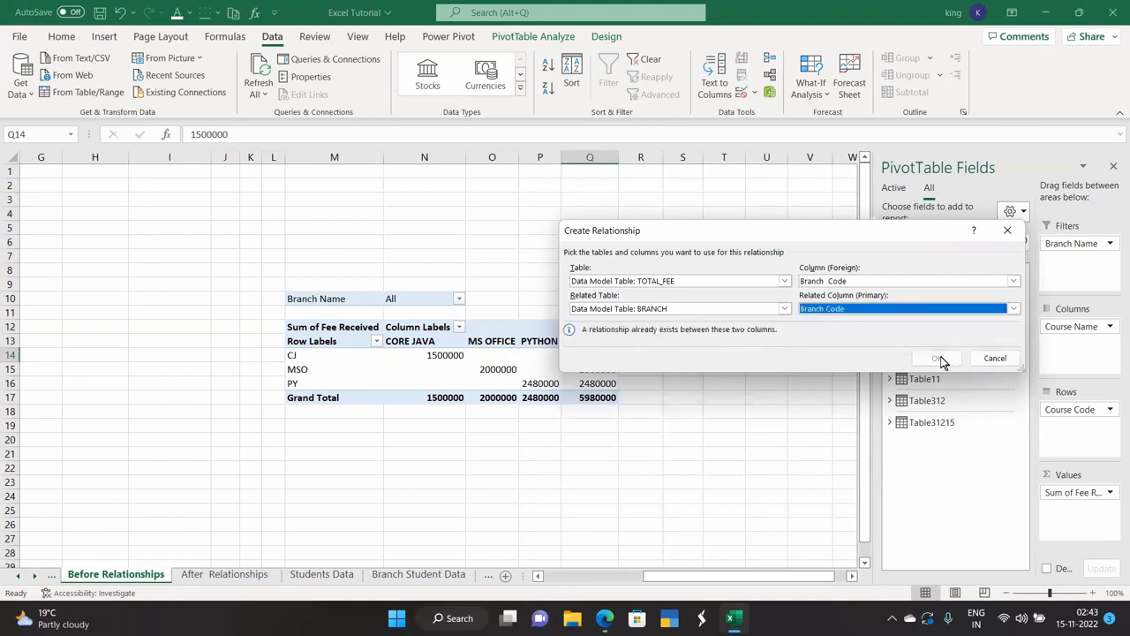
Attempt a BRANCH to BRANCH_FEE link, then cancel it and close Manage Relationships.
{"action": "left_click", "coordinate": [688, 281]}
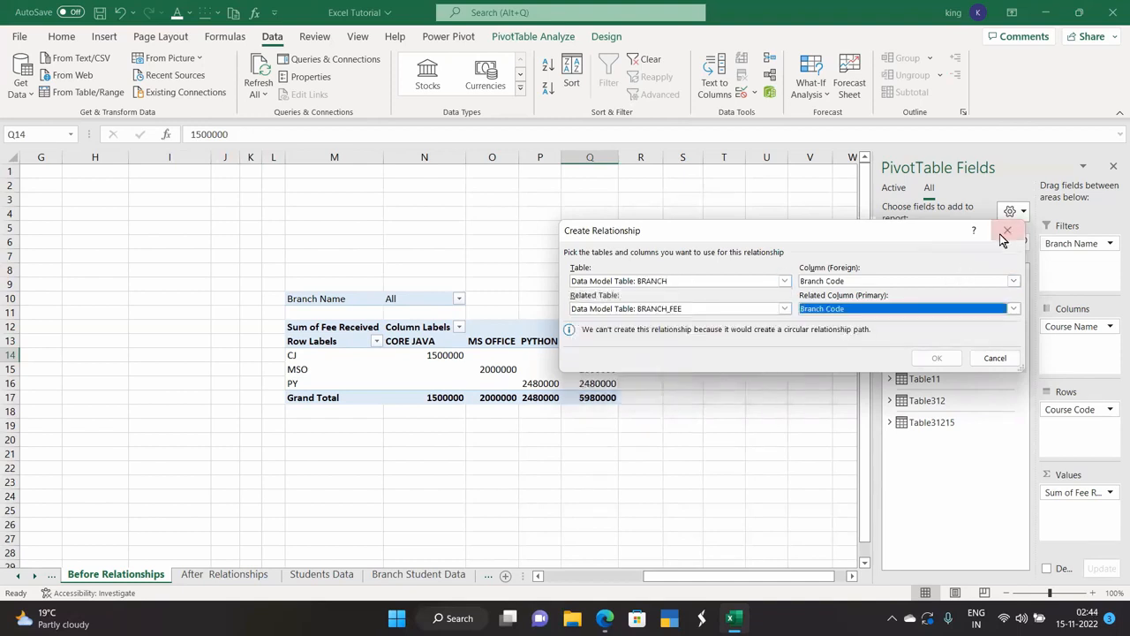
{"action": "left_click", "coordinate": [1007, 232]}
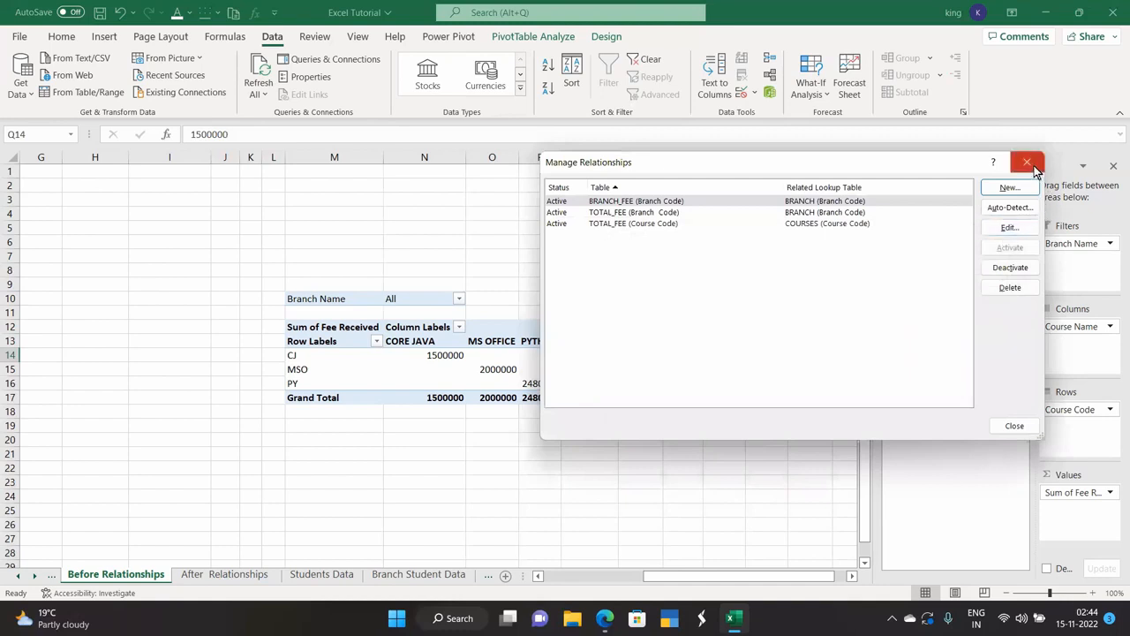
{"action": "left_click", "coordinate": [1027, 163]}
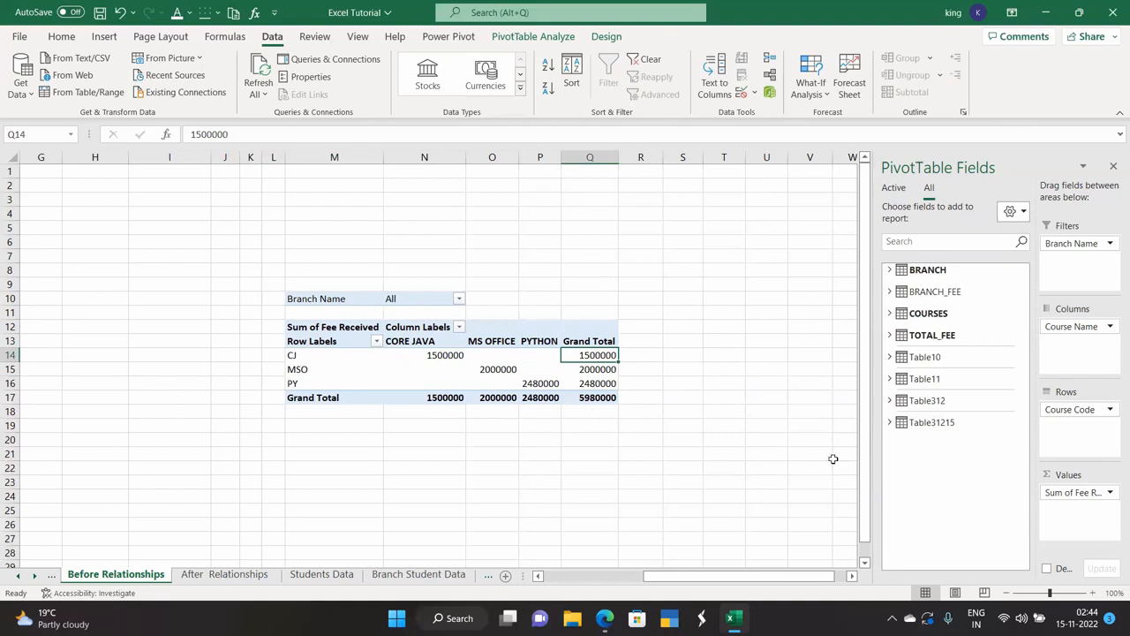
Add BRANCH_FEE Total Fee Received to the pivot rows.
{"action": "left_click", "coordinate": [1075, 328]}
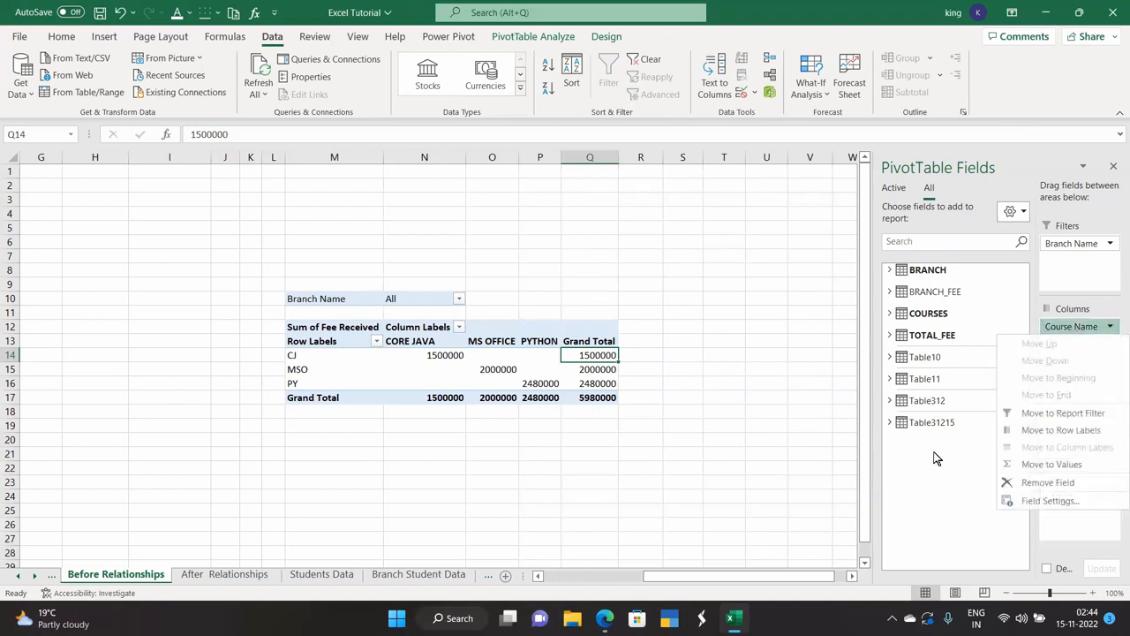
{"action": "left_click", "coordinate": [901, 510]}
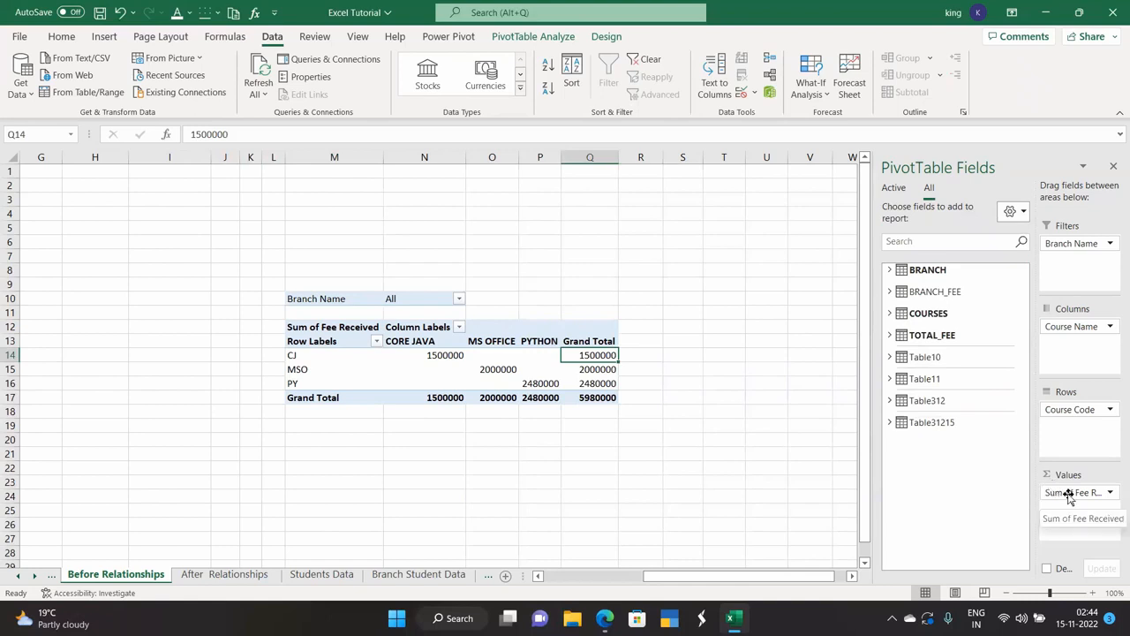
{"action": "mouse_move", "coordinate": [1068, 496]}
{"action": "left_mouse_down"}
{"action": "mouse_move", "coordinate": [1086, 461]}
{"action": "mouse_move", "coordinate": [1086, 340]}
{"action": "mouse_move", "coordinate": [1086, 359]}
{"action": "mouse_move", "coordinate": [1070, 345]}
{"action": "mouse_move", "coordinate": [1084, 512]}
{"action": "left_mouse_up"}
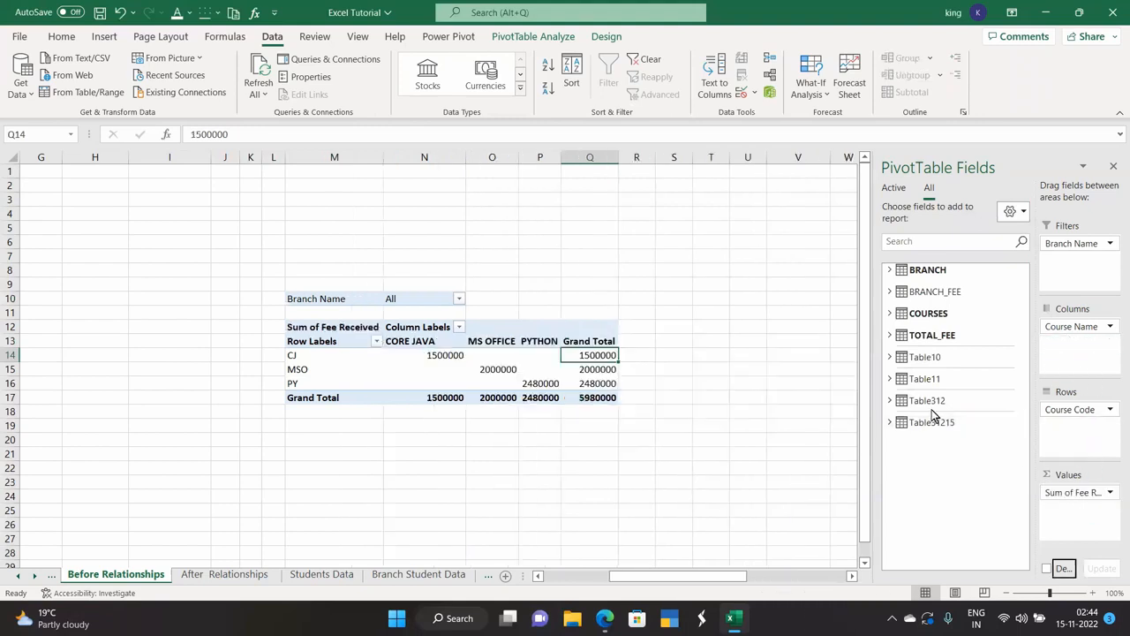
{"action": "left_click", "coordinate": [888, 291]}
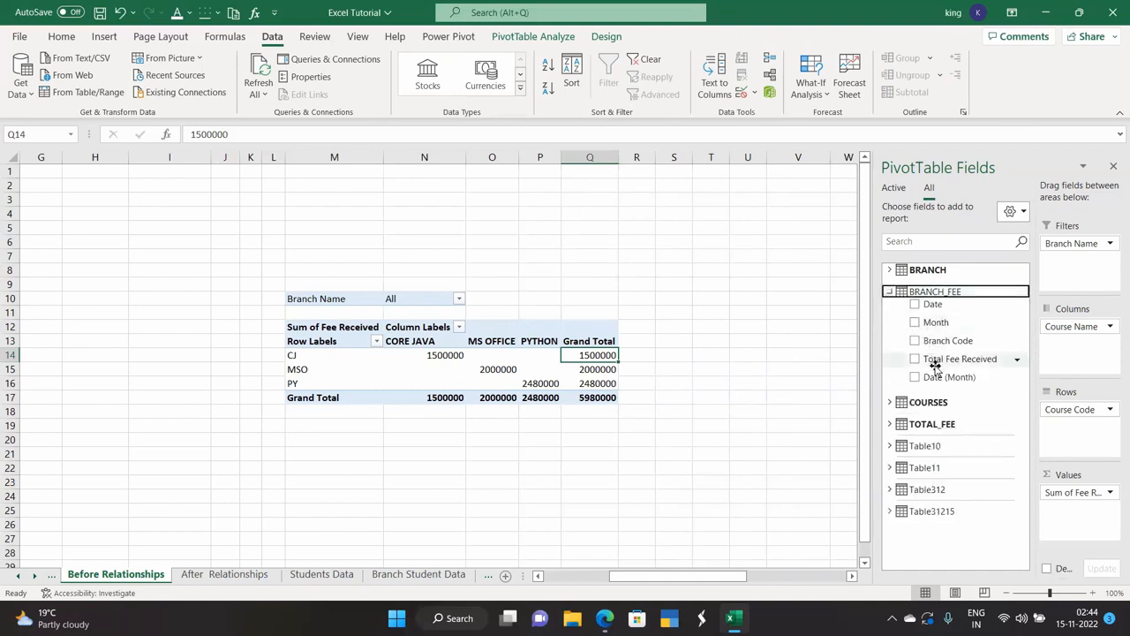
{"action": "left_click_drag", "start_coordinate": [940, 363], "coordinate": [1070, 433]}
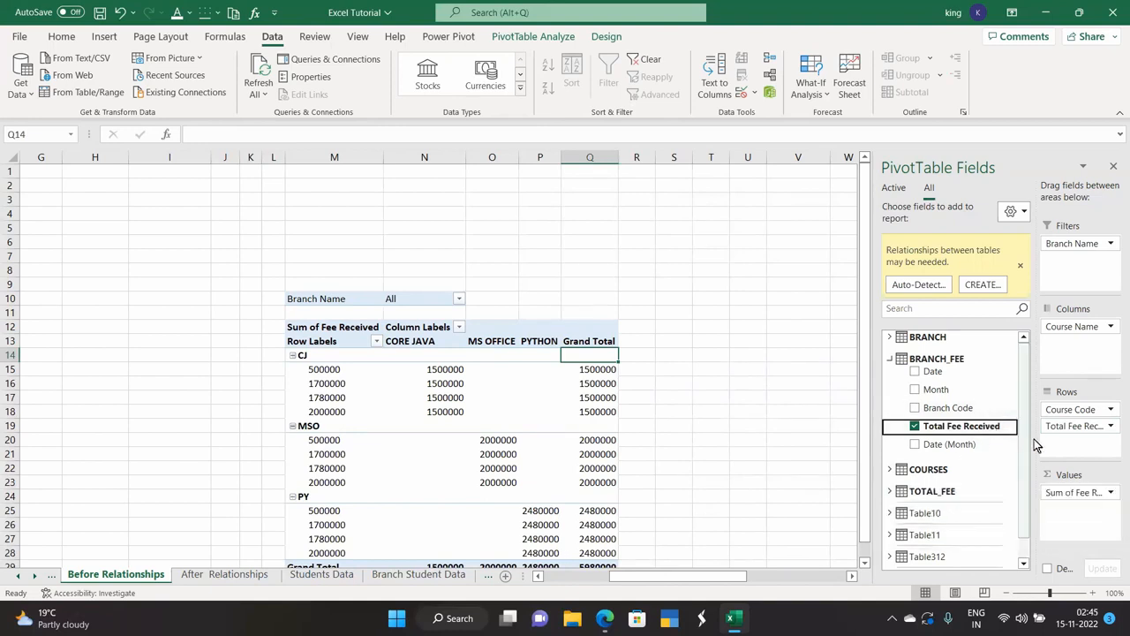
Remove Course Code from the rows and Course Name from the columns.
{"action": "left_click_drag", "start_coordinate": [1075, 414], "coordinate": [909, 413]}
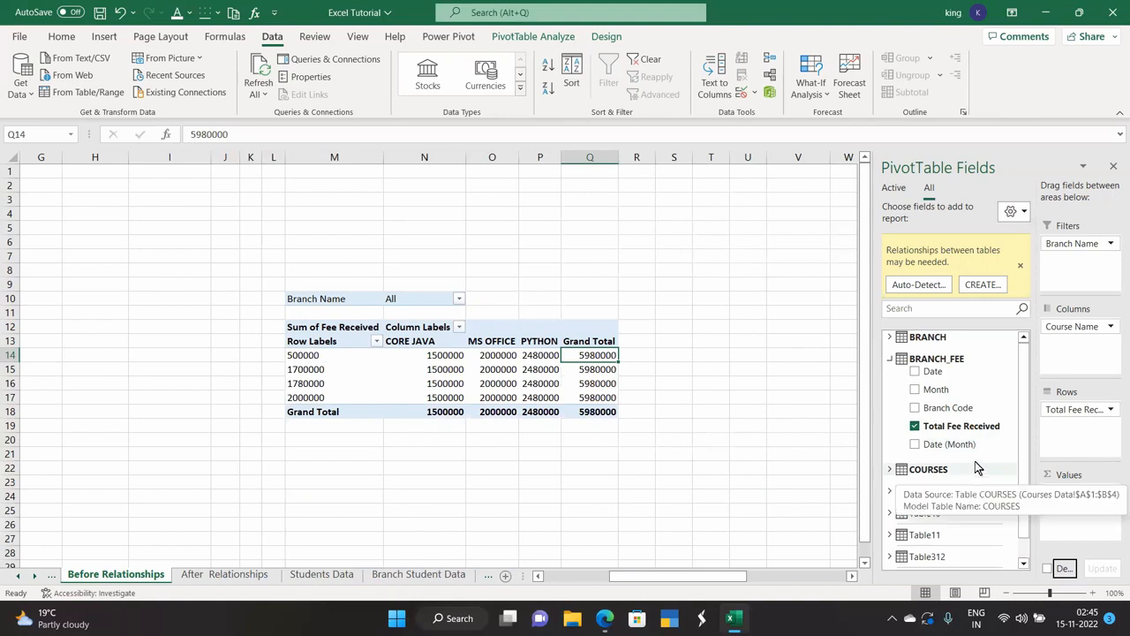
{"action": "left_click_drag", "start_coordinate": [1092, 325], "coordinate": [935, 404]}
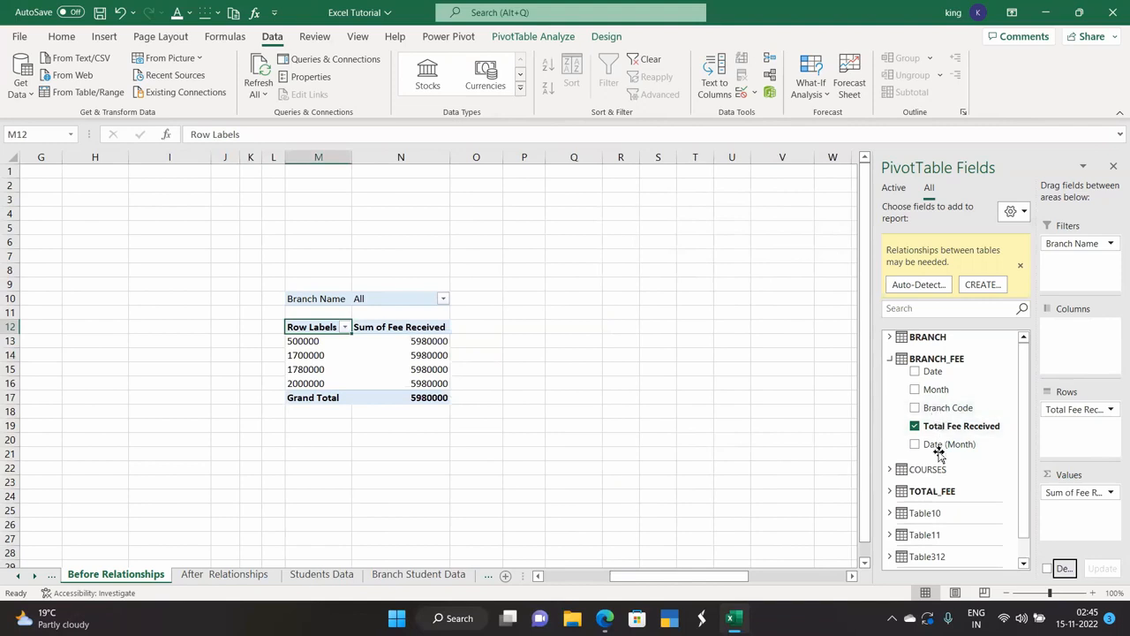
{"action": "scroll", "coordinate": [941, 489], "scroll_direction": "down", "scroll_amount": 1}
{"action": "scroll", "coordinate": [941, 489], "scroll_direction": "up", "scroll_amount": 1}
Put BRANCH Branch Name across the columns and move Total Fee Received into Values.
{"action": "left_click", "coordinate": [890, 337]}
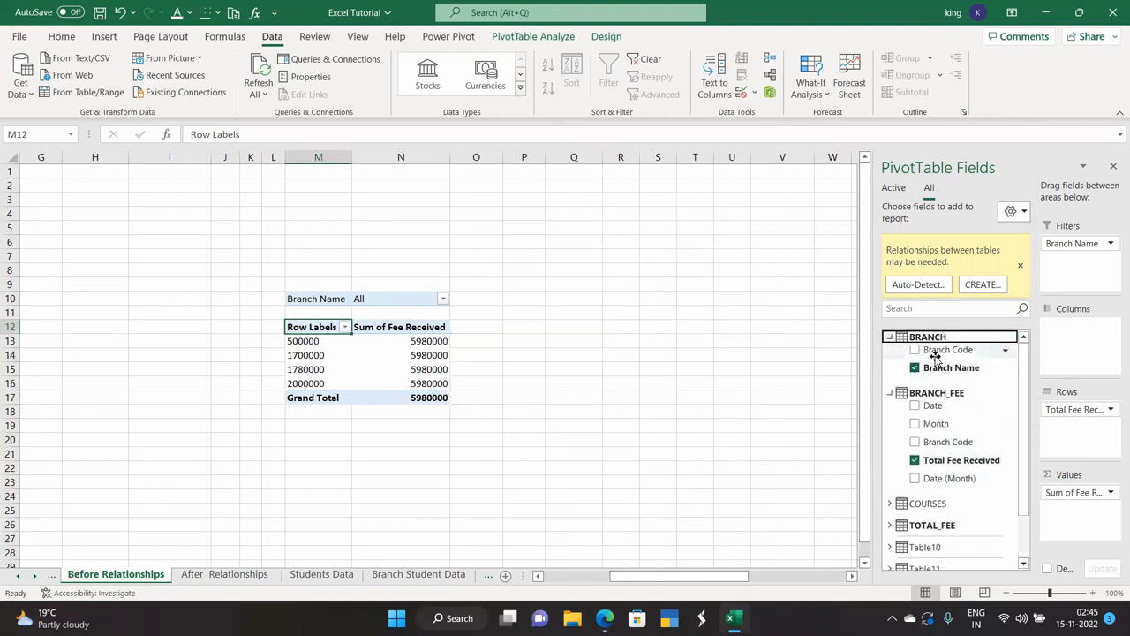
{"action": "left_click_drag", "start_coordinate": [927, 369], "coordinate": [1074, 351]}
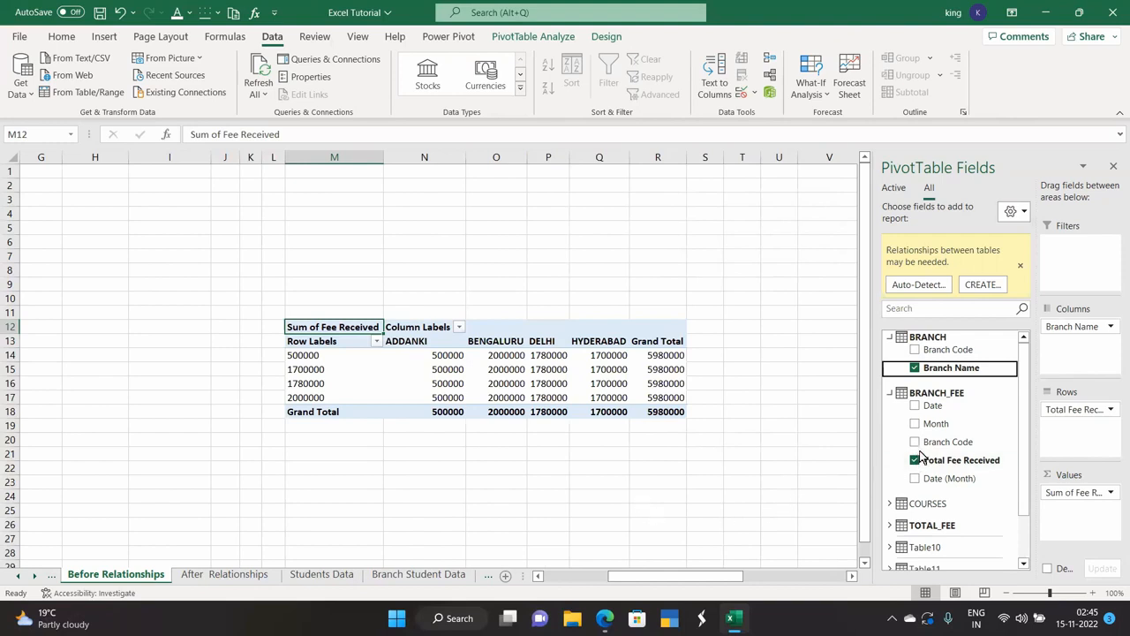
{"action": "left_click_drag", "start_coordinate": [1084, 410], "coordinate": [1077, 510]}
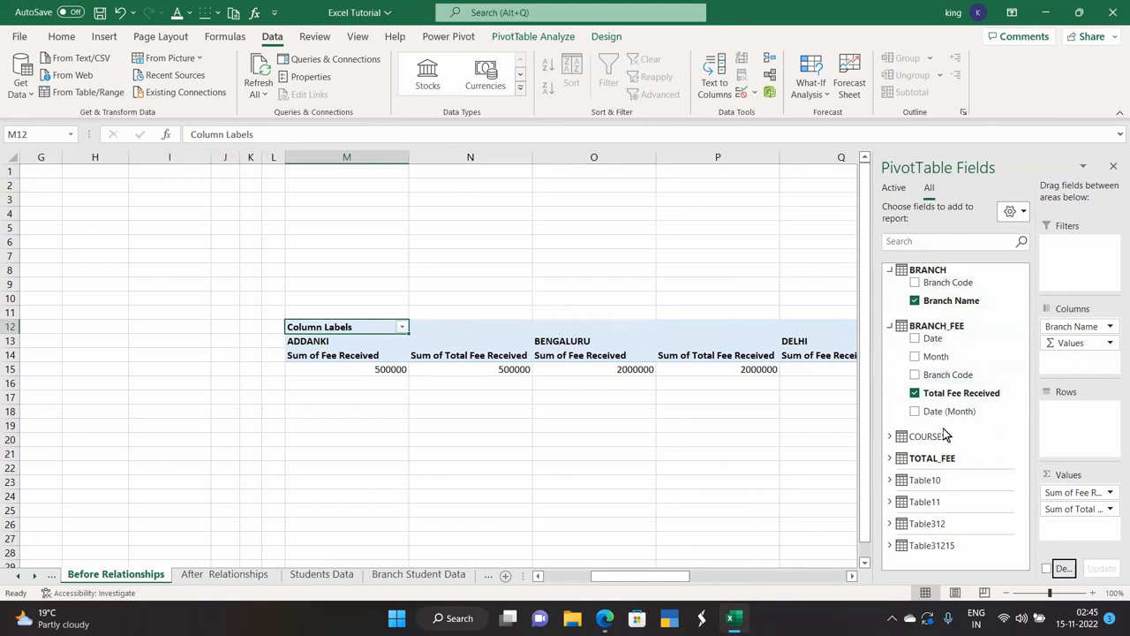
Add COURSES Course Name as rows and hide the PivotTable Fields pane.
{"action": "left_click", "coordinate": [889, 437]}
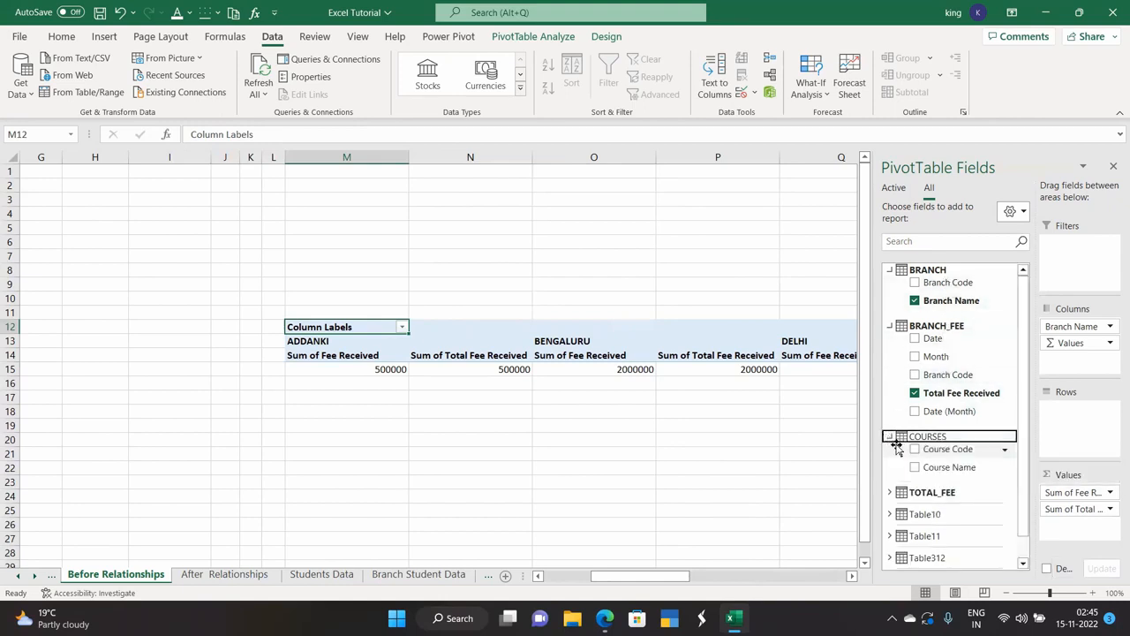
{"action": "left_click_drag", "start_coordinate": [941, 469], "coordinate": [1082, 422]}
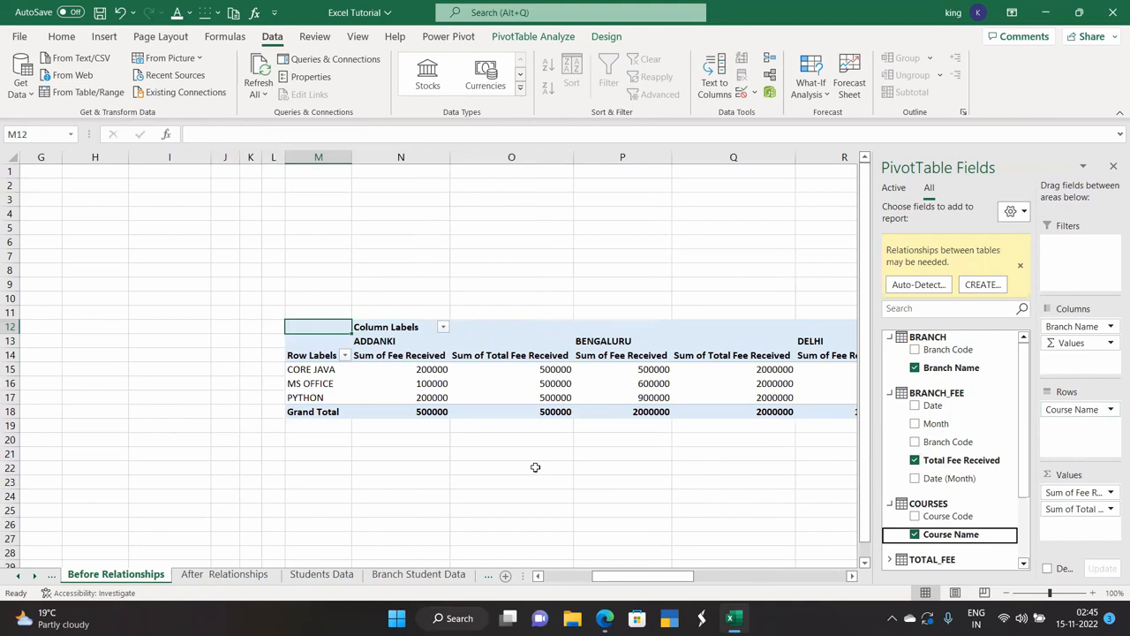
{"action": "left_click", "coordinate": [1112, 166]}
{"action": "left_click_drag", "start_coordinate": [803, 579], "coordinate": [844, 582]}
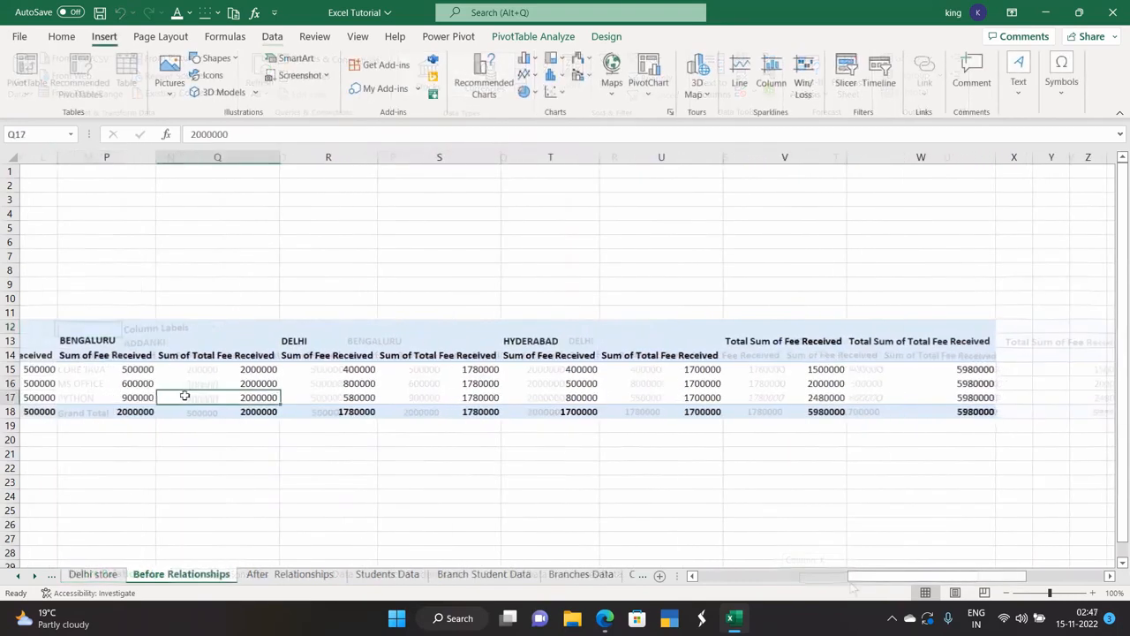
Set the pivot's Grand Totals to Off for Rows and Columns.
{"action": "left_click", "coordinate": [540, 37]}
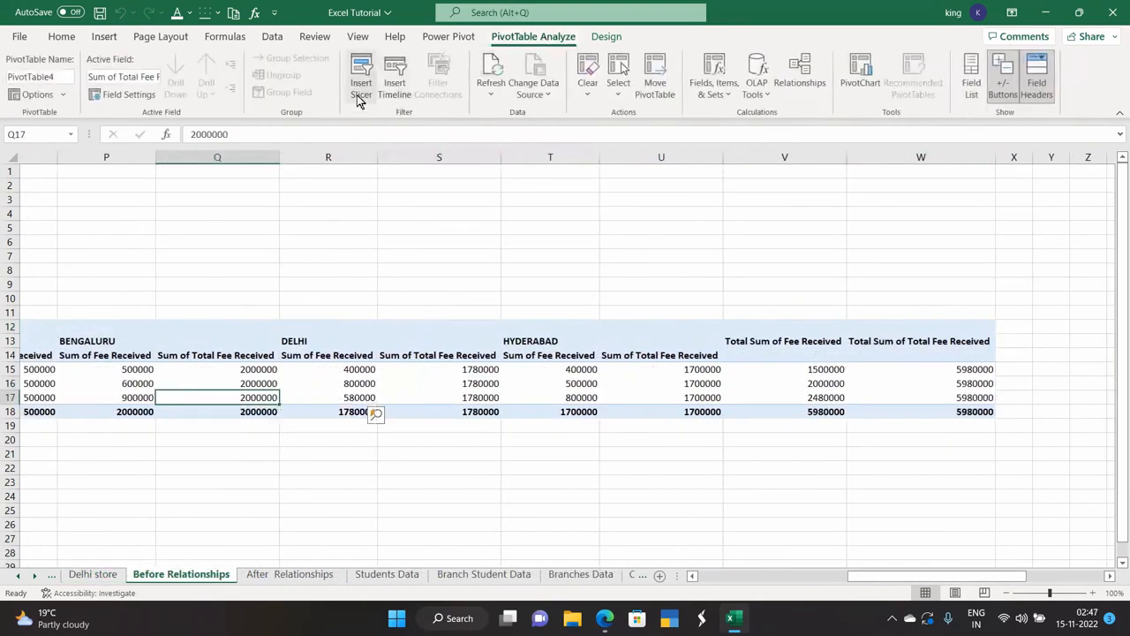
{"action": "left_click", "coordinate": [606, 38]}
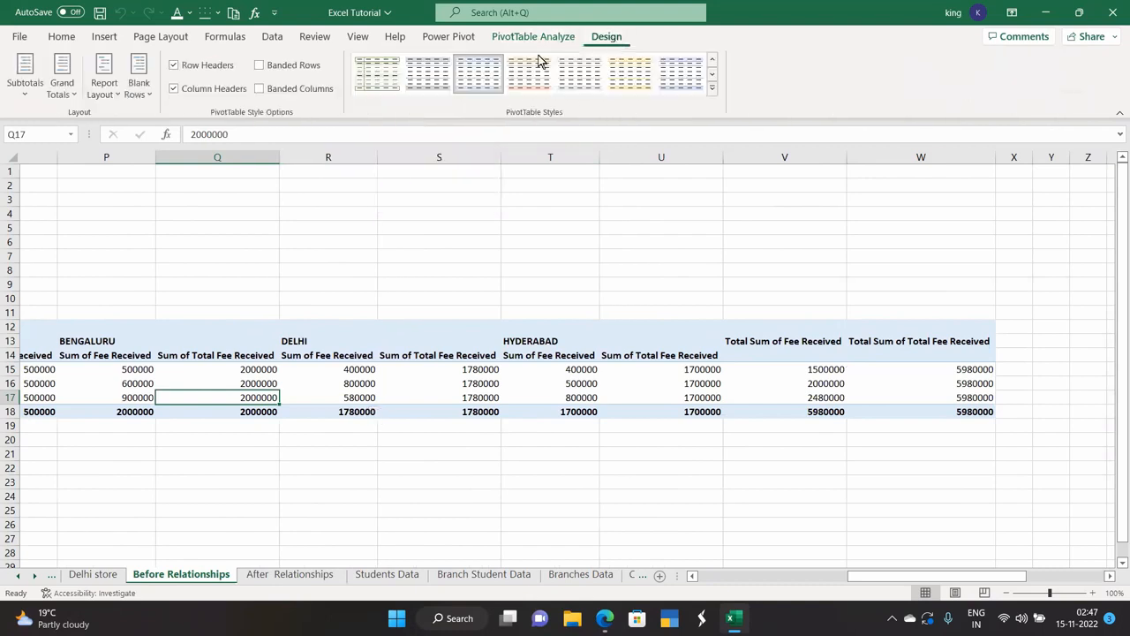
{"action": "left_click", "coordinate": [62, 88]}
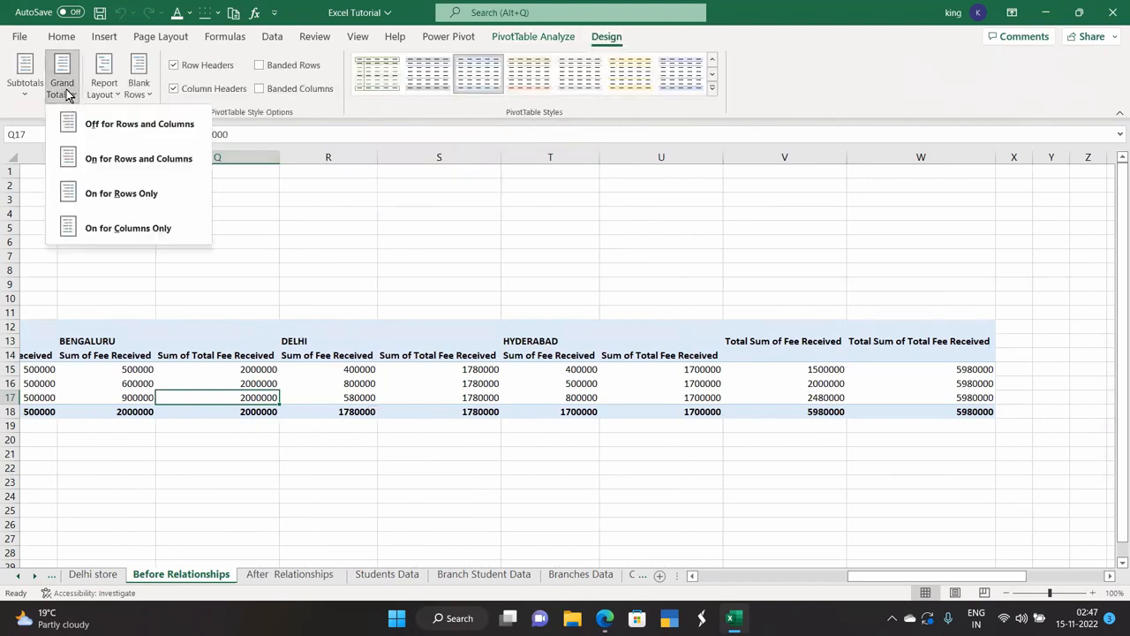
{"action": "left_click", "coordinate": [109, 133]}
{"action": "left_click", "coordinate": [320, 485]}
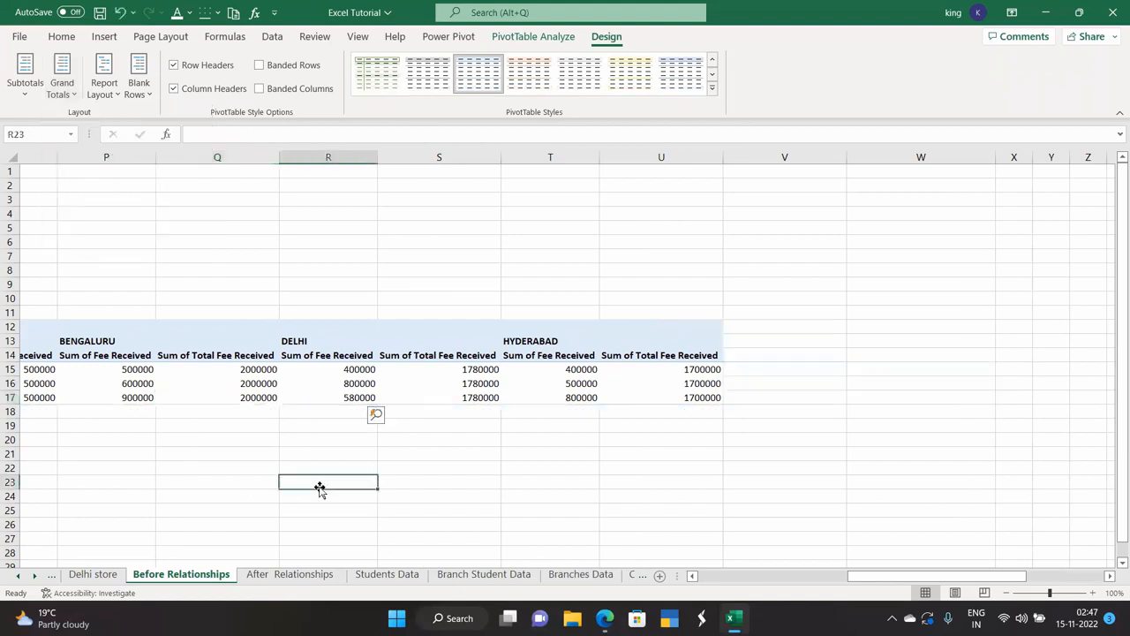
{"action": "left_click_drag", "start_coordinate": [1019, 580], "coordinate": [709, 527]}
{"action": "left_click_drag", "start_coordinate": [746, 581], "coordinate": [839, 578]}
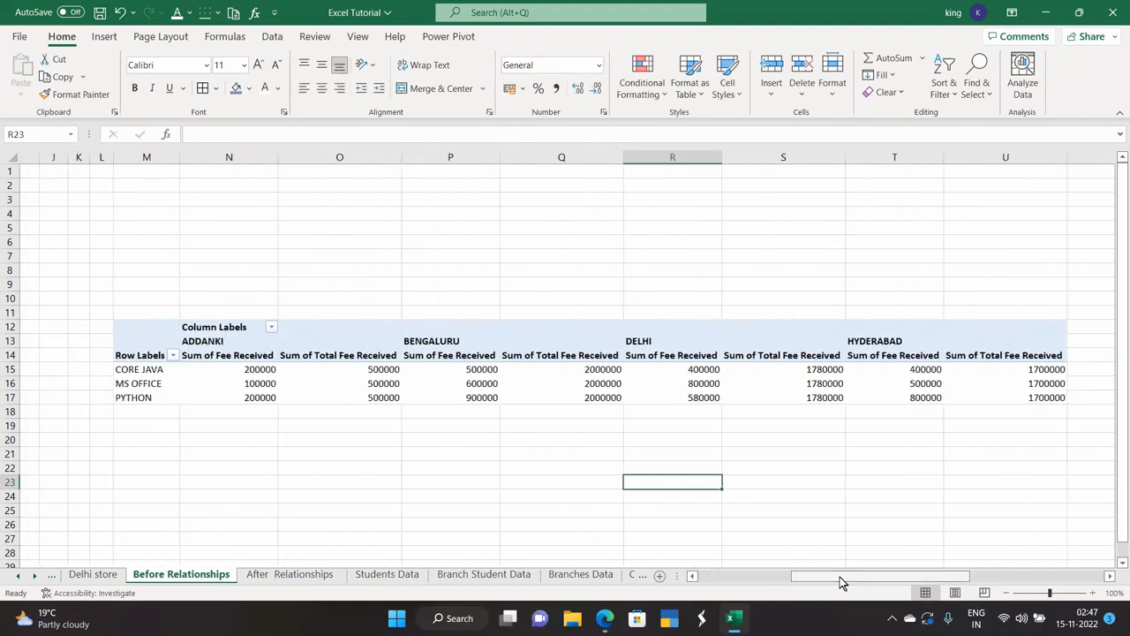
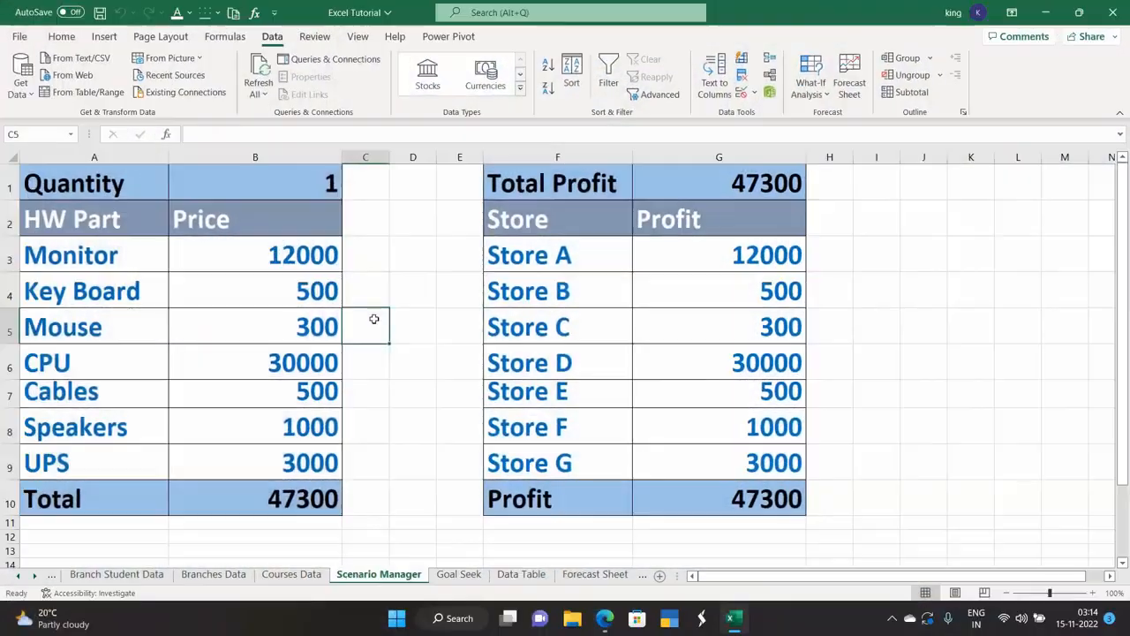
Add a scenario named Quantity 1 with changing cell $B$1, keeping value 1.
{"action": "left_click", "coordinate": [316, 190]}
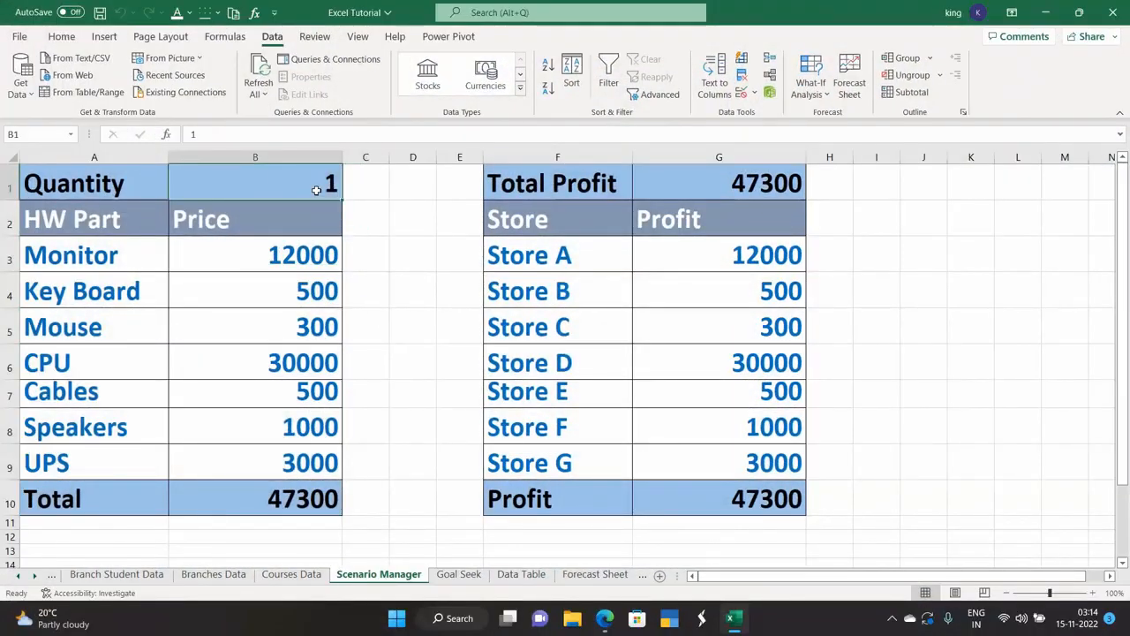
{"action": "left_click", "coordinate": [810, 88]}
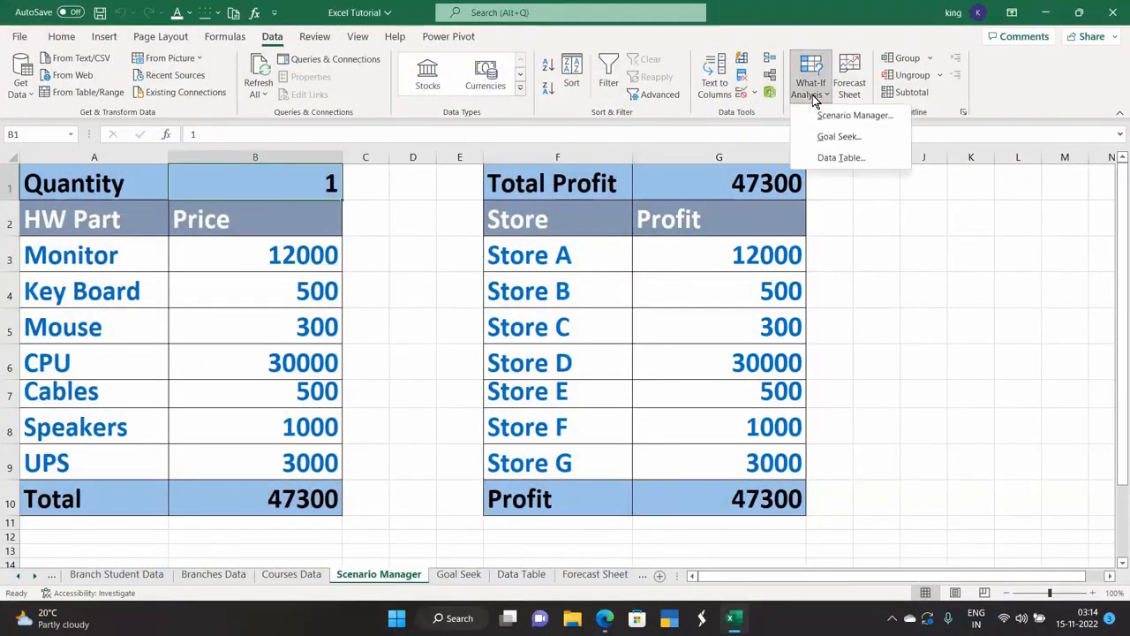
{"action": "left_click", "coordinate": [822, 116]}
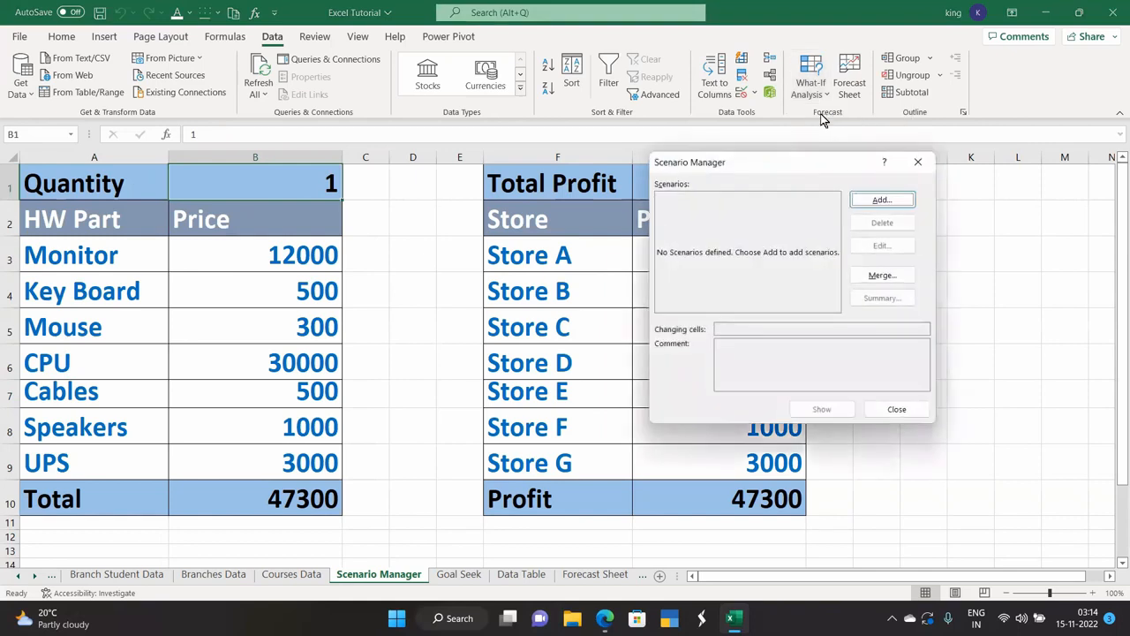
{"action": "left_click", "coordinate": [873, 201]}
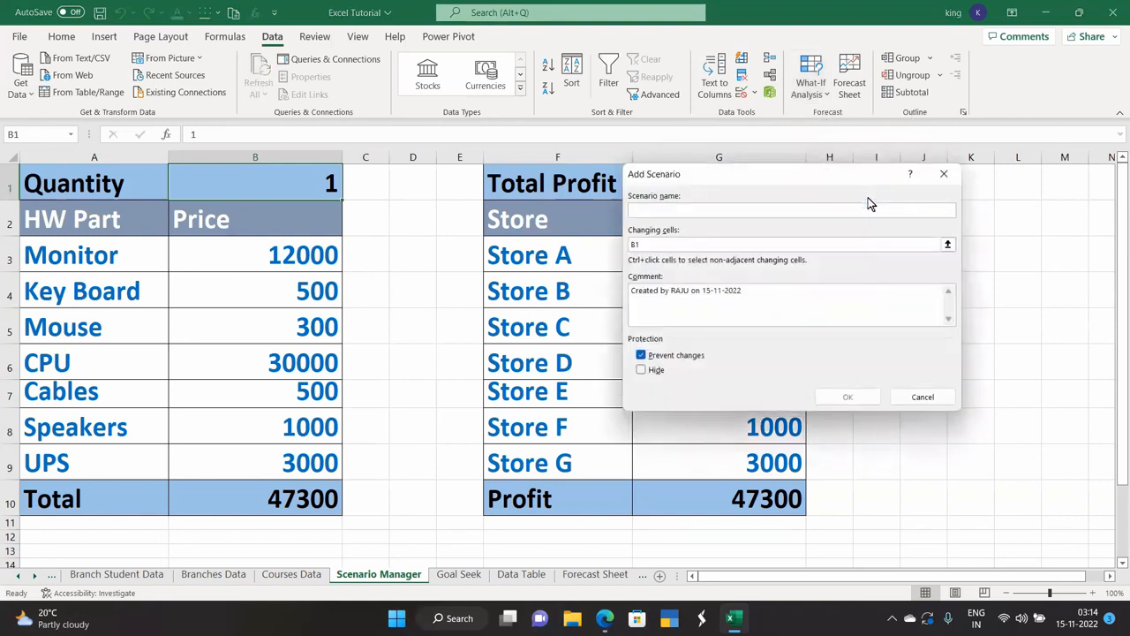
{"action": "type", "text": "Quantity 1"}
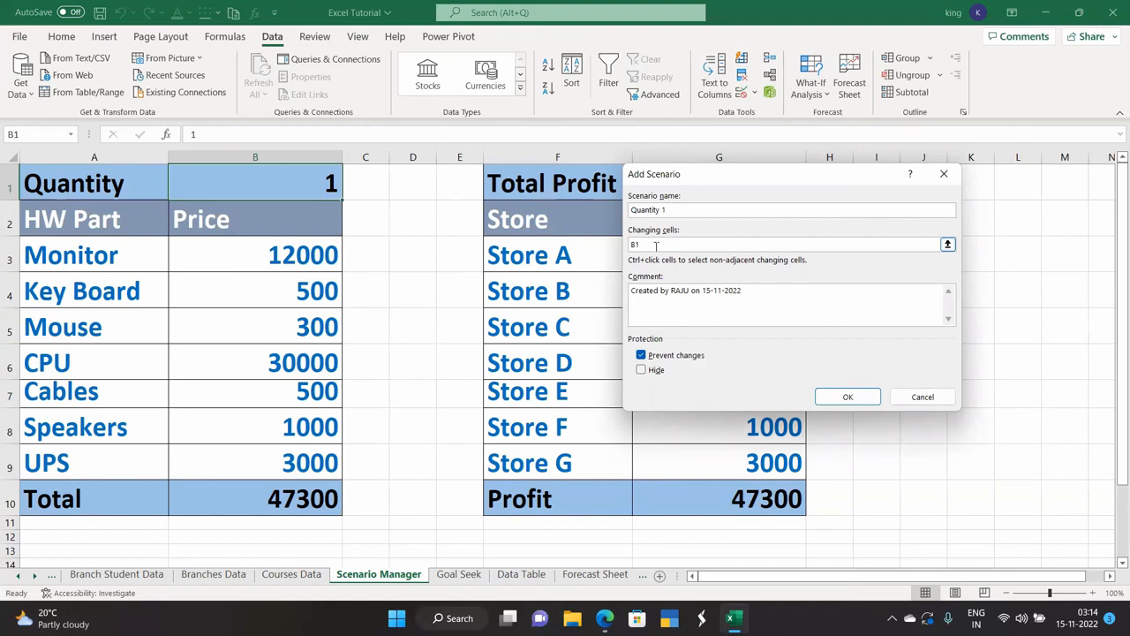
{"action": "left_click", "coordinate": [841, 397]}
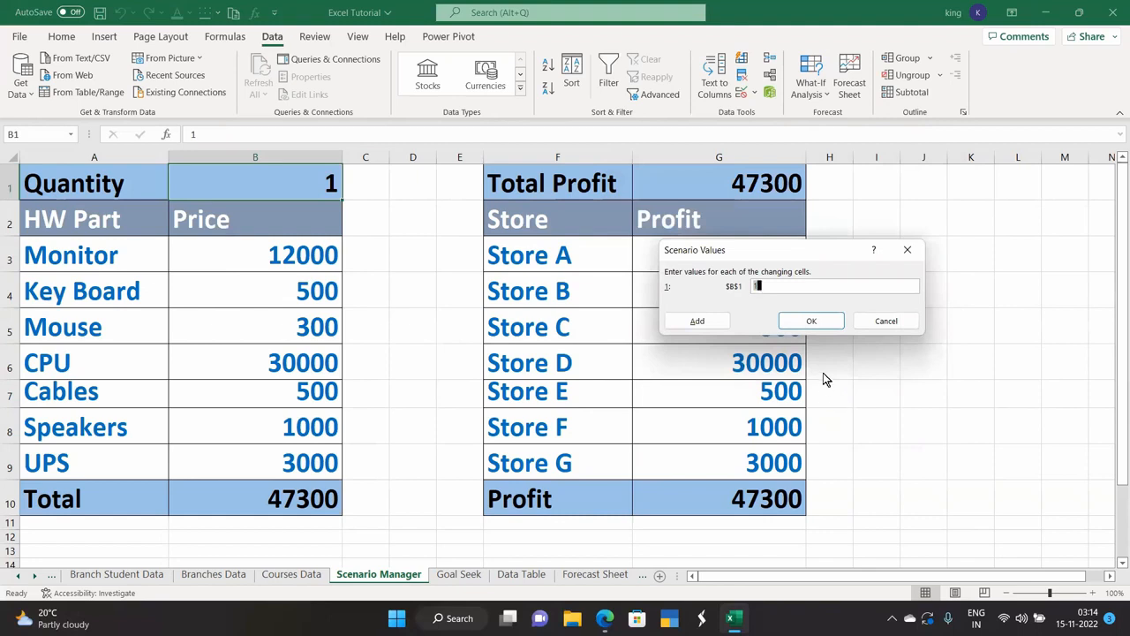
{"action": "left_click", "coordinate": [813, 322]}
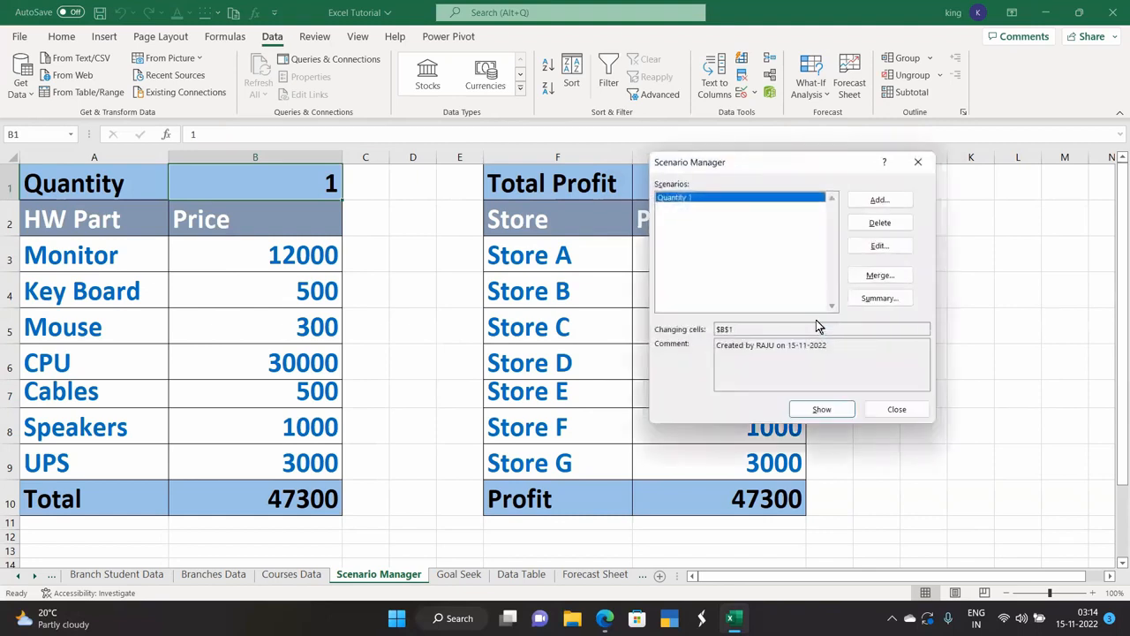
Add scenario Q 2 setting B1 to 2.
{"action": "left_click", "coordinate": [877, 199]}
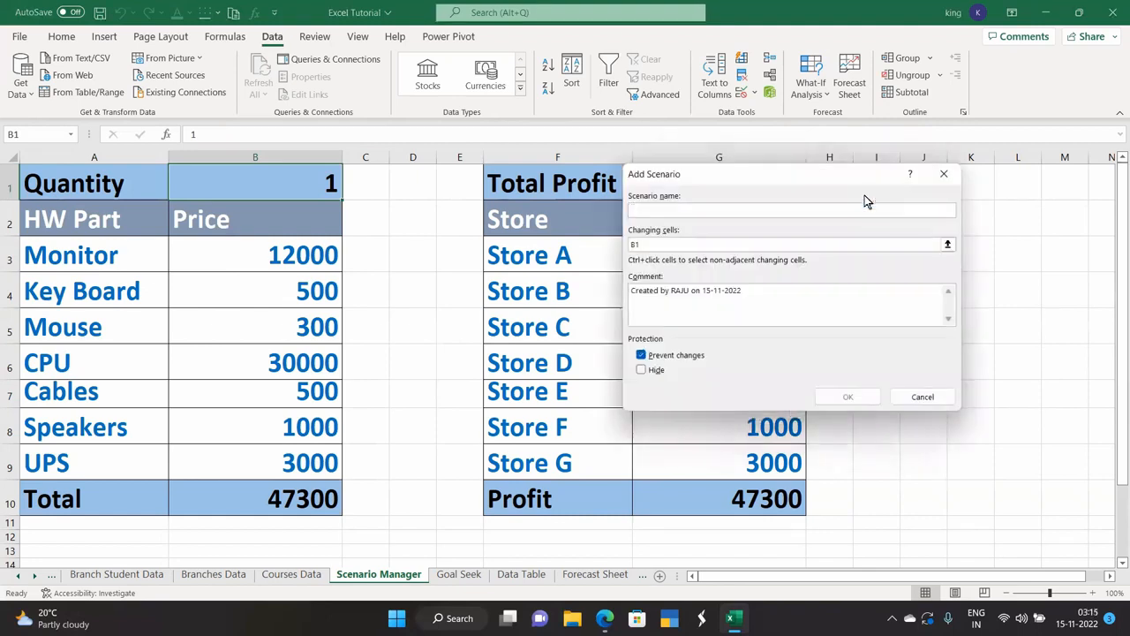
{"action": "type", "text": "Q 2"}
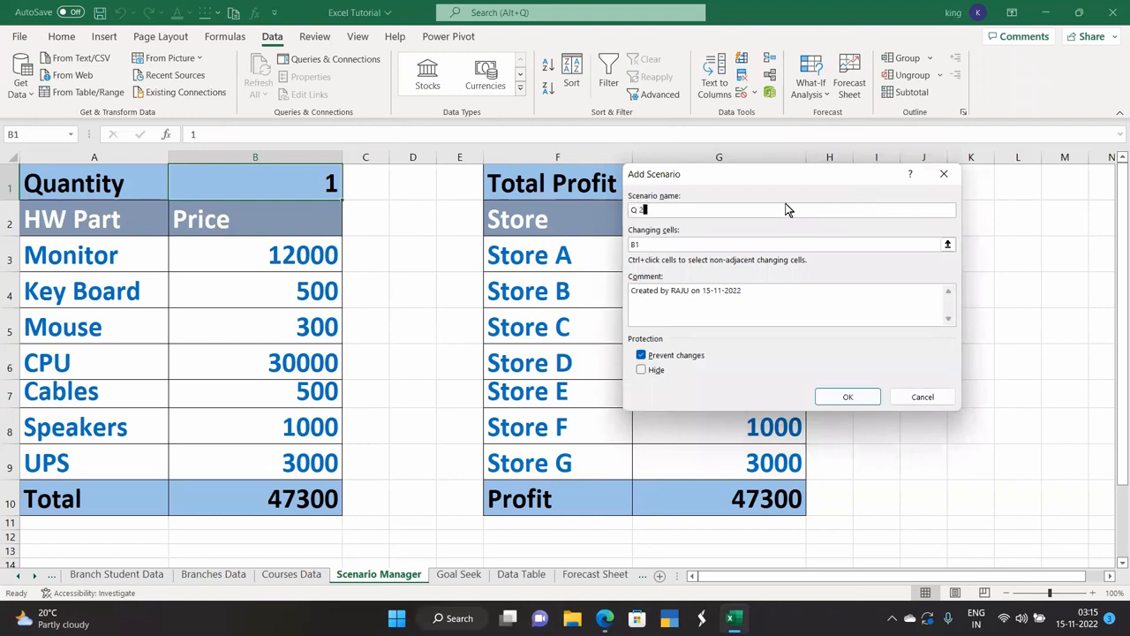
{"action": "left_click", "coordinate": [830, 399]}
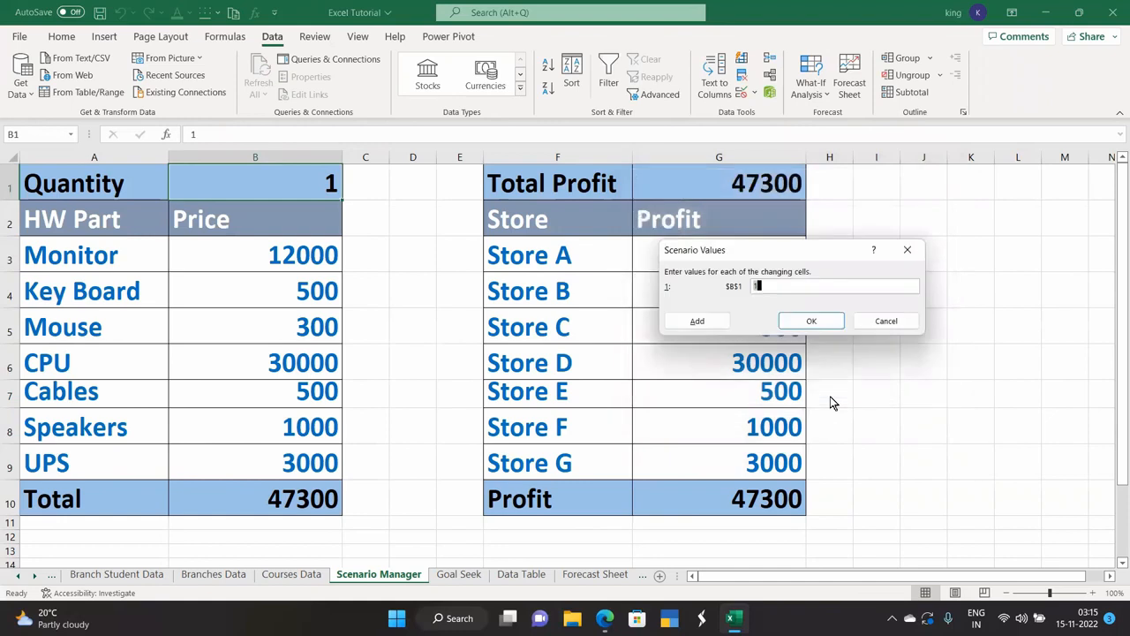
{"action": "key", "text": "BackSpace"}
{"action": "type", "text": "2"}
{"action": "left_click", "coordinate": [821, 321]}
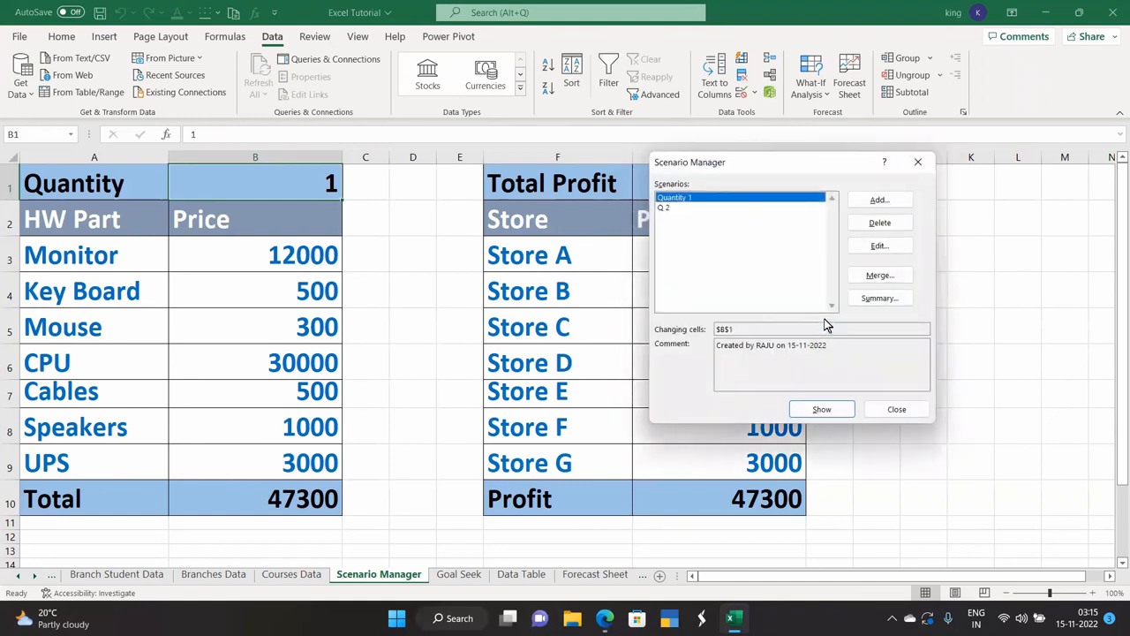
Add scenario q3 setting B1 to 3.
{"action": "left_click", "coordinate": [872, 204]}
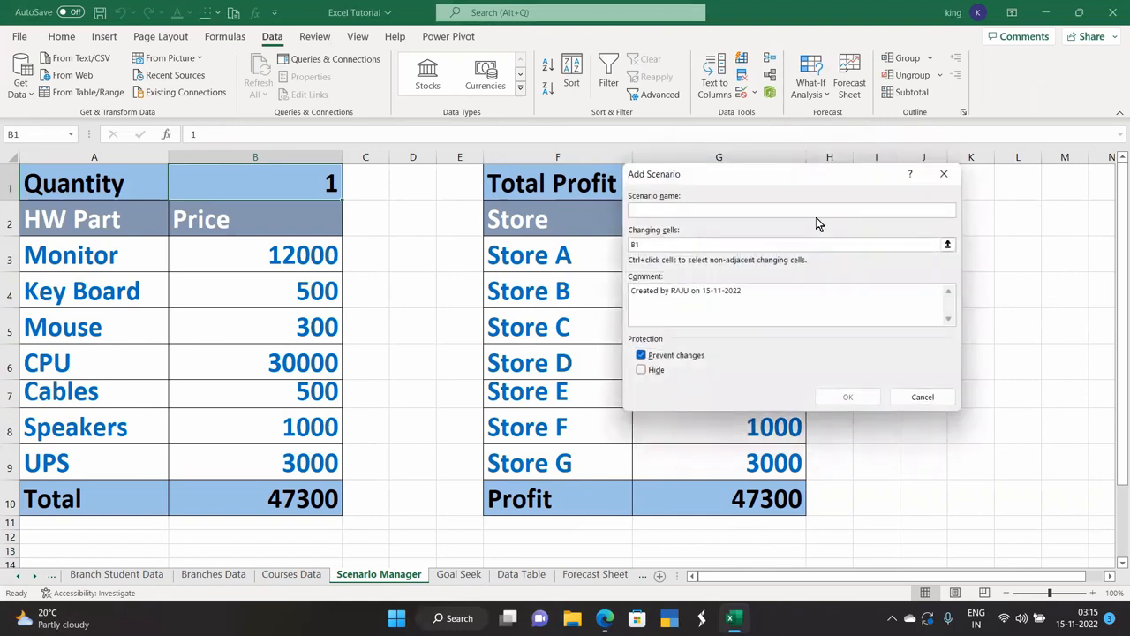
{"action": "type", "text": "Q1"}
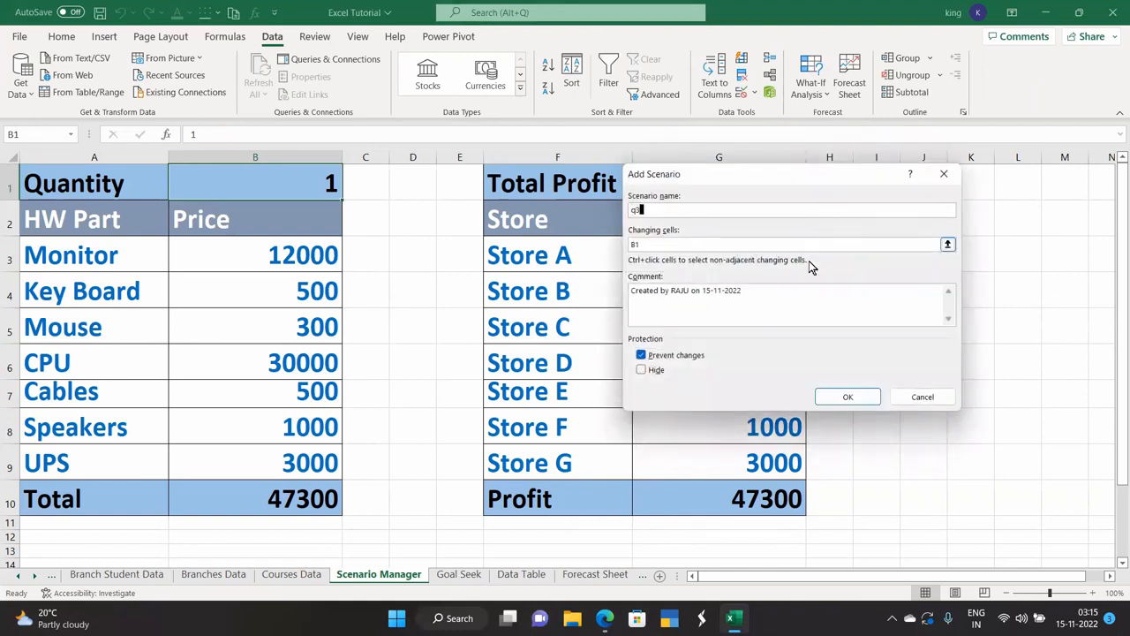
{"action": "left_click", "coordinate": [845, 396]}
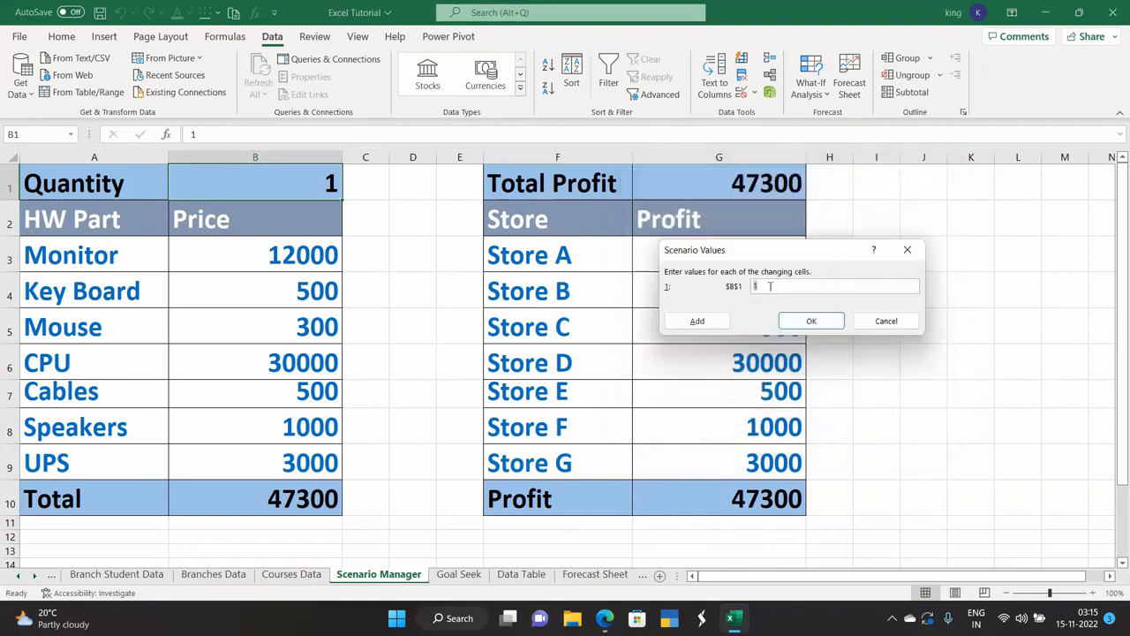
{"action": "key", "text": "BackSpace"}
{"action": "type", "text": "3"}
{"action": "left_click", "coordinate": [801, 321]}
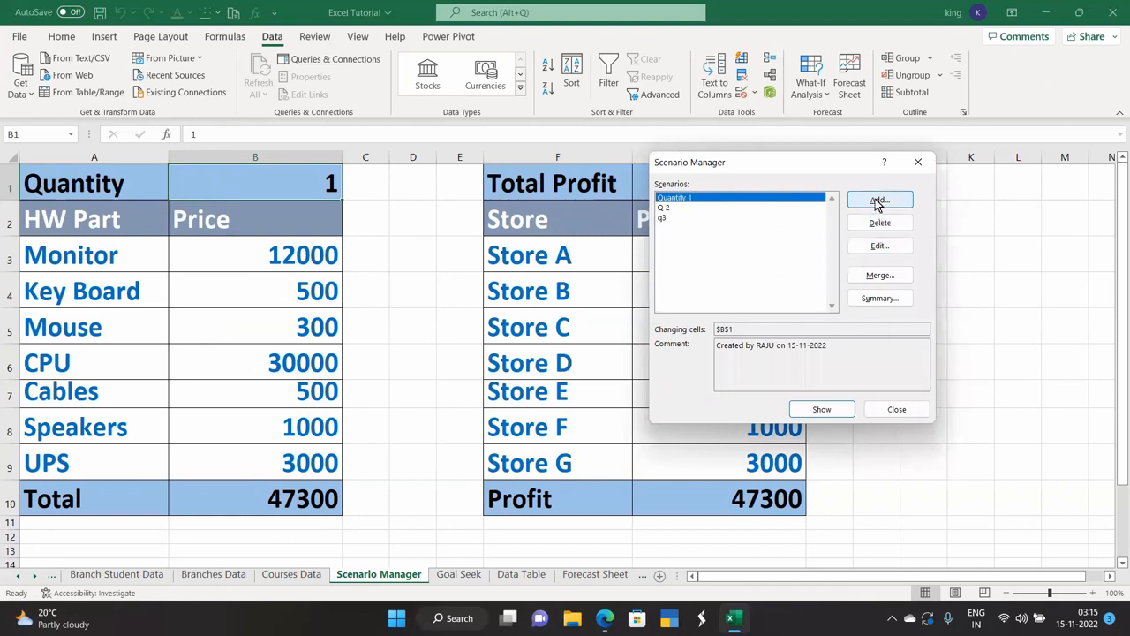
Add scenario Q4 setting B1 to 4, then select q3 in the list.
{"action": "left_click", "coordinate": [879, 201]}
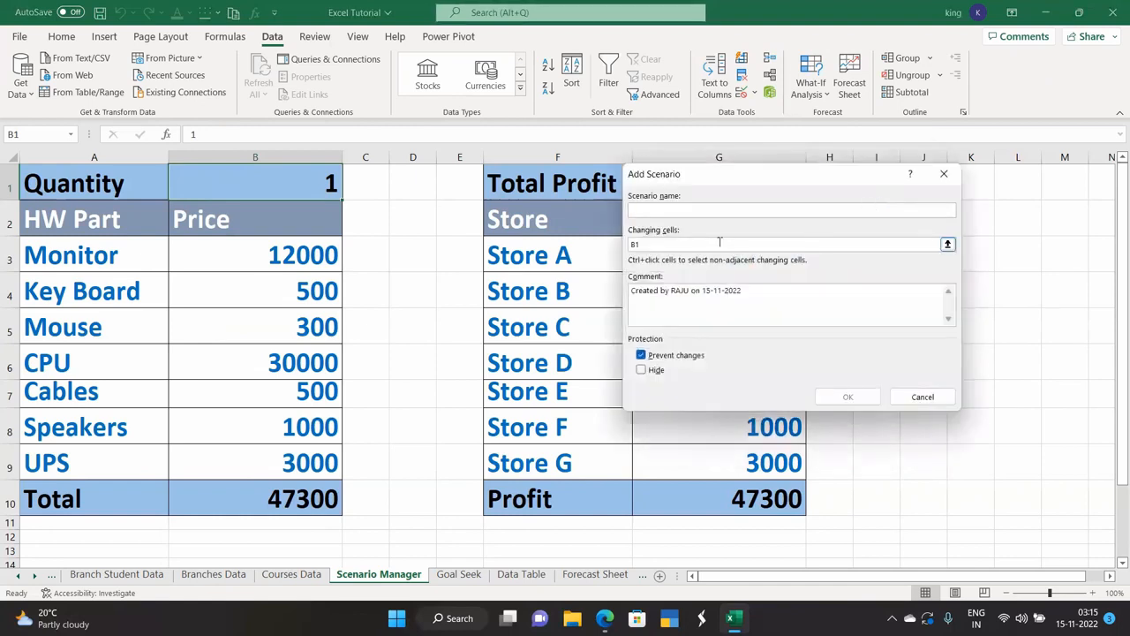
{"action": "type", "text": "Q4"}
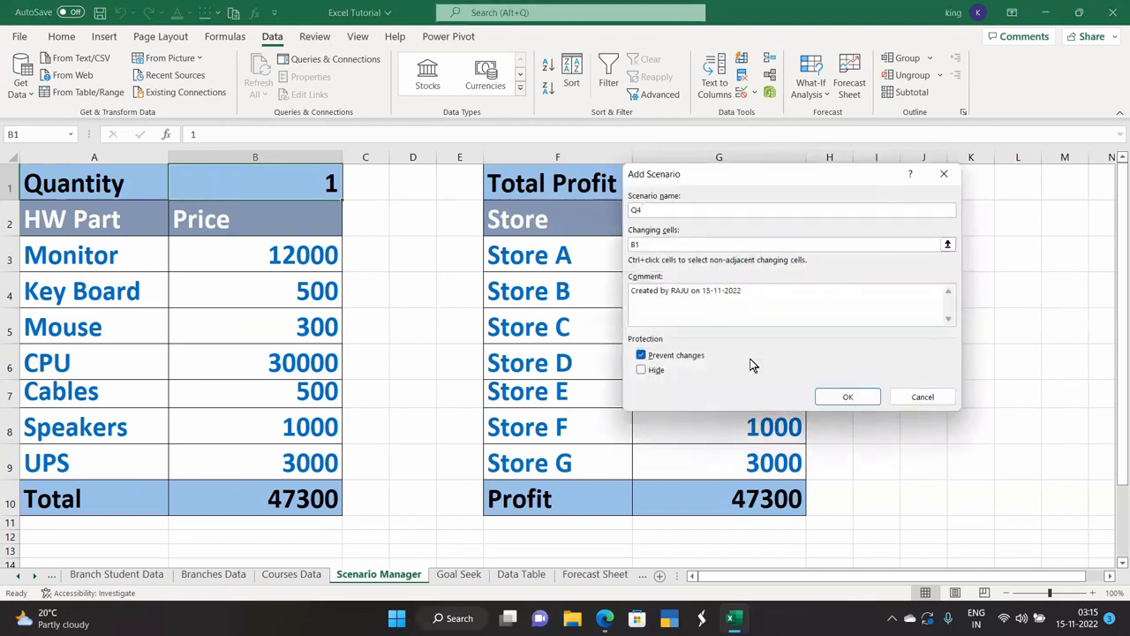
{"action": "left_click", "coordinate": [845, 396]}
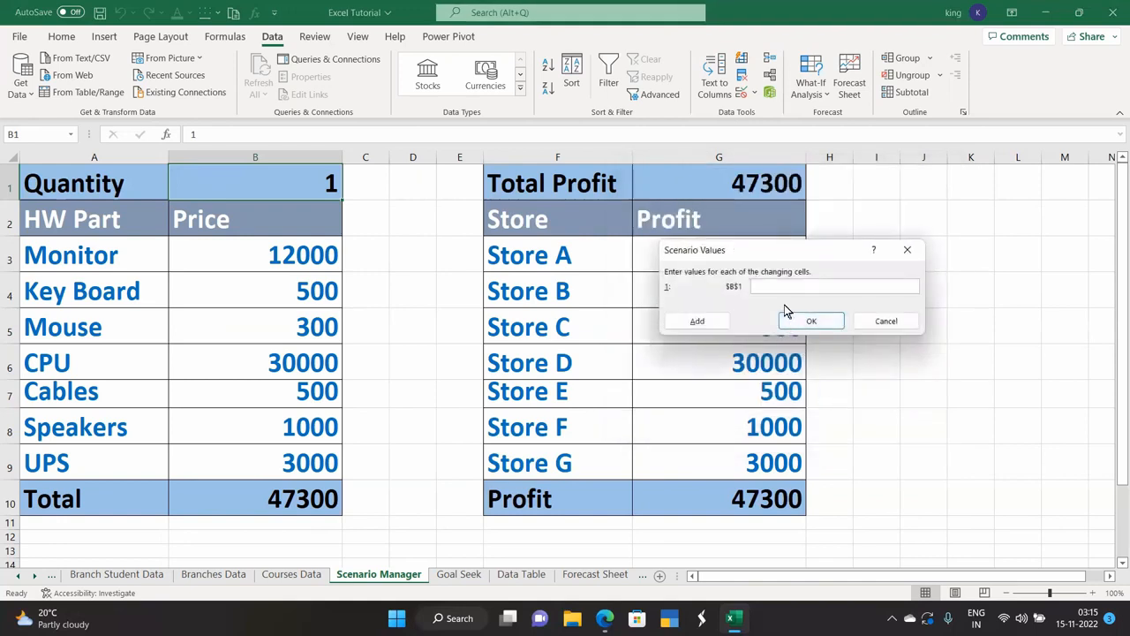
{"action": "left_click", "coordinate": [794, 321]}
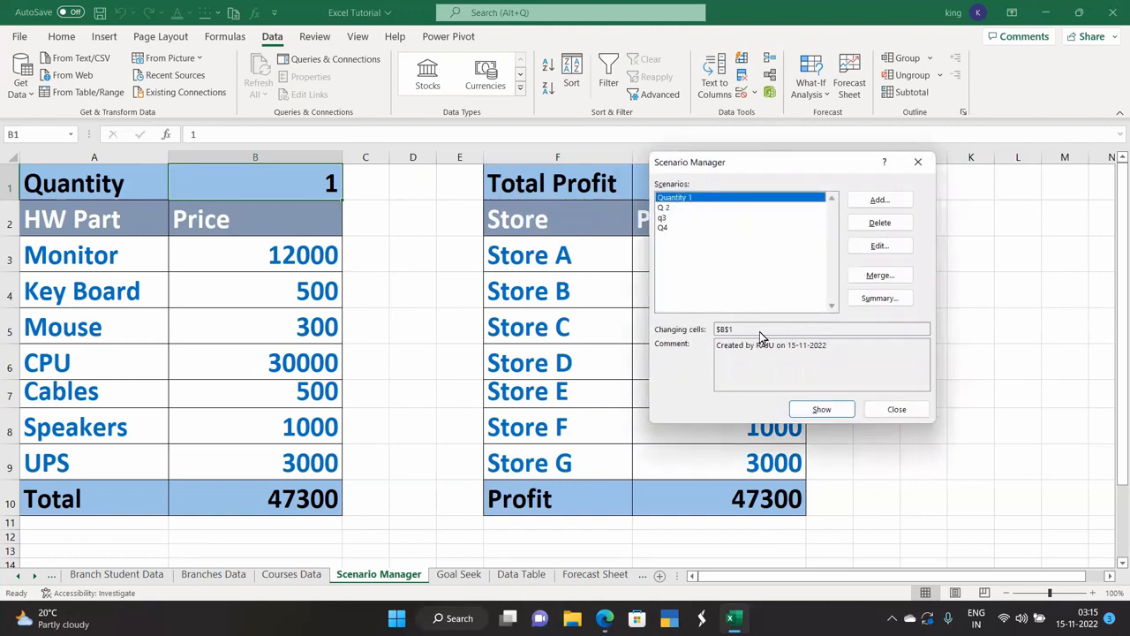
{"action": "left_click", "coordinate": [677, 217]}
Generate a scenario summary for result cell B10, then delete the Scenario Summary sheet.
{"action": "left_click", "coordinate": [674, 209]}
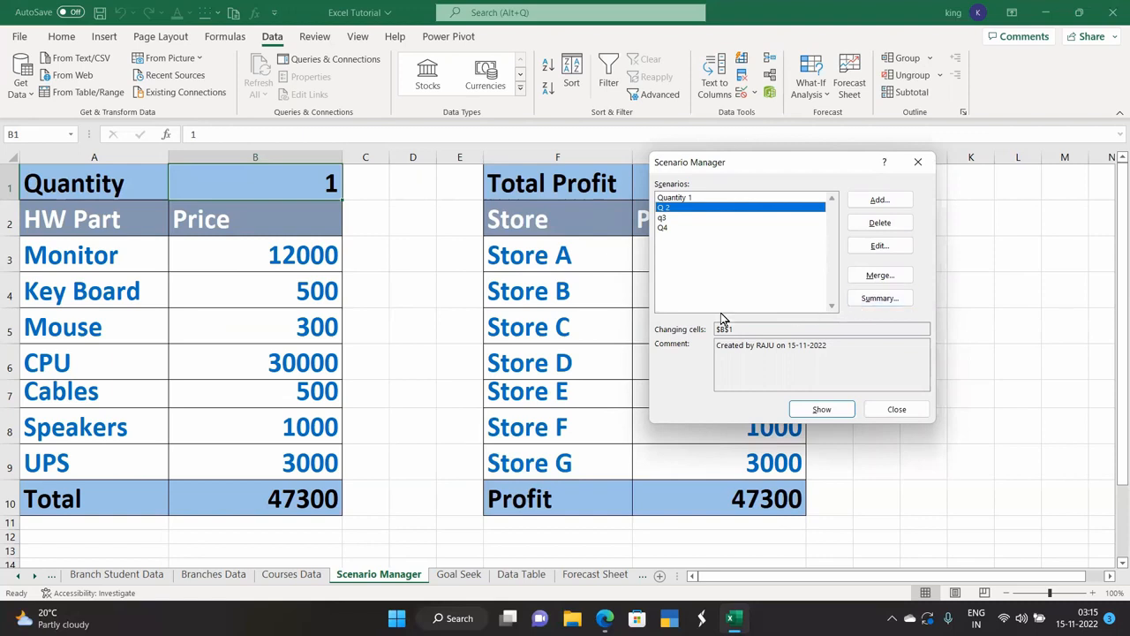
{"action": "left_click", "coordinate": [879, 299]}
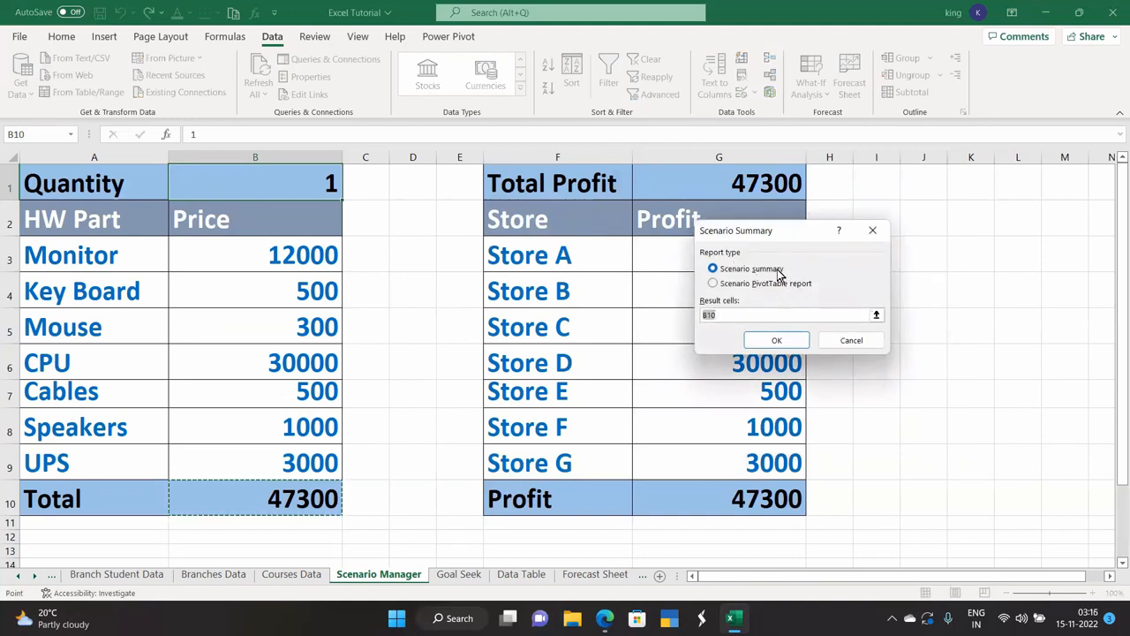
{"action": "left_click", "coordinate": [775, 339]}
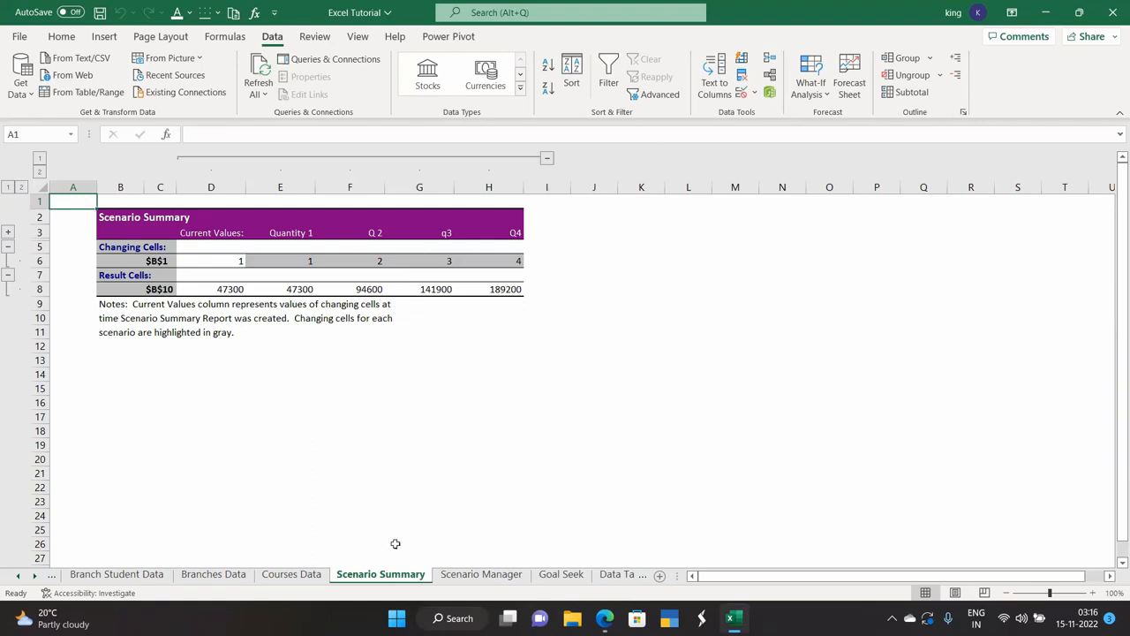
{"action": "right_click", "coordinate": [385, 578]}
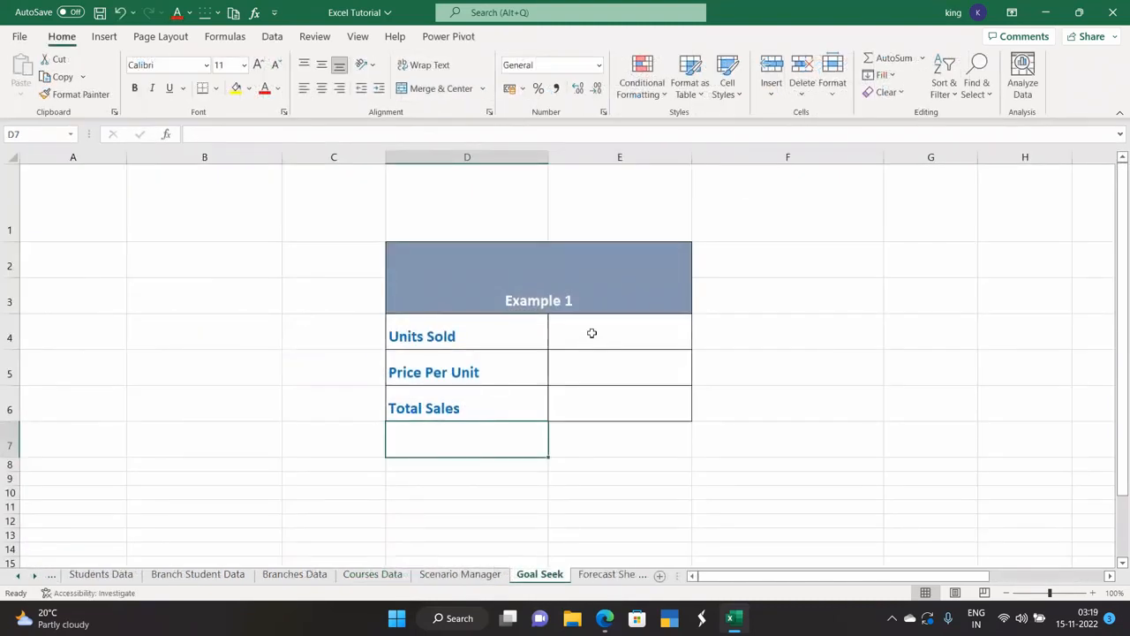
Enter Units Sold 100 in E4 and Price Per Unit 15000 in E5.
{"action": "left_click", "coordinate": [591, 333]}
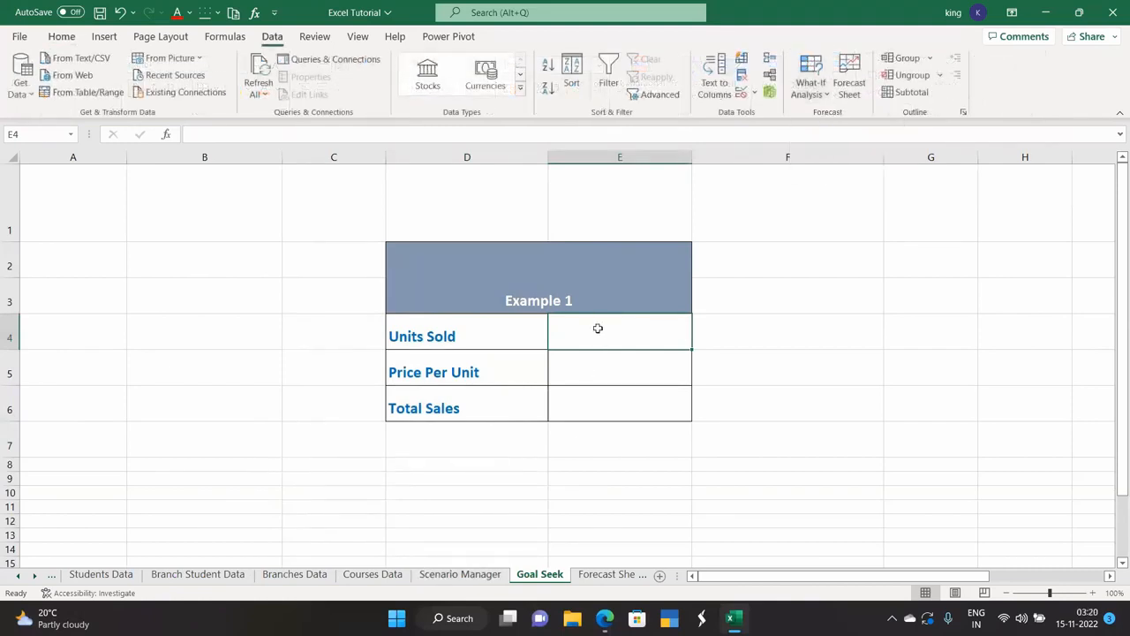
{"action": "type", "text": "100"}
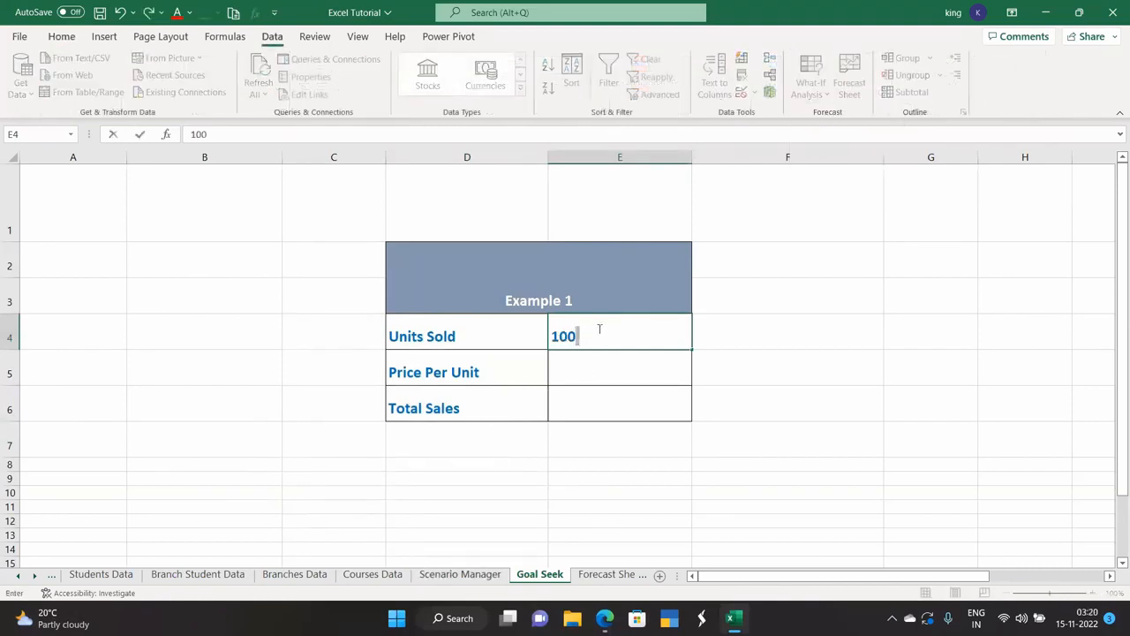
{"action": "left_click", "coordinate": [584, 369]}
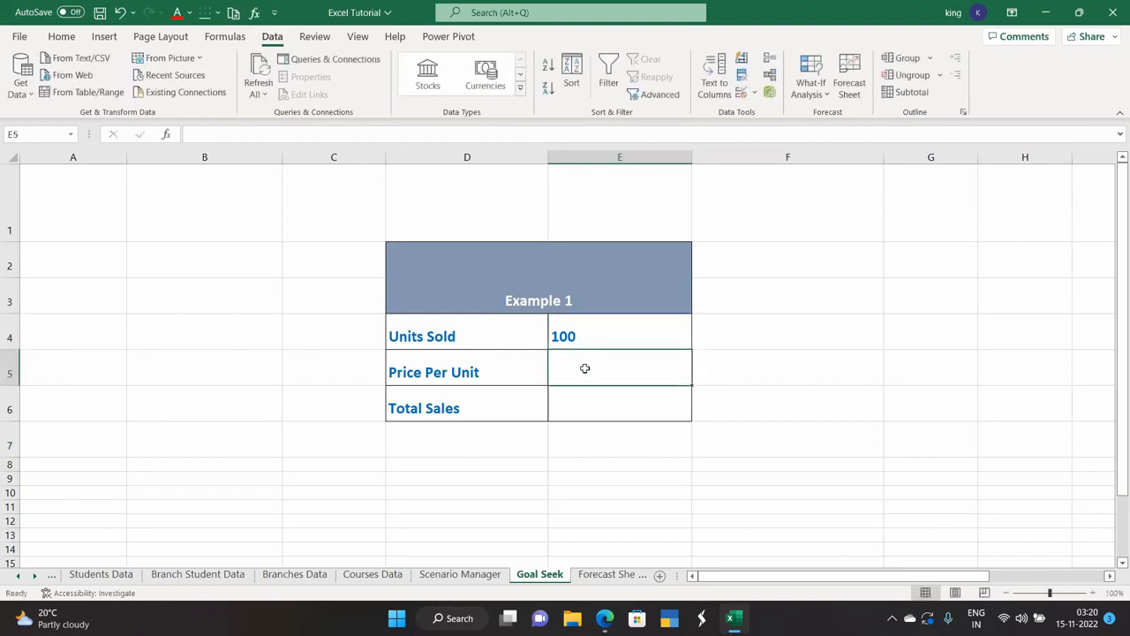
{"action": "type", "text": "15000"}
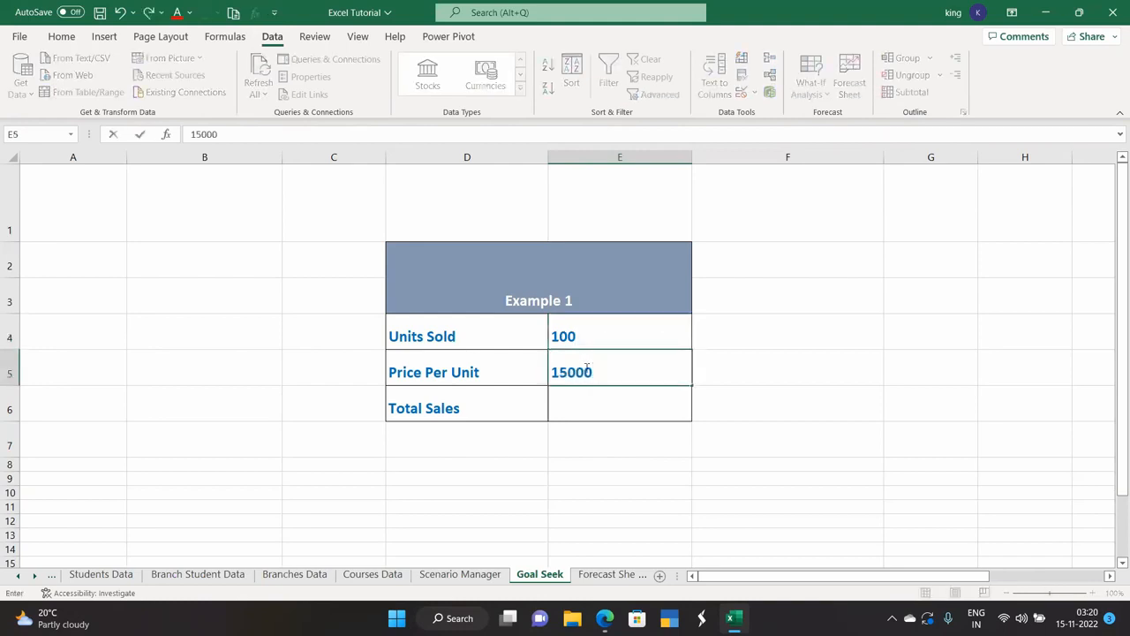
{"action": "key", "text": "Return"}
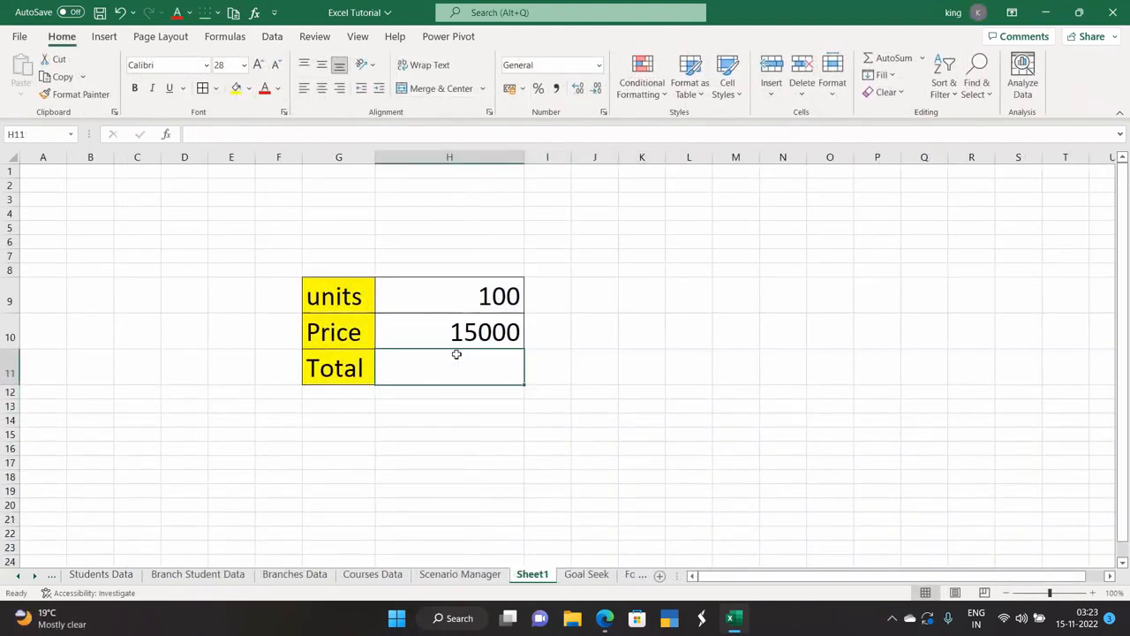
Enter =H9*H10 in H11 so the Total shows 1500000.
{"action": "type", "text": "="}
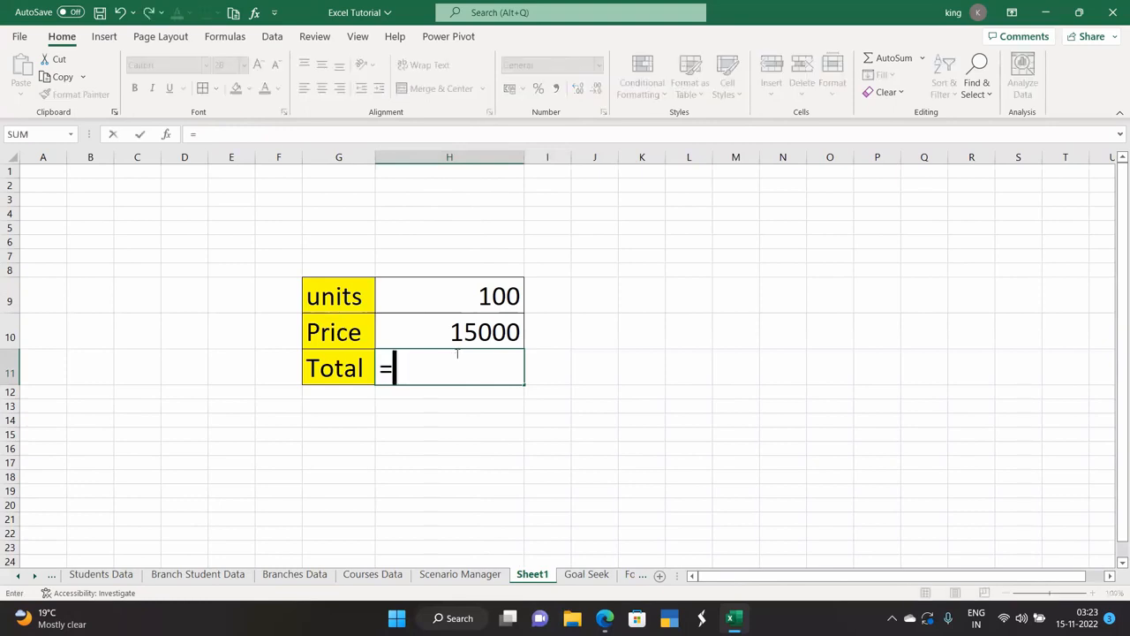
{"action": "type", "text": "h9*"}
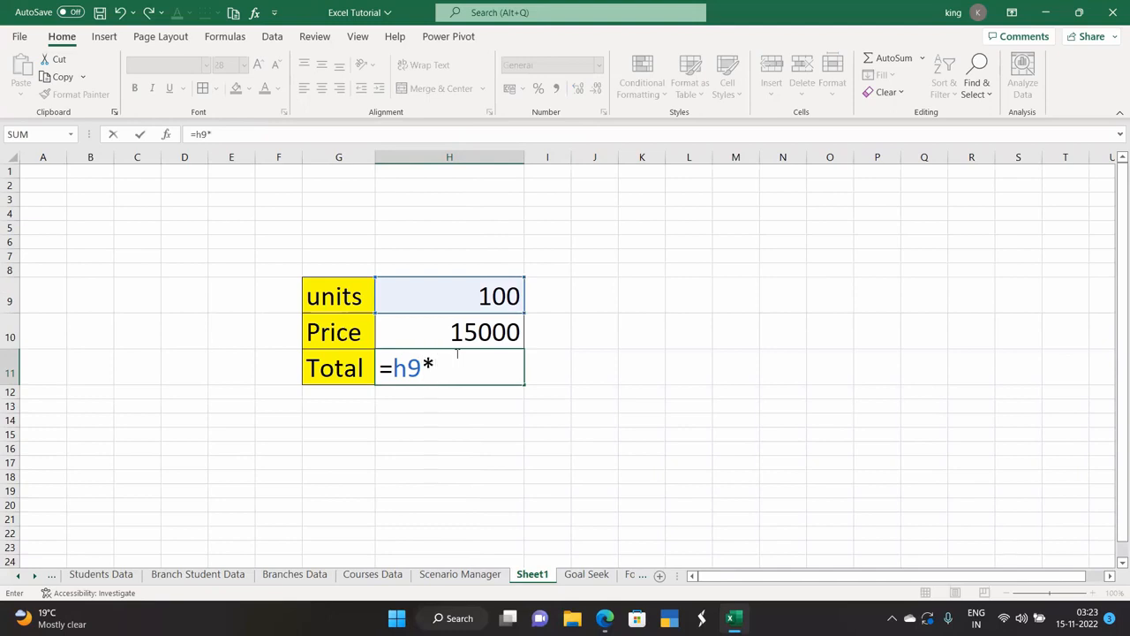
{"action": "type", "text": "h10"}
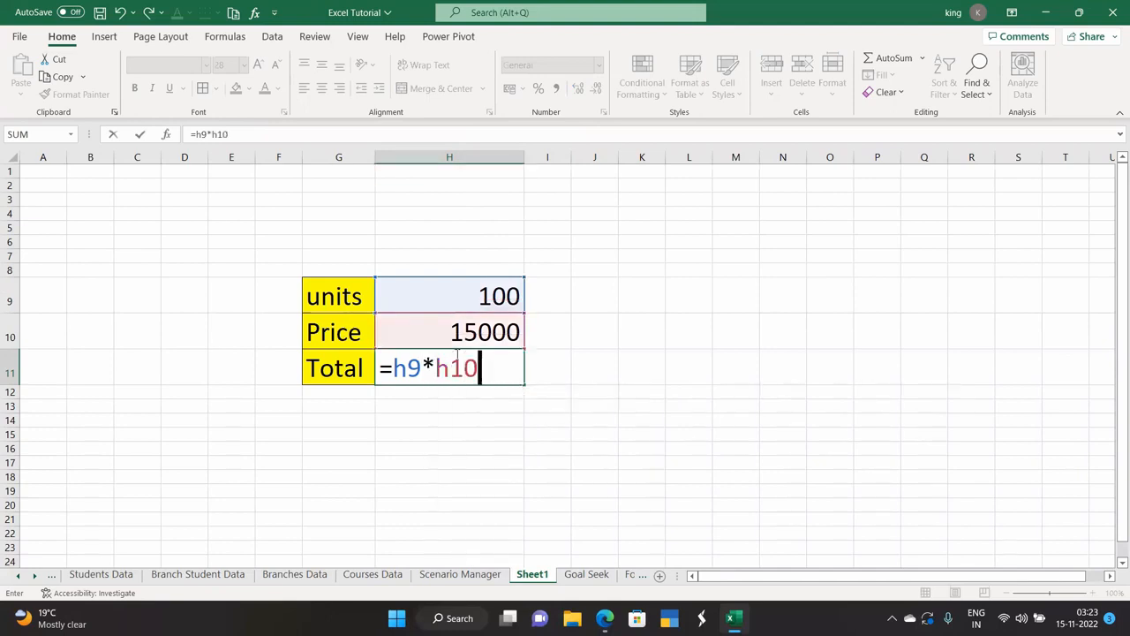
{"action": "key", "text": "Return"}
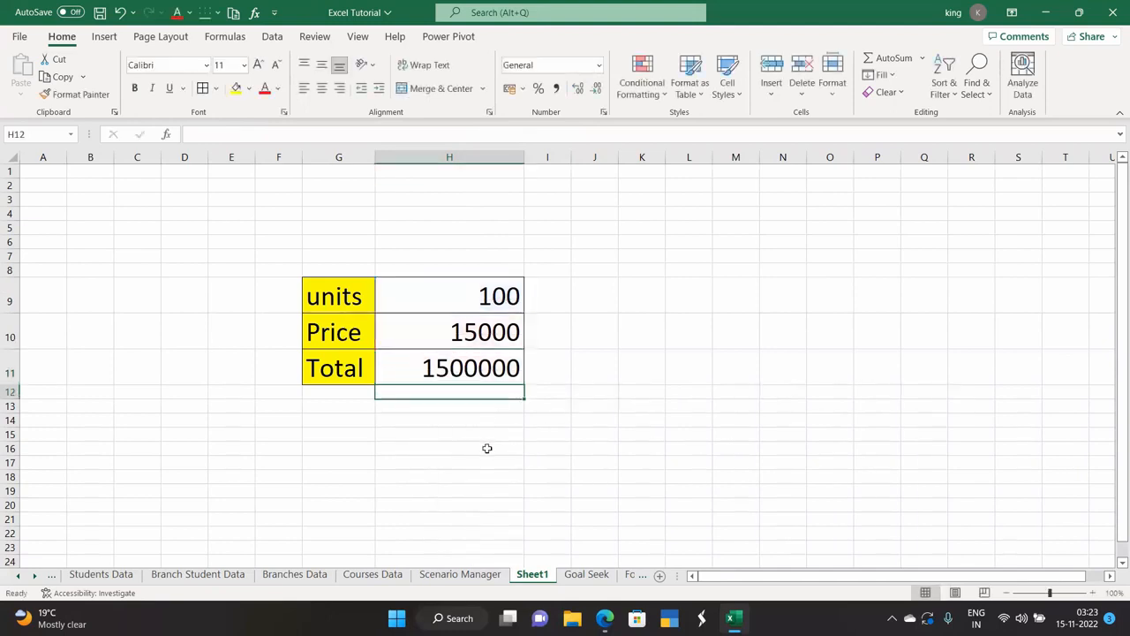
{"action": "left_click", "coordinate": [468, 373]}
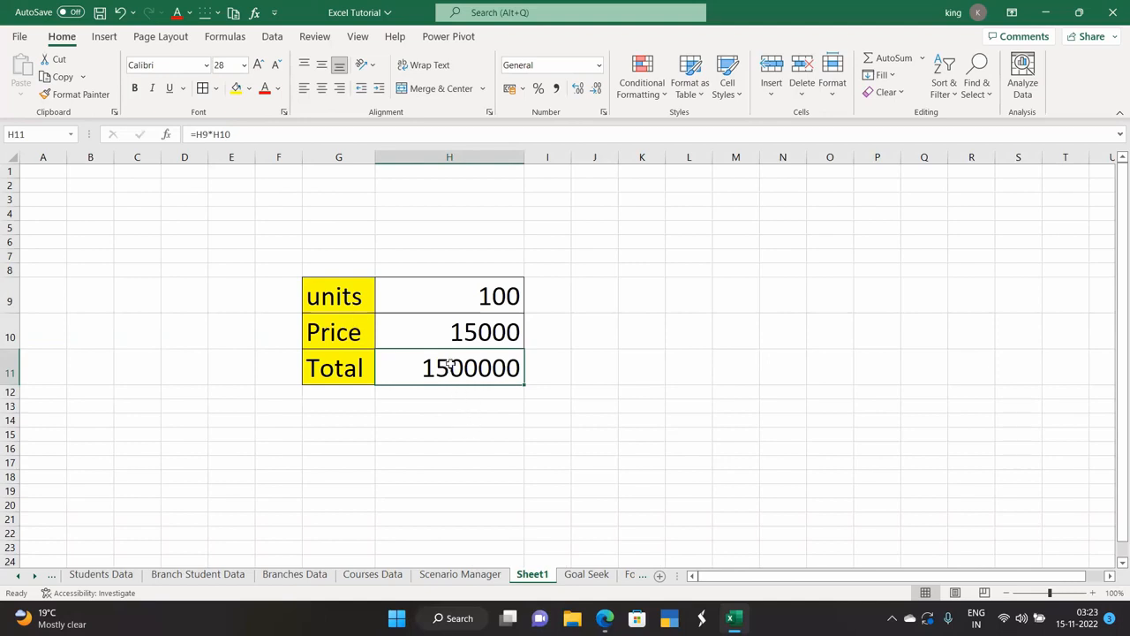
{"action": "left_click", "coordinate": [459, 431]}
{"action": "left_click", "coordinate": [459, 368]}
Goal Seek H11 to 2000000 by changing H9, giving 133.333333 units.
{"action": "left_click", "coordinate": [271, 40]}
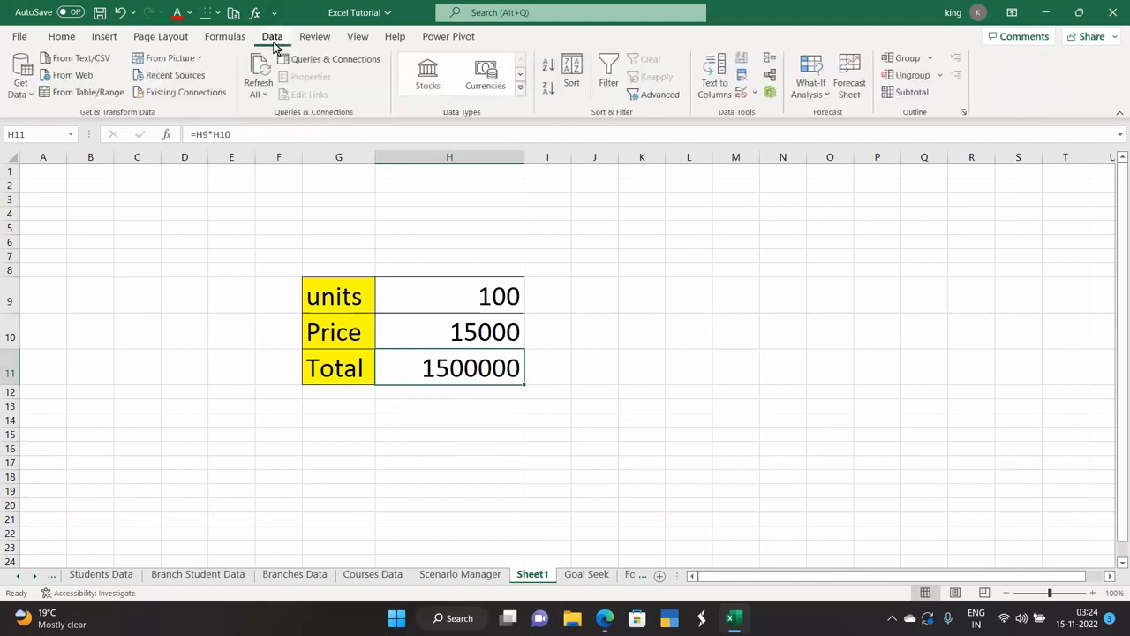
{"action": "left_click", "coordinate": [808, 89]}
{"action": "left_click", "coordinate": [817, 134]}
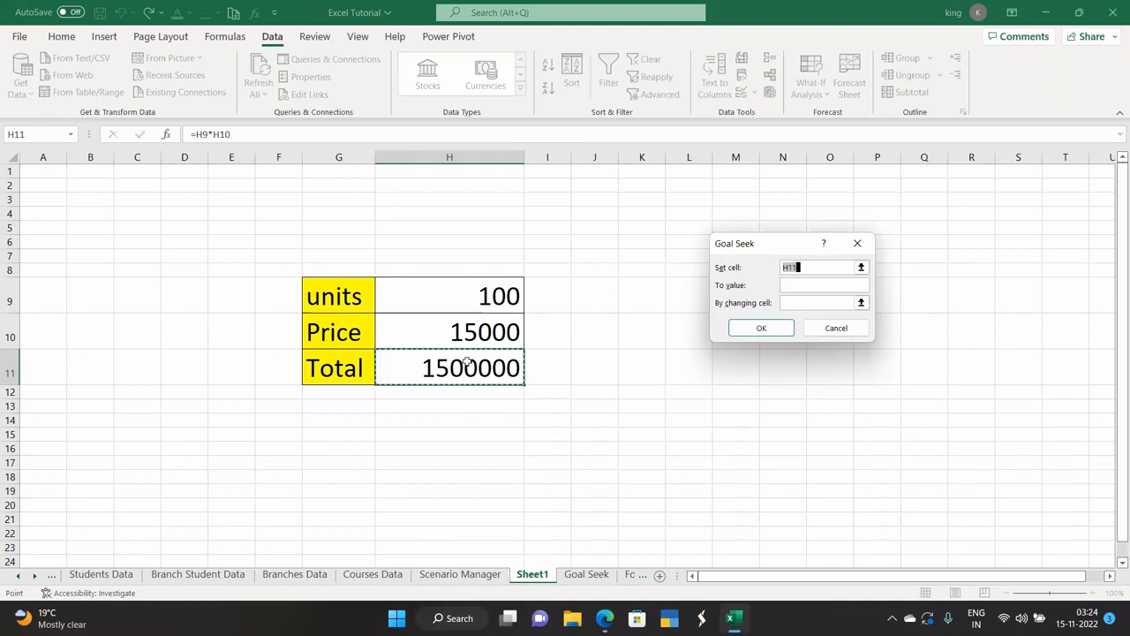
{"action": "left_click", "coordinate": [796, 282]}
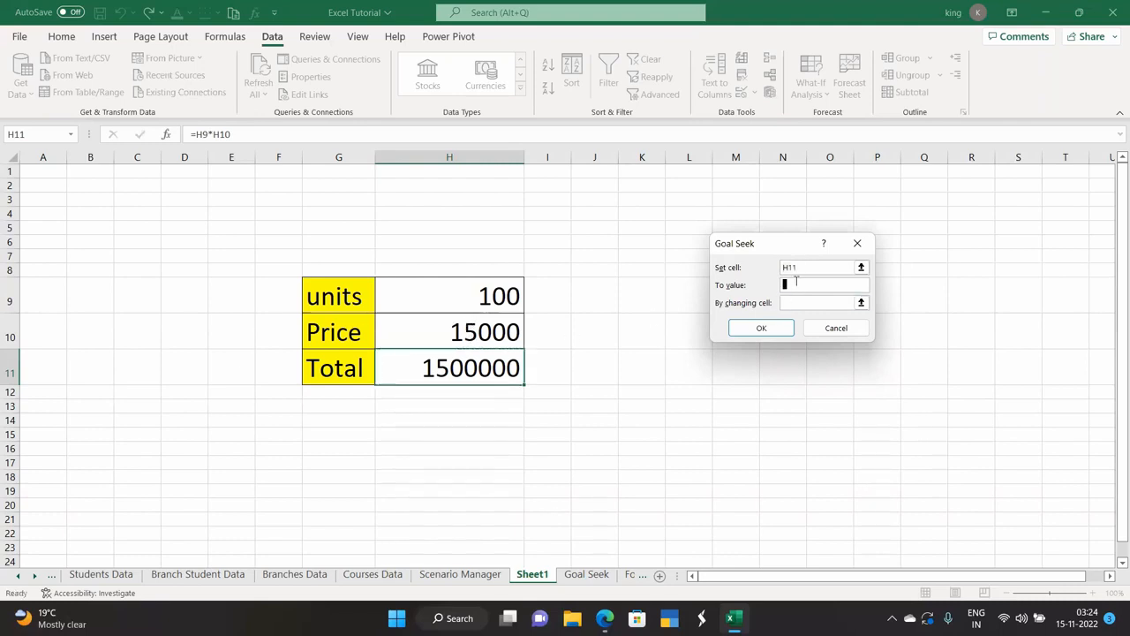
{"action": "type", "text": "2000000"}
{"action": "left_click", "coordinate": [863, 302]}
{"action": "left_click", "coordinate": [456, 309]}
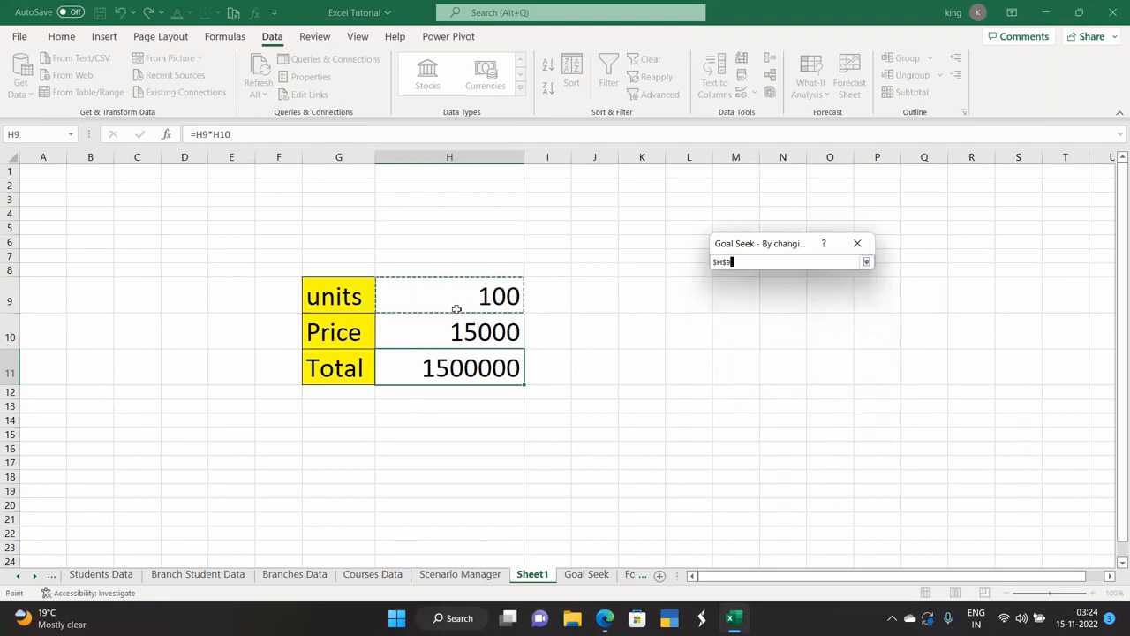
{"action": "left_click", "coordinate": [865, 262]}
{"action": "left_click", "coordinate": [762, 328]}
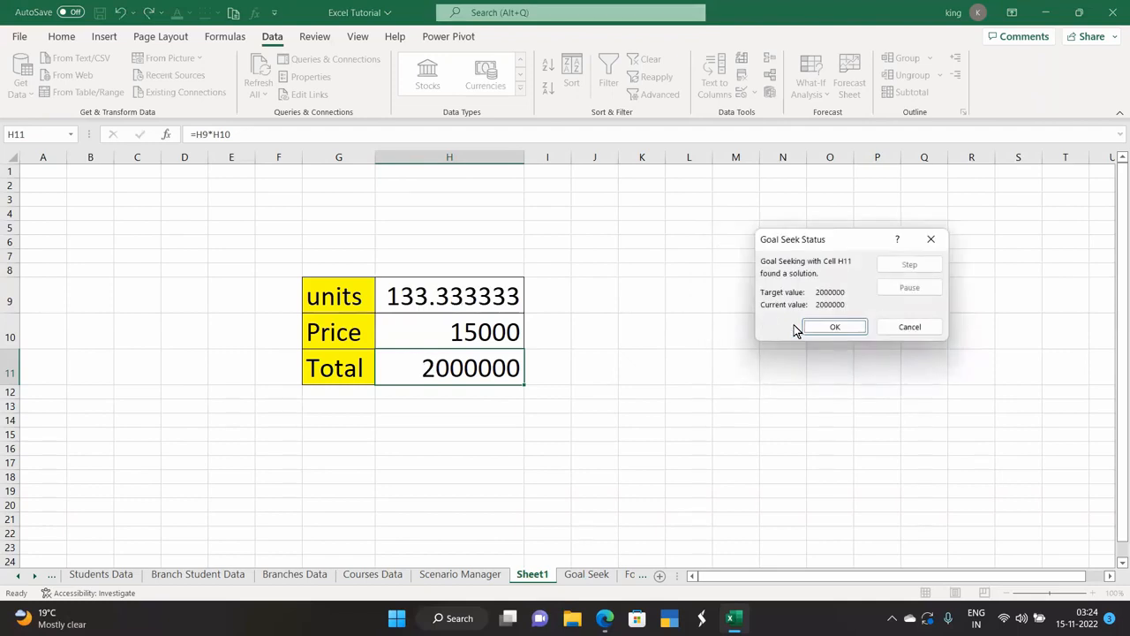
{"action": "left_click", "coordinate": [812, 329]}
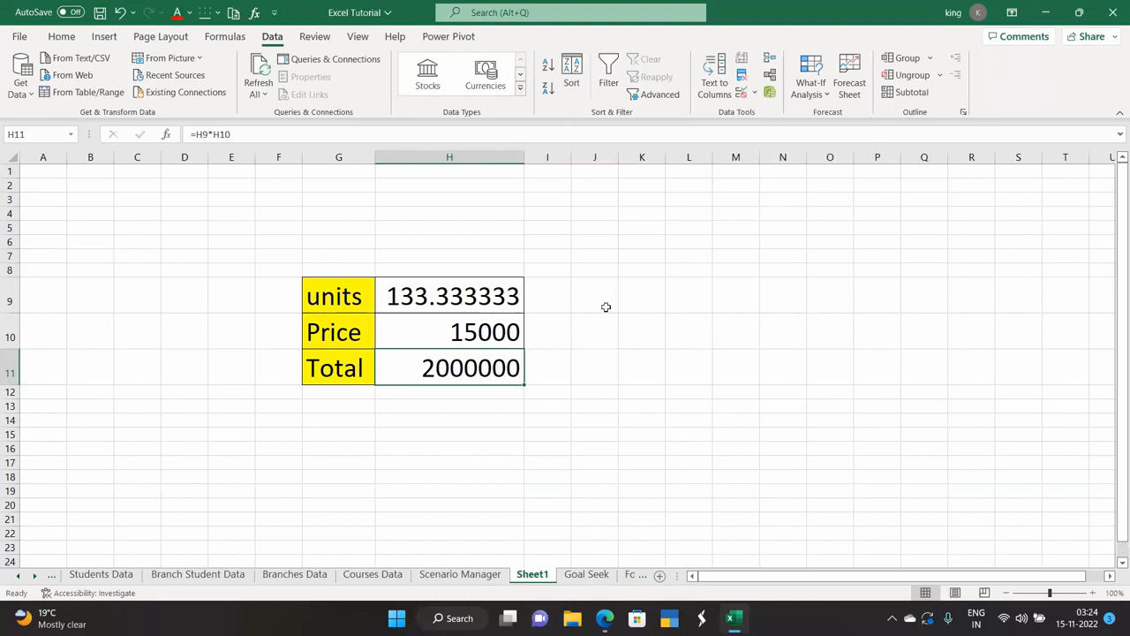
{"action": "left_click", "coordinate": [459, 301]}
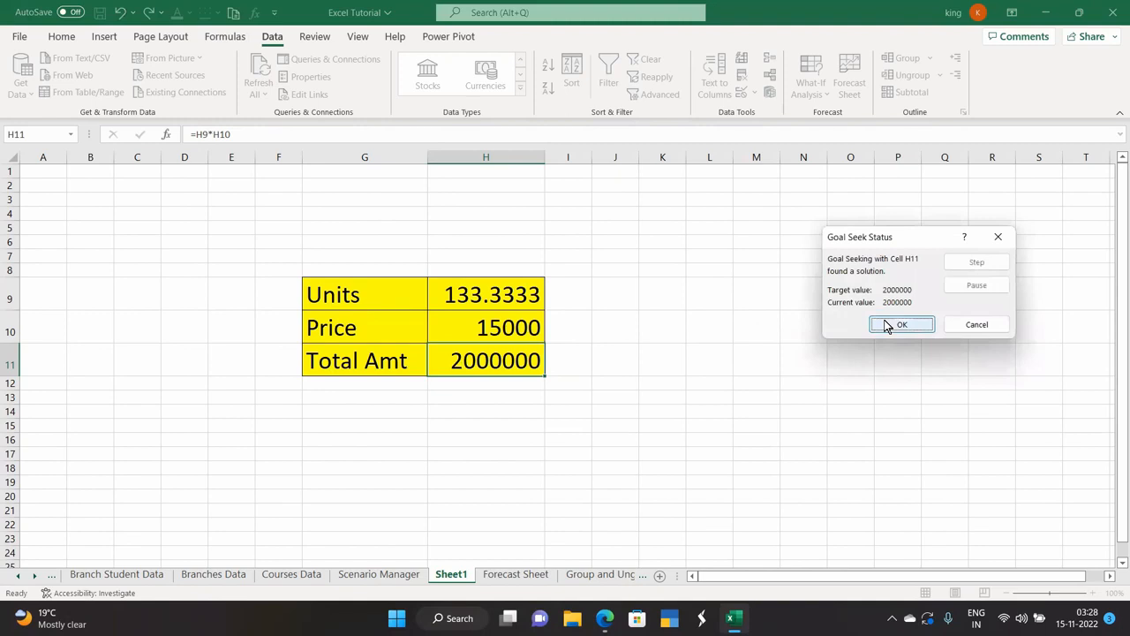
Wrap H9 in =CEILING(133.333333333333,1) to round units up to 134.
{"action": "left_click", "coordinate": [883, 322]}
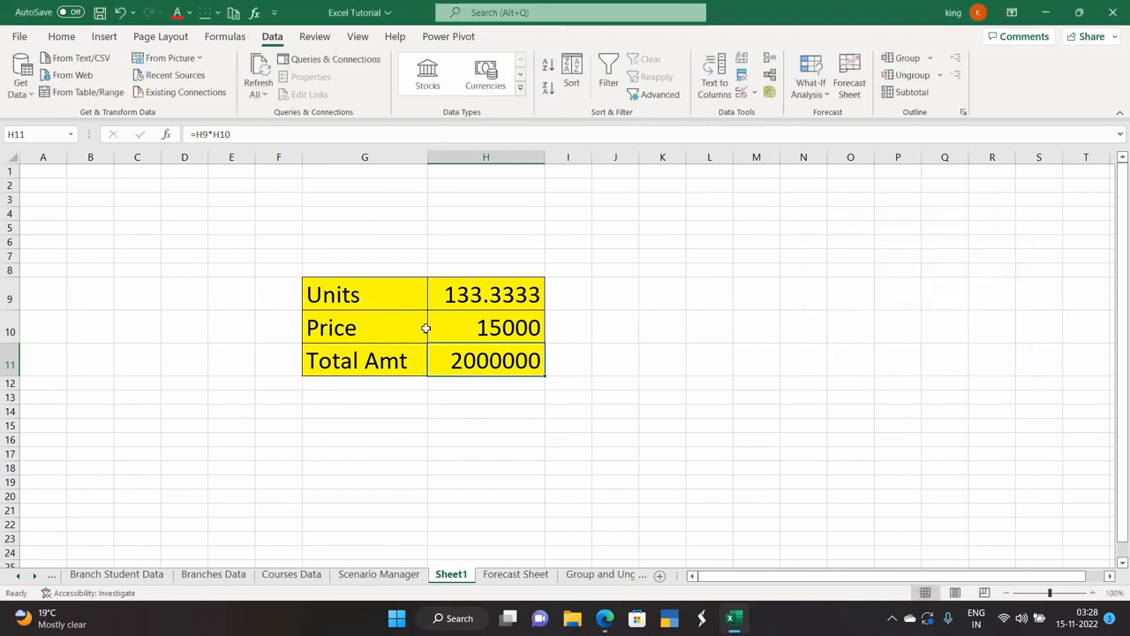
{"action": "left_click", "coordinate": [448, 295]}
{"action": "left_click", "coordinate": [187, 134]}
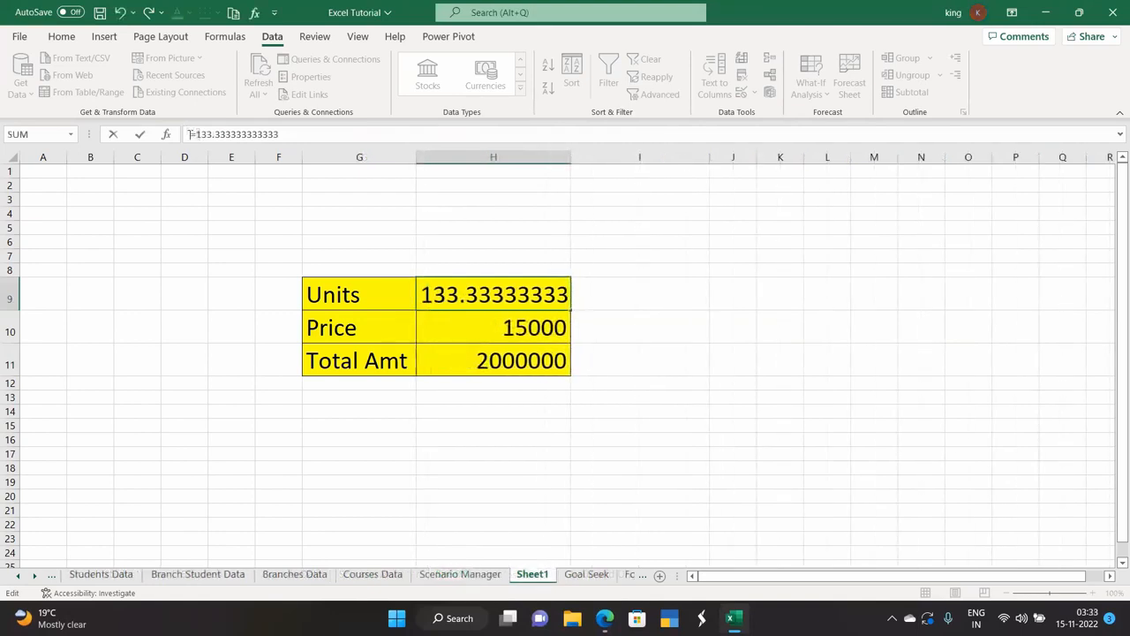
{"action": "type", "text": "ceiling"}
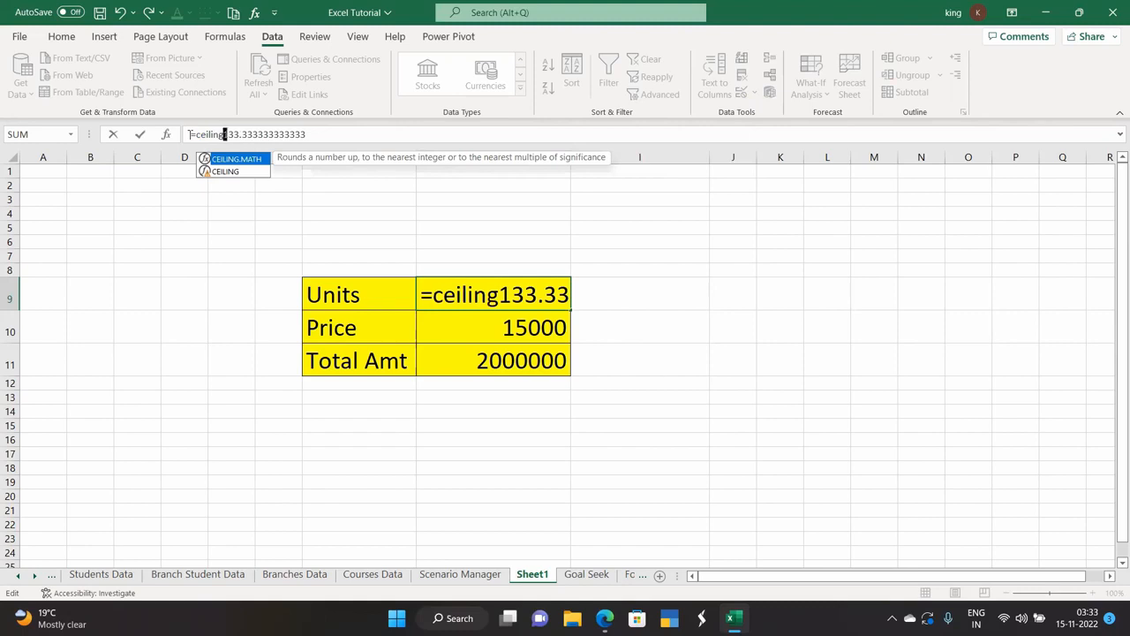
{"action": "type", "text": "("}
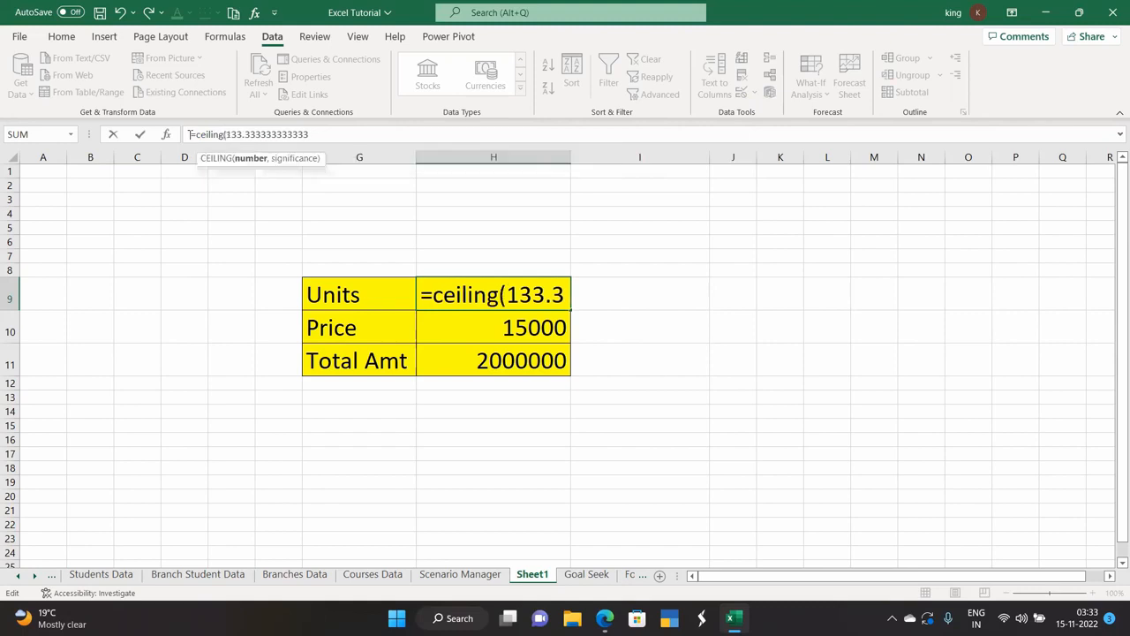
{"action": "key", "text": "Right"}
{"action": "key", "text": "Right"}
{"action": "key", "text": "Right"}
{"action": "key", "text": "Right"}
{"action": "key", "text": "Right"}
{"action": "key", "text": "Right"}
{"action": "key", "text": "Right"}
{"action": "key", "text": "Right"}
{"action": "key", "text": "Right"}
{"action": "key", "text": "Right"}
{"action": "key", "text": "Right"}
{"action": "key", "text": "Right"}
{"action": "key", "text": "Right"}
{"action": "key", "text": "Right"}
{"action": "key", "text": "Right"}
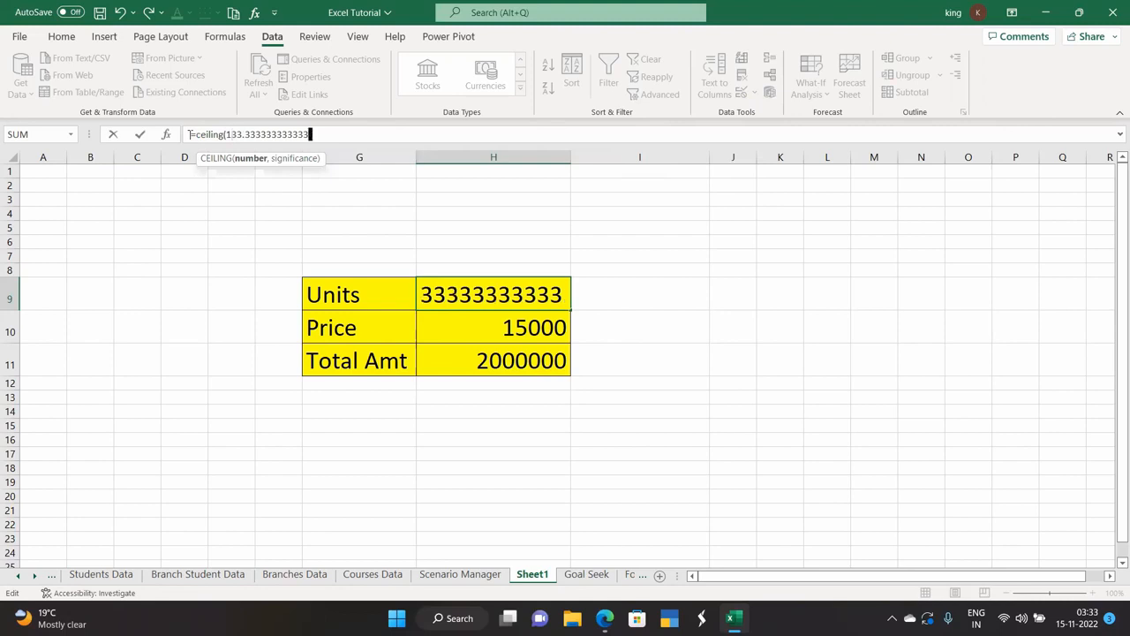
{"action": "type", "text": ",1)"}
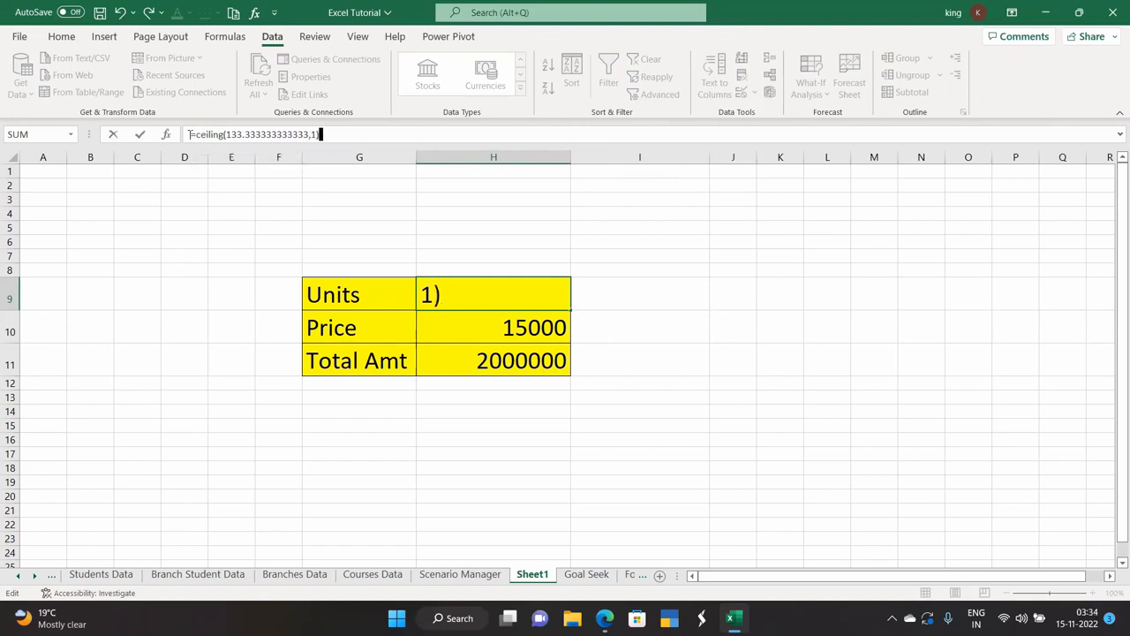
{"action": "key", "text": "Return"}
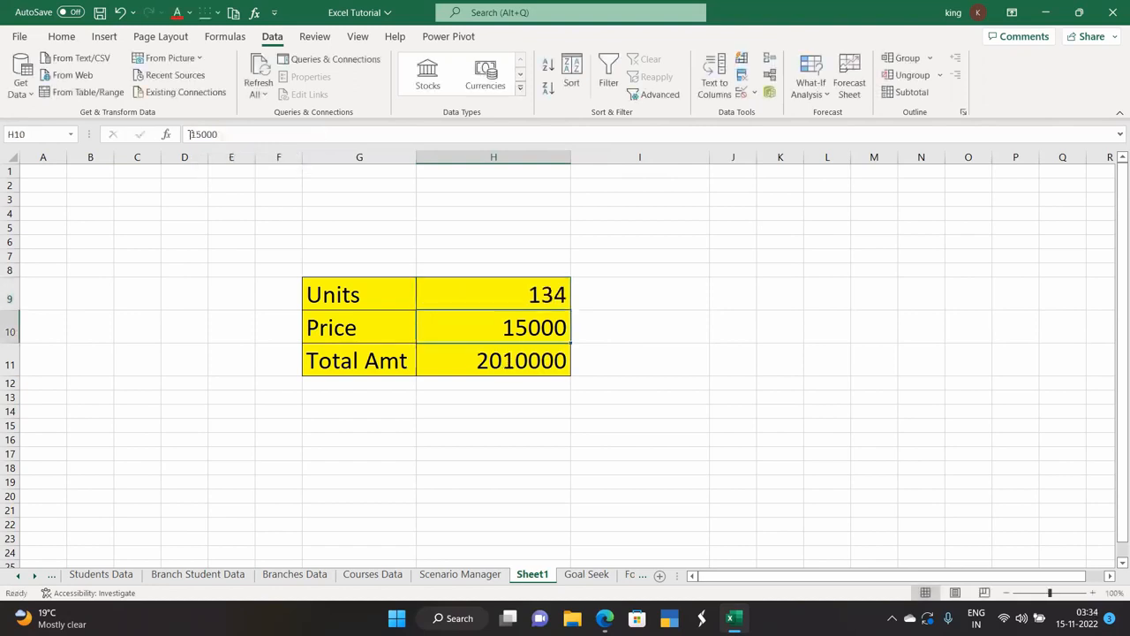
Check the H9 CEILING formula and confirm Total Amt now shows 2010000.
{"action": "left_click", "coordinate": [481, 435]}
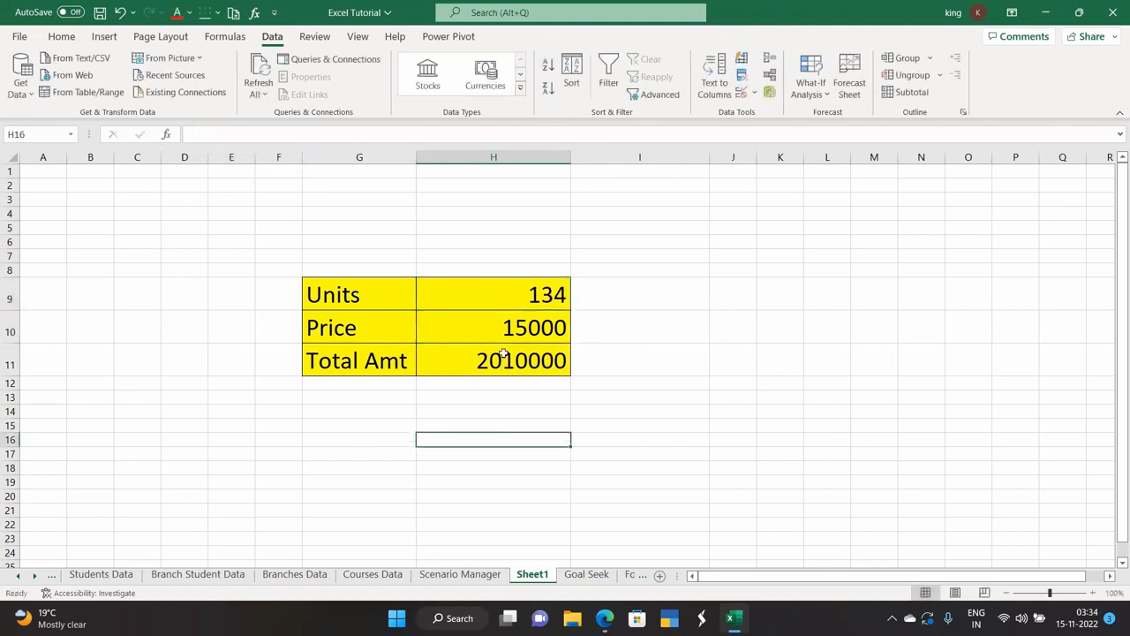
{"action": "left_click", "coordinate": [503, 287]}
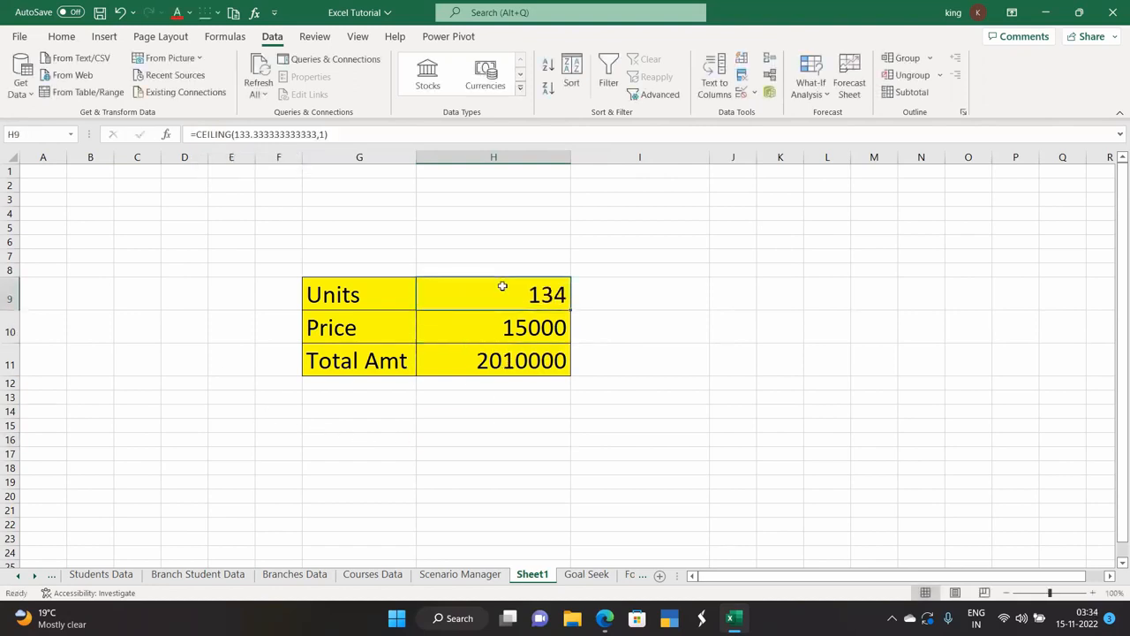
{"action": "double_click", "coordinate": [509, 356]}
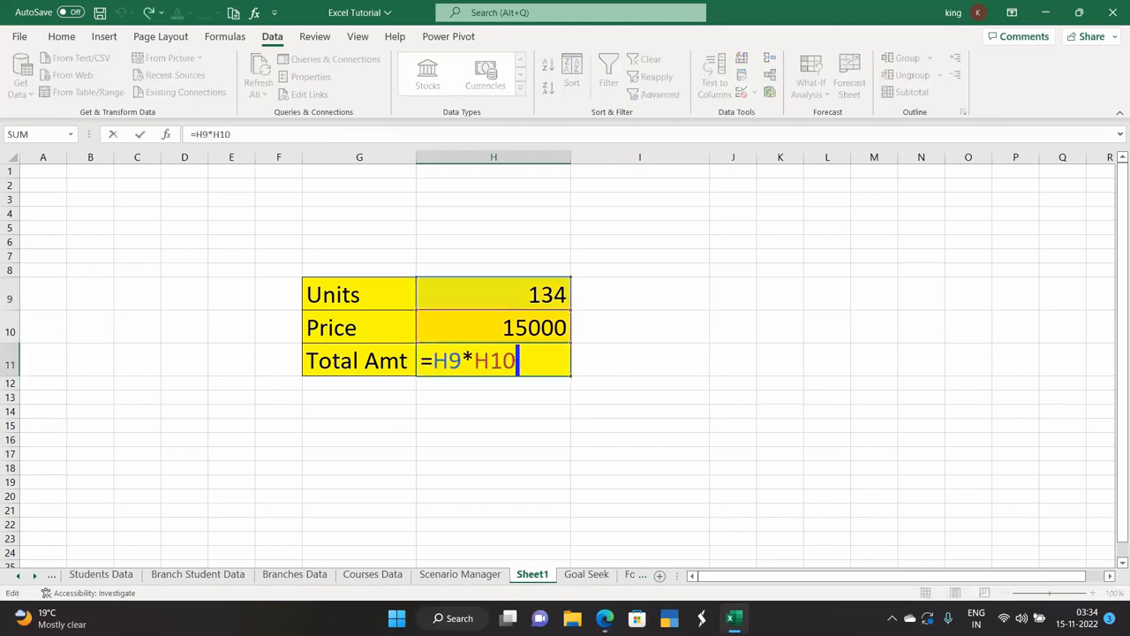
{"action": "left_click", "coordinate": [511, 408]}
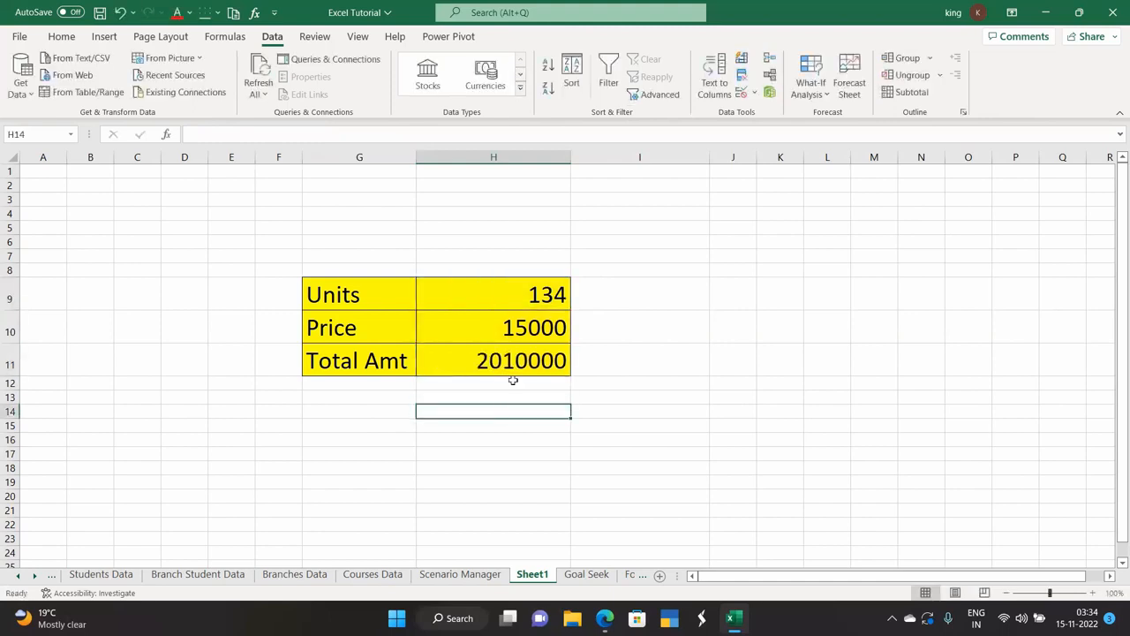
{"action": "left_click", "coordinate": [538, 294]}
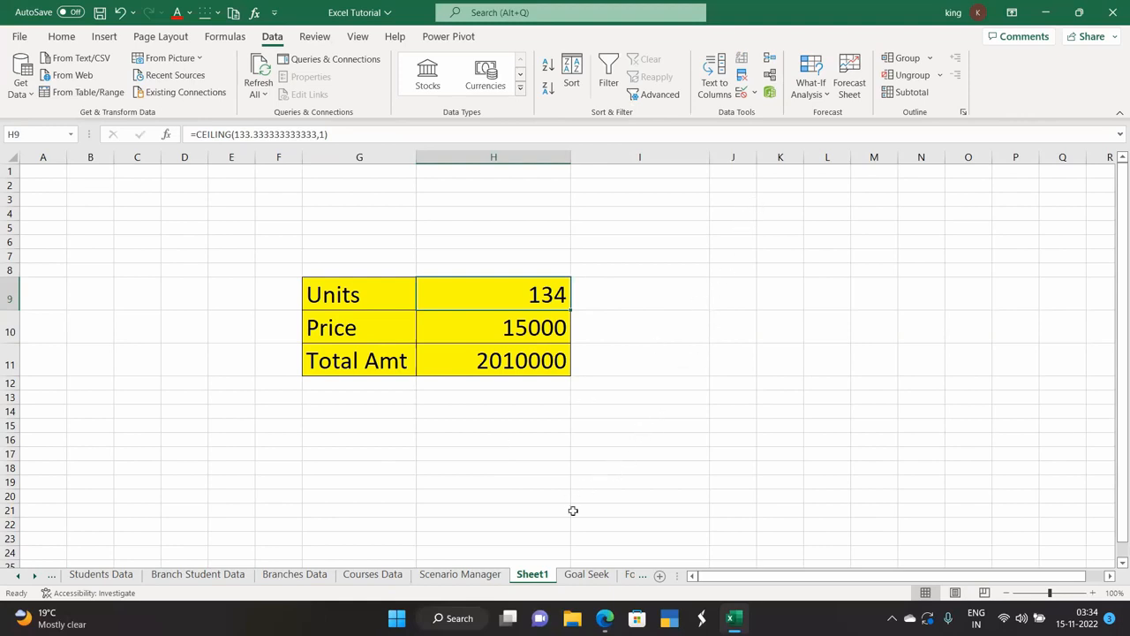
{"action": "left_click", "coordinate": [819, 95]}
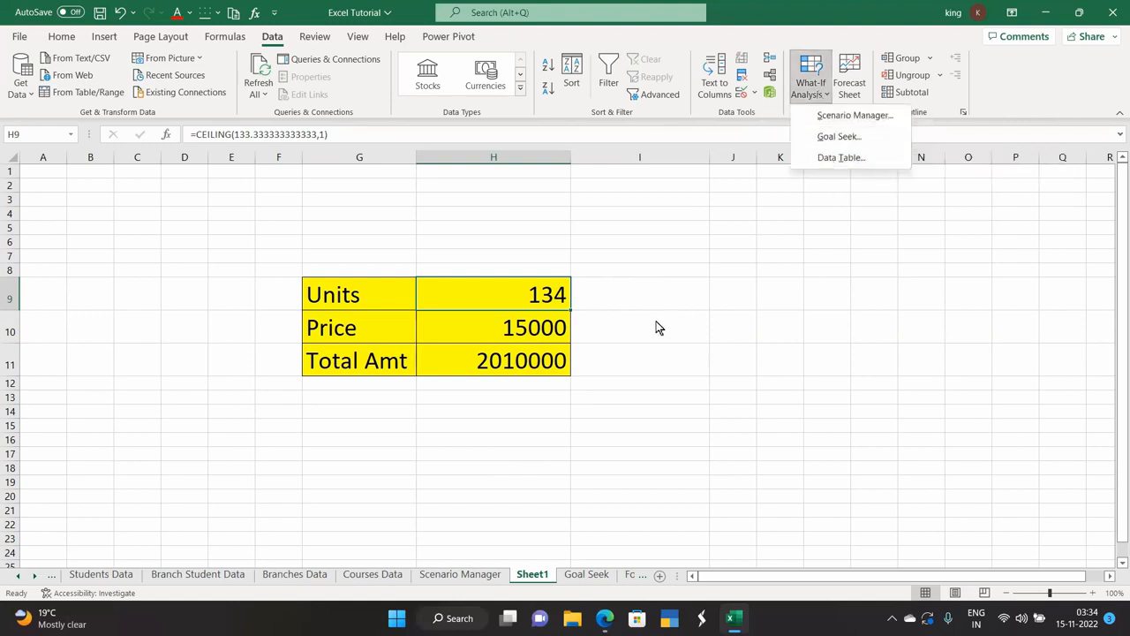
{"action": "left_click", "coordinate": [631, 290]}
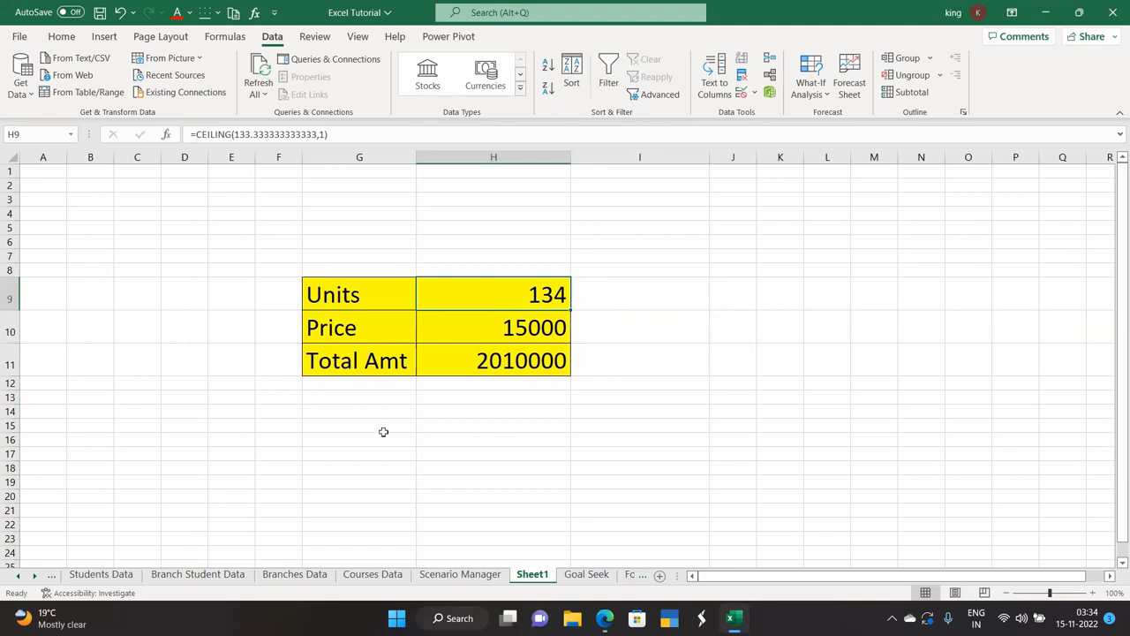
{"action": "scroll", "coordinate": [379, 427], "scroll_direction": "down", "scroll_amount": 1}
{"action": "scroll", "coordinate": [379, 427], "scroll_direction": "down", "scroll_amount": 1}
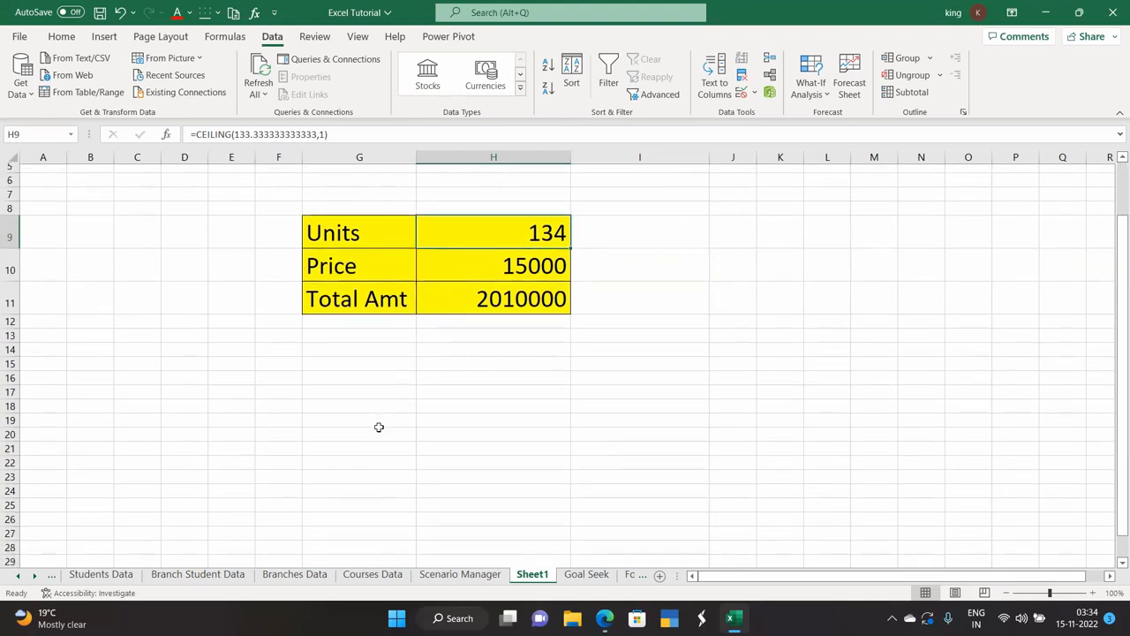
{"action": "scroll", "coordinate": [525, 380], "scroll_direction": "up", "scroll_amount": 2}
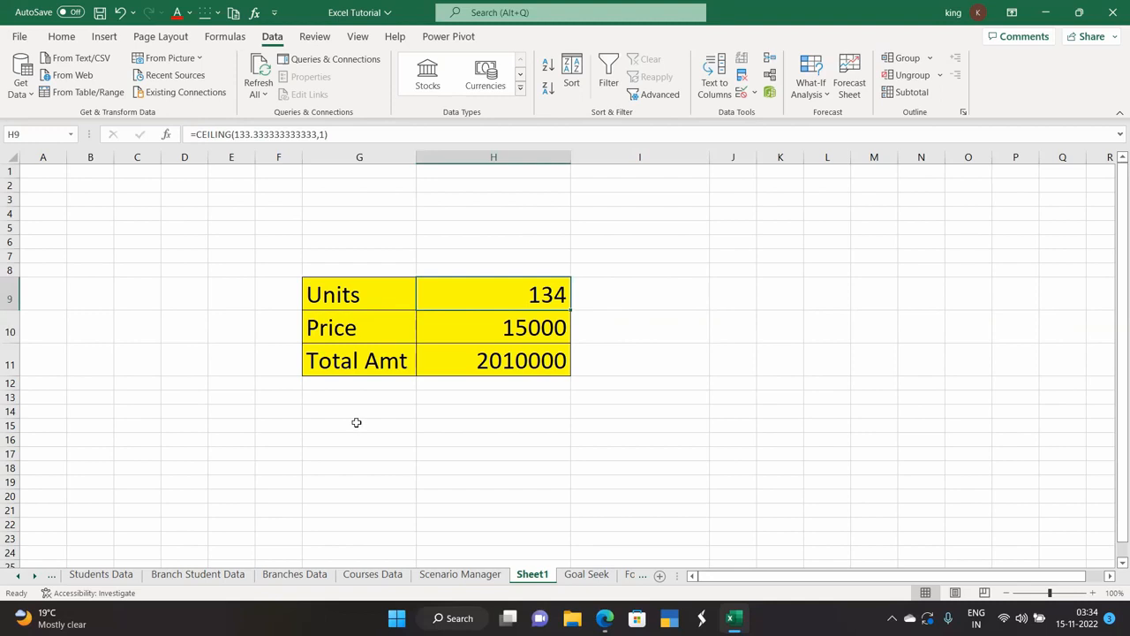
Relabel the table rows G9:G11 as Amount, Interest and Time.
{"action": "double_click", "coordinate": [372, 295]}
{"action": "key", "text": "BackSpace"}
{"action": "key", "text": "BackSpace"}
{"action": "key", "text": "BackSpace"}
{"action": "key", "text": "BackSpace"}
{"action": "key", "text": "BackSpace"}
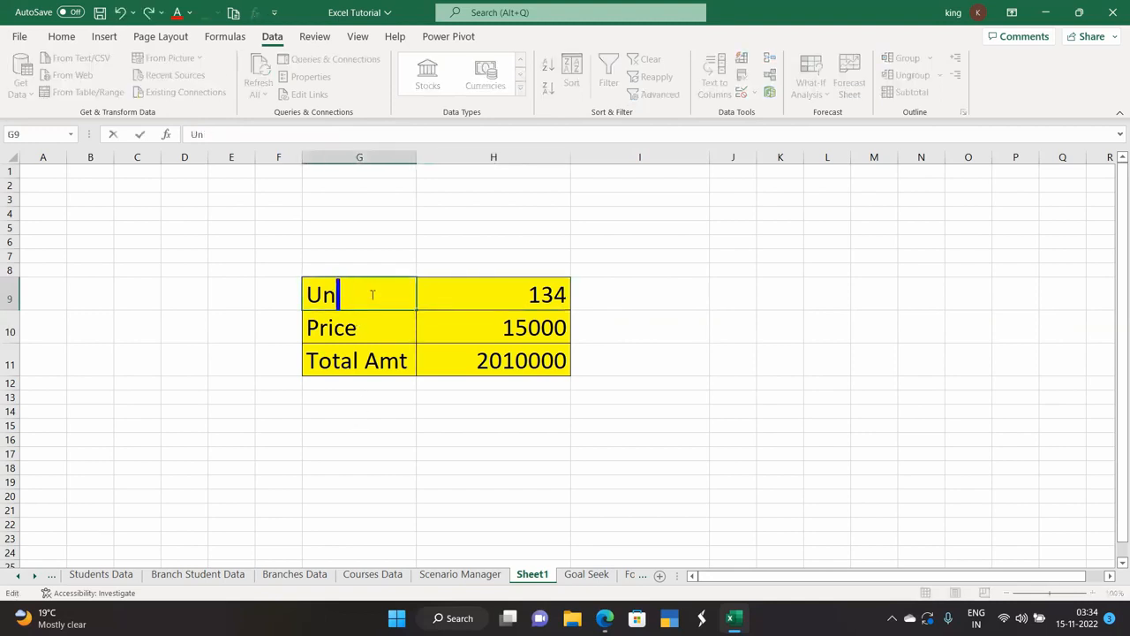
{"action": "type", "text": "Amount"}
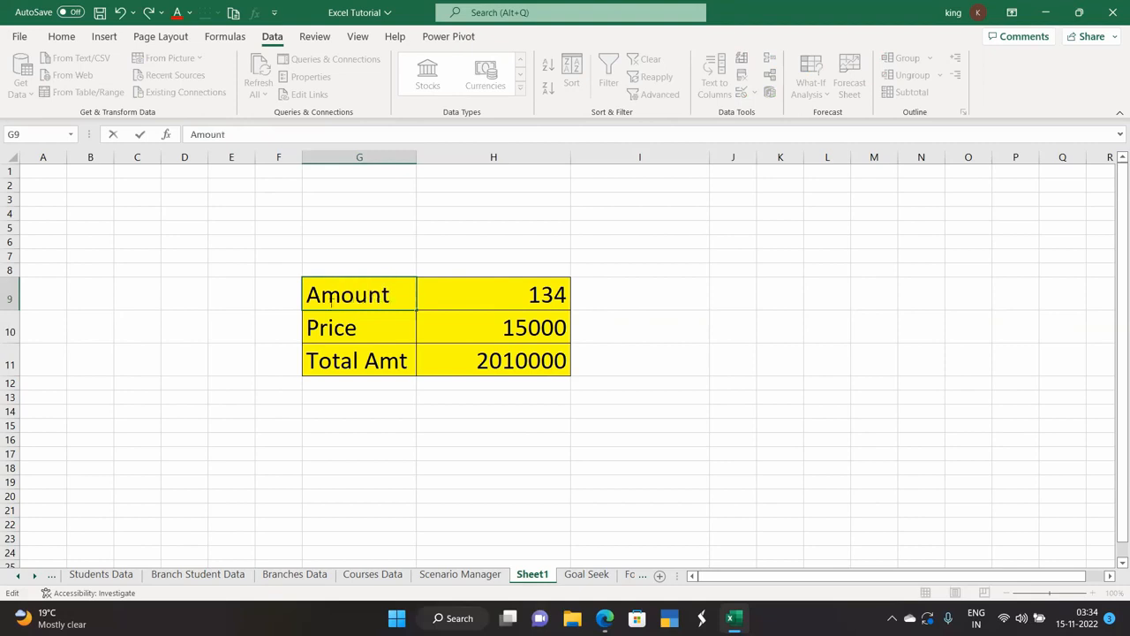
{"action": "double_click", "coordinate": [375, 328]}
{"action": "key", "text": "BackSpace"}
{"action": "key", "text": "BackSpace"}
{"action": "key", "text": "BackSpace"}
{"action": "key", "text": "BackSpace"}
{"action": "key", "text": "BackSpace"}
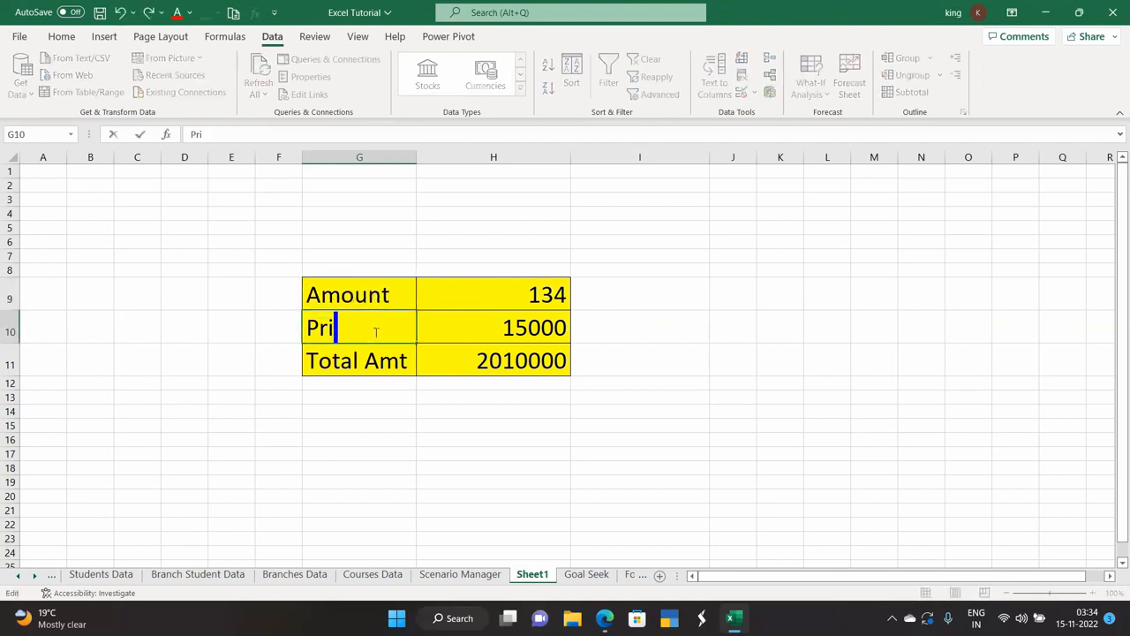
{"action": "type", "text": "Interest"}
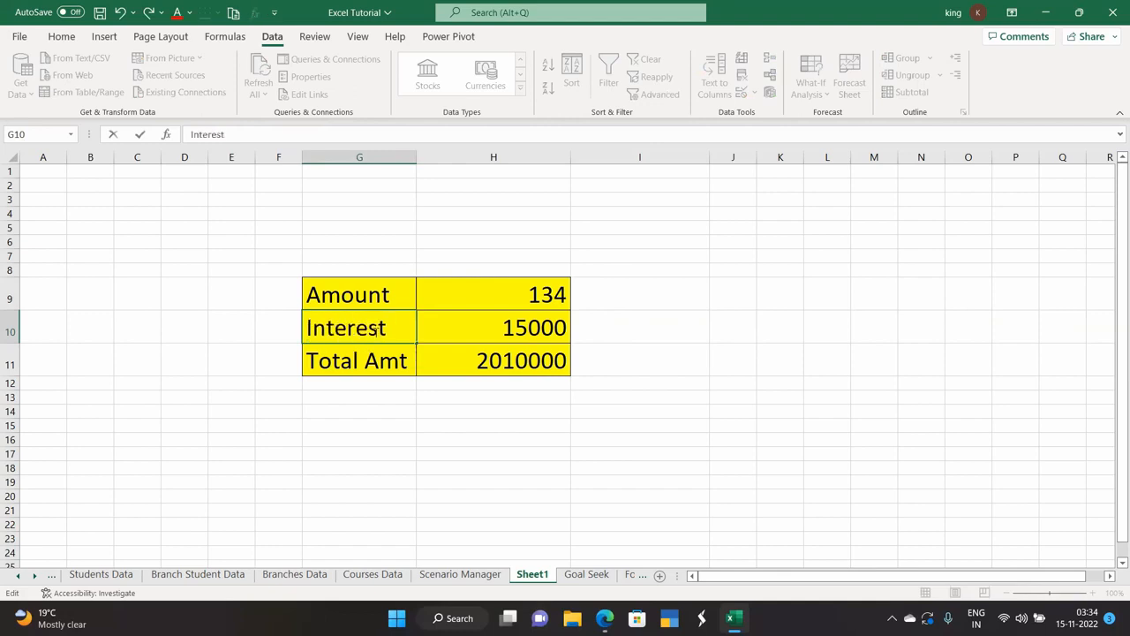
{"action": "left_click", "coordinate": [399, 367]}
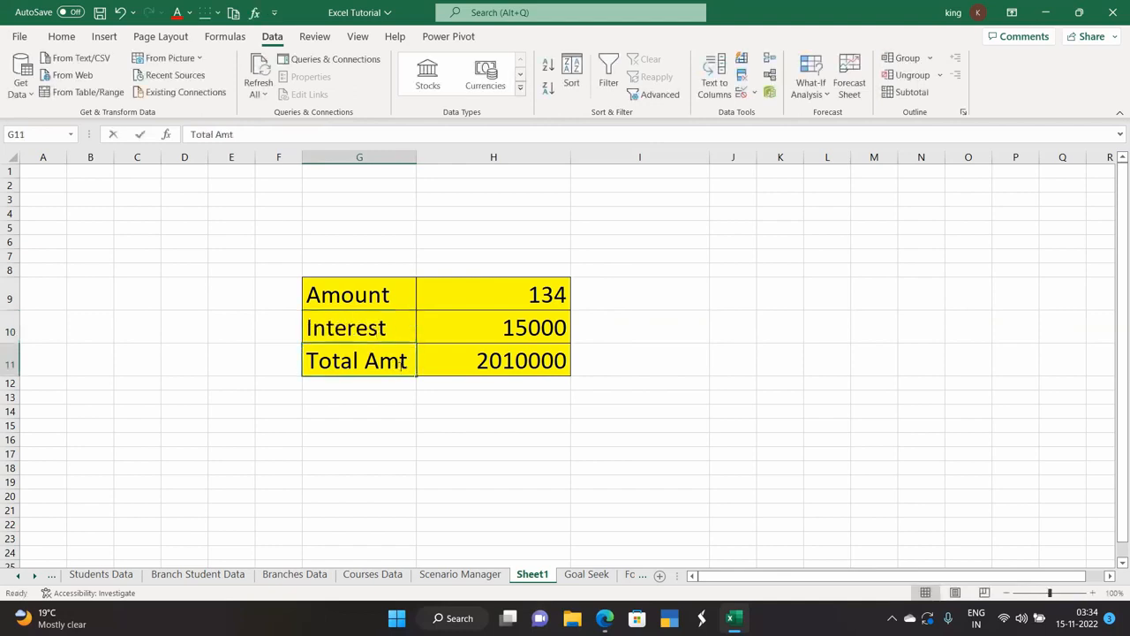
{"action": "double_click", "coordinate": [399, 366]}
{"action": "left_click", "coordinate": [407, 362]}
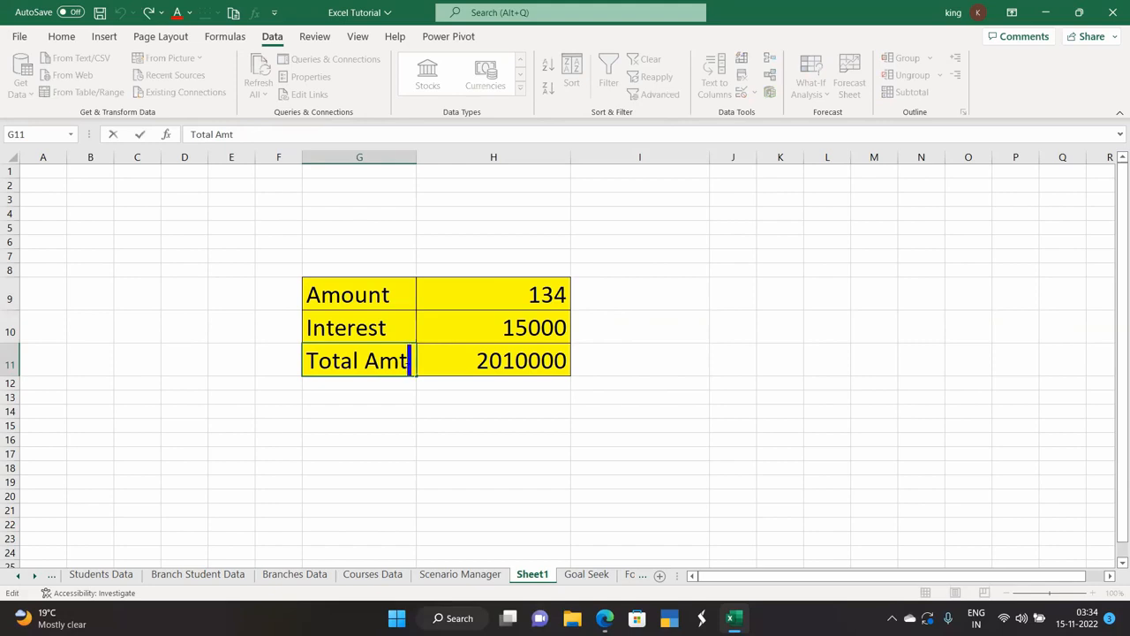
{"action": "key", "text": "BackSpace"}
{"action": "key", "text": "BackSpace"}
{"action": "key", "text": "BackSpace"}
{"action": "key", "text": "BackSpace"}
{"action": "key", "text": "BackSpace"}
{"action": "key", "text": "BackSpace"}
{"action": "key", "text": "BackSpace"}
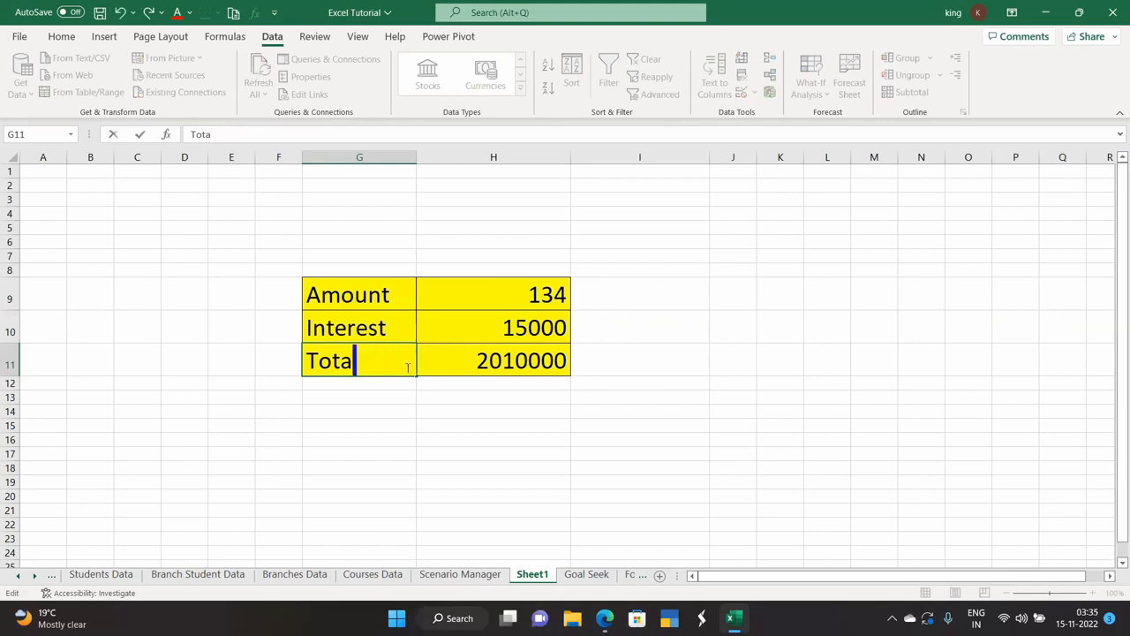
{"action": "key", "text": "BackSpace"}
{"action": "key", "text": "BackSpace"}
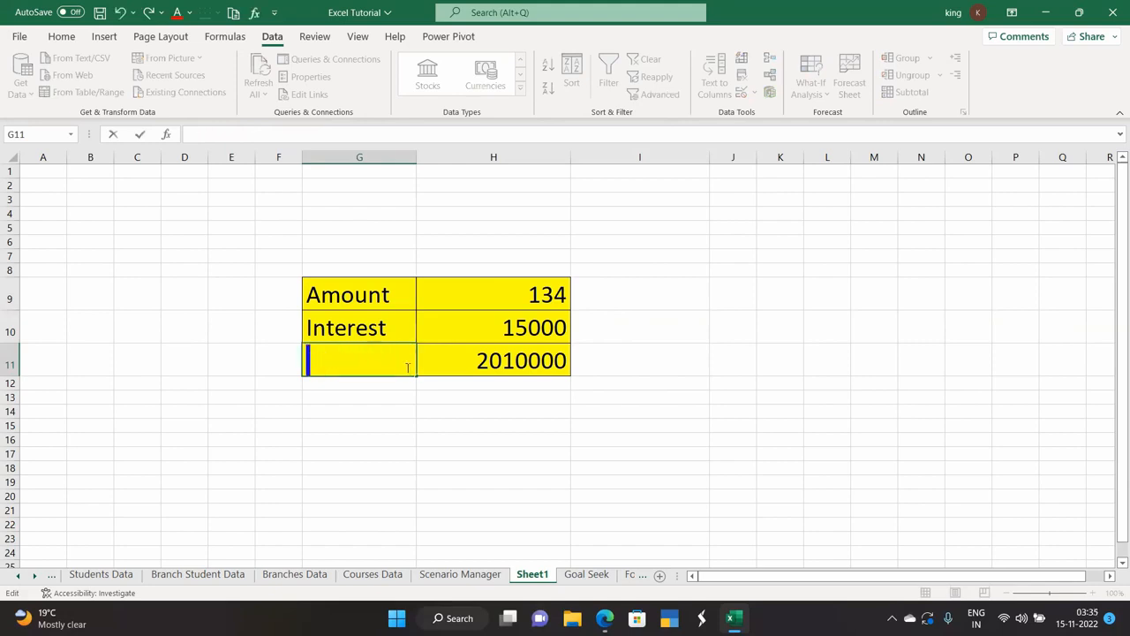
{"action": "type", "text": "Time"}
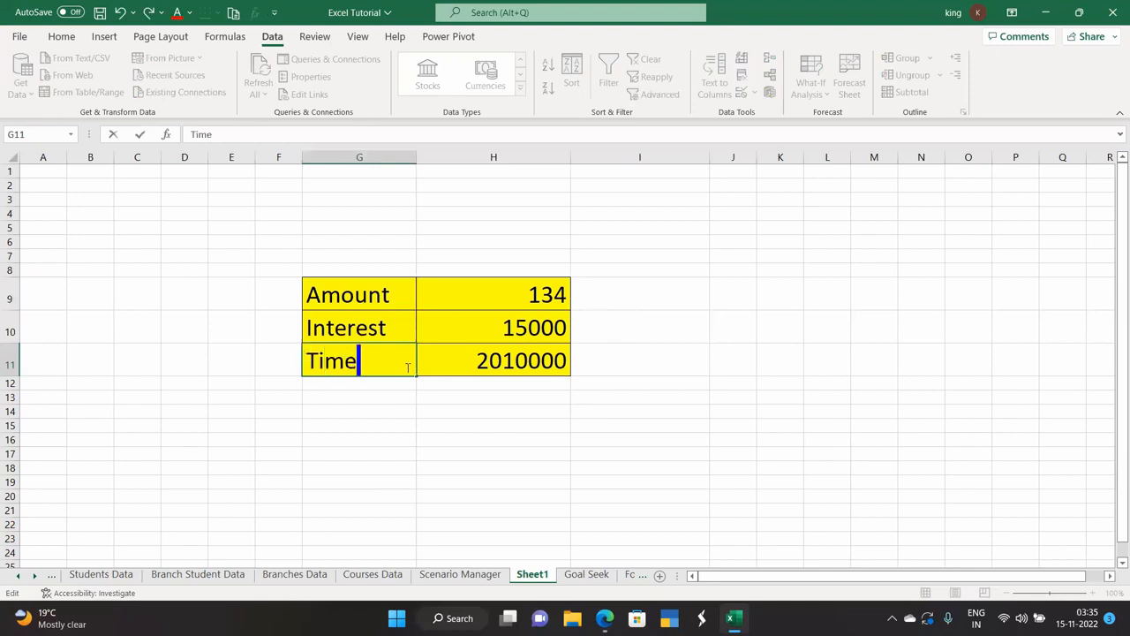
{"action": "left_click", "coordinate": [355, 411]}
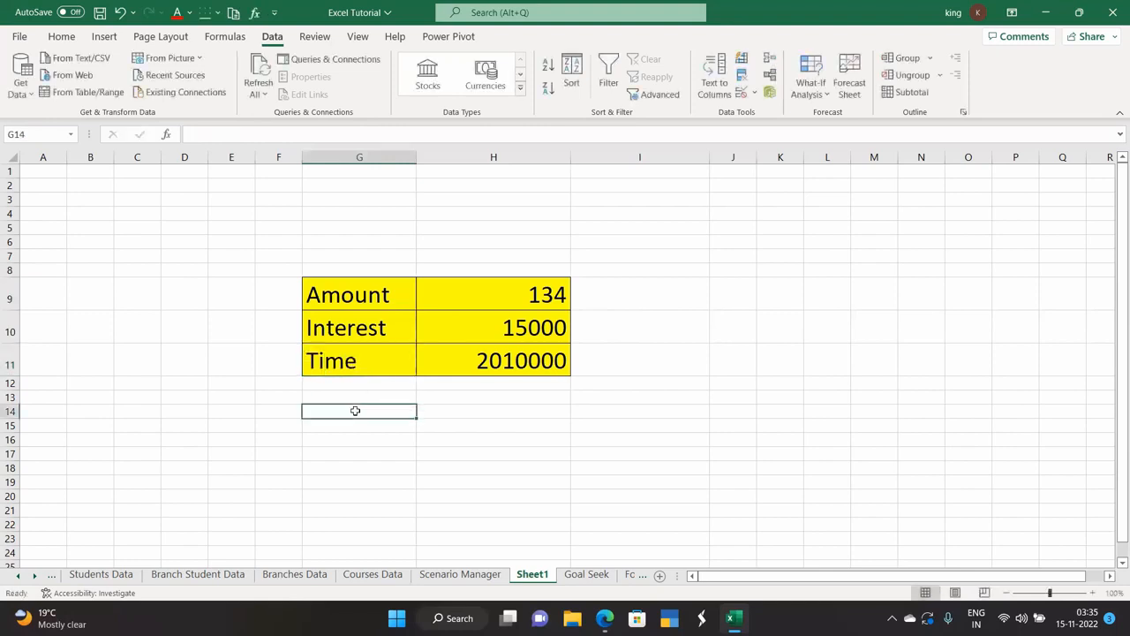
Enter Time 12 in H11, Interest 9% in H10 and Amount 10000 in H9.
{"action": "left_click", "coordinate": [473, 362]}
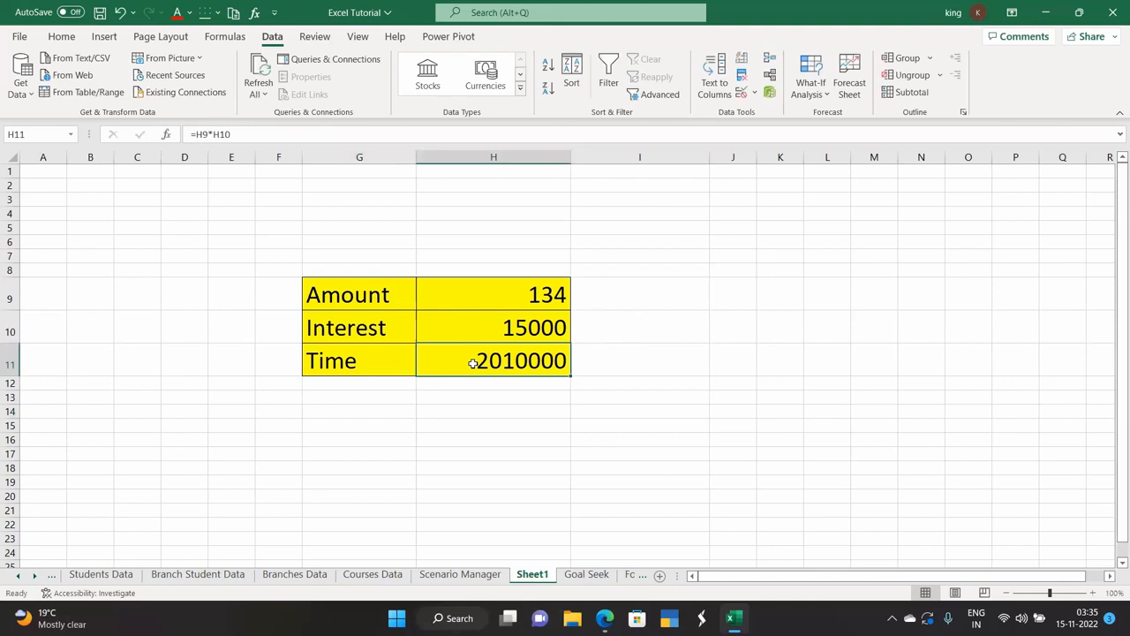
{"action": "type", "text": "12"}
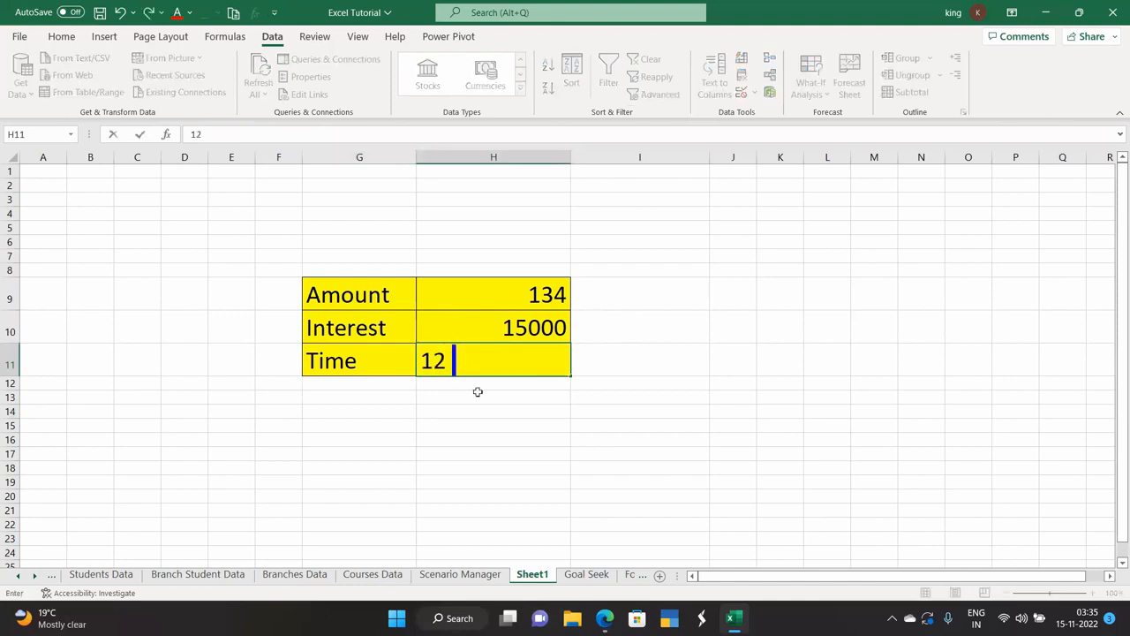
{"action": "left_click", "coordinate": [477, 392]}
{"action": "left_click", "coordinate": [500, 325]}
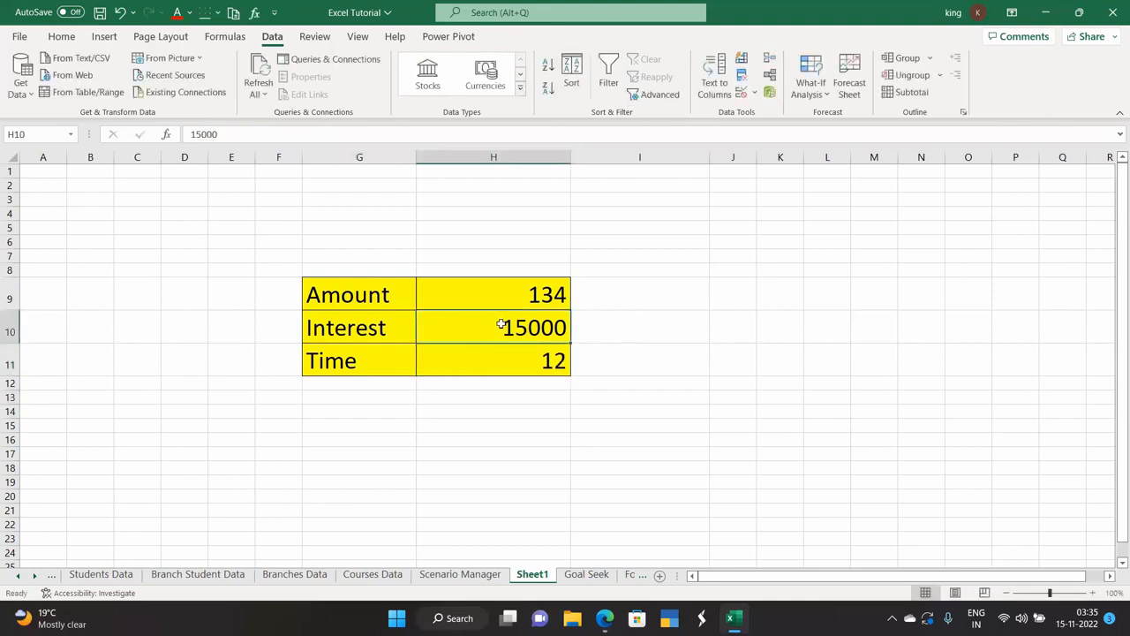
{"action": "type", "text": "9"}
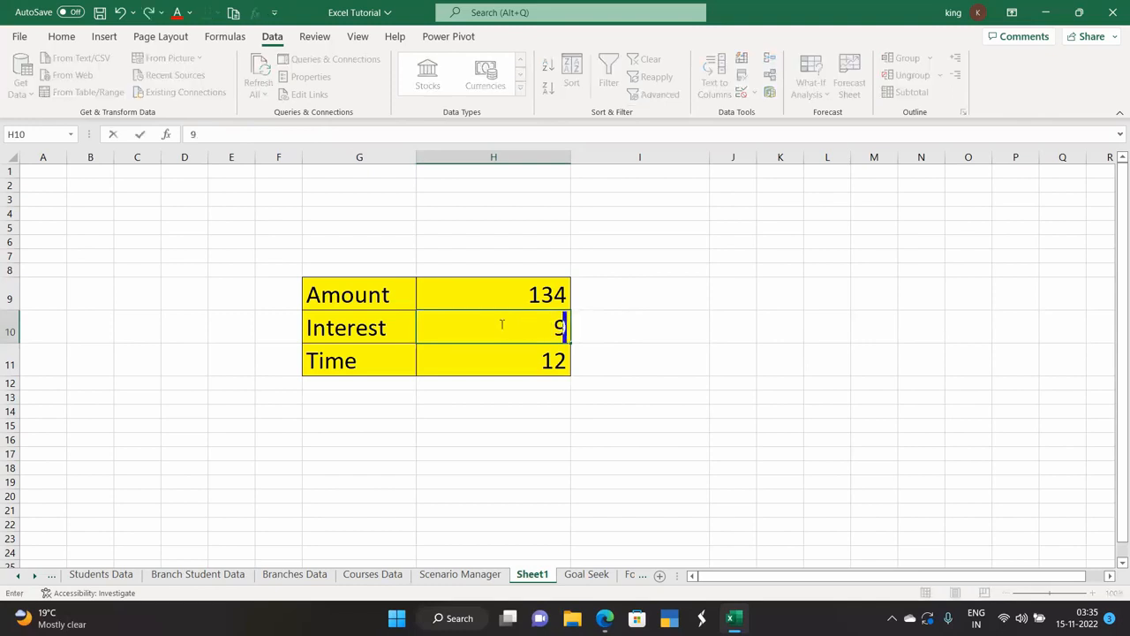
{"action": "type", "text": "%"}
{"action": "left_click", "coordinate": [518, 292]}
{"action": "type", "text": "10000"}
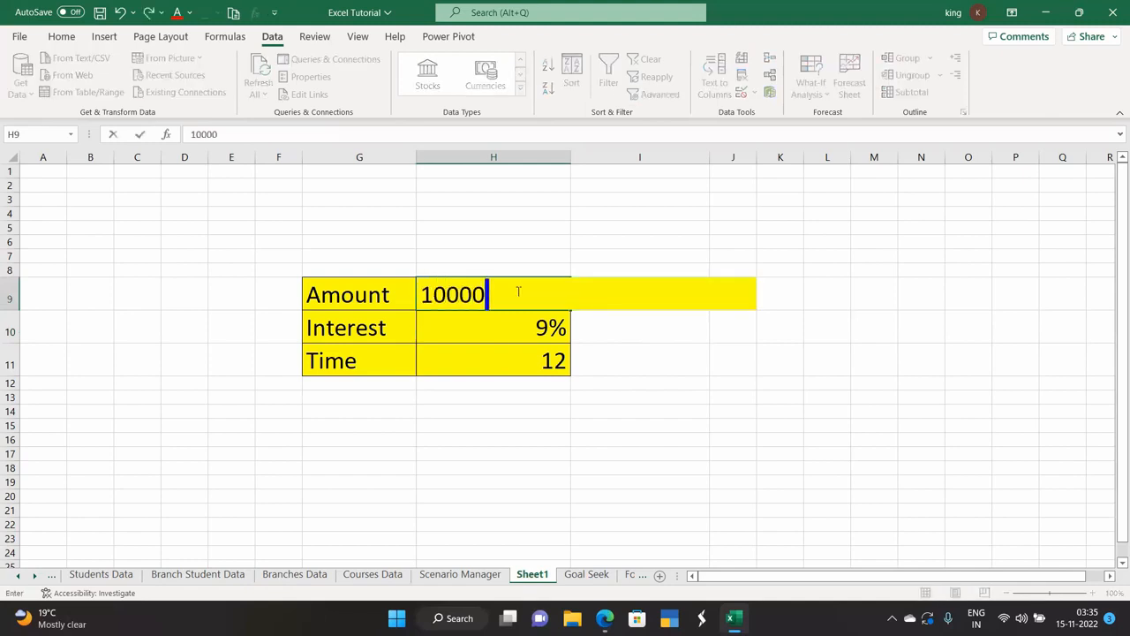
{"action": "key", "text": "Return"}
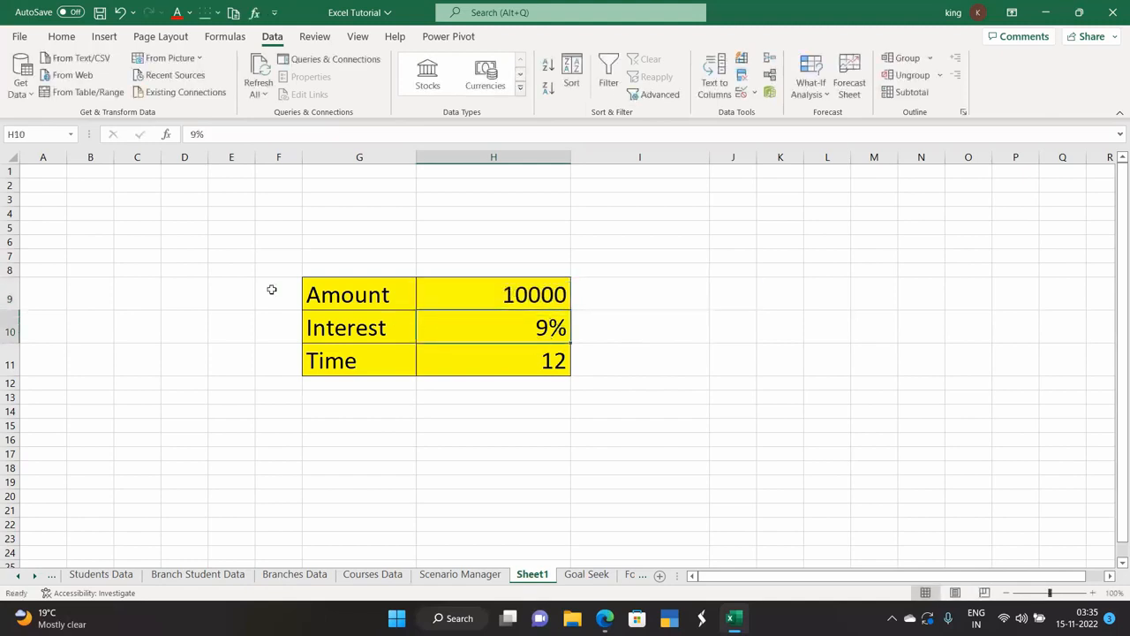
Merge D9:F11 into an Input label, size 20, middle-aligned.
{"action": "left_click_drag", "start_coordinate": [199, 294], "coordinate": [273, 344]}
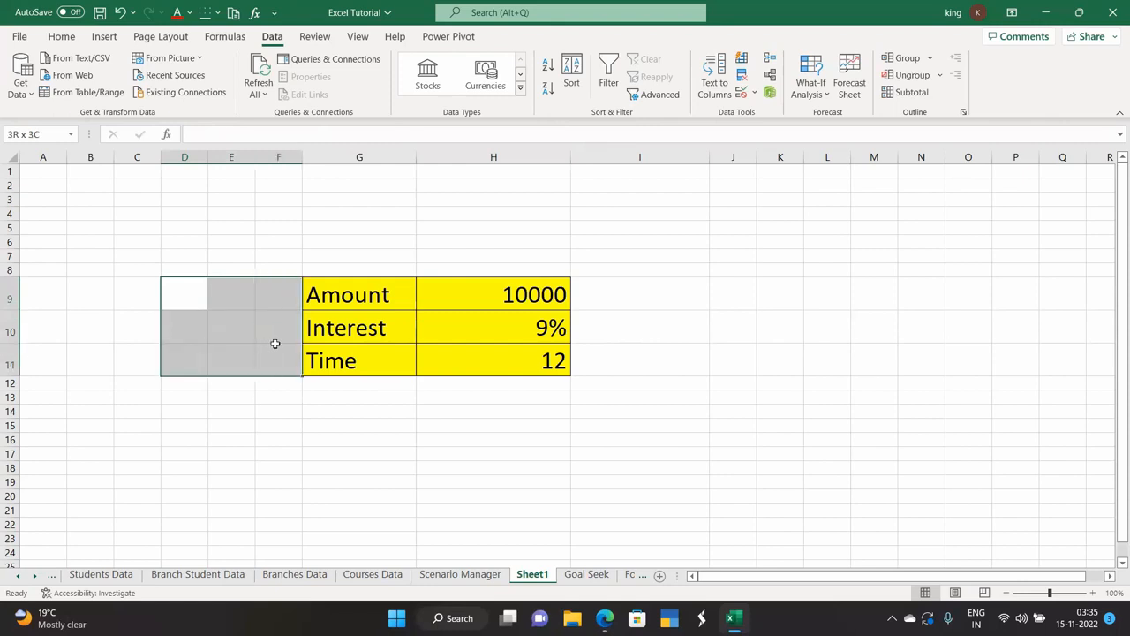
{"action": "left_click", "coordinate": [60, 37]}
{"action": "left_click", "coordinate": [437, 90]}
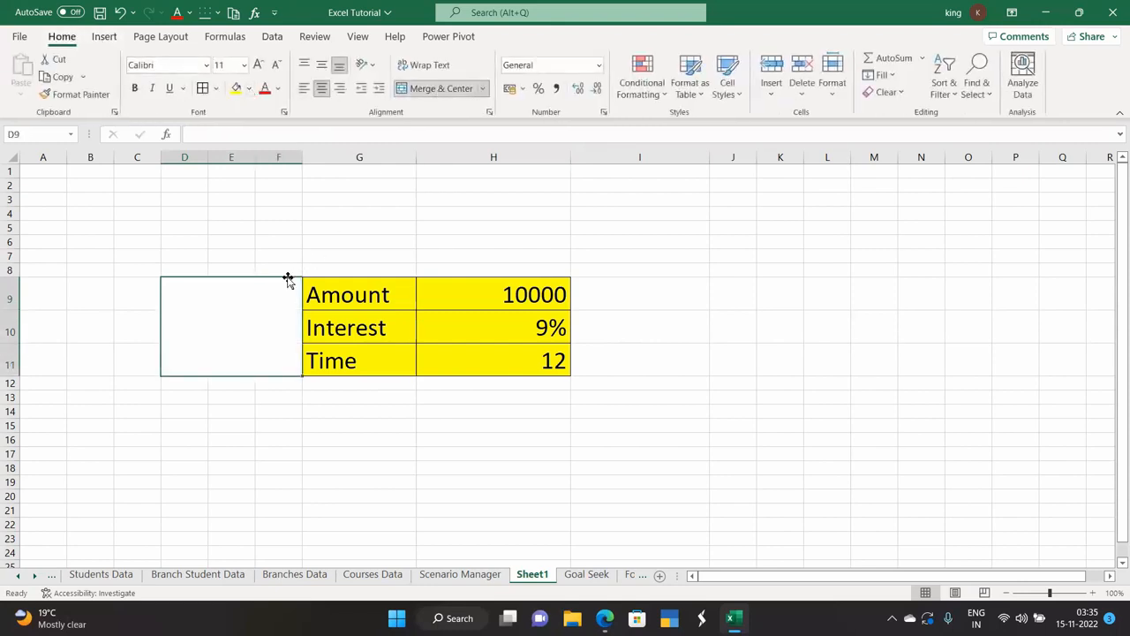
{"action": "type", "text": "Input"}
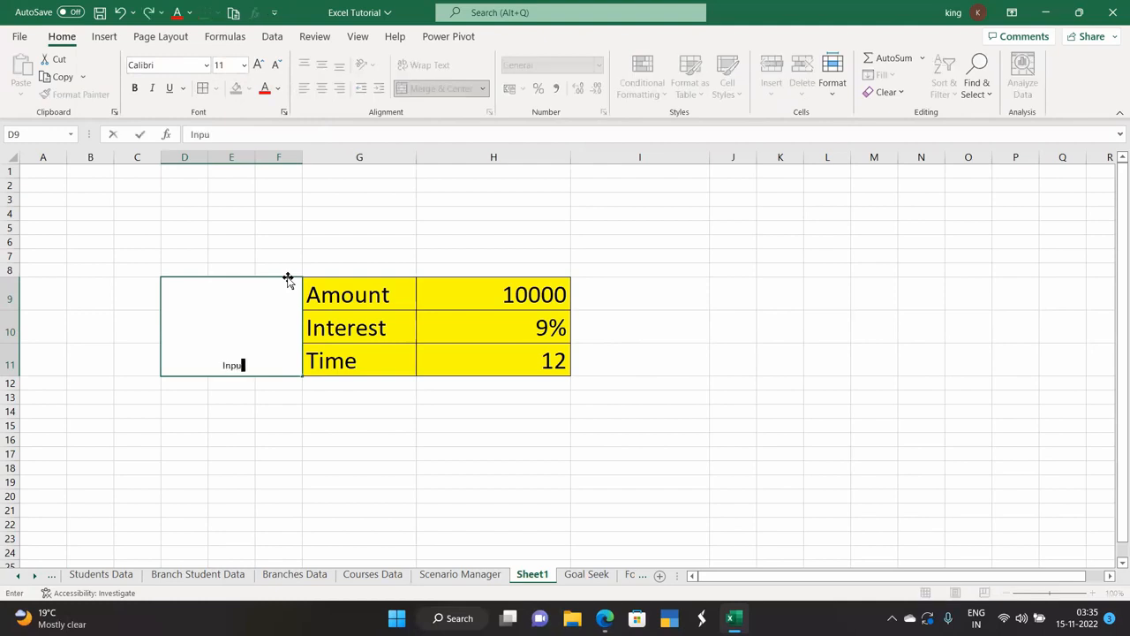
{"action": "left_click", "coordinate": [262, 394]}
{"action": "left_click", "coordinate": [252, 348]}
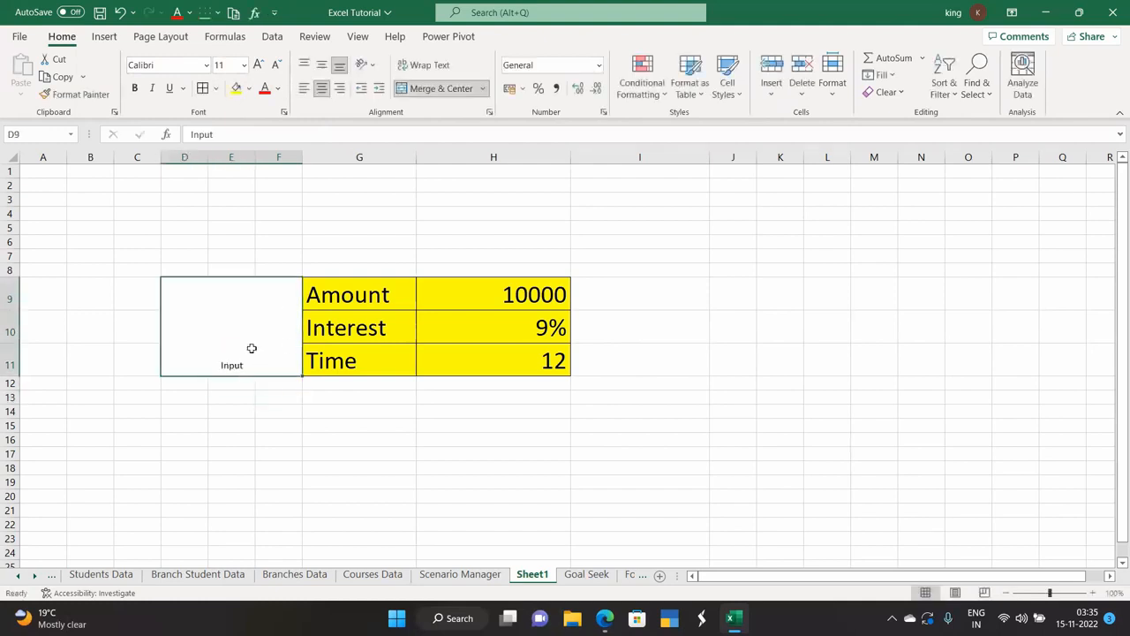
{"action": "left_click", "coordinate": [244, 65]}
{"action": "left_click", "coordinate": [226, 224]}
{"action": "left_click", "coordinate": [322, 64]}
{"action": "left_click", "coordinate": [277, 453]}
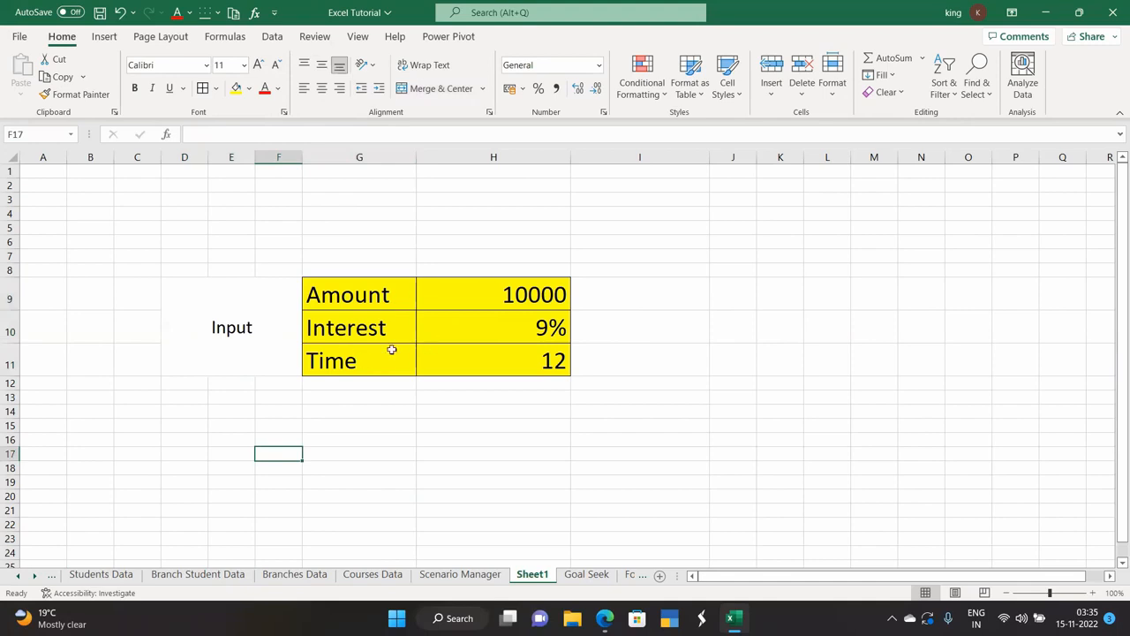
Merge D15:F19 into a middle-aligned Dependent data label.
{"action": "scroll", "coordinate": [294, 391], "scroll_direction": "down", "scroll_amount": 2}
{"action": "left_click_drag", "start_coordinate": [190, 342], "coordinate": [270, 394]}
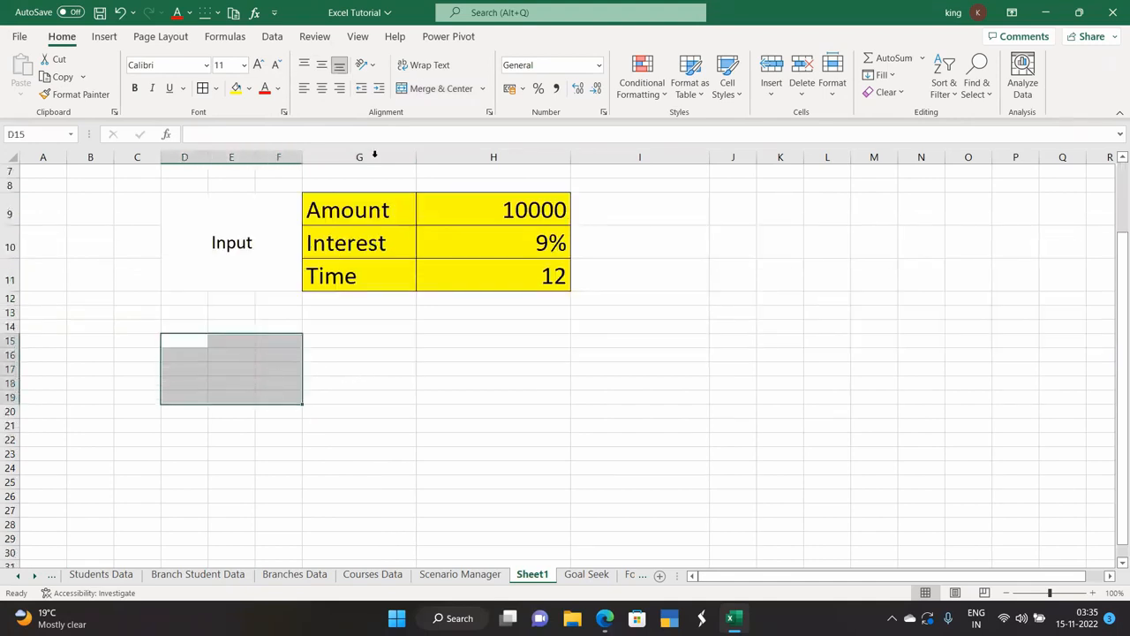
{"action": "left_click", "coordinate": [431, 91]}
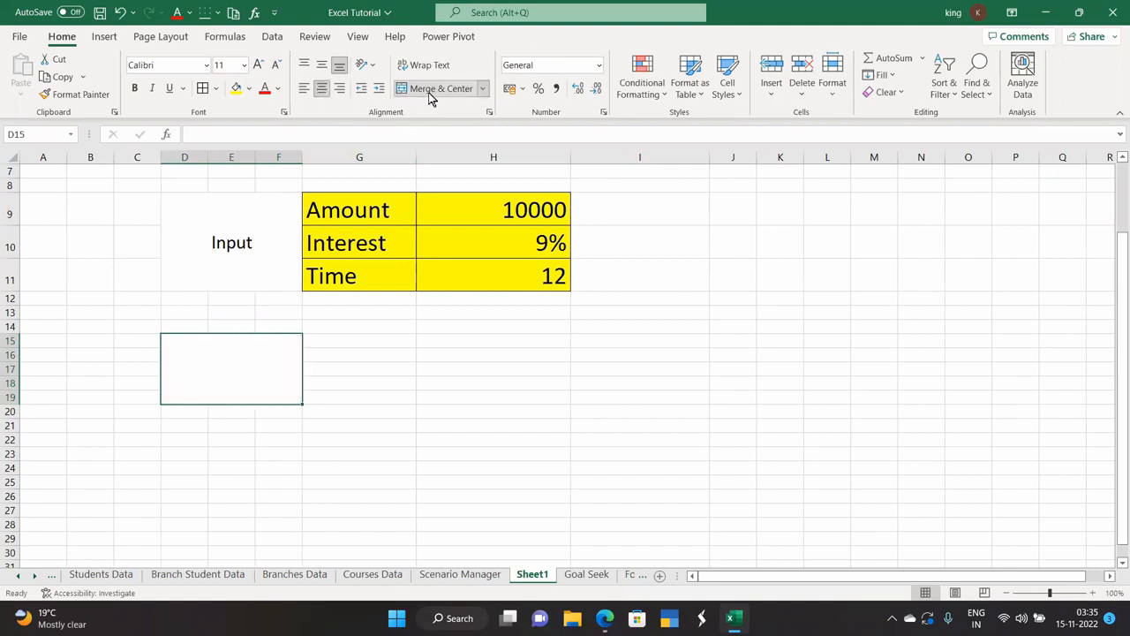
{"action": "type", "text": "Depend"}
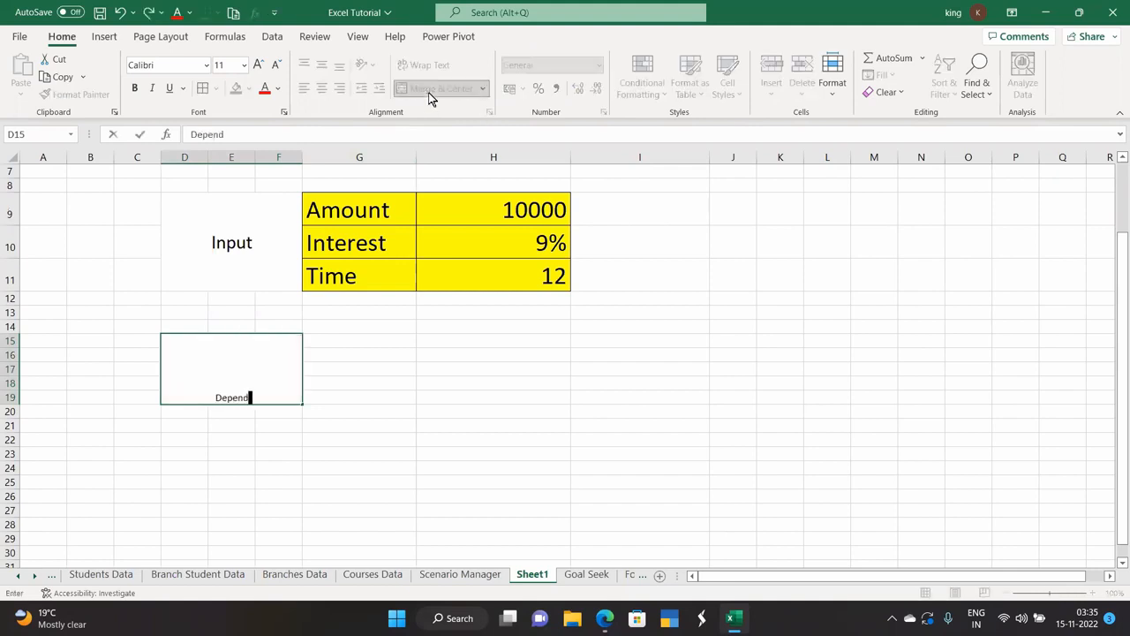
{"action": "type", "text": "ent data"}
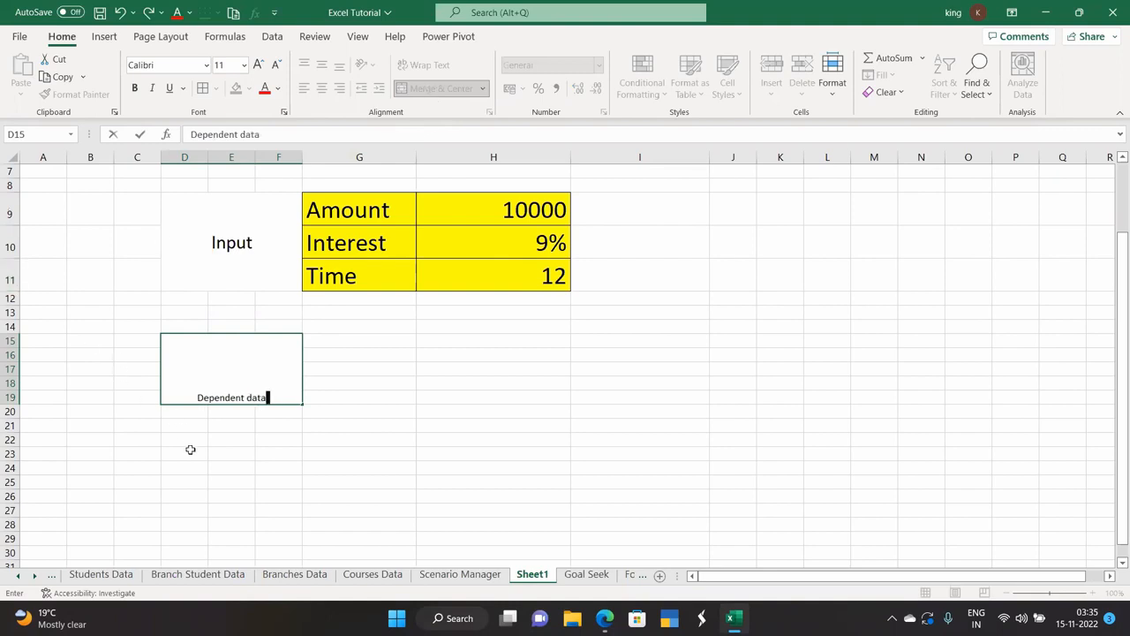
{"action": "left_click", "coordinate": [190, 447]}
{"action": "left_click", "coordinate": [207, 397]}
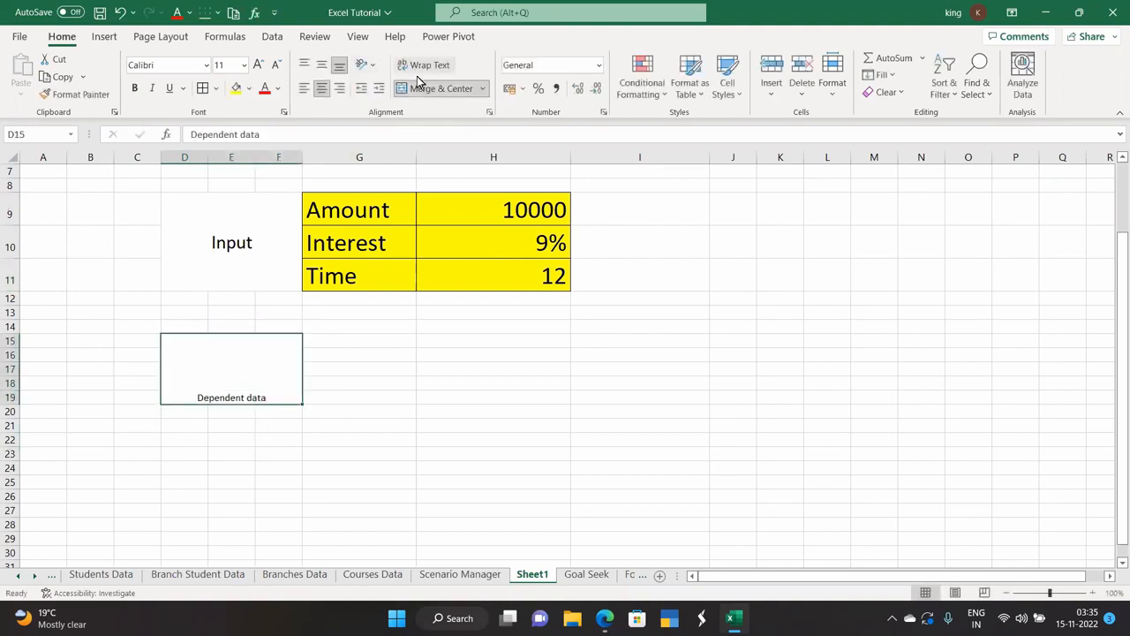
{"action": "left_click", "coordinate": [322, 65]}
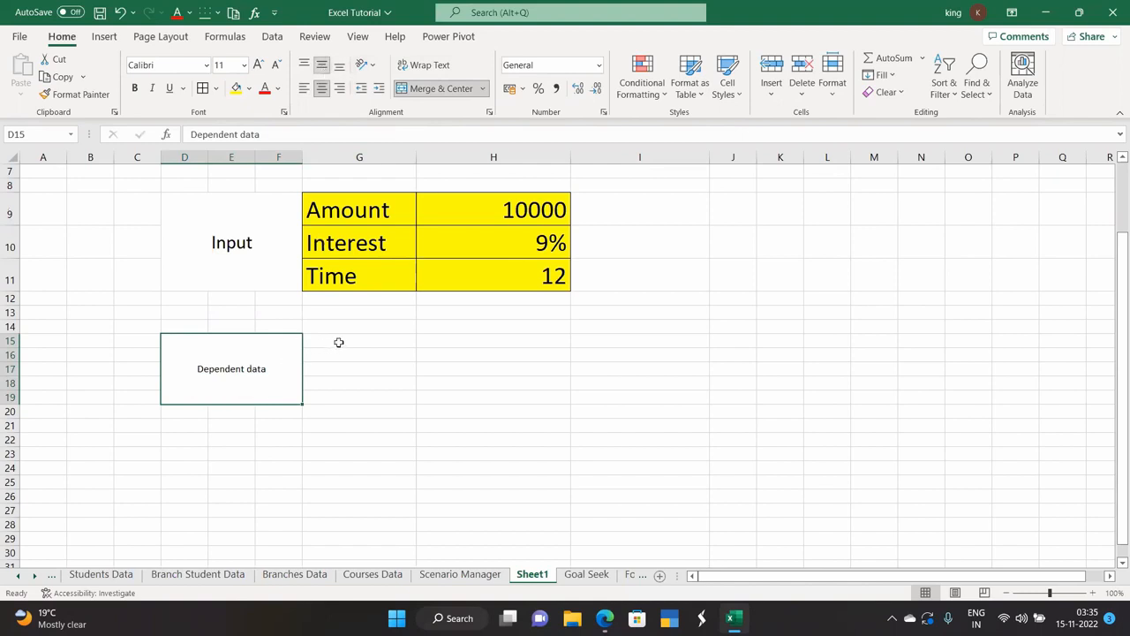
Copy the Amount, Interest, Time table to G15.
{"action": "left_click_drag", "start_coordinate": [345, 211], "coordinate": [468, 280]}
{"action": "key", "text": "ctrl+c"}
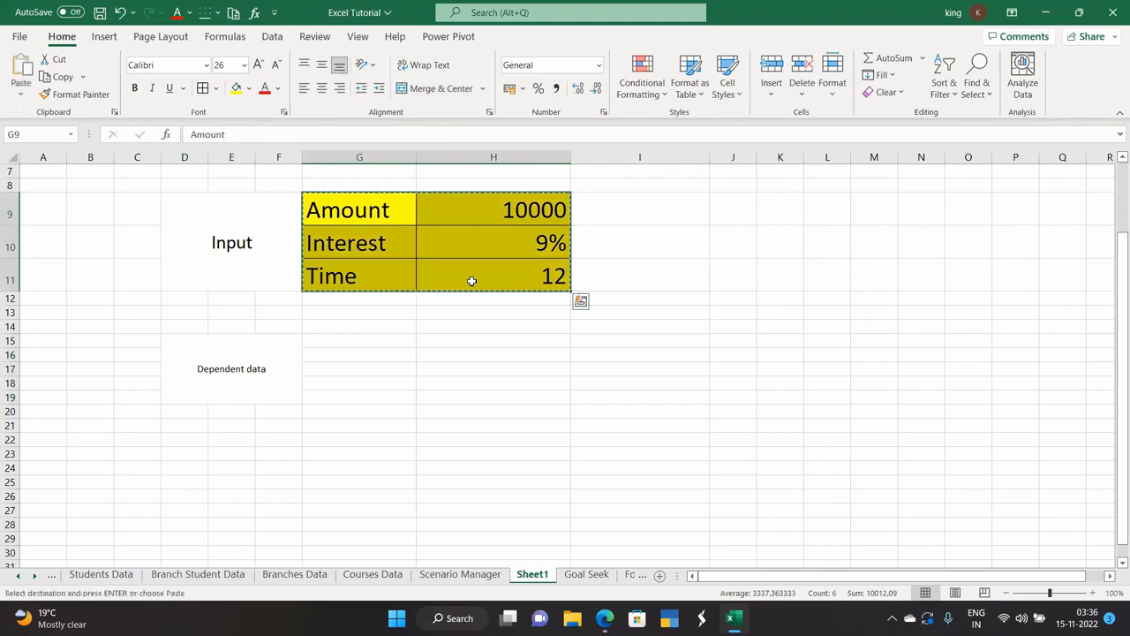
{"action": "left_click", "coordinate": [344, 341]}
{"action": "key", "text": "ctrl+v"}
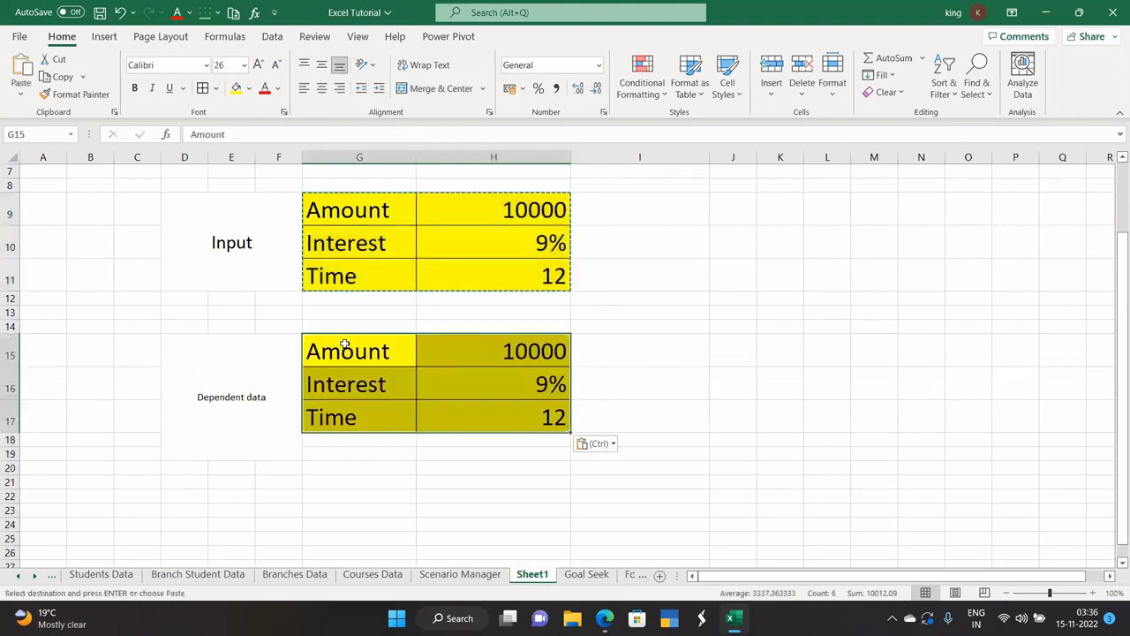
Format-paint the Input label's style onto Dependent data and unmerge the leftover cells below.
{"action": "left_click", "coordinate": [227, 386]}
{"action": "left_click", "coordinate": [214, 247]}
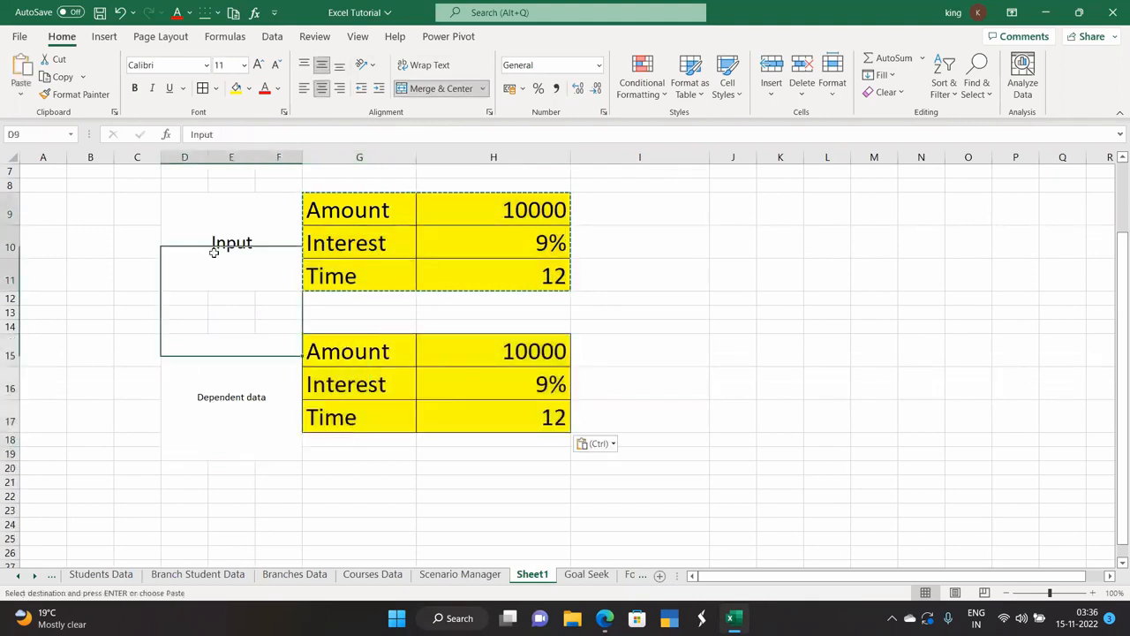
{"action": "left_click", "coordinate": [66, 96]}
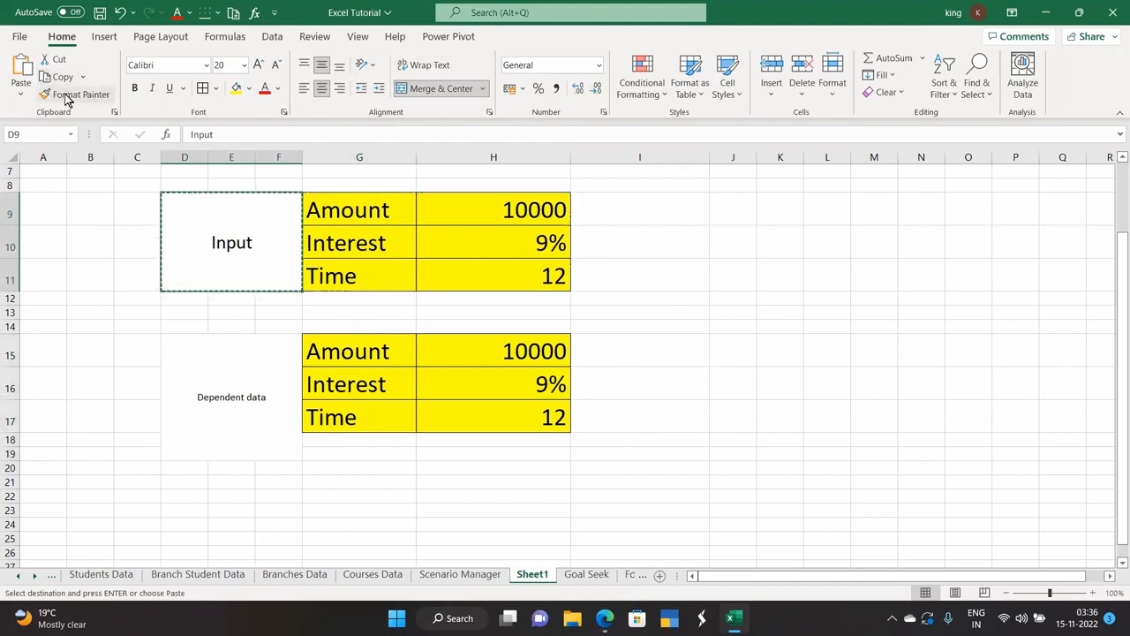
{"action": "left_click", "coordinate": [209, 391]}
{"action": "left_click", "coordinate": [318, 468]}
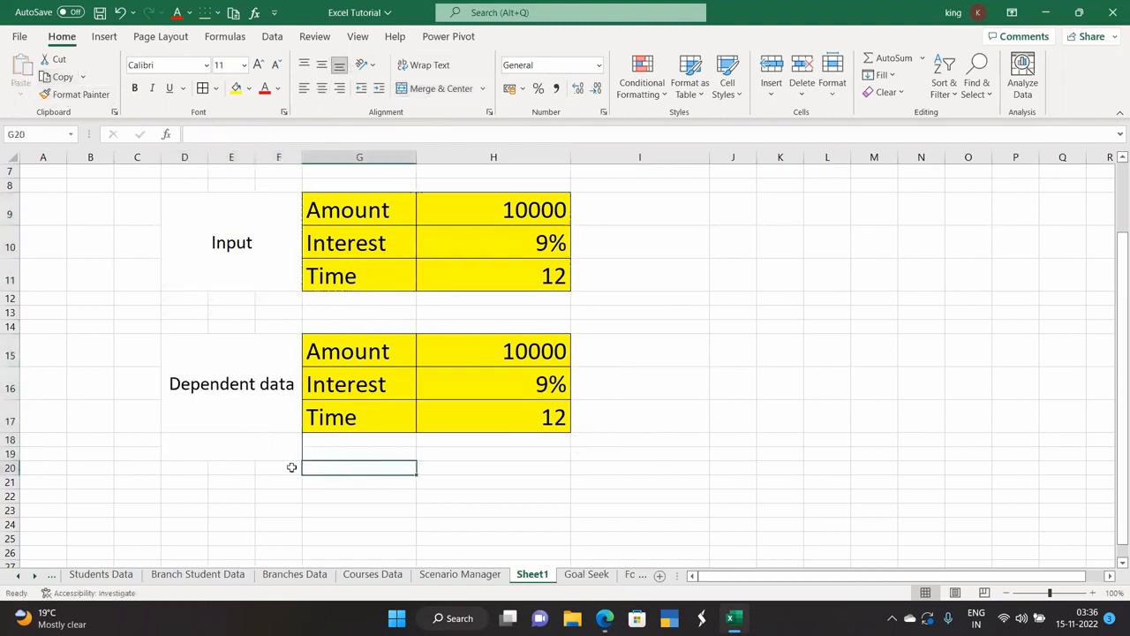
{"action": "left_click", "coordinate": [256, 444]}
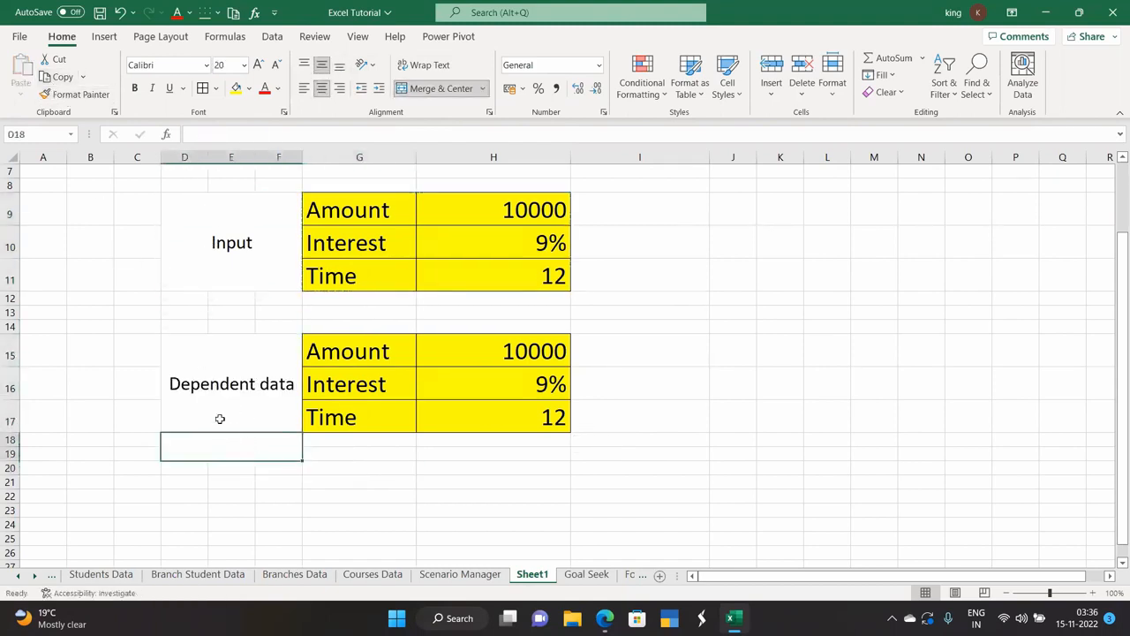
{"action": "left_click", "coordinate": [431, 92]}
{"action": "left_click", "coordinate": [360, 512]}
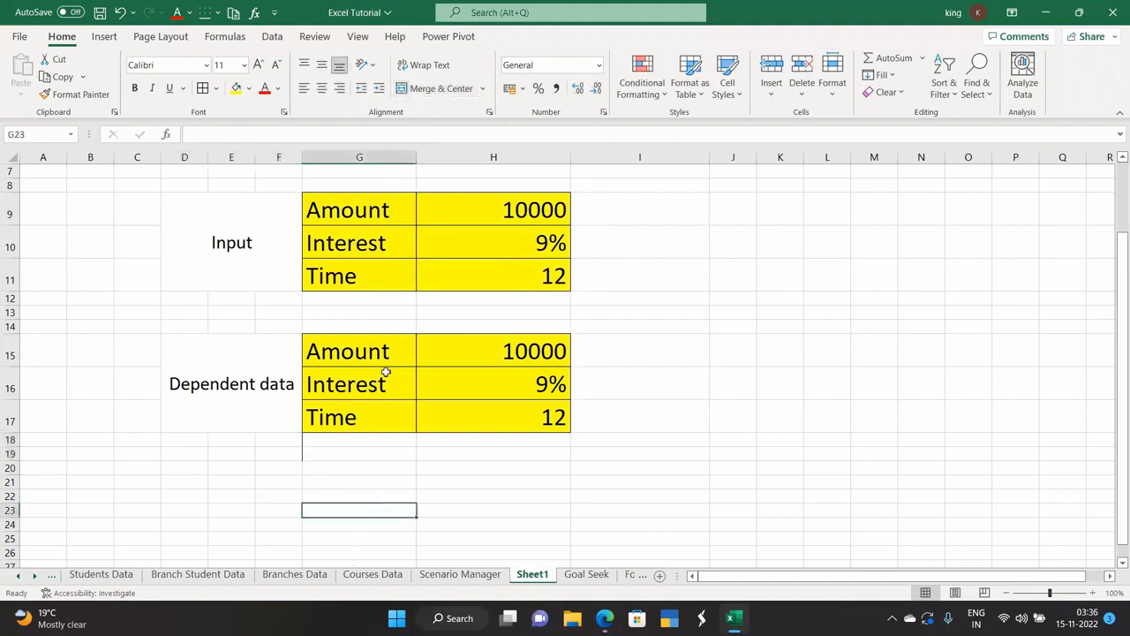
{"action": "left_click", "coordinate": [366, 352]}
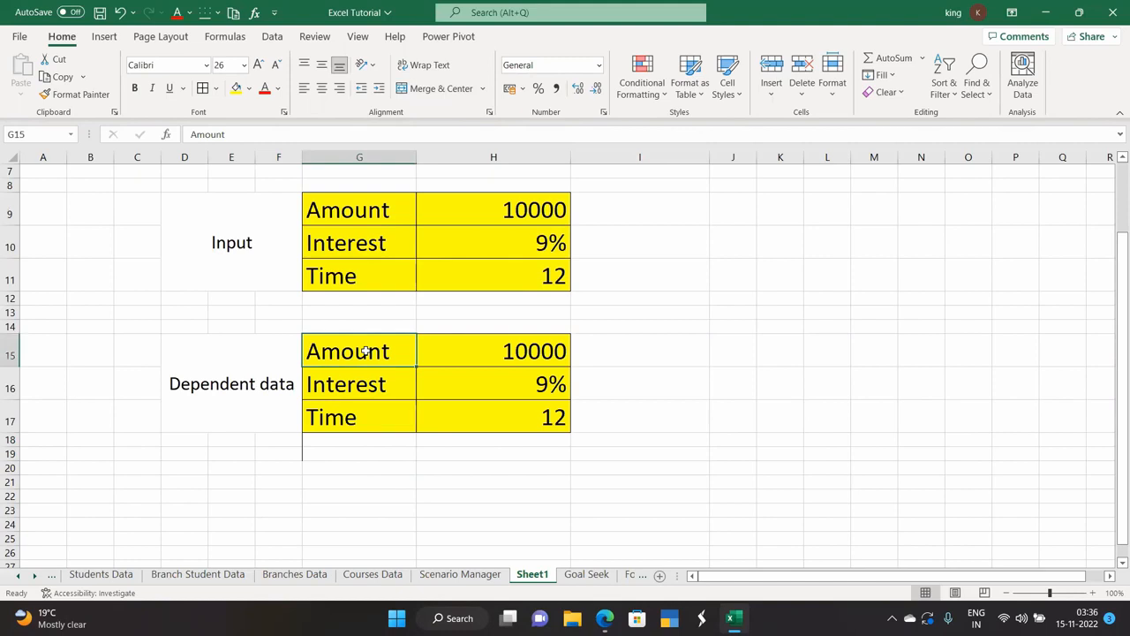
Relabel G15 as EMI and G16 as Interest paid, widening column G to fit.
{"action": "type", "text": "EMI"}
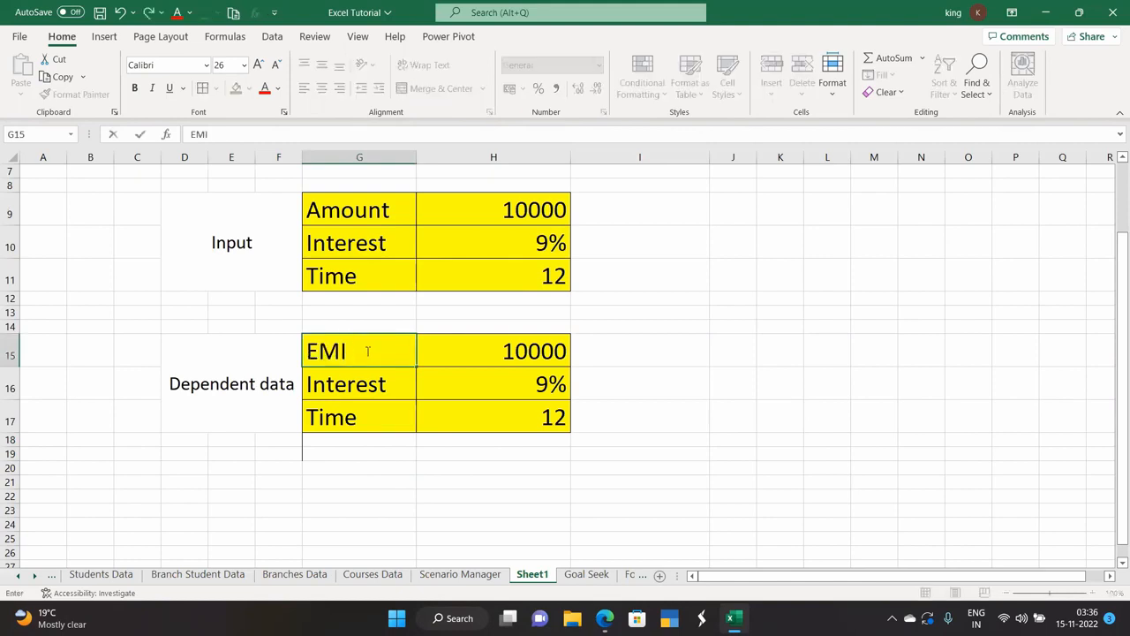
{"action": "left_click", "coordinate": [465, 346]}
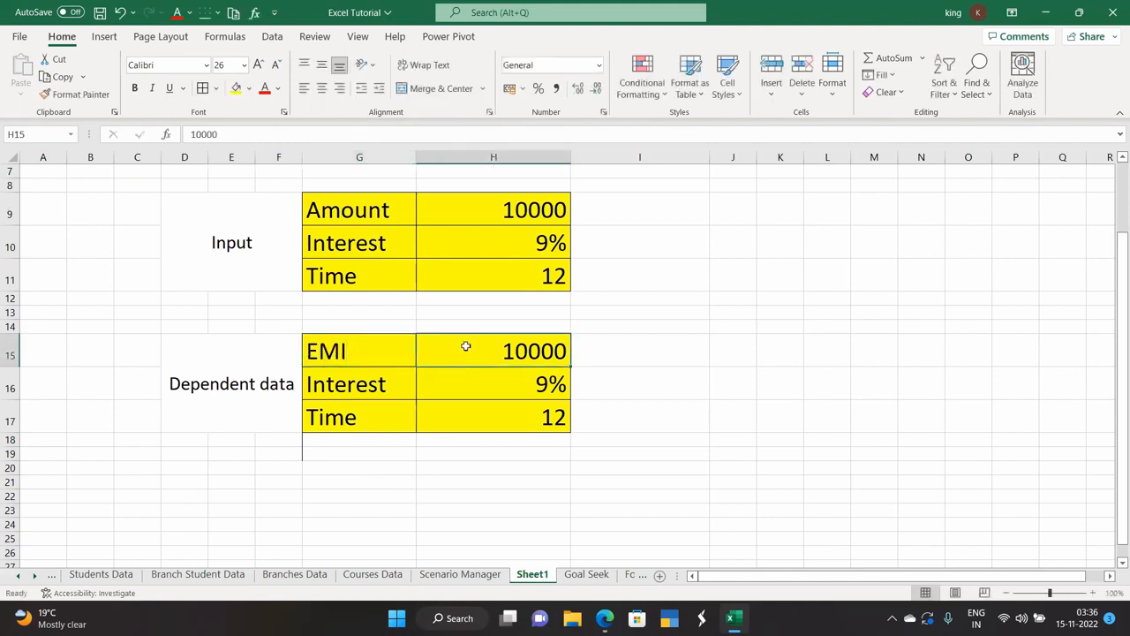
{"action": "left_click", "coordinate": [361, 386]}
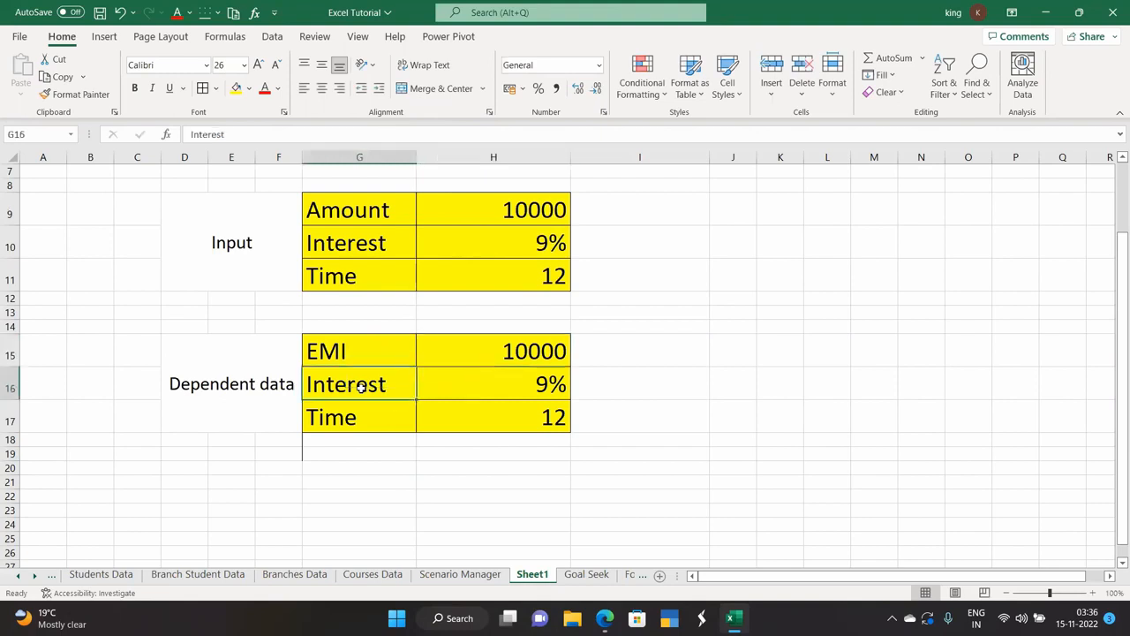
{"action": "type", "text": "Interest"}
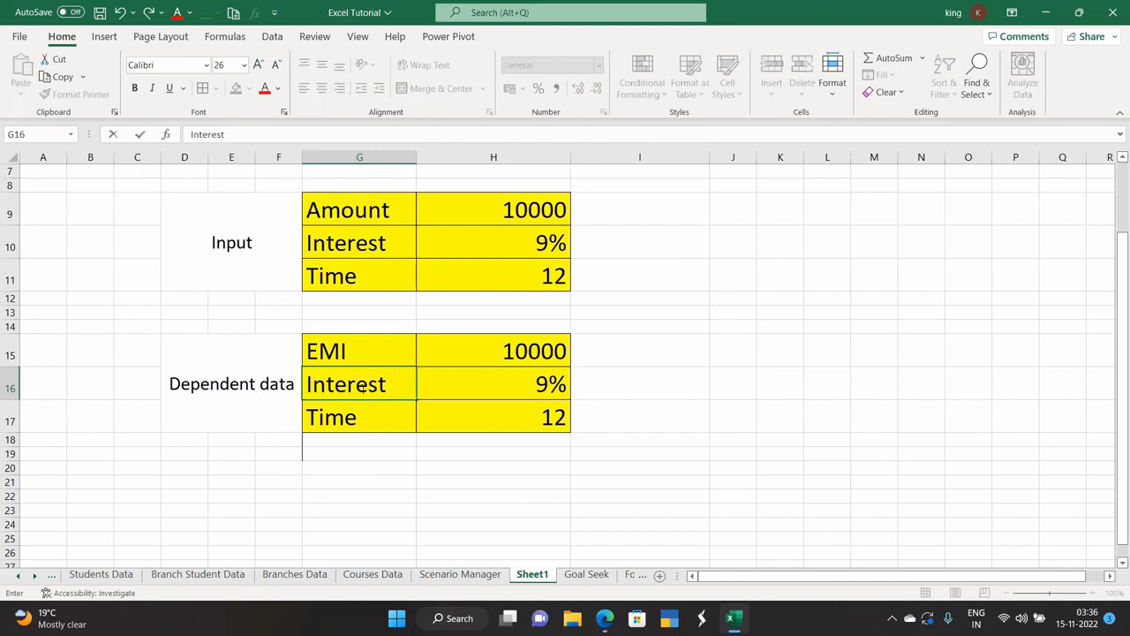
{"action": "type", "text": " pai"}
{"action": "type", "text": "s"}
{"action": "key", "text": "BackSpace"}
{"action": "type", "text": "d"}
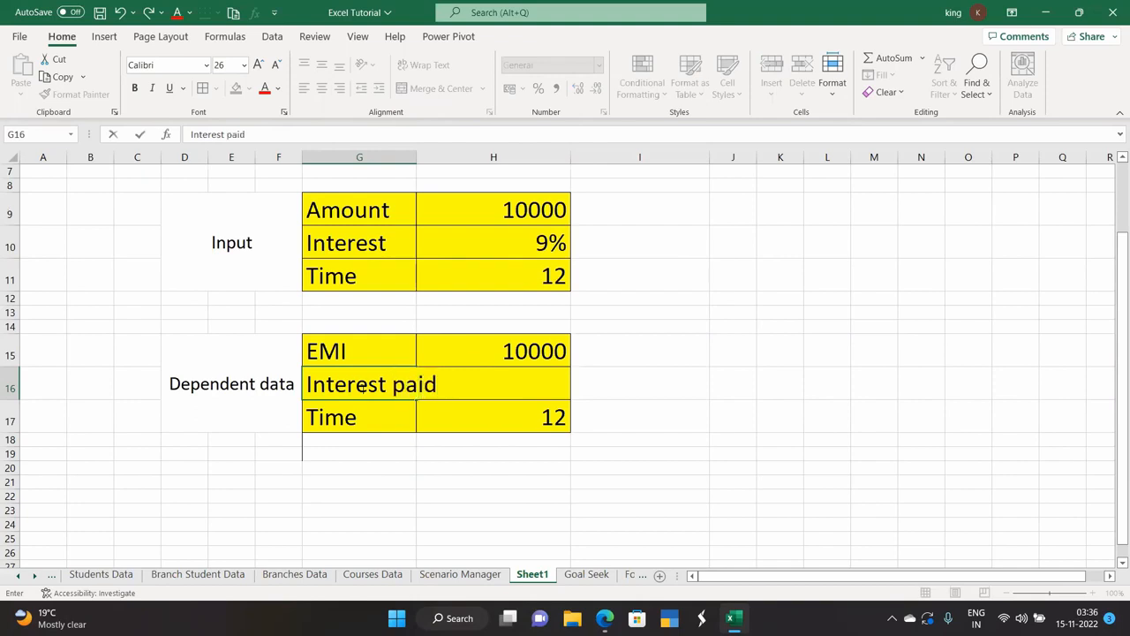
{"action": "left_click", "coordinate": [381, 464]}
{"action": "left_click_drag", "start_coordinate": [416, 155], "coordinate": [441, 168]}
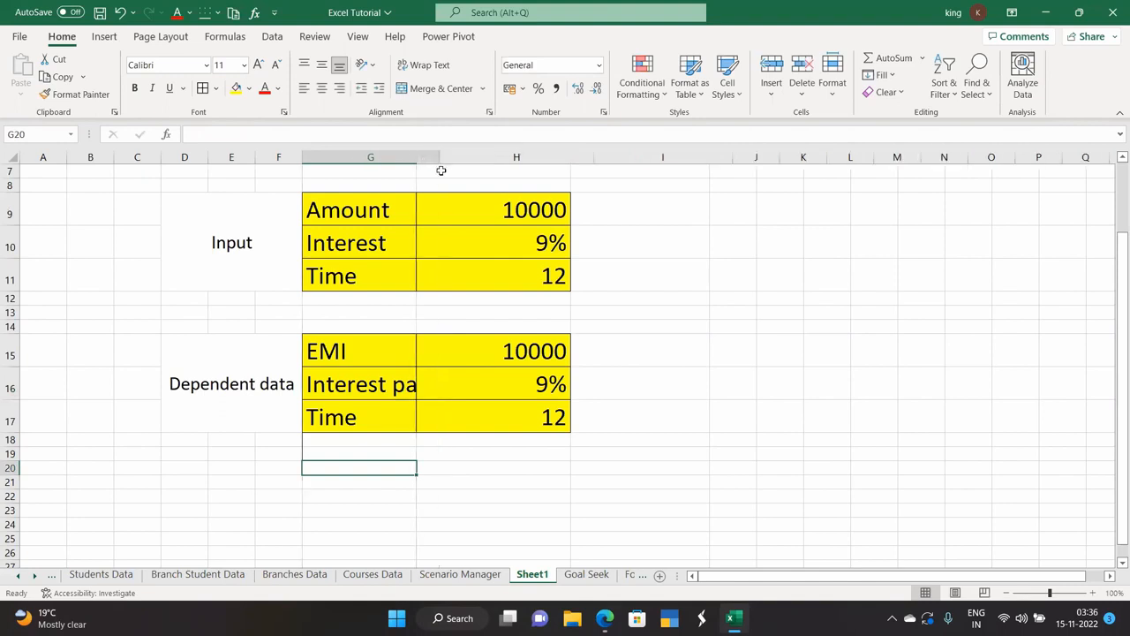
Replace the Time label in G17 with Total amount paid and widen column G further.
{"action": "left_click", "coordinate": [373, 415]}
{"action": "key", "text": "BackSpace"}
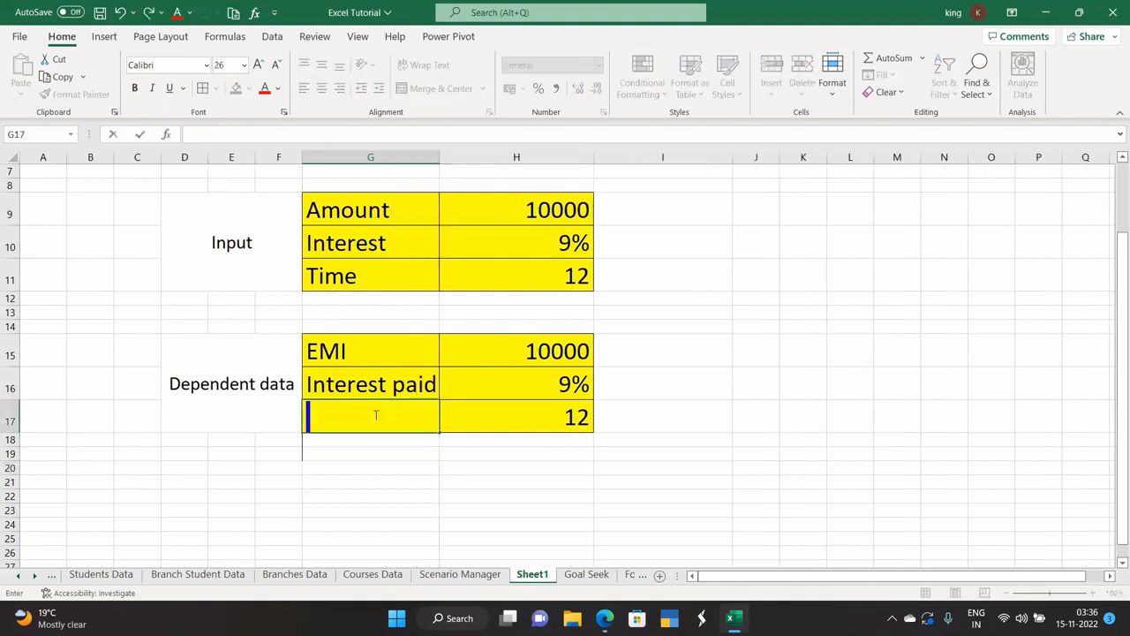
{"action": "type", "text": "Tota"}
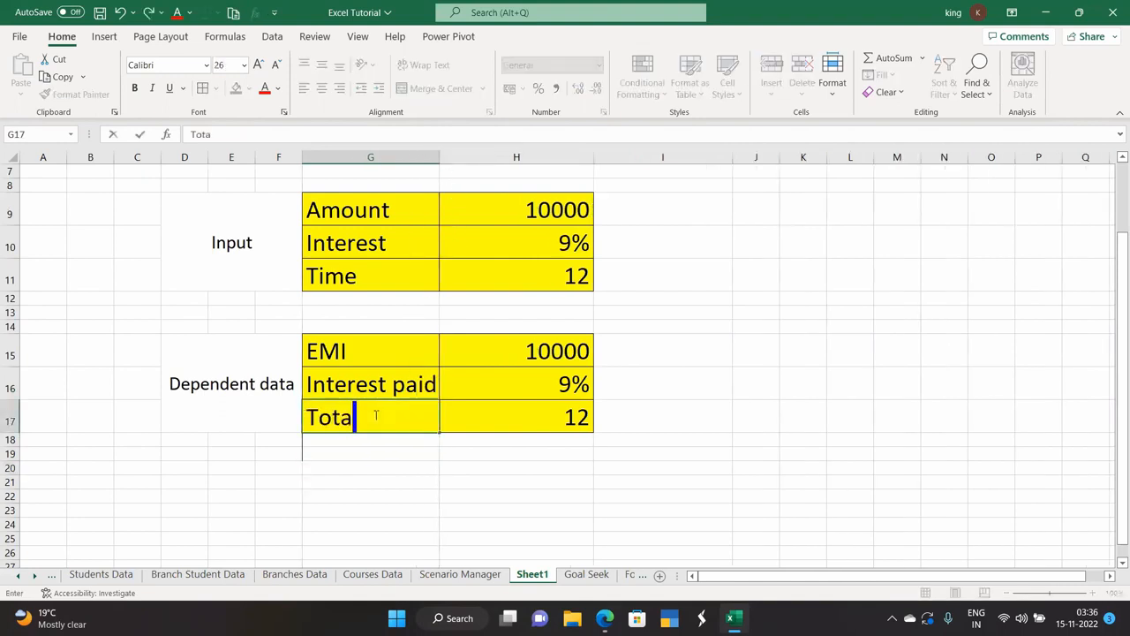
{"action": "type", "text": "l amount"}
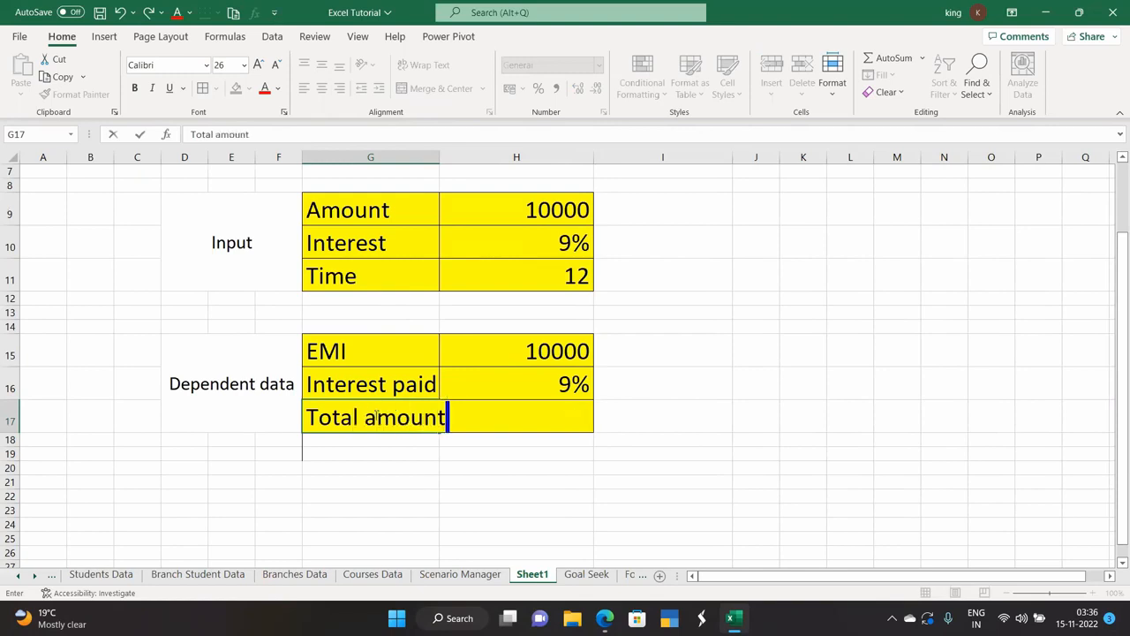
{"action": "type", "text": " paid"}
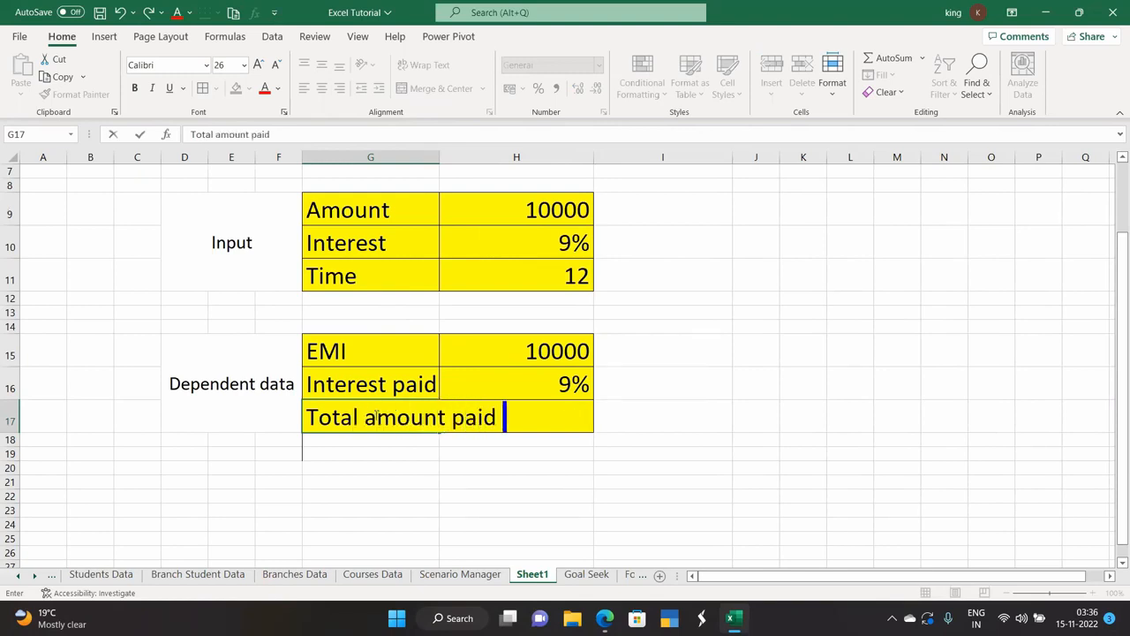
{"action": "left_click", "coordinate": [368, 466]}
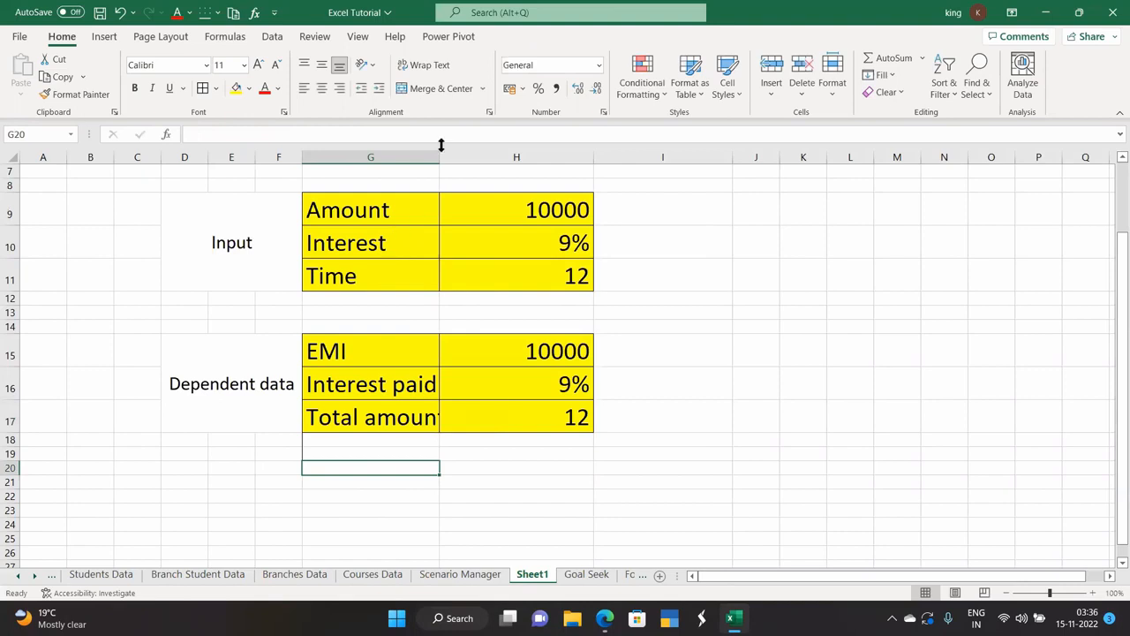
{"action": "left_click_drag", "start_coordinate": [441, 156], "coordinate": [515, 173]}
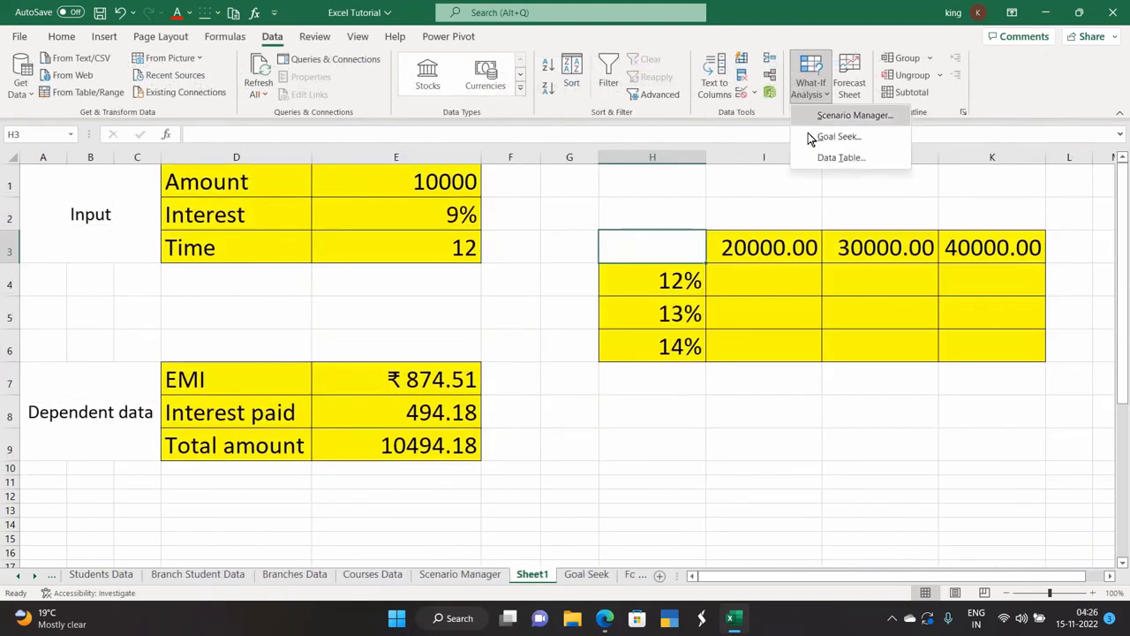
Open the What-If Analysis Data Table dialog and cancel it without applying anything.
{"action": "left_click", "coordinate": [821, 157]}
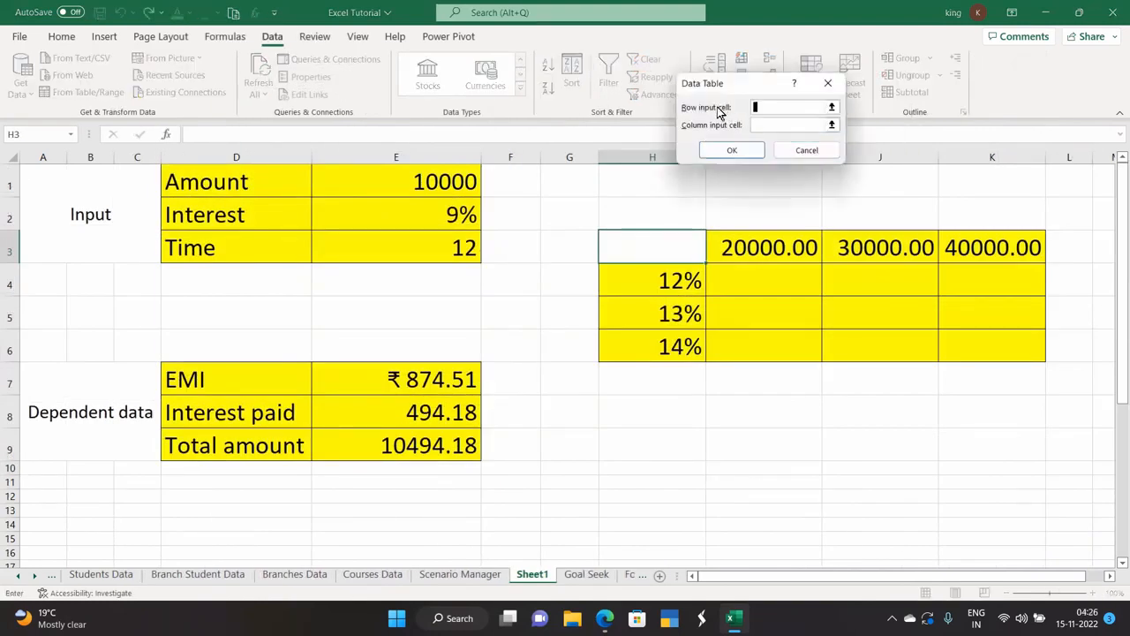
{"action": "left_click", "coordinate": [830, 85]}
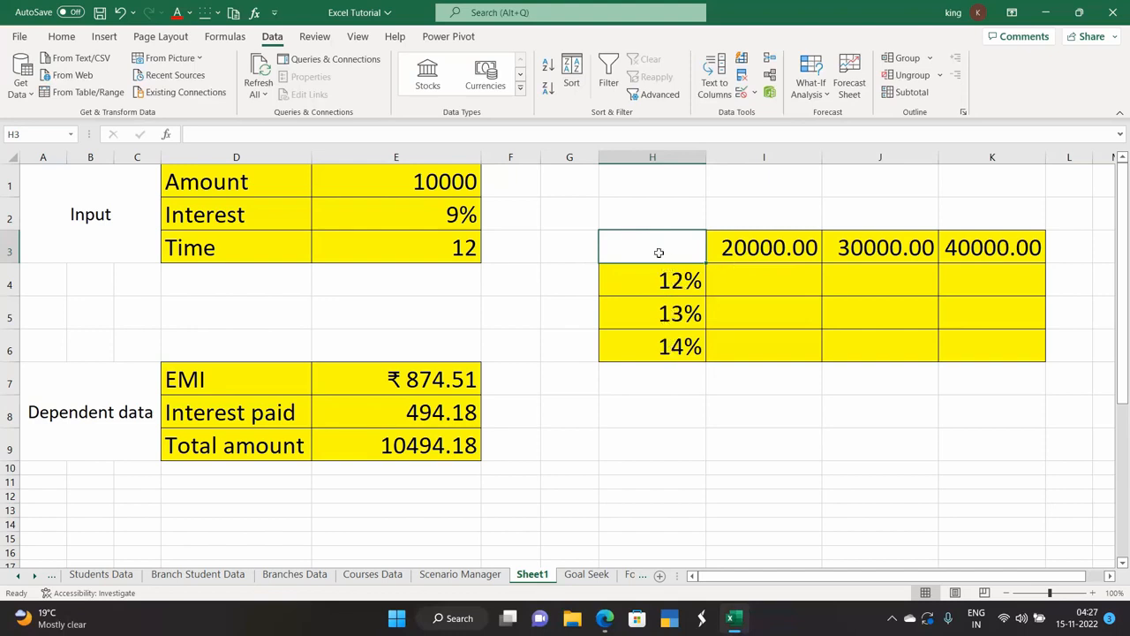
Enter =E7 in H3 to link the EMI value 874.51.
{"action": "type", "text": "="}
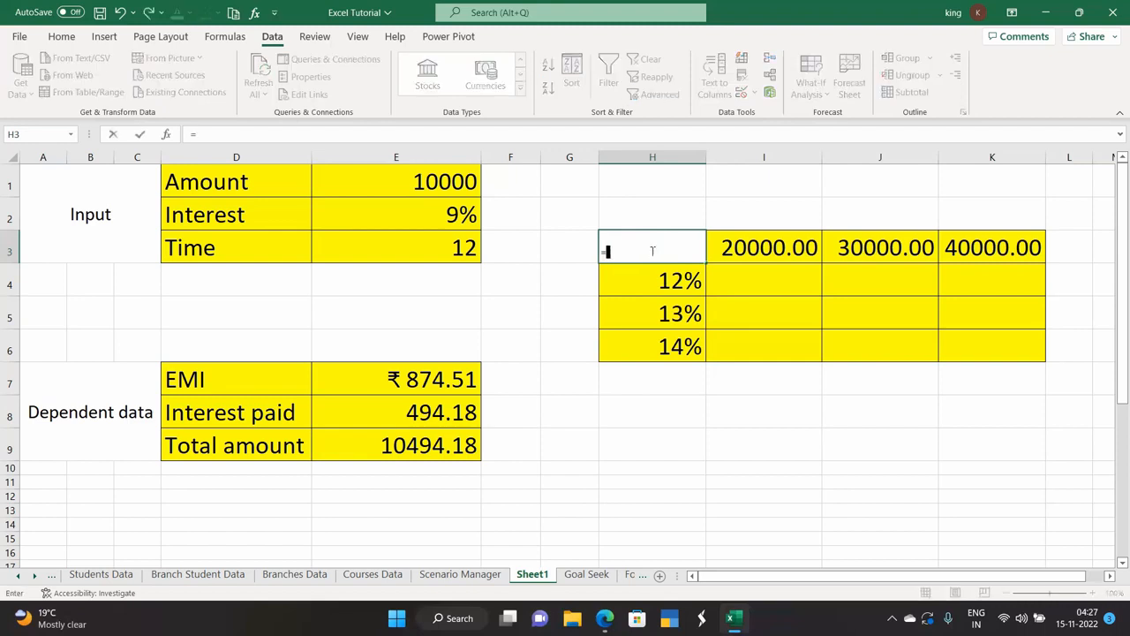
{"action": "left_click", "coordinate": [457, 363]}
{"action": "key", "text": "Return"}
Copy the 20000.00 heading's format onto H3 with Format Painter, then select the grid H3:K6.
{"action": "left_click", "coordinate": [669, 252]}
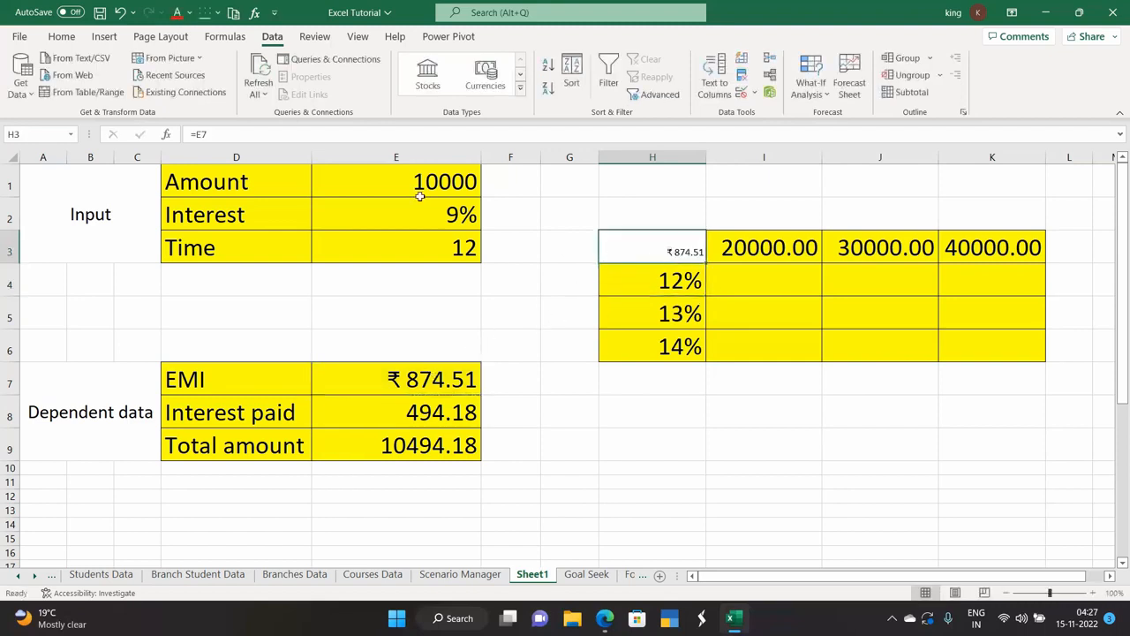
{"action": "left_click", "coordinate": [78, 42]}
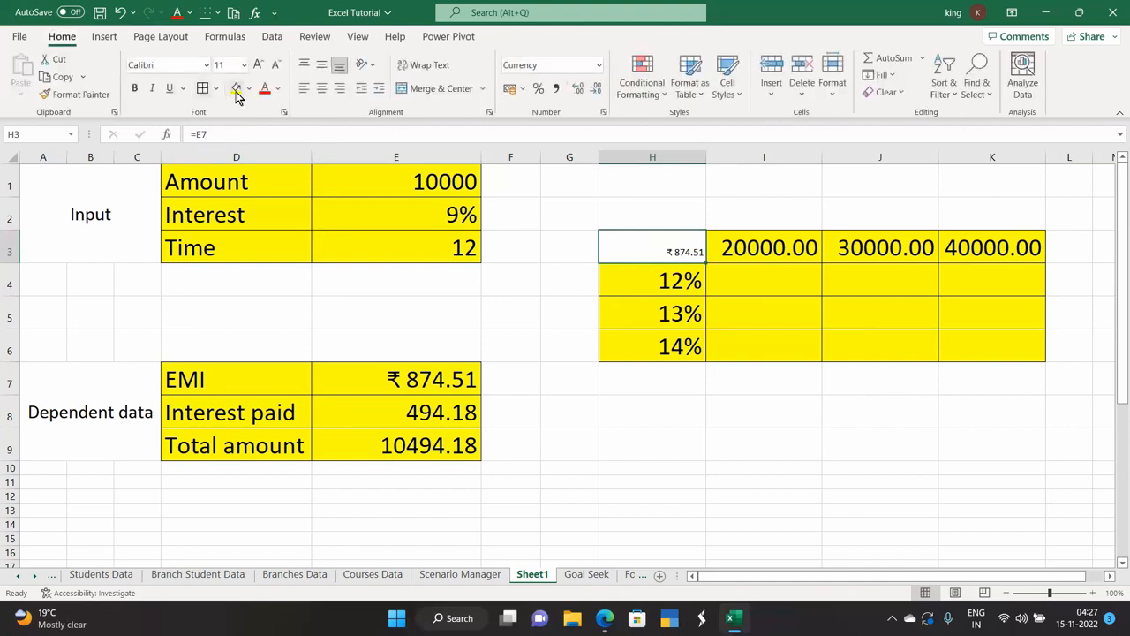
{"action": "left_click", "coordinate": [743, 243]}
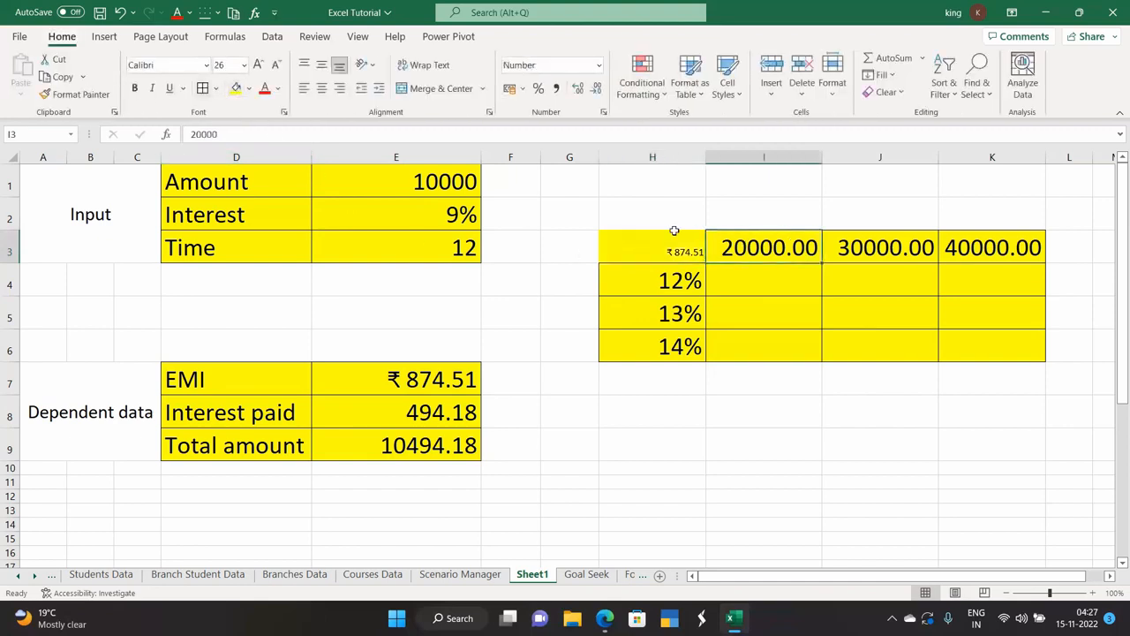
{"action": "left_click", "coordinate": [75, 93]}
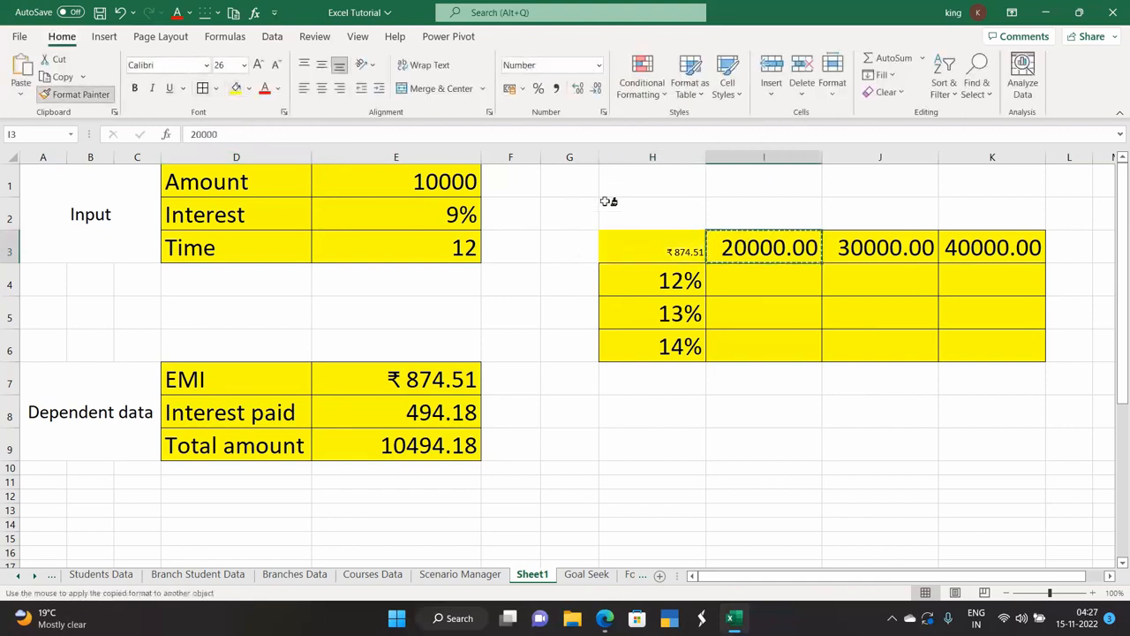
{"action": "left_click", "coordinate": [634, 246]}
{"action": "left_click", "coordinate": [771, 292]}
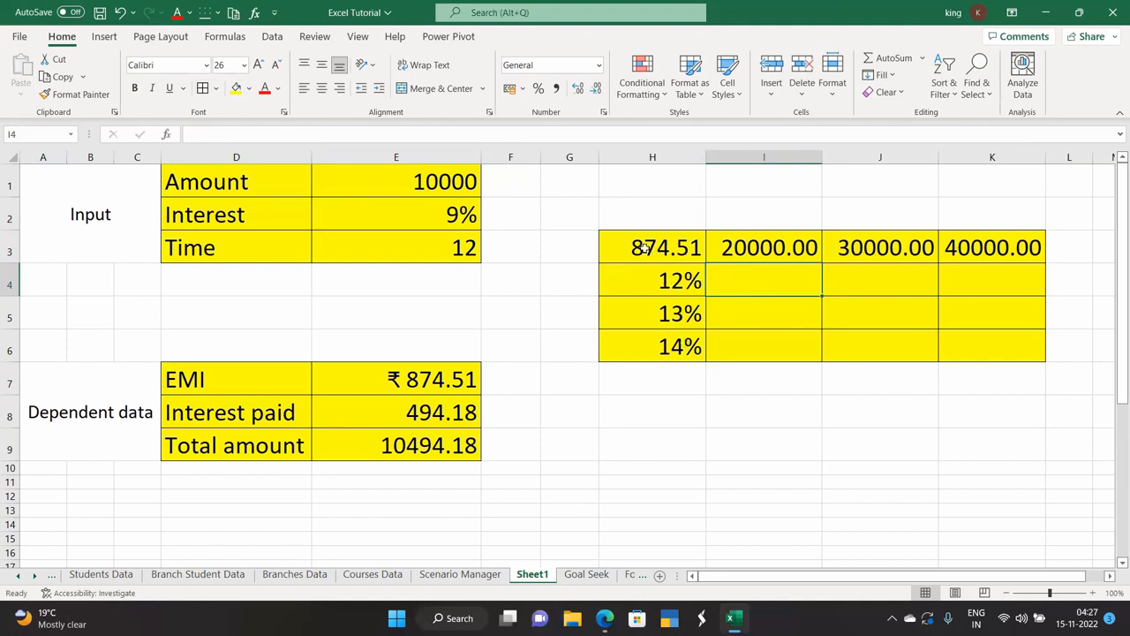
{"action": "mouse_move", "coordinate": [642, 244]}
{"action": "left_mouse_down"}
{"action": "mouse_move", "coordinate": [732, 250]}
{"action": "mouse_move", "coordinate": [966, 344]}
{"action": "left_mouse_up"}
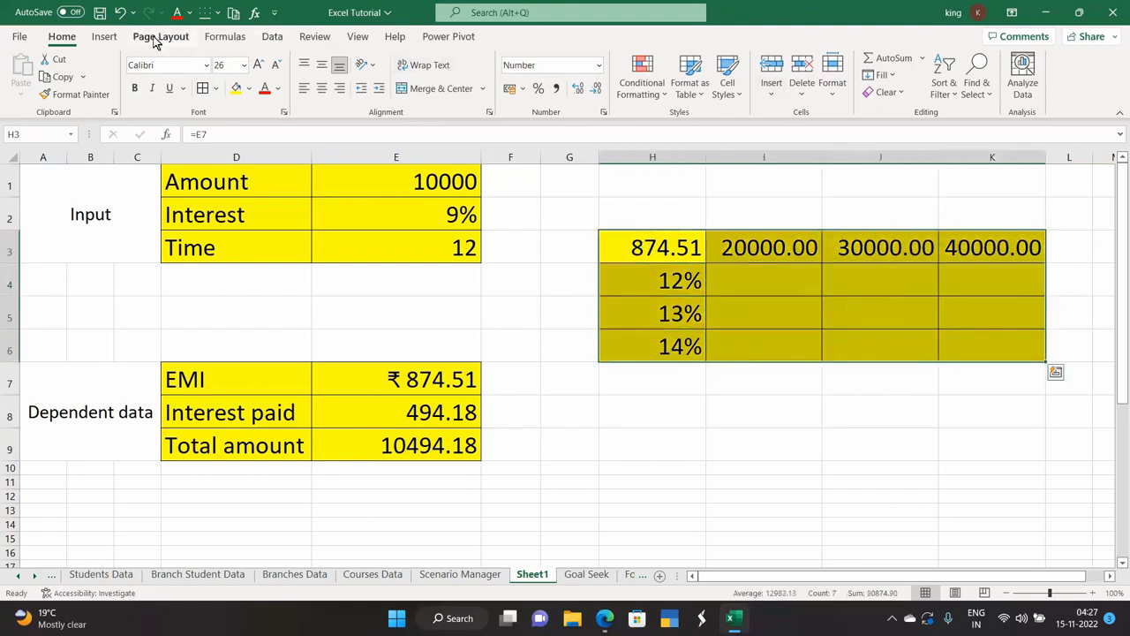
Fill the H3:K6 data table using row input cell E1 and column input cell E2.
{"action": "left_click", "coordinate": [272, 36]}
{"action": "left_click", "coordinate": [811, 87]}
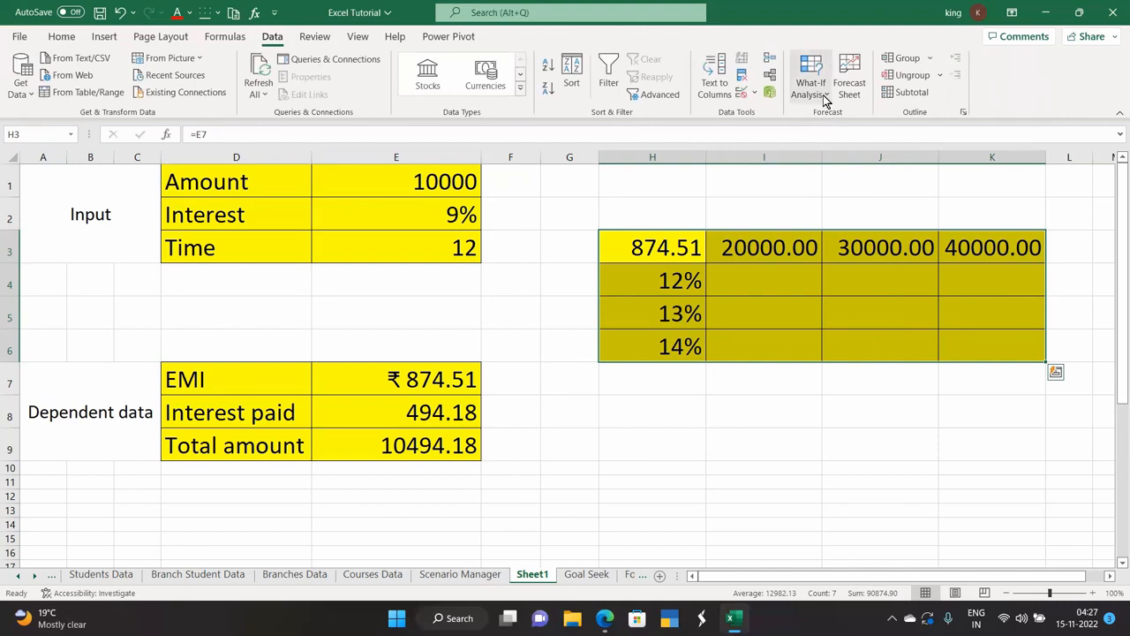
{"action": "left_click", "coordinate": [837, 158]}
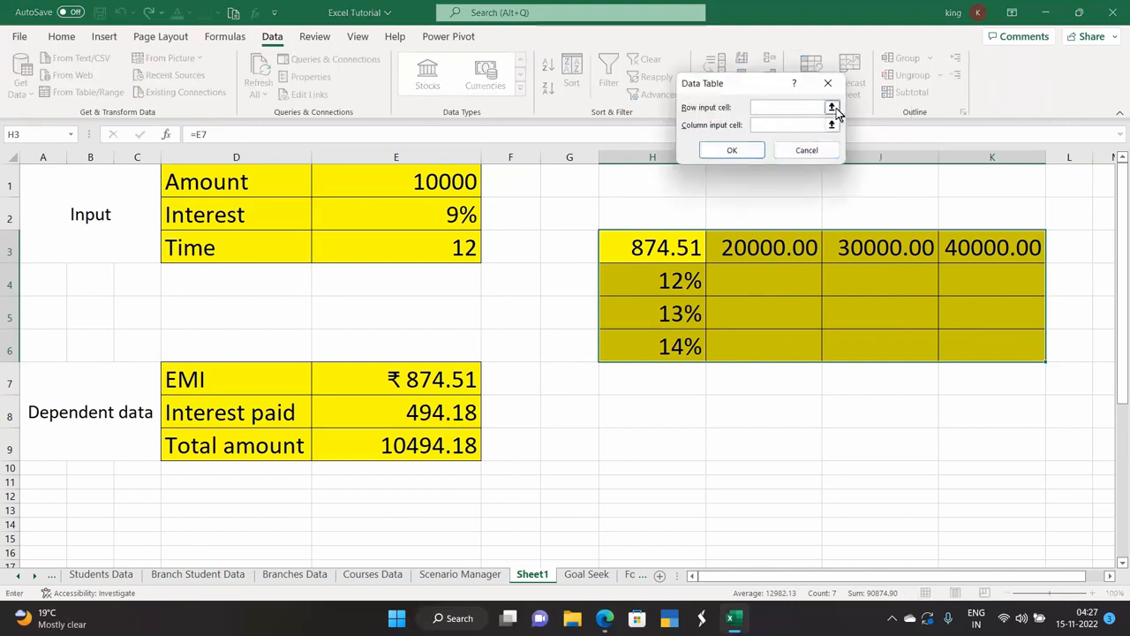
{"action": "left_click", "coordinate": [414, 185]}
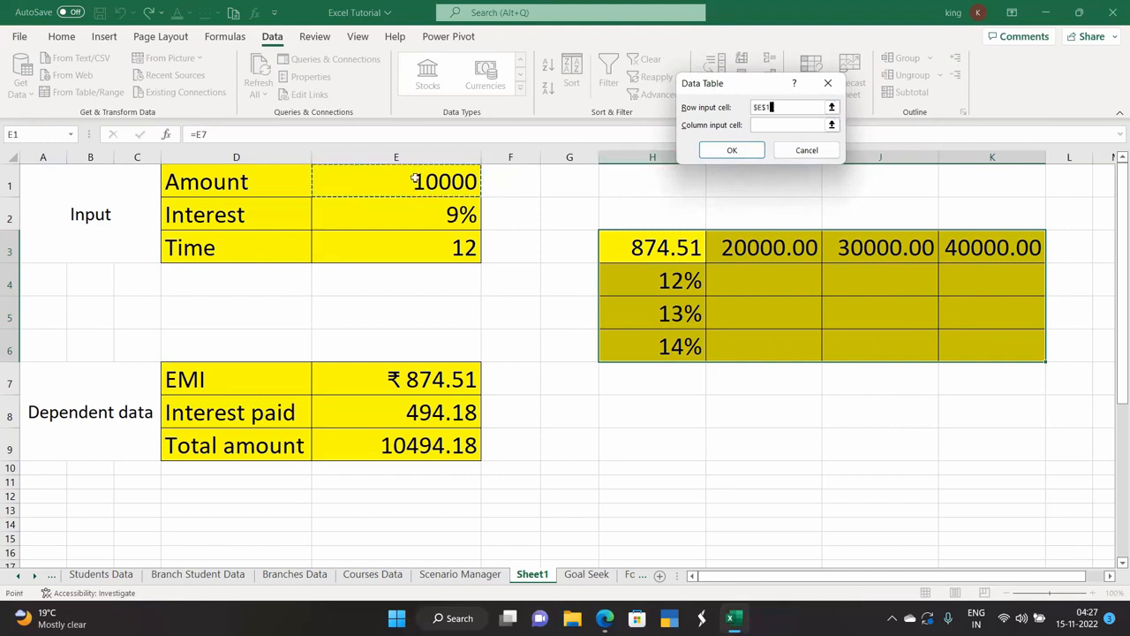
{"action": "left_click", "coordinate": [833, 127]}
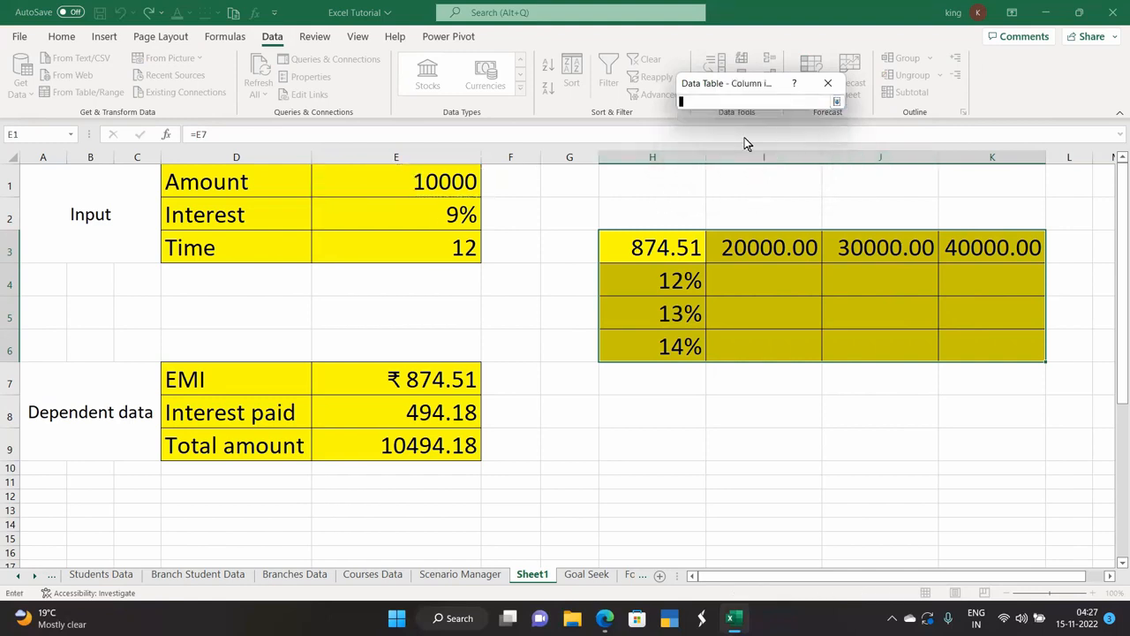
{"action": "left_click", "coordinate": [402, 215]}
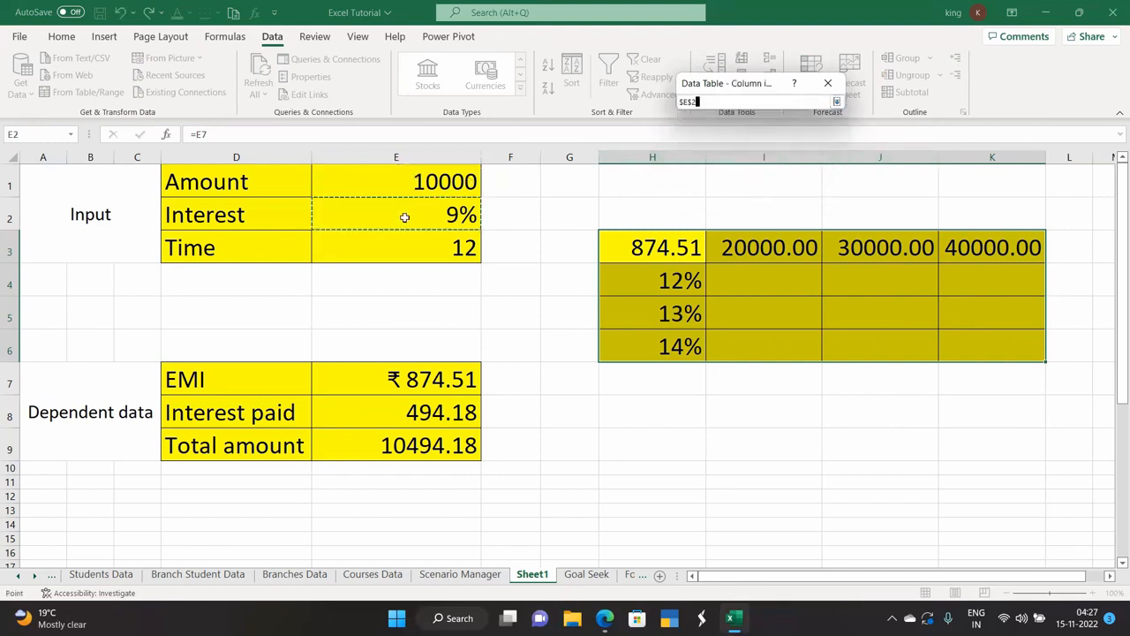
{"action": "left_click", "coordinate": [836, 101]}
{"action": "left_click", "coordinate": [732, 151]}
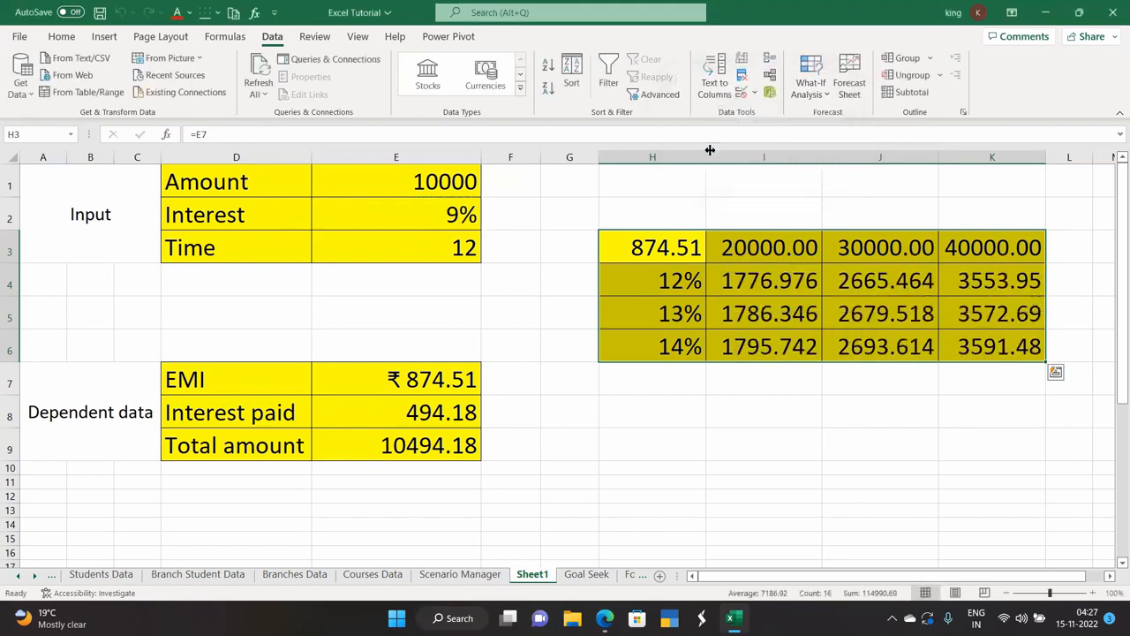
{"action": "left_click", "coordinate": [705, 407]}
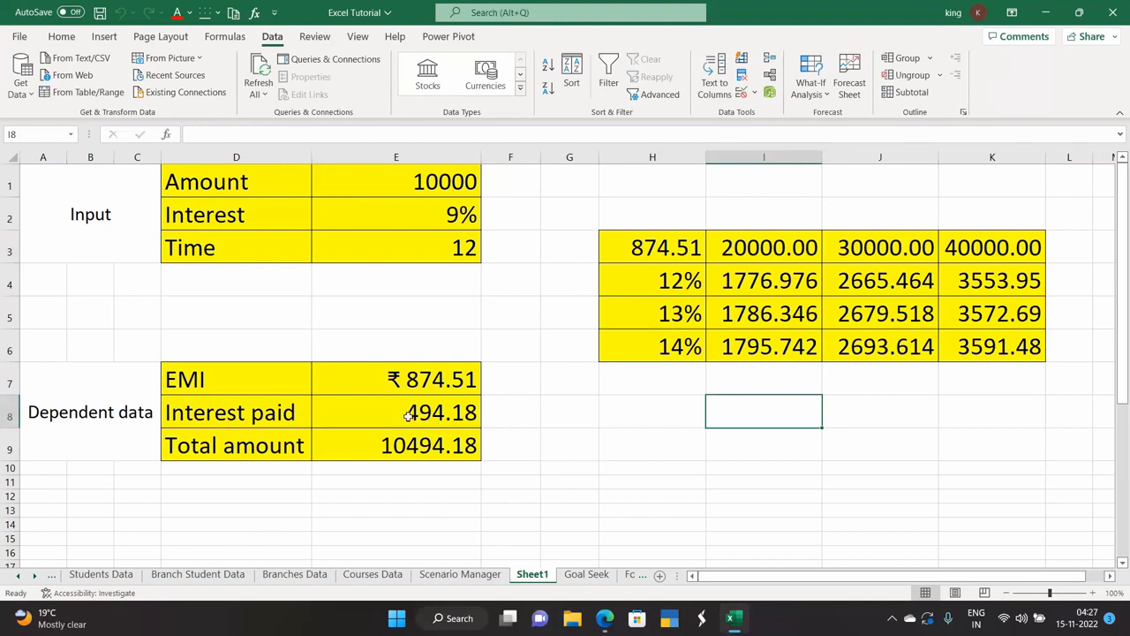
Point the corner cell H3 at =E8, then at the total amount =E9 (10494.18).
{"action": "left_click", "coordinate": [640, 262]}
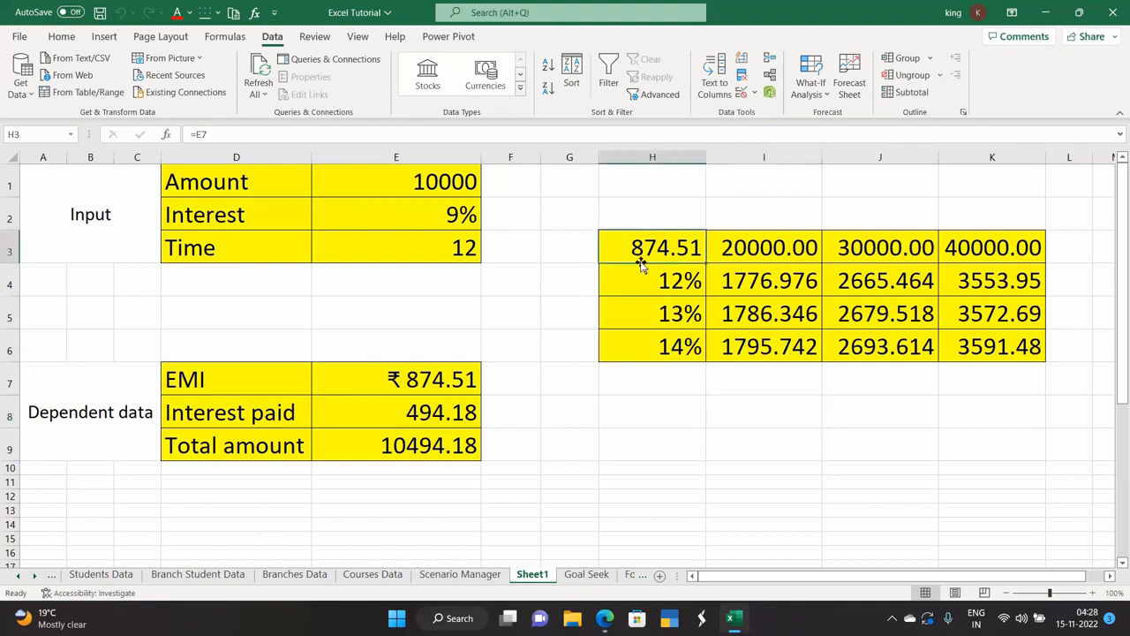
{"action": "key", "text": "BackSpace"}
{"action": "type", "text": "="}
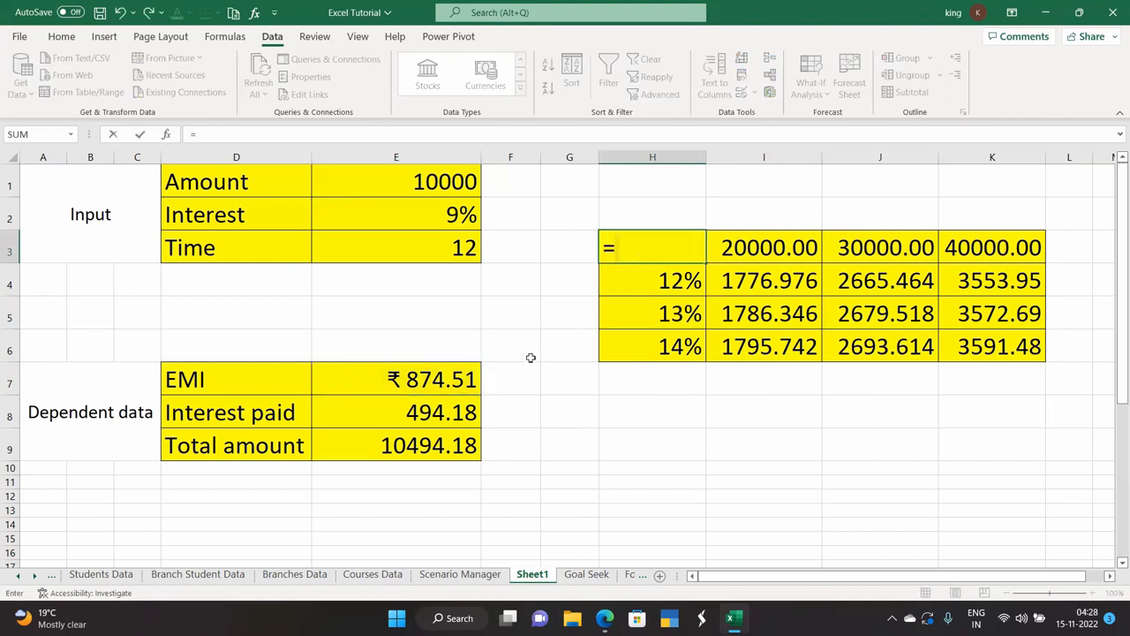
{"action": "left_click", "coordinate": [403, 414]}
{"action": "key", "text": "Return"}
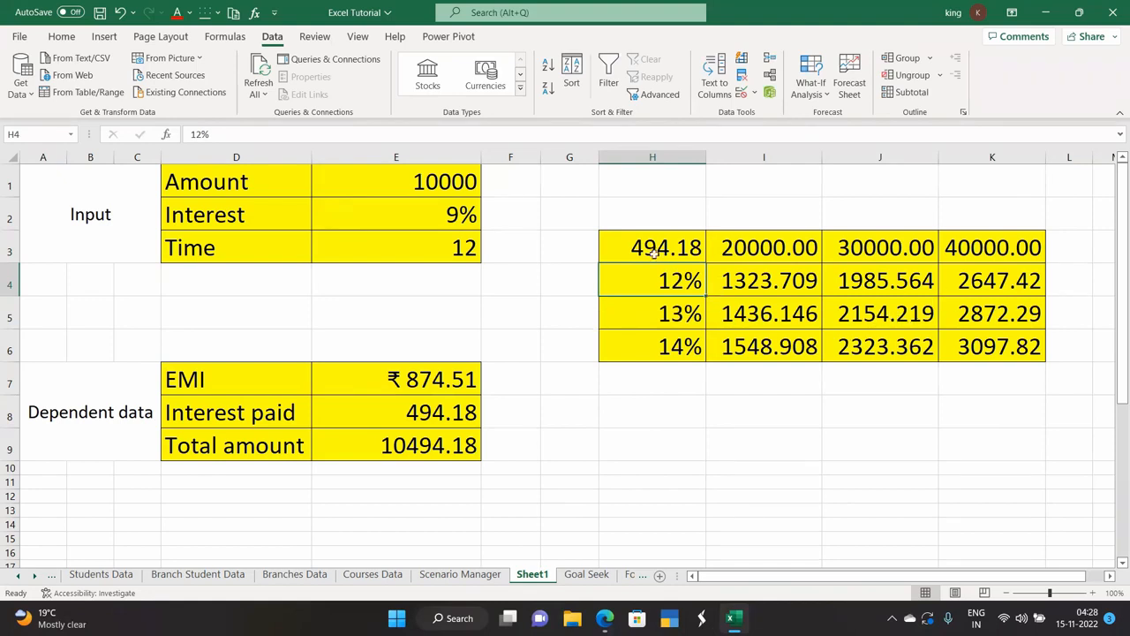
{"action": "left_click", "coordinate": [645, 244]}
{"action": "key", "text": "BackSpace"}
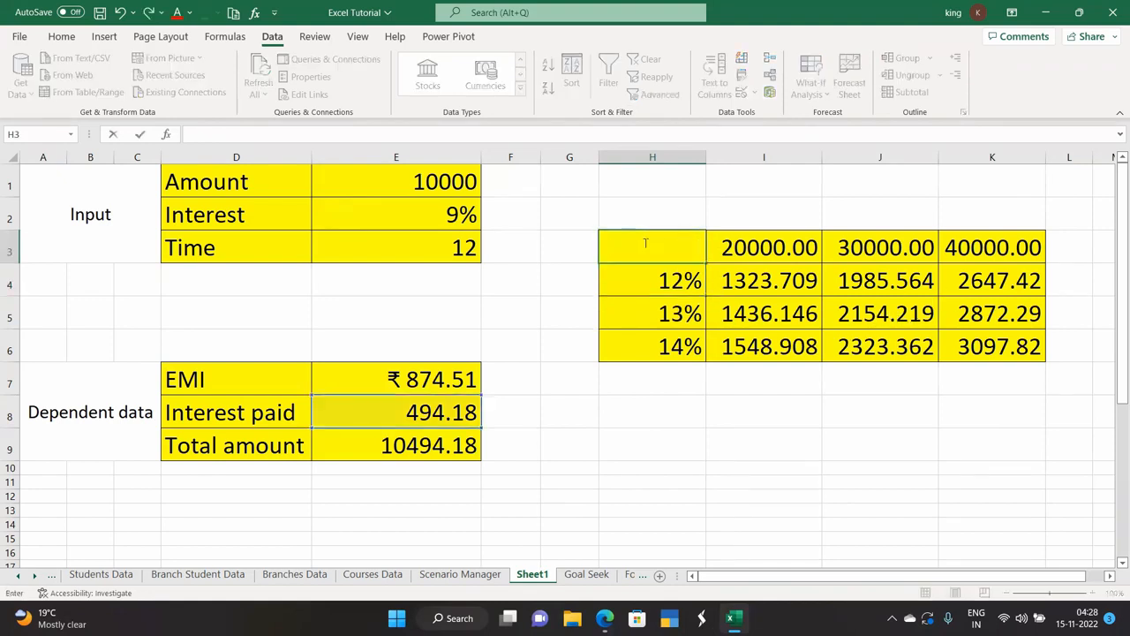
{"action": "type", "text": "="}
{"action": "left_click", "coordinate": [414, 446]}
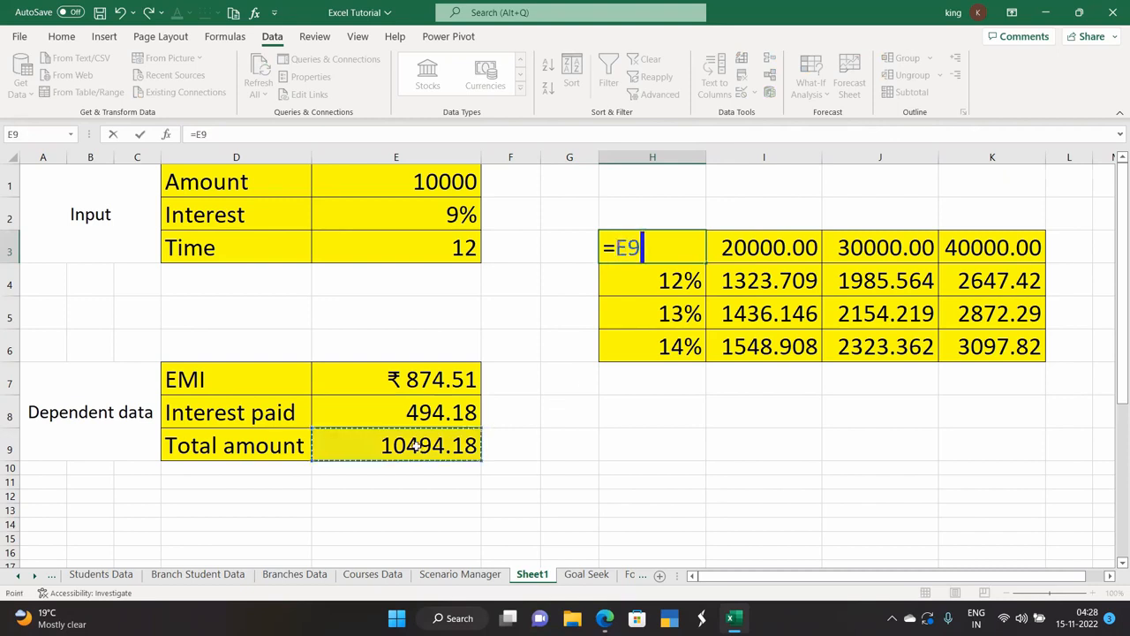
{"action": "key", "text": "Return"}
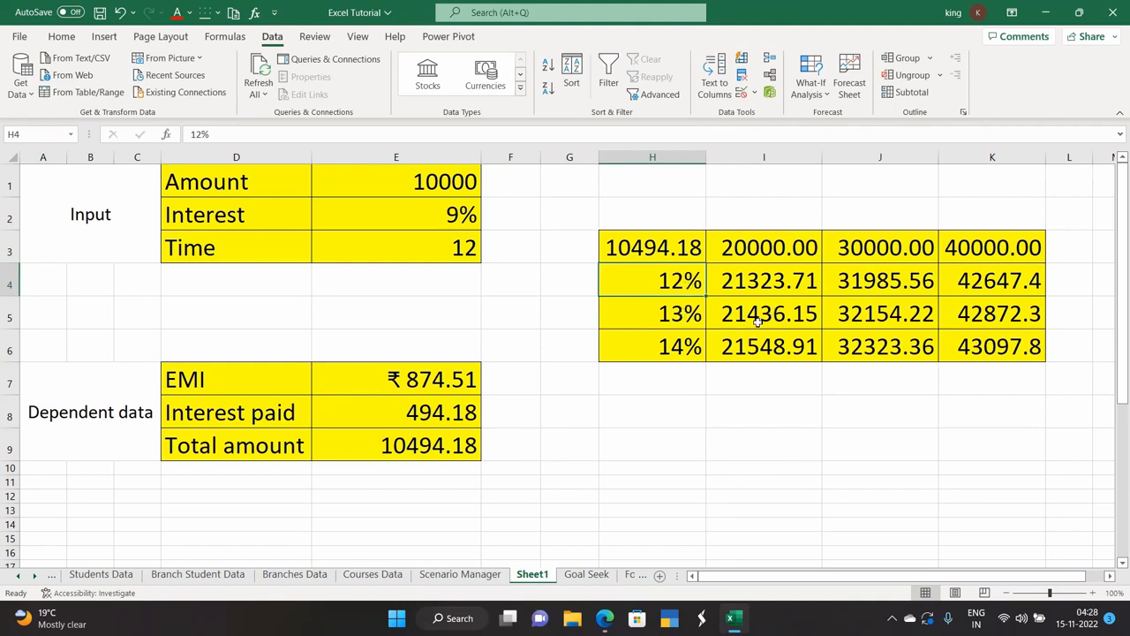
Change the rates in H6 and H5 from 14% and 13% to 24% and 15%.
{"action": "double_click", "coordinate": [671, 348]}
{"action": "key", "text": "BackSpace"}
{"action": "type", "text": "2"}
{"action": "key", "text": "Return"}
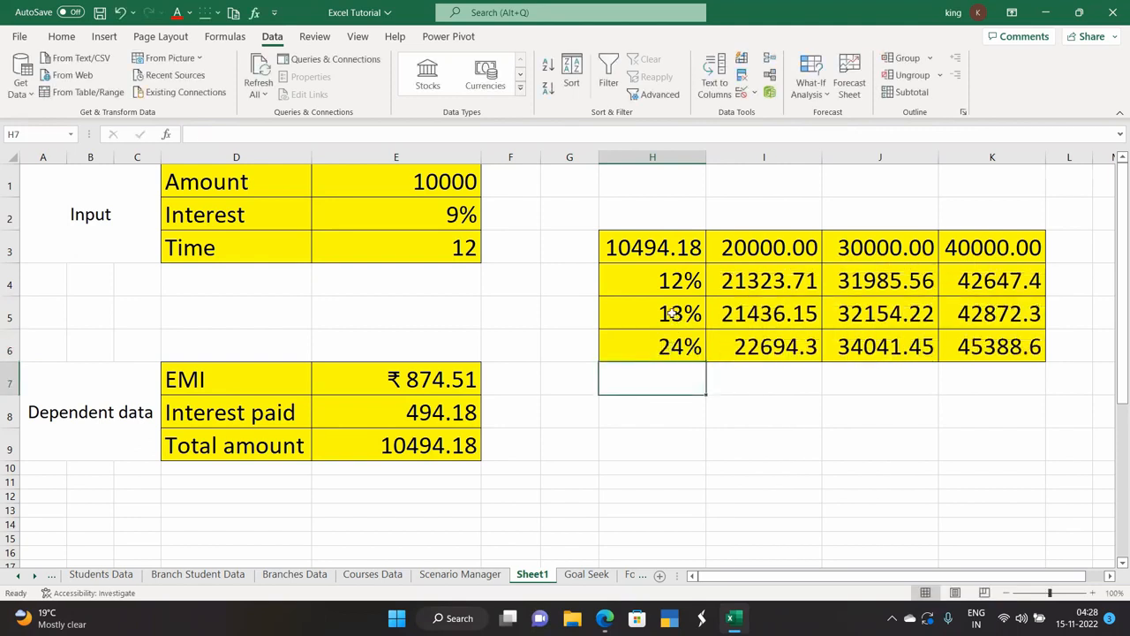
{"action": "double_click", "coordinate": [684, 314]}
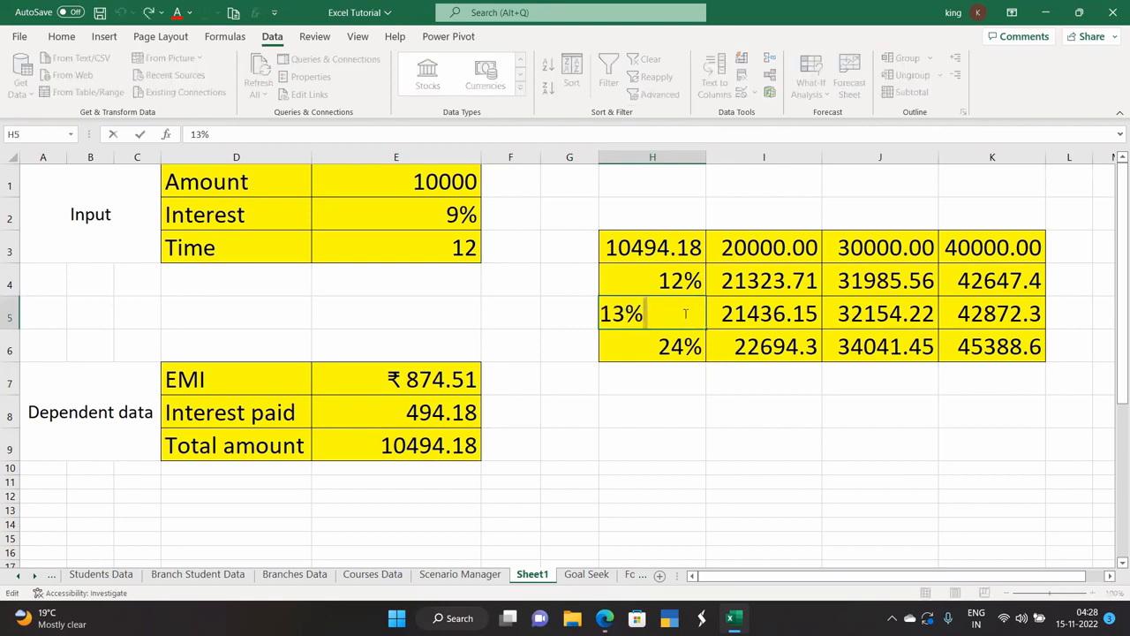
{"action": "key", "text": "Left"}
{"action": "key", "text": "Left"}
{"action": "key", "text": "Delete"}
{"action": "type", "text": "5"}
{"action": "key", "text": "Return"}
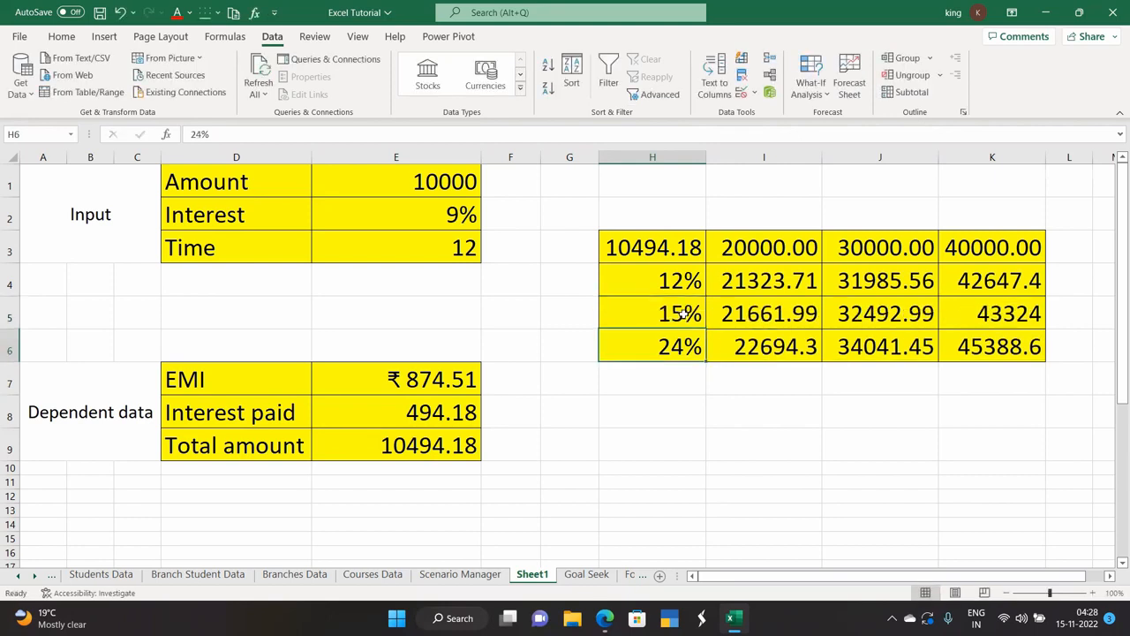
{"action": "left_click", "coordinate": [691, 411]}
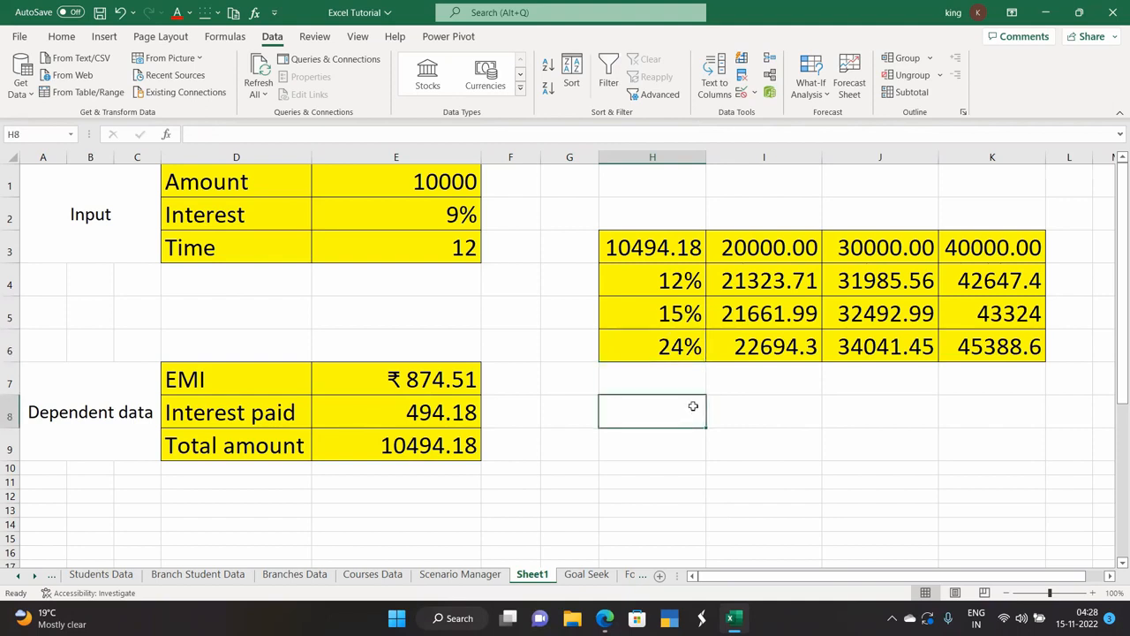
Look over the What-If Analysis options, then switch via Goal Seek to the Forecast Sheet tab.
{"action": "left_click", "coordinate": [820, 98]}
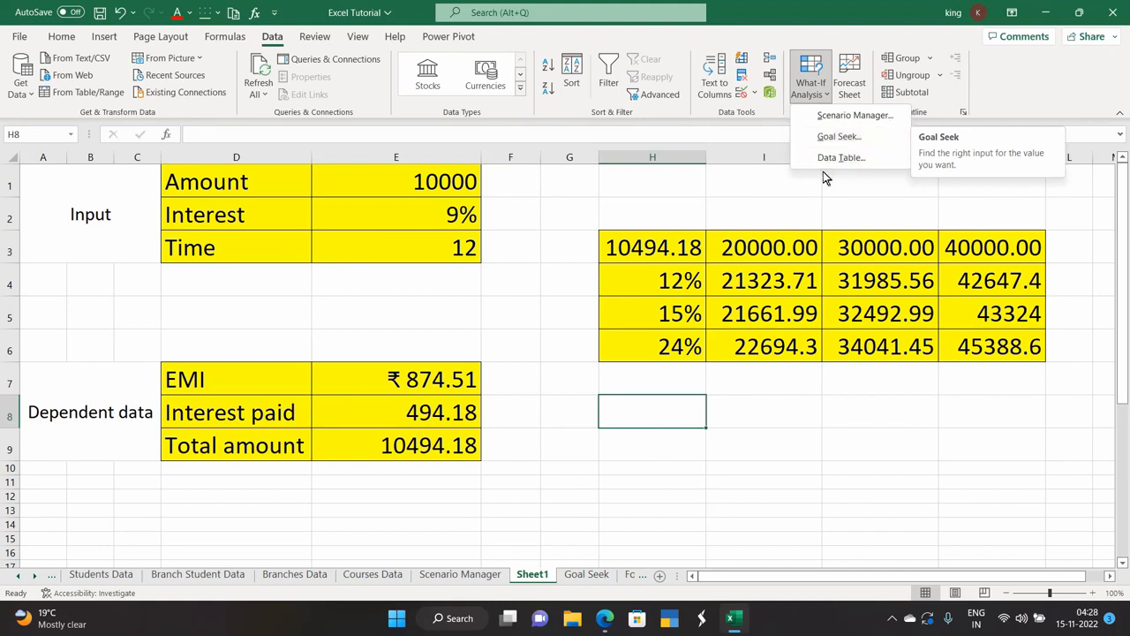
{"action": "left_click", "coordinate": [751, 198]}
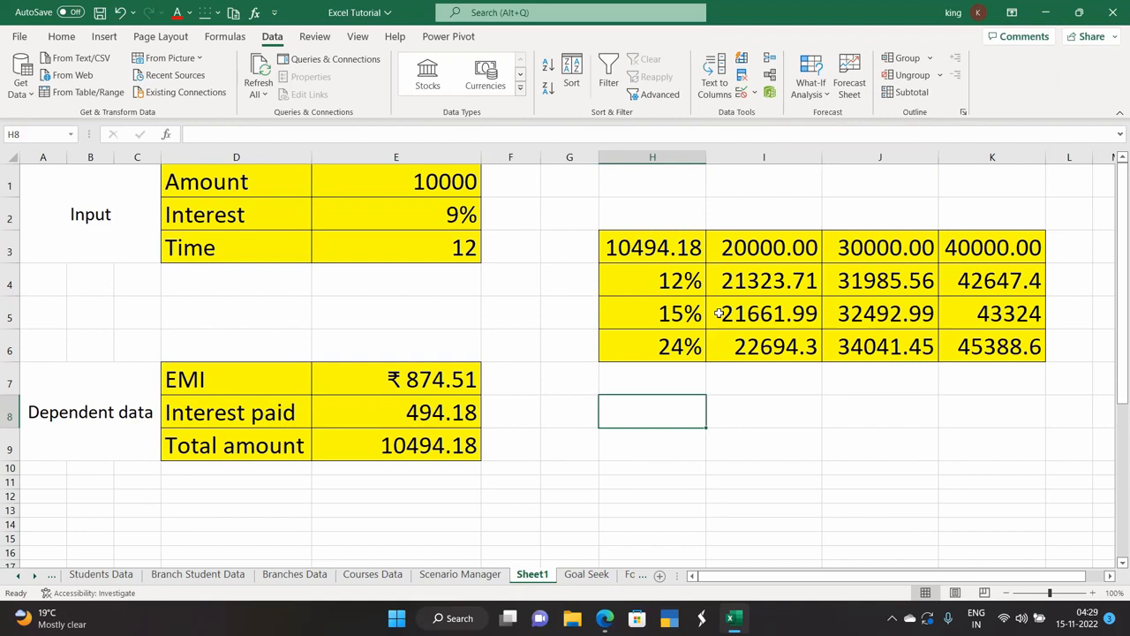
{"action": "left_click", "coordinate": [598, 574]}
{"action": "left_click", "coordinate": [633, 574]}
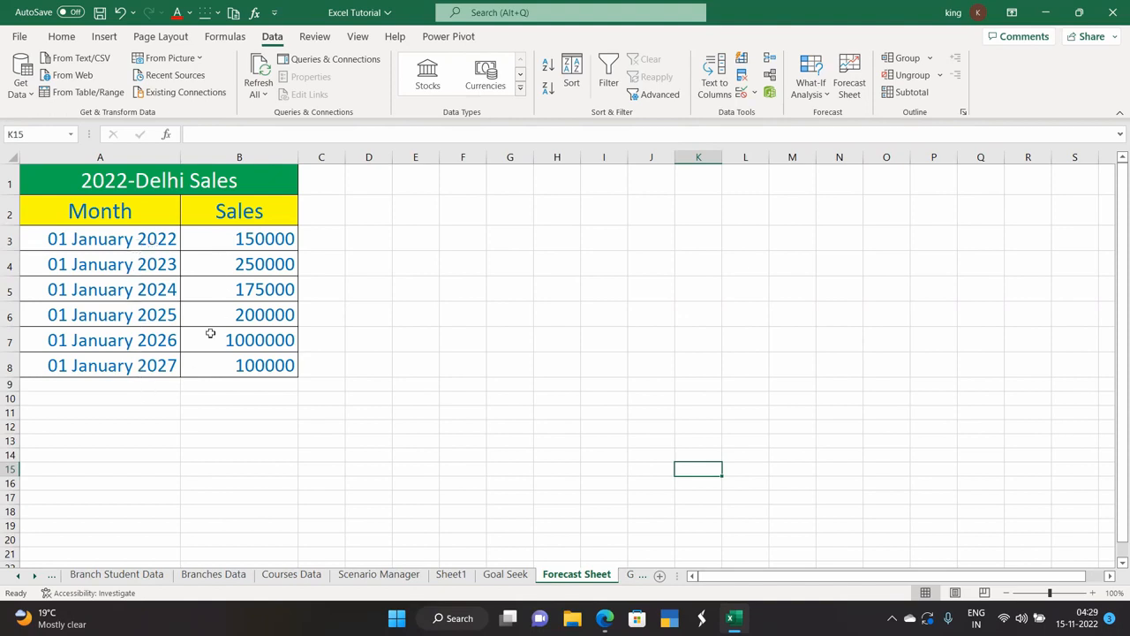
Create a line-chart forecast worksheet from A2:B8 projecting sales to January 2029, then return.
{"action": "left_click_drag", "start_coordinate": [100, 211], "coordinate": [267, 365]}
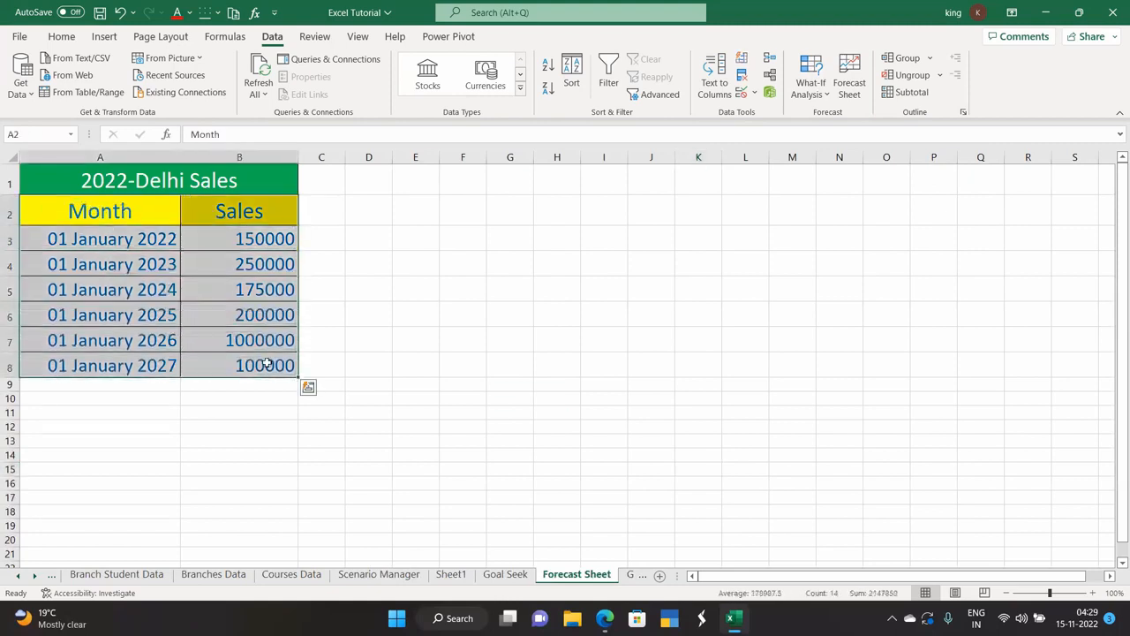
{"action": "left_click", "coordinate": [850, 82]}
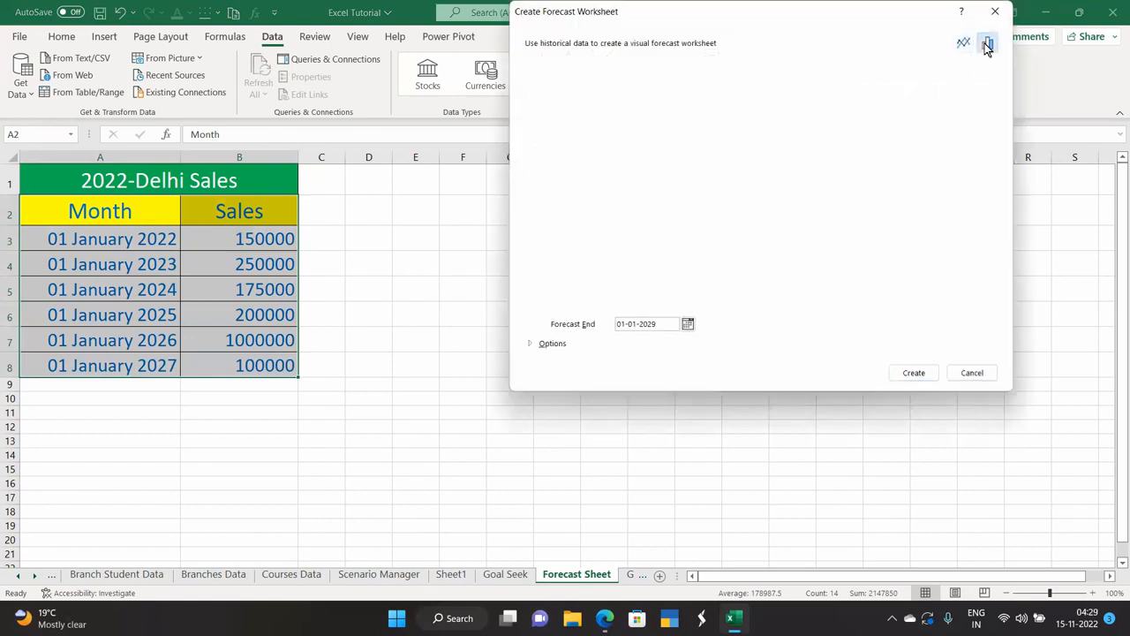
{"action": "left_click", "coordinate": [986, 44]}
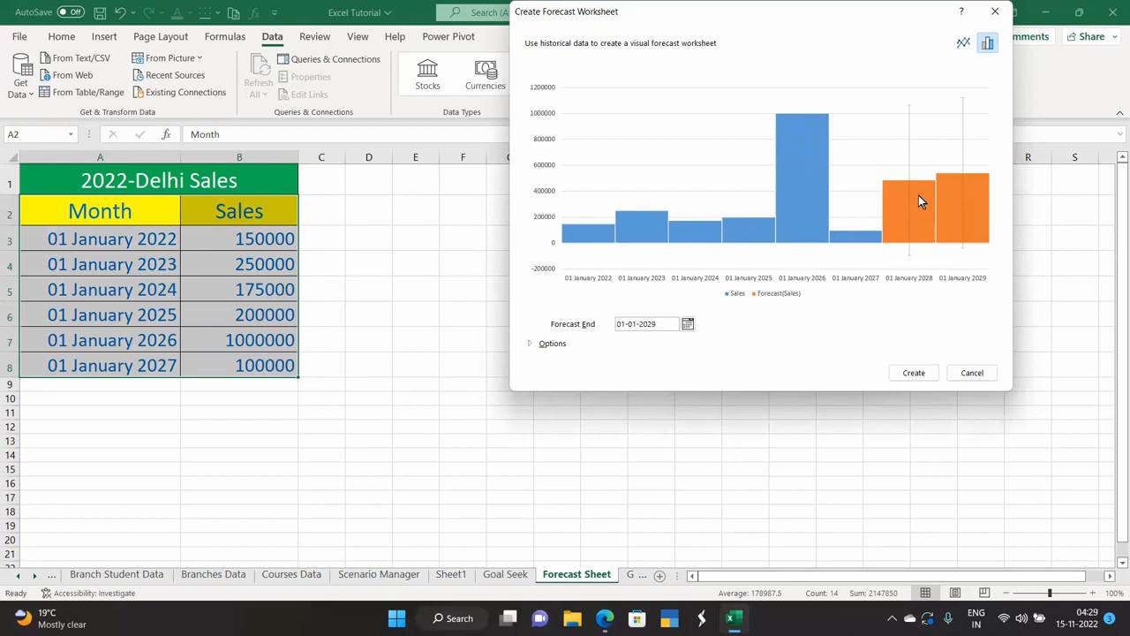
{"action": "left_click", "coordinate": [961, 43]}
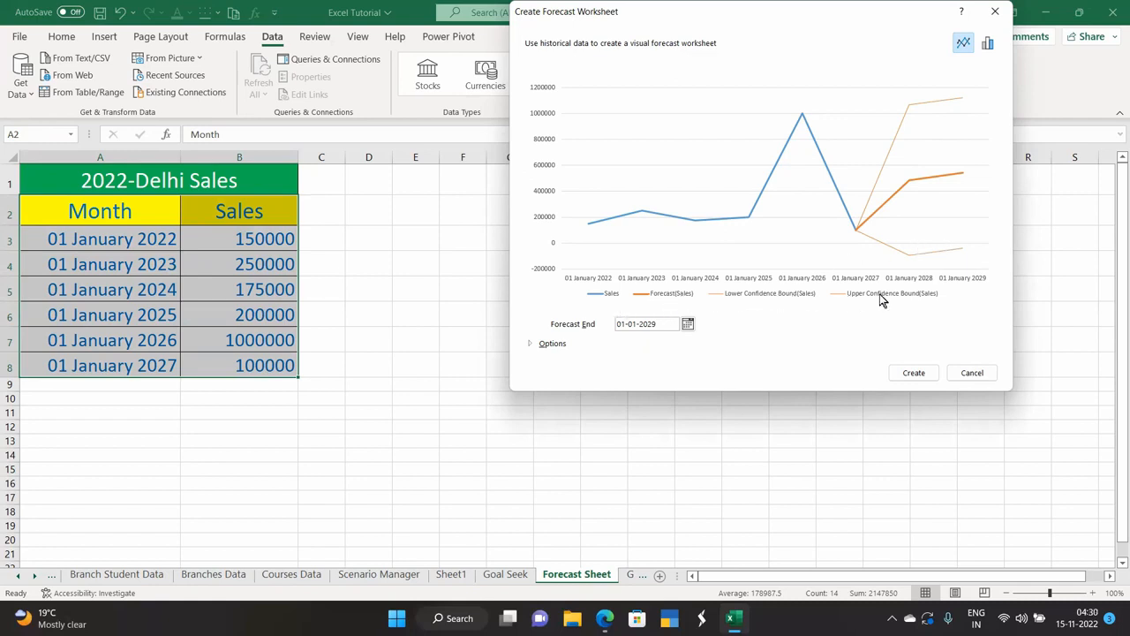
{"action": "left_click", "coordinate": [910, 374]}
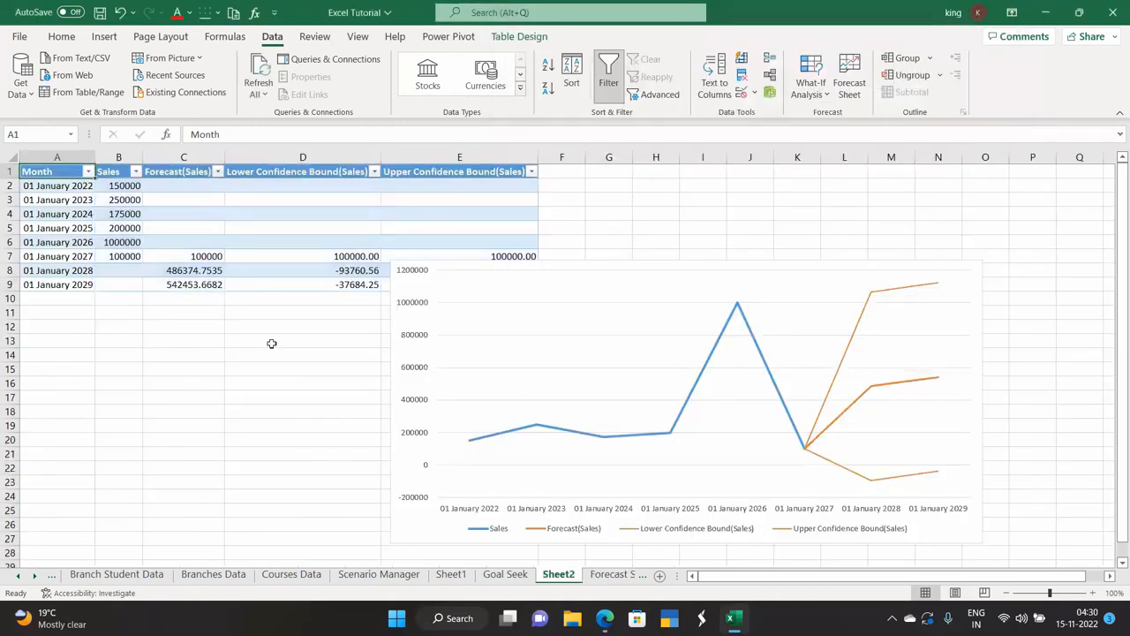
{"action": "left_click", "coordinate": [631, 379]}
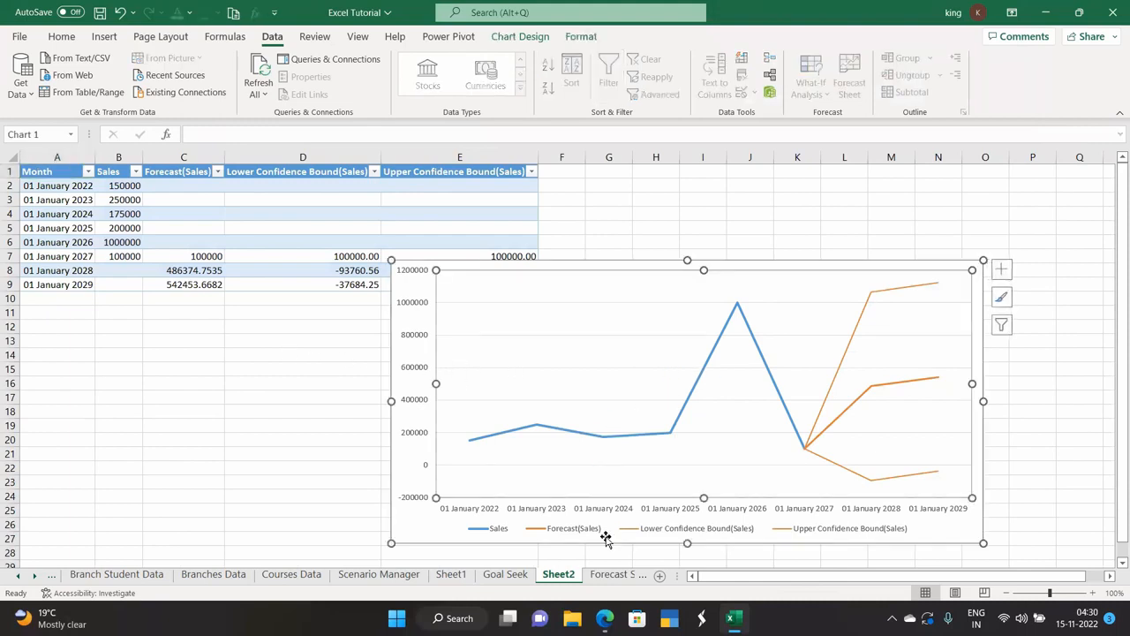
{"action": "left_click", "coordinate": [600, 576]}
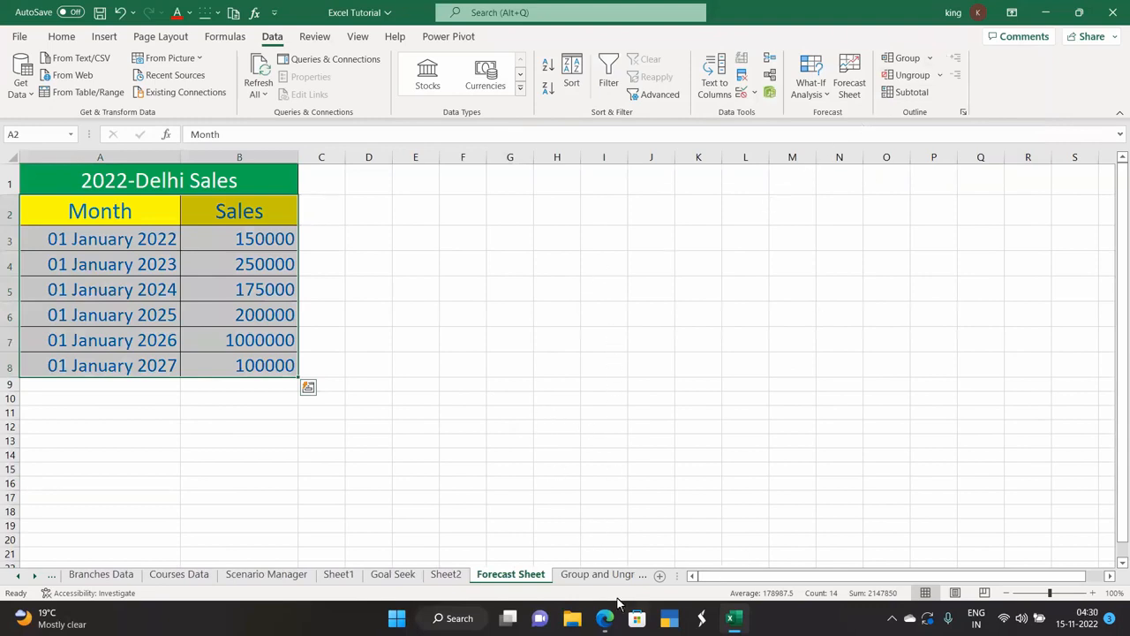
Group columns A–D of the cricket table on the Group and Ungroup sheet.
{"action": "left_click", "coordinate": [593, 576]}
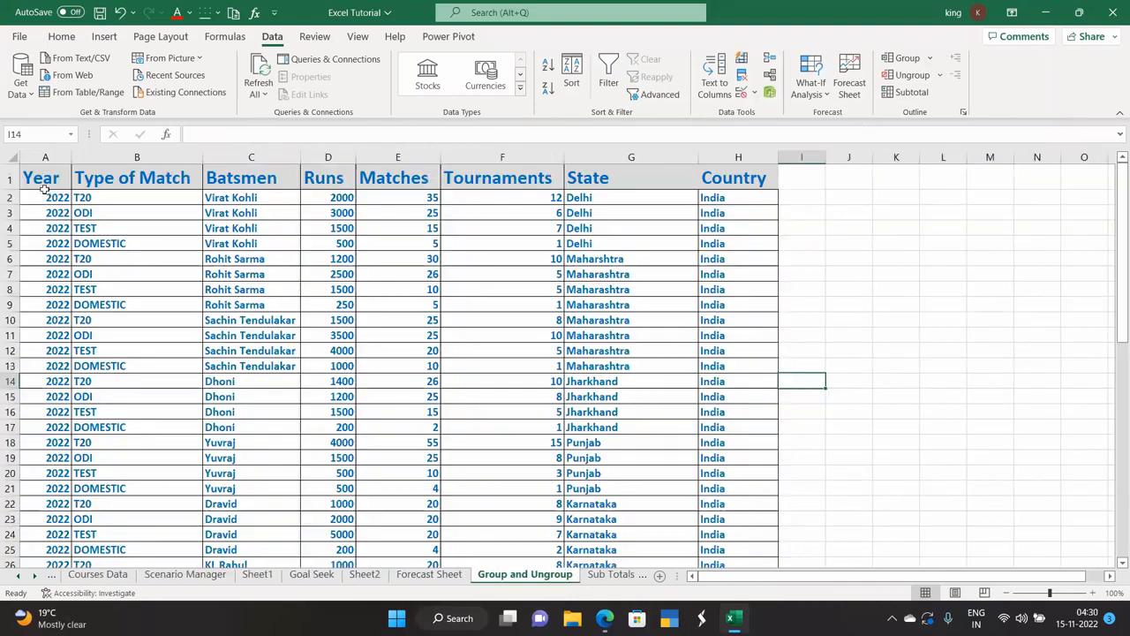
{"action": "left_click_drag", "start_coordinate": [42, 186], "coordinate": [321, 207]}
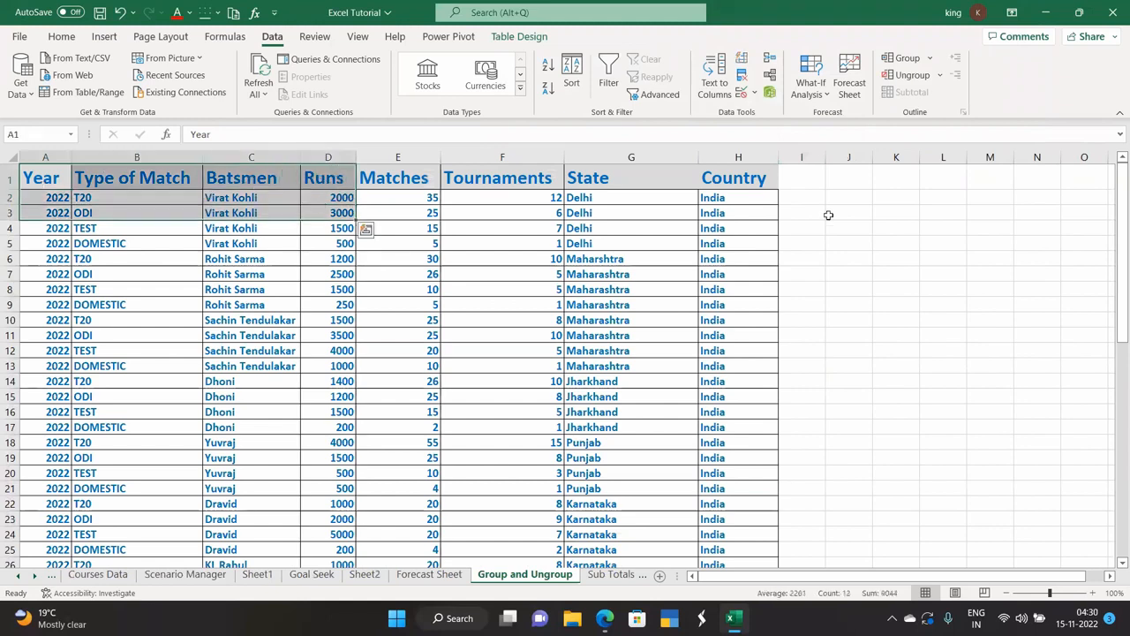
{"action": "left_click", "coordinate": [927, 59]}
{"action": "left_click", "coordinate": [920, 76]}
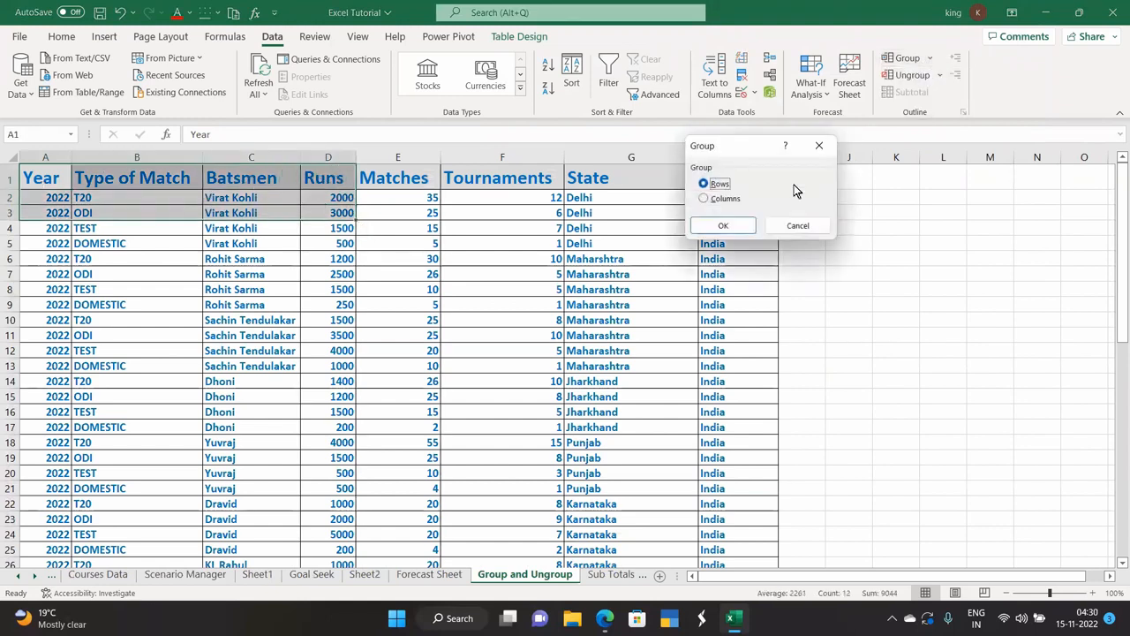
{"action": "left_click", "coordinate": [715, 226]}
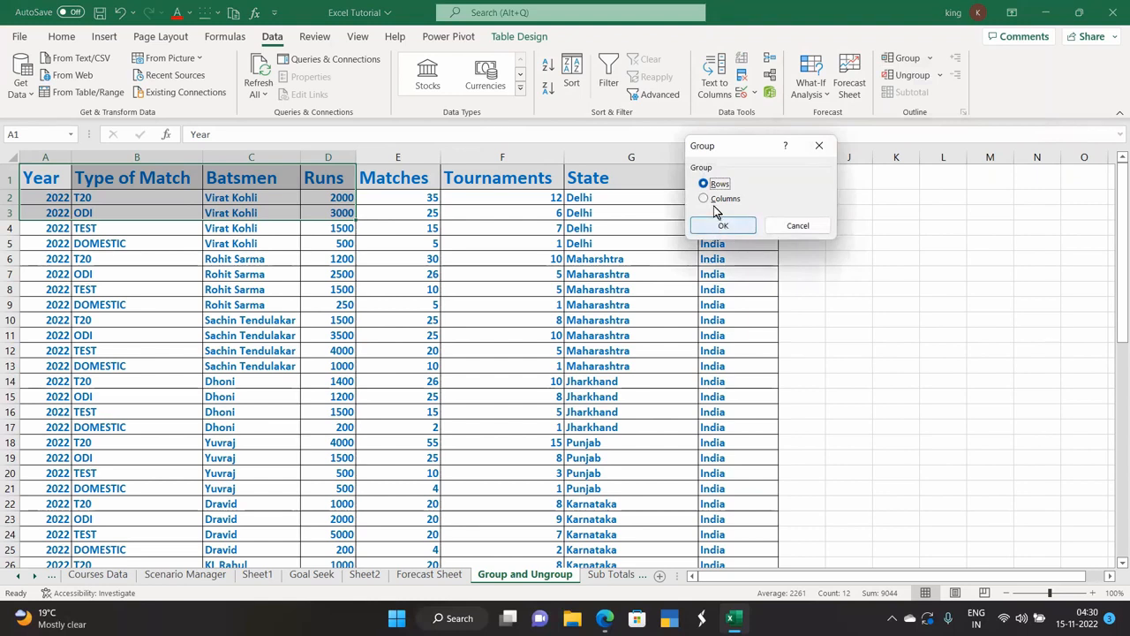
{"action": "left_click", "coordinate": [706, 197]}
{"action": "left_click", "coordinate": [721, 225]}
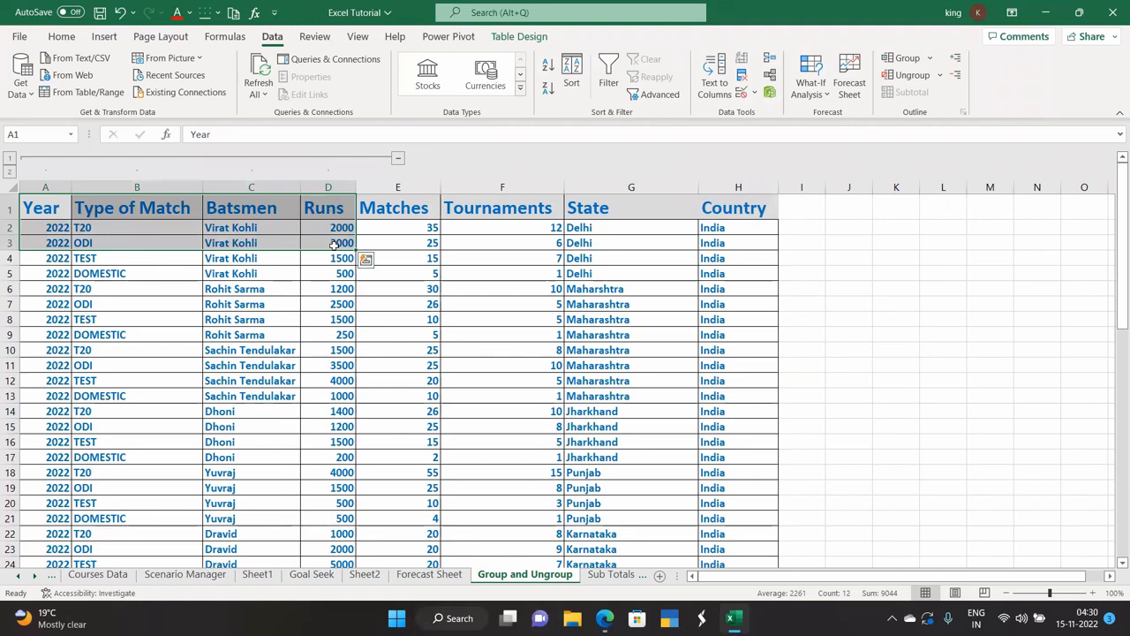
Collapse and expand the grouped columns A–D several times with the outline buttons.
{"action": "left_click", "coordinate": [399, 160]}
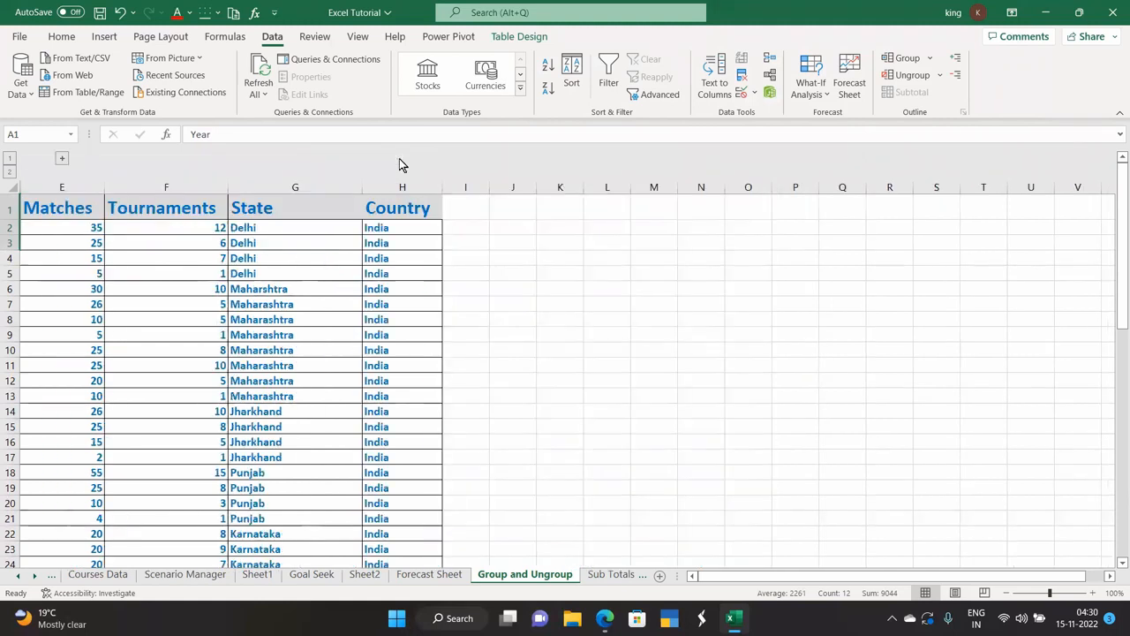
{"action": "left_click", "coordinate": [61, 160]}
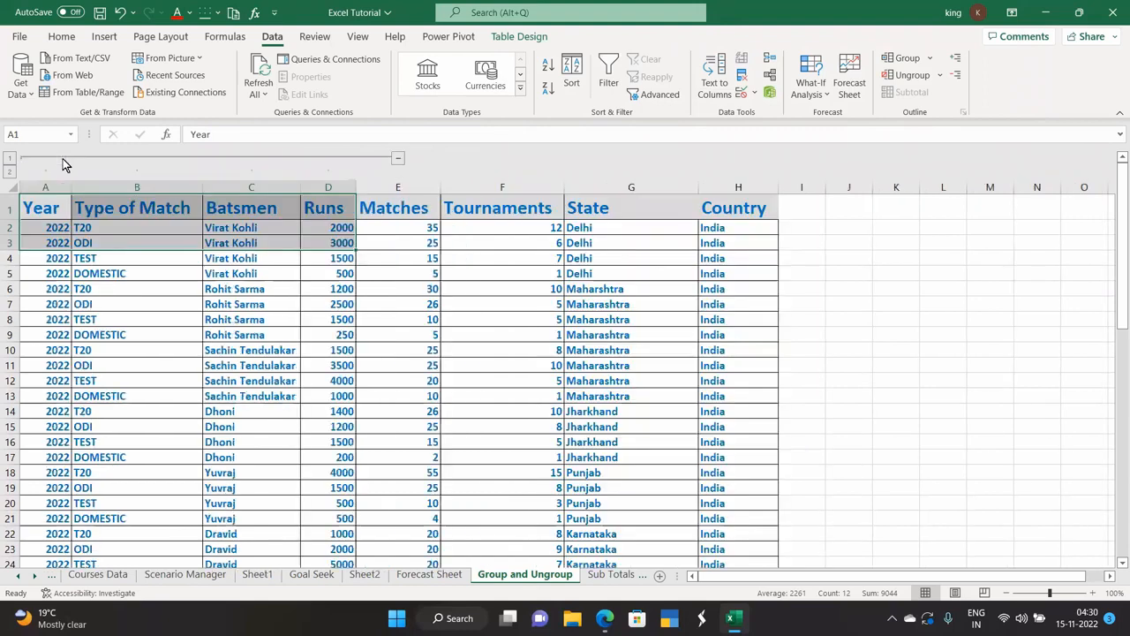
{"action": "left_click", "coordinate": [393, 162]}
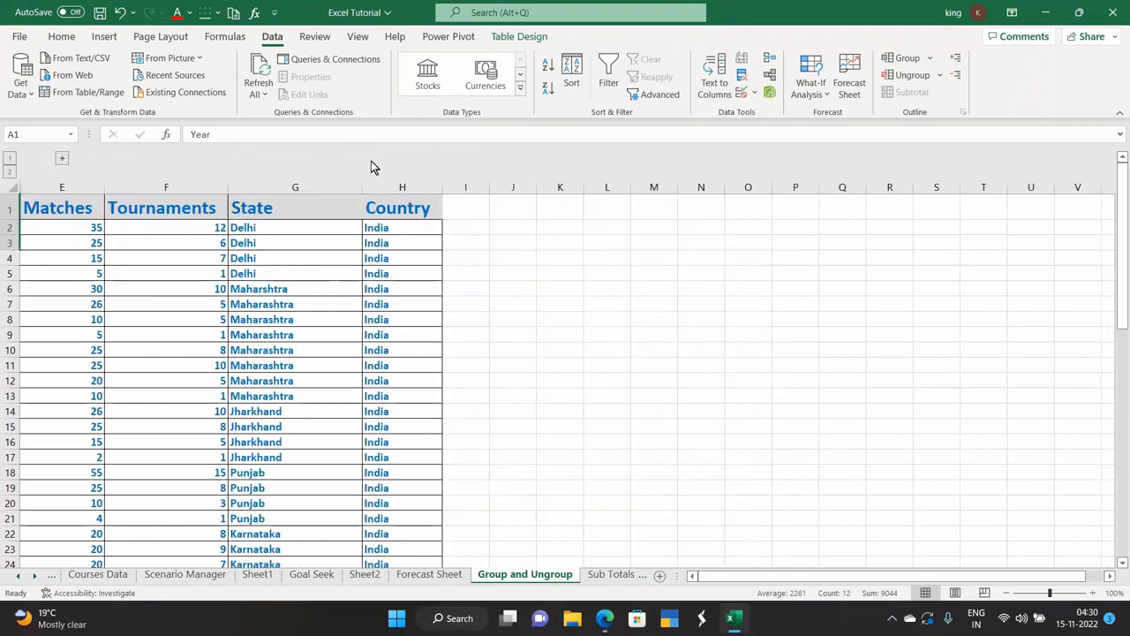
{"action": "left_click", "coordinate": [62, 159]}
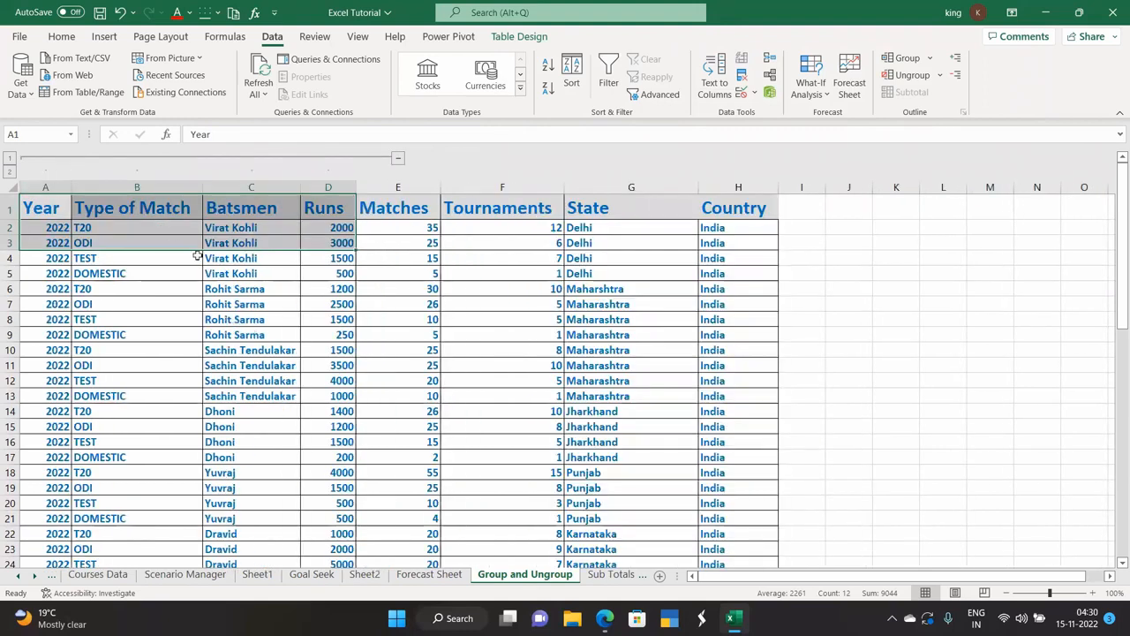
{"action": "left_click", "coordinate": [399, 160]}
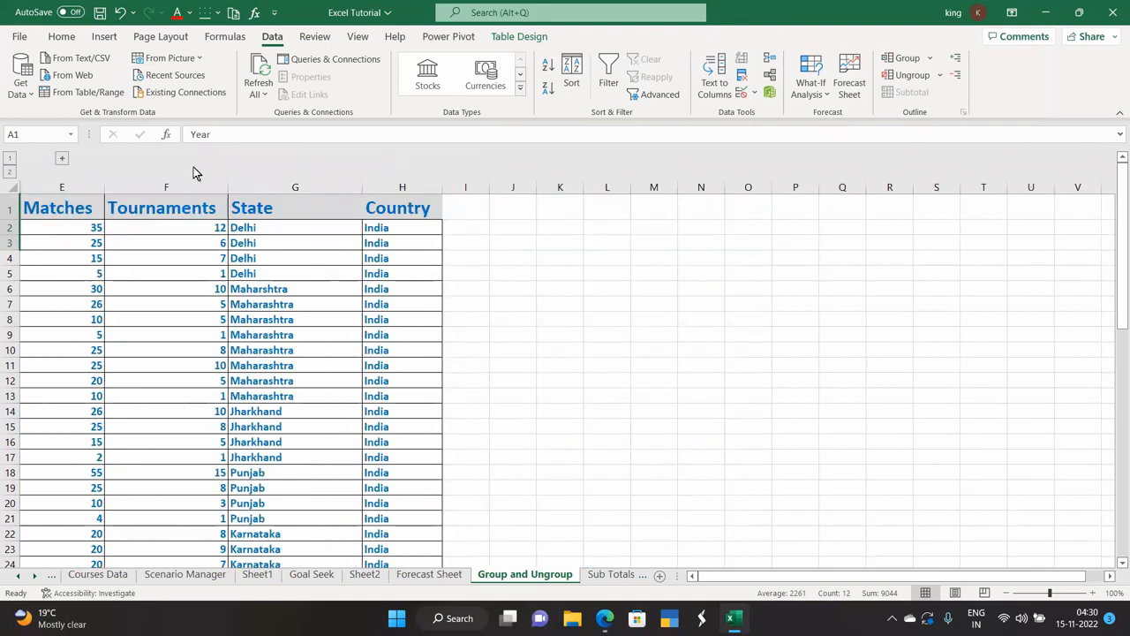
{"action": "left_click", "coordinate": [62, 161]}
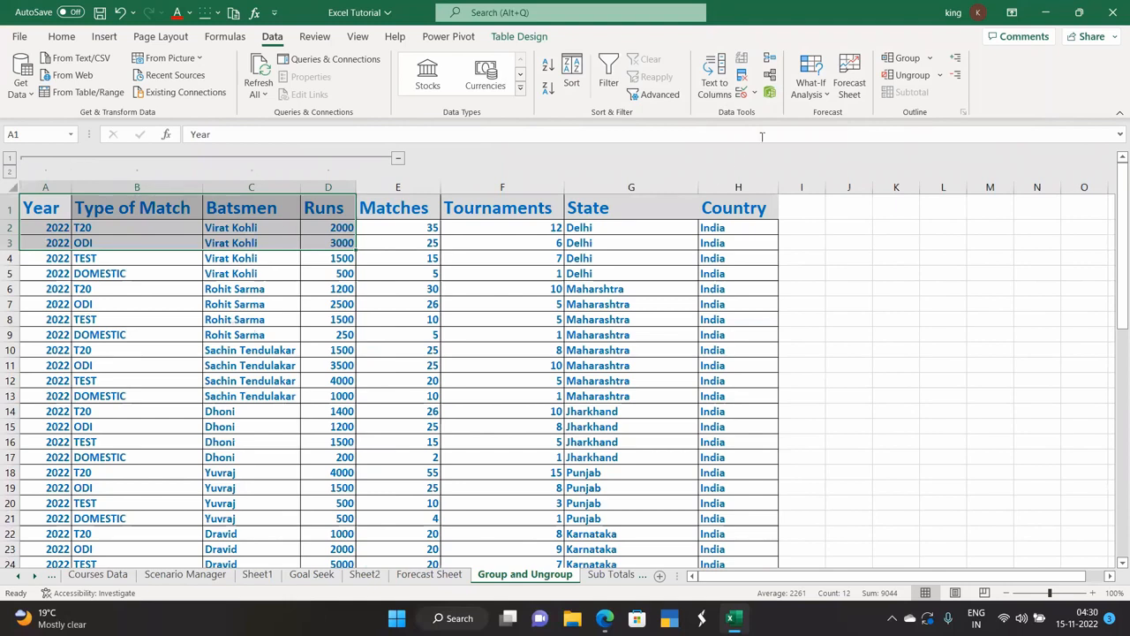
Remove the column grouping from A–D via Ungroup with Columns chosen.
{"action": "left_click", "coordinate": [939, 76]}
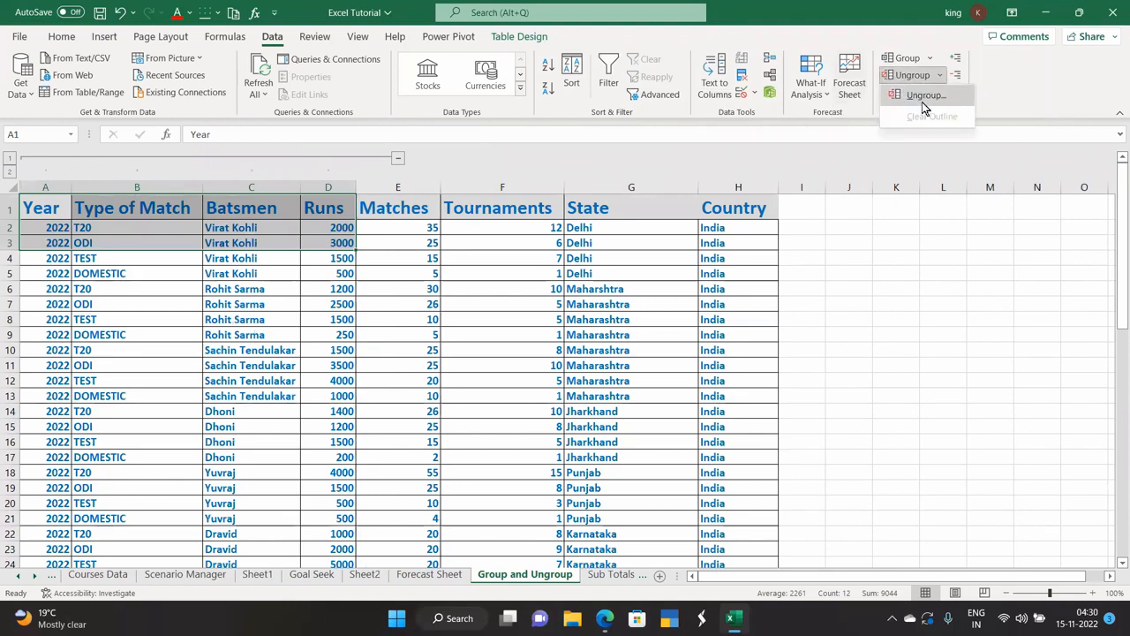
{"action": "left_click", "coordinate": [923, 103]}
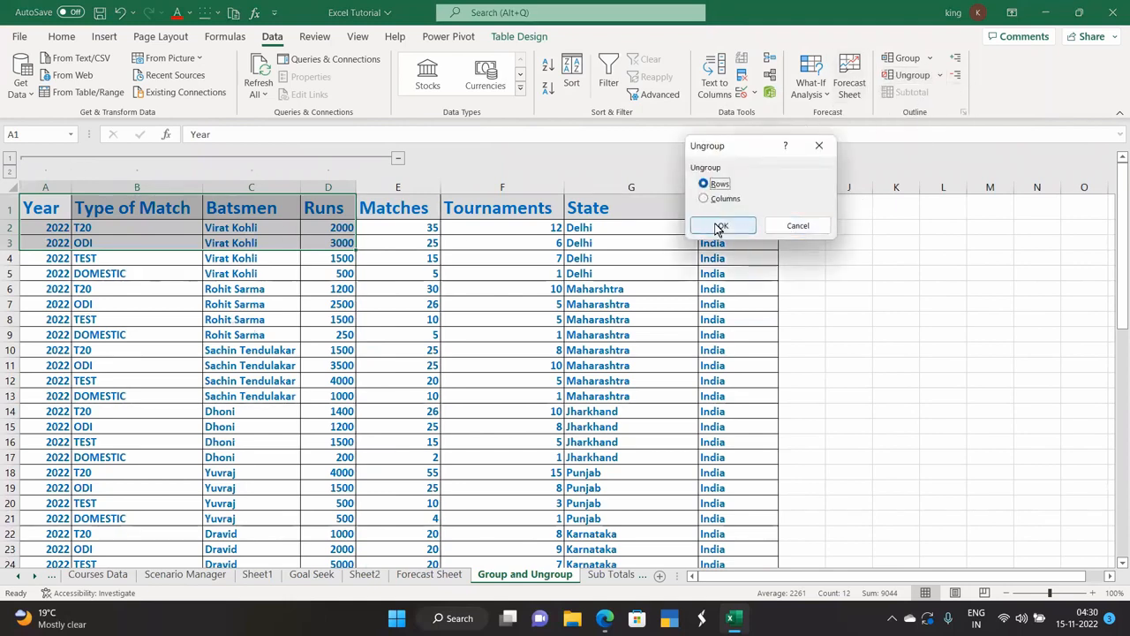
{"action": "left_click", "coordinate": [724, 198]}
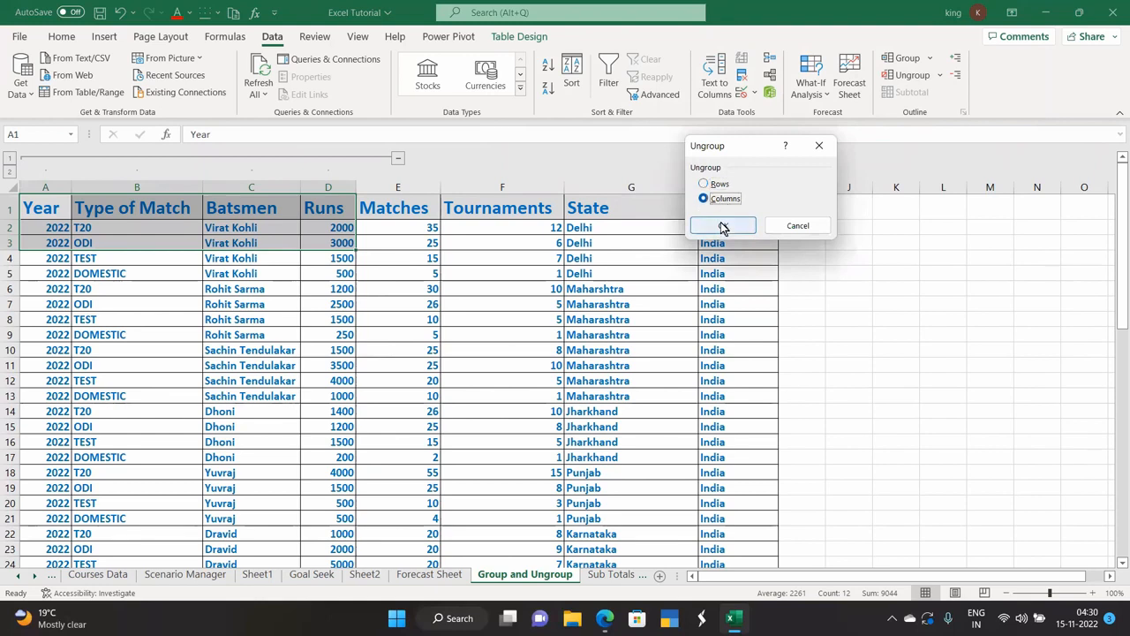
{"action": "left_click", "coordinate": [721, 226]}
{"action": "left_click", "coordinate": [834, 349]}
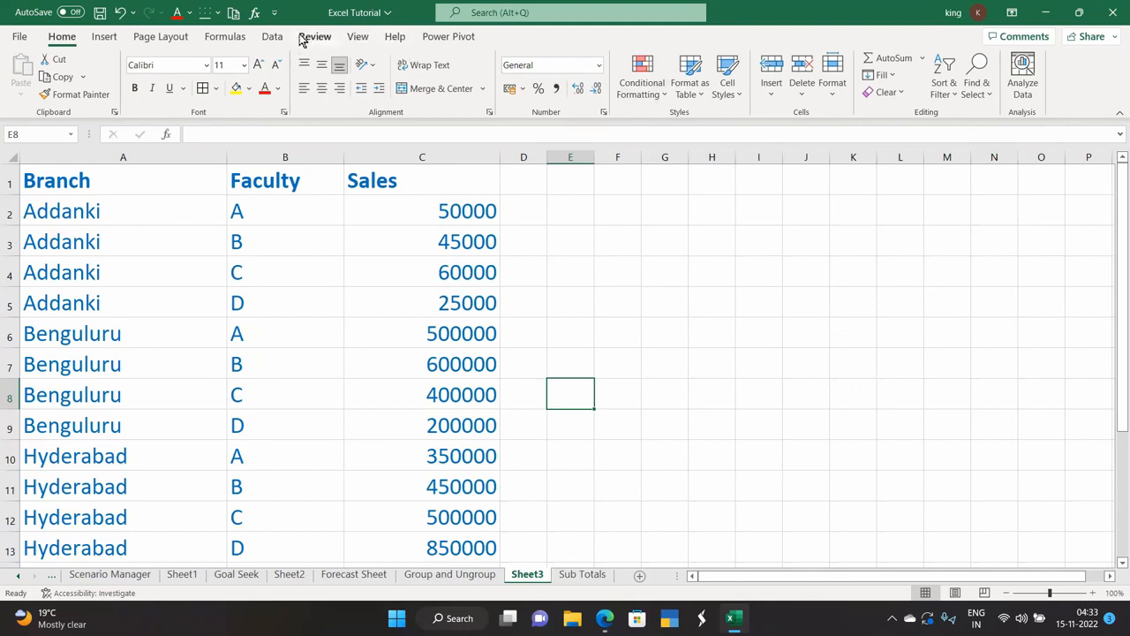
Add Sum of Sales subtotals at each change in Branch, ending in a 5530000 Grand Total.
{"action": "left_click", "coordinate": [271, 36]}
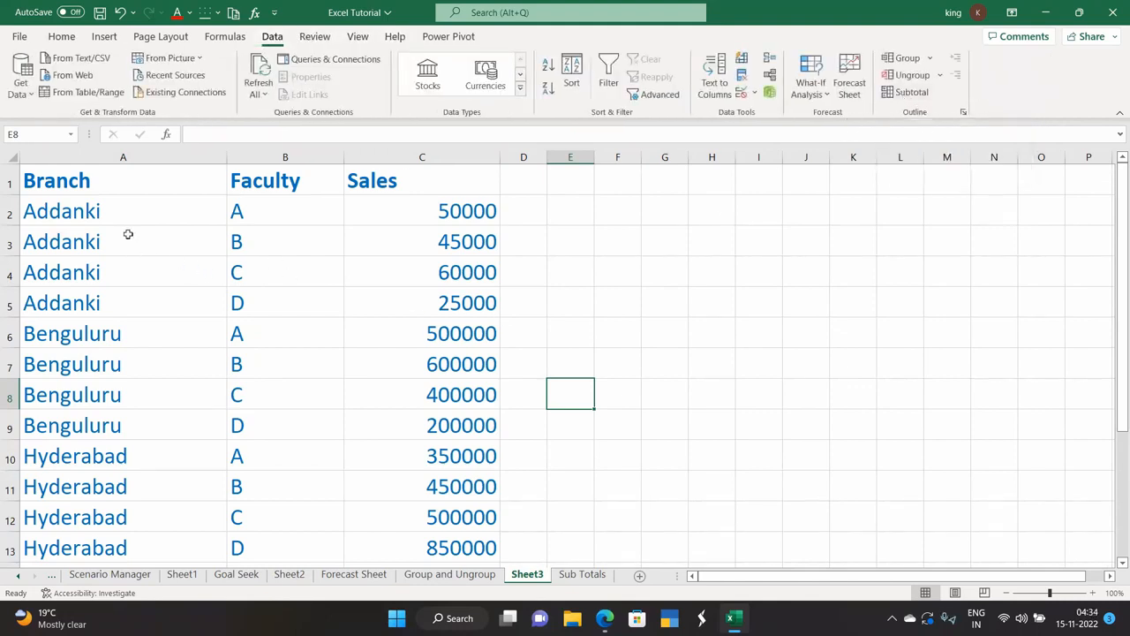
{"action": "scroll", "coordinate": [137, 265], "scroll_direction": "down", "scroll_amount": 2}
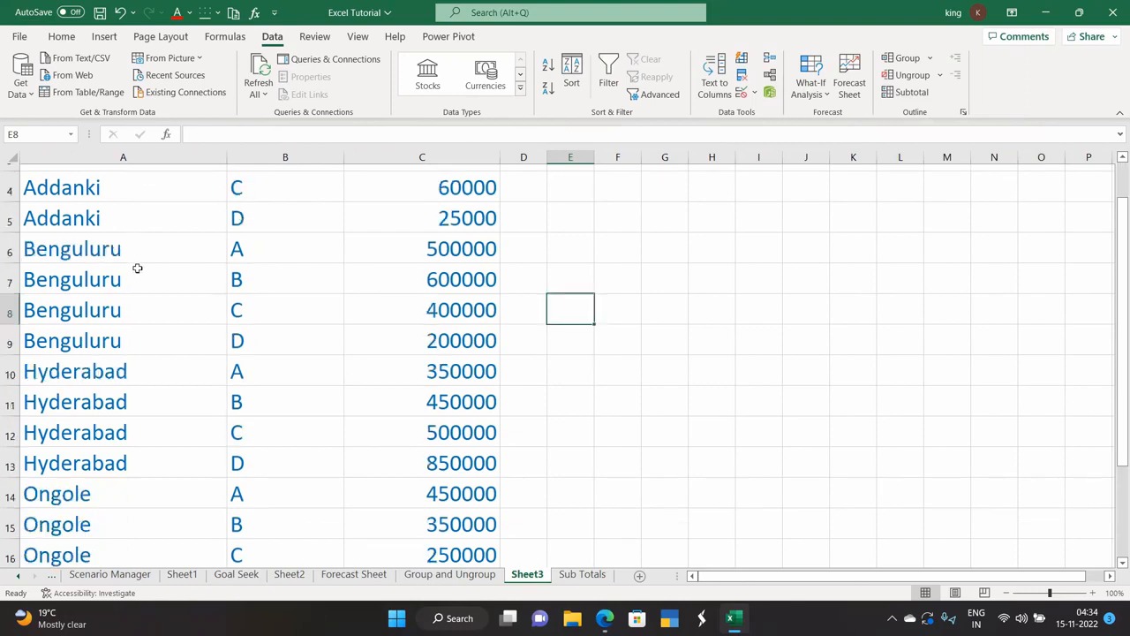
{"action": "scroll", "coordinate": [138, 269], "scroll_direction": "down", "scroll_amount": 2}
{"action": "scroll", "coordinate": [138, 267], "scroll_direction": "up", "scroll_amount": 3}
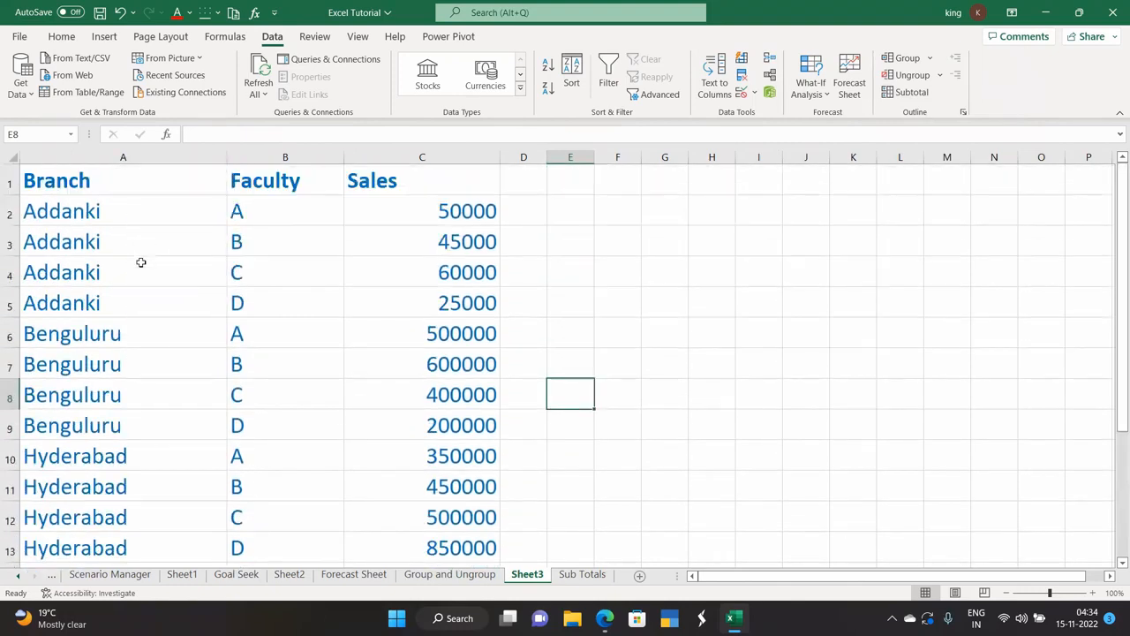
{"action": "left_click", "coordinate": [143, 260]}
{"action": "left_click", "coordinate": [379, 258]}
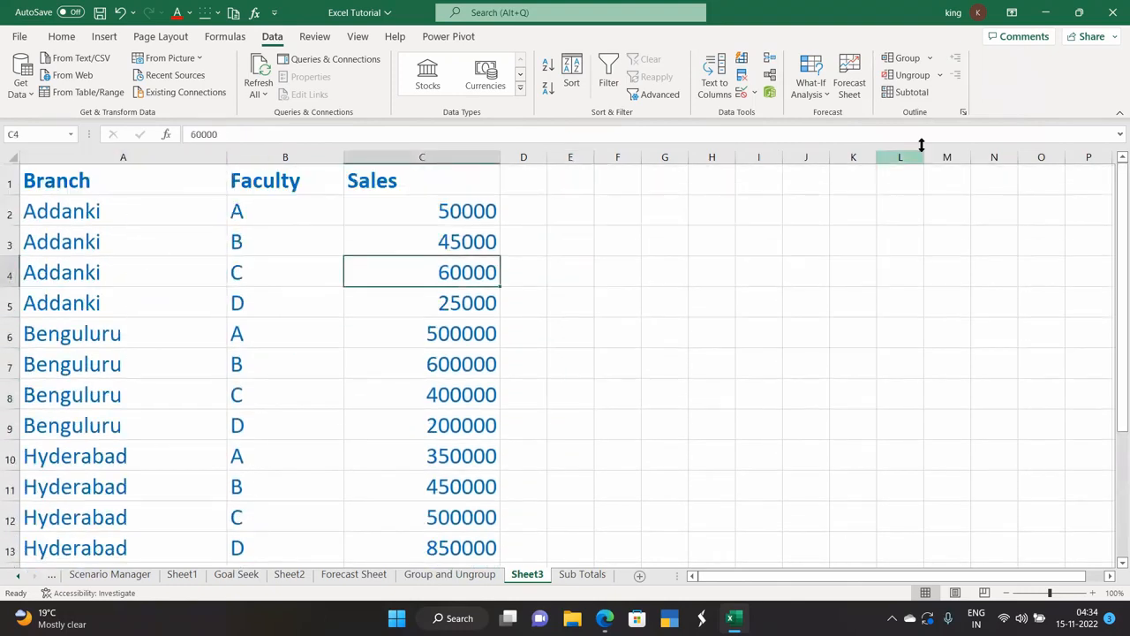
{"action": "left_click", "coordinate": [913, 92]}
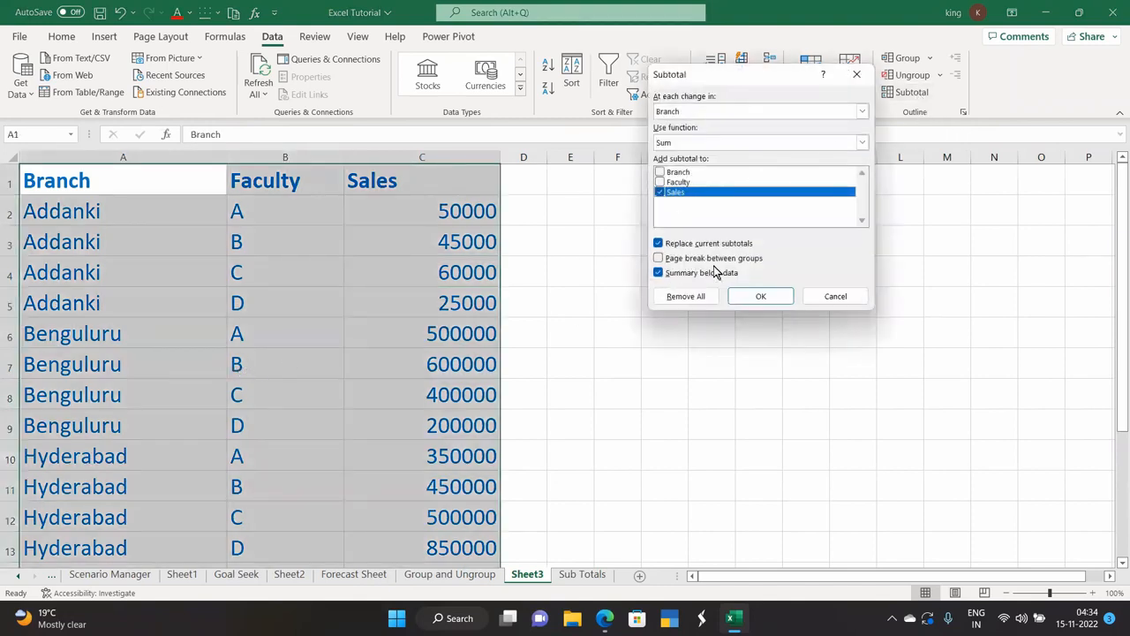
{"action": "left_click", "coordinate": [752, 296]}
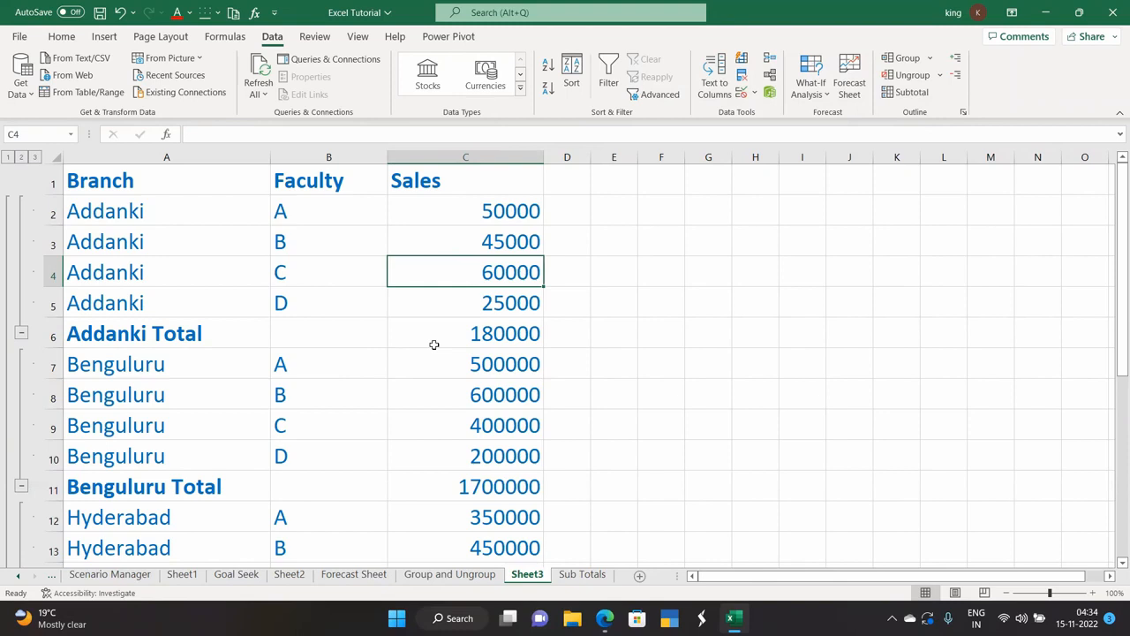
{"action": "scroll", "coordinate": [434, 344], "scroll_direction": "down", "scroll_amount": 1}
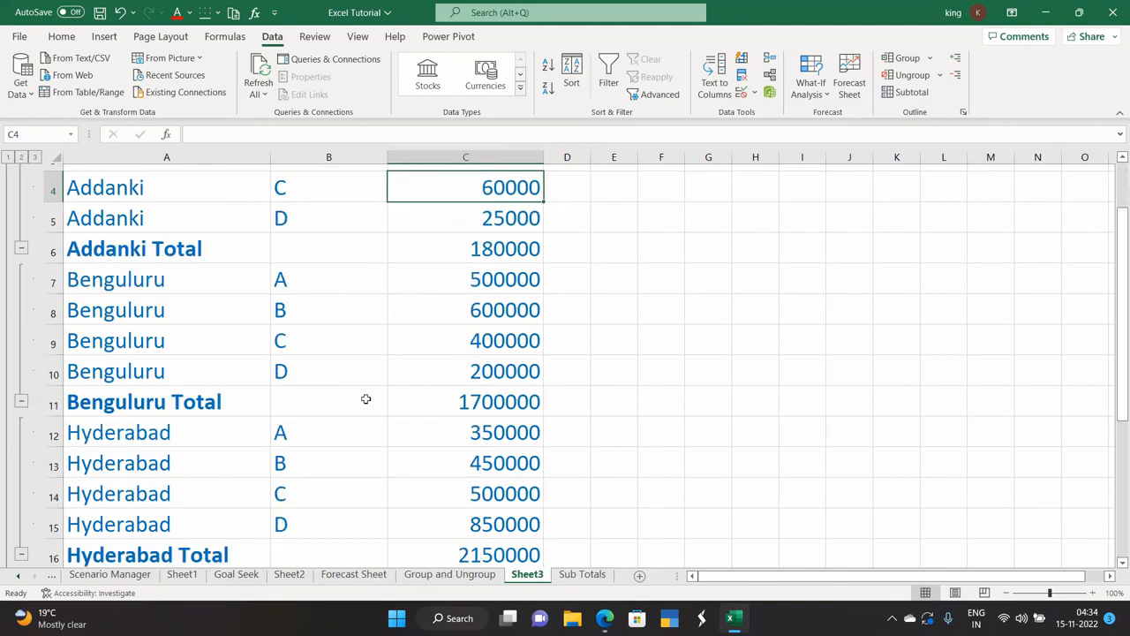
{"action": "scroll", "coordinate": [424, 402], "scroll_direction": "down", "scroll_amount": 1}
{"action": "scroll", "coordinate": [283, 441], "scroll_direction": "down", "scroll_amount": 1}
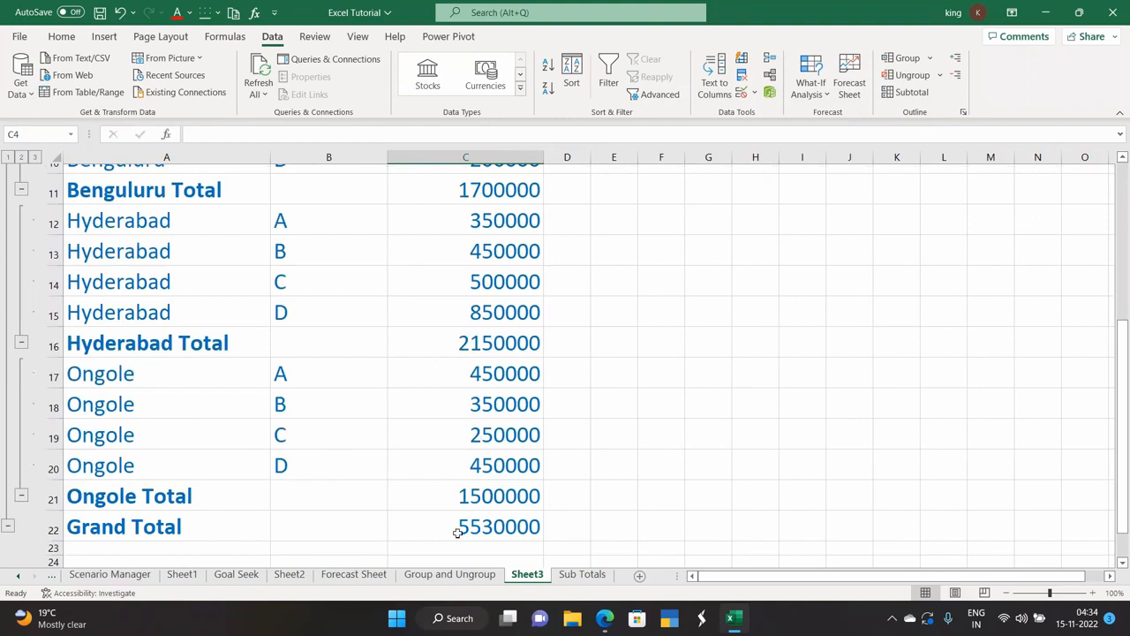
{"action": "scroll", "coordinate": [458, 533], "scroll_direction": "up", "scroll_amount": 4}
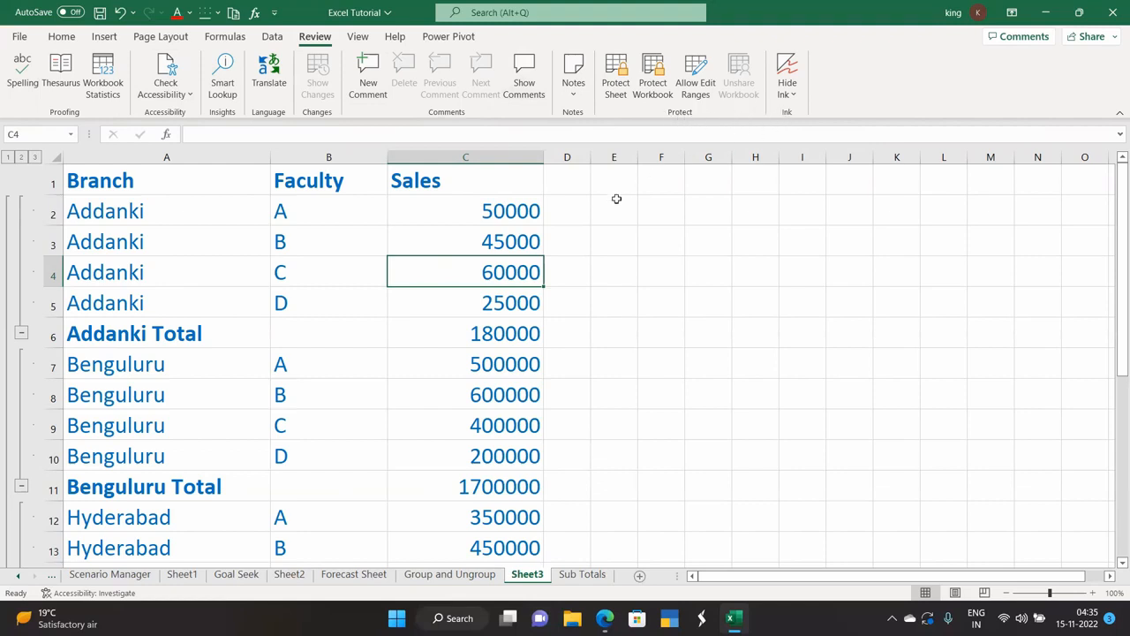
Enter the misspelled test word 'Beety.' in cell F4.
{"action": "left_click", "coordinate": [664, 278]}
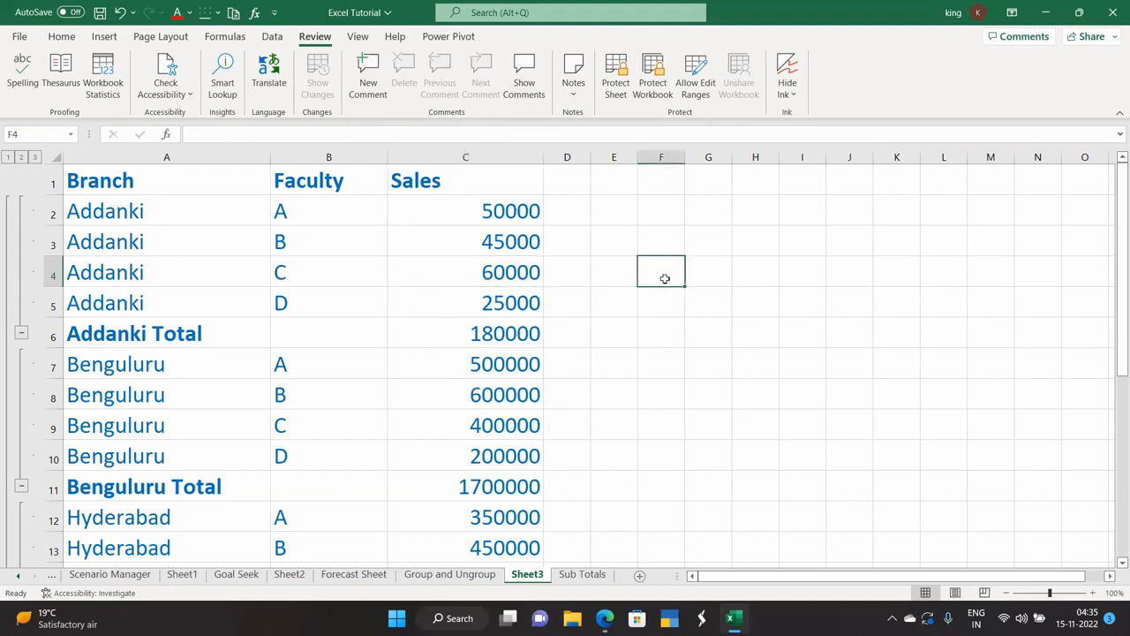
{"action": "type", "text": "Be"}
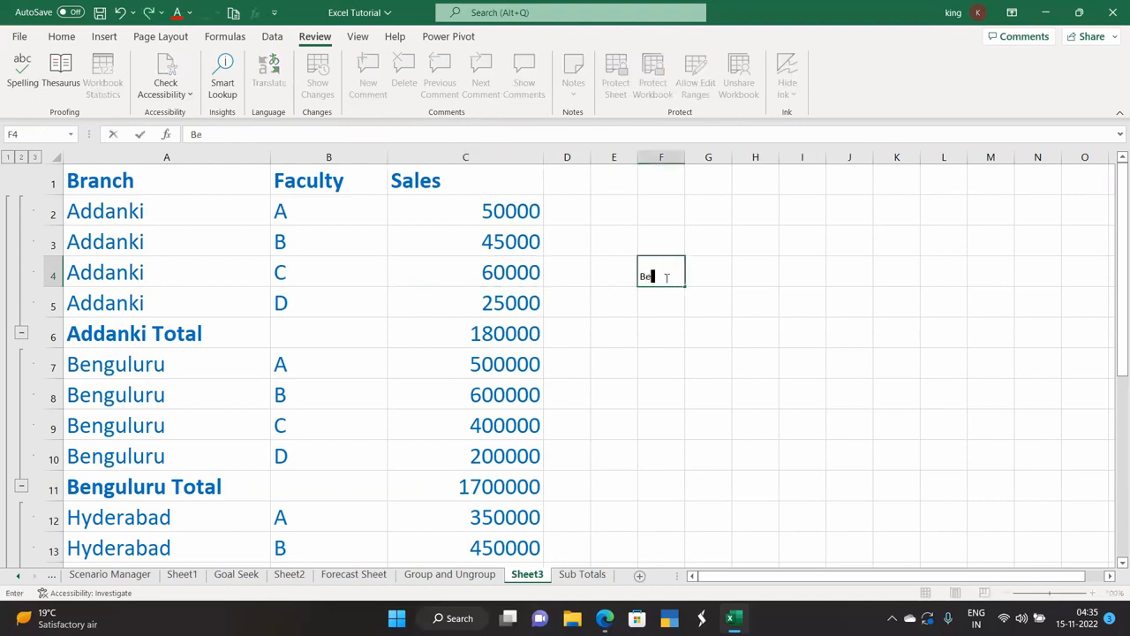
{"action": "type", "text": "ety."}
{"action": "key", "text": "Return"}
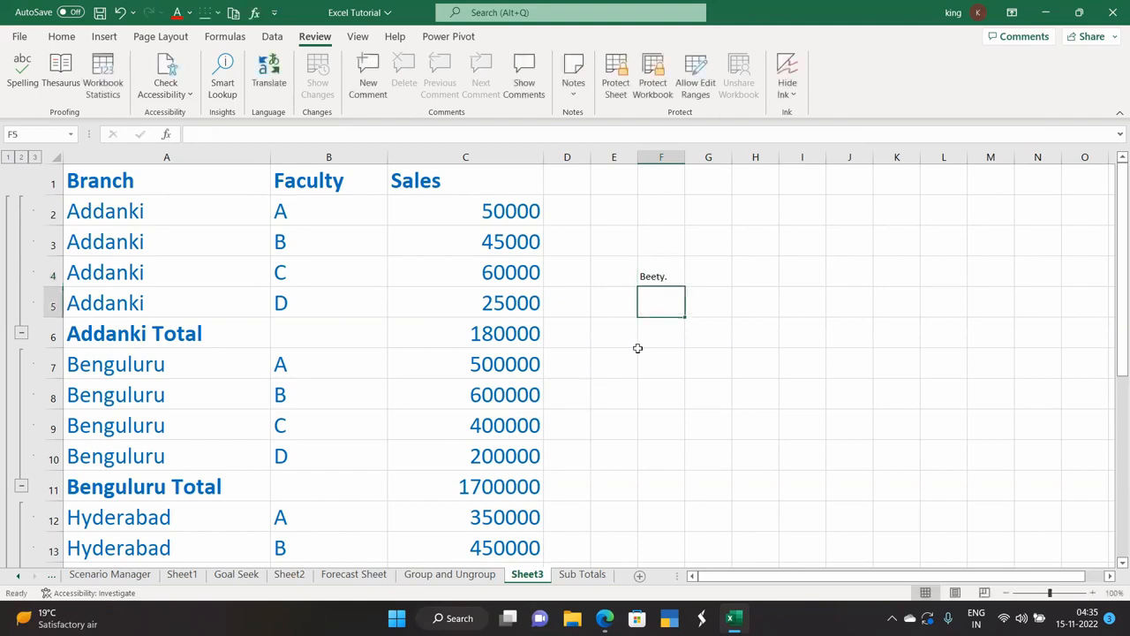
{"action": "left_click", "coordinate": [666, 268]}
Run the spell check, correcting Beety to Beaty and every Benguluru to Bengaluru.
{"action": "left_click", "coordinate": [22, 73]}
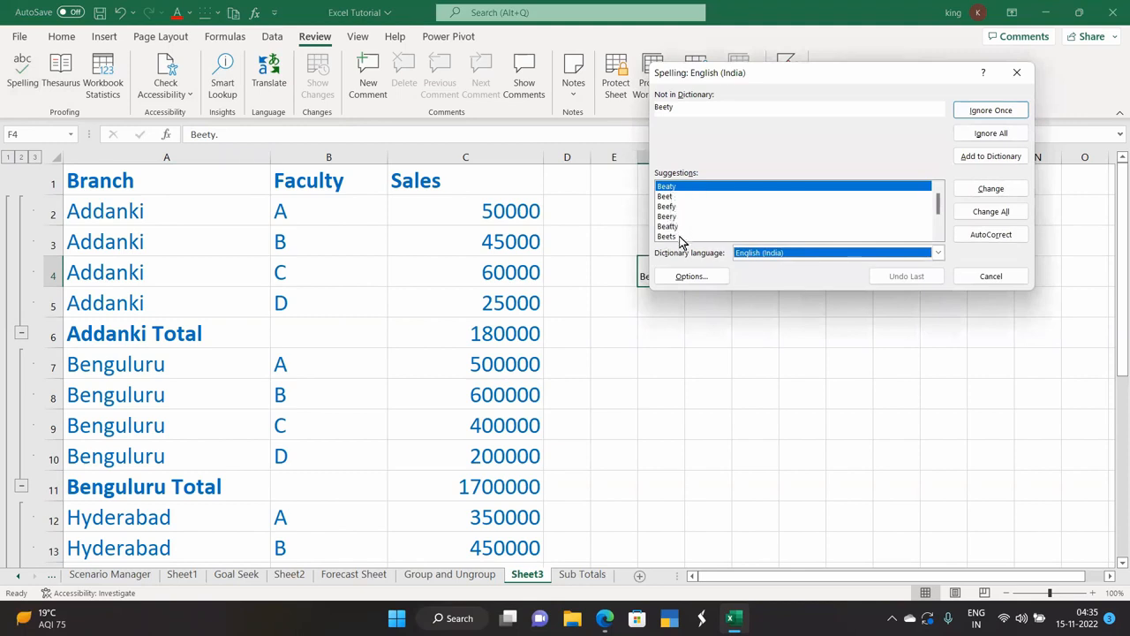
{"action": "left_click", "coordinate": [986, 189]}
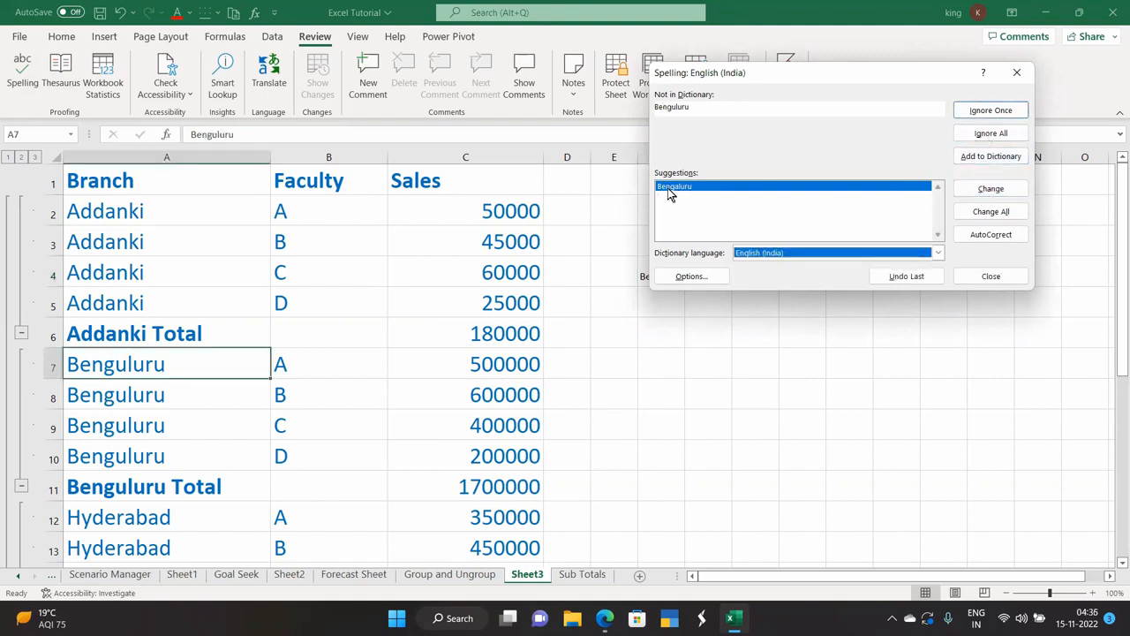
{"action": "left_click", "coordinate": [982, 192]}
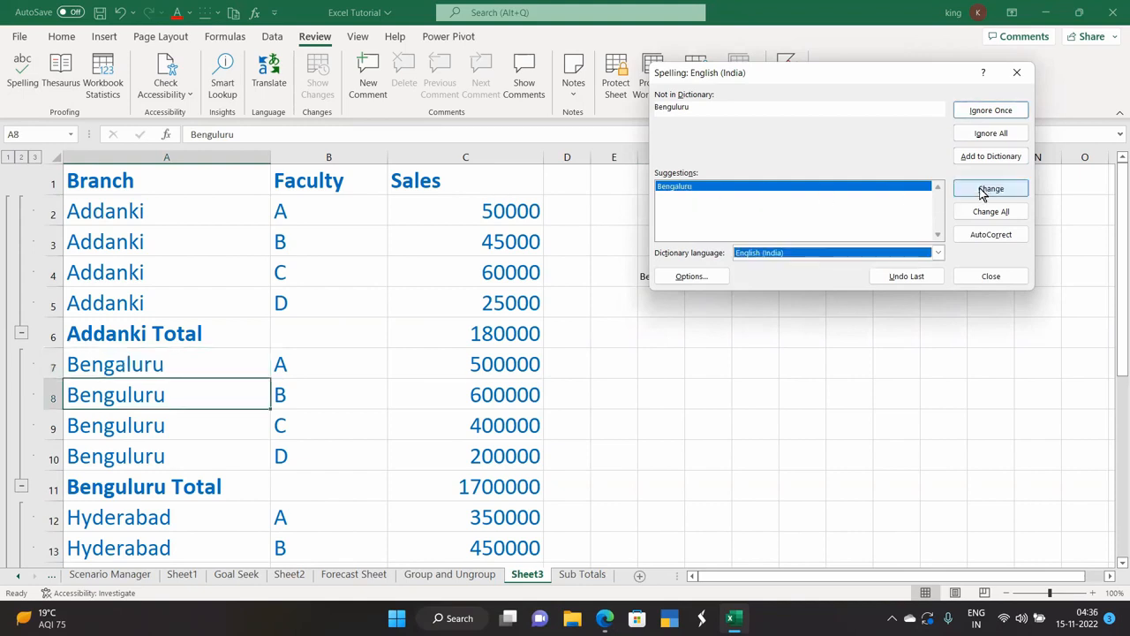
{"action": "left_click", "coordinate": [983, 192]}
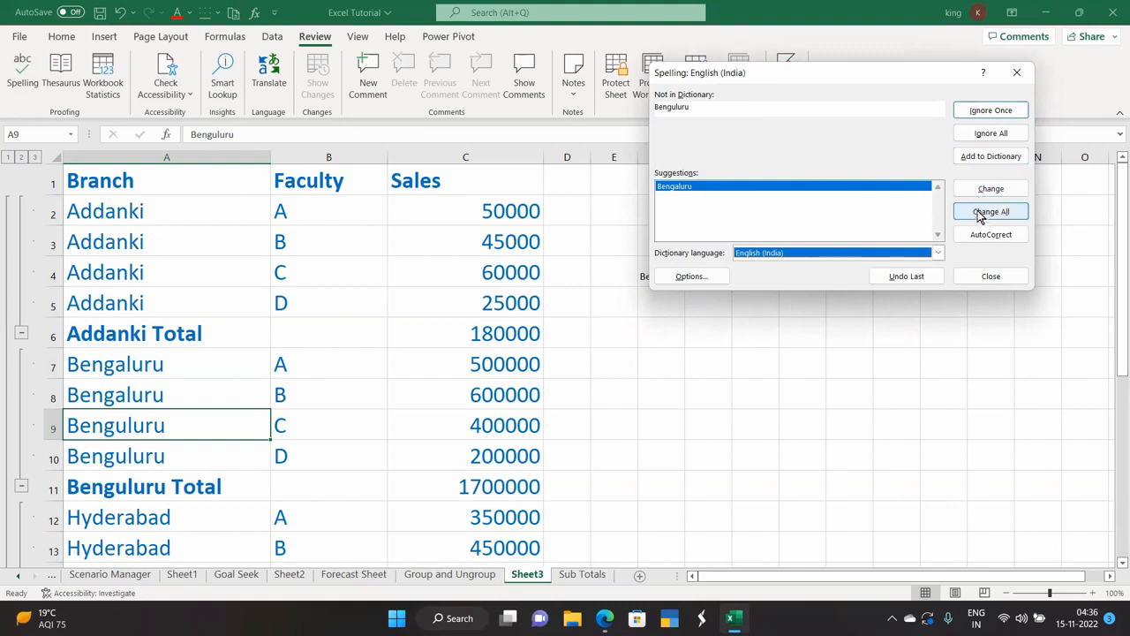
{"action": "left_click", "coordinate": [980, 212]}
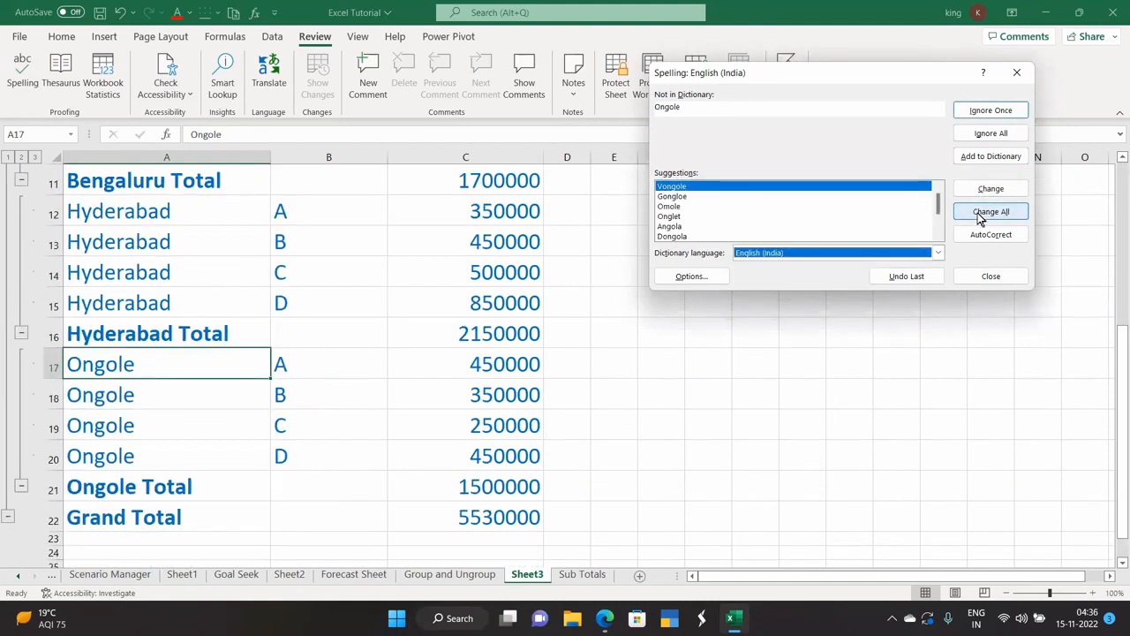
Leave all Ongole entries unchanged and let the spell check complete.
{"action": "left_click", "coordinate": [987, 111]}
{"action": "left_click", "coordinate": [987, 111]}
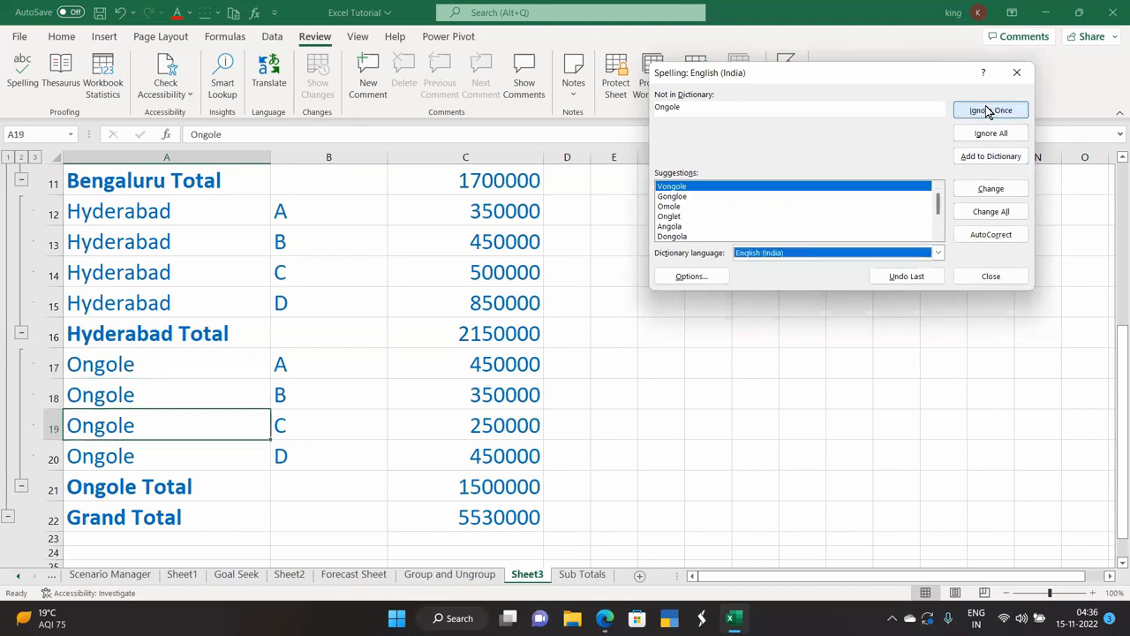
{"action": "left_click", "coordinate": [988, 133]}
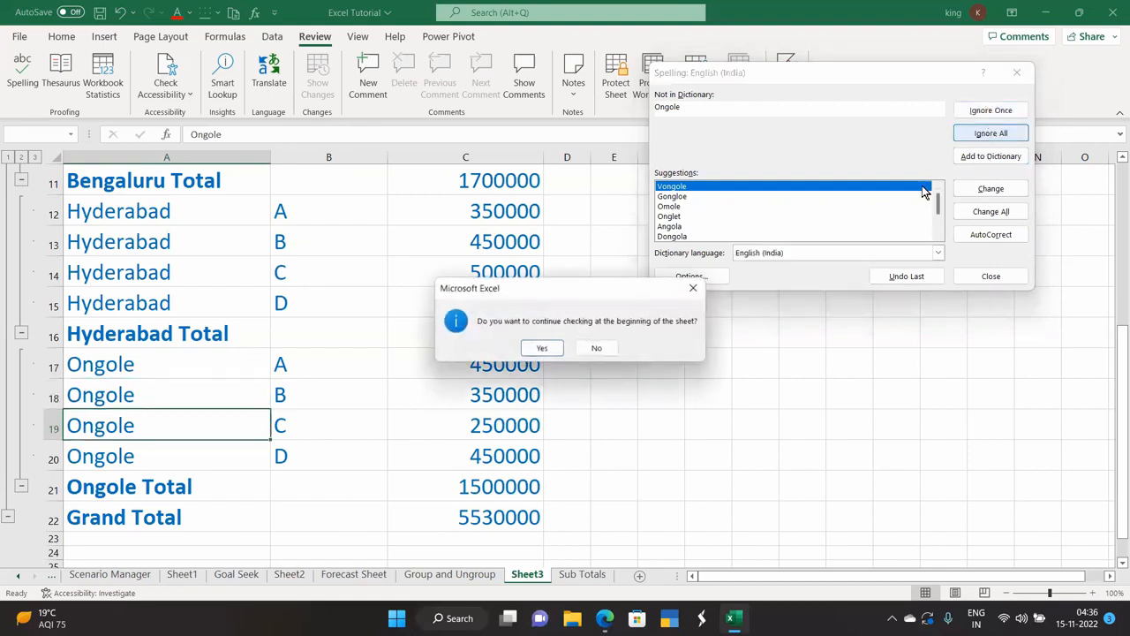
{"action": "left_click", "coordinate": [526, 349]}
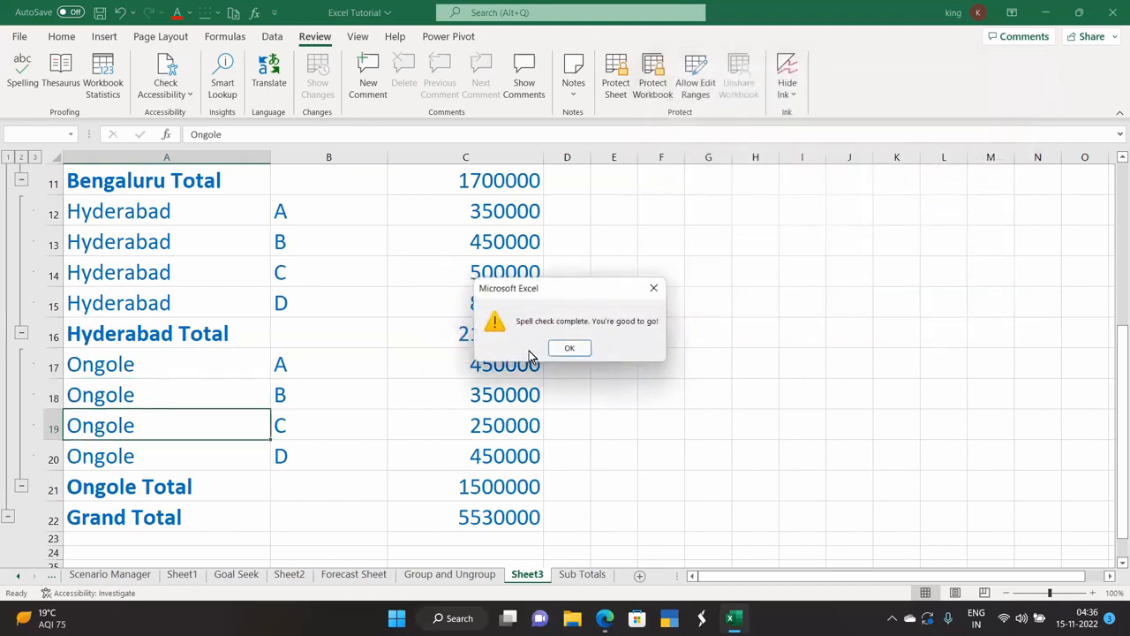
{"action": "left_click", "coordinate": [581, 347]}
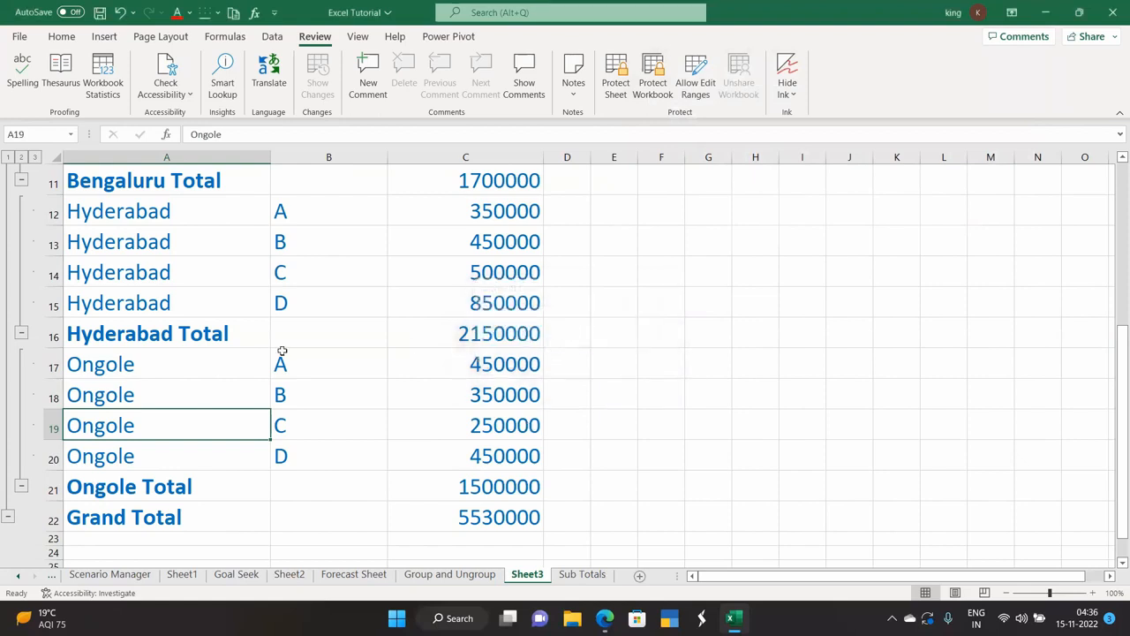
Misspell cell A12 as 'Hyderabadu' by adding a 'u' to Hyderabad.
{"action": "scroll", "coordinate": [283, 352], "scroll_direction": "up", "scroll_amount": 3}
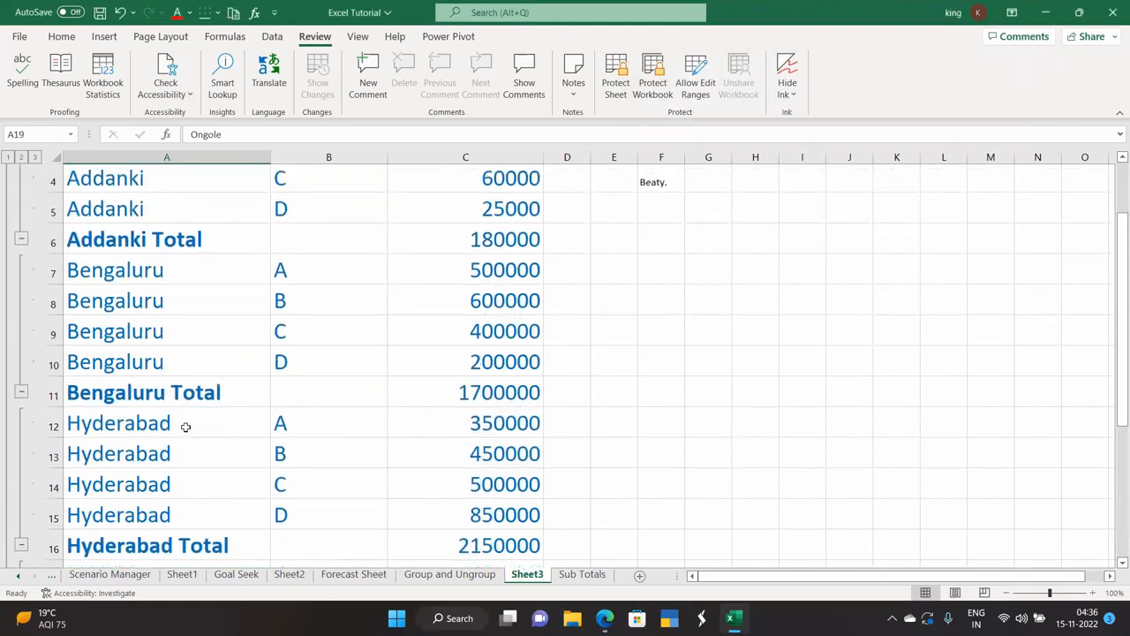
{"action": "double_click", "coordinate": [186, 426]}
{"action": "type", "text": "u"}
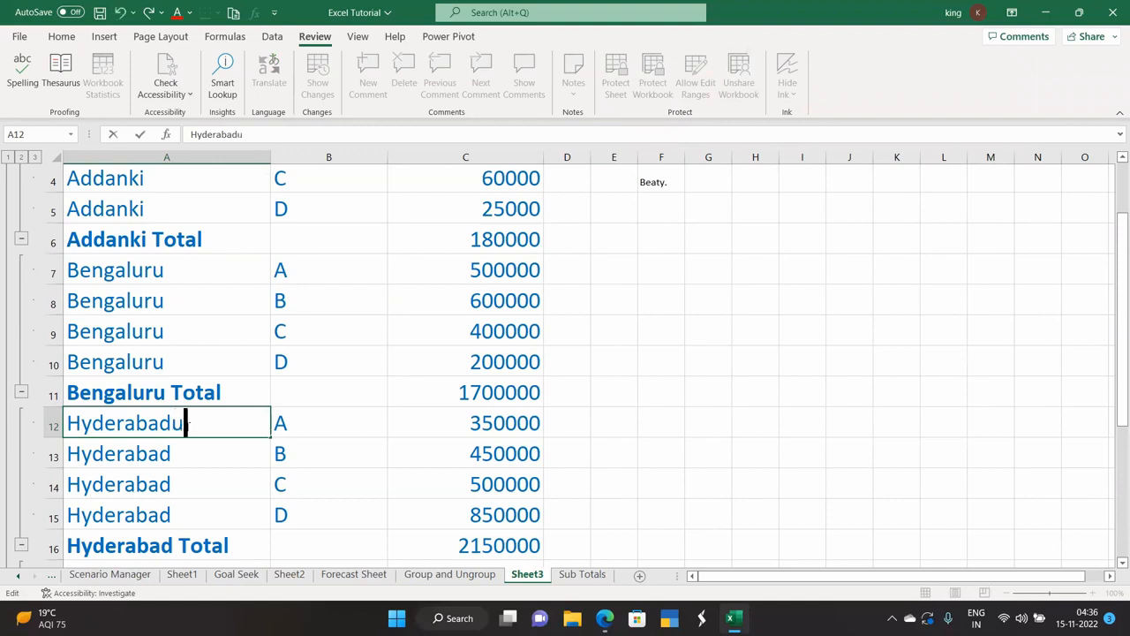
{"action": "left_click", "coordinate": [650, 423]}
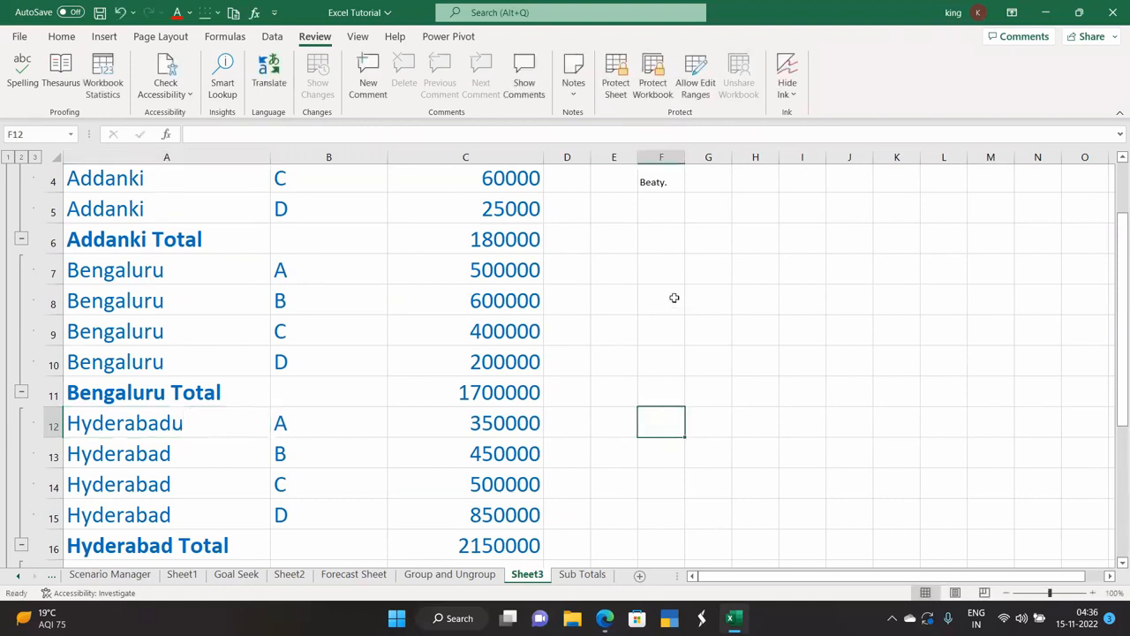
Spell-check the sheet, ignoring each Ongole entry and correcting Hyderabadu to Hyderabad.
{"action": "left_click", "coordinate": [22, 84]}
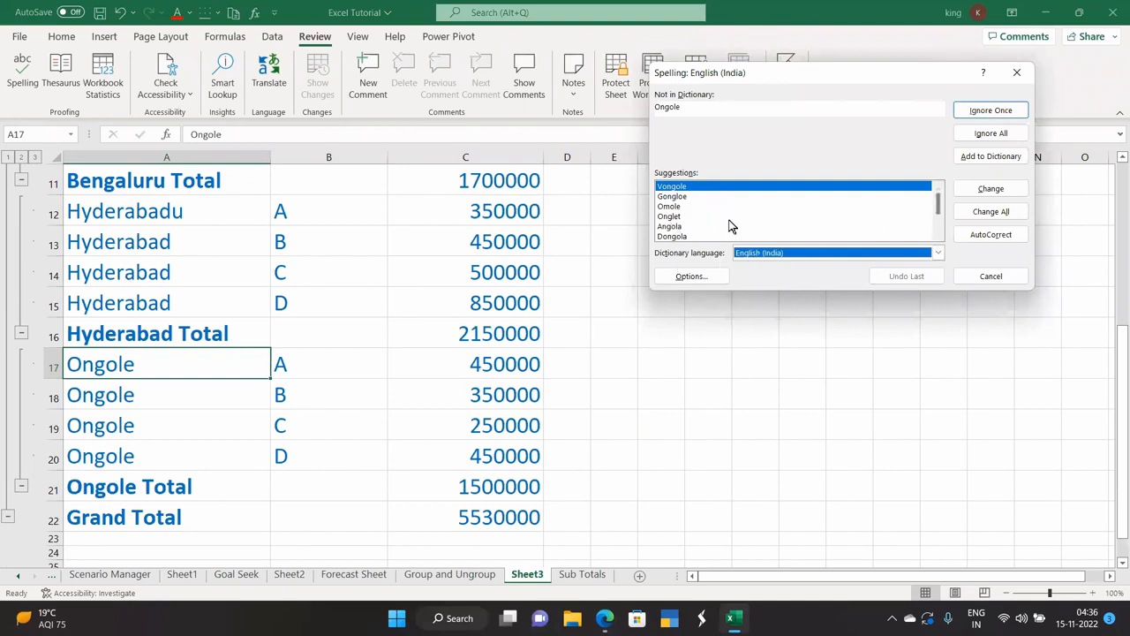
{"action": "left_click", "coordinate": [991, 111]}
{"action": "left_click", "coordinate": [1004, 115]}
{"action": "left_click", "coordinate": [1004, 115]}
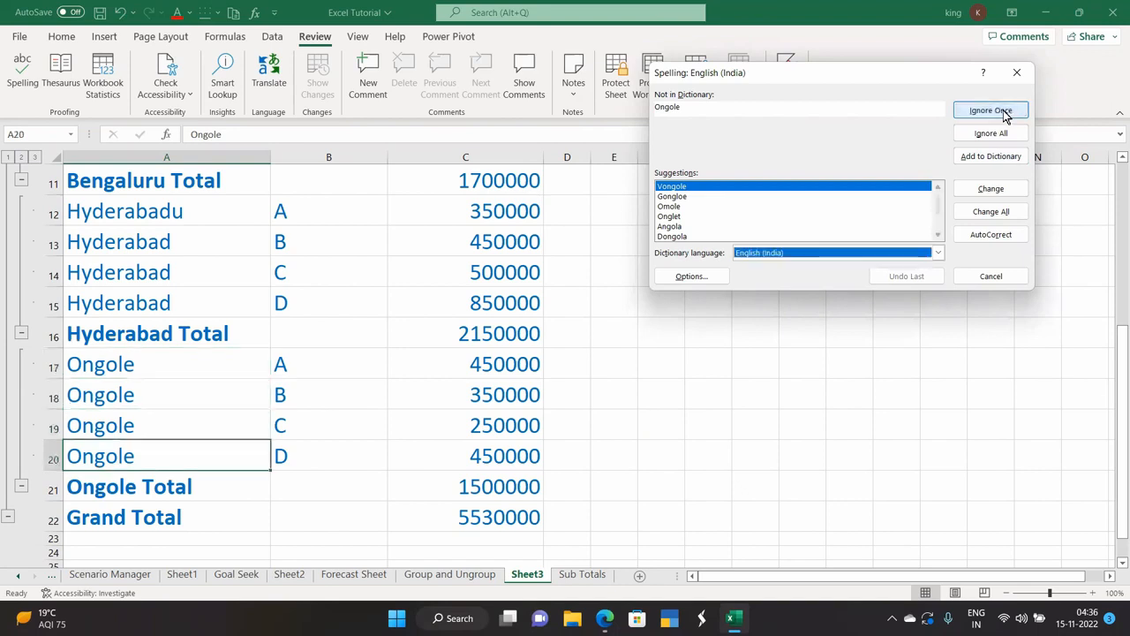
{"action": "left_click", "coordinate": [1004, 114]}
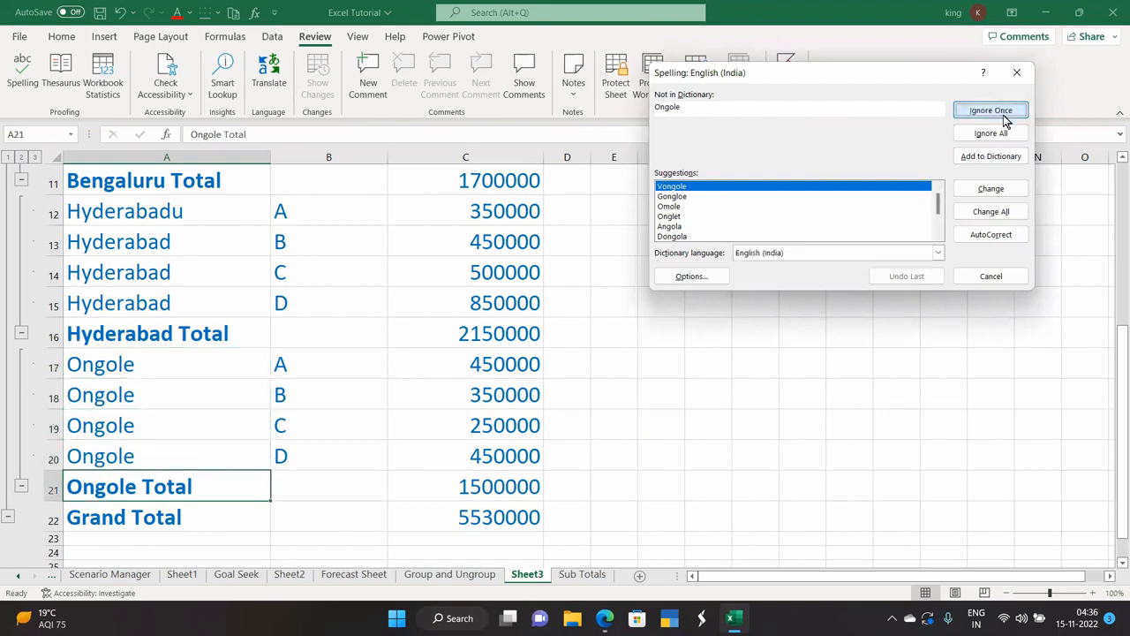
{"action": "left_click", "coordinate": [1003, 114]}
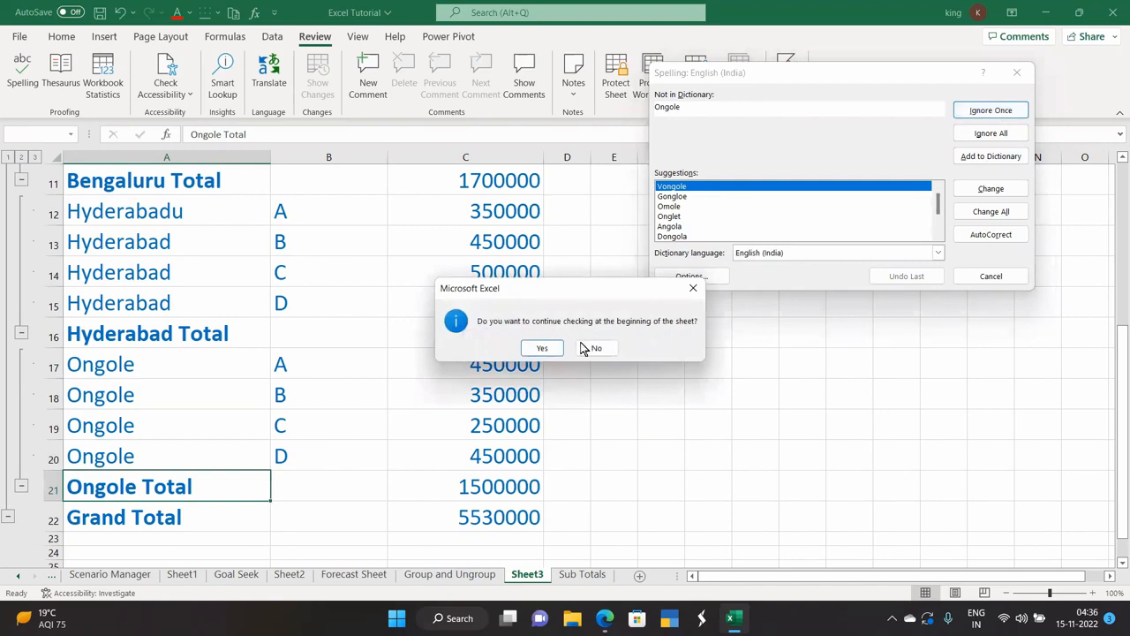
{"action": "left_click", "coordinate": [541, 349]}
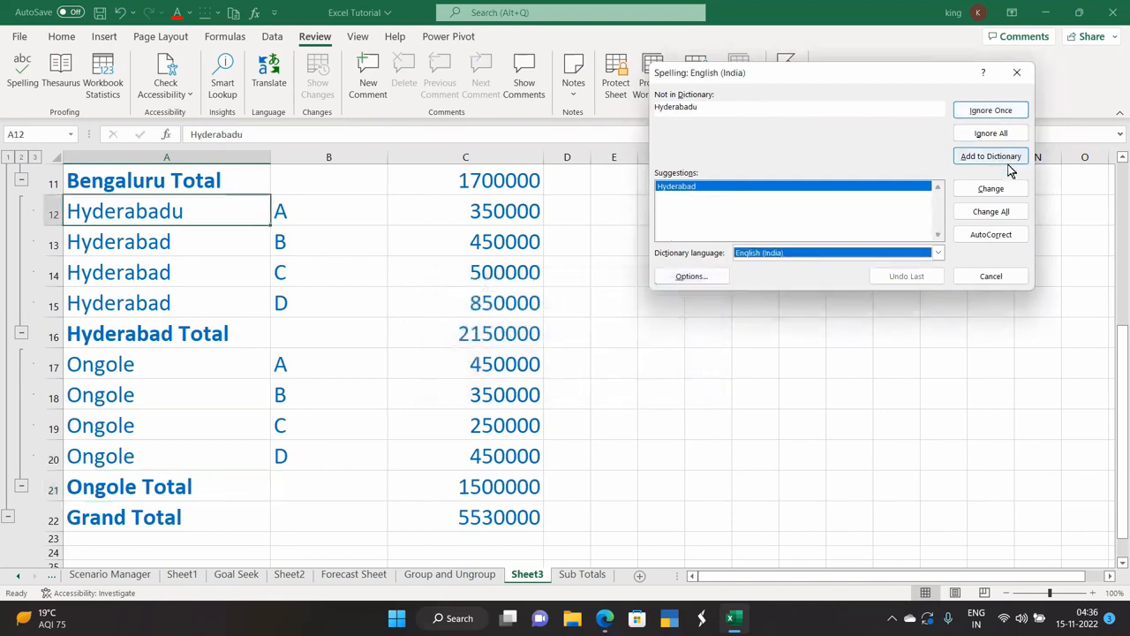
{"action": "left_click", "coordinate": [990, 189]}
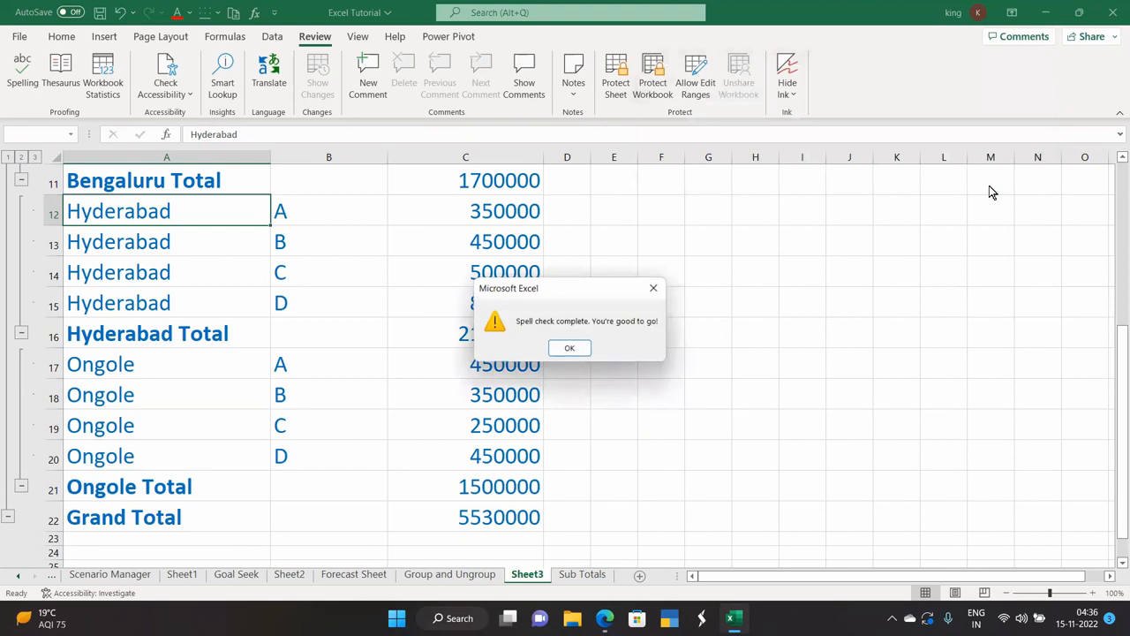
{"action": "left_click", "coordinate": [556, 346]}
{"action": "scroll", "coordinate": [341, 353], "scroll_direction": "up", "scroll_amount": 2}
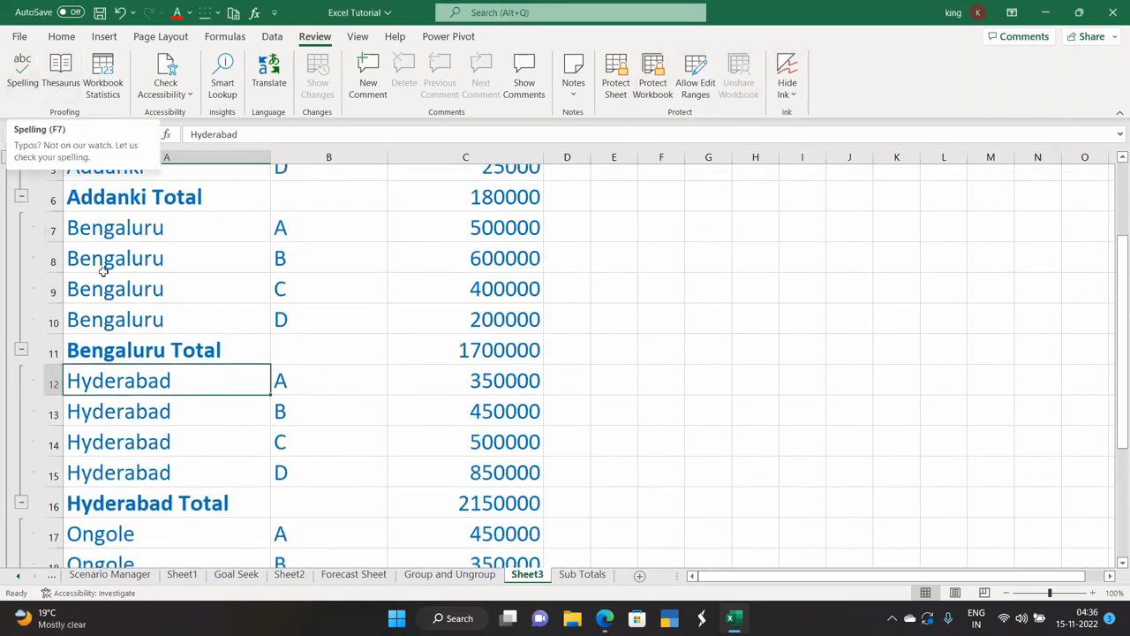
{"action": "scroll", "coordinate": [105, 271], "scroll_direction": "up", "scroll_amount": 2}
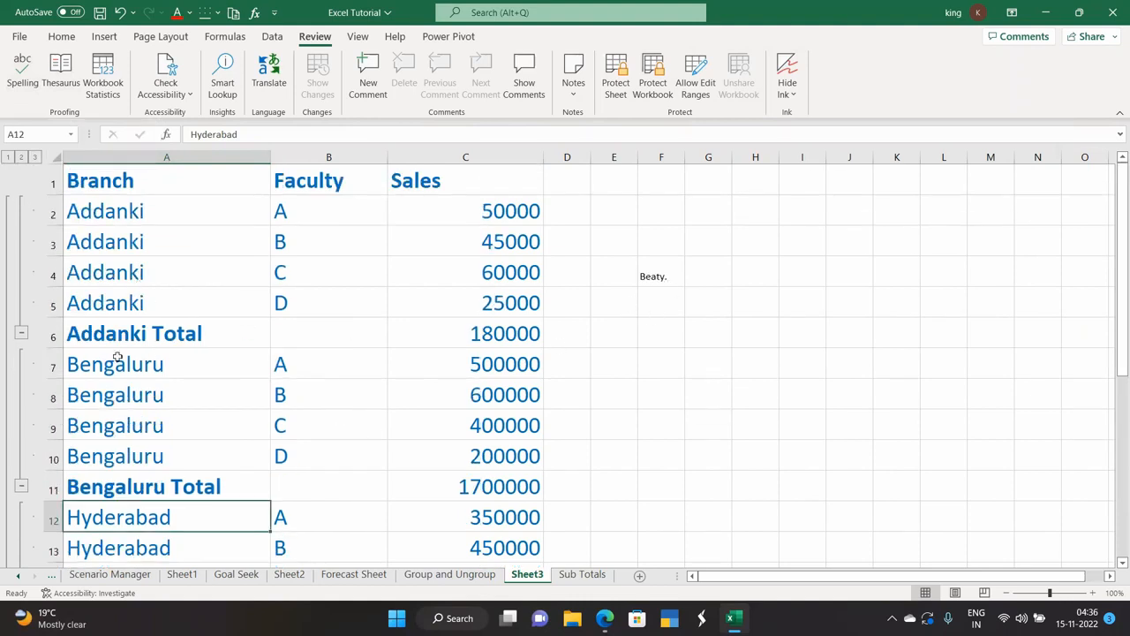
Search the Thesaurus for 'beaty' then 'word', and view Workbook Statistics (23 sheets, 1573 cells).
{"action": "left_click", "coordinate": [61, 87]}
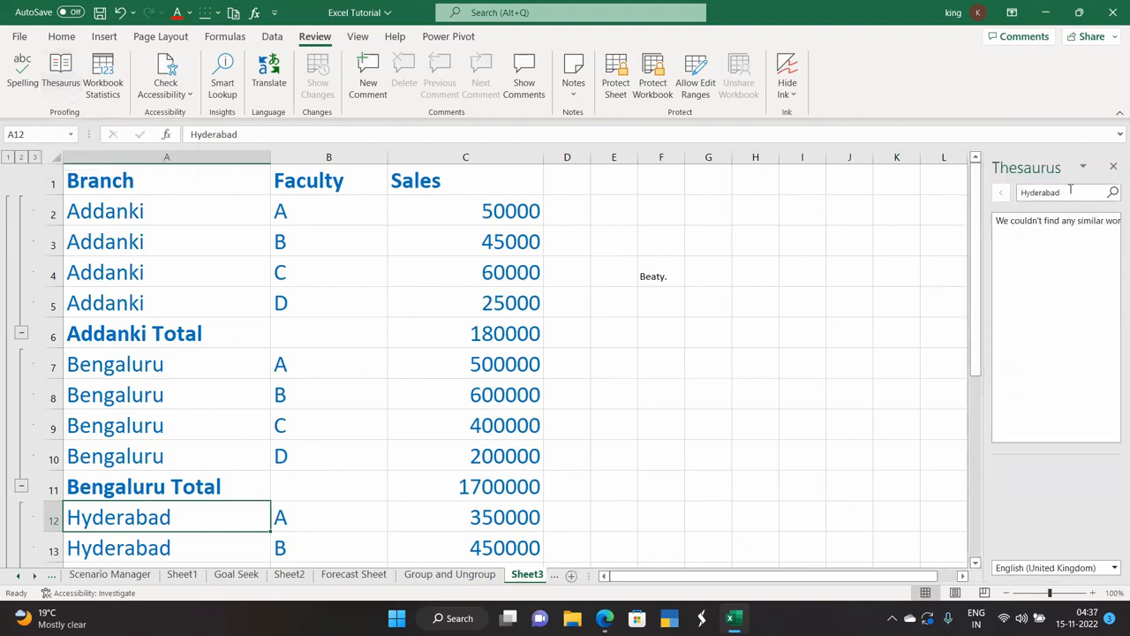
{"action": "left_click_drag", "start_coordinate": [1066, 191], "coordinate": [1008, 196]}
{"action": "key", "text": "BackSpace"}
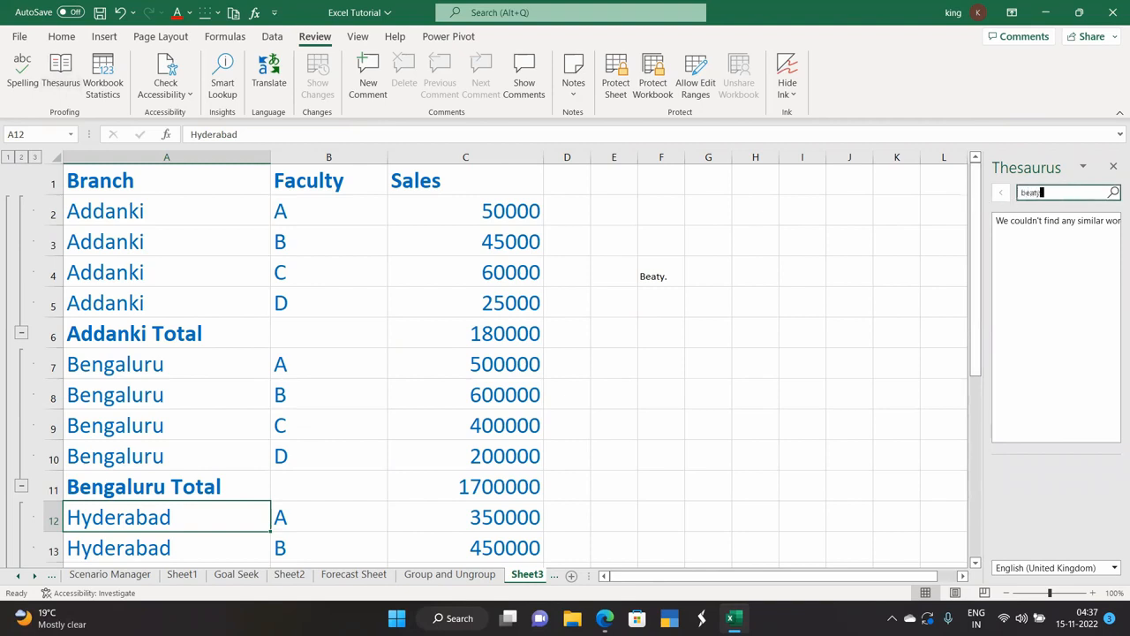
{"action": "left_click", "coordinate": [1113, 193]}
{"action": "key", "text": "BackSpace"}
{"action": "left_click", "coordinate": [1113, 192]}
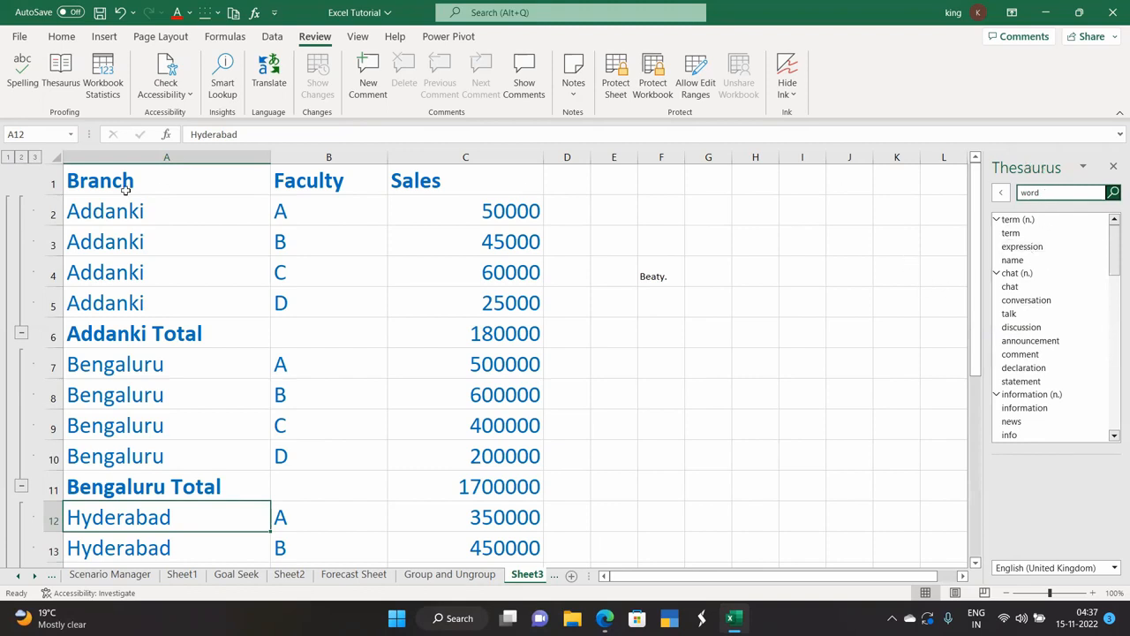
{"action": "left_click", "coordinate": [101, 82]}
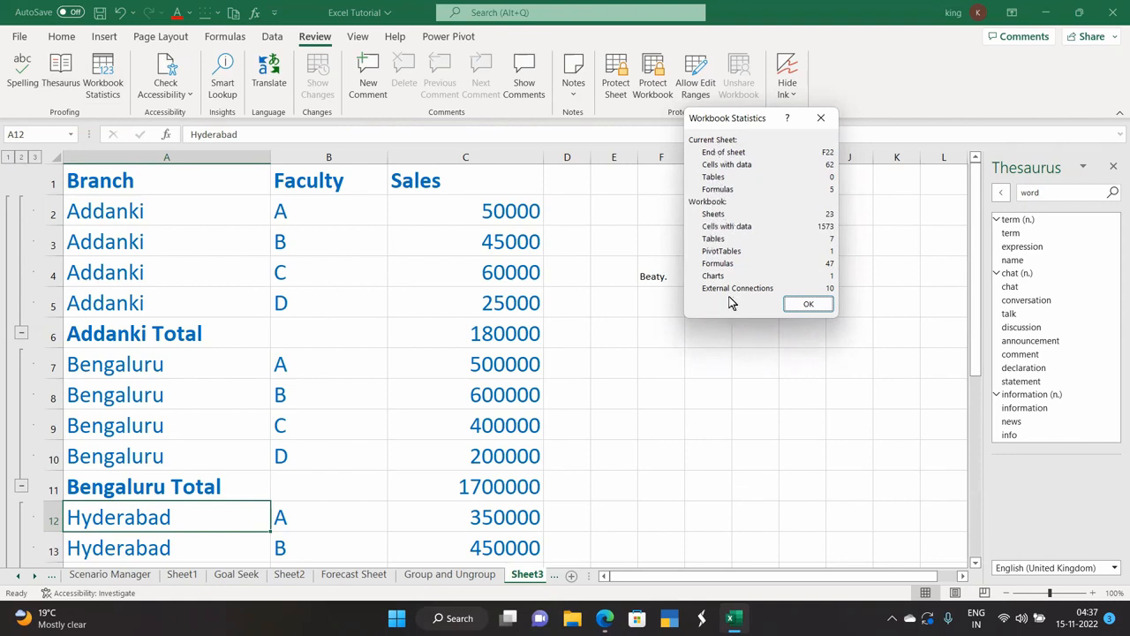
Run Check Accessibility and jump to Chart 1 on Sheet2 under Missing alternative text.
{"action": "left_click", "coordinate": [797, 303]}
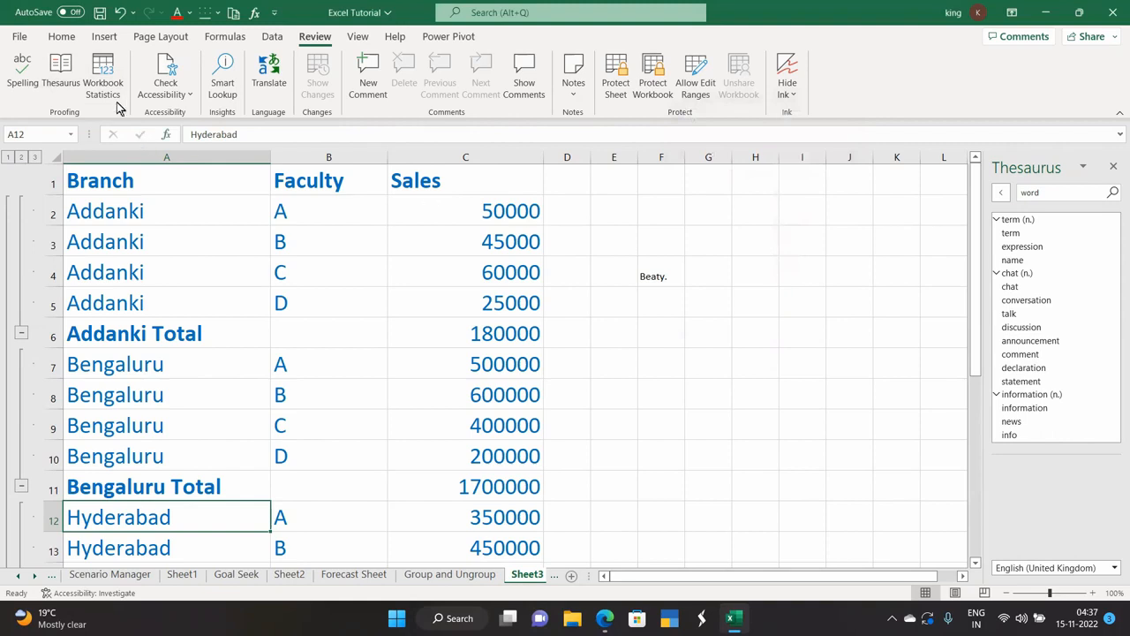
{"action": "left_click", "coordinate": [166, 92]}
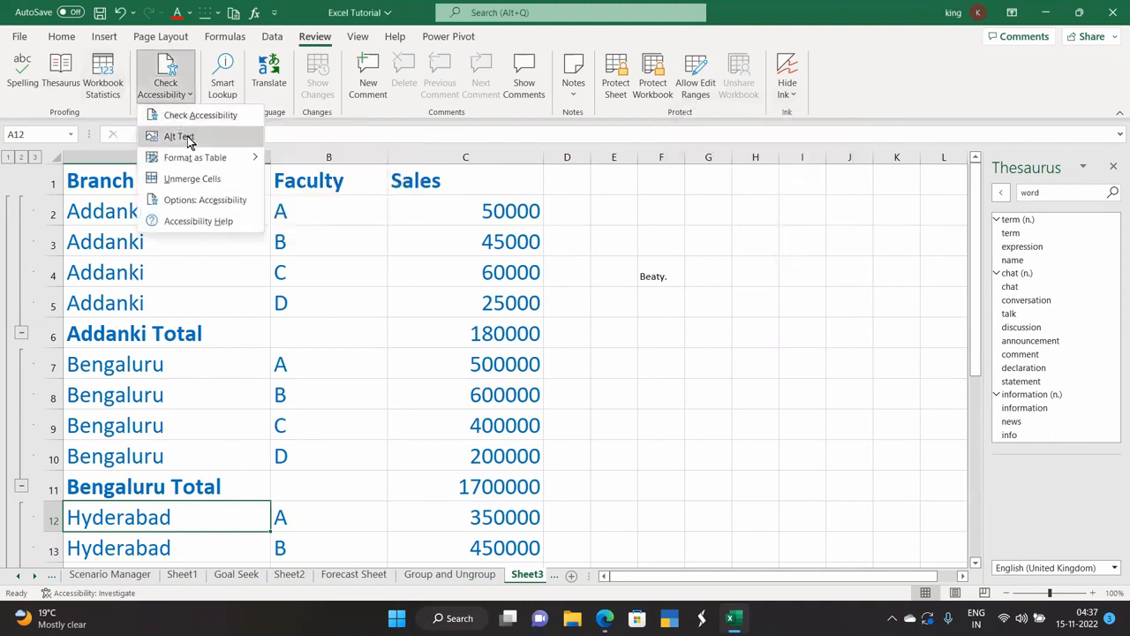
{"action": "mouse_move", "coordinate": [193, 165]}
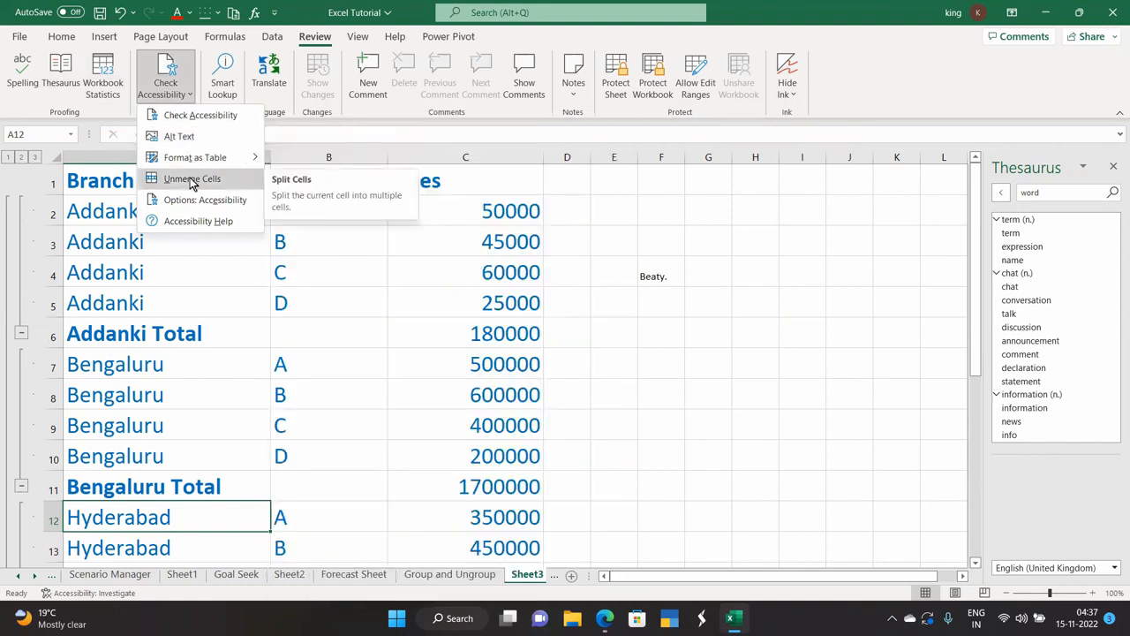
{"action": "left_click", "coordinate": [205, 117]}
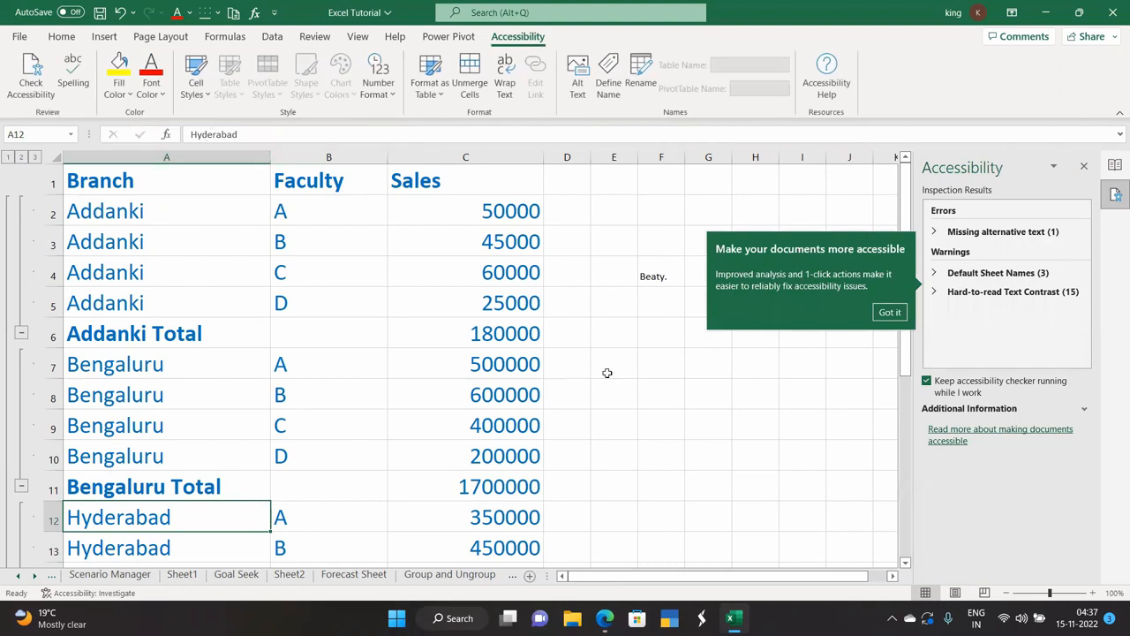
{"action": "left_click", "coordinate": [886, 314]}
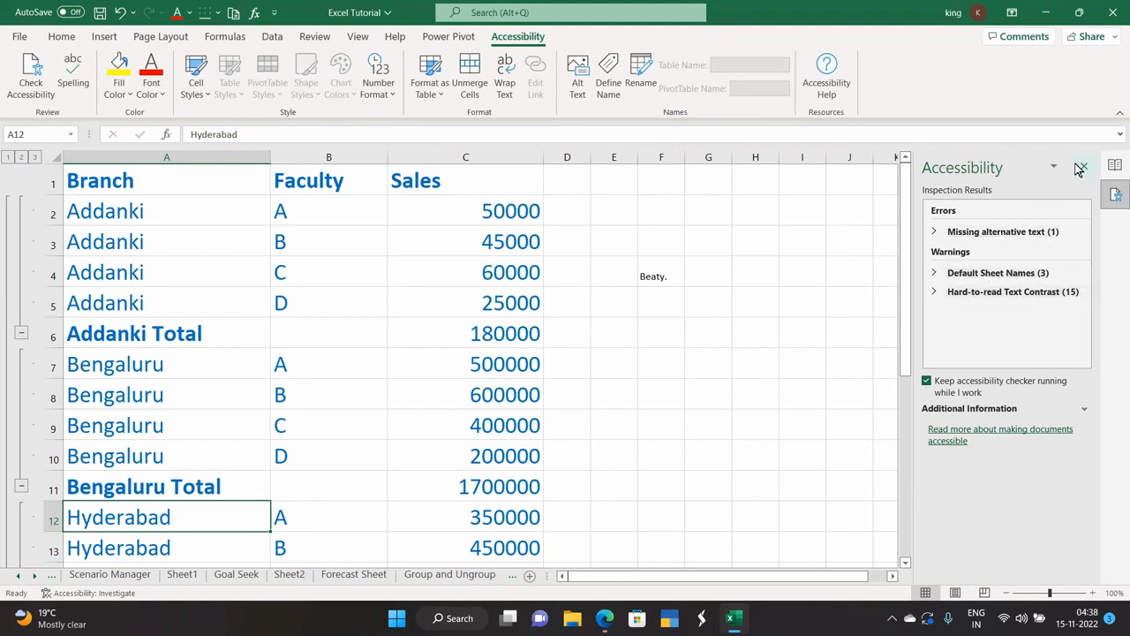
{"action": "left_click", "coordinate": [996, 234]}
{"action": "left_click", "coordinate": [983, 247]}
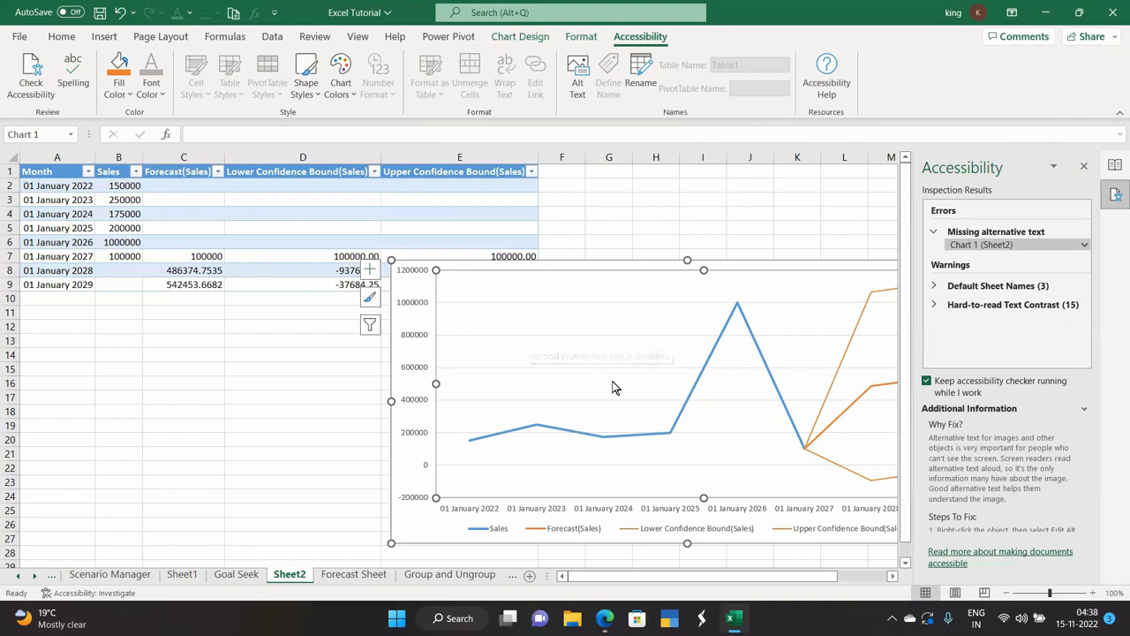
{"action": "left_click", "coordinate": [1084, 166]}
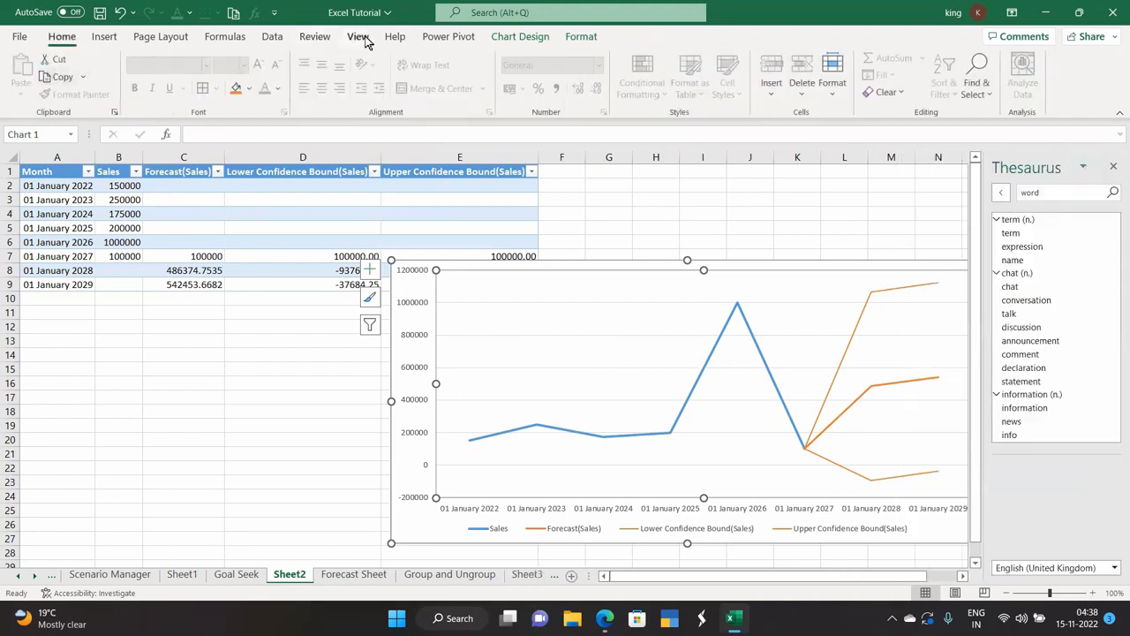
Go to the Sub Totals sheet via Sheet3 and clear the subtotal range selection.
{"action": "left_click", "coordinate": [314, 36]}
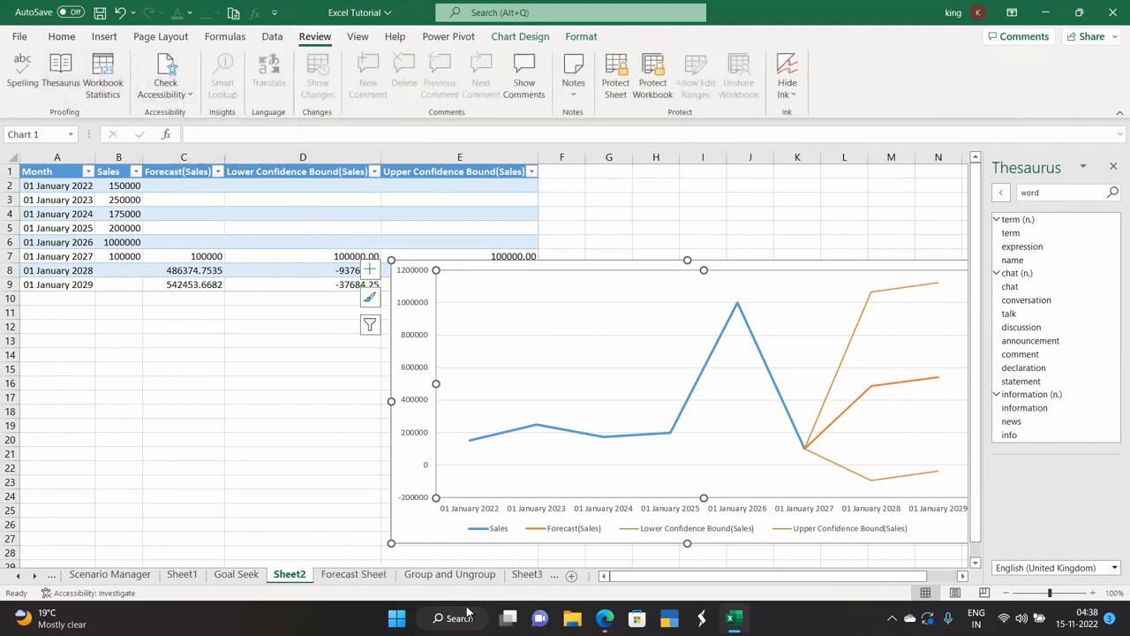
{"action": "left_click", "coordinate": [557, 574]}
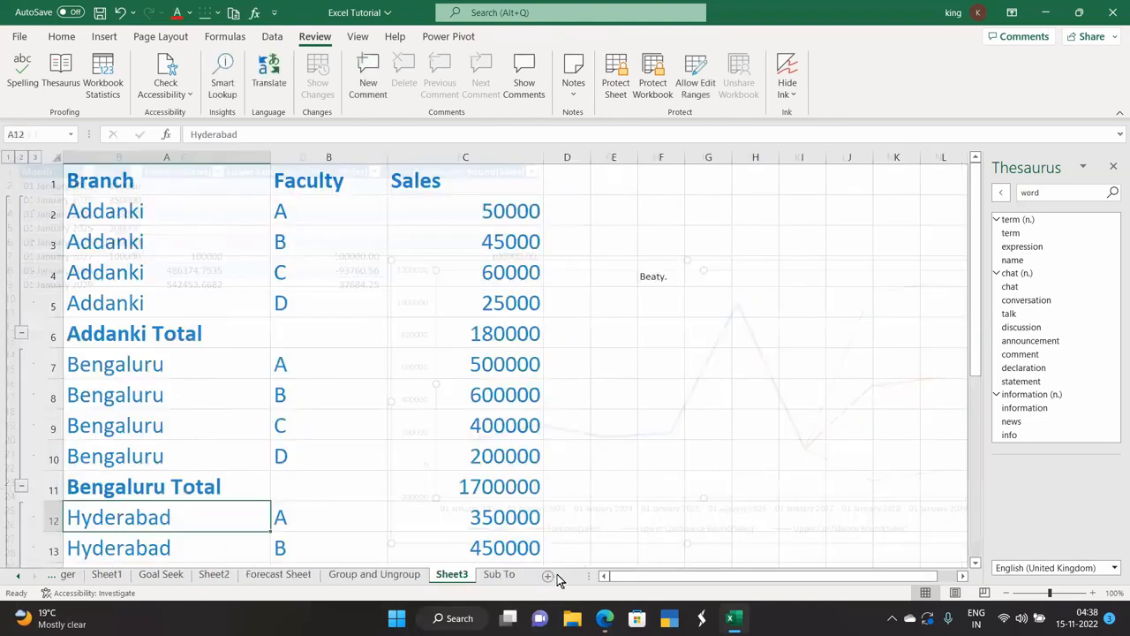
{"action": "left_click", "coordinate": [491, 574]}
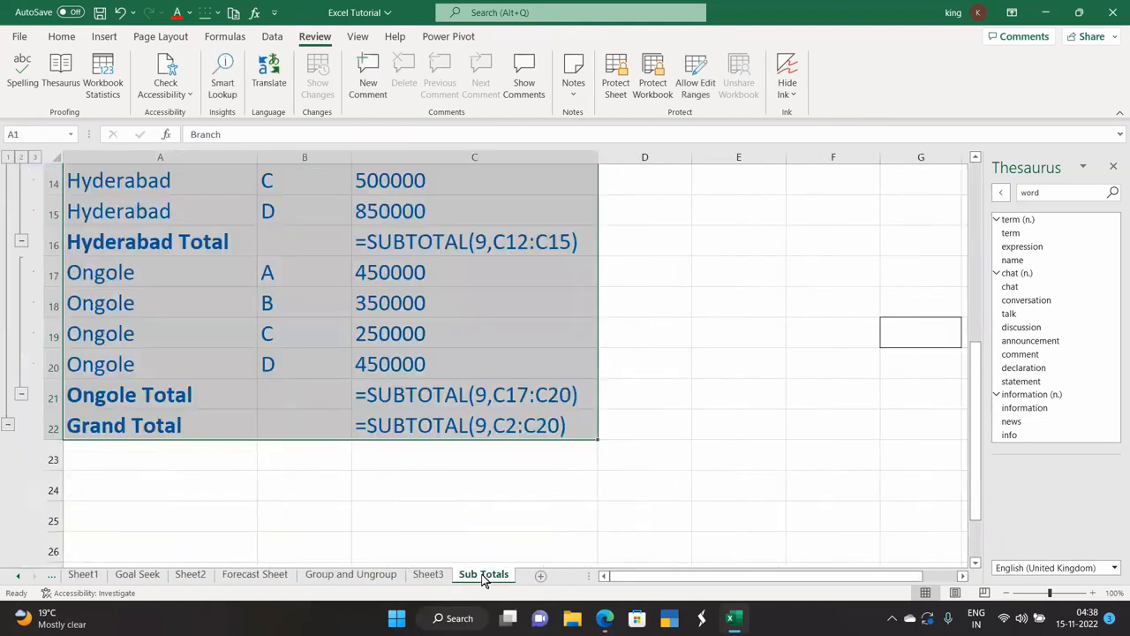
{"action": "left_click", "coordinate": [419, 543]}
{"action": "scroll", "coordinate": [326, 500], "scroll_direction": "up", "scroll_amount": 3}
{"action": "scroll", "coordinate": [274, 479], "scroll_direction": "up", "scroll_amount": 1}
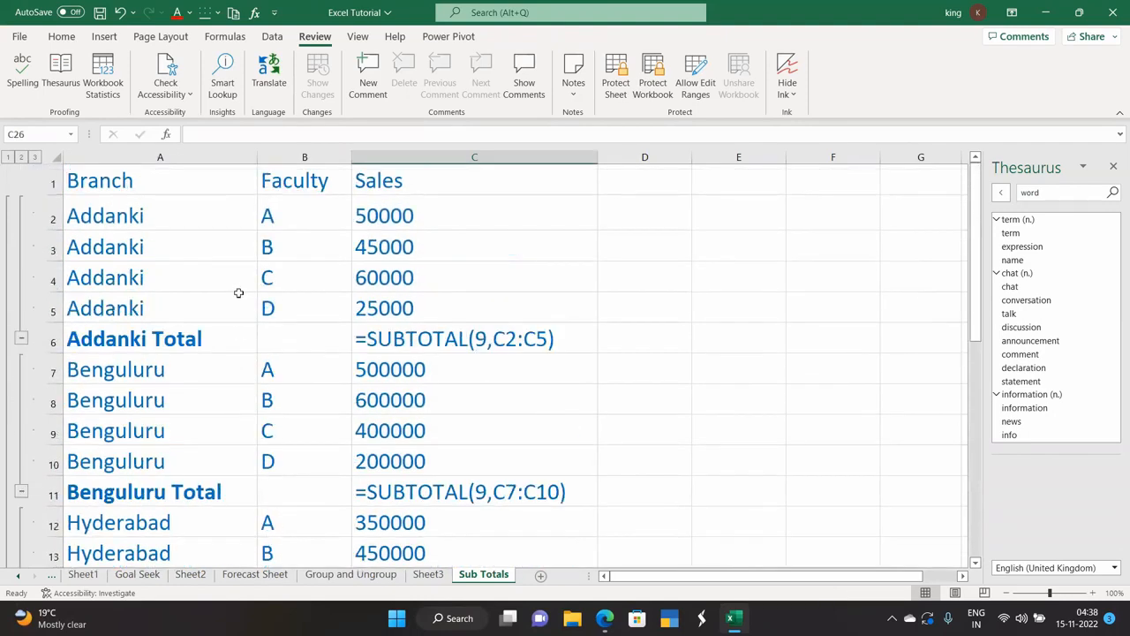
Open and close Smart Lookup results, then select the Benguluru entry in cell A7.
{"action": "left_click", "coordinate": [222, 93]}
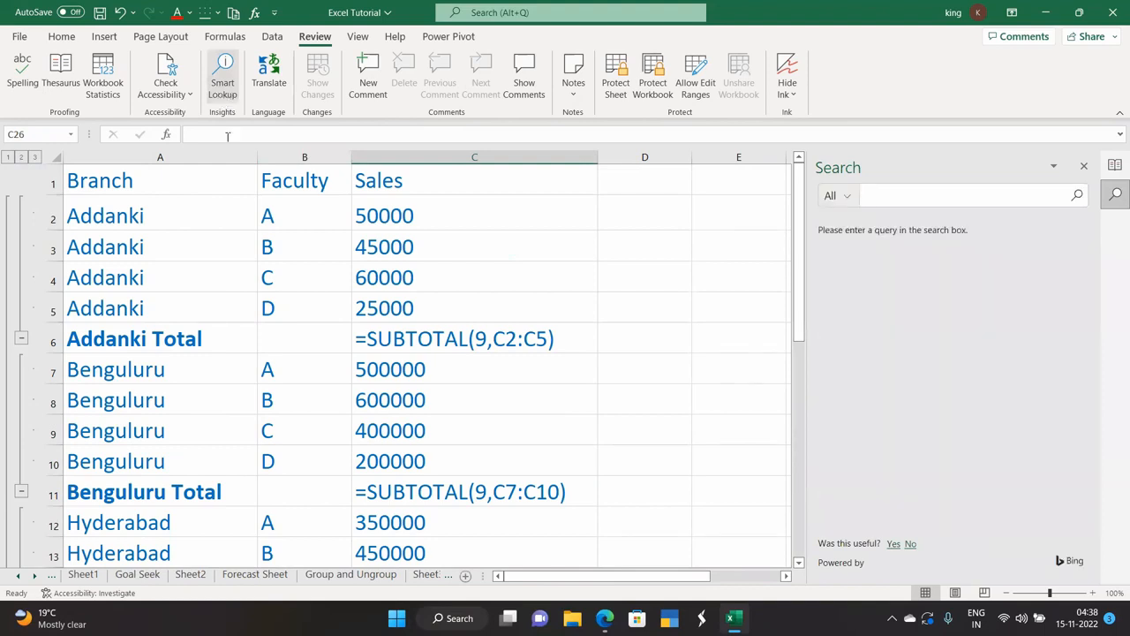
{"action": "left_click", "coordinate": [1084, 166]}
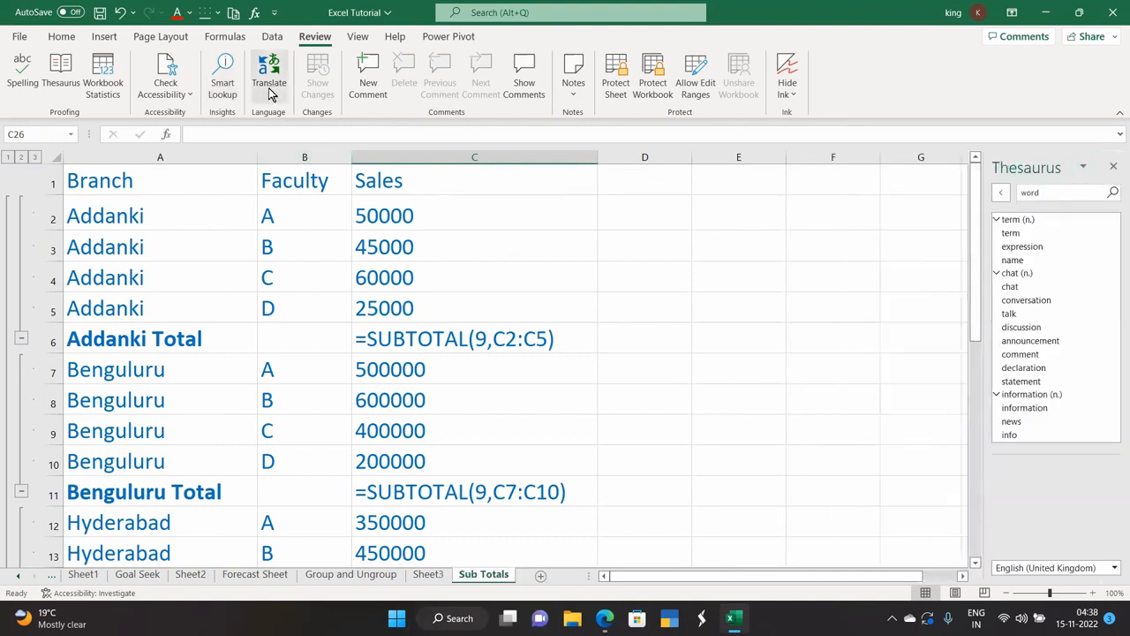
{"action": "scroll", "coordinate": [113, 371], "scroll_direction": "down", "scroll_amount": 1}
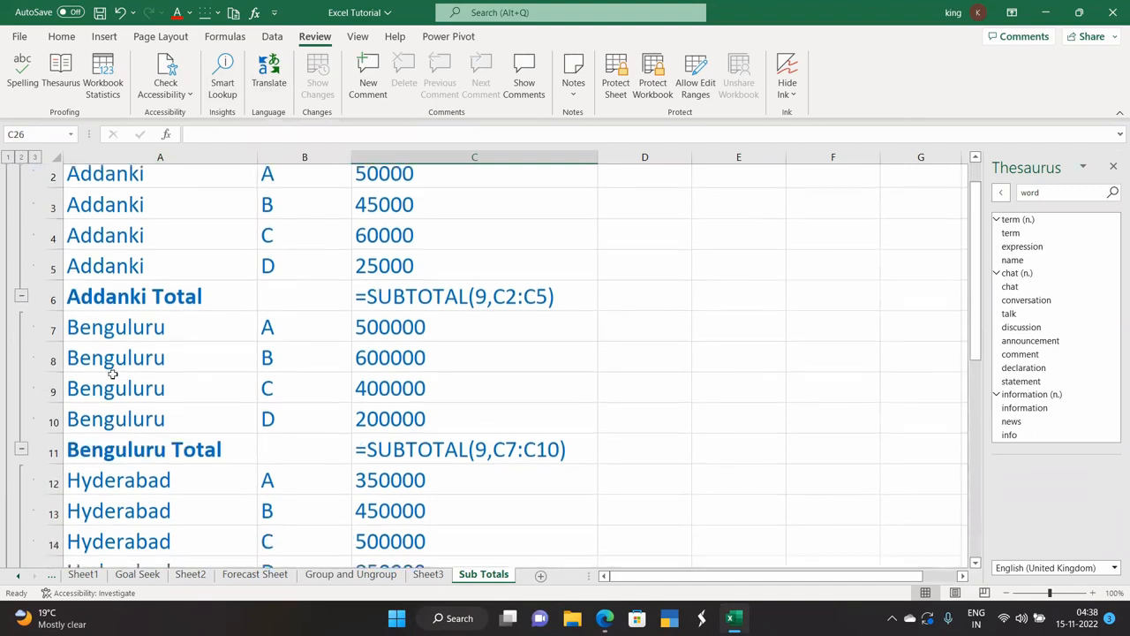
{"action": "left_click", "coordinate": [125, 329]}
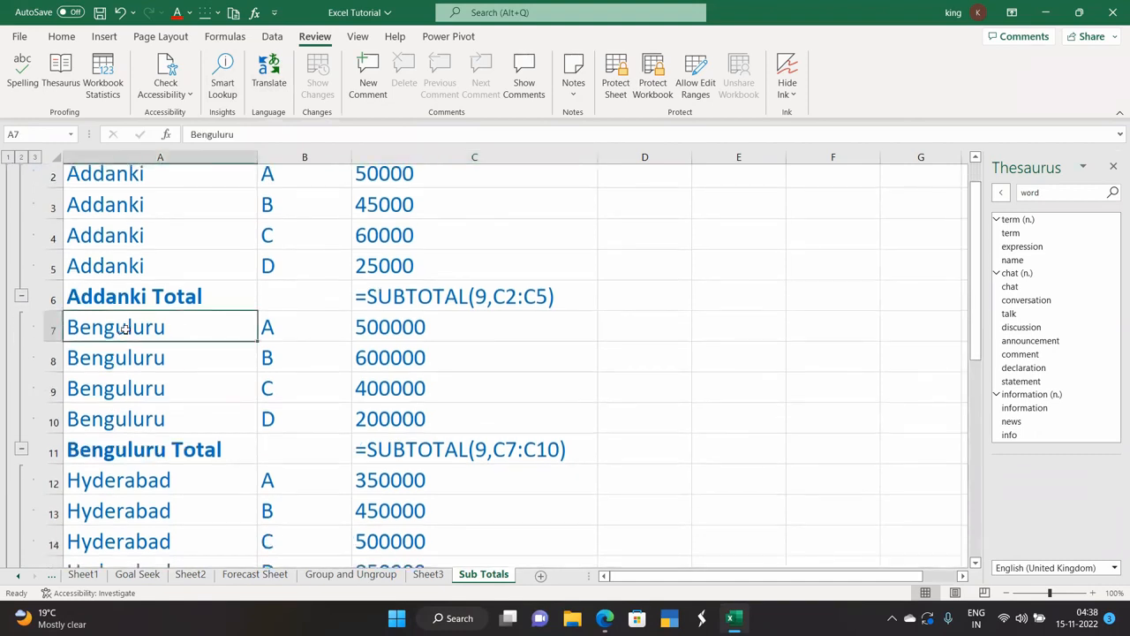
Translate Benguluru into Hindi and then Telugu with the Translator.
{"action": "left_click", "coordinate": [274, 82]}
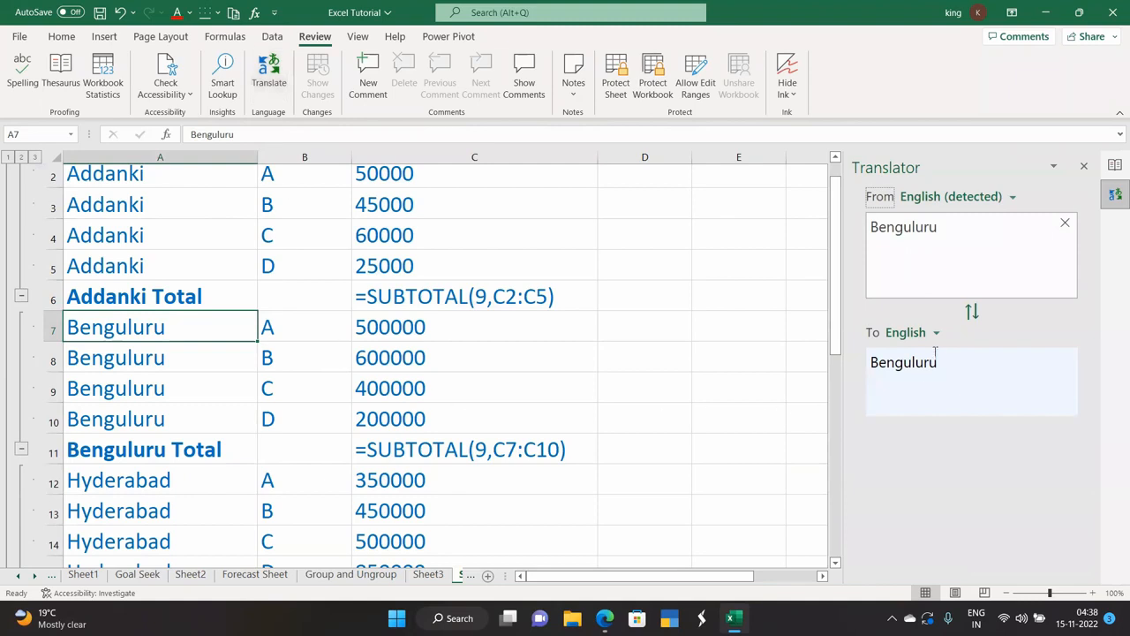
{"action": "left_click", "coordinate": [937, 336]}
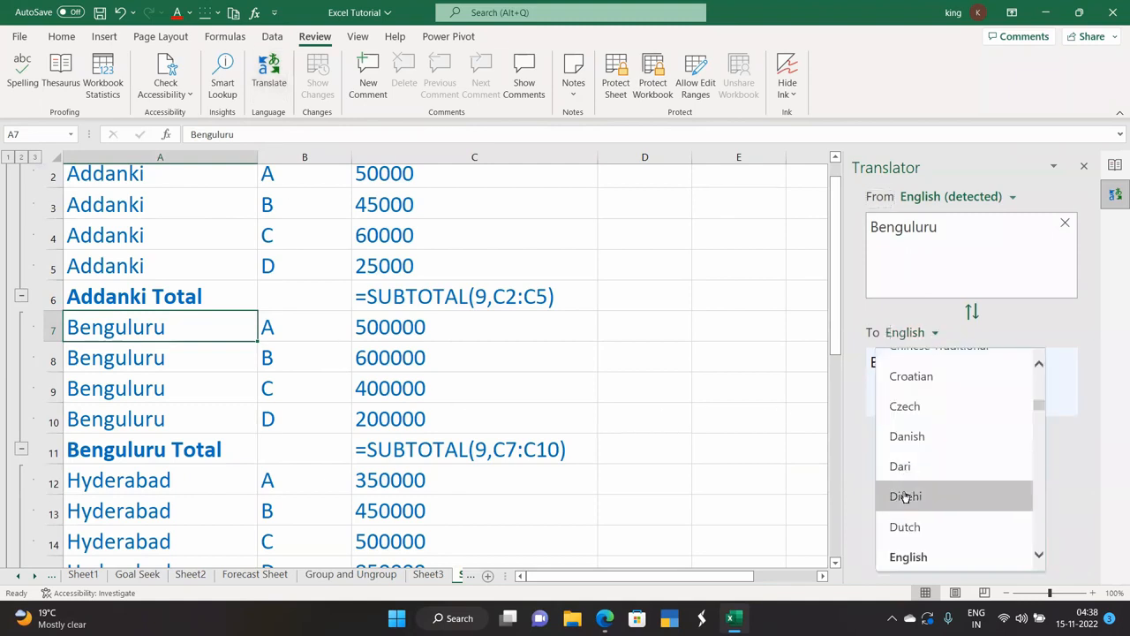
{"action": "scroll", "coordinate": [904, 501], "scroll_direction": "down", "scroll_amount": 2}
{"action": "scroll", "coordinate": [904, 507], "scroll_direction": "down", "scroll_amount": 3}
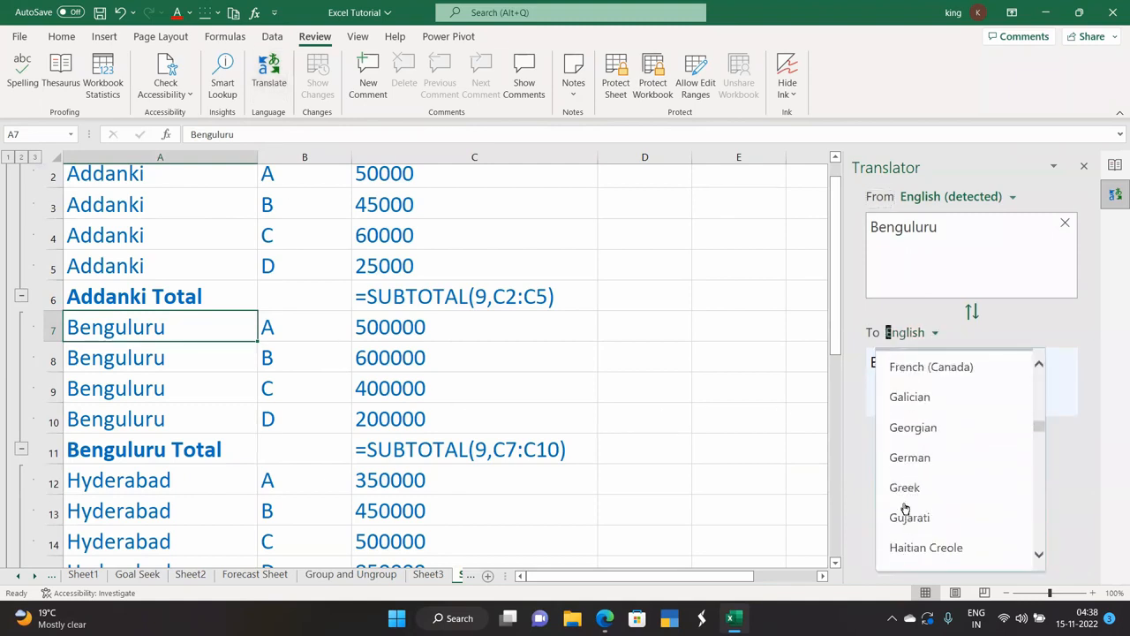
{"action": "scroll", "coordinate": [904, 505], "scroll_direction": "down", "scroll_amount": 2}
{"action": "scroll", "coordinate": [904, 504], "scroll_direction": "up", "scroll_amount": 2}
{"action": "left_click", "coordinate": [907, 409]}
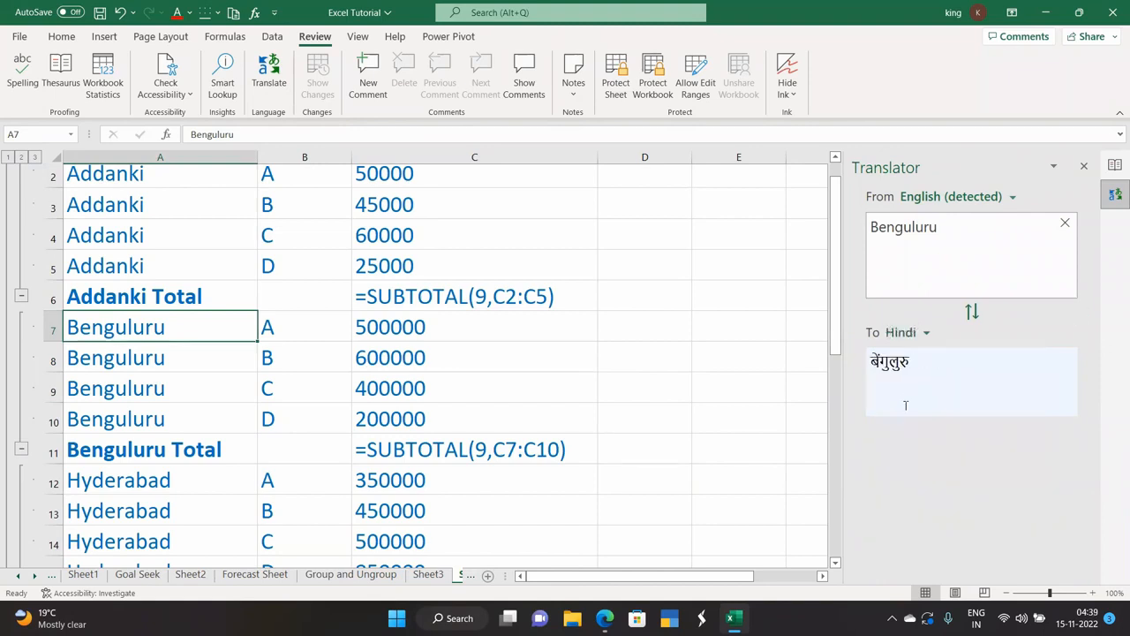
{"action": "left_click", "coordinate": [926, 333]}
{"action": "scroll", "coordinate": [916, 397], "scroll_direction": "down", "scroll_amount": 3}
{"action": "scroll", "coordinate": [913, 436], "scroll_direction": "down", "scroll_amount": 8}
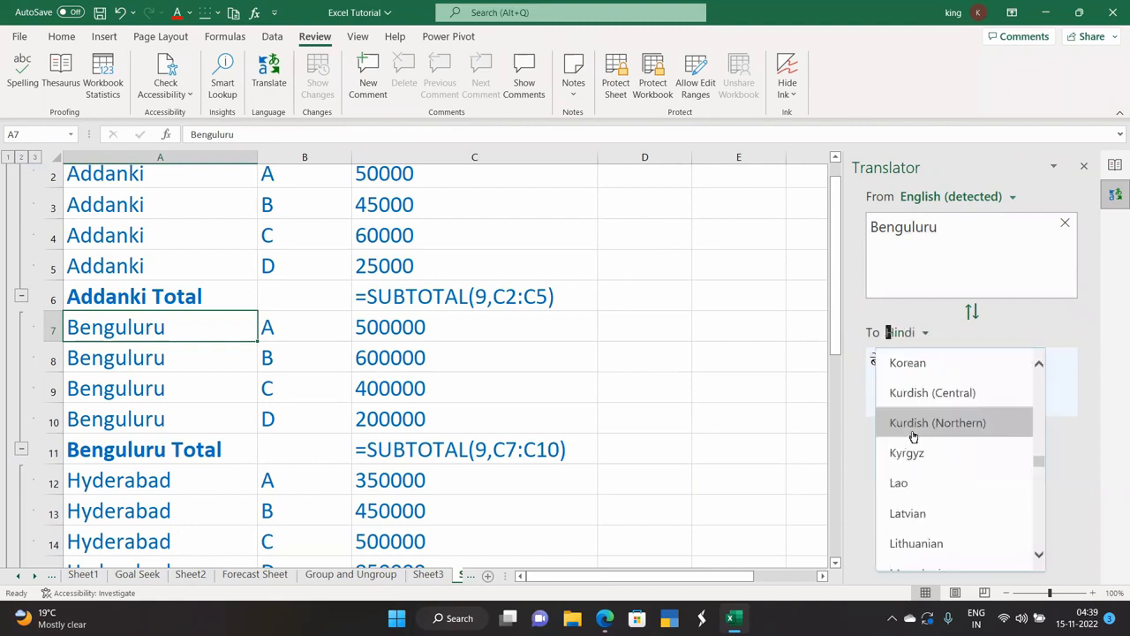
{"action": "scroll", "coordinate": [913, 436], "scroll_direction": "down", "scroll_amount": 3}
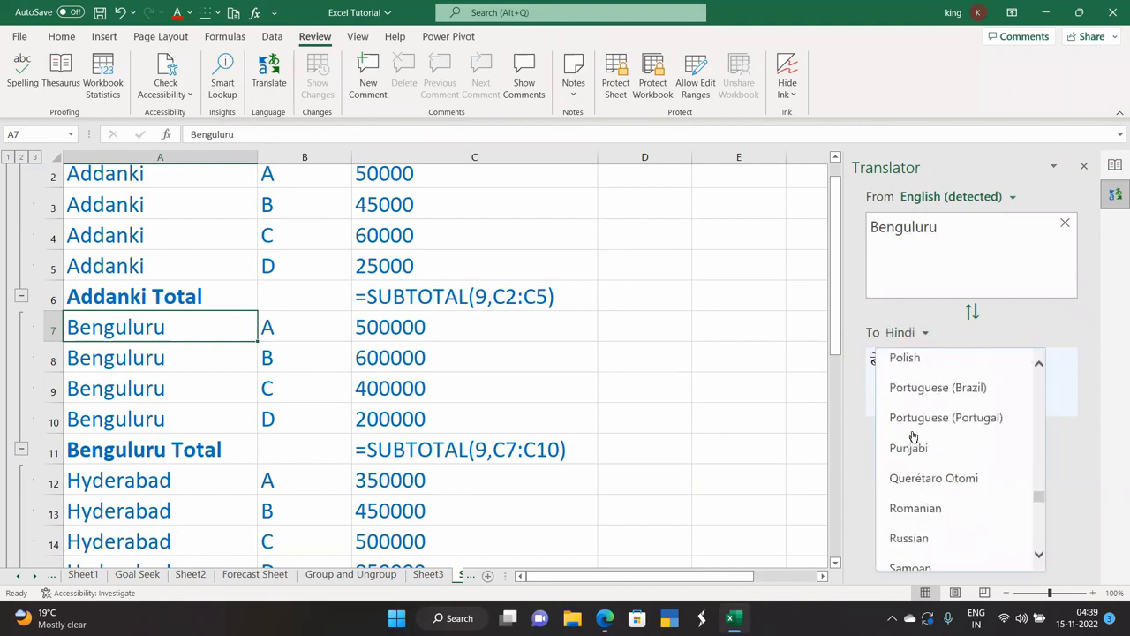
{"action": "scroll", "coordinate": [913, 436], "scroll_direction": "down", "scroll_amount": 10}
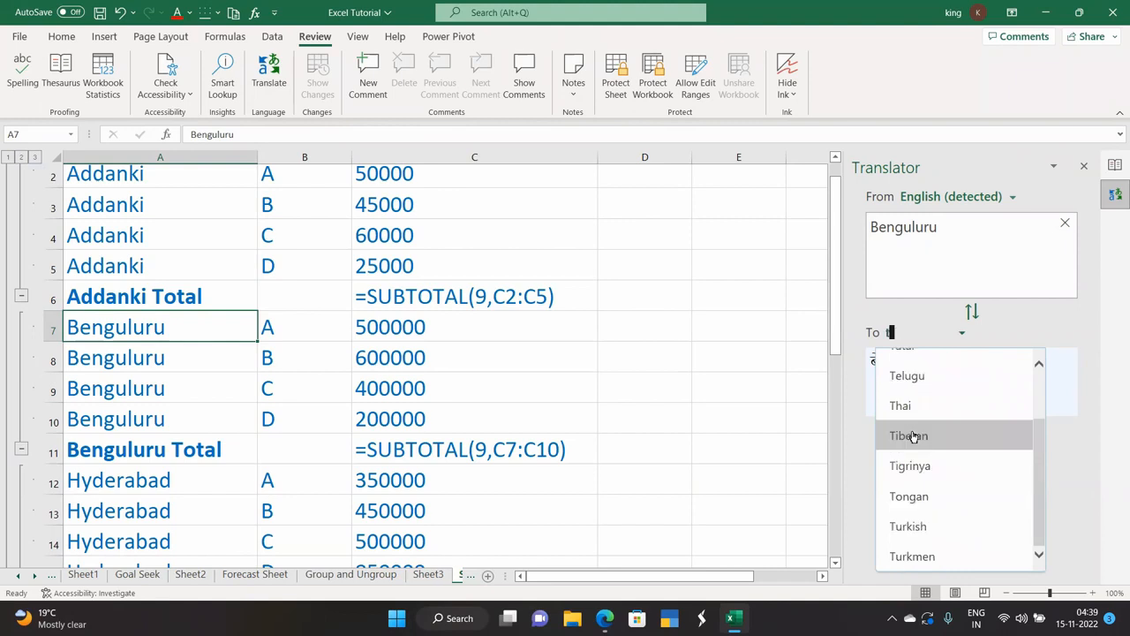
{"action": "left_click", "coordinate": [913, 374]}
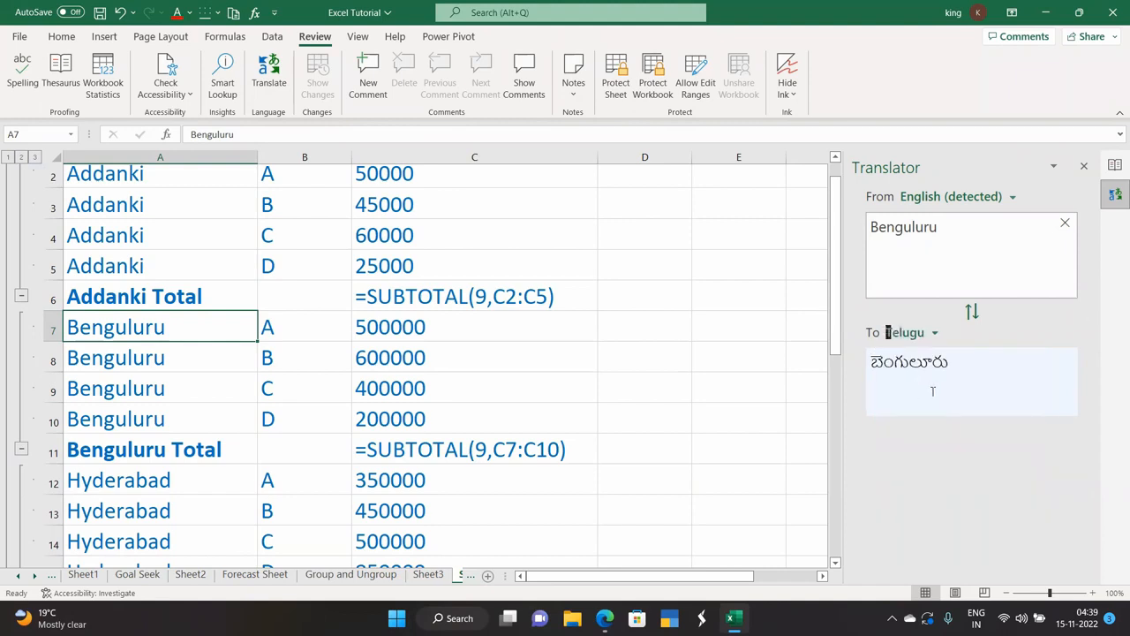
Translate Benguluru into Spanish, Kannada and Tamil.
{"action": "left_click", "coordinate": [933, 332]}
{"action": "left_click", "coordinate": [920, 375]}
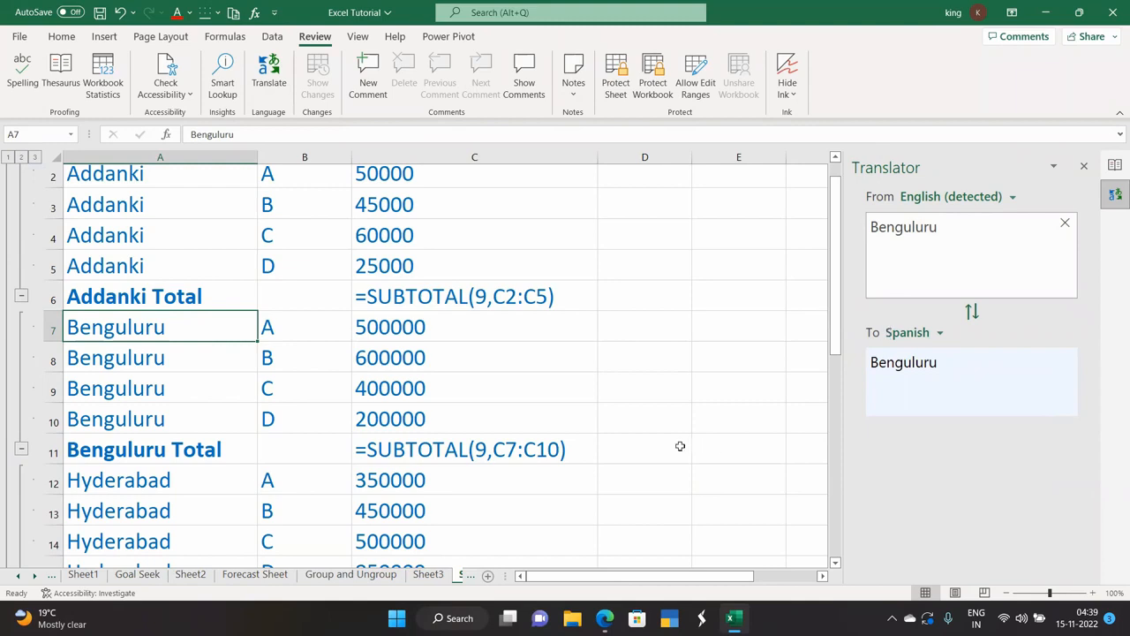
{"action": "scroll", "coordinate": [147, 450], "scroll_direction": "up", "scroll_amount": 1}
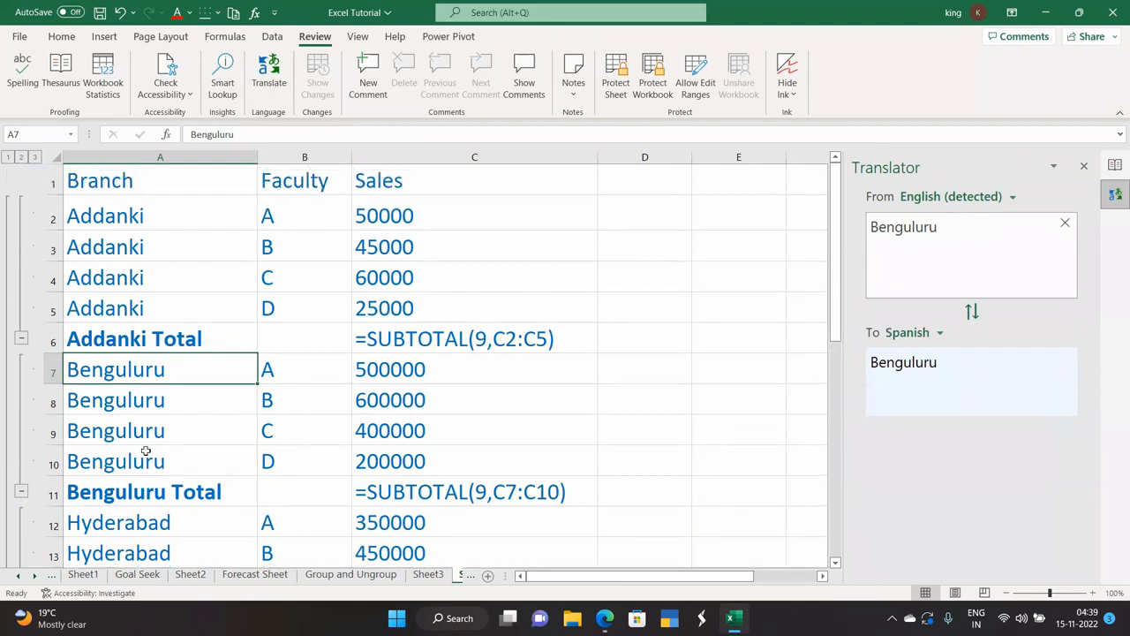
{"action": "left_click", "coordinate": [938, 333]}
{"action": "scroll", "coordinate": [898, 438], "scroll_direction": "up", "scroll_amount": 10}
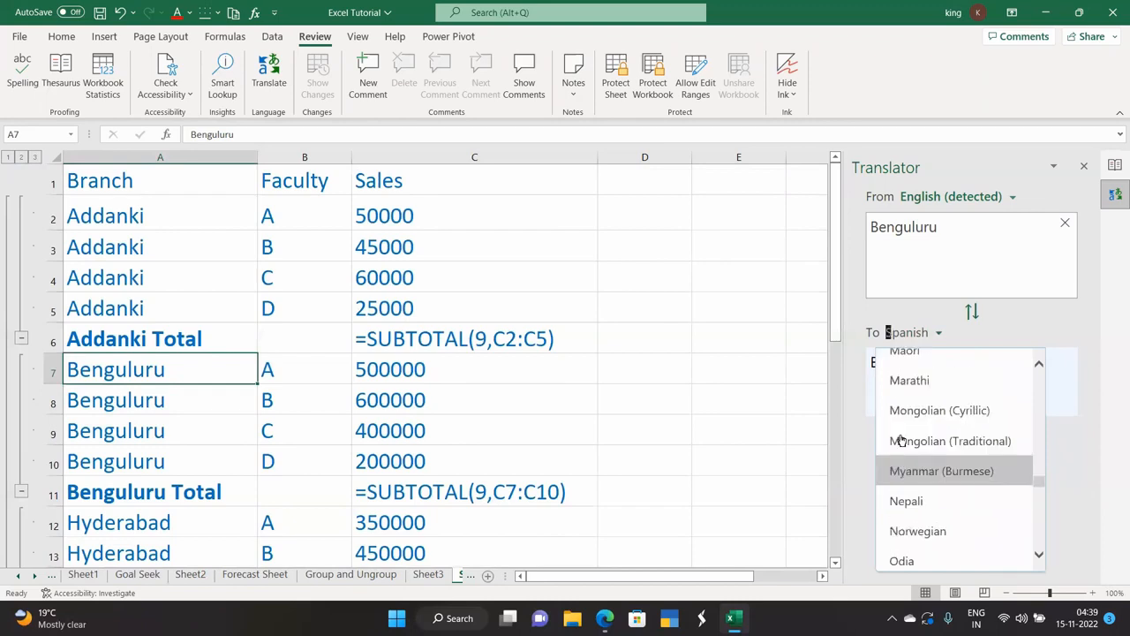
{"action": "scroll", "coordinate": [899, 441], "scroll_direction": "up", "scroll_amount": 3}
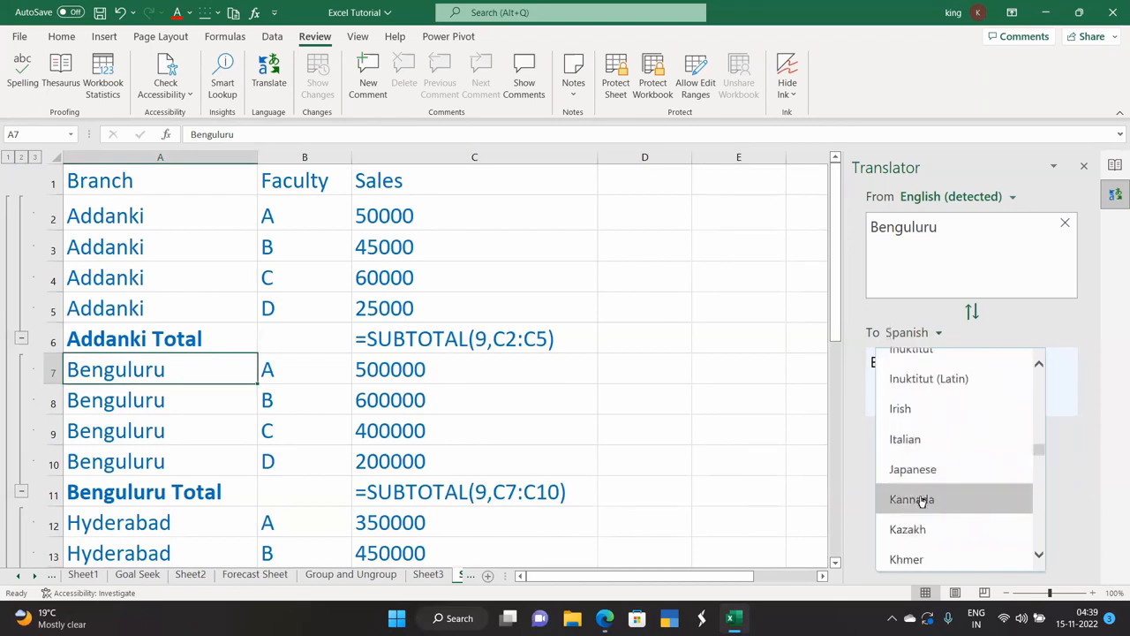
{"action": "left_click", "coordinate": [916, 500]}
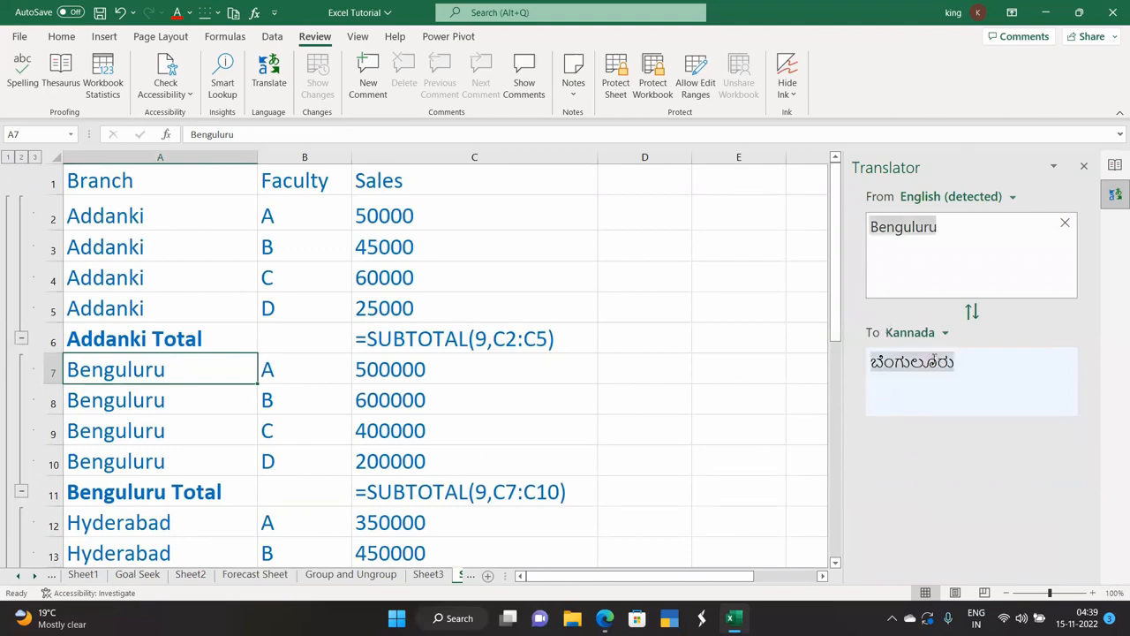
{"action": "left_click", "coordinate": [946, 333]}
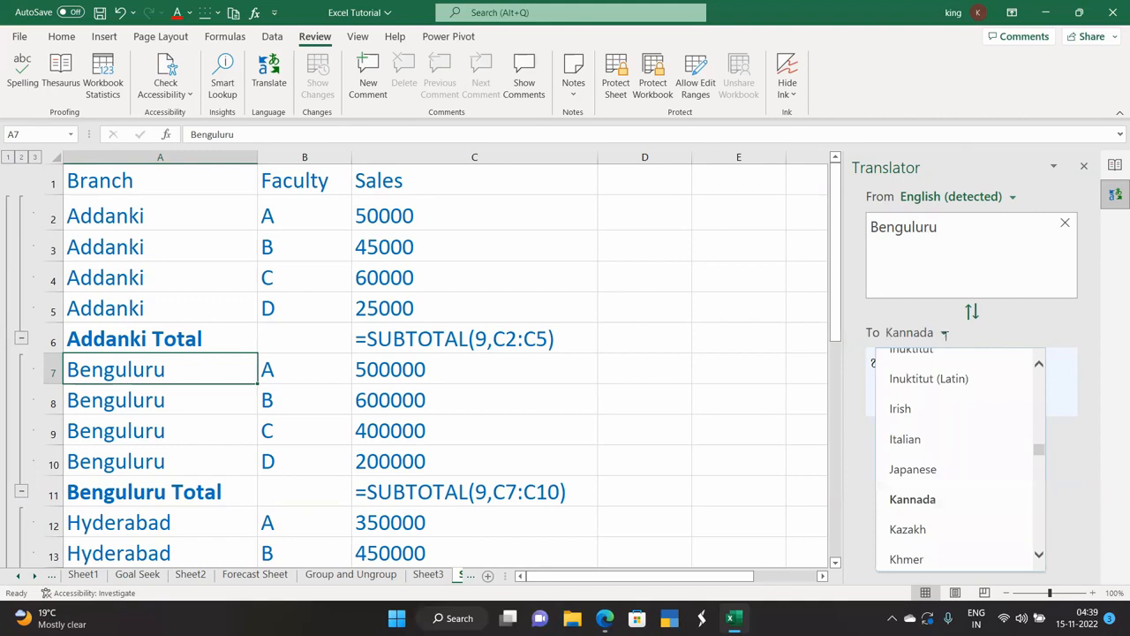
{"action": "type", "text": "t"}
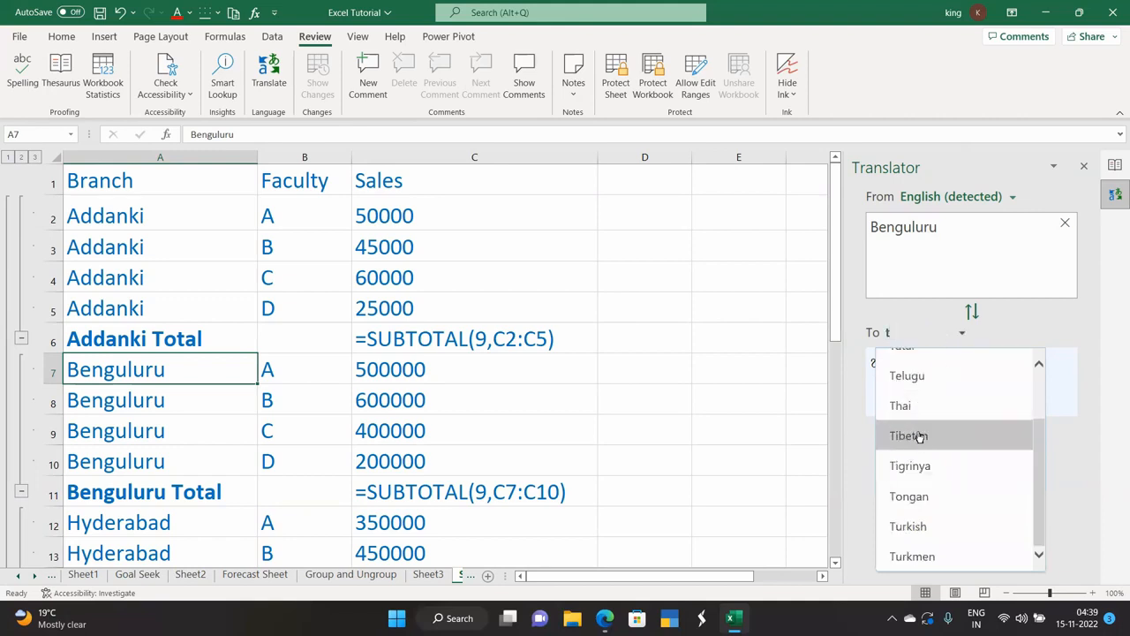
{"action": "scroll", "coordinate": [919, 436], "scroll_direction": "up", "scroll_amount": 1}
{"action": "left_click", "coordinate": [920, 388]}
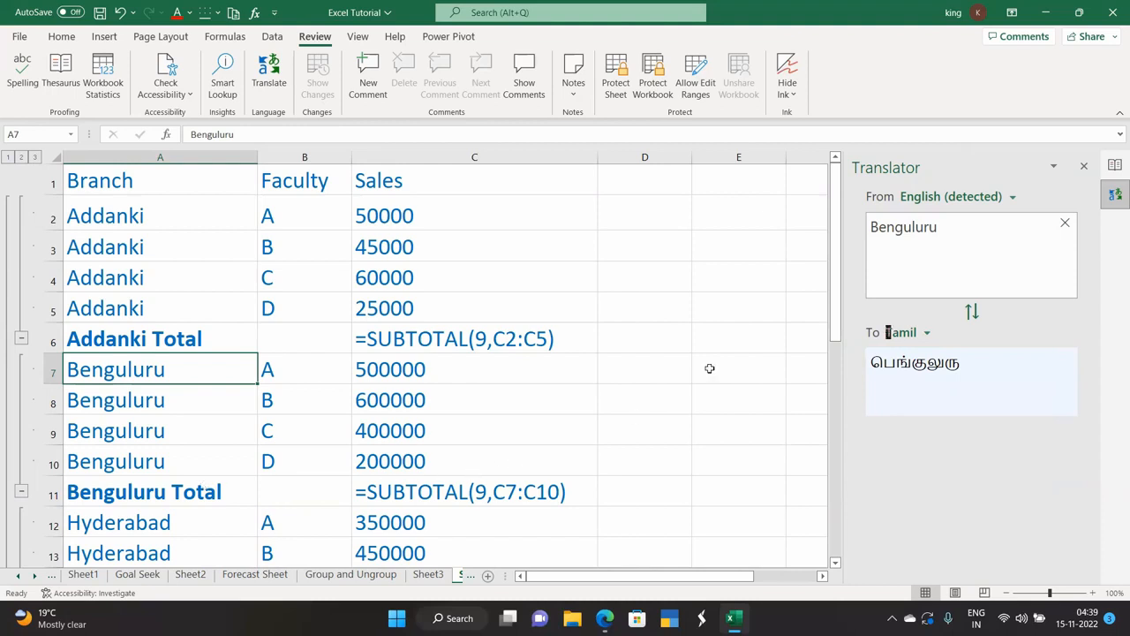
Close the Translator and delete the Faculty value 'B' from cell B3.
{"action": "left_click", "coordinate": [1084, 166]}
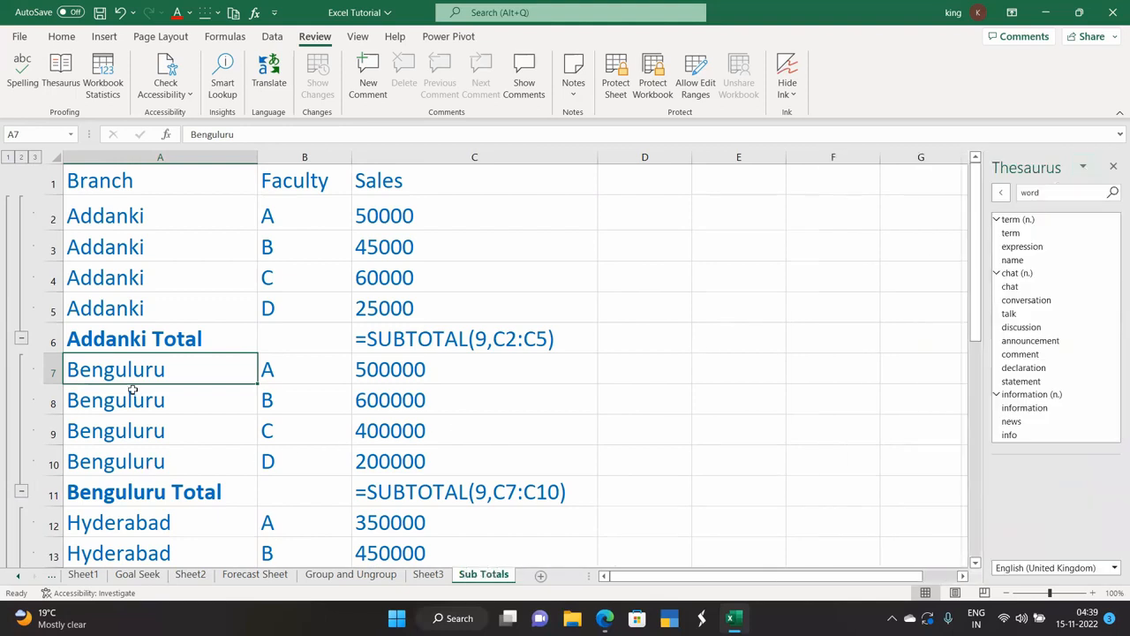
{"action": "left_click", "coordinate": [308, 257]}
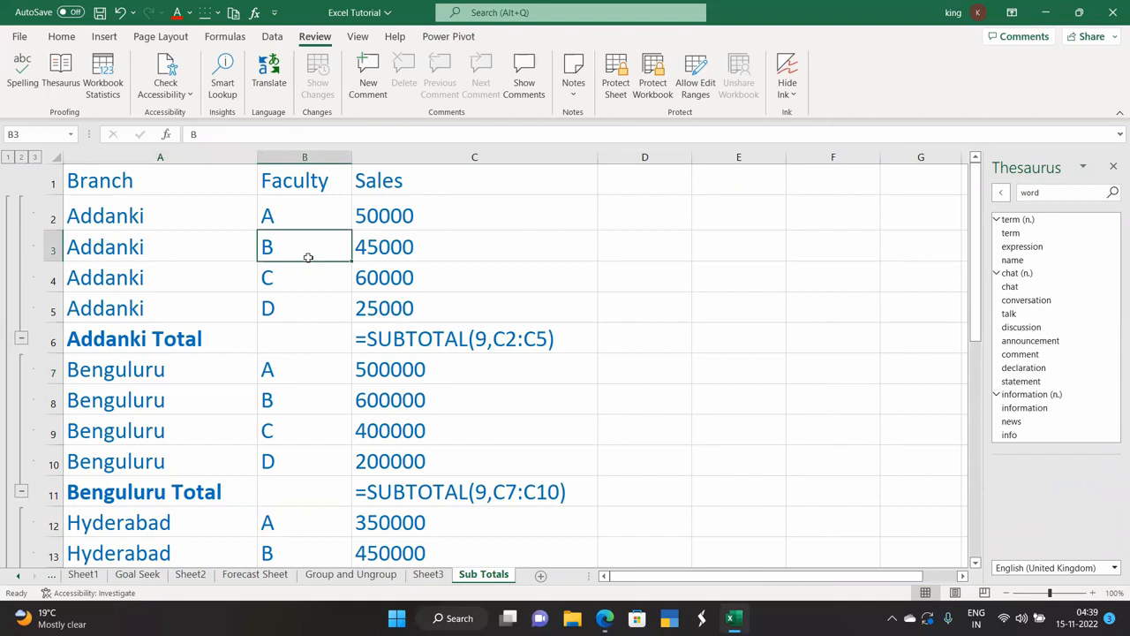
{"action": "key", "text": "BackSpace"}
{"action": "left_click", "coordinate": [623, 303]}
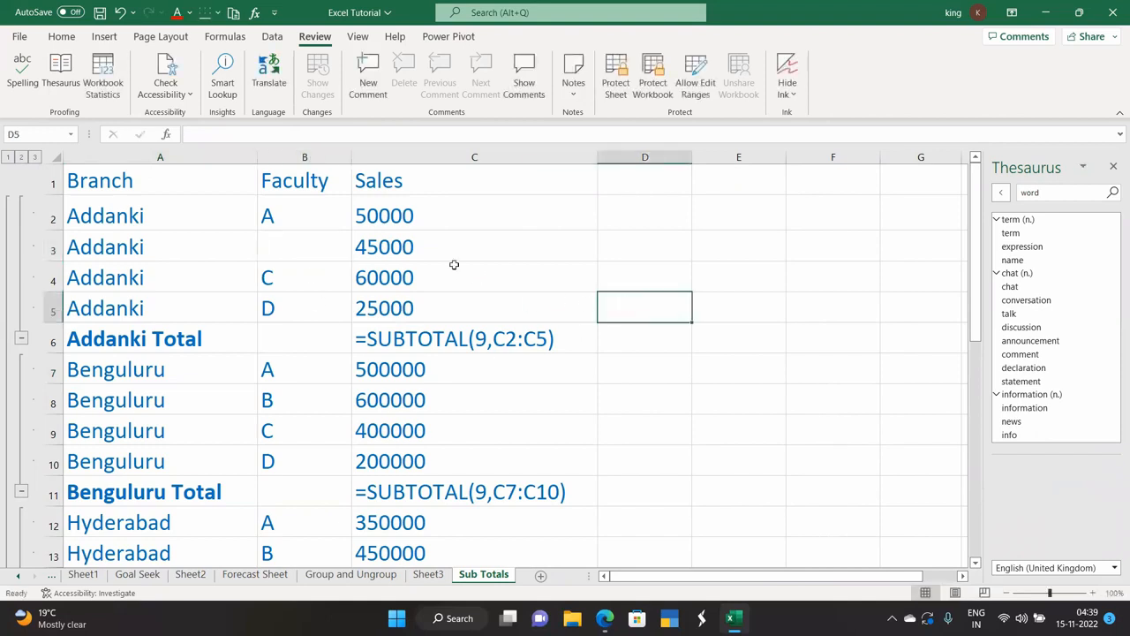
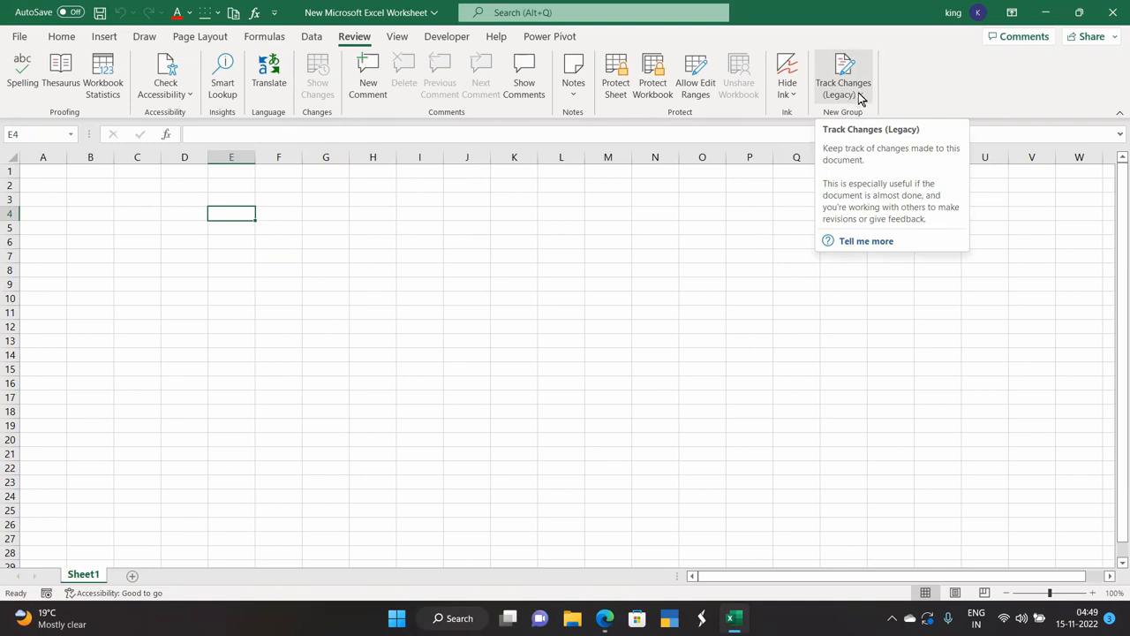
Open Excel Options at Customize Ribbon and list All Commands.
{"action": "left_click", "coordinate": [20, 39]}
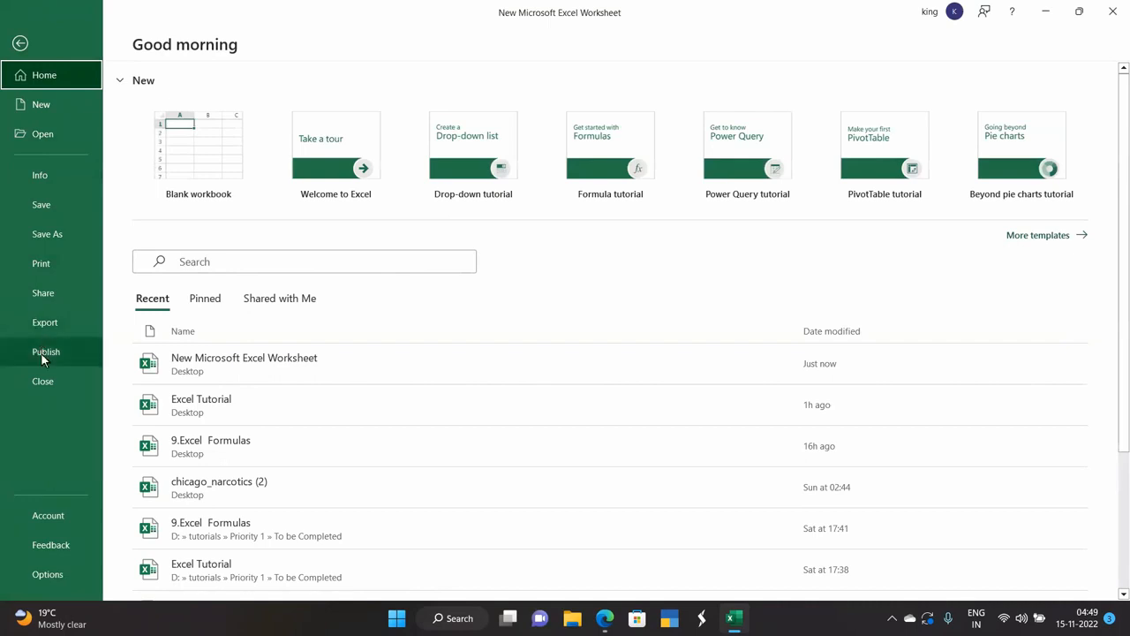
{"action": "left_click", "coordinate": [47, 574]}
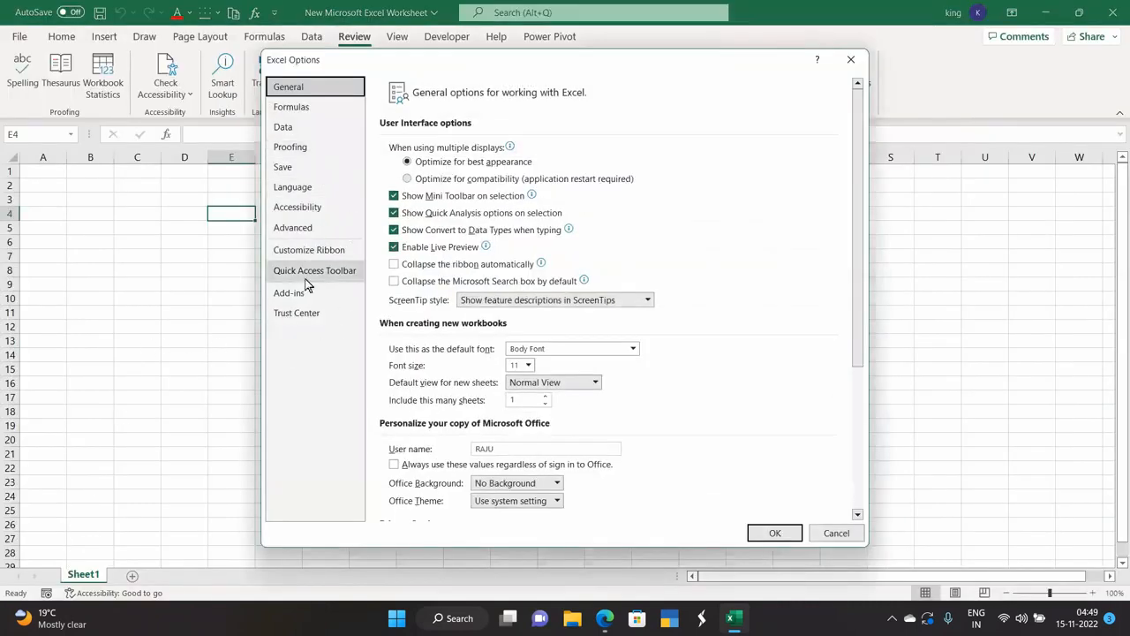
{"action": "left_click", "coordinate": [314, 254]}
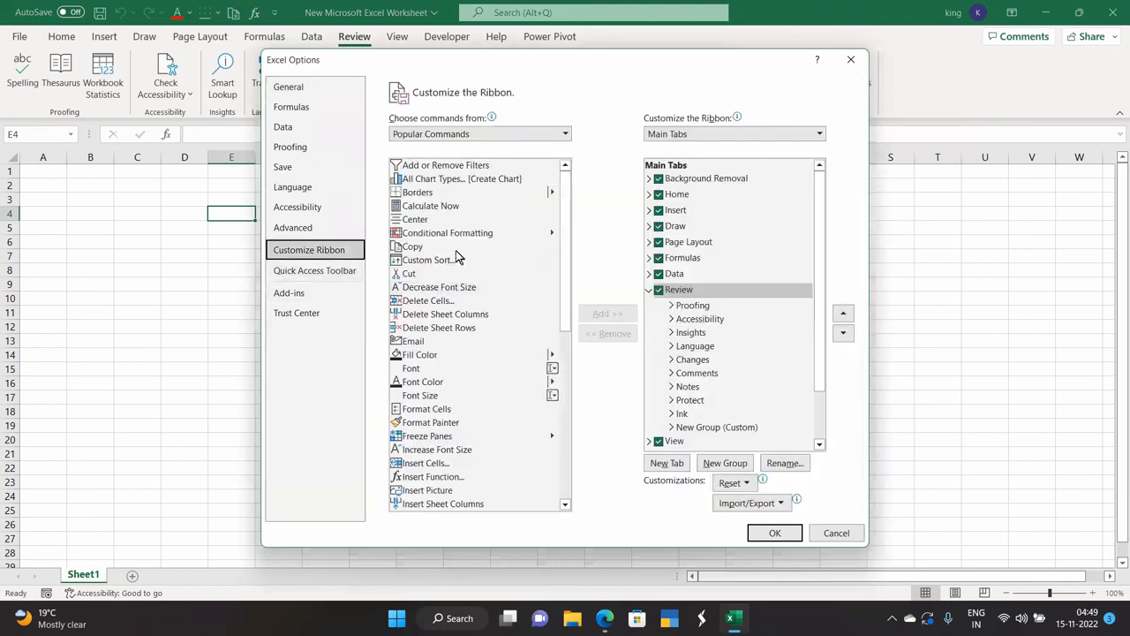
{"action": "left_click", "coordinate": [508, 134]}
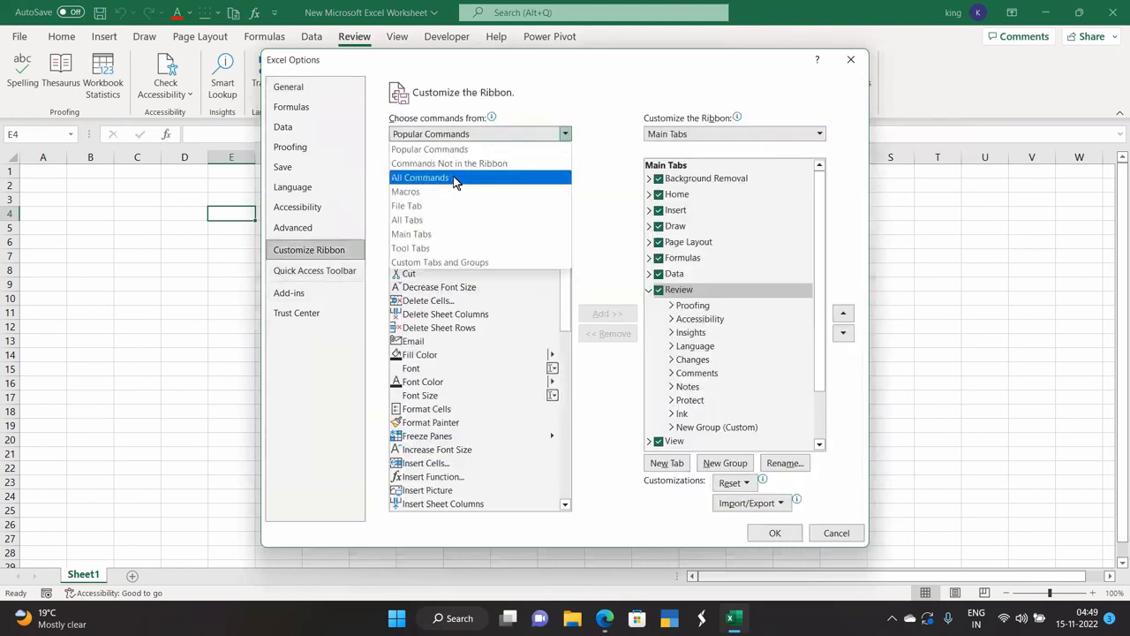
{"action": "left_click", "coordinate": [507, 134]}
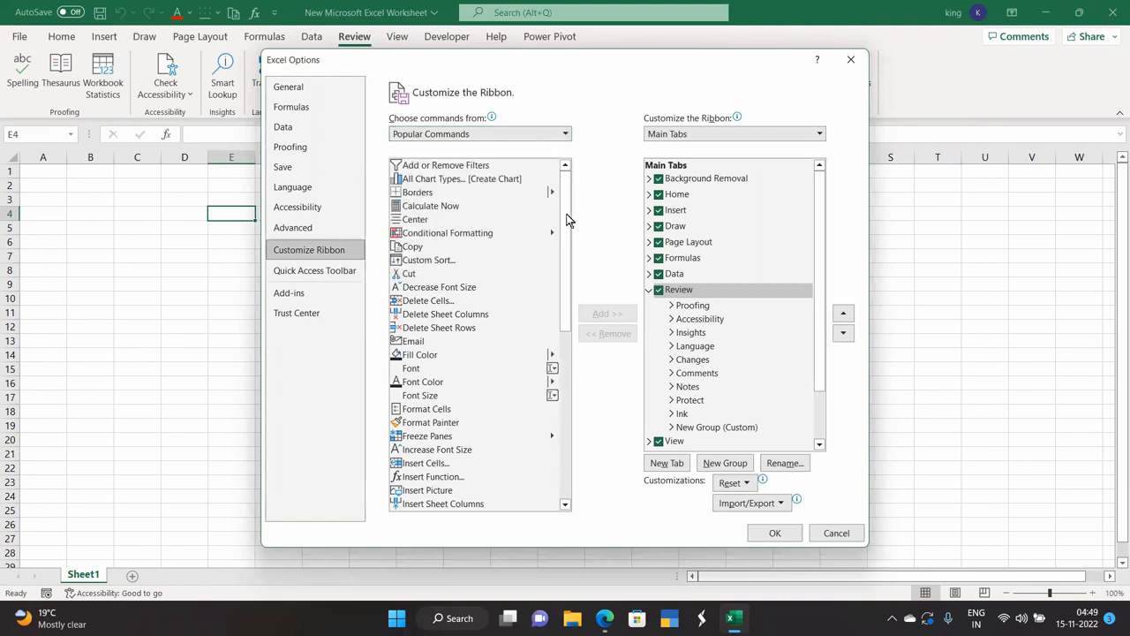
{"action": "key", "text": "Down"}
{"action": "key", "text": "Down"}
{"action": "scroll", "coordinate": [568, 353], "scroll_direction": "down", "scroll_amount": 15}
{"action": "scroll", "coordinate": [567, 366], "scroll_direction": "down", "scroll_amount": 8}
Find and select Track Changes (Legacy) in the All Commands list for the Review group.
{"action": "left_click", "coordinate": [479, 328]}
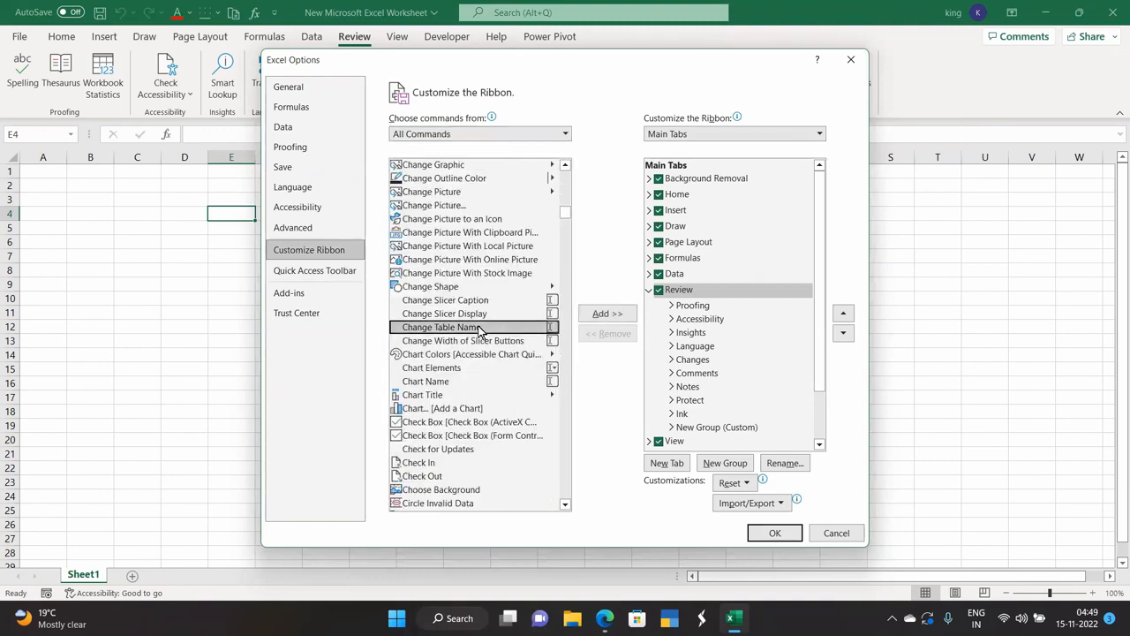
{"action": "key", "text": "t"}
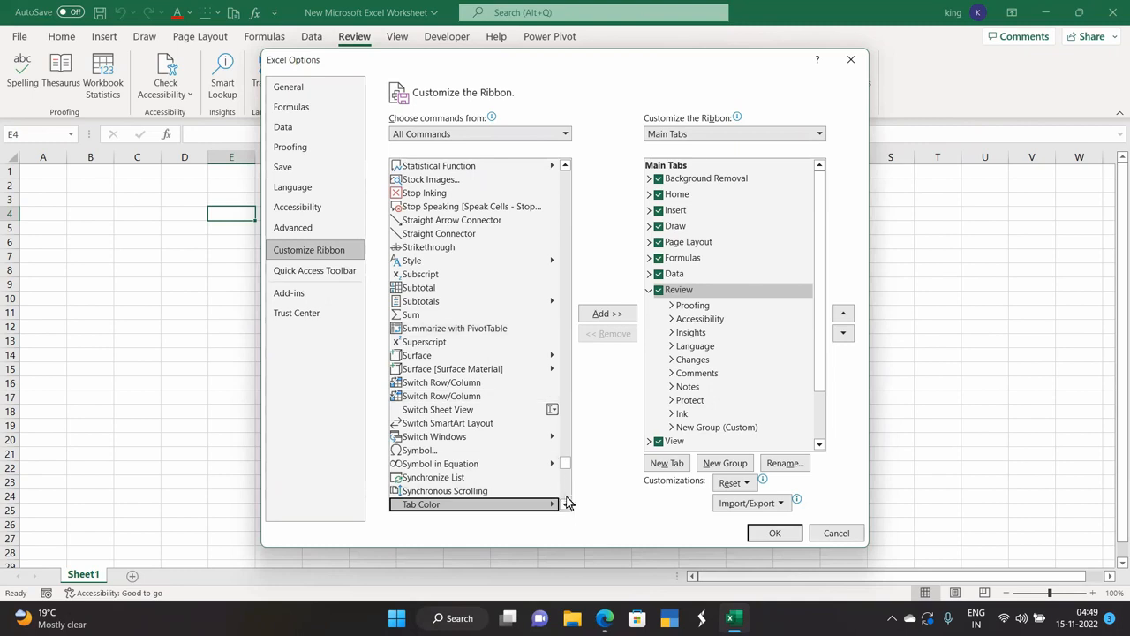
{"action": "scroll", "coordinate": [566, 508], "scroll_direction": "down", "scroll_amount": 6}
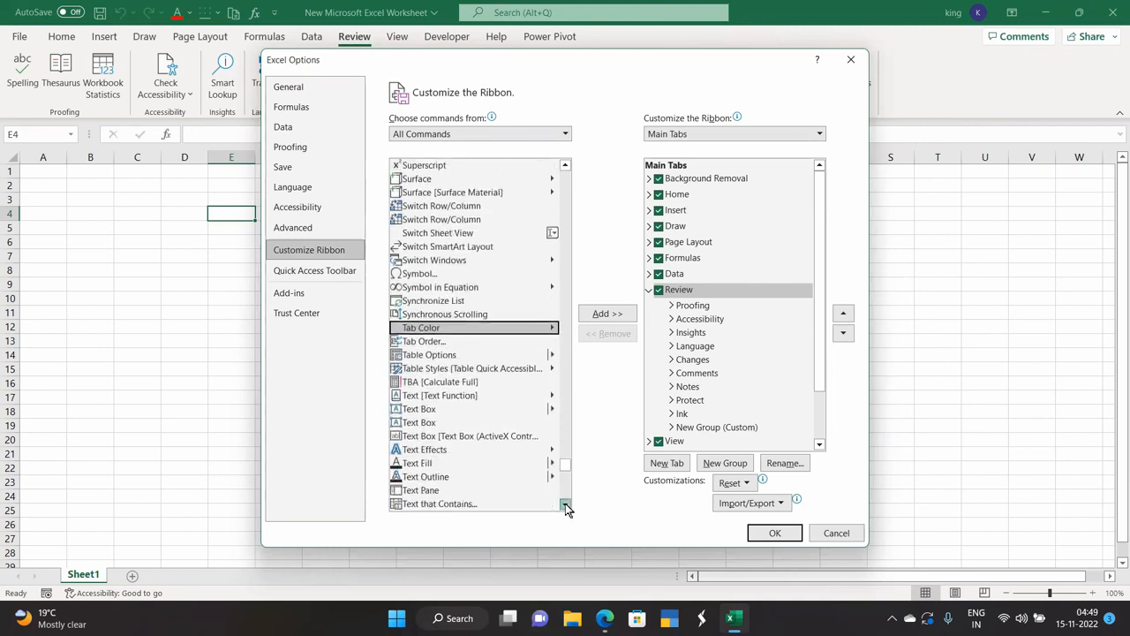
{"action": "scroll", "coordinate": [566, 509], "scroll_direction": "down", "scroll_amount": 4}
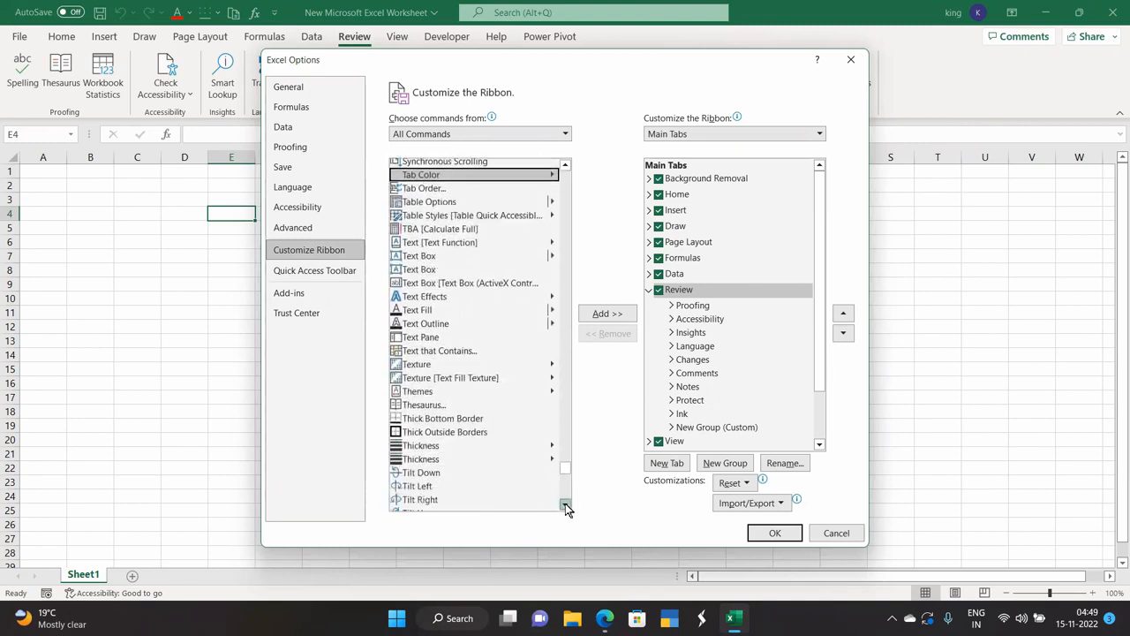
{"action": "left_click", "coordinate": [566, 506]}
{"action": "scroll", "coordinate": [566, 509], "scroll_direction": "down", "scroll_amount": 4}
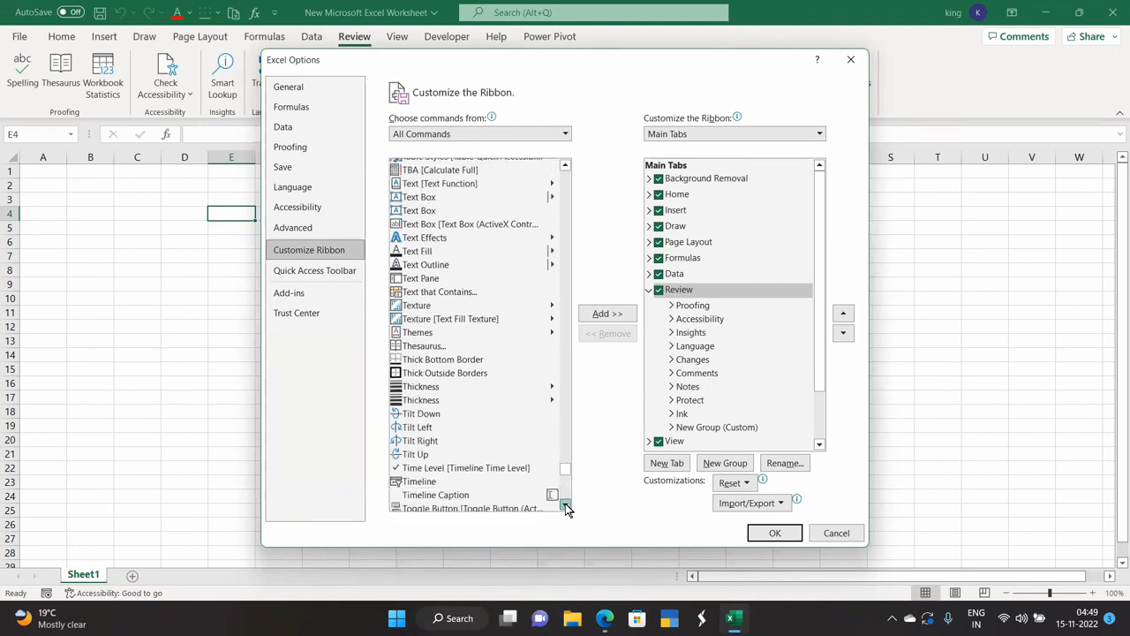
{"action": "scroll", "coordinate": [566, 509], "scroll_direction": "down", "scroll_amount": 4}
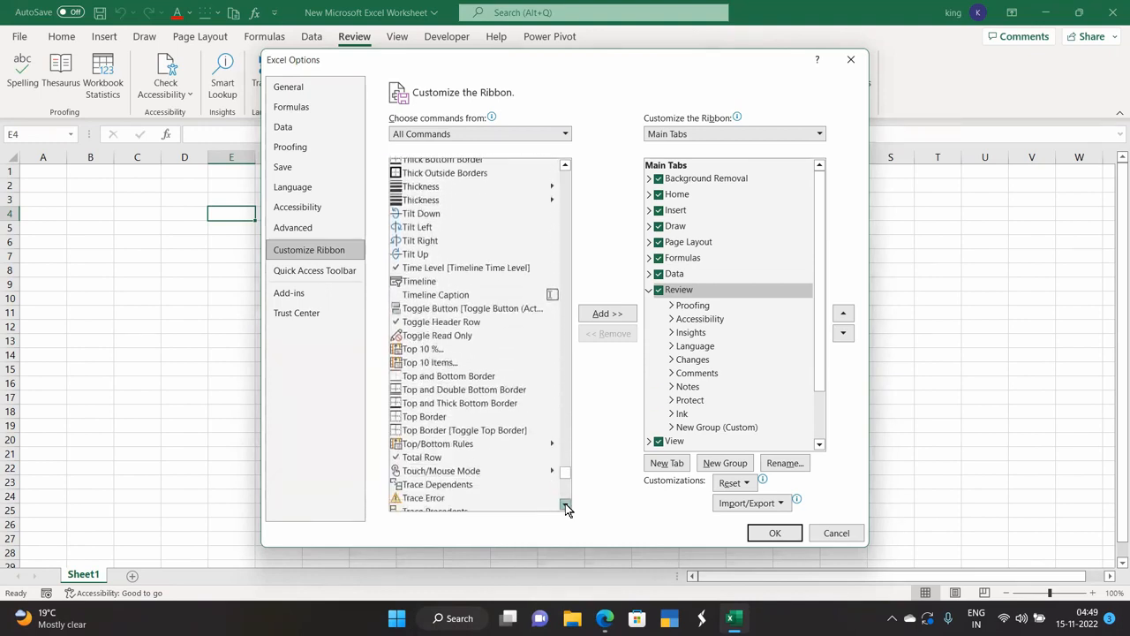
{"action": "left_click", "coordinate": [566, 506]}
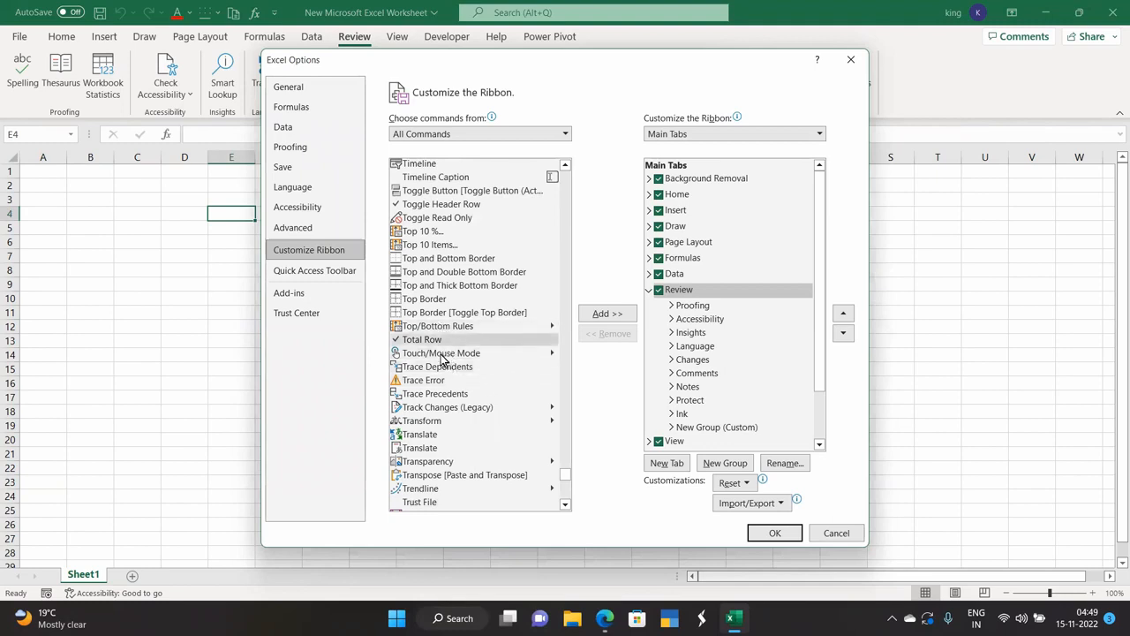
{"action": "left_click", "coordinate": [444, 412]}
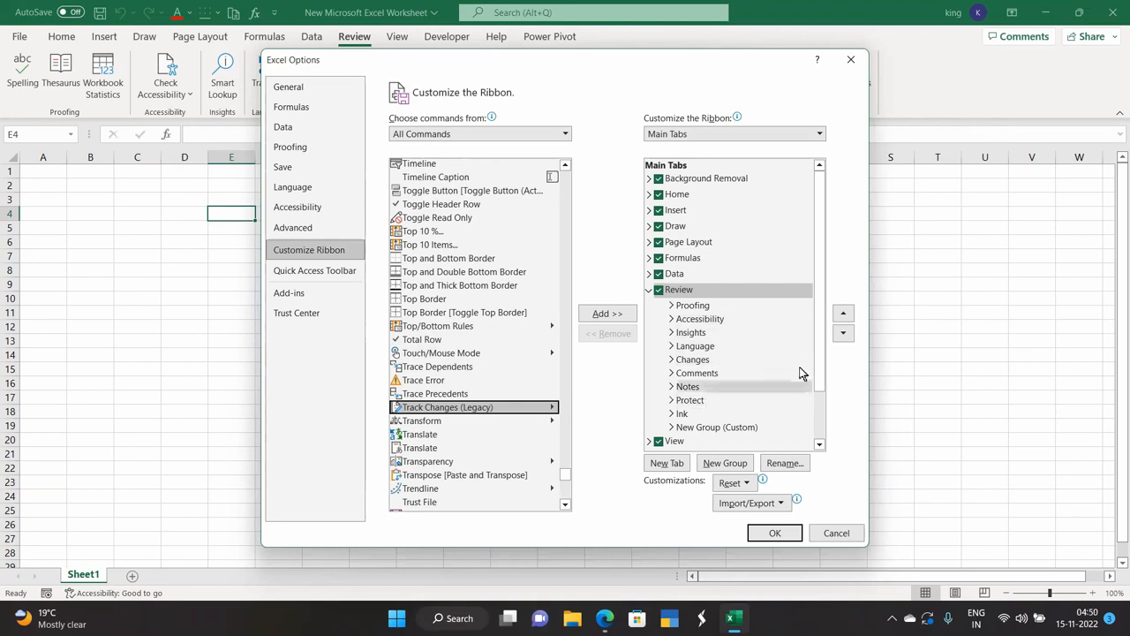
{"action": "left_click_drag", "start_coordinate": [814, 361], "coordinate": [812, 394]}
Give the custom Review group a checkmark symbol.
{"action": "right_click", "coordinate": [719, 377]}
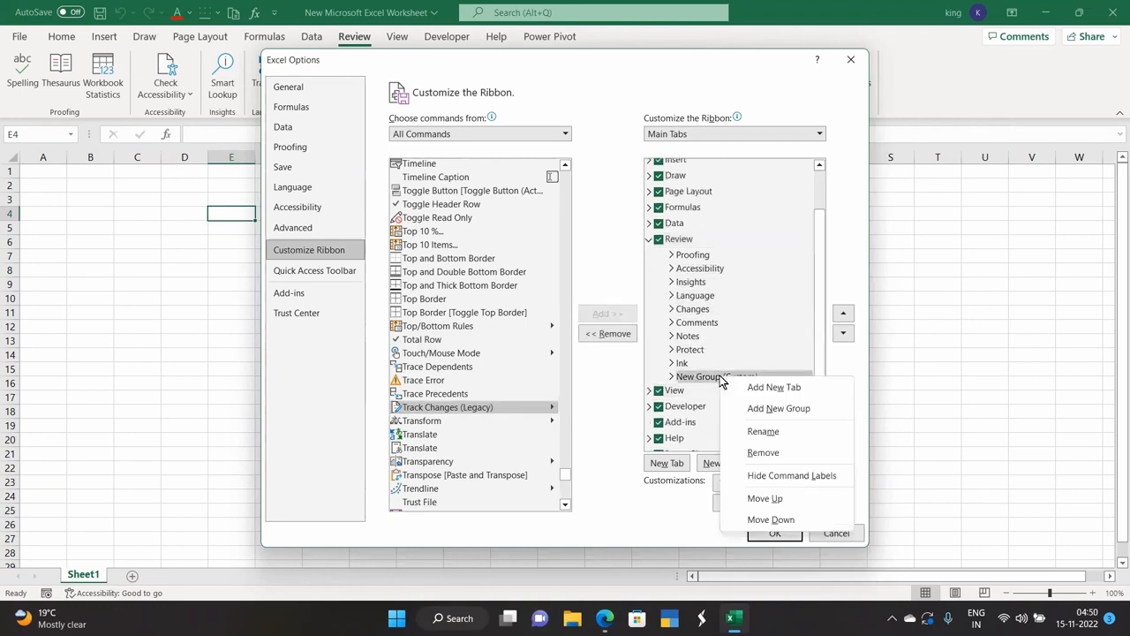
{"action": "left_click", "coordinate": [761, 432]}
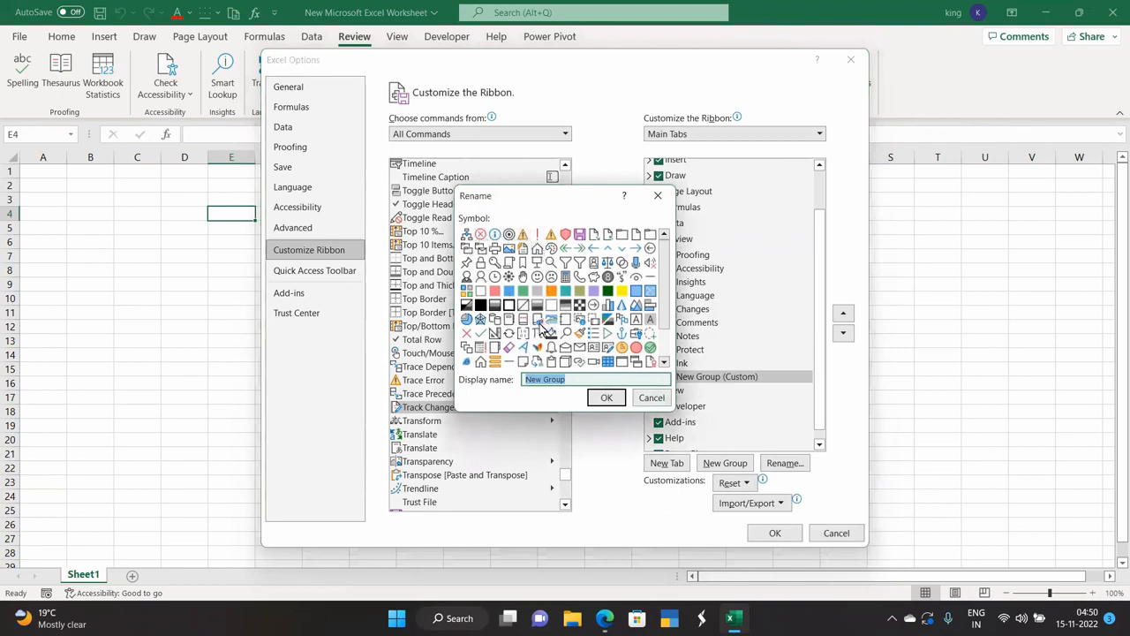
{"action": "left_click", "coordinate": [480, 333]}
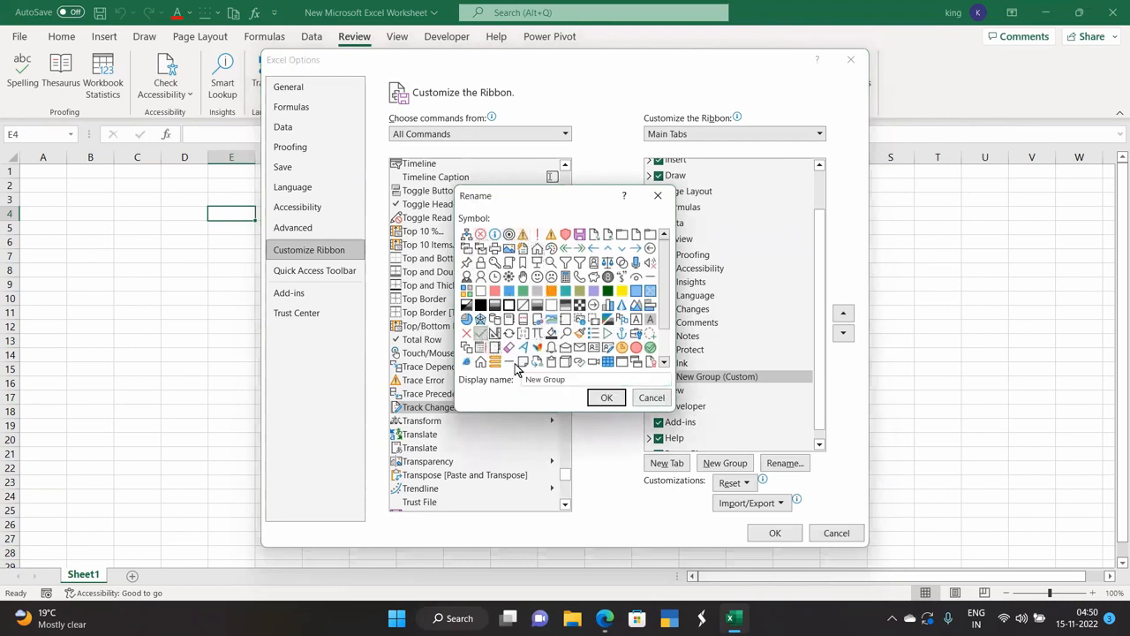
{"action": "left_click", "coordinate": [606, 398]}
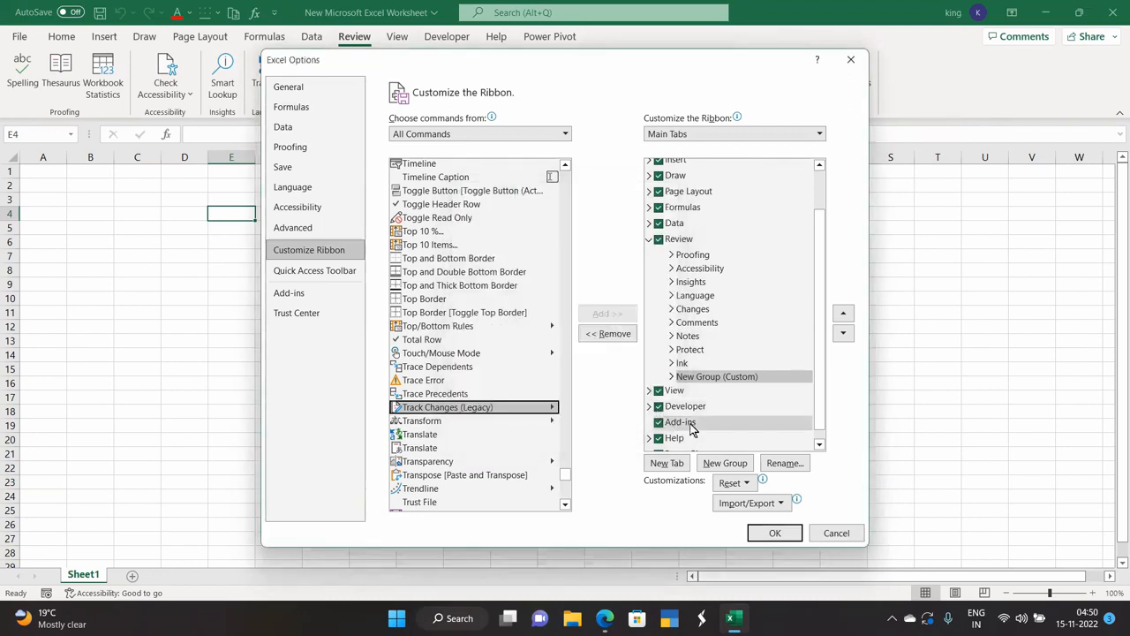
Rename the custom group to 'Track Changes' and close Excel Options.
{"action": "right_click", "coordinate": [714, 379]}
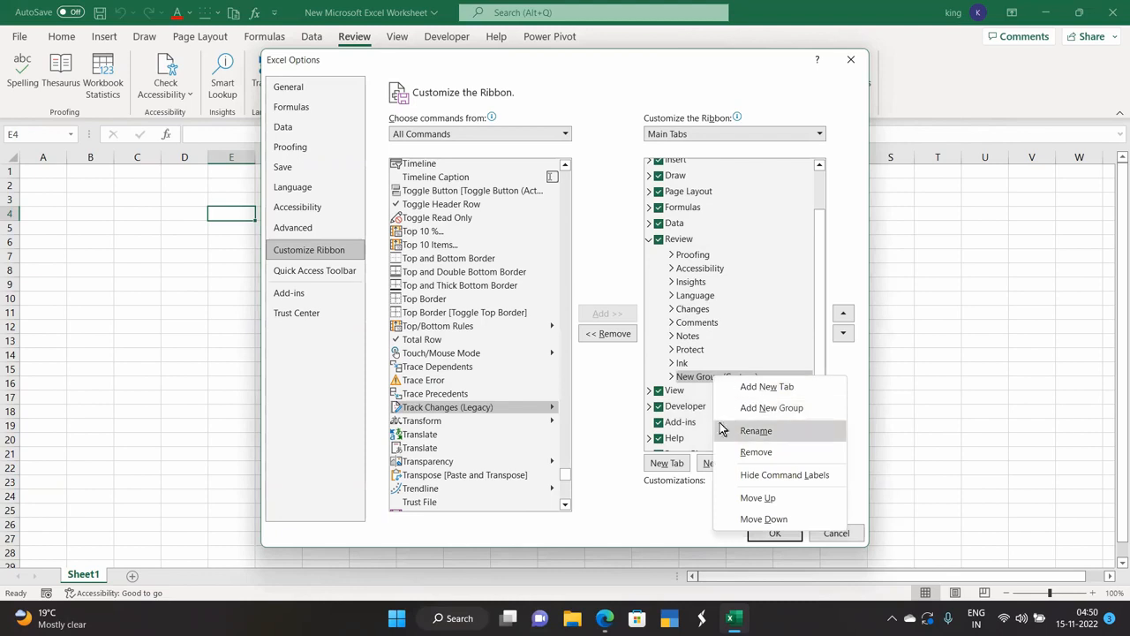
{"action": "left_click", "coordinate": [756, 431]}
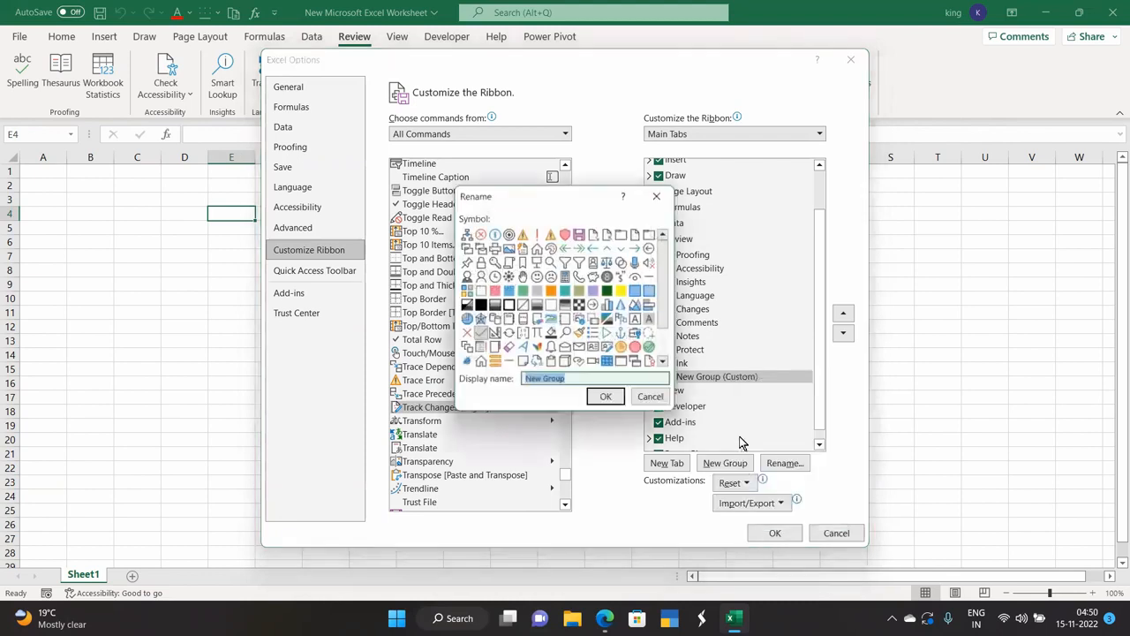
{"action": "key", "text": "BackSpace"}
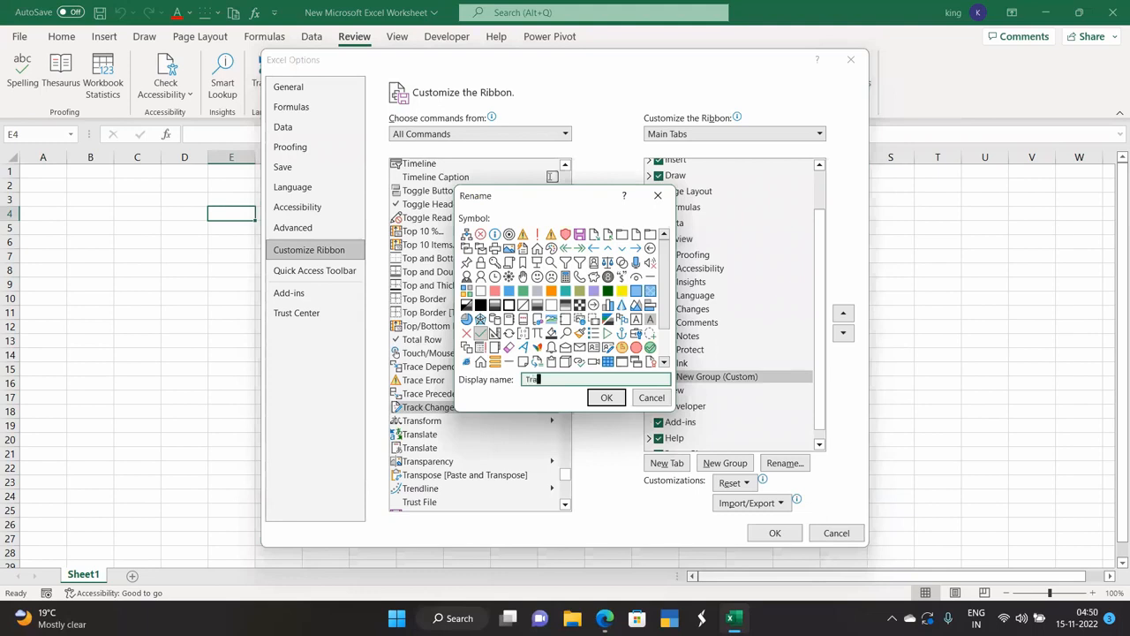
{"action": "type", "text": "Track Changes"}
{"action": "left_click", "coordinate": [607, 397]}
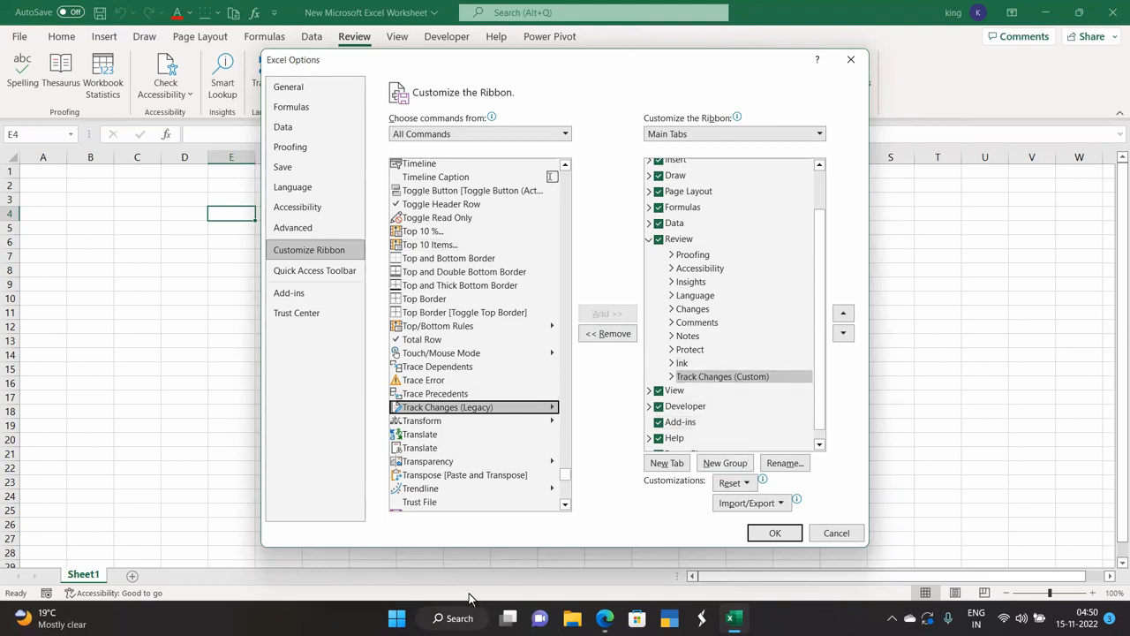
{"action": "left_click", "coordinate": [769, 535]}
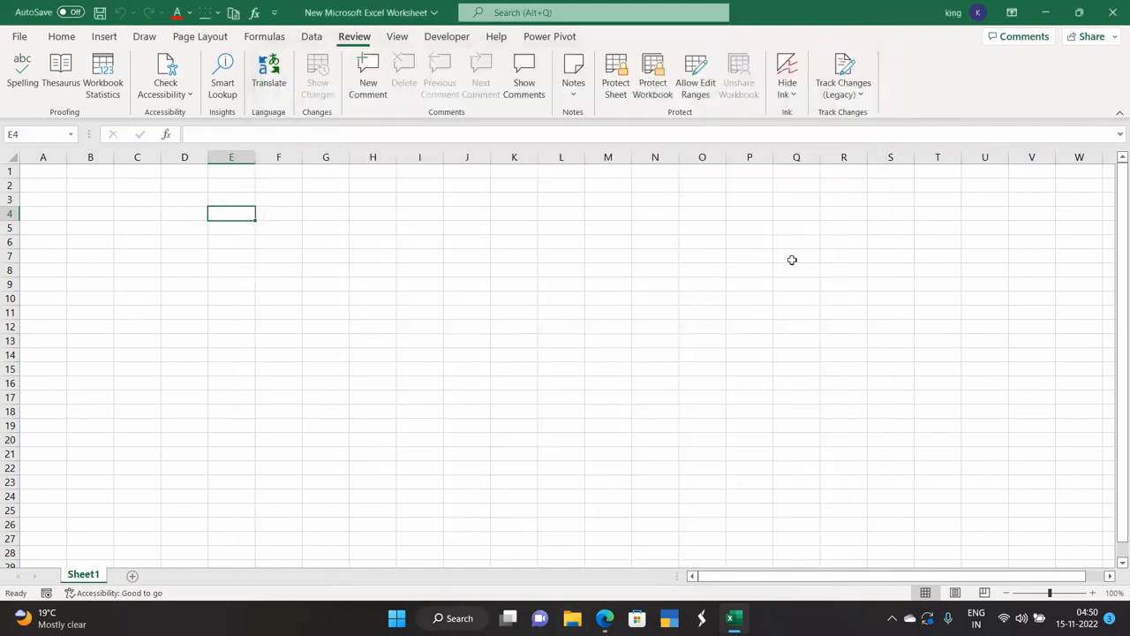
Highlight changes by everyone, with tracking while editing, and save the workbook as shared.
{"action": "left_click", "coordinate": [861, 97]}
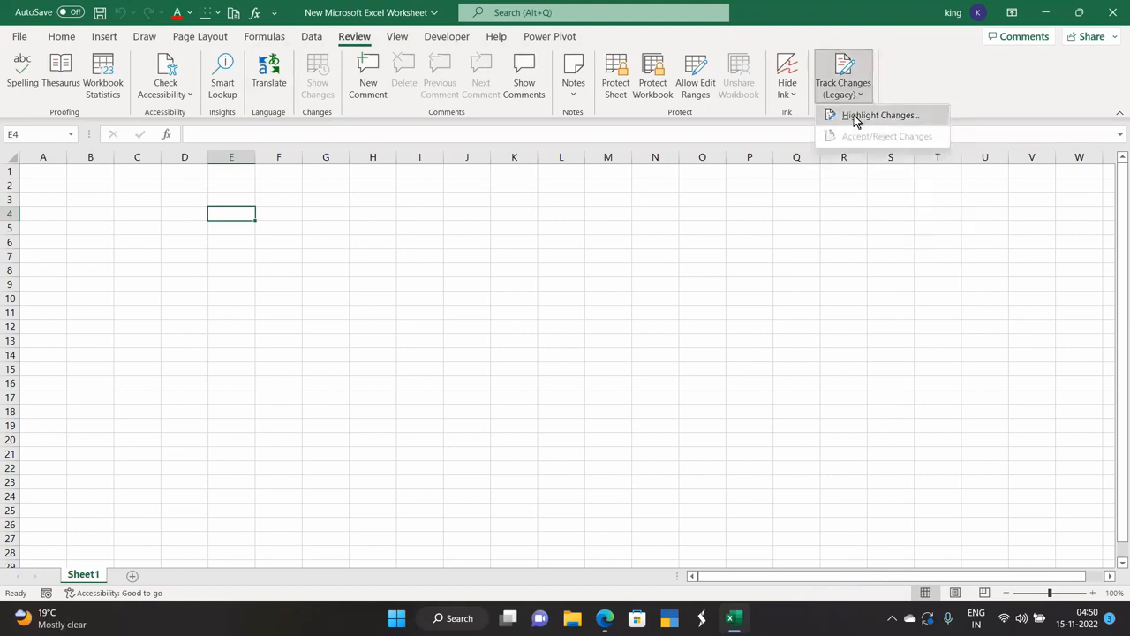
{"action": "left_click", "coordinate": [854, 119]}
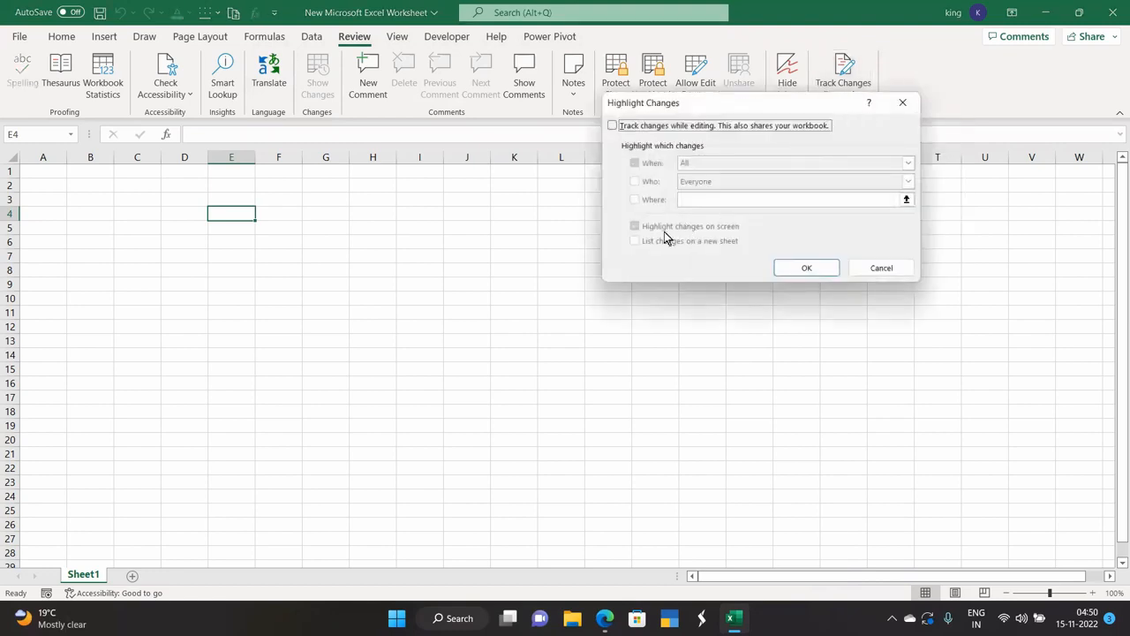
{"action": "left_click", "coordinate": [612, 126]}
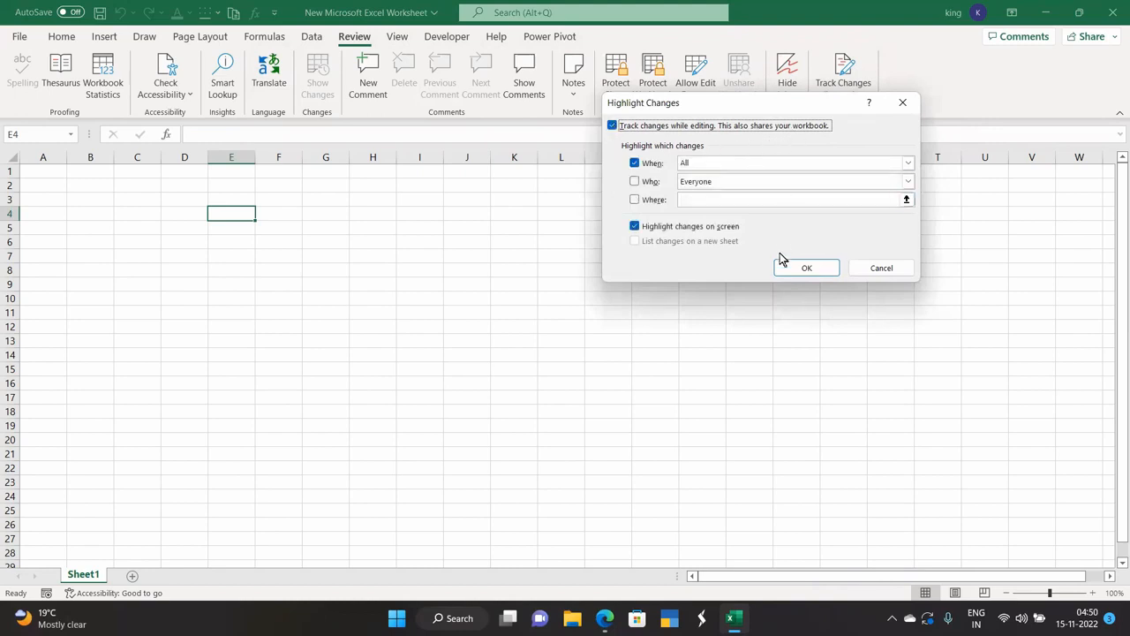
{"action": "left_click", "coordinate": [634, 181]}
{"action": "left_click", "coordinate": [635, 201]}
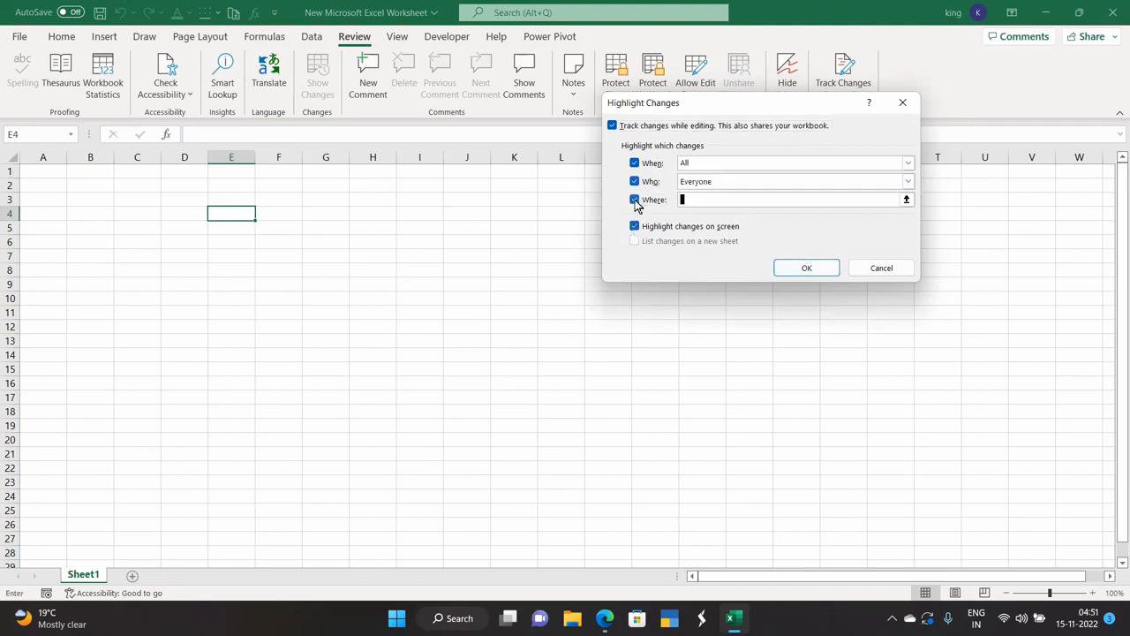
{"action": "left_click", "coordinate": [807, 270]}
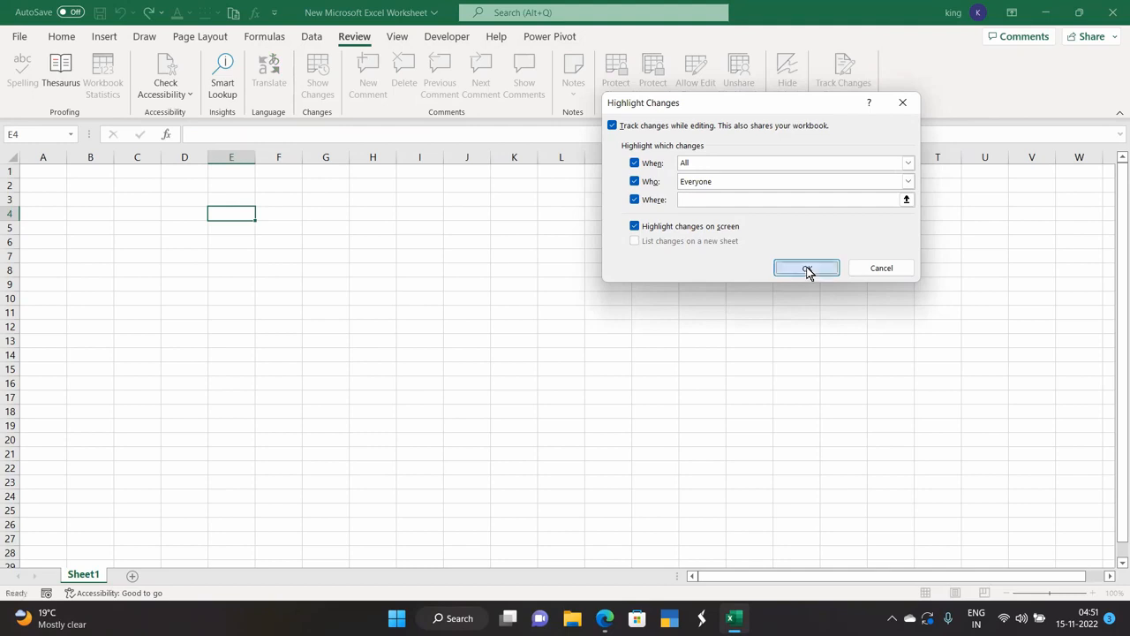
{"action": "left_click", "coordinate": [570, 348]}
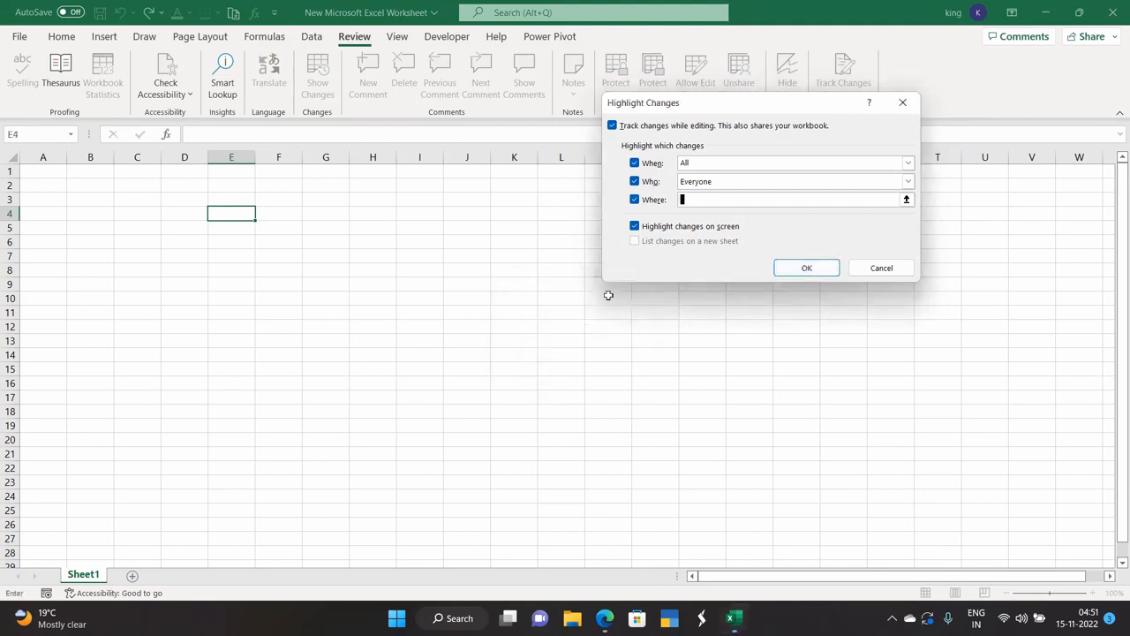
{"action": "left_click", "coordinate": [635, 199]}
{"action": "left_click", "coordinate": [795, 270]}
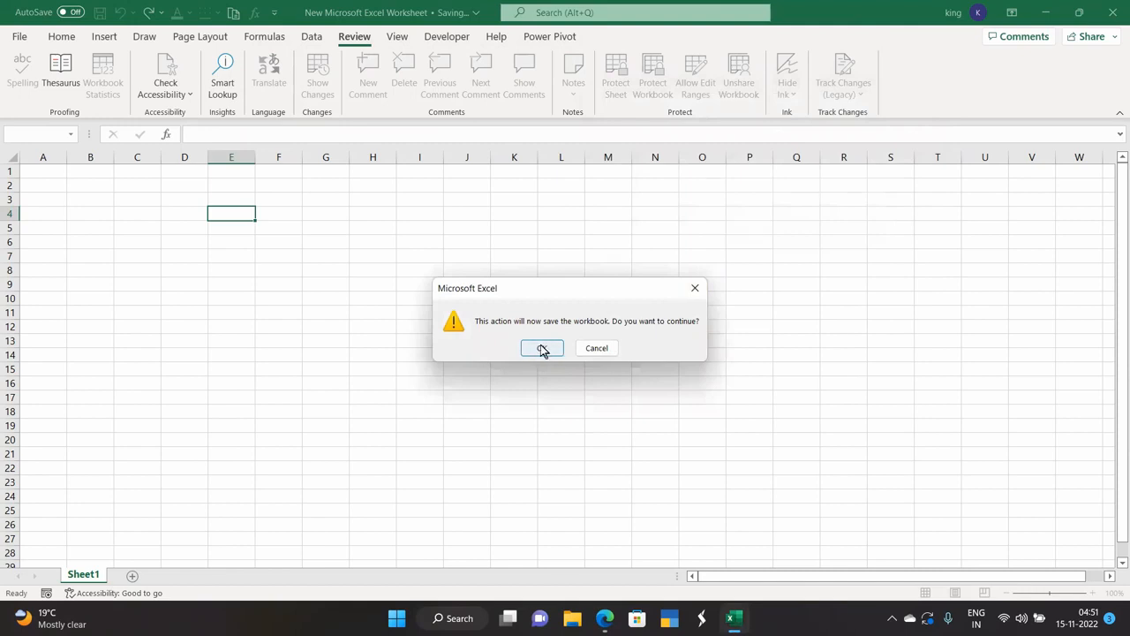
{"action": "left_click", "coordinate": [542, 349]}
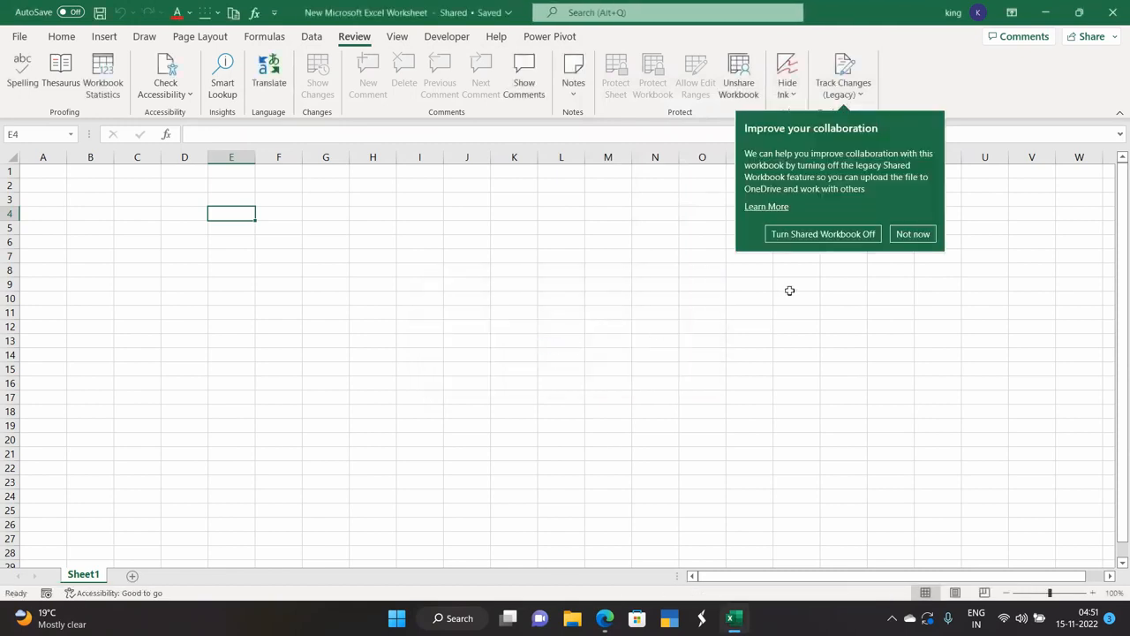
Enter 123 in E4 and sdff in E5 as tracked edits.
{"action": "left_click", "coordinate": [899, 235]}
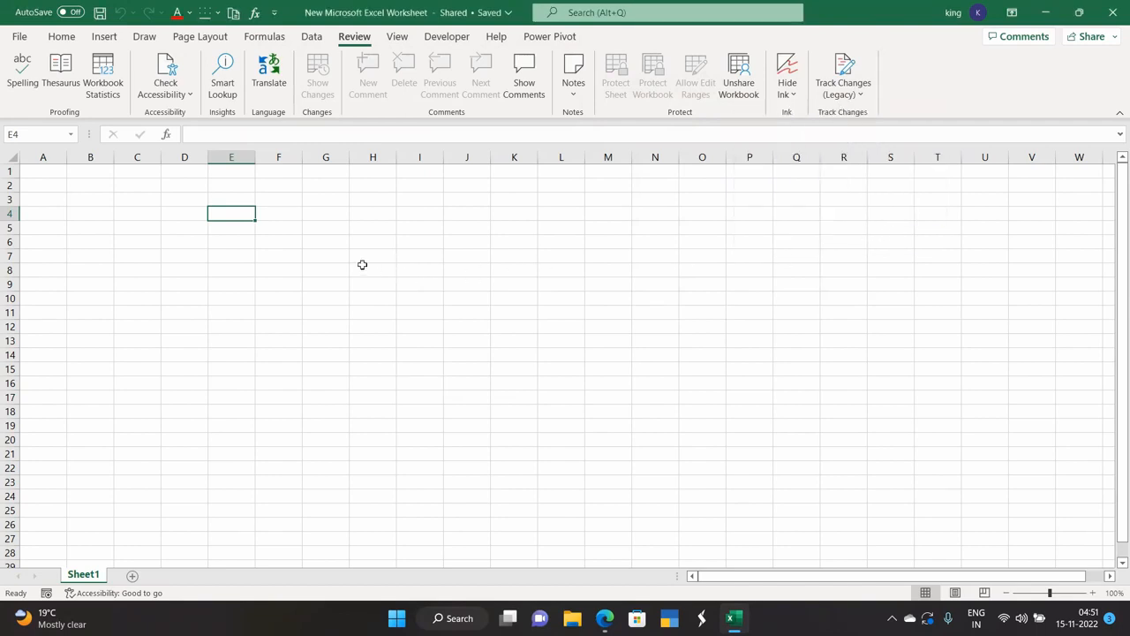
{"action": "type", "text": "123"}
{"action": "key", "text": "Return"}
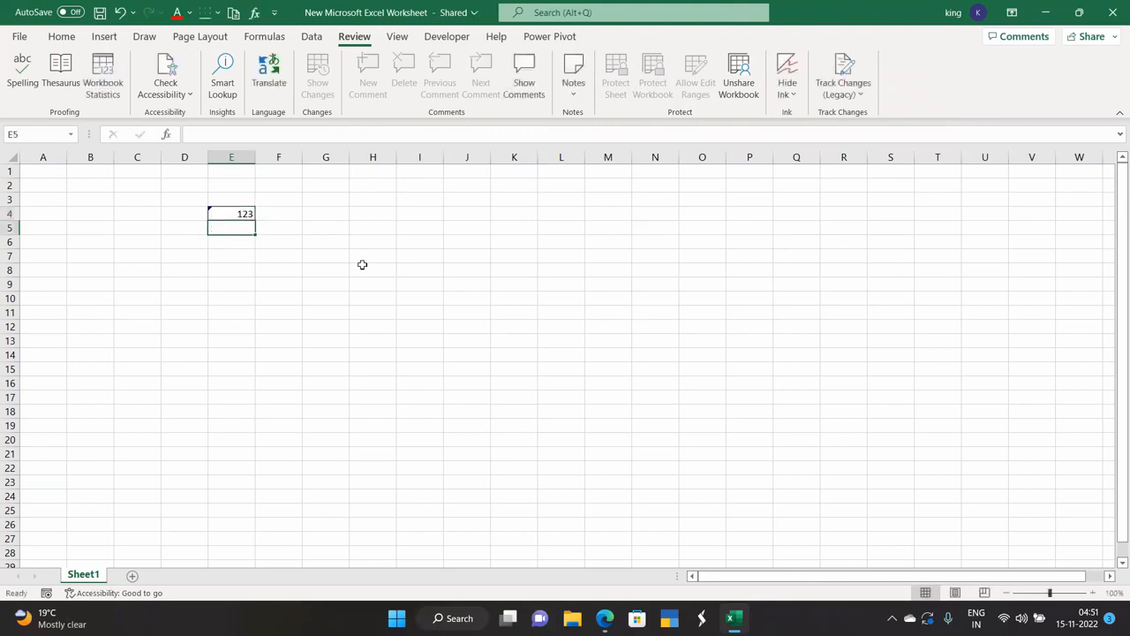
{"action": "type", "text": "sdff"}
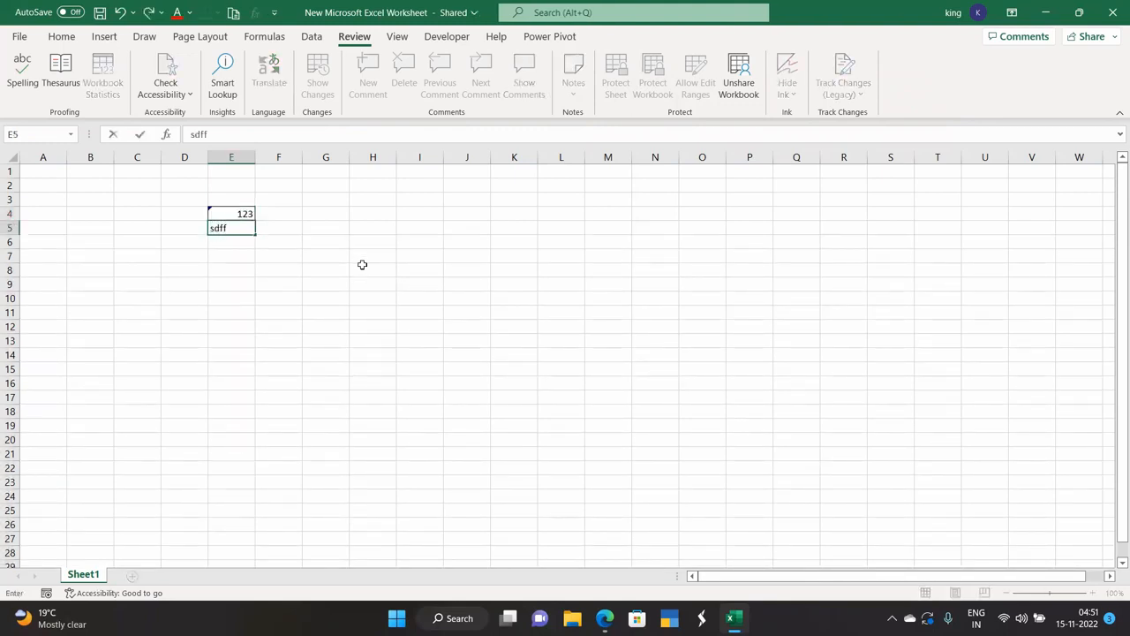
{"action": "key", "text": "Return"}
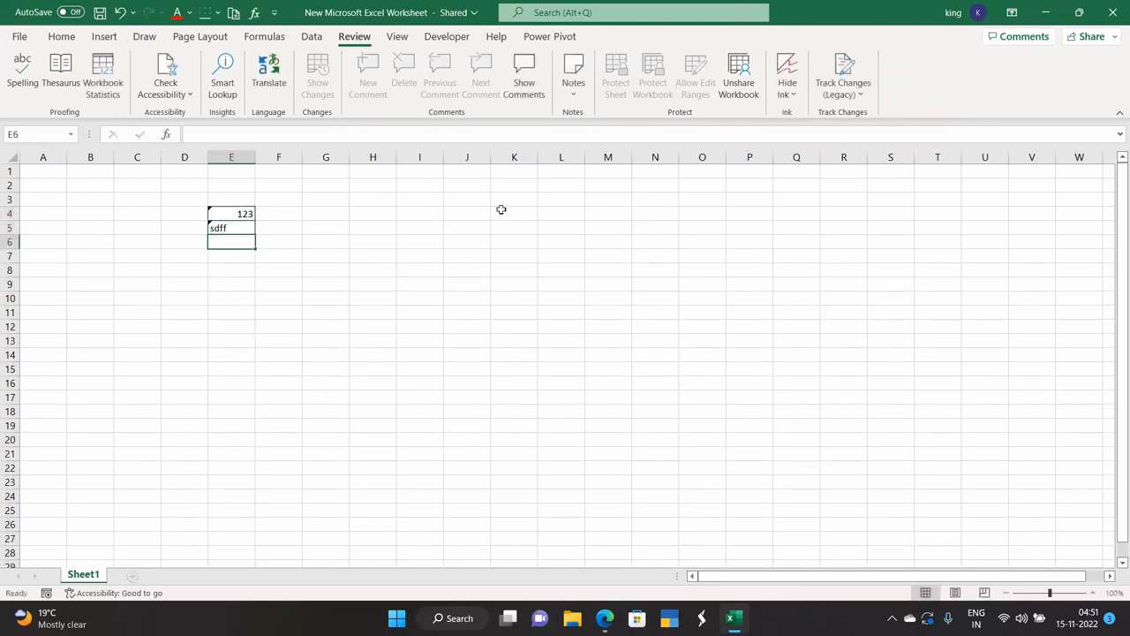
{"action": "left_click", "coordinate": [295, 230]}
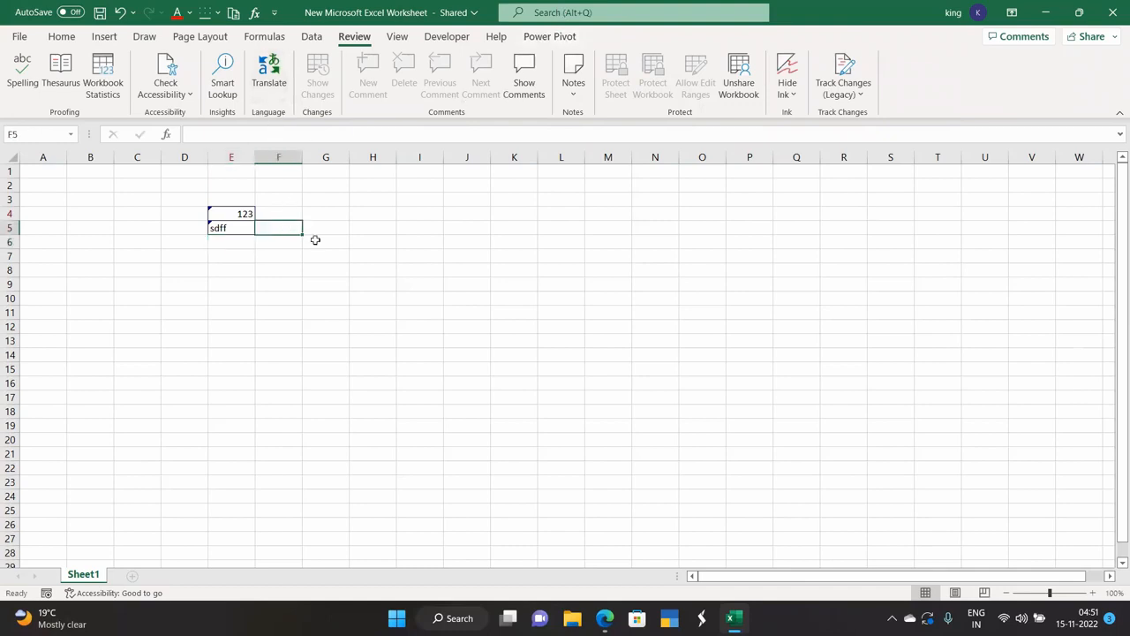
{"action": "left_click", "coordinate": [855, 93]}
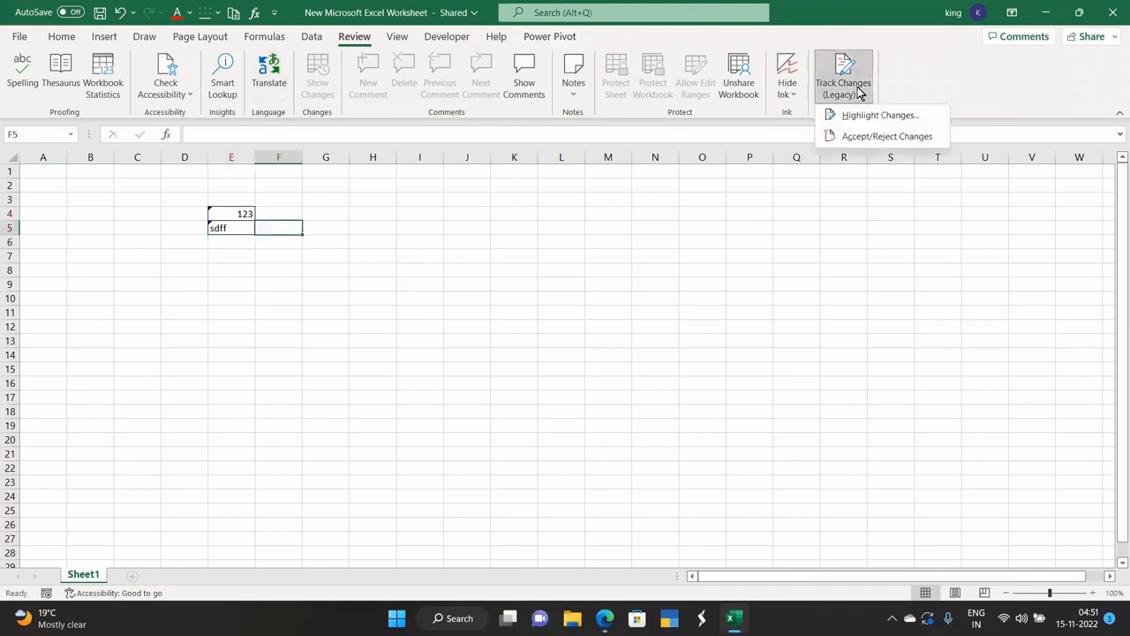
Accept all three tracked changes to cells E4 and E5.
{"action": "left_click", "coordinate": [860, 137]}
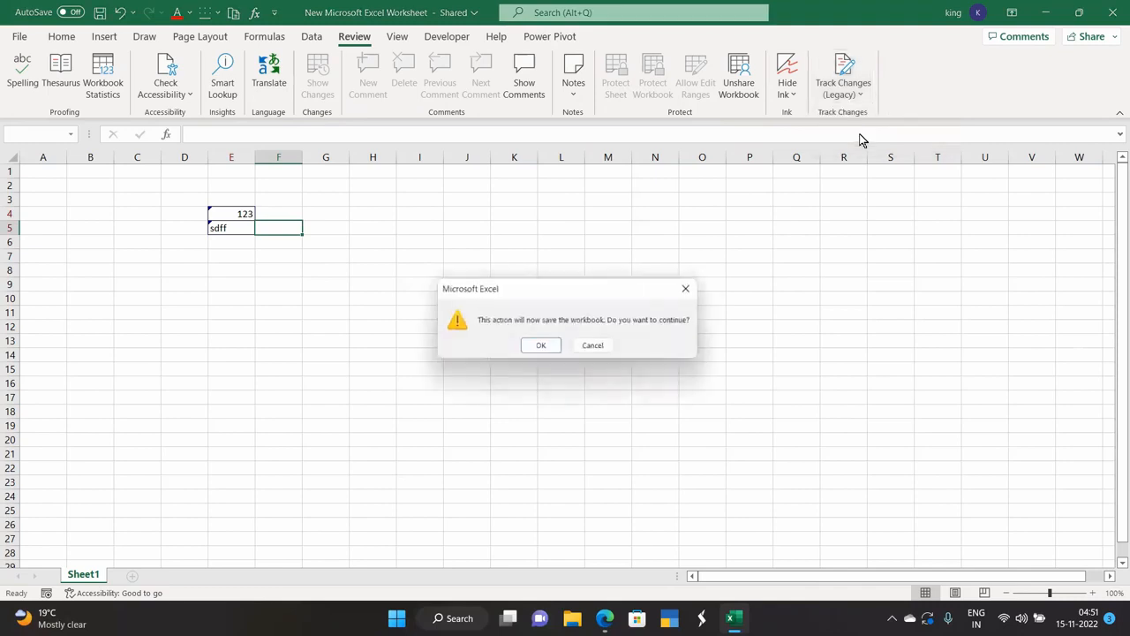
{"action": "left_click", "coordinate": [538, 349]}
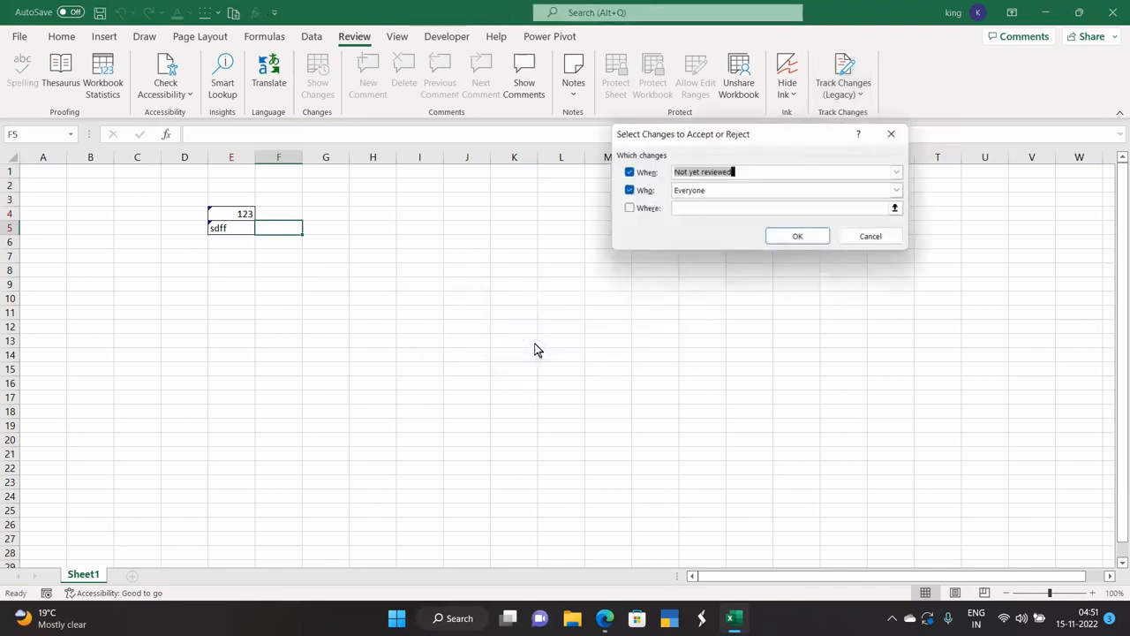
{"action": "left_click", "coordinate": [795, 238]}
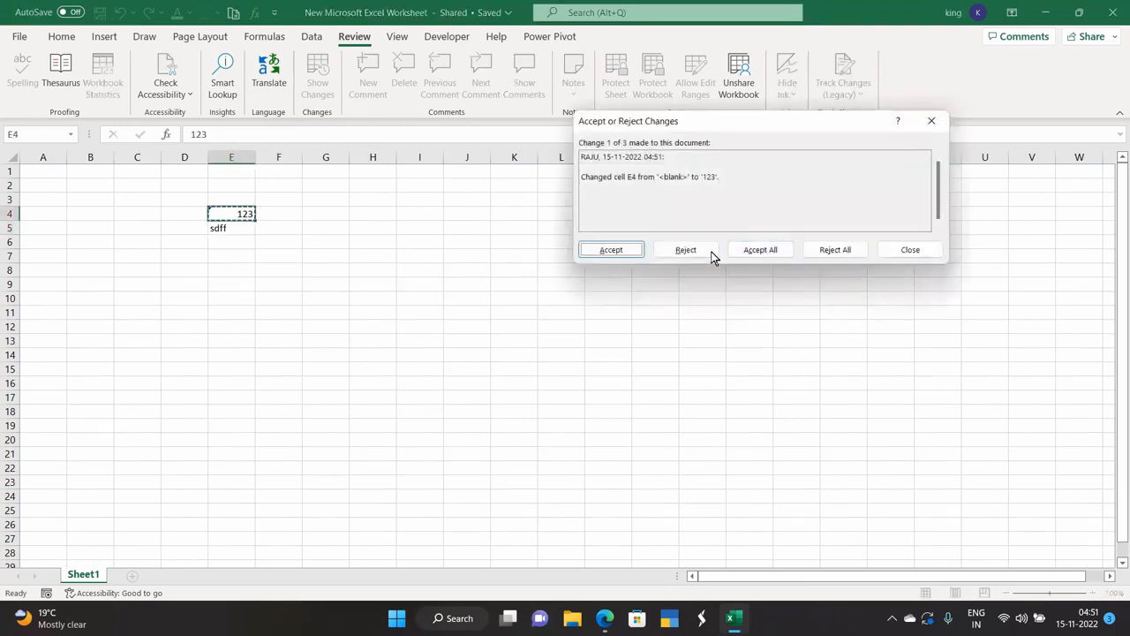
{"action": "left_click", "coordinate": [623, 253]}
{"action": "left_click", "coordinate": [611, 250]}
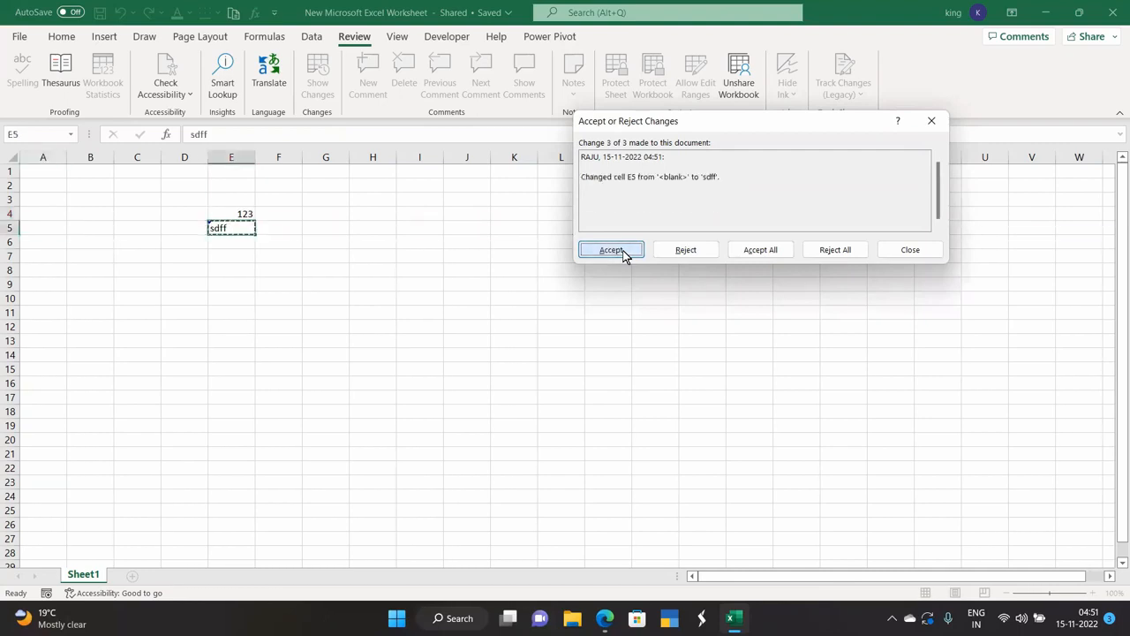
{"action": "left_click", "coordinate": [623, 253]}
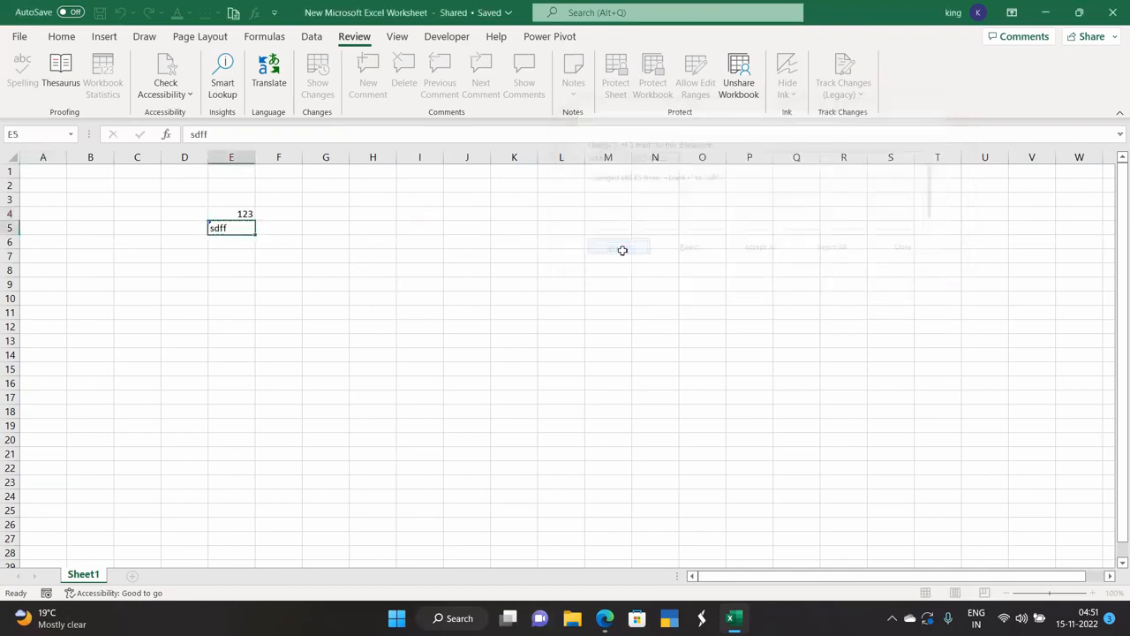
Revisit the Track Changes (Legacy) menu and inspect the accepted cells E4:E5.
{"action": "left_click", "coordinate": [216, 312]}
{"action": "left_click", "coordinate": [278, 283]}
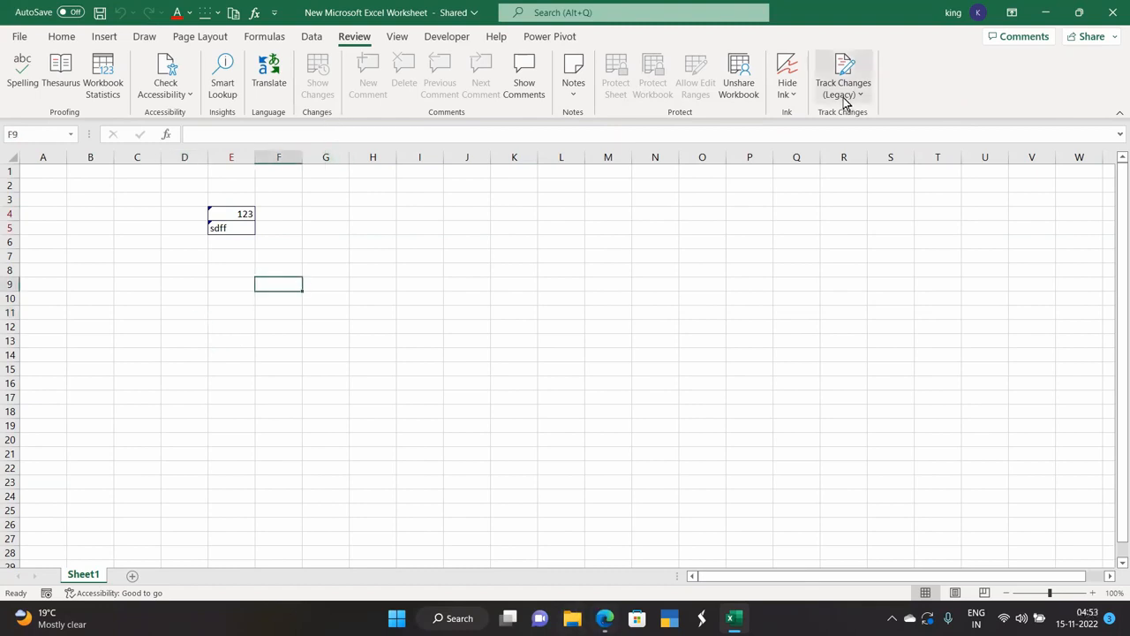
{"action": "left_click", "coordinate": [843, 88]}
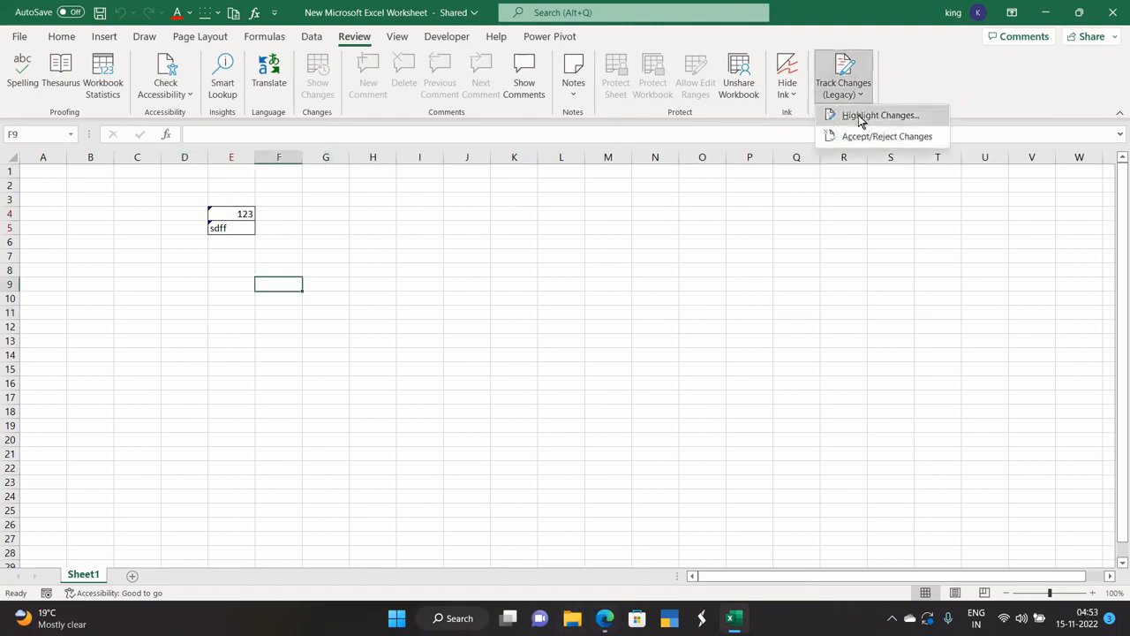
{"action": "left_click", "coordinate": [782, 220]}
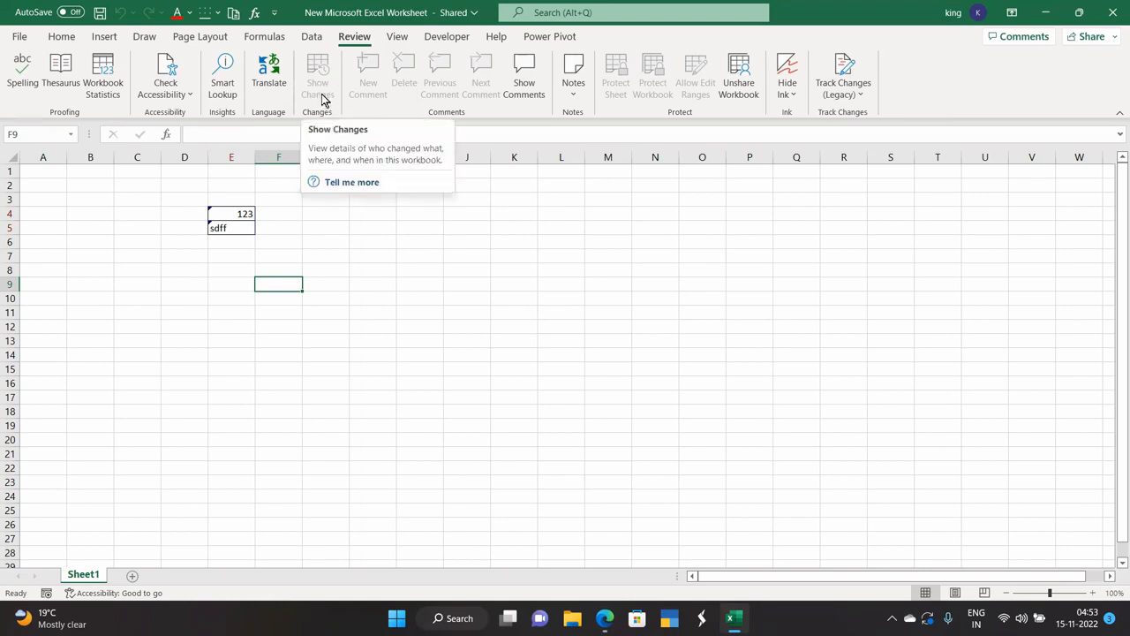
{"action": "left_click_drag", "start_coordinate": [240, 214], "coordinate": [235, 227]}
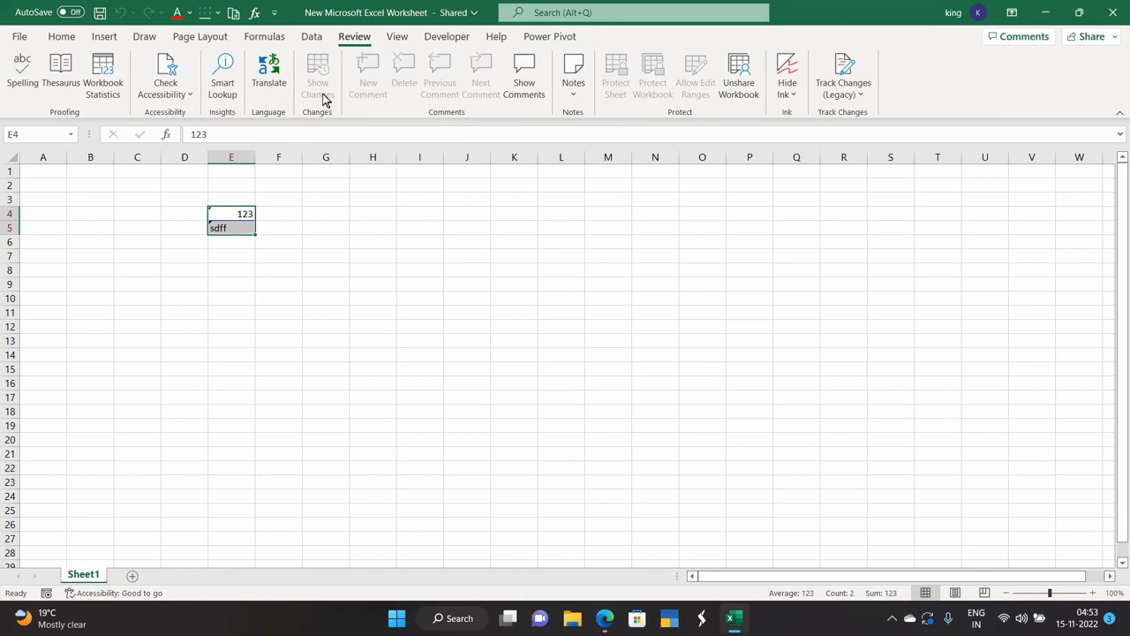
{"action": "left_click", "coordinate": [309, 254]}
{"action": "left_click", "coordinate": [337, 211]}
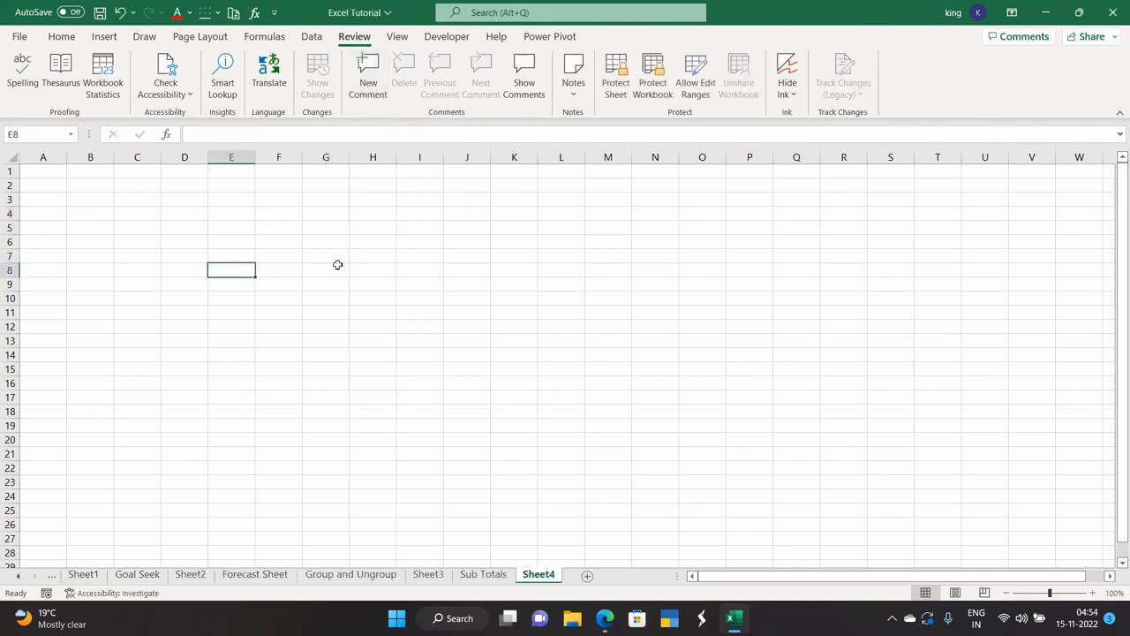
Enter 123 in E8 and post the comment 'num' on it.
{"action": "type", "text": "123"}
{"action": "key", "text": "Return"}
{"action": "left_click", "coordinate": [262, 353]}
{"action": "left_click", "coordinate": [246, 276]}
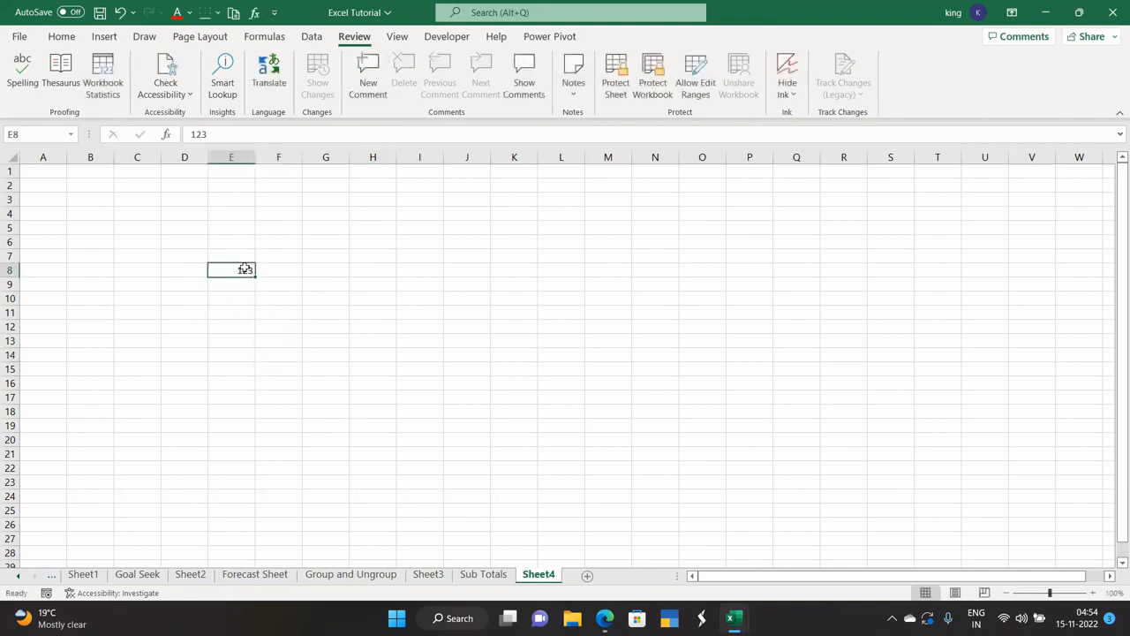
{"action": "left_click", "coordinate": [368, 96]}
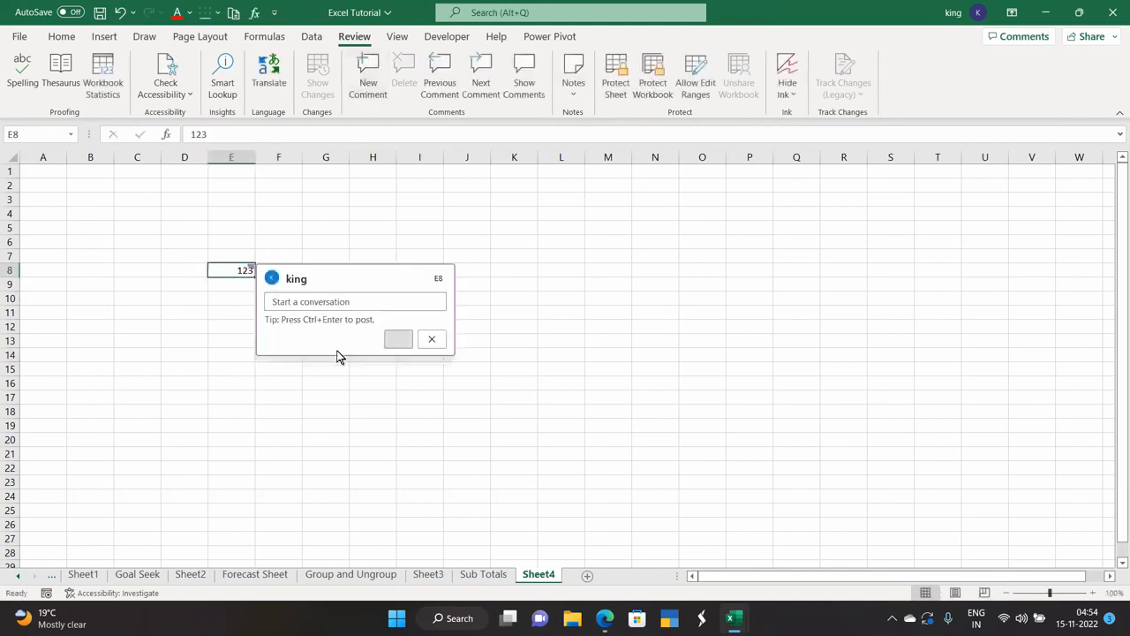
{"action": "type", "text": "number"}
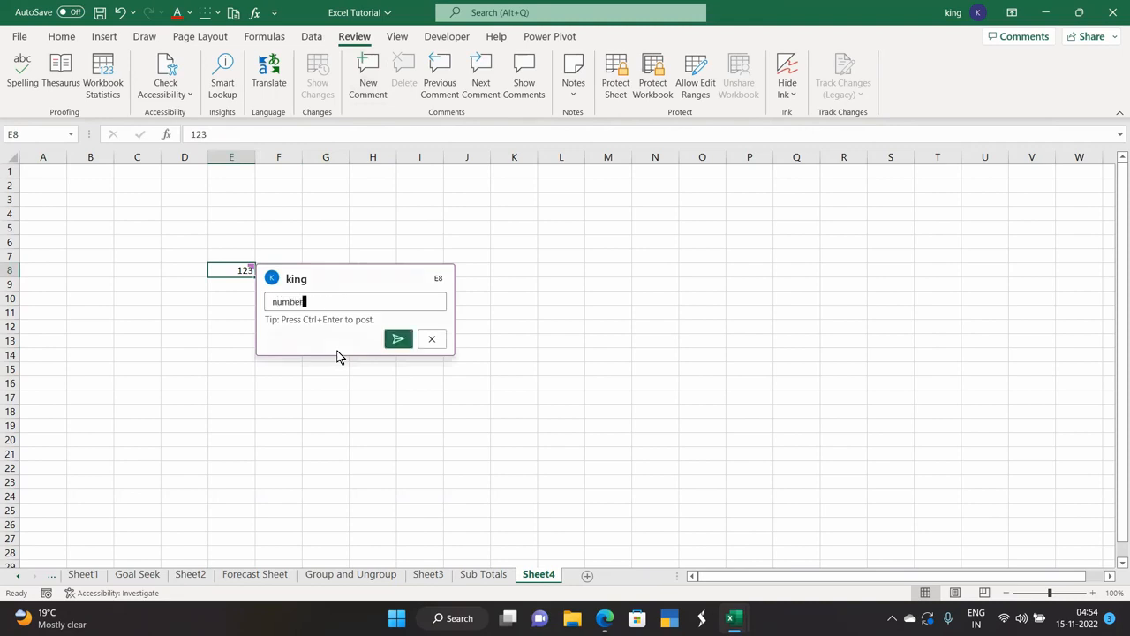
{"action": "left_click", "coordinate": [397, 340]}
Step through Previous/Next Comment, delete E8's comment, and show then hide the Comments pane.
{"action": "left_click", "coordinate": [495, 296]}
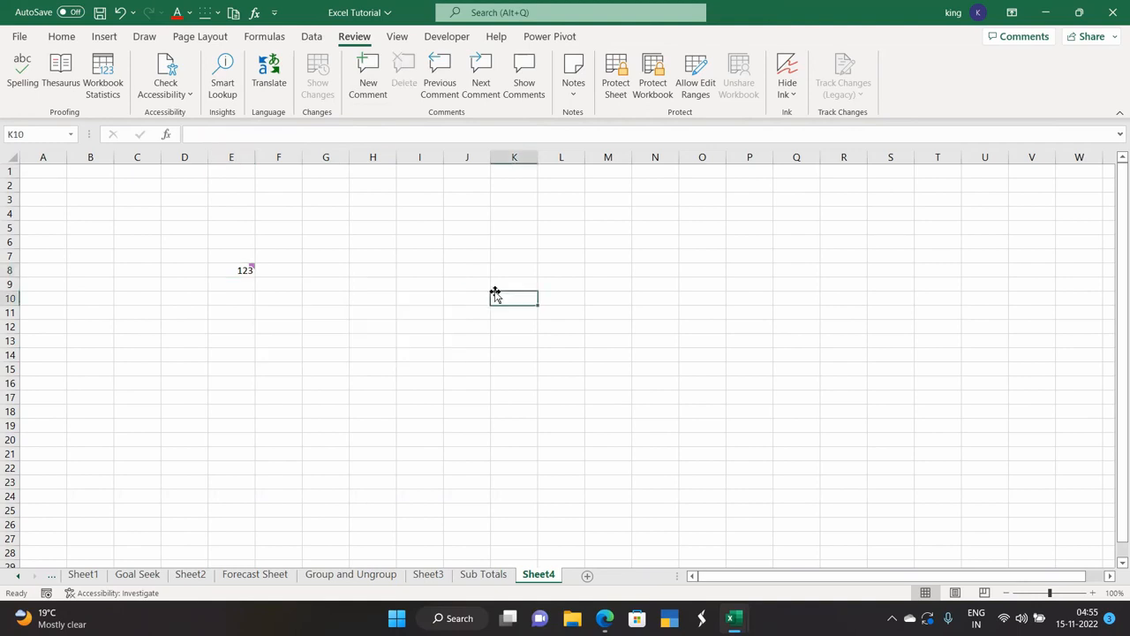
{"action": "mouse_move", "coordinate": [244, 268]}
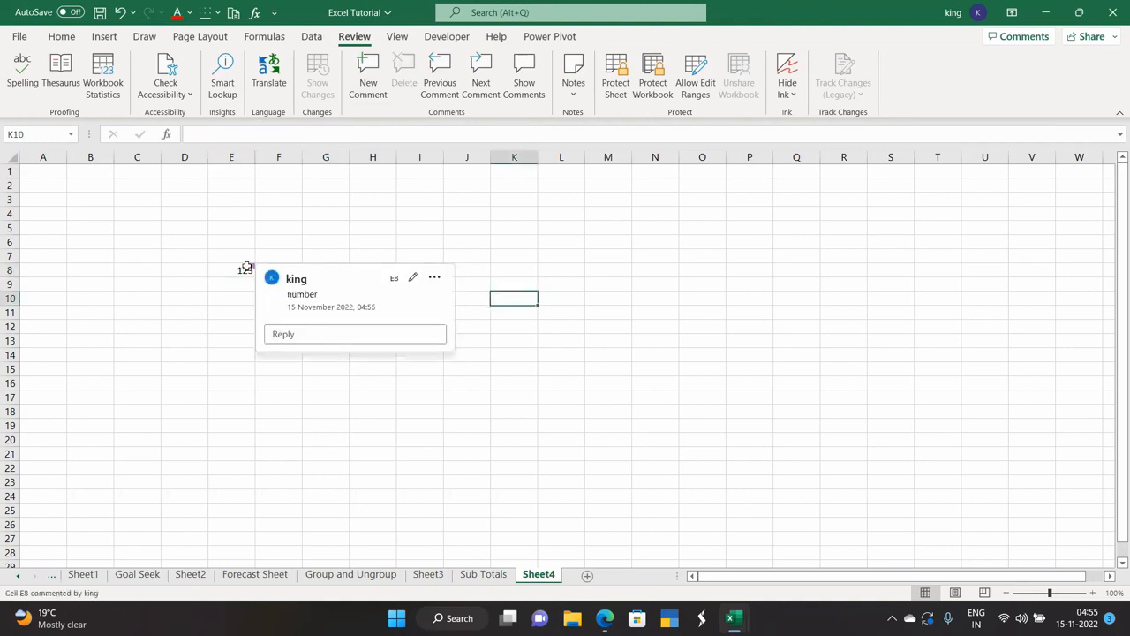
{"action": "left_click", "coordinate": [239, 328]}
{"action": "left_click", "coordinate": [438, 99]}
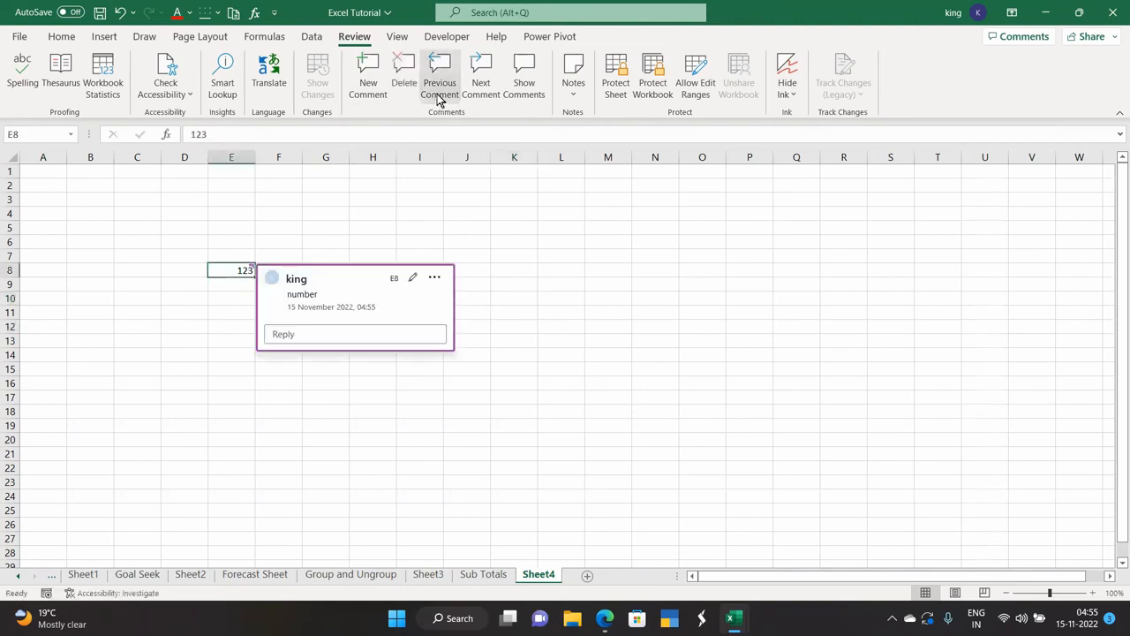
{"action": "left_click", "coordinate": [480, 92]}
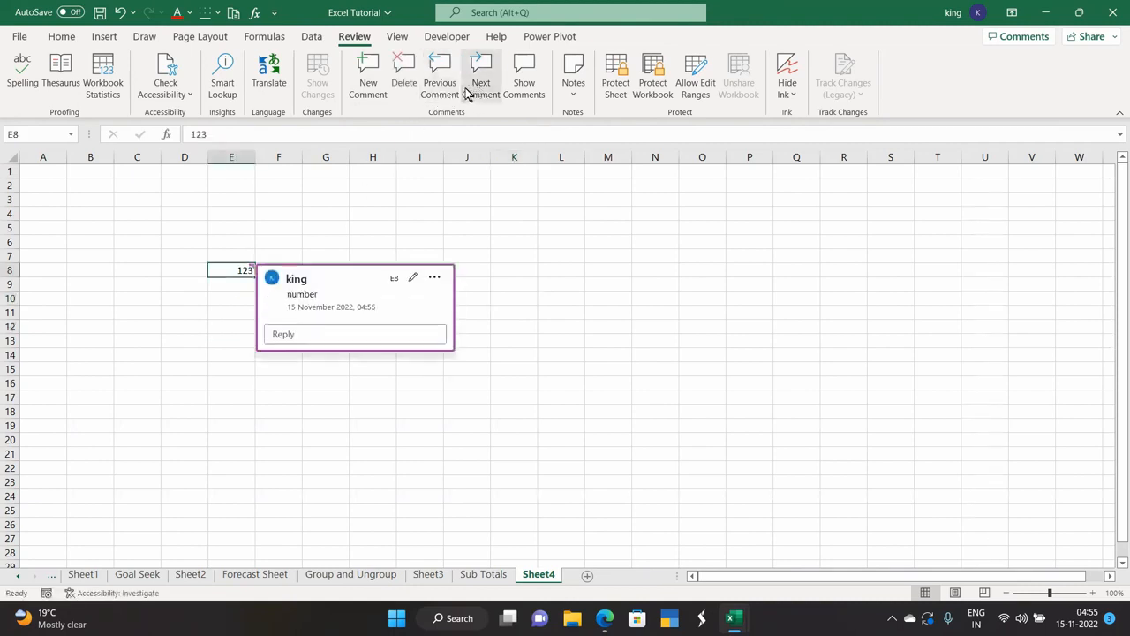
{"action": "left_click", "coordinate": [438, 86]}
{"action": "left_click", "coordinate": [405, 84]}
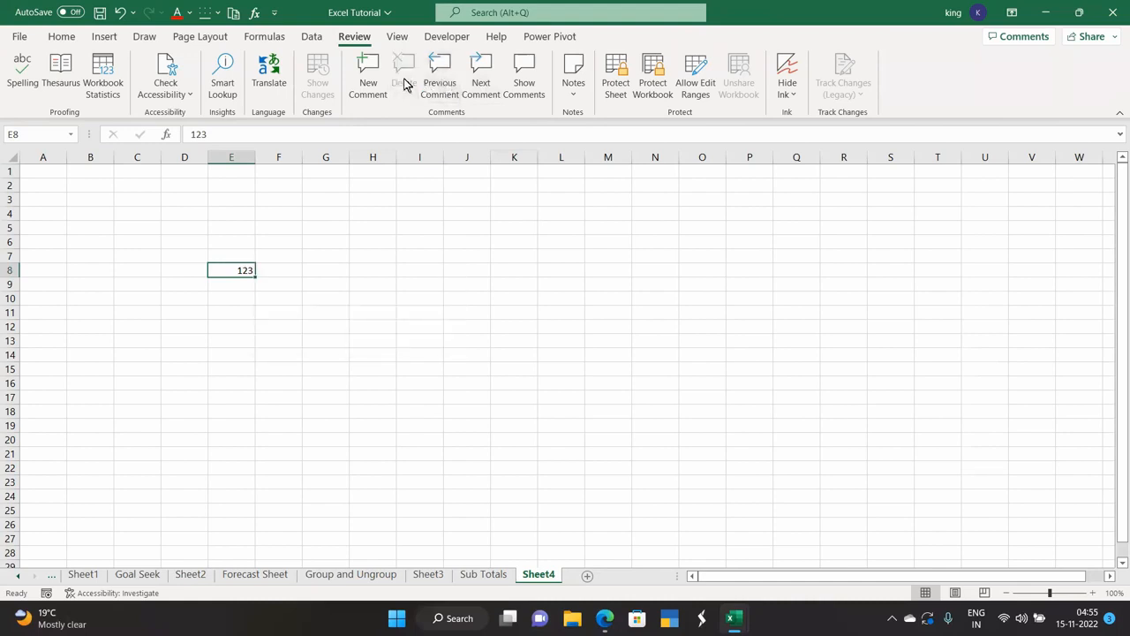
{"action": "left_click", "coordinate": [524, 88]}
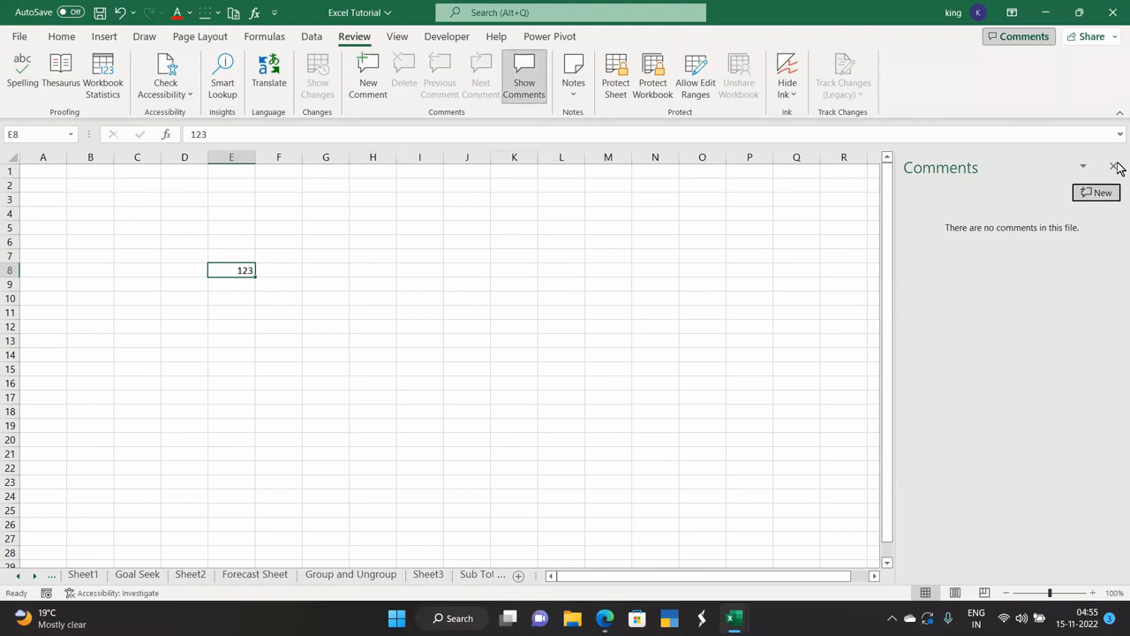
{"action": "left_click", "coordinate": [1114, 167]}
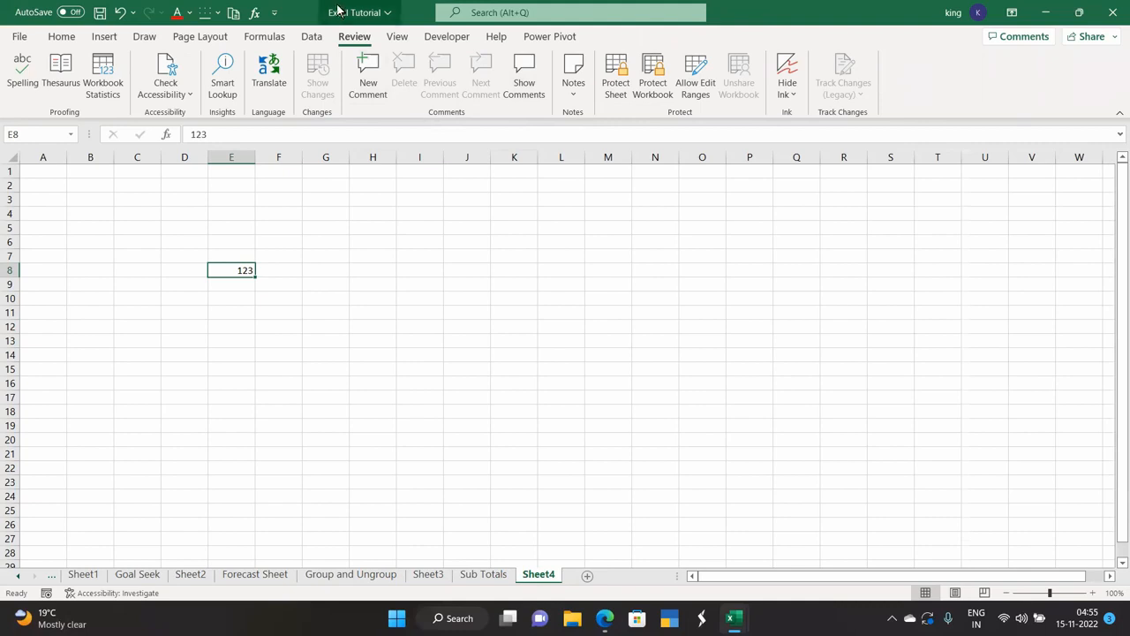
{"action": "left_click", "coordinate": [574, 91]}
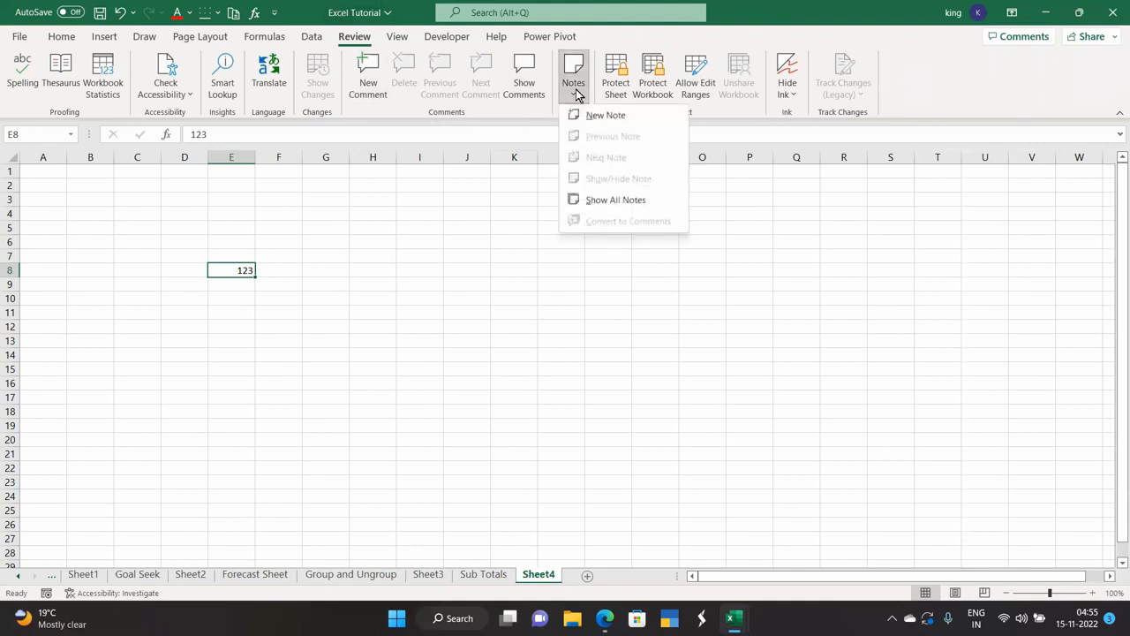
{"action": "left_click", "coordinate": [605, 116]}
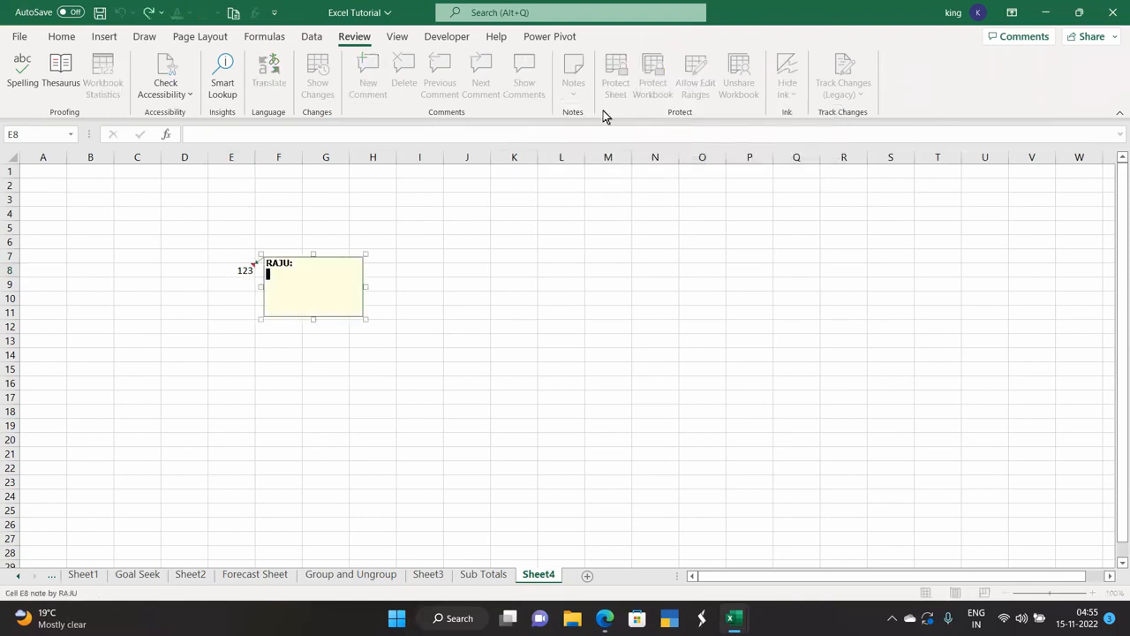
{"action": "left_click", "coordinate": [321, 386]}
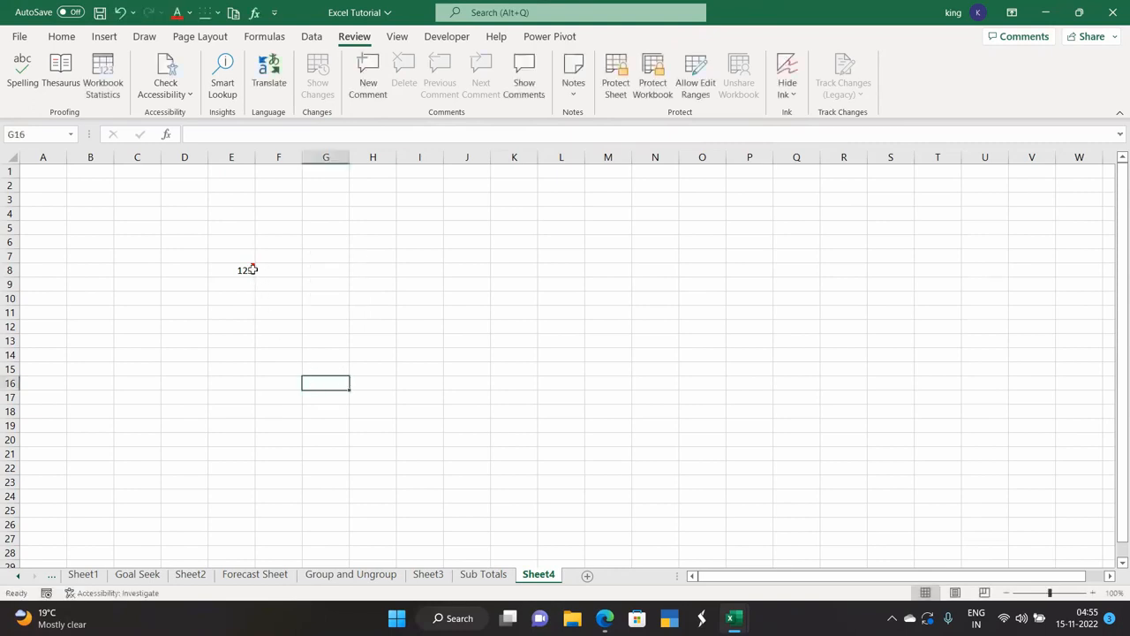
{"action": "mouse_move", "coordinate": [249, 267]}
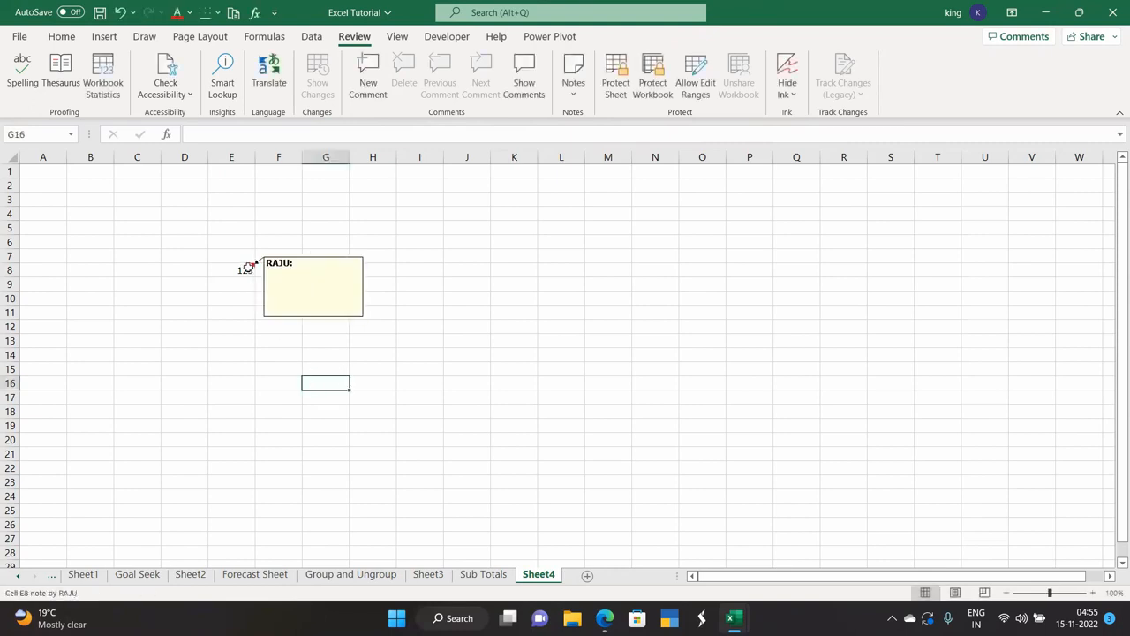
{"action": "left_click", "coordinate": [270, 352]}
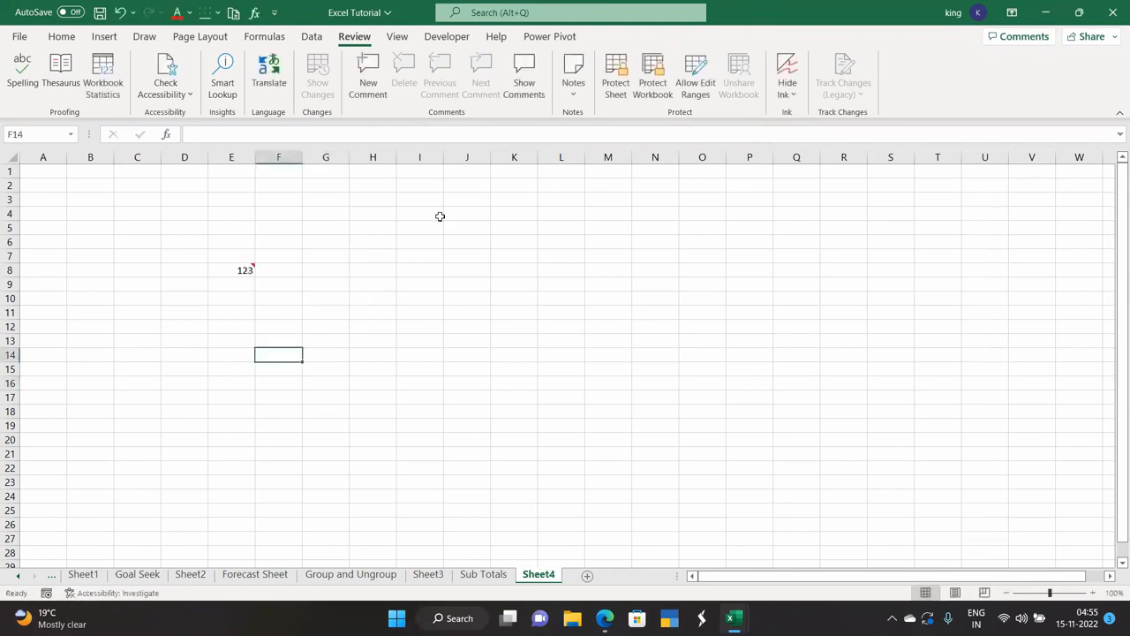
{"action": "left_click", "coordinate": [610, 88]}
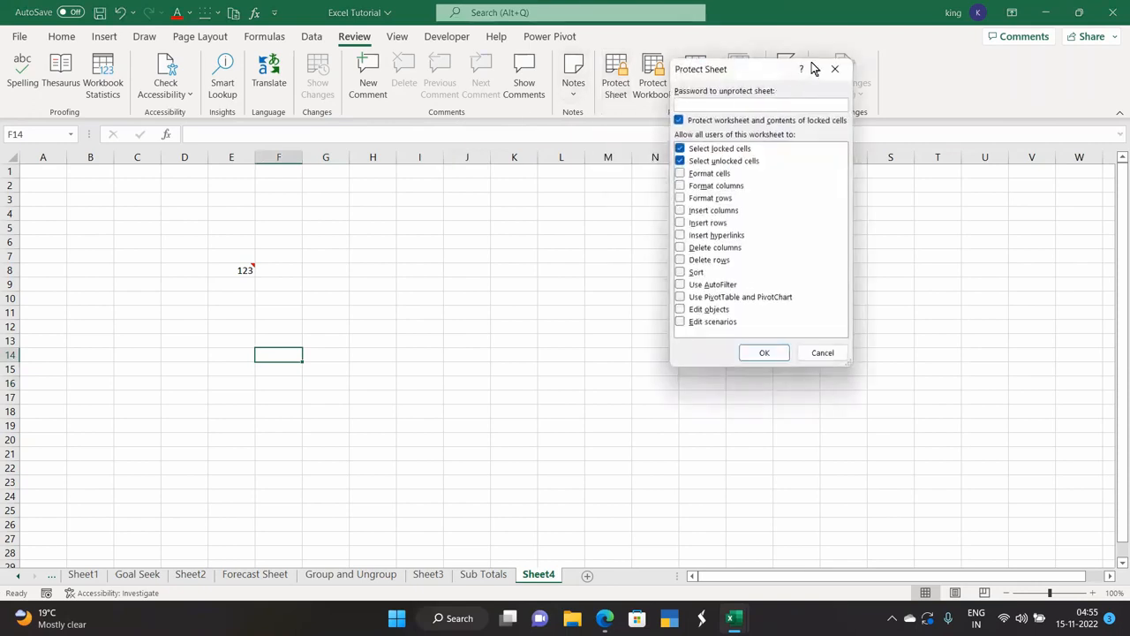
{"action": "left_click", "coordinate": [836, 69]}
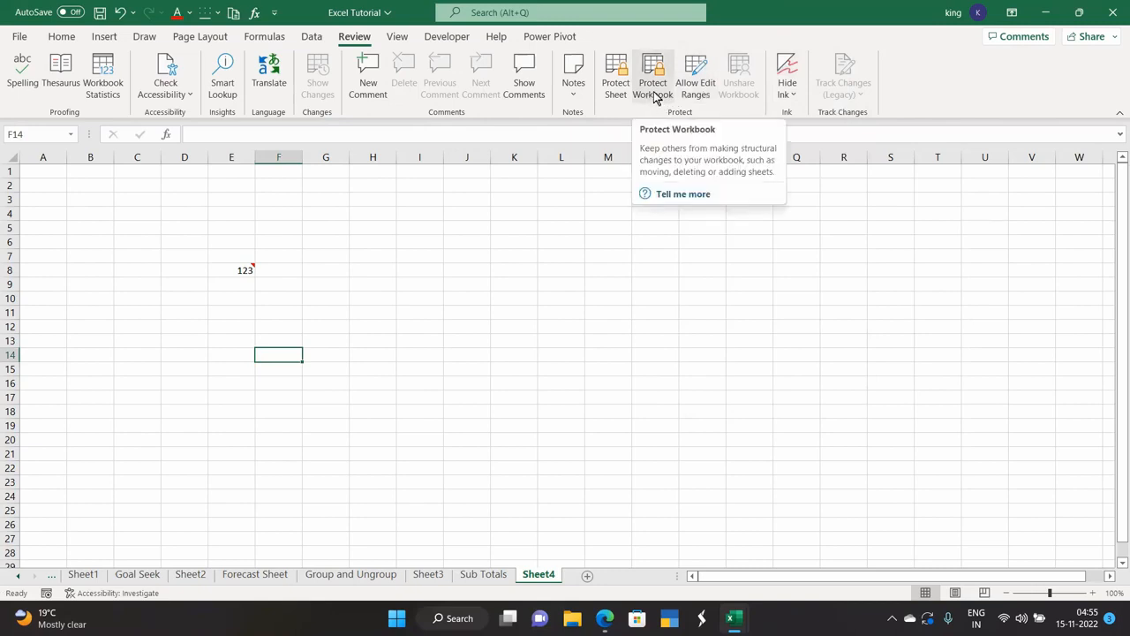
{"action": "left_click", "coordinate": [695, 89]}
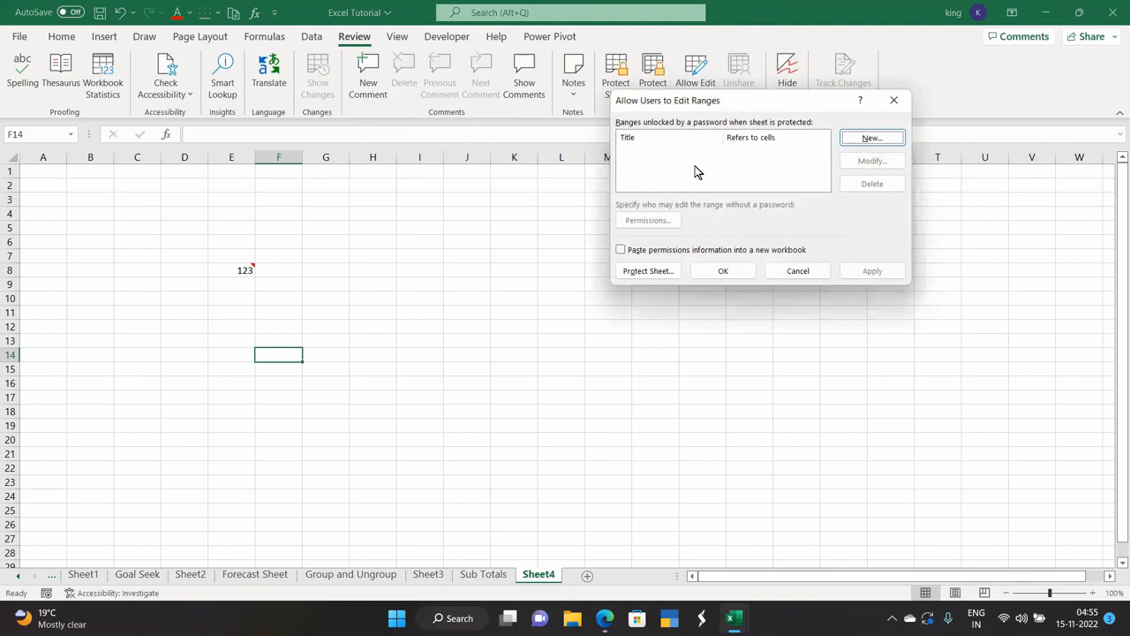
{"action": "left_click", "coordinate": [894, 100]}
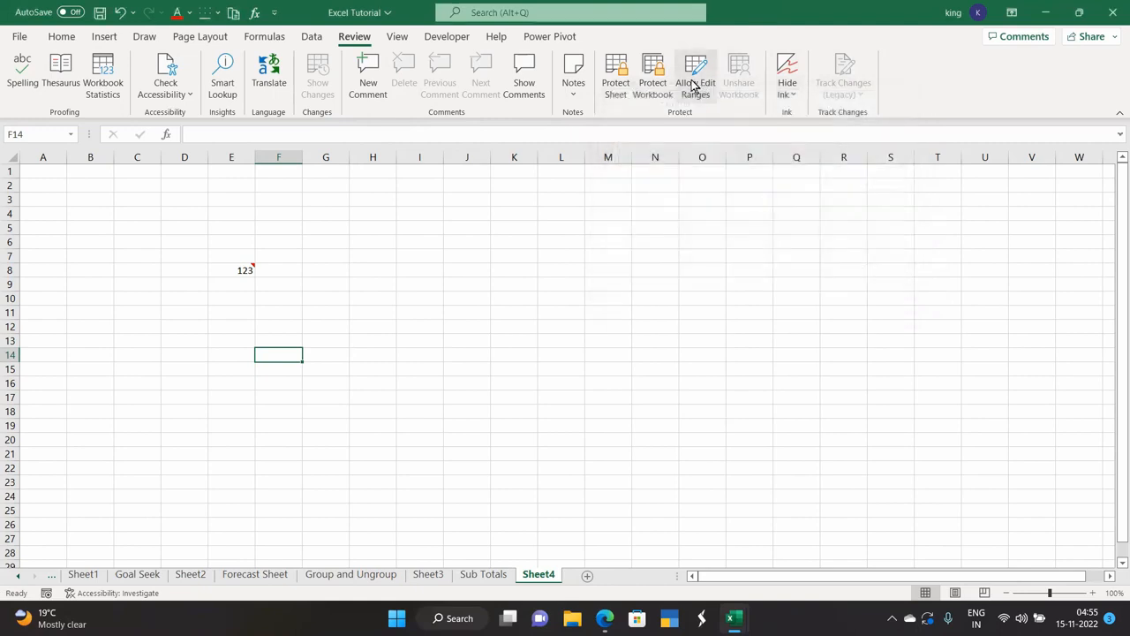
{"action": "left_click", "coordinate": [784, 94]}
Toggle Hide Ink and delete the note on cell E8.
{"action": "left_click", "coordinate": [806, 118]}
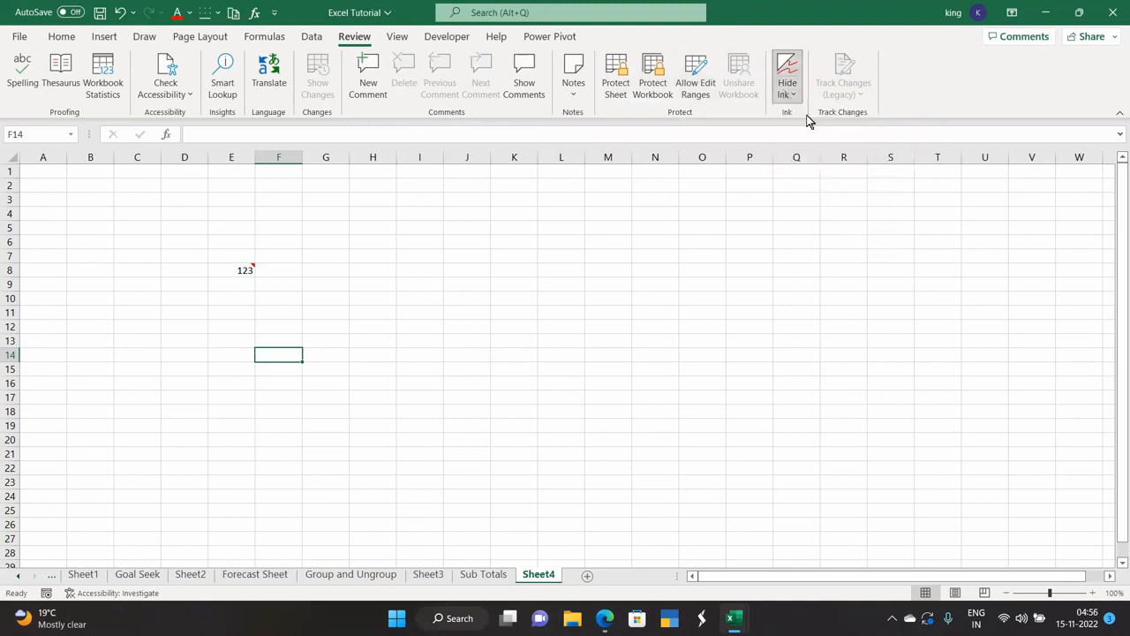
{"action": "left_click", "coordinate": [246, 269]}
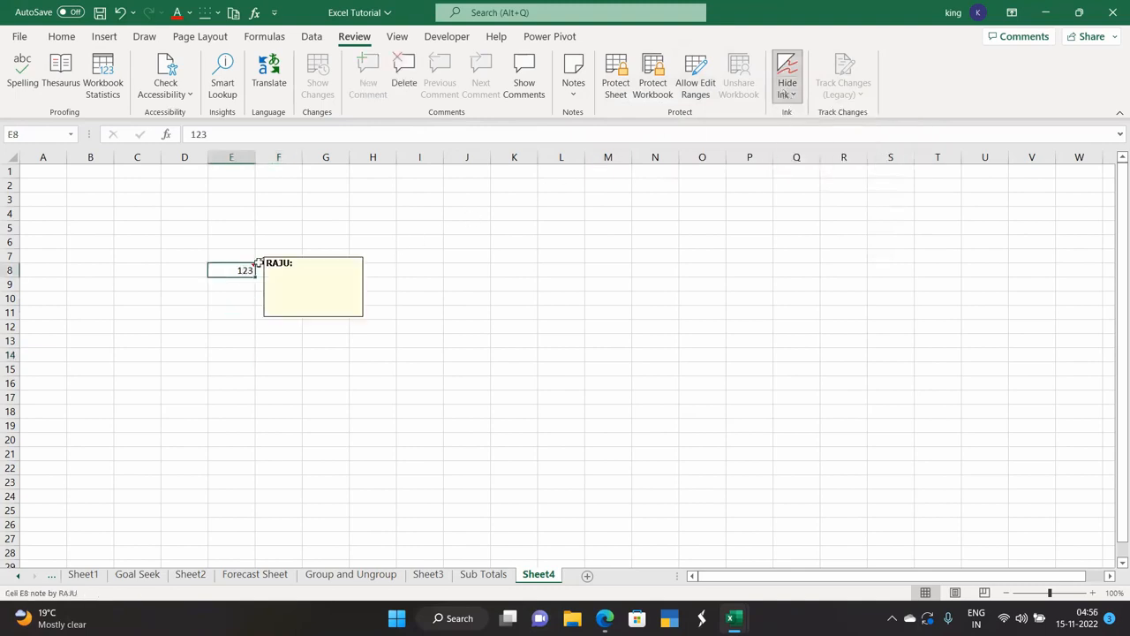
{"action": "left_click", "coordinate": [785, 92]}
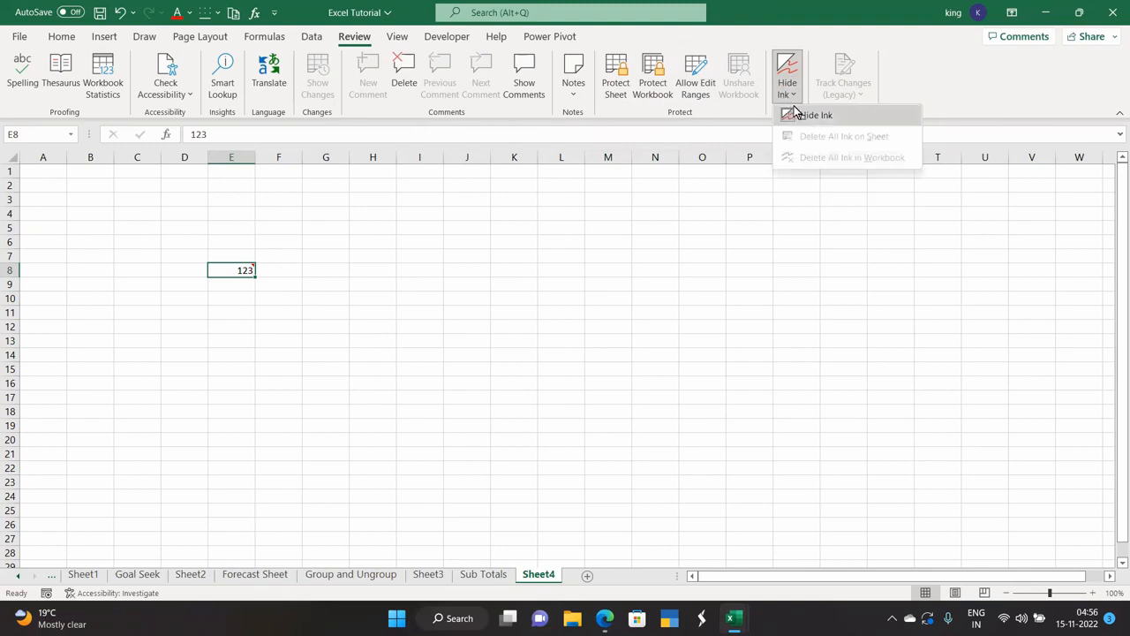
{"action": "left_click", "coordinate": [806, 116]}
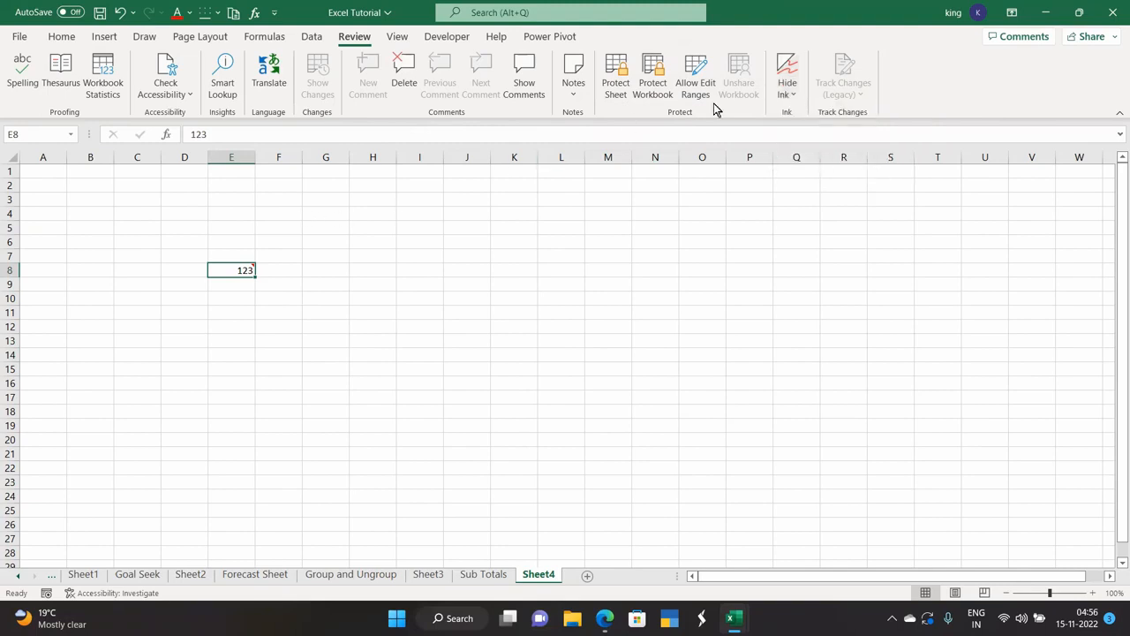
{"action": "left_click", "coordinate": [405, 85]}
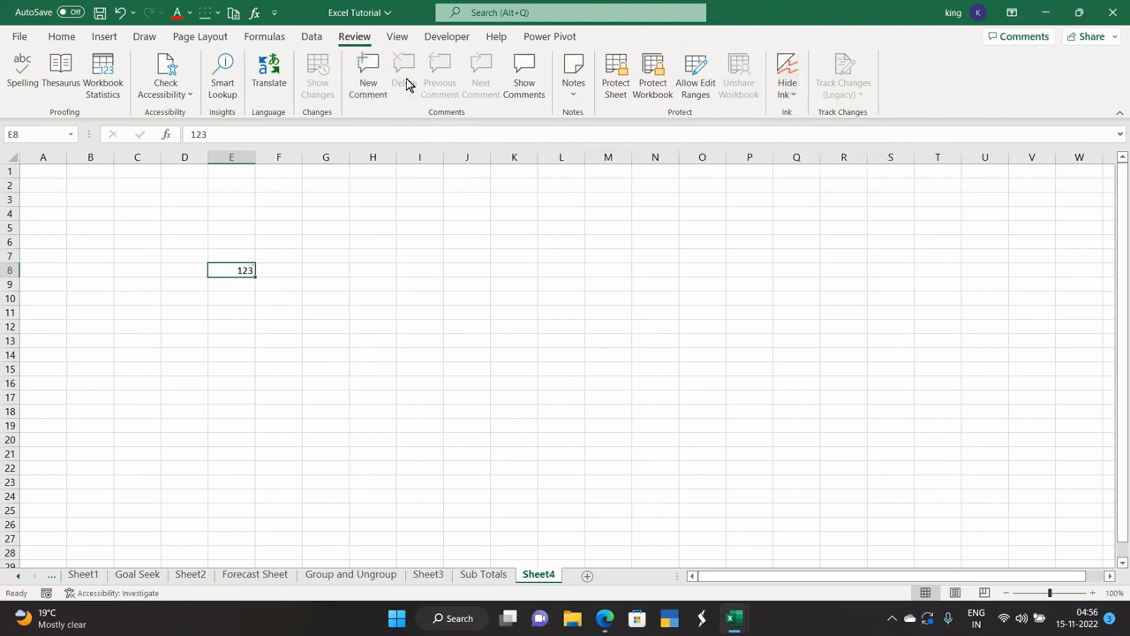
{"action": "left_click", "coordinate": [791, 94]}
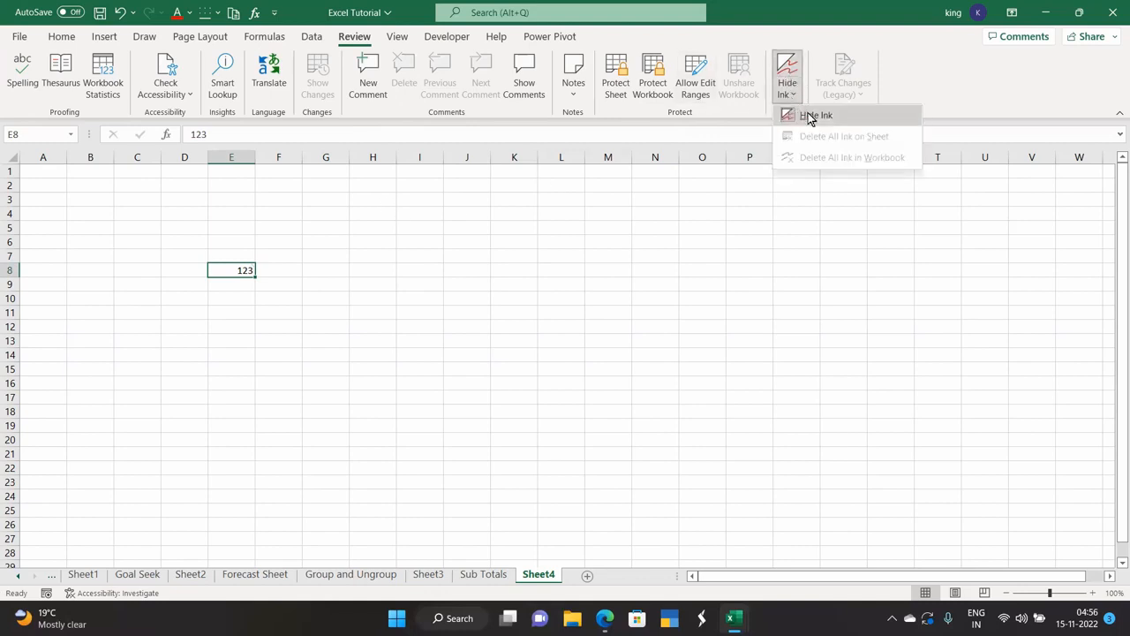
{"action": "left_click", "coordinate": [806, 116]}
Enter 123 in H8, add a new comment to H10, and toggle Hide Ink.
{"action": "left_click", "coordinate": [367, 271]}
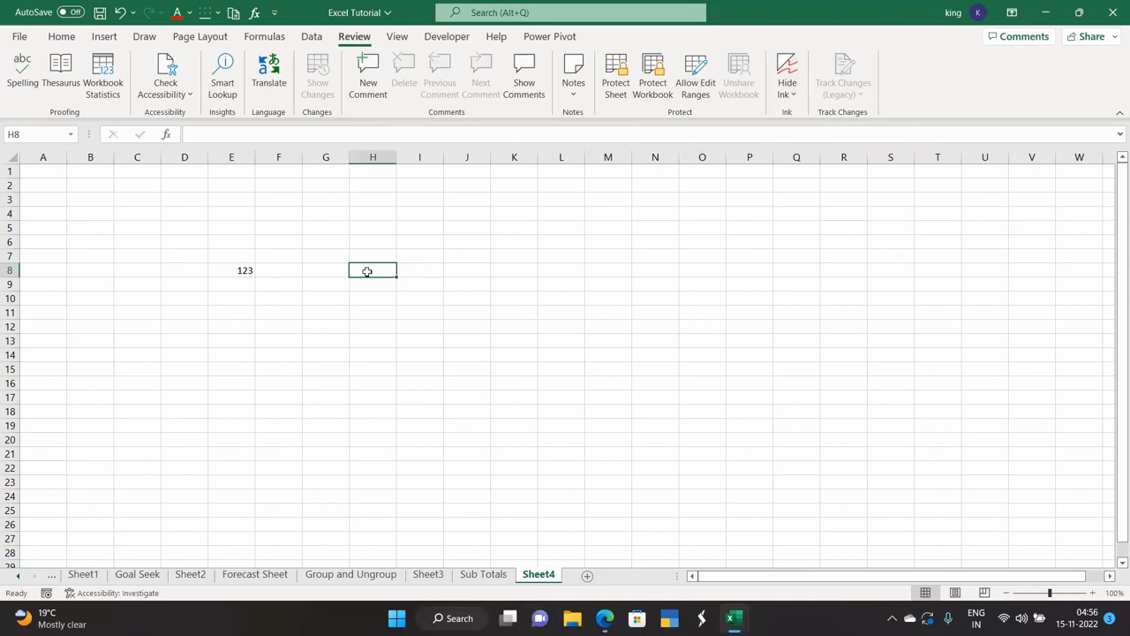
{"action": "type", "text": "123"}
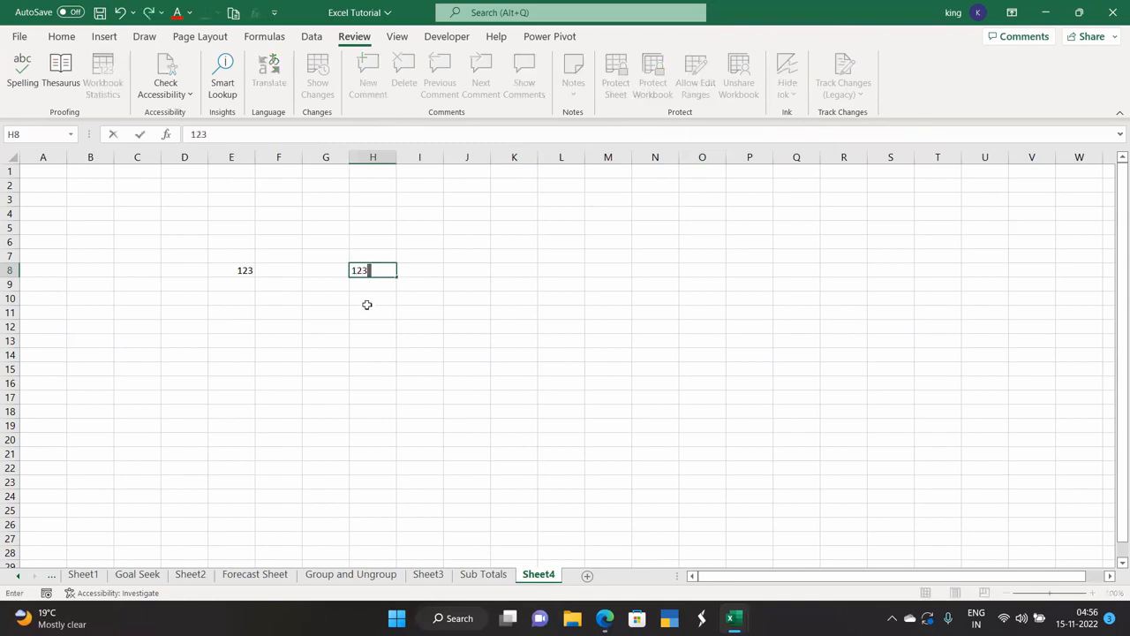
{"action": "left_click", "coordinate": [365, 300]}
{"action": "left_click", "coordinate": [362, 79]}
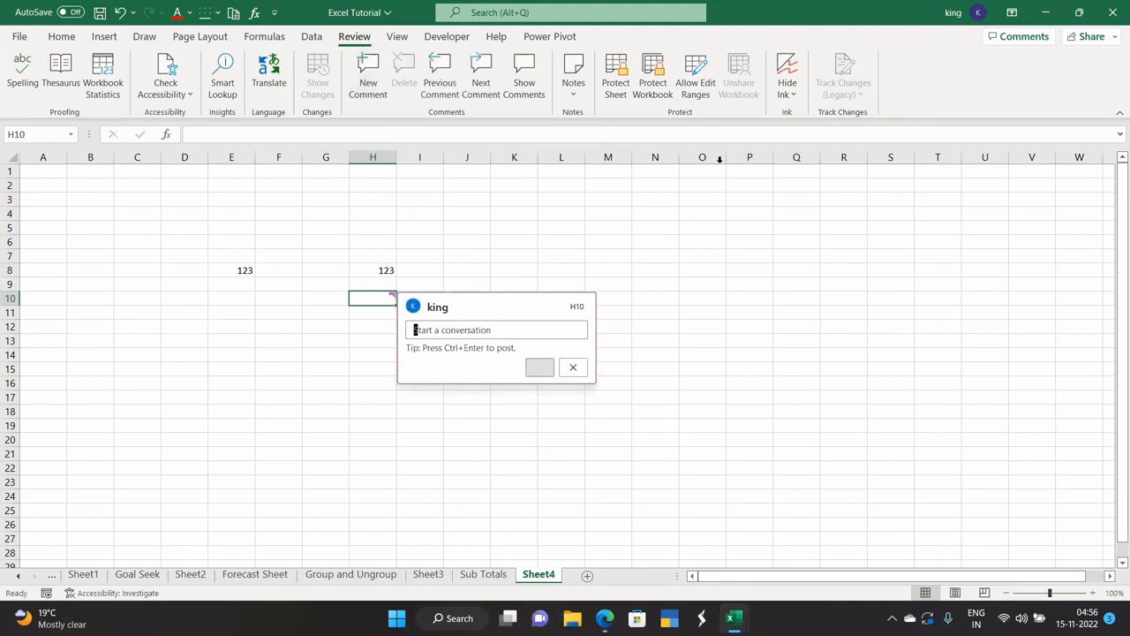
{"action": "left_click", "coordinate": [796, 95]}
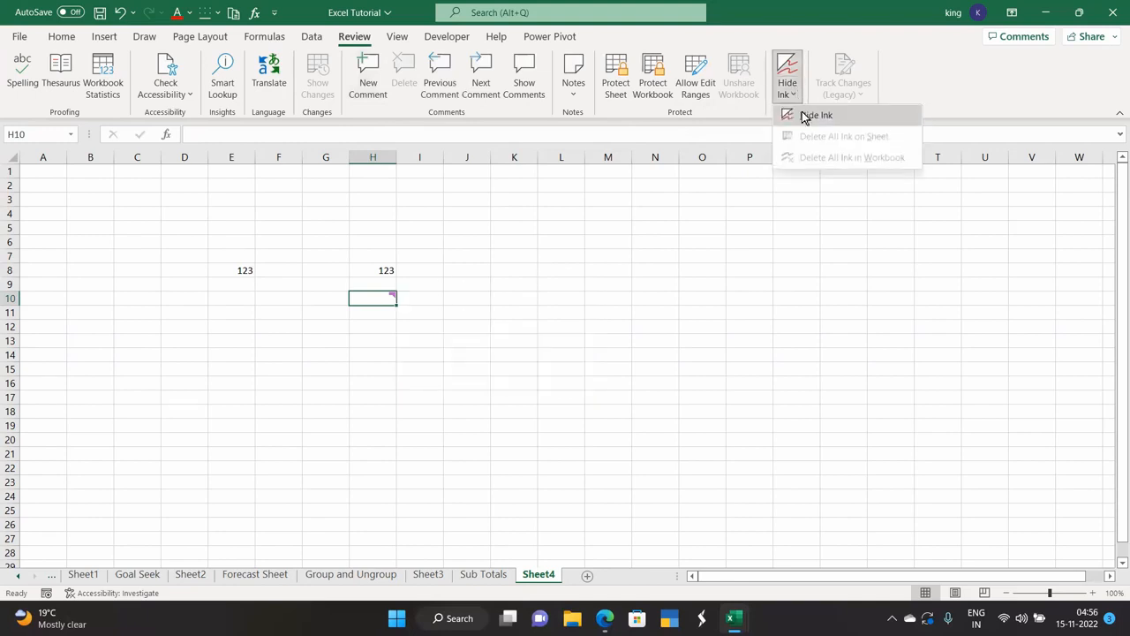
{"action": "left_click", "coordinate": [371, 263]}
{"action": "left_click", "coordinate": [375, 268]}
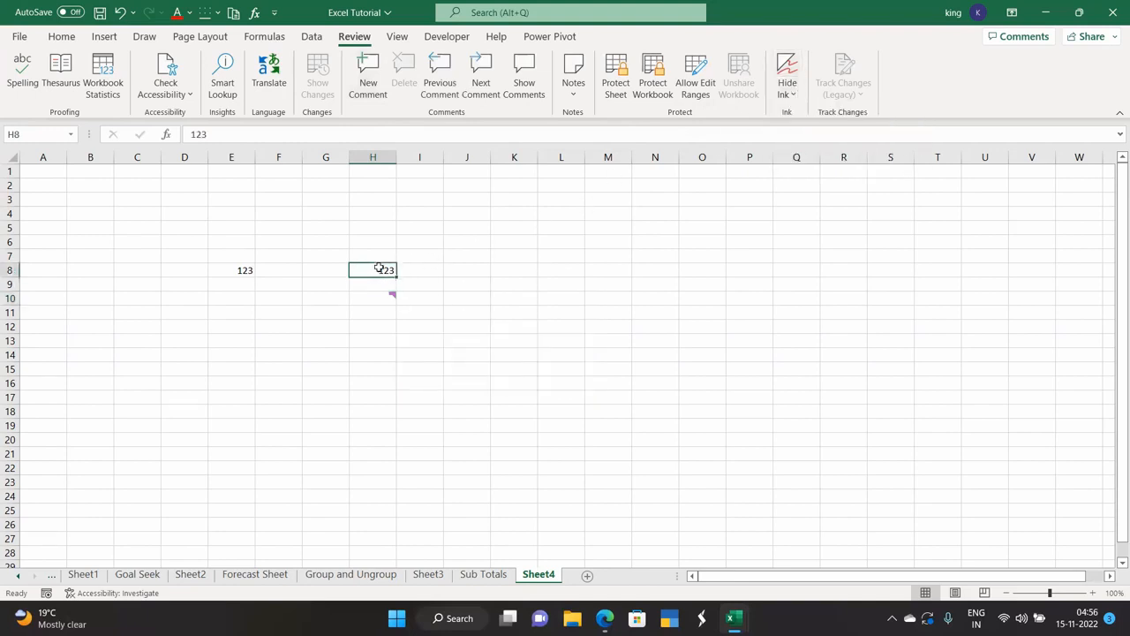
{"action": "left_click", "coordinate": [389, 298]}
{"action": "mouse_move", "coordinate": [391, 293]}
{"action": "left_click", "coordinate": [785, 78]}
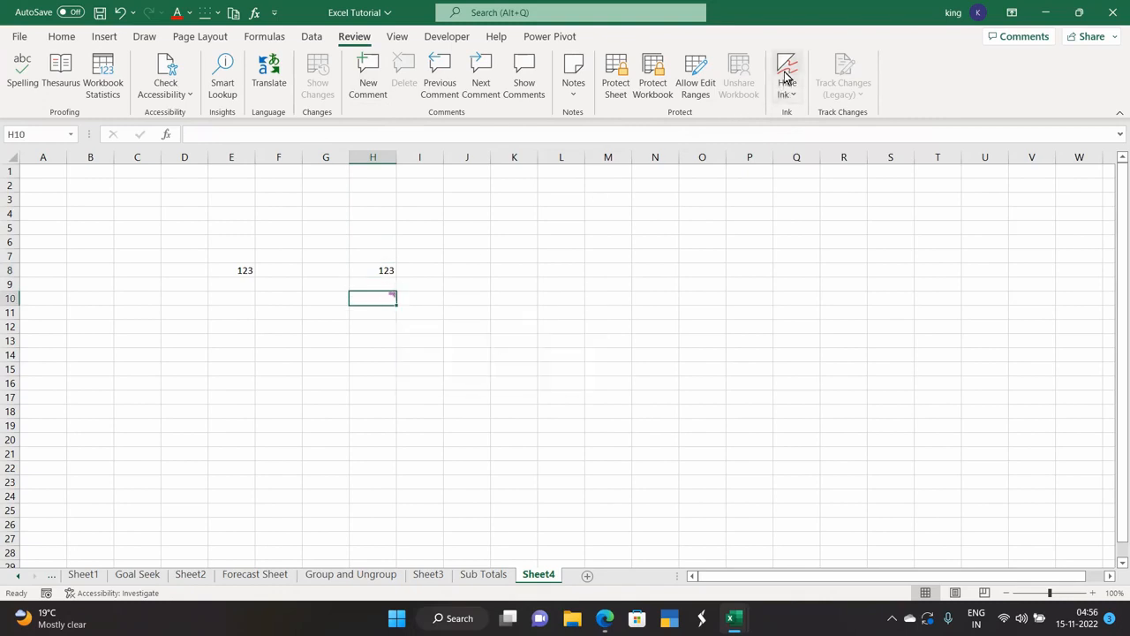
{"action": "mouse_move", "coordinate": [391, 294]}
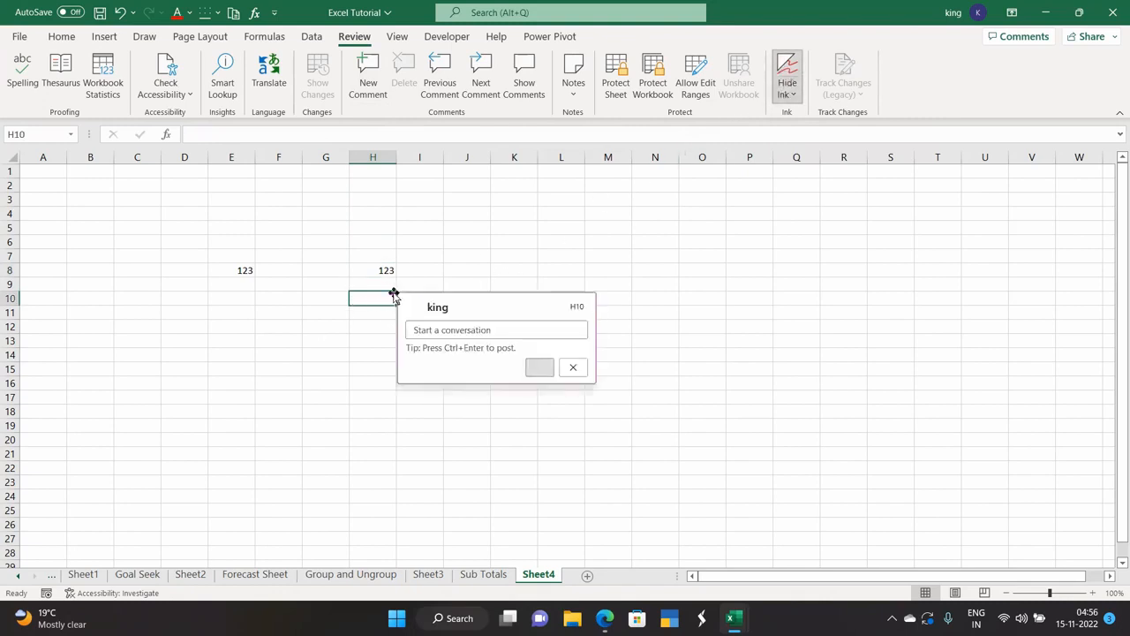
{"action": "left_click", "coordinate": [782, 71]}
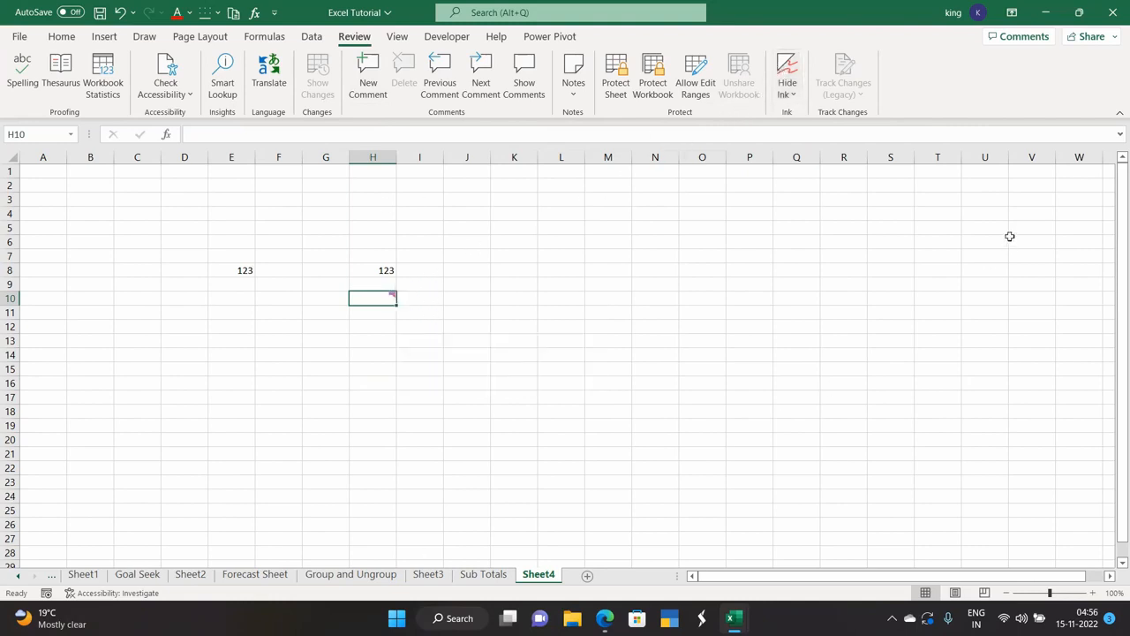
{"action": "left_click", "coordinate": [766, 237]}
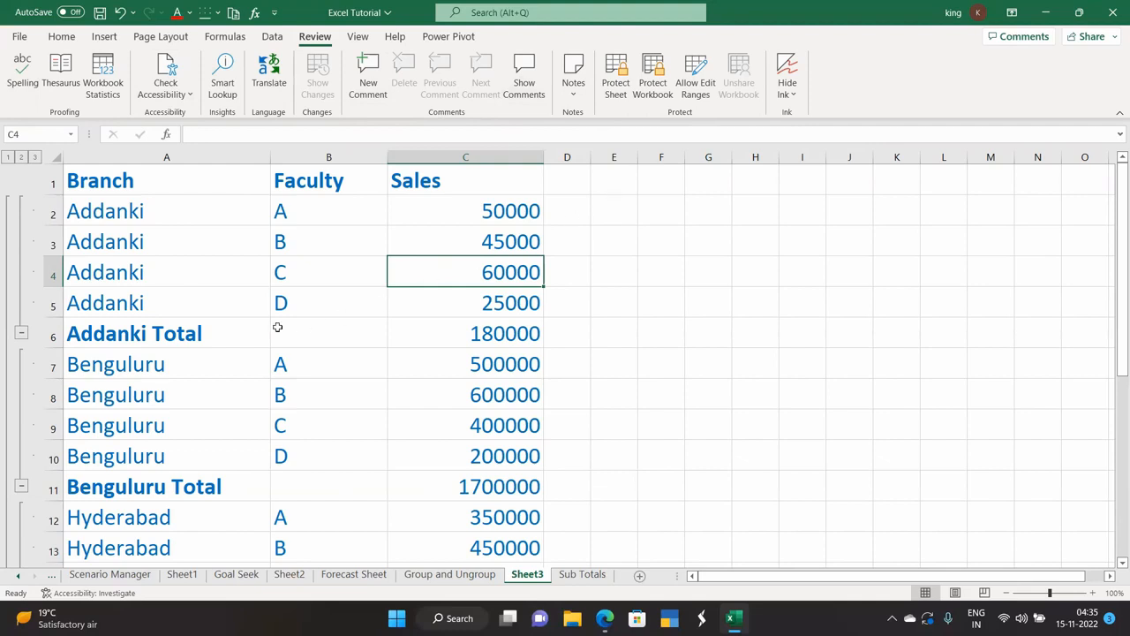
Enter the misspelled word 'Beety.' in cell F4.
{"action": "left_click", "coordinate": [665, 277]}
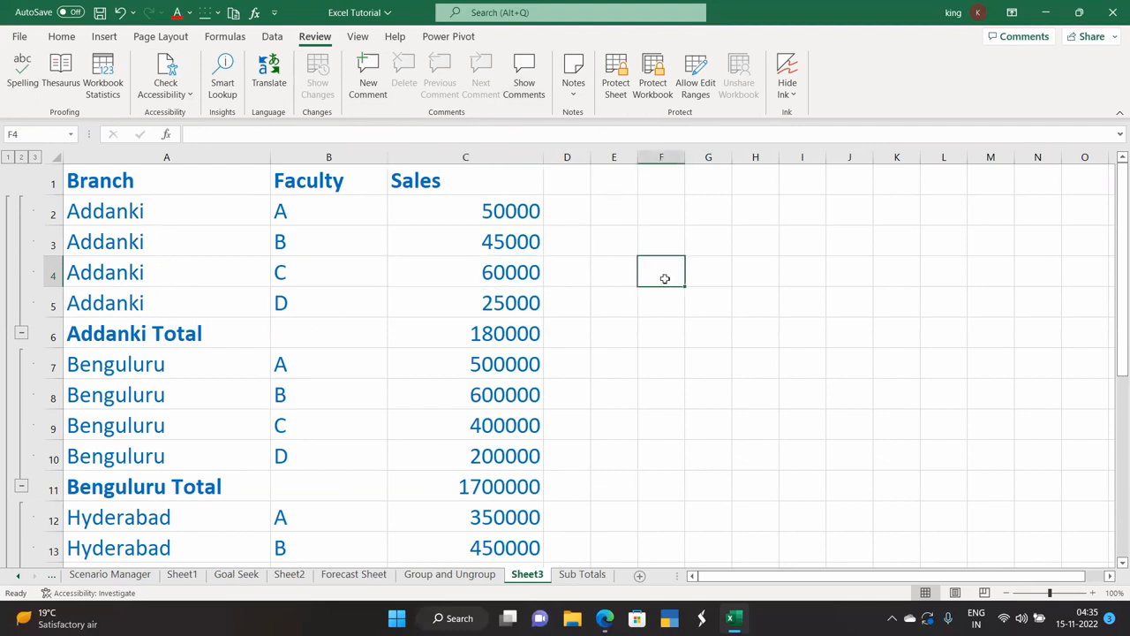
{"action": "type", "text": "Beety"}
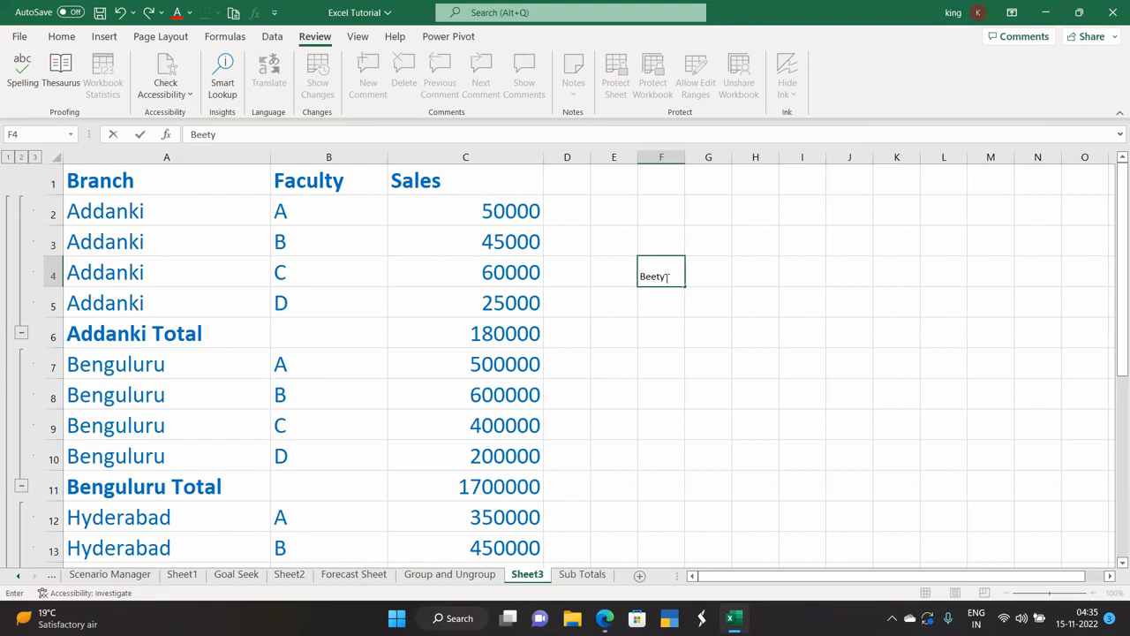
{"action": "type", "text": "."}
{"action": "key", "text": "Return"}
{"action": "left_click", "coordinate": [665, 267]}
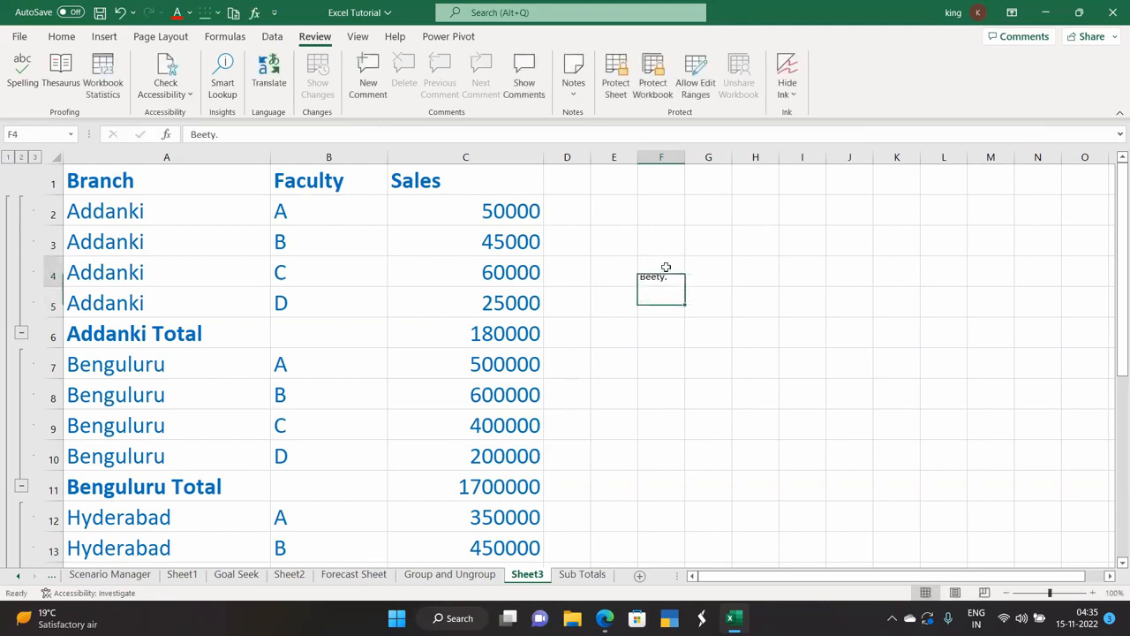
Spell check: change Beety to Beaty and Benguluru to Bengaluru, ignoring Ongole.
{"action": "left_click", "coordinate": [22, 72]}
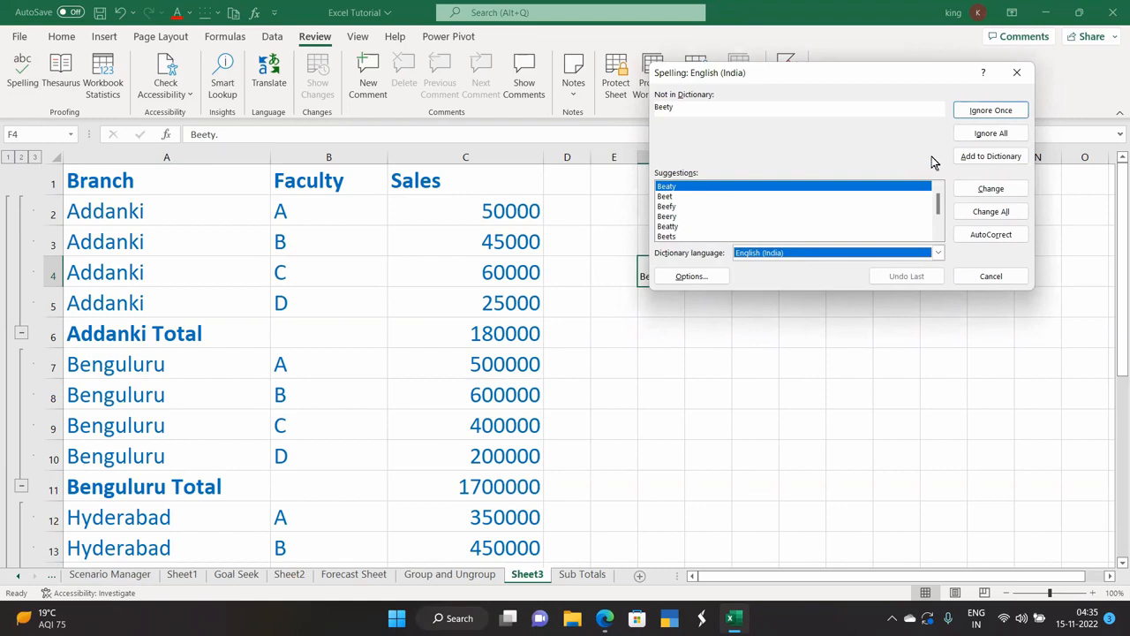
{"action": "left_click", "coordinate": [987, 188]}
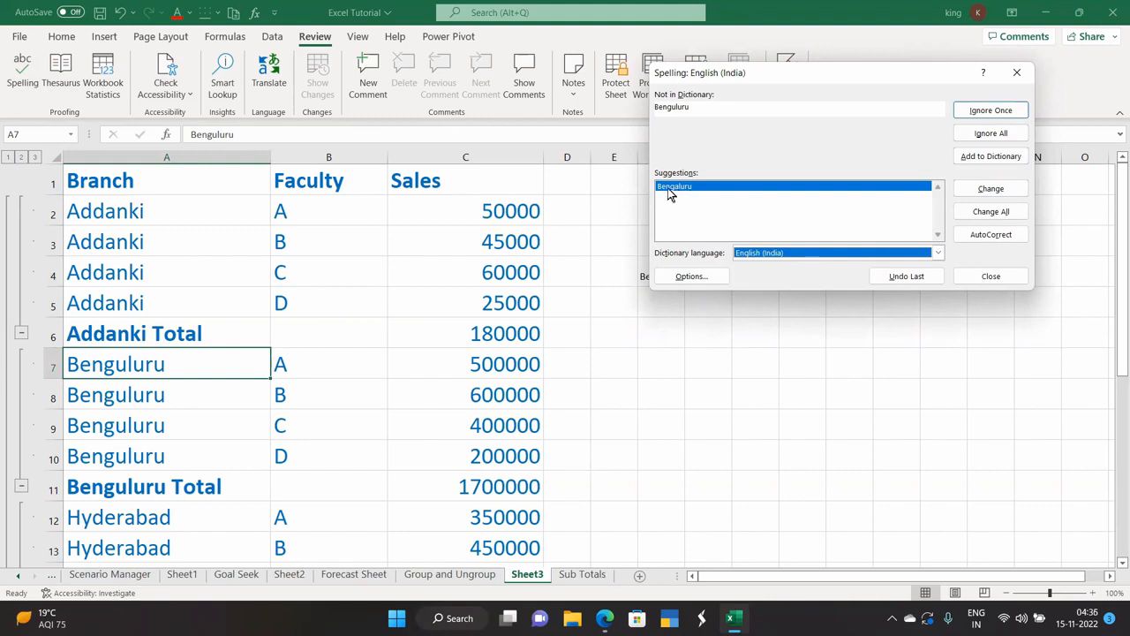
{"action": "left_click", "coordinate": [982, 193]}
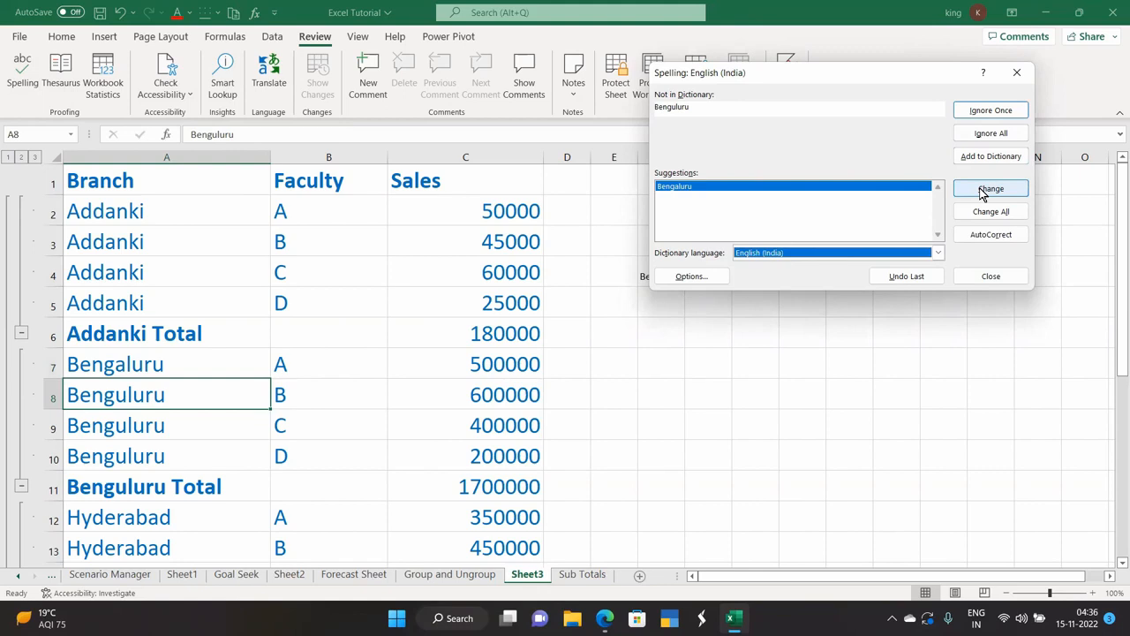
{"action": "left_click", "coordinate": [982, 193]}
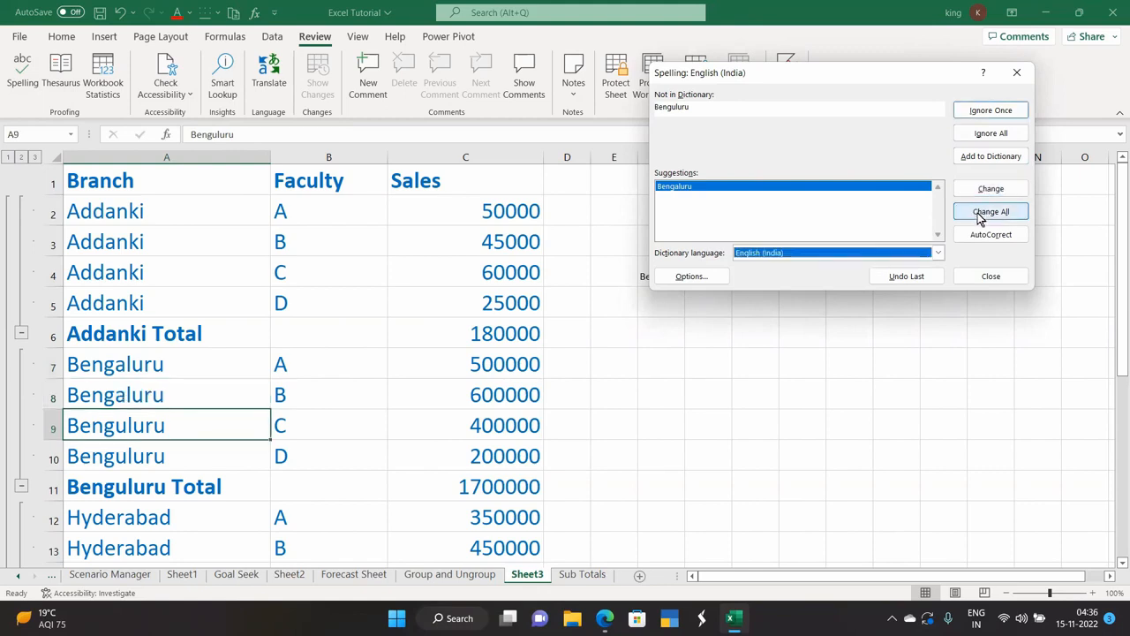
{"action": "left_click", "coordinate": [980, 215]}
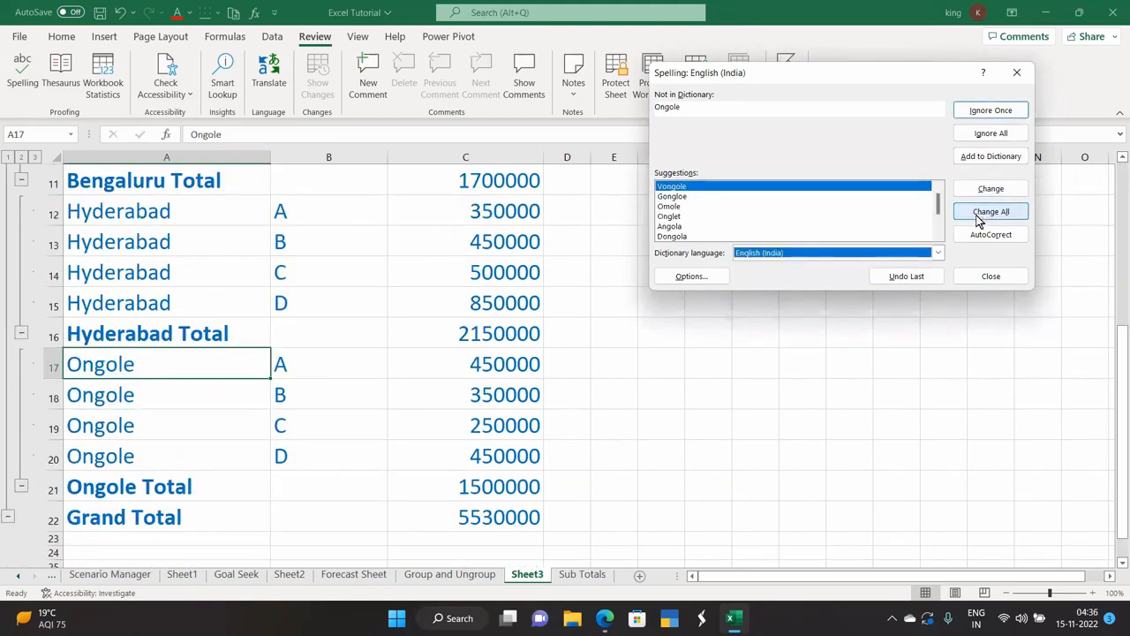
{"action": "left_click", "coordinate": [987, 110]}
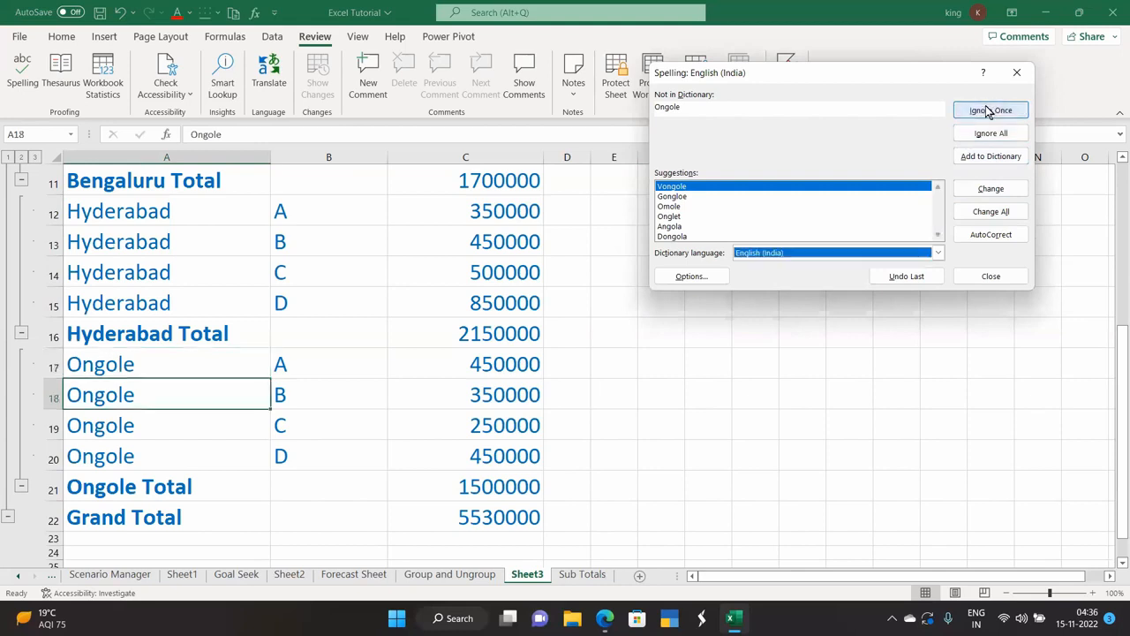
{"action": "left_click", "coordinate": [987, 110]}
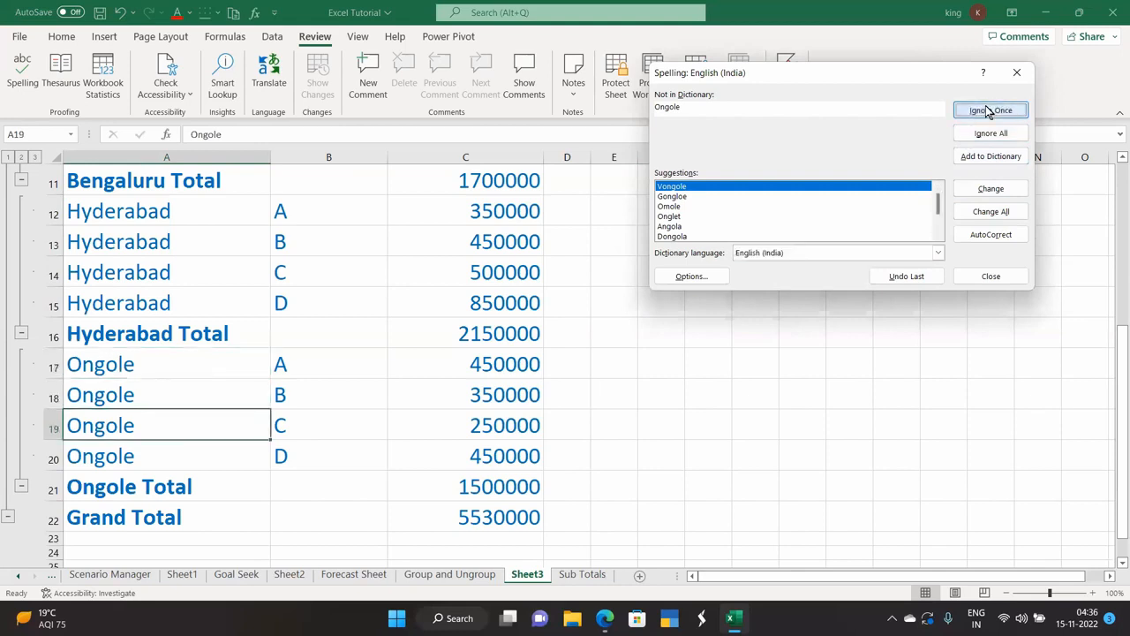
{"action": "left_click", "coordinate": [990, 133]}
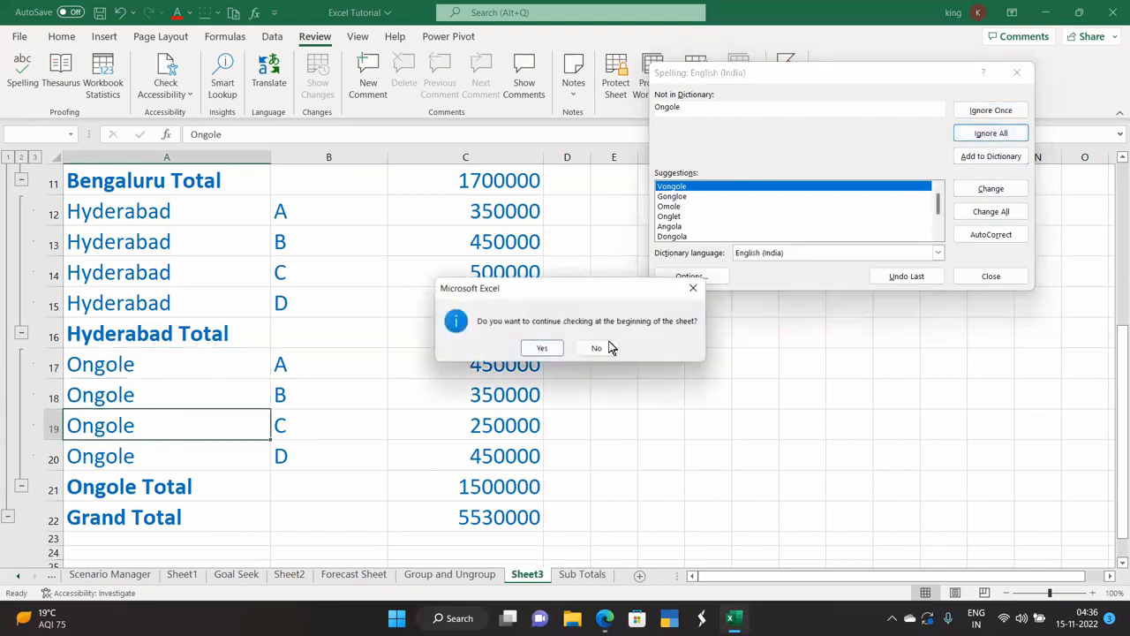
{"action": "left_click", "coordinate": [525, 351]}
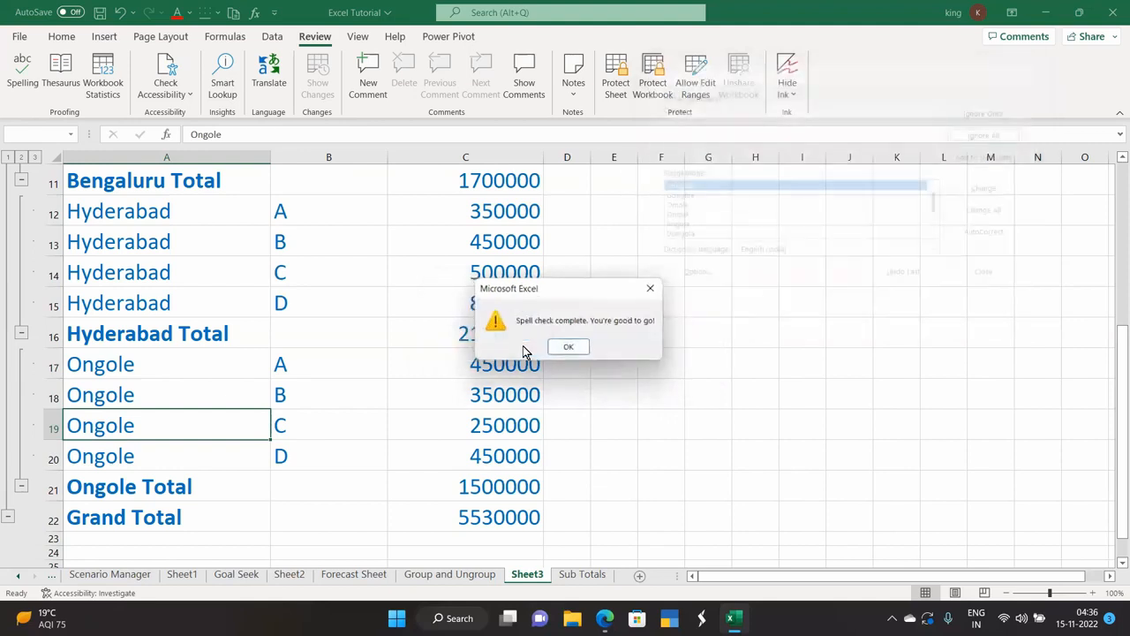
{"action": "left_click", "coordinate": [576, 346]}
Misspell A12 as Hyderabadu by appending 'u'.
{"action": "scroll", "coordinate": [282, 350], "scroll_direction": "up", "scroll_amount": 3}
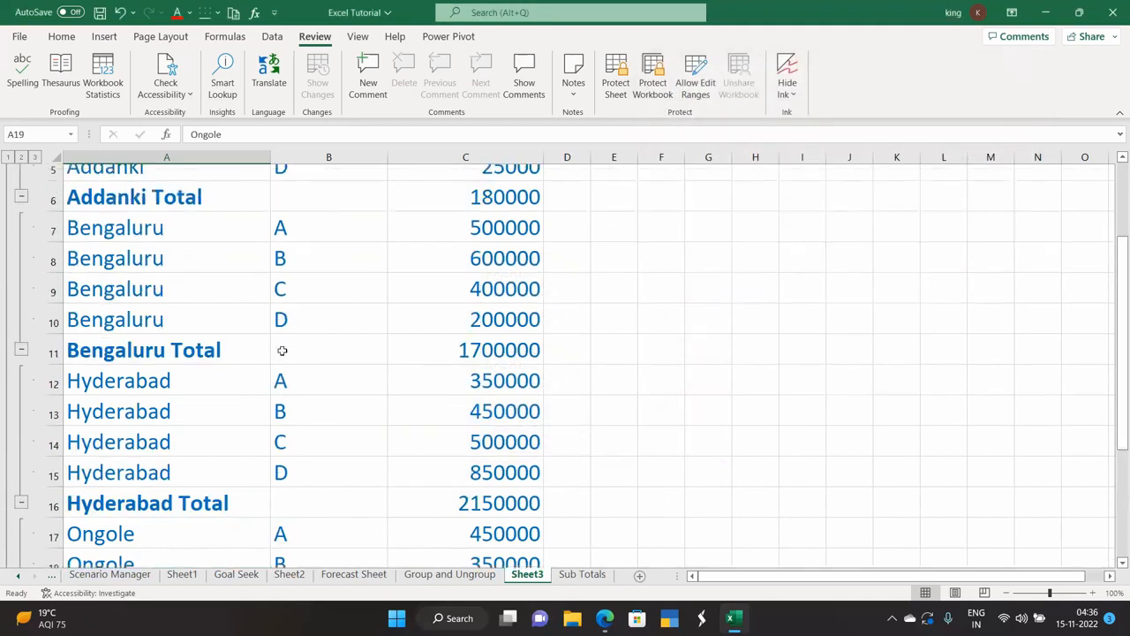
{"action": "double_click", "coordinate": [186, 427]}
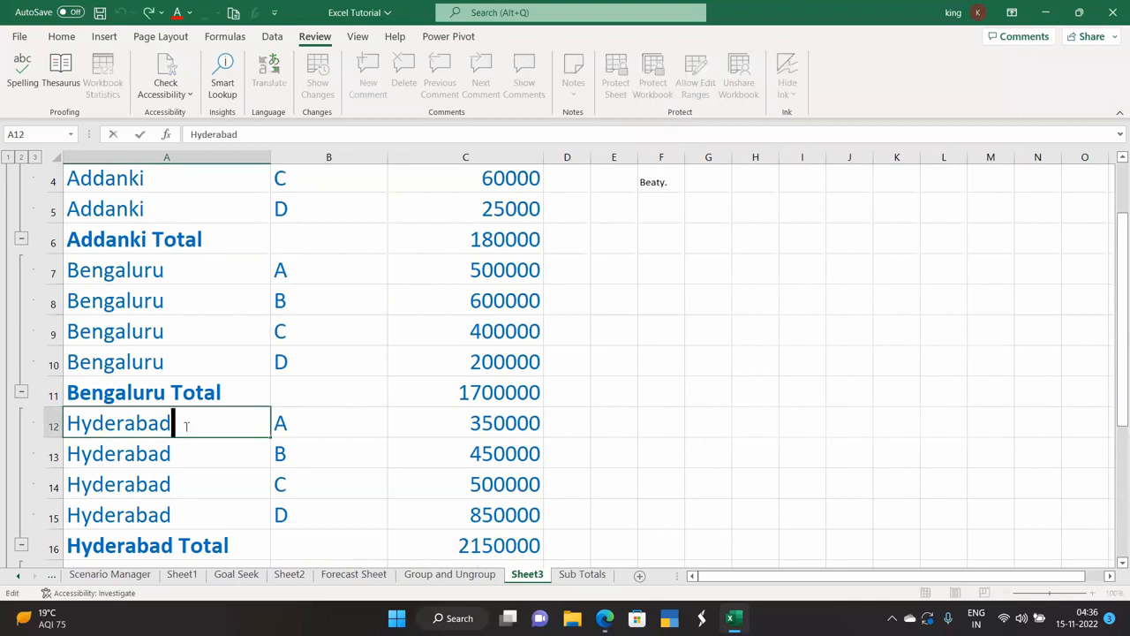
{"action": "type", "text": "u"}
{"action": "left_click", "coordinate": [651, 422]}
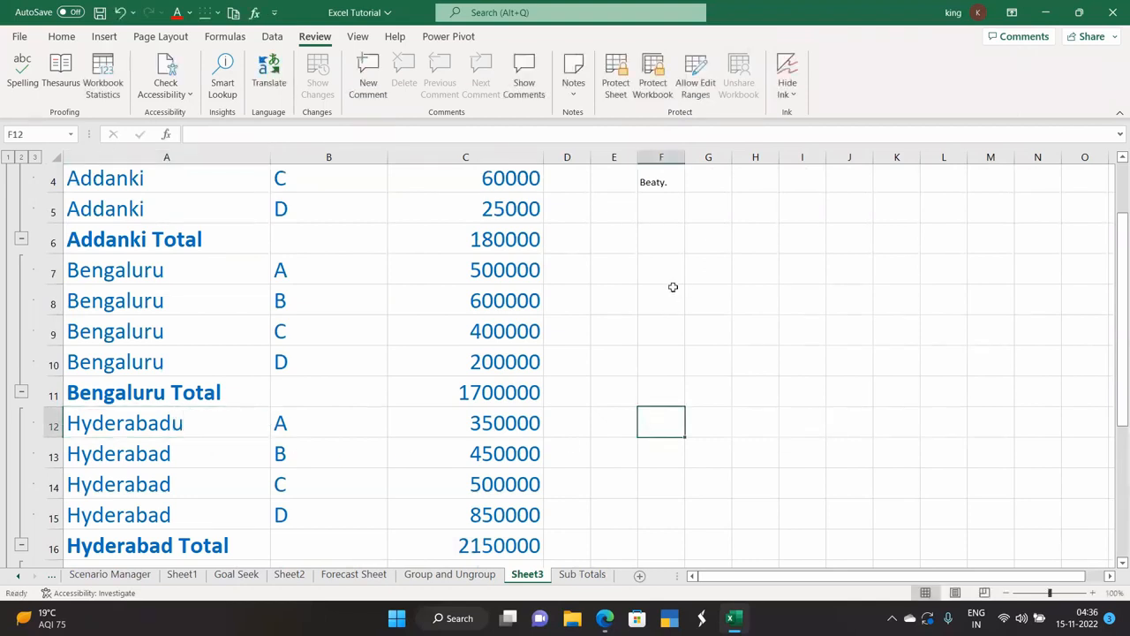
Spell check again, ignoring each Ongole and changing Hyderabadu to Hyderabad.
{"action": "left_click", "coordinate": [22, 86]}
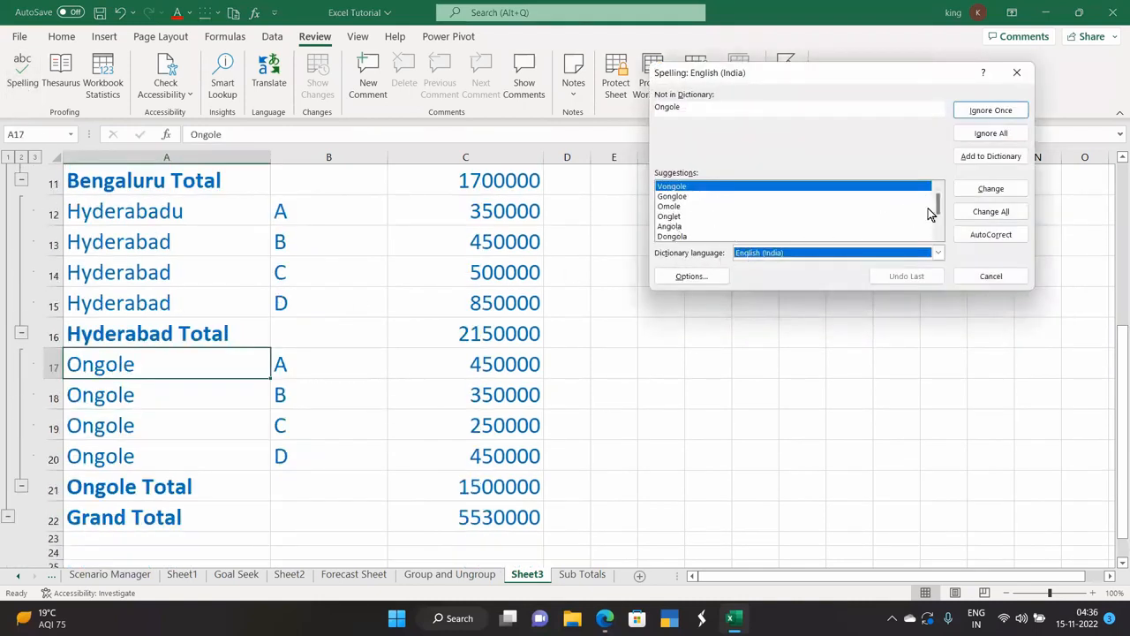
{"action": "left_click", "coordinate": [1004, 112]}
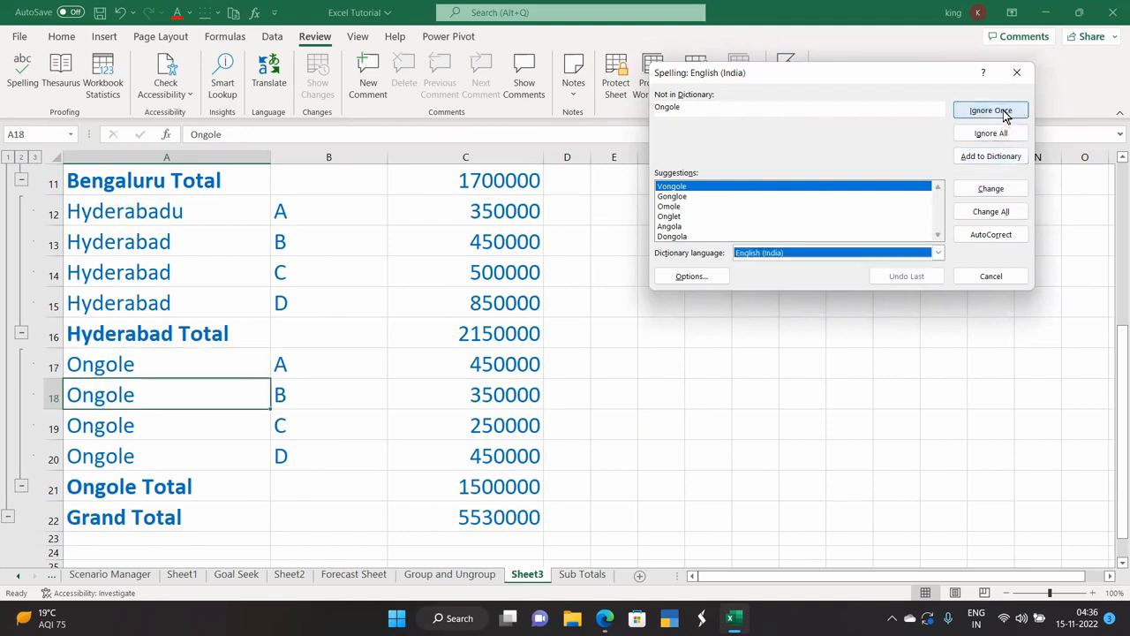
{"action": "left_click", "coordinate": [1004, 113]}
{"action": "left_click", "coordinate": [1005, 113]}
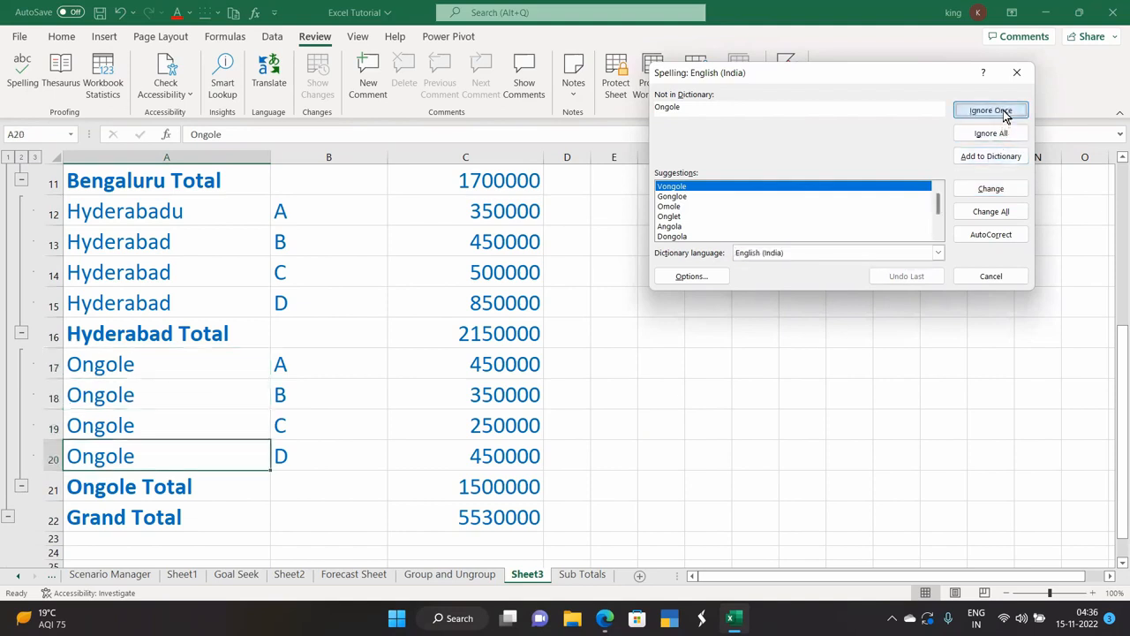
{"action": "left_click", "coordinate": [1005, 113]}
{"action": "left_click", "coordinate": [1005, 113]}
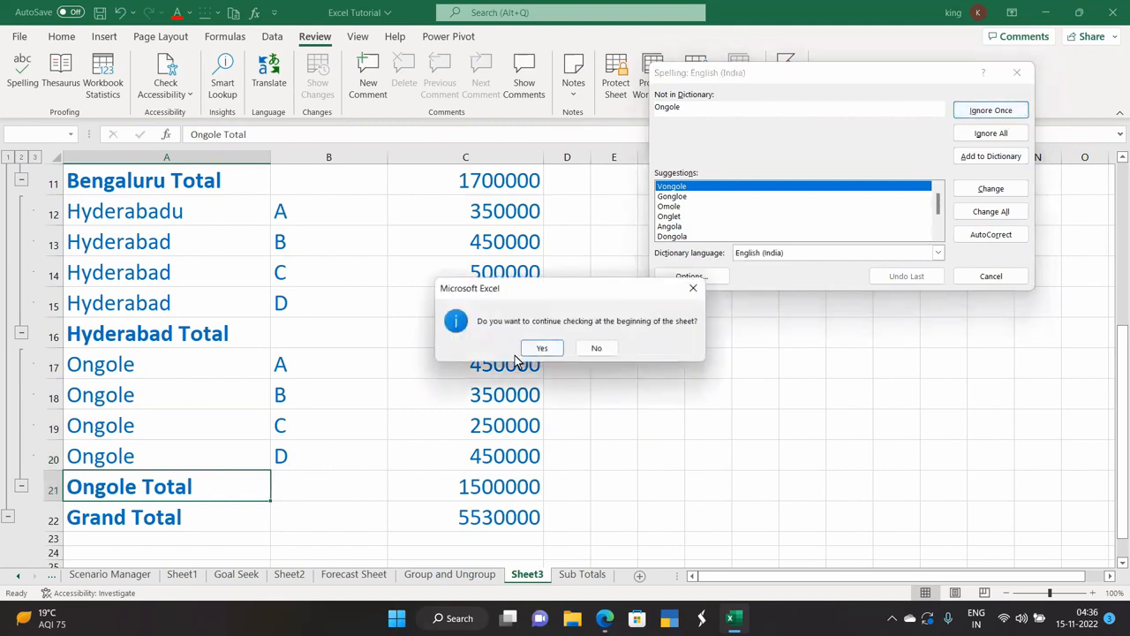
{"action": "left_click", "coordinate": [541, 348]}
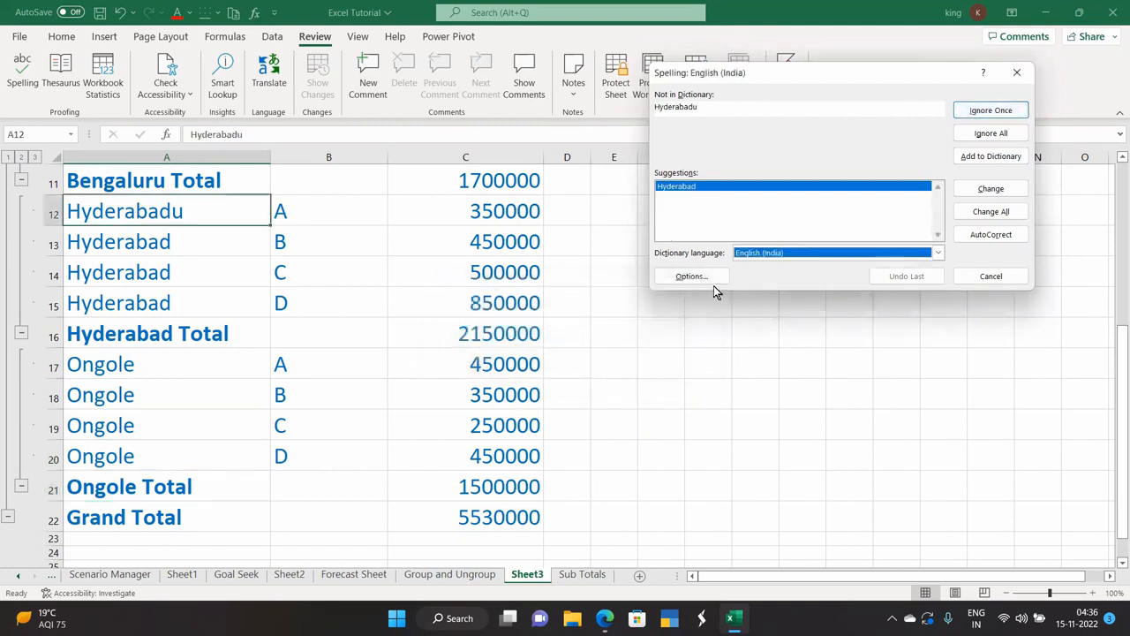
{"action": "left_click", "coordinate": [991, 189]}
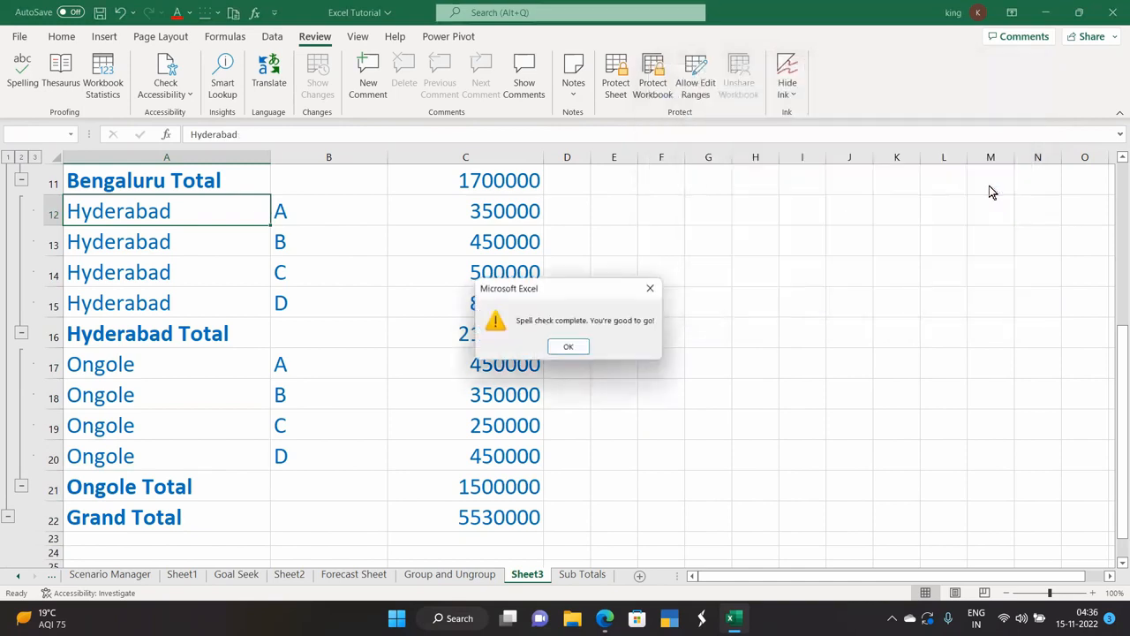
{"action": "left_click", "coordinate": [560, 346]}
{"action": "scroll", "coordinate": [344, 353], "scroll_direction": "up", "scroll_amount": 2}
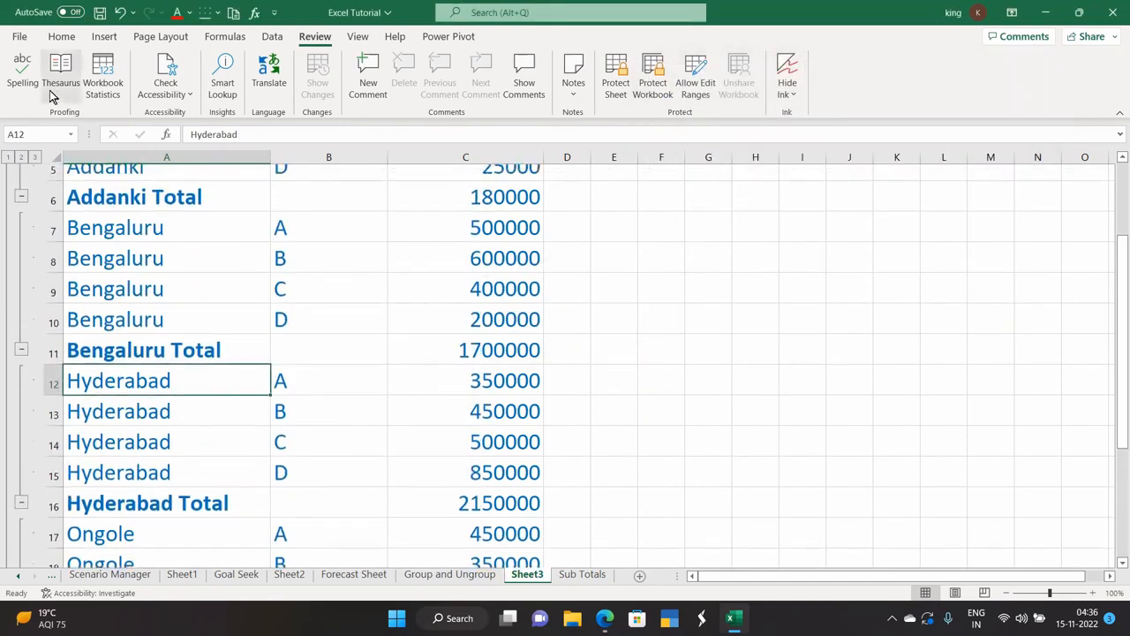
Search the Thesaurus for 'beaty', then for 'word'.
{"action": "scroll", "coordinate": [133, 270], "scroll_direction": "up", "scroll_amount": 2}
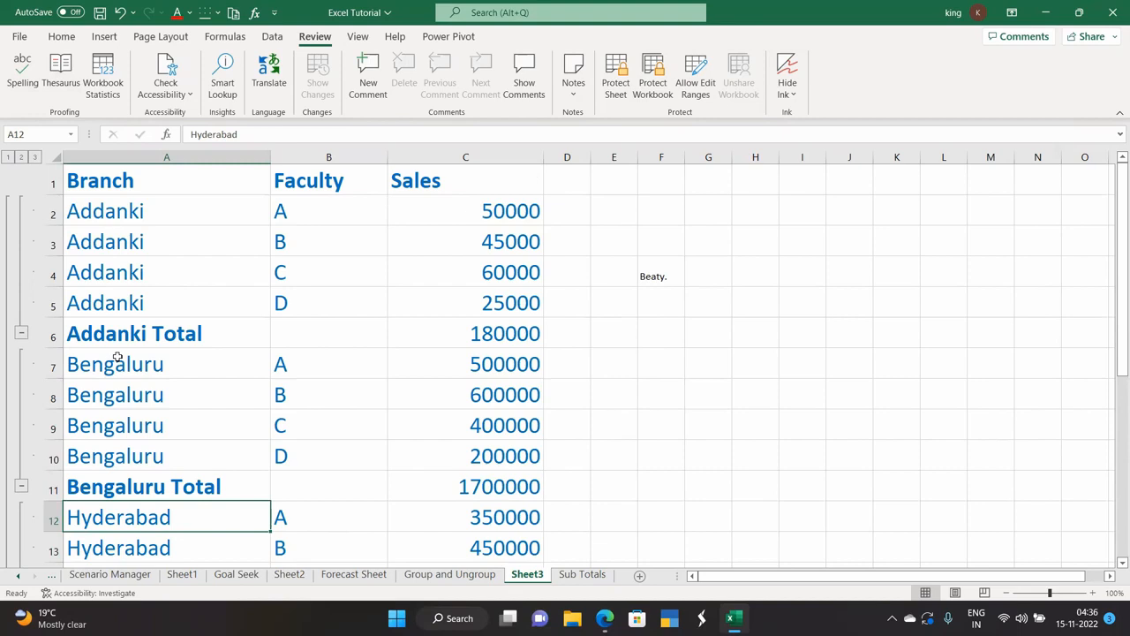
{"action": "left_click", "coordinate": [61, 75]}
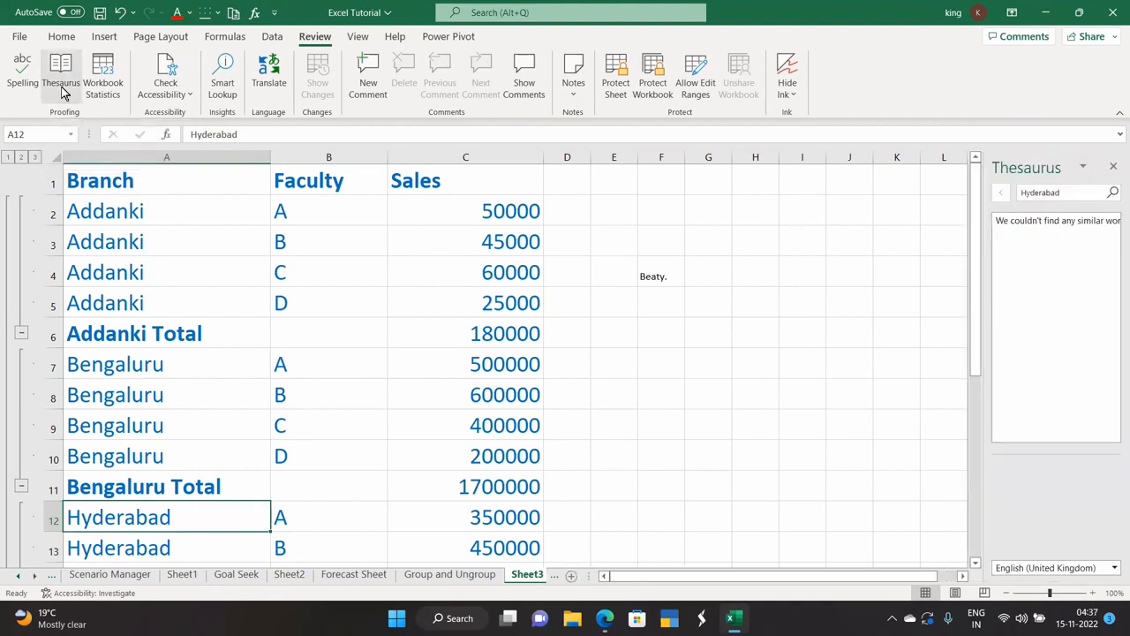
{"action": "double_click", "coordinate": [1017, 196]}
{"action": "left_click_drag", "start_coordinate": [1017, 196], "coordinate": [971, 200]}
{"action": "key", "text": "BackSpace"}
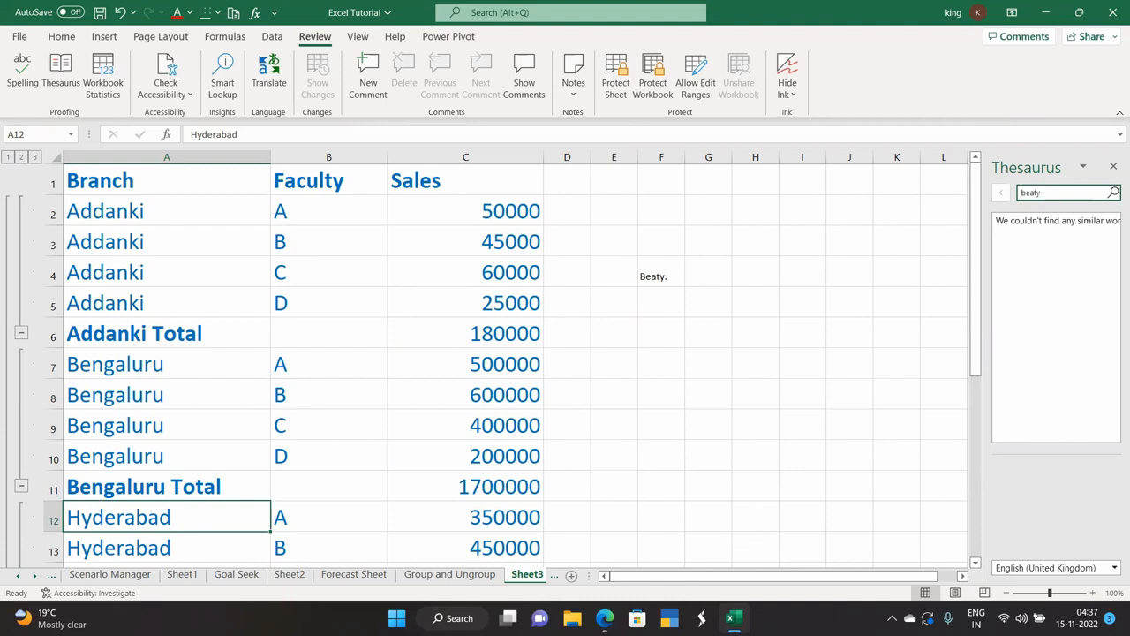
{"action": "key", "text": "Return"}
{"action": "left_click_drag", "start_coordinate": [1065, 193], "coordinate": [913, 202]}
{"action": "key", "text": "BackSpace"}
{"action": "type", "text": "word"}
{"action": "left_click", "coordinate": [1113, 192]}
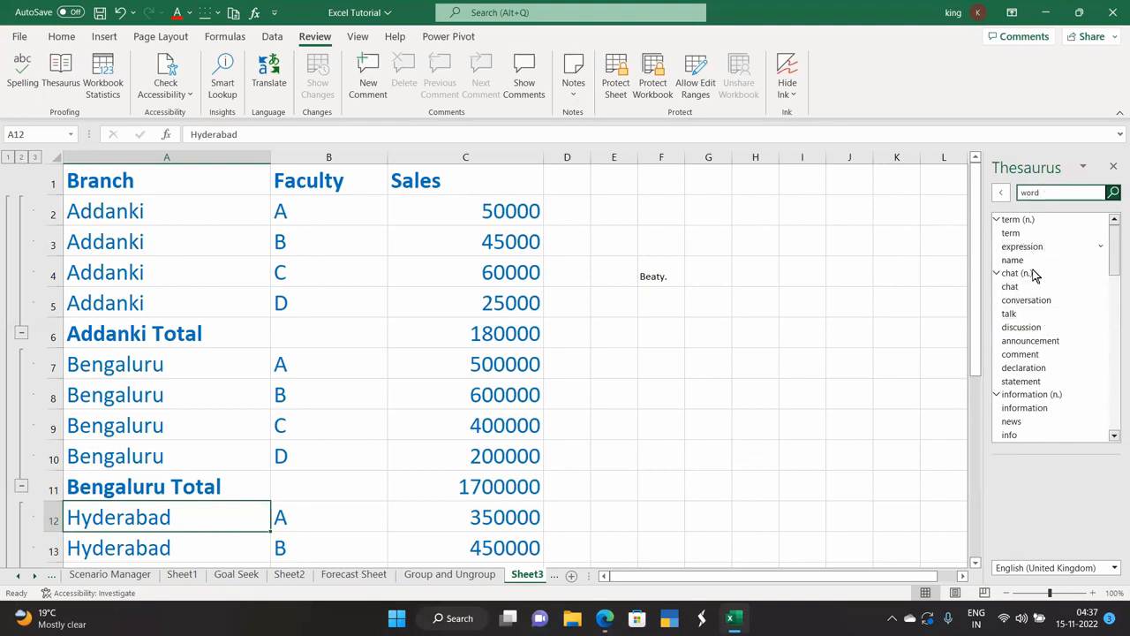
{"action": "left_click", "coordinate": [102, 79]}
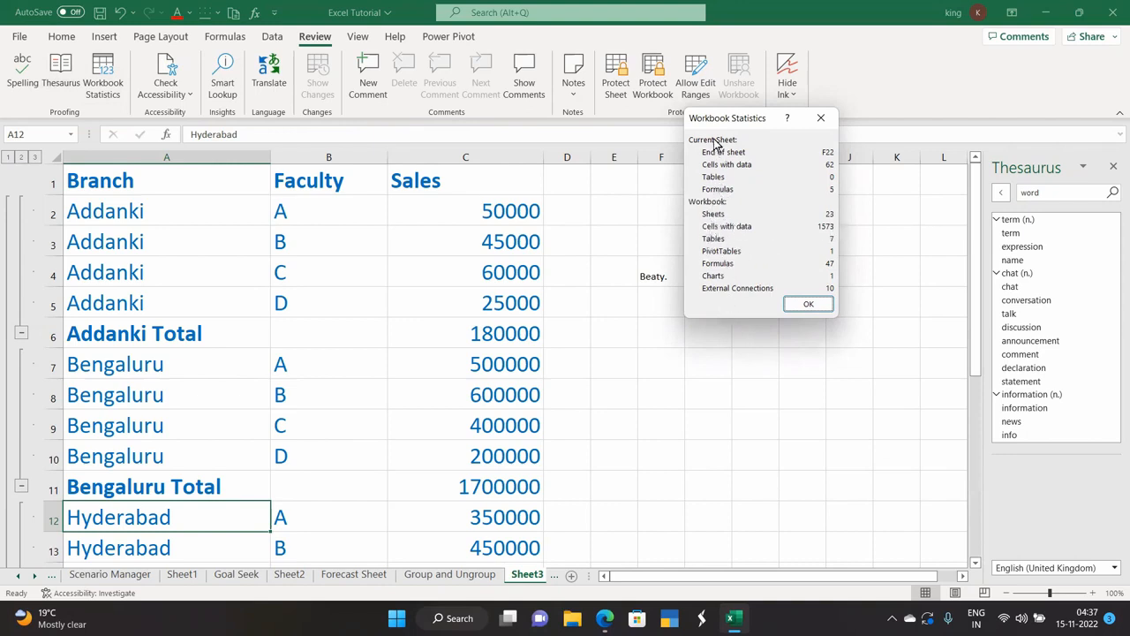
{"action": "left_click", "coordinate": [792, 304]}
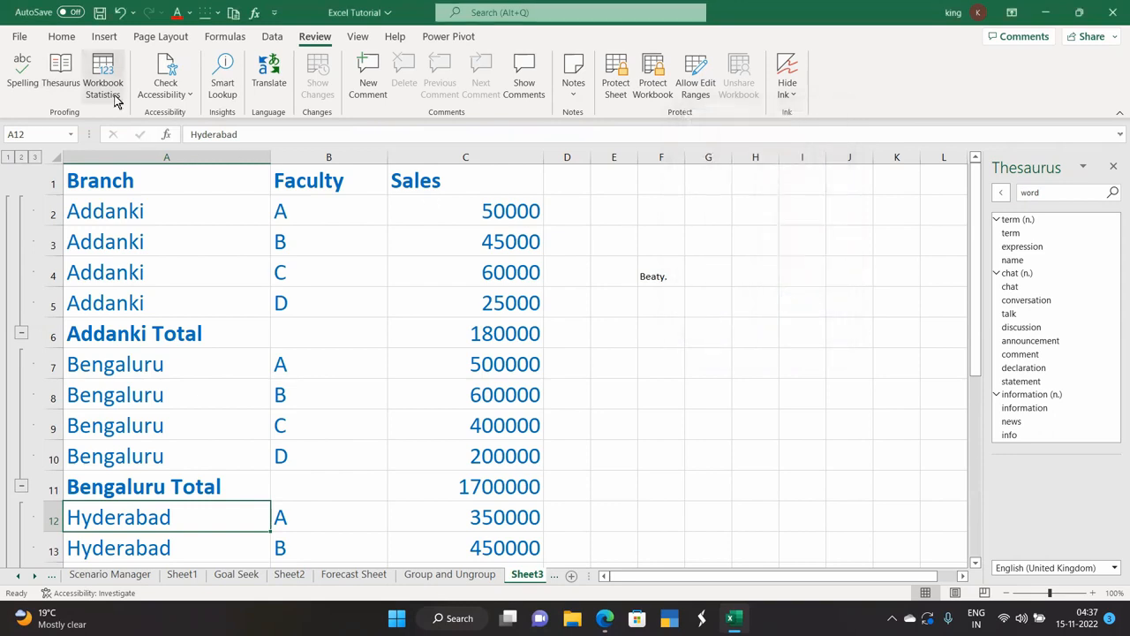
{"action": "left_click", "coordinate": [172, 95]}
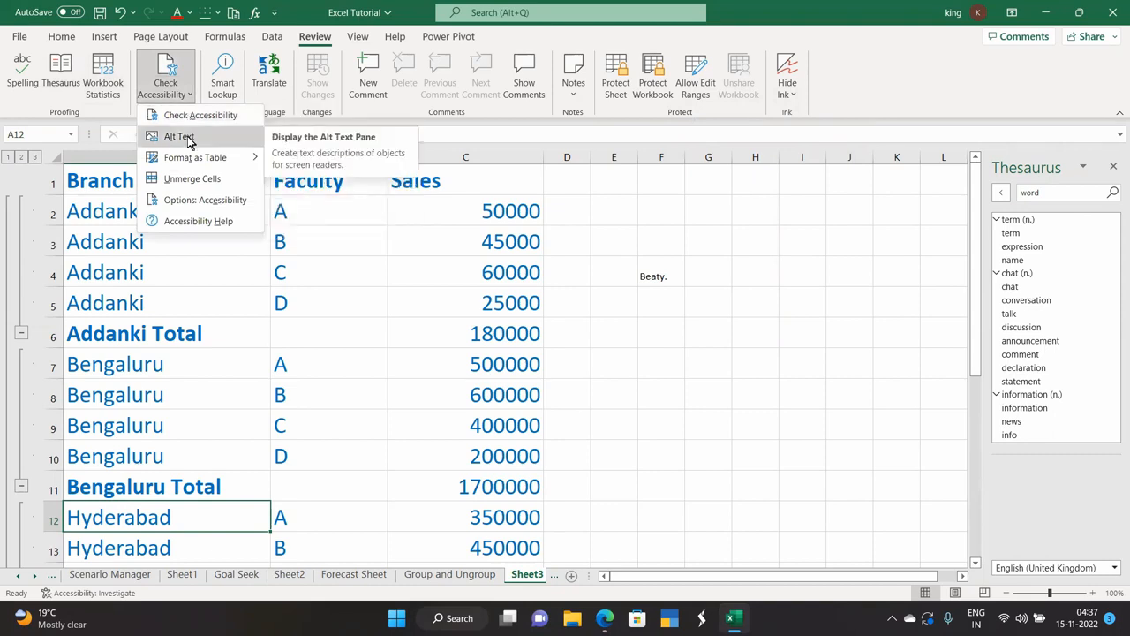
Run Check Accessibility, go to Chart 1's missing alt text, and close the pane.
{"action": "mouse_move", "coordinate": [193, 163]}
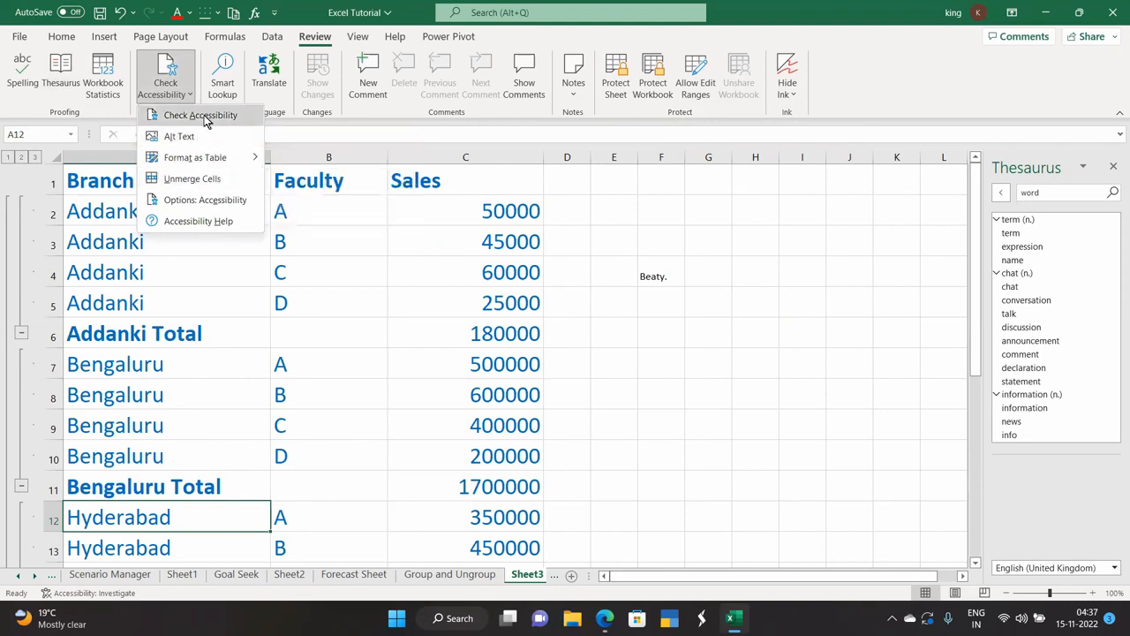
{"action": "left_click", "coordinate": [203, 120]}
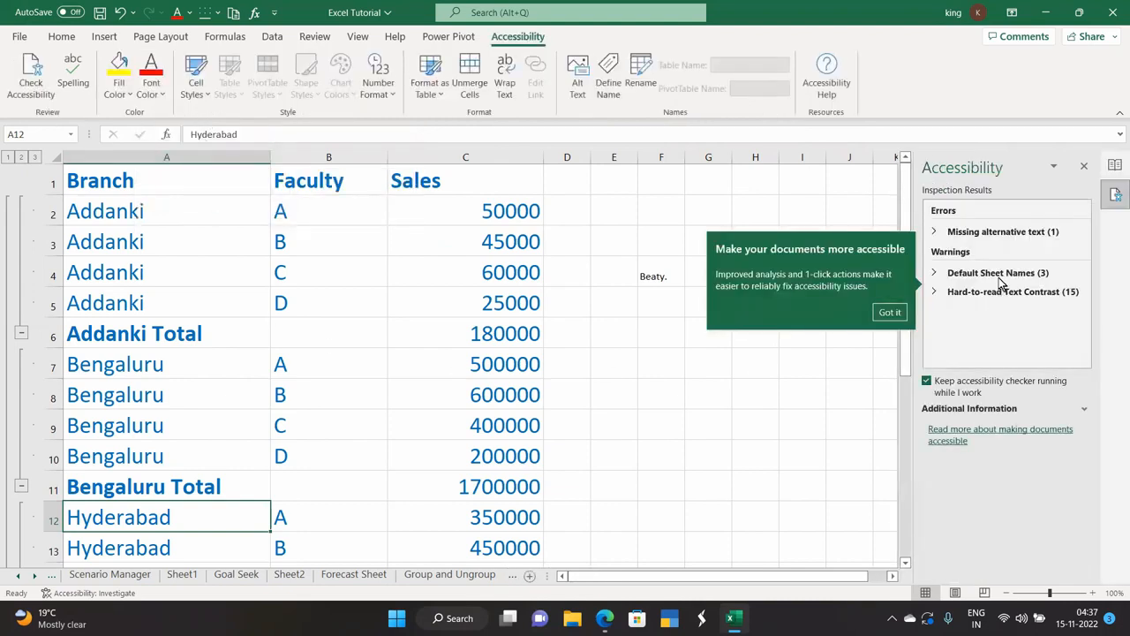
{"action": "left_click", "coordinate": [889, 312]}
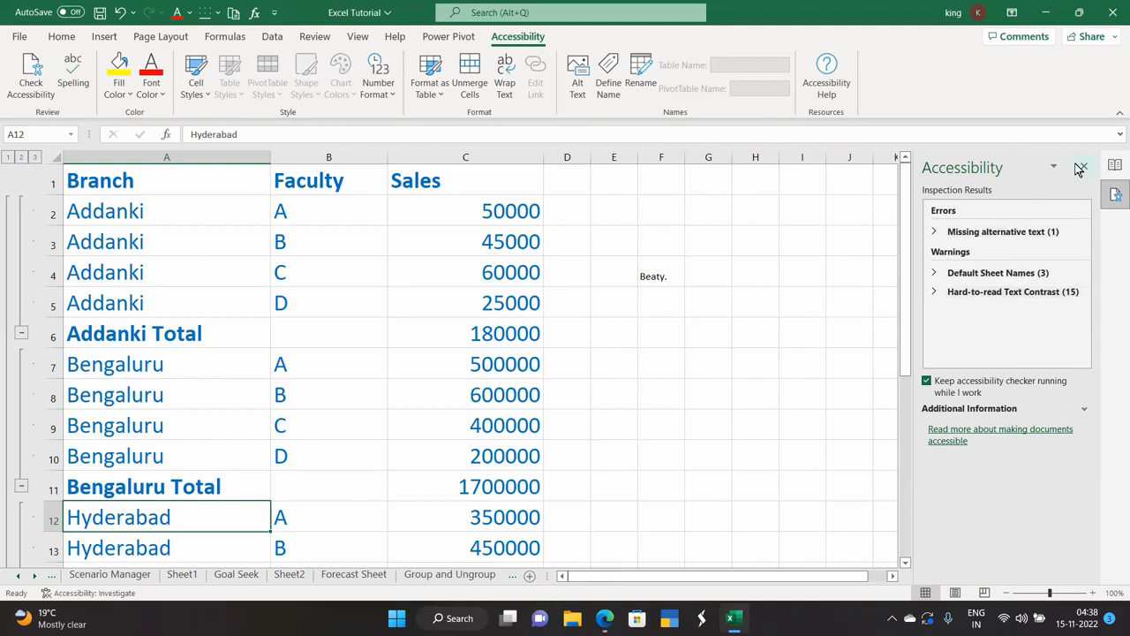
{"action": "left_click", "coordinate": [987, 231]}
{"action": "left_click", "coordinate": [983, 246]}
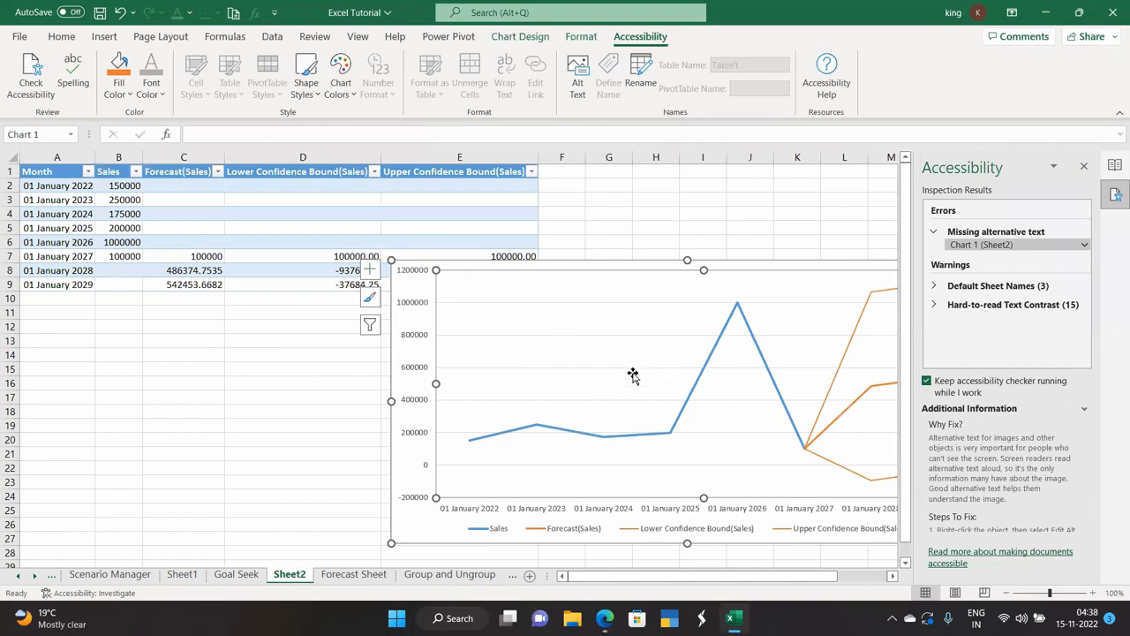
{"action": "left_click", "coordinate": [1084, 166]}
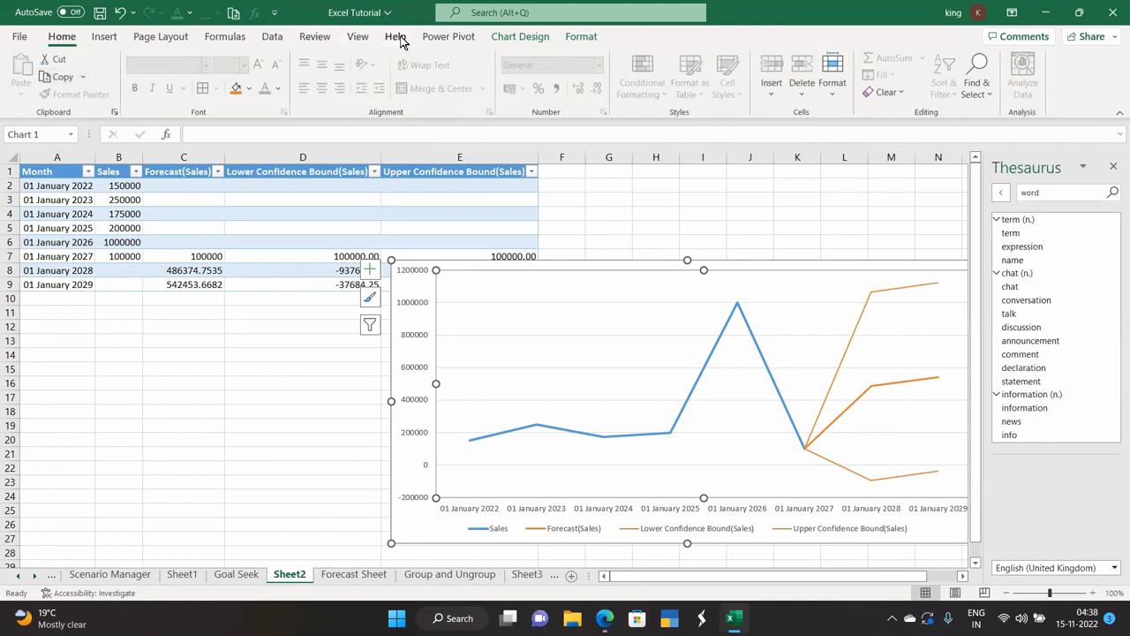
Bring back the Review tab and switch through Sheet3 to the Sub Totals sheet.
{"action": "left_click", "coordinate": [318, 39]}
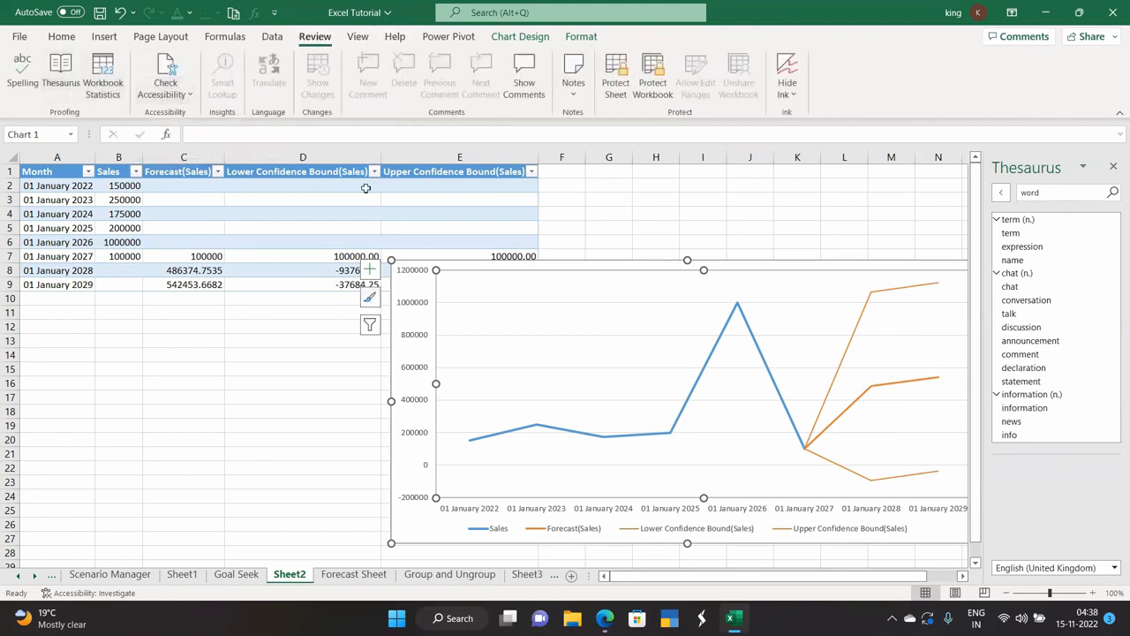
{"action": "left_click", "coordinate": [557, 578]}
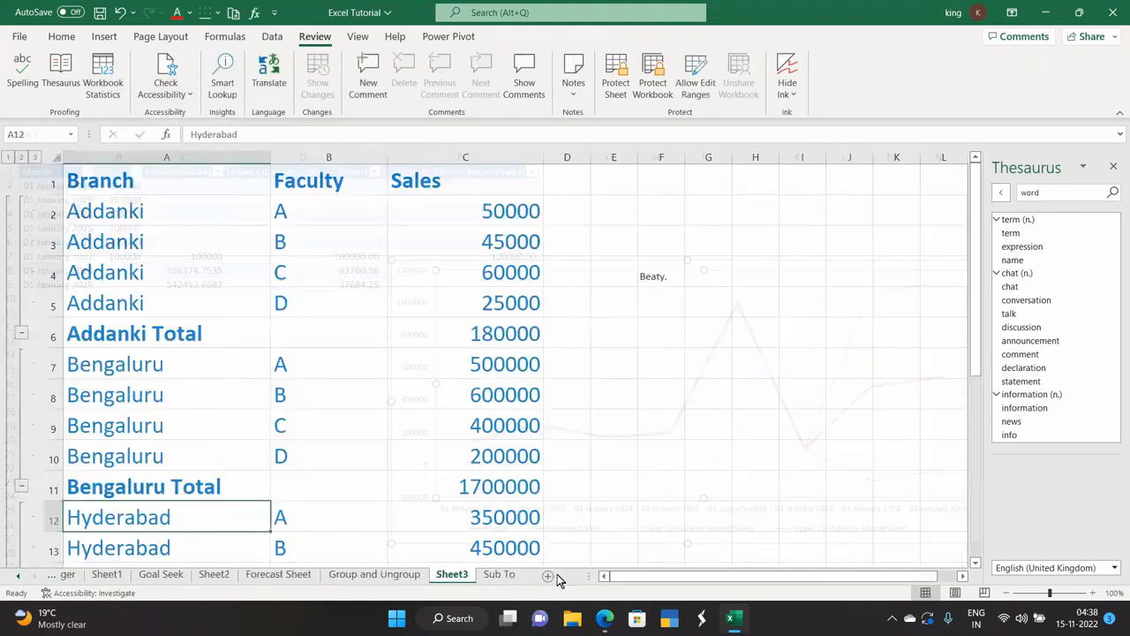
{"action": "left_click", "coordinate": [485, 574]}
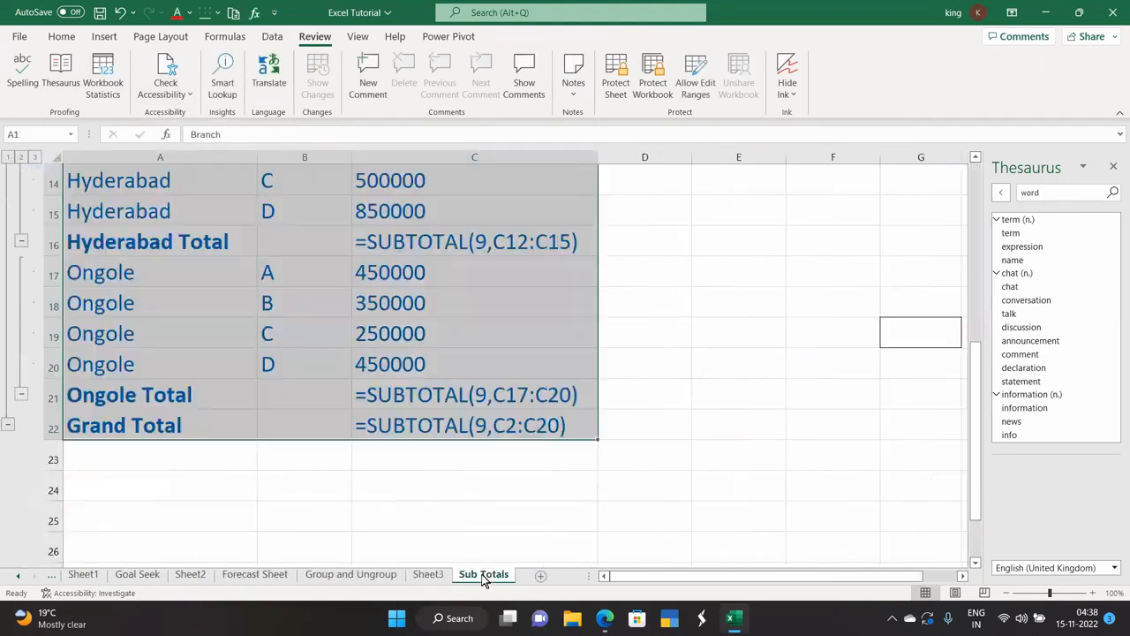
{"action": "left_click", "coordinate": [423, 541]}
Scroll to row 1, run Smart Lookup on the selection, then close its Search pane.
{"action": "scroll", "coordinate": [273, 477], "scroll_direction": "up", "scroll_amount": 3}
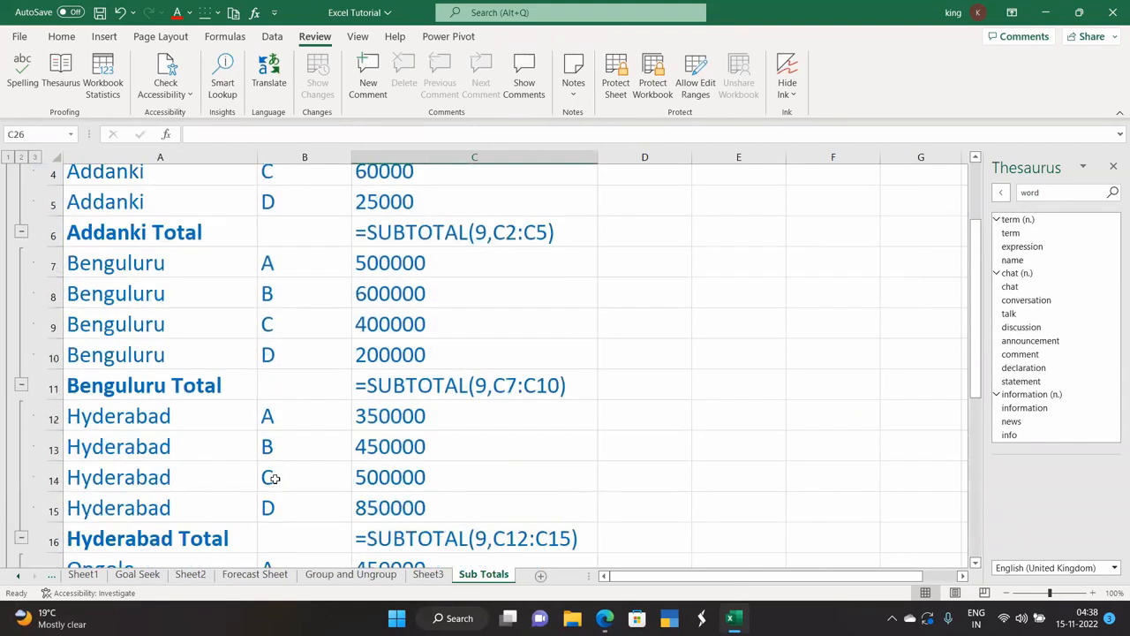
{"action": "scroll", "coordinate": [275, 478], "scroll_direction": "up", "scroll_amount": 1}
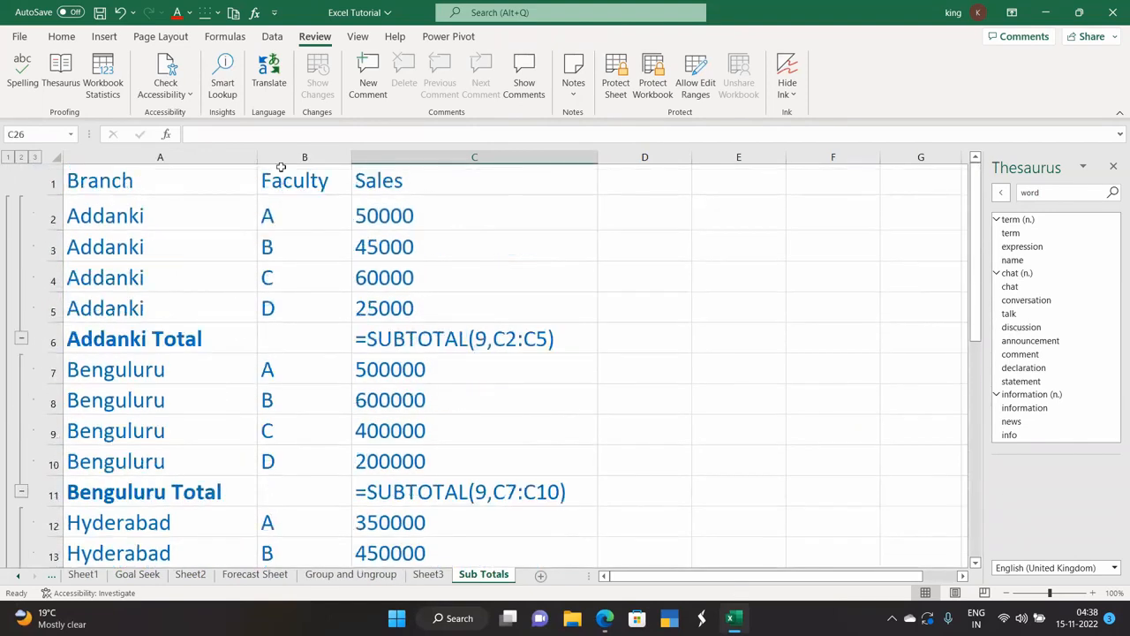
{"action": "left_click", "coordinate": [223, 95]}
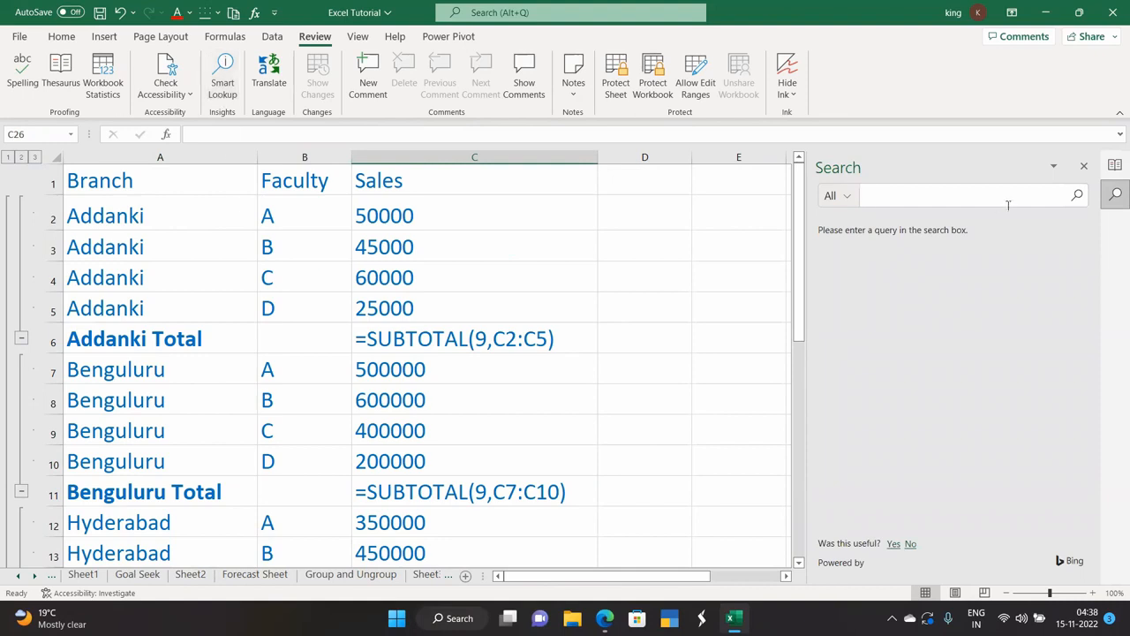
{"action": "left_click", "coordinate": [1084, 166]}
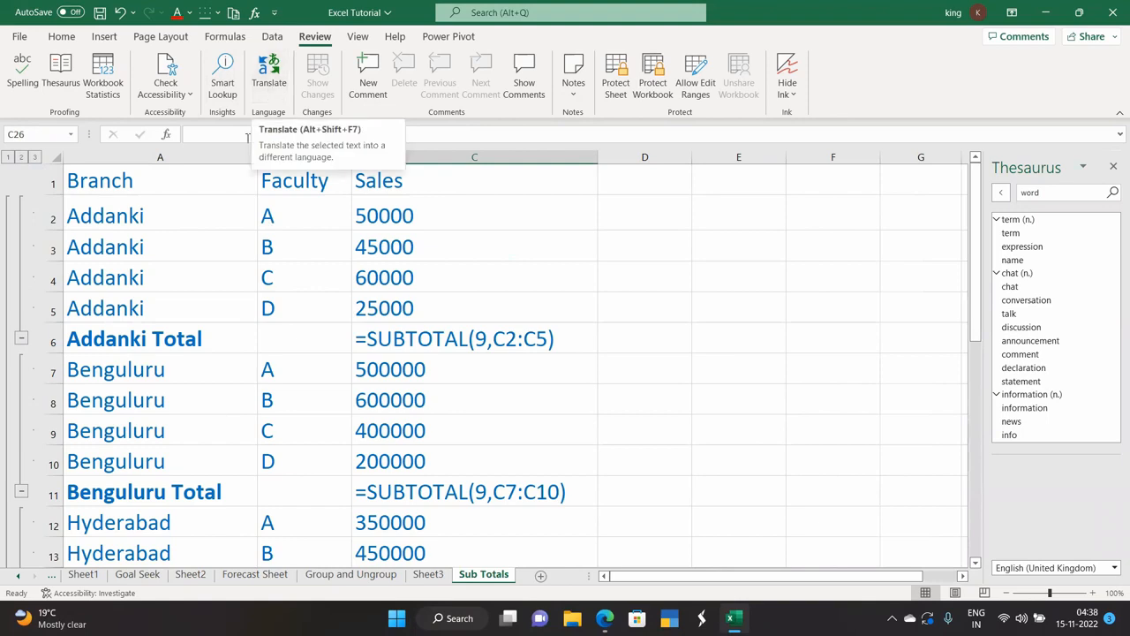
Translate Benguluru in cell A7 with the Translator, first into Hindi.
{"action": "scroll", "coordinate": [115, 372], "scroll_direction": "down", "scroll_amount": 1}
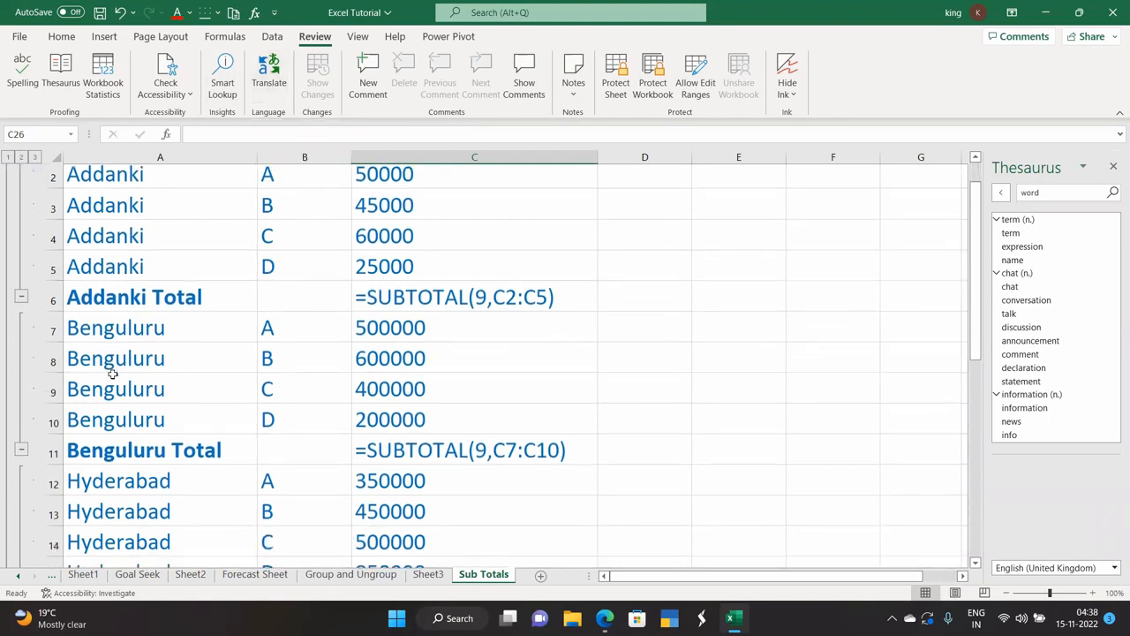
{"action": "left_click", "coordinate": [124, 331]}
{"action": "left_click", "coordinate": [273, 80]}
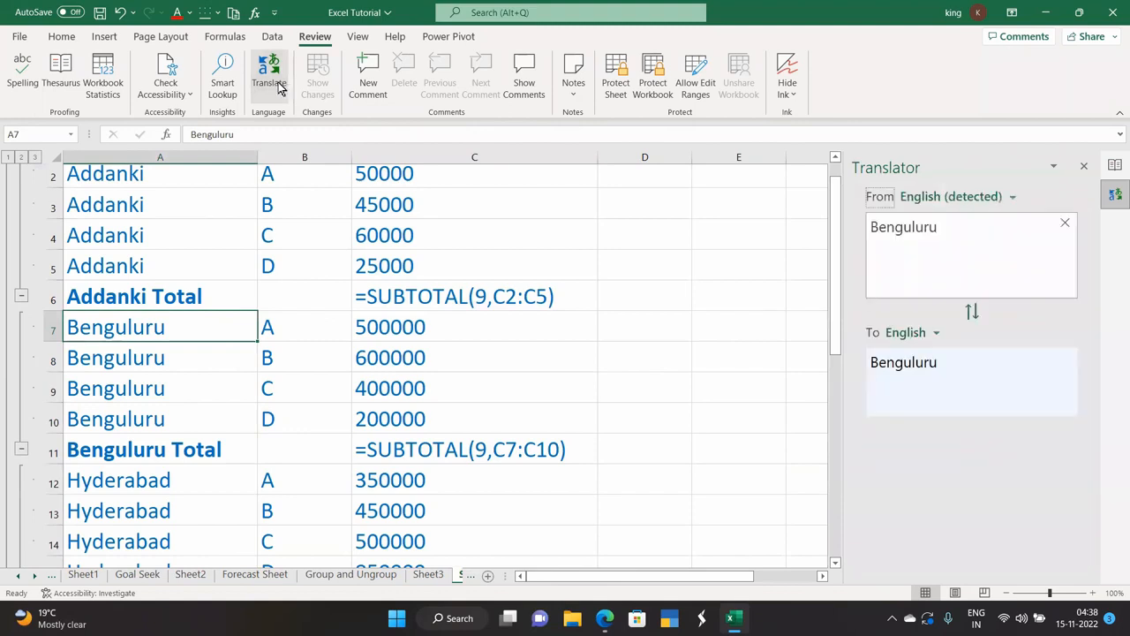
{"action": "left_click", "coordinate": [937, 335]}
{"action": "scroll", "coordinate": [908, 503], "scroll_direction": "down", "scroll_amount": 2}
{"action": "scroll", "coordinate": [905, 509], "scroll_direction": "down", "scroll_amount": 5}
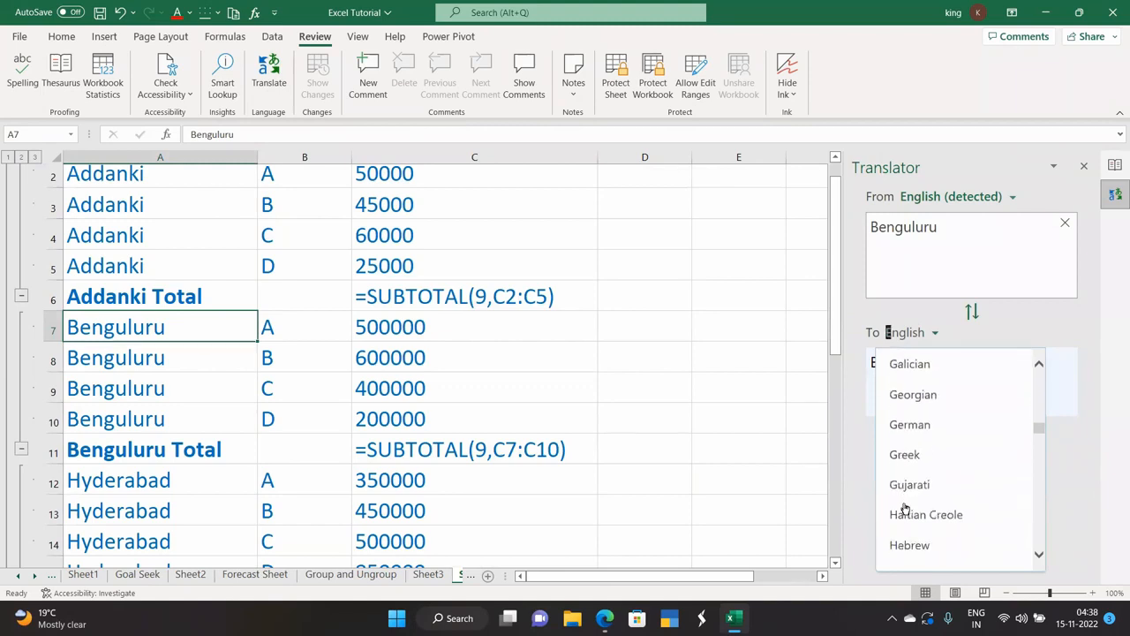
{"action": "scroll", "coordinate": [904, 505], "scroll_direction": "down", "scroll_amount": 3}
{"action": "scroll", "coordinate": [904, 505], "scroll_direction": "up", "scroll_amount": 2}
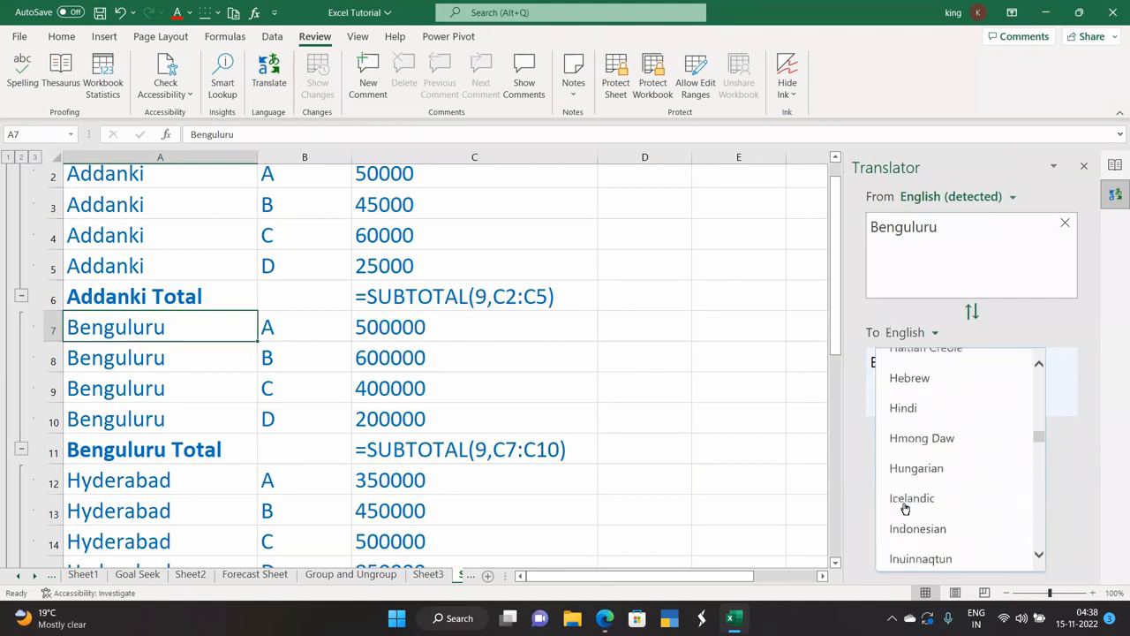
{"action": "left_click", "coordinate": [904, 408]}
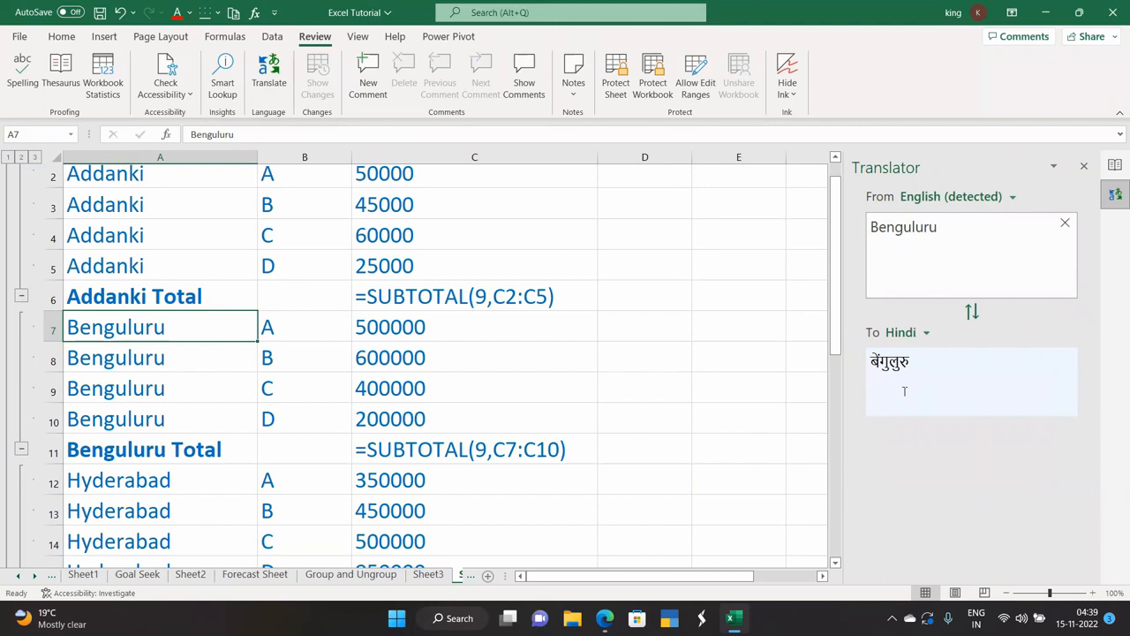
Switch the translation target to Telugu, then to Spanish.
{"action": "left_click", "coordinate": [923, 335]}
{"action": "scroll", "coordinate": [918, 415], "scroll_direction": "down", "scroll_amount": 1}
{"action": "scroll", "coordinate": [913, 434], "scroll_direction": "down", "scroll_amount": 10}
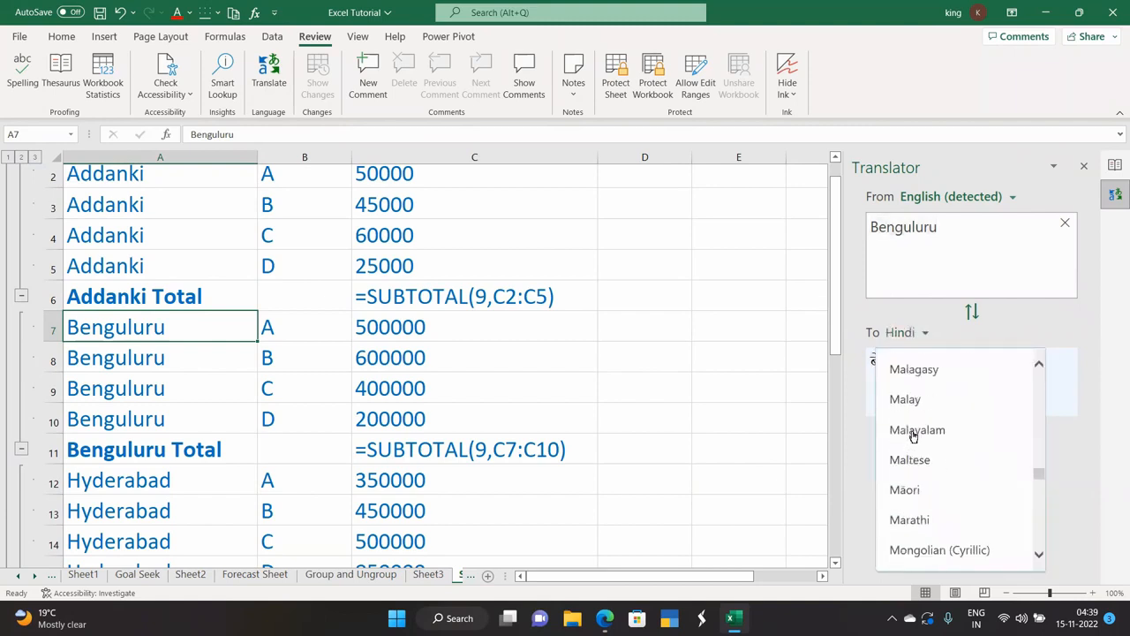
{"action": "scroll", "coordinate": [913, 436], "scroll_direction": "down", "scroll_amount": 8}
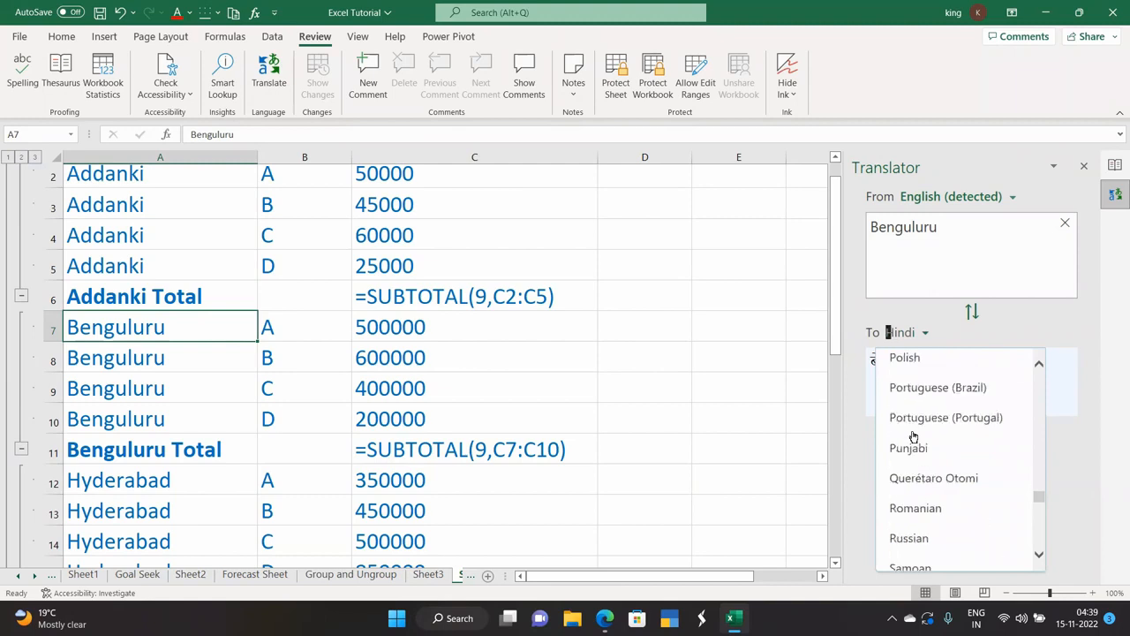
{"action": "scroll", "coordinate": [912, 436], "scroll_direction": "down", "scroll_amount": 8}
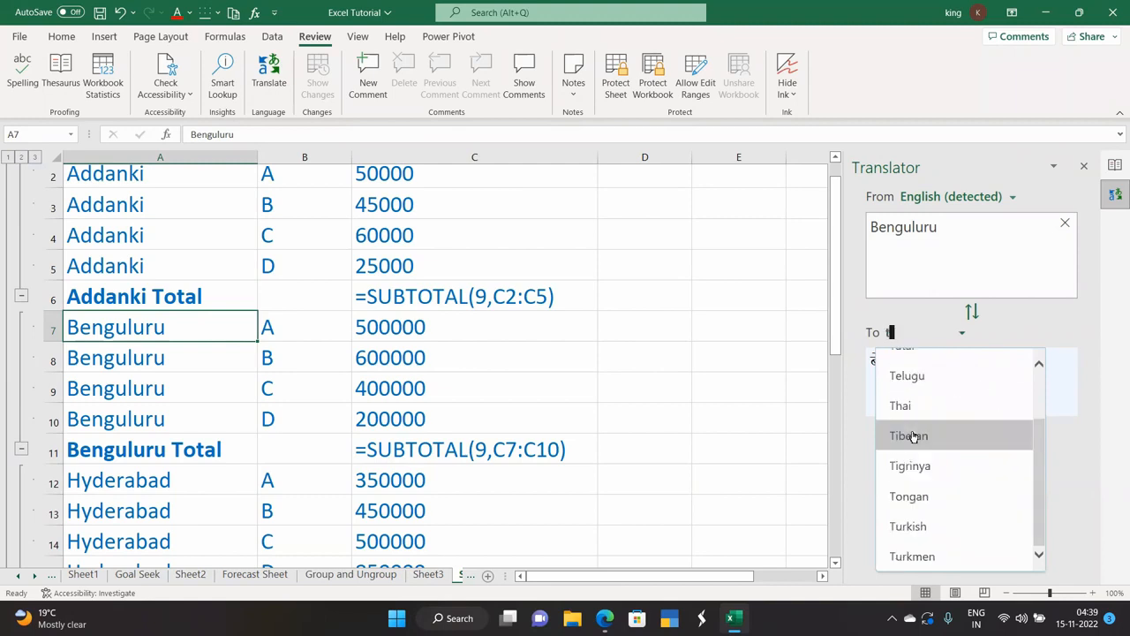
{"action": "left_click", "coordinate": [913, 377]}
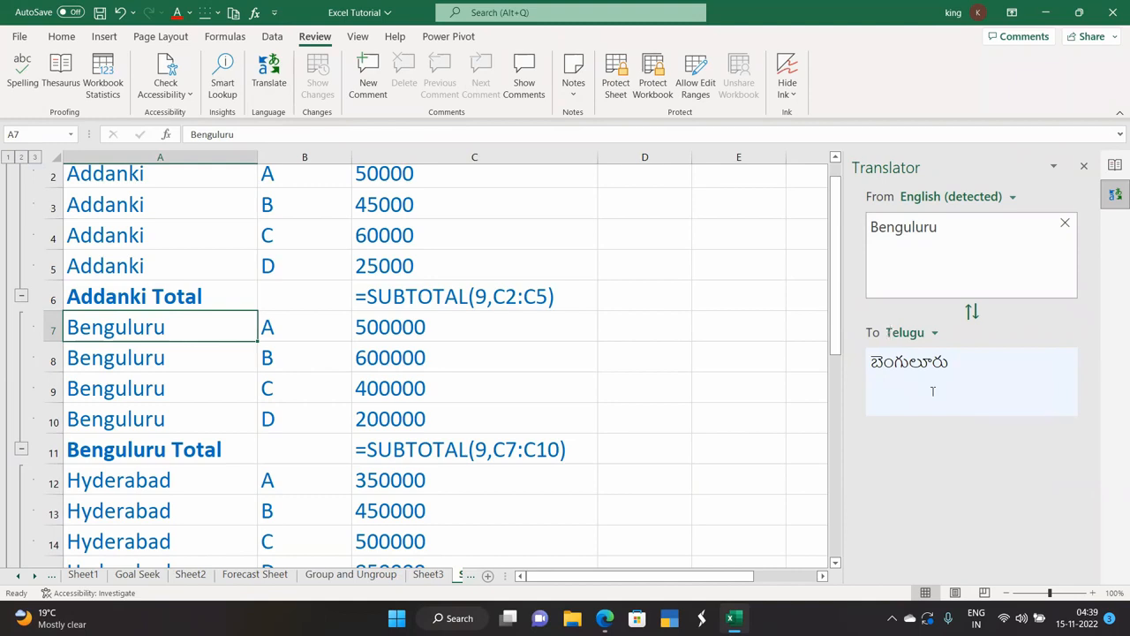
{"action": "left_click", "coordinate": [933, 332]}
{"action": "left_click", "coordinate": [919, 377]}
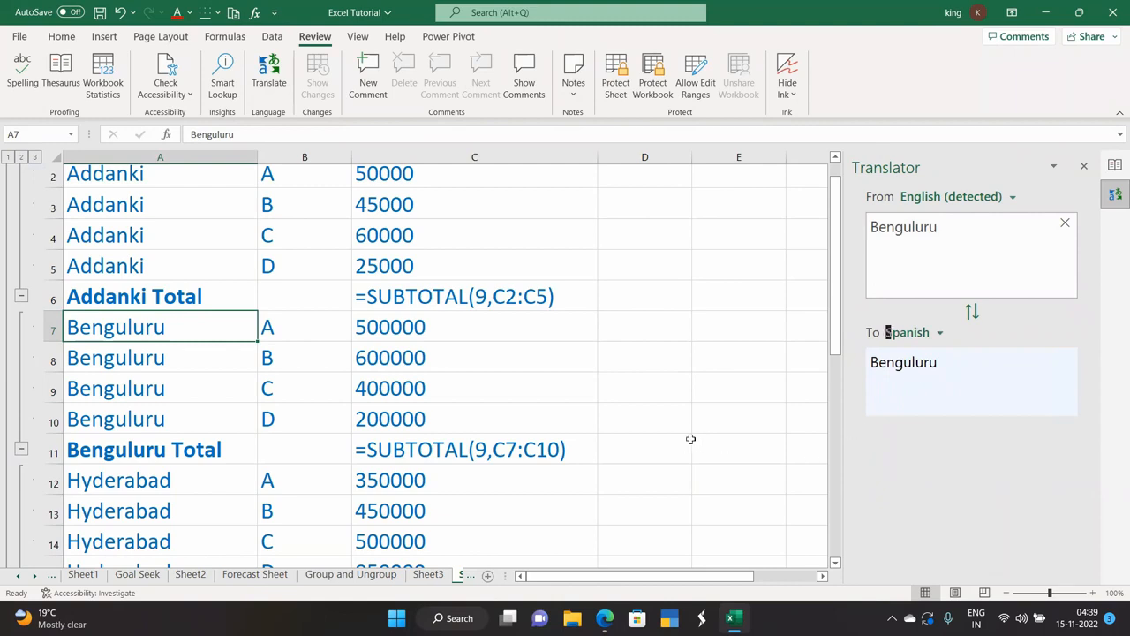
Switch the translation target to Kannada, then finally to Tamil.
{"action": "scroll", "coordinate": [145, 450], "scroll_direction": "up", "scroll_amount": 1}
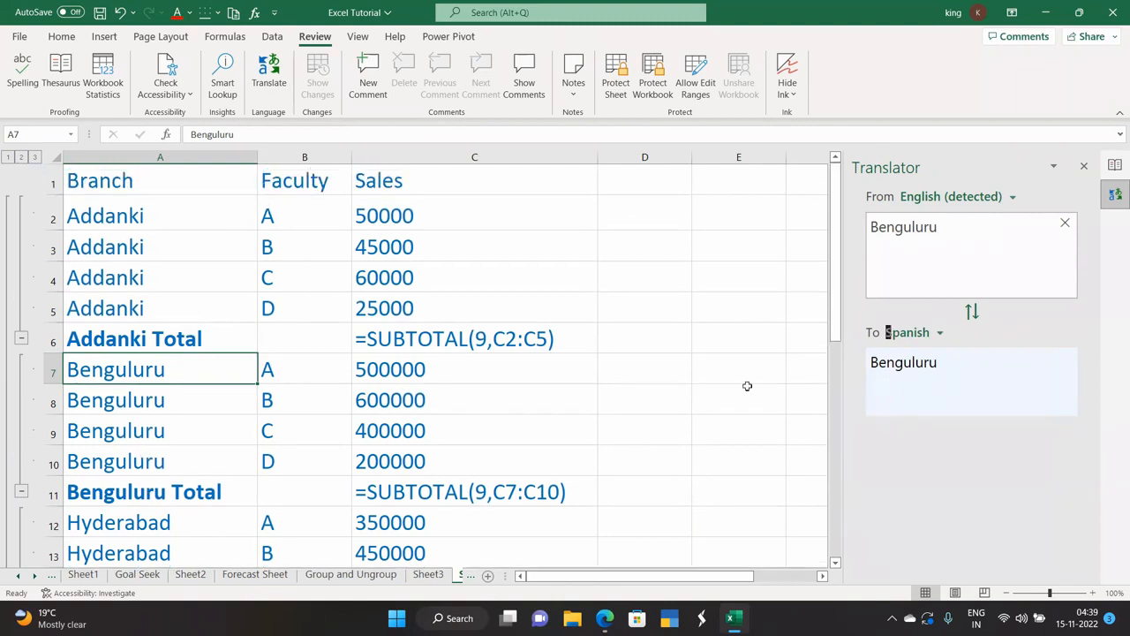
{"action": "left_click", "coordinate": [938, 333]}
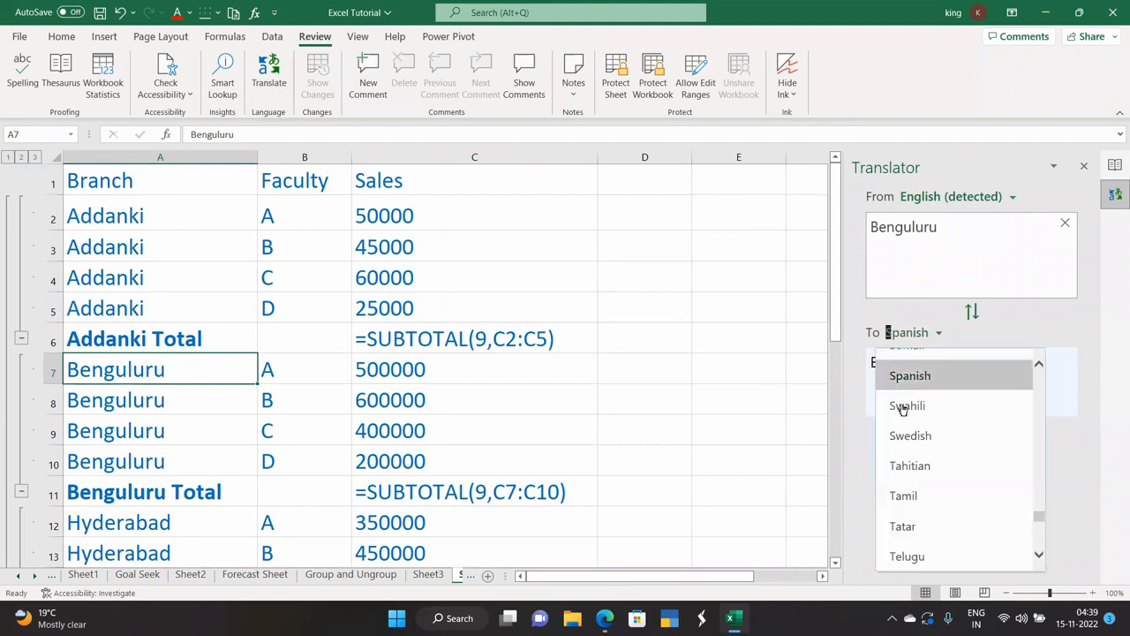
{"action": "scroll", "coordinate": [899, 441], "scroll_direction": "up", "scroll_amount": 3}
{"action": "scroll", "coordinate": [899, 441], "scroll_direction": "up", "scroll_amount": 10}
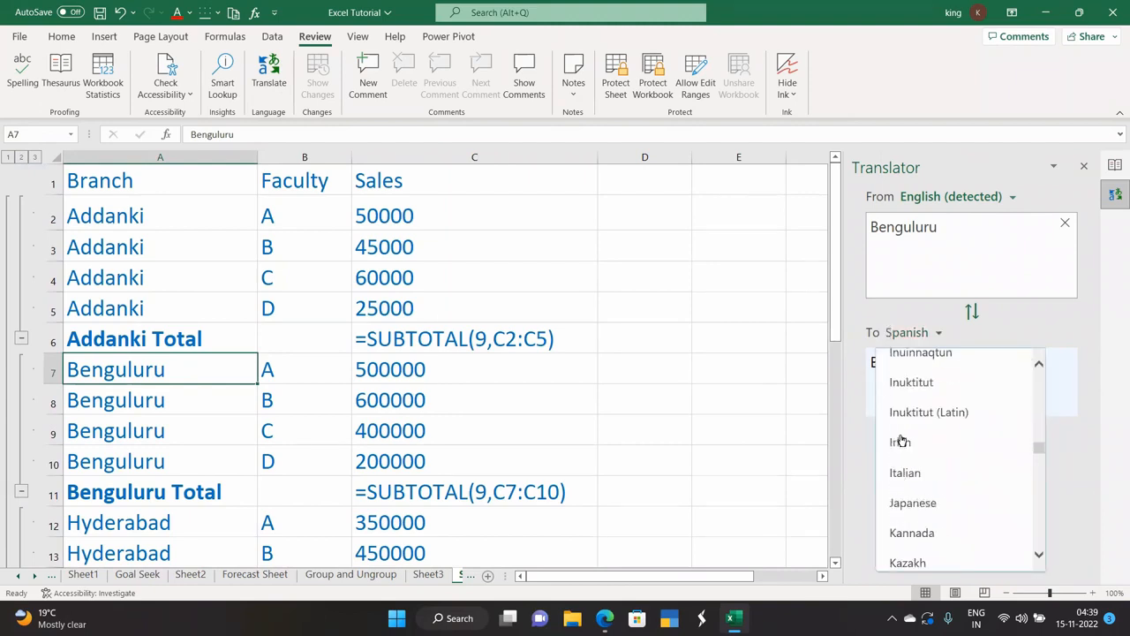
{"action": "scroll", "coordinate": [913, 503], "scroll_direction": "down", "scroll_amount": 1}
{"action": "left_click", "coordinate": [918, 498]}
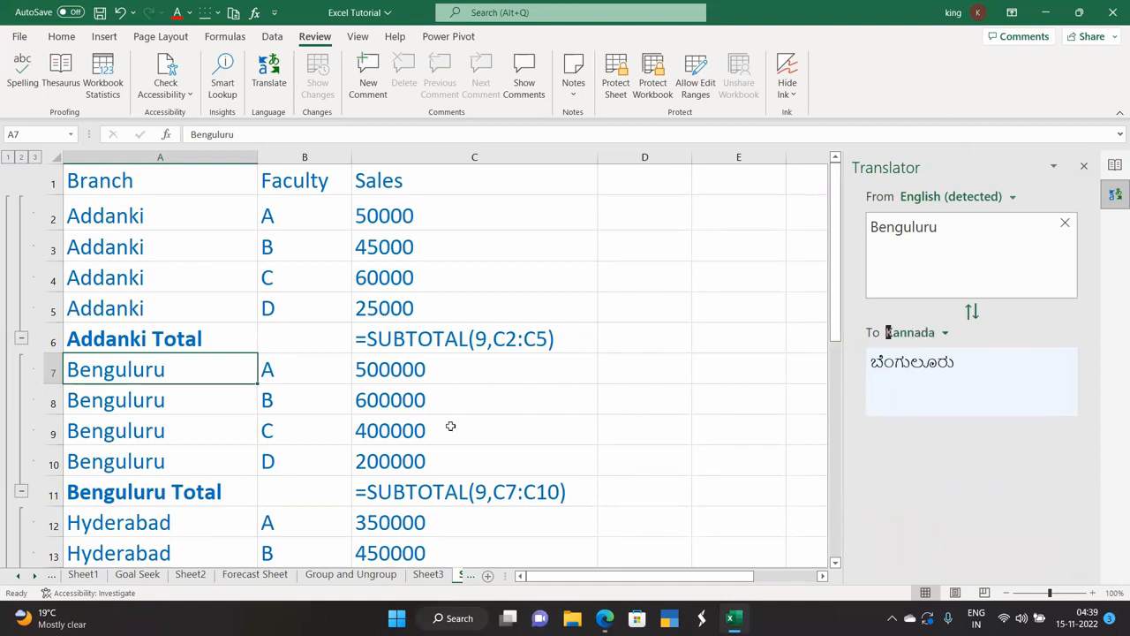
{"action": "left_click", "coordinate": [947, 334]}
{"action": "type", "text": "t"}
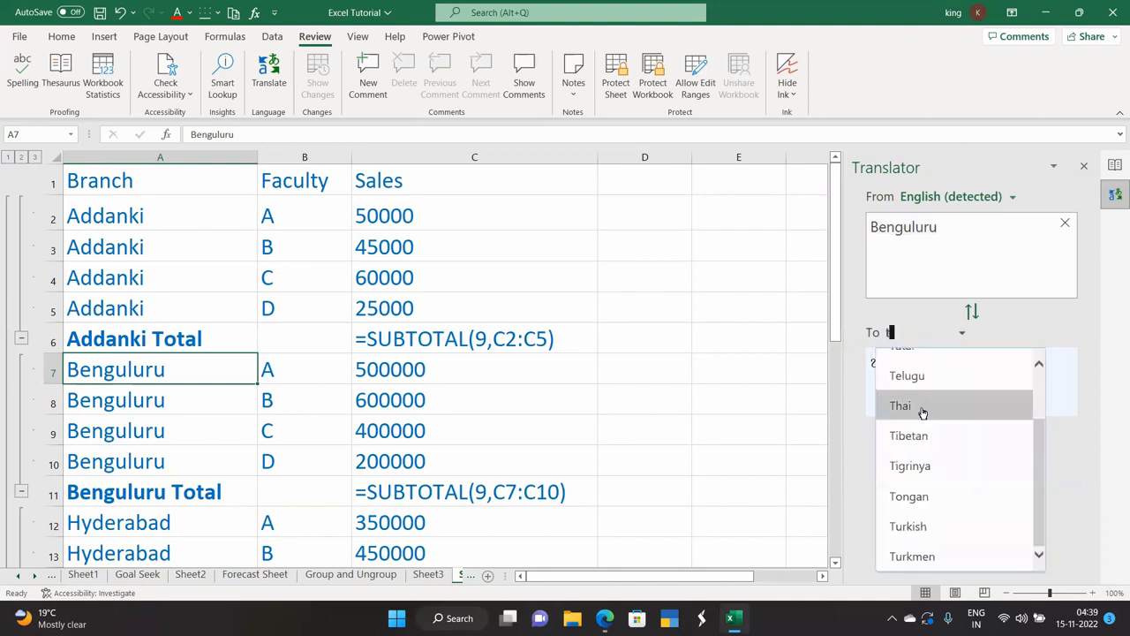
{"action": "scroll", "coordinate": [918, 436], "scroll_direction": "up", "scroll_amount": 1}
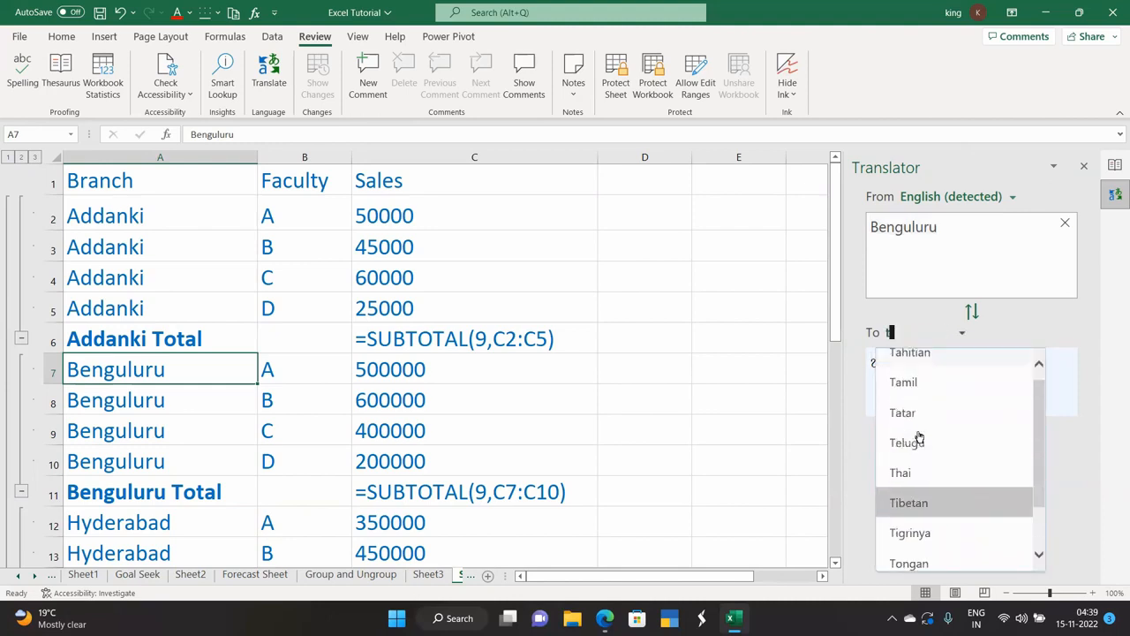
{"action": "left_click", "coordinate": [936, 382]}
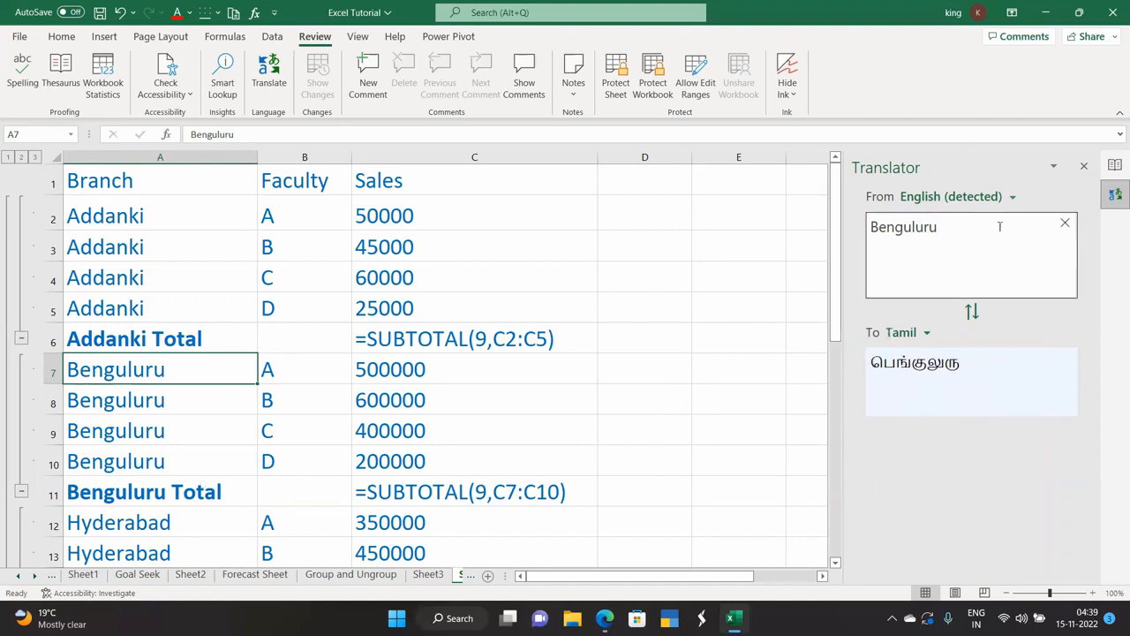
Close the Translator pane and delete the faculty B value from cell B3.
{"action": "left_click", "coordinate": [1084, 166]}
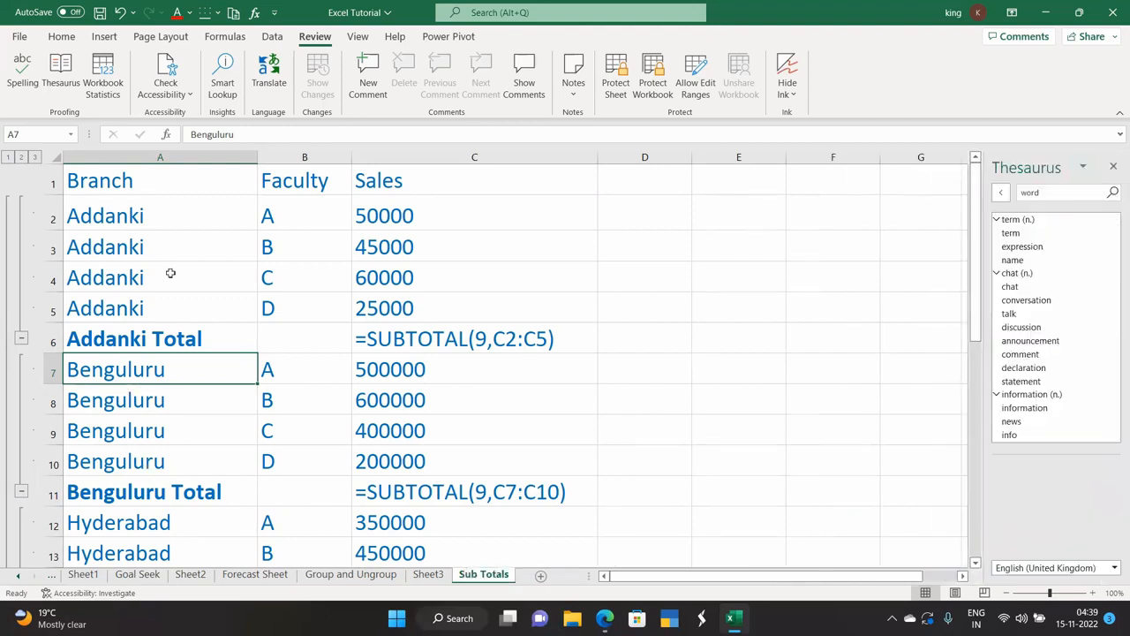
{"action": "left_click", "coordinate": [309, 256]}
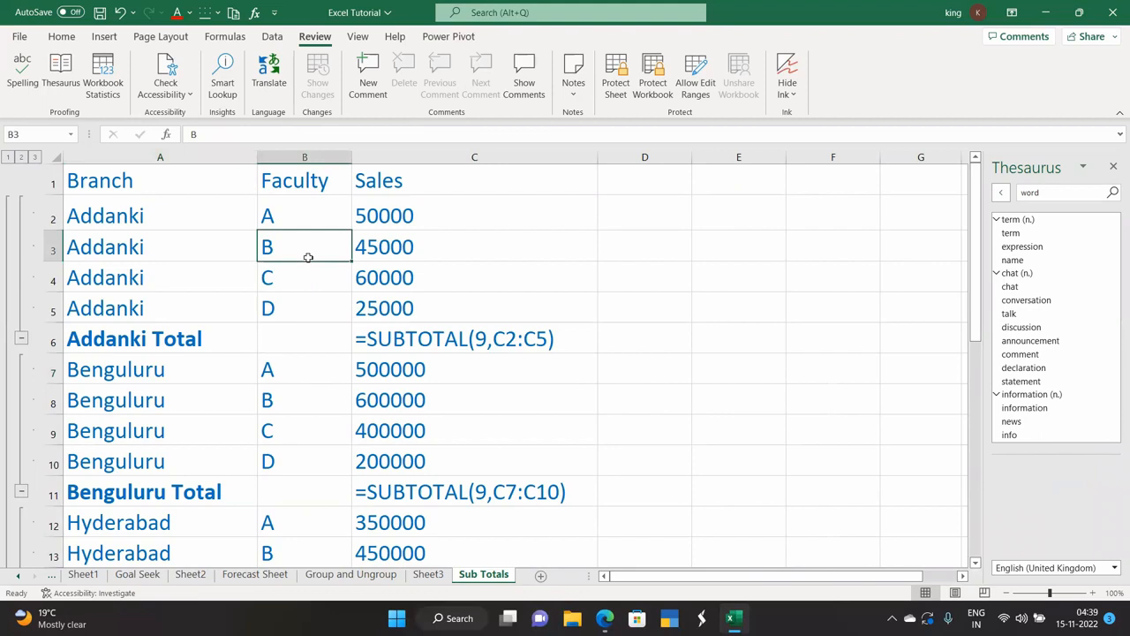
{"action": "key", "text": "Delete"}
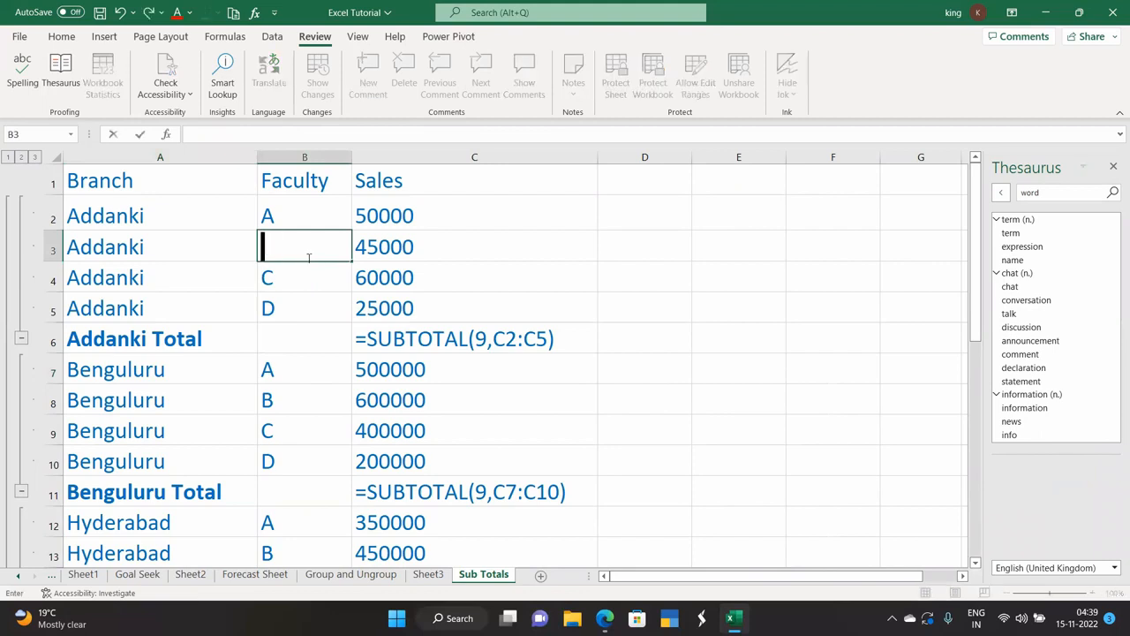
{"action": "left_click", "coordinate": [621, 303]}
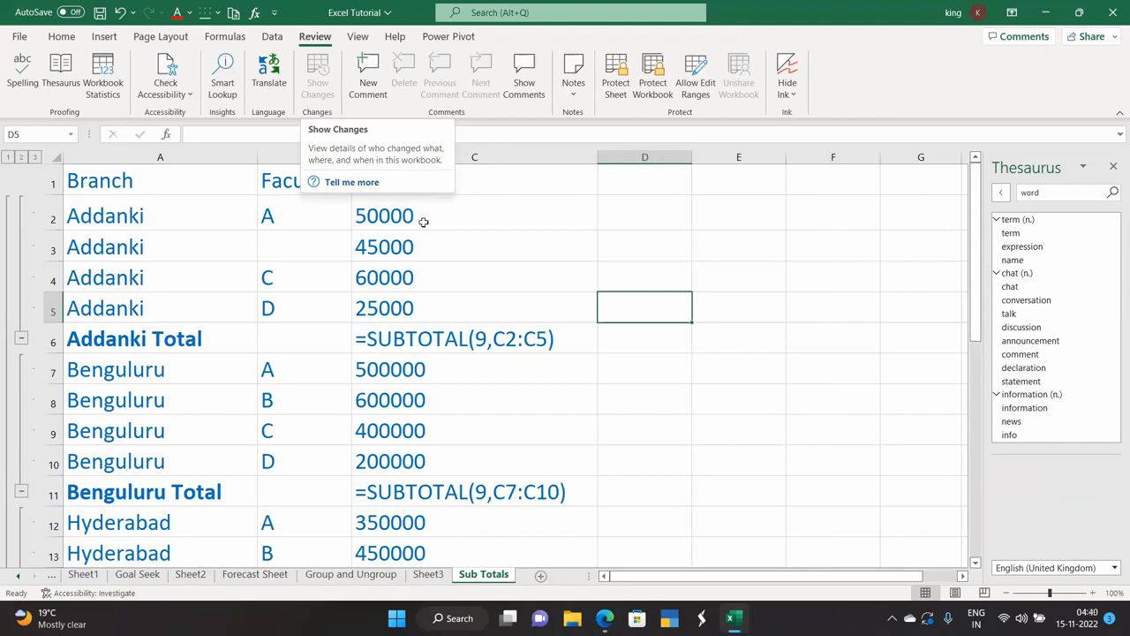
{"action": "left_click", "coordinate": [504, 272]}
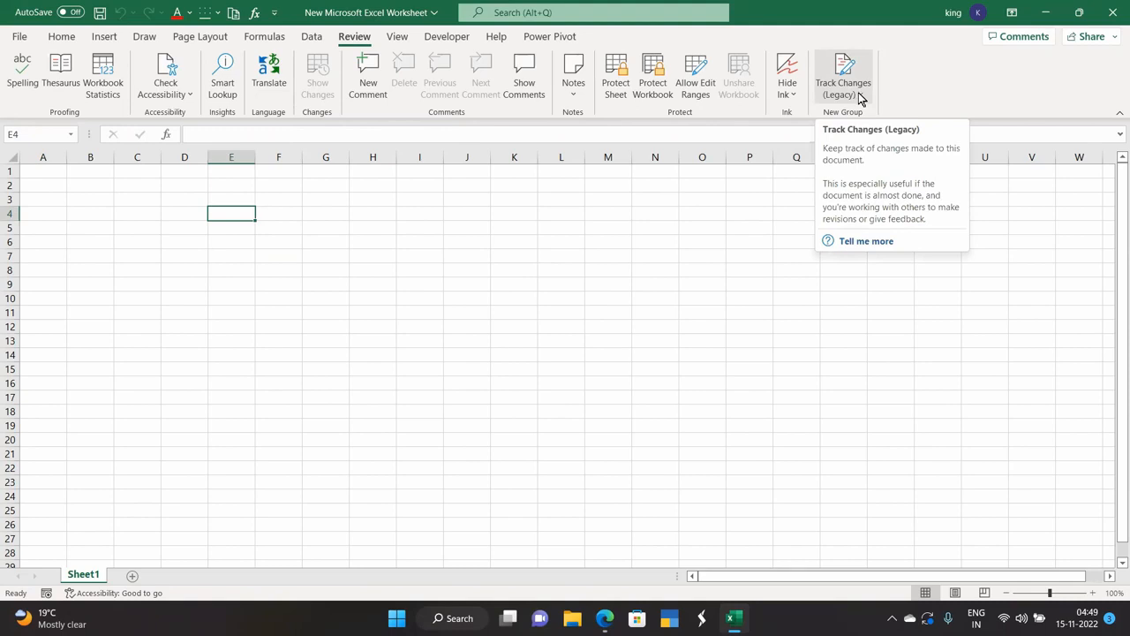
Open Excel Options and list All Commands under Customize Ribbon.
{"action": "left_click", "coordinate": [19, 38]}
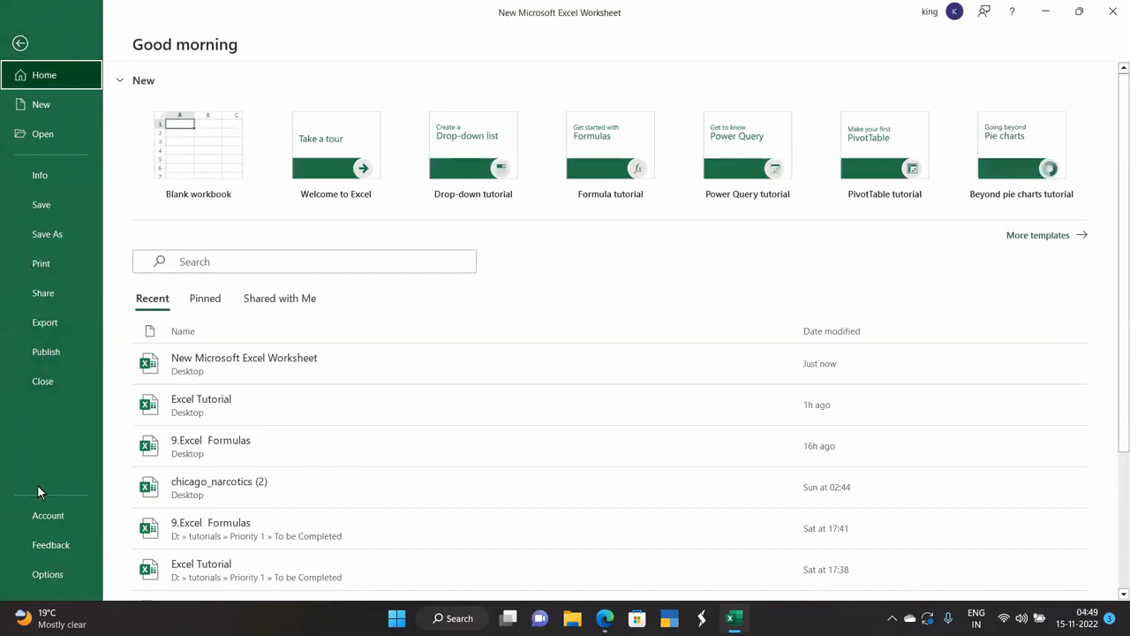
{"action": "left_click", "coordinate": [48, 574]}
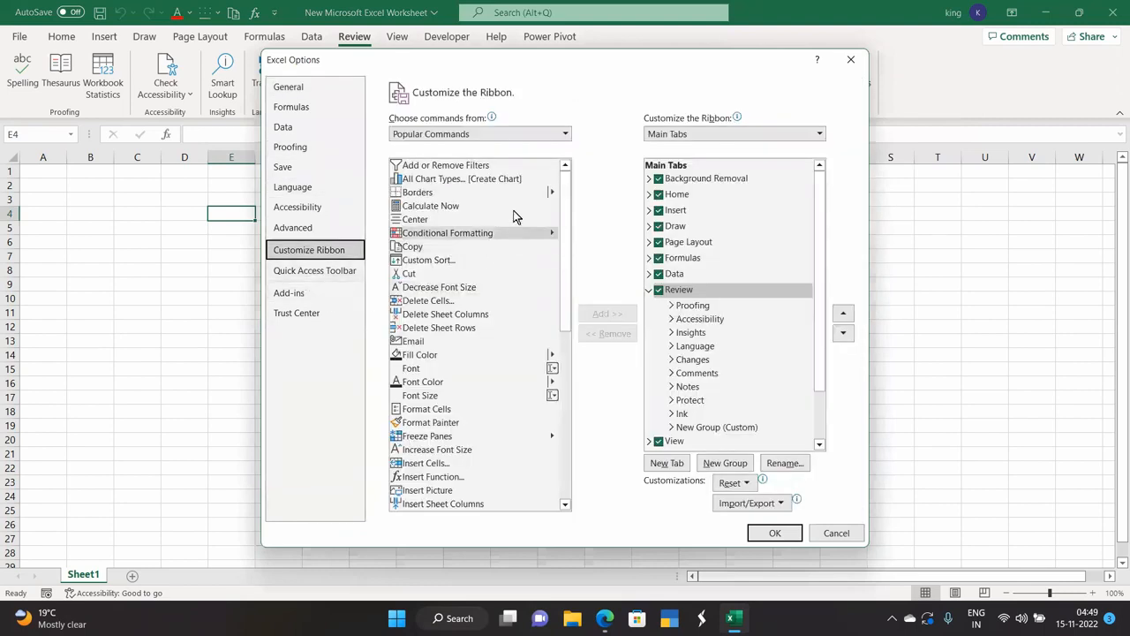
{"action": "left_click", "coordinate": [507, 136]}
{"action": "left_click", "coordinate": [454, 177]}
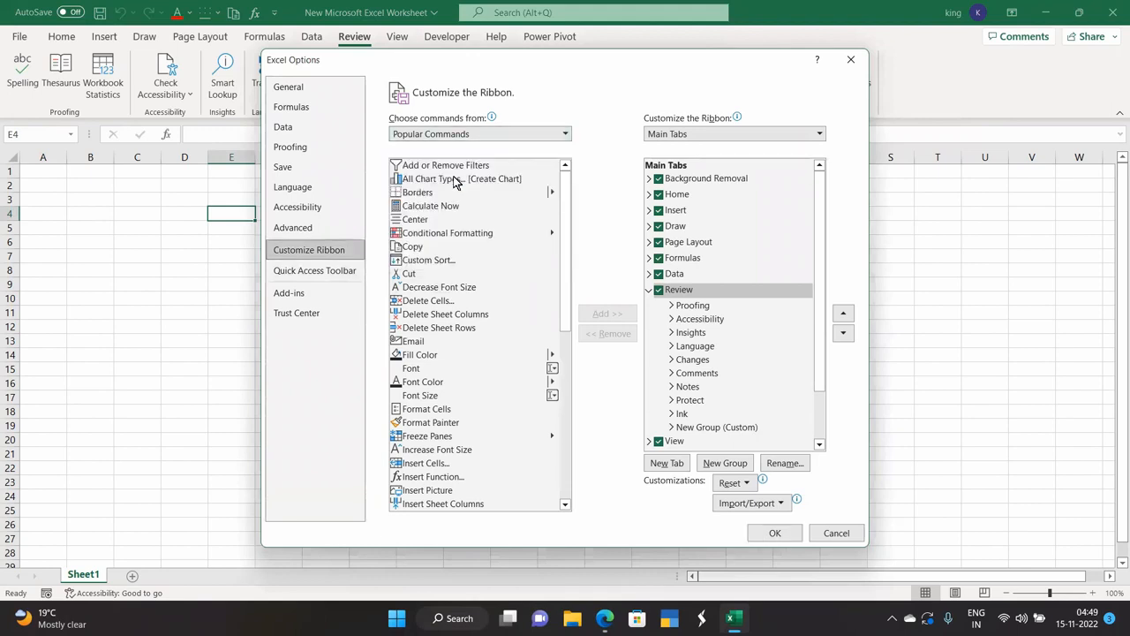
Find and select Track Changes (Legacy) among the T entries of the command list.
{"action": "scroll", "coordinate": [567, 314], "scroll_direction": "down", "scroll_amount": 15}
{"action": "left_click", "coordinate": [480, 328]}
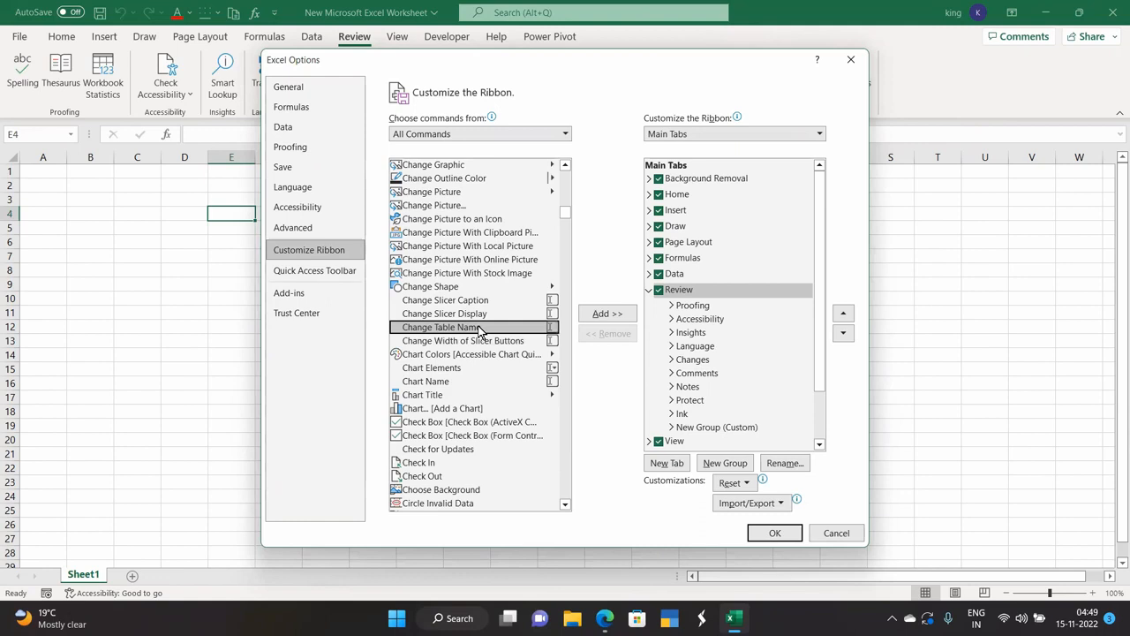
{"action": "key", "text": "t"}
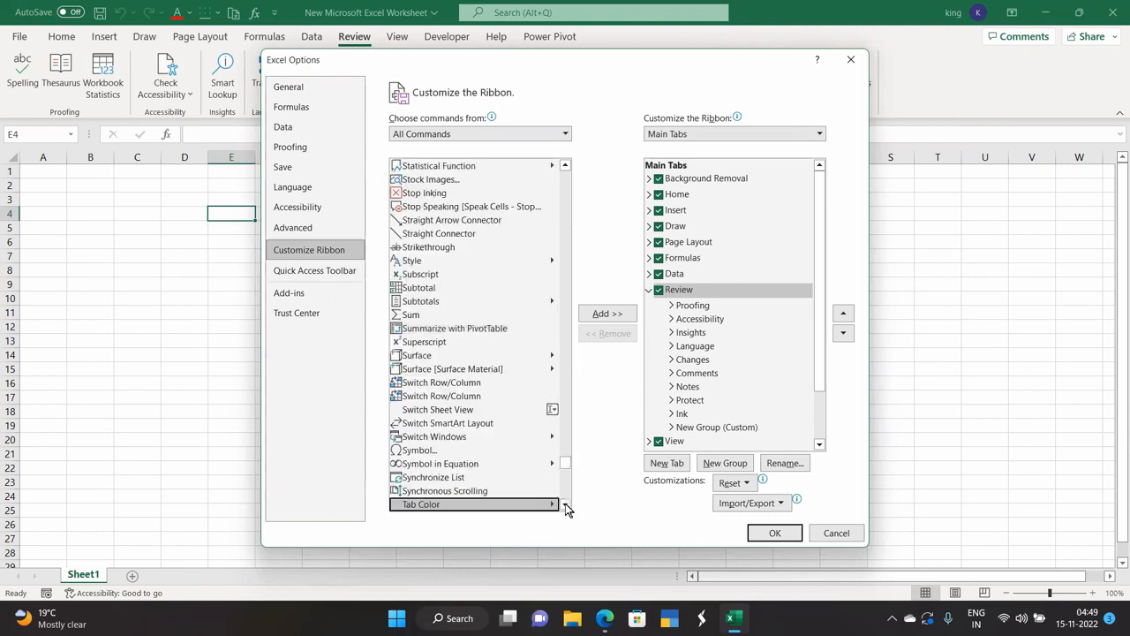
{"action": "scroll", "coordinate": [566, 508], "scroll_direction": "down", "scroll_amount": 6}
{"action": "scroll", "coordinate": [567, 508], "scroll_direction": "down", "scroll_amount": 3}
{"action": "scroll", "coordinate": [567, 508], "scroll_direction": "down", "scroll_amount": 2}
{"action": "scroll", "coordinate": [566, 508], "scroll_direction": "down", "scroll_amount": 5}
{"action": "scroll", "coordinate": [567, 507], "scroll_direction": "down", "scroll_amount": 3}
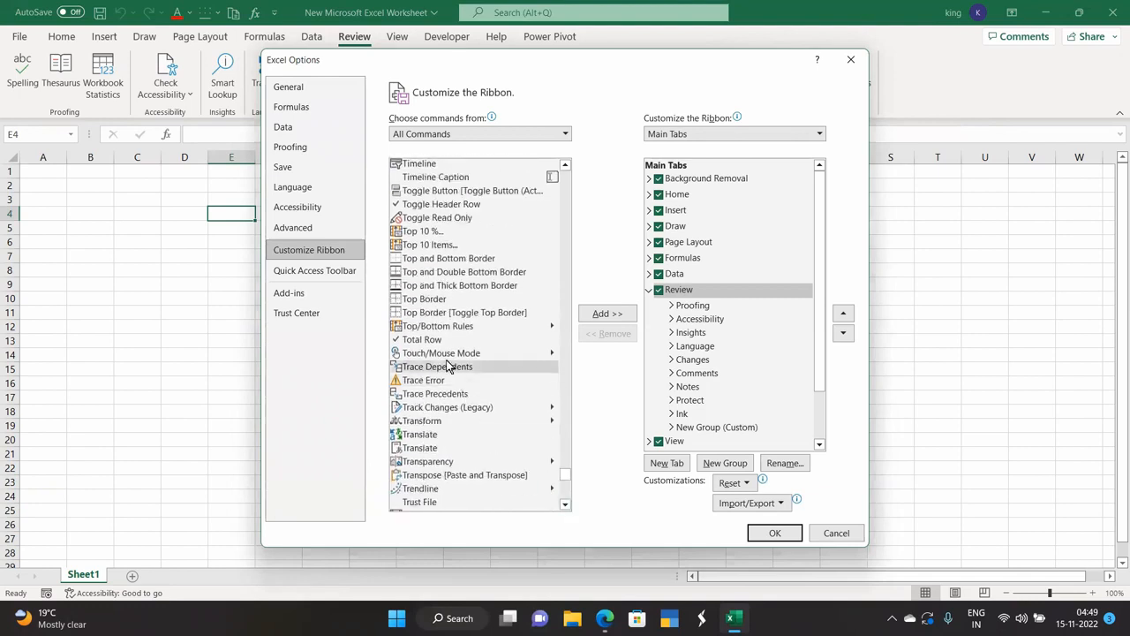
{"action": "left_click", "coordinate": [444, 410]}
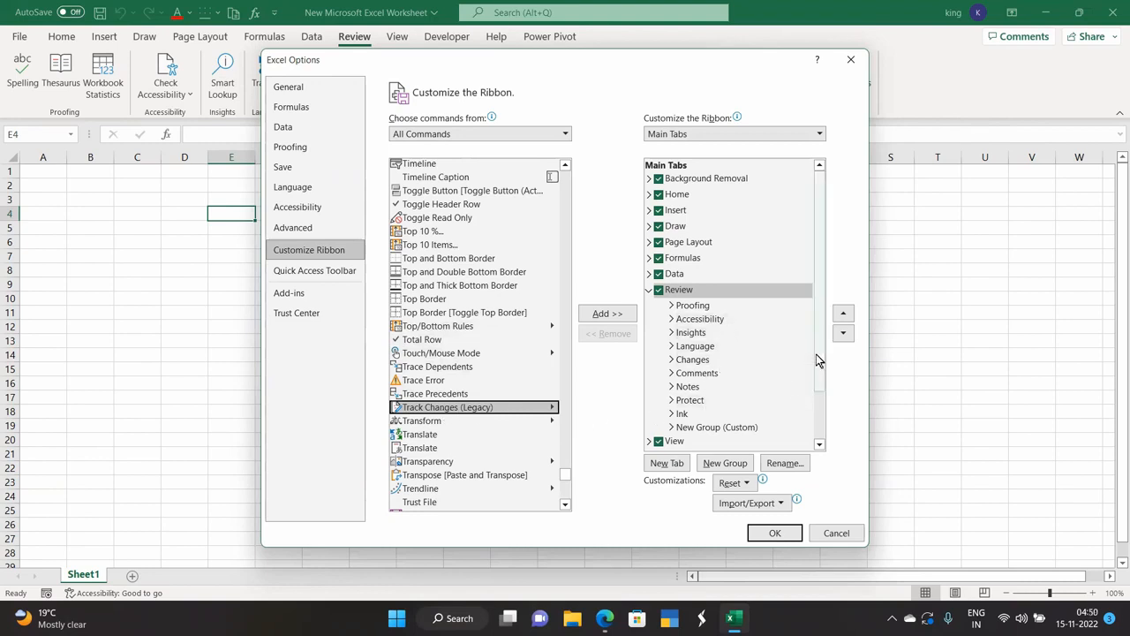
{"action": "left_click_drag", "start_coordinate": [817, 357], "coordinate": [816, 394]}
{"action": "right_click", "coordinate": [721, 380]}
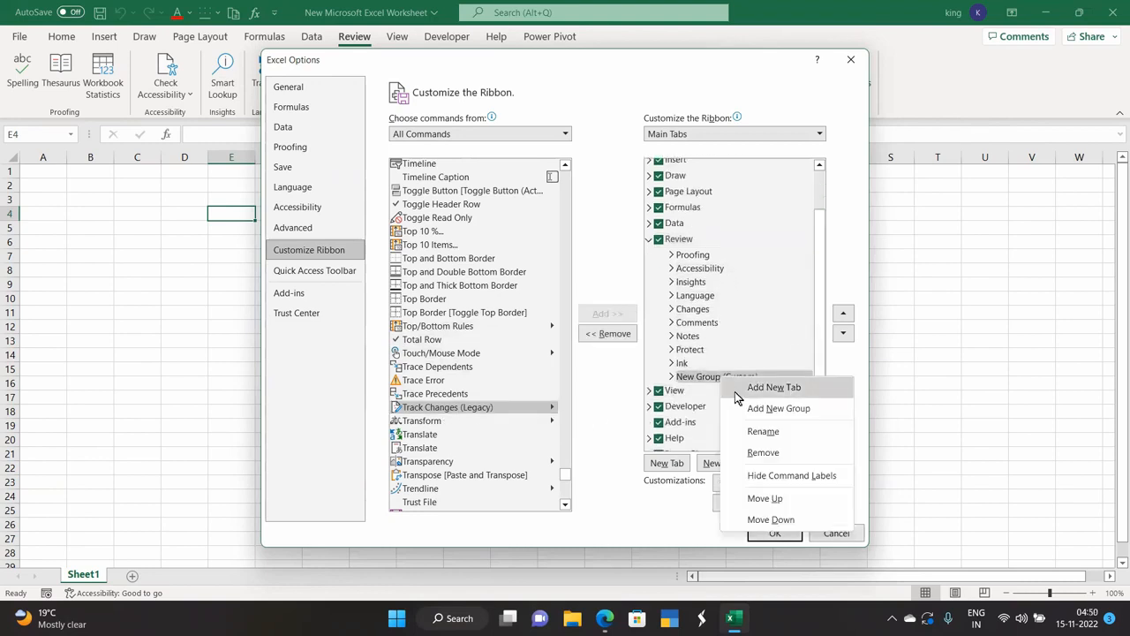
{"action": "left_click", "coordinate": [761, 441]}
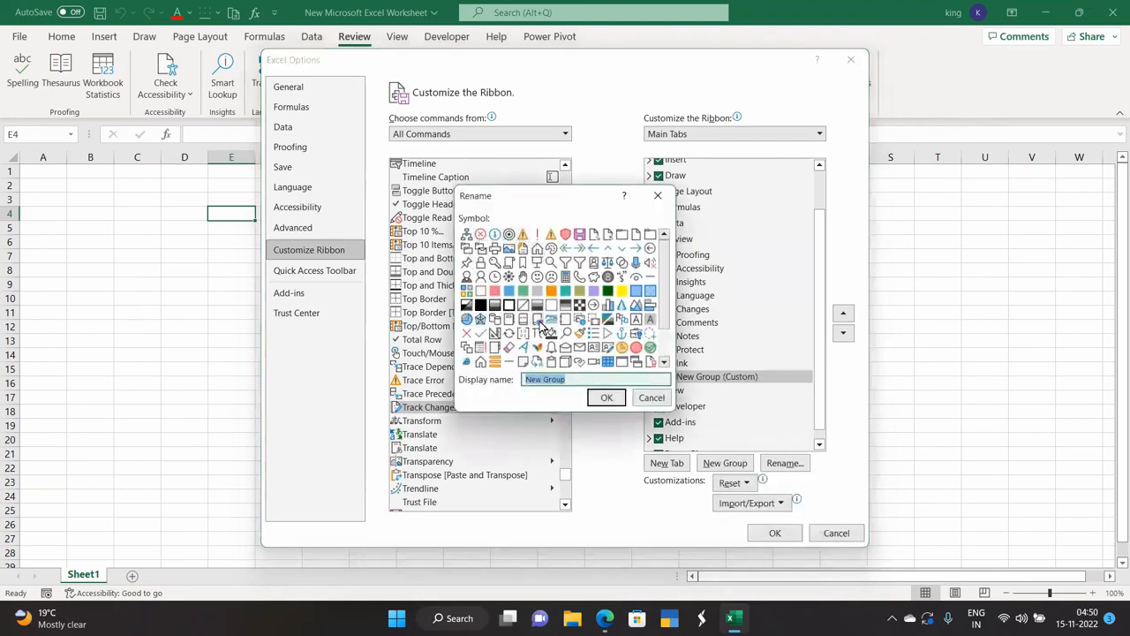
{"action": "left_click", "coordinate": [480, 333]}
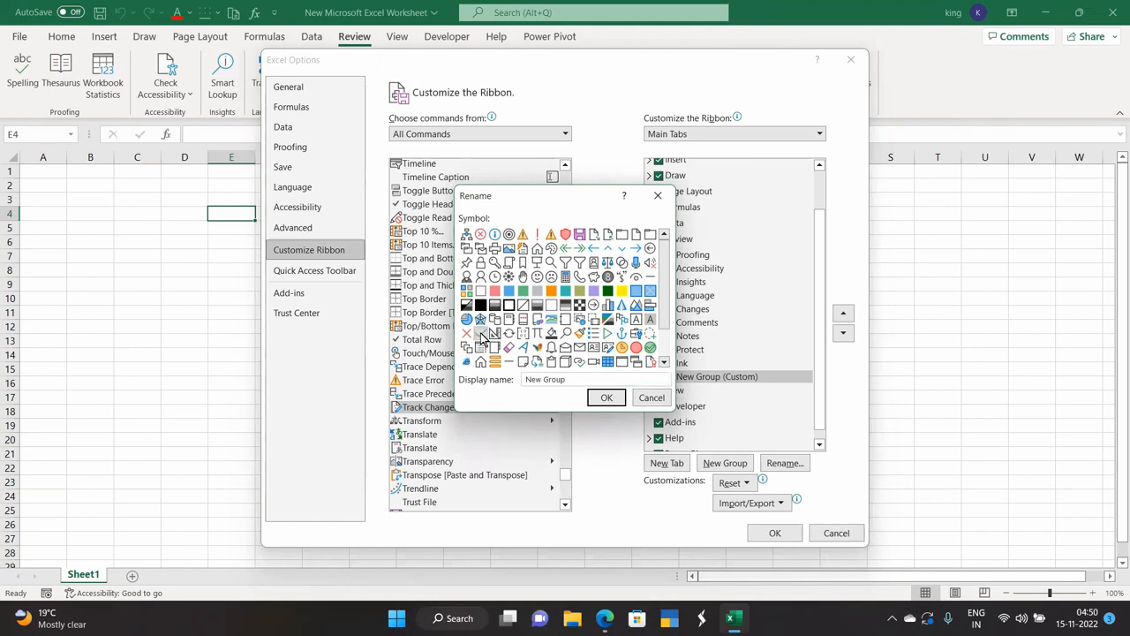
{"action": "left_click", "coordinate": [606, 398]}
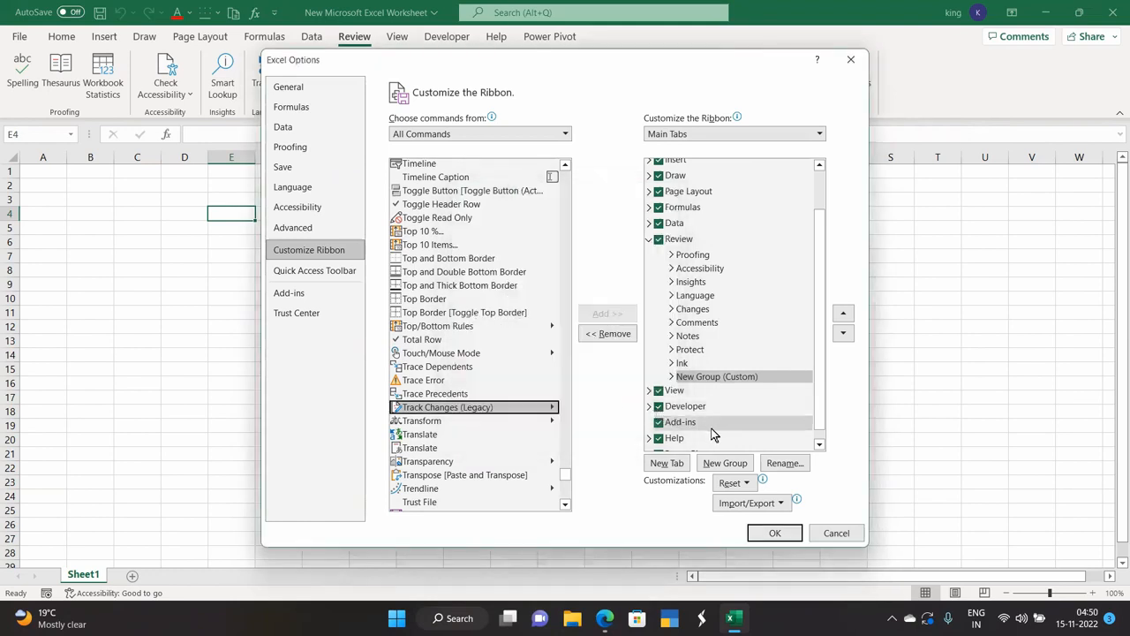
{"action": "right_click", "coordinate": [713, 379]}
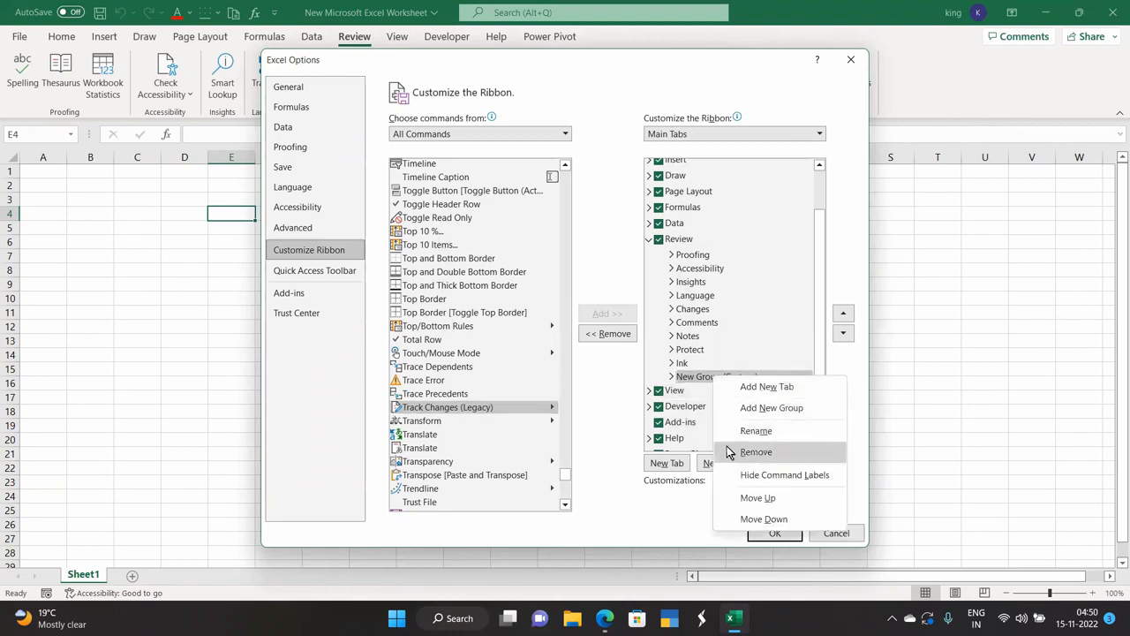
{"action": "left_click", "coordinate": [746, 431]}
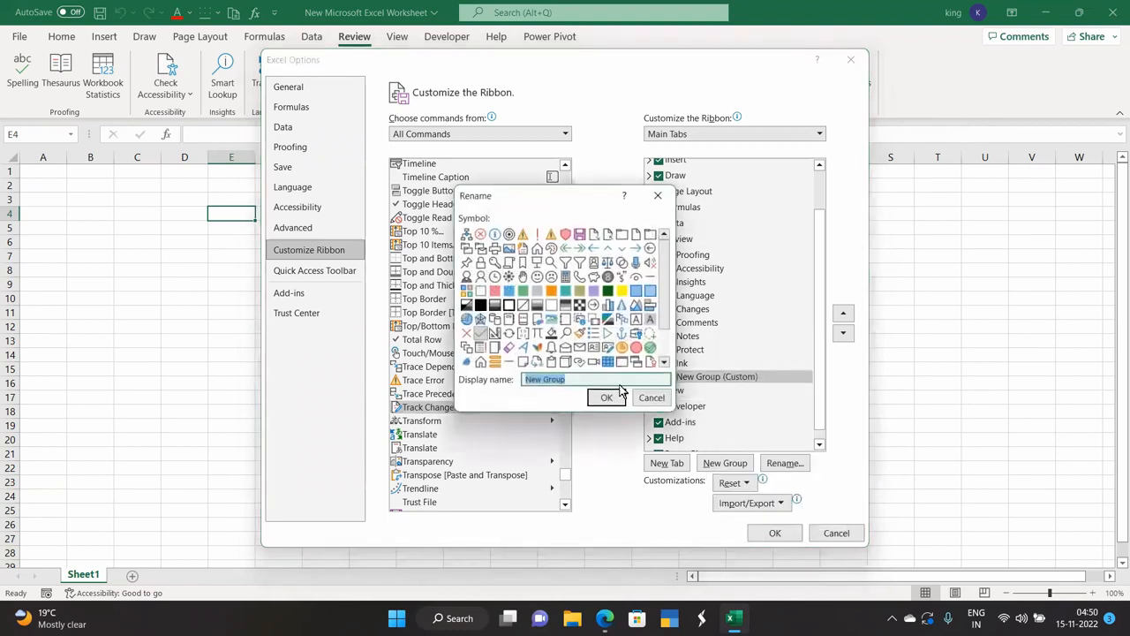
{"action": "key", "text": "BackSpace"}
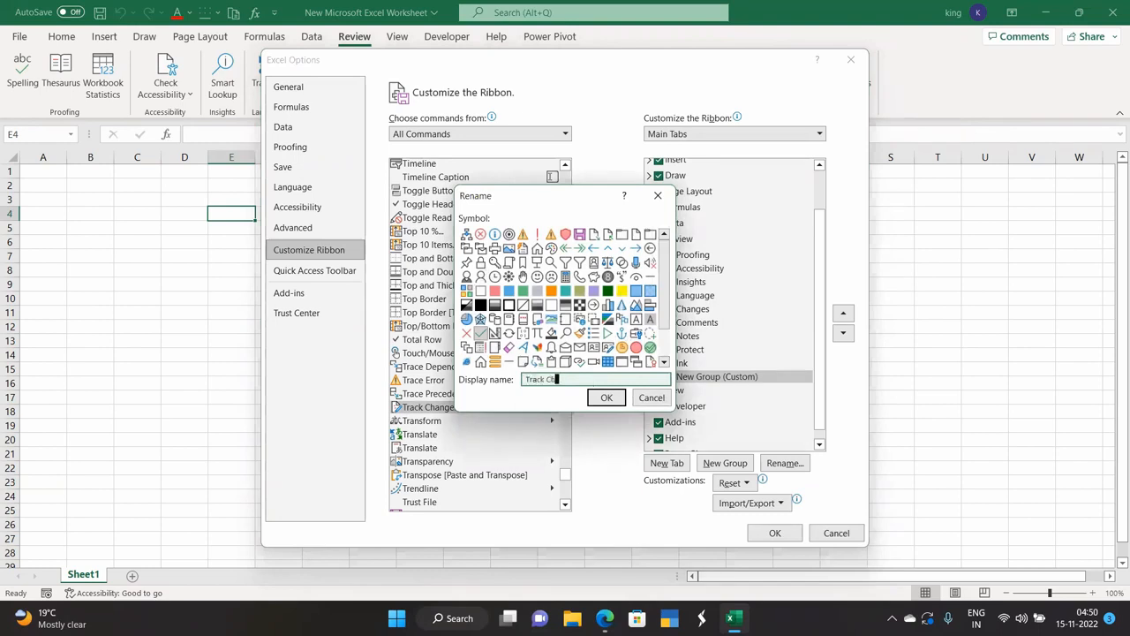
{"action": "left_click", "coordinate": [606, 397]}
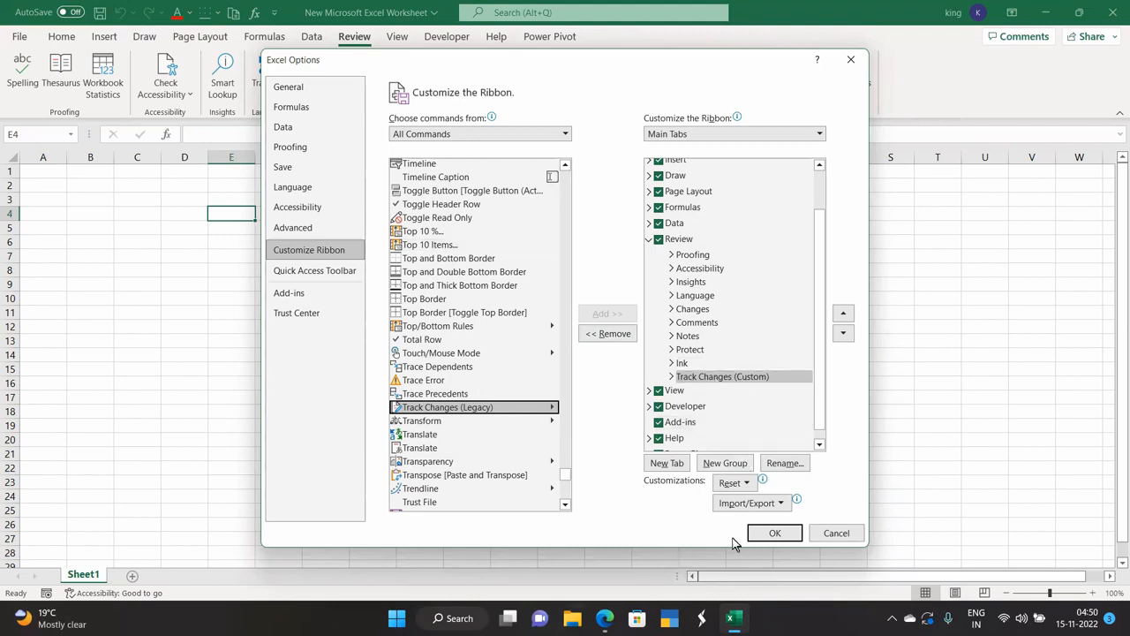
{"action": "left_click", "coordinate": [772, 533]}
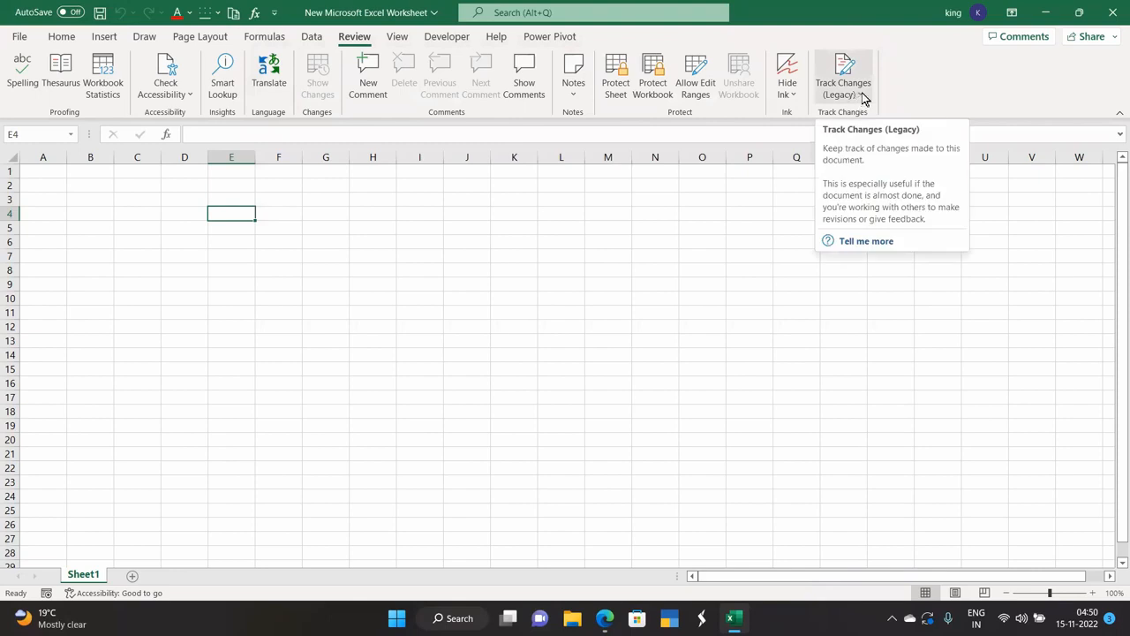
Enable Highlight Changes tracking while editing for everyone, without a range, and save as shared.
{"action": "left_click", "coordinate": [863, 95]}
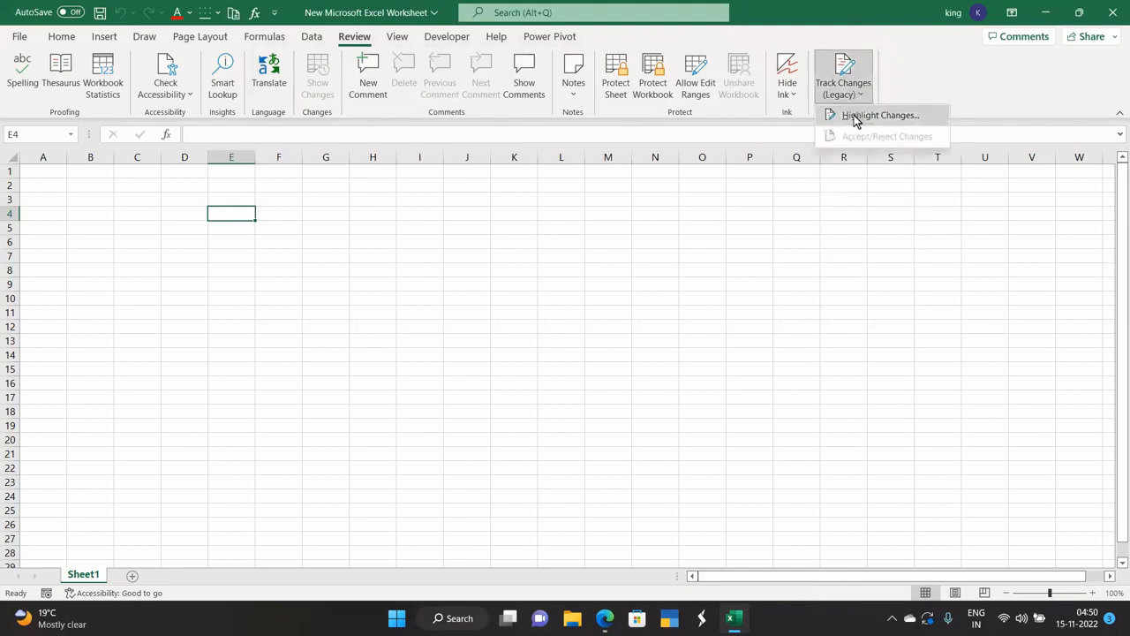
{"action": "left_click", "coordinate": [854, 116]}
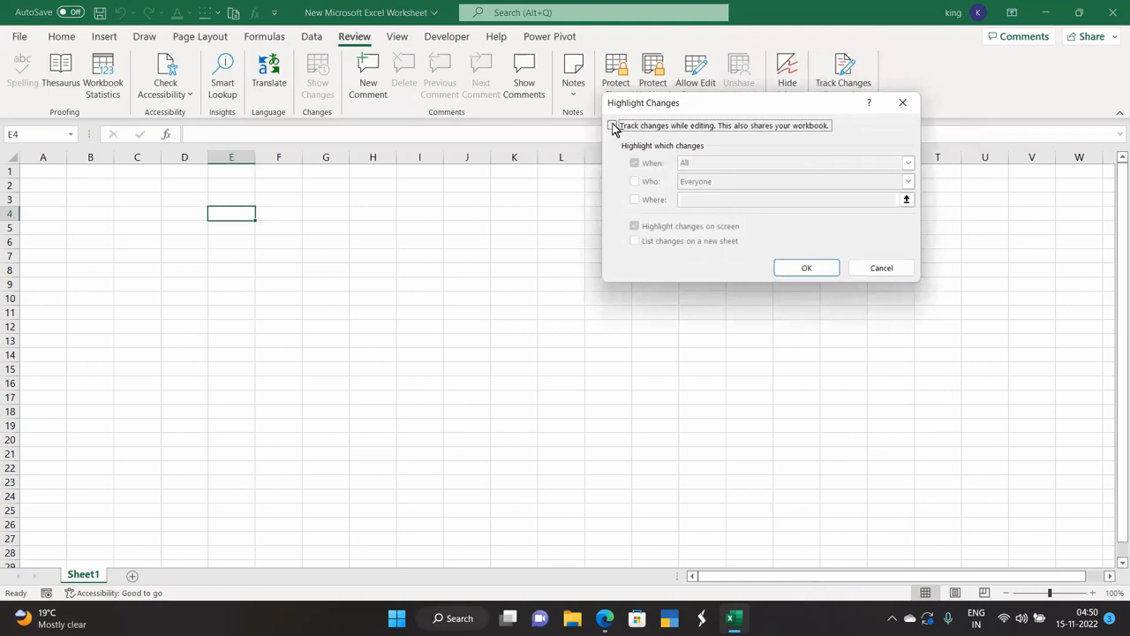
{"action": "left_click", "coordinate": [613, 126]}
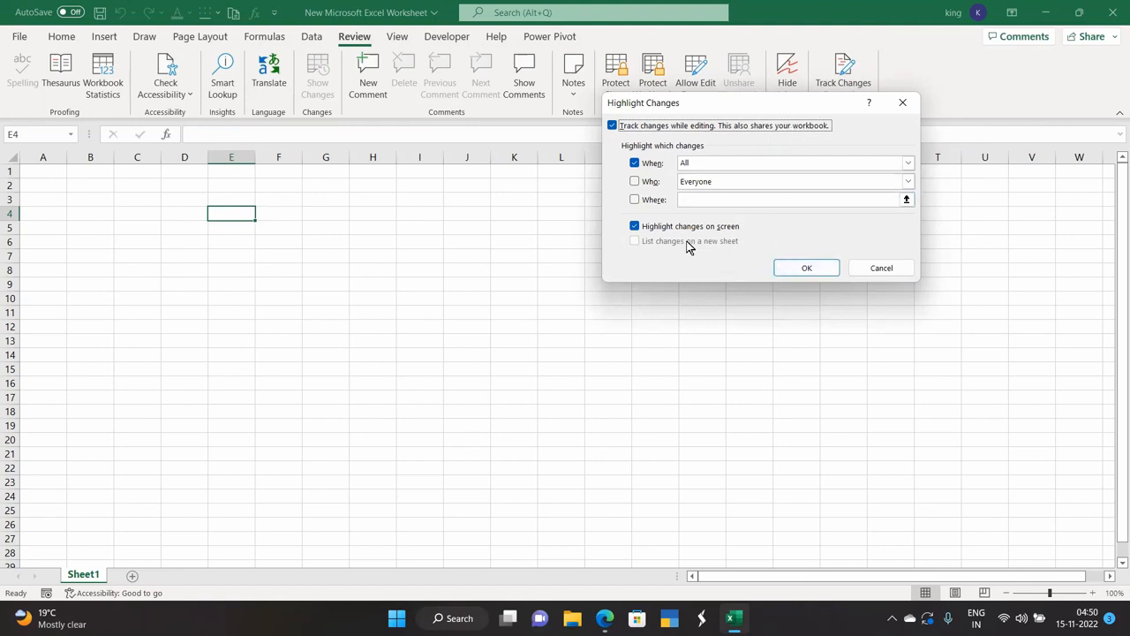
{"action": "left_click", "coordinate": [635, 181]}
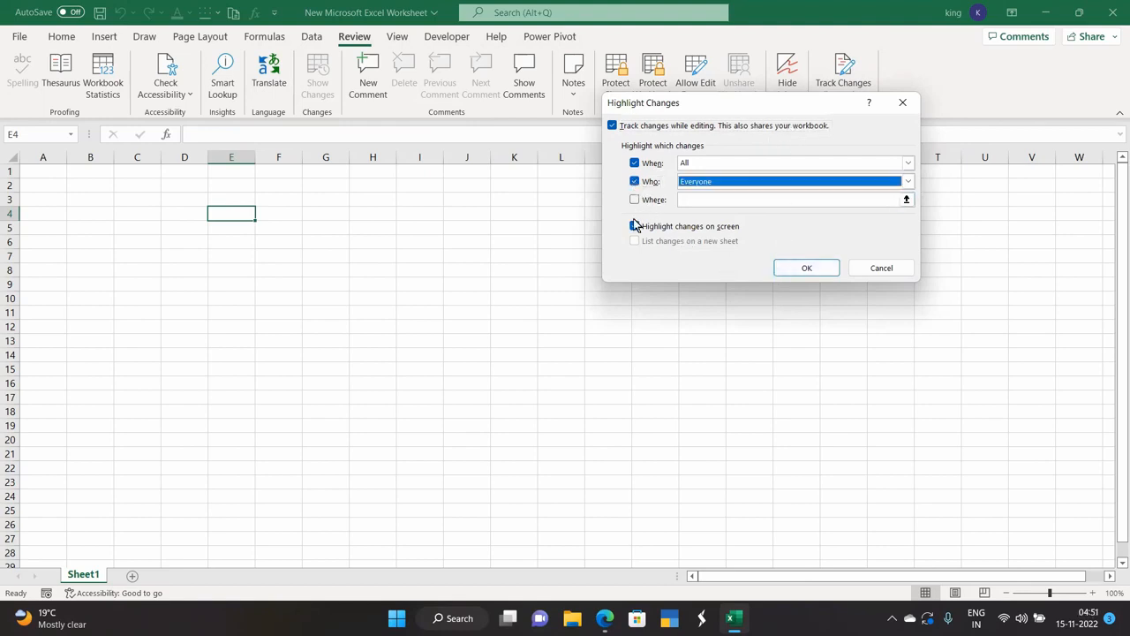
{"action": "left_click", "coordinate": [635, 200]}
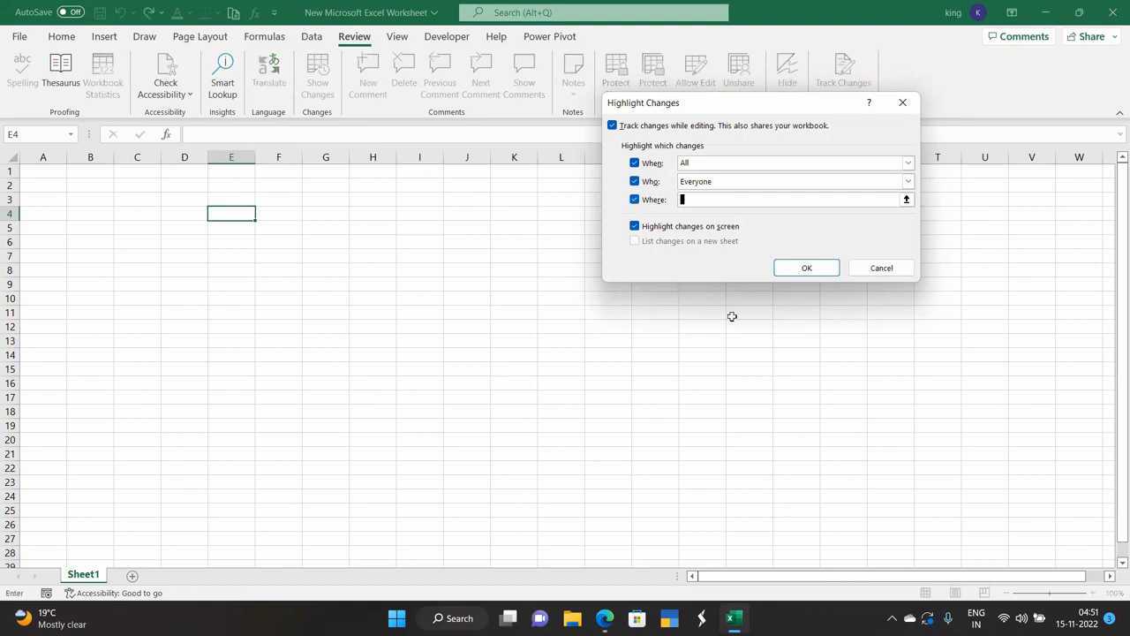
{"action": "left_click", "coordinate": [807, 271]}
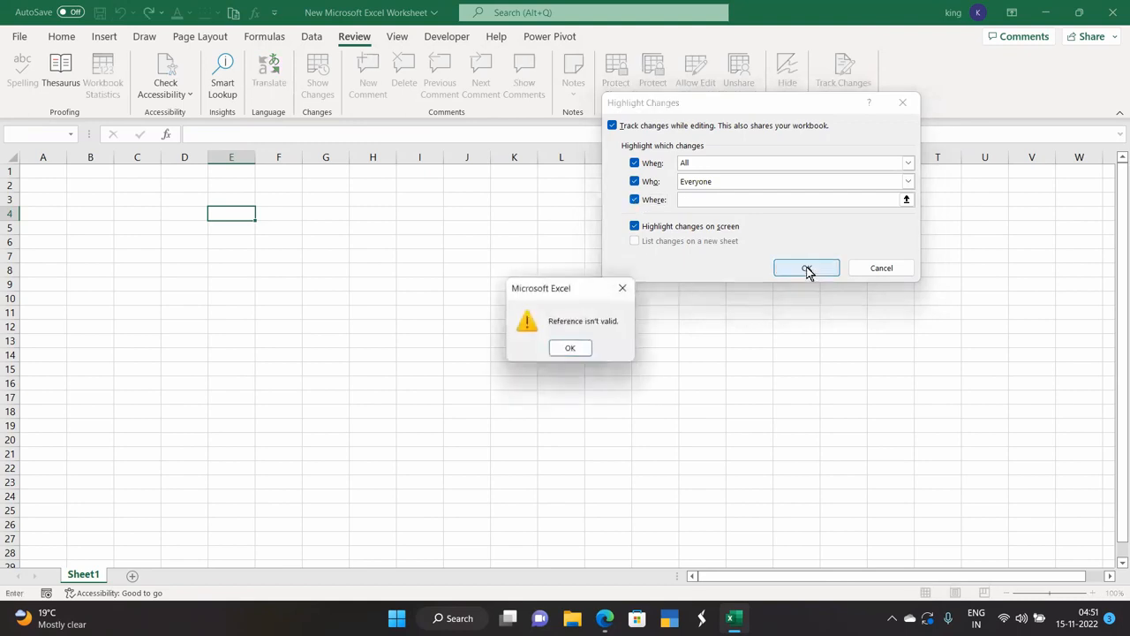
{"action": "left_click", "coordinate": [570, 348]}
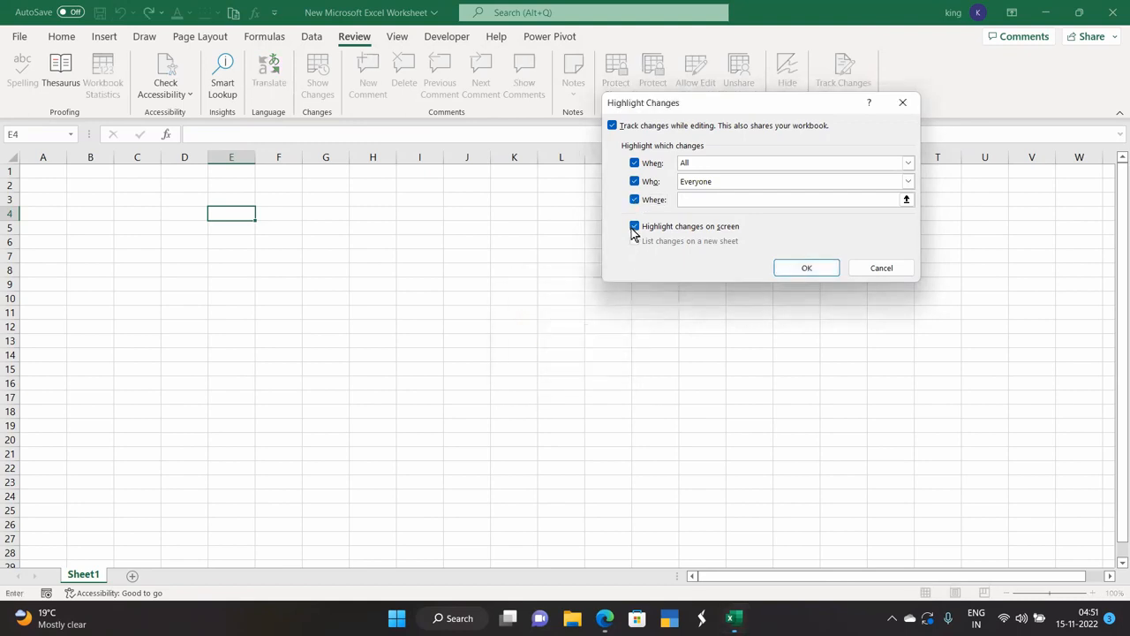
{"action": "left_click", "coordinate": [635, 200]}
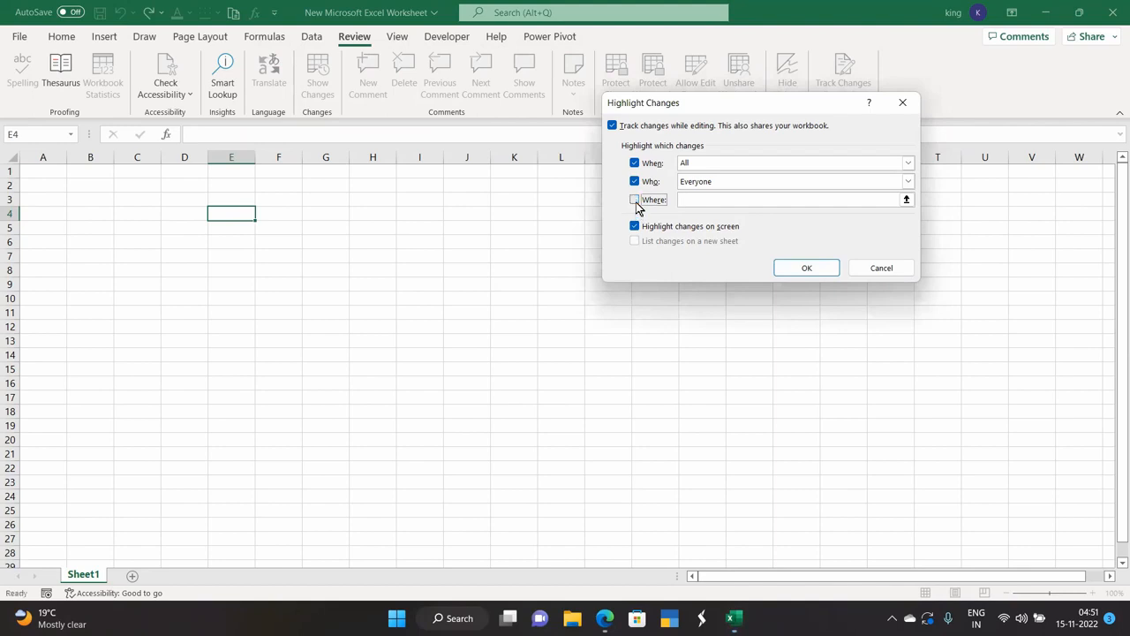
{"action": "left_click", "coordinate": [797, 269]}
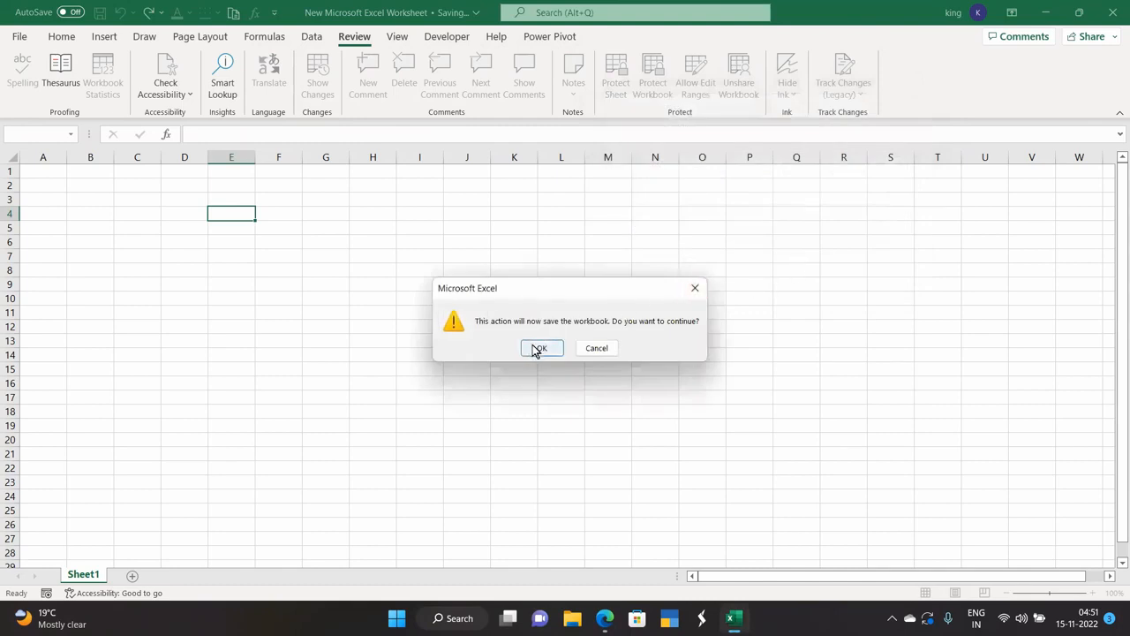
{"action": "left_click", "coordinate": [542, 348]}
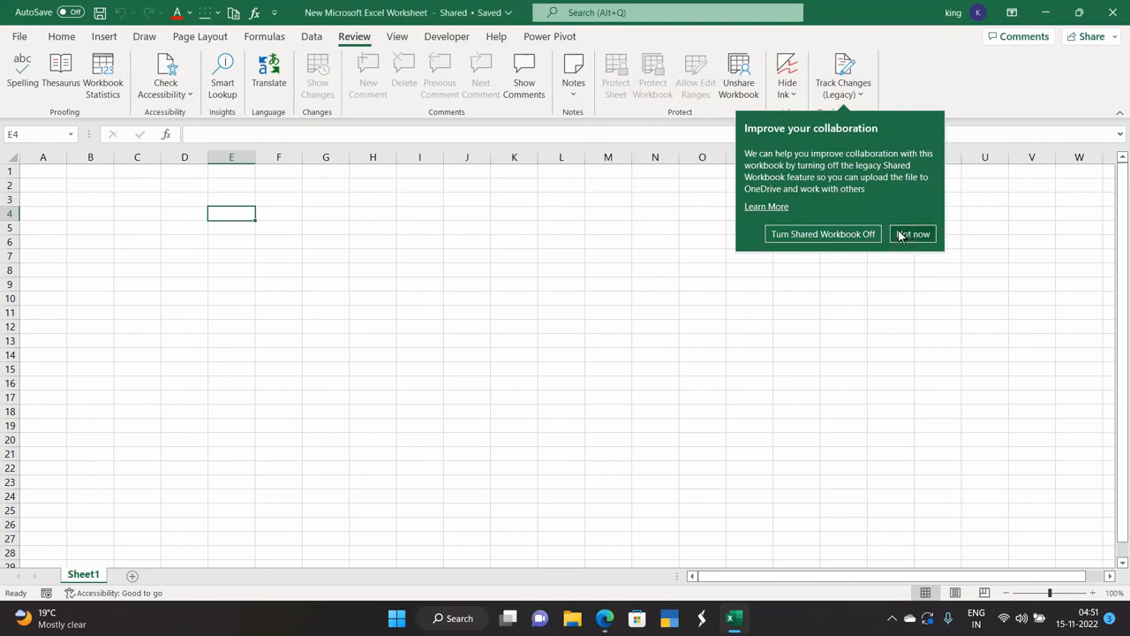
Enter 123 in E4 and sdff in E5.
{"action": "left_click", "coordinate": [899, 235]}
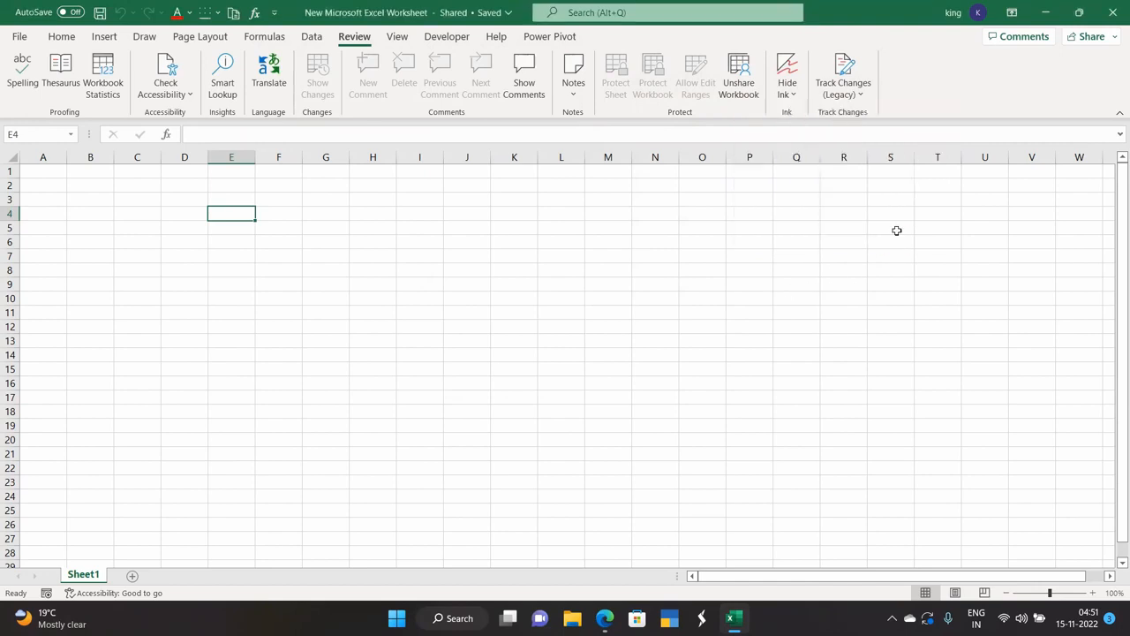
{"action": "type", "text": "123"}
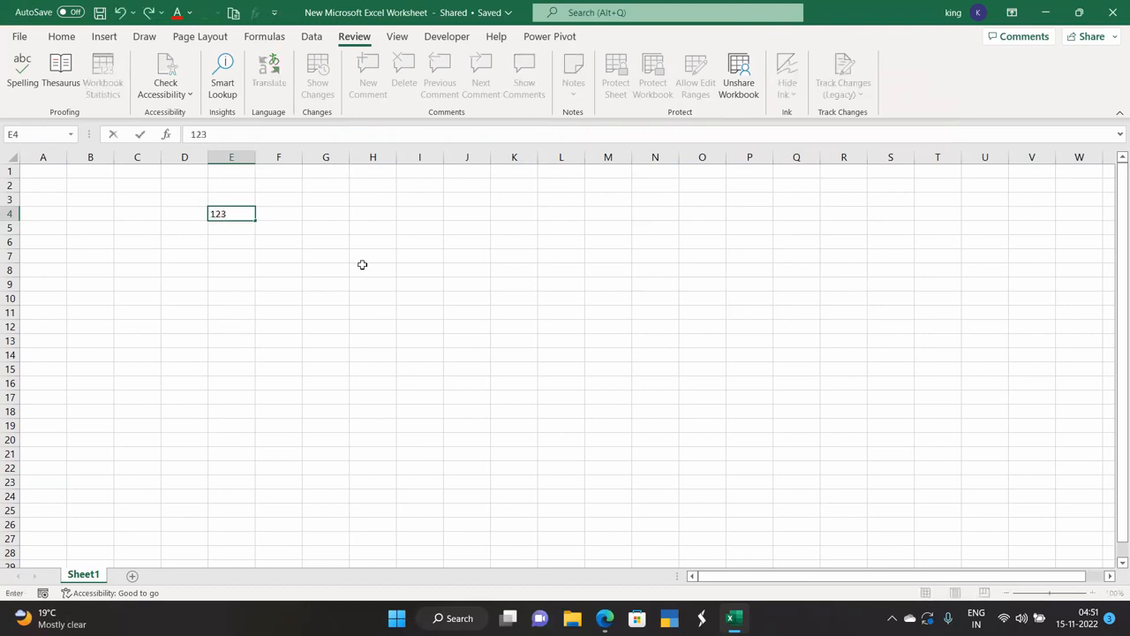
{"action": "key", "text": "Return"}
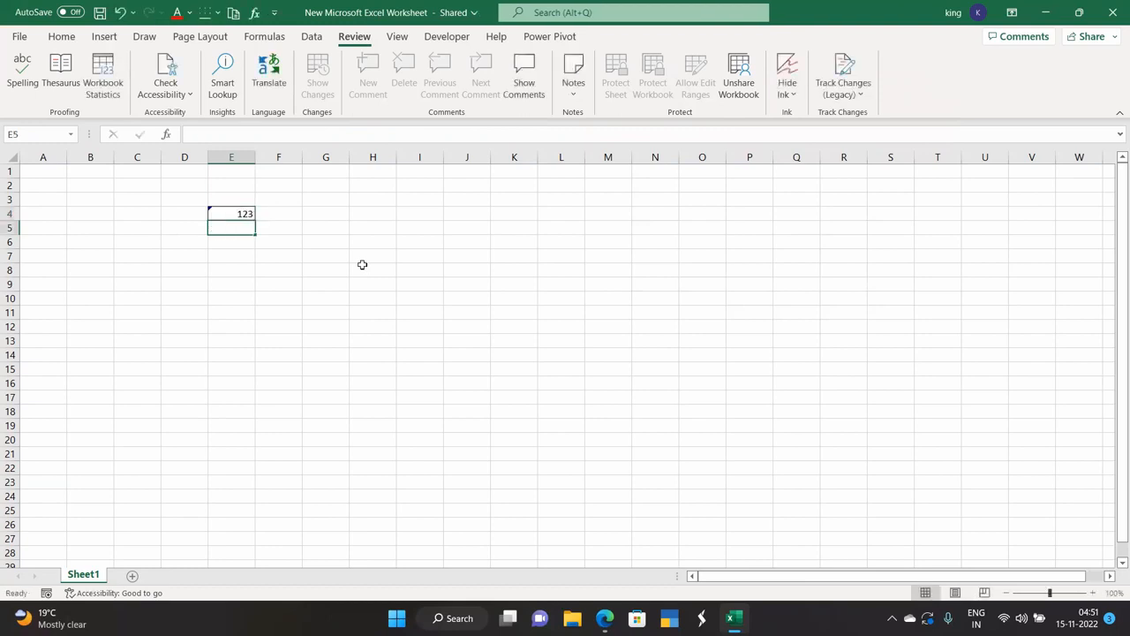
{"action": "type", "text": "sdff"}
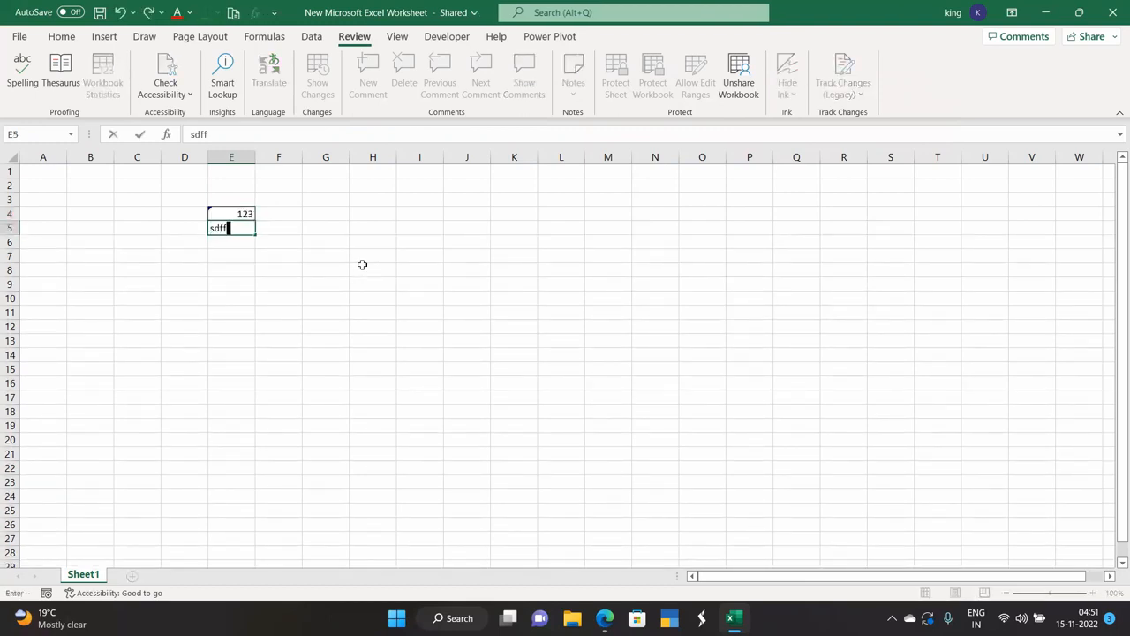
{"action": "key", "text": "Return"}
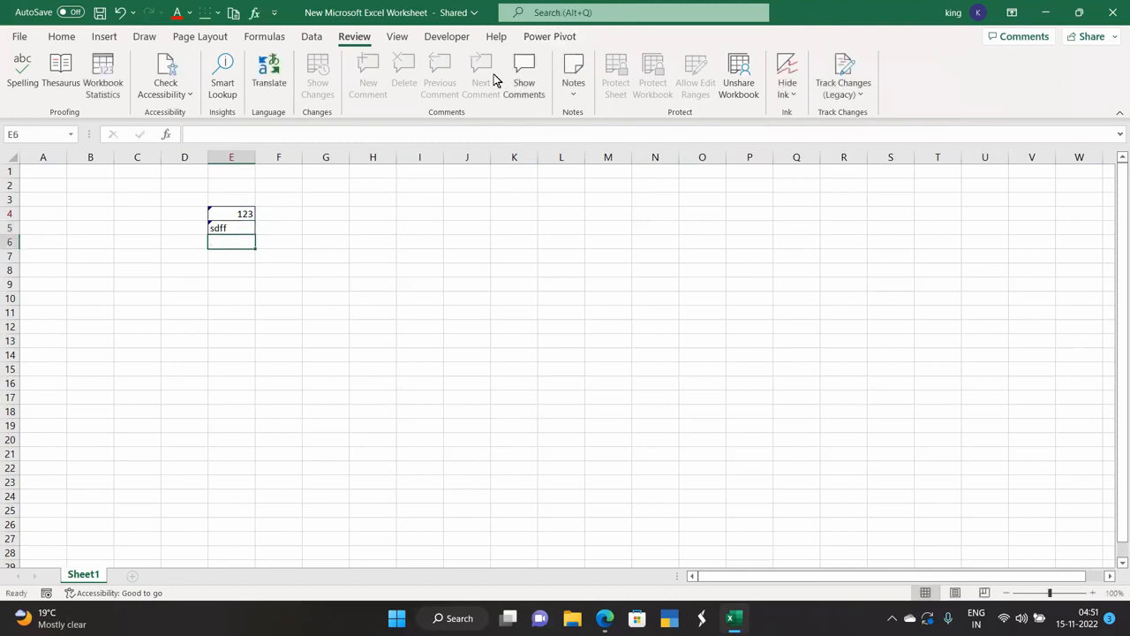
{"action": "left_click", "coordinate": [285, 226]}
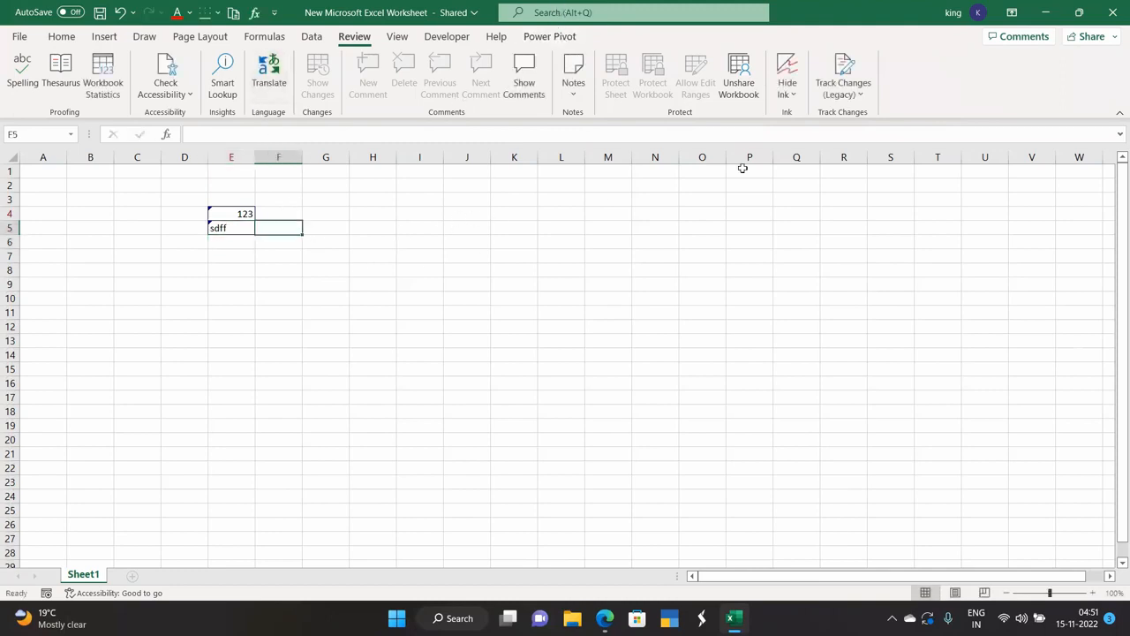
Review tracked changes via Accept/Reject Changes and accept all three.
{"action": "left_click", "coordinate": [853, 102]}
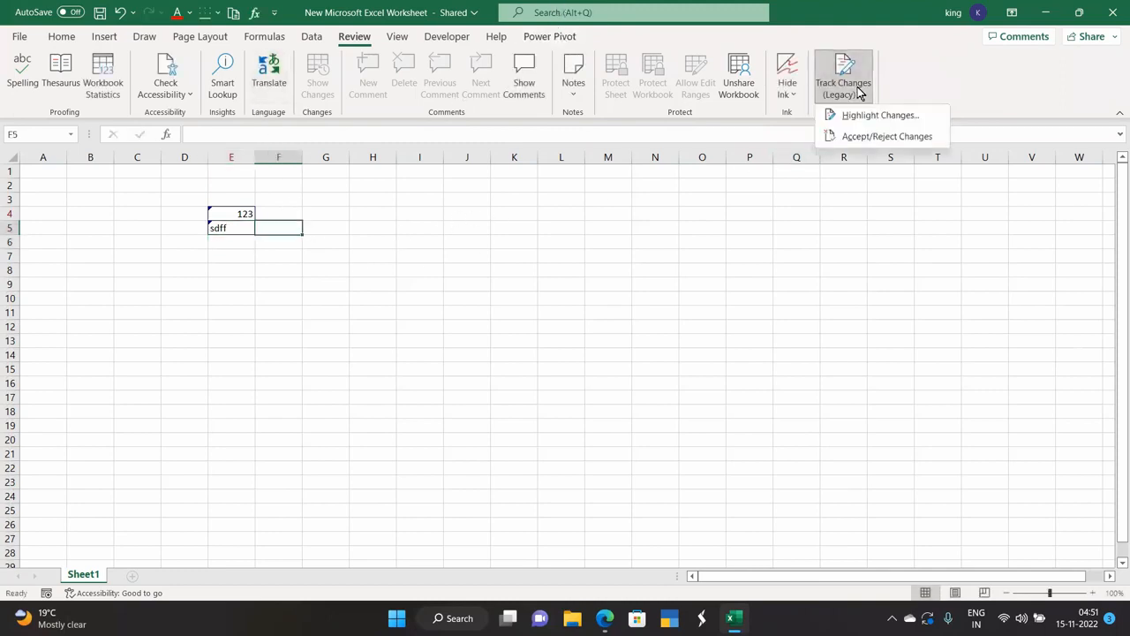
{"action": "left_click", "coordinate": [861, 137]}
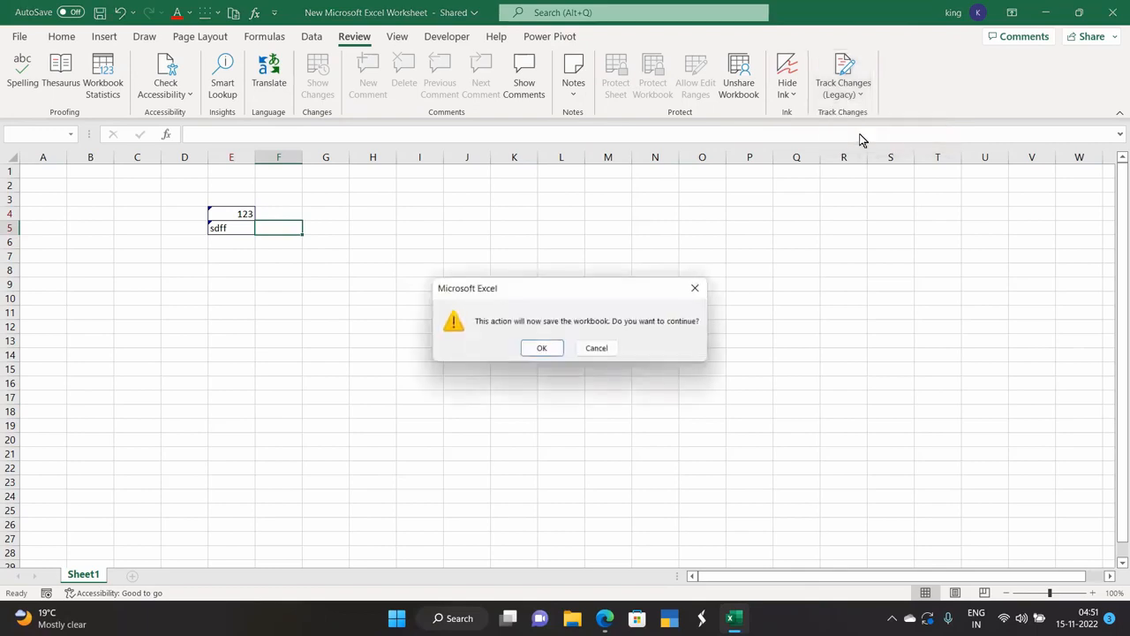
{"action": "left_click", "coordinate": [539, 348]}
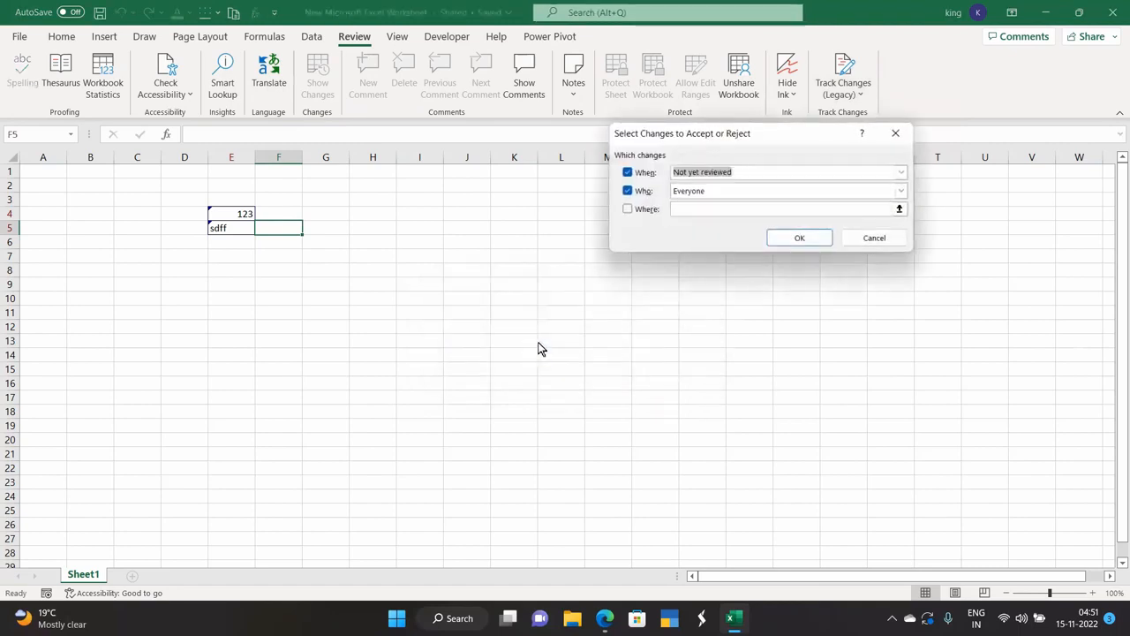
{"action": "left_click", "coordinate": [794, 238]}
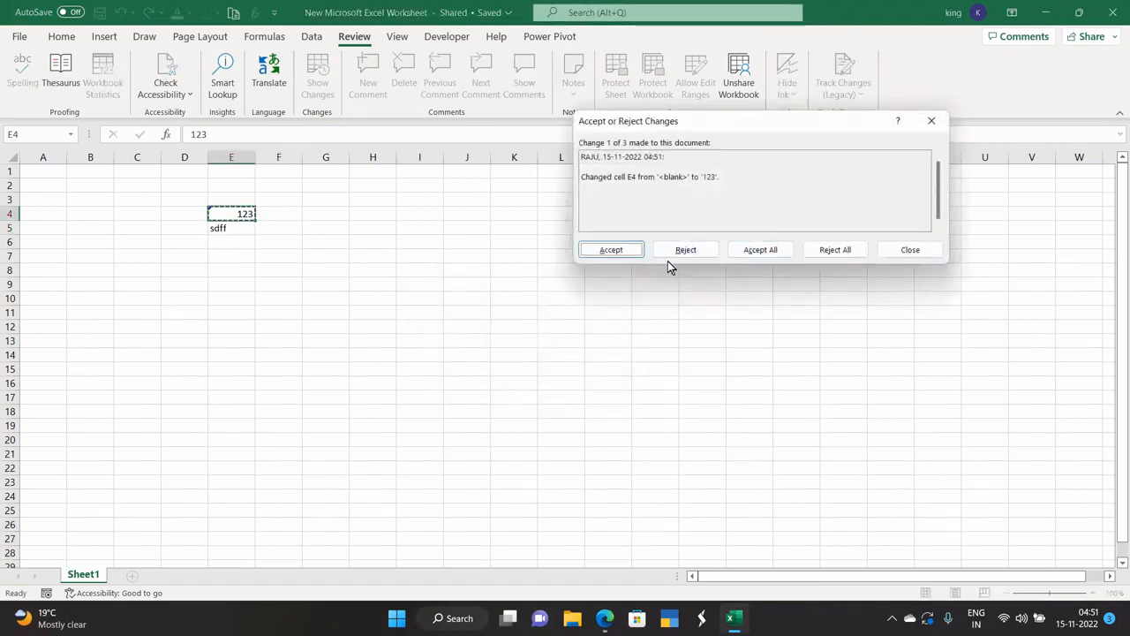
{"action": "left_click", "coordinate": [625, 253]}
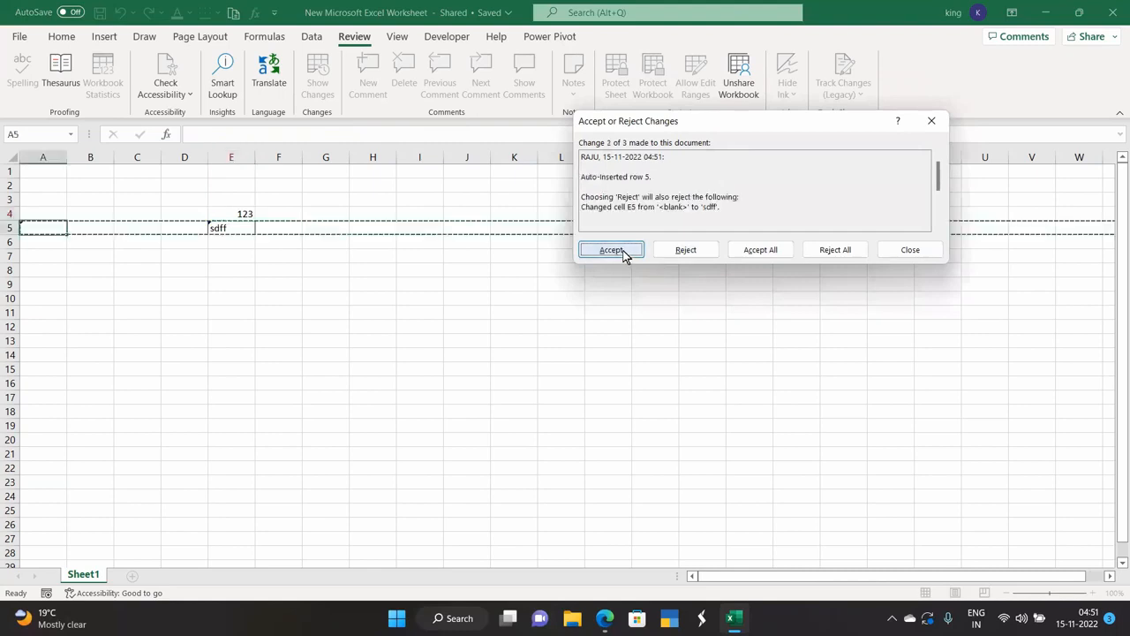
{"action": "left_click", "coordinate": [611, 250]}
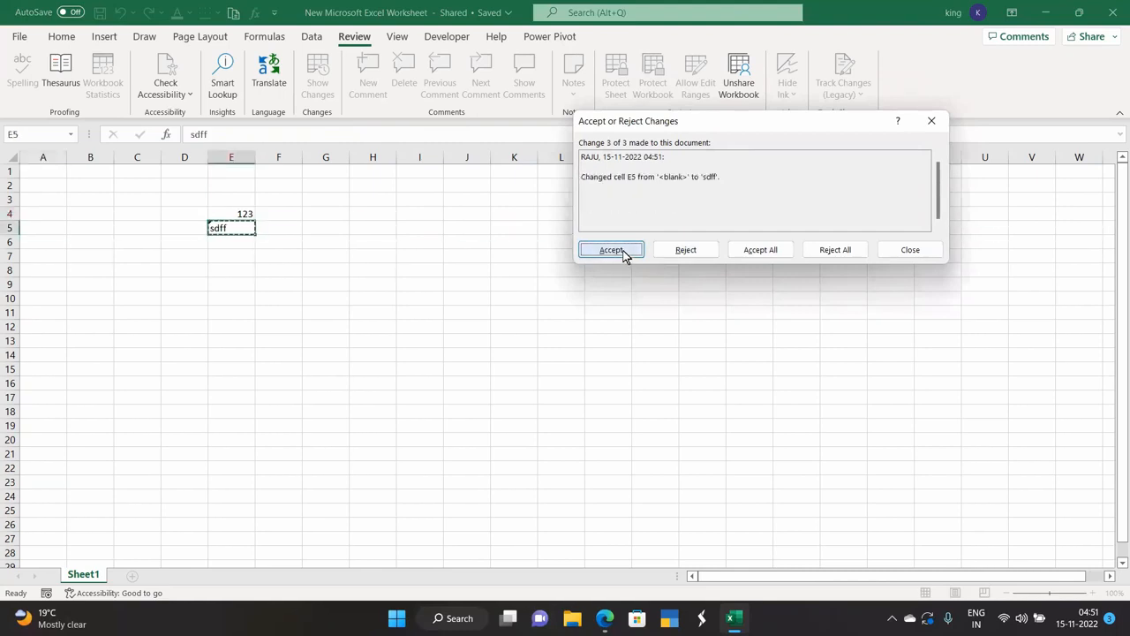
{"action": "left_click", "coordinate": [622, 253]}
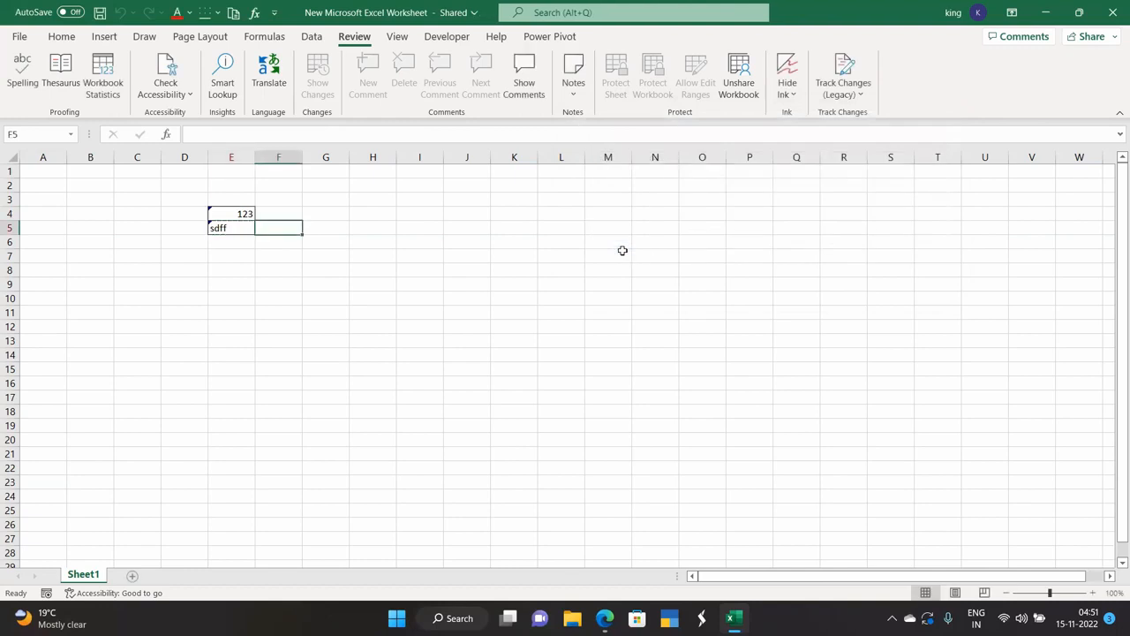
{"action": "left_click", "coordinate": [204, 312]}
{"action": "left_click", "coordinate": [280, 282]}
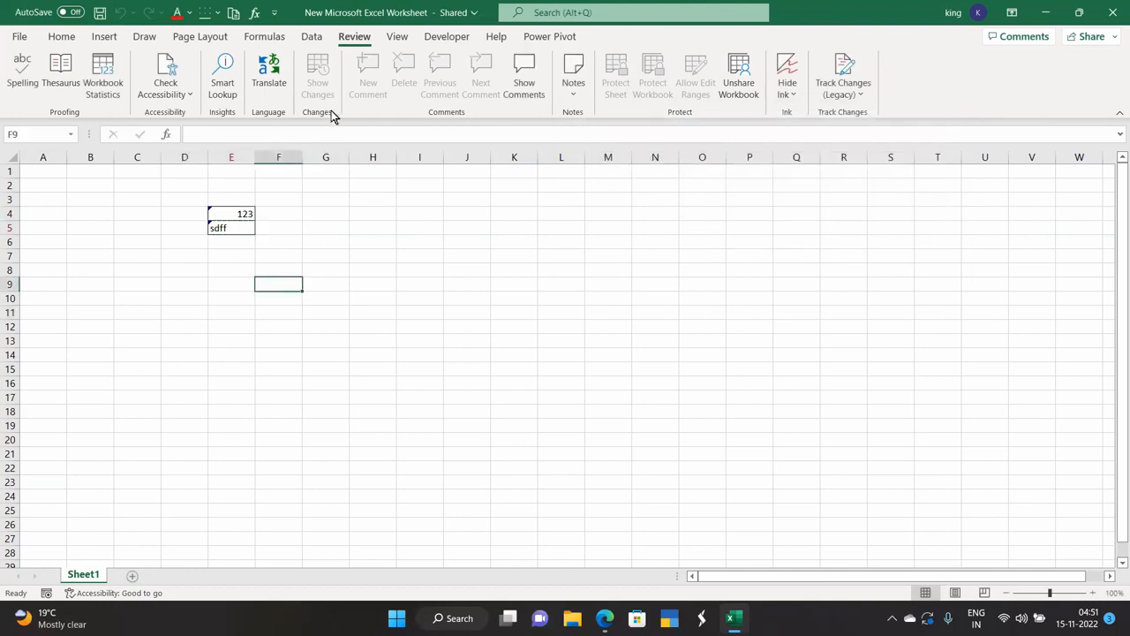
{"action": "left_click", "coordinate": [844, 99]}
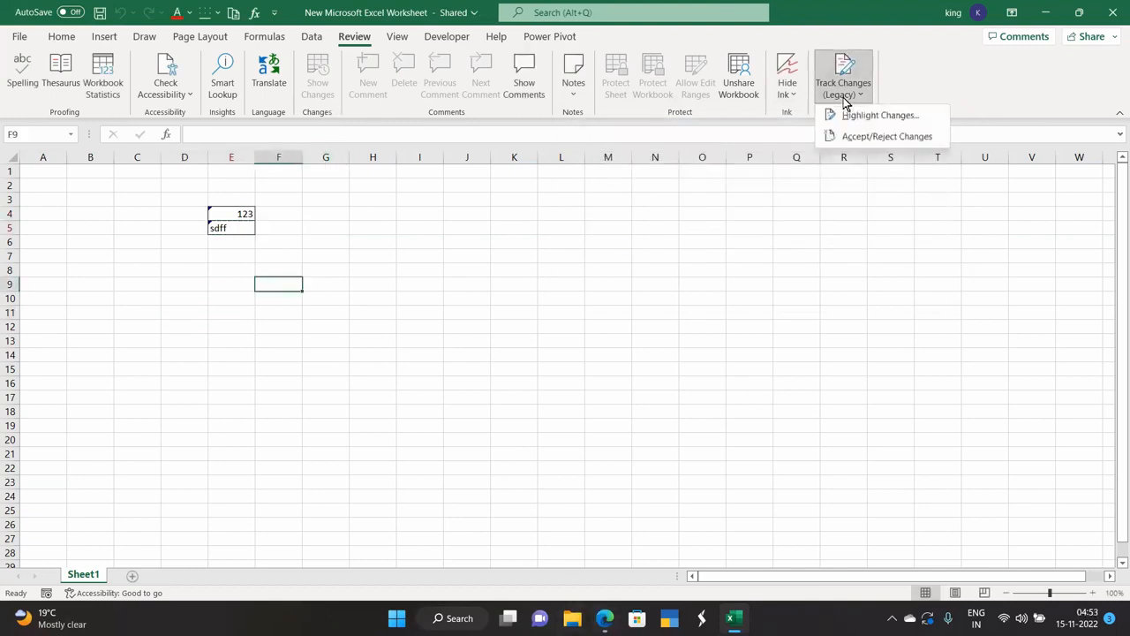
{"action": "left_click", "coordinate": [783, 214]}
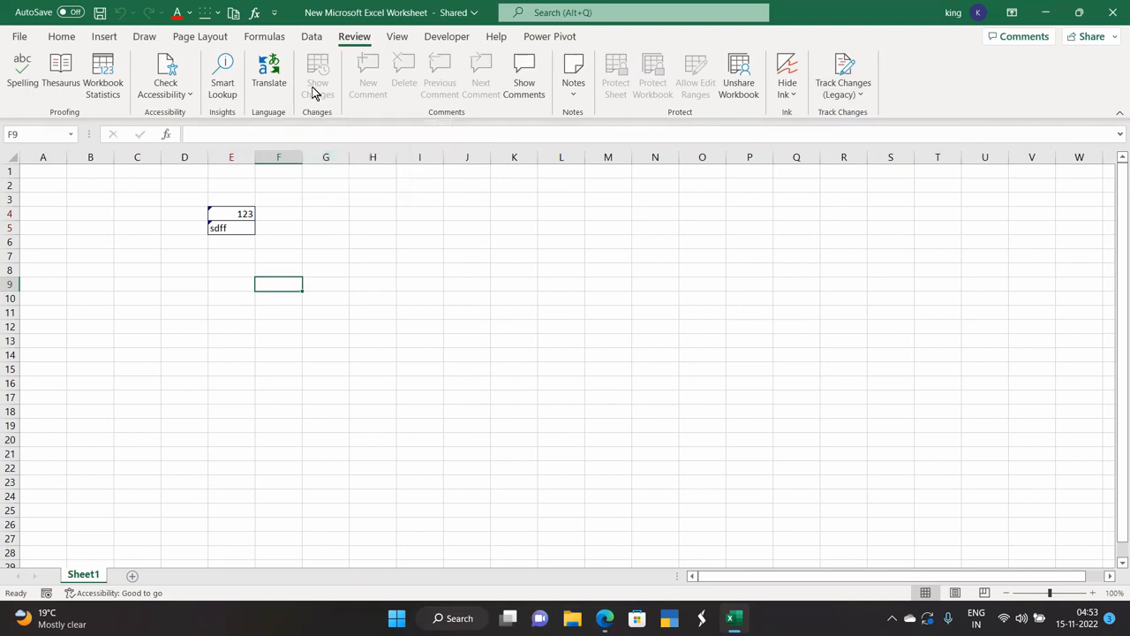
{"action": "left_click", "coordinate": [235, 298]}
{"action": "left_click", "coordinate": [235, 218]}
{"action": "left_click_drag", "start_coordinate": [235, 224], "coordinate": [235, 226]}
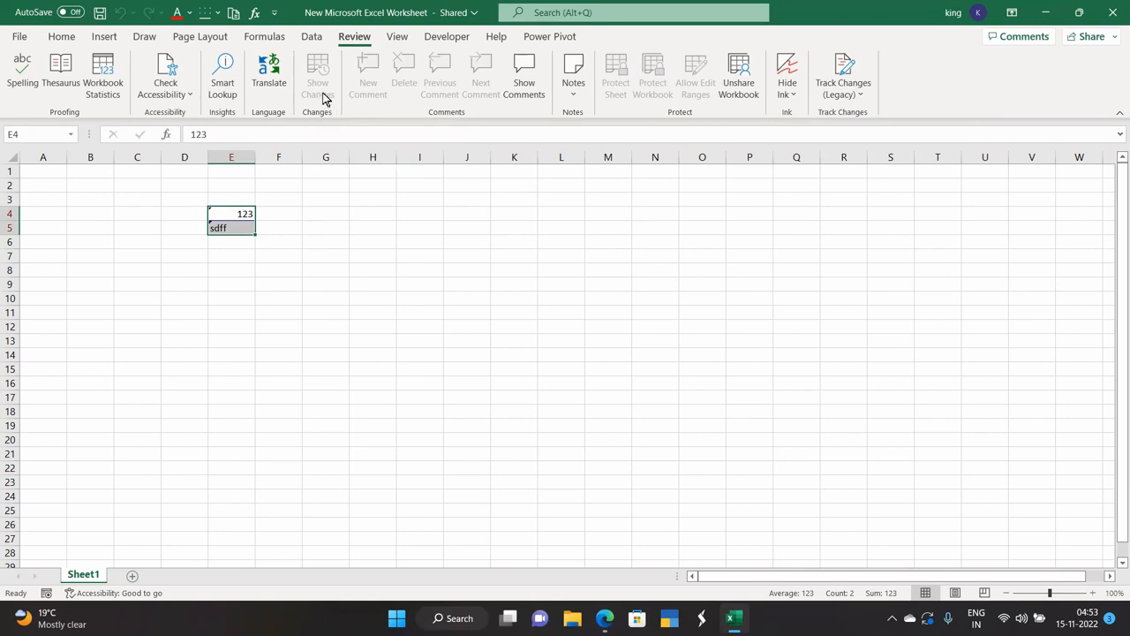
{"action": "left_click", "coordinate": [306, 254]}
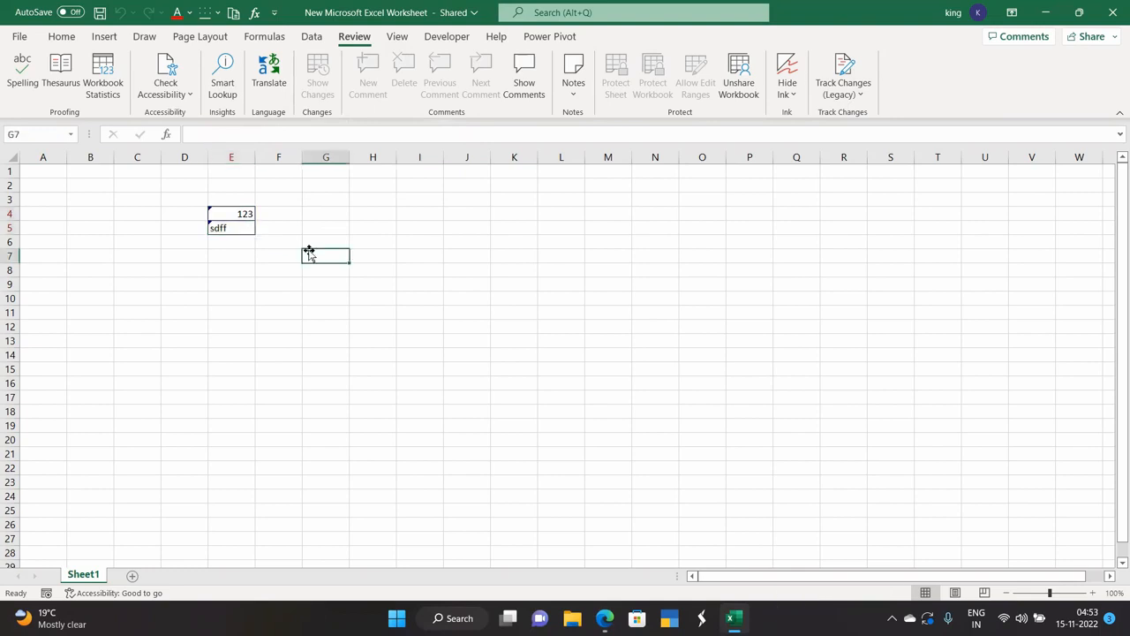
{"action": "left_click", "coordinate": [336, 212]}
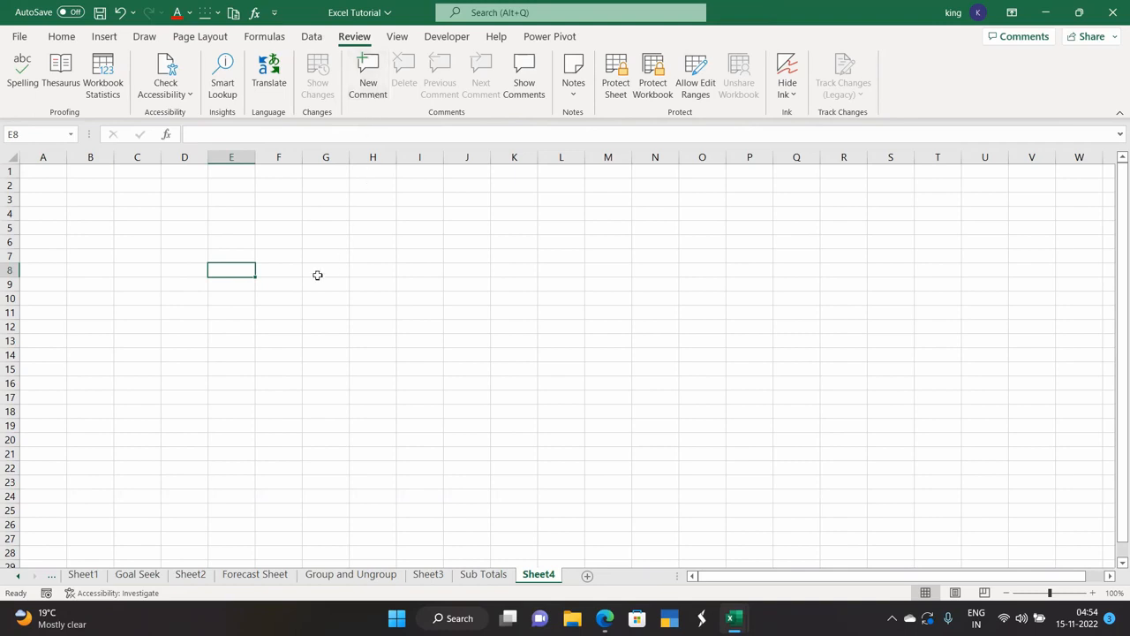
Enter 123 in E8 and post a comment reading 'n' on it.
{"action": "type", "text": "123"}
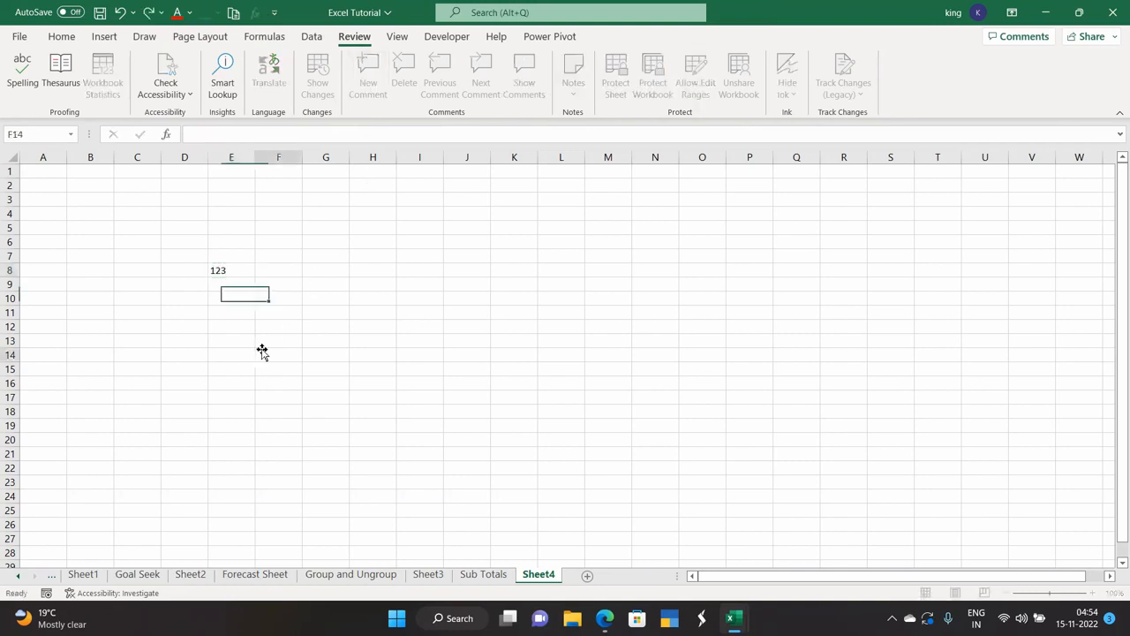
{"action": "left_click", "coordinate": [260, 348]}
{"action": "left_click", "coordinate": [244, 267]}
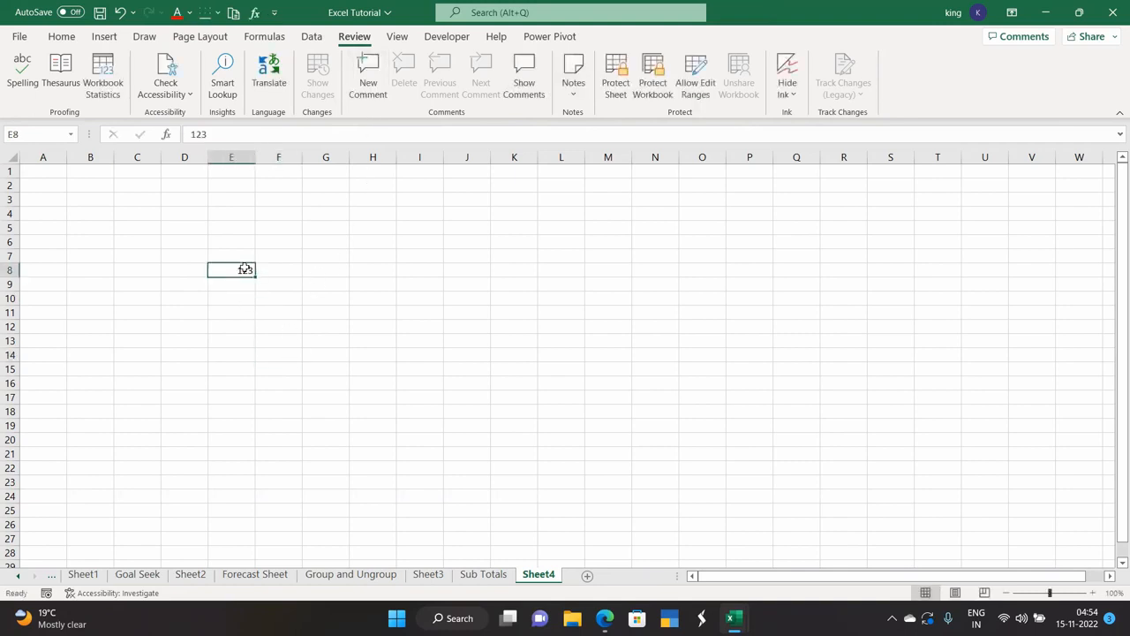
{"action": "left_click", "coordinate": [369, 89]}
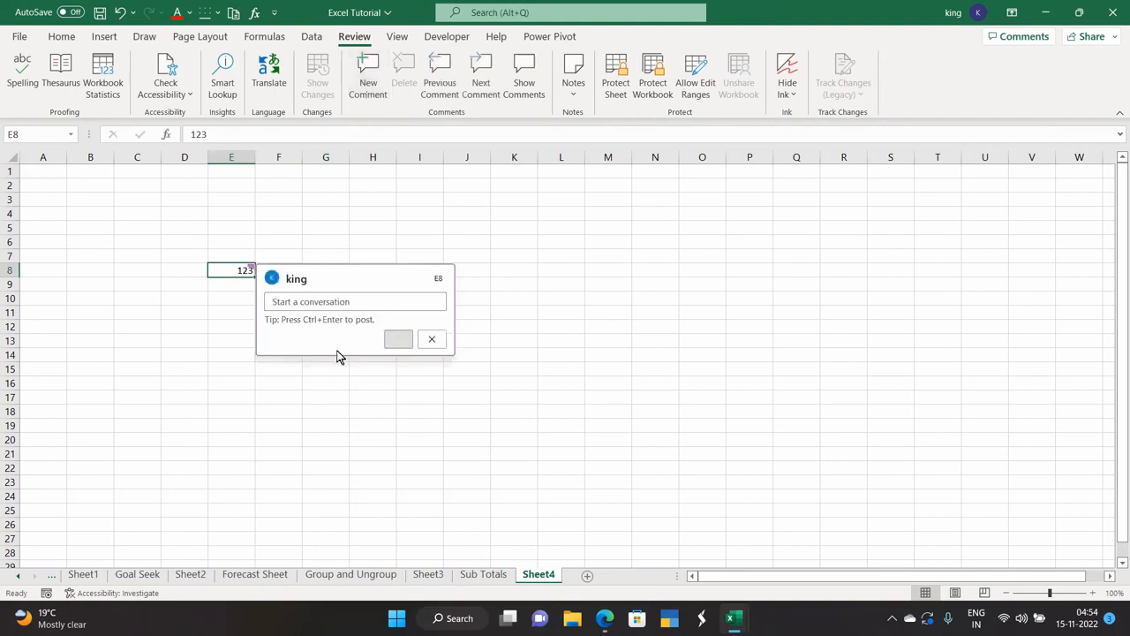
{"action": "type", "text": "number"}
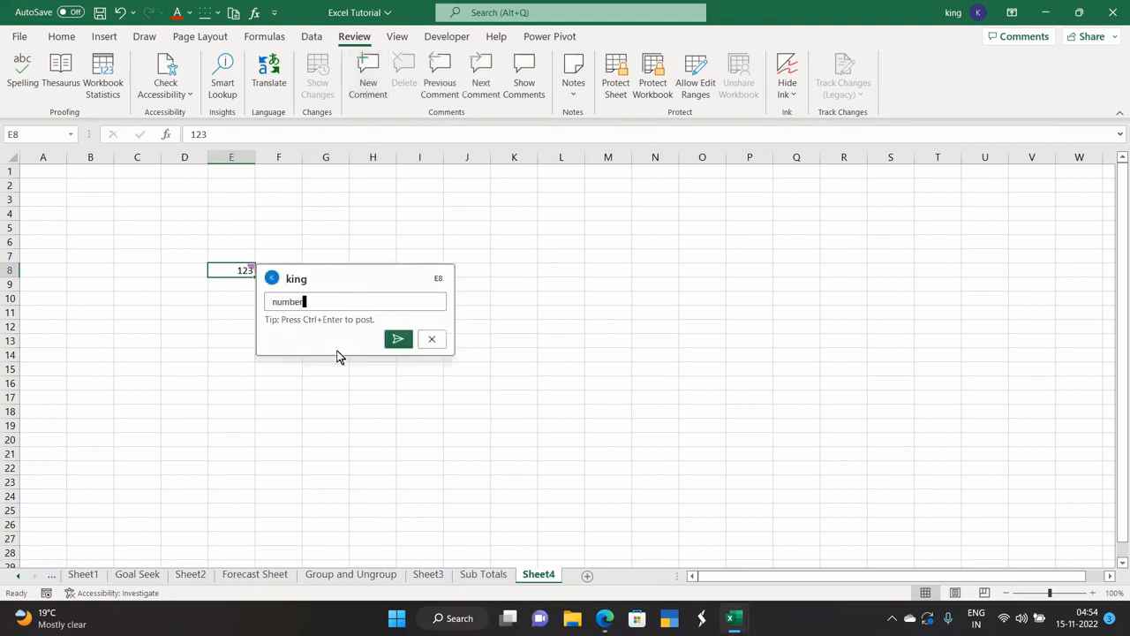
{"action": "left_click", "coordinate": [398, 339]}
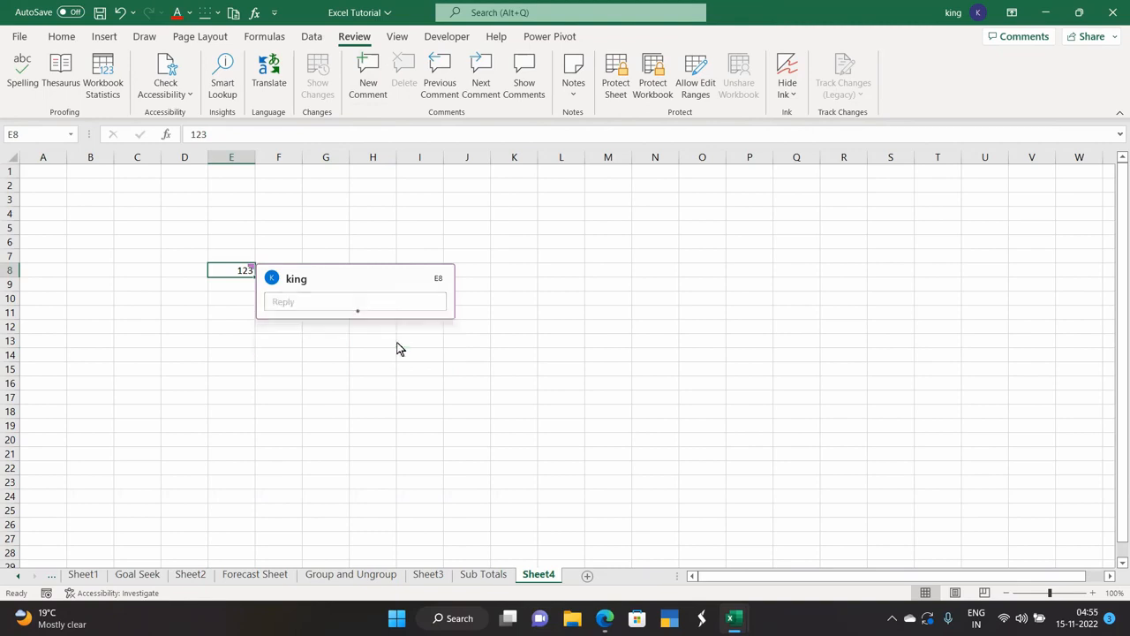
{"action": "left_click", "coordinate": [495, 297]}
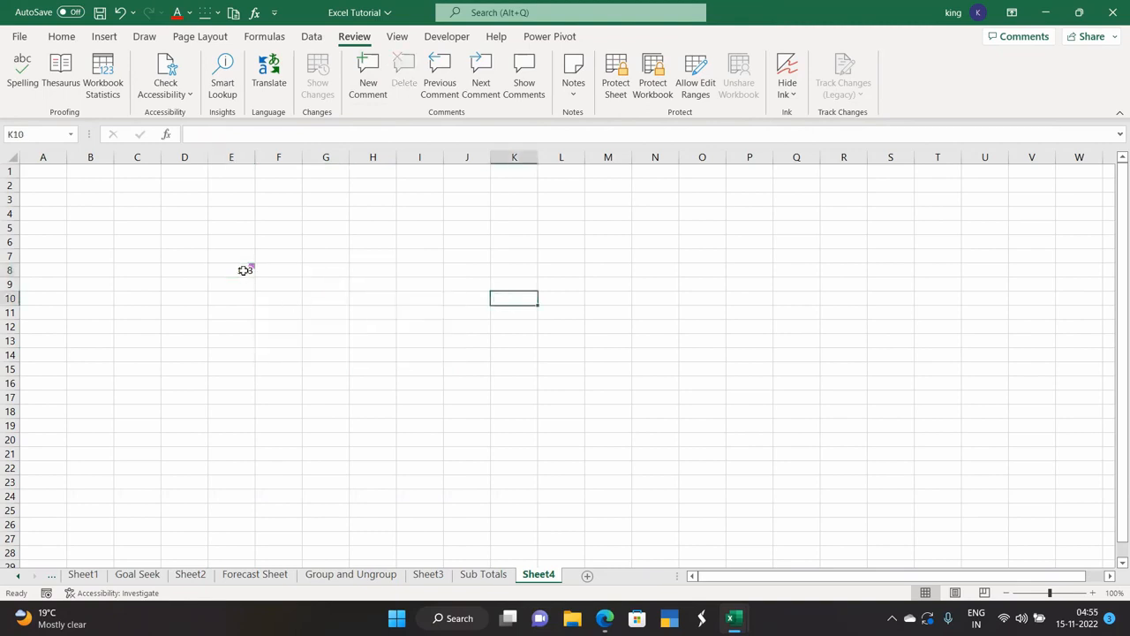
{"action": "mouse_move", "coordinate": [245, 268]}
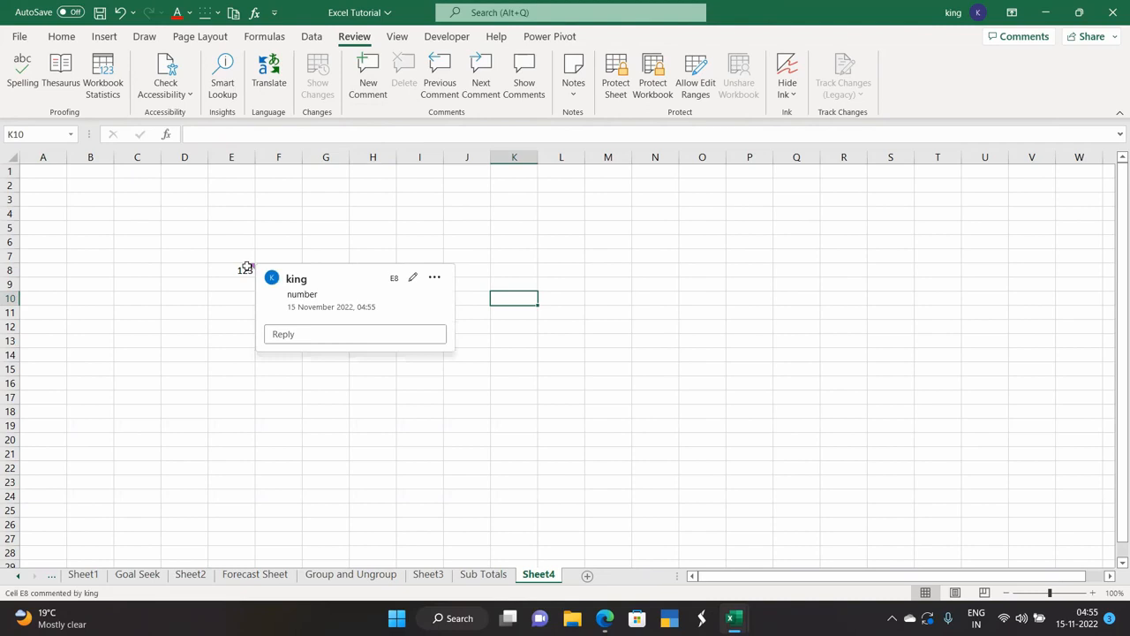
{"action": "left_click", "coordinate": [239, 326]}
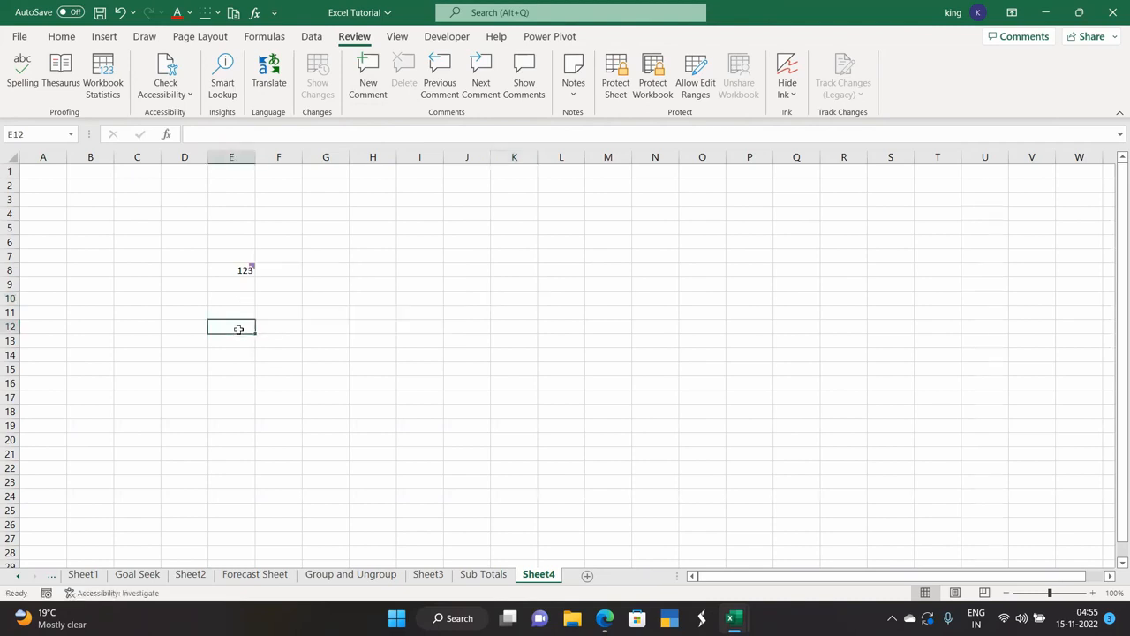
Step through Previous/Next Comment, delete the E8 comment, then open and close Show Comments.
{"action": "left_click", "coordinate": [439, 99]}
{"action": "left_click", "coordinate": [480, 91]}
{"action": "left_click", "coordinate": [438, 92]}
{"action": "left_click", "coordinate": [403, 84]}
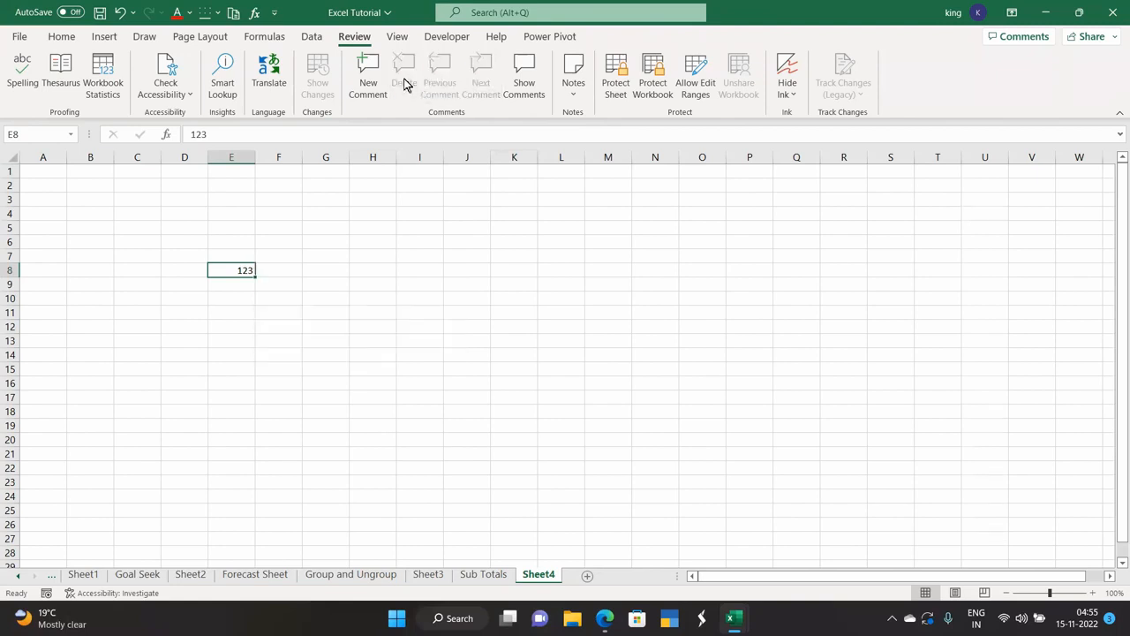
{"action": "left_click", "coordinate": [527, 89]}
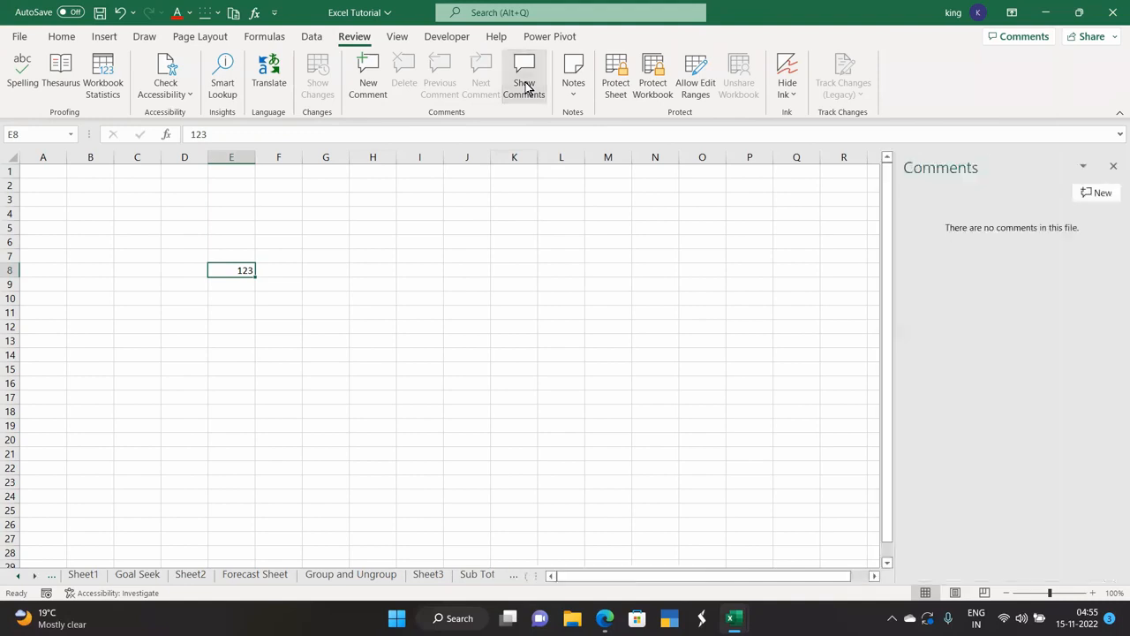
{"action": "left_click", "coordinate": [1114, 166]}
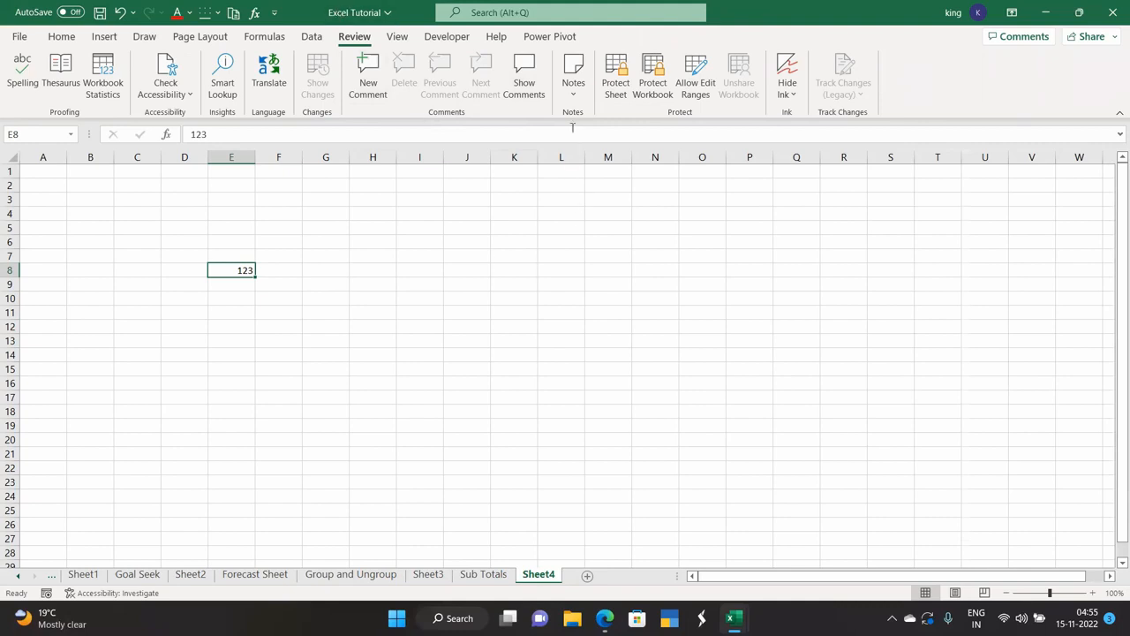
Add an empty note to cell E8 using Notes > New Note.
{"action": "left_click", "coordinate": [575, 93]}
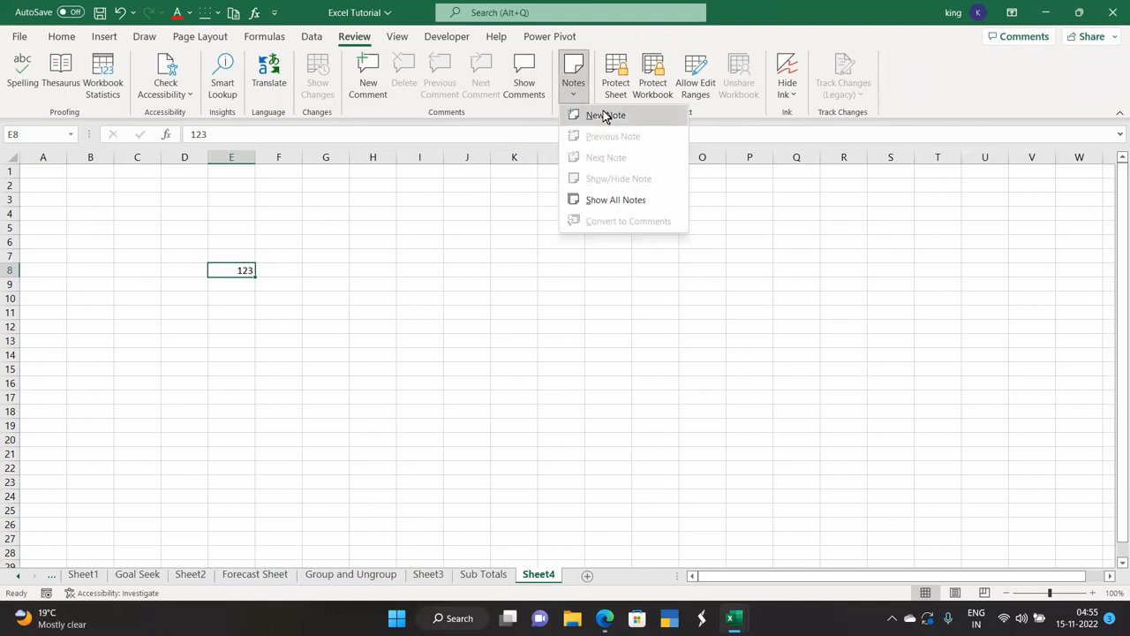
{"action": "left_click", "coordinate": [605, 115]}
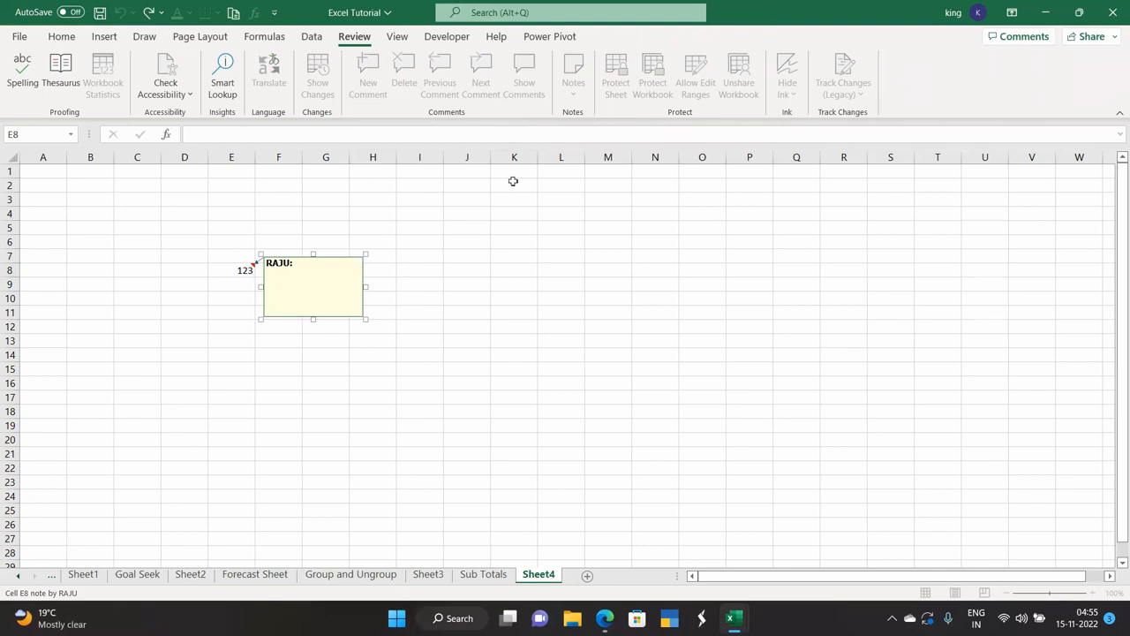
{"action": "left_click", "coordinate": [316, 383]}
{"action": "mouse_move", "coordinate": [249, 269]}
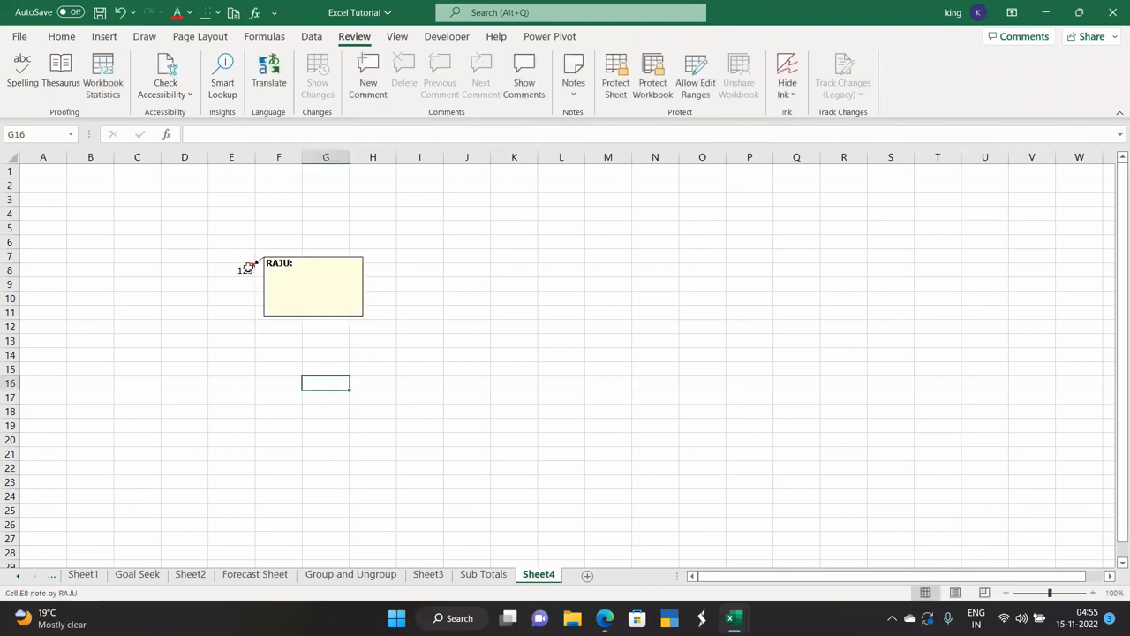
{"action": "left_click", "coordinate": [272, 351]}
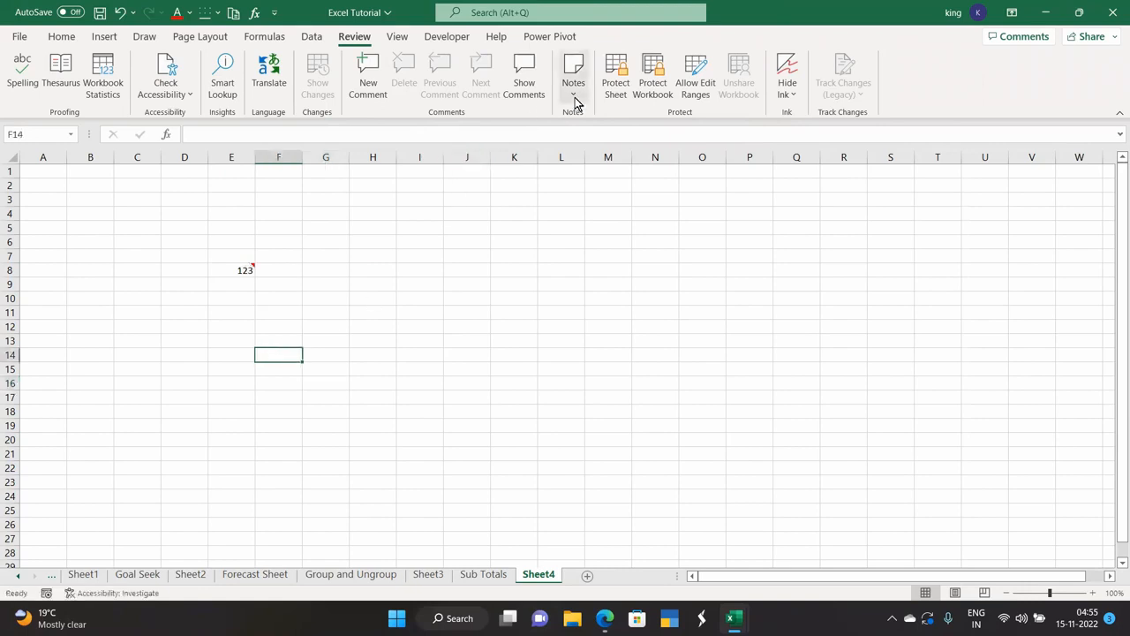
Open and close Protect Sheet and Allow Edit Ranges without changing anything.
{"action": "left_click", "coordinate": [611, 94]}
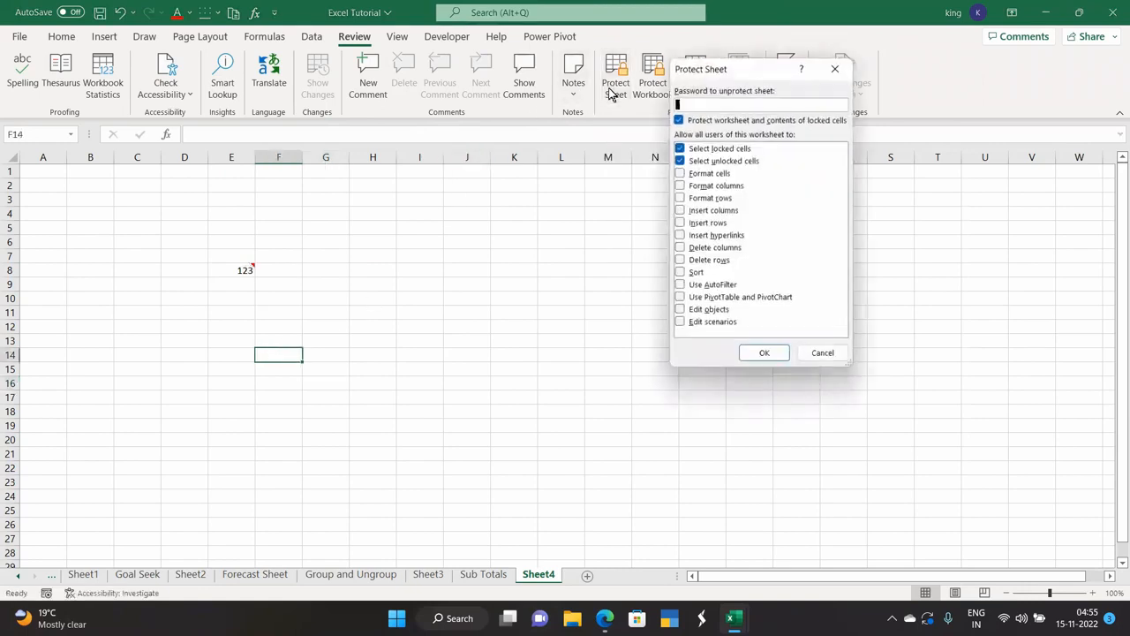
{"action": "left_click", "coordinate": [835, 70]}
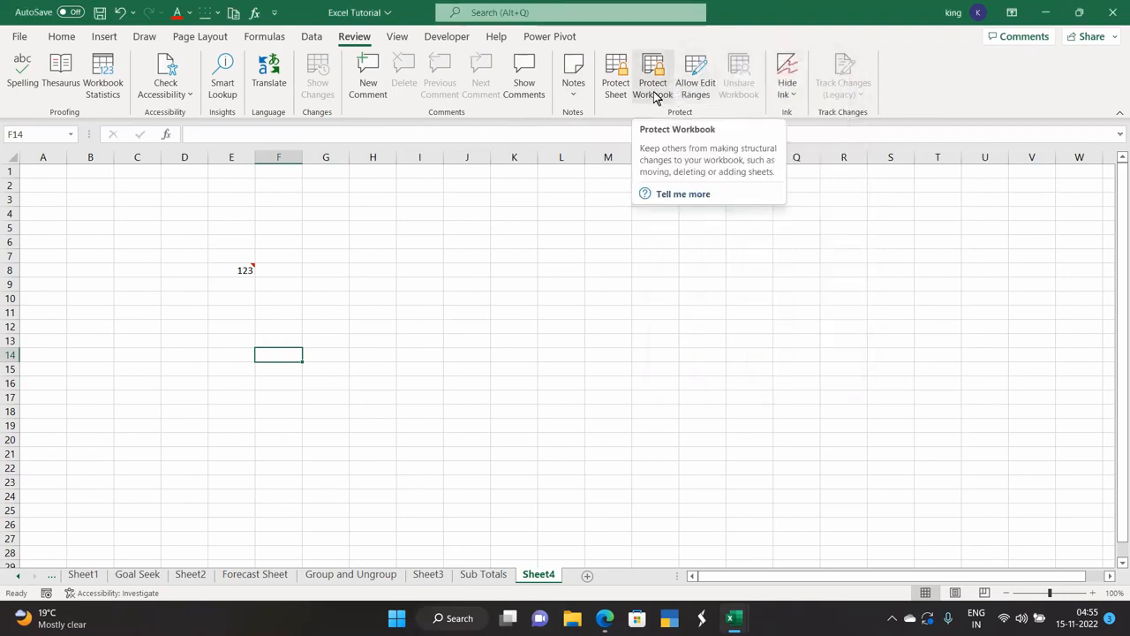
{"action": "left_click", "coordinate": [694, 89]}
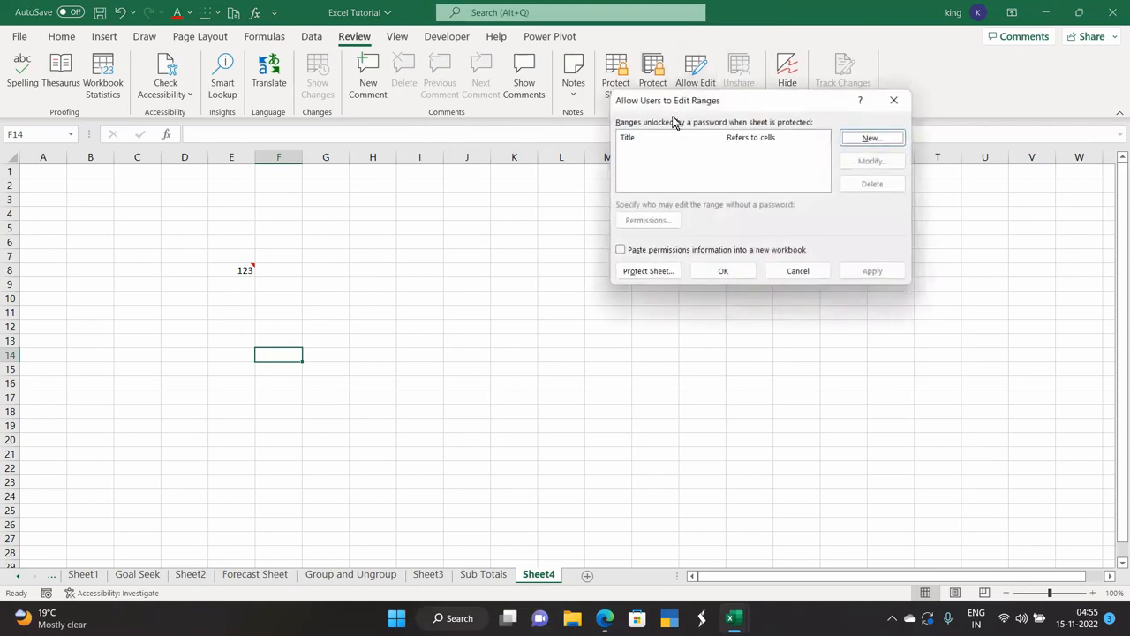
{"action": "left_click", "coordinate": [888, 100]}
Toggle Hide Ink on and off and delete the note on E8.
{"action": "left_click", "coordinate": [786, 92]}
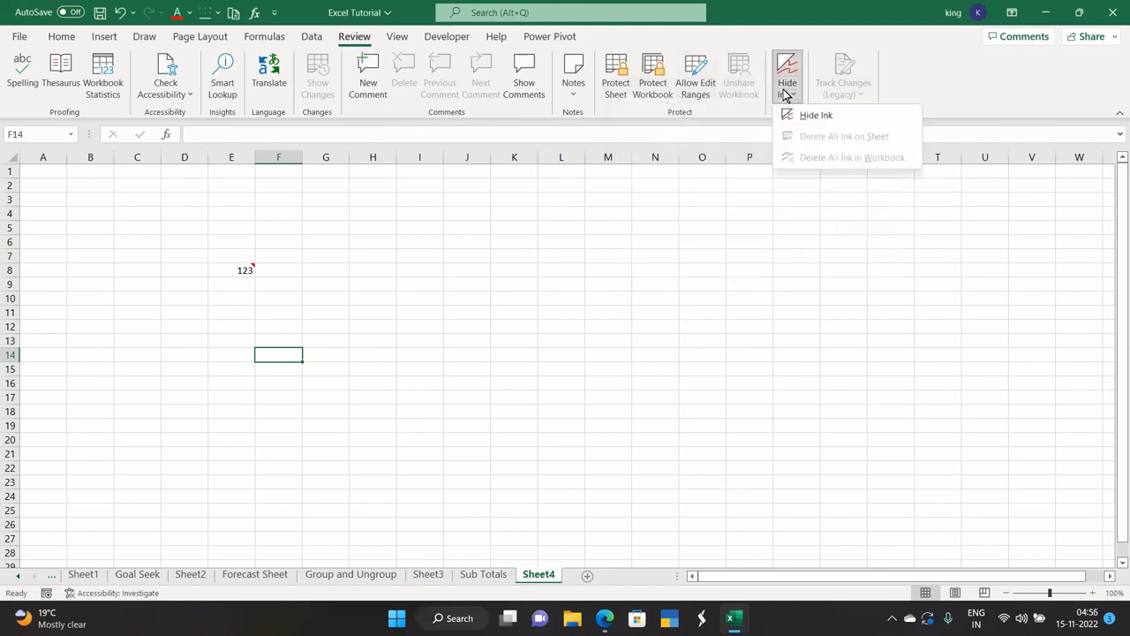
{"action": "left_click", "coordinate": [806, 118]}
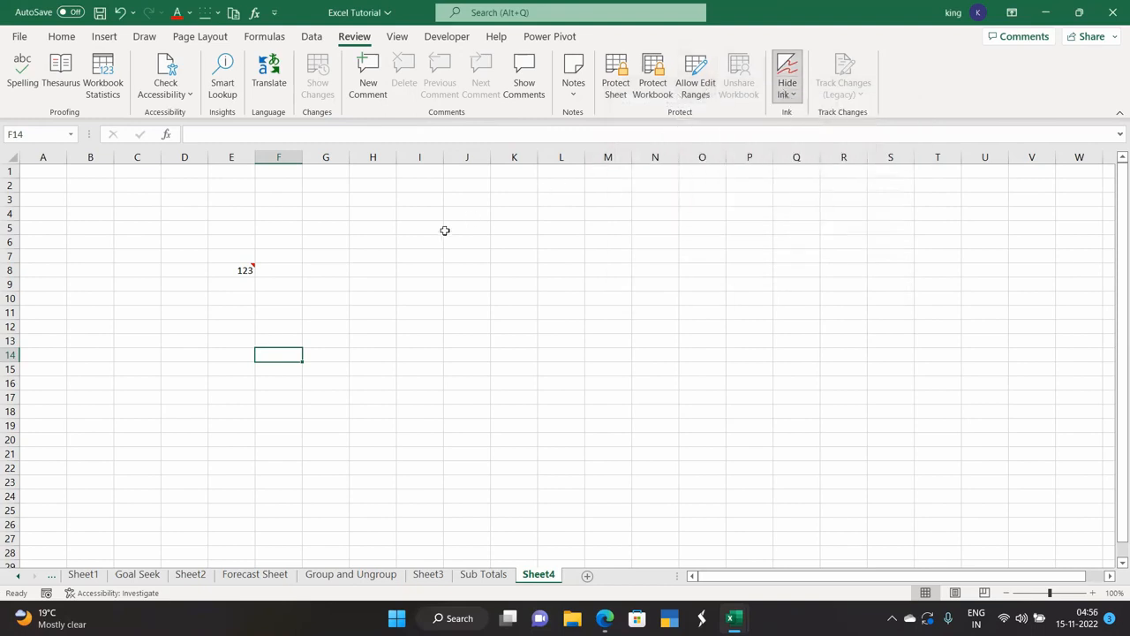
{"action": "left_click", "coordinate": [246, 270]}
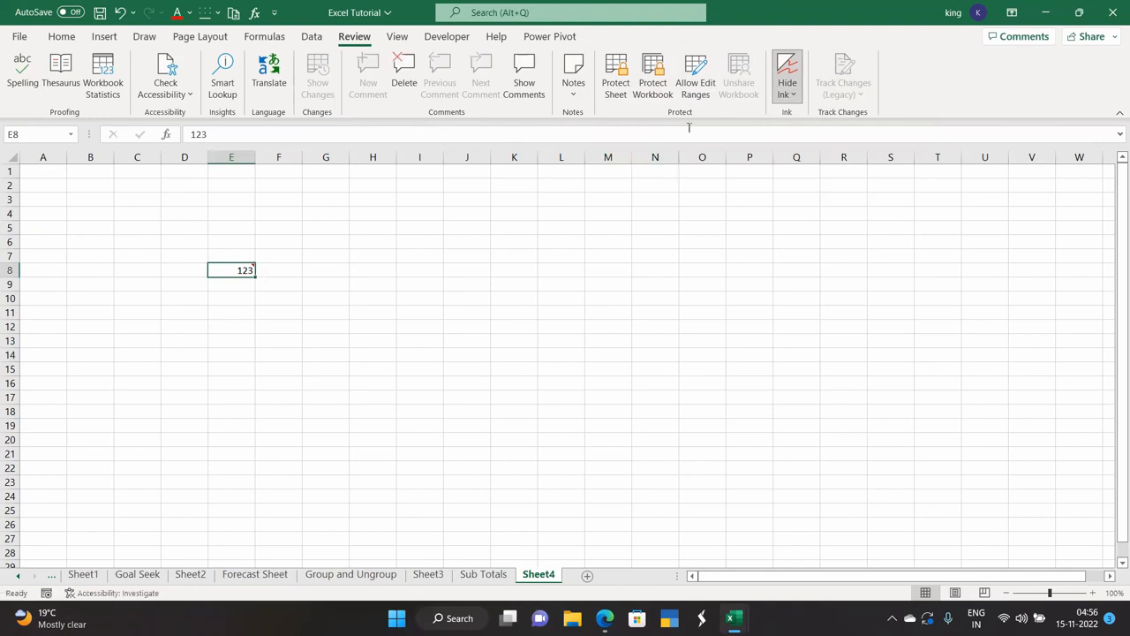
{"action": "left_click", "coordinate": [784, 92]}
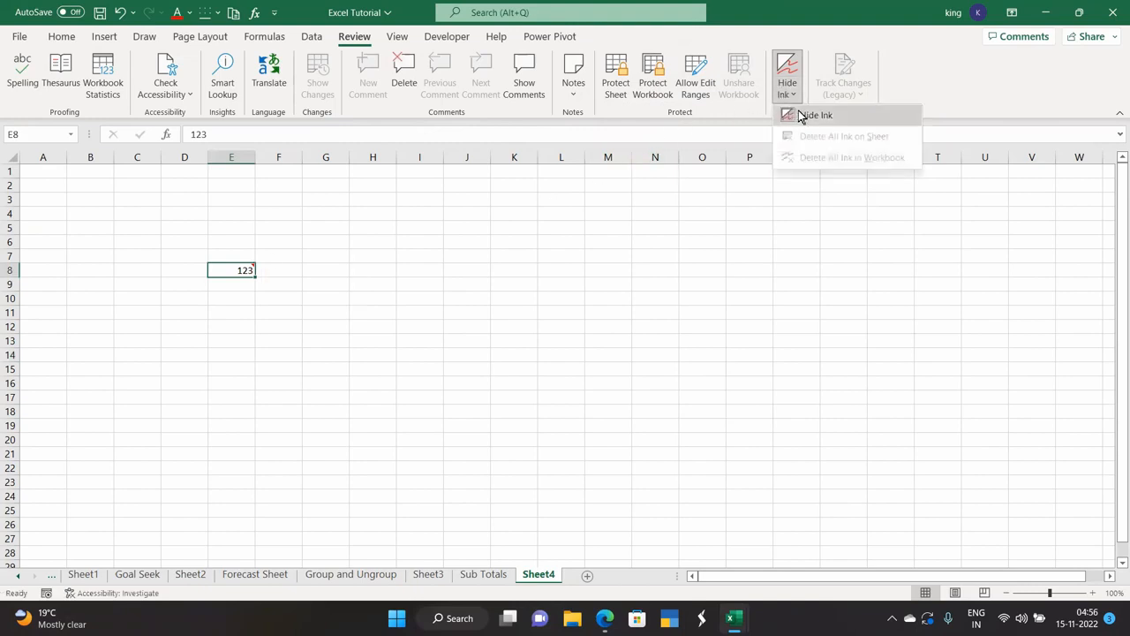
{"action": "left_click", "coordinate": [803, 116]}
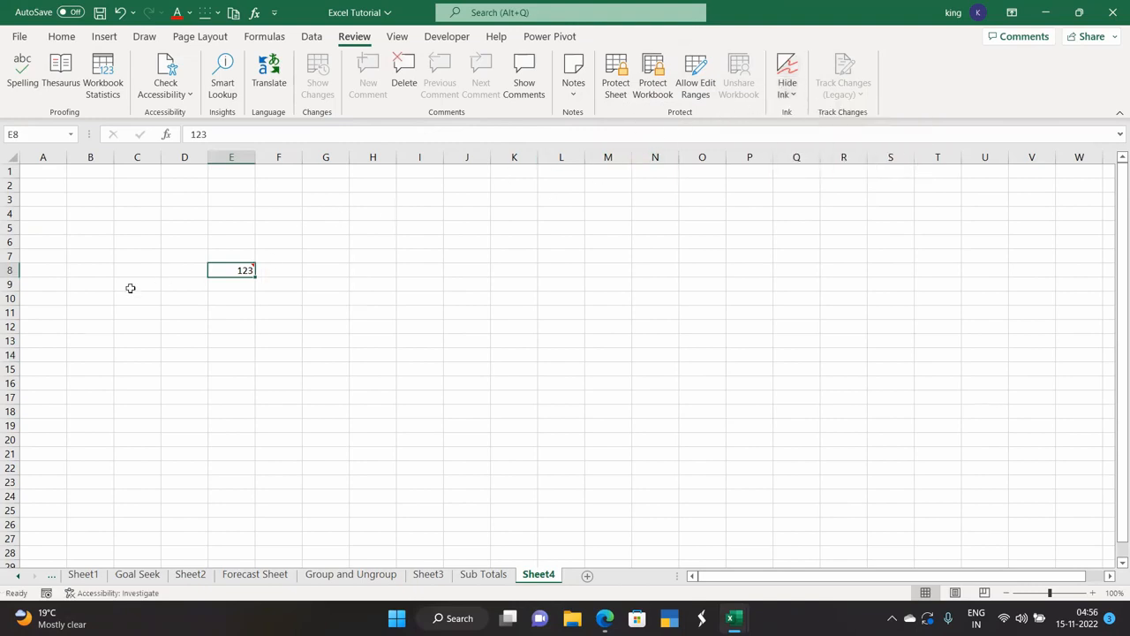
{"action": "left_click", "coordinate": [407, 88]}
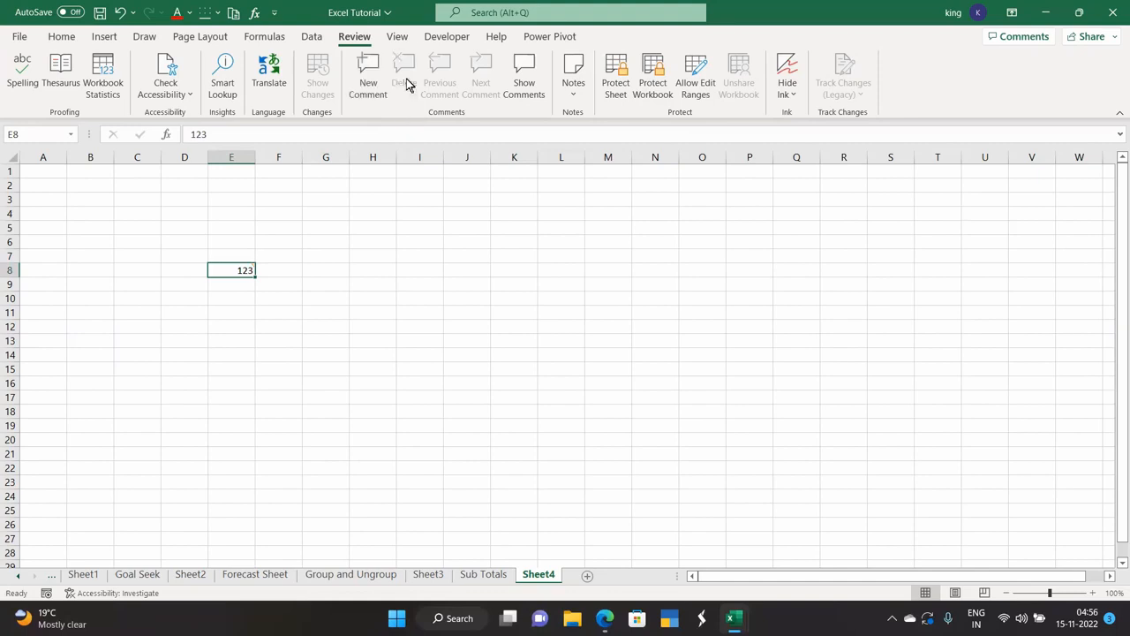
{"action": "left_click", "coordinate": [792, 95]}
{"action": "left_click", "coordinate": [807, 115]}
Enter 123 in H8, start a new comment on H10, and toggle Hide Ink.
{"action": "left_click", "coordinate": [367, 271]}
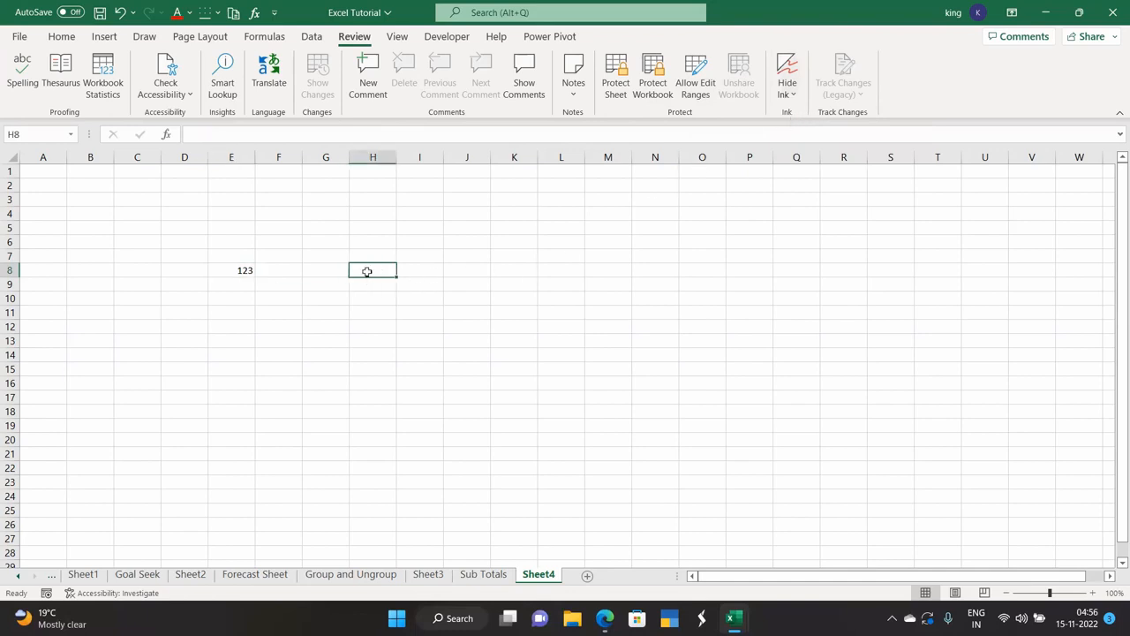
{"action": "type", "text": "1"}
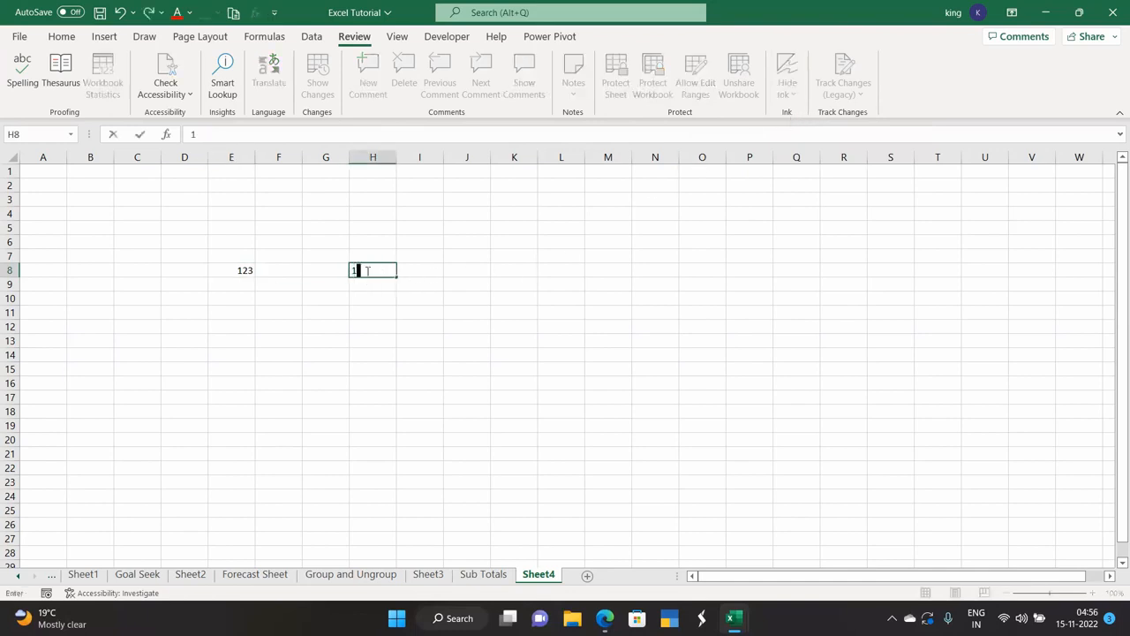
{"action": "type", "text": "23"}
{"action": "left_click", "coordinate": [367, 300]}
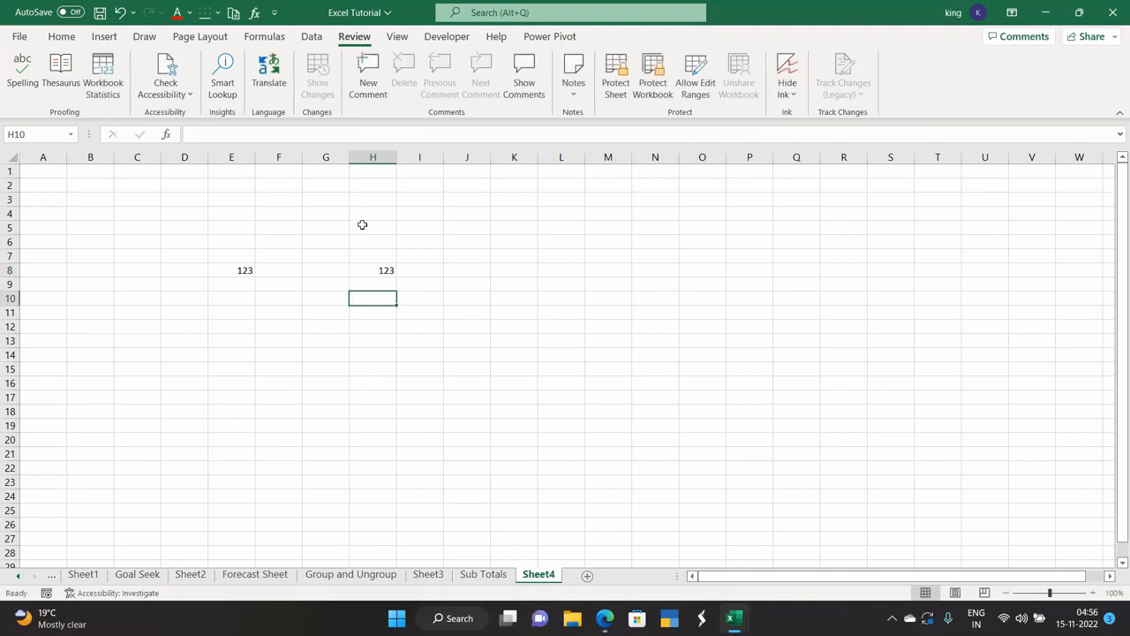
{"action": "left_click", "coordinate": [367, 81]}
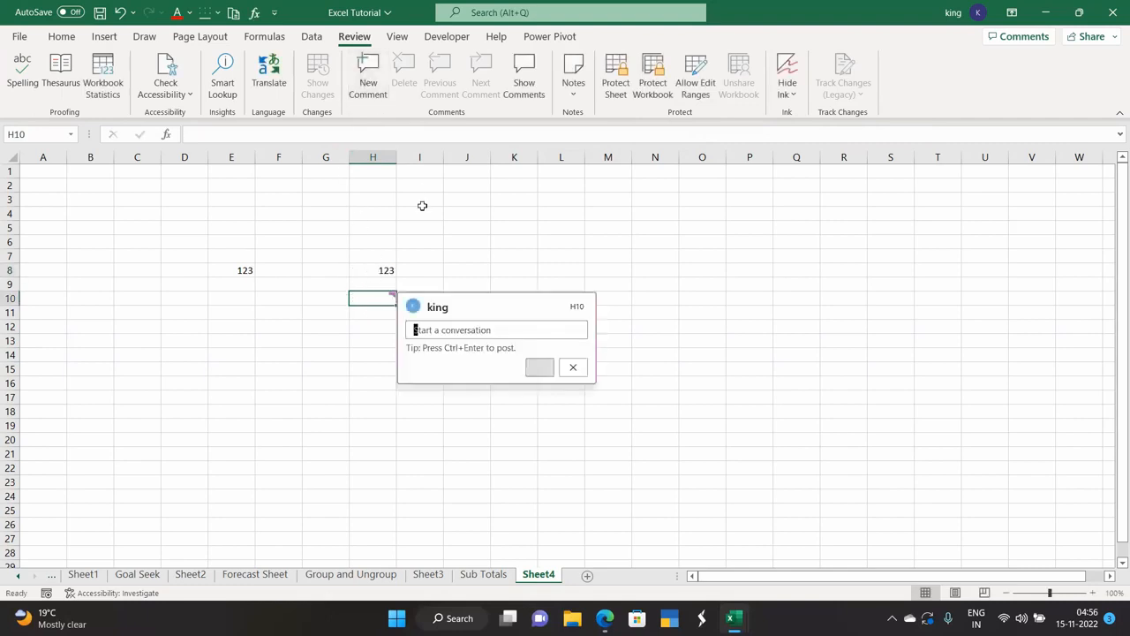
{"action": "left_click", "coordinate": [791, 92]}
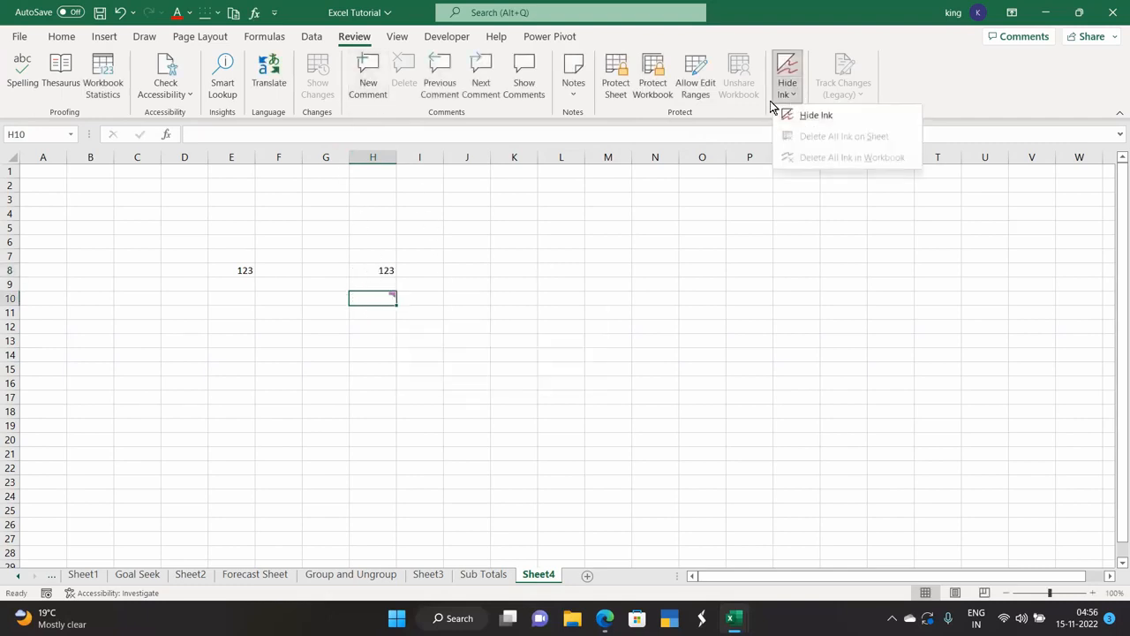
{"action": "left_click", "coordinate": [371, 266]}
{"action": "left_click", "coordinate": [371, 266]}
{"action": "left_click", "coordinate": [388, 295]}
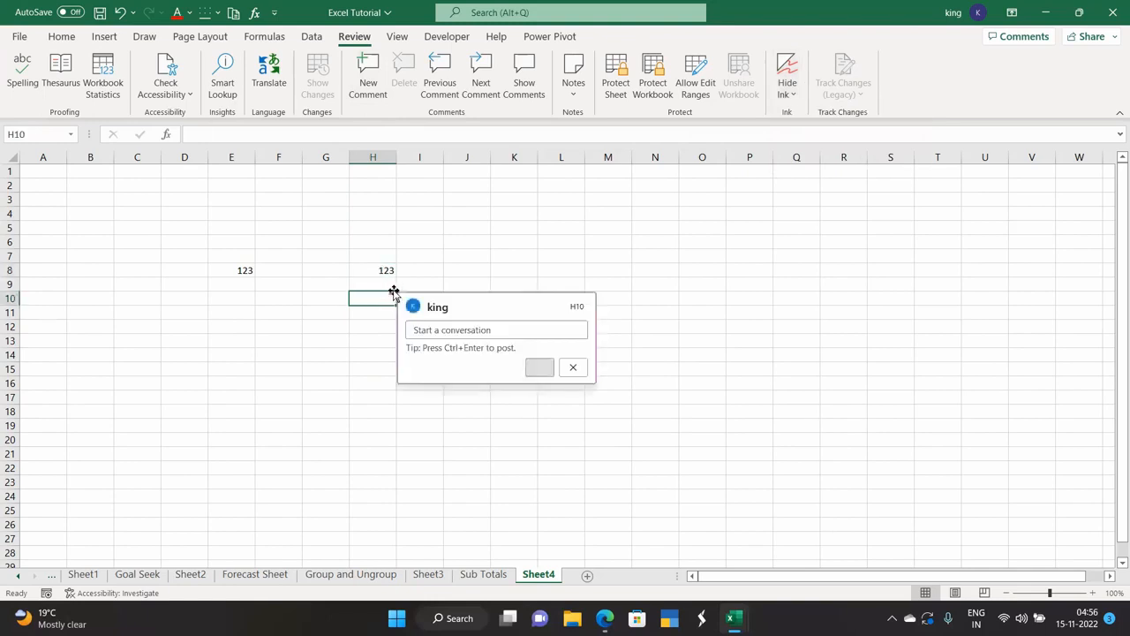
{"action": "left_click", "coordinate": [784, 78]}
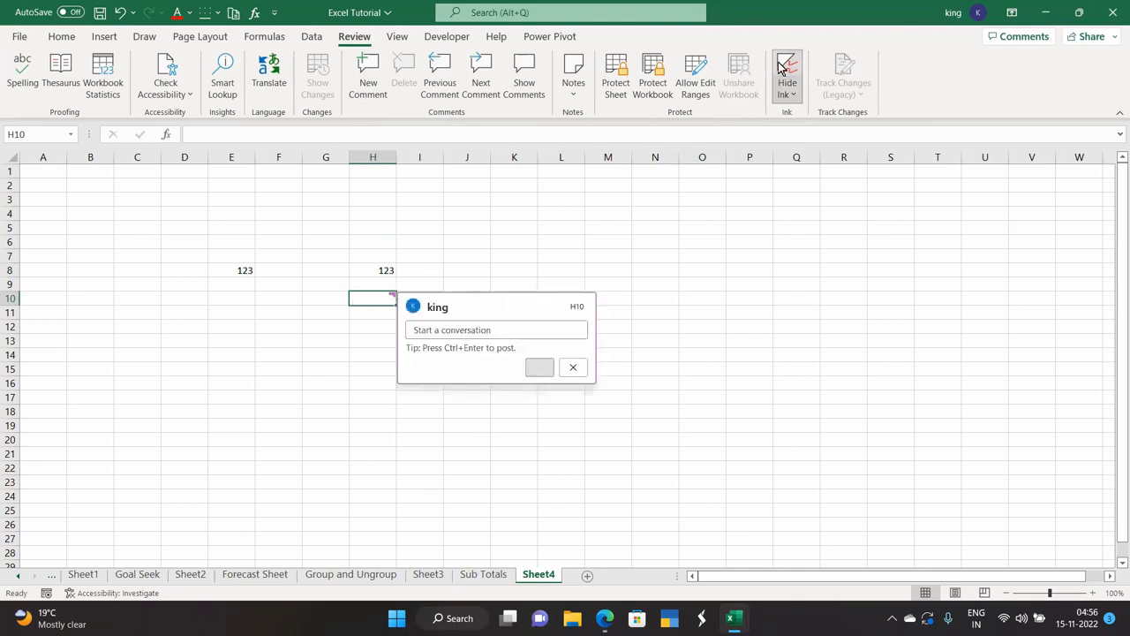
{"action": "left_click", "coordinate": [765, 237]}
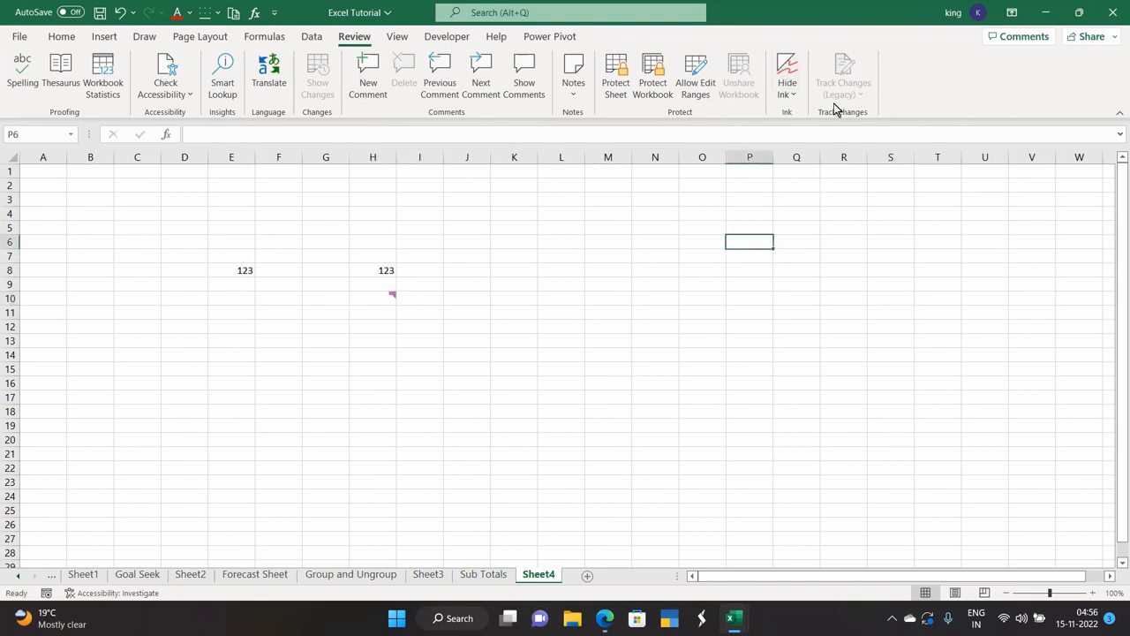